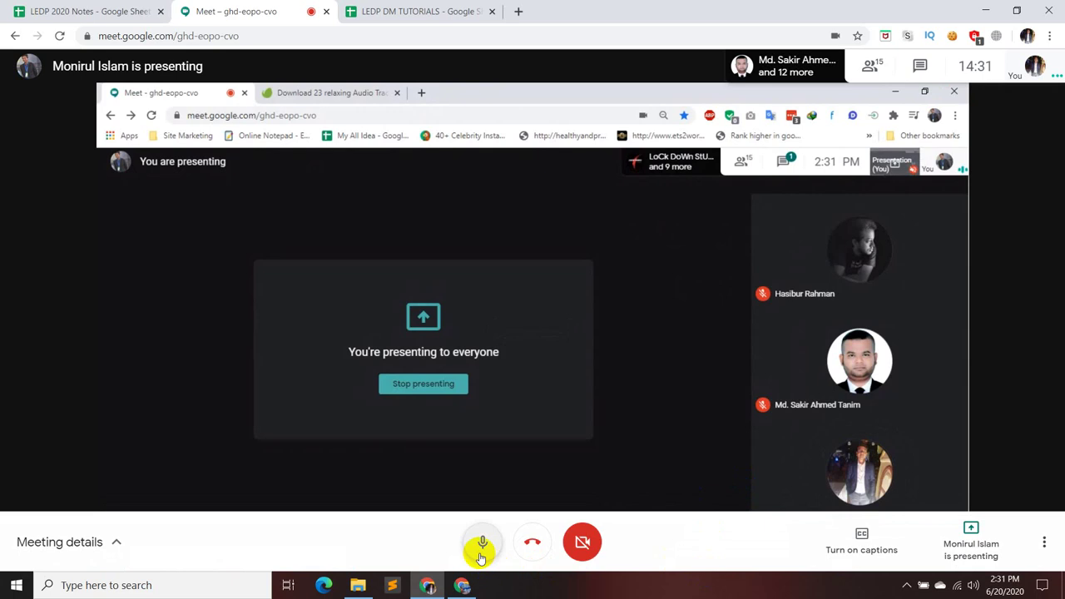
# - Mute the microphone and bring the Fiverr window to the front
pyautogui.click(483, 545)
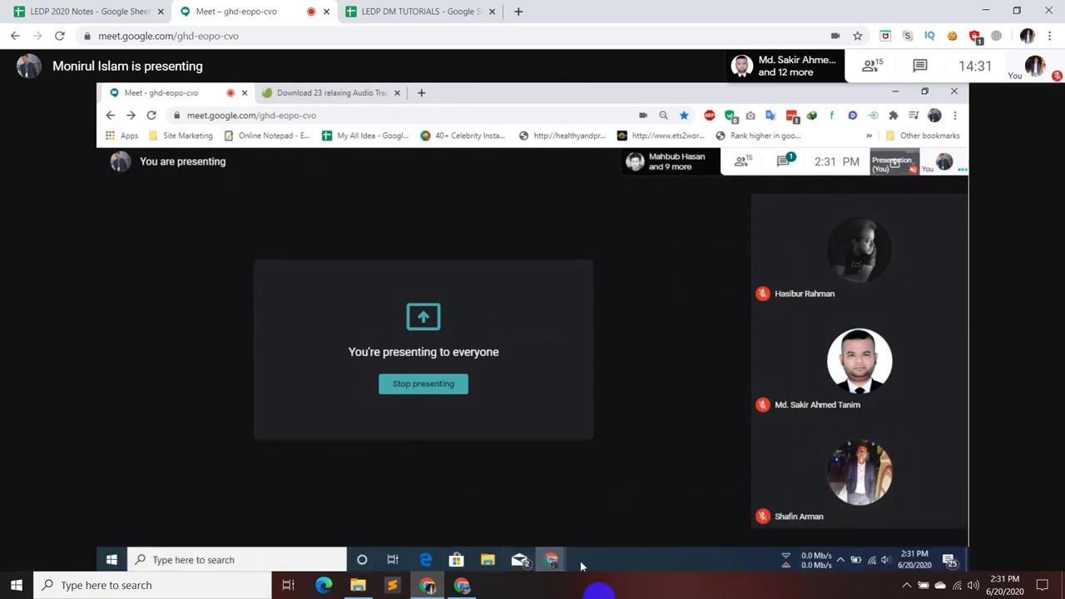
pyautogui.moveTo(550, 559)
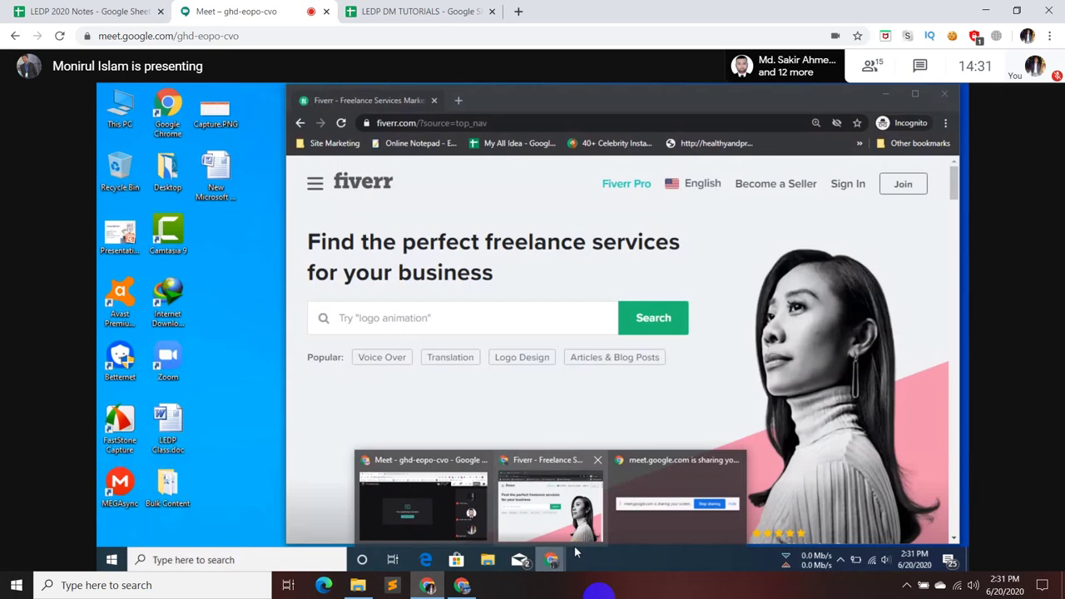
pyautogui.click(574, 549)
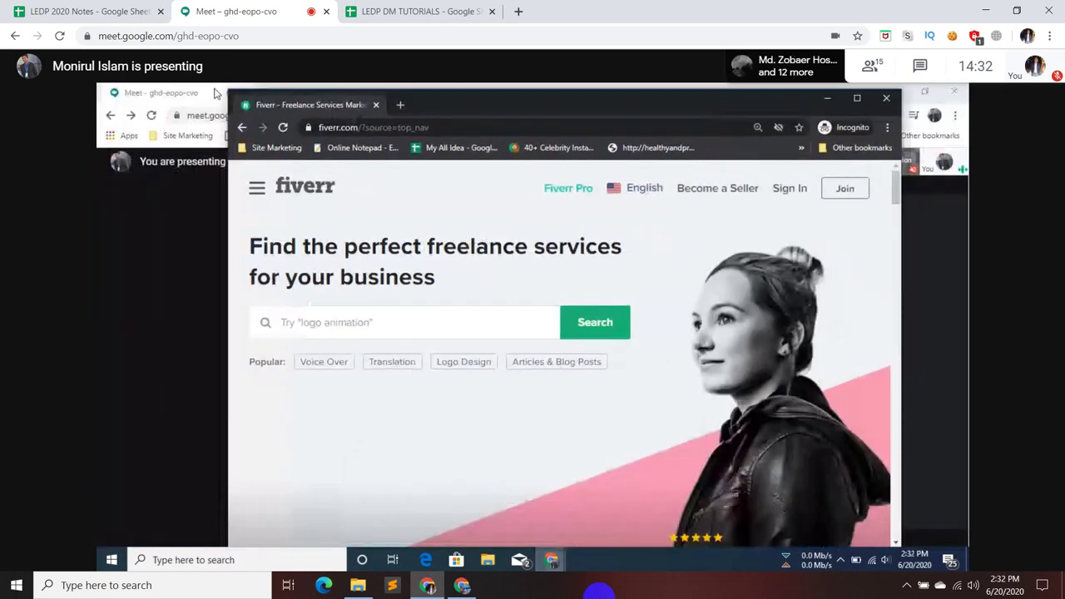
# - Shrink the Fiverr window, move it up and left, and open a new blank tab
pyautogui.moveTo(228, 89); pyautogui.dragTo(433, 185)
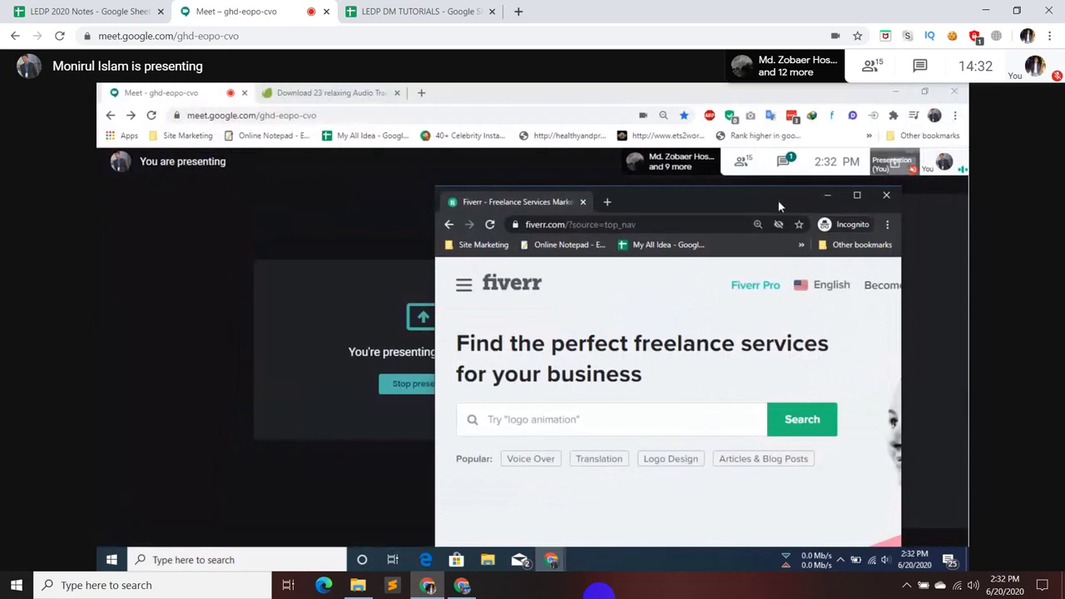
pyautogui.moveTo(773, 206); pyautogui.dragTo(599, 186)
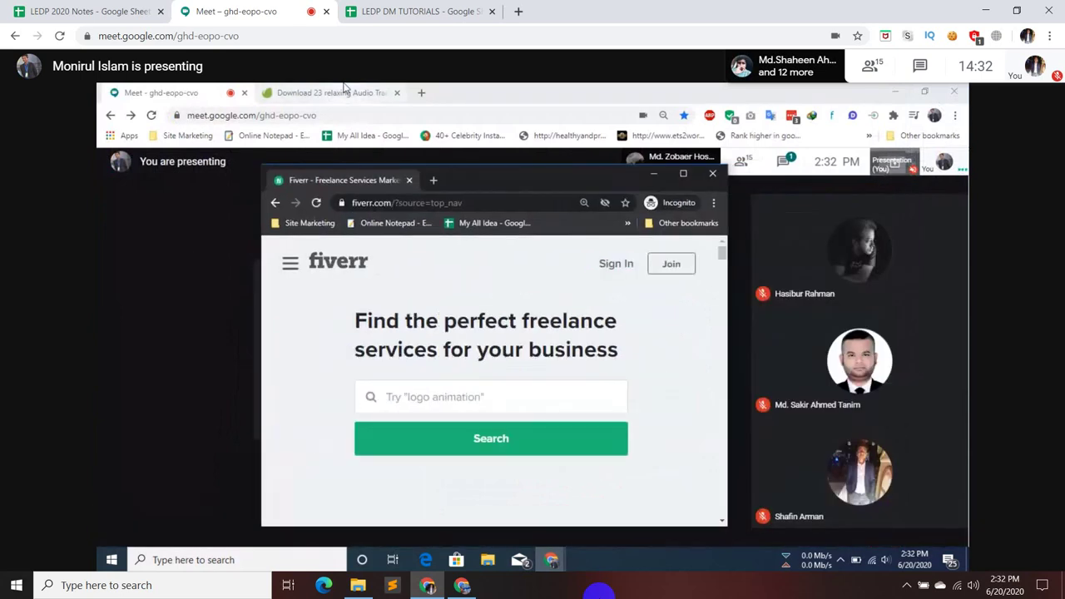
pyautogui.click(421, 92)
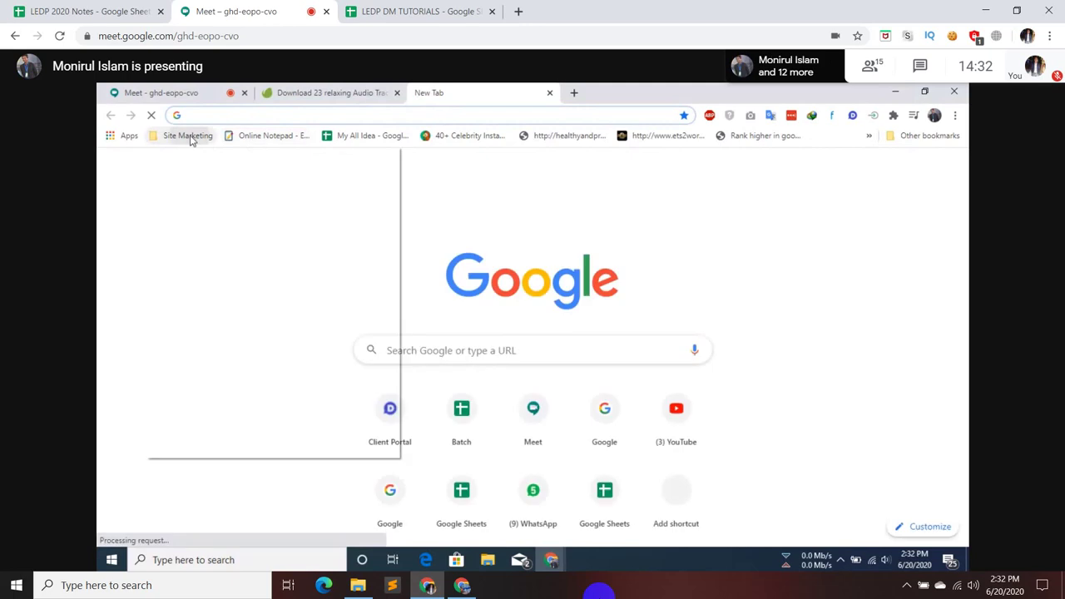
pyautogui.click(186, 135)
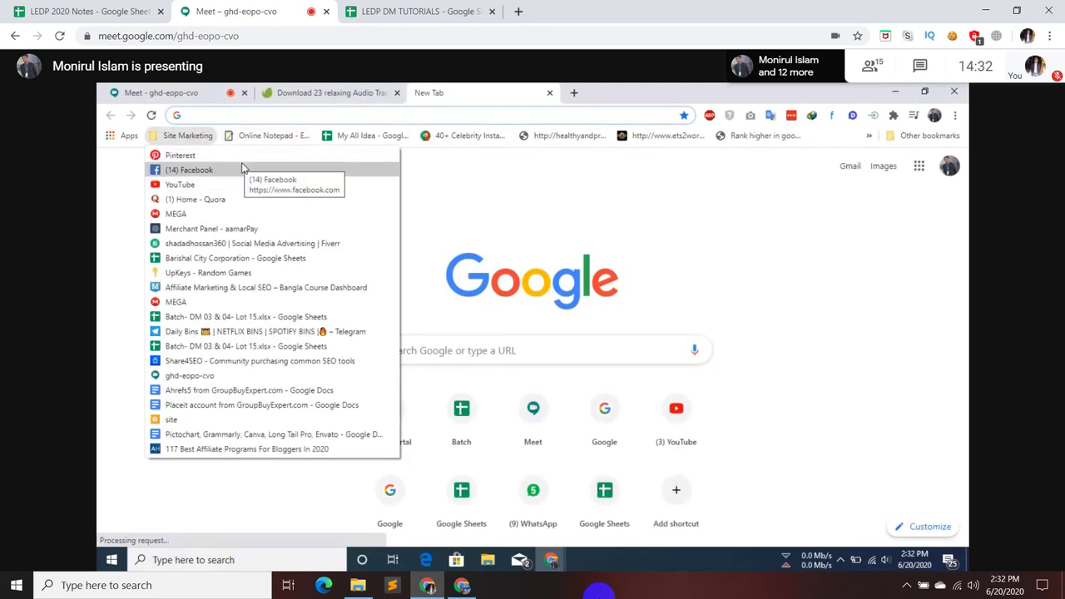
pyautogui.click(777, 209)
pyautogui.click(465, 114)
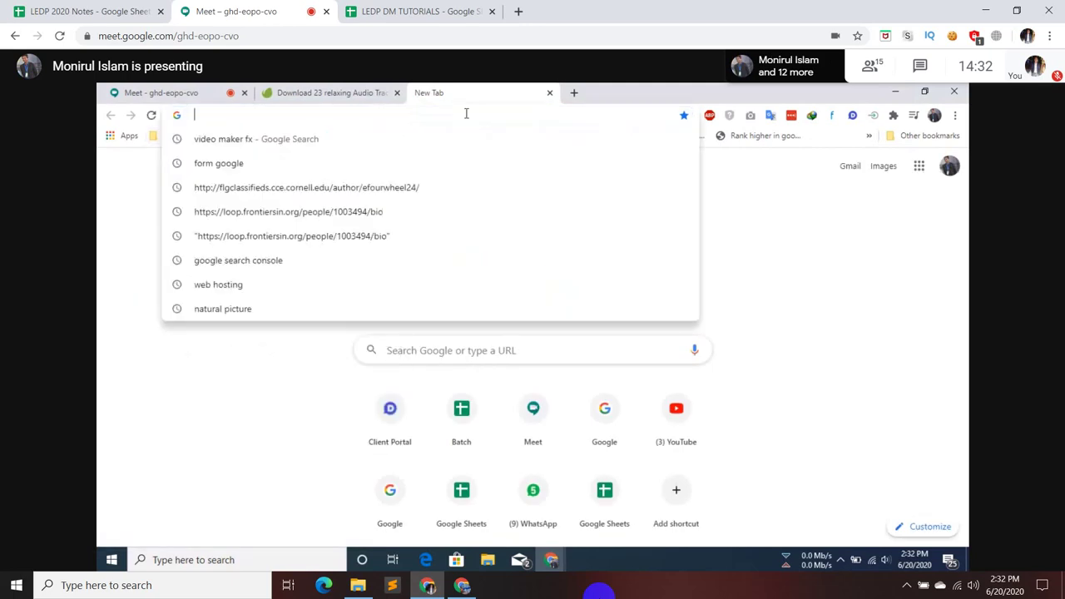
pyautogui.write('bit')
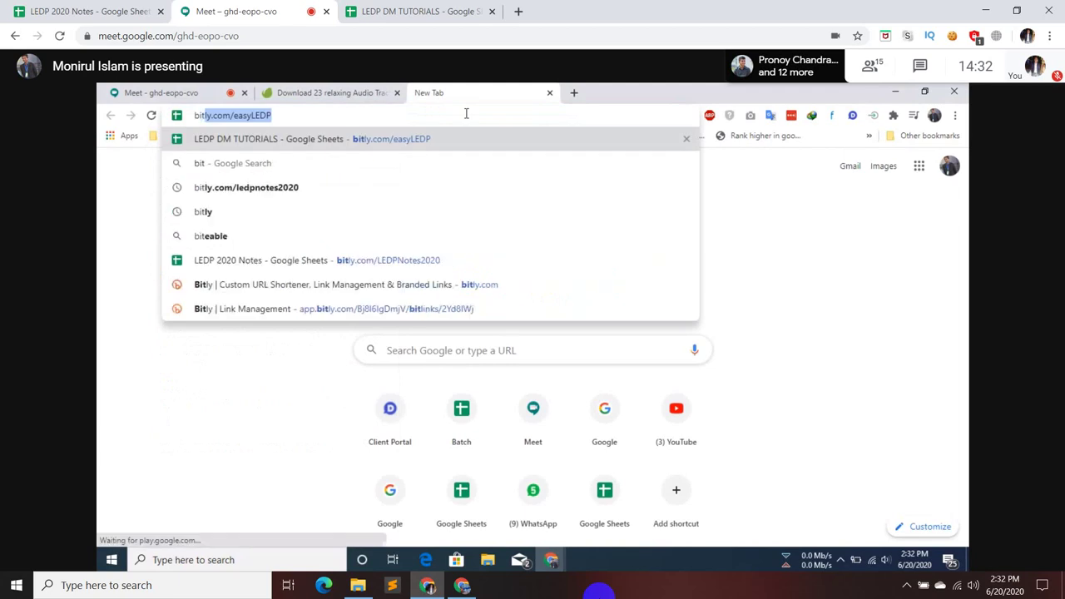
pyautogui.press('Return')
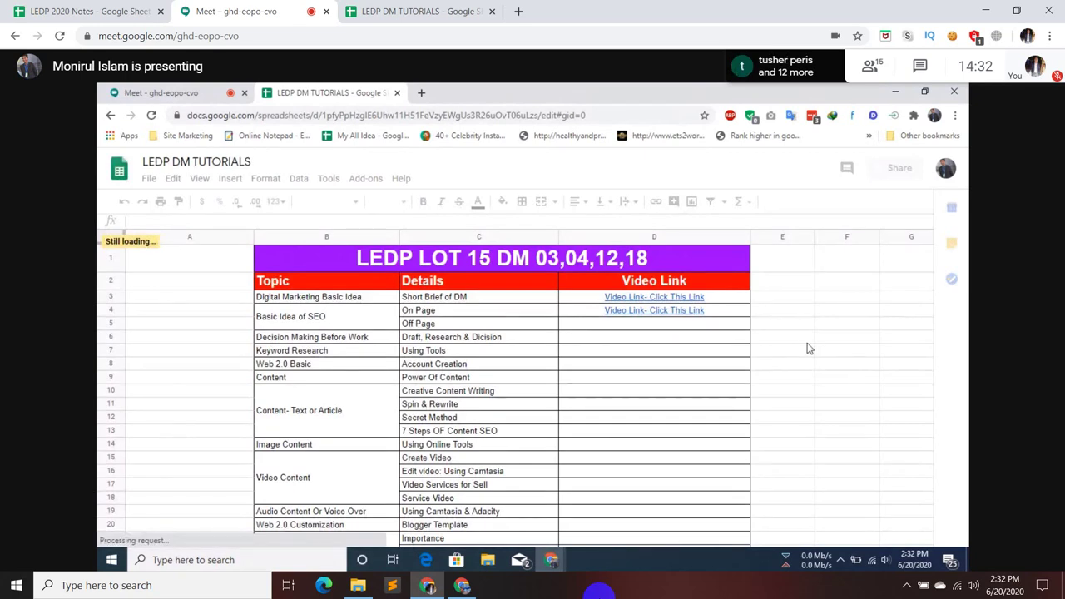
# - Open the Batch DM 03 & 04 sheet bookmark from Site Marketing in a new tab
pyautogui.click(420, 93)
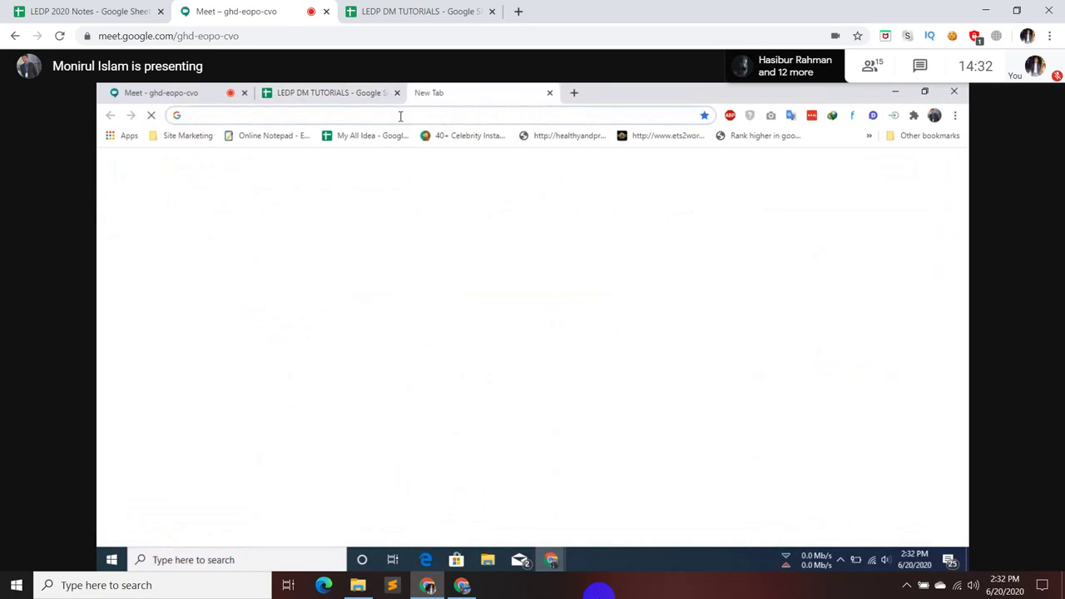
pyautogui.click(198, 138)
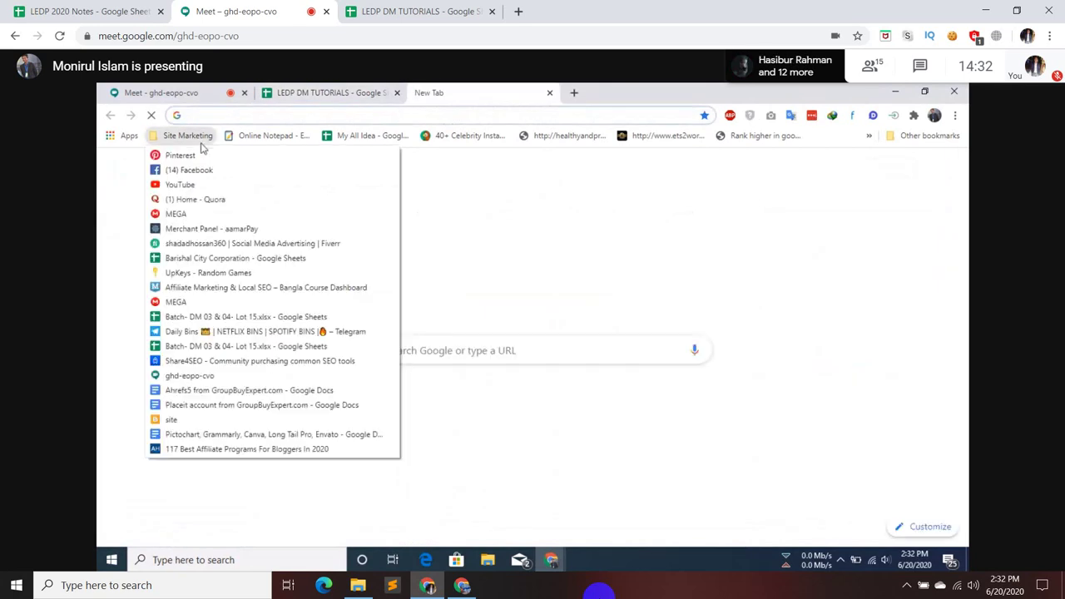
pyautogui.click(210, 324)
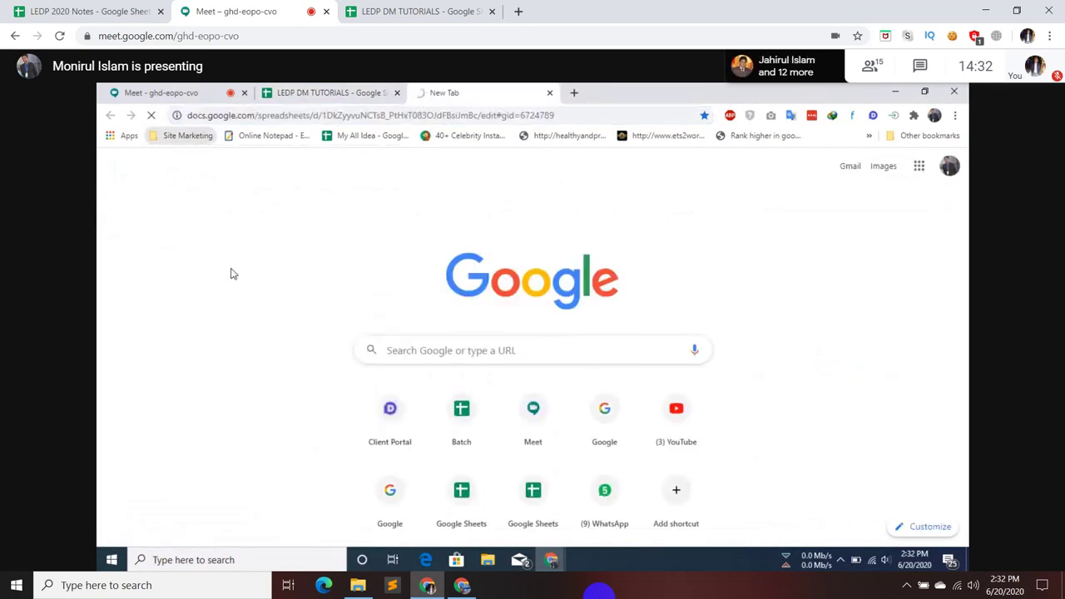
# - Browse the LEDP DM TUTORIALS sheet around cells F4 and E11, then switch to the Batch DM tab
pyautogui.click(316, 93)
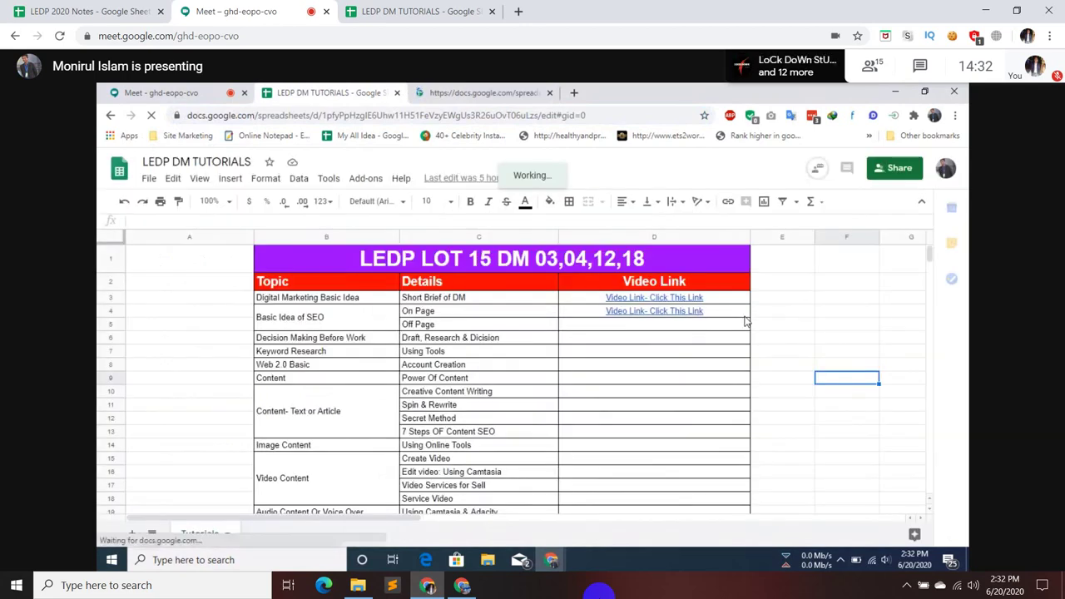
pyautogui.moveTo(746, 321)
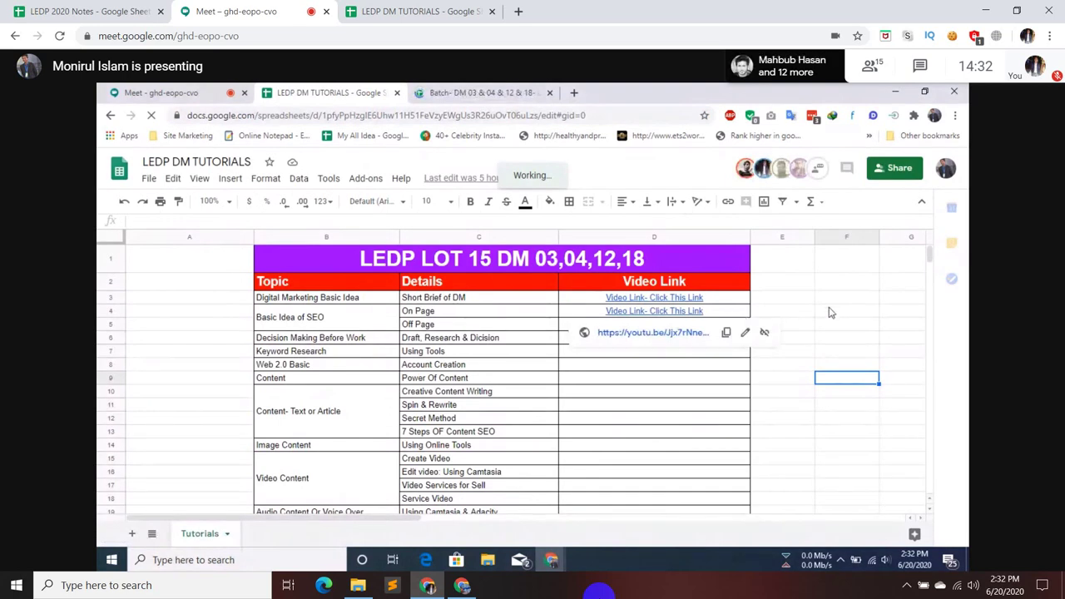
pyautogui.press('Up')
pyautogui.press('Up')
pyautogui.press('Up')
pyautogui.press('Up')
pyautogui.press('Up')
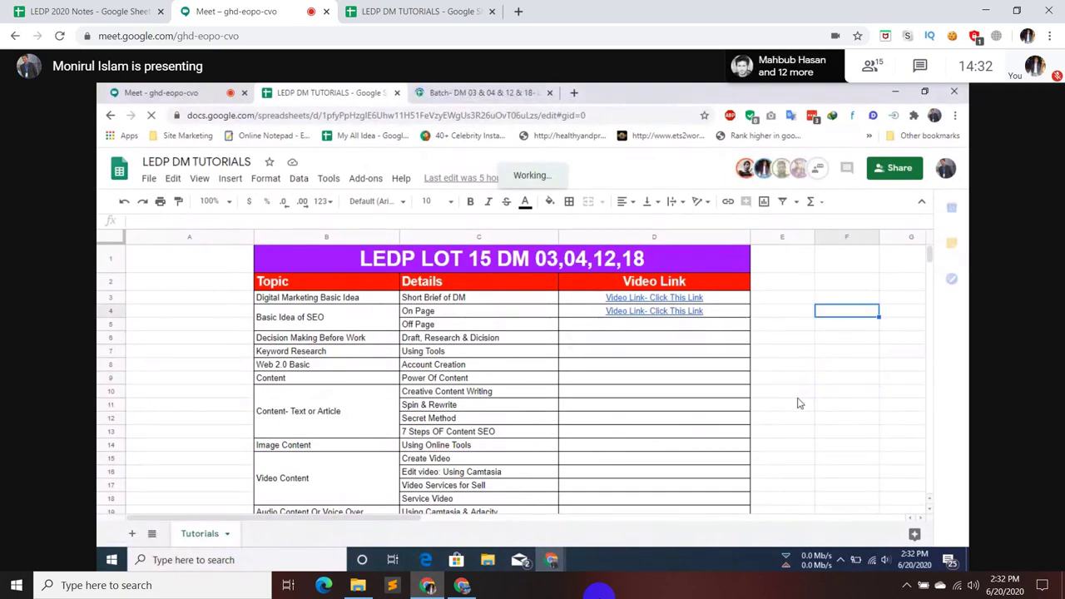
pyautogui.click(797, 407)
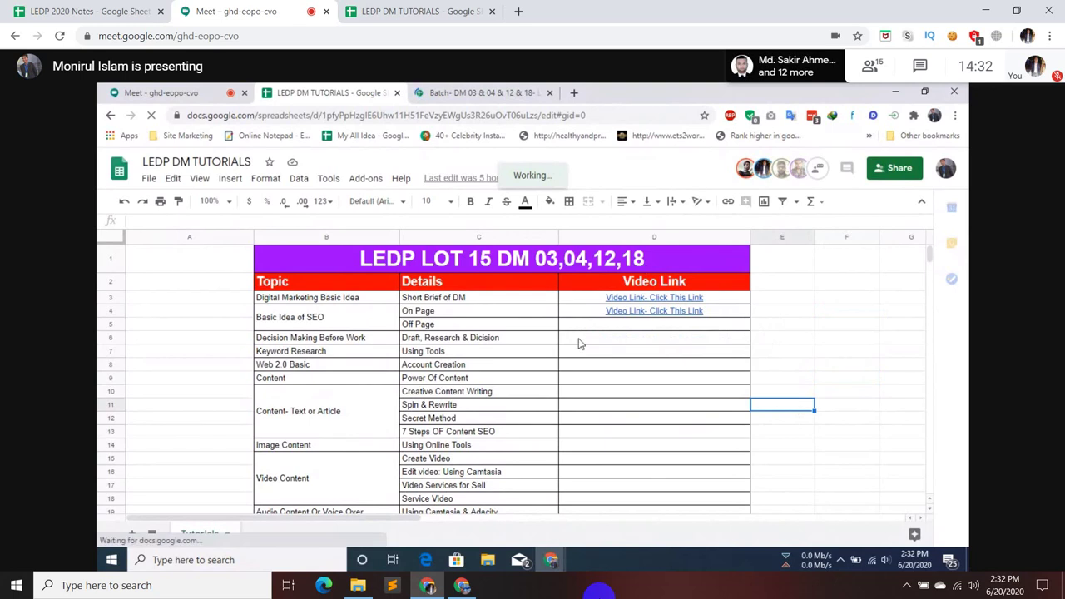
pyautogui.scroll(-3, 519, 326)
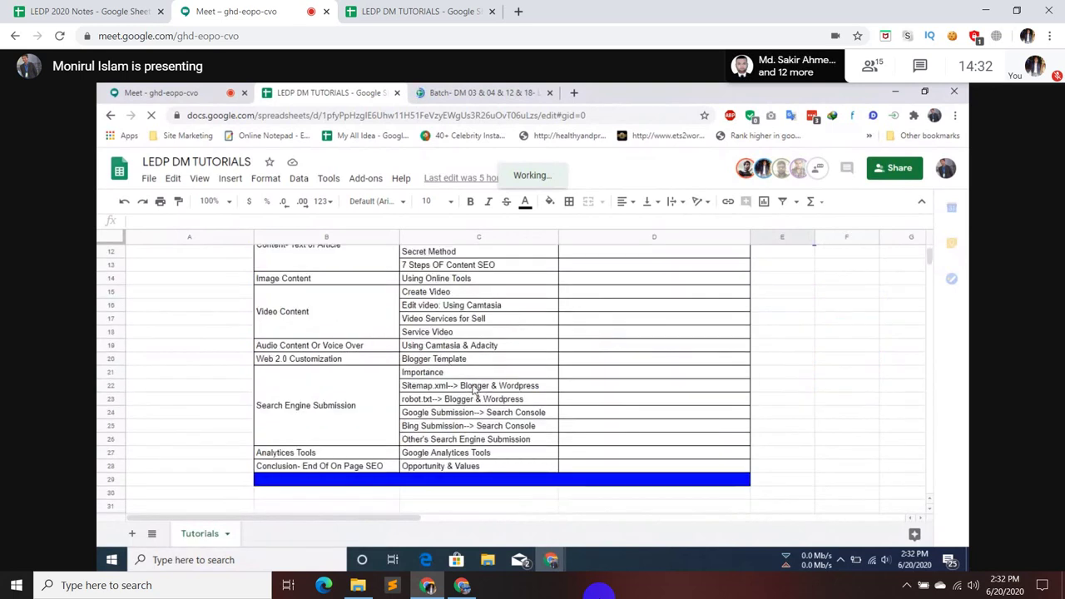
pyautogui.scroll(2, 509, 371)
pyautogui.scroll(-2, 516, 367)
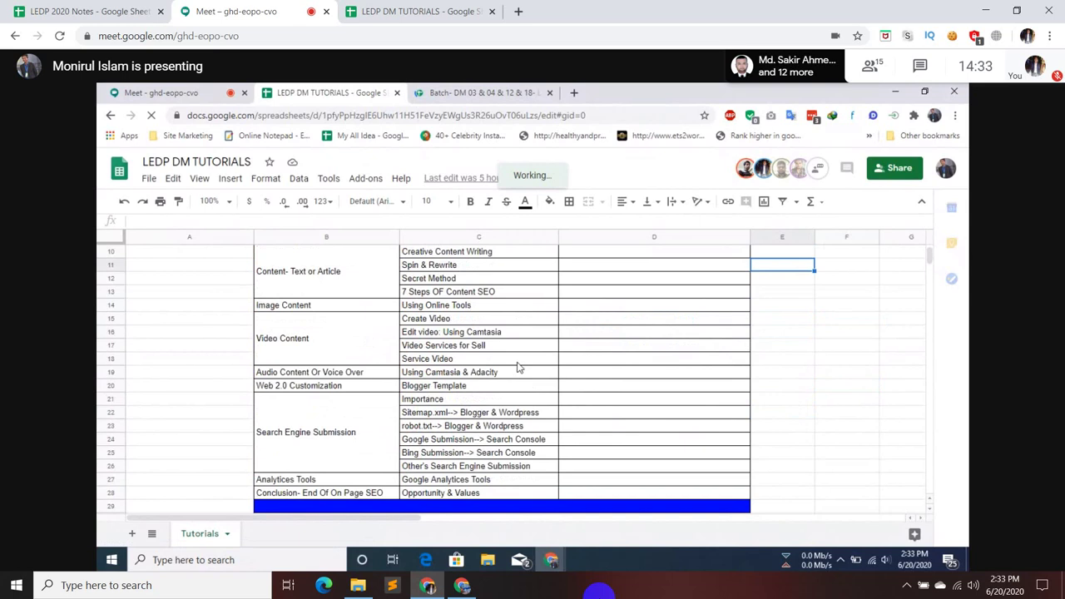
pyautogui.scroll(-1, 517, 366)
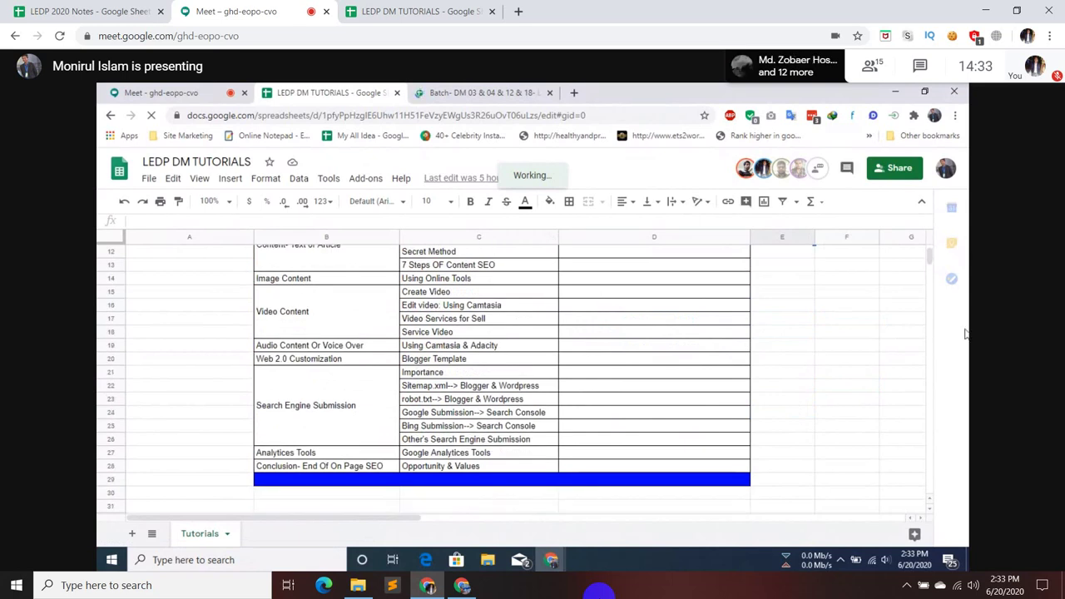
pyautogui.scroll(3, 868, 266)
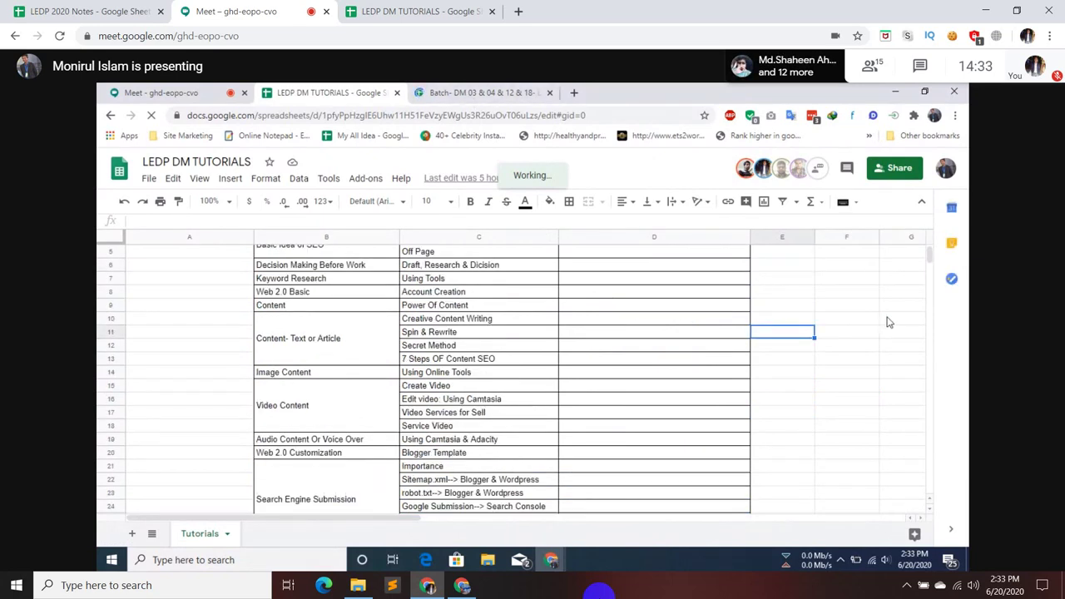
pyautogui.scroll(2, 709, 328)
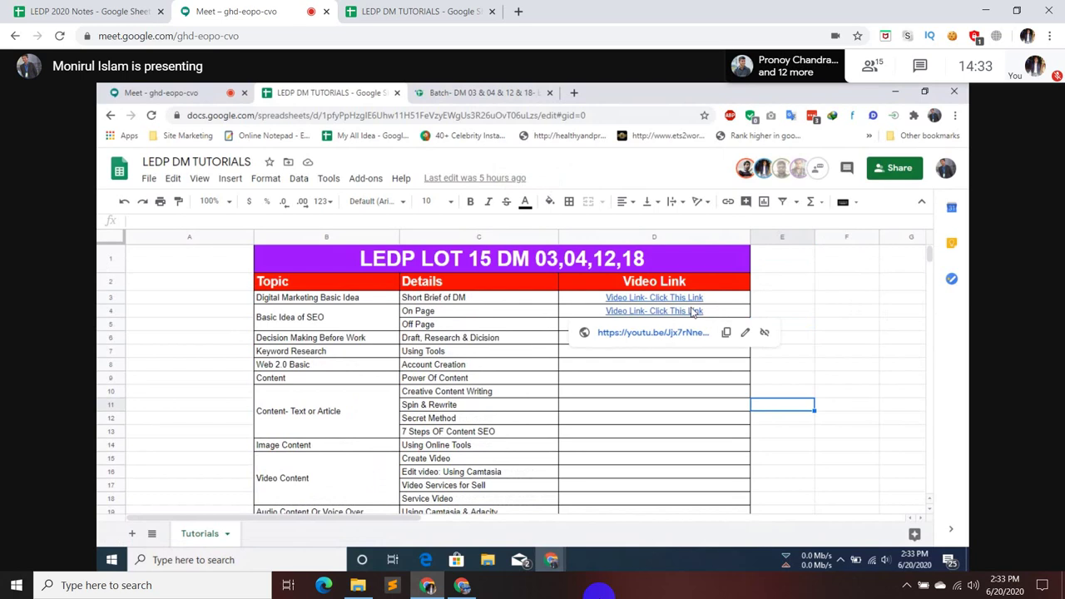
pyautogui.hotkey('ctrl', 'Tab')
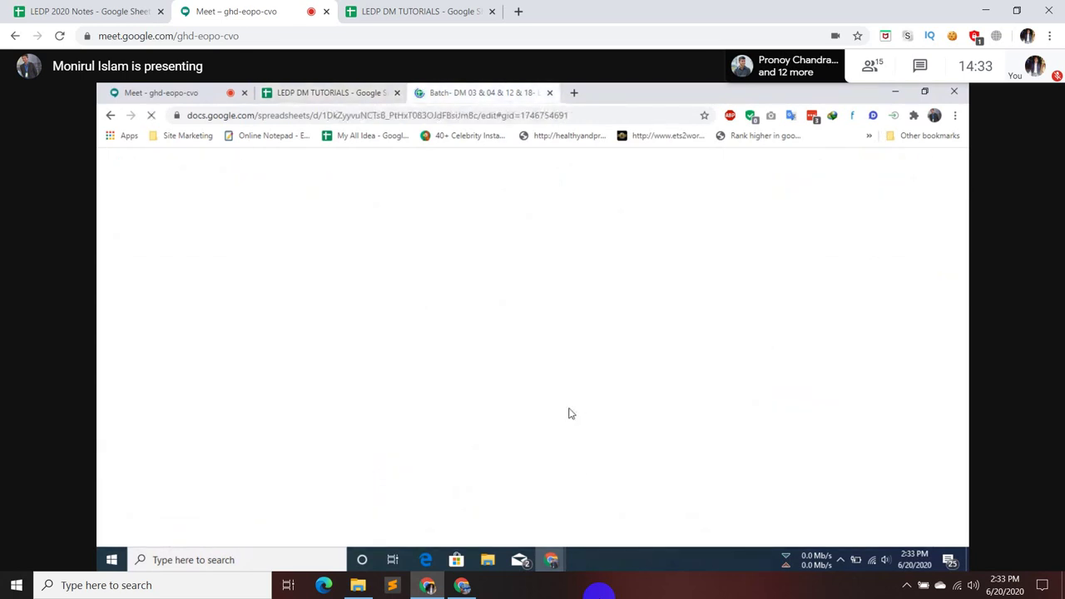
# - Return to the Meet call tab and confirm an entry in the address bar
pyautogui.click(152, 91)
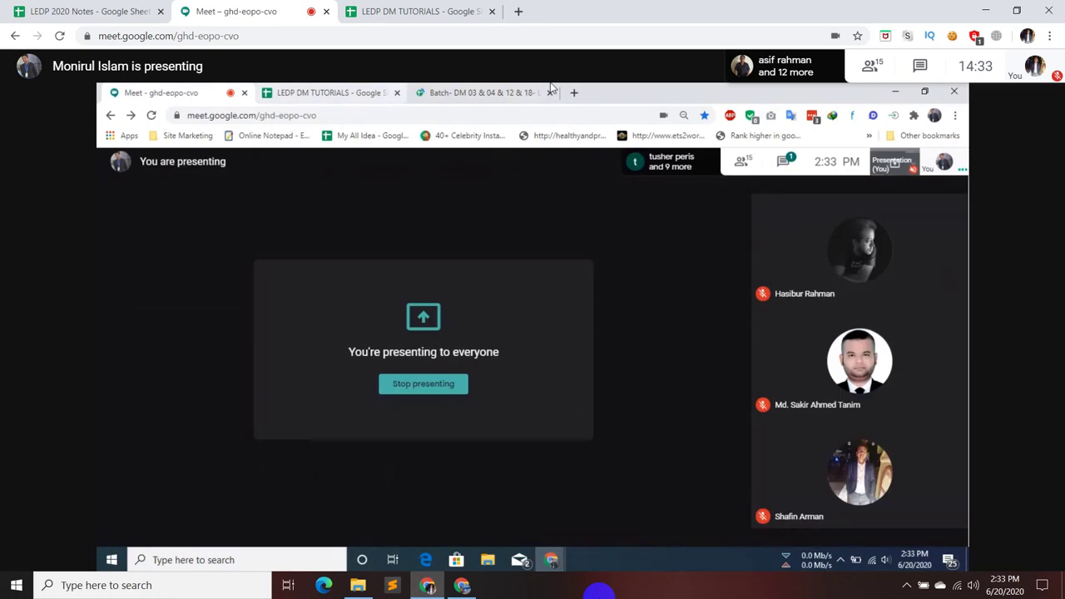
pyautogui.click(478, 92)
pyautogui.click(517, 116)
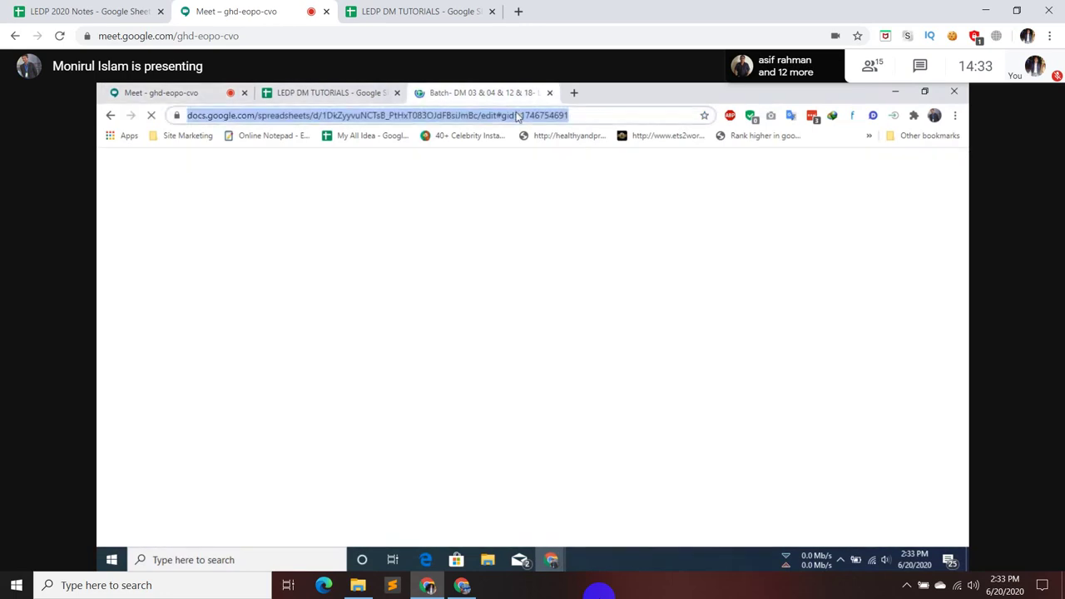
pyautogui.press('Return')
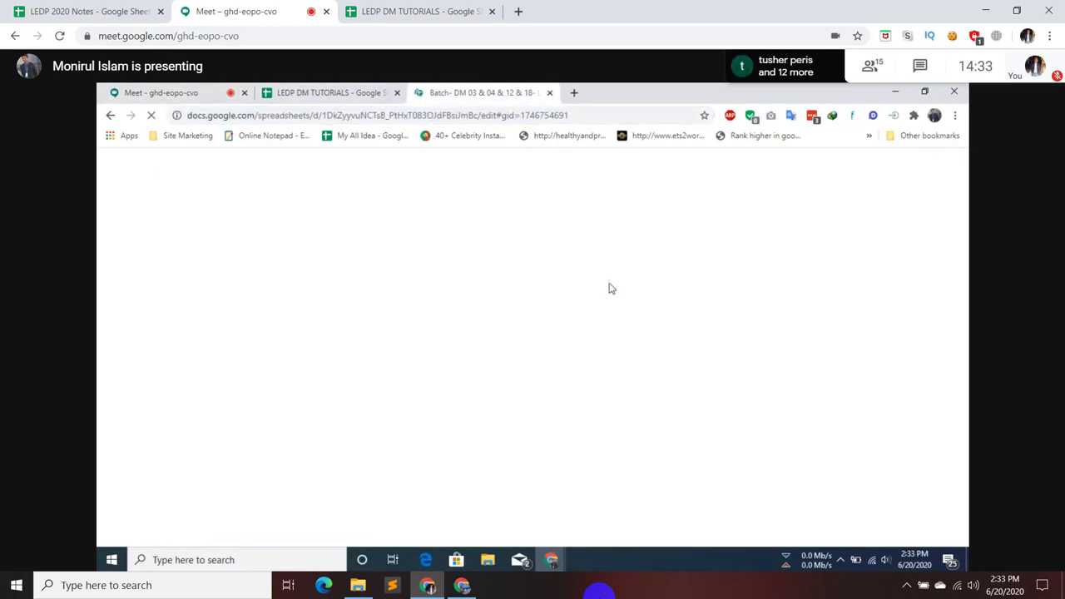
# - Bring up the LEDP 2020 Notes spreadsheet and select its full web address
pyautogui.click(210, 99)
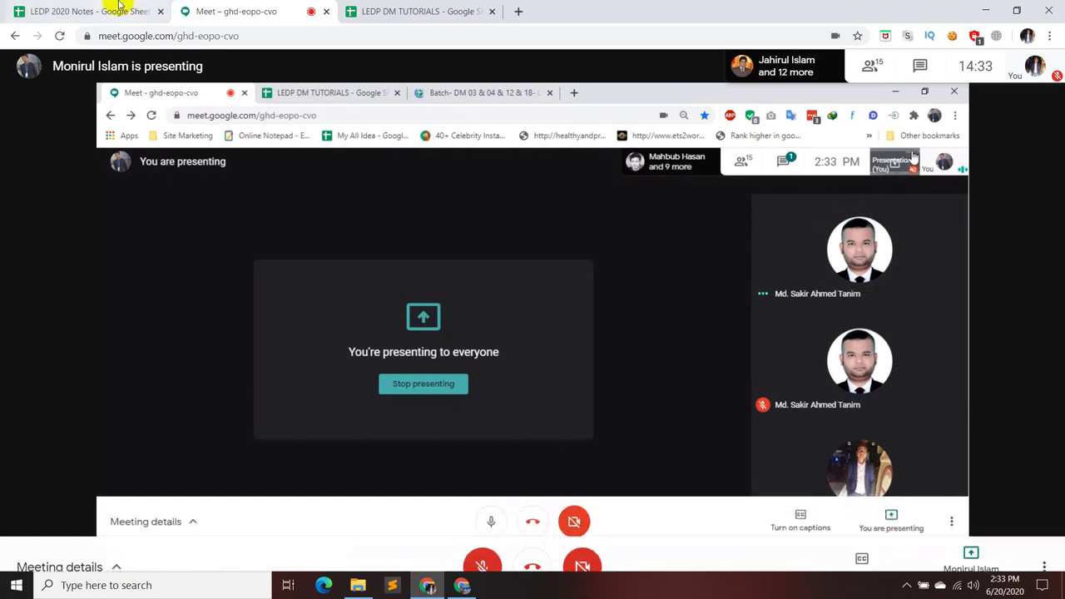
pyautogui.click(87, 11)
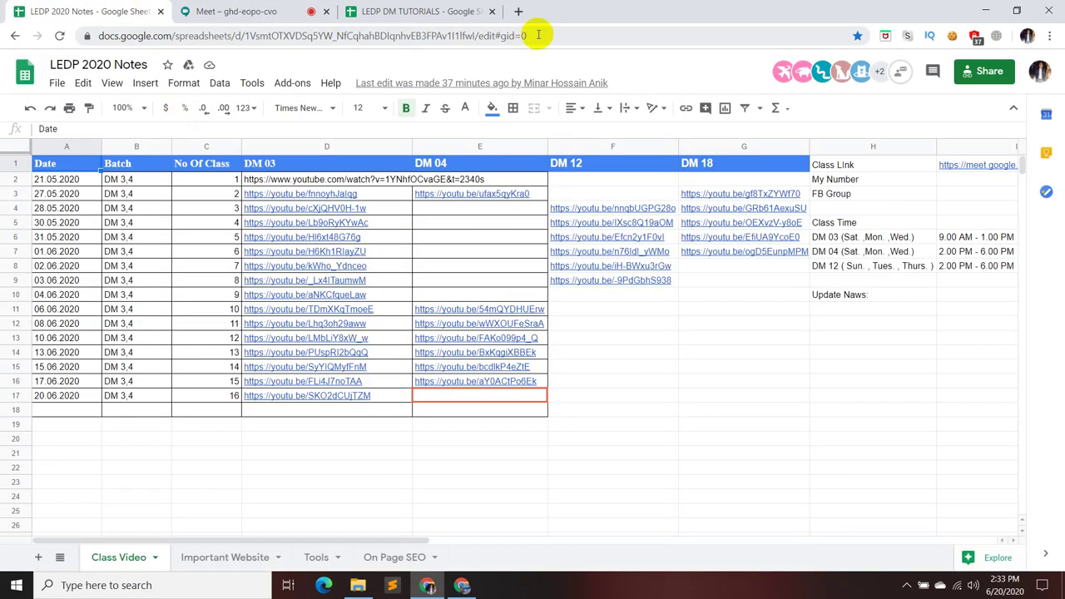
pyautogui.moveTo(538, 34); pyautogui.dragTo(71, 71)
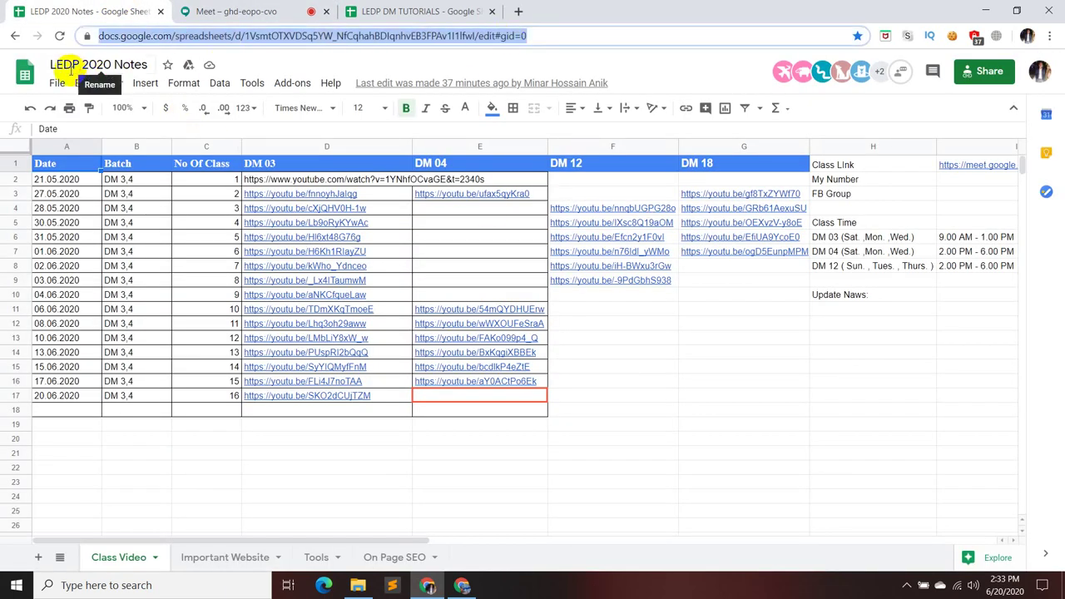
# - Send the LEDP 2020 Notes sheet link in the Meet chat, close the chat, and unmute
pyautogui.click(241, 11)
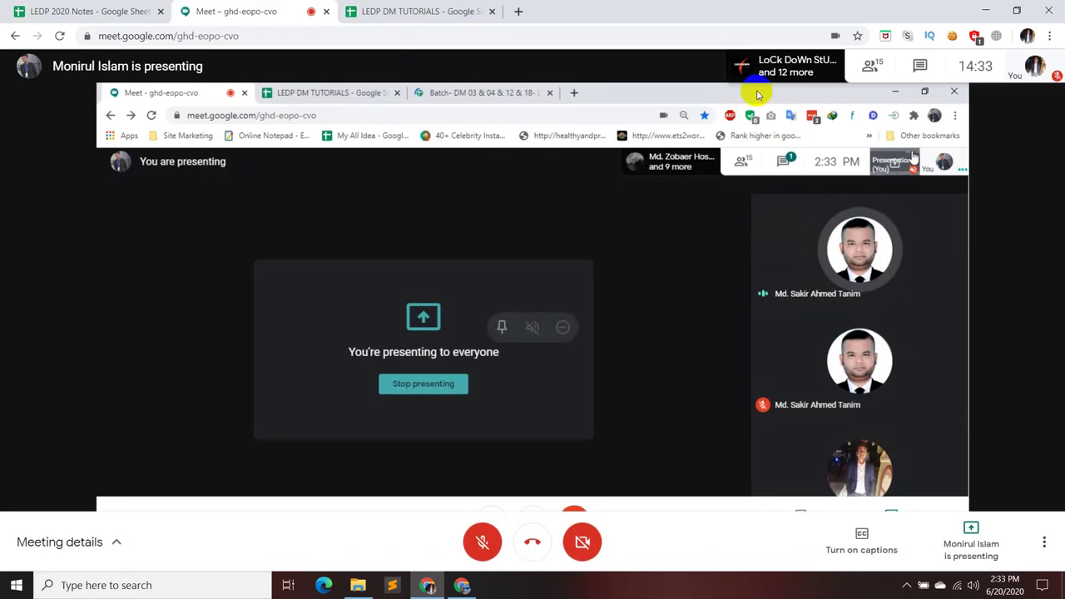
pyautogui.click(924, 66)
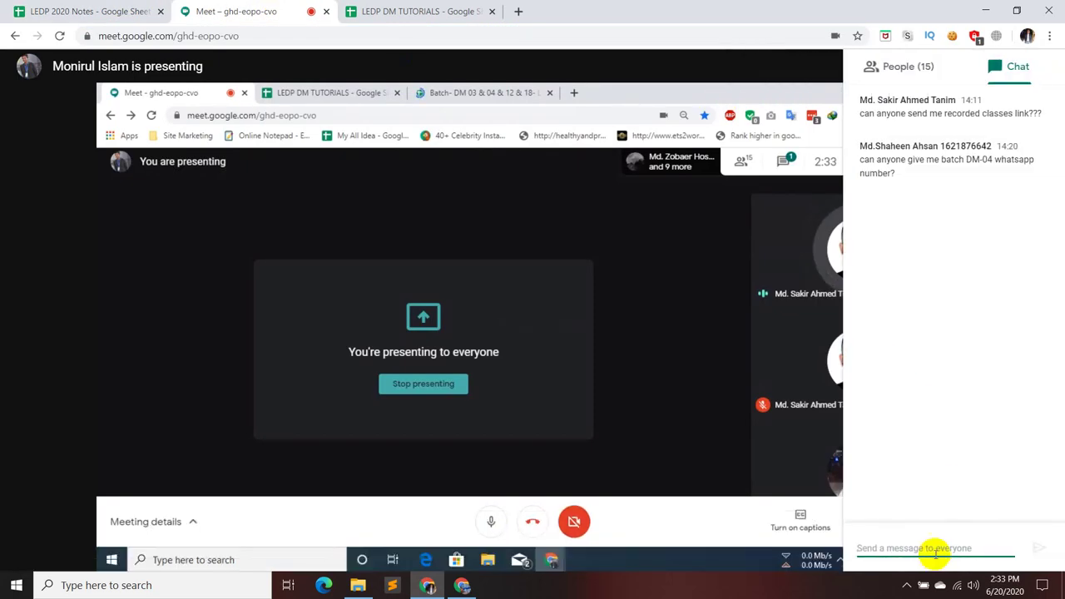
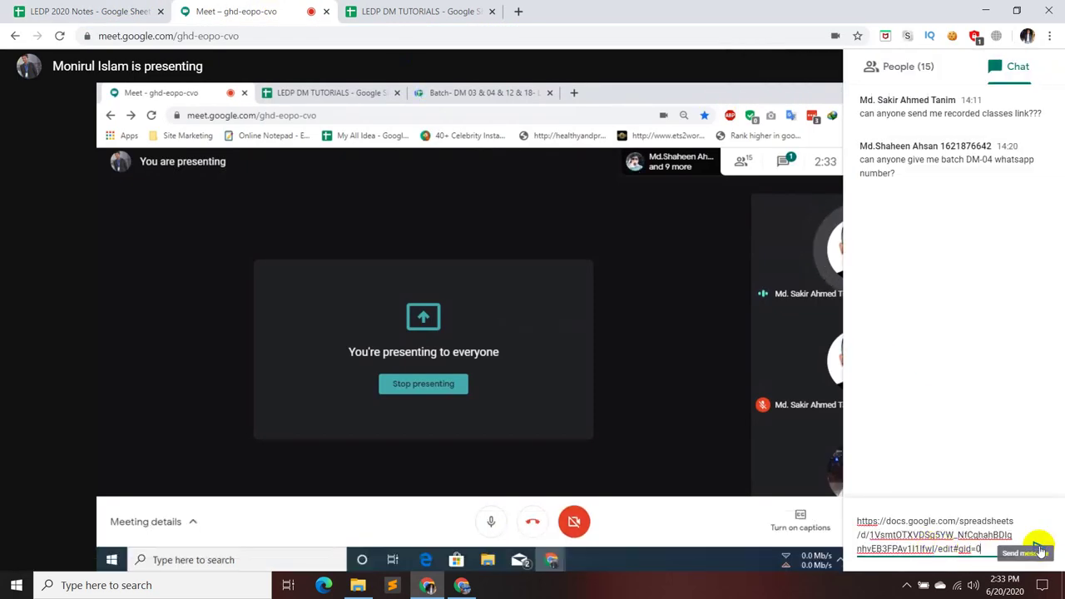
pyautogui.click(1038, 546)
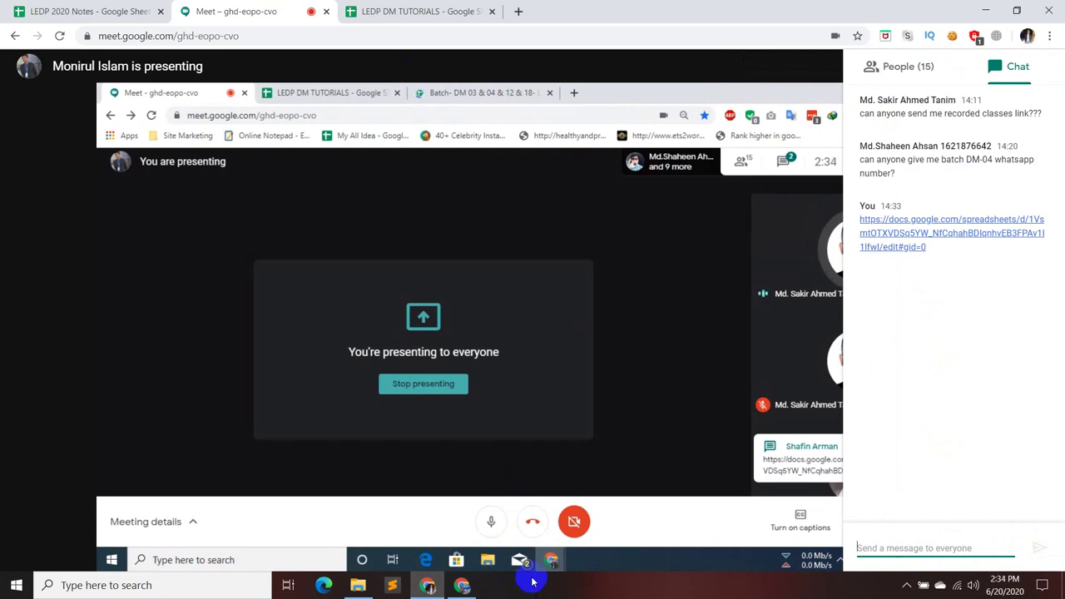
pyautogui.click(1035, 110)
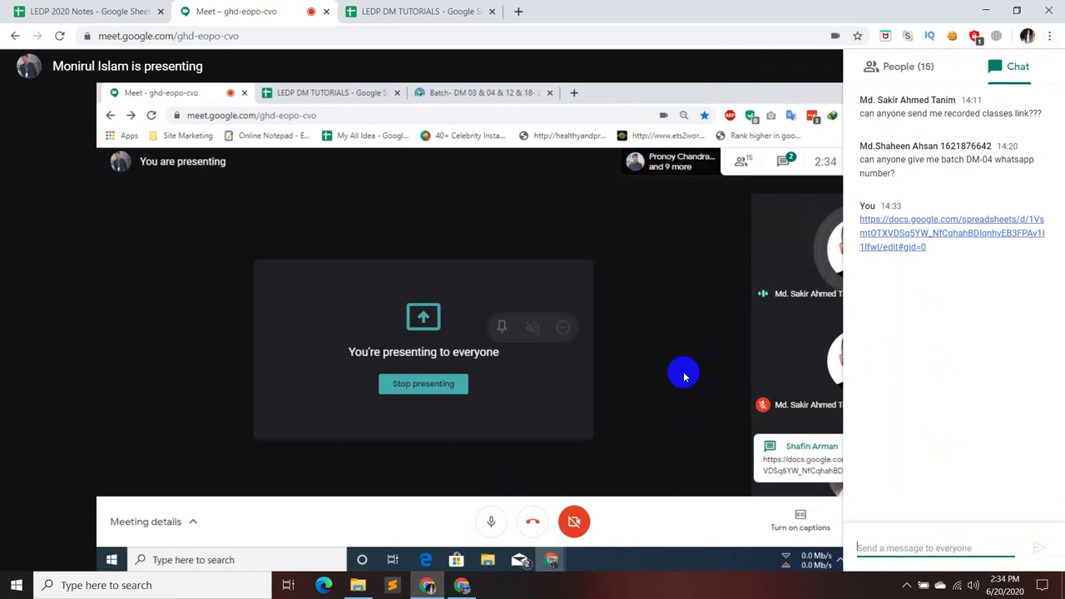
pyautogui.click(482, 541)
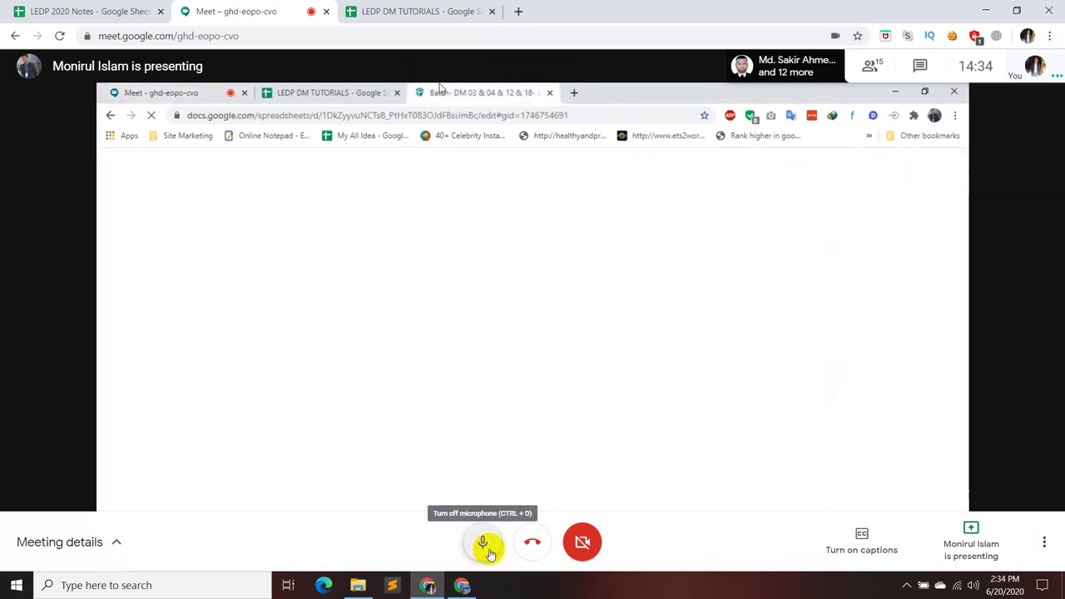
# - Mute the microphone, glance at the LEDP 2020 Notes tab, and show the 15-person participant list
pyautogui.click(482, 543)
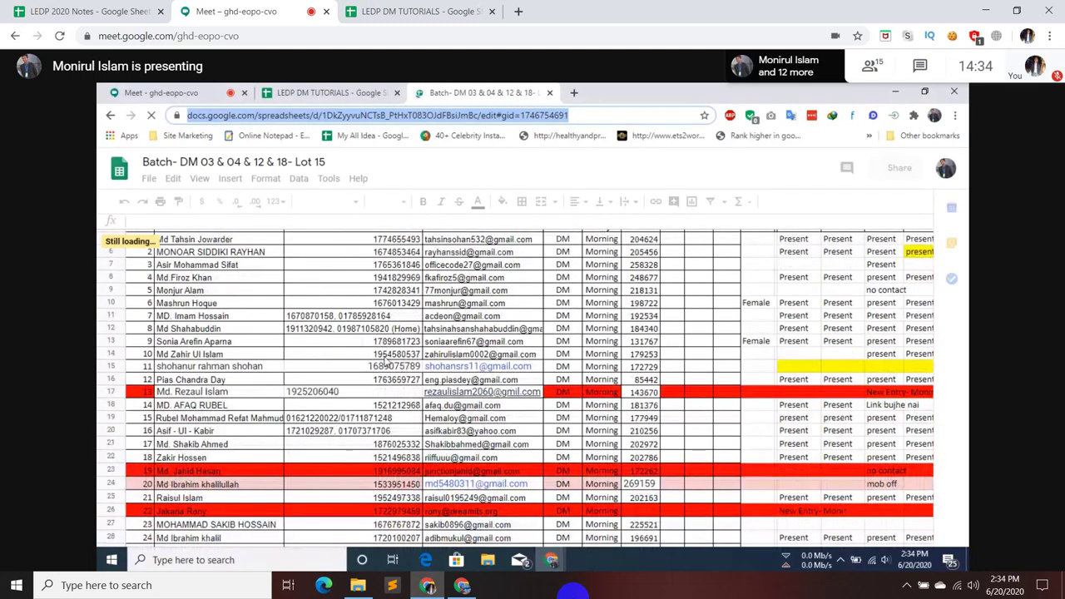
pyautogui.click(59, 8)
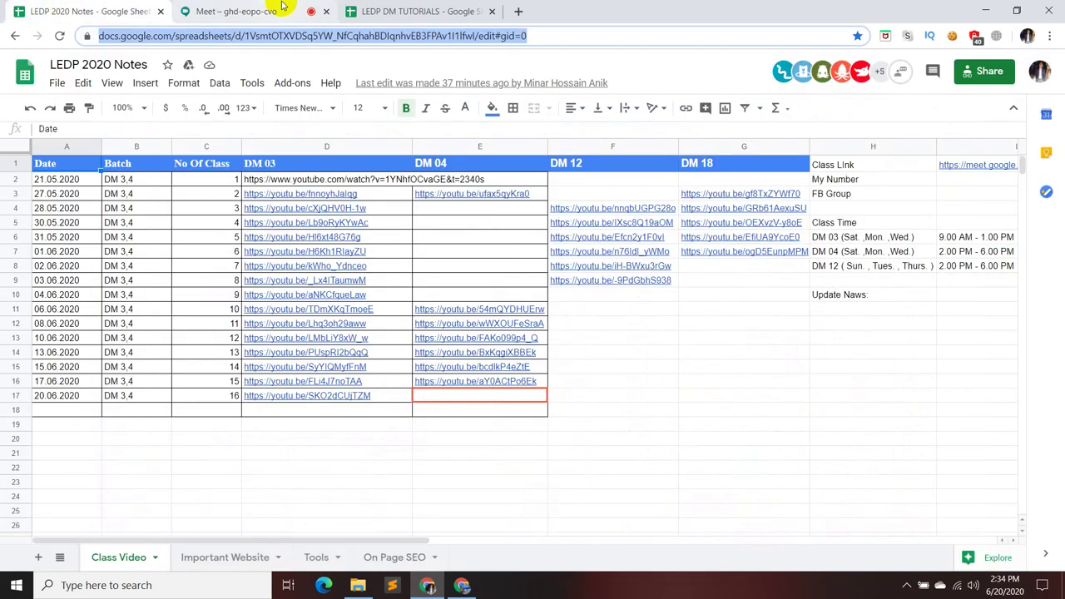
pyautogui.click(264, 10)
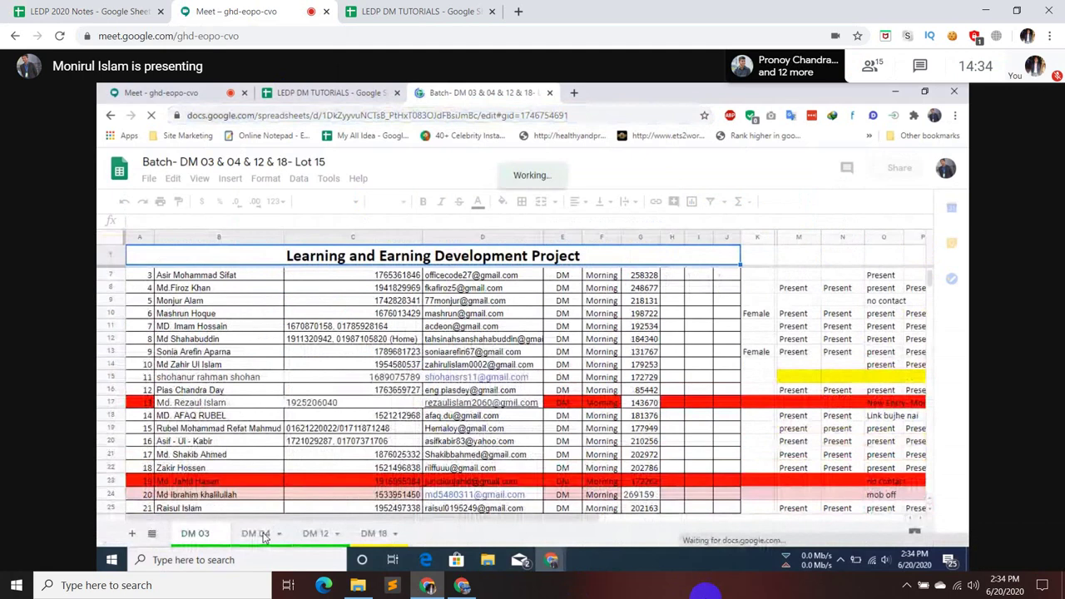
pyautogui.click(870, 65)
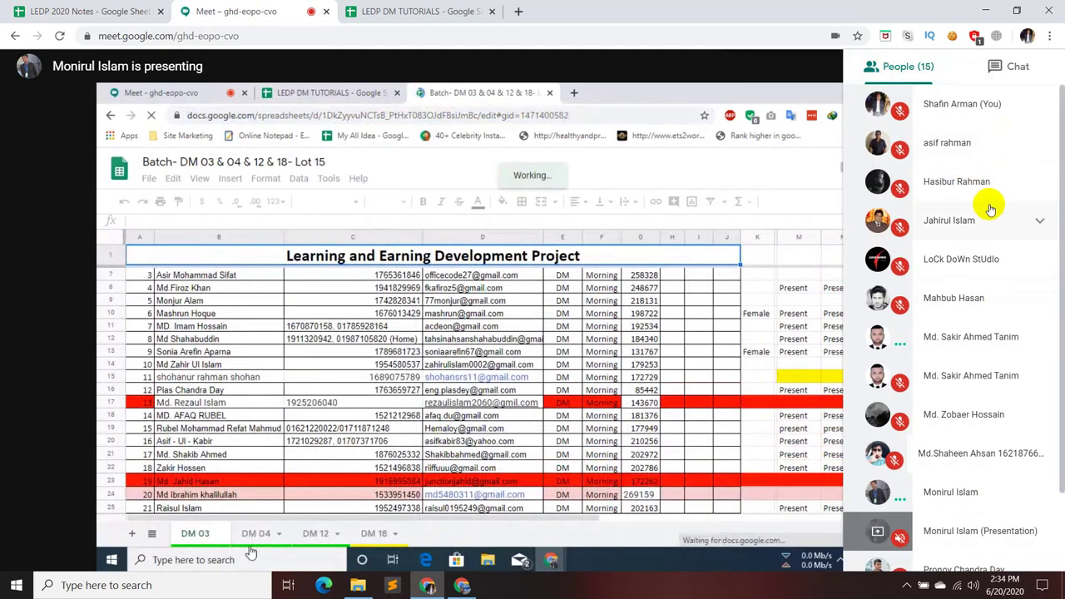
# - Scroll through the participant list, then close it so the shared Batch sheet fills the view
pyautogui.scroll(-1, 990, 241)
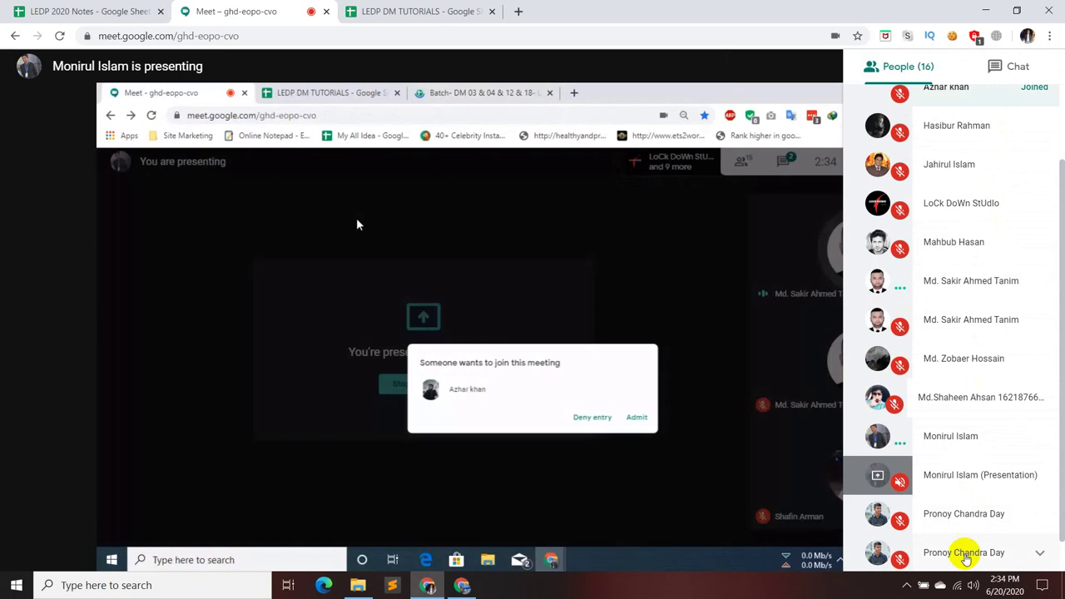
pyautogui.scroll(-1, 967, 475)
pyautogui.scroll(4, 974, 468)
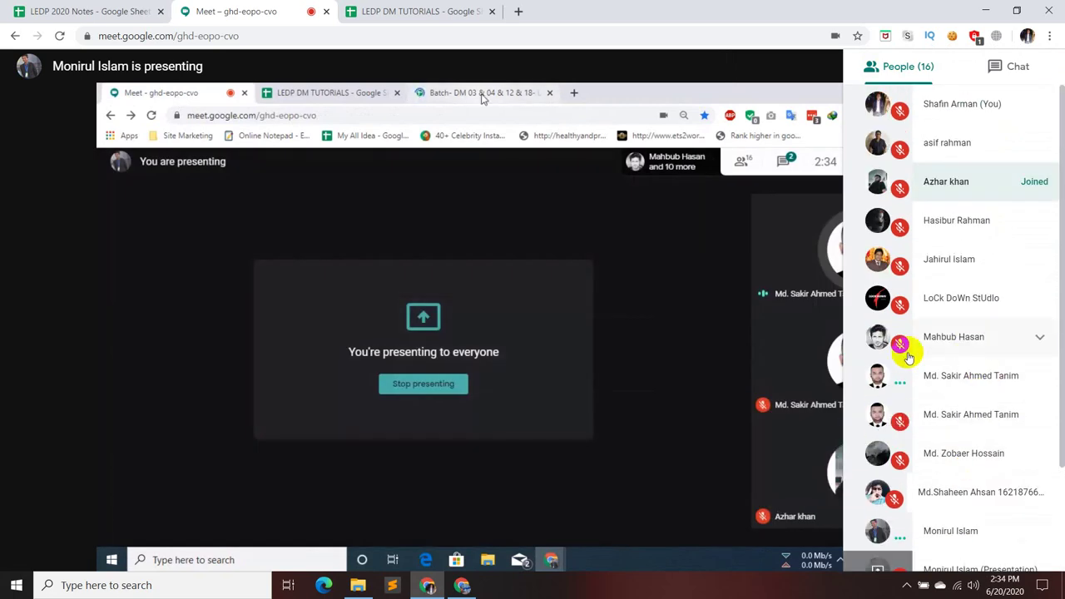
pyautogui.click(682, 401)
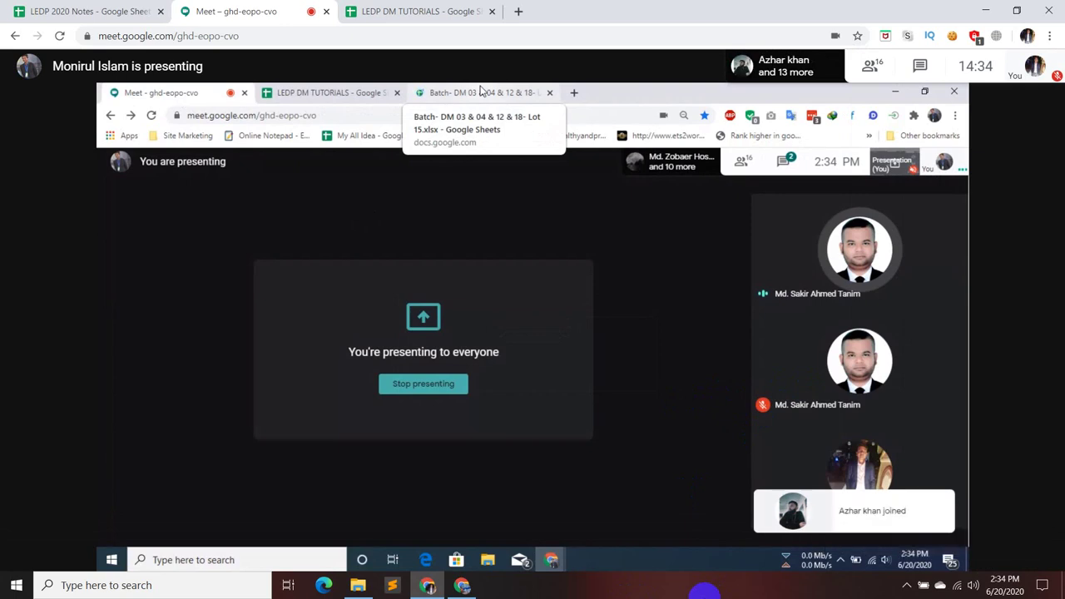
pyautogui.click(480, 92)
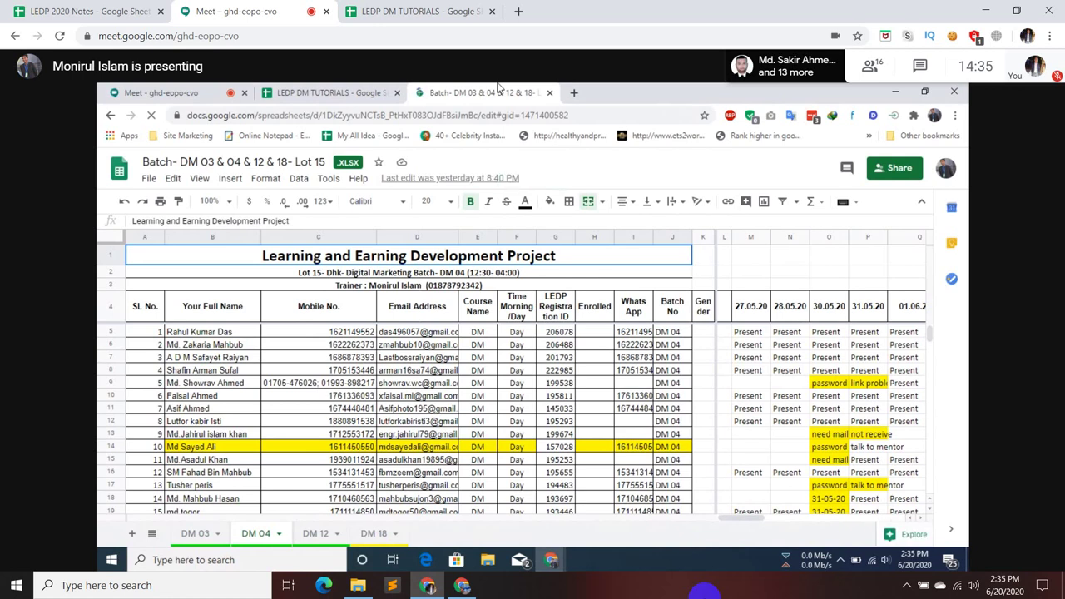
pyautogui.click(212, 92)
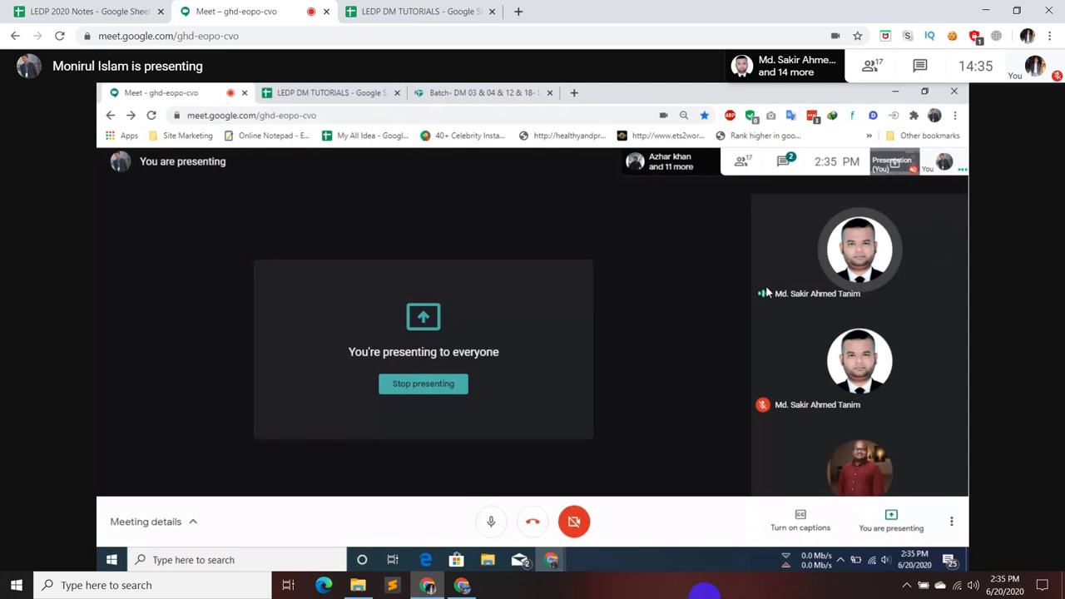
pyautogui.click(739, 161)
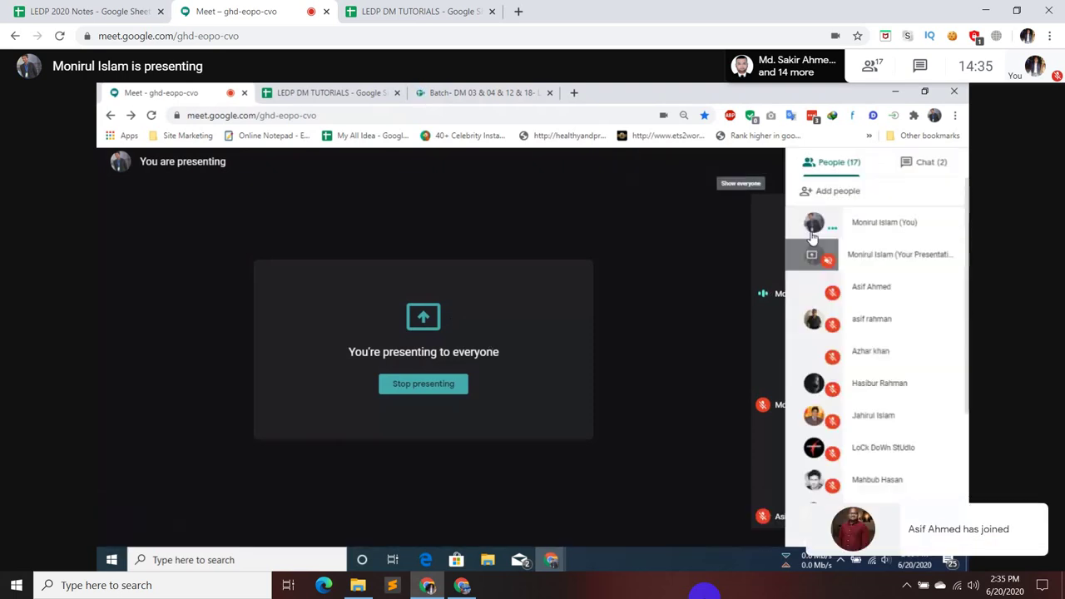
pyautogui.click(904, 350)
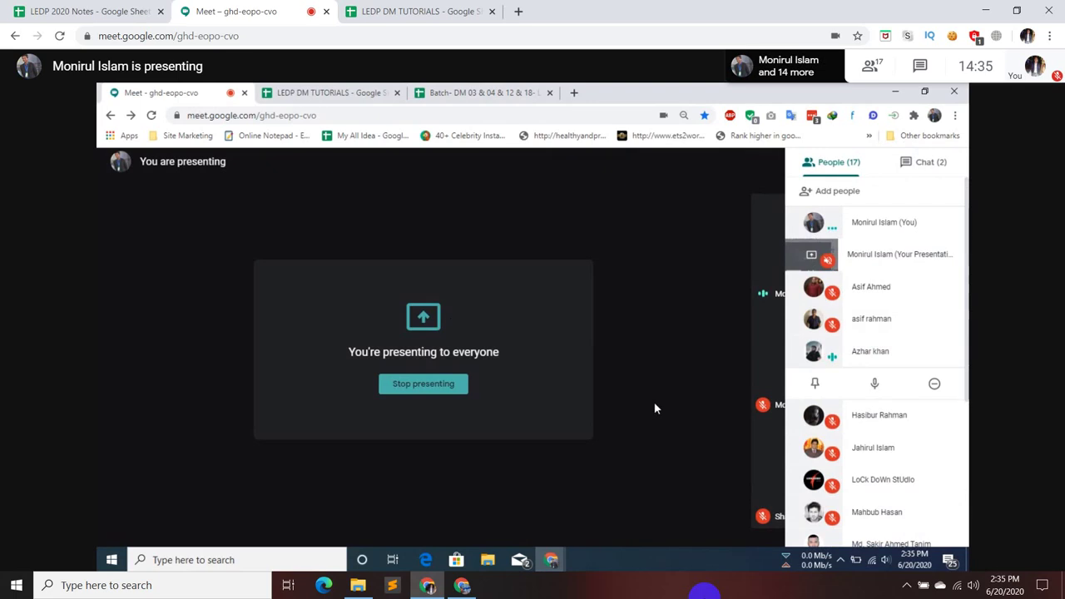
pyautogui.click(481, 93)
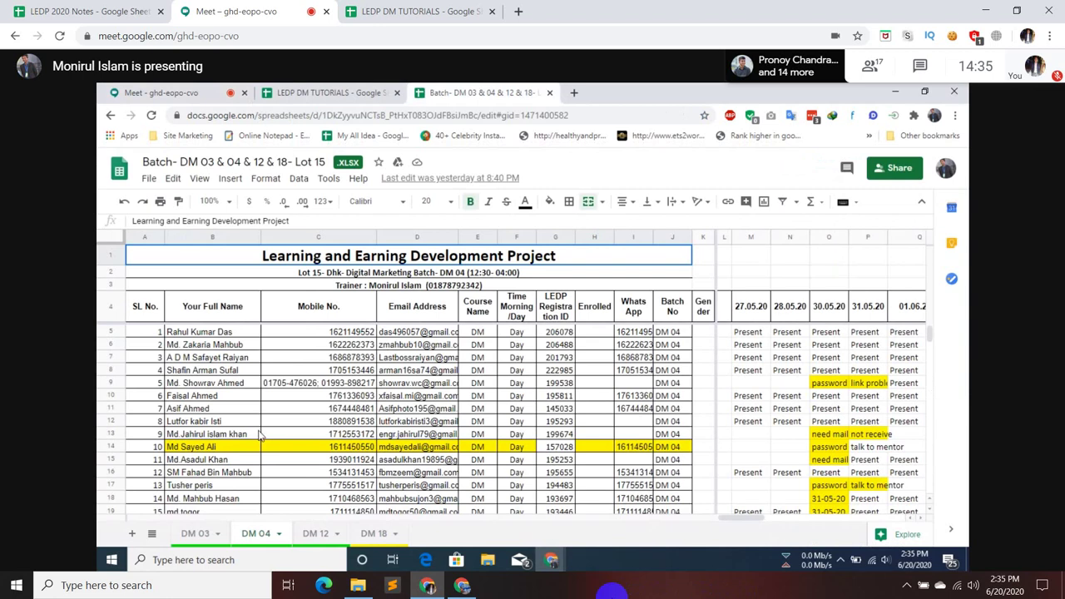
# - Show the 17-person participant list beside the shared LEDP DM TUTORIALS sheet
pyautogui.scroll(-1, 254, 420)
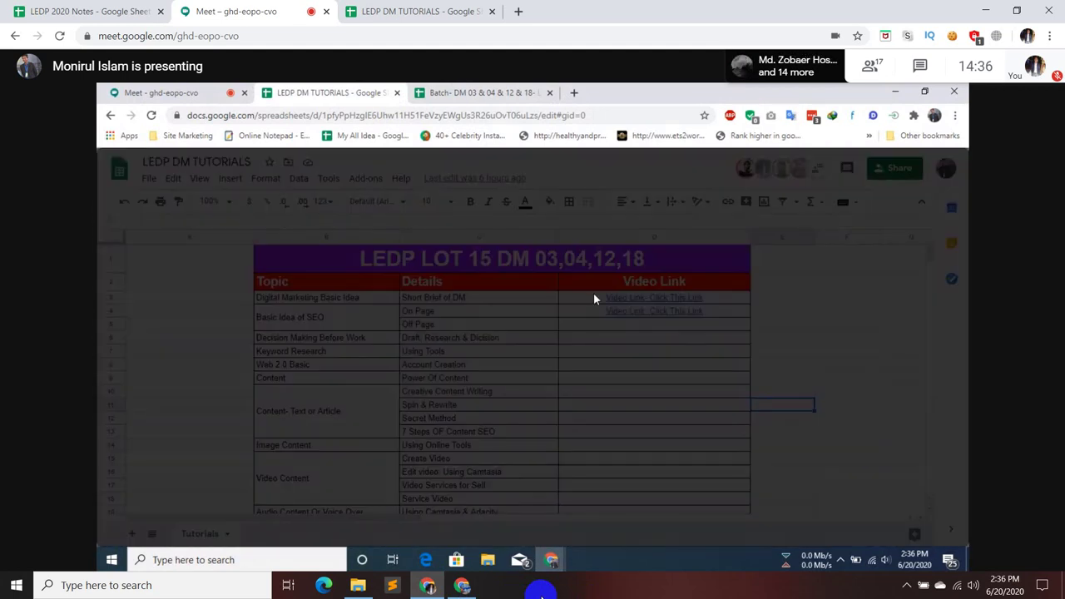
pyautogui.click(873, 67)
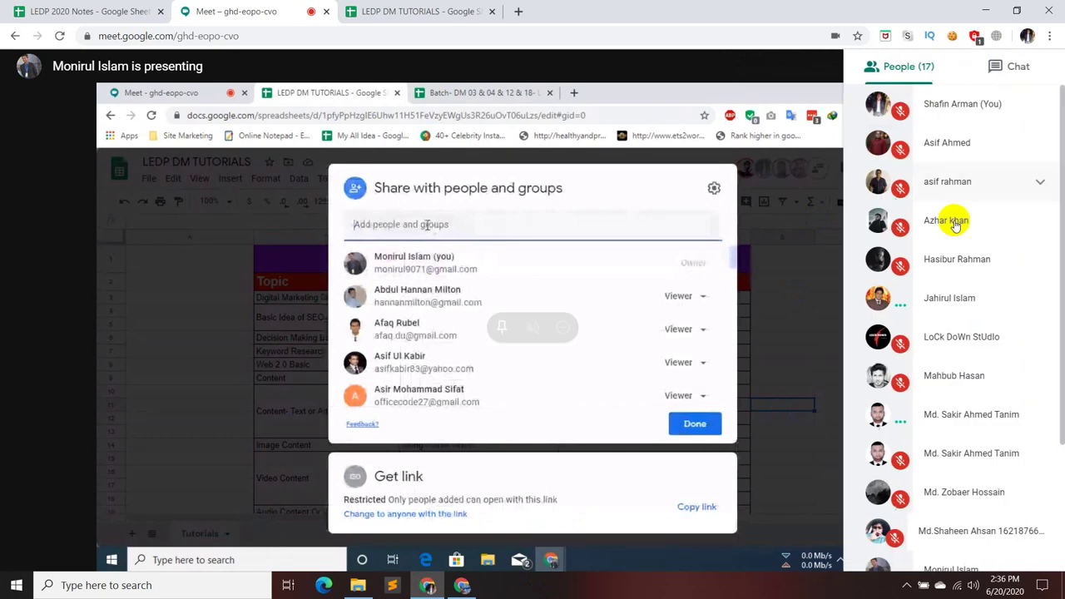
# - Scroll the participant list, then close it to widen the shared Batch DM attendance sheet
pyautogui.scroll(-3, 987, 202)
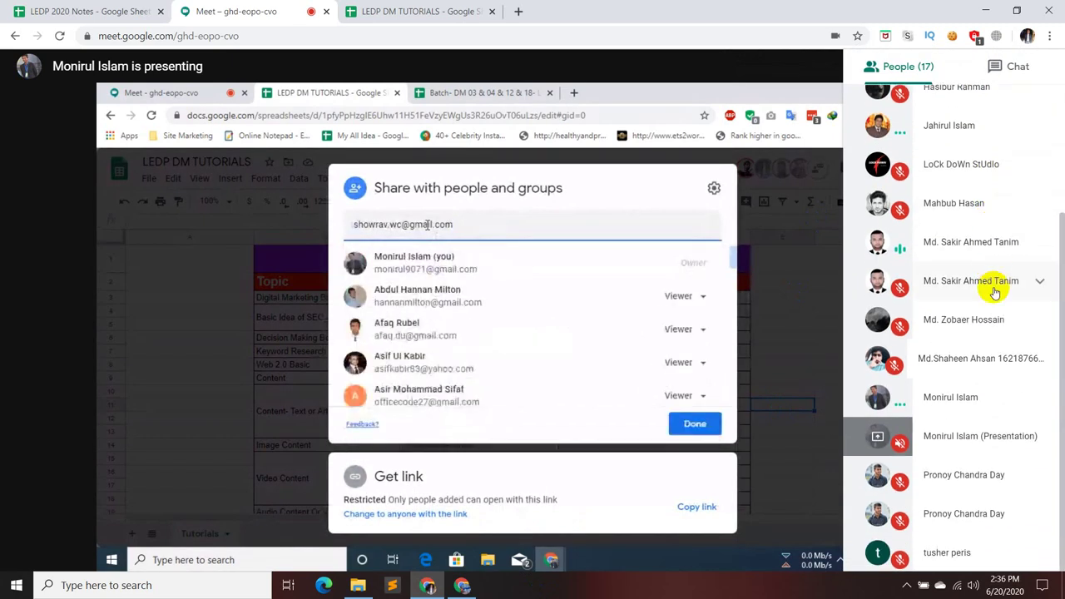
pyautogui.scroll(3, 994, 295)
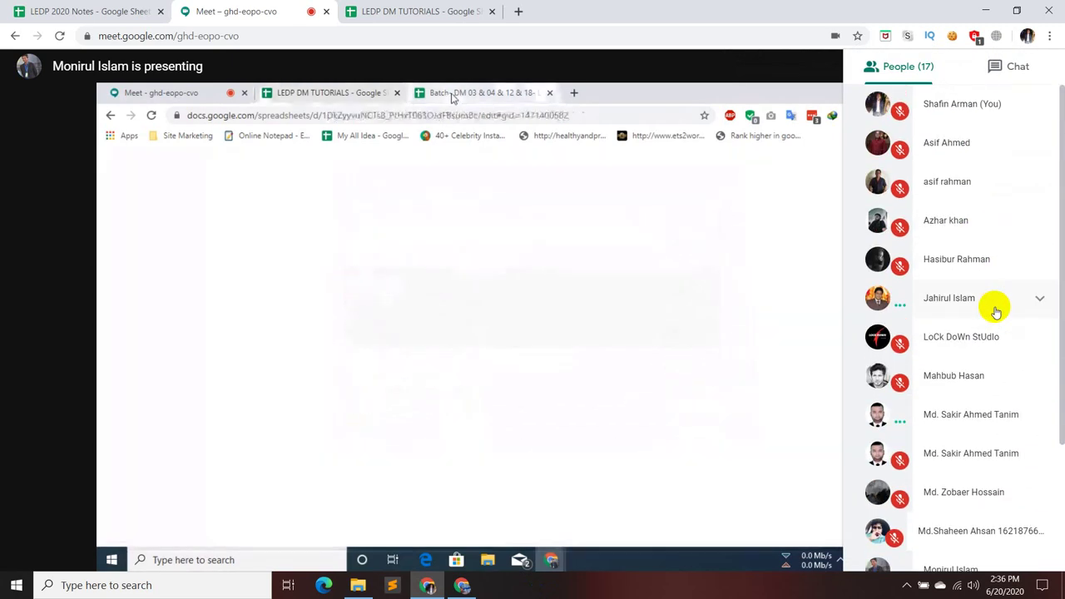
pyautogui.scroll(-3, 994, 306)
pyautogui.scroll(3, 990, 311)
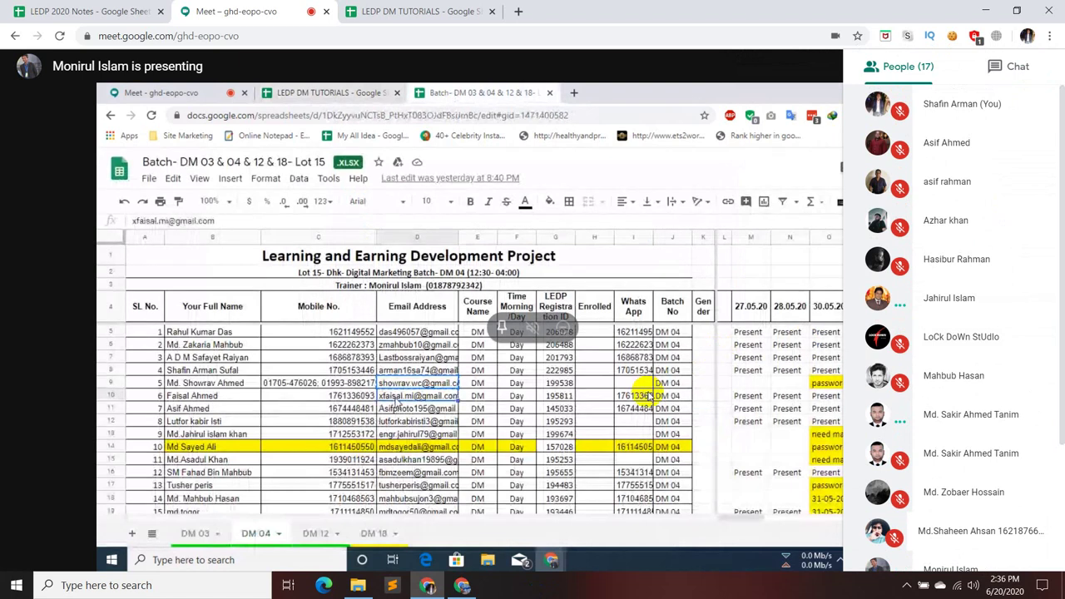
pyautogui.click(441, 283)
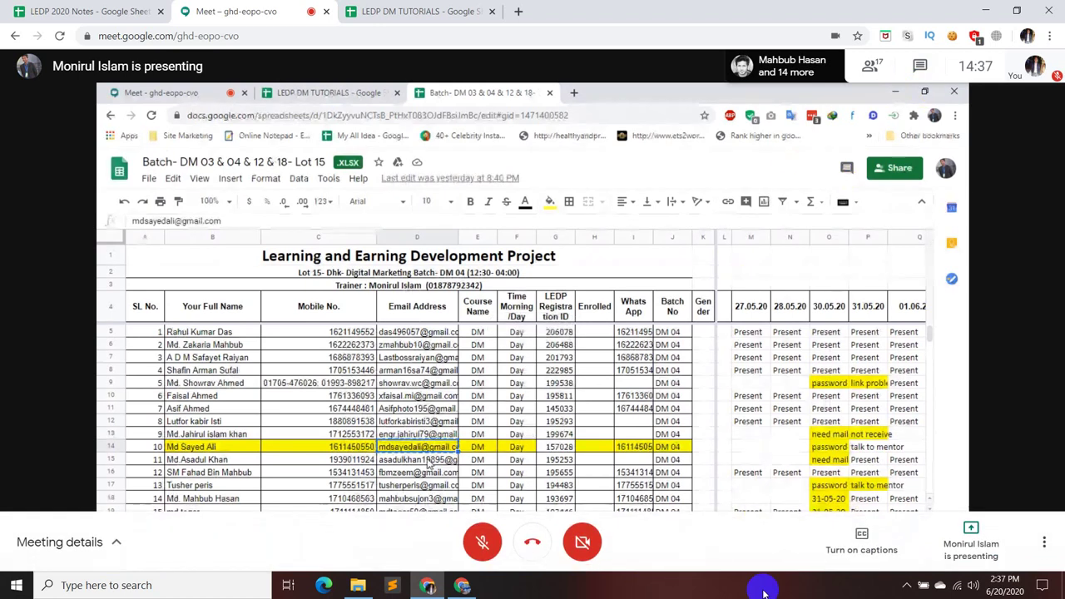
# - Show the participant list, scroll through the names, and close it
pyautogui.click(871, 70)
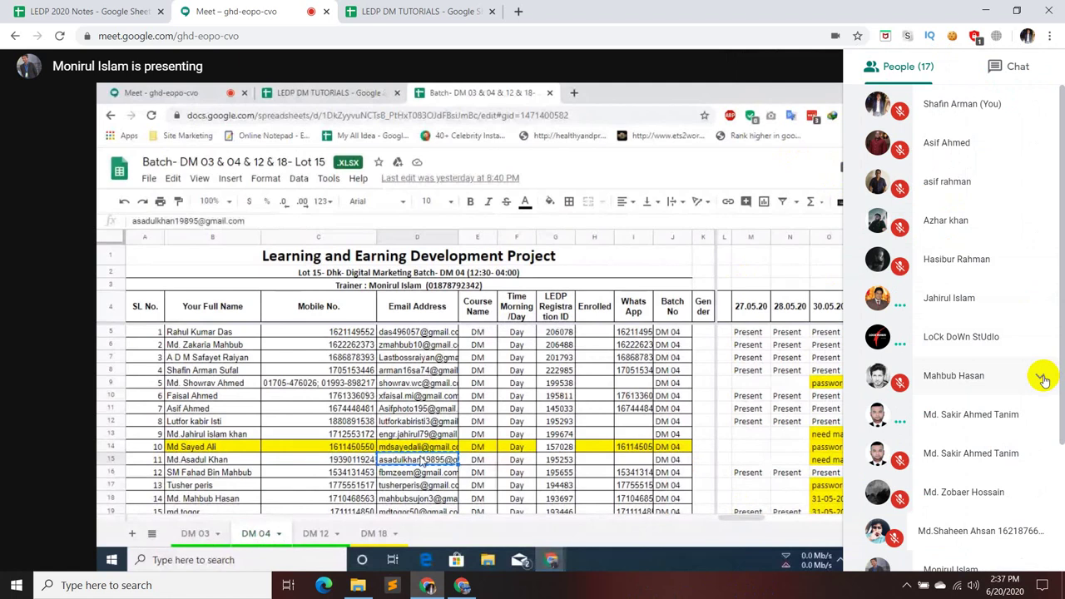
pyautogui.scroll(-3, 1041, 374)
pyautogui.scroll(-1, 1031, 390)
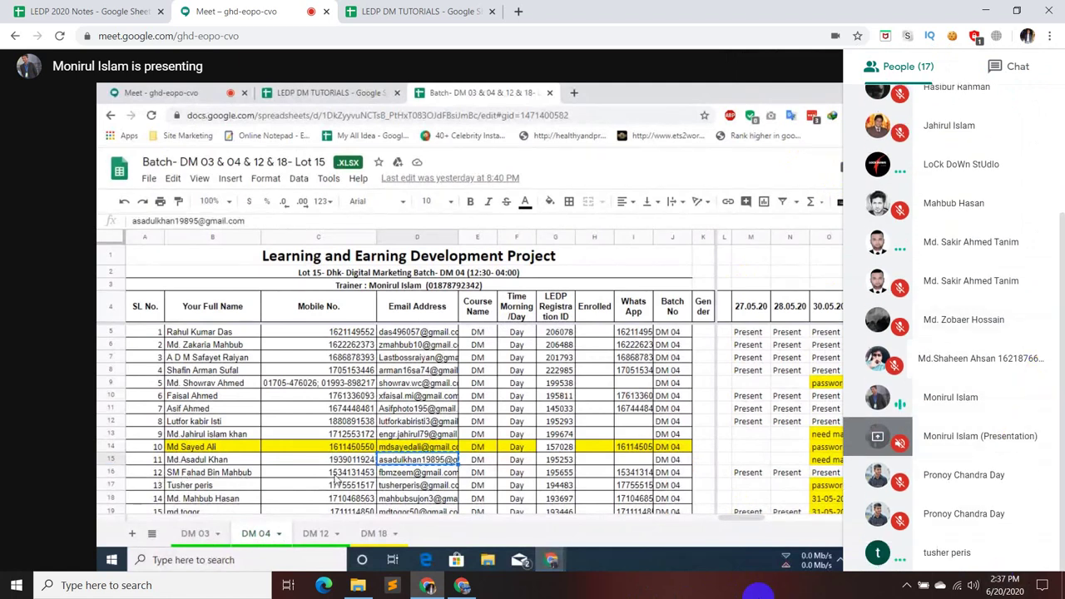
pyautogui.scroll(2, 998, 504)
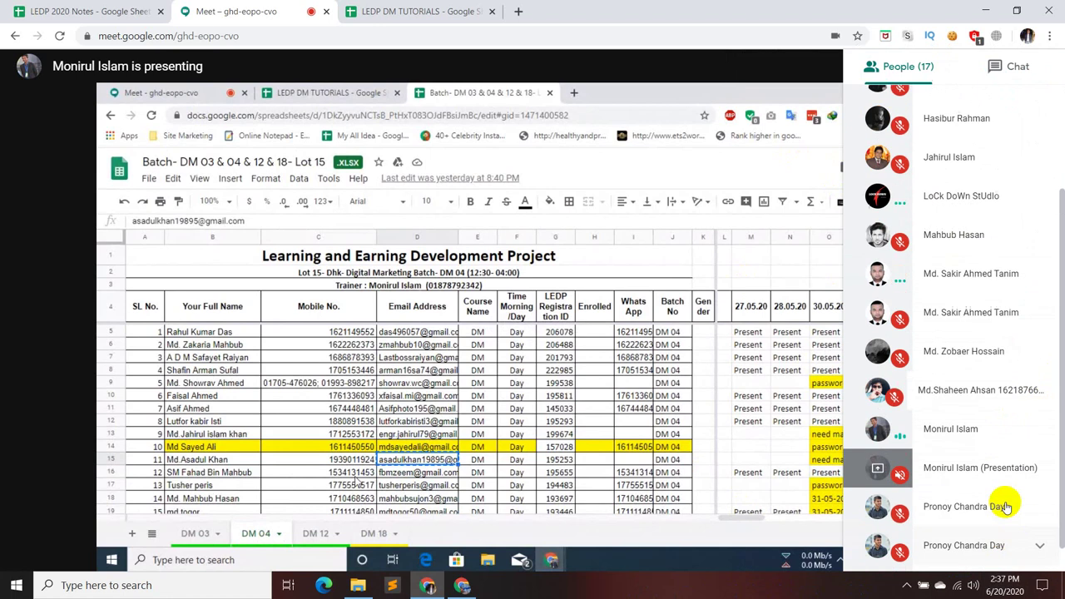
pyautogui.scroll(1, 1006, 503)
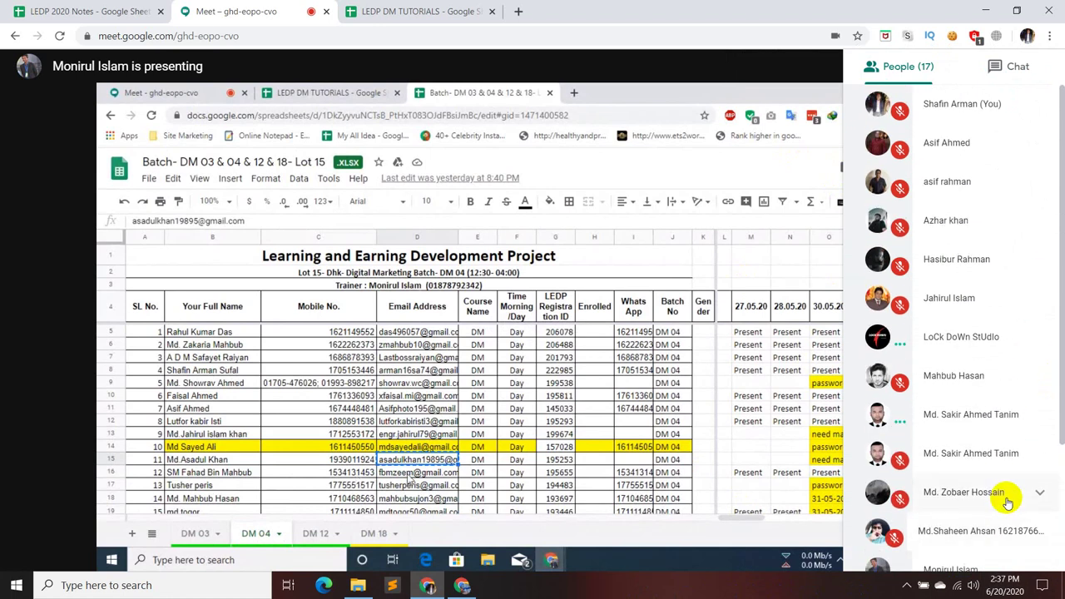
pyautogui.click(503, 478)
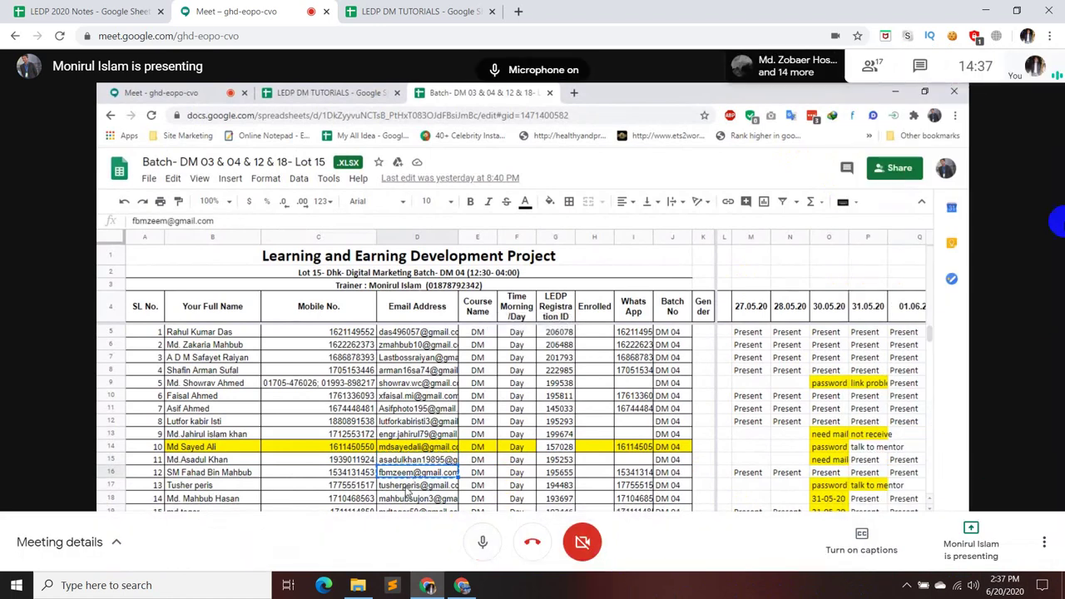
# - Reopen the 17-person participant list and scroll through it
pyautogui.click(871, 70)
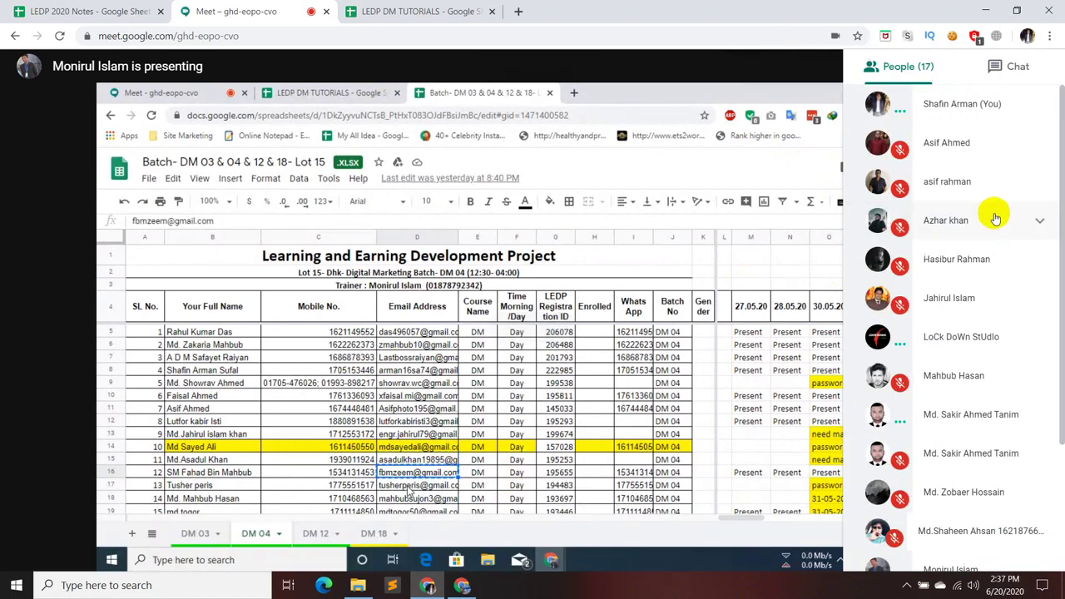
pyautogui.scroll(-3, 997, 267)
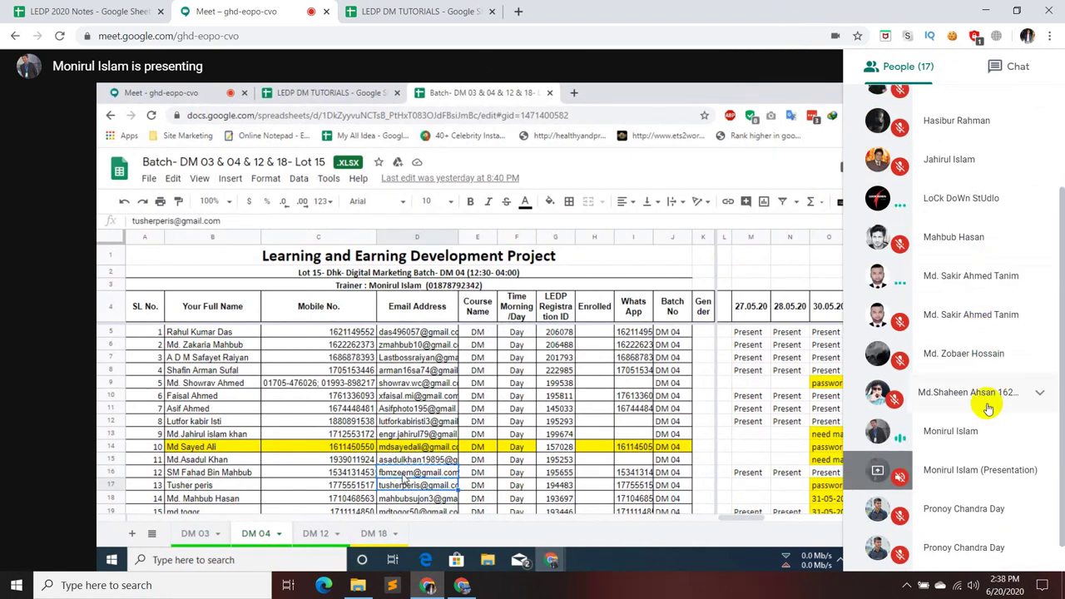
pyautogui.scroll(-1, 994, 458)
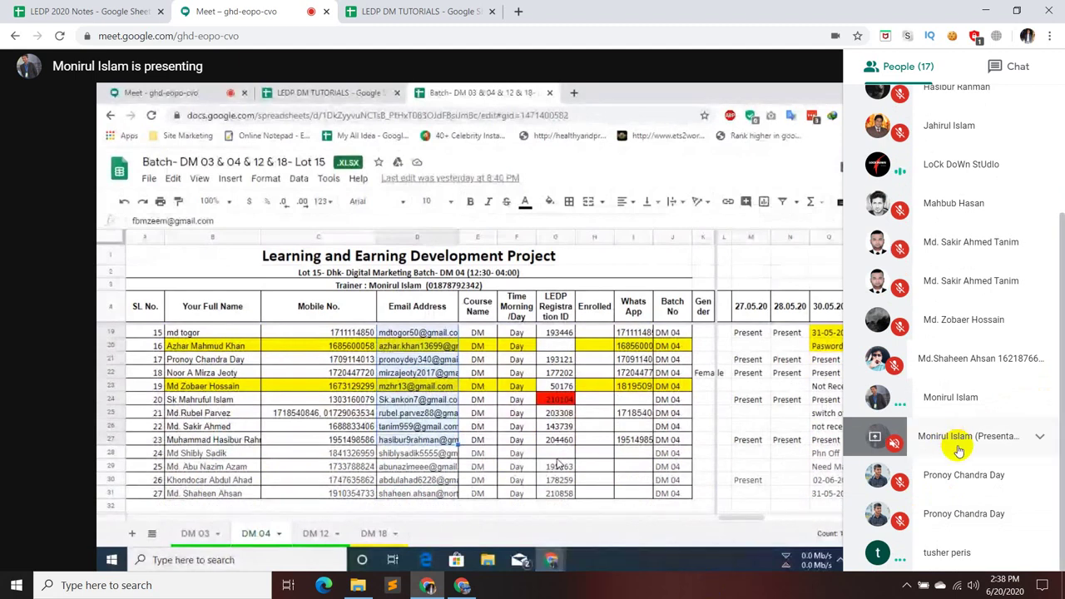
pyautogui.scroll(3, 958, 433)
pyautogui.scroll(-3, 959, 454)
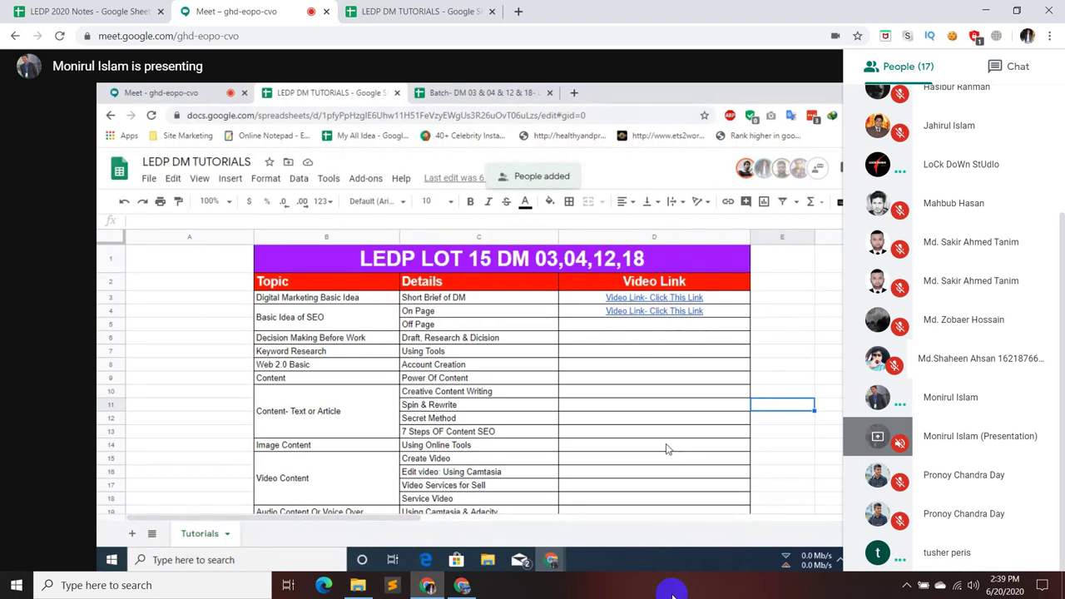
# - Close the People list so the shared LEDP DM TUTORIALS sheet fills the Meet window
pyautogui.click(812, 340)
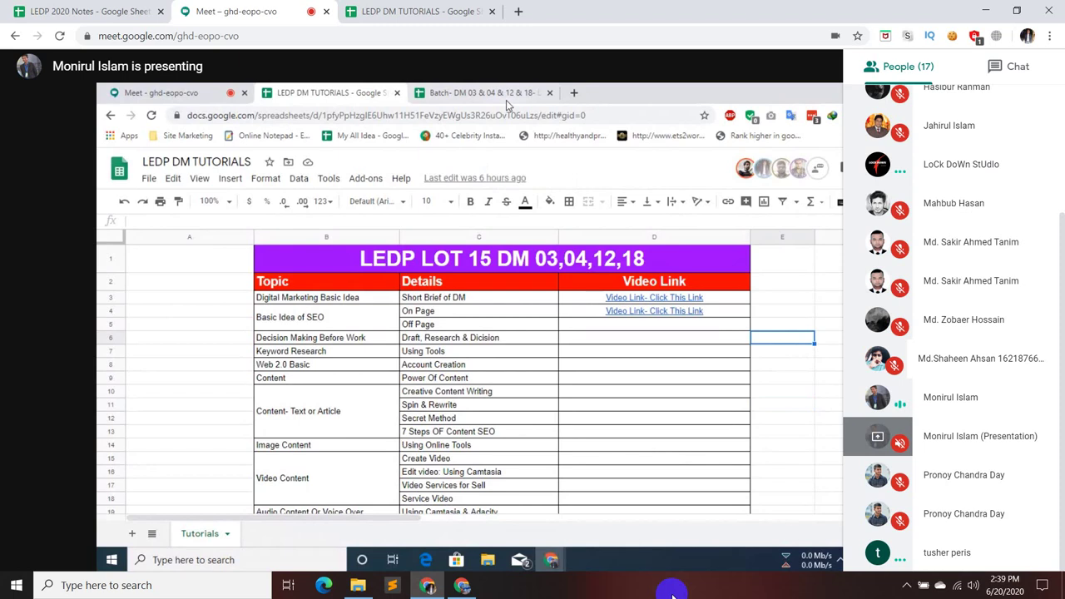
pyautogui.click(504, 99)
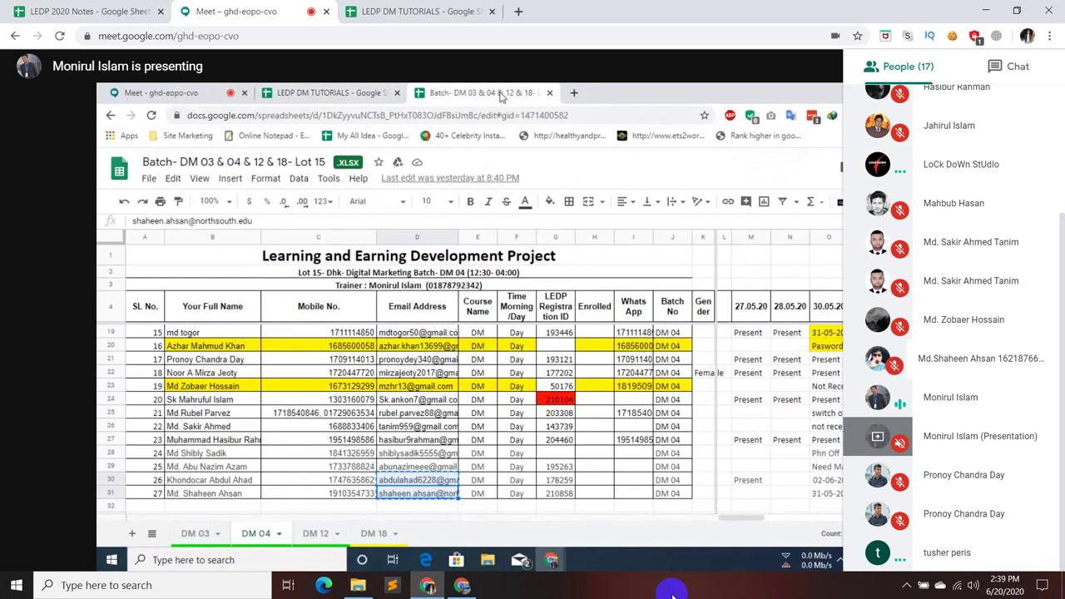
pyautogui.click(362, 90)
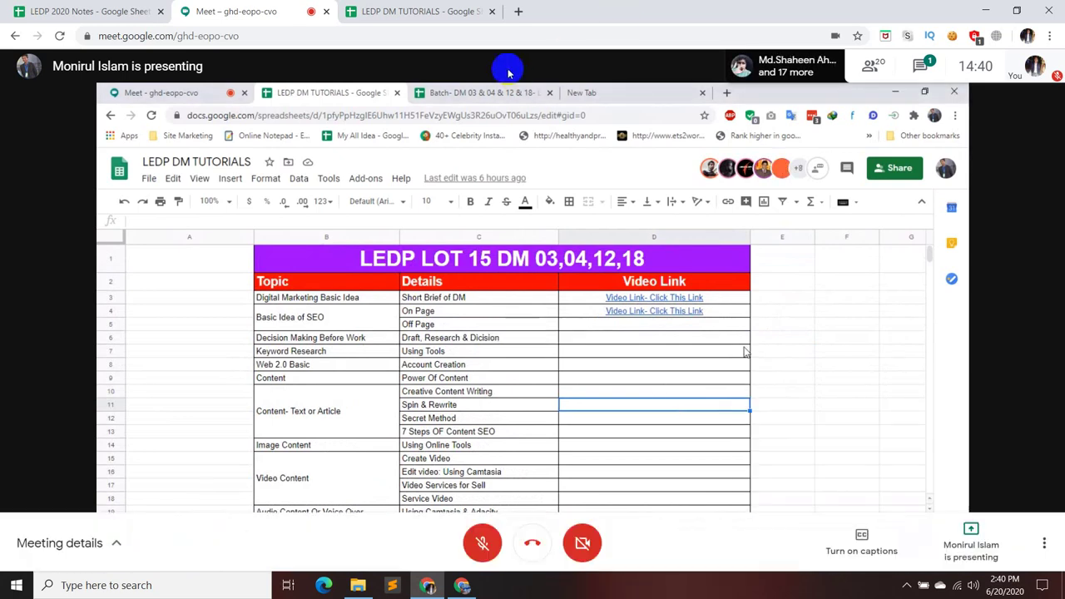
# - Copy the first tutorial video link from cell D3 and load it in a new browser tab
pyautogui.click(418, 9)
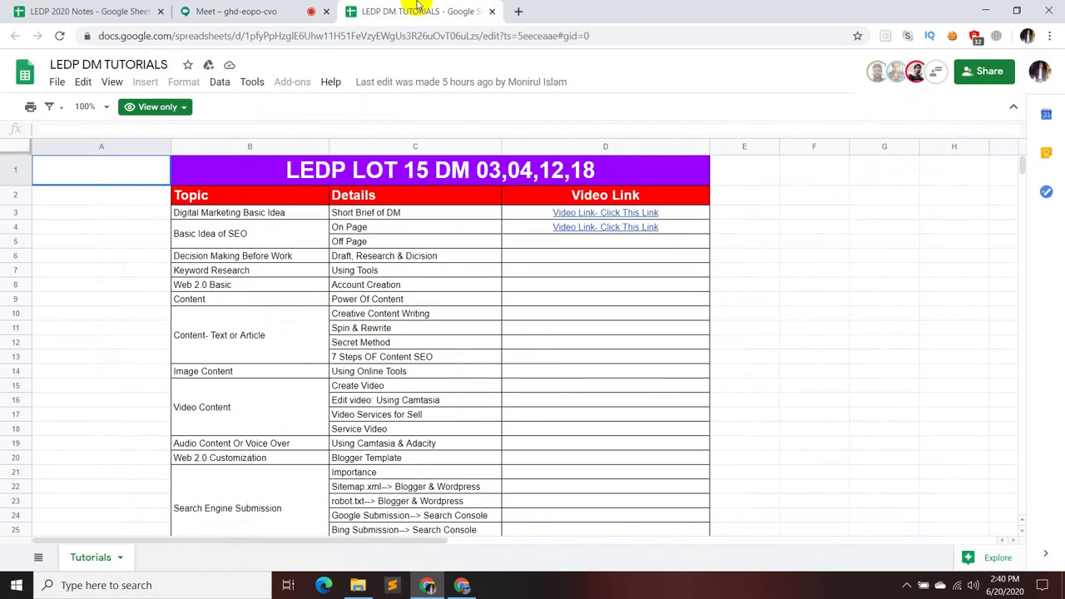
pyautogui.click(601, 213)
pyautogui.click(682, 236)
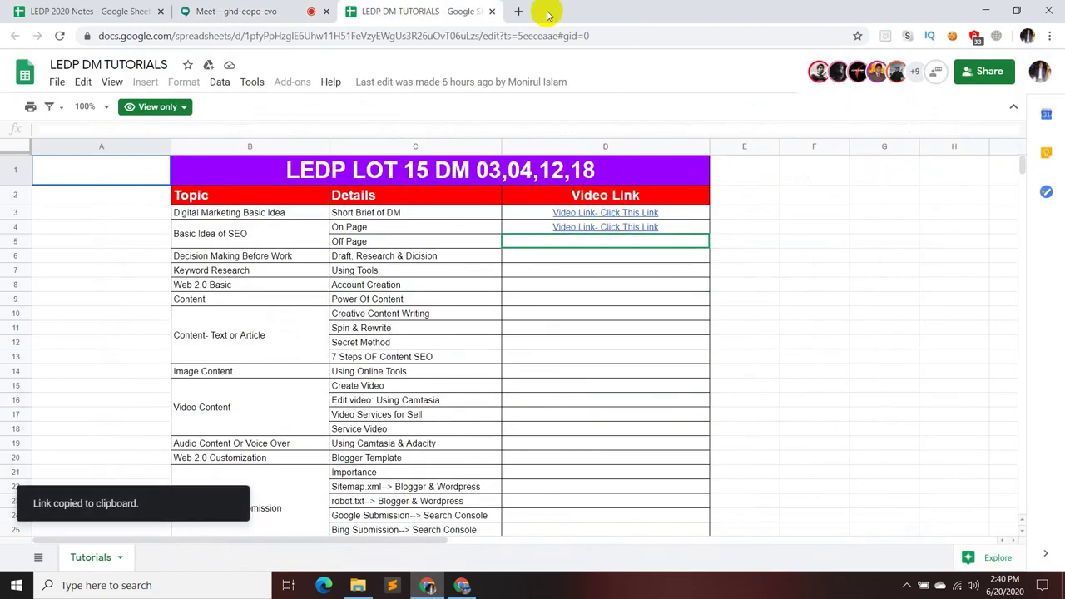
pyautogui.click(517, 10)
pyautogui.hotkey('ctrl', 'v')
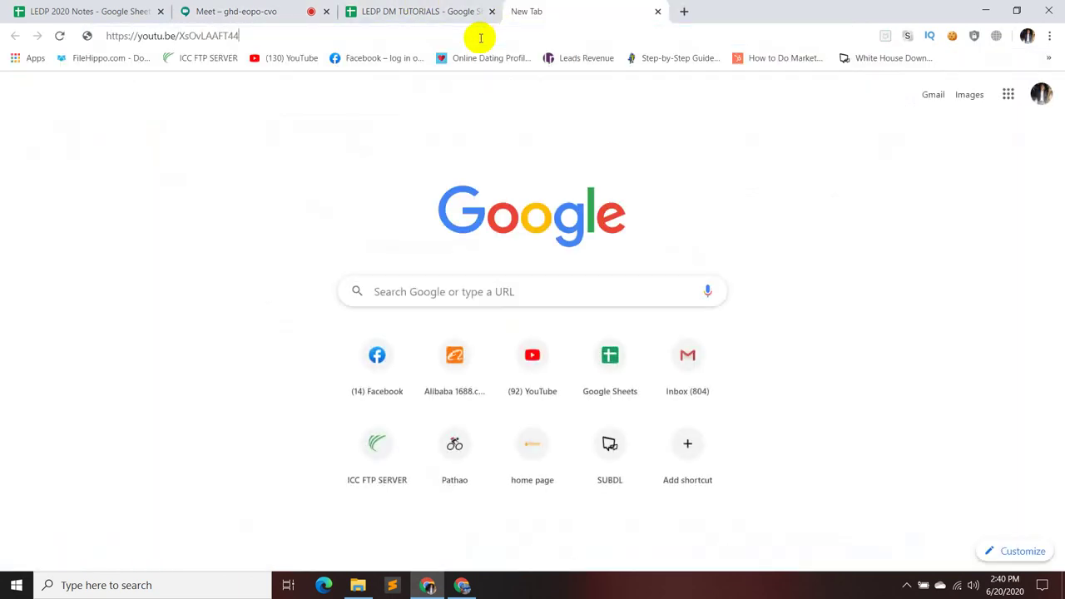
pyautogui.press('Return')
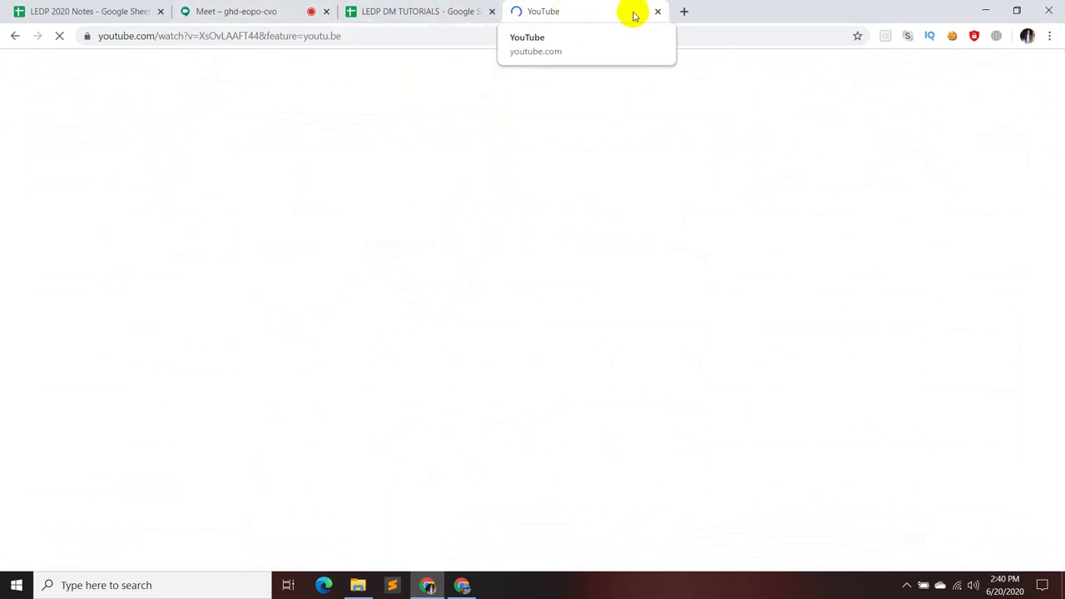
# - Unmute the microphone in the Meet call, then return to the tutorial video
pyautogui.click(287, 11)
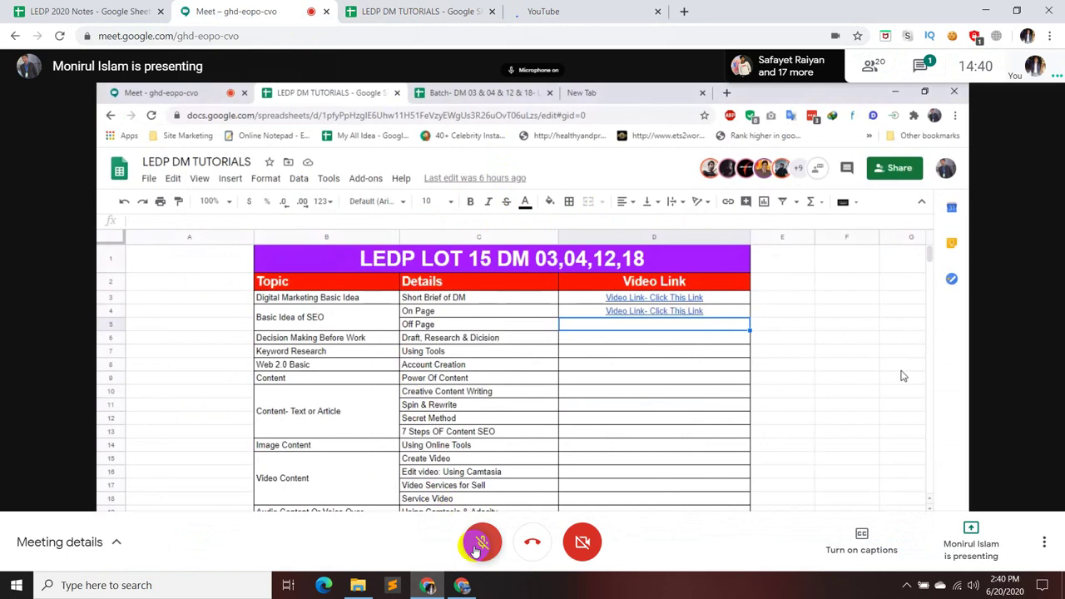
pyautogui.click(484, 542)
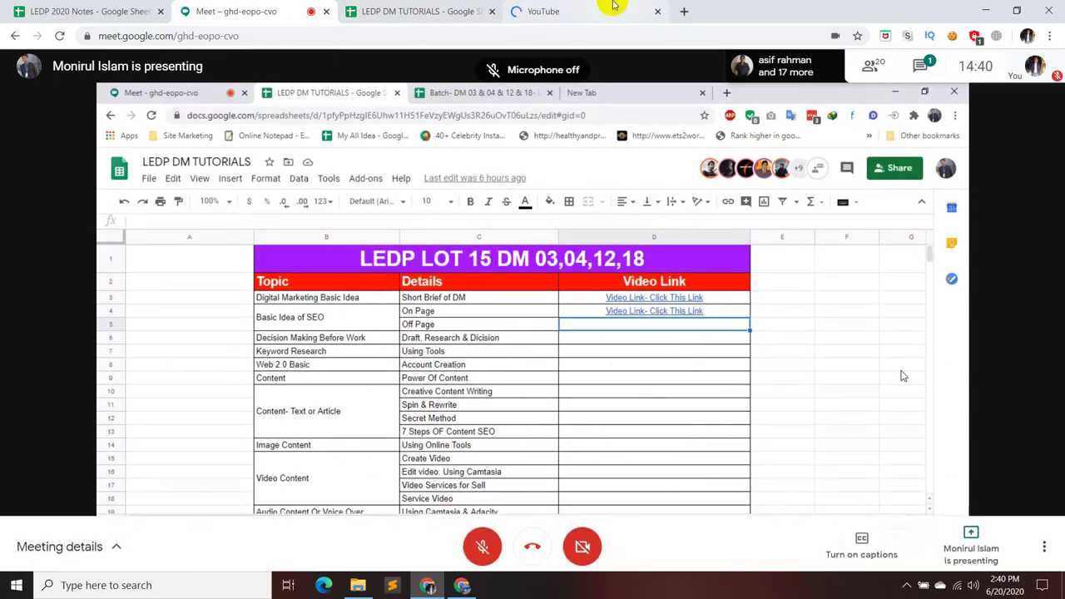
pyautogui.click(604, 8)
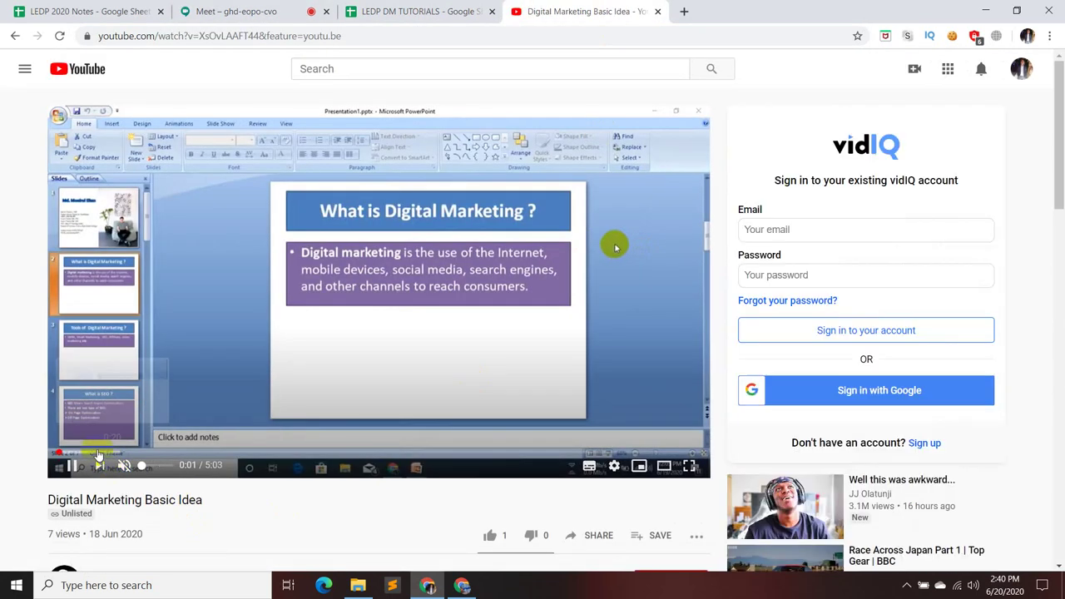
# - Skim the Digital Marketing Basic Idea video past 2:24, then close its tab
pyautogui.click(89, 456)
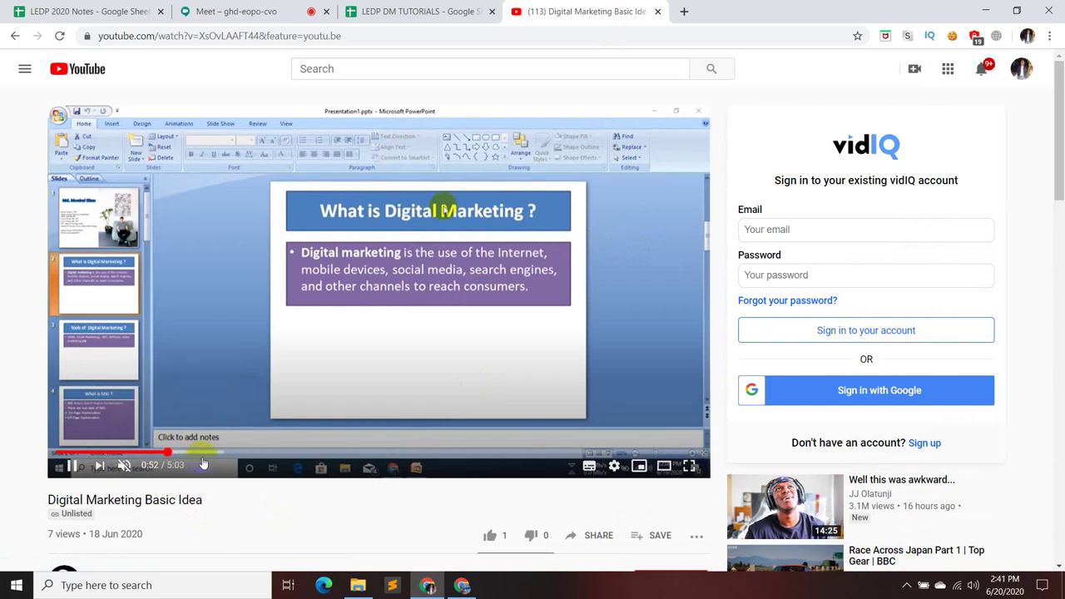
pyautogui.click(206, 453)
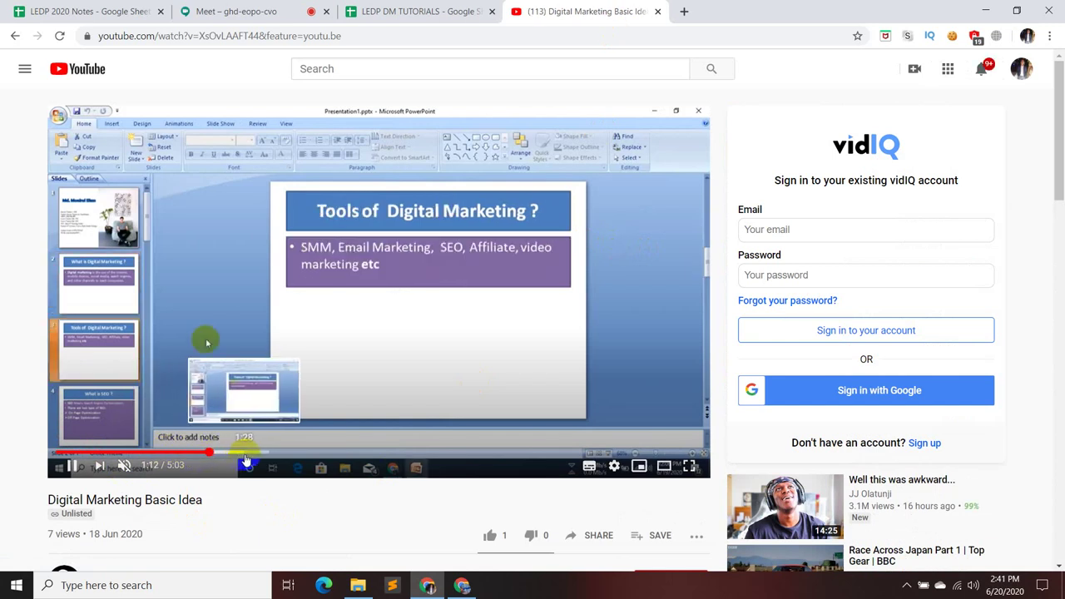
pyautogui.click(241, 453)
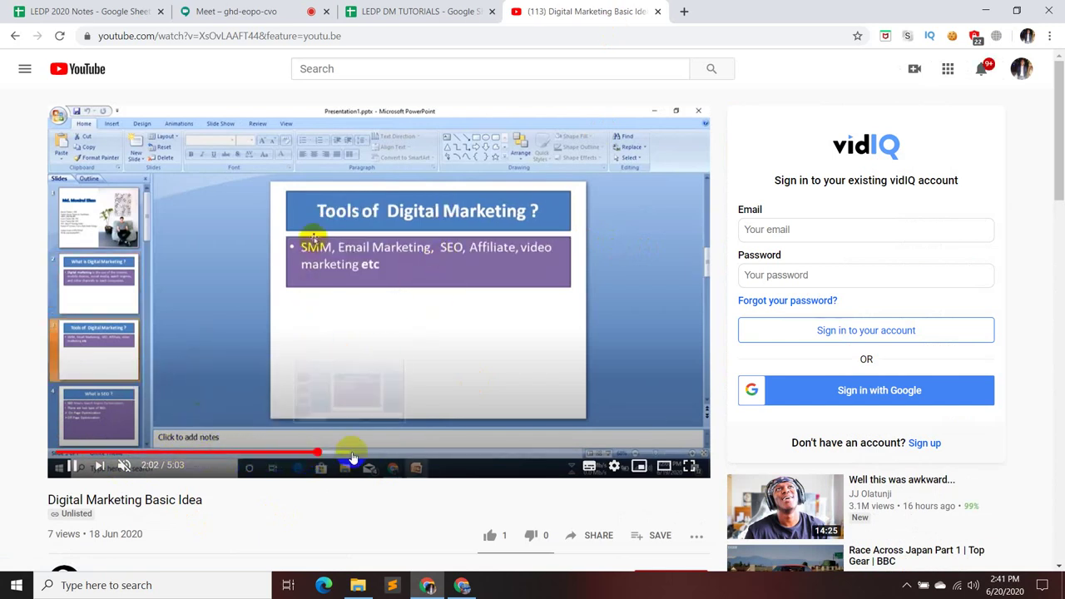
pyautogui.click(360, 455)
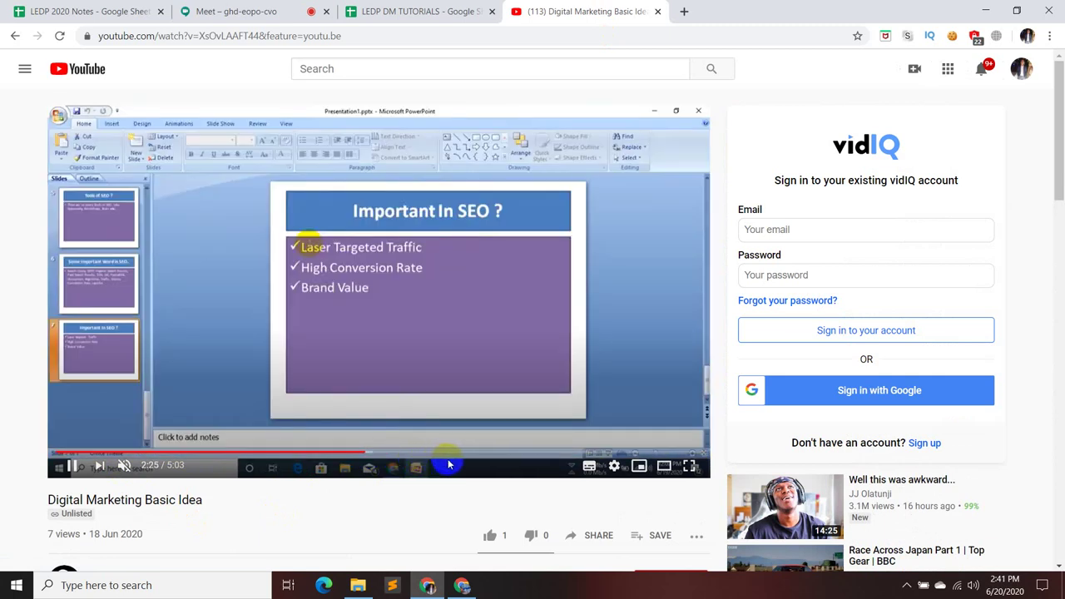
pyautogui.click(456, 452)
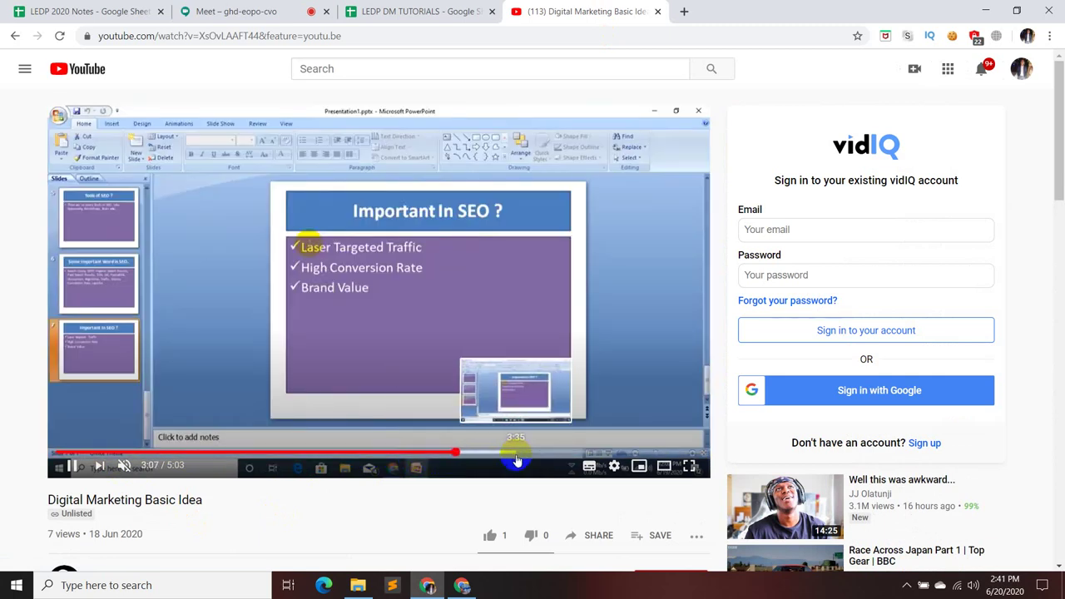
pyautogui.click(498, 453)
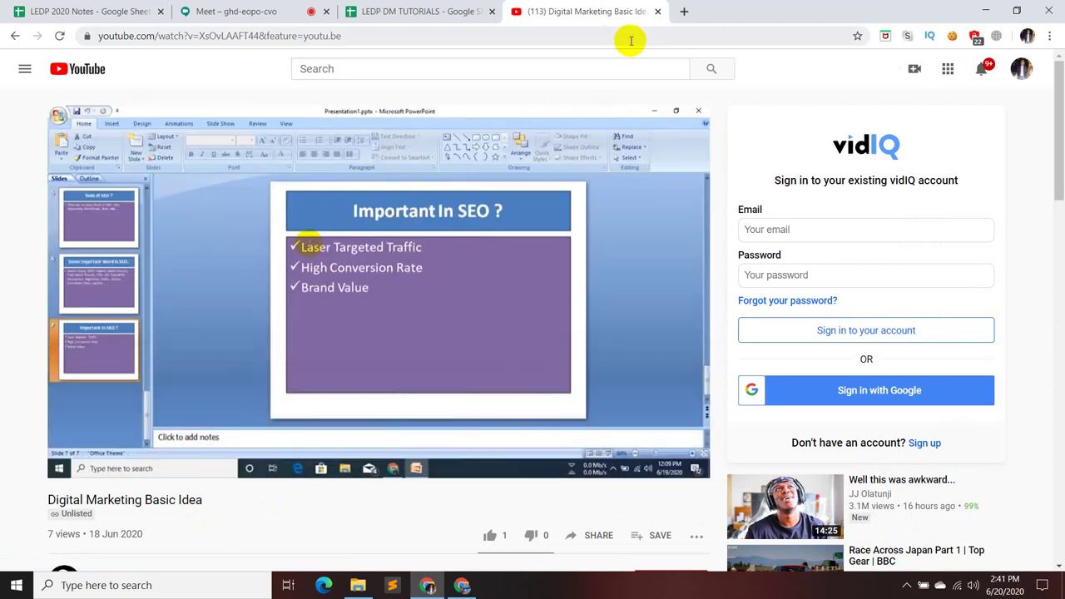
pyautogui.click(657, 11)
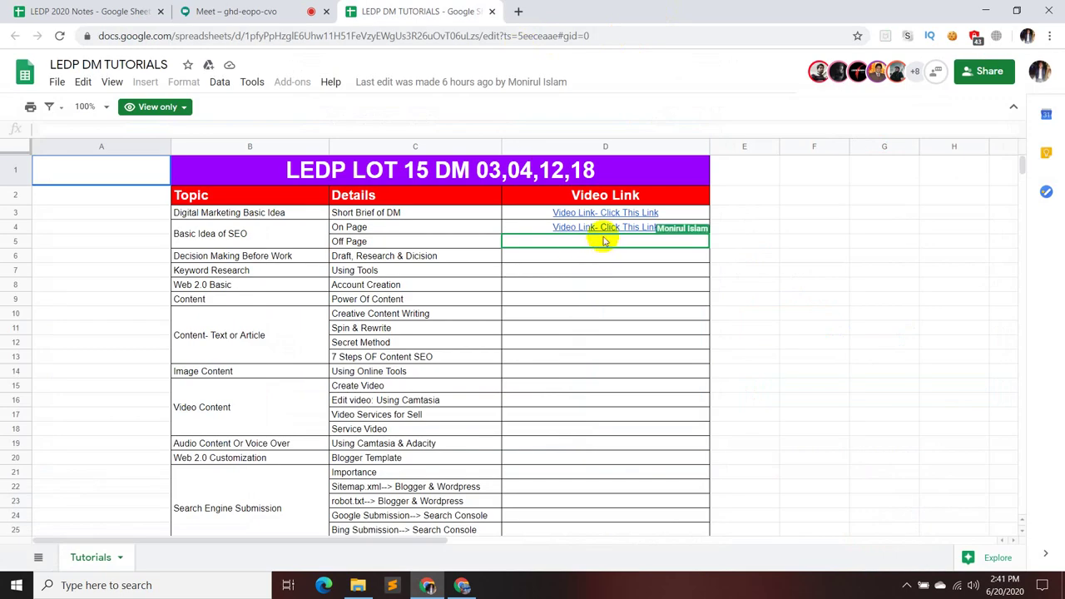
# - Copy the On Page video link from D4 and load it in a new tab
pyautogui.moveTo(582, 230)
pyautogui.click(682, 250)
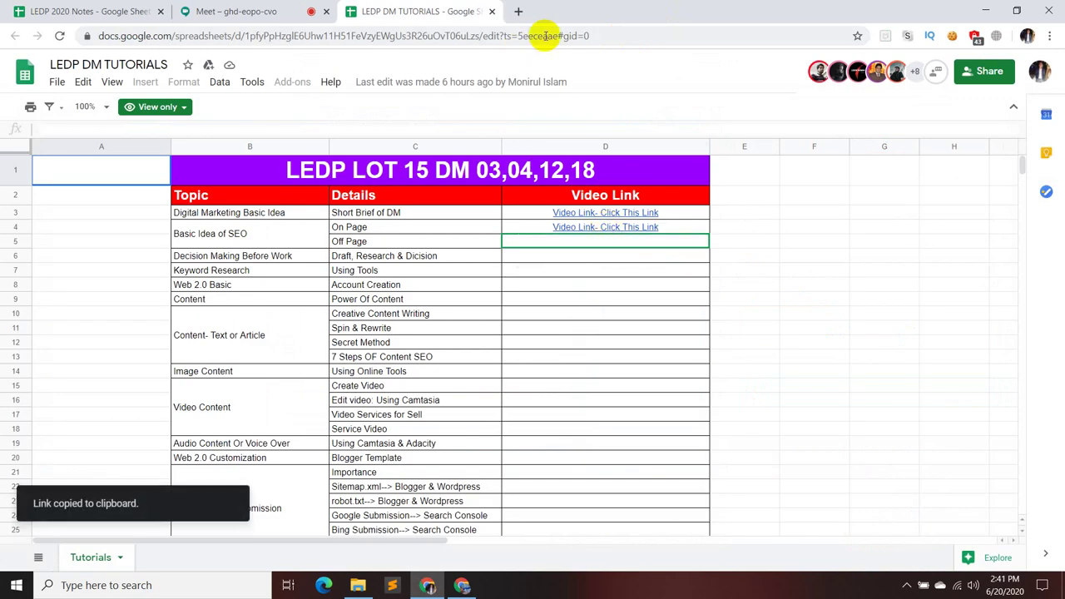
pyautogui.click(517, 11)
pyautogui.hotkey('ctrl', 'v')
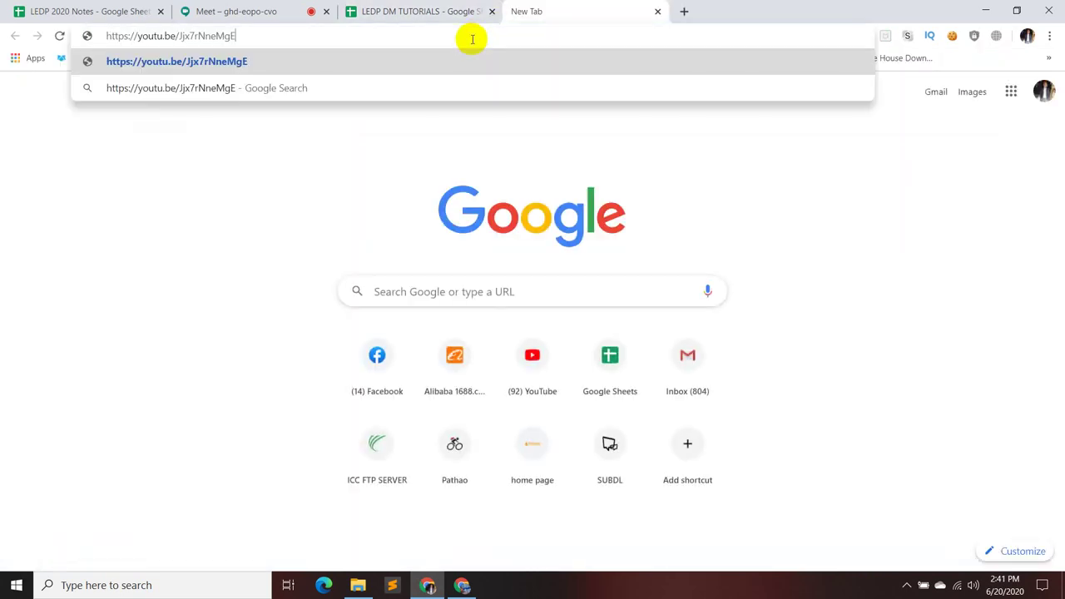
pyautogui.press('Return')
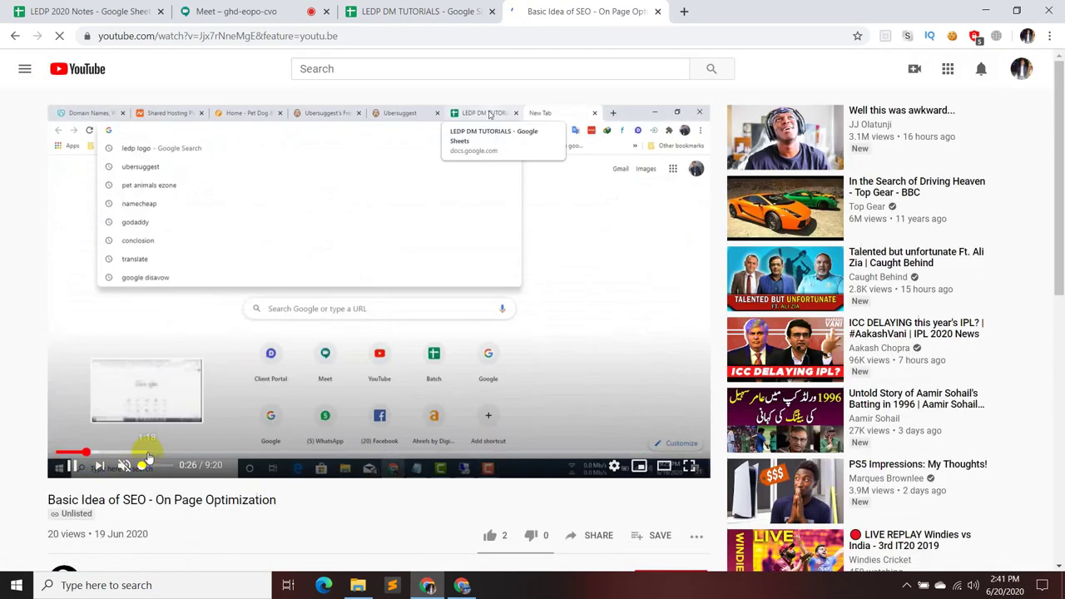
# - Skim the On Page Optimization video to the domain search part, close it, and return to Meet
pyautogui.click(147, 453)
pyautogui.click(208, 454)
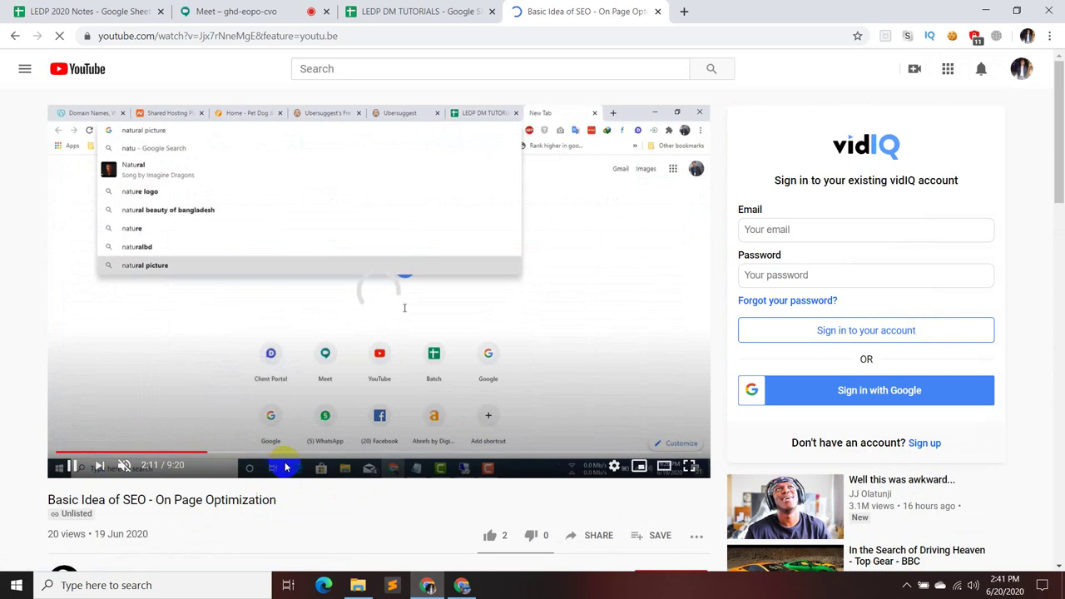
pyautogui.click(302, 454)
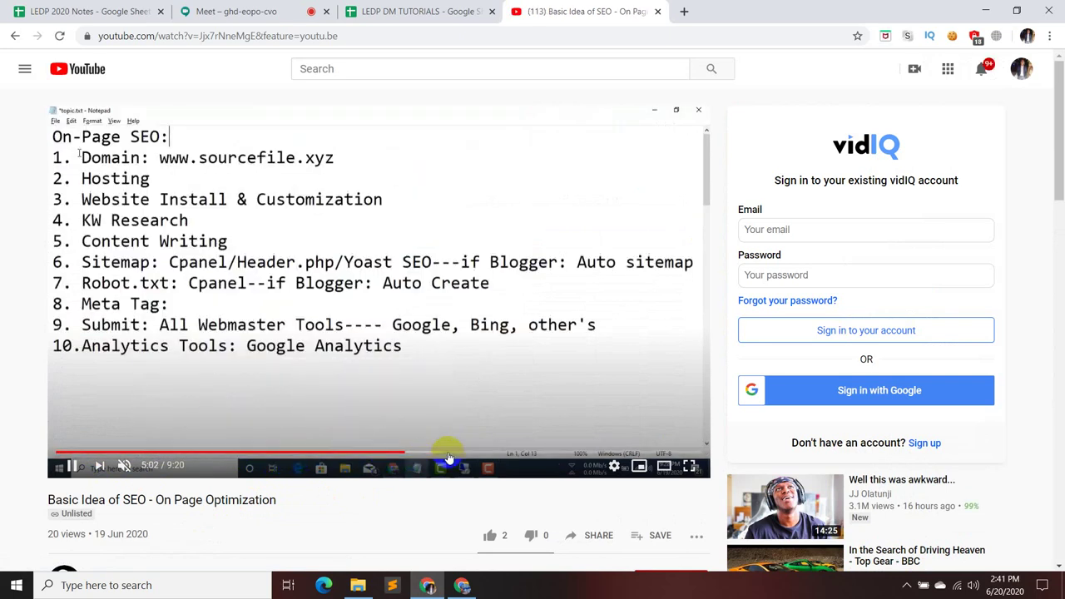
pyautogui.click(405, 453)
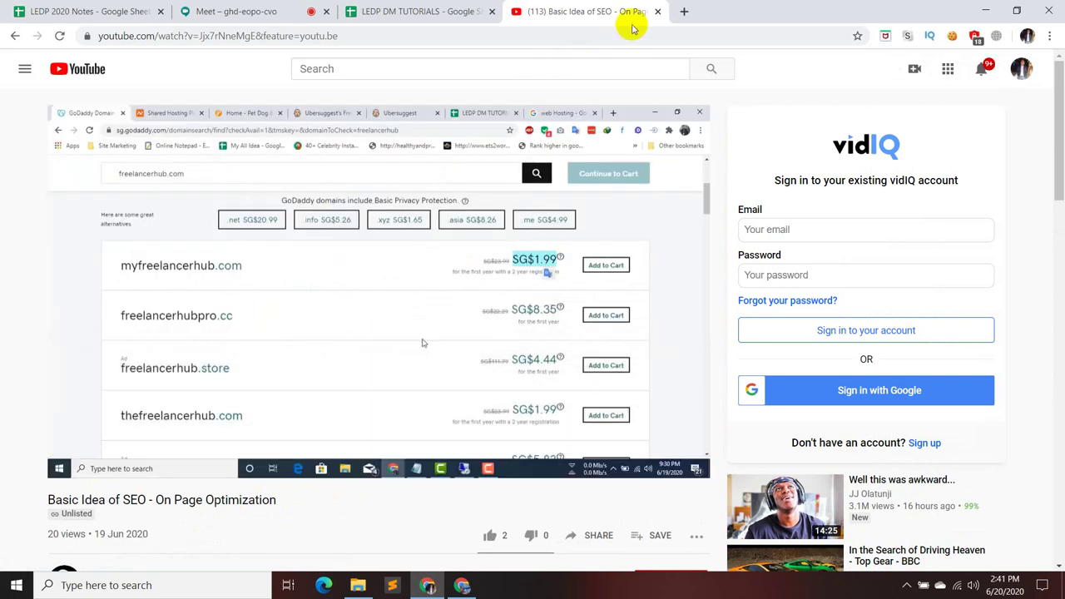
pyautogui.click(657, 11)
pyautogui.click(280, 12)
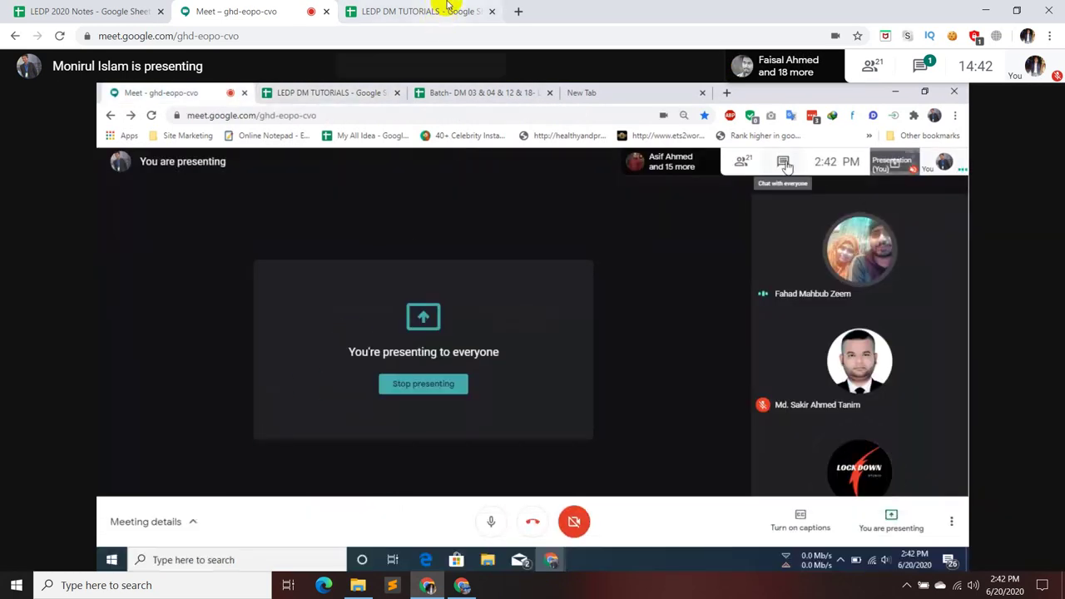
# - Glance at the tutorials sheet, then open the chat messages in the Meet call
pyautogui.click(447, 9)
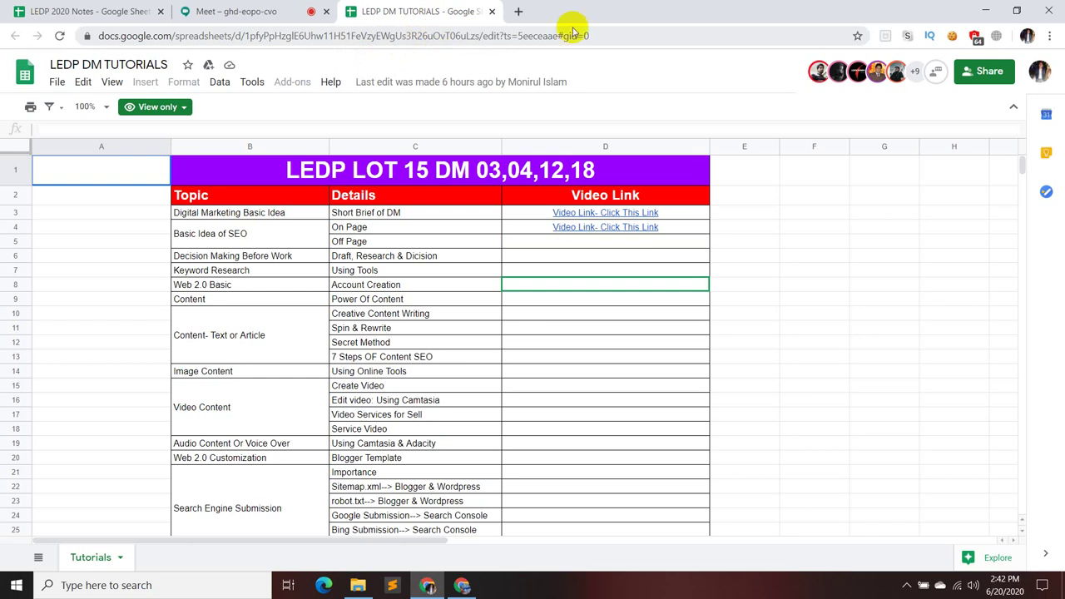
pyautogui.click(288, 8)
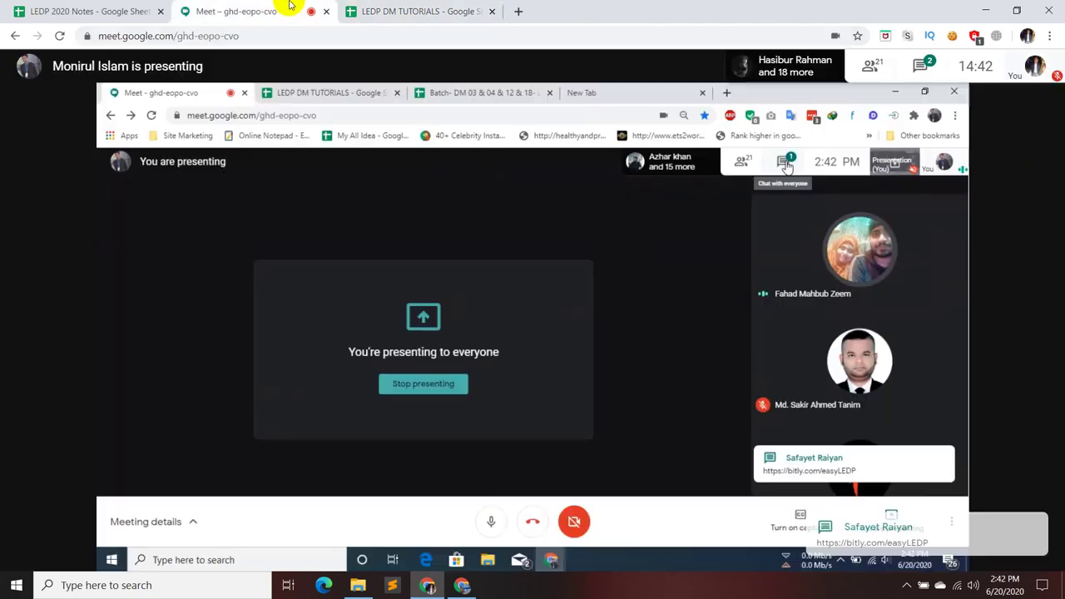
pyautogui.click(921, 67)
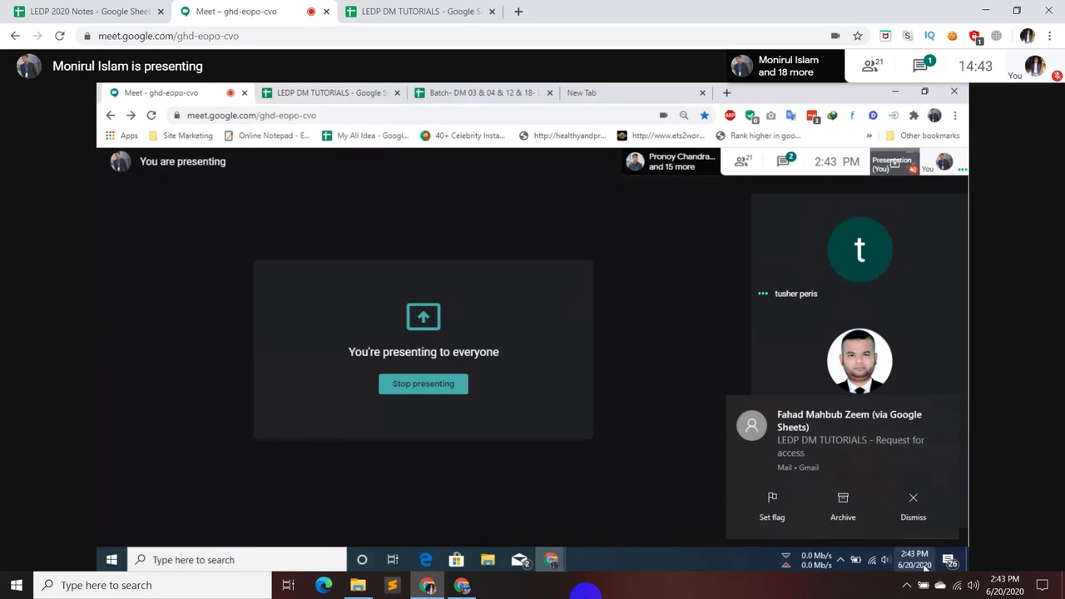
# - Dismiss the mail notification and follow the presenter's Batch DM 04 attendance sheet
pyautogui.click(900, 500)
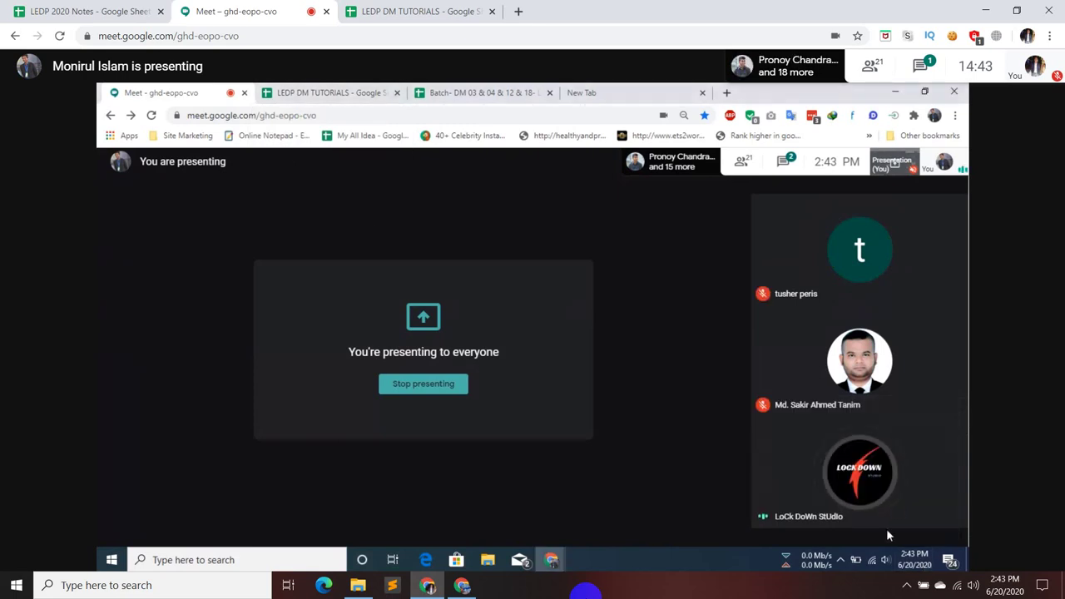
pyautogui.moveTo(835, 543)
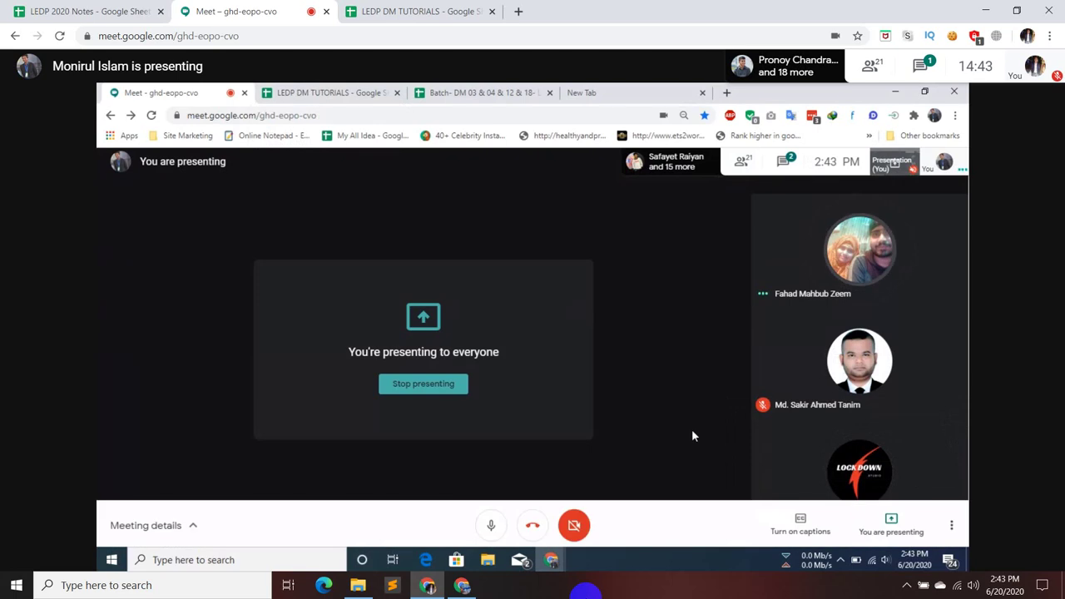
pyautogui.click(473, 91)
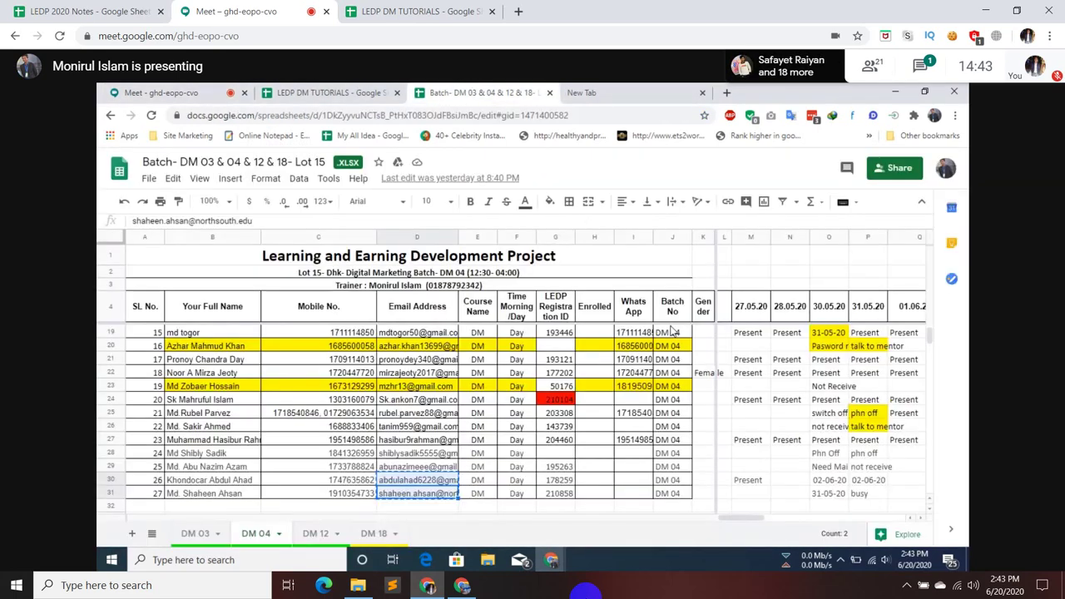
# - Follow the presenter back to the LEDP DM TUTORIALS sheet and scroll through its topic list
pyautogui.hotkey('ctrl', 'shift', 'Tab')
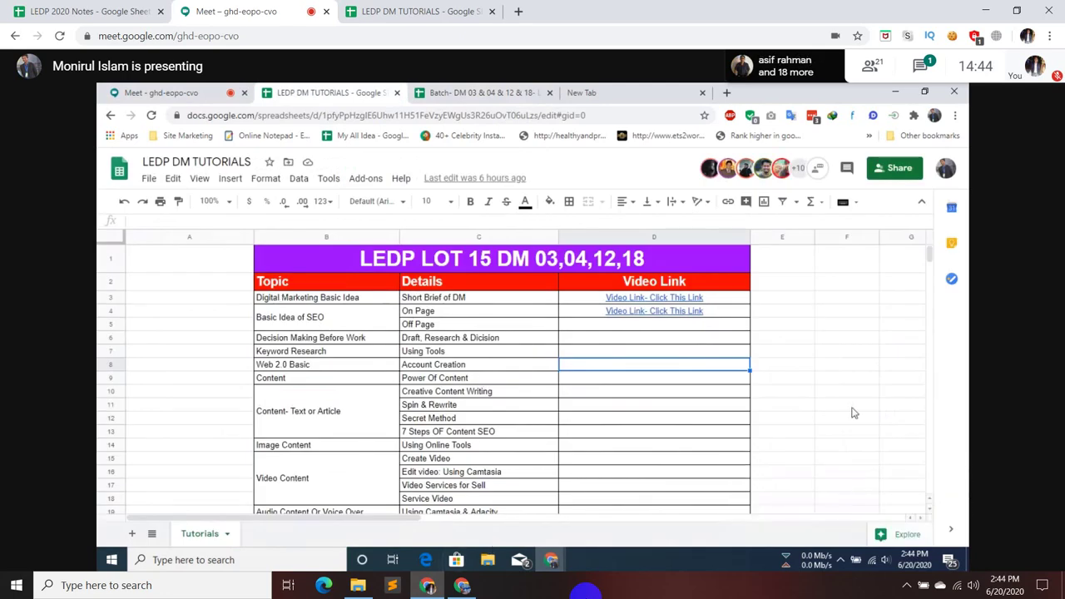
pyautogui.click(832, 380)
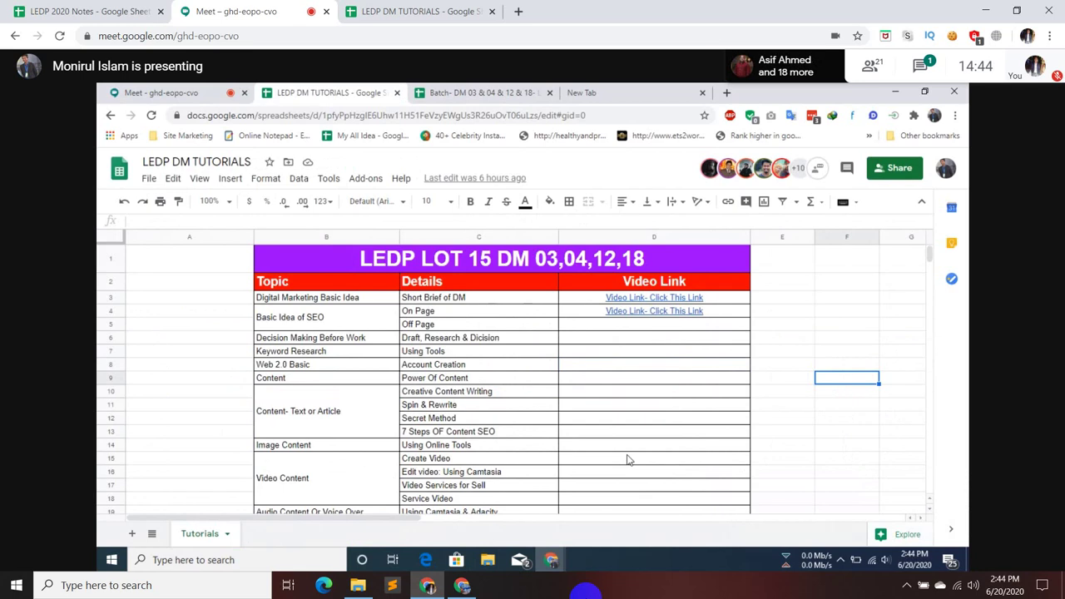
pyautogui.scroll(-4, 628, 460)
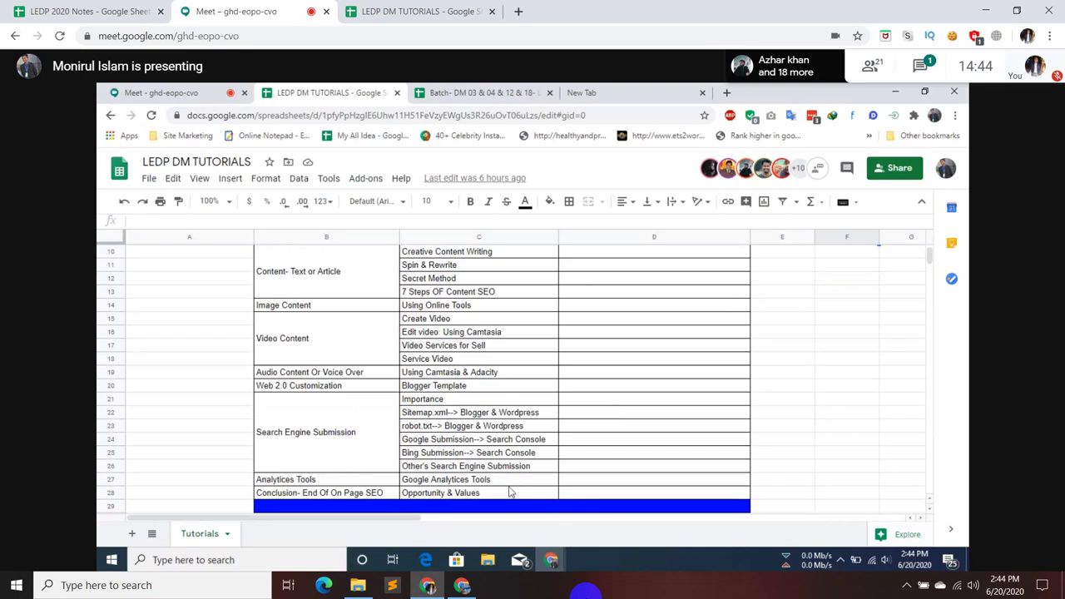
pyautogui.scroll(1, 707, 472)
pyautogui.scroll(2, 893, 382)
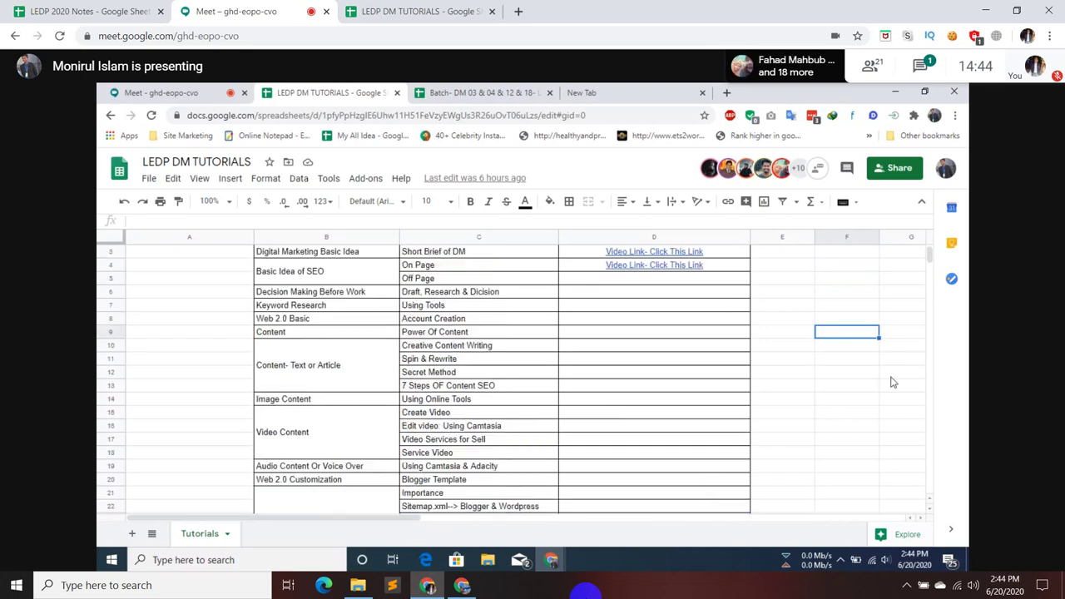
# - Scroll up while the presenter's share returns to their own Meet presenting view
pyautogui.scroll(1, 892, 382)
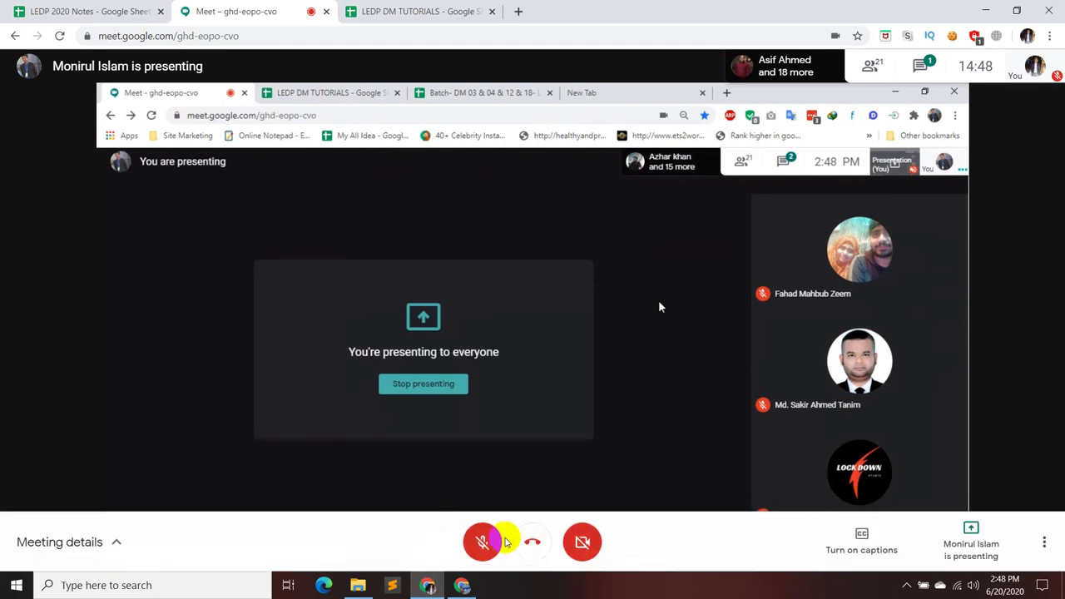
pyautogui.click(497, 541)
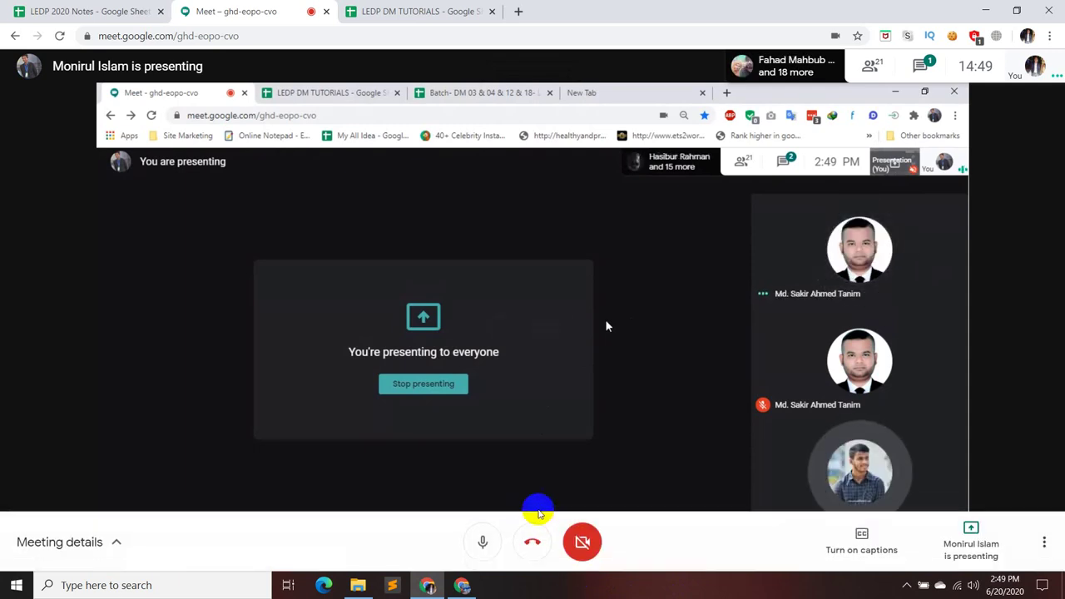
pyautogui.click(475, 540)
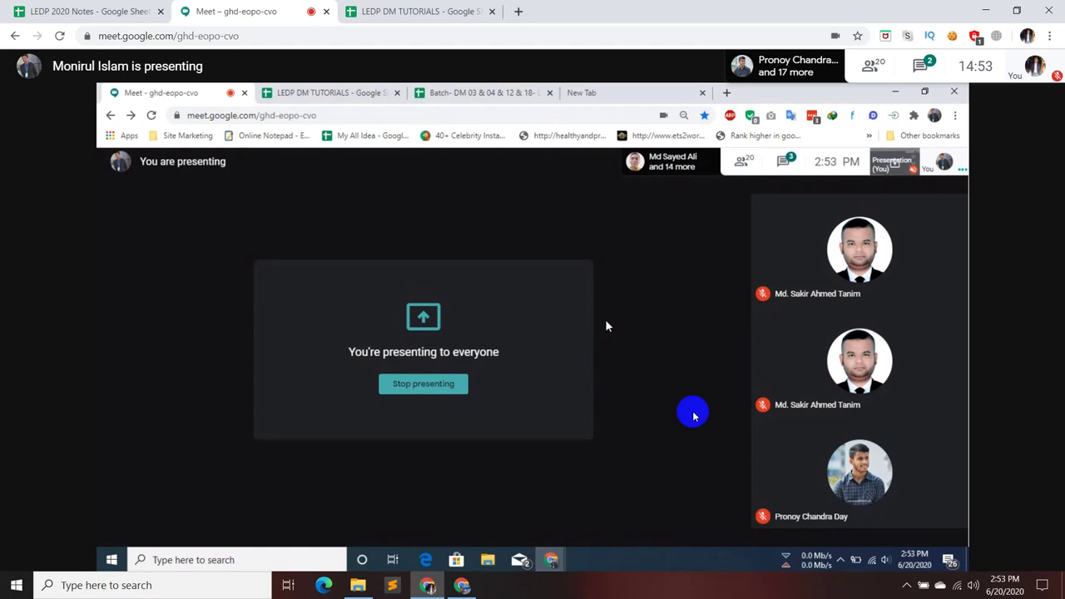
pyautogui.click(930, 69)
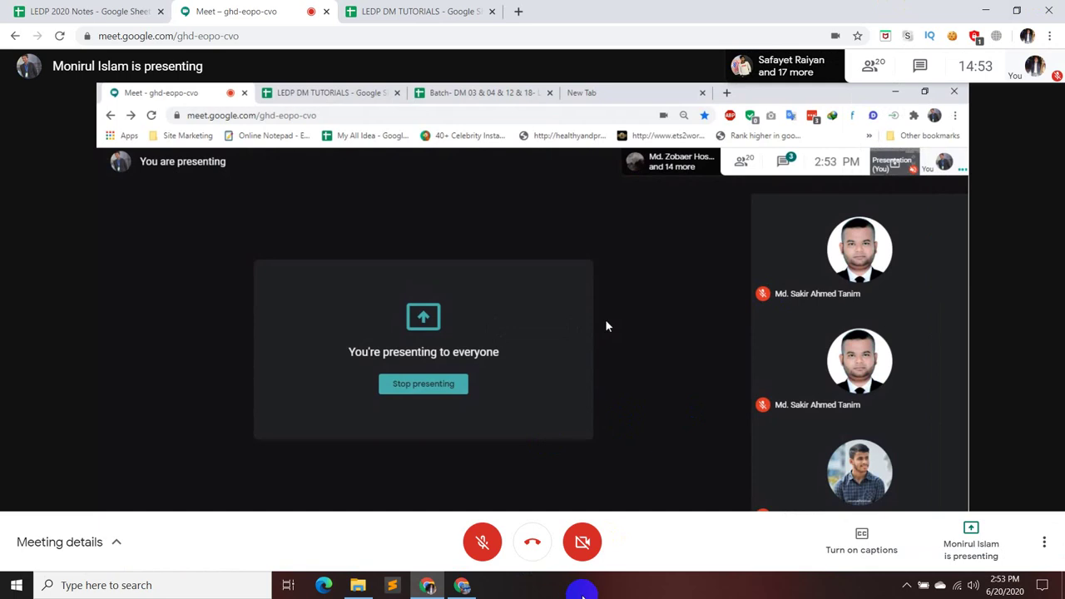
# - Hide the chat panel as the presenter shows Fiverr's Transcripts listings with 237 services
pyautogui.click(592, 545)
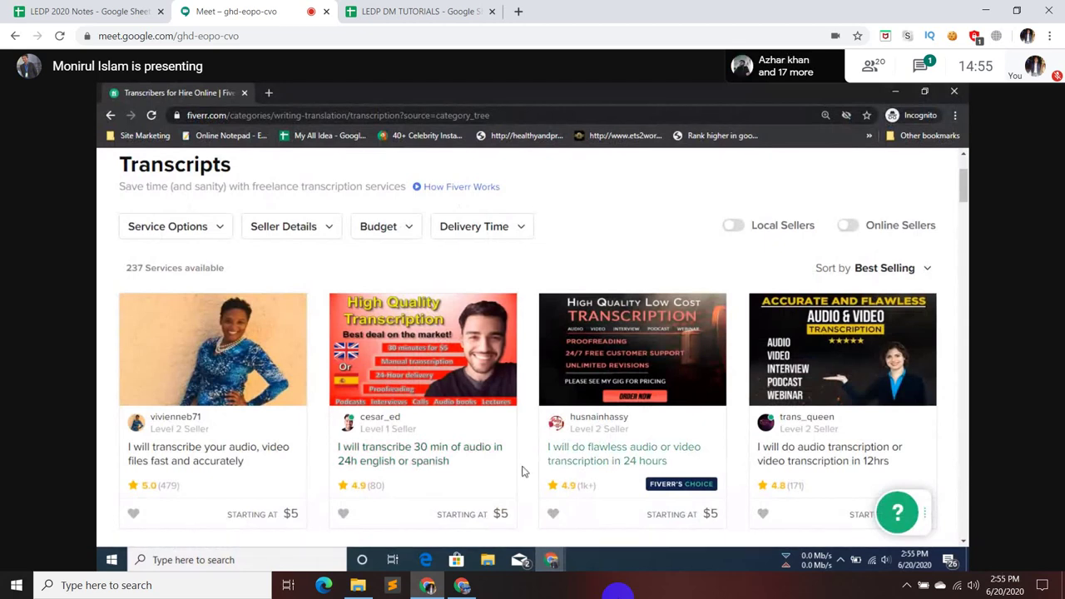
pyautogui.moveTo(539, 563)
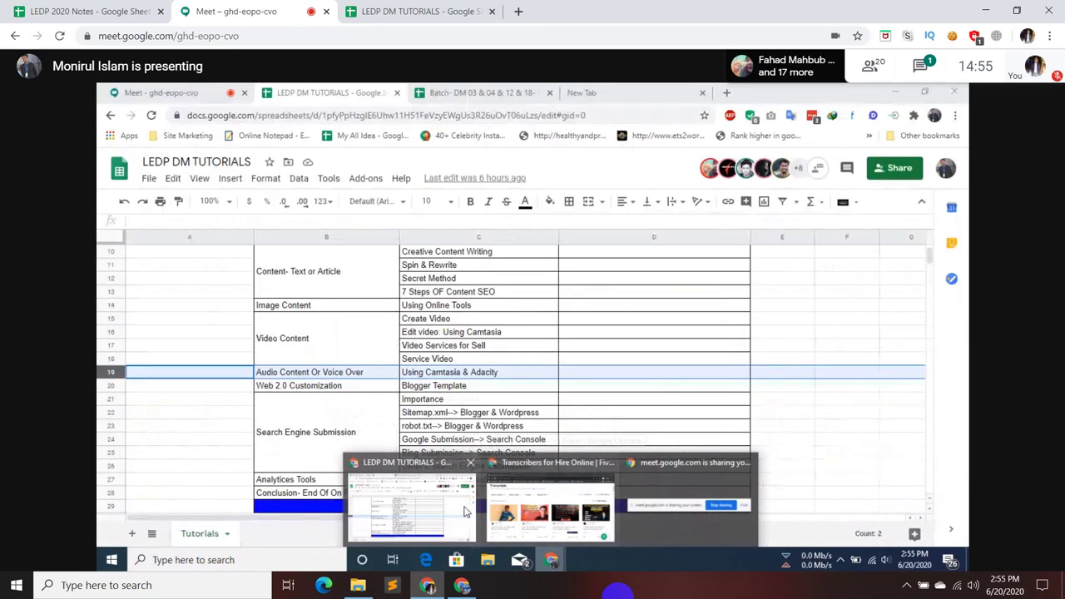
pyautogui.click(466, 511)
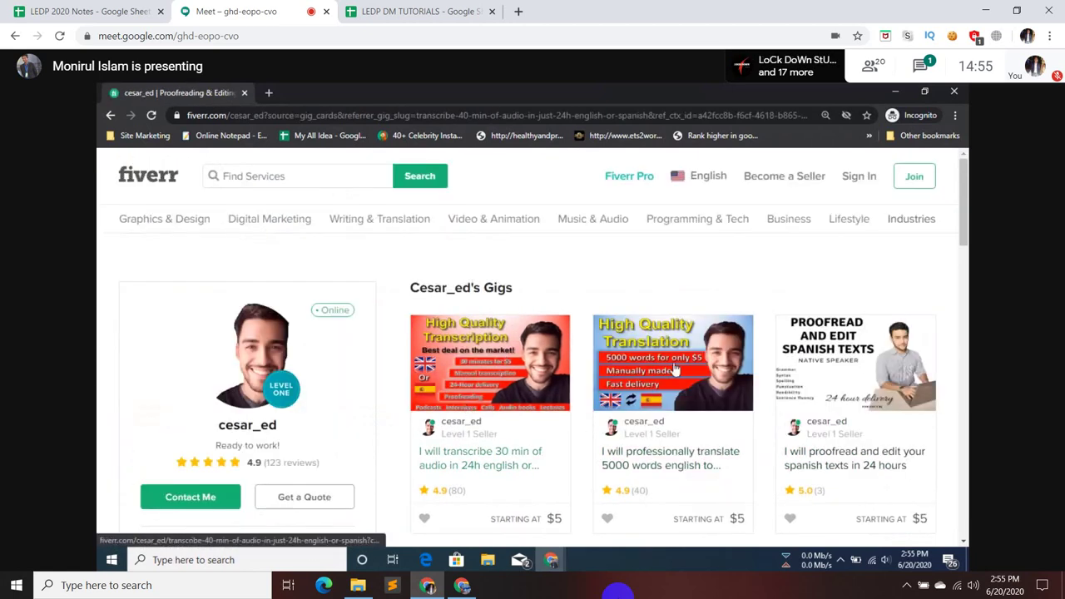
pyautogui.click(111, 116)
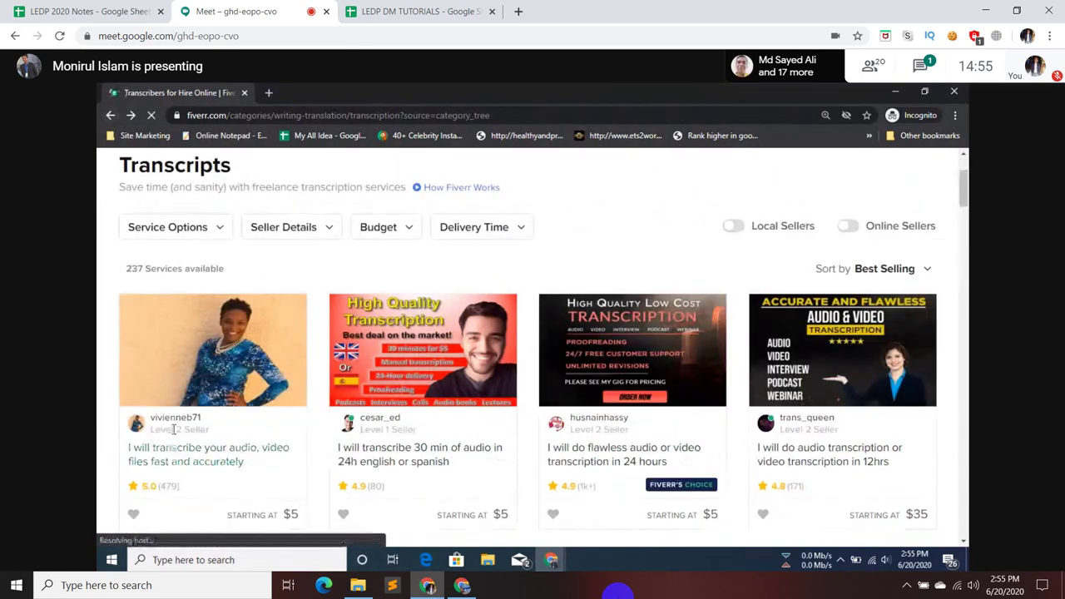
pyautogui.click(175, 420)
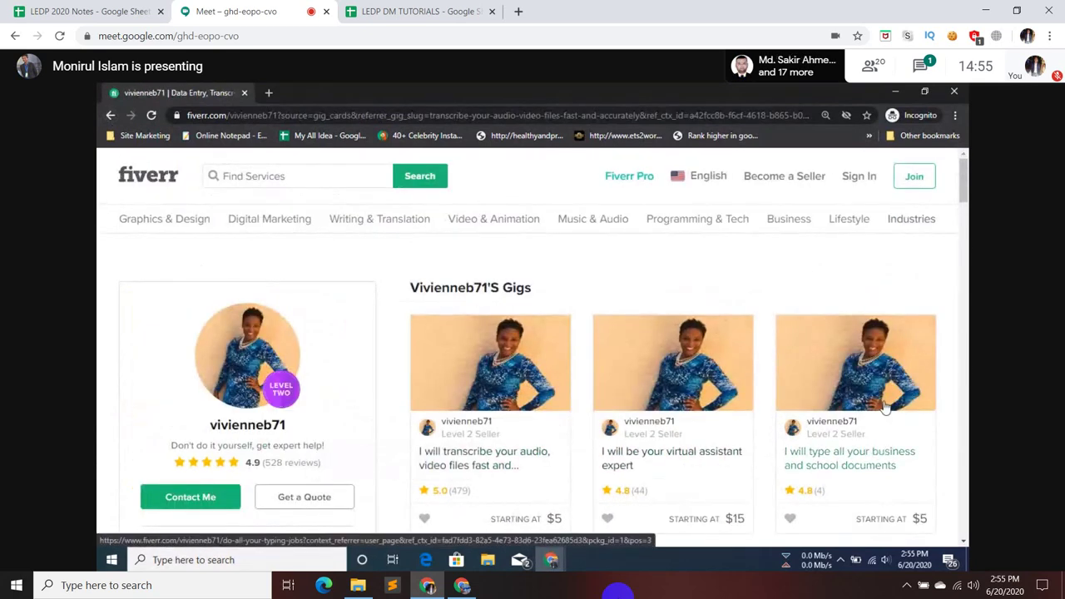
pyautogui.scroll(-3, 882, 408)
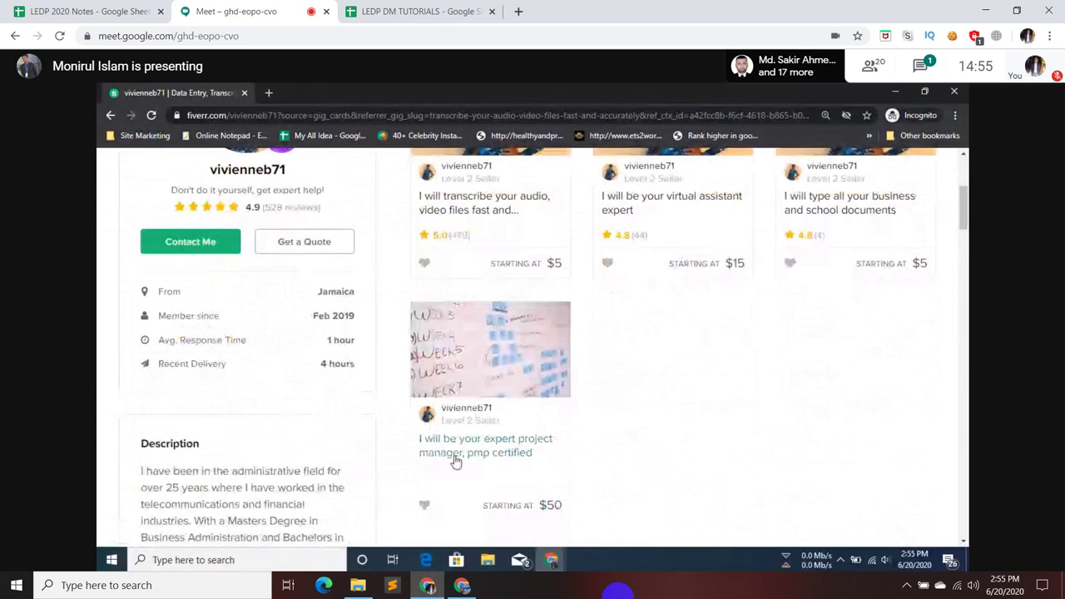
pyautogui.scroll(3, 639, 451)
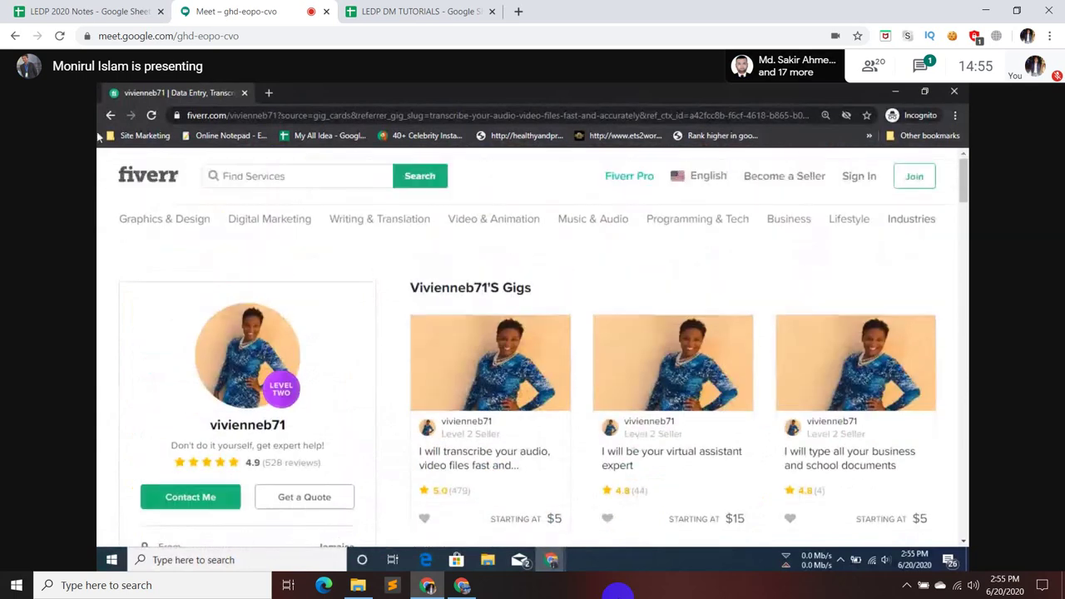
pyautogui.click(110, 116)
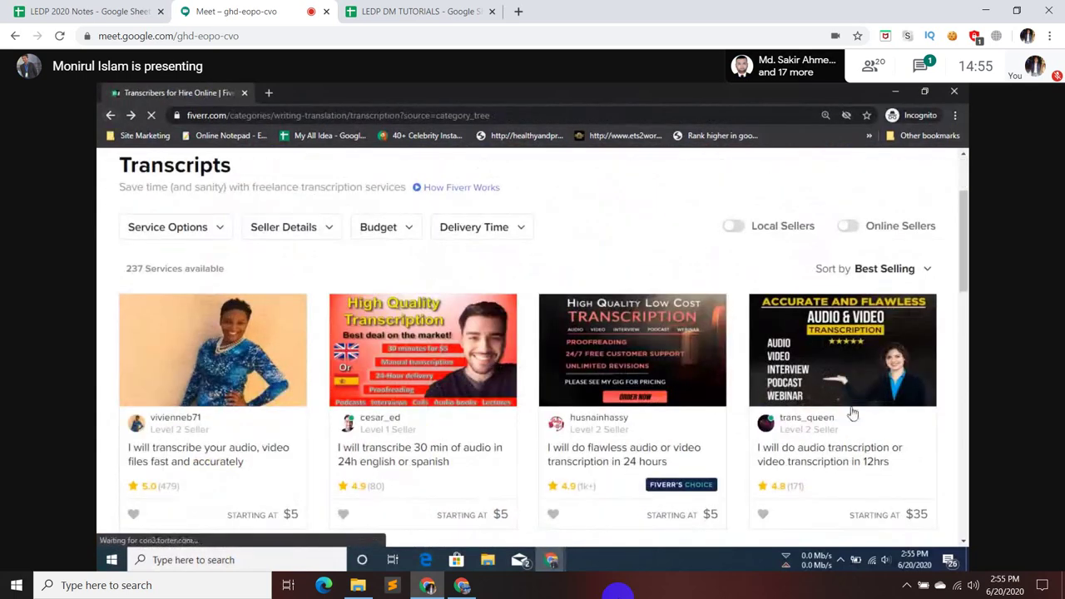
pyautogui.click(791, 419)
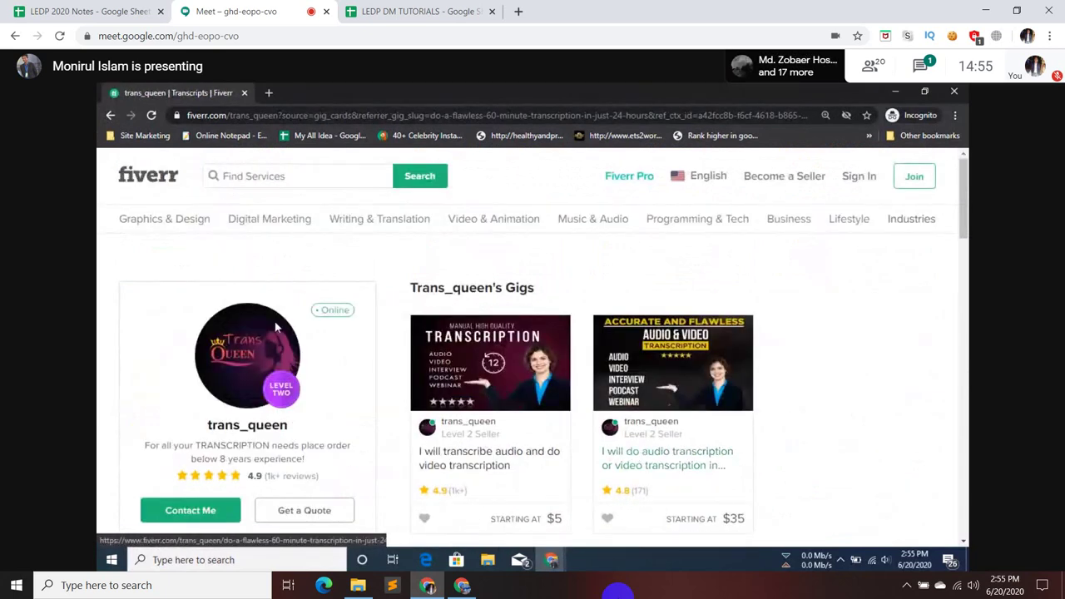
pyautogui.click(110, 117)
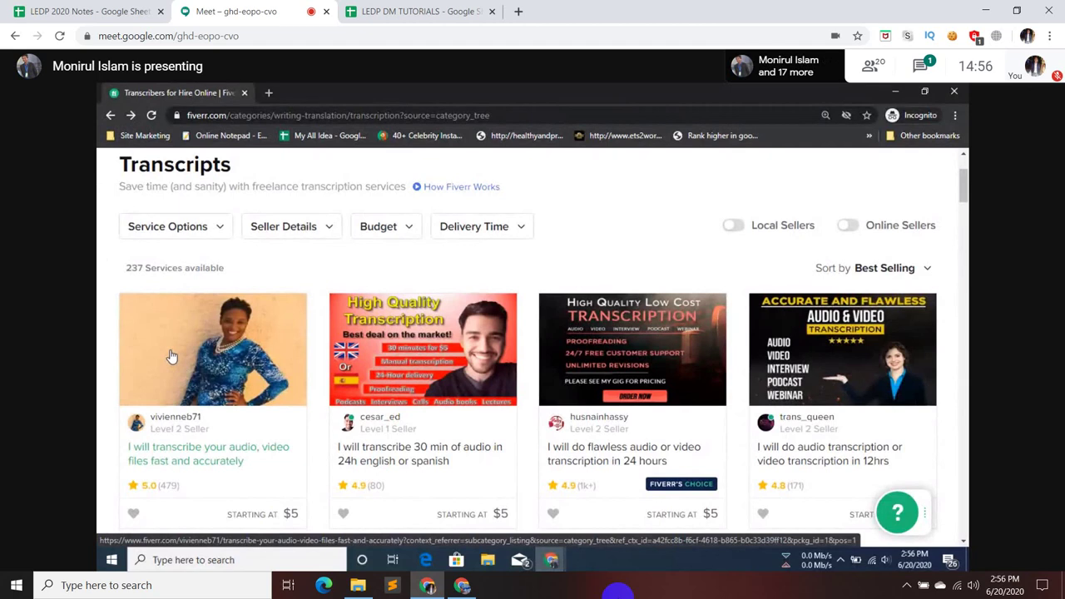
pyautogui.moveTo(365, 432)
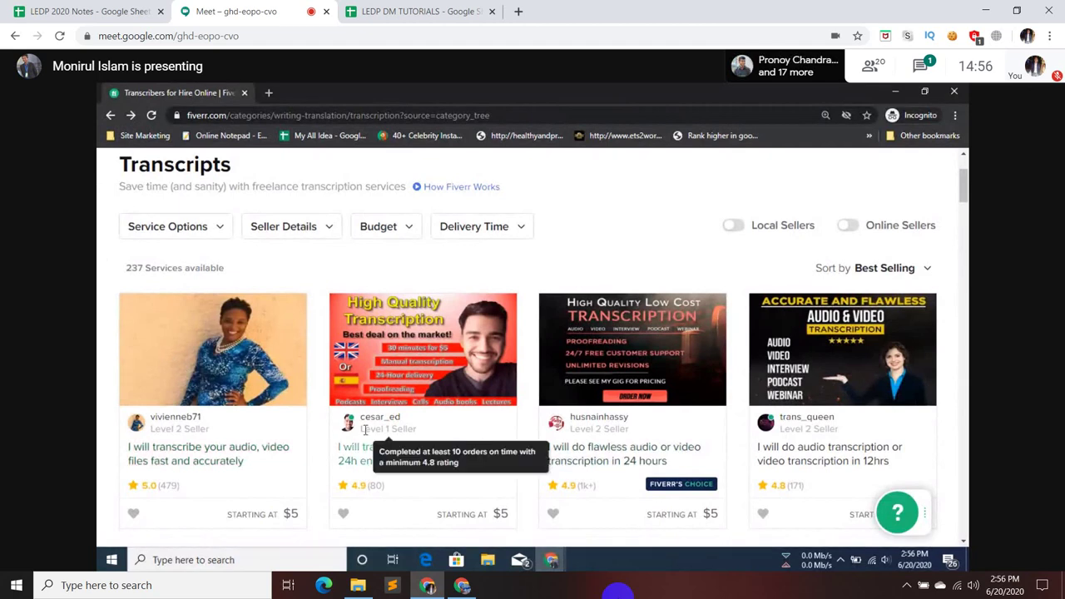
pyautogui.scroll(-10, 365, 433)
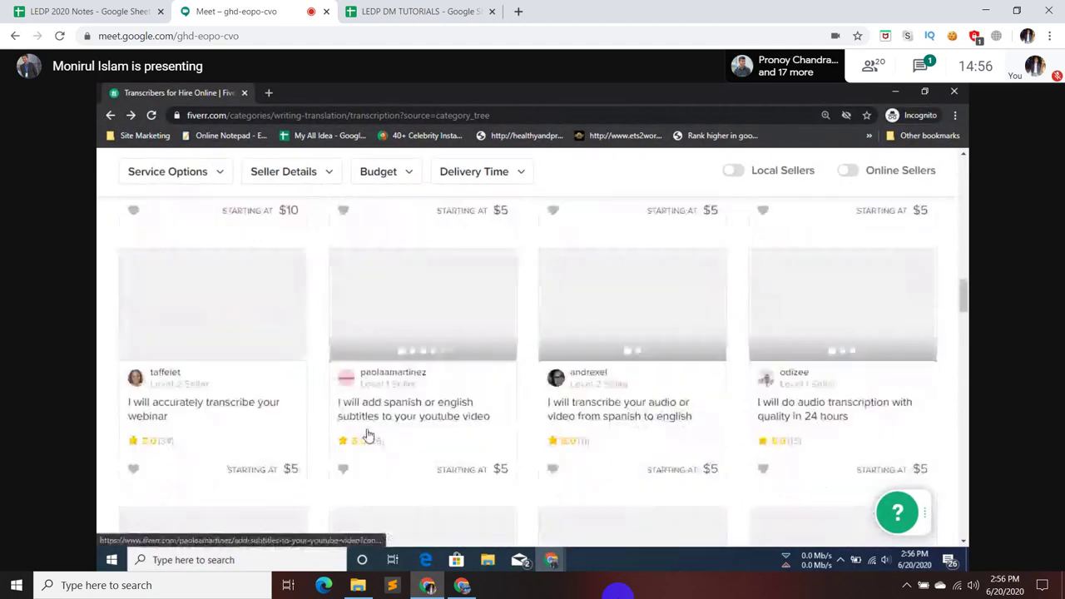
pyautogui.scroll(-10, 367, 435)
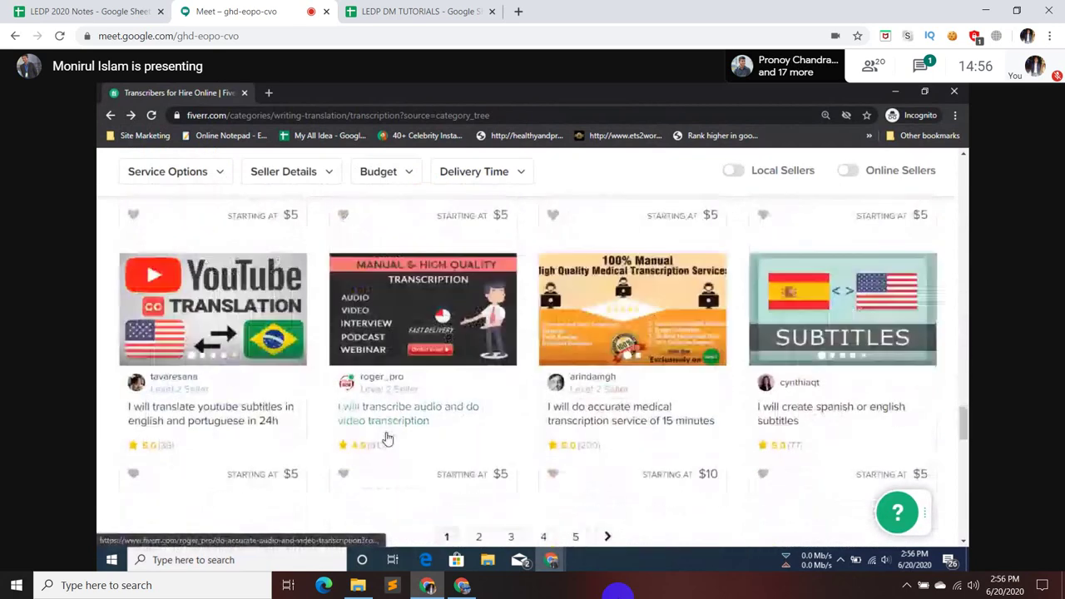
pyautogui.scroll(-8, 385, 438)
pyautogui.scroll(5, 388, 438)
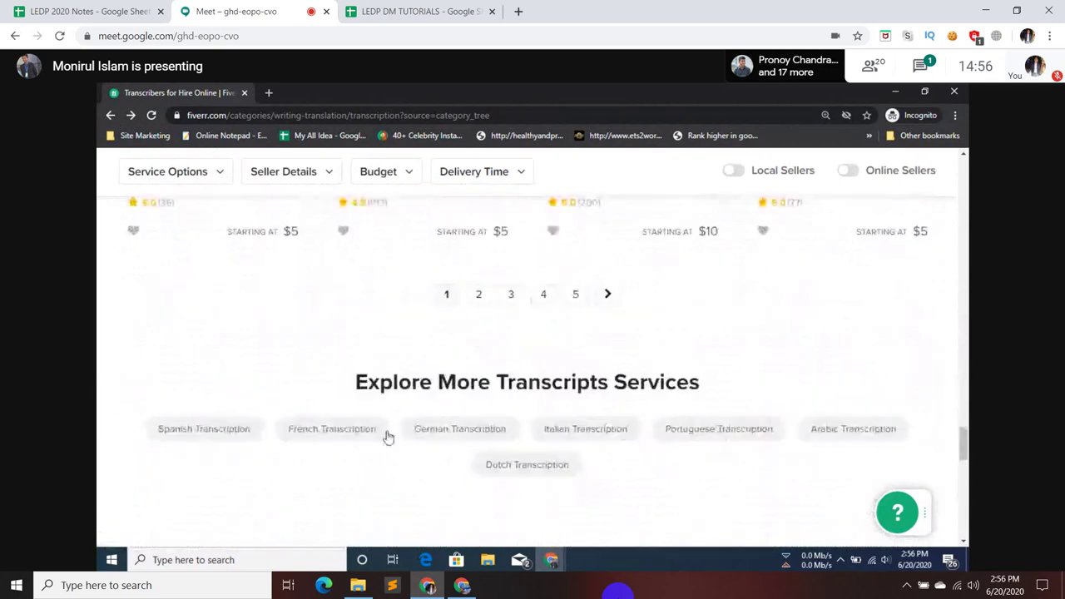
pyautogui.click(574, 296)
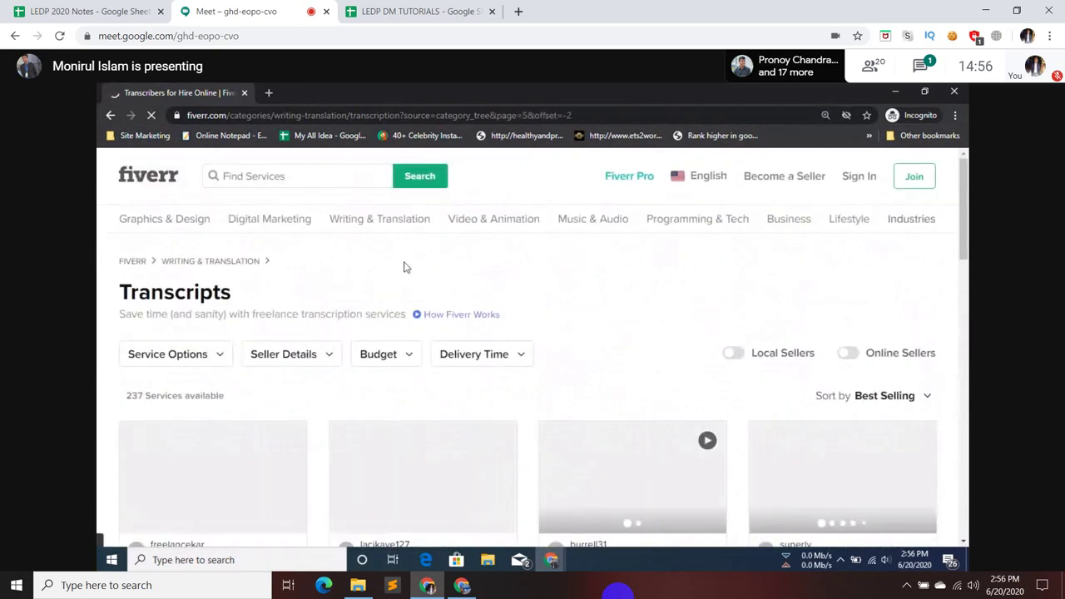
pyautogui.scroll(-3, 96, 453)
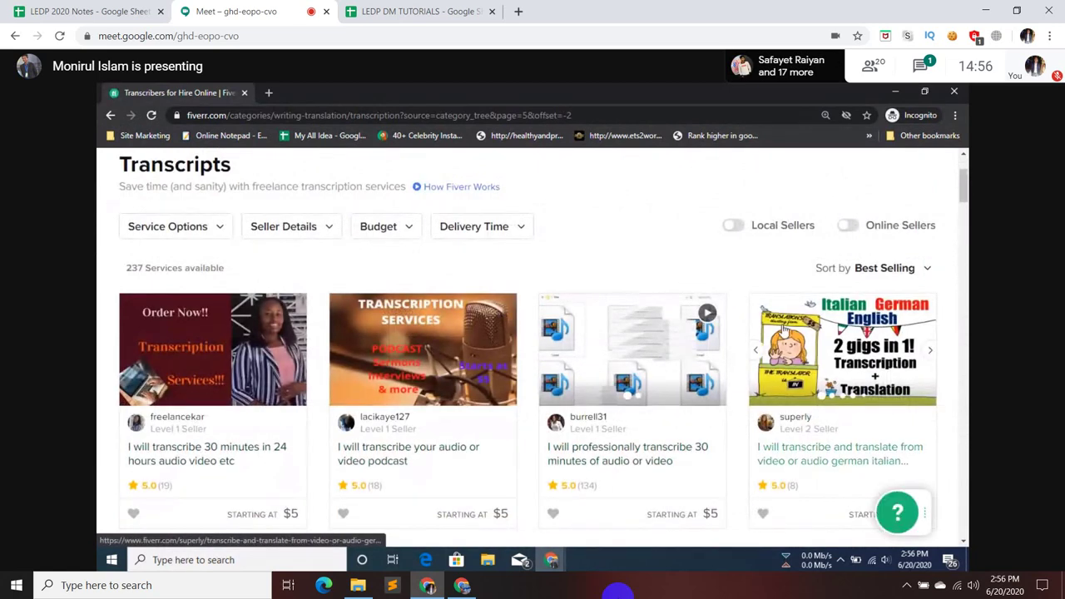
pyautogui.scroll(-3, 782, 328)
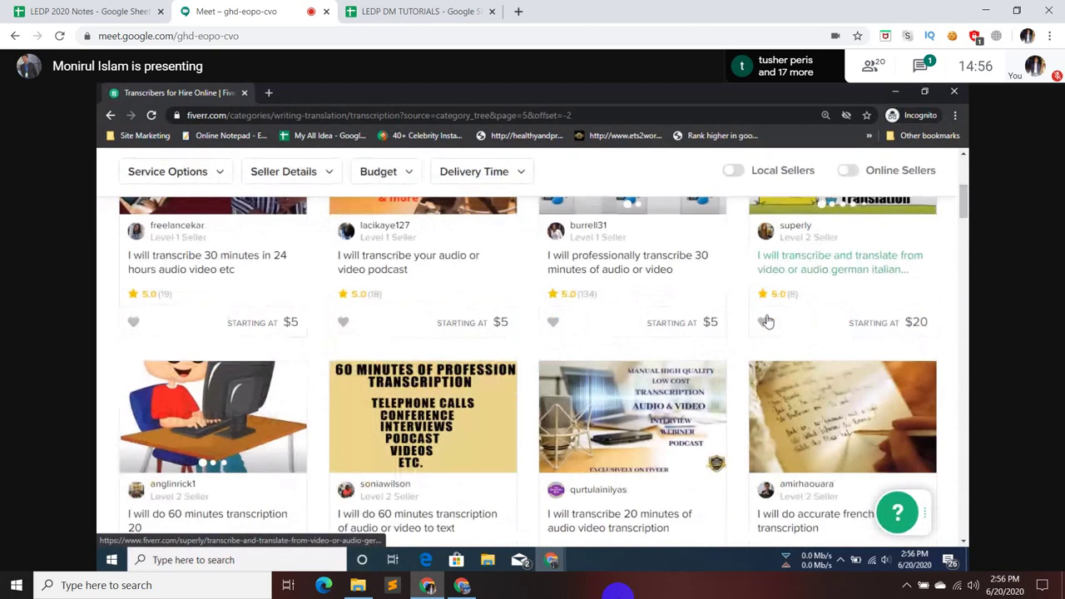
pyautogui.scroll(-2, 766, 321)
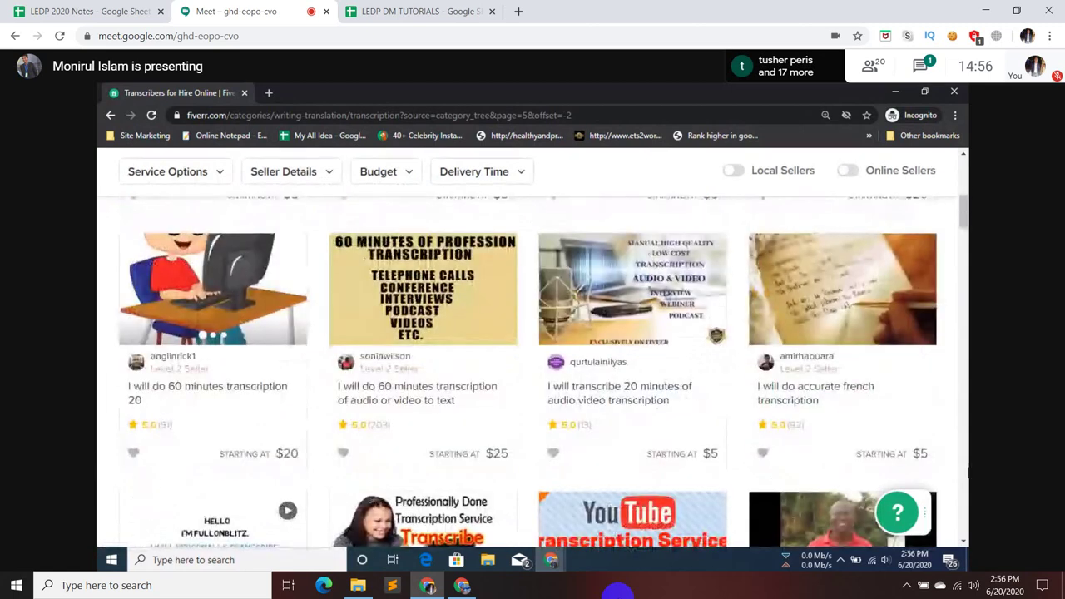
pyautogui.scroll(-3, 837, 435)
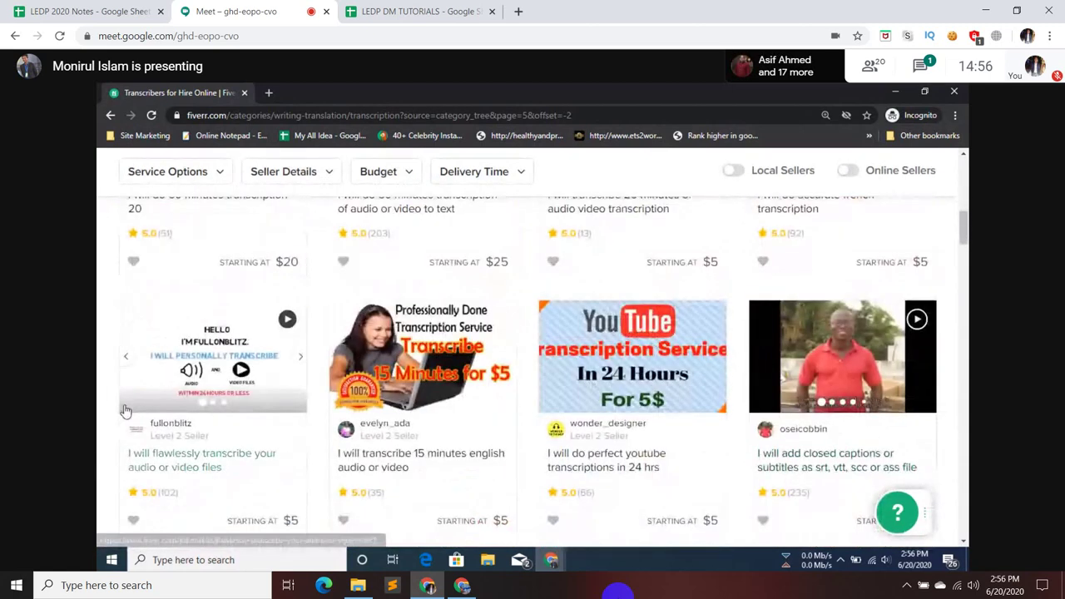
pyautogui.scroll(-1, 442, 376)
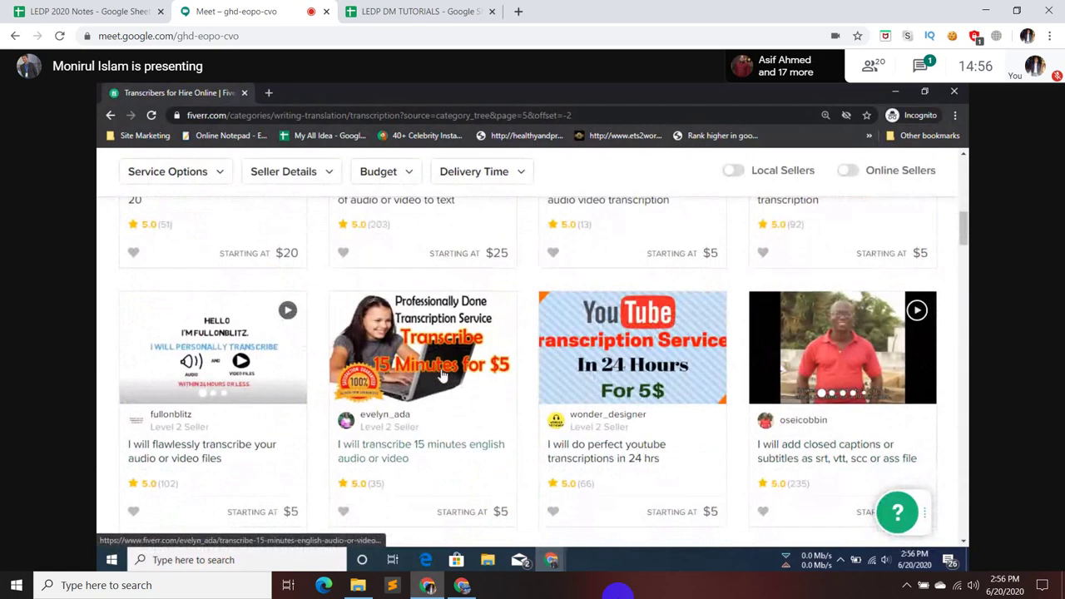
pyautogui.scroll(-4, 443, 376)
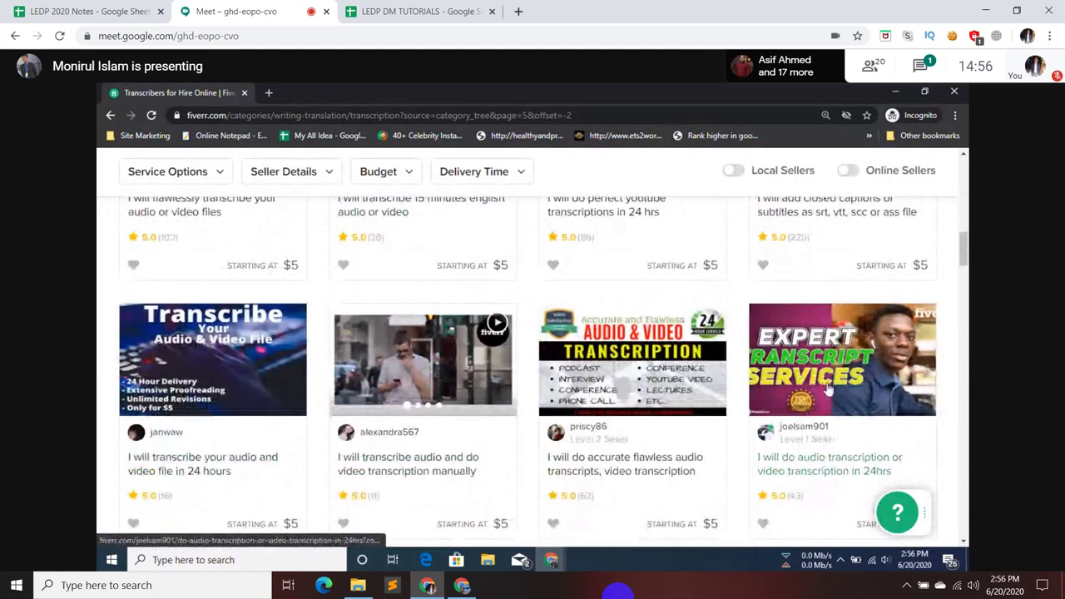
pyautogui.scroll(-4, 828, 388)
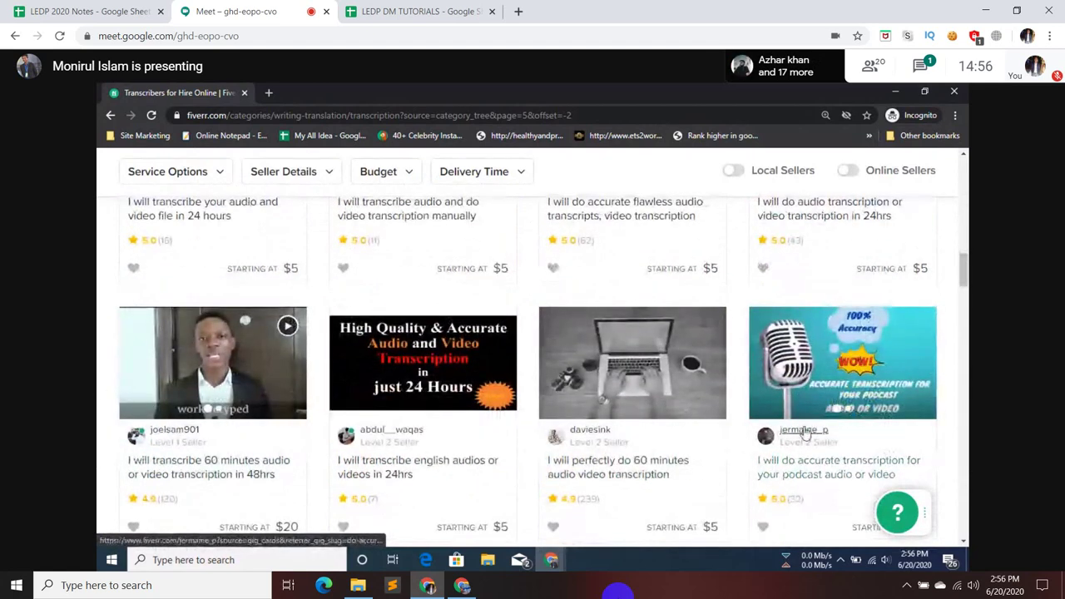
pyautogui.scroll(-4, 804, 432)
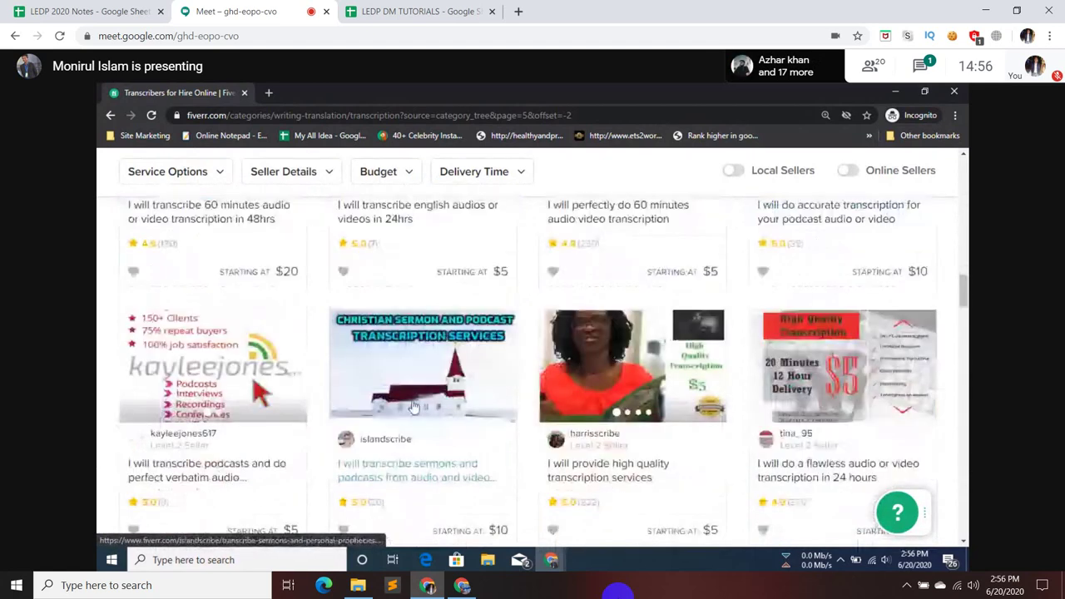
pyautogui.scroll(-3, 751, 404)
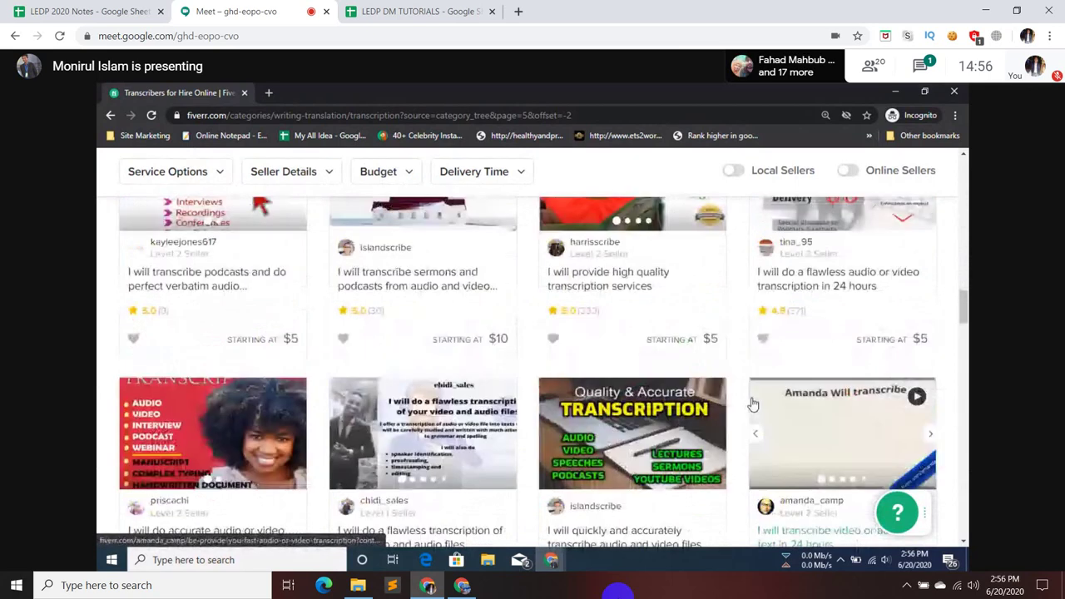
pyautogui.scroll(-1, 190, 432)
pyautogui.scroll(-3, 191, 433)
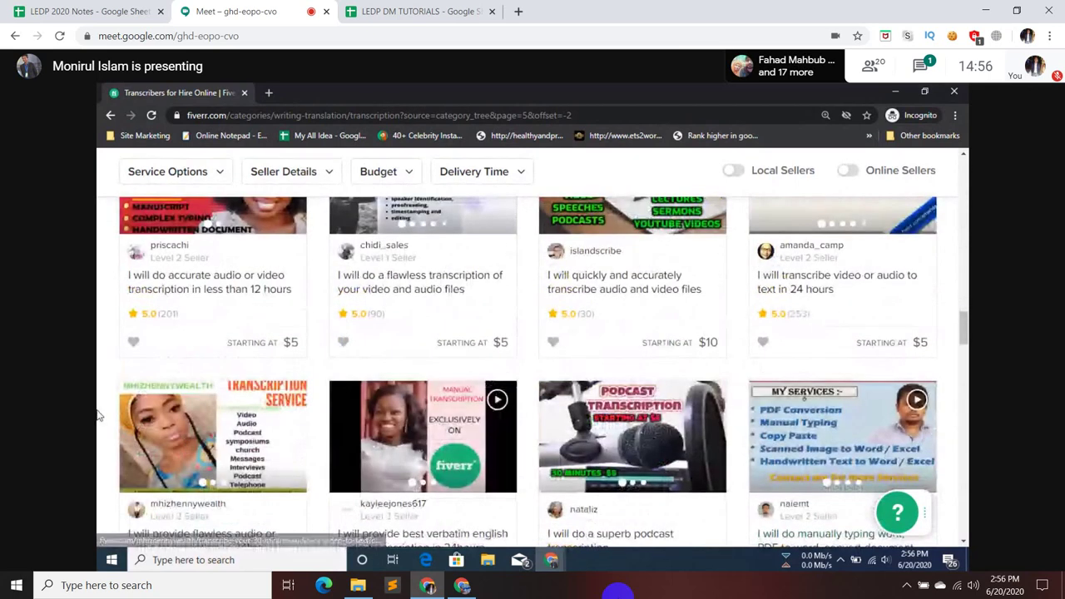
pyautogui.scroll(-3, 97, 414)
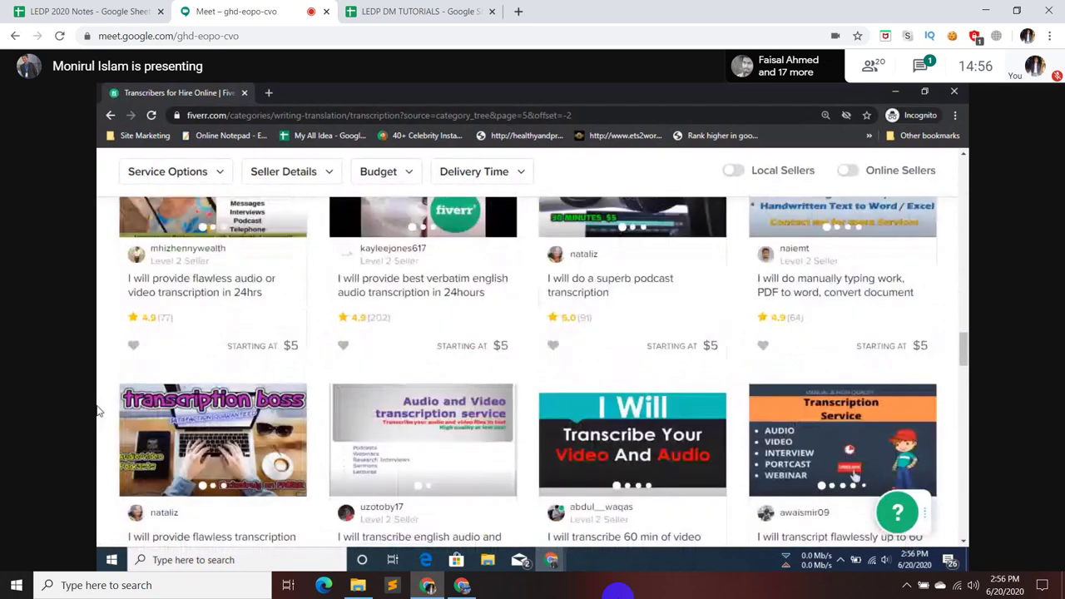
pyautogui.scroll(-3, 97, 409)
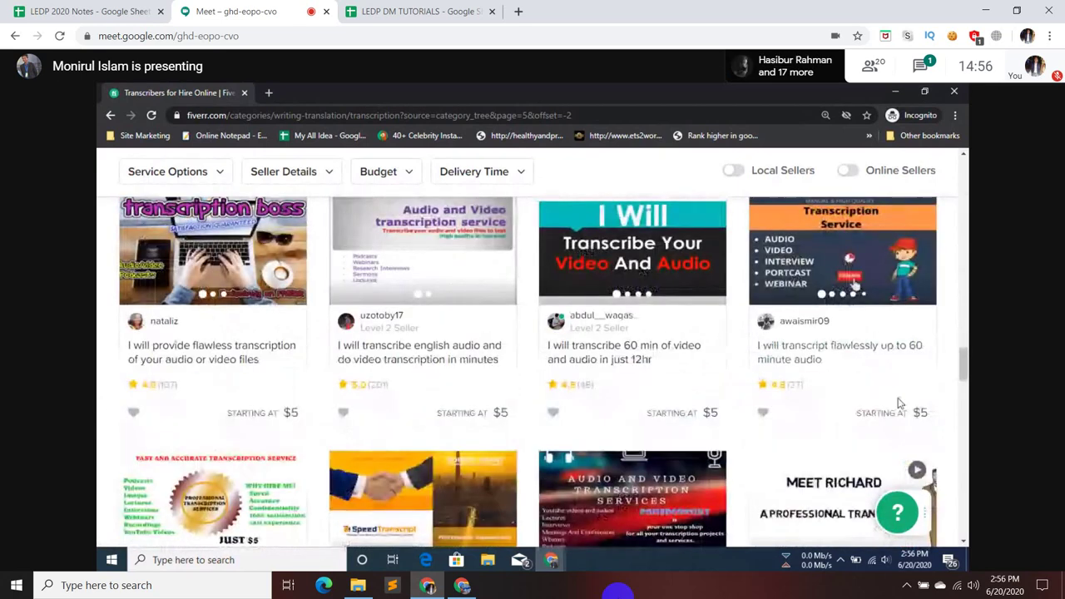
pyautogui.scroll(-10, 97, 358)
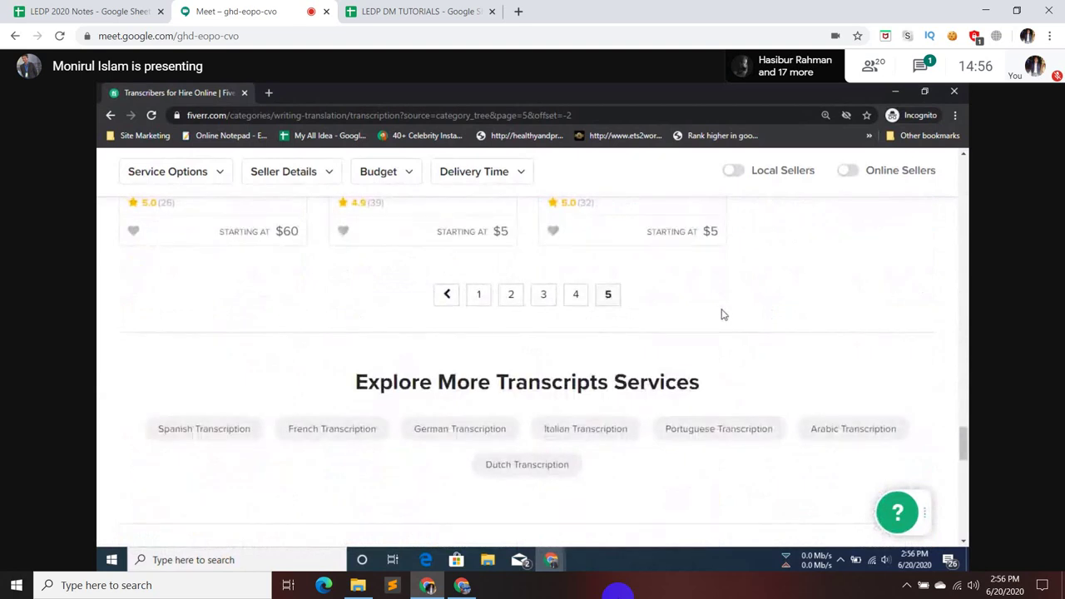
pyautogui.scroll(2, 722, 315)
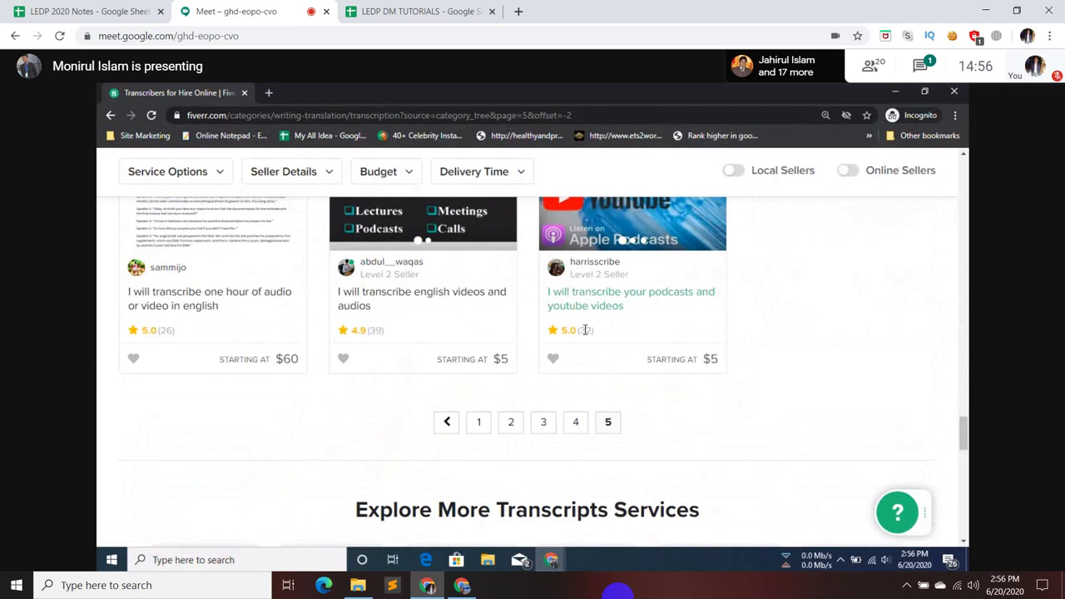
pyautogui.scroll(1, 584, 331)
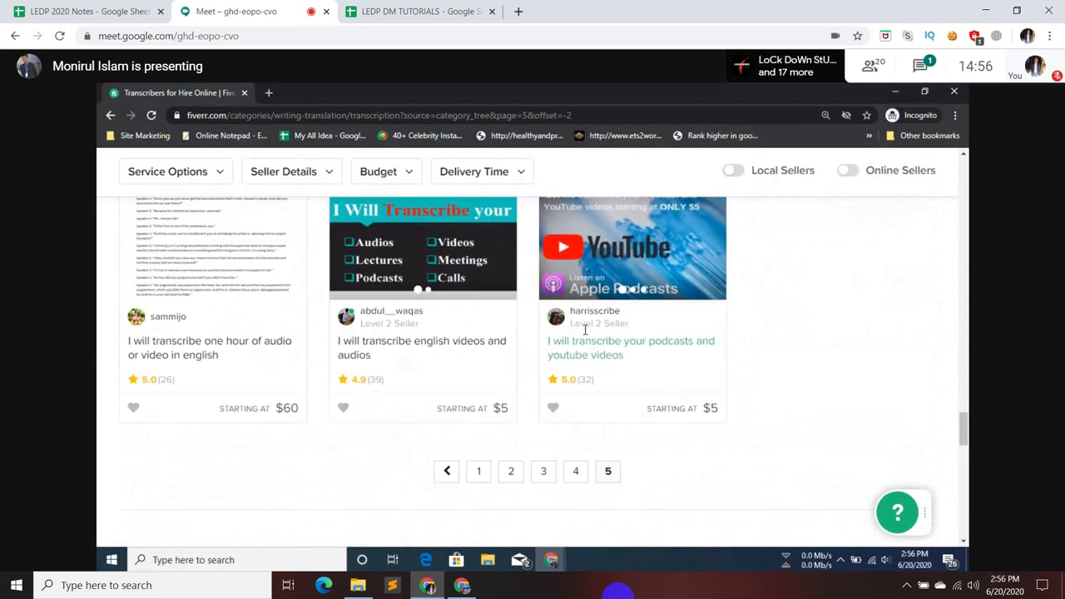
pyautogui.scroll(8, 584, 330)
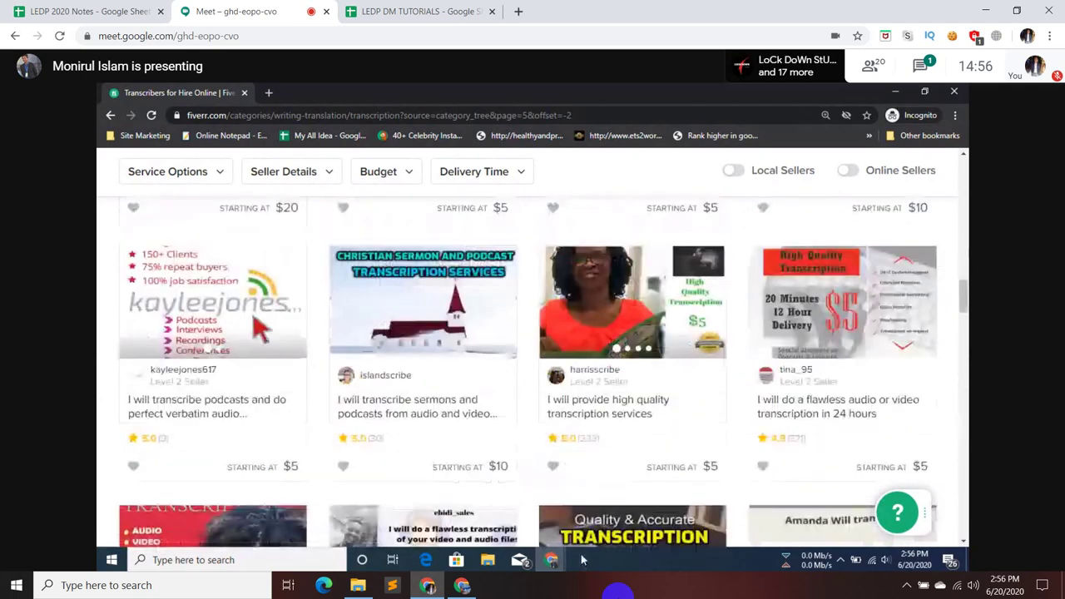
pyautogui.moveTo(550, 562)
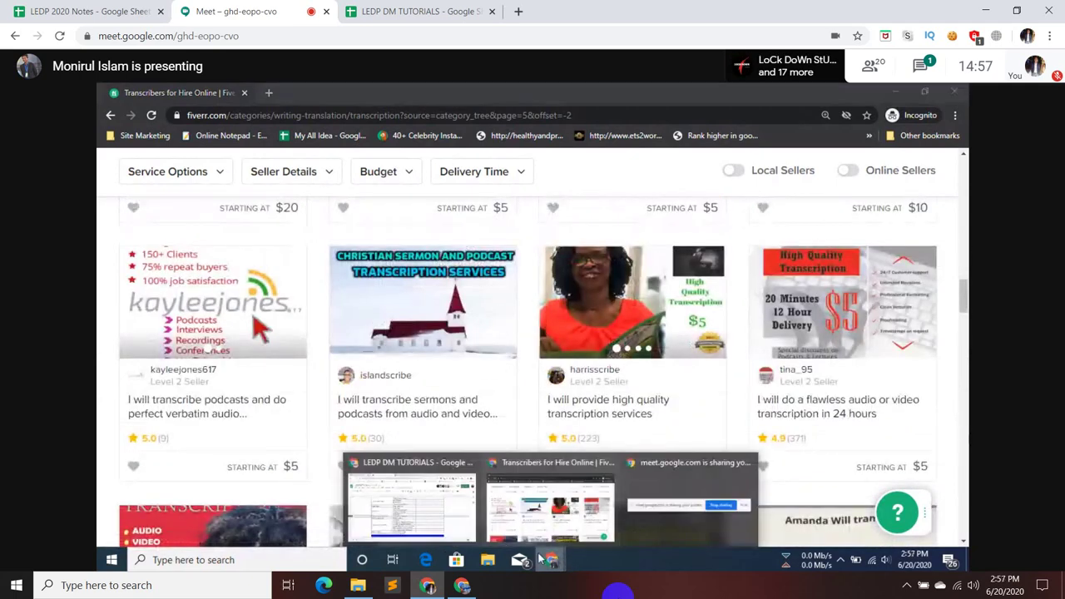
# - Select row 19, Audio Content Or Voice Over, then open the LEDP DM TUTORIALS sheet's own tab
pyautogui.click(450, 520)
pyautogui.click(842, 399)
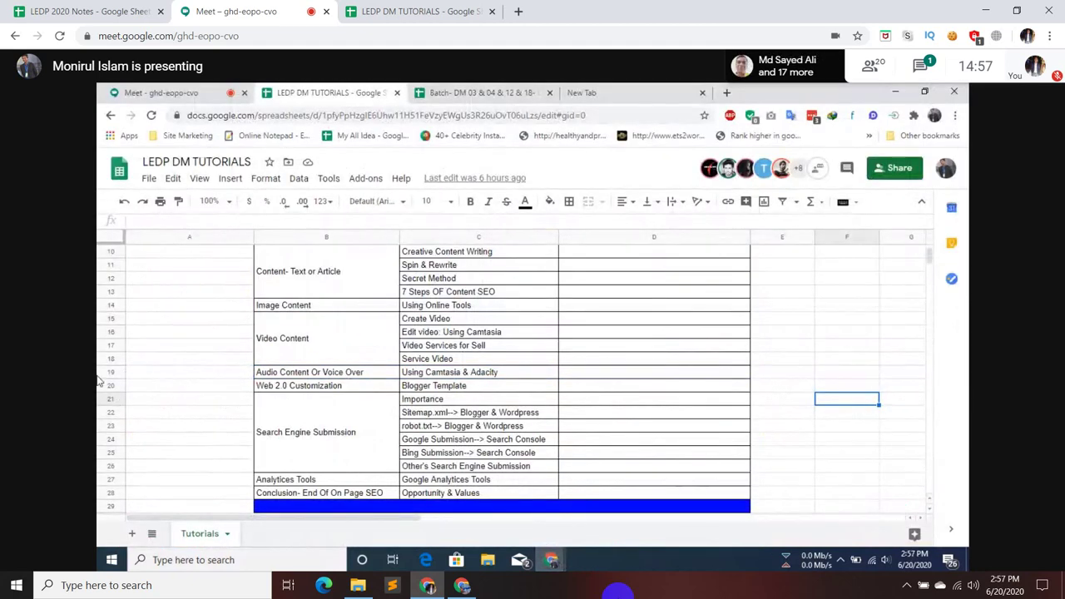
pyautogui.click(101, 367)
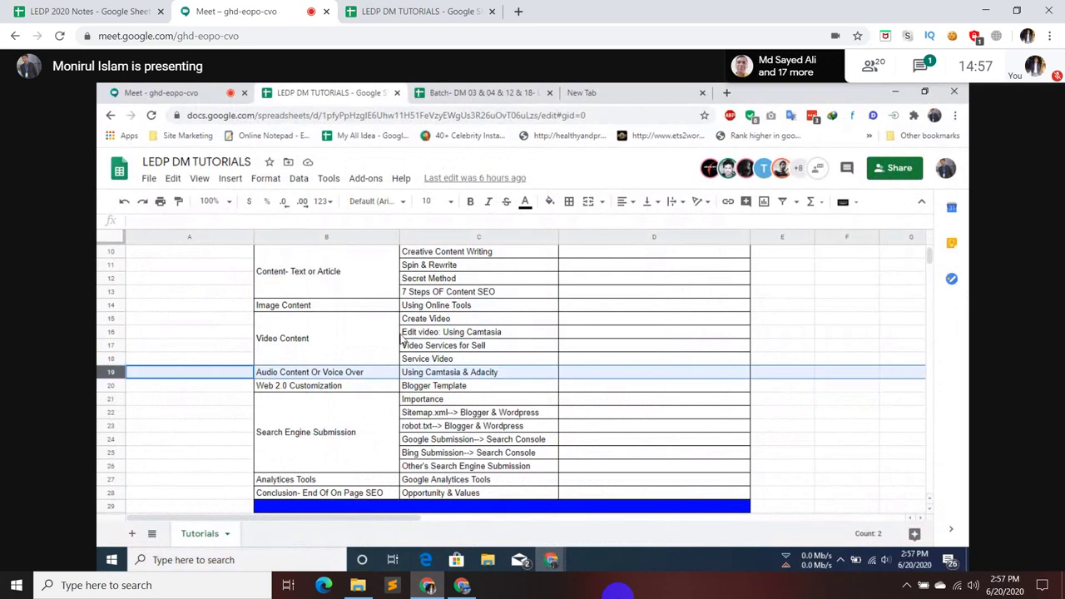
pyautogui.scroll(1, 402, 339)
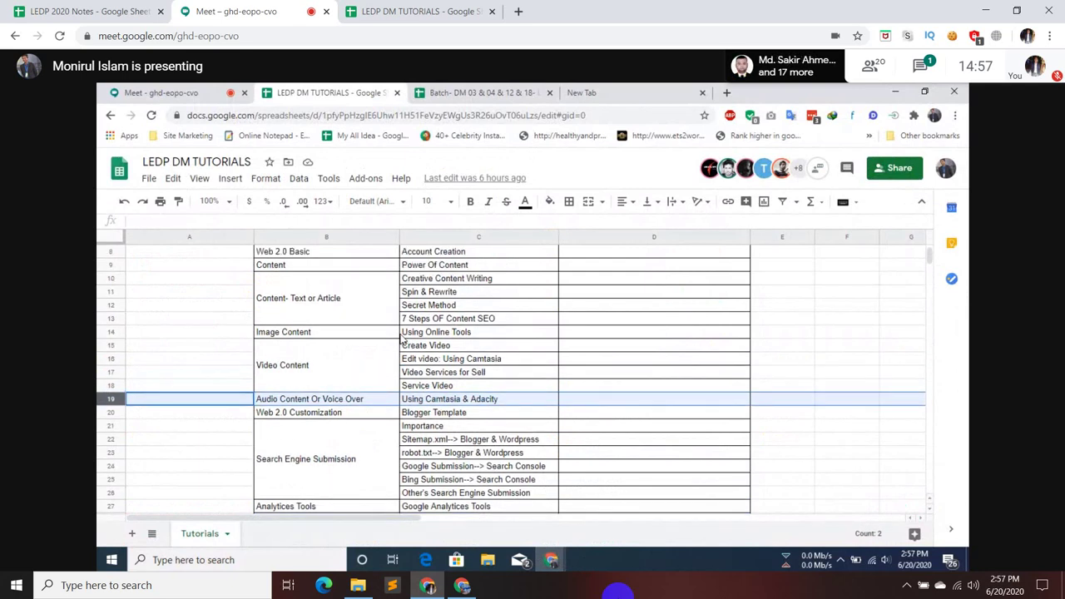
pyautogui.click(451, 11)
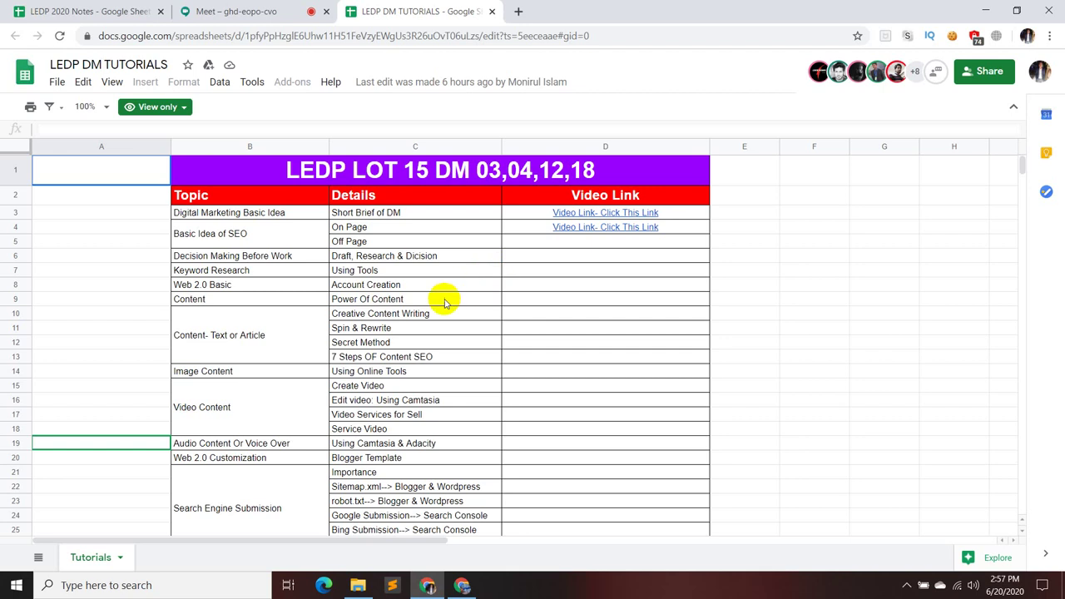
# - Scroll through the LEDP DM tutorial topics sheet, then return to the Meet call tab
pyautogui.scroll(-1, 441, 305)
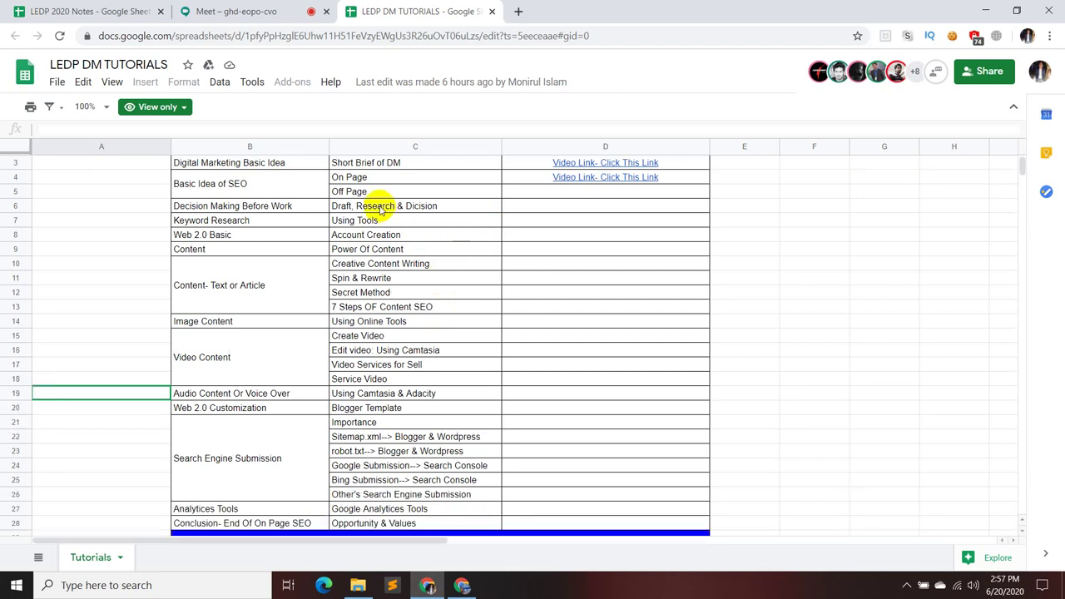
pyautogui.scroll(1, 475, 227)
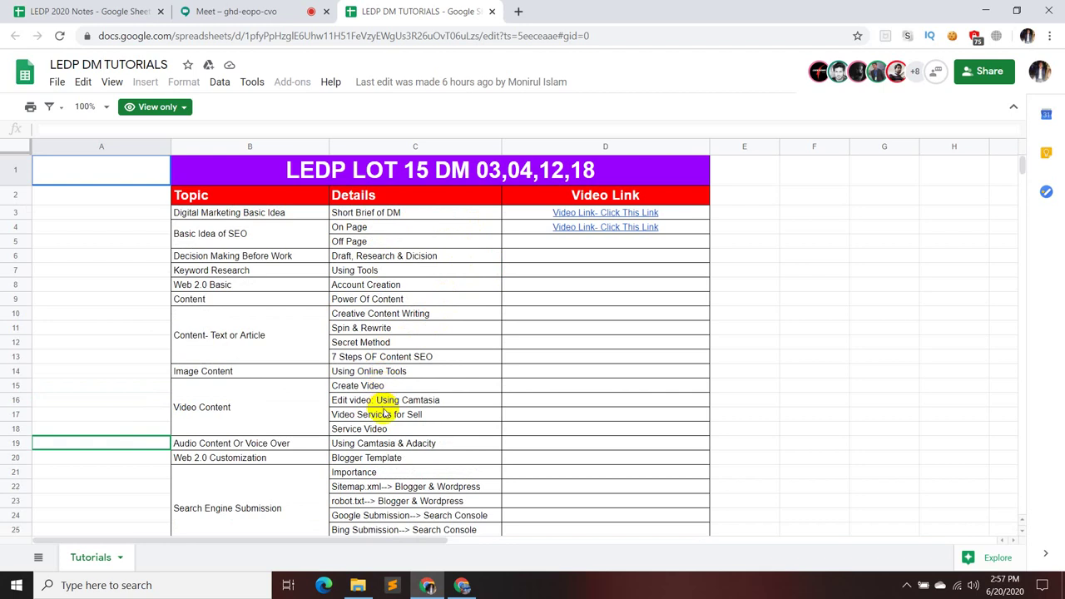
pyautogui.scroll(-1, 383, 414)
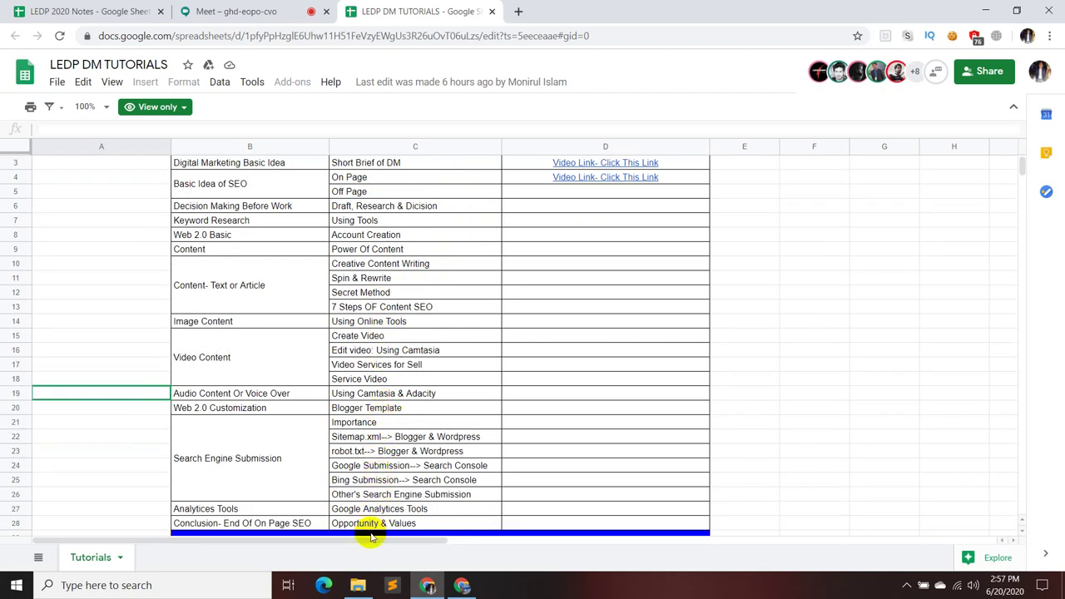
pyautogui.click(370, 539)
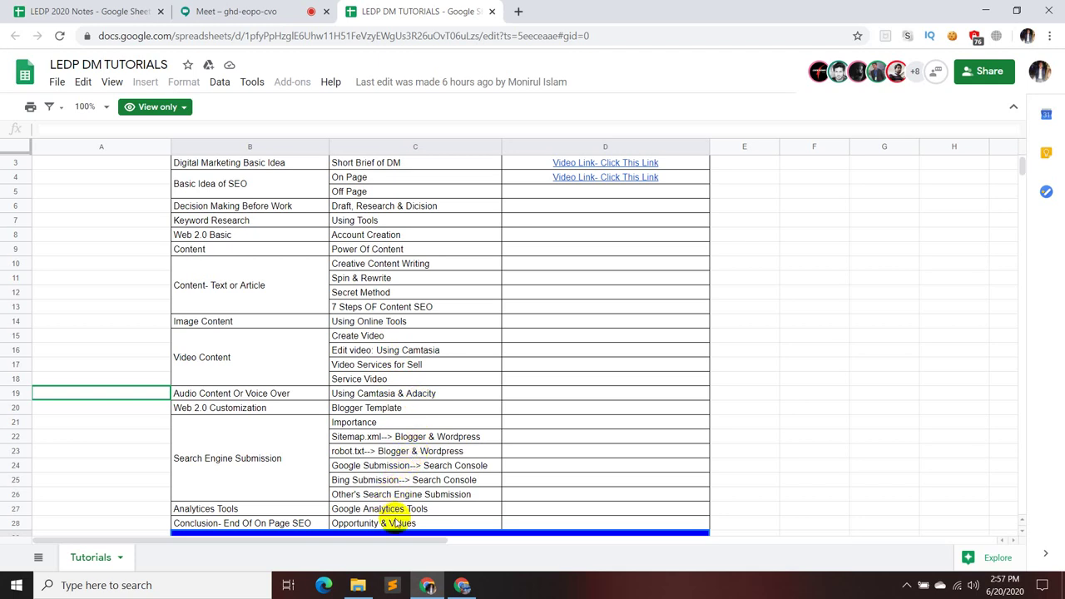
pyautogui.scroll(2, 423, 485)
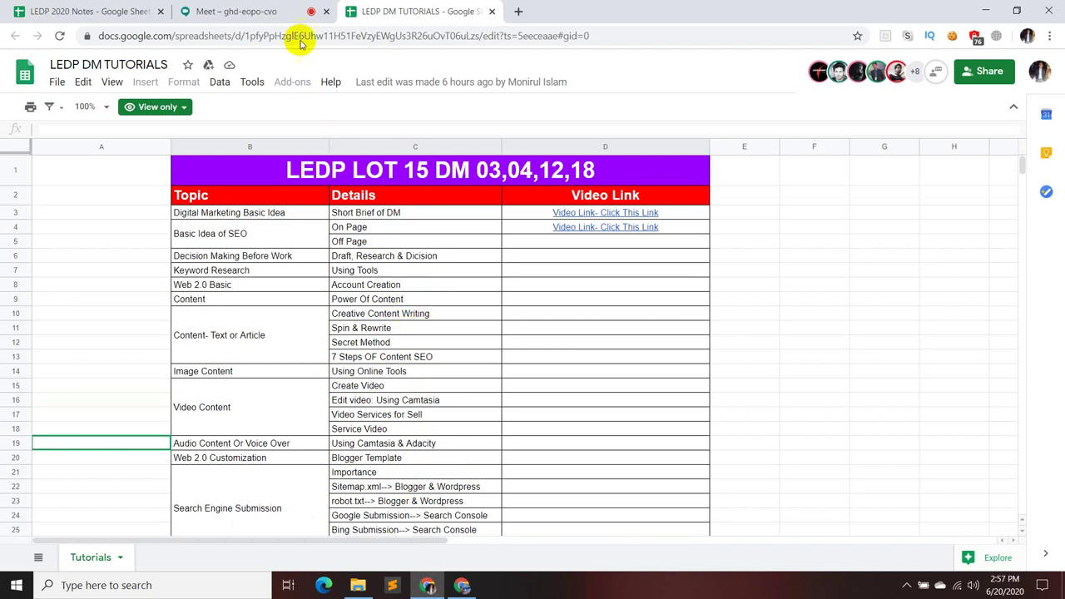
pyautogui.click(241, 11)
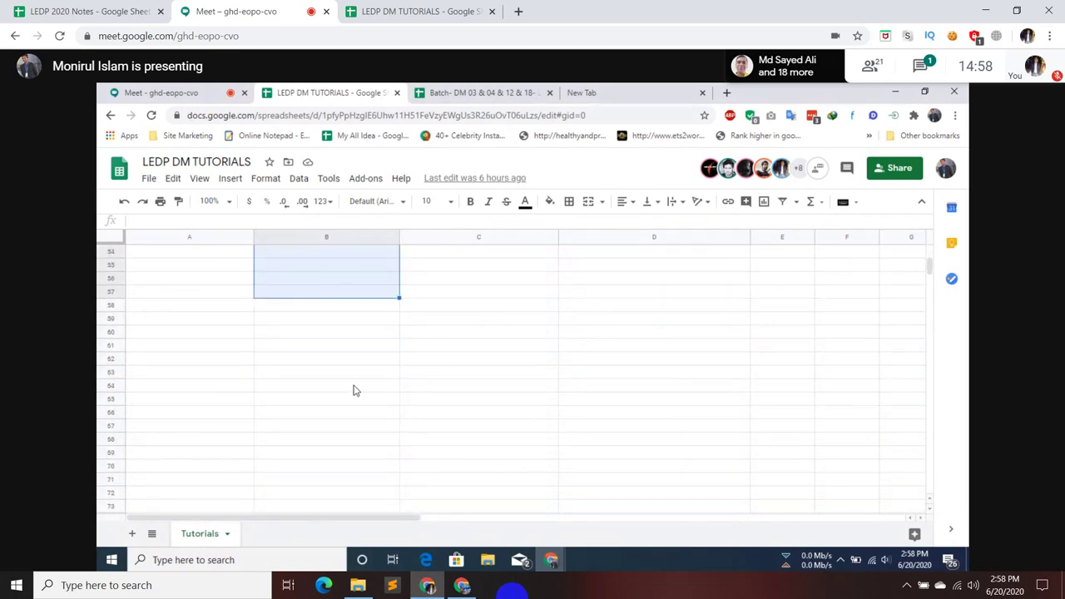
pyautogui.moveTo(487, 518)
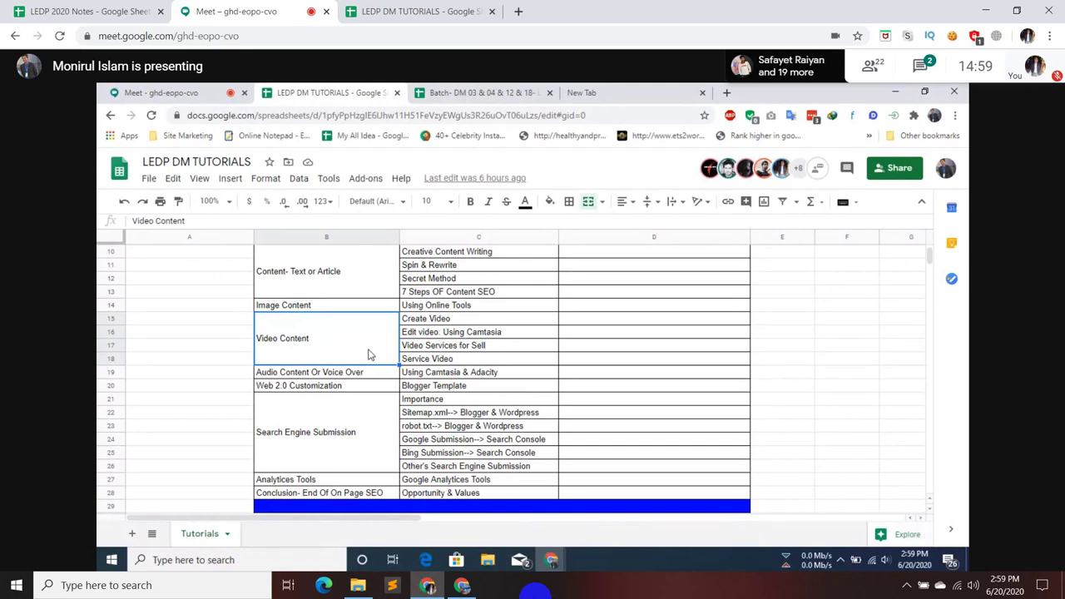
# - Raise the Speakers volume slider to 100 and close the volume flyout
pyautogui.click(887, 563)
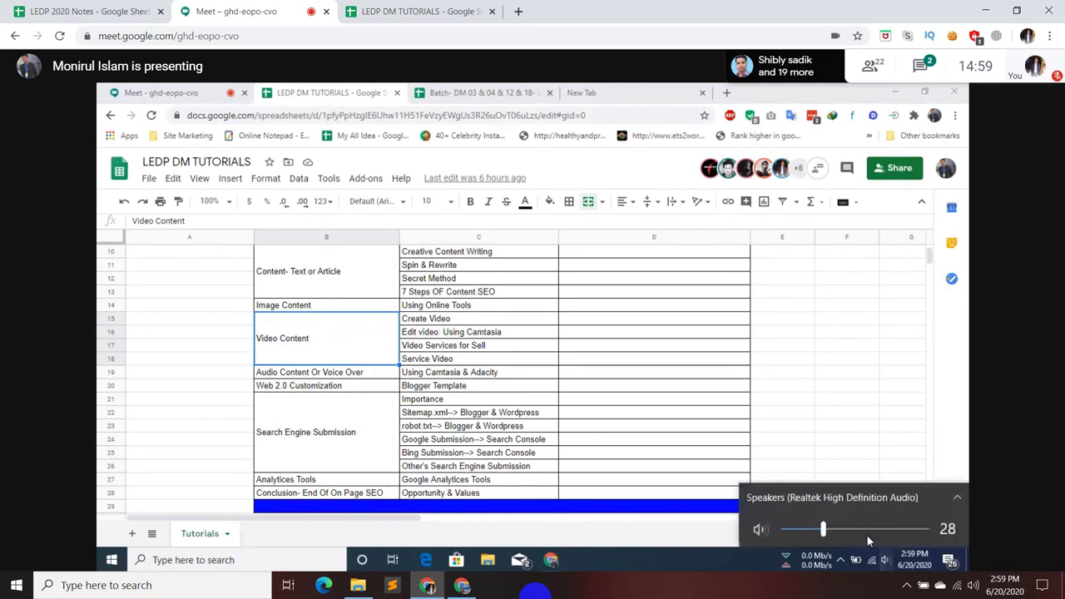
pyautogui.moveTo(866, 529); pyautogui.dragTo(925, 529)
pyautogui.click(884, 438)
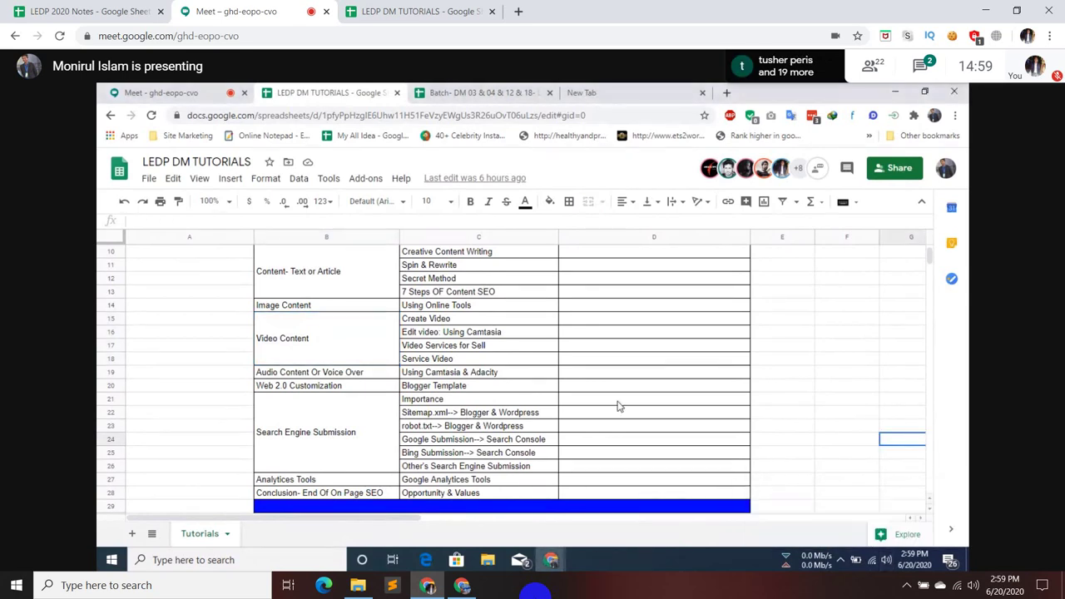
# - Select B15 (Video Content), the row 20 header for Web 2.0 Customization, and D20
pyautogui.click(332, 336)
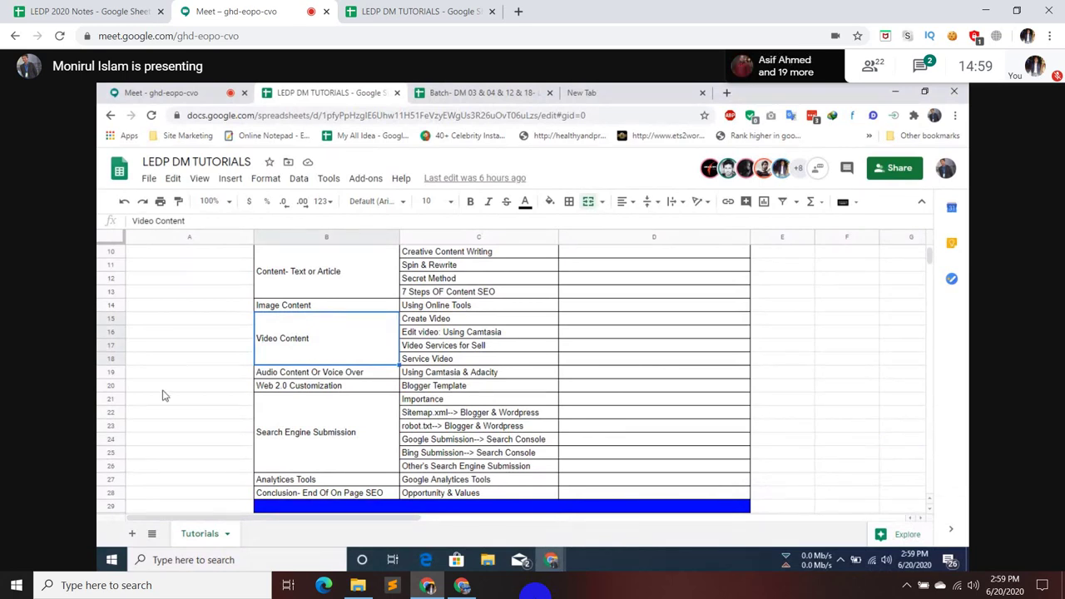
pyautogui.click(111, 388)
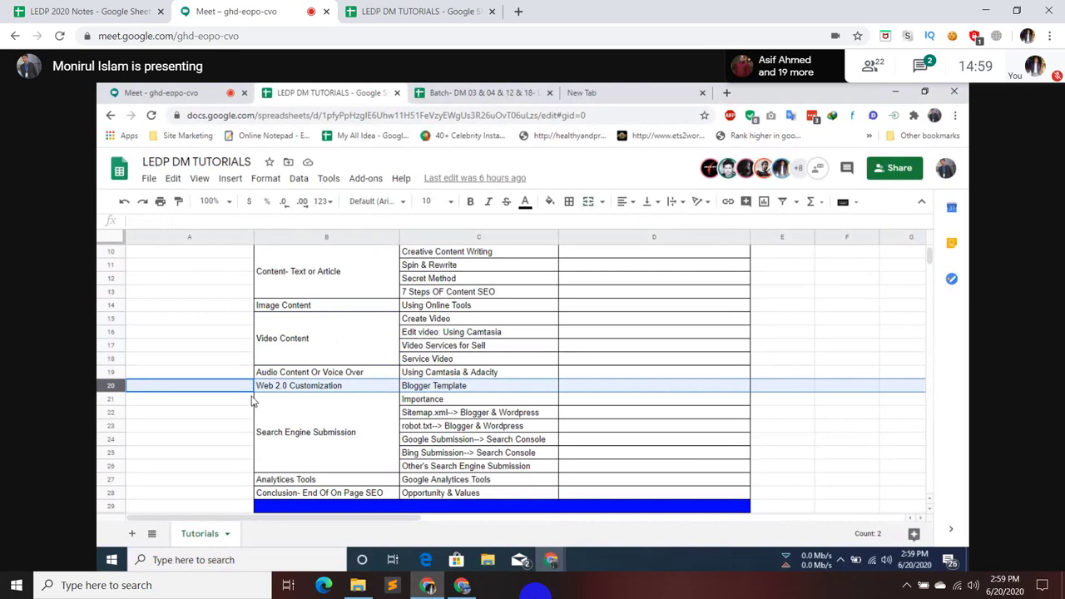
pyautogui.click(566, 393)
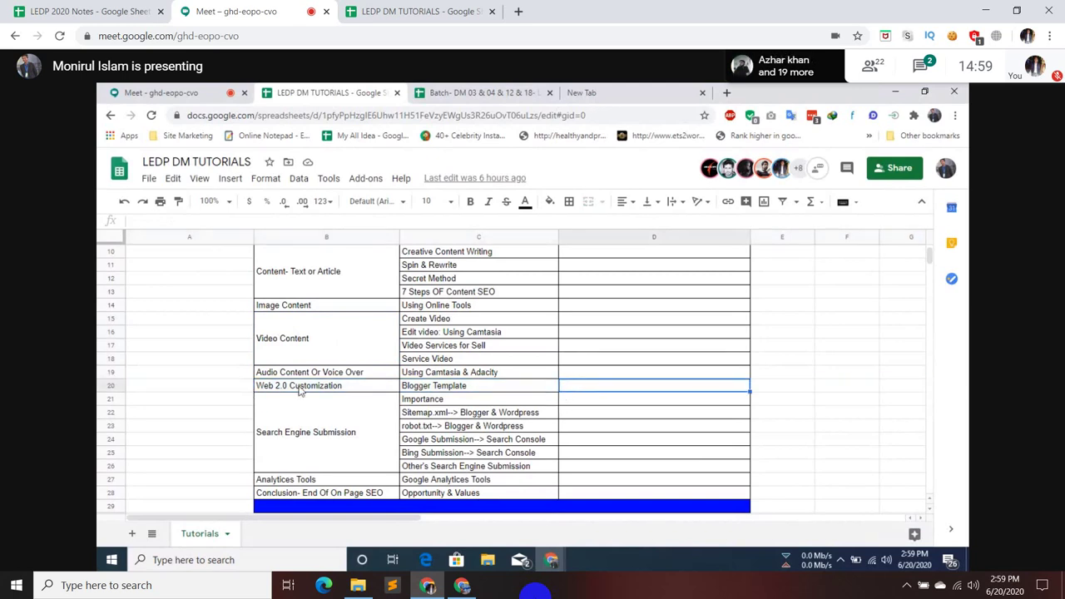
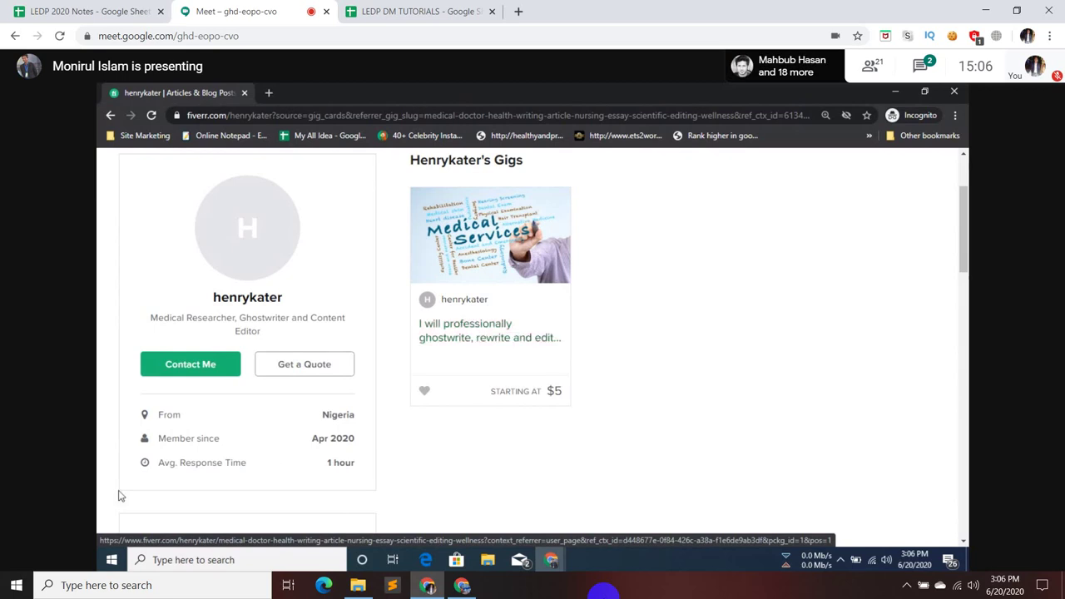
# - Highlight the seller's join date, response time and a description passage on the gig page
pyautogui.moveTo(159, 439); pyautogui.dragTo(297, 444)
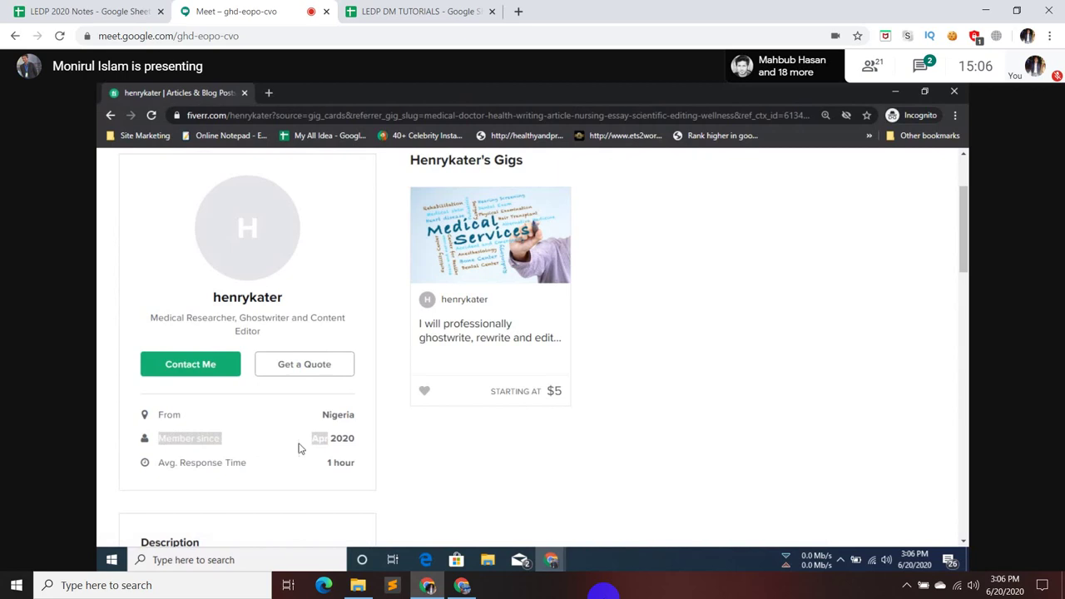
pyautogui.moveTo(178, 462); pyautogui.dragTo(395, 471)
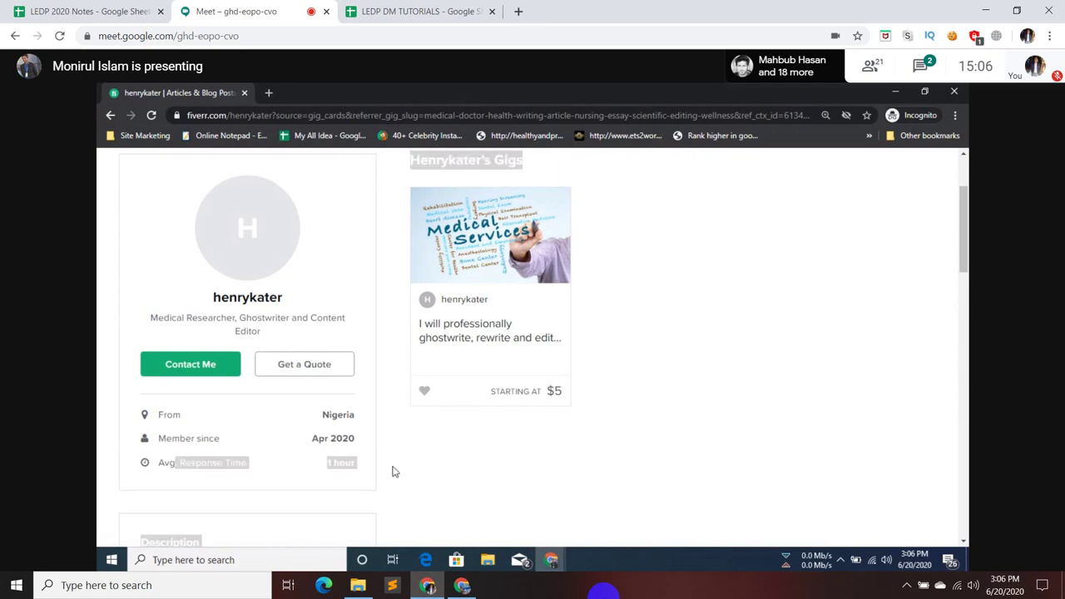
pyautogui.click(491, 457)
pyautogui.scroll(-1, 171, 390)
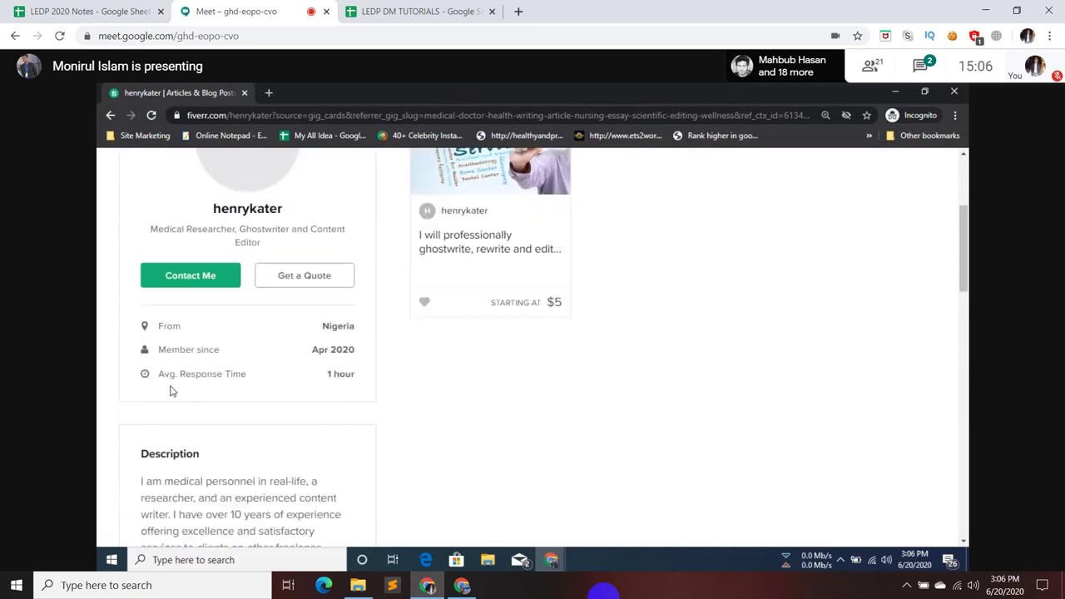
pyautogui.scroll(-2, 171, 390)
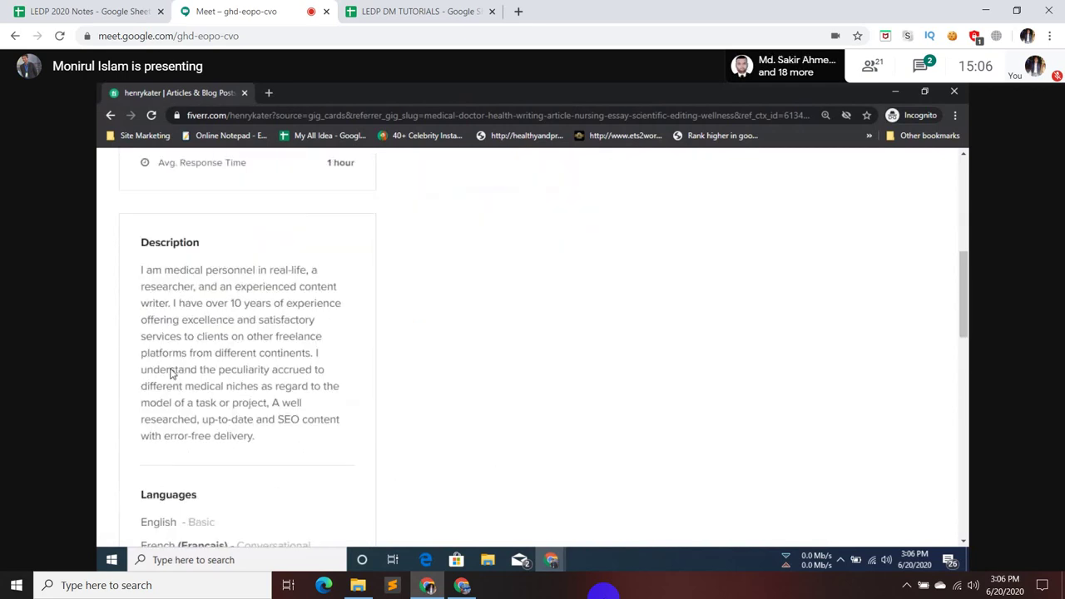
pyautogui.moveTo(142, 250); pyautogui.dragTo(316, 248)
pyautogui.click(259, 246)
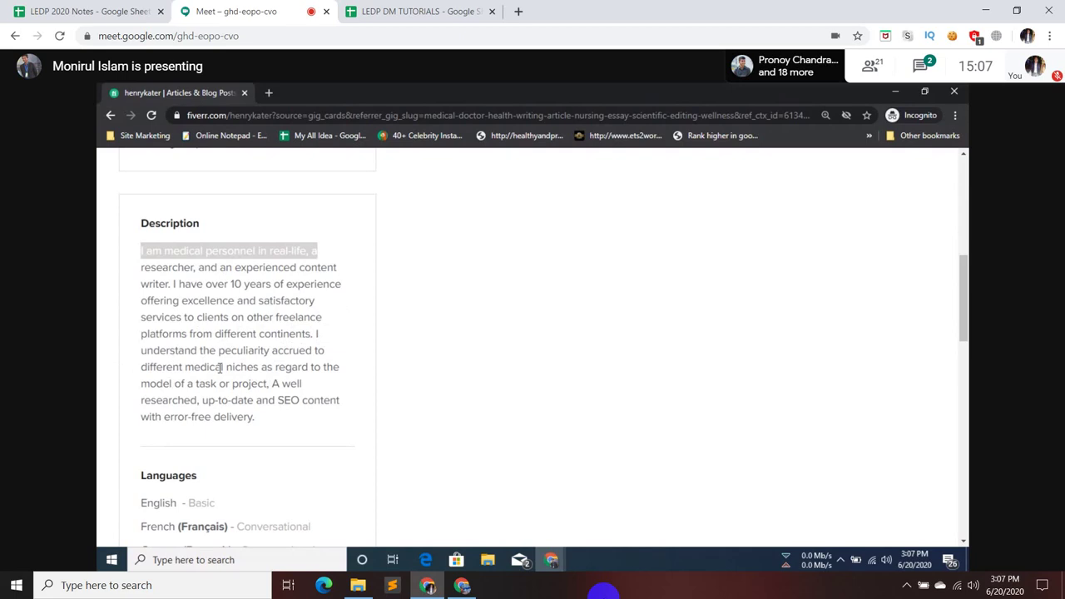
pyautogui.scroll(-5, 226, 366)
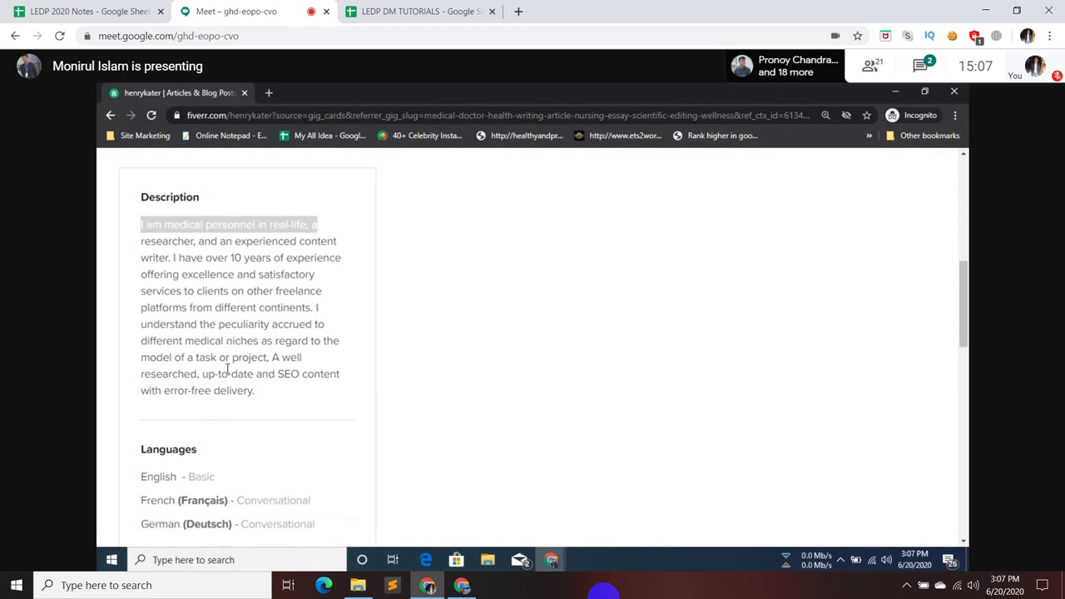
pyautogui.scroll(-2, 226, 373)
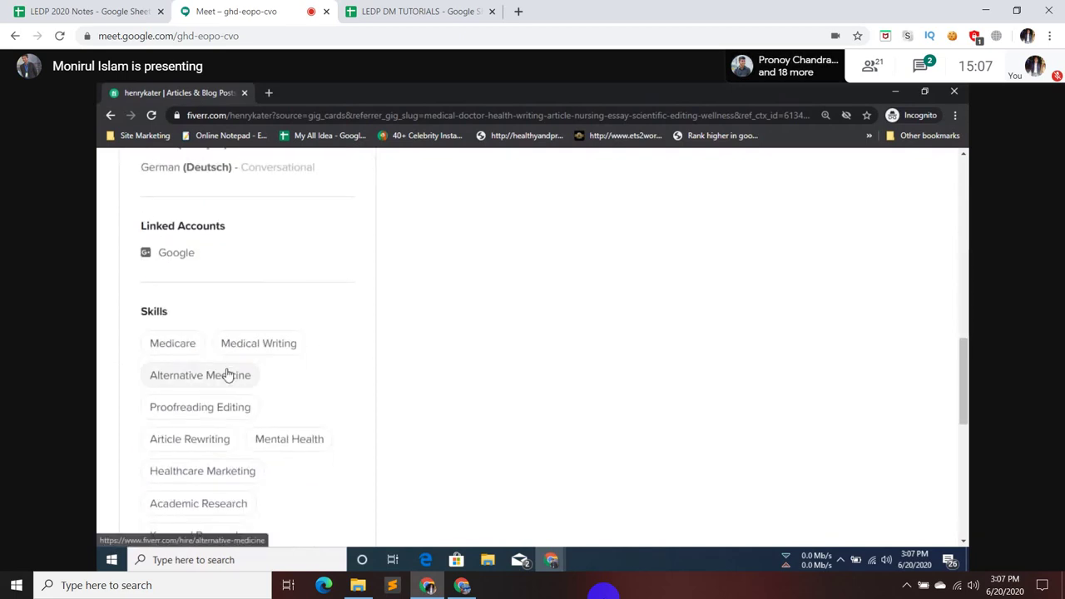
pyautogui.scroll(6, 226, 374)
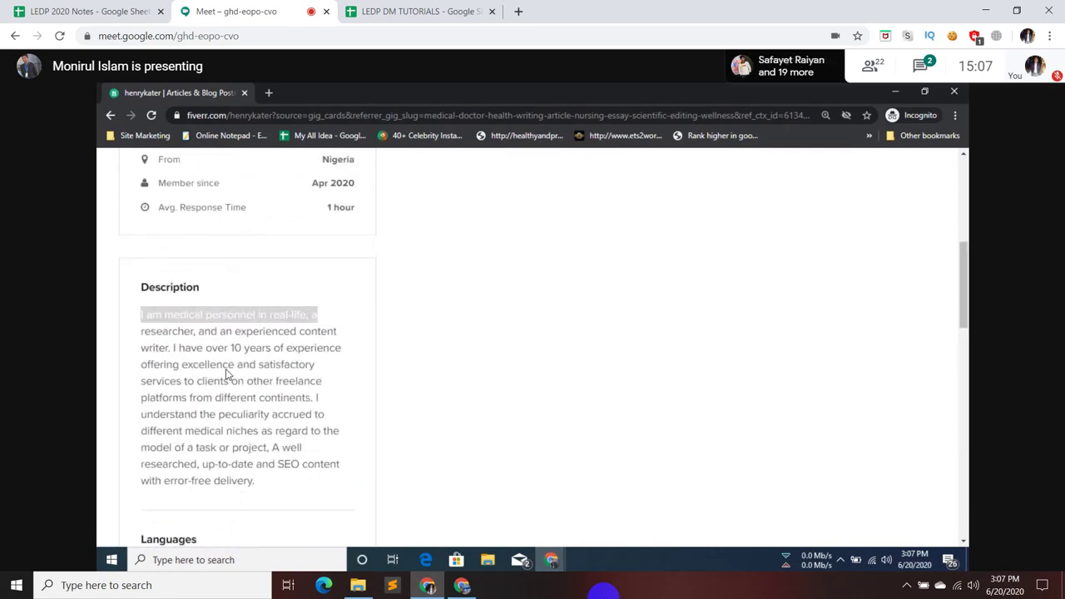
pyautogui.scroll(4, 226, 375)
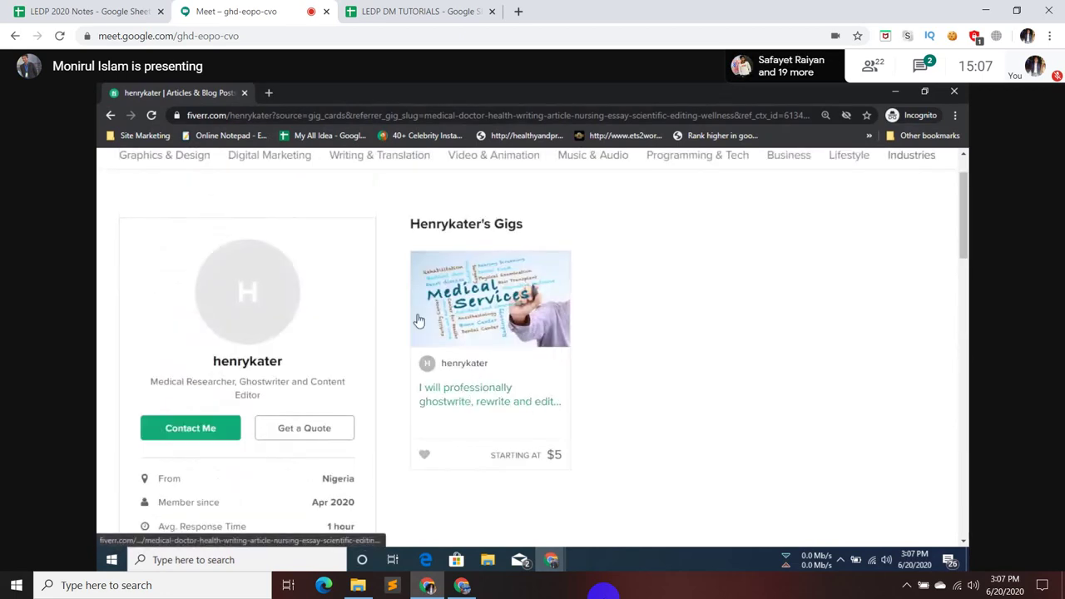
# - Return to the 'health and fitness articles' results and browse the gig cards and review counts
pyautogui.click(110, 115)
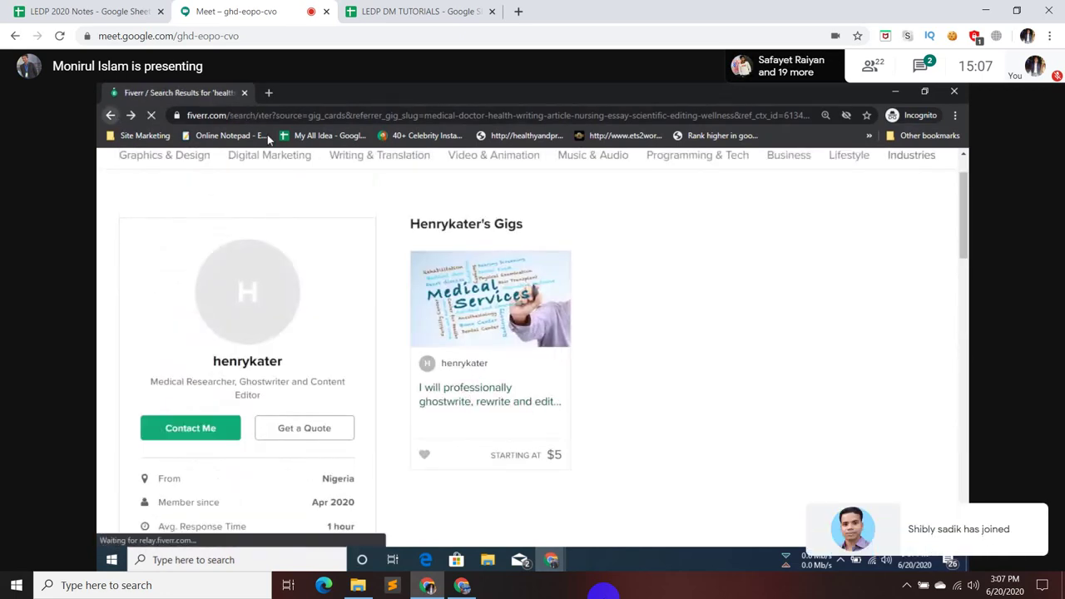
pyautogui.scroll(-2, 655, 299)
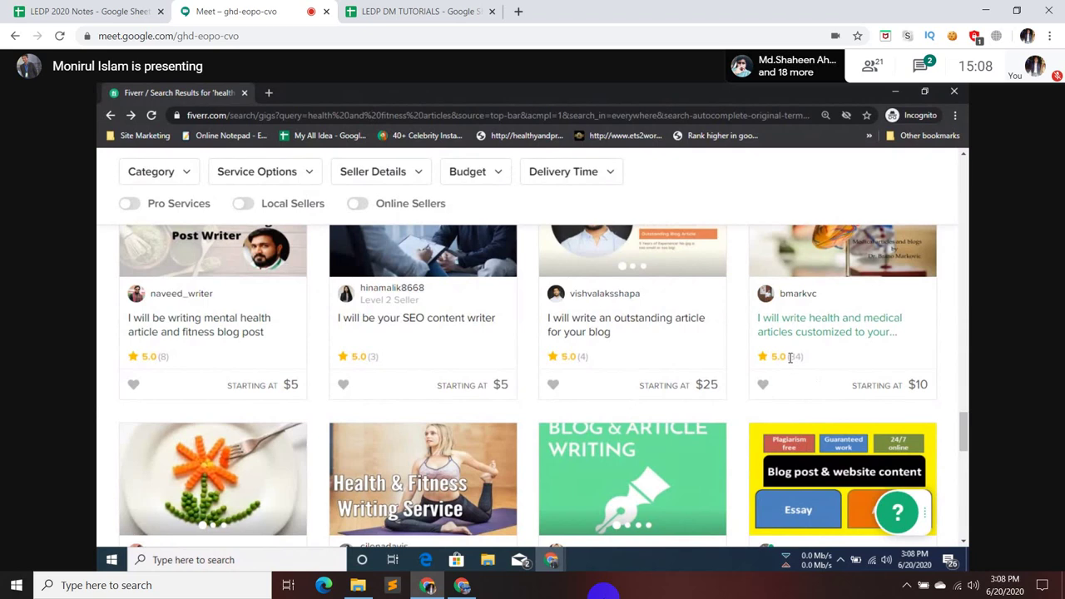
pyautogui.moveTo(790, 357); pyautogui.dragTo(801, 358)
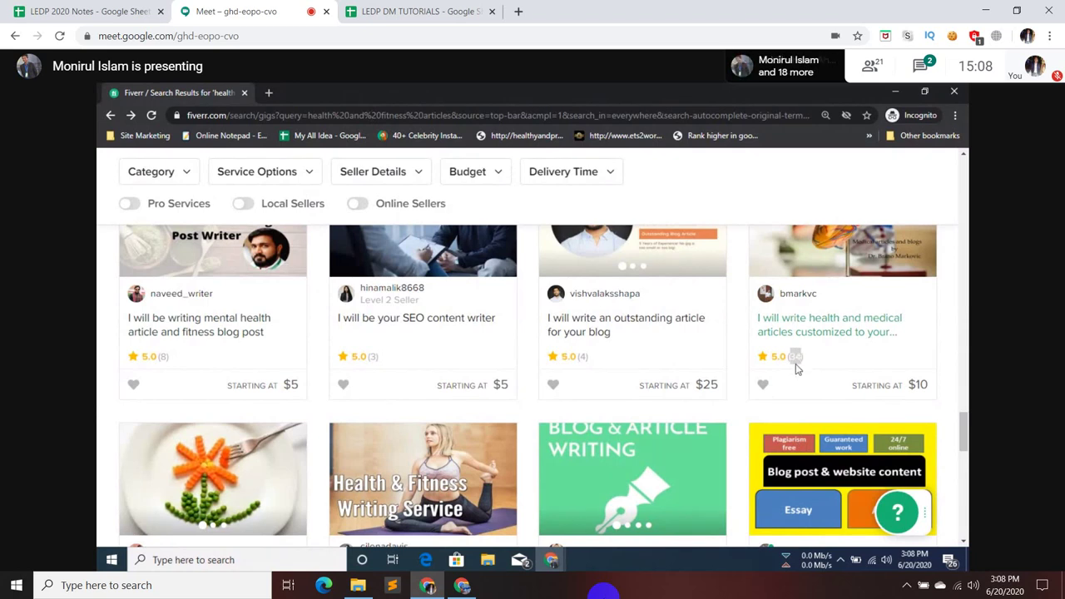
pyautogui.scroll(-1, 796, 368)
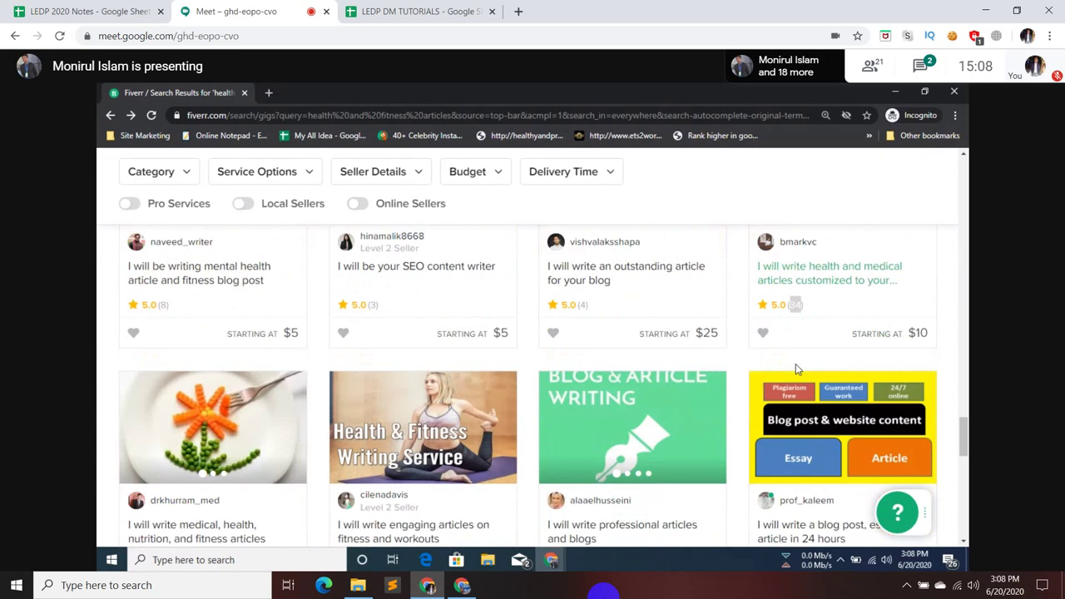
pyautogui.scroll(-10, 920, 250)
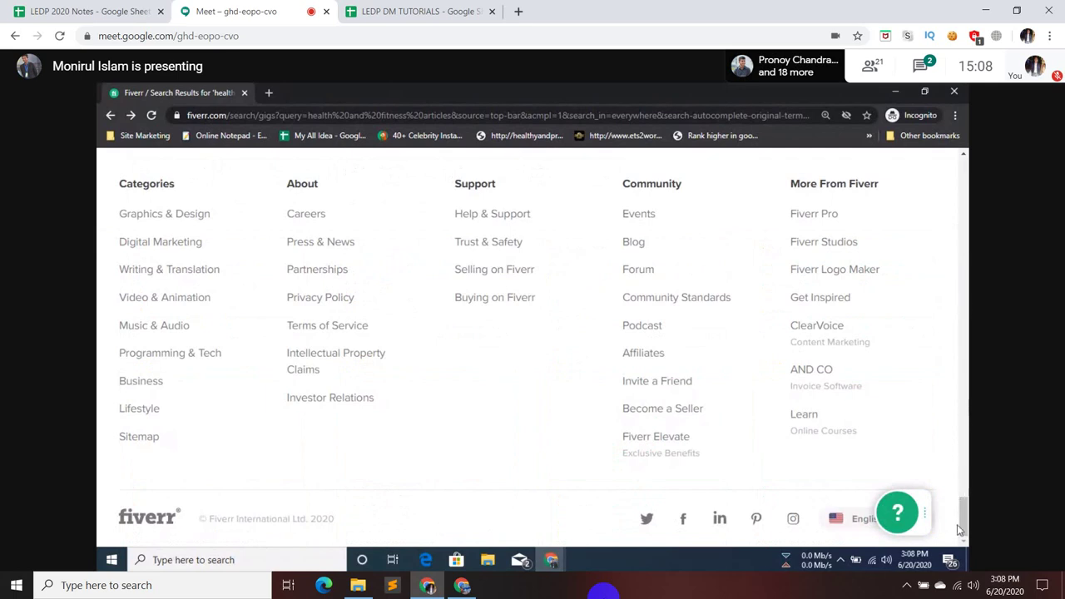
pyautogui.moveTo(963, 516); pyautogui.dragTo(954, 208)
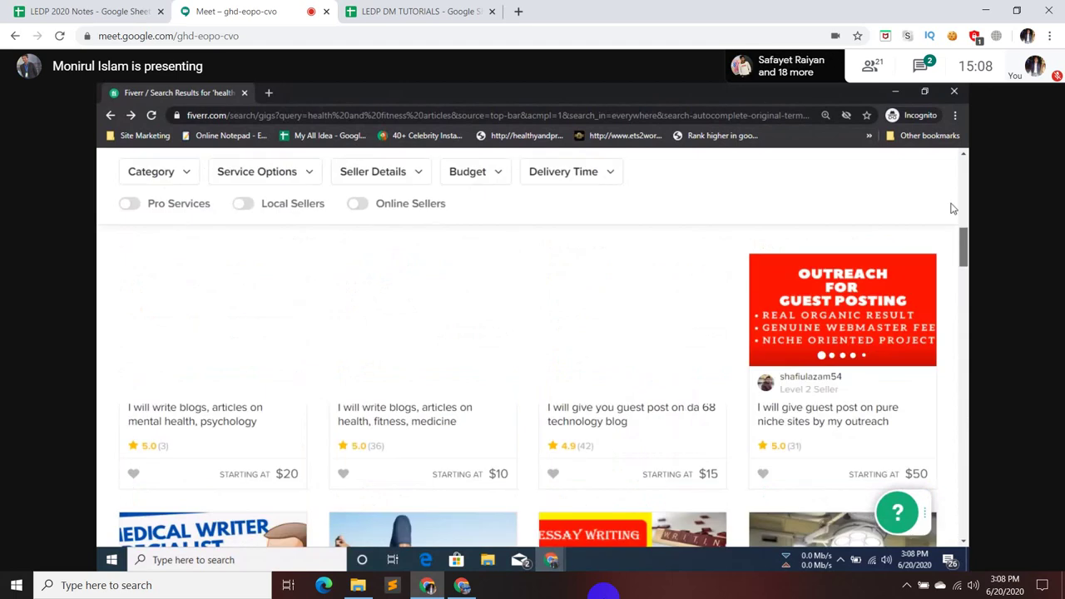
pyautogui.scroll(3, 98, 183)
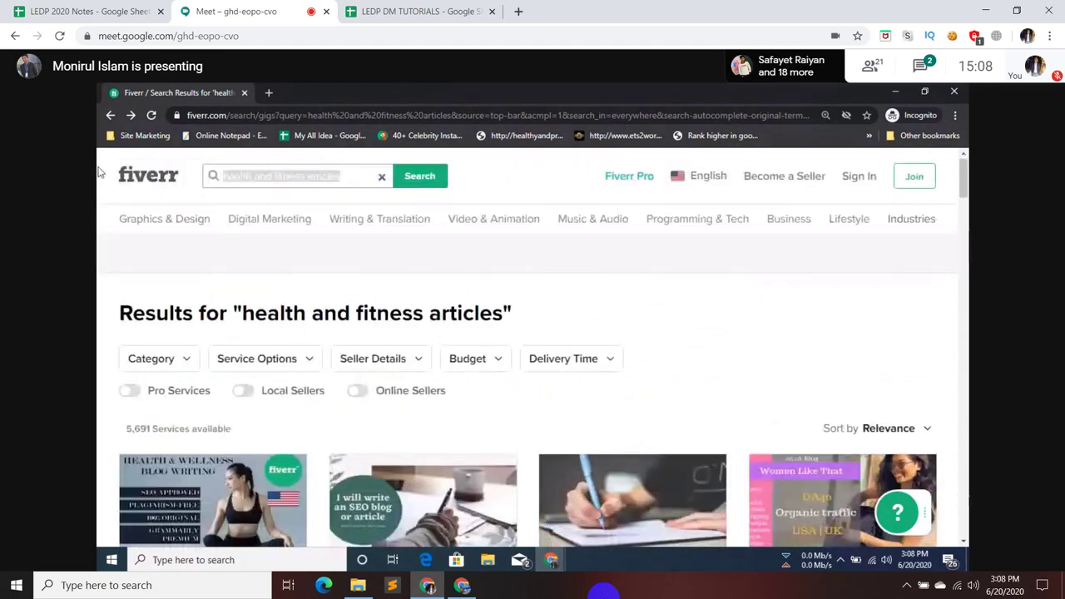
# - Search Fiverr for 'real estate content' and highlight the 11,377 services available count
pyautogui.write('real estate')
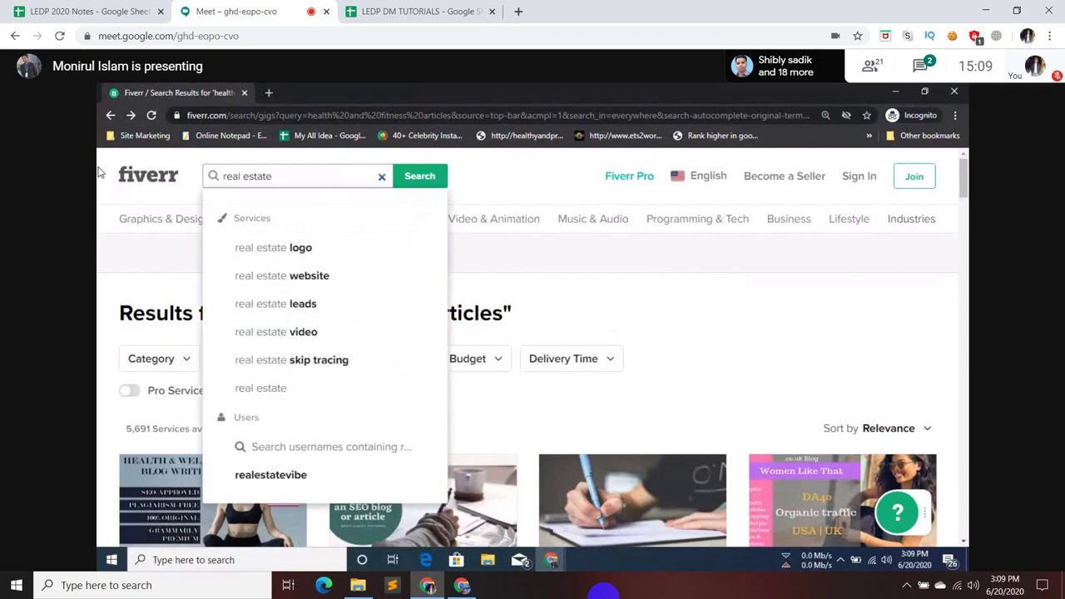
pyautogui.write('content')
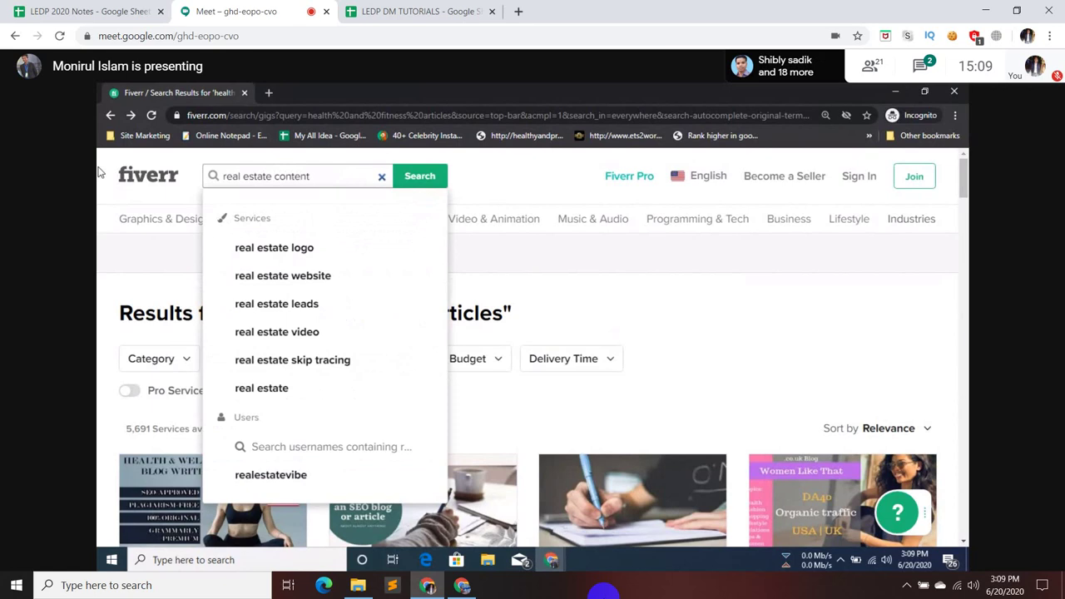
pyautogui.press('Return')
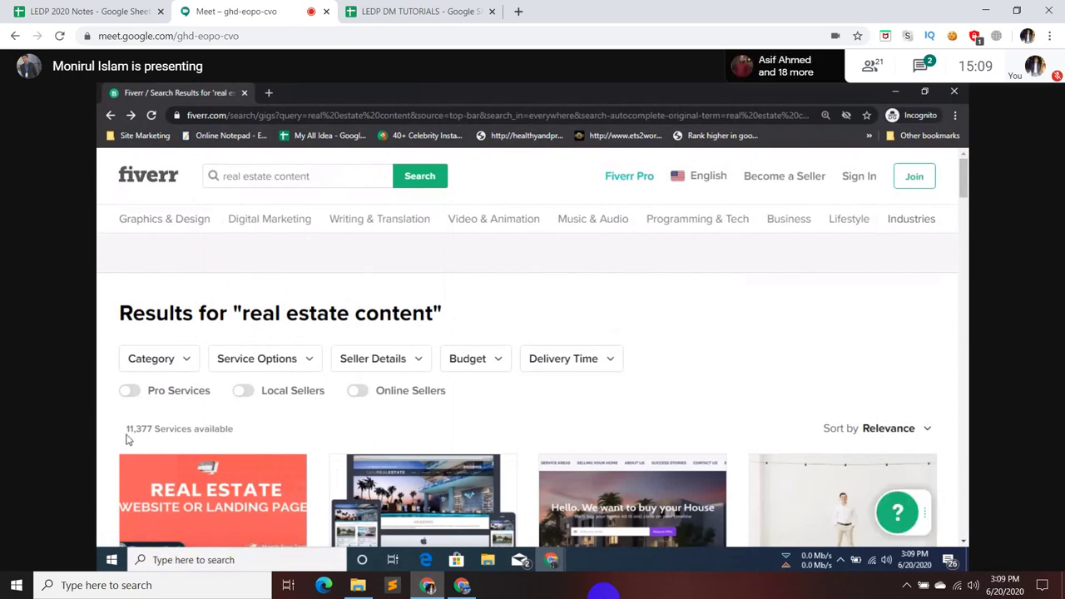
pyautogui.moveTo(127, 432); pyautogui.dragTo(165, 448)
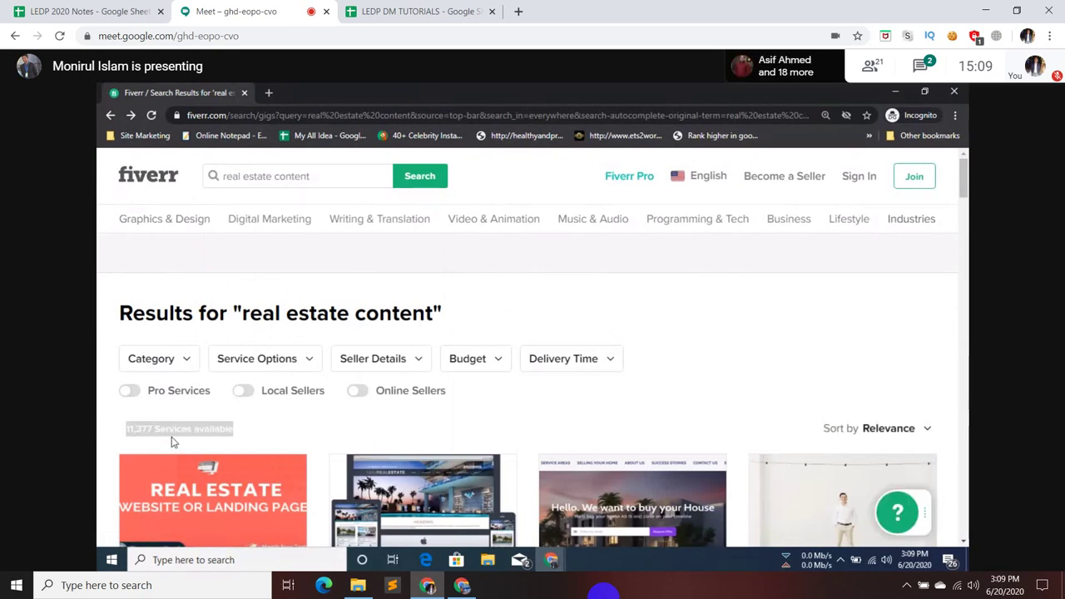
pyautogui.moveTo(170, 403)
pyautogui.click(99, 283)
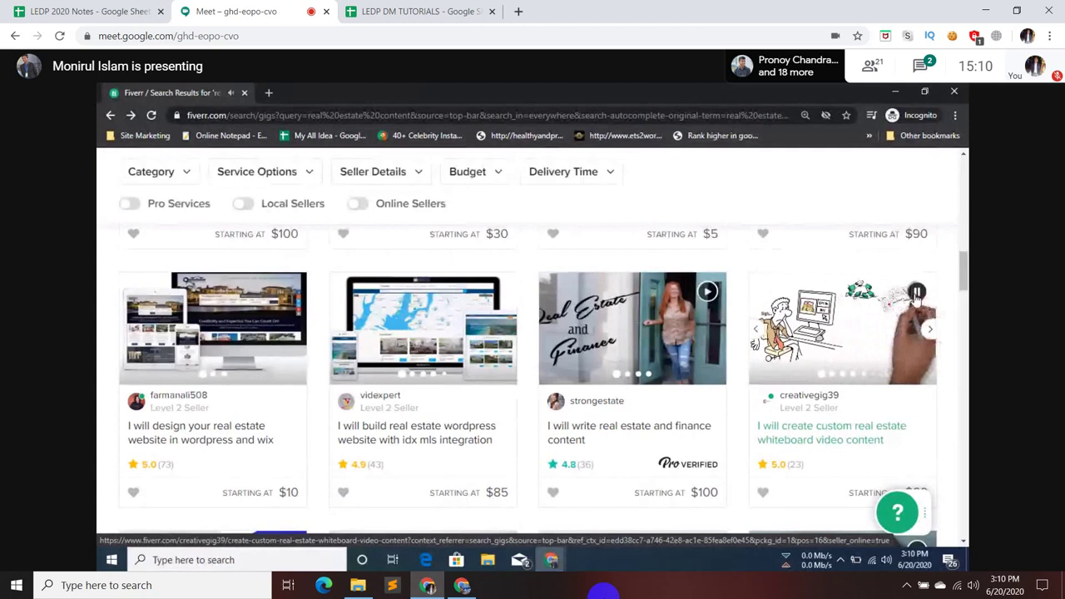
# - Open the real estate, travel and education article gig in a new tab
pyautogui.moveTo(829, 411)
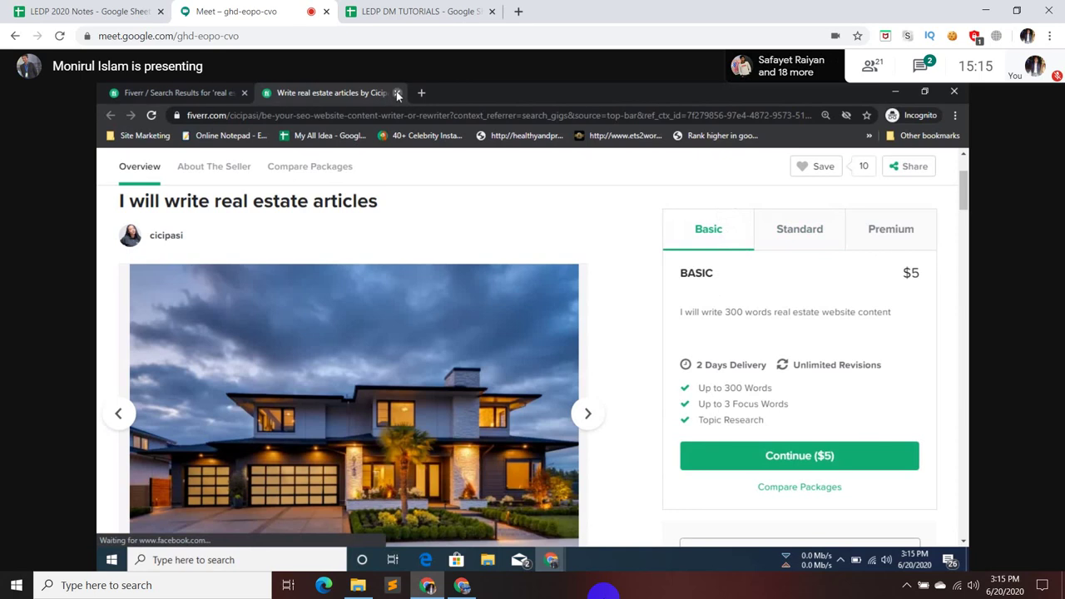
# - Close the real estate articles gig tab to return to the search results
pyautogui.click(397, 93)
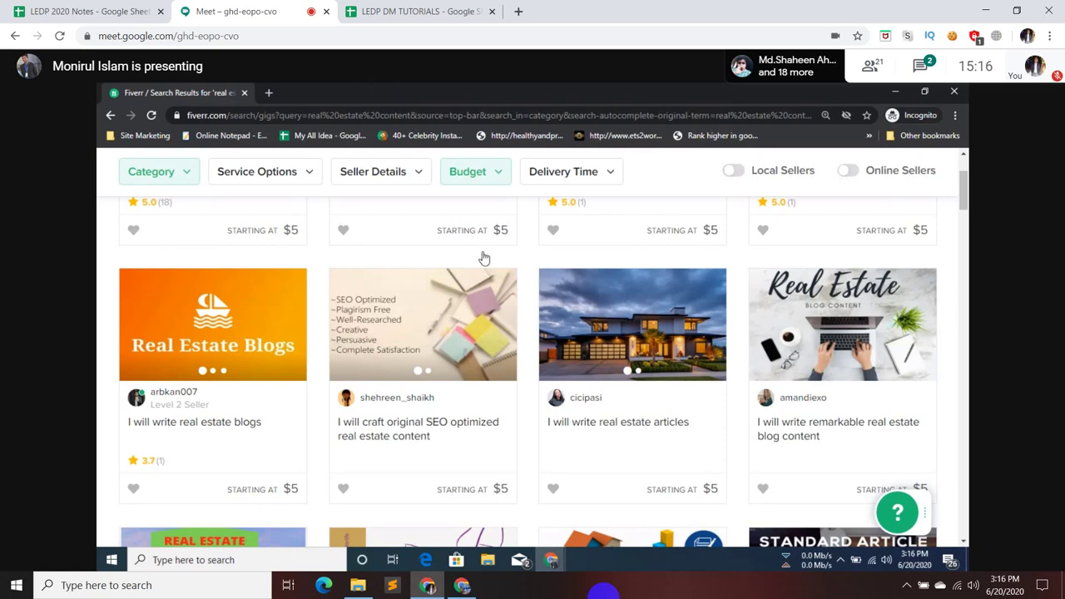
# - Scroll to the $5 real estate writing gigs and show the Google Meet chat panel
pyautogui.scroll(-1, 466, 225)
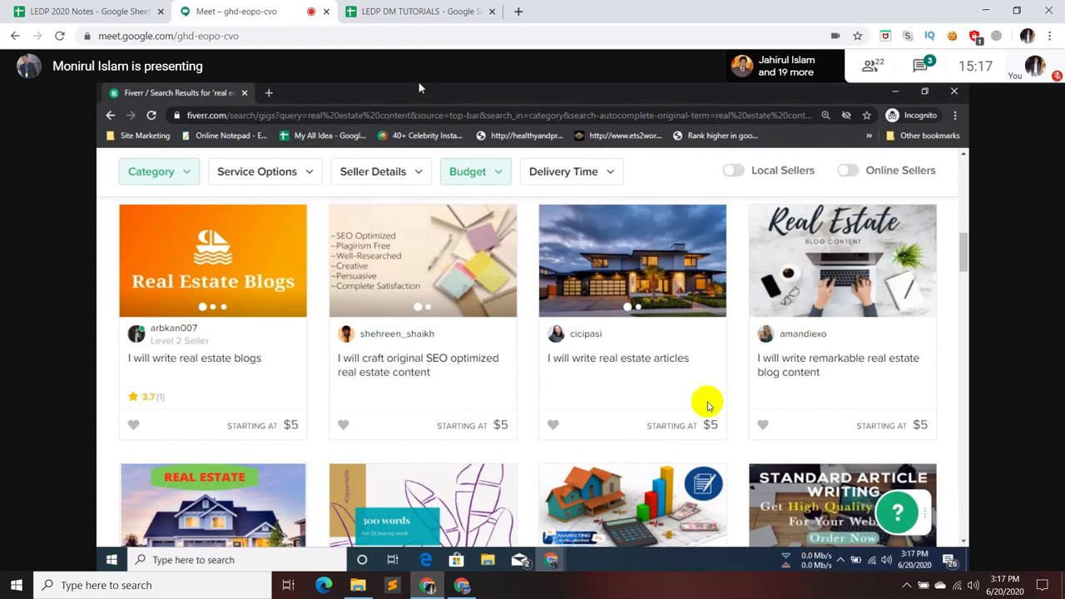
pyautogui.click(933, 72)
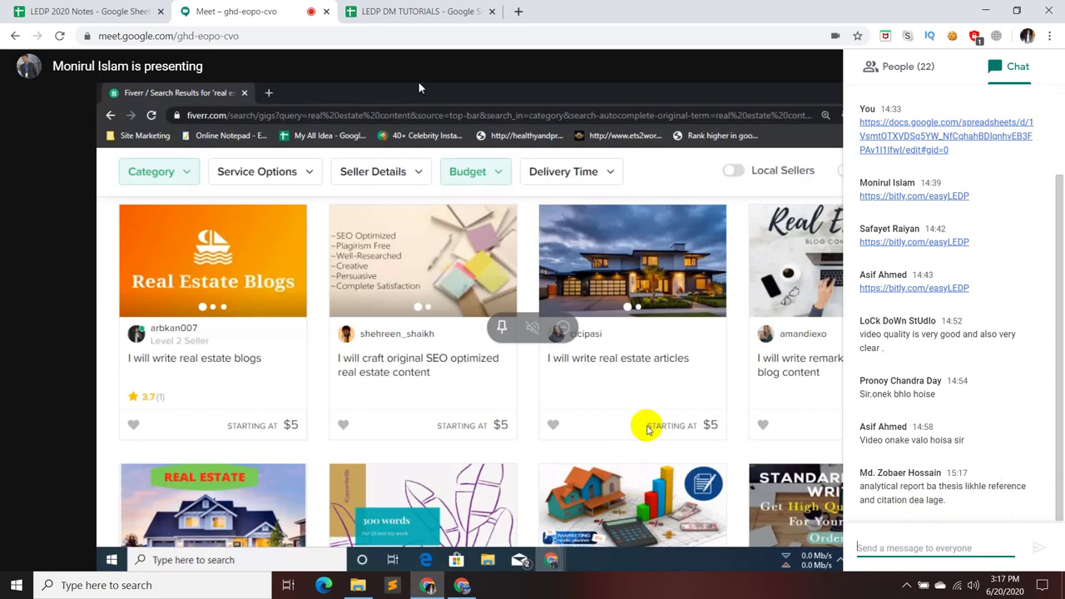
# - Close the Google Meet chat panel after reading the messages
pyautogui.click(418, 83)
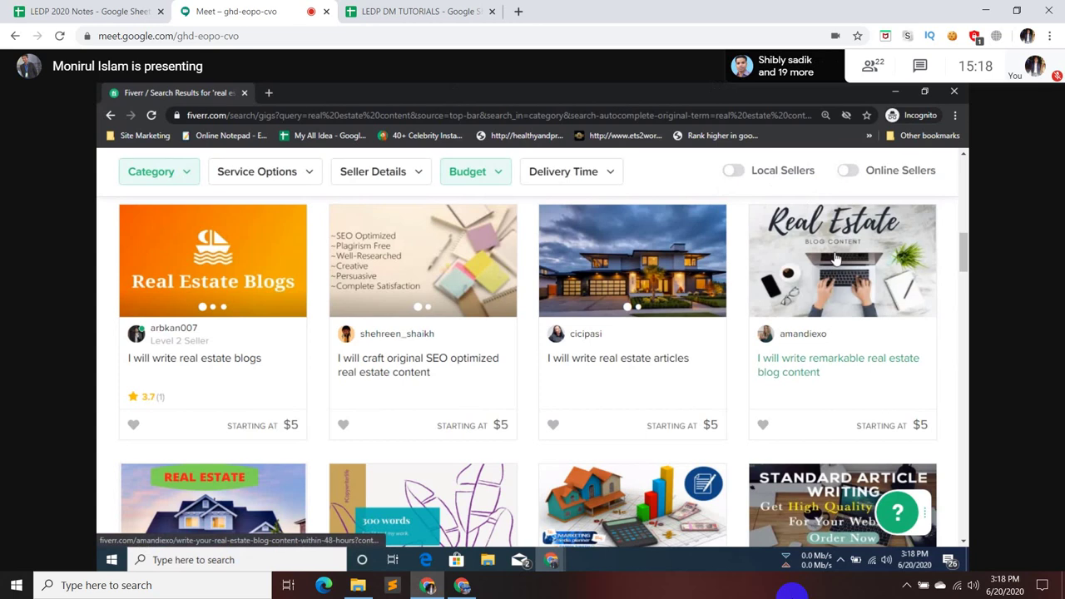
# - Open the 'remarkable real estate blog content' gig in a new tab and highlight Topic Research
pyautogui.rightClick(805, 366)
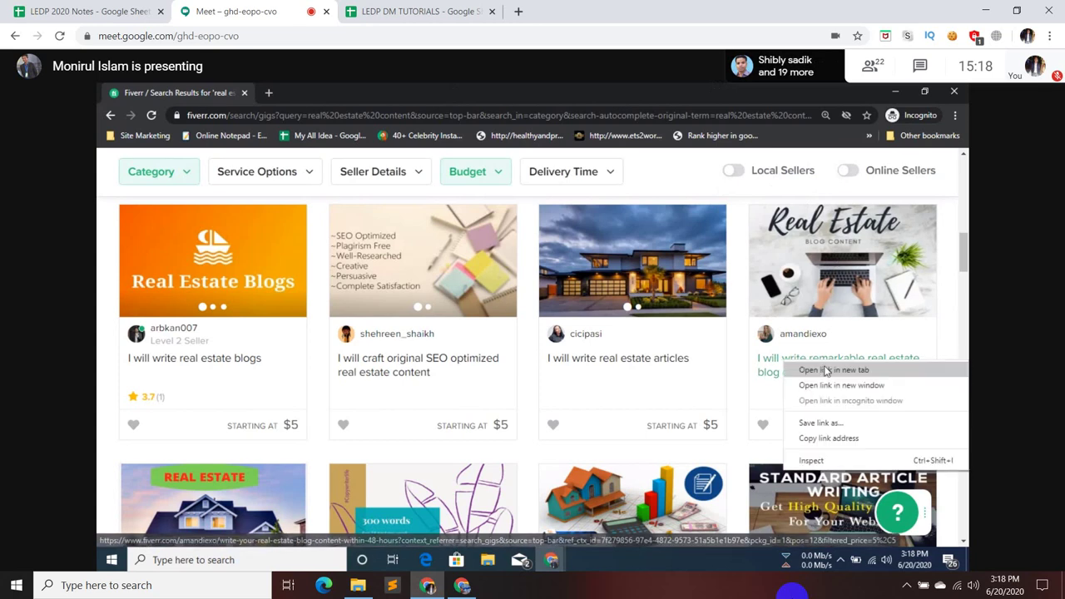
pyautogui.click(819, 371)
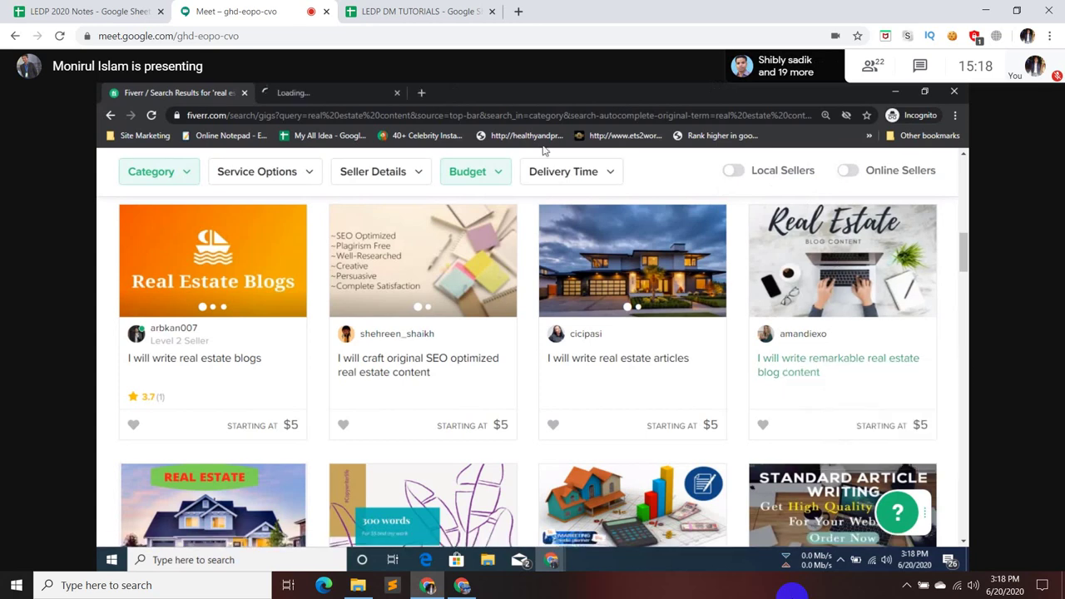
pyautogui.click(319, 91)
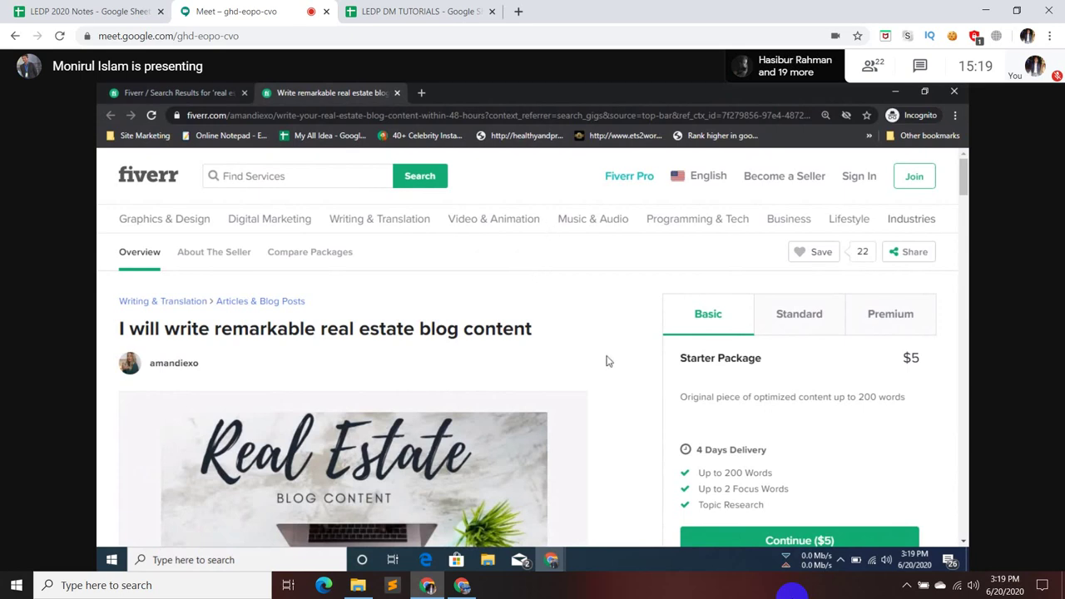
pyautogui.moveTo(699, 505); pyautogui.dragTo(765, 505)
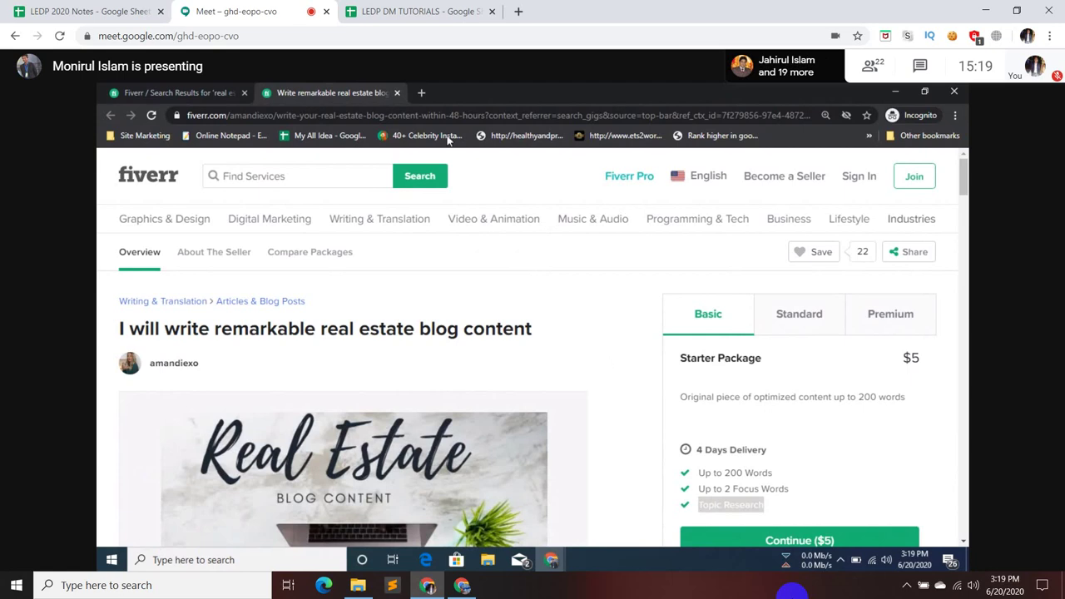
# - Close the blog gig tab and scroll to the second row of real estate gigs
pyautogui.click(397, 92)
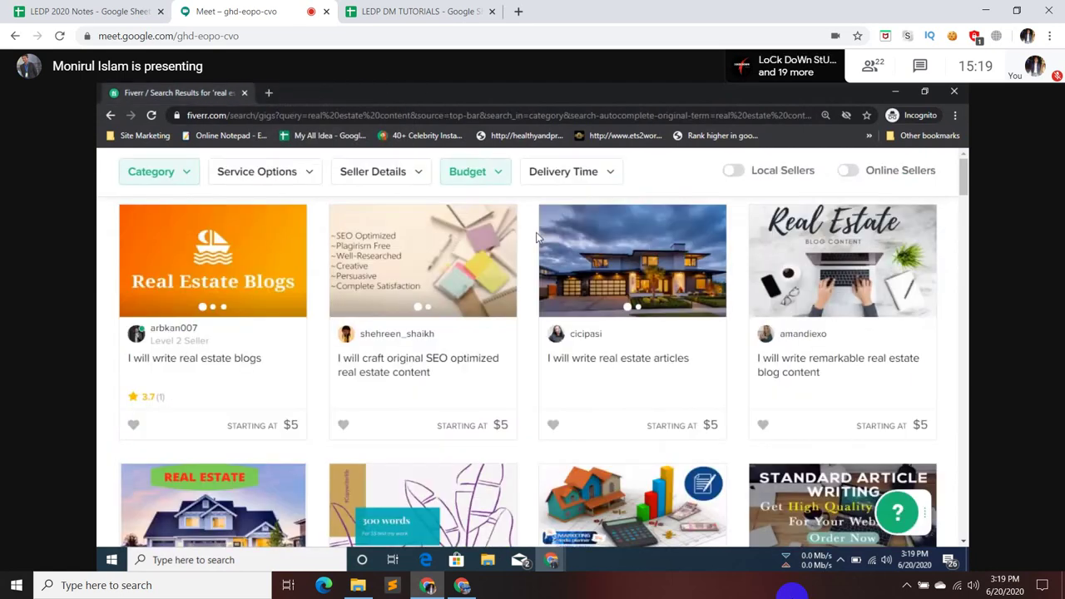
pyautogui.scroll(-3, 818, 235)
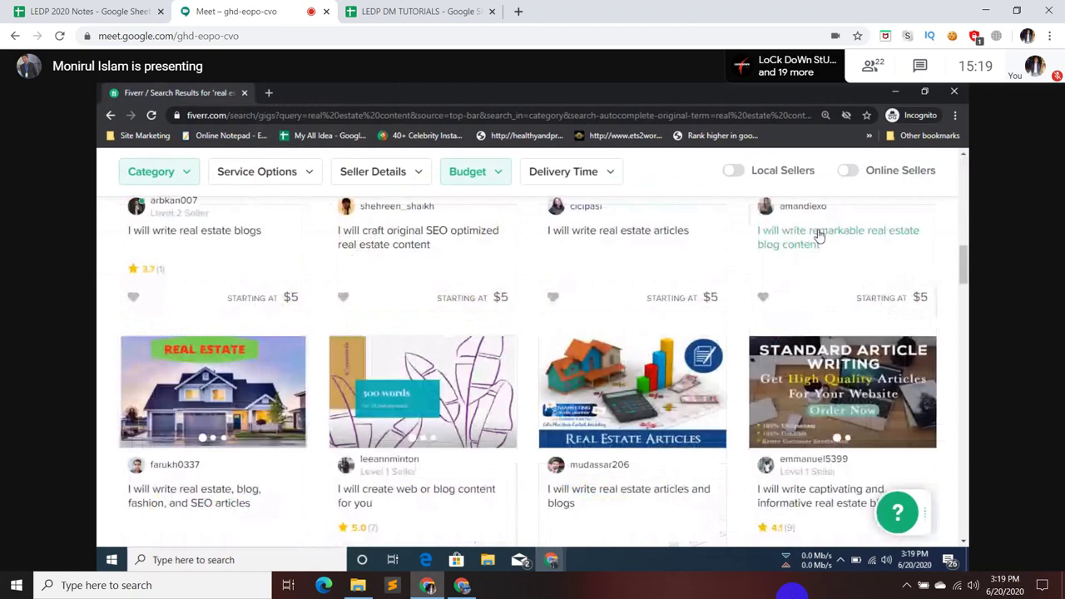
# - Open the real estate blog gig and compare its $5 Basic, $10 Standard and $15 Premium packages
pyautogui.click(817, 236)
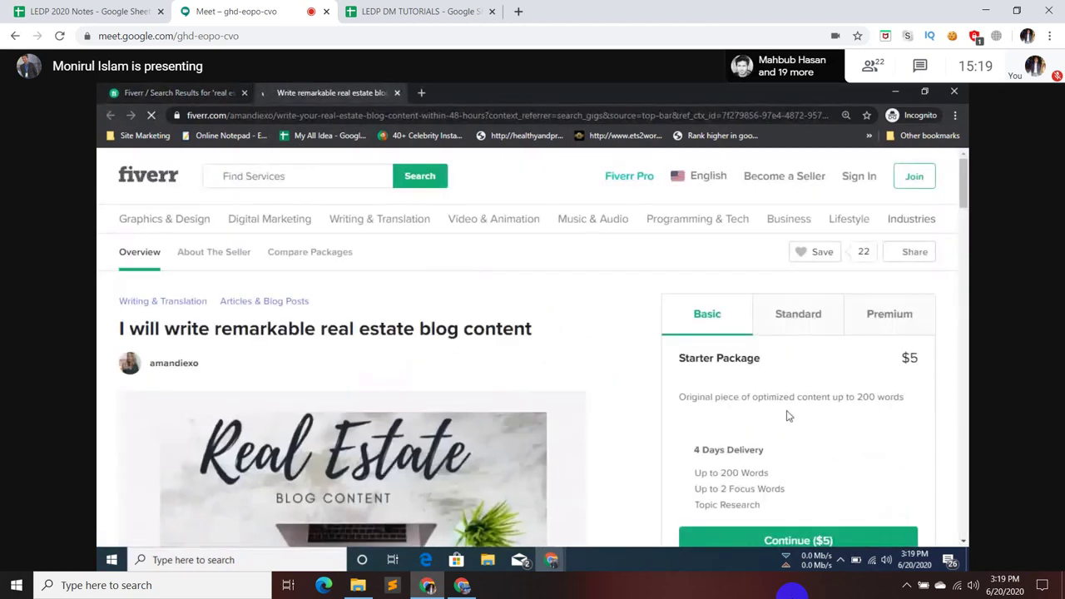
pyautogui.scroll(-3, 788, 386)
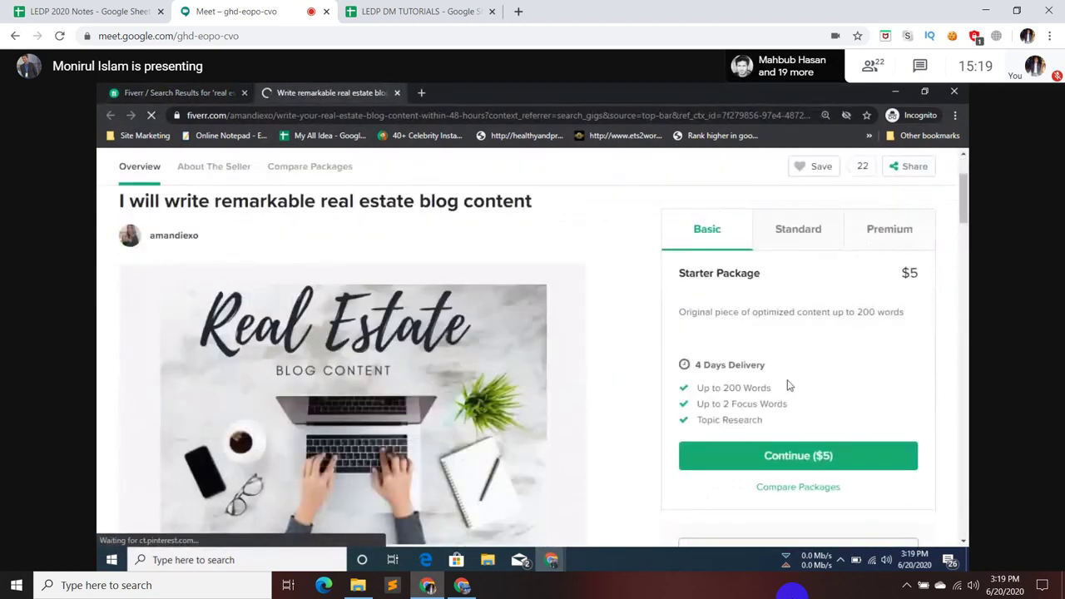
pyautogui.moveTo(906, 275); pyautogui.dragTo(927, 280)
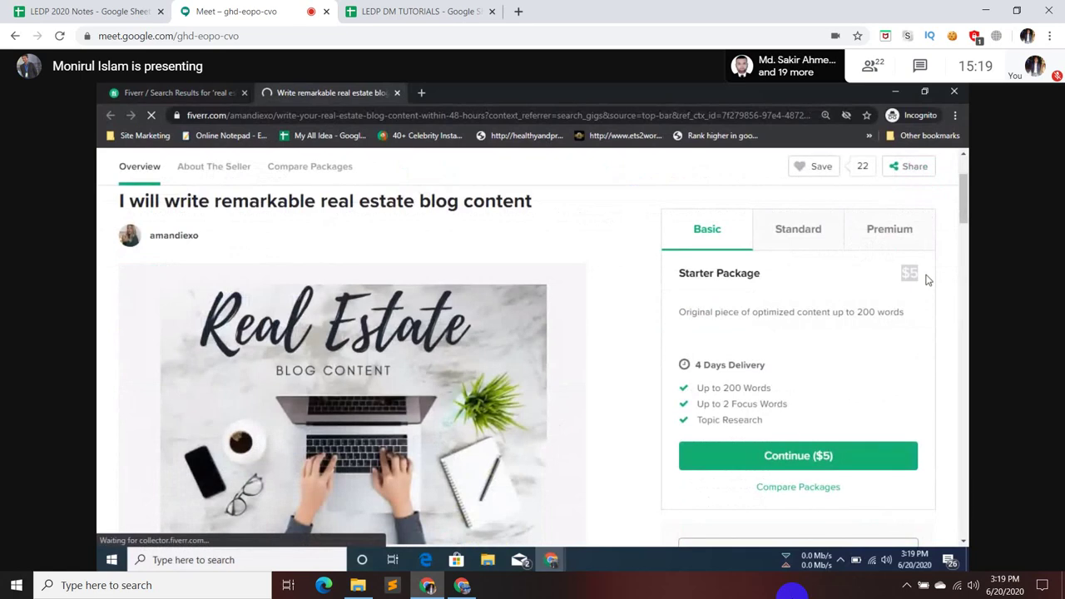
pyautogui.click(925, 279)
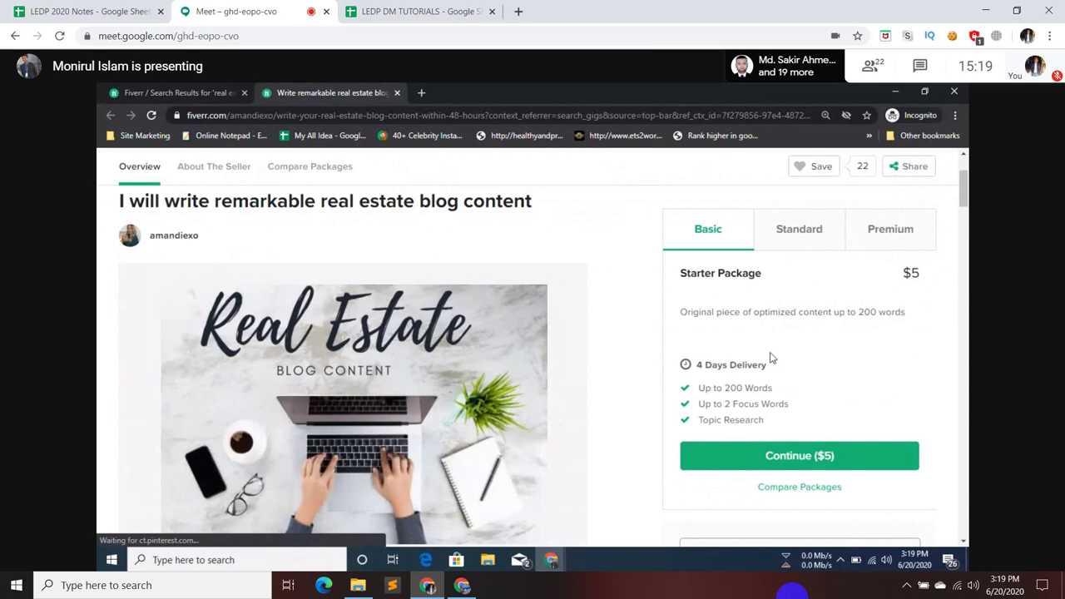
pyautogui.click(796, 227)
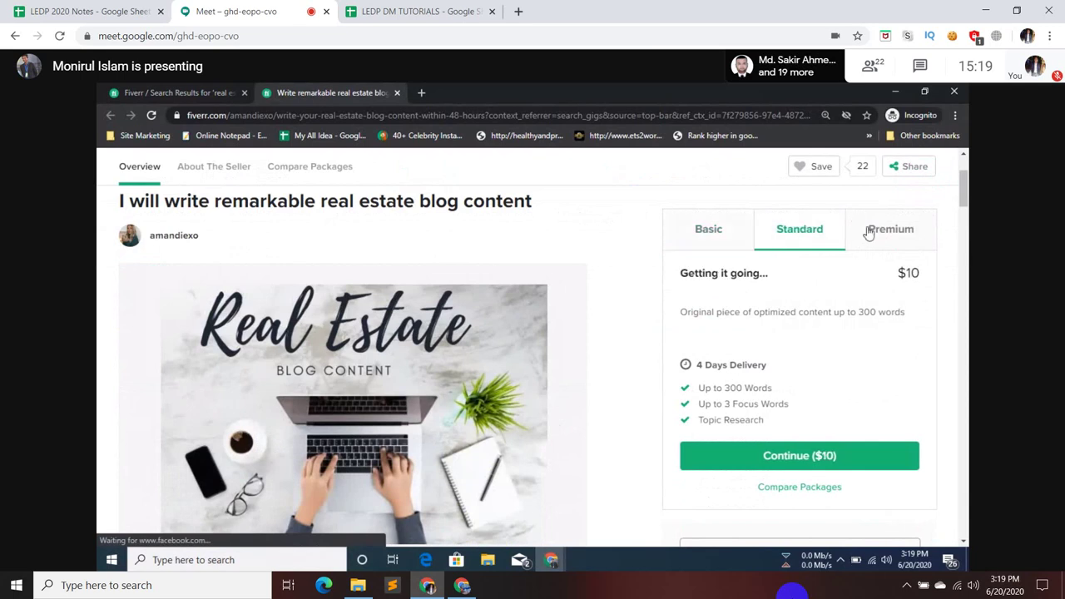
pyautogui.click(719, 234)
pyautogui.click(764, 227)
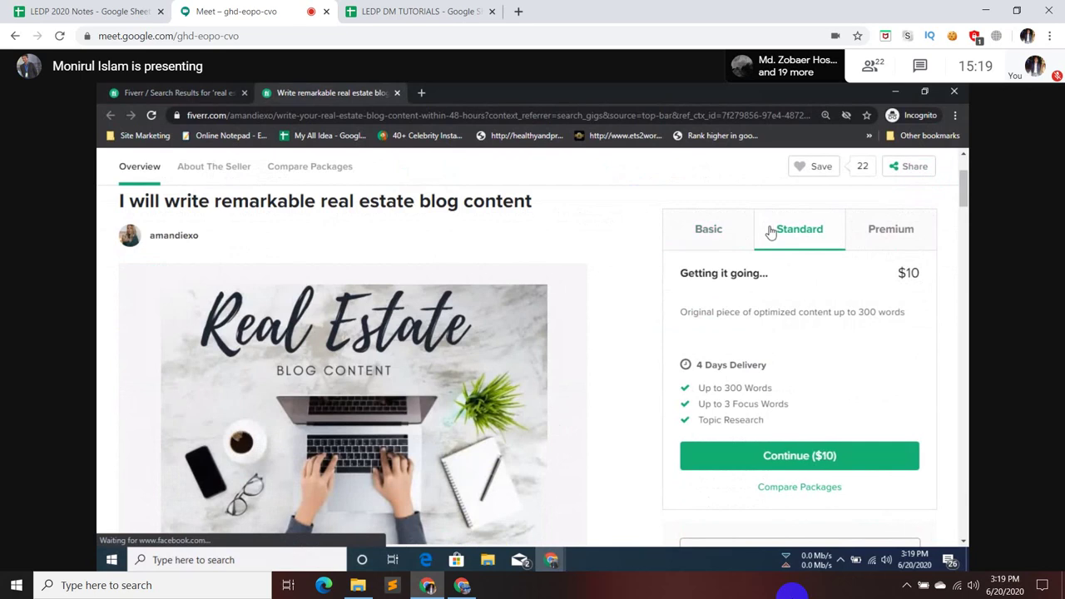
pyautogui.click(865, 241)
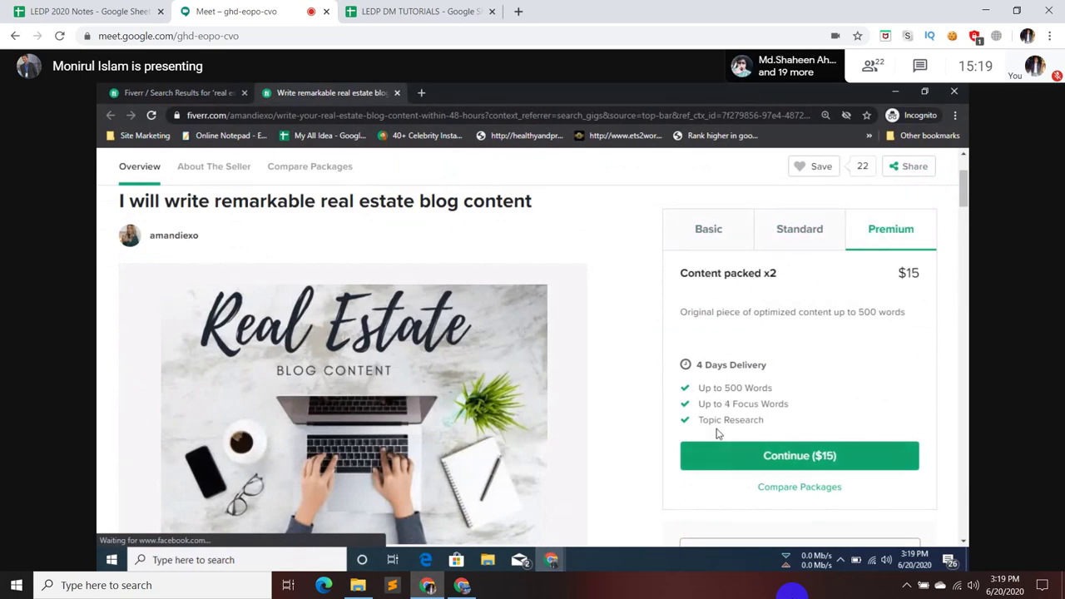
# - Highlight the Premium package's 500 Words limit and scroll through the gig description
pyautogui.moveTo(723, 387); pyautogui.dragTo(792, 392)
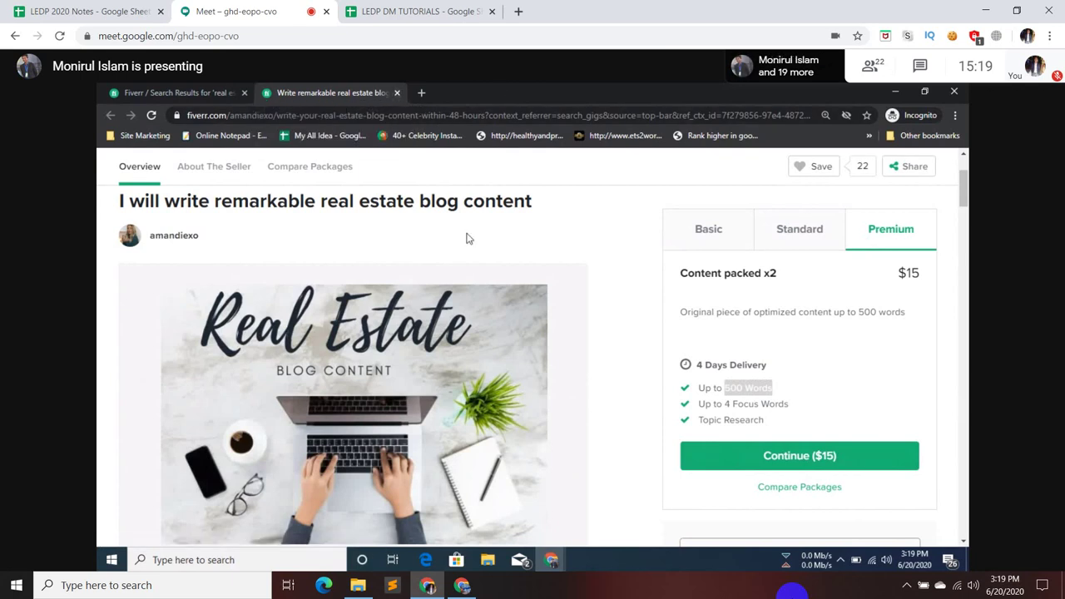
pyautogui.scroll(-7, 466, 237)
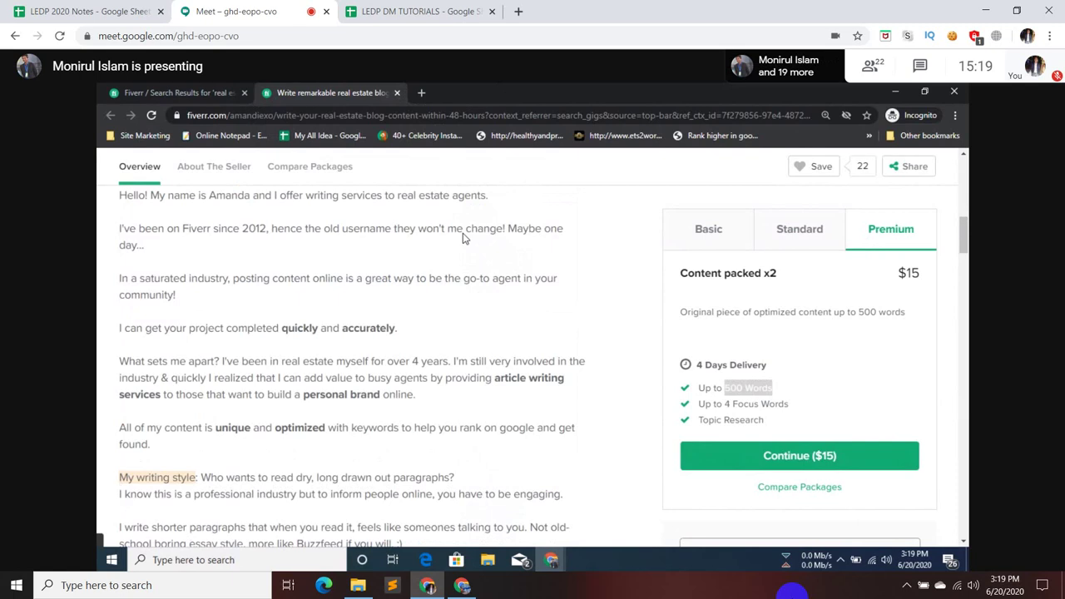
pyautogui.scroll(-5, 463, 239)
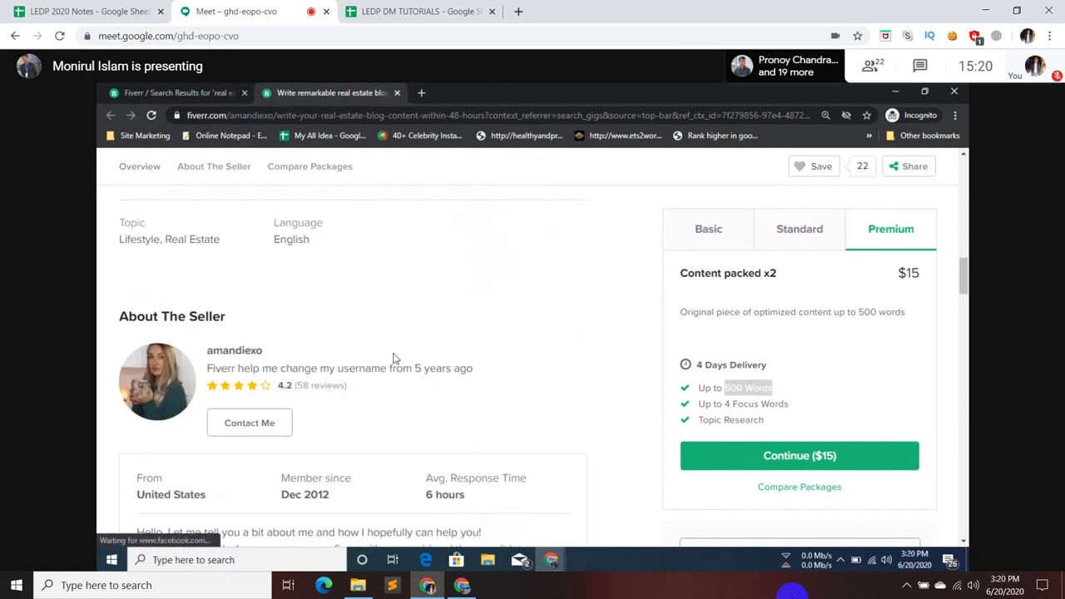
pyautogui.scroll(5, 394, 358)
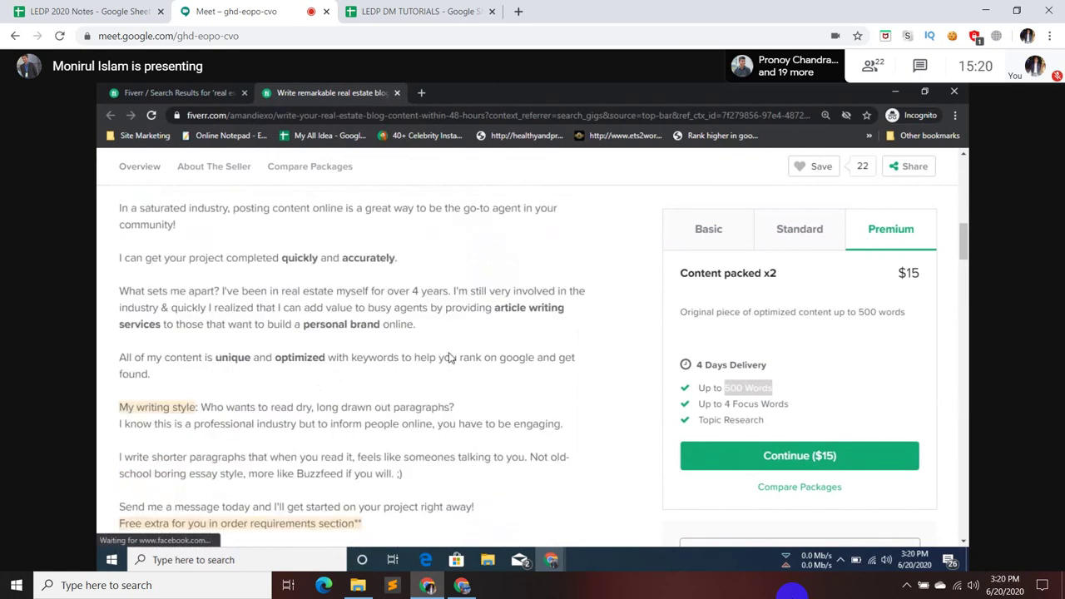
pyautogui.scroll(1, 449, 357)
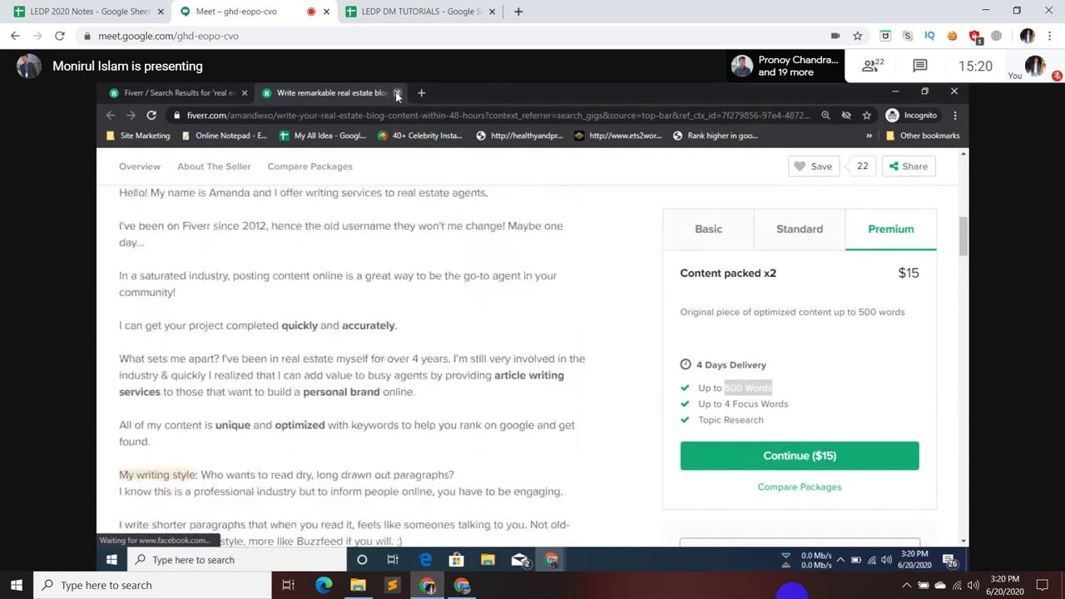
# - Close the gig tab and scroll down to the unique SEO real estate article gig
pyautogui.click(397, 93)
pyautogui.scroll(-4, 392, 268)
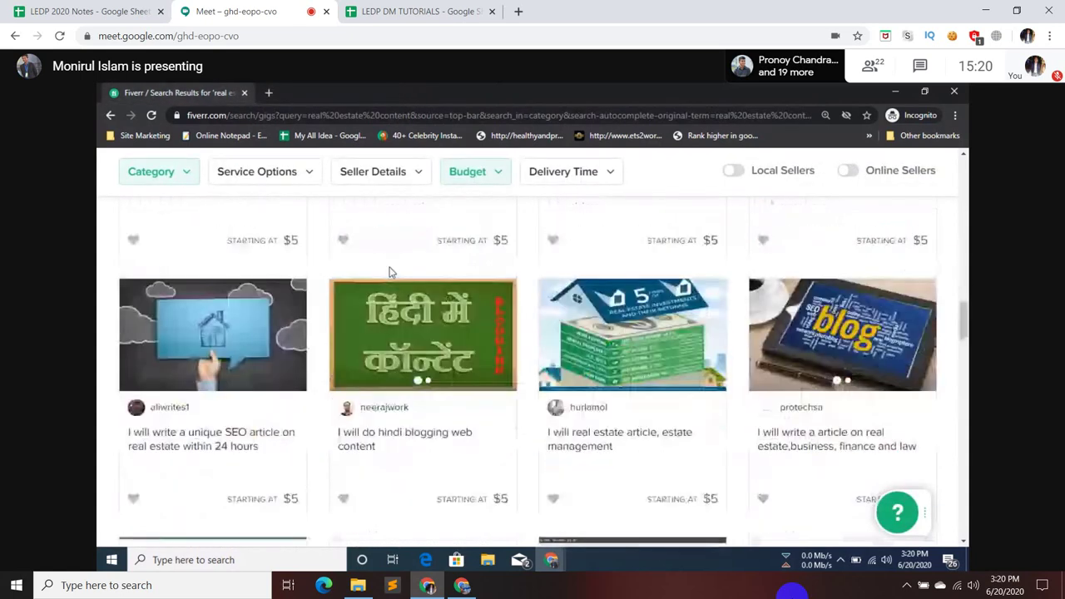
pyautogui.scroll(3, 392, 270)
pyautogui.scroll(-2, 392, 271)
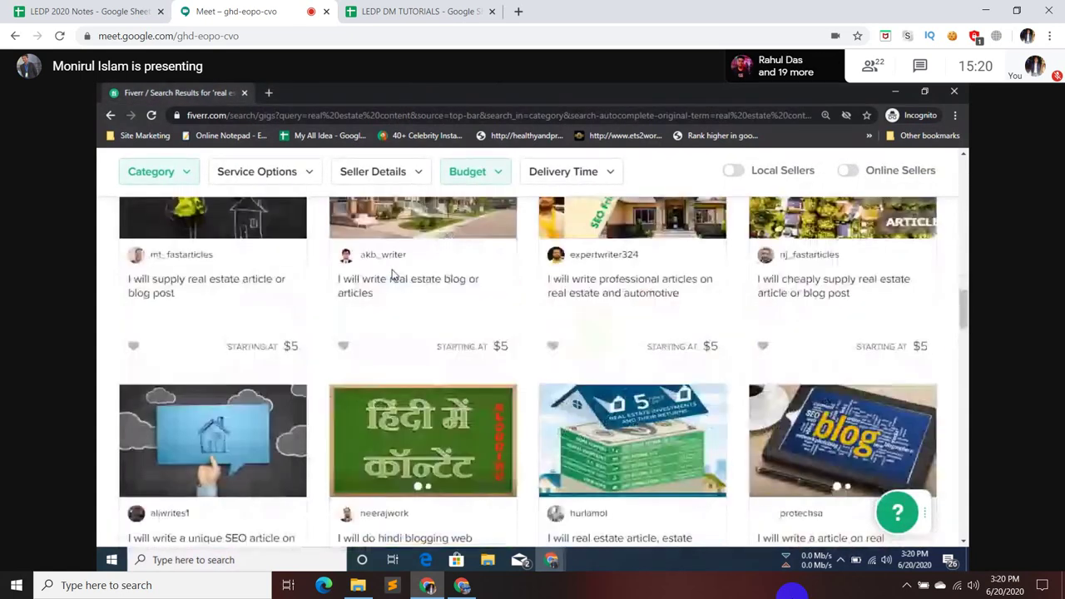
pyautogui.scroll(-1, 392, 275)
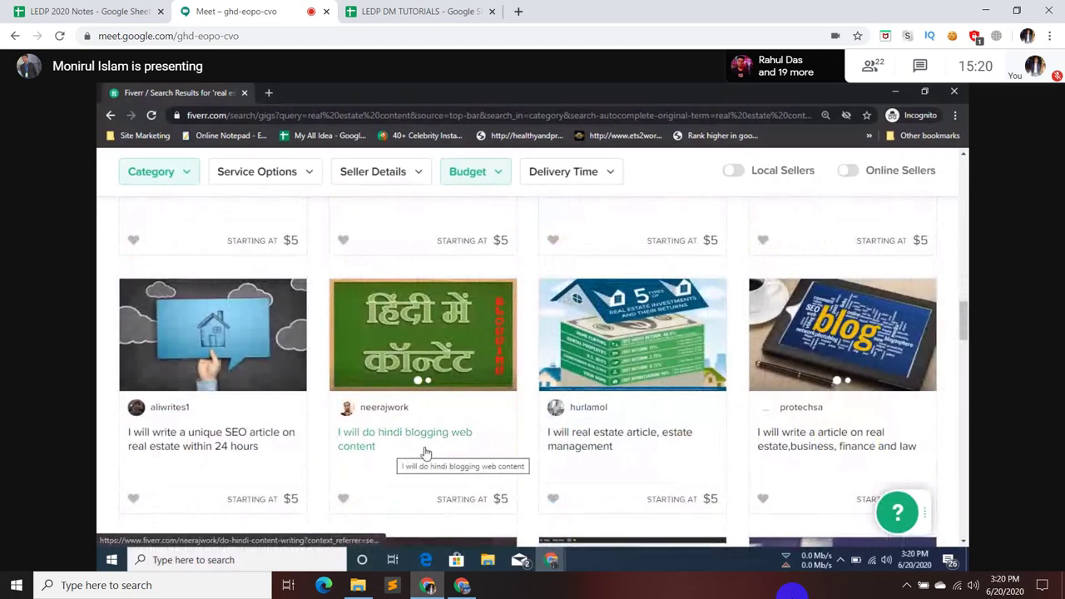
pyautogui.moveTo(422, 378)
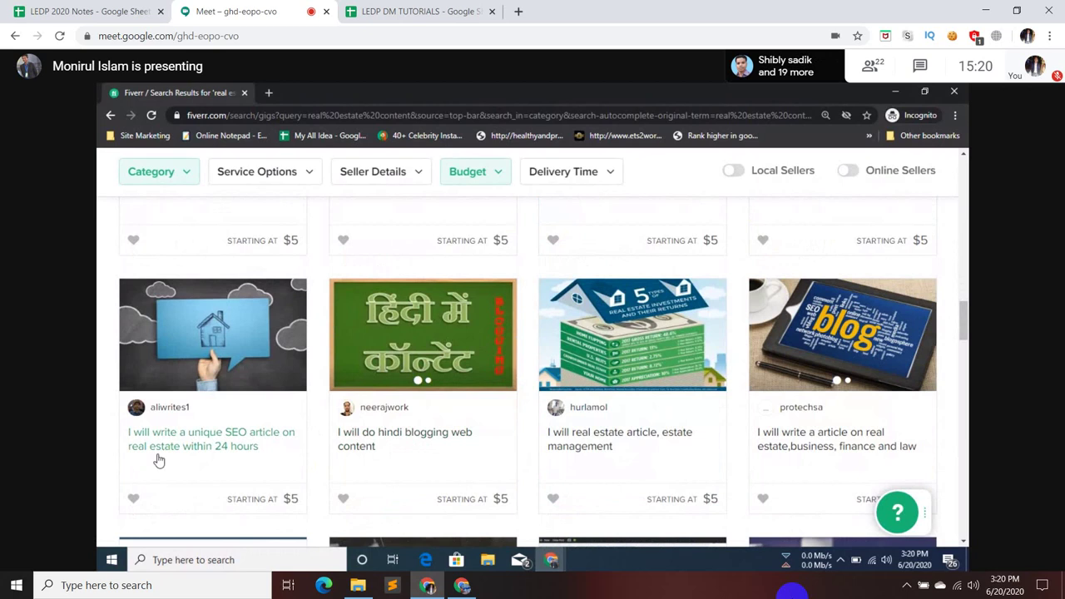
pyautogui.rightClick(221, 436)
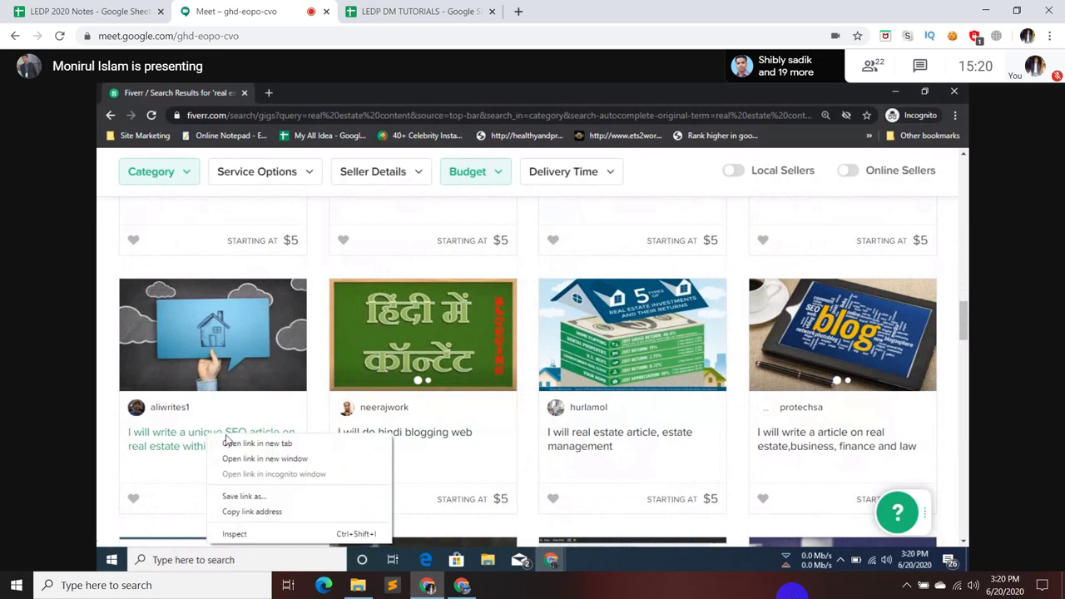
pyautogui.click(257, 443)
pyautogui.click(311, 87)
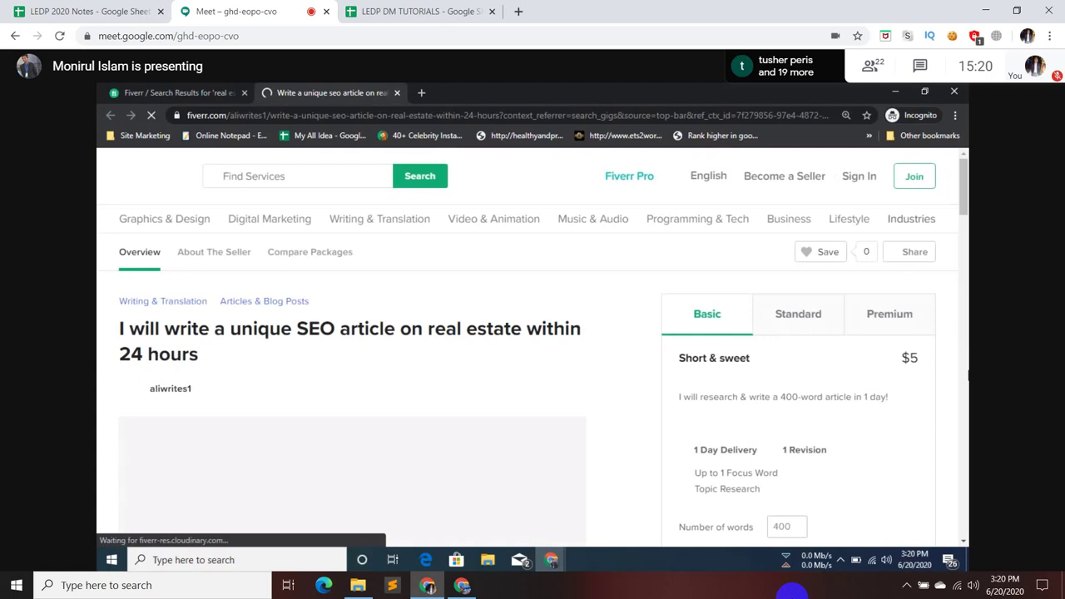
pyautogui.scroll(-1, 832, 333)
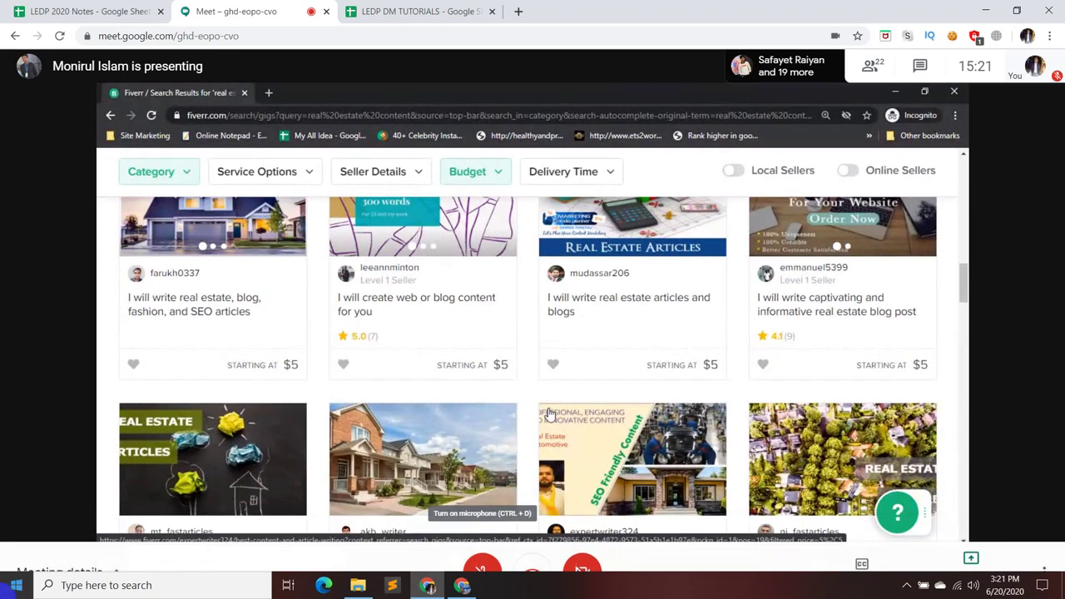
# - Launch Notepad from the Start search
pyautogui.click(155, 585)
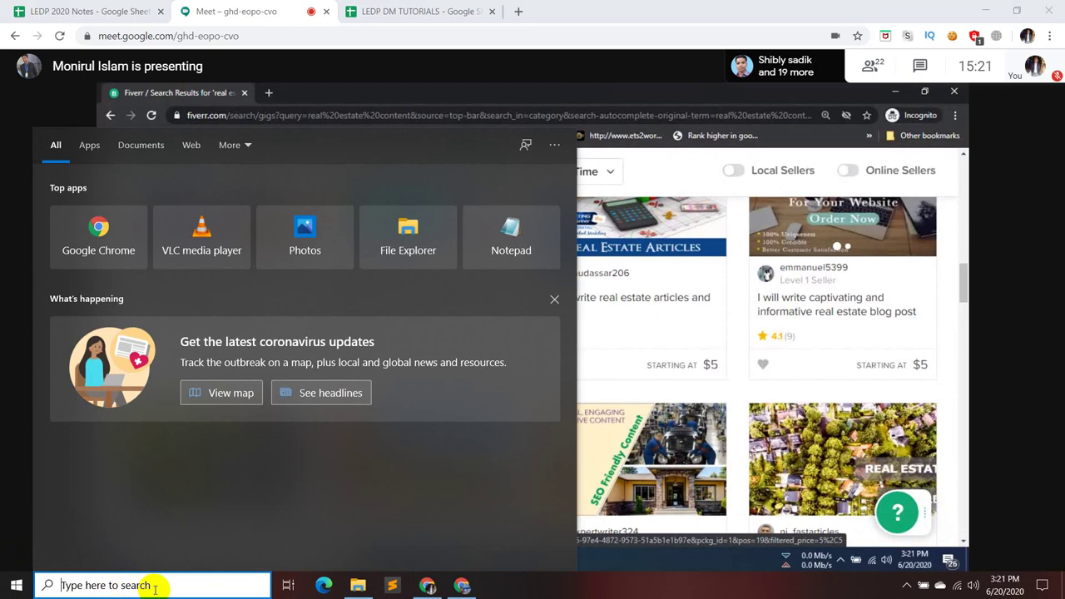
pyautogui.write('note')
pyautogui.press('Return')
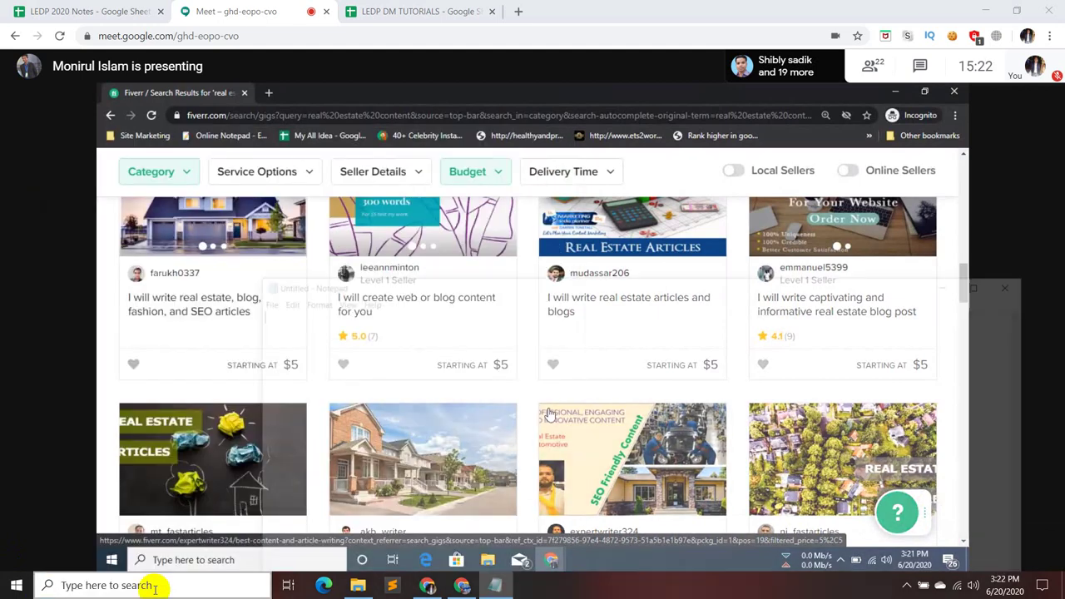
# - List the first niches: Health, real estate education, travel, recipe and product review
pyautogui.write('Healt')
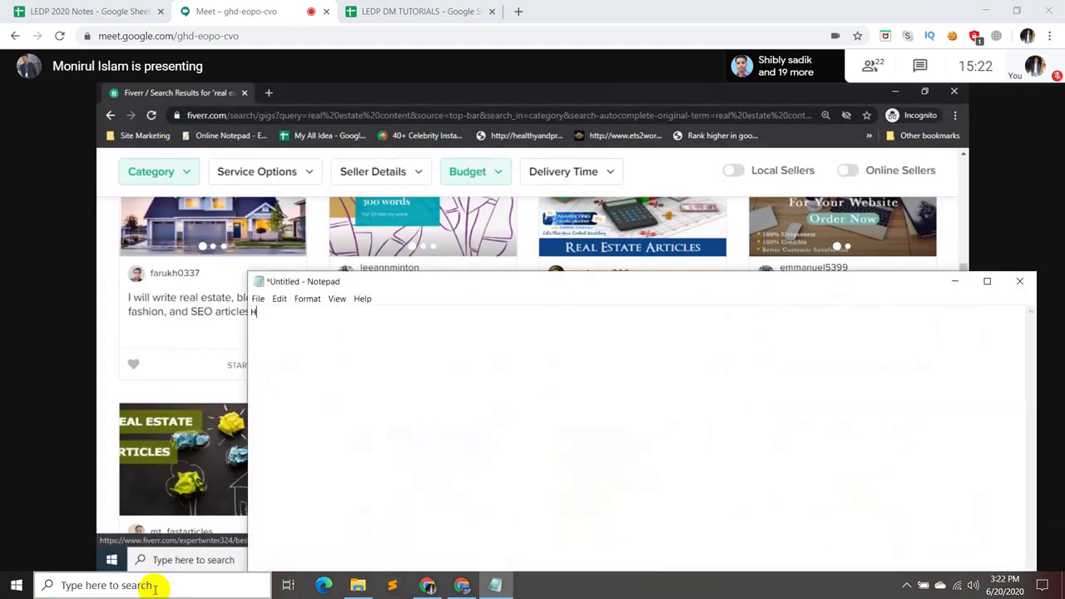
pyautogui.write('h')
pyautogui.press('Return')
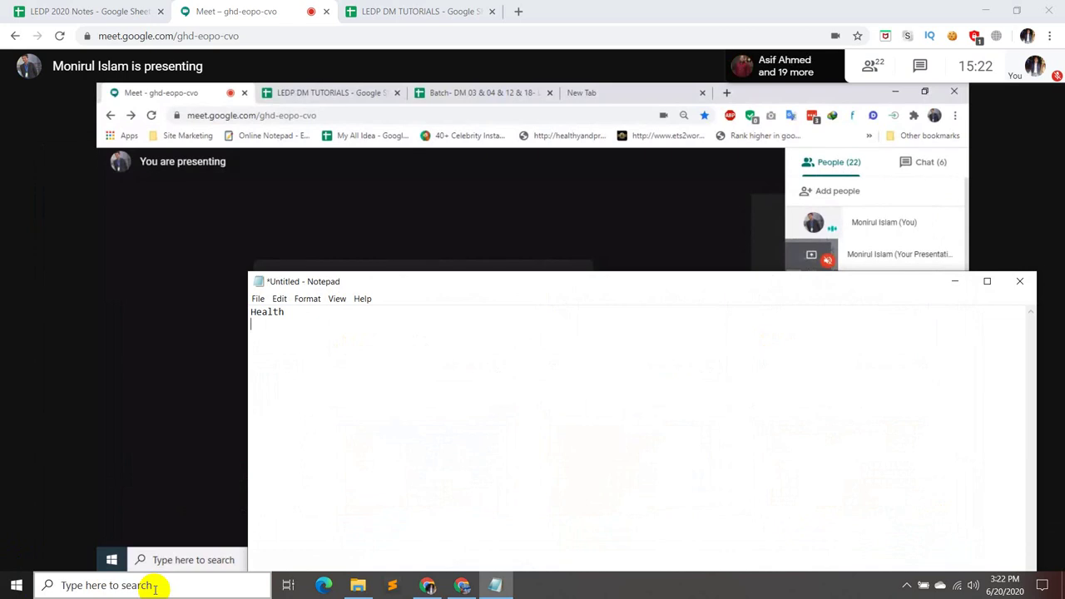
pyautogui.write('real esta')
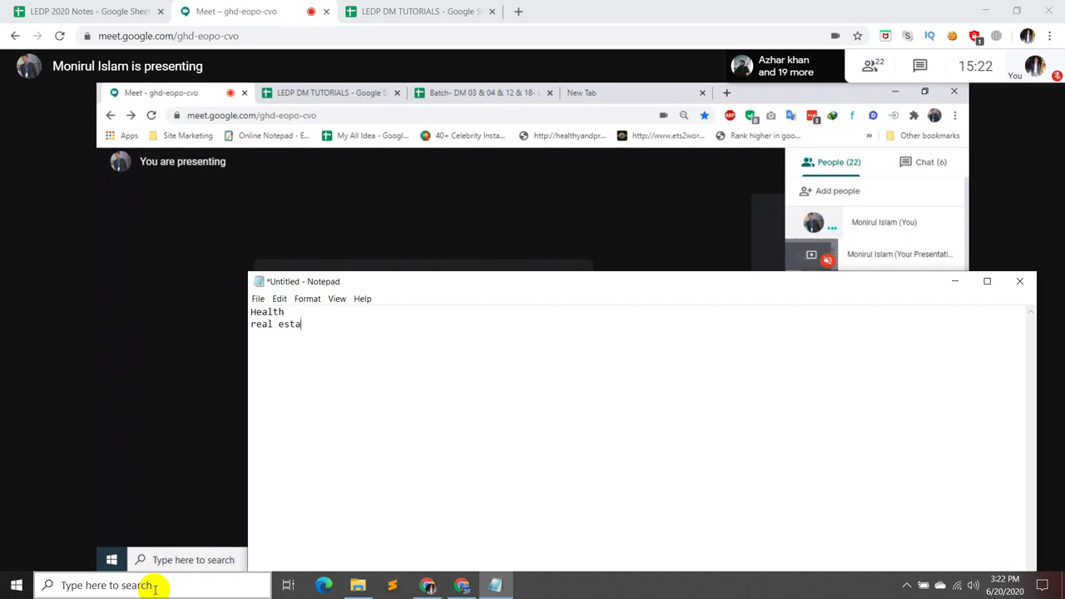
pyautogui.write('te educat')
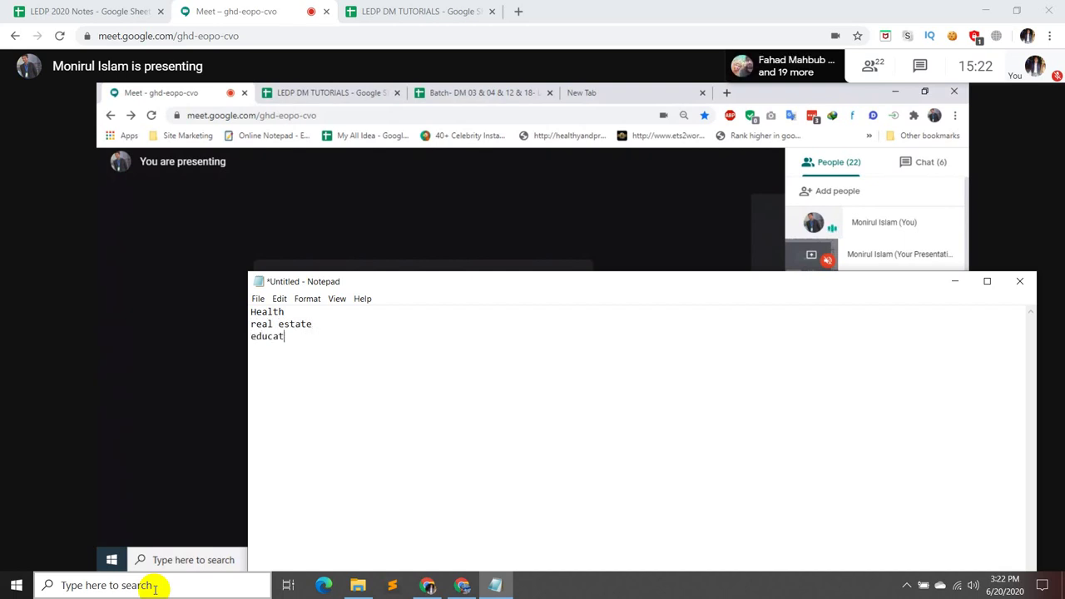
pyautogui.write('ion')
pyautogui.press('Return')
pyautogui.write('travel')
pyautogui.press('Return')
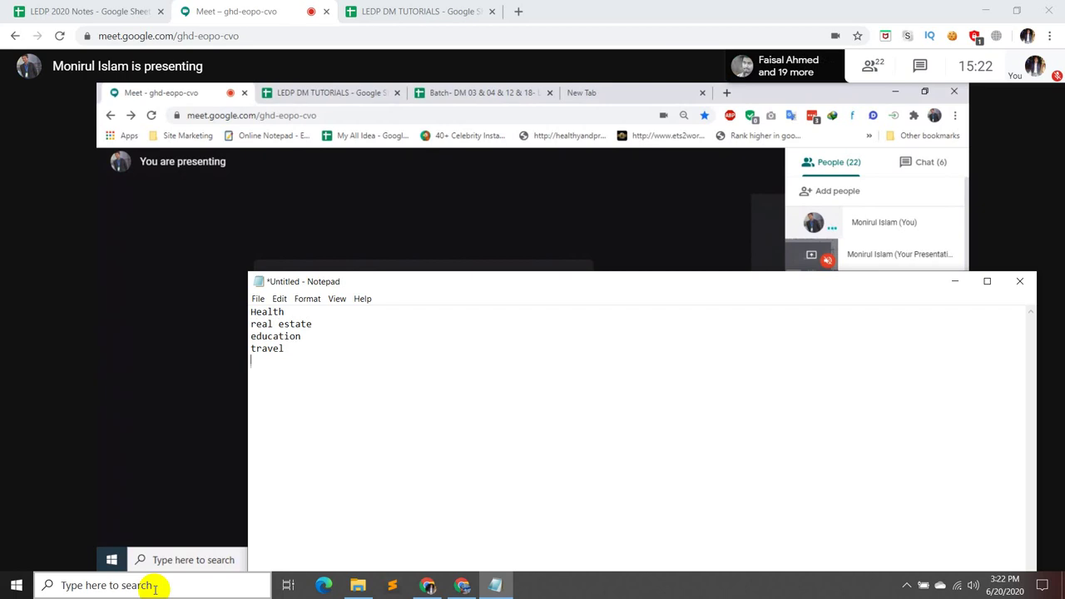
pyautogui.write('recipe')
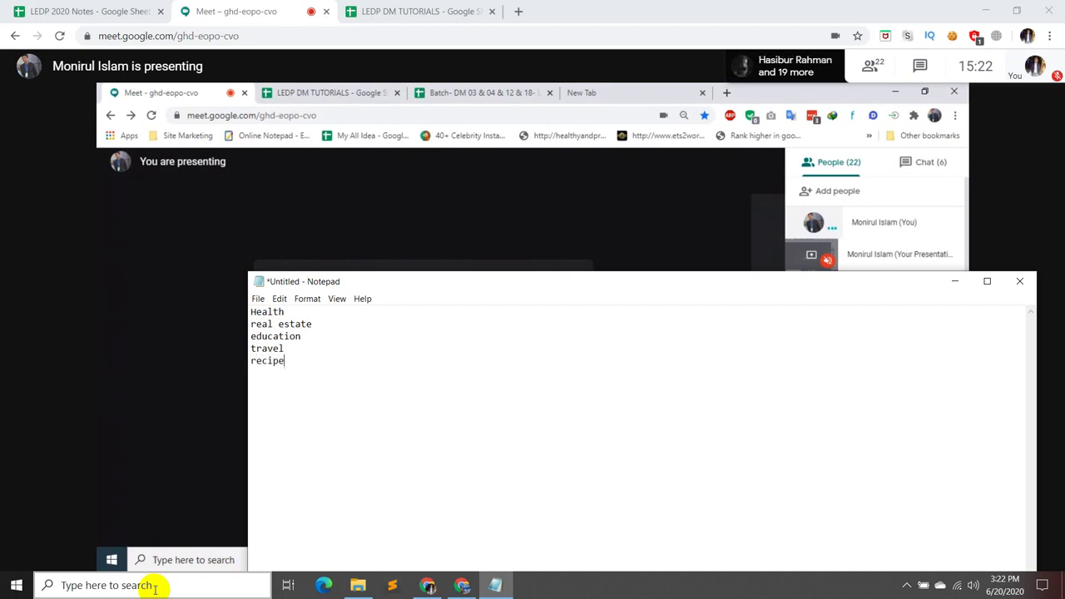
pyautogui.press('Return')
pyautogui.write('product rev')
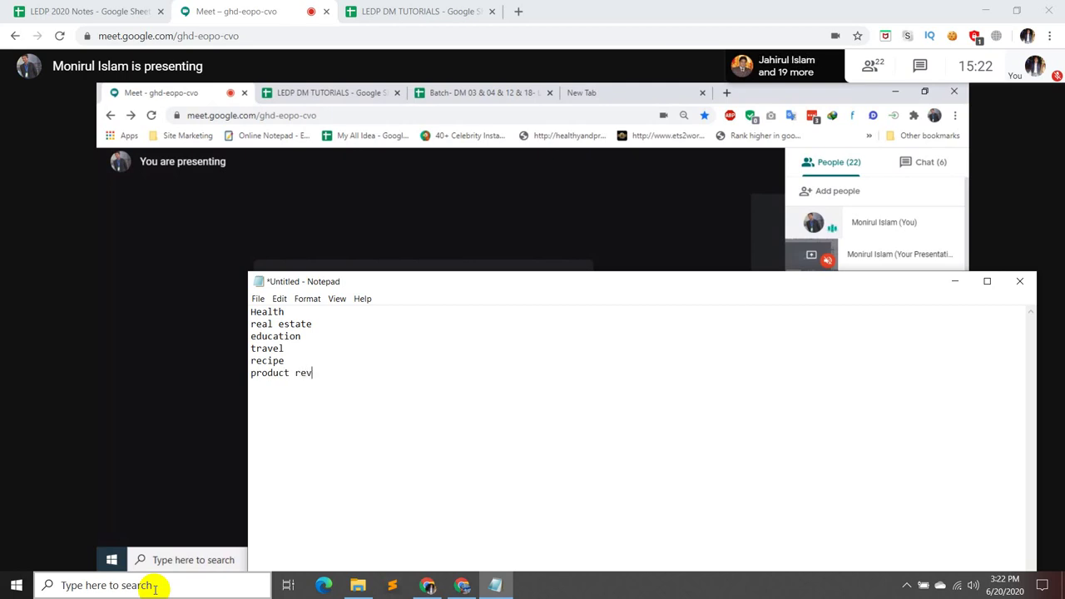
pyautogui.write('iew')
pyautogui.press('Return')
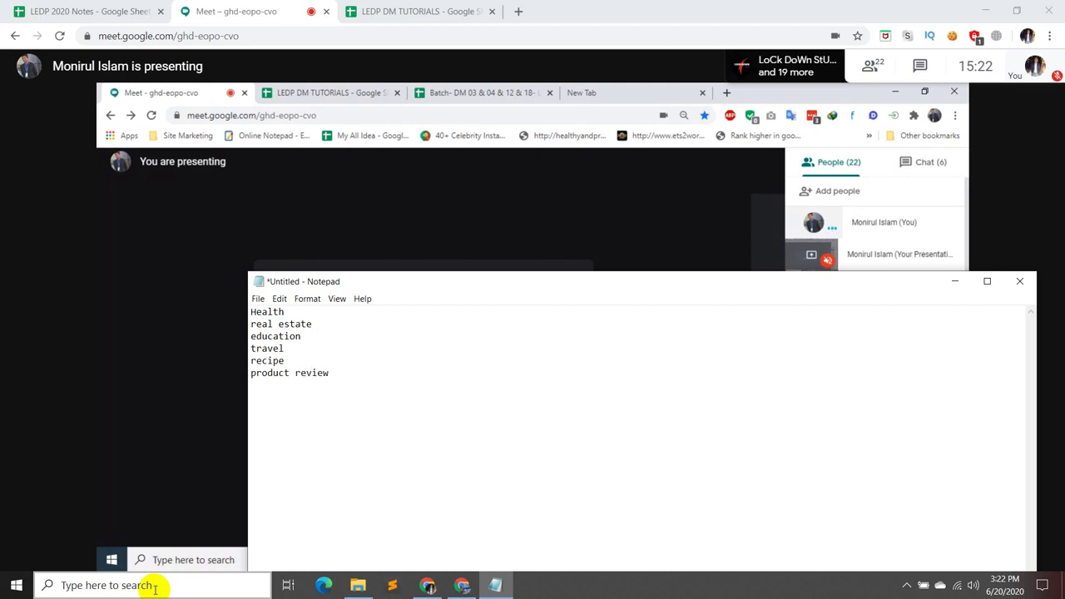
# - Add technology, history, hobbies, business and finance on separate lines
pyautogui.write('technology')
pyautogui.press('Return')
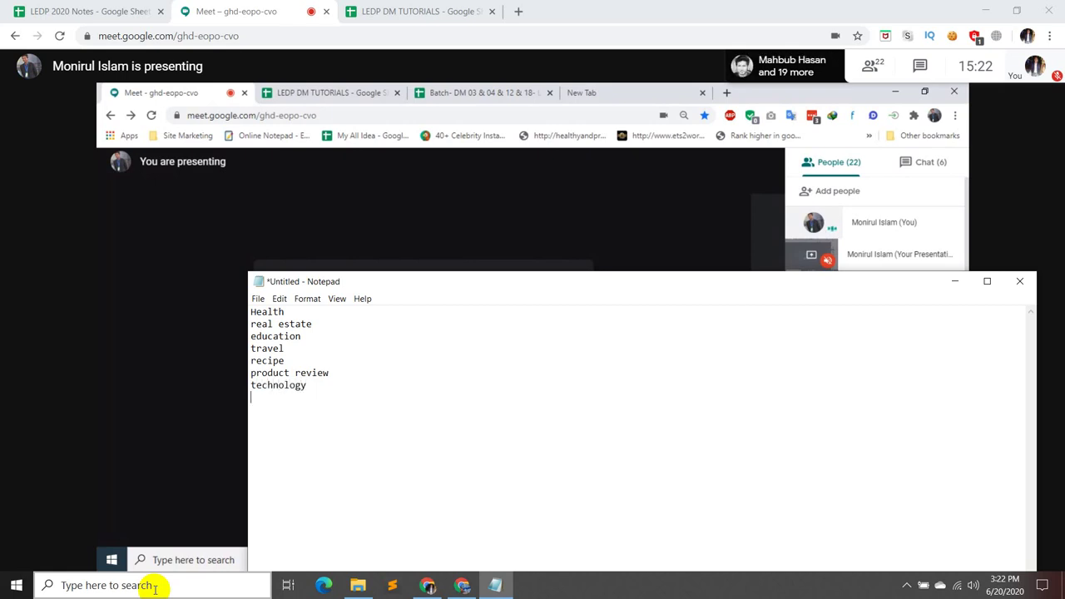
pyautogui.write('history')
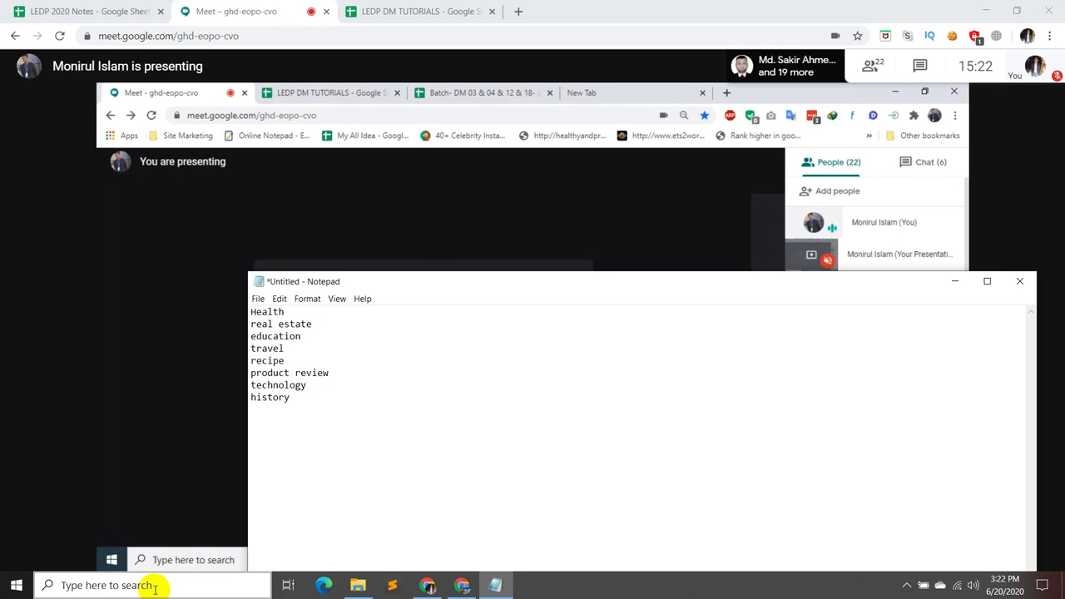
pyautogui.press('Return')
pyautogui.write('hobbies')
pyautogui.press('Return')
pyautogui.write('business')
pyautogui.press('Return')
pyautogui.write('finan')
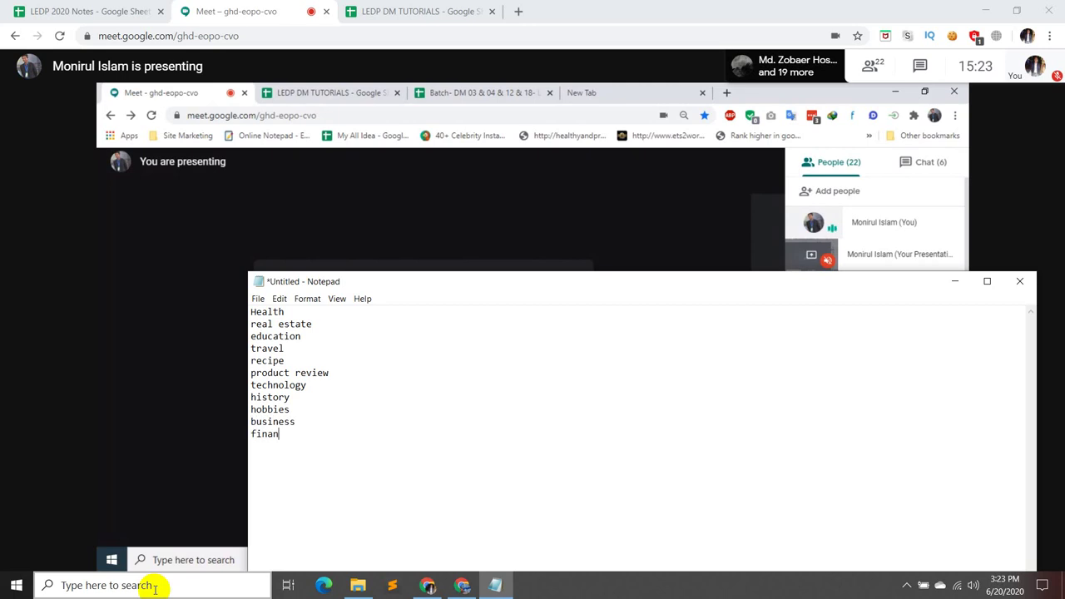
pyautogui.write('ce')
pyautogui.press('Return')
# - Add 'seo content blog writing', then 'resume' in place of 'cv' on the next line
pyautogui.write('seo content ')
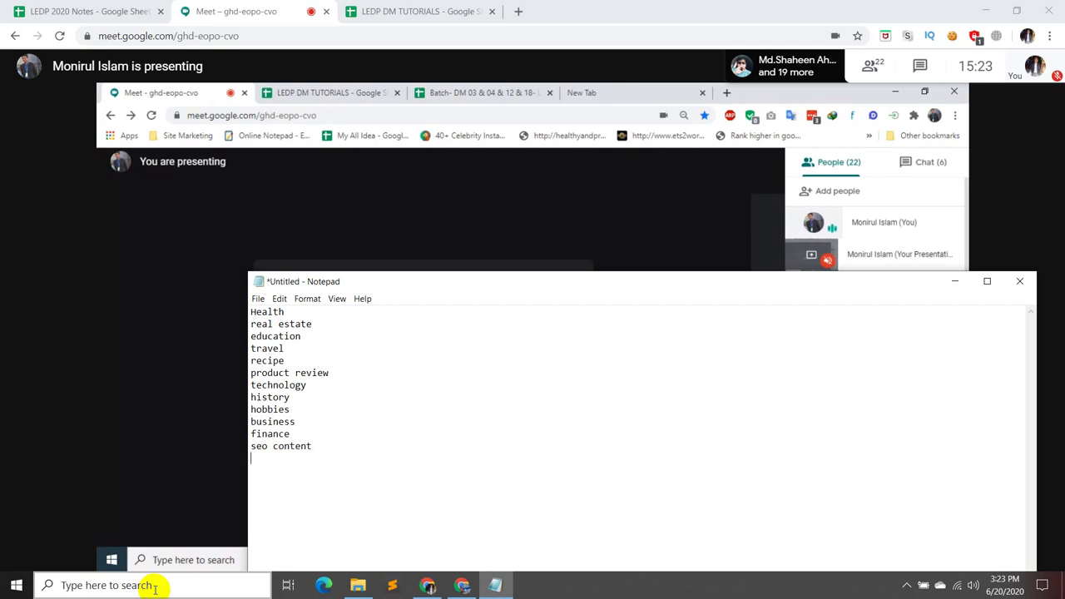
pyautogui.write('blog ')
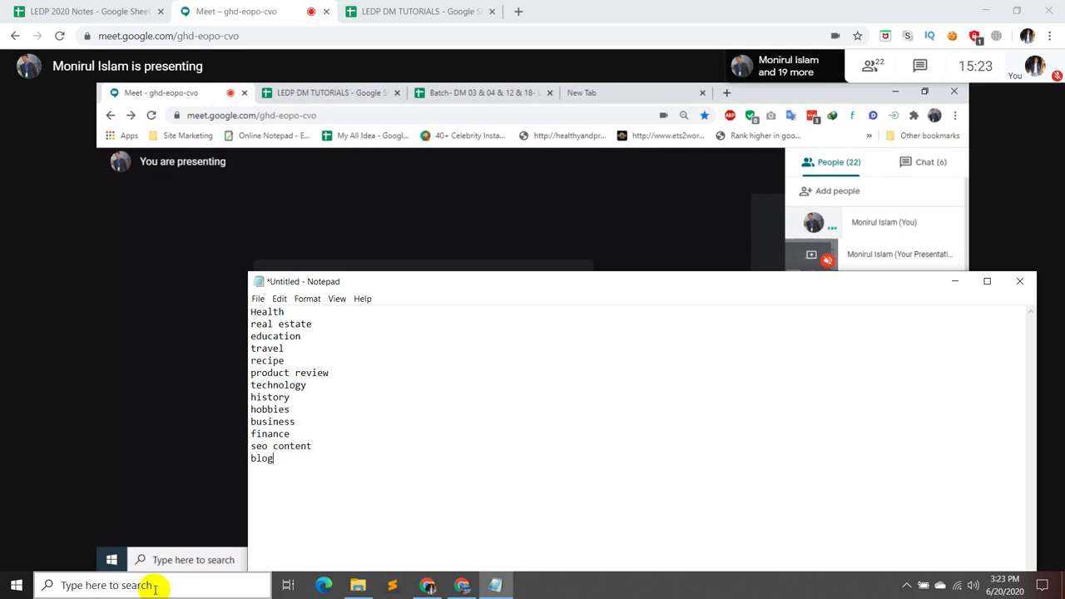
pyautogui.write('writing')
pyautogui.press('Return')
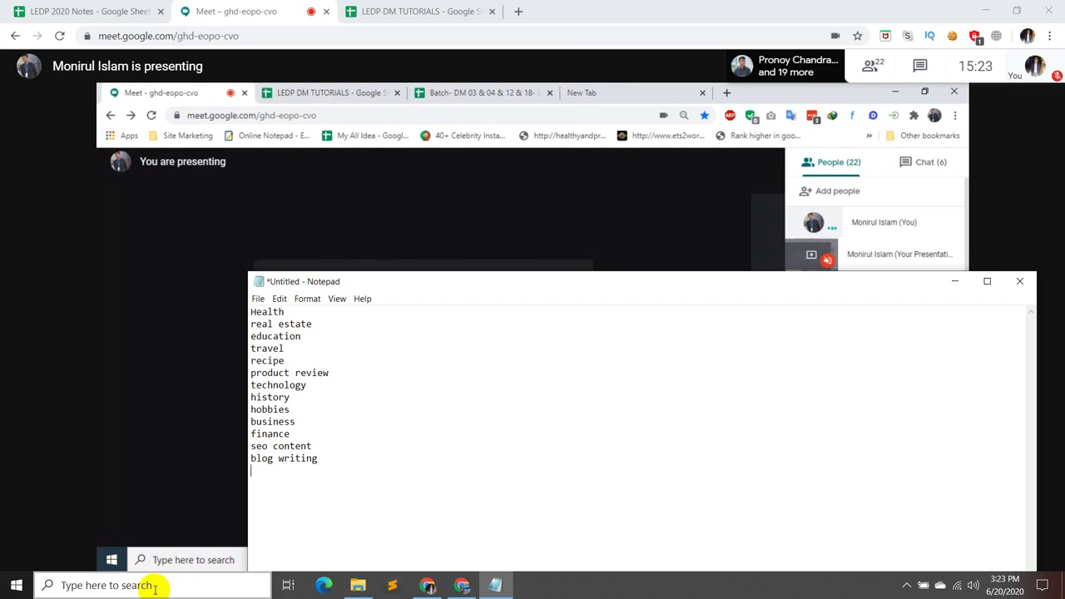
pyautogui.write('cv')
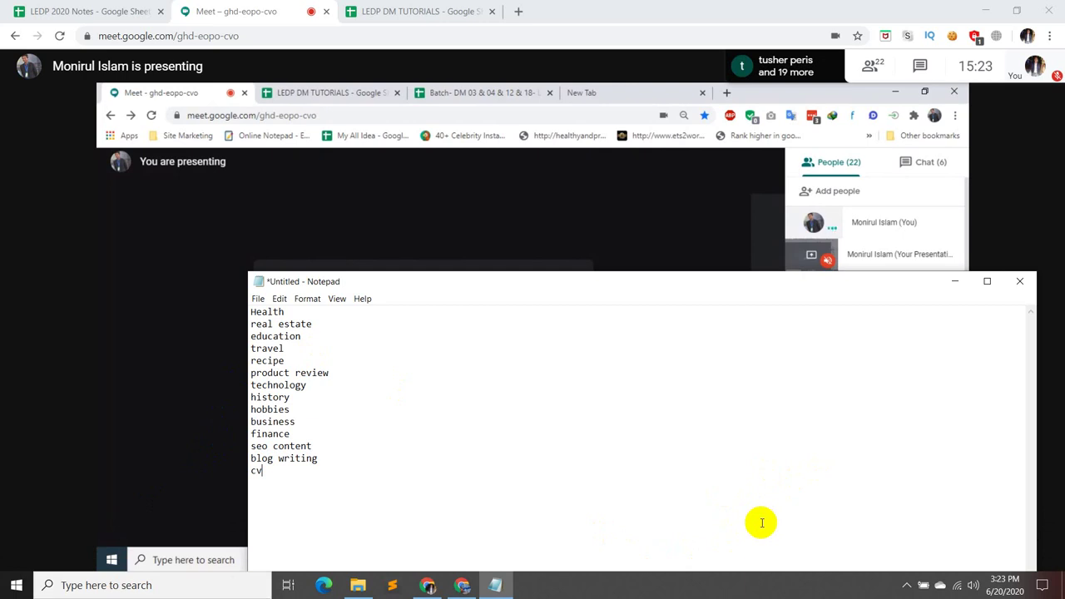
pyautogui.press('BackSpace')
pyautogui.press('BackSpace')
pyautogui.write('r')
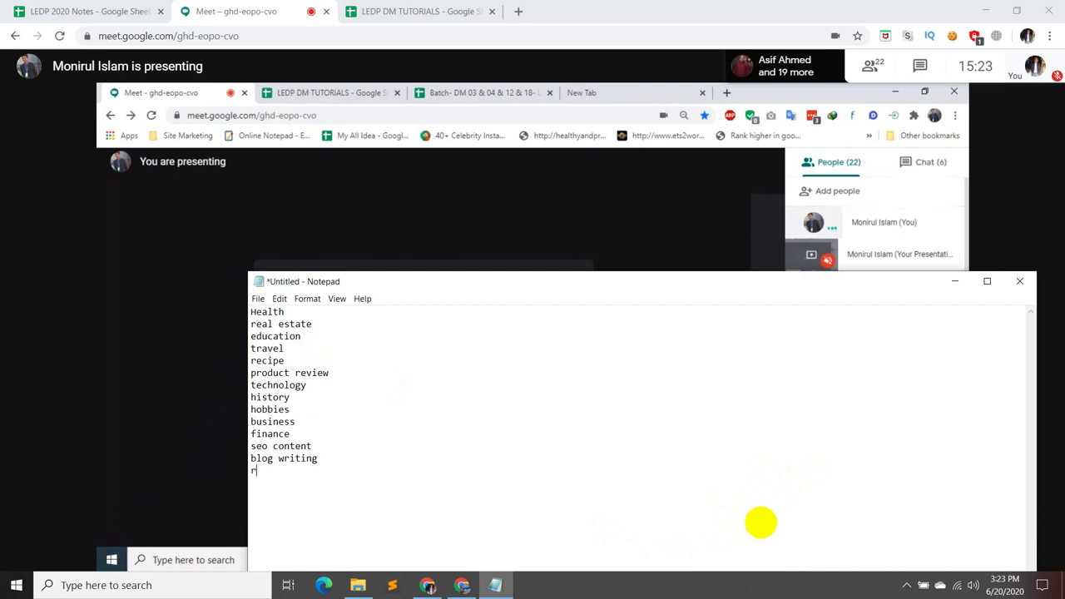
pyautogui.write('esume')
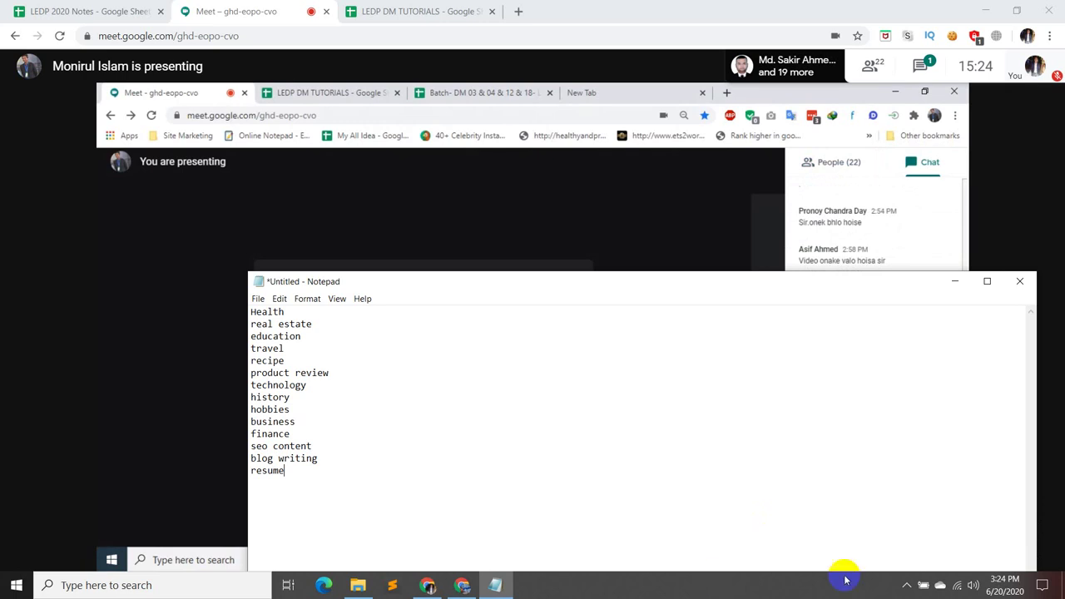
# - Minimize Notepad to view the meeting, then restore the niche list
pyautogui.click(956, 282)
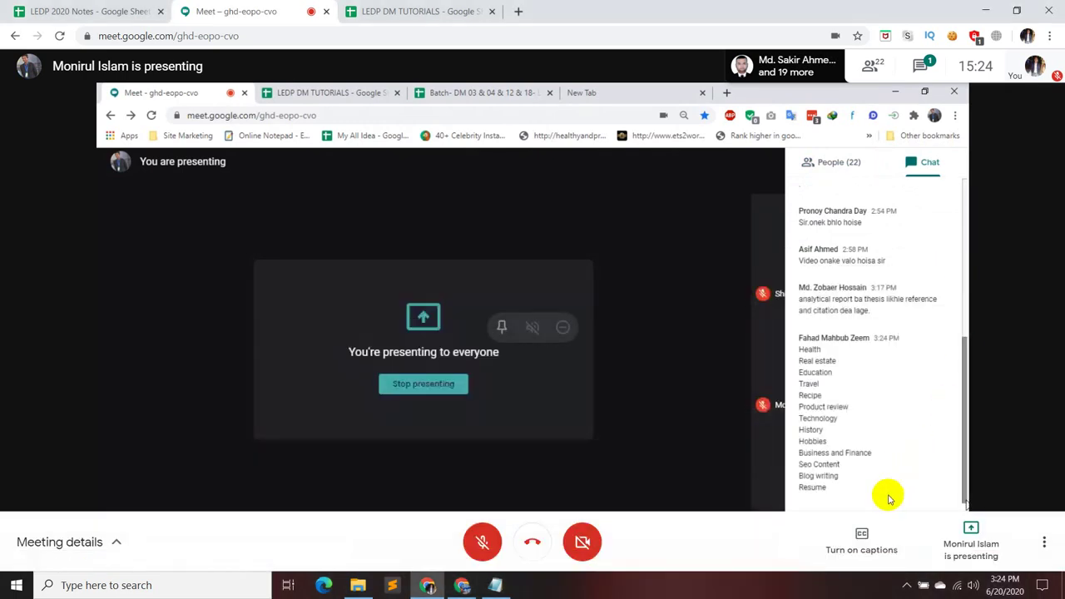
pyautogui.click(497, 585)
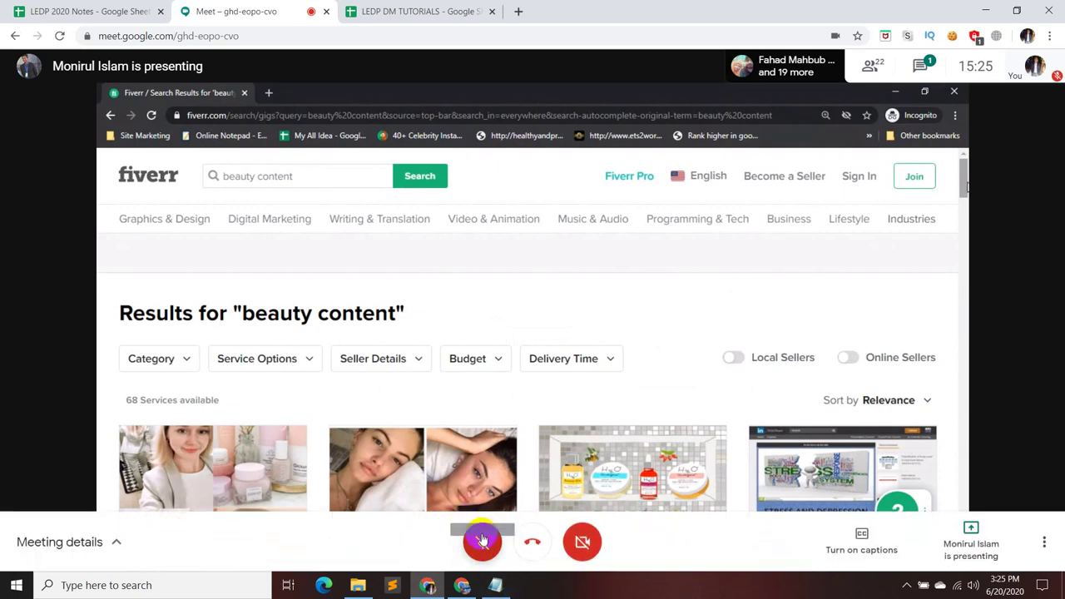
# - Unmute and re-mute the Meet microphone, then restore Notepad and minimize it to watch Fiverr
pyautogui.click(481, 541)
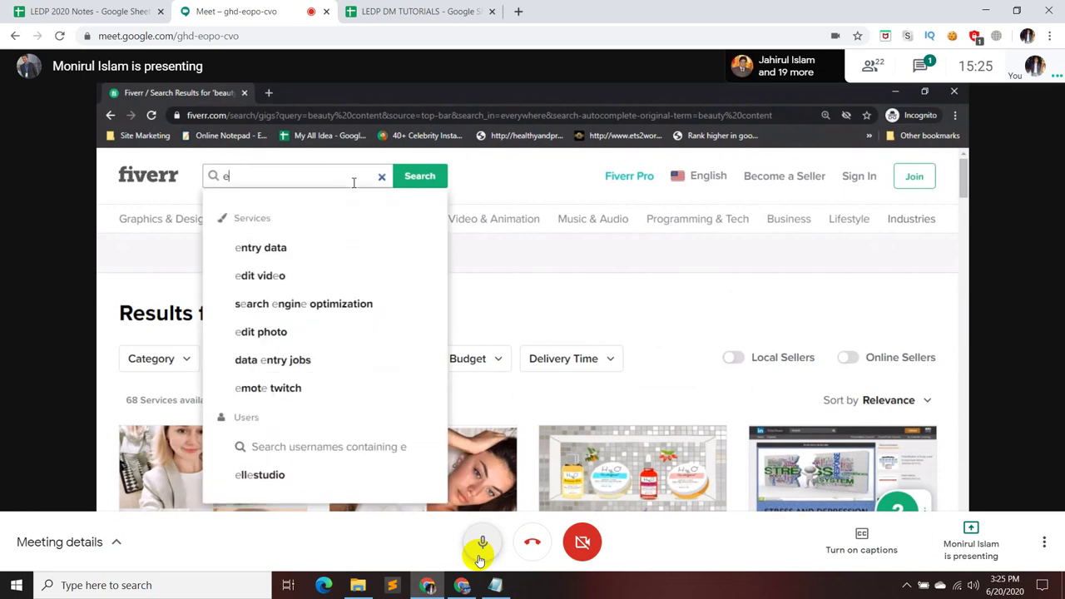
pyautogui.click(480, 556)
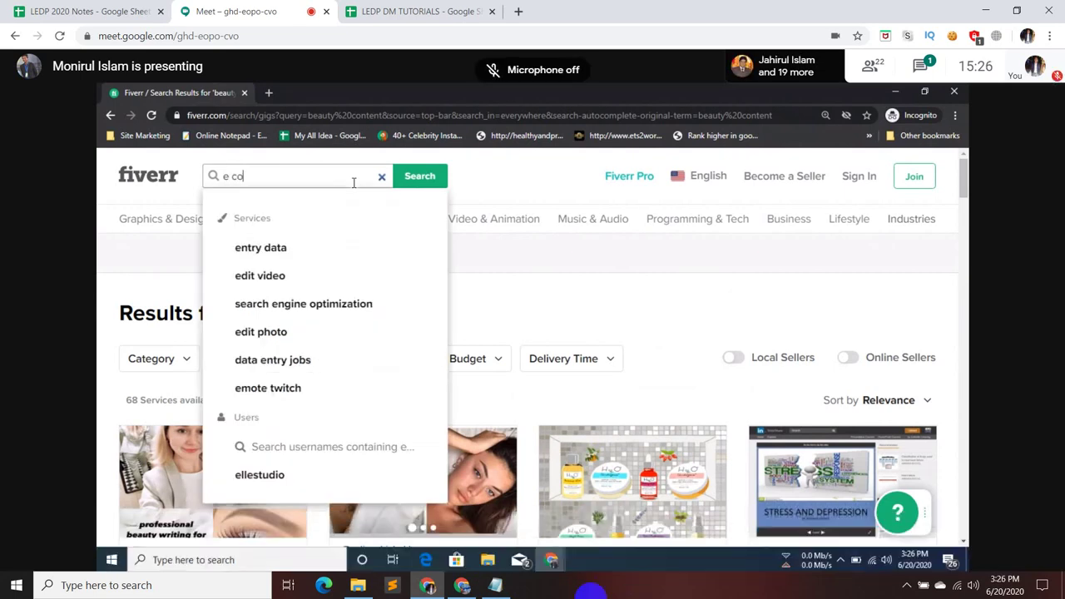
pyautogui.click(499, 586)
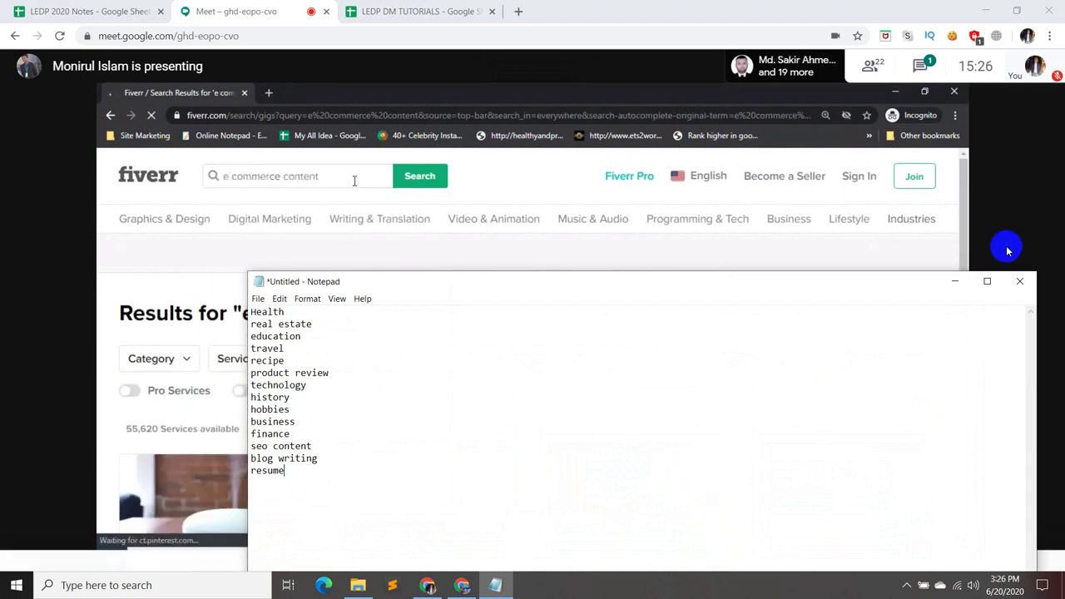
pyautogui.click(956, 281)
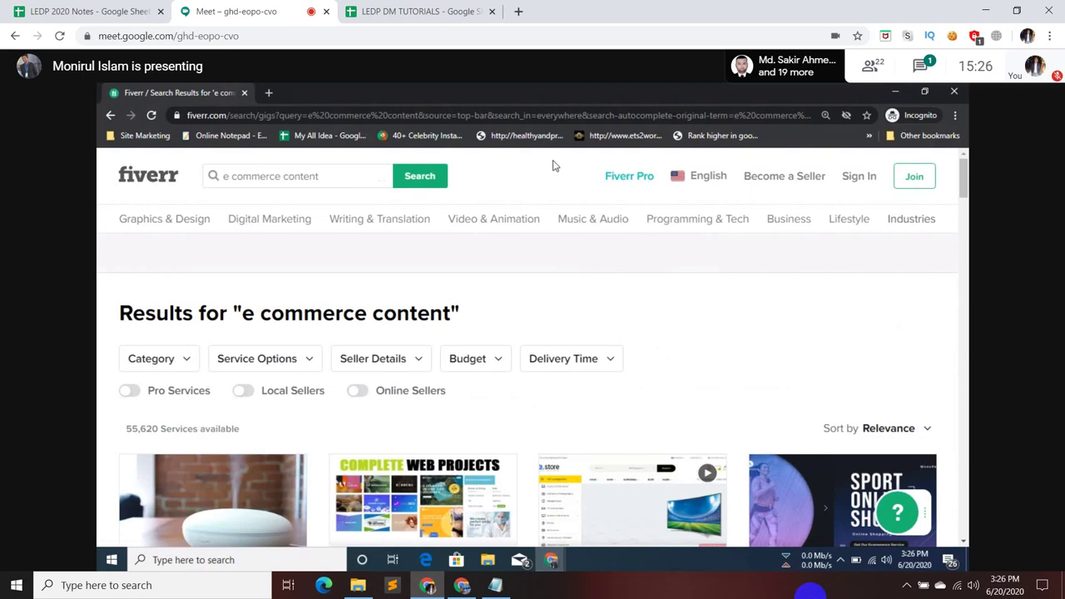
pyautogui.moveTo(720, 211)
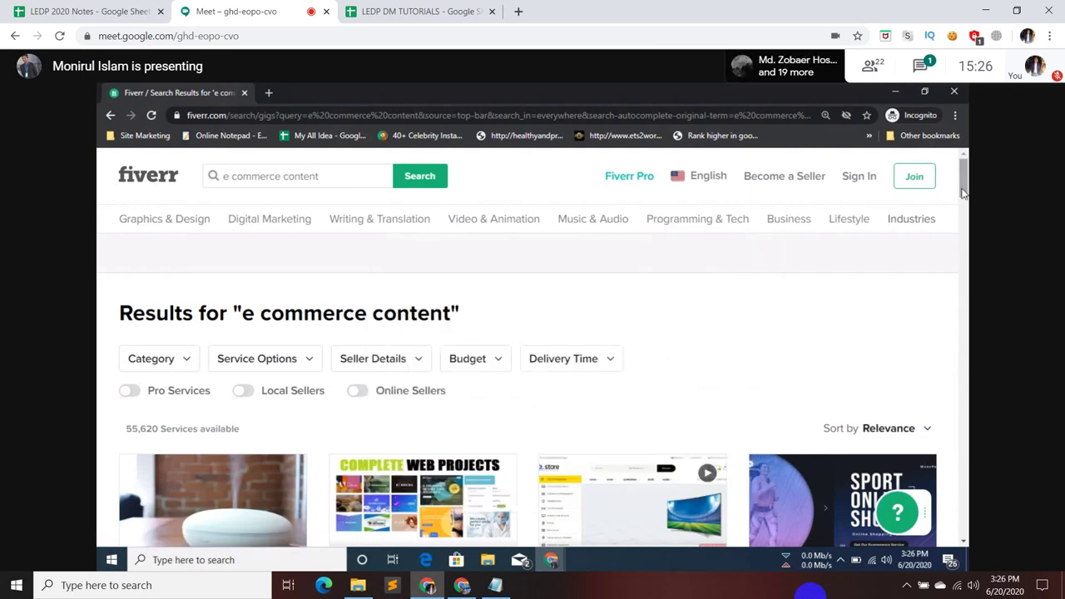
# - Google 'fiverr' in a new tab, glance at the meeting, then return to the results
pyautogui.click(518, 11)
pyautogui.write('f')
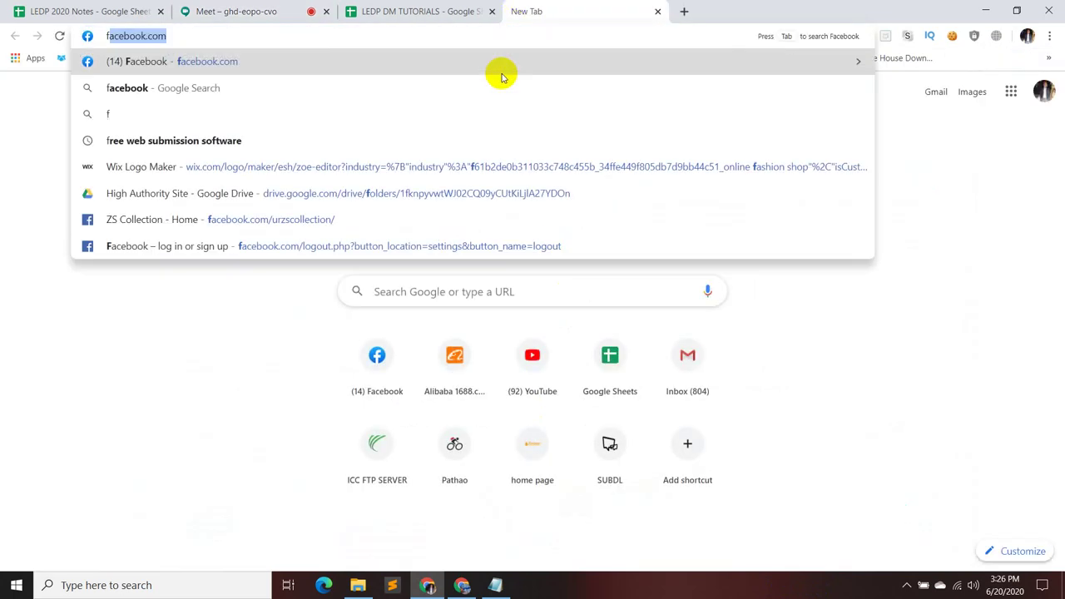
pyautogui.write('iv')
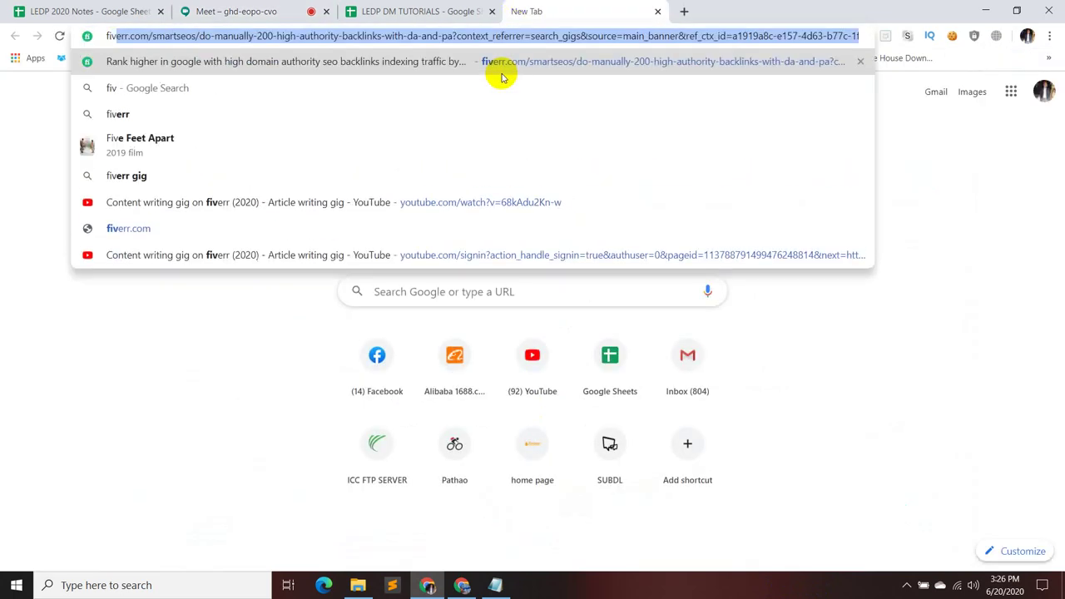
pyautogui.write('er')
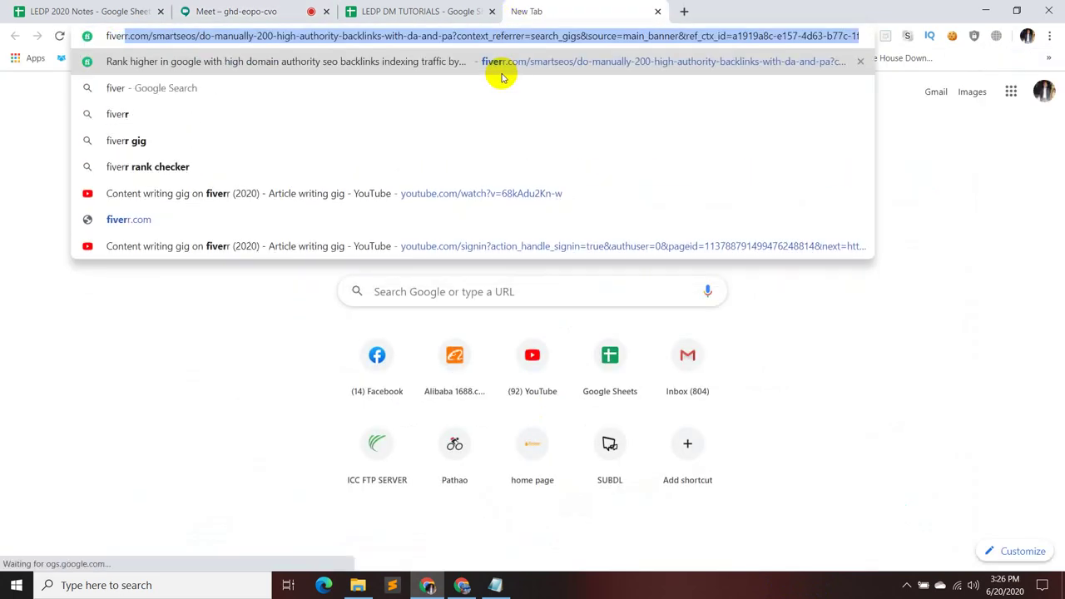
pyautogui.write('r')
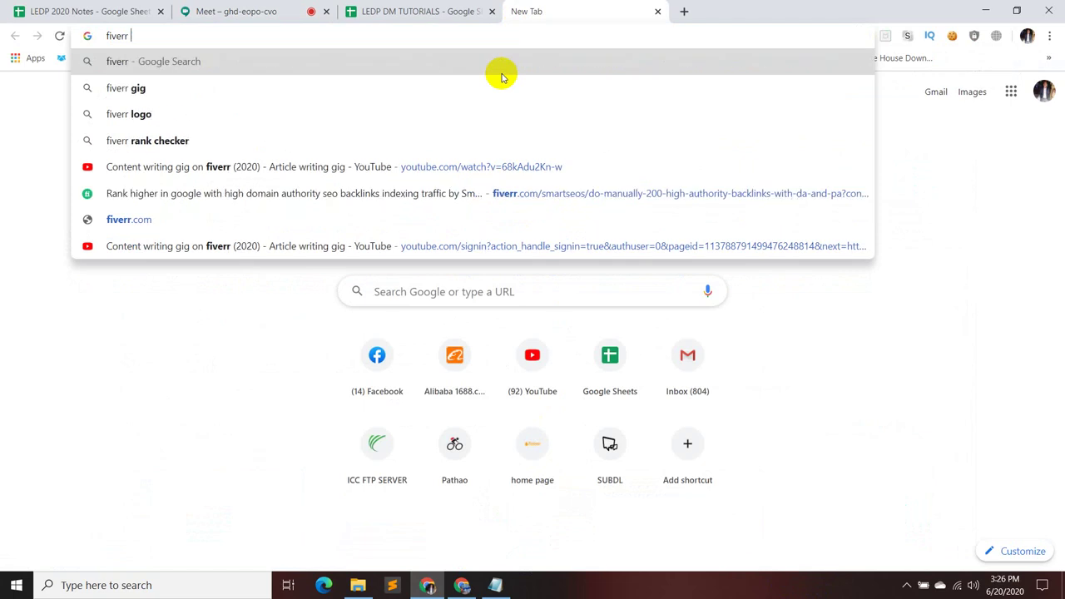
pyautogui.press('Return')
pyautogui.hotkey('ctrl', 'shift', 'Tab')
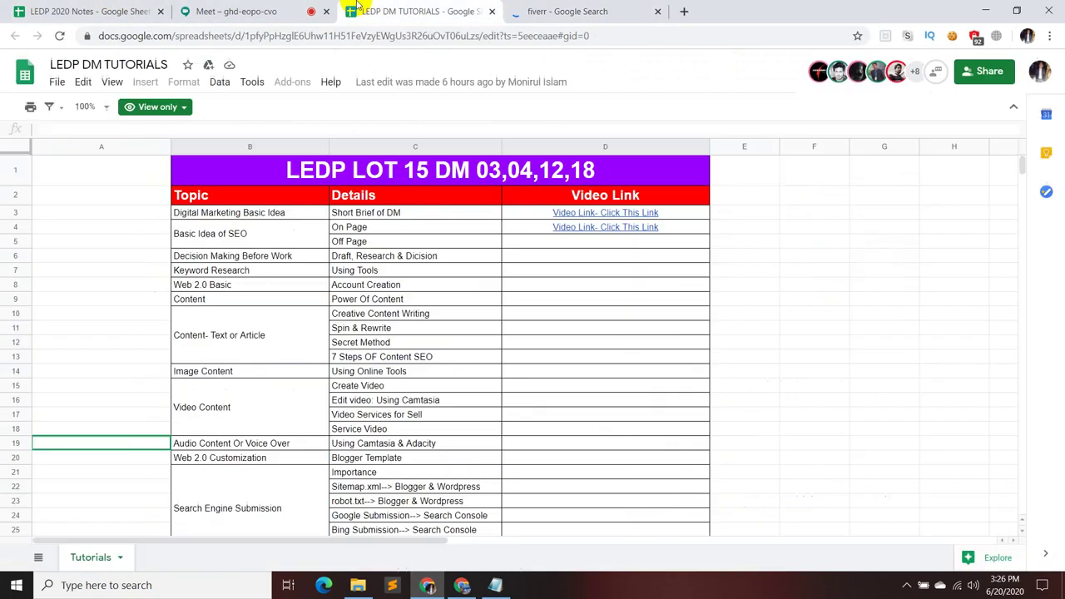
pyautogui.click(258, 8)
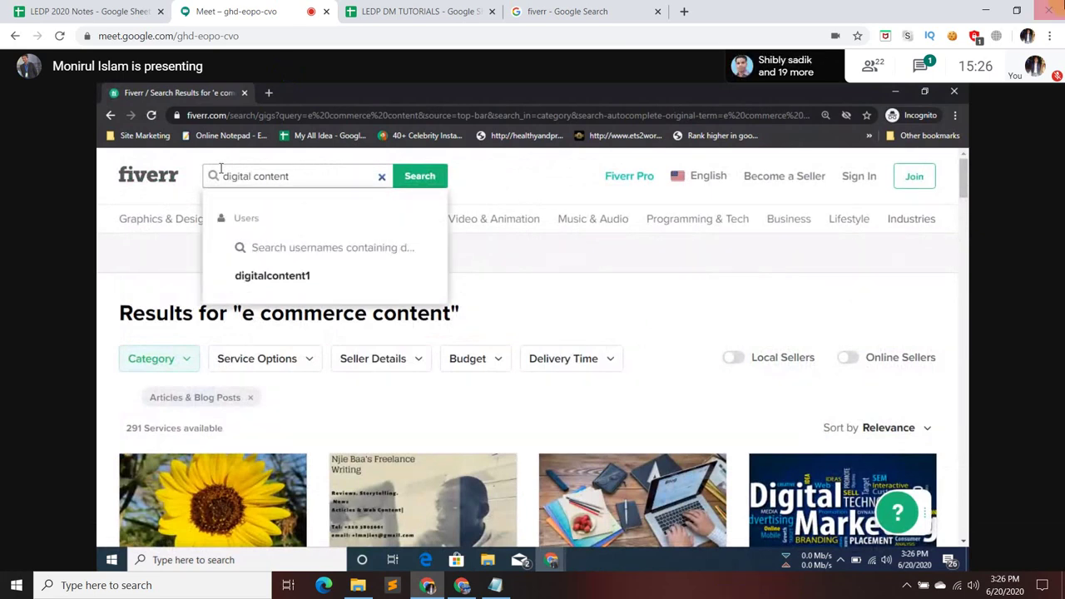
pyautogui.click(565, 11)
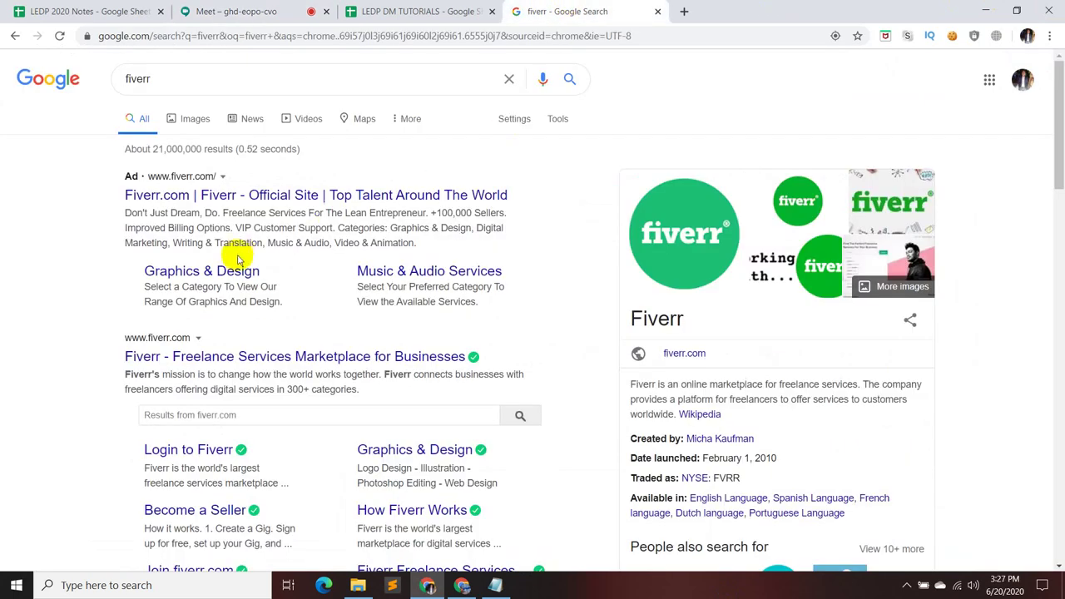
# - Open Fiverr's official site, dismiss the Join Fiverr popup, and begin searching 'e comm'
pyautogui.click(274, 199)
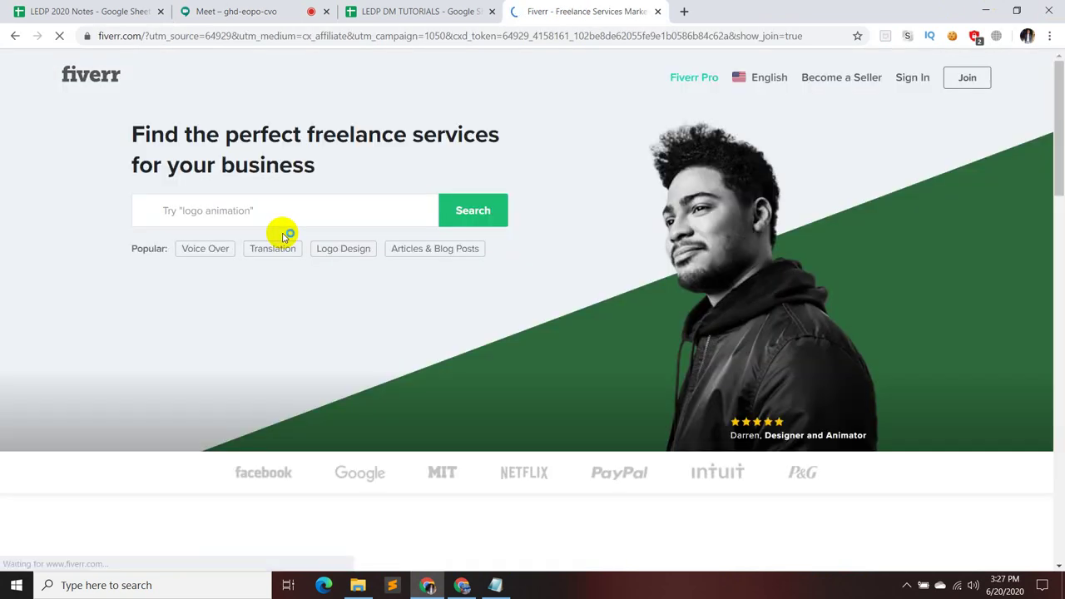
pyautogui.click(278, 216)
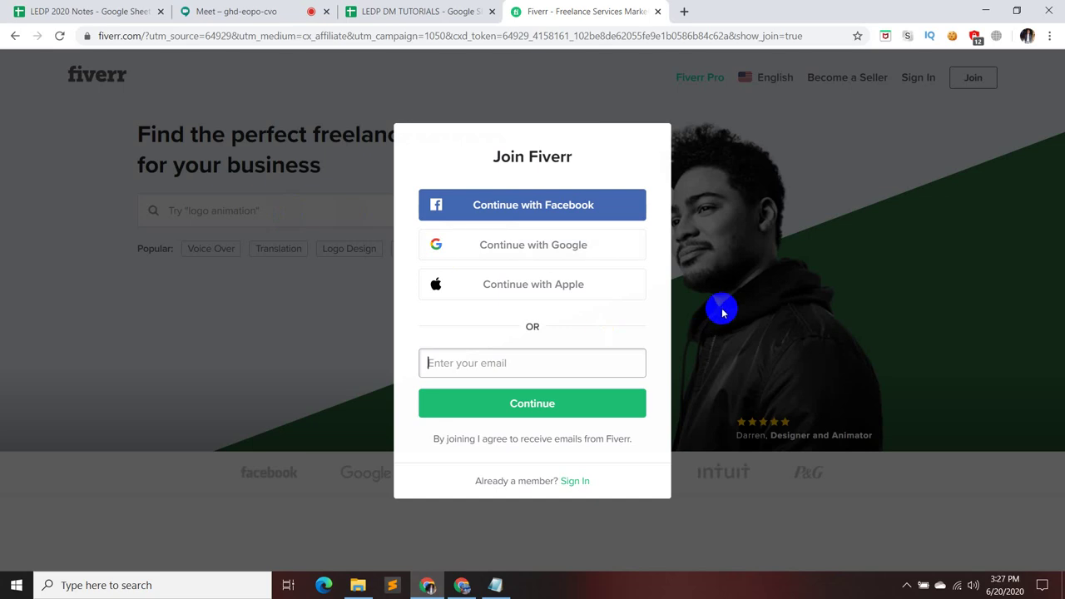
pyautogui.click(759, 387)
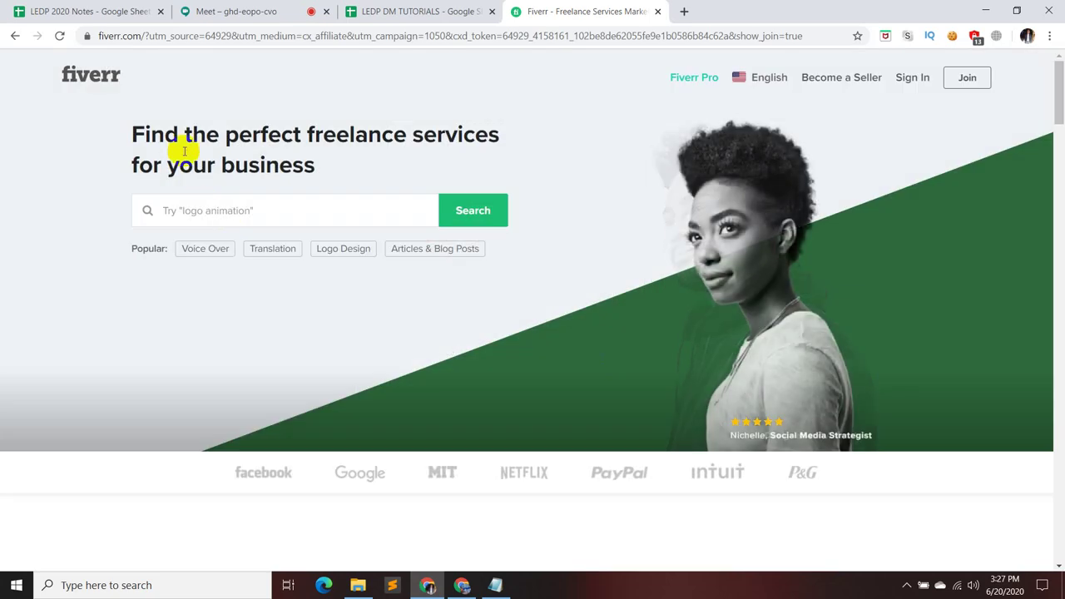
pyautogui.click(198, 205)
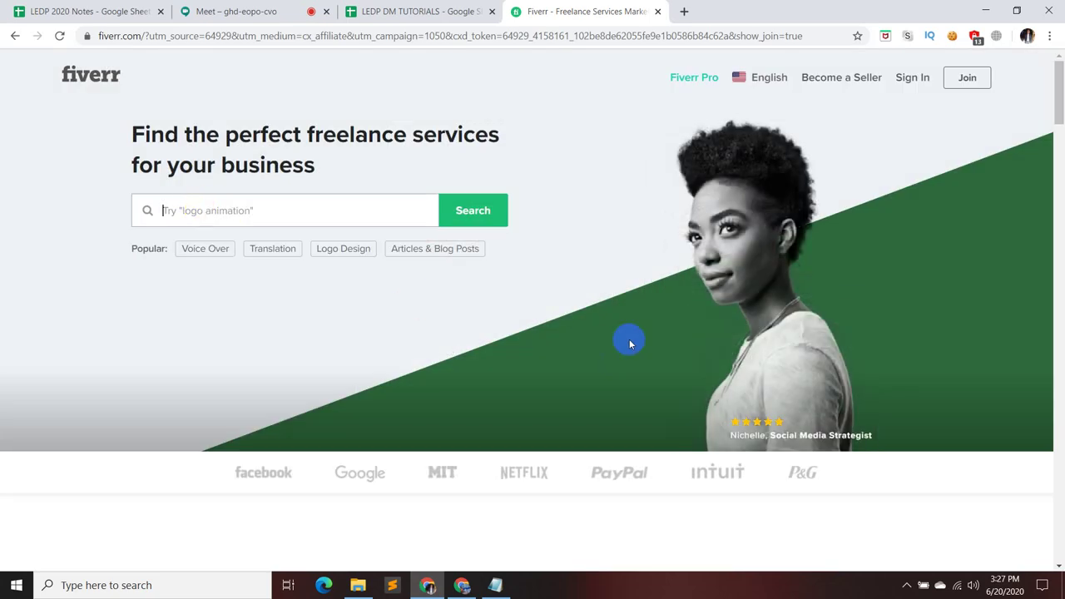
pyautogui.click(218, 11)
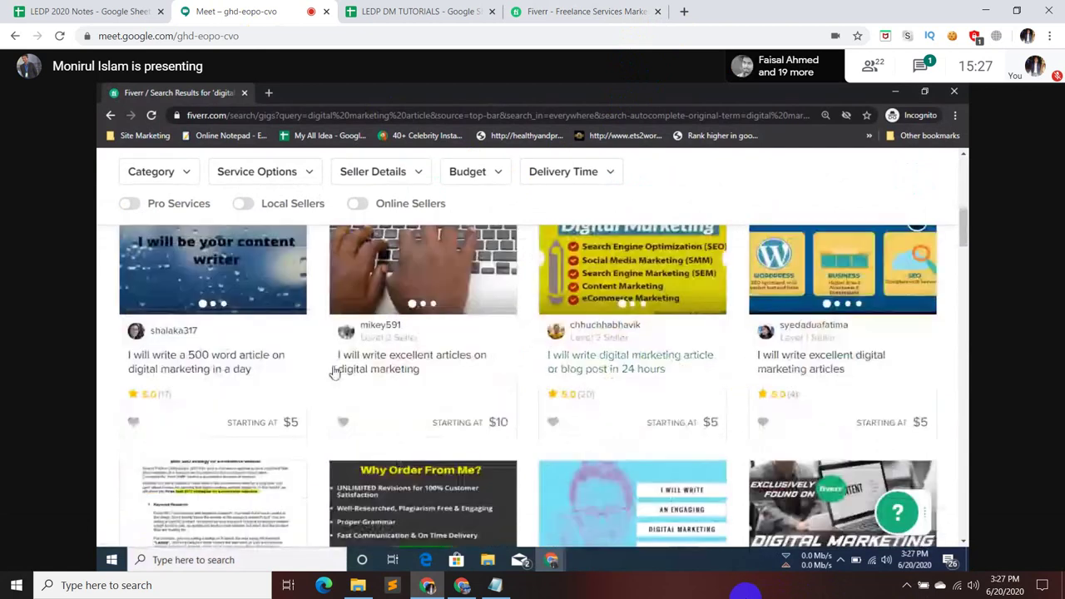
pyautogui.click(603, 10)
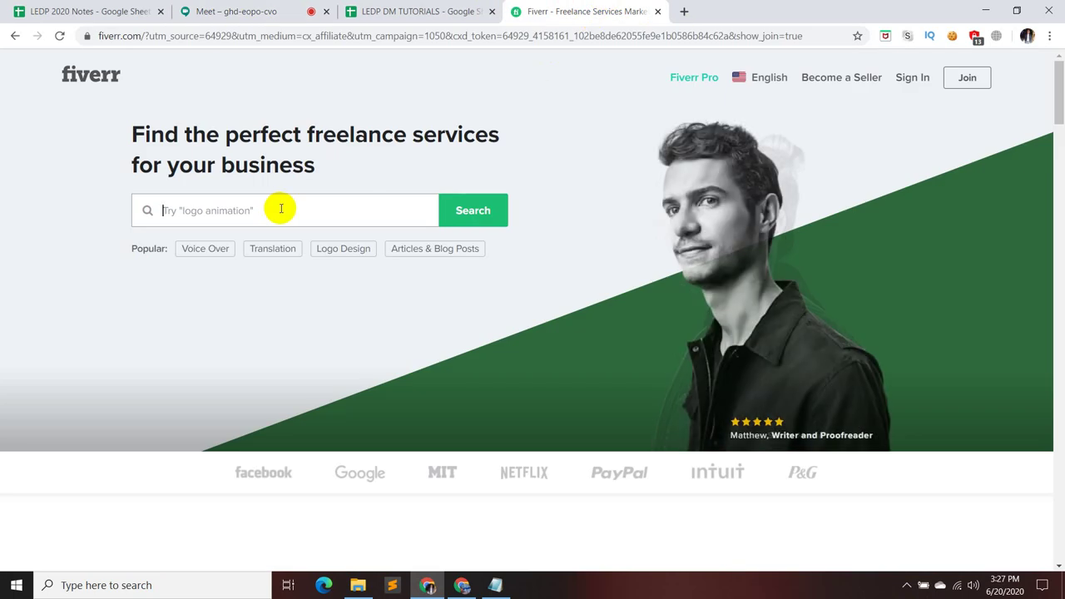
pyautogui.write('e commer')
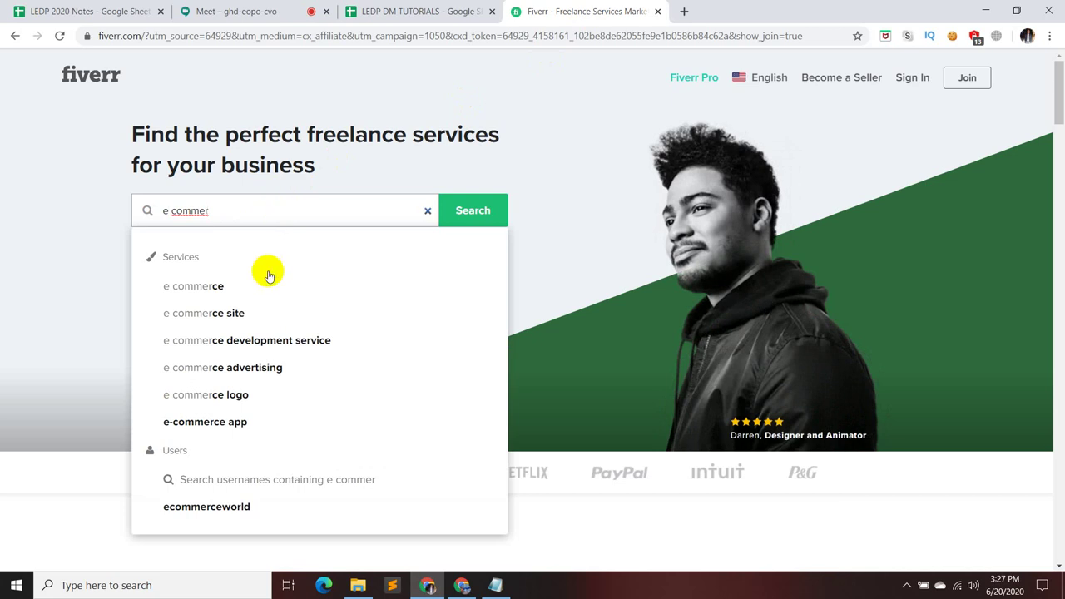
# - Search Fiverr for 'e commerce article', scroll through the 1,707 results, then switch to Meet
pyautogui.press('Down')
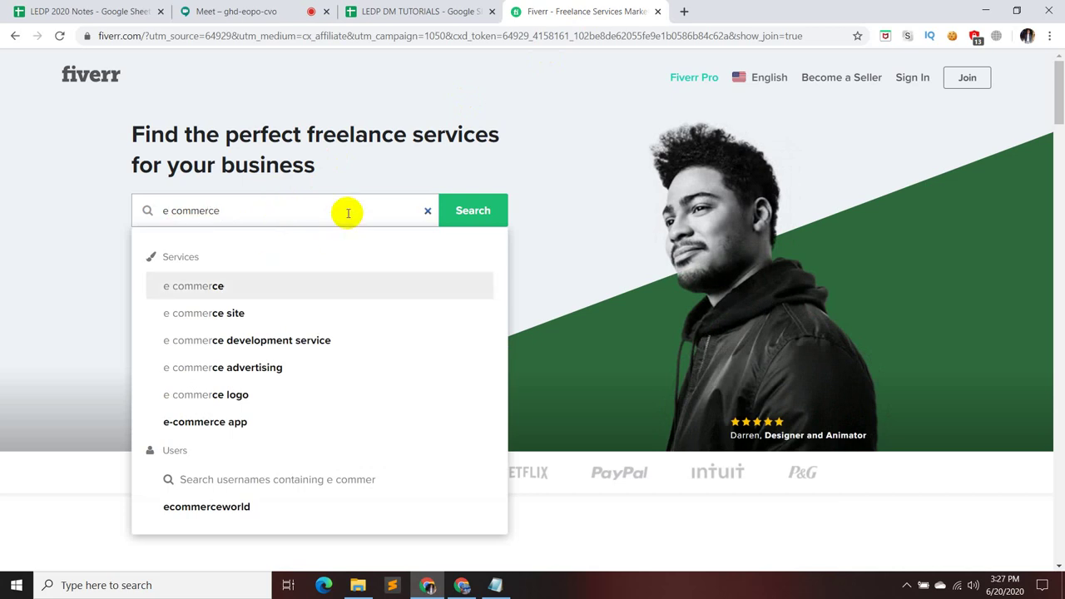
pyautogui.write('ar')
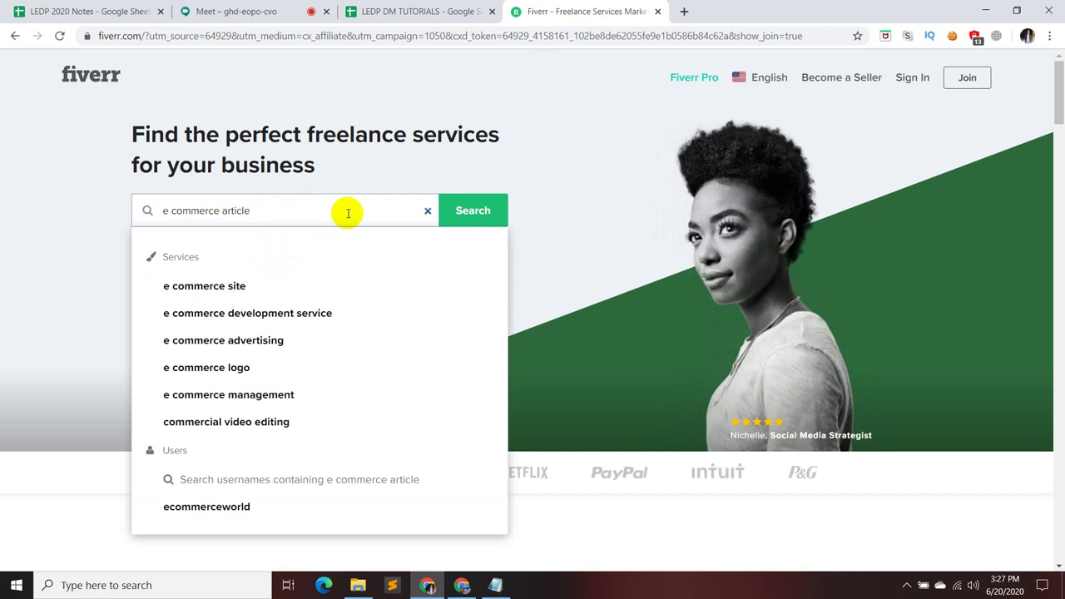
pyautogui.write('ticle')
pyautogui.press('Return')
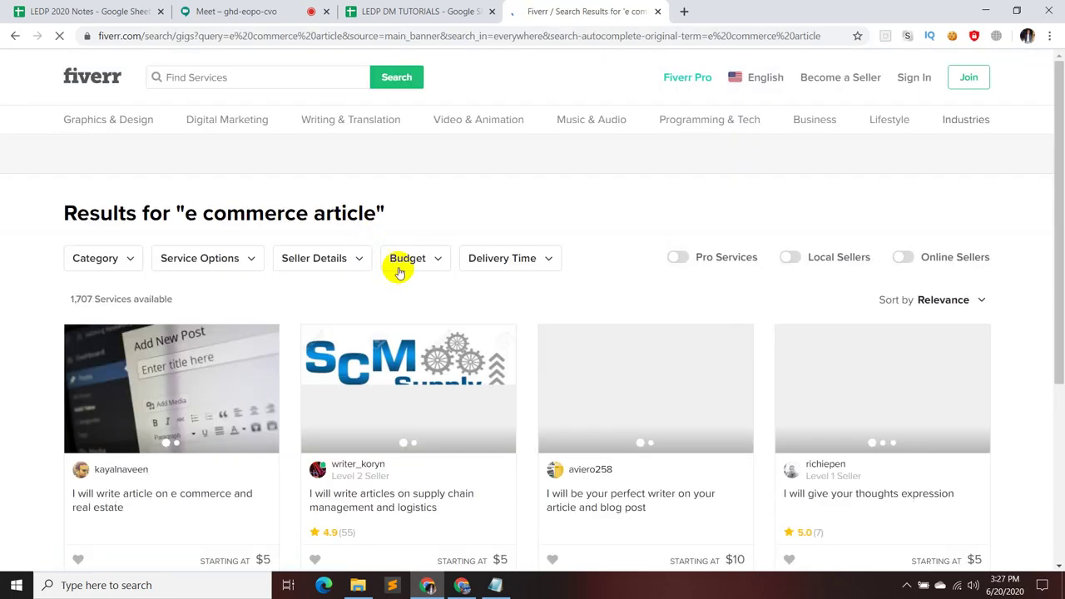
pyautogui.scroll(-5, 1036, 375)
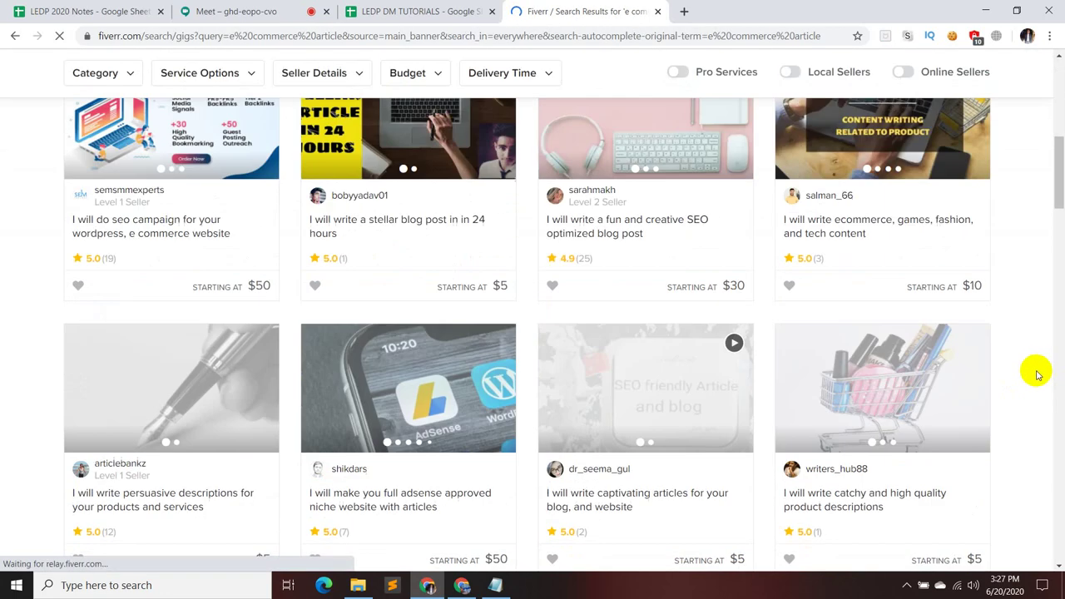
pyautogui.scroll(-5, 1037, 374)
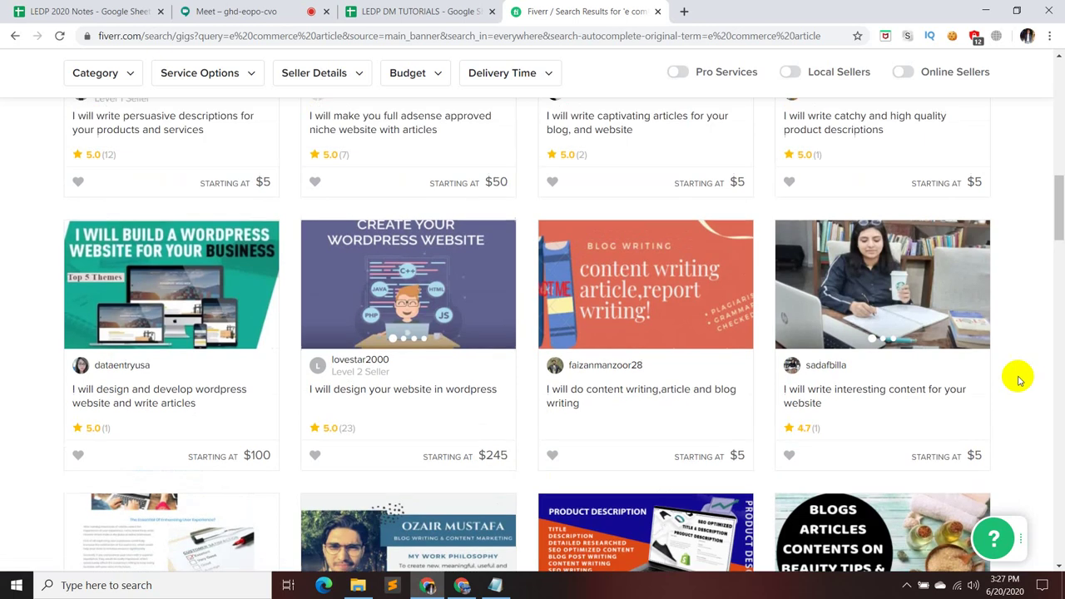
pyautogui.scroll(10, 1018, 379)
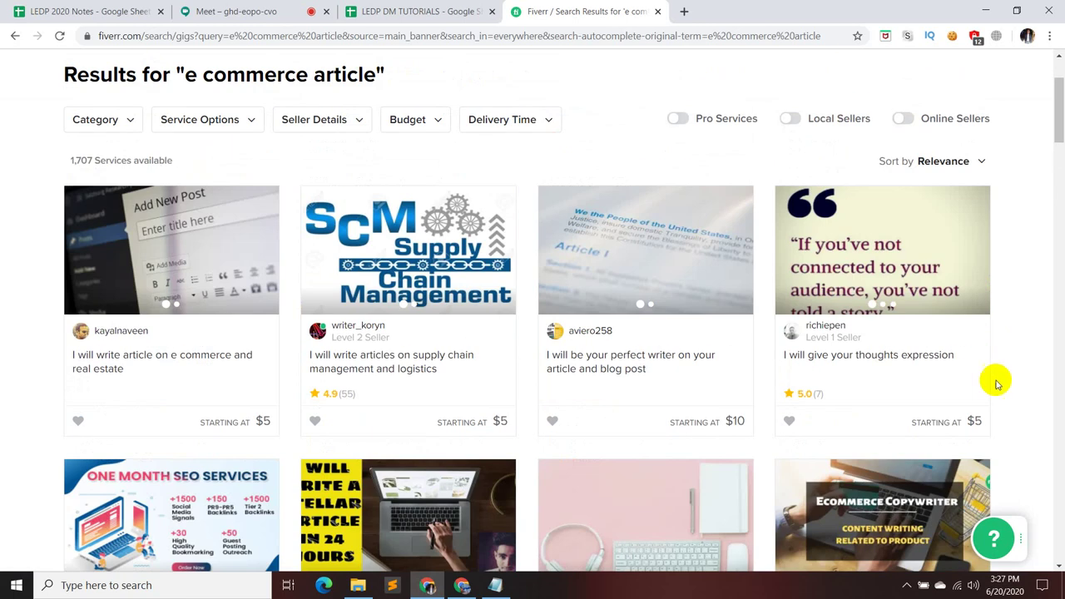
pyautogui.click(223, 11)
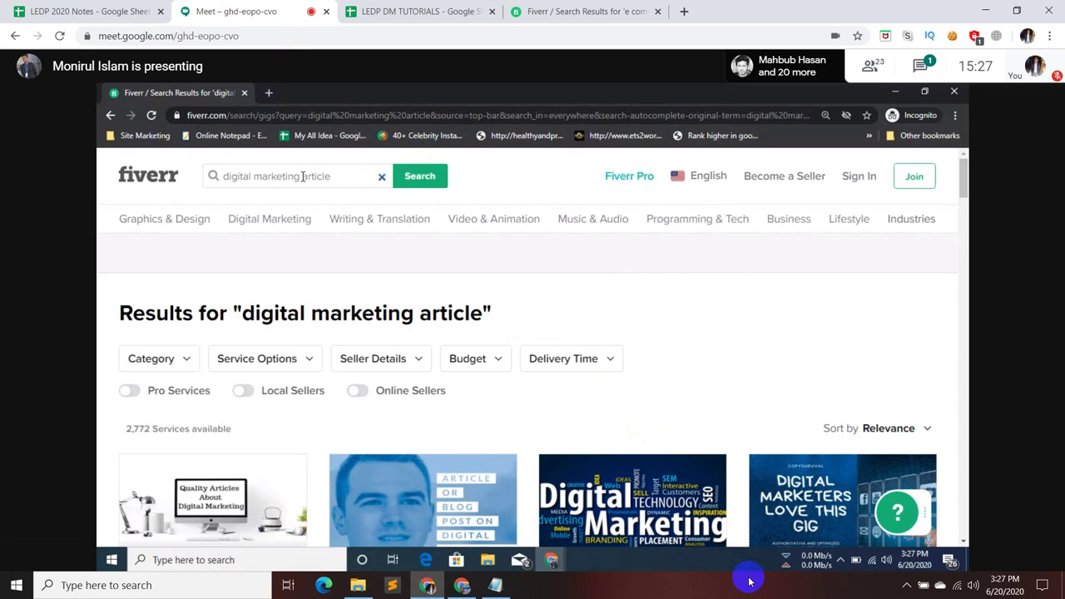
# - Add 'website content' below resume in Notepad, minimize it, and return to the Fiverr results
pyautogui.click(494, 585)
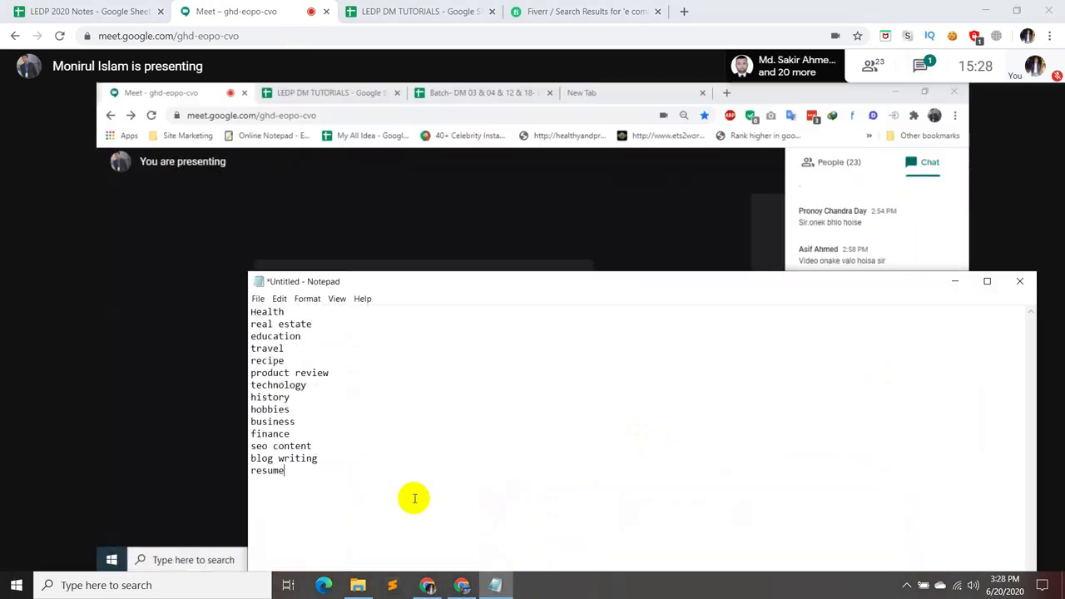
pyautogui.press('Return')
pyautogui.write('website content')
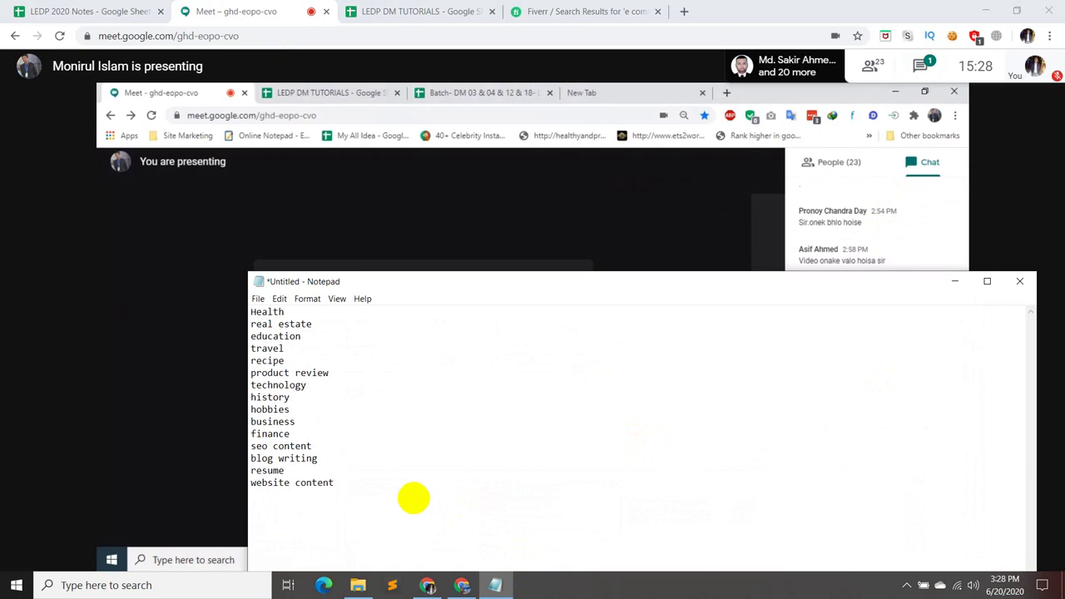
pyautogui.click(963, 291)
pyautogui.click(838, 517)
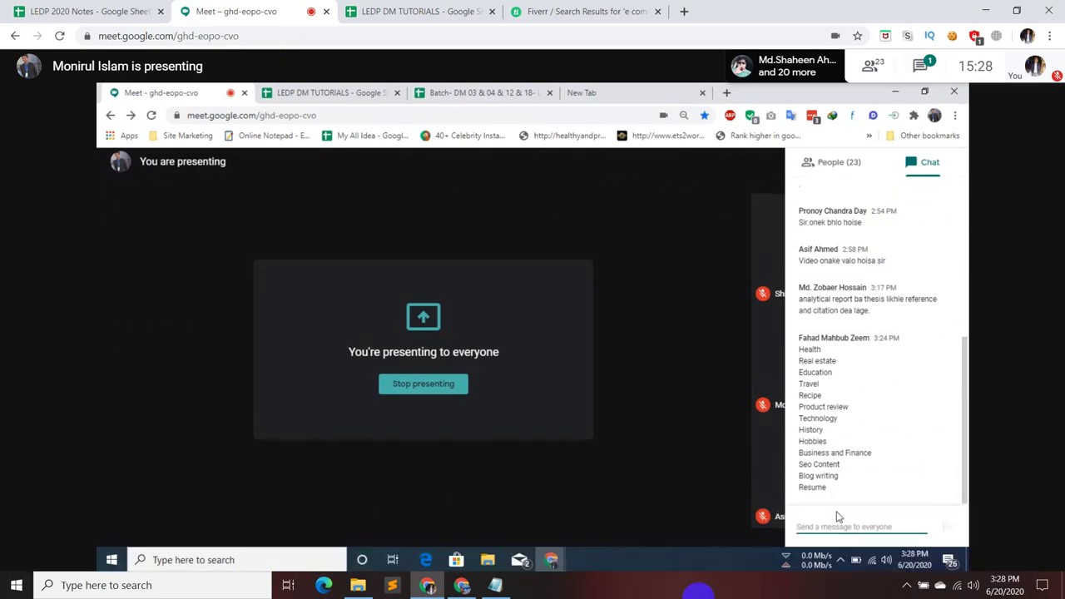
pyautogui.click(580, 10)
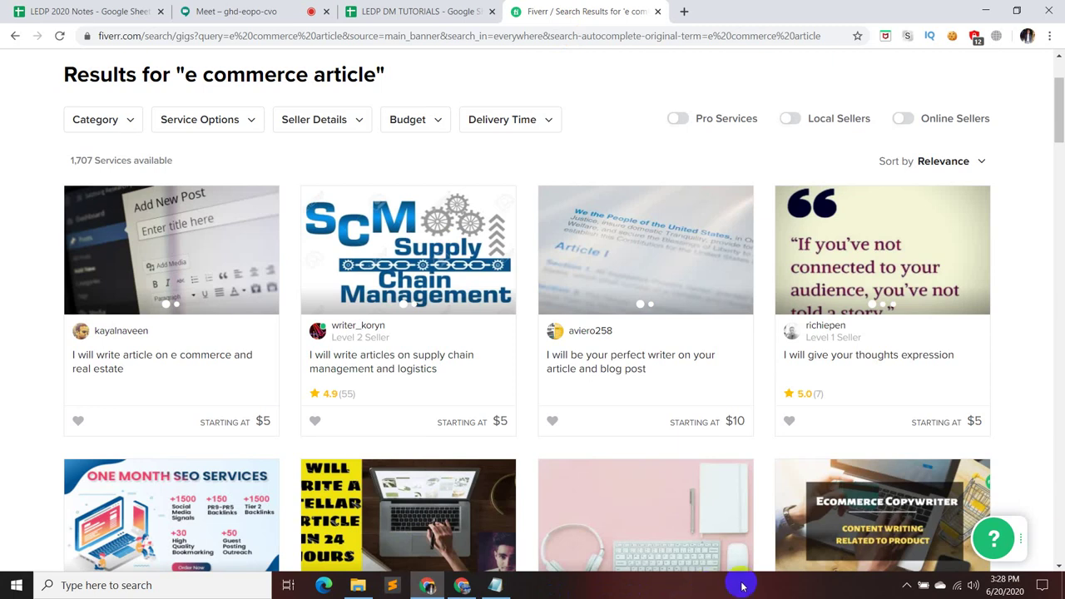
pyautogui.scroll(-3, 1030, 429)
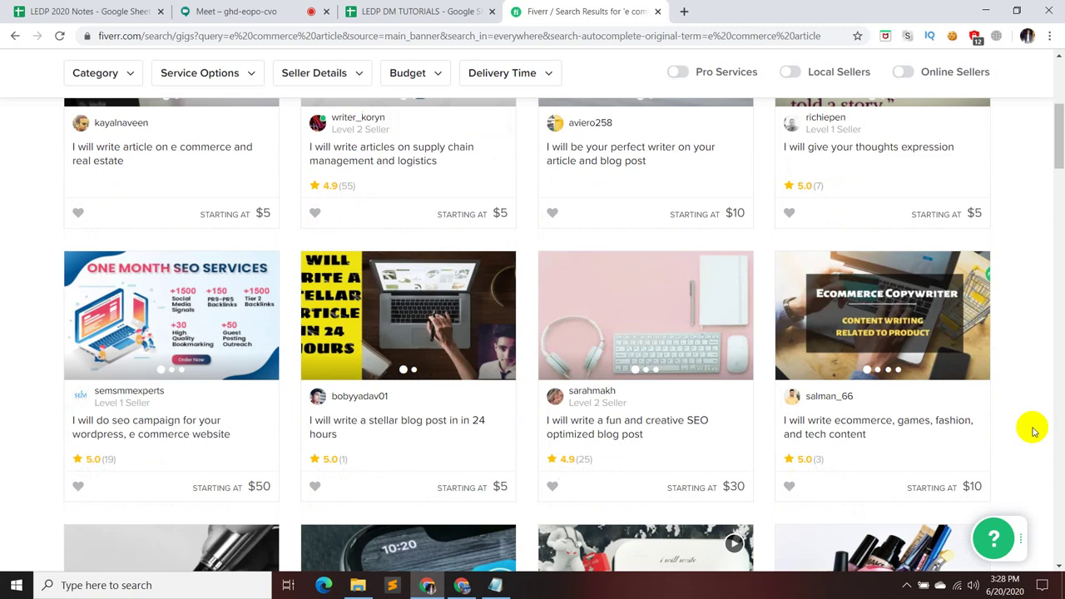
pyautogui.scroll(-2, 1031, 431)
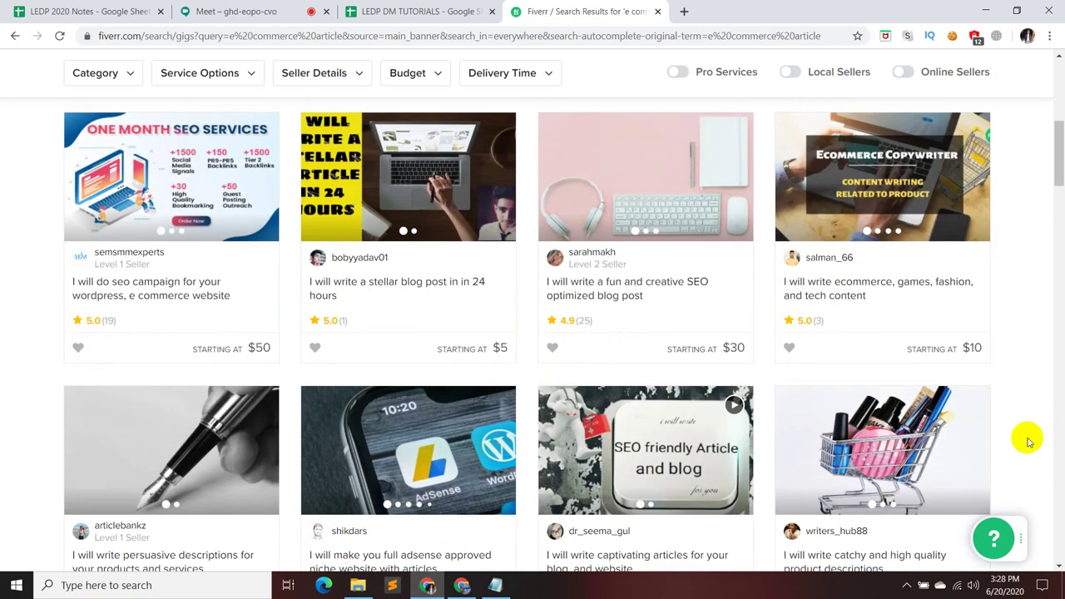
pyautogui.scroll(-6, 1026, 445)
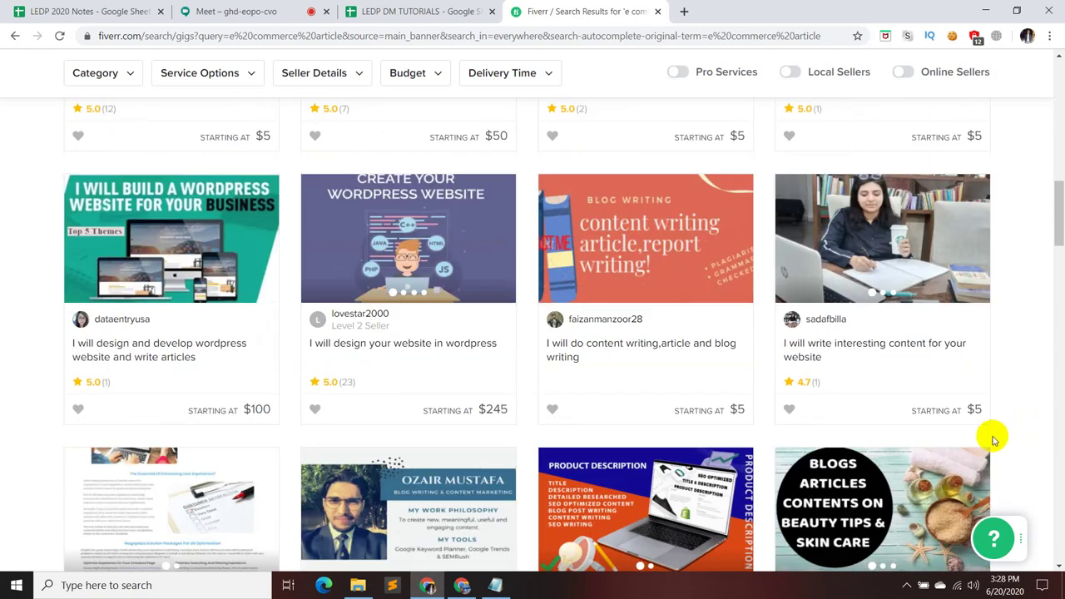
pyautogui.scroll(-1, 991, 402)
pyautogui.scroll(-3, 991, 401)
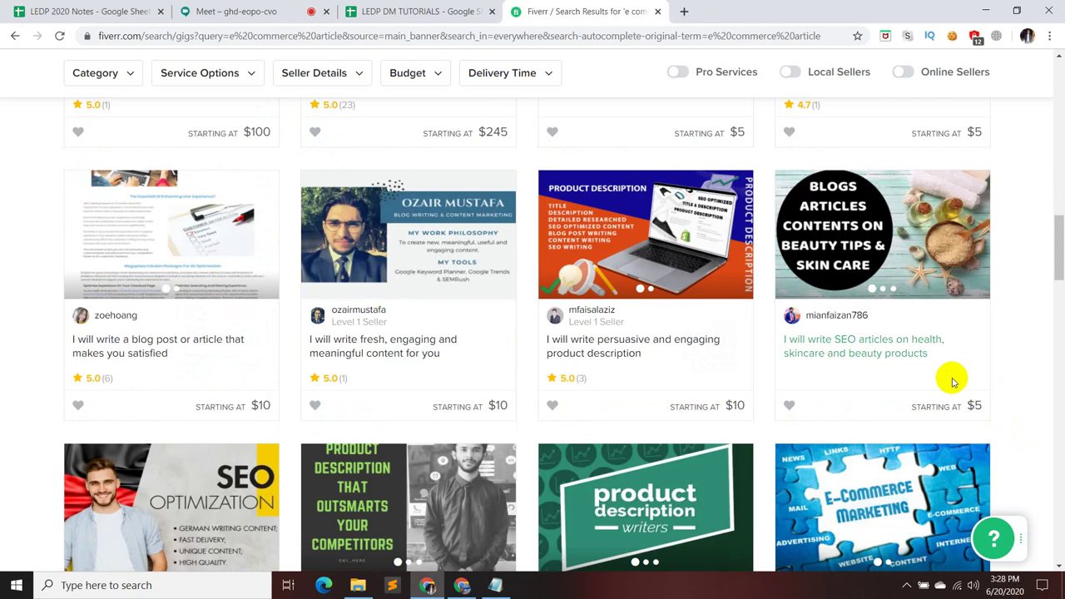
pyautogui.scroll(-3, 949, 354)
pyautogui.scroll(-3, 964, 333)
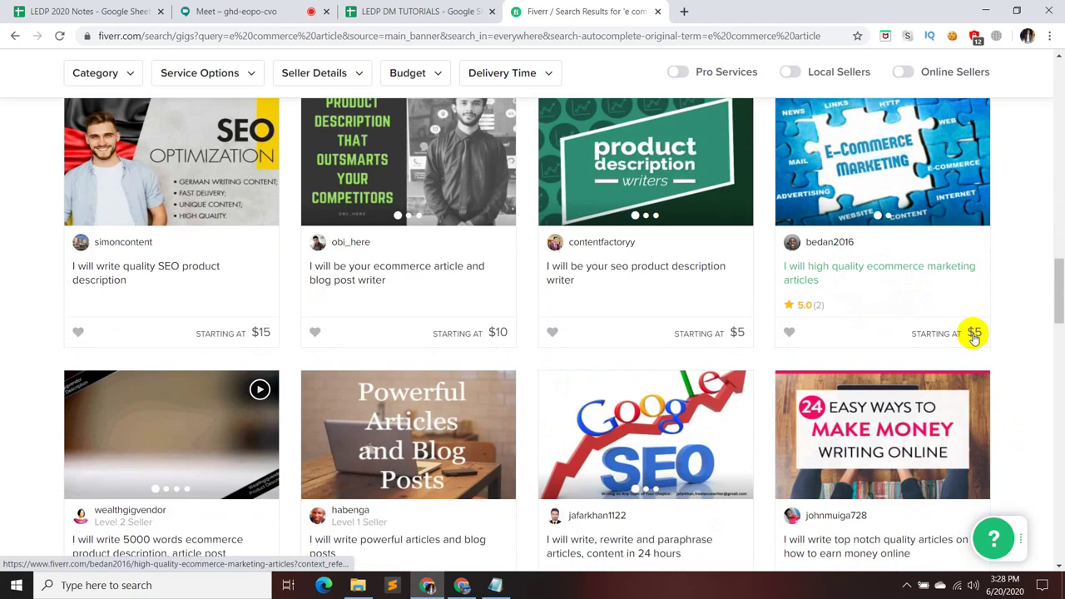
pyautogui.scroll(-9, 1012, 387)
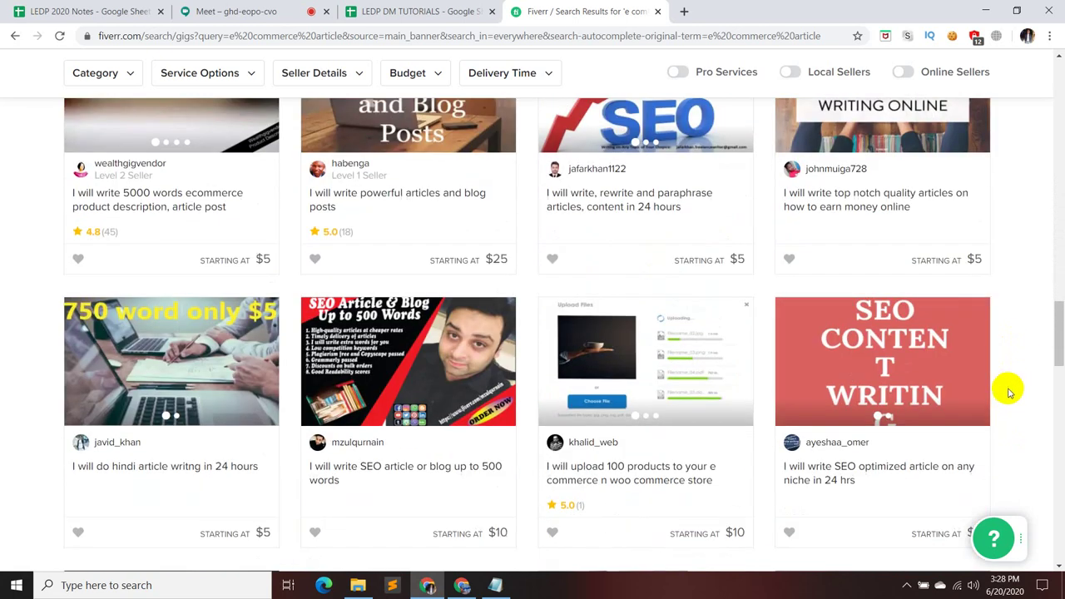
pyautogui.scroll(-6, 999, 408)
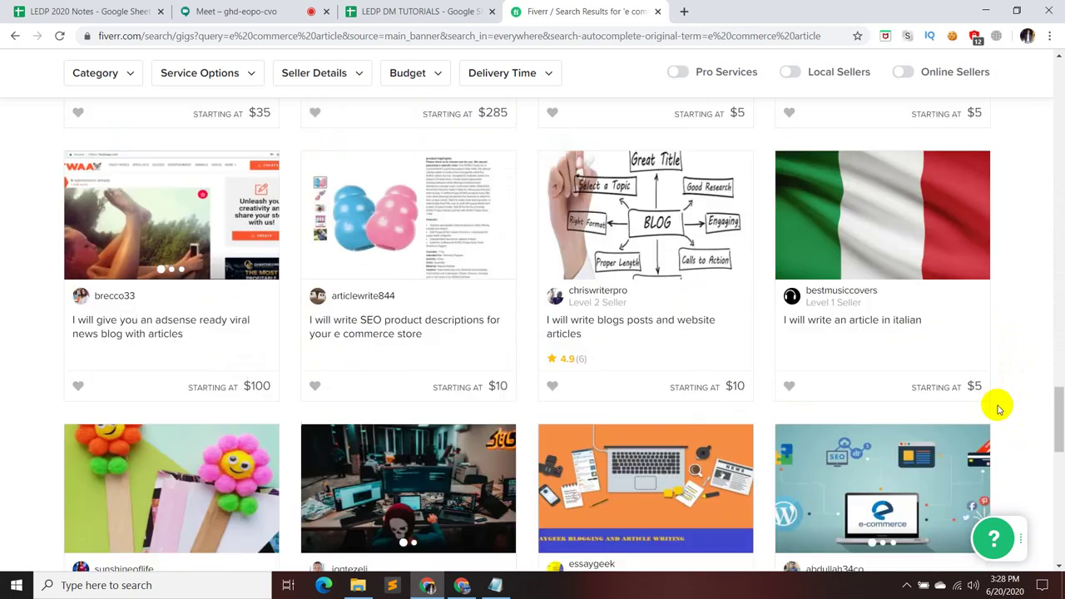
pyautogui.scroll(-1, 837, 506)
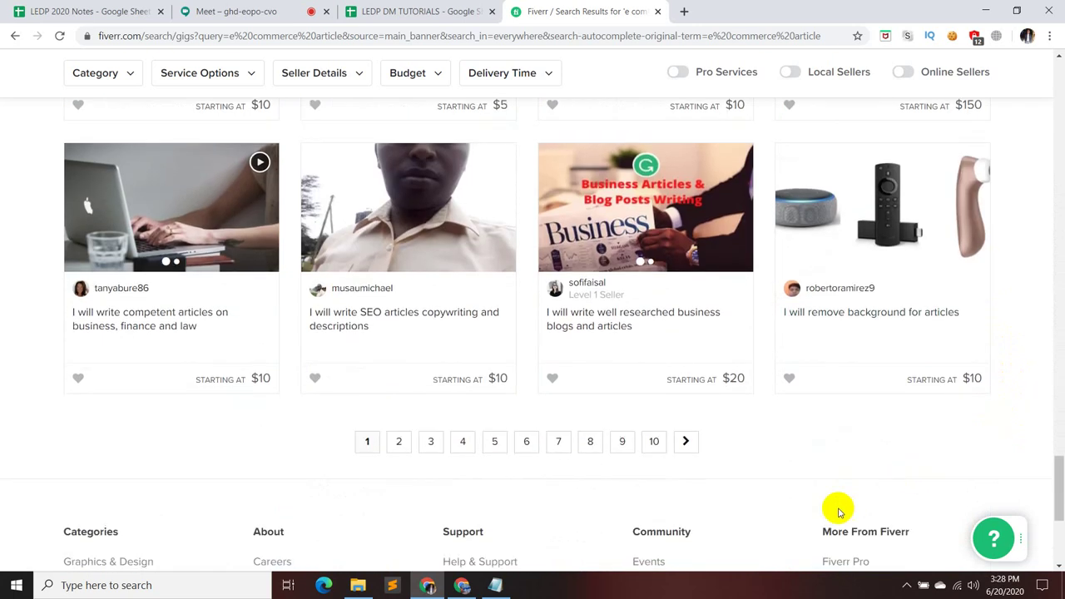
pyautogui.scroll(6, 818, 490)
pyautogui.scroll(-7, 814, 481)
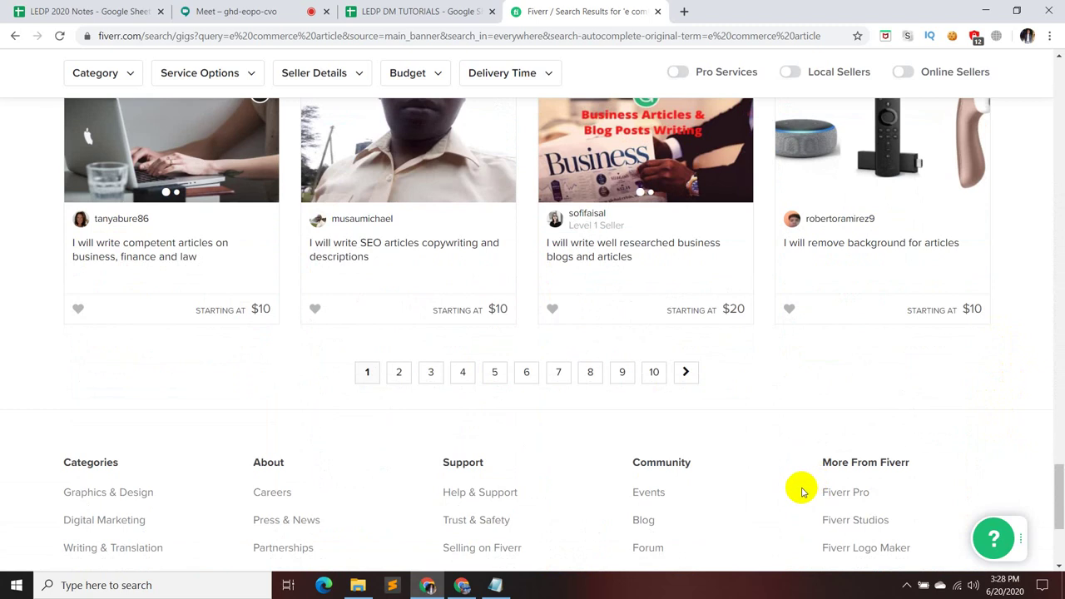
pyautogui.scroll(15, 801, 492)
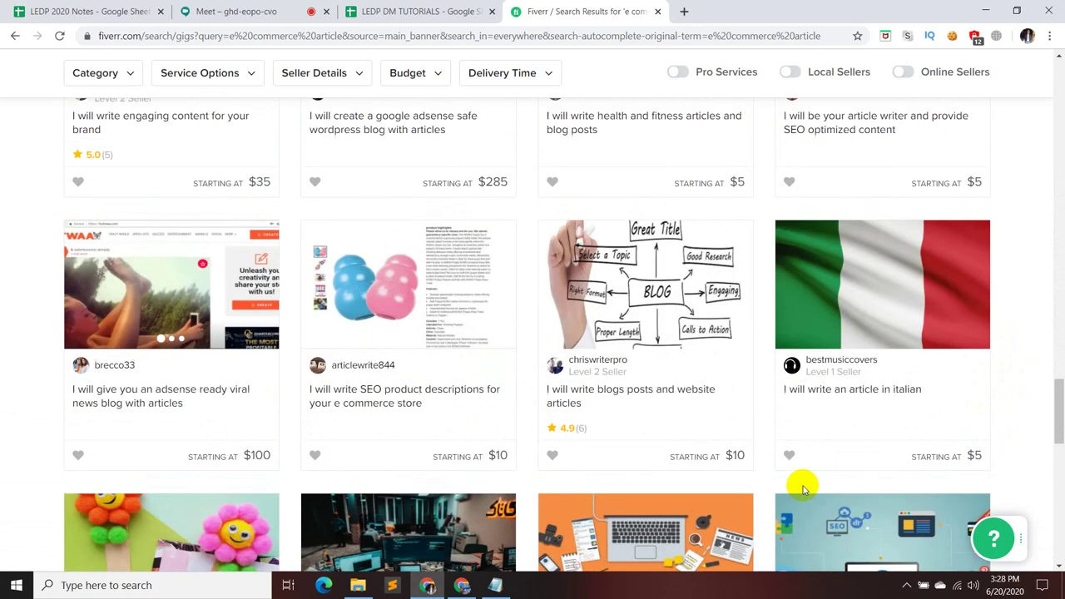
pyautogui.scroll(12, 802, 491)
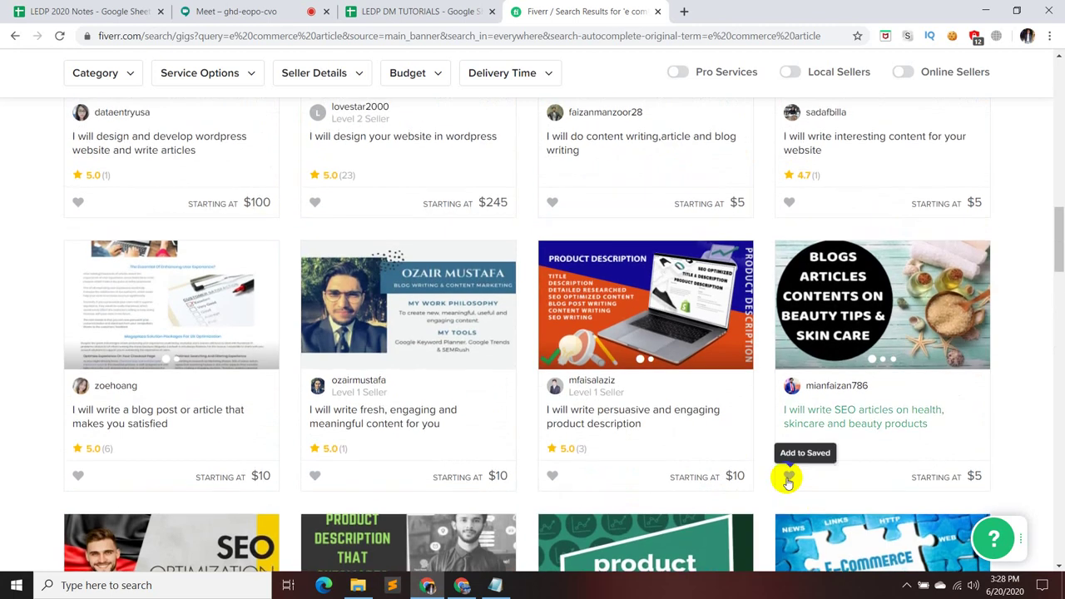
pyautogui.scroll(1, 785, 482)
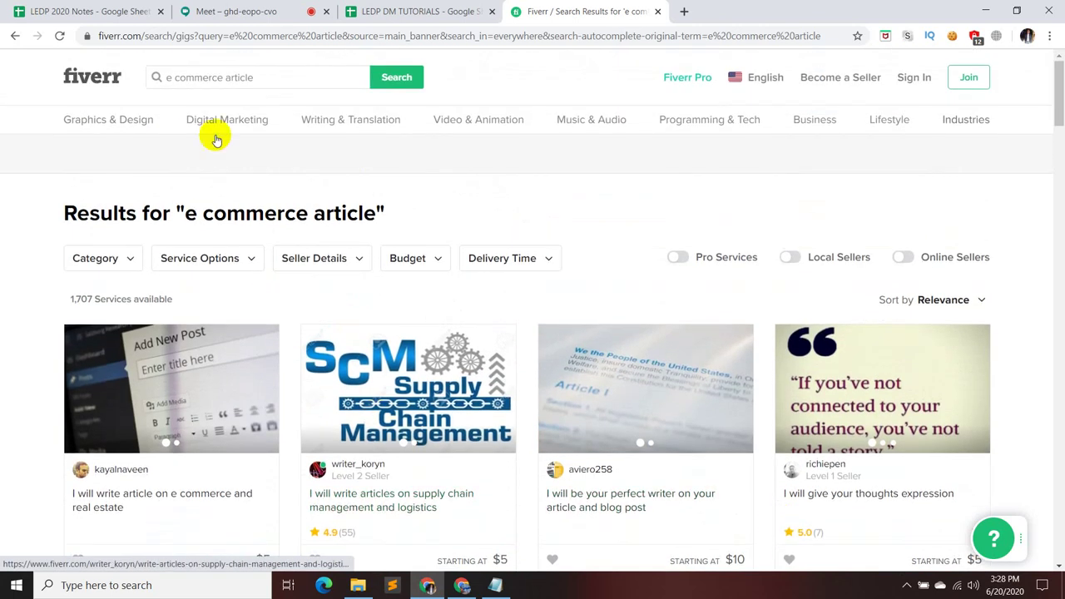
# - Replace the Fiverr query with 'health', skim the 5,006 results, then switch back to Meet
pyautogui.click(274, 75)
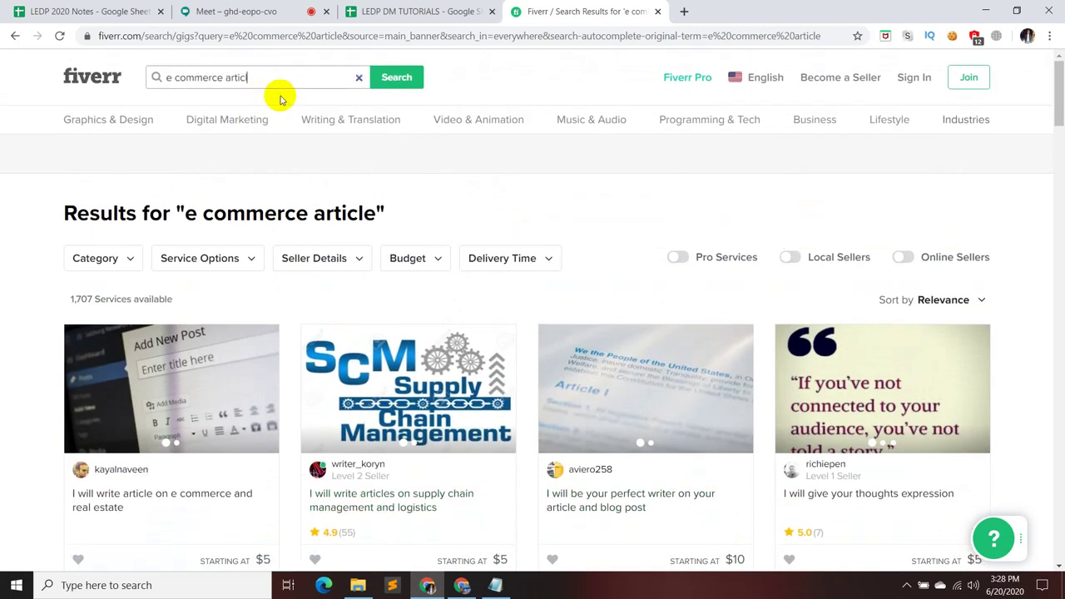
pyautogui.press('BackSpace')
pyautogui.press('BackSpace')
pyautogui.press('BackSpace')
pyautogui.press('BackSpace')
pyautogui.press('BackSpace')
pyautogui.press('BackSpace')
pyautogui.press('BackSpace')
pyautogui.press('BackSpace')
pyautogui.press('BackSpace')
pyautogui.press('BackSpace')
pyautogui.press('BackSpace')
pyautogui.press('BackSpace')
pyautogui.press('BackSpace')
pyautogui.press('BackSpace')
pyautogui.press('BackSpace')
pyautogui.press('BackSpace')
pyautogui.write('health')
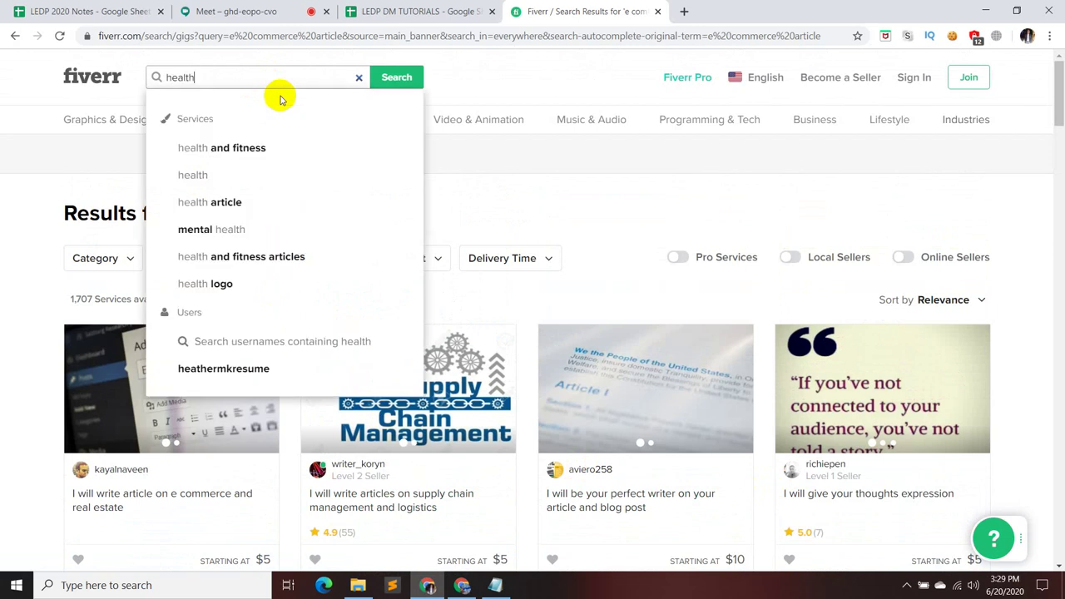
pyautogui.press('Return')
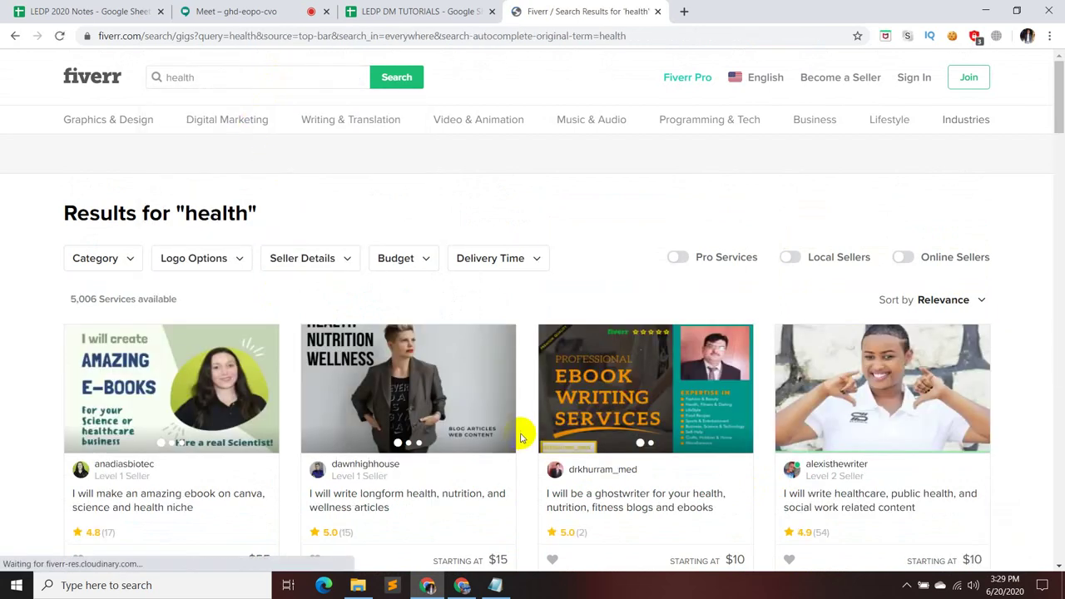
pyautogui.scroll(-5, 1036, 375)
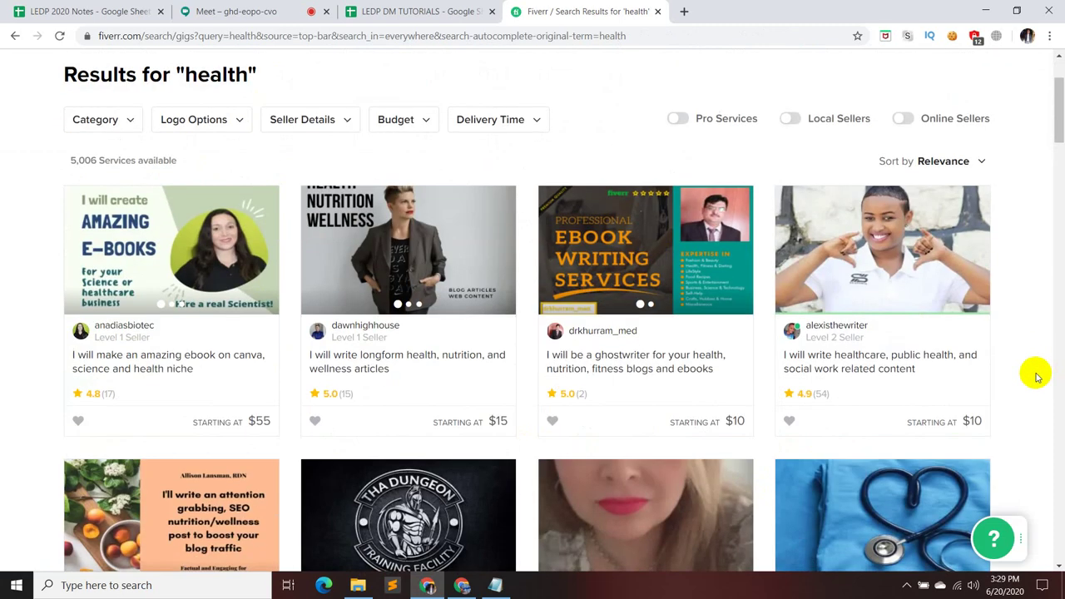
pyautogui.scroll(5, 1037, 375)
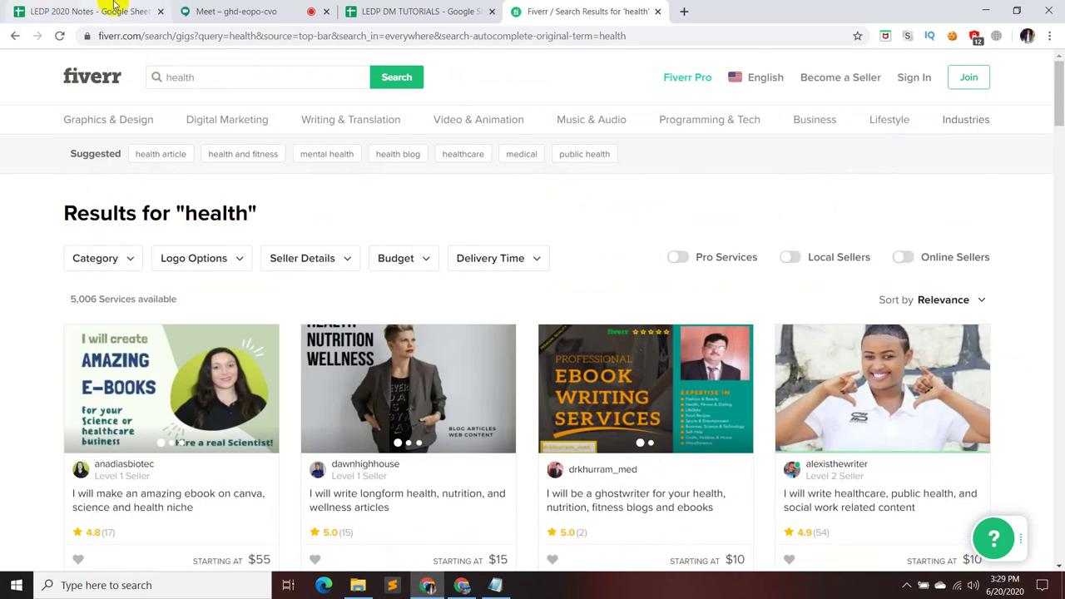
pyautogui.click(245, 11)
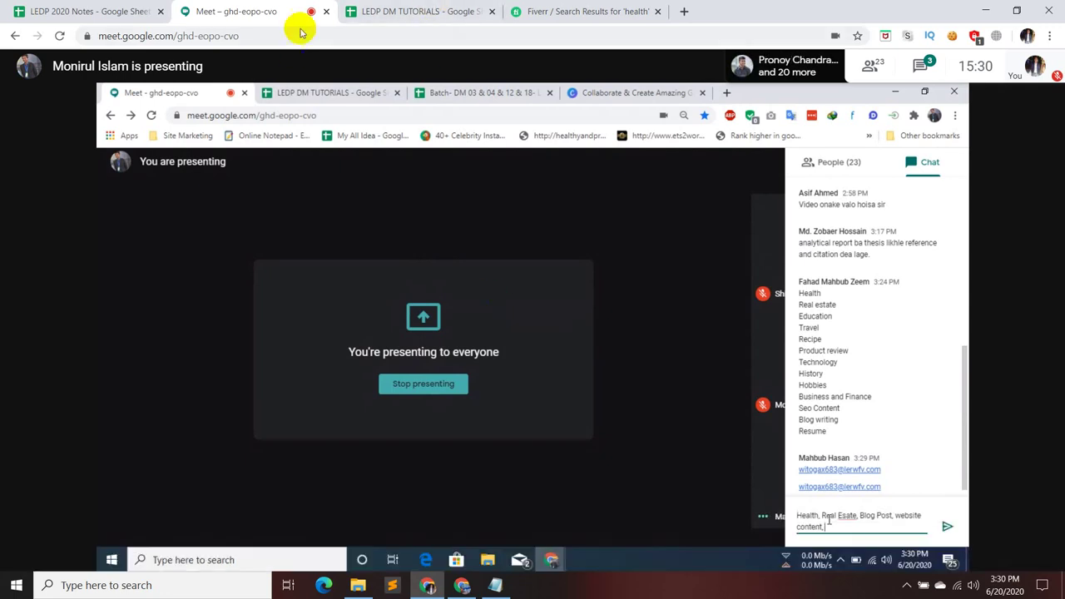
# - Return to the Fiverr 'health' search results tab
pyautogui.click(595, 15)
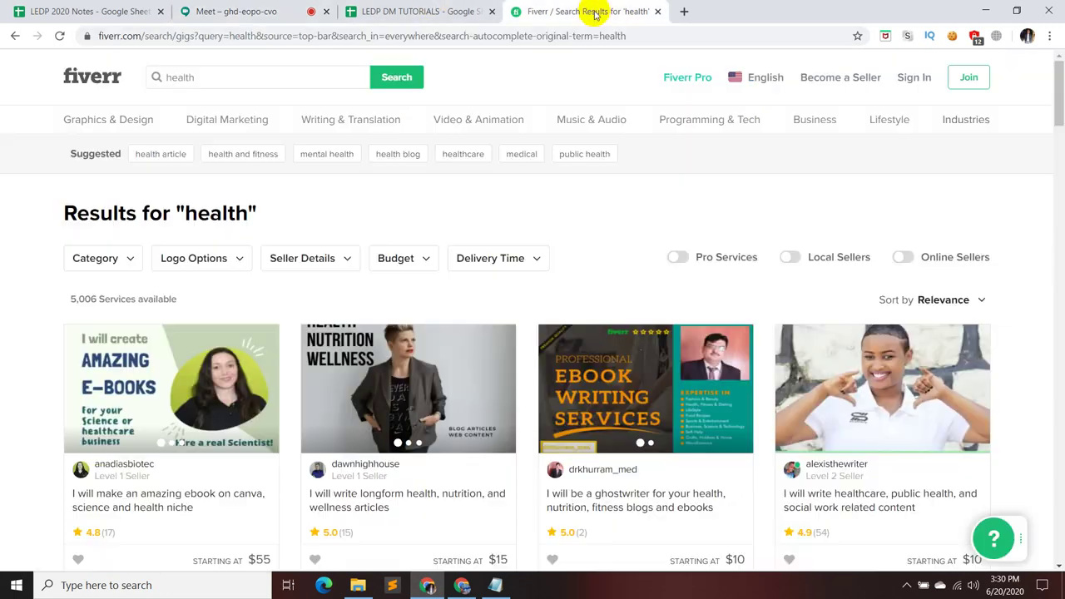
# - Search Fiverr for 'weight loss article', scroll to the page end, then return to Meet
pyautogui.doubleClick(253, 76)
pyautogui.press('BackSpace')
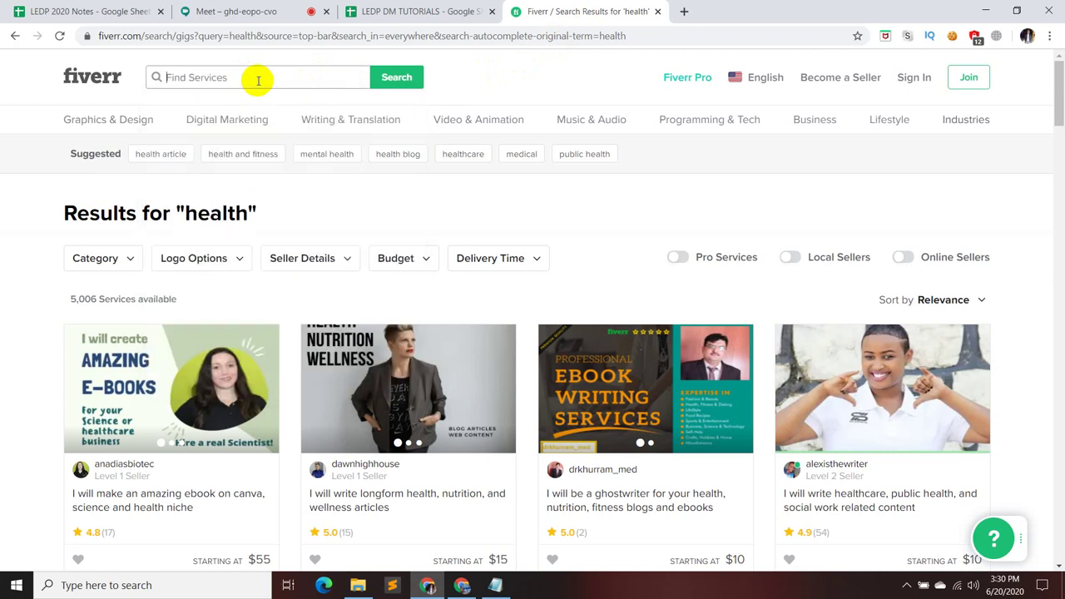
pyautogui.write('weight ')
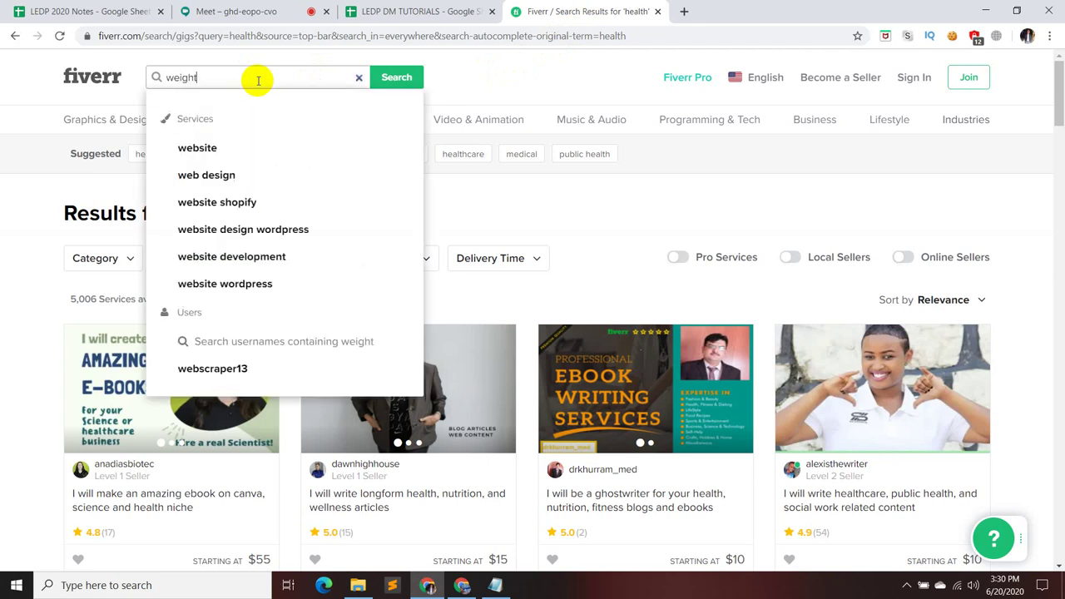
pyautogui.write('loss article')
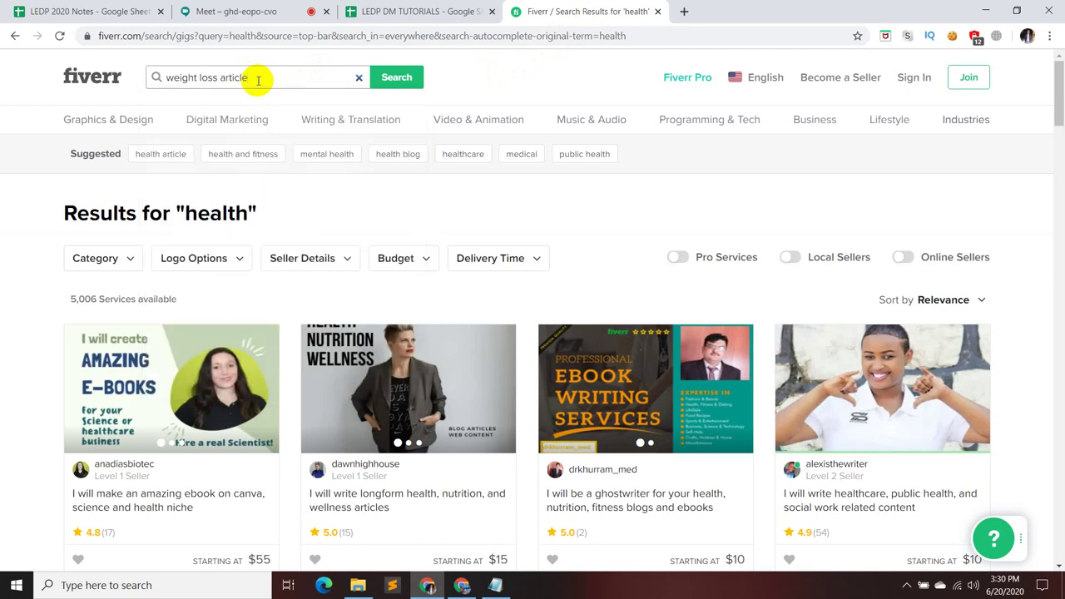
pyautogui.press('Return')
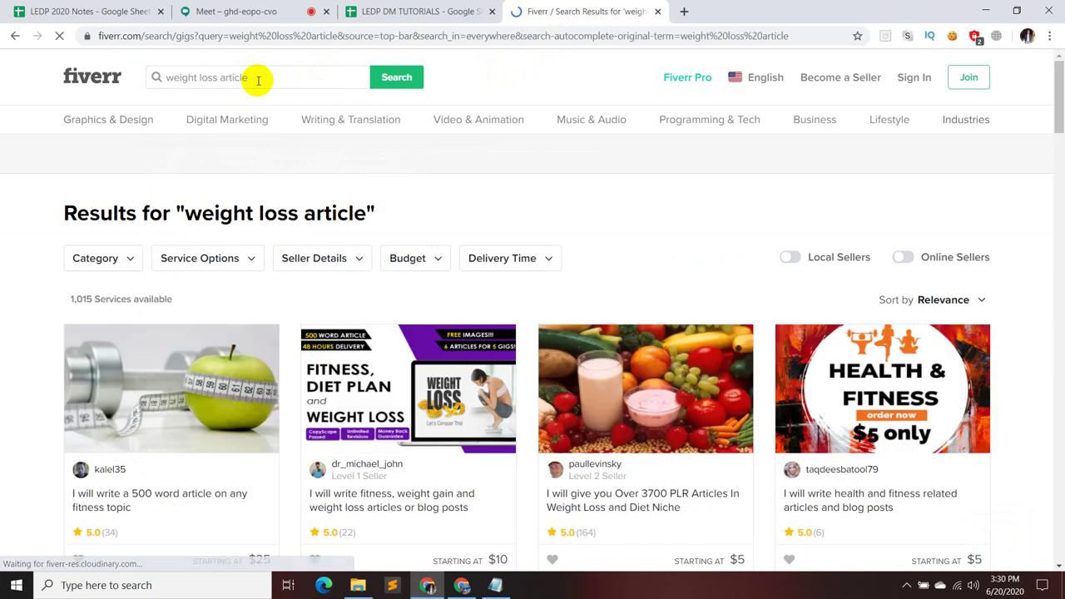
pyautogui.scroll(-10, 757, 500)
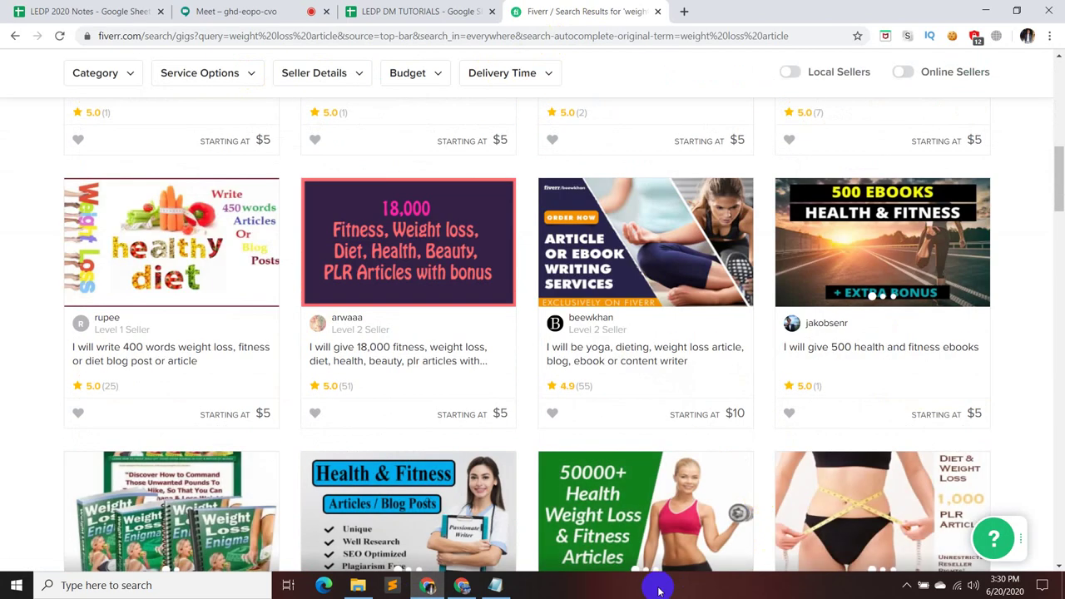
pyautogui.scroll(-4, 768, 488)
pyautogui.scroll(-10, 689, 495)
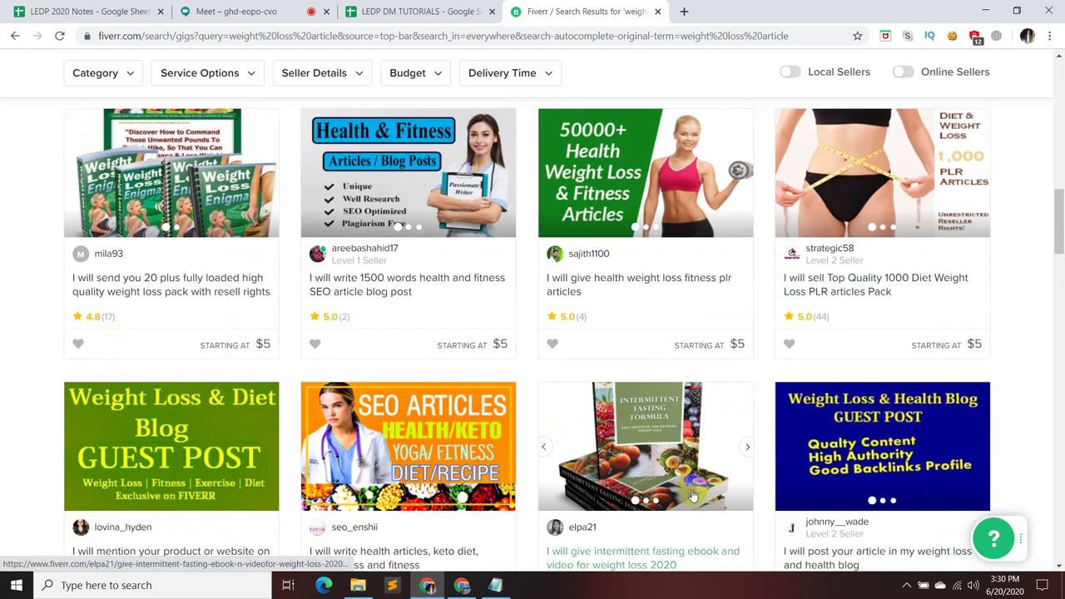
pyautogui.scroll(-15, 689, 497)
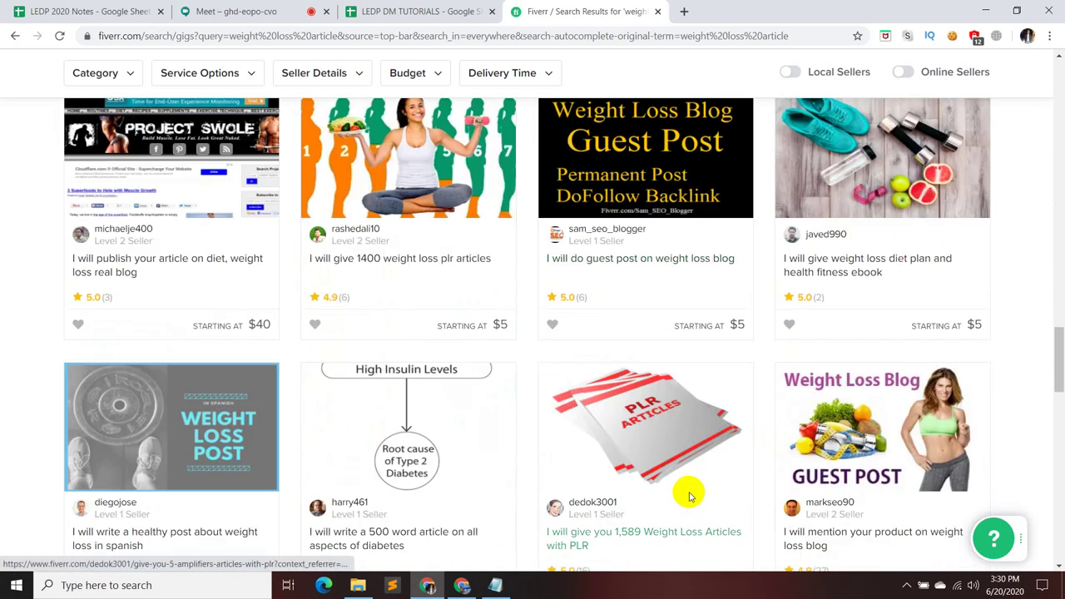
pyautogui.scroll(-1, 698, 481)
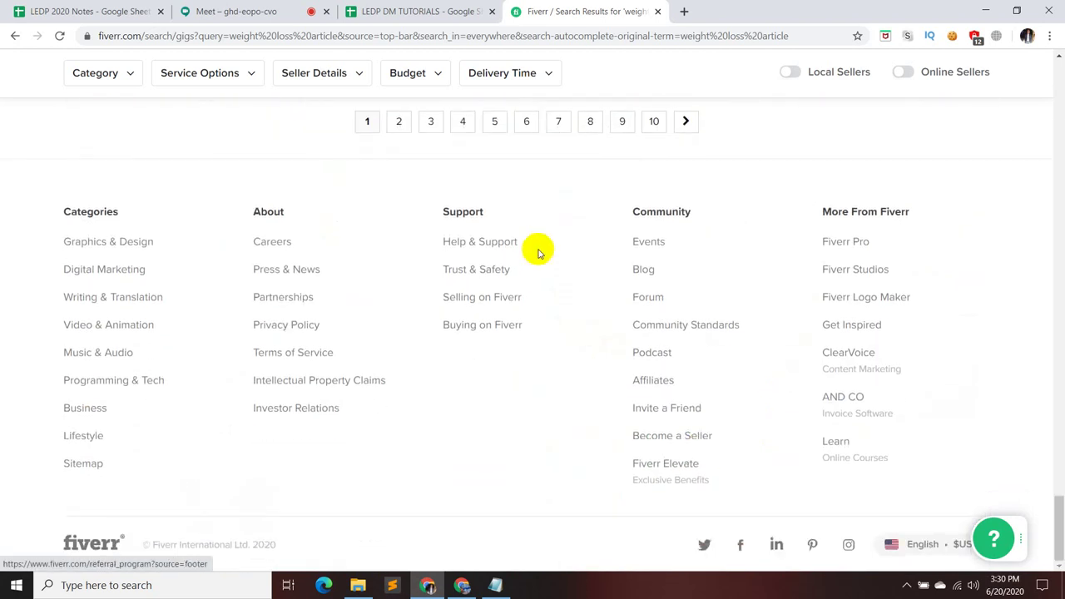
pyautogui.scroll(3, 537, 247)
pyautogui.click(187, 11)
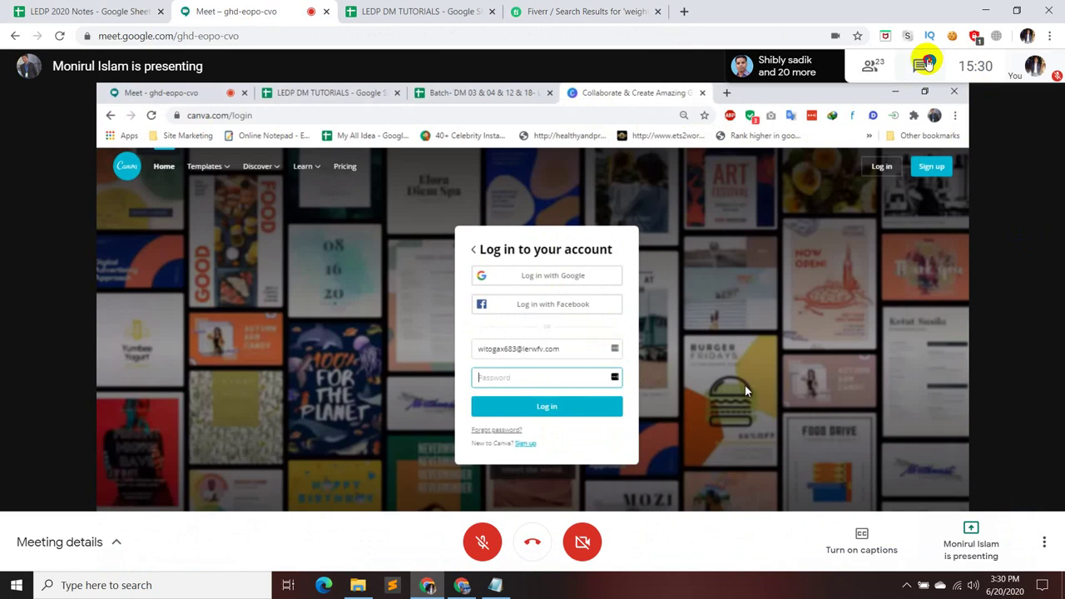
pyautogui.click(922, 66)
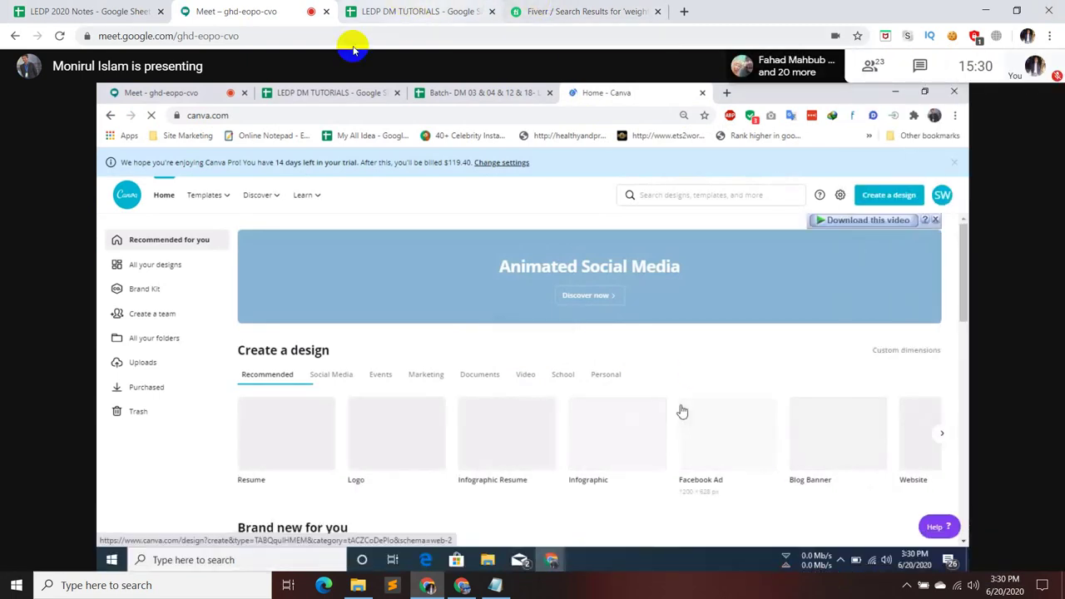
# - Replace the Fiverr search with 'website content' (6,153 results), then return to the Google Meet call
pyautogui.click(549, 12)
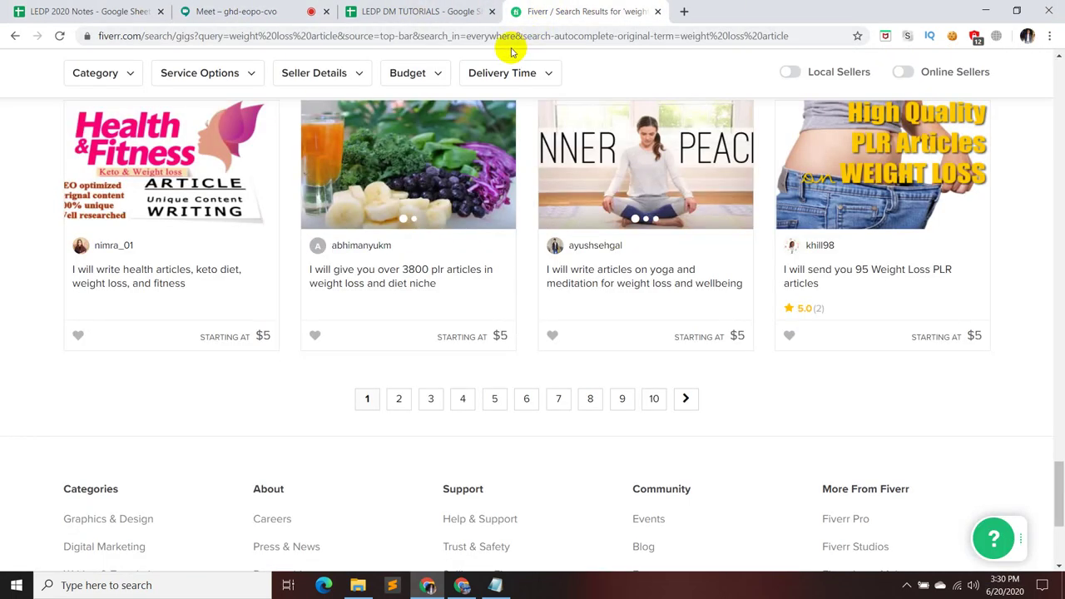
pyautogui.scroll(10, 424, 266)
pyautogui.scroll(10, 418, 262)
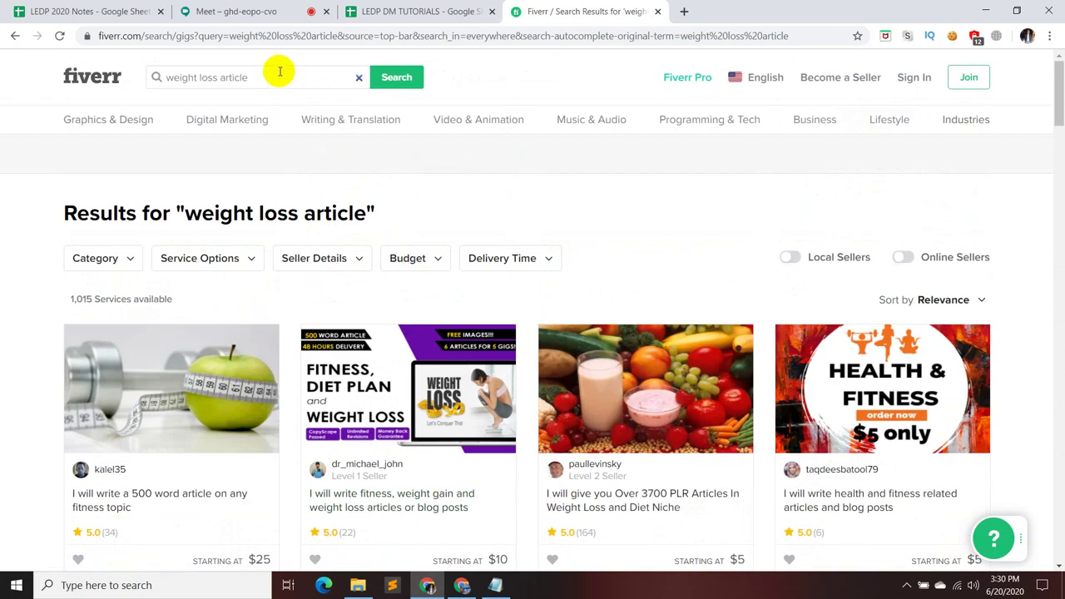
pyautogui.click(283, 77)
pyautogui.moveTo(389, 118)
pyautogui.press('BackSpace')
pyautogui.press('BackSpace')
pyautogui.press('BackSpace')
pyautogui.press('BackSpace')
pyautogui.press('BackSpace')
pyautogui.press('BackSpace')
pyautogui.press('BackSpace')
pyautogui.press('BackSpace')
pyautogui.press('BackSpace')
pyautogui.press('BackSpace')
pyautogui.press('BackSpace')
pyautogui.press('BackSpace')
pyautogui.press('BackSpace')
pyautogui.press('BackSpace')
pyautogui.press('BackSpace')
pyautogui.press('BackSpace')
pyautogui.press('BackSpace')
pyautogui.press('BackSpace')
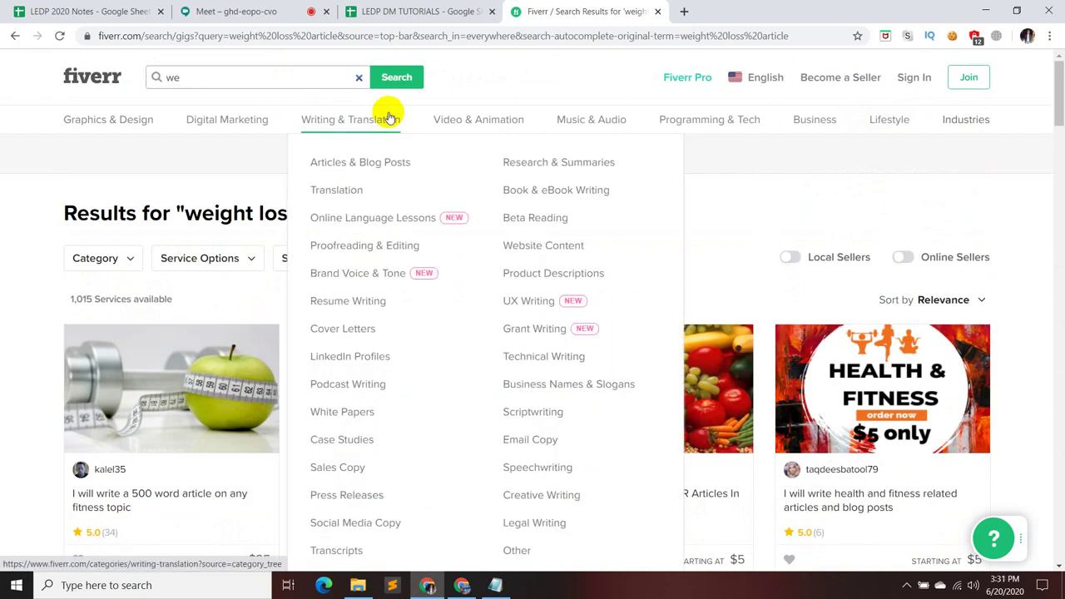
pyautogui.write('website content')
pyautogui.click(380, 77)
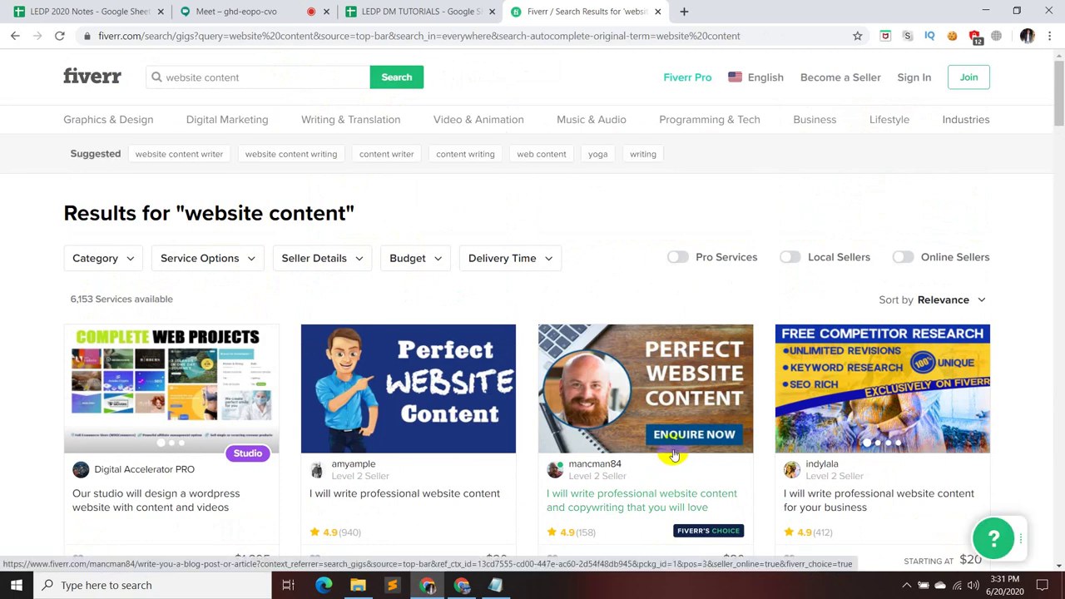
pyautogui.scroll(-1, 673, 455)
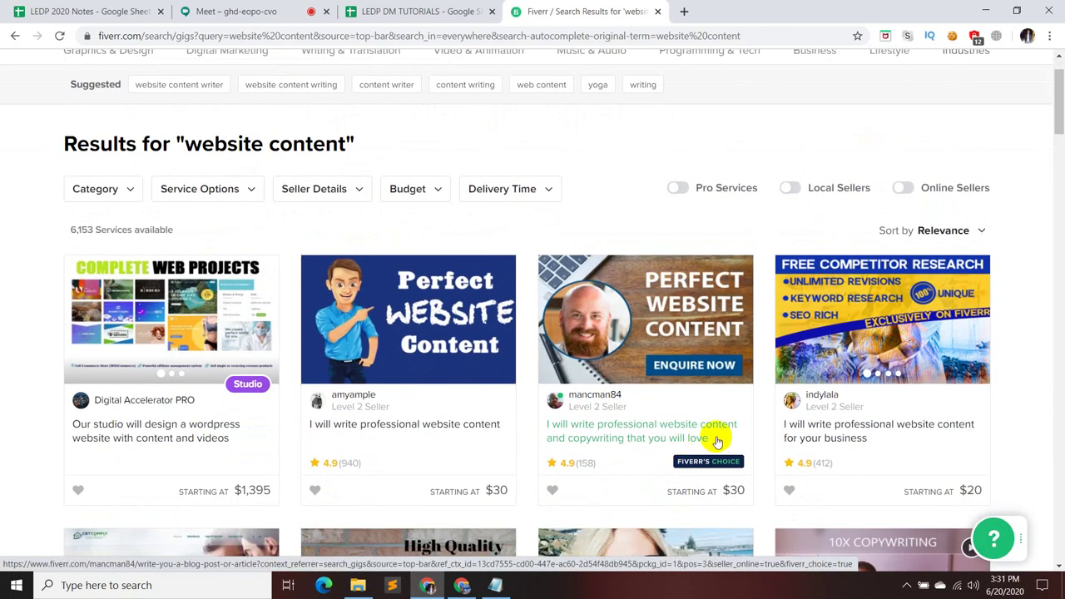
pyautogui.click(287, 11)
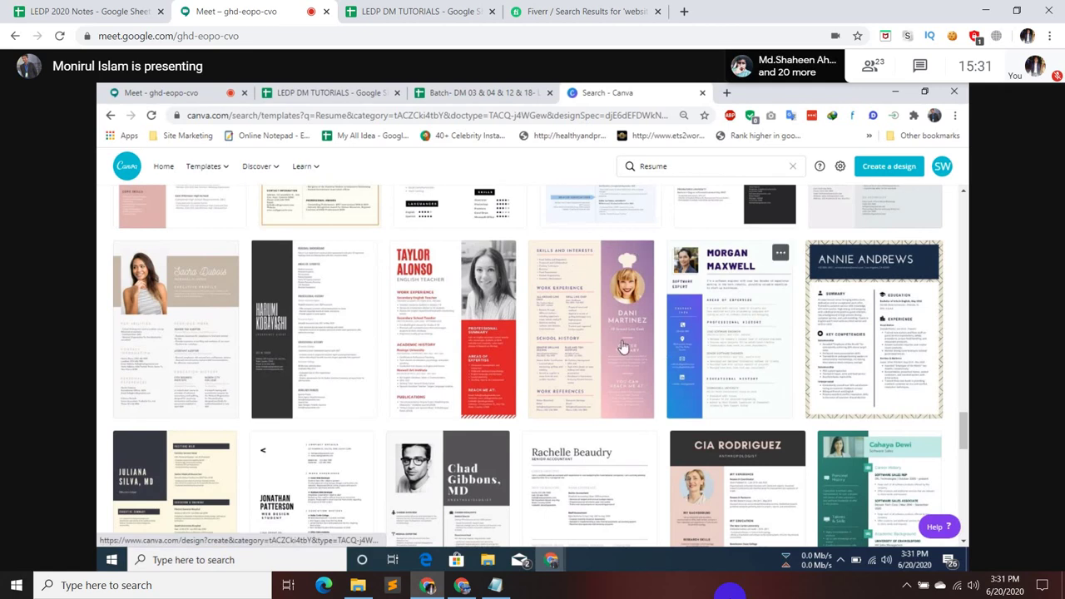
# - Scroll through the shared Canva resume templates, then go back to Fiverr's website content results
pyautogui.scroll(-1, 622, 346)
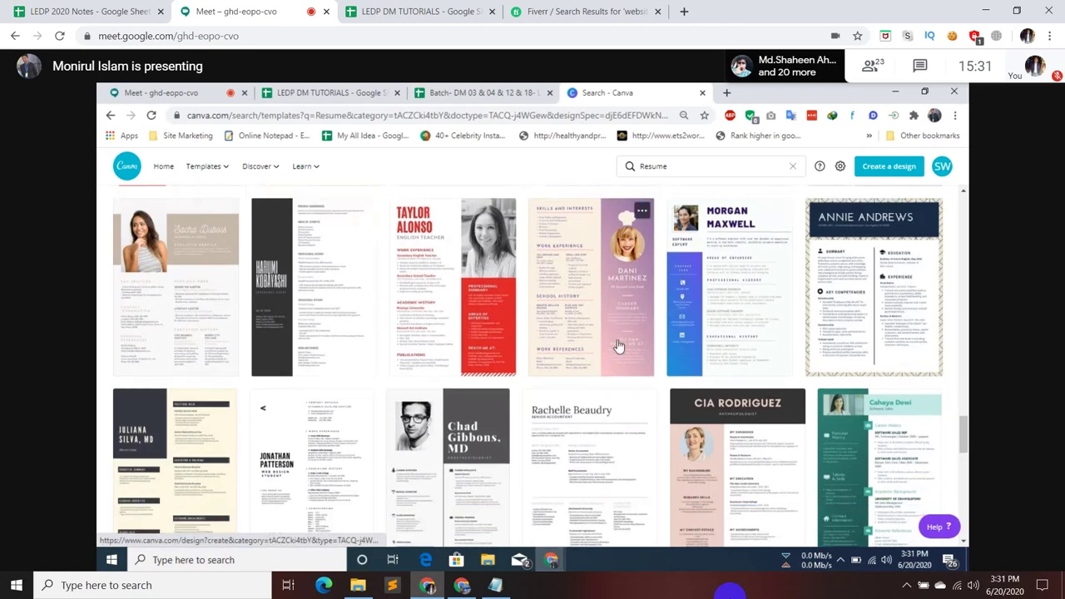
pyautogui.scroll(-3, 618, 346)
pyautogui.scroll(-2, 613, 346)
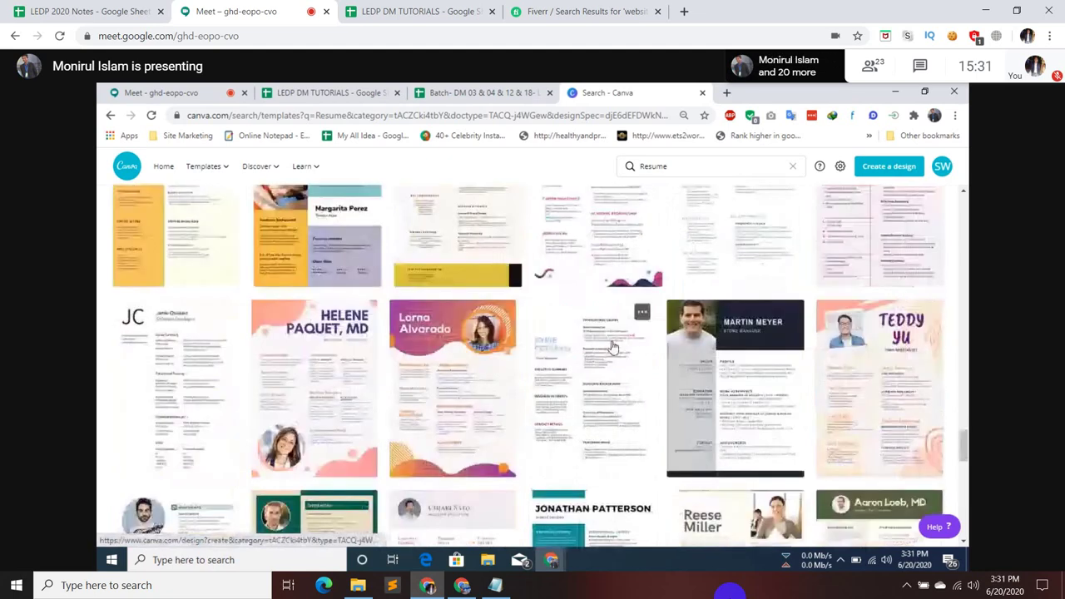
pyautogui.scroll(-4, 613, 346)
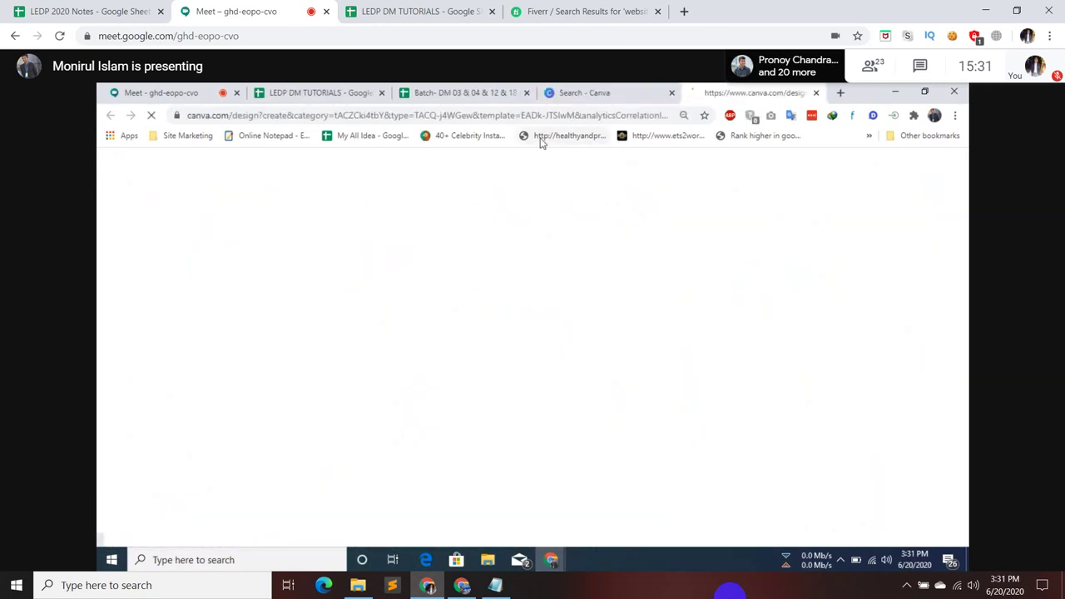
pyautogui.click(587, 9)
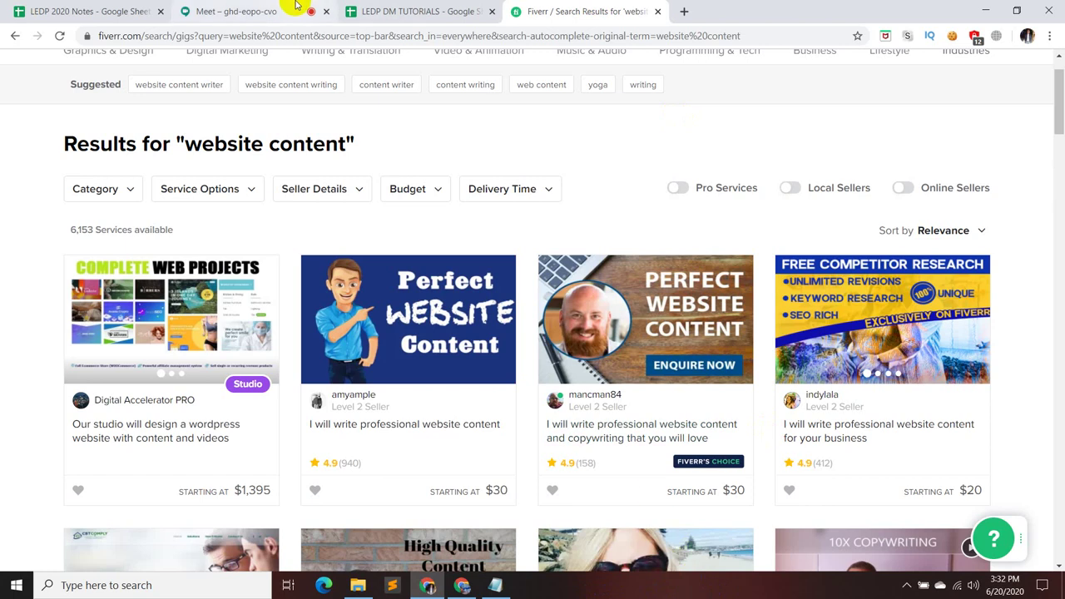
# - Browse several rows of Fiverr website content gigs, then return to the Meet call's shared Canva resume
pyautogui.scroll(-2, 791, 272)
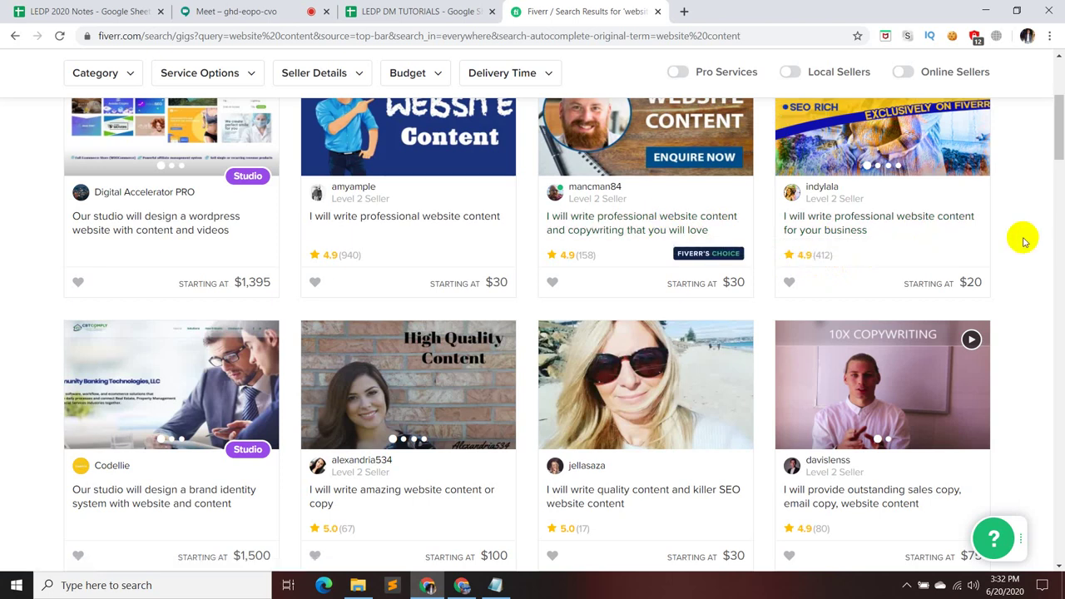
pyautogui.scroll(1, 1018, 238)
pyautogui.rightClick(1018, 237)
pyautogui.click(1036, 169)
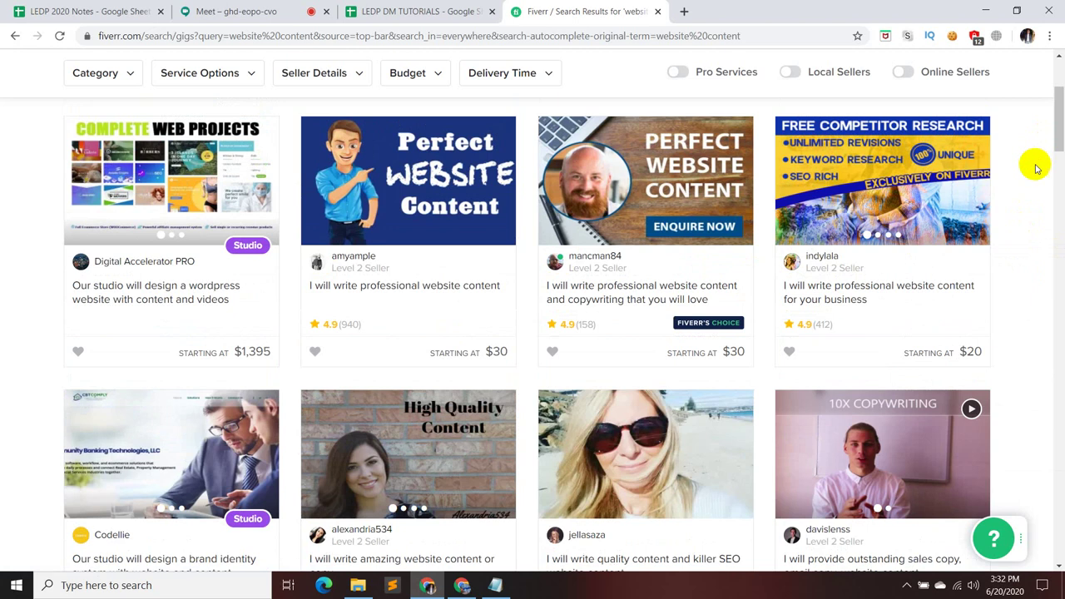
pyautogui.scroll(-3, 1007, 214)
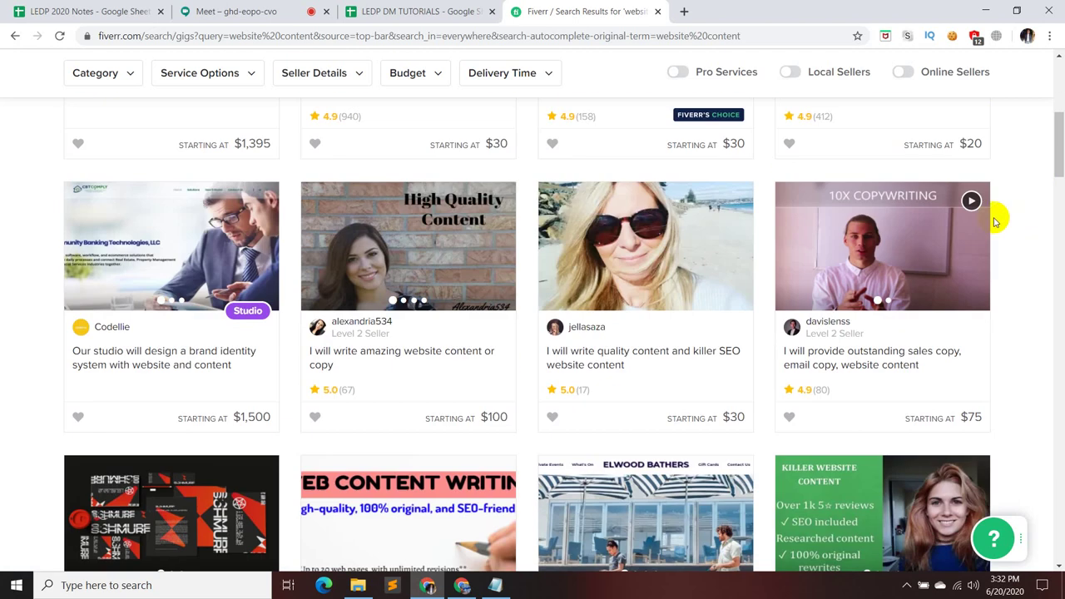
pyautogui.scroll(-2, 989, 350)
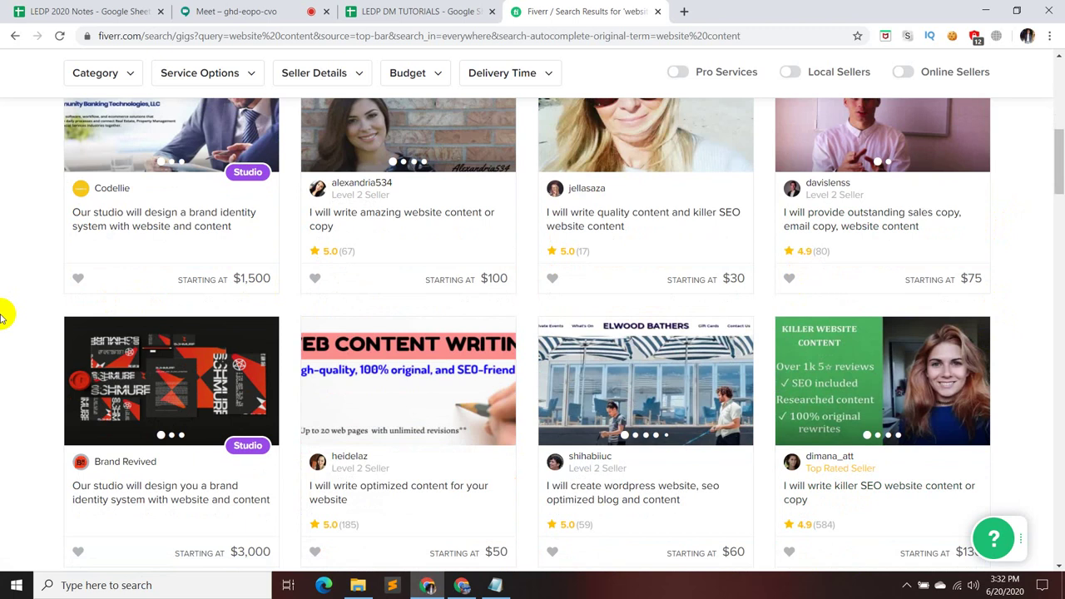
pyautogui.click(287, 12)
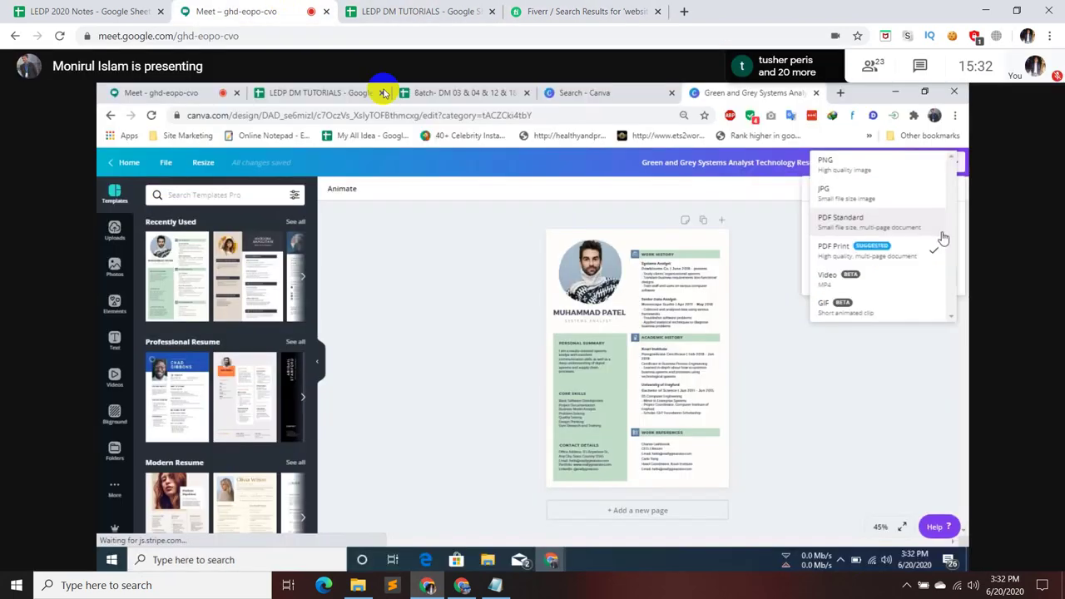
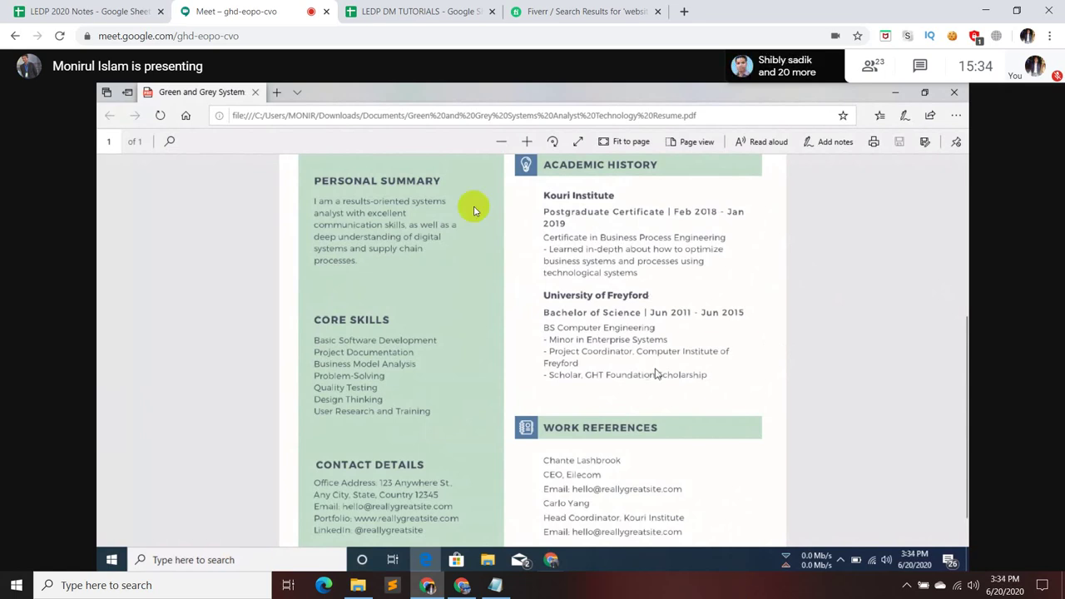
# - Check and close the Meet chat, then bring up Fiverr's 'website content' results
pyautogui.click(919, 65)
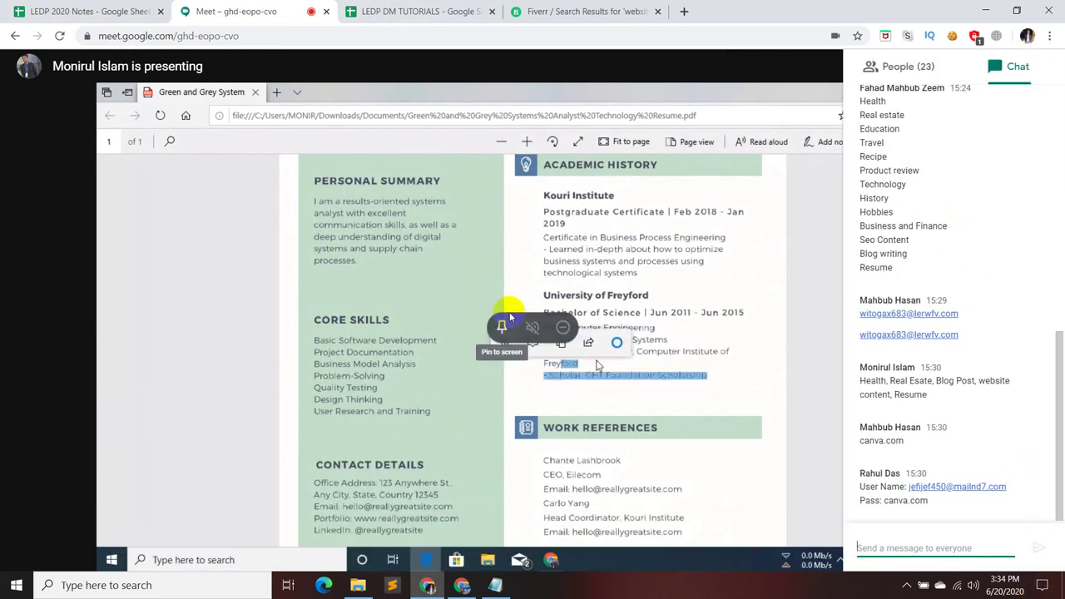
pyautogui.click(712, 228)
pyautogui.click(587, 17)
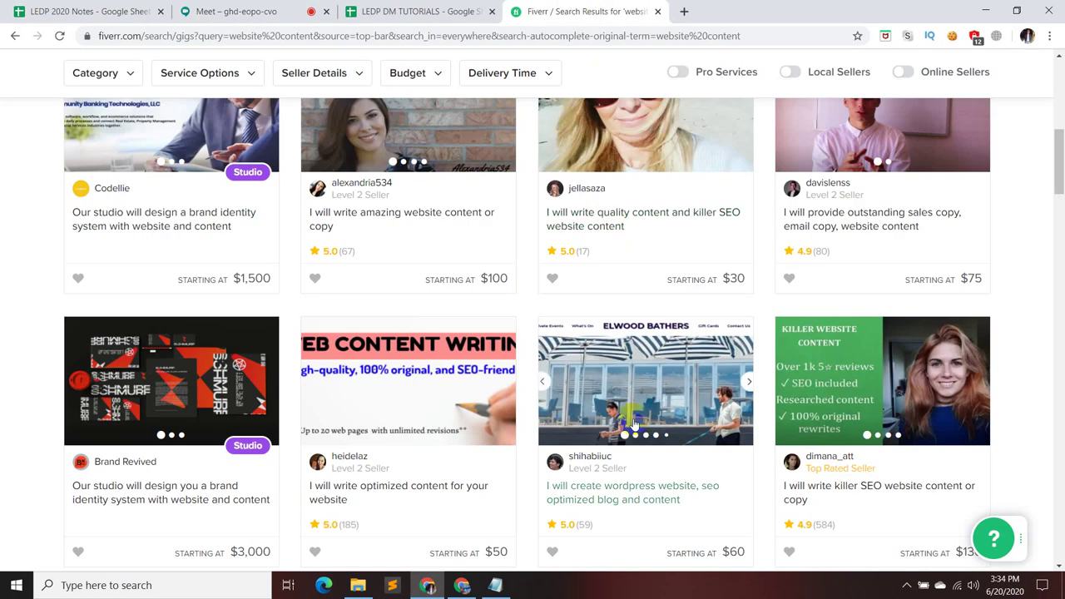
# - Replace the Fiverr search term with 'blog post' and run the search
pyautogui.scroll(10, 687, 395)
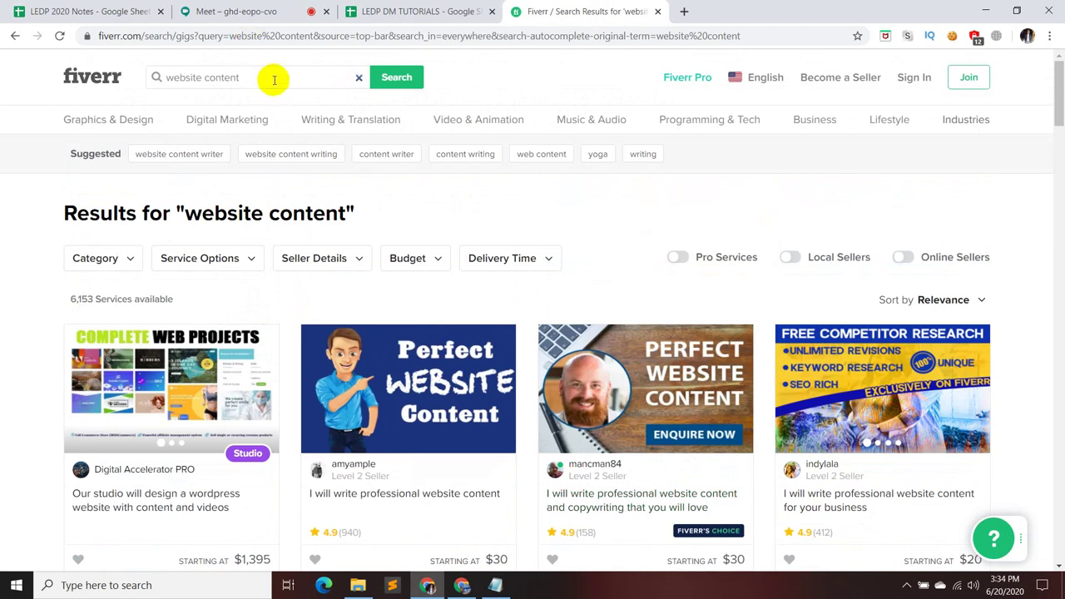
pyautogui.click(274, 78)
pyautogui.press('BackSpace')
pyautogui.press('BackSpace')
pyautogui.press('BackSpace')
pyautogui.press('BackSpace')
pyautogui.press('BackSpace')
pyautogui.press('BackSpace')
pyautogui.press('BackSpace')
pyautogui.press('BackSpace')
pyautogui.press('BackSpace')
pyautogui.press('BackSpace')
pyautogui.press('BackSpace')
pyautogui.press('BackSpace')
pyautogui.press('BackSpace')
pyautogui.press('BackSpace')
pyautogui.press('BackSpace')
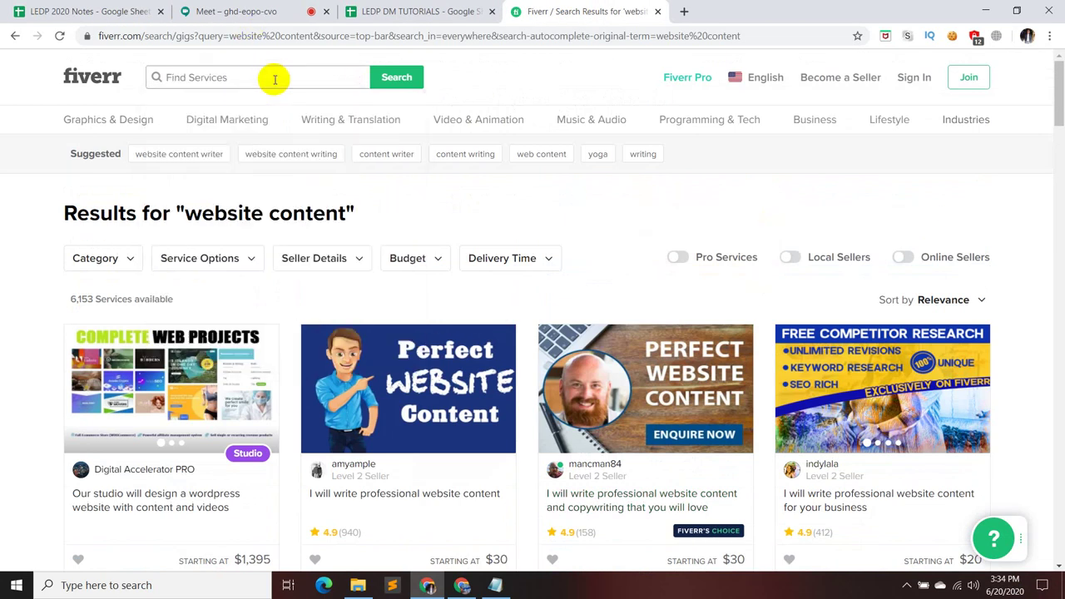
pyautogui.write('blog post')
pyautogui.press('Return')
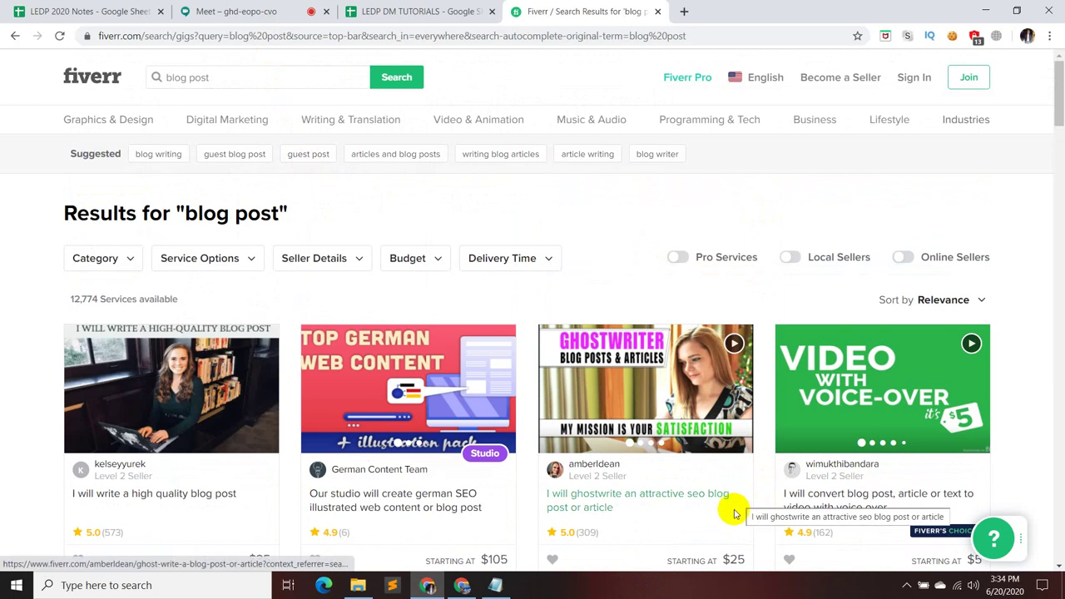
# - Browse the 12,774 blog post gigs, then return to the Google Meet presentation
pyautogui.scroll(-2, 736, 515)
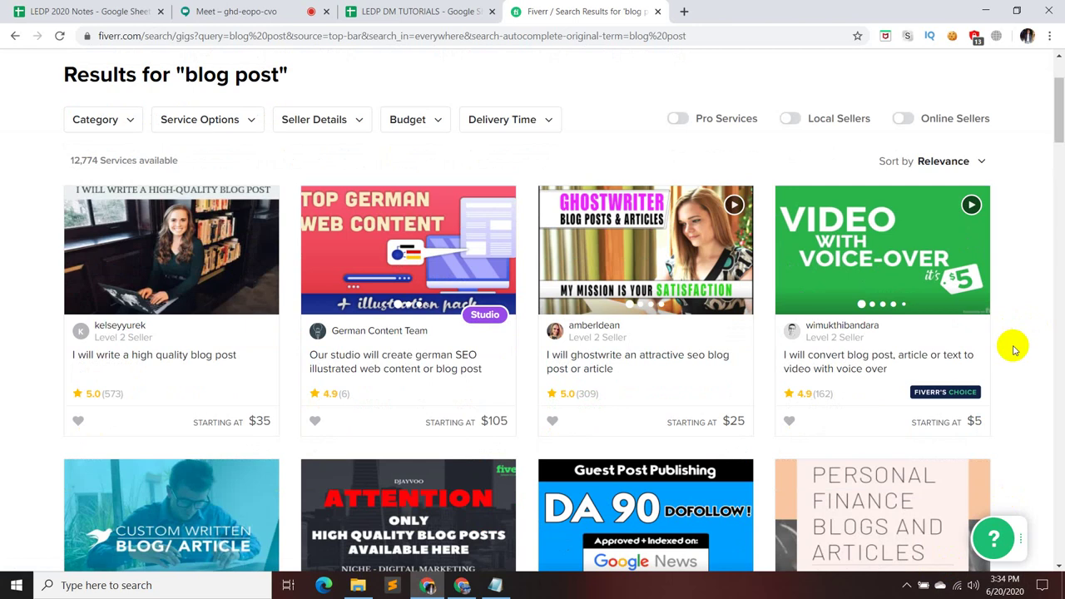
pyautogui.scroll(-4, 1013, 349)
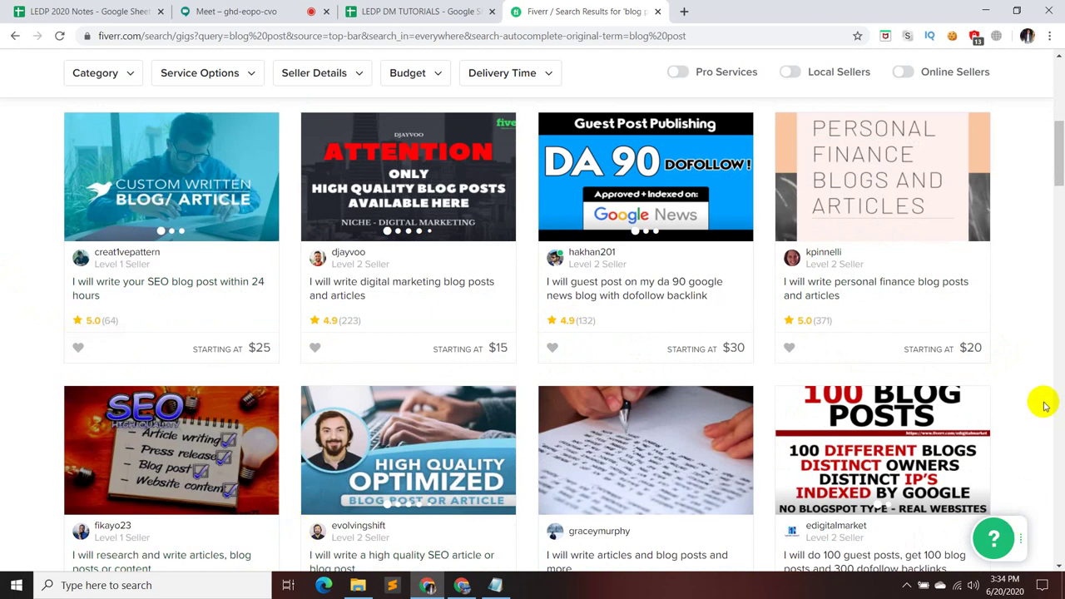
pyautogui.scroll(-6, 1039, 403)
pyautogui.scroll(-10, 960, 162)
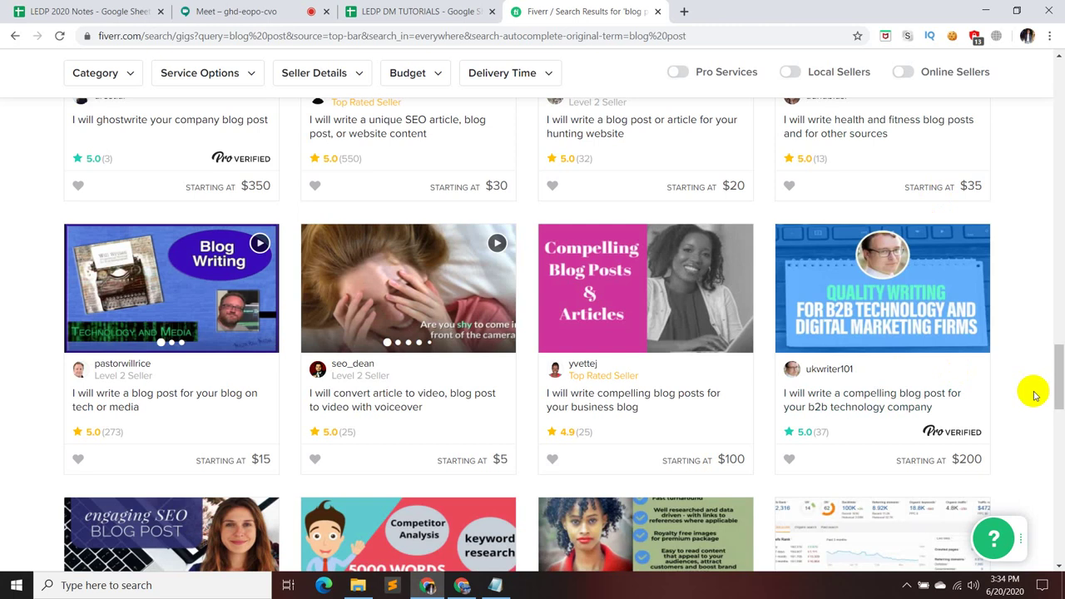
pyautogui.click(226, 8)
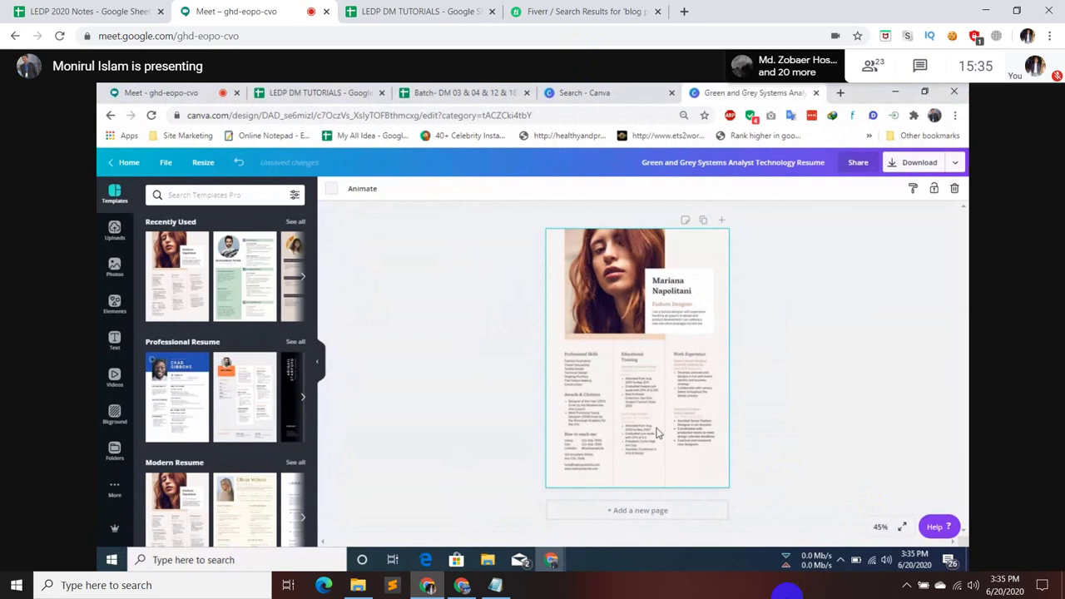
pyautogui.click(881, 529)
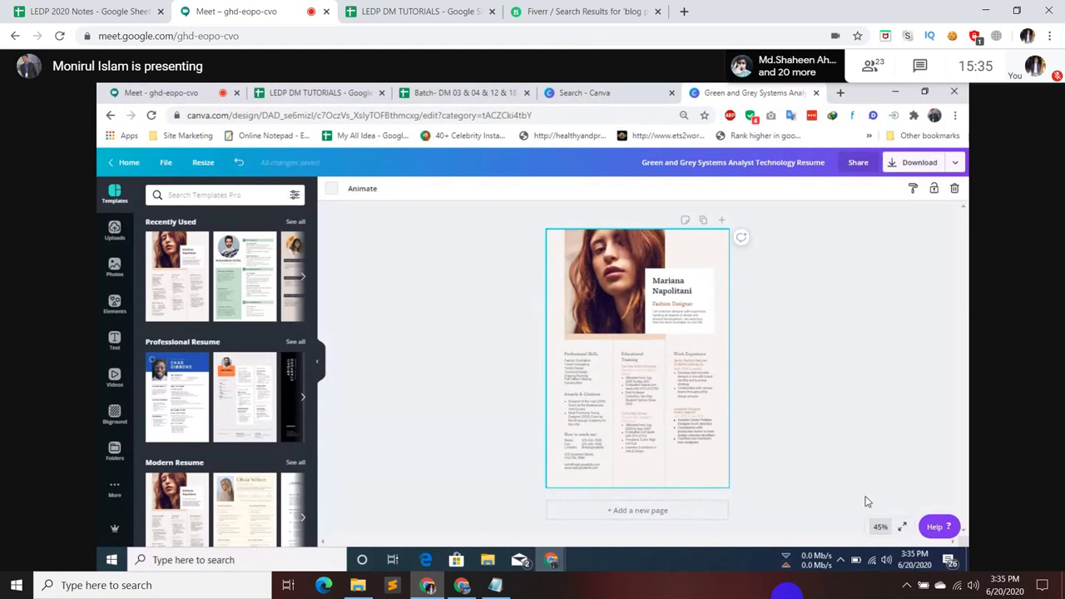
pyautogui.click(880, 527)
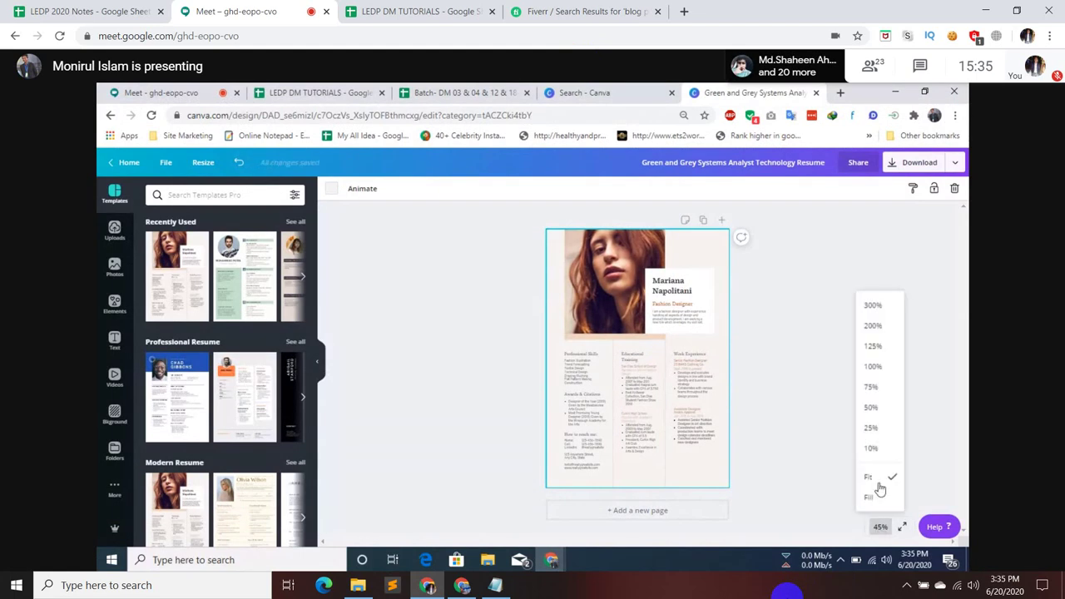
pyautogui.click(873, 369)
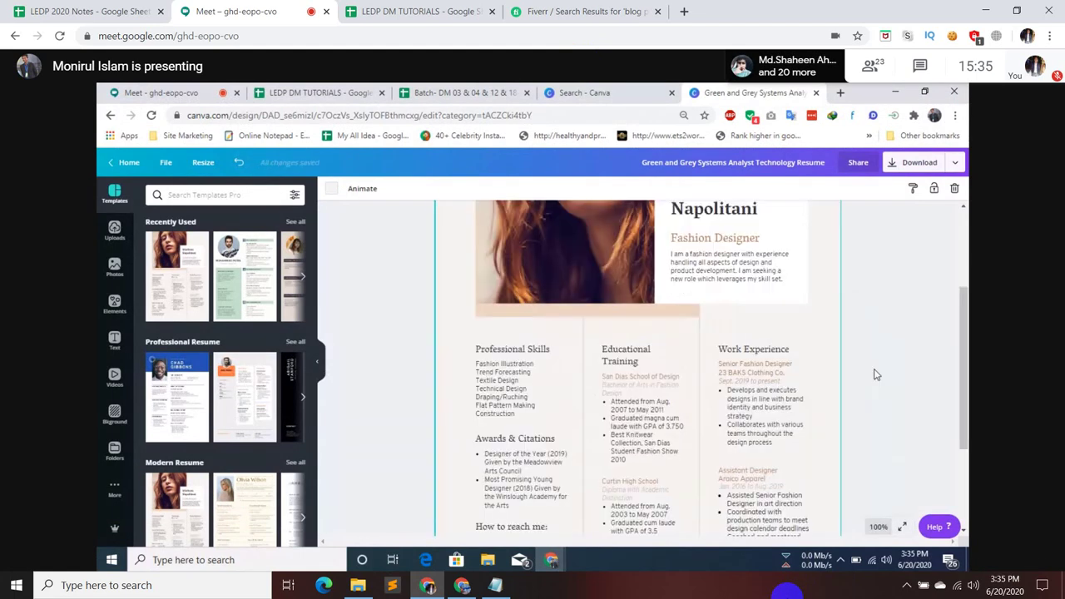
pyautogui.scroll(2, 873, 374)
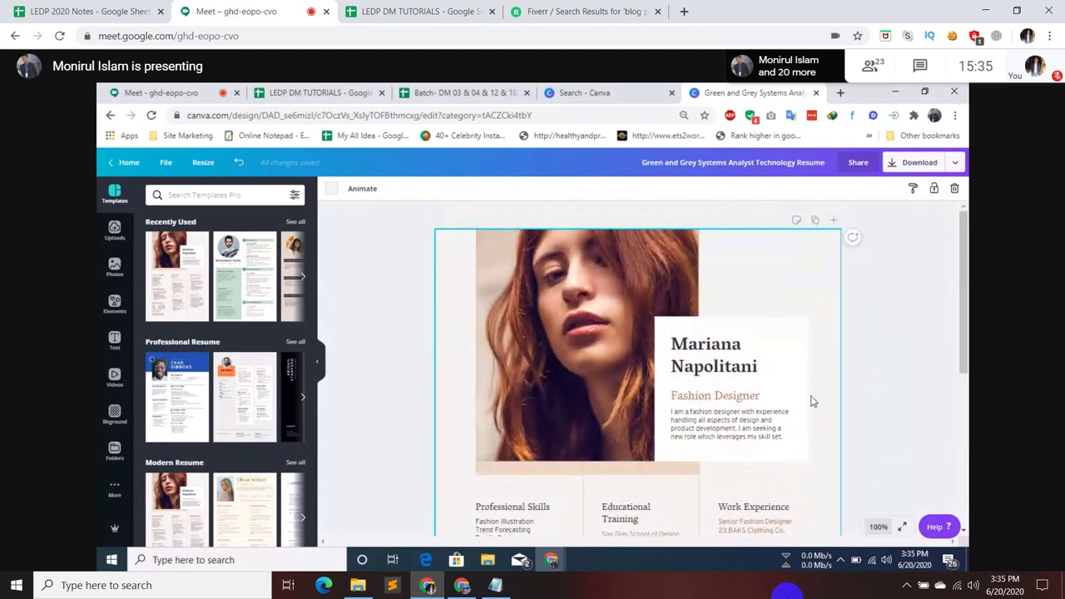
pyautogui.scroll(-2, 813, 401)
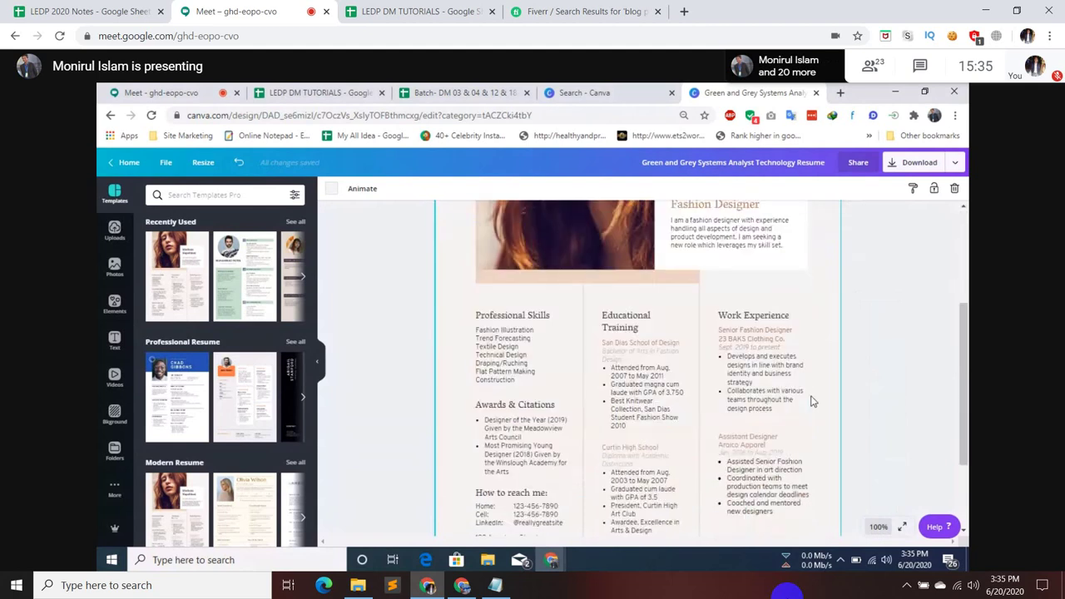
pyautogui.scroll(-2, 813, 402)
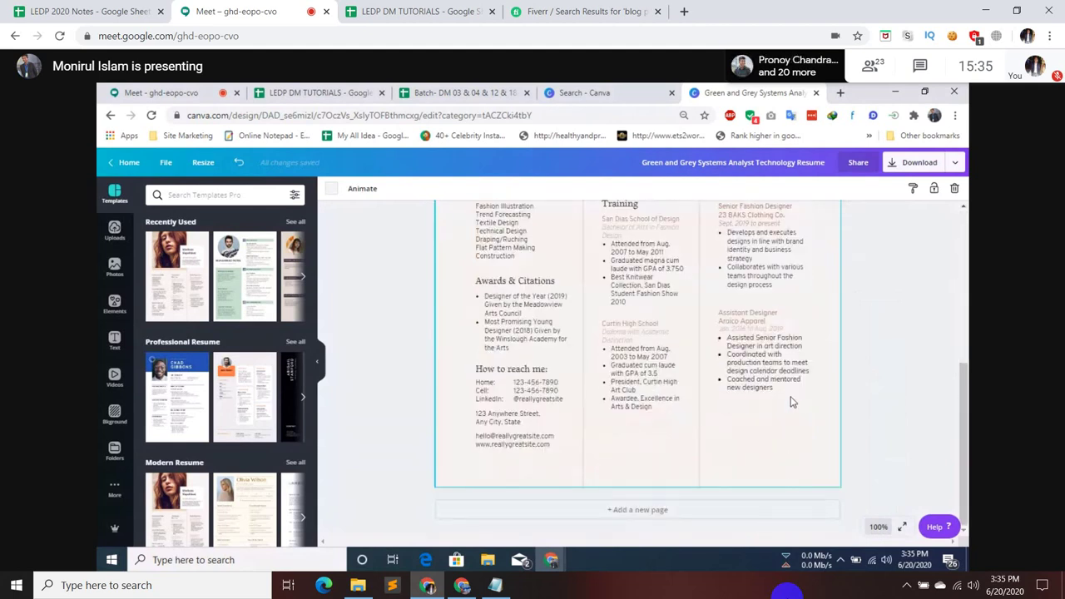
pyautogui.scroll(4, 791, 401)
pyautogui.scroll(-3, 791, 402)
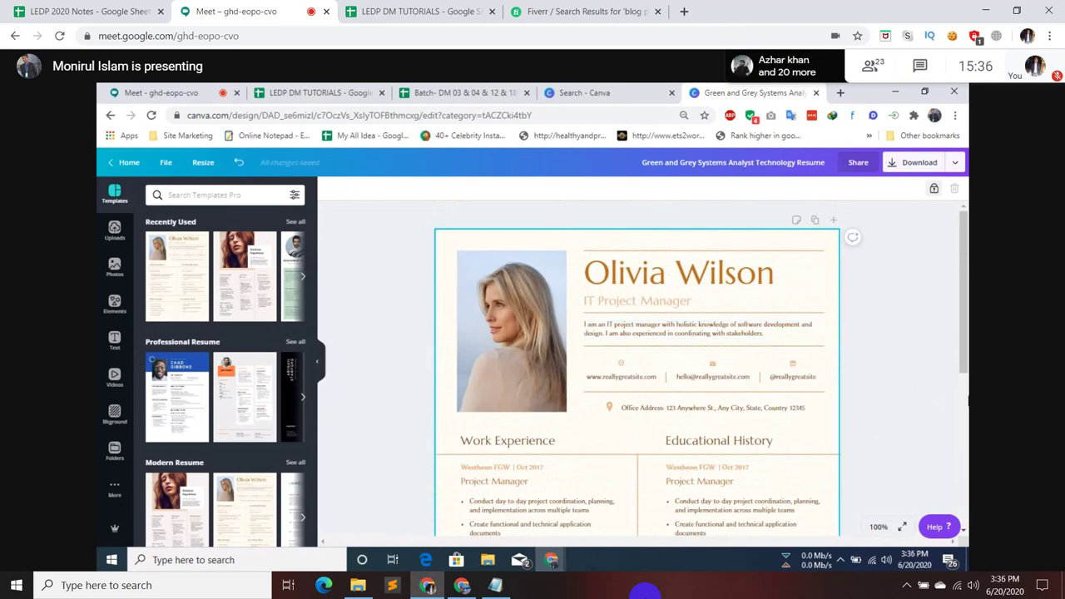
# - Back in Fiverr, browse page 10 of the blog post results
pyautogui.click(636, 10)
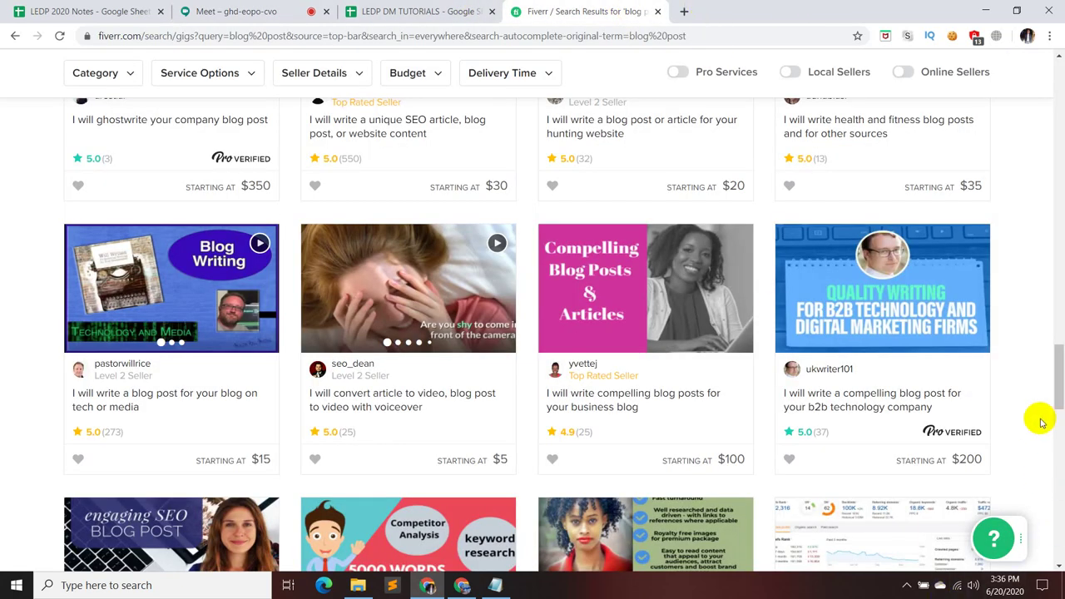
pyautogui.scroll(-2, 1007, 405)
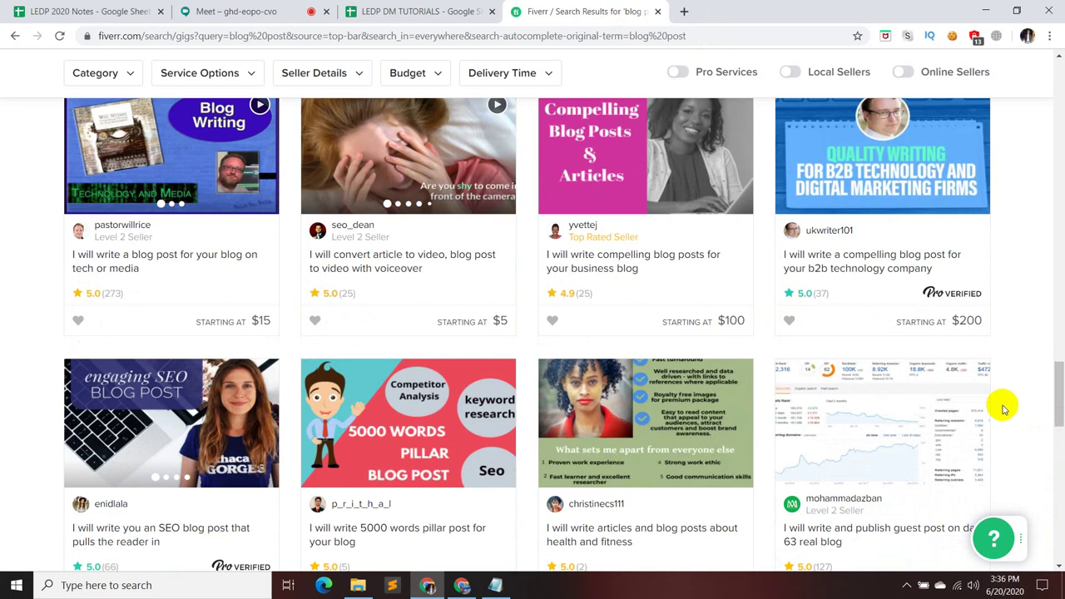
pyautogui.scroll(-3, 1004, 410)
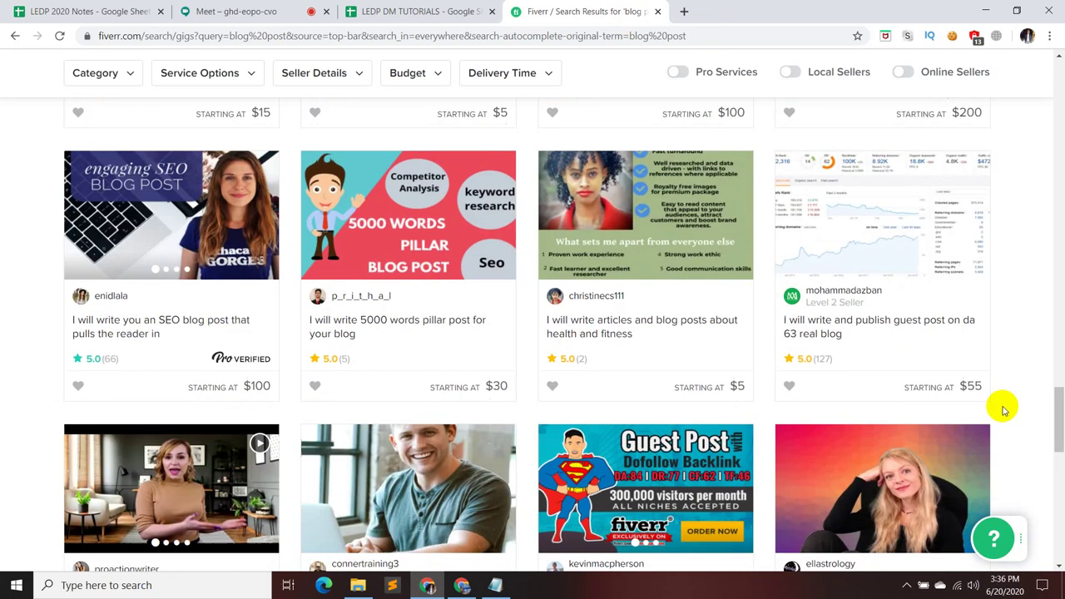
pyautogui.scroll(-10, 1004, 411)
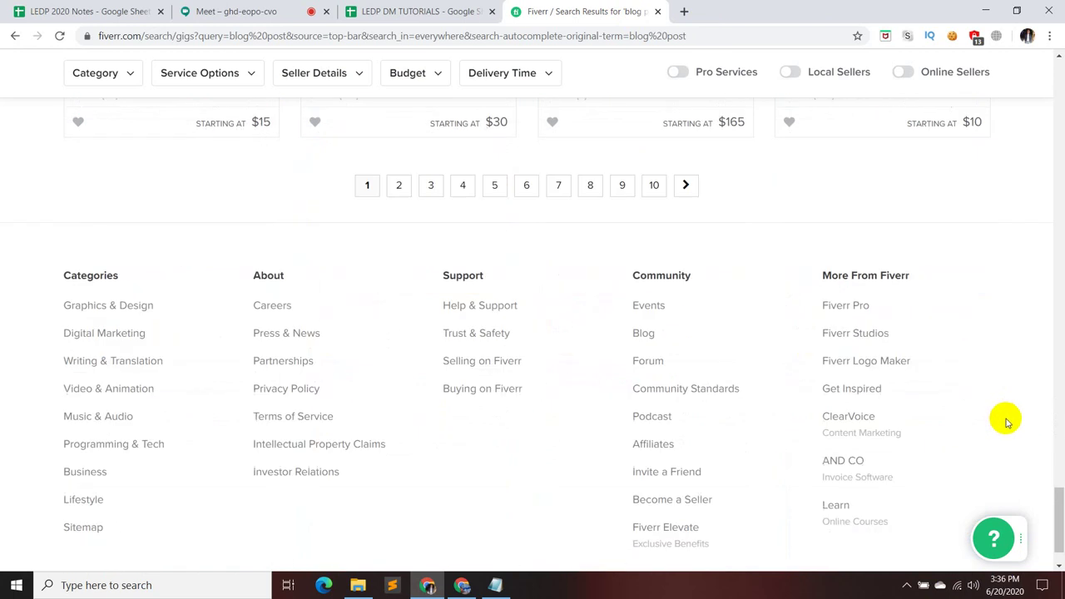
pyautogui.scroll(3, 687, 335)
pyautogui.click(653, 398)
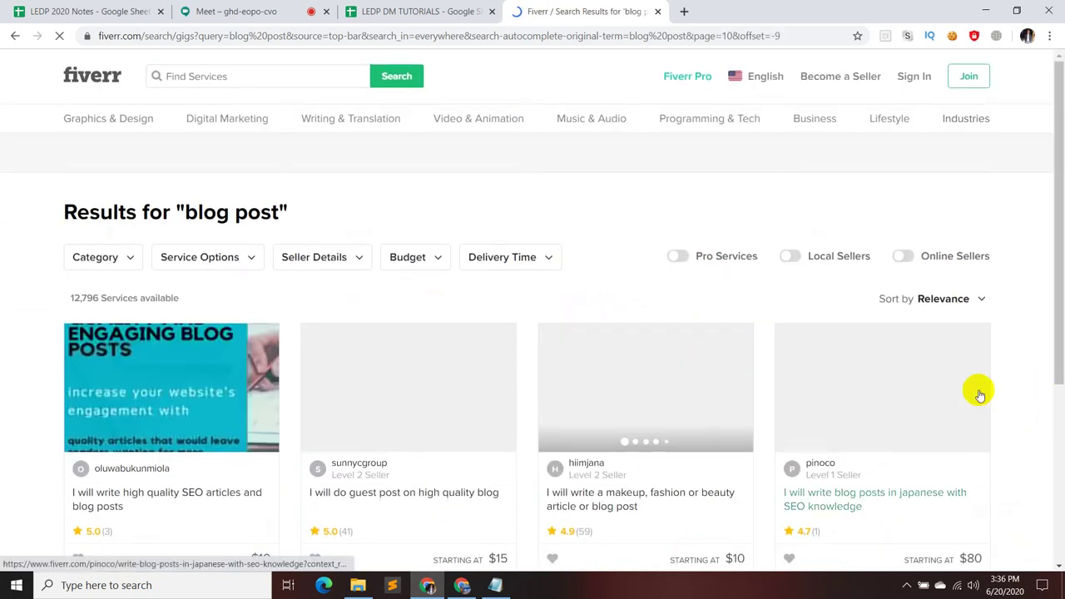
pyautogui.scroll(-2, 977, 392)
pyautogui.scroll(-3, 979, 394)
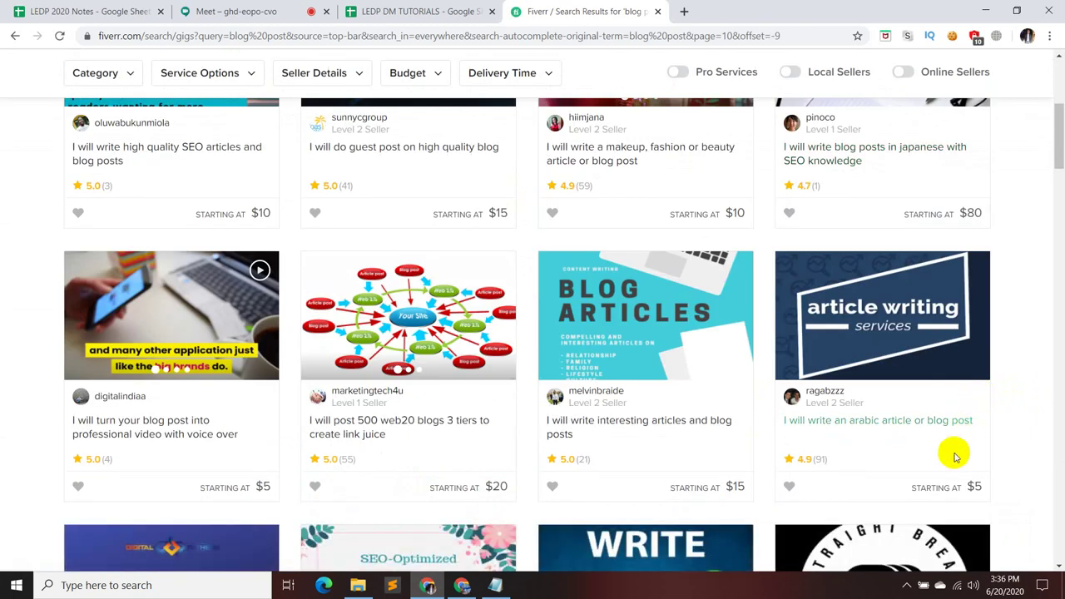
pyautogui.scroll(2, 988, 482)
pyautogui.scroll(-4, 989, 491)
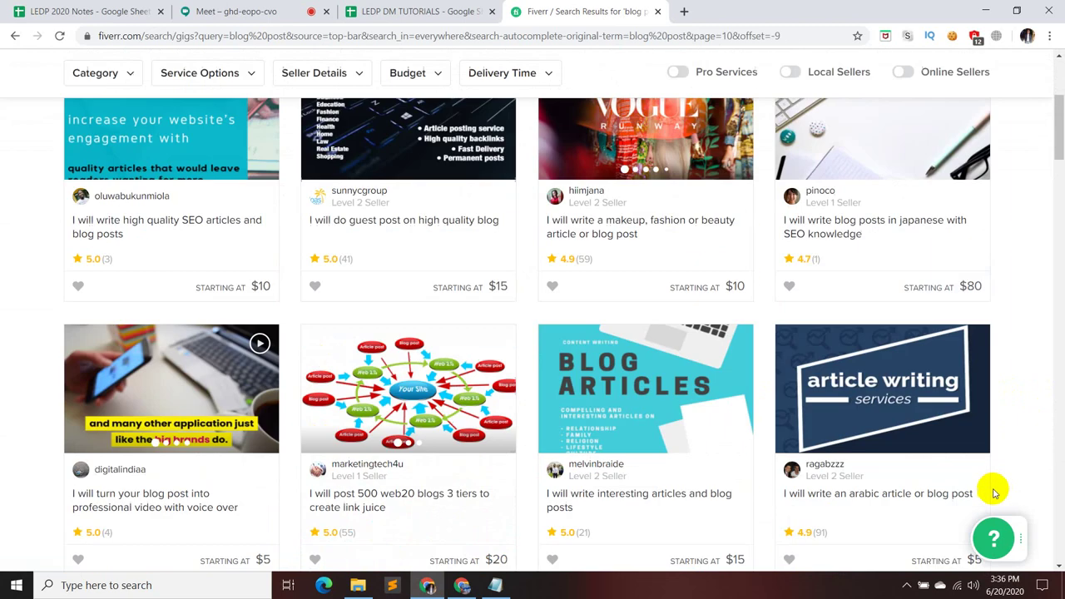
# - Replace the search term with 'website content' and run the search
pyautogui.click(235, 11)
pyautogui.click(582, 12)
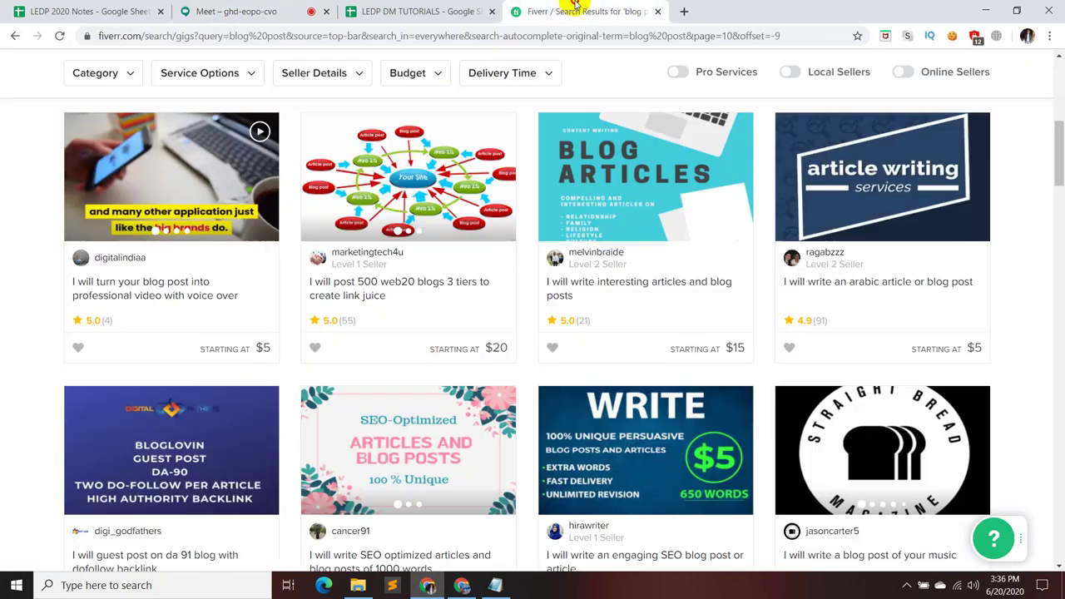
pyautogui.scroll(1, 497, 273)
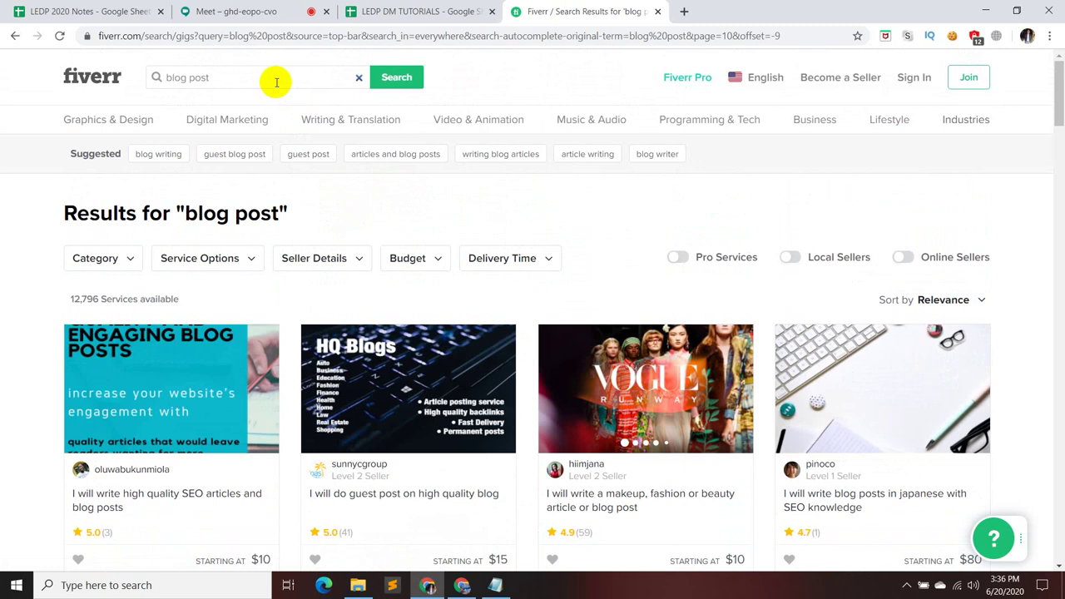
pyautogui.click(276, 80)
pyautogui.press('BackSpace')
pyautogui.press('BackSpace')
pyautogui.press('BackSpace')
pyautogui.press('BackSpace')
pyautogui.press('BackSpace')
pyautogui.press('BackSpace')
pyautogui.press('BackSpace')
pyautogui.press('BackSpace')
pyautogui.press('BackSpace')
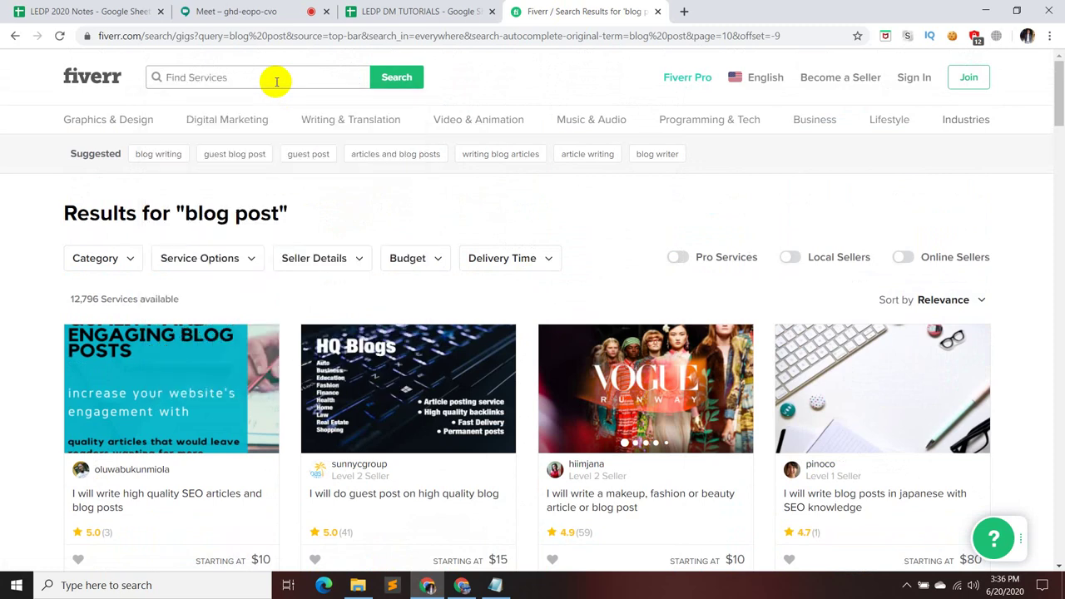
pyautogui.write('websi')
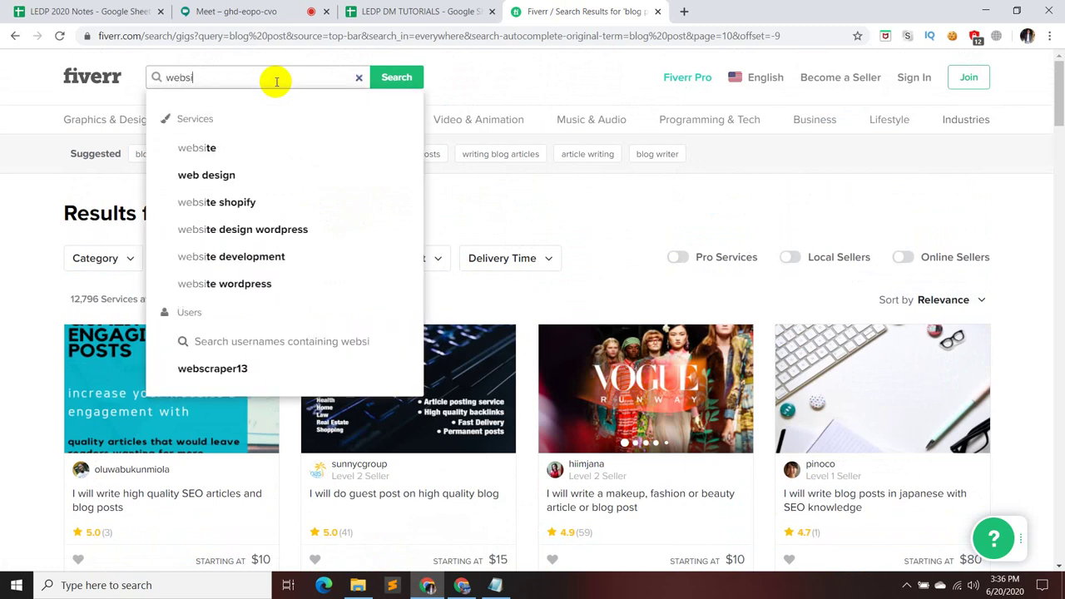
pyautogui.write('te co')
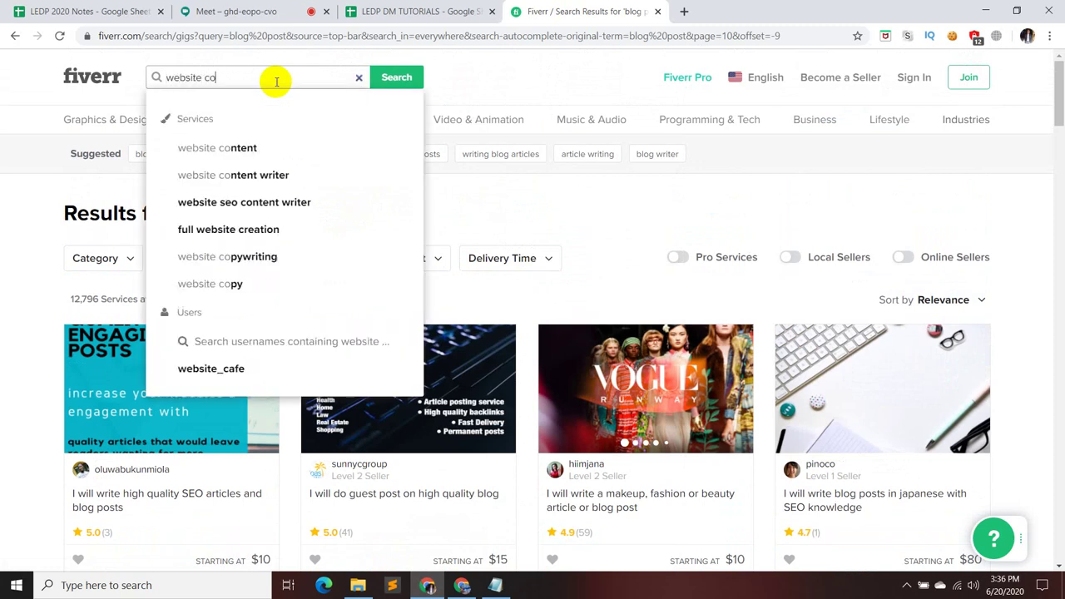
pyautogui.write('ntent')
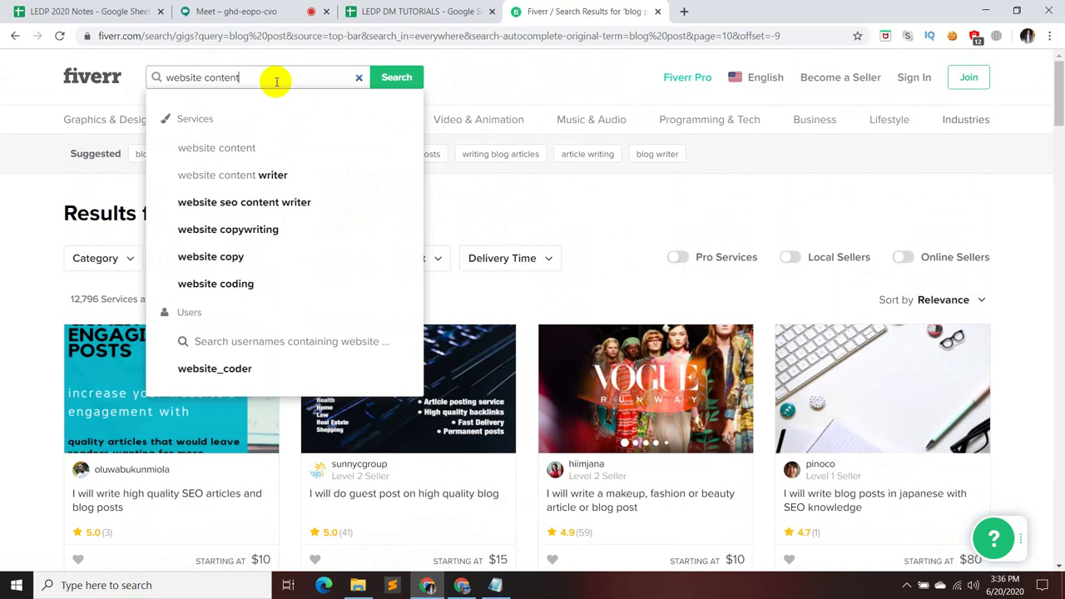
pyautogui.press('Return')
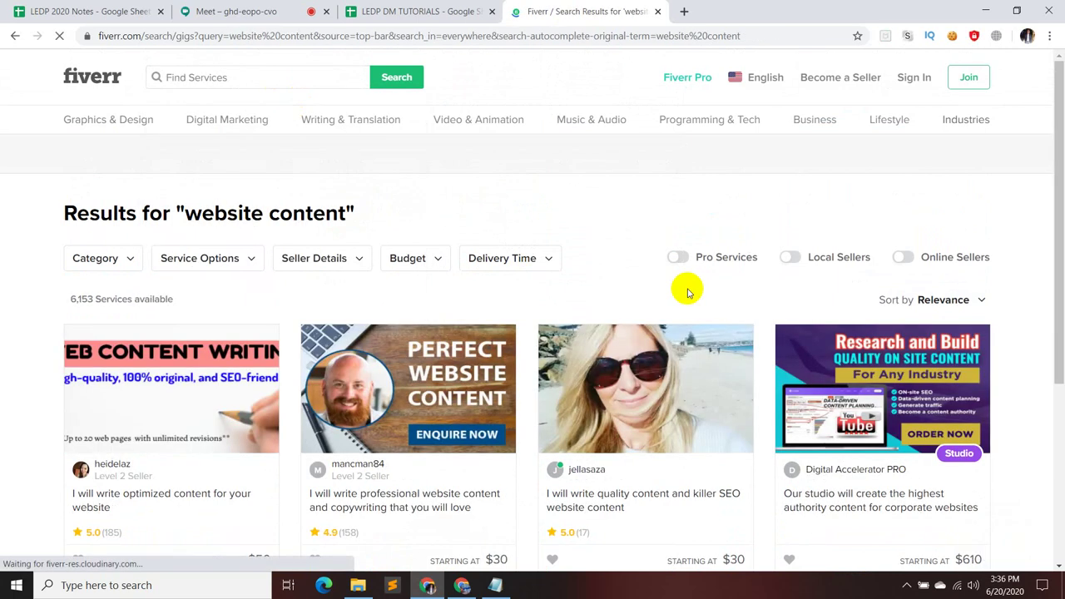
# - Check and close the Meet chat, then return to Fiverr's 'website content' results
pyautogui.click(249, 12)
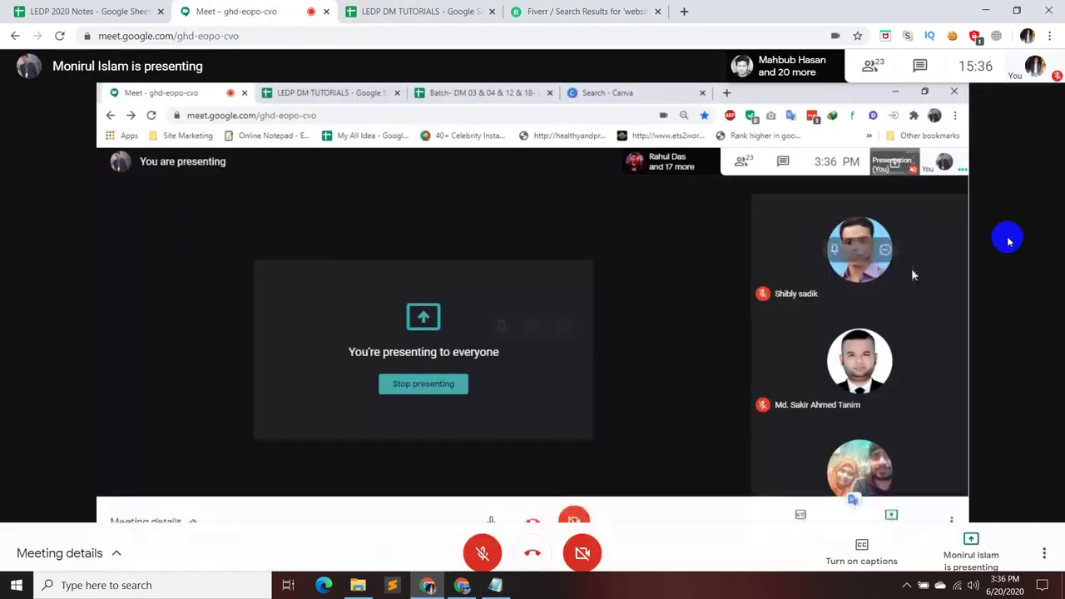
pyautogui.click(918, 65)
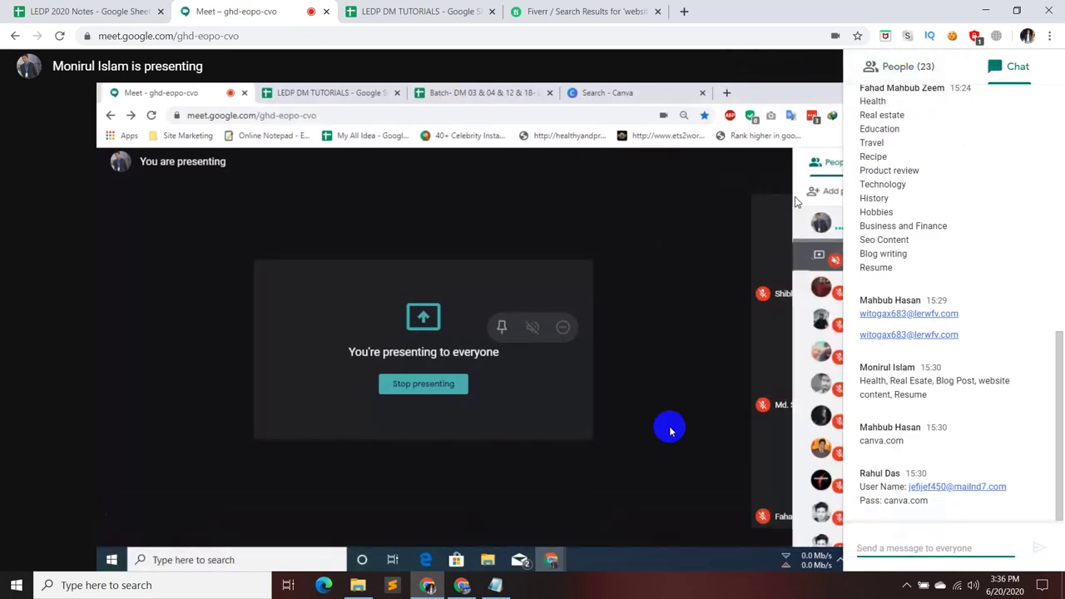
pyautogui.click(670, 427)
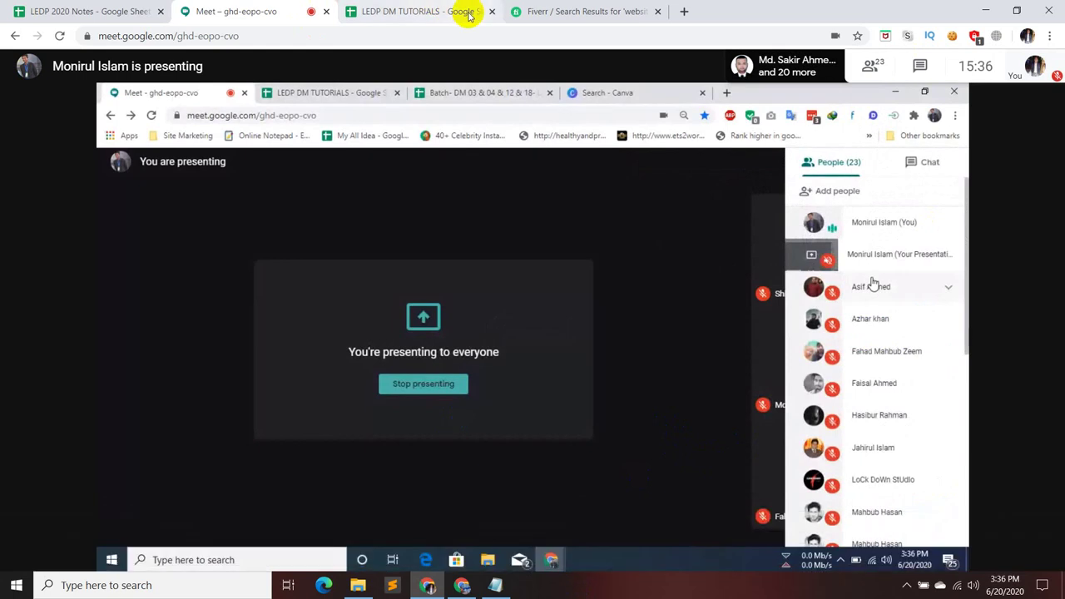
pyautogui.click(604, 10)
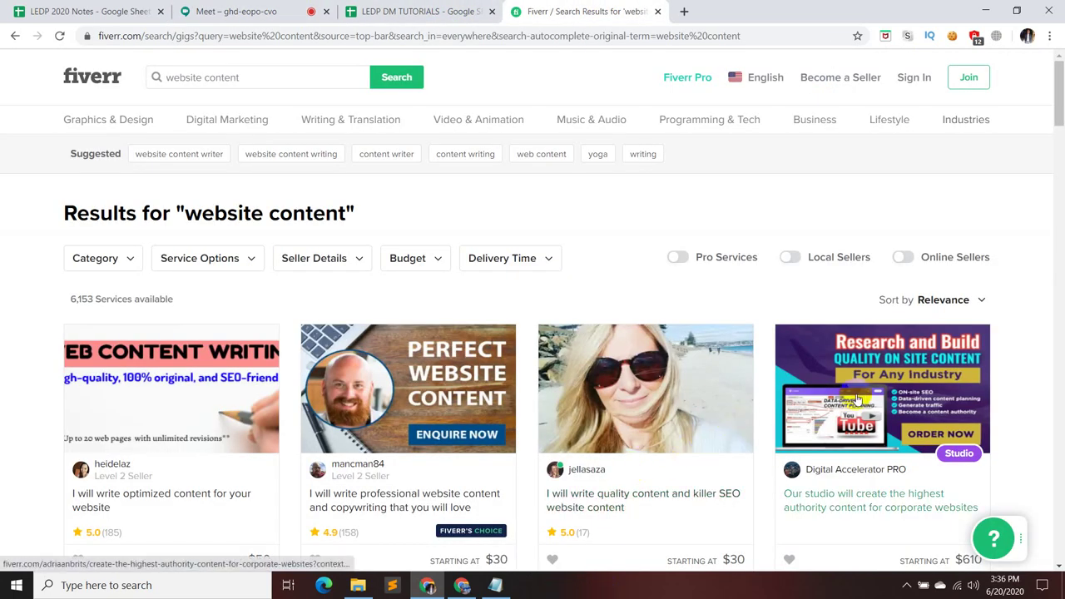
pyautogui.scroll(-3, 1049, 326)
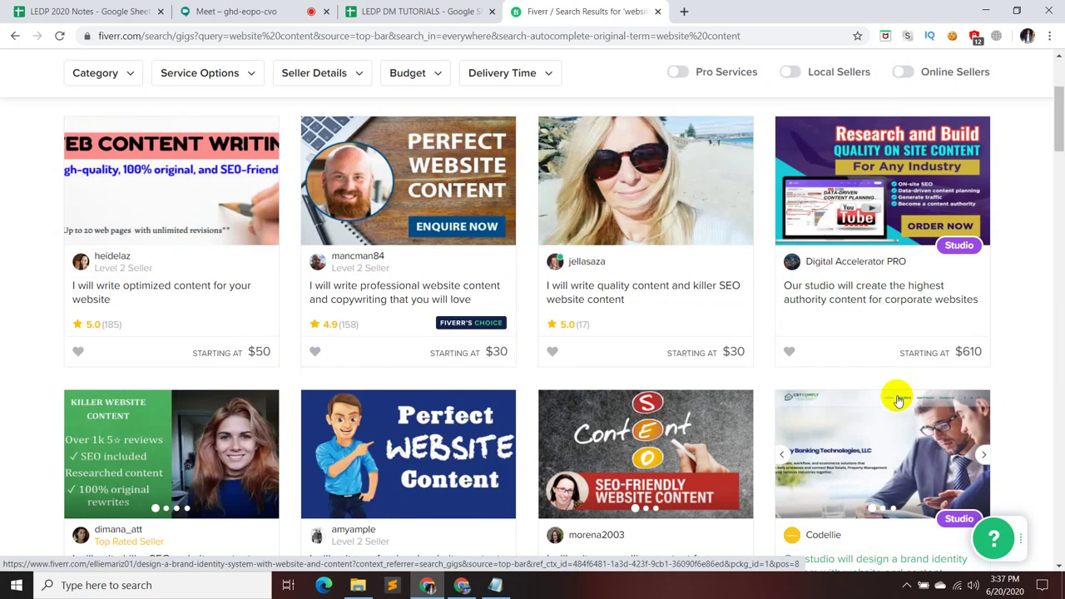
pyautogui.scroll(-3, 897, 401)
pyautogui.moveTo(898, 398)
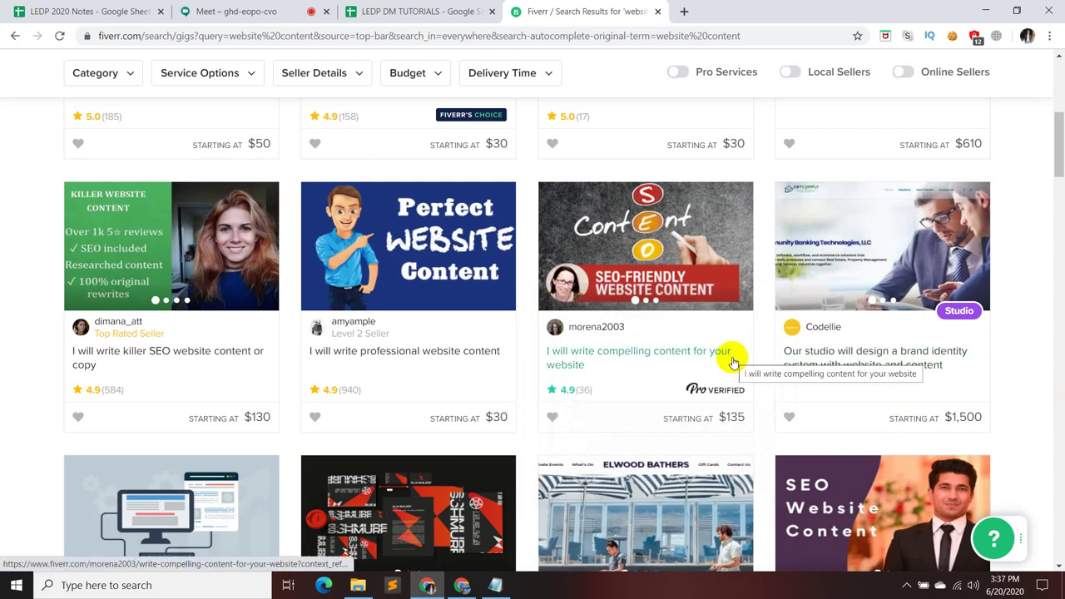
pyautogui.moveTo(902, 344)
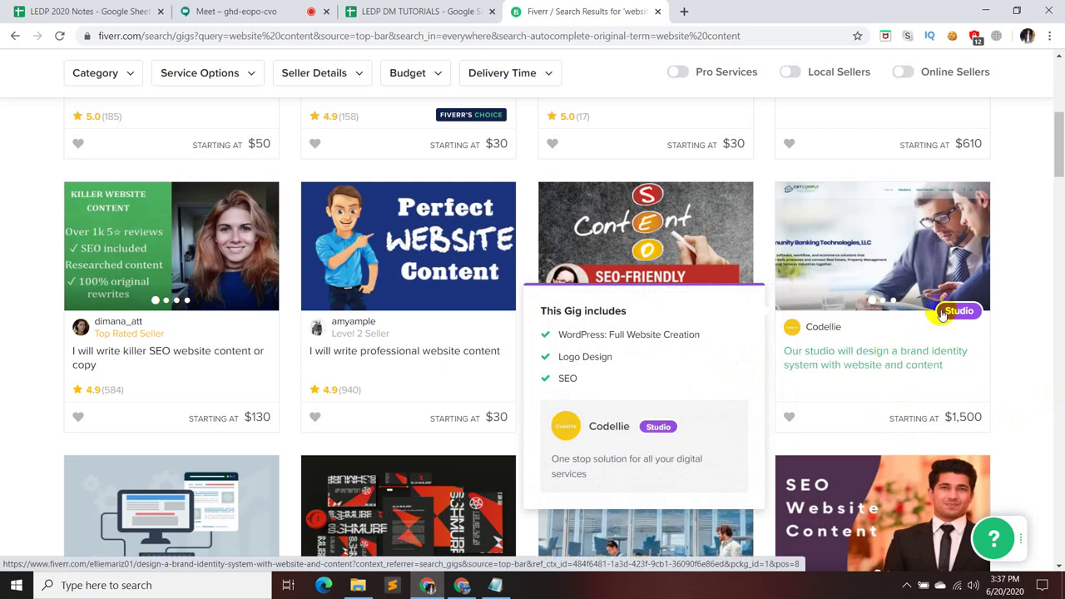
pyautogui.scroll(2, 892, 355)
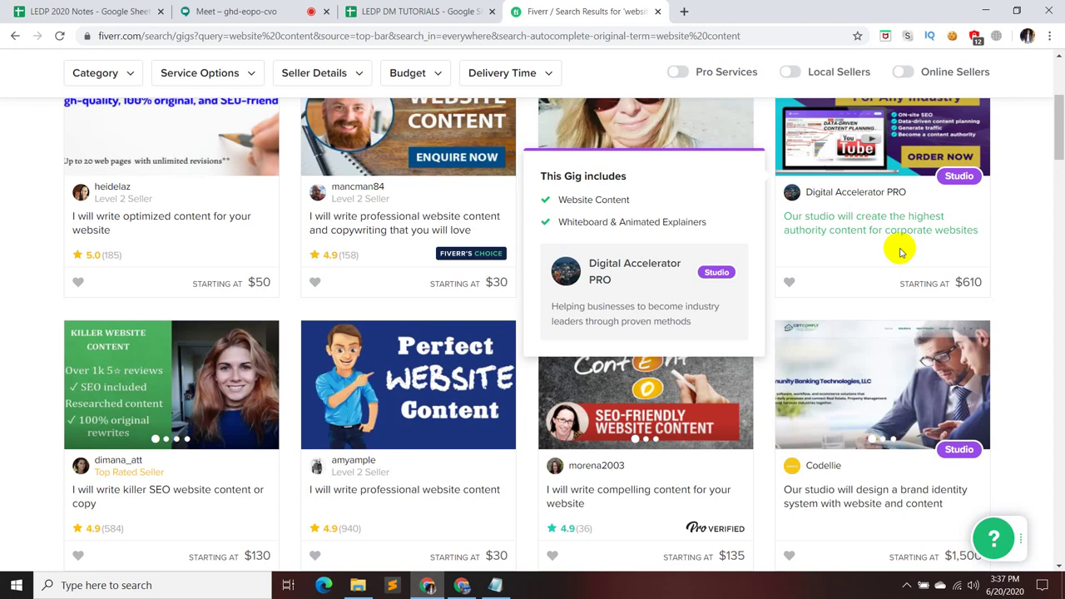
pyautogui.scroll(1, 898, 248)
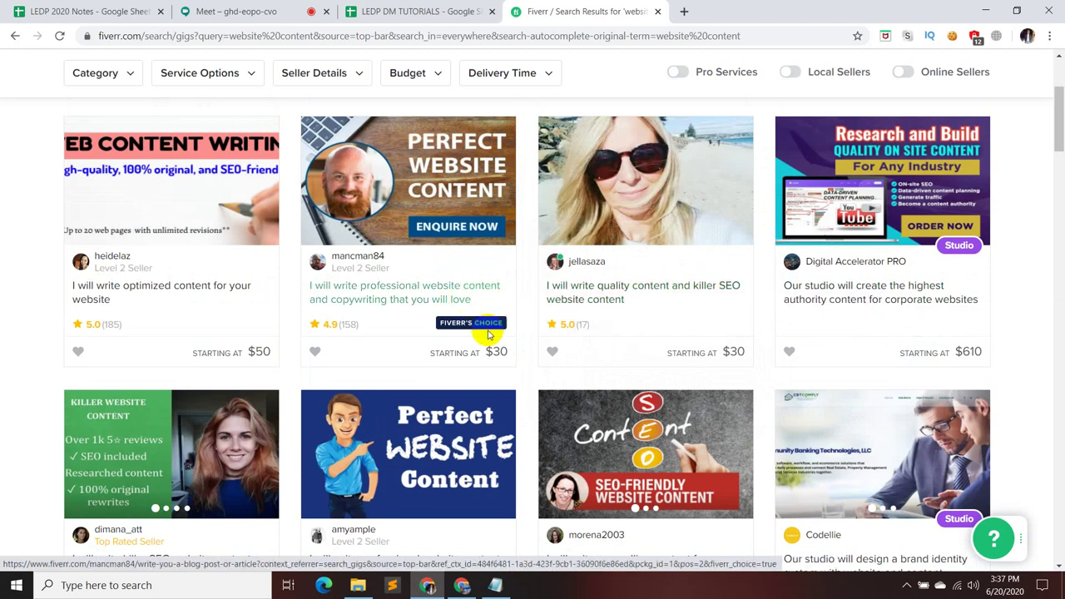
pyautogui.scroll(3, 466, 324)
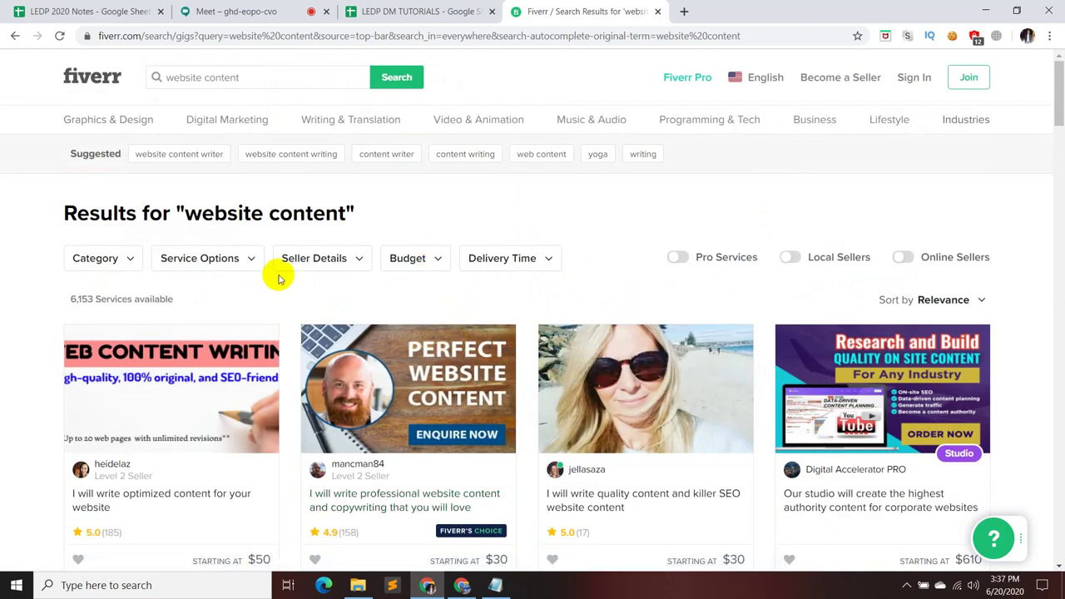
# - Filter 'website content' results to Articles & Blog Posts (2,181 services), then switch to Meet
pyautogui.click(252, 261)
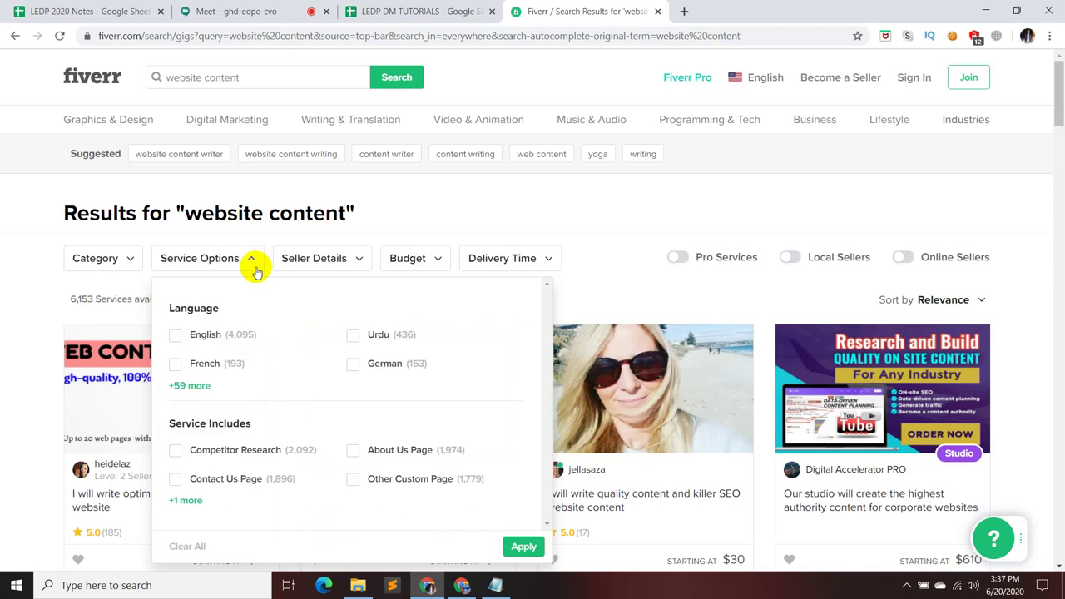
pyautogui.click(120, 265)
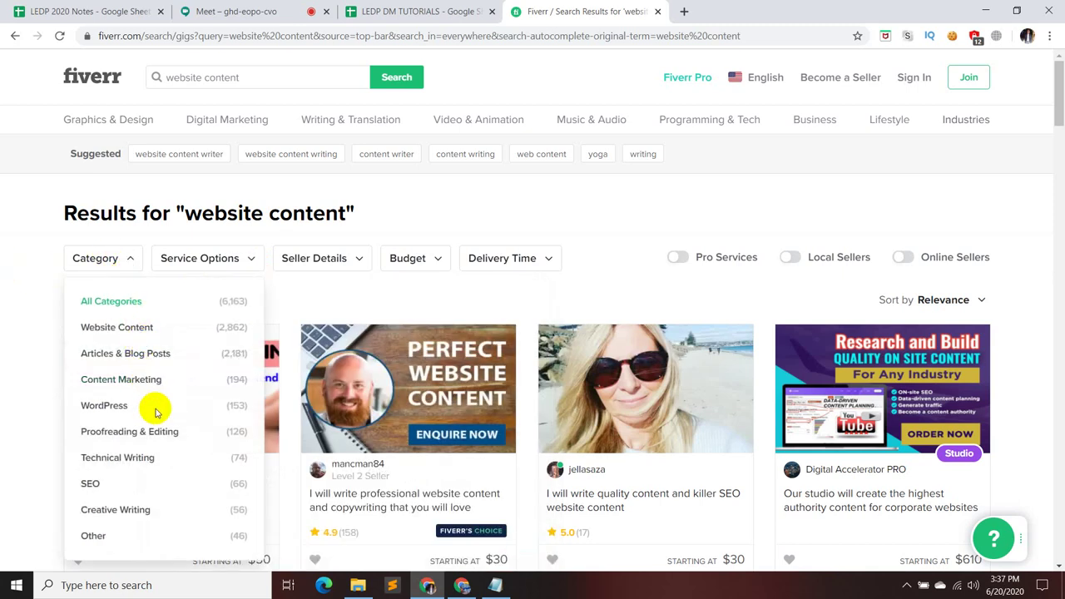
pyautogui.click(157, 353)
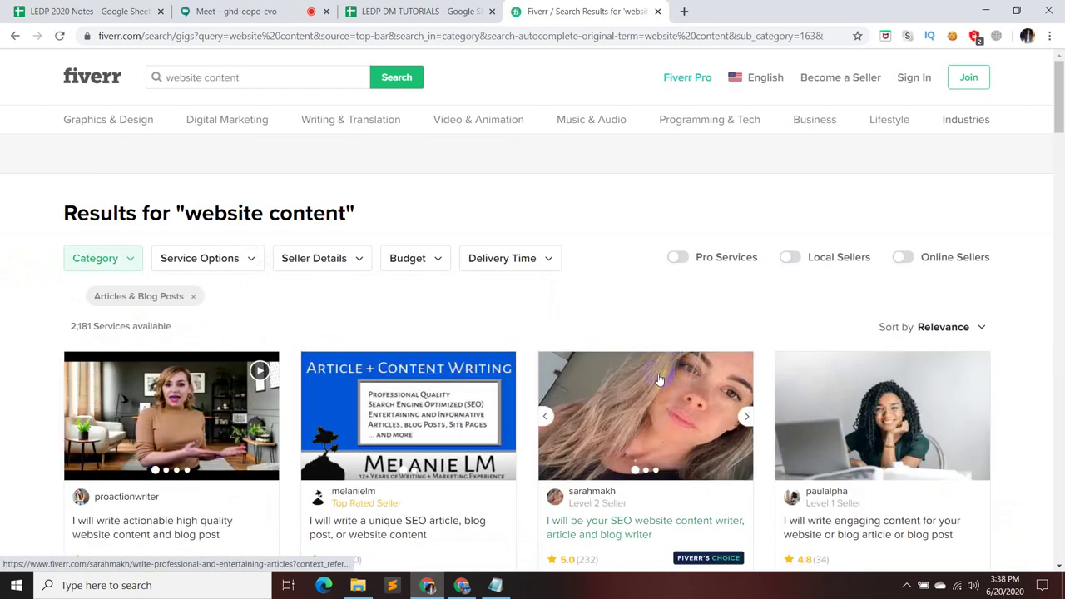
pyautogui.scroll(-3, 657, 379)
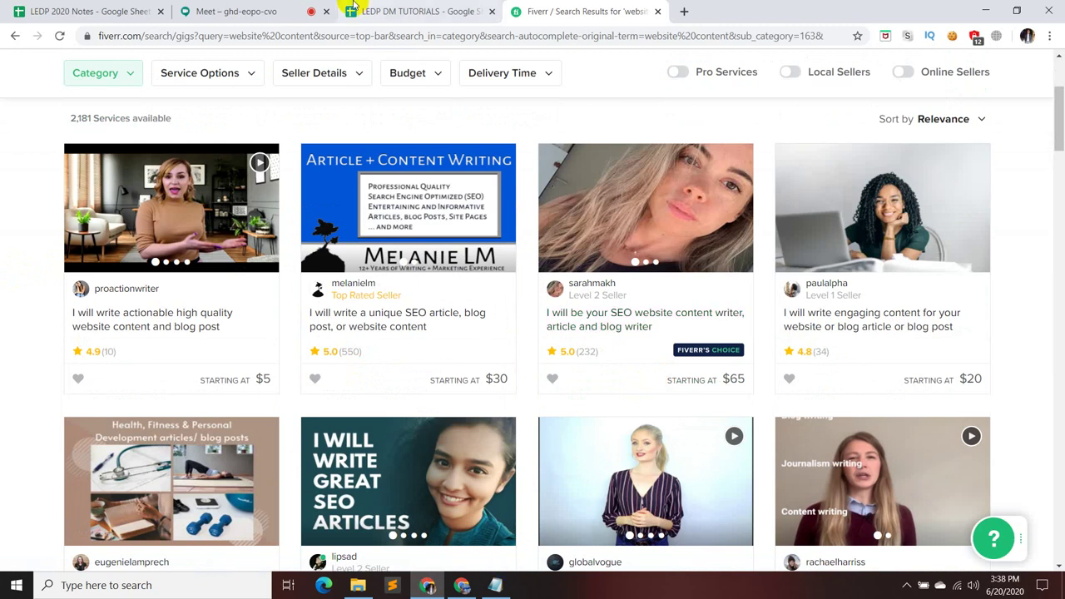
pyautogui.click(258, 11)
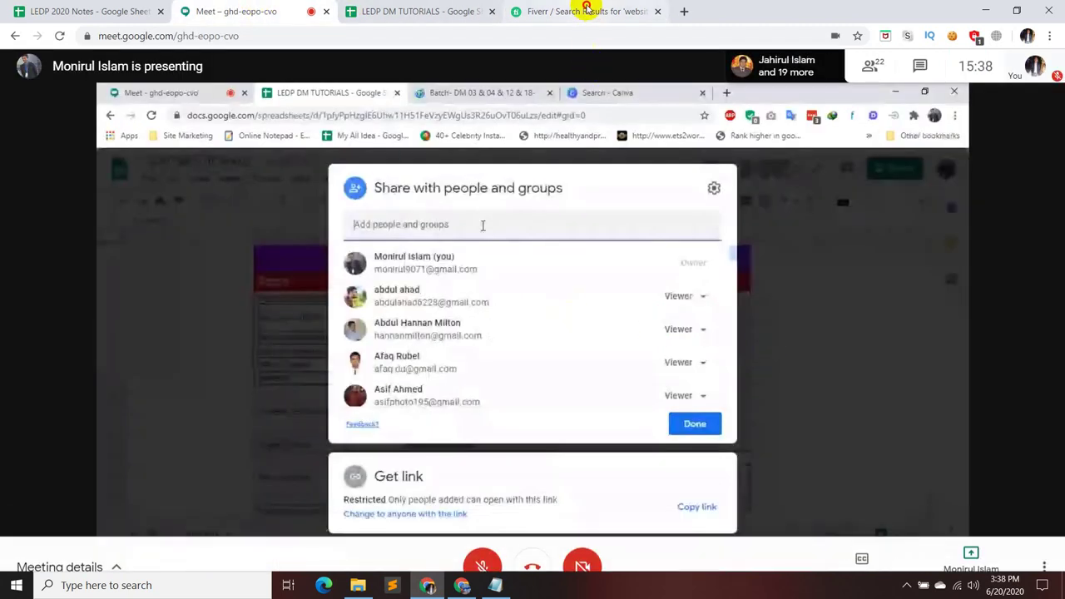
# - Return to Fiverr's Articles & Blog Posts results showing 2,181 services
pyautogui.click(587, 11)
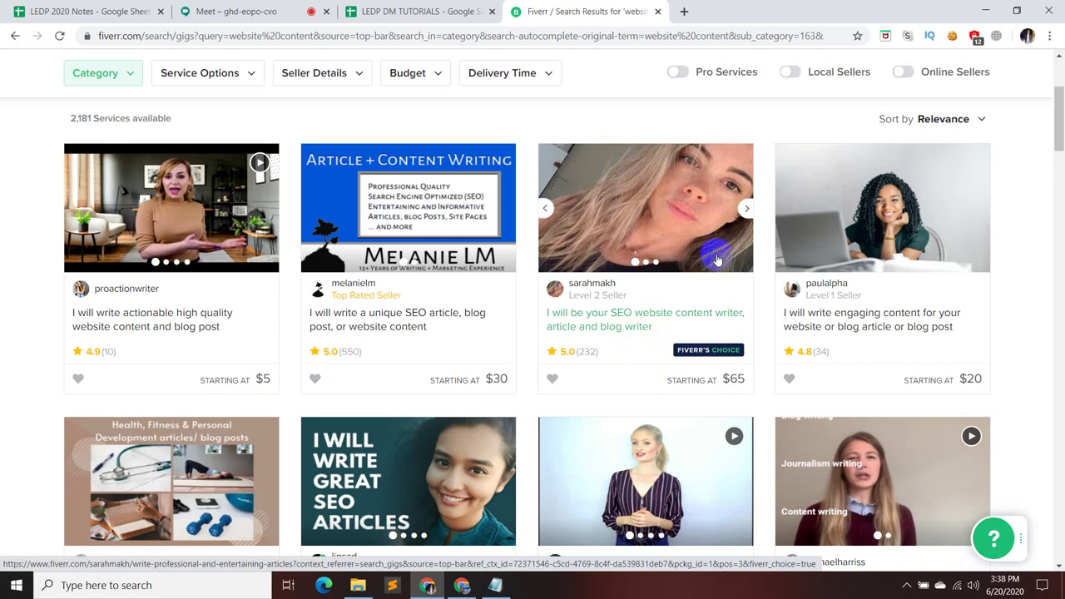
pyautogui.scroll(-3, 717, 261)
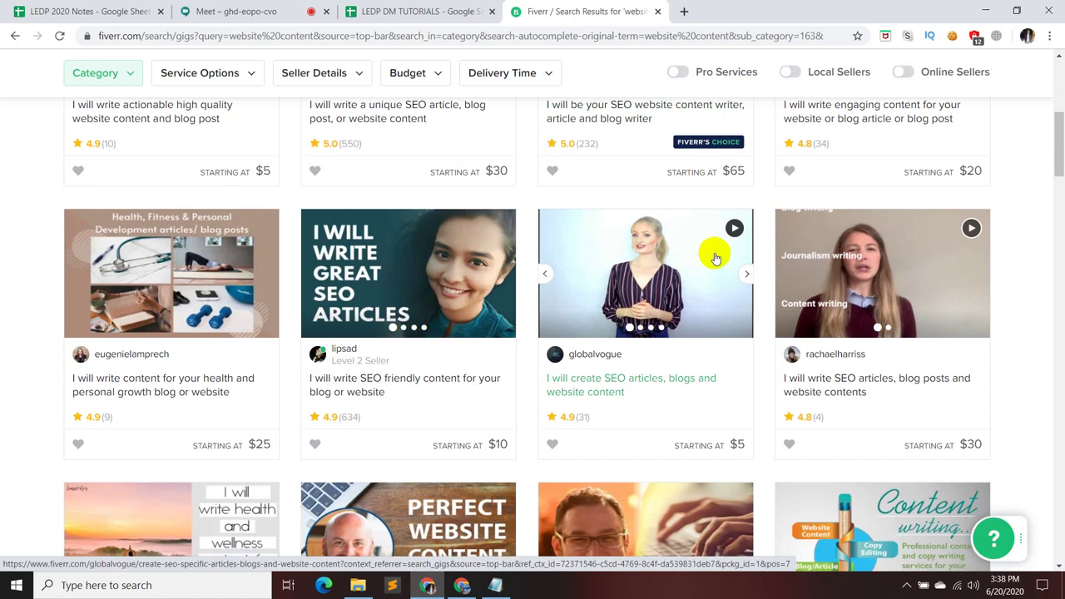
pyautogui.scroll(-2, 716, 257)
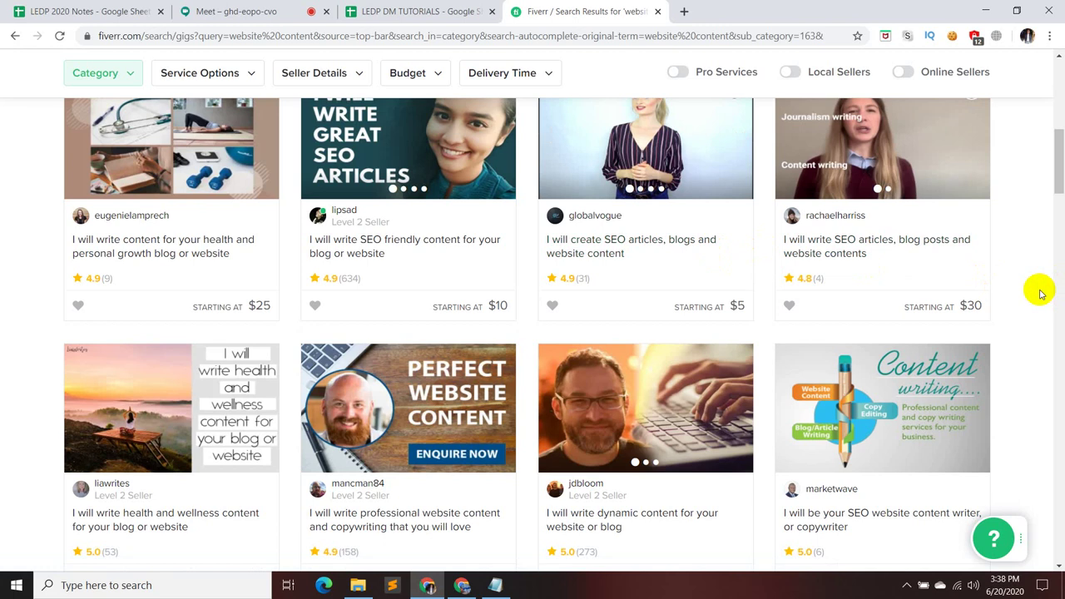
pyautogui.scroll(-4, 1040, 292)
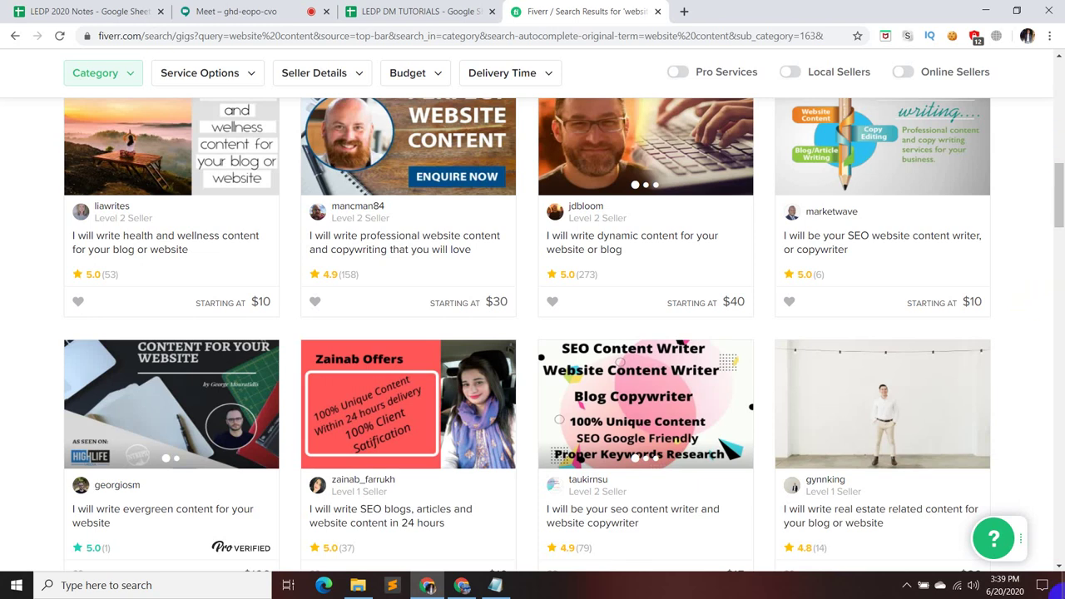
# - Check the Notepad keyword list, then search Fiverr for 'business'
pyautogui.click(492, 585)
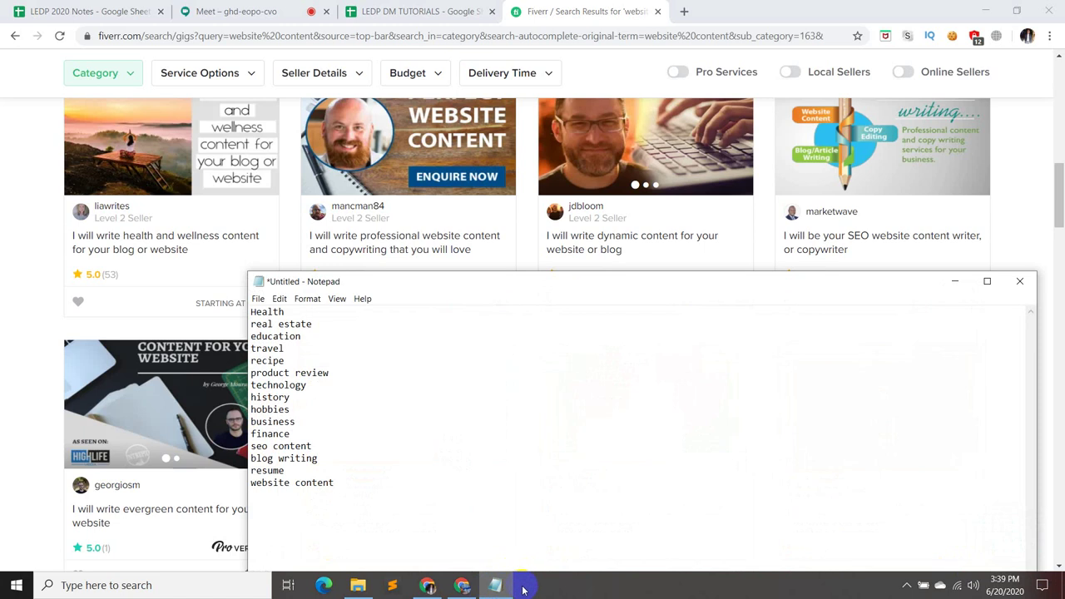
pyautogui.click(954, 281)
pyautogui.scroll(4, 493, 385)
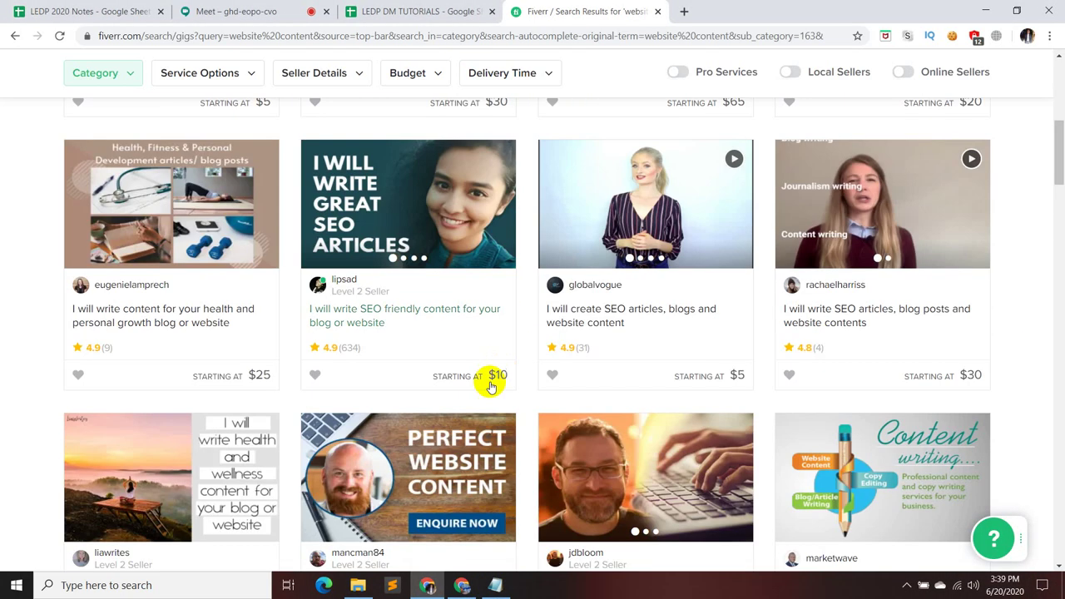
pyautogui.scroll(5, 493, 385)
pyautogui.click(254, 73)
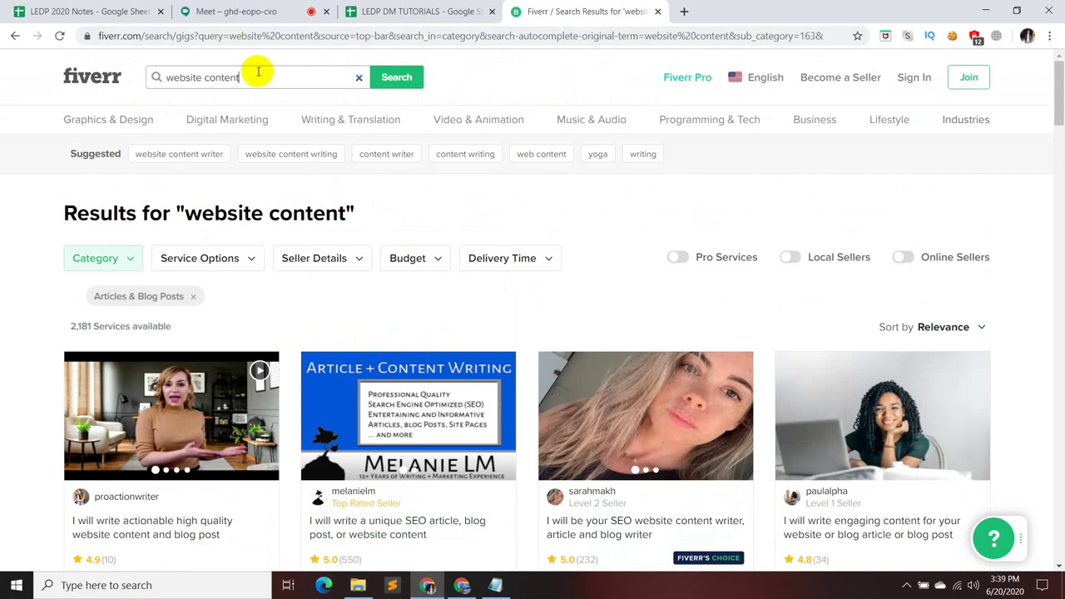
pyautogui.hotkey('ctrl', 'a')
pyautogui.press('BackSpace')
pyautogui.write('business')
pyautogui.press('Return')
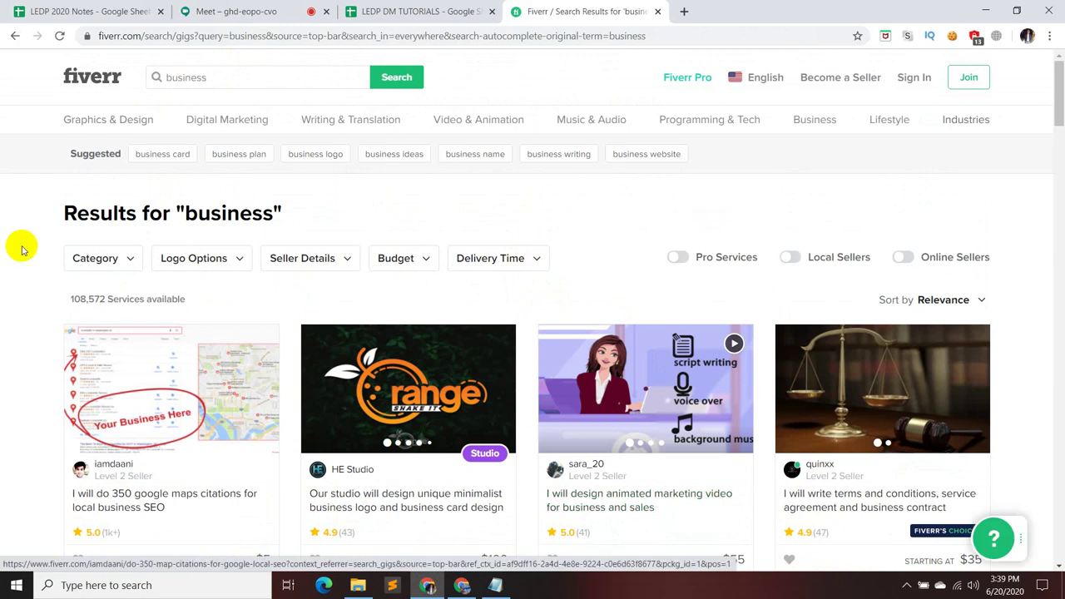
# - Filter the business results to Social Media Marketing and browse the 7,685 services
pyautogui.click(99, 259)
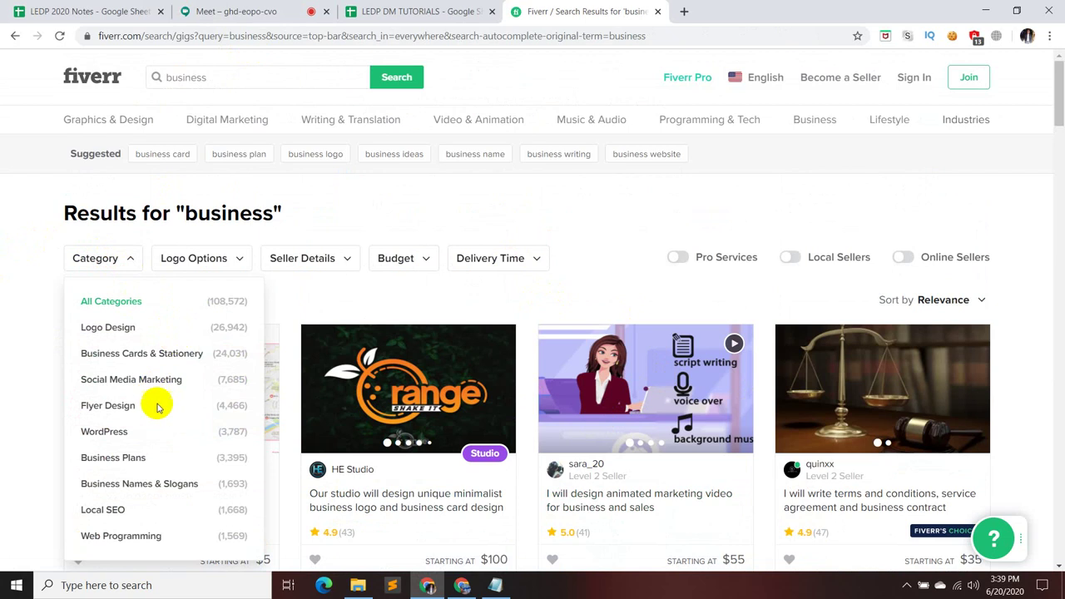
pyautogui.scroll(-1, 192, 473)
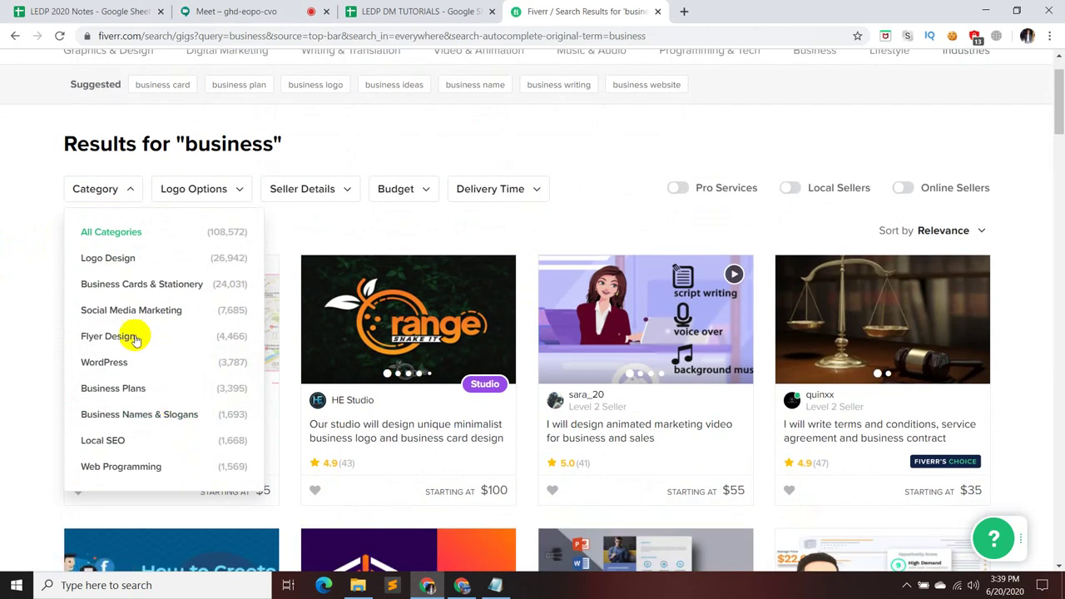
pyautogui.click(138, 313)
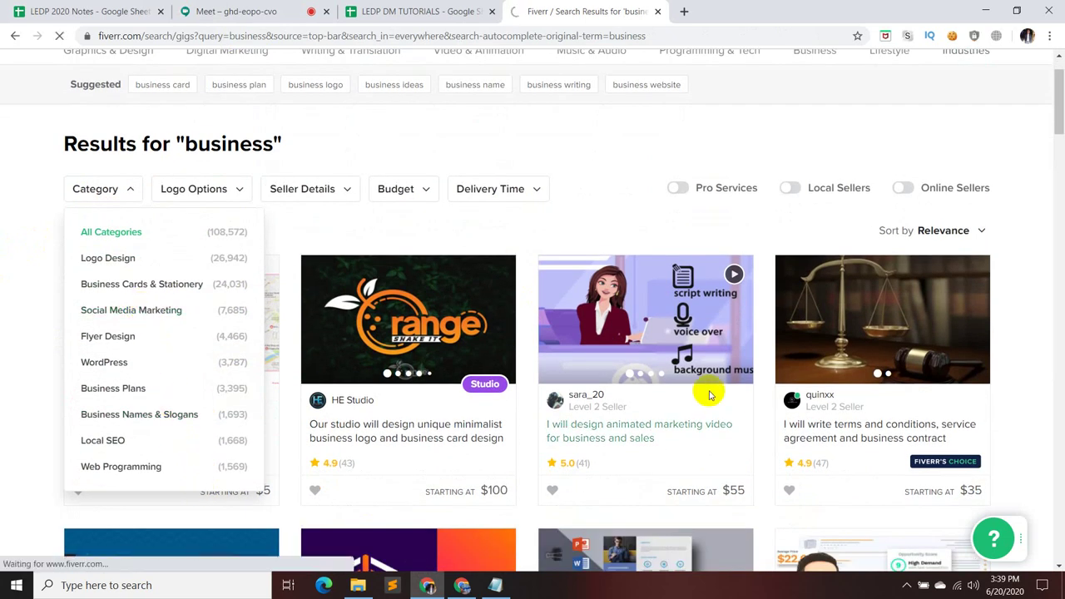
pyautogui.scroll(-2, 499, 404)
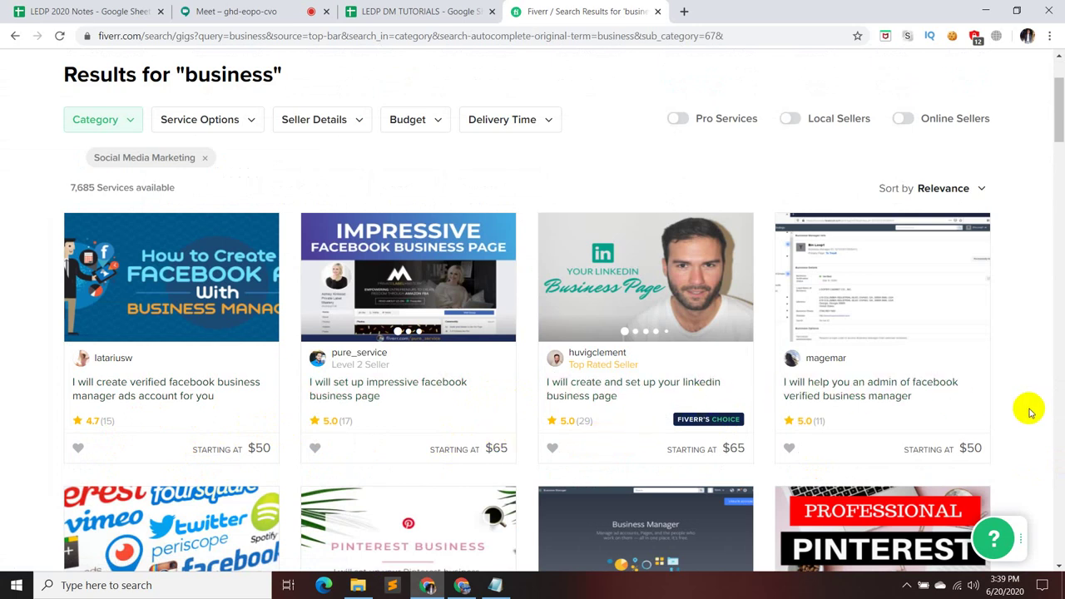
pyautogui.scroll(-1, 1030, 413)
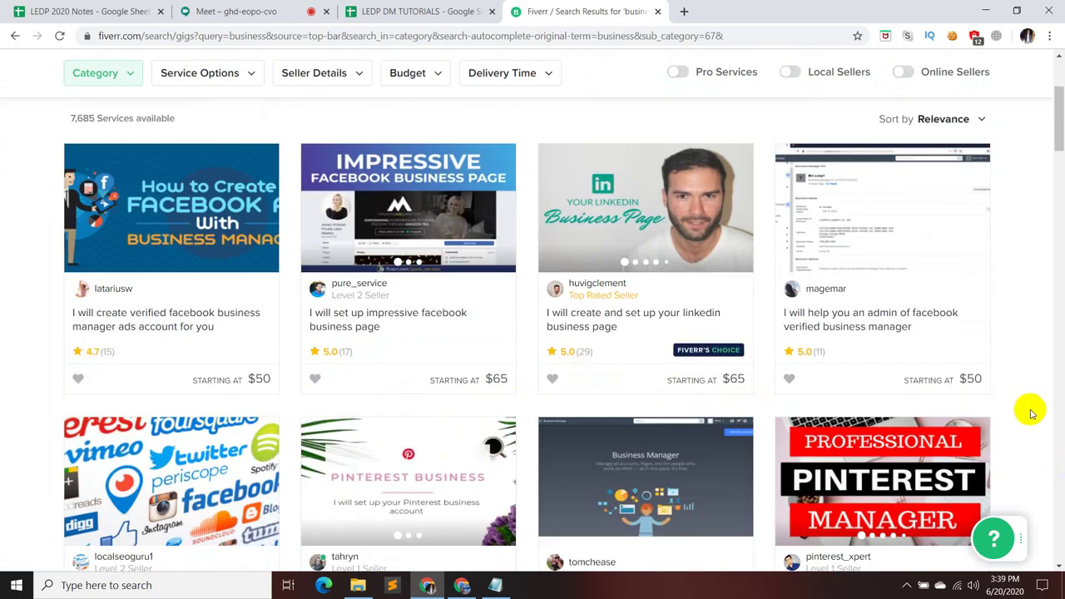
pyautogui.scroll(-2, 1029, 418)
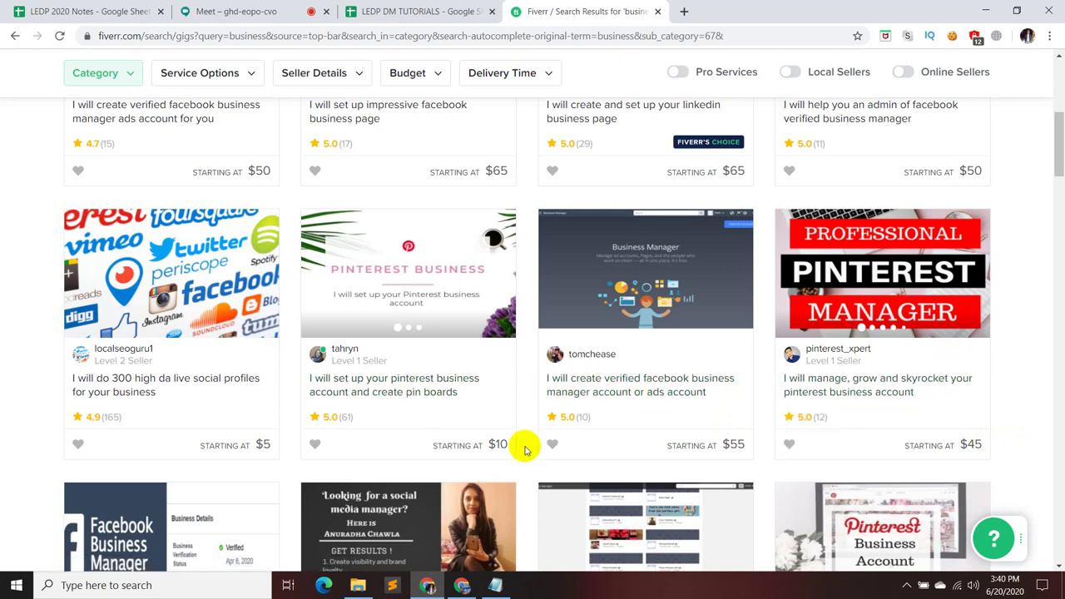
pyautogui.scroll(-4, 423, 389)
pyautogui.scroll(10, 422, 388)
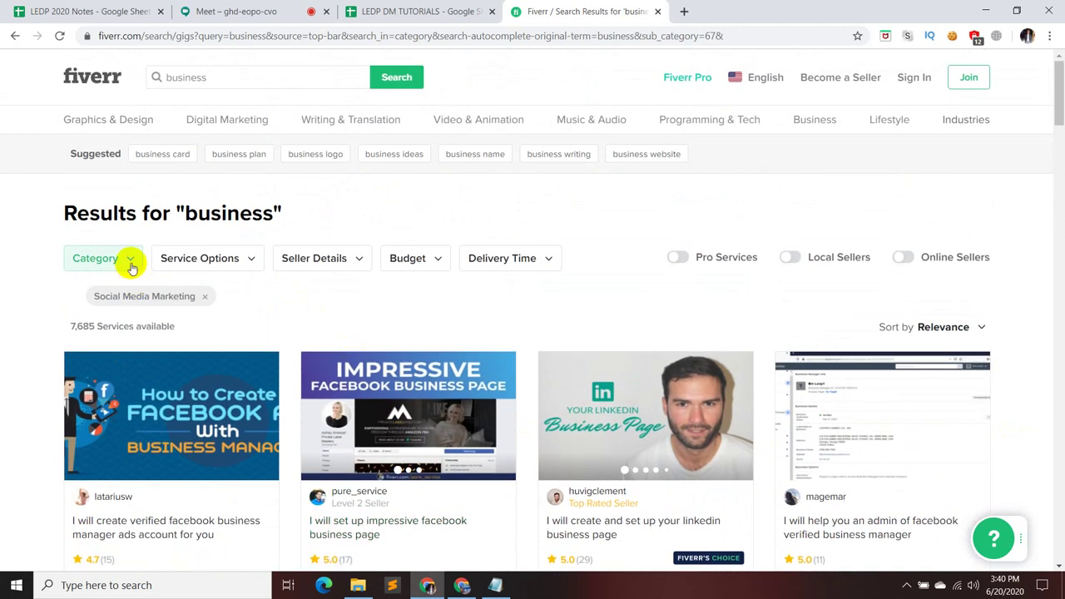
# - Switch the business results to the Local SEO category (1,668 services), then return to Meet
pyautogui.click(129, 259)
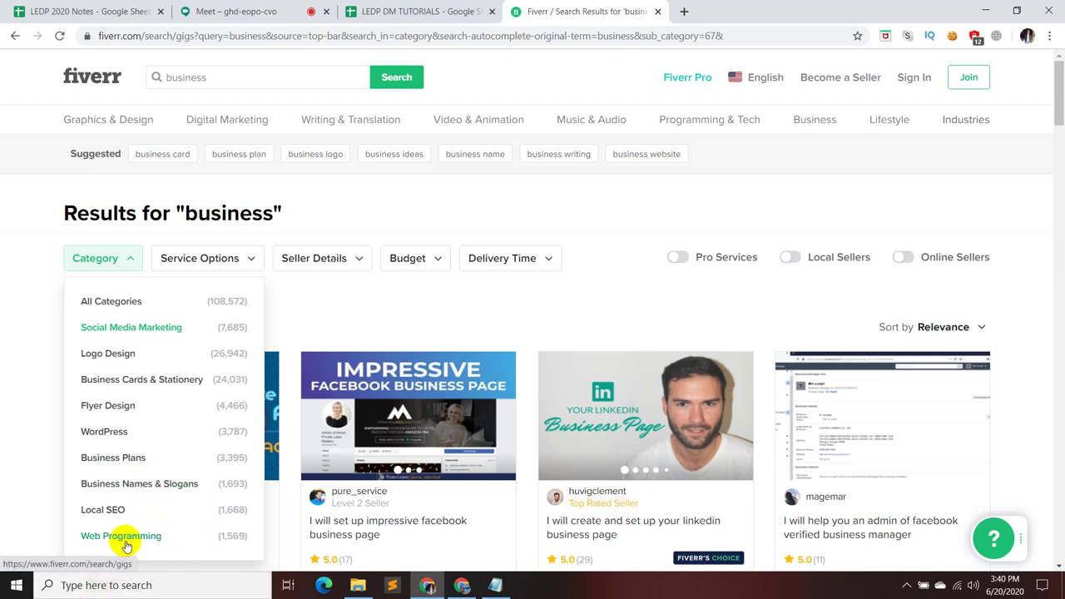
pyautogui.click(117, 508)
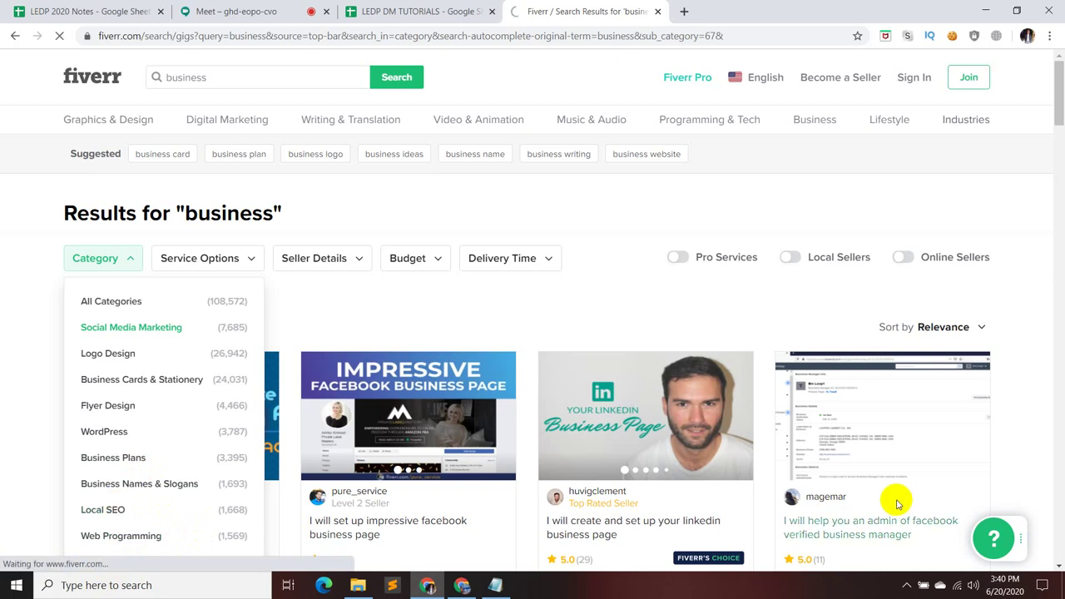
pyautogui.scroll(-2, 564, 435)
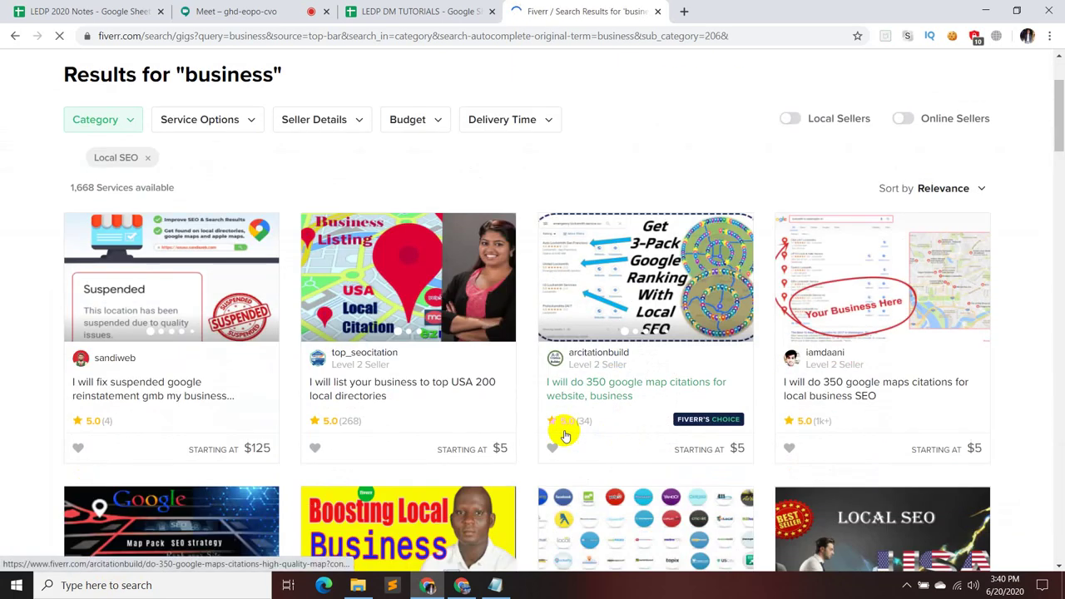
pyautogui.click(242, 11)
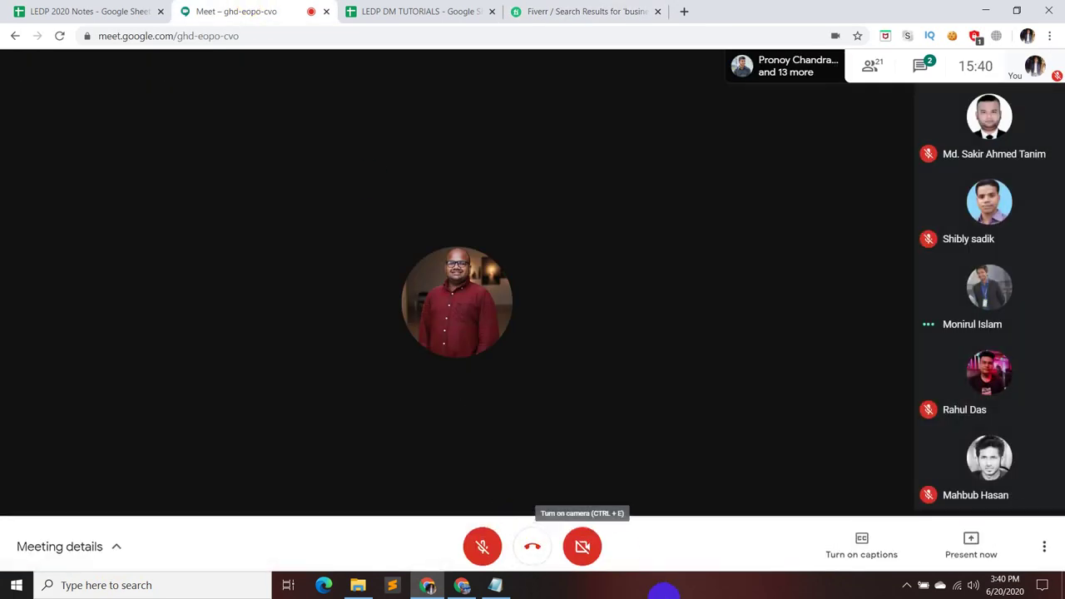
# - Bring Fiverr's Local SEO business results back on screen and scroll them
pyautogui.click(545, 10)
pyautogui.click(263, 10)
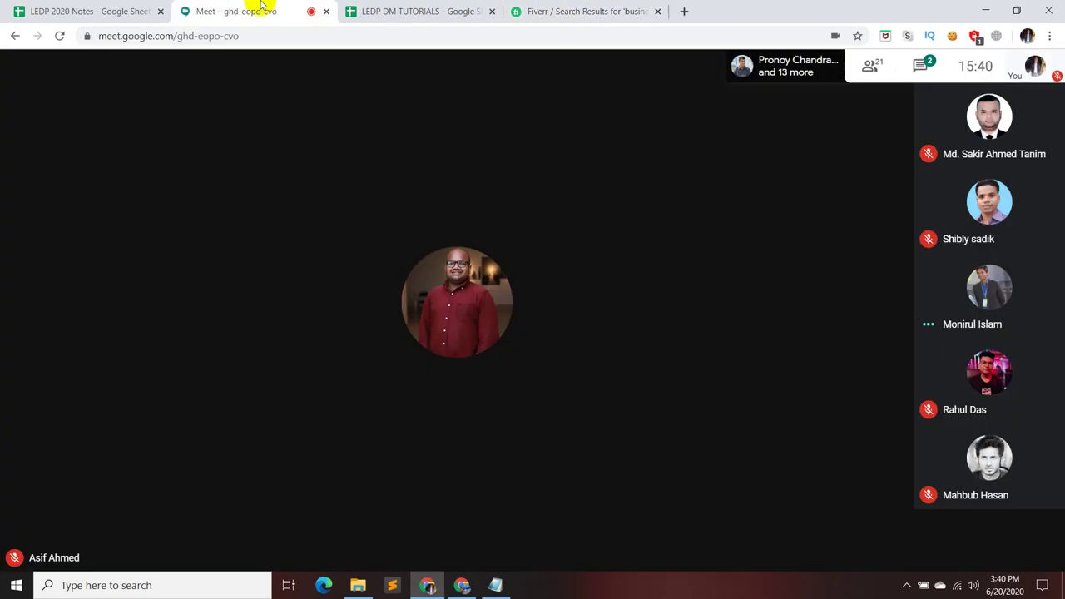
pyautogui.click(631, 10)
pyautogui.scroll(-2, 565, 349)
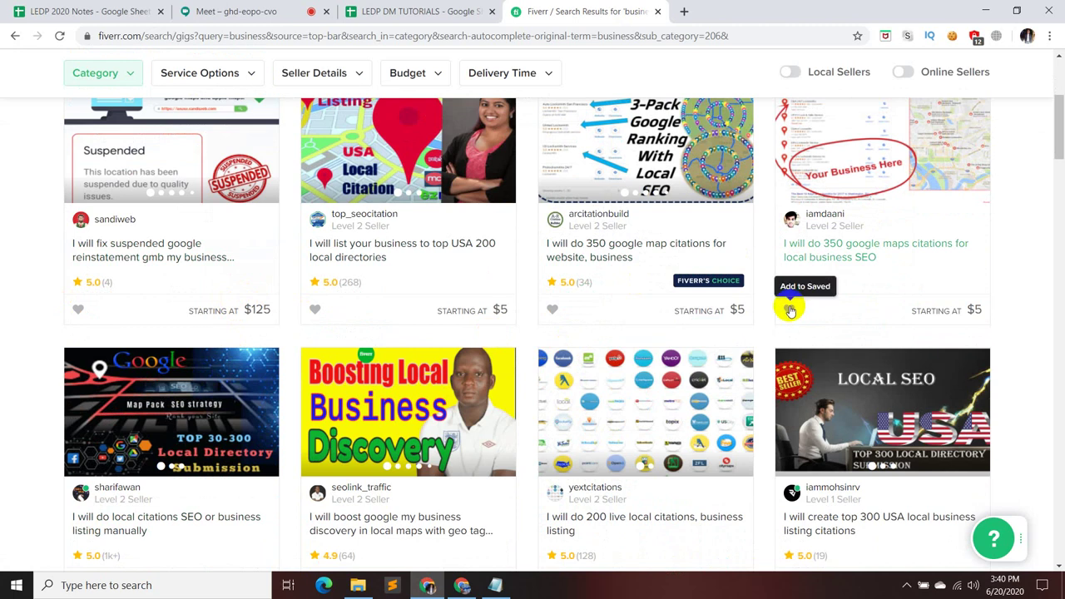
# - Review the category list, then replace the search term with 'finance' and search
pyautogui.scroll(-3, 789, 310)
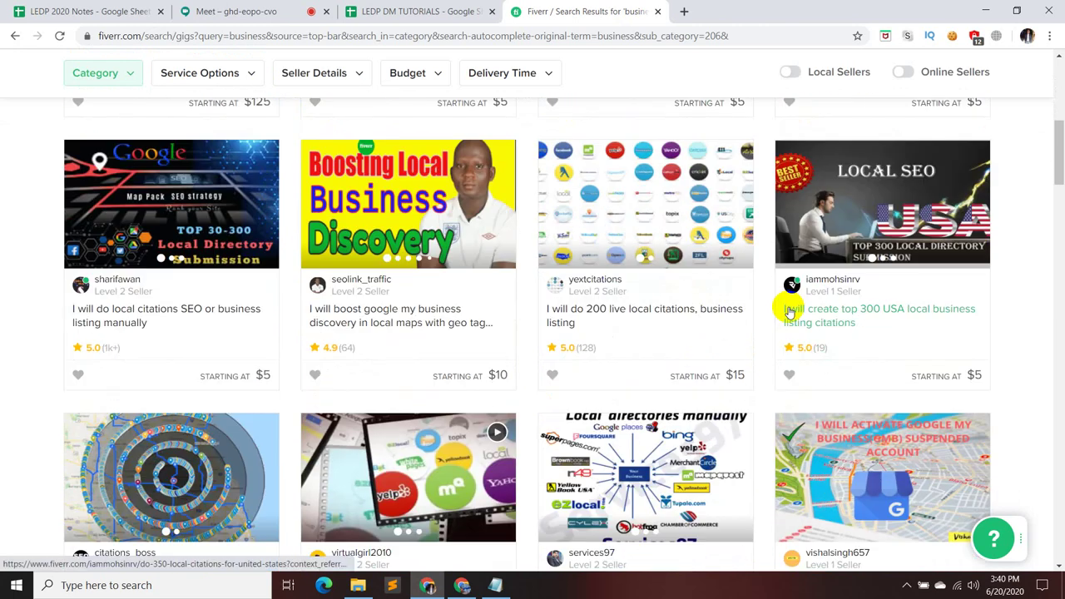
pyautogui.scroll(-1, 789, 312)
pyautogui.scroll(6, 99, 214)
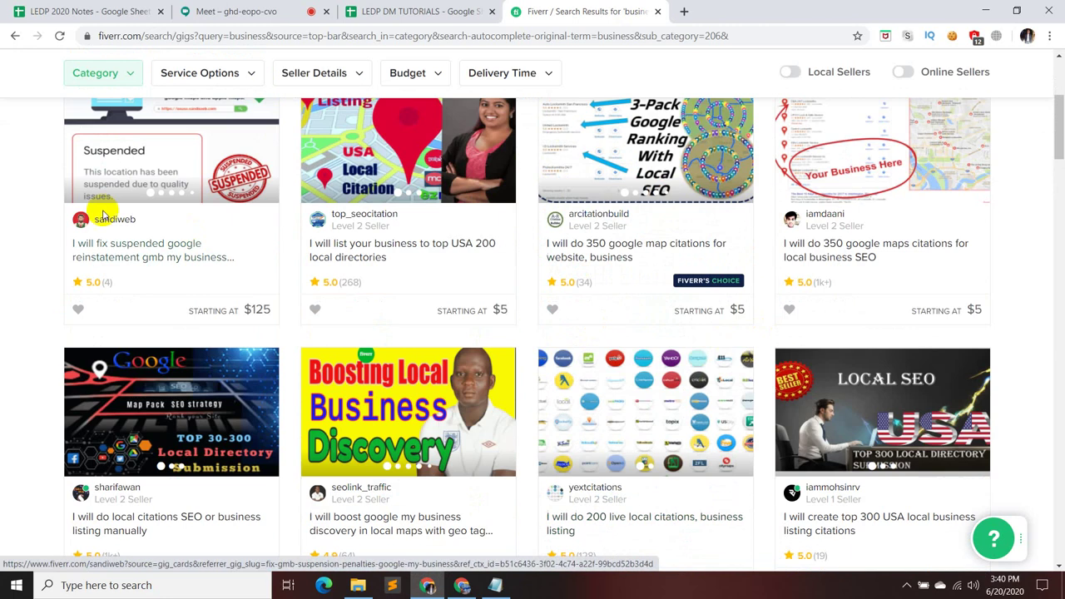
pyautogui.click(126, 259)
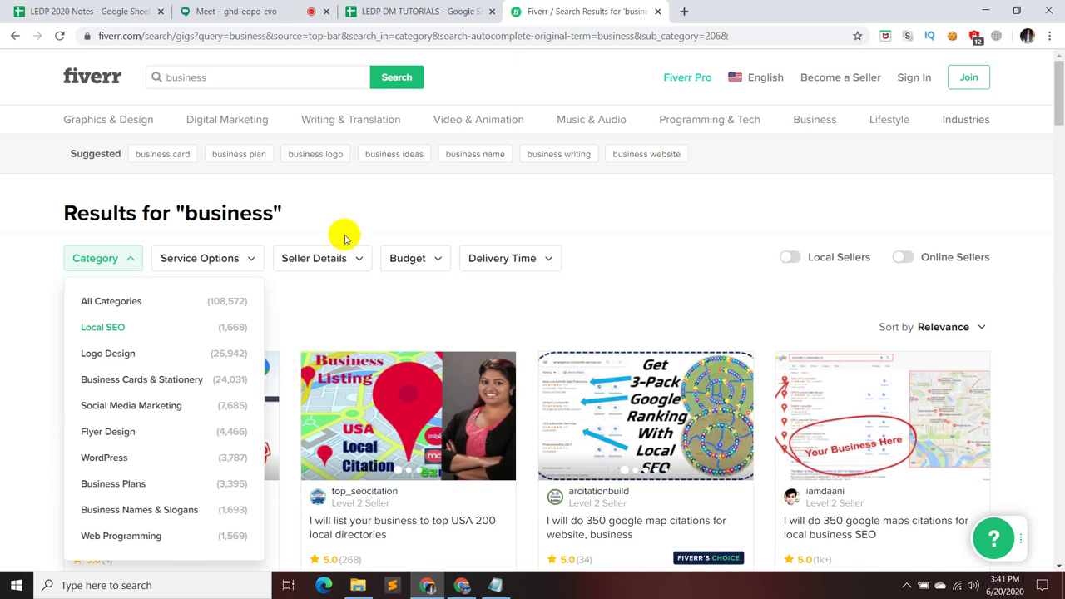
pyautogui.click(281, 76)
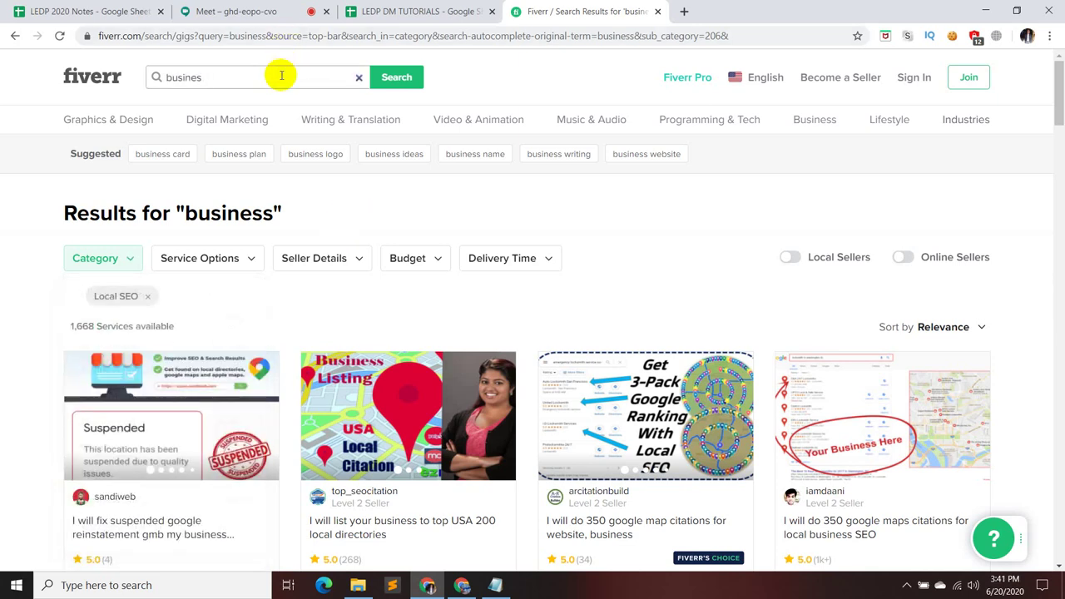
pyautogui.press('BackSpace')
pyautogui.press('BackSpace')
pyautogui.press('BackSpace')
pyautogui.press('BackSpace')
pyautogui.press('BackSpace')
pyautogui.press('BackSpace')
pyautogui.press('BackSpace')
pyautogui.press('BackSpace')
pyautogui.write('finance')
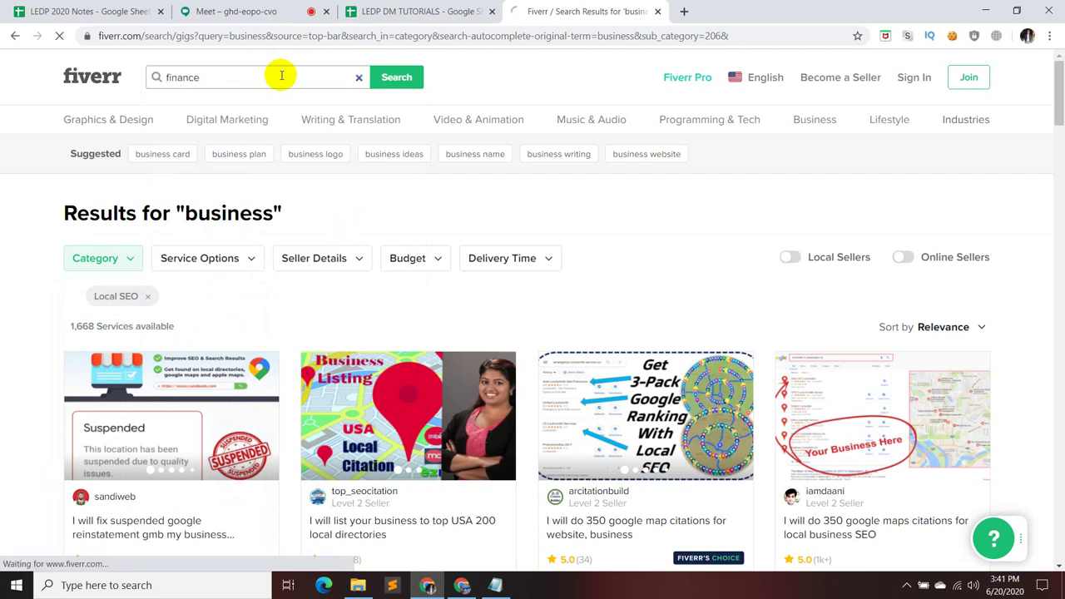
pyautogui.press('Return')
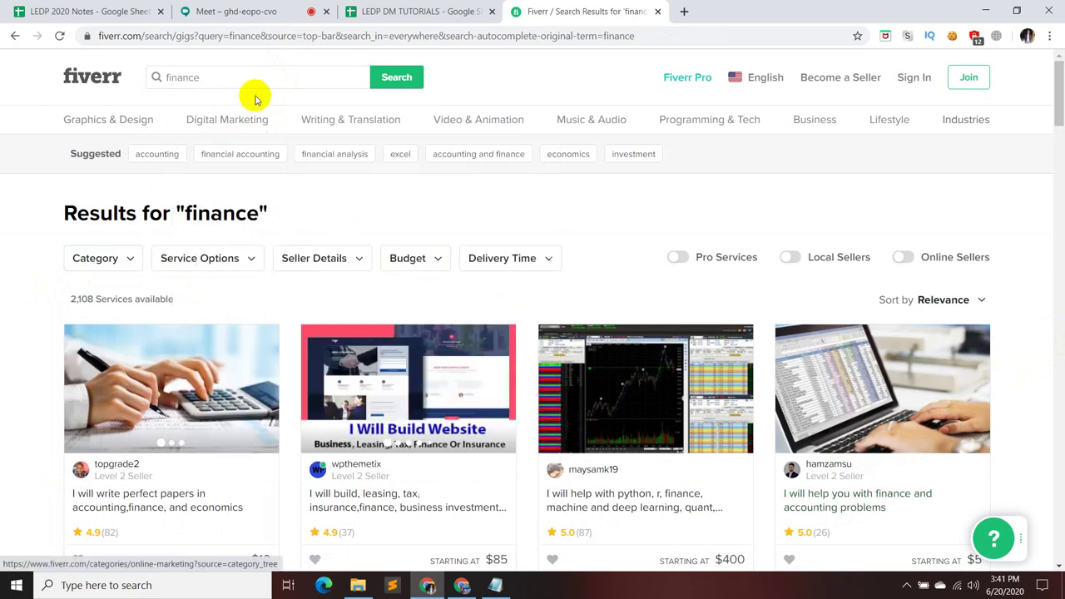
# - Browse the 2,108 finance gigs, such as accounting and corporate finance offers
pyautogui.scroll(-2, 798, 221)
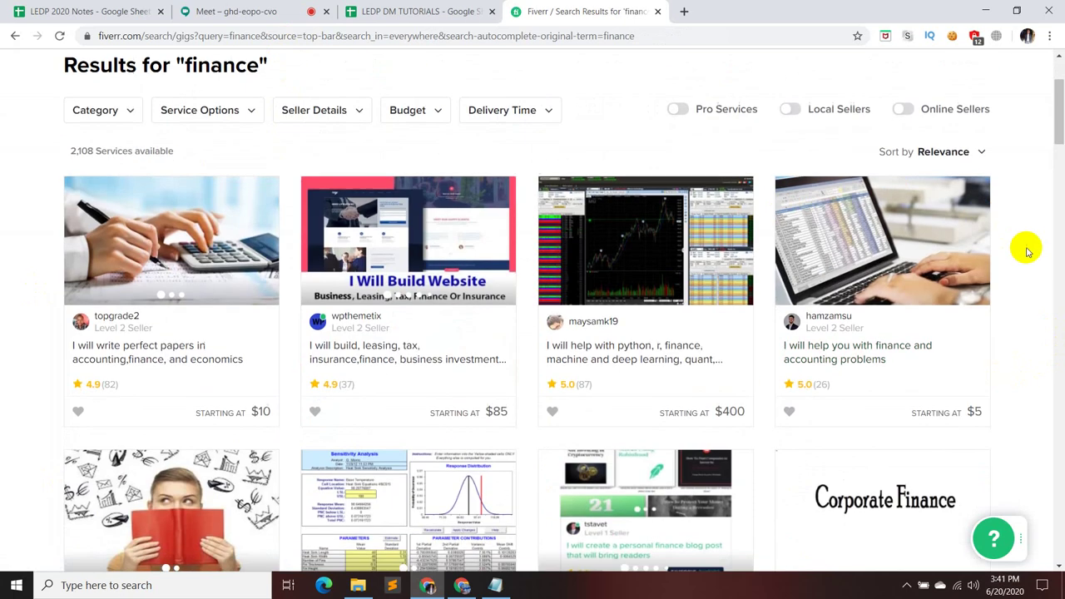
pyautogui.scroll(-2, 1021, 250)
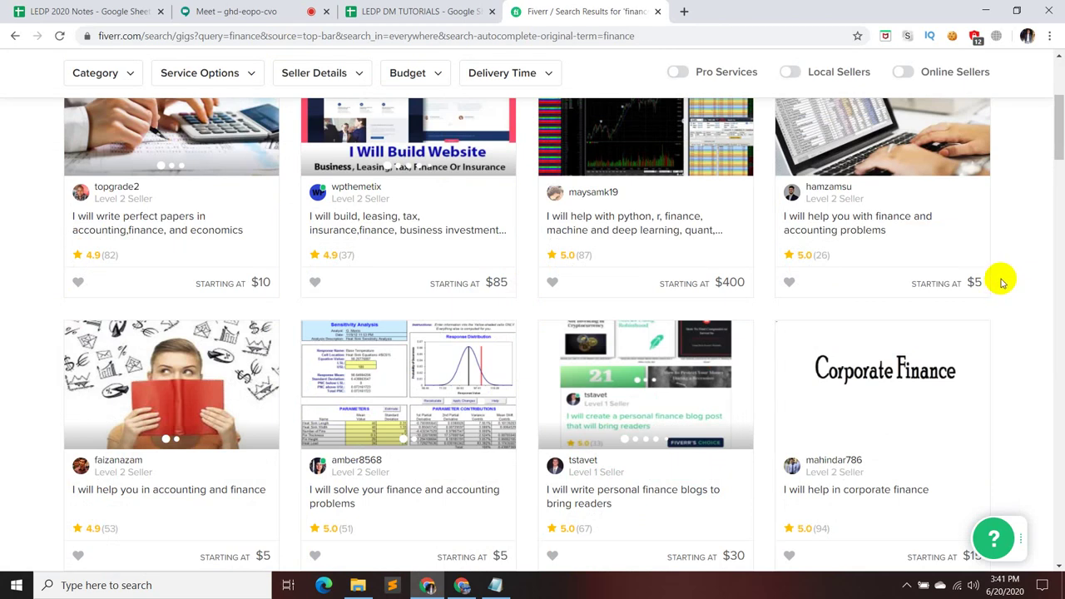
pyautogui.scroll(-3, 1002, 283)
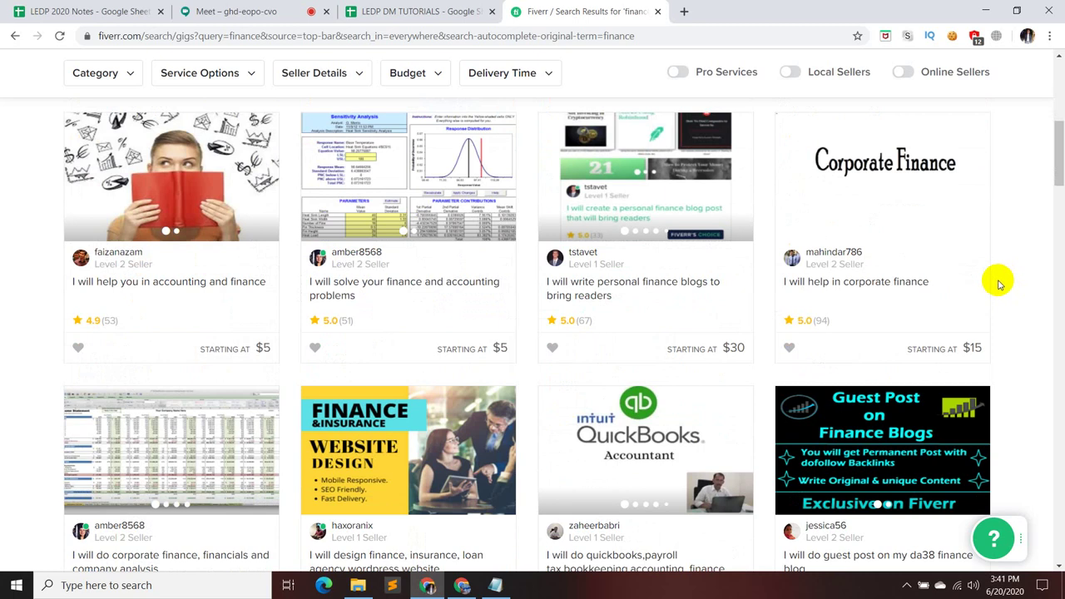
pyautogui.scroll(3, 998, 284)
pyautogui.scroll(-3, 999, 283)
pyautogui.scroll(7, 998, 287)
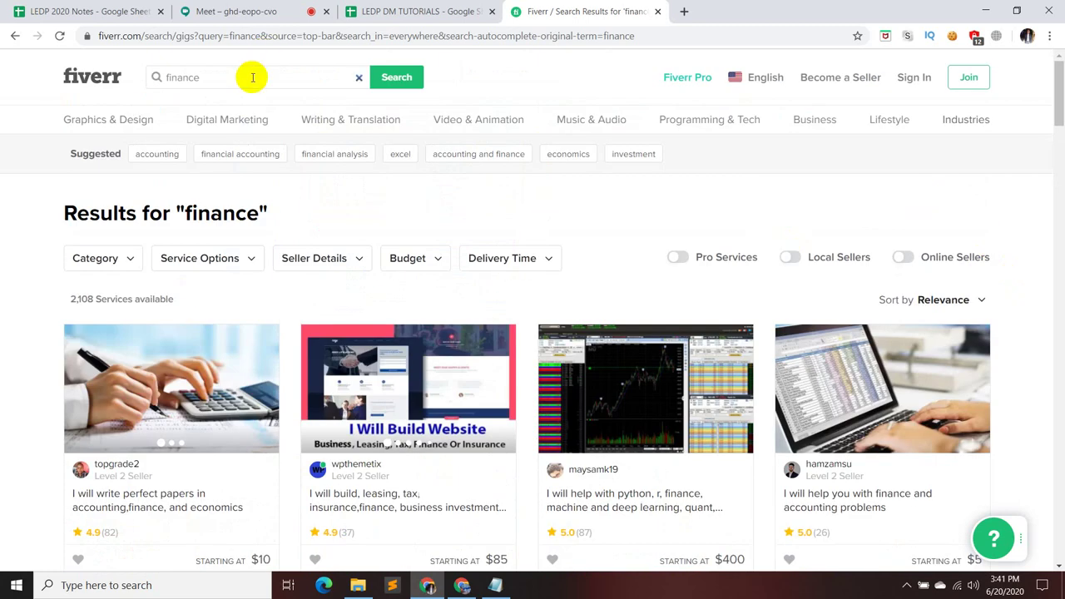
# - Search Fiverr for 'marketing'
pyautogui.click(252, 77)
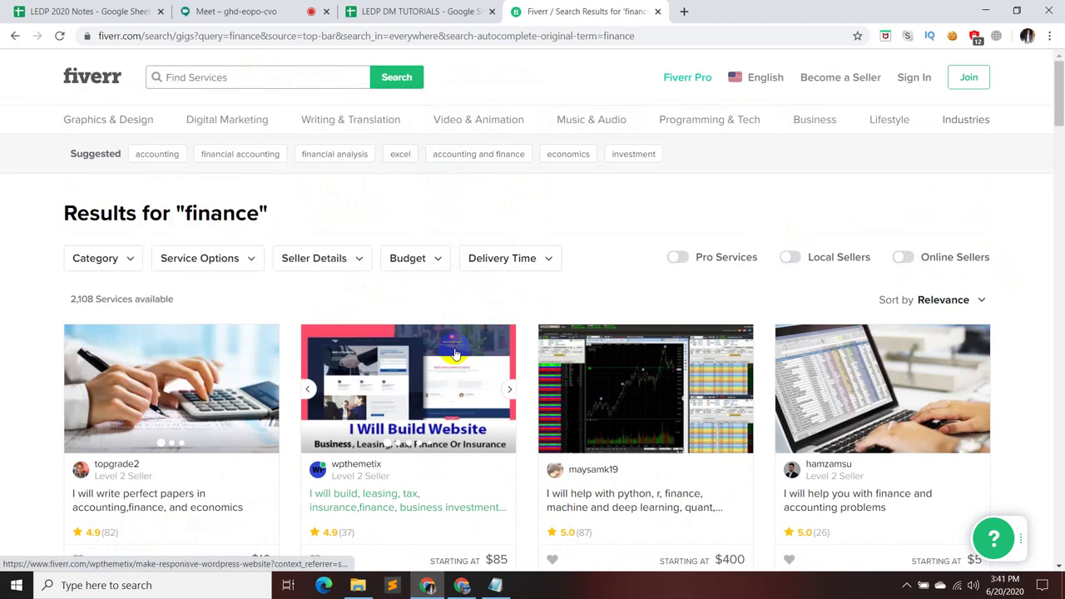
pyautogui.write('mr')
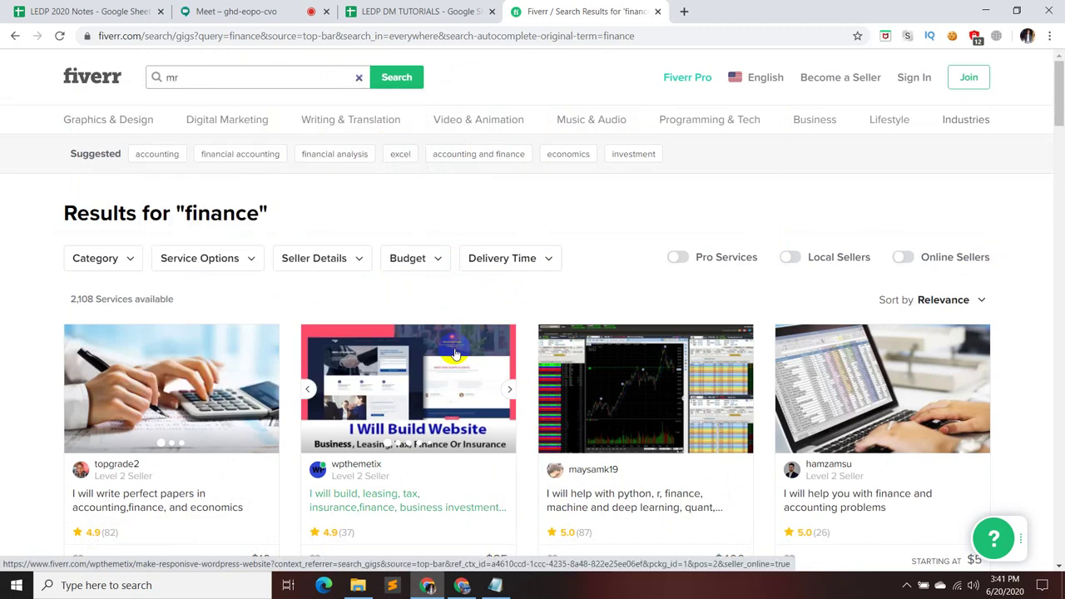
pyautogui.press('BackSpace')
pyautogui.write('ark')
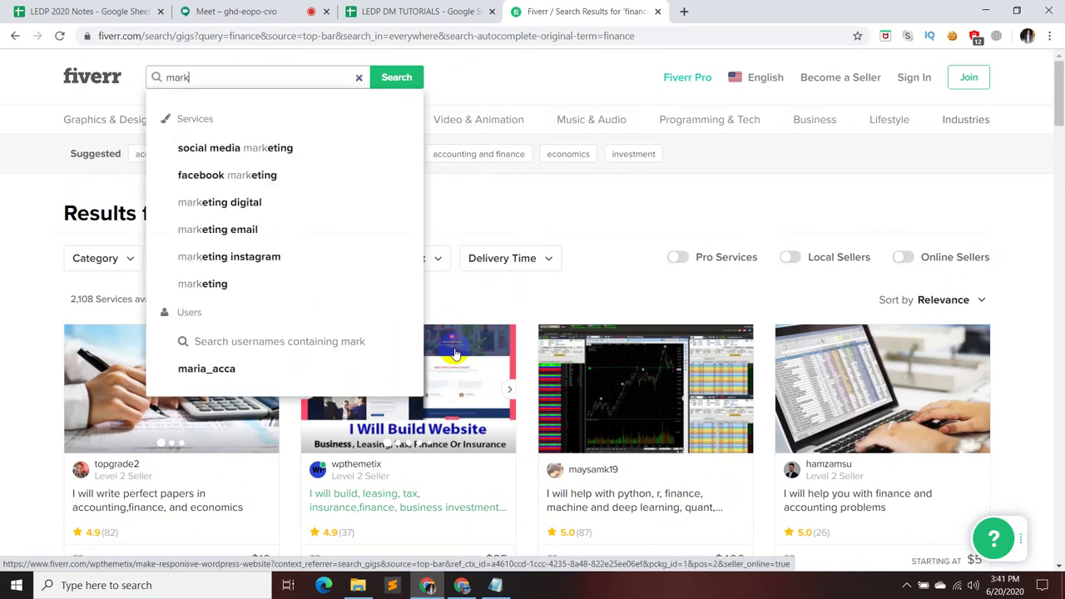
pyautogui.write('ting')
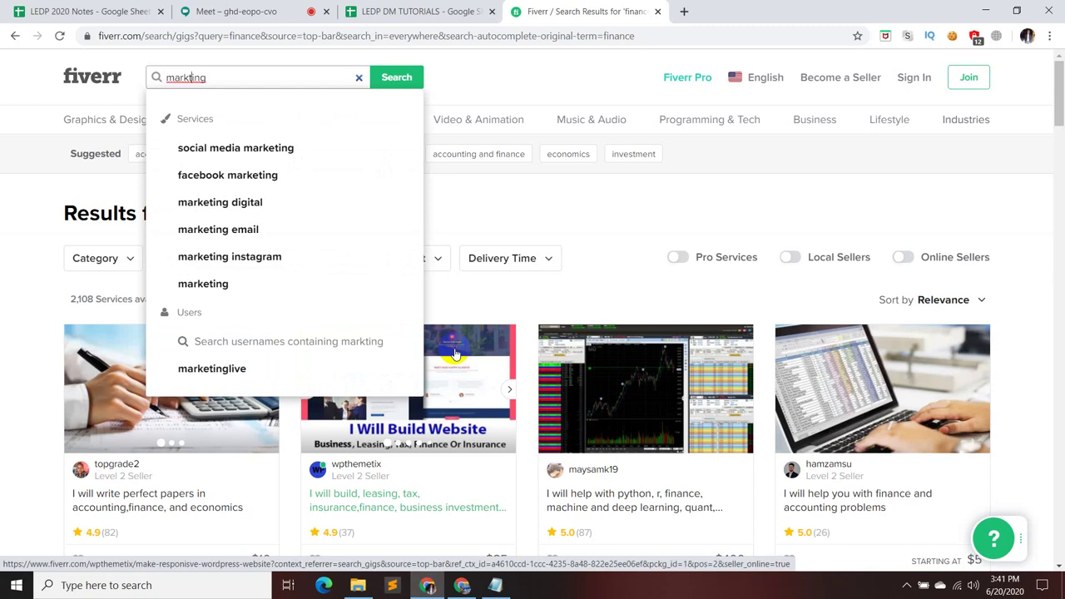
pyautogui.write('e')
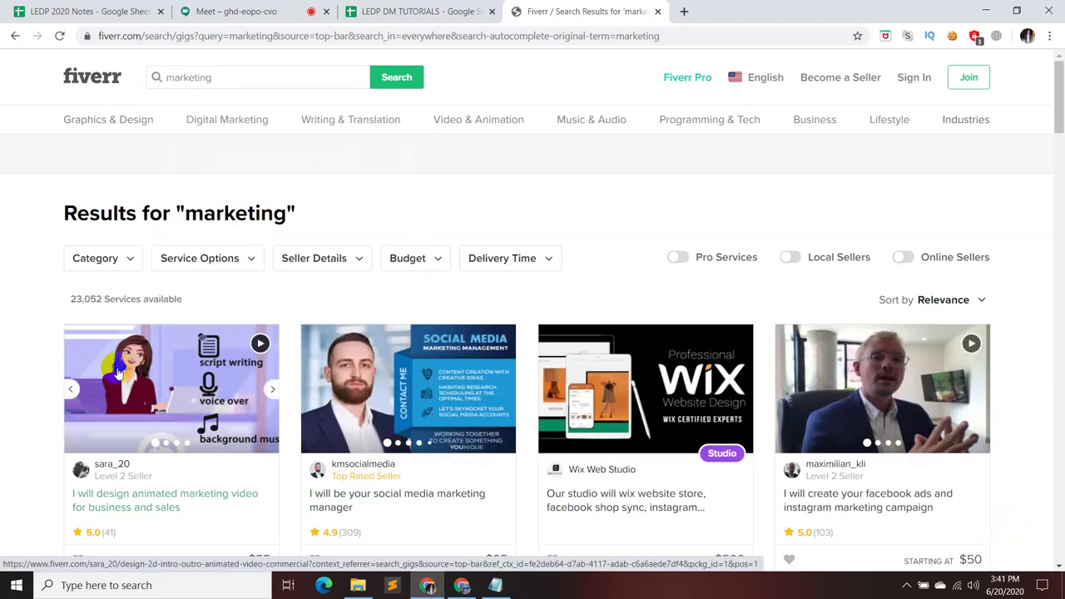
# - Filter the marketing results to E-Commerce Marketing (1,489 services), then bring the Google Meet call forward
pyautogui.click(109, 257)
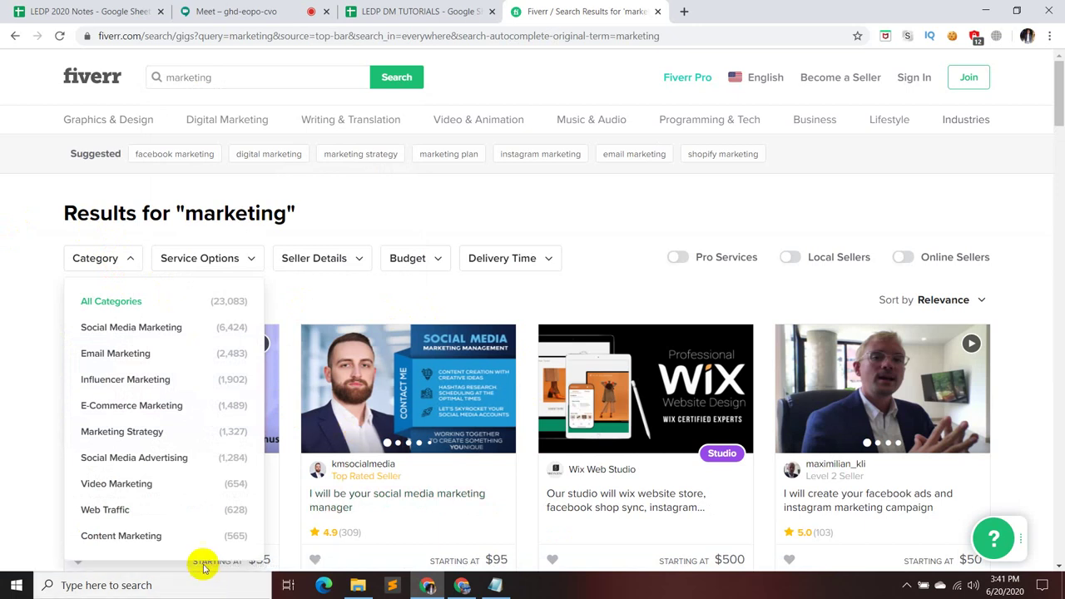
pyautogui.scroll(-2, 214, 444)
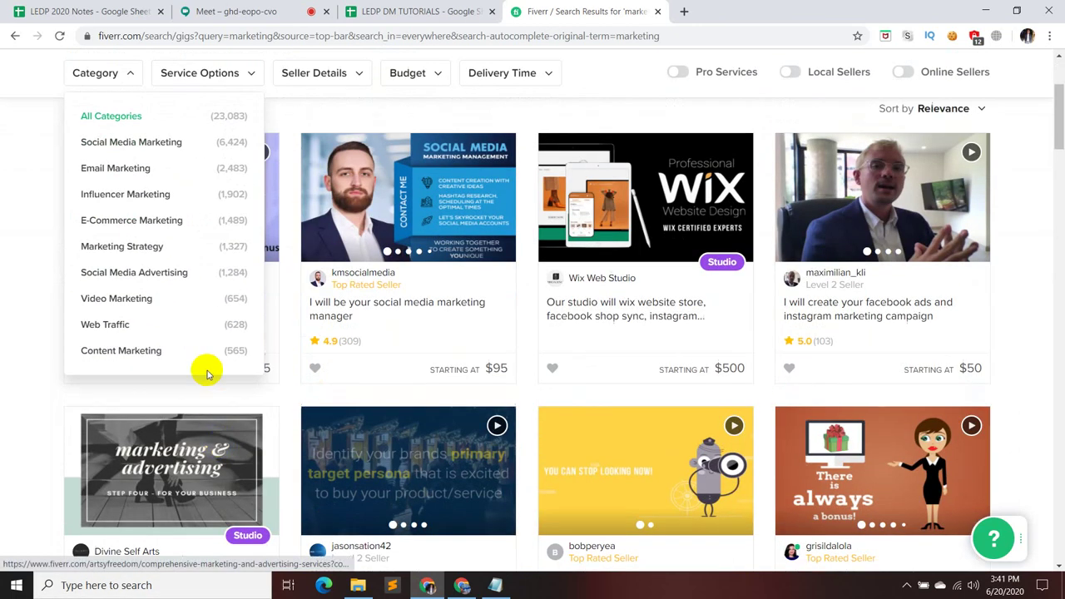
pyautogui.scroll(2, 208, 399)
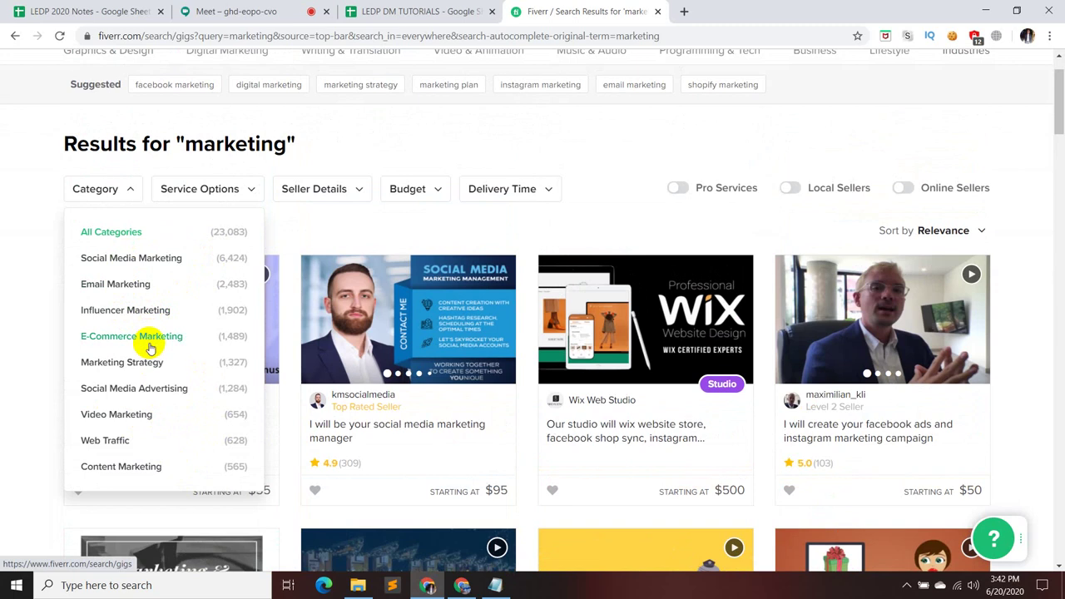
pyautogui.click(151, 346)
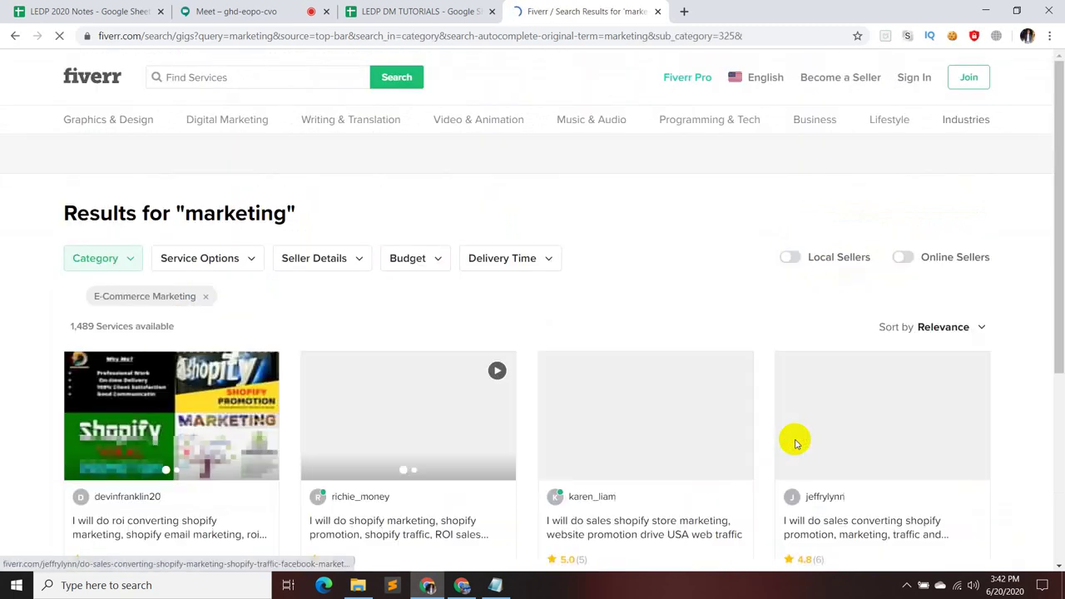
pyautogui.scroll(-1, 575, 331)
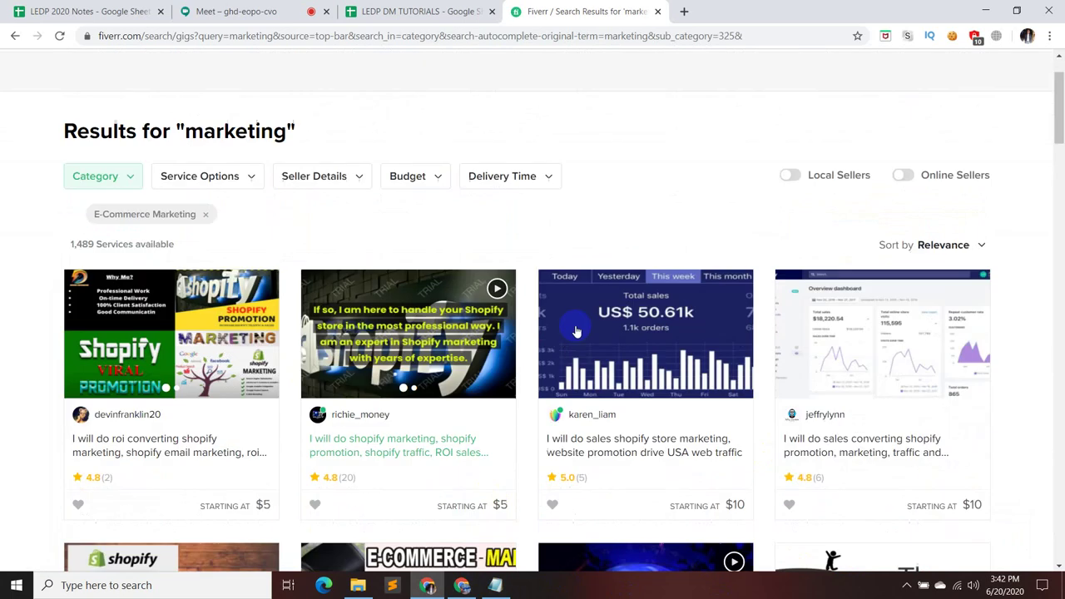
pyautogui.scroll(-1, 576, 331)
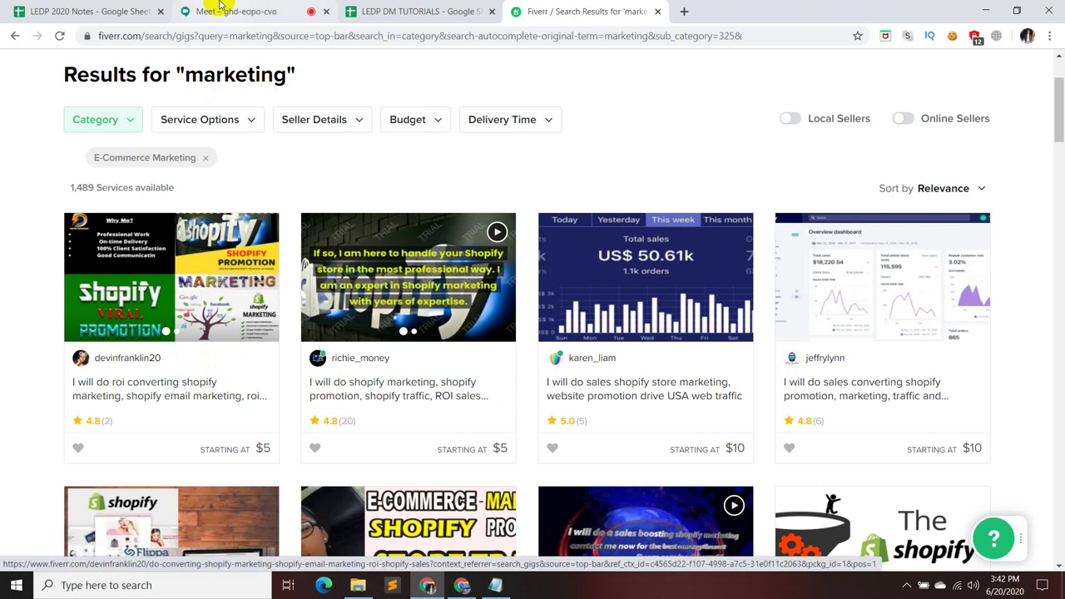
pyautogui.click(249, 10)
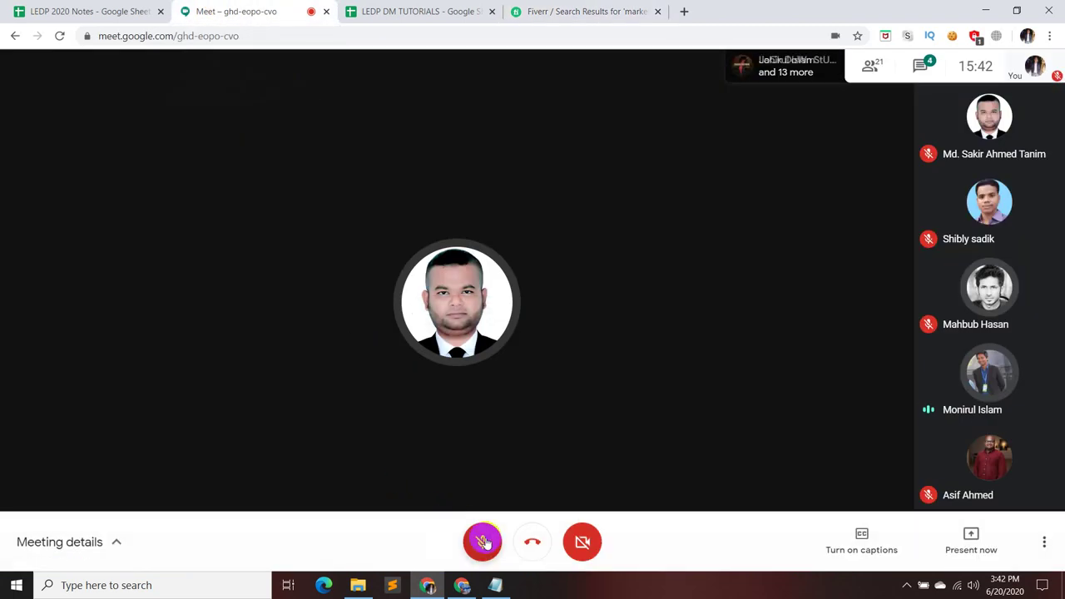
# - Unmute and re-mute the Meet microphone, then return to Fiverr's E-Commerce Marketing results
pyautogui.click(483, 541)
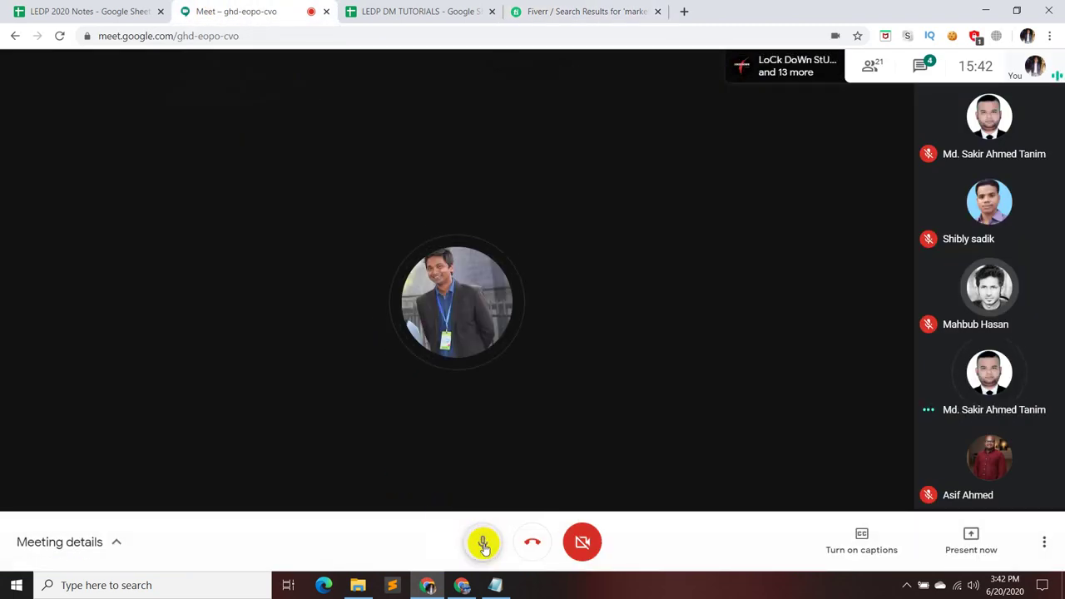
pyautogui.click(482, 545)
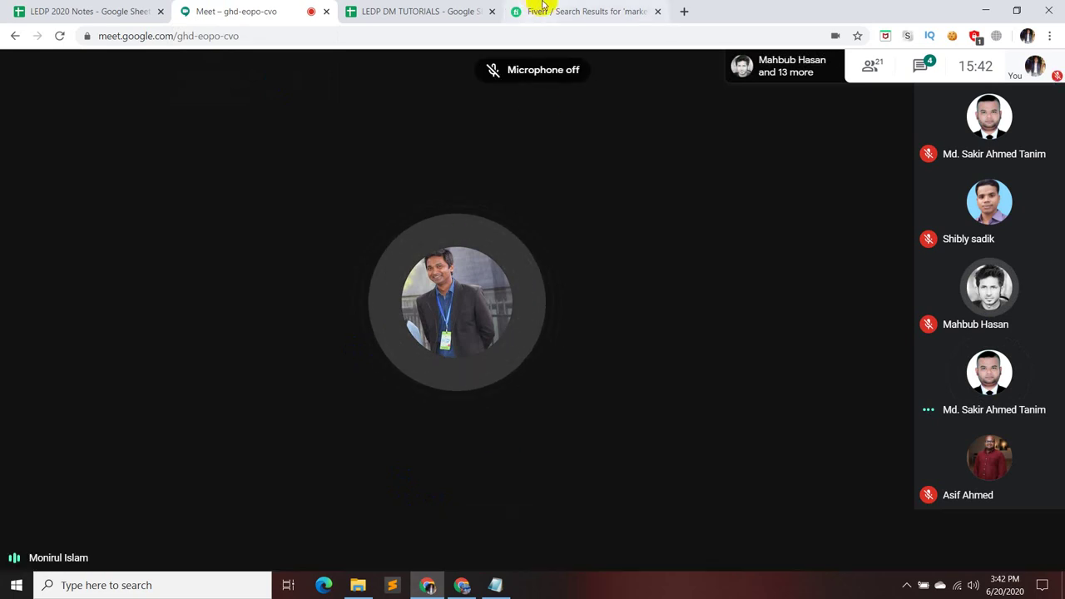
pyautogui.click(539, 10)
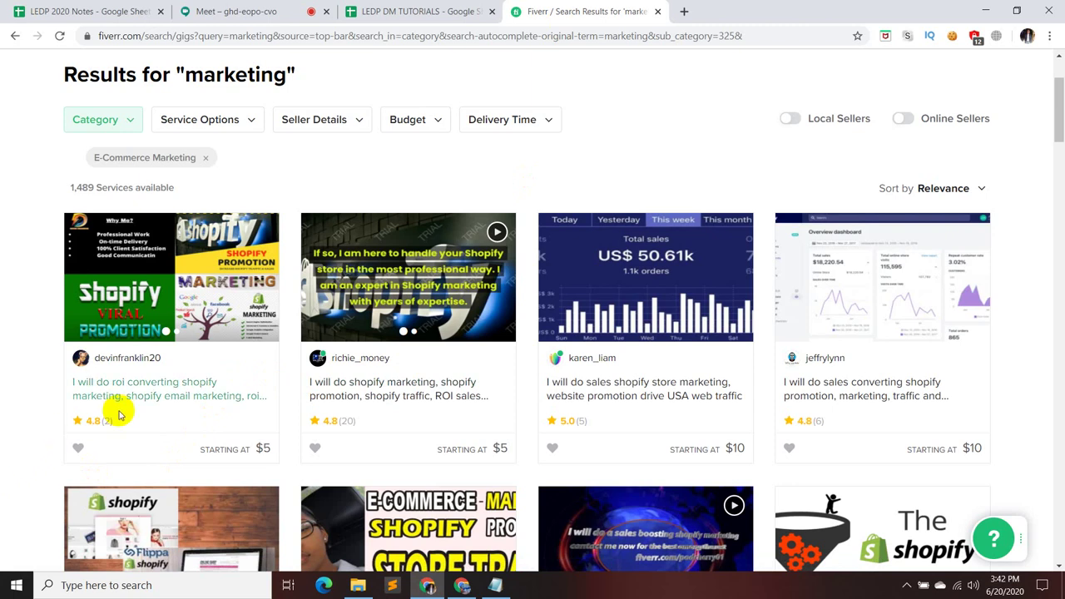
# - Narrow the marketing results to the Marketing Strategy subcategory, 1,327 services
pyautogui.click(125, 118)
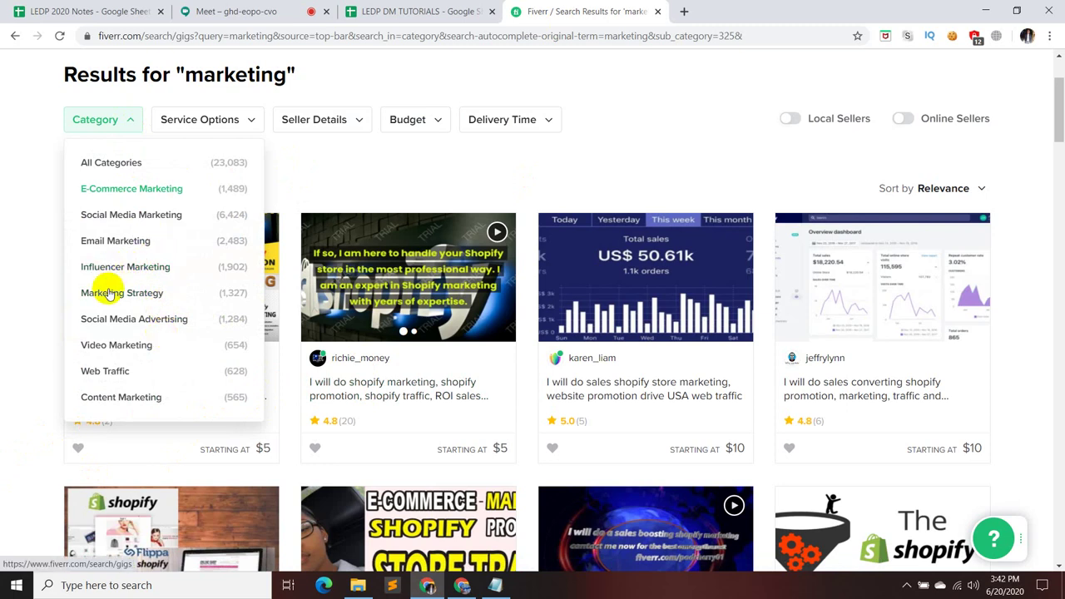
pyautogui.scroll(-1, 141, 303)
pyautogui.scroll(1, 142, 299)
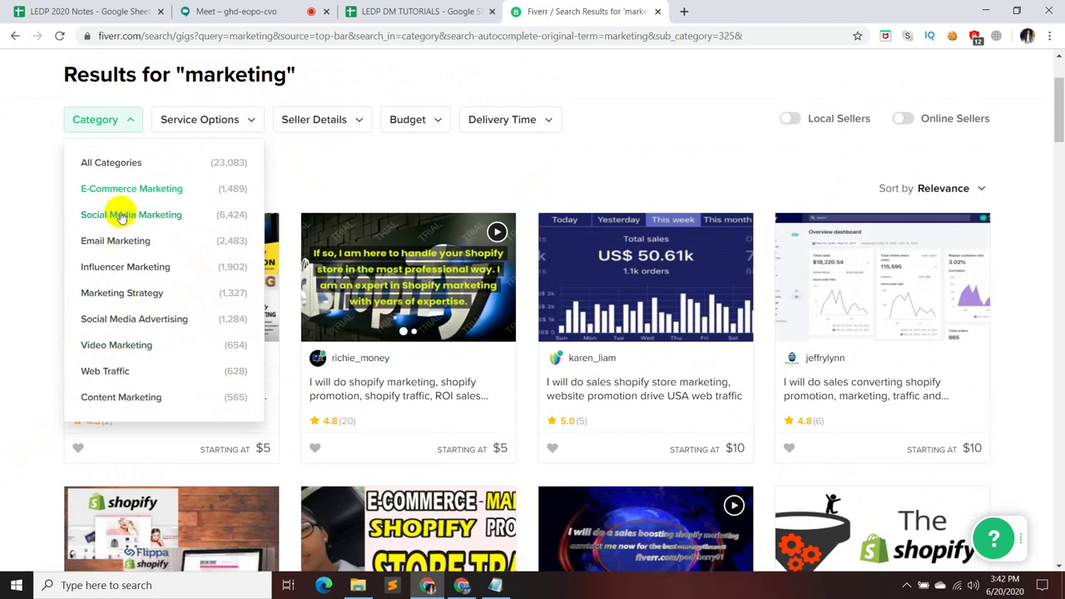
pyautogui.click(141, 295)
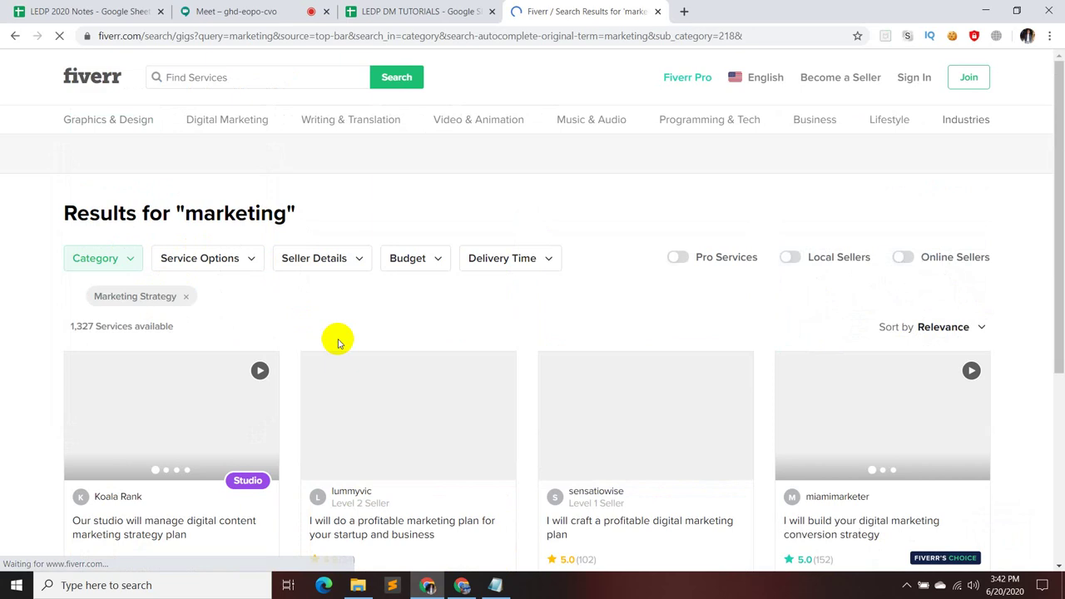
pyautogui.scroll(-3, 327, 349)
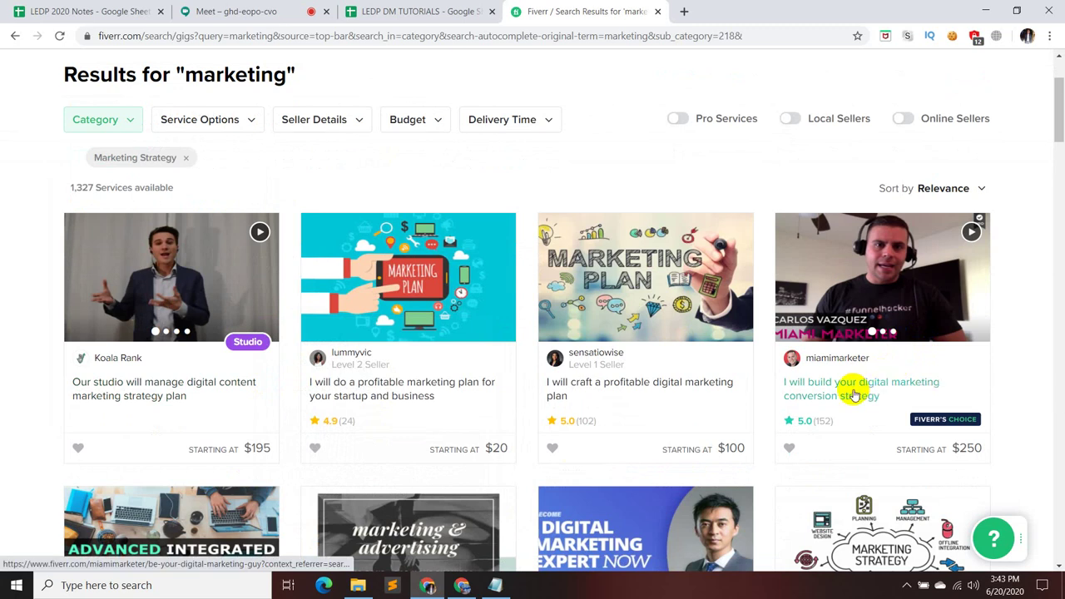
pyautogui.scroll(-1, 852, 395)
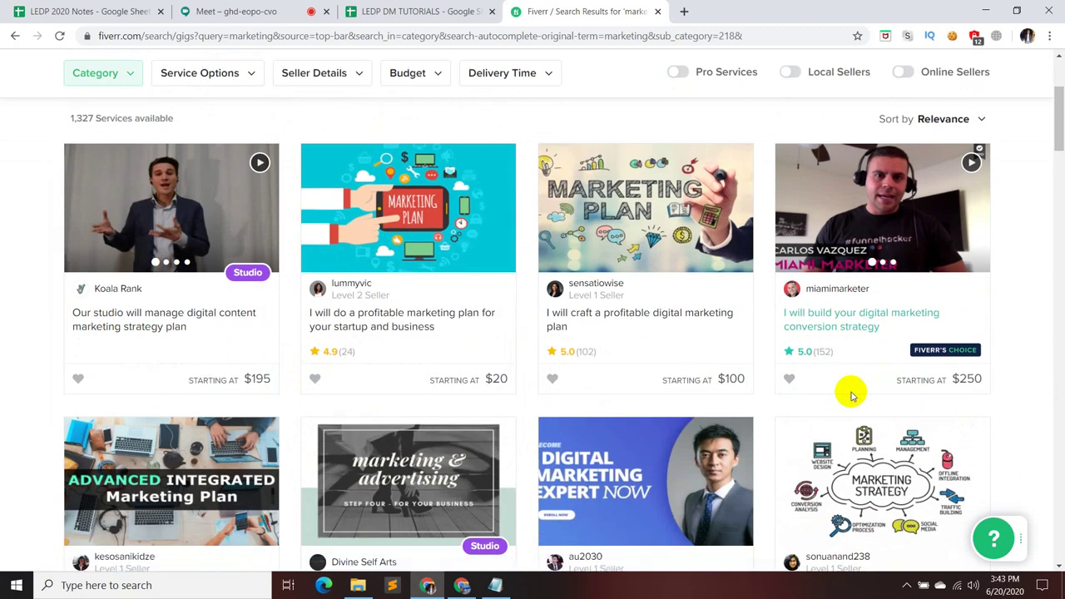
pyautogui.scroll(3, 411, 358)
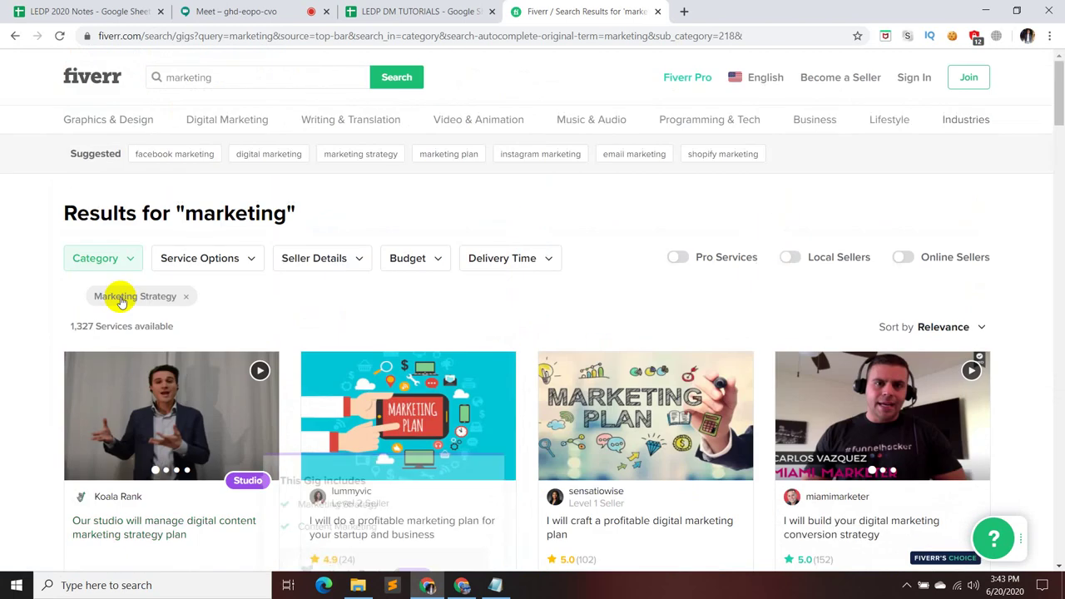
# - Check Service Options without applying any, and glance at the Notepad niche list
pyautogui.click(235, 261)
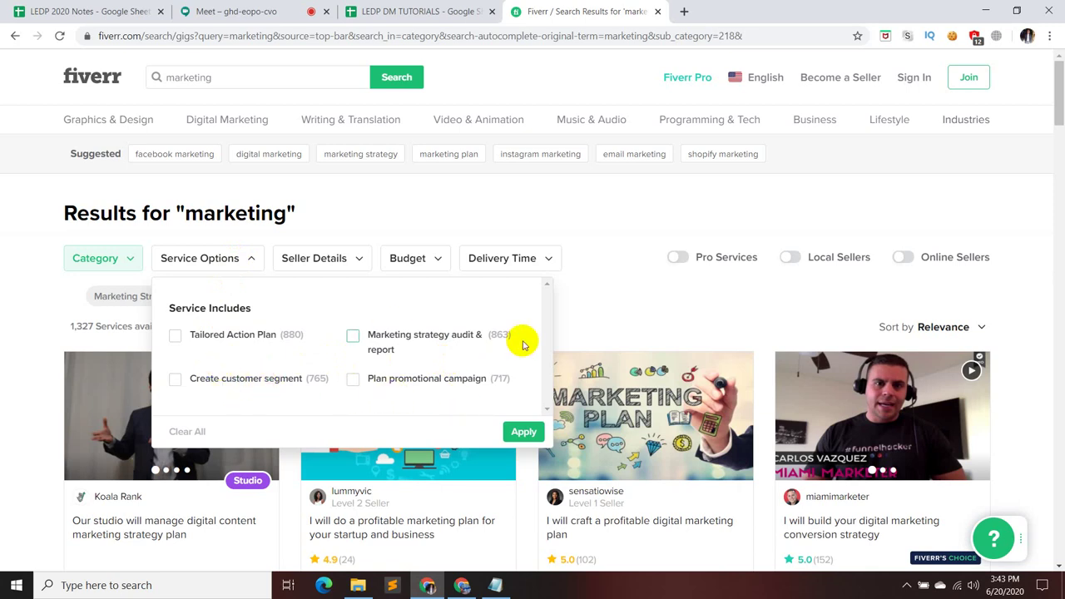
pyautogui.click(578, 304)
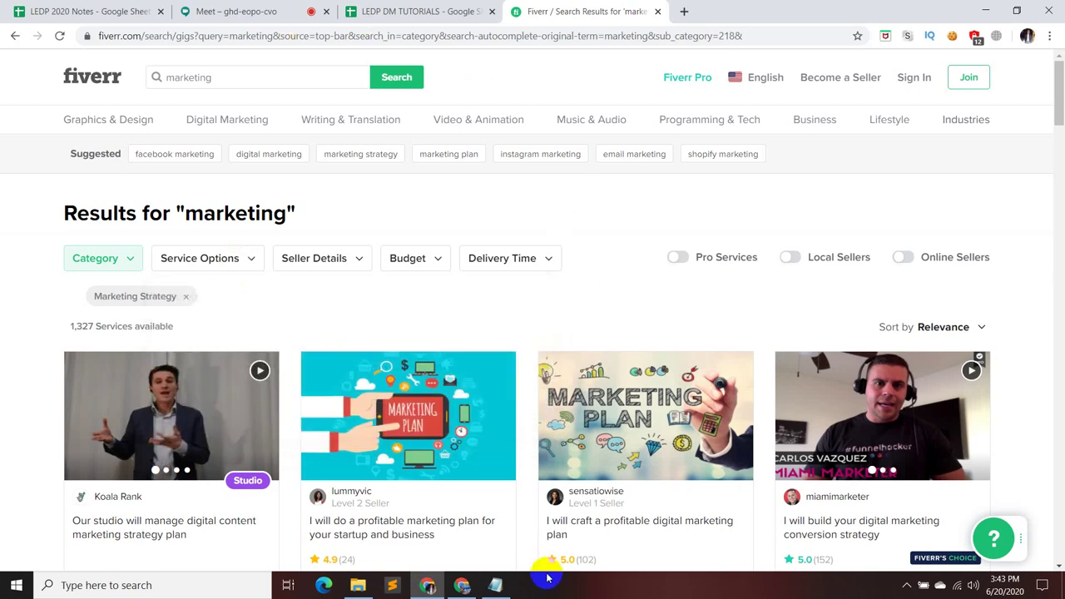
pyautogui.click(497, 586)
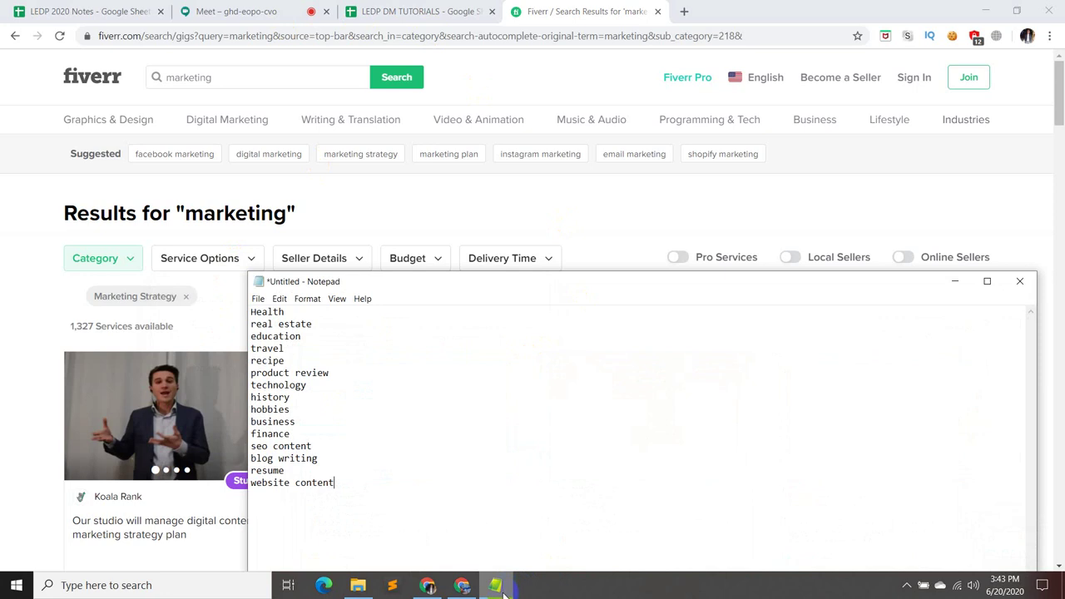
pyautogui.click(498, 587)
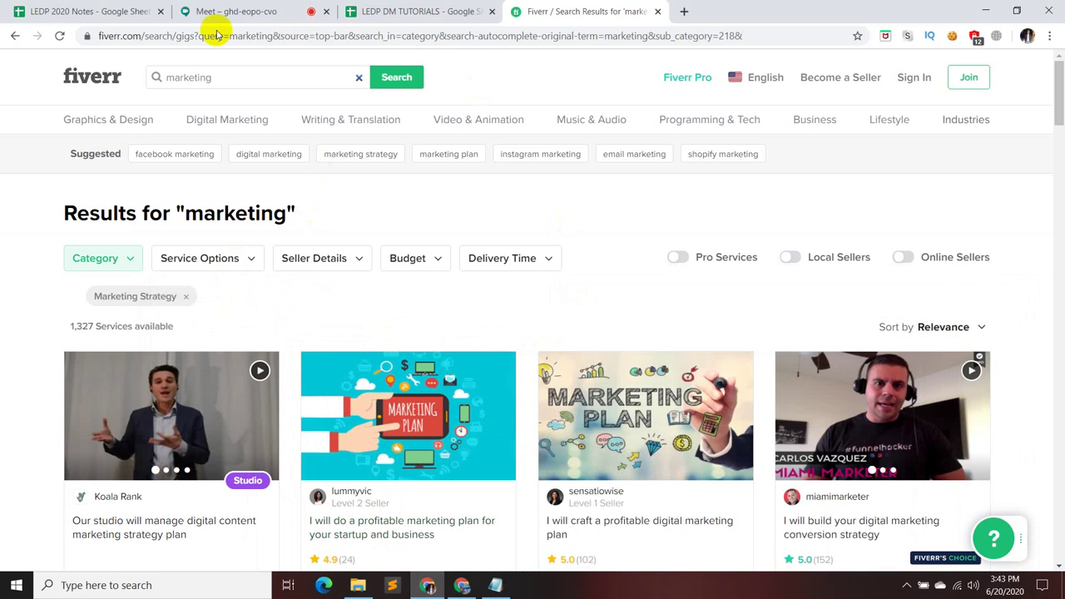
# - Search Fiverr for 'product review' and browse the 85 resulting services
pyautogui.click(267, 79)
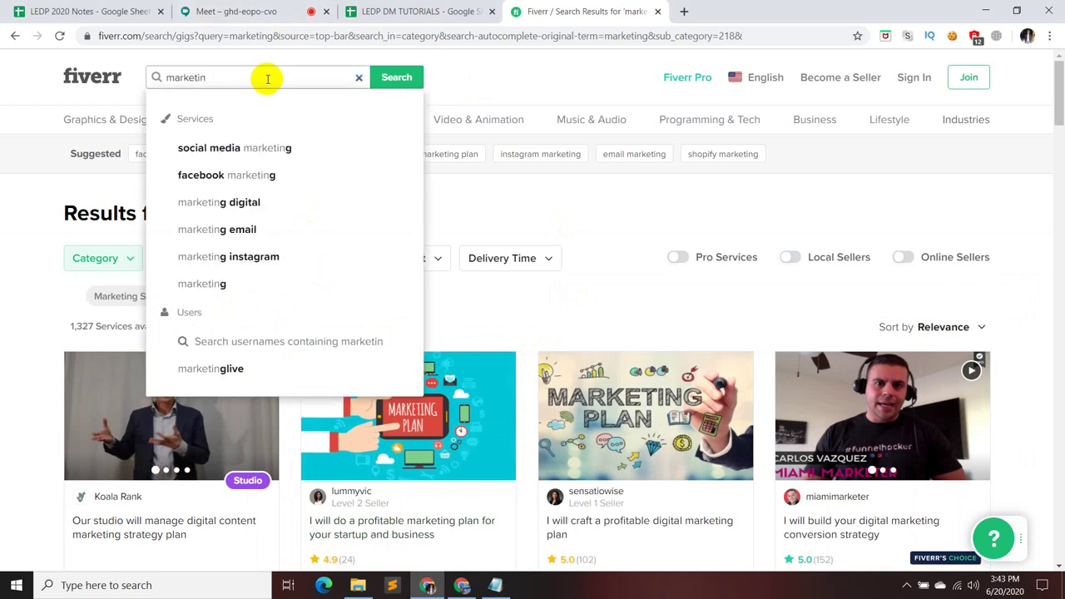
pyautogui.press('BackSpace')
pyautogui.press('BackSpace')
pyautogui.press('BackSpace')
pyautogui.press('BackSpace')
pyautogui.press('BackSpace')
pyautogui.press('BackSpace')
pyautogui.press('BackSpace')
pyautogui.press('BackSpace')
pyautogui.write('pro')
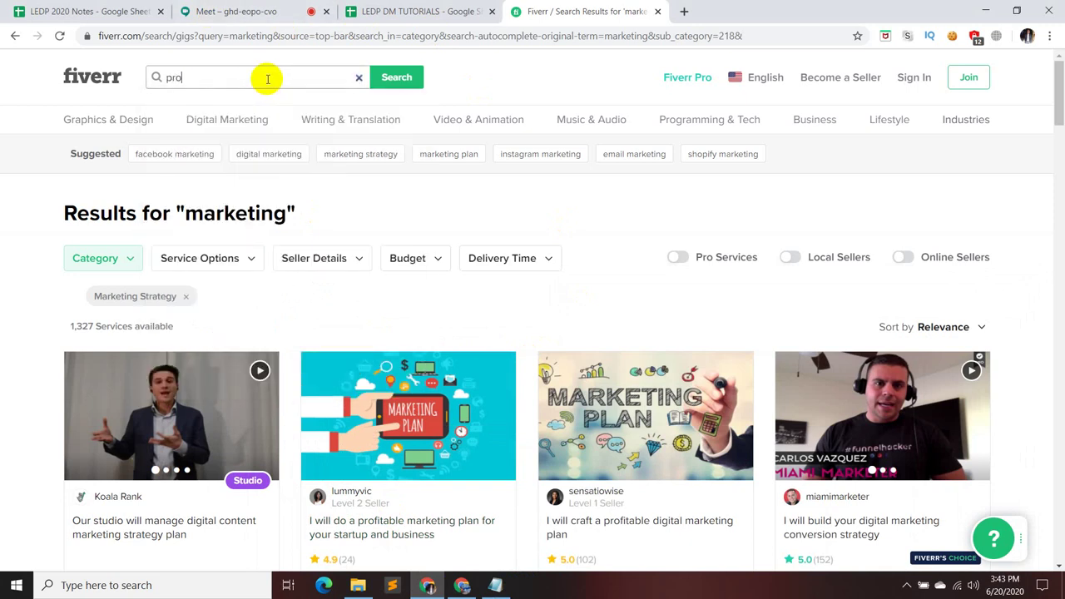
pyautogui.write('d')
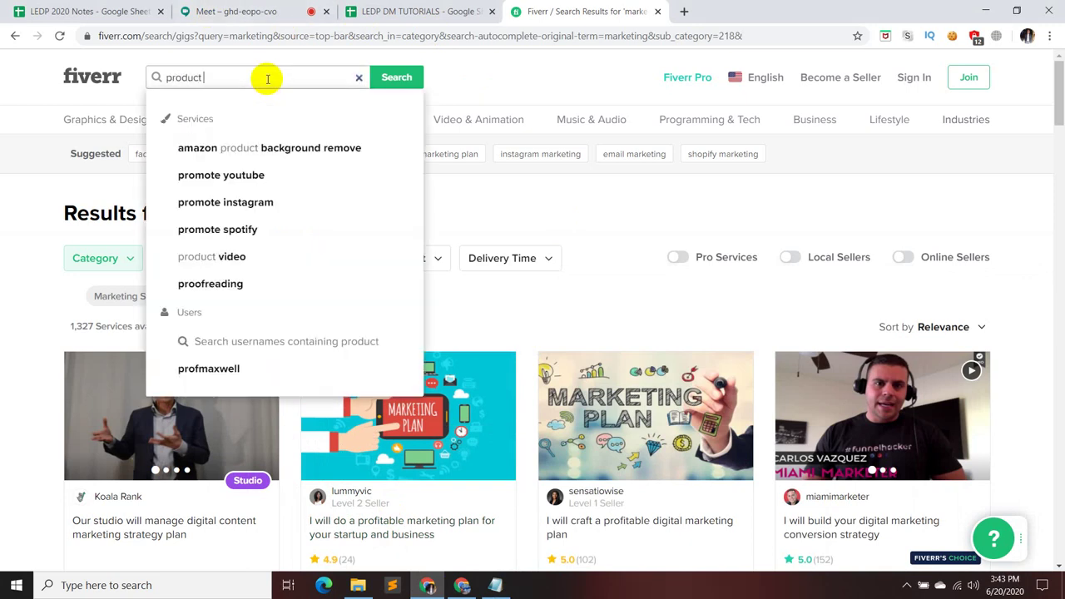
pyautogui.write('uct ')
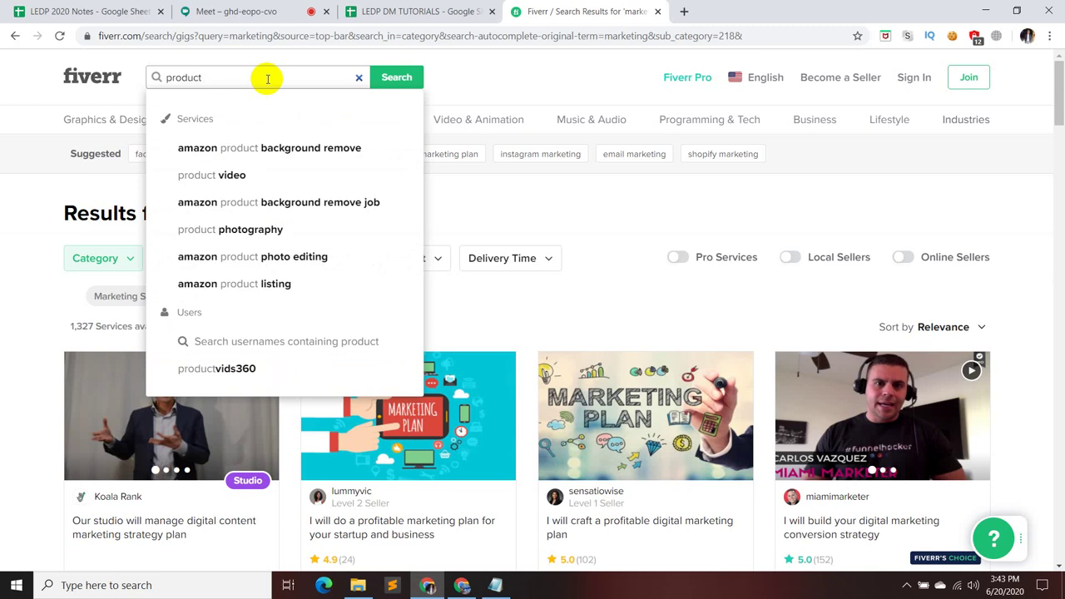
pyautogui.write('revi')
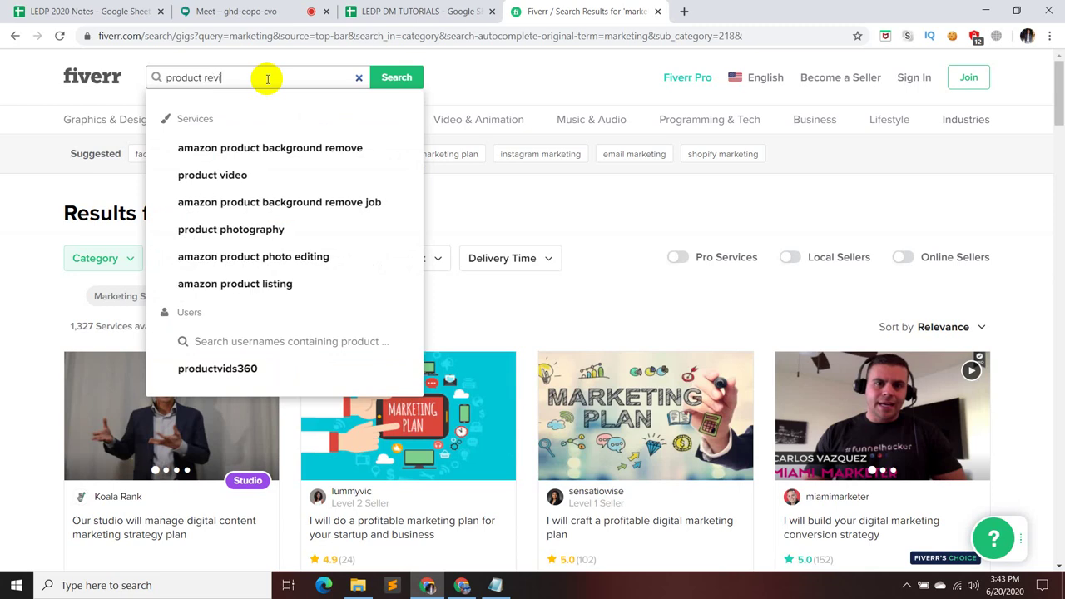
pyautogui.write('ew')
pyautogui.press('Return')
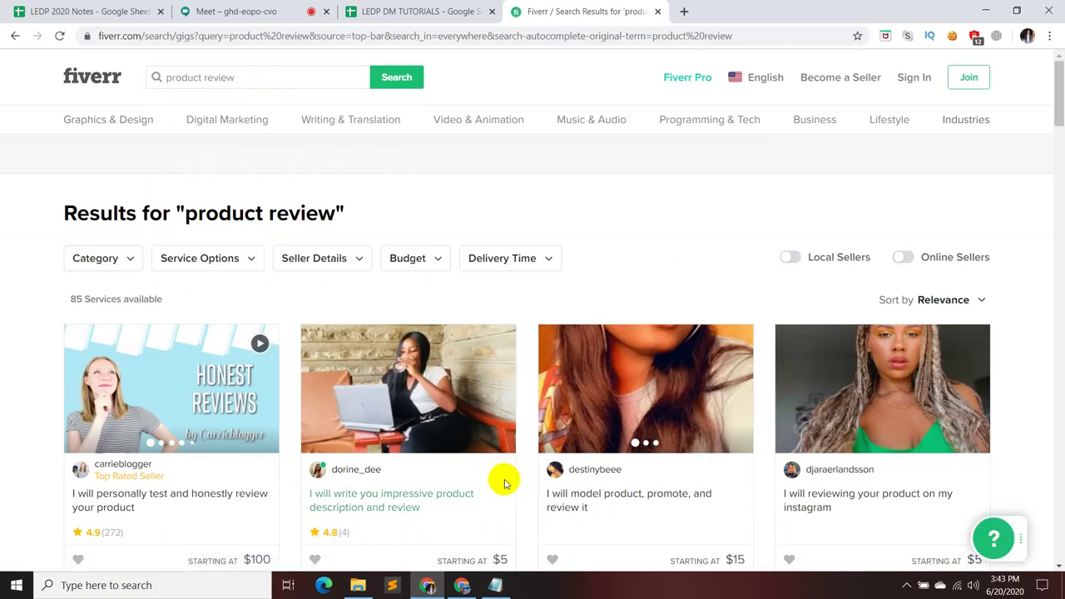
pyautogui.scroll(-2, 725, 387)
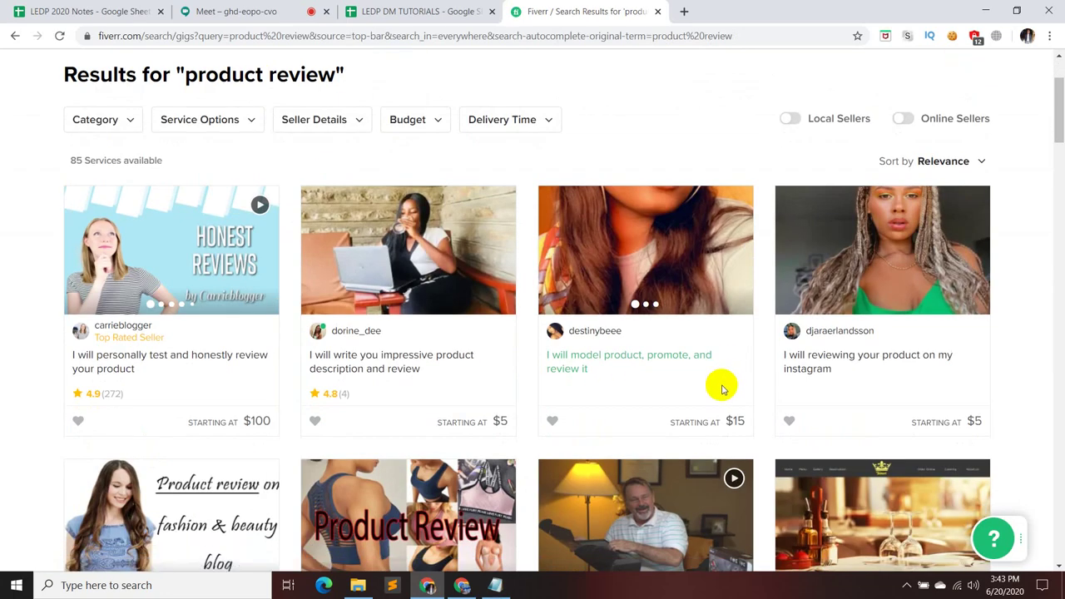
pyautogui.scroll(-2, 717, 416)
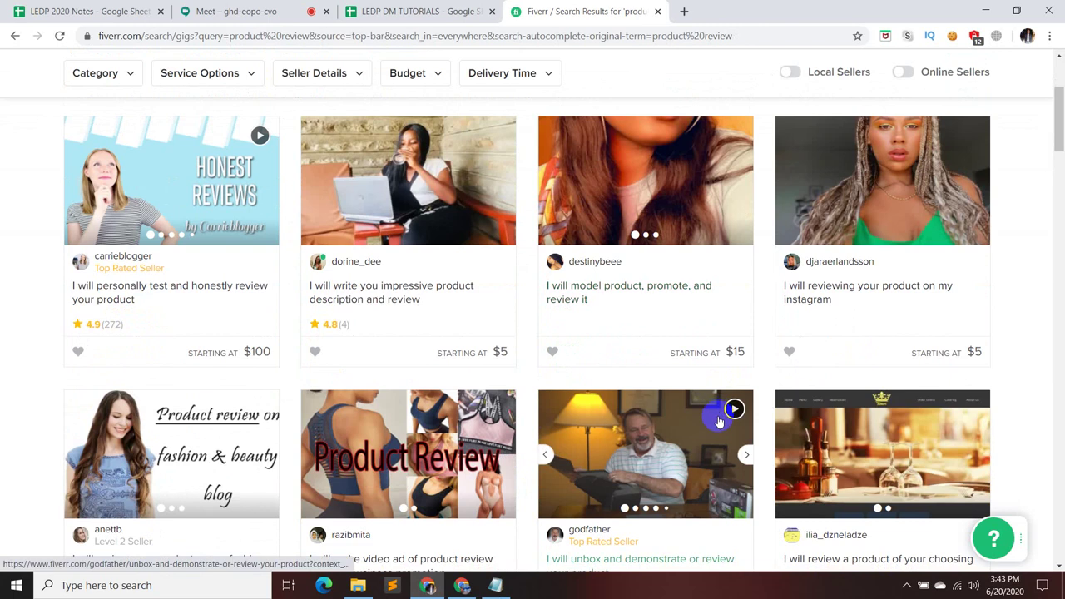
pyautogui.scroll(-1, 719, 422)
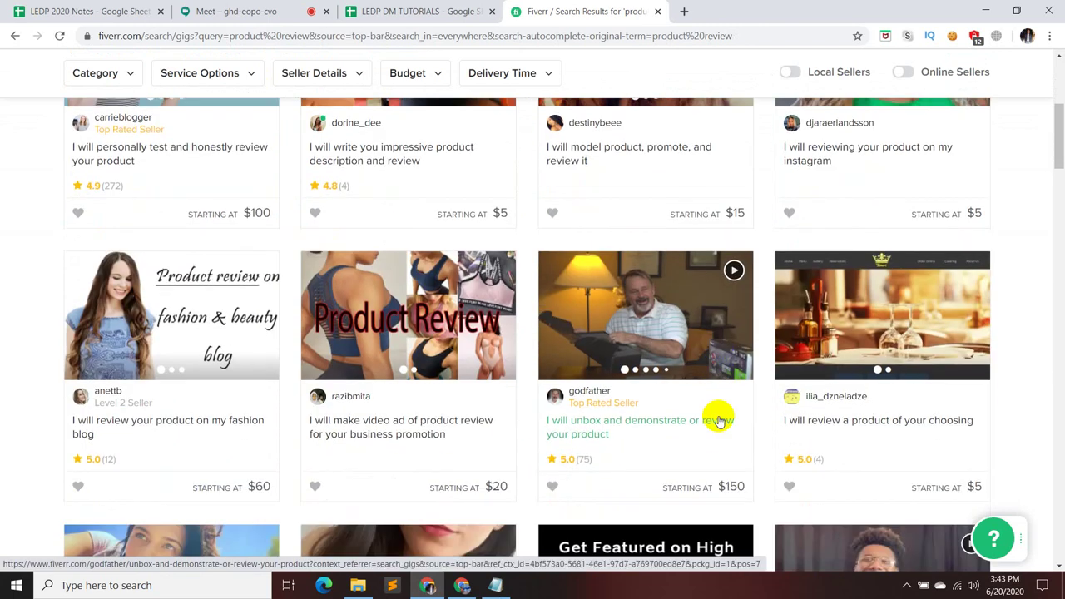
pyautogui.scroll(-4, 719, 420)
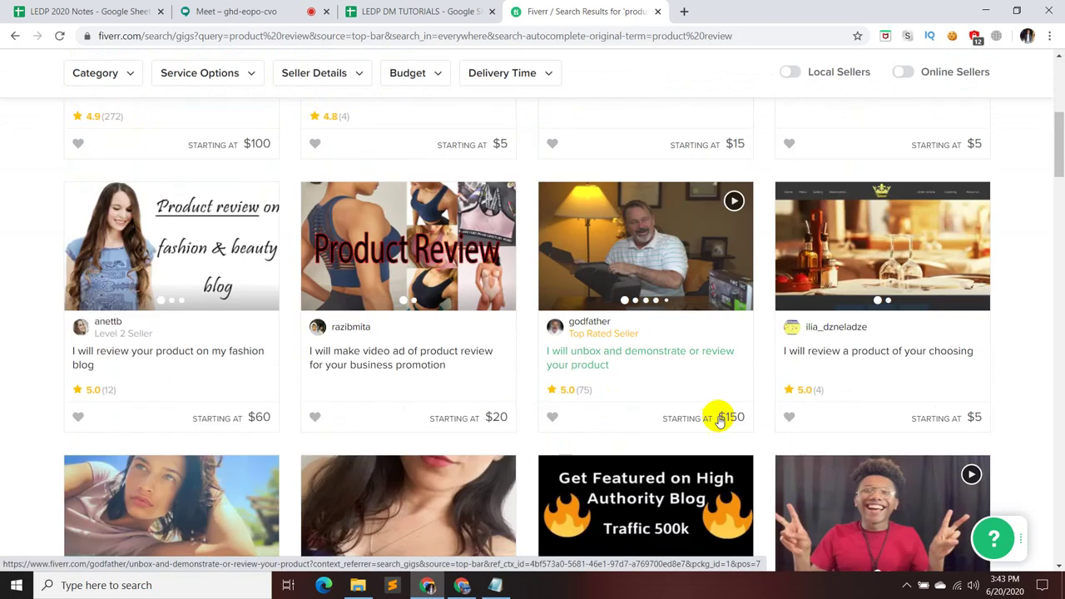
pyautogui.scroll(-3, 719, 422)
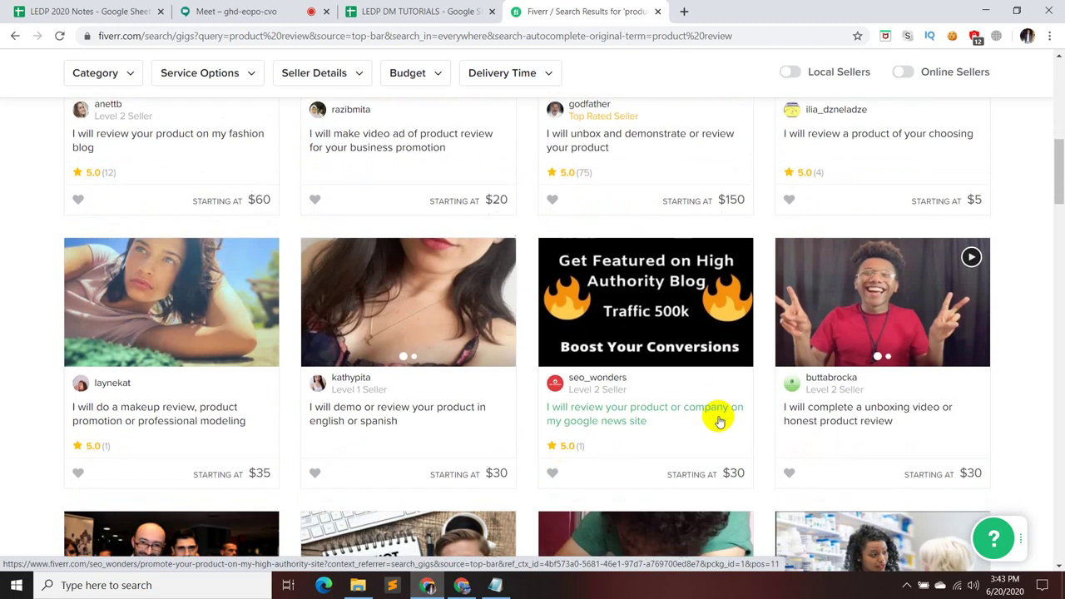
pyautogui.scroll(8, 709, 423)
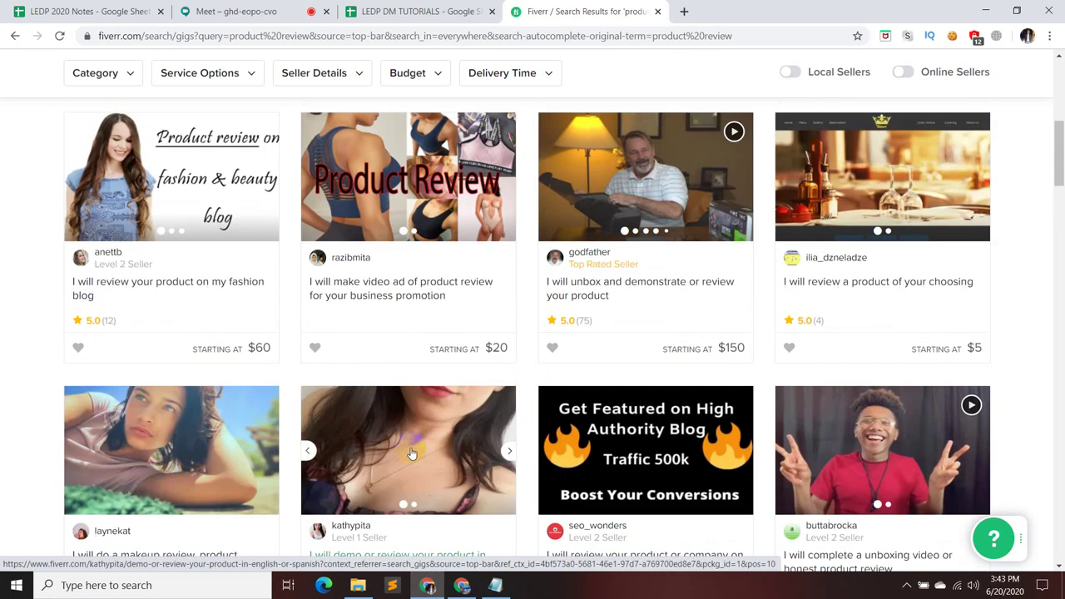
pyautogui.click(108, 120)
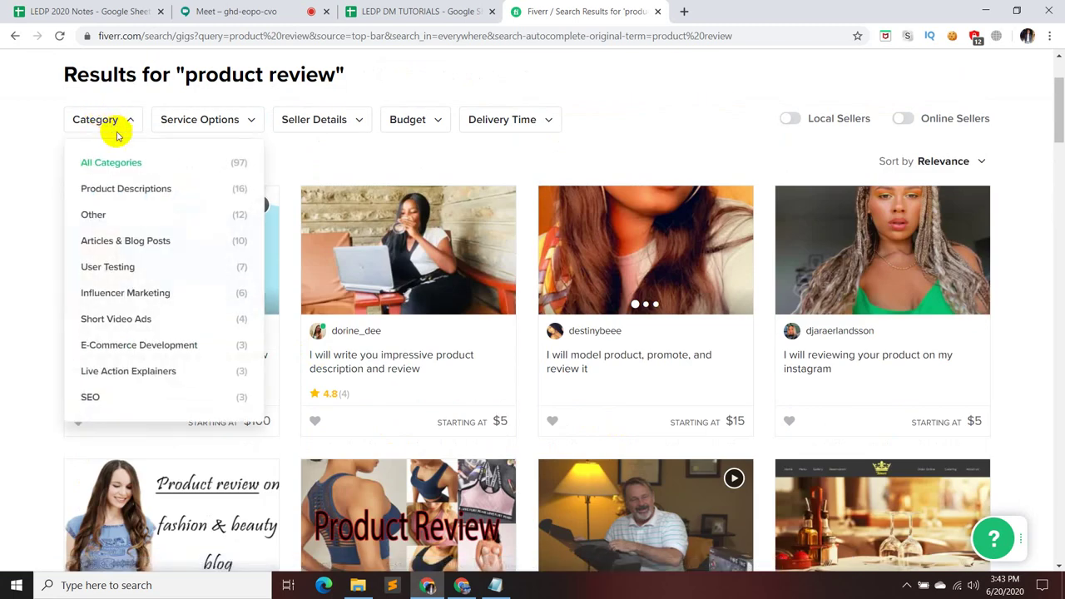
# - Filter 'product review' results to Articles & Blog Posts and browse the 10 remaining gigs
pyautogui.click(131, 241)
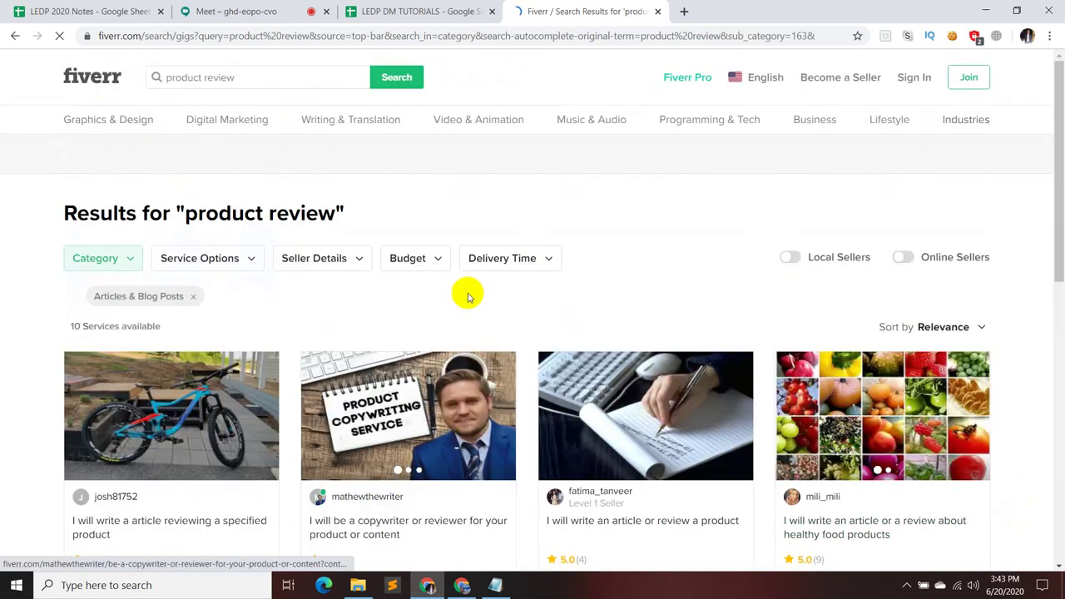
pyautogui.scroll(-1, 420, 335)
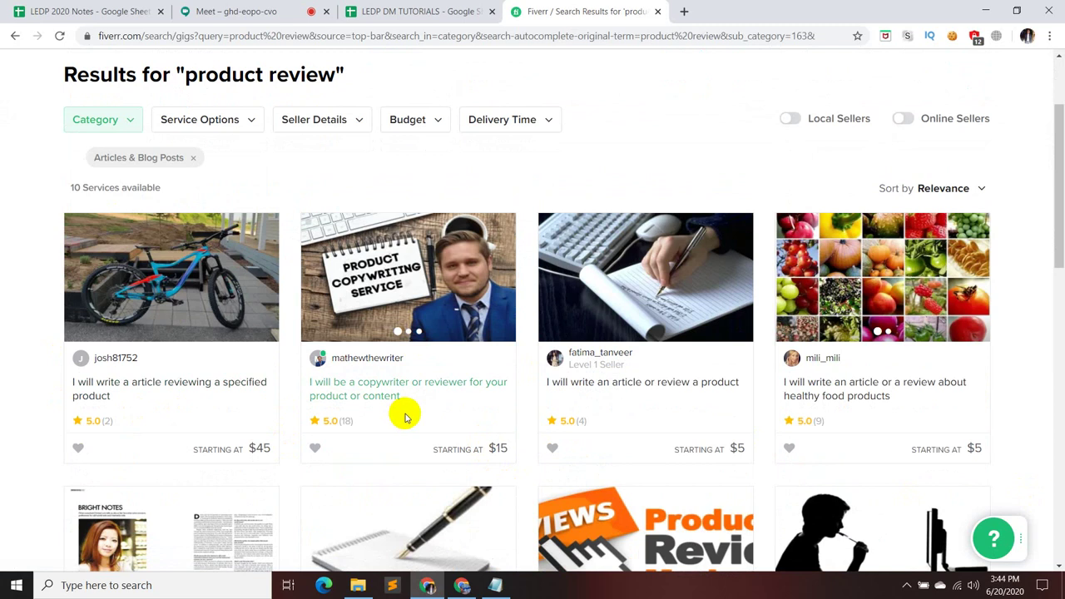
pyautogui.scroll(-5, 996, 442)
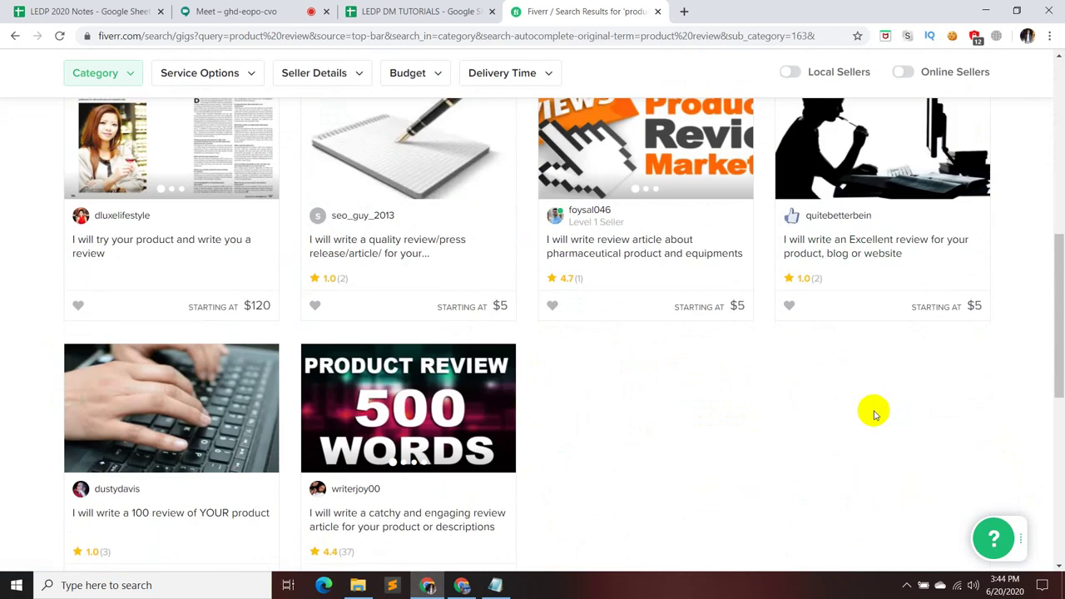
pyautogui.scroll(-3, 873, 413)
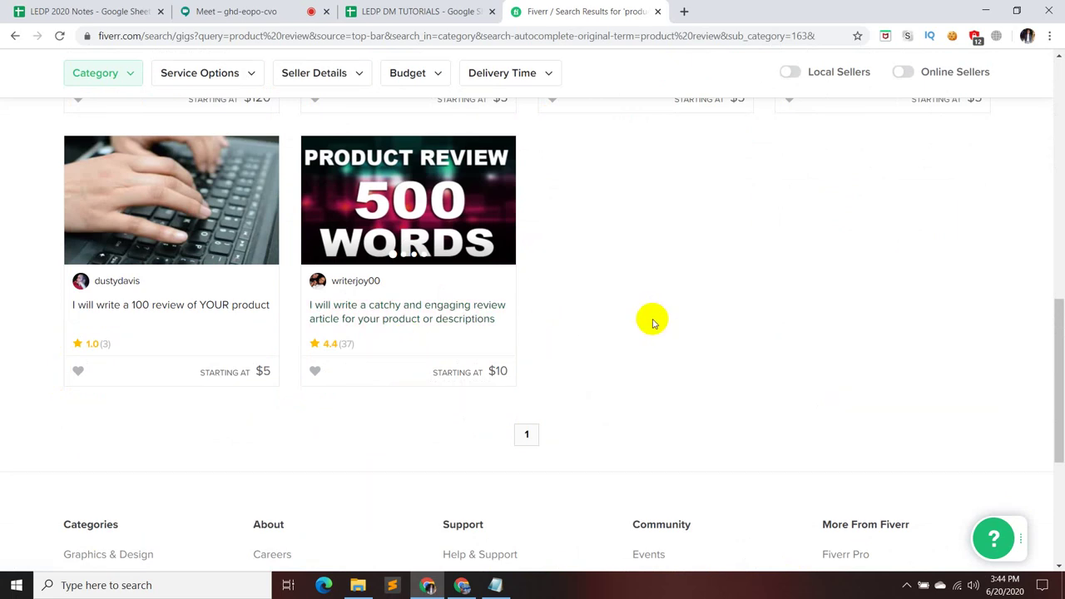
pyautogui.scroll(-1, 651, 322)
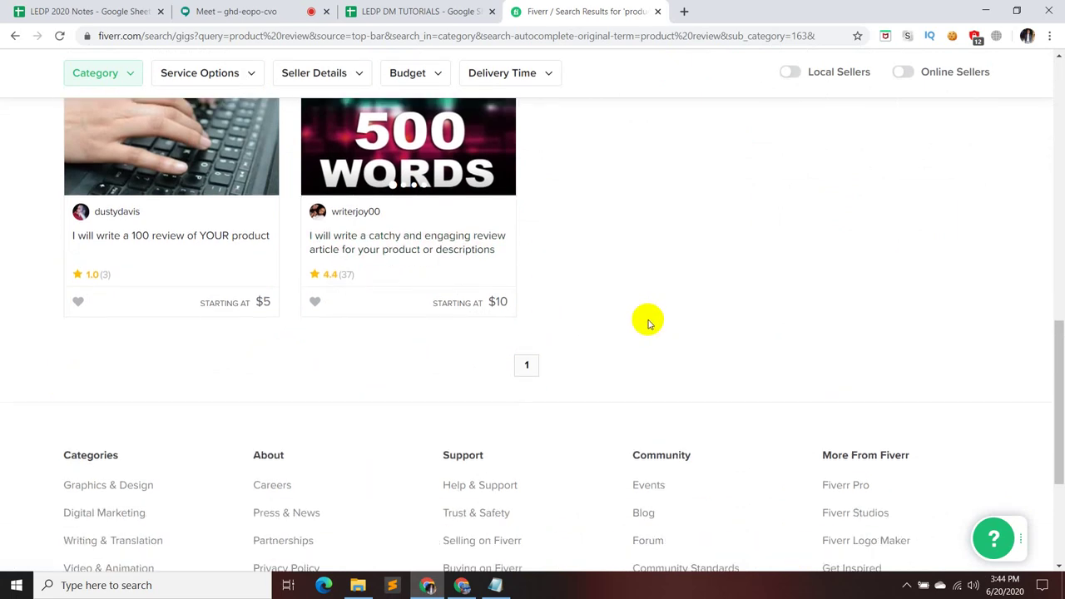
pyautogui.scroll(4, 649, 323)
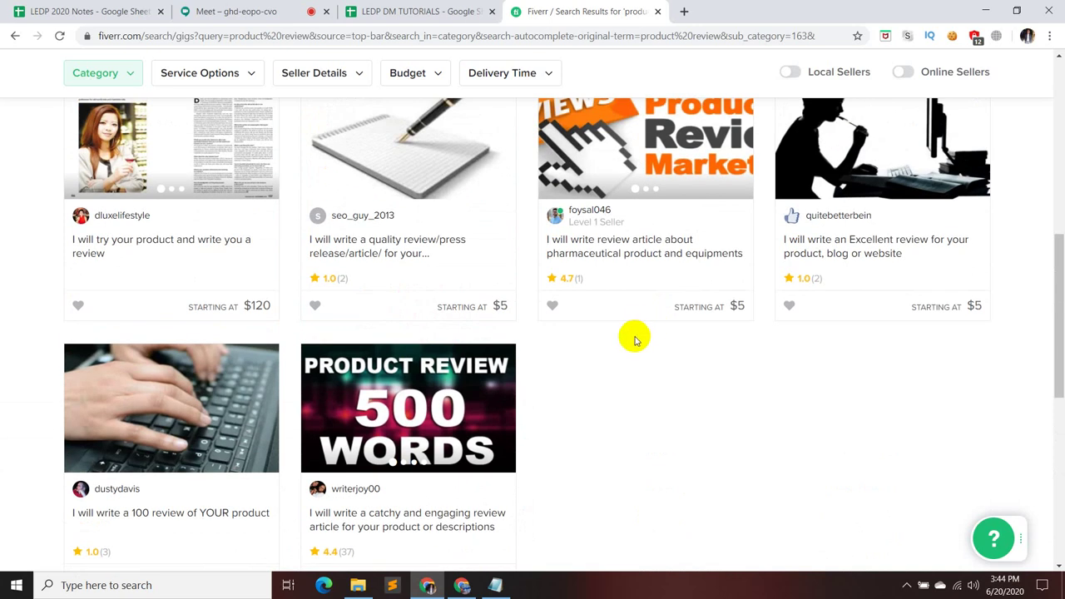
pyautogui.scroll(8, 632, 342)
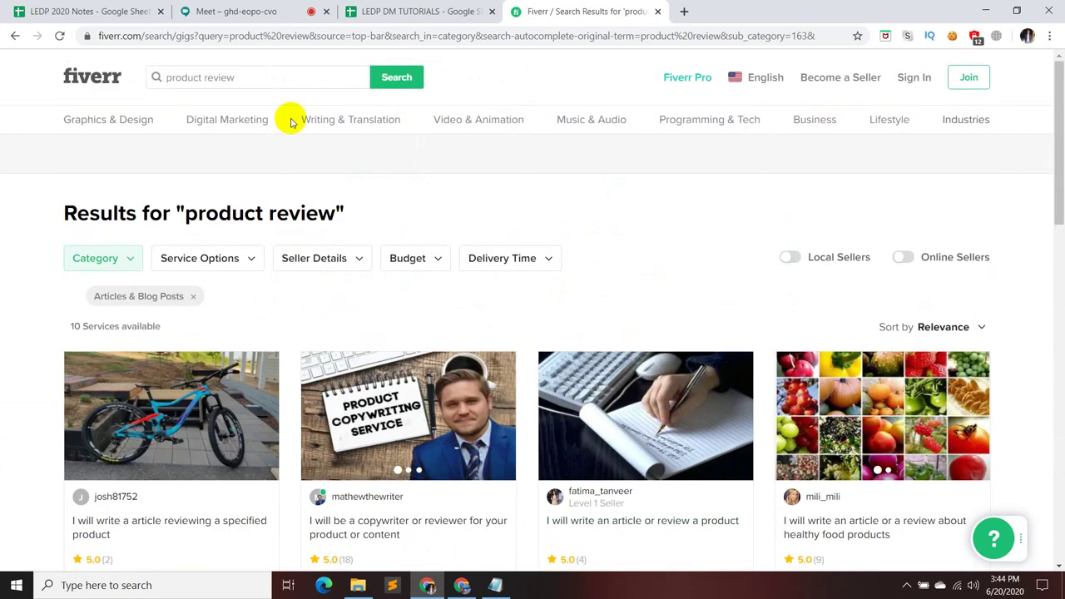
# - Search Fiverr for 'promo video' and scroll through the 3,323 results
pyautogui.click(278, 80)
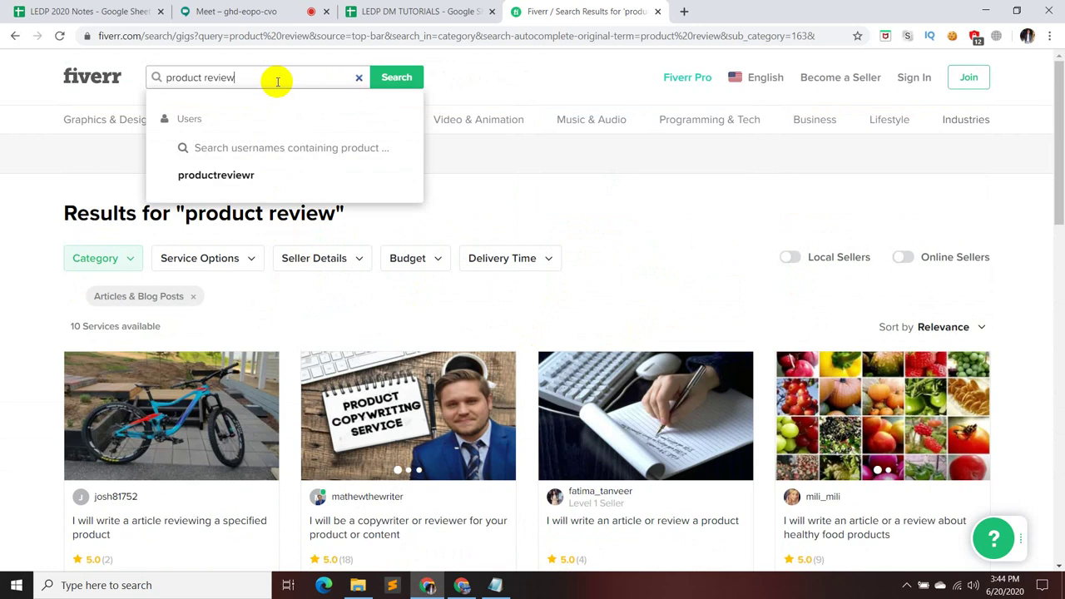
pyautogui.press('BackSpace')
pyautogui.press('BackSpace')
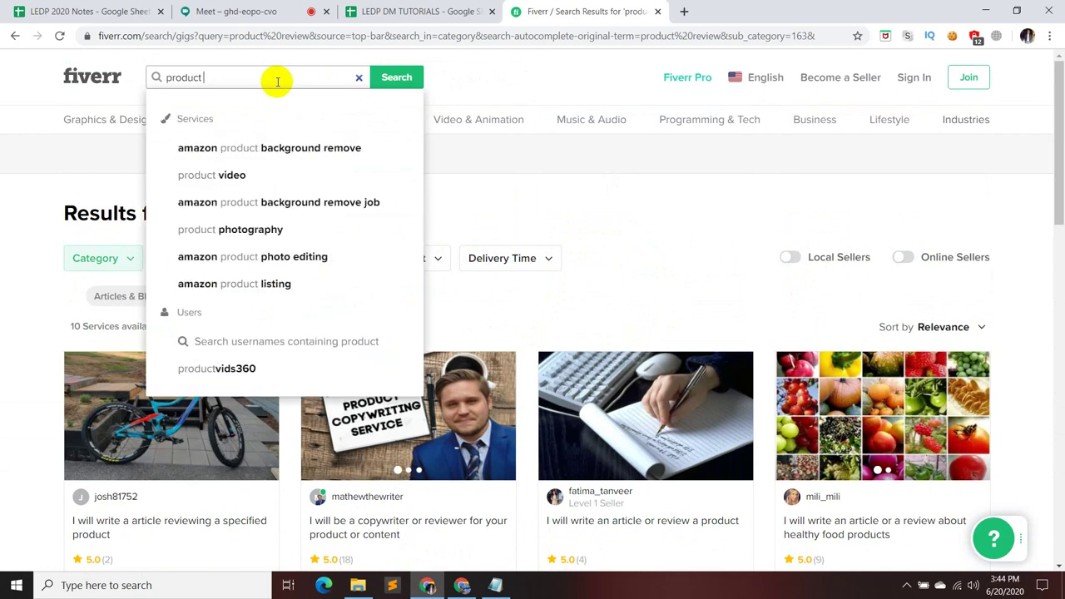
pyautogui.press('BackSpace')
pyautogui.press('BackSpace')
pyautogui.press('BackSpace')
pyautogui.press('BackSpace')
pyautogui.press('BackSpace')
pyautogui.press('BackSpace')
pyautogui.press('BackSpace')
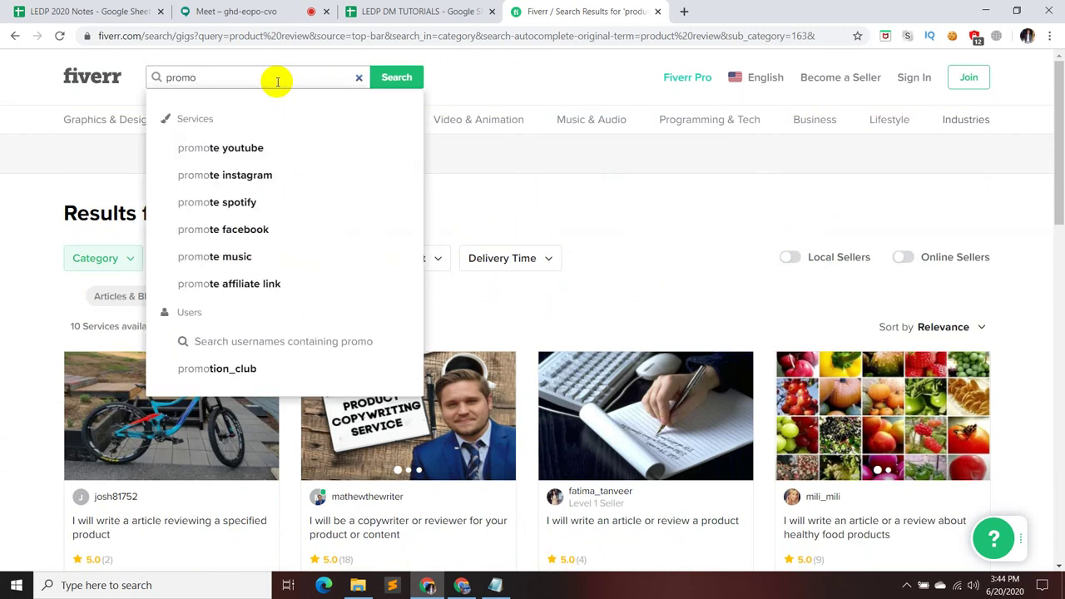
pyautogui.write('v')
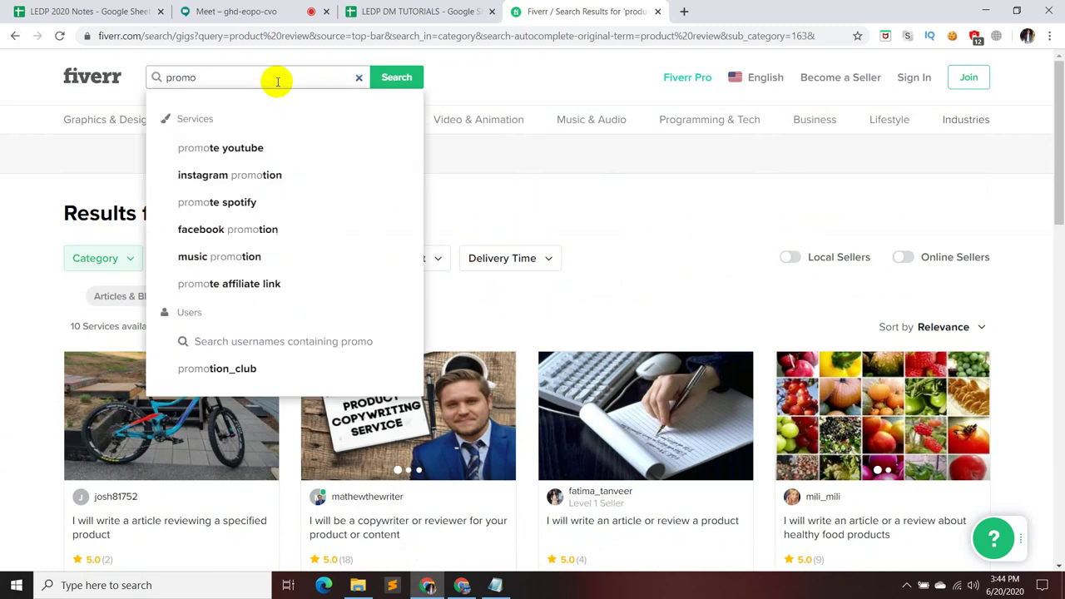
pyautogui.write('ideo')
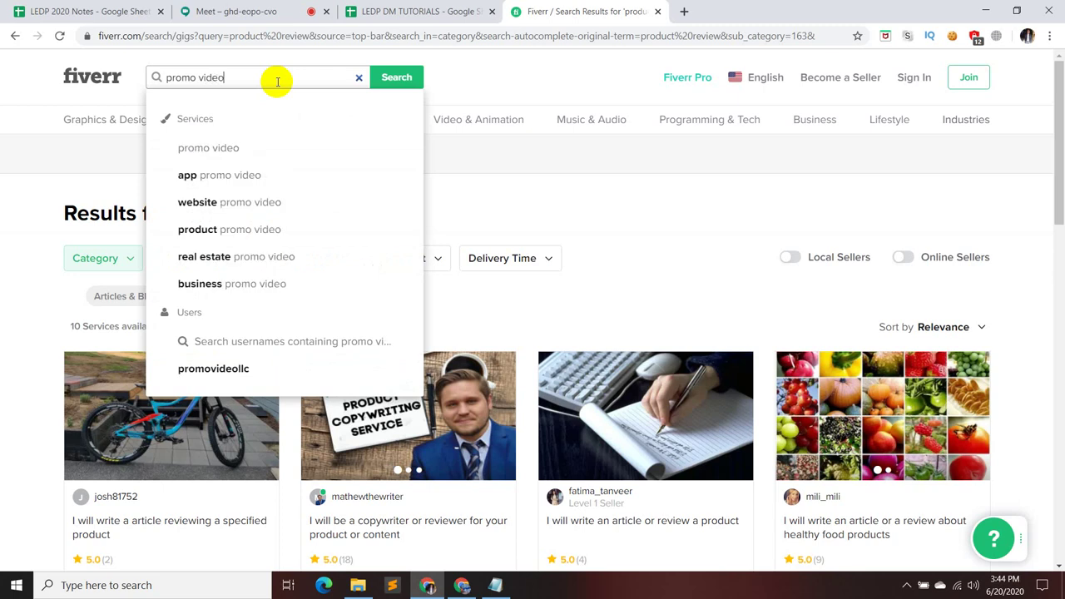
pyautogui.press('Return')
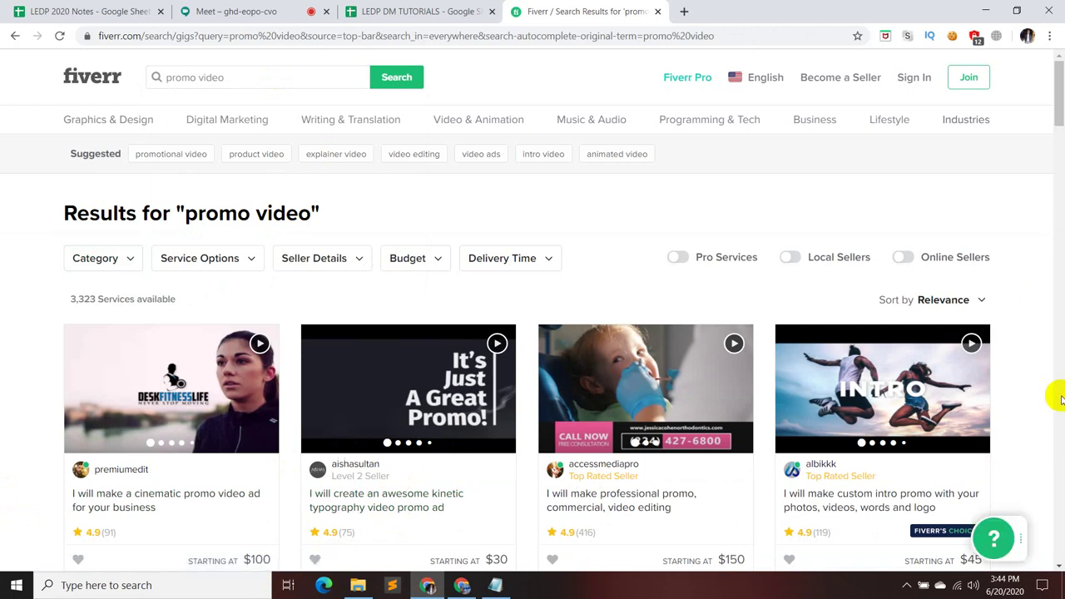
pyautogui.scroll(-3, 1058, 397)
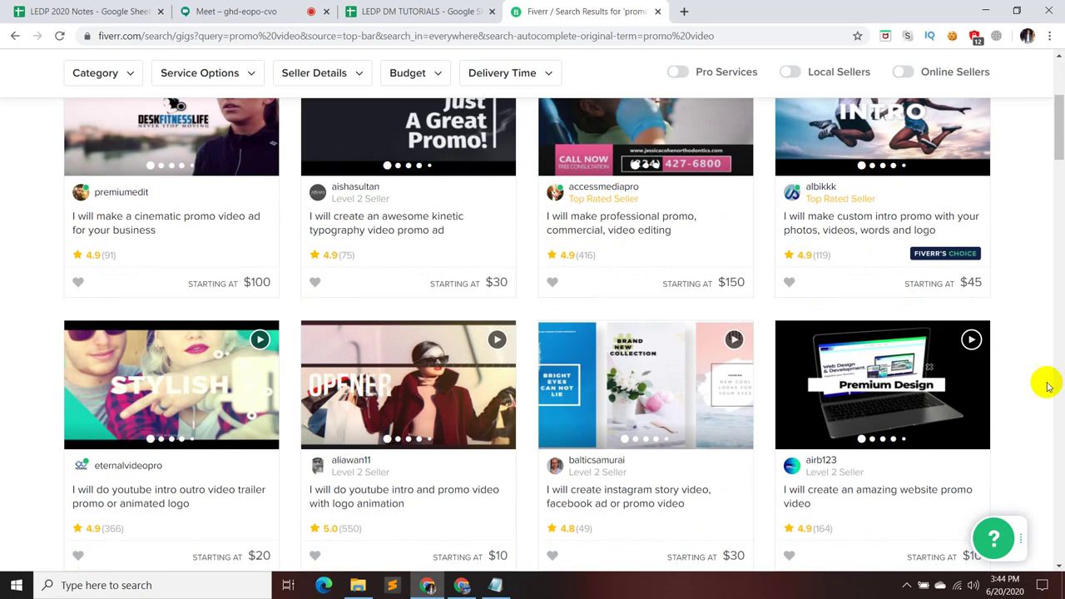
# - Review the Notepad niche list and the Meet chat, then return to the promo video results
pyautogui.click(235, 9)
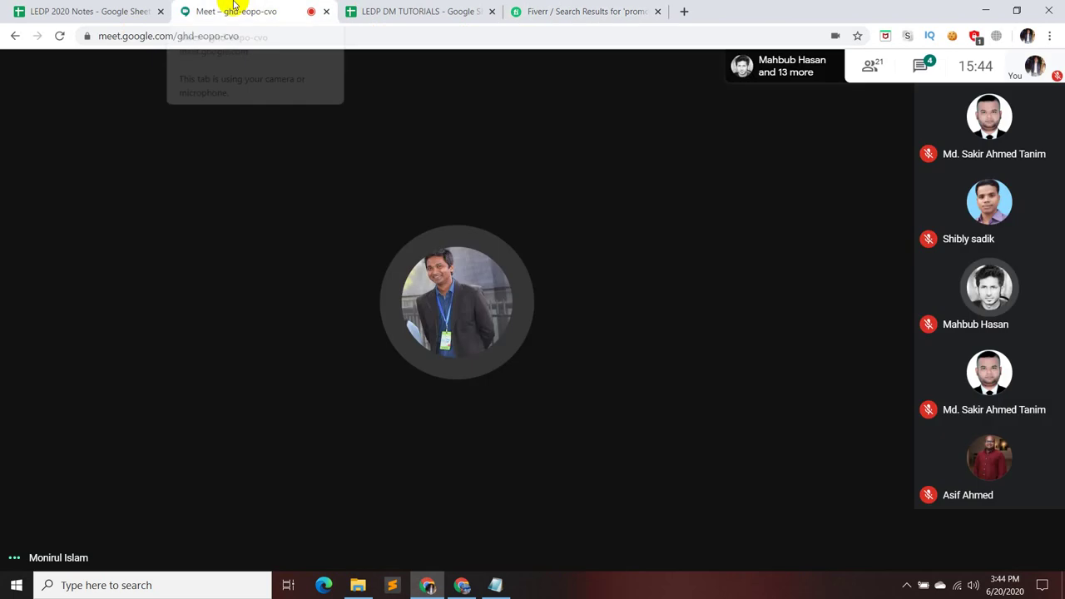
pyautogui.click(495, 587)
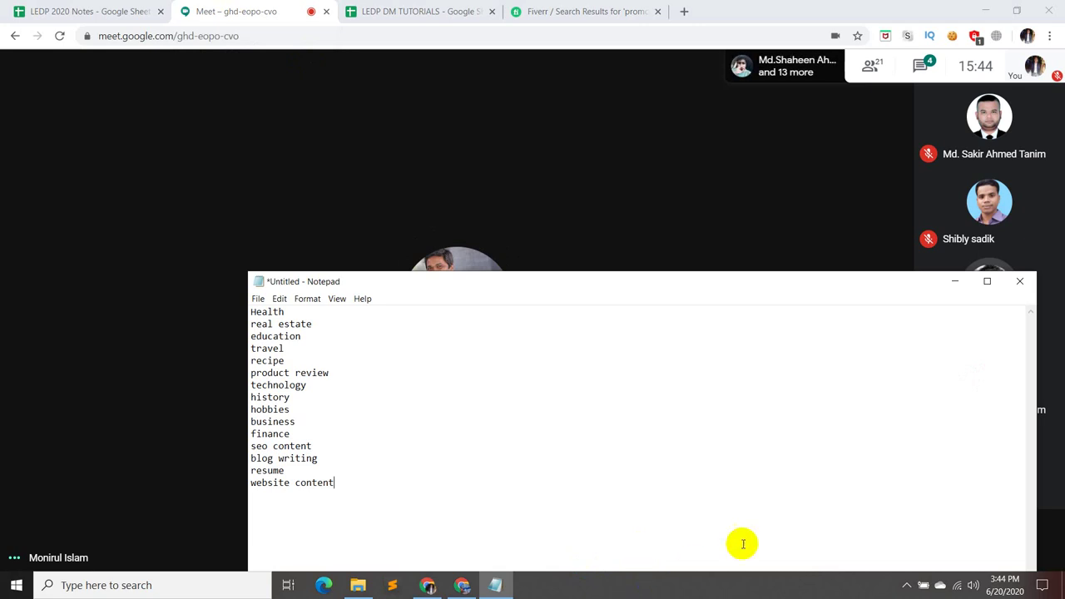
pyautogui.click(955, 282)
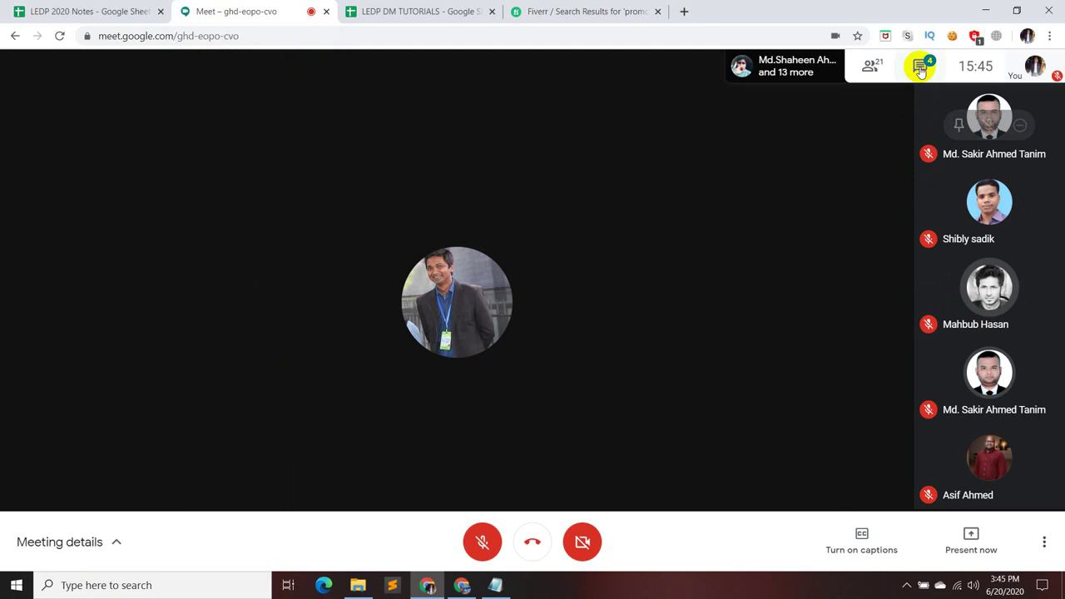
pyautogui.click(920, 67)
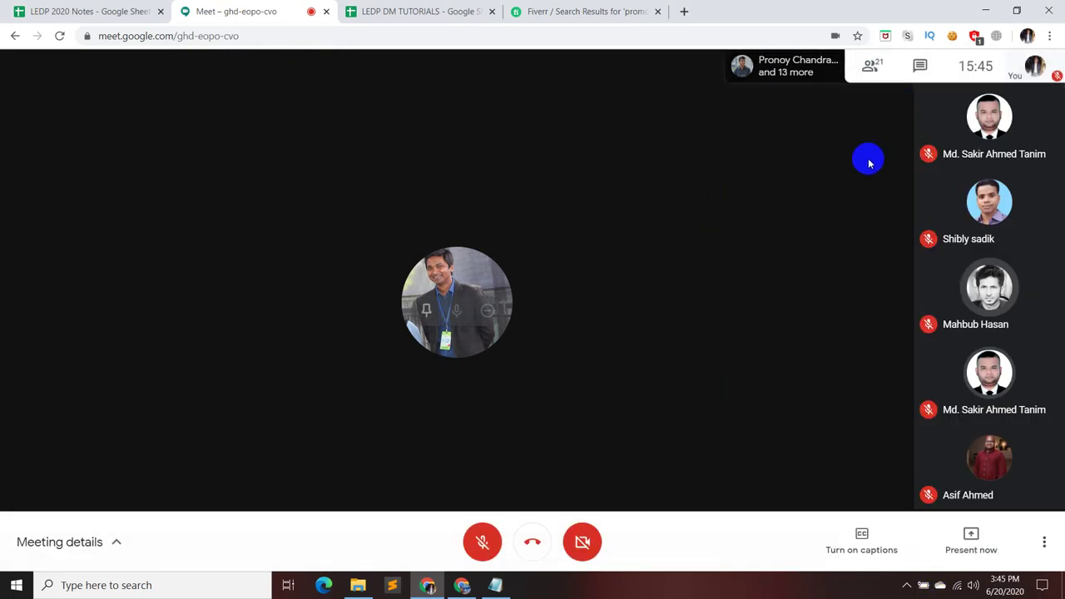
pyautogui.click(595, 16)
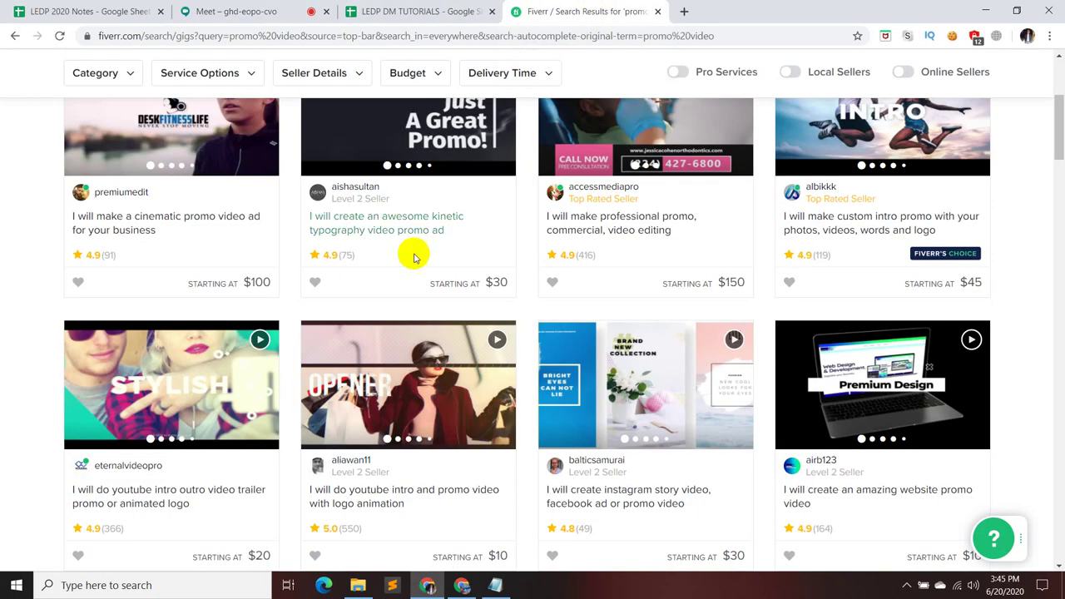
# - Search Fiverr for 'real estate' and browse the results
pyautogui.scroll(3, 413, 360)
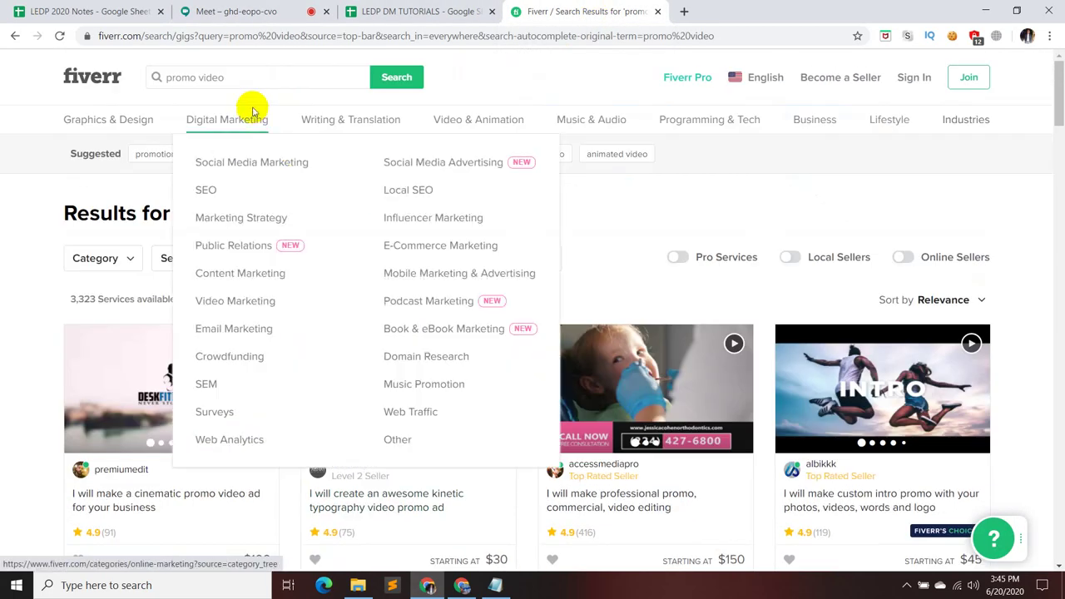
pyautogui.click(255, 78)
pyautogui.press('BackSpace')
pyautogui.press('BackSpace')
pyautogui.press('BackSpace')
pyautogui.press('BackSpace')
pyautogui.press('BackSpace')
pyautogui.press('BackSpace')
pyautogui.press('BackSpace')
pyautogui.press('BackSpace')
pyautogui.press('BackSpace')
pyautogui.press('BackSpace')
pyautogui.press('BackSpace')
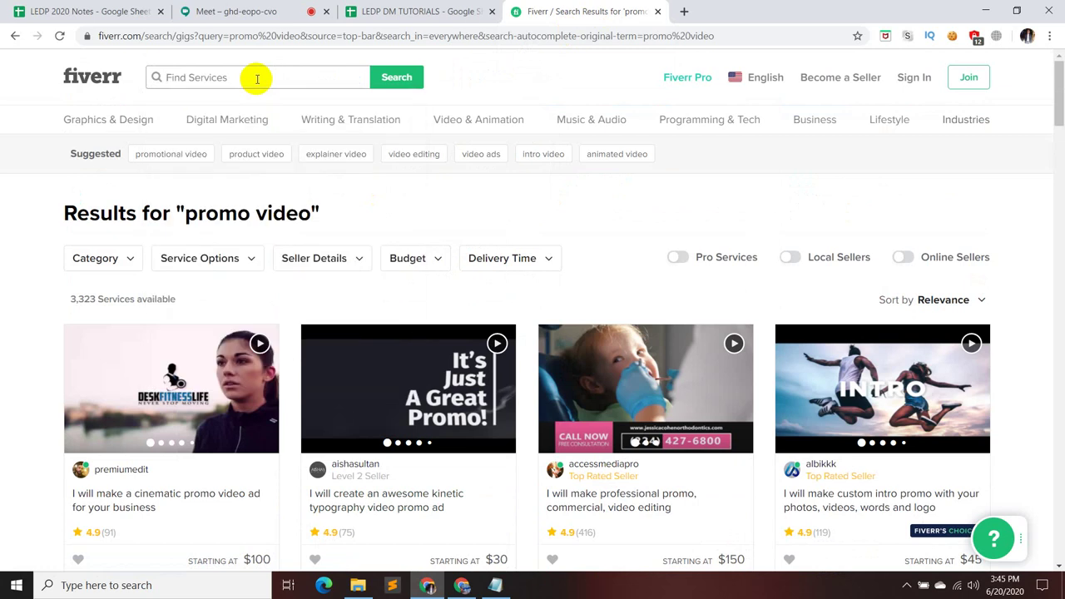
pyautogui.write('real estate')
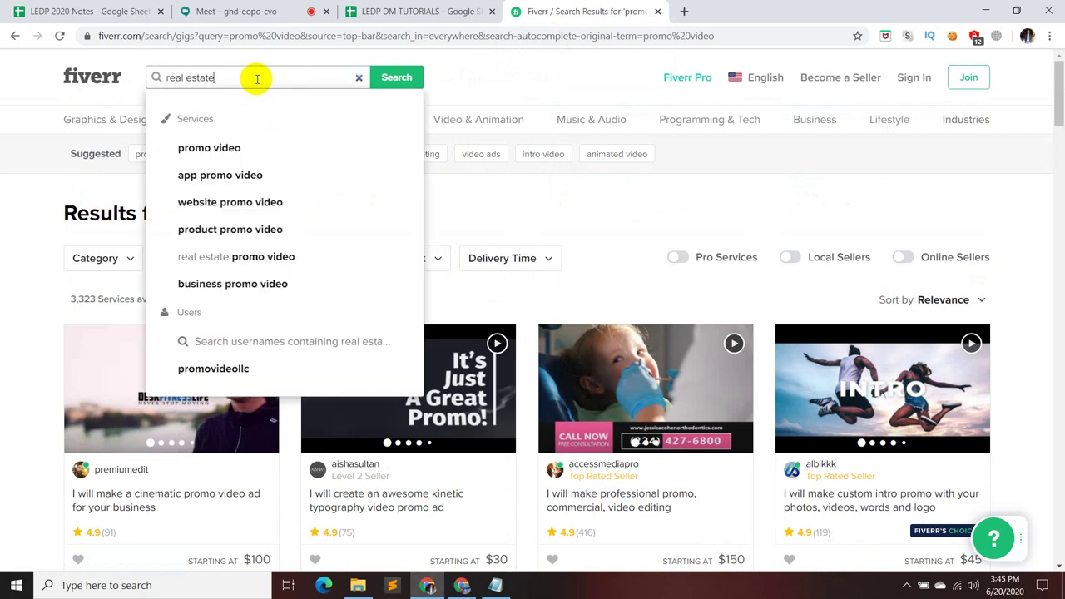
pyautogui.press('Return')
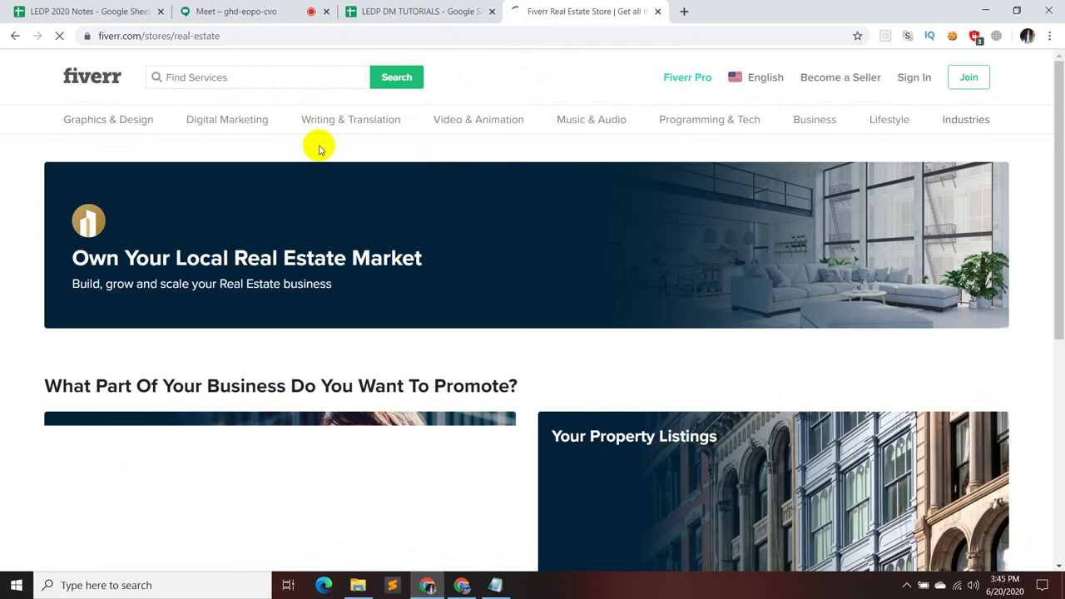
pyautogui.scroll(-3, 366, 191)
pyautogui.scroll(-3, 415, 231)
pyautogui.scroll(8, 413, 232)
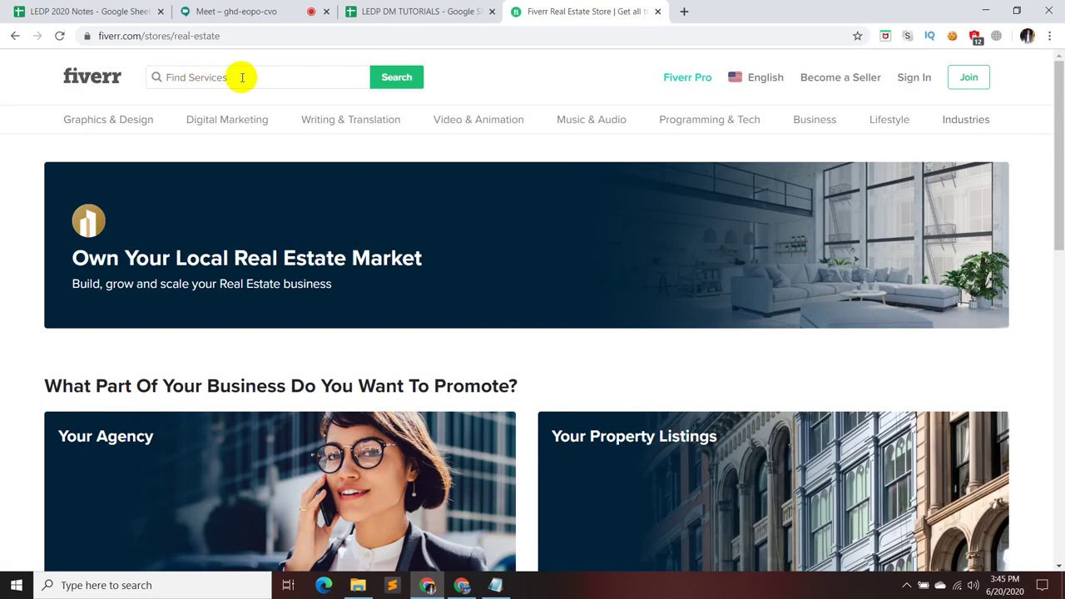
# - Run the 'real estate' search again, then go back to the 85 'product review' results
pyautogui.click(233, 80)
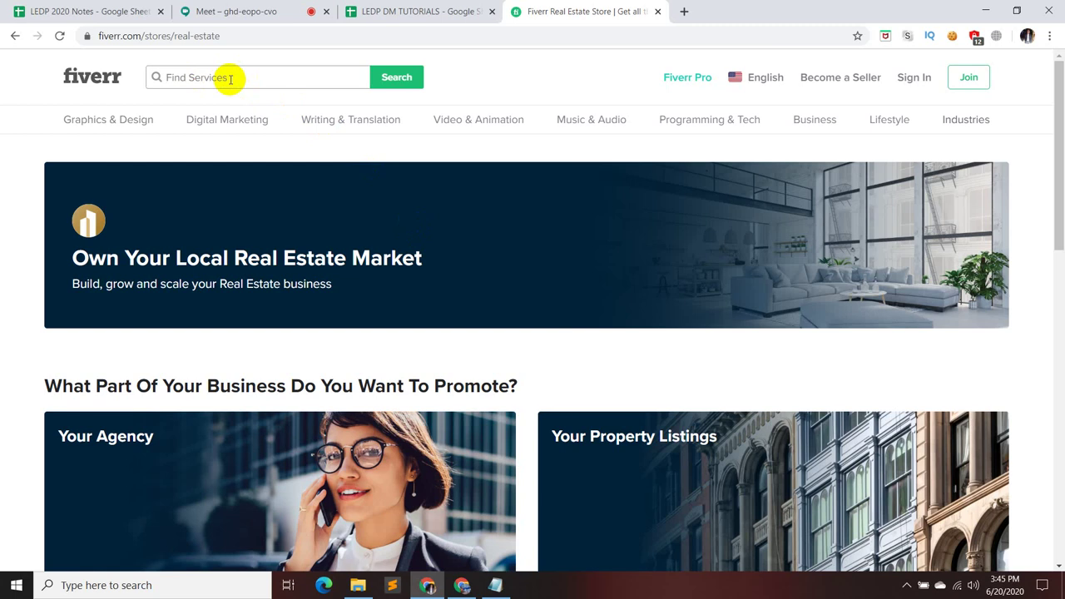
pyautogui.write('real')
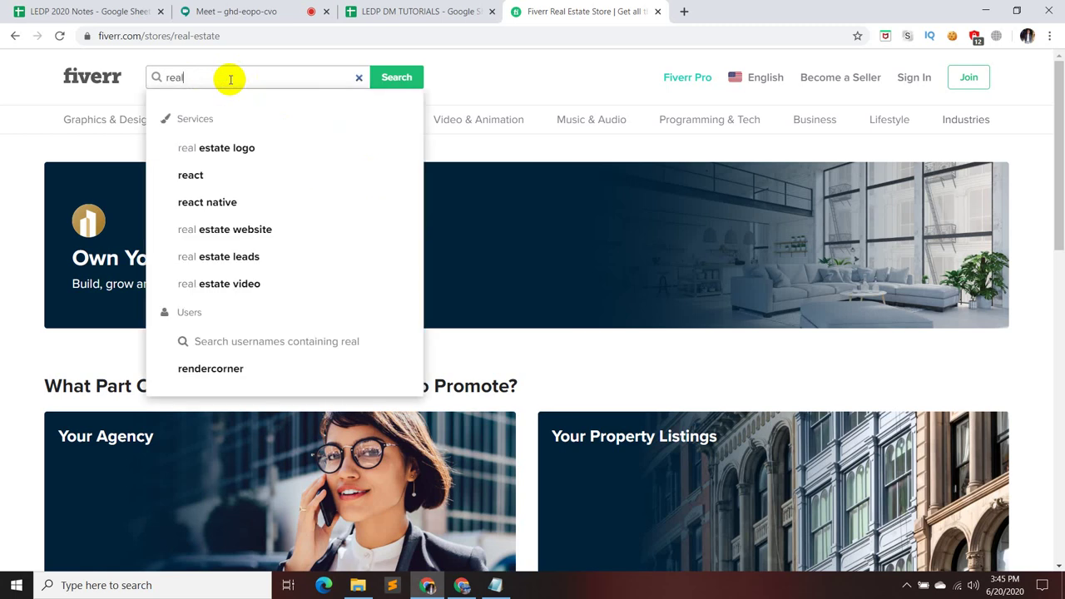
pyautogui.write(' estate')
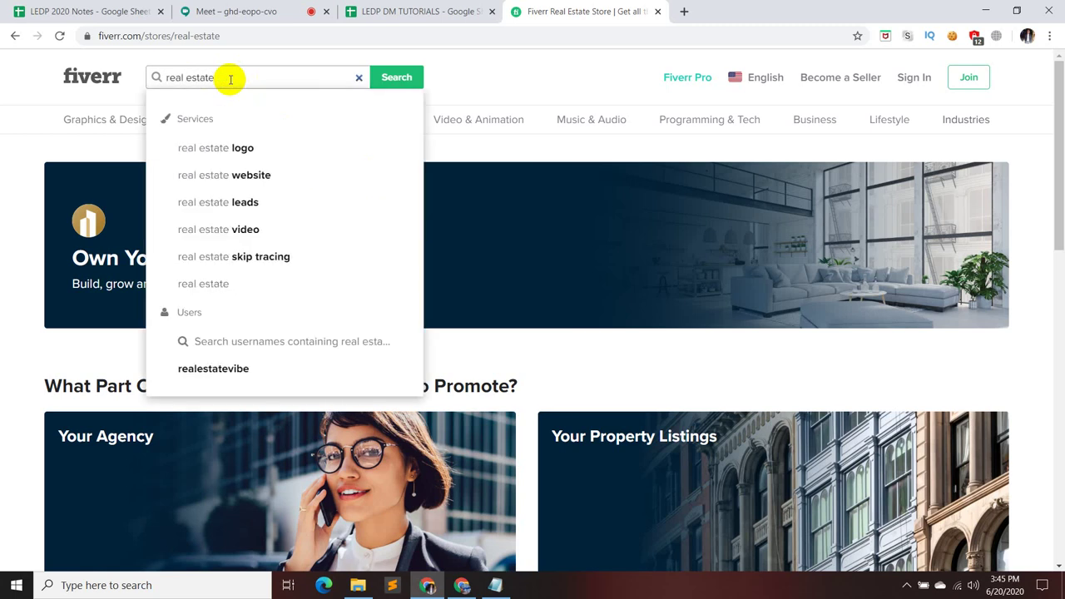
pyautogui.press('Return')
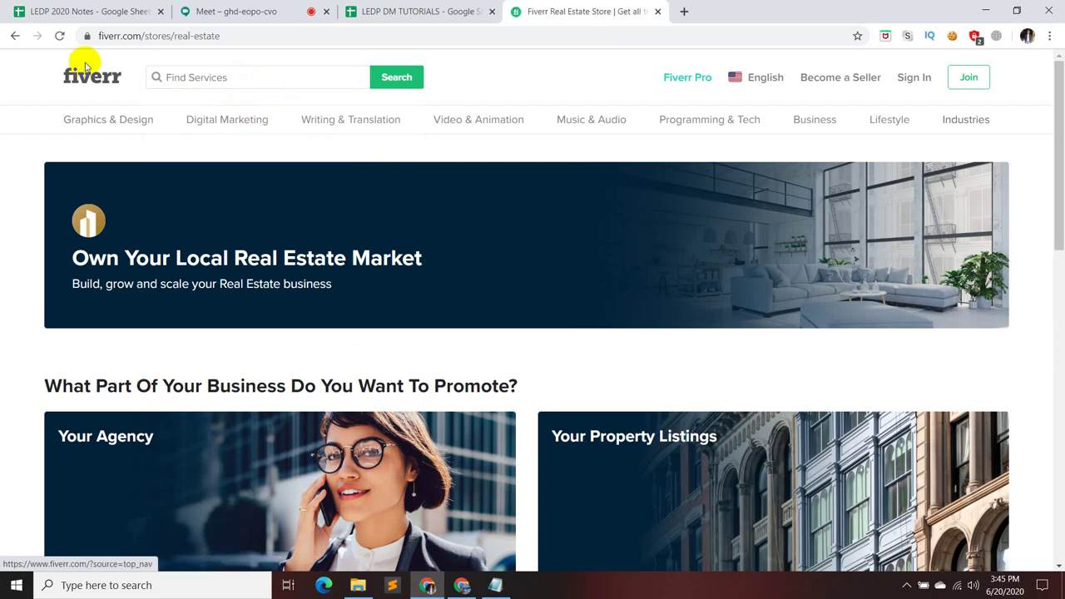
pyautogui.click(15, 36)
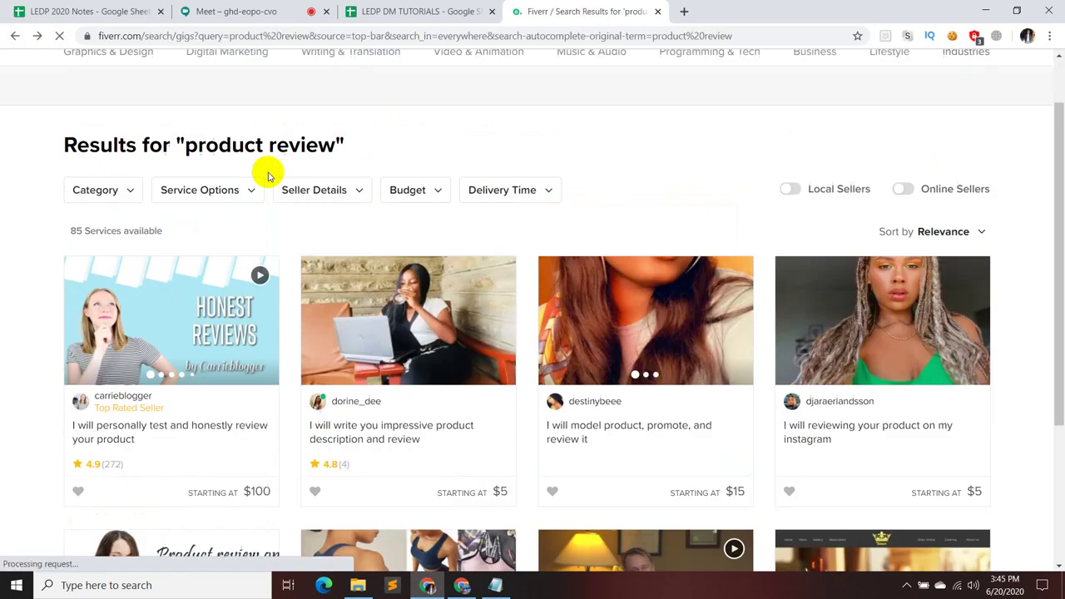
# - Search for 'real estate article' and scroll through the 3,252 results
pyautogui.click(251, 77)
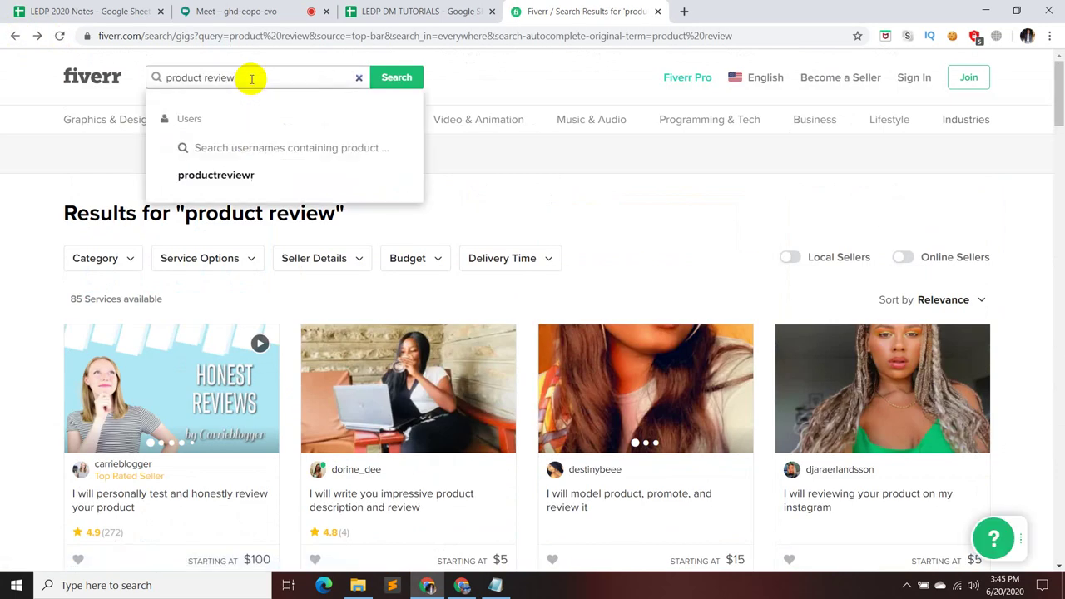
pyautogui.press('BackSpace')
pyautogui.press('BackSpace')
pyautogui.press('BackSpace')
pyautogui.press('BackSpace')
pyautogui.press('BackSpace')
pyautogui.press('BackSpace')
pyautogui.press('BackSpace')
pyautogui.press('BackSpace')
pyautogui.press('BackSpace')
pyautogui.press('BackSpace')
pyautogui.press('BackSpace')
pyautogui.write('real estate')
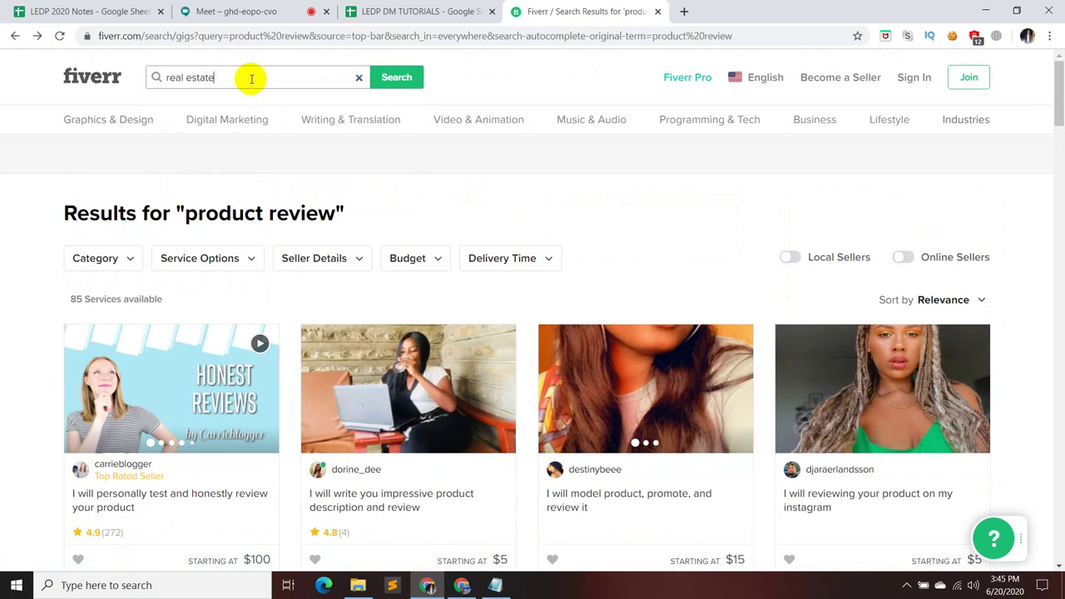
pyautogui.write(' article')
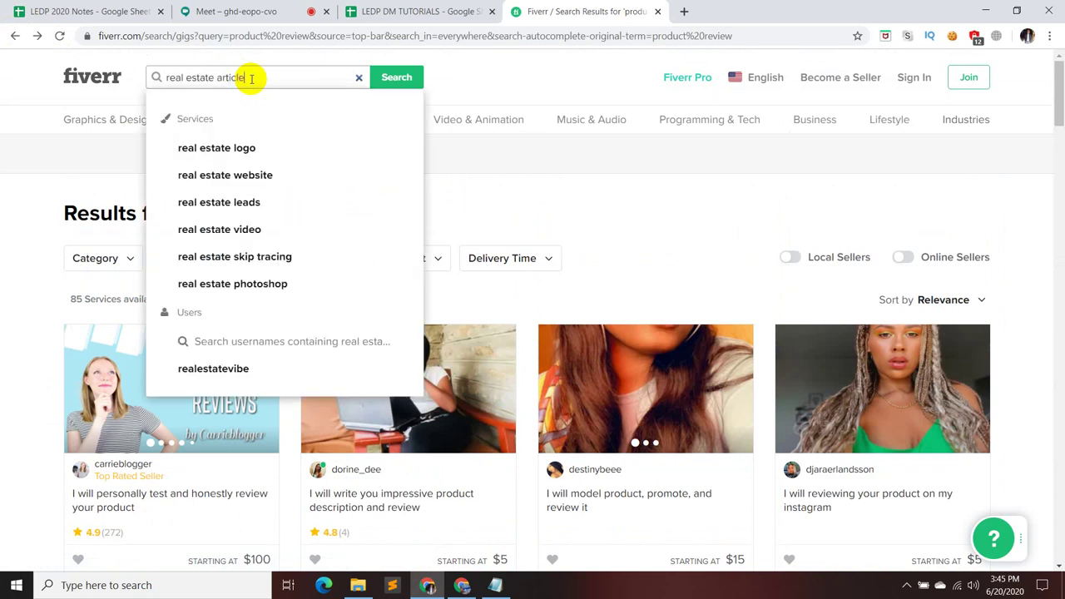
pyautogui.press('Return')
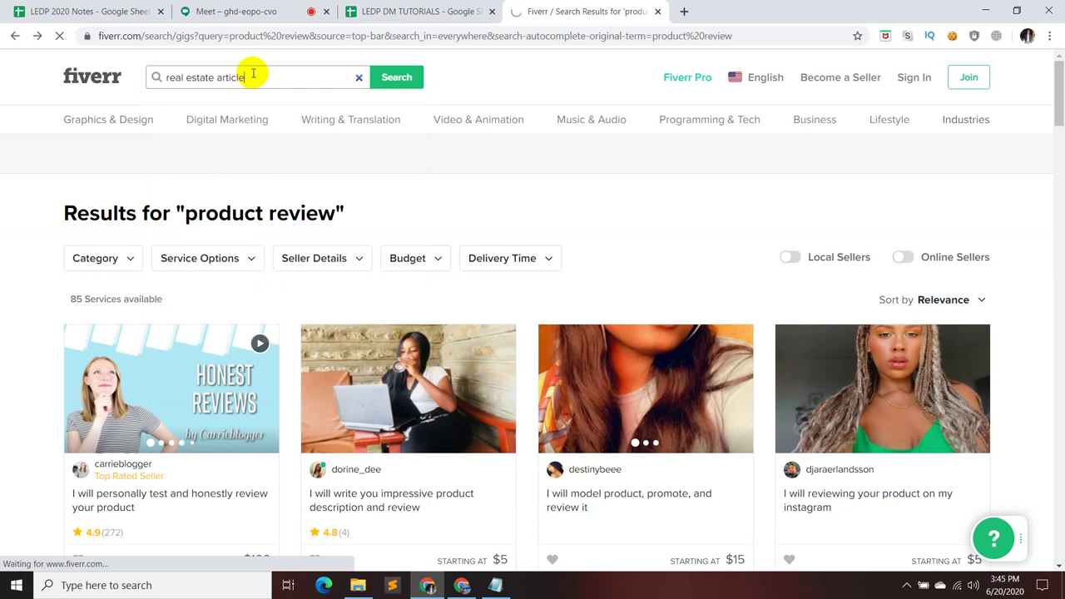
pyautogui.scroll(-1, 648, 274)
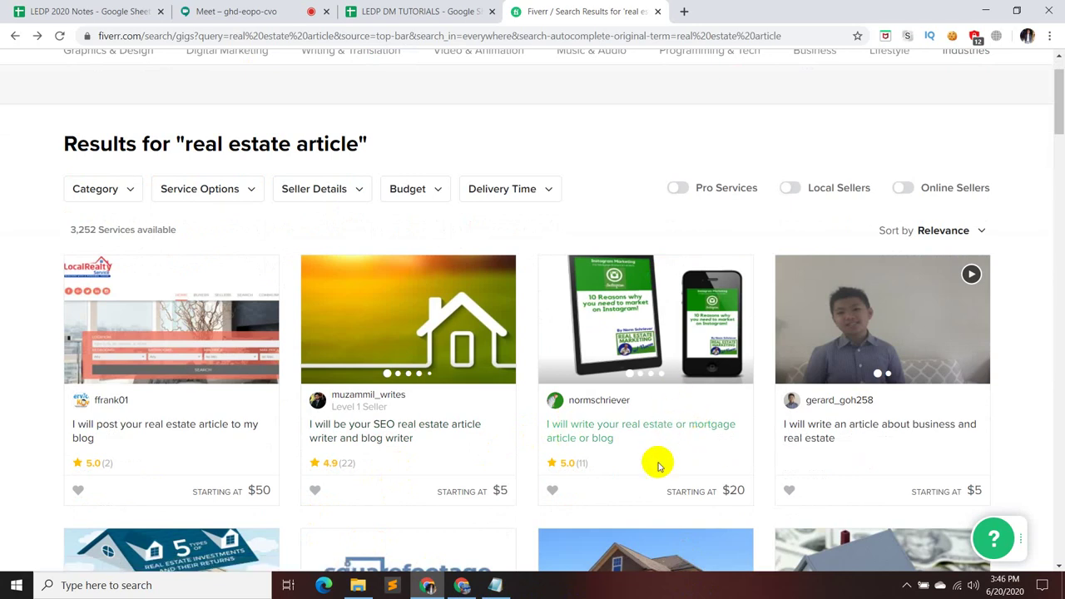
pyautogui.scroll(-2, 661, 457)
pyautogui.scroll(-3, 780, 445)
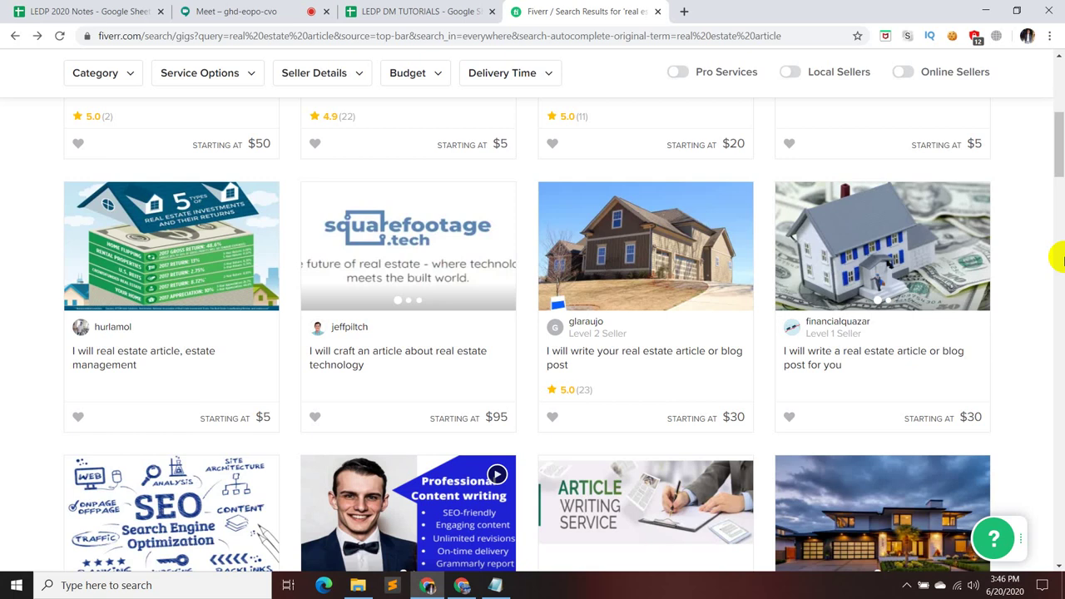
pyautogui.scroll(-4, 1058, 259)
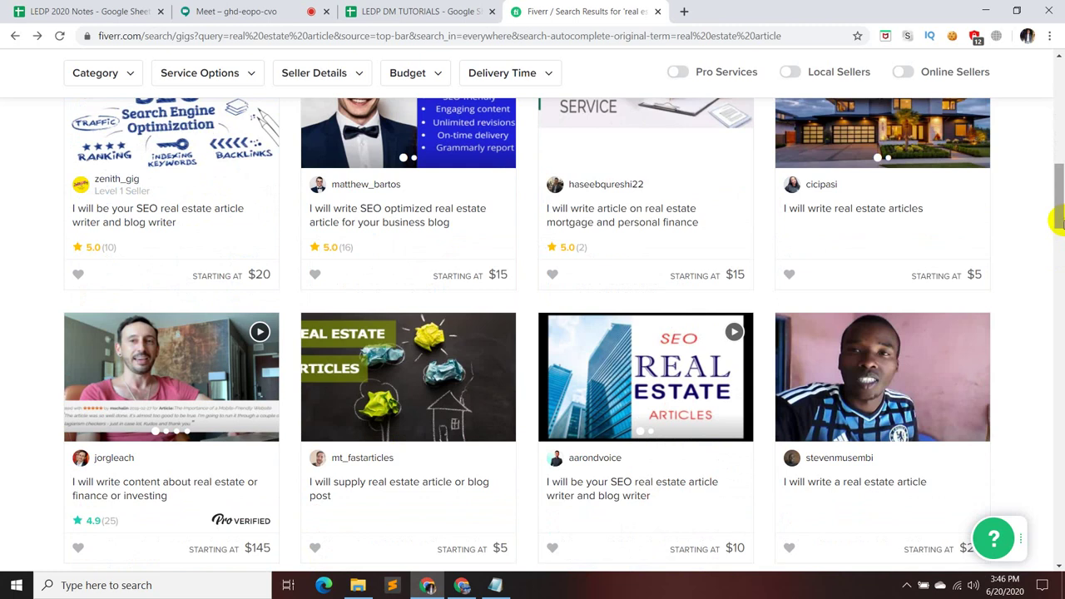
pyautogui.scroll(7, 898, 178)
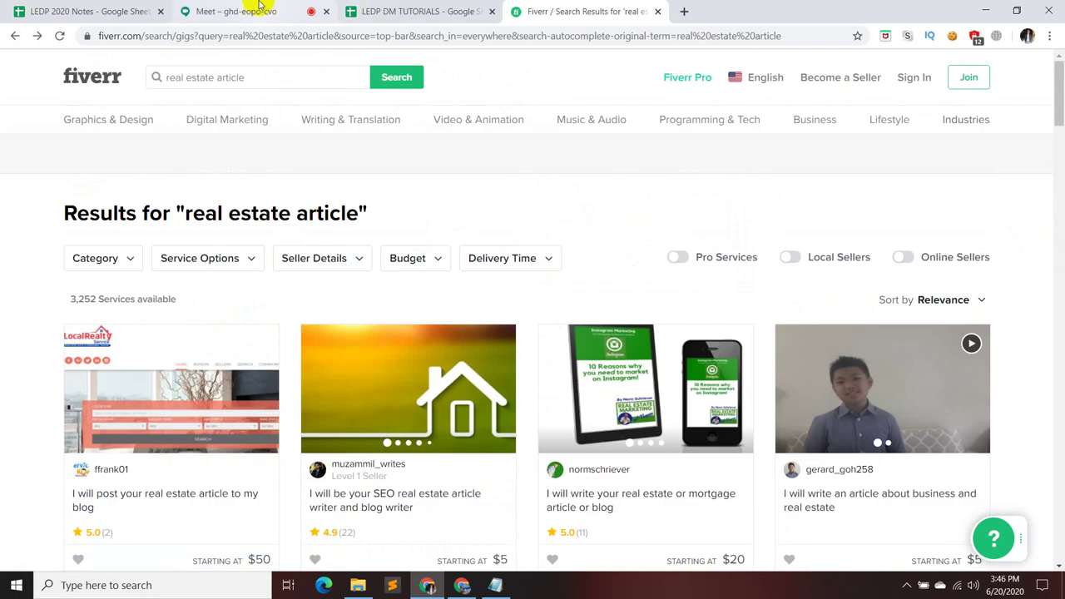
pyautogui.click(250, 11)
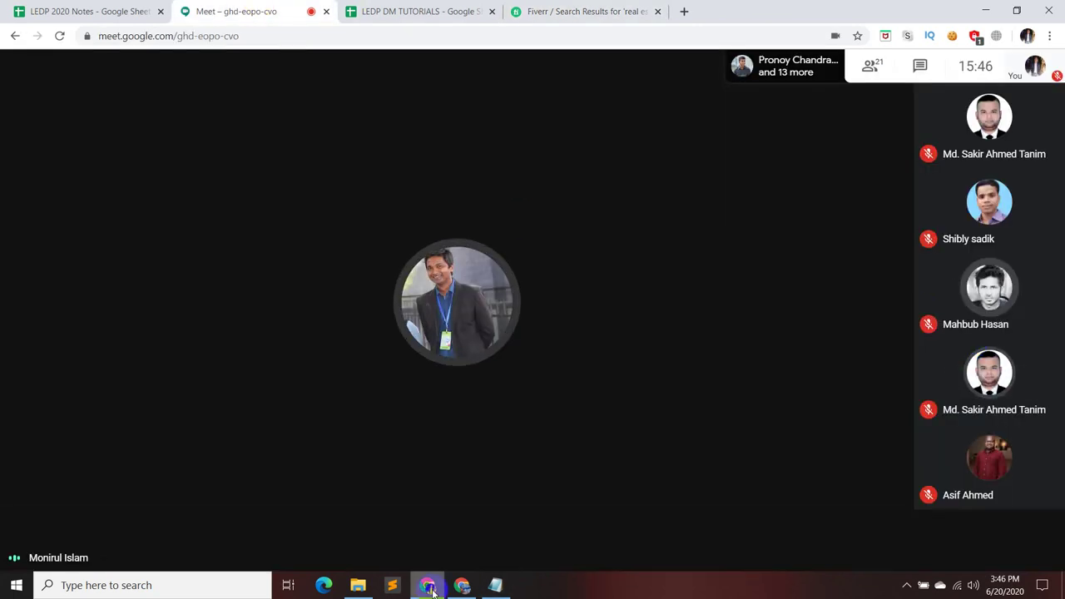
pyautogui.click(495, 585)
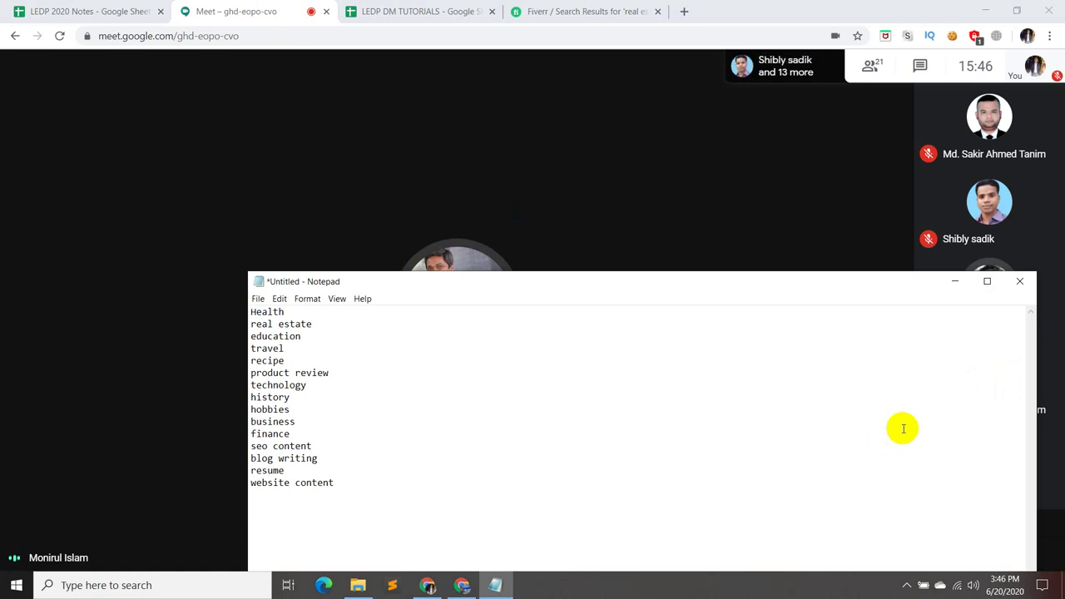
pyautogui.click(954, 281)
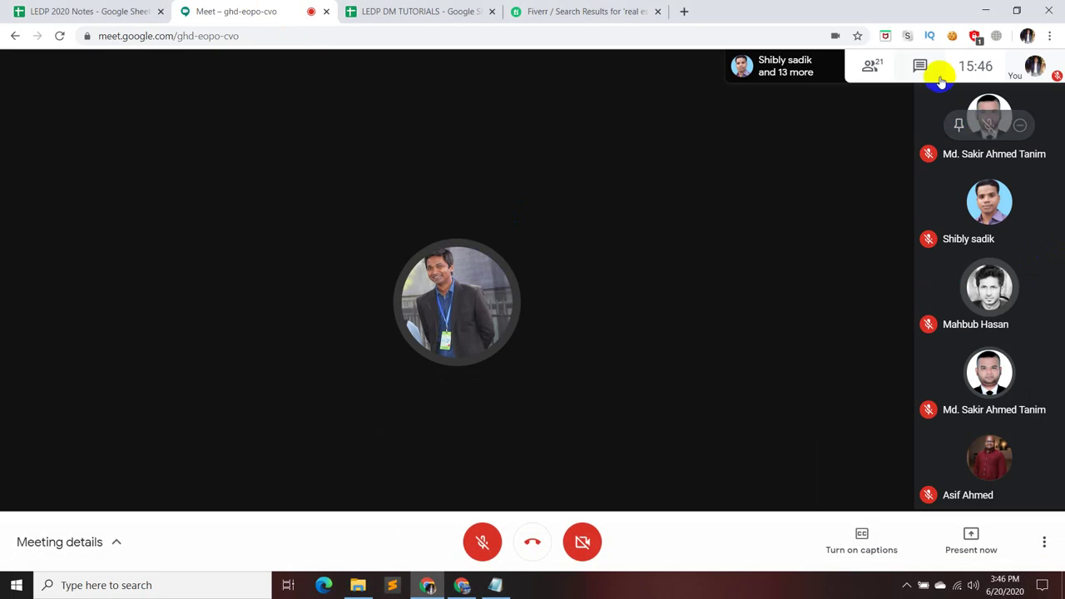
pyautogui.click(937, 74)
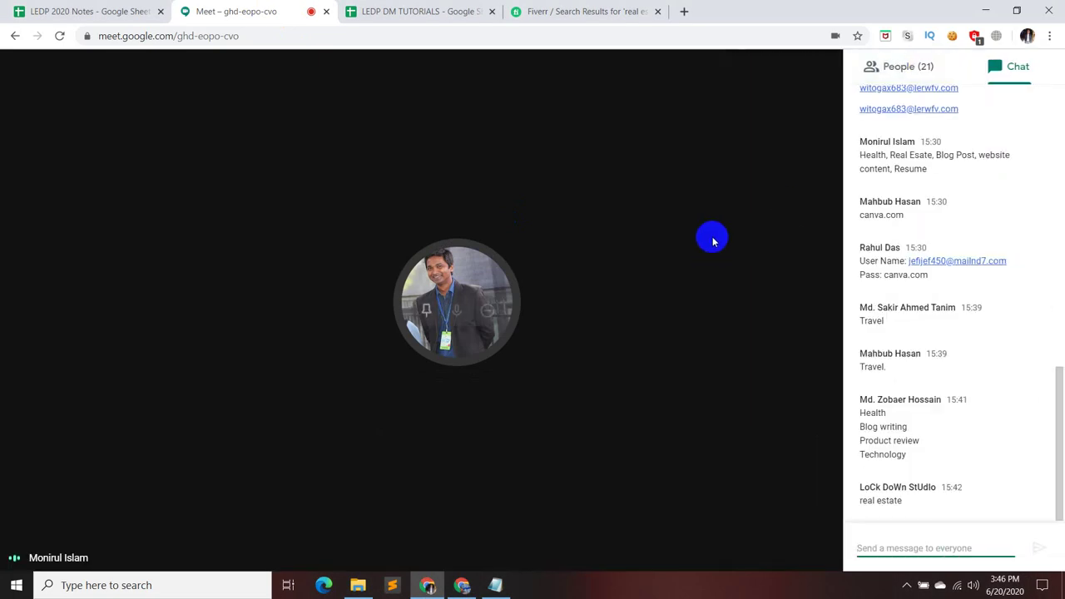
pyautogui.click(549, 11)
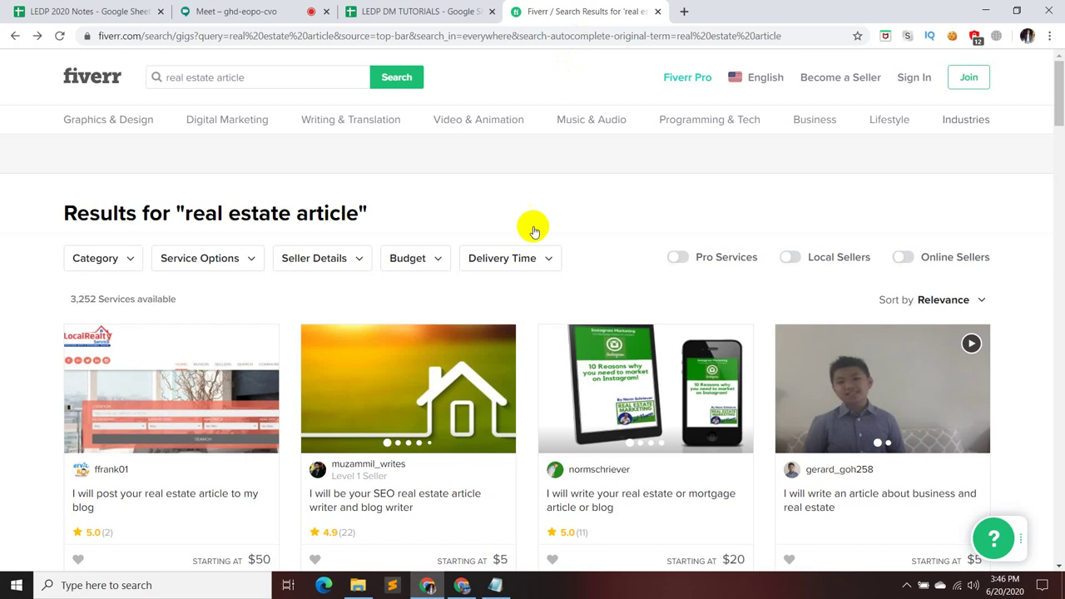
# - Search Fiverr for 'blog post'
pyautogui.click(291, 84)
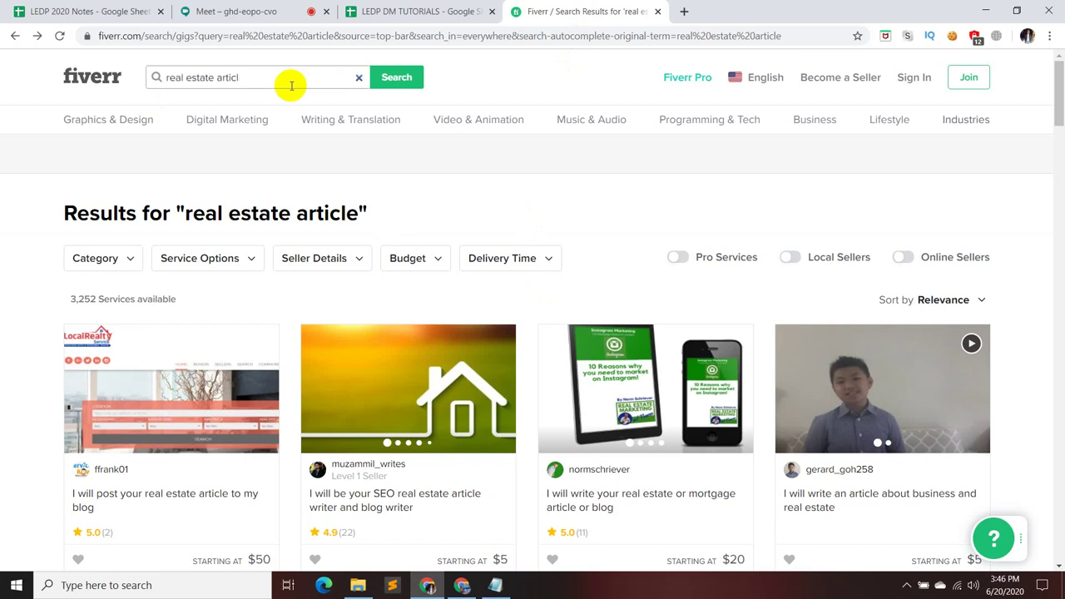
pyautogui.press('BackSpace')
pyautogui.press('BackSpace')
pyautogui.press('BackSpace')
pyautogui.press('BackSpace')
pyautogui.press('BackSpace')
pyautogui.press('BackSpace')
pyautogui.press('BackSpace')
pyautogui.press('BackSpace')
pyautogui.press('BackSpace')
pyautogui.press('BackSpace')
pyautogui.press('BackSpace')
pyautogui.press('BackSpace')
pyautogui.press('BackSpace')
pyautogui.press('BackSpace')
pyautogui.press('BackSpace')
pyautogui.press('BackSpace')
pyautogui.press('BackSpace')
pyautogui.press('BackSpace')
pyautogui.write('blog post')
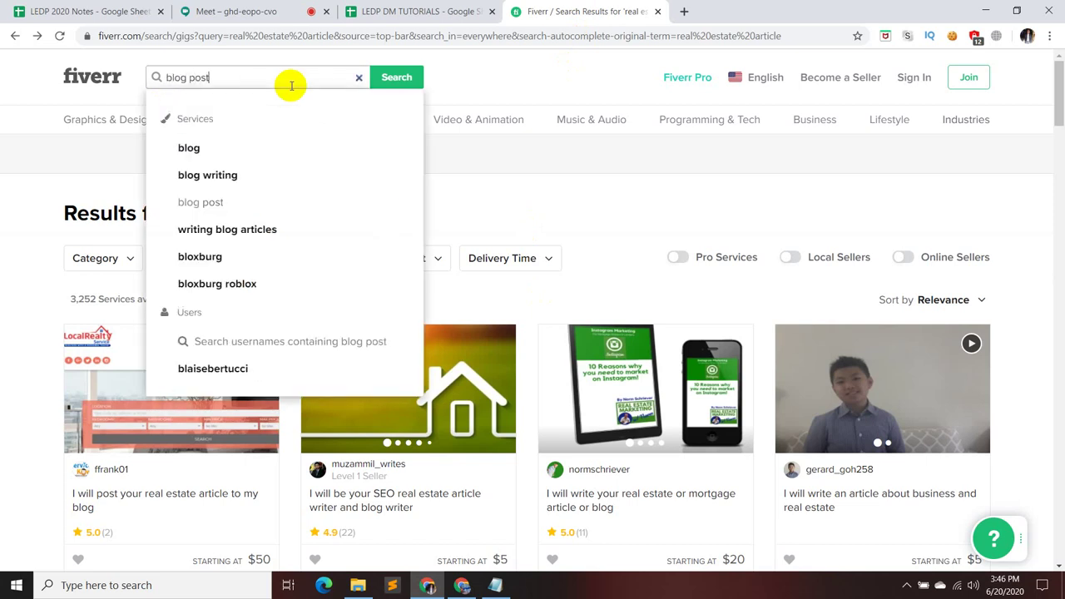
pyautogui.press('Return')
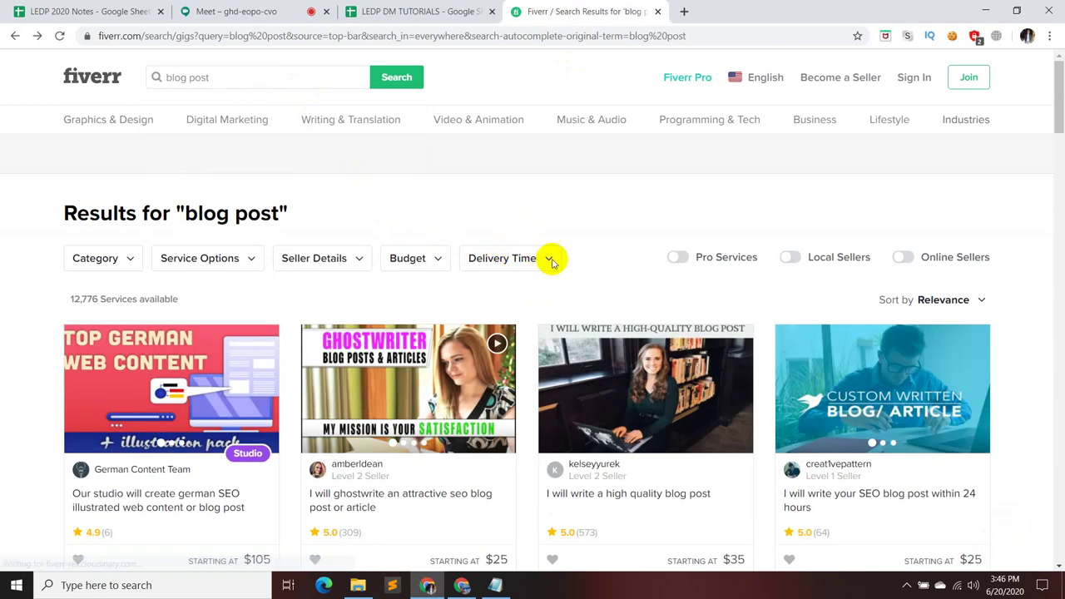
# - Filter the blog post results to Article to Video (193 services), then bring the Meet call forward
pyautogui.click(131, 256)
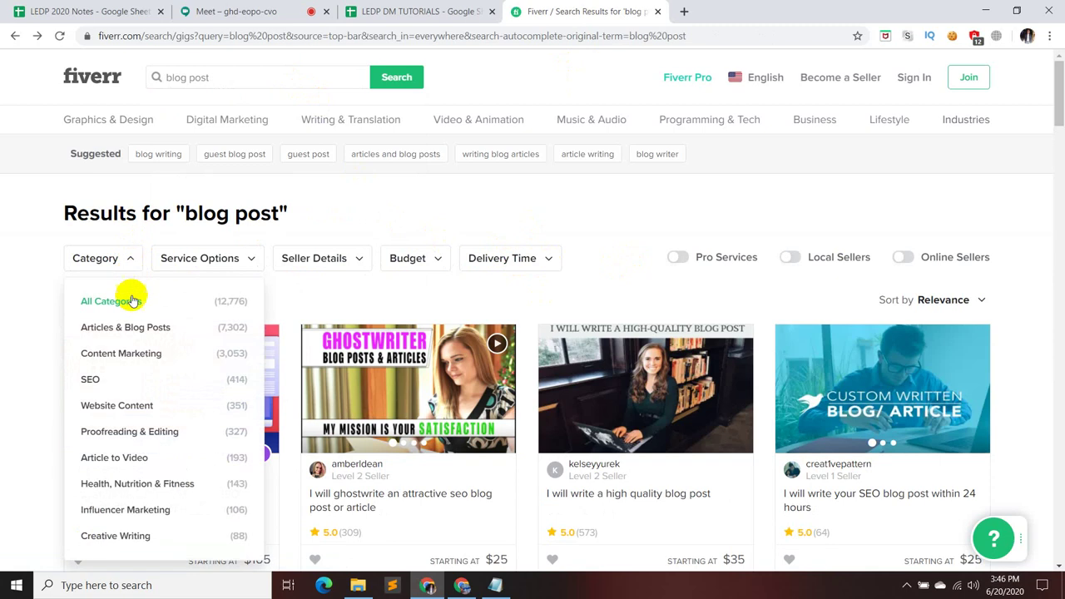
pyautogui.click(141, 459)
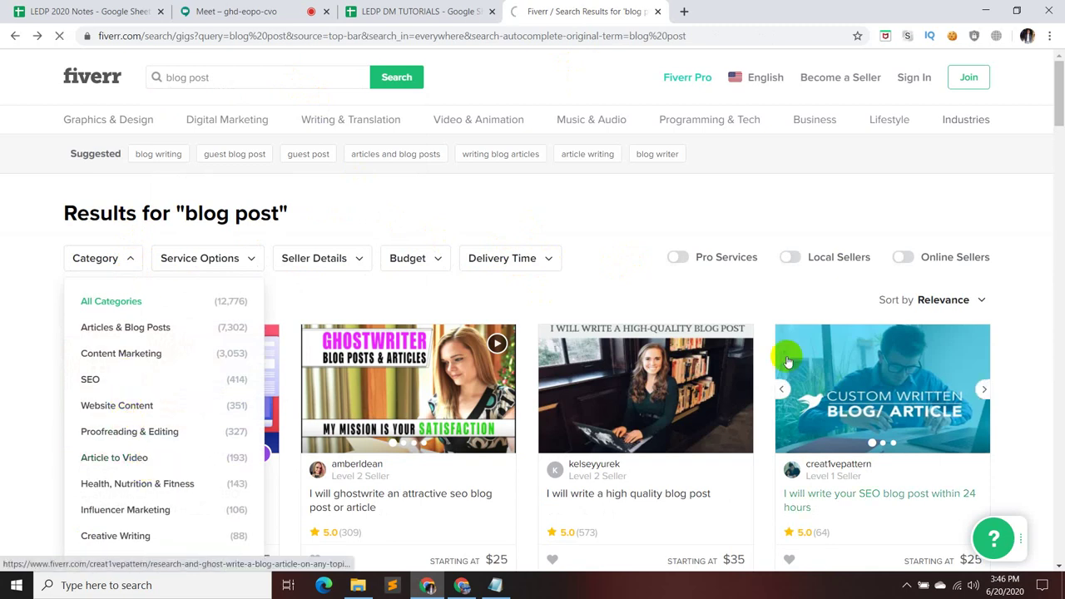
pyautogui.scroll(-2, 784, 357)
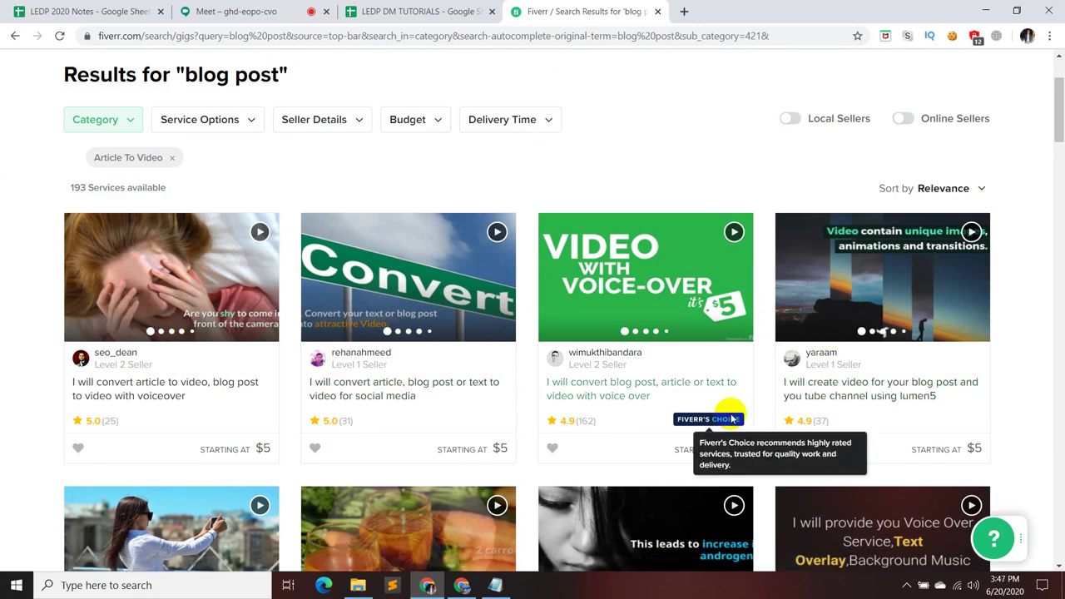
pyautogui.click(200, 11)
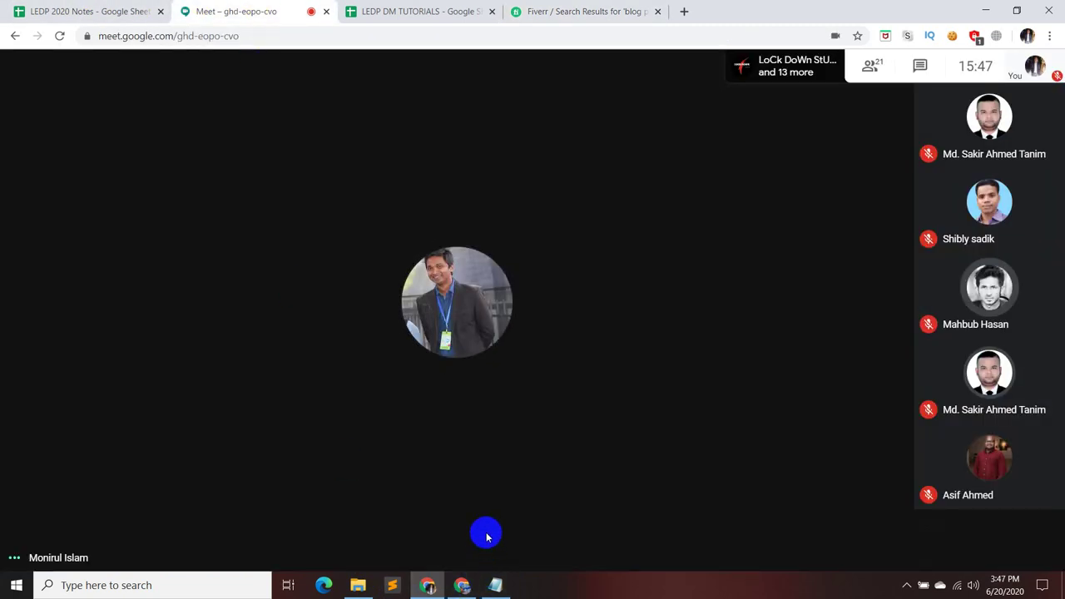
# - Briefly unmute then re-mute the Meet microphone, and return to Fiverr's $5–$20 blog-post video gigs
pyautogui.click(481, 553)
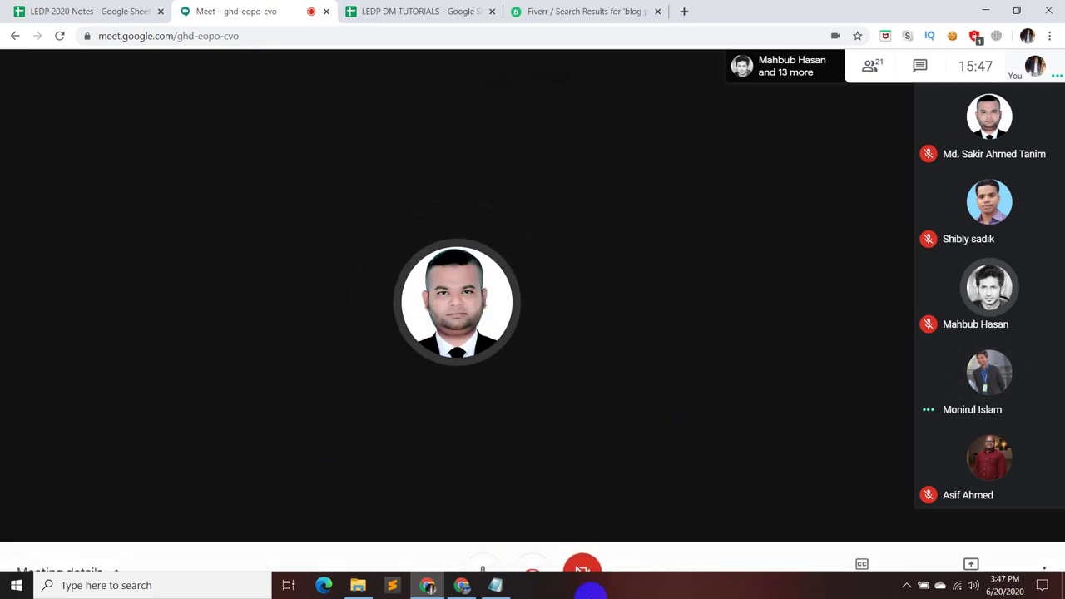
pyautogui.click(483, 541)
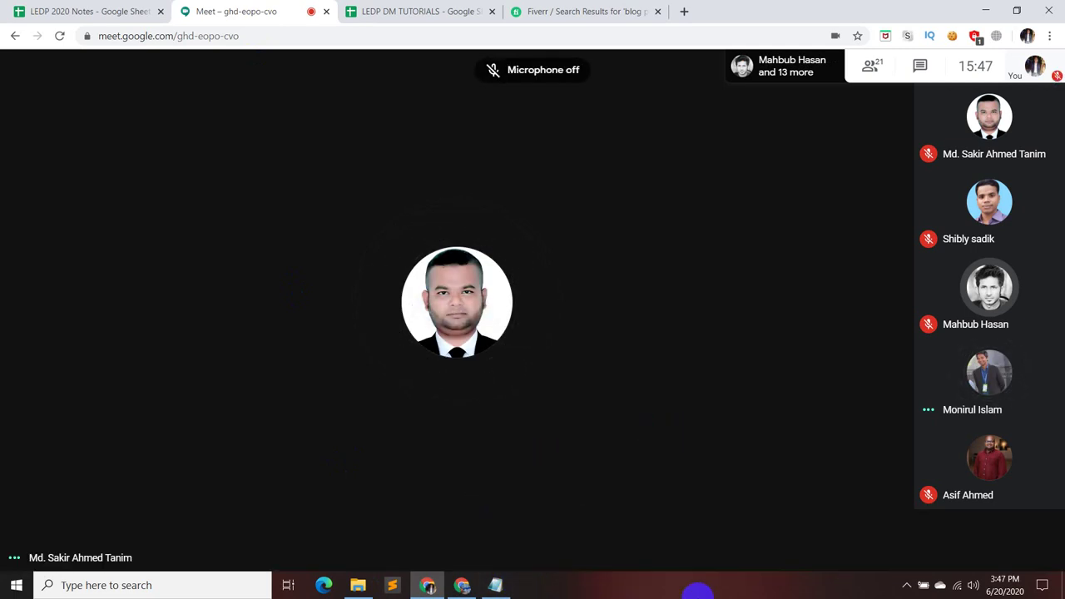
pyautogui.click(587, 11)
pyautogui.scroll(-3, 682, 364)
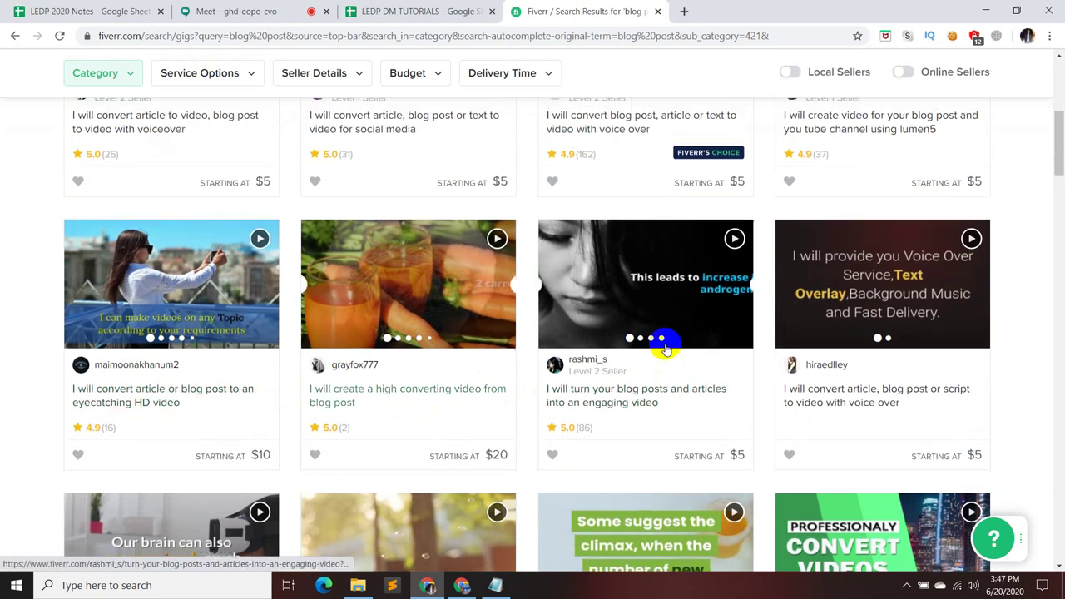
pyautogui.scroll(-3, 665, 353)
pyautogui.scroll(5, 666, 346)
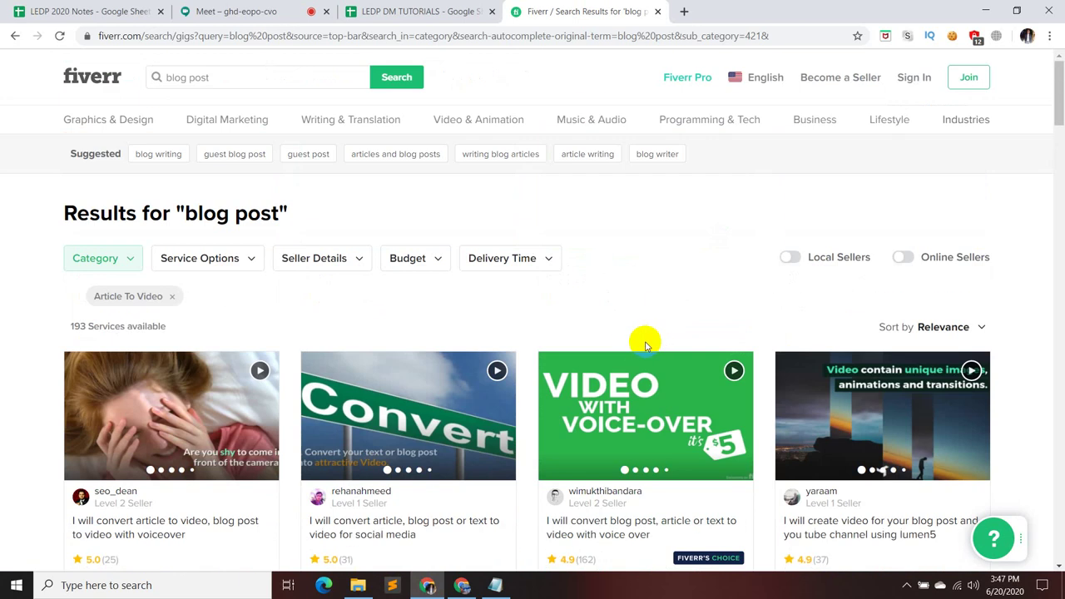
pyautogui.scroll(-3, 618, 292)
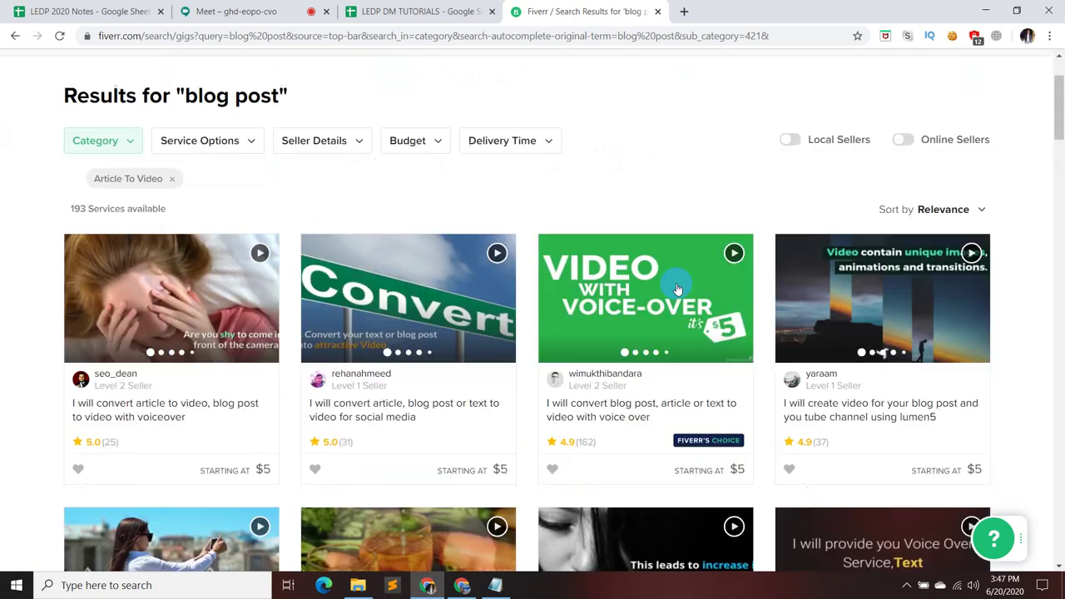
pyautogui.scroll(-6, 758, 285)
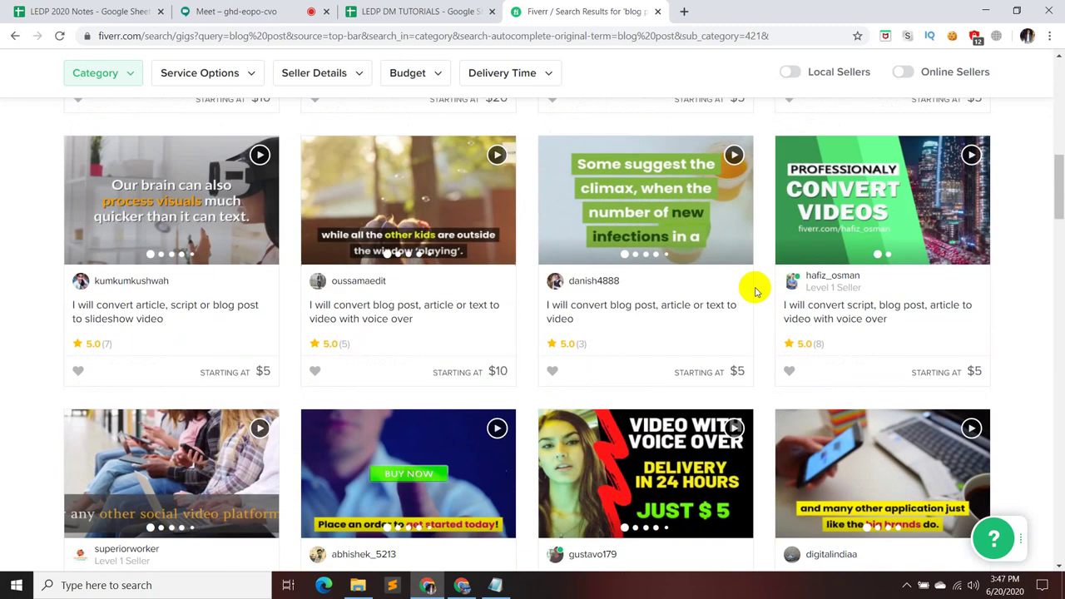
pyautogui.scroll(-4, 752, 291)
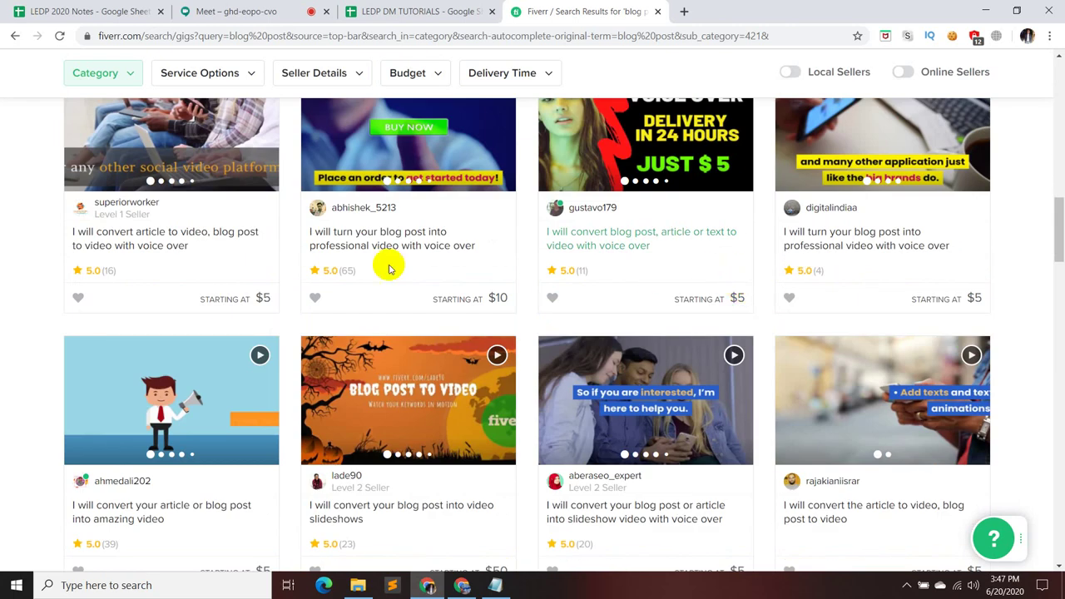
# - Bring the Google Meet call with its participant list back on screen
pyautogui.click(257, 10)
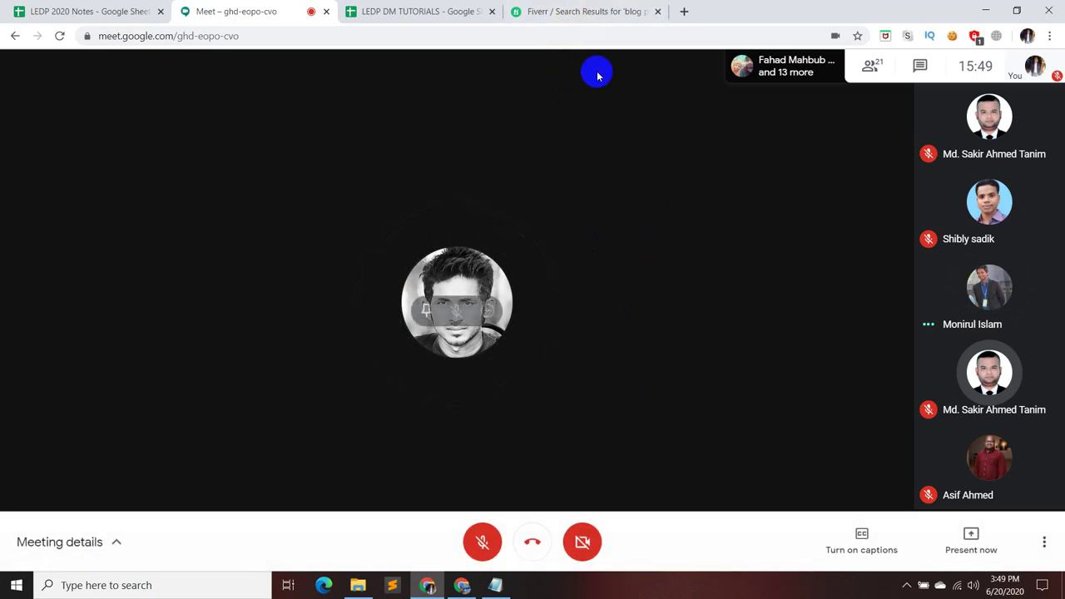
# - Back in the Fiverr results, open the profile of the blog-post-to-video seller
pyautogui.click(573, 12)
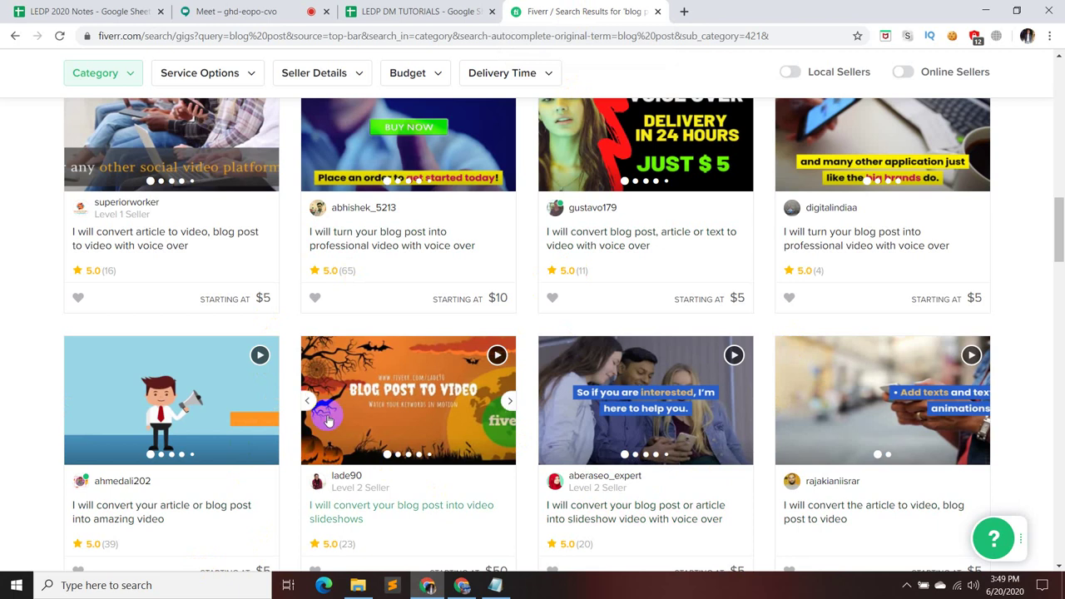
pyautogui.scroll(4, 744, 422)
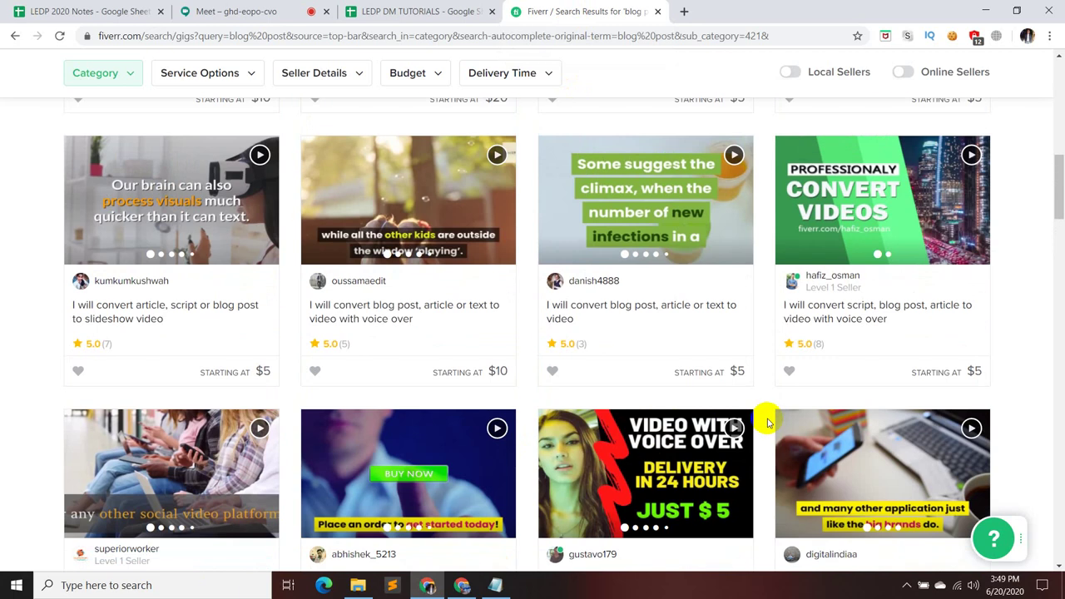
pyautogui.scroll(4, 743, 416)
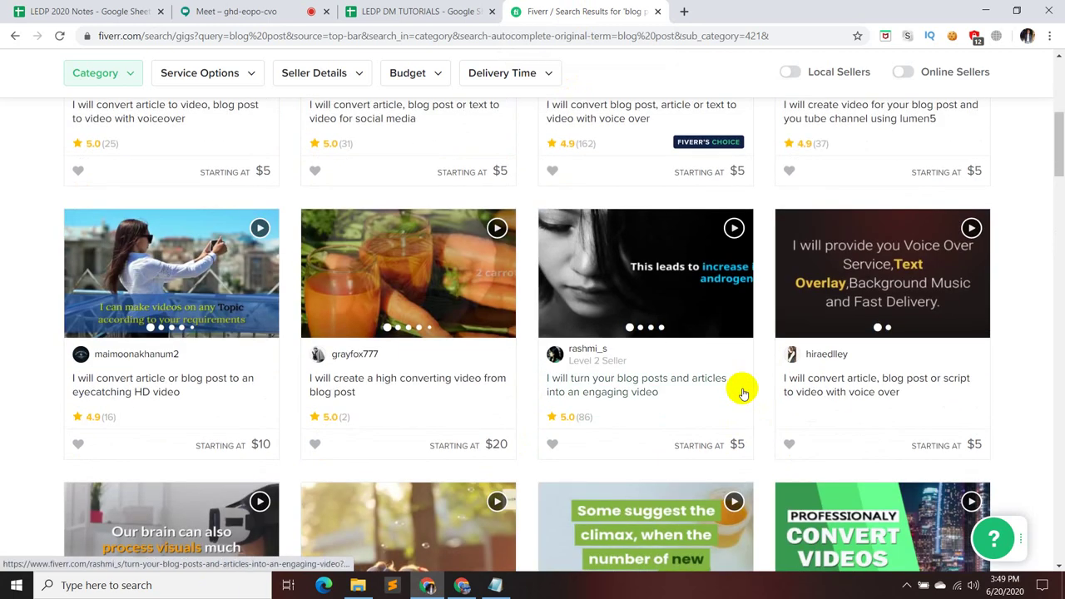
pyautogui.scroll(-3, 751, 408)
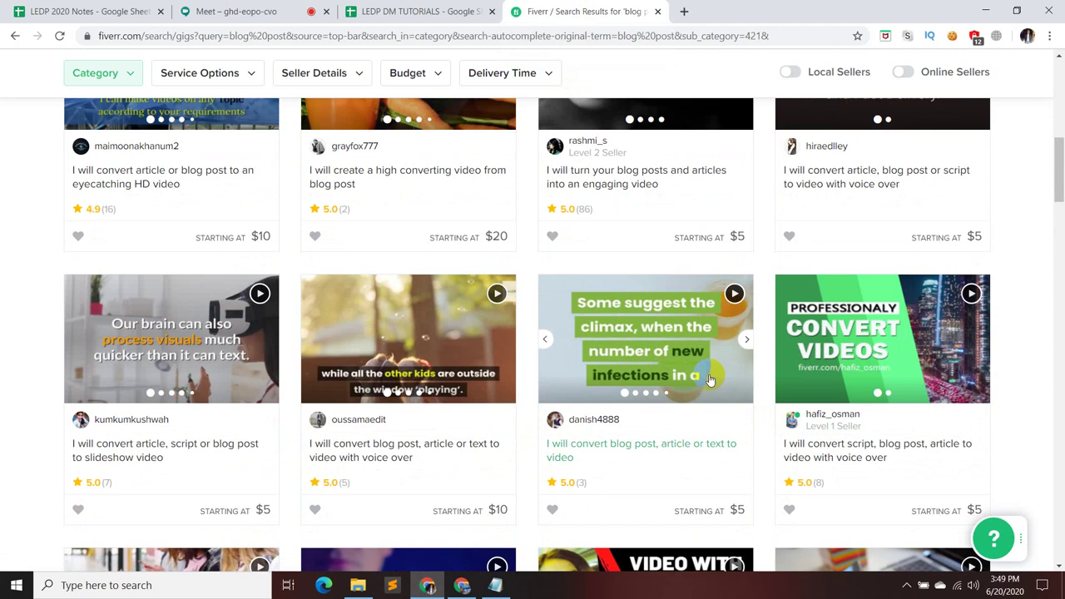
pyautogui.scroll(3, 648, 297)
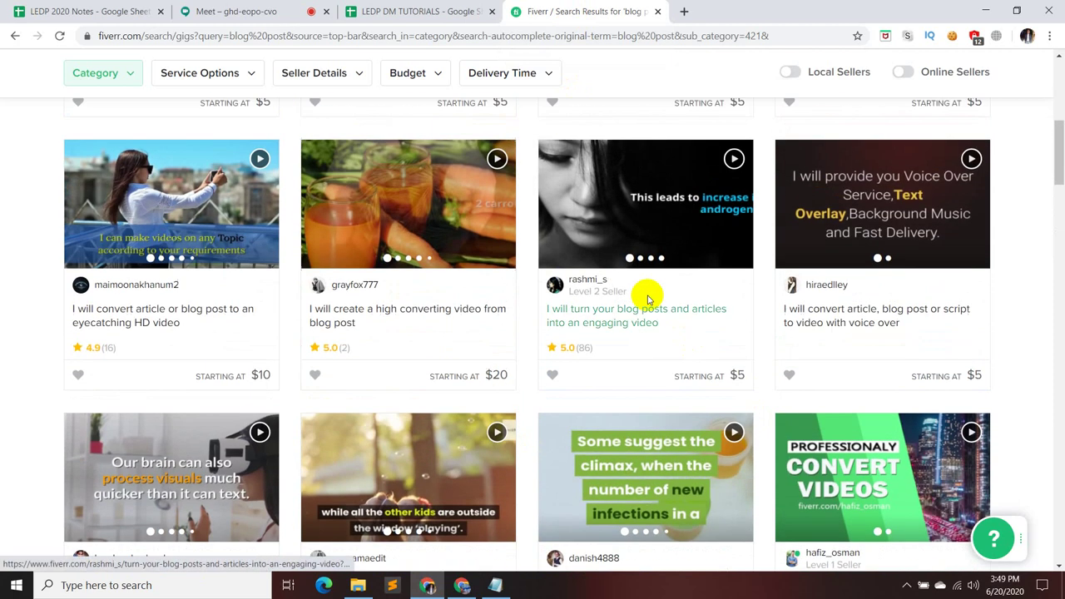
pyautogui.click(592, 280)
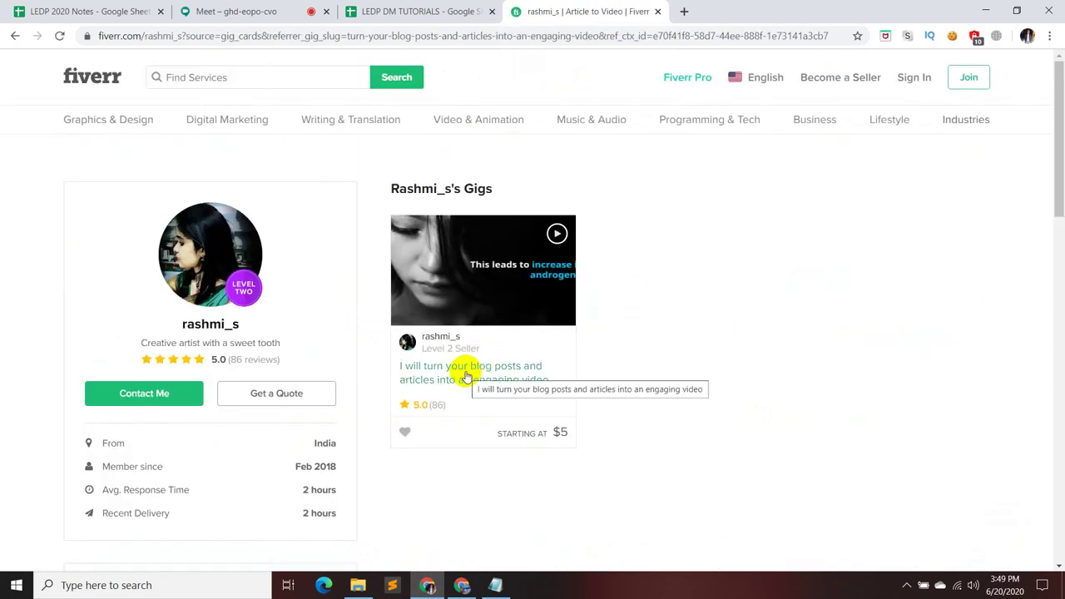
# - Play and pause the Level Two seller's $5 gig preview, then return to the Meet call
pyautogui.scroll(-2, 601, 397)
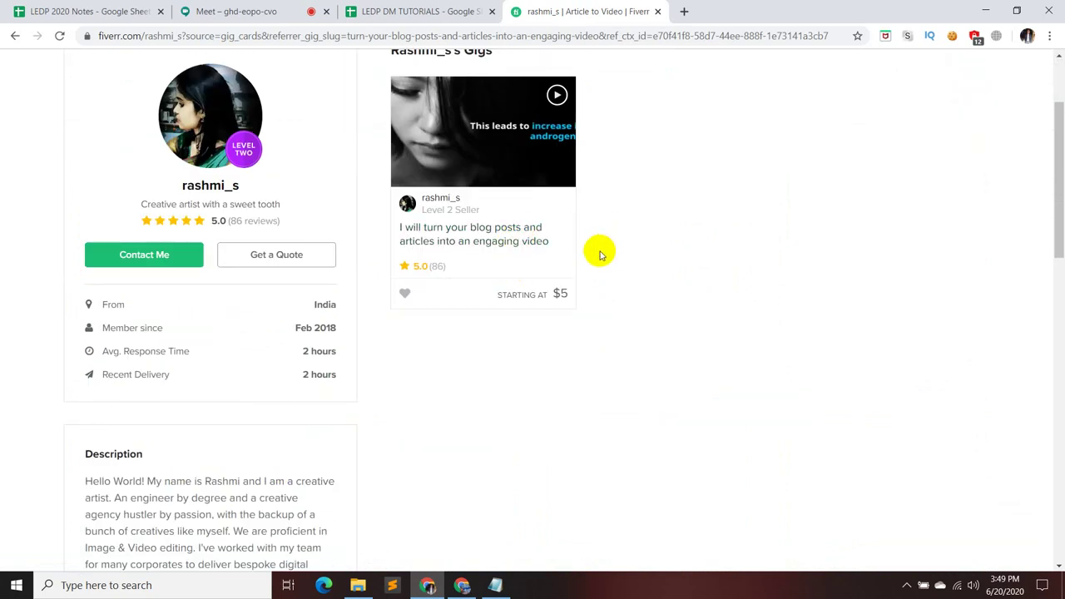
pyautogui.scroll(-3, 586, 266)
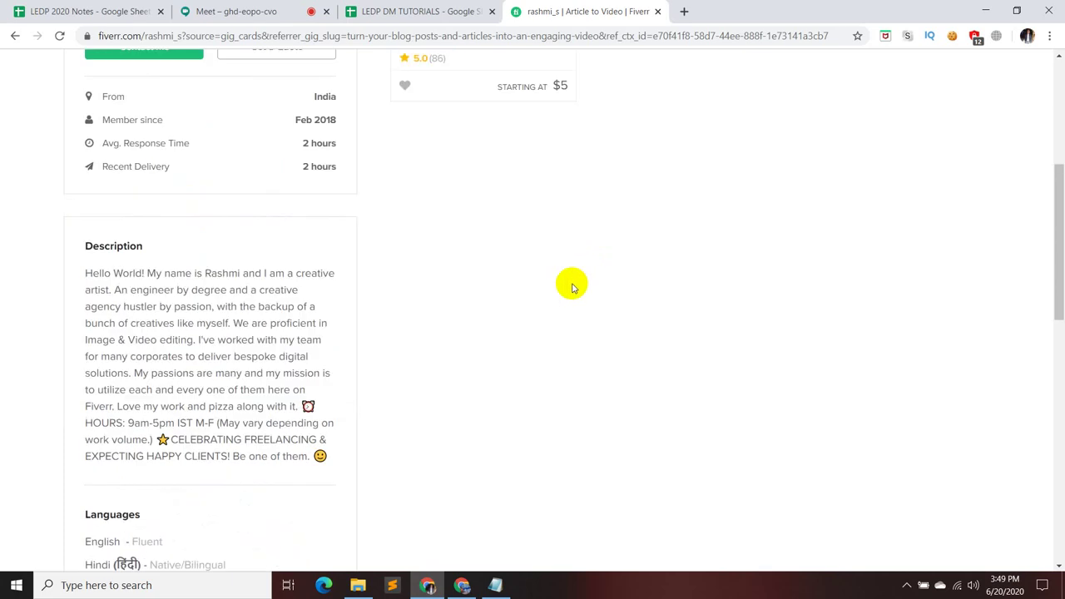
pyautogui.scroll(3, 532, 300)
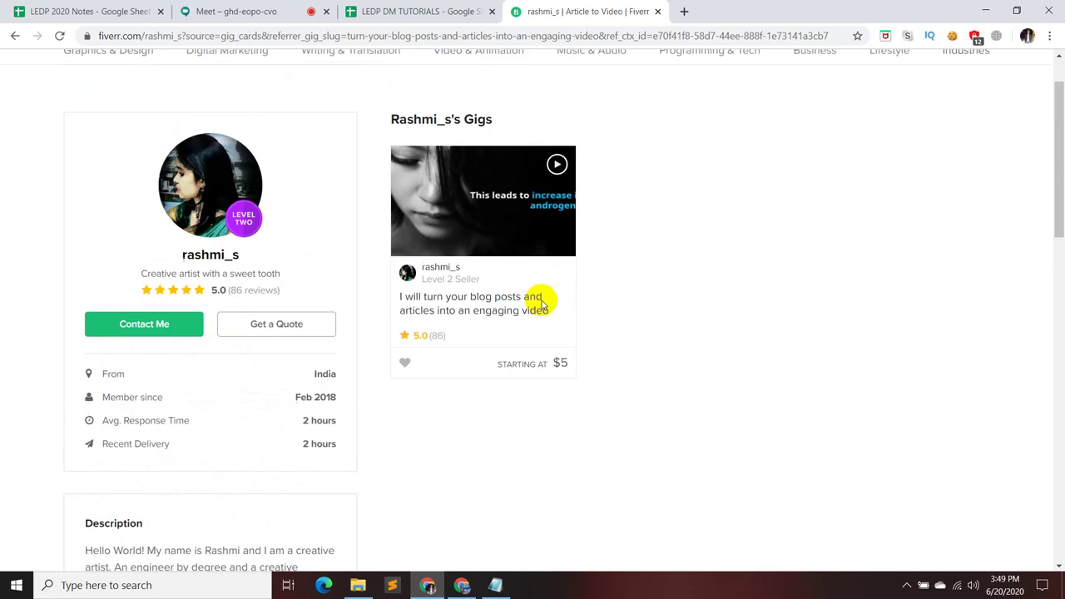
pyautogui.click(560, 235)
pyautogui.click(556, 163)
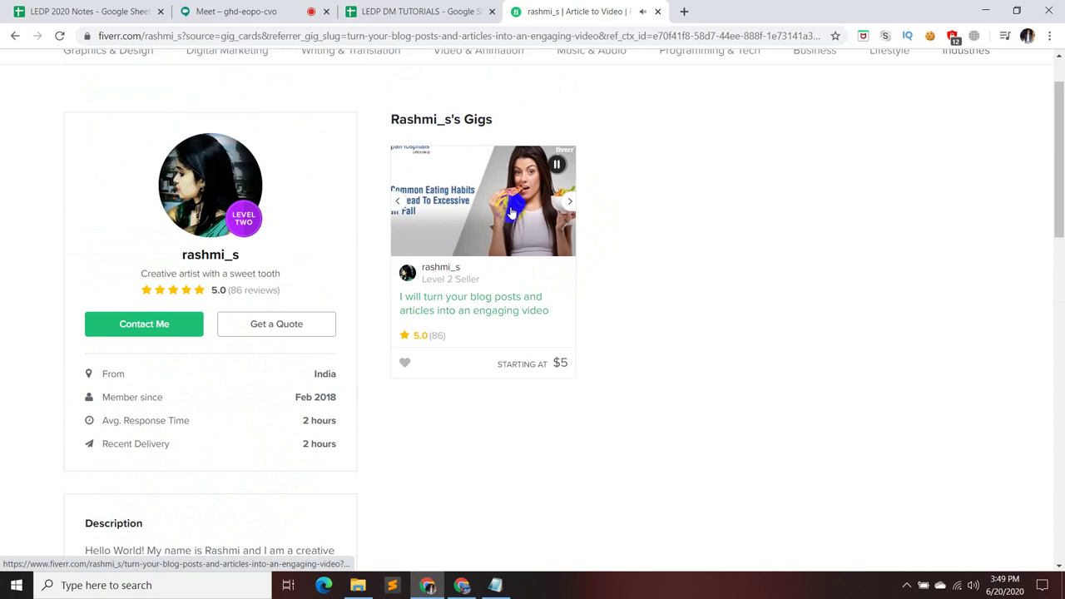
pyautogui.click(564, 166)
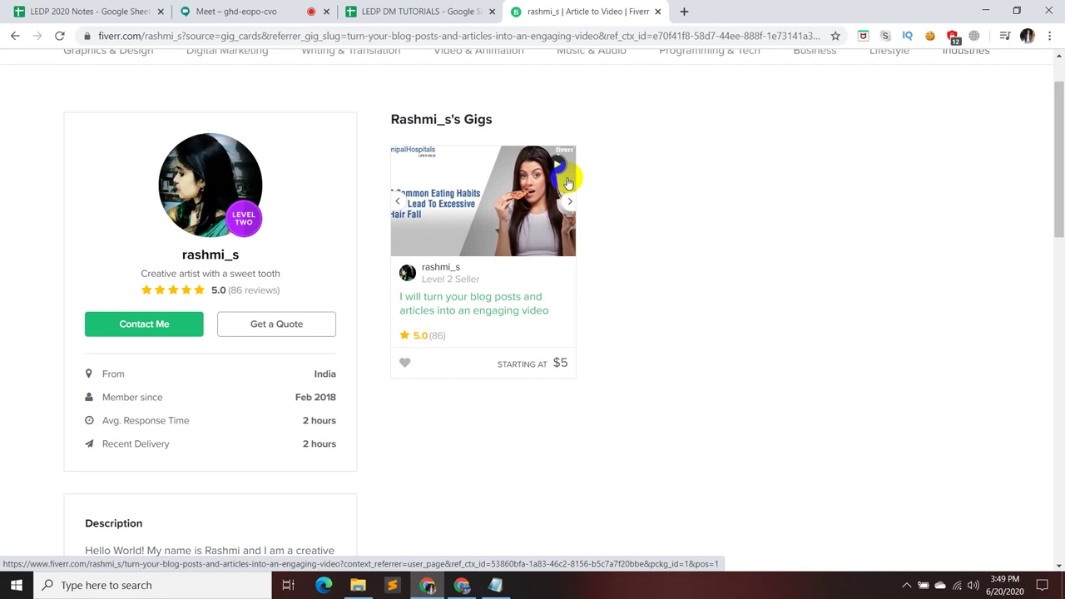
pyautogui.click(243, 10)
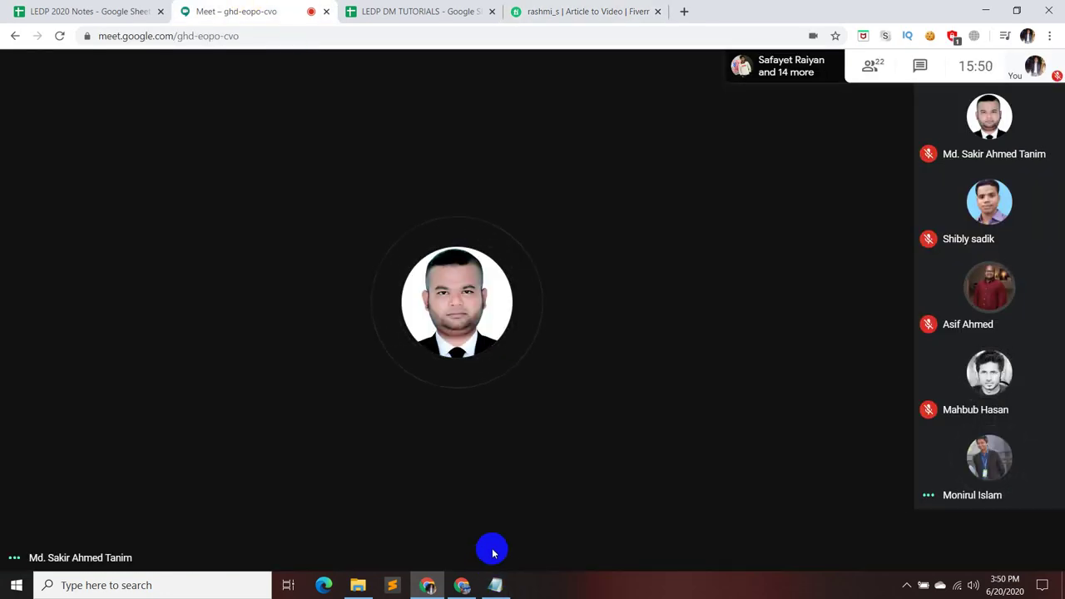
pyautogui.click(483, 542)
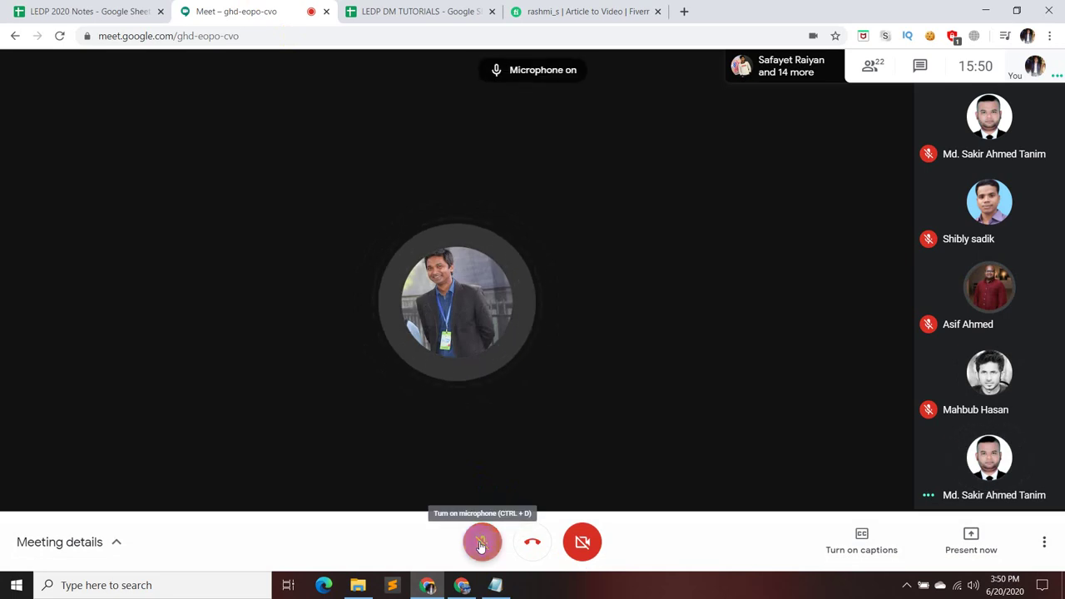
pyautogui.click(482, 542)
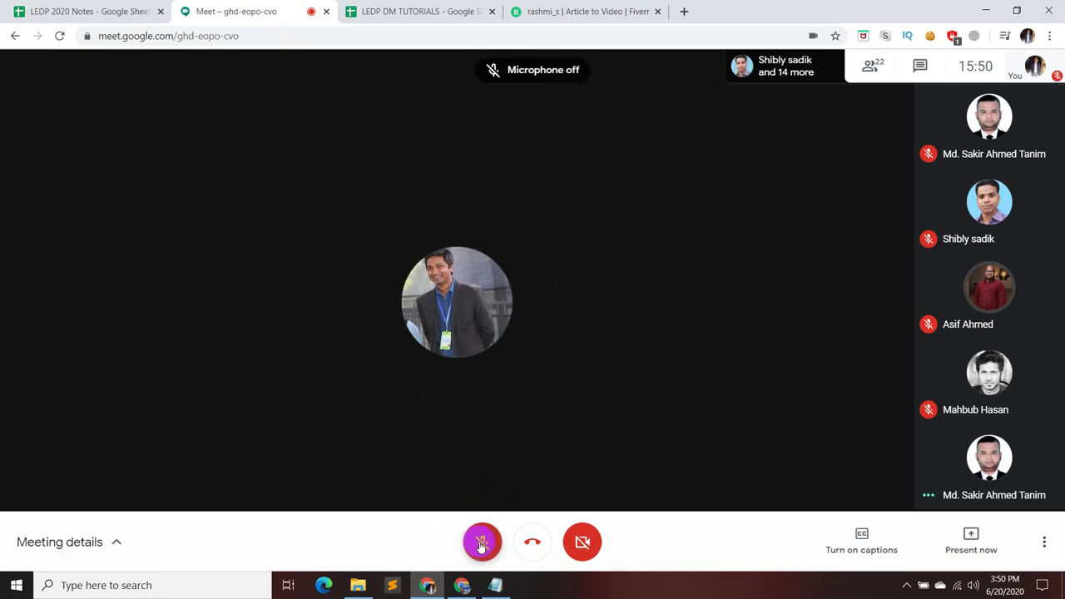
pyautogui.click(481, 536)
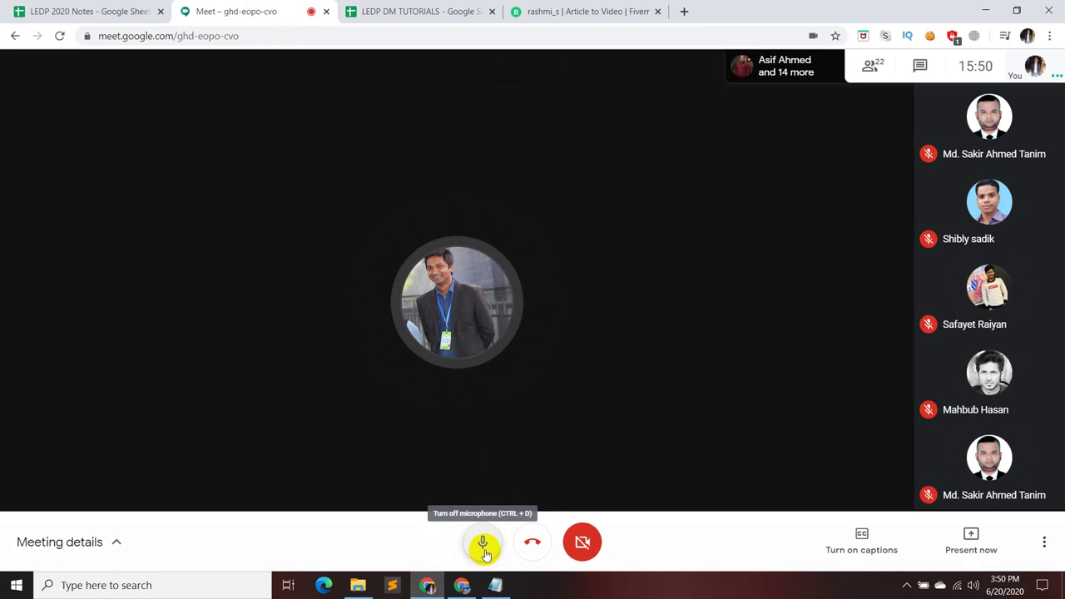
pyautogui.click(483, 548)
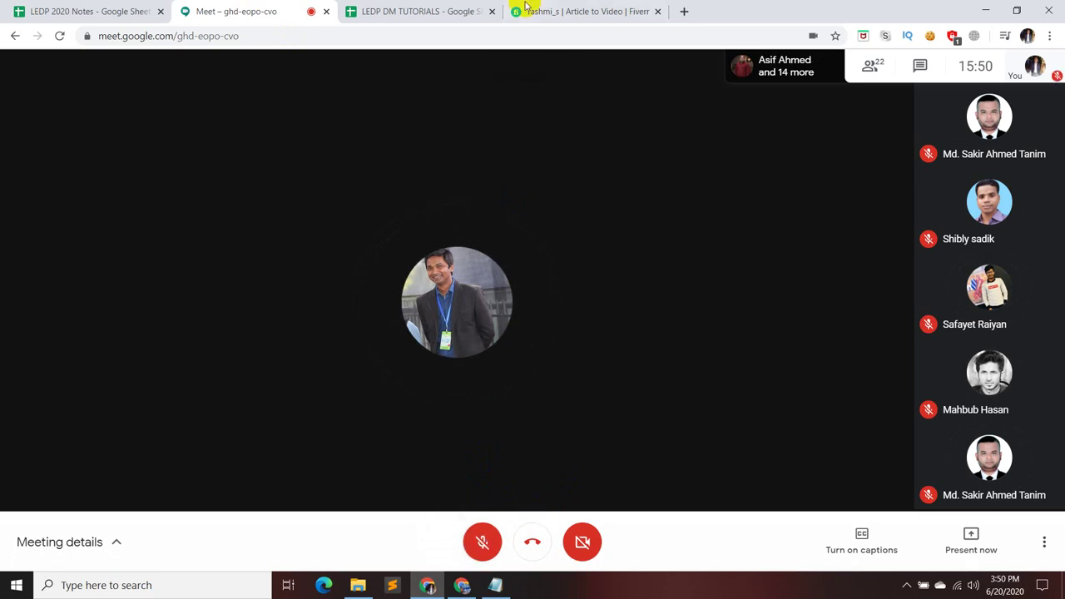
pyautogui.click(571, 11)
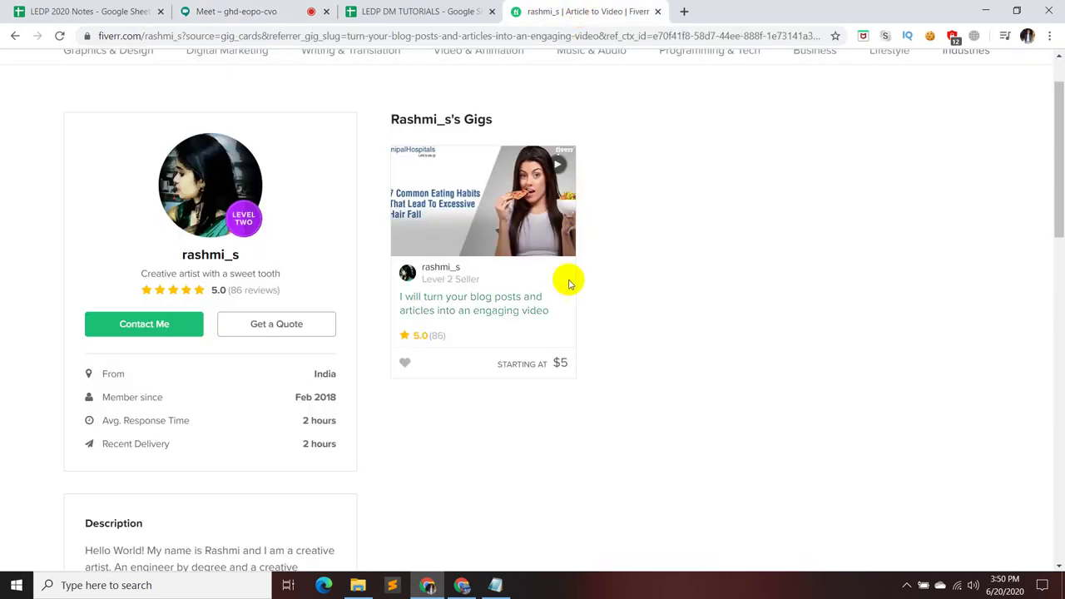
pyautogui.click(561, 169)
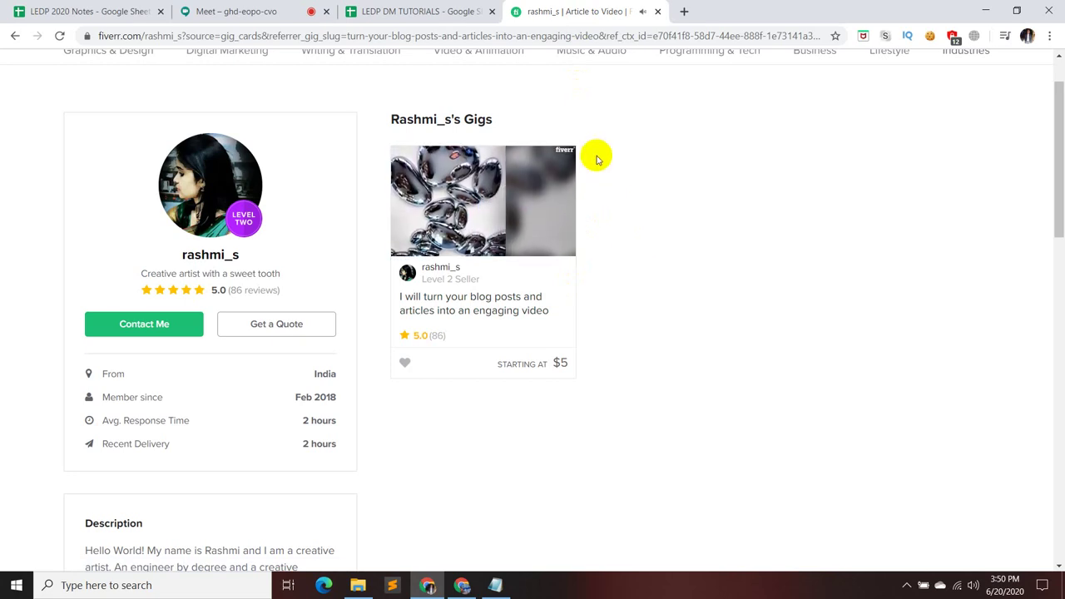
pyautogui.moveTo(562, 162)
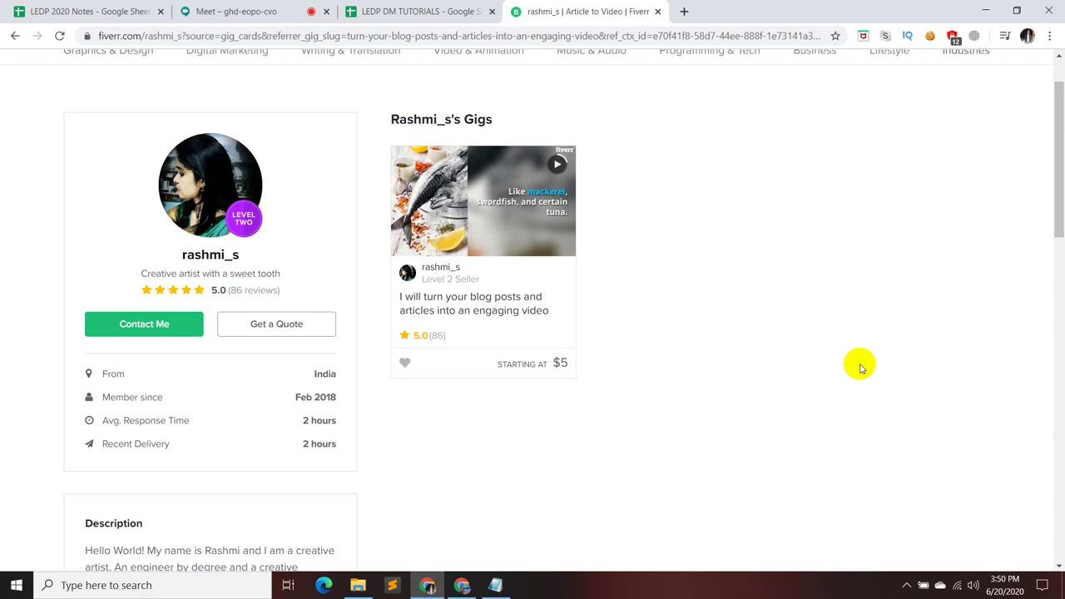
pyautogui.click(303, 14)
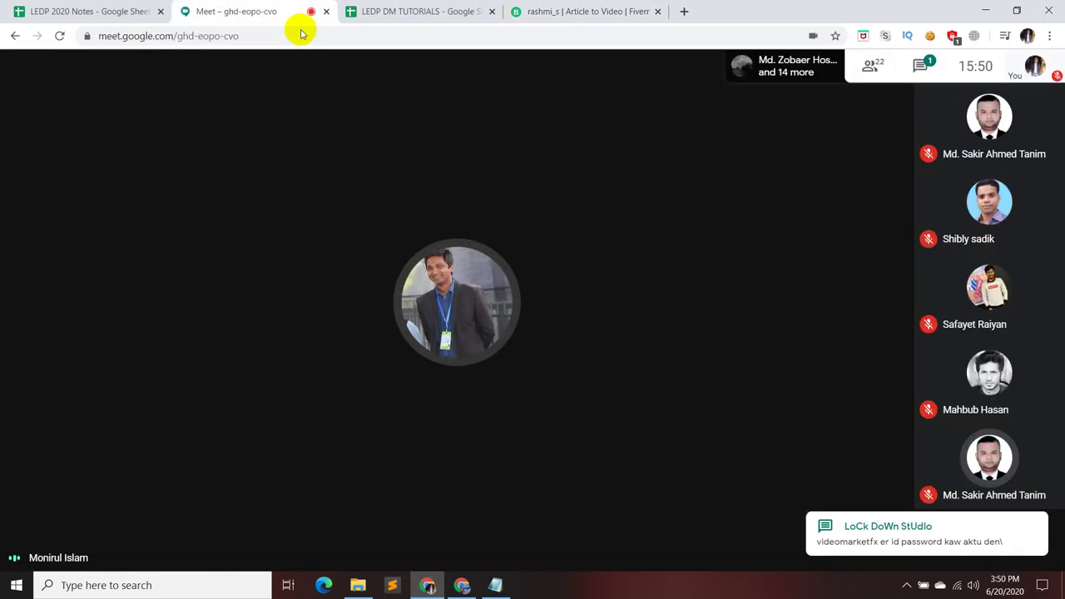
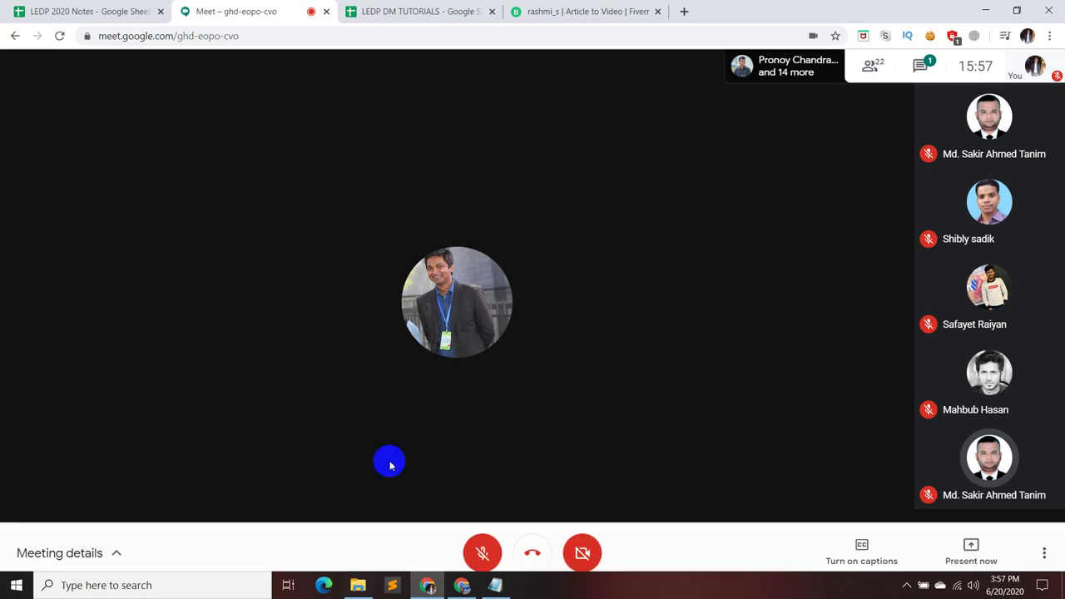
# - Restore the Notepad list of writing topics, Health through website content, over the Meet call
pyautogui.click(495, 586)
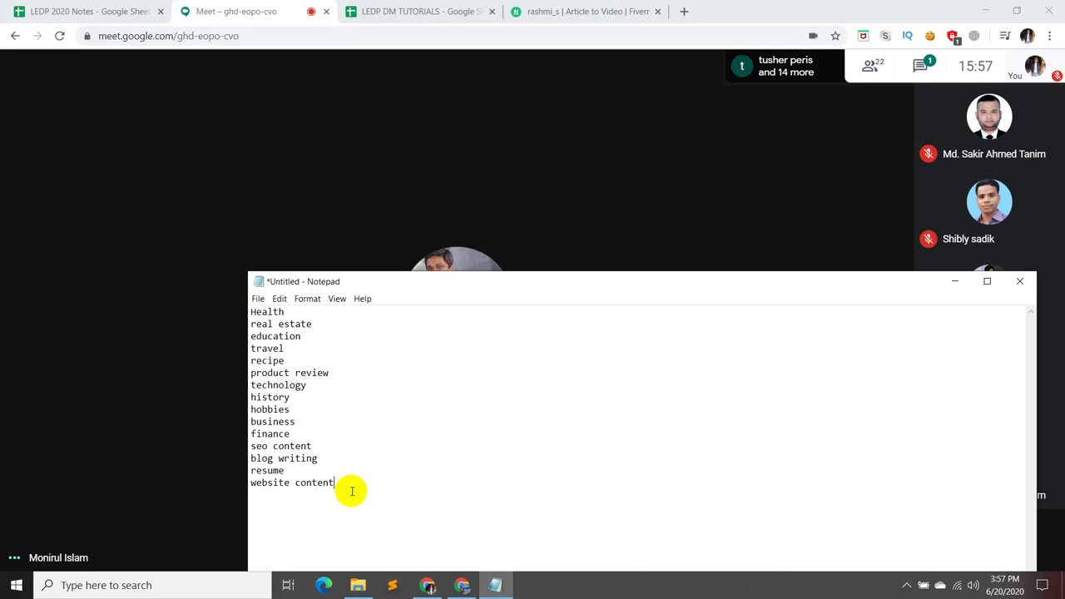
# - Add a new line after the topic list, then minimize Notepad to reveal the Meet call
pyautogui.press('Return')
pyautogui.press('Return')
pyautogui.click(954, 281)
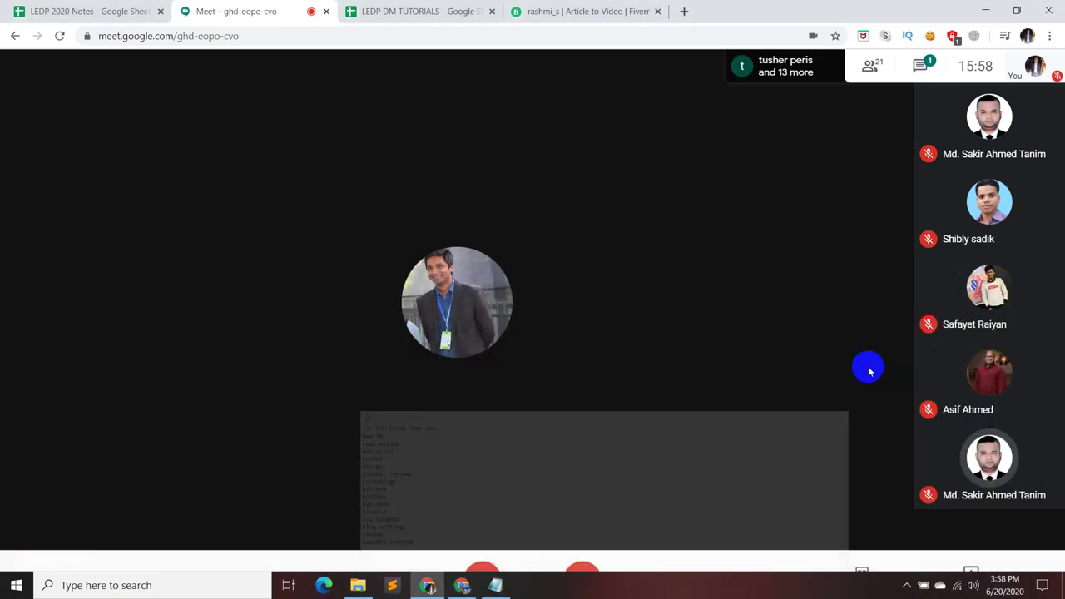
pyautogui.click(558, 591)
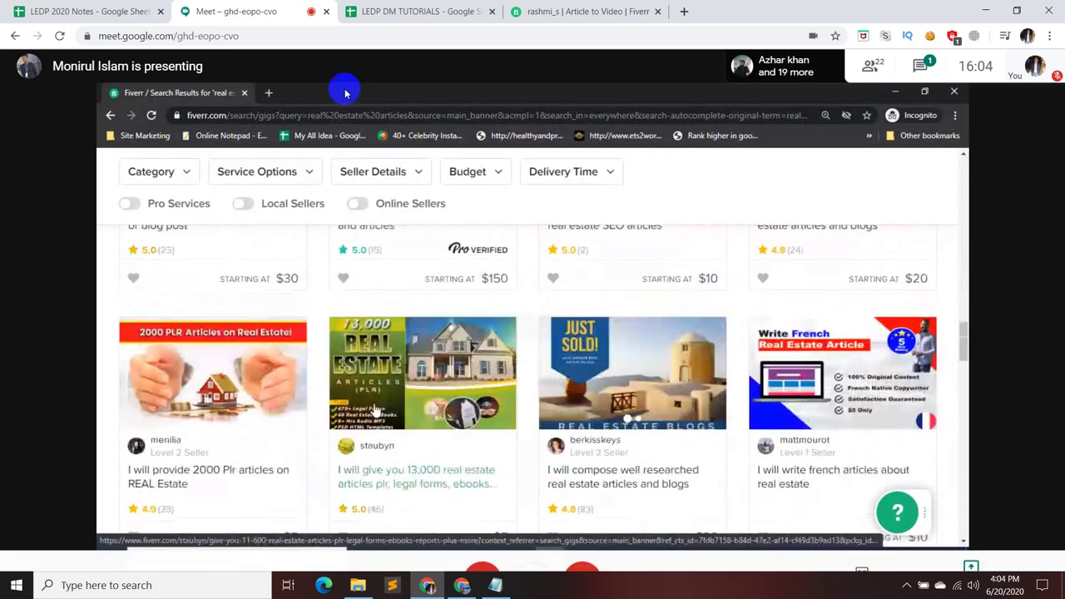
pyautogui.moveTo(518, 511)
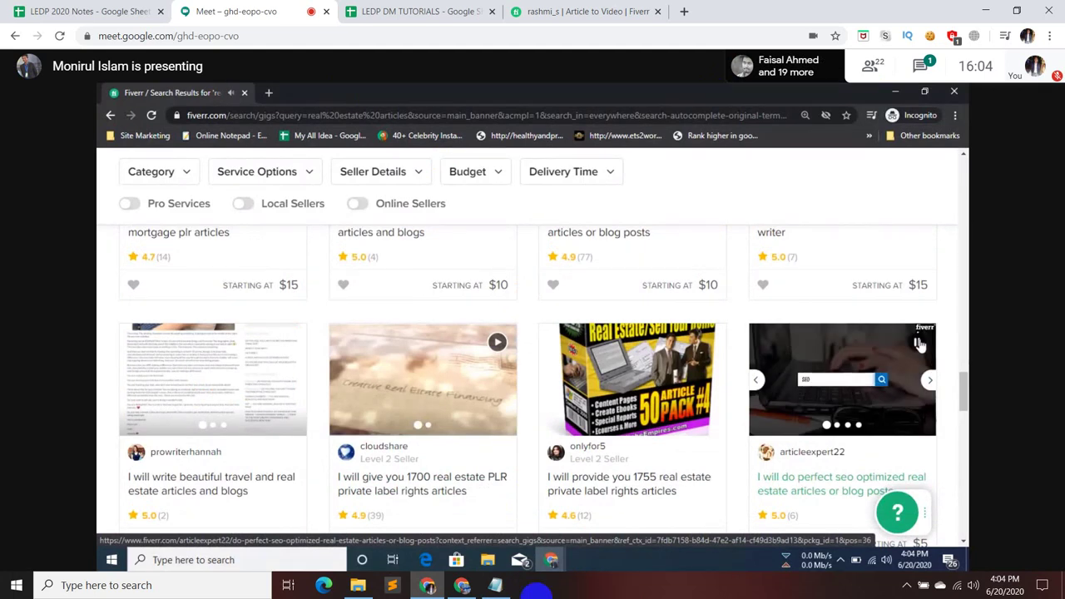
pyautogui.click(483, 539)
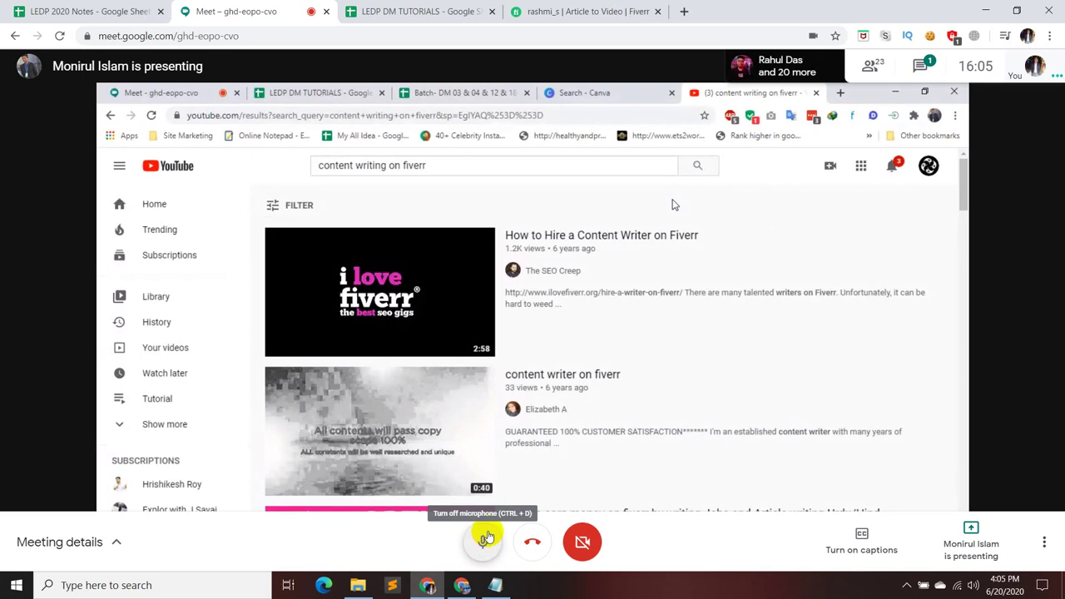
pyautogui.click(487, 537)
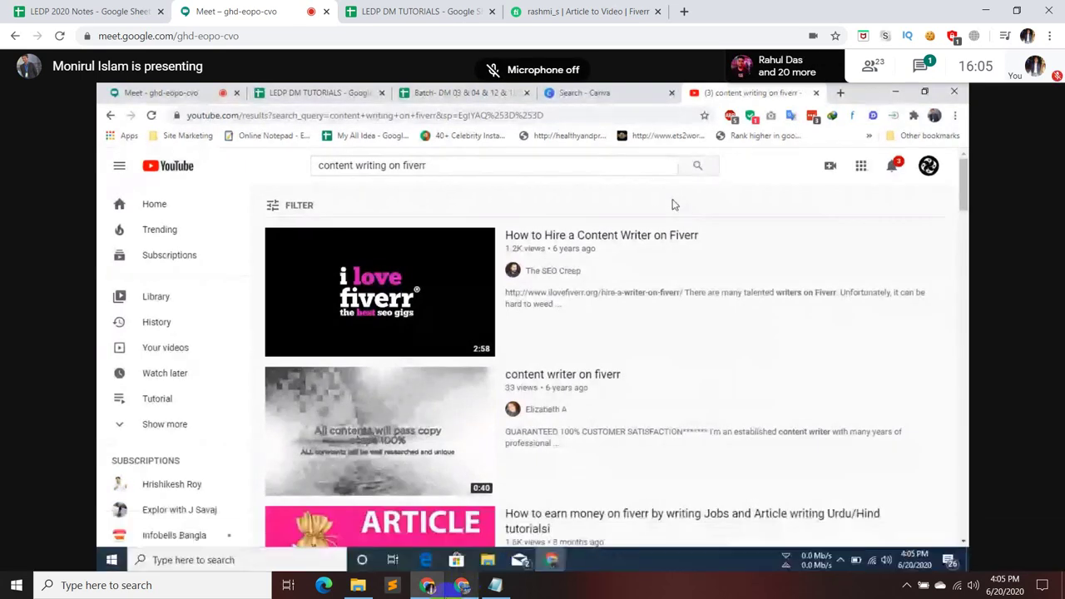
pyautogui.moveTo(495, 587)
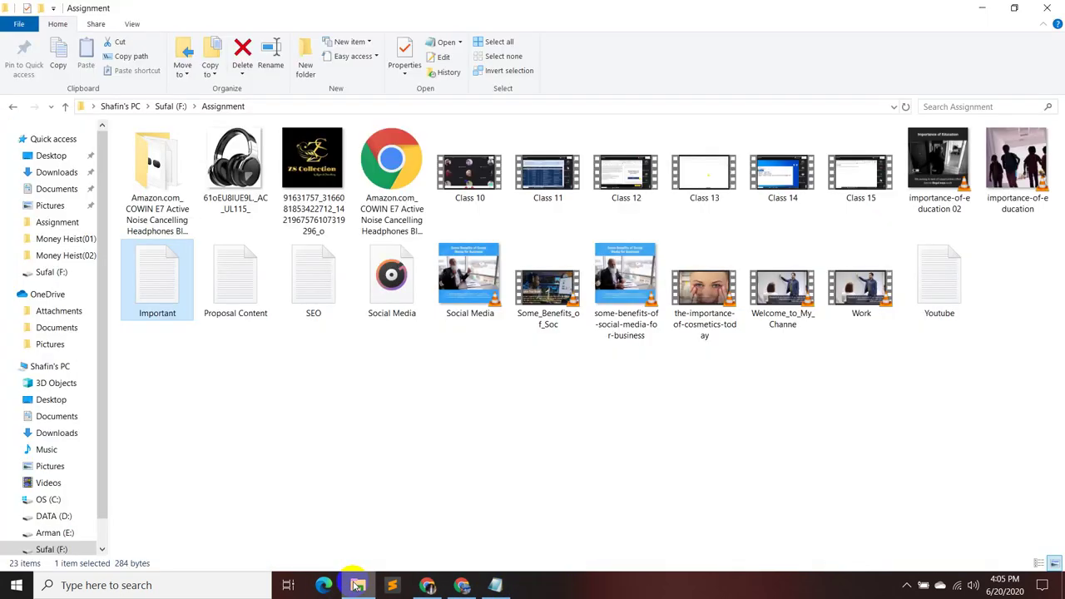
# - Open the Proposal Content text file from File Explorer, then minimize it
pyautogui.click(358, 585)
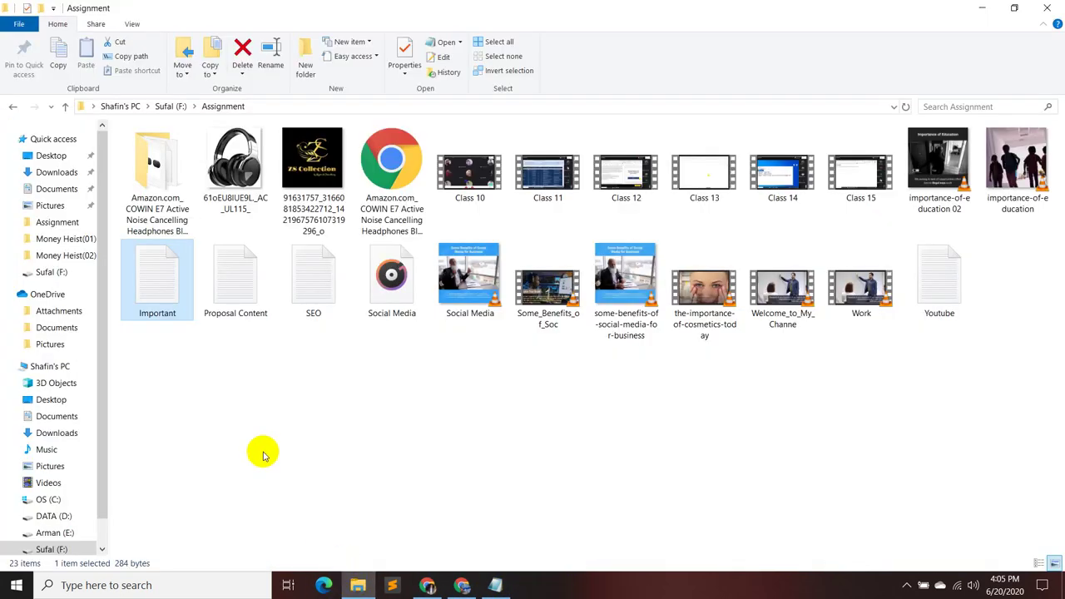
pyautogui.doubleClick(244, 291)
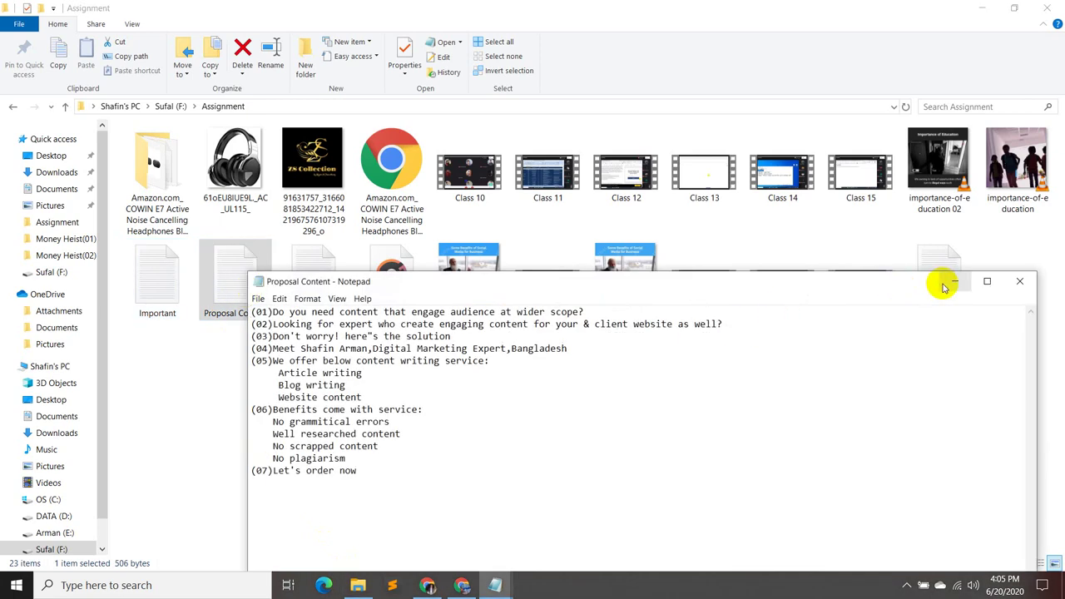
pyautogui.click(954, 281)
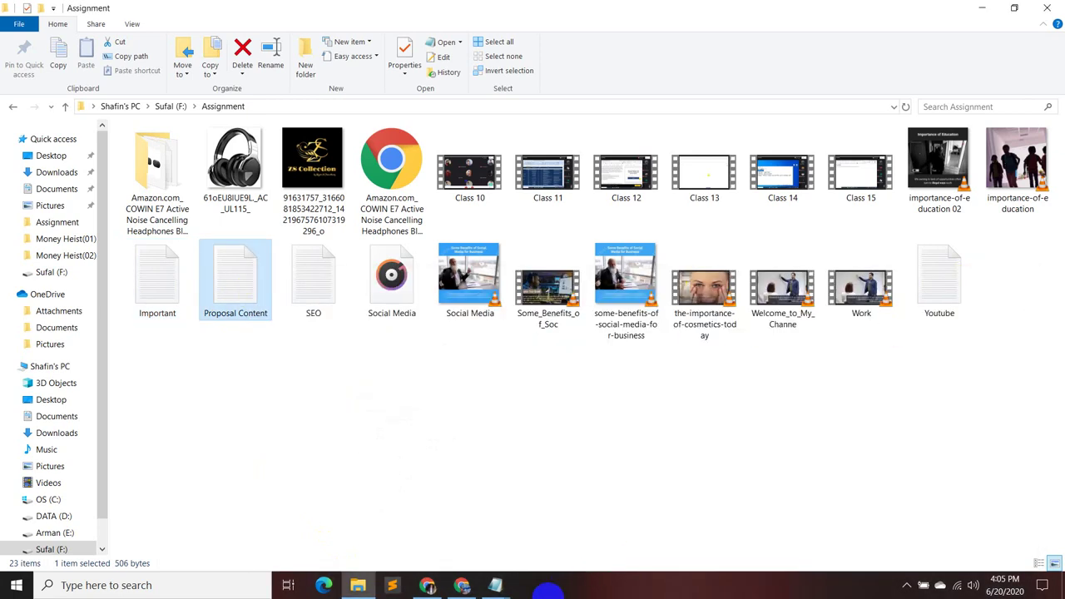
# - Glance back at the meeting, then open the DATA (D:) drive in File Explorer
pyautogui.click(432, 586)
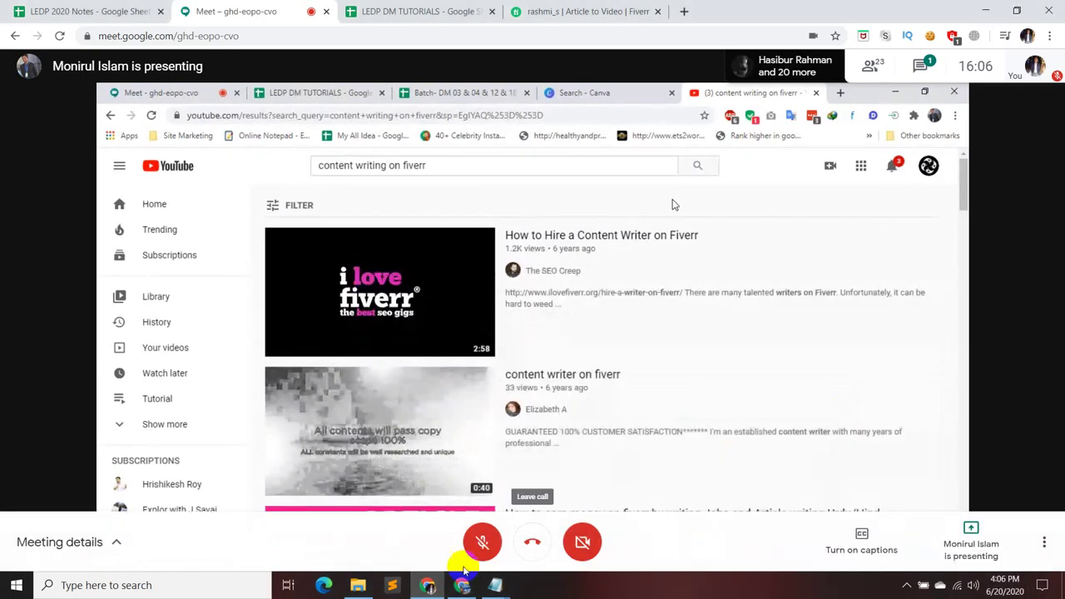
pyautogui.click(357, 584)
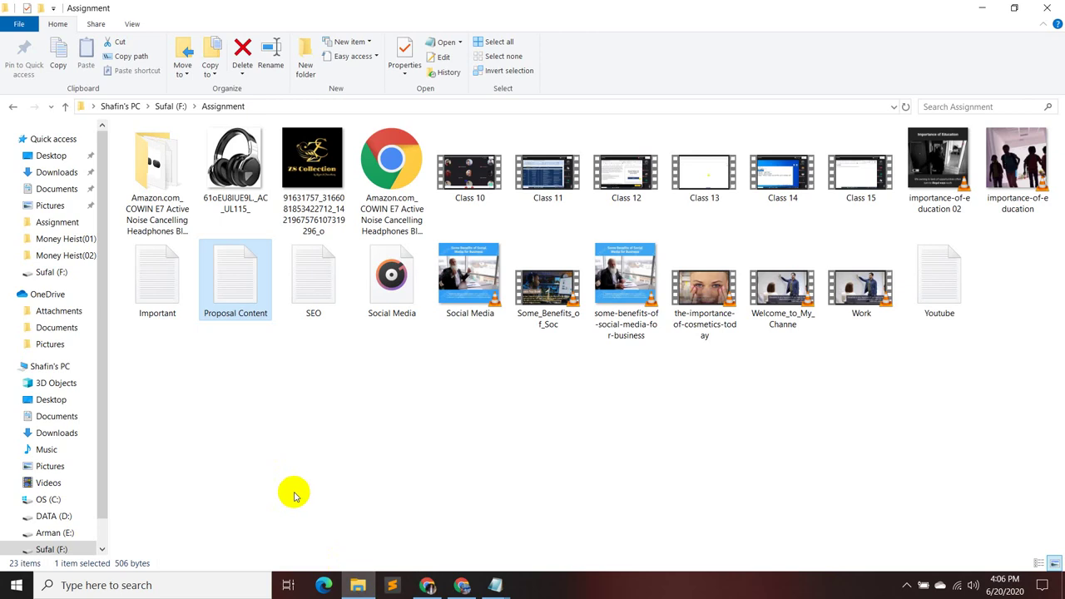
pyautogui.click(63, 516)
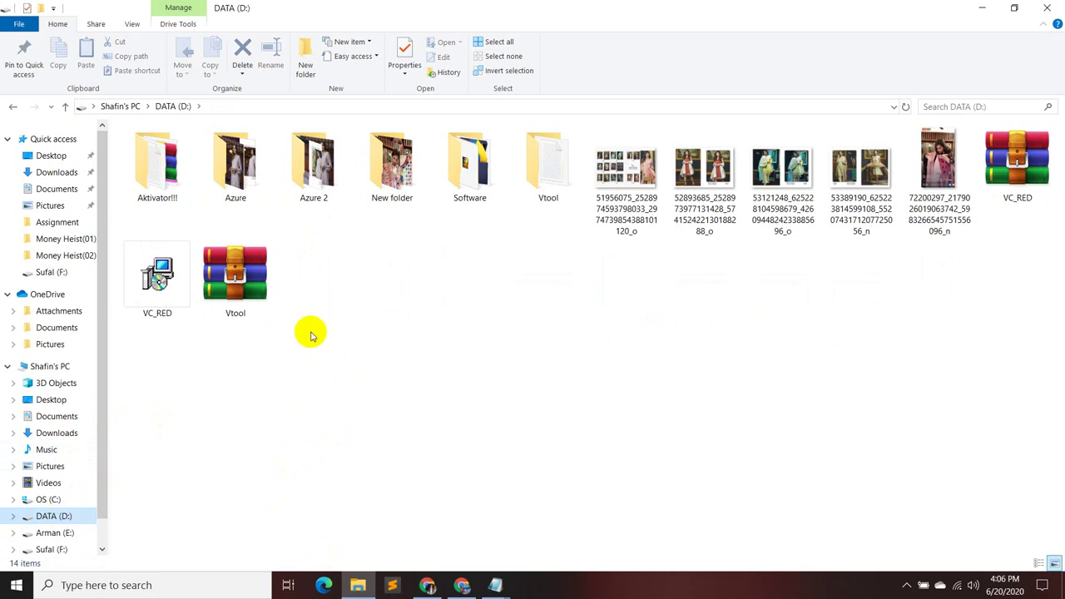
# - In the Vtool folder, open the INSTRUCTIONS text file and then minimize it
pyautogui.doubleClick(550, 182)
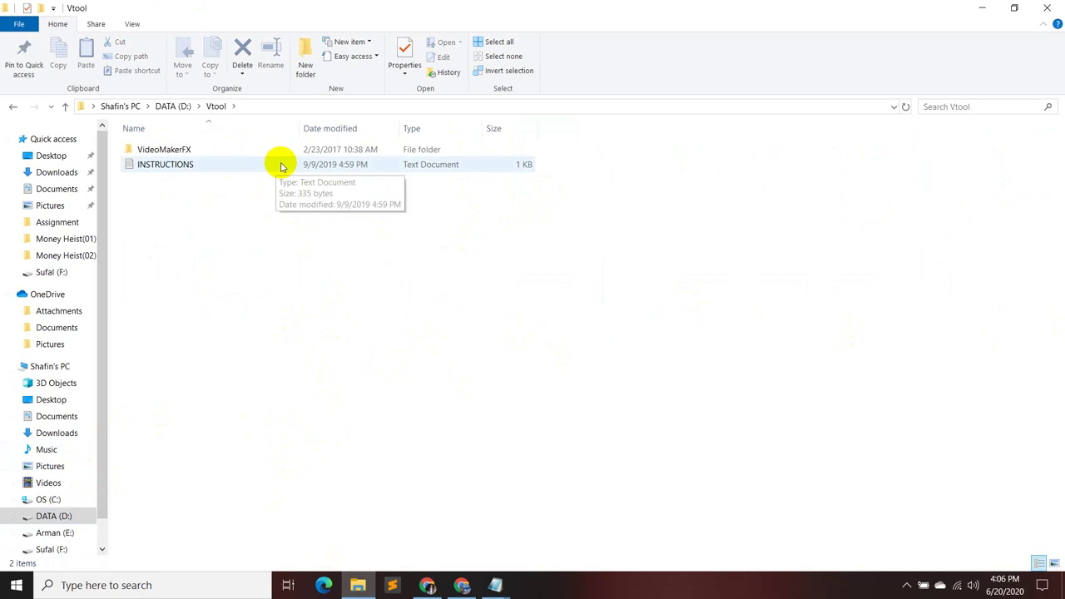
pyautogui.doubleClick(281, 165)
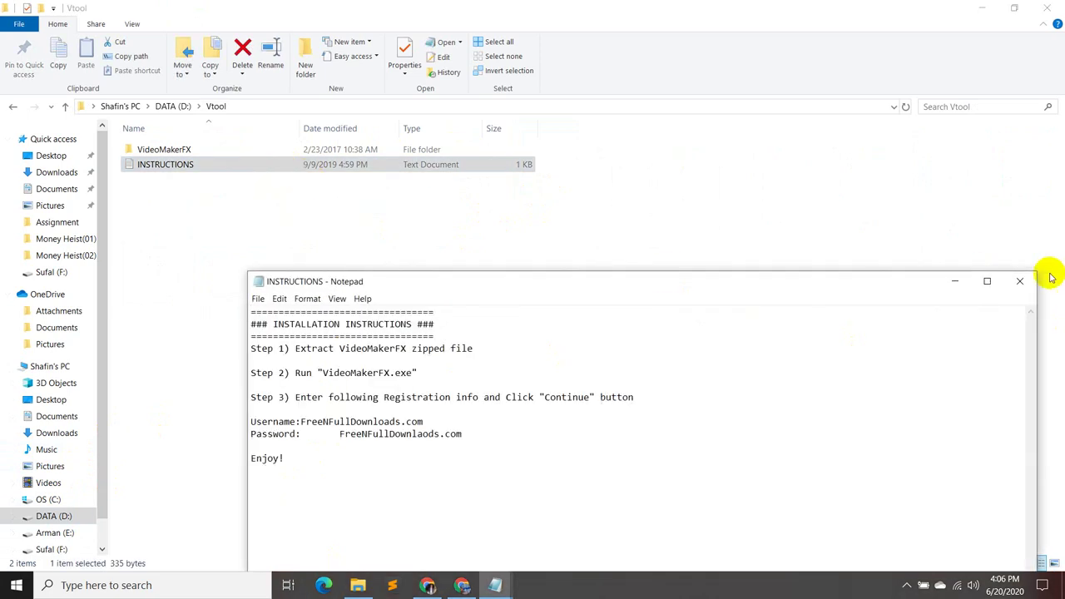
pyautogui.click(948, 281)
# - Launch the VideoMakerFX application from the VideoMakerFX folder
pyautogui.doubleClick(473, 151)
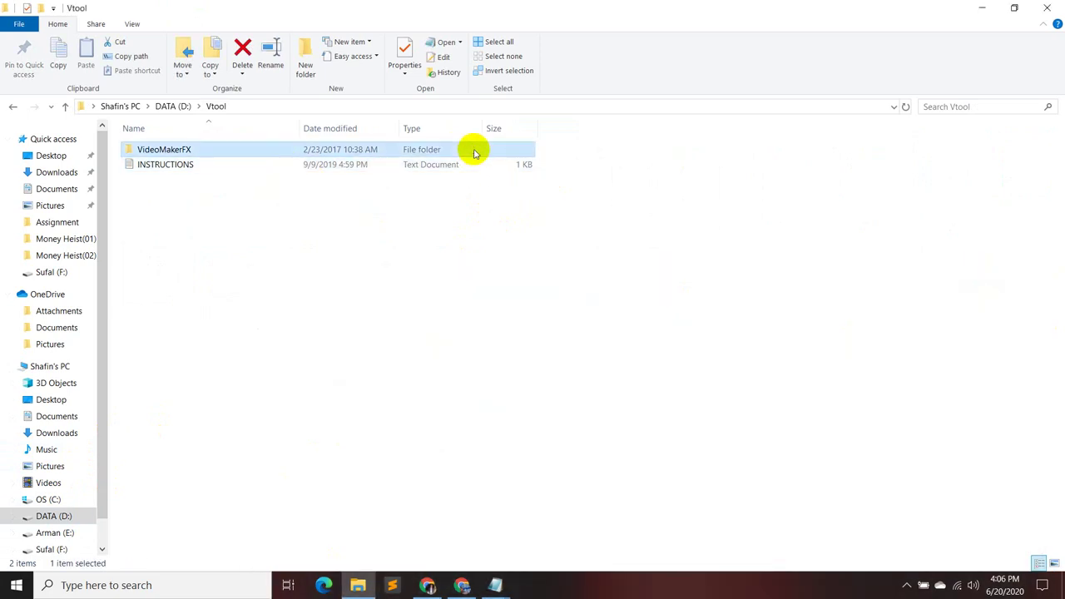
pyautogui.rightClick(450, 298)
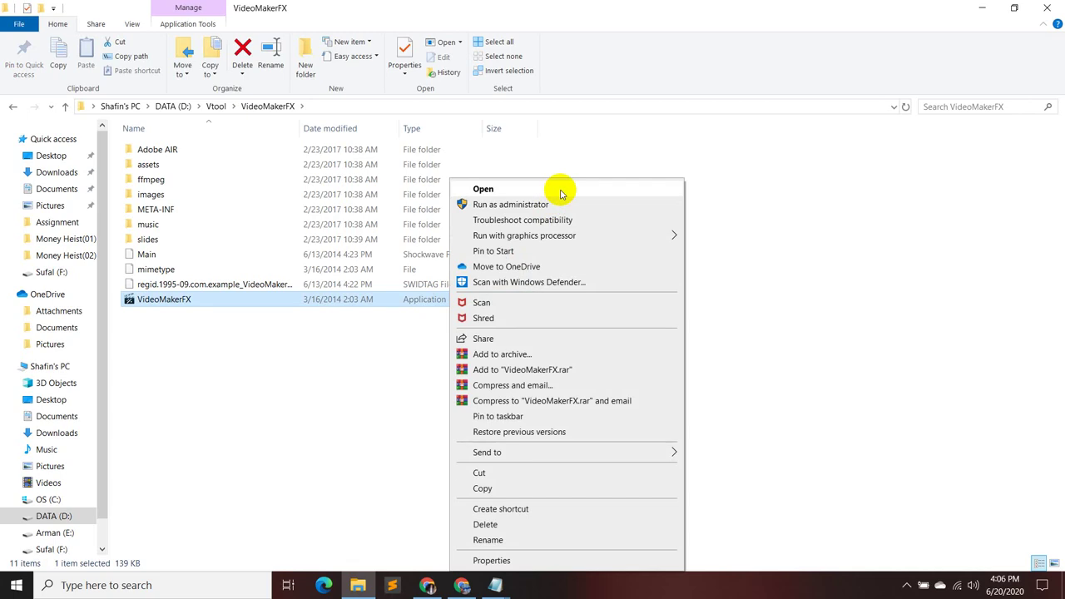
pyautogui.click(561, 190)
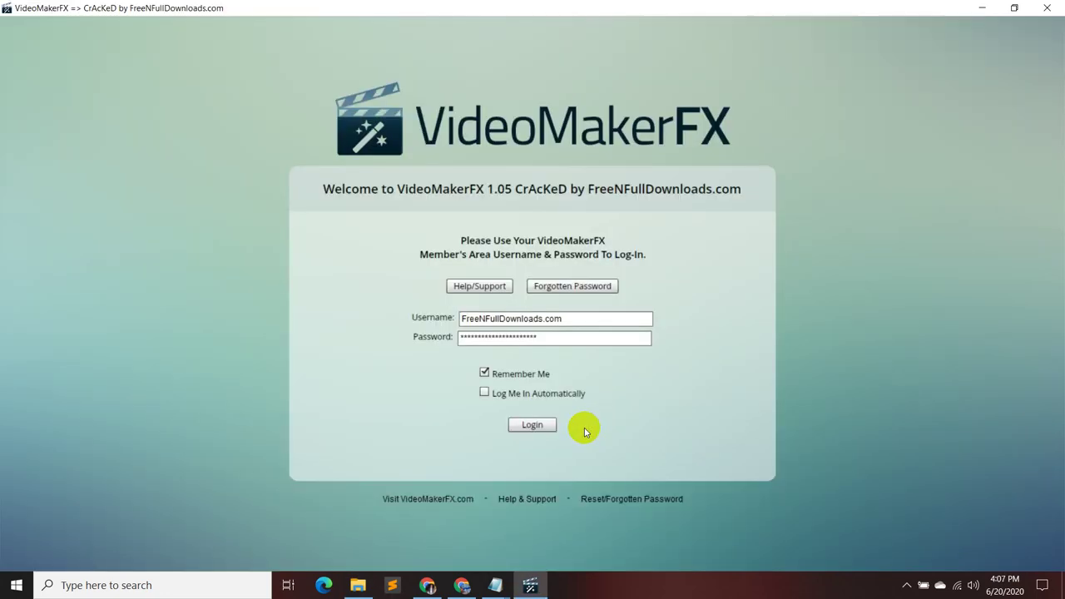
# - Log in to VideoMakerFX and create a new project named 'Demo'
pyautogui.click(541, 426)
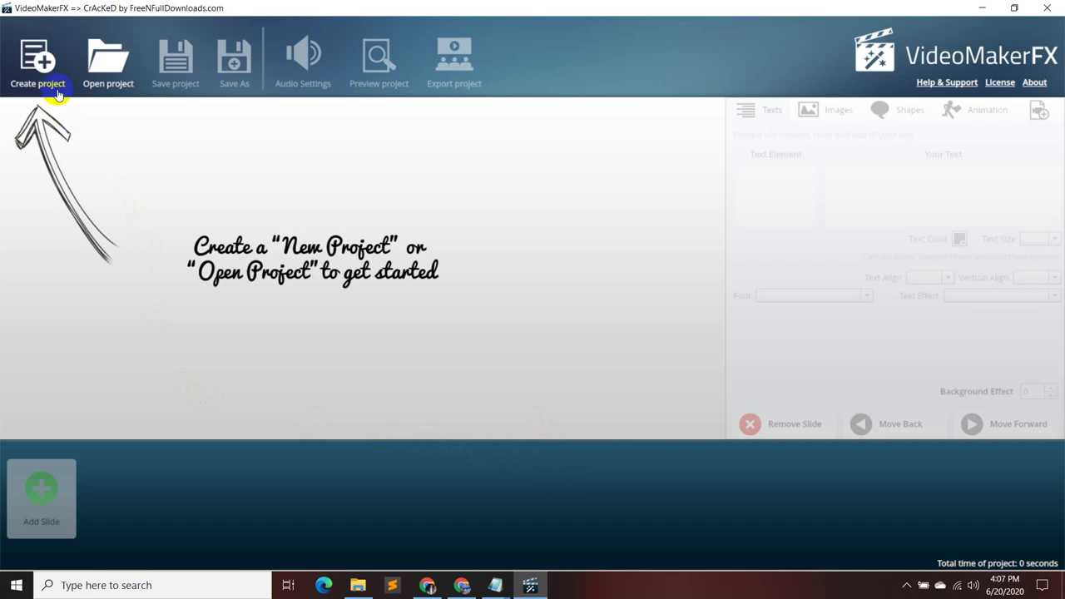
pyautogui.click(43, 63)
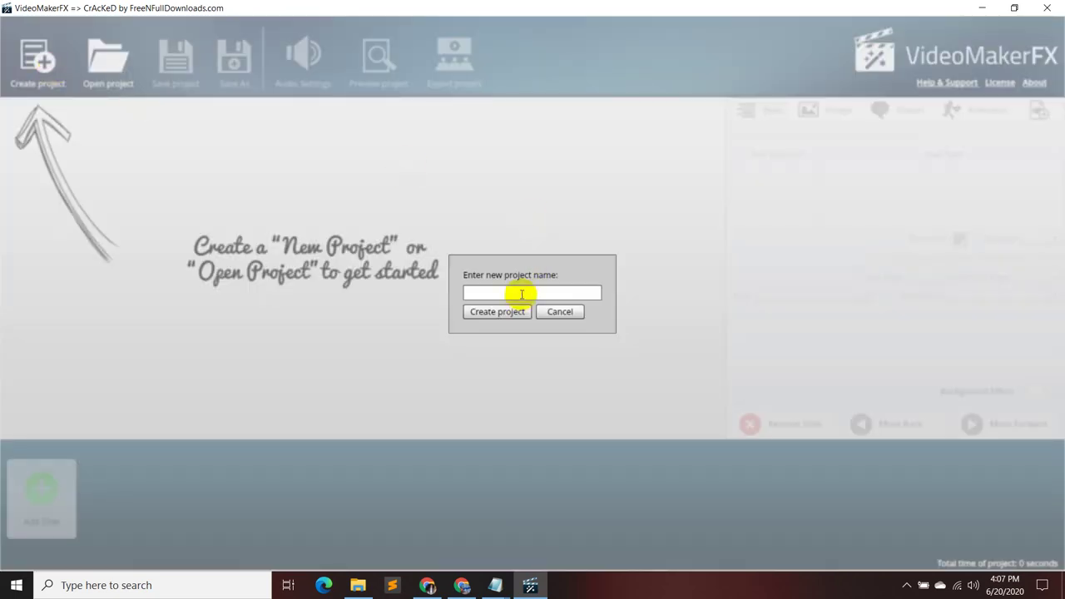
pyautogui.click(521, 294)
pyautogui.write('De')
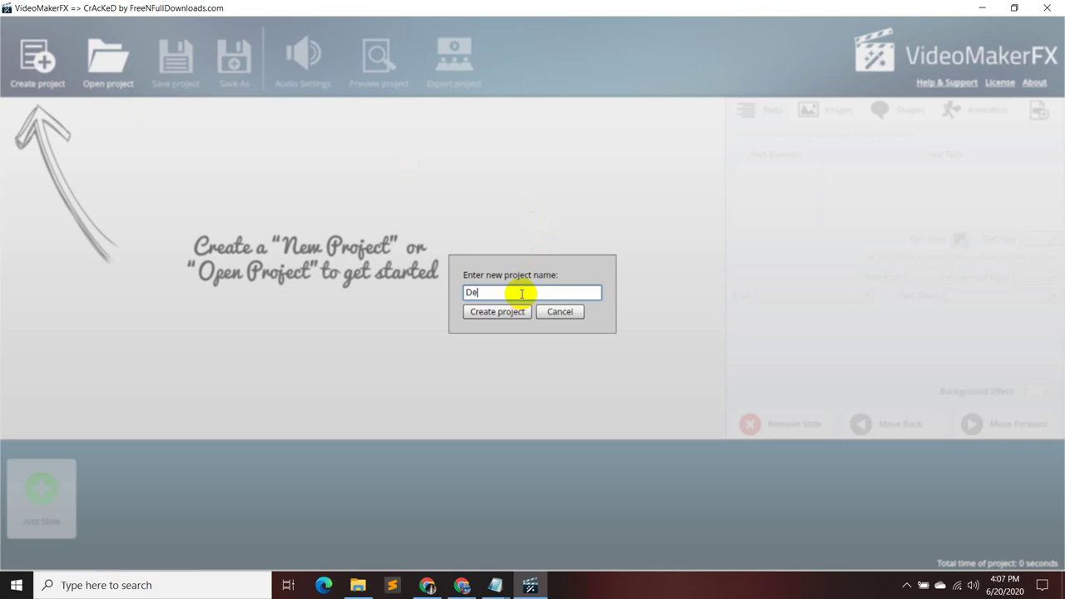
pyautogui.write('mo')
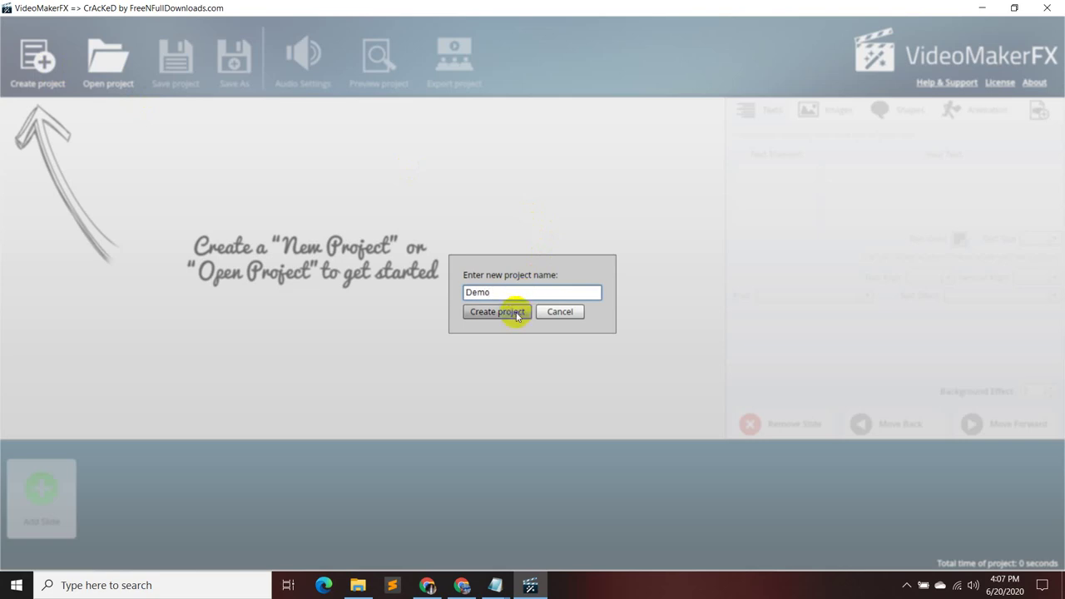
pyautogui.click(515, 313)
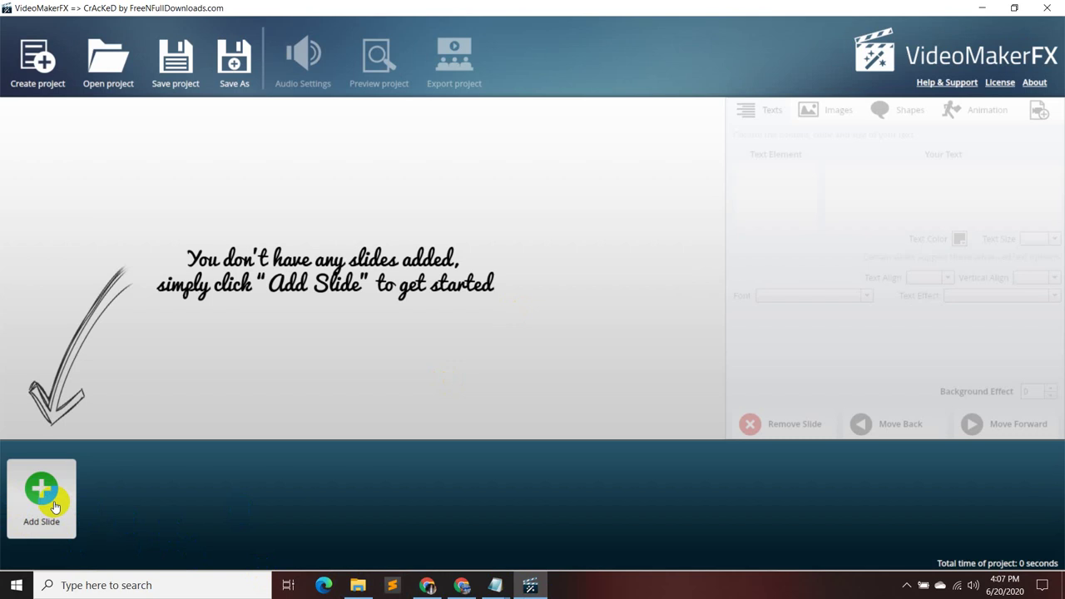
# - Open the slide themes, review the Proposal Content notes, then return to the Google Meet call
pyautogui.click(55, 506)
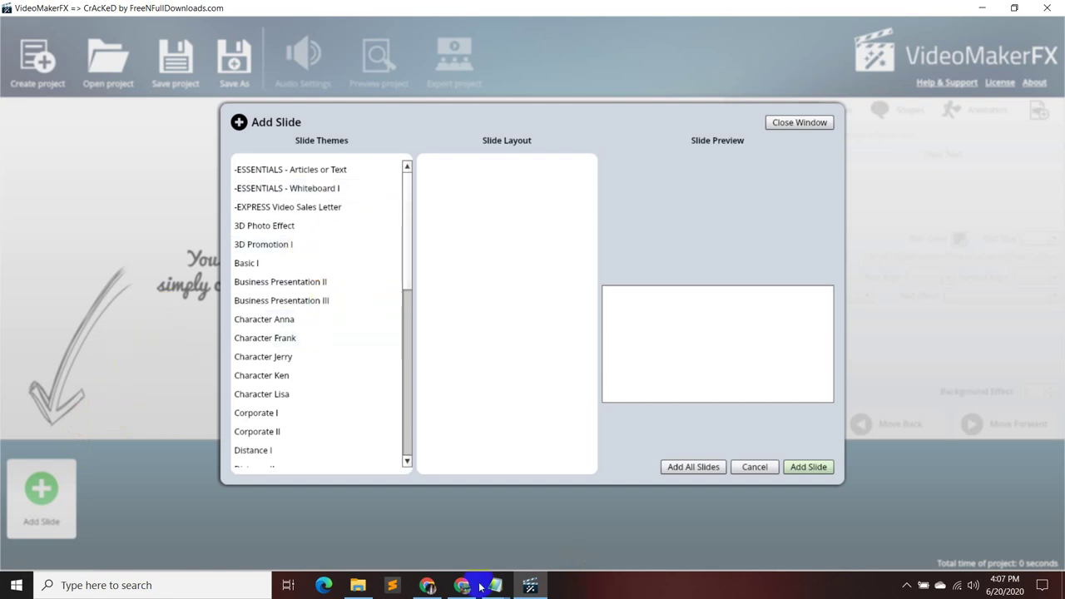
pyautogui.moveTo(489, 590)
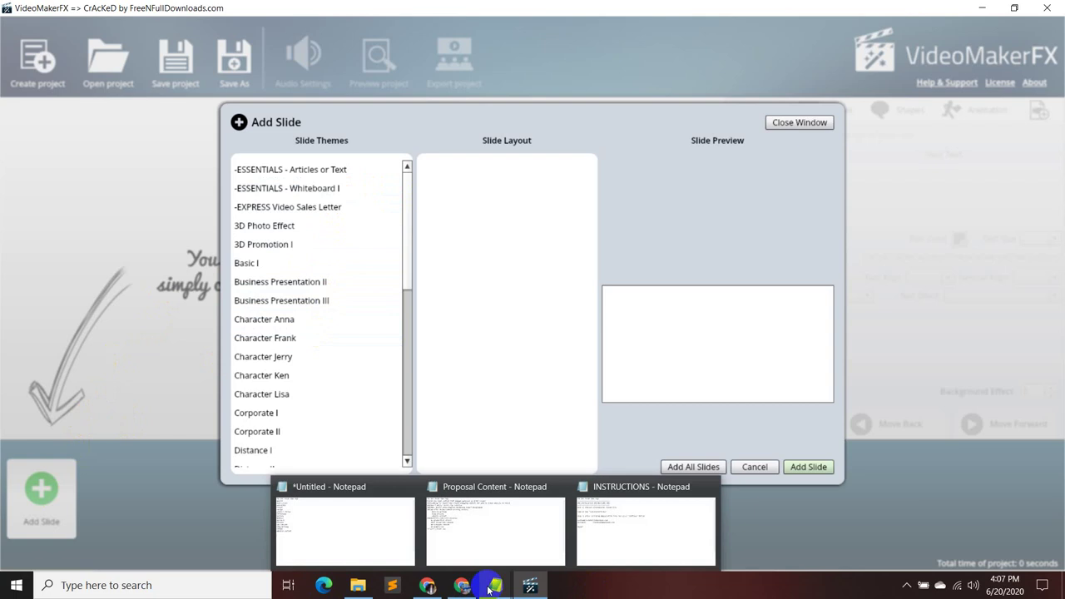
pyautogui.click(502, 520)
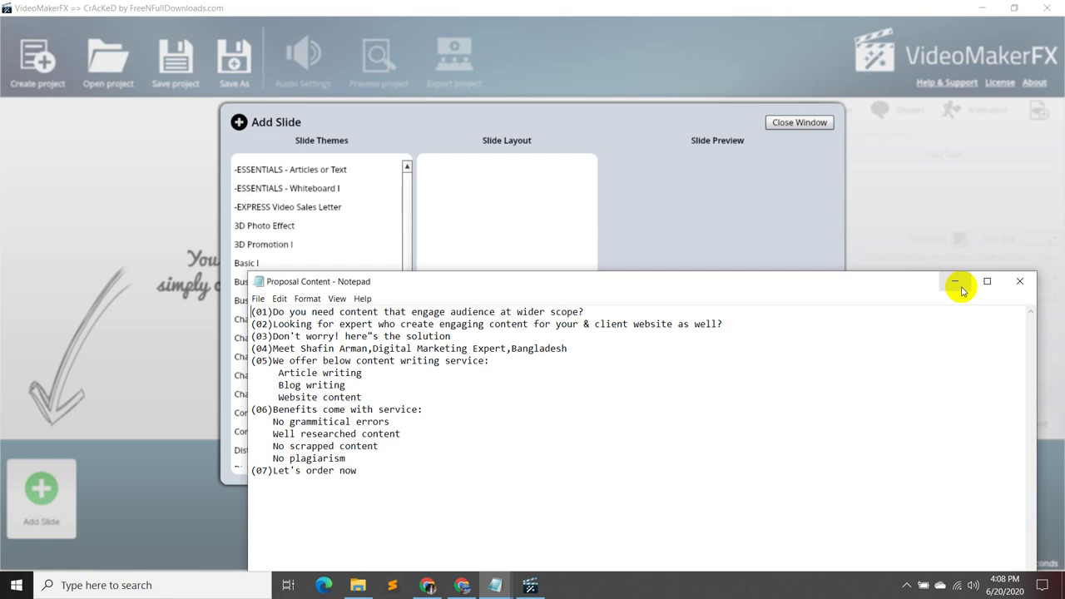
pyautogui.click(958, 286)
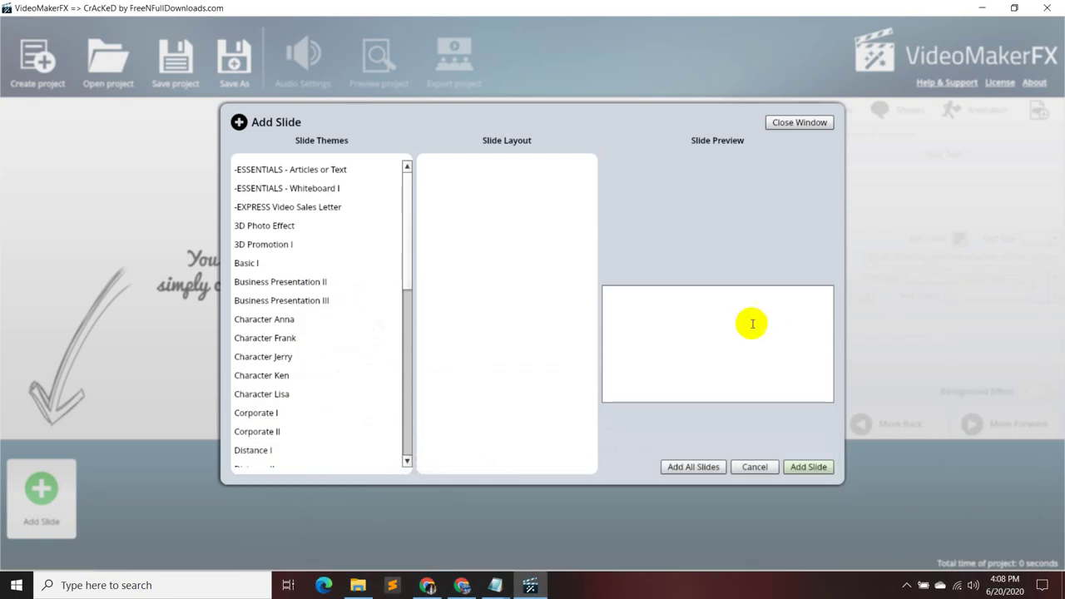
pyautogui.click(435, 589)
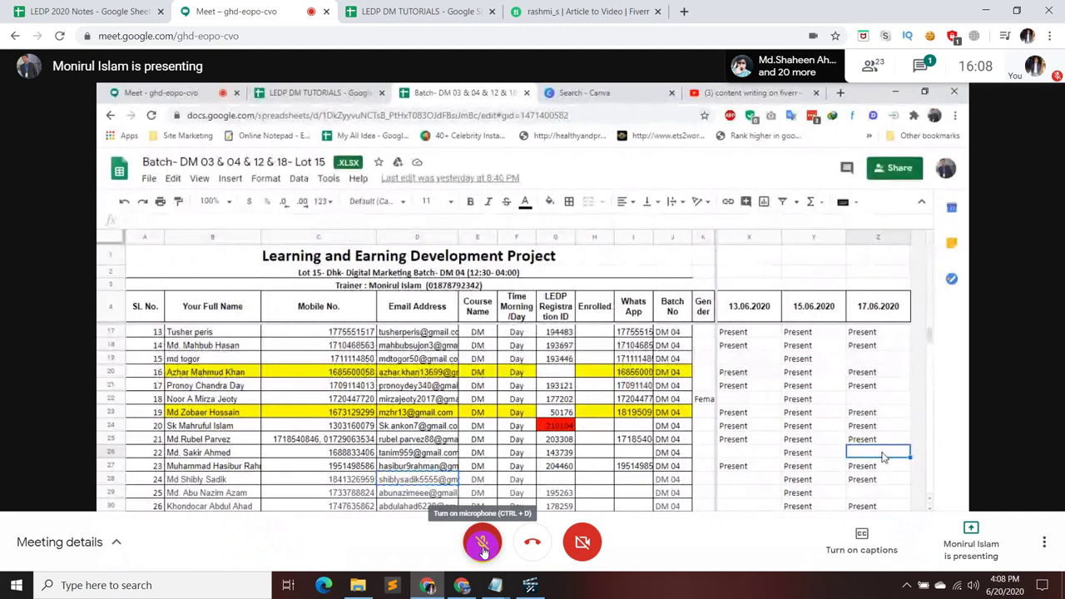
pyautogui.click(482, 548)
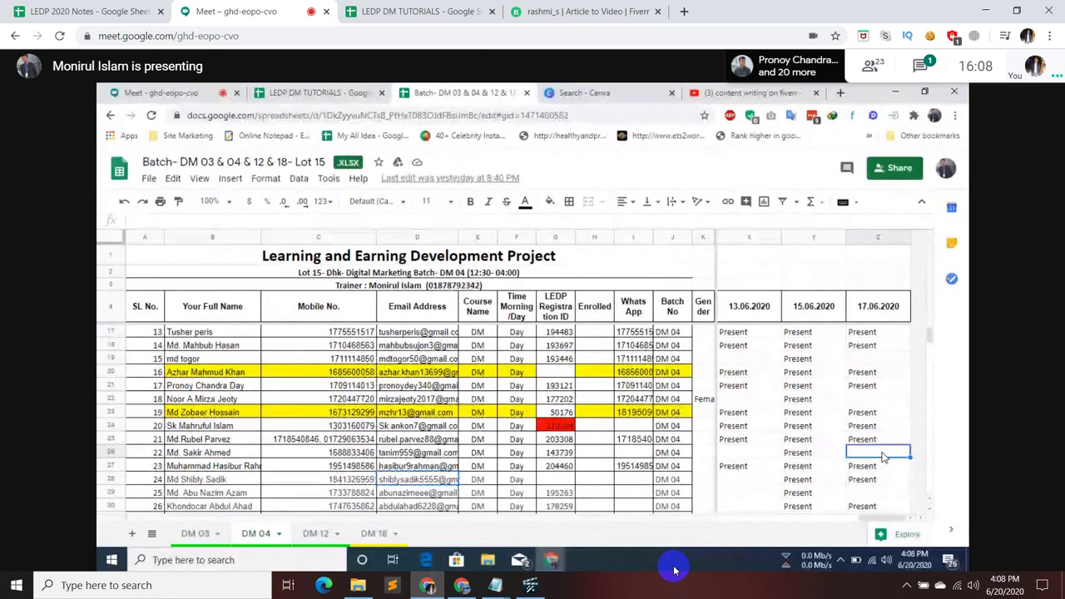
pyautogui.moveTo(655, 590)
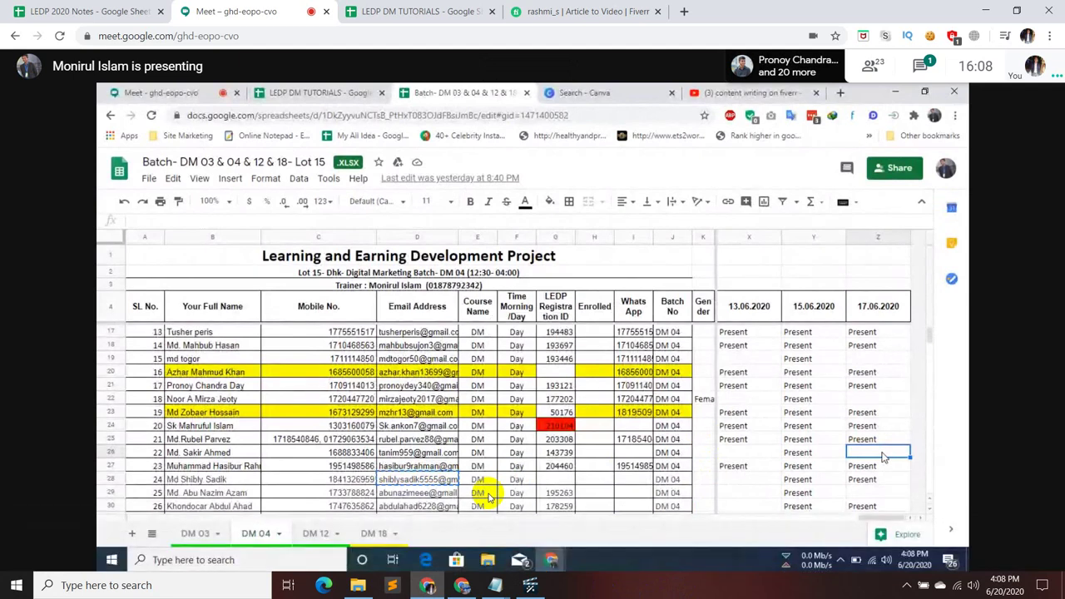
pyautogui.moveTo(503, 495)
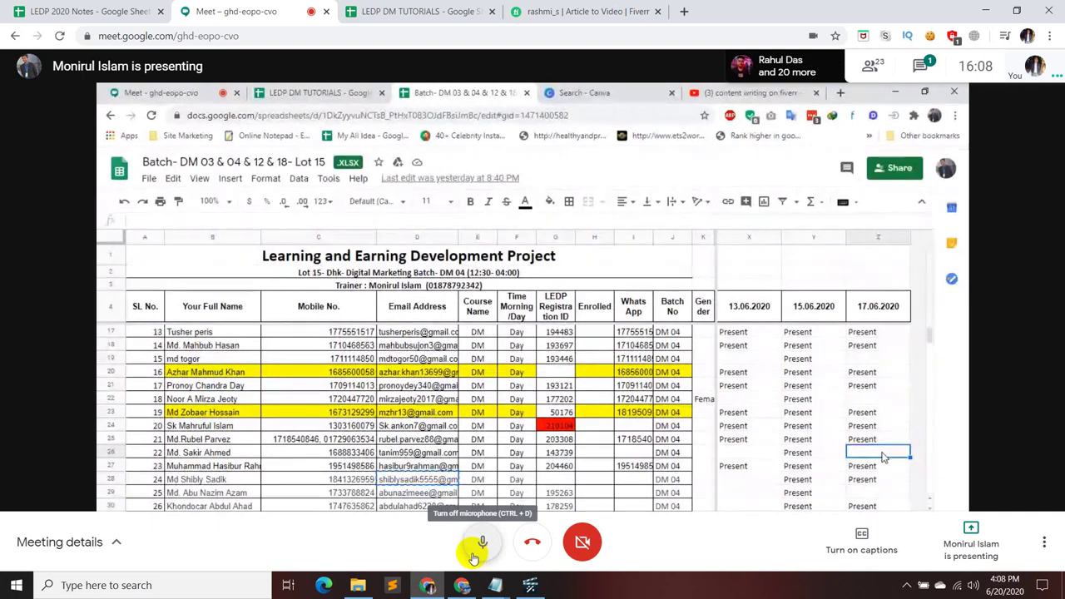
pyautogui.click(483, 547)
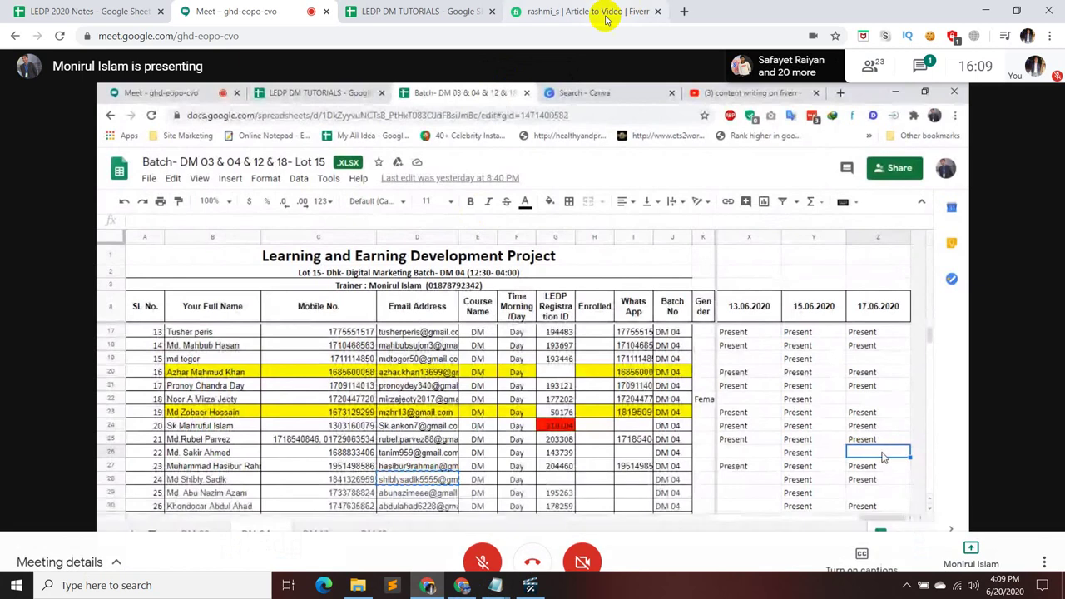
# - Return to VideoMakerFX and briefly review the Proposal Content notes
pyautogui.click(536, 587)
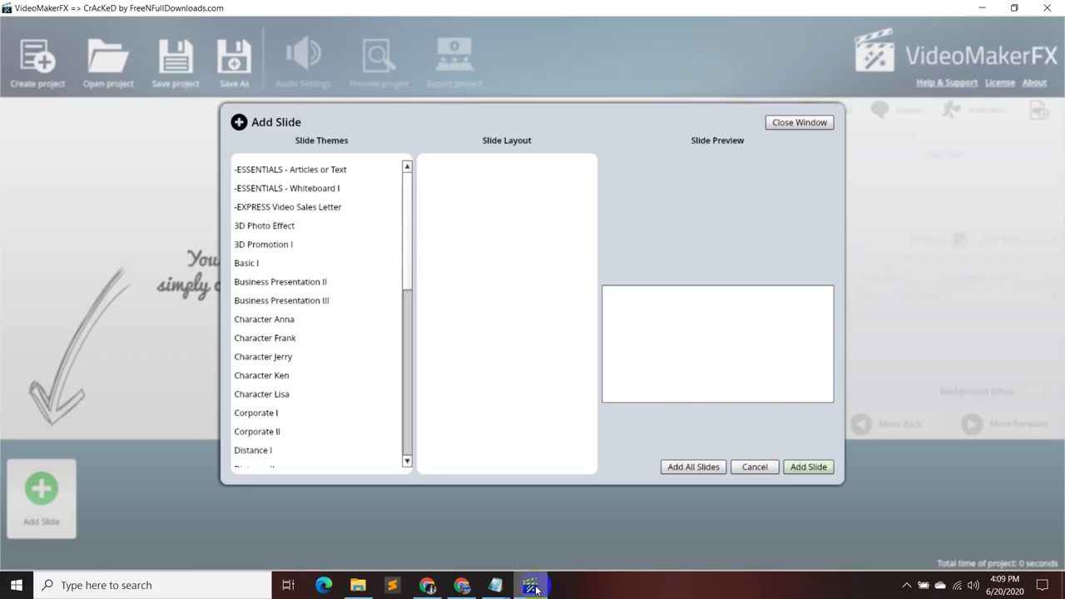
pyautogui.moveTo(494, 585)
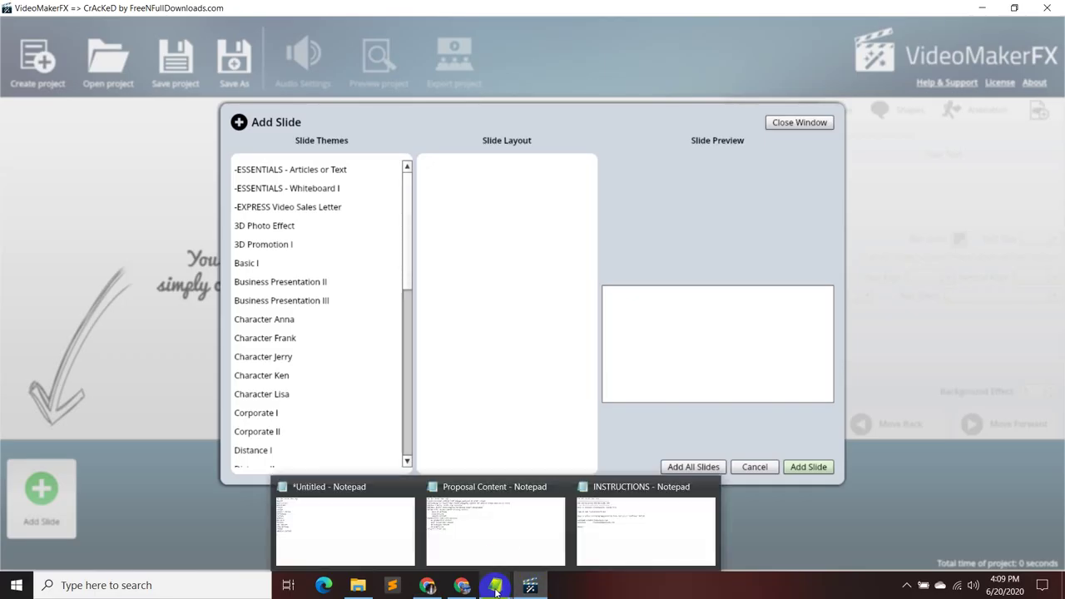
pyautogui.click(507, 548)
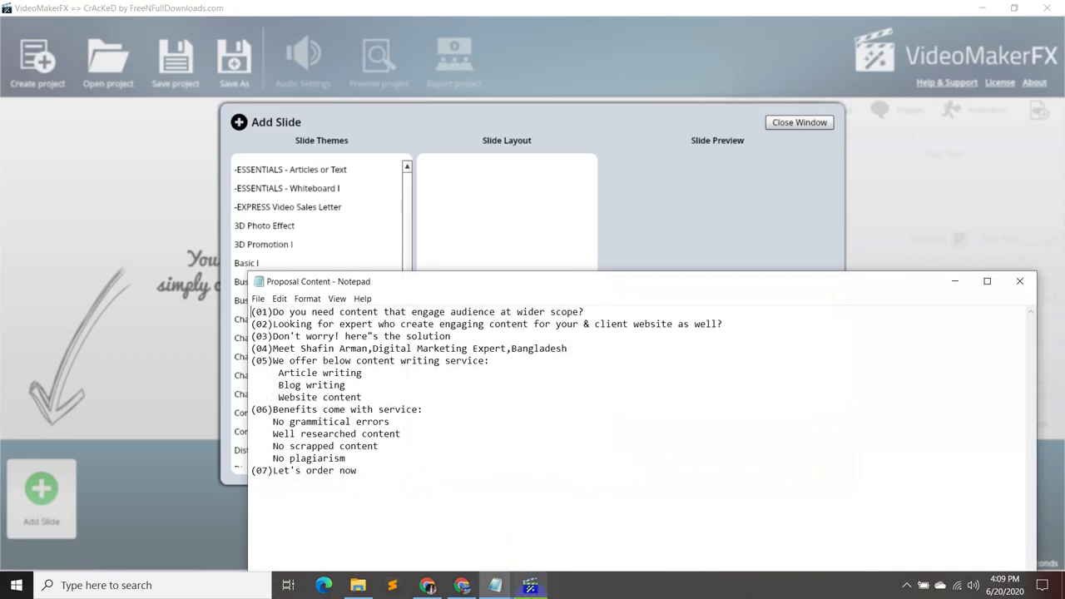
pyautogui.click(955, 282)
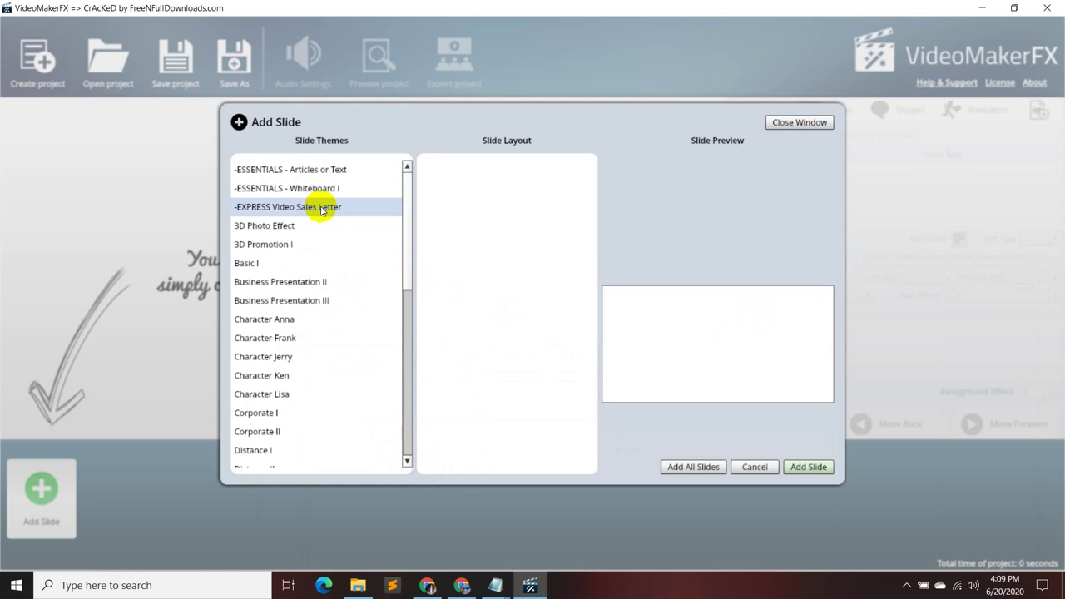
# - In Add Slide, choose the Character Ken theme and preview Slides 1 through 4
pyautogui.click(292, 269)
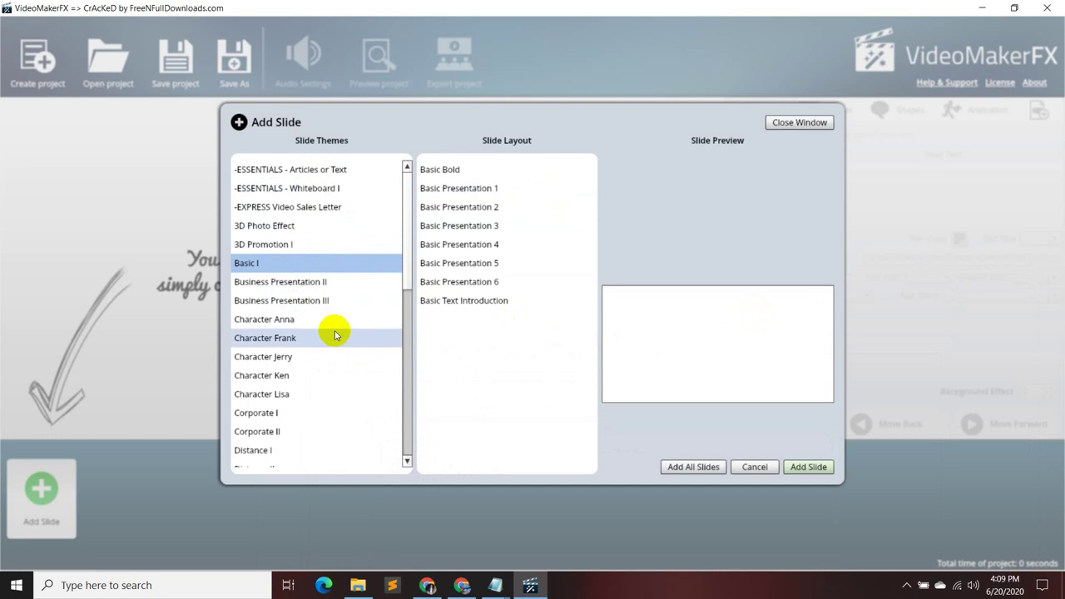
pyautogui.click(290, 375)
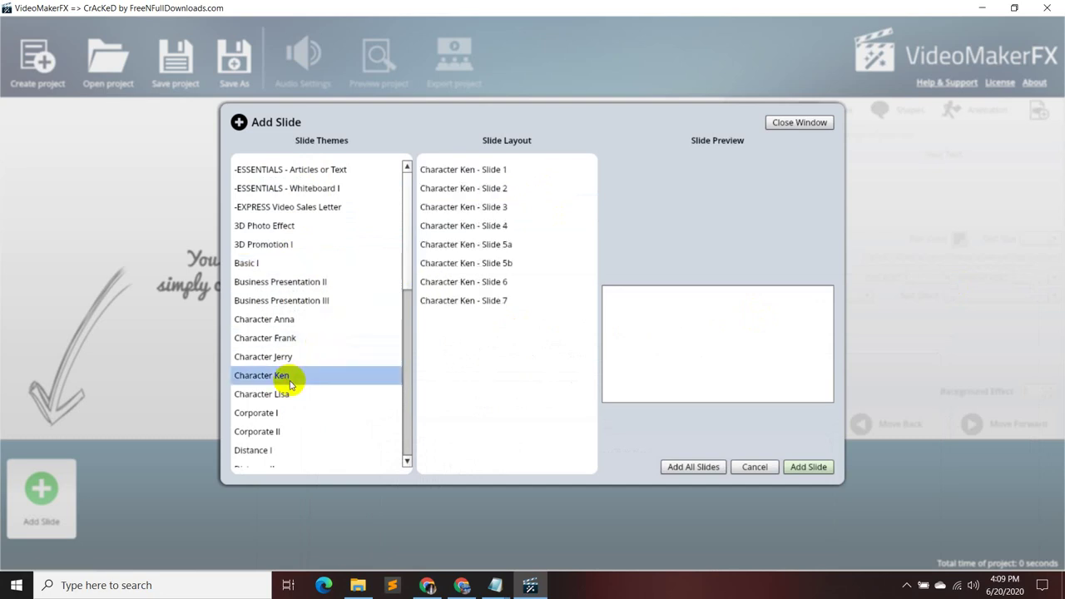
pyautogui.click(491, 169)
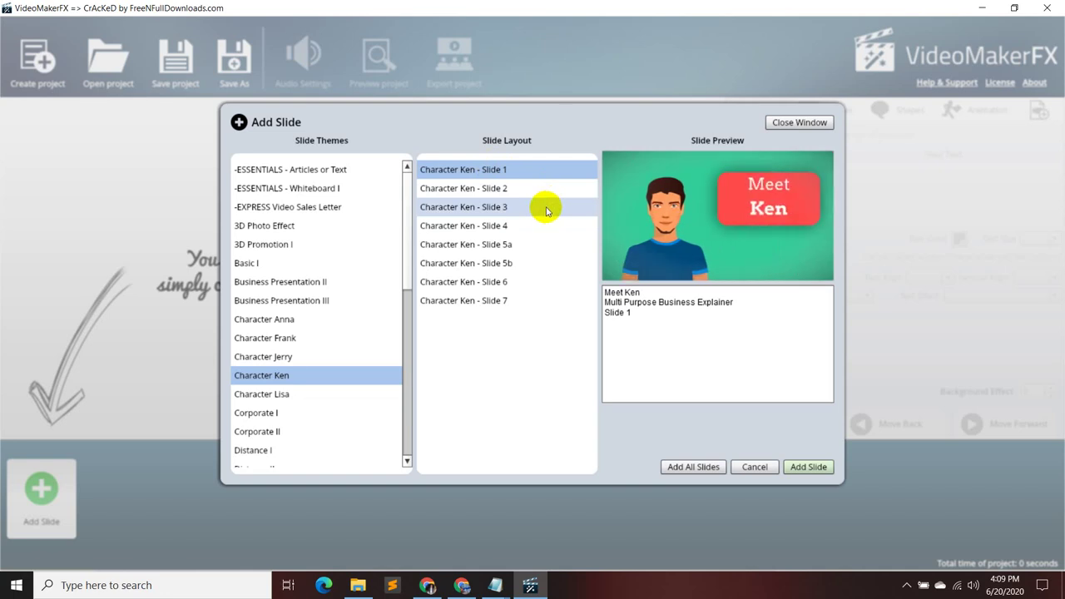
pyautogui.click(540, 190)
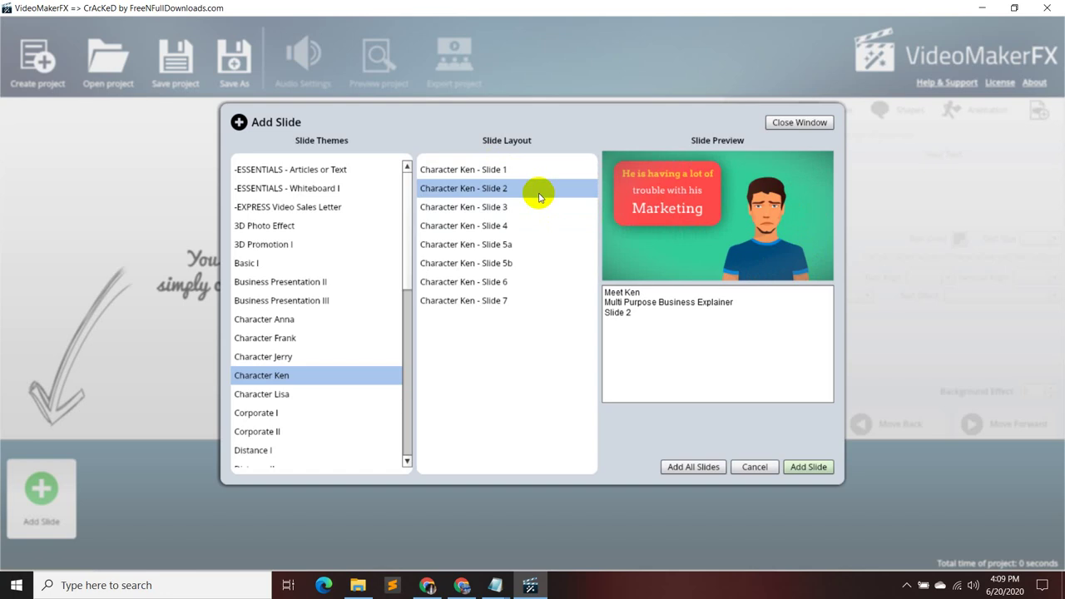
pyautogui.click(535, 206)
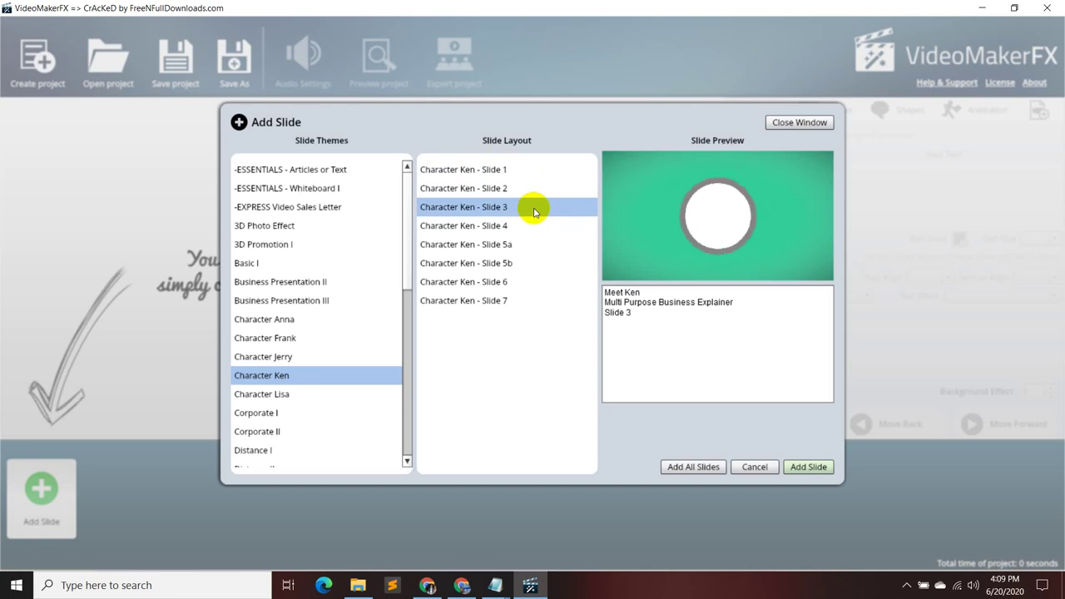
pyautogui.click(523, 235)
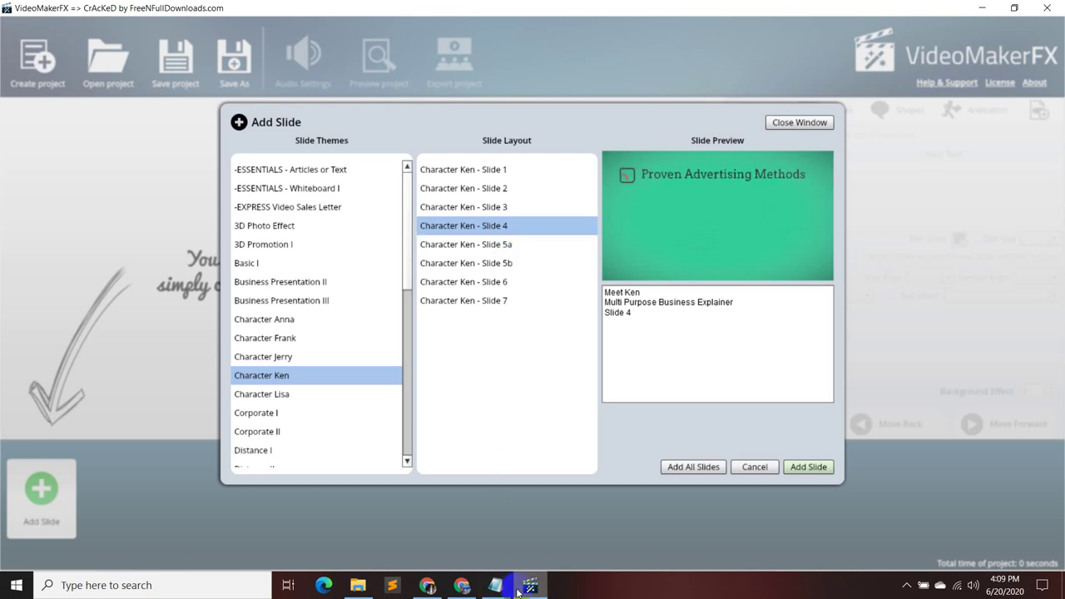
pyautogui.moveTo(487, 592)
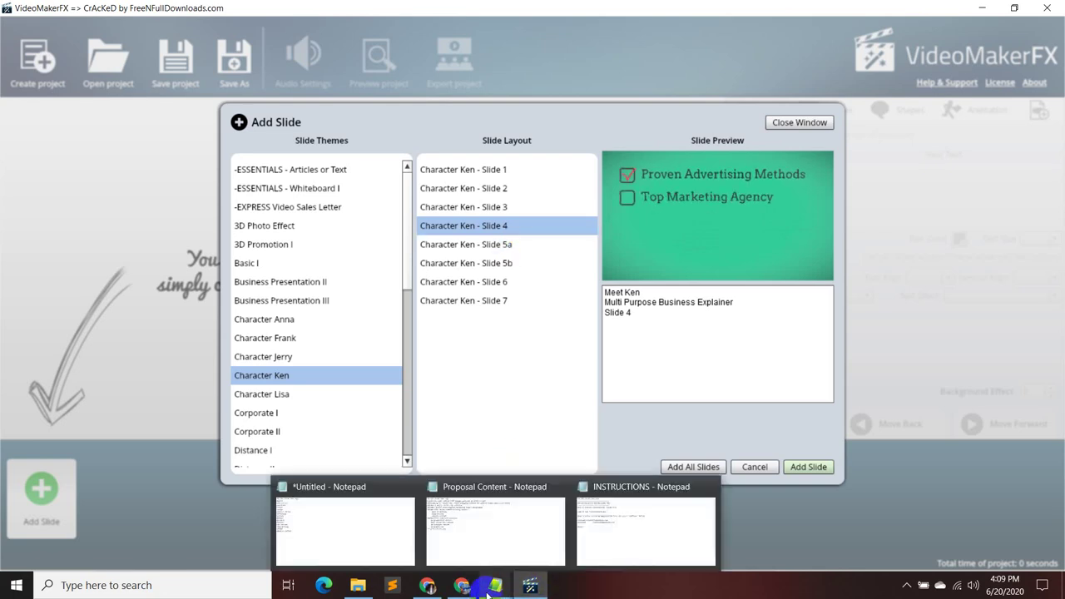
pyautogui.click(495, 537)
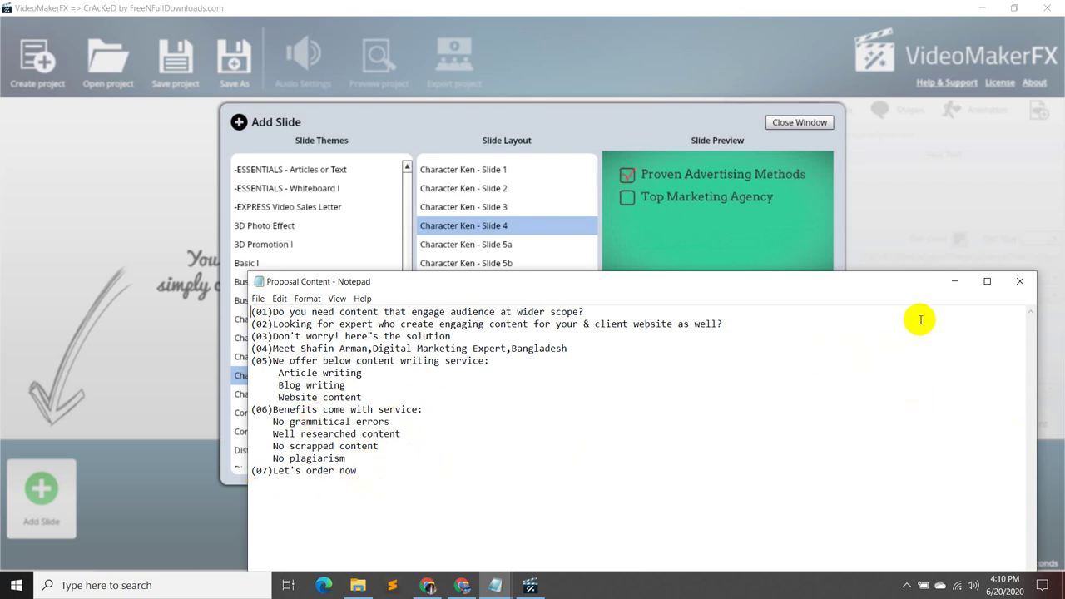
pyautogui.click(954, 281)
# - Bring up the browser and look over the Fiverr seller profile page
pyautogui.click(449, 585)
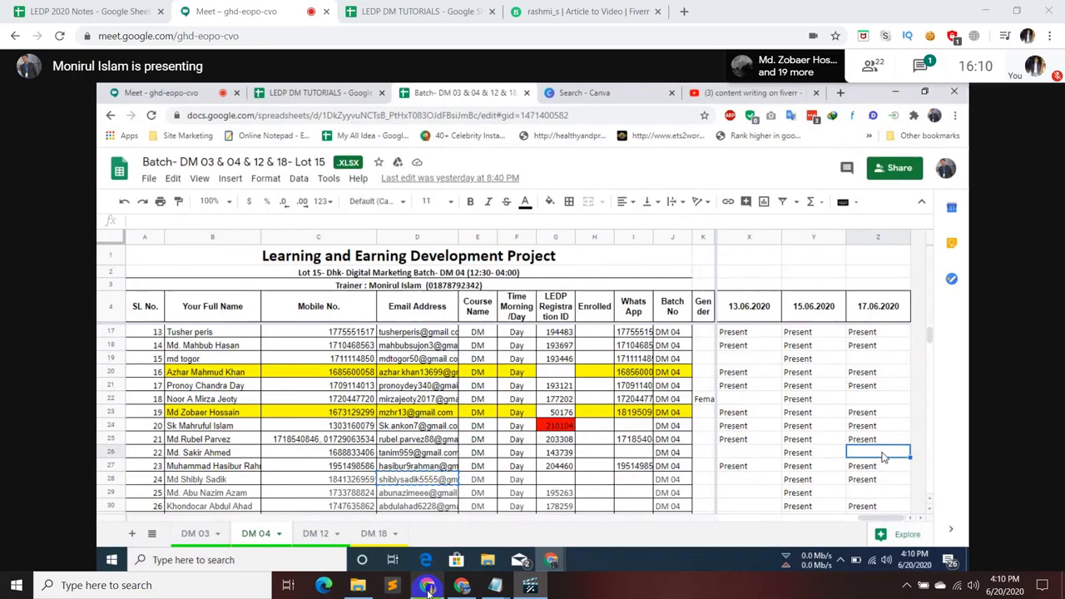
pyautogui.click(583, 11)
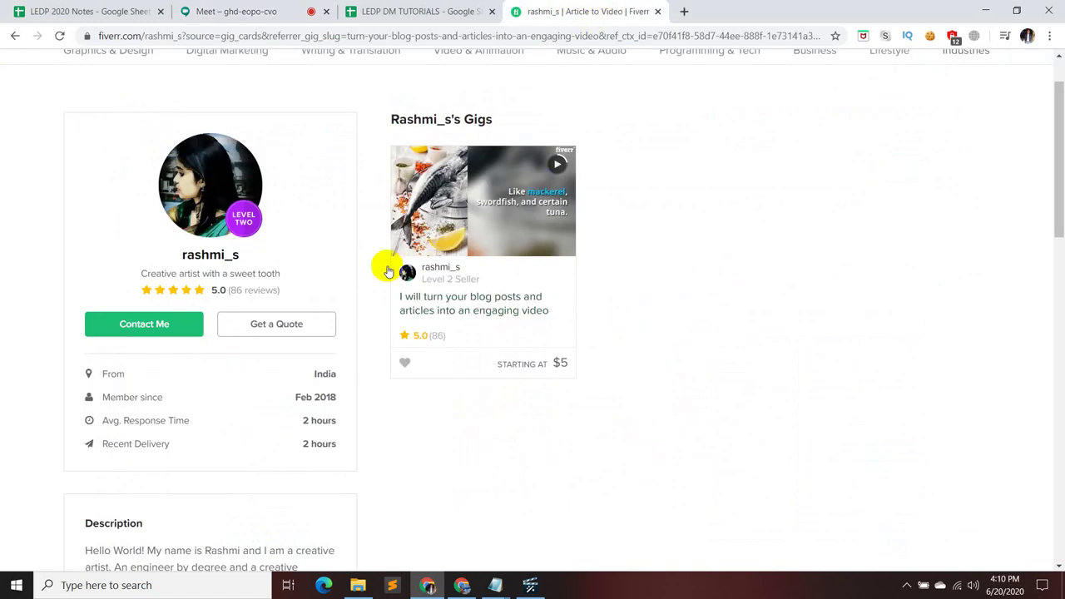
pyautogui.scroll(-6, 404, 392)
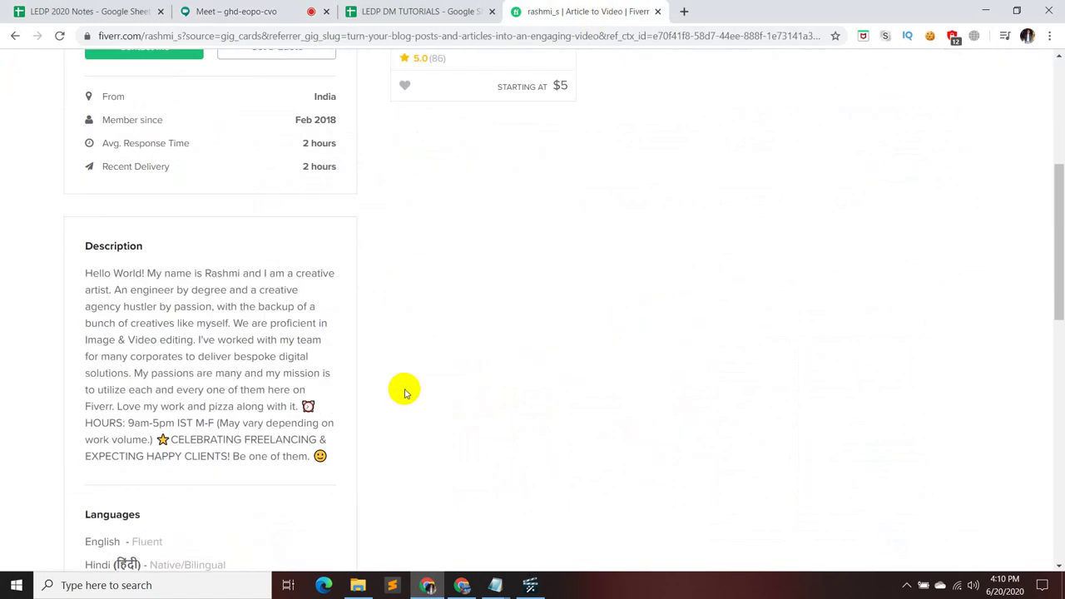
pyautogui.scroll(-3, 405, 391)
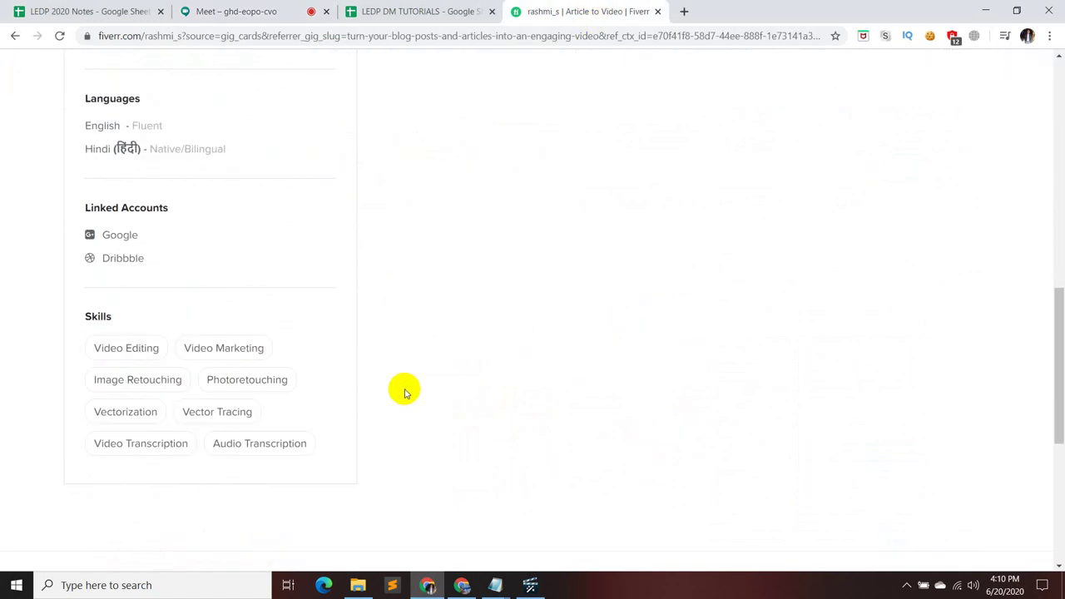
pyautogui.scroll(4, 404, 392)
pyautogui.scroll(-3, 405, 392)
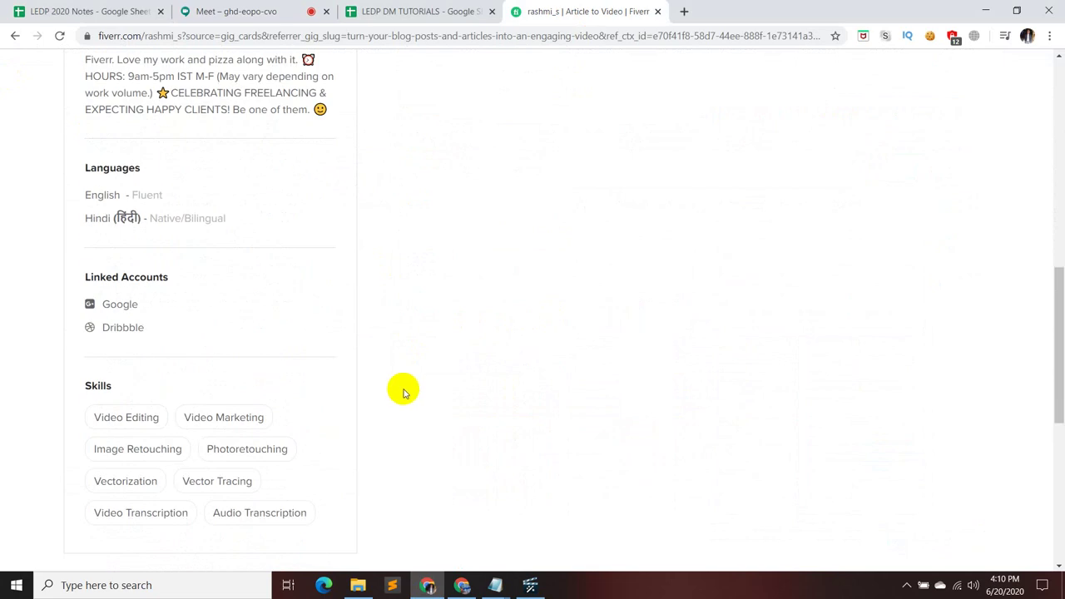
pyautogui.scroll(8, 403, 392)
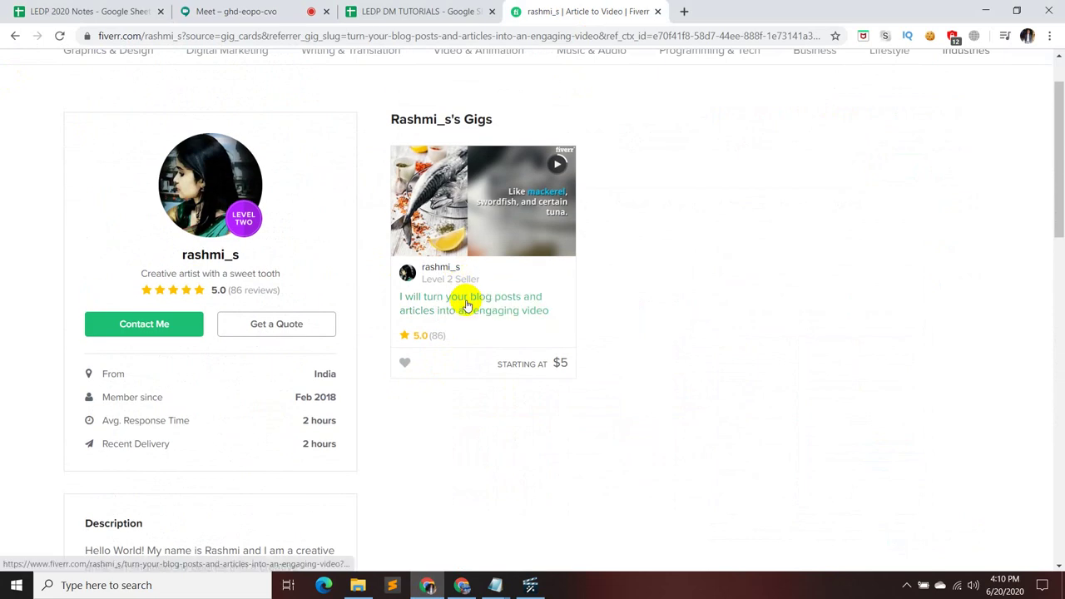
# - Compare the blog-to-video gig's $5, $10 and $20 packages, then return to the search results
pyautogui.click(468, 308)
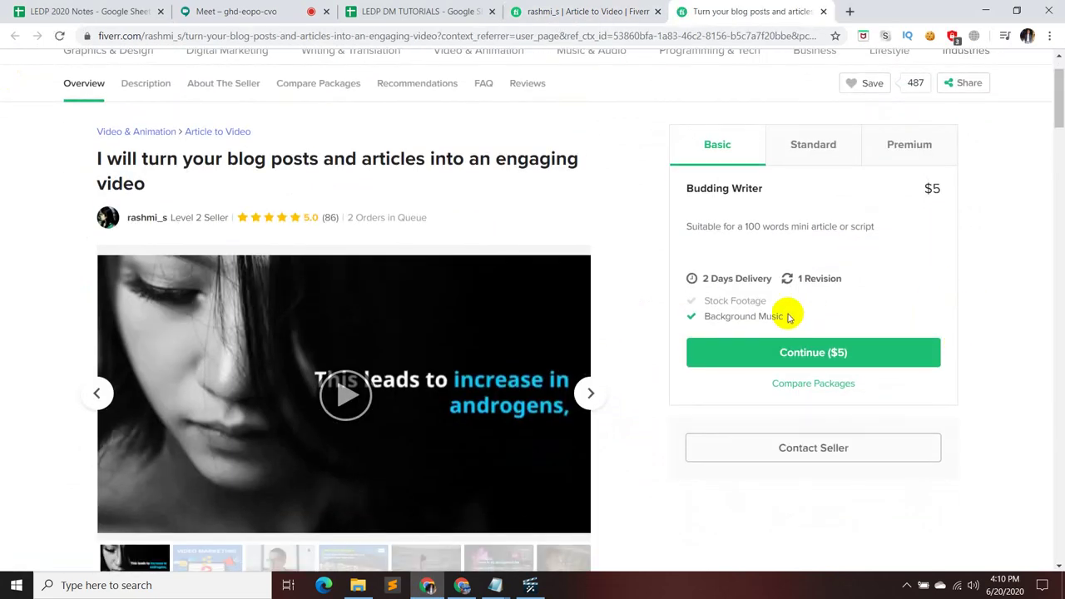
pyautogui.click(828, 151)
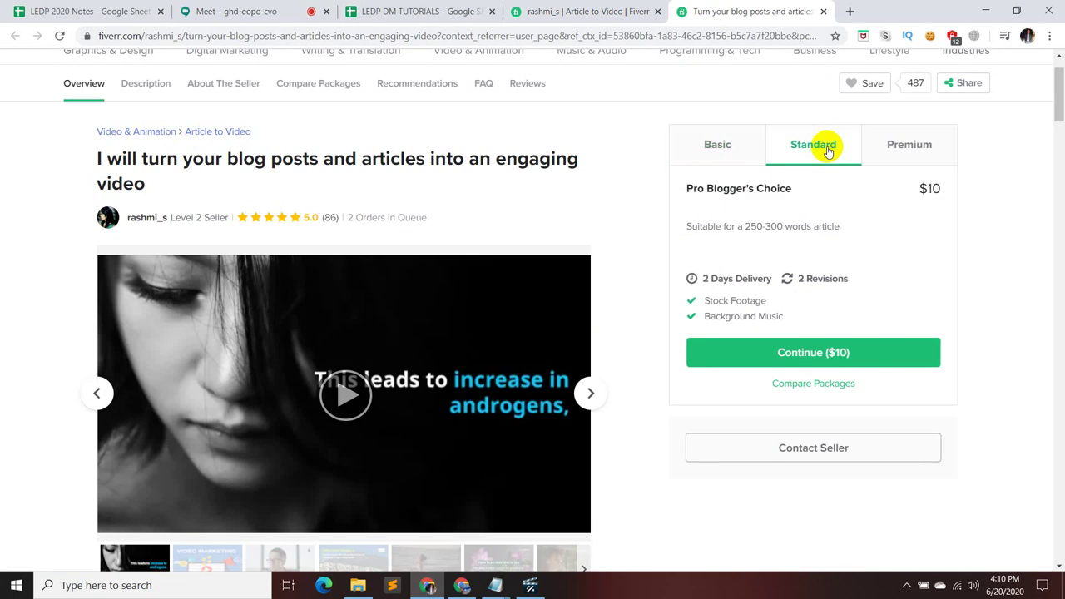
pyautogui.click(900, 152)
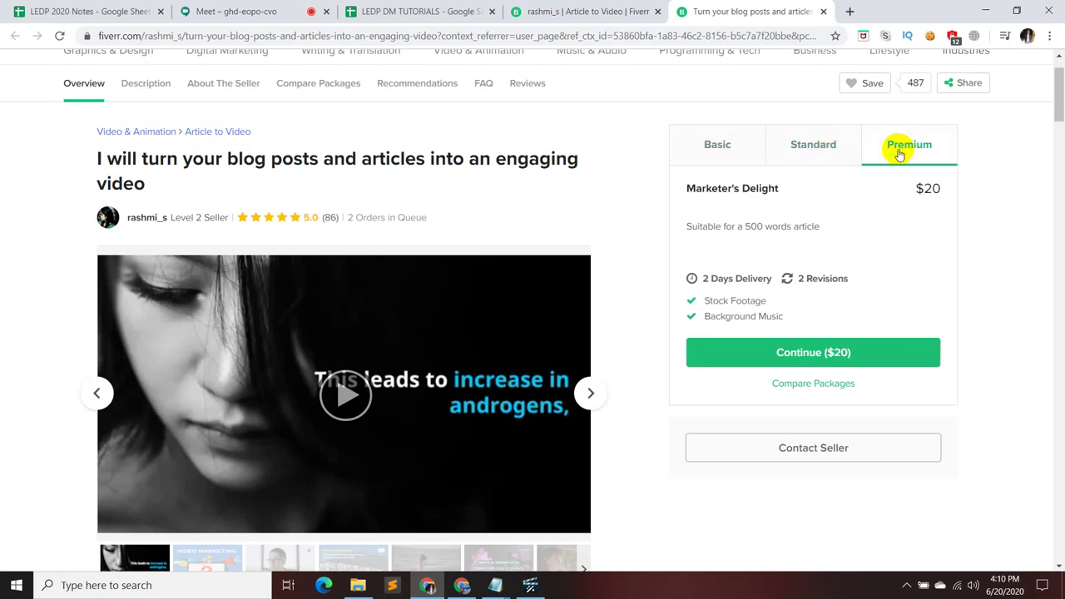
pyautogui.click(832, 149)
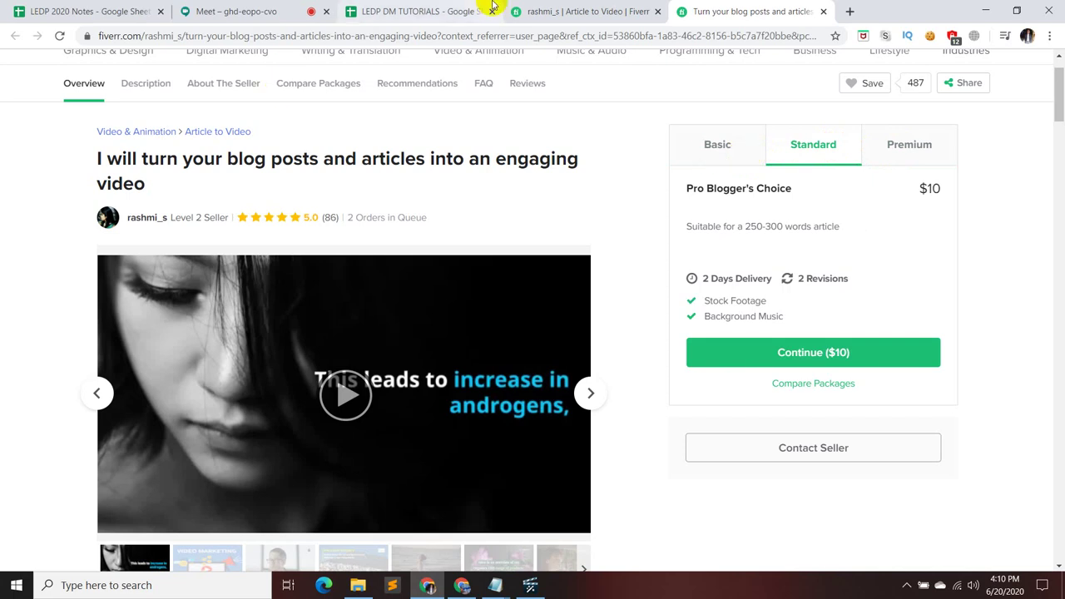
pyautogui.click(586, 12)
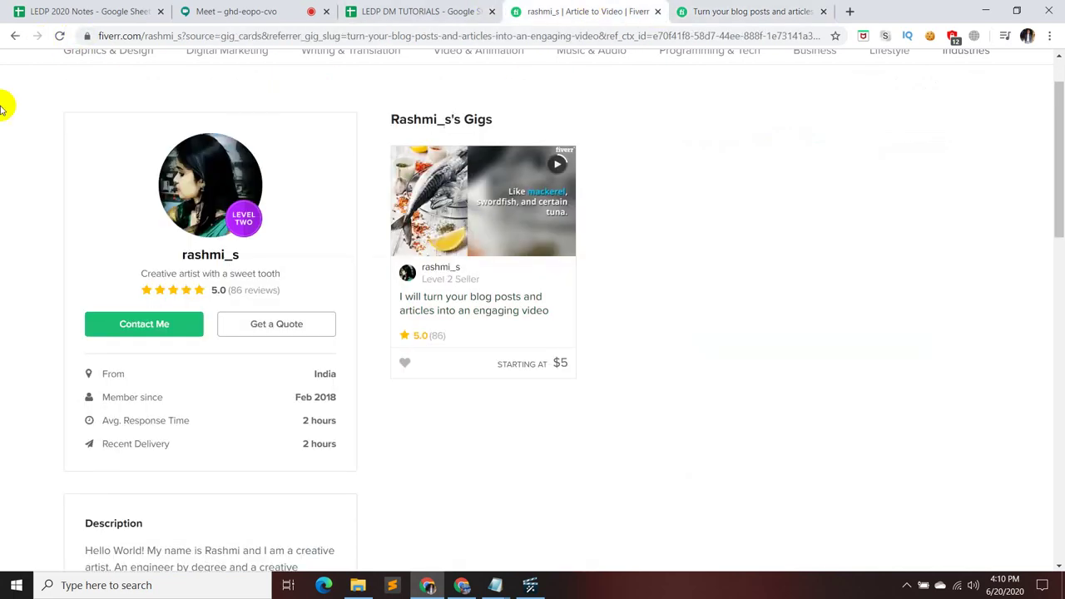
pyautogui.click(14, 36)
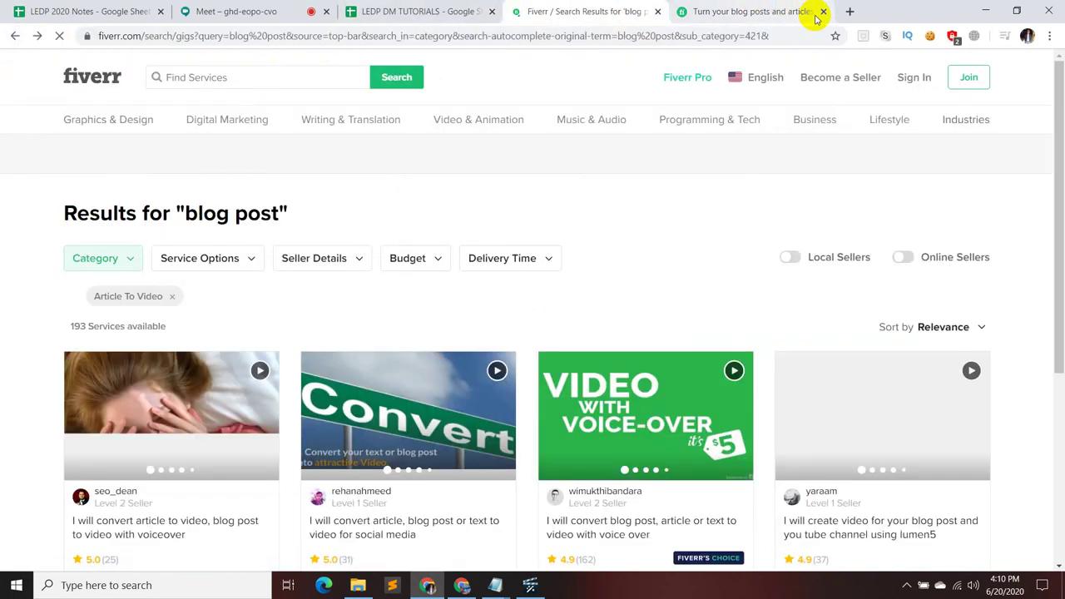
# - Filter the blog post results to the Articles & Blog Posts category
pyautogui.scroll(-1, 707, 241)
pyautogui.scroll(-4, 707, 241)
pyautogui.scroll(3, 368, 221)
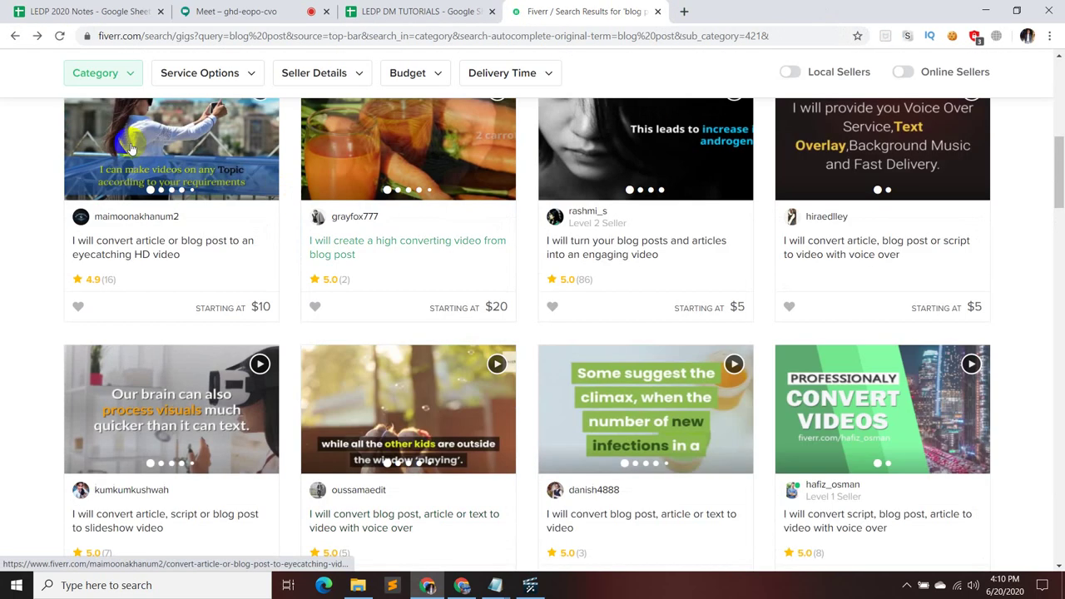
pyautogui.scroll(3, 116, 119)
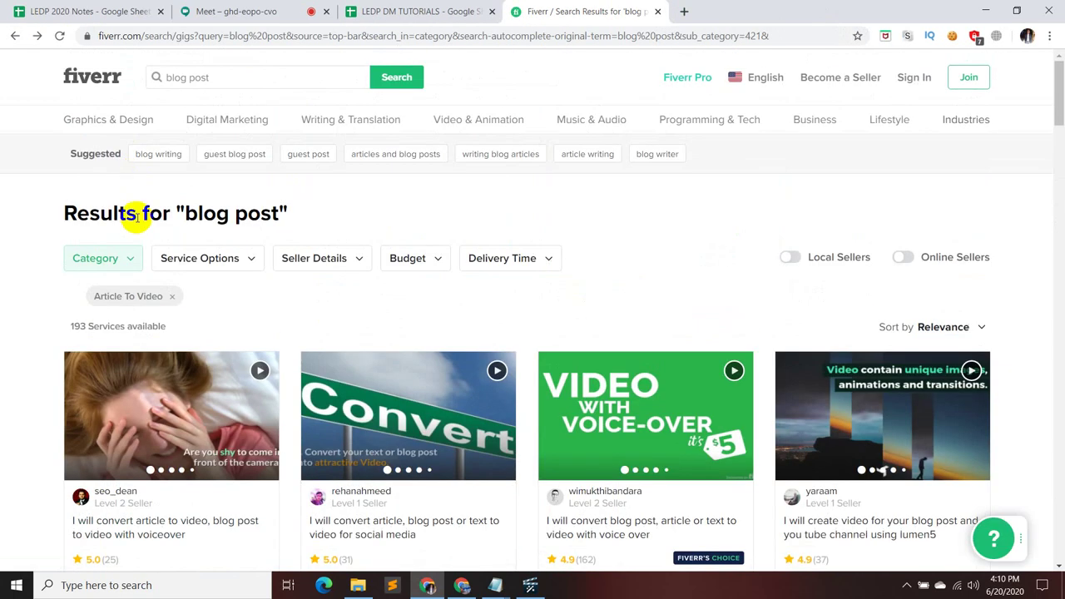
pyautogui.click(135, 259)
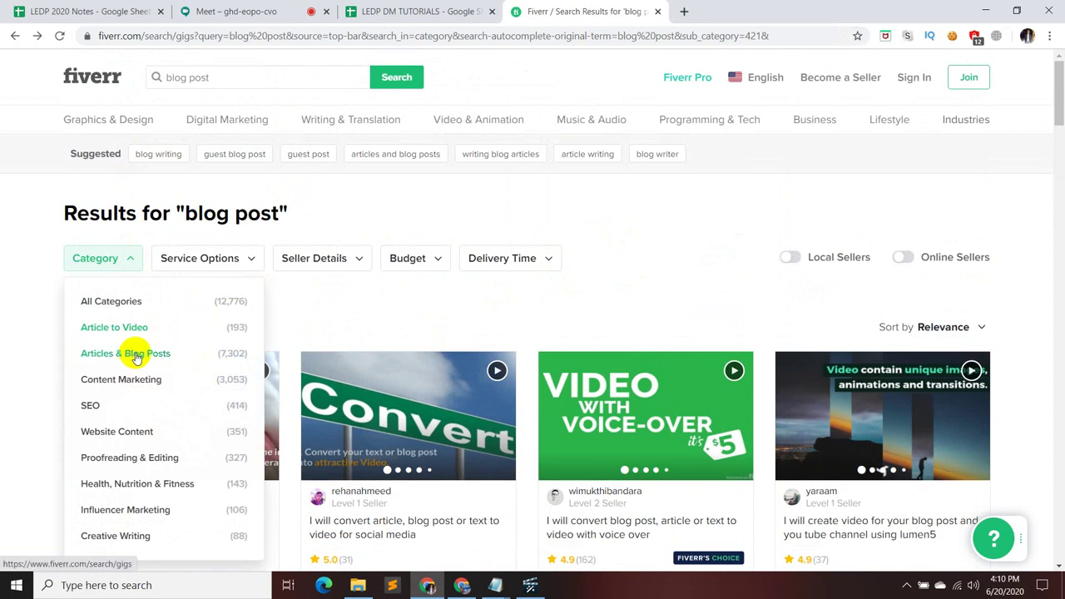
pyautogui.click(136, 356)
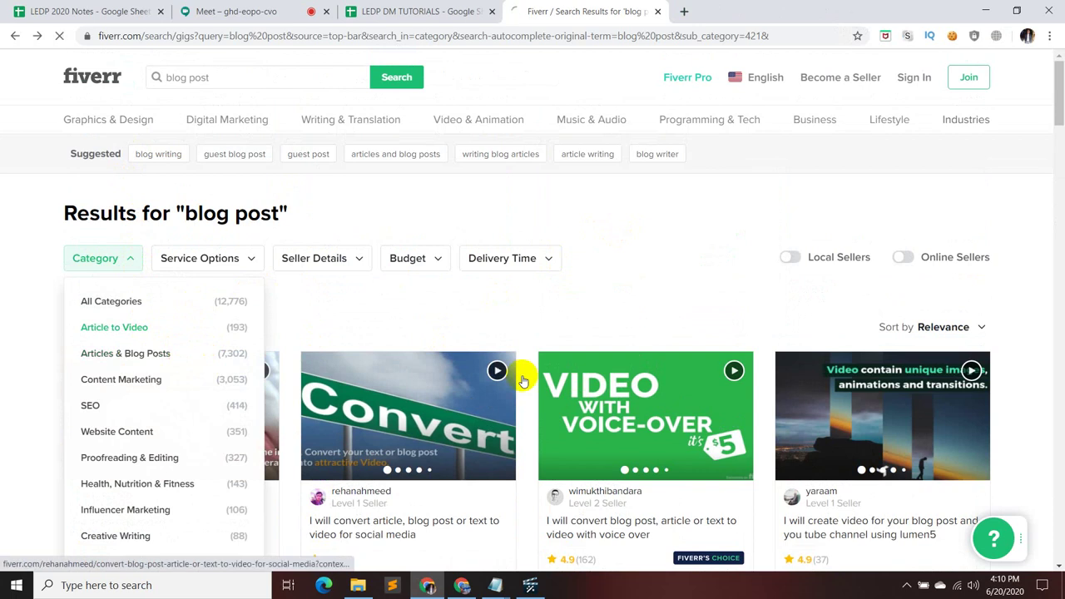
# - Review the high quality blog post gig's $50 Standard package, then return to the results
pyautogui.scroll(-3, 562, 308)
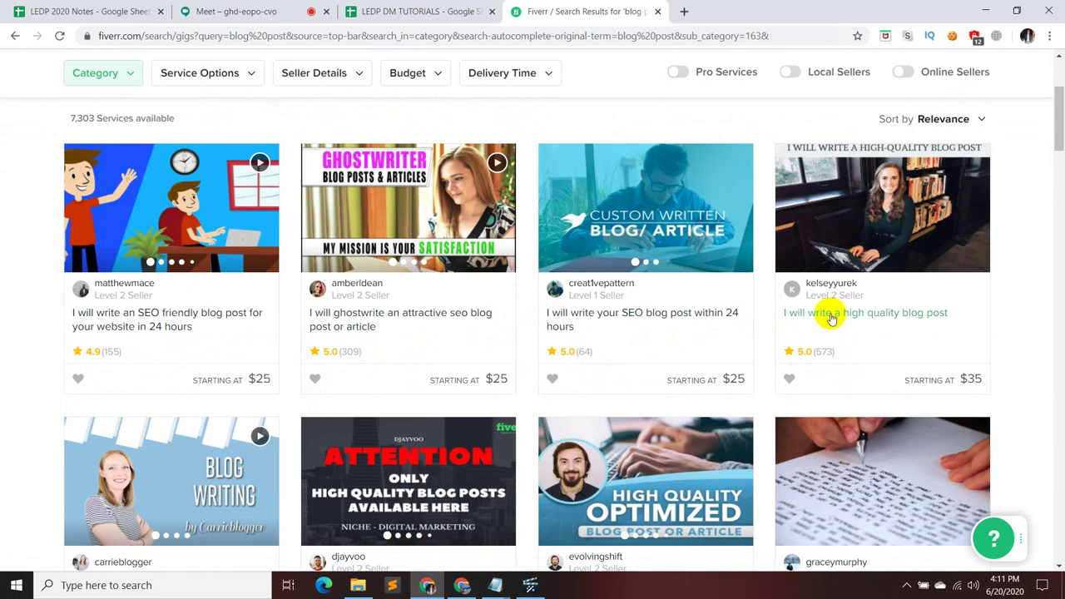
pyautogui.click(915, 315)
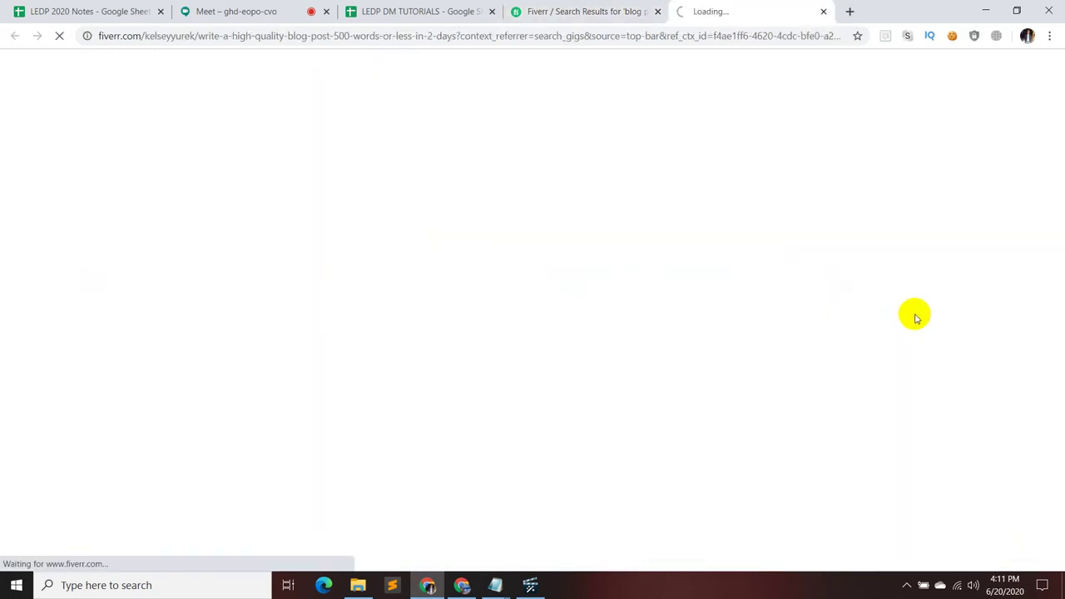
pyautogui.scroll(-1, 940, 324)
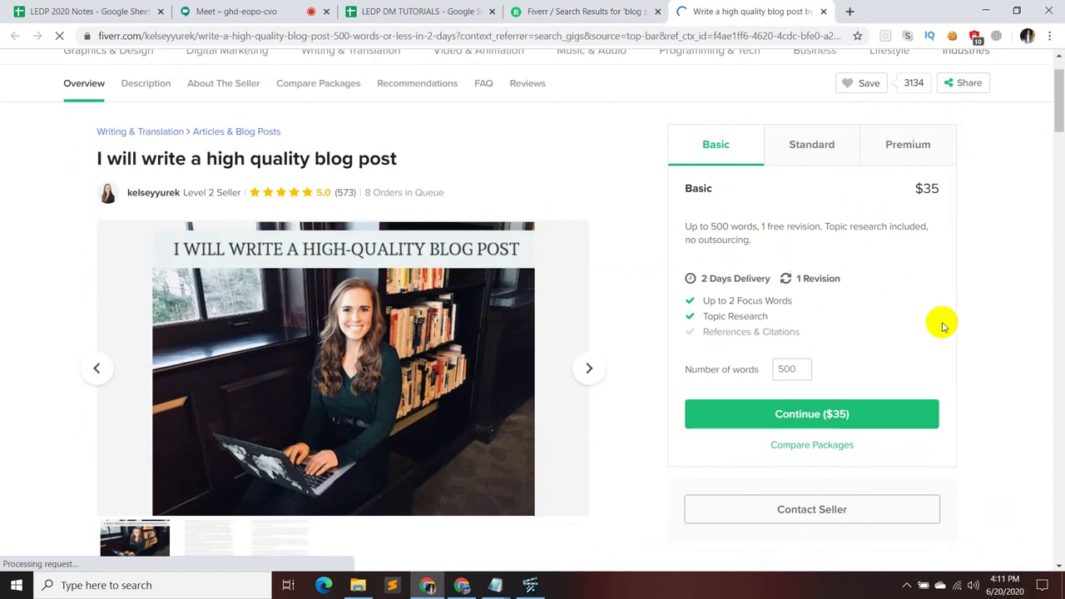
pyautogui.click(833, 160)
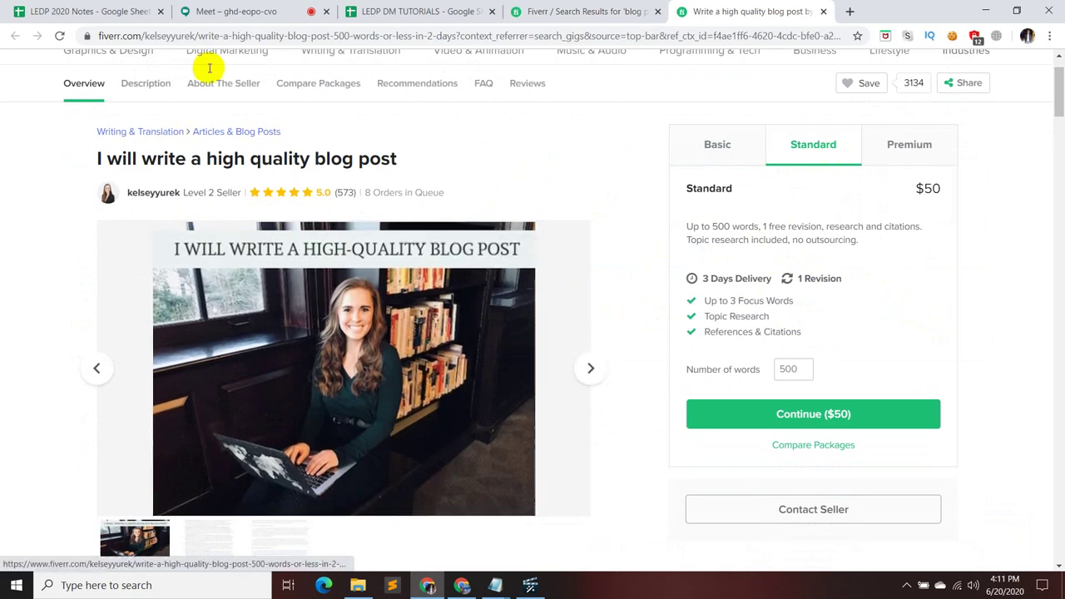
pyautogui.click(588, 10)
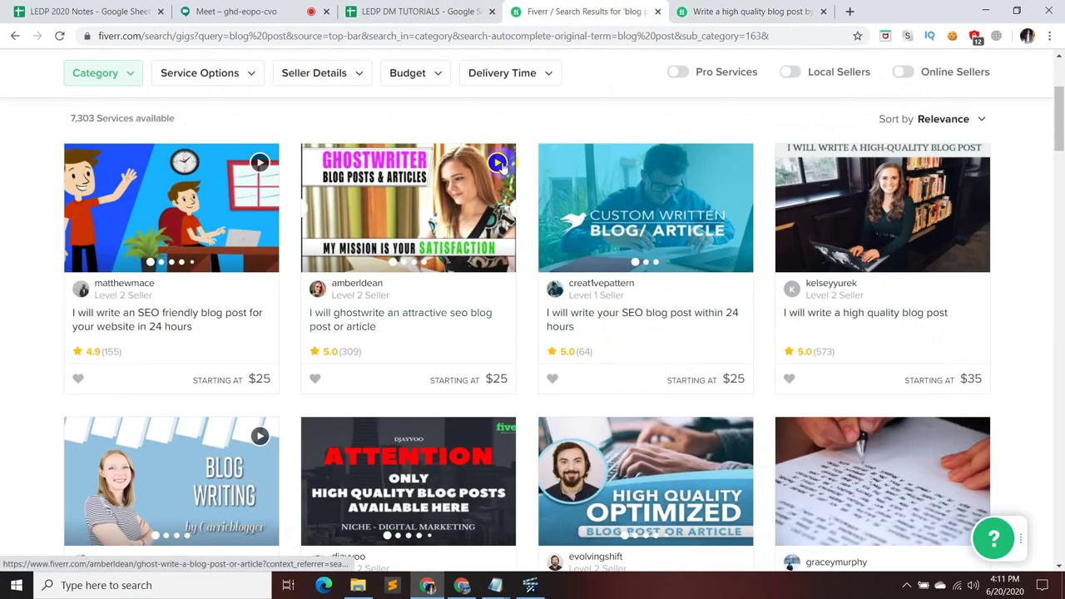
# - Play the first gig's SEO-friendly blog post video preview, then pause it
pyautogui.moveTo(497, 163)
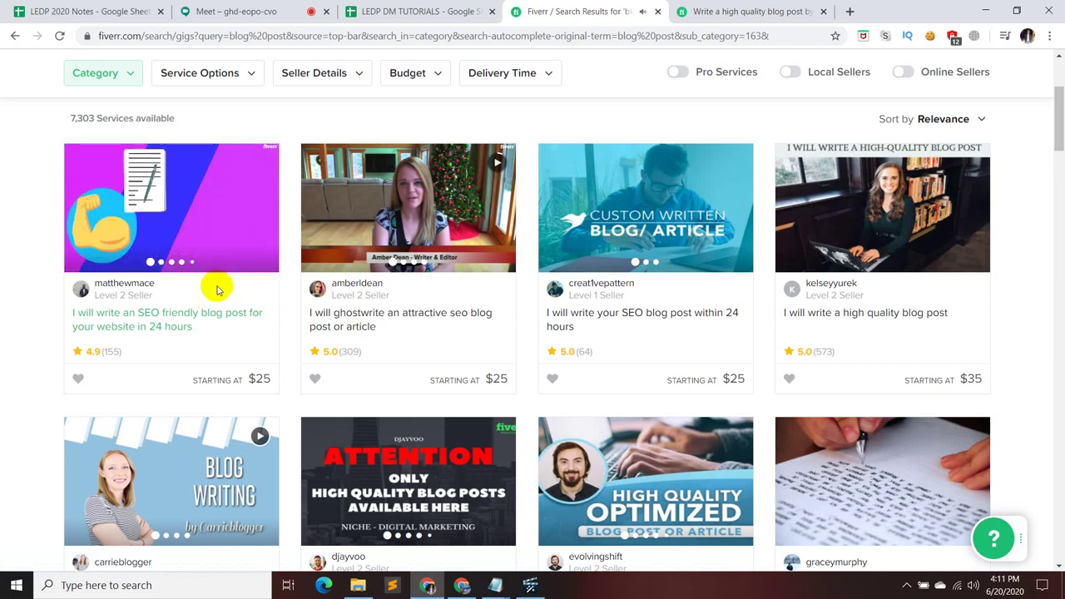
pyautogui.click(222, 277)
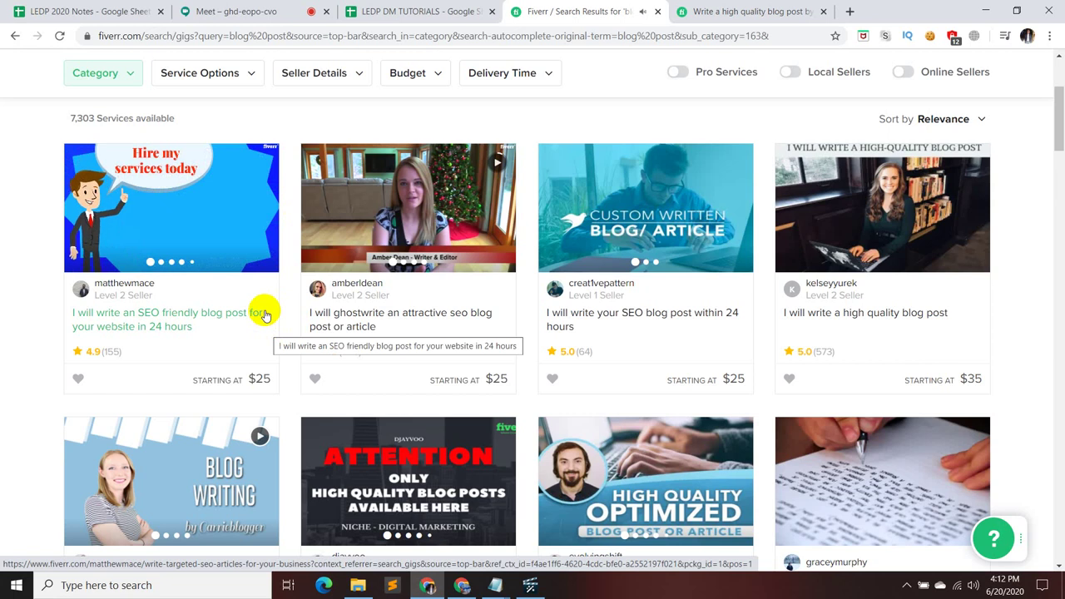
pyautogui.click(214, 205)
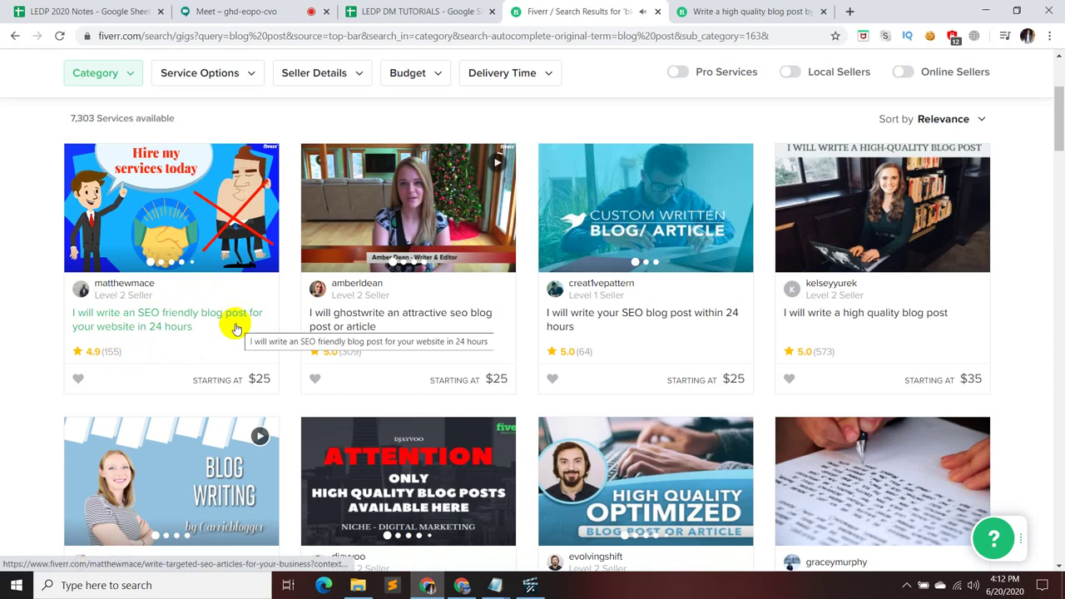
pyautogui.click(220, 202)
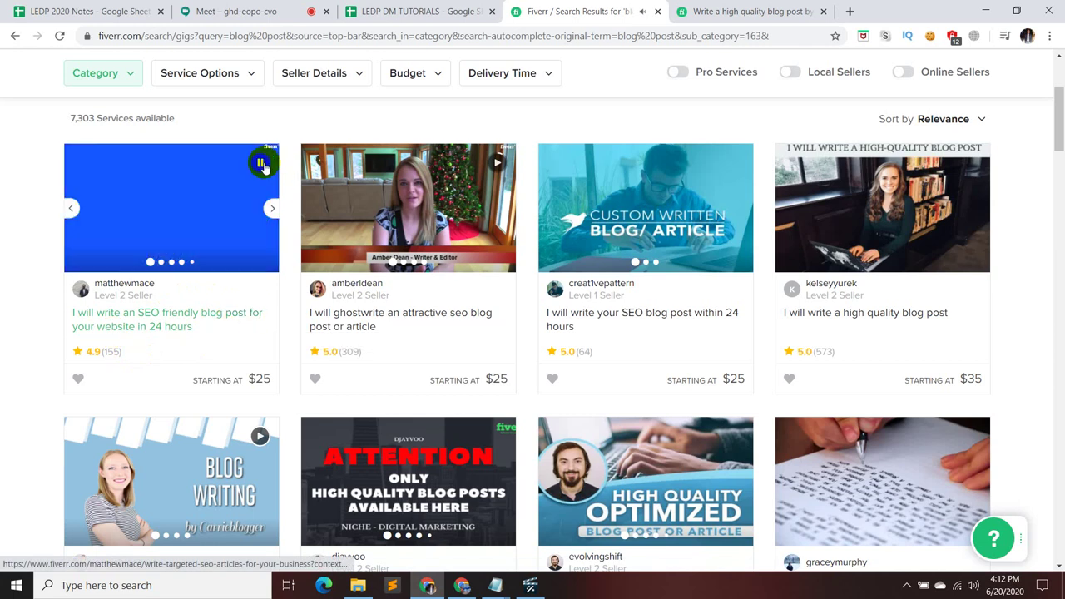
pyautogui.click(261, 163)
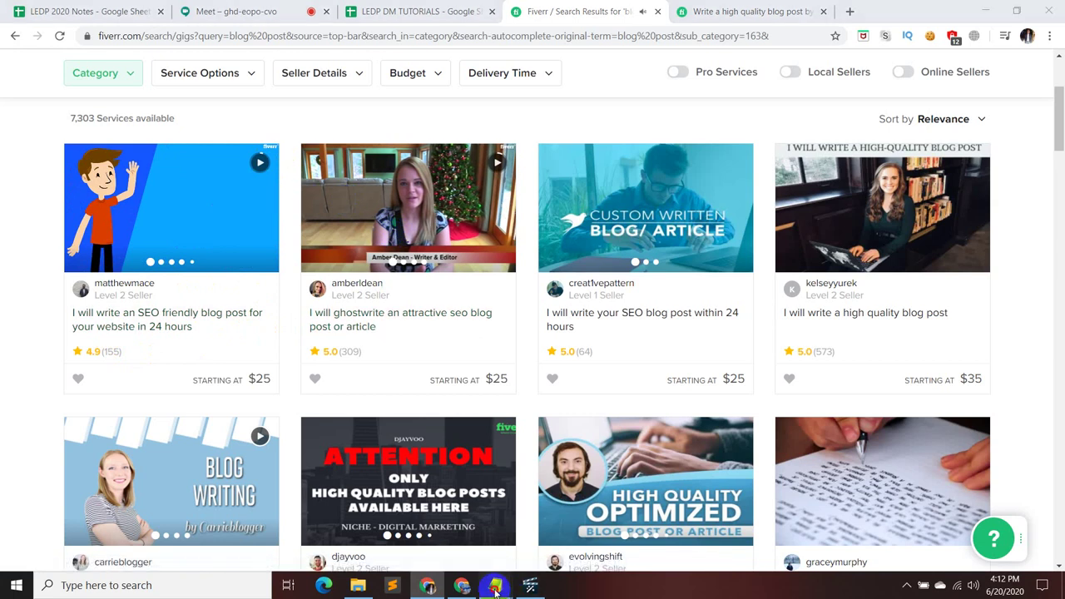
# - Add a Script heading and a first self-introduction line to the Proposal Content notes, then hide Notepad
pyautogui.moveTo(511, 576)
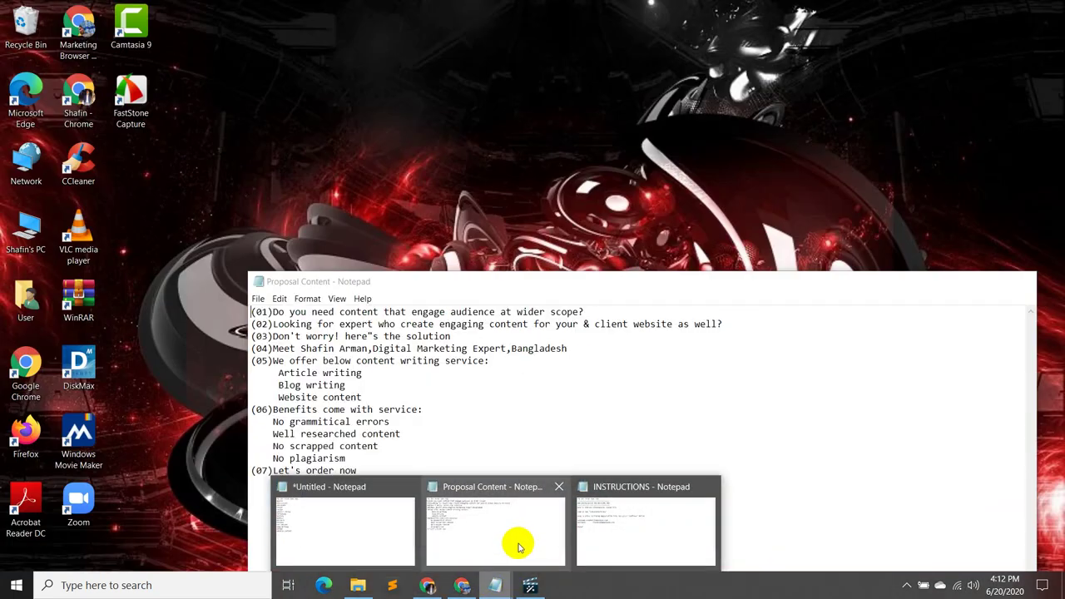
pyautogui.click(515, 538)
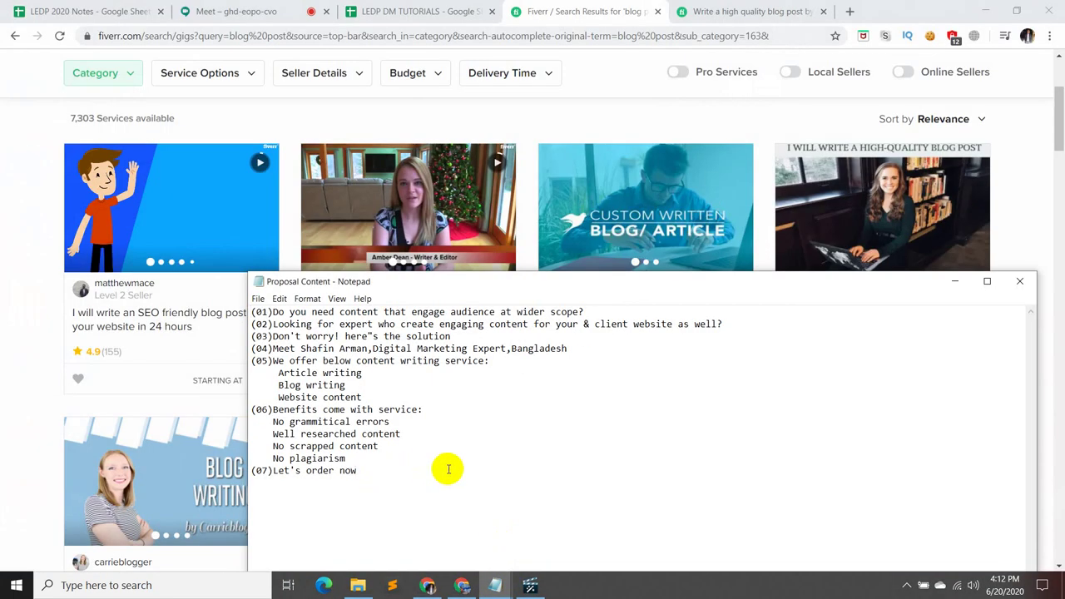
pyautogui.press('Return')
pyautogui.press('Return')
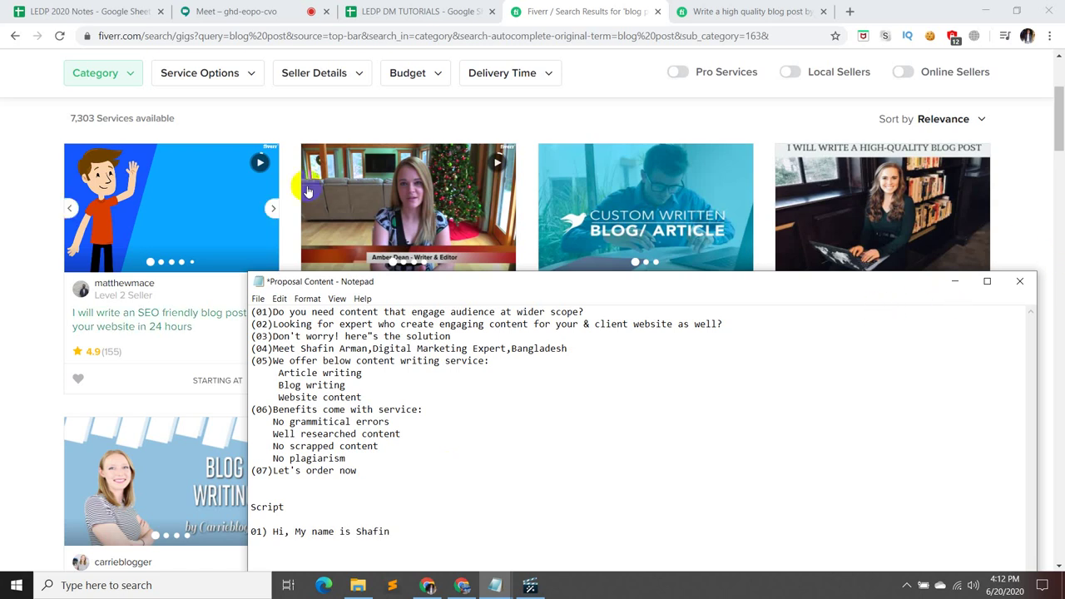
pyautogui.click(279, 162)
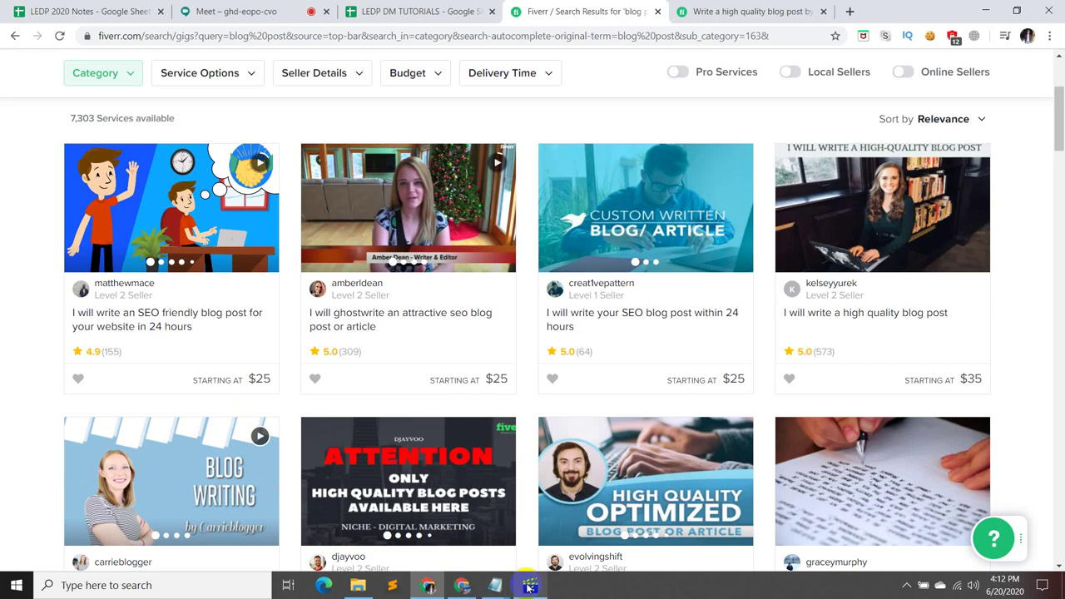
# - Open the SEO-friendly blog post gig in a new tab and flip the first gig's gallery
pyautogui.moveTo(529, 587)
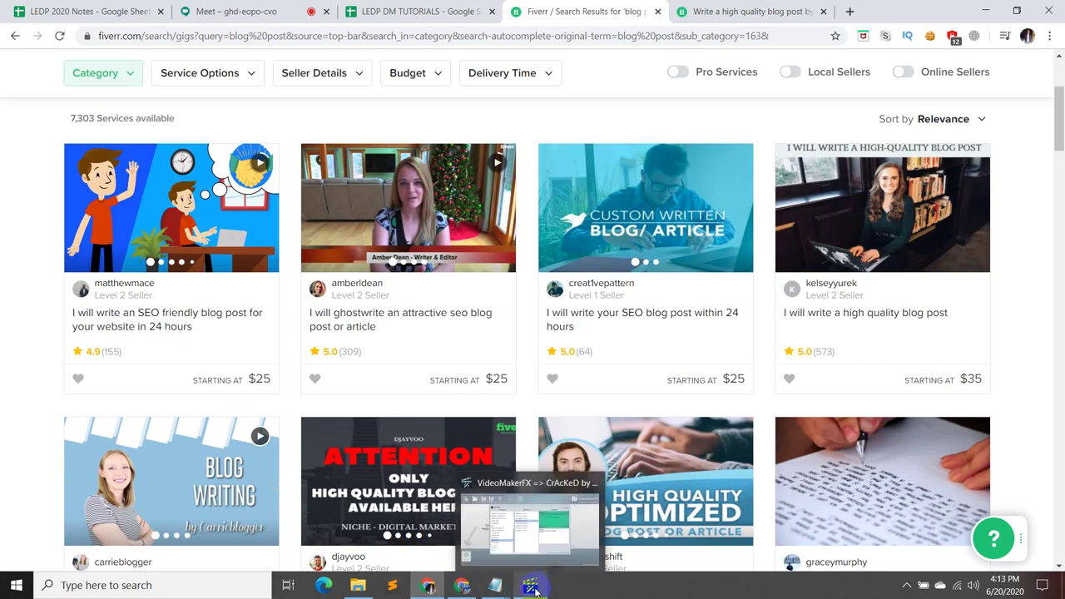
pyautogui.moveTo(264, 164)
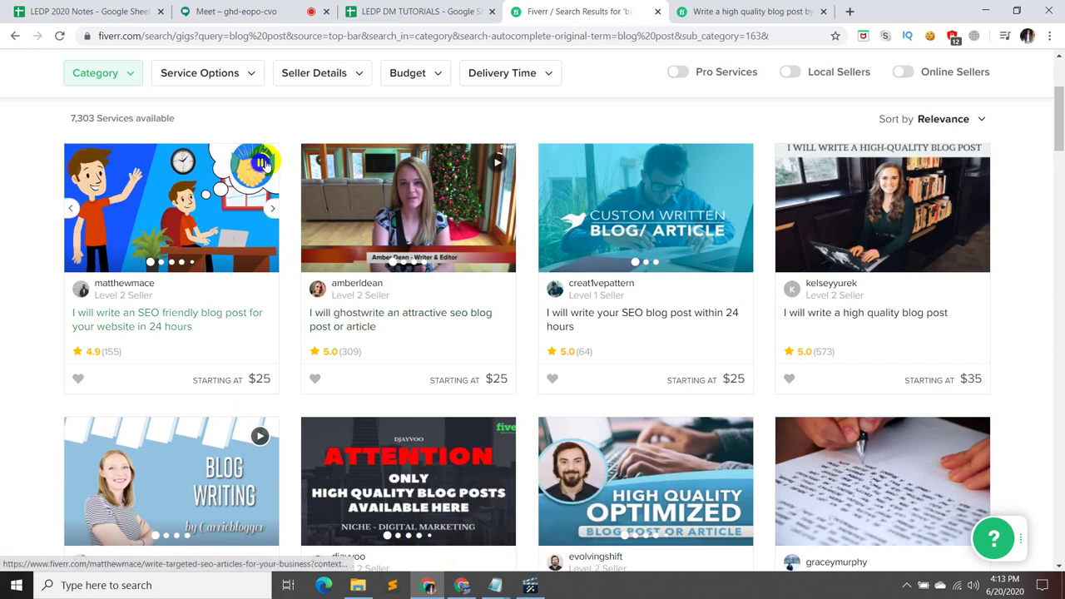
pyautogui.click(226, 191)
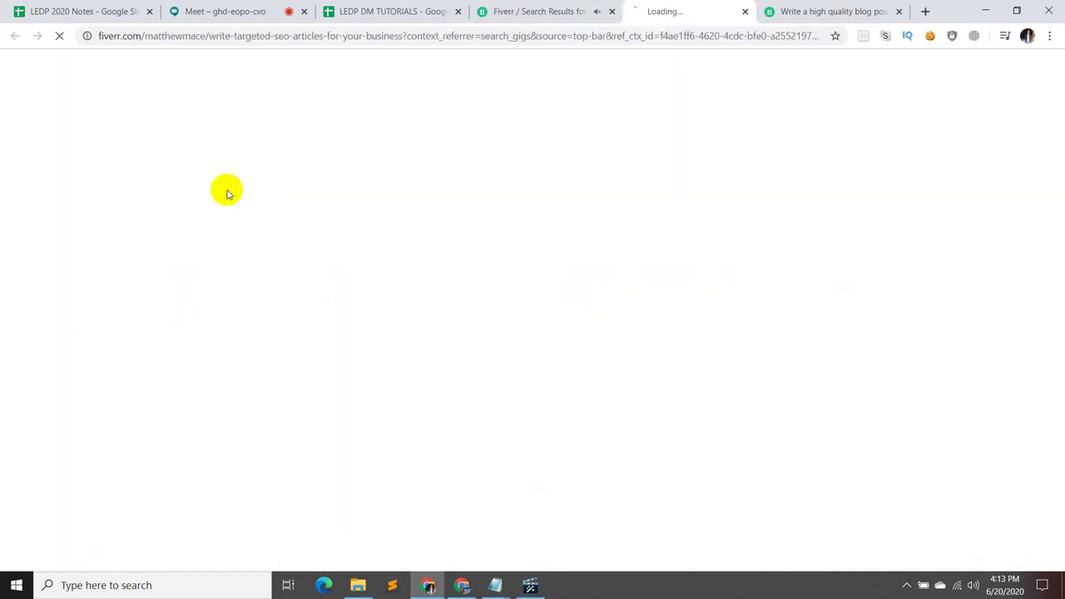
pyautogui.click(549, 7)
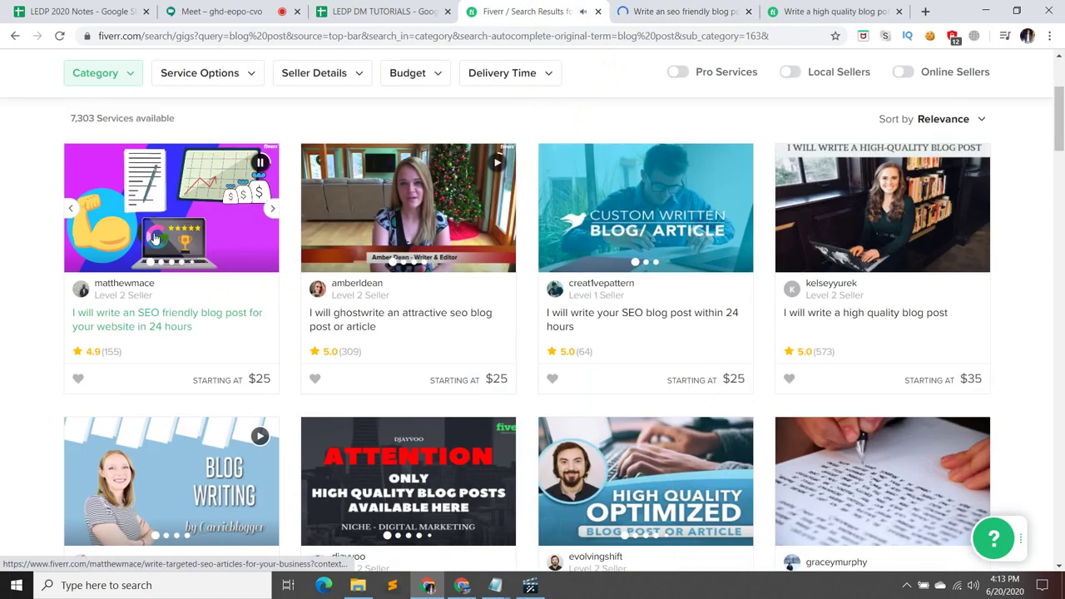
pyautogui.click(72, 208)
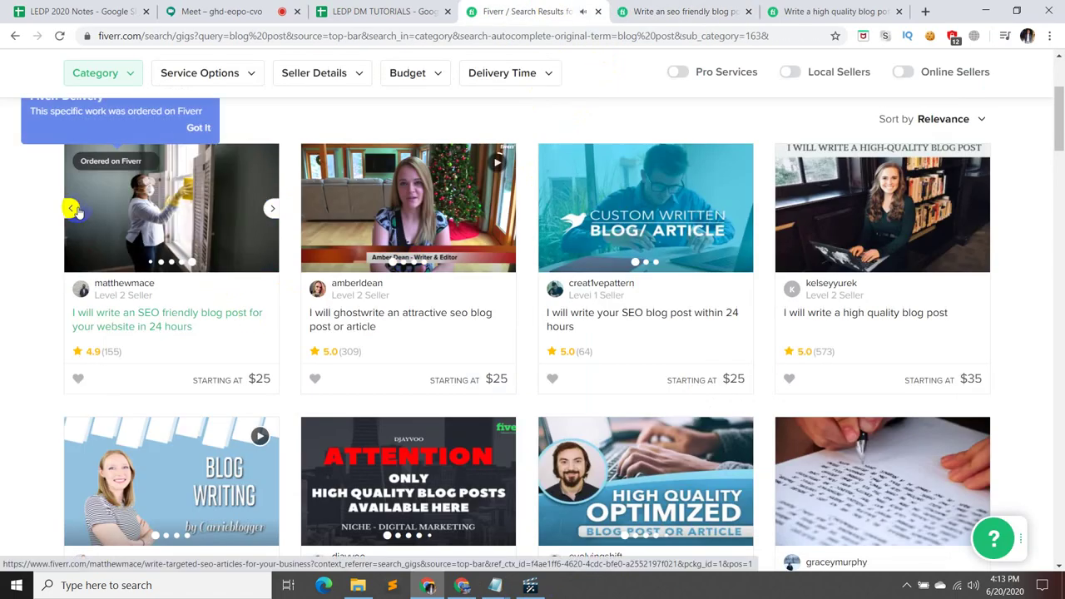
pyautogui.click(273, 208)
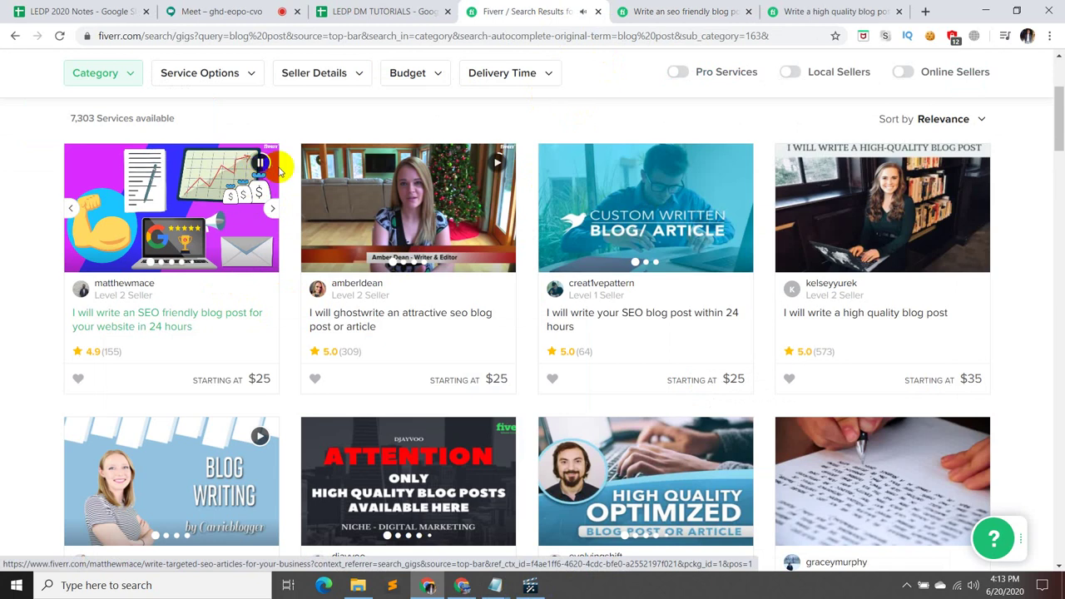
# - Scroll down through the 'blog post' search results, then scroll back up slightly
pyautogui.moveTo(246, 183)
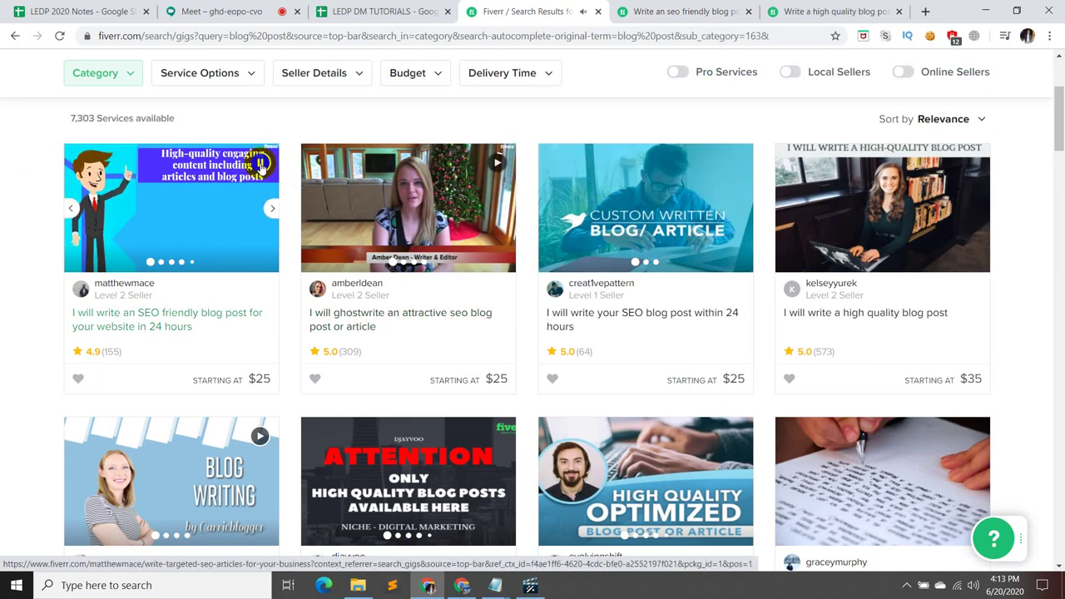
pyautogui.scroll(-3, 494, 295)
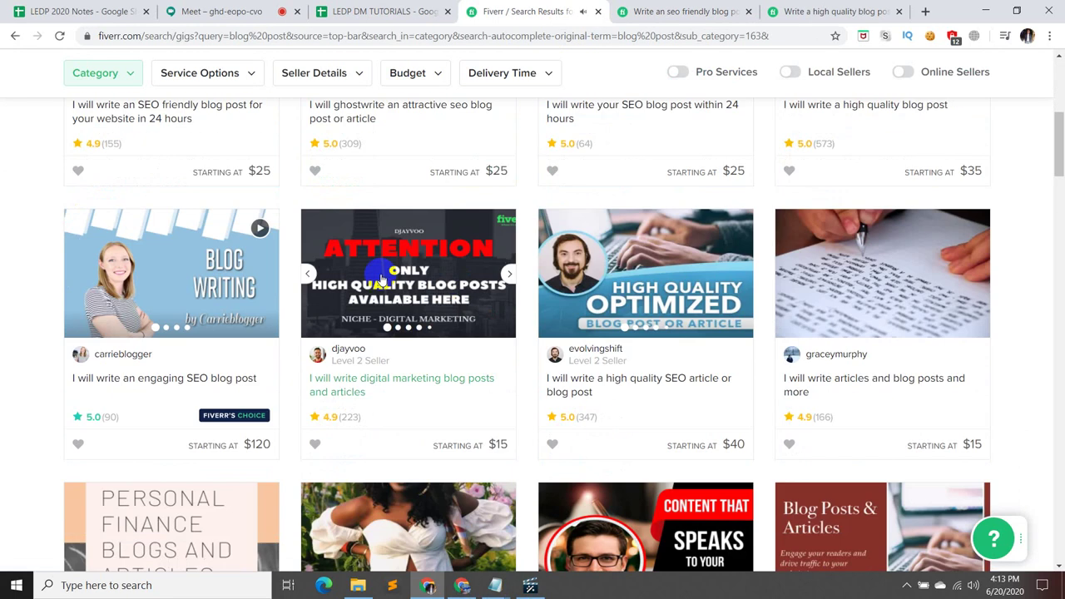
pyautogui.moveTo(258, 238)
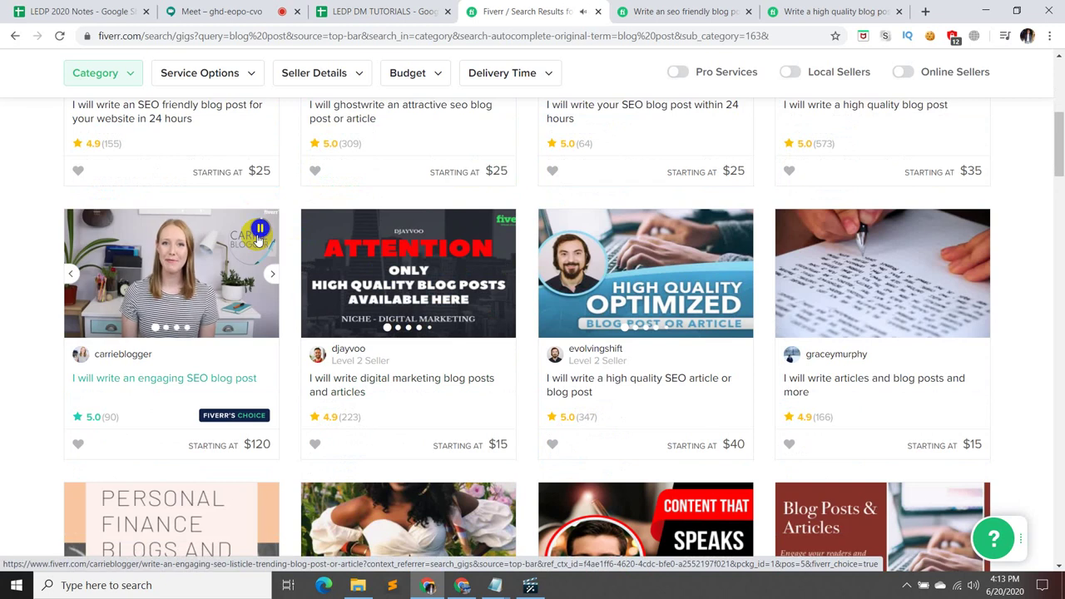
pyautogui.scroll(-1, 258, 239)
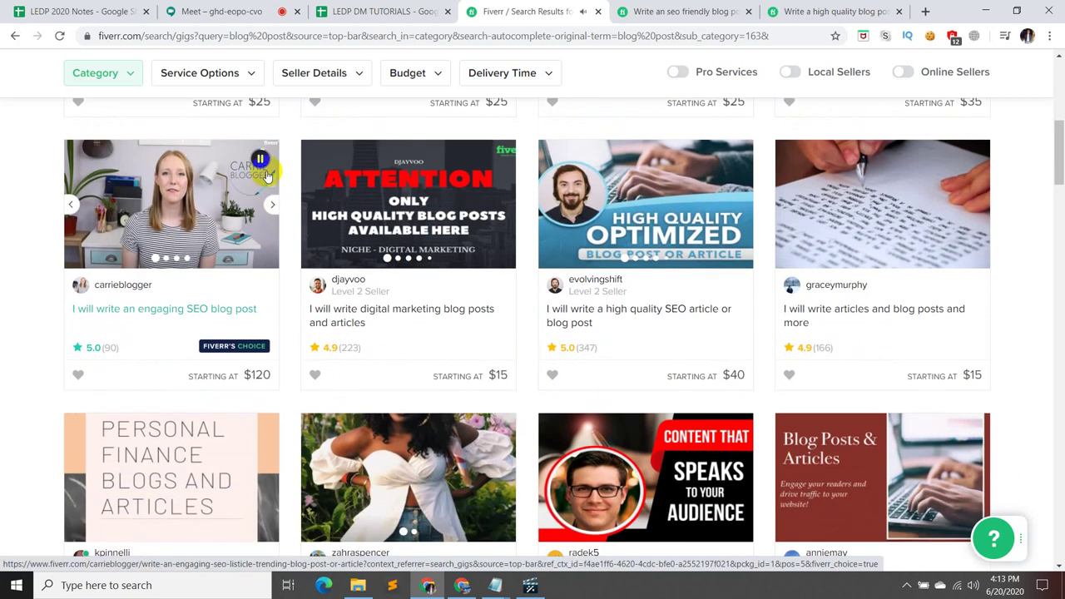
pyautogui.scroll(-2, 337, 218)
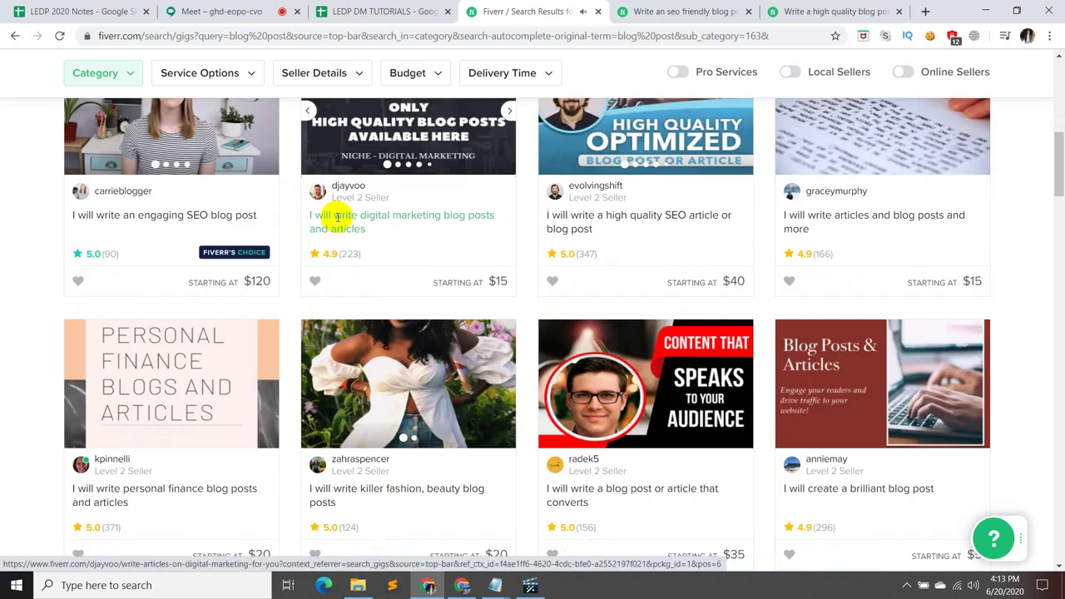
pyautogui.scroll(-1, 337, 220)
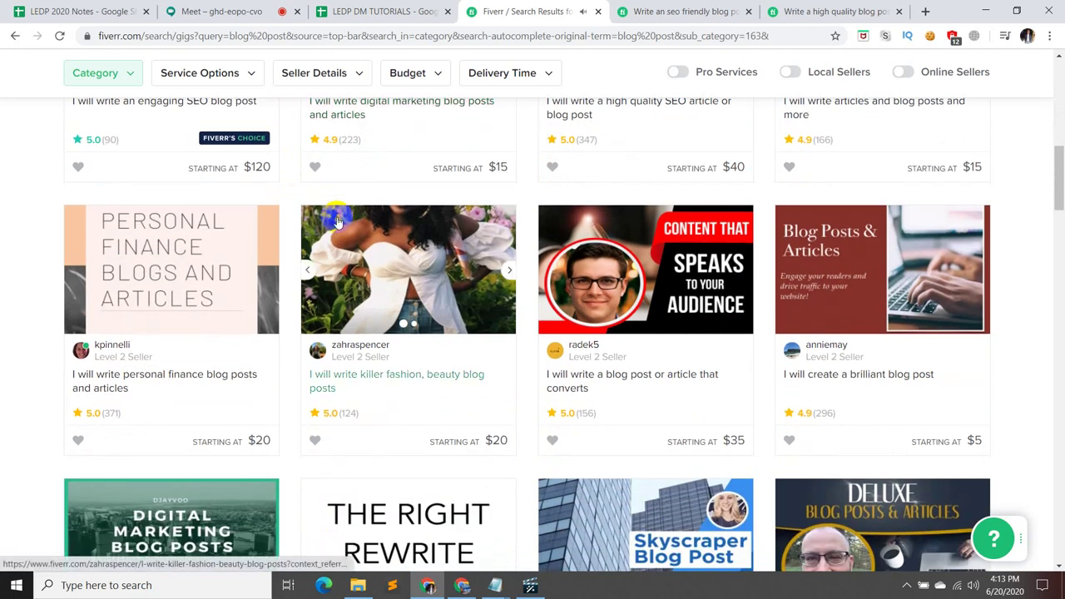
pyautogui.scroll(-1, 374, 337)
pyautogui.scroll(-3, 796, 453)
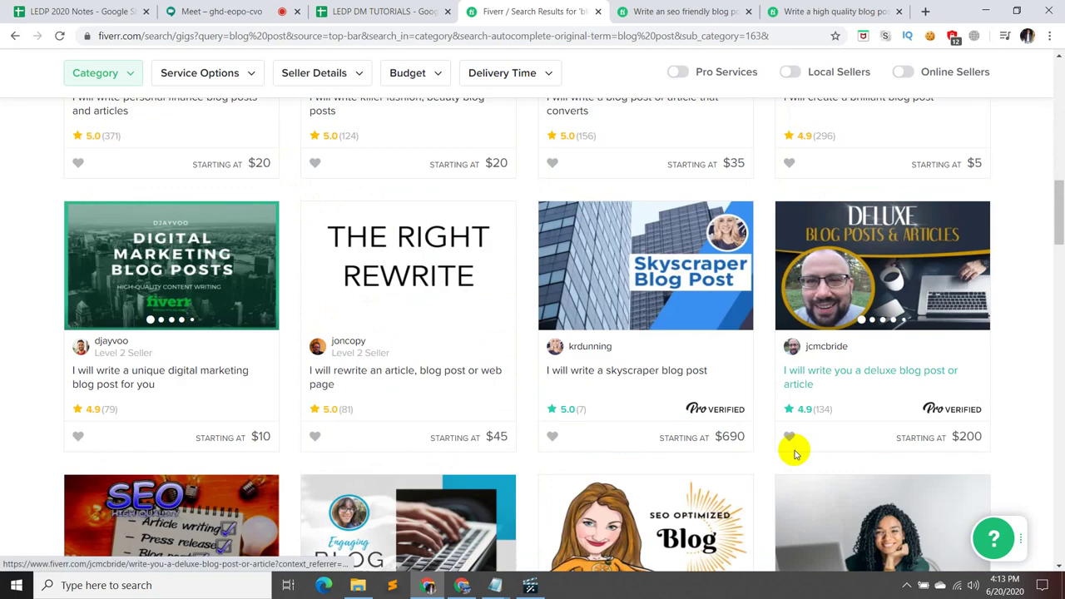
pyautogui.scroll(-3, 249, 316)
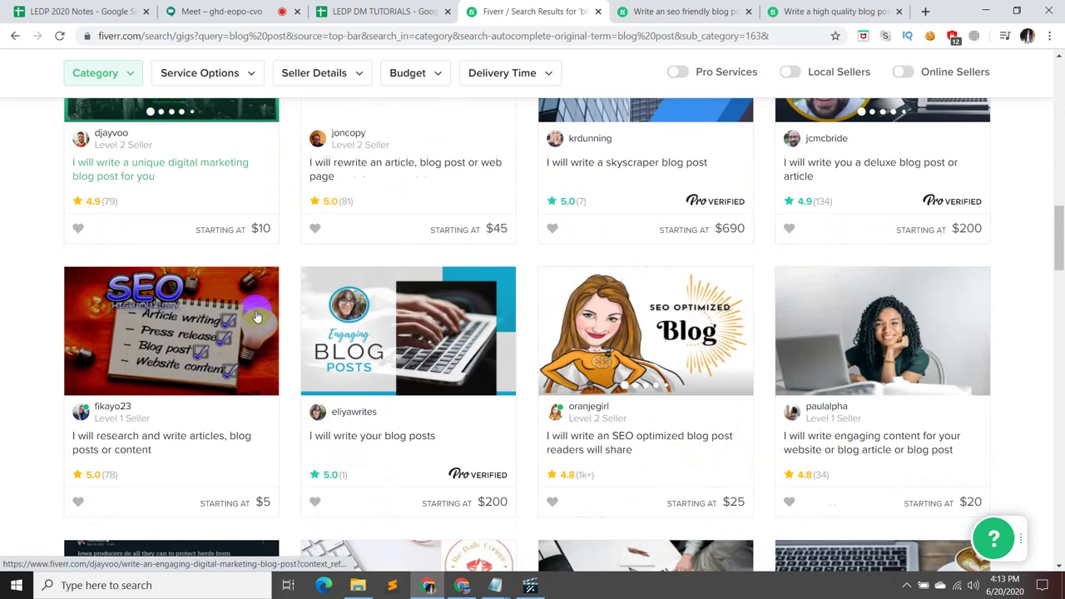
pyautogui.scroll(12, 183, 269)
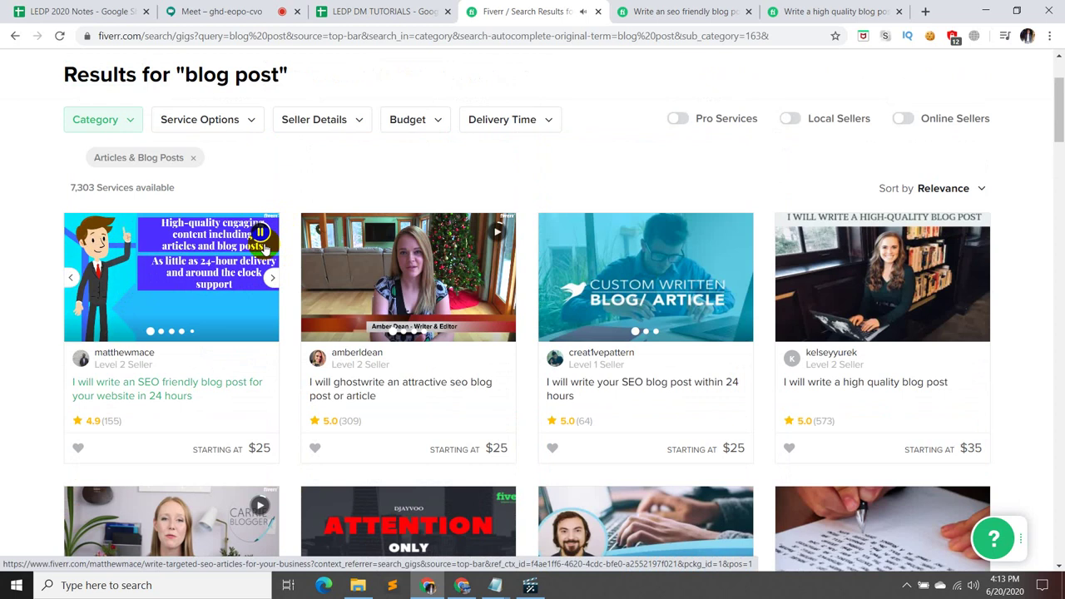
# - End the script's first line with a period and start a numbered '02)' line
pyautogui.moveTo(492, 588)
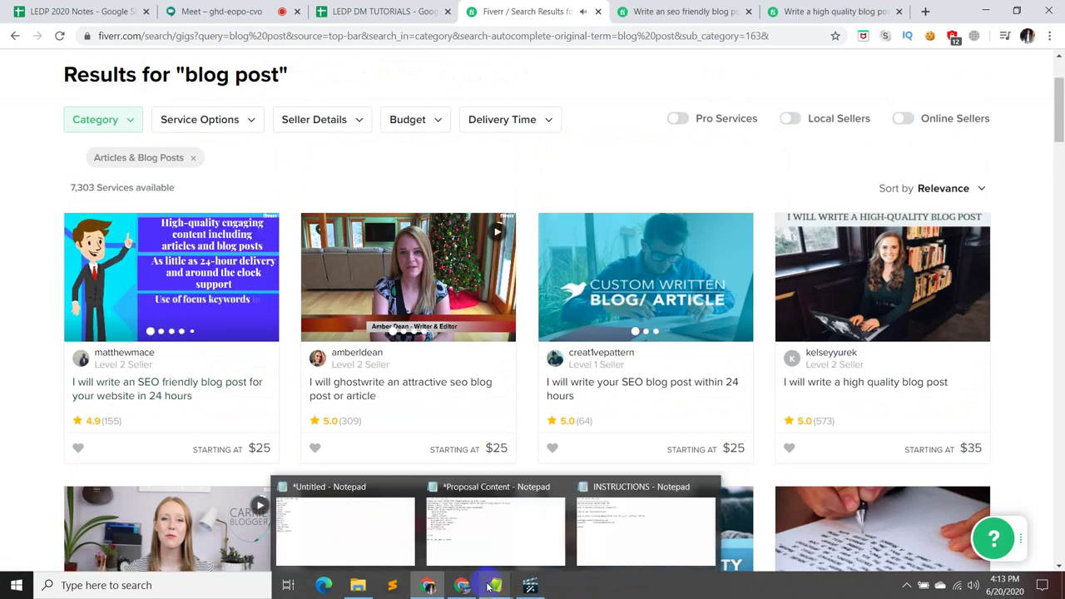
pyautogui.click(516, 552)
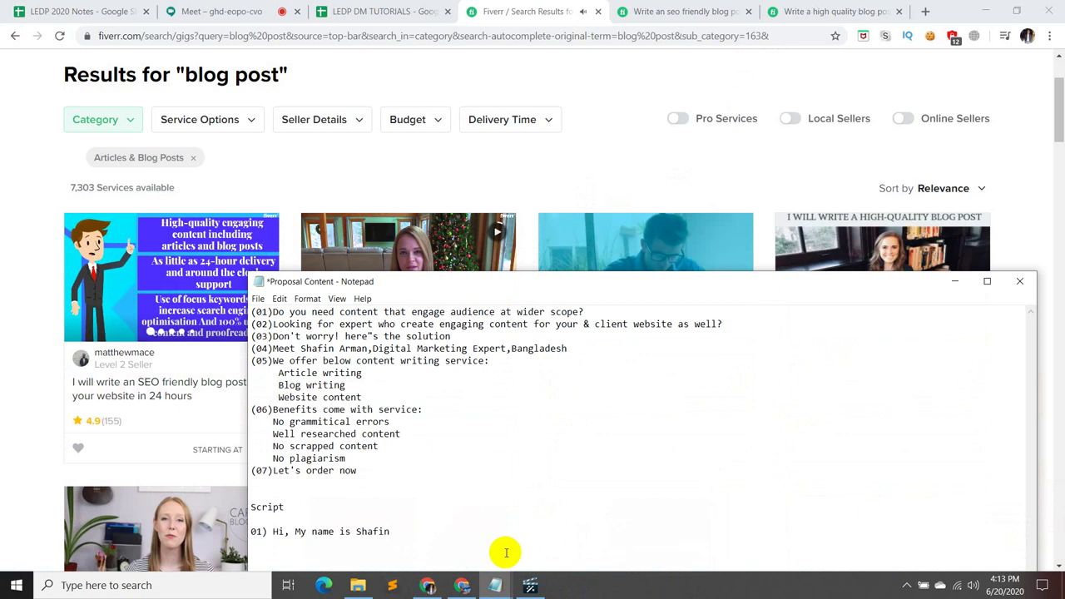
pyautogui.write('.')
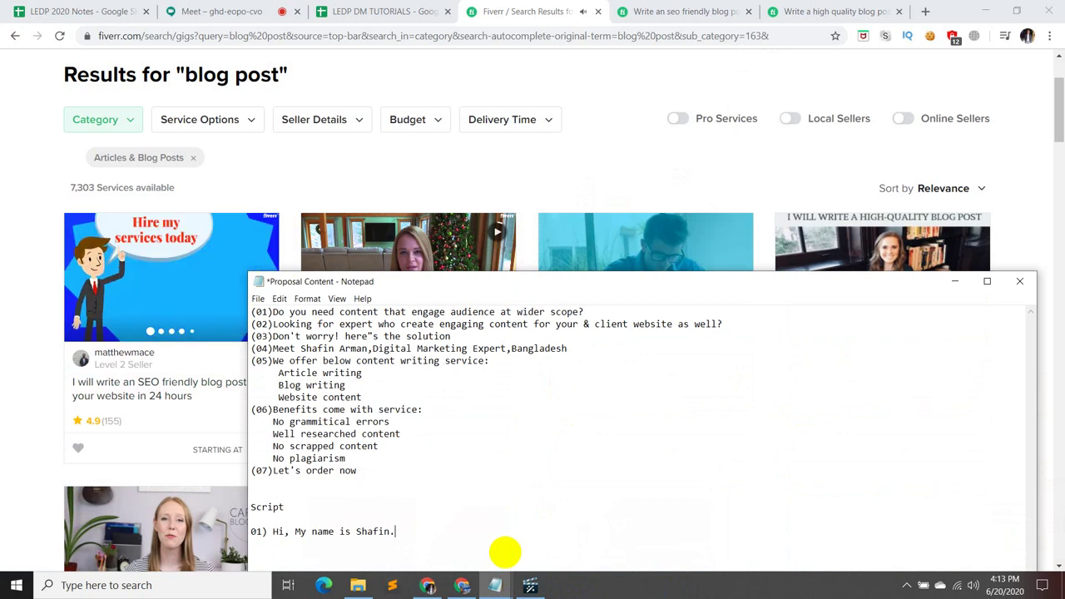
pyautogui.press('Return')
pyautogui.write('02)')
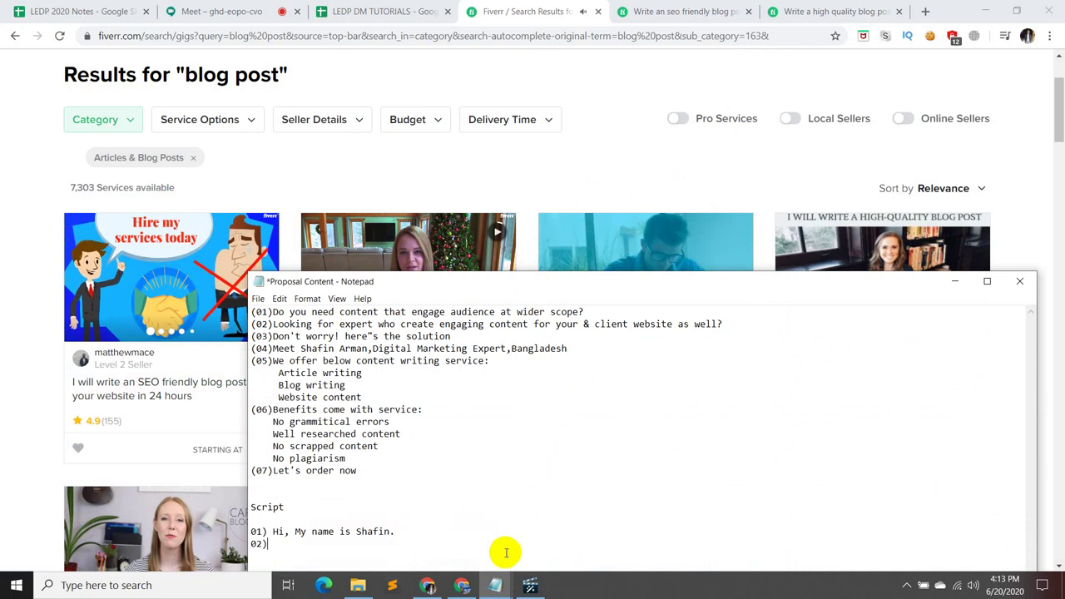
# - Extend line 01 with 'and i started writing articles and blog post', checking the Fiverr results
pyautogui.click(283, 241)
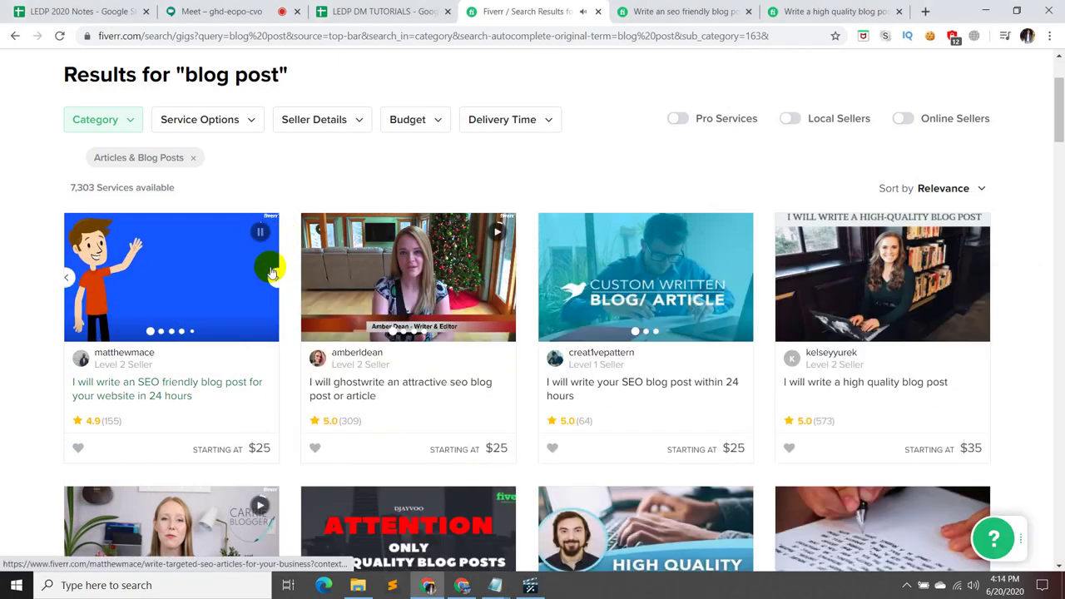
pyautogui.click(258, 234)
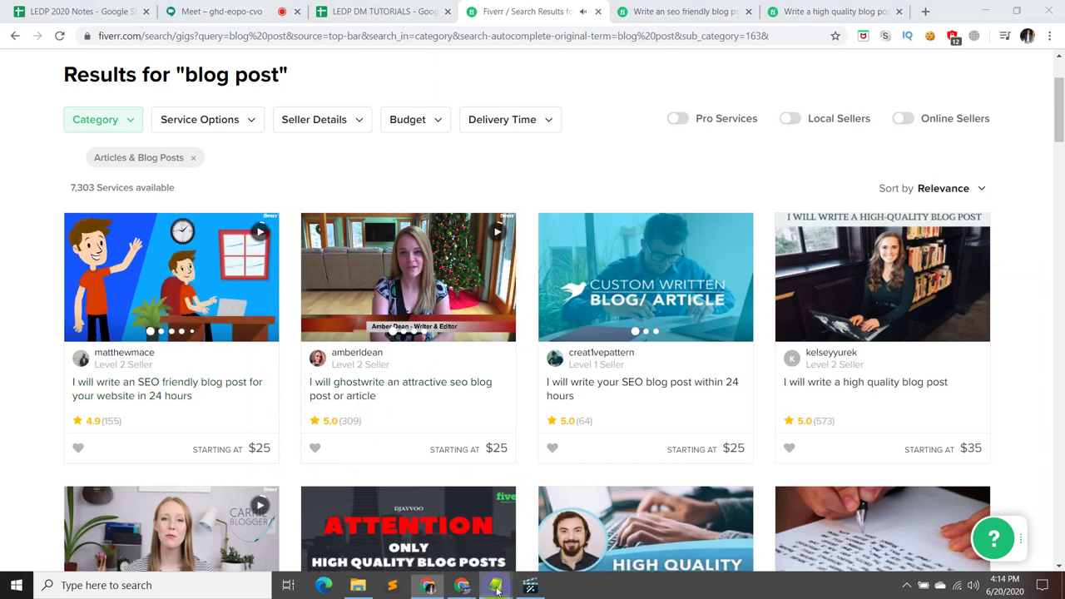
pyautogui.moveTo(493, 586)
pyautogui.click(492, 541)
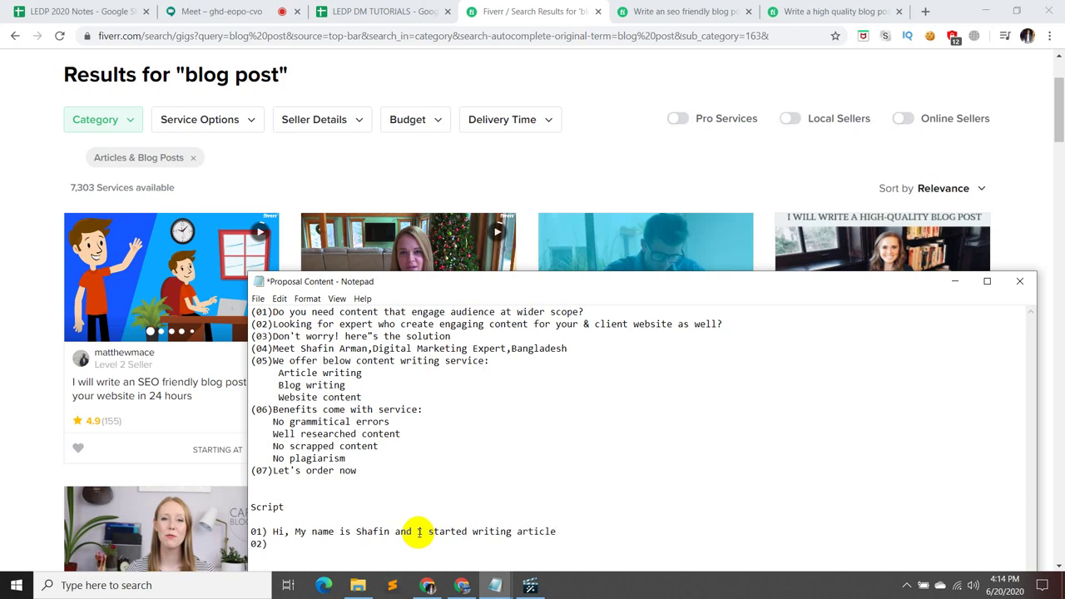
pyautogui.click(262, 233)
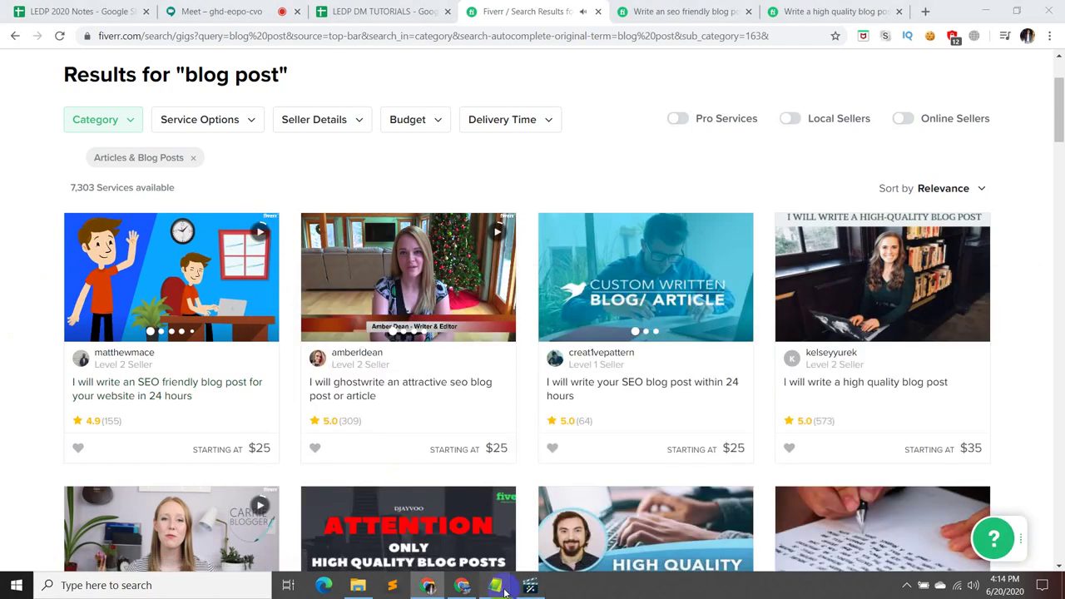
pyautogui.moveTo(495, 584)
pyautogui.click(470, 536)
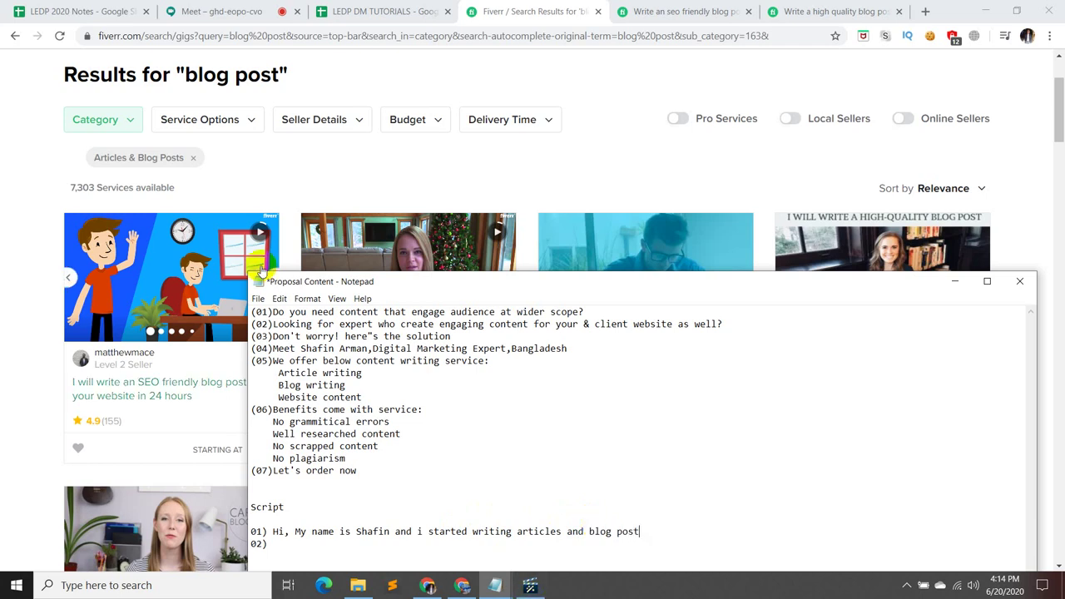
pyautogui.click(267, 235)
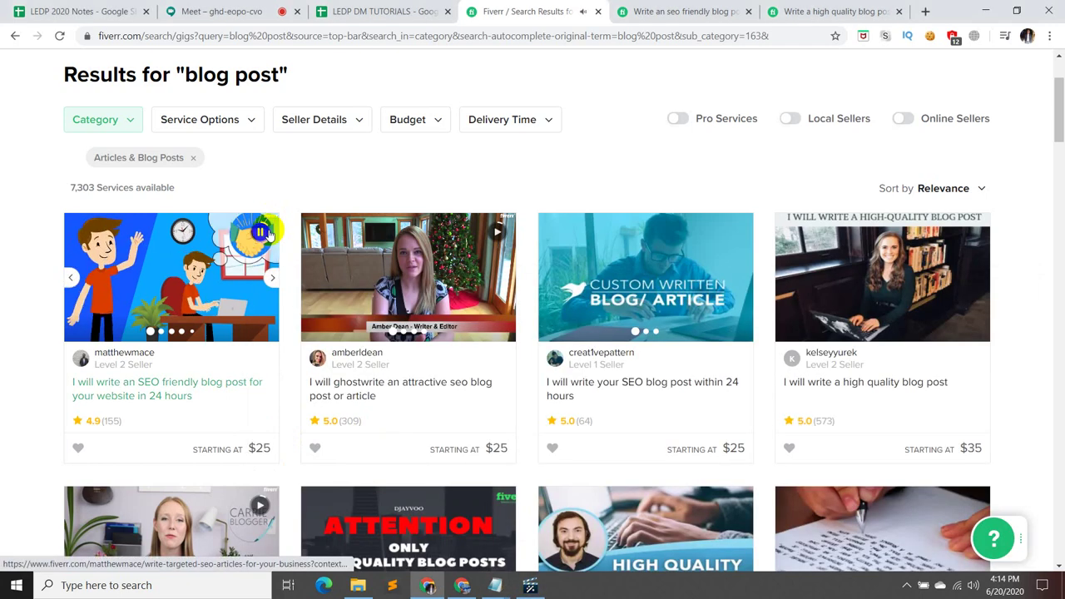
# - Bring up the Fiverr 'blog post' results in Chrome with the Proposal Content notes in front
pyautogui.click(530, 585)
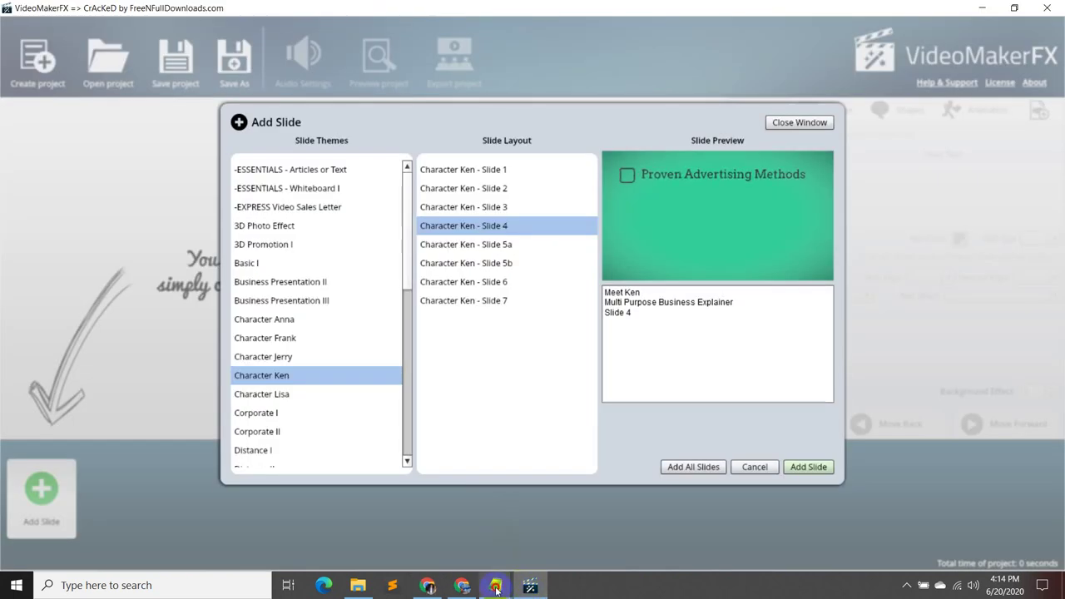
pyautogui.click(460, 588)
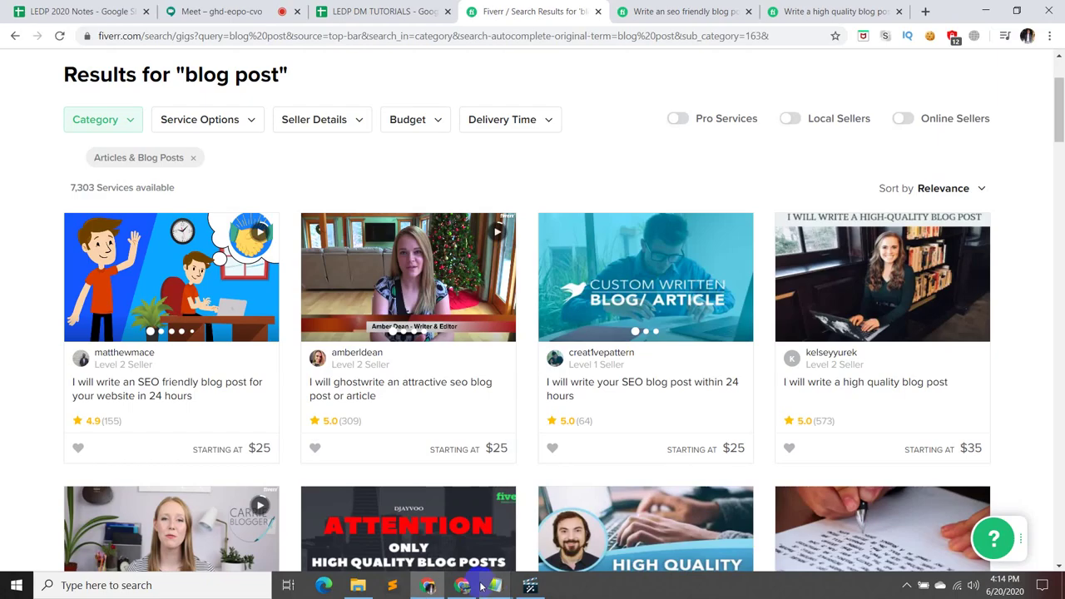
pyautogui.moveTo(495, 587)
pyautogui.click(494, 537)
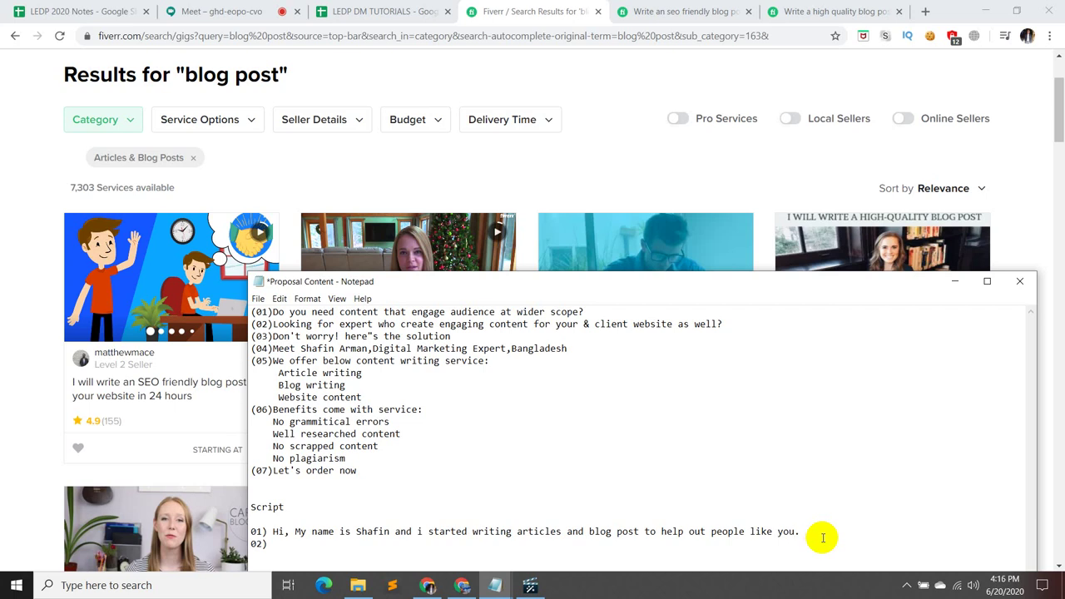
# - Set the notes aside, play the first gig's preview, and switch to the Google Meet screen share
pyautogui.click(953, 281)
pyautogui.click(263, 232)
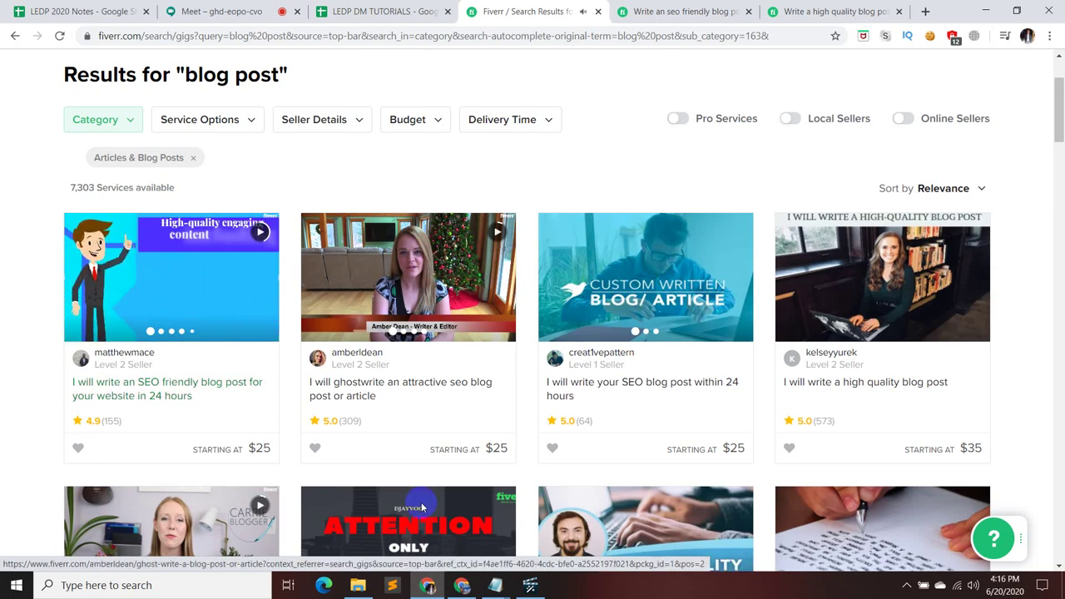
pyautogui.moveTo(498, 589)
pyautogui.click(494, 541)
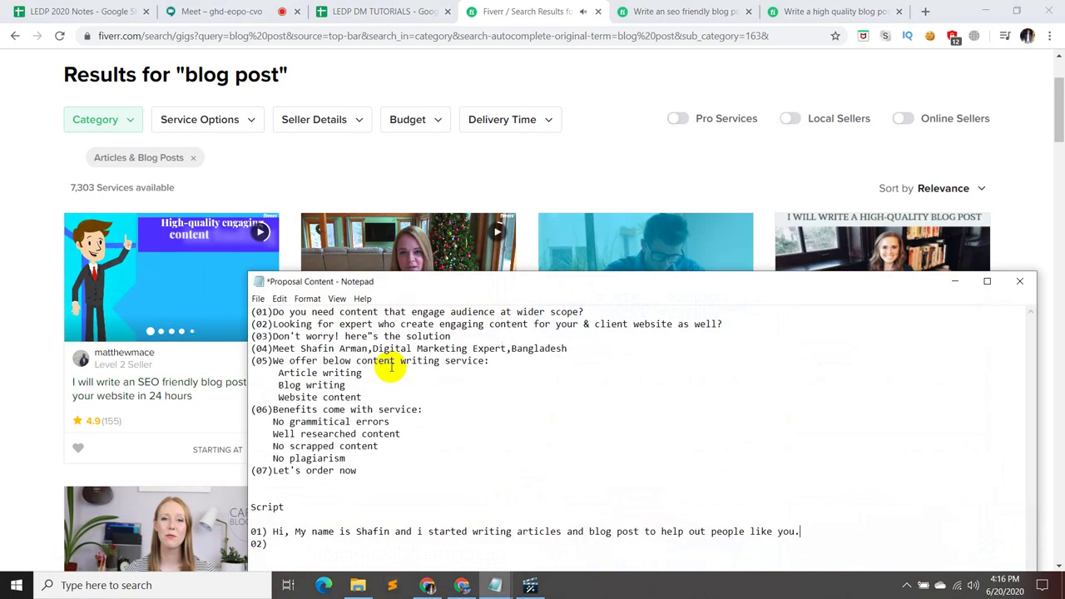
pyautogui.click(225, 11)
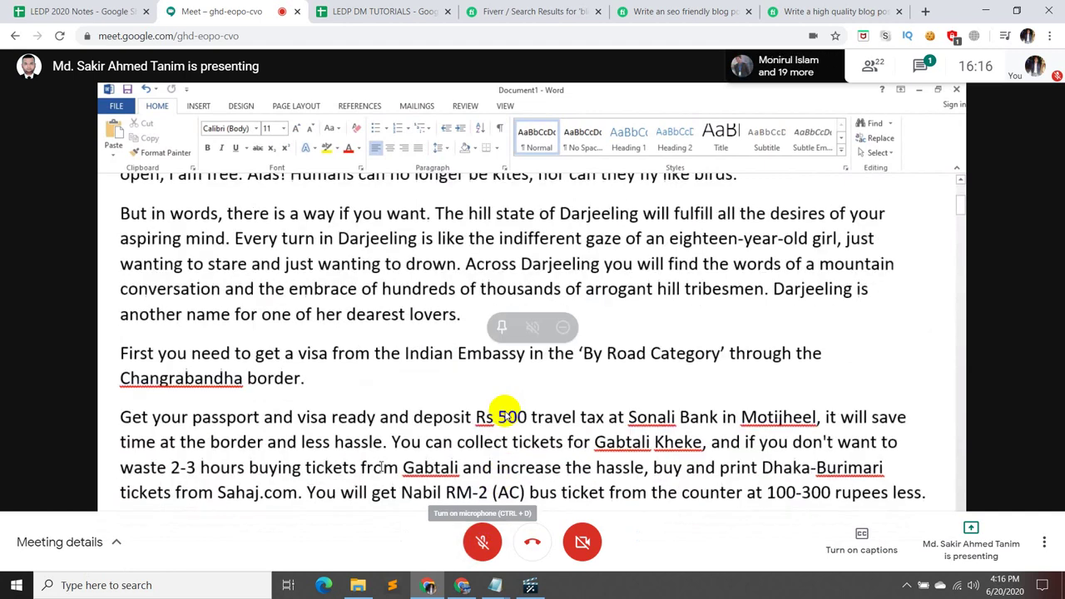
# - Look over the high-quality and SEO-friendly gig tabs, then show the results with the notes on top
pyautogui.click(832, 10)
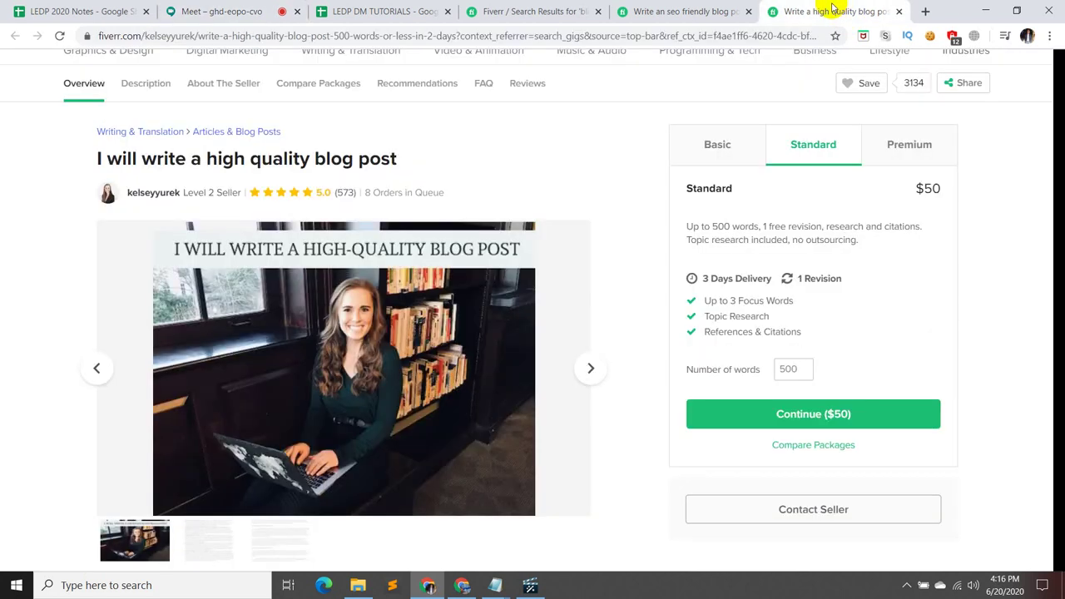
pyautogui.click(699, 12)
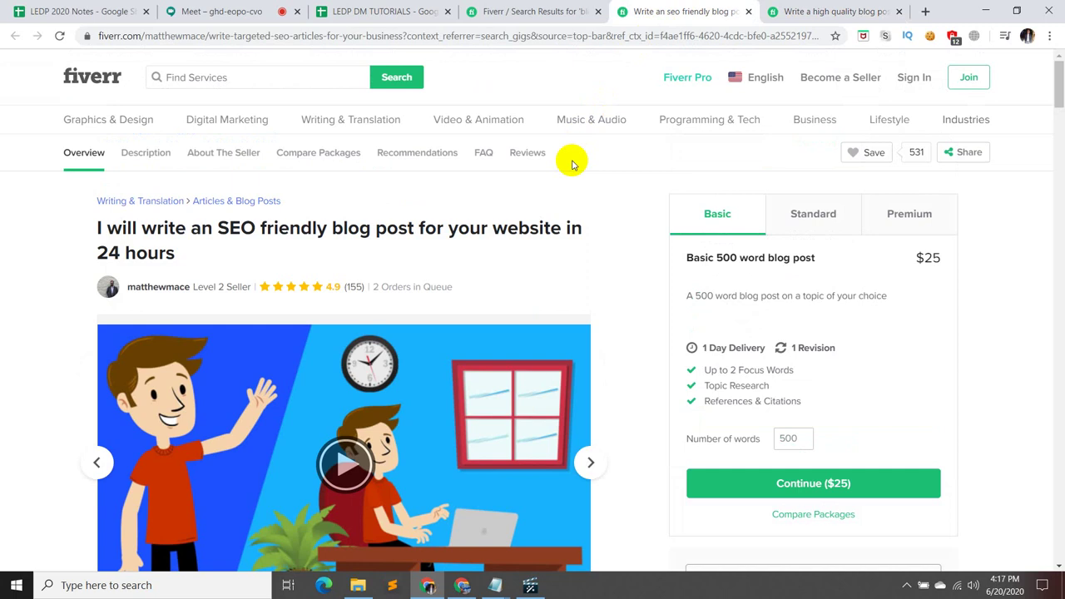
pyautogui.scroll(-2, 590, 327)
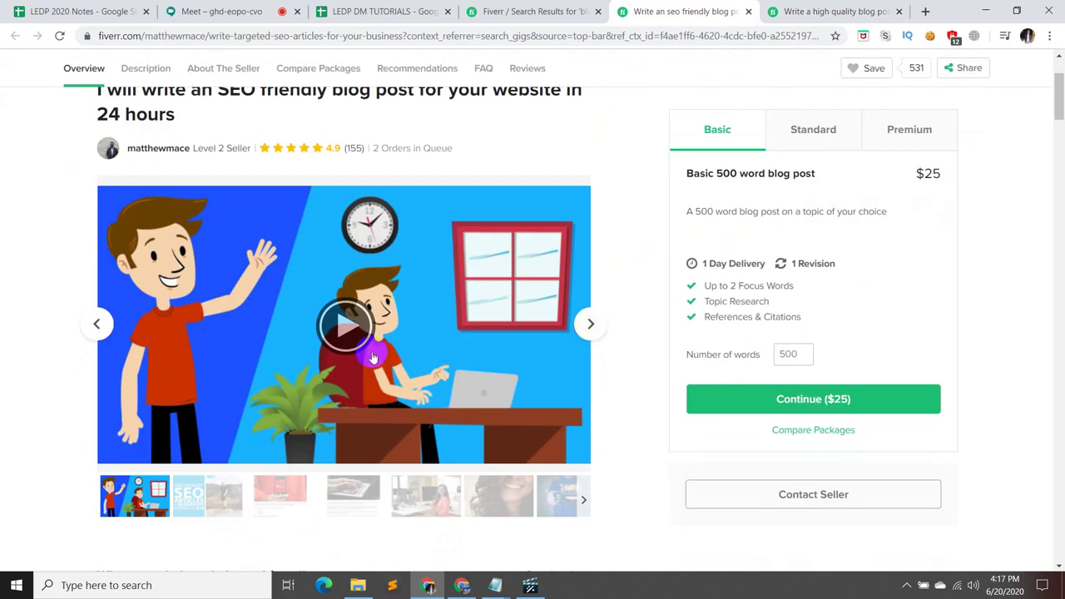
pyautogui.click(541, 11)
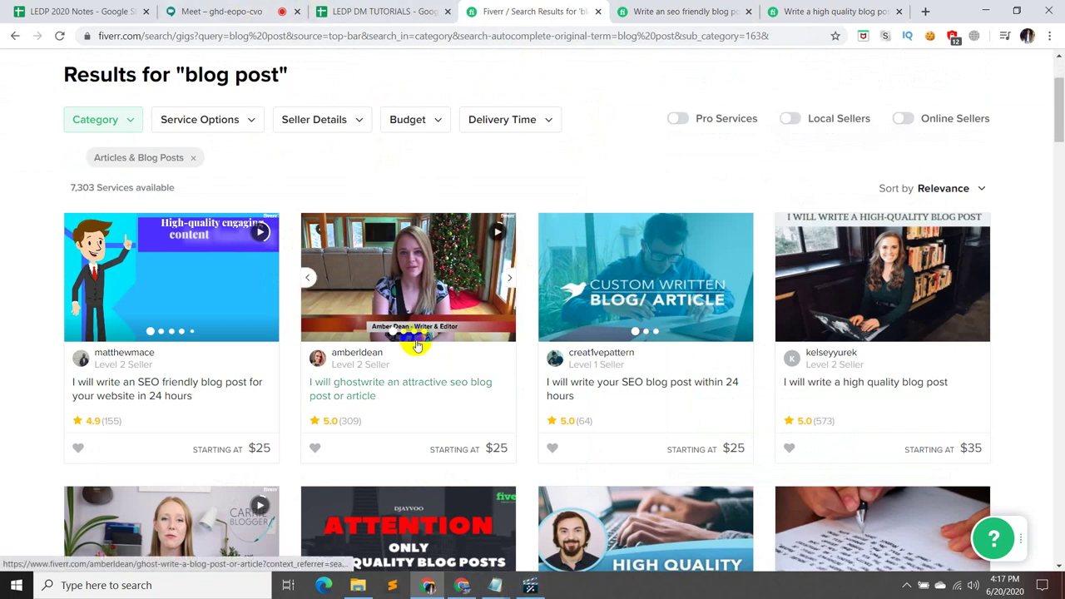
pyautogui.moveTo(495, 585)
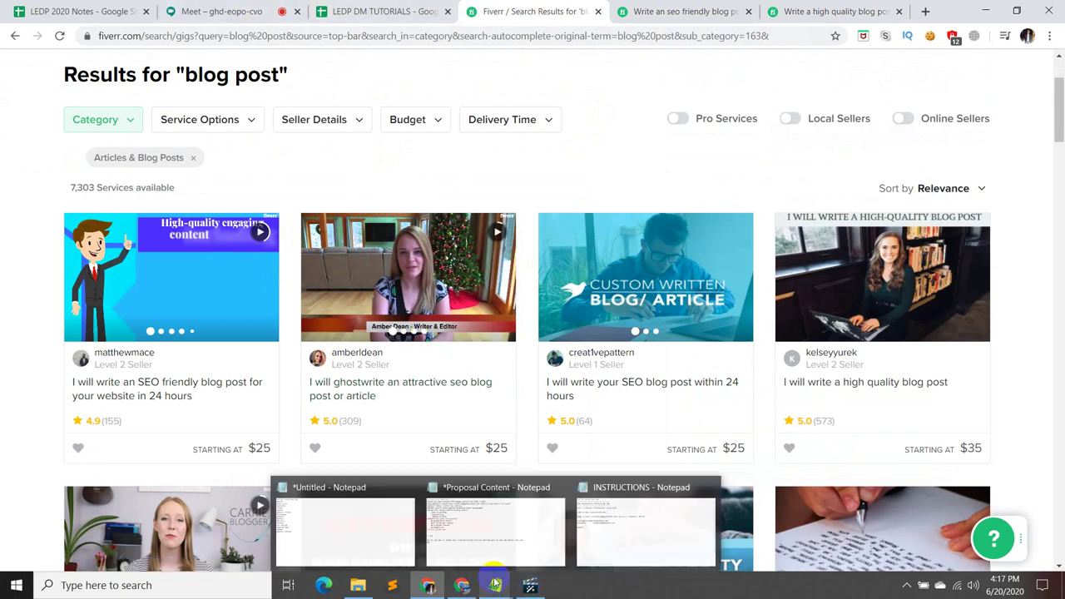
pyautogui.click(498, 552)
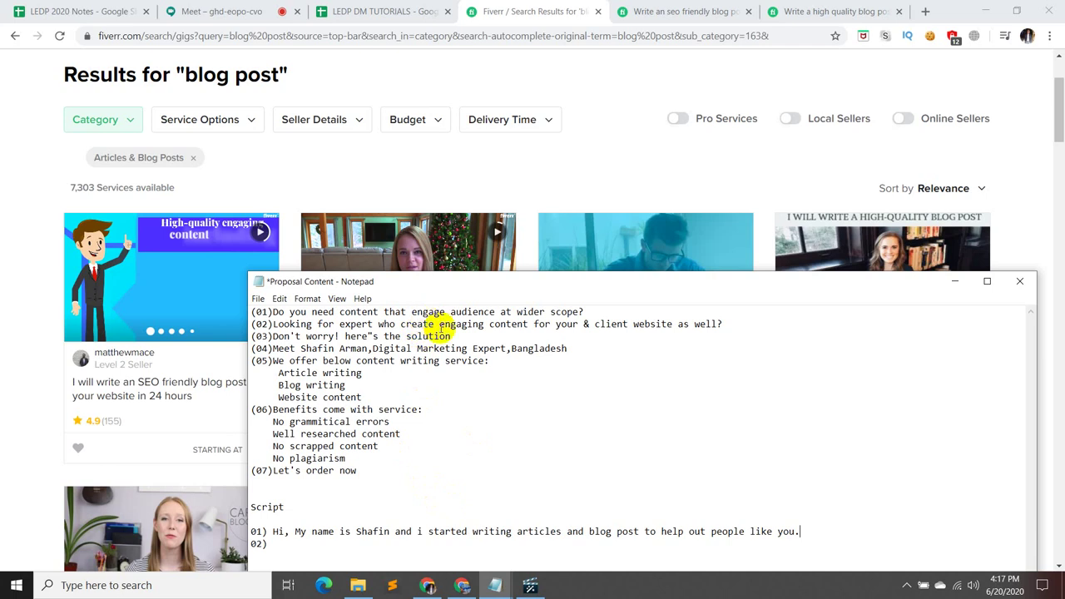
# - Play the first blog post gig's preview video in the Fiverr results
pyautogui.click(262, 234)
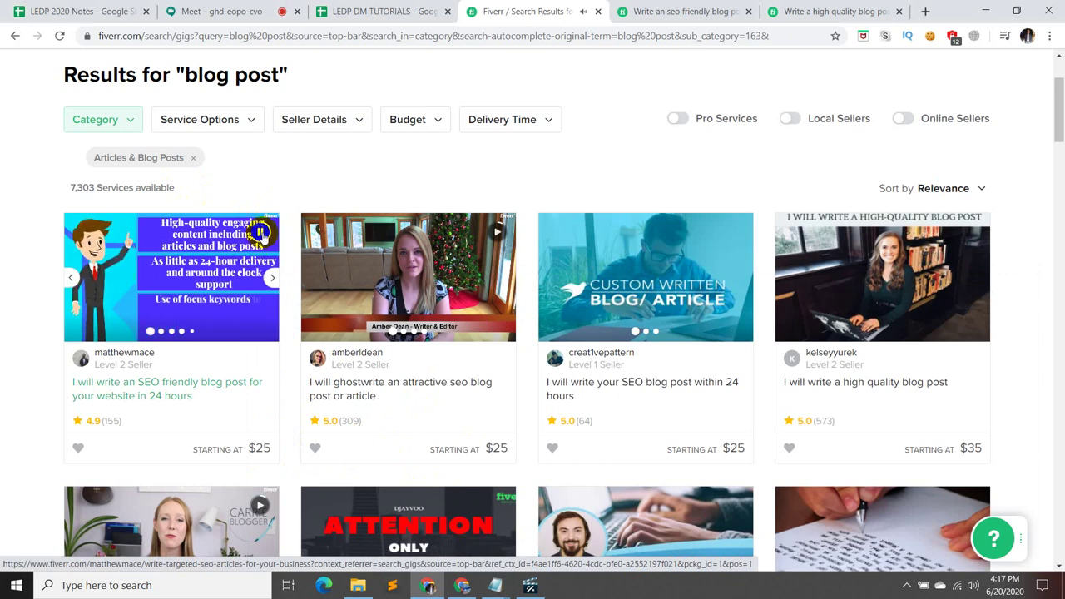
# - Pause, resume and replay the first blog post gig's preview video
pyautogui.click(261, 232)
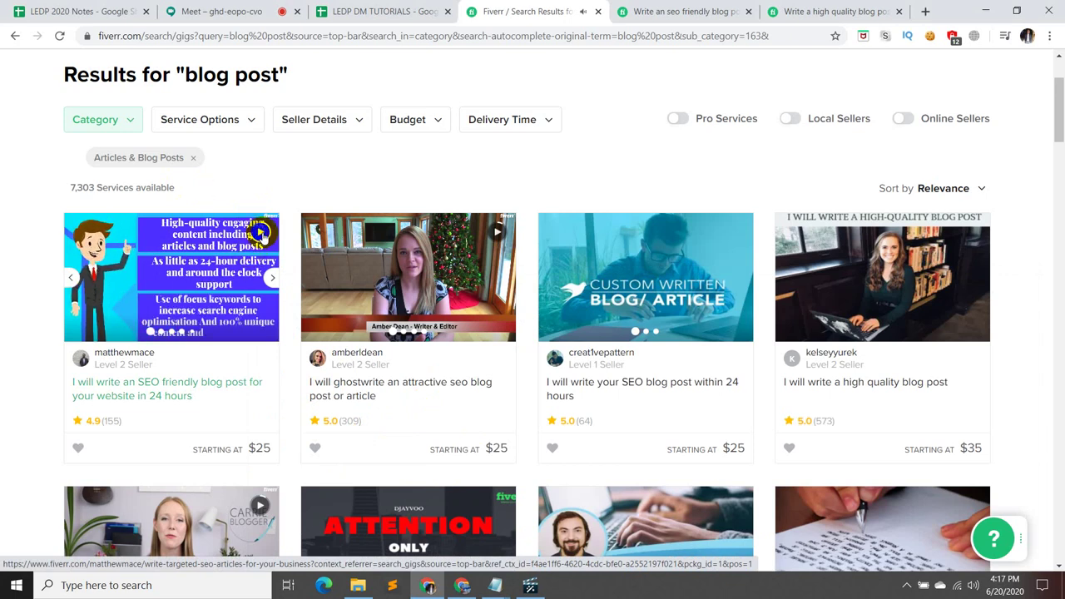
pyautogui.click(261, 233)
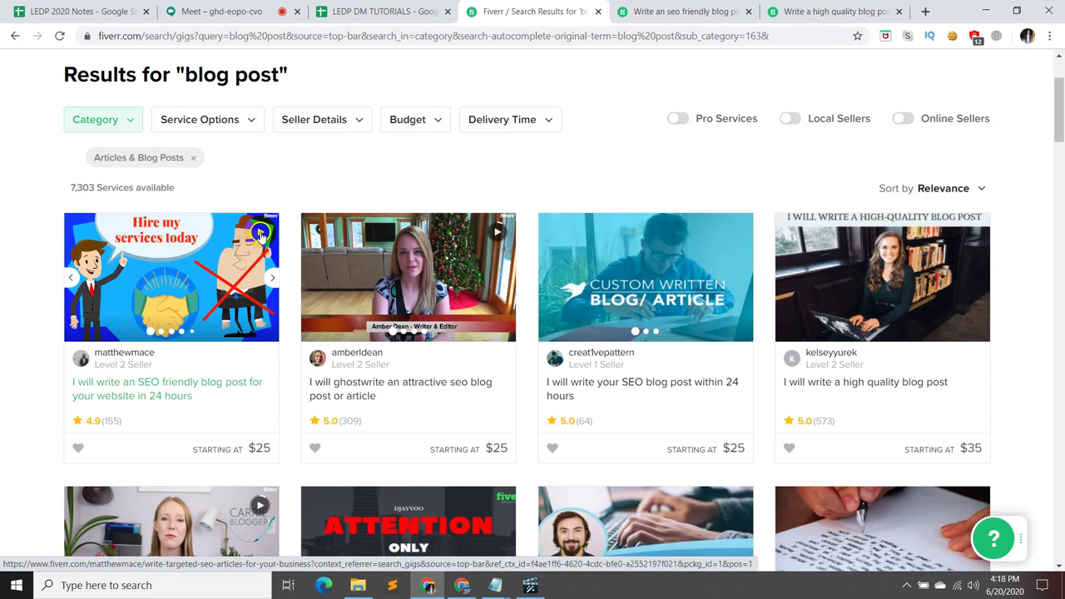
pyautogui.click(260, 234)
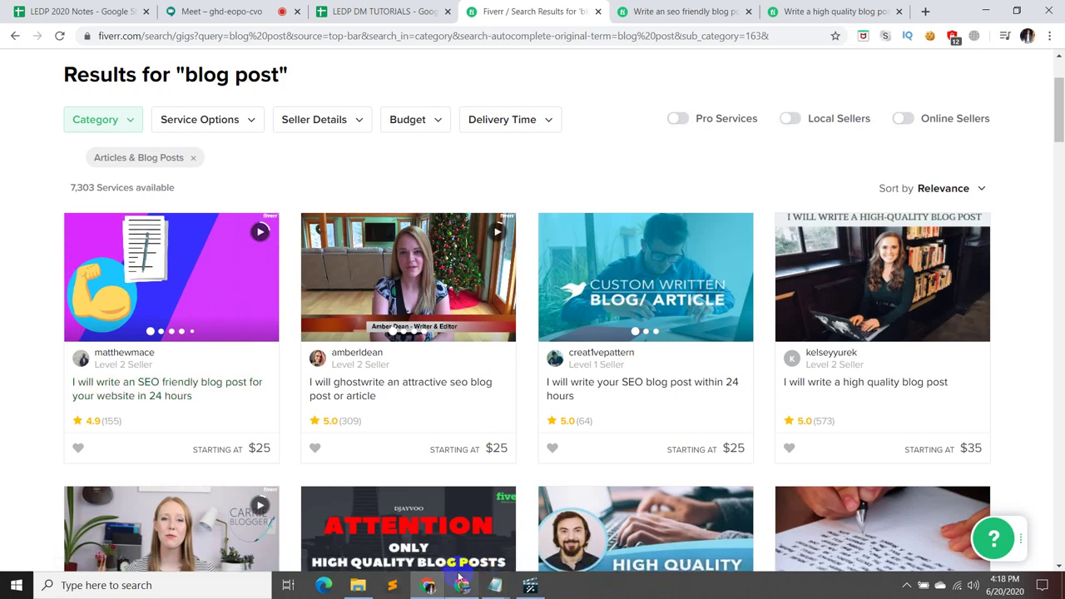
pyautogui.moveTo(496, 587)
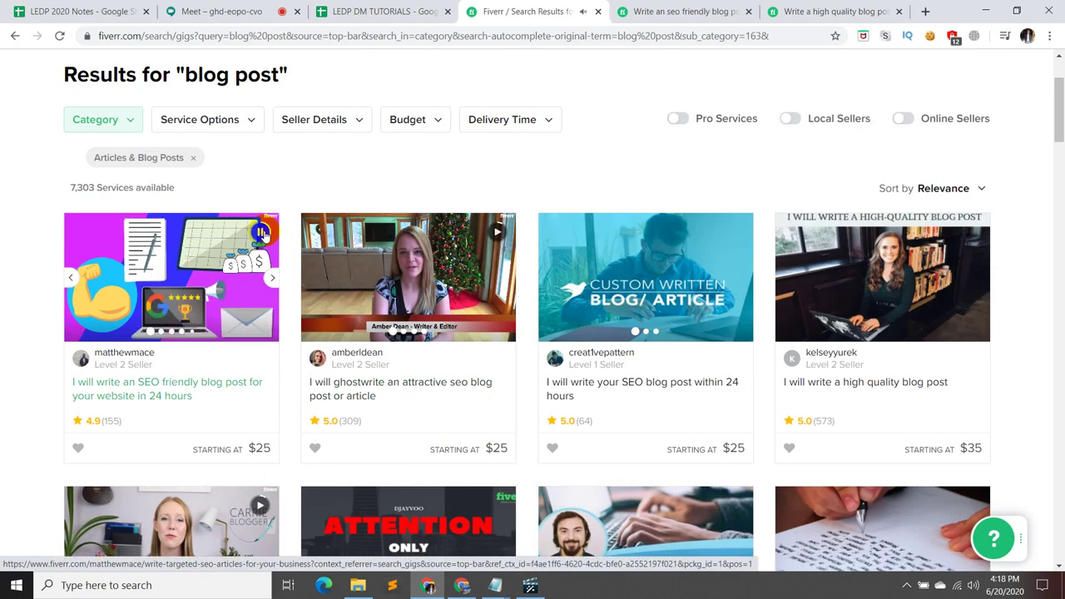
# - Stop the first gig's preview and bring the Proposal Content notes back in front
pyautogui.click(262, 233)
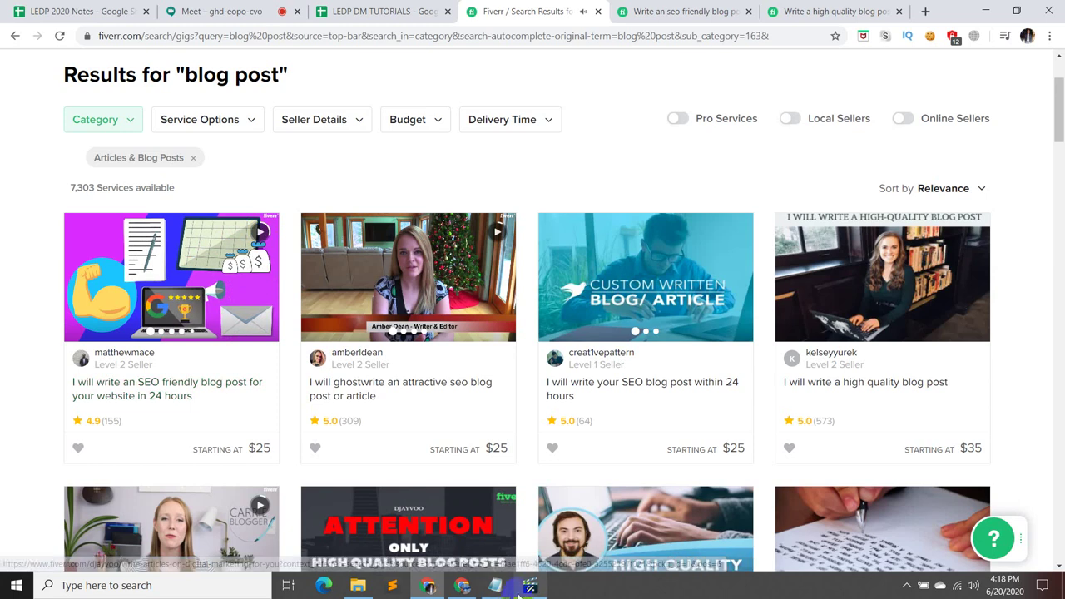
pyautogui.click(482, 556)
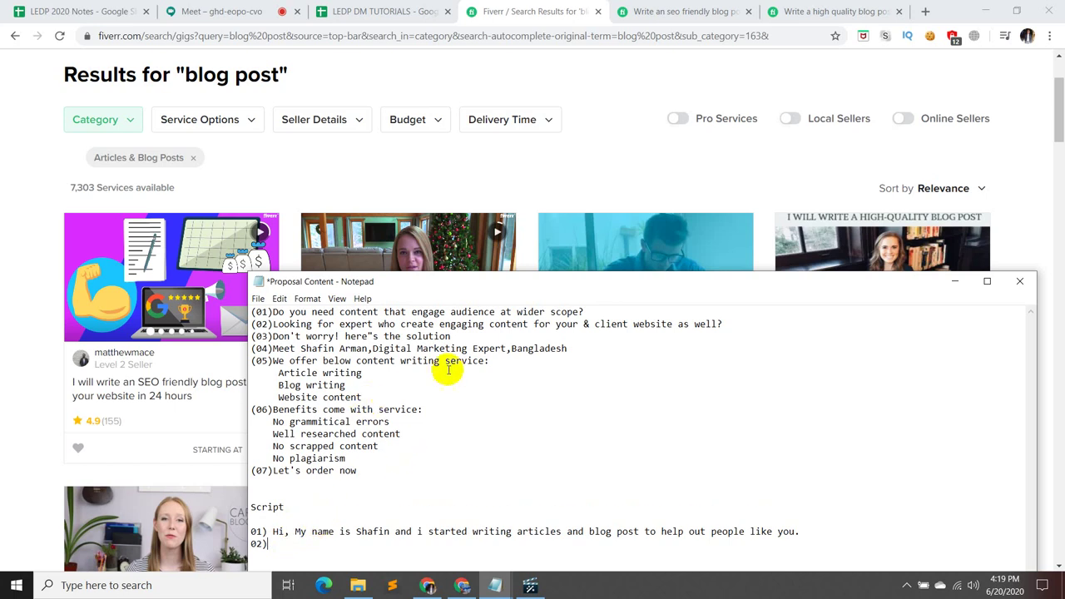
# - Compare the SEO-friendly gig's Standard, Premium and Basic packages, ending on the $25 Basic, with notes reopened
pyautogui.click(955, 281)
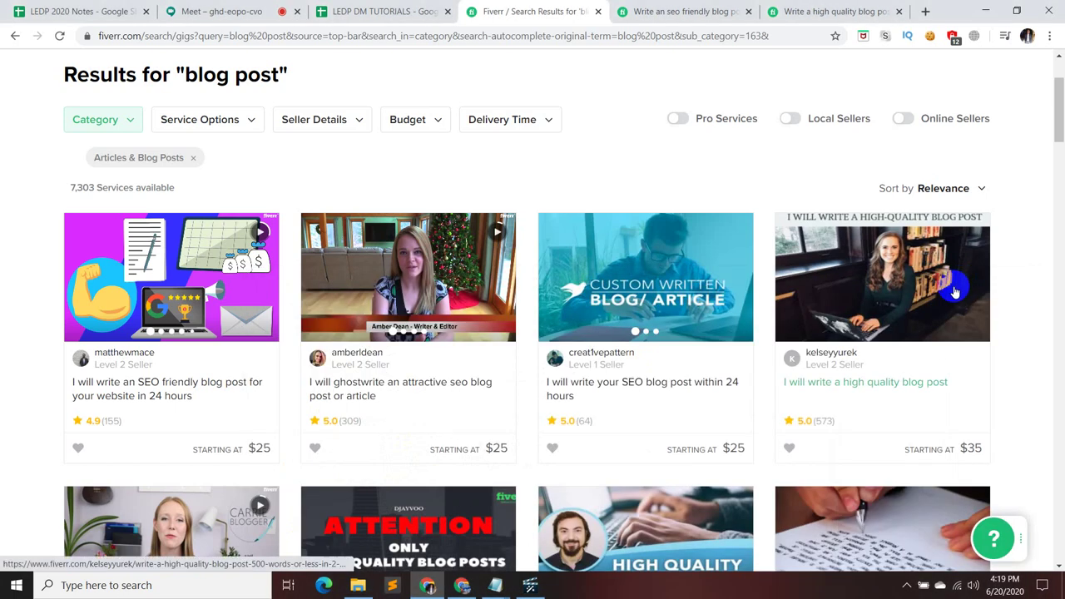
pyautogui.click(702, 13)
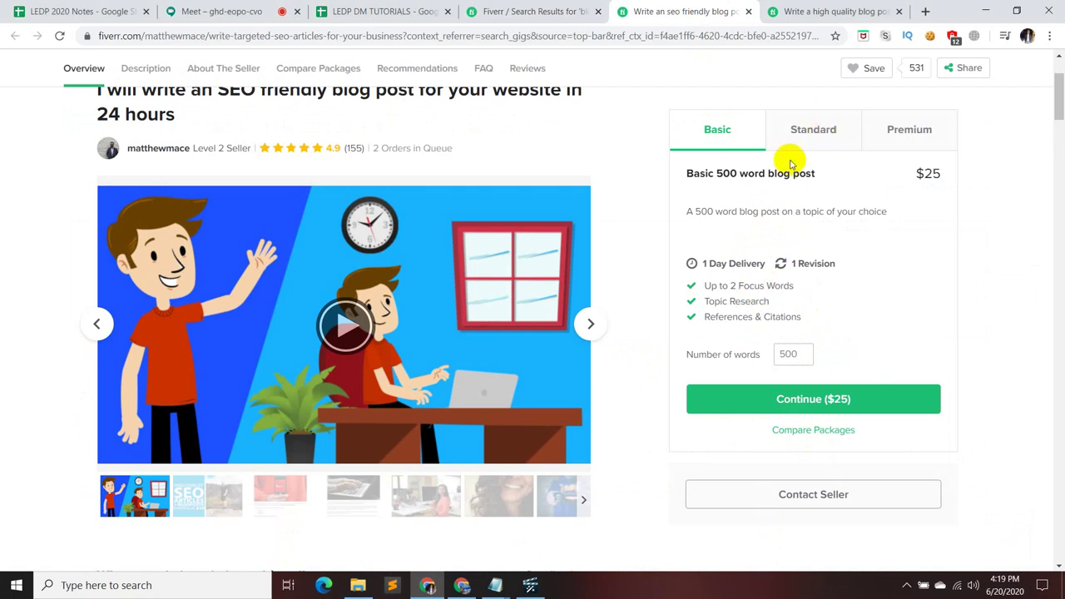
pyautogui.scroll(1, 711, 213)
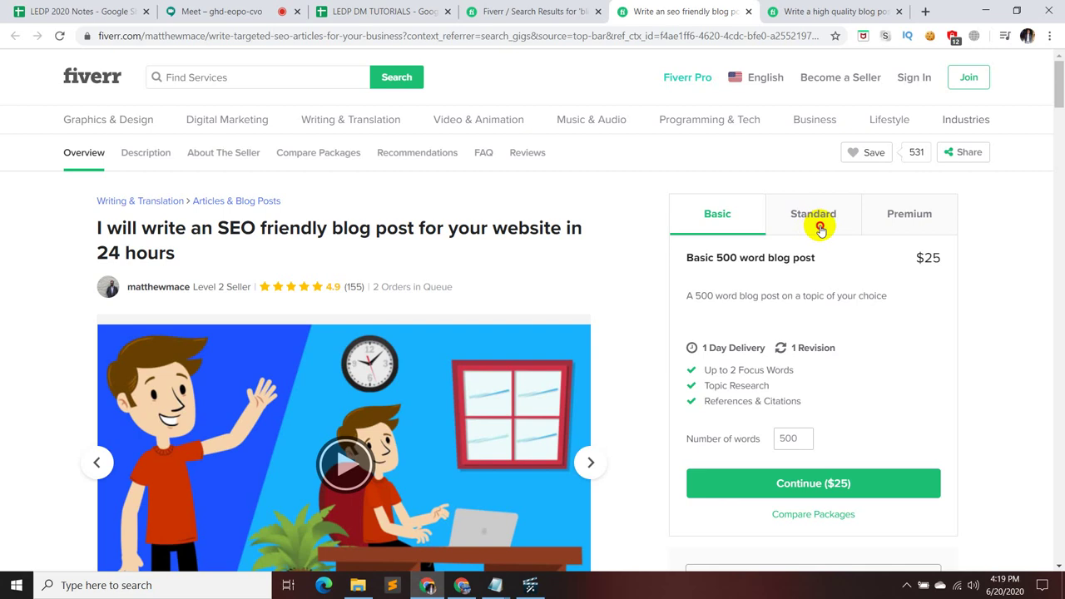
pyautogui.click(819, 228)
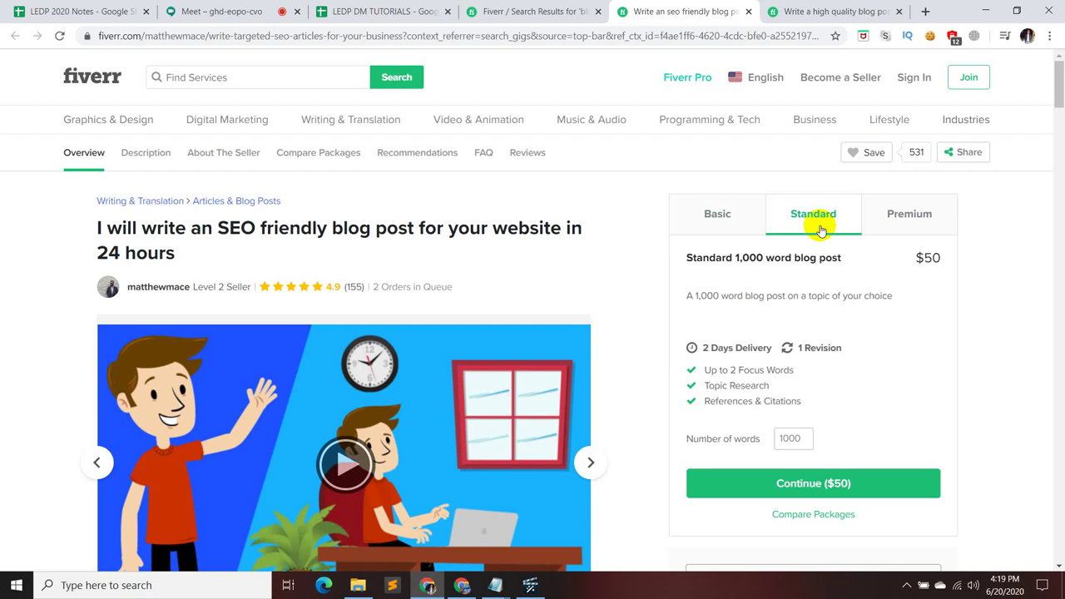
pyautogui.click(886, 217)
pyautogui.click(815, 215)
pyautogui.click(715, 216)
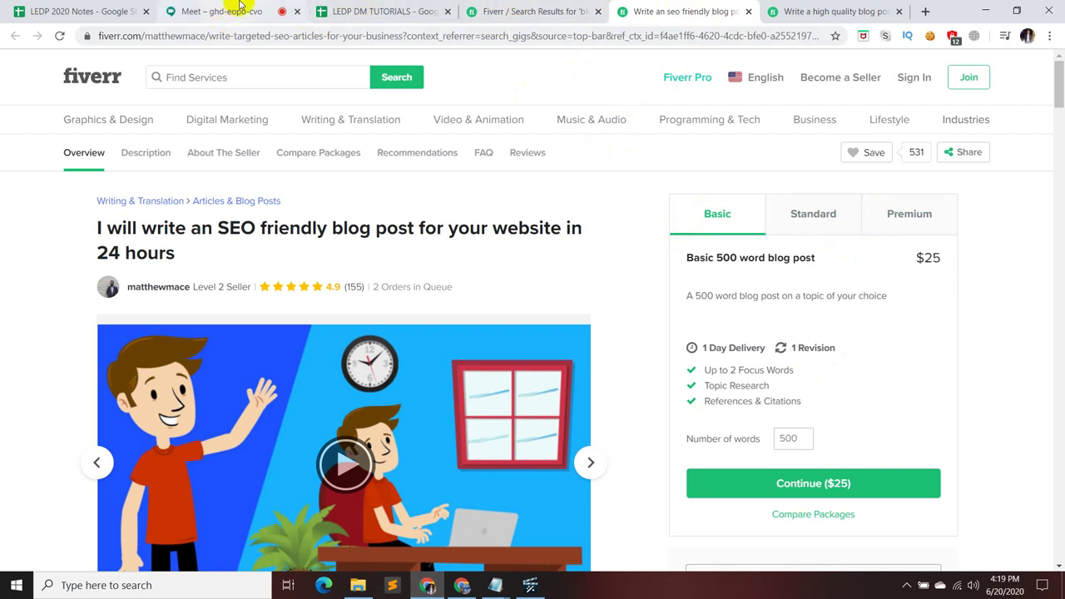
pyautogui.moveTo(495, 585)
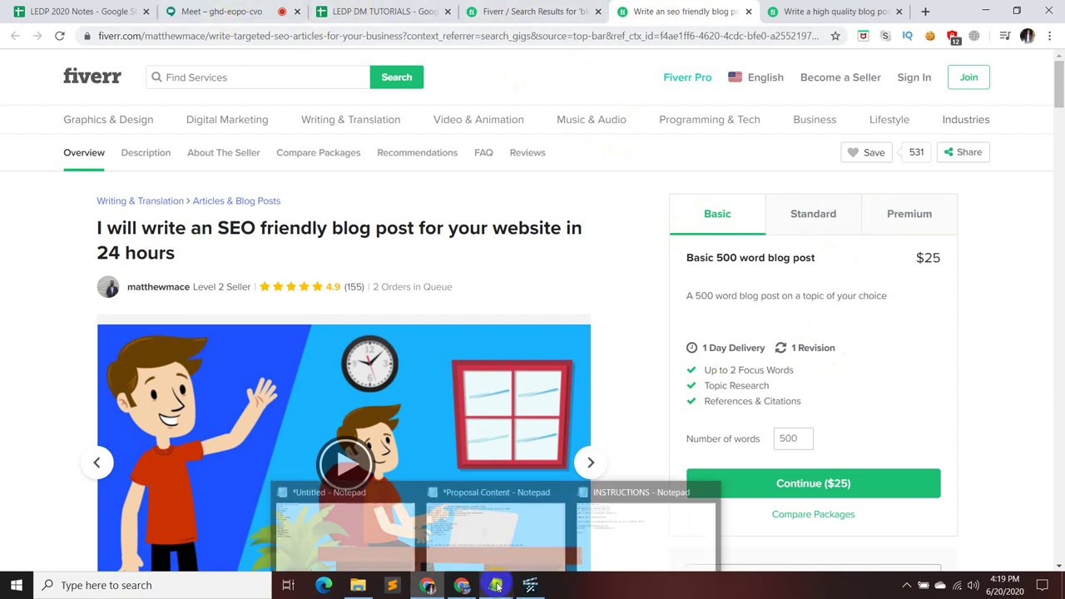
pyautogui.click(506, 550)
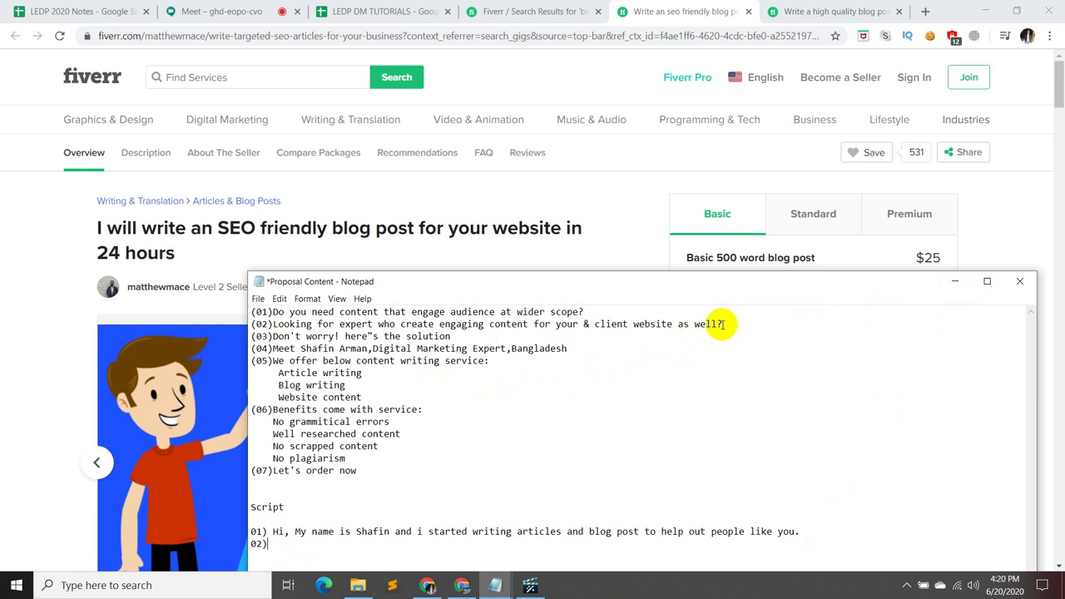
# - Move the 'Hi, My name is…' sentence from script line 01) down onto line 02)
pyautogui.moveTo(721, 325); pyautogui.dragTo(260, 324)
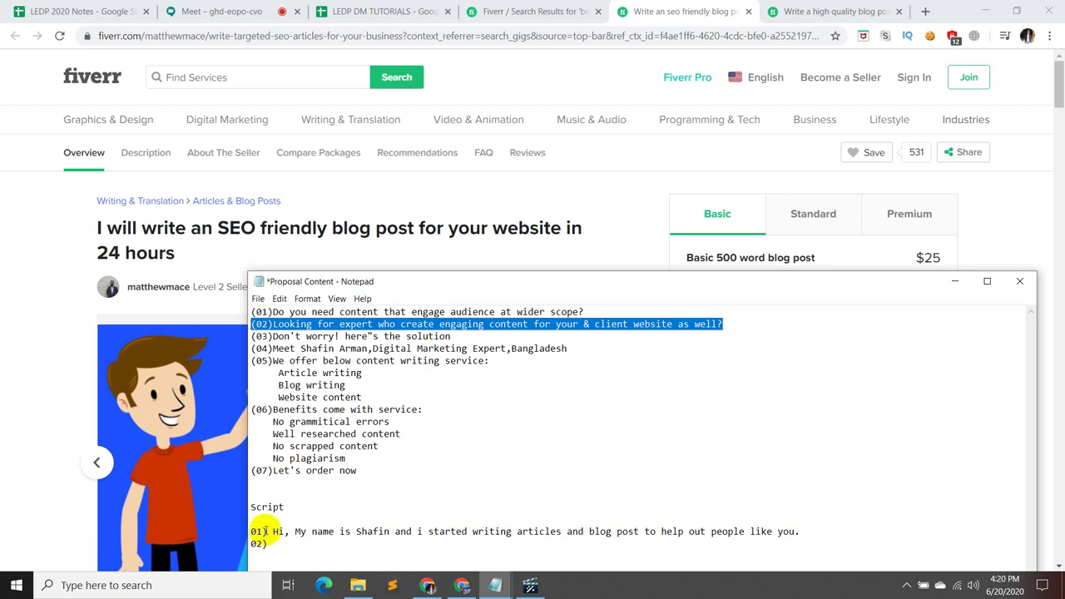
pyautogui.moveTo(271, 531); pyautogui.dragTo(786, 531)
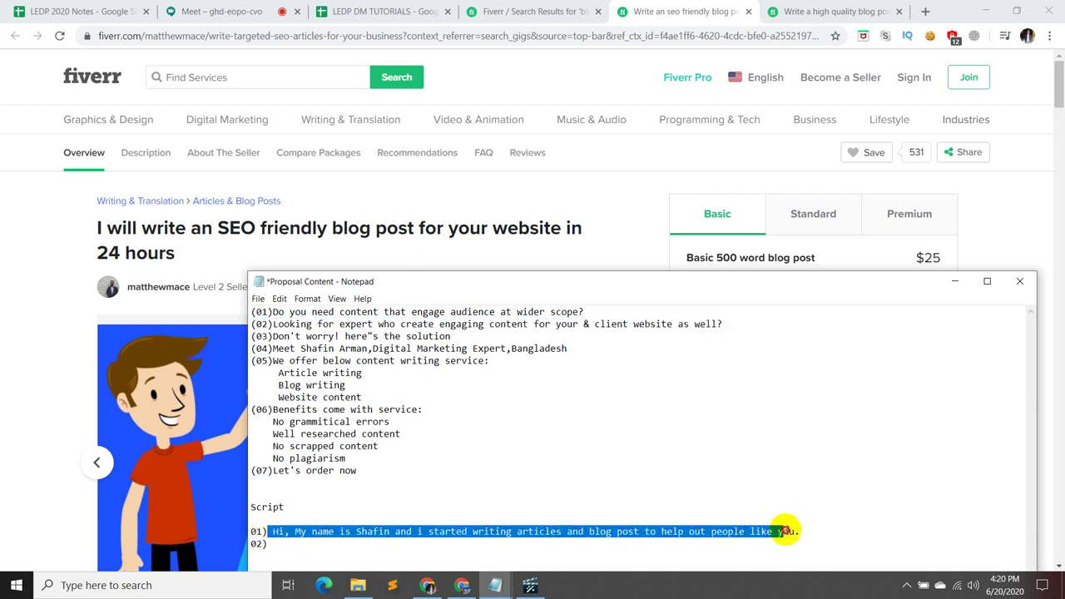
pyautogui.click(784, 524)
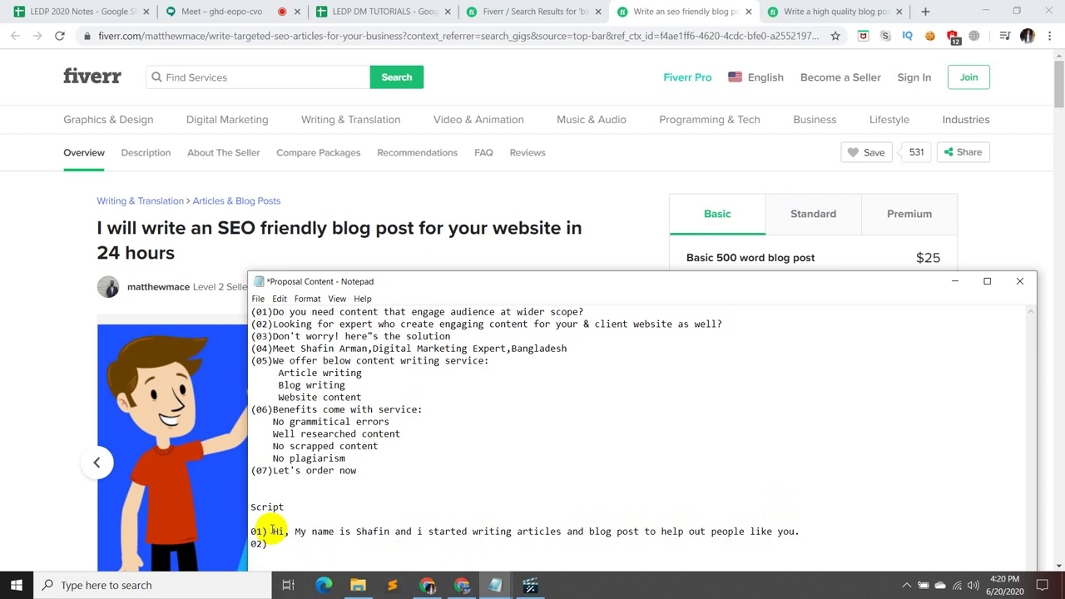
pyautogui.moveTo(272, 530); pyautogui.dragTo(800, 531)
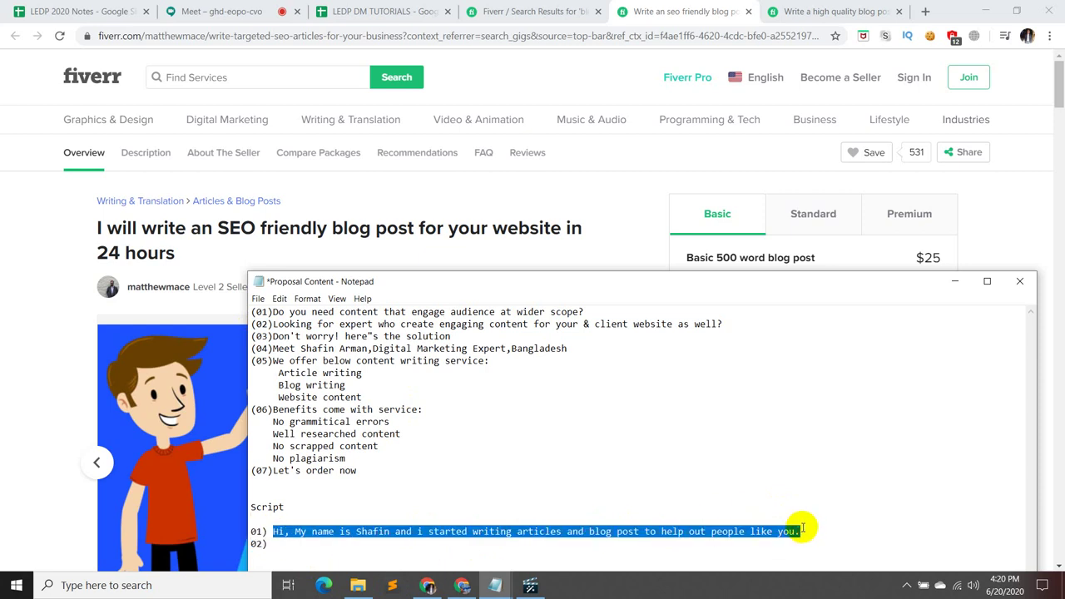
pyautogui.hotkey('ctrl', 'x')
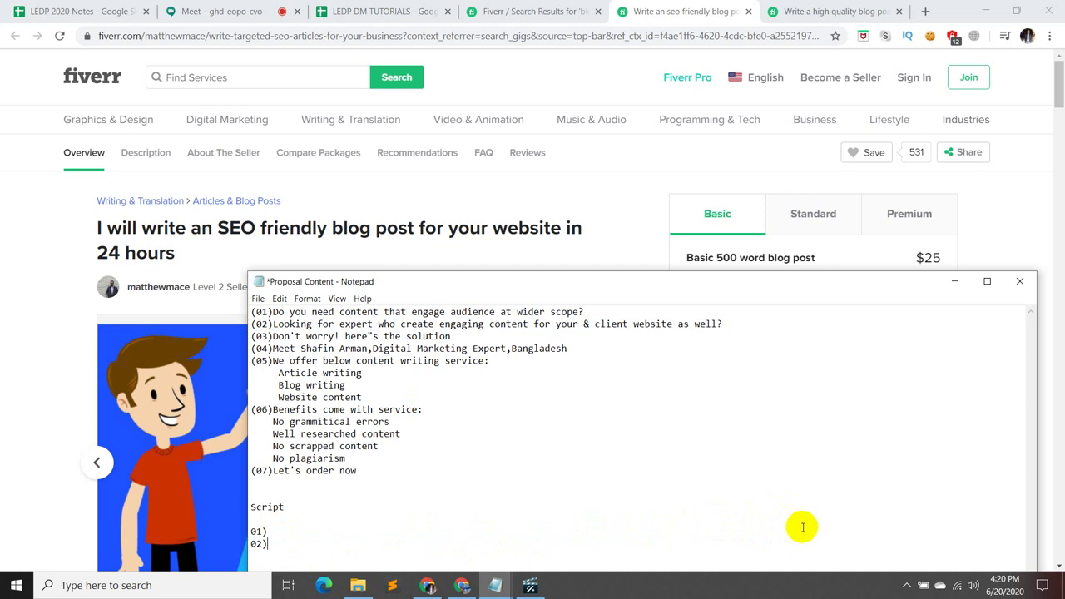
pyautogui.hotkey('ctrl', 'v')
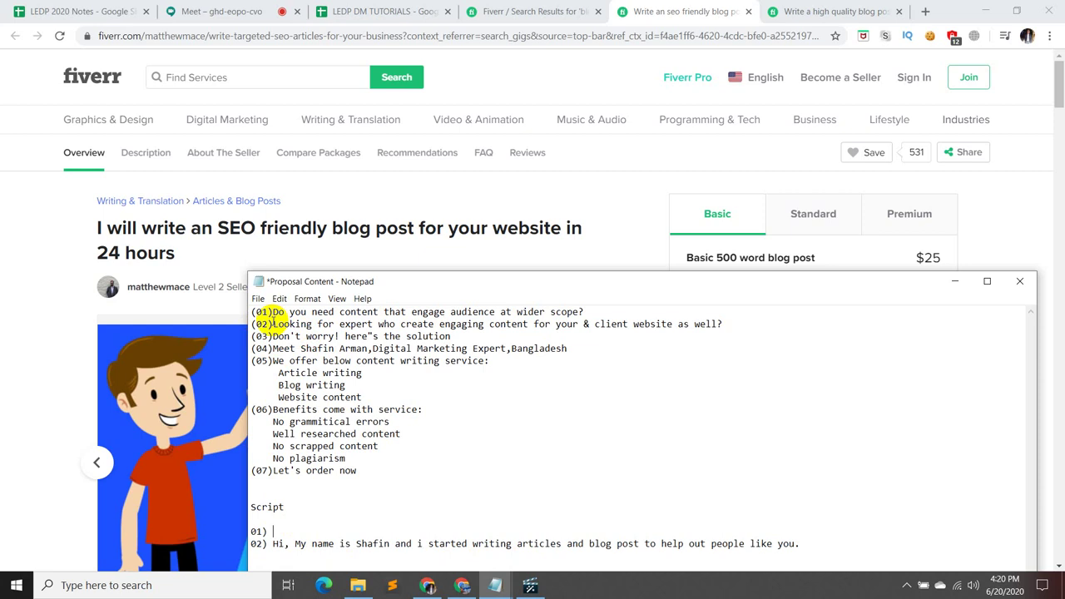
# - Paste the proposal's expert question onto script line 01), trim its ending, and start a new line
pyautogui.moveTo(273, 323); pyautogui.dragTo(722, 323)
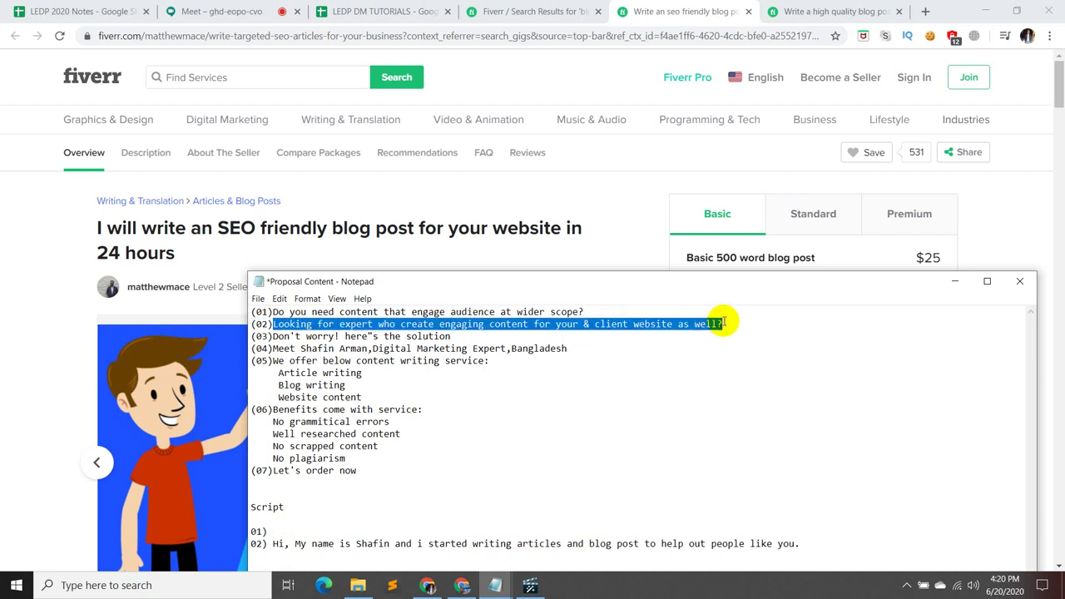
pyautogui.click(281, 529)
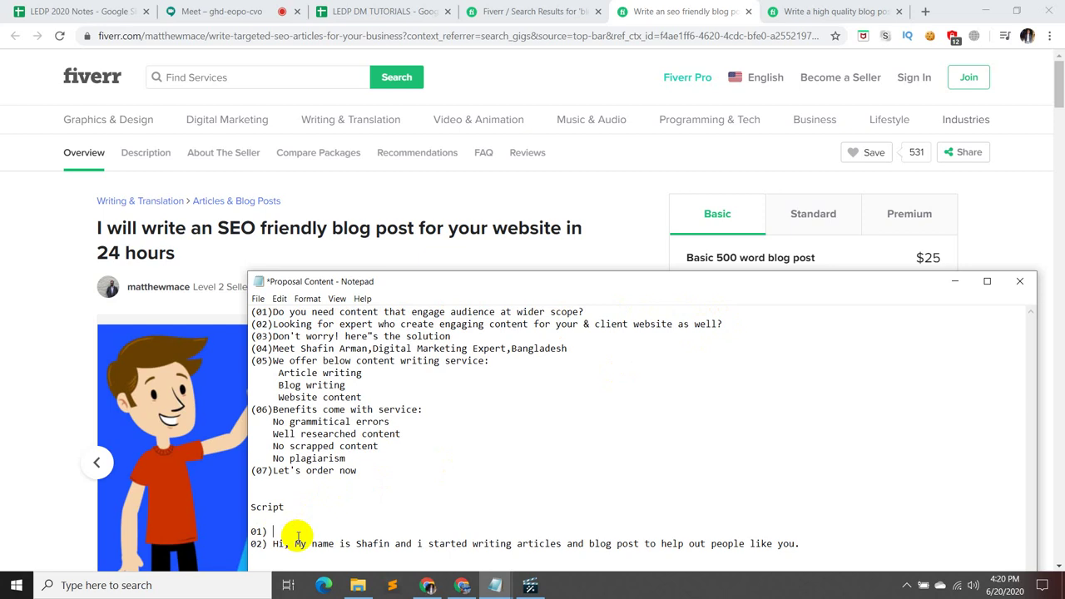
pyautogui.hotkey('ctrl', 'v')
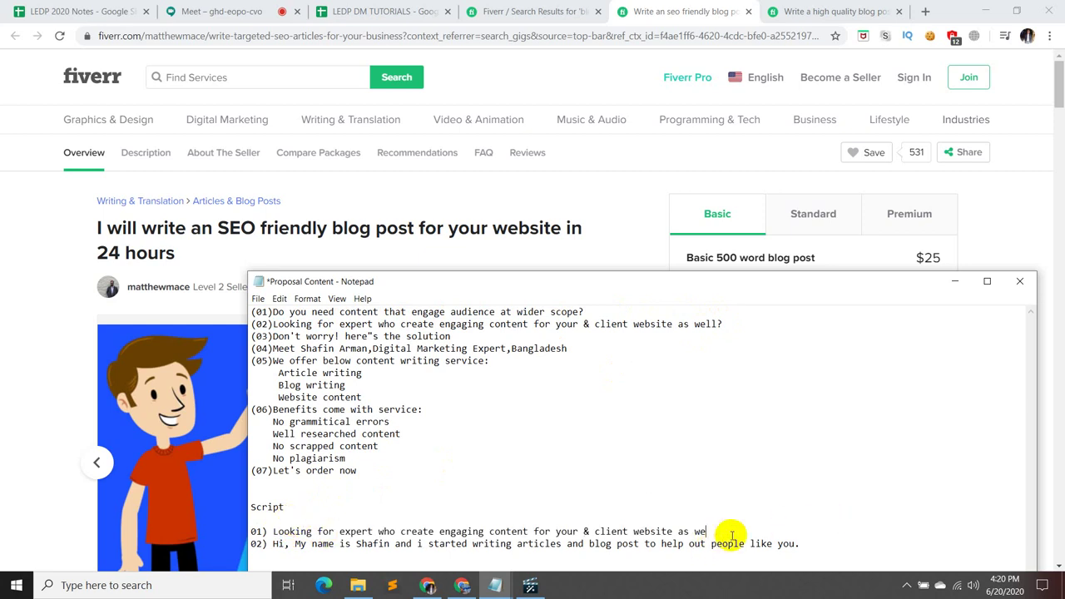
pyautogui.press('BackSpace')
pyautogui.press('BackSpace')
pyautogui.press('BackSpace')
pyautogui.press('BackSpace')
pyautogui.press('BackSpace')
pyautogui.press('BackSpace')
pyautogui.press('BackSpace')
pyautogui.press('BackSpace')
pyautogui.press('BackSpace')
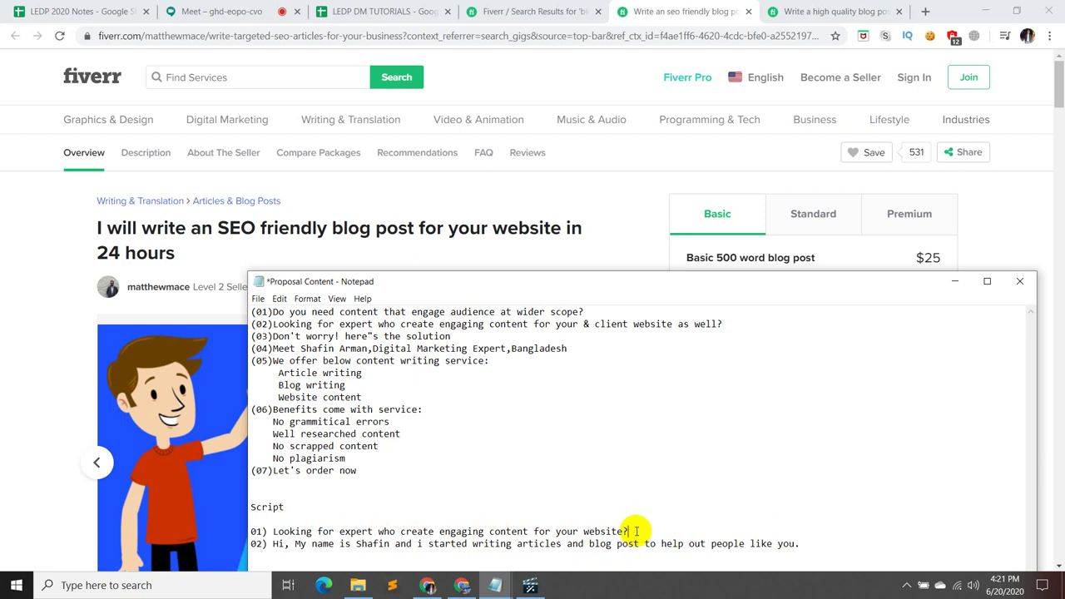
pyautogui.click(637, 530)
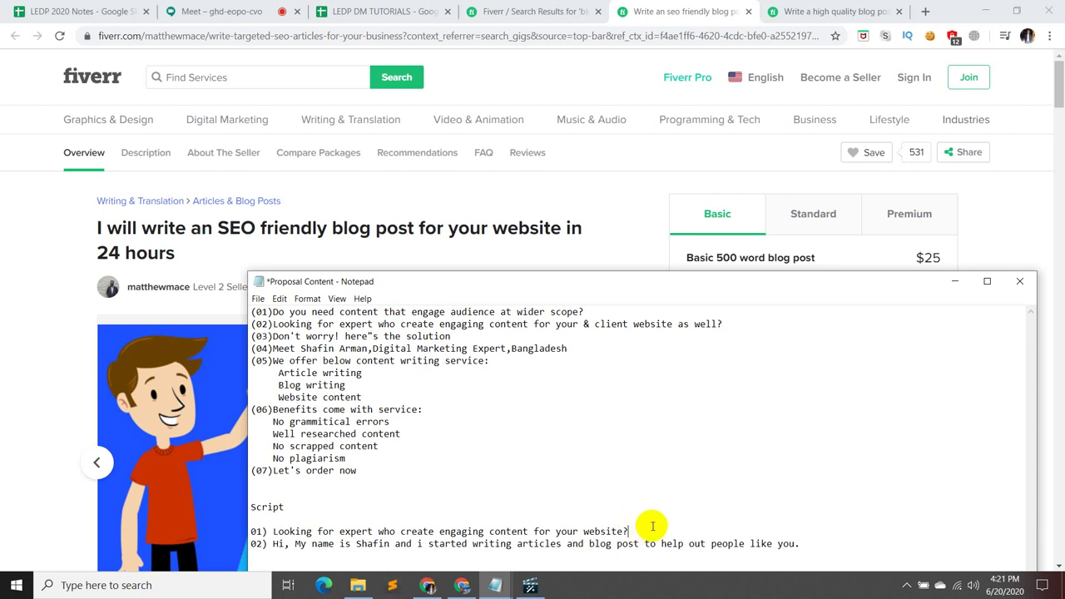
pyautogui.press('Return')
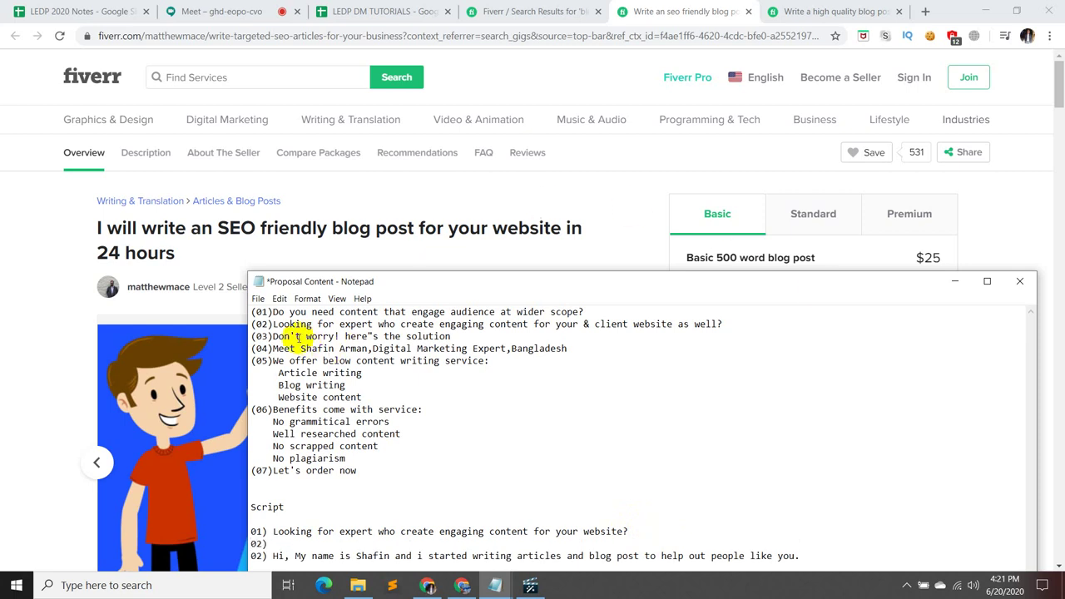
# - Paste the proposal's 'Don't worry! here"s the solution' line onto script line 02)
pyautogui.moveTo(274, 336); pyautogui.dragTo(456, 336)
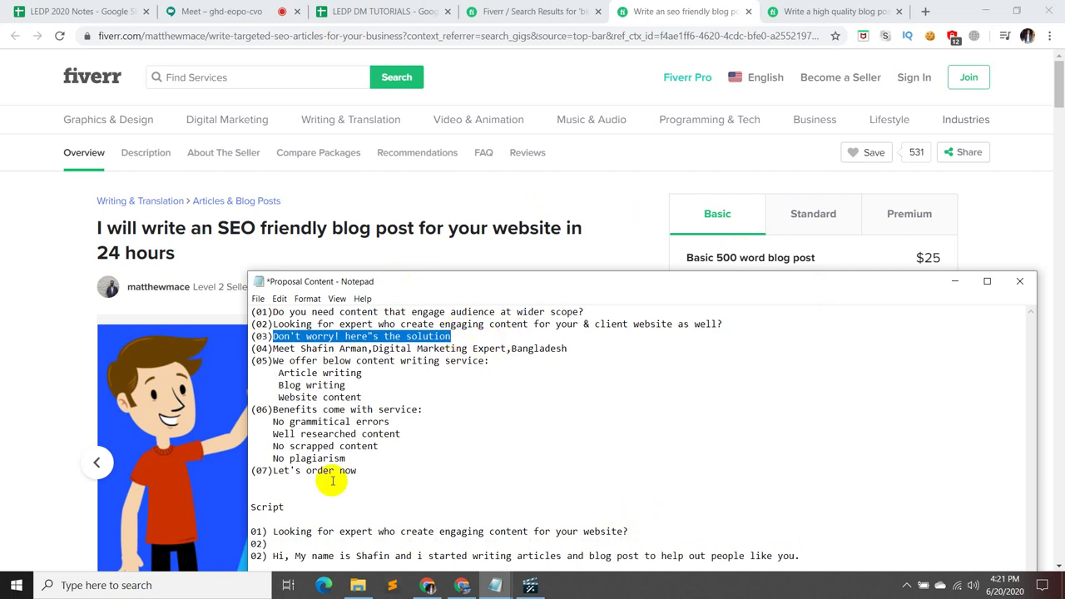
pyautogui.click(287, 541)
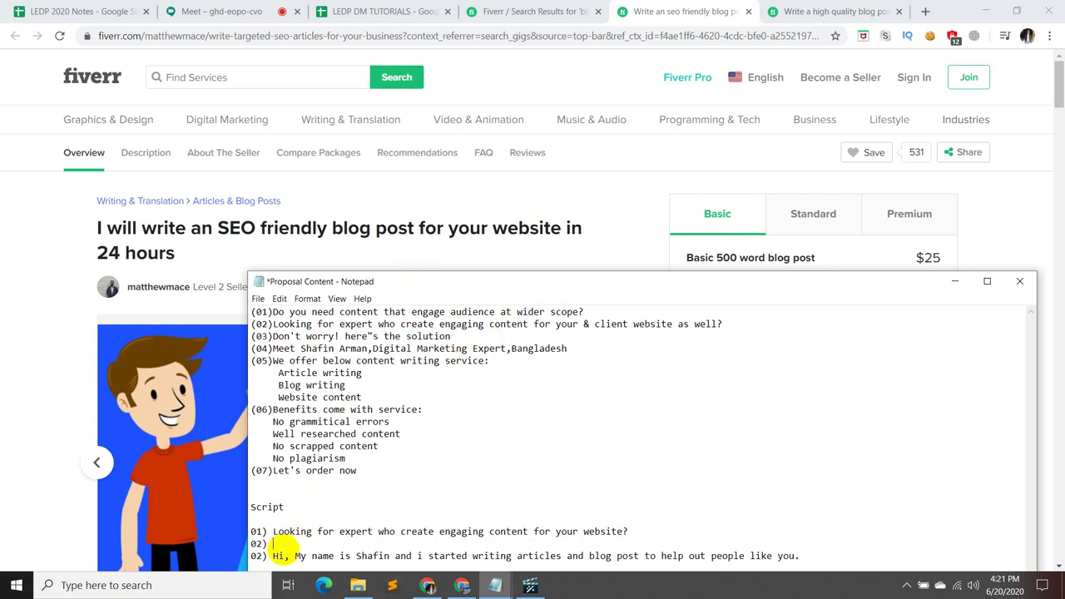
pyautogui.hotkey('ctrl', 'v')
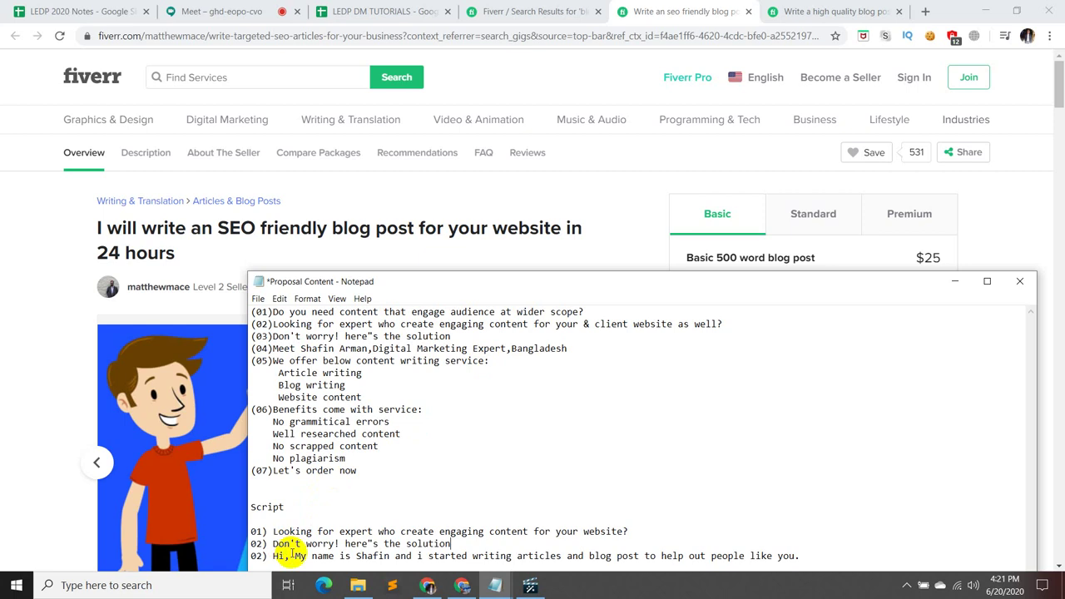
# - Renumber the self-introduction to 03) and add line 04)Here are the services we offer:
pyautogui.click(806, 554)
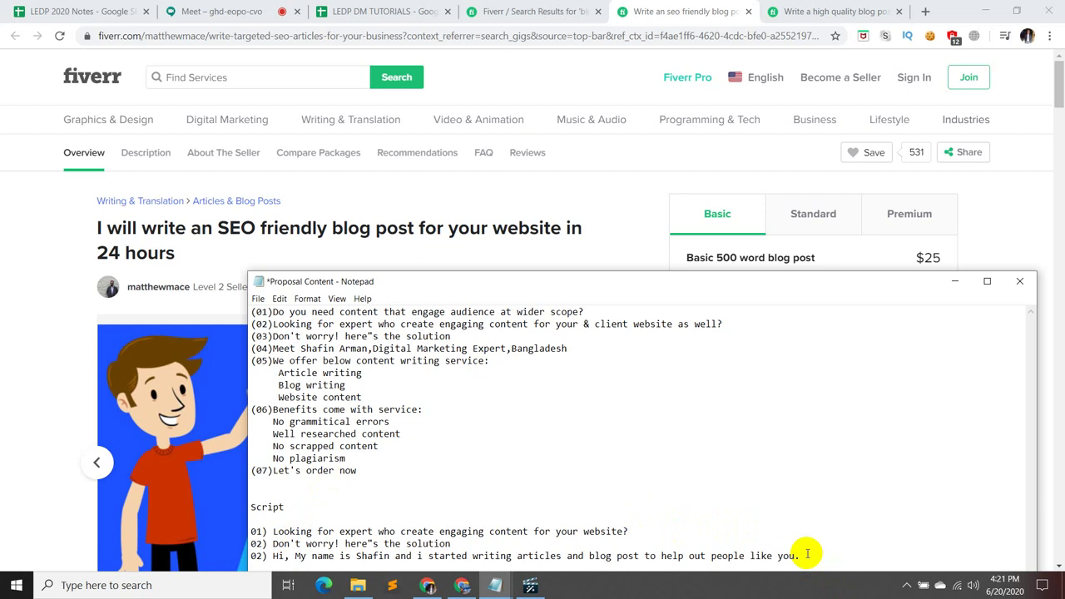
pyautogui.press('BackSpace')
pyautogui.write('3')
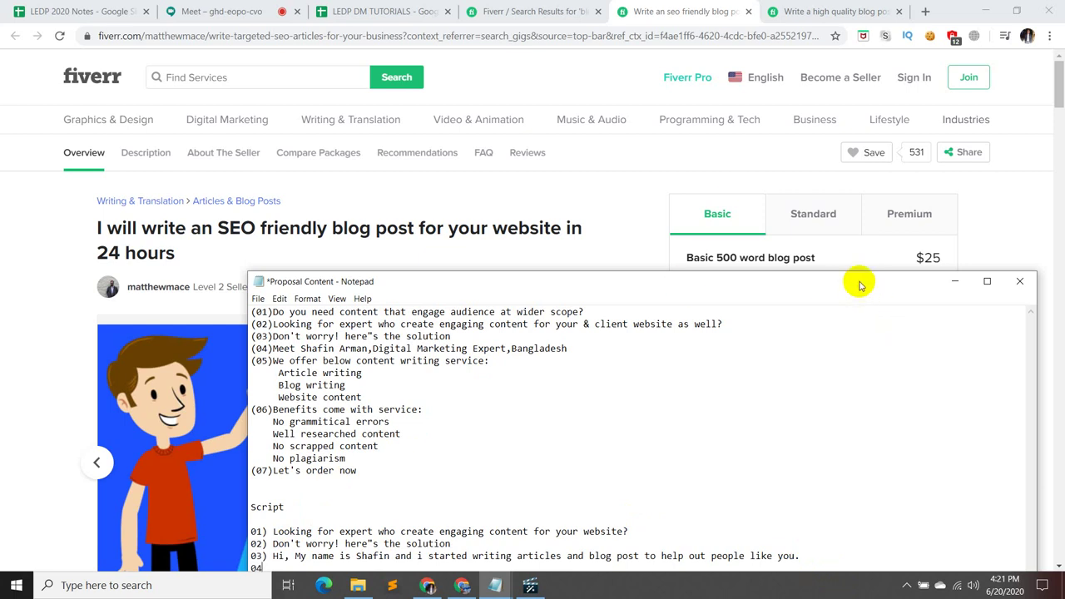
pyautogui.moveTo(858, 289); pyautogui.dragTo(855, 252)
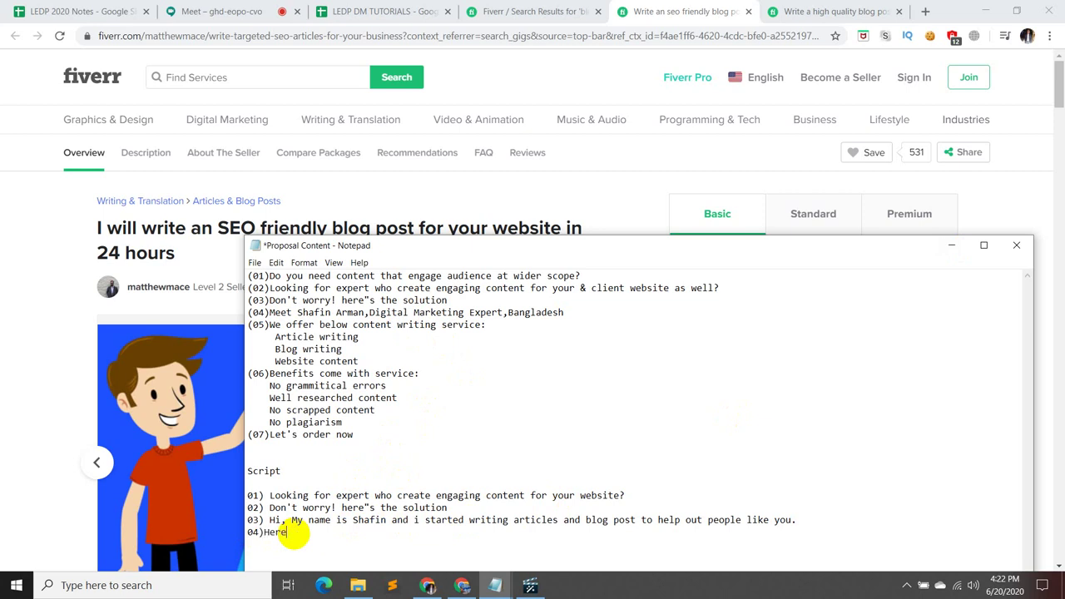
pyautogui.write('the services we of')
pyautogui.write('fer:')
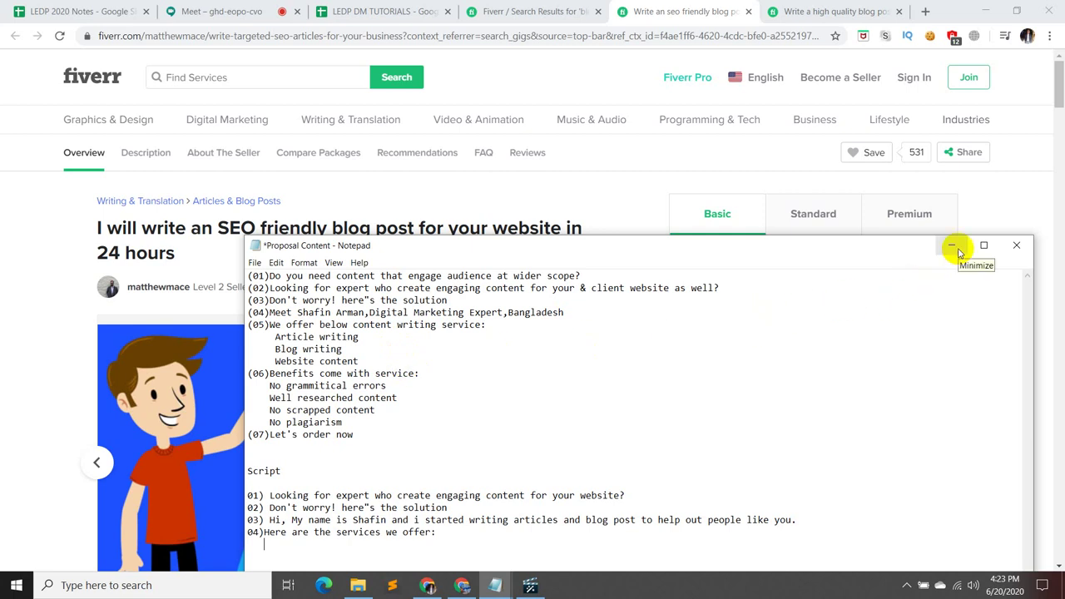
# - Compare the Basic, Standard and Premium packages on the current Fiverr gig page
pyautogui.click(952, 247)
pyautogui.click(845, 230)
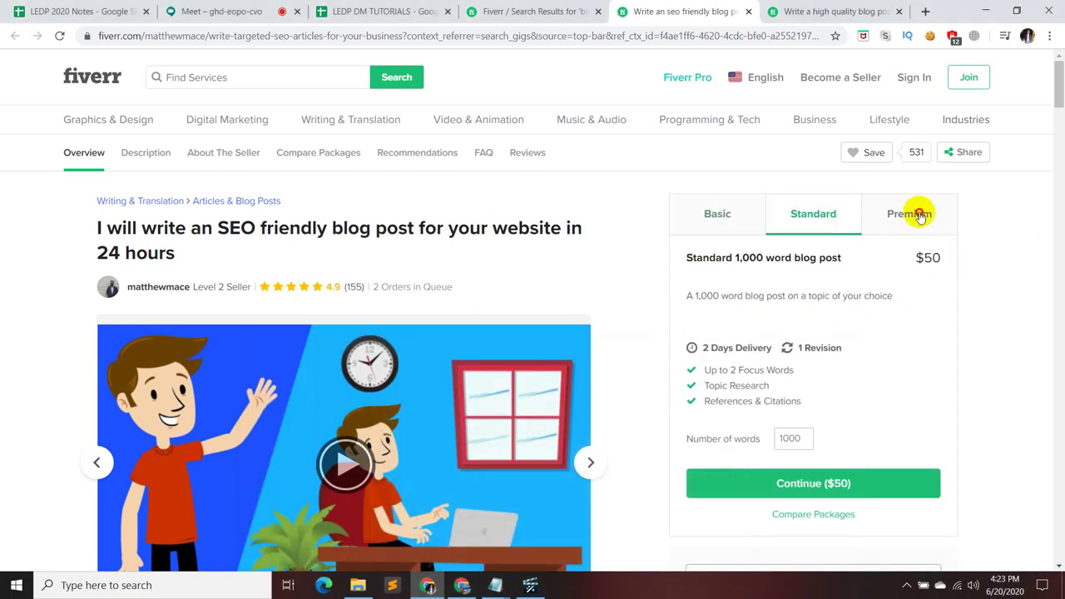
pyautogui.click(917, 211)
pyautogui.click(743, 219)
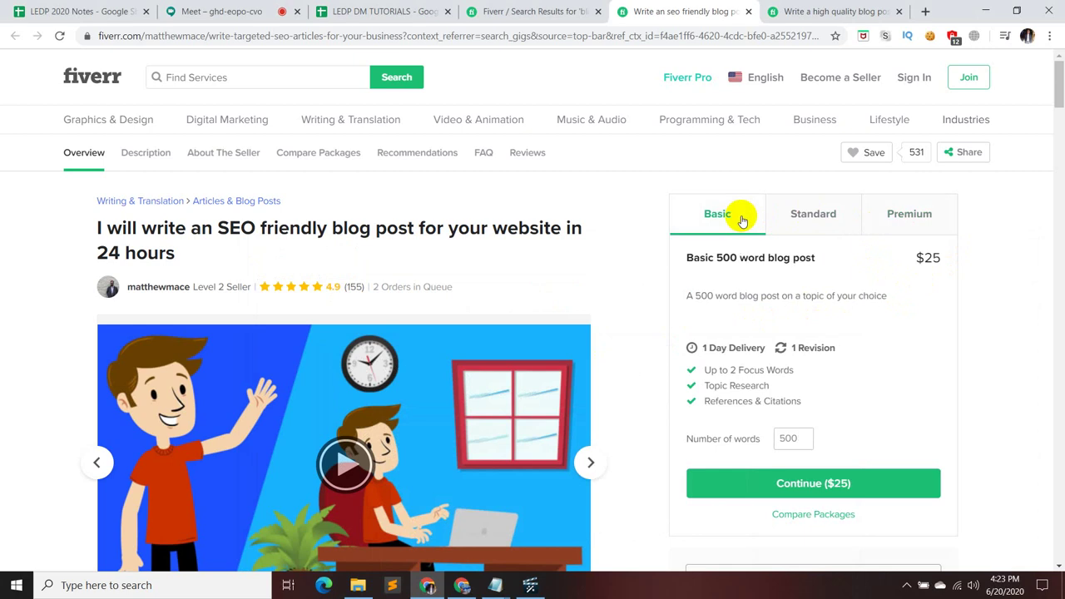
pyautogui.click(815, 211)
pyautogui.click(910, 211)
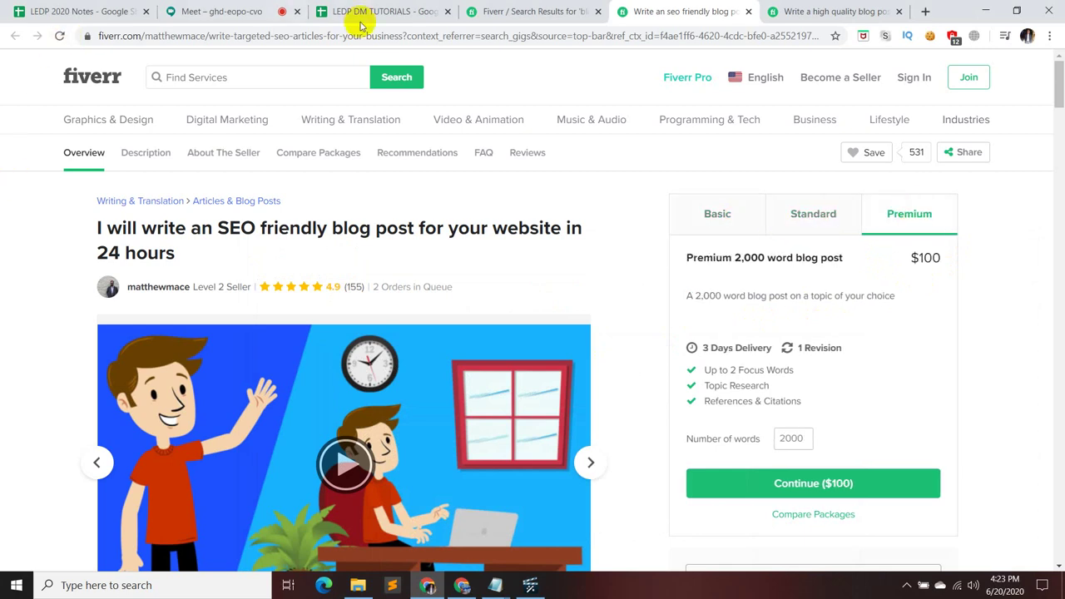
# - Widen the blog post search results to All Categories and rerun the search
pyautogui.click(520, 10)
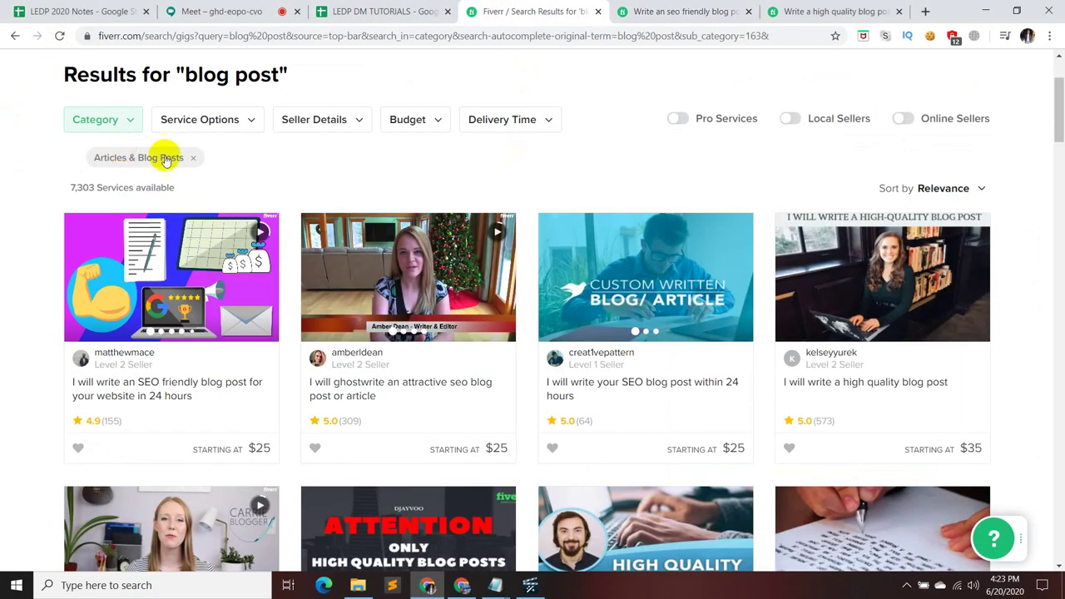
pyautogui.click(133, 117)
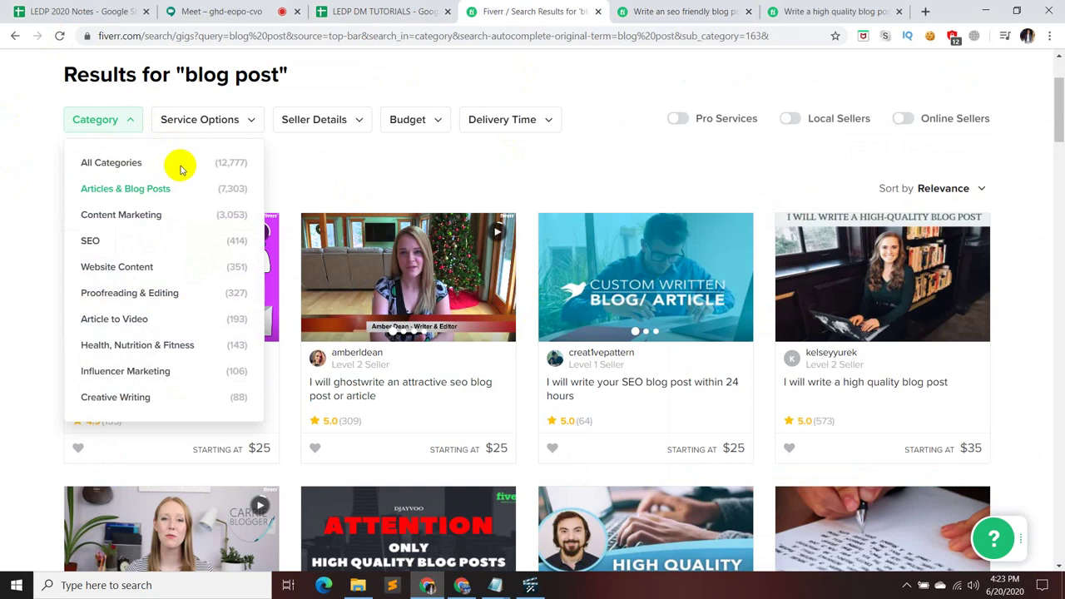
pyautogui.click(109, 162)
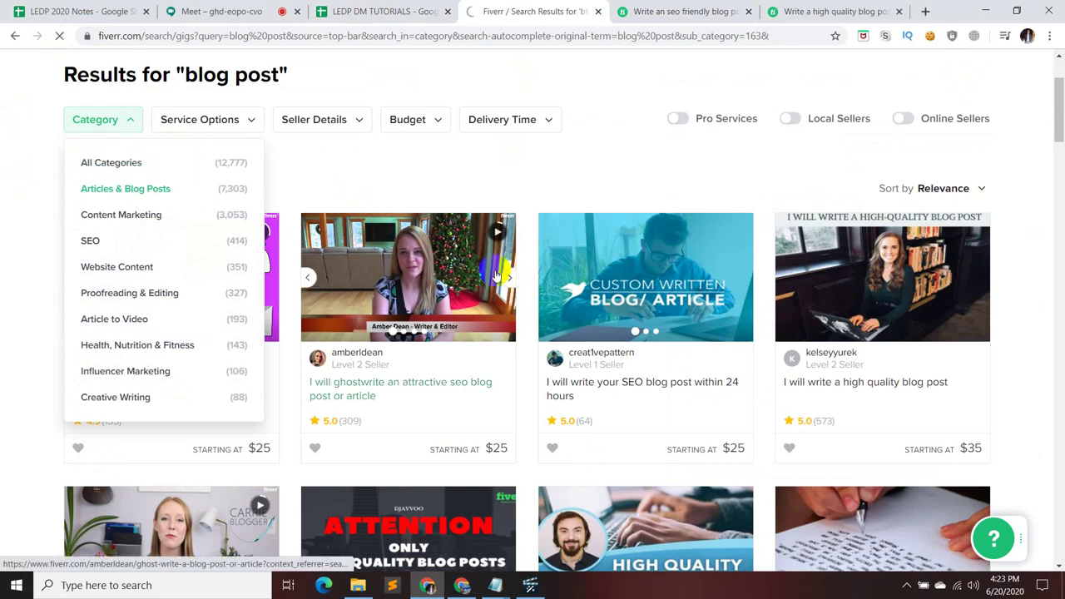
pyautogui.scroll(-2, 545, 349)
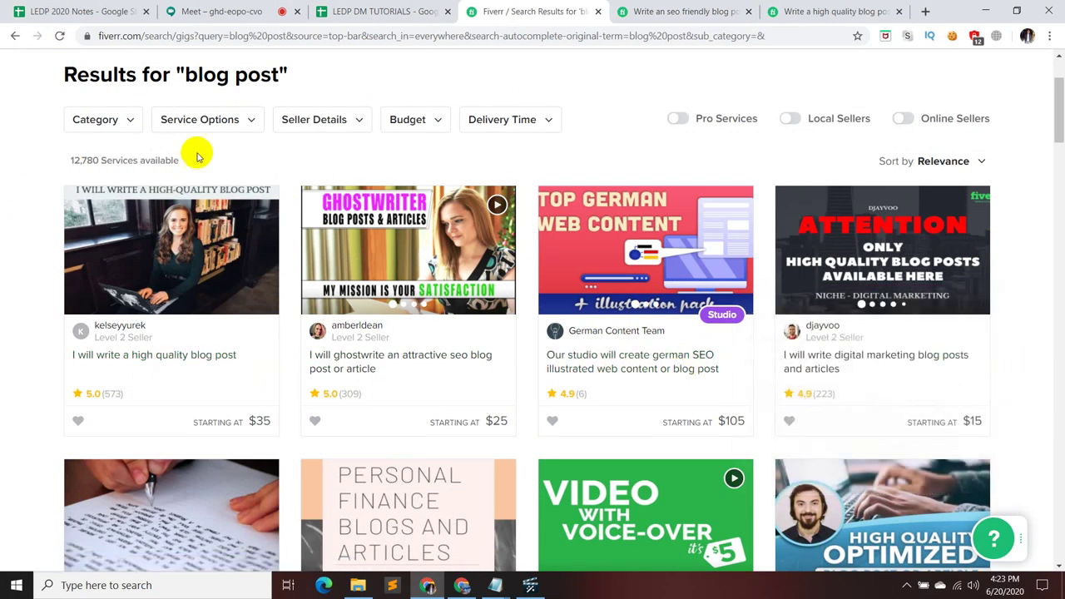
pyautogui.scroll(2, 466, 183)
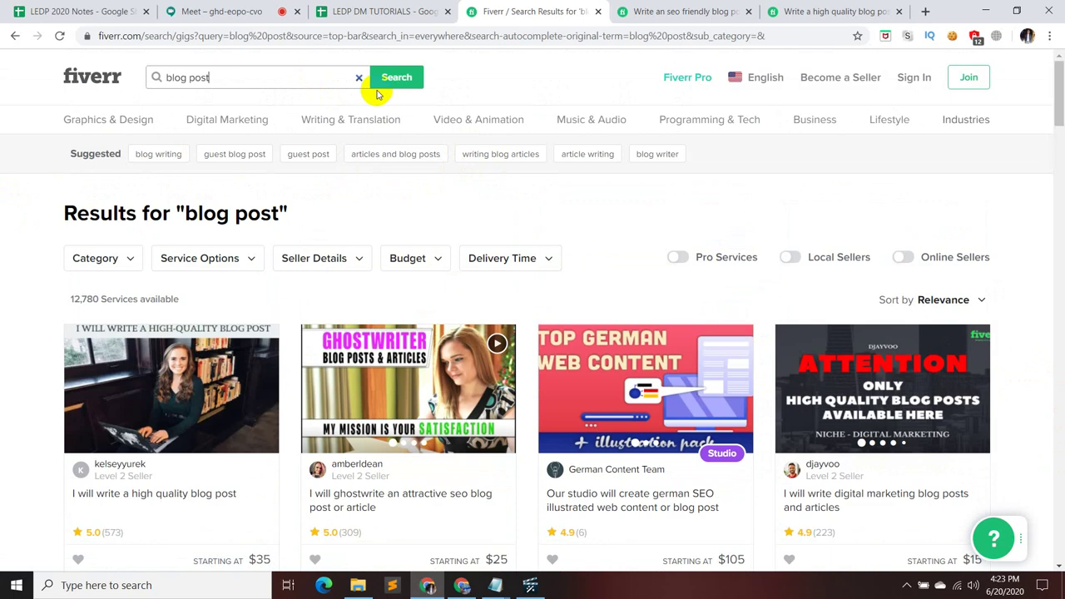
pyautogui.click(395, 77)
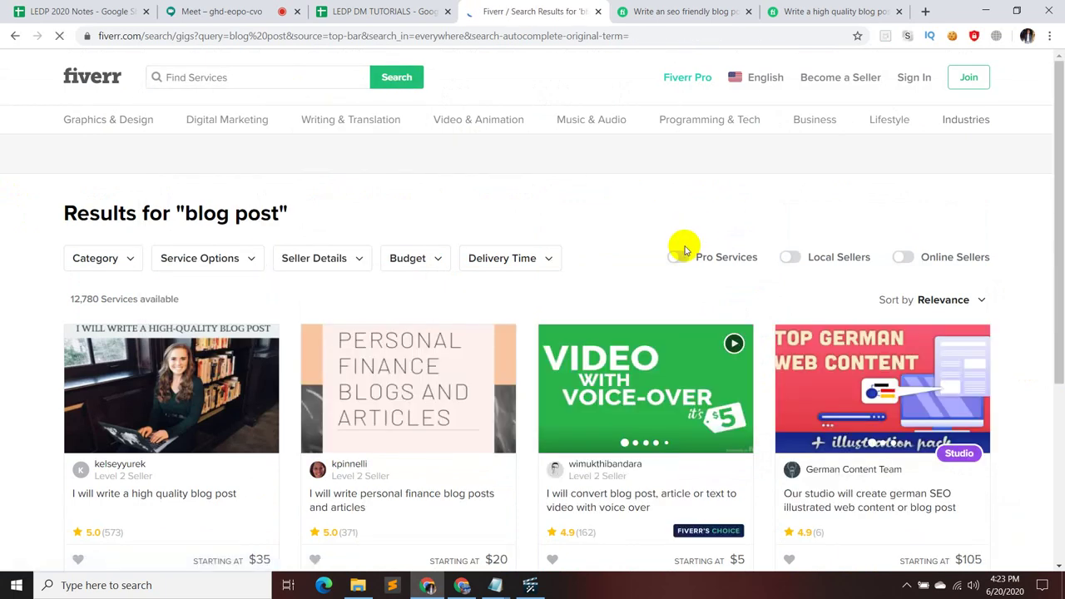
pyautogui.scroll(-2, 682, 247)
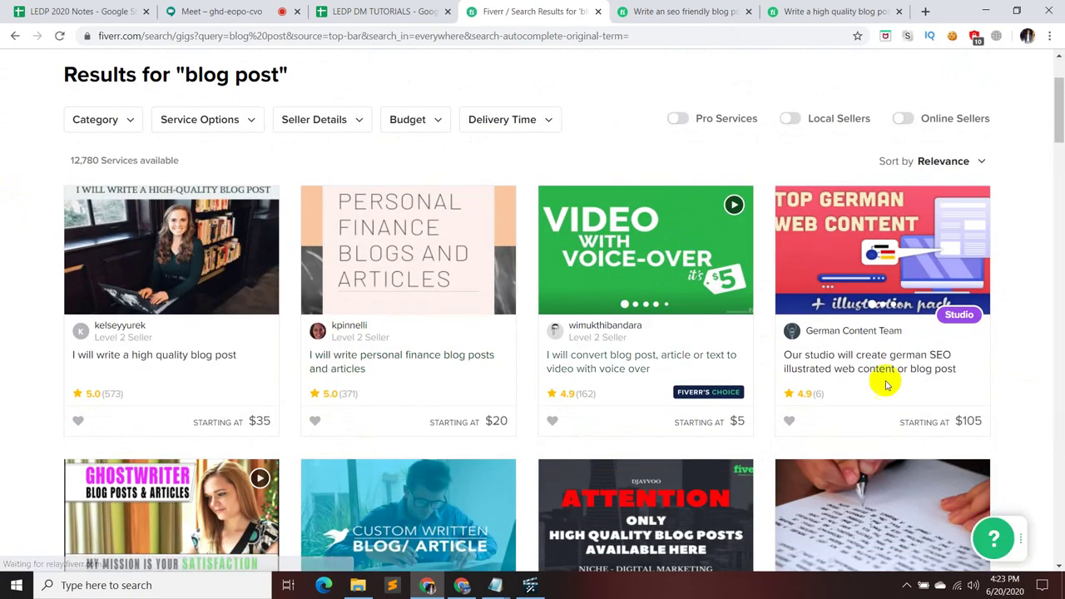
pyautogui.moveTo(777, 380)
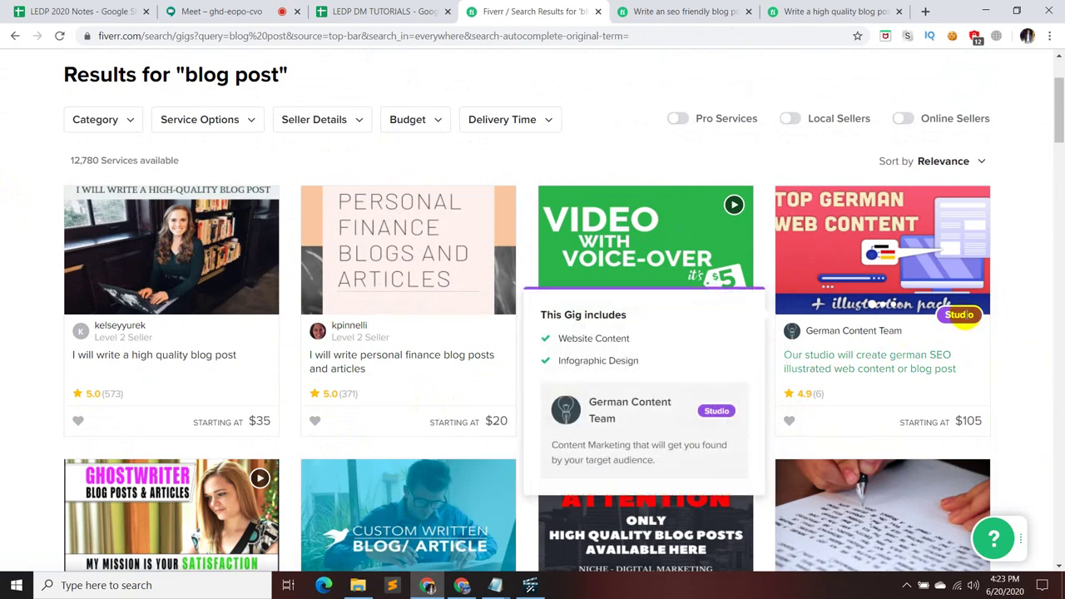
pyautogui.scroll(-2, 161, 363)
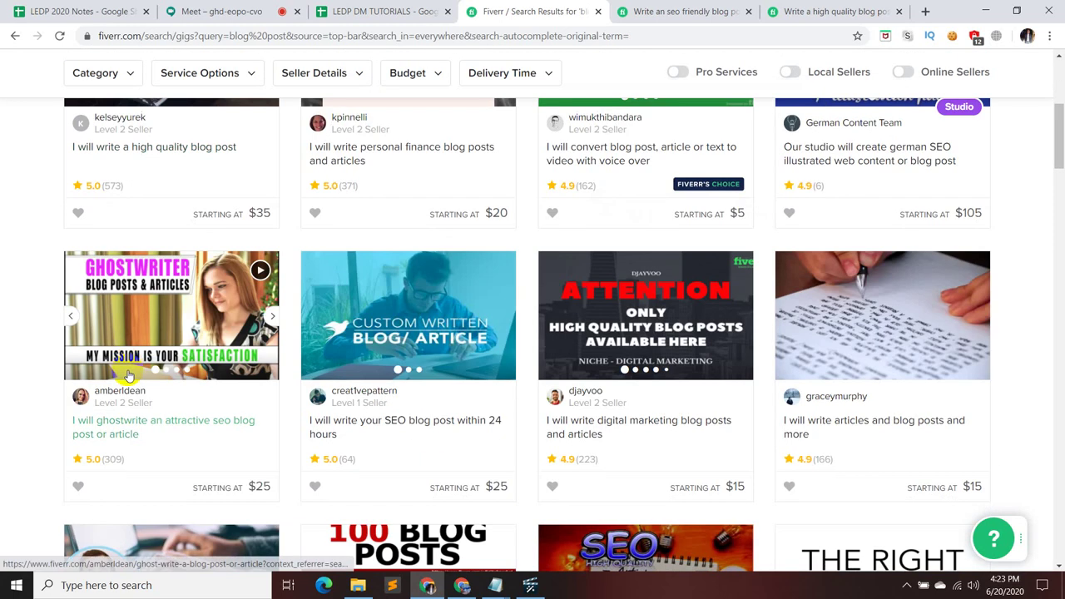
pyautogui.scroll(2, 65, 101)
# - Filter to Article to Video, open the voiceover gig, and compare its $5, $25 and $50 packages
pyautogui.click(104, 121)
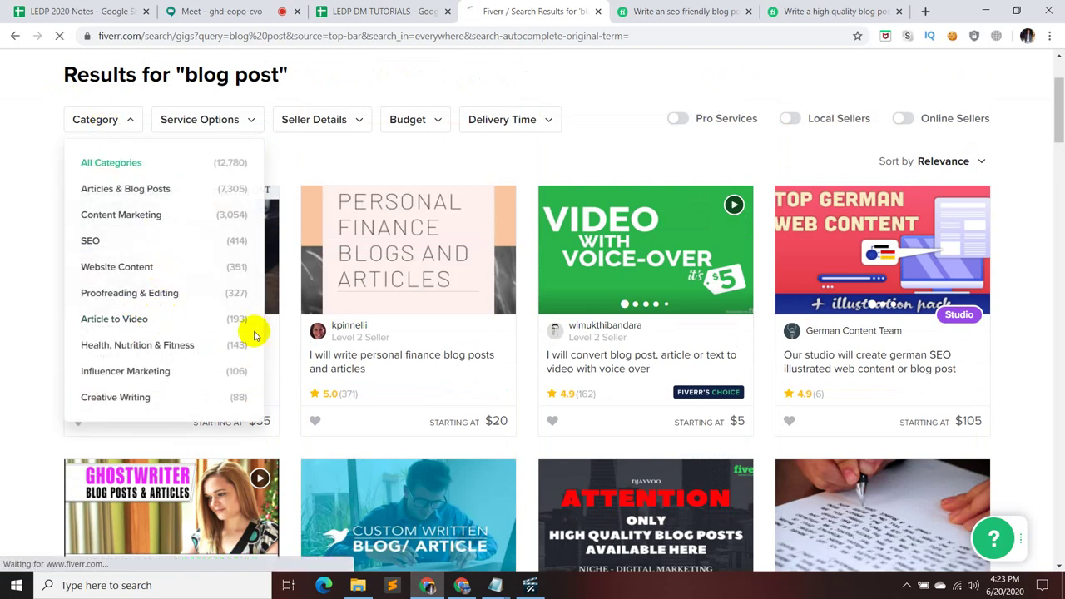
pyautogui.click(484, 356)
pyautogui.scroll(-2, 466, 340)
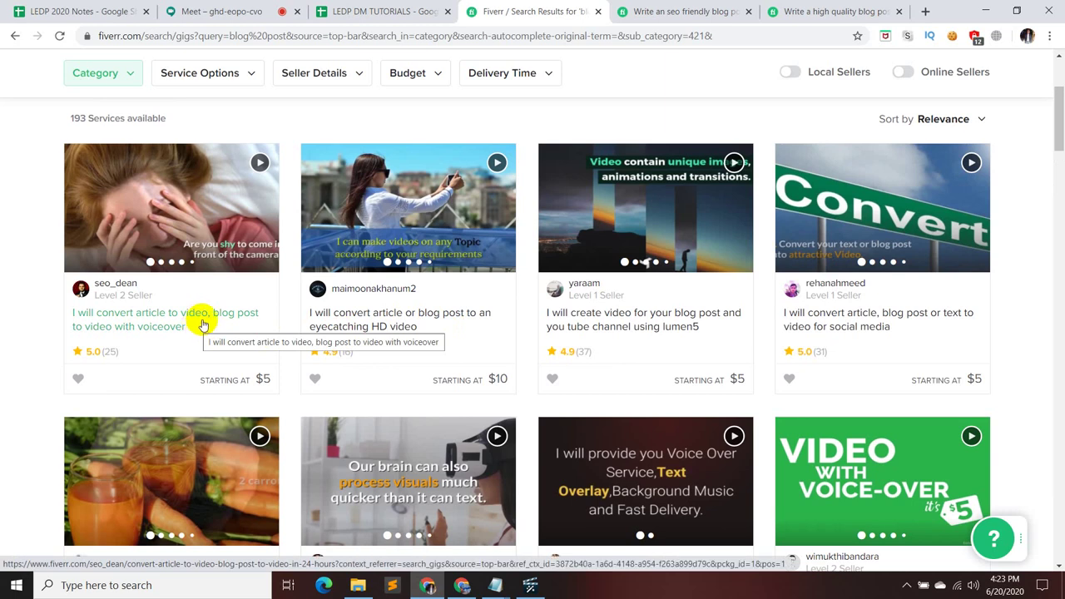
pyautogui.click(208, 312)
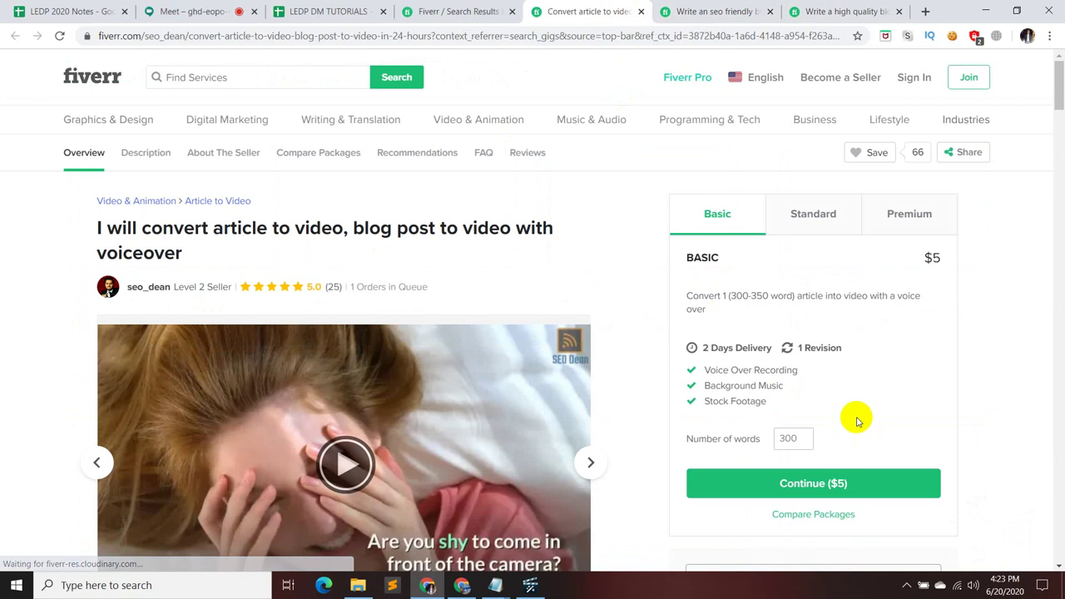
pyautogui.click(811, 225)
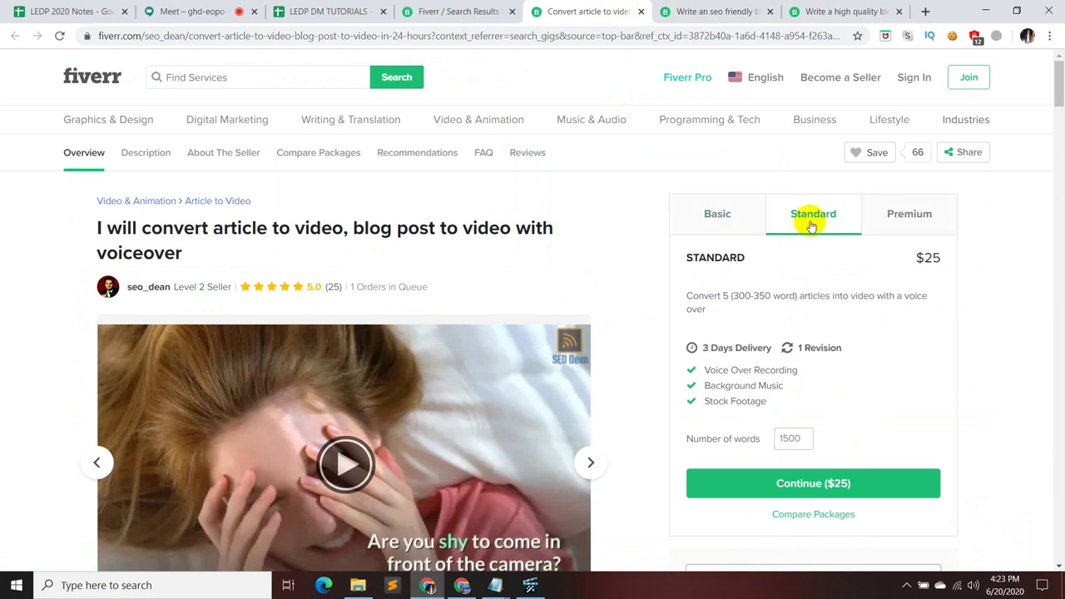
pyautogui.click(896, 216)
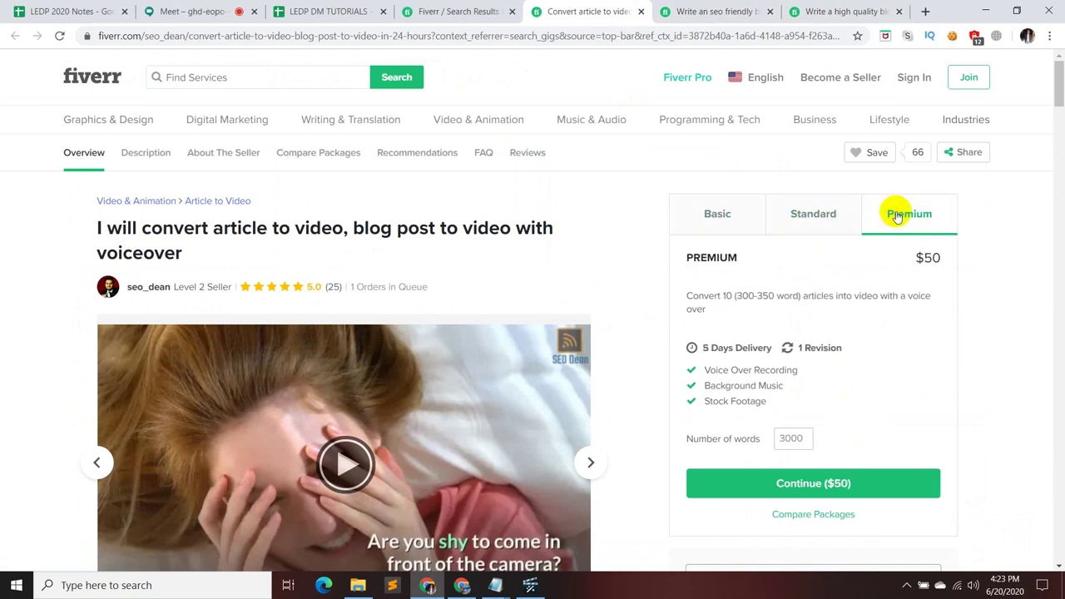
pyautogui.click(717, 212)
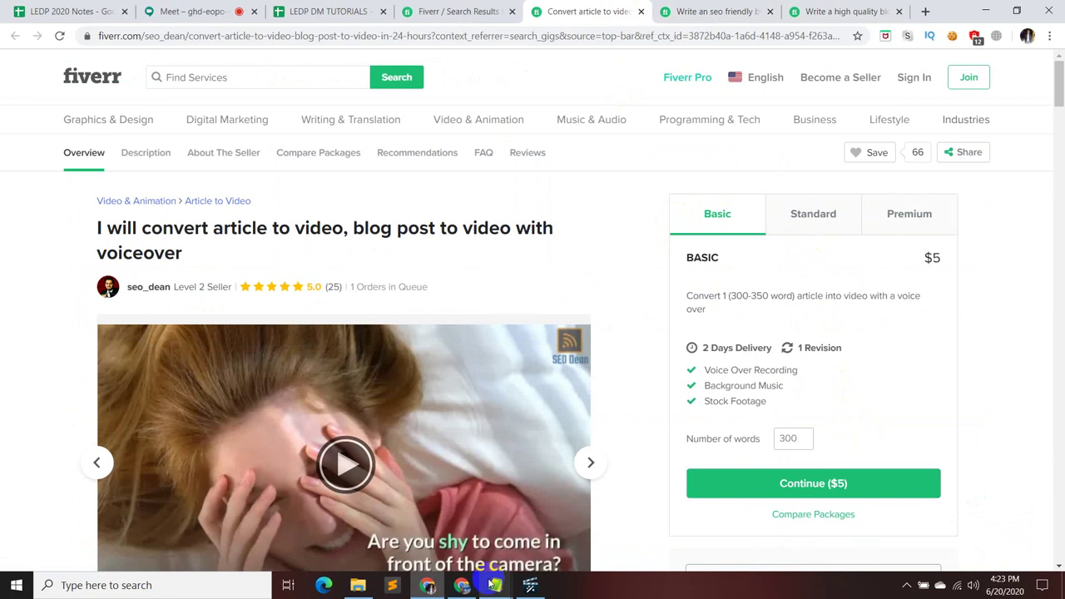
# - List Video Content, Article Writing and Blog under the services line, then minimize the Proposal Content notes
pyautogui.moveTo(461, 587)
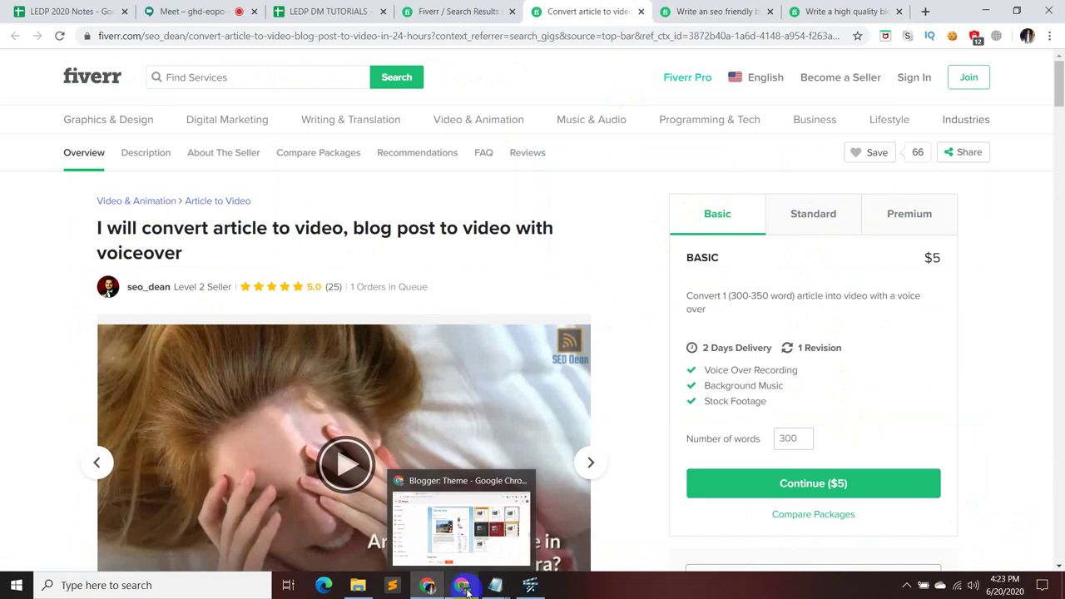
pyautogui.moveTo(495, 584)
pyautogui.click(508, 550)
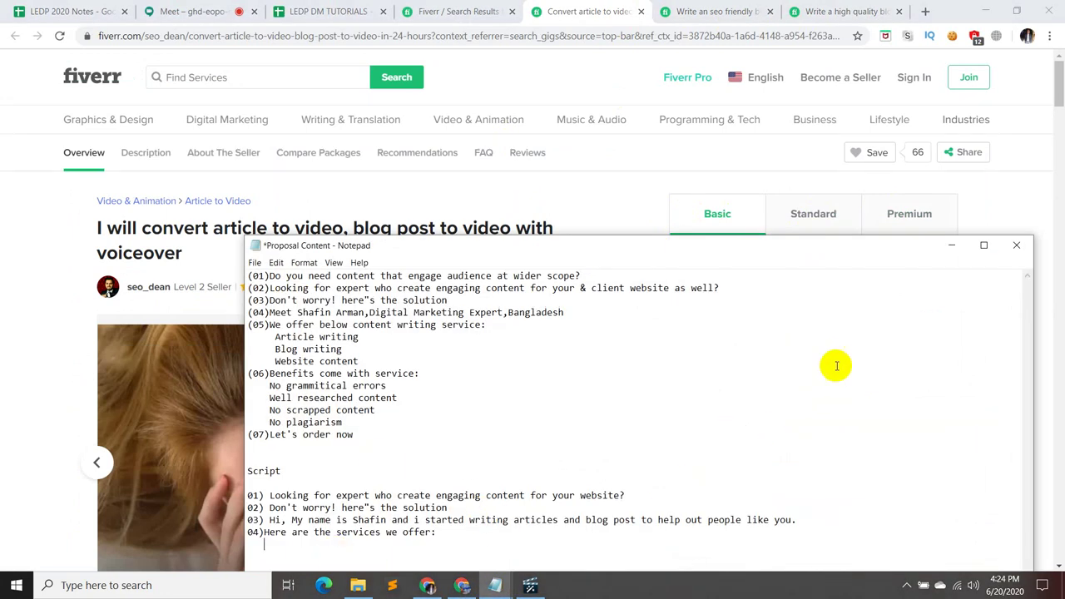
pyautogui.moveTo(824, 247); pyautogui.dragTo(821, 200)
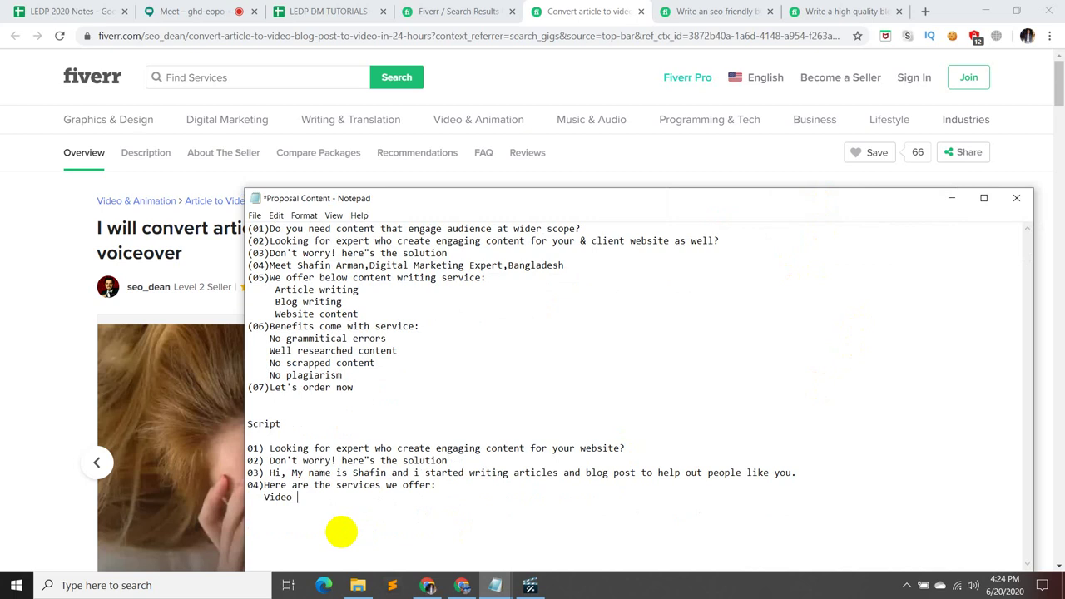
pyautogui.write('tent')
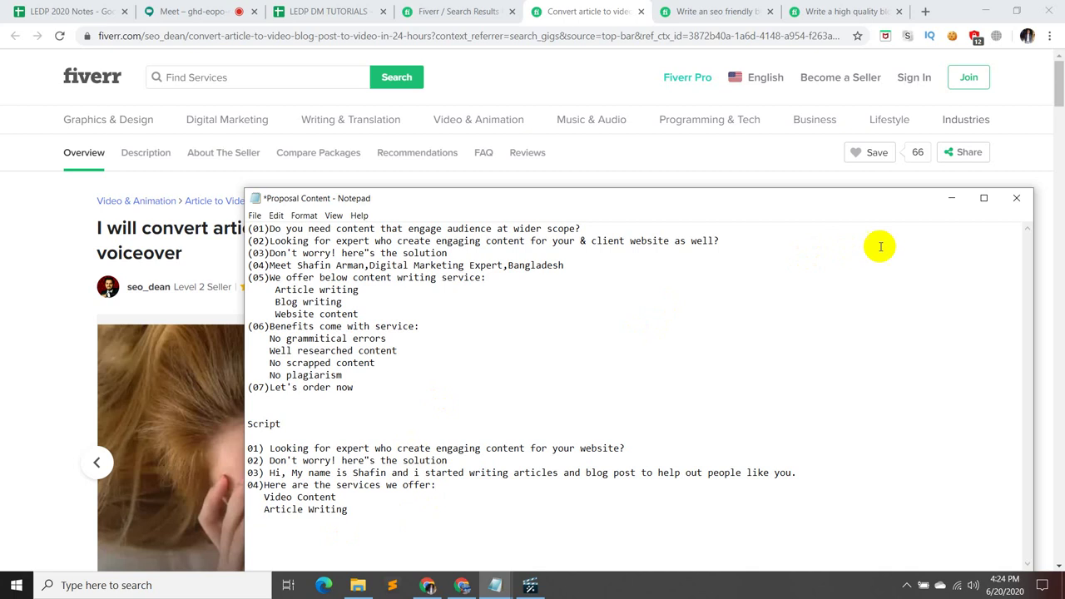
pyautogui.click(951, 198)
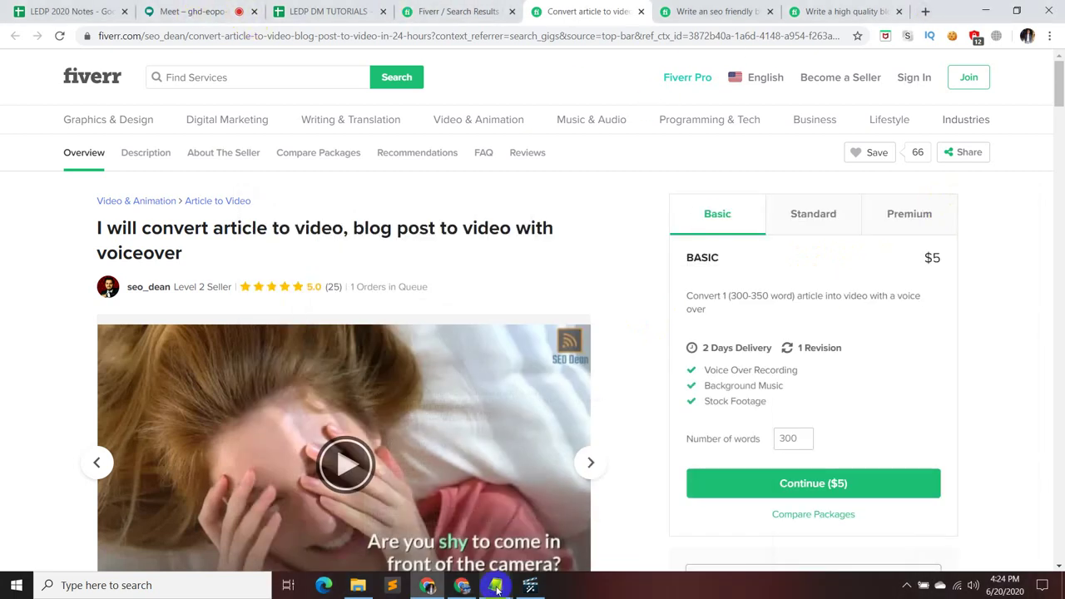
pyautogui.moveTo(497, 589)
pyautogui.click(491, 537)
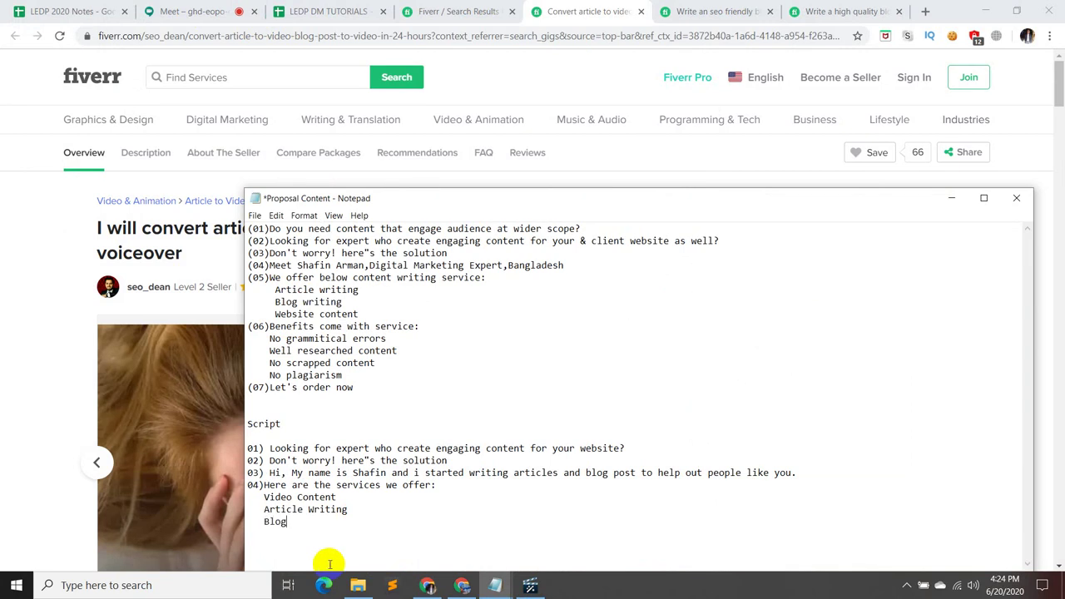
pyautogui.click(950, 200)
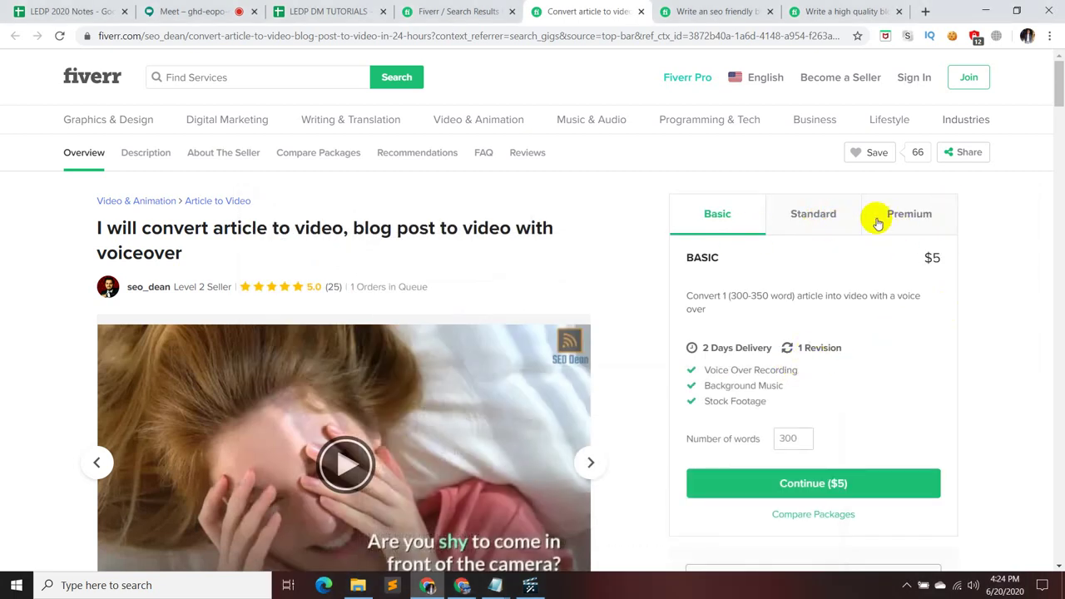
# - Switch to the 'Write an seo friendly blog post' gig, then bring Proposal Content back in front
pyautogui.click(717, 12)
pyautogui.scroll(-1, 649, 399)
pyautogui.scroll(1, 777, 291)
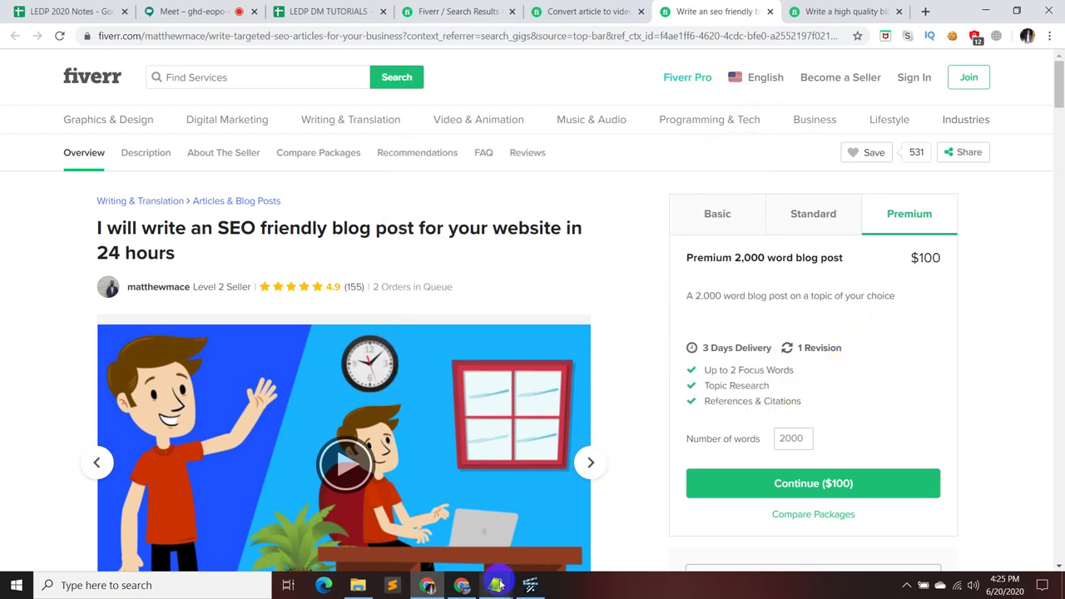
pyautogui.moveTo(495, 585)
pyautogui.click(484, 549)
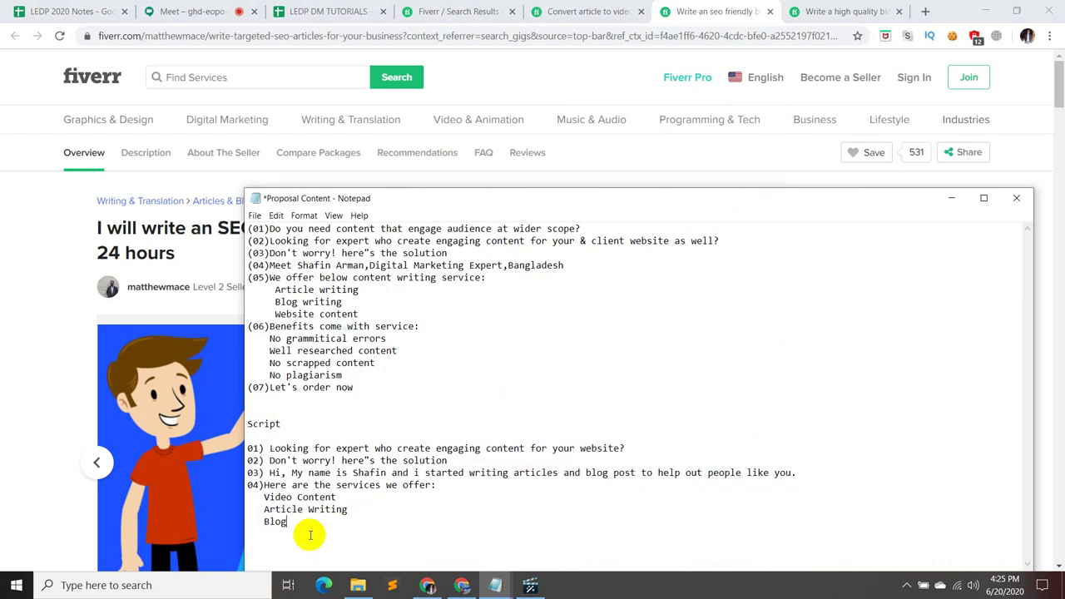
# - Change the last service from 'Blog' to 'Blog Post' and start a new line below it
pyautogui.write('W')
pyautogui.press('BackSpace')
pyautogui.write('Post')
pyautogui.press('Return')
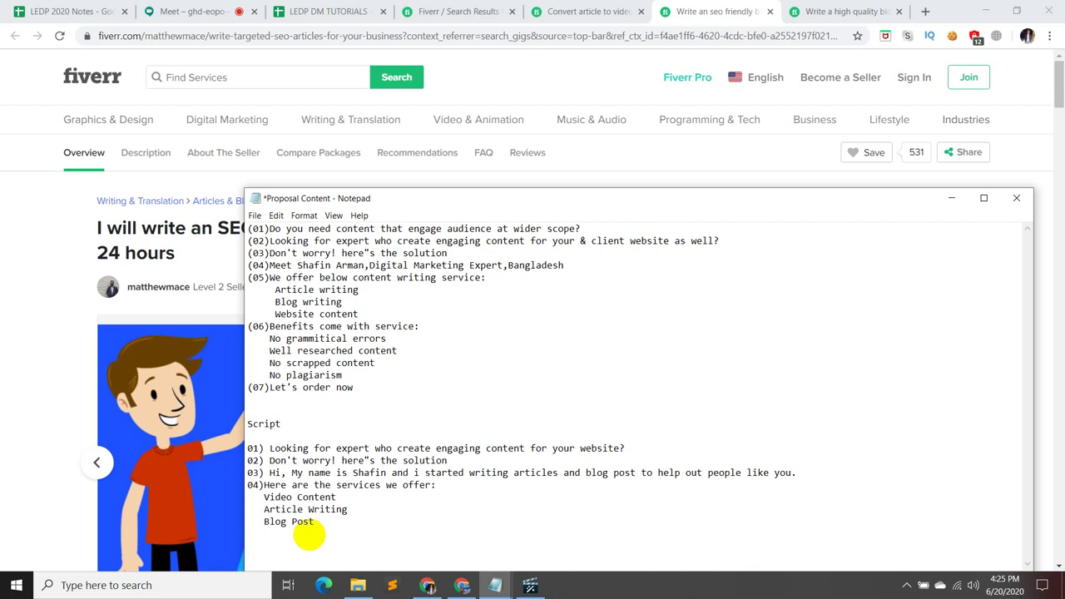
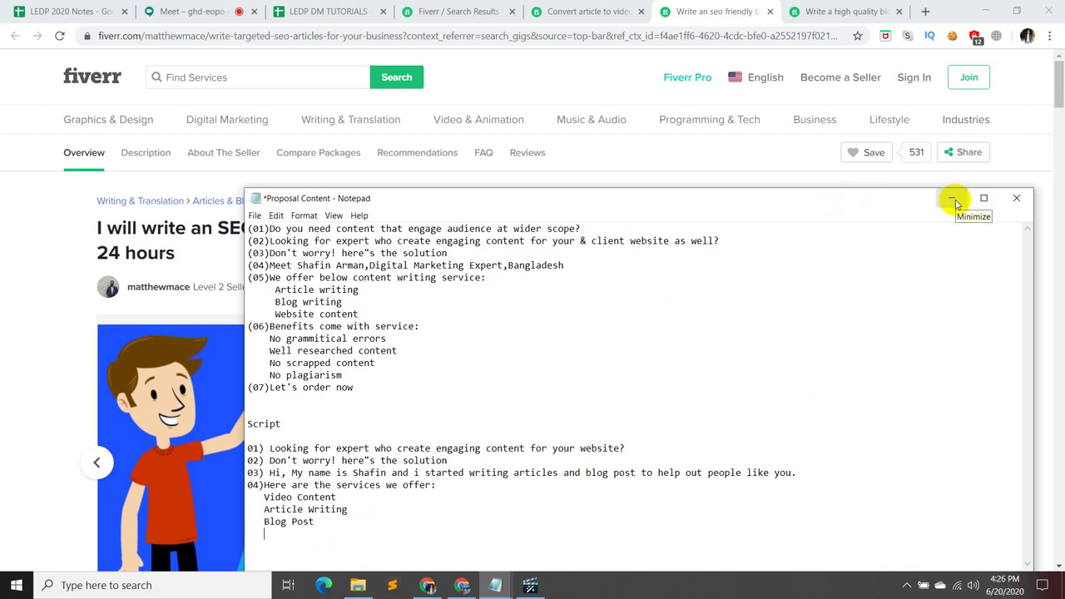
# - Compare the Basic, Standard and Premium packages of the SEO and article-to-video gigs
pyautogui.click(952, 200)
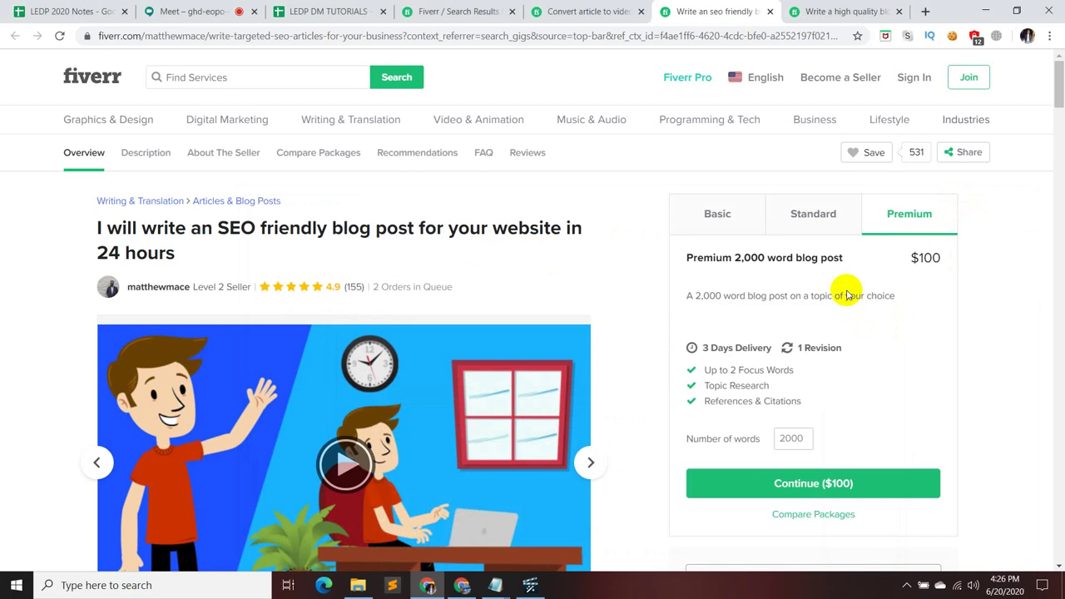
pyautogui.click(815, 211)
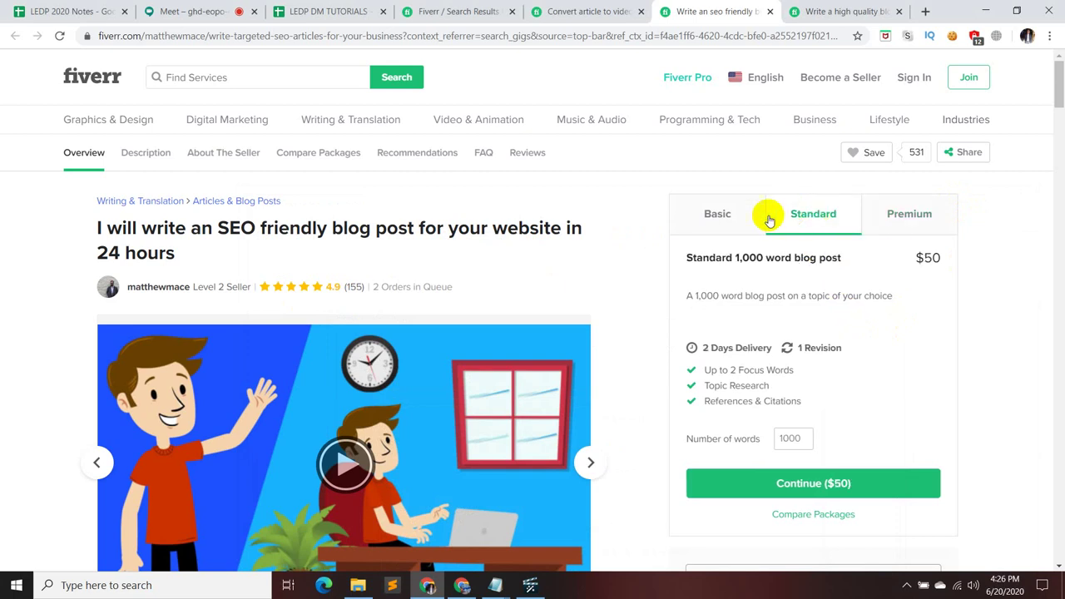
pyautogui.click(716, 214)
pyautogui.click(587, 11)
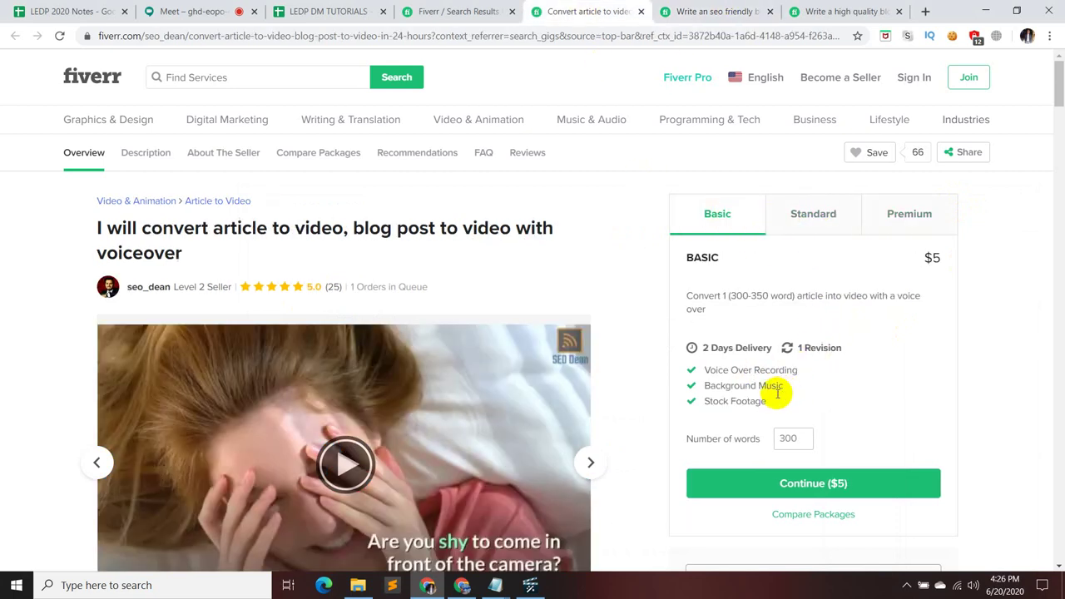
pyautogui.click(817, 214)
pyautogui.click(925, 214)
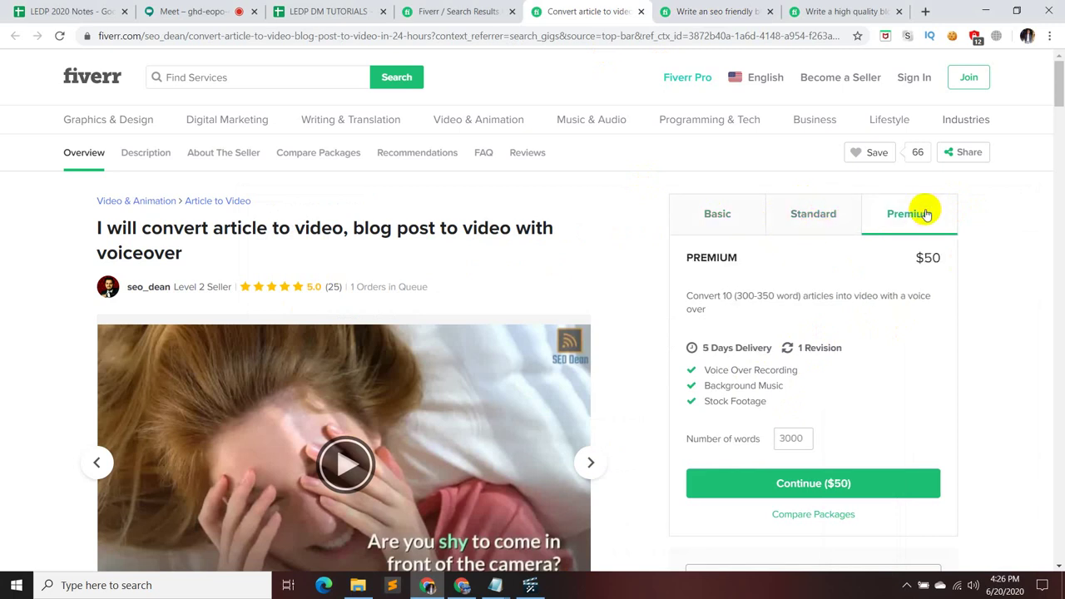
pyautogui.click(733, 217)
pyautogui.scroll(-1, 711, 295)
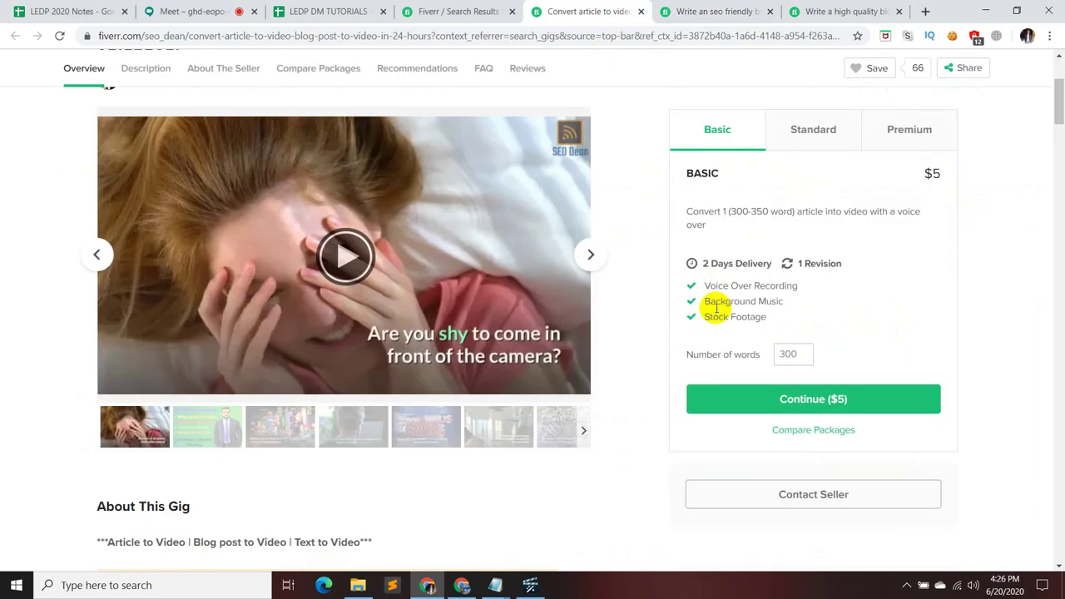
pyautogui.scroll(-7, 716, 308)
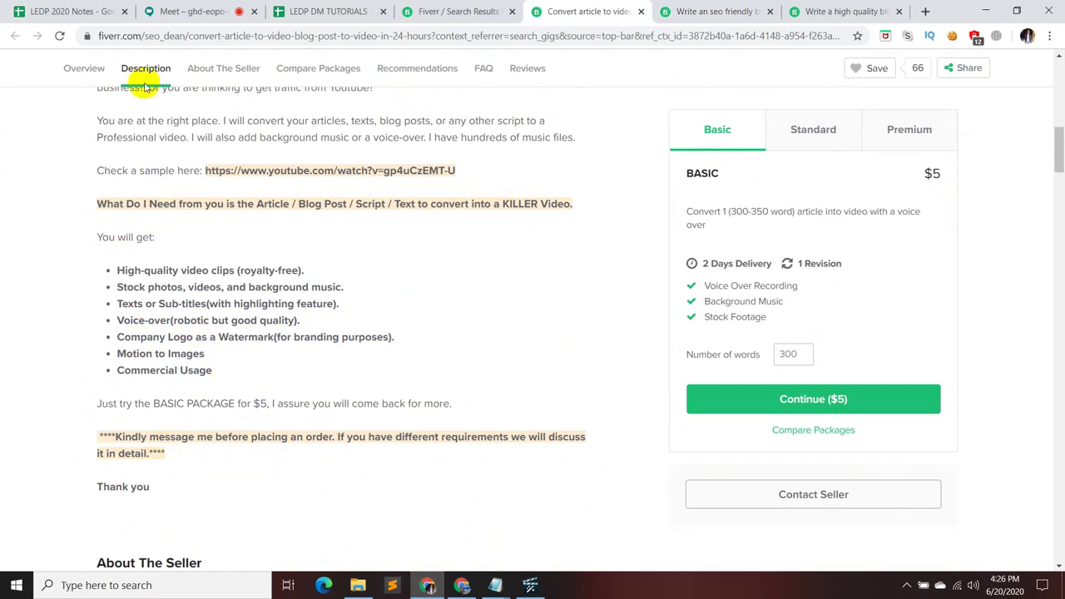
# - Return to the blog post search results and open the eyecatching HD video gig in a new tab
pyautogui.click(454, 11)
pyautogui.scroll(-2, 514, 278)
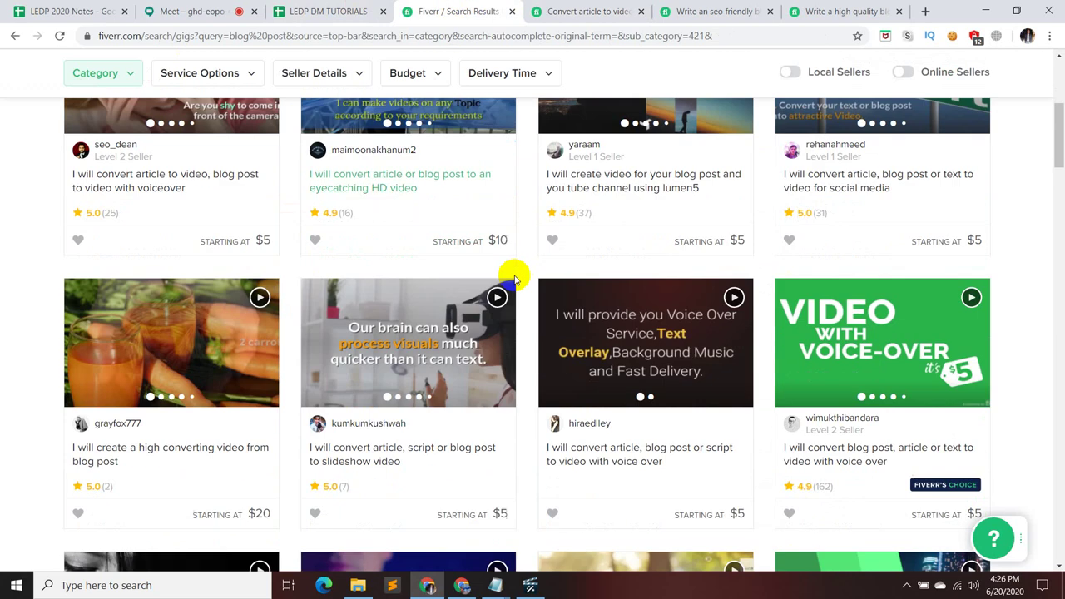
pyautogui.scroll(-3, 509, 270)
pyautogui.scroll(3, 499, 285)
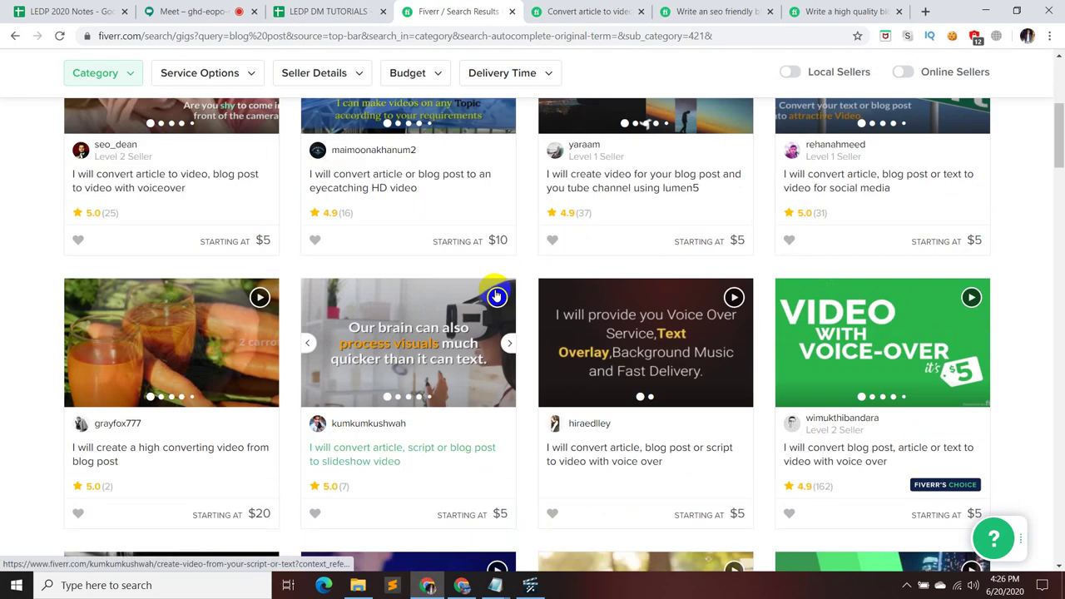
pyautogui.click(402, 194)
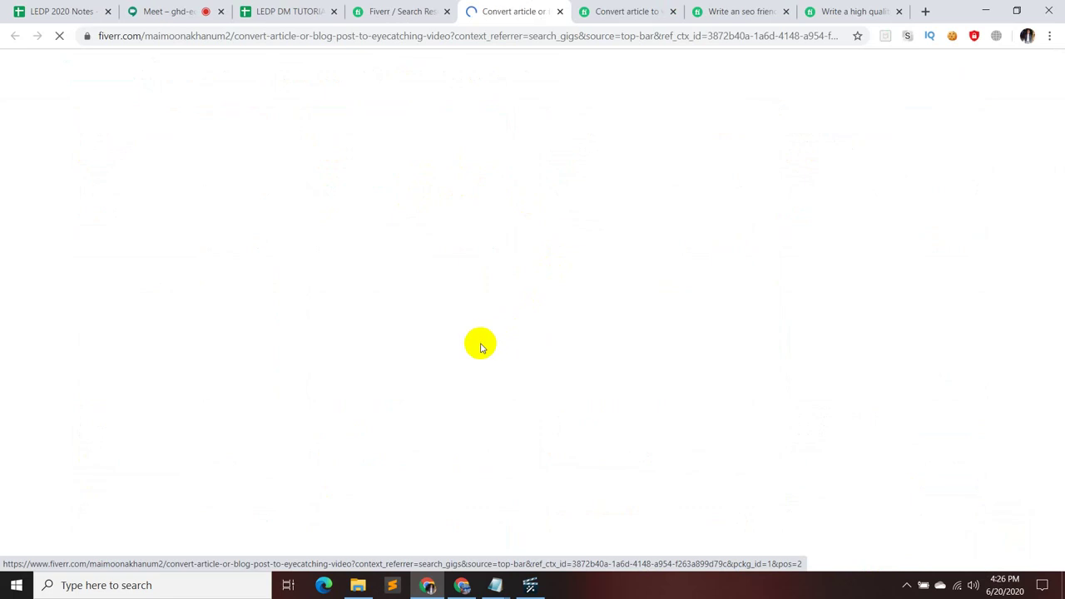
pyautogui.scroll(-10, 477, 370)
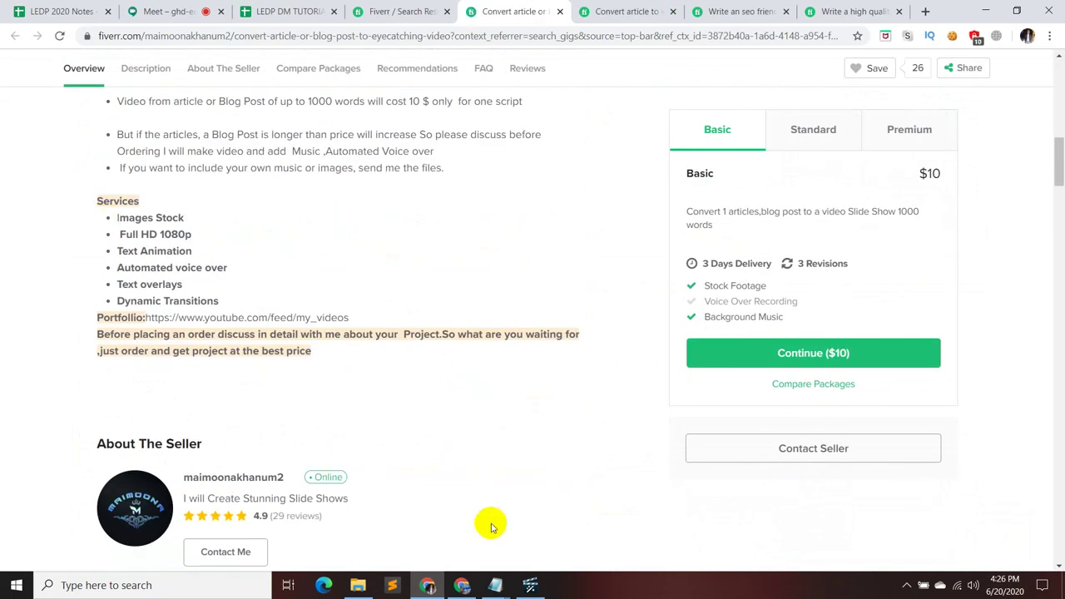
# - Restore the Proposal Content notes and add 'Wesite Content' under Blog Post
pyautogui.moveTo(501, 592)
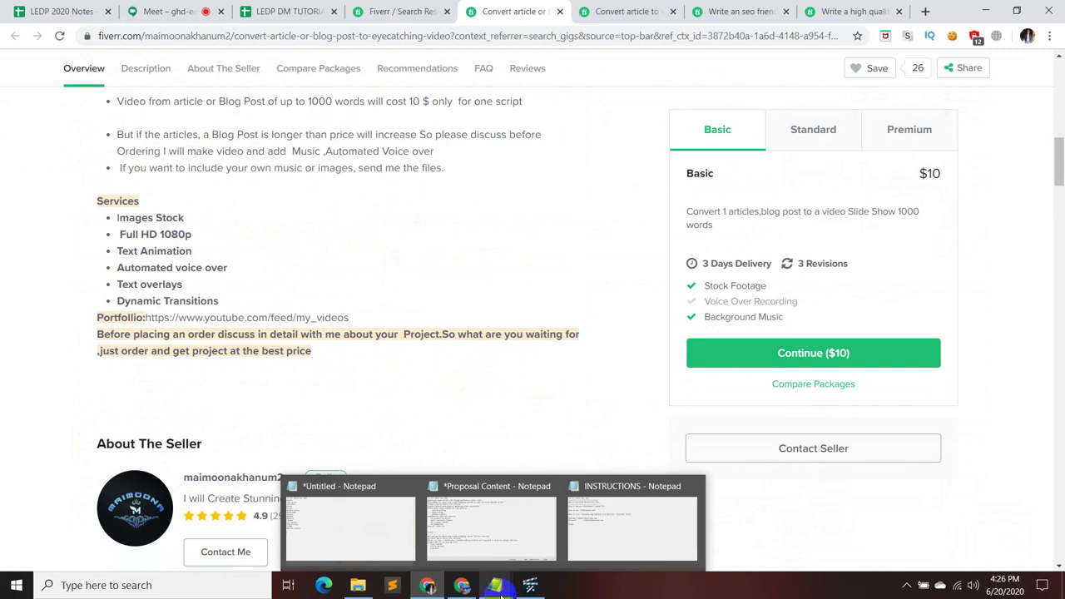
pyautogui.click(505, 533)
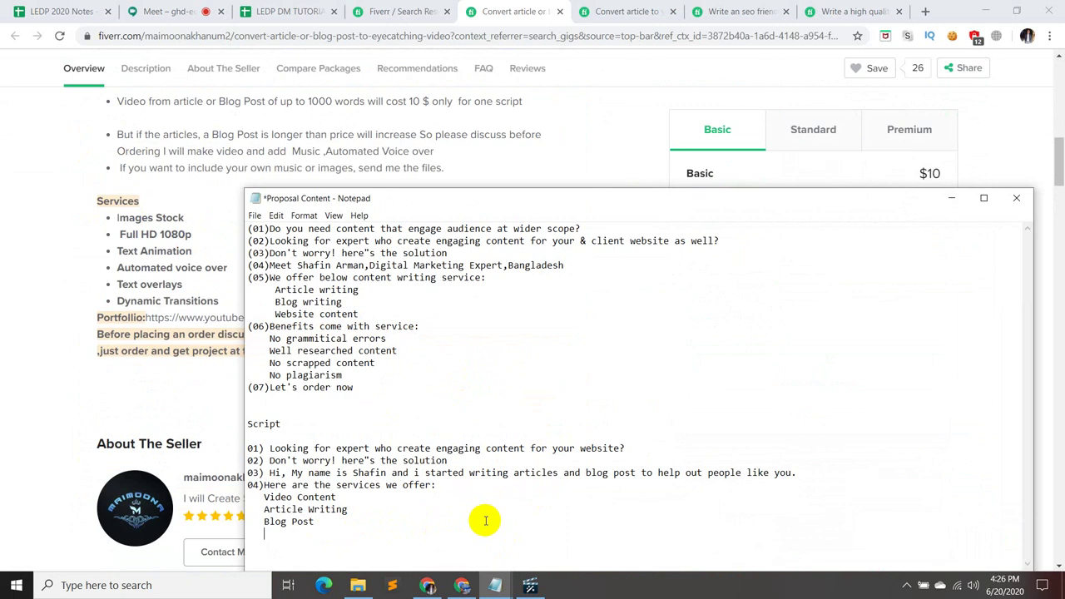
pyautogui.write('Wesite Content')
pyautogui.press('Return')
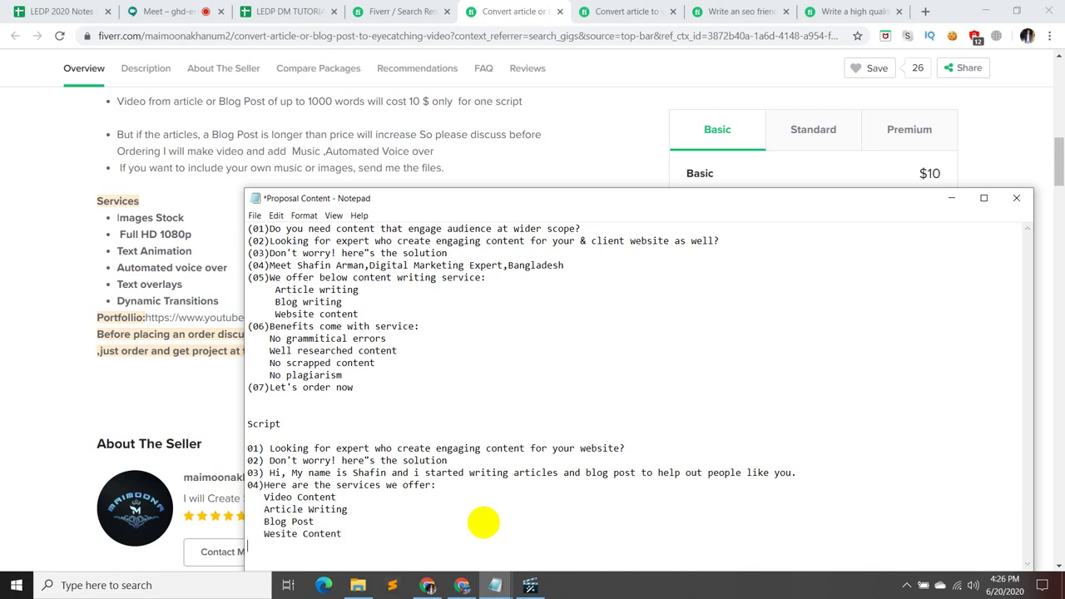
# - Add the next script line '05)Benefit you will get'
pyautogui.write('05)Benefit you will get')
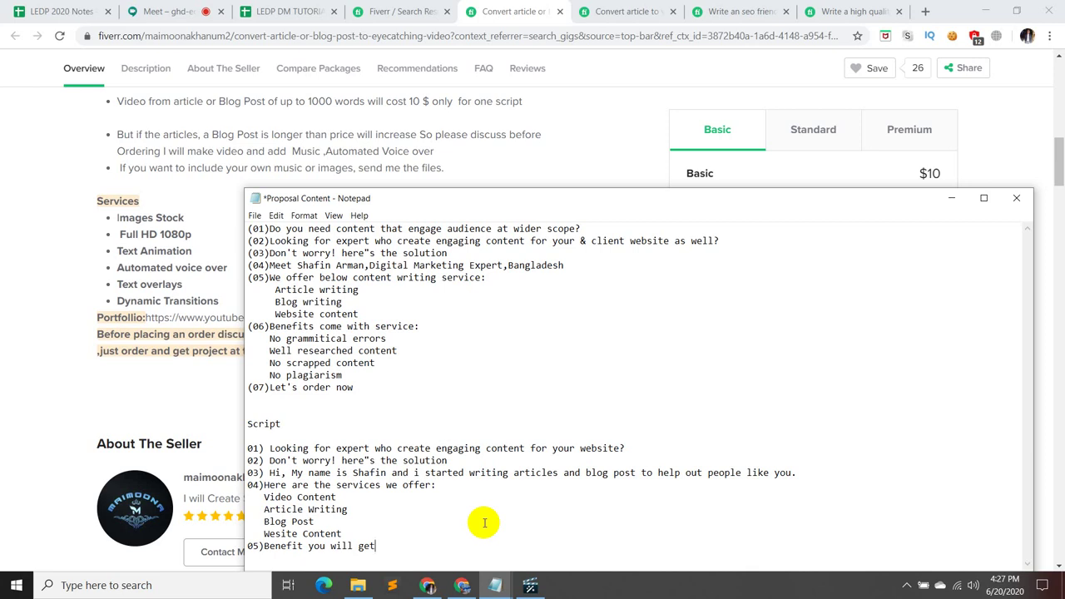
pyautogui.press('Left')
pyautogui.press('Left')
pyautogui.press('Left')
pyautogui.press('Left')
pyautogui.press('Left')
pyautogui.press('Left')
pyautogui.press('Left')
pyautogui.press('Left')
pyautogui.press('Left')
pyautogui.press('Left')
pyautogui.press('Left')
pyautogui.press('Left')
pyautogui.press('Left')
pyautogui.press('Left')
pyautogui.press('Left')
pyautogui.press('Right')
pyautogui.press('Right')
pyautogui.press('Right')
pyautogui.press('Right')
pyautogui.press('Right')
pyautogui.press('Right')
pyautogui.press('Right')
pyautogui.press('Right')
pyautogui.press('Right')
pyautogui.press('Right')
pyautogui.press('Right')
pyautogui.press('Left')
pyautogui.press('Left')
pyautogui.press('Left')
pyautogui.press('Left')
pyautogui.press('Left')
pyautogui.press('Left')
pyautogui.press('Right')
pyautogui.press('Right')
pyautogui.press('Right')
pyautogui.press('Right')
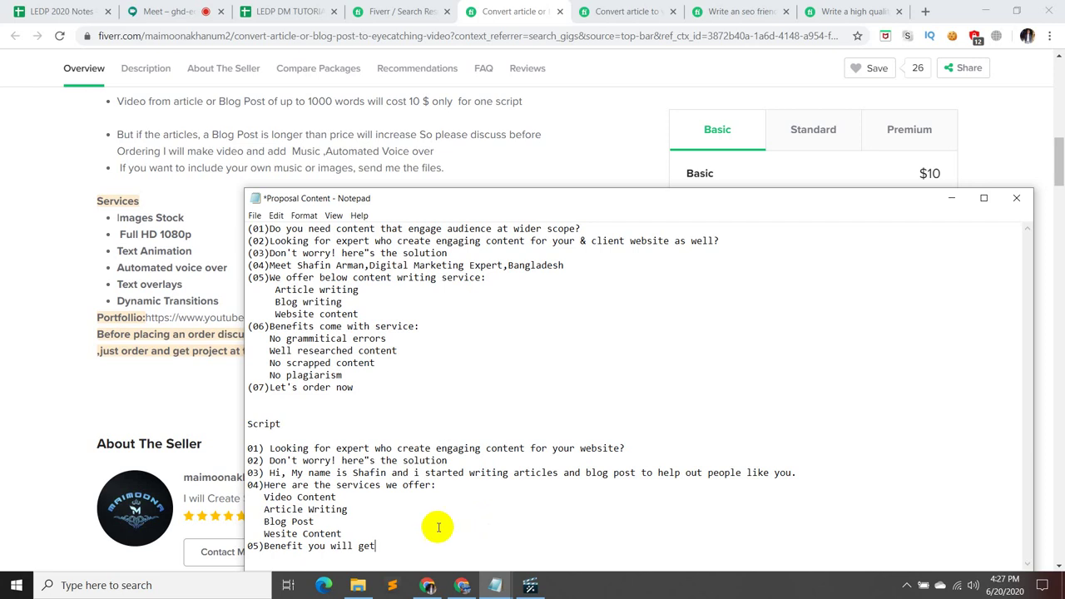
# - Reword line 05 to '05)Benefits comes with our services:'
pyautogui.click(300, 545)
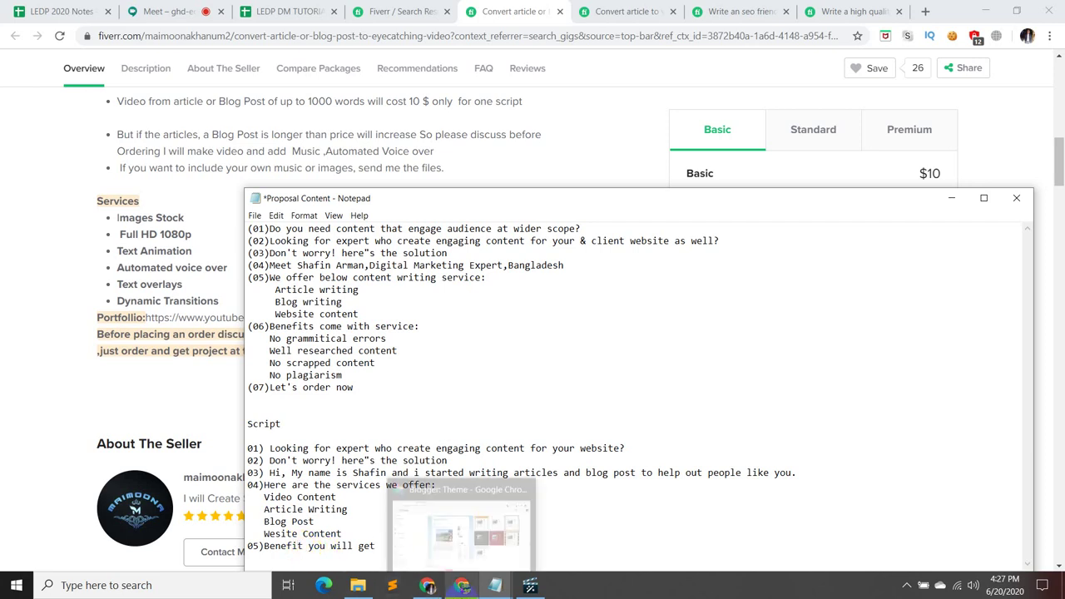
pyautogui.press('Right')
pyautogui.write('s')
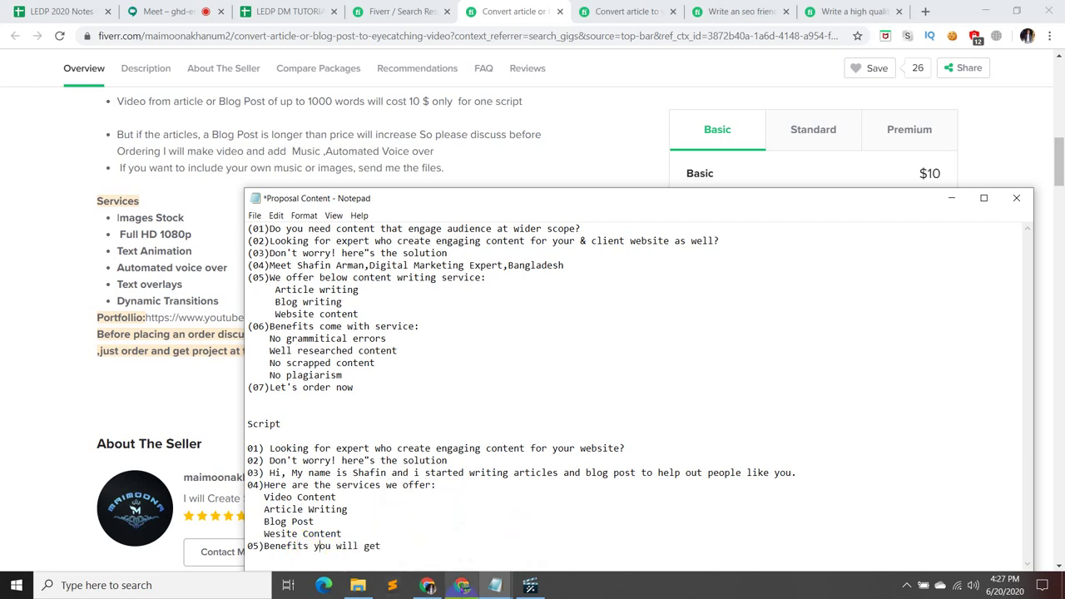
pyautogui.press('Right')
pyautogui.press('Right')
pyautogui.press('Right')
pyautogui.press('Right')
pyautogui.press('Right')
pyautogui.press('Right')
pyautogui.press('Right')
pyautogui.press('Right')
pyautogui.press('Right')
pyautogui.press('Right')
pyautogui.press('Right')
pyautogui.press('Right')
pyautogui.press('Right')
pyautogui.write(':')
pyautogui.press('BackSpace')
pyautogui.press('BackSpace')
pyautogui.press('BackSpace')
pyautogui.press('BackSpace')
pyautogui.press('BackSpace')
pyautogui.press('BackSpace')
pyautogui.press('BackSpace')
pyautogui.press('BackSpace')
pyautogui.press('BackSpace')
pyautogui.press('BackSpace')
pyautogui.press('BackSpace')
pyautogui.press('BackSpace')
pyautogui.press('BackSpace')
pyautogui.write('comes with our service')
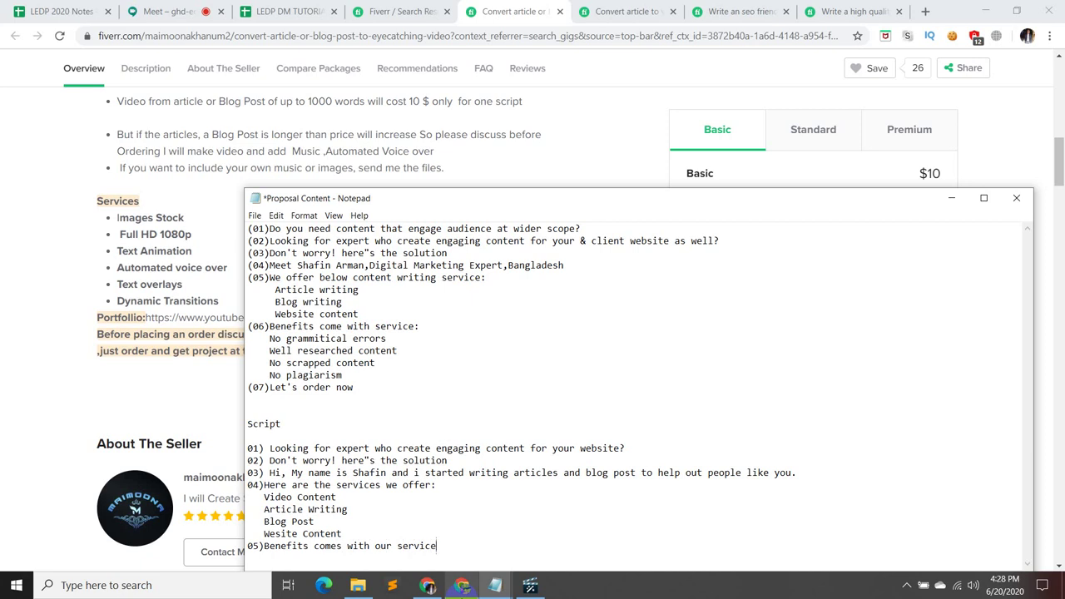
pyautogui.write('s:')
pyautogui.press('Return')
# - Add the benefit 'Copy Write Free Video Footage' below it, fixing the 'Copu' typo
pyautogui.write('Copu Write Free')
pyautogui.click(281, 557)
pyautogui.press('BackSpace')
pyautogui.write('y')
pyautogui.click(348, 558)
pyautogui.write('Video')
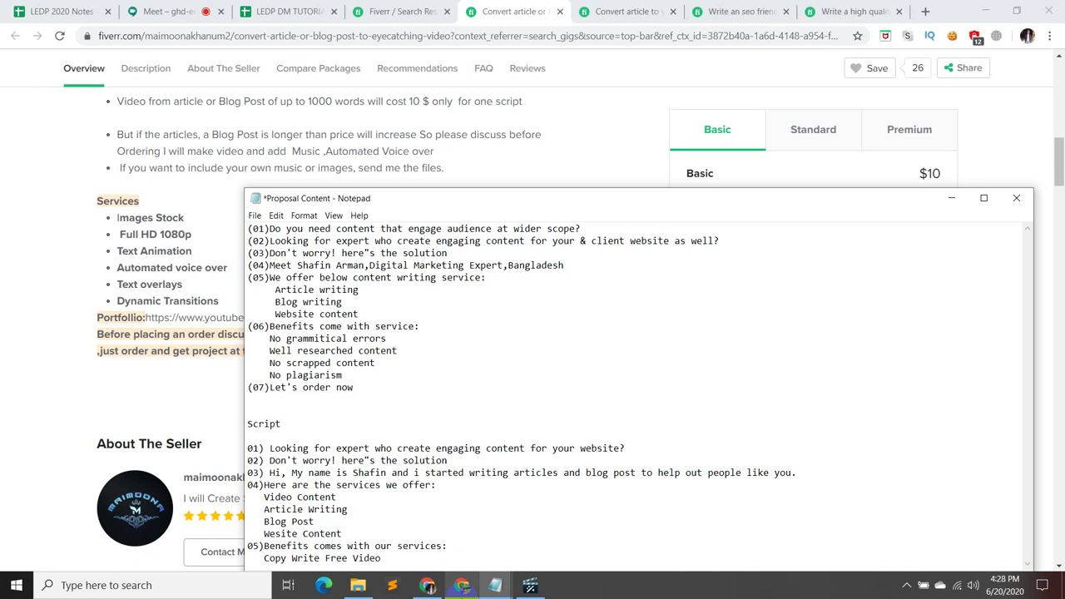
pyautogui.press('Return')
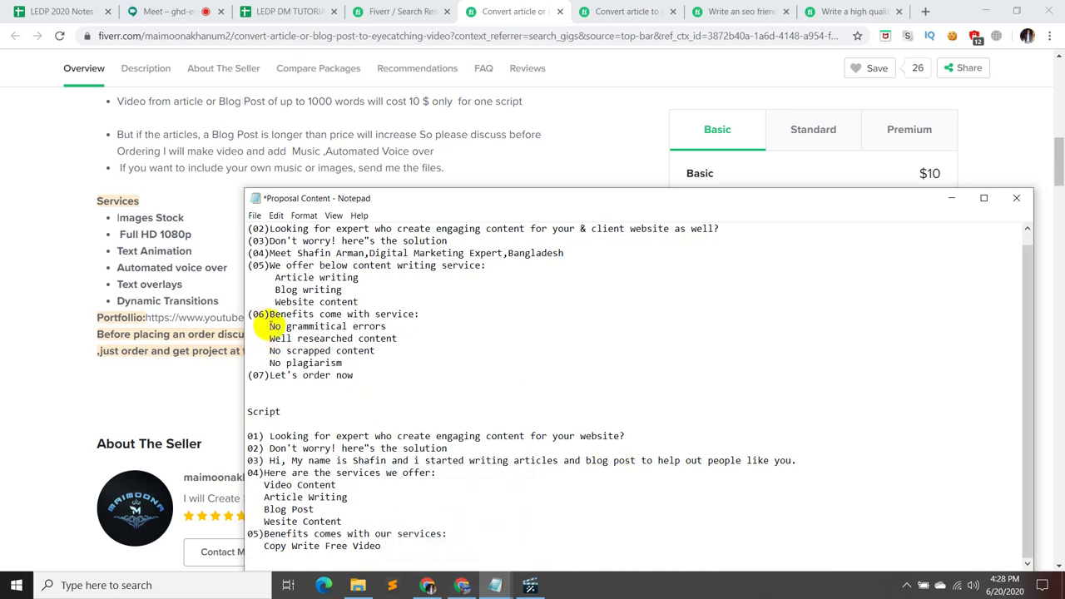
pyautogui.click(396, 547)
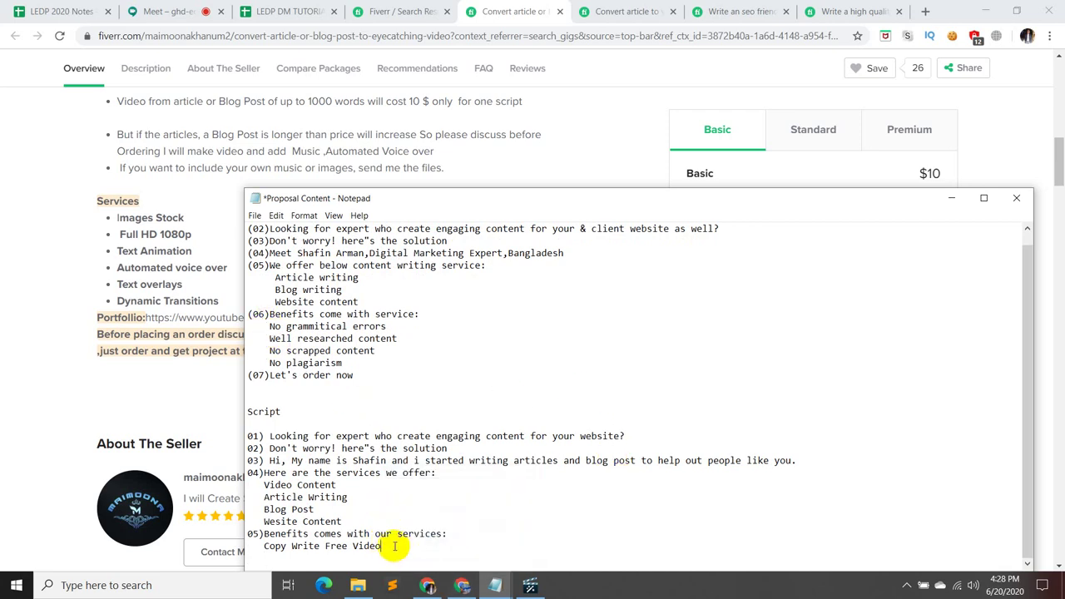
pyautogui.write('Footage')
pyautogui.press('Return')
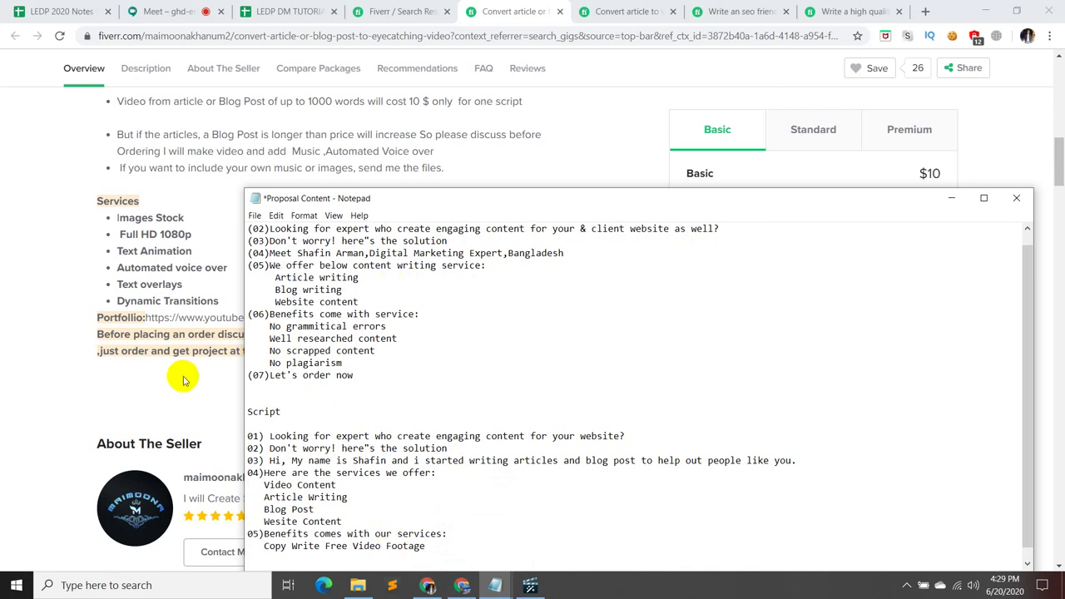
pyautogui.moveTo(268, 326); pyautogui.dragTo(436, 368)
pyautogui.click(353, 381)
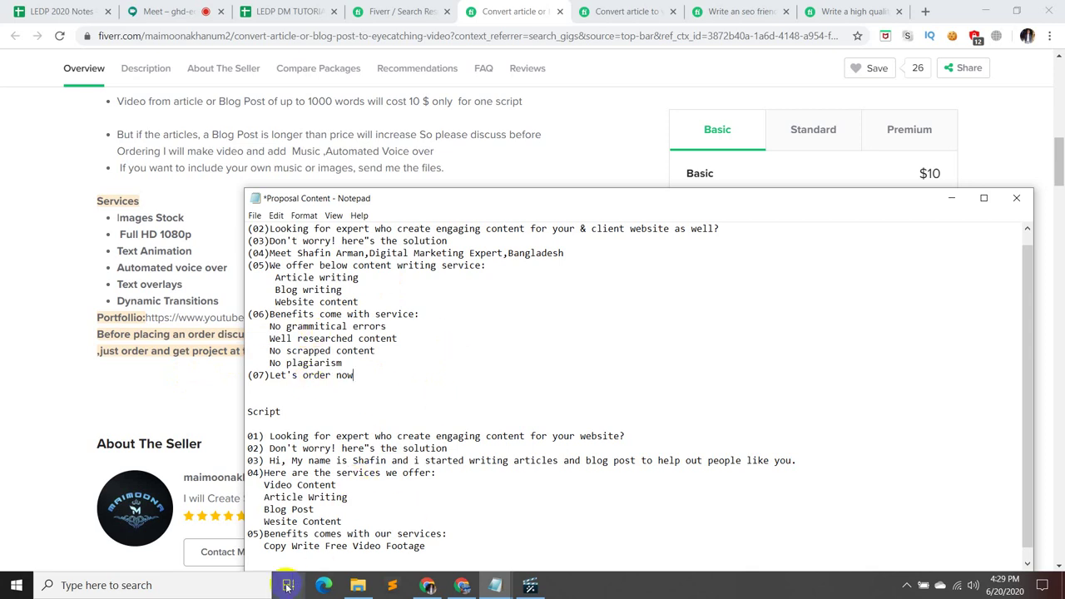
pyautogui.click(264, 555)
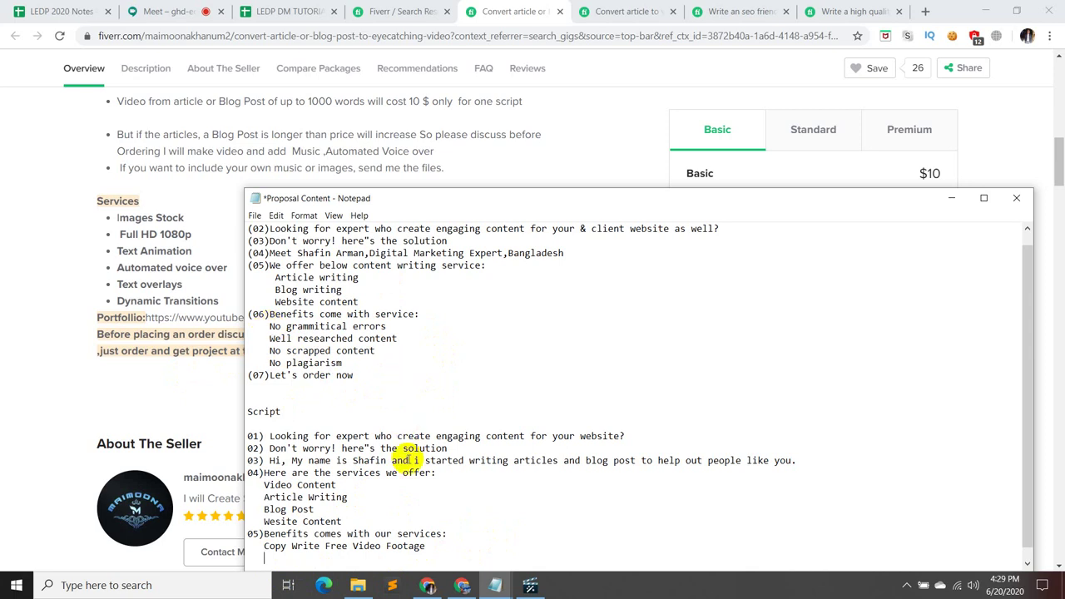
# - Add the benefits 'Well Research Content' and 'No automated voice over'
pyautogui.write('Well Research Content')
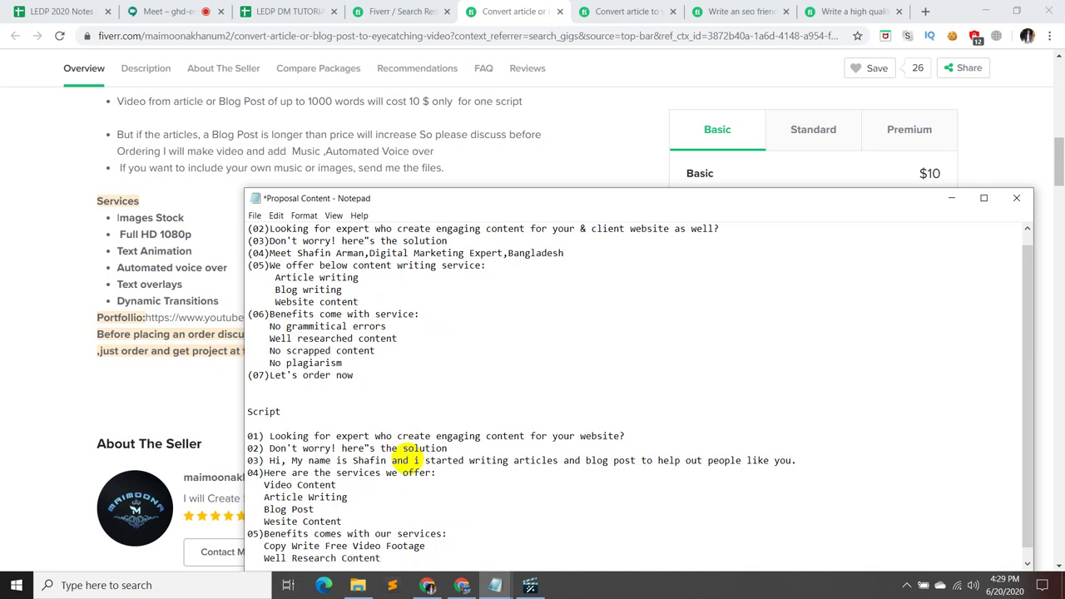
pyautogui.press('Return')
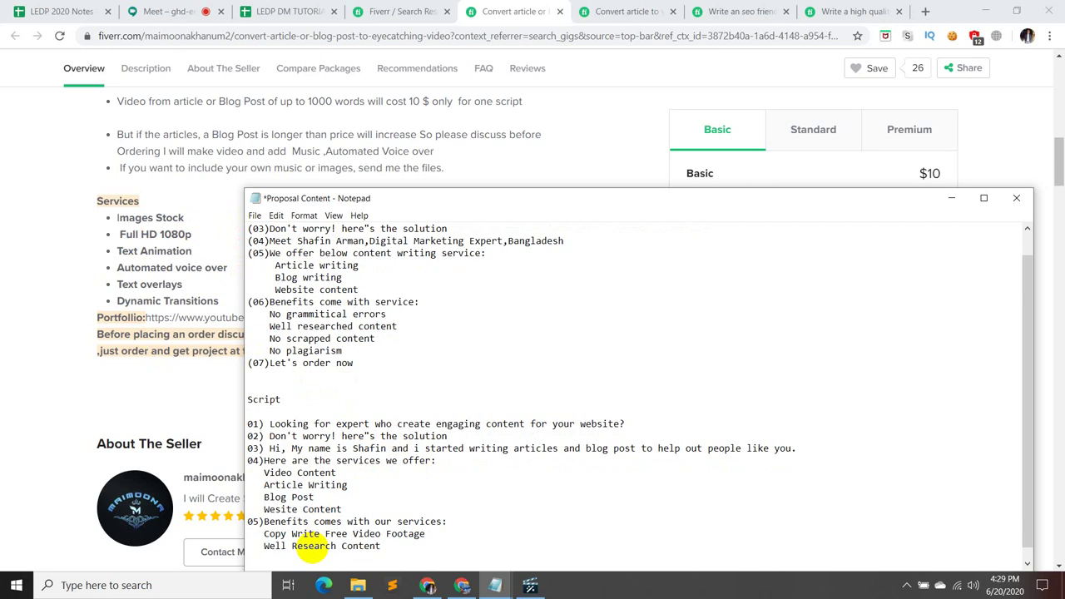
pyautogui.write('Voice')
pyautogui.press('BackSpace')
pyautogui.press('BackSpace')
pyautogui.press('BackSpace')
pyautogui.press('BackSpace')
pyautogui.press('BackSpace')
pyautogui.write('My')
pyautogui.write(' o')
pyautogui.write('wn')
pyautogui.press('BackSpace')
pyautogui.press('BackSpace')
pyautogui.press('BackSpace')
pyautogui.press('BackSpace')
pyautogui.press('BackSpace')
pyautogui.press('BackSpace')
pyautogui.write('Voice')
pyautogui.press('BackSpace')
pyautogui.press('BackSpace')
pyautogui.press('BackSpace')
pyautogui.press('BackSpace')
pyautogui.press('BackSpace')
pyautogui.write('My own voice')
pyautogui.press('BackSpace')
pyautogui.press('BackSpace')
pyautogui.press('BackSpace')
pyautogui.press('BackSpace')
pyautogui.press('BackSpace')
pyautogui.press('BackSpace')
pyautogui.press('BackSpace')
pyautogui.press('BackSpace')
pyautogui.press('BackSpace')
pyautogui.press('BackSpace')
pyautogui.press('BackSpace')
pyautogui.press('BackSpace')
pyautogui.write('no')
pyautogui.press('BackSpace')
pyautogui.press('BackSpace')
pyautogui.write('No automated voice o')
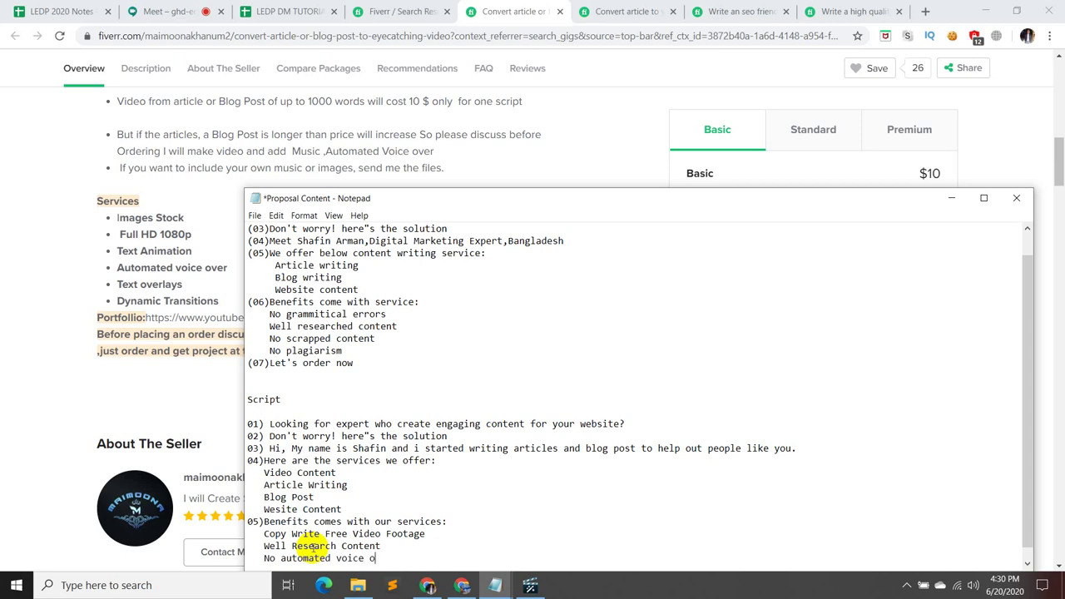
pyautogui.write('ver')
# - Add 'No plagiarism' and 'No grammitical errors', then start line '06)Let's make'
pyautogui.press('Return')
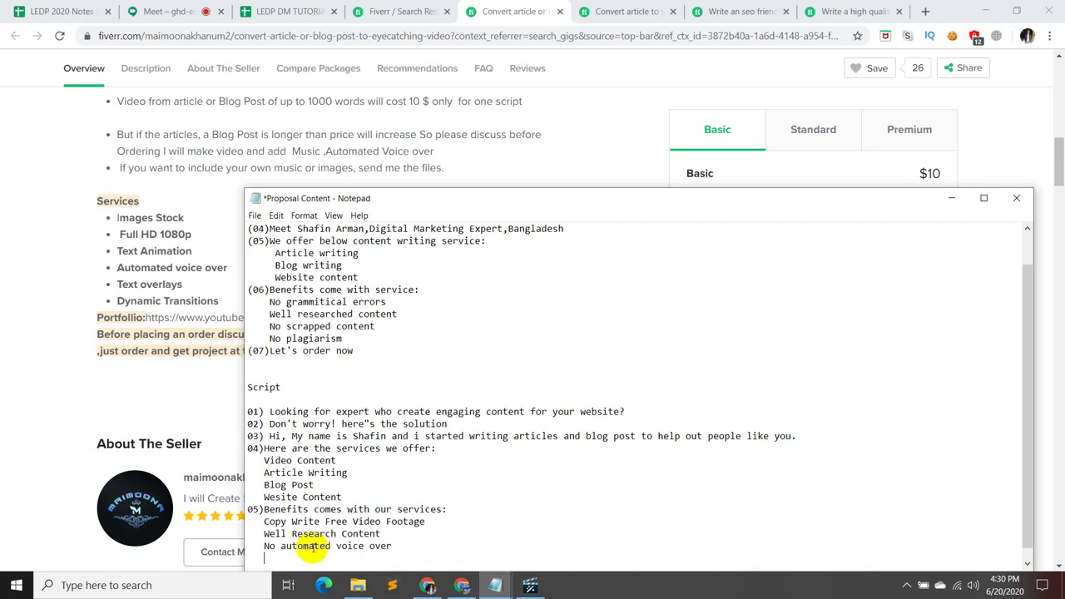
pyautogui.write('No plagiarism')
pyautogui.press('Return')
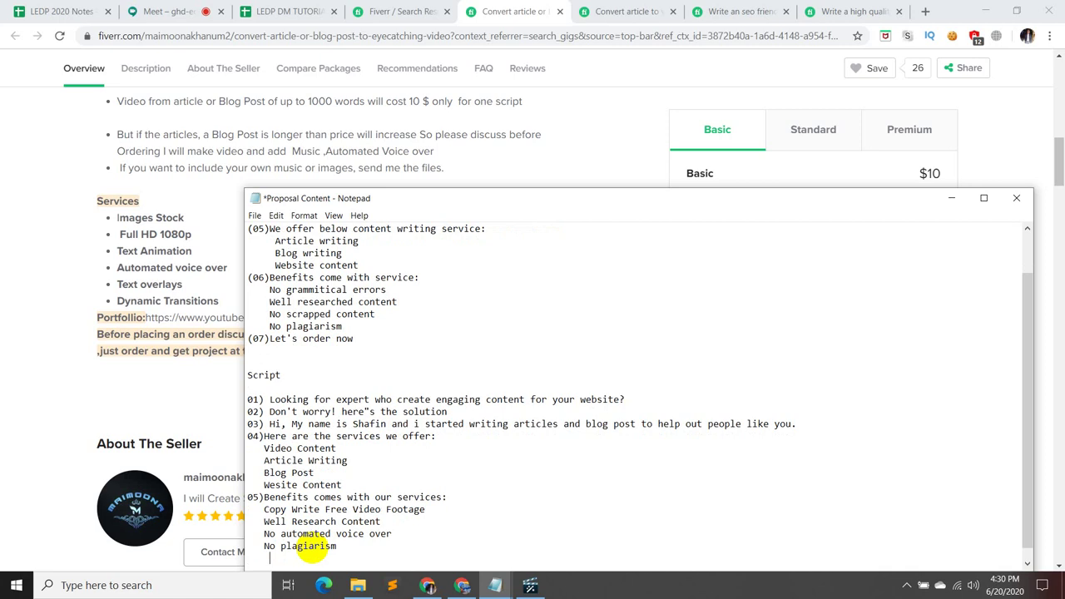
pyautogui.write('No grammitical errors')
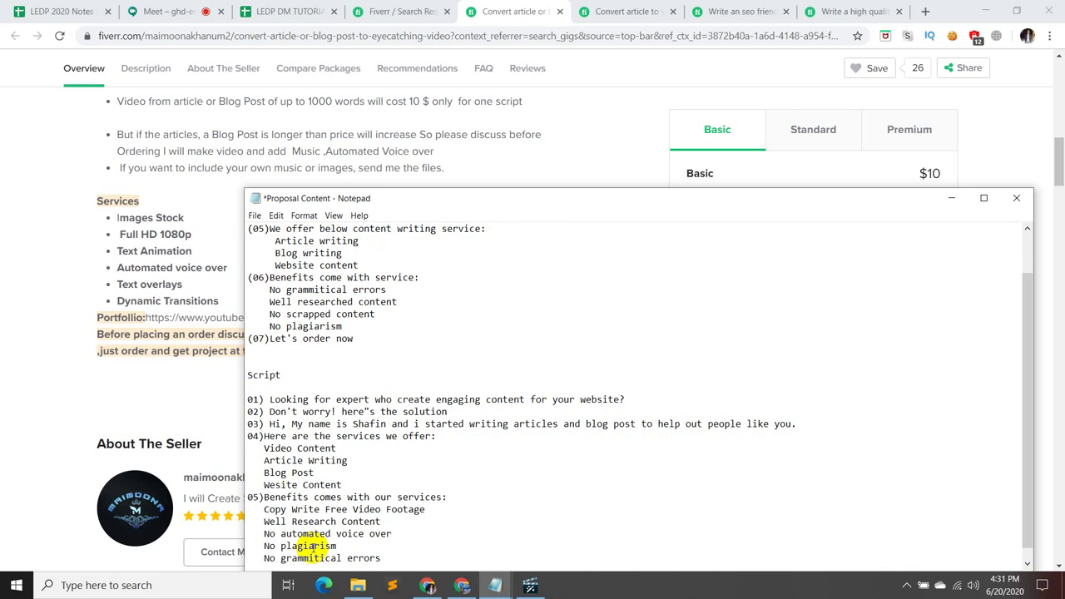
pyautogui.press('Return')
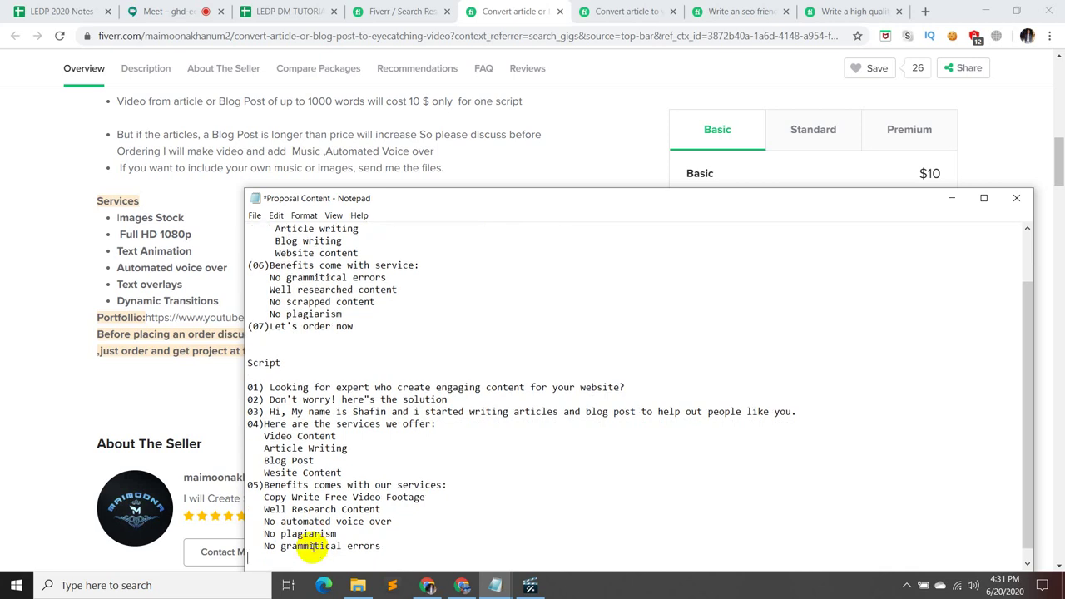
pyautogui.write('06)Let')
pyautogui.write("'s make")
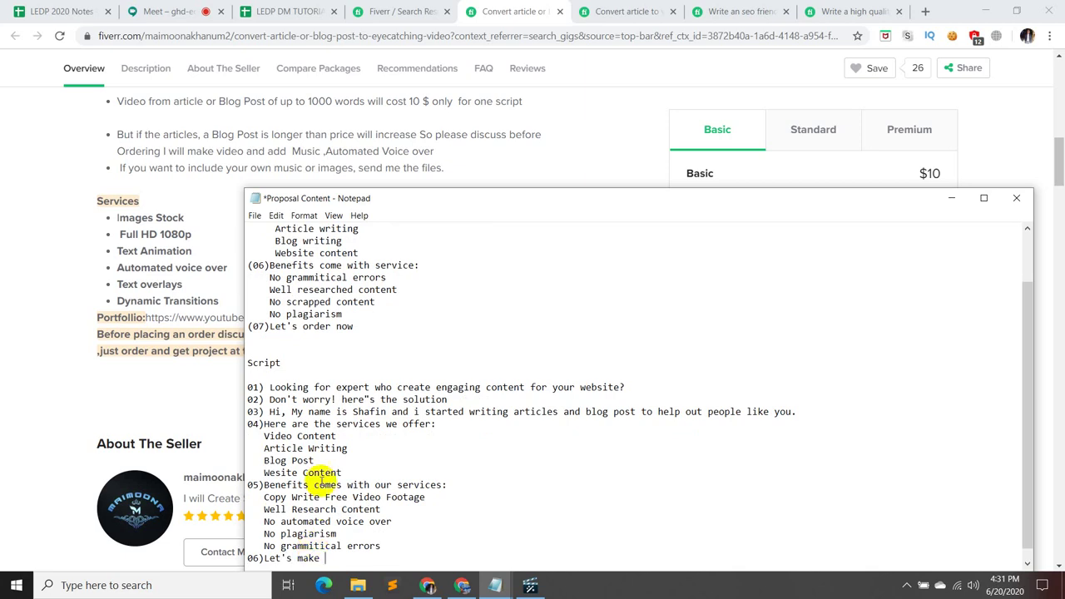
# - Minimise Notepad and switch to the SEO-friendly blog post gig tab
pyautogui.click(952, 199)
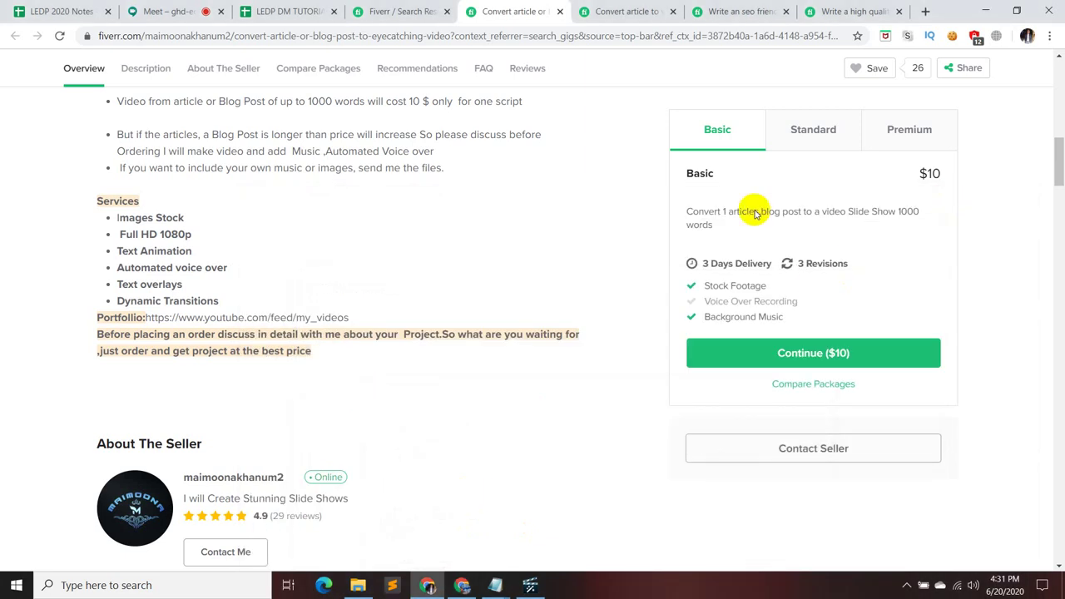
pyautogui.scroll(10, 723, 225)
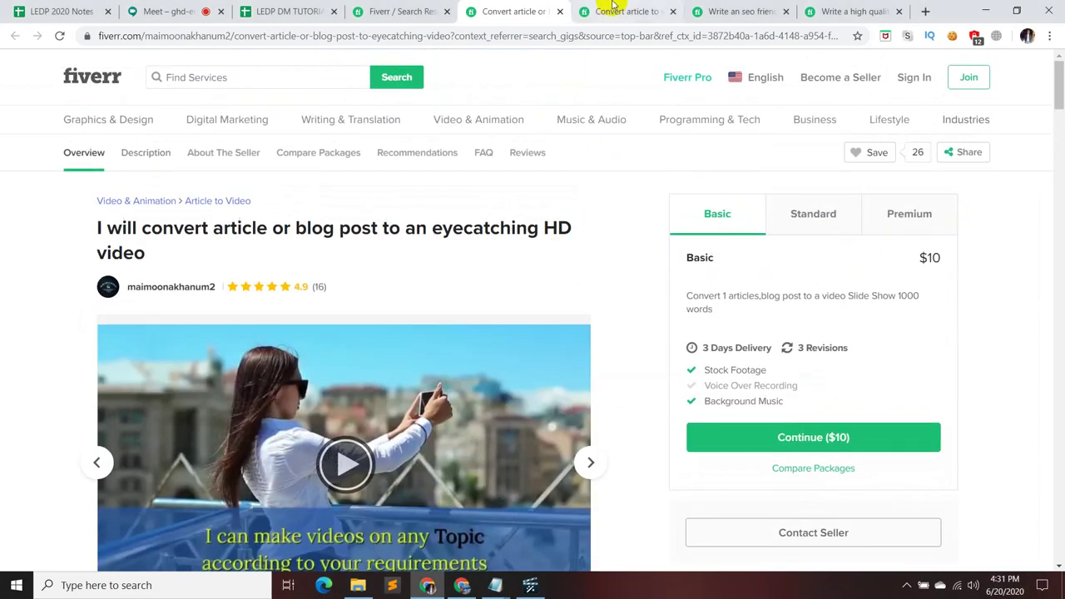
pyautogui.click(620, 11)
pyautogui.scroll(10, 586, 266)
pyautogui.scroll(3, 624, 224)
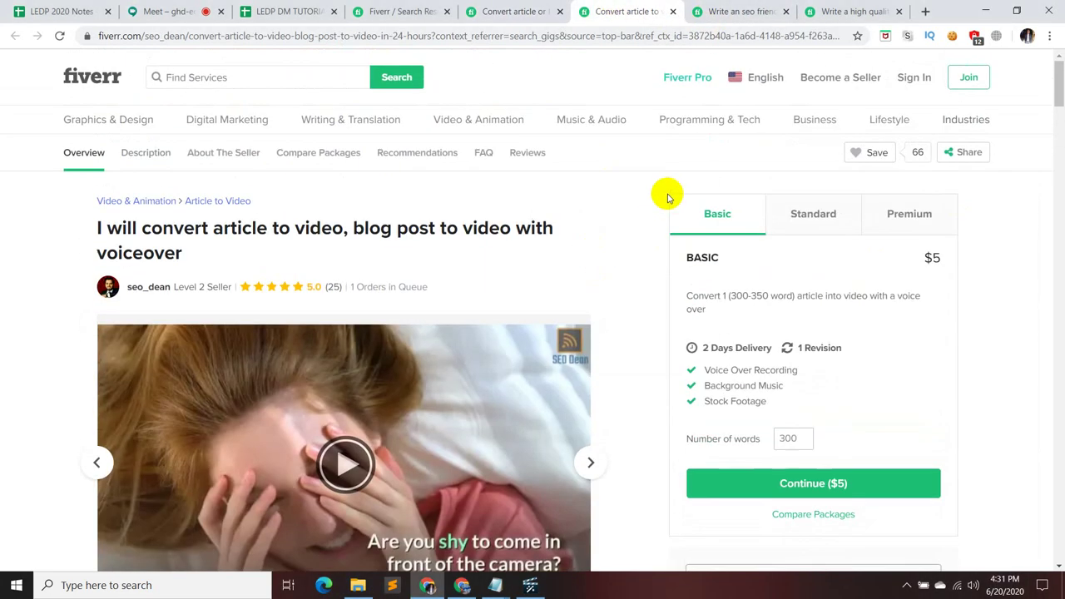
pyautogui.click(736, 11)
pyautogui.scroll(-3, 343, 422)
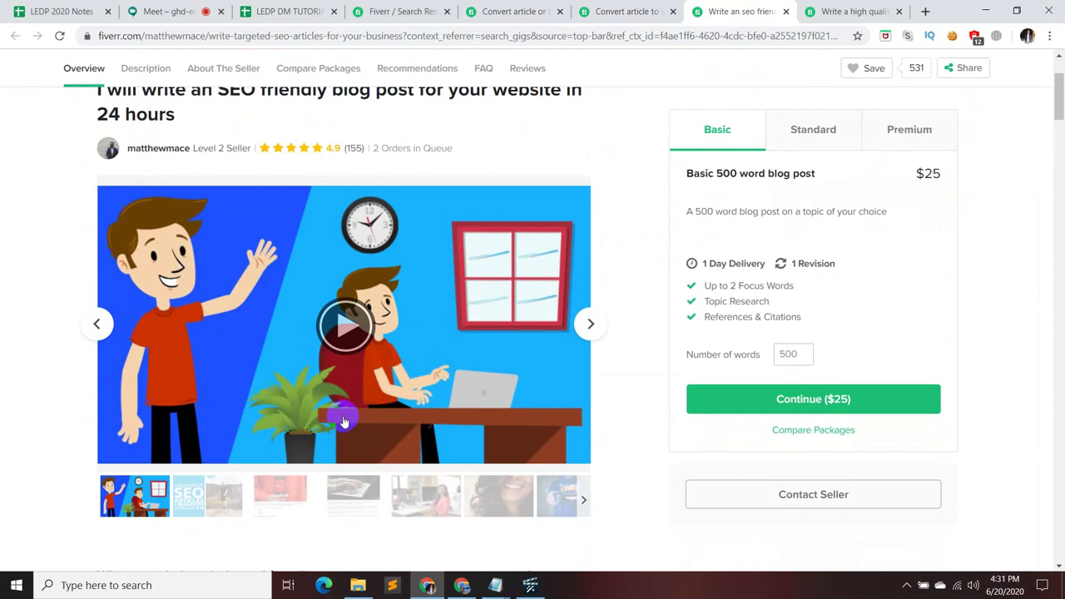
# - Play the gig's promo video, skipping ahead and pausing near its end
pyautogui.click(361, 338)
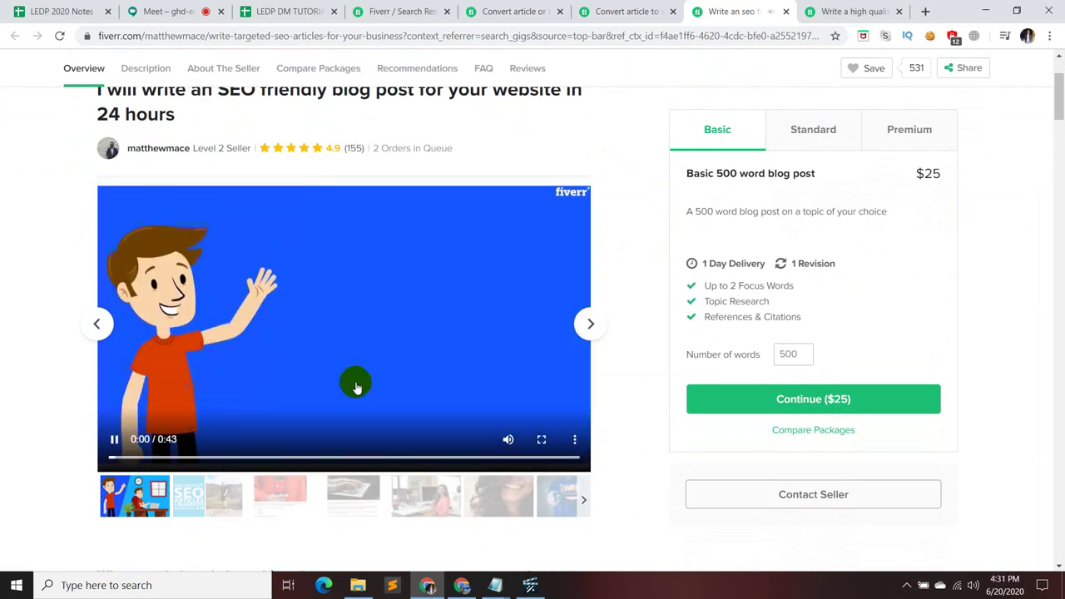
pyautogui.click(262, 458)
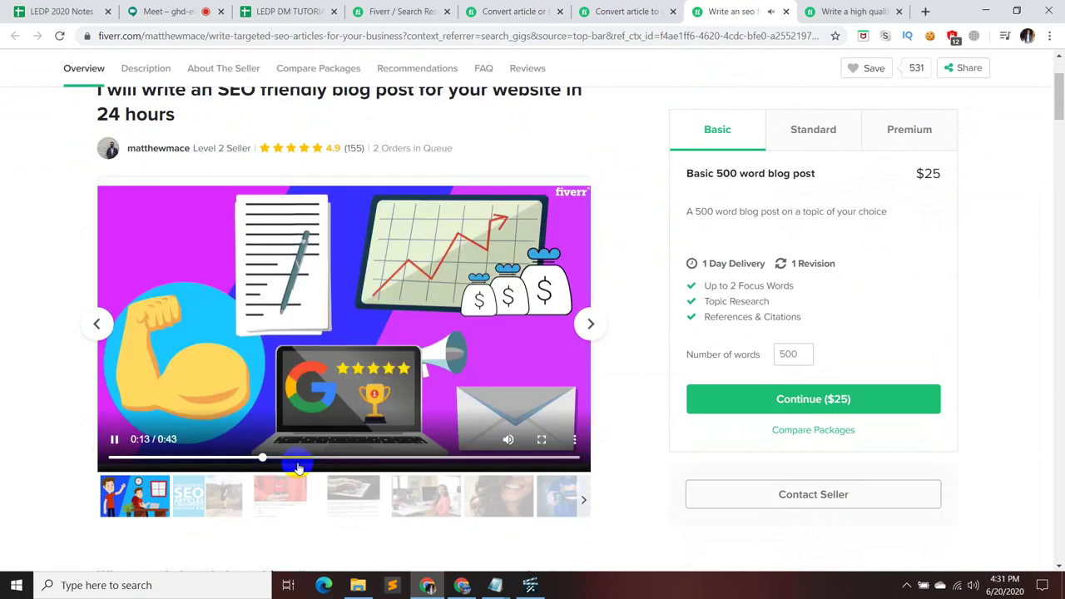
pyautogui.click(323, 459)
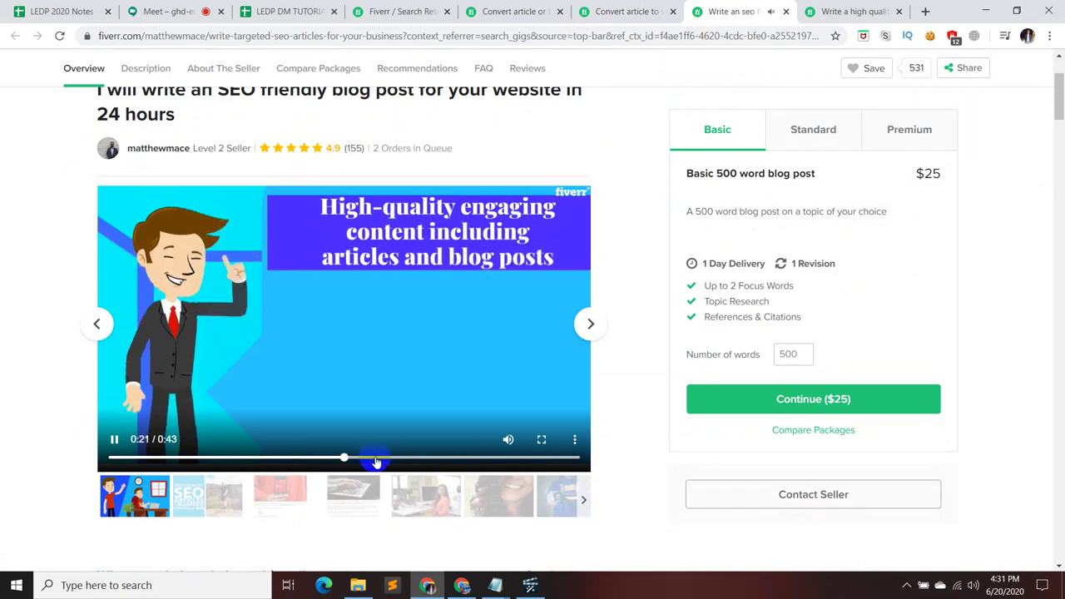
pyautogui.click(381, 462)
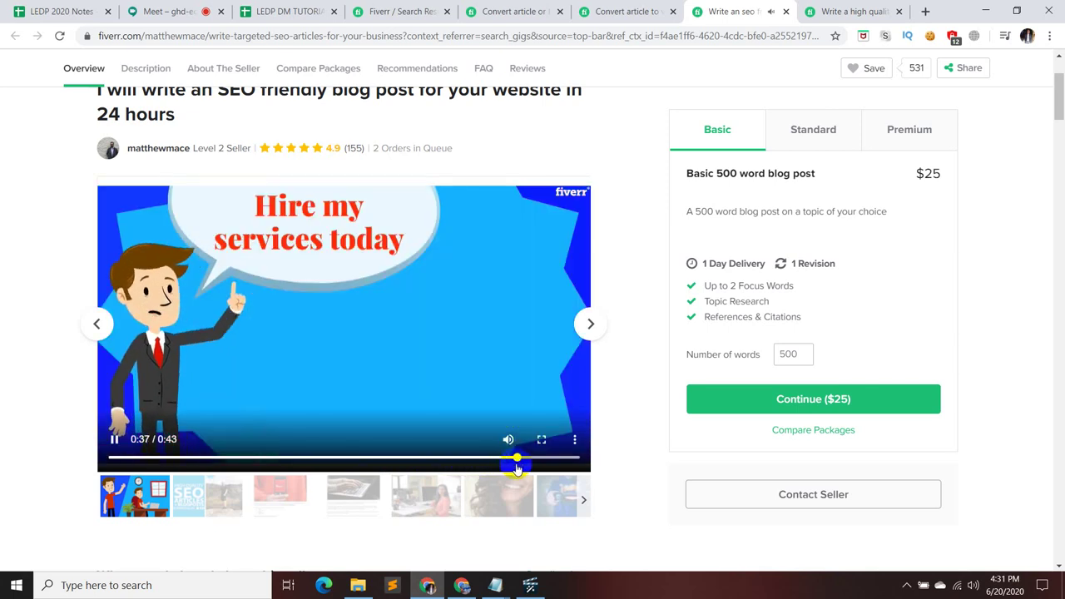
pyautogui.click(114, 439)
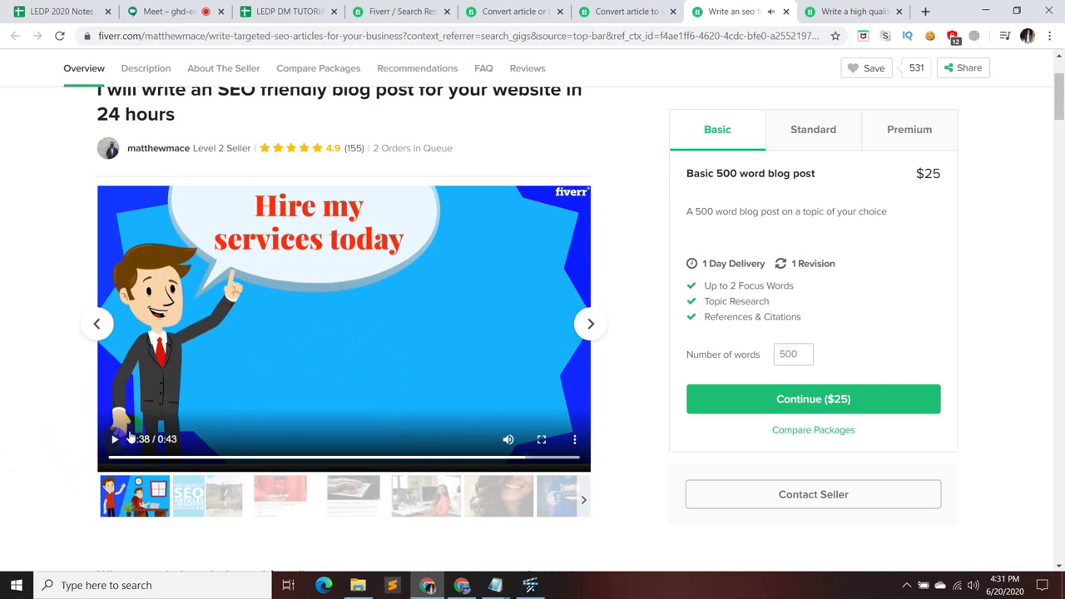
pyautogui.click(116, 438)
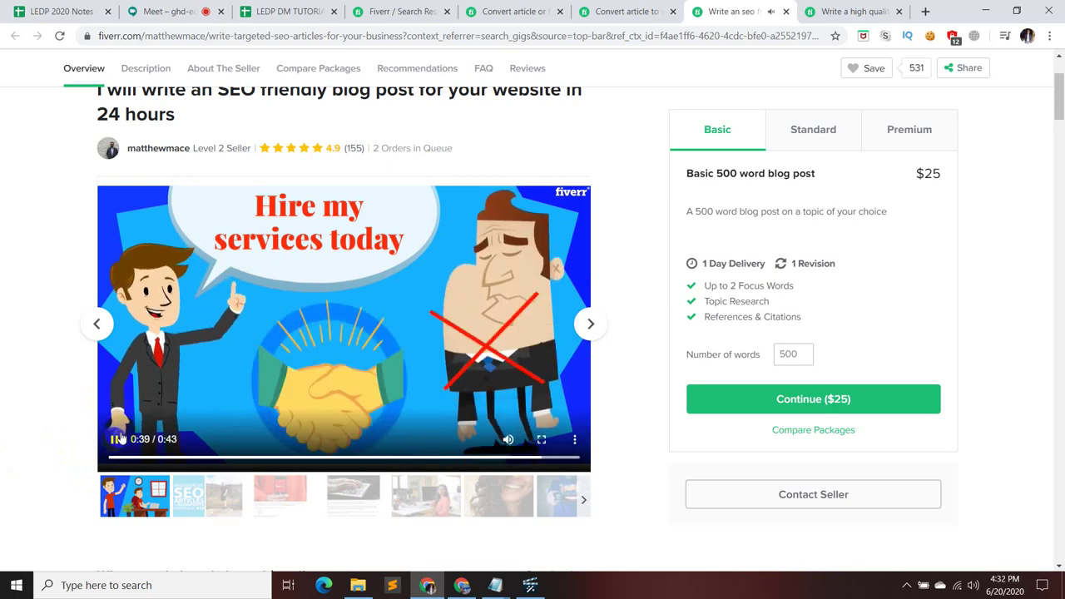
pyautogui.click(116, 439)
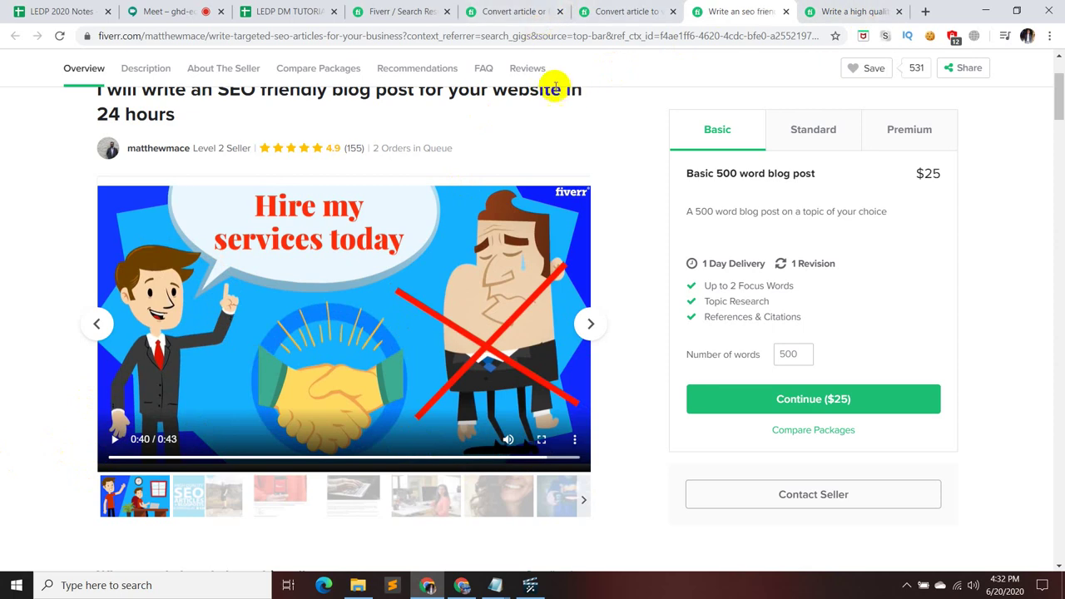
# - Restore the Proposal Content notes and set the Notepad font size to 20
pyautogui.moveTo(496, 589)
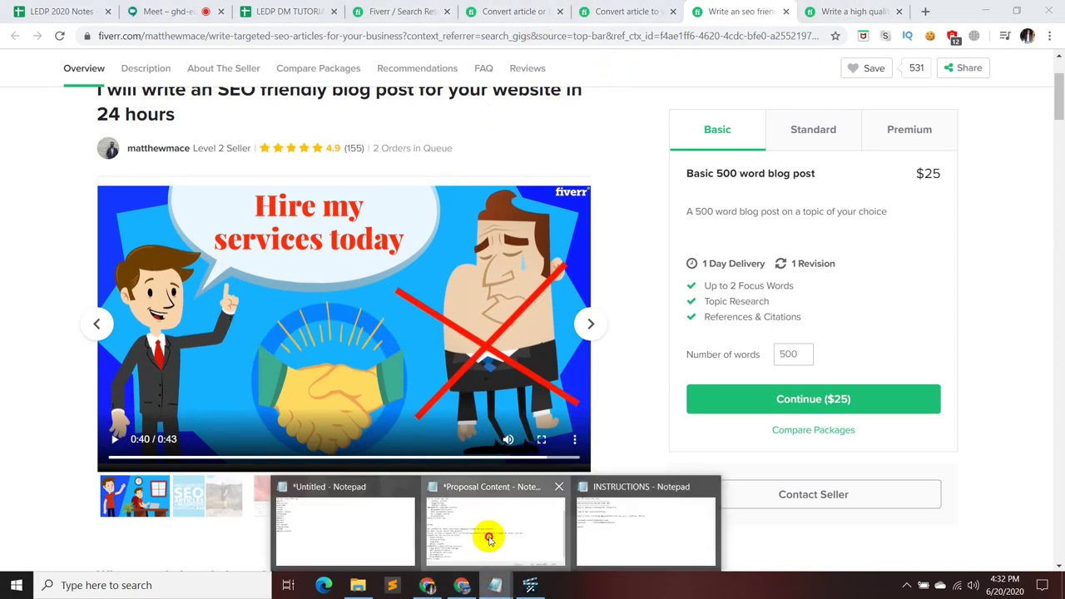
pyautogui.click(488, 536)
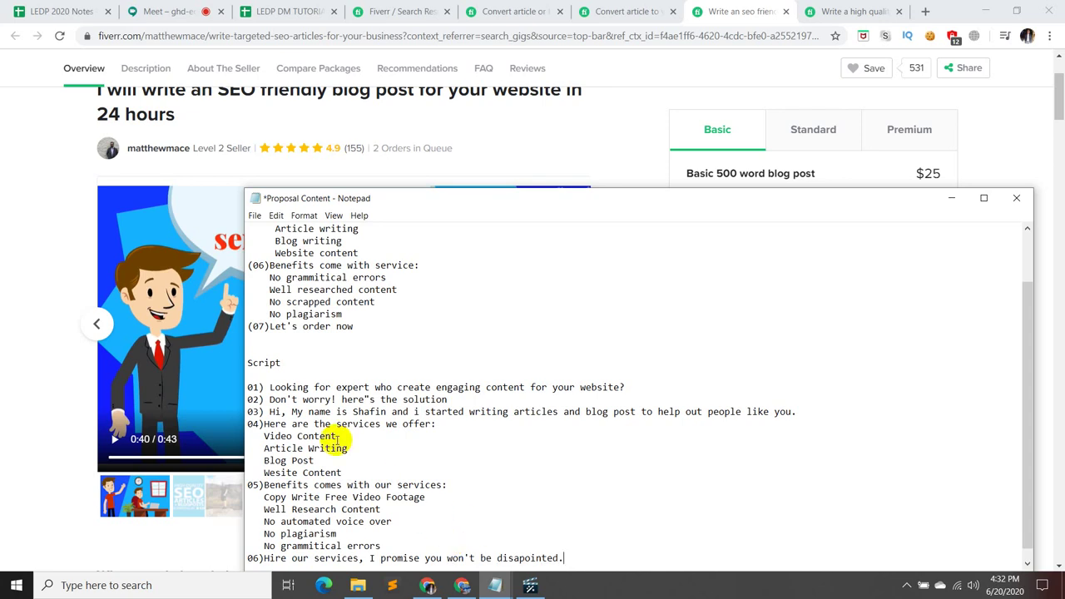
pyautogui.scroll(-1, 585, 323)
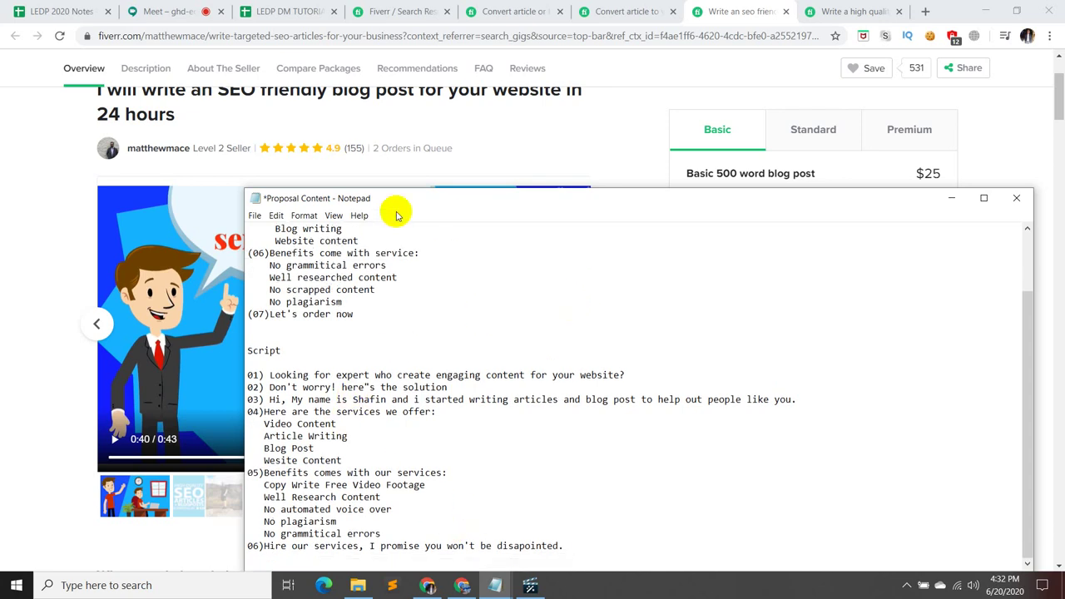
pyautogui.click(303, 216)
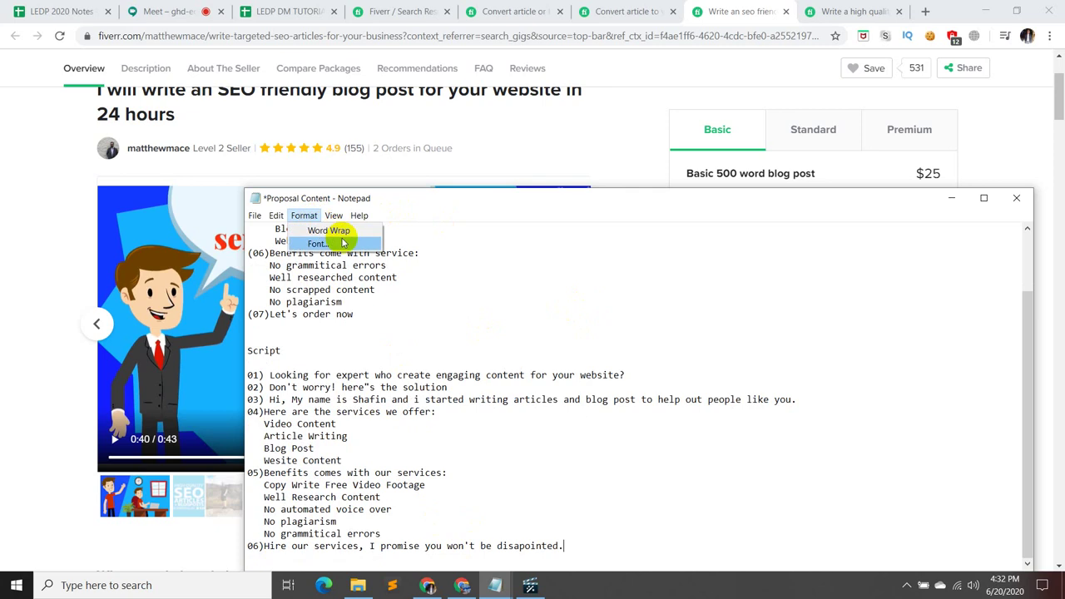
pyautogui.click(342, 242)
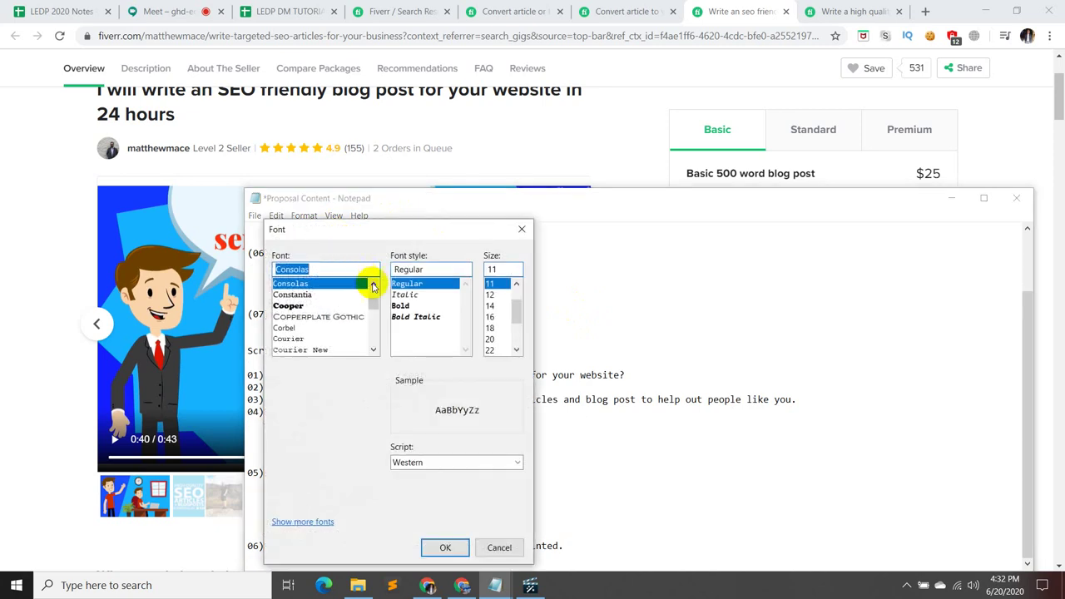
pyautogui.click(490, 338)
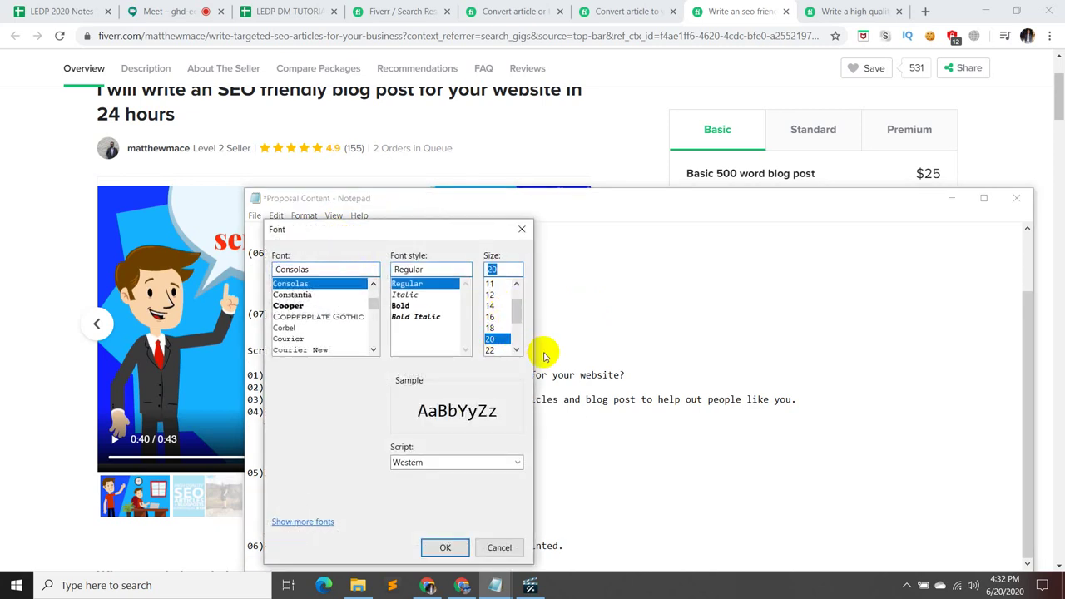
pyautogui.click(447, 547)
pyautogui.scroll(-3, 571, 510)
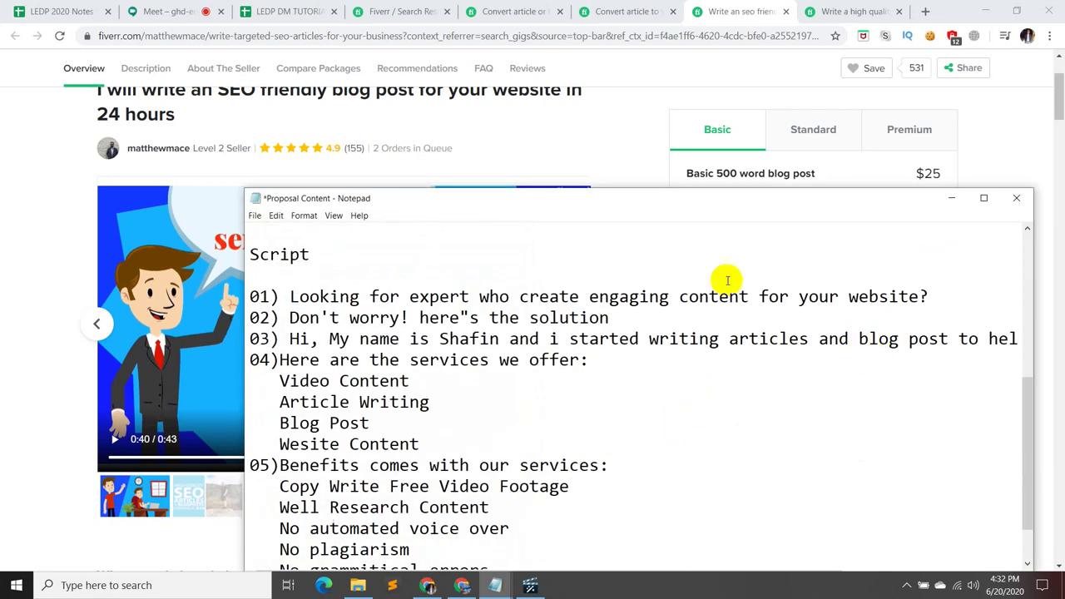
# - Save the Proposal Content file
pyautogui.click(275, 215)
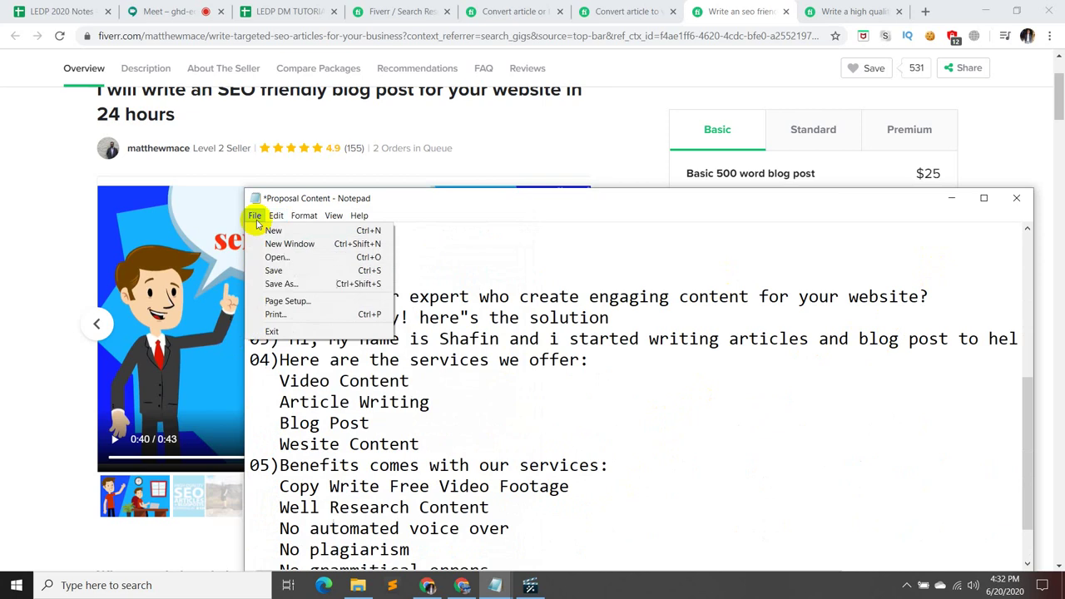
pyautogui.click(274, 270)
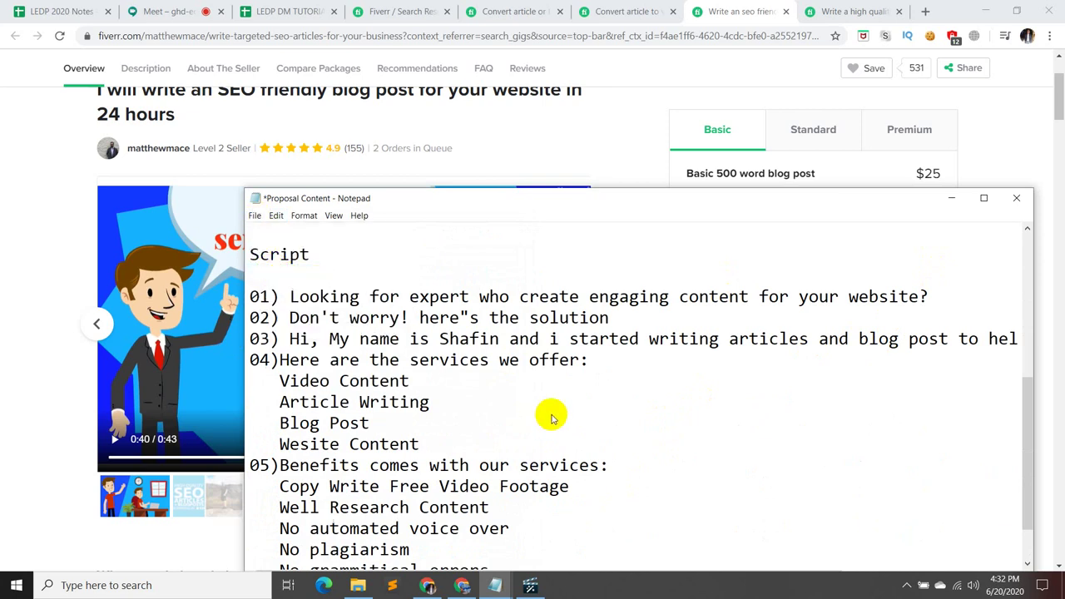
pyautogui.scroll(-1, 565, 418)
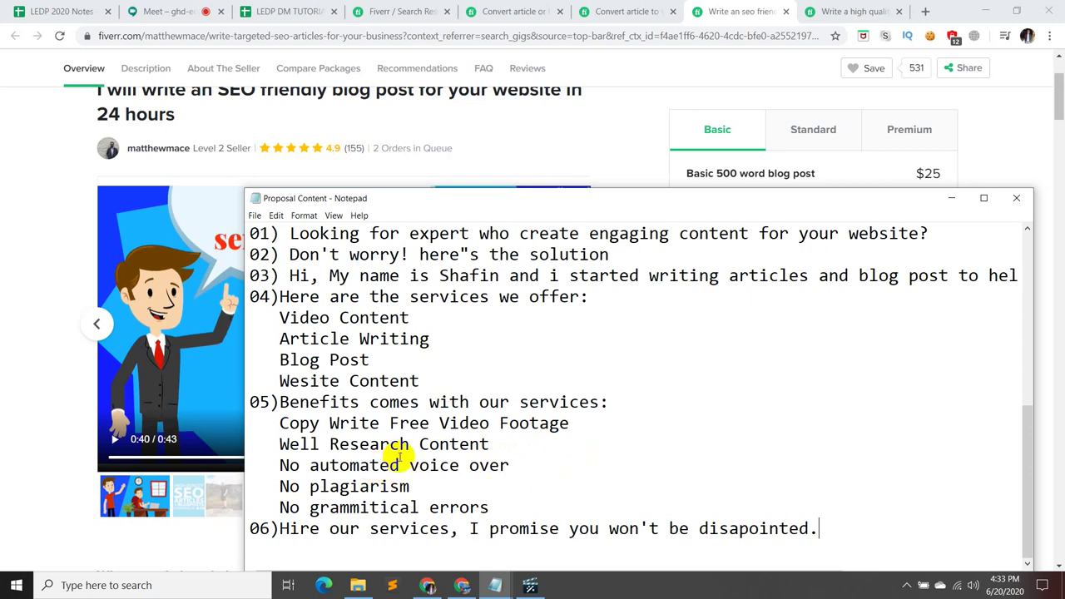
pyautogui.scroll(5, 499, 418)
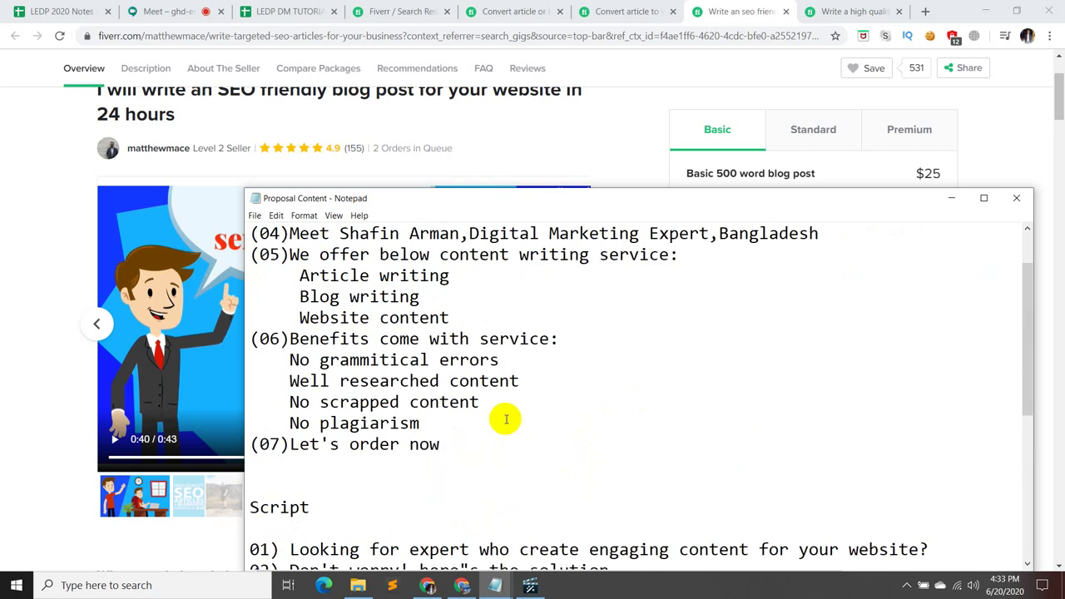
pyautogui.scroll(-5, 506, 419)
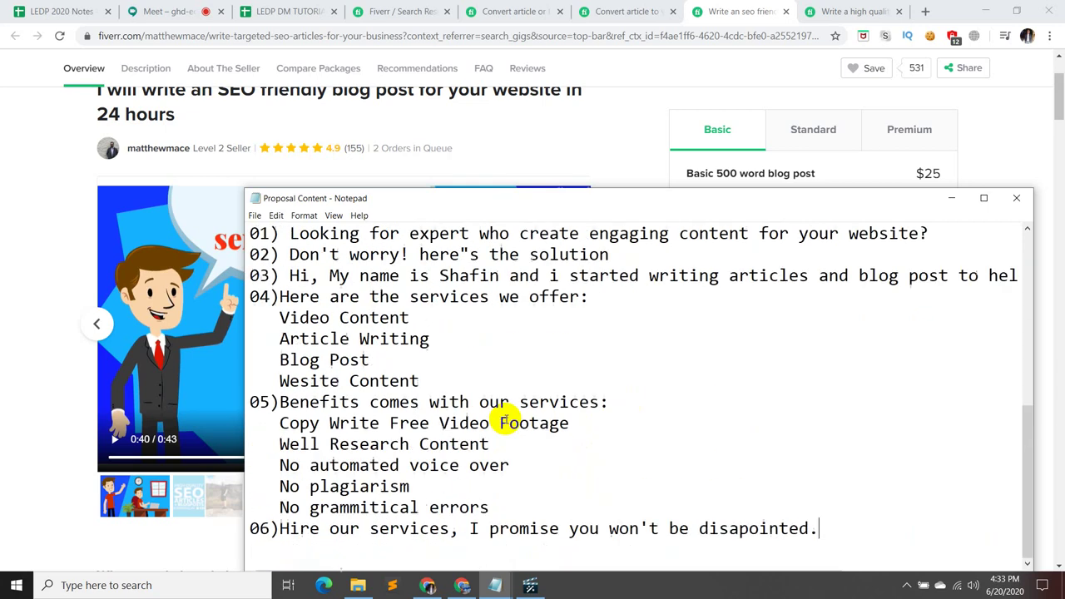
# - Change 'Research' to 'Researched' and capitalise Automated, Voice, Over, Plagiarism and Grammitical
pyautogui.click(410, 444)
pyautogui.write('ed')
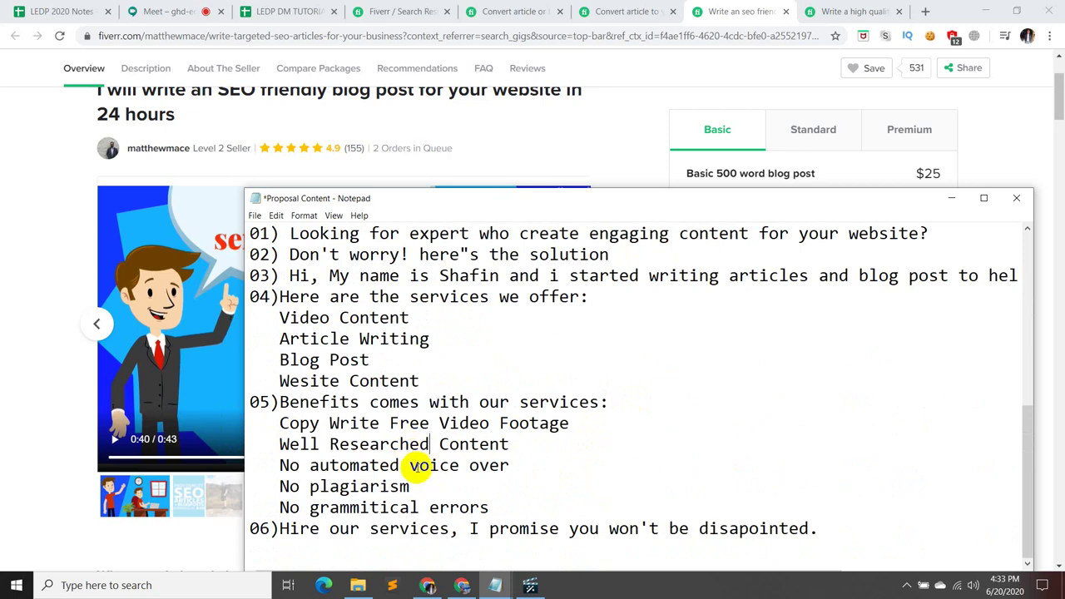
pyautogui.click(310, 466)
pyautogui.press('Delete')
pyautogui.write('A')
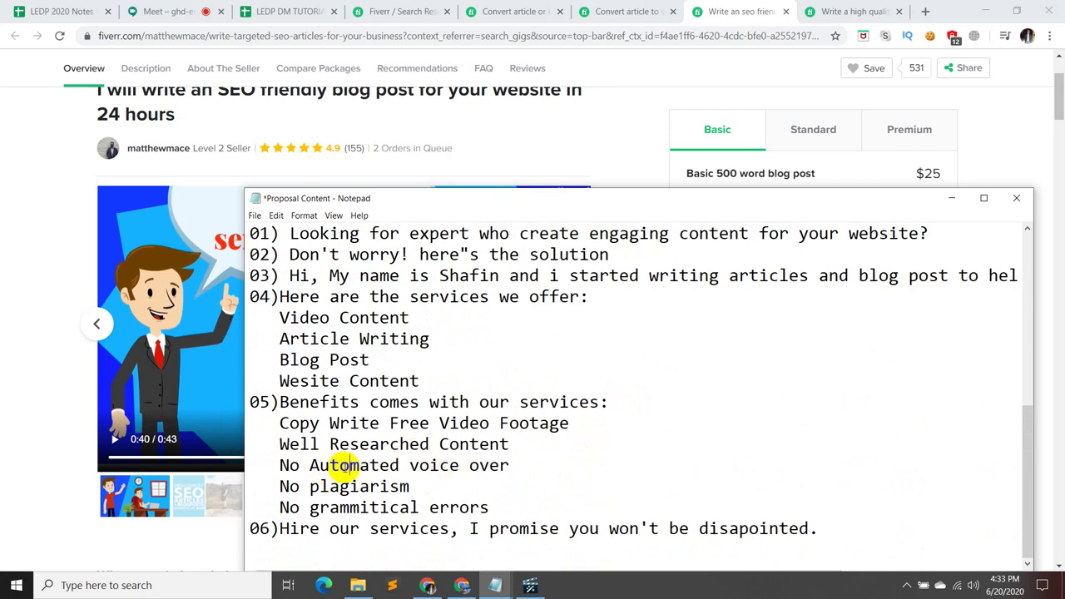
pyautogui.press('BackSpace')
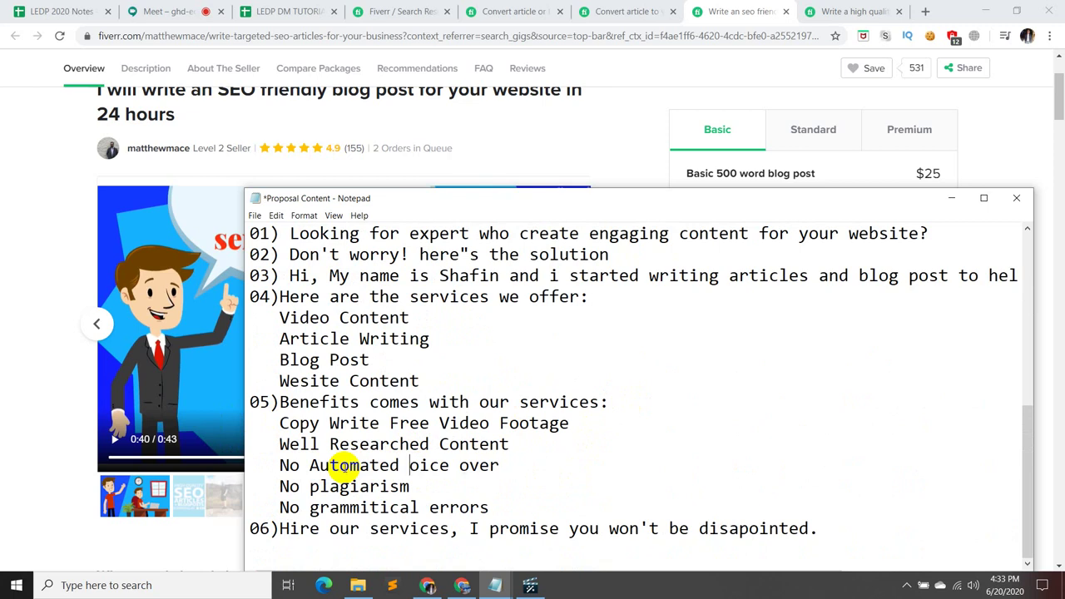
pyautogui.write('V')
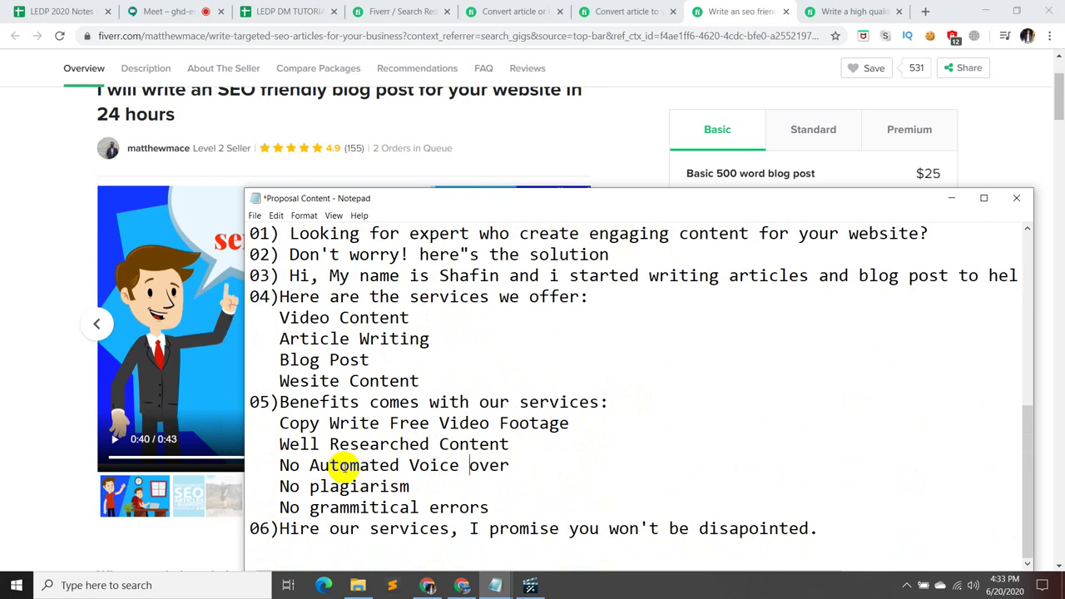
pyautogui.press('BackSpace')
pyautogui.write('O')
pyautogui.press('BackSpace')
pyautogui.write('P')
pyautogui.press('BackSpace')
pyautogui.write('G')
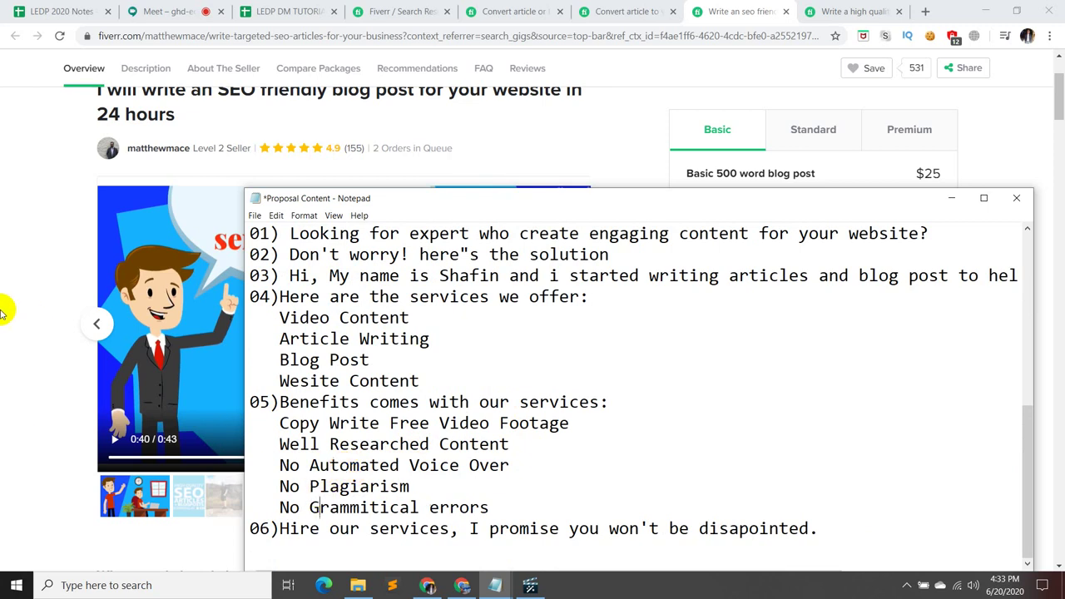
# - Save the file again and minimise Notepad
pyautogui.click(254, 215)
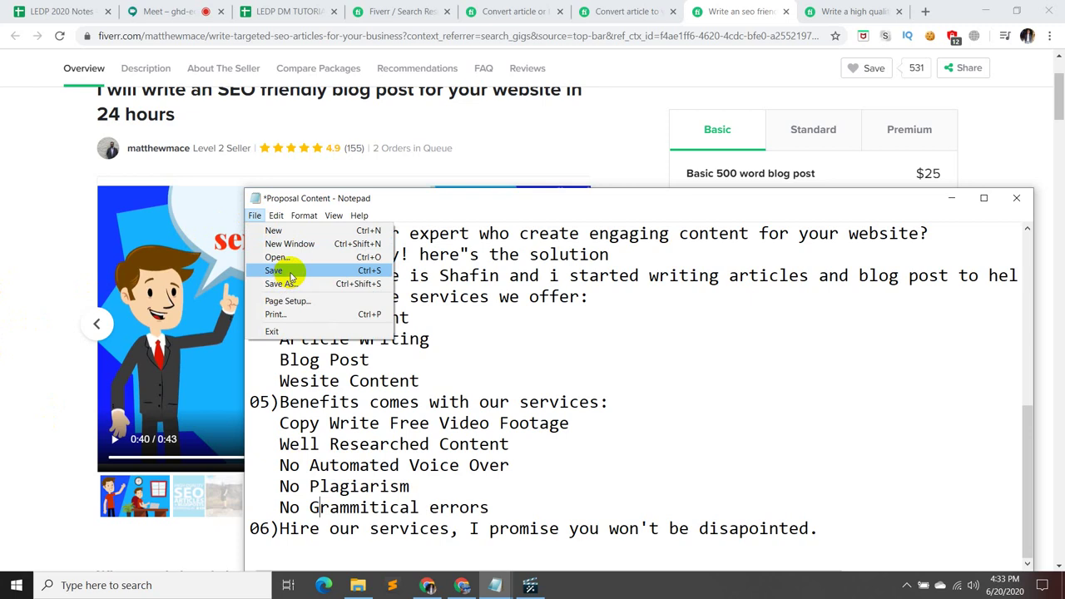
pyautogui.click(287, 271)
pyautogui.click(951, 198)
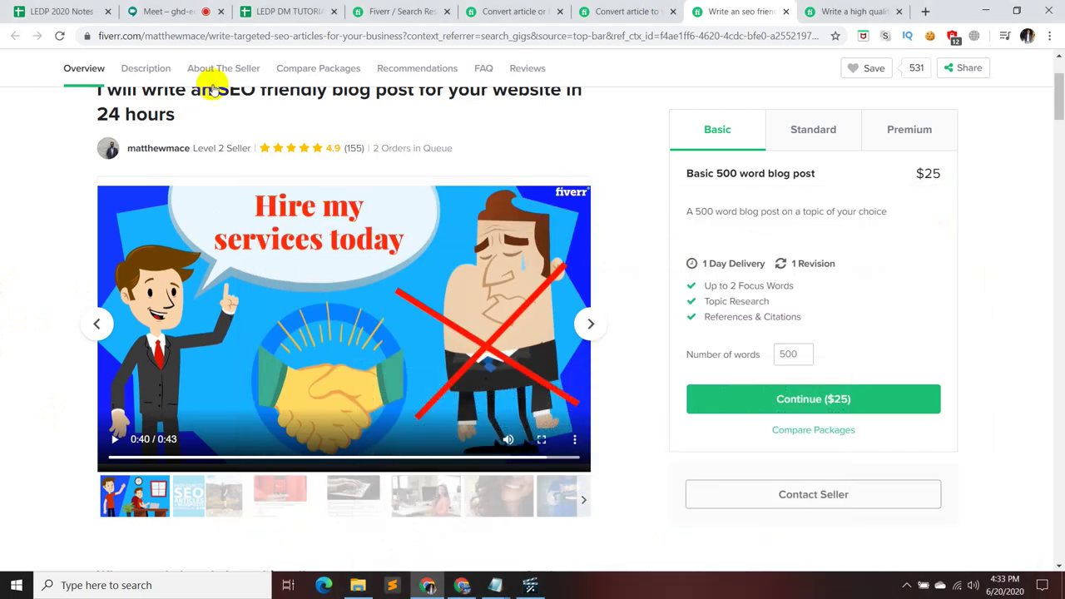
# - In Google Meet, unmute the microphone and start presenting the entire screen
pyautogui.click(185, 10)
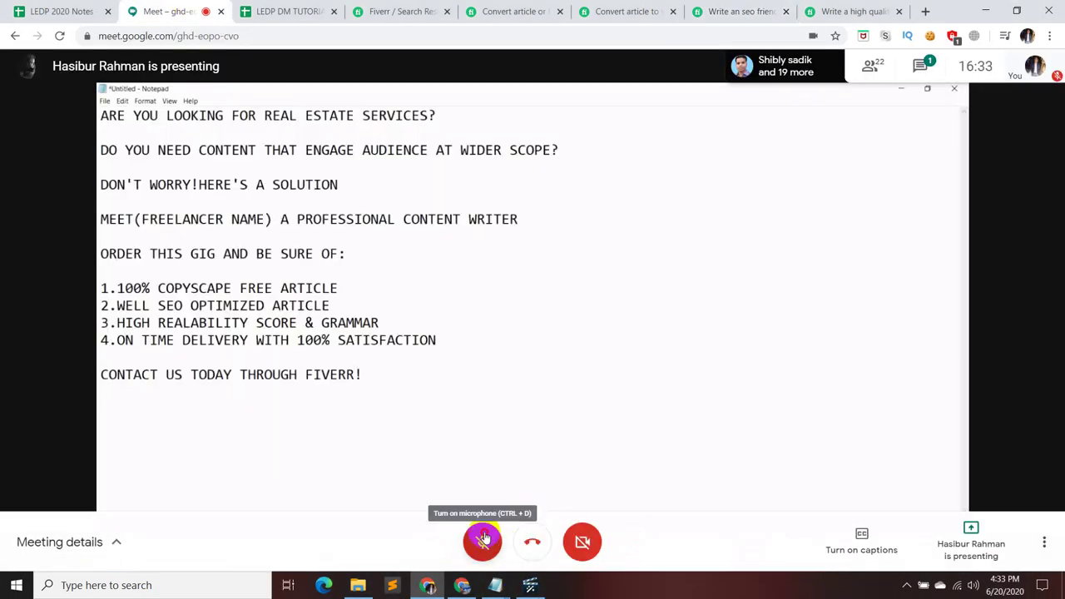
pyautogui.click(484, 538)
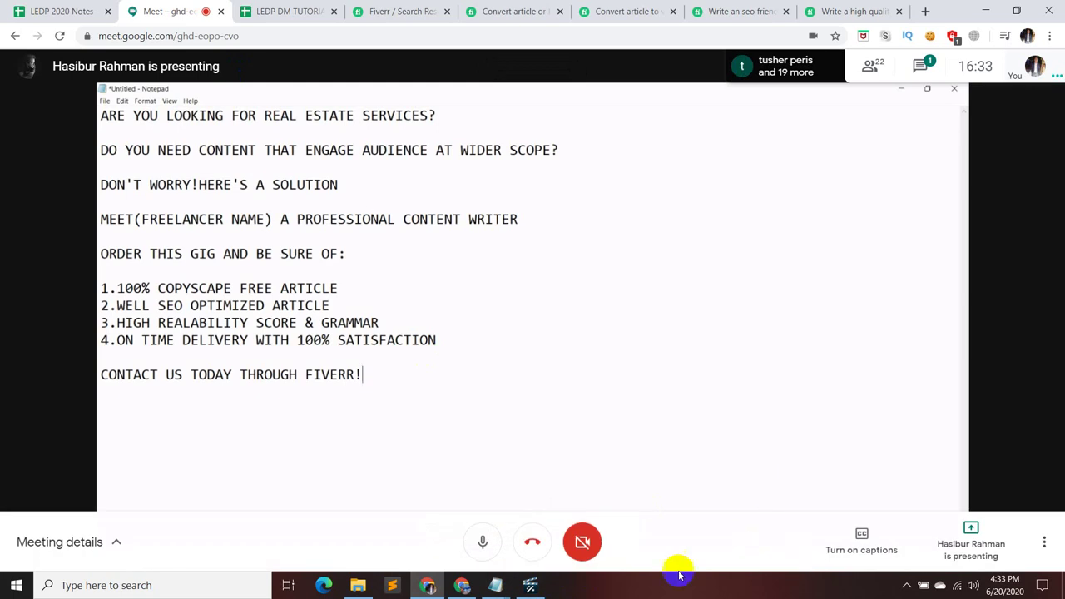
pyautogui.click(980, 549)
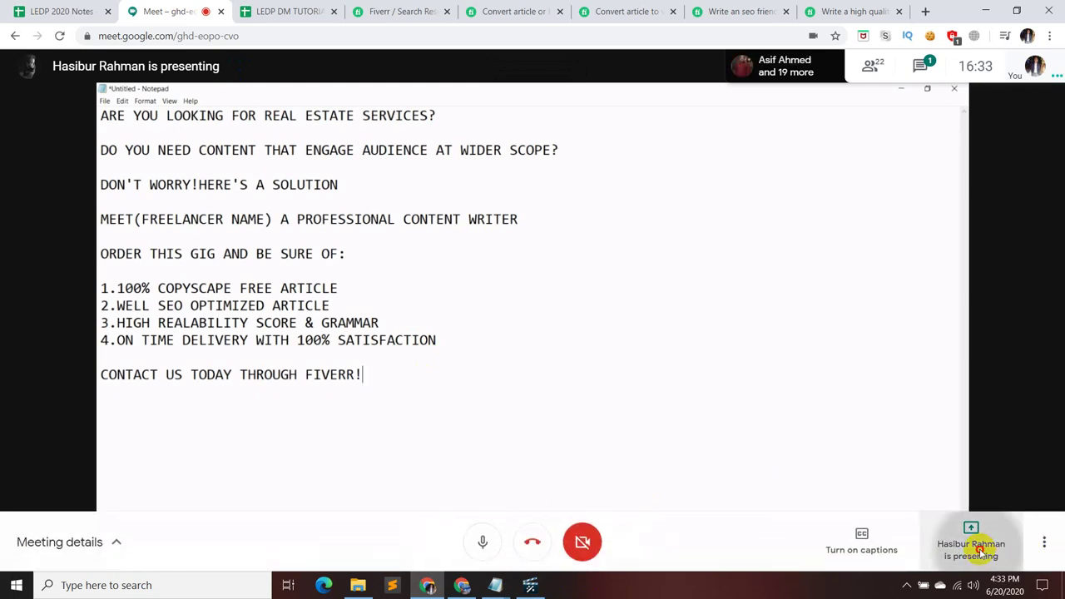
pyautogui.click(943, 419)
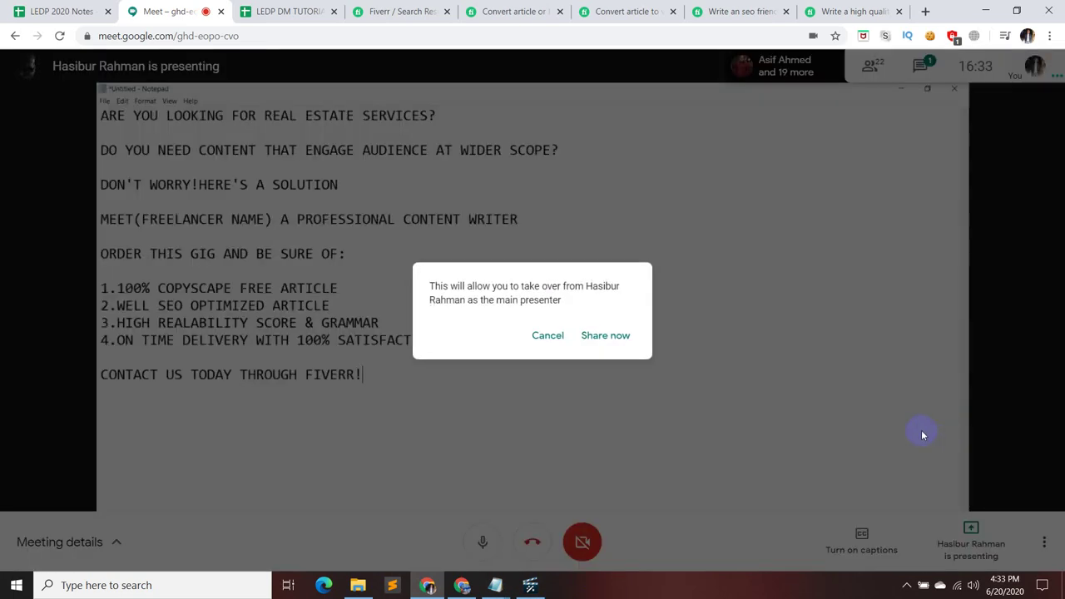
pyautogui.click(607, 336)
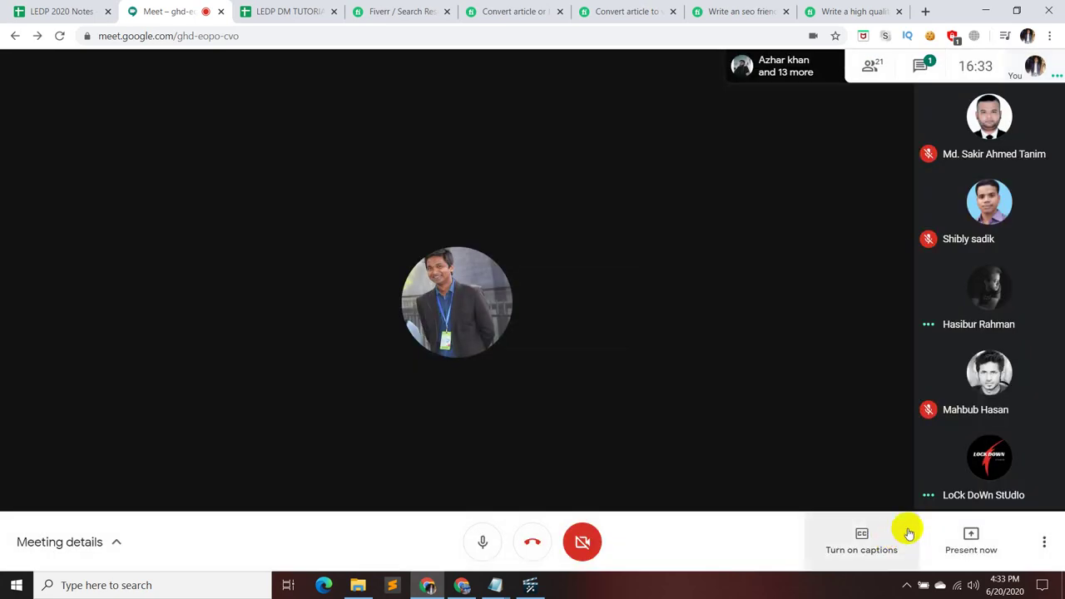
pyautogui.click(961, 542)
pyautogui.click(922, 424)
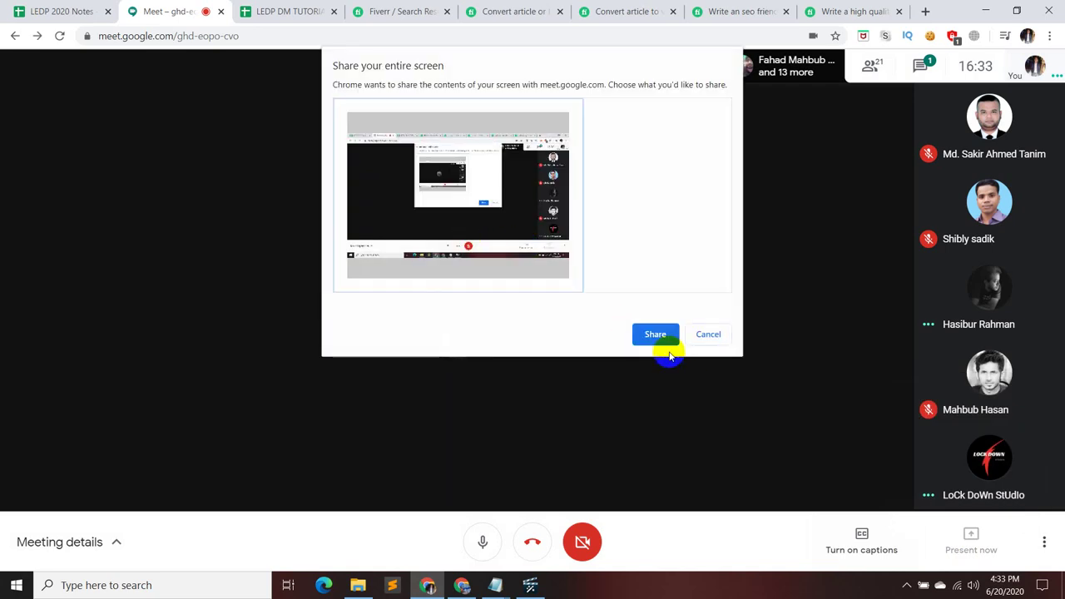
pyautogui.click(655, 334)
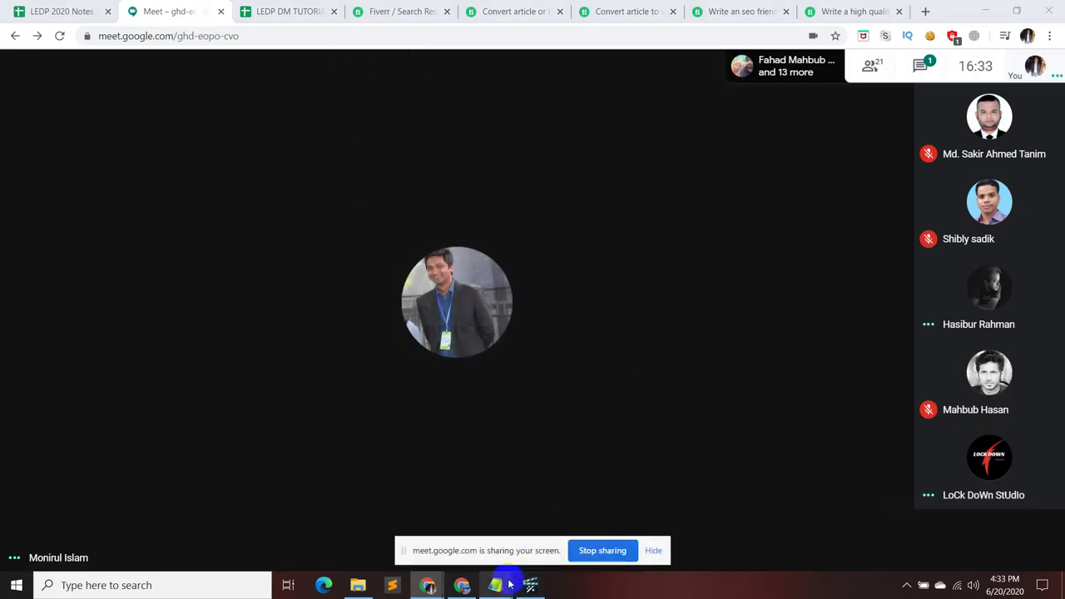
# - Dismiss the sharing notices, mute the microphone, and bring the Proposal Content notes to the front
pyautogui.moveTo(495, 585)
pyautogui.click(489, 533)
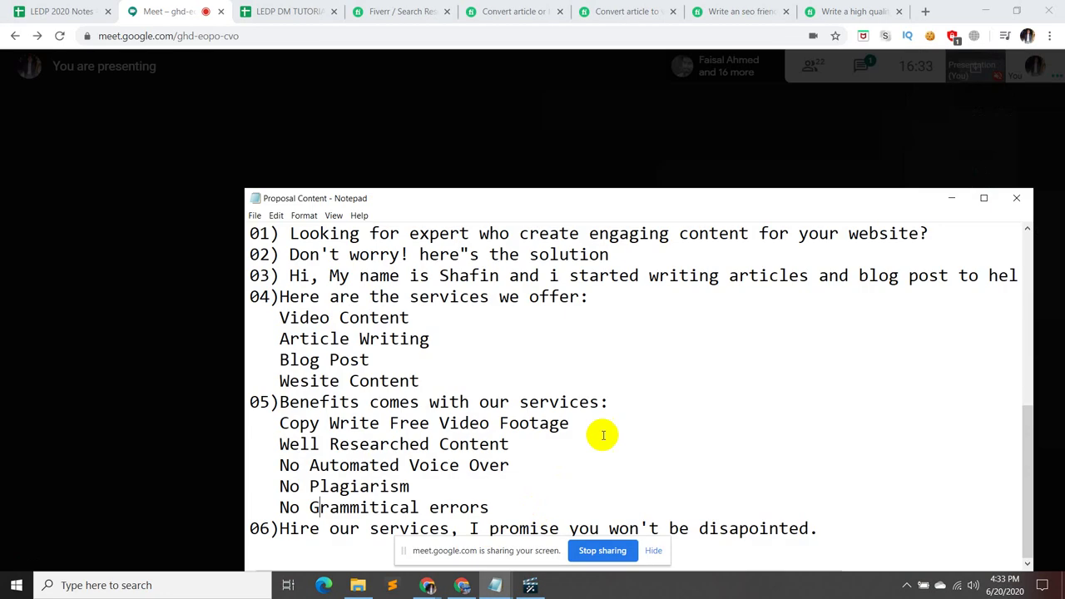
pyautogui.scroll(1, 721, 359)
pyautogui.scroll(-1, 767, 369)
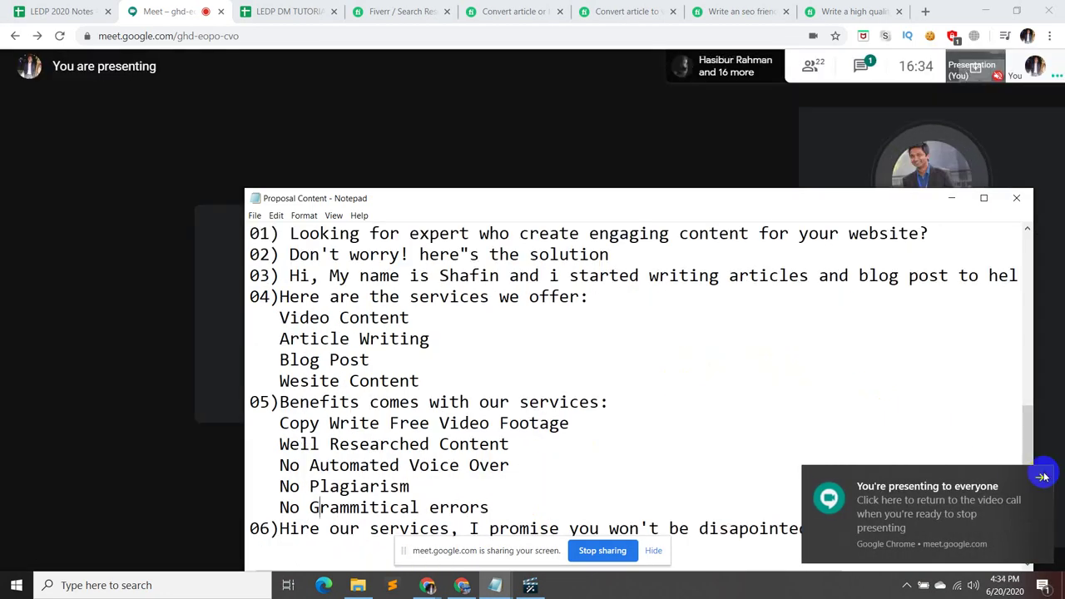
pyautogui.click(1036, 479)
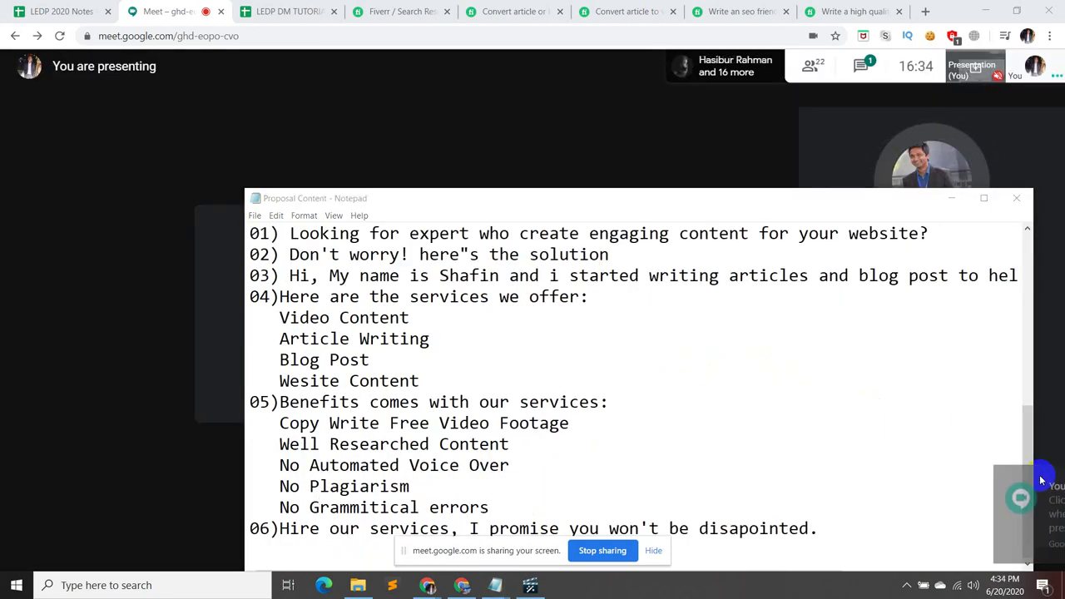
pyautogui.click(656, 549)
pyautogui.click(951, 200)
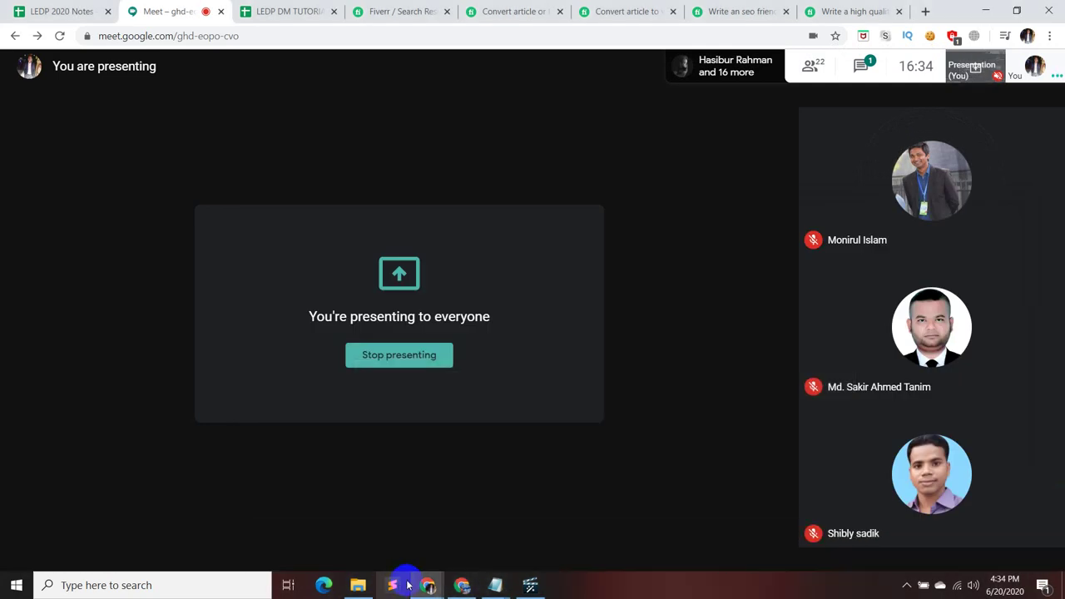
pyautogui.click(482, 542)
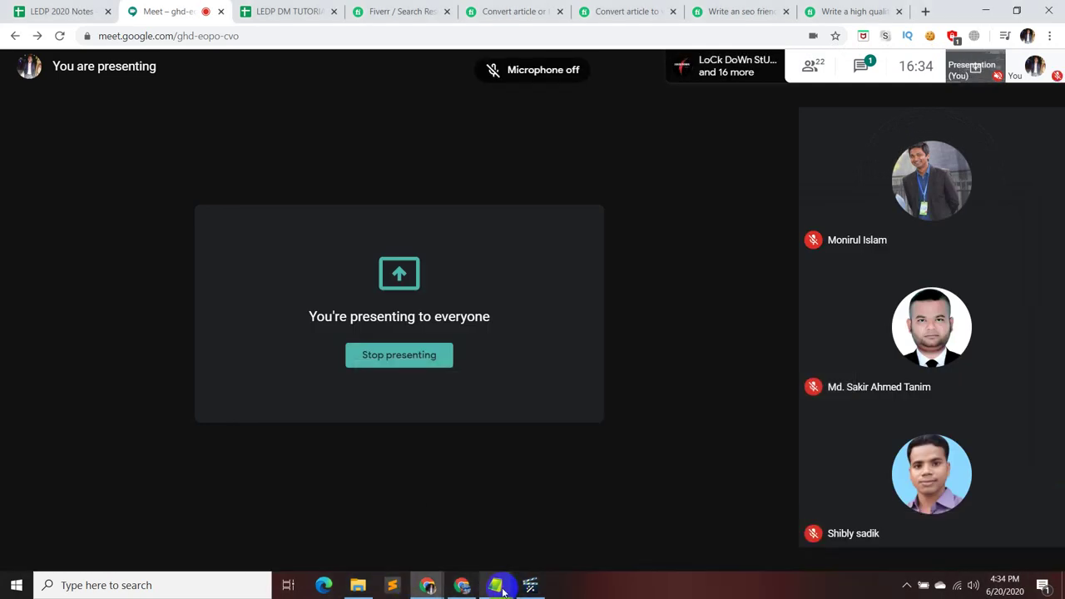
pyautogui.moveTo(511, 591)
pyautogui.click(494, 528)
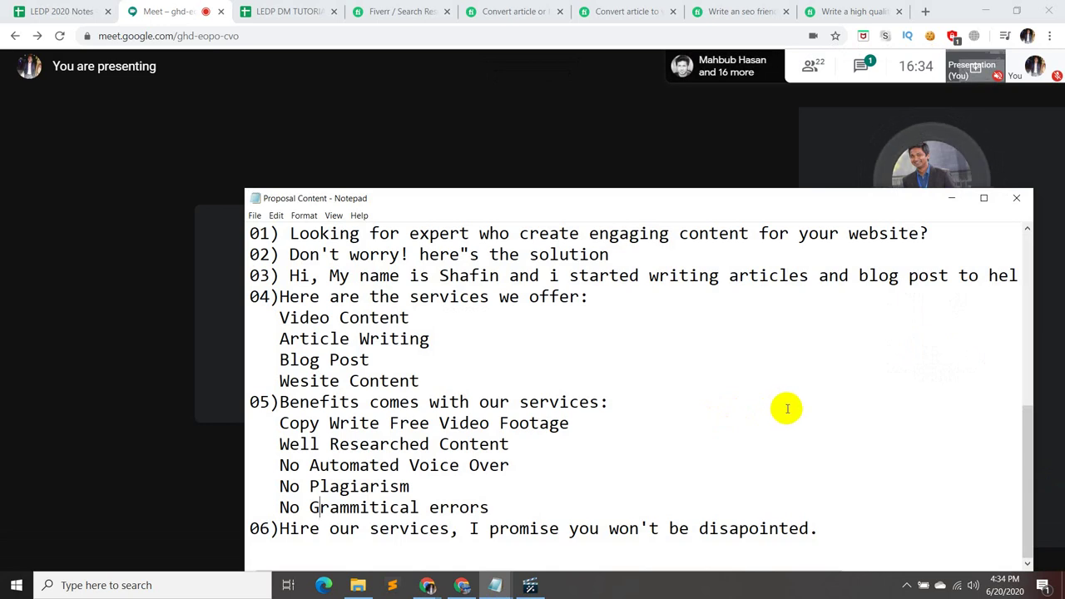
# - Maximise the Proposal Content window and select the Script heading
pyautogui.click(311, 215)
pyautogui.click(983, 198)
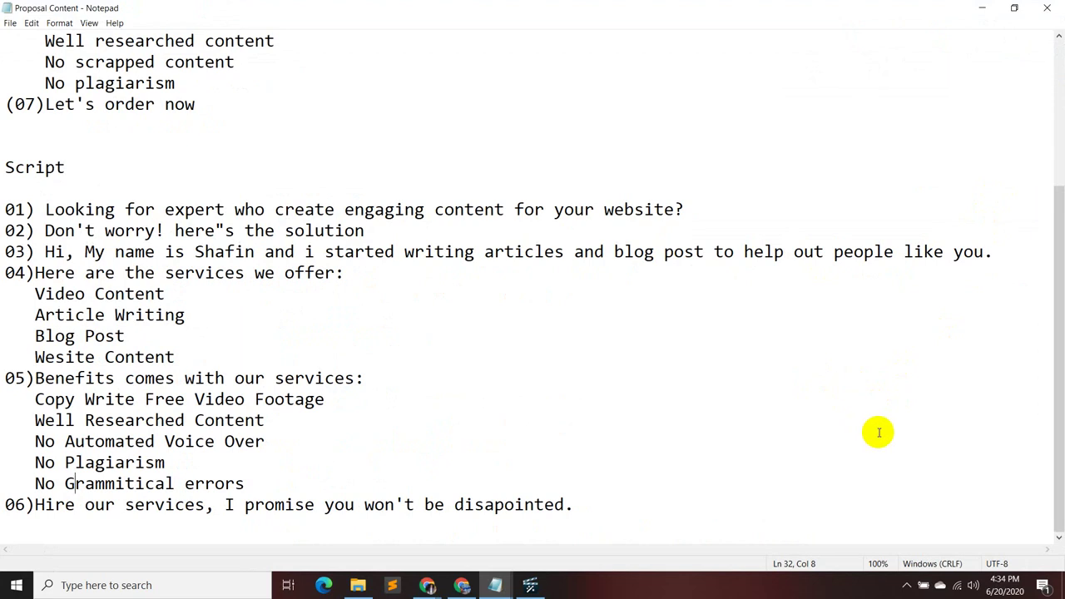
pyautogui.moveTo(459, 585)
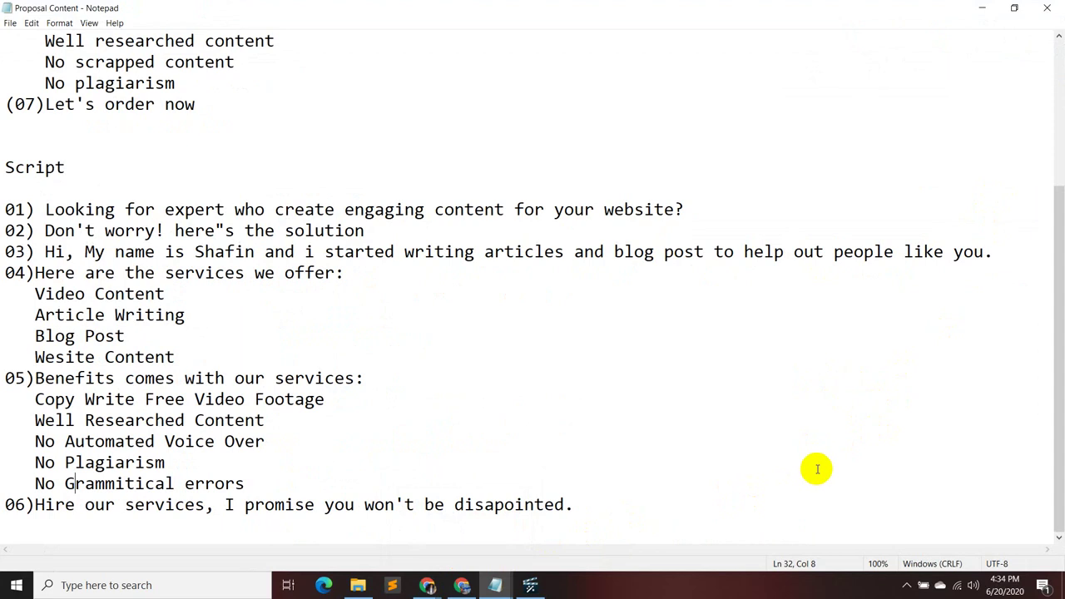
pyautogui.click(1014, 8)
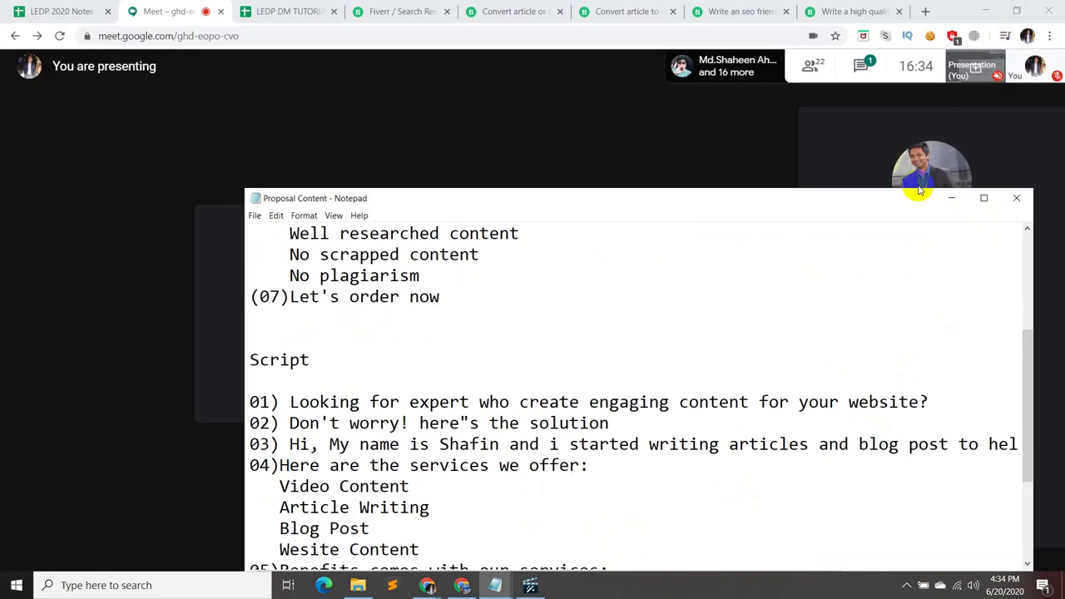
pyautogui.click(675, 359)
pyautogui.hotkey('shift', 'Home')
pyautogui.click(983, 198)
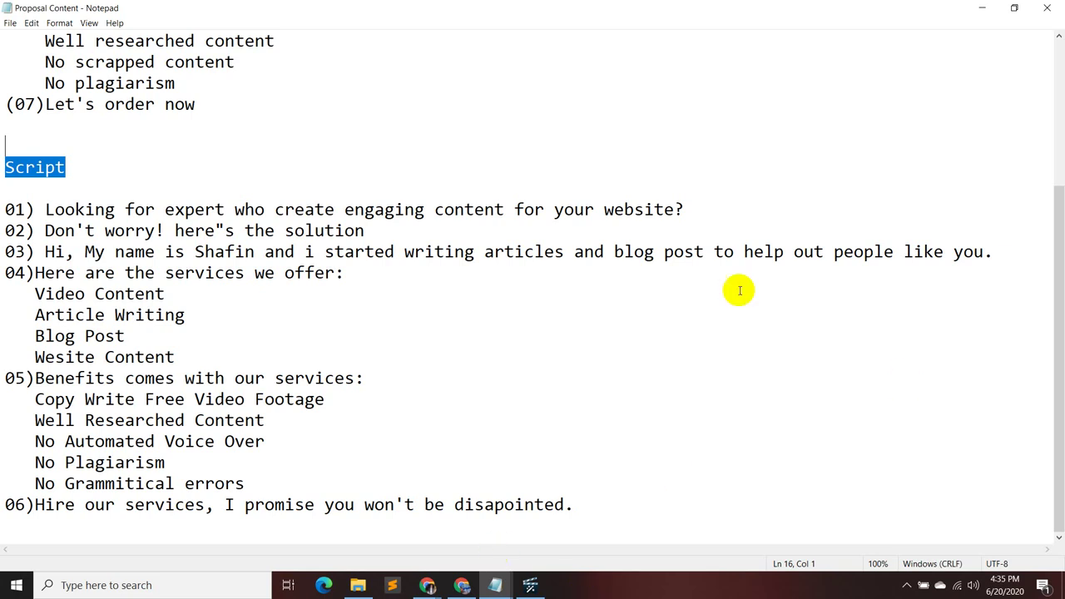
# - Correct line 02 to "Don't worry! Here's the solution." with an apostrophe, capital H and a full stop
pyautogui.click(232, 236)
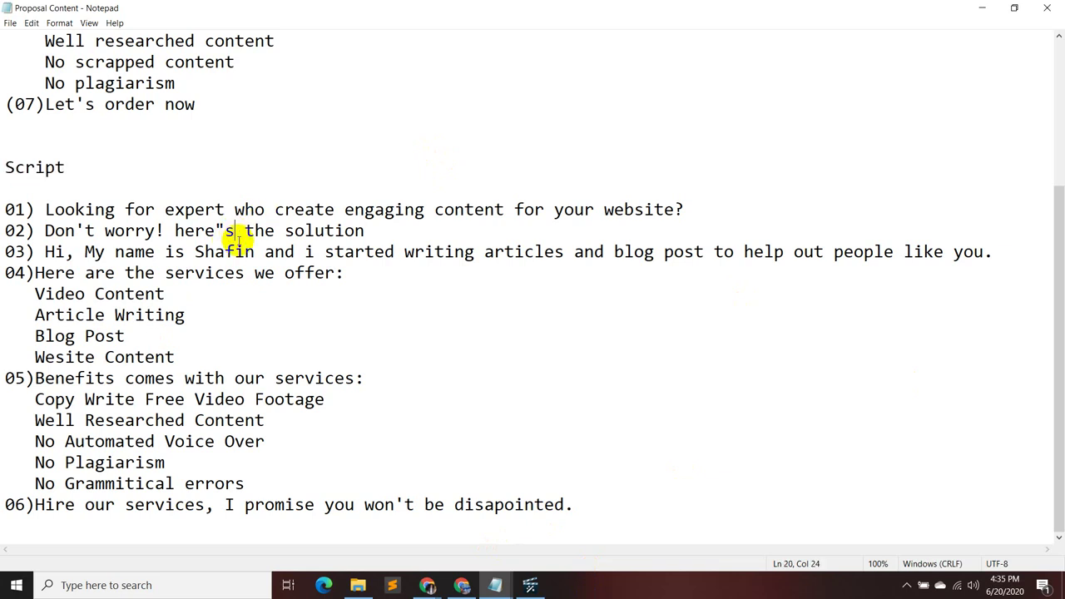
pyautogui.press('BackSpace')
pyautogui.press('BackSpace')
pyautogui.write("'S")
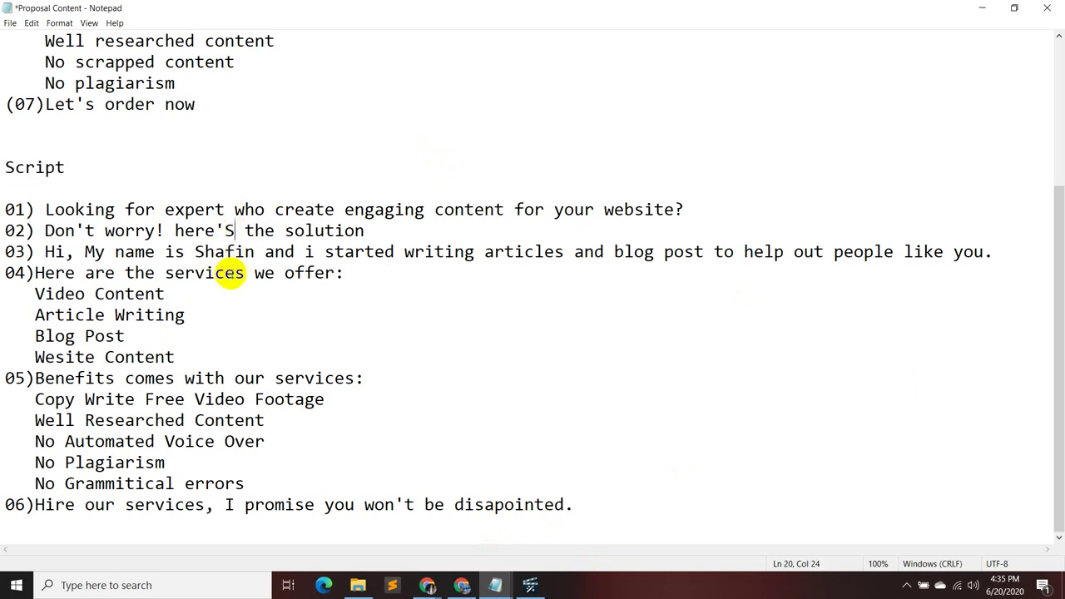
pyautogui.press('BackSpace')
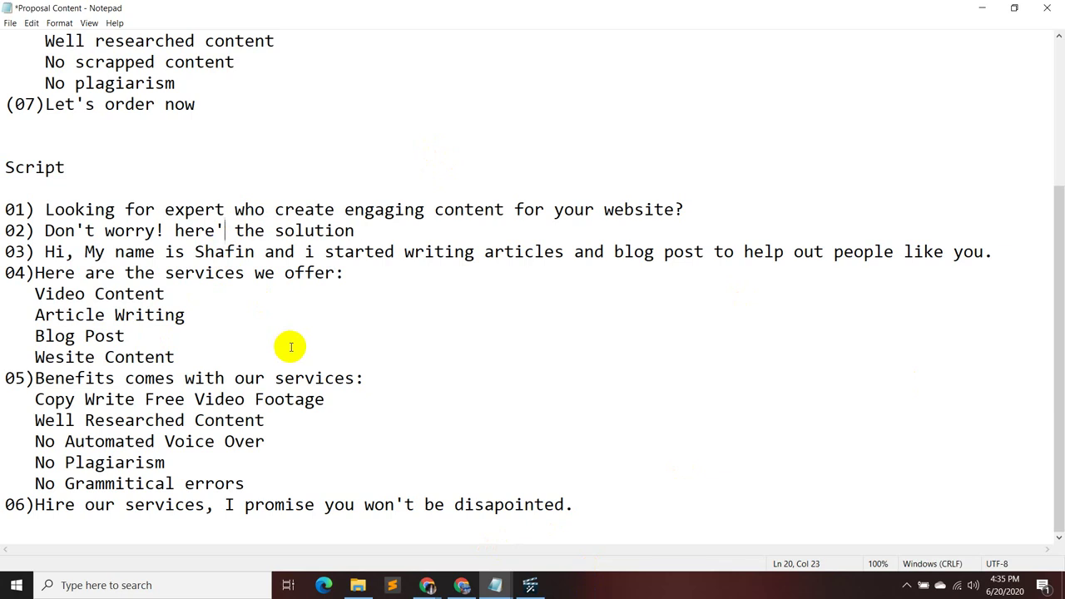
pyautogui.write('s')
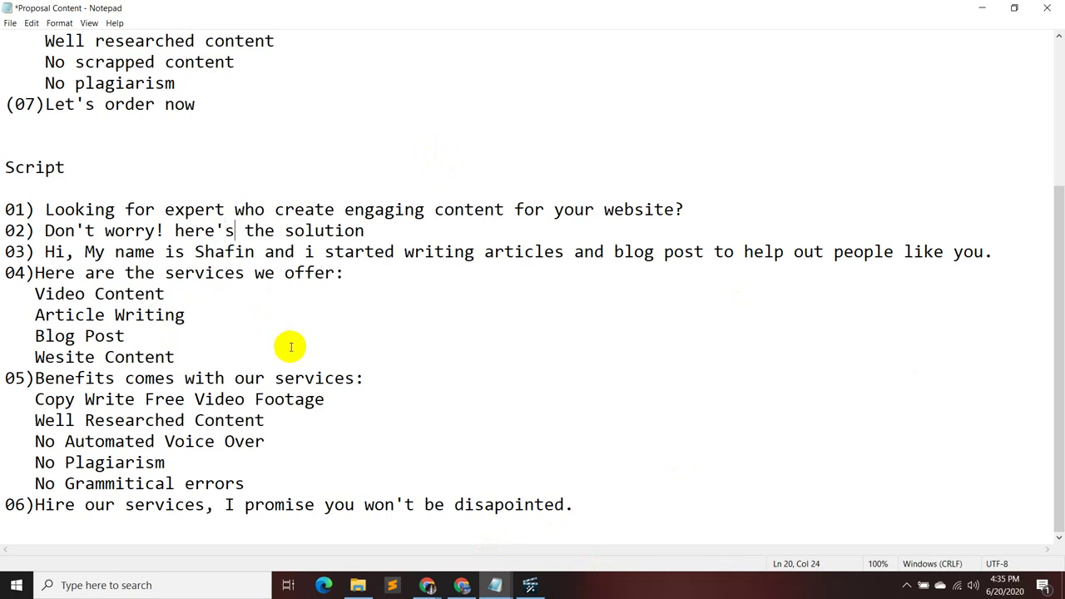
pyautogui.click(184, 231)
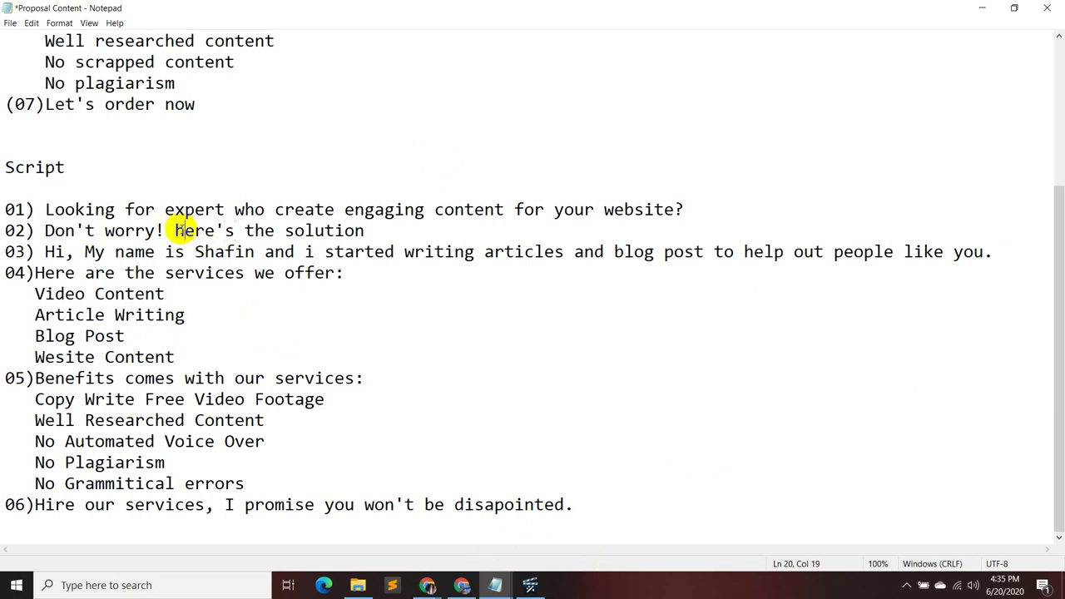
pyautogui.press('BackSpace')
pyautogui.write('H')
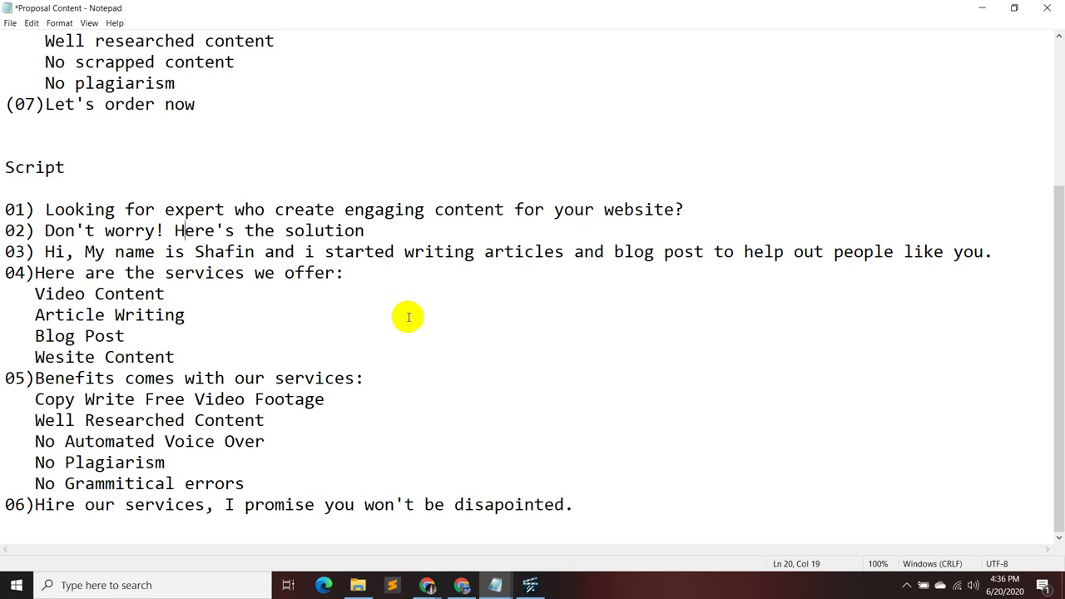
pyautogui.click(379, 231)
pyautogui.write('.')
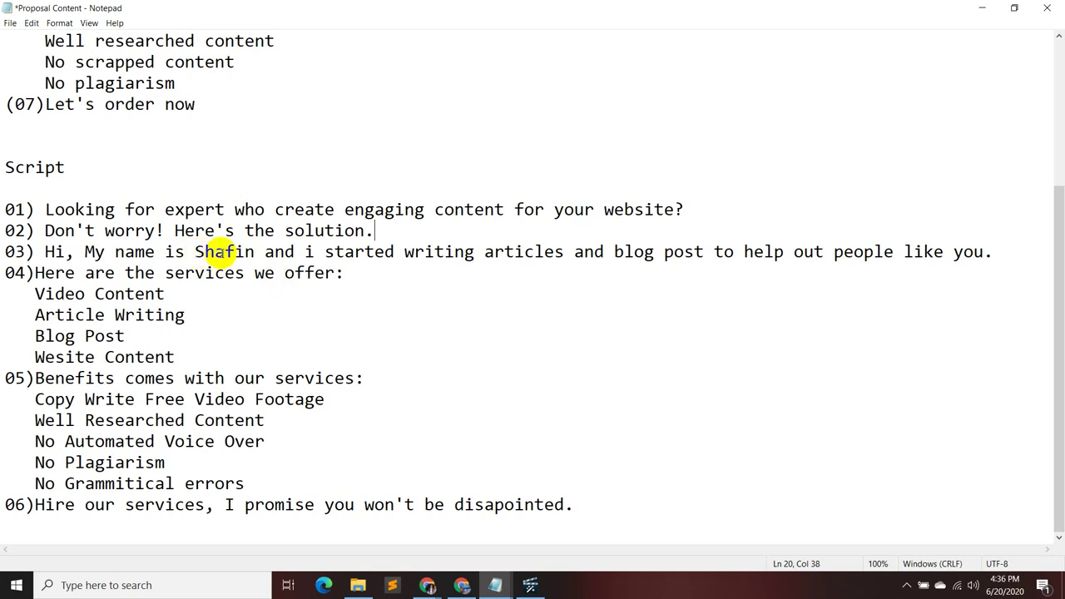
# - Change the opening of line 03 from "Hi, My name is" to "Hey, I'm"
pyautogui.click(184, 252)
pyautogui.press('BackSpace')
pyautogui.press('BackSpace')
pyautogui.press('BackSpace')
pyautogui.press('BackSpace')
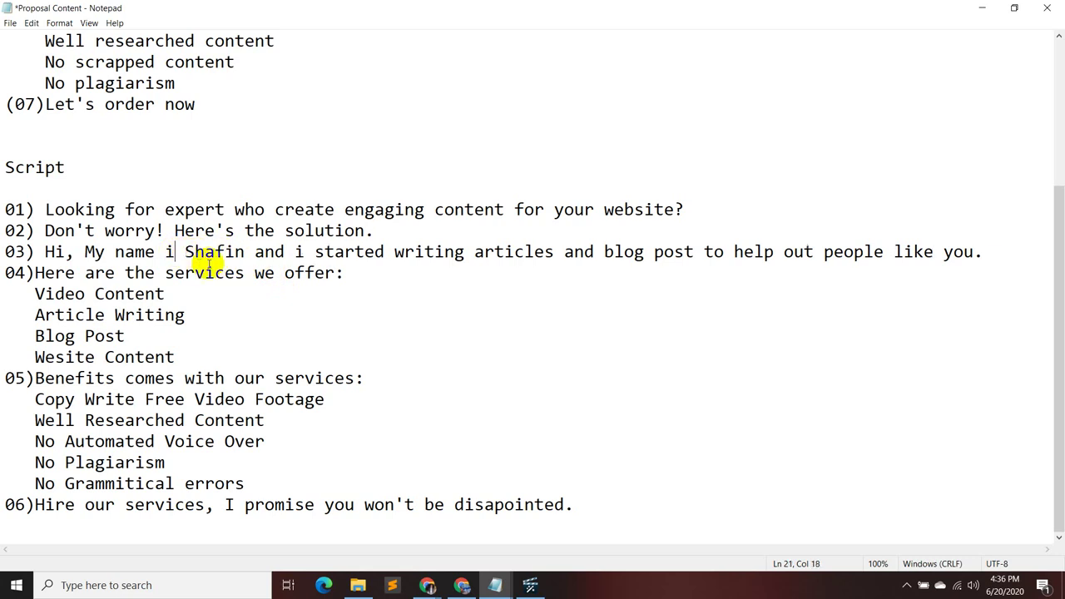
pyautogui.press('BackSpace')
pyautogui.press('BackSpace')
pyautogui.press('BackSpace')
pyautogui.press('BackSpace')
pyautogui.press('BackSpace')
pyautogui.press('BackSpace')
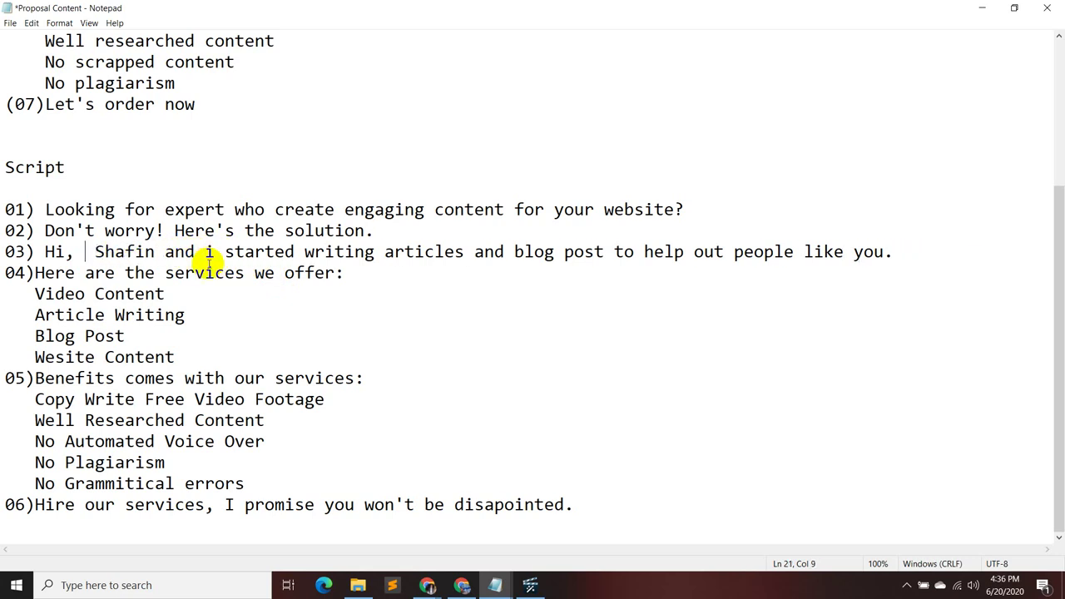
pyautogui.write('I am')
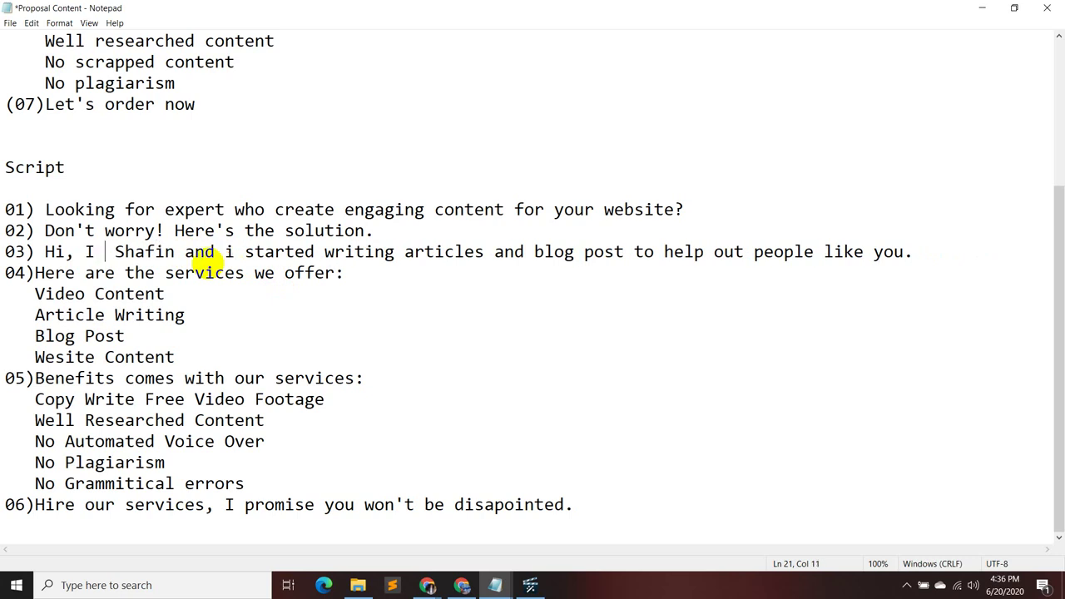
pyautogui.press('BackSpace')
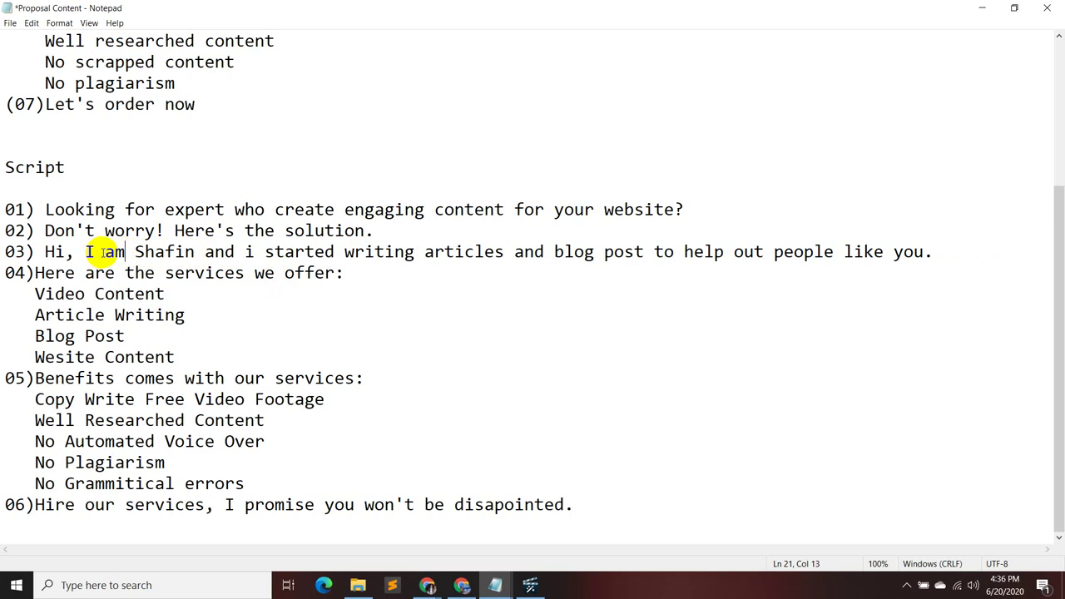
pyautogui.click(115, 251)
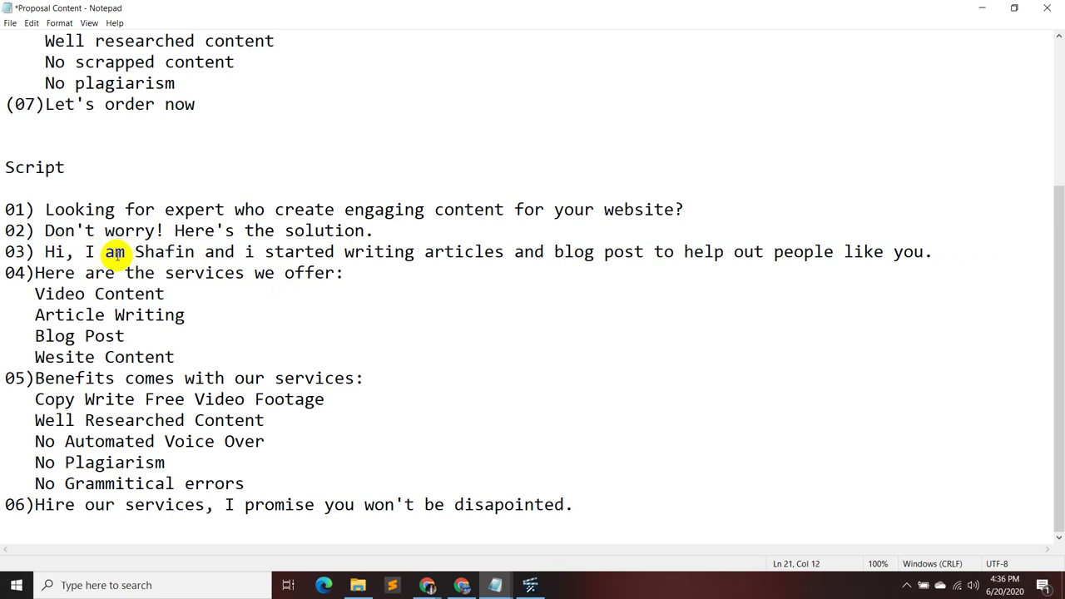
pyautogui.press('BackSpace')
pyautogui.press('BackSpace')
pyautogui.write("'")
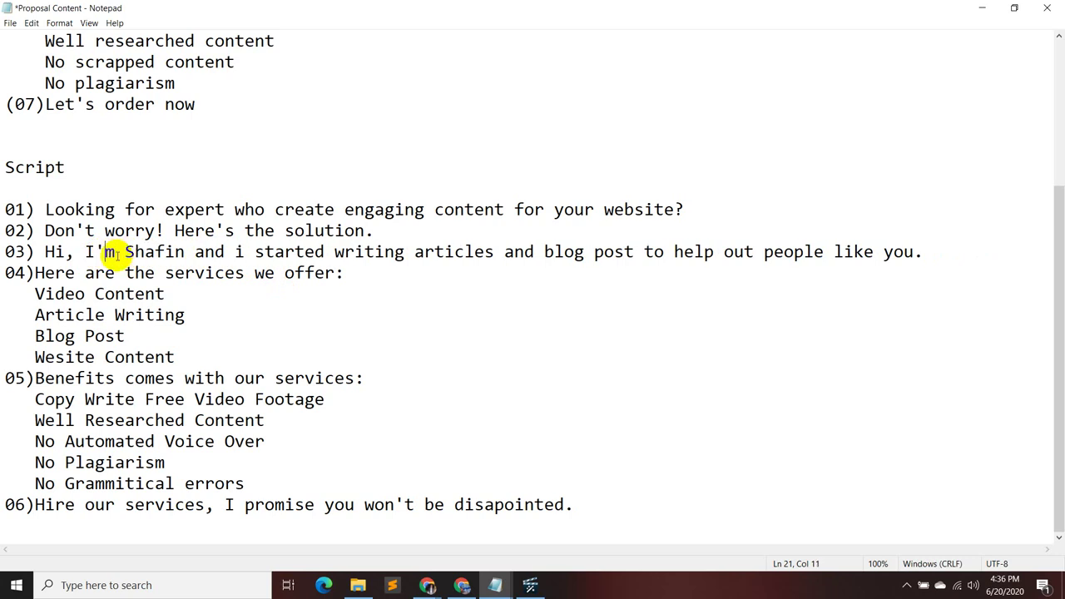
pyautogui.press('Left')
pyautogui.press('Left')
pyautogui.press('Left')
pyautogui.press('Left')
pyautogui.press('Left')
pyautogui.press('Right')
pyautogui.press('BackSpace')
pyautogui.write('ey')
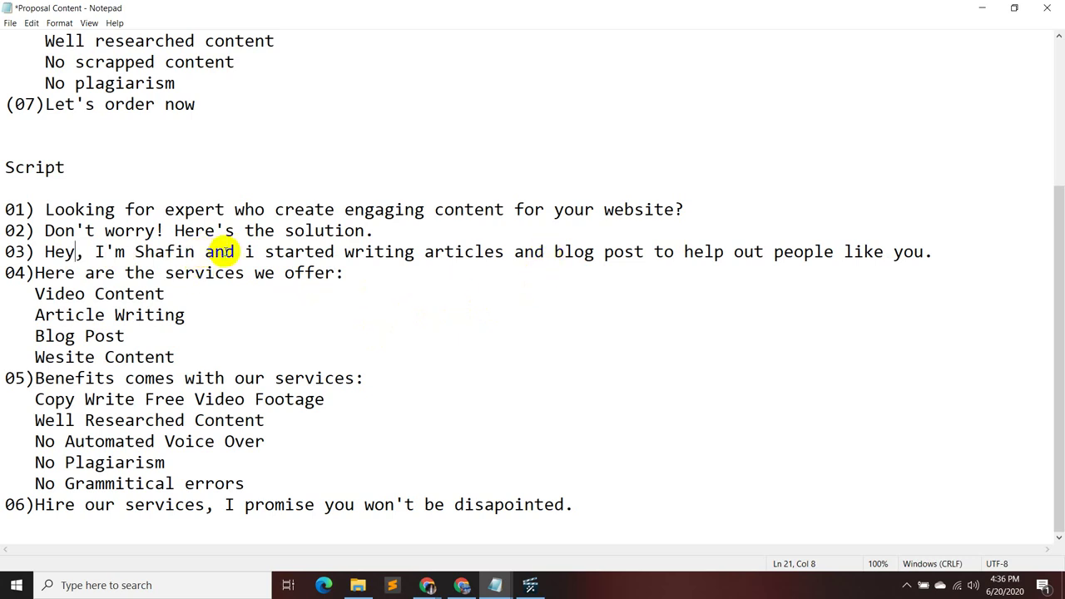
# - Replace "and i" after the name with "& I" on line 03
pyautogui.click(236, 251)
pyautogui.press('BackSpace')
pyautogui.press('BackSpace')
pyautogui.press('BackSpace')
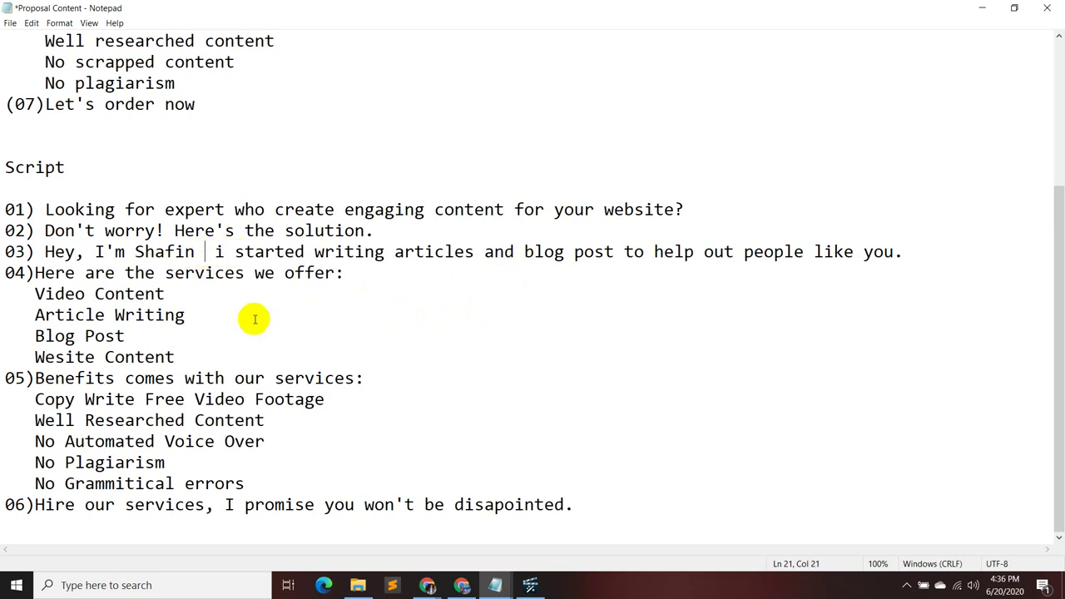
pyautogui.write('&')
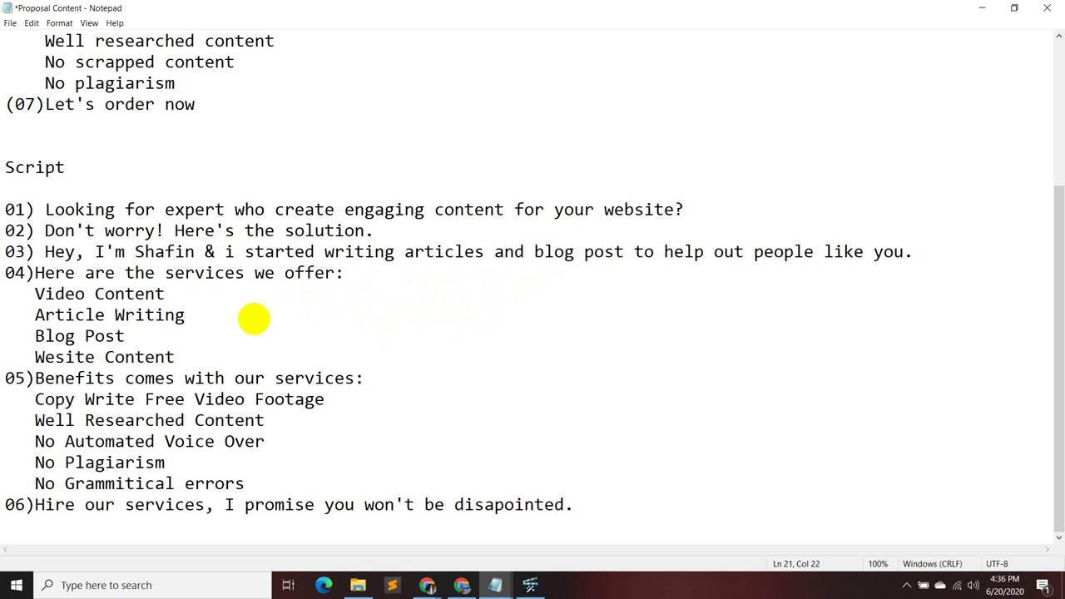
pyautogui.click(234, 250)
pyautogui.press('BackSpace')
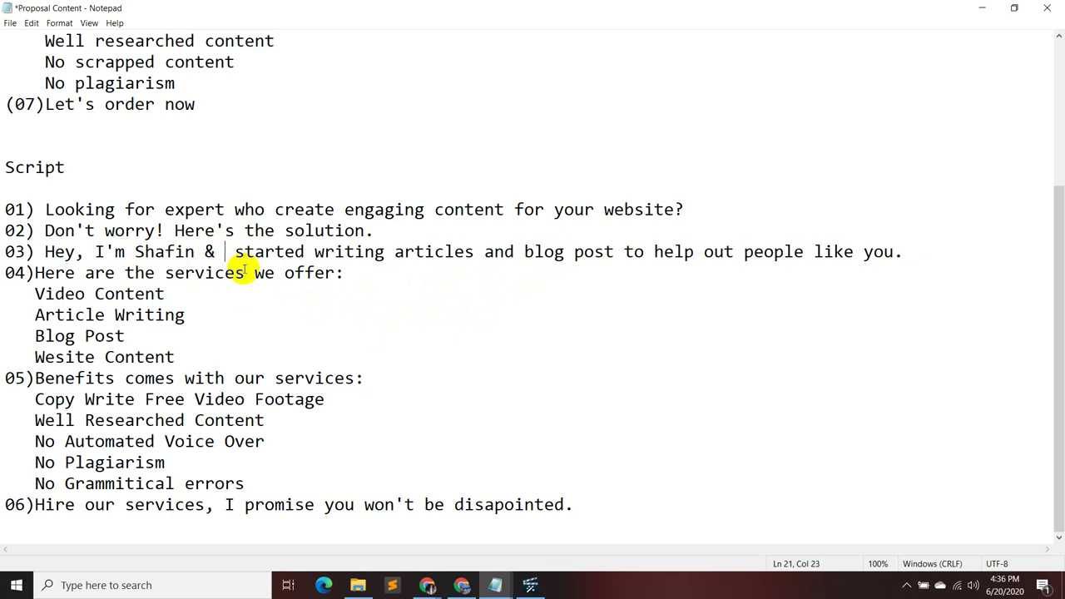
pyautogui.write('I')
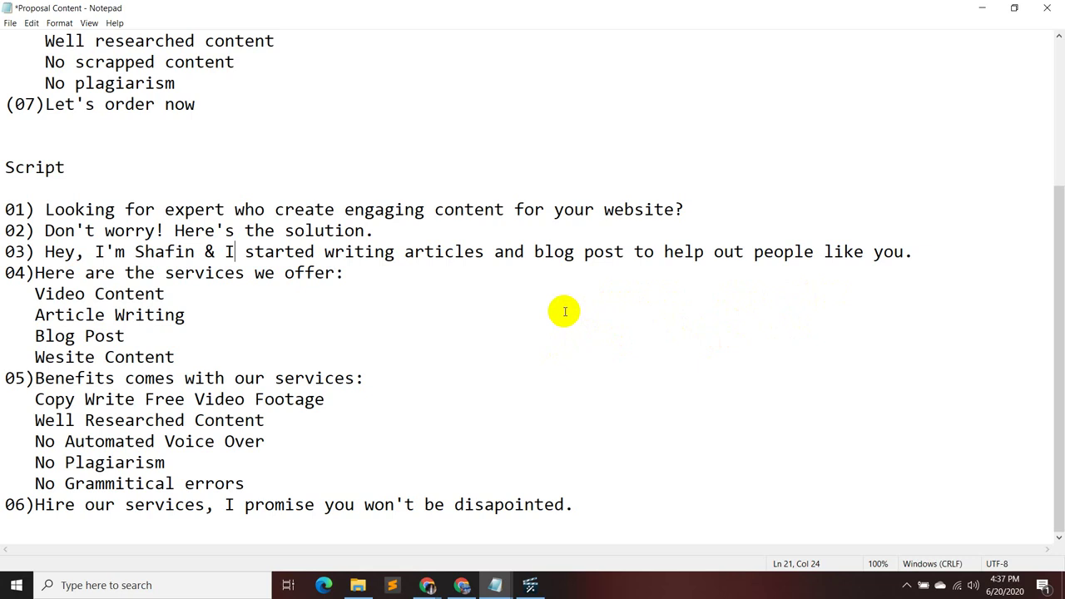
# - Swap the "&" after the name for a full stop on line 03
pyautogui.click(215, 251)
pyautogui.press('BackSpace')
pyautogui.press('BackSpace')
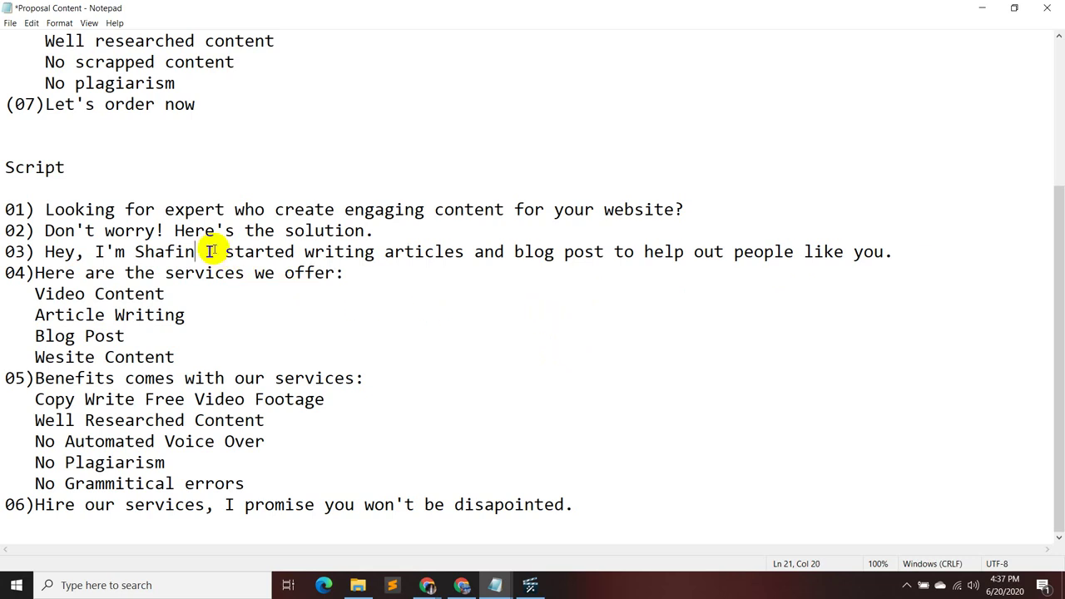
pyautogui.write('.')
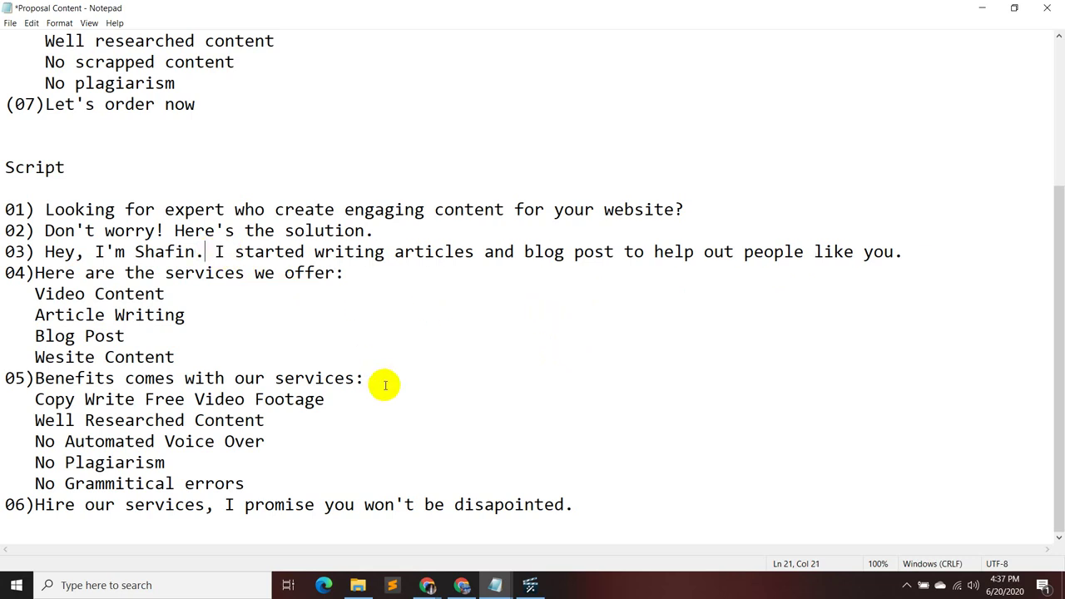
pyautogui.press('Right')
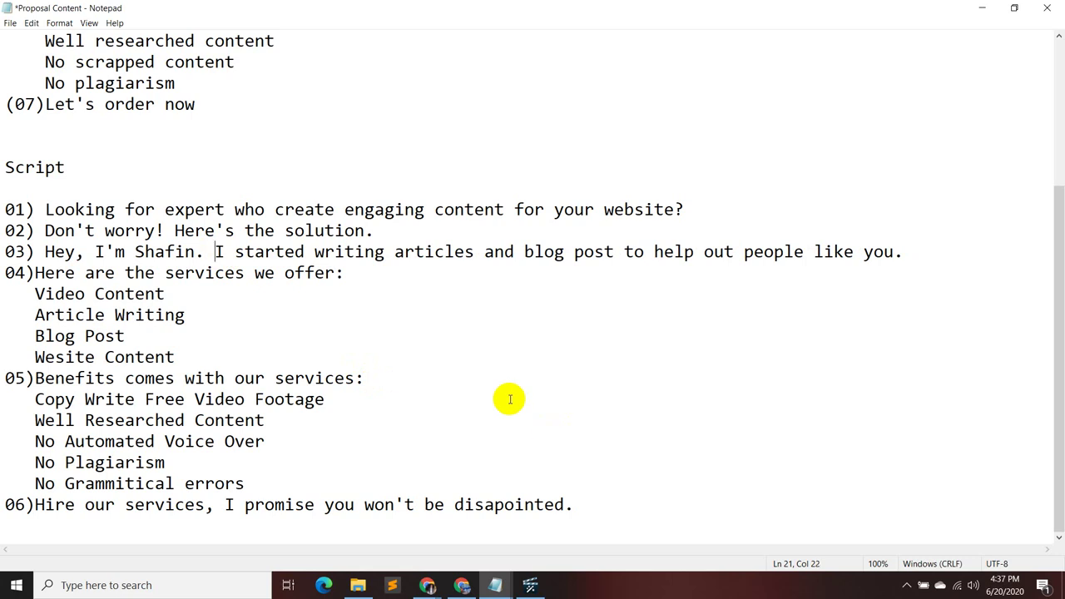
pyautogui.press('BackSpace')
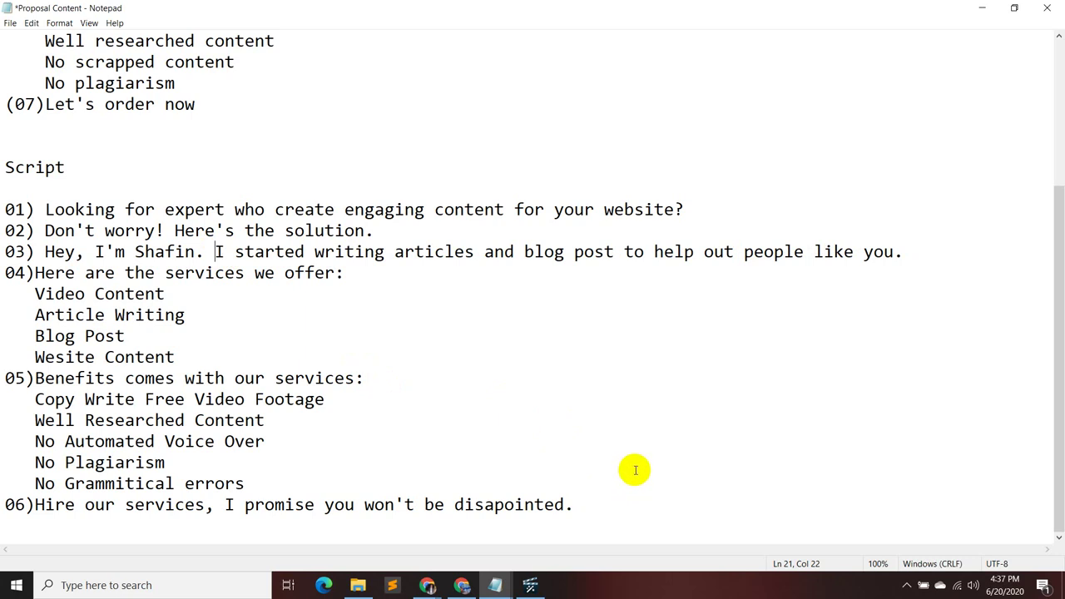
# - Change "and blog post" to "& blog post" on line 03
pyautogui.click(516, 251)
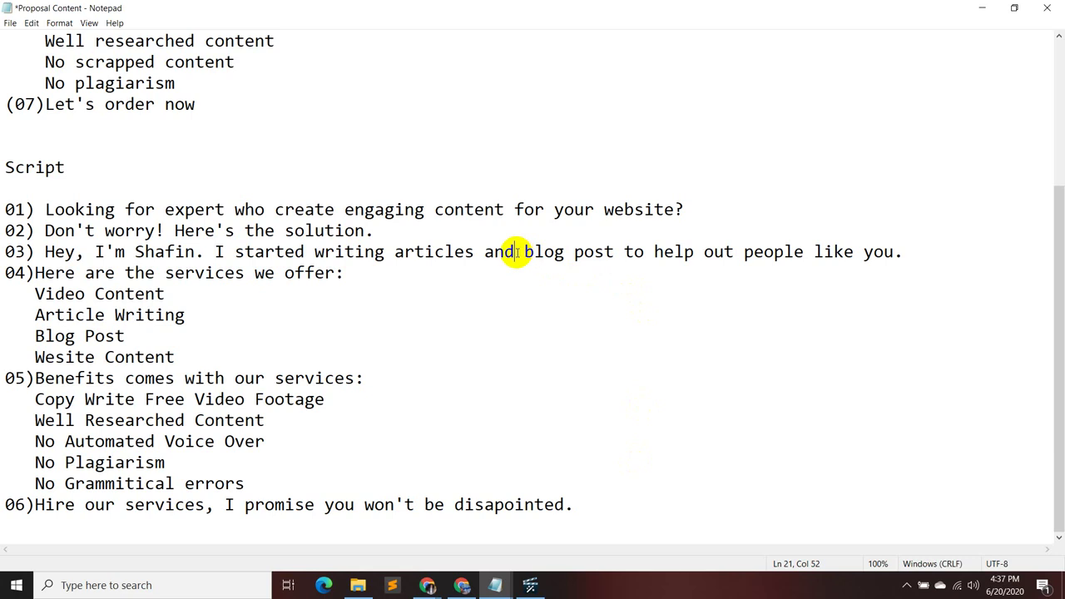
pyautogui.press('BackSpace')
pyautogui.press('BackSpace')
pyautogui.press('BackSpace')
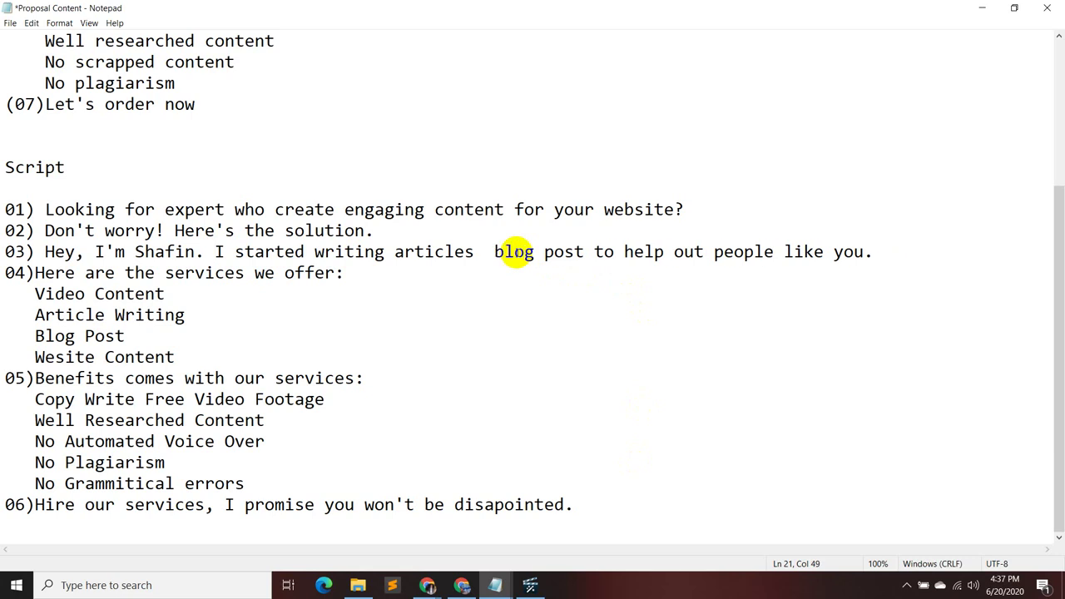
pyautogui.write('&')
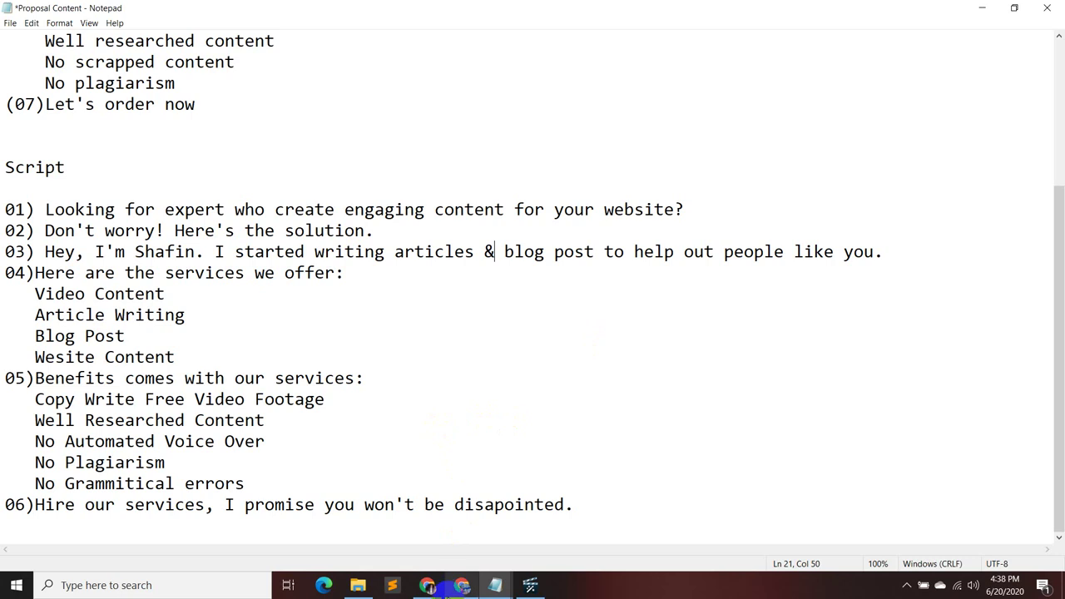
# - Bring the Google Meet call to the front and unmute the microphone
pyautogui.moveTo(432, 588)
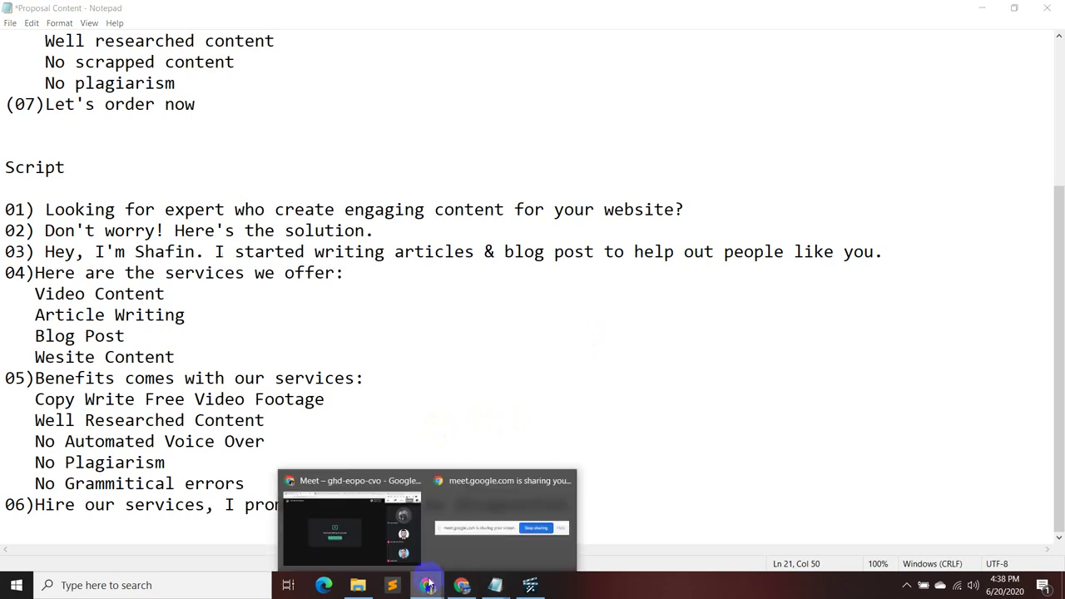
pyautogui.click(373, 547)
pyautogui.click(483, 541)
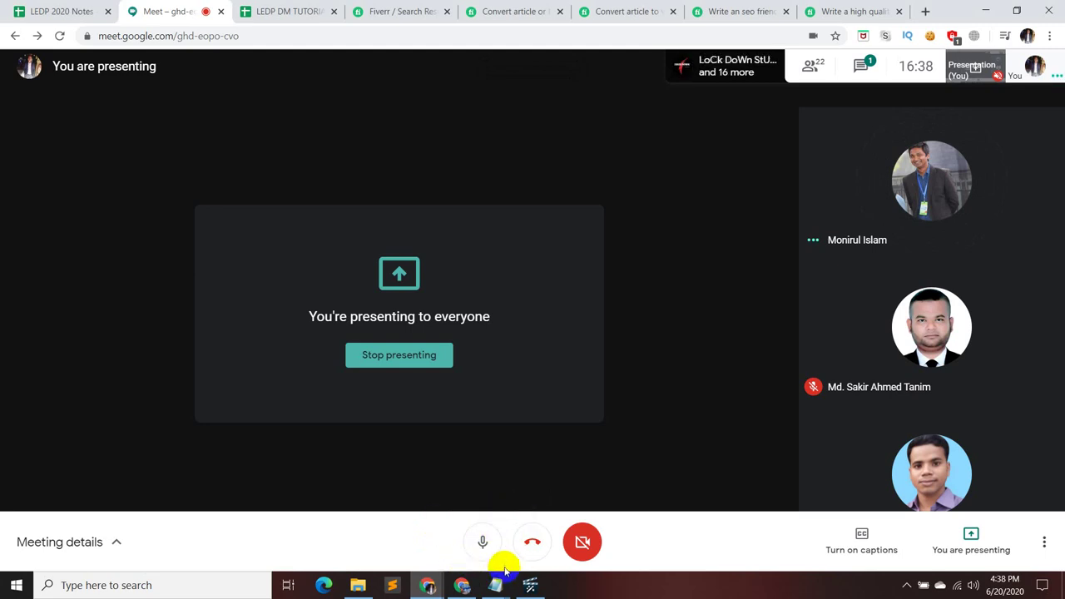
pyautogui.moveTo(505, 576)
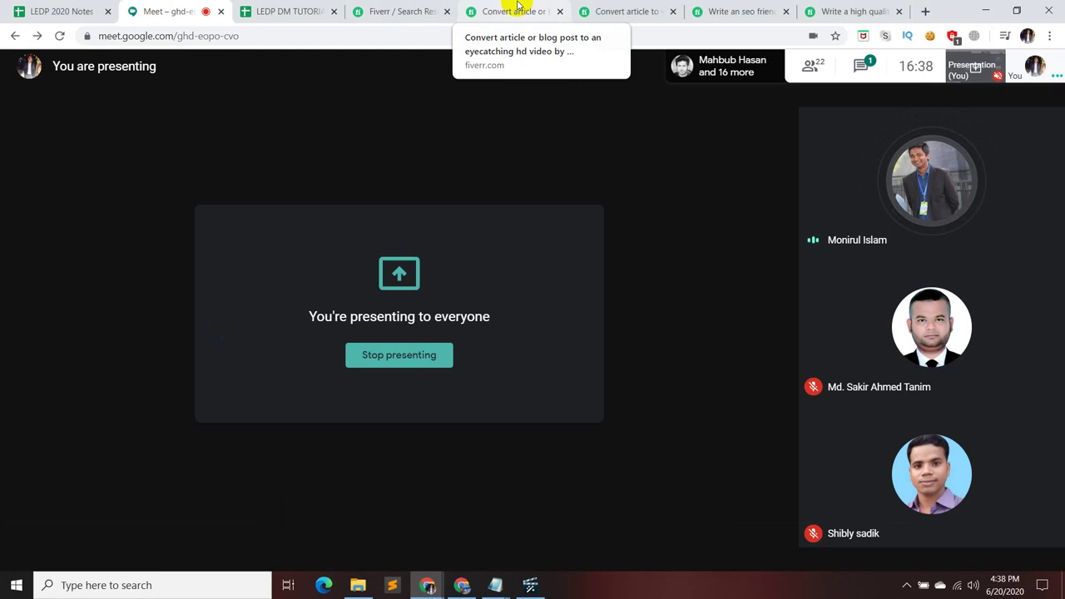
pyautogui.moveTo(501, 370)
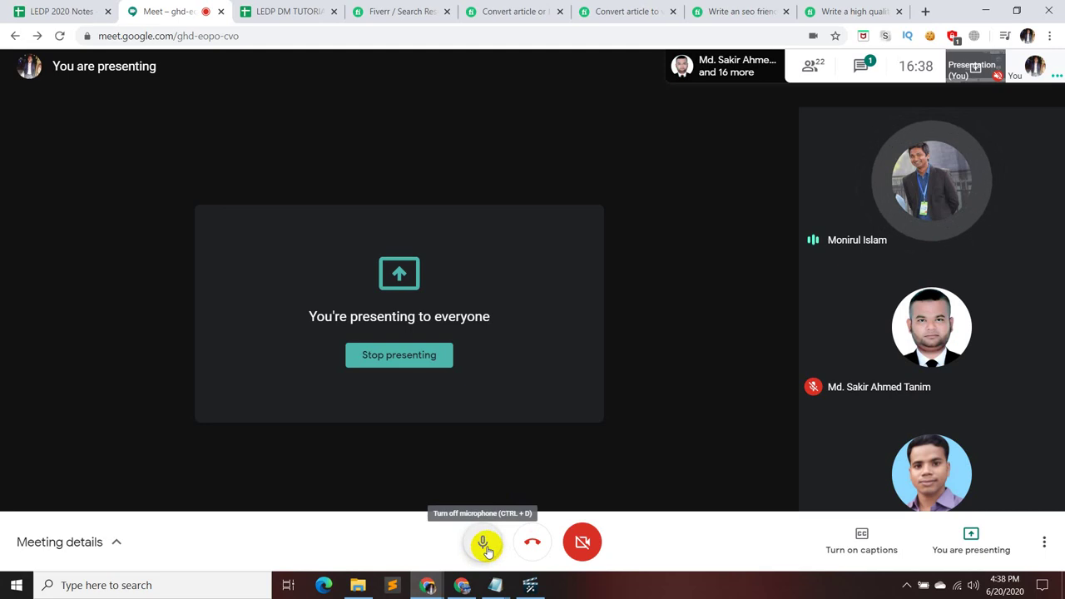
# - Back in Proposal Content, delete the "Copy Write Free Video Footage" benefit line
pyautogui.moveTo(494, 582)
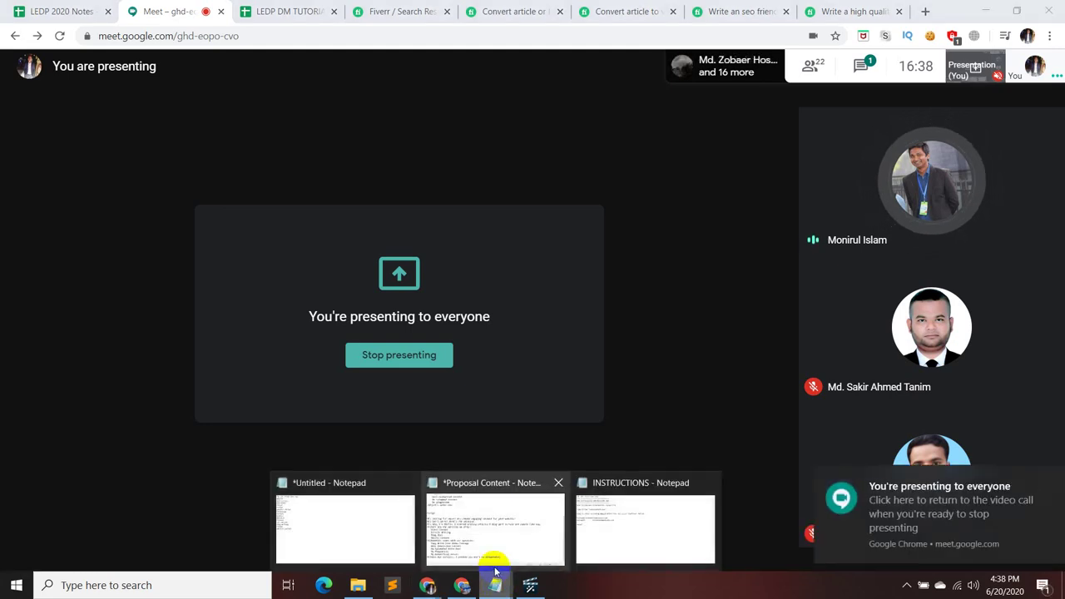
pyautogui.click(500, 534)
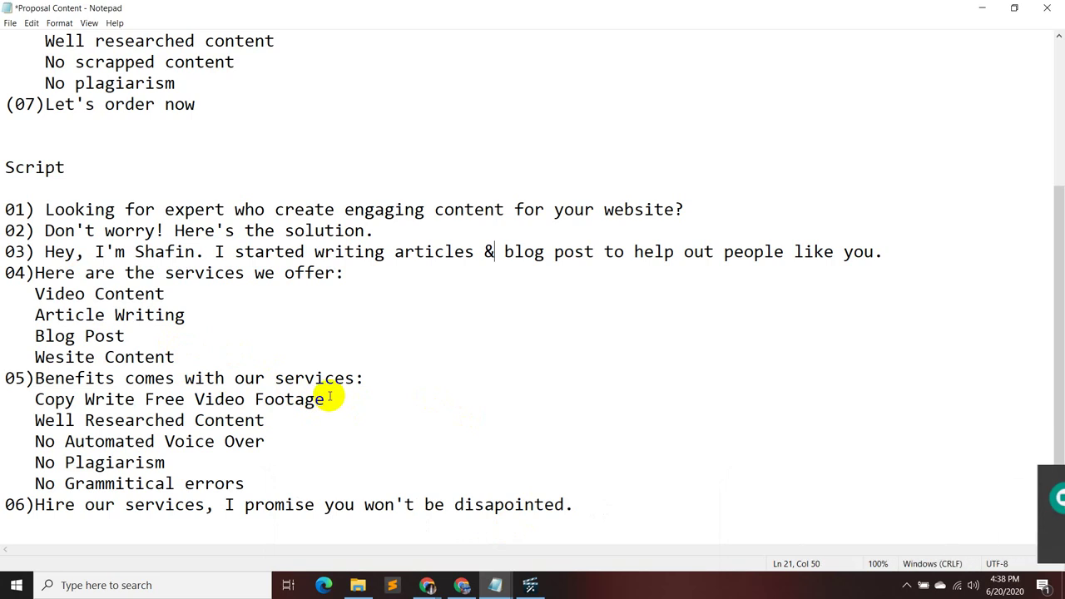
pyautogui.moveTo(327, 397); pyautogui.dragTo(23, 400)
pyautogui.press('Delete')
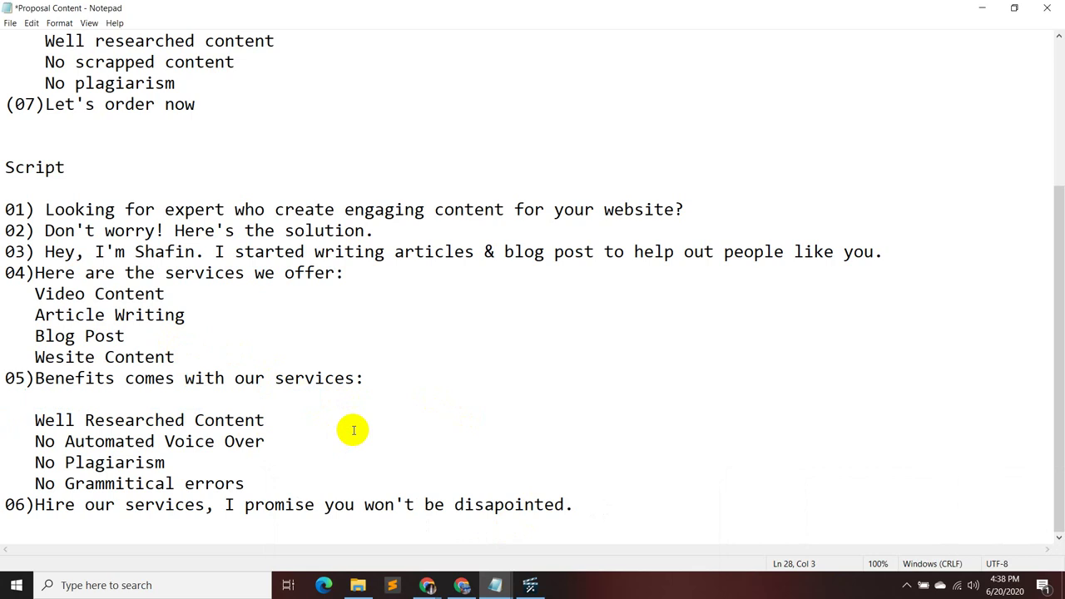
pyautogui.press('BackSpace')
pyautogui.press('BackSpace')
pyautogui.press('BackSpace')
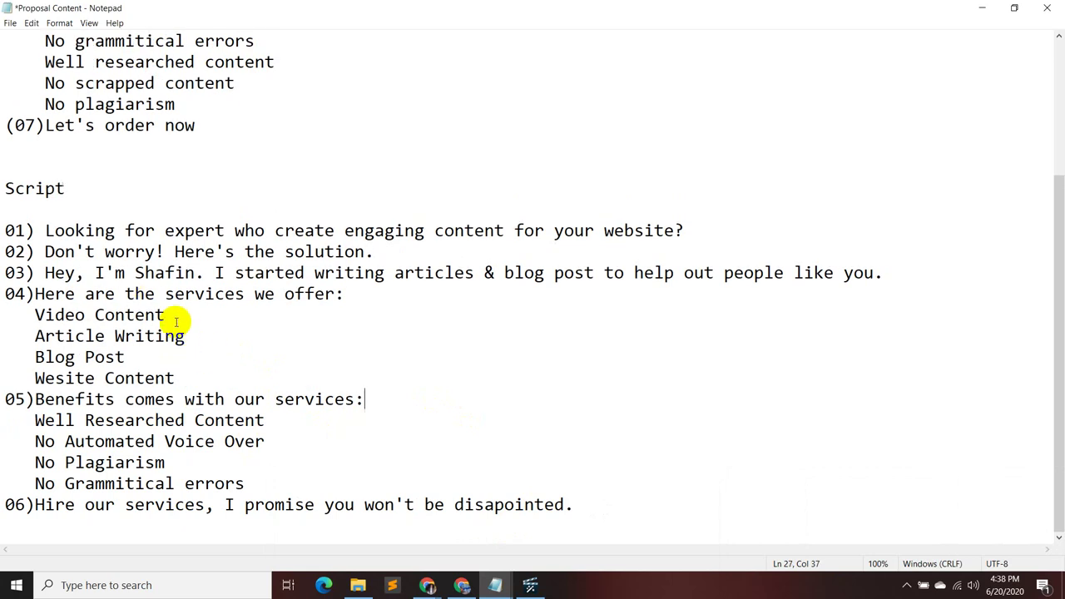
# - Delete the "Video Content" service and the "No Automated Voice Over" benefit line
pyautogui.moveTo(167, 316); pyautogui.dragTo(5, 316)
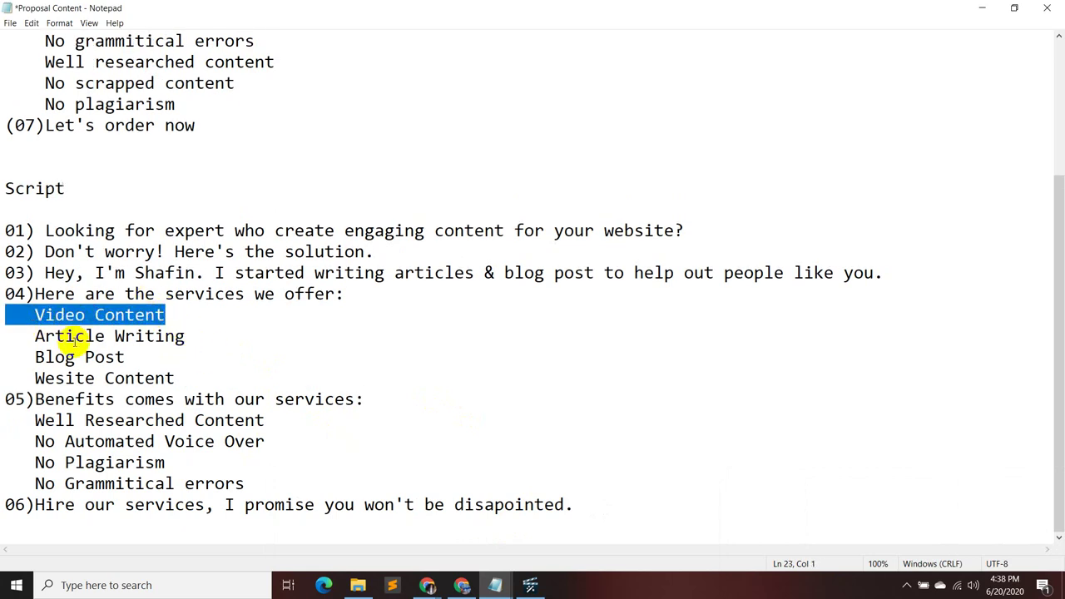
pyautogui.press('Delete')
pyautogui.press('BackSpace')
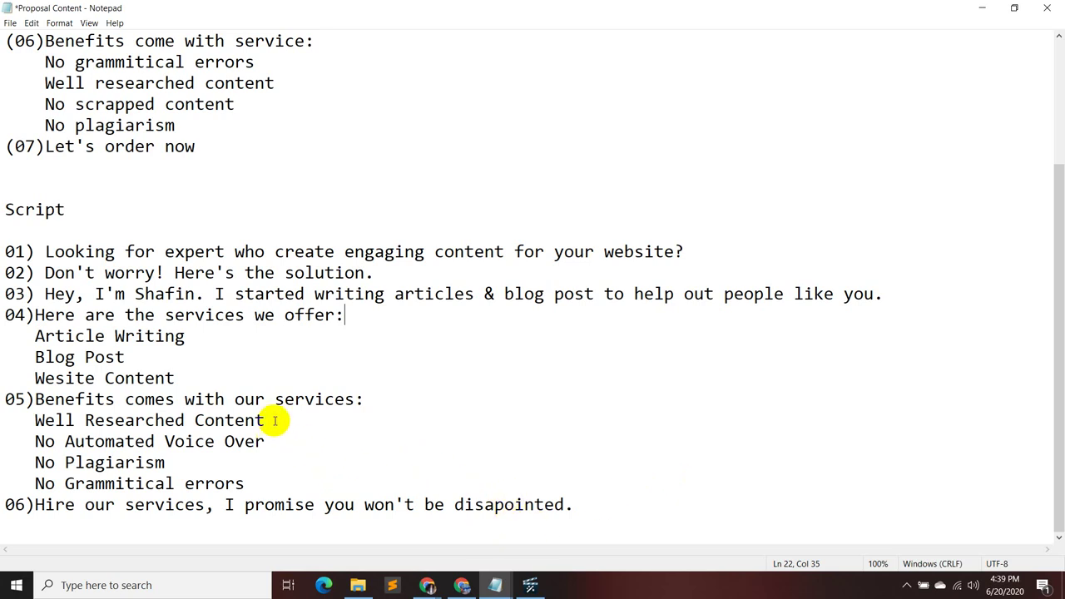
pyautogui.moveTo(244, 440); pyautogui.dragTo(5, 441)
pyautogui.press('BackSpace')
pyautogui.press('BackSpace')
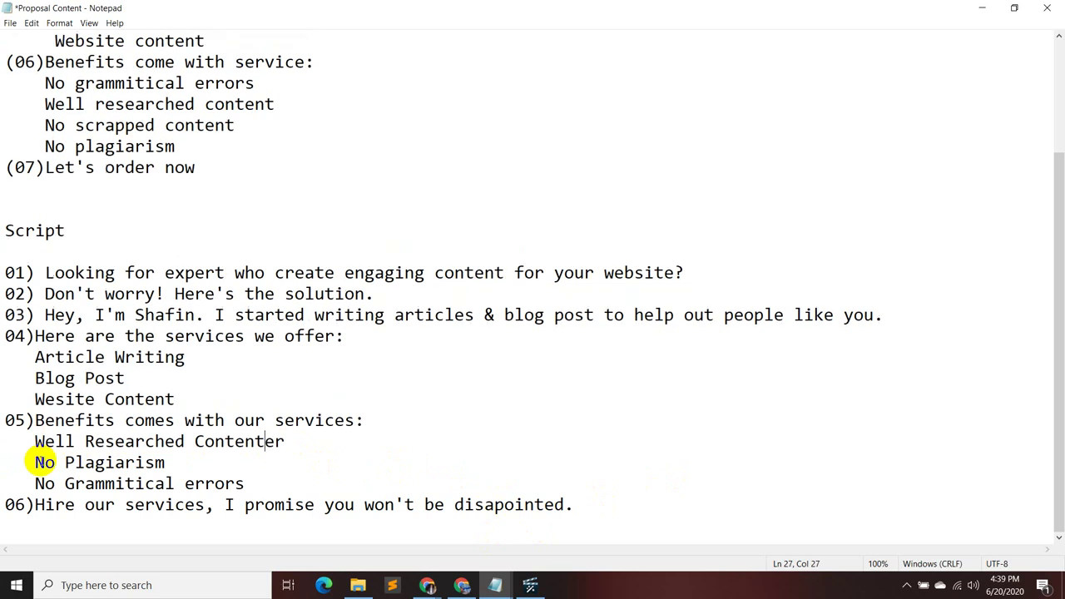
pyautogui.press('Right')
pyautogui.press('Right')
pyautogui.press('BackSpace')
pyautogui.press('BackSpace')
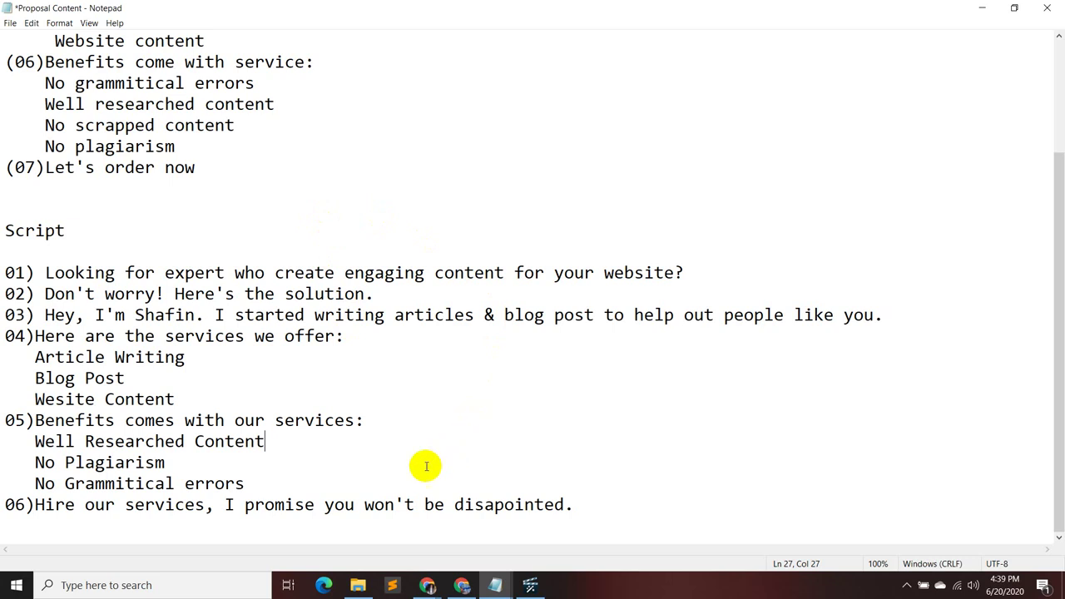
# - Add a new benefit line "SEO optimised articles" below "No Grammitical errors"
pyautogui.click(263, 486)
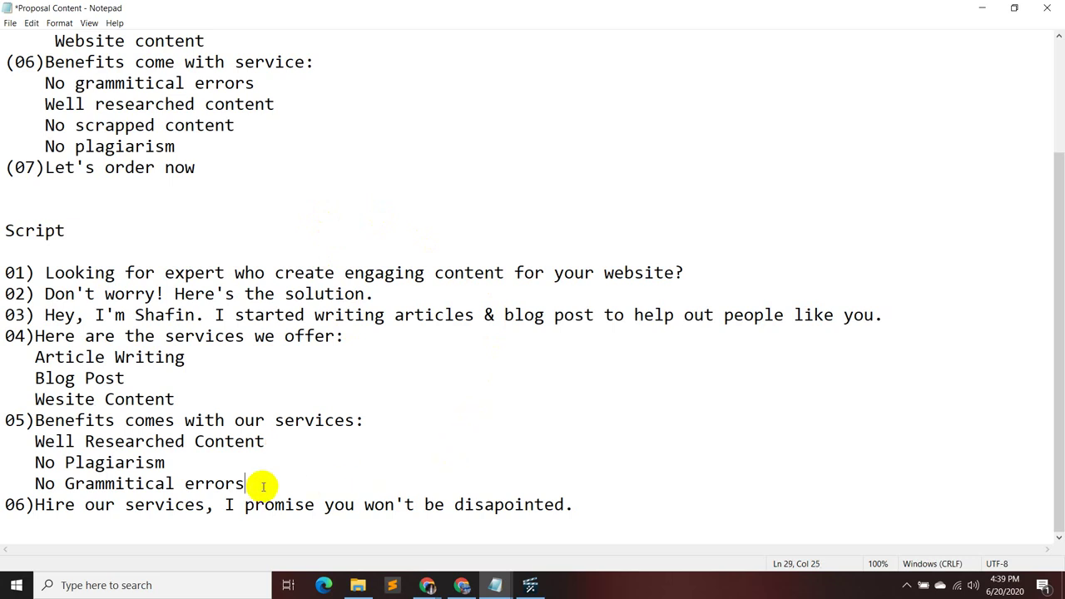
pyautogui.press('Return')
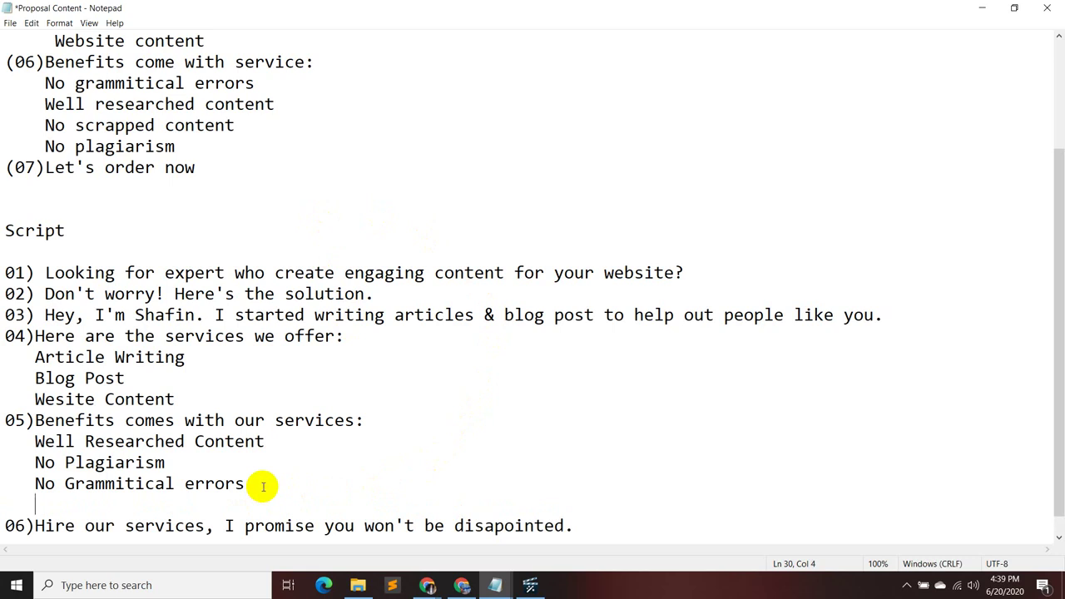
pyautogui.write('Well optimise')
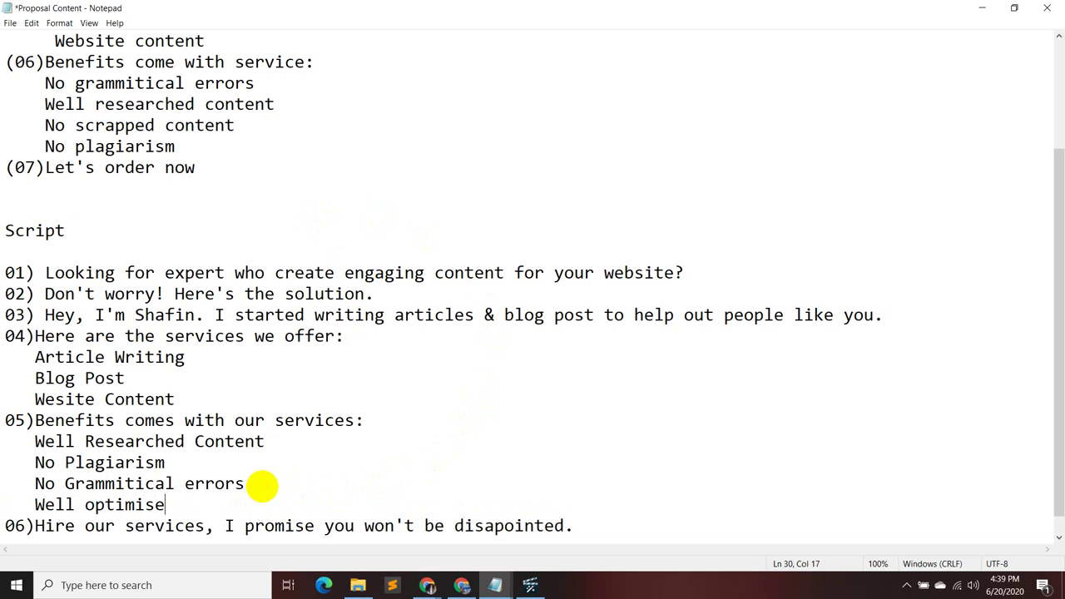
pyautogui.write('d artic')
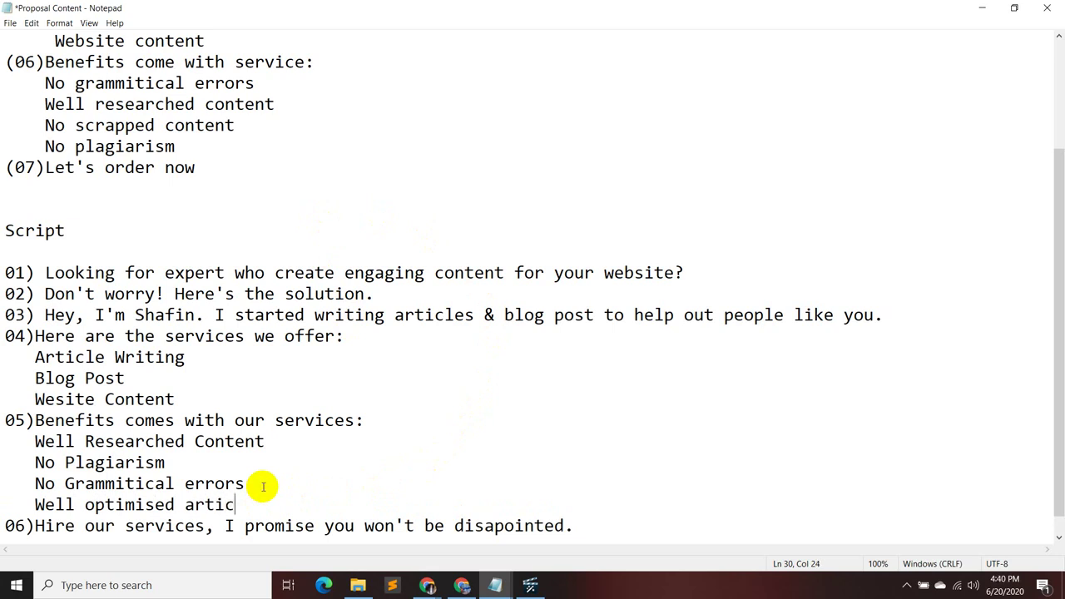
pyautogui.write('les')
pyautogui.hotkey('ctrl', 'Left')
pyautogui.press('Left')
pyautogui.press('Left')
pyautogui.press('Left')
pyautogui.press('Left')
pyautogui.press('Left')
pyautogui.press('Left')
pyautogui.press('Left')
pyautogui.press('Left')
pyautogui.press('Left')
pyautogui.press('Left')
pyautogui.press('Left')
pyautogui.press('BackSpace')
pyautogui.press('BackSpace')
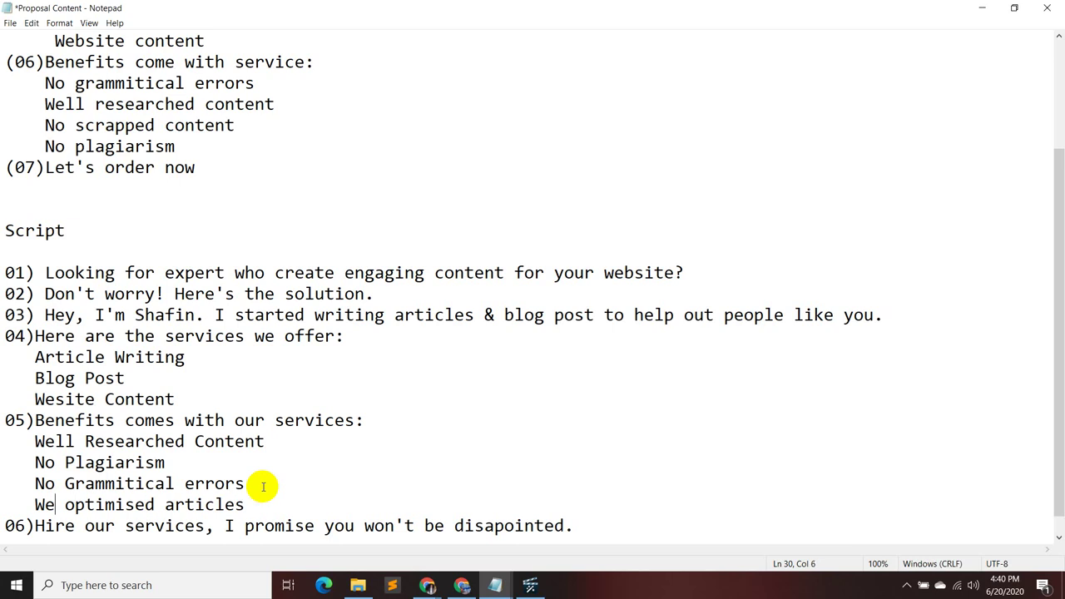
pyautogui.press('BackSpace')
pyautogui.press('BackSpace')
pyautogui.write('SEO')
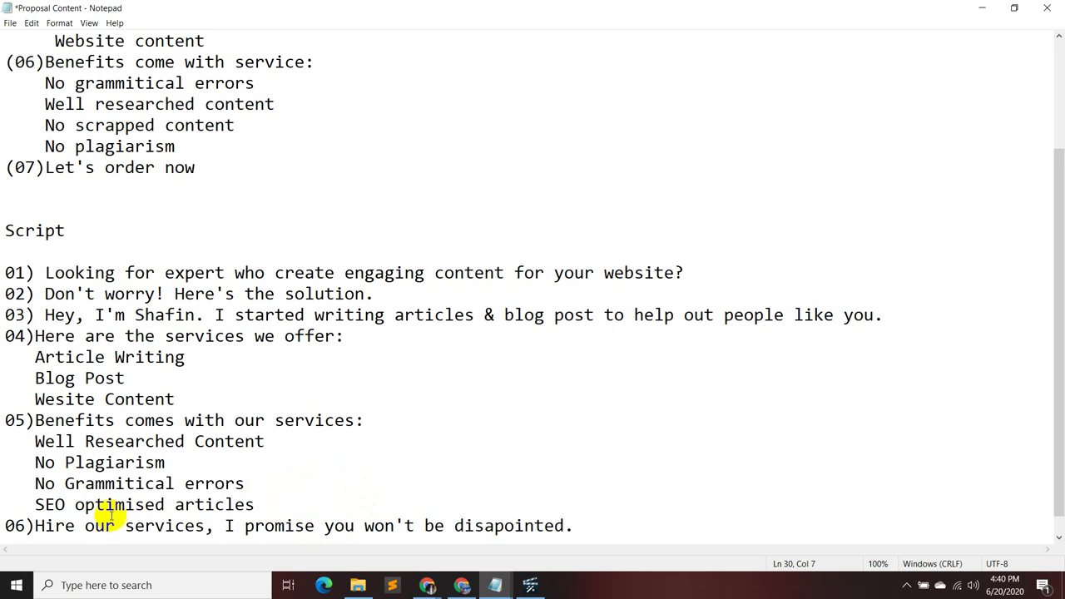
# - Capitalise the new item to "SEO Optimised Articles"
pyautogui.click(86, 505)
pyautogui.press('BackSpace')
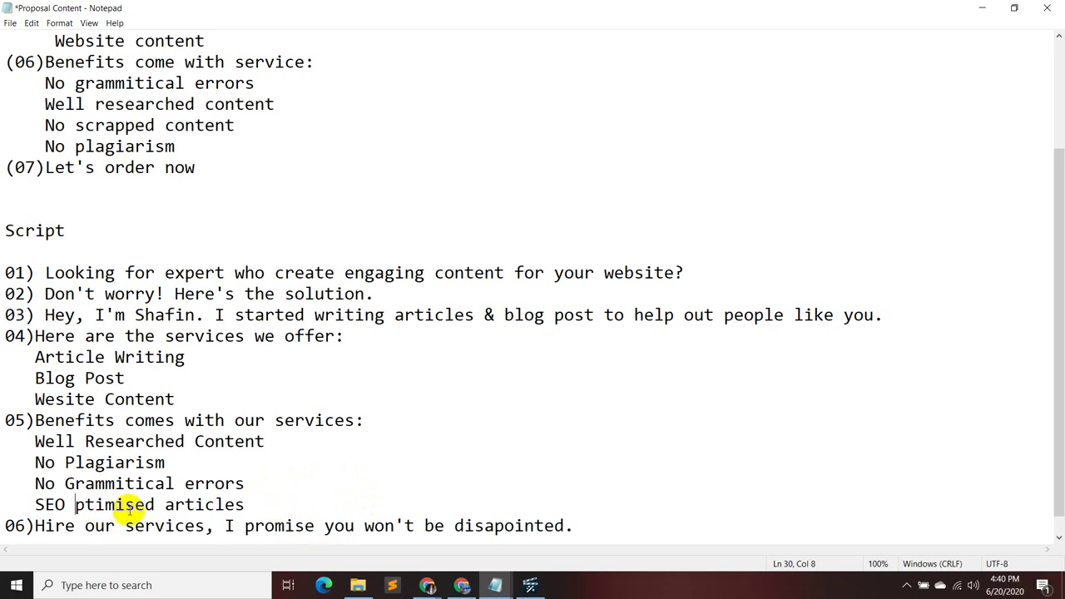
pyautogui.write('o')
pyautogui.press('BackSpace')
pyautogui.write('O')
pyautogui.press('Right')
pyautogui.press('Right')
pyautogui.press('Right')
pyautogui.press('Right')
pyautogui.press('Right')
pyautogui.press('Right')
pyautogui.press('Right')
pyautogui.press('Right')
pyautogui.press('Right')
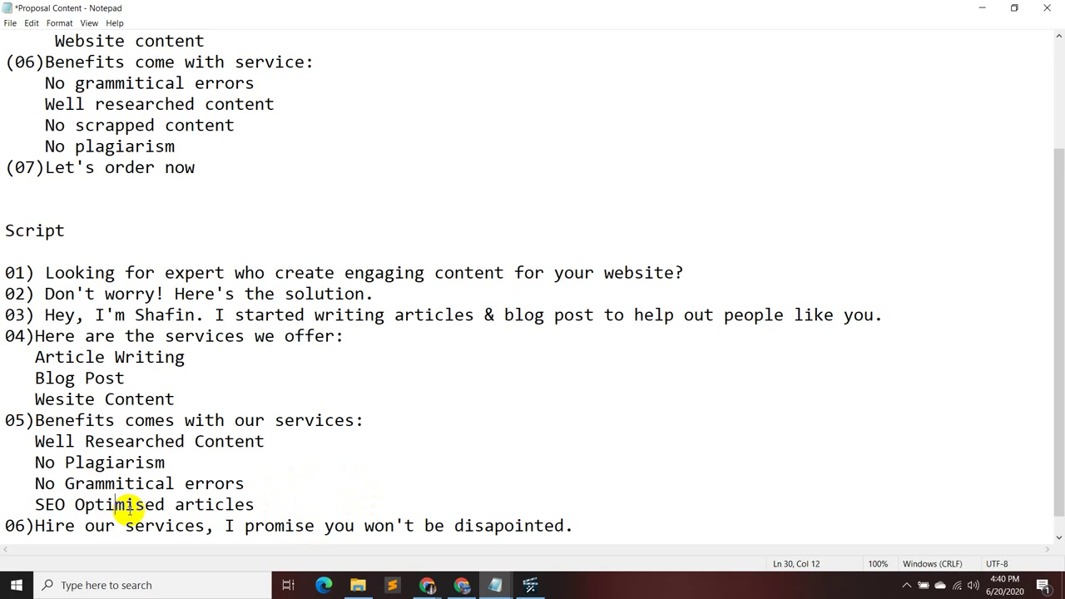
pyautogui.press('Right')
pyautogui.press('BackSpace')
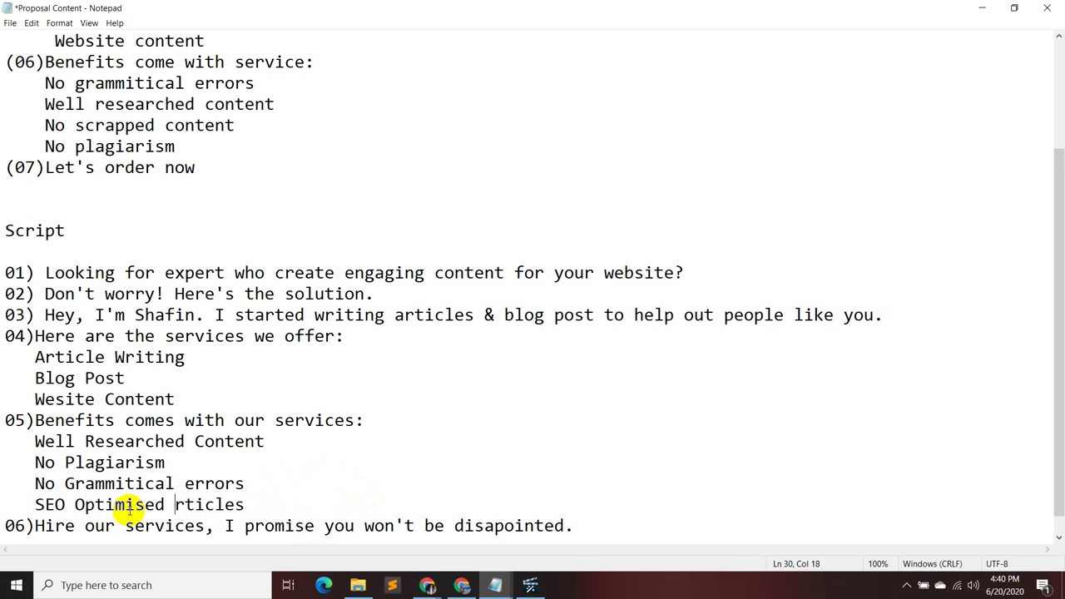
pyautogui.write('A')
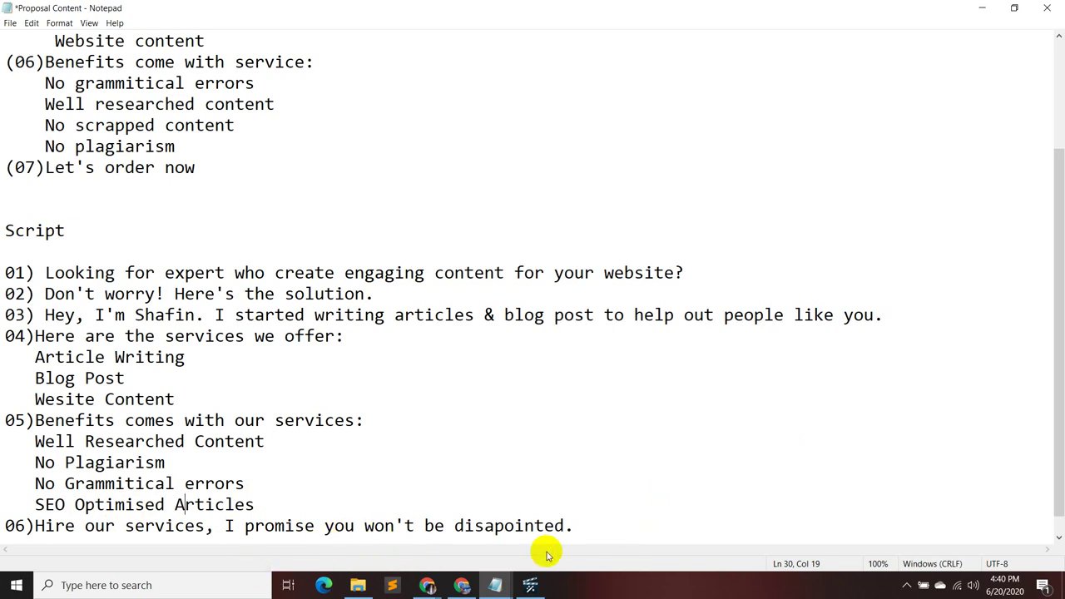
pyautogui.scroll(-1, 616, 511)
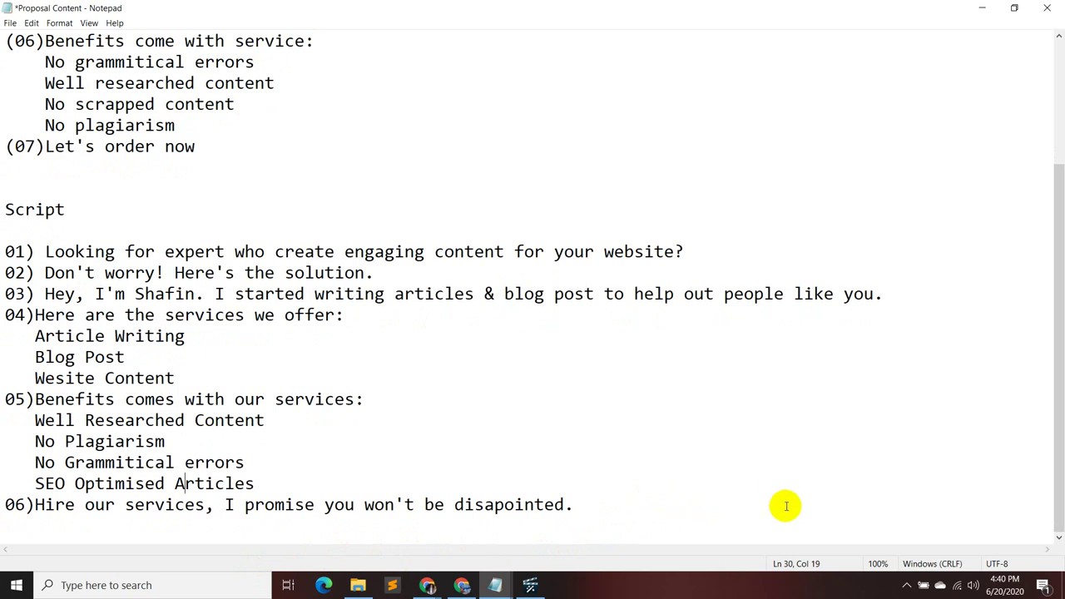
# - On a new line below 06), write "I always work for 100% buyer satisfaction"
pyautogui.click(594, 508)
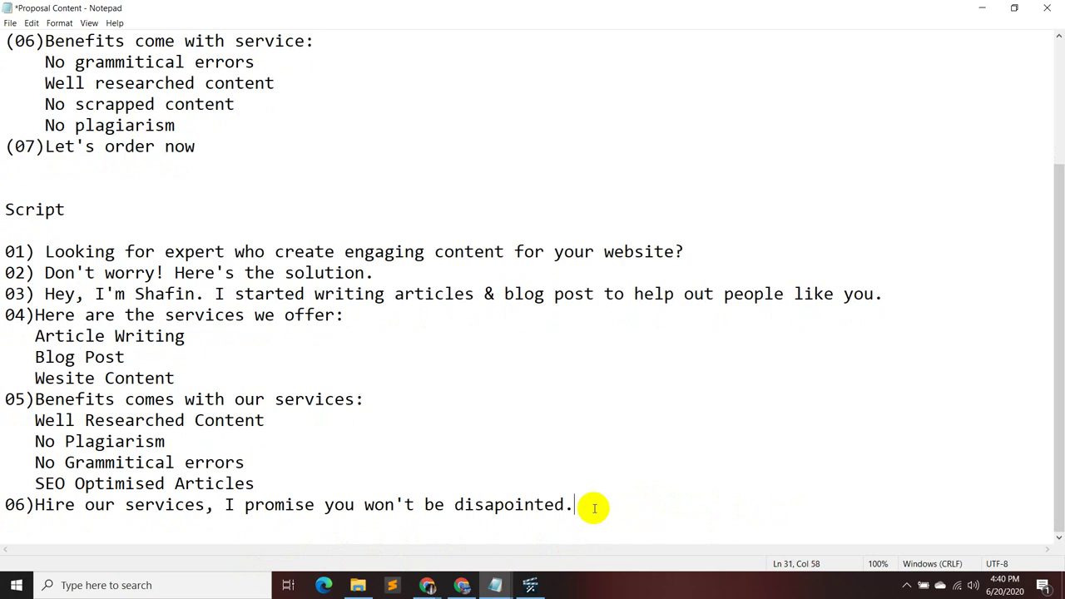
pyautogui.press('Return')
pyautogui.press('Return')
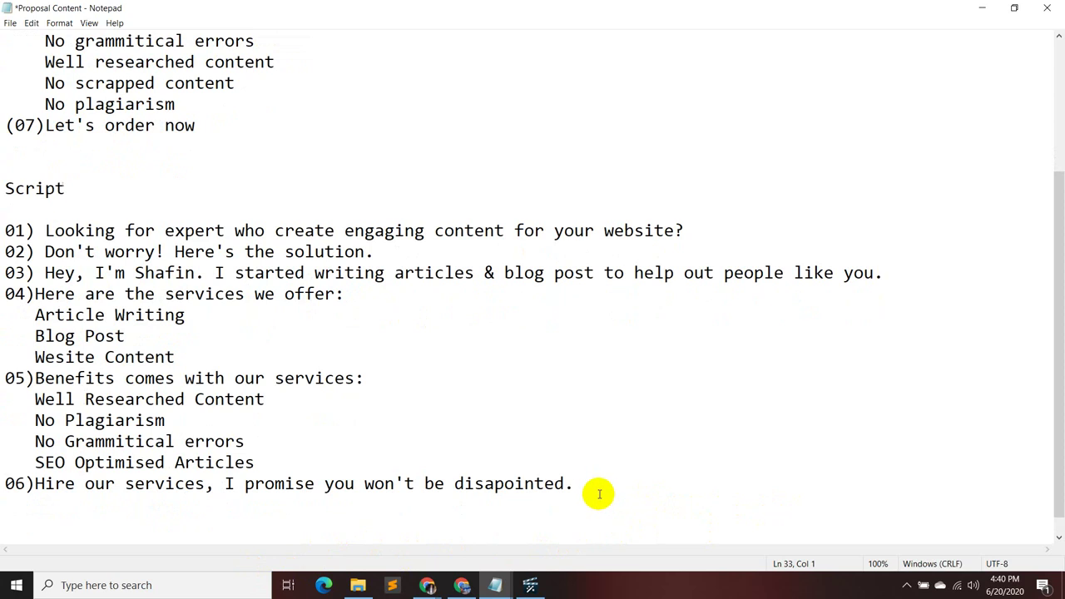
pyautogui.write('I alwau')
pyautogui.press('BackSpace')
pyautogui.write('ys work')
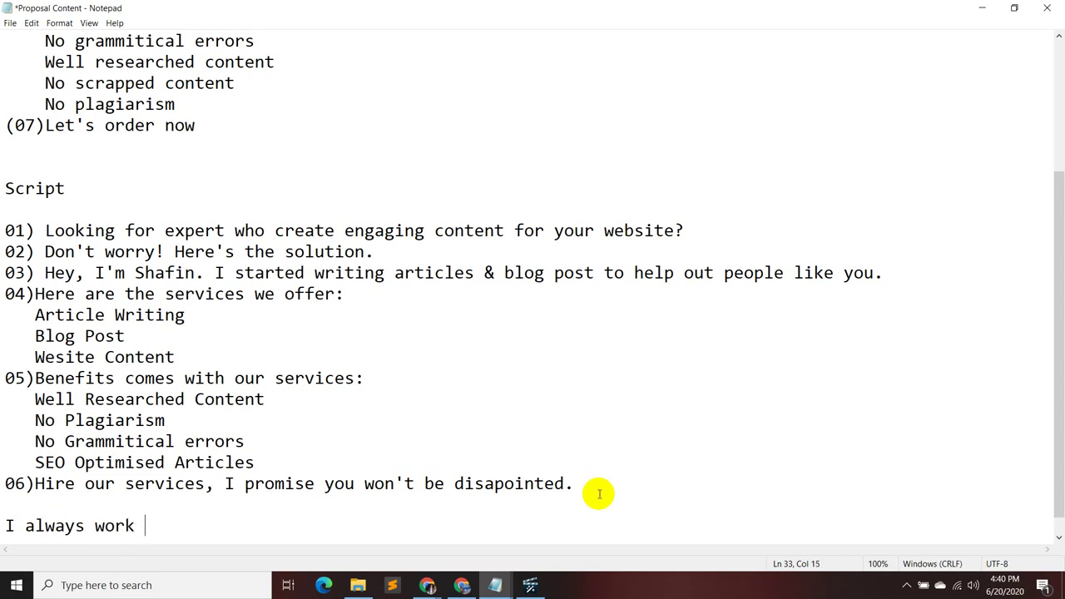
pyautogui.write(' with 100')
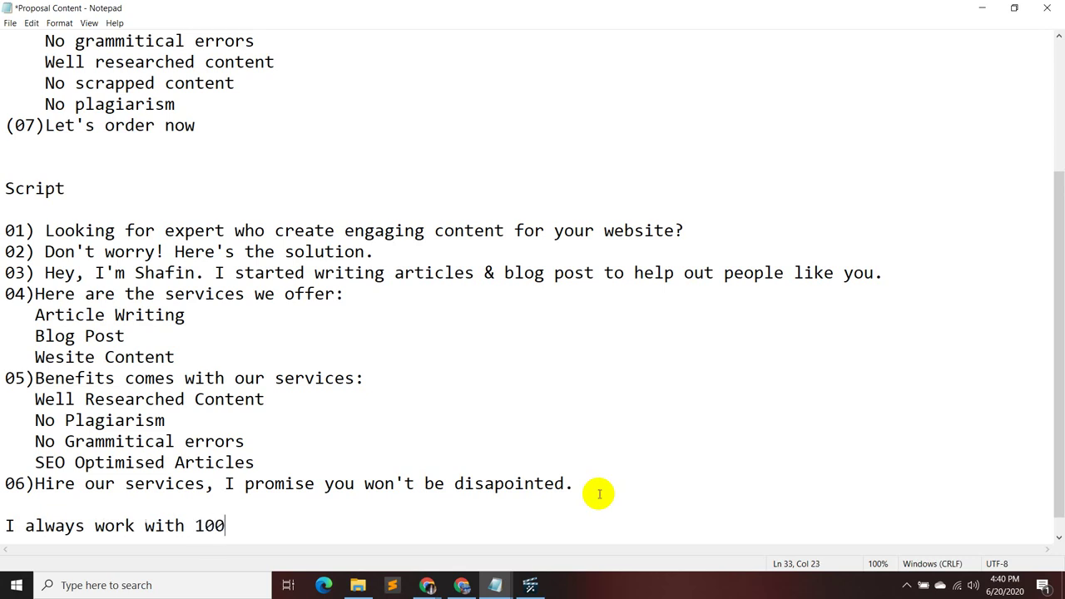
pyautogui.write('%')
pyautogui.press('Left')
pyautogui.press('Left')
pyautogui.press('Left')
pyautogui.press('Left')
pyautogui.press('Left')
pyautogui.press('Left')
pyautogui.press('BackSpace')
pyautogui.press('BackSpace')
pyautogui.press('BackSpace')
pyautogui.press('BackSpace')
pyautogui.write('fpr')
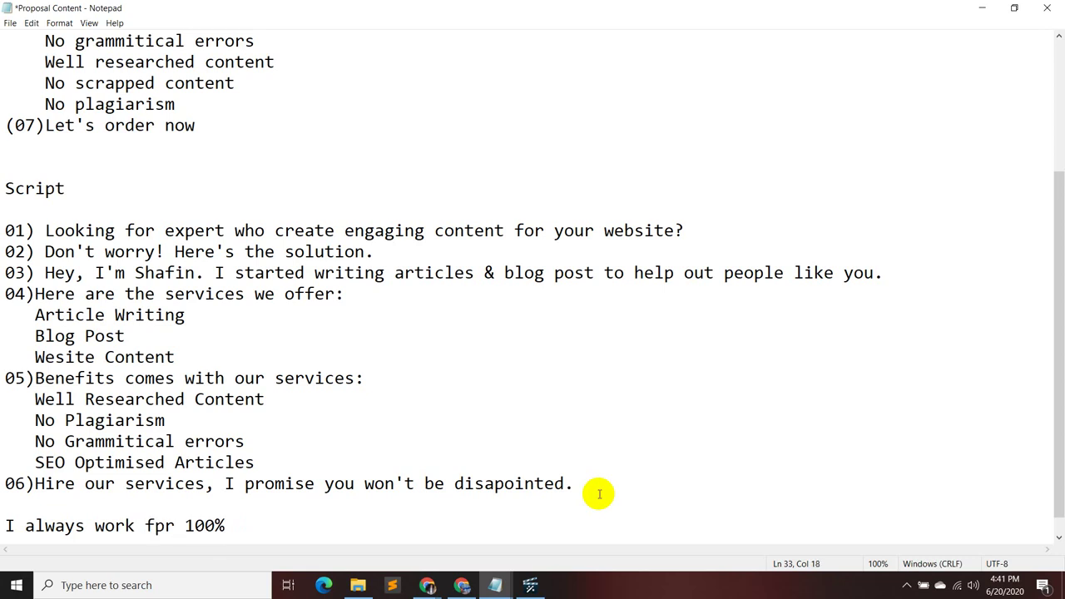
pyautogui.press('BackSpace')
pyautogui.press('BackSpace')
pyautogui.write('or')
pyautogui.press('Right')
pyautogui.press('Right')
pyautogui.press('Right')
pyautogui.press('Right')
pyautogui.press('Right')
pyautogui.write('buyer sa')
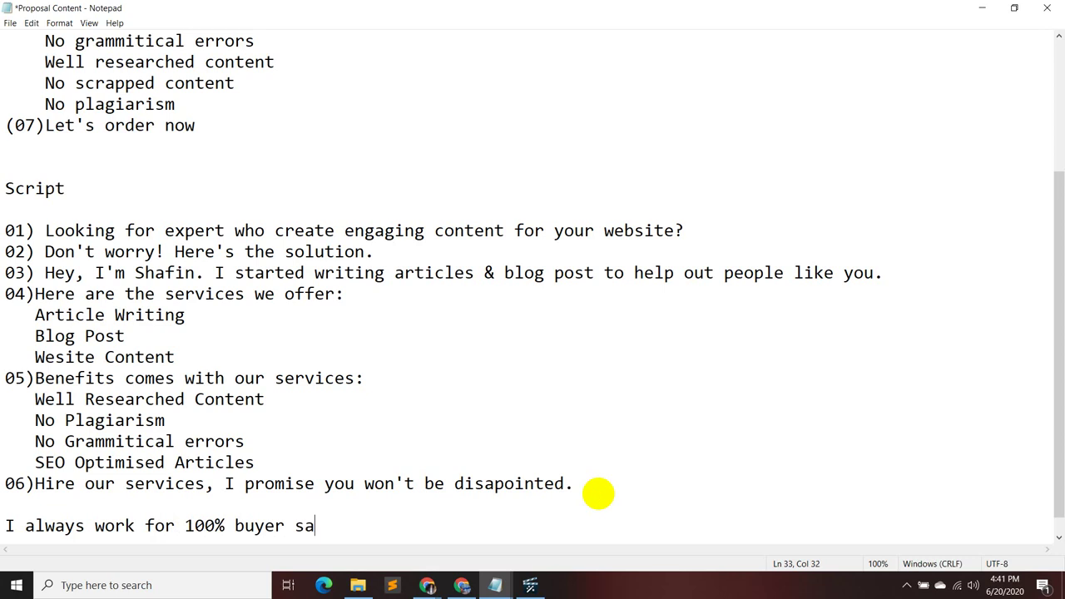
pyautogui.write('tisfaction')
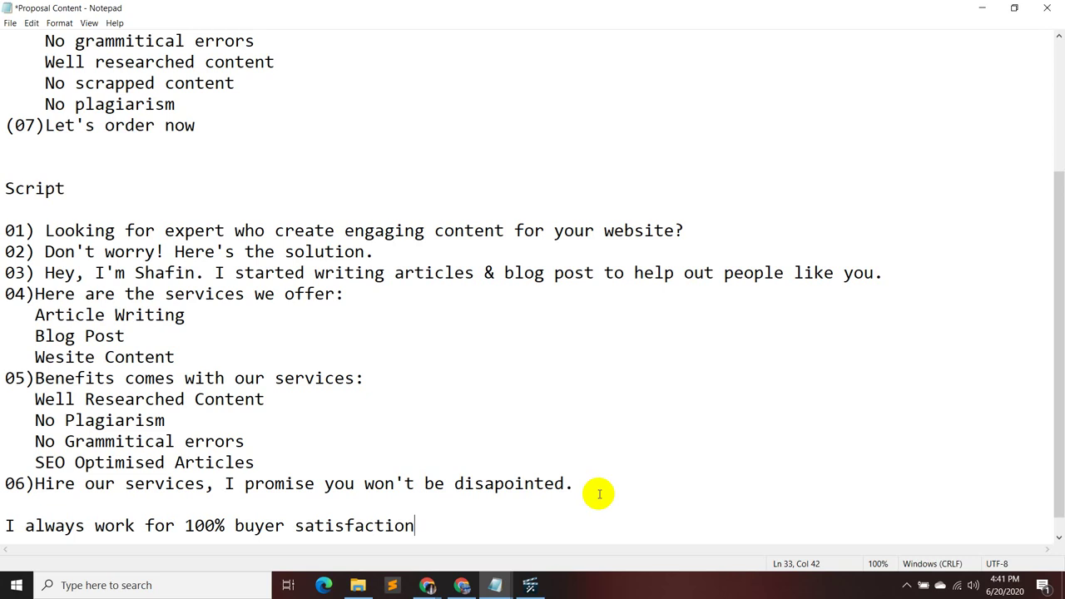
pyautogui.write(',')
pyautogui.write('I')
pyautogui.press('BackSpace')
pyautogui.press('BackSpace')
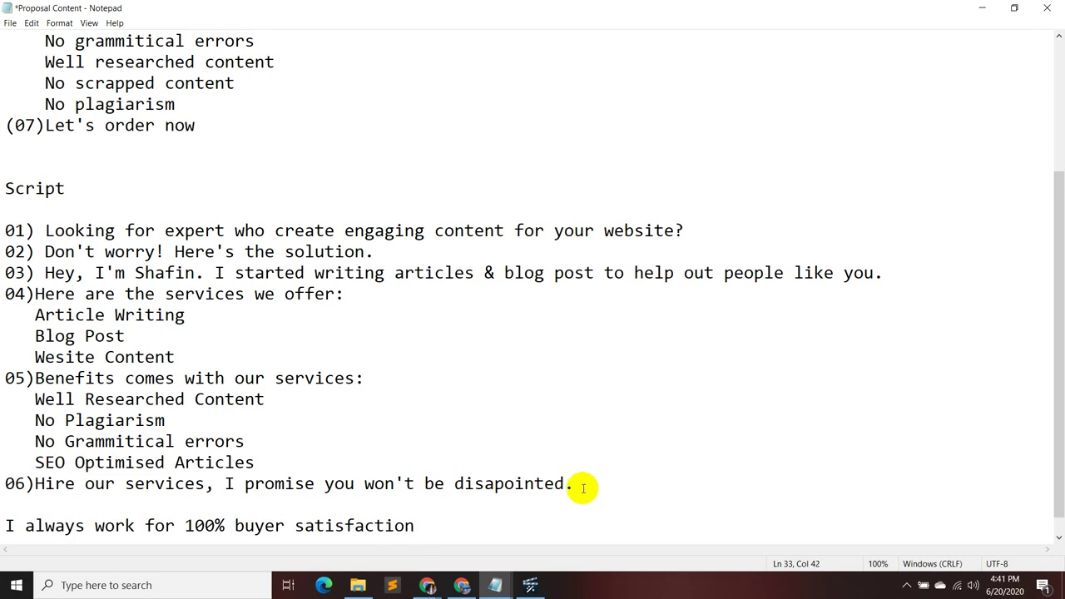
# - Append the "I promise you won't be disapointed" sentence after it, separated by a full stop
pyautogui.moveTo(580, 484); pyautogui.dragTo(223, 488)
pyautogui.hotkey('ctrl', 'c')
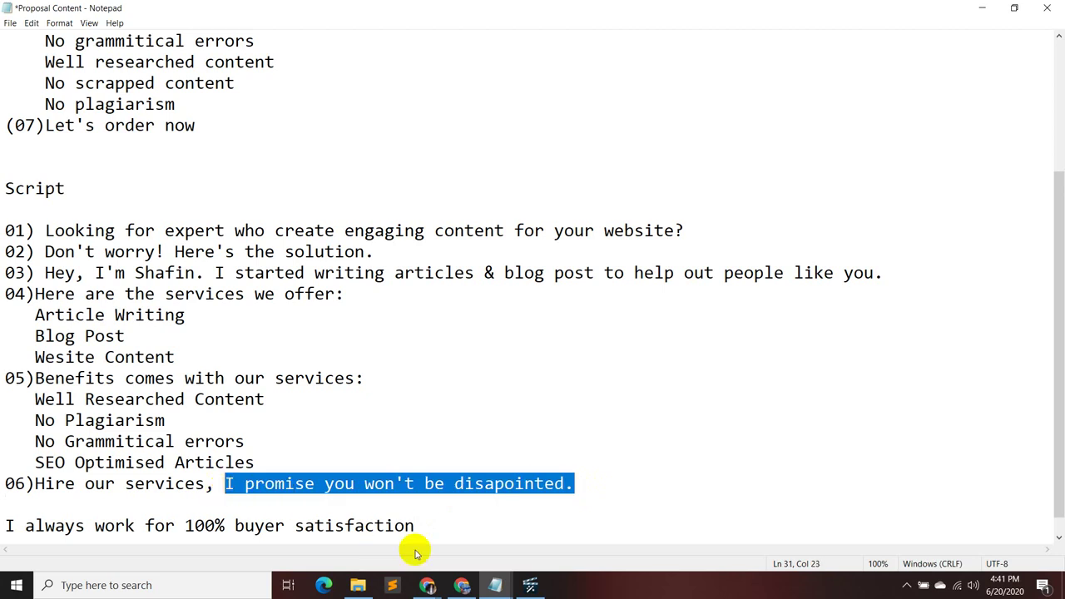
pyautogui.click(449, 526)
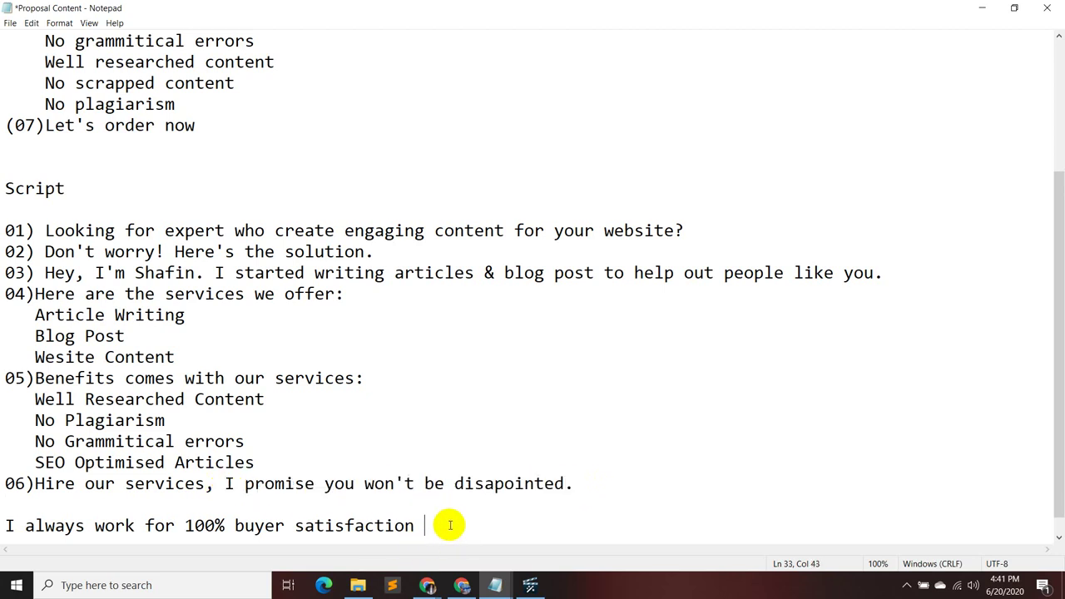
pyautogui.hotkey('ctrl', 'v')
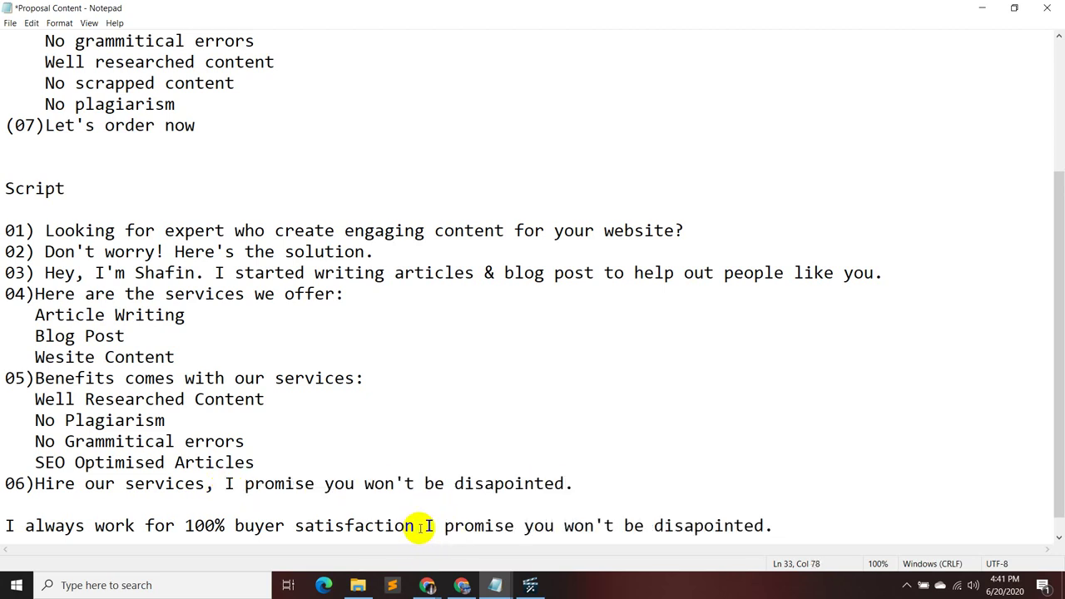
pyautogui.click(417, 527)
pyautogui.press('Left')
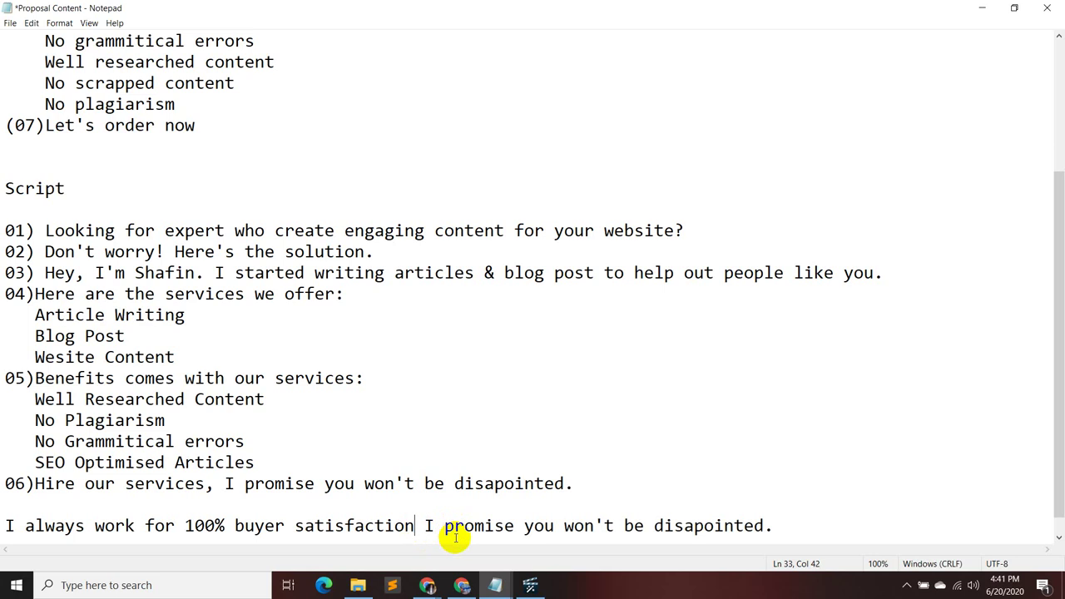
pyautogui.write('.')
pyautogui.press('Up')
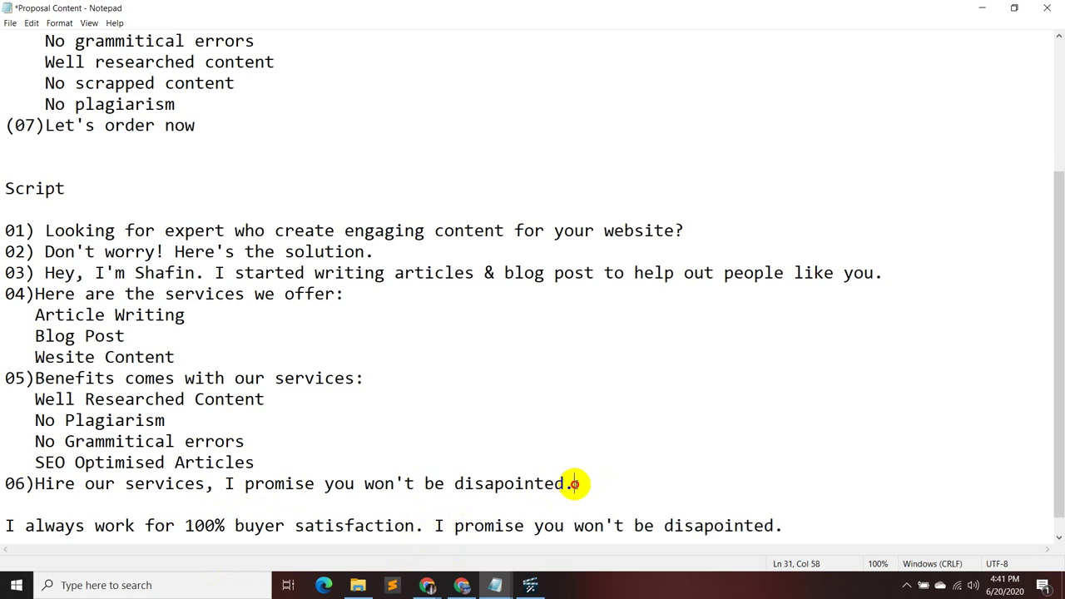
# - Move the combined sentence into line 06, replacing the old hiring wording
pyautogui.moveTo(773, 525); pyautogui.dragTo(50, 504)
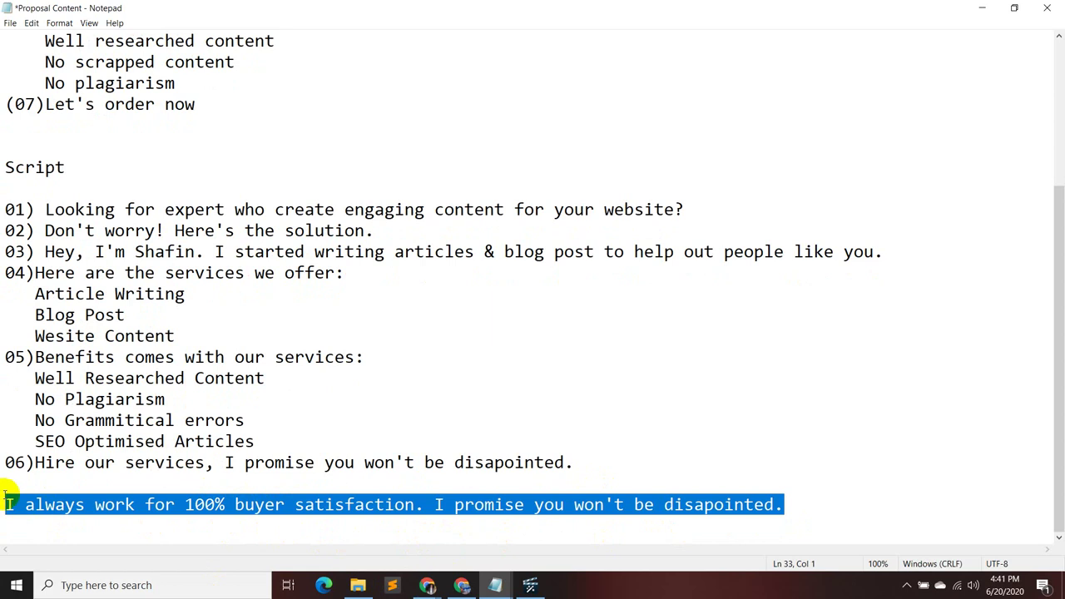
pyautogui.press('BackSpace')
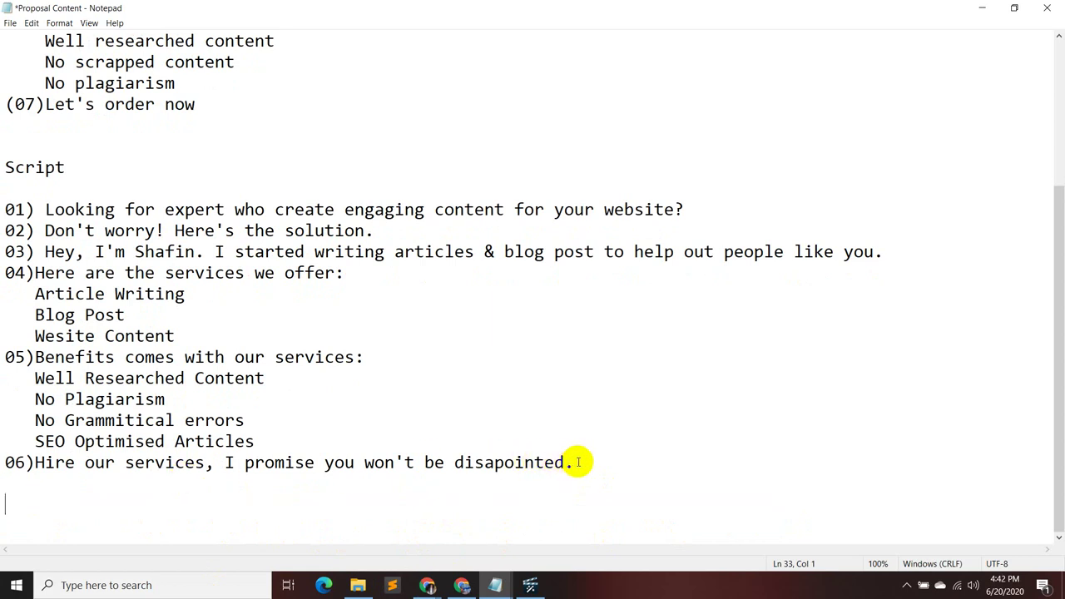
pyautogui.moveTo(578, 462); pyautogui.dragTo(108, 462)
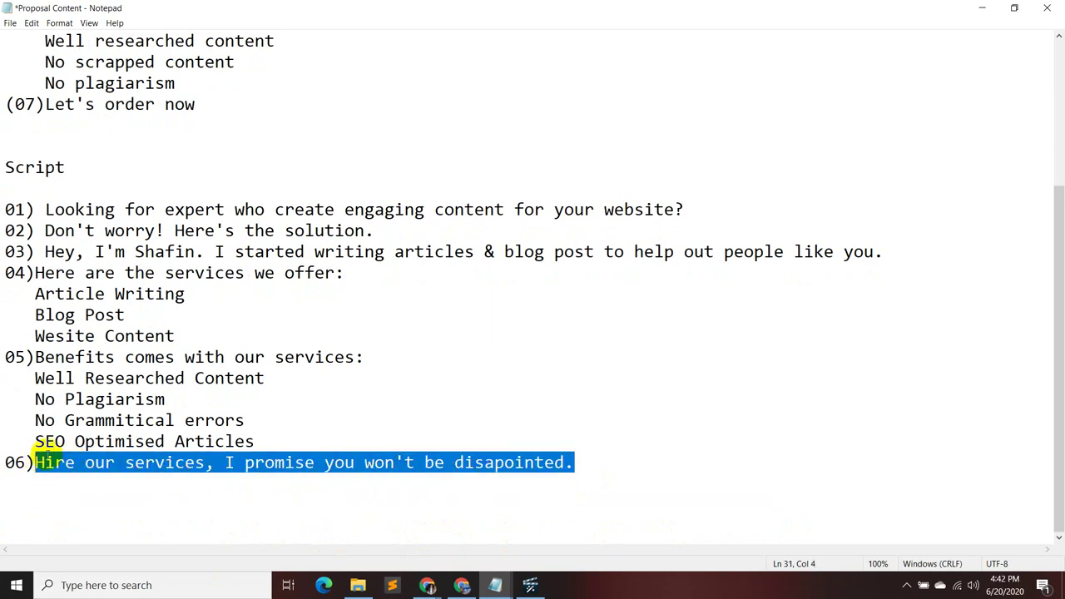
pyautogui.write("I always work for 100% buyer satisfaction. I promise you won't be disapointed.")
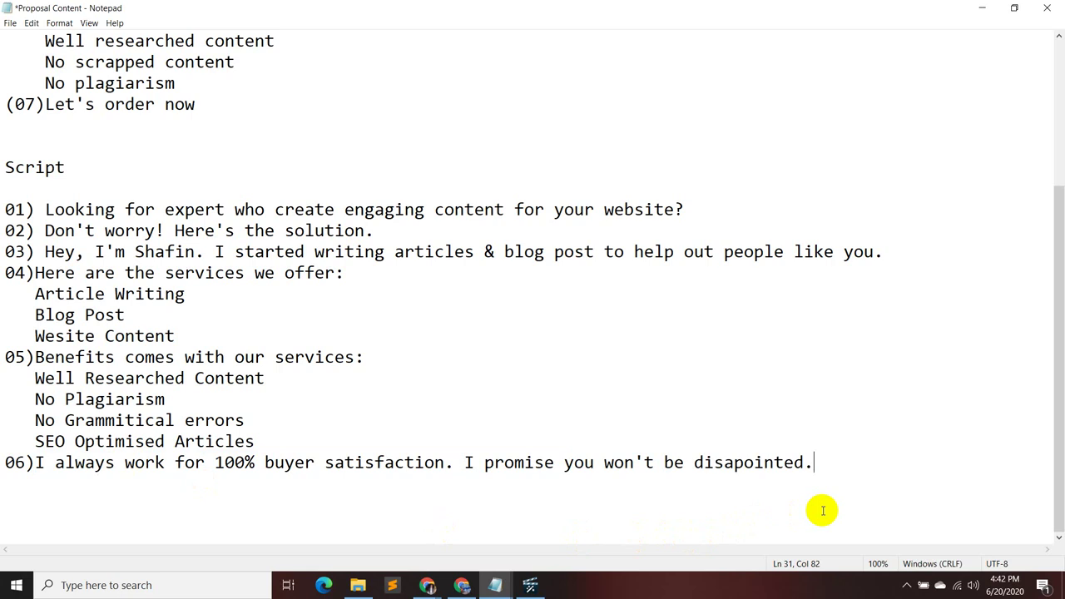
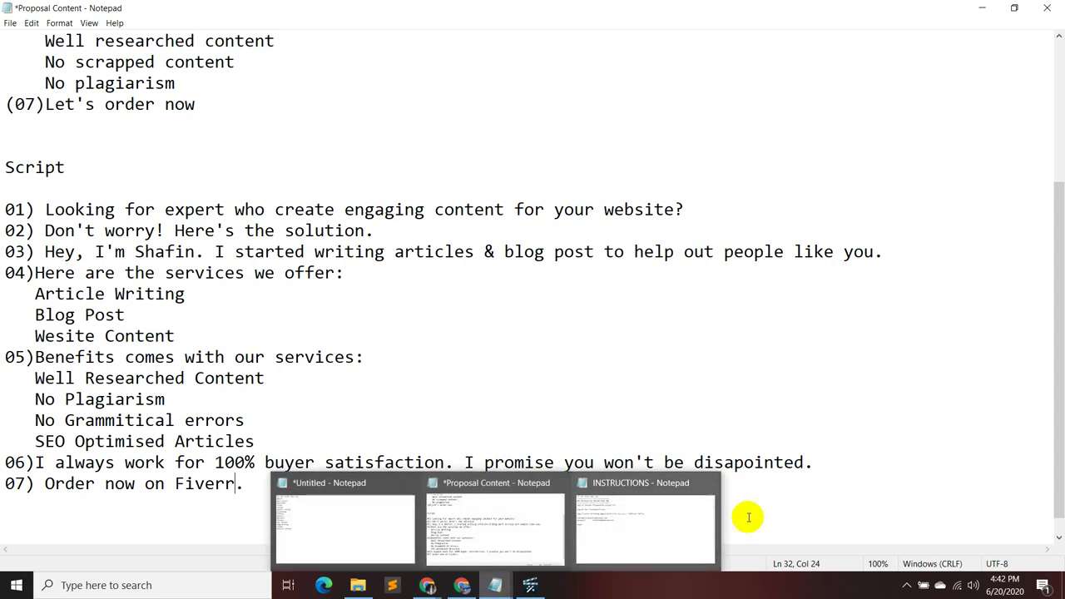
# - Place the cursor after 'No Grammitical errors' in the script, then bring the Google Meet call forward
pyautogui.click(790, 412)
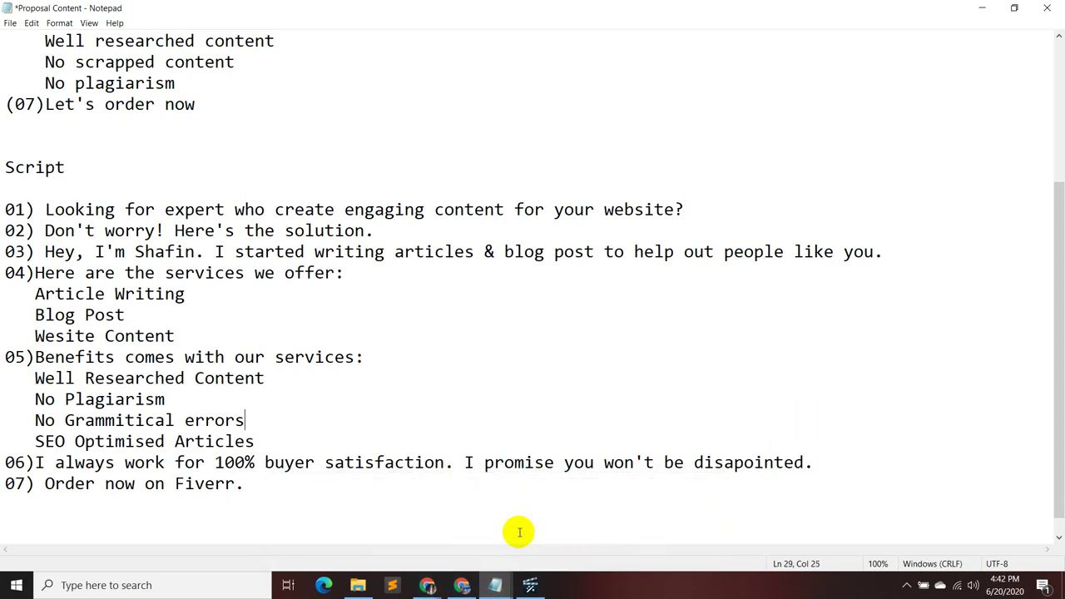
pyautogui.moveTo(429, 588)
pyautogui.click(404, 541)
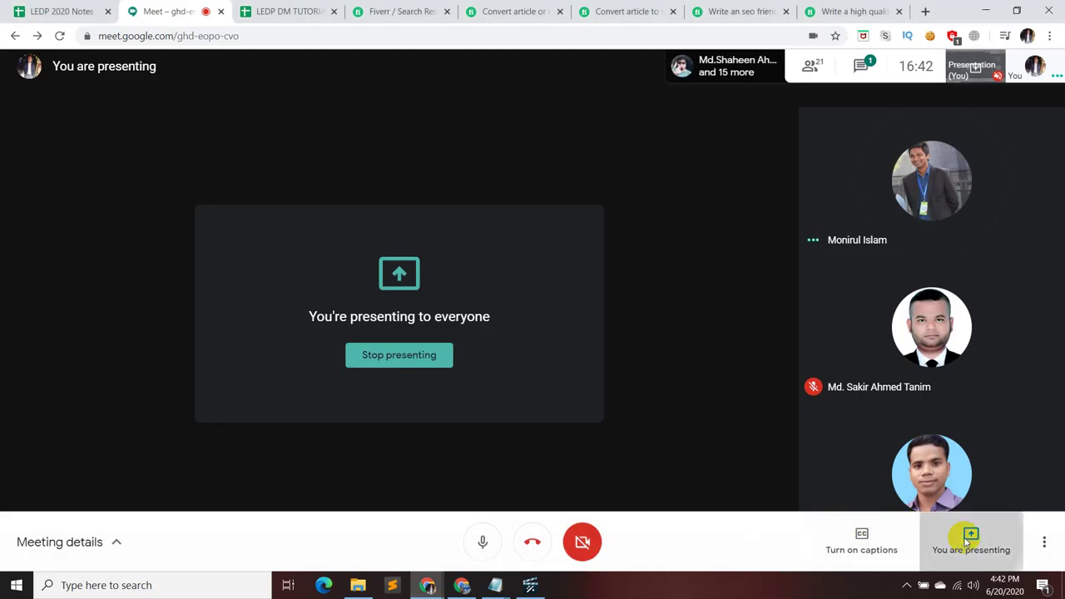
# - Stop presenting the screen in the Google Meet call and mute the microphone
pyautogui.click(965, 539)
pyautogui.click(962, 478)
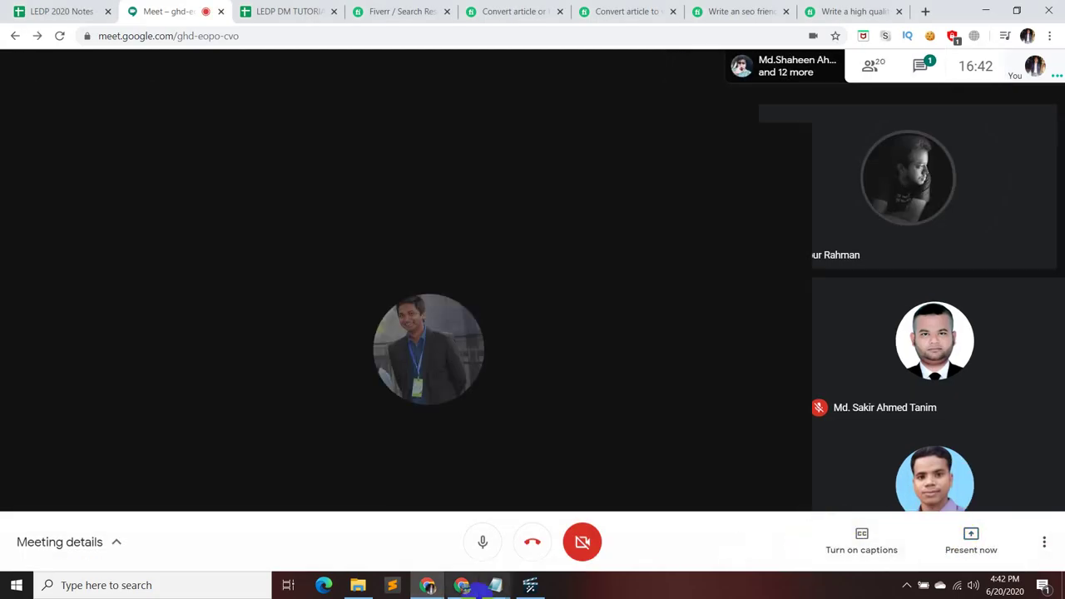
pyautogui.click(484, 541)
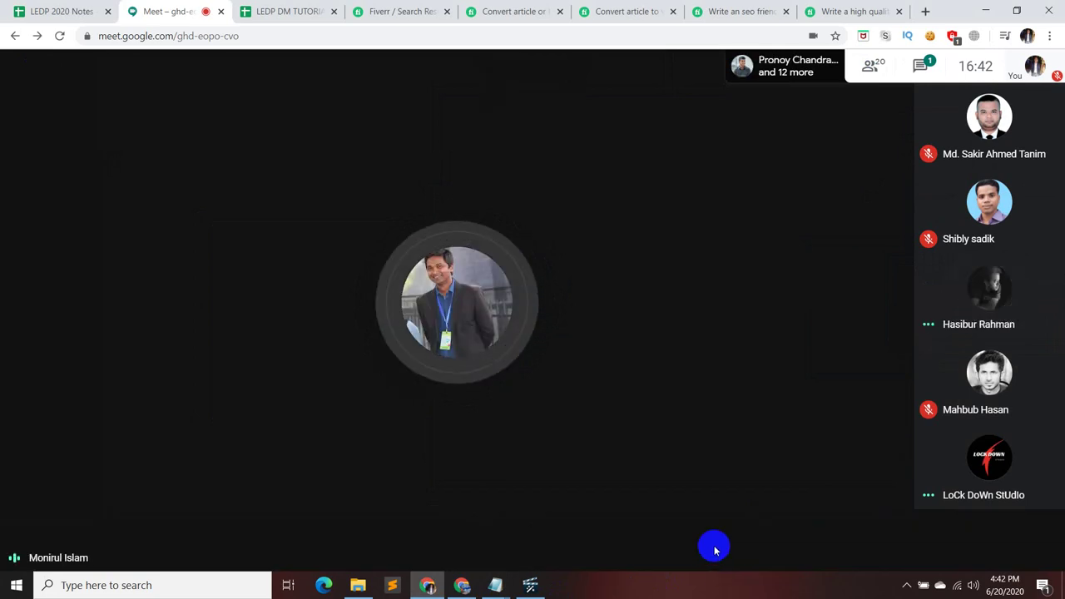
pyautogui.moveTo(732, 532)
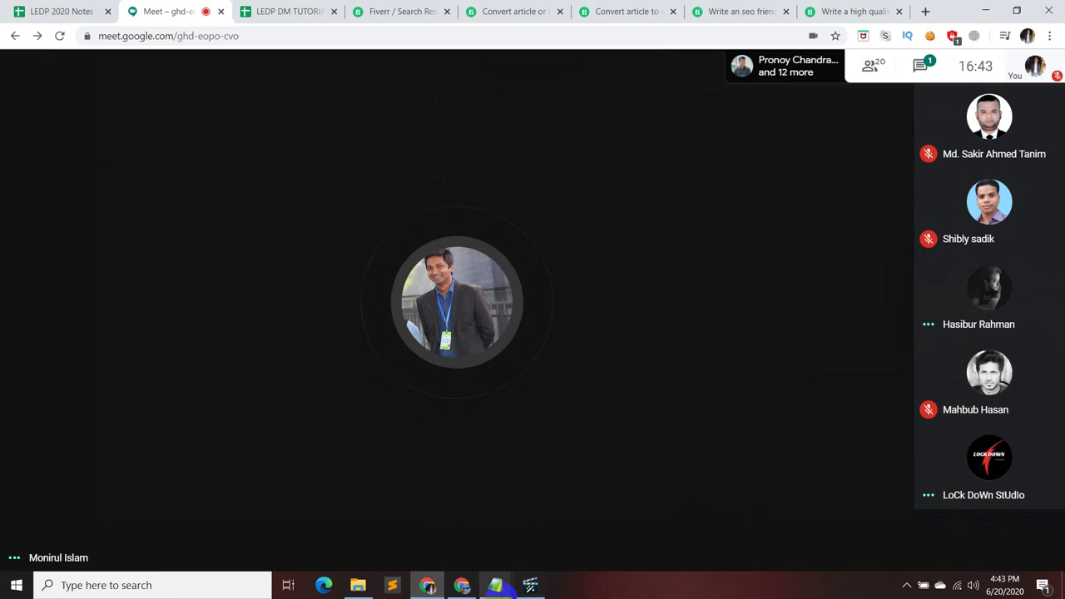
pyautogui.moveTo(504, 592)
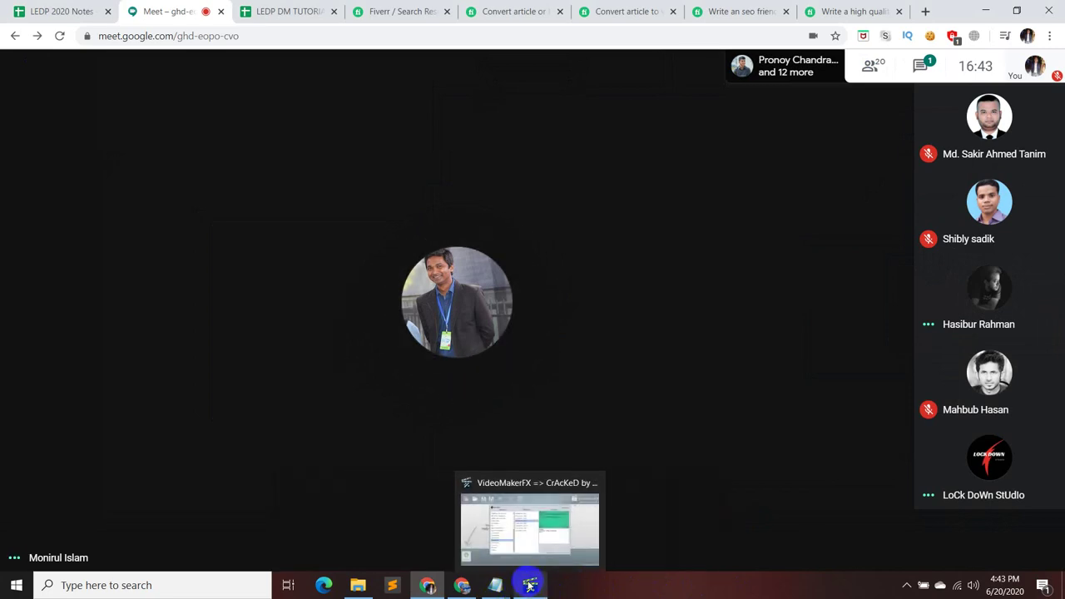
# - Bring VideoMakerFX forward, then the Proposal Content script, restoring the script window down
pyautogui.click(530, 586)
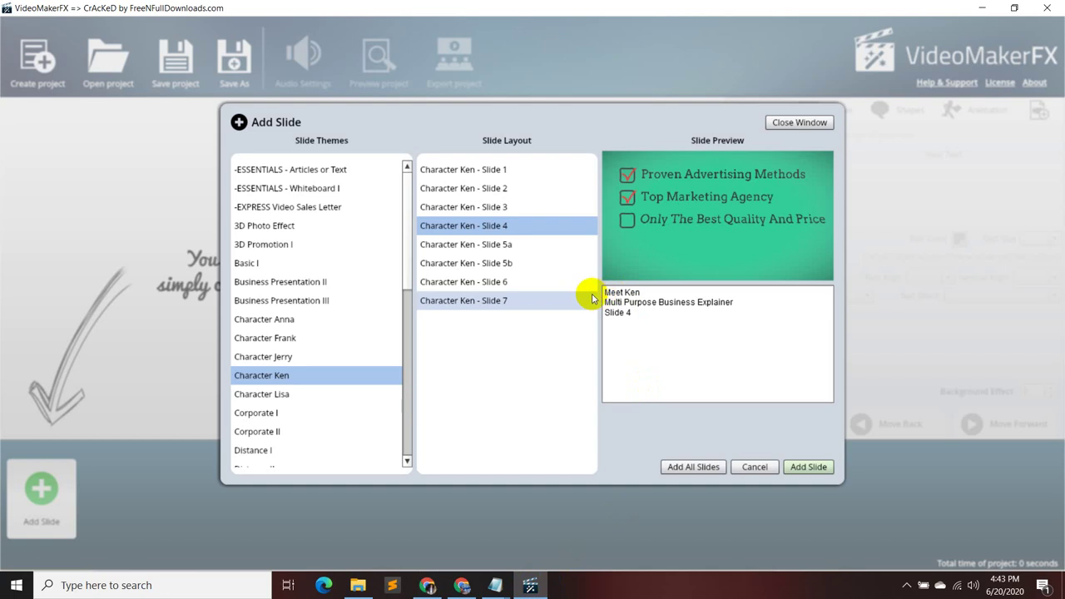
pyautogui.moveTo(505, 589)
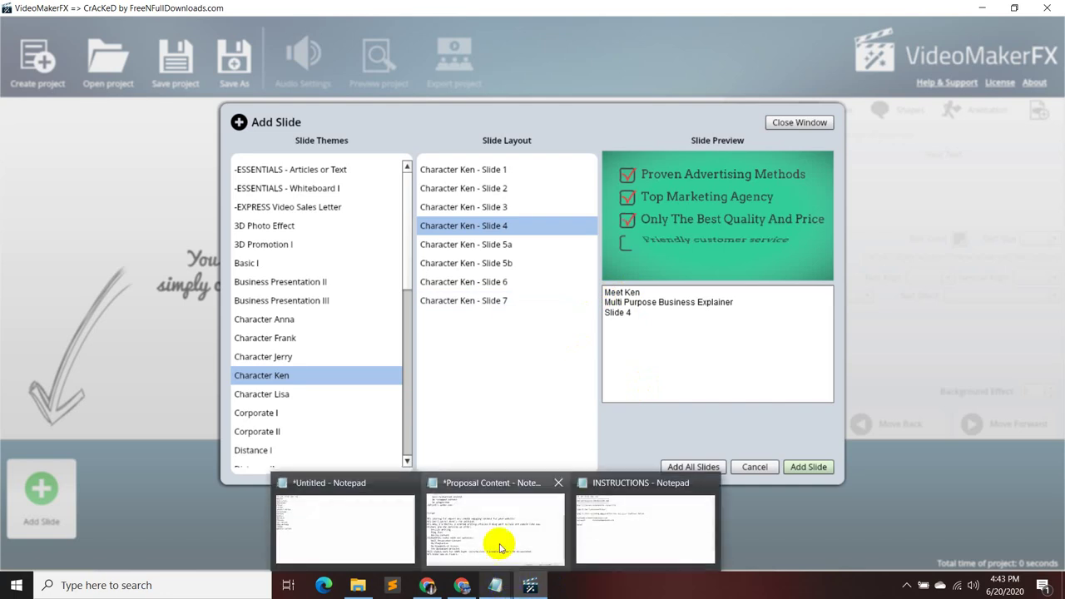
pyautogui.click(435, 545)
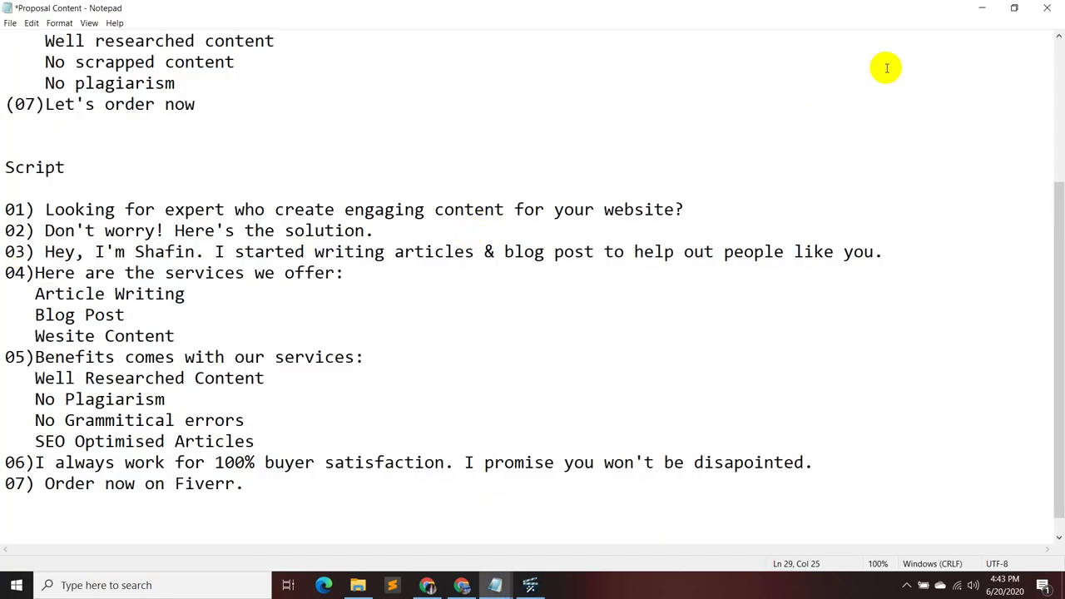
pyautogui.click(1014, 8)
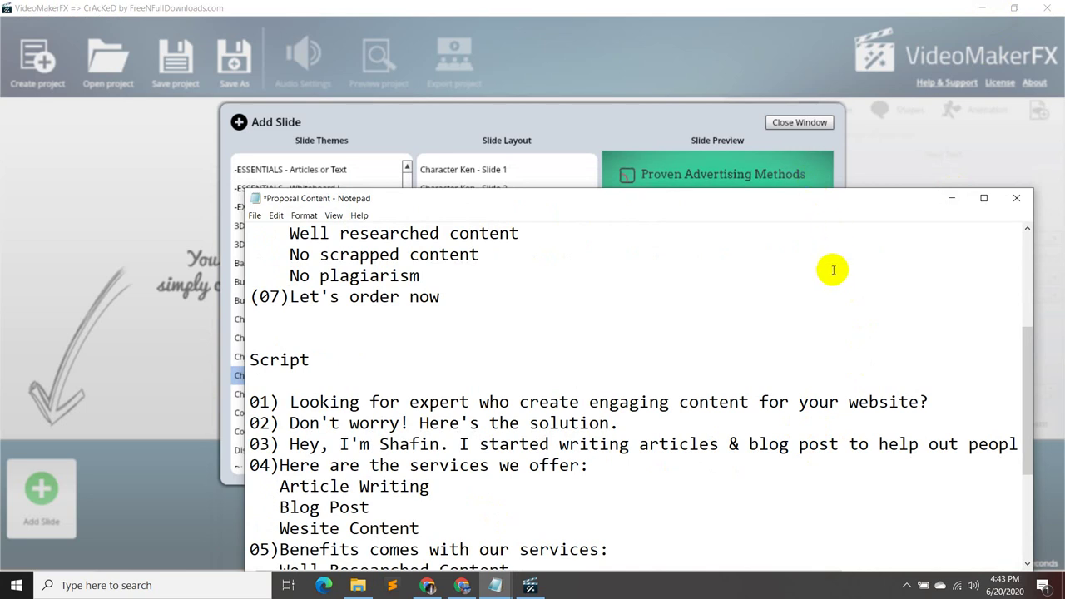
# - Select the 'No scrapped content' and 'No plagiarism' lines, then minimize the script
pyautogui.moveTo(831, 270); pyautogui.dragTo(891, 223)
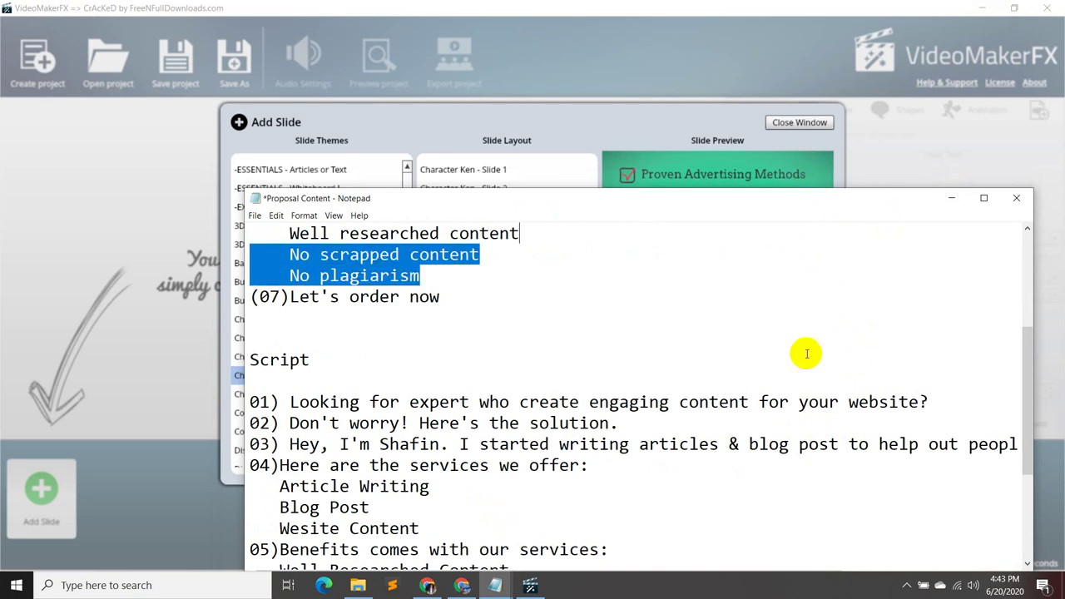
pyautogui.scroll(-1, 832, 387)
pyautogui.scroll(-1, 836, 393)
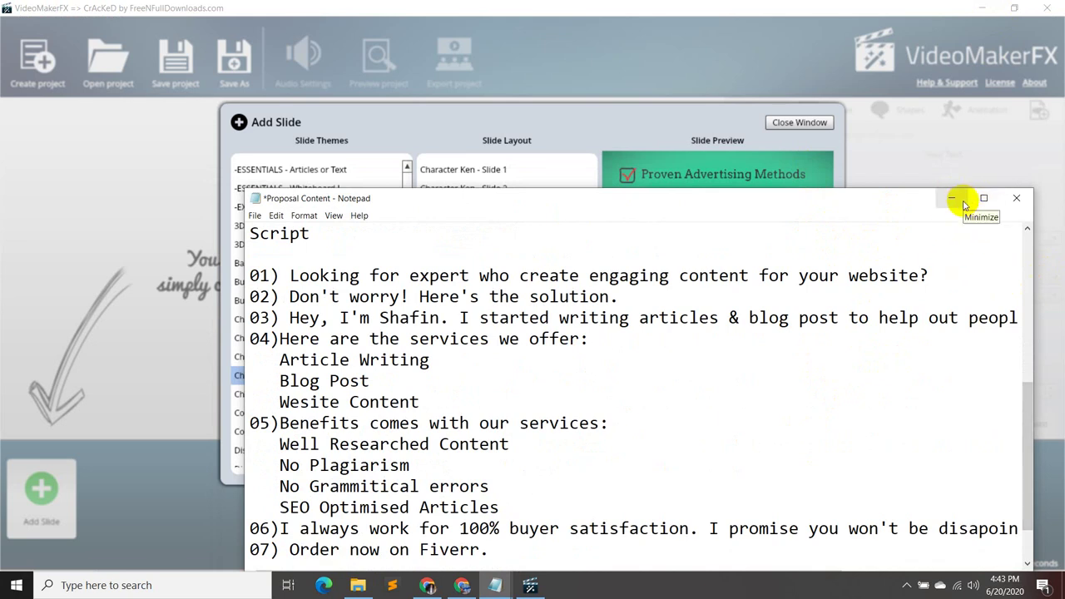
pyautogui.click(953, 200)
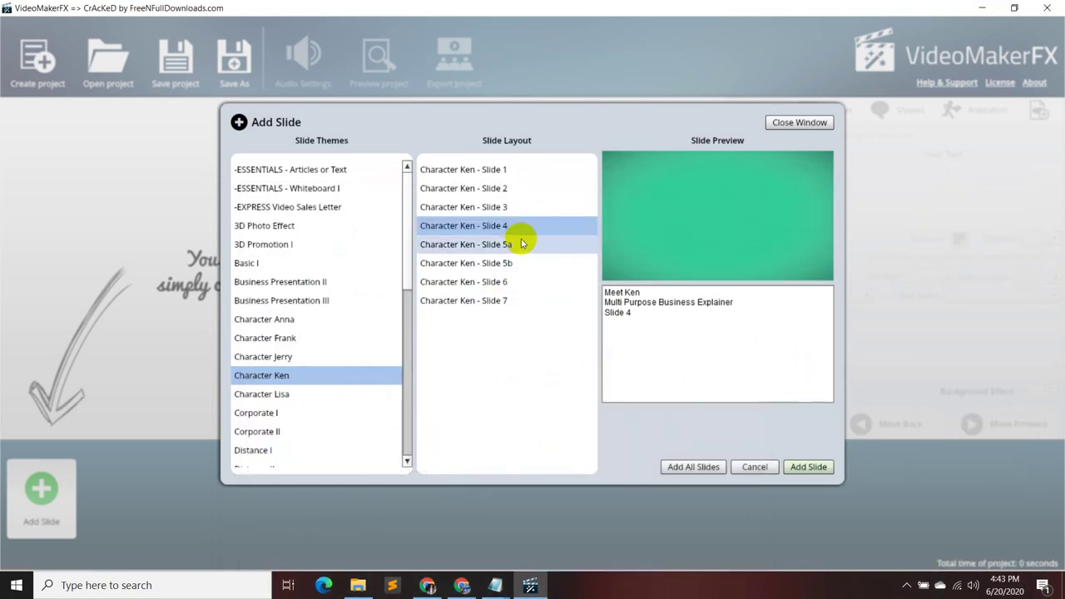
# - Preview Character Ken Slides 5a, 5b, 6 and 7
pyautogui.click(521, 246)
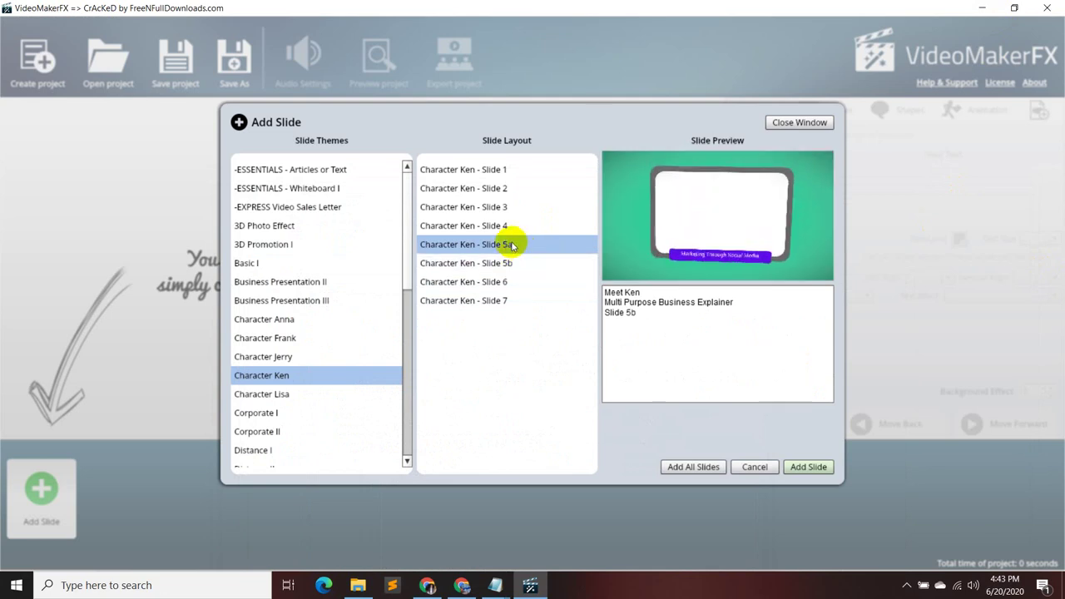
pyautogui.click(513, 265)
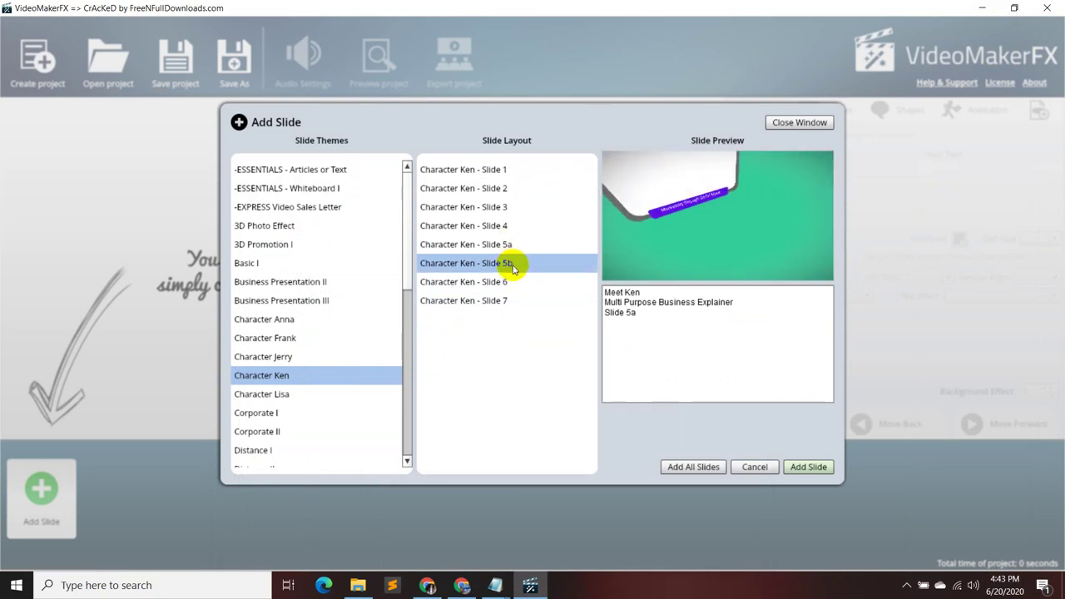
pyautogui.click(511, 281)
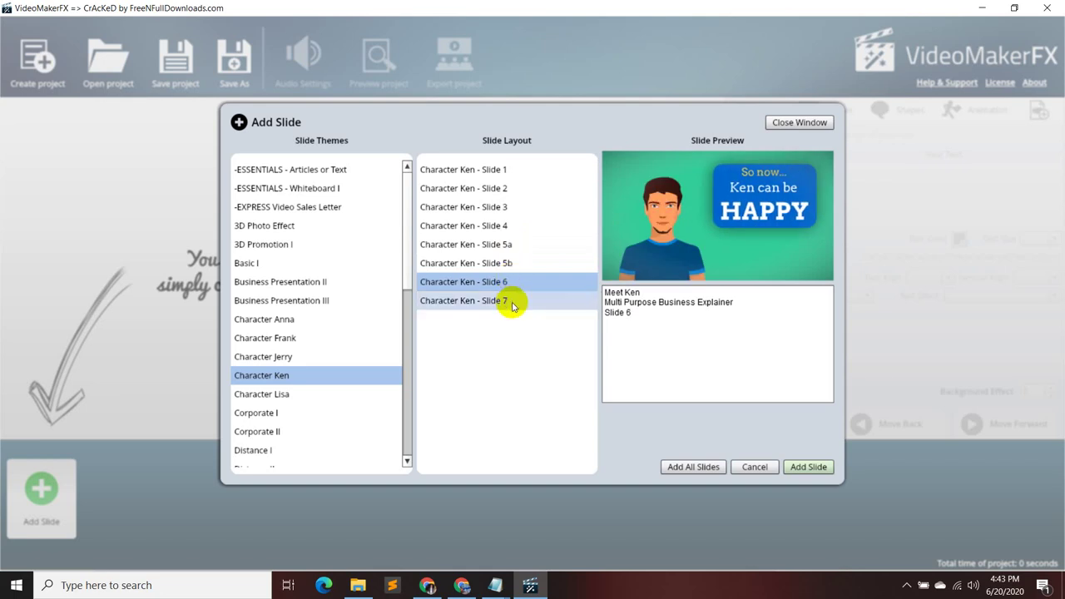
pyautogui.click(512, 301)
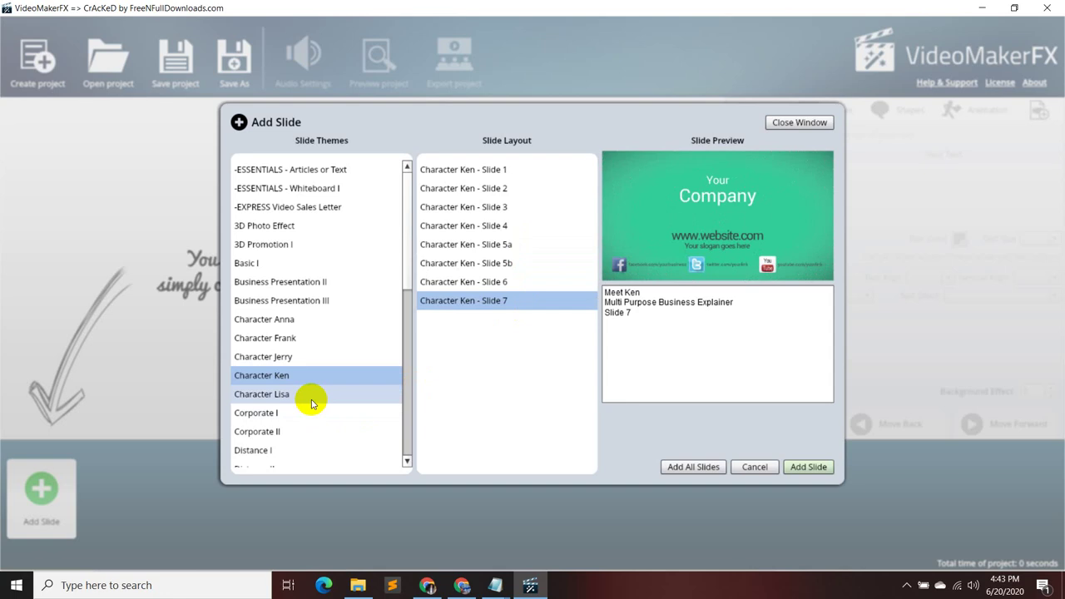
# - Preview the Corporate I Lower Third Left, Lower Third Center and Round Lower Third layouts
pyautogui.scroll(-1, 312, 404)
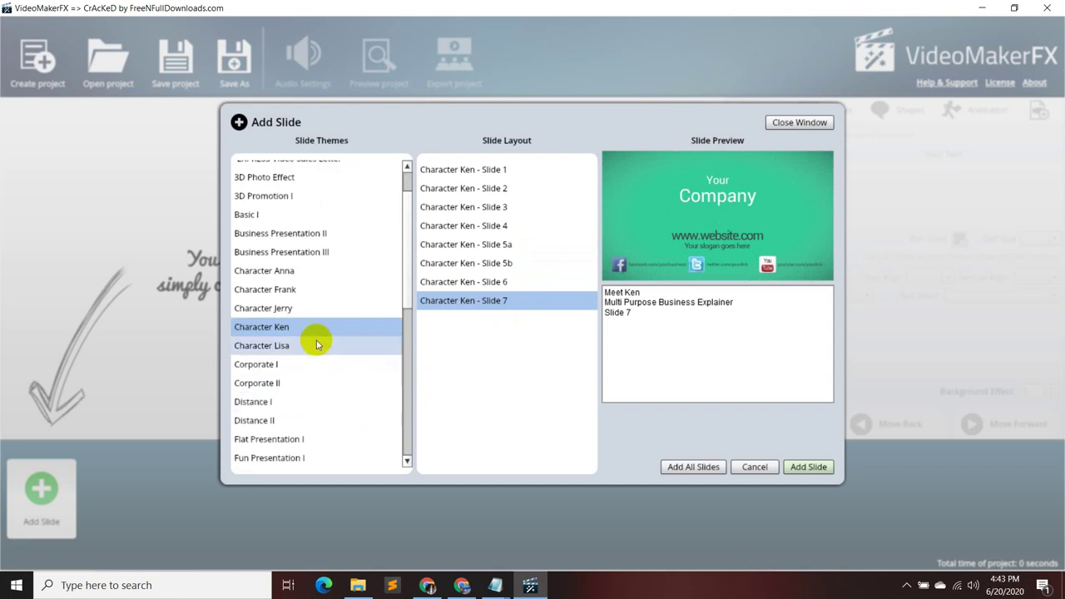
pyautogui.click(317, 363)
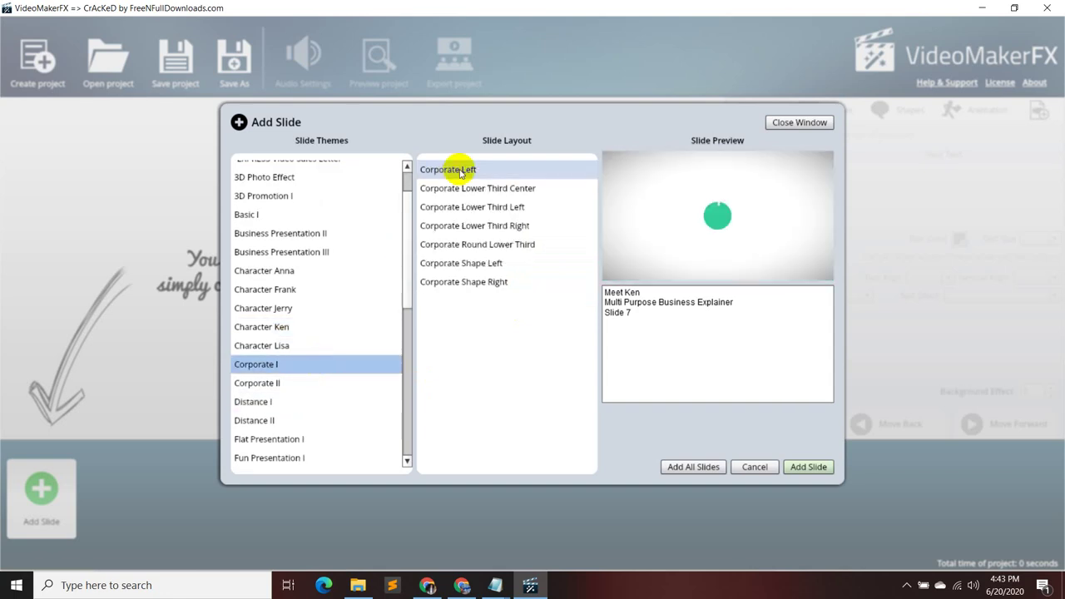
pyautogui.click(483, 206)
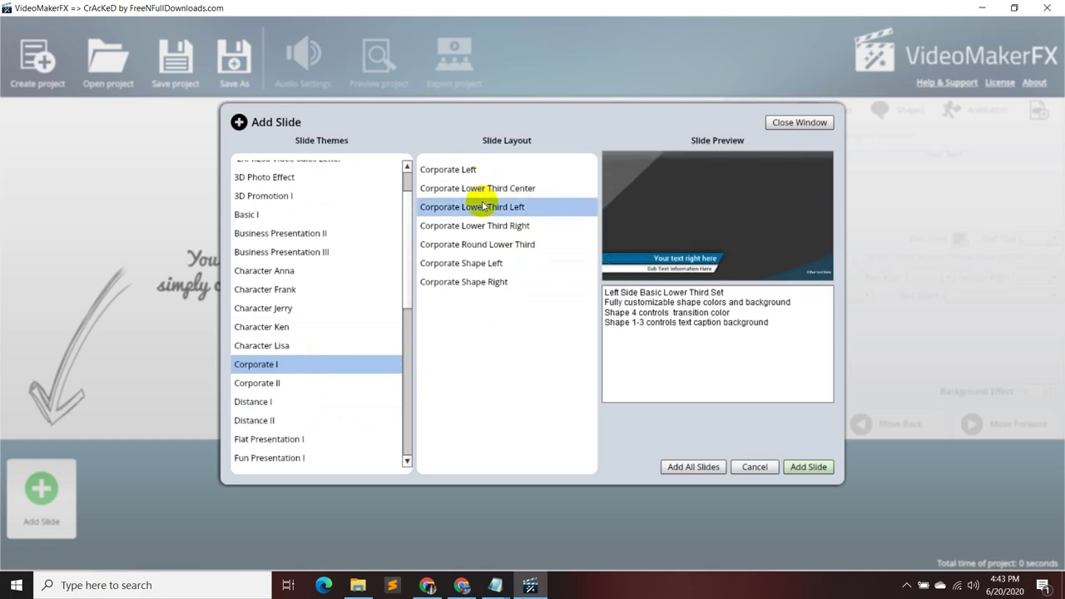
pyautogui.click(476, 189)
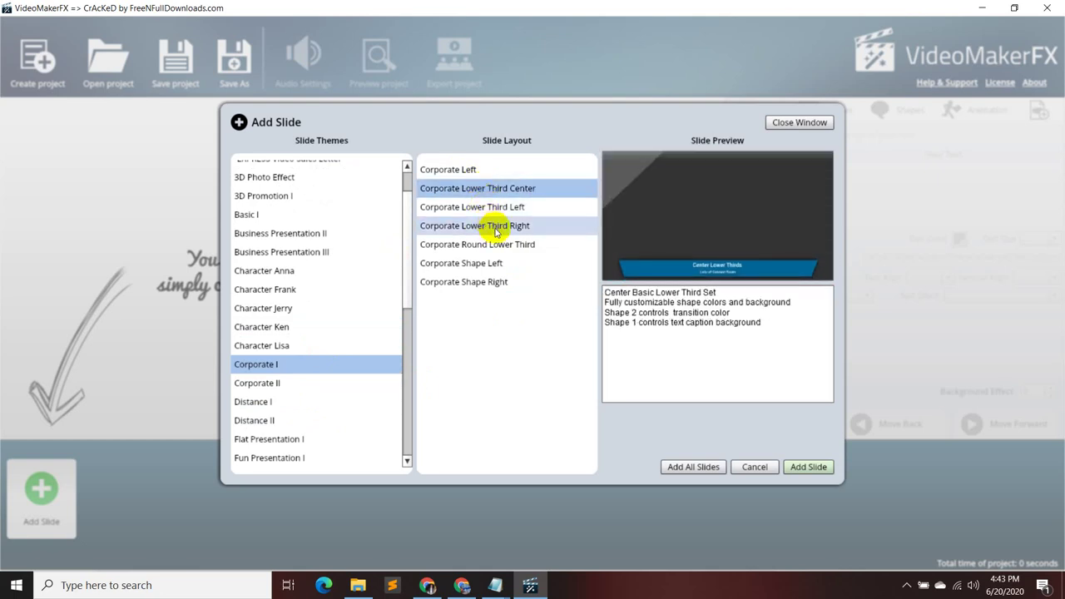
pyautogui.click(497, 243)
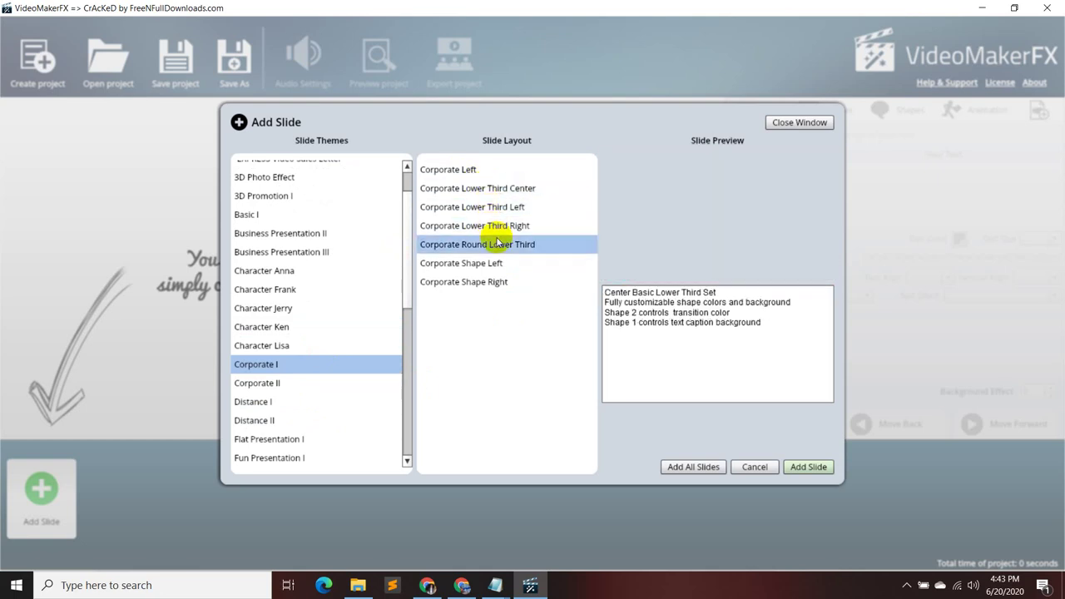
# - Preview Character Lisa Slide 1, then Character Ken Slides 1 and 2
pyautogui.click(291, 345)
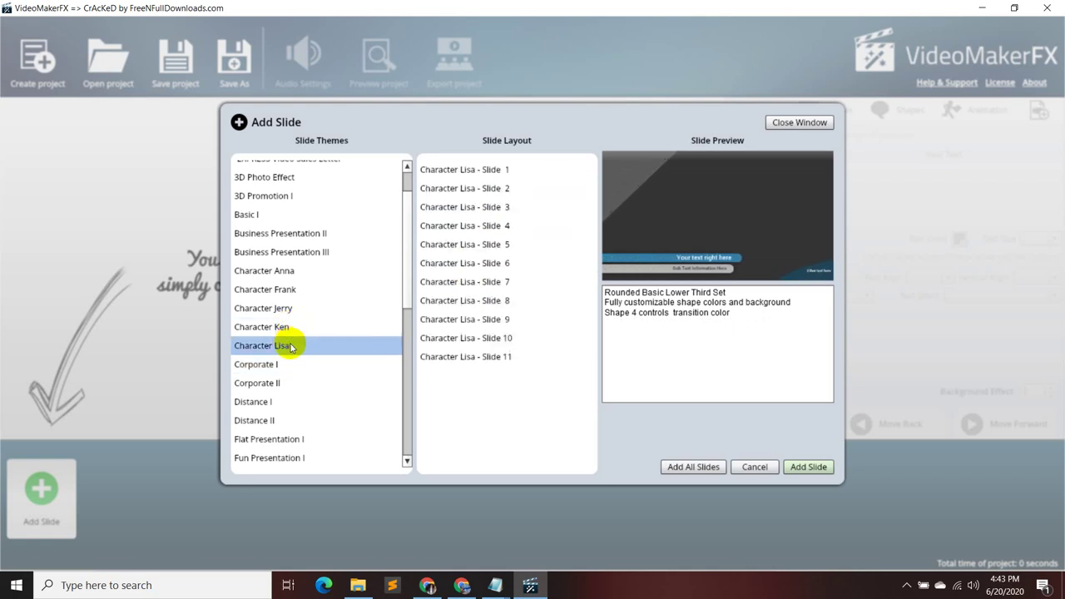
pyautogui.click(501, 172)
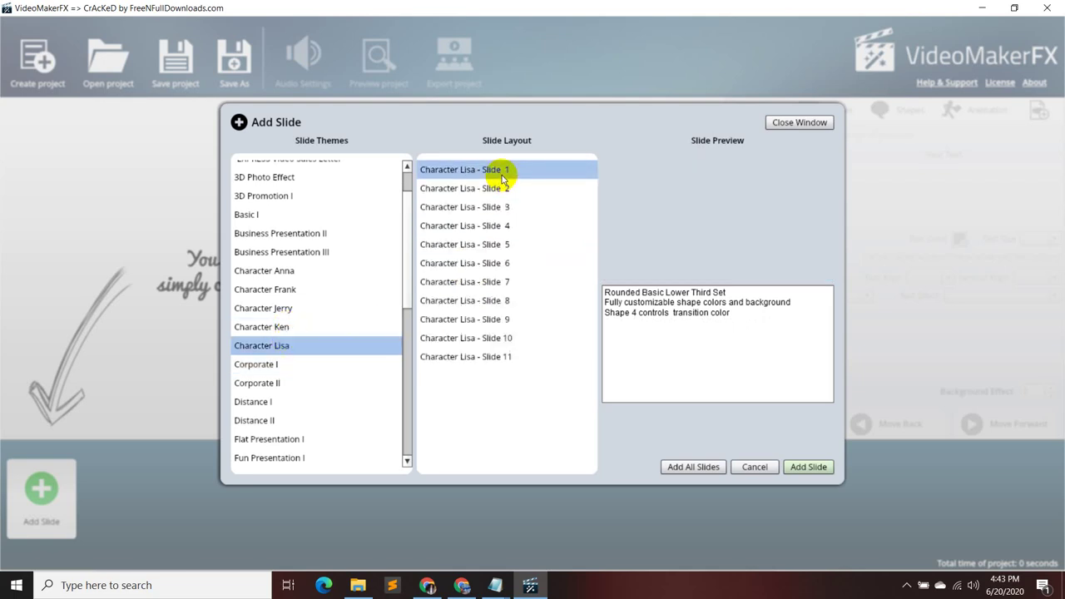
pyautogui.click(348, 326)
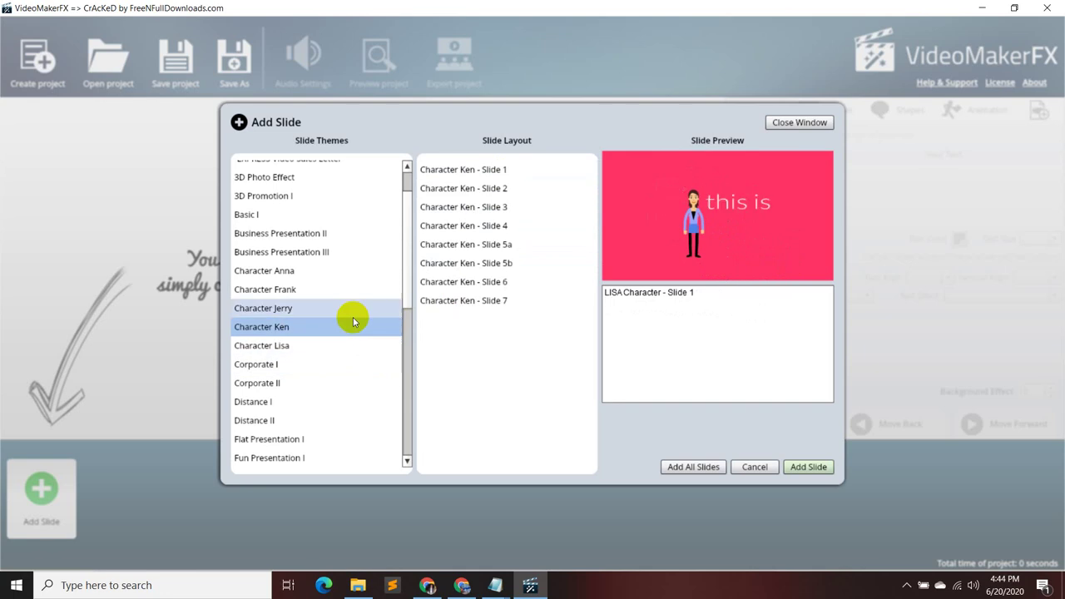
pyautogui.click(508, 174)
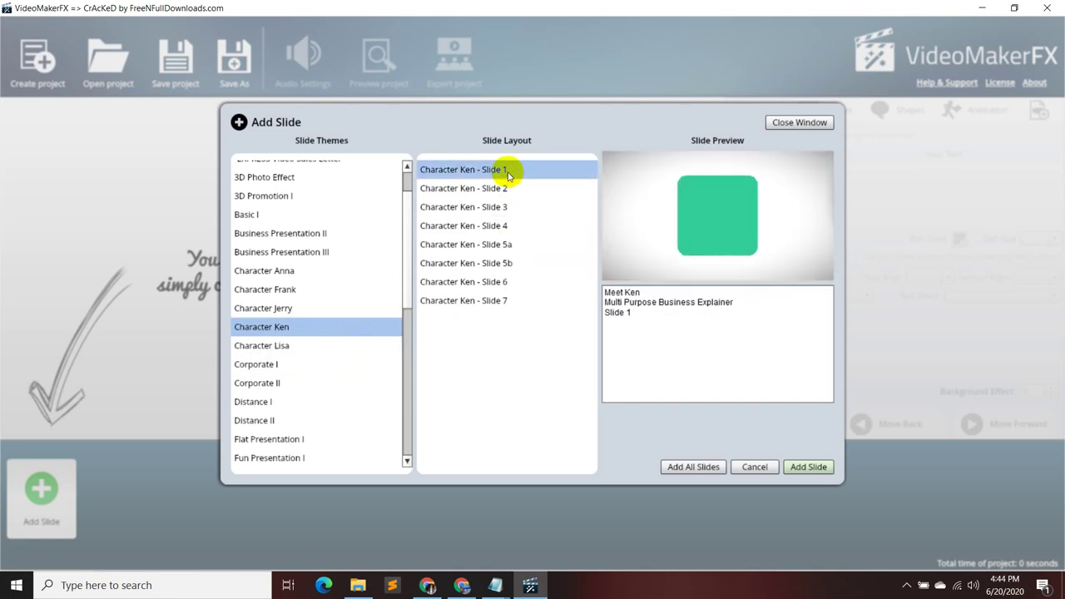
pyautogui.click(496, 186)
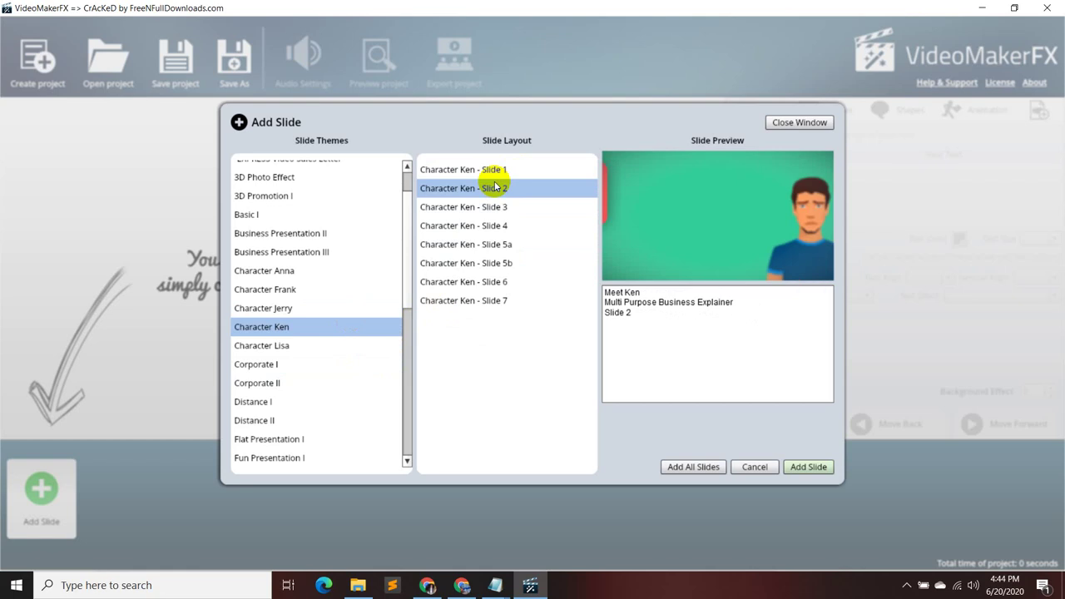
# - Preview Character Jerry Slides 1 through 5
pyautogui.click(302, 307)
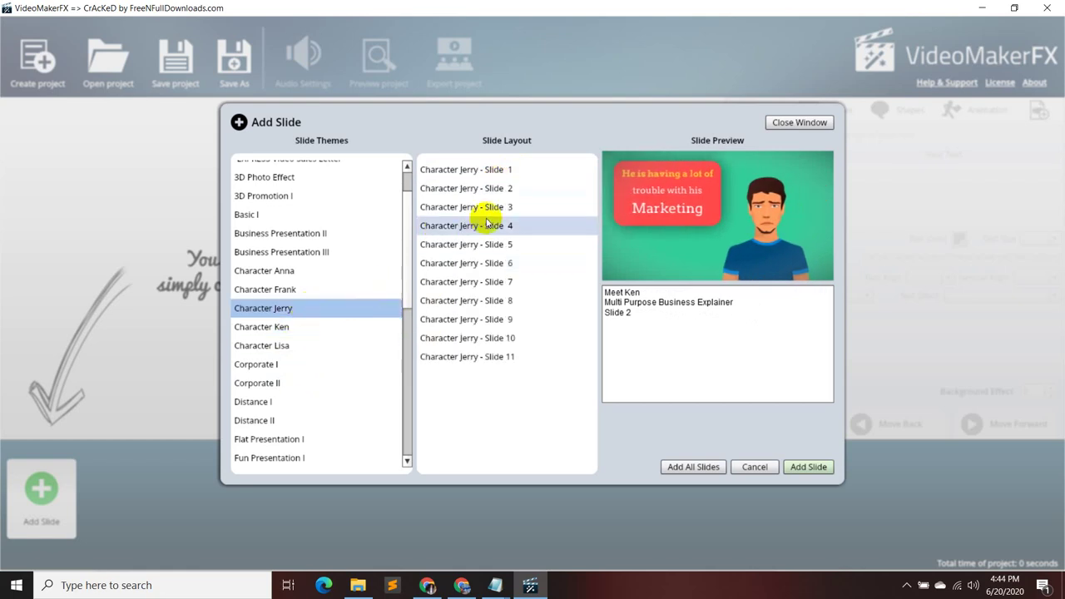
pyautogui.click(471, 171)
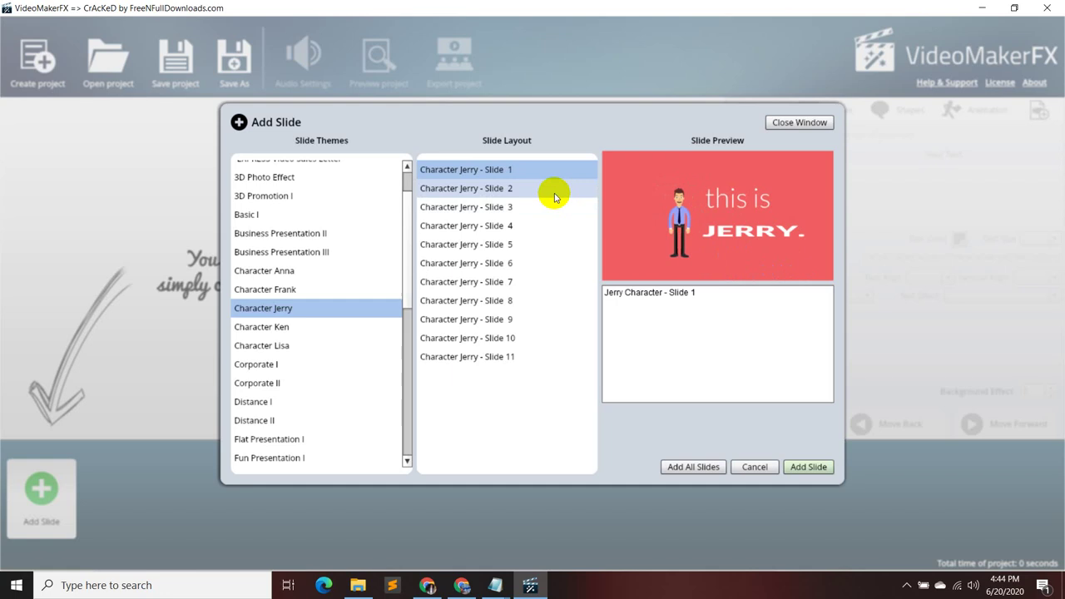
pyautogui.click(554, 193)
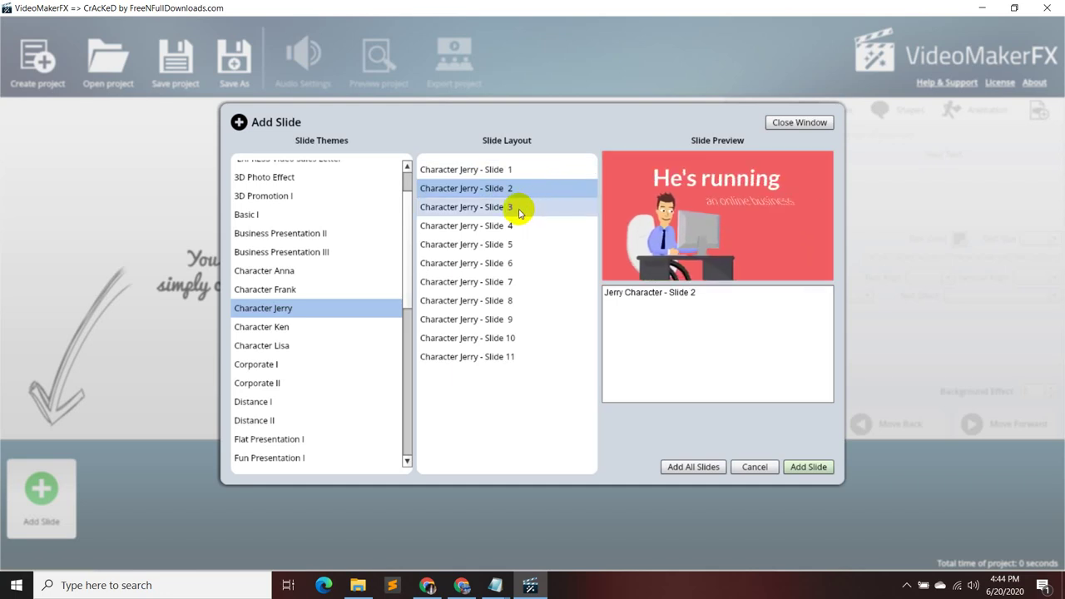
pyautogui.click(518, 207)
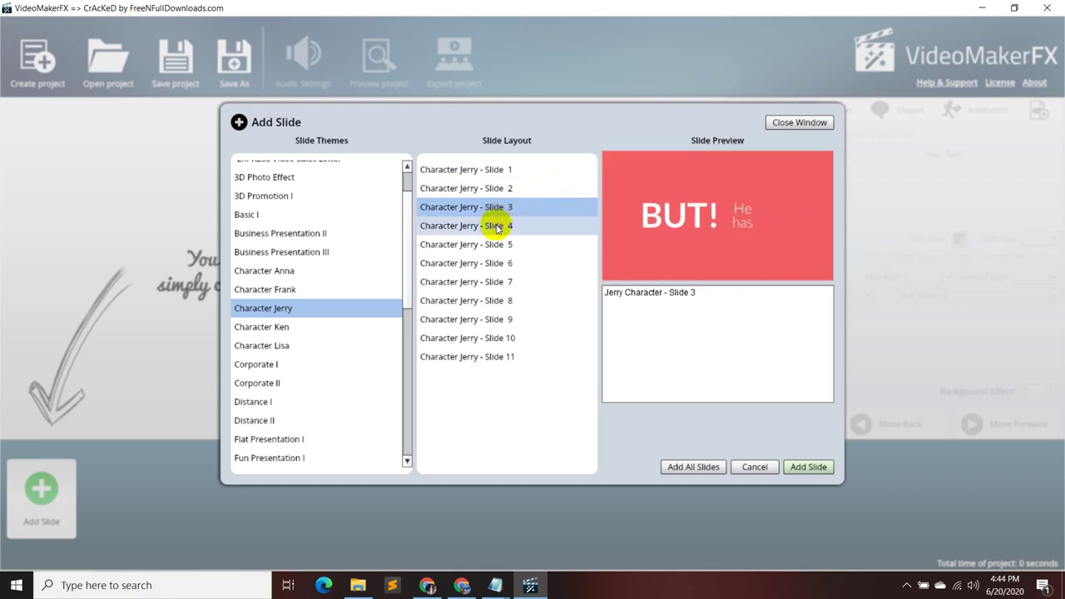
pyautogui.click(498, 225)
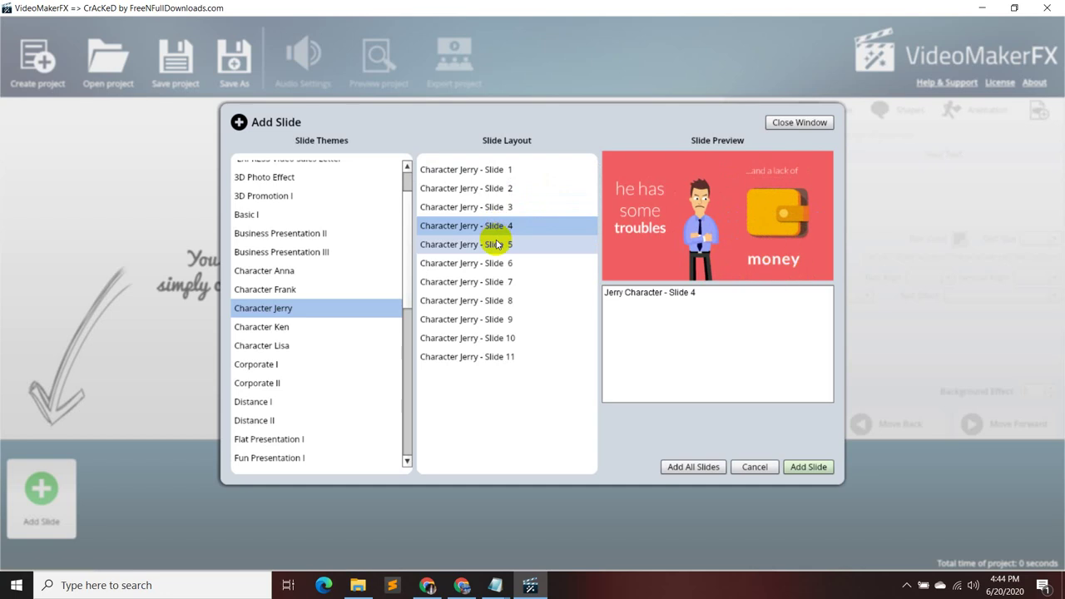
pyautogui.click(497, 244)
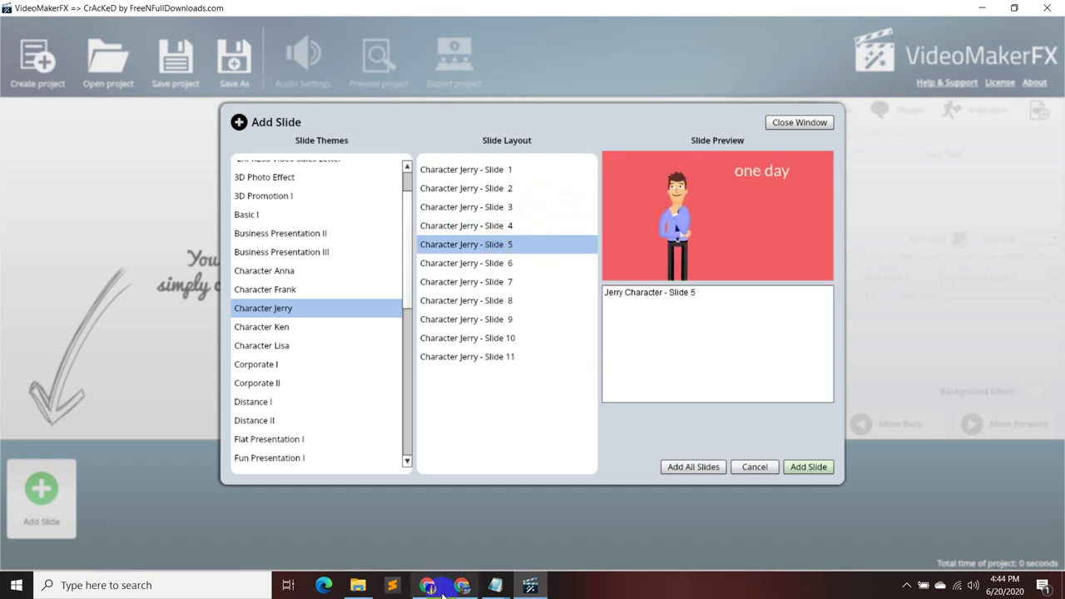
pyautogui.moveTo(444, 587)
pyautogui.click(433, 545)
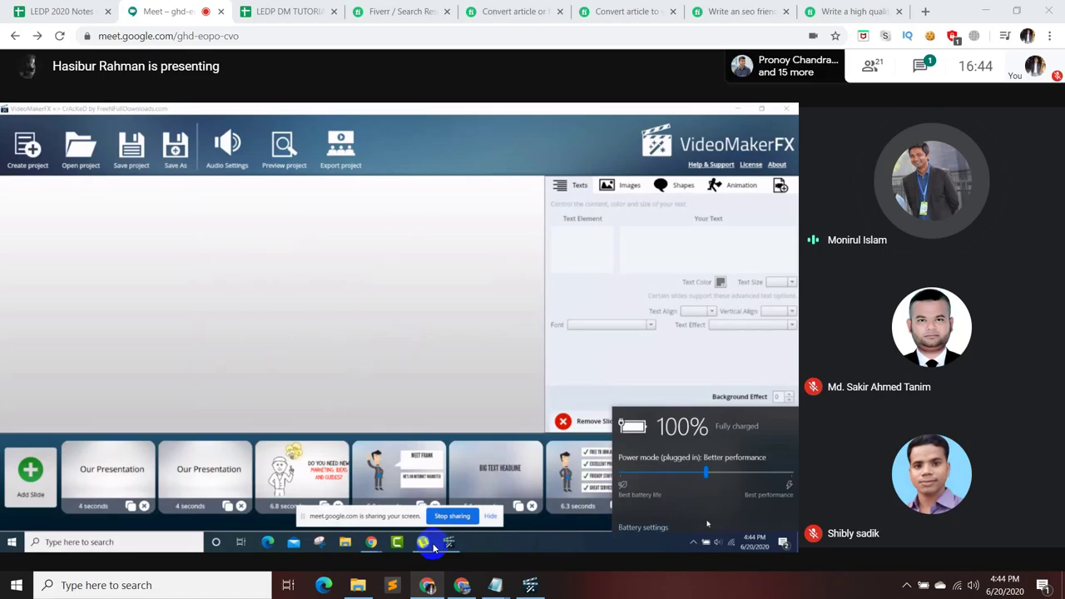
pyautogui.moveTo(497, 544)
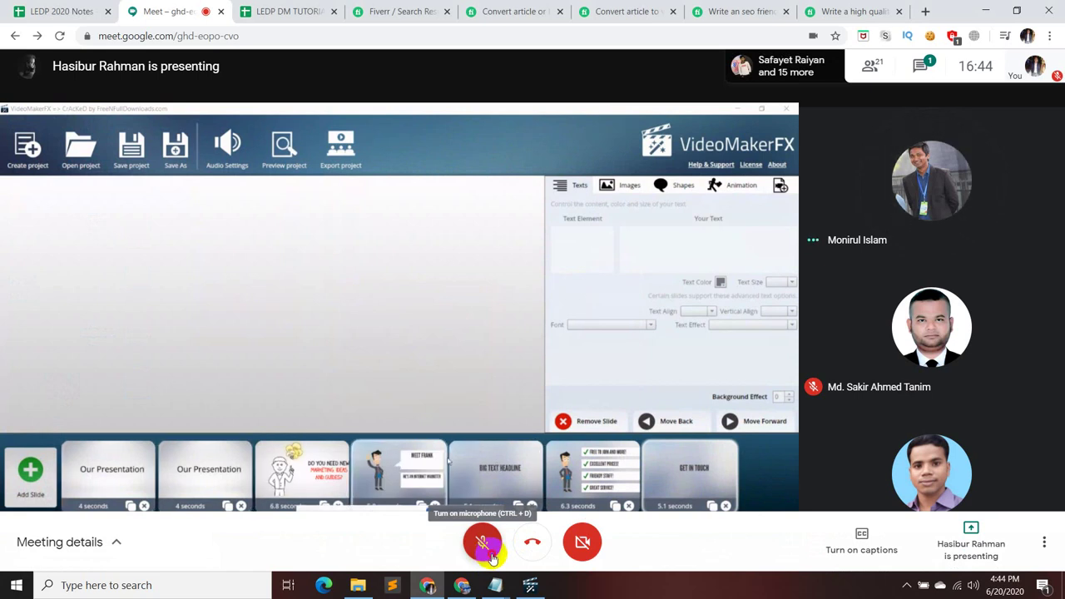
pyautogui.click(488, 551)
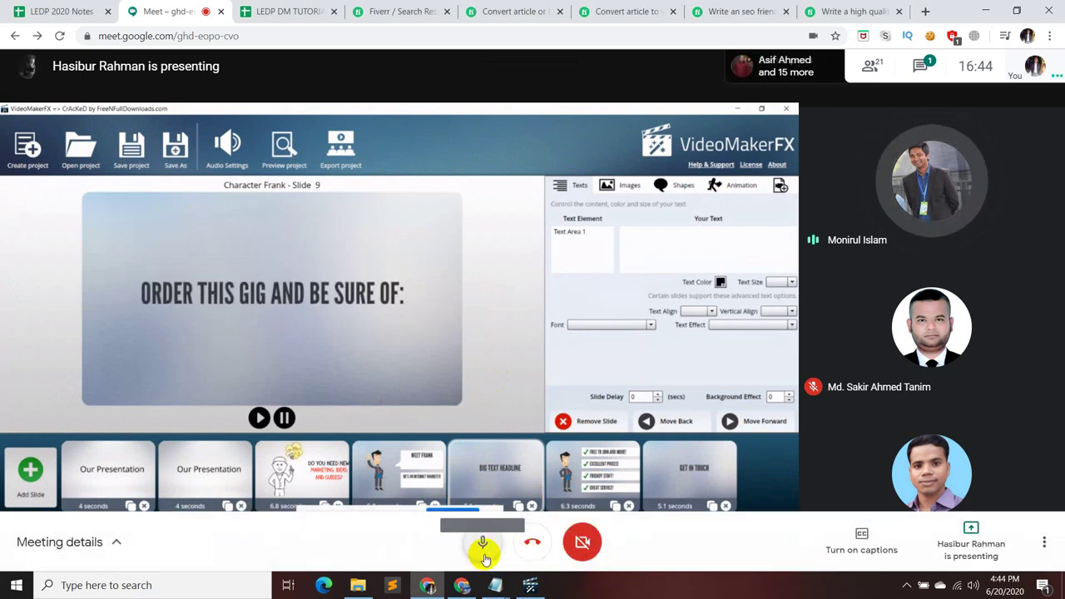
pyautogui.click(484, 544)
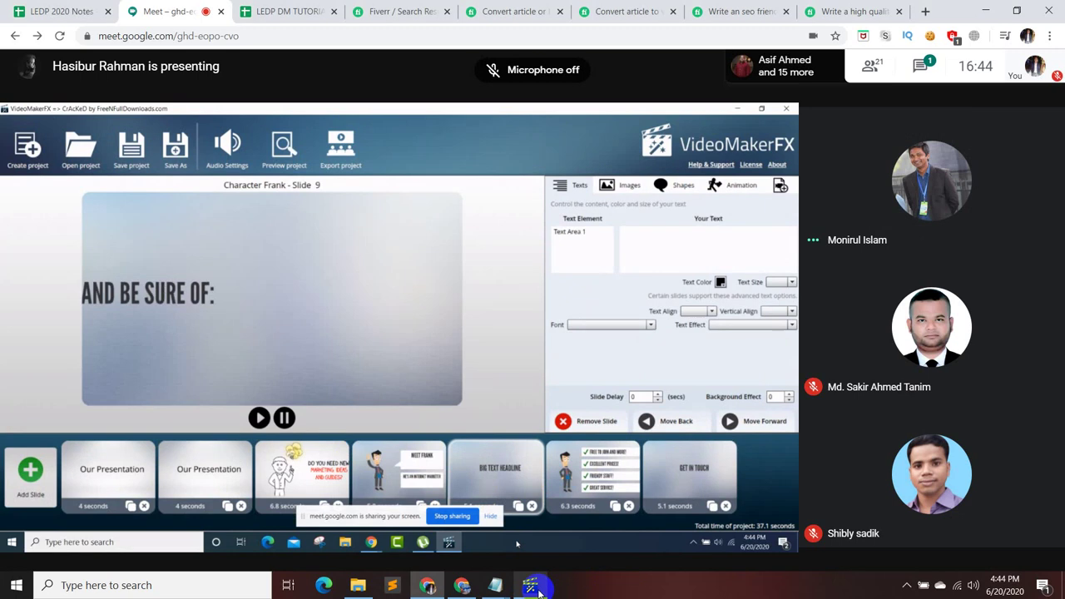
pyautogui.moveTo(537, 588)
pyautogui.click(527, 542)
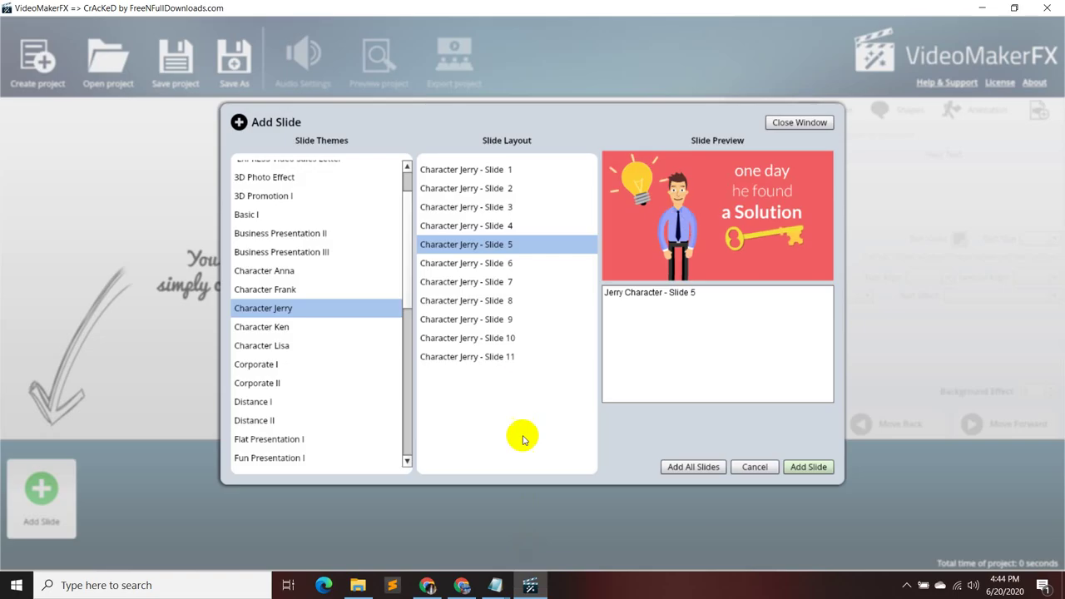
# - Preview Character Jerry Slides 6 through 10, replaying Slide 6's animation
pyautogui.click(516, 264)
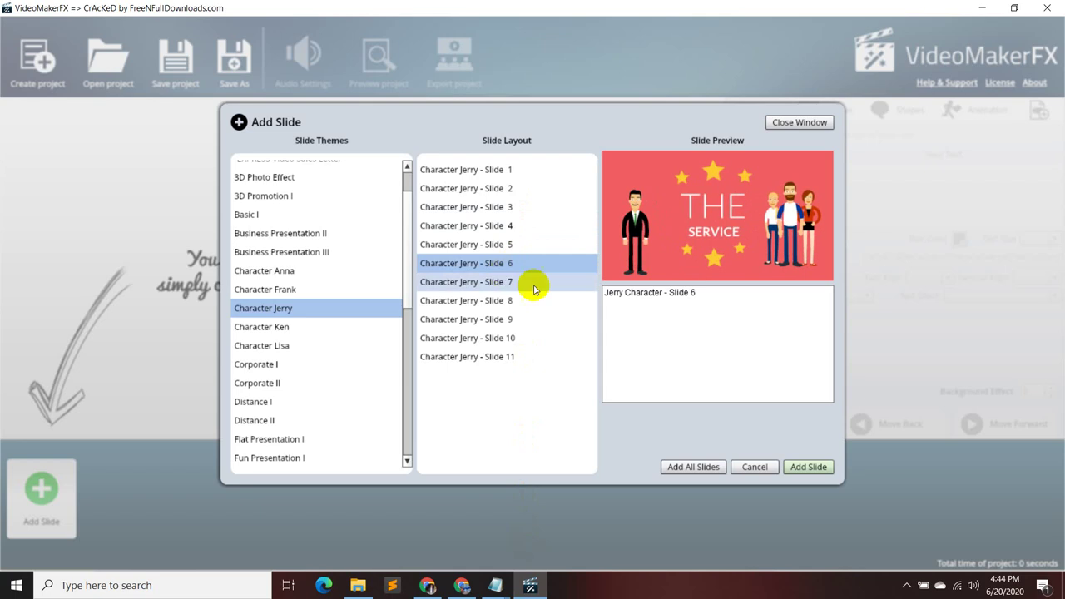
pyautogui.click(566, 265)
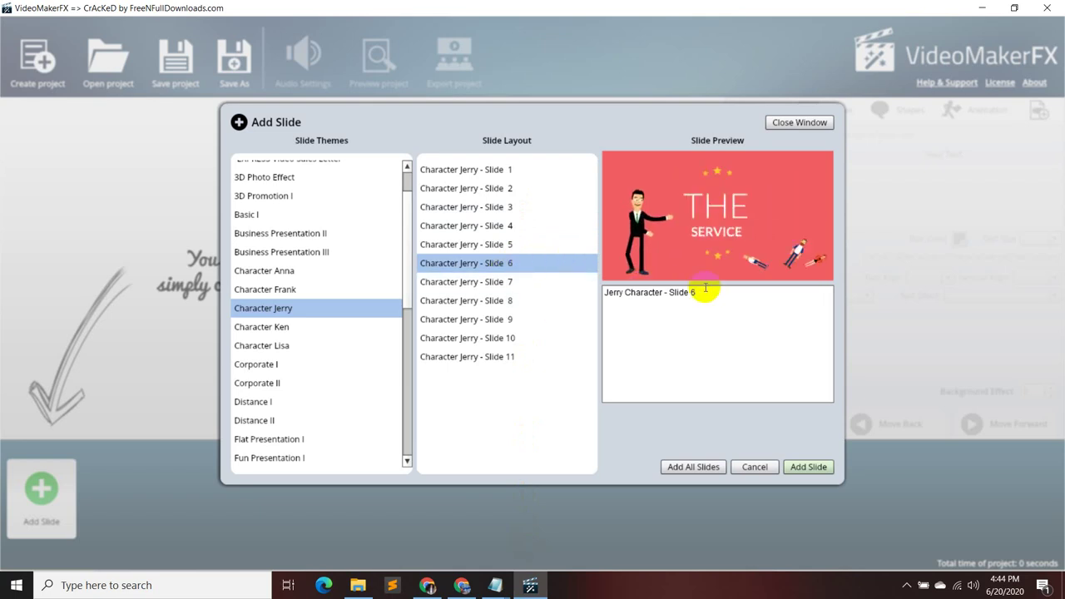
pyautogui.click(519, 281)
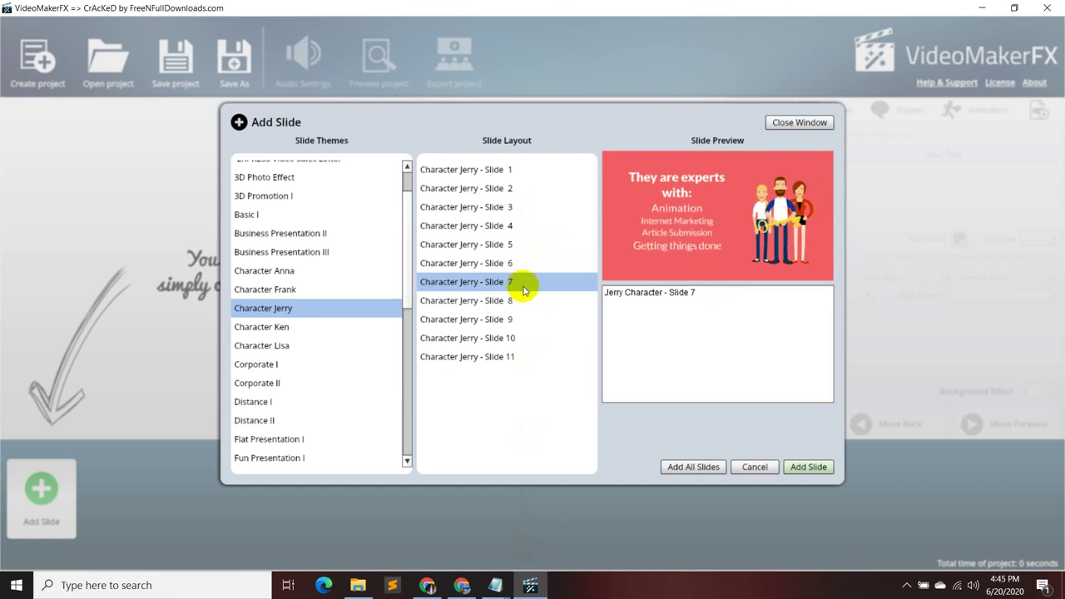
pyautogui.click(523, 302)
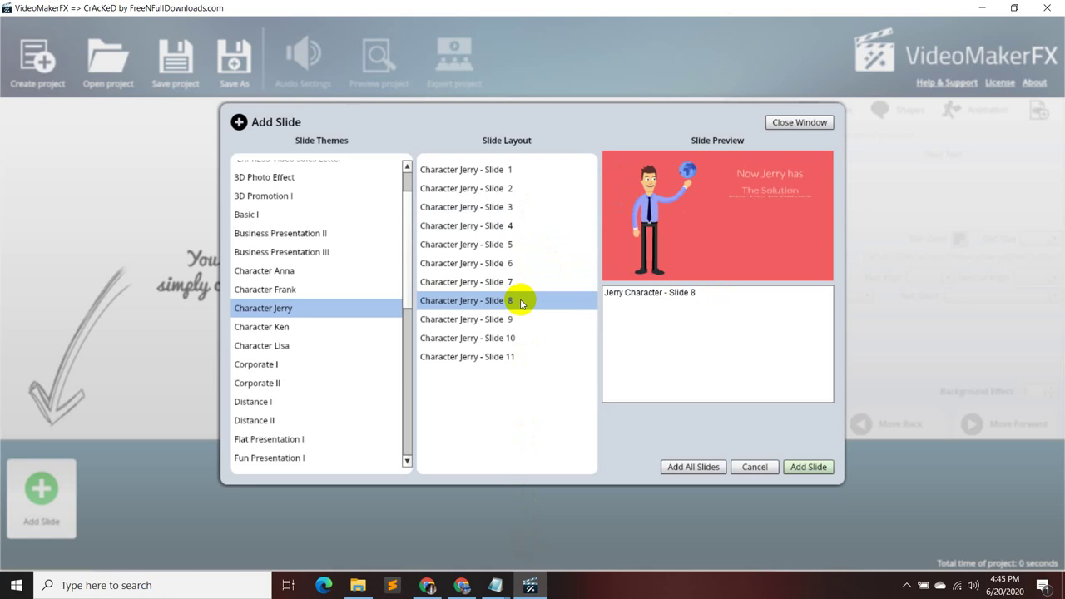
pyautogui.click(519, 320)
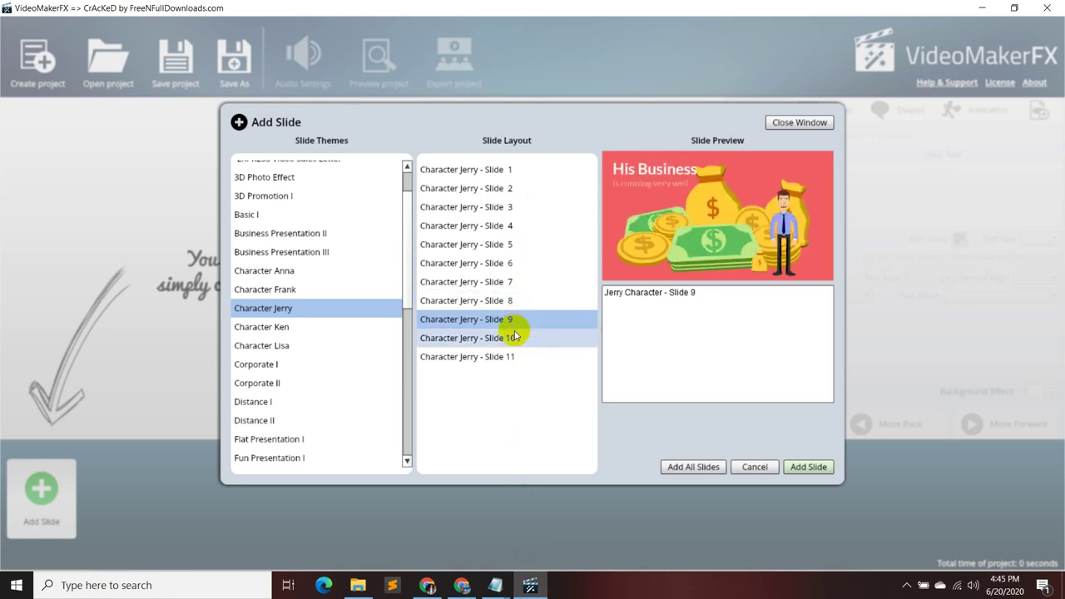
pyautogui.click(514, 336)
# - Revisit Jerry Slides 9 and 10, preview Slides 11 and 1, then show Character Frank
pyautogui.click(511, 321)
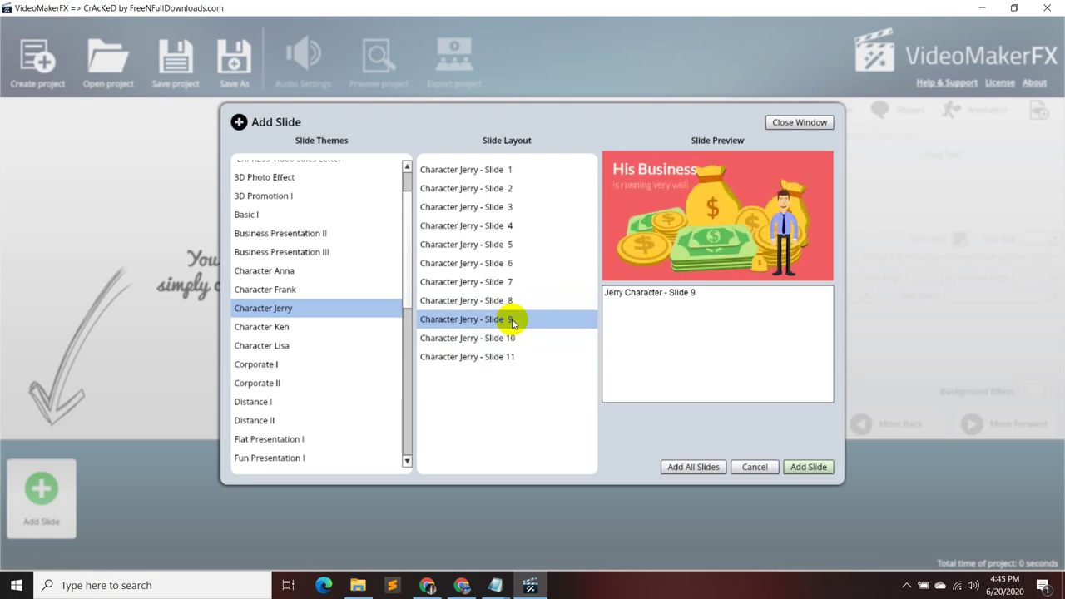
pyautogui.click(513, 336)
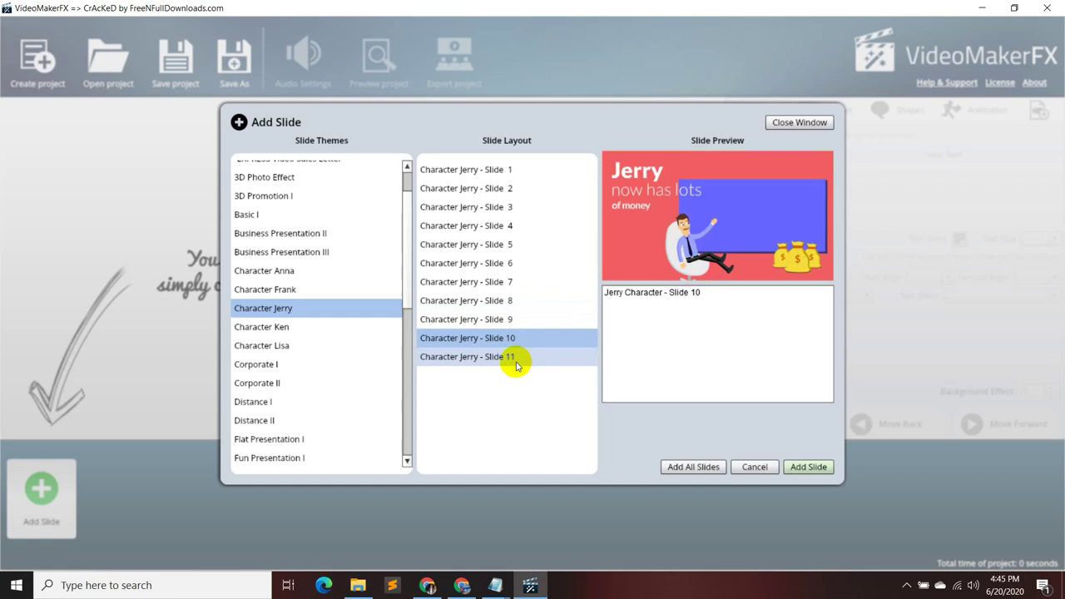
pyautogui.click(516, 364)
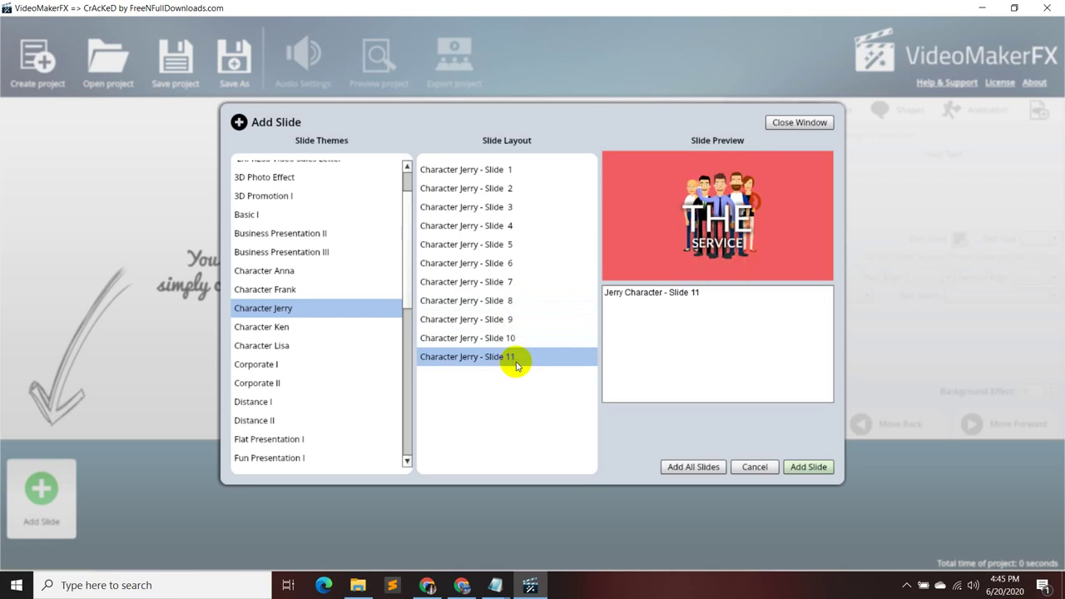
pyautogui.click(505, 174)
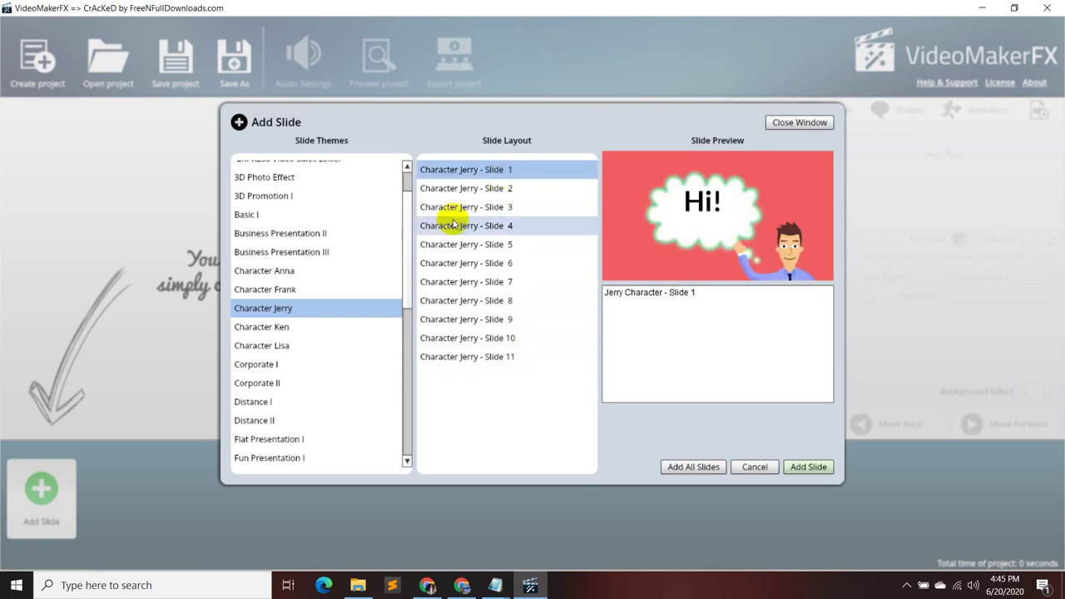
pyautogui.click(271, 289)
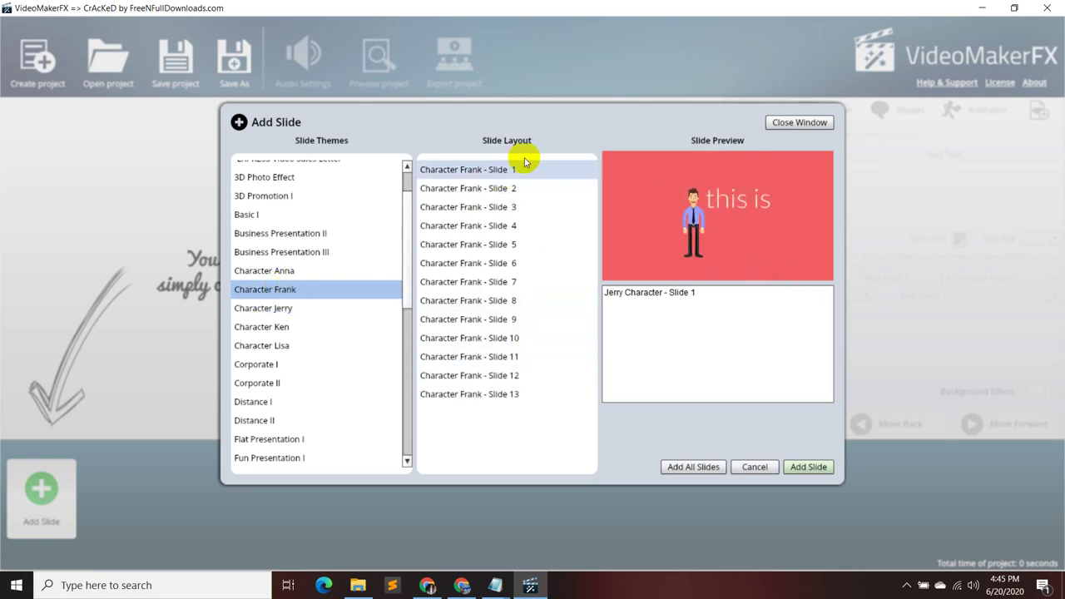
# - Preview Character Frank Slides 1 through 5
pyautogui.click(508, 171)
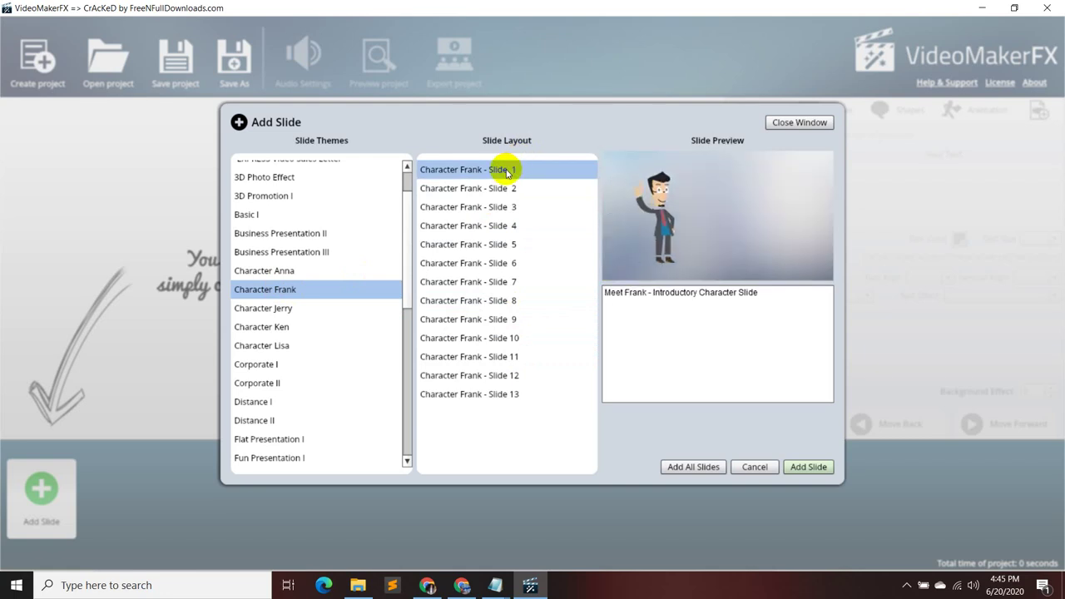
pyautogui.click(505, 188)
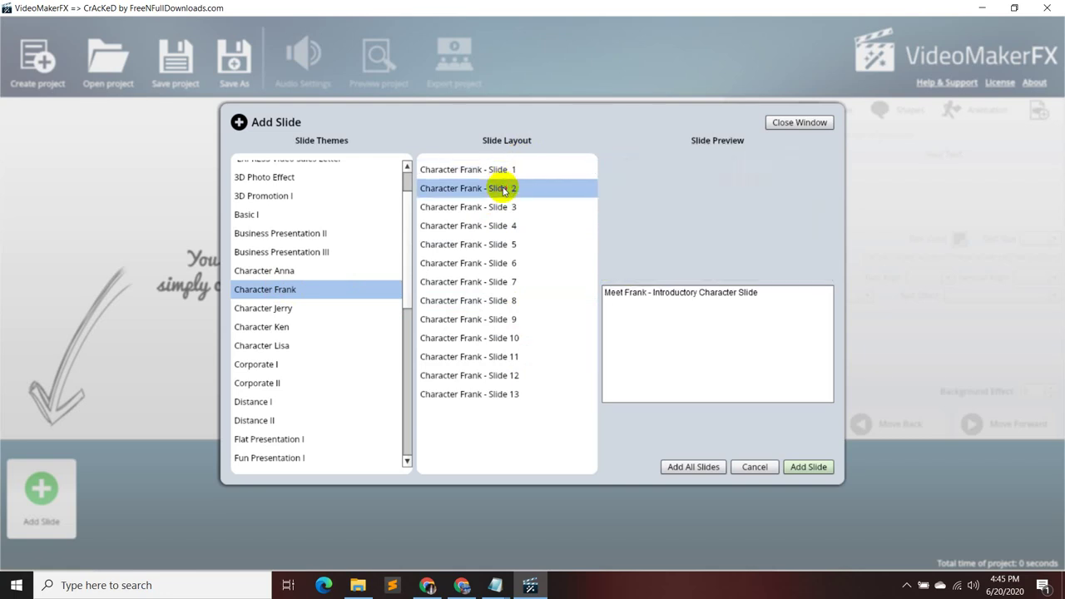
pyautogui.scroll(-8, 349, 358)
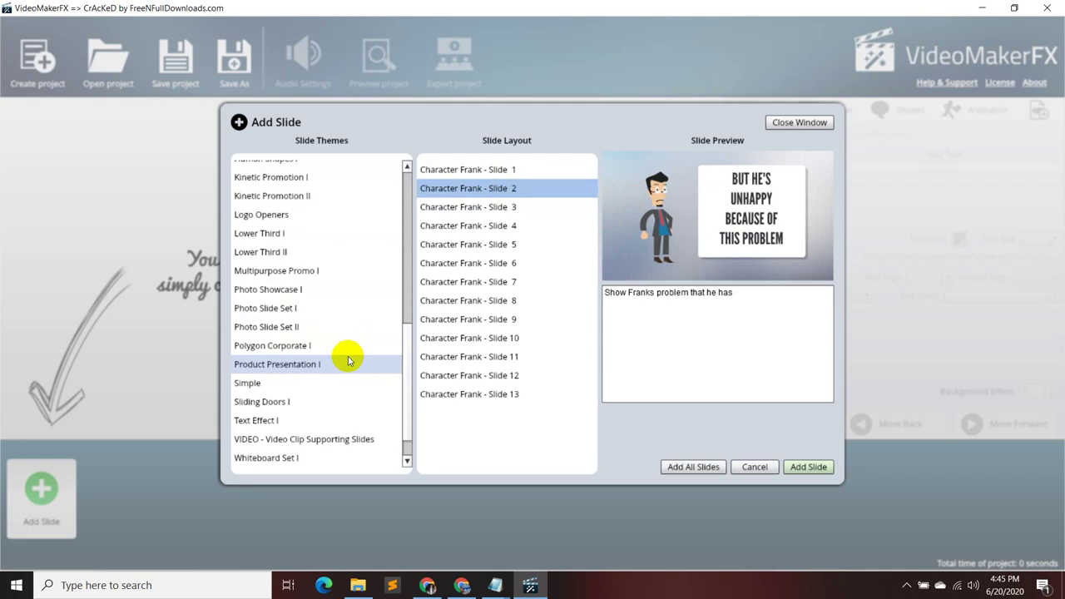
pyautogui.scroll(-2, 349, 360)
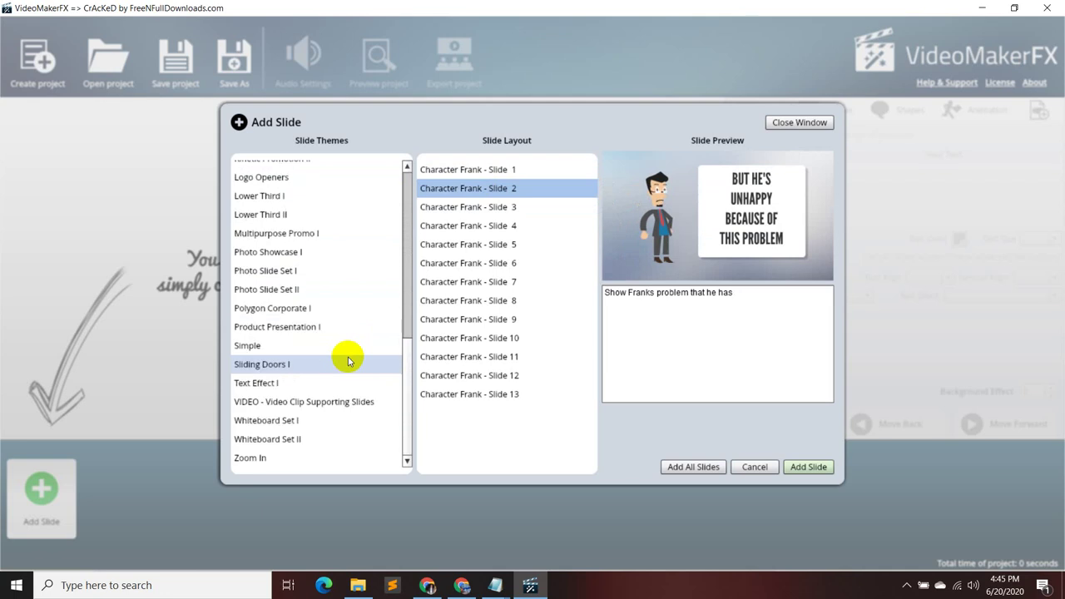
pyautogui.click(502, 207)
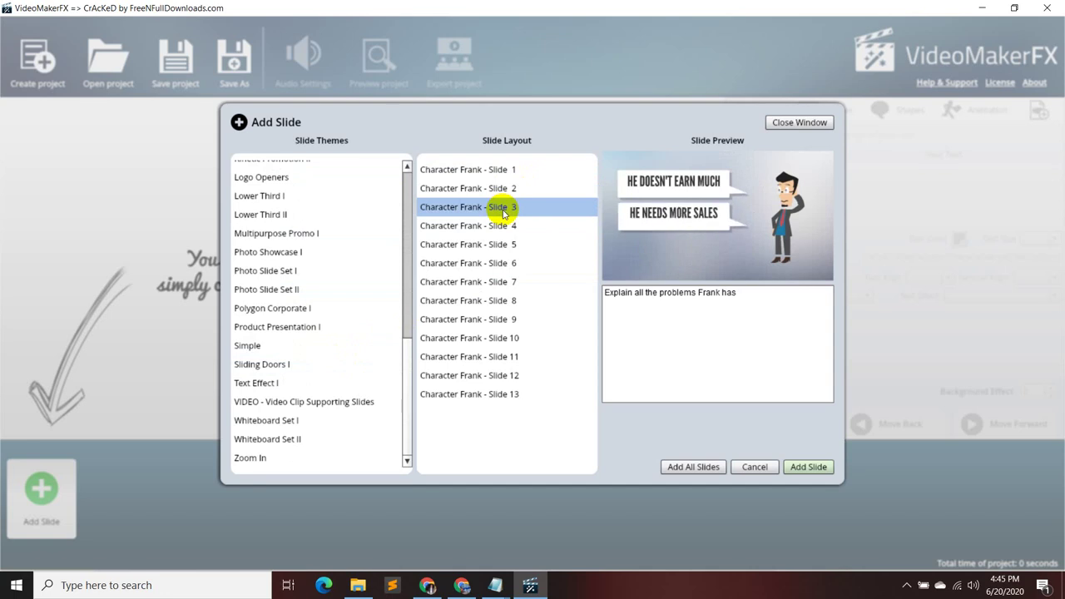
pyautogui.click(501, 225)
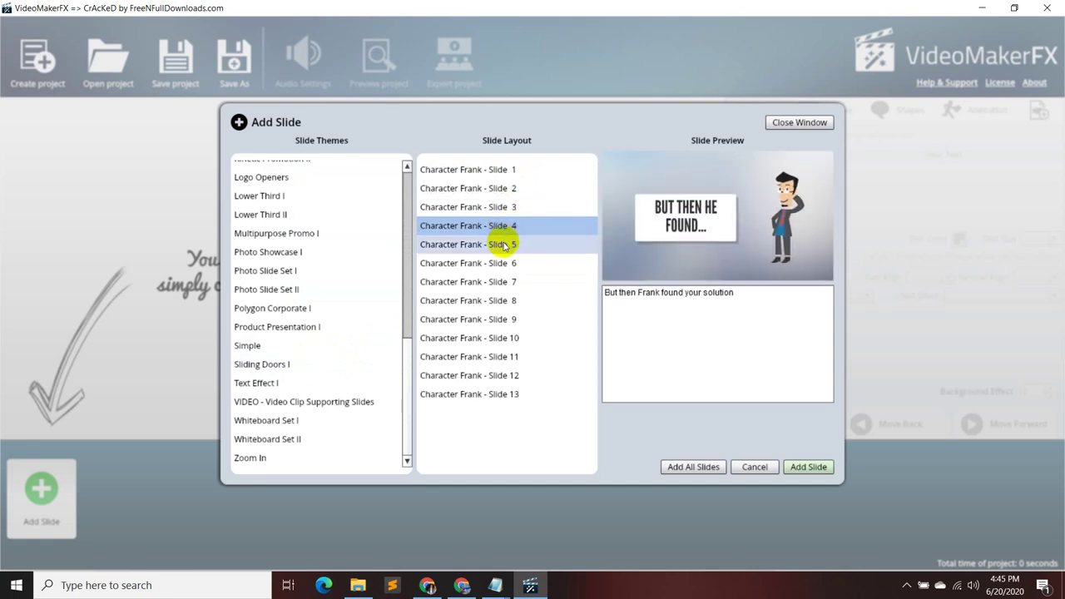
pyautogui.click(504, 244)
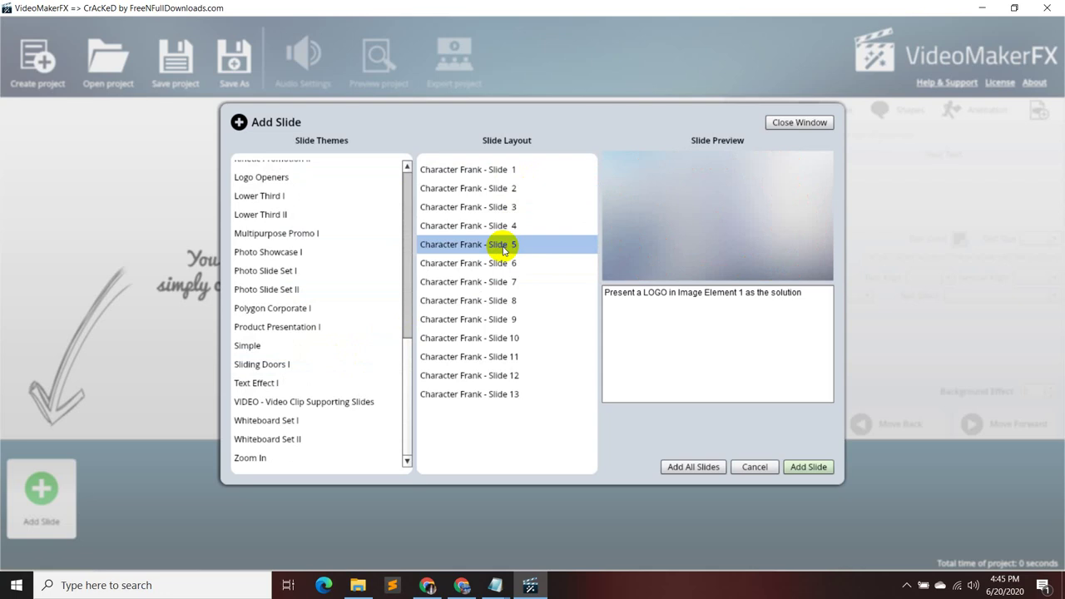
# - Preview Character Frank Slides 6 through 13
pyautogui.click(503, 263)
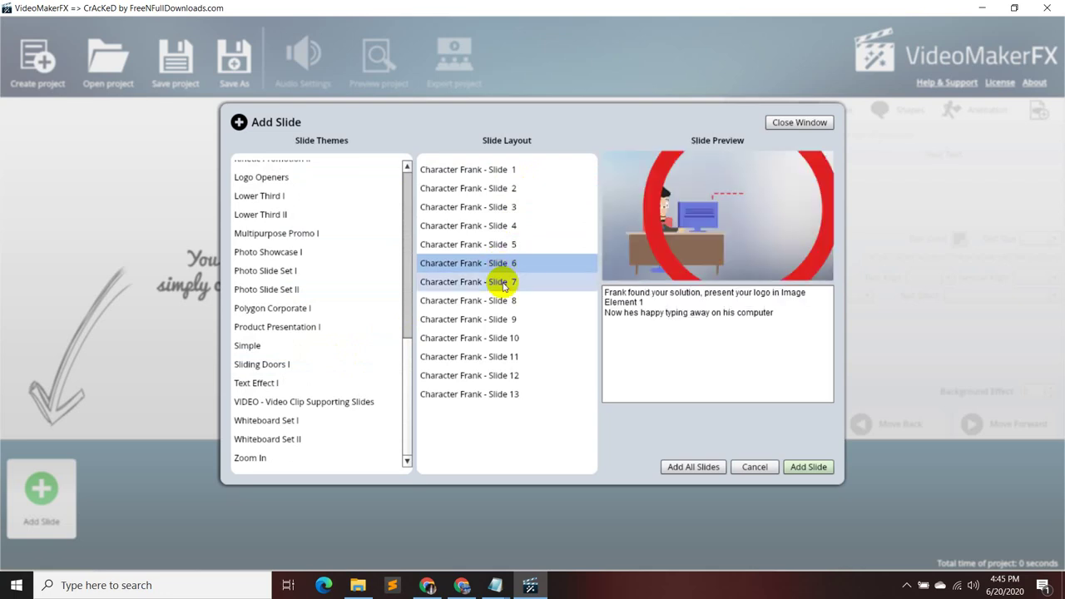
pyautogui.click(503, 283)
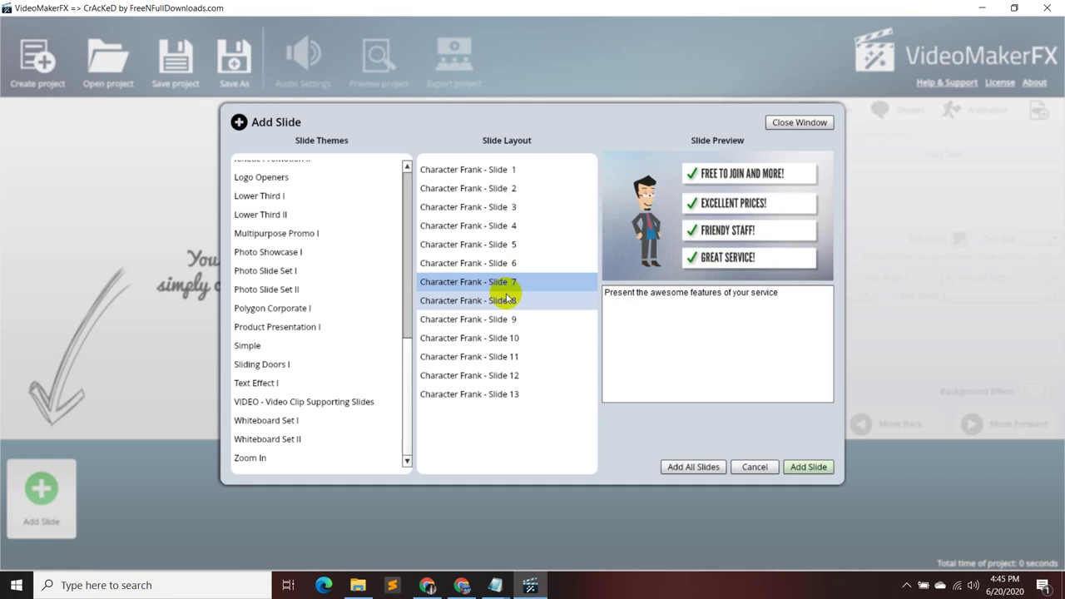
pyautogui.click(507, 302)
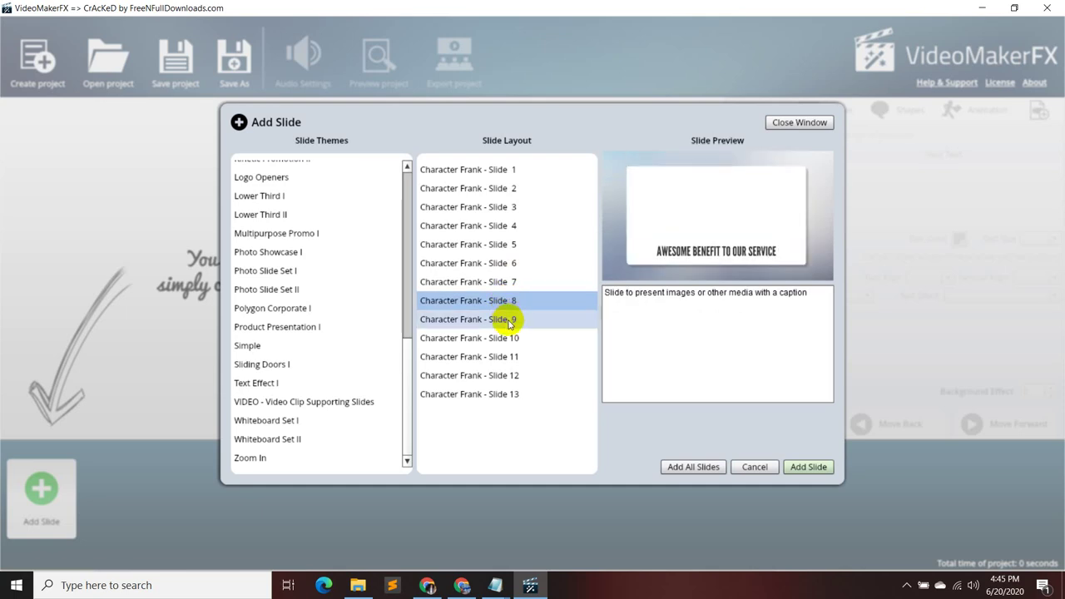
pyautogui.click(511, 324)
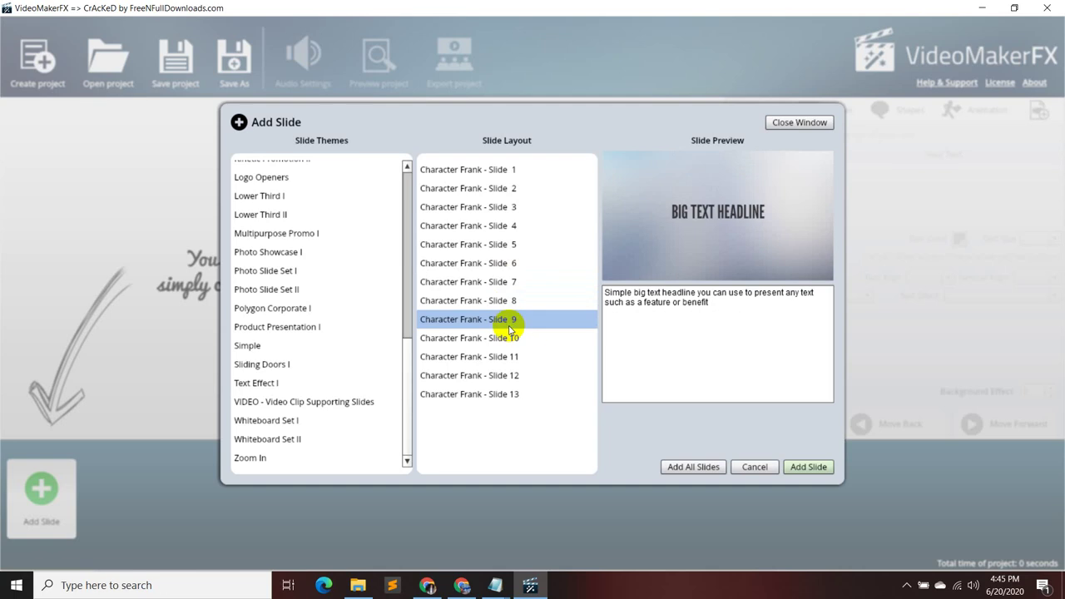
pyautogui.click(511, 338)
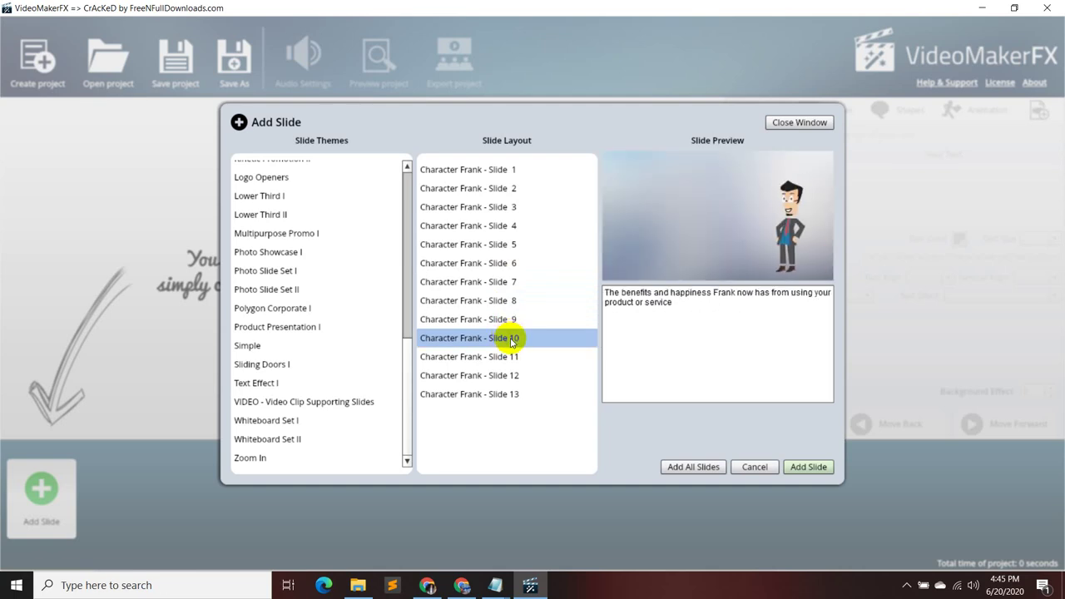
pyautogui.click(509, 356)
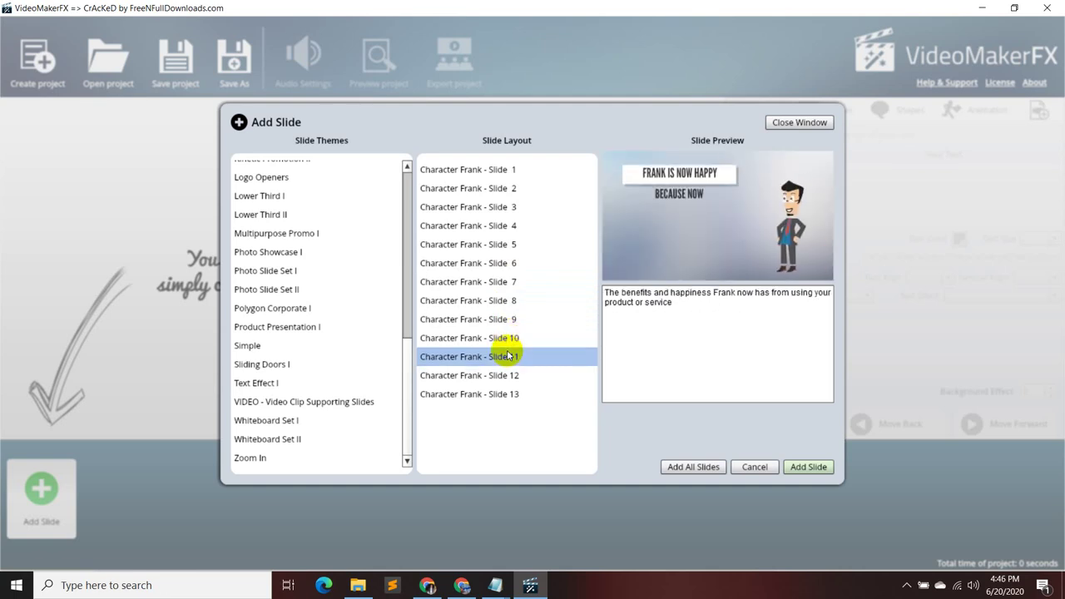
pyautogui.click(510, 377)
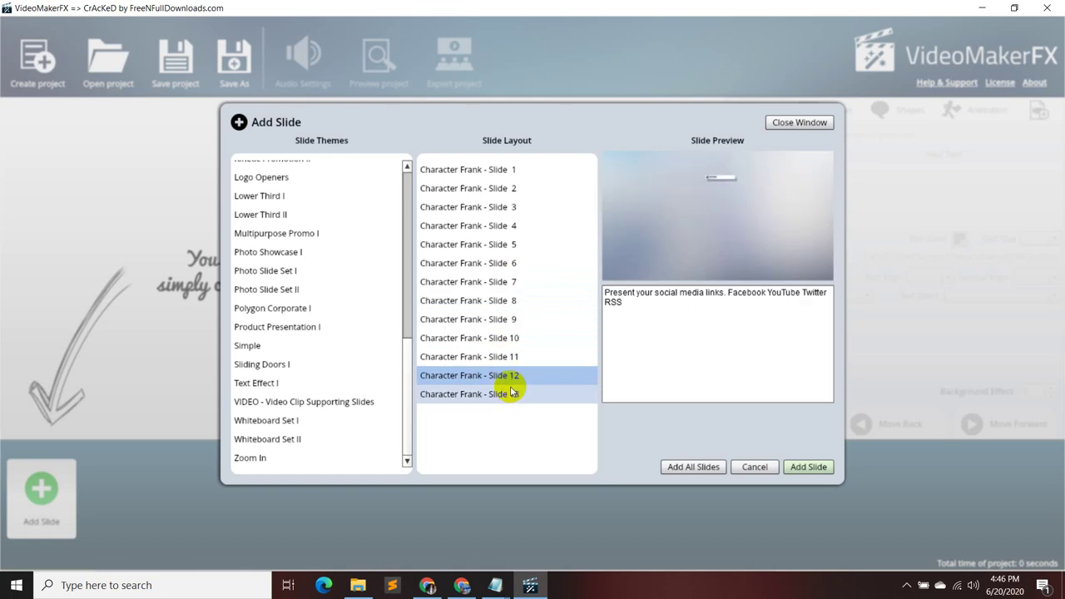
pyautogui.click(510, 393)
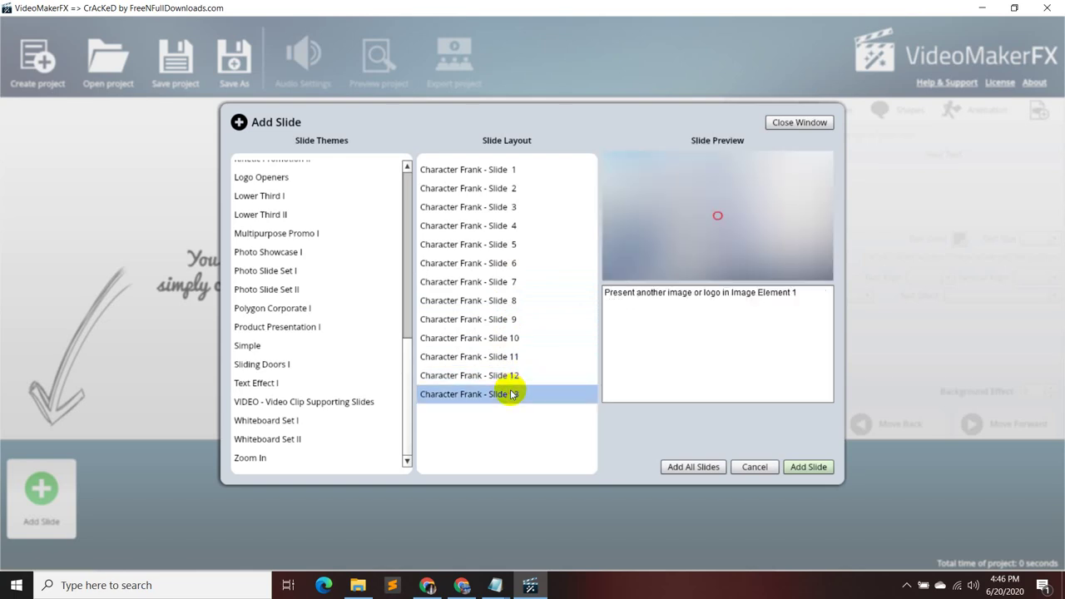
# - Revisit Character Frank Slides 1–3, then switch to the Flat Presentation I theme
pyautogui.click(493, 170)
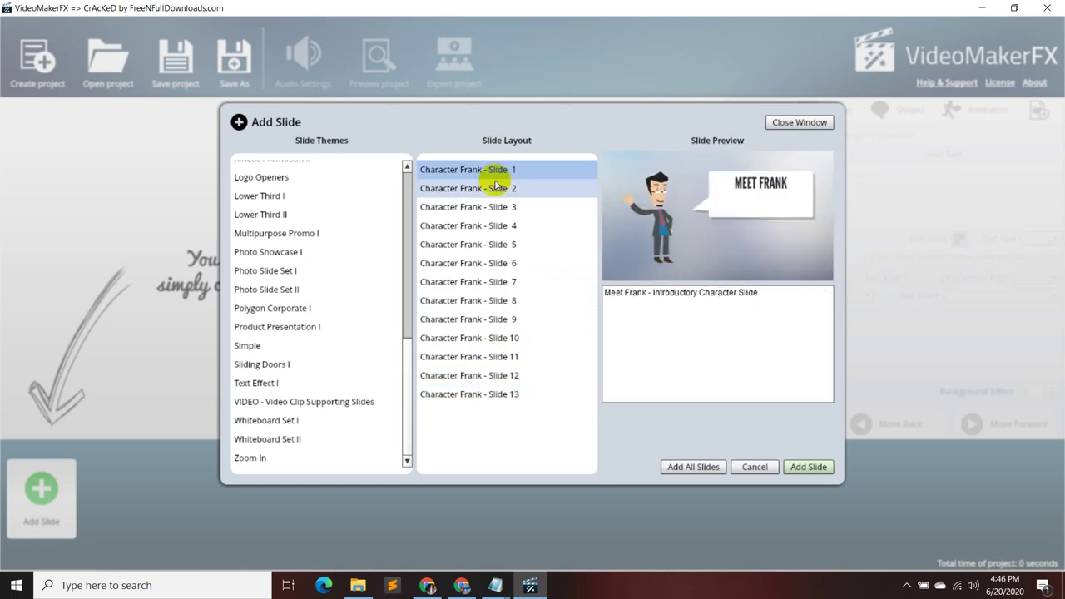
pyautogui.click(503, 191)
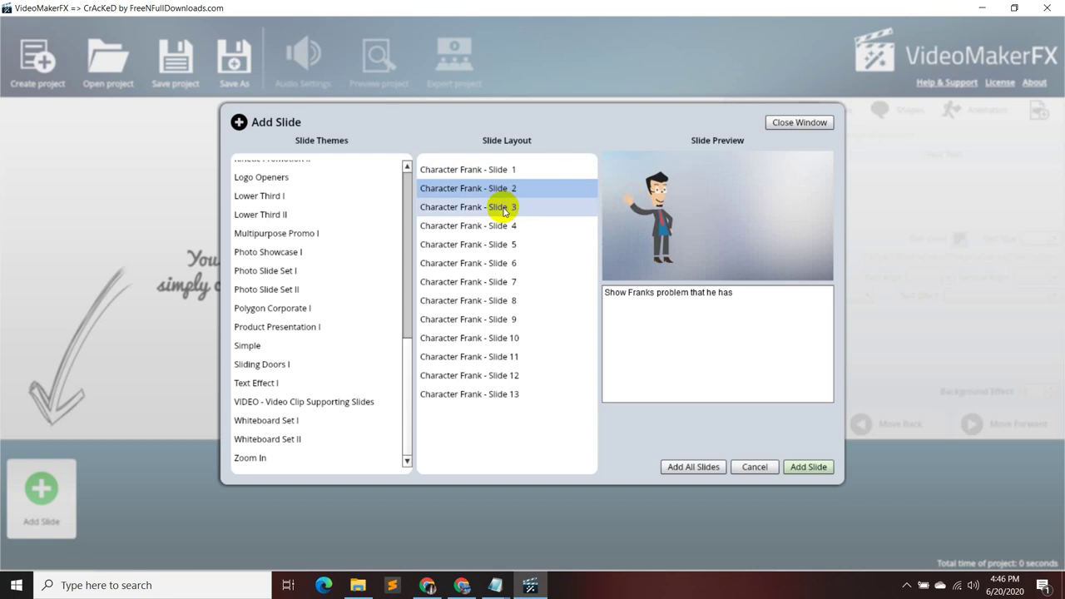
pyautogui.click(503, 208)
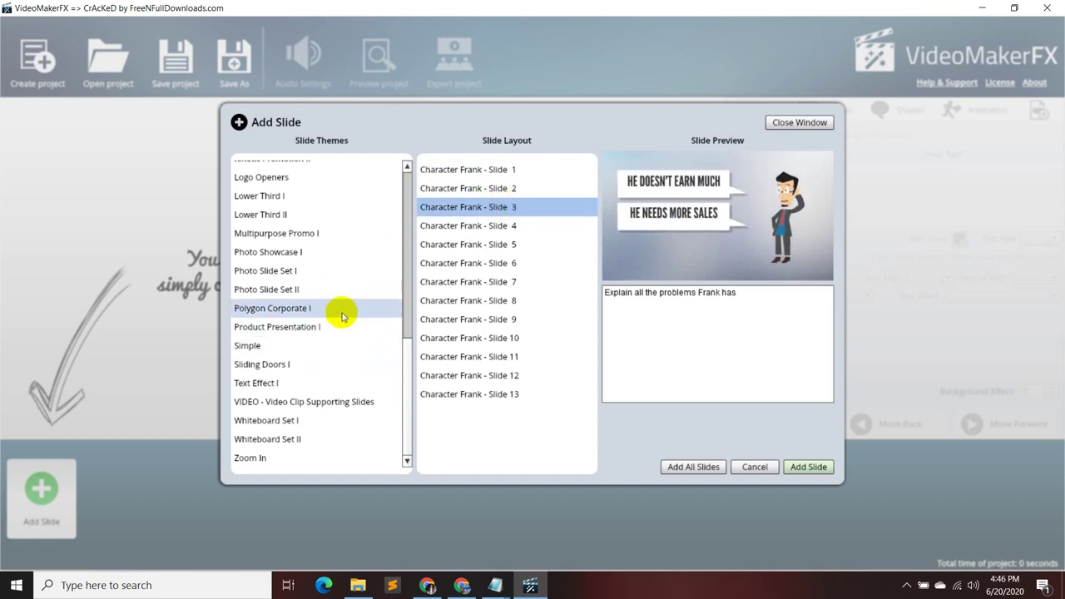
pyautogui.scroll(3, 342, 375)
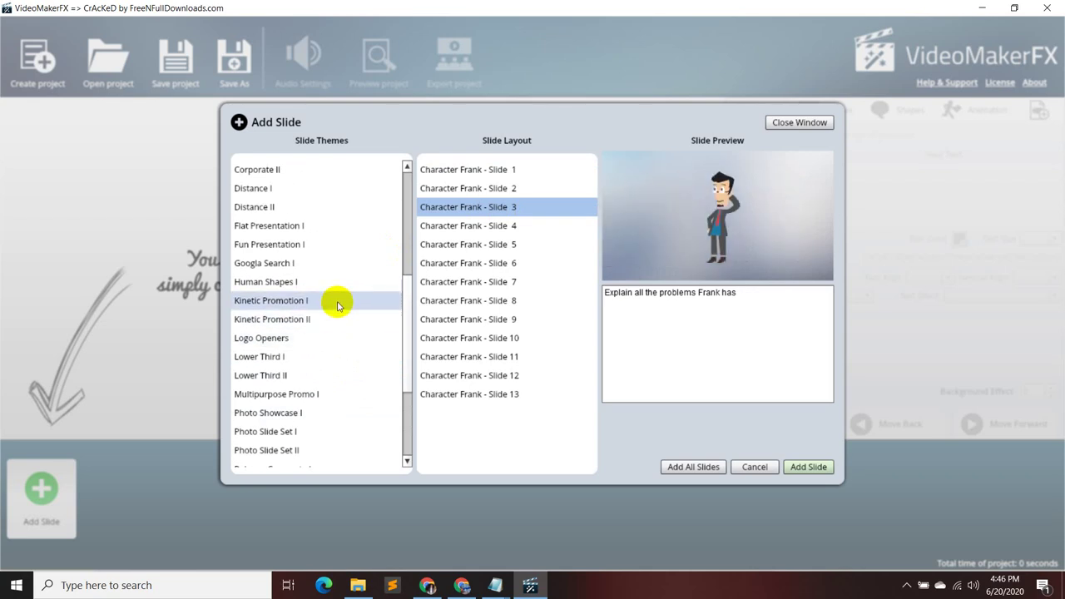
pyautogui.scroll(1, 336, 278)
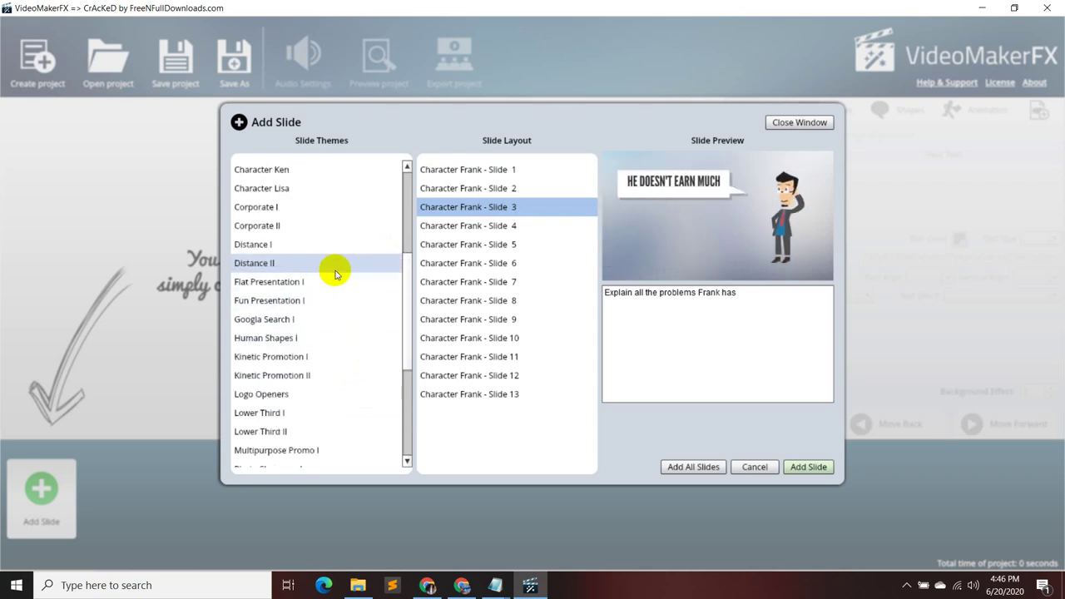
pyautogui.scroll(1, 336, 274)
pyautogui.click(349, 337)
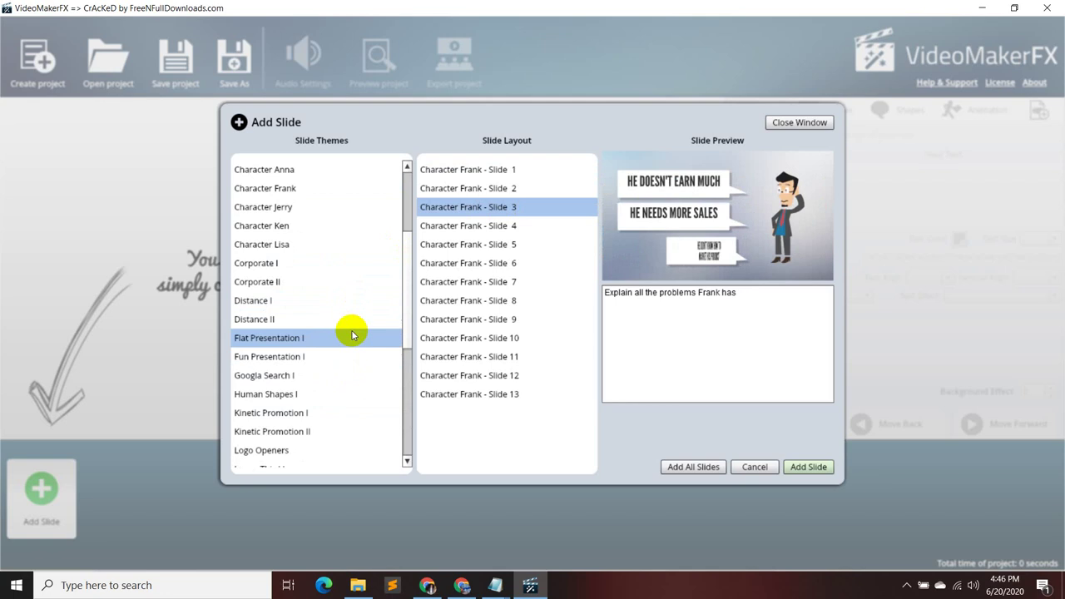
# - Preview Flat Presentation Slides 1, 2 and 3
pyautogui.click(536, 177)
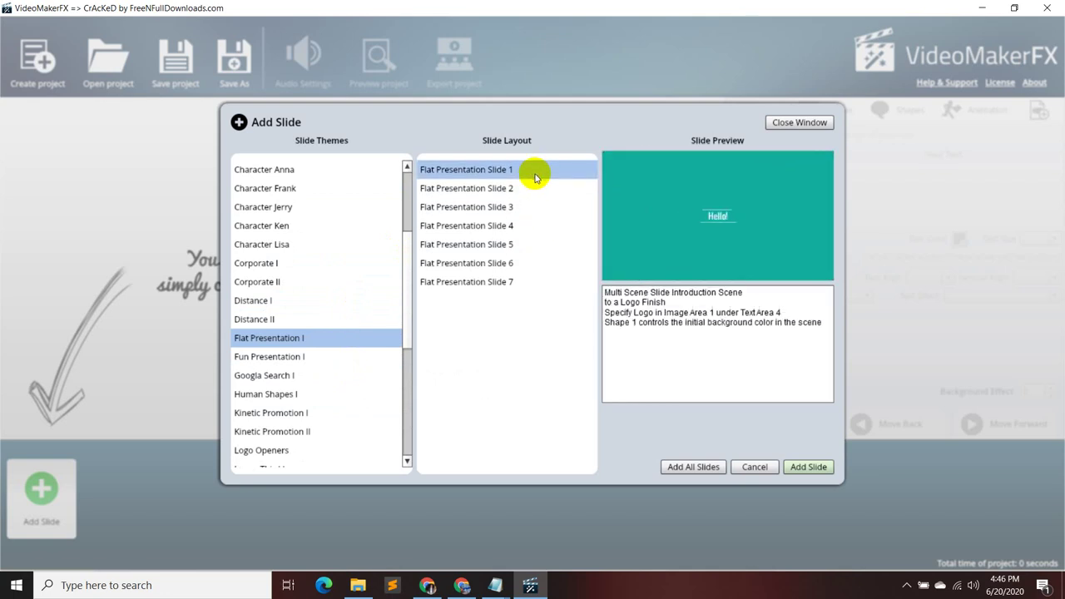
pyautogui.click(516, 192)
pyautogui.click(507, 207)
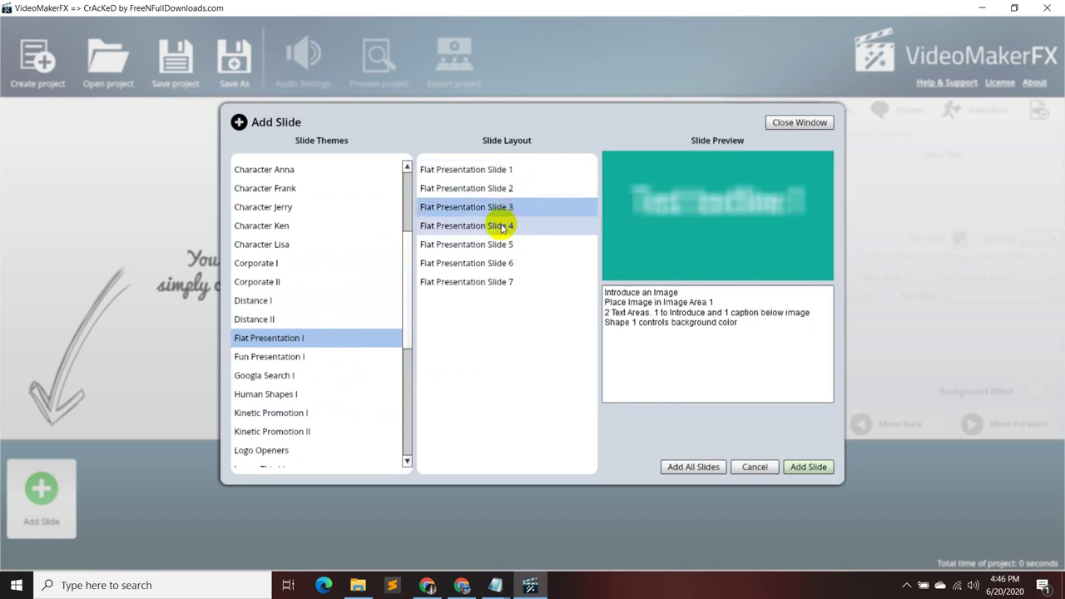
pyautogui.scroll(1, 329, 333)
pyautogui.scroll(2, 330, 320)
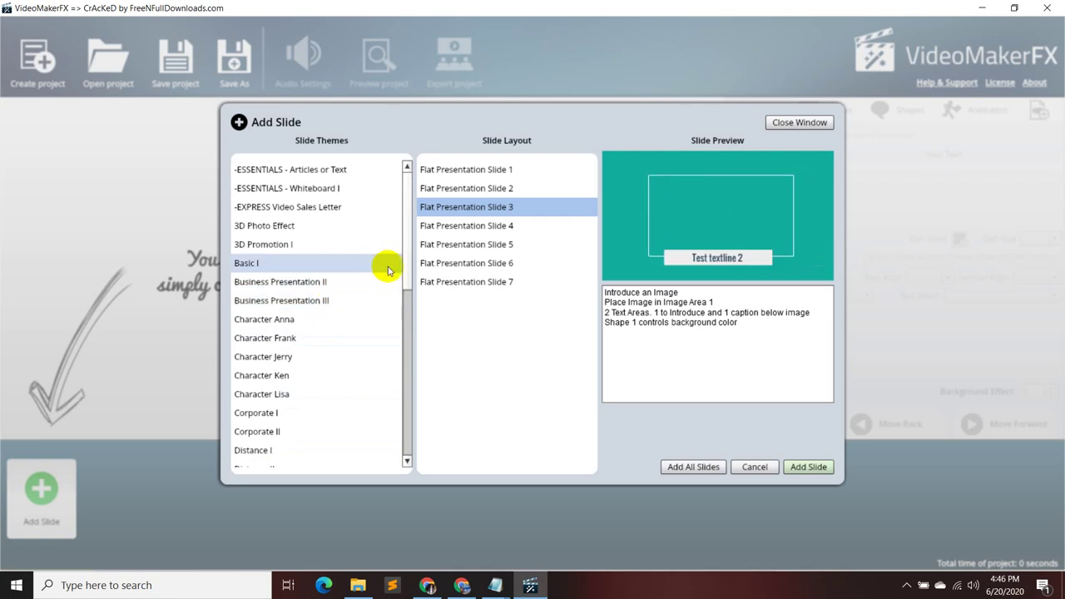
pyautogui.scroll(-1, 366, 324)
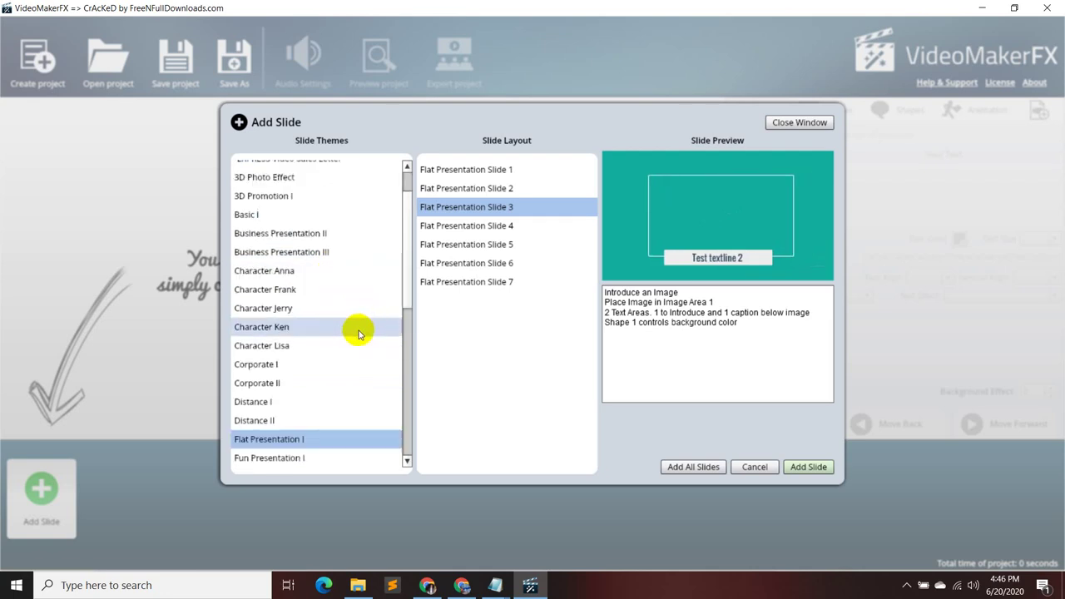
# - Back on Character Frank, preview Slides 2–4, settling on Slide 4's solution scene
pyautogui.click(339, 291)
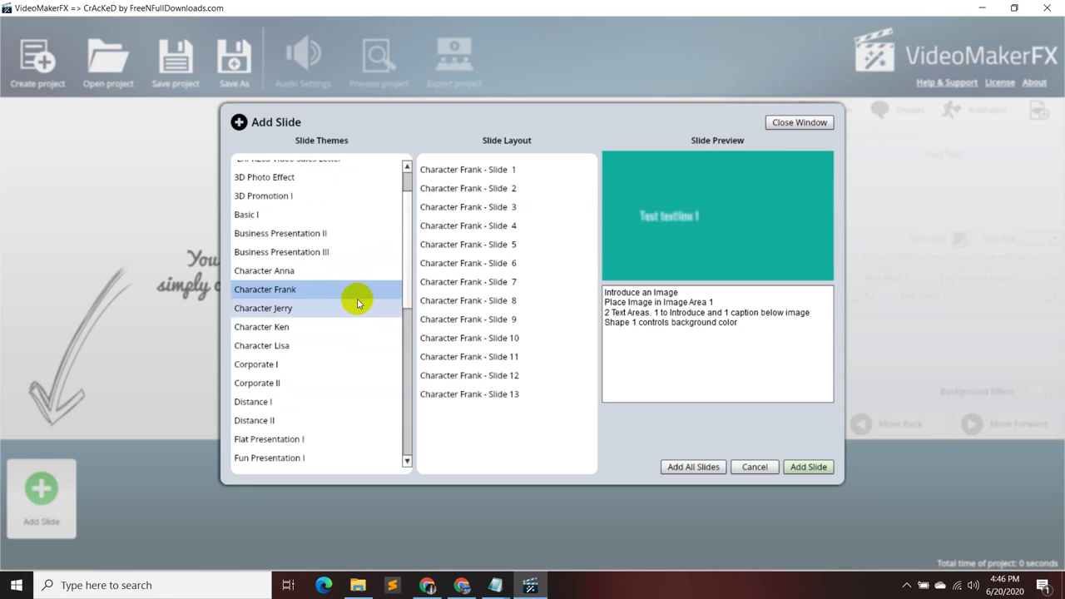
pyautogui.click(509, 188)
pyautogui.click(511, 208)
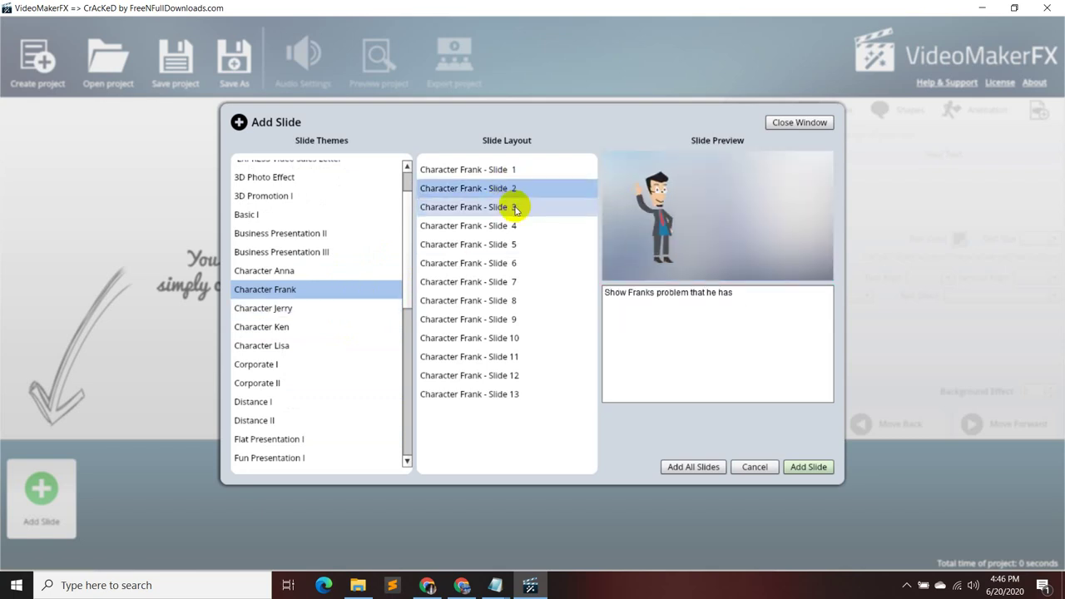
pyautogui.click(515, 225)
pyautogui.click(516, 207)
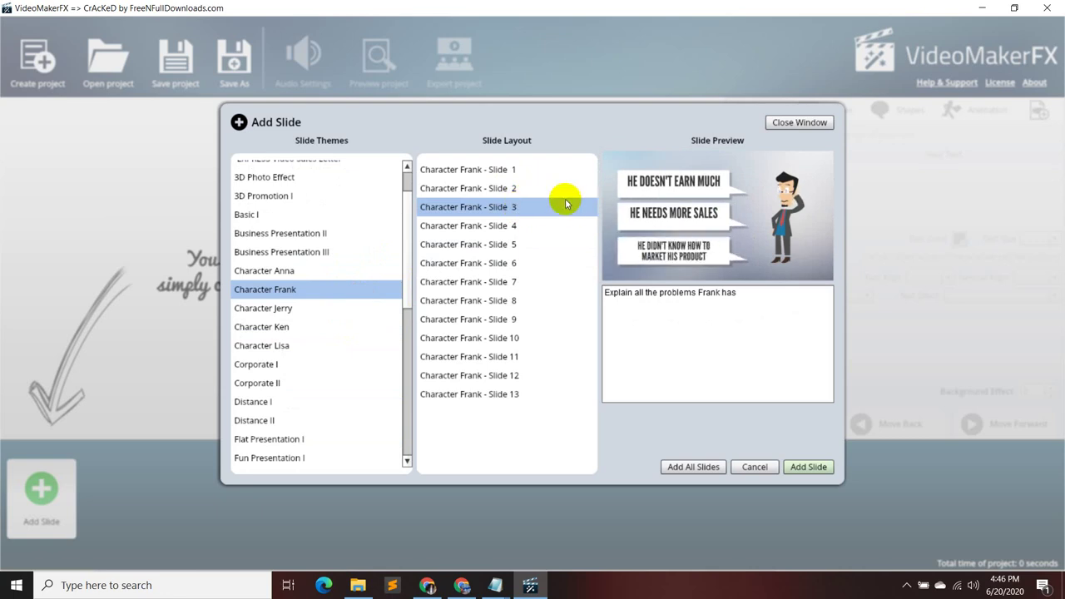
pyautogui.click(542, 225)
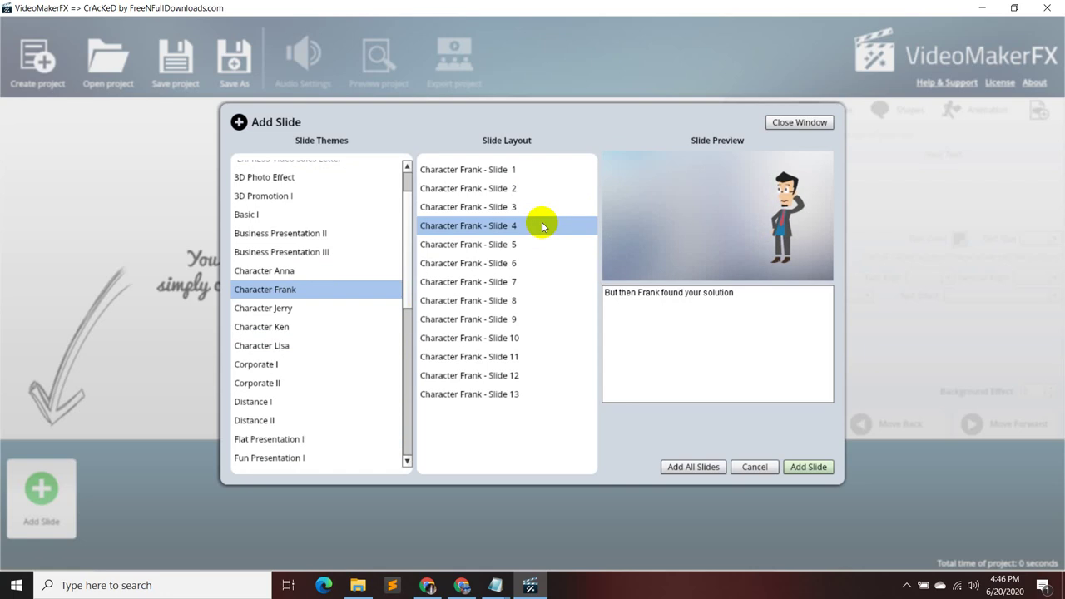
pyautogui.scroll(2, 291, 283)
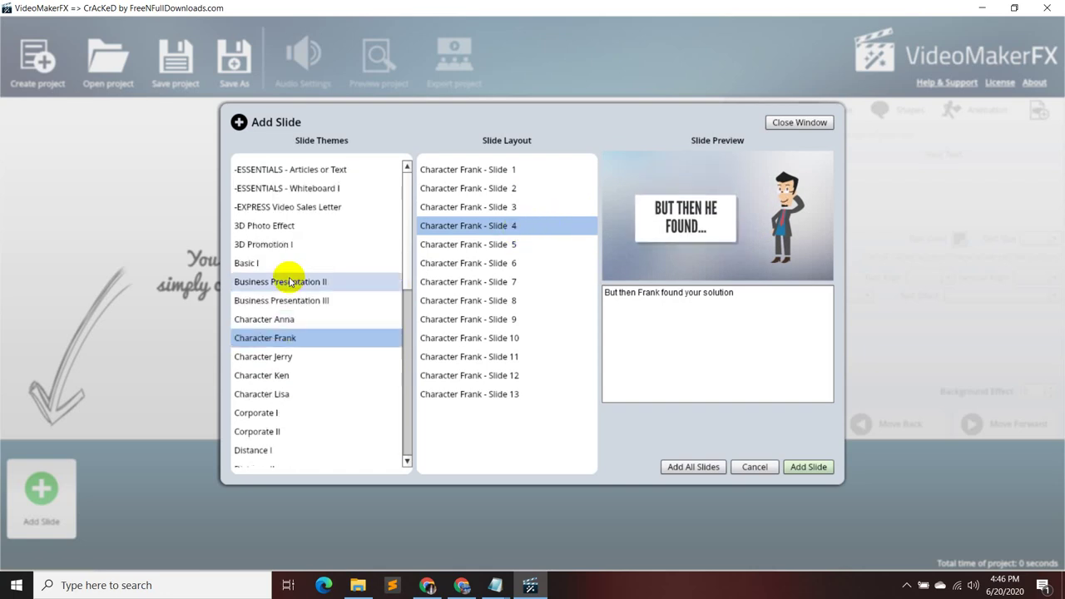
# - Browse the ESSENTIALS, EXPRESS Video Sales Letter, 3D Photo Effect, 3D Promotion I and Basic I themes
pyautogui.click(385, 170)
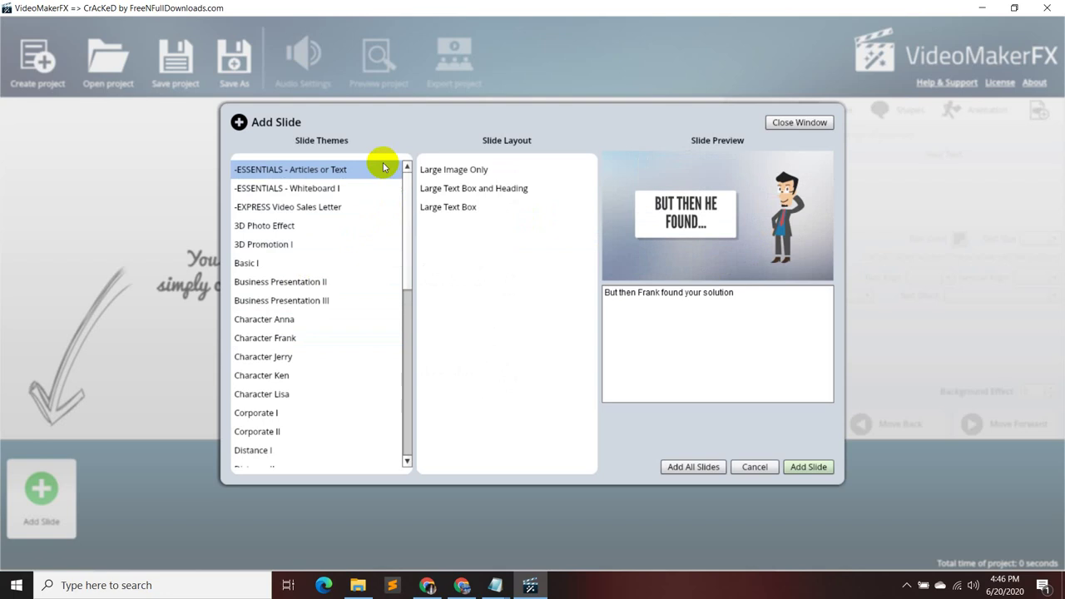
pyautogui.click(370, 193)
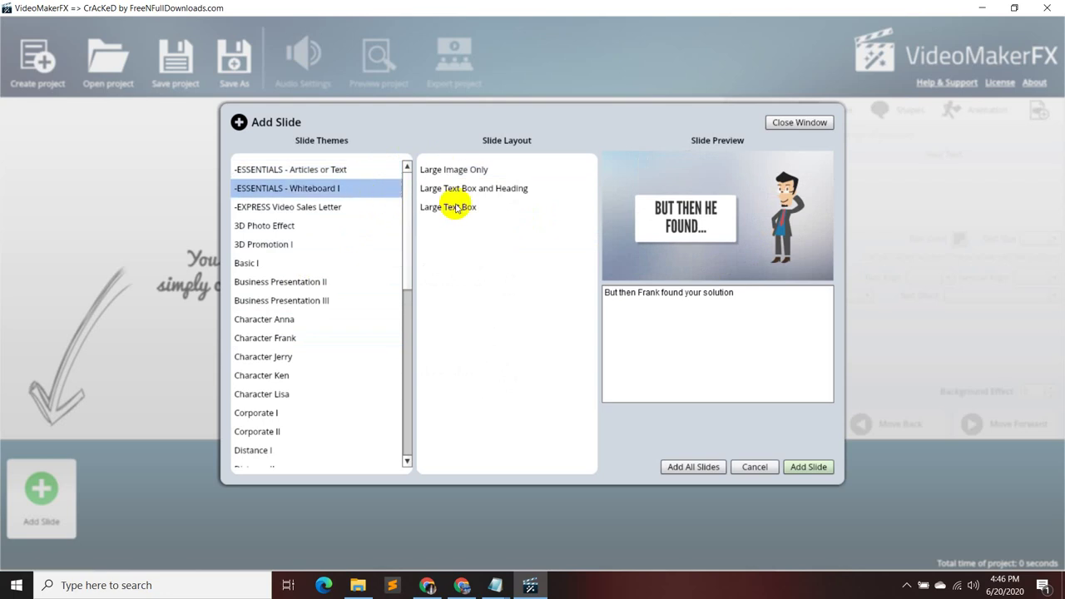
pyautogui.click(368, 211)
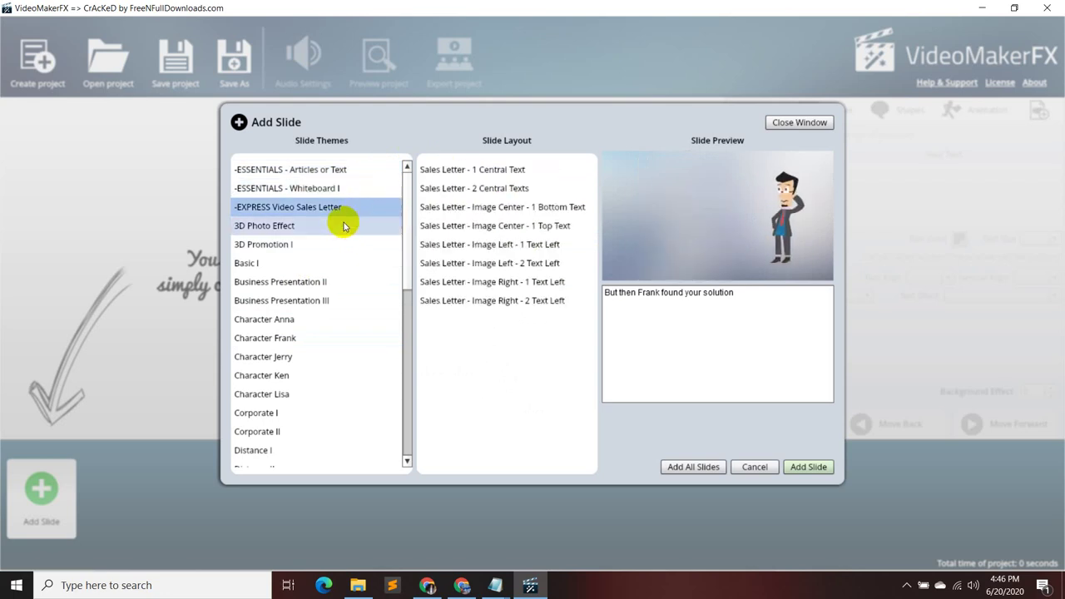
pyautogui.click(343, 225)
pyautogui.click(326, 243)
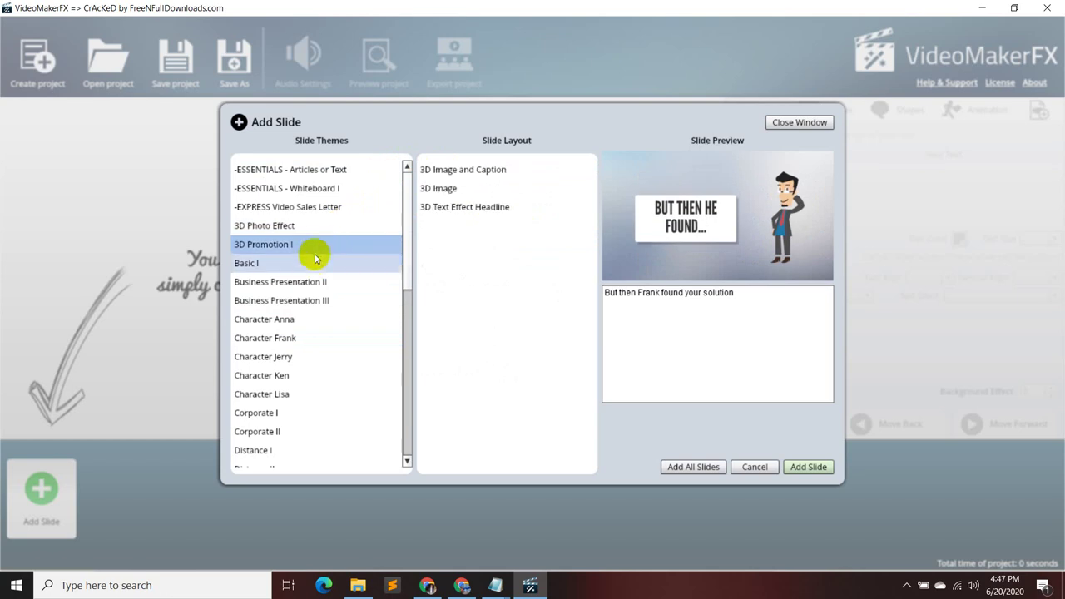
pyautogui.click(309, 263)
# - Preview Basic Presentation 1 through 6 and the Basic Text Introduction layout
pyautogui.click(466, 188)
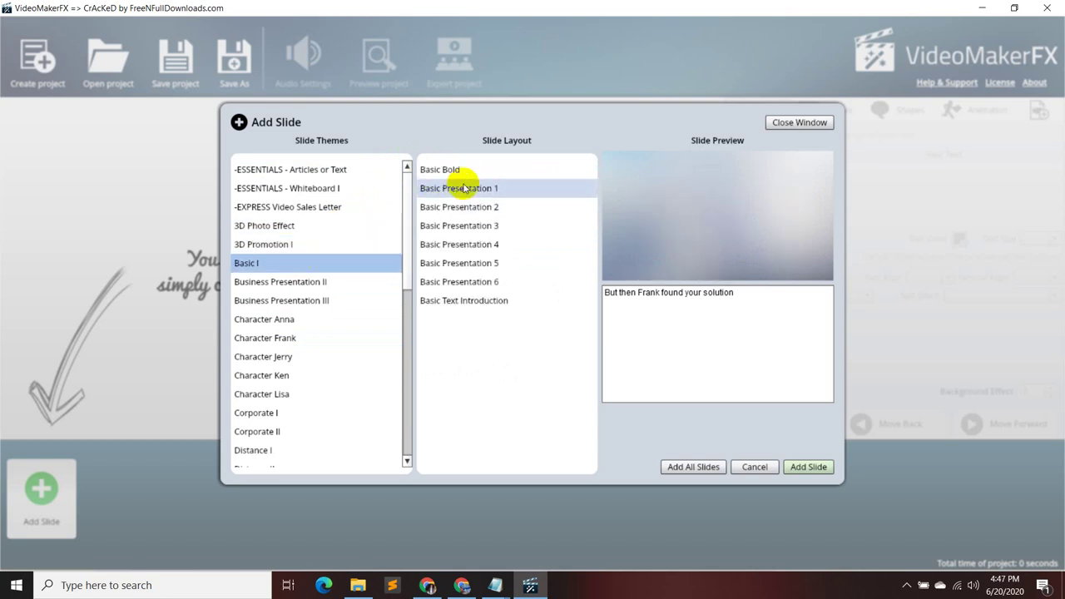
pyautogui.click(477, 205)
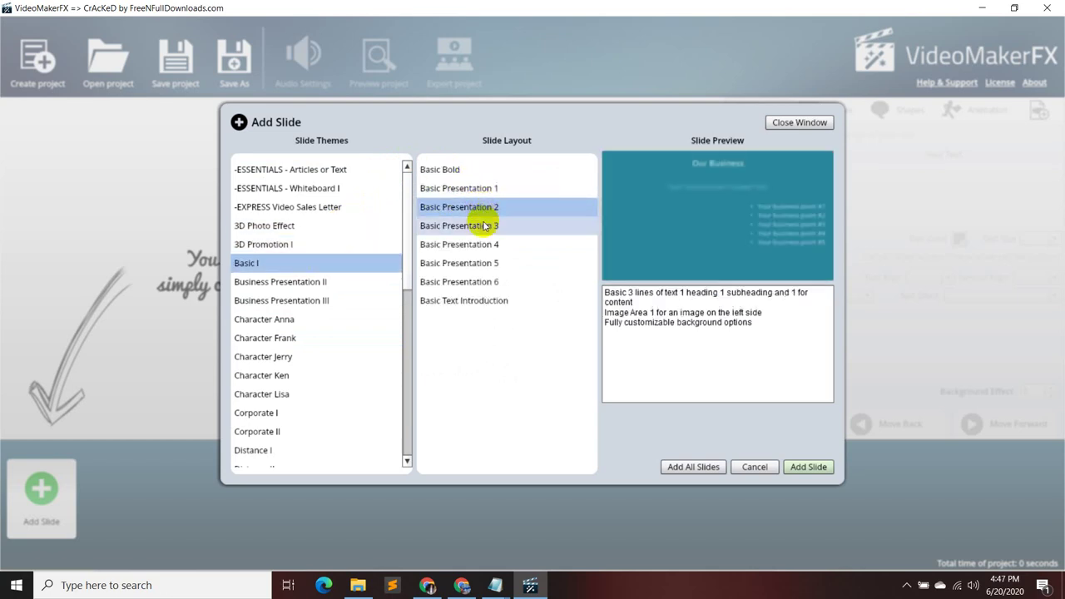
pyautogui.click(484, 225)
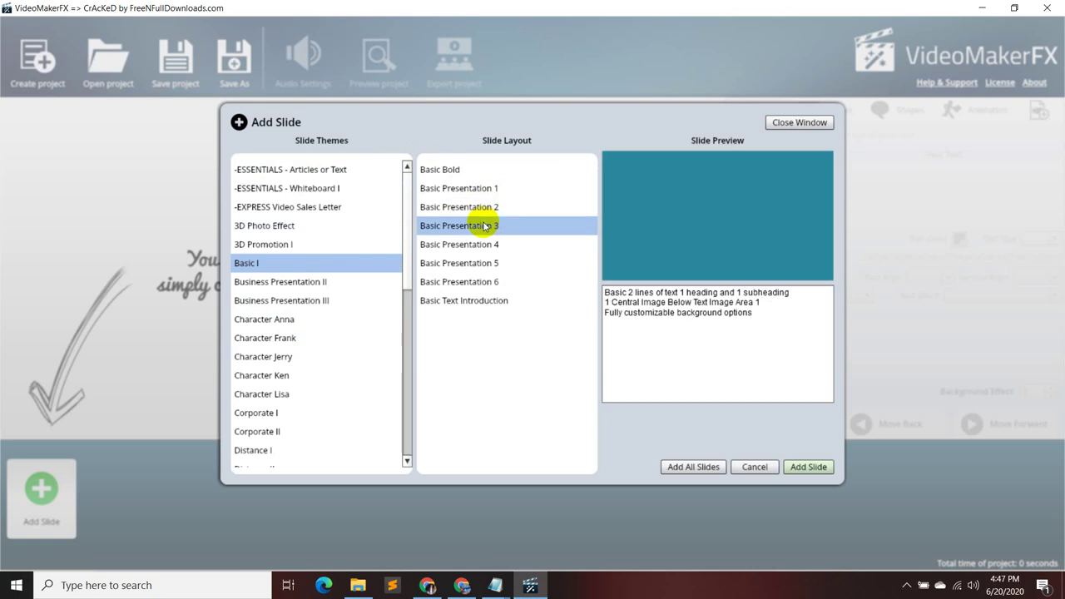
pyautogui.click(482, 246)
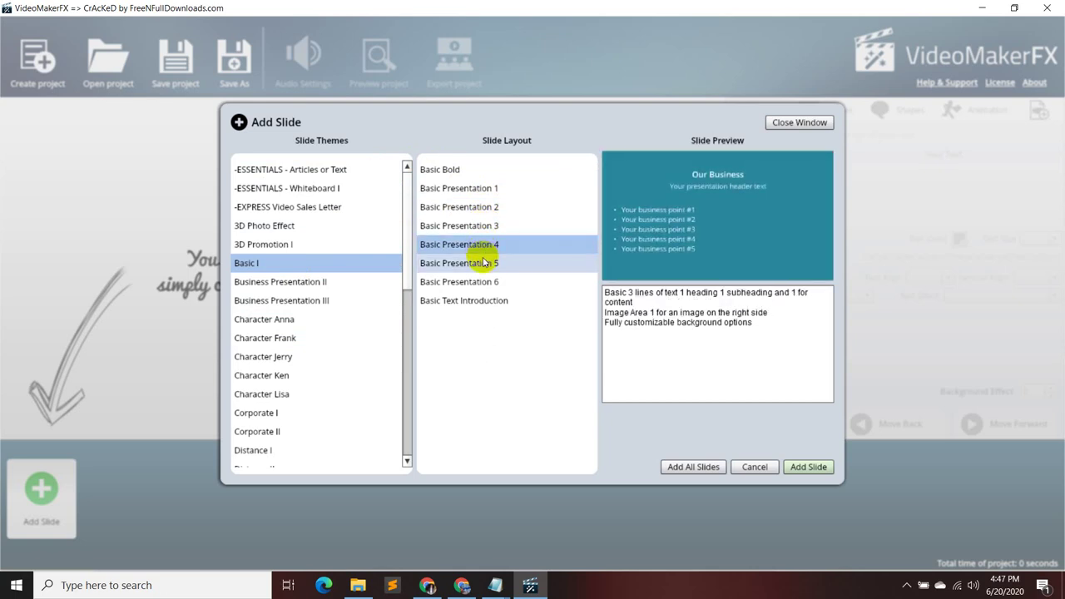
pyautogui.click(485, 262)
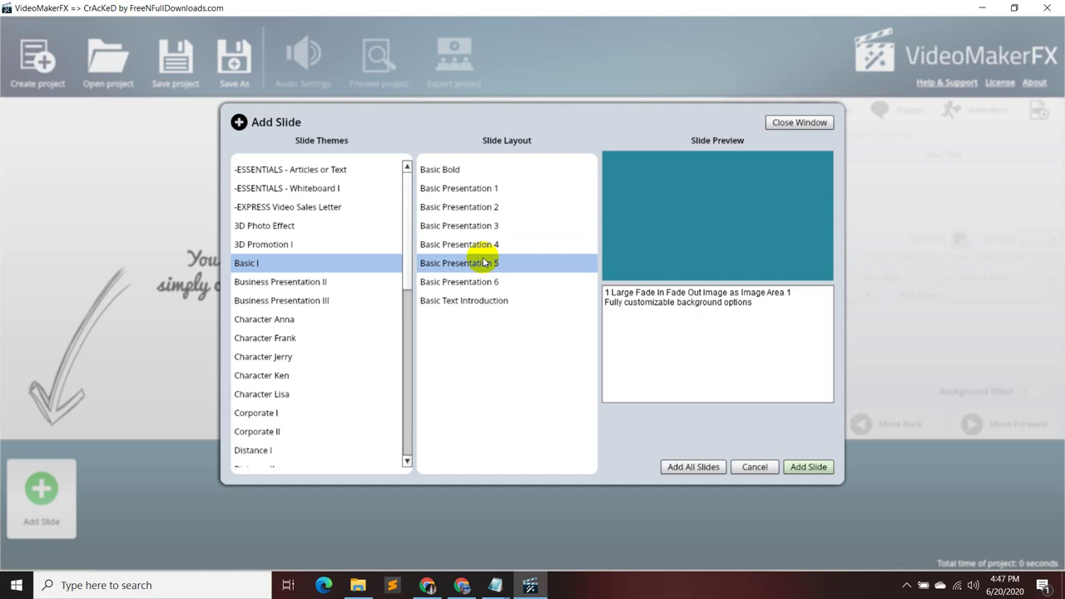
pyautogui.click(486, 282)
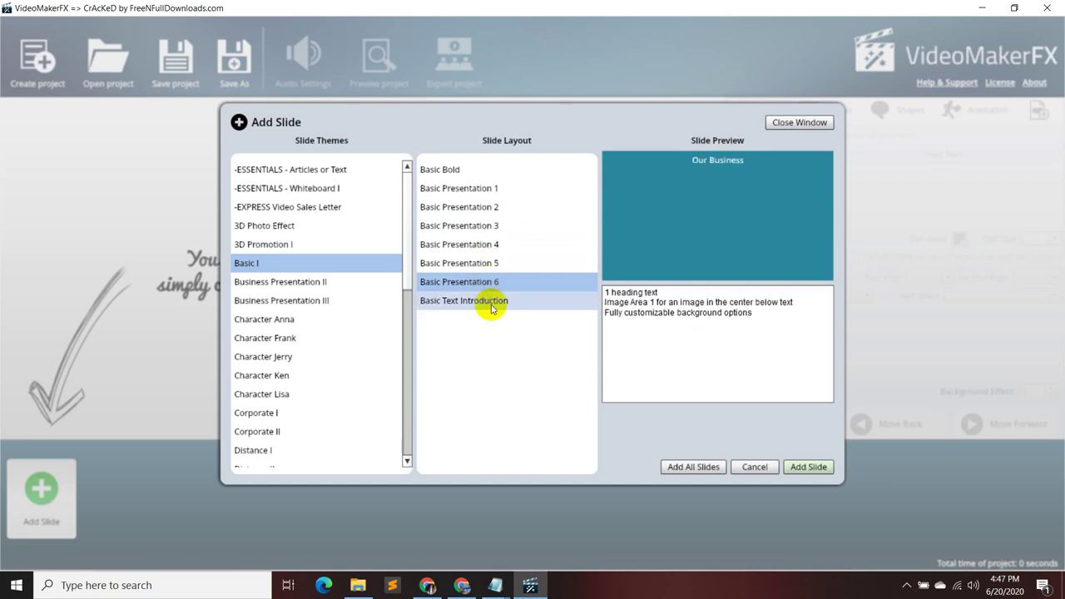
pyautogui.click(491, 302)
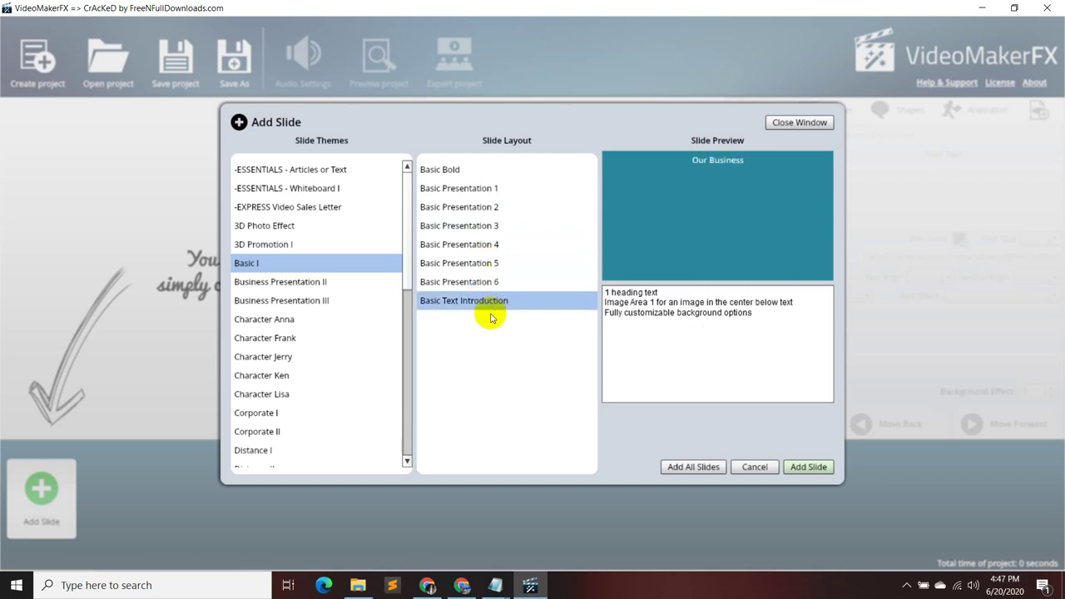
# - Preview Business Presentation II Slide 1, then glance at Character Anna and Character Frank
pyautogui.click(338, 284)
pyautogui.click(529, 173)
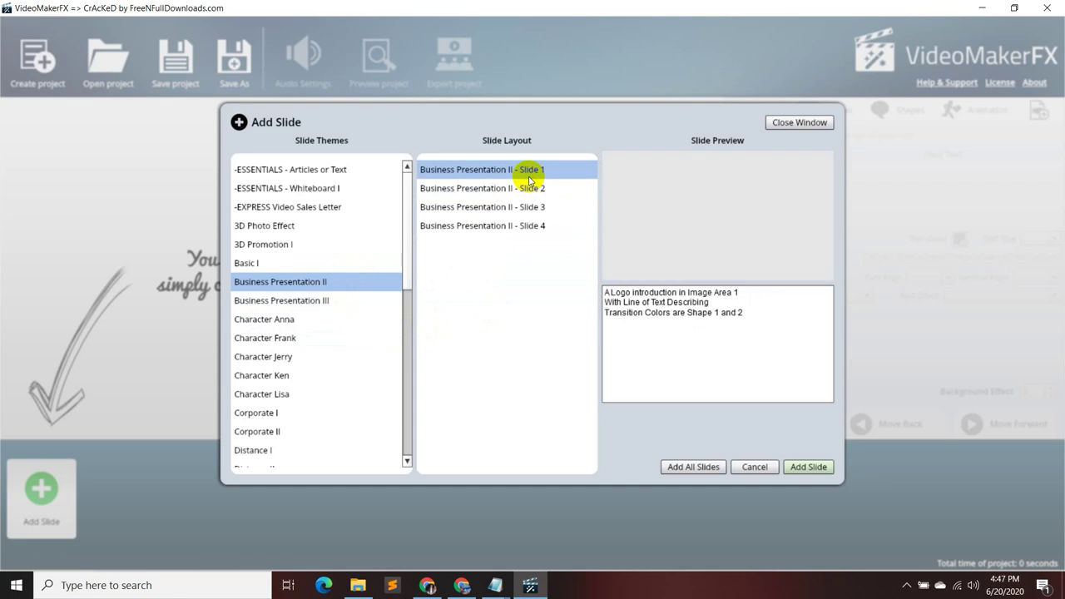
pyautogui.click(347, 324)
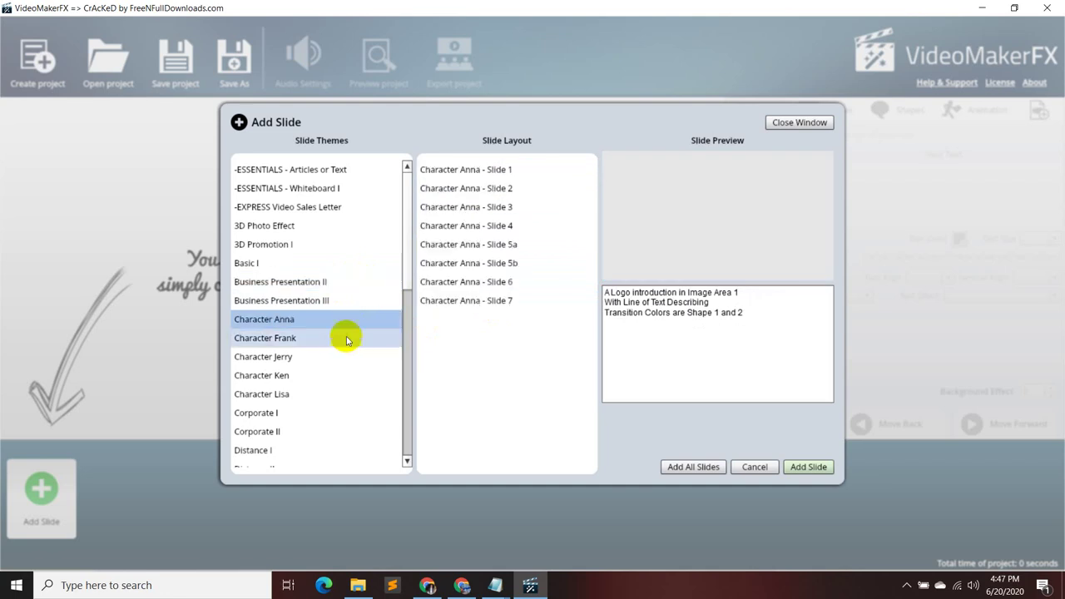
pyautogui.click(346, 337)
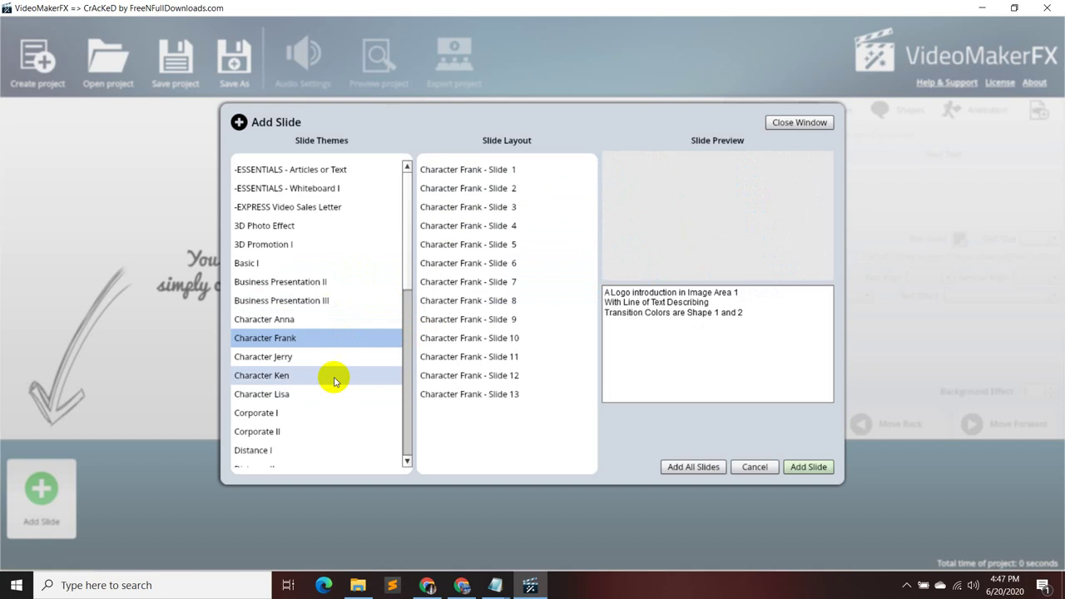
# - Preview Character Ken Slides 1 through 7
pyautogui.click(335, 378)
pyautogui.click(491, 170)
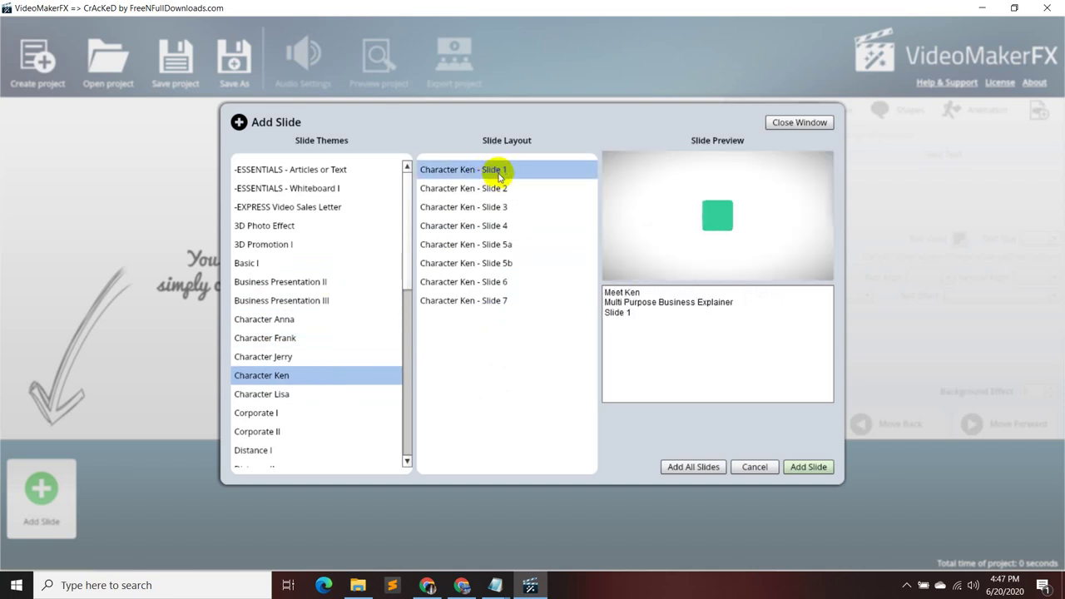
pyautogui.click(498, 190)
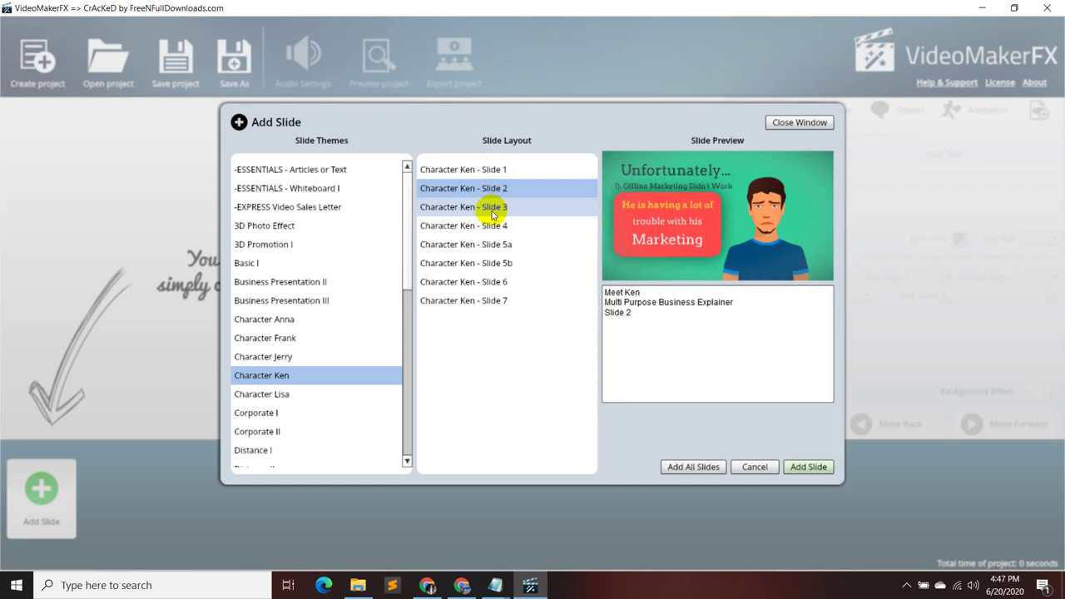
pyautogui.click(492, 213)
pyautogui.click(491, 225)
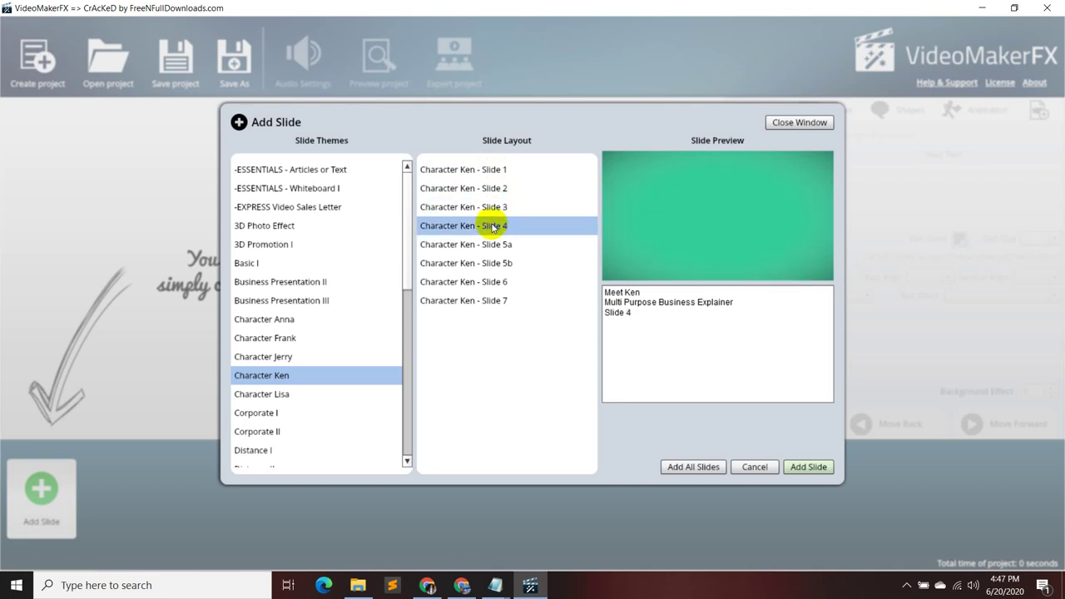
pyautogui.click(491, 243)
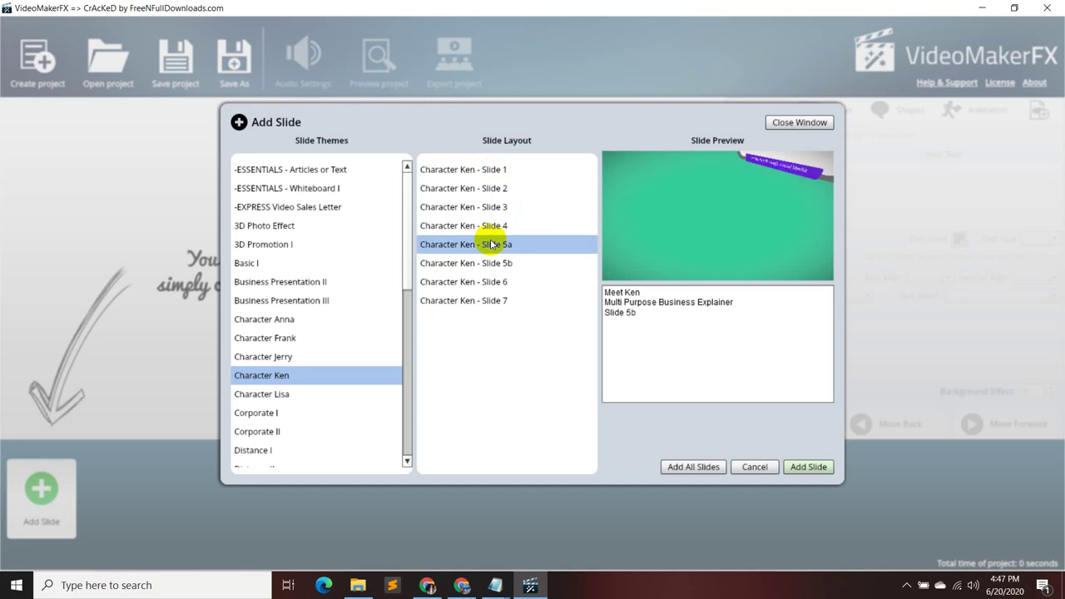
pyautogui.click(492, 263)
pyautogui.click(487, 282)
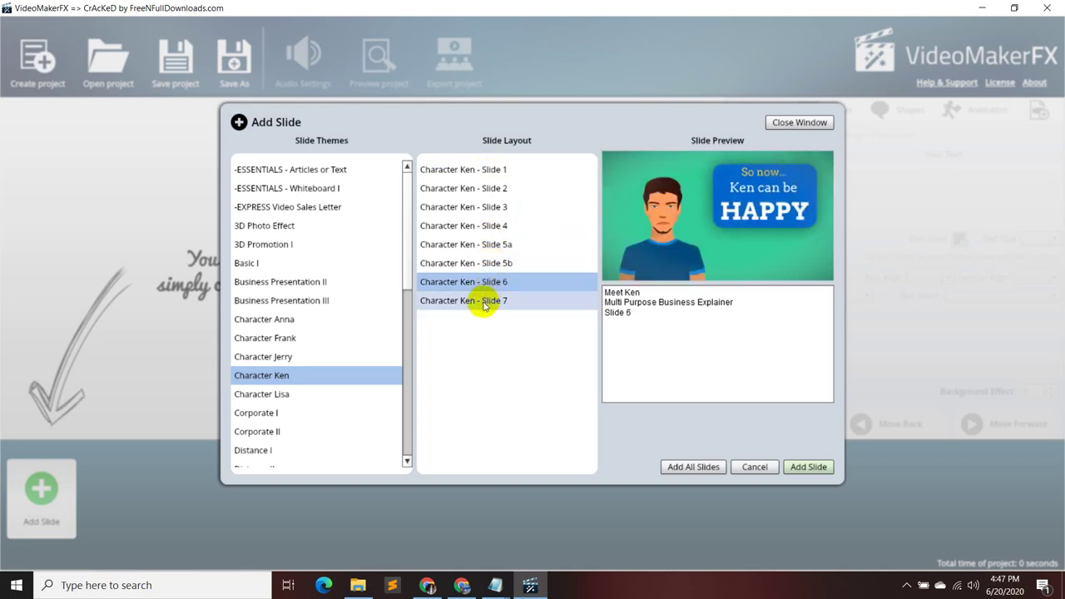
pyautogui.click(484, 303)
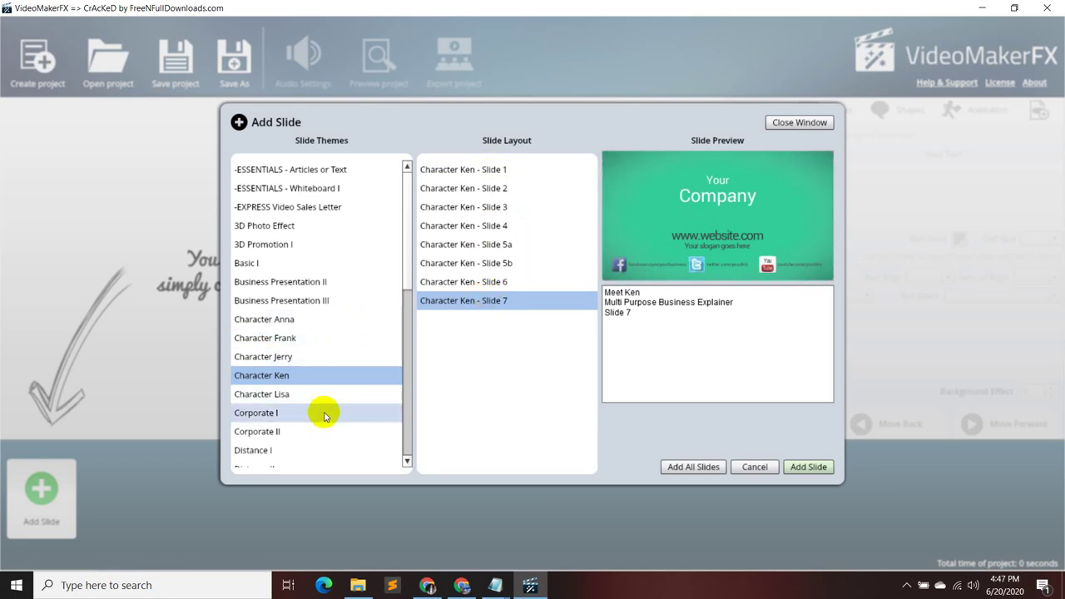
# - Preview Corporate I layouts, including Lower Third Center and Shape Left
pyautogui.scroll(-1, 322, 414)
pyautogui.click(319, 364)
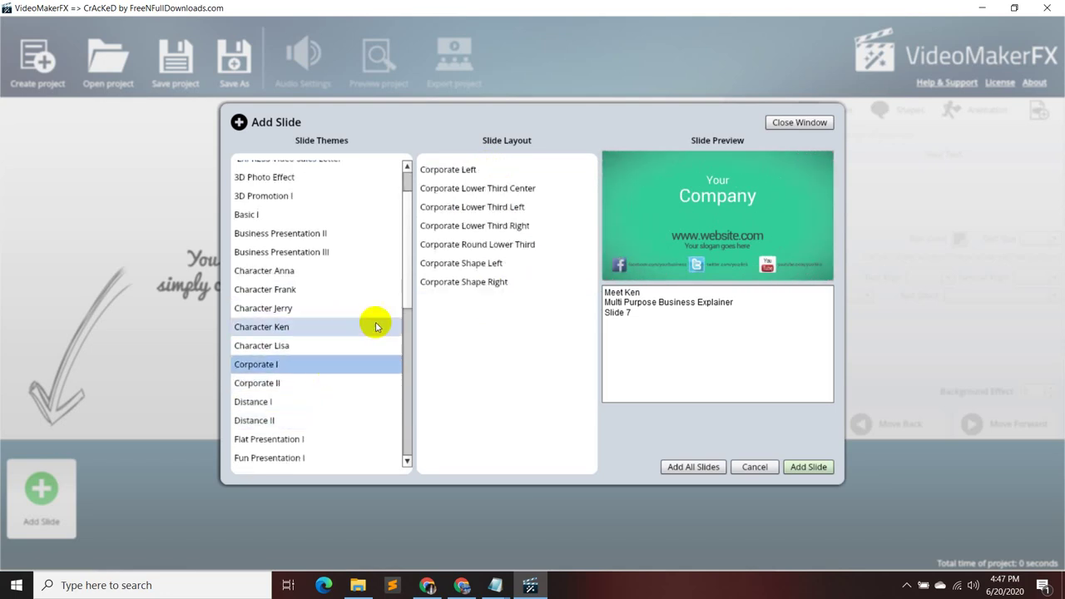
pyautogui.click(494, 190)
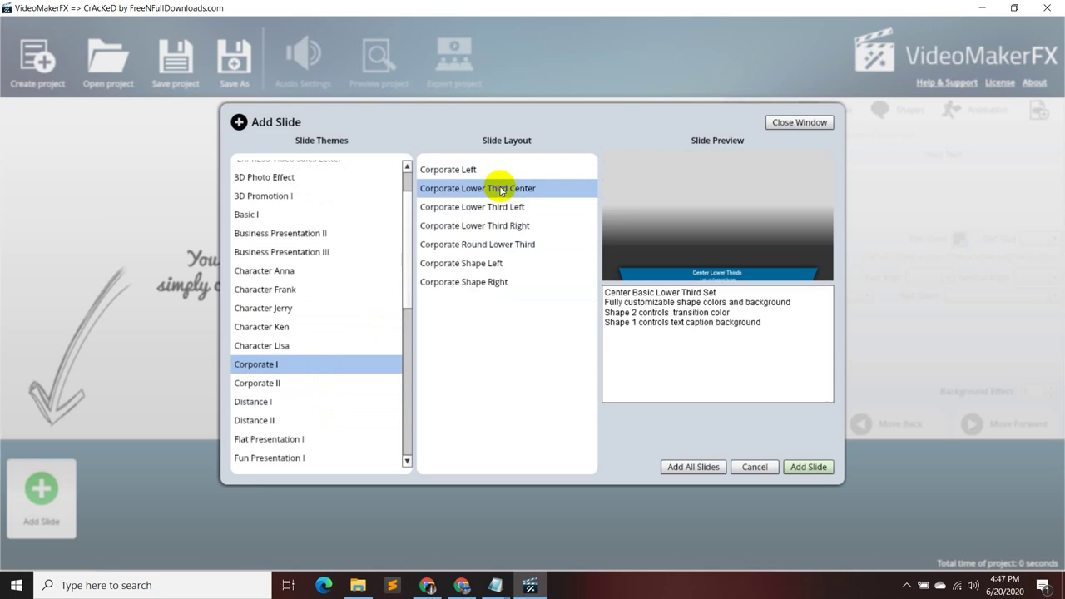
pyautogui.click(502, 226)
pyautogui.click(470, 263)
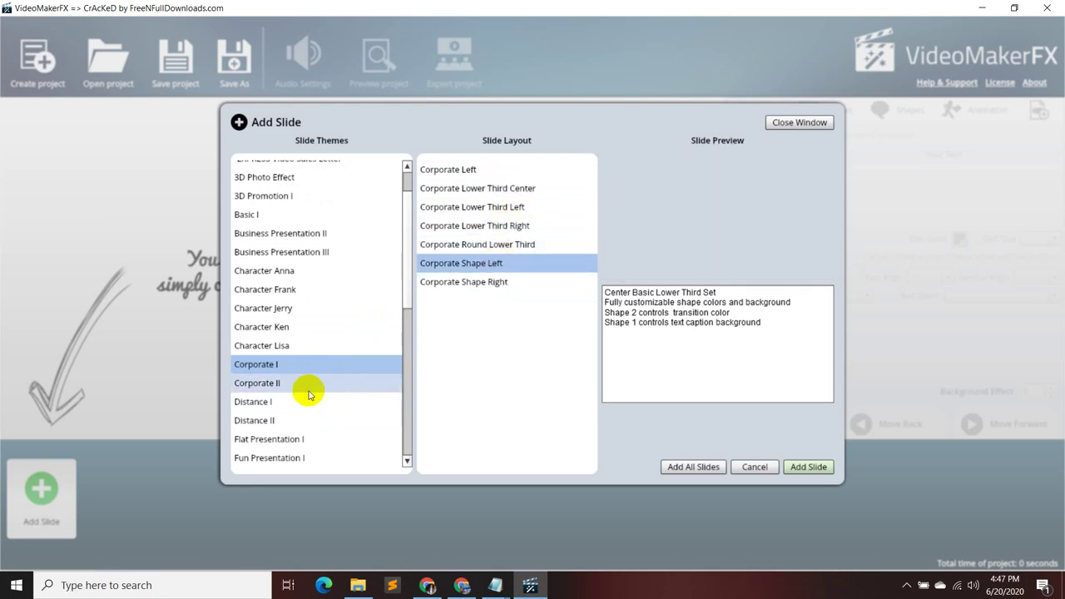
# - Return to Character Frank and preview Slide 5, then Slide 4
pyautogui.scroll(-2, 312, 433)
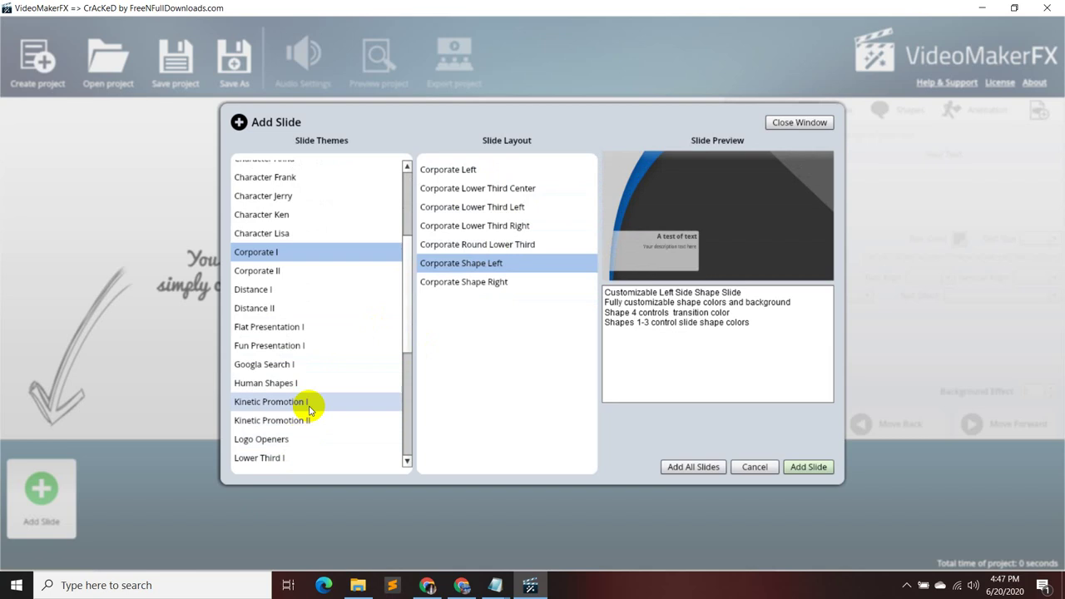
pyautogui.scroll(3, 309, 376)
pyautogui.click(308, 337)
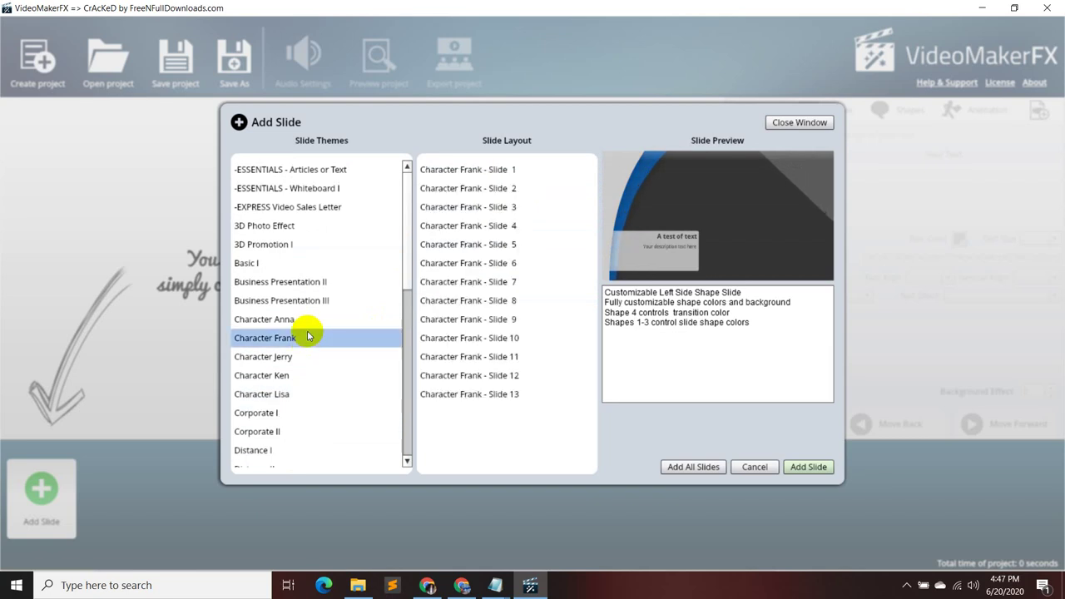
pyautogui.click(487, 247)
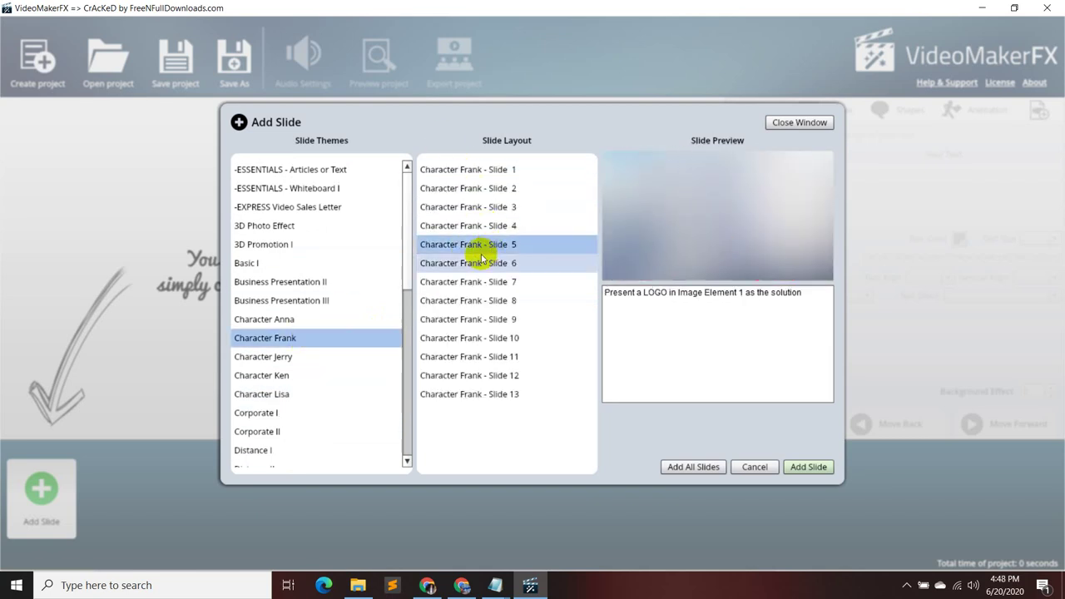
pyautogui.click(488, 226)
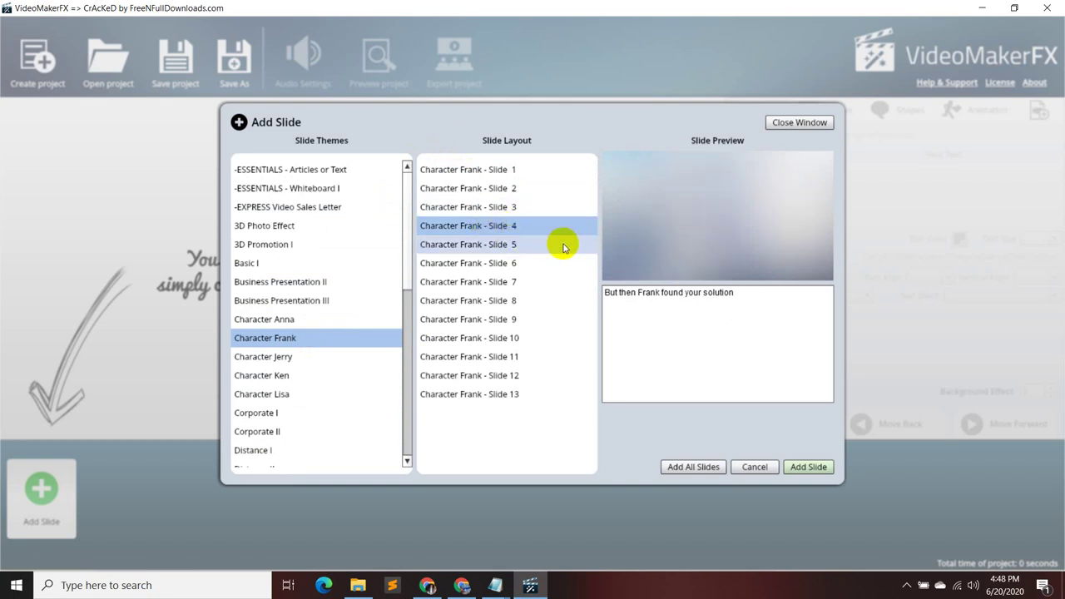
# - Close the Untitled note, answering its save prompt, and close the INSTRUCTIONS note
pyautogui.moveTo(497, 588)
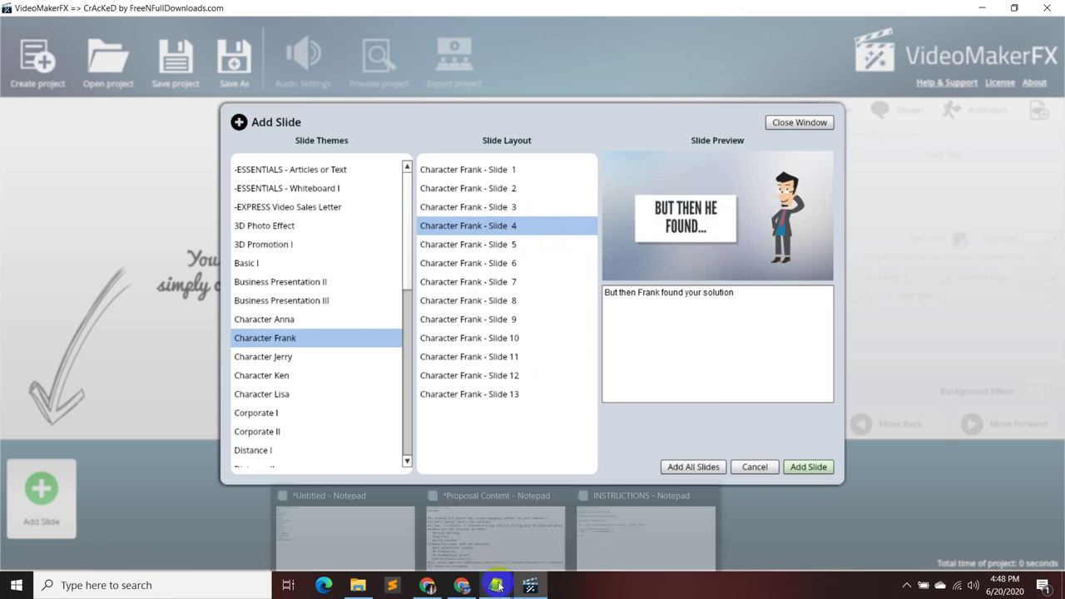
pyautogui.click(387, 499)
pyautogui.click(525, 492)
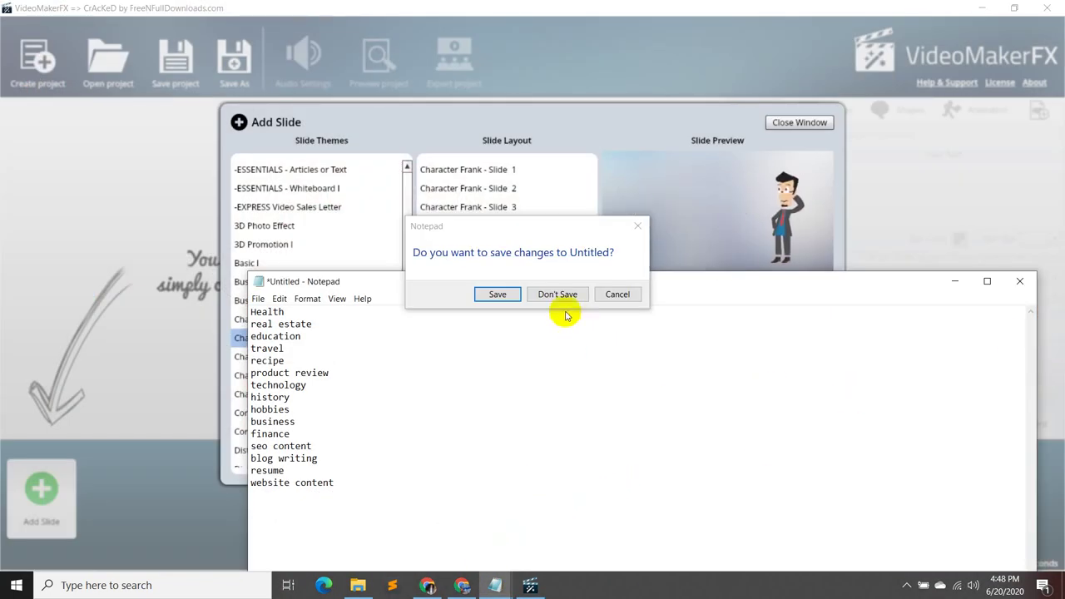
pyautogui.click(506, 292)
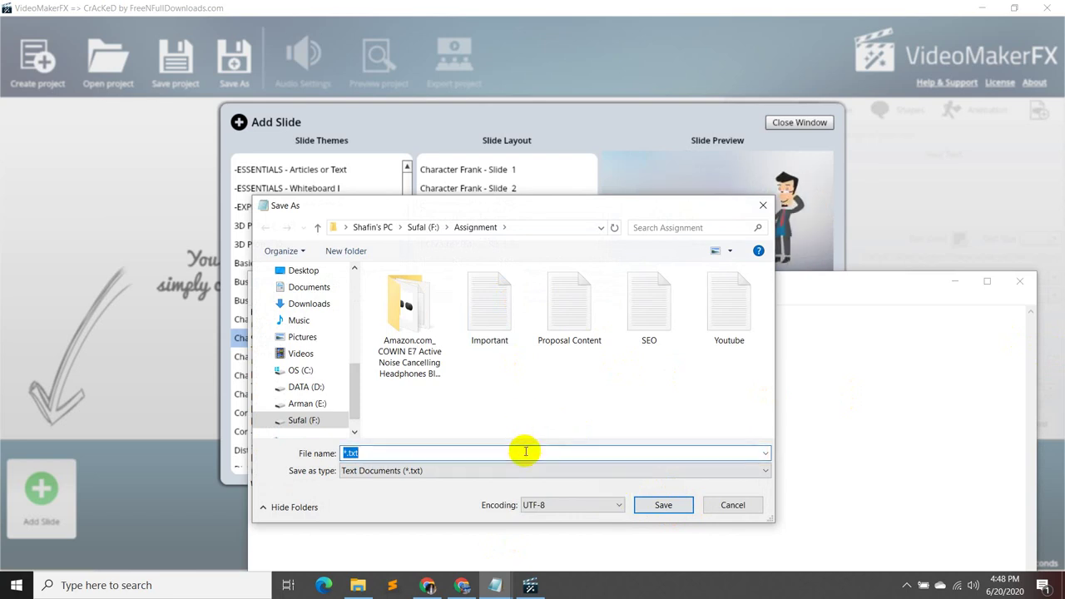
pyautogui.write('p')
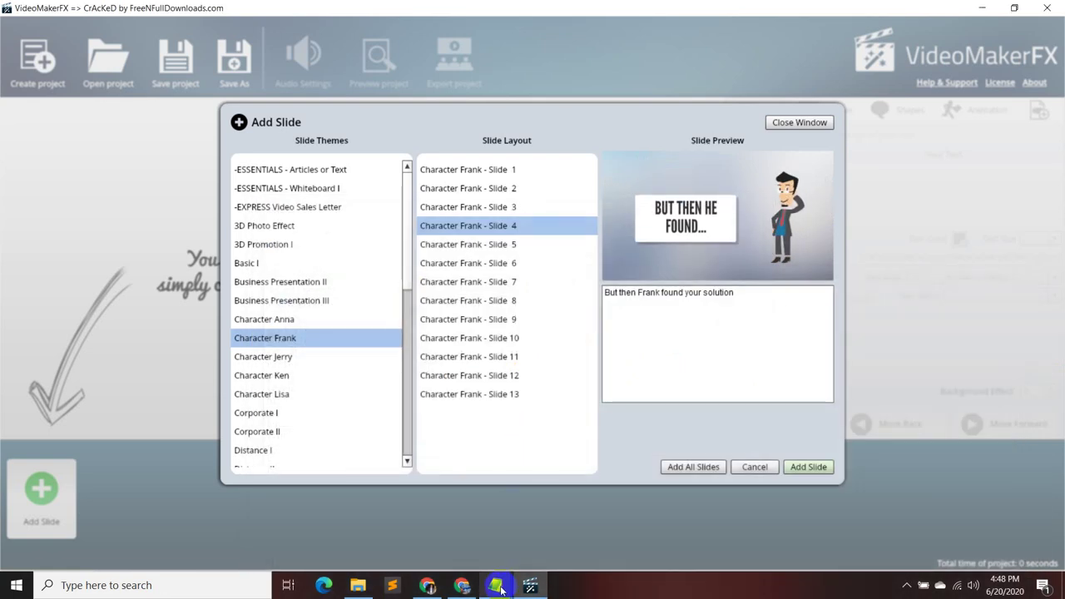
pyautogui.moveTo(499, 587)
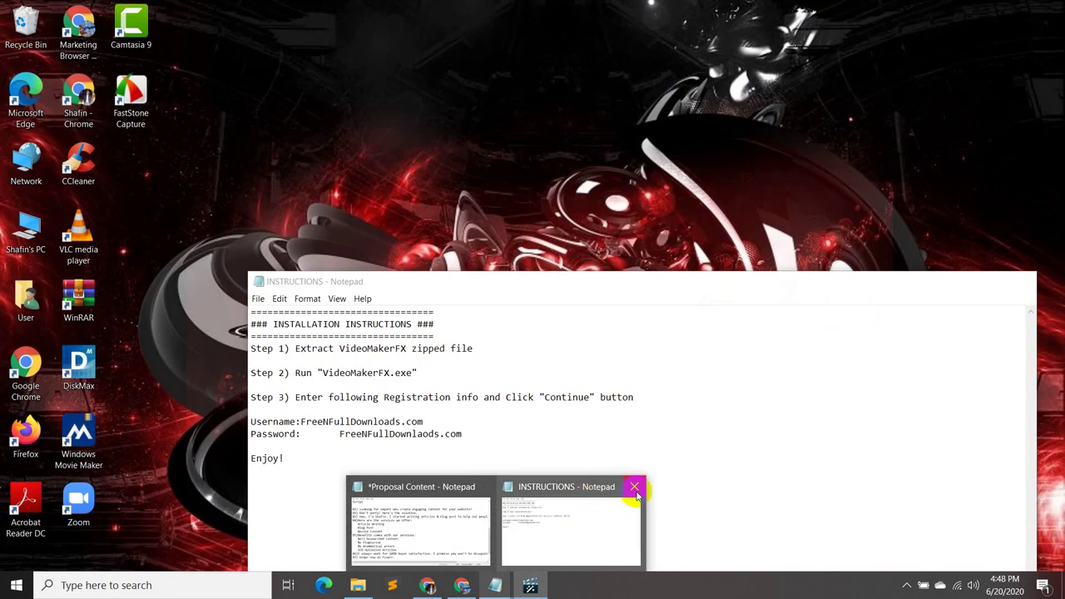
pyautogui.click(633, 487)
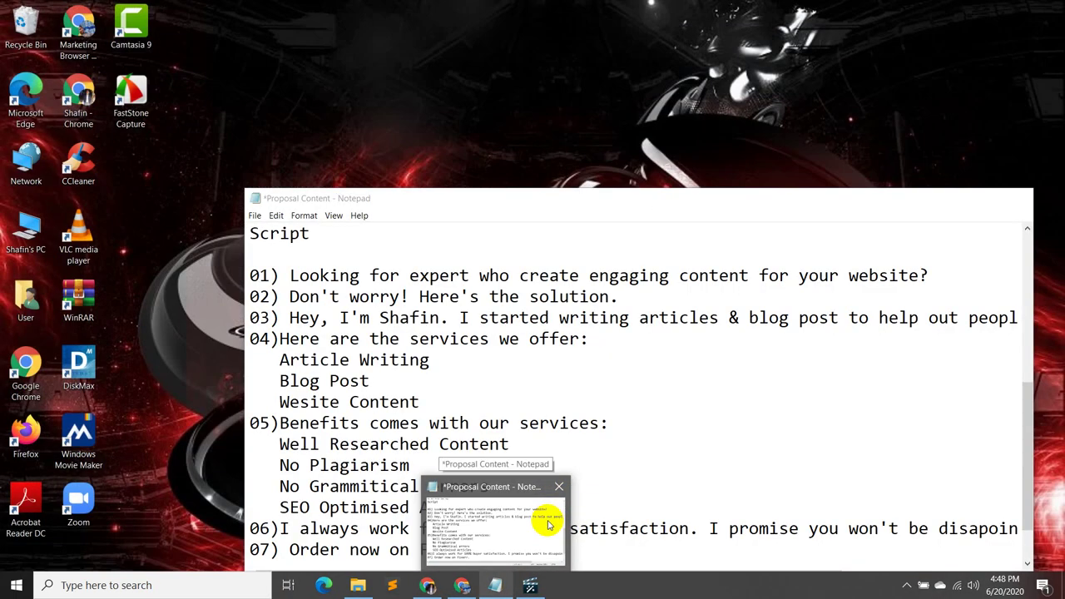
# - Open the Proposal Content script, select line 01's sentence, and minimize Notepad
pyautogui.click(549, 524)
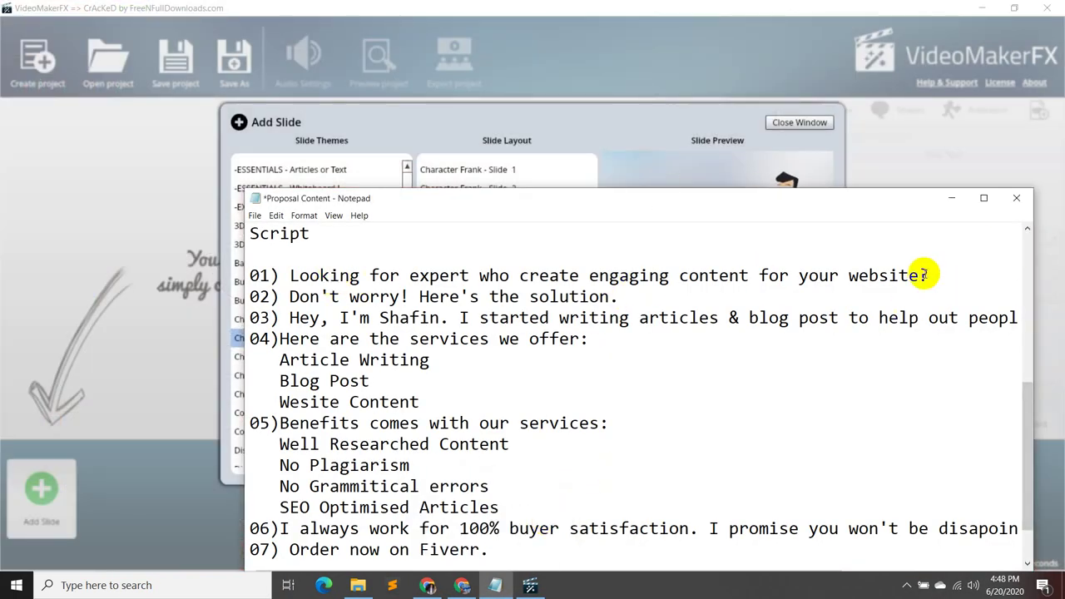
pyautogui.moveTo(929, 274); pyautogui.dragTo(295, 275)
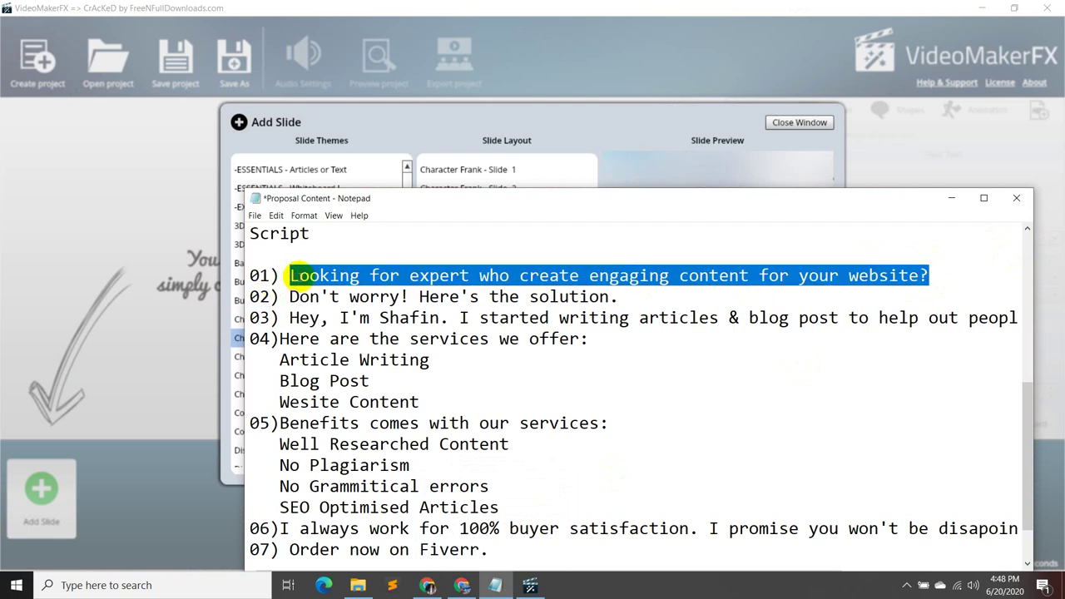
pyautogui.click(952, 199)
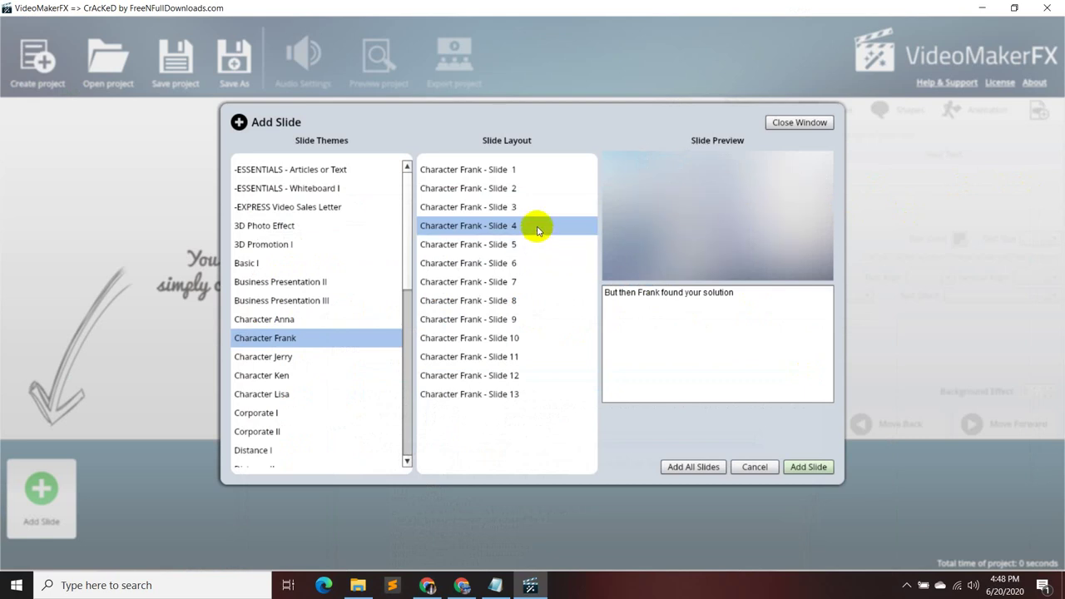
# - Add Character Frank Slide 4 and copy script line 01 from the Notepad script into its text box
pyautogui.click(805, 467)
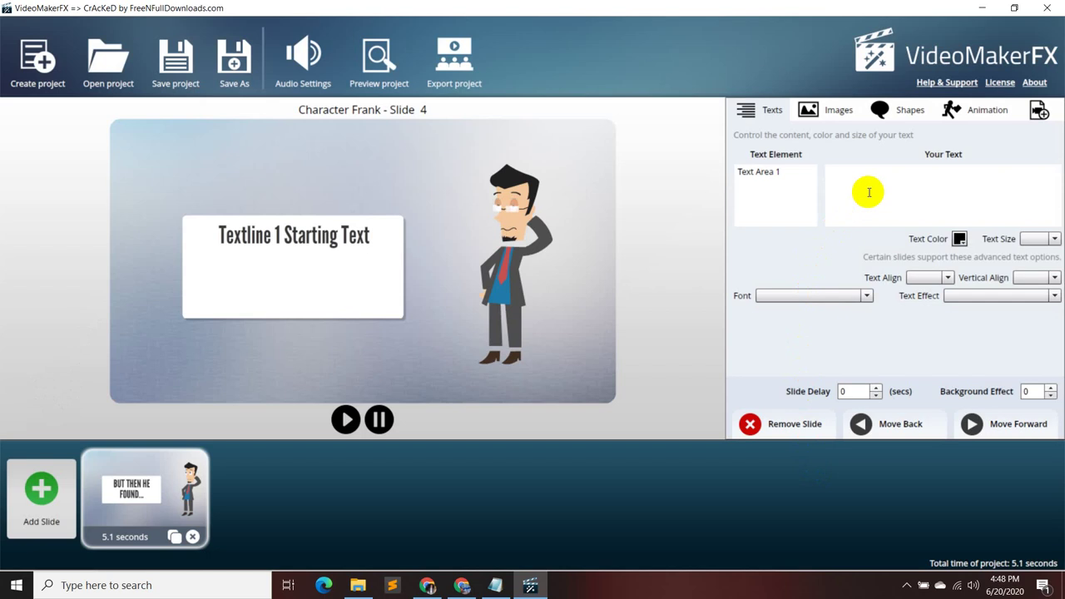
pyautogui.click(862, 184)
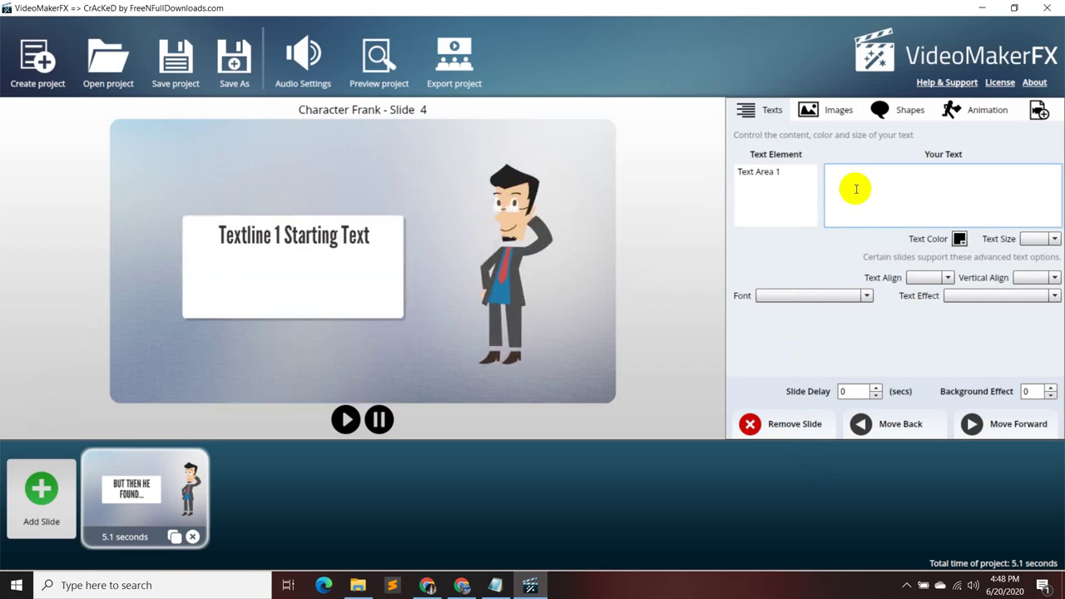
pyautogui.click(495, 584)
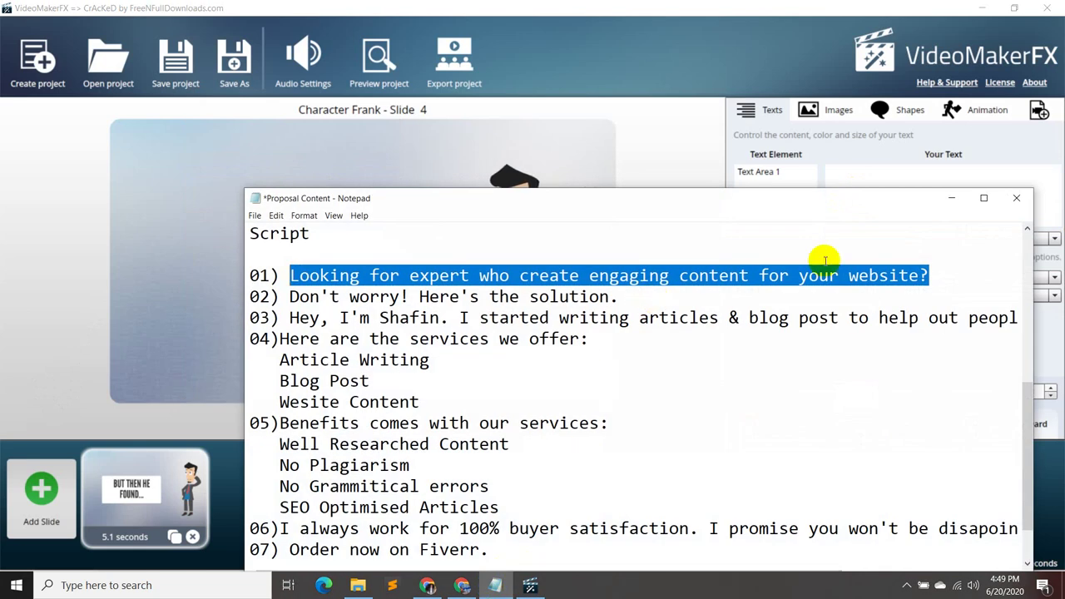
pyautogui.rightClick(856, 277)
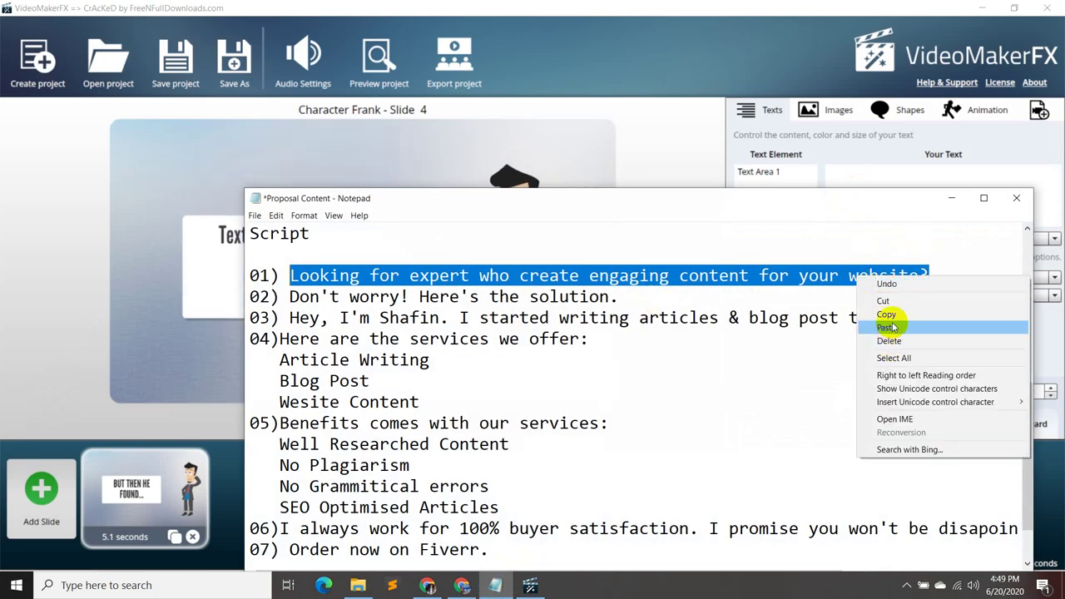
pyautogui.click(887, 314)
pyautogui.click(951, 198)
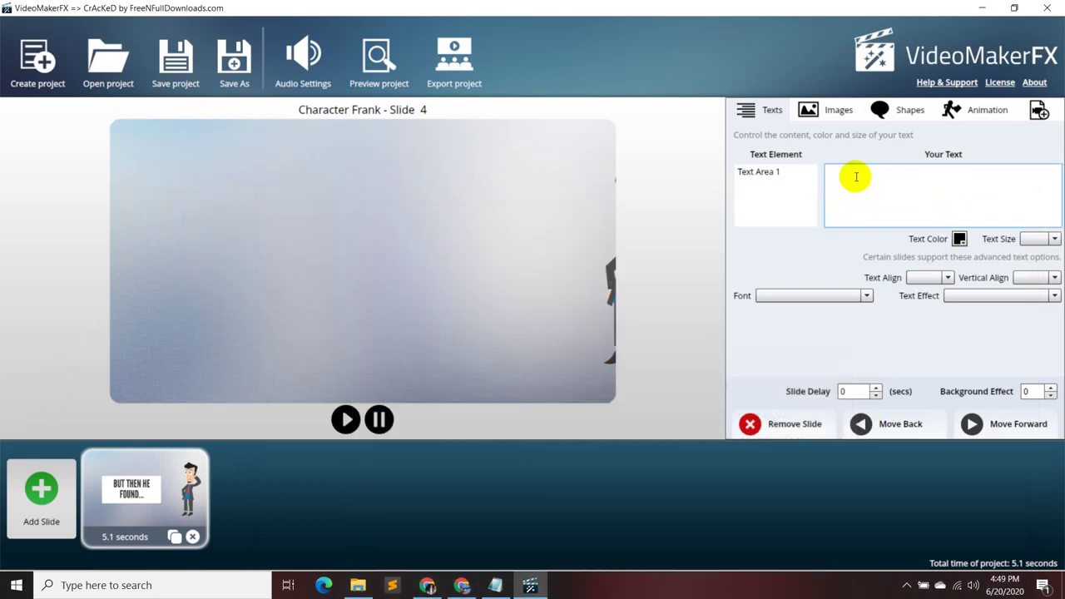
pyautogui.rightClick(855, 177)
pyautogui.click(882, 214)
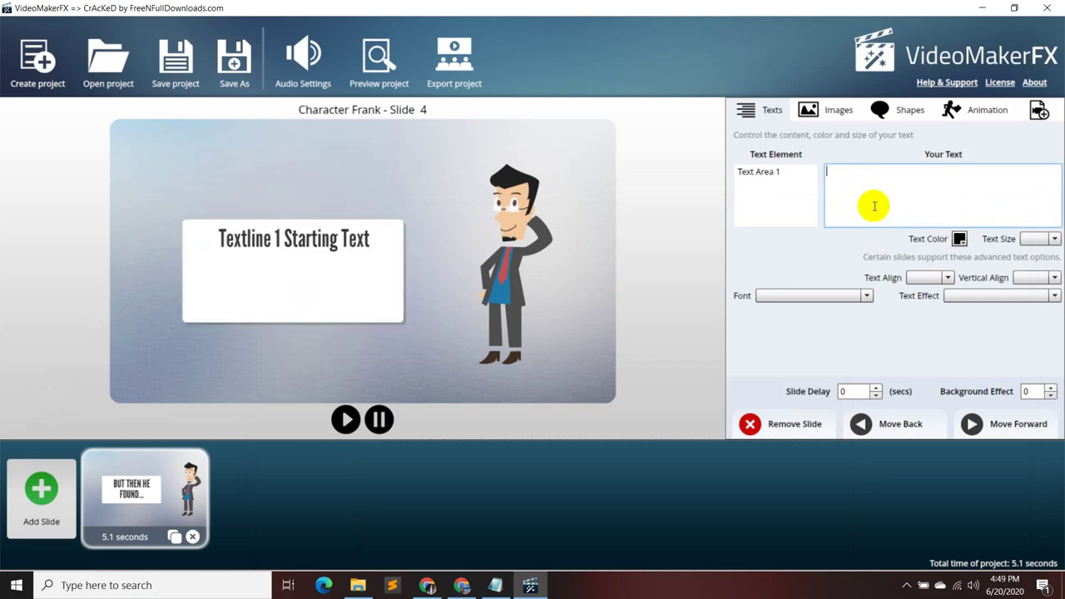
# - Replace Text Area 1's placeholder with 'Looking for expert who create engaging content for your website?'
pyautogui.click(762, 175)
pyautogui.click(797, 178)
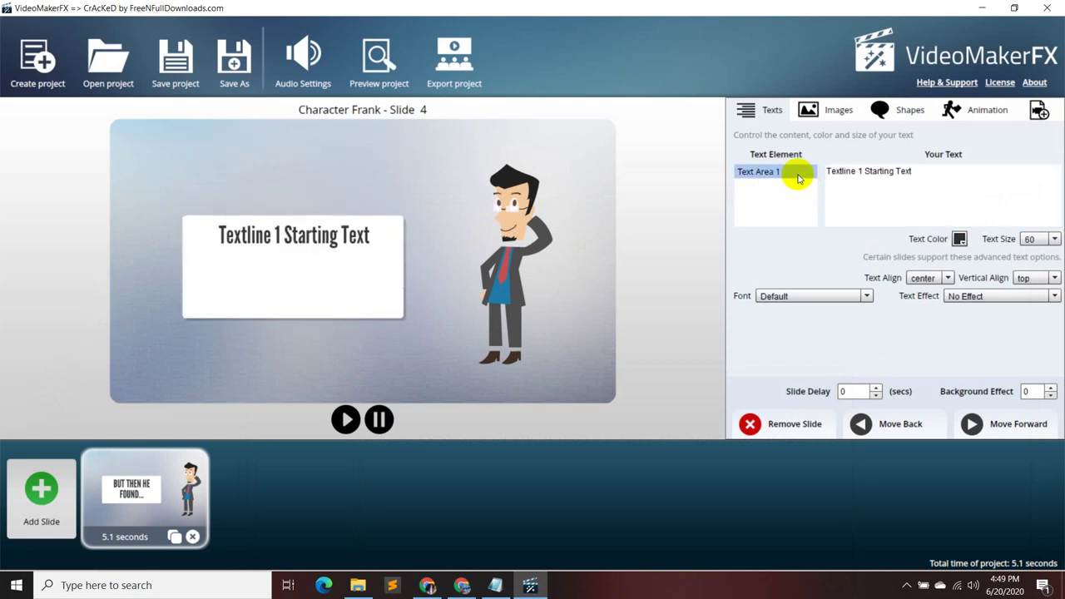
pyautogui.moveTo(917, 171); pyautogui.dragTo(797, 173)
pyautogui.rightClick(887, 174)
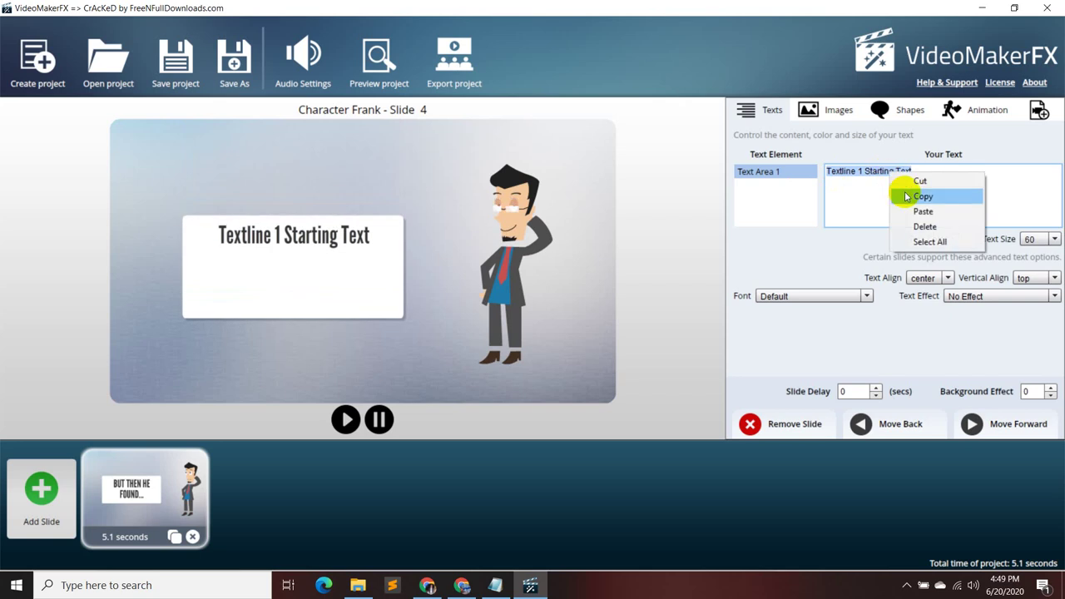
pyautogui.click(915, 211)
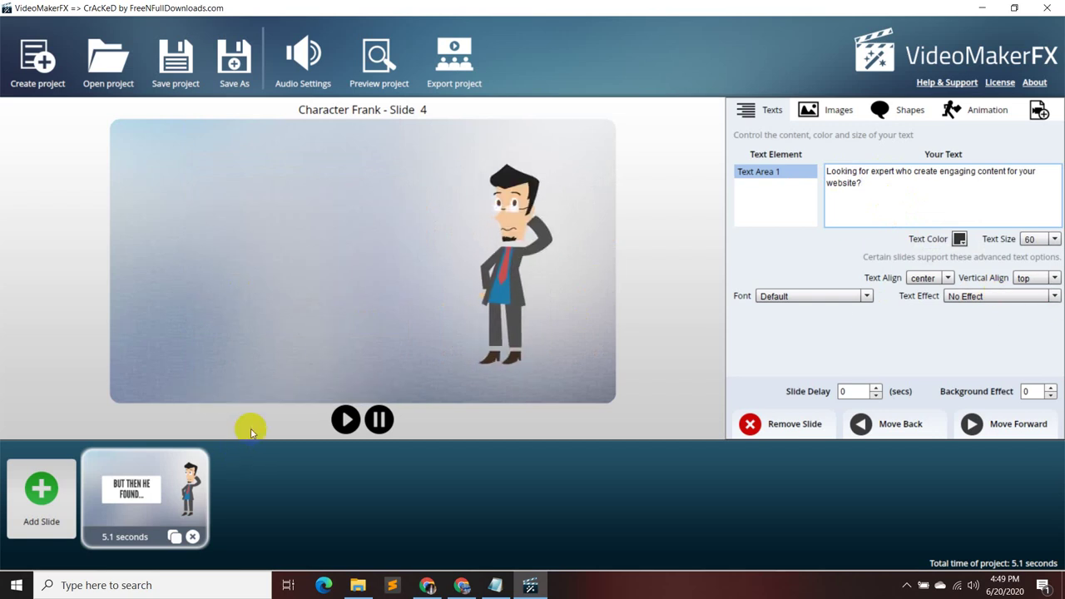
pyautogui.click(497, 585)
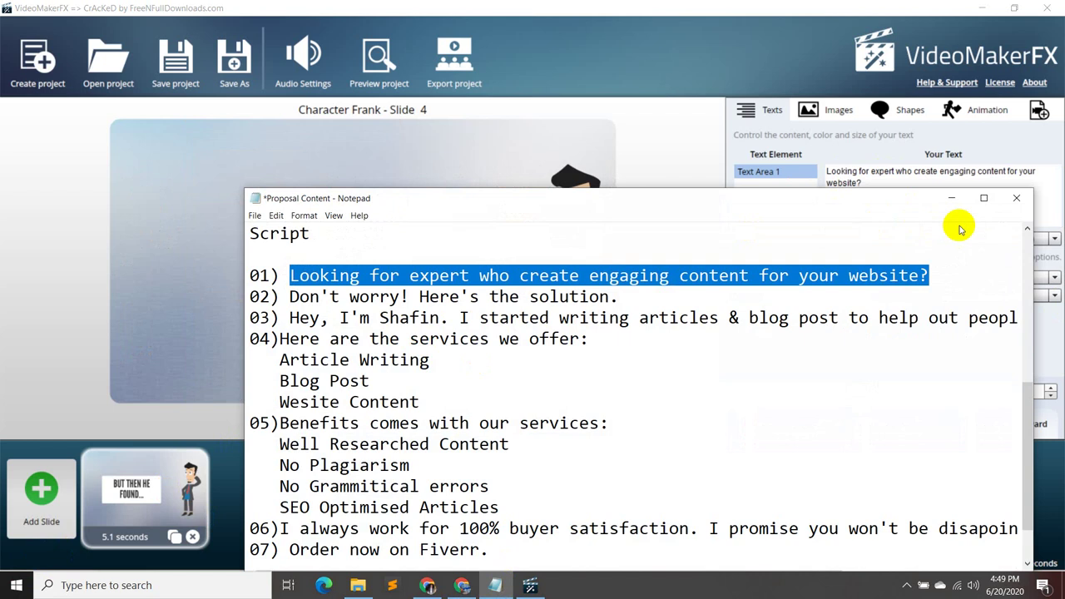
pyautogui.click(951, 198)
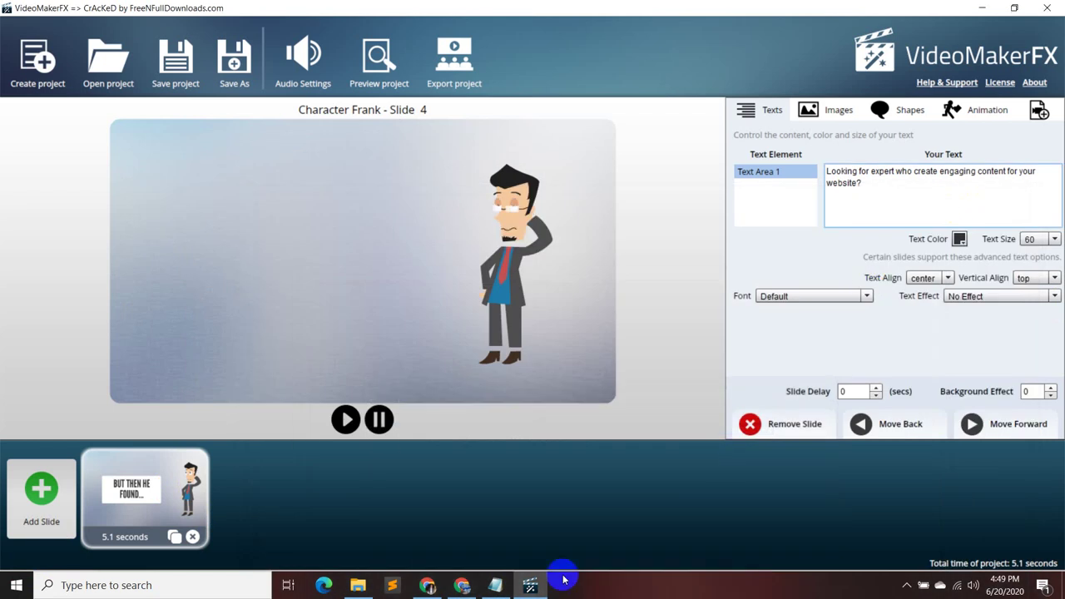
# - Add Character Ken Slide 6 as the second slide, after the Frank slide
pyautogui.click(42, 491)
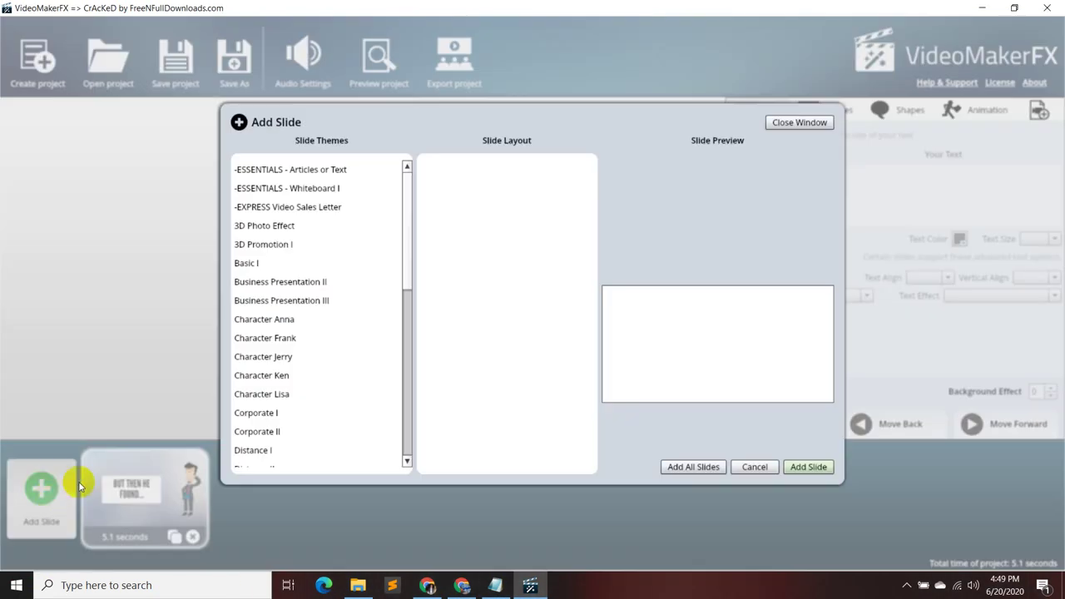
pyautogui.click(295, 339)
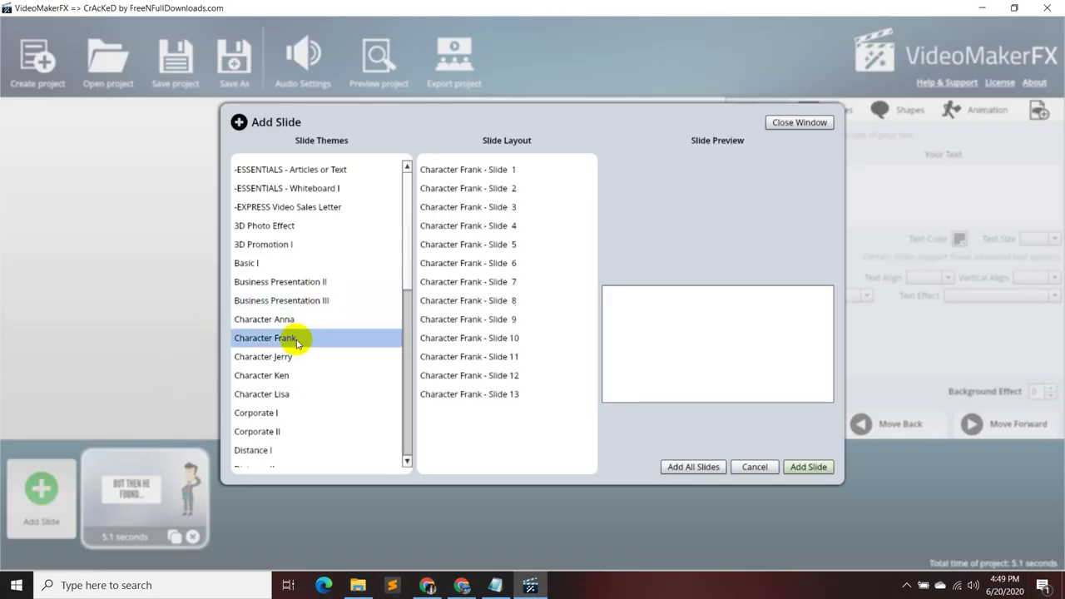
pyautogui.click(323, 385)
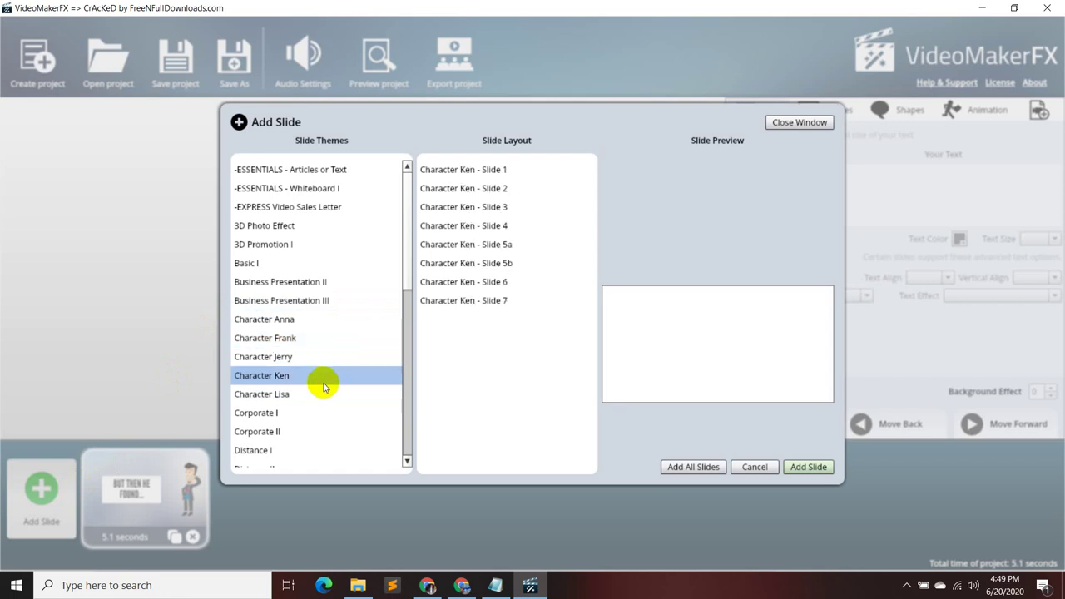
pyautogui.click(503, 283)
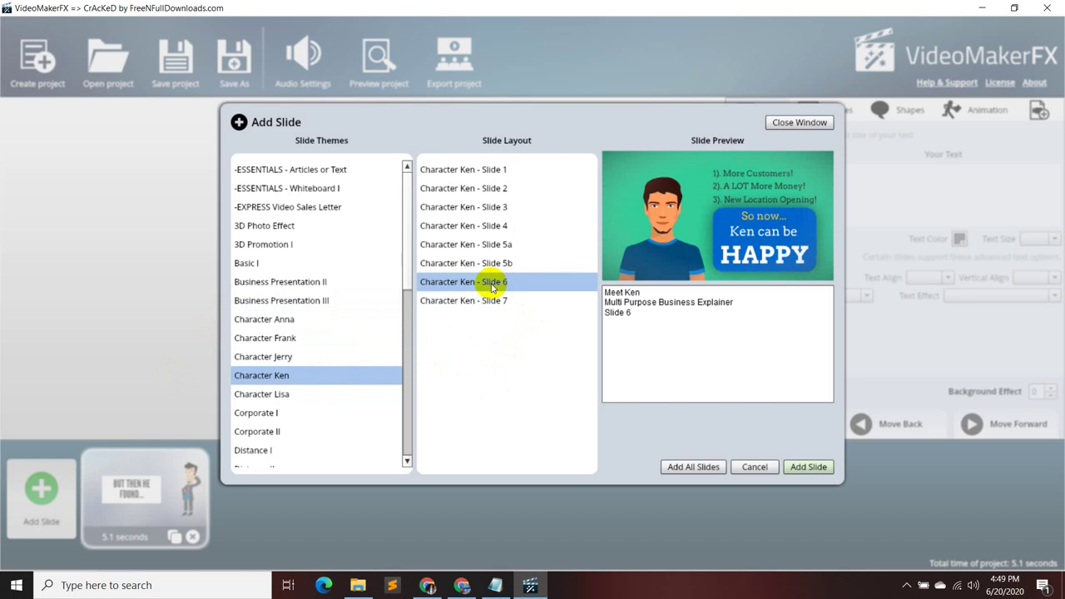
pyautogui.click(808, 467)
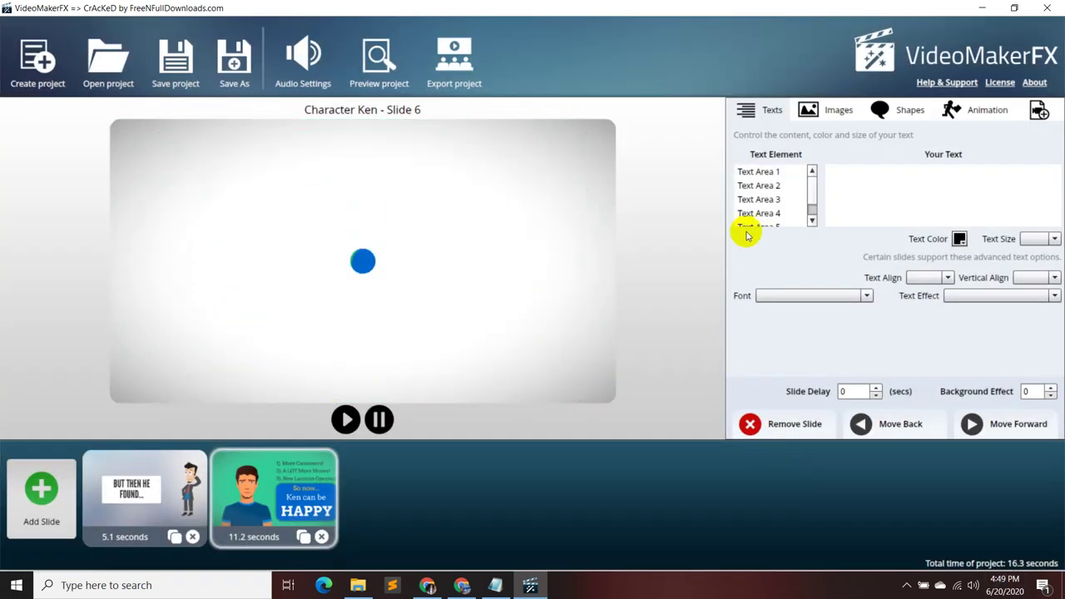
# - Replace Text Area 1's 'So now' with script line 02, 'Don't worry! Here's the solution.'
pyautogui.click(774, 173)
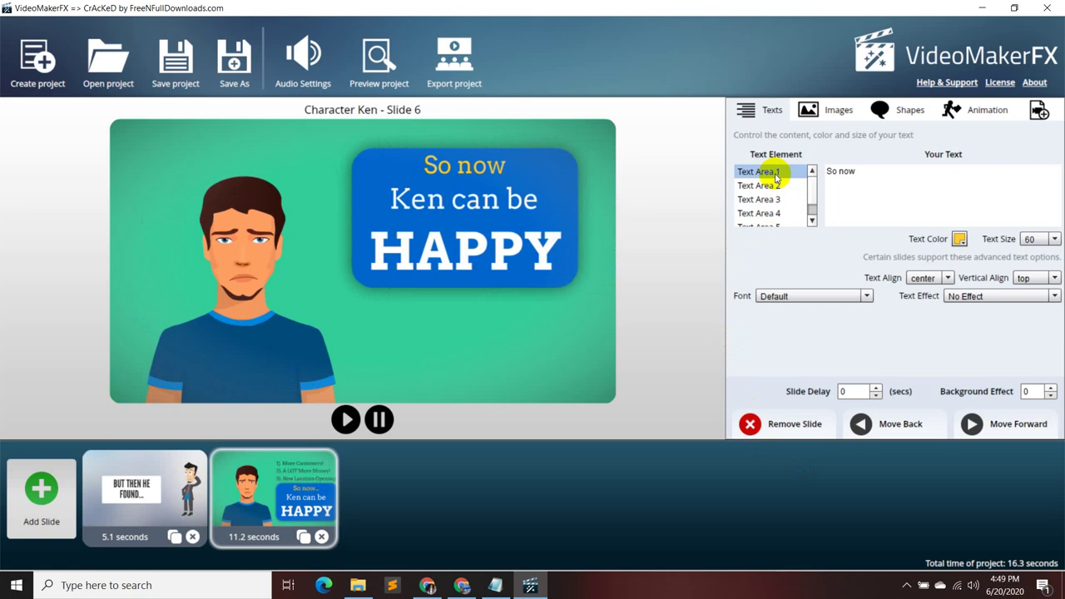
pyautogui.click(774, 184)
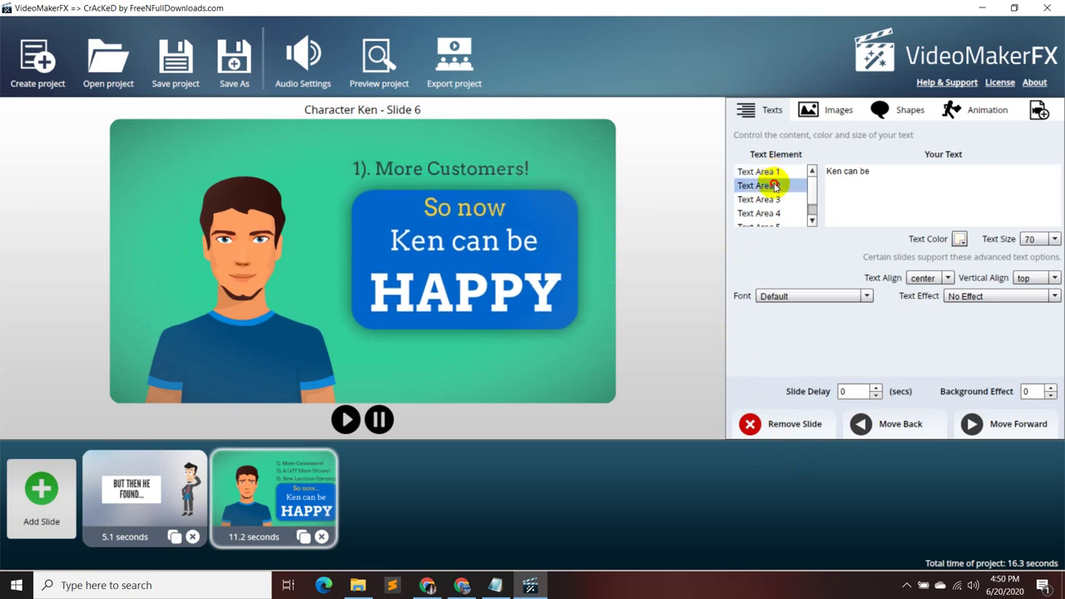
pyautogui.click(770, 174)
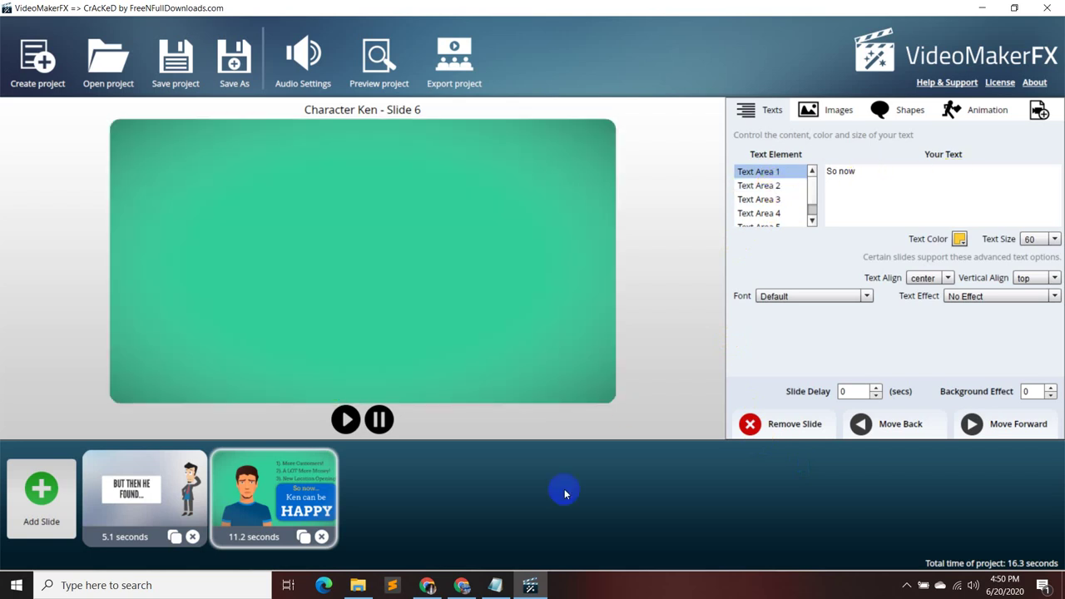
pyautogui.click(495, 582)
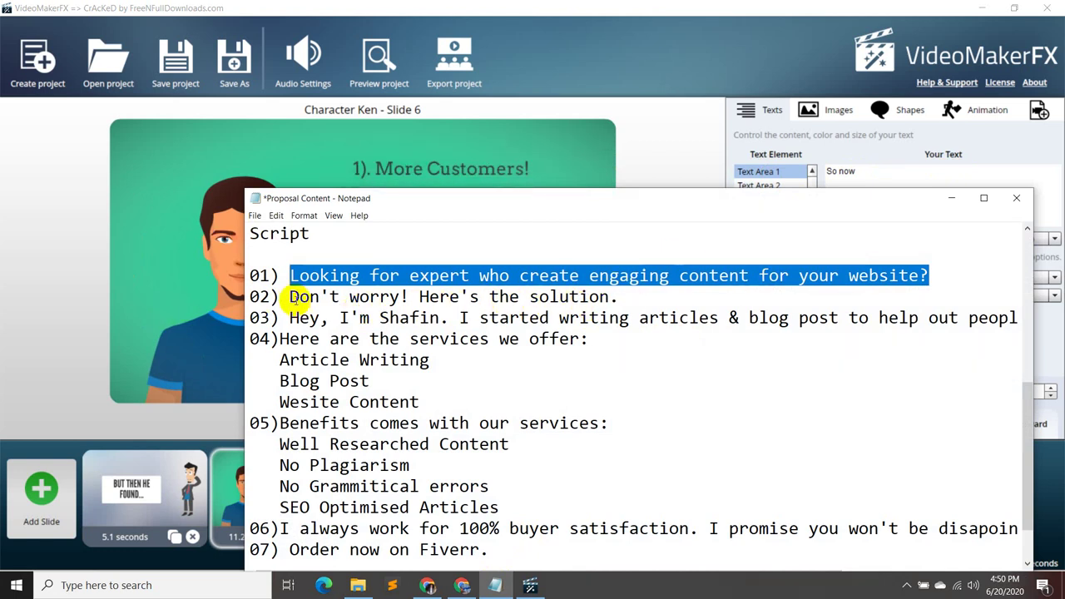
pyautogui.moveTo(290, 297); pyautogui.dragTo(620, 297)
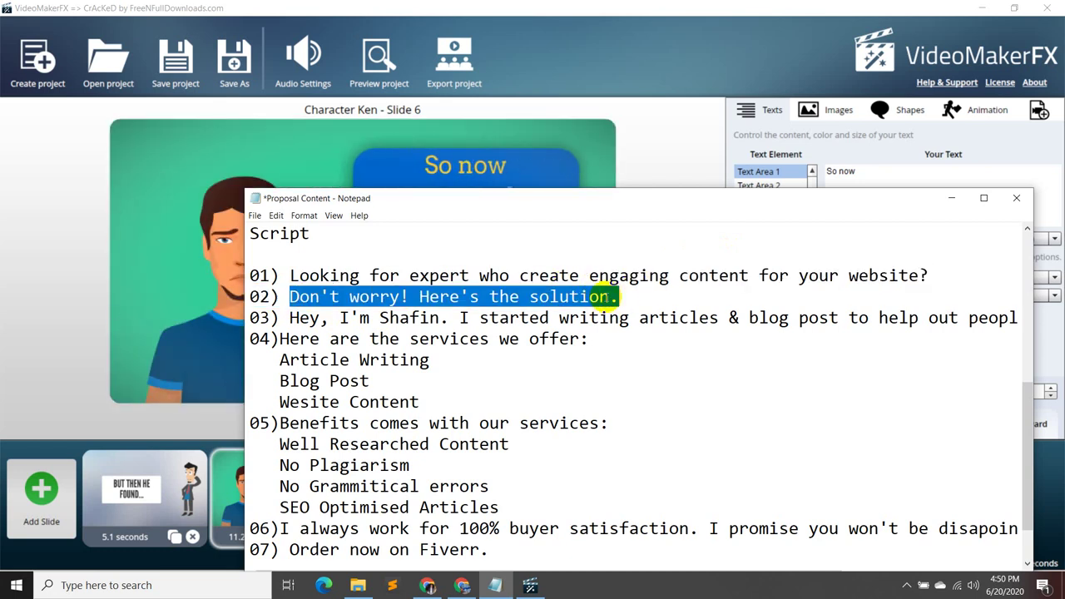
pyautogui.click(952, 201)
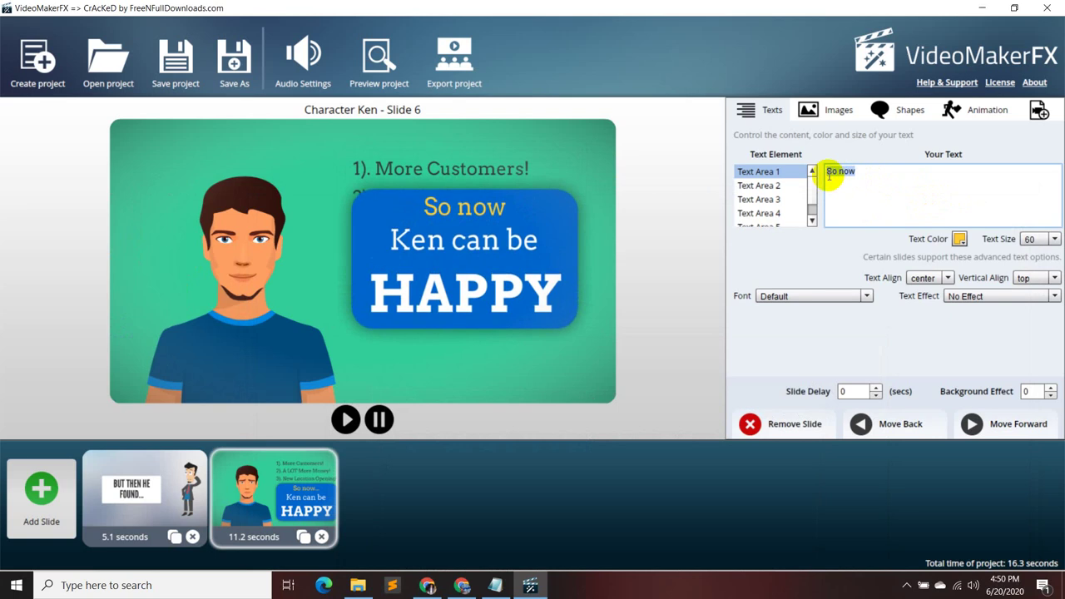
pyautogui.hotkey('ctrl', 'v')
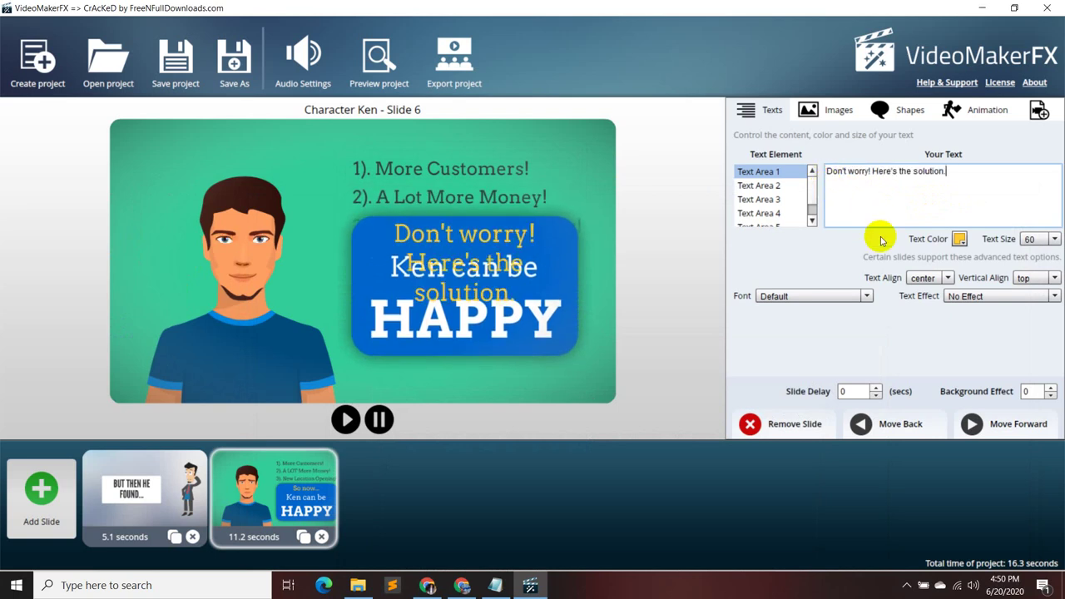
# - Erase the 'Ken can be', 'HAPPY' and 'More Customers!' text lines
pyautogui.click(761, 185)
pyautogui.moveTo(887, 169); pyautogui.dragTo(811, 174)
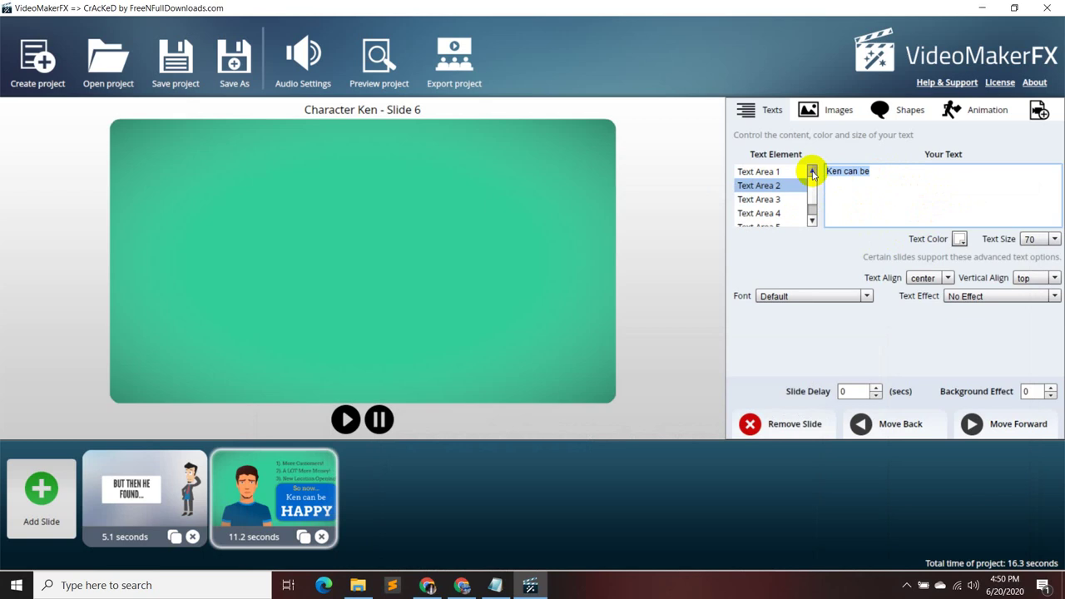
pyautogui.click(778, 198)
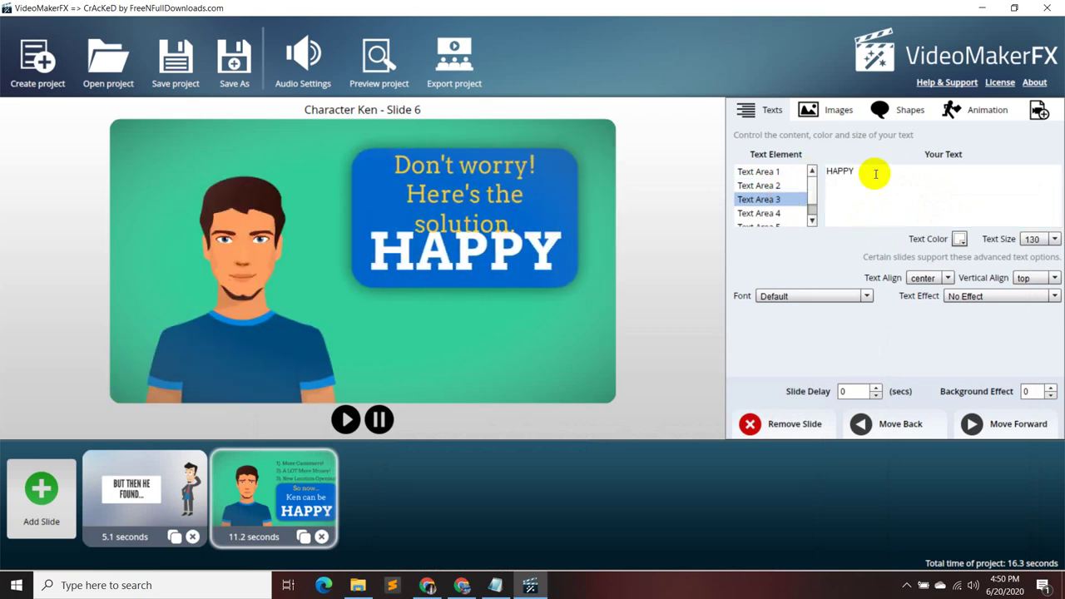
pyautogui.press('BackSpace')
pyautogui.press('BackSpace')
pyautogui.press('BackSpace')
pyautogui.press('BackSpace')
pyautogui.press('BackSpace')
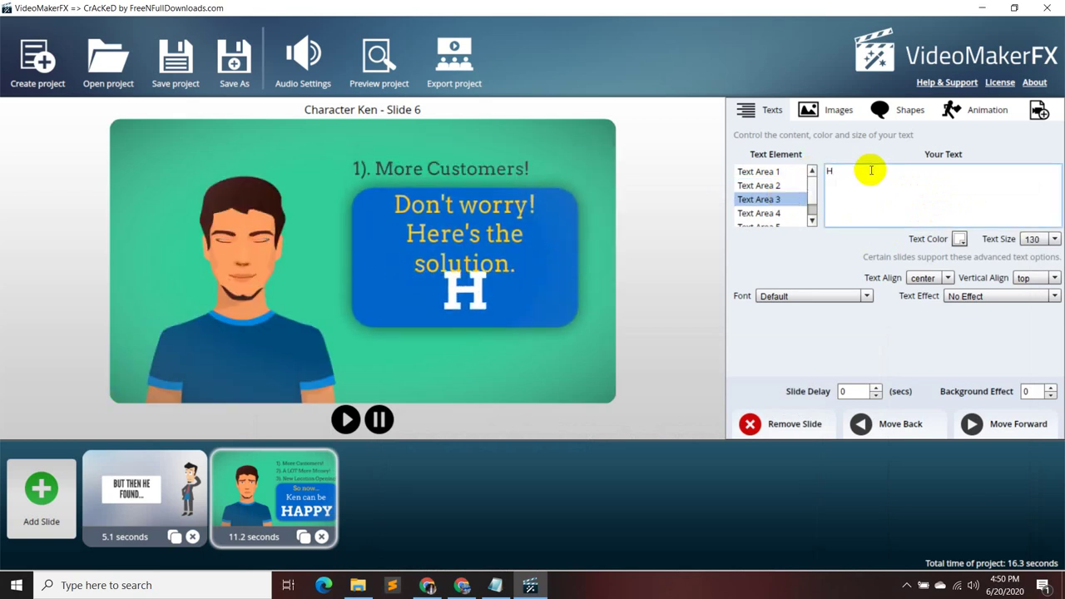
pyautogui.click(783, 213)
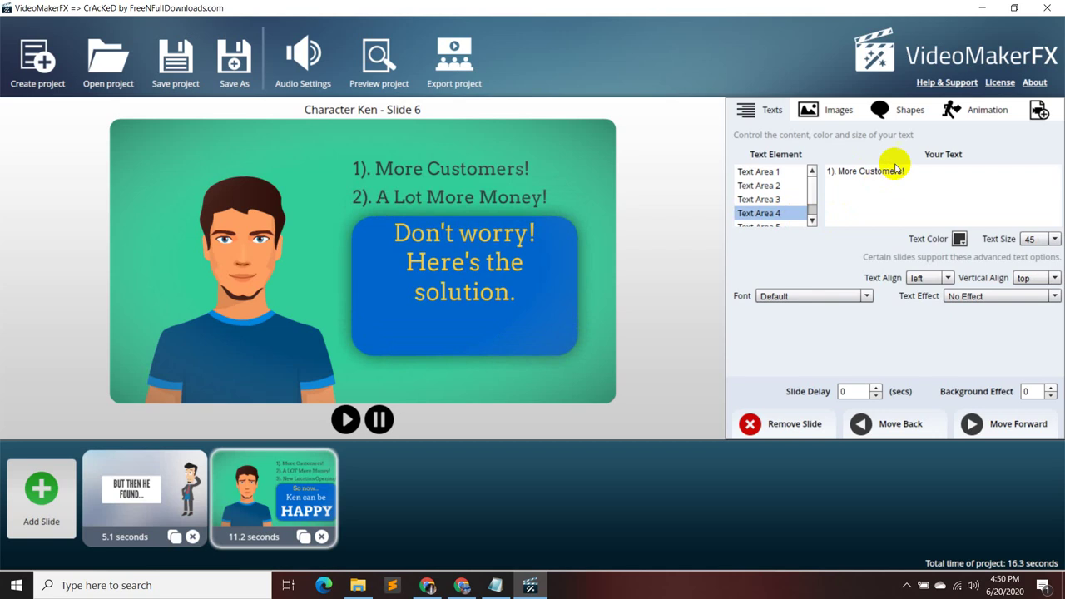
pyautogui.click(910, 172)
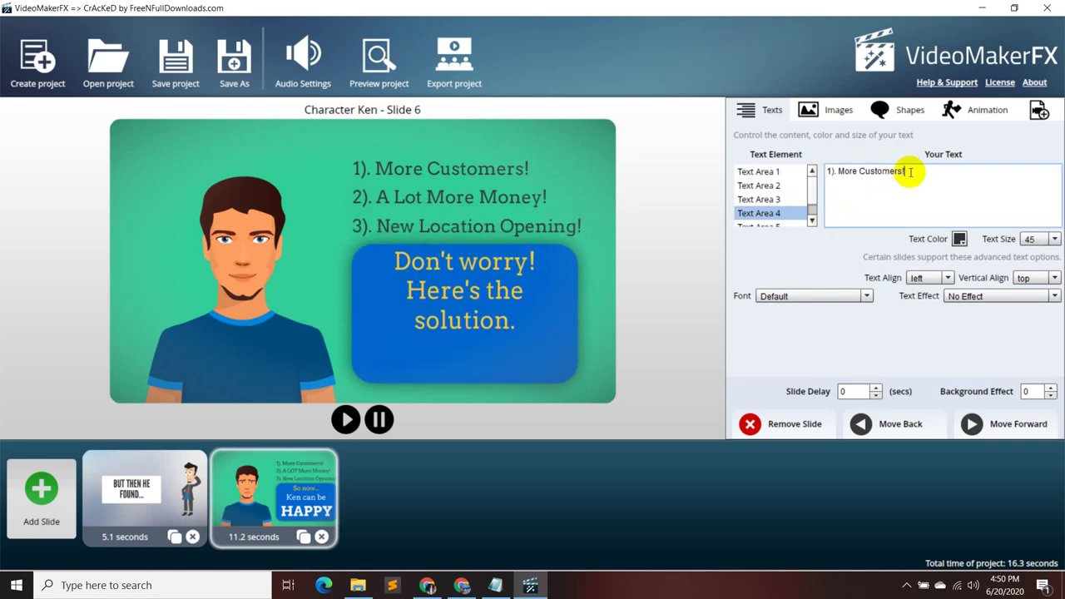
pyautogui.press('BackSpace')
pyautogui.press('BackSpace')
pyautogui.press('BackSpace')
pyautogui.press('BackSpace')
pyautogui.press('BackSpace')
pyautogui.press('BackSpace')
pyautogui.press('BackSpace')
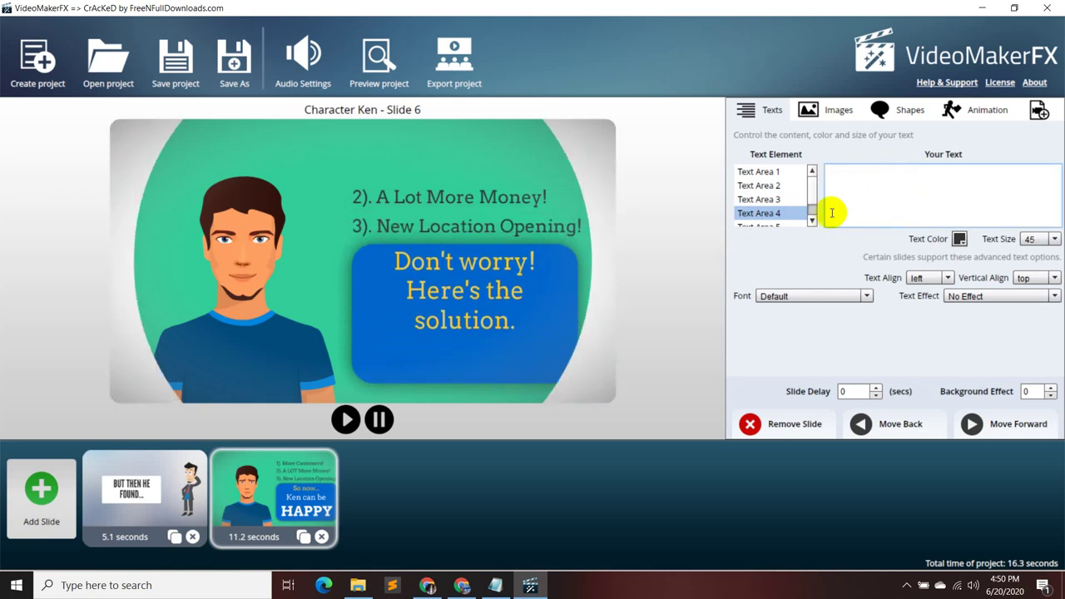
# - Erase the 'A Lot More Money!' and 'New Location Opening!' text lines
pyautogui.scroll(-1, 757, 191)
pyautogui.click(769, 206)
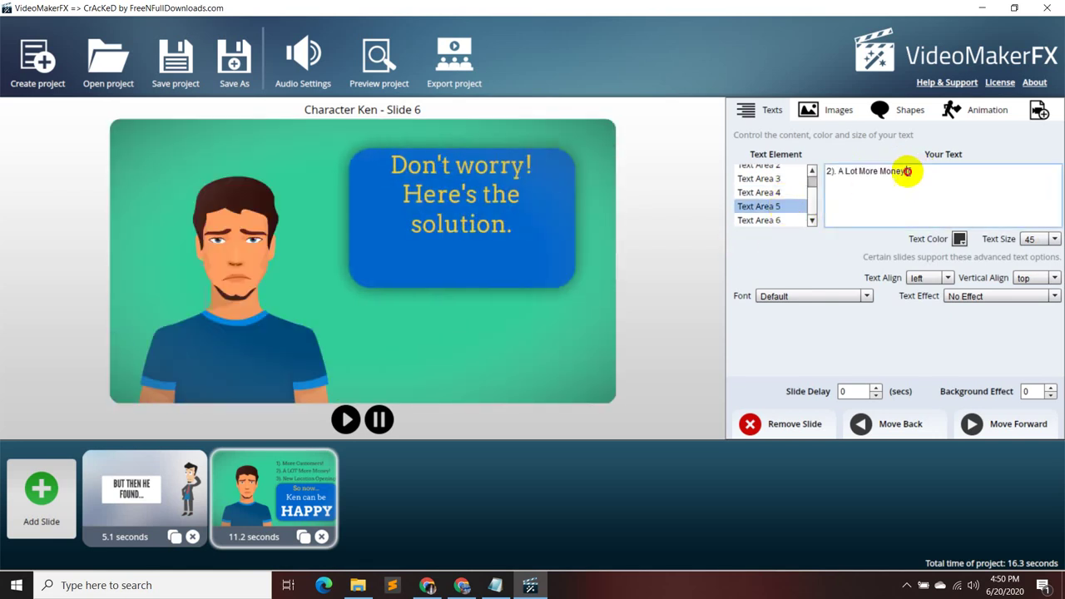
pyautogui.moveTo(906, 170); pyautogui.dragTo(815, 186)
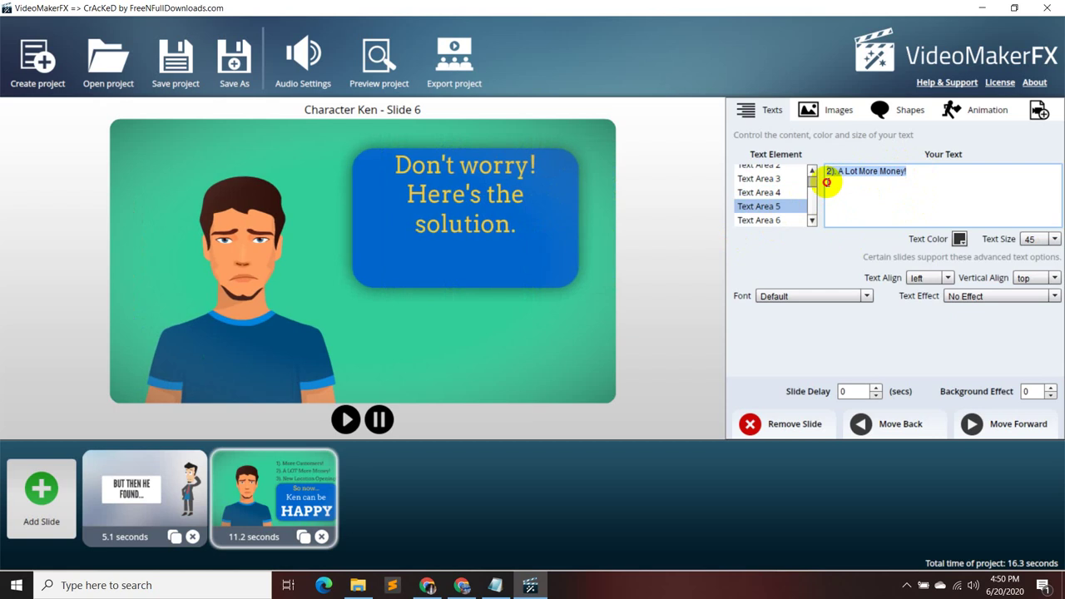
pyautogui.click(769, 219)
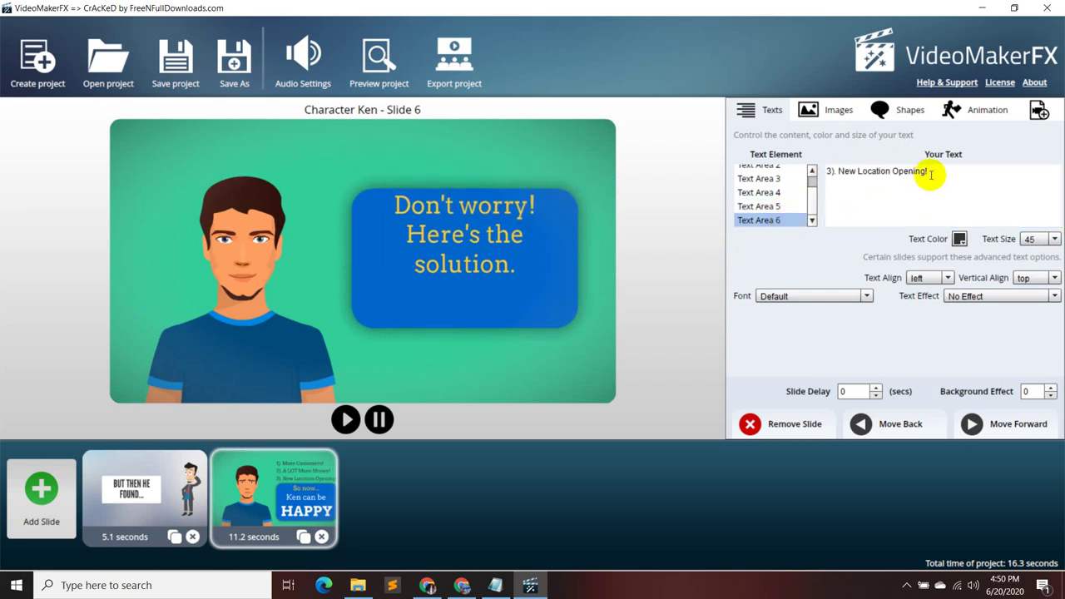
pyautogui.click(894, 171)
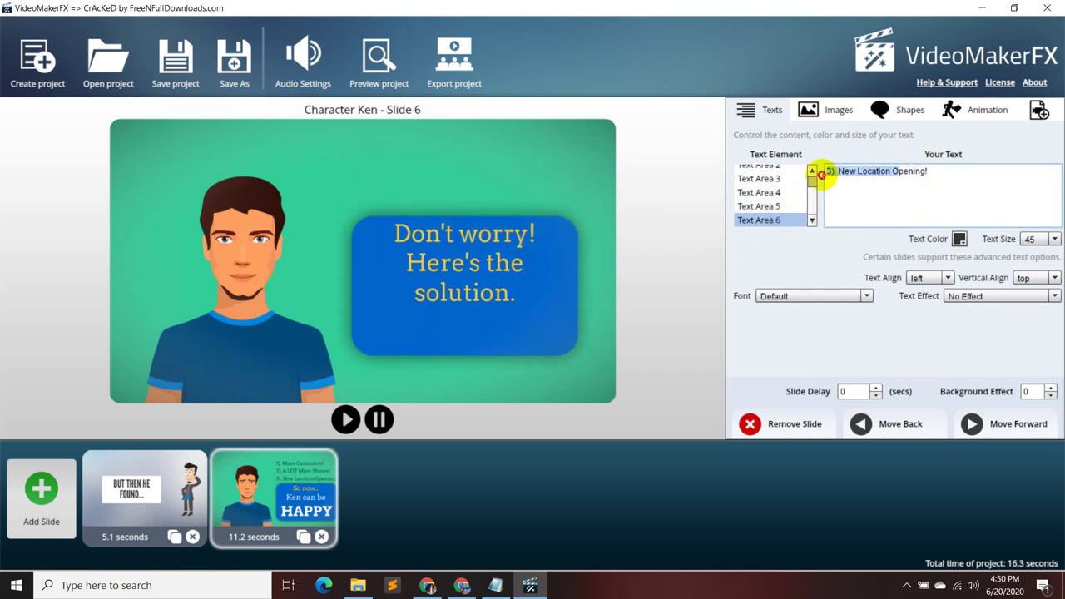
pyautogui.moveTo(951, 166); pyautogui.dragTo(826, 177)
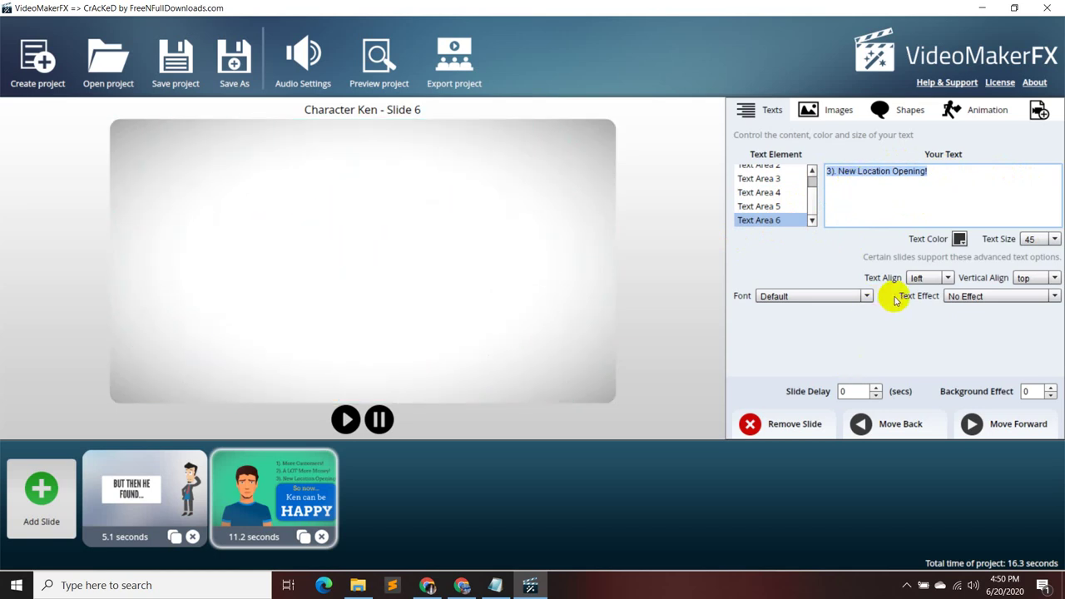
pyautogui.press('BackSpace')
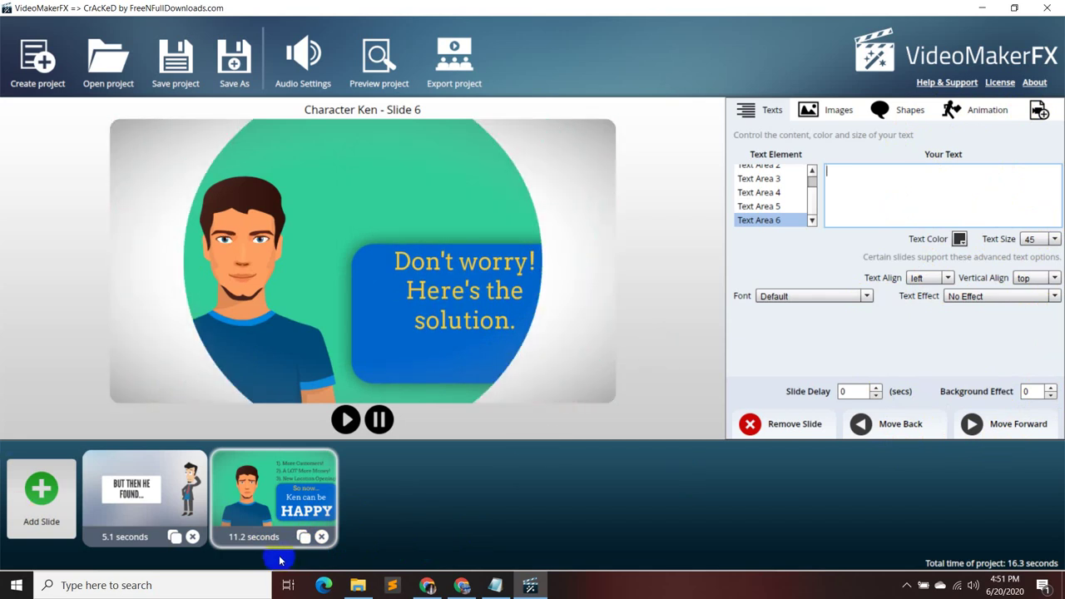
# - Remove the Ken slide and list the Character Frank layouts for a new slide
pyautogui.click(322, 537)
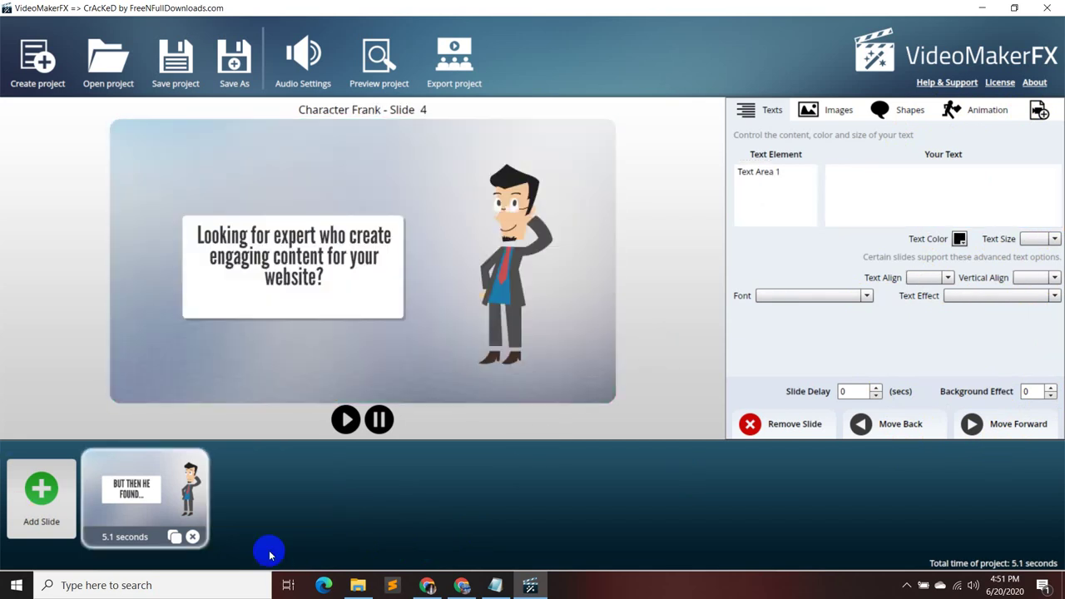
pyautogui.click(57, 524)
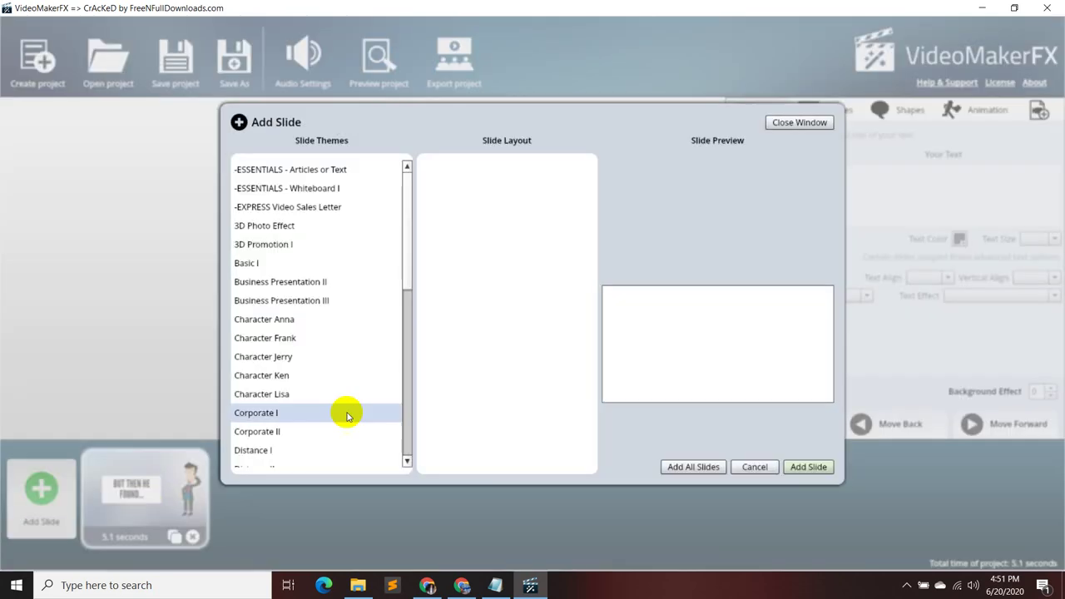
pyautogui.click(301, 322)
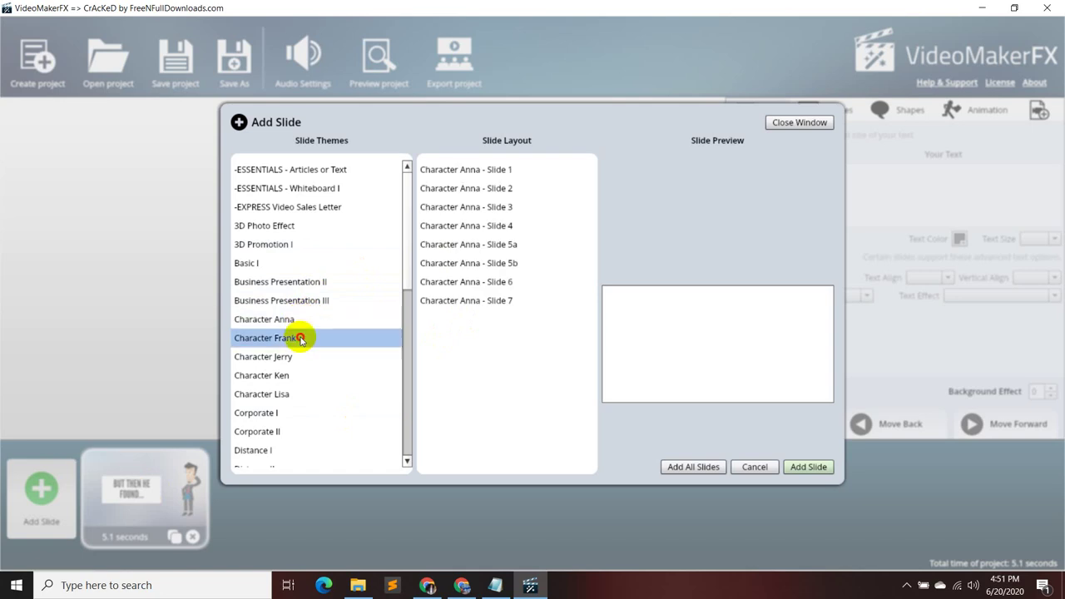
pyautogui.click(301, 337)
# - Preview Frank Slides 1–7 and add Slide 6, Frank at his desk, to the project
pyautogui.click(432, 170)
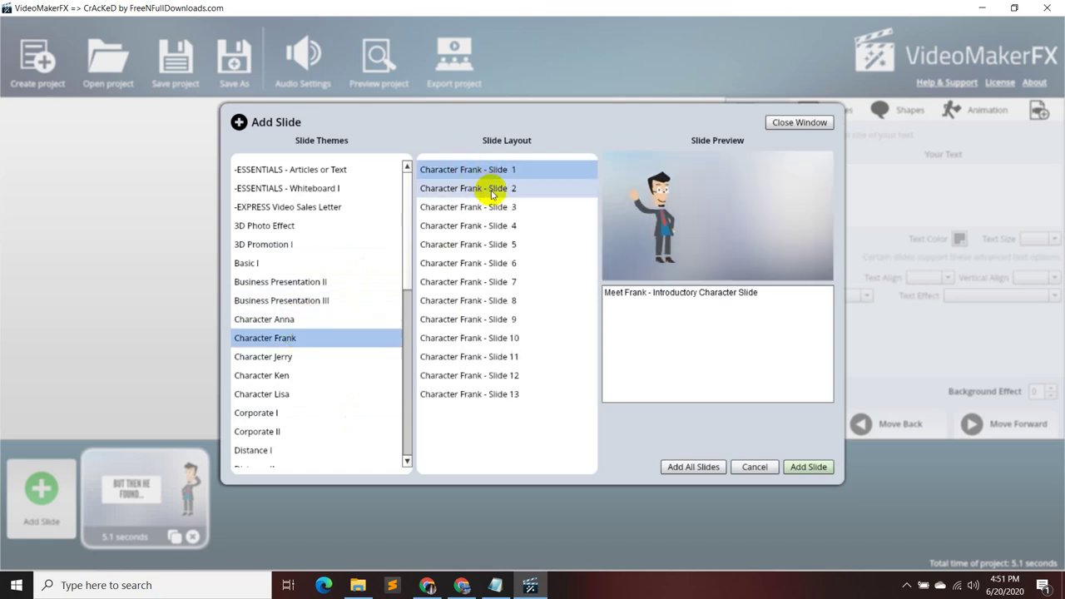
pyautogui.click(492, 190)
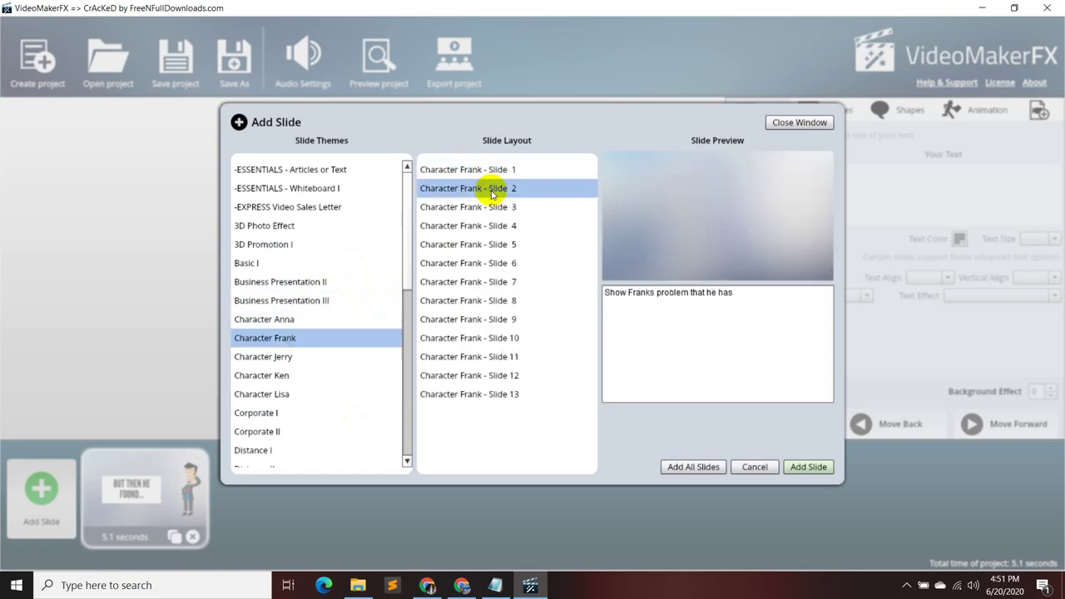
pyautogui.click(498, 208)
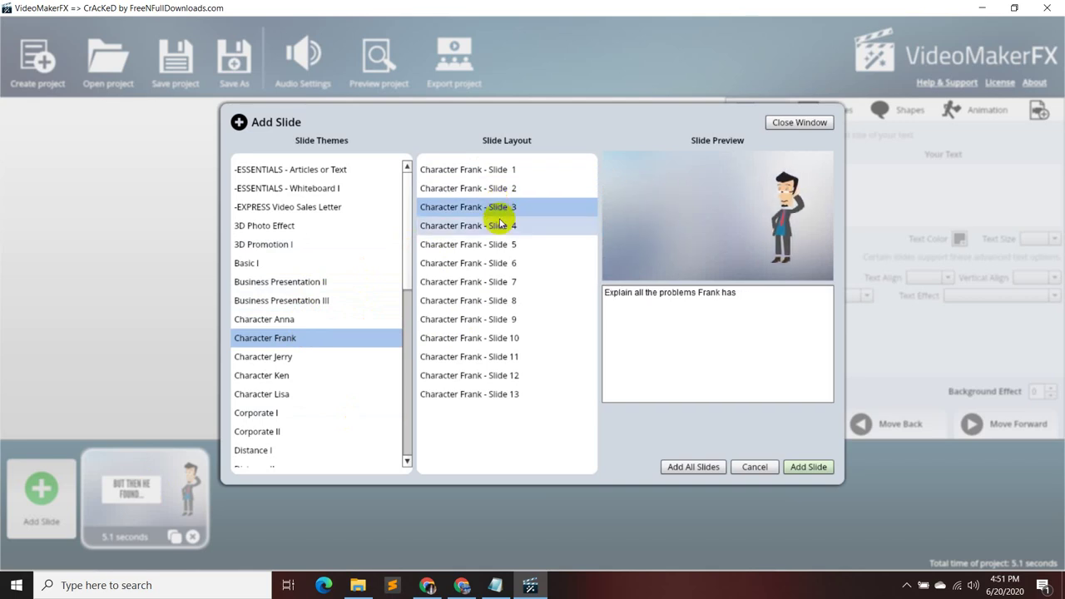
pyautogui.click(500, 226)
pyautogui.click(500, 245)
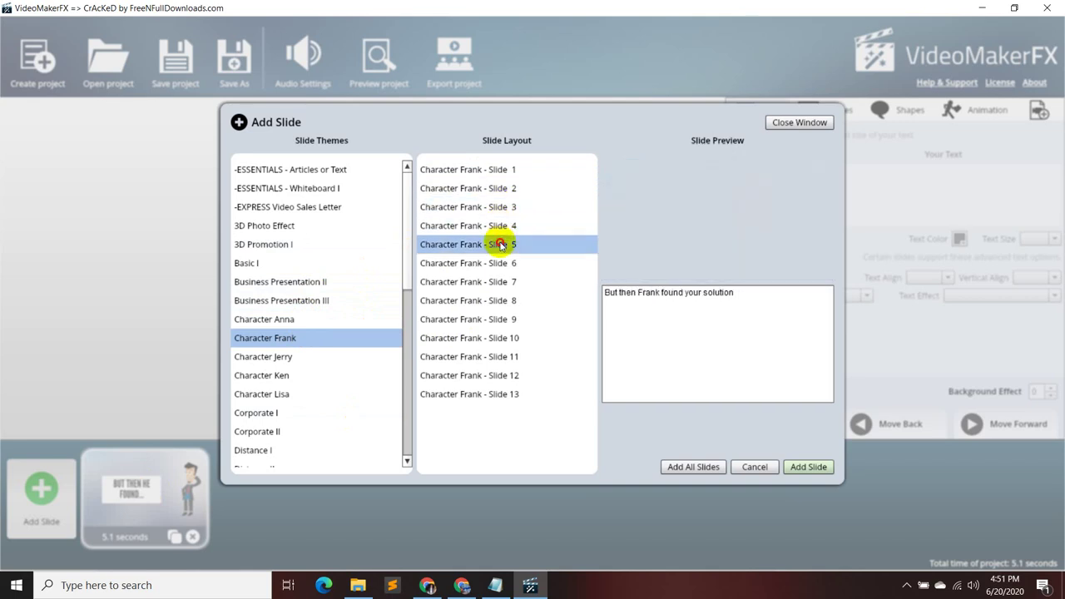
pyautogui.click(501, 263)
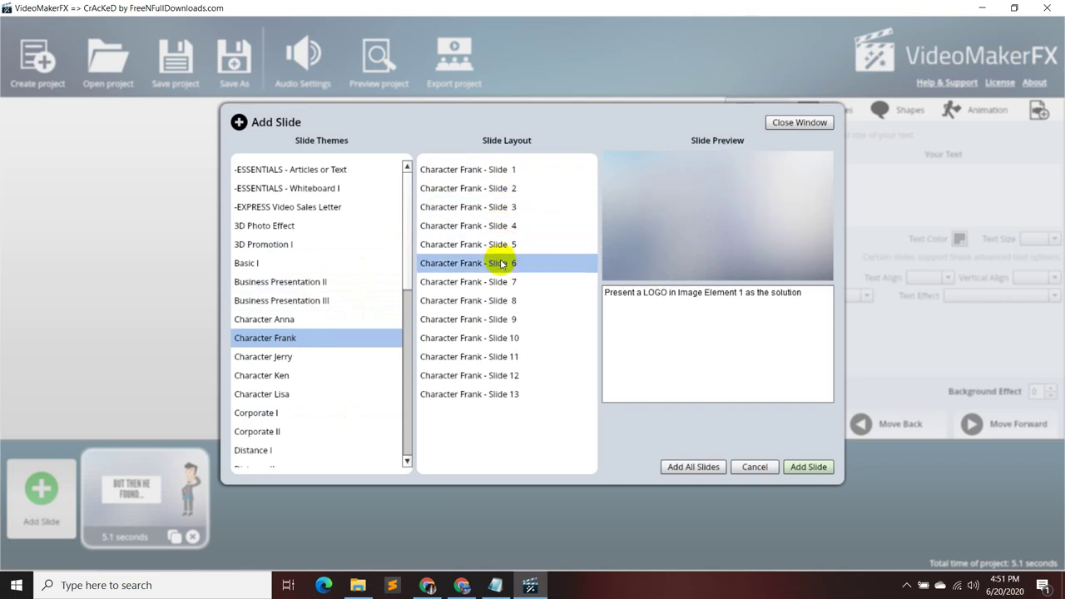
pyautogui.click(501, 283)
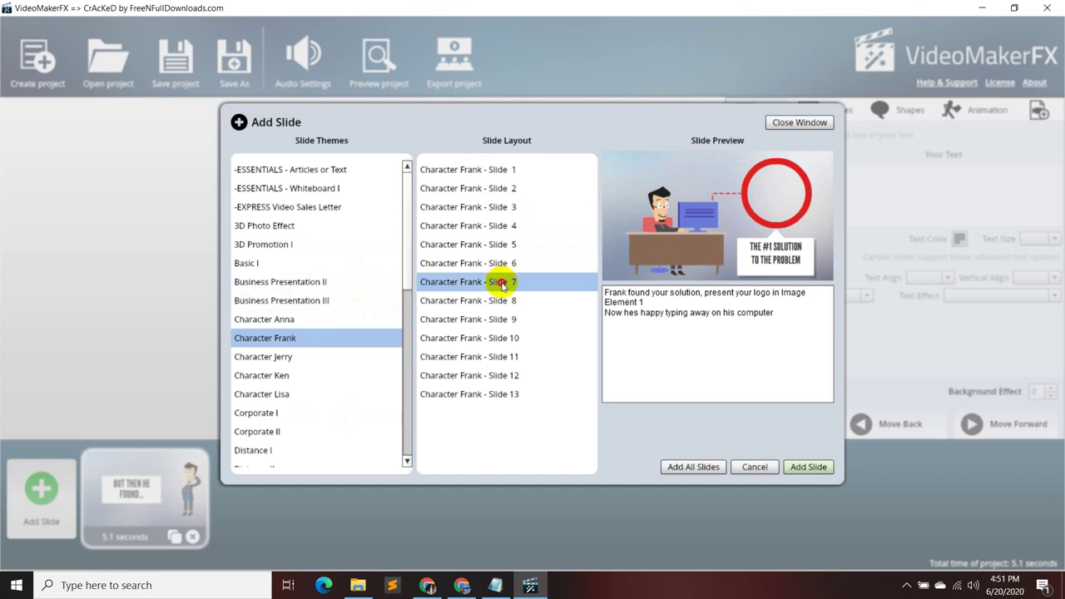
pyautogui.click(502, 264)
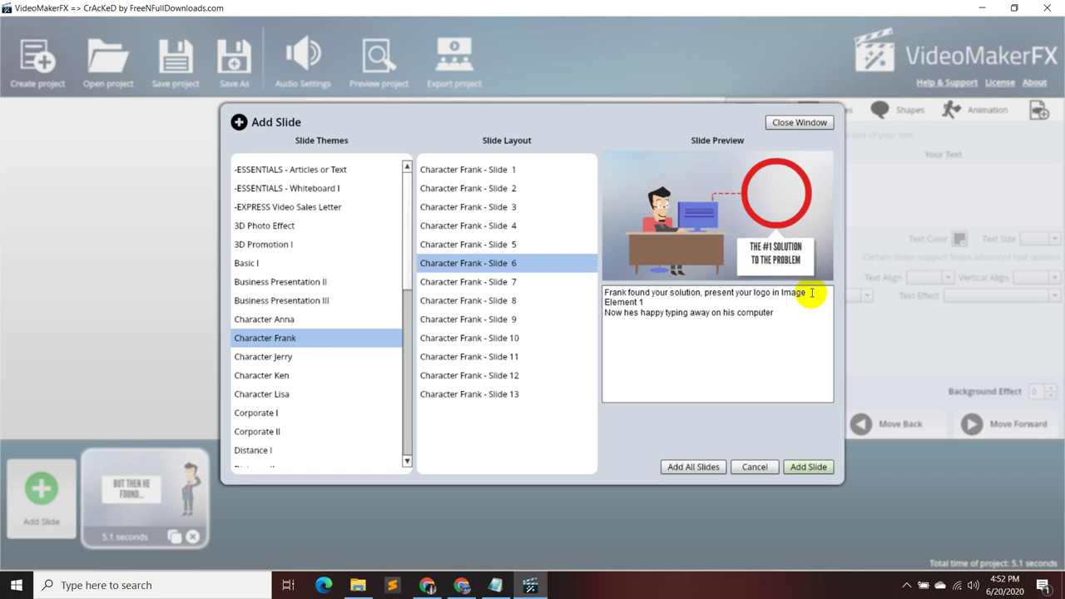
pyautogui.click(542, 279)
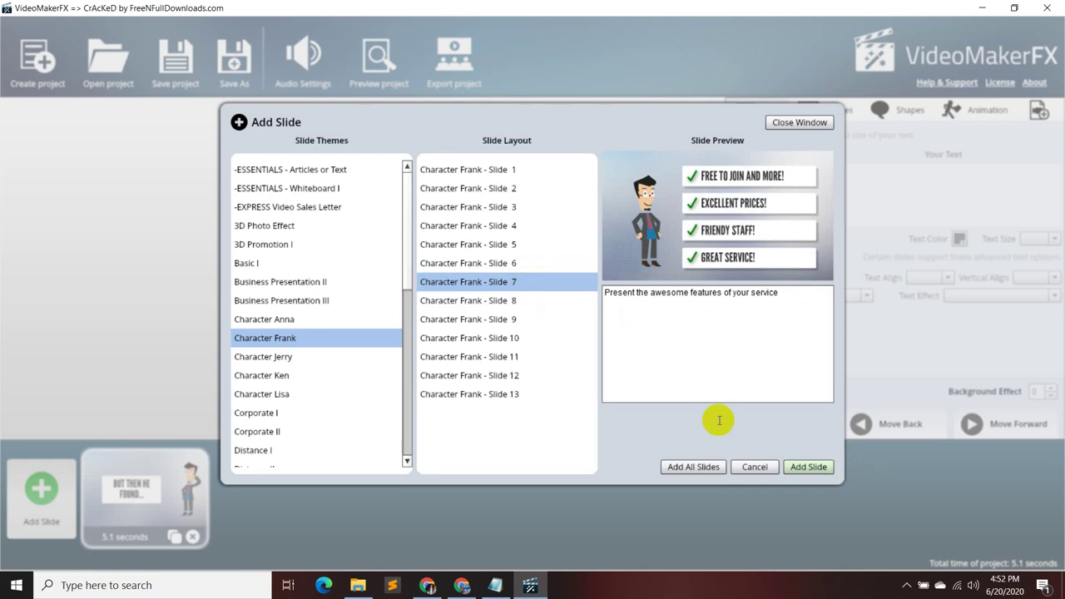
pyautogui.click(524, 263)
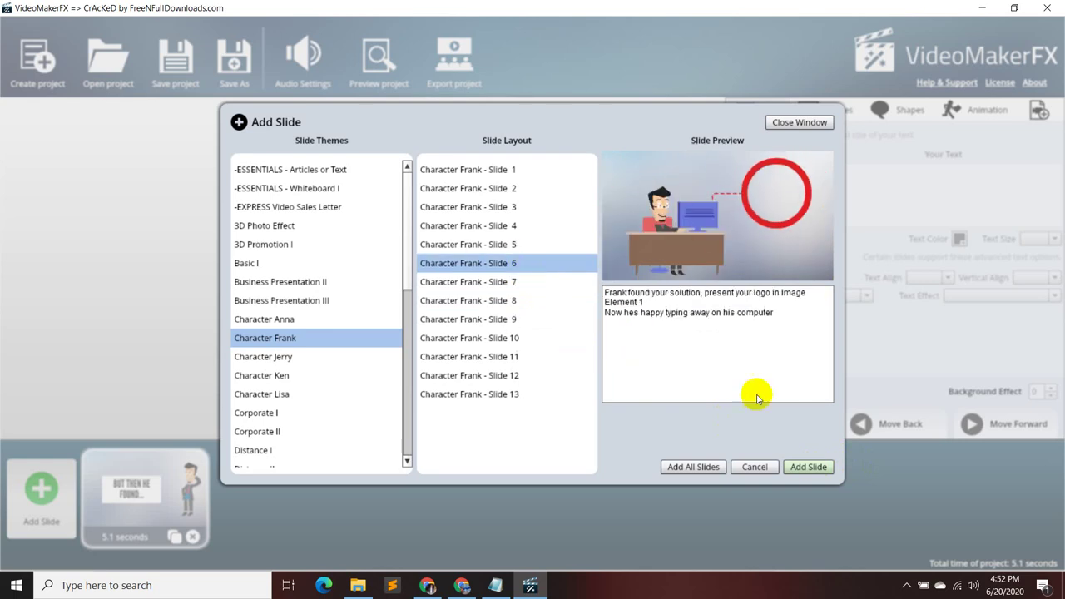
pyautogui.click(808, 468)
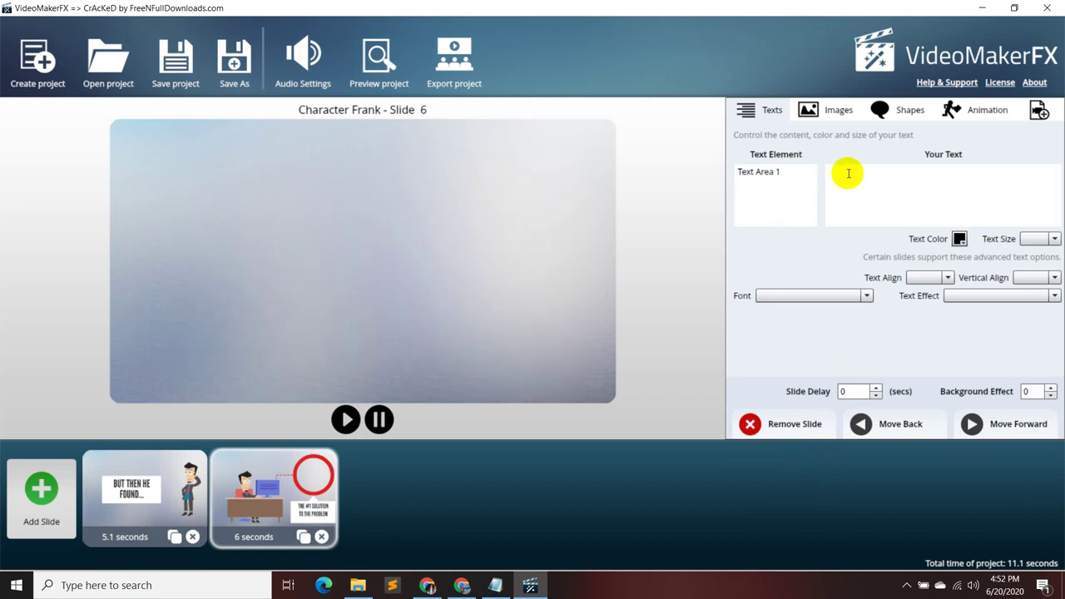
# - Replace Frank Slide 6's placeholder with script line 02, 'Don't worry! Here's the solution.'
pyautogui.click(780, 171)
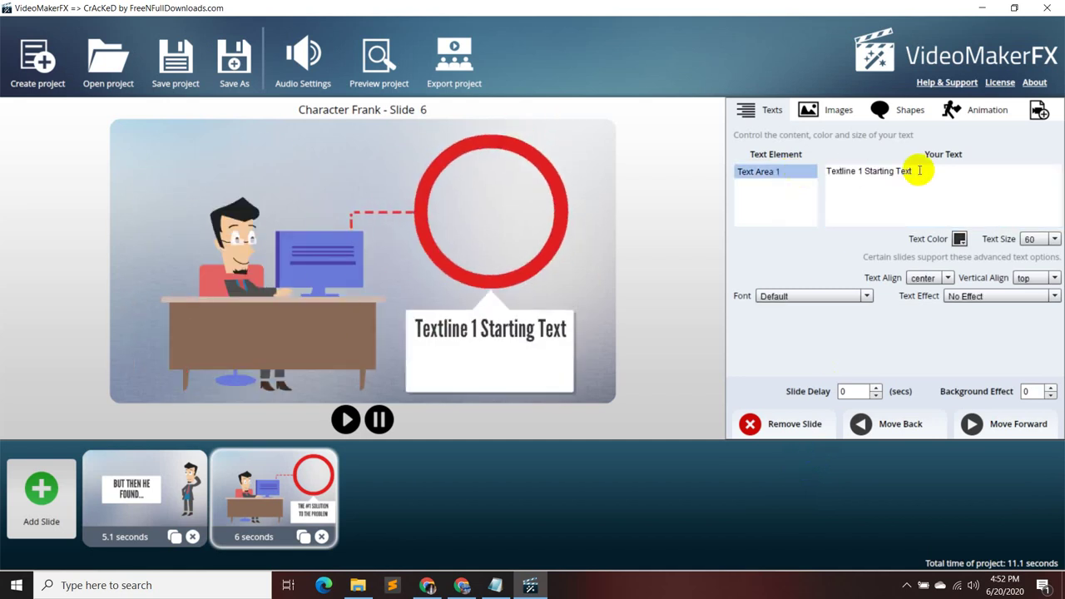
pyautogui.moveTo(919, 171); pyautogui.dragTo(819, 171)
pyautogui.press('BackSpace')
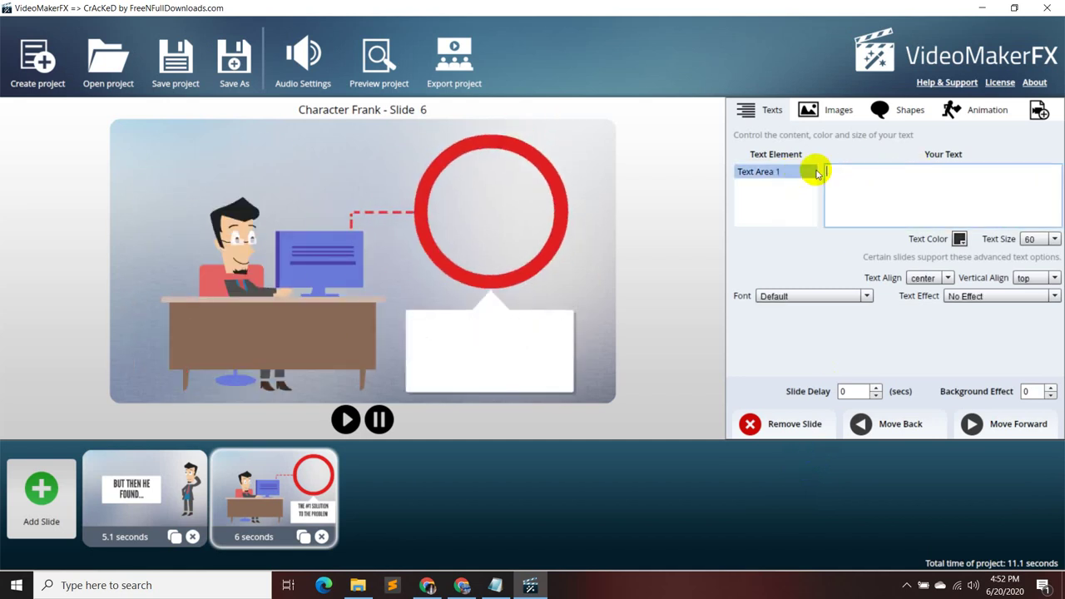
pyautogui.click(503, 586)
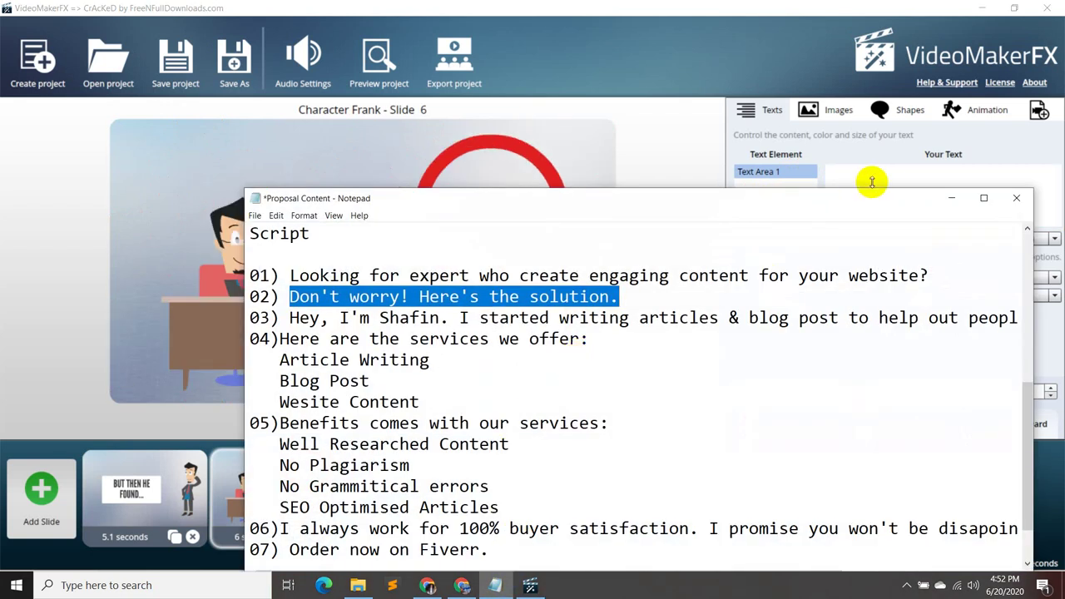
pyautogui.click(951, 198)
pyautogui.write("Don't worry! Here's the solution.")
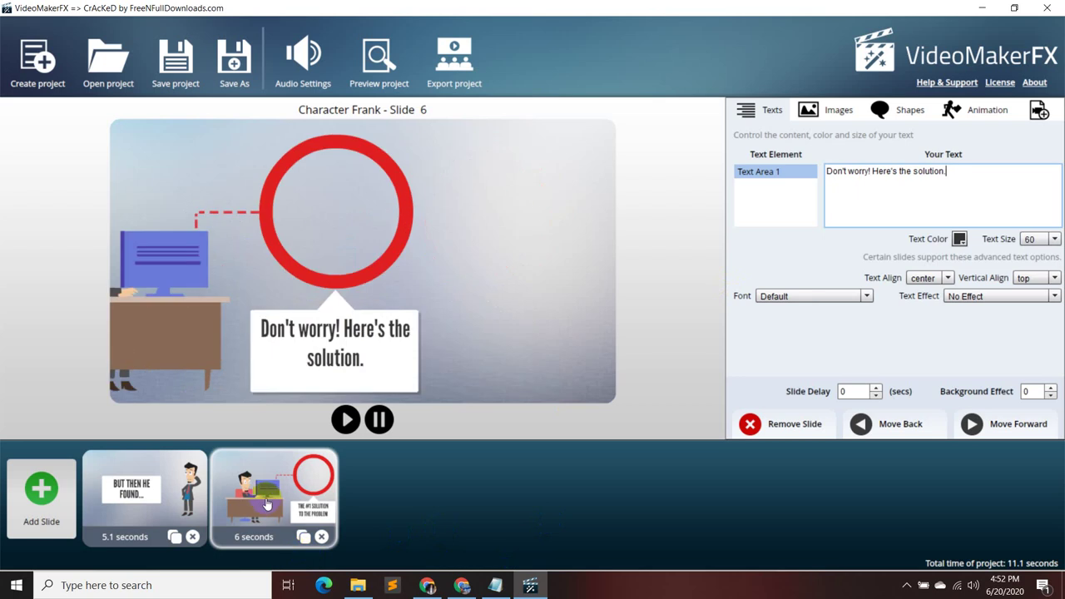
# - Start a new slide, check the Notepad script, and preview Character Frank Slides 1, 2 and 3
pyautogui.click(35, 510)
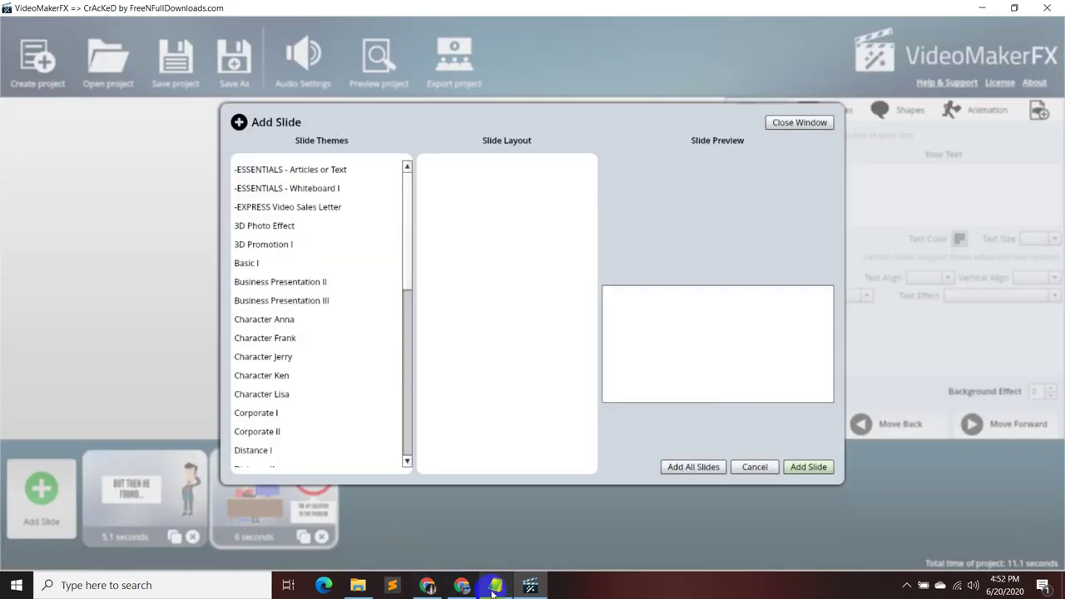
pyautogui.click(496, 587)
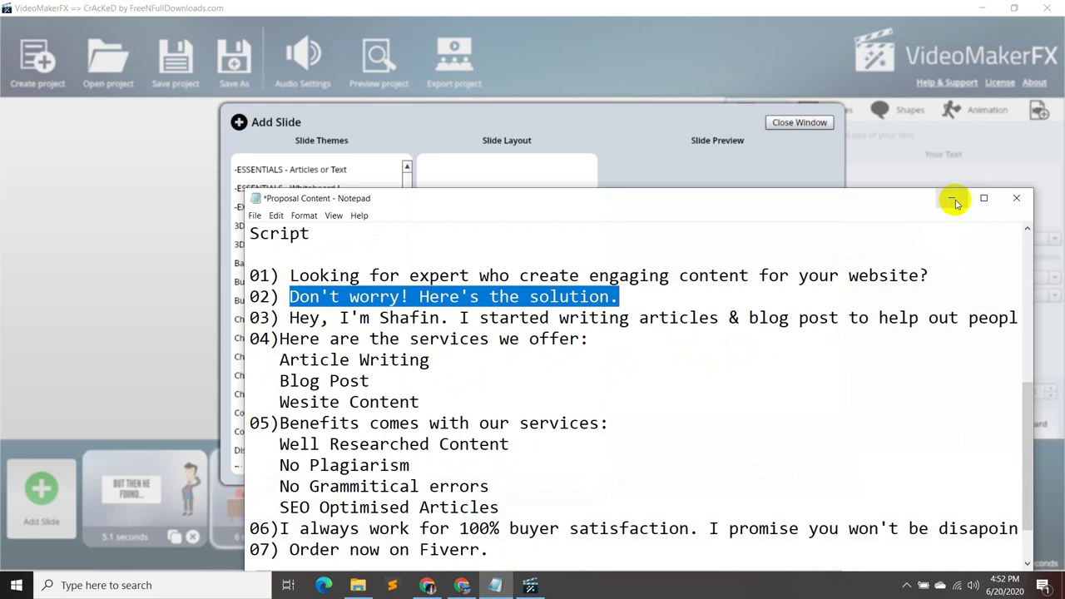
pyautogui.click(953, 200)
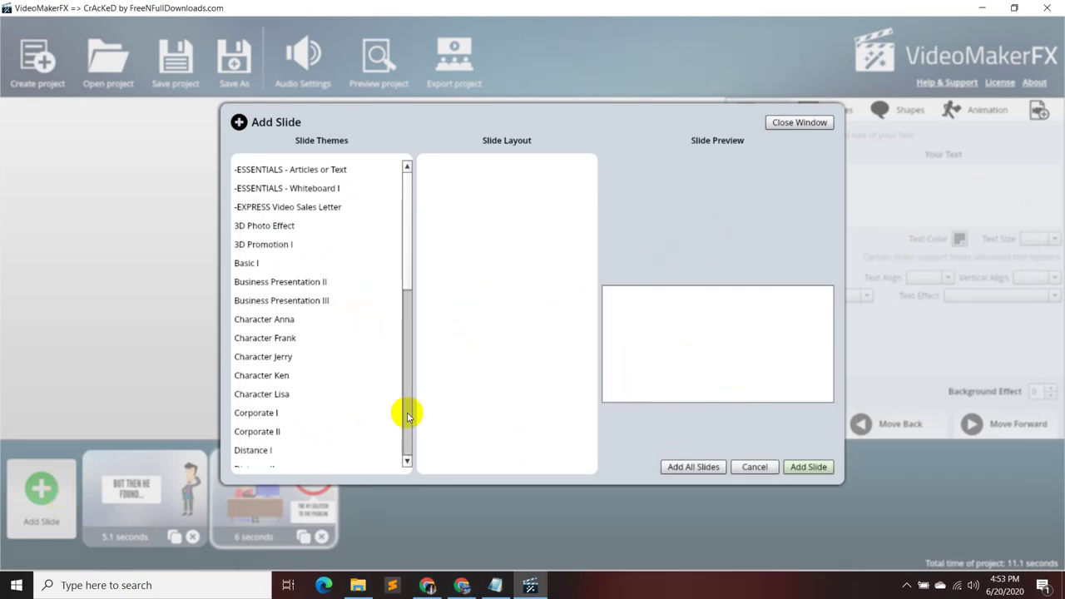
pyautogui.click(345, 334)
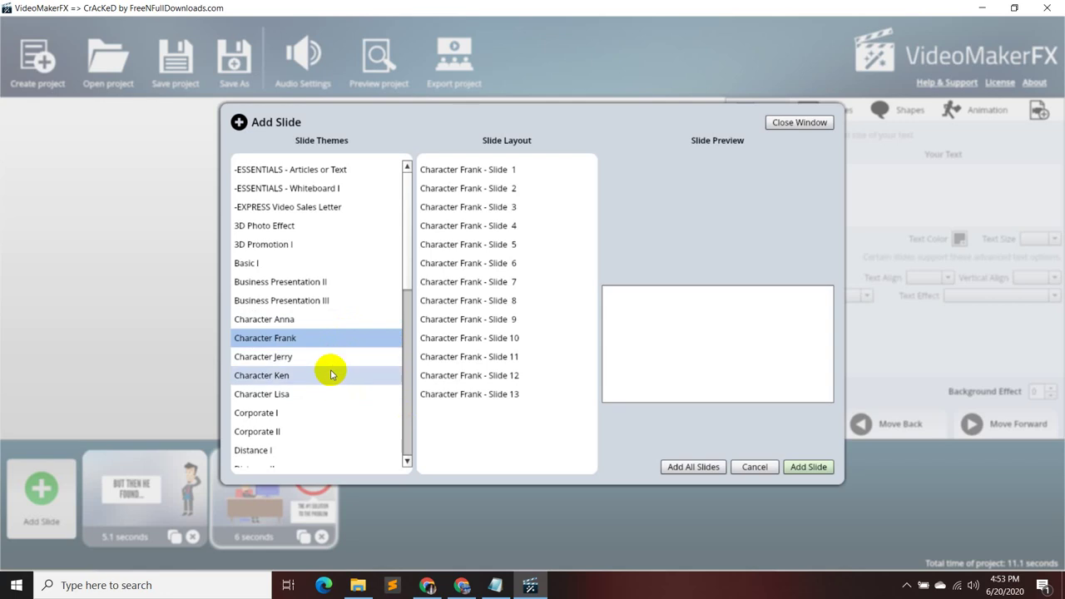
pyautogui.click(489, 171)
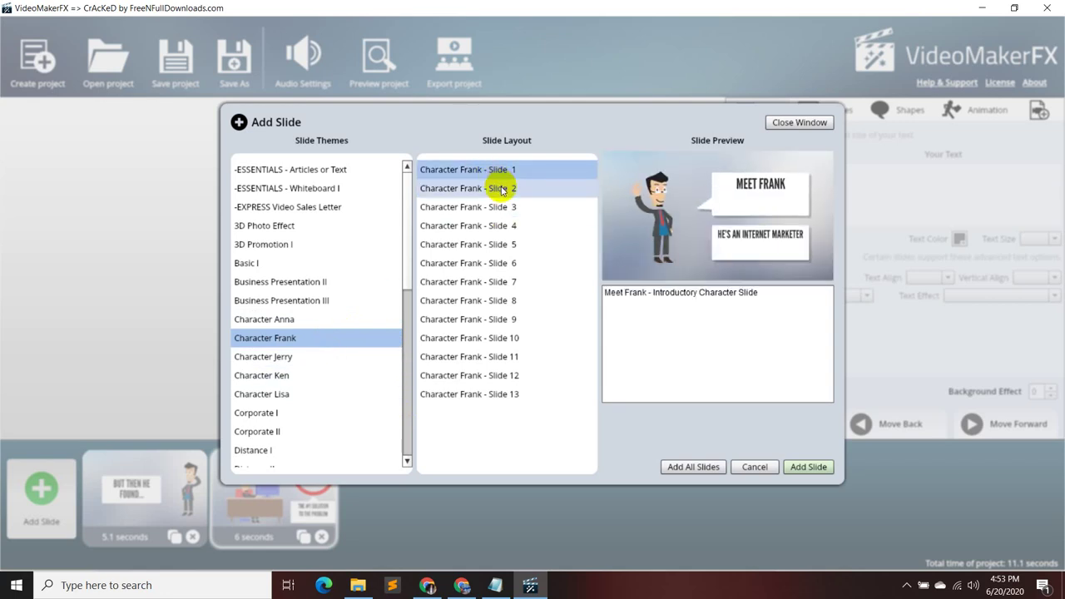
pyautogui.click(499, 194)
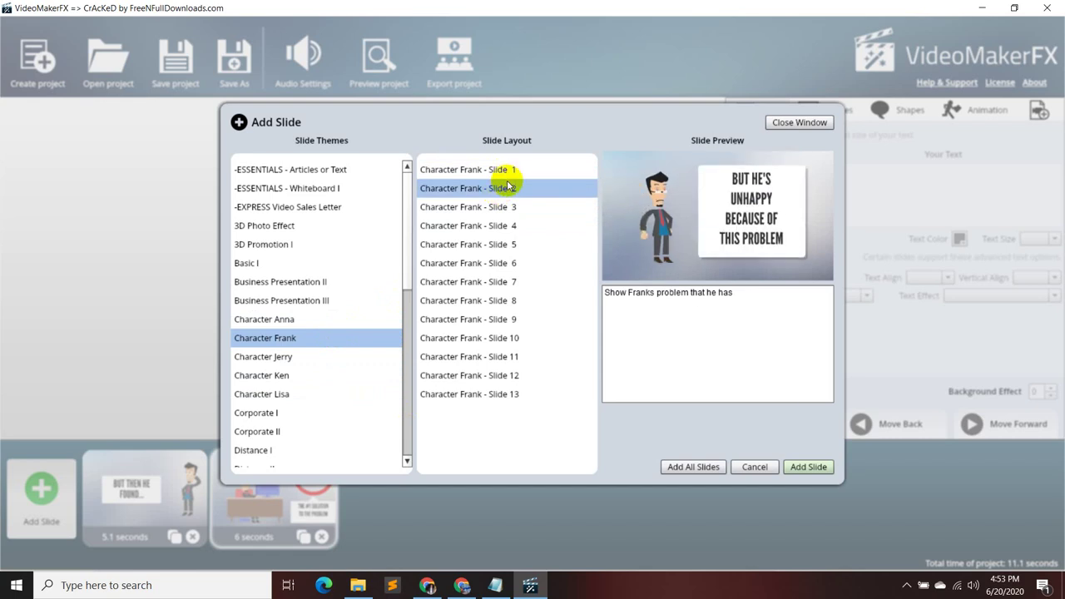
pyautogui.click(499, 206)
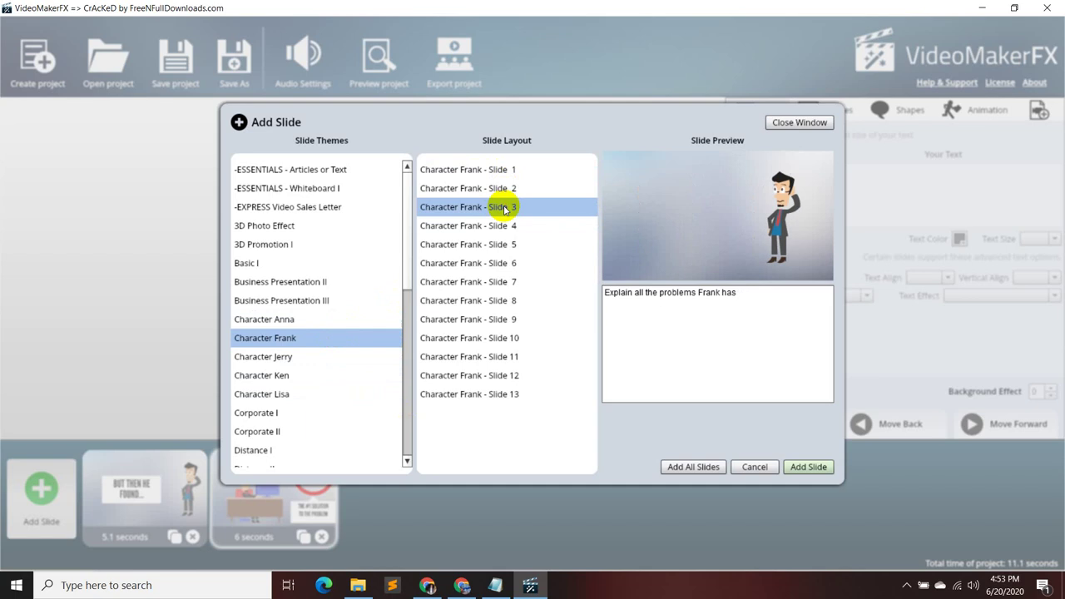
pyautogui.click(504, 170)
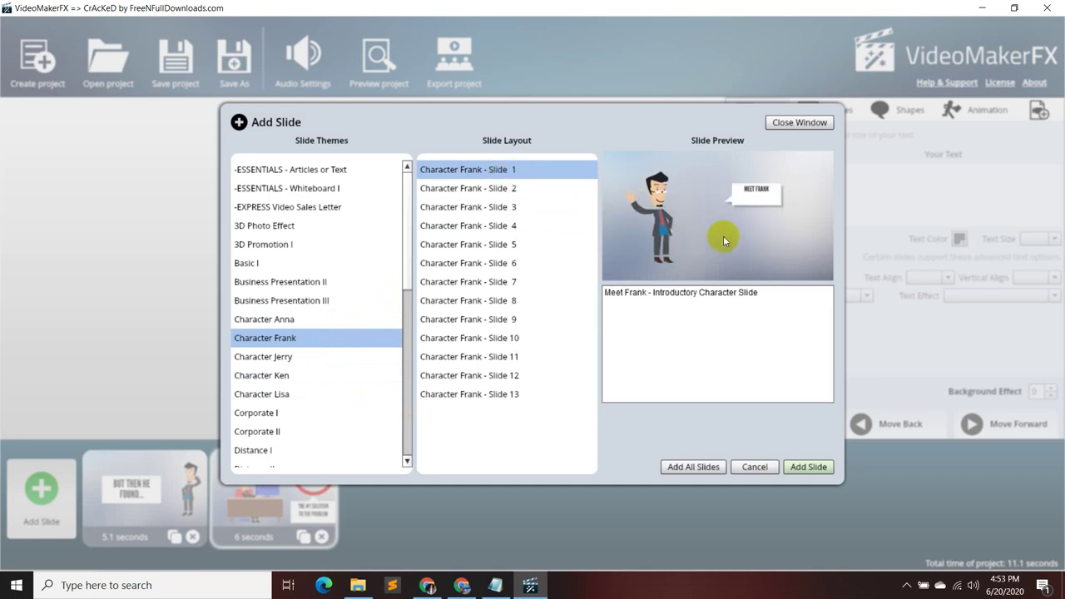
# - Preview the Character Ken layouts, Slides 1 through 6 including 5a and 5b
pyautogui.click(316, 378)
pyautogui.click(509, 176)
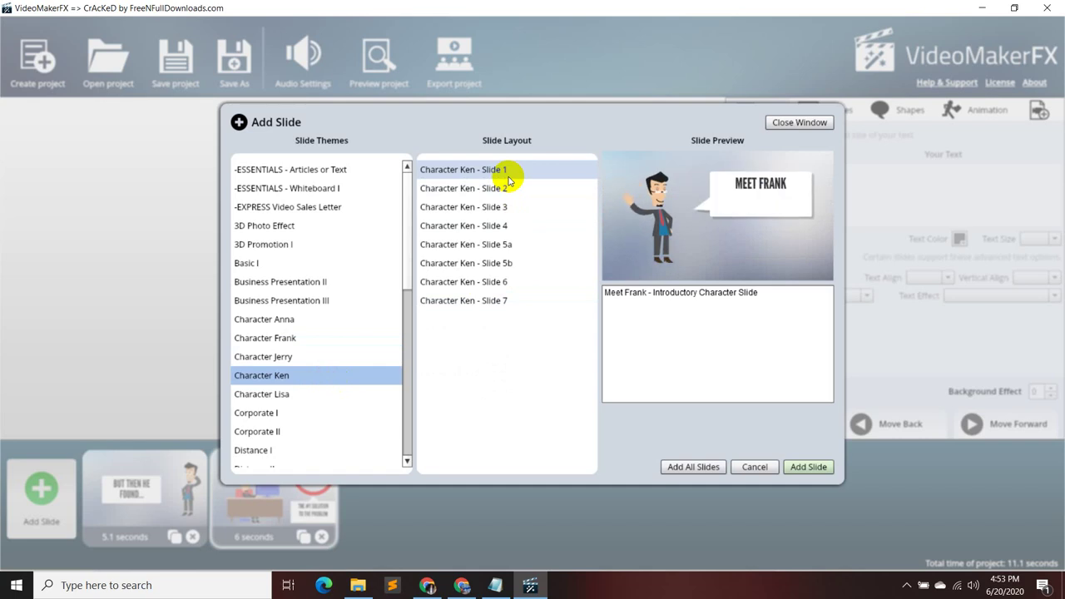
pyautogui.click(508, 176)
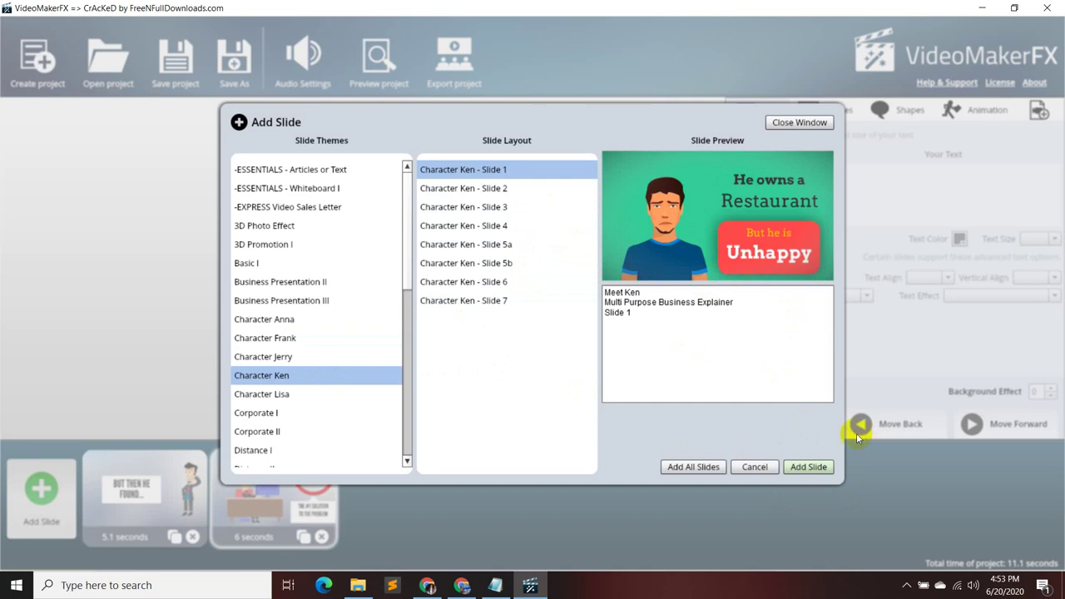
pyautogui.click(544, 192)
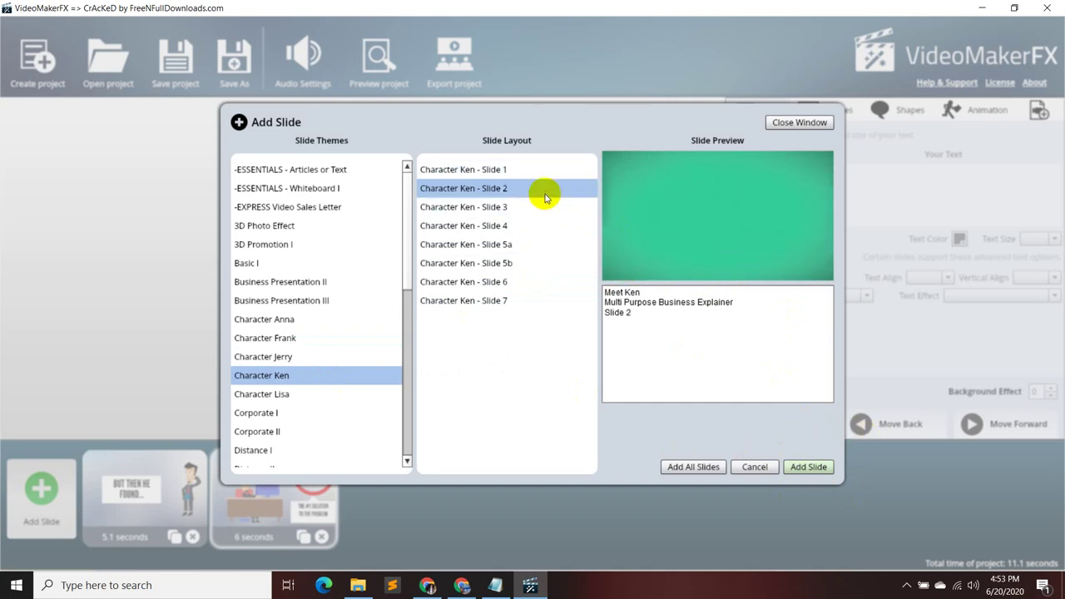
pyautogui.click(528, 208)
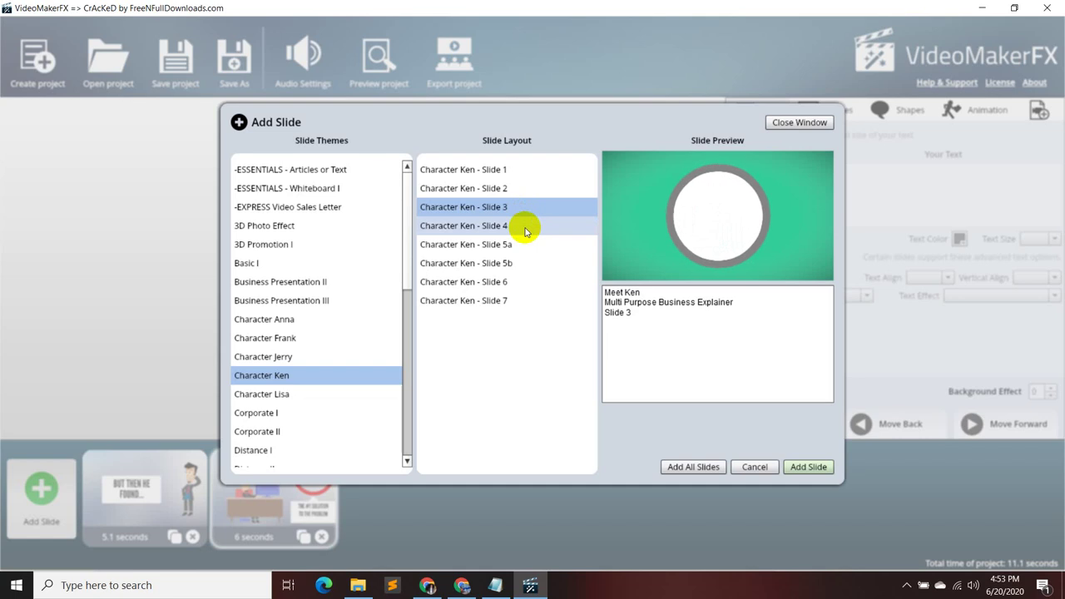
pyautogui.click(525, 227)
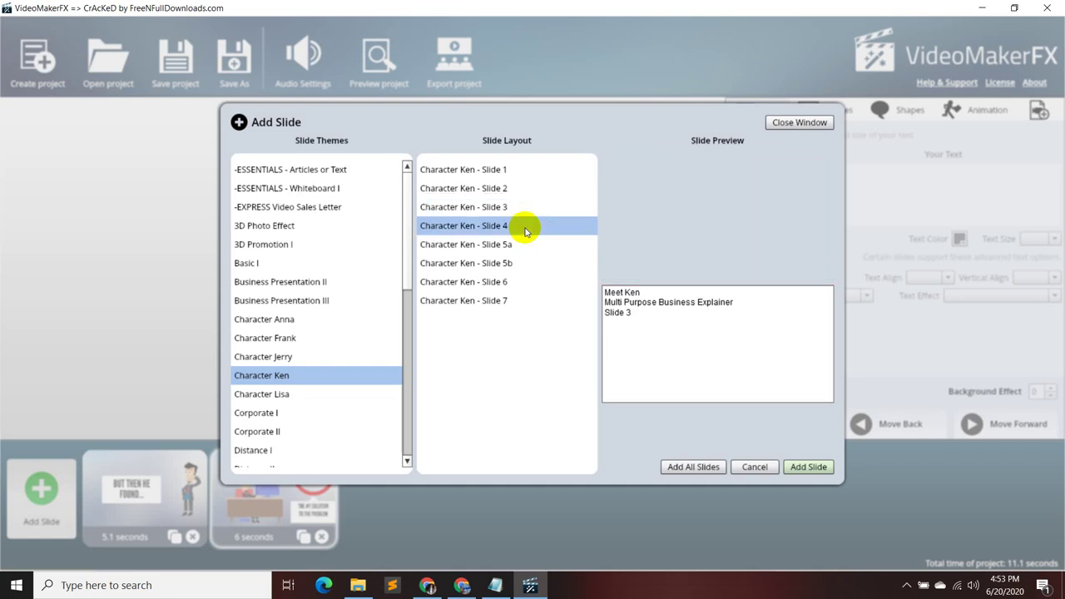
pyautogui.click(527, 242)
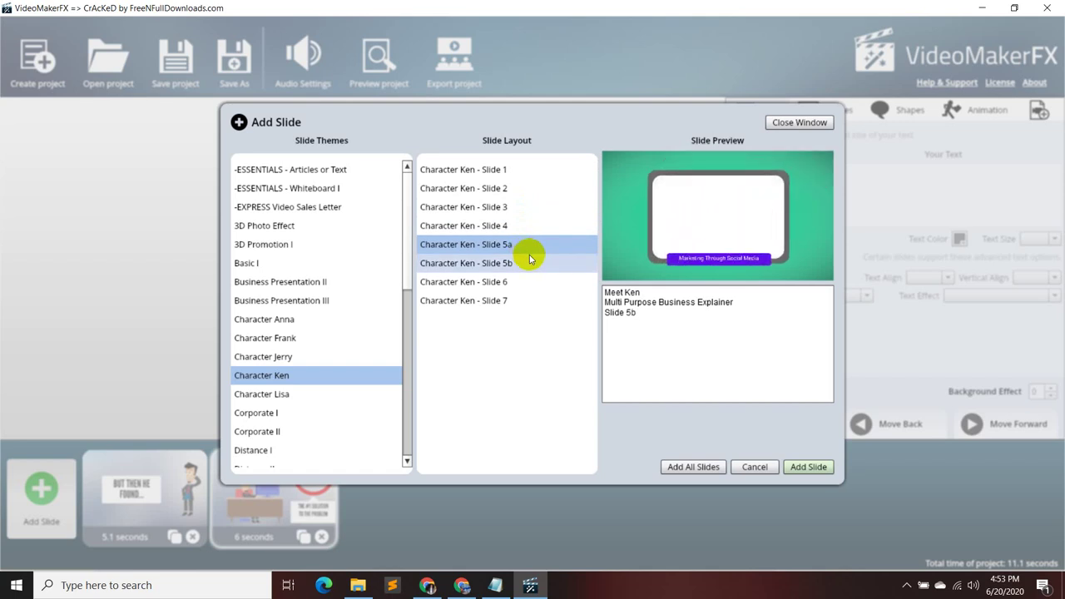
pyautogui.click(530, 262)
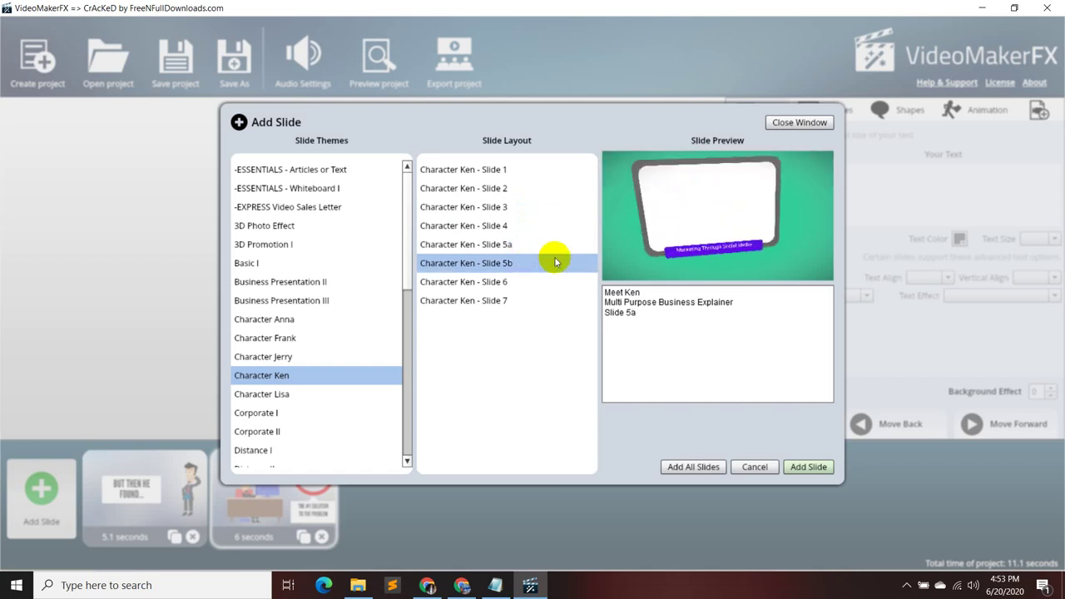
pyautogui.click(532, 283)
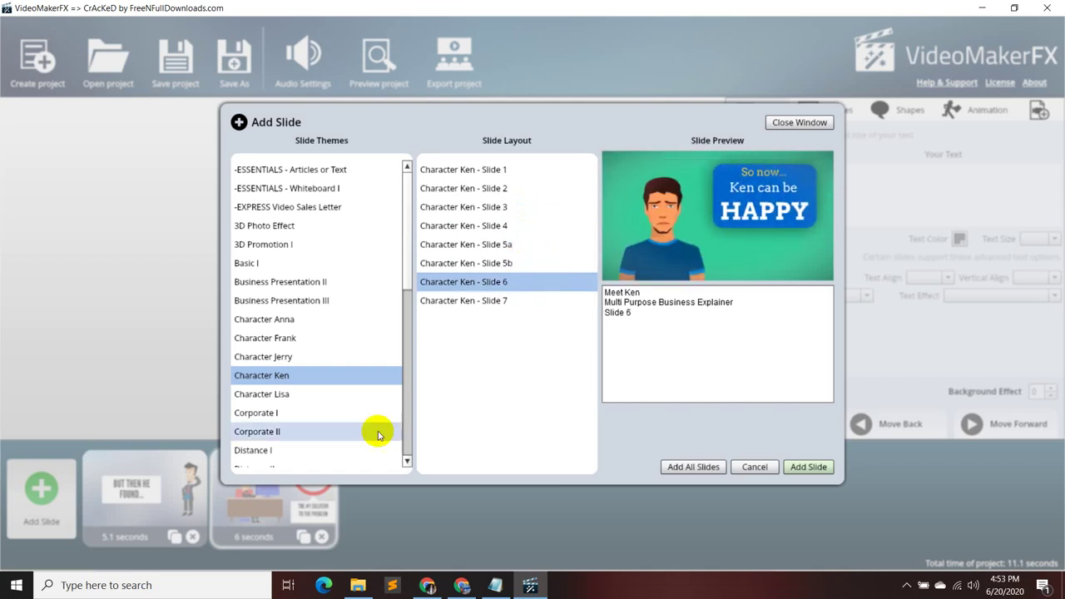
pyautogui.scroll(-1, 312, 412)
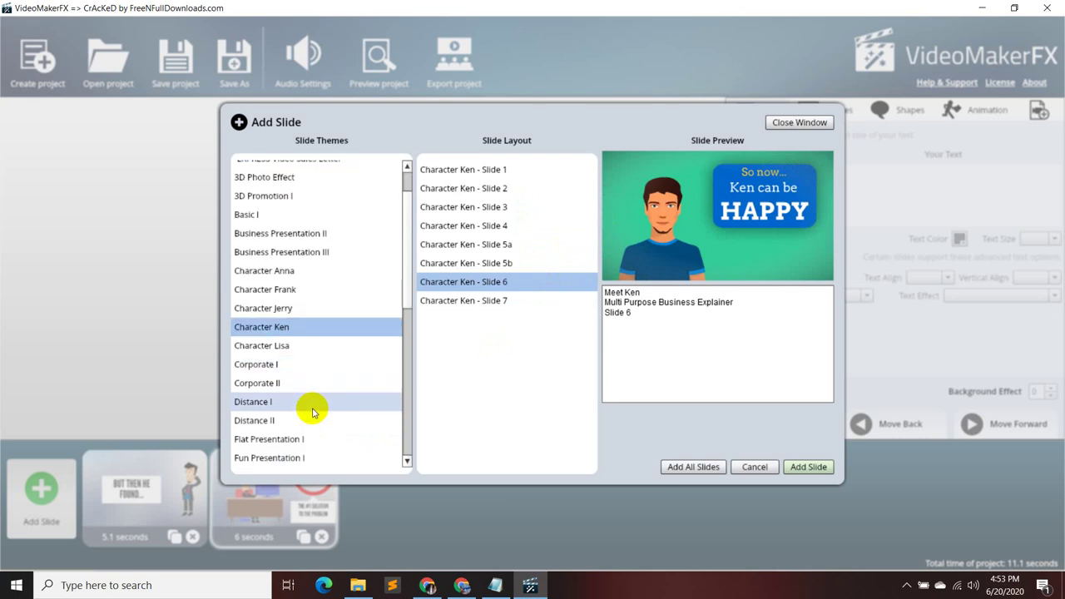
pyautogui.scroll(-3, 310, 407)
pyautogui.scroll(3, 295, 366)
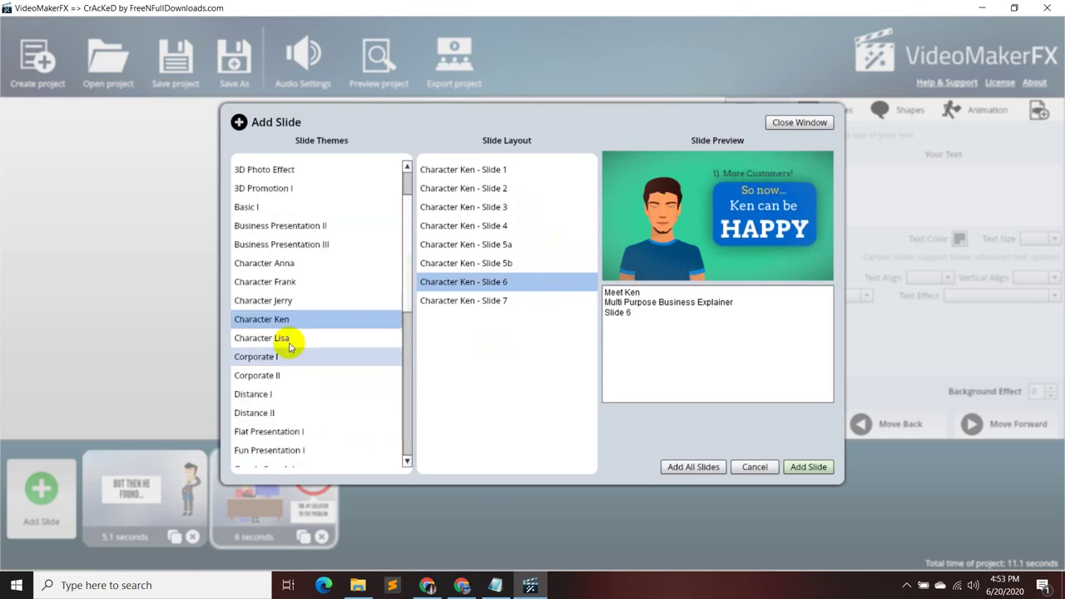
# - Add Frank Slide 2 ('unhappy because of this problem') and select script line 03 in Notepad
pyautogui.click(306, 282)
pyautogui.click(515, 189)
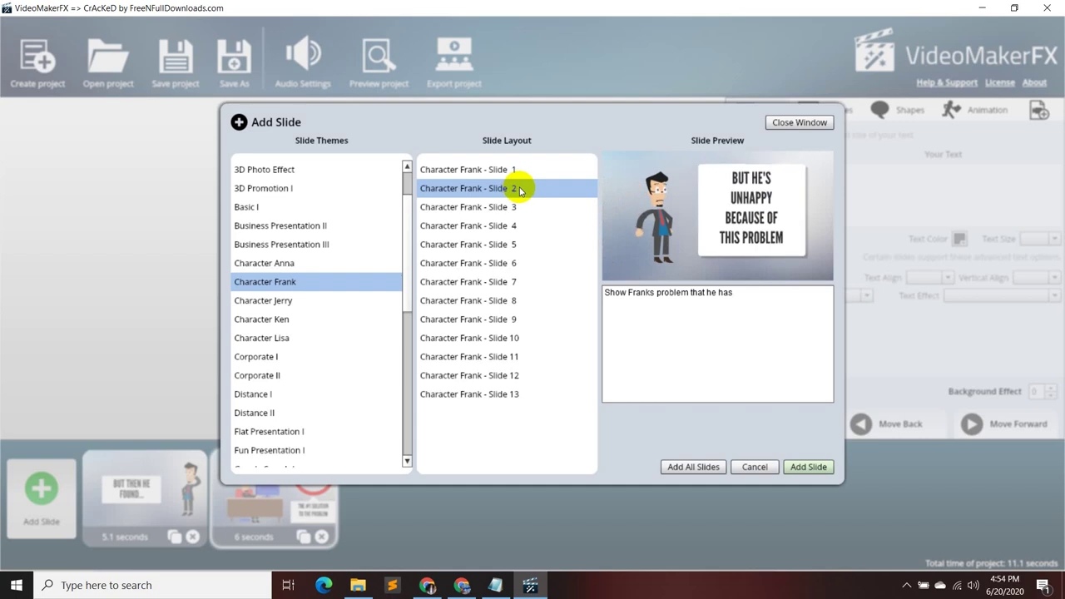
pyautogui.click(808, 466)
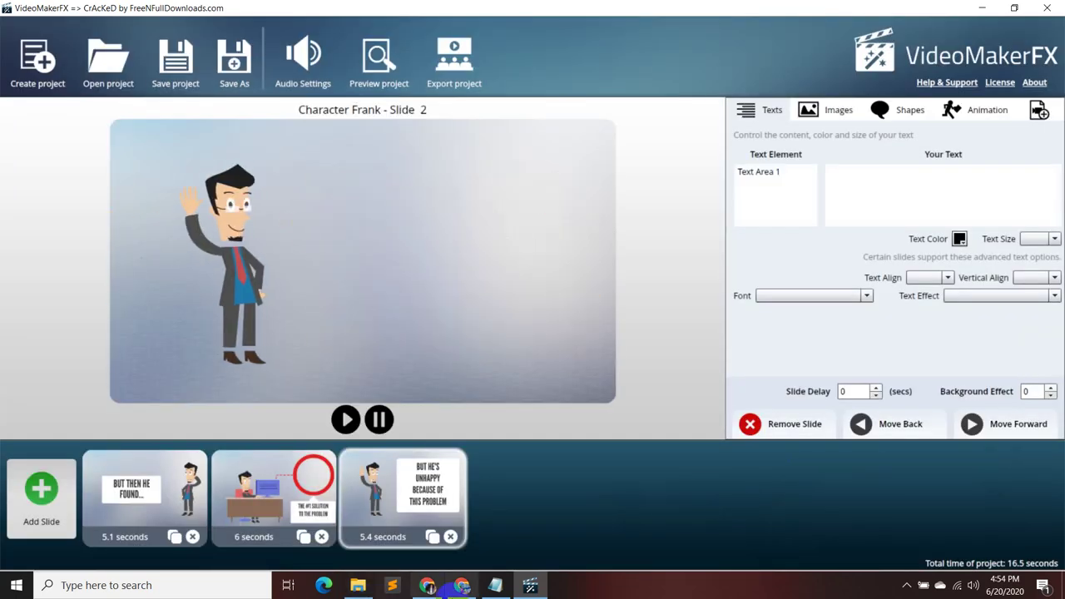
pyautogui.hotkey('alt', 'Tab')
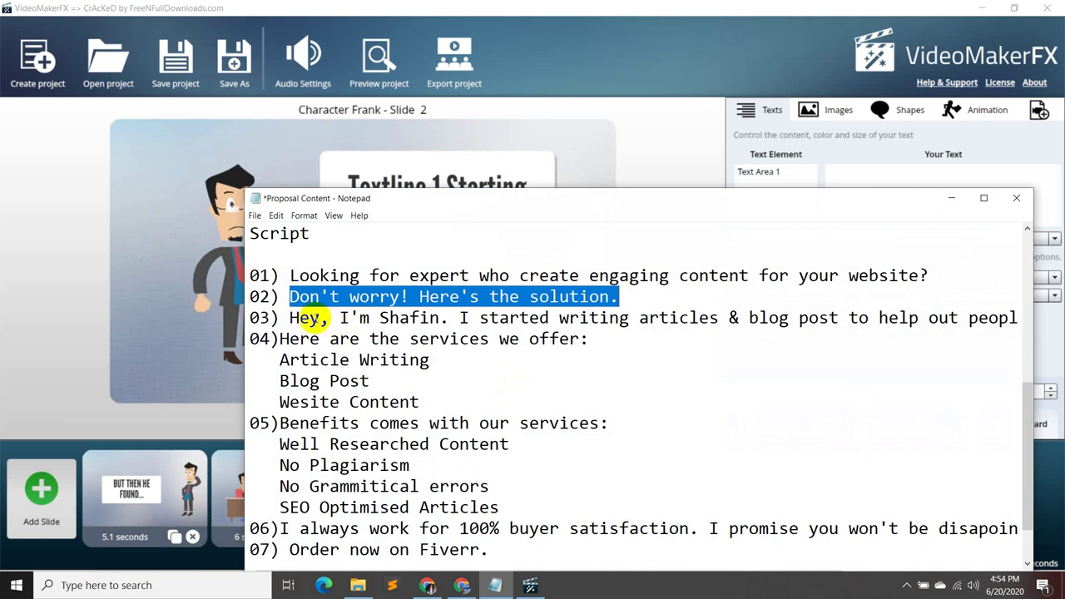
pyautogui.moveTo(280, 316); pyautogui.dragTo(932, 322)
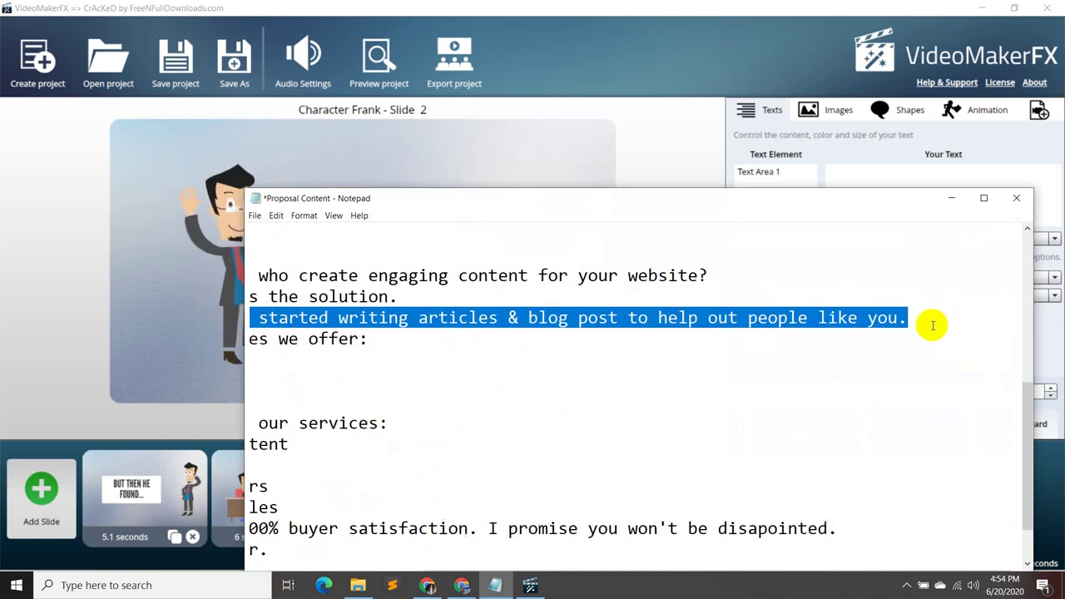
# - Paste script line 03 over the third slide's placeholder, then delete that slide from the timeline
pyautogui.click(948, 198)
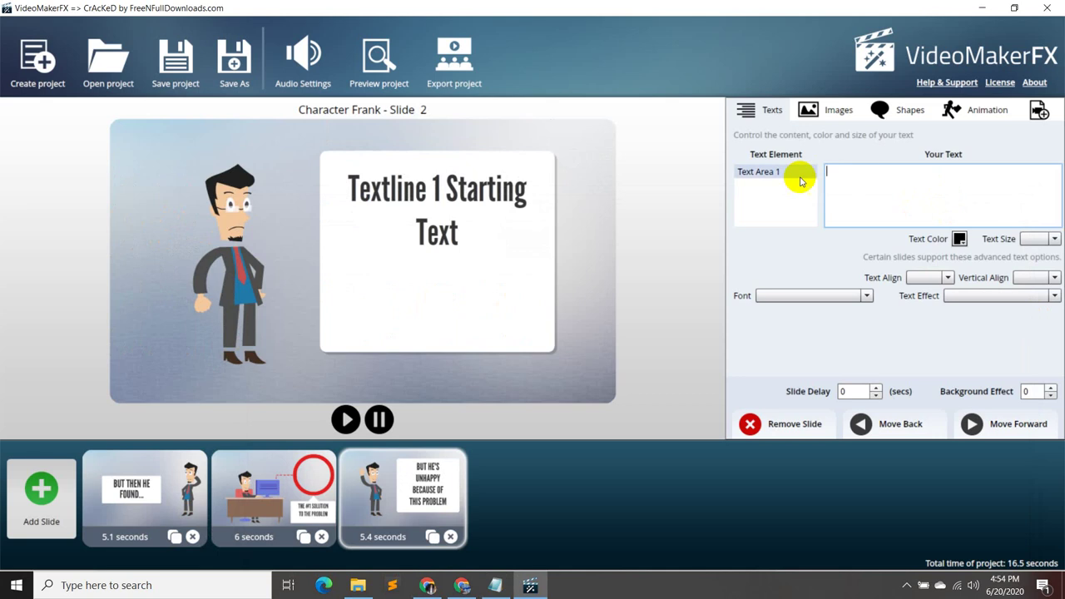
pyautogui.click(768, 172)
pyautogui.tripleClick(913, 170)
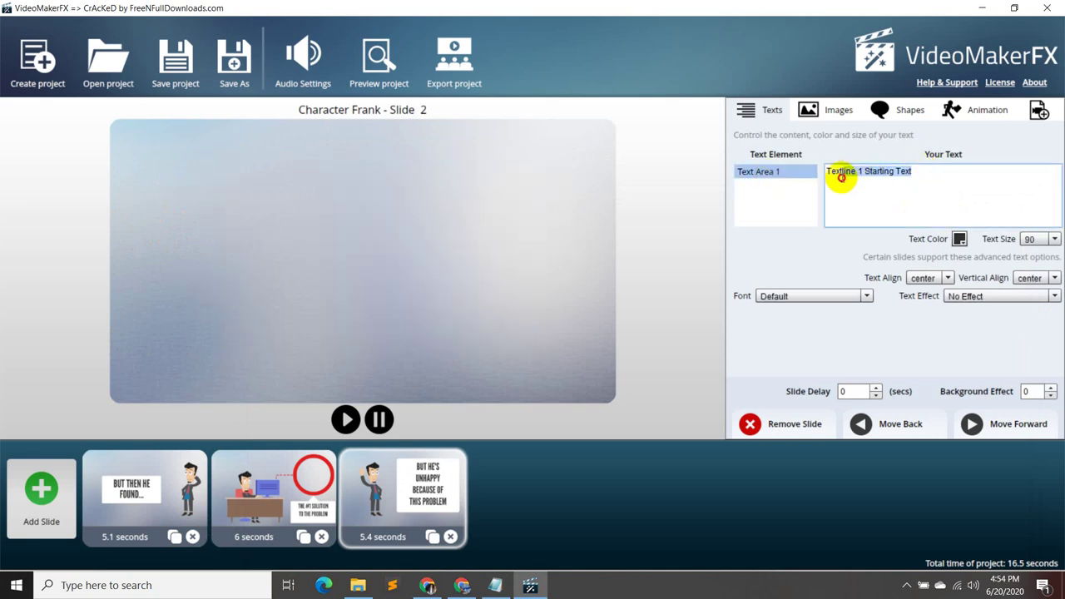
pyautogui.write("Hey, I'm Shafin. I started writing articles & blog post to help out people like you.")
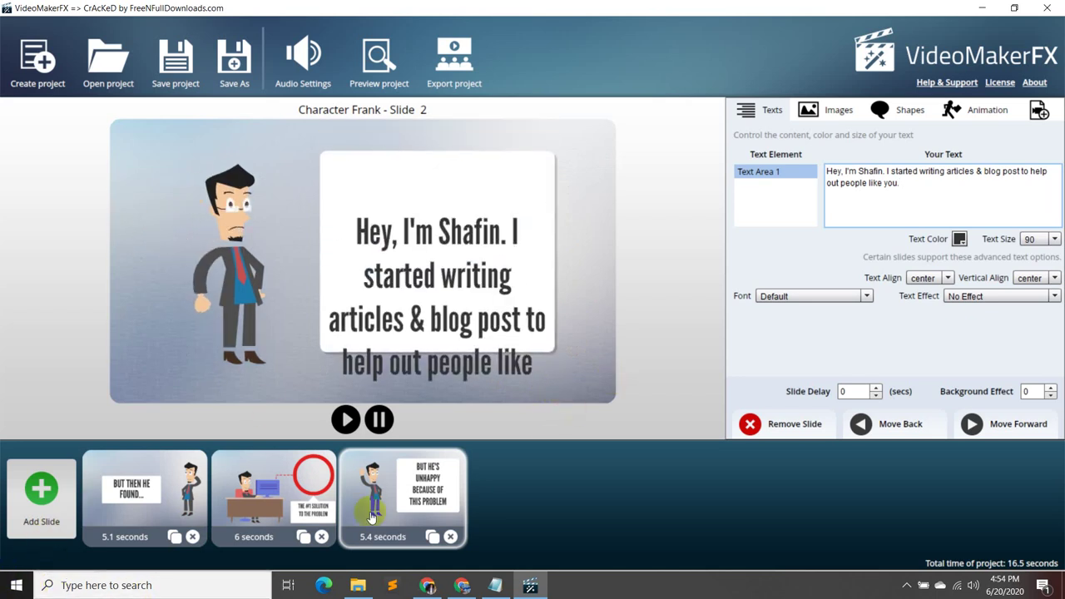
pyautogui.click(450, 537)
# - Preview Character Frank layouts 4, 6 and 8 through 13, then list the Character Ken layouts
pyautogui.click(25, 514)
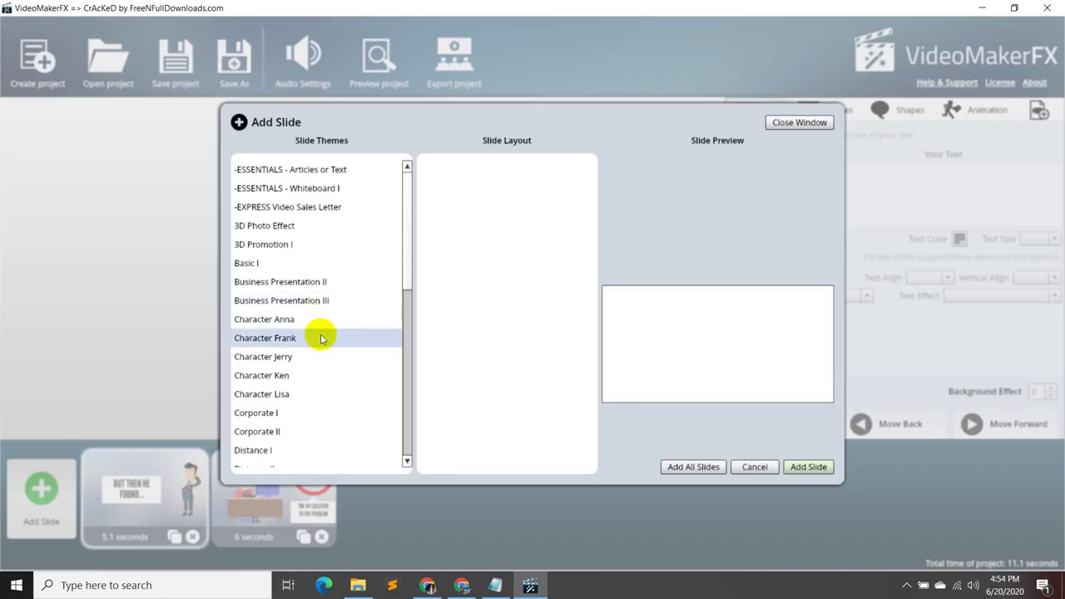
pyautogui.click(316, 338)
pyautogui.click(515, 225)
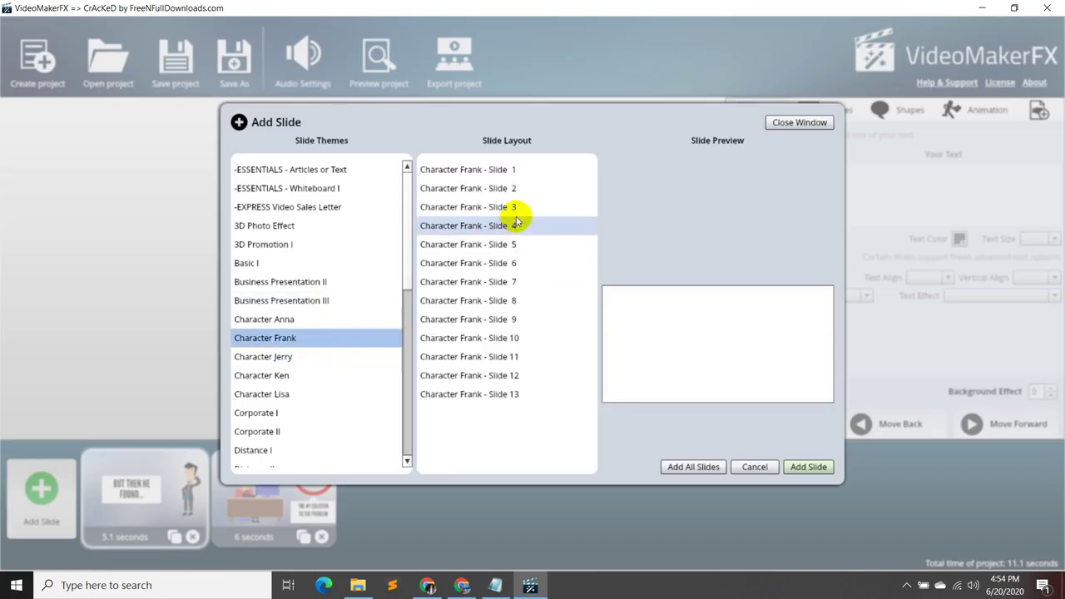
pyautogui.click(523, 261)
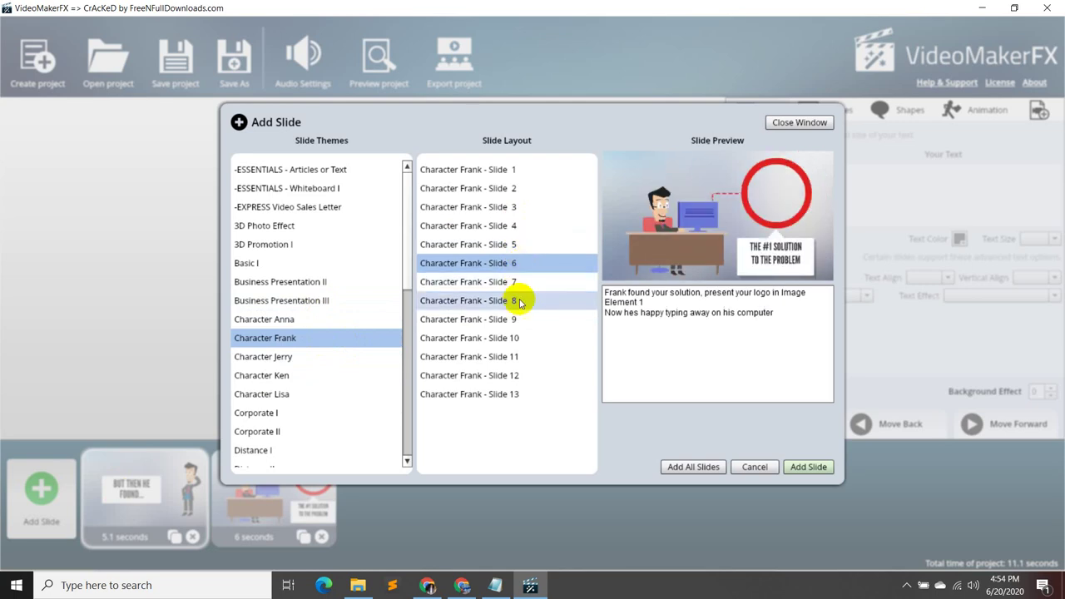
pyautogui.click(517, 300)
pyautogui.click(526, 321)
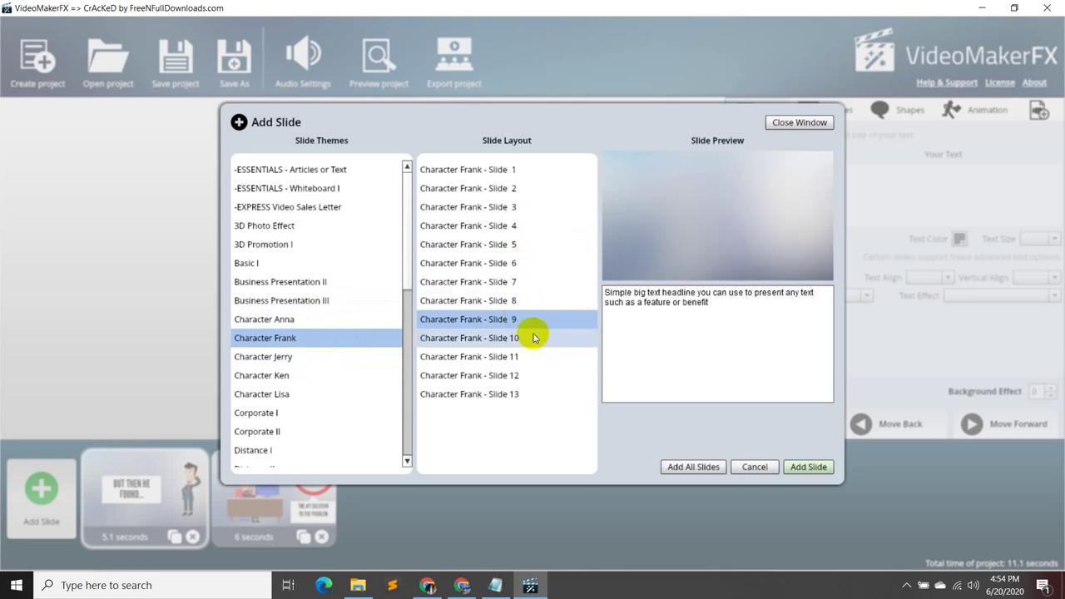
pyautogui.click(529, 336)
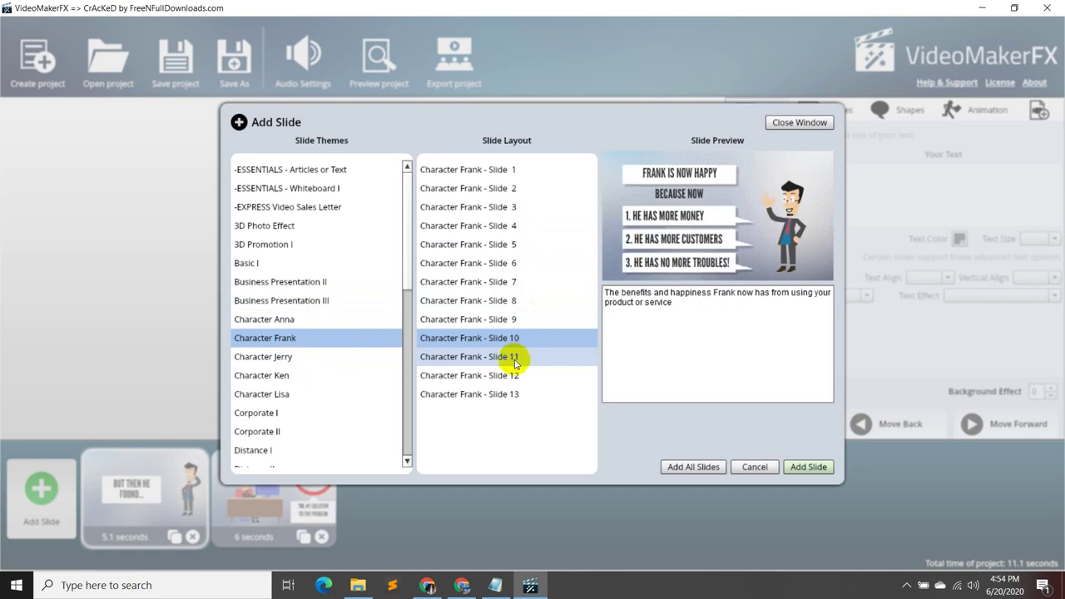
pyautogui.click(516, 357)
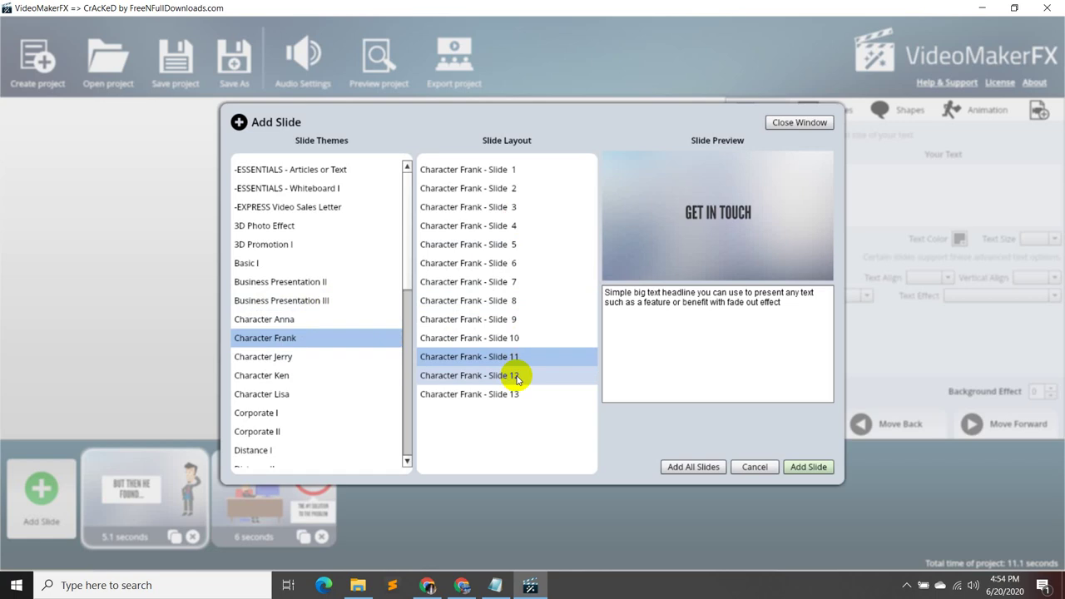
pyautogui.click(516, 376)
pyautogui.click(516, 394)
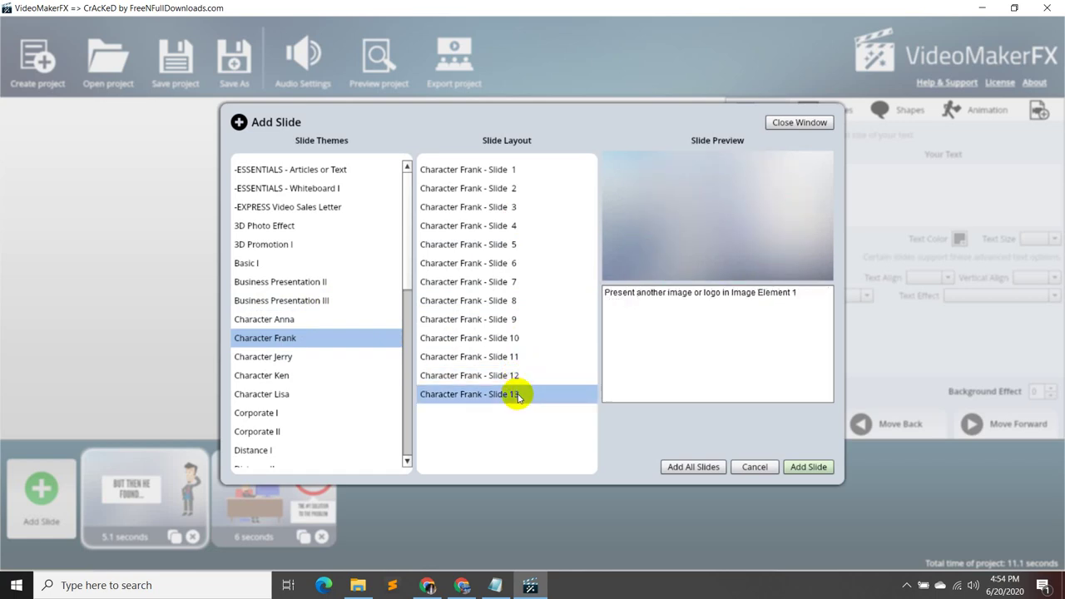
pyautogui.click(327, 375)
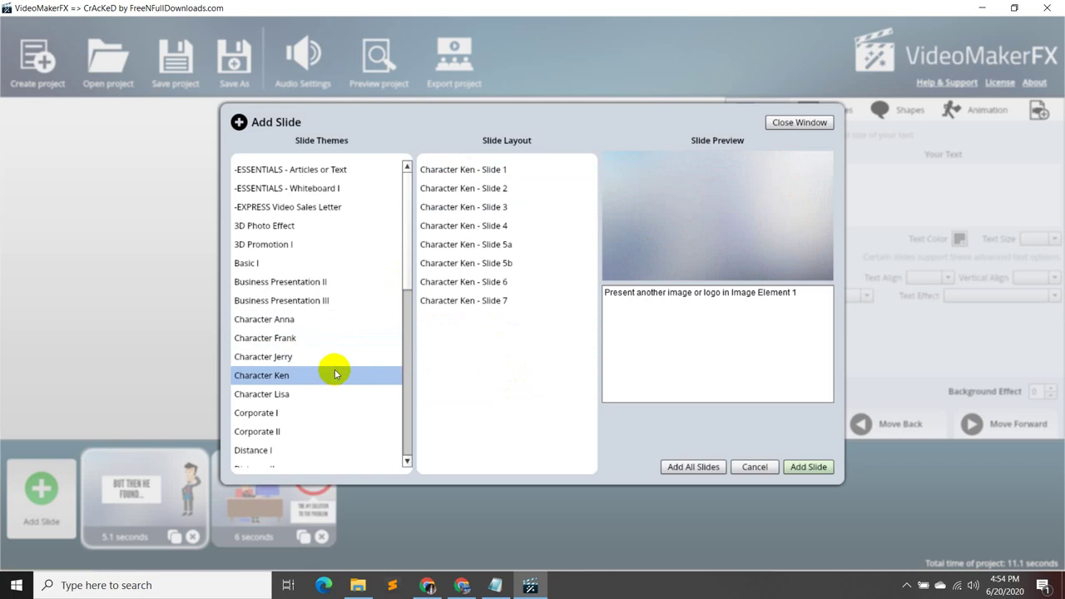
# - Preview Ken Slides 1, 6, 7 and 5b, then browse the Corporate I, Business Presentation II, Basic I and 3D Promotion I themes
pyautogui.click(511, 174)
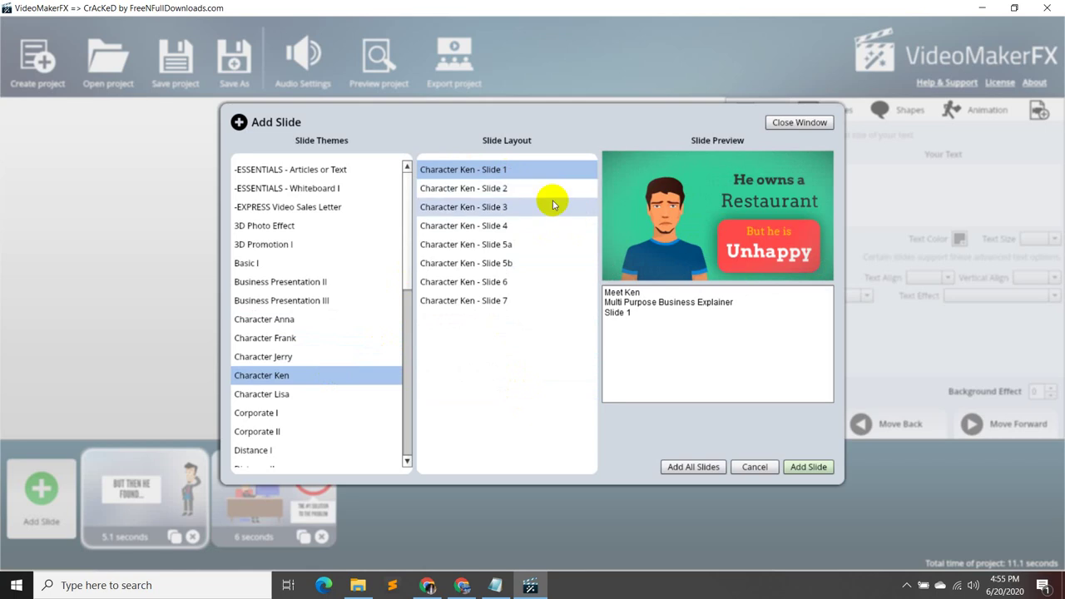
pyautogui.click(534, 279)
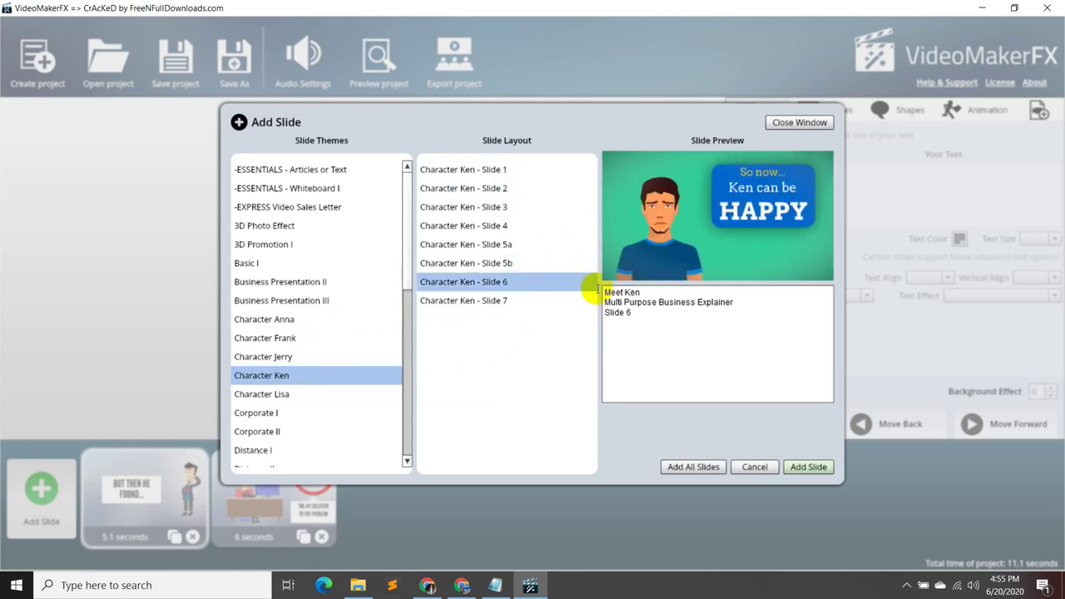
pyautogui.click(542, 305)
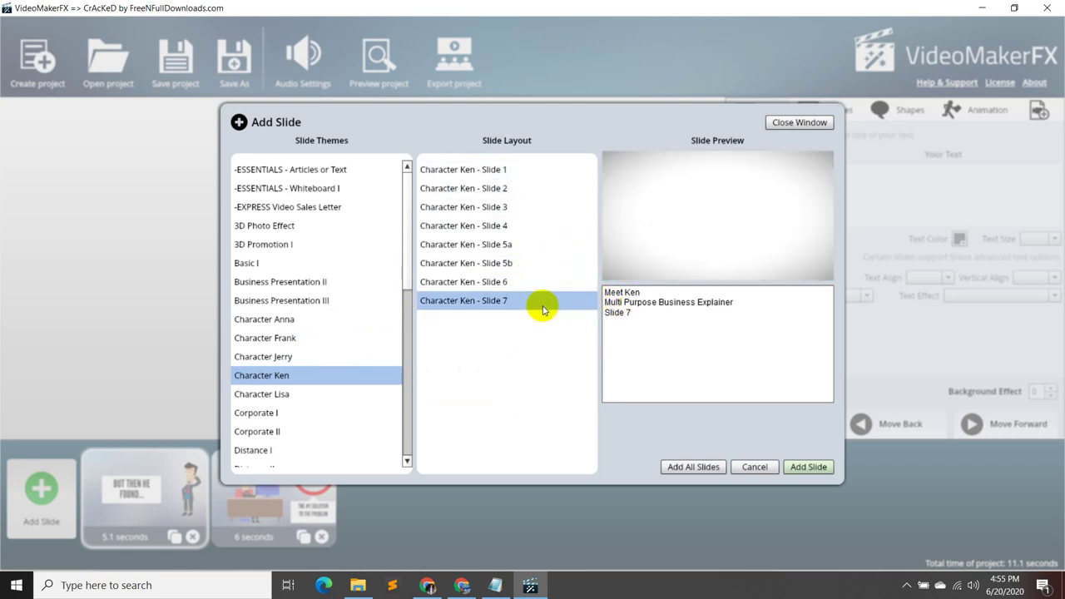
pyautogui.click(525, 264)
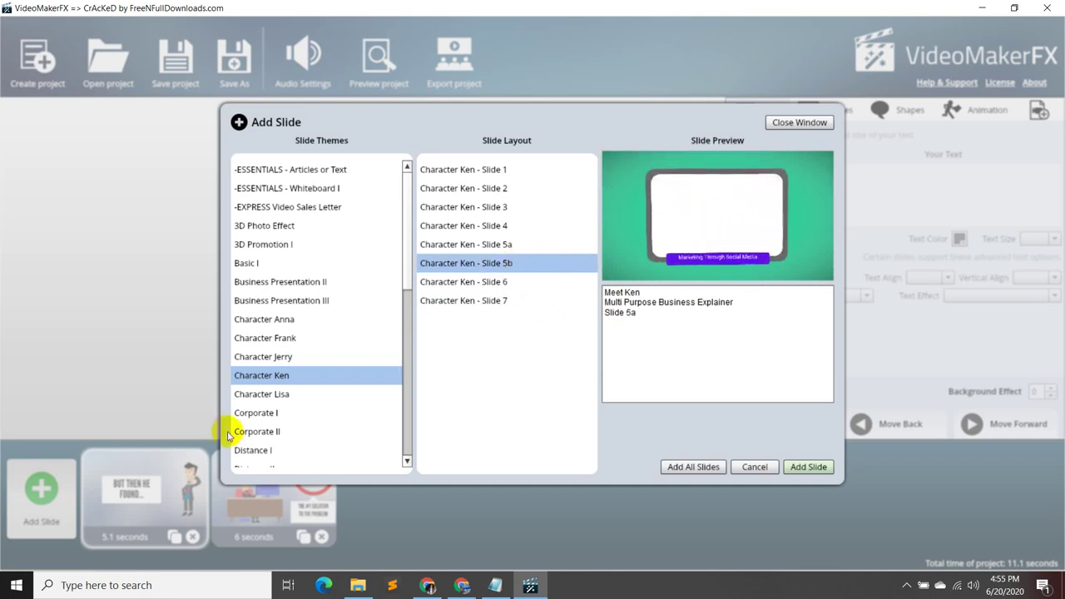
pyautogui.click(300, 412)
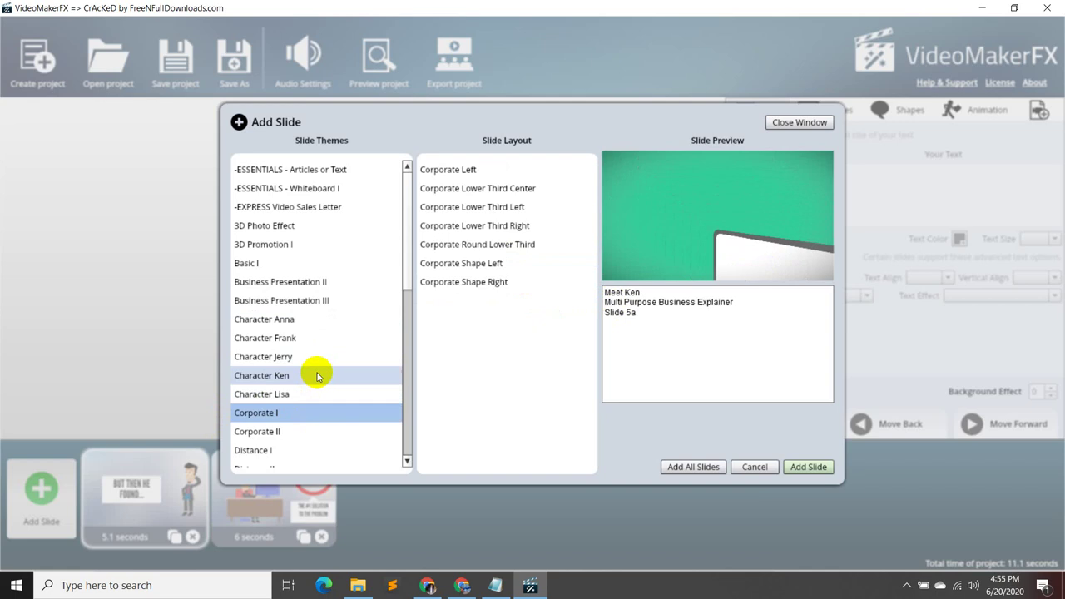
pyautogui.click(308, 283)
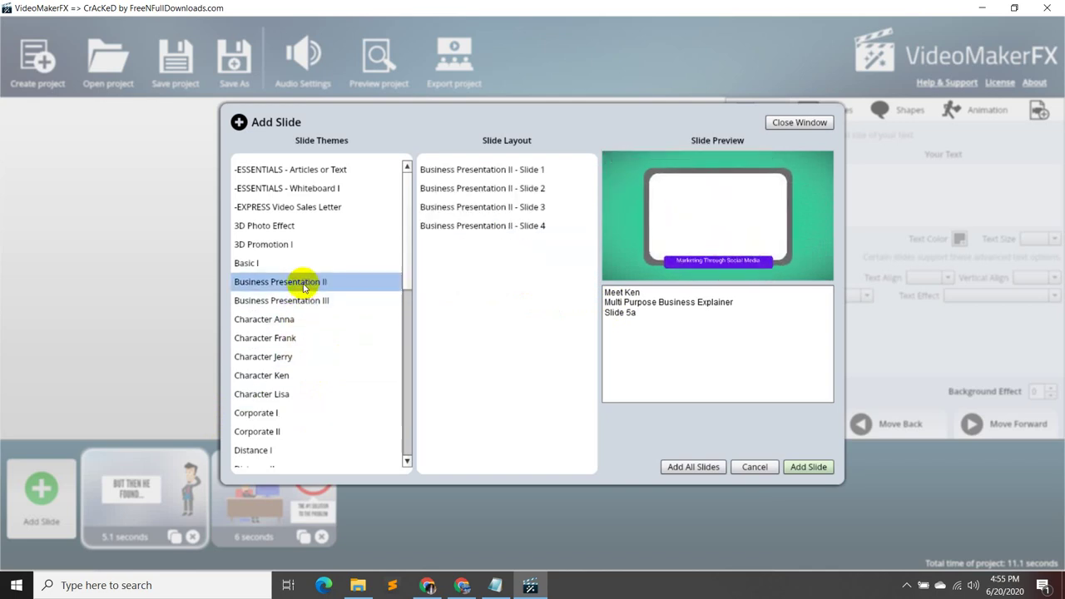
pyautogui.click(266, 264)
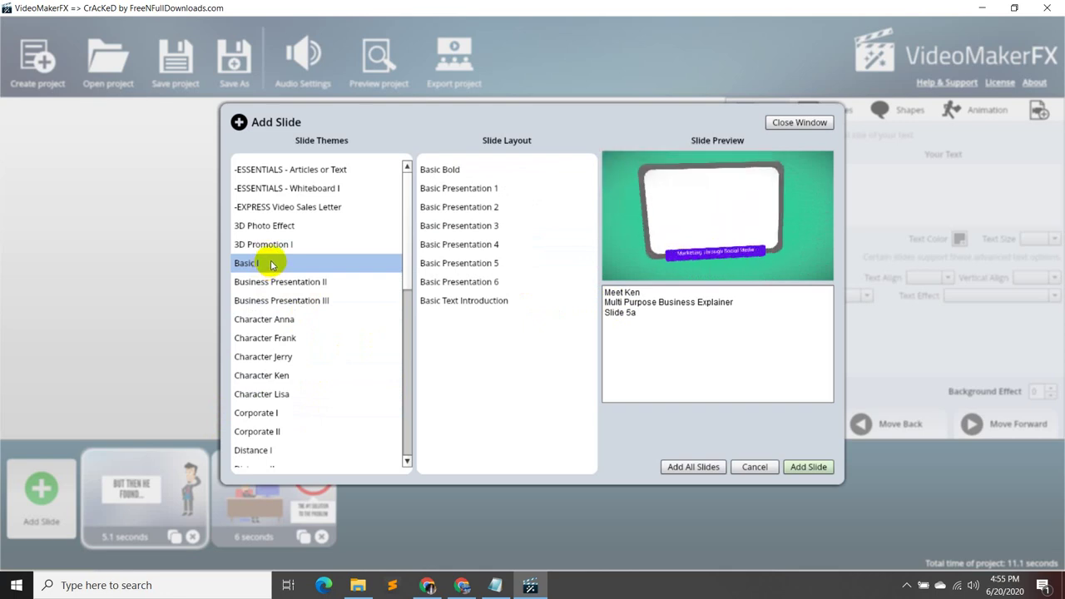
pyautogui.click(277, 243)
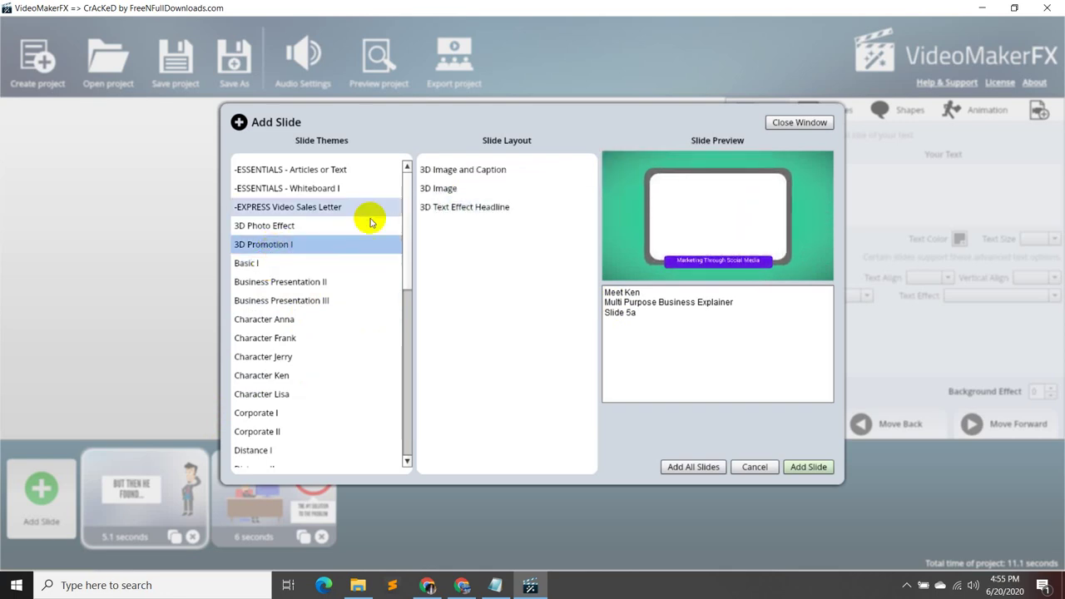
pyautogui.scroll(-5, 341, 225)
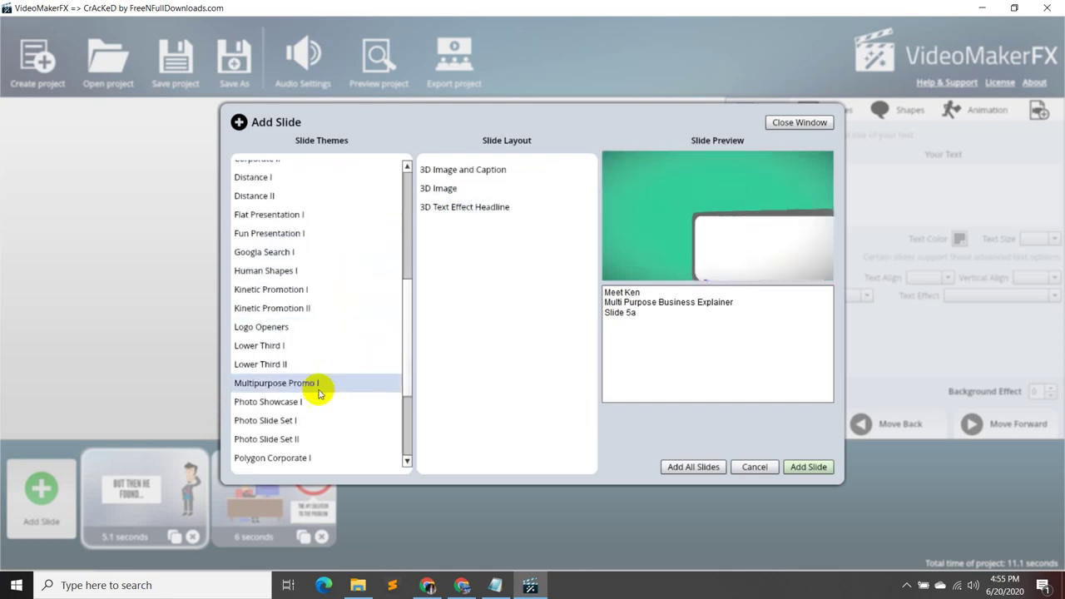
pyautogui.scroll(-1, 329, 391)
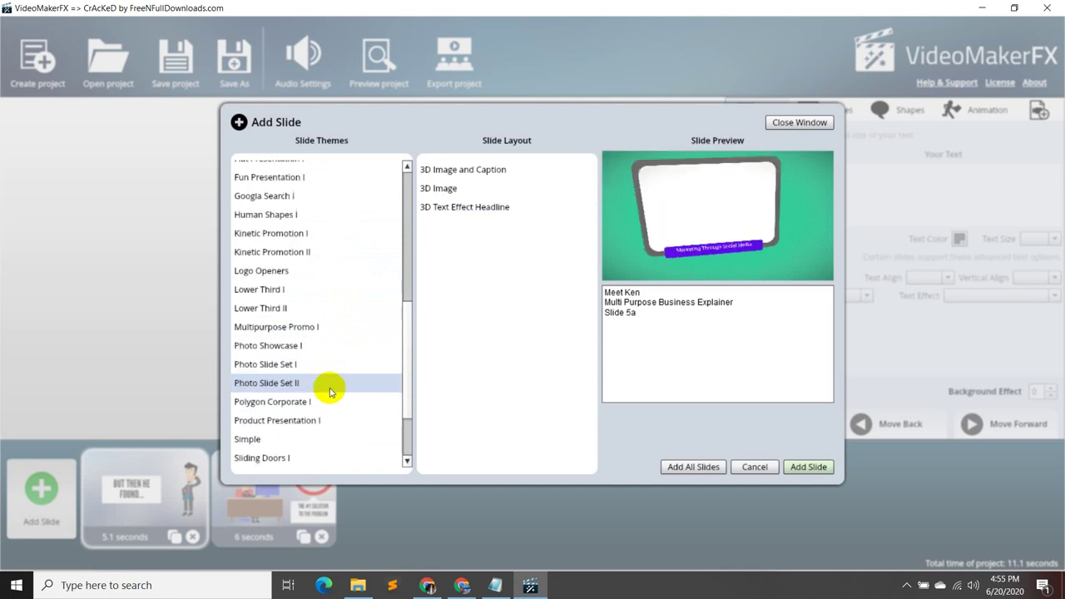
pyautogui.scroll(6, 320, 420)
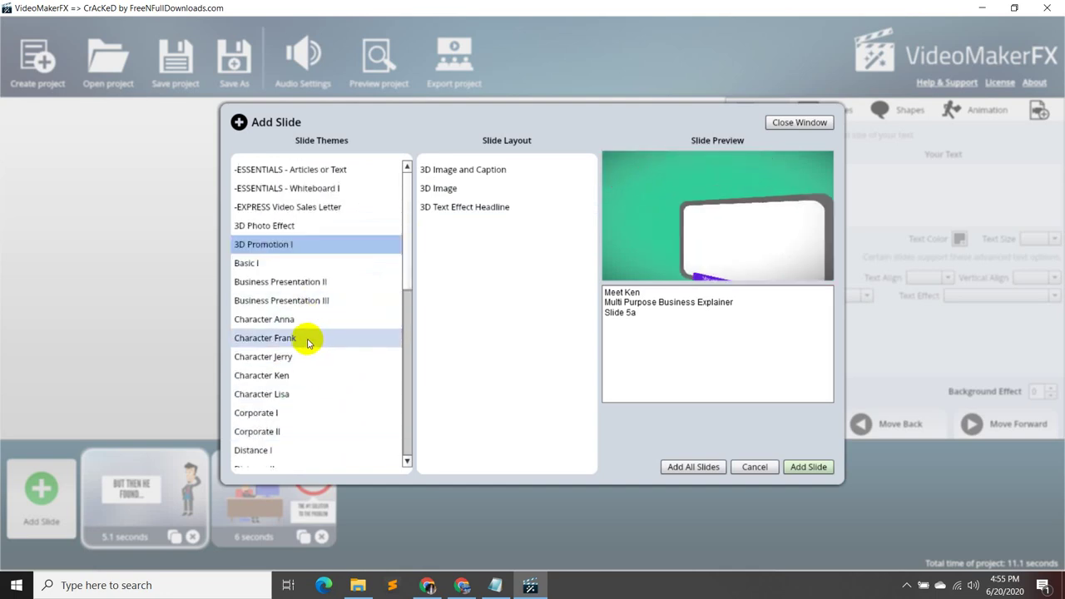
# - Add Character Frank Slide 1, the 'Meet Frank' introduction, as the third slide
pyautogui.click(304, 339)
pyautogui.click(515, 167)
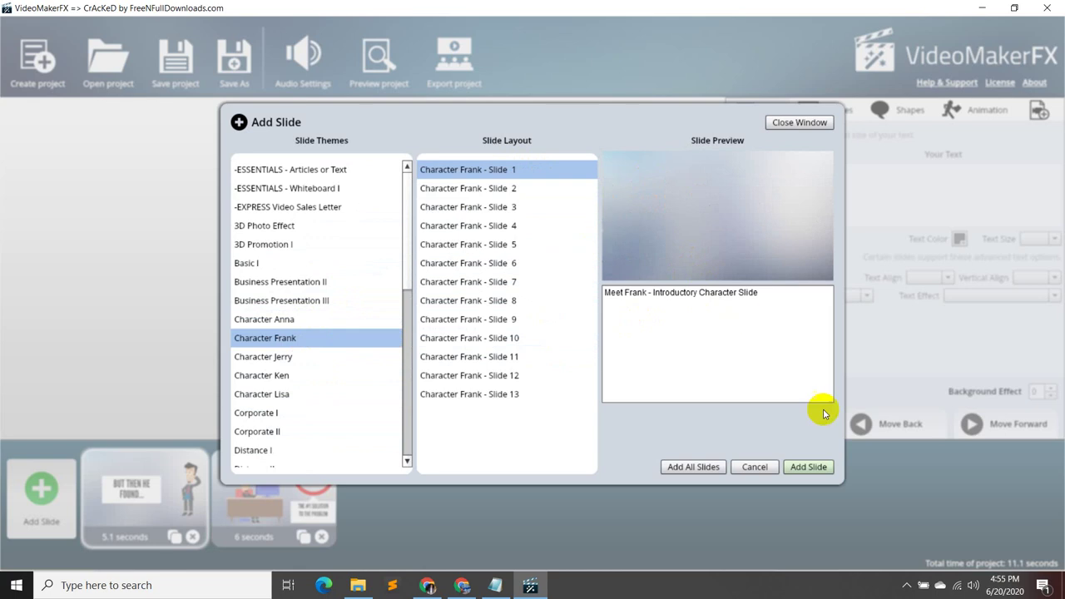
pyautogui.click(811, 468)
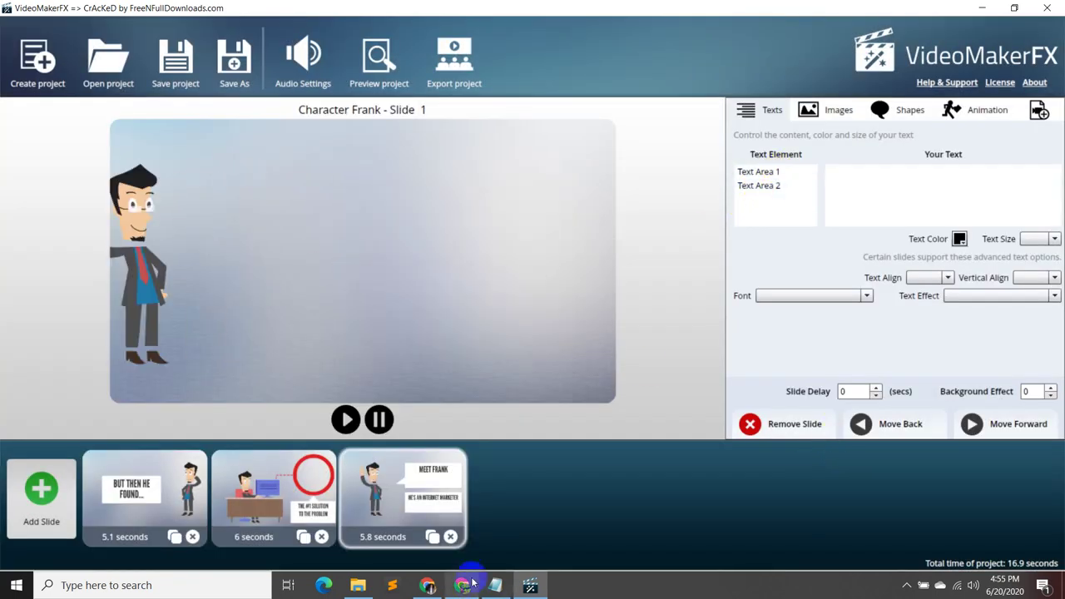
# - Select the HELLO! MEET FRANK text in Text Area 1, then select the numbered script lines in Notepad
pyautogui.click(782, 172)
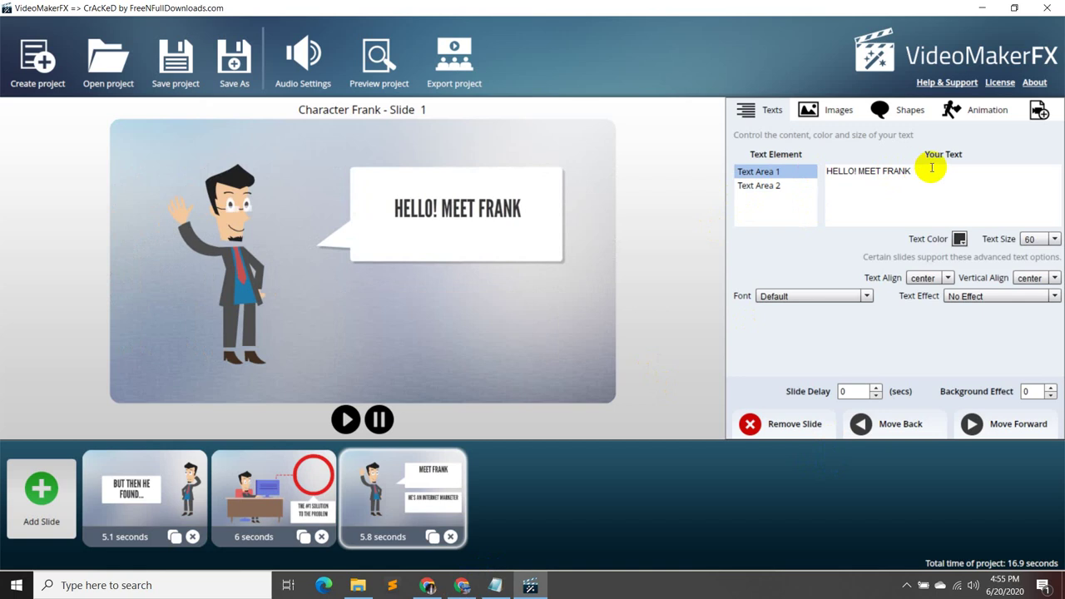
pyautogui.moveTo(929, 168); pyautogui.dragTo(826, 168)
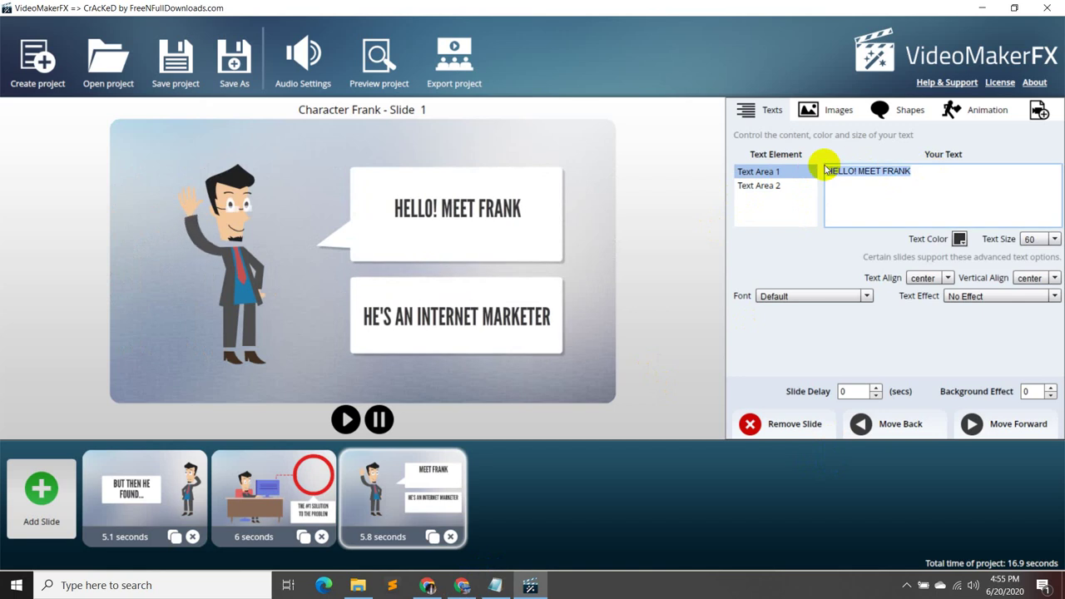
pyautogui.click(495, 585)
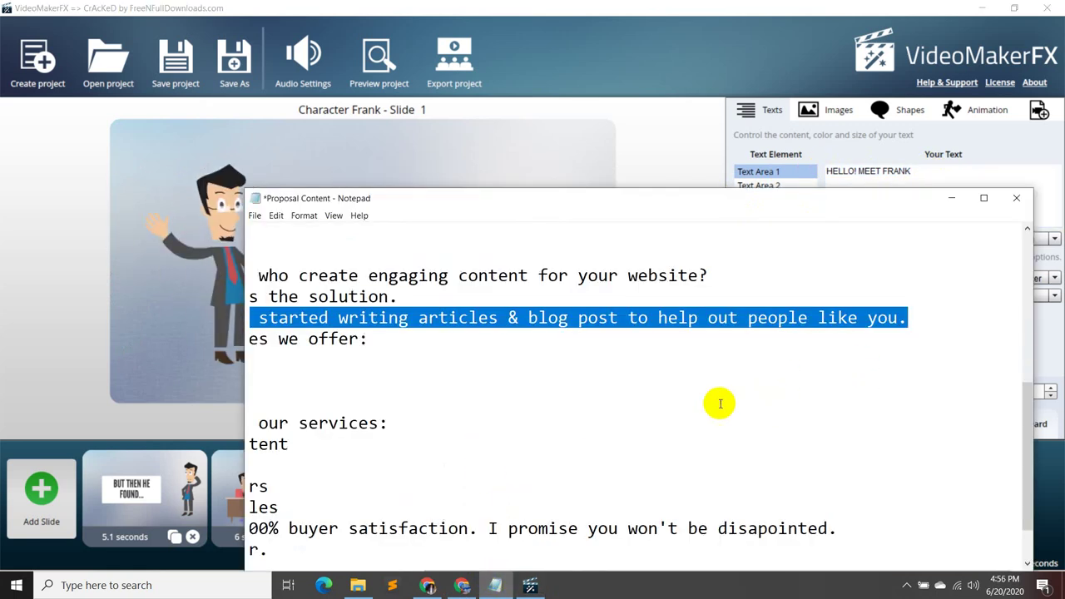
pyautogui.click(763, 374)
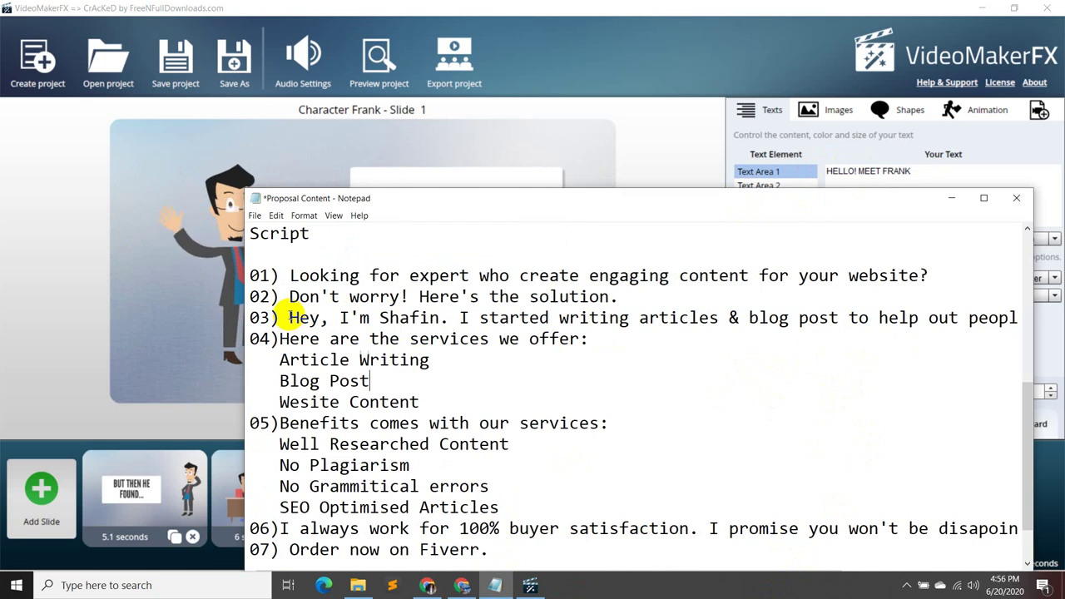
pyautogui.moveTo(250, 275); pyautogui.dragTo(632, 509)
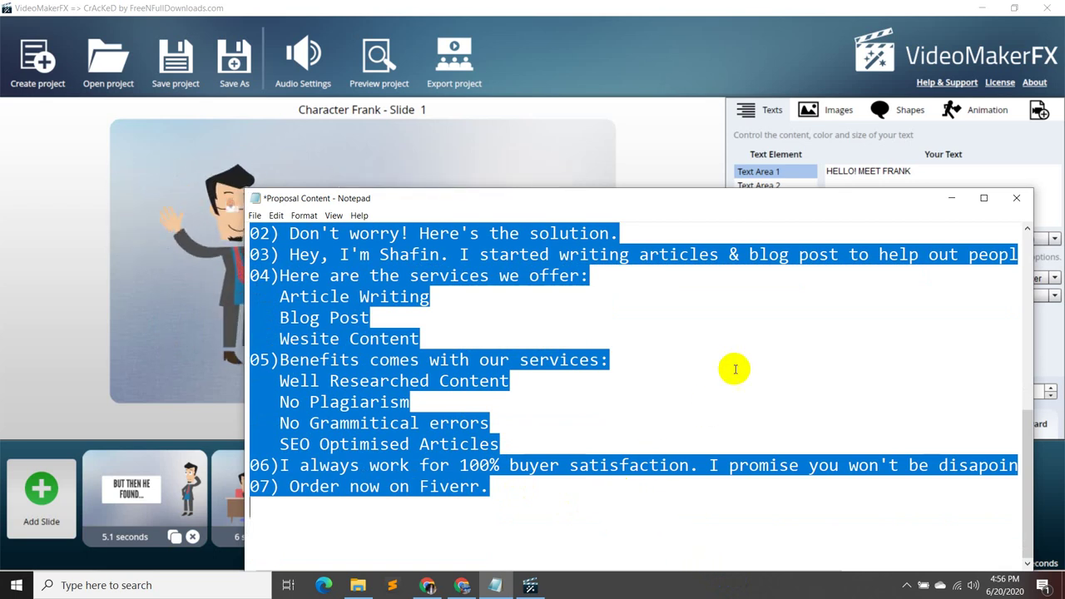
pyautogui.click(951, 198)
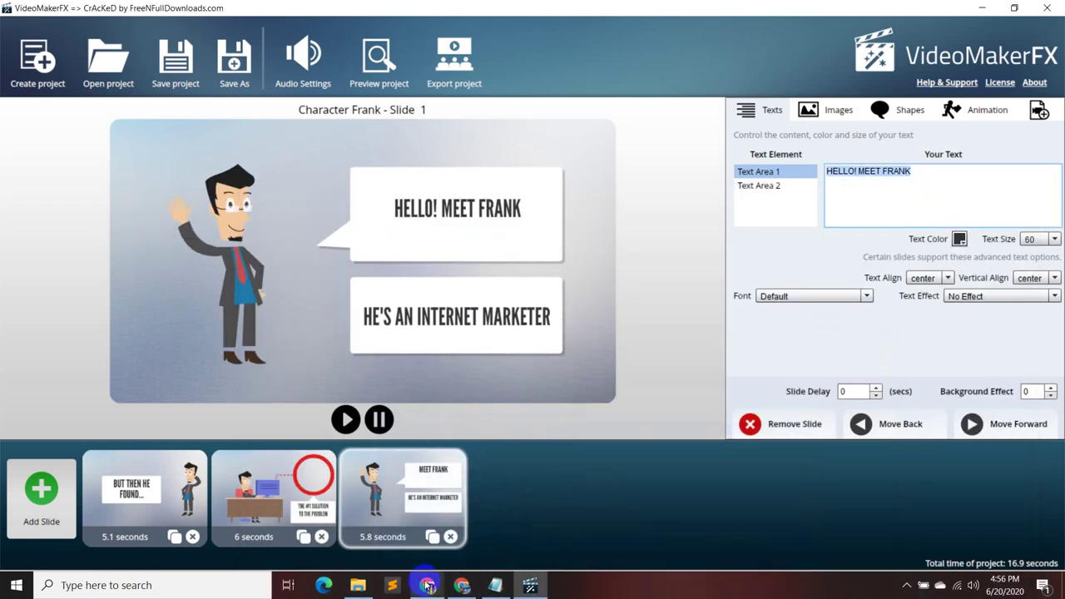
# - Paste the script lines into the Google Meet chat box and delete the trailing 07) line
pyautogui.moveTo(427, 585)
pyautogui.click(424, 507)
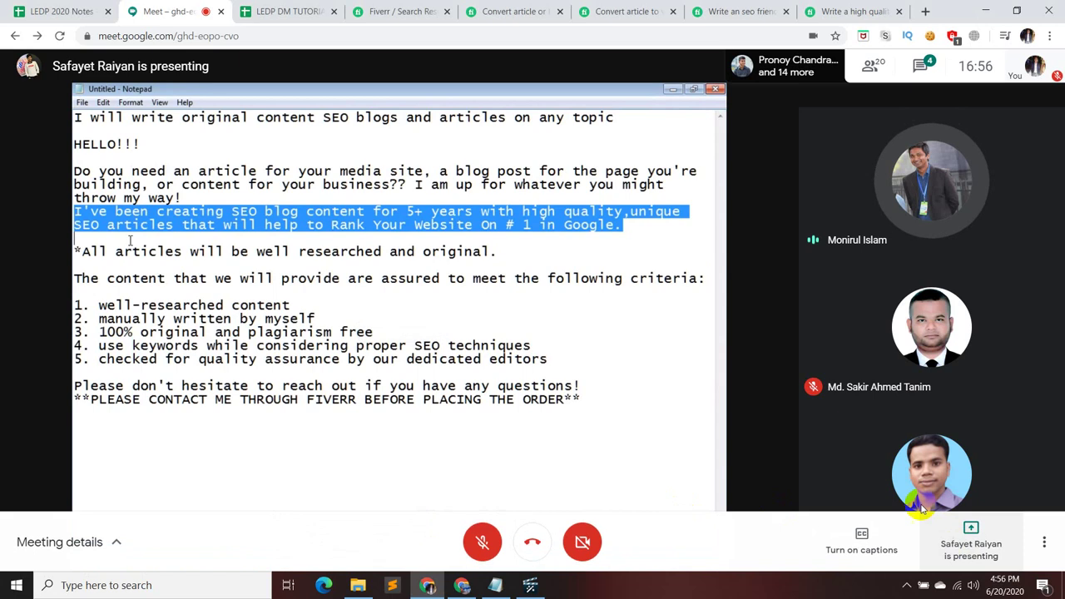
pyautogui.click(919, 66)
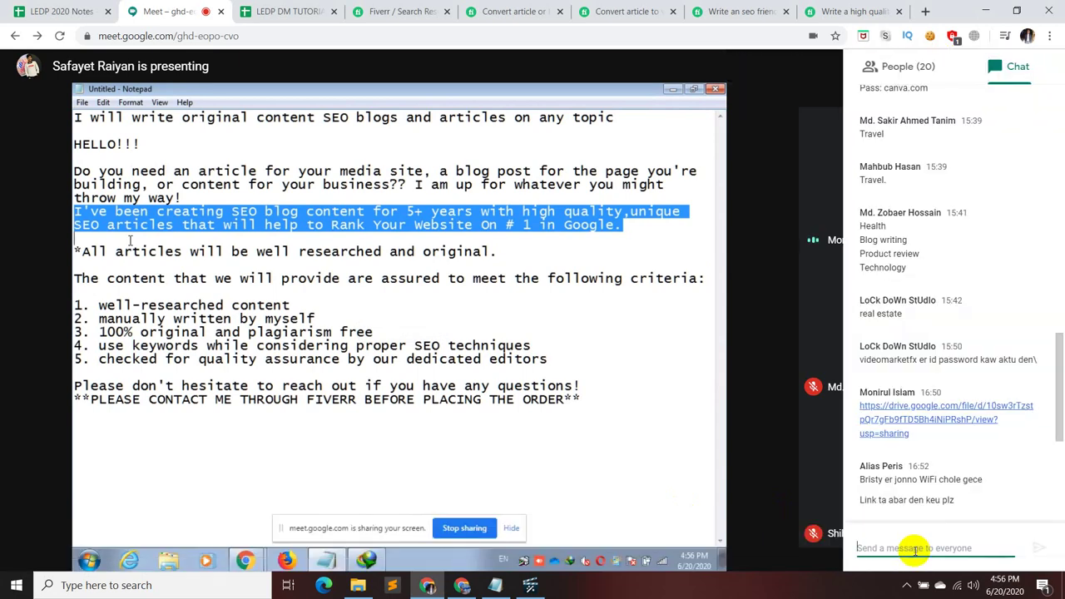
pyautogui.hotkey('ctrl', 'v')
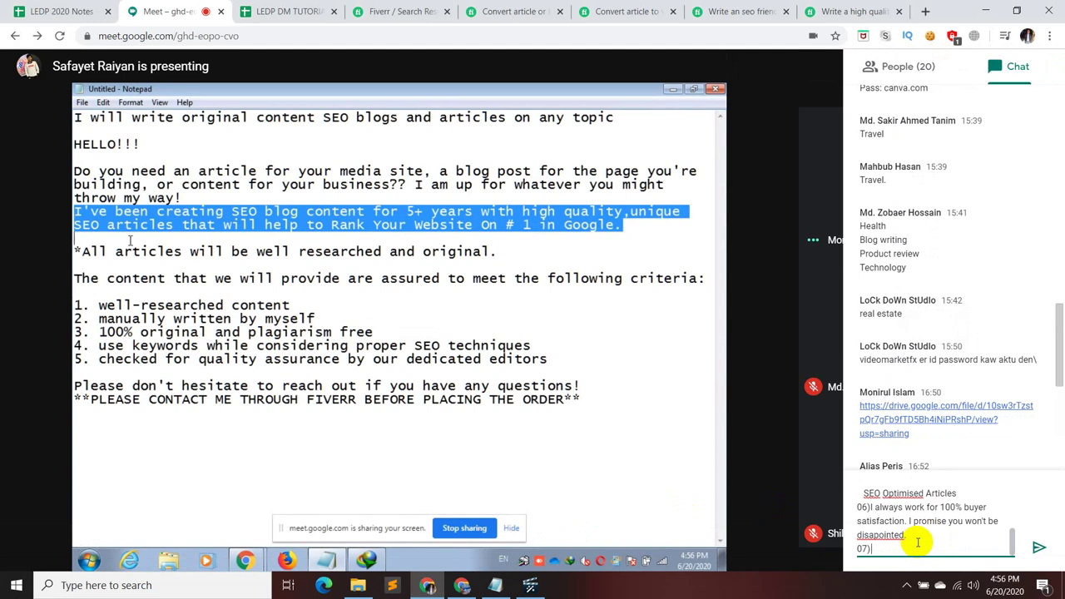
pyautogui.press('BackSpace')
pyautogui.press('BackSpace')
pyautogui.press('BackSpace')
pyautogui.press('BackSpace')
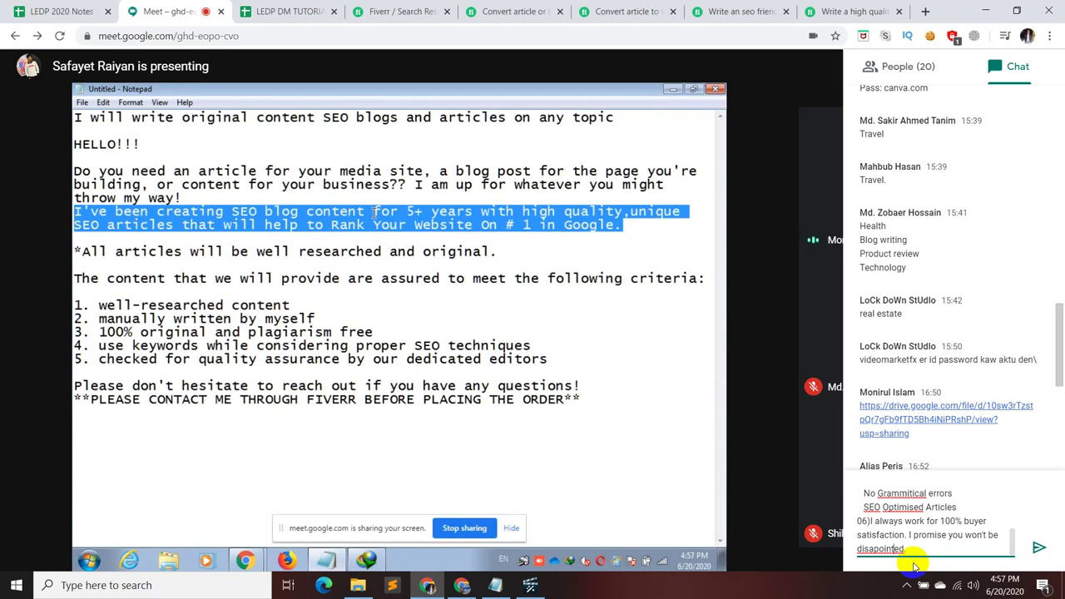
pyautogui.press('Left')
pyautogui.press('Left')
# - Correct the misspellings 'disapointed' and 'Grammitical' in the chat draft
pyautogui.write('p')
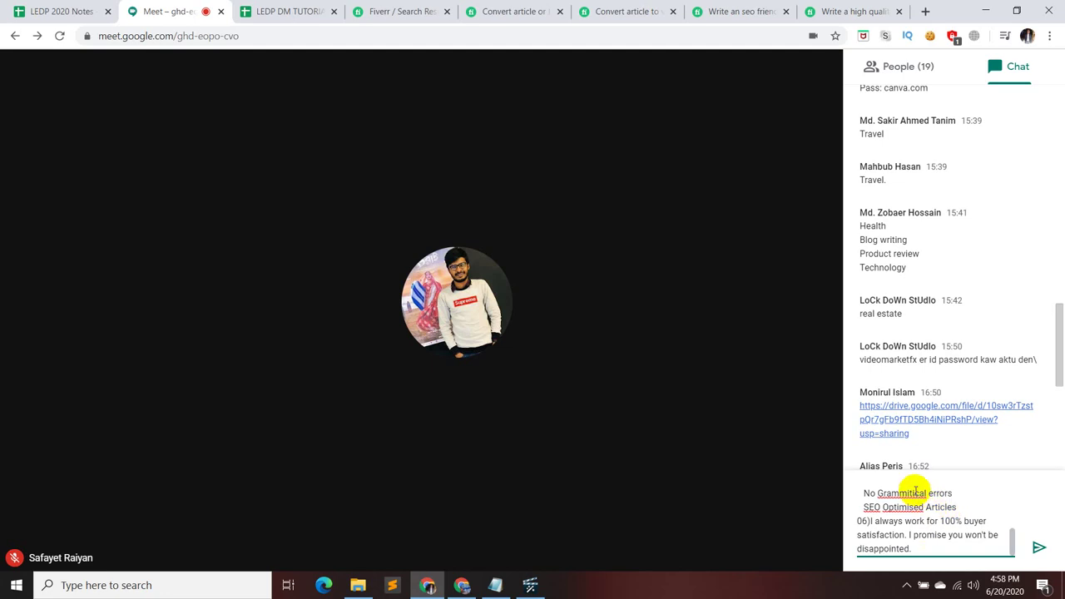
pyautogui.click(912, 493)
pyautogui.press('BackSpace')
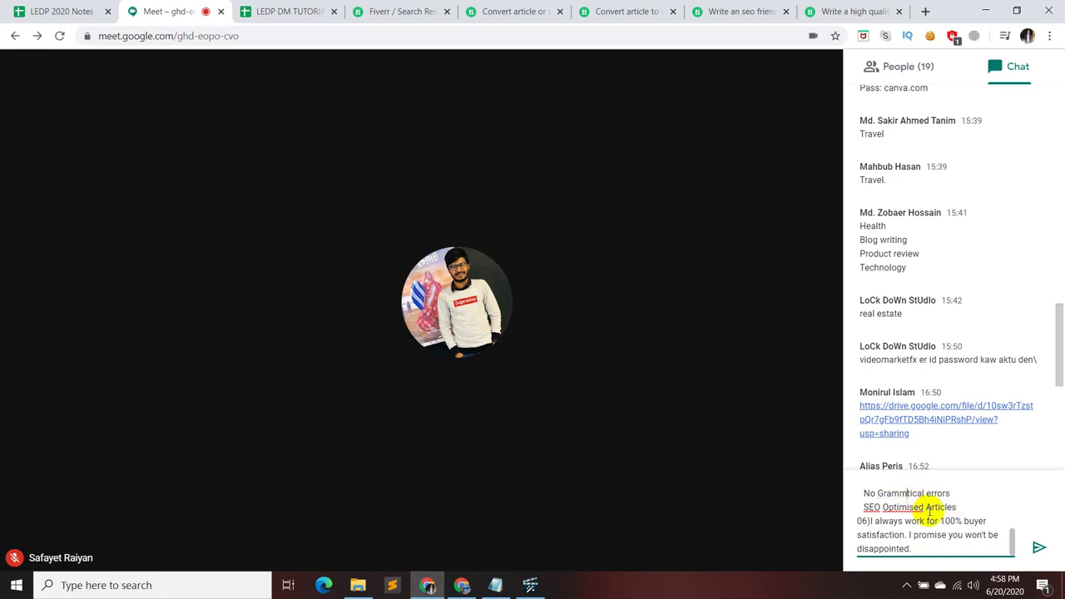
pyautogui.write('a')
# - Review the draft message and send the promo script to the Meet chat
pyautogui.press('Up')
pyautogui.press('Up')
pyautogui.press('Up')
pyautogui.press('Up')
pyautogui.press('Up')
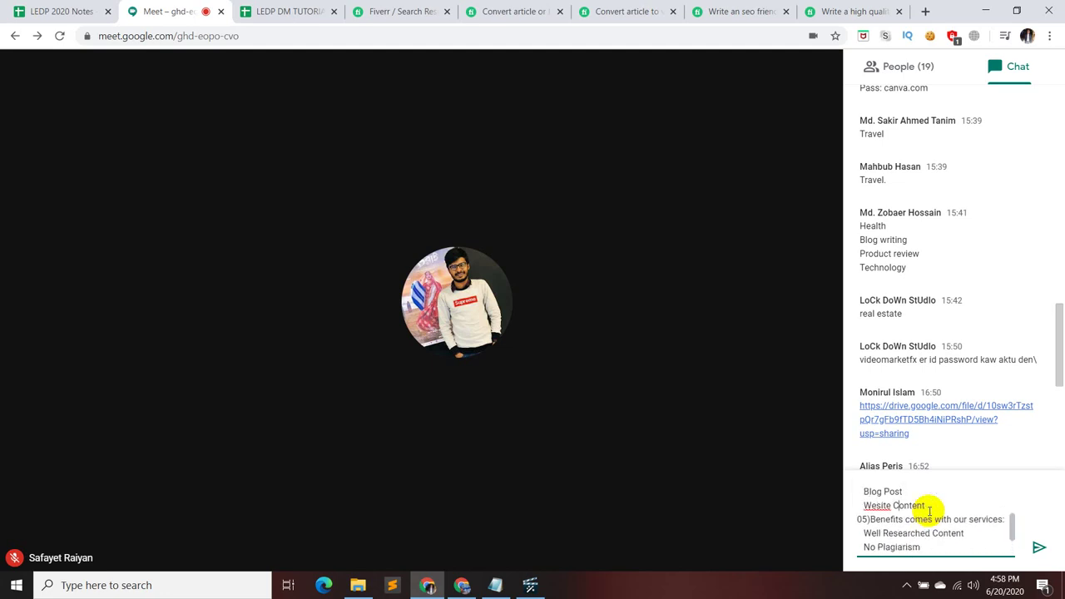
pyautogui.press('Left')
pyautogui.press('Left')
pyautogui.press('Left')
pyautogui.press('Left')
pyautogui.press('Up')
pyautogui.press('Up')
pyautogui.press('Up')
pyautogui.press('Up')
pyautogui.press('Up')
pyautogui.press('Up')
pyautogui.press('Up')
pyautogui.press('Up')
pyautogui.press('Up')
pyautogui.press('Up')
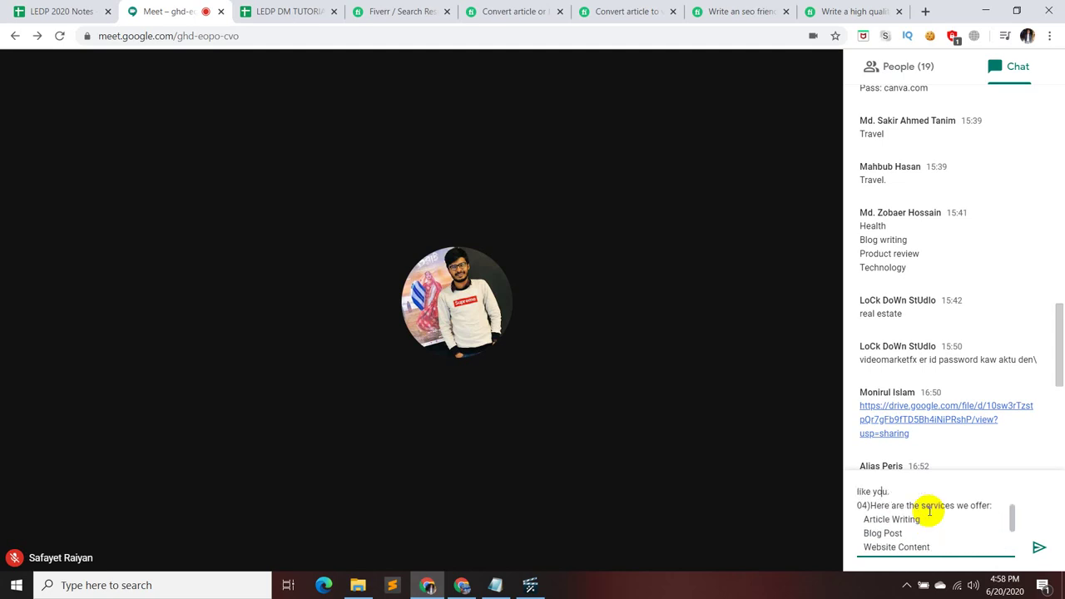
pyautogui.press('Up')
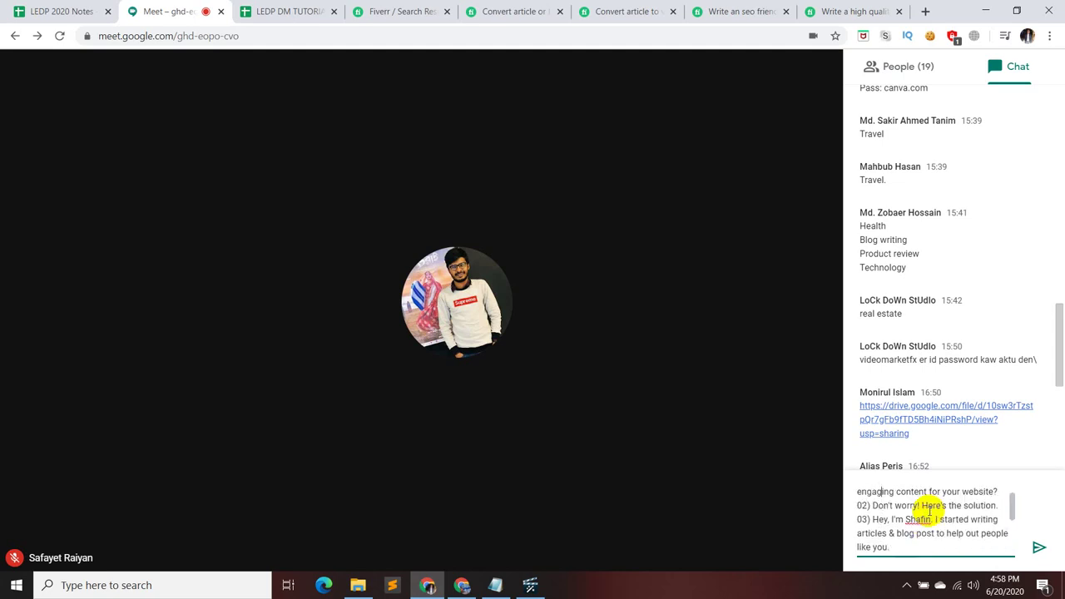
pyautogui.press('Up')
pyautogui.press('Up')
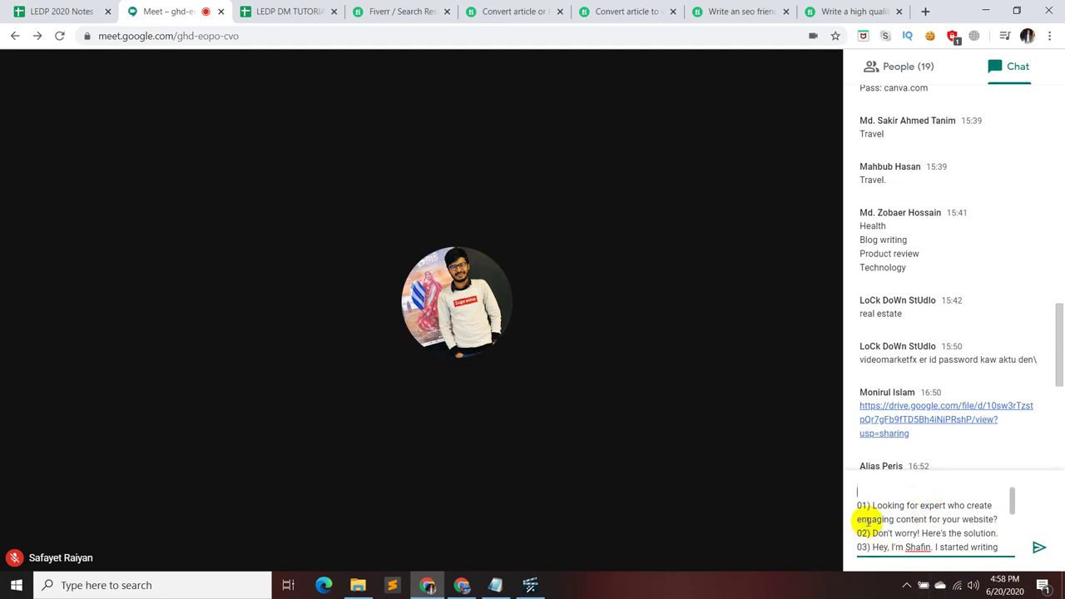
pyautogui.click(1040, 549)
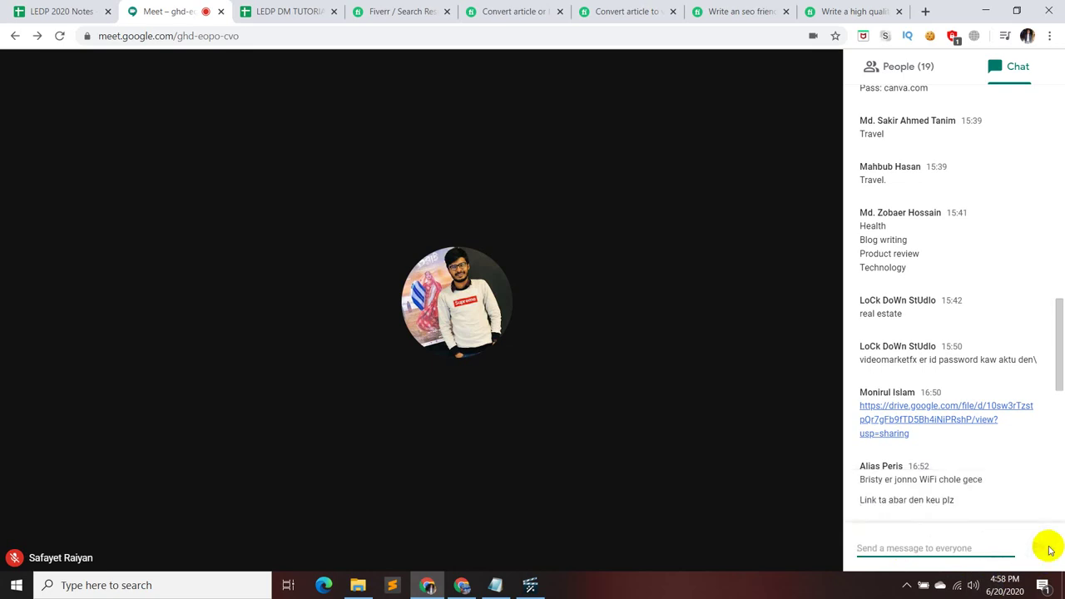
pyautogui.scroll(-7, 998, 463)
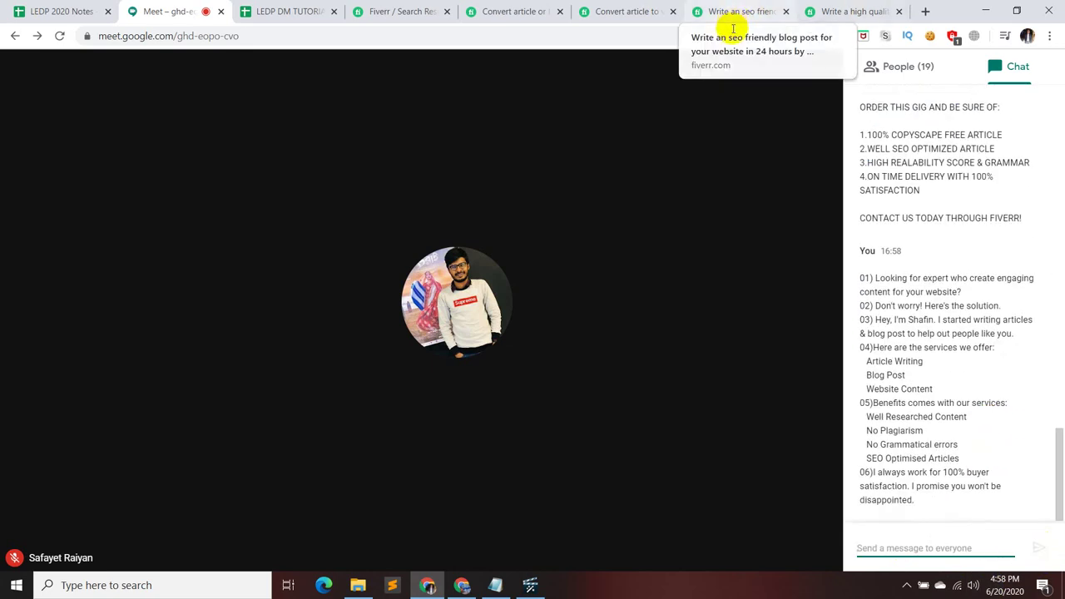
pyautogui.click(733, 57)
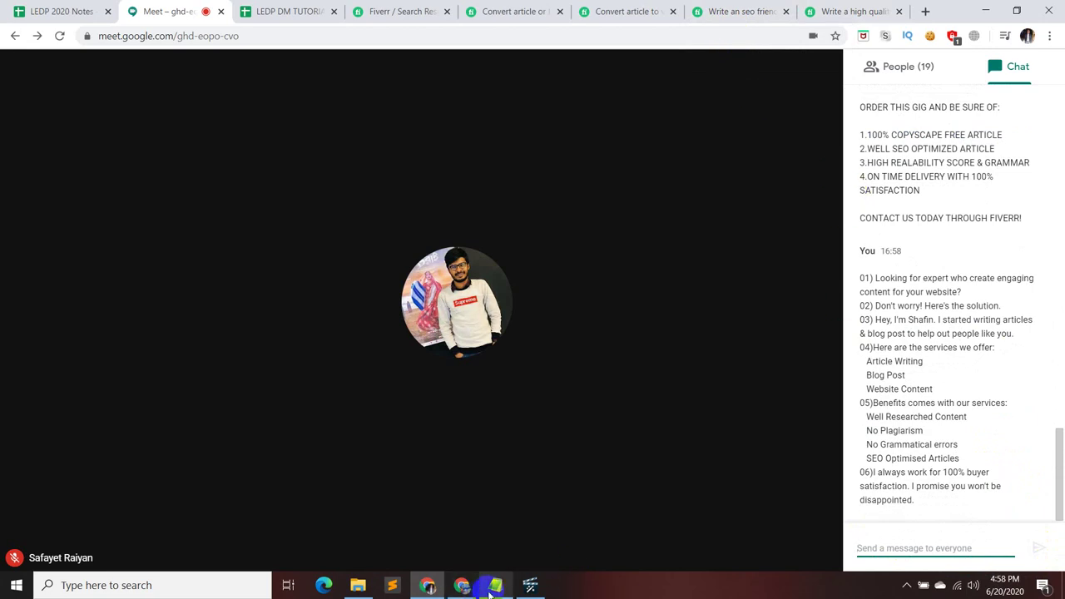
pyautogui.click(532, 586)
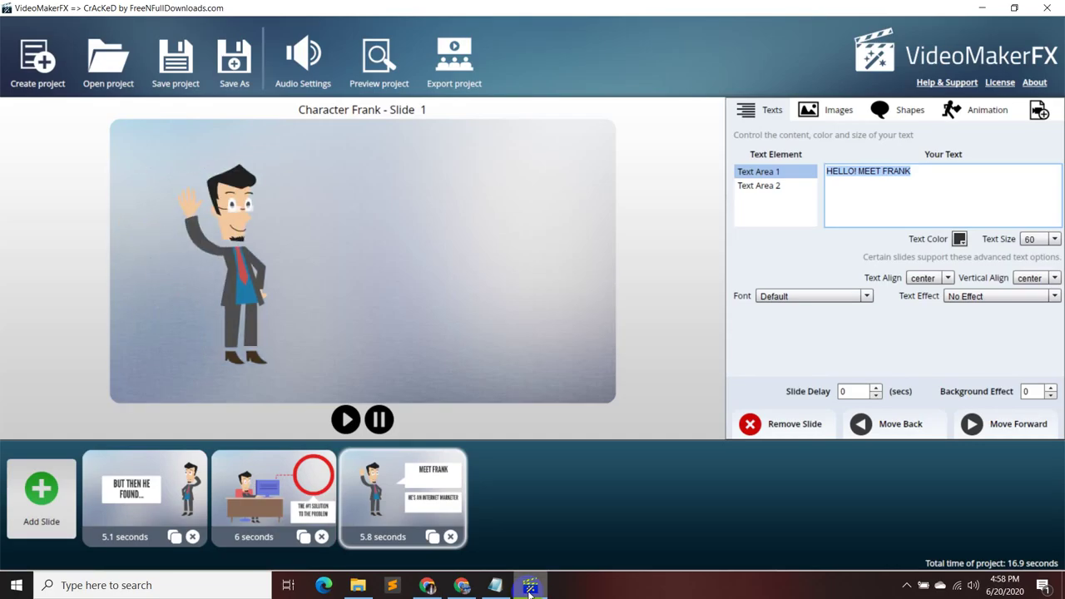
# - Replace HELLO! MEET FRANK in Text Area 1 with the script's line 03 greeting
pyautogui.click(495, 584)
pyautogui.click(635, 314)
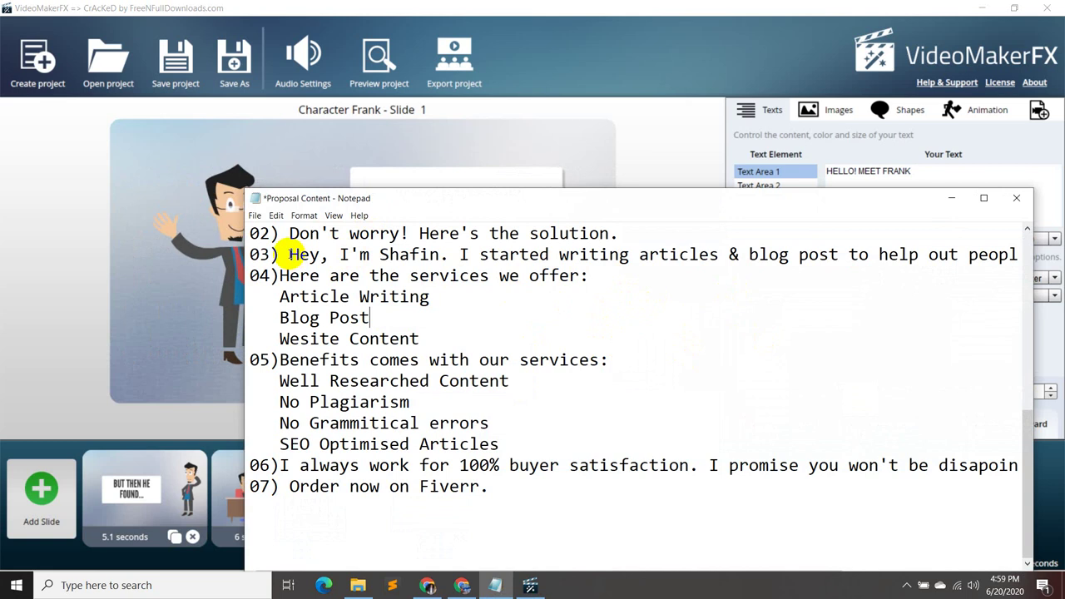
pyautogui.moveTo(288, 254); pyautogui.dragTo(429, 260)
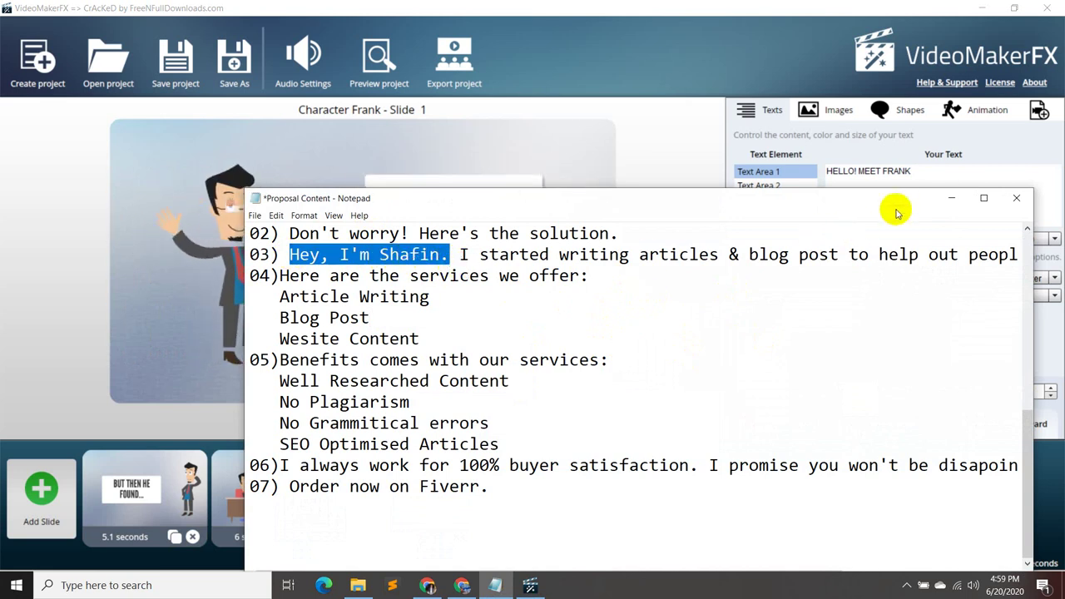
pyautogui.click(951, 198)
pyautogui.click(932, 171)
pyautogui.hotkey('ctrl', 'a')
pyautogui.write("Hey, I'm Shafin.")
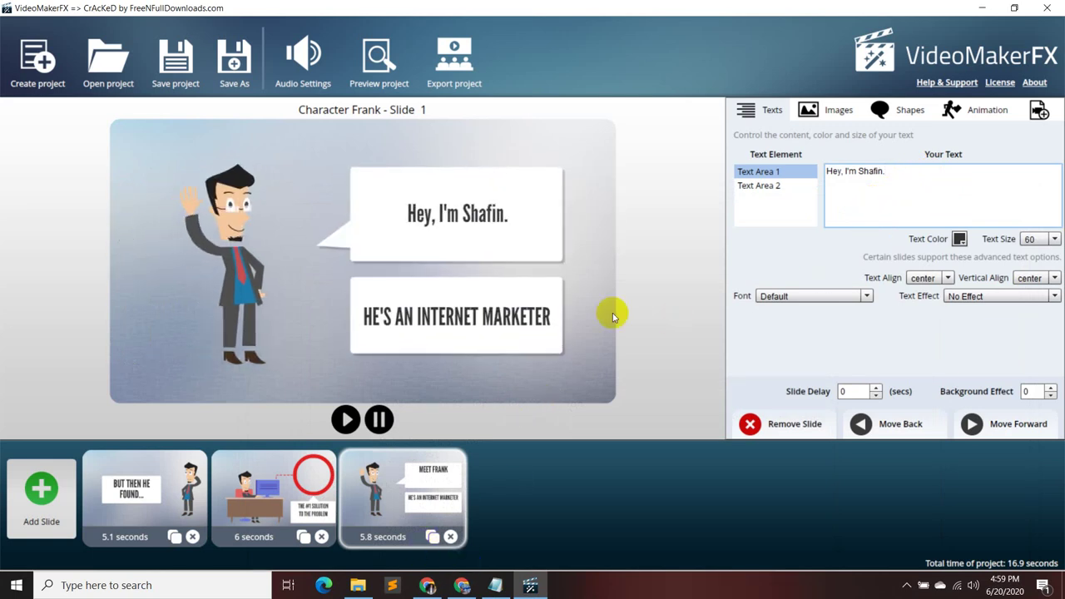
# - Replace Text Area 2's HE'S AN INTERNET MARKETER with the writing-articles sentence, then delete the third slide
pyautogui.click(770, 187)
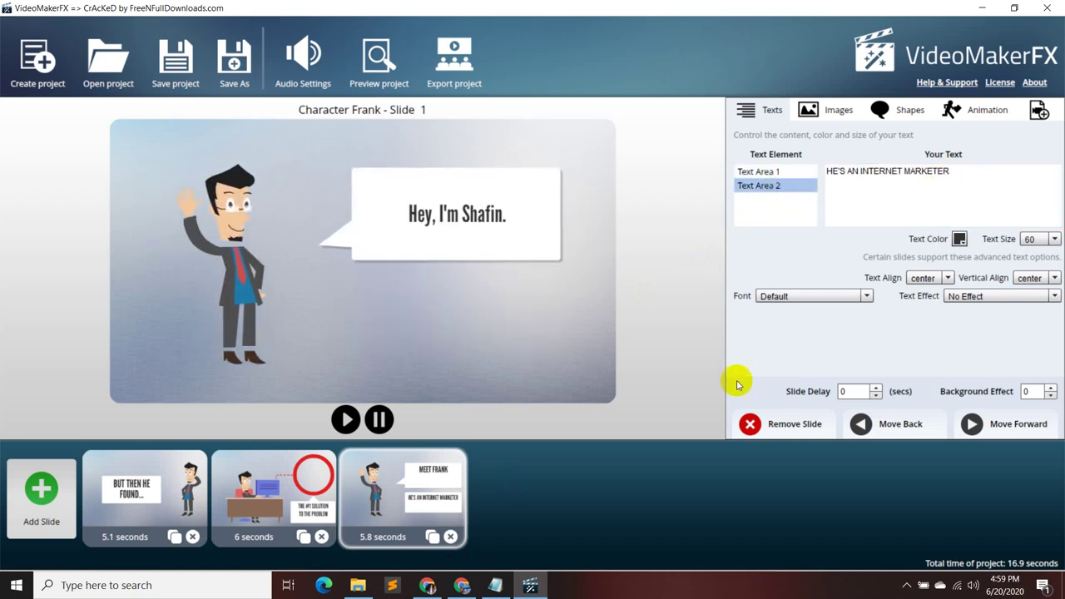
pyautogui.click(499, 540)
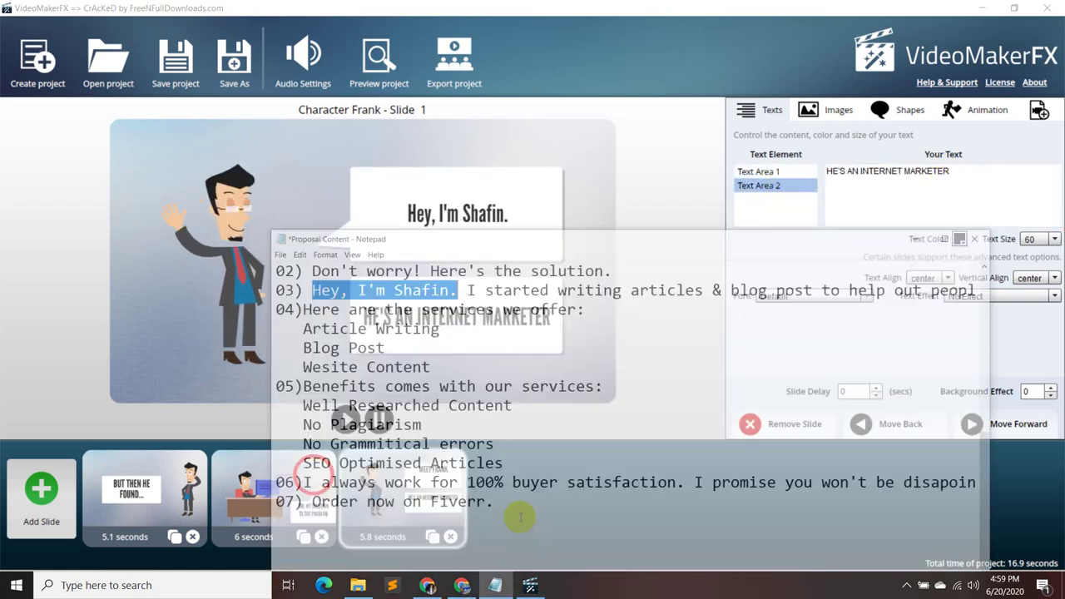
pyautogui.moveTo(460, 254); pyautogui.dragTo(1025, 248)
pyautogui.hotkey('ctrl', 'c')
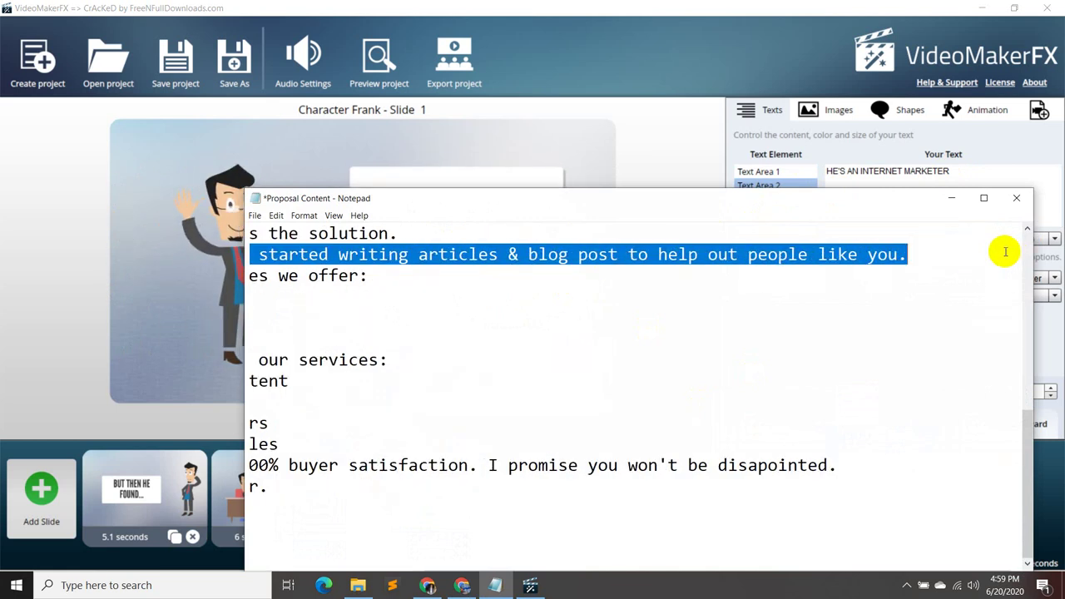
pyautogui.click(951, 200)
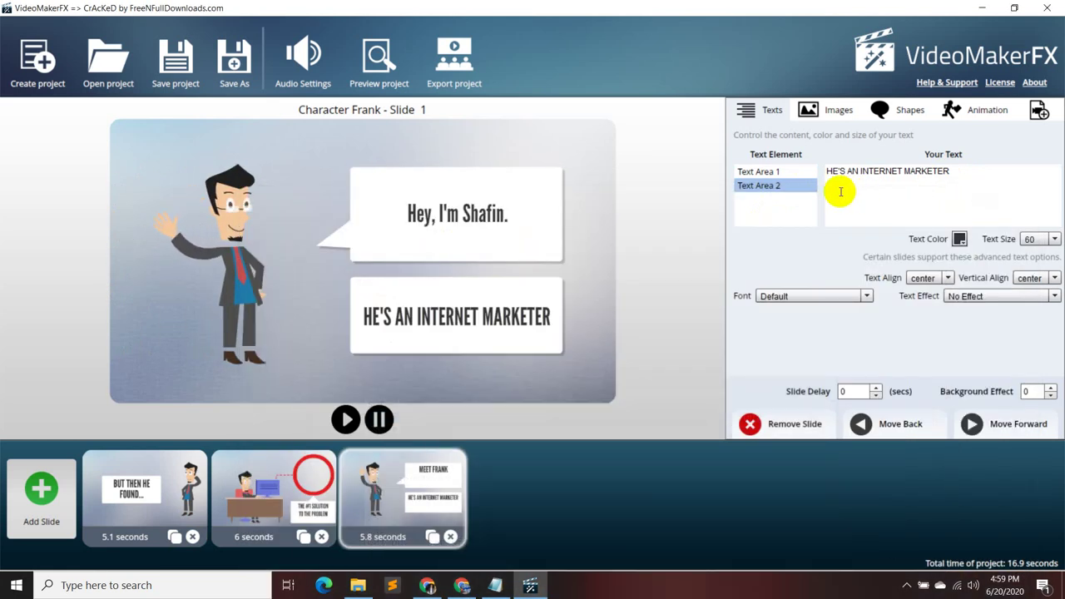
pyautogui.hotkey('ctrl', 'a')
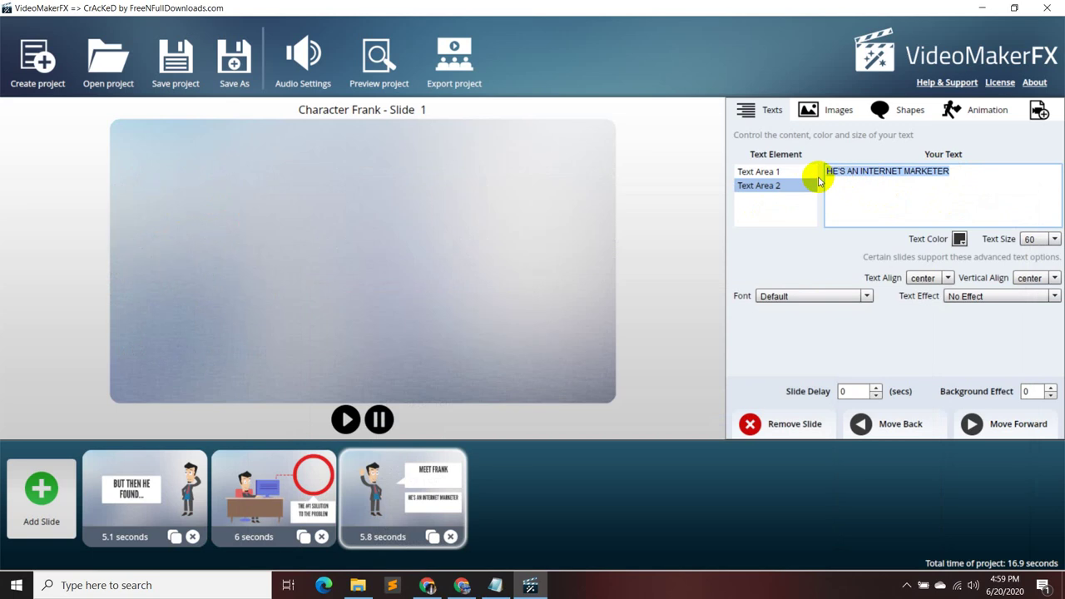
pyautogui.hotkey('ctrl', 'v')
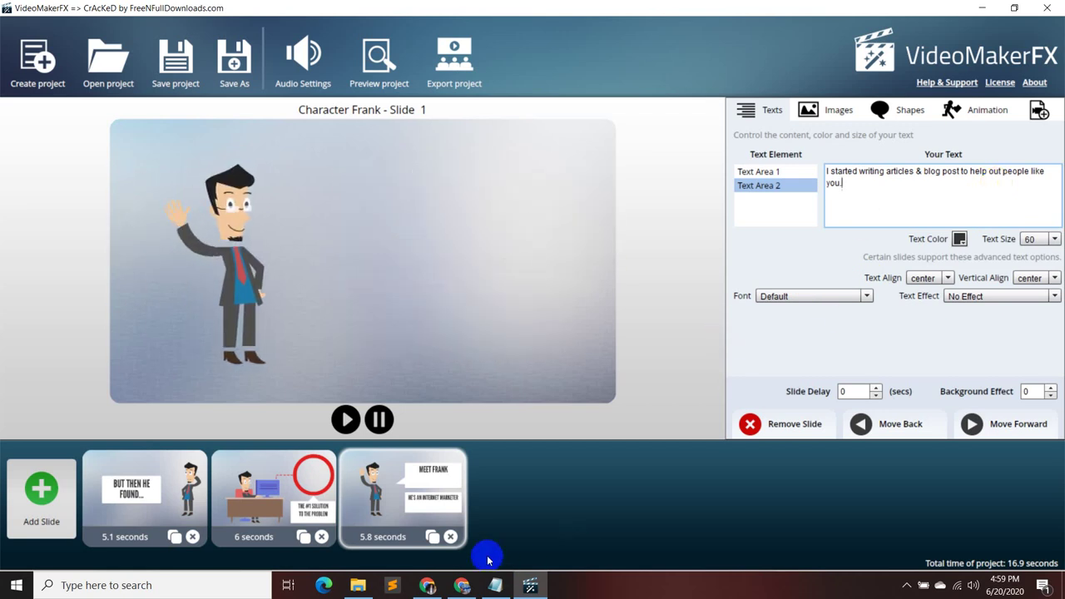
pyautogui.click(449, 537)
# - Start adding a slide and preview Character Frank layouts Slides 2 through 6
pyautogui.click(18, 521)
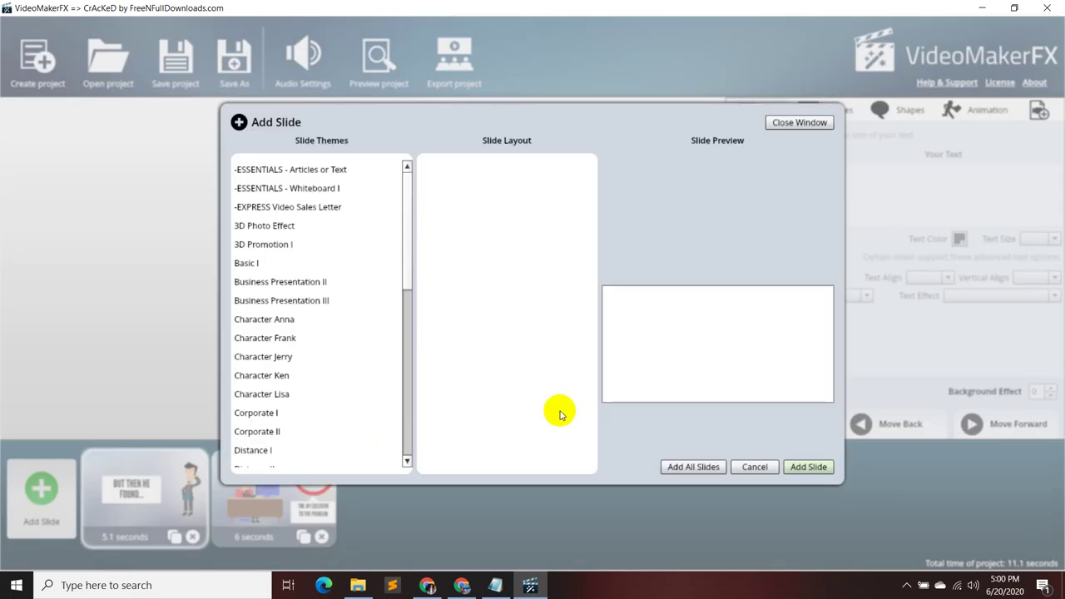
pyautogui.click(314, 337)
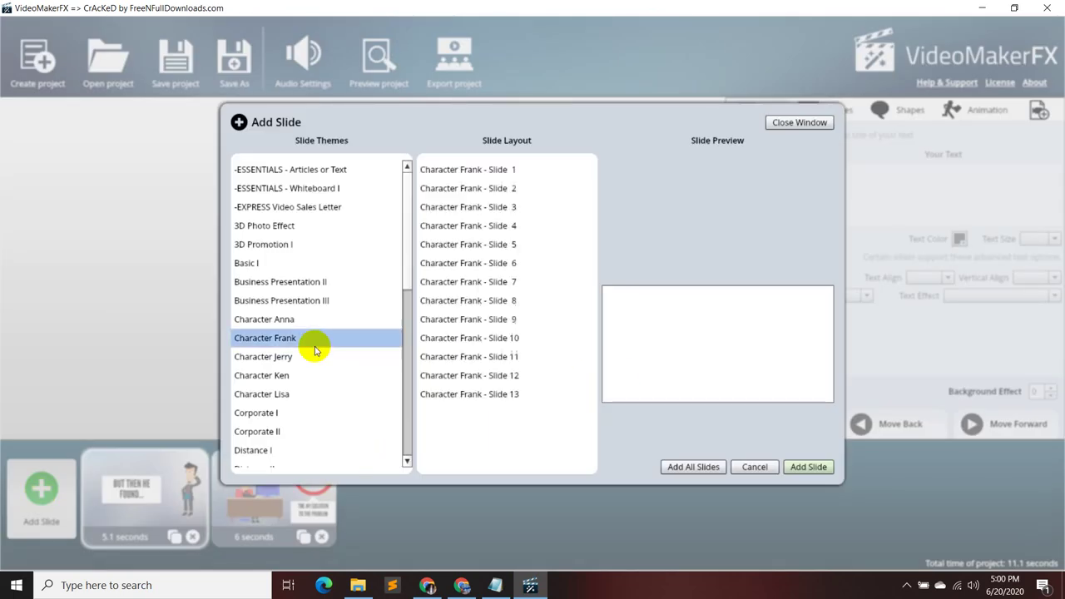
pyautogui.click(514, 190)
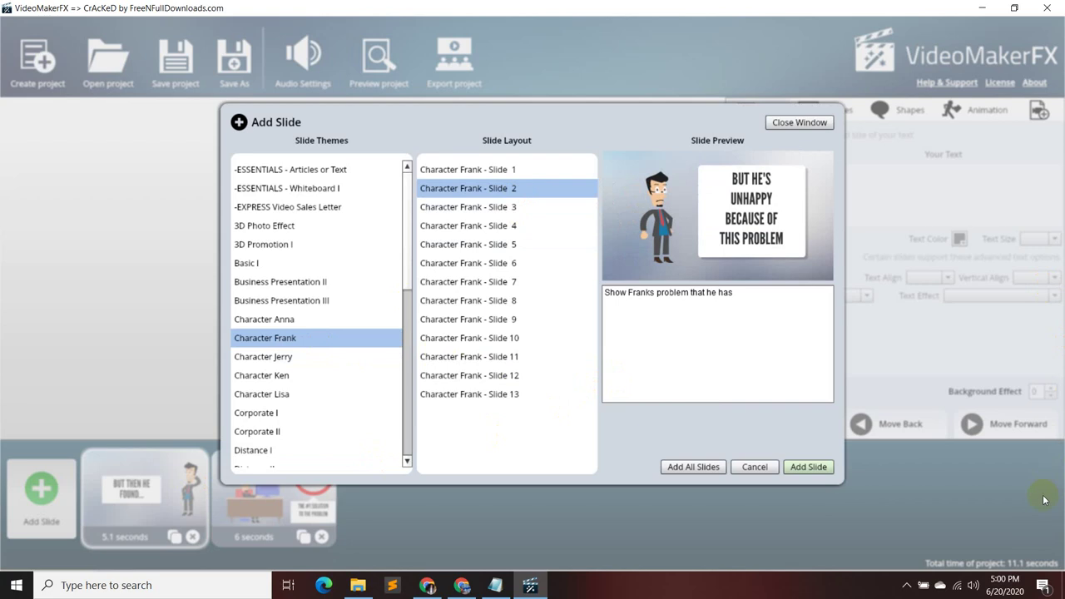
pyautogui.click(511, 190)
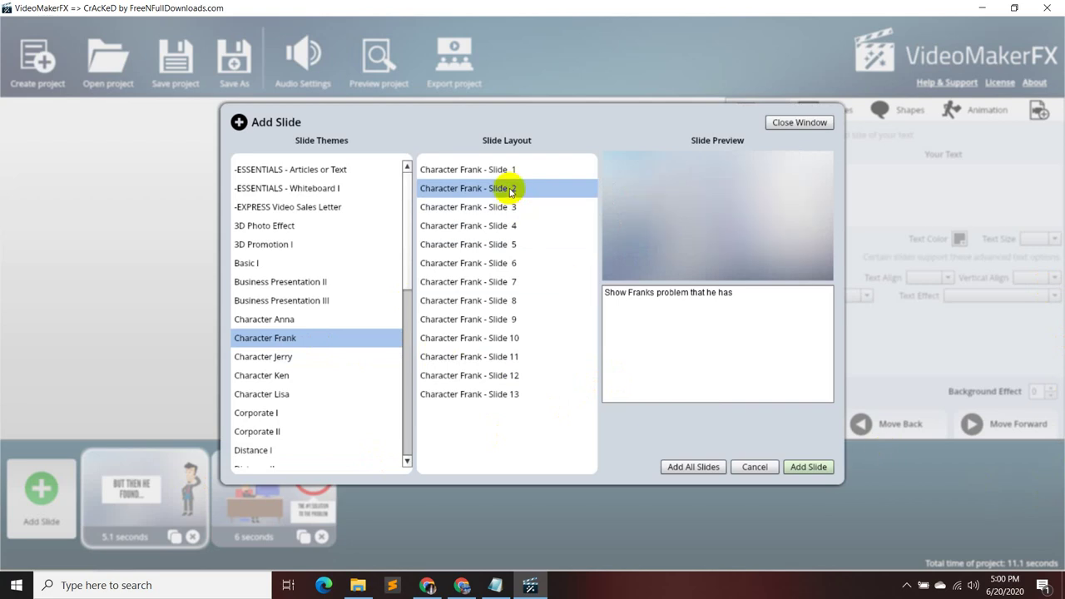
pyautogui.click(514, 208)
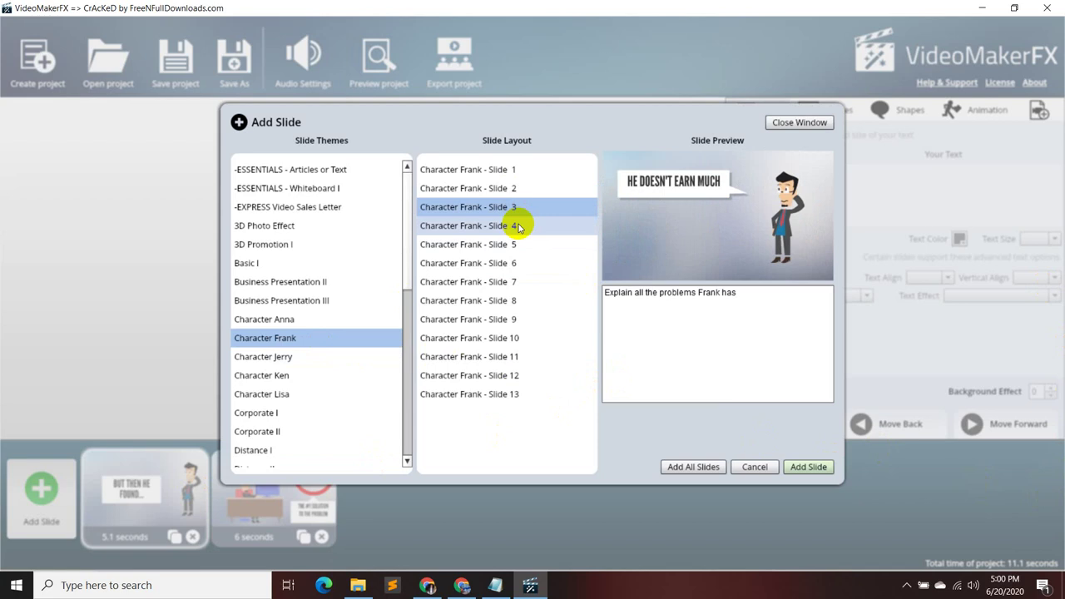
pyautogui.click(518, 227)
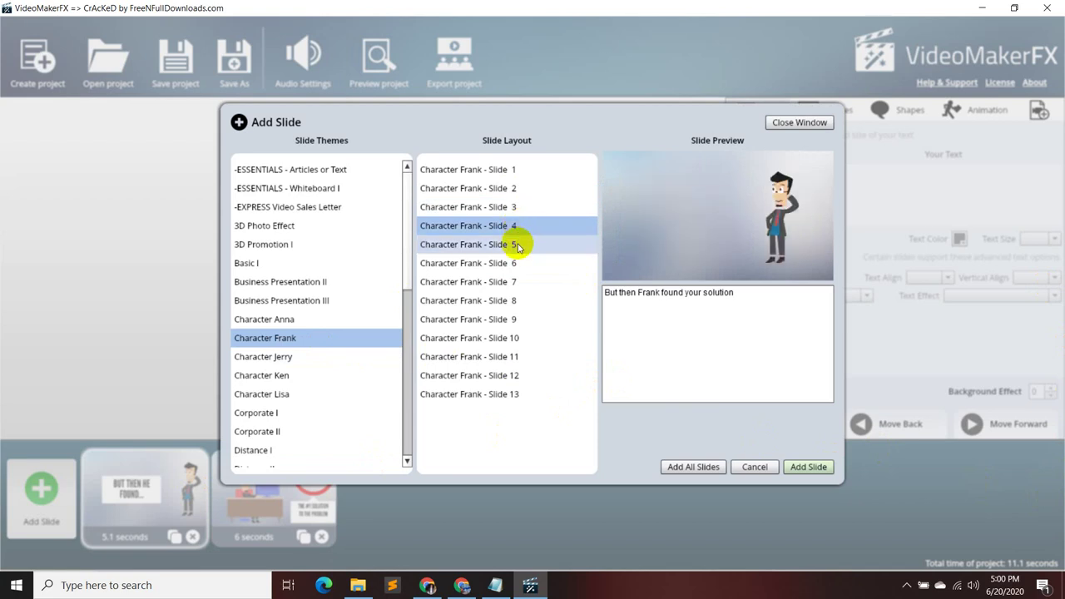
pyautogui.click(518, 246)
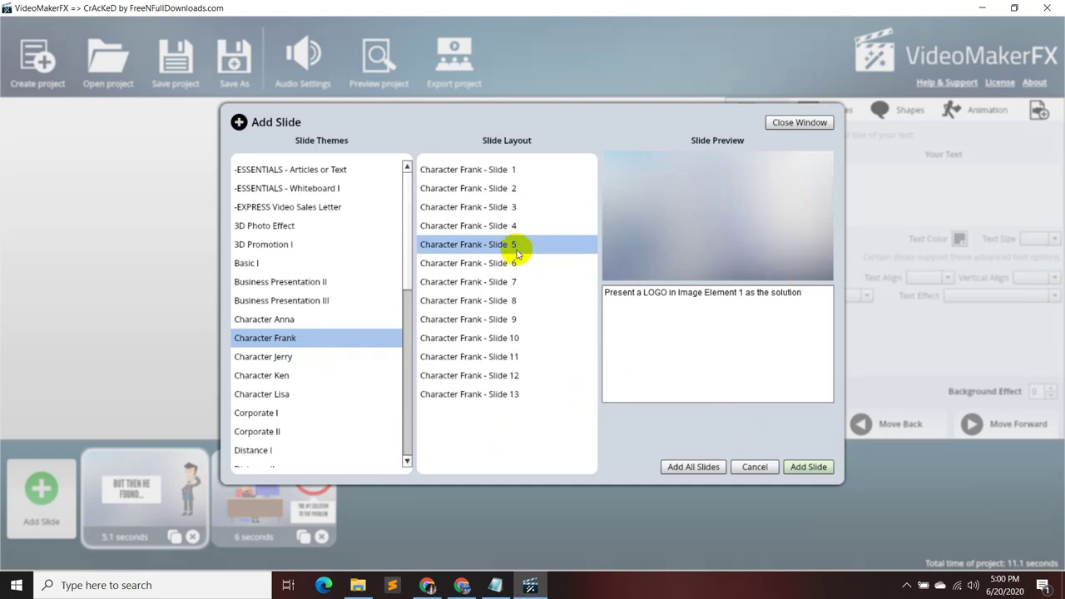
pyautogui.click(516, 264)
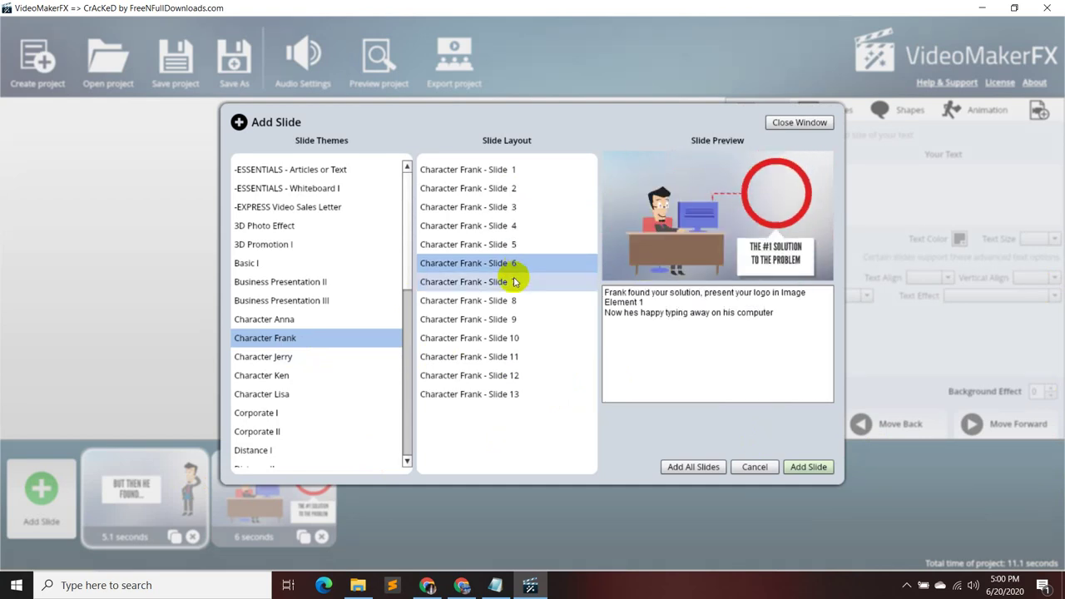
# - Preview the remaining Character Frank layouts from Slide 7 onward, then show the Character Ken theme
pyautogui.click(514, 282)
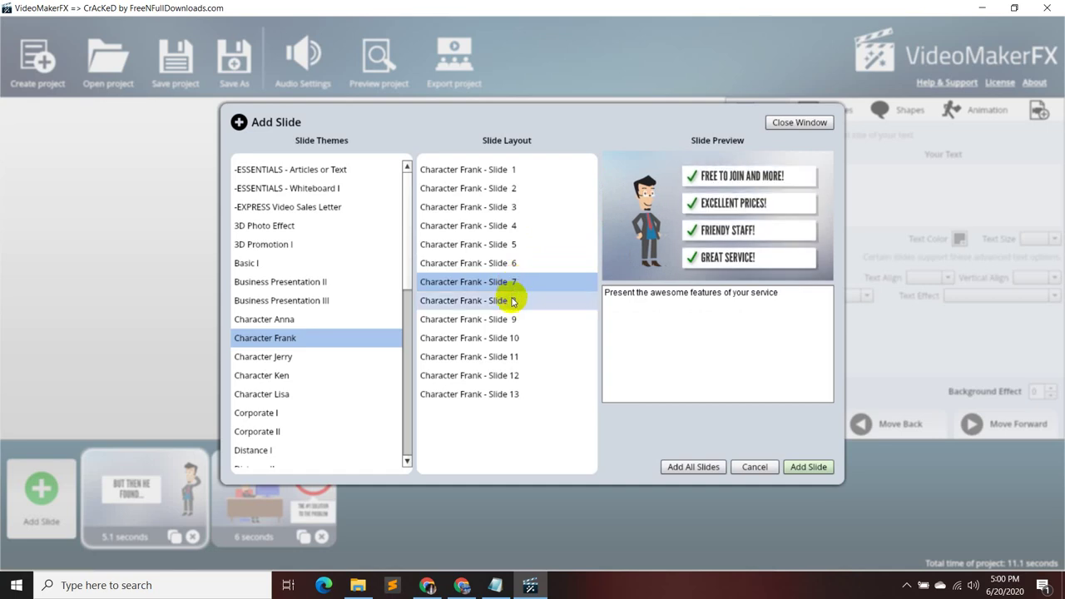
pyautogui.click(510, 300)
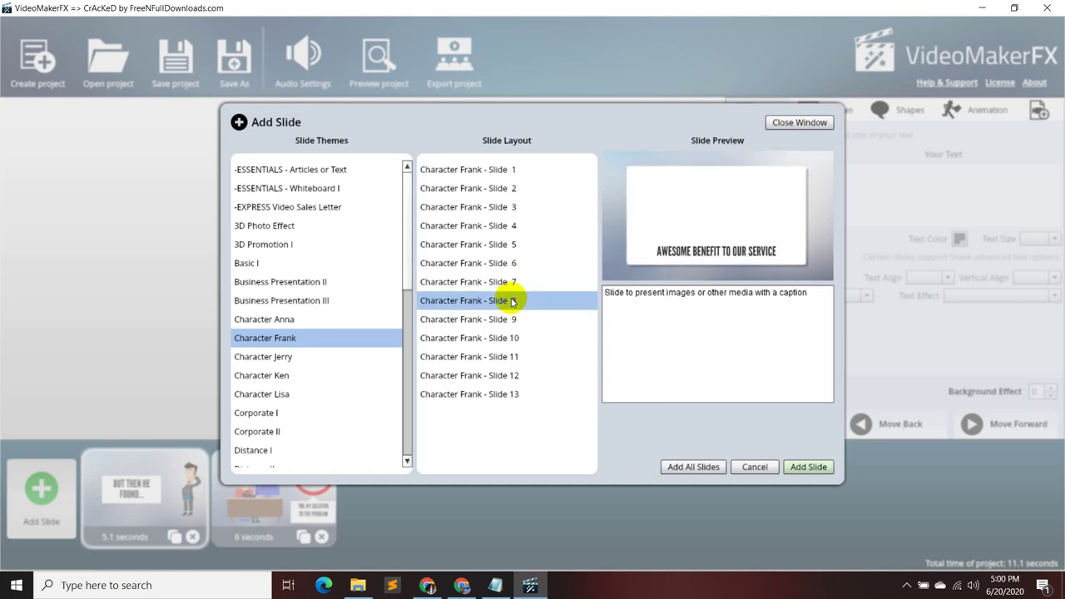
pyautogui.click(509, 320)
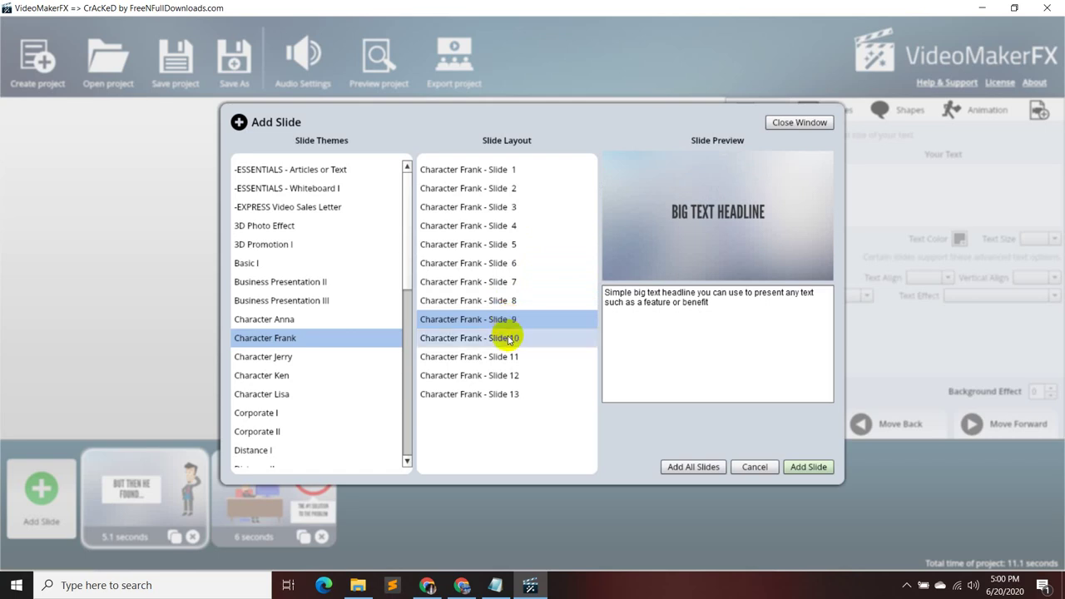
pyautogui.click(509, 338)
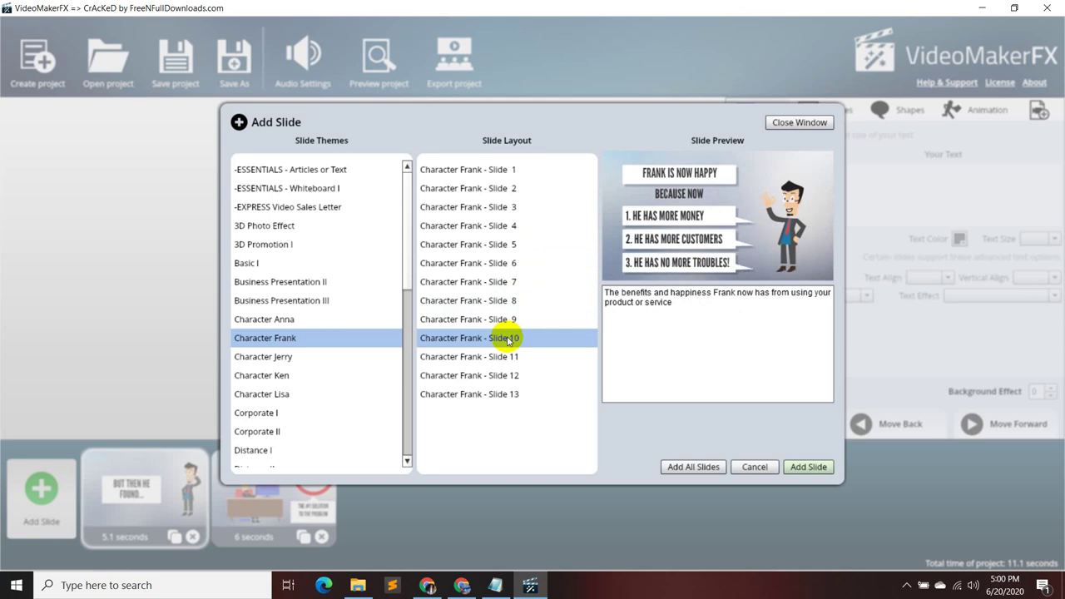
pyautogui.click(504, 357)
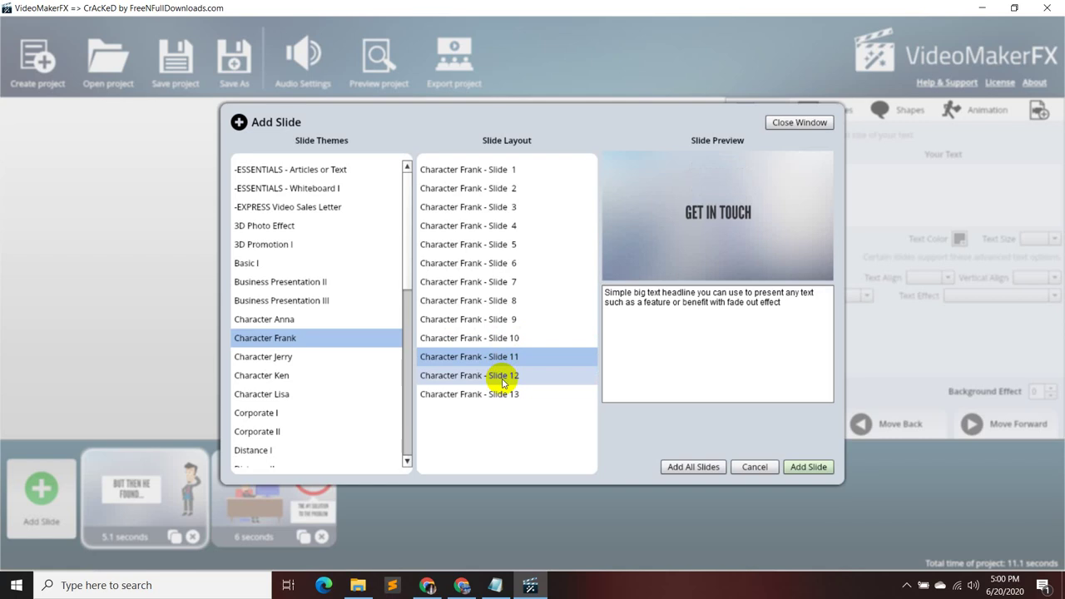
pyautogui.click(502, 378)
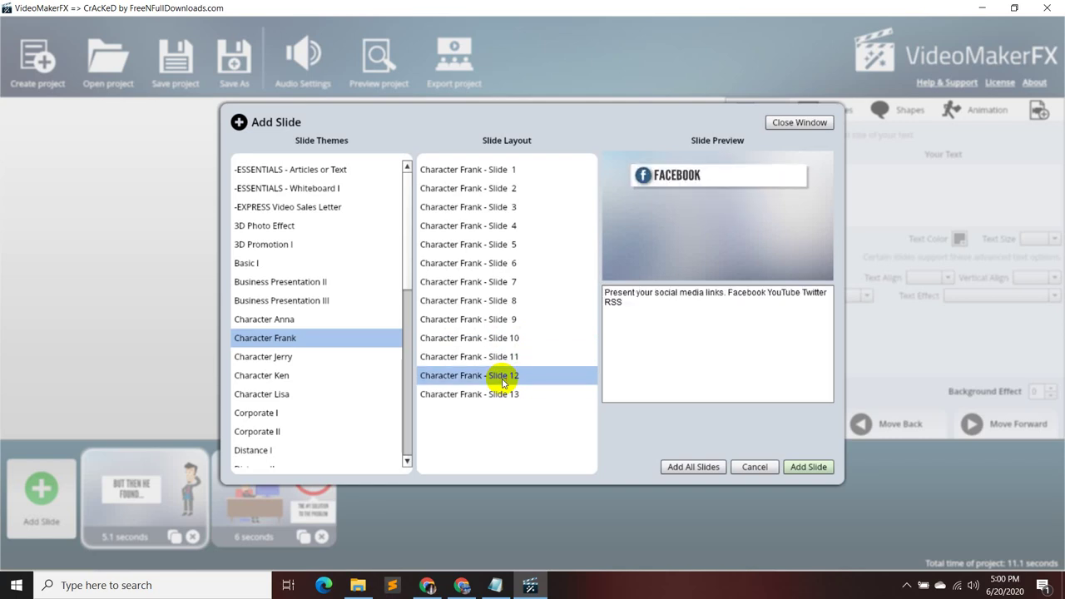
pyautogui.click(499, 394)
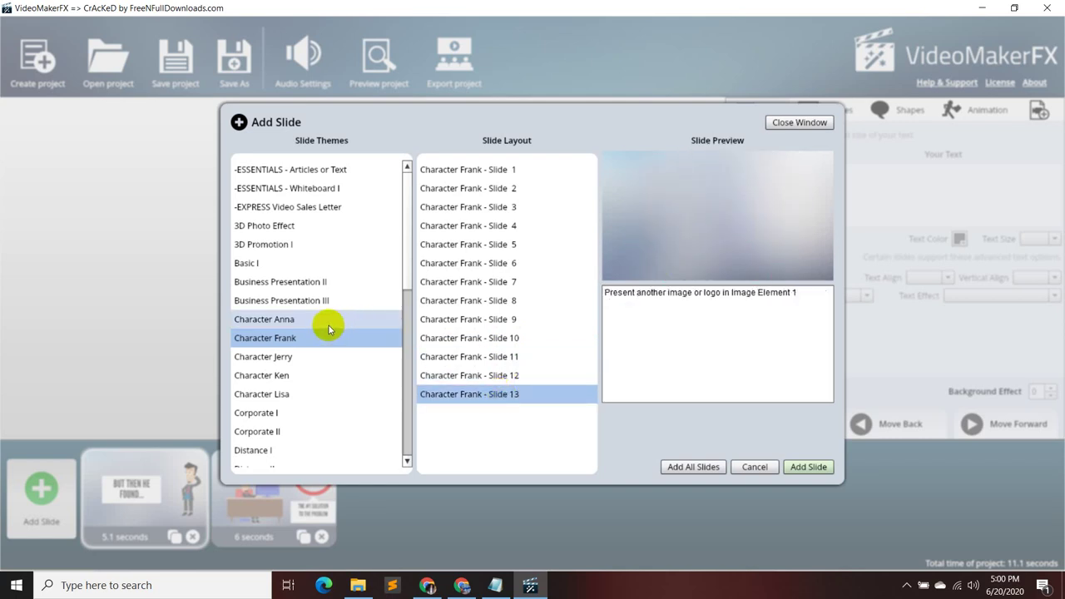
pyautogui.click(314, 375)
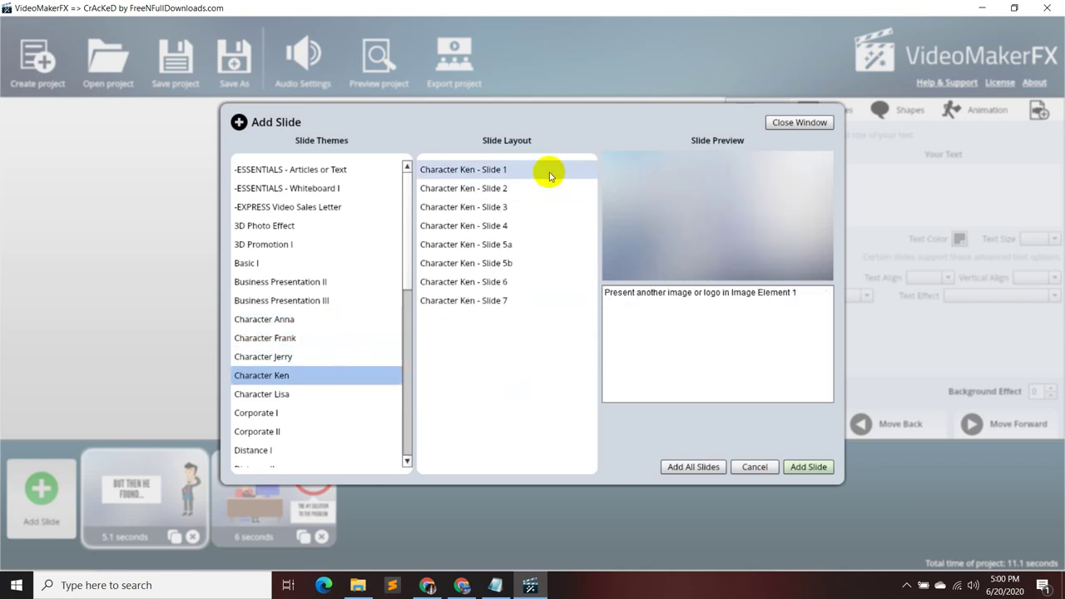
# - Preview Character Ken Slides 1, 6, 7, 5b, 5a and 4
pyautogui.click(548, 173)
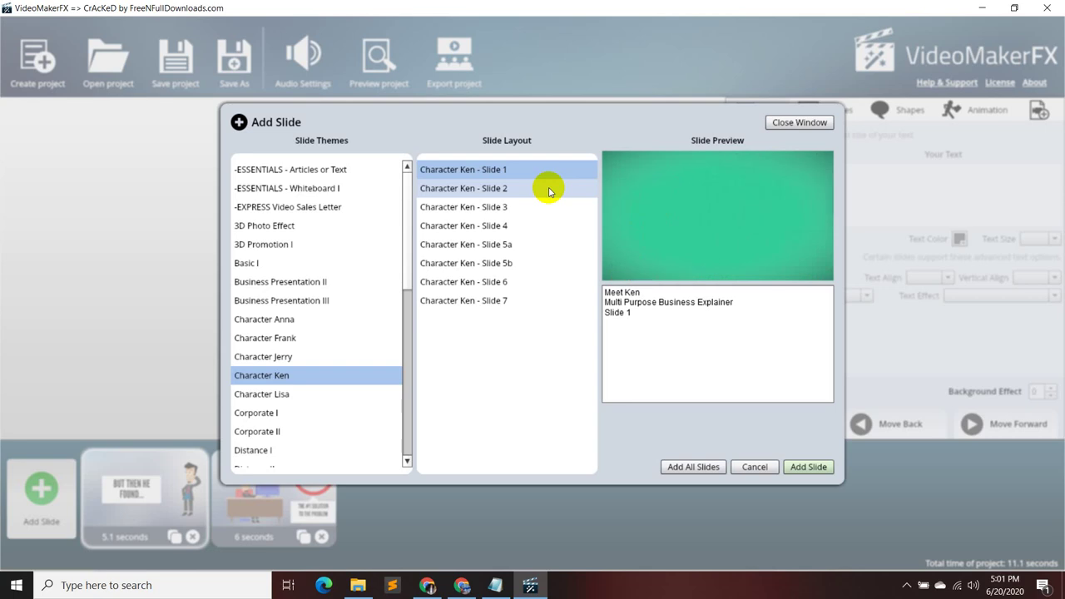
pyautogui.click(573, 282)
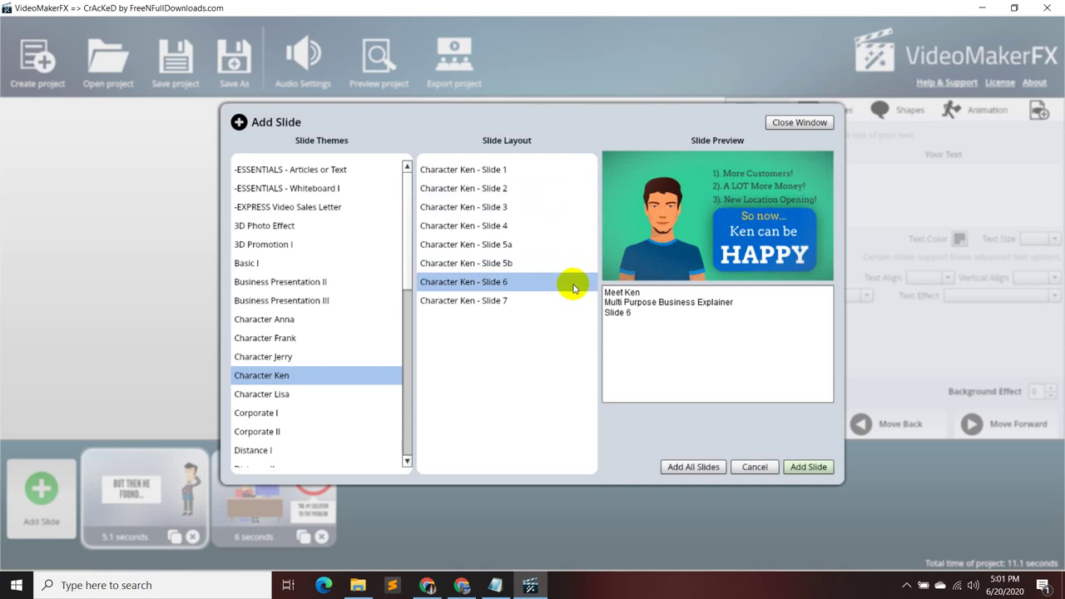
pyautogui.click(556, 297)
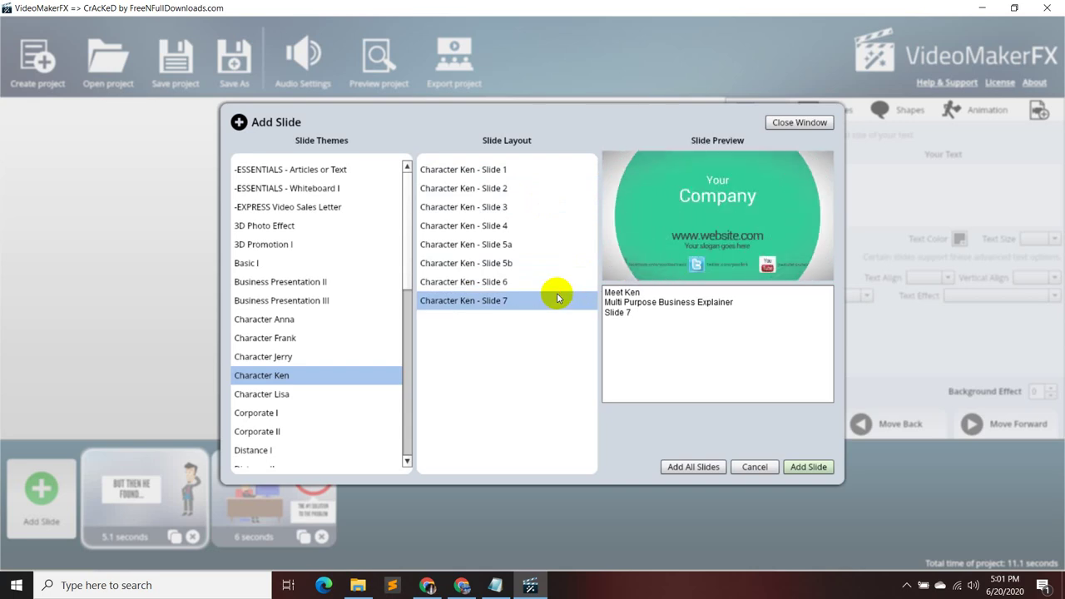
pyautogui.click(547, 263)
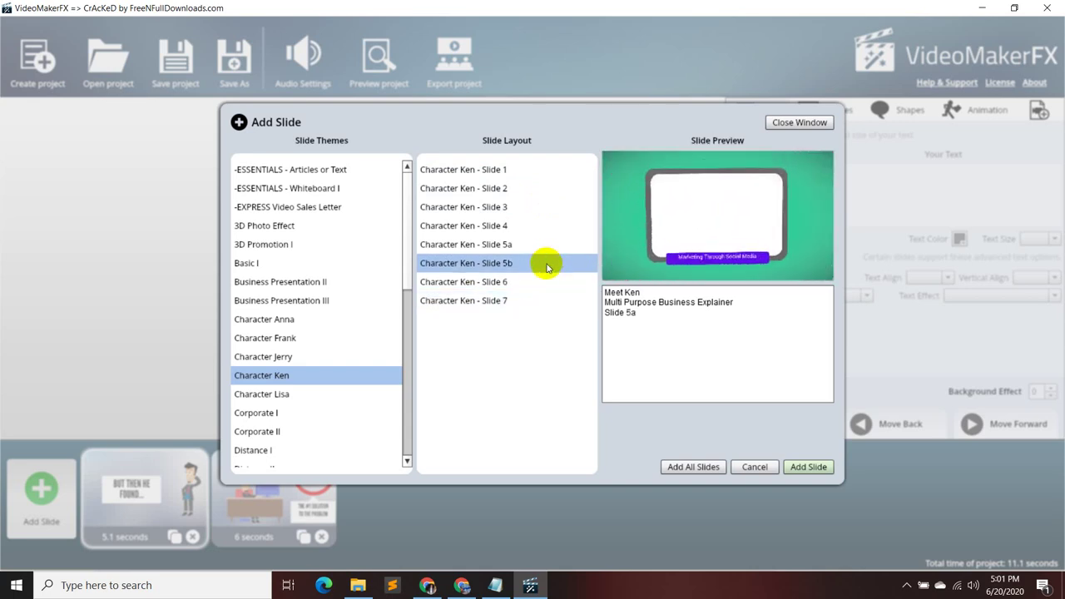
pyautogui.click(544, 244)
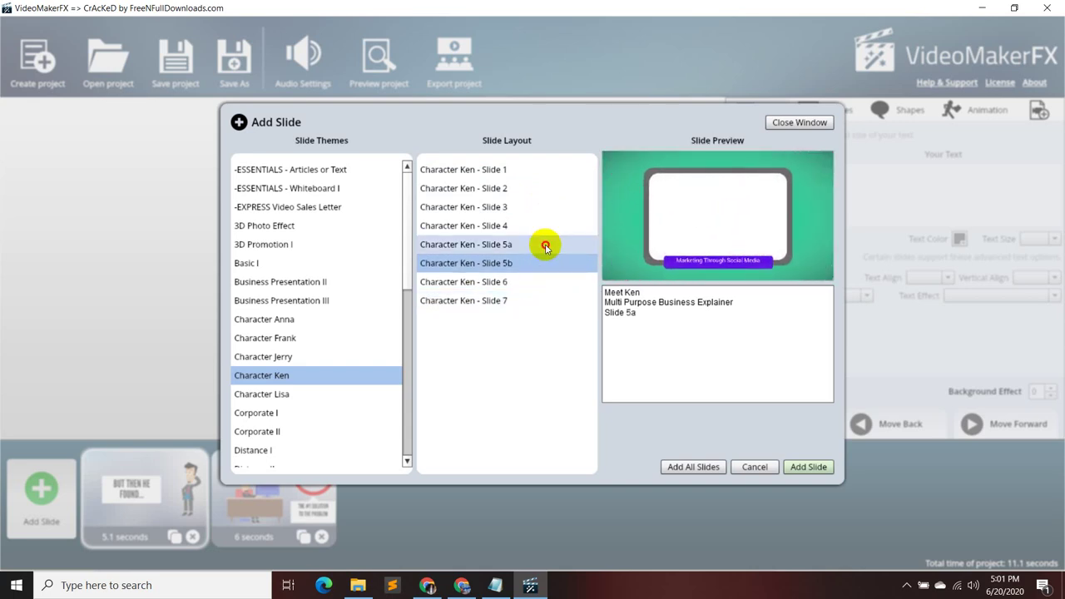
pyautogui.click(545, 226)
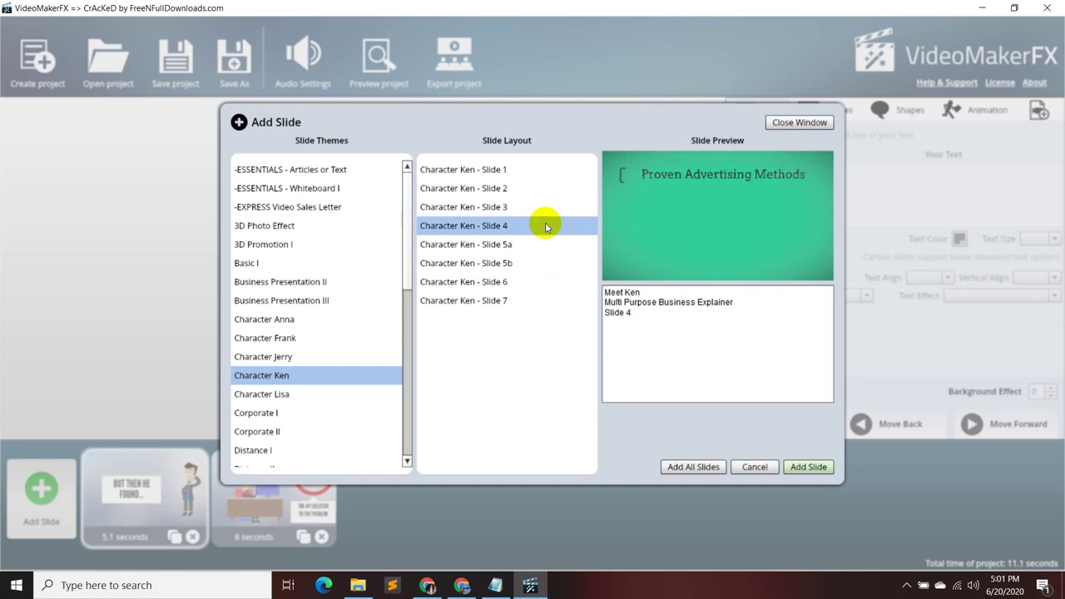
# - Browse the Corporate I layouts, glance at the Notepad script, then return to the Character Frank theme
pyautogui.click(288, 414)
pyautogui.scroll(-1, 287, 414)
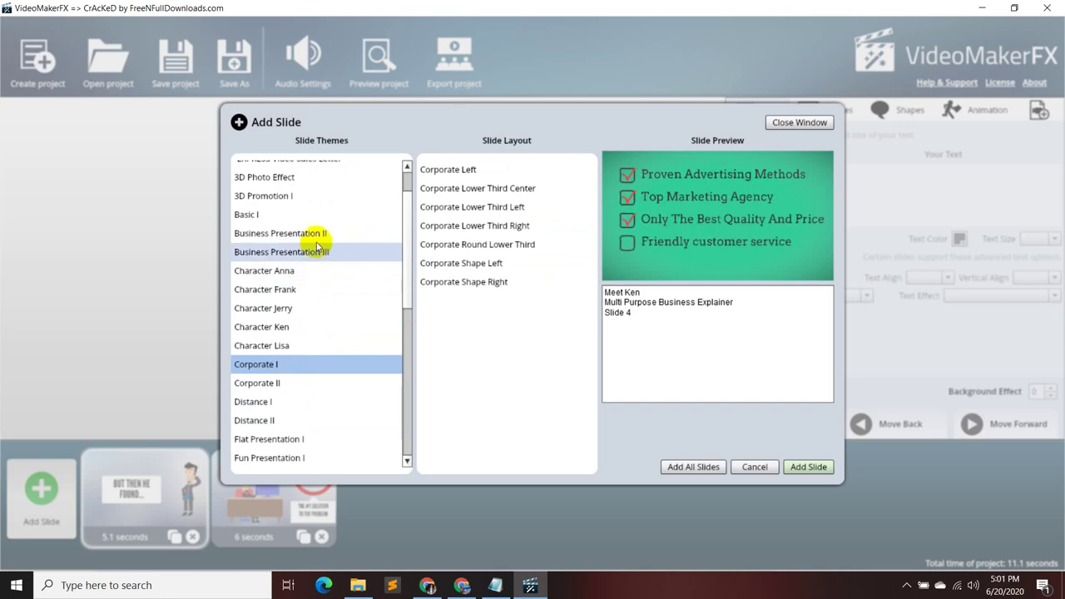
pyautogui.scroll(1, 318, 233)
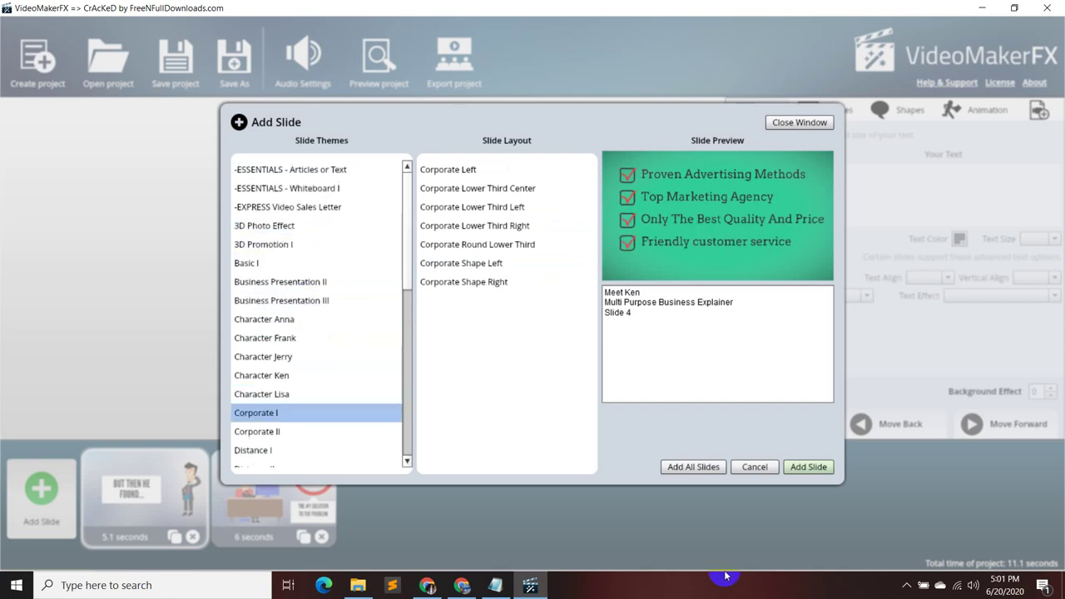
pyautogui.click(503, 592)
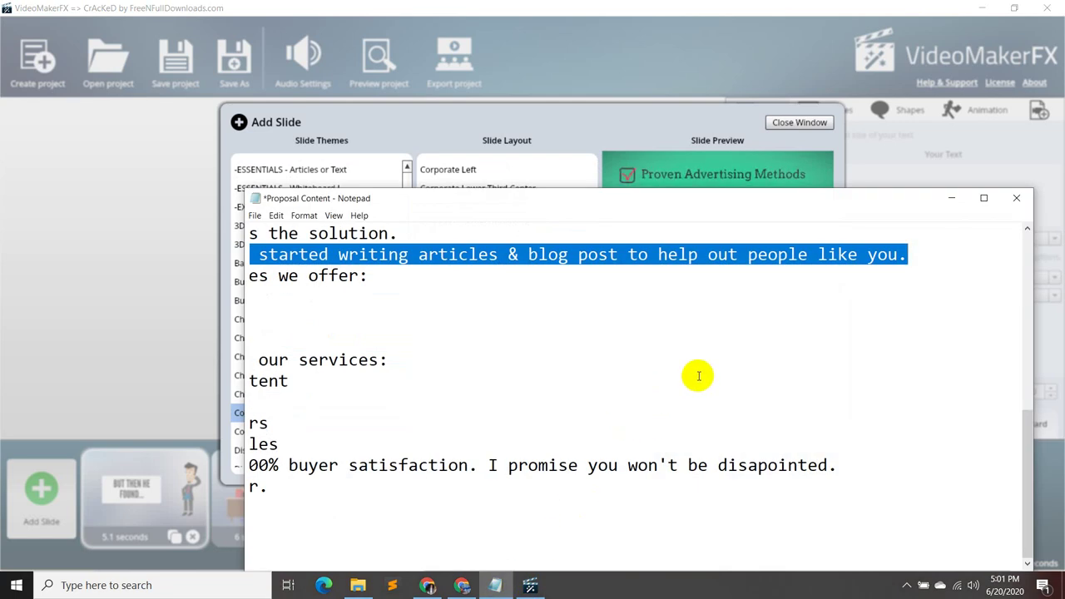
pyautogui.click(951, 199)
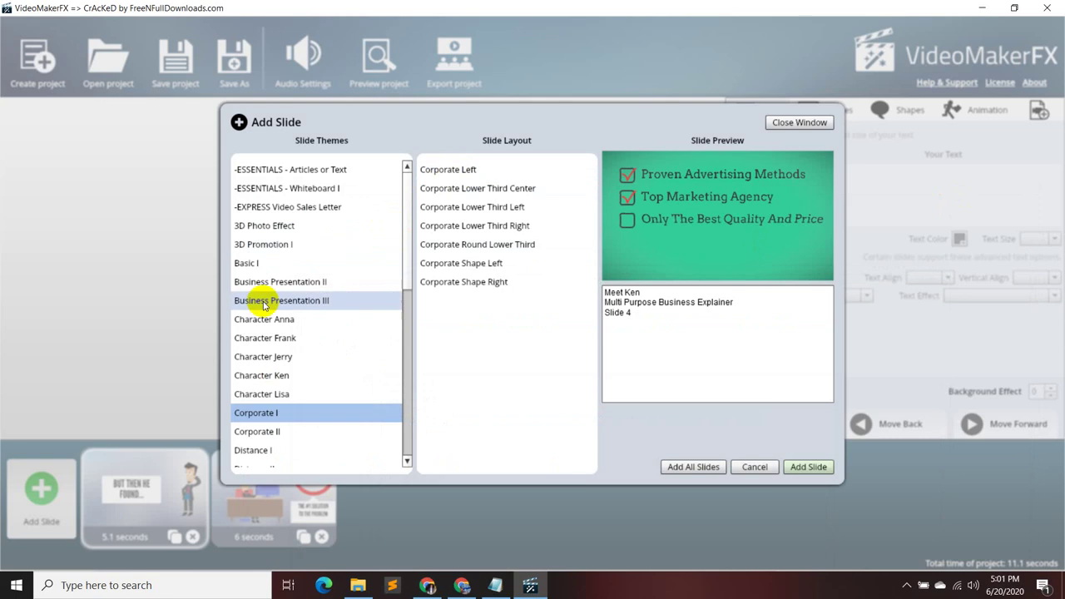
pyautogui.click(280, 341)
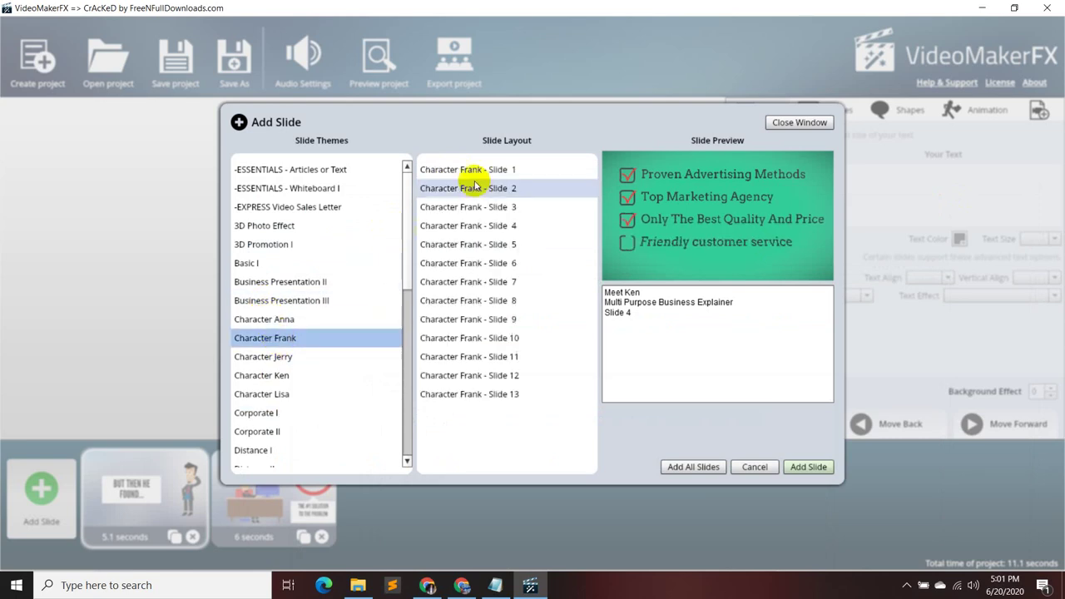
# - Preview Frank Slides 1 and 2, then add Slide 2, the 'But he's unhappy' scene, to the project
pyautogui.click(507, 171)
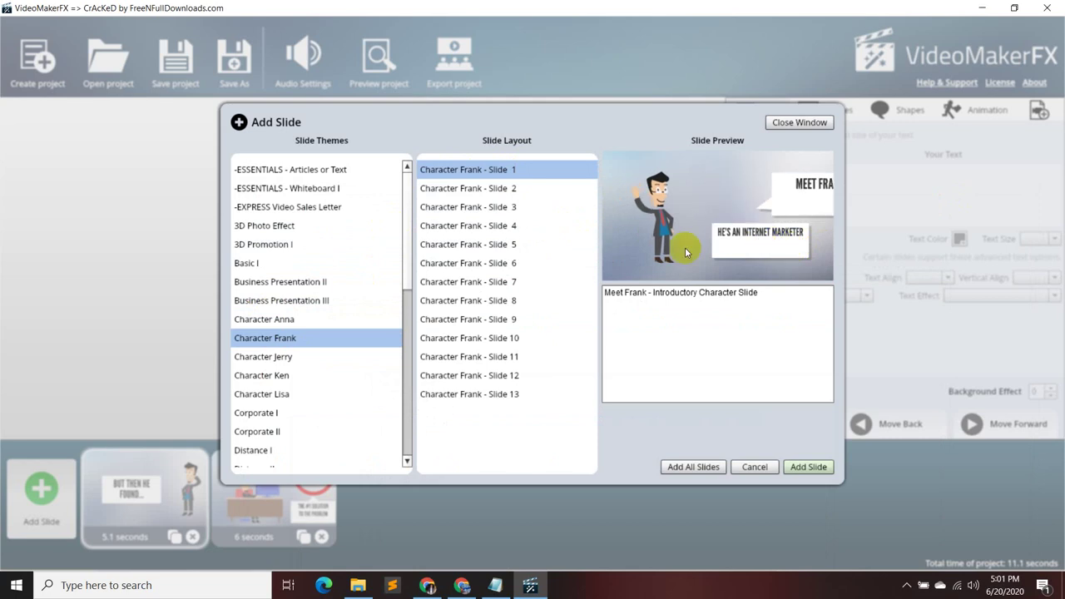
pyautogui.click(536, 193)
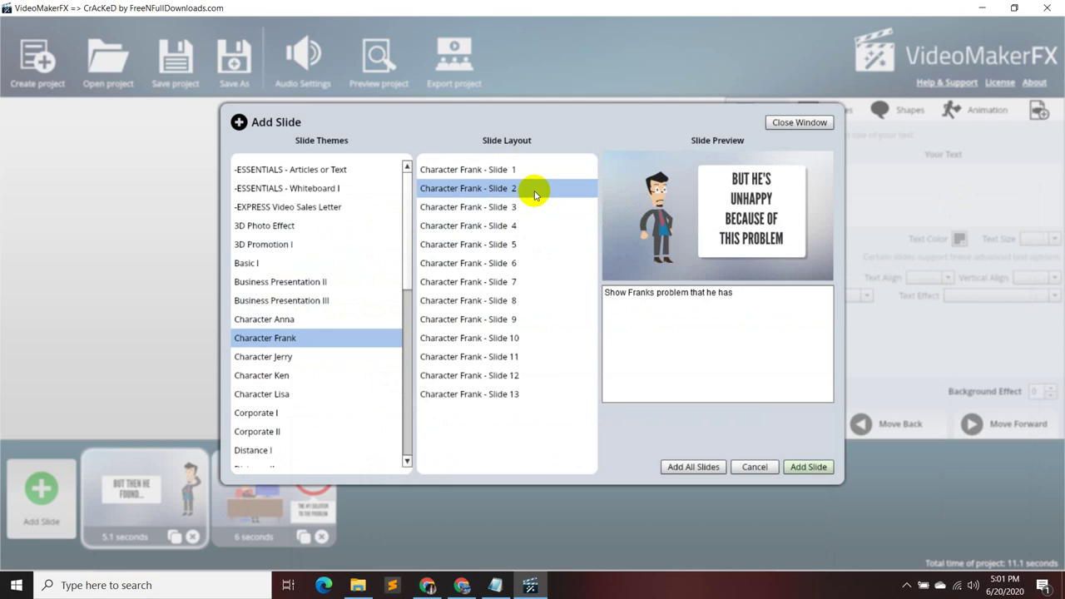
pyautogui.click(812, 469)
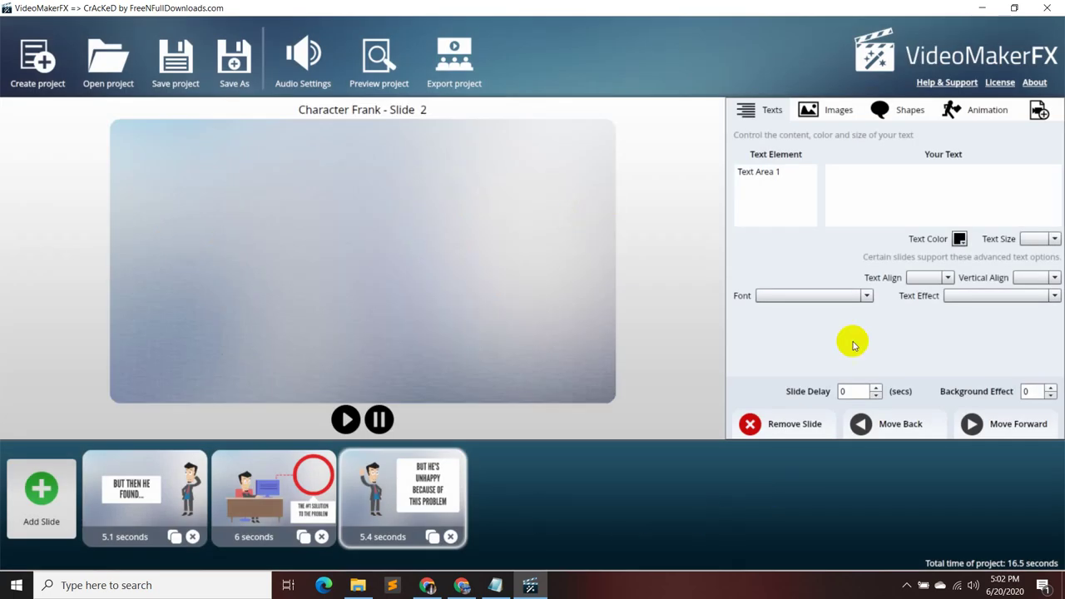
# - Replace Text Area 1's 'Textline 1 Starting Text' with the script's line 03 sentence and right-align it
pyautogui.click(496, 587)
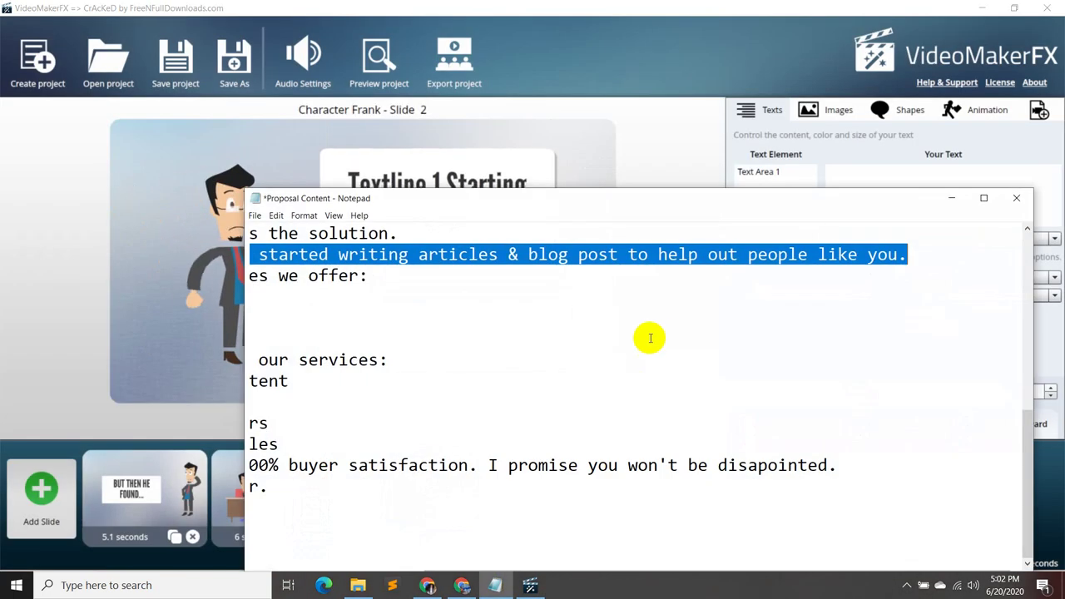
pyautogui.click(628, 308)
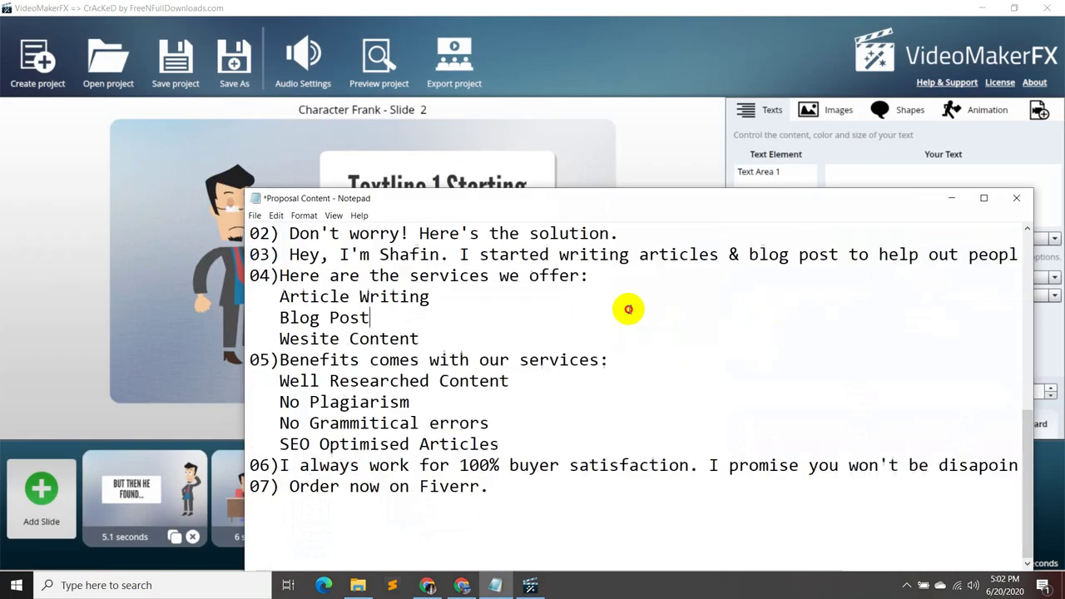
pyautogui.moveTo(290, 254); pyautogui.dragTo(999, 254)
pyautogui.hotkey('ctrl', 'c')
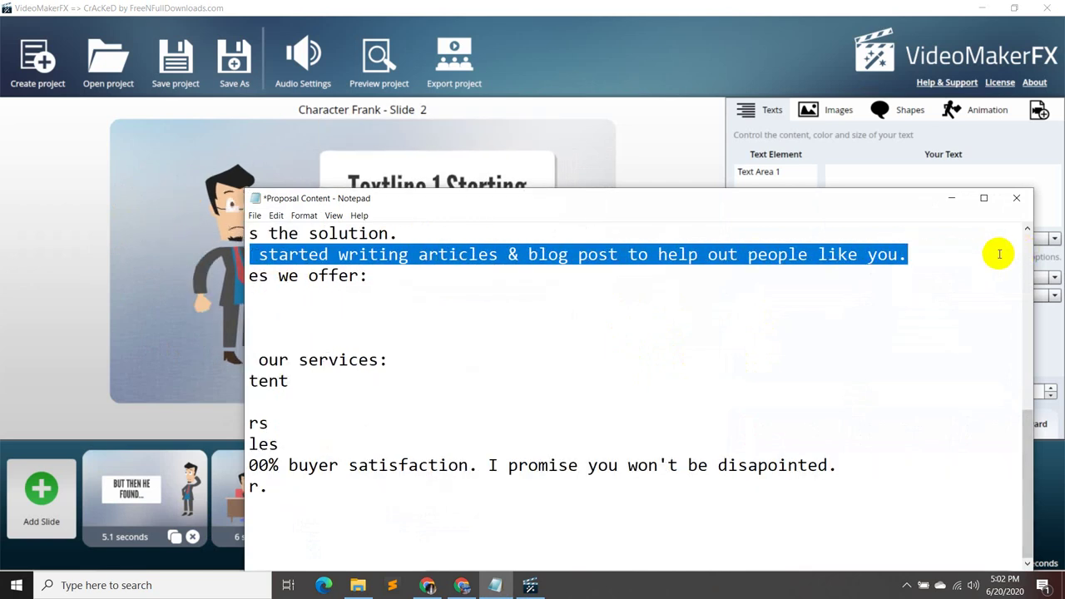
pyautogui.click(954, 202)
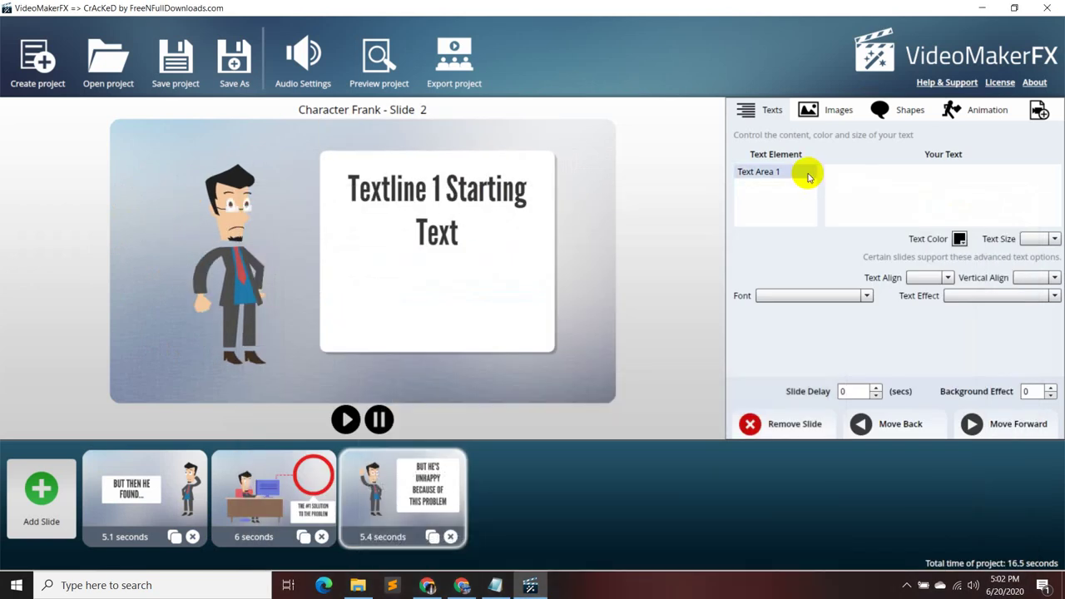
pyautogui.click(807, 174)
pyautogui.moveTo(919, 170); pyautogui.dragTo(828, 169)
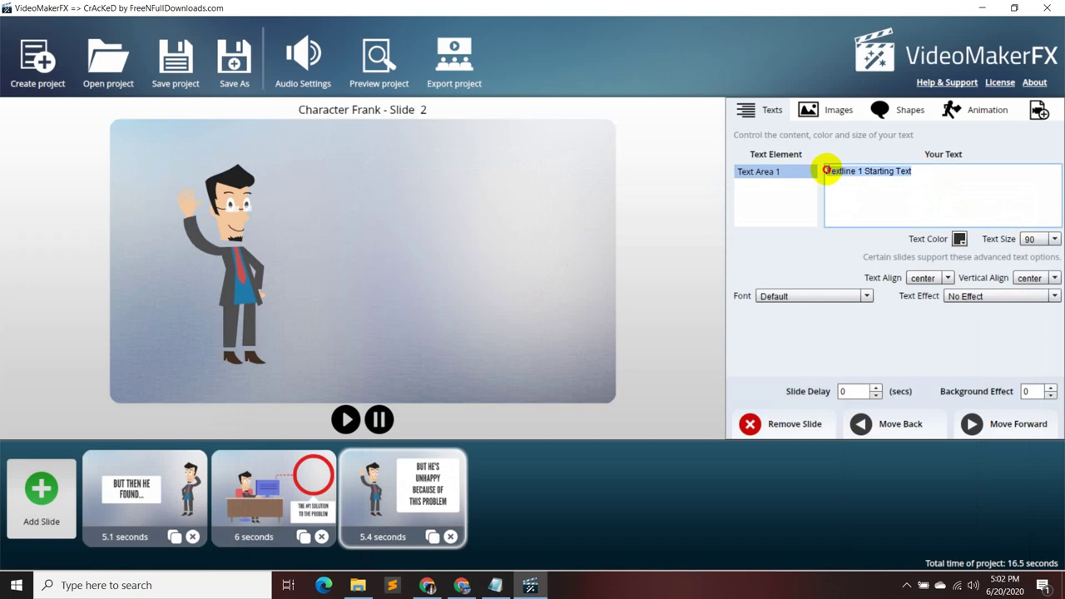
pyautogui.hotkey('ctrl', 'v')
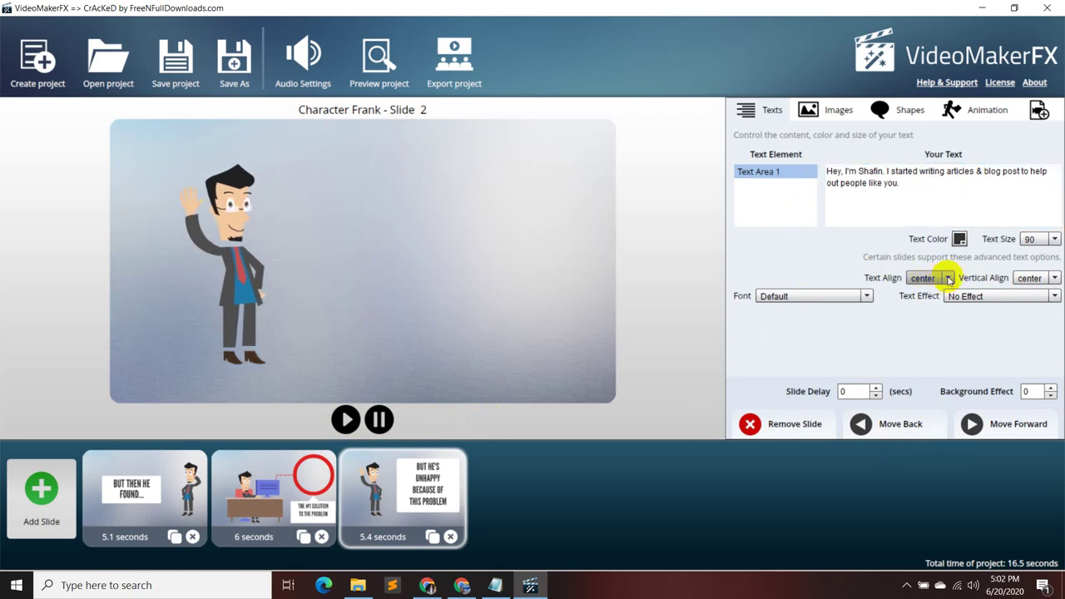
pyautogui.click(929, 279)
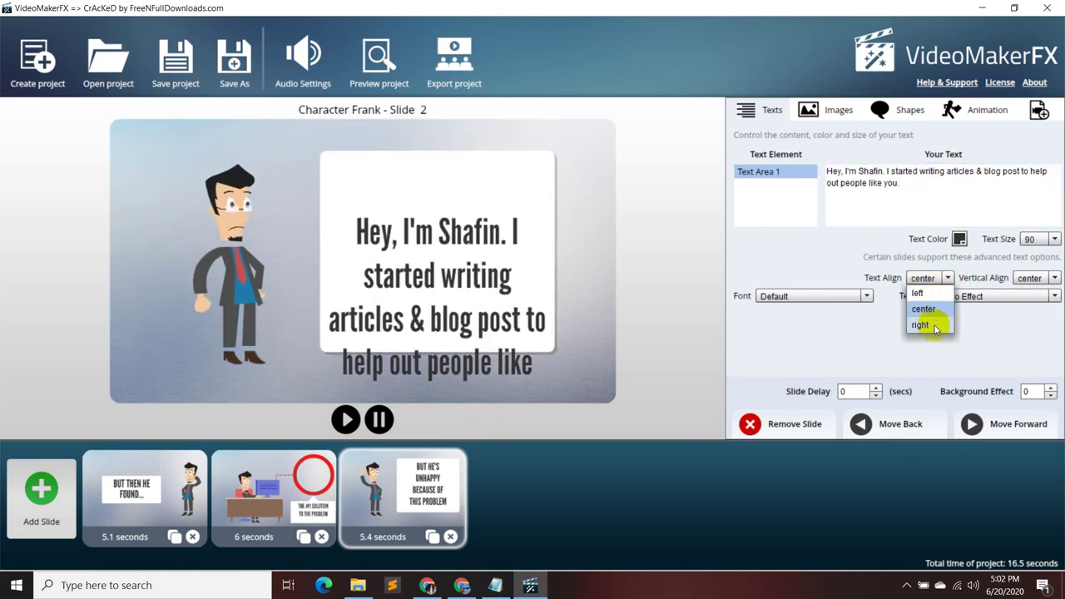
pyautogui.click(930, 324)
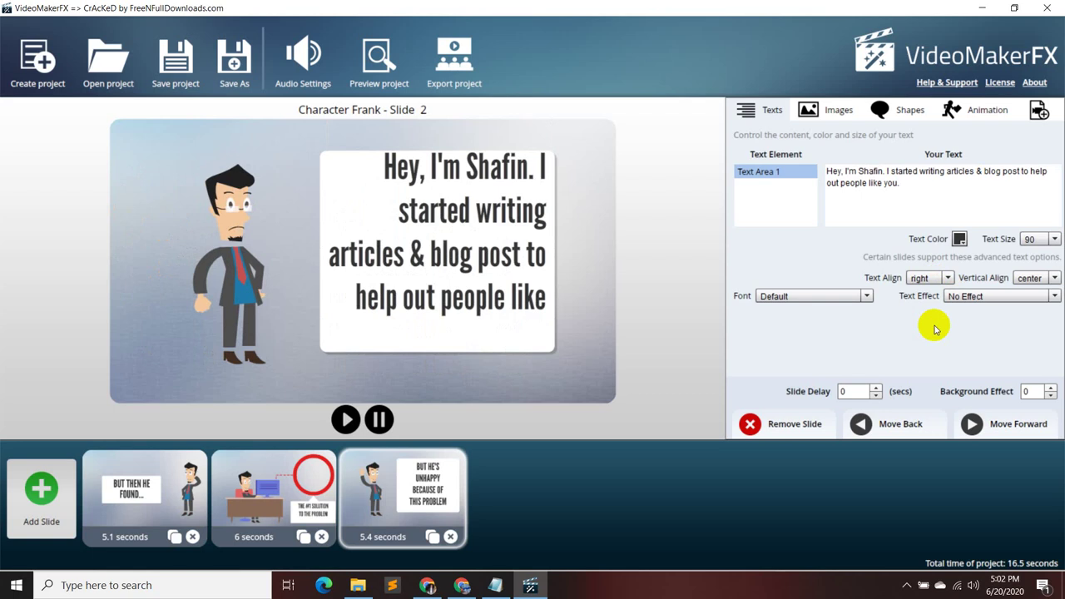
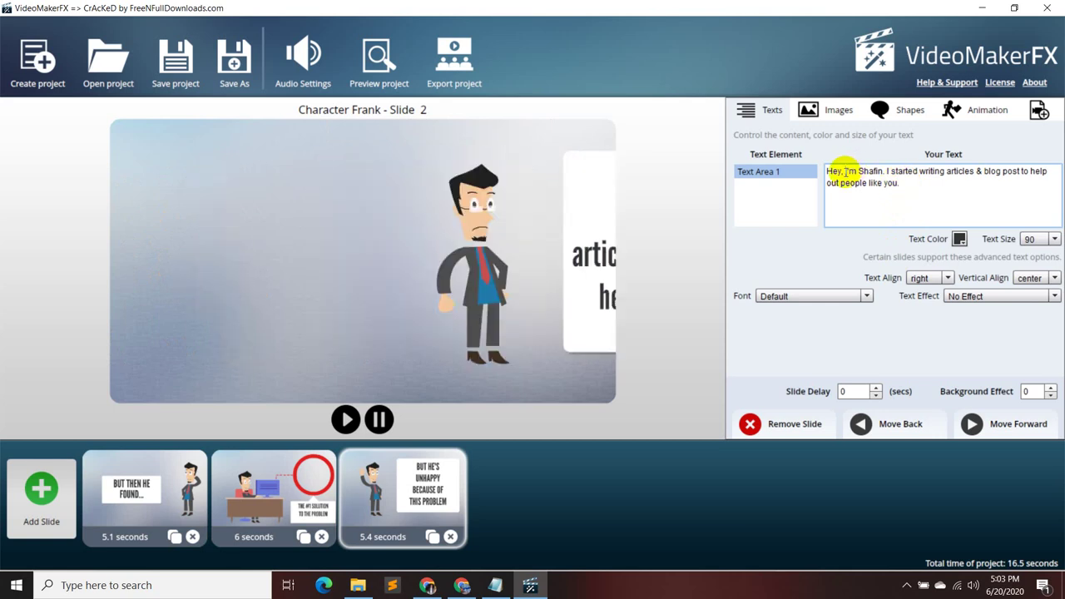
# - Delete 'Hey,' so the Frank slide's text opens with the self-introduction sentence
pyautogui.press('BackSpace')
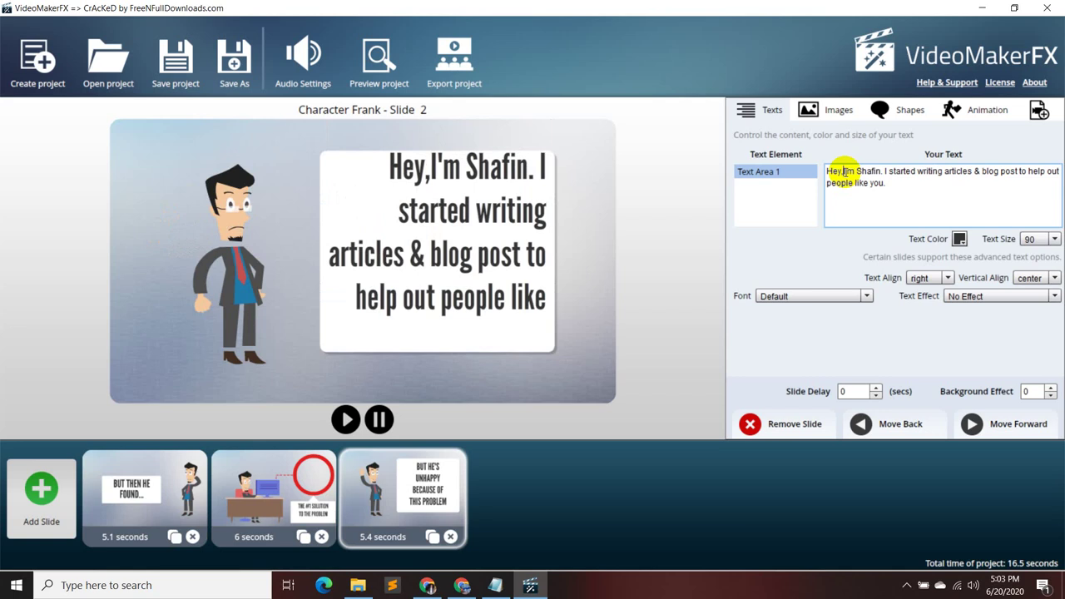
pyautogui.press('BackSpace')
pyautogui.press('BackSpace')
pyautogui.press('BackSpace')
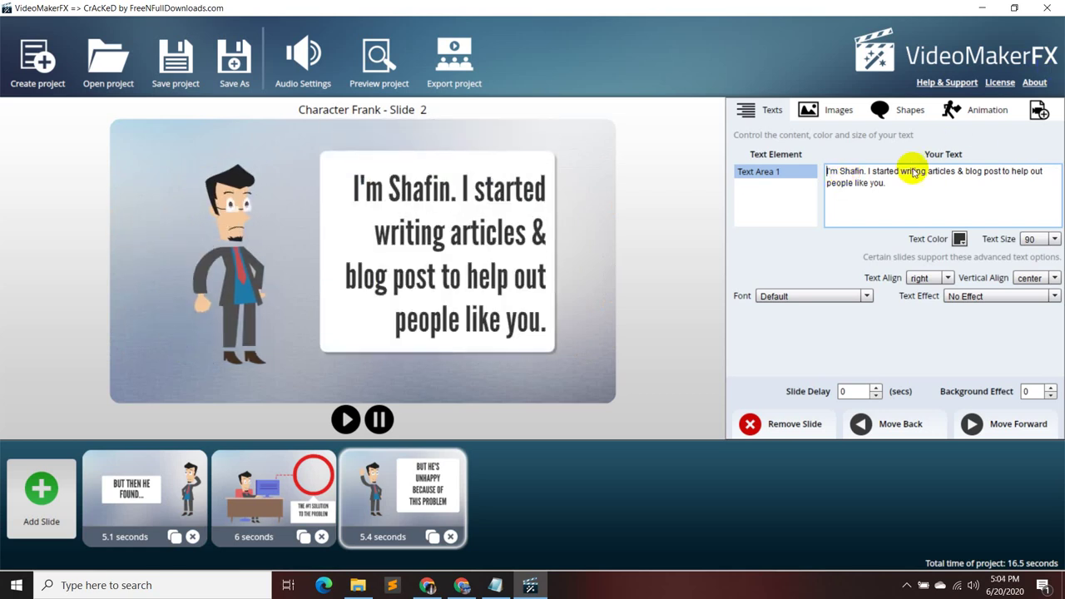
# - Replace the third Frank slide with a new Character Jerry - Slide 1 slide after previewing its layouts
pyautogui.click(450, 536)
pyautogui.click(35, 497)
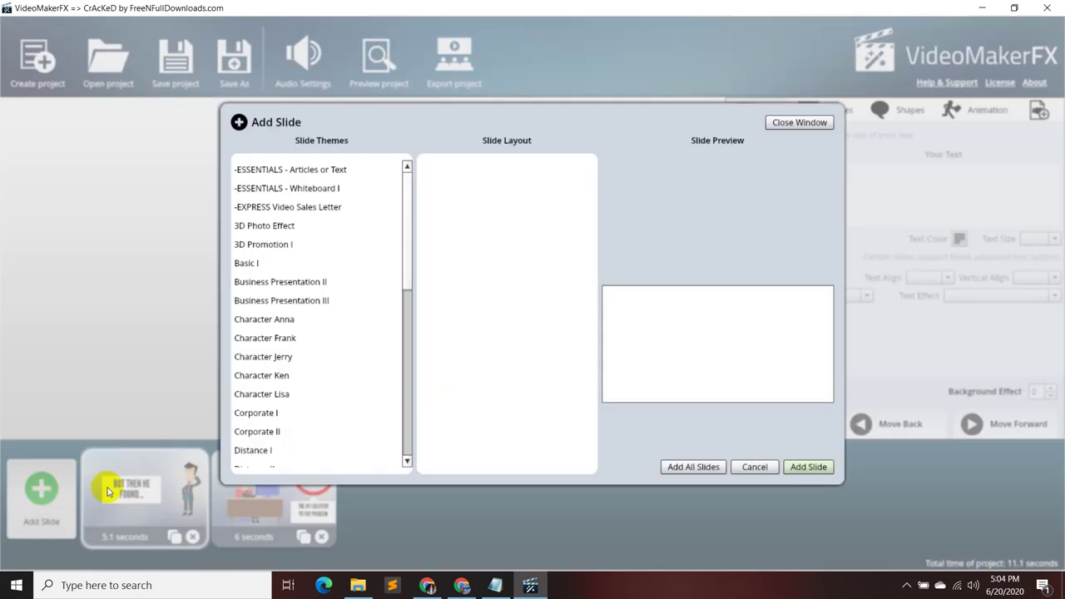
pyautogui.click(326, 355)
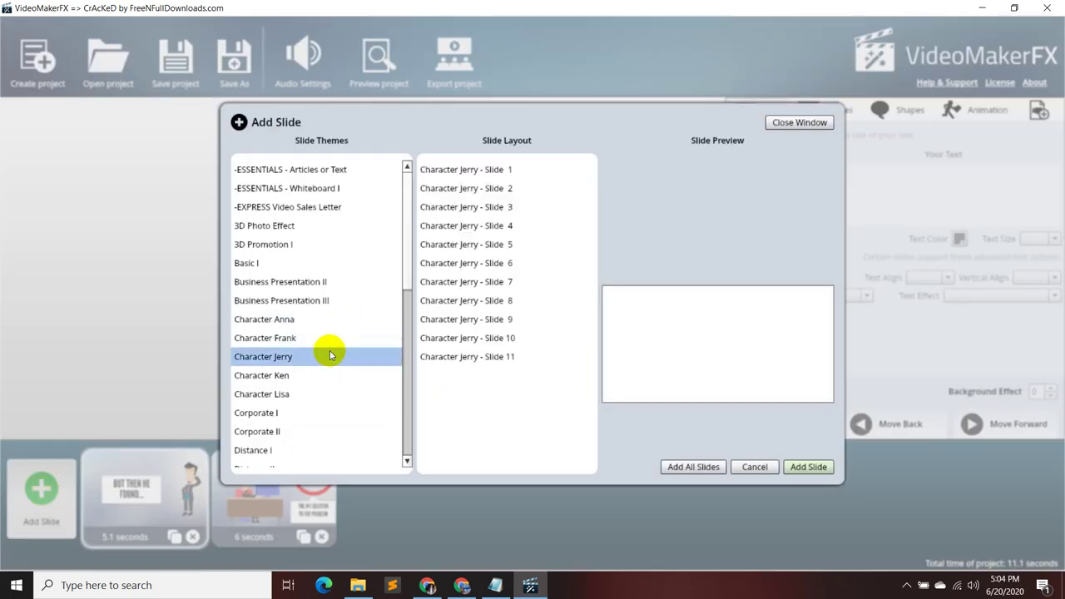
pyautogui.click(522, 173)
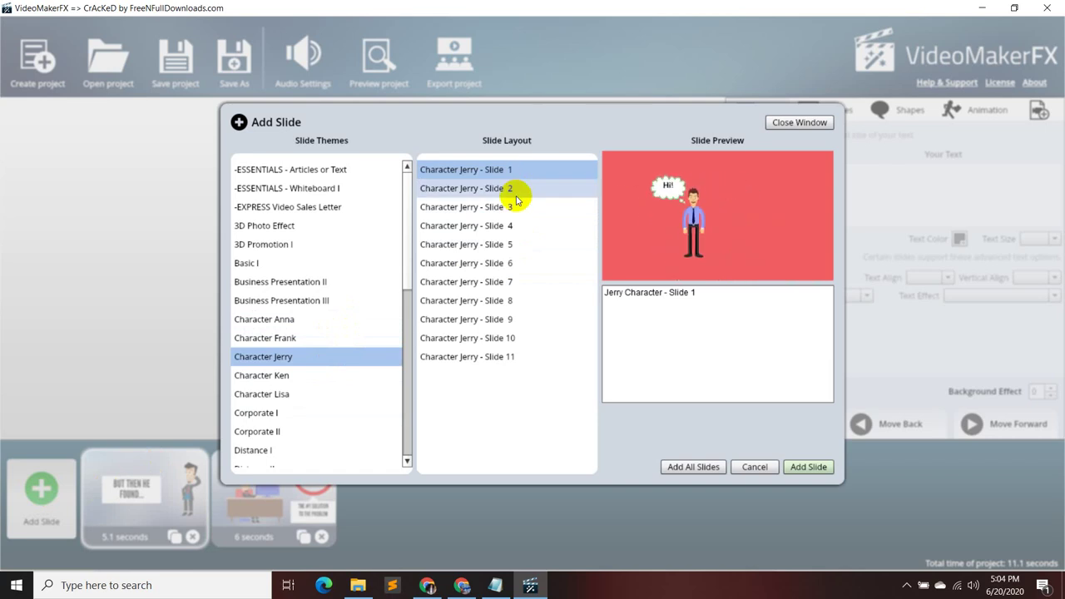
pyautogui.click(516, 197)
pyautogui.click(515, 207)
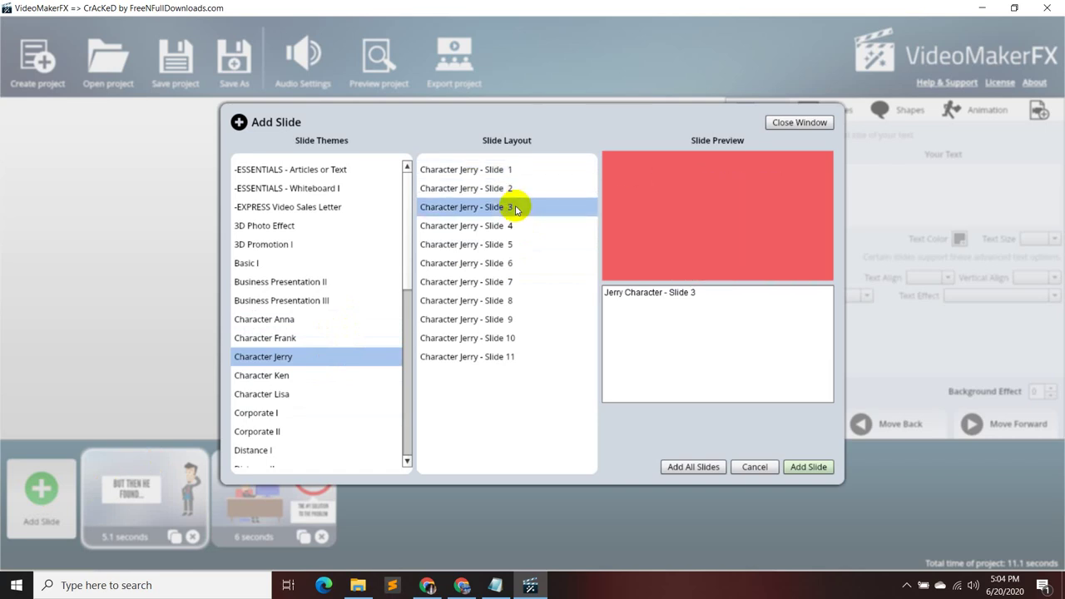
pyautogui.click(520, 189)
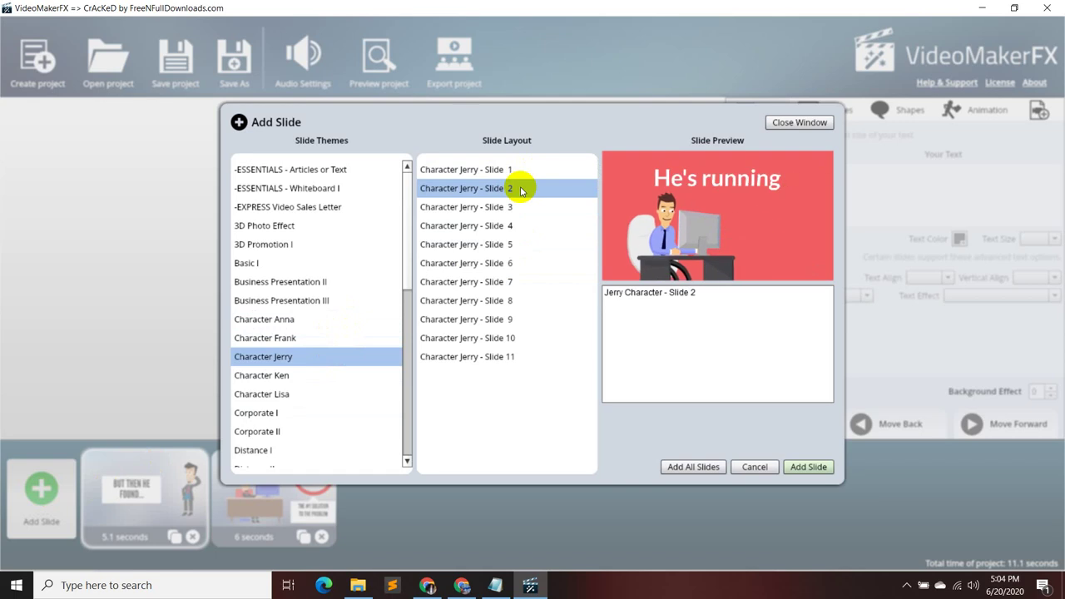
pyautogui.click(512, 207)
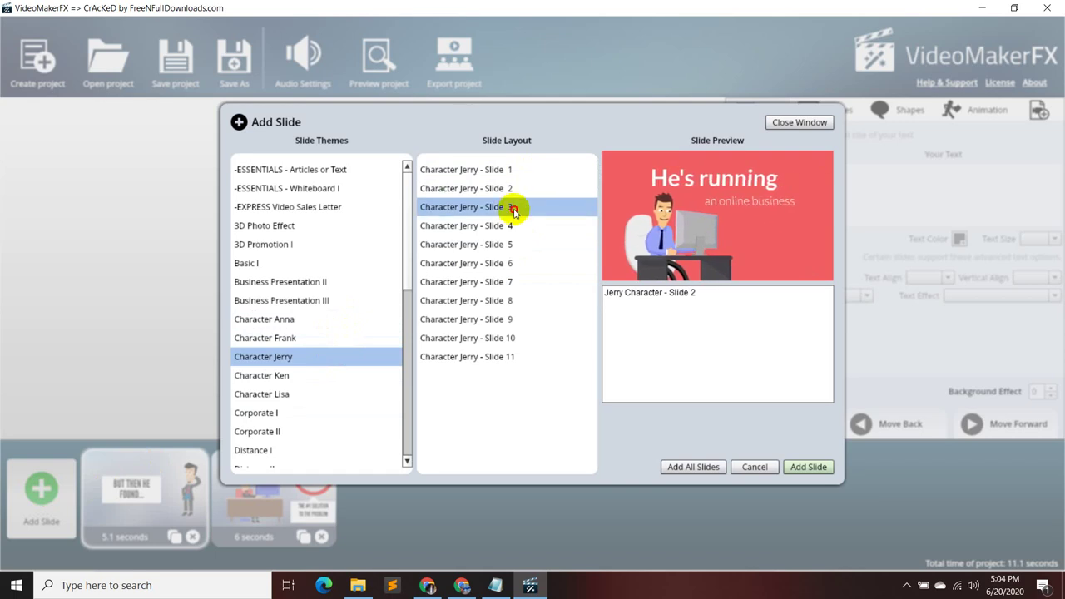
pyautogui.click(512, 226)
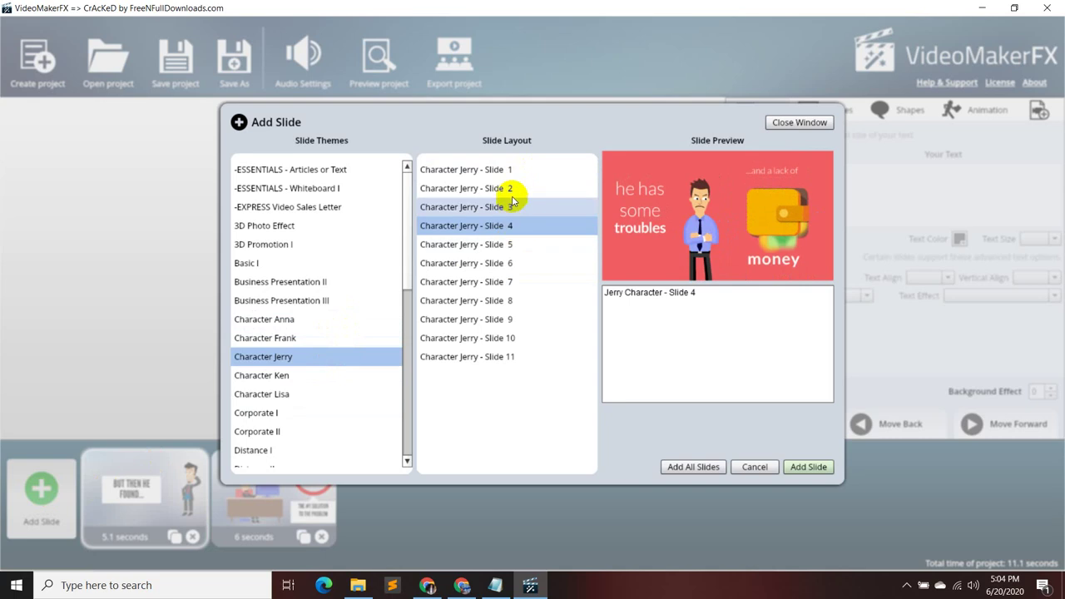
pyautogui.click(509, 168)
pyautogui.click(811, 467)
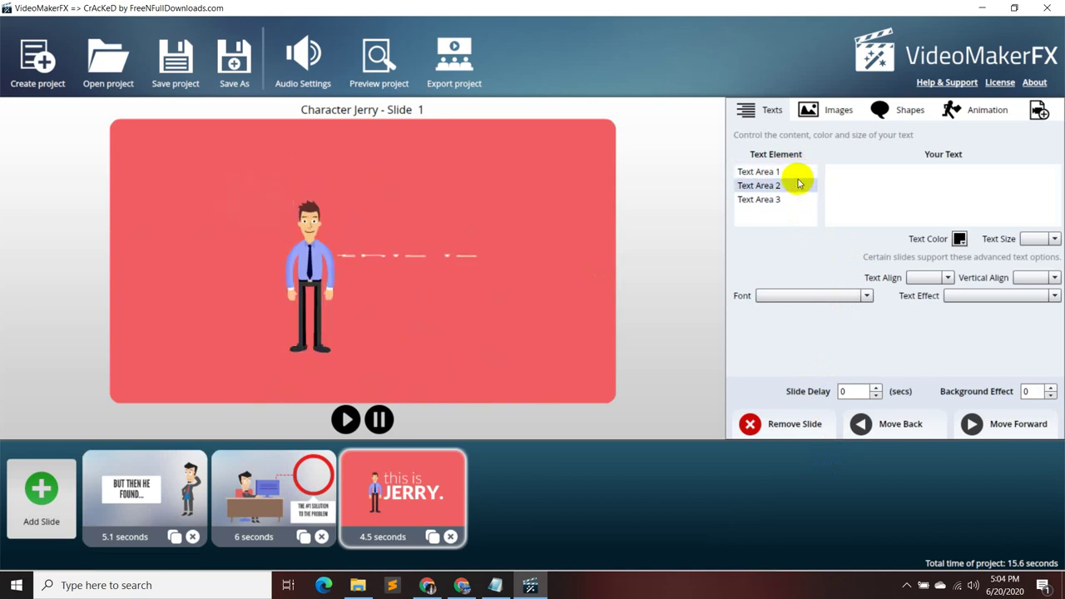
# - Edit Text Area 1's 'Hi!' text, checking the Notepad proposal script for the wording
pyautogui.click(796, 171)
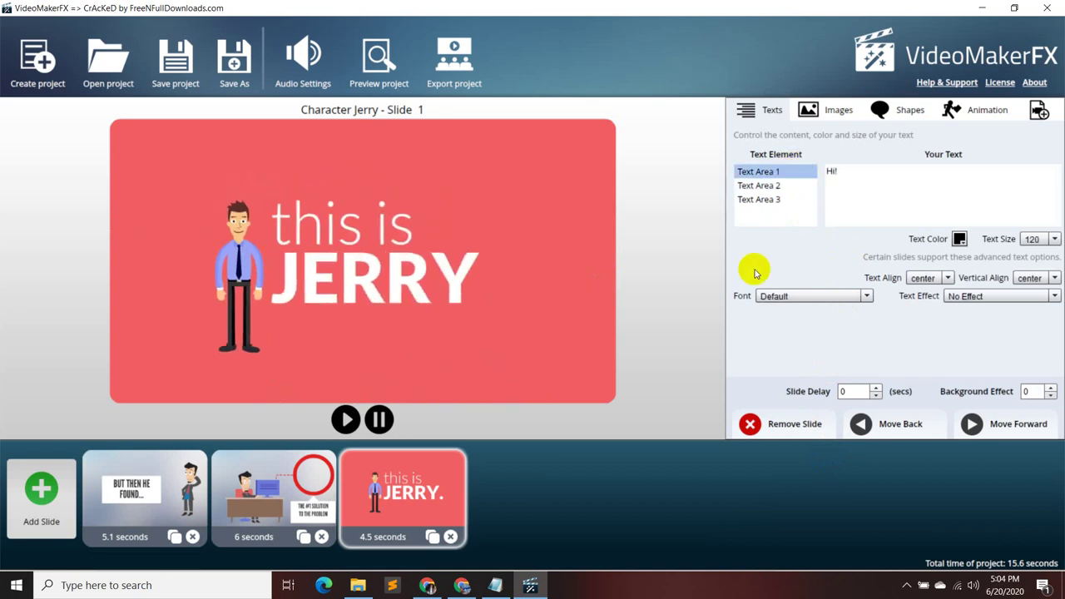
pyautogui.moveTo(495, 585)
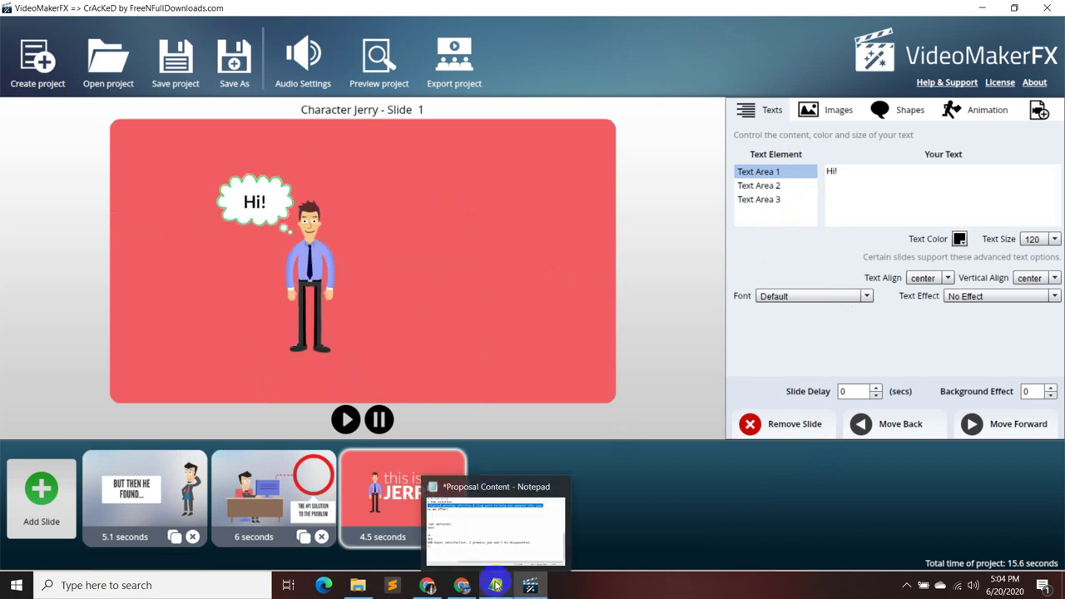
pyautogui.click(511, 510)
pyautogui.click(422, 349)
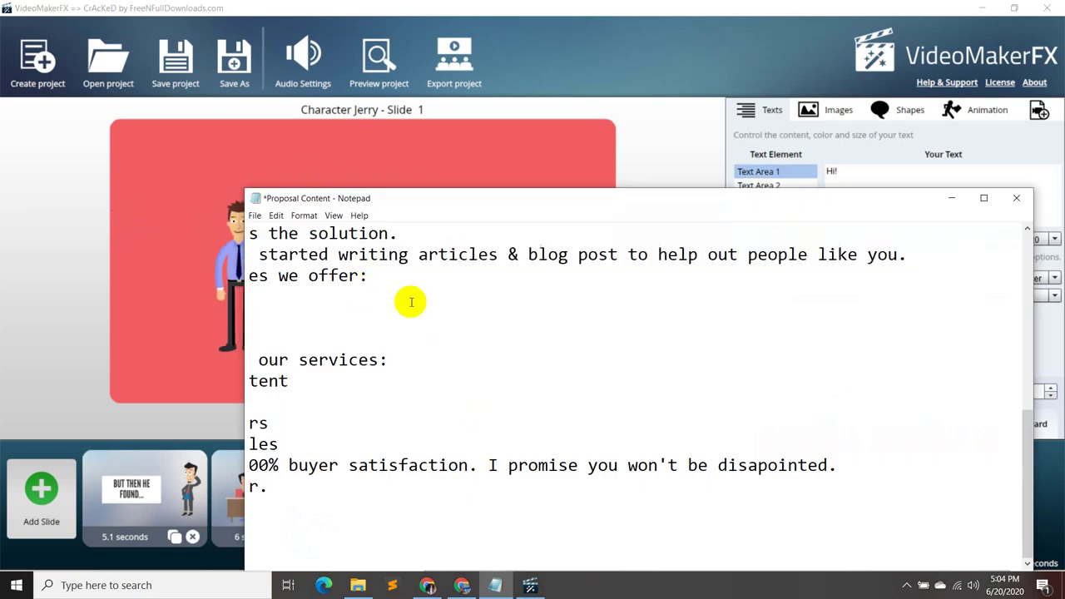
pyautogui.press('Left')
pyautogui.press('Left')
pyautogui.press('Left')
pyautogui.press('Left')
pyautogui.press('Left')
pyautogui.press('Left')
pyautogui.press('Left')
pyautogui.press('Left')
pyautogui.press('Left')
pyautogui.press('Left')
pyautogui.press('Left')
pyautogui.press('Left')
pyautogui.press('Left')
pyautogui.press('Left')
pyautogui.press('Left')
pyautogui.press('Left')
pyautogui.press('Left')
pyautogui.press('Left')
pyautogui.press('Left')
pyautogui.press('Left')
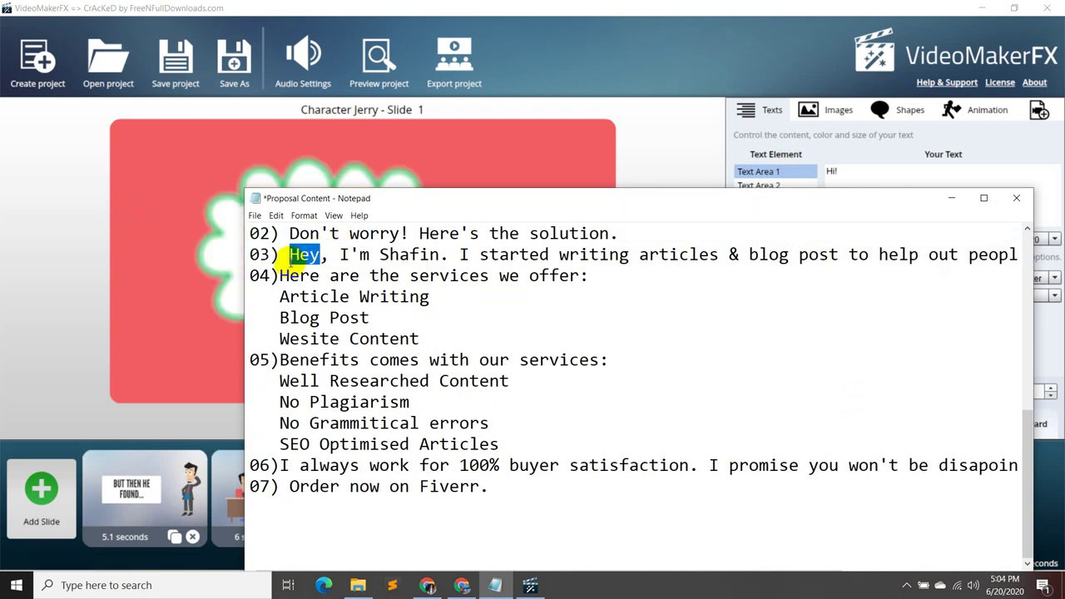
pyautogui.click(951, 198)
pyautogui.click(760, 171)
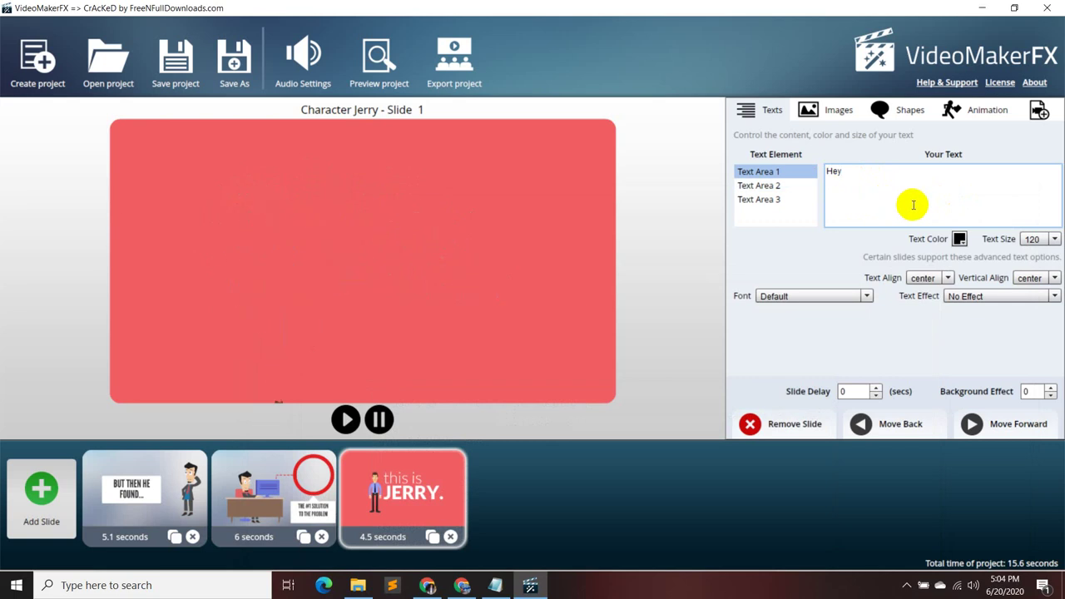
# - Select Text Area 2 and copy the self-introduction phrase from line 03 of the script
pyautogui.click(799, 186)
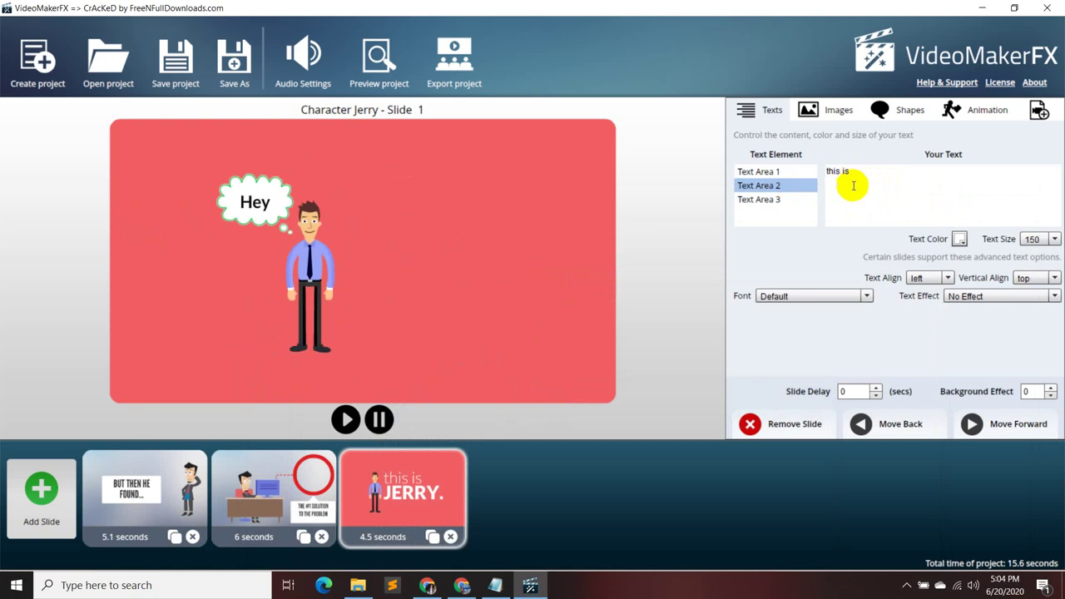
pyautogui.click(494, 586)
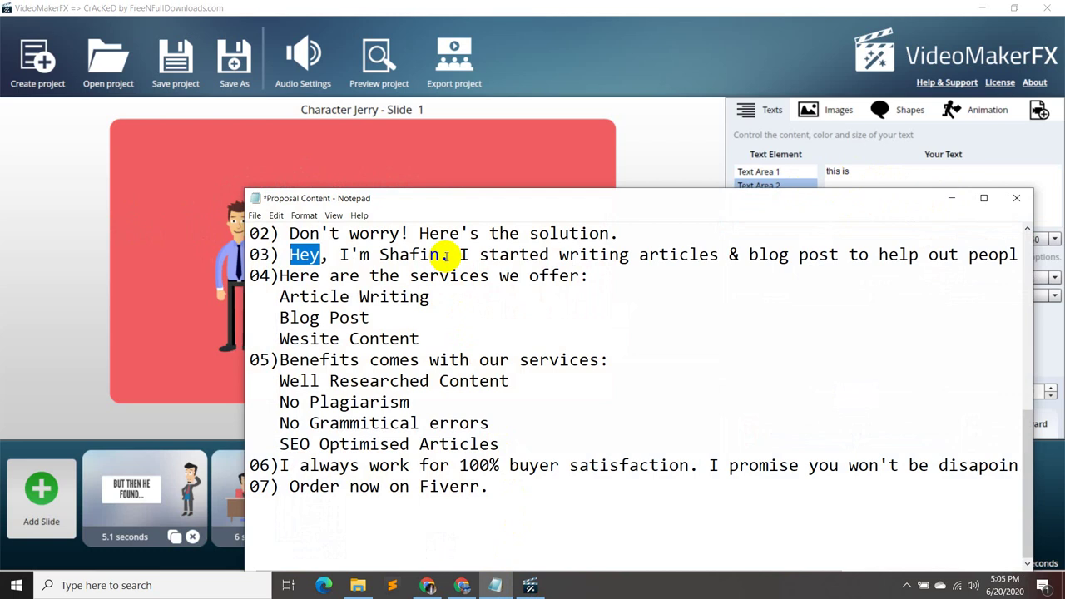
pyautogui.moveTo(441, 255); pyautogui.dragTo(341, 258)
pyautogui.hotkey('ctrl', 'c')
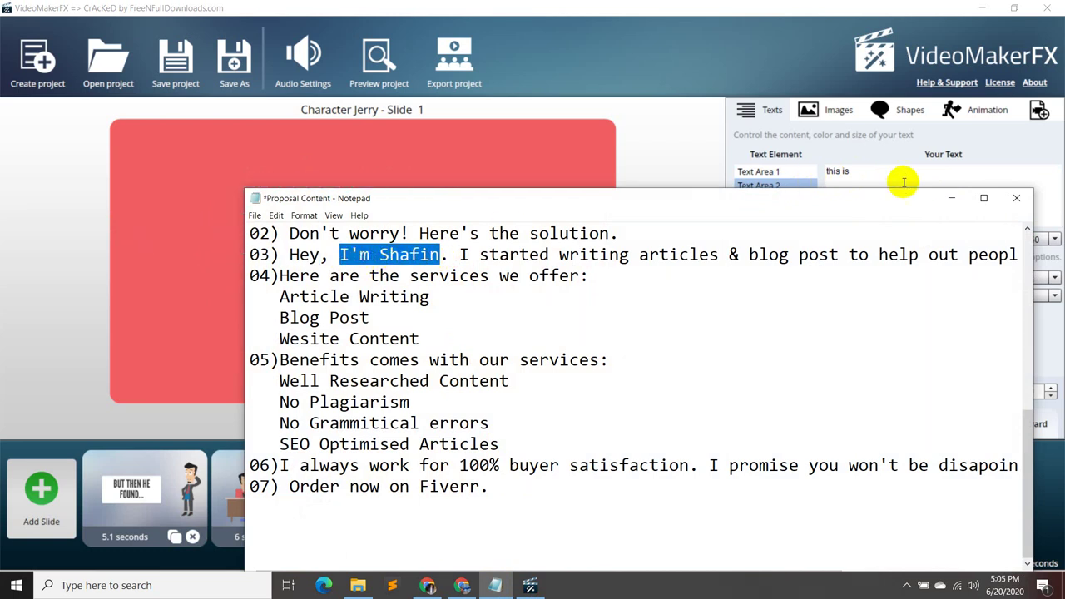
pyautogui.click(950, 197)
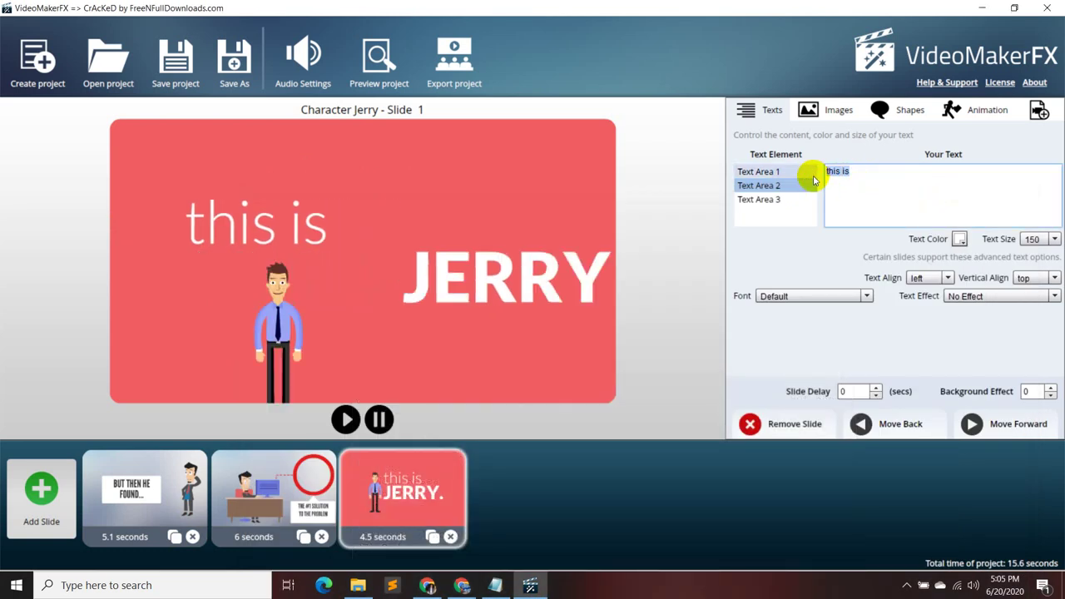
# - Paste the introduction phrase into Text Area 2 and copy the rest of line 03
pyautogui.hotkey('ctrl', 'a')
pyautogui.hotkey('ctrl', 'v')
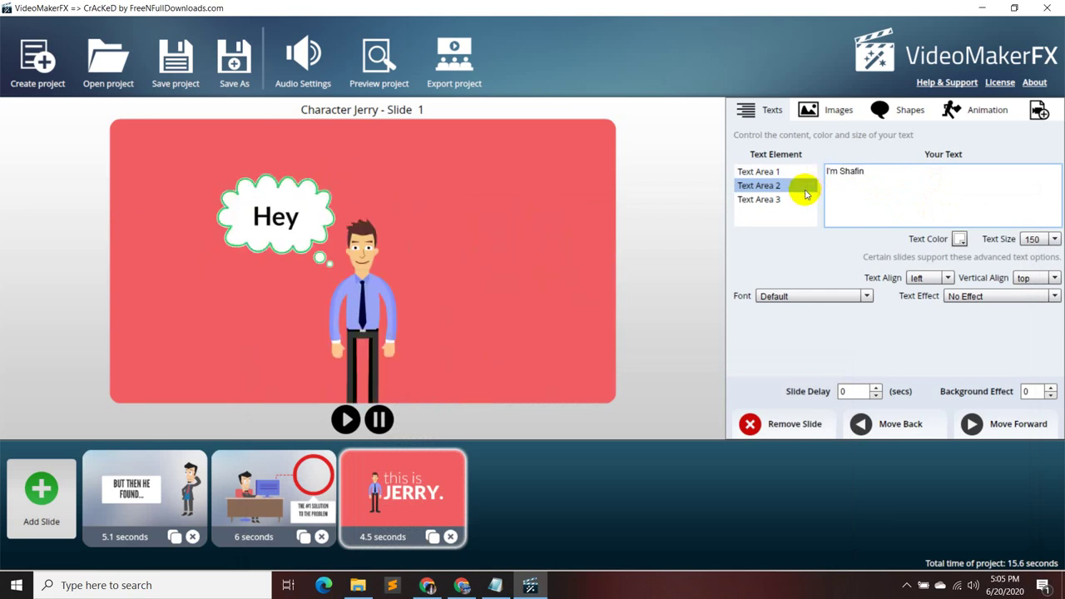
pyautogui.click(801, 198)
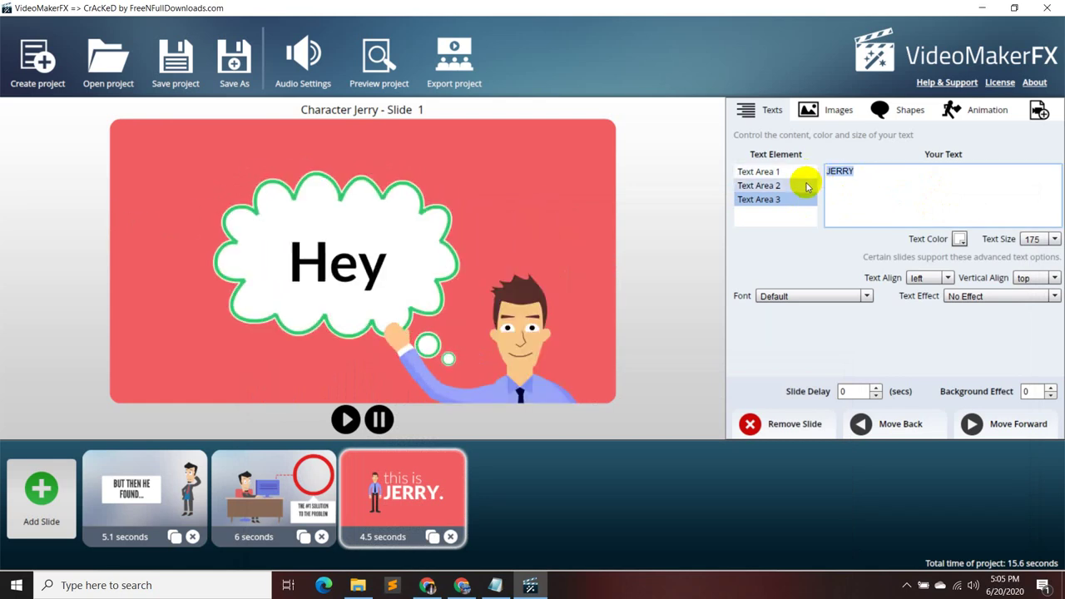
pyautogui.click(495, 584)
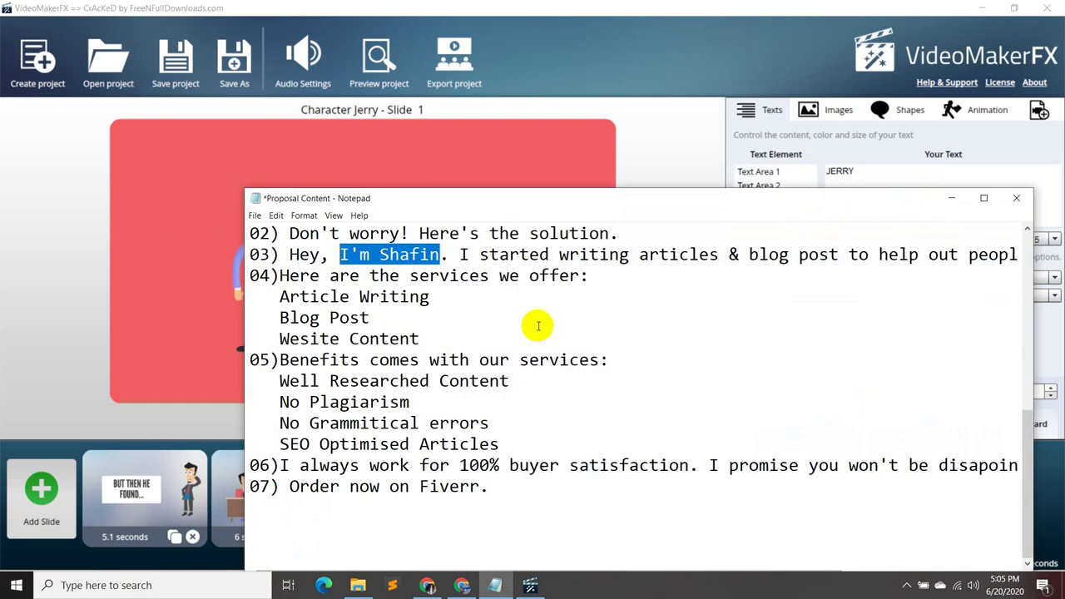
pyautogui.moveTo(462, 254); pyautogui.dragTo(1022, 245)
pyautogui.hotkey('ctrl', 'c')
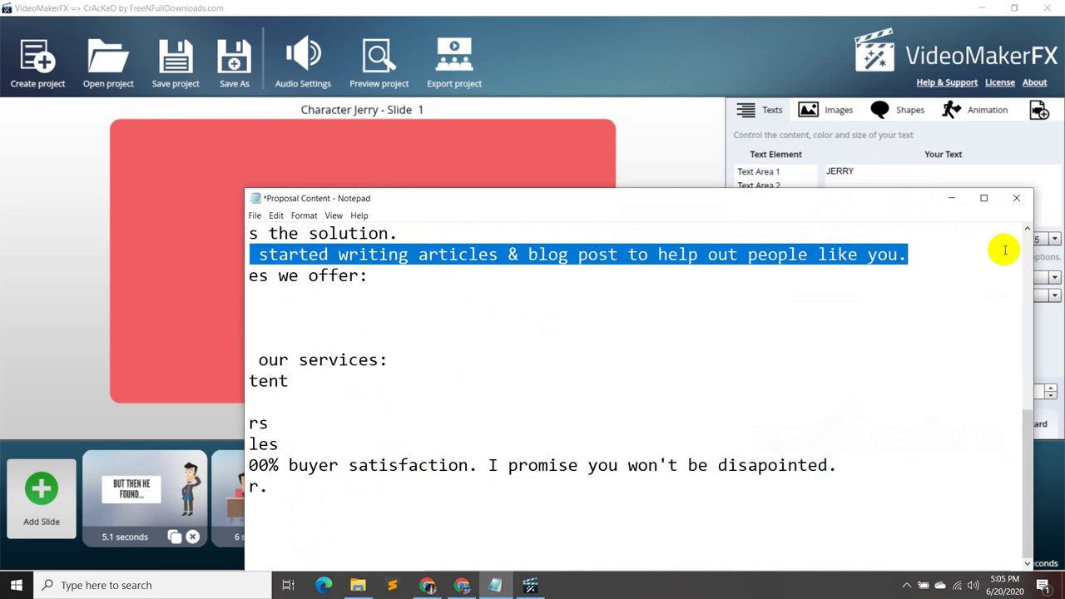
pyautogui.click(950, 198)
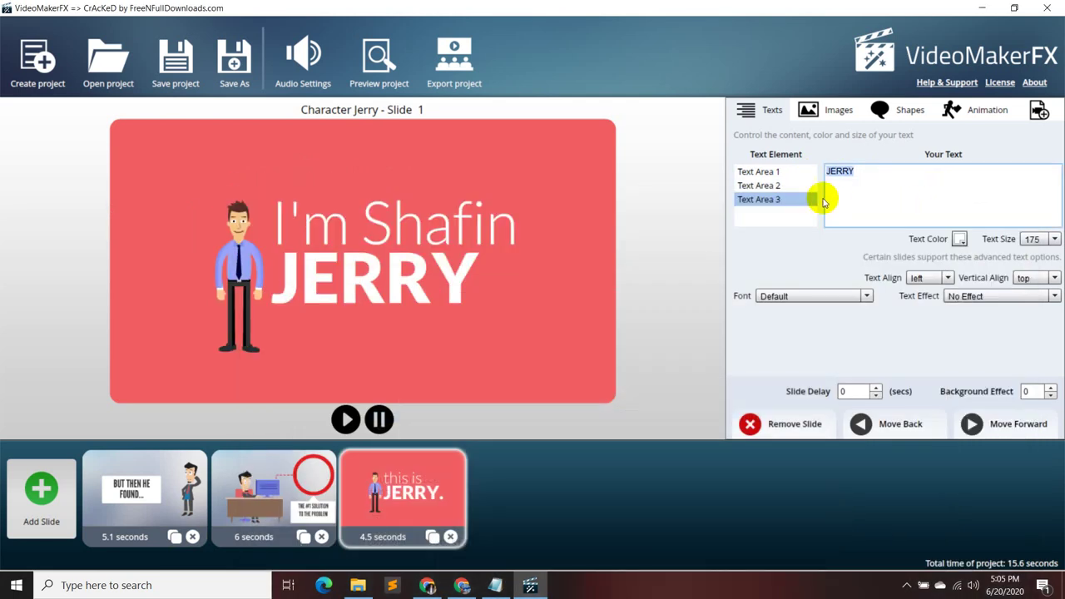
# - Clear Text Area 3 completely, removing the JERRY text and any leftover characters
pyautogui.click(883, 183)
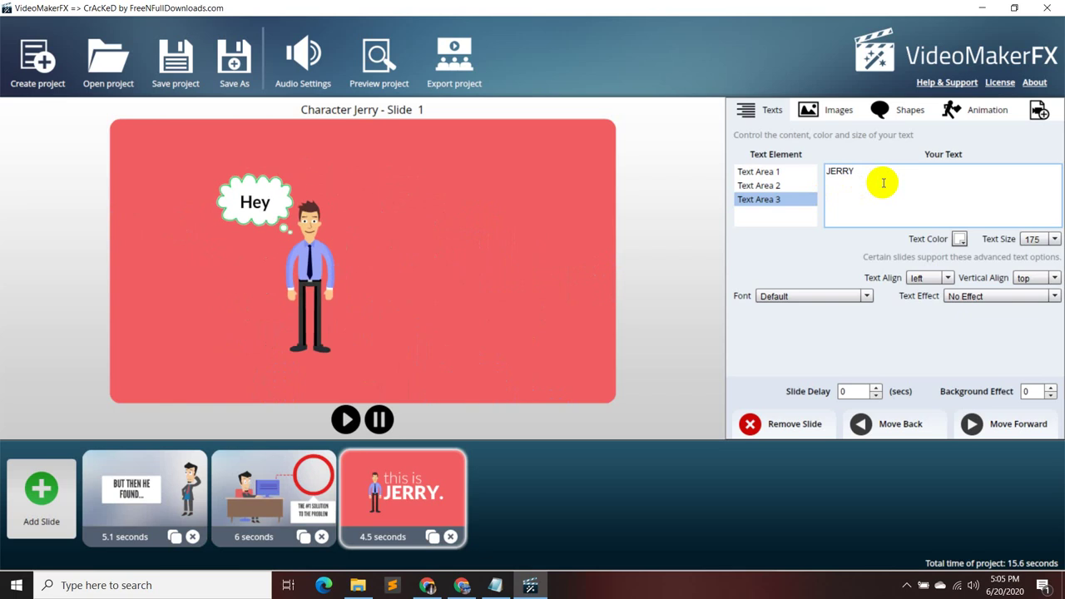
pyautogui.press('BackSpace')
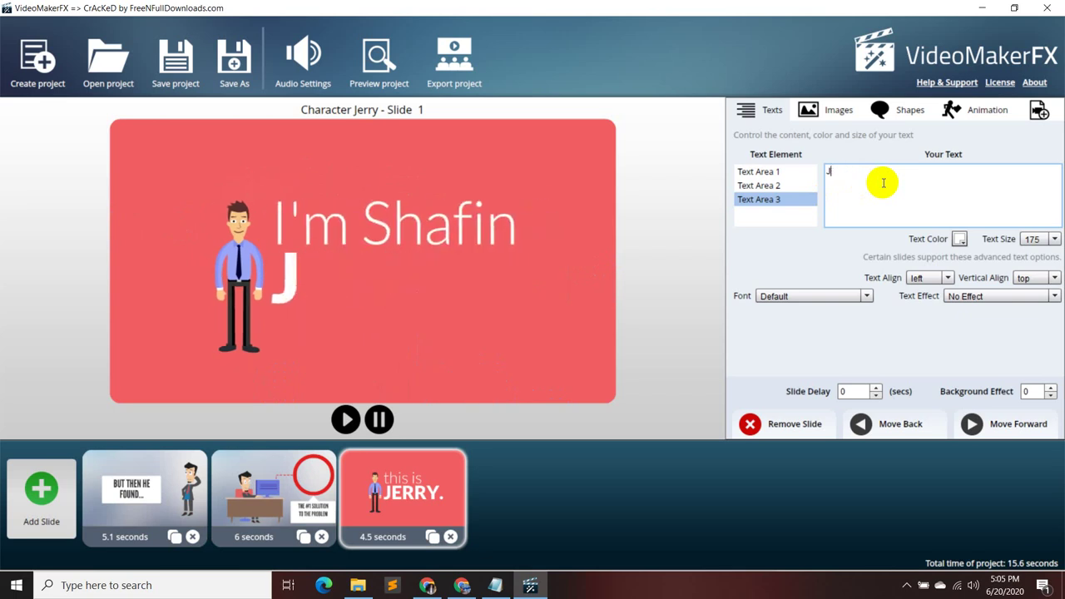
pyautogui.press('BackSpace')
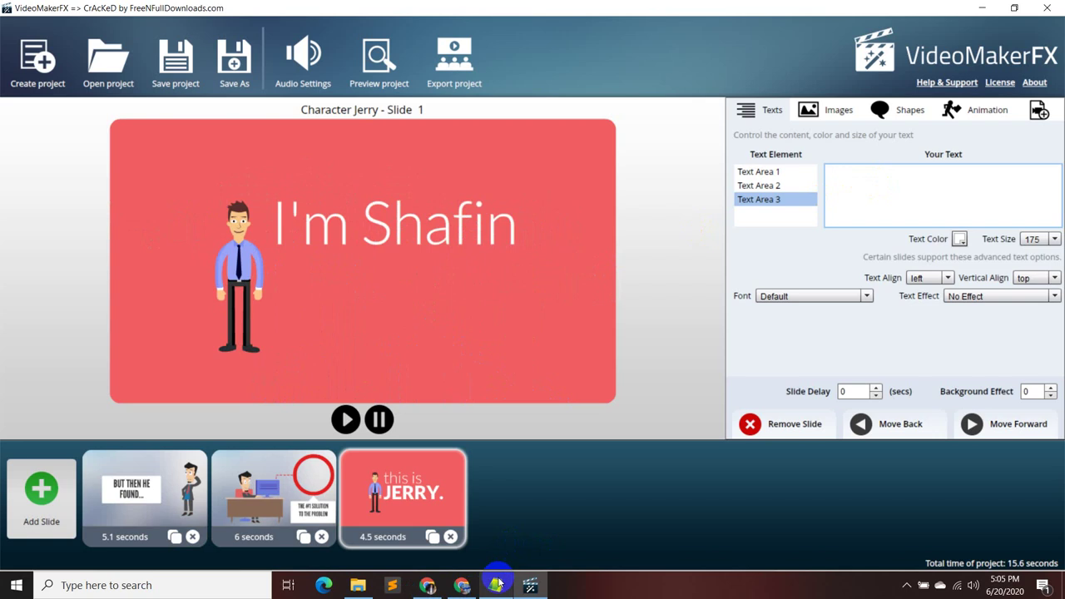
pyautogui.moveTo(495, 587)
pyautogui.click(498, 540)
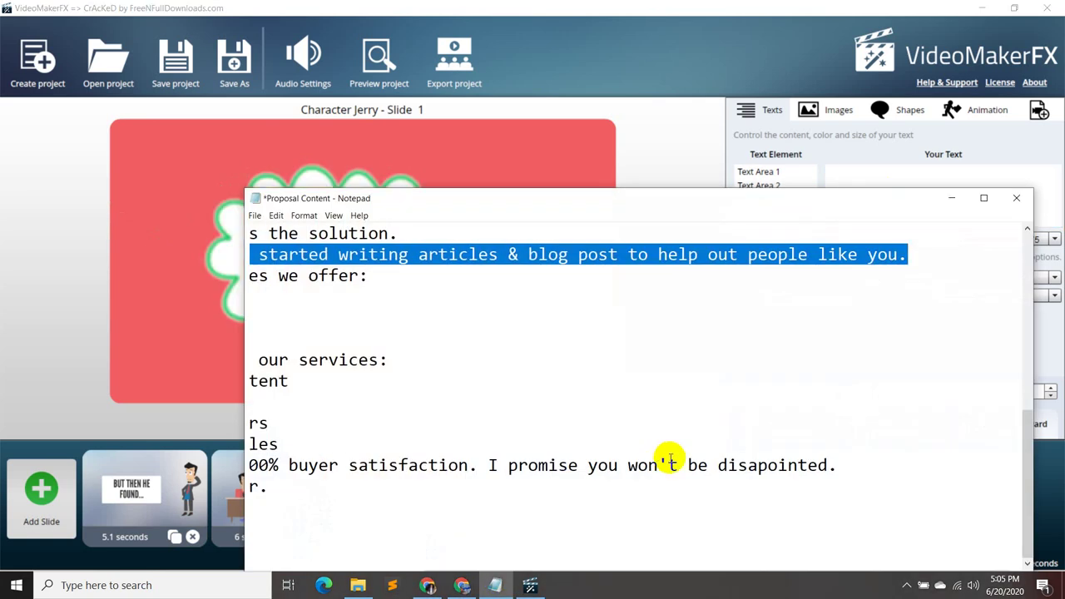
pyautogui.click(954, 196)
pyautogui.hotkey('ctrl', 'v')
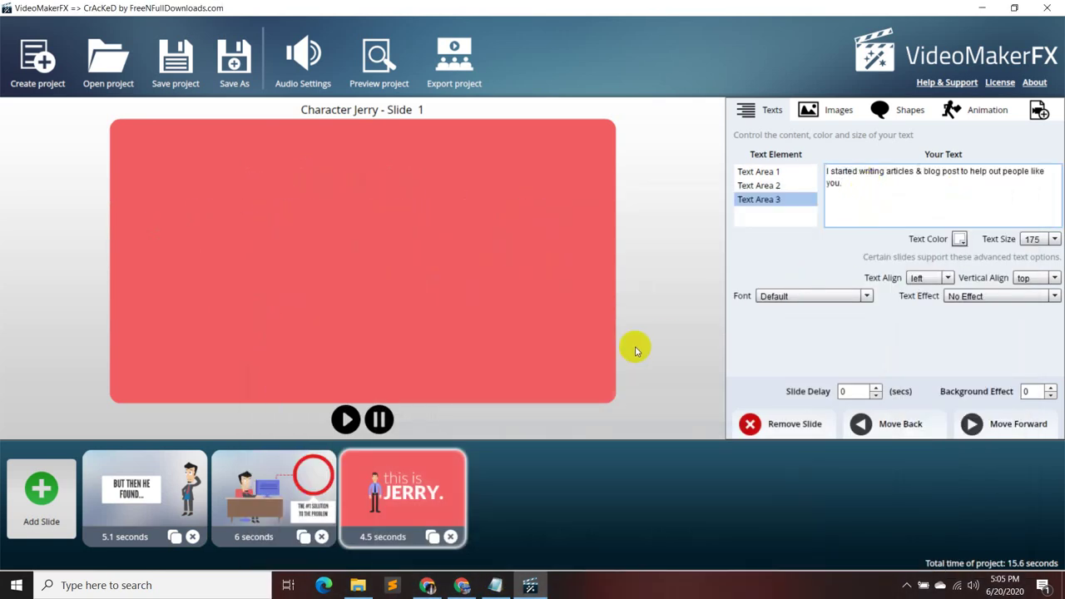
pyautogui.press('BackSpace')
pyautogui.press('BackSpace')
pyautogui.press('BackSpace')
pyautogui.press('BackSpace')
pyautogui.press('BackSpace')
pyautogui.press('BackSpace')
pyautogui.press('BackSpace')
pyautogui.press('BackSpace')
pyautogui.press('BackSpace')
pyautogui.press('BackSpace')
pyautogui.press('BackSpace')
pyautogui.press('BackSpace')
pyautogui.press('BackSpace')
pyautogui.press('BackSpace')
pyautogui.press('BackSpace')
pyautogui.press('BackSpace')
pyautogui.press('BackSpace')
pyautogui.press('BackSpace')
pyautogui.press('BackSpace')
pyautogui.press('BackSpace')
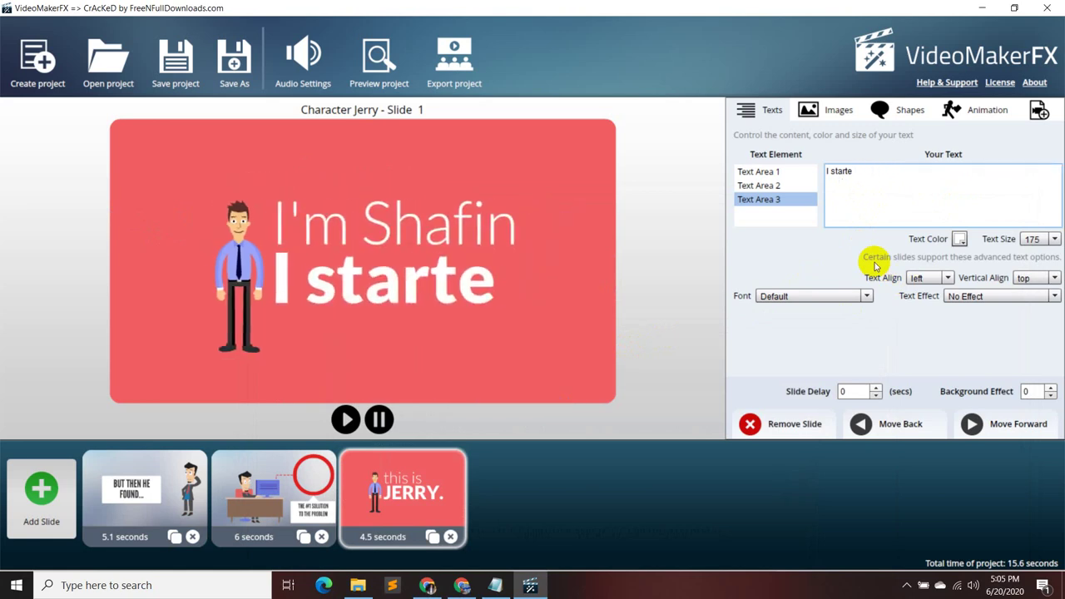
pyautogui.press('BackSpace')
pyautogui.press('BackSpace')
pyautogui.press('BackSpace')
pyautogui.press('BackSpace')
pyautogui.press('BackSpace')
pyautogui.press('BackSpace')
pyautogui.press('BackSpace')
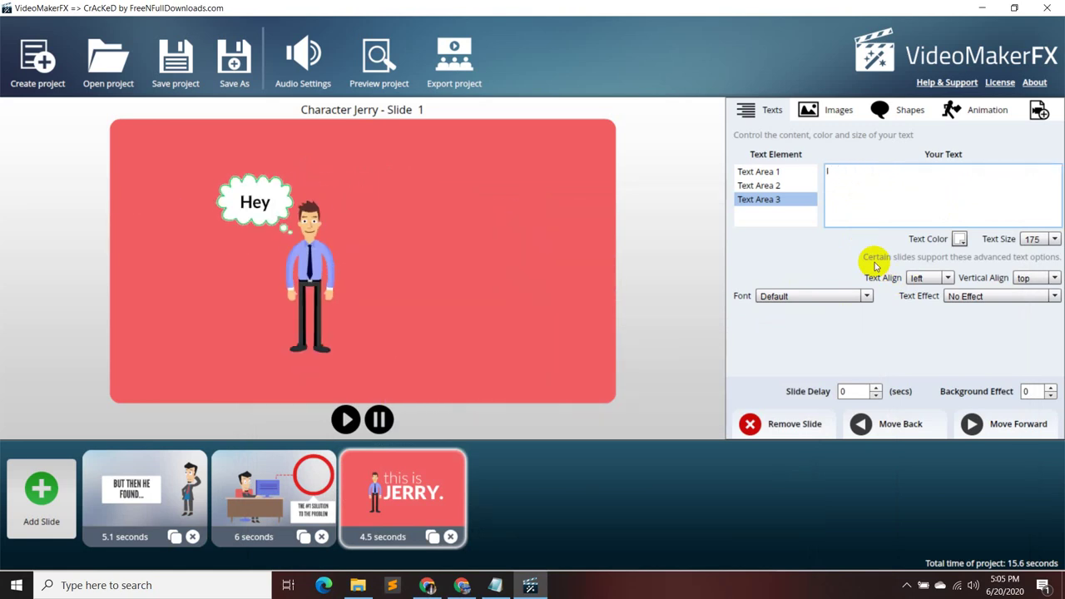
pyautogui.press('BackSpace')
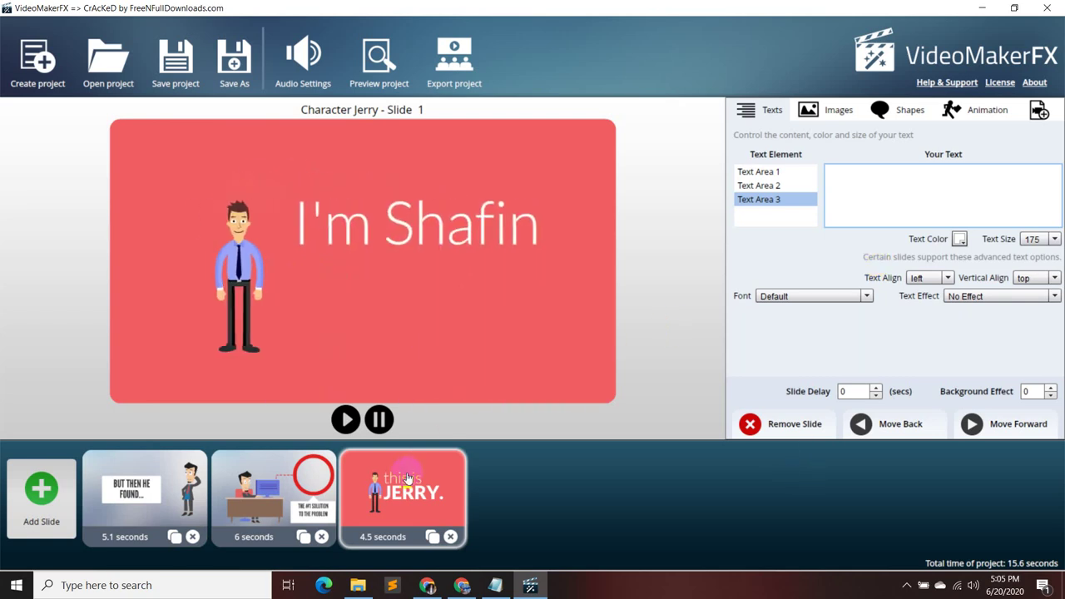
# - Add a Character Jerry - Slide 2 slide as the fourth slide
pyautogui.click(61, 496)
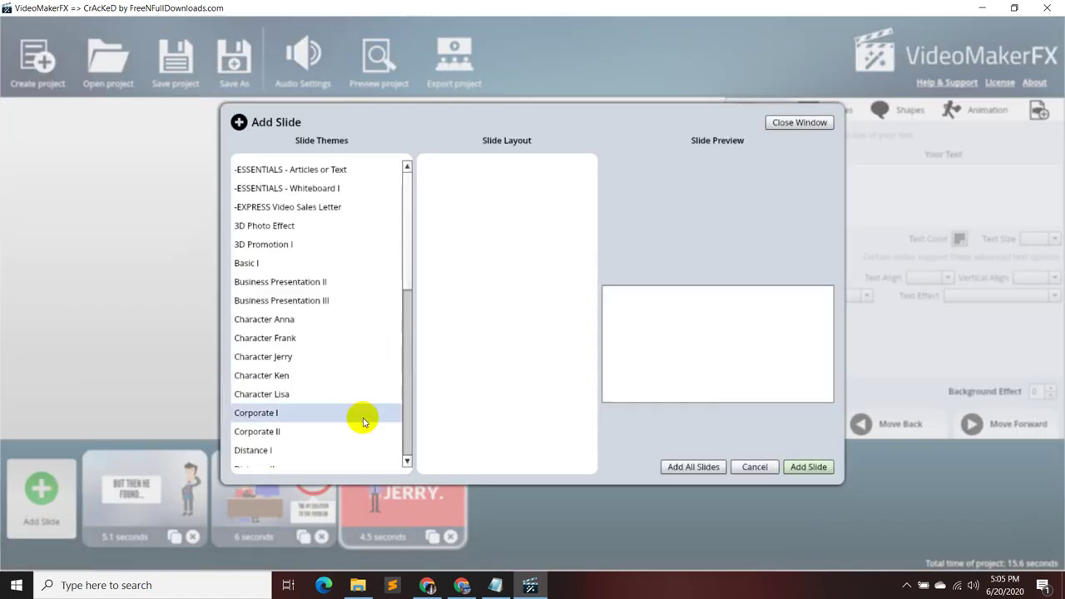
pyautogui.click(343, 355)
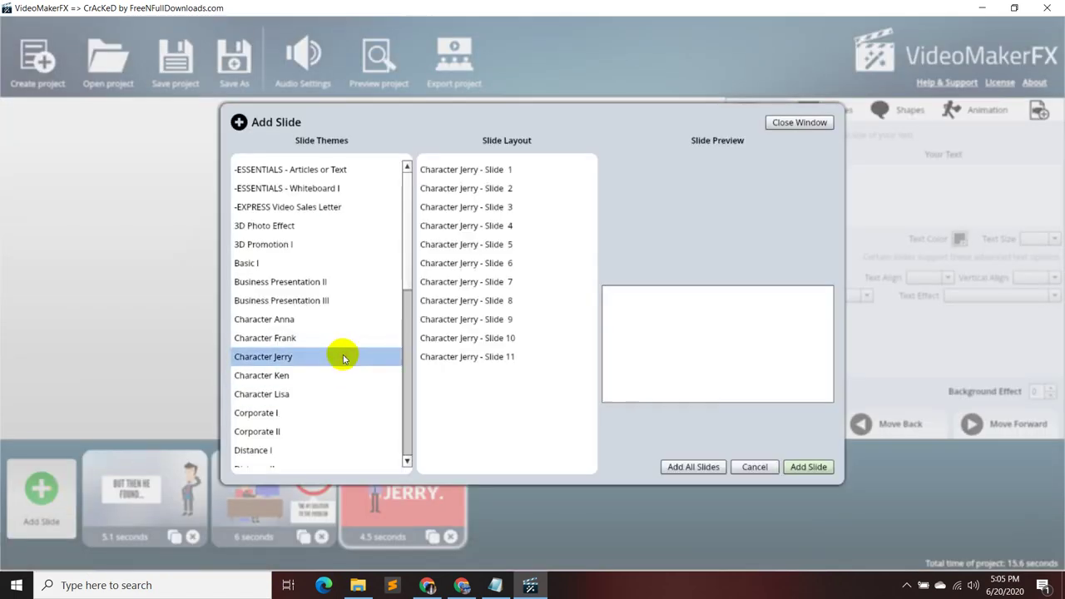
pyautogui.click(508, 189)
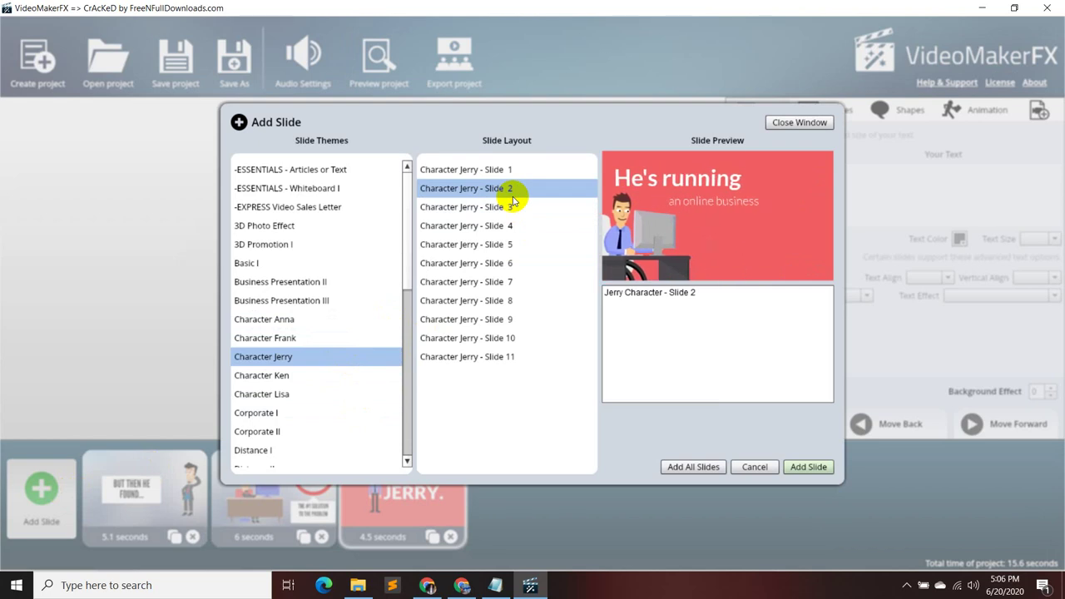
pyautogui.click(807, 467)
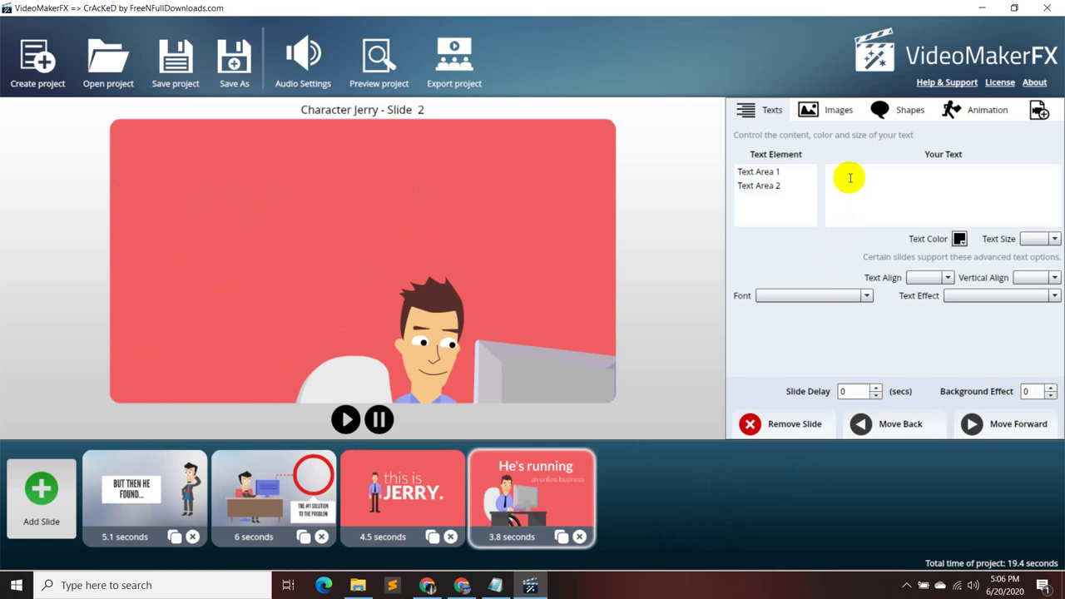
# - Replace the headline with 'I started writing articles & blog post' and the subtitle with 'to help out people like you.'
pyautogui.click(761, 172)
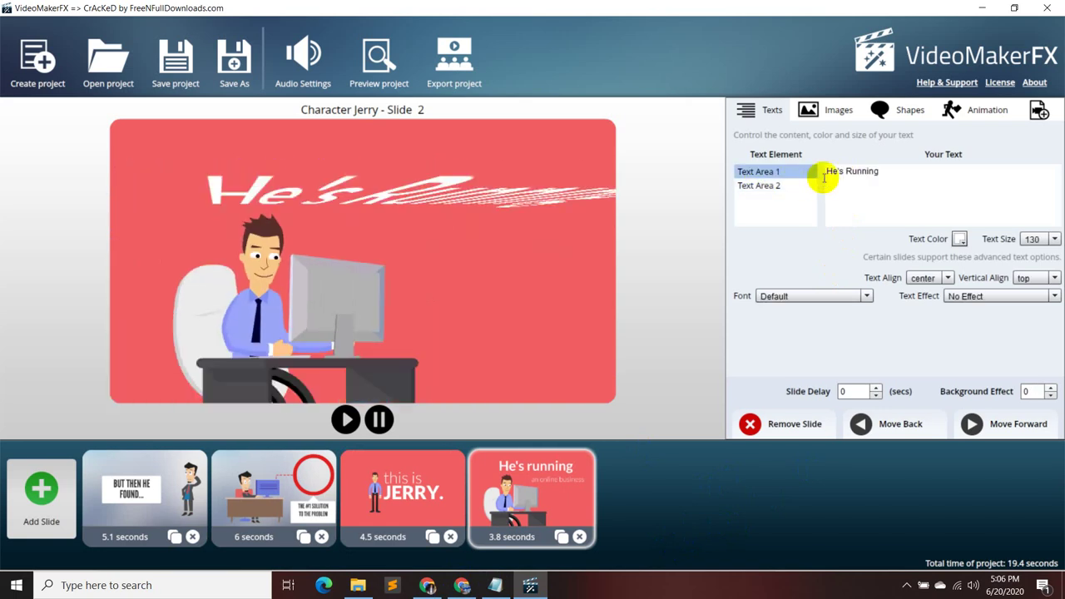
pyautogui.moveTo(879, 171); pyautogui.dragTo(840, 175)
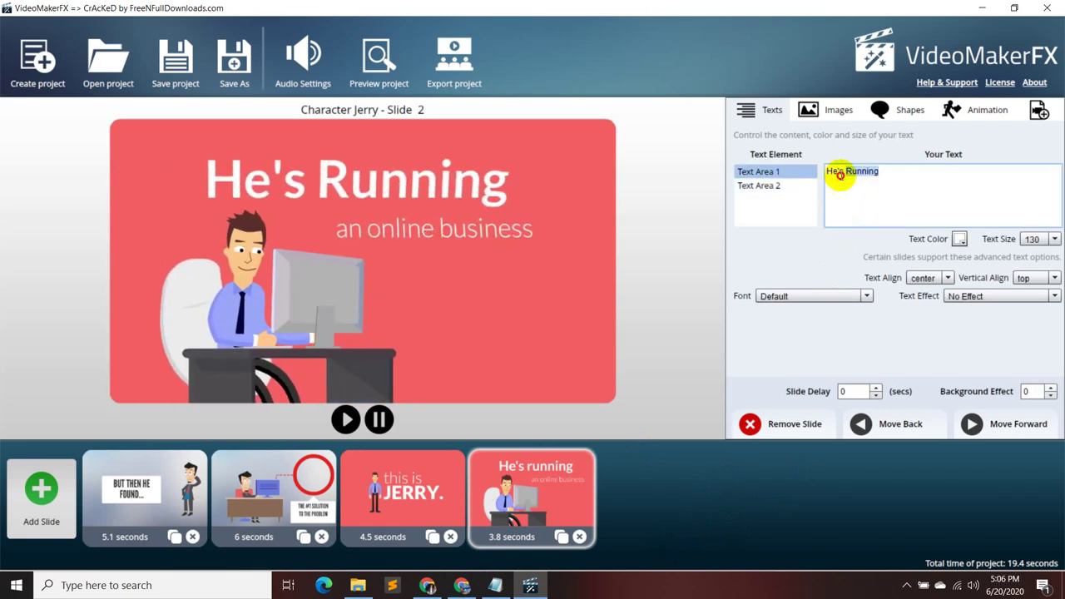
pyautogui.hotkey('ctrl', 'v')
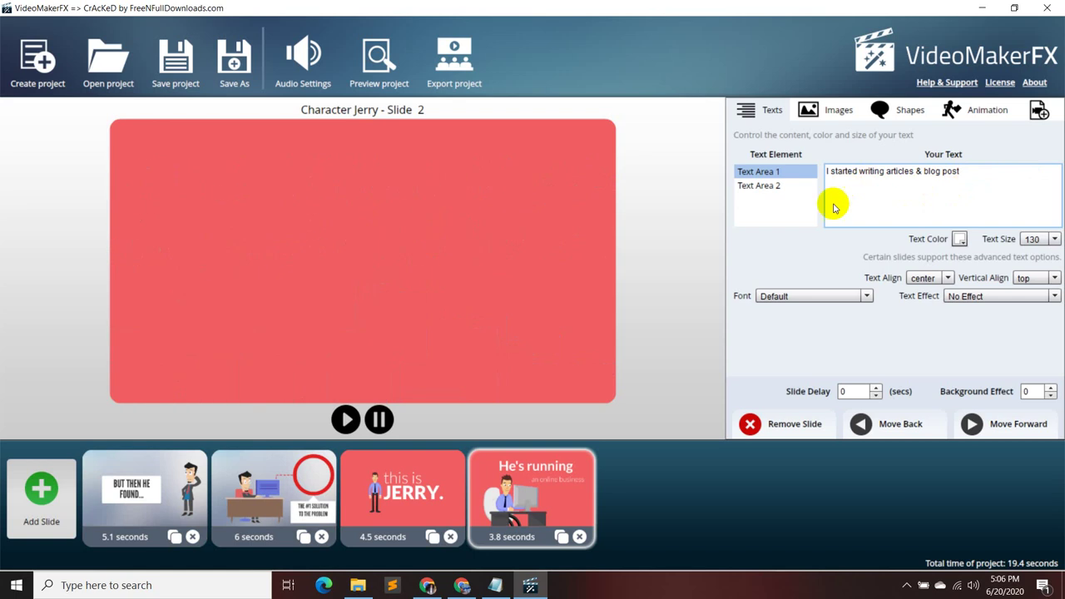
pyautogui.click(788, 186)
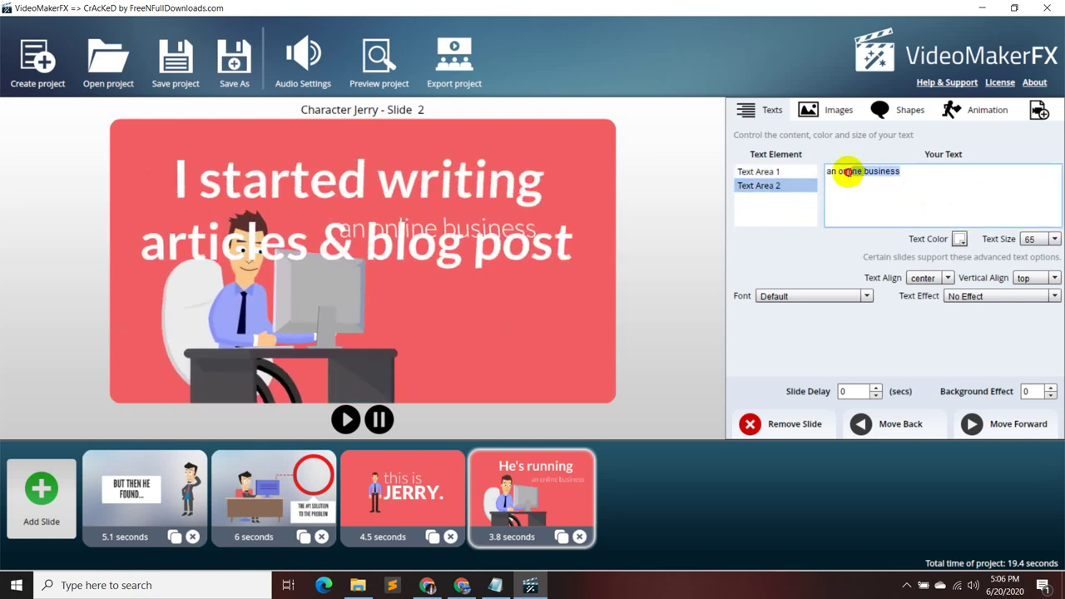
pyautogui.write('to help out people like you.')
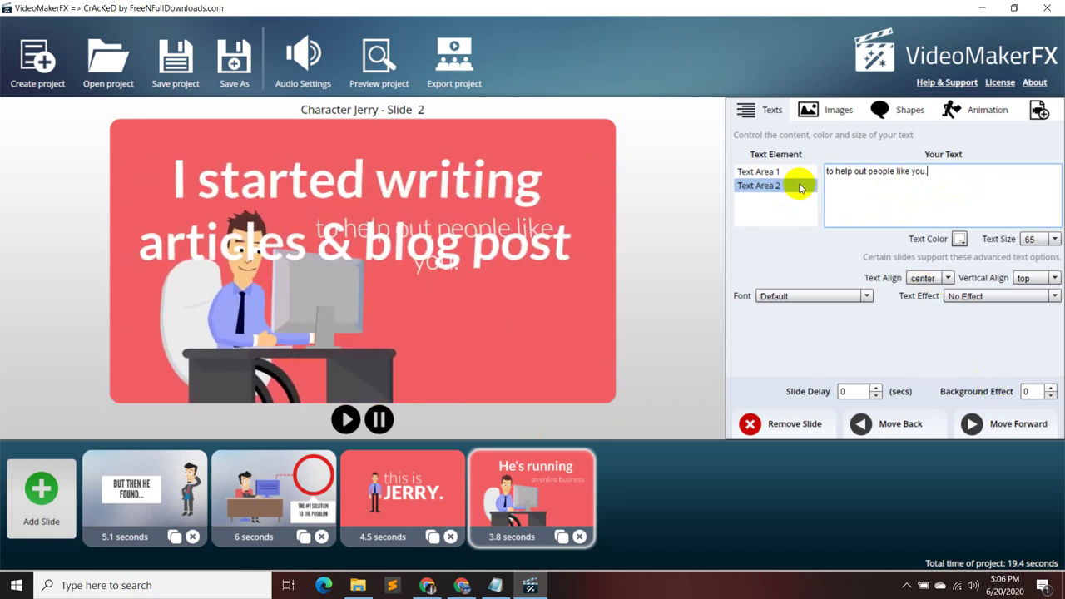
# - Left-align the headline, and right-align the subtitle at the bottom of the slide
pyautogui.click(744, 171)
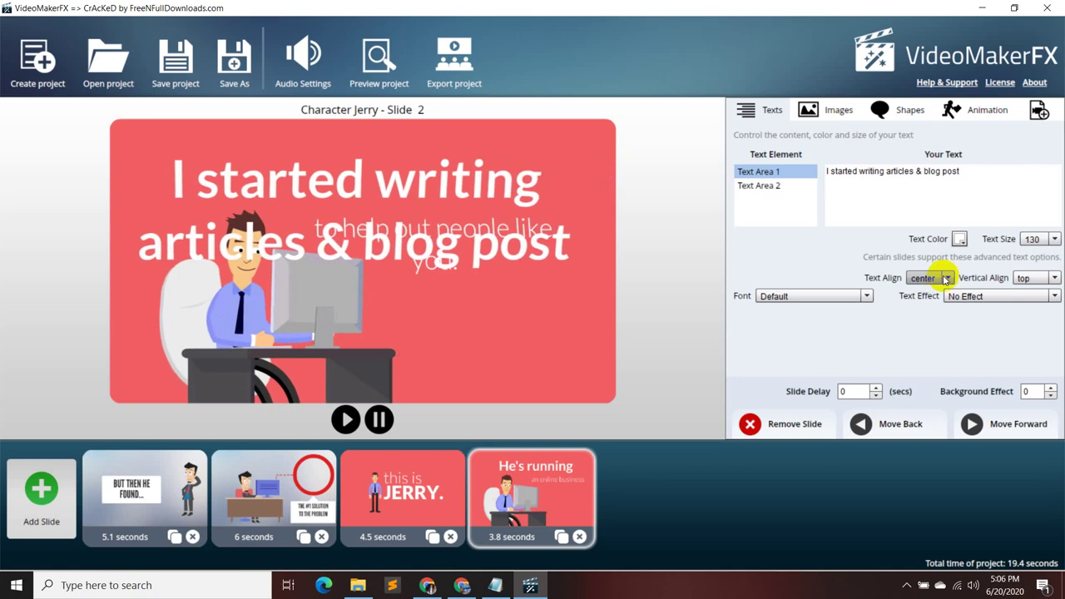
pyautogui.click(945, 278)
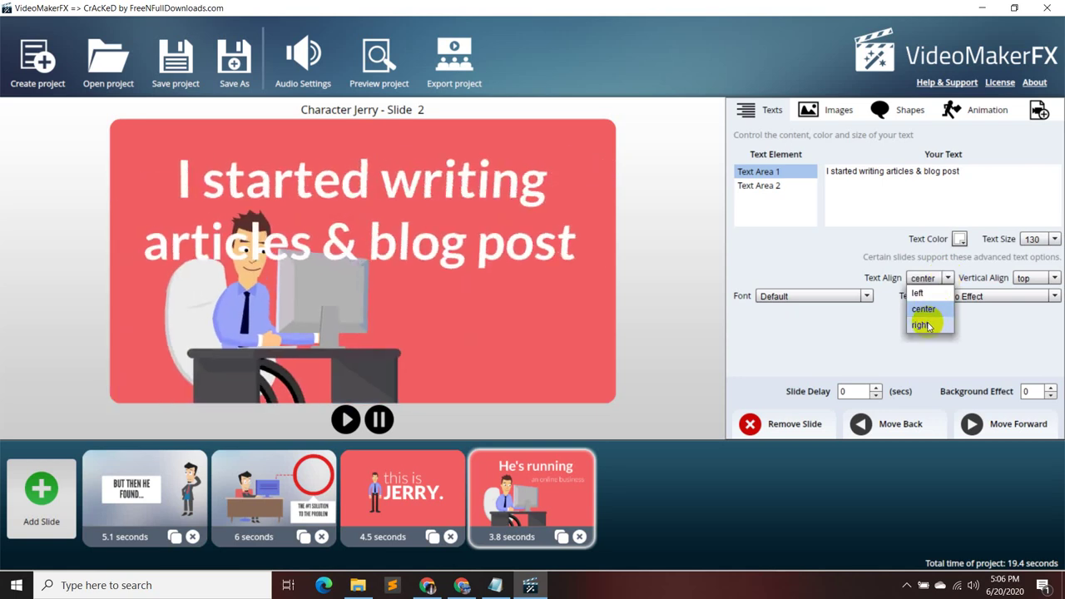
pyautogui.click(919, 292)
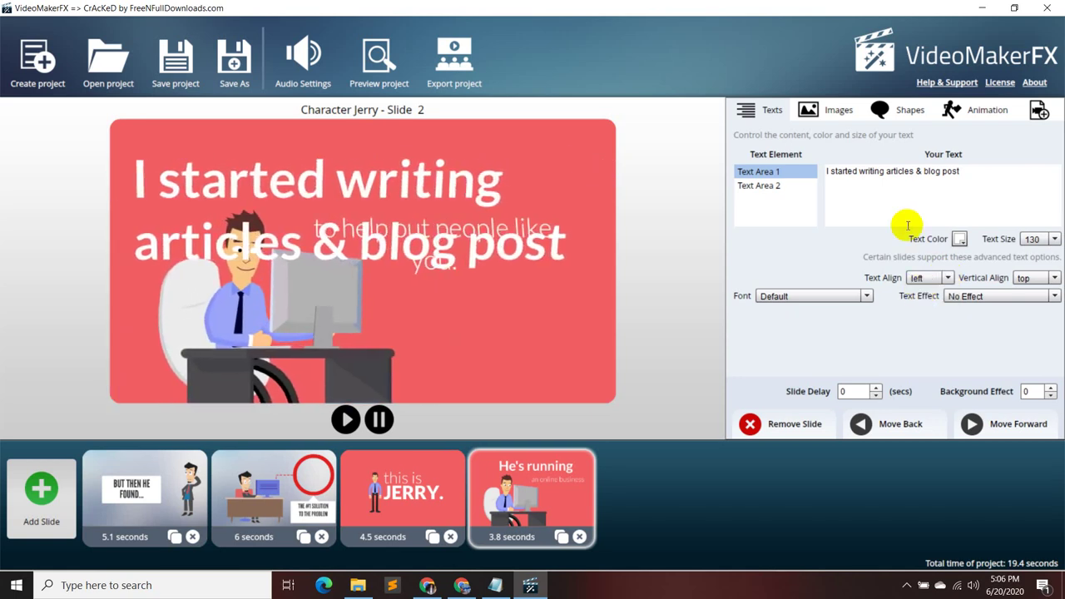
pyautogui.click(757, 186)
pyautogui.click(946, 279)
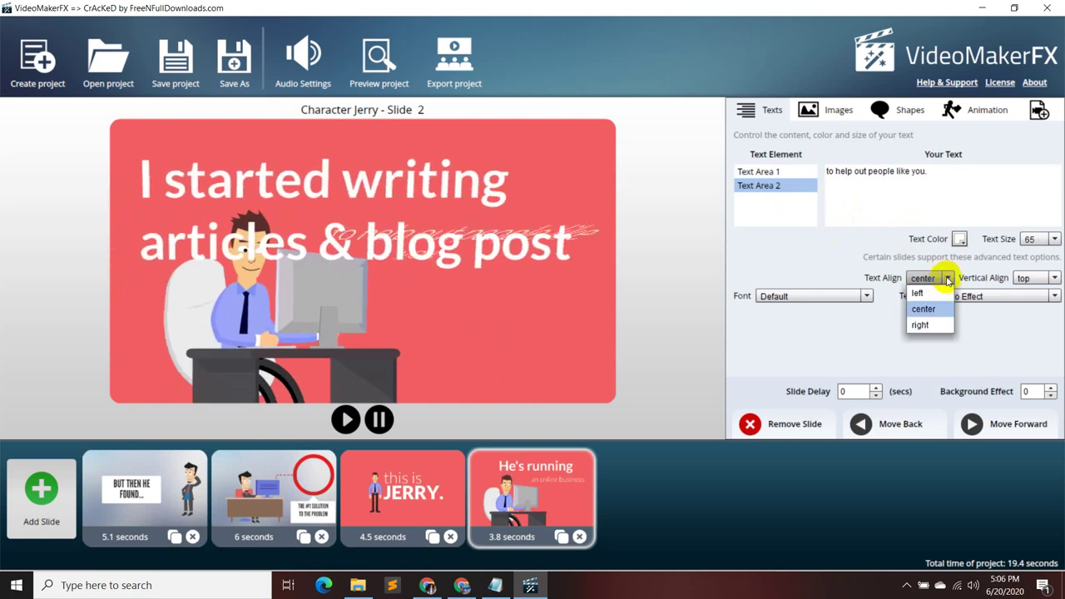
pyautogui.click(920, 325)
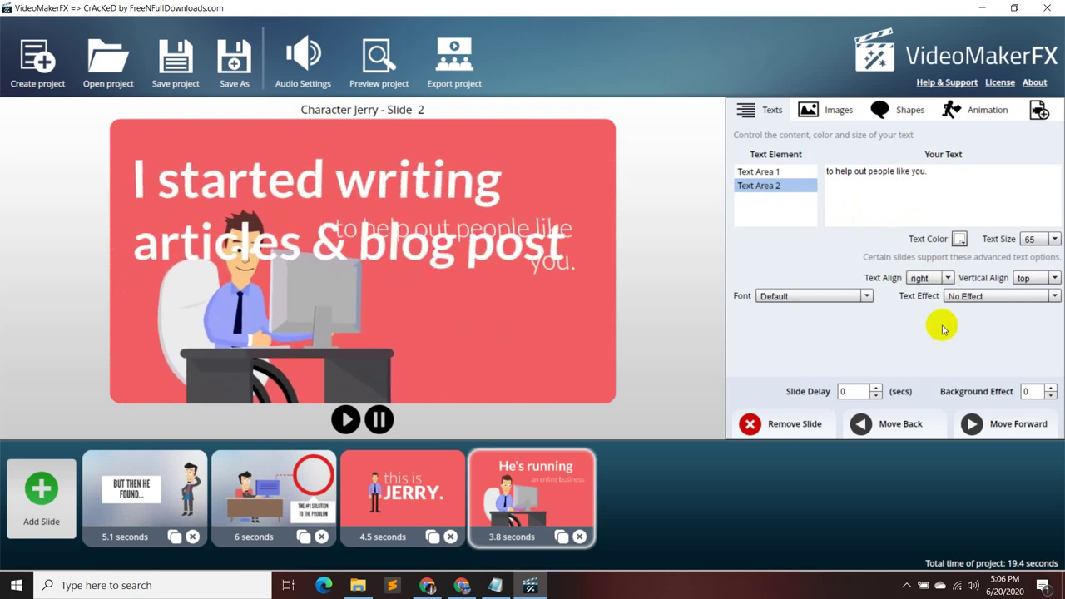
pyautogui.click(1054, 278)
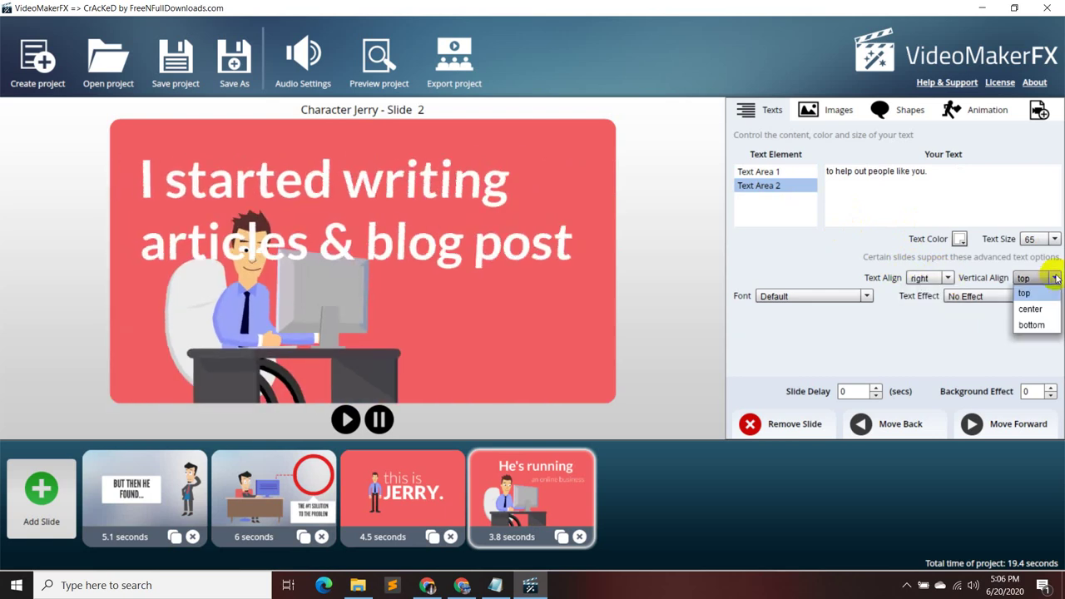
pyautogui.click(1044, 325)
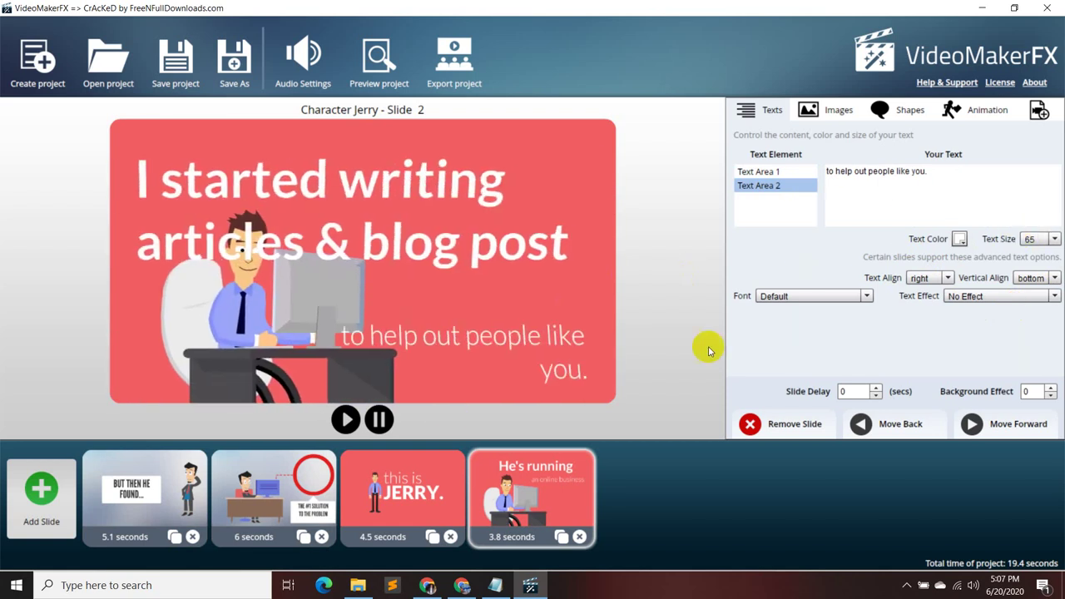
# - Review the headline settings and the 'this is JERRY' slide's texts, then return to slide four
pyautogui.click(165, 528)
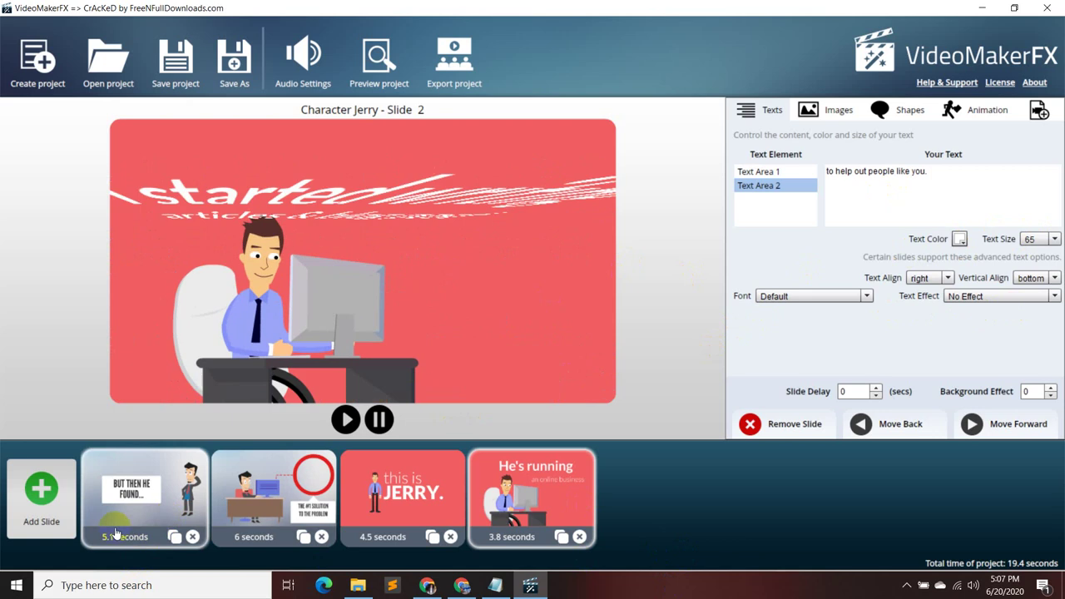
pyautogui.click(770, 171)
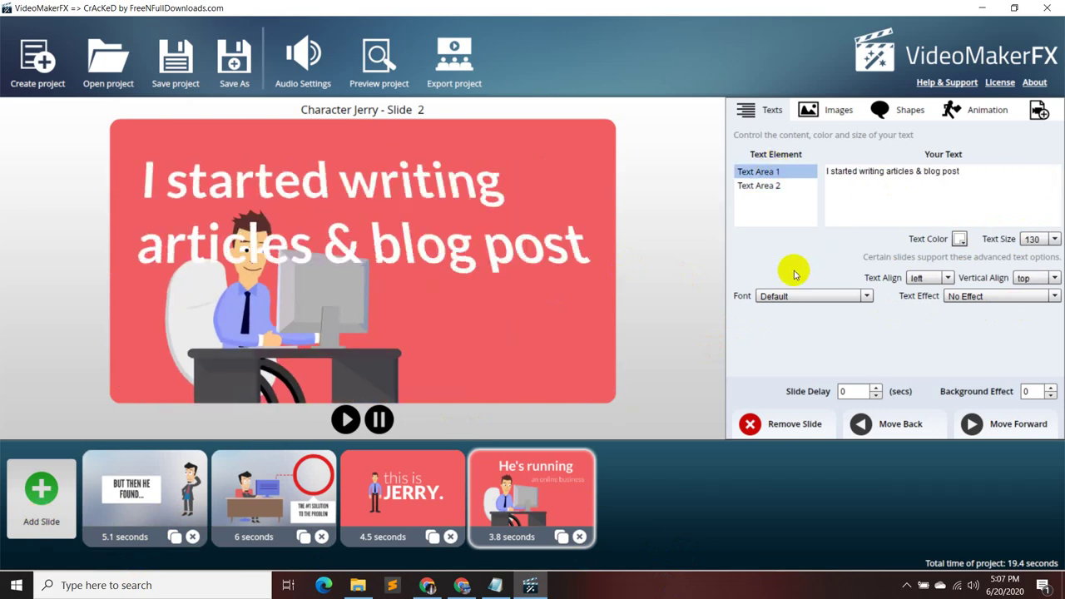
pyautogui.click(427, 493)
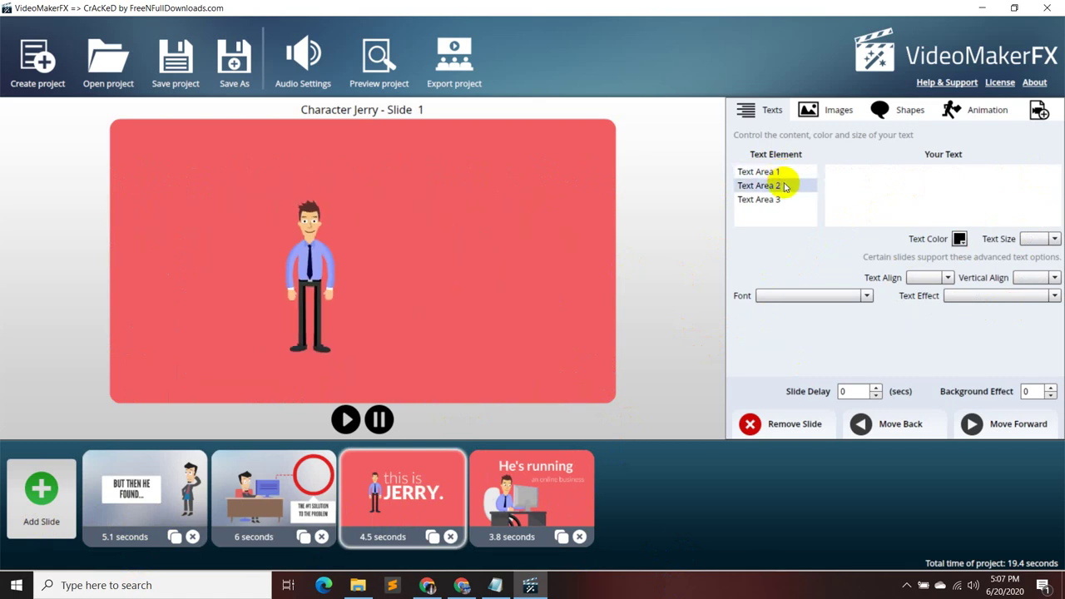
pyautogui.click(790, 187)
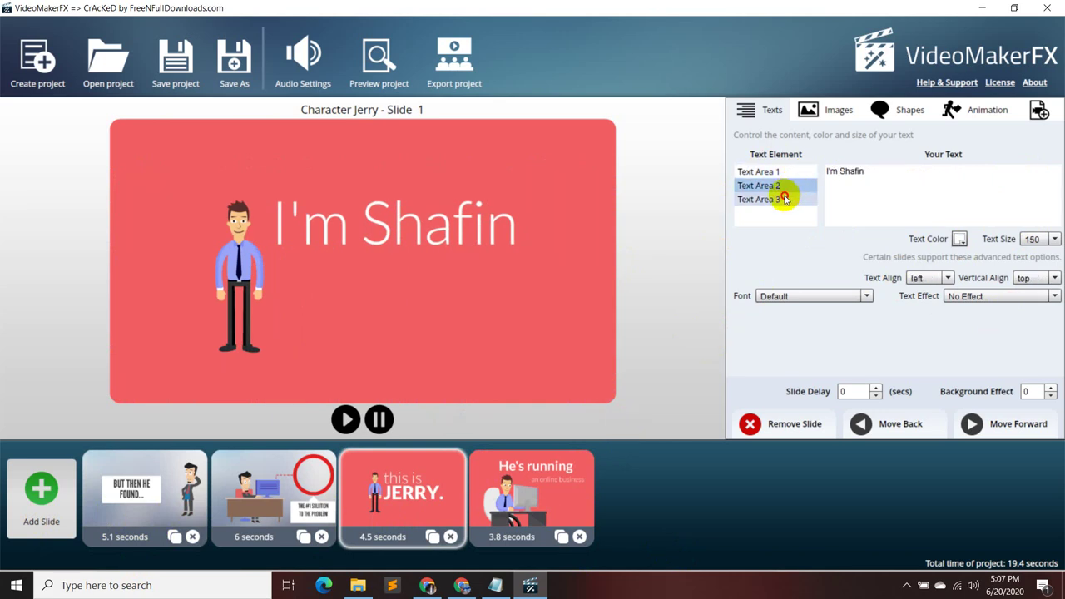
pyautogui.click(780, 172)
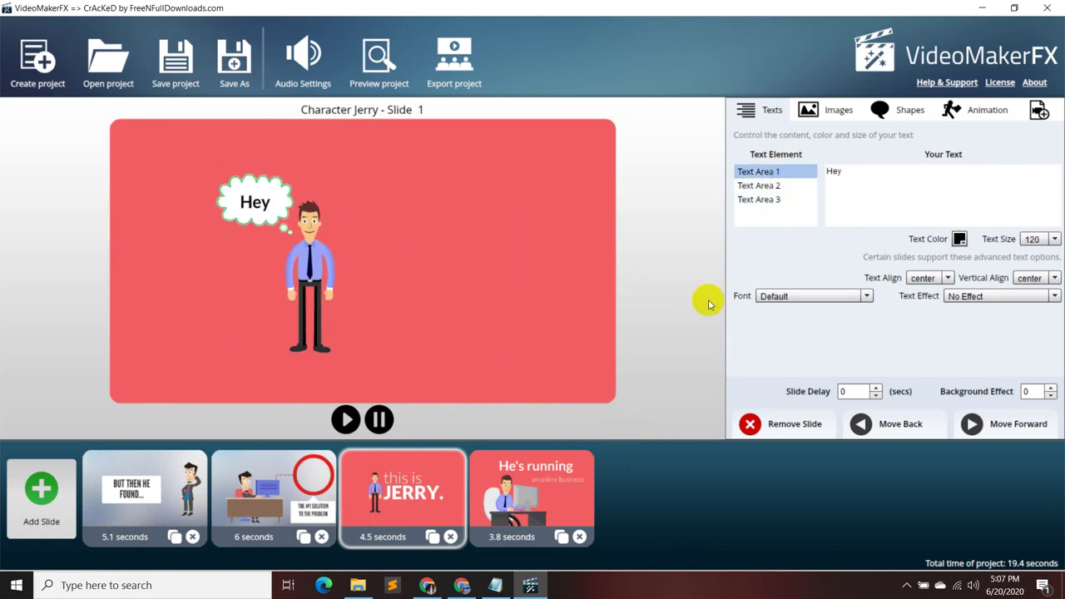
pyautogui.click(560, 514)
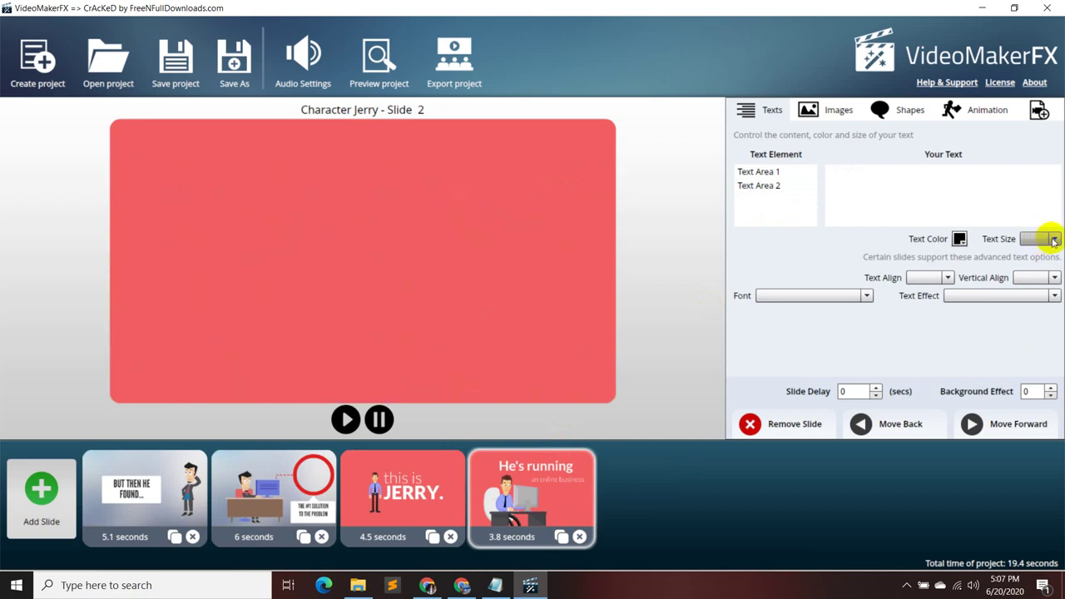
# - Keep the fourth slide's subtitle text size at 65
pyautogui.click(804, 191)
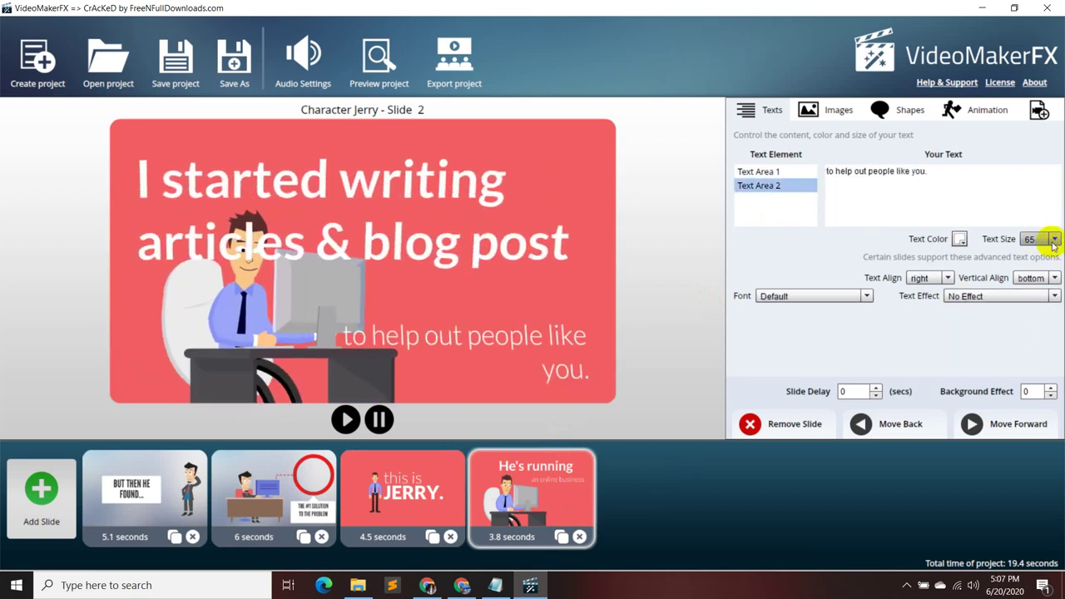
pyautogui.click(1048, 239)
pyautogui.click(841, 261)
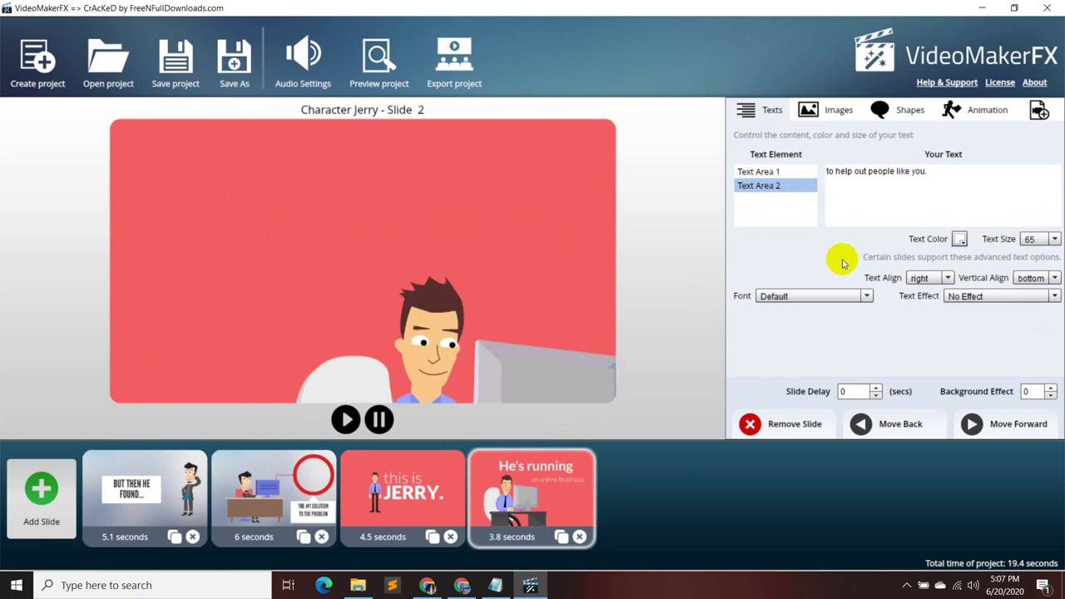
# - Keep the caption's Default font and set its size to 65 after trying 75
pyautogui.click(866, 297)
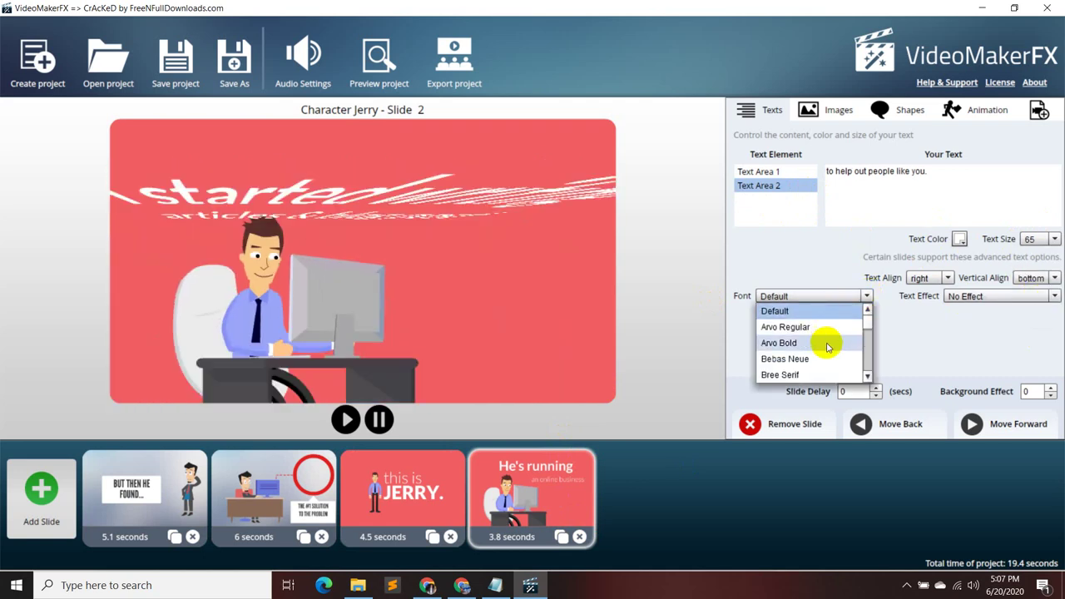
pyautogui.scroll(-1, 823, 345)
pyautogui.scroll(-2, 826, 356)
pyautogui.scroll(2, 823, 353)
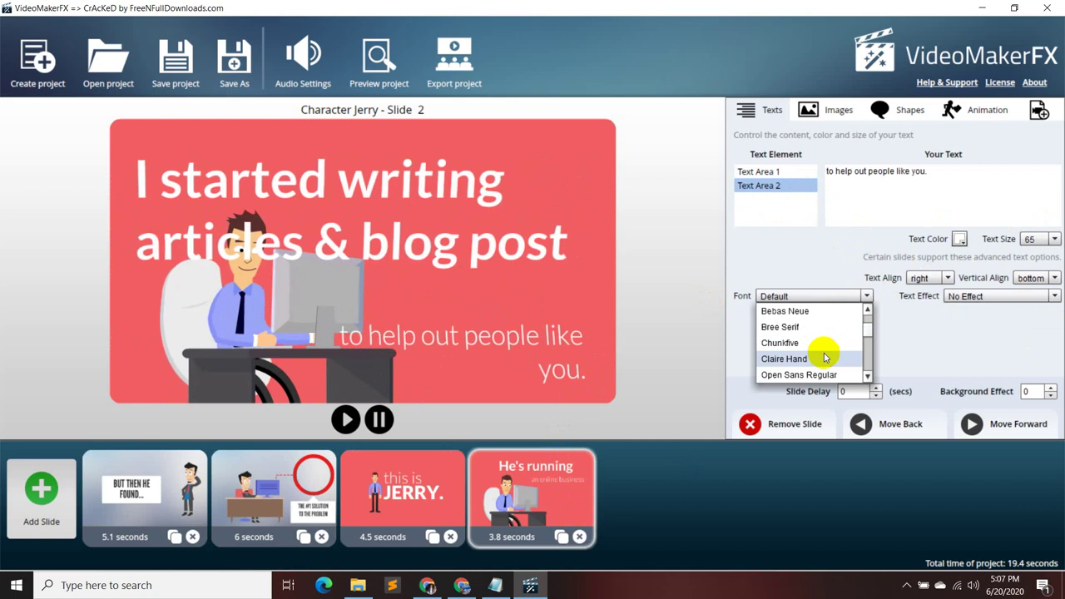
pyautogui.scroll(2, 820, 349)
pyautogui.scroll(-2, 819, 326)
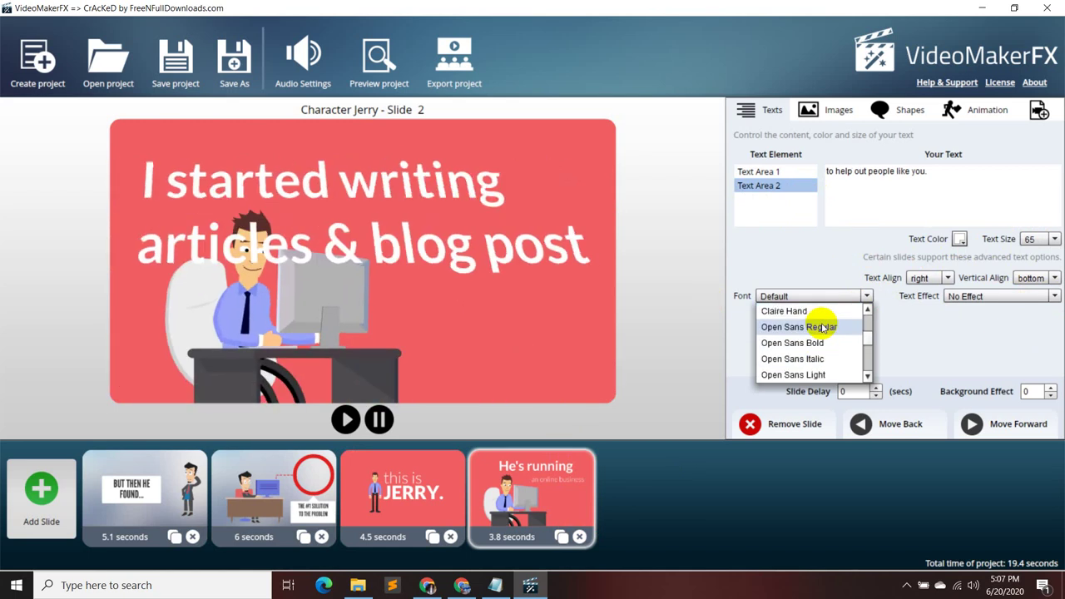
pyautogui.scroll(-3, 820, 333)
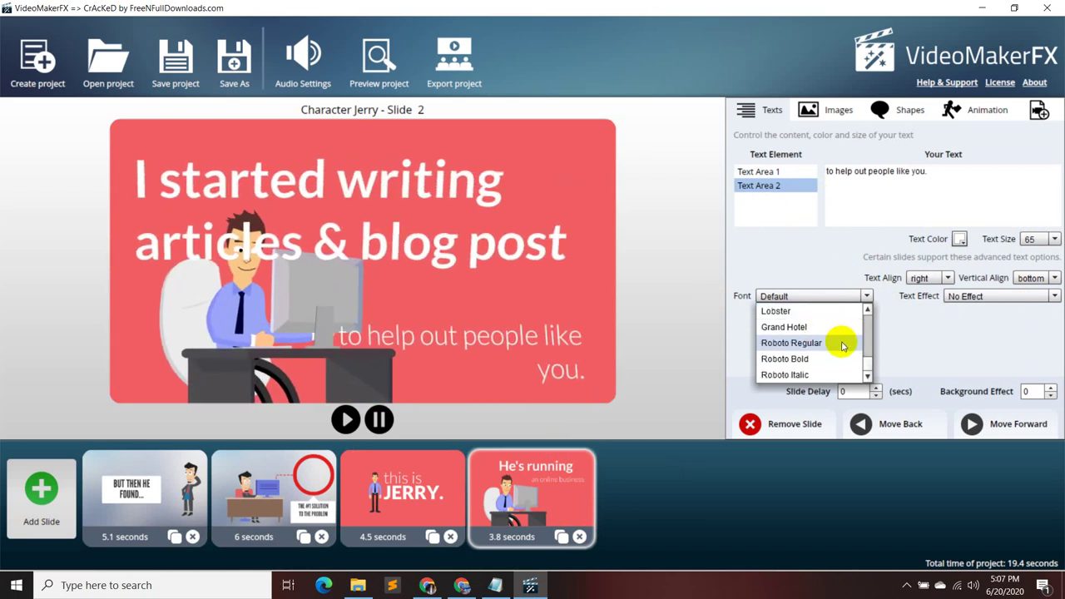
pyautogui.click(1032, 313)
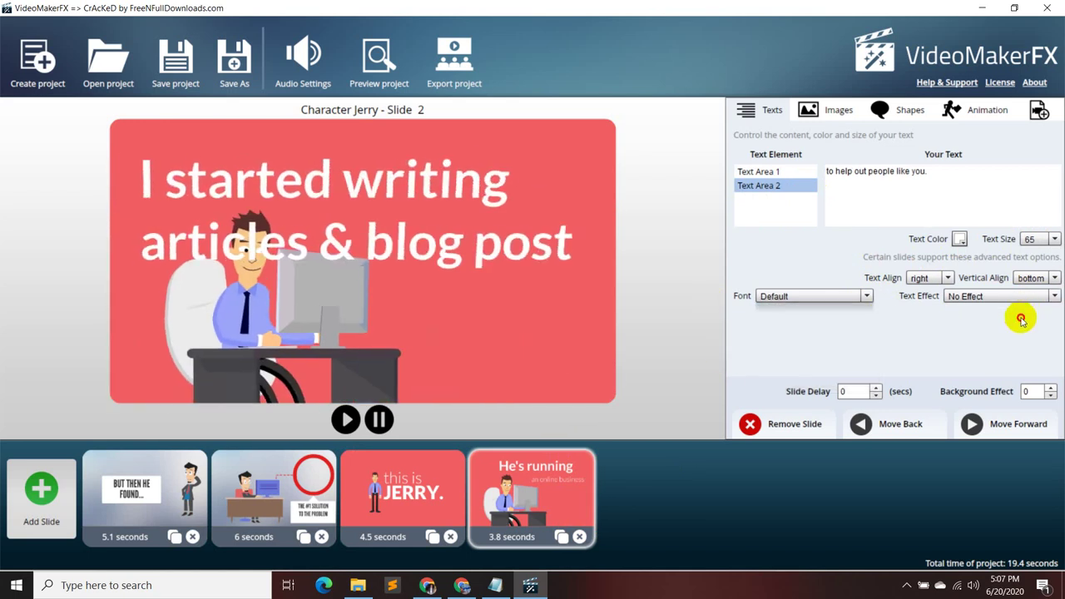
pyautogui.click(1049, 239)
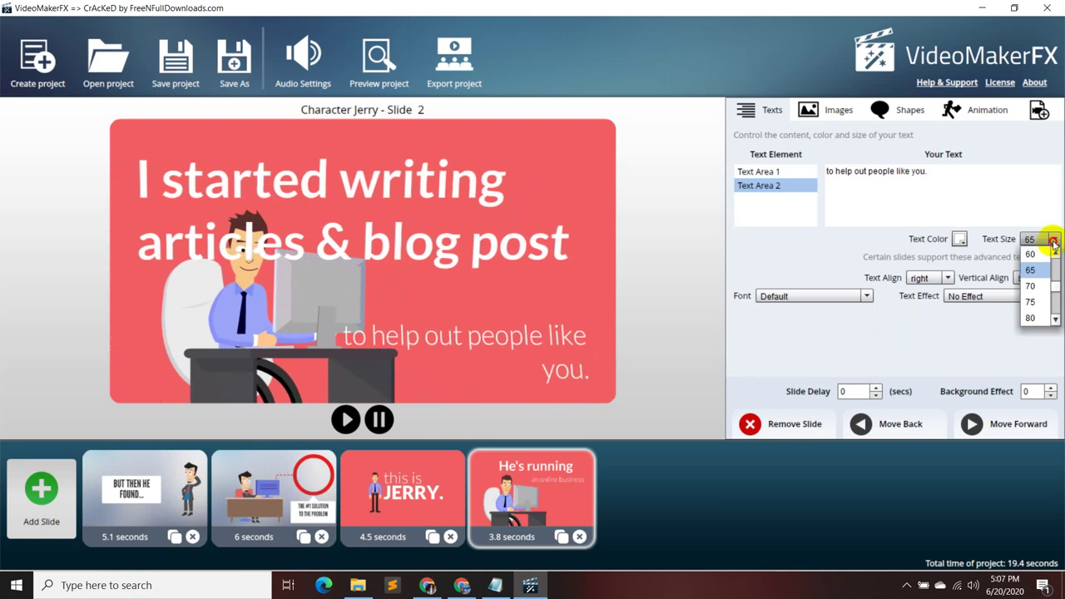
pyautogui.click(1032, 301)
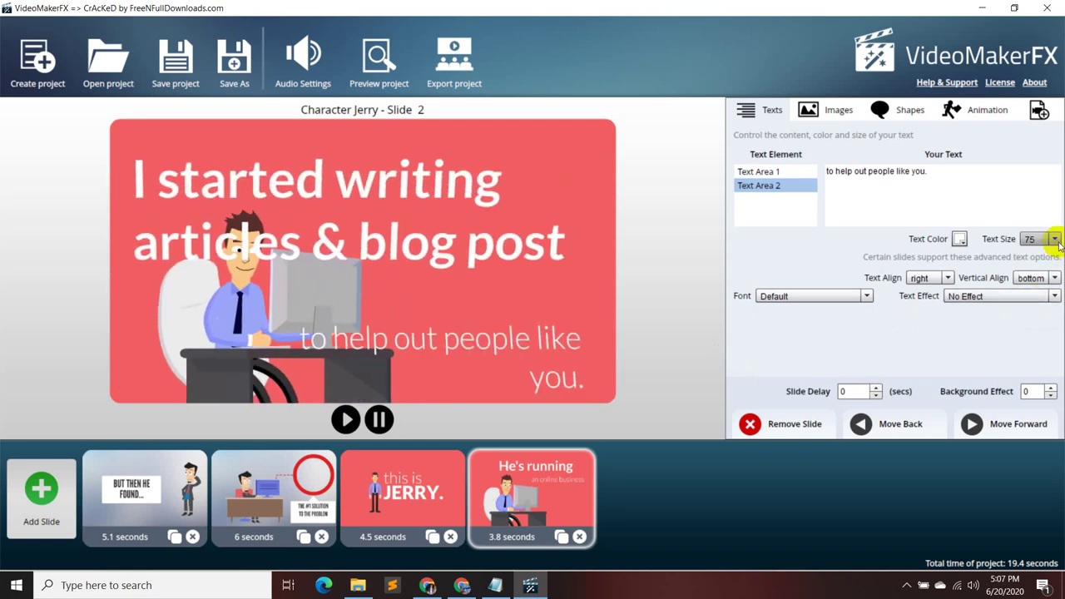
pyautogui.click(1053, 239)
pyautogui.scroll(2, 1035, 267)
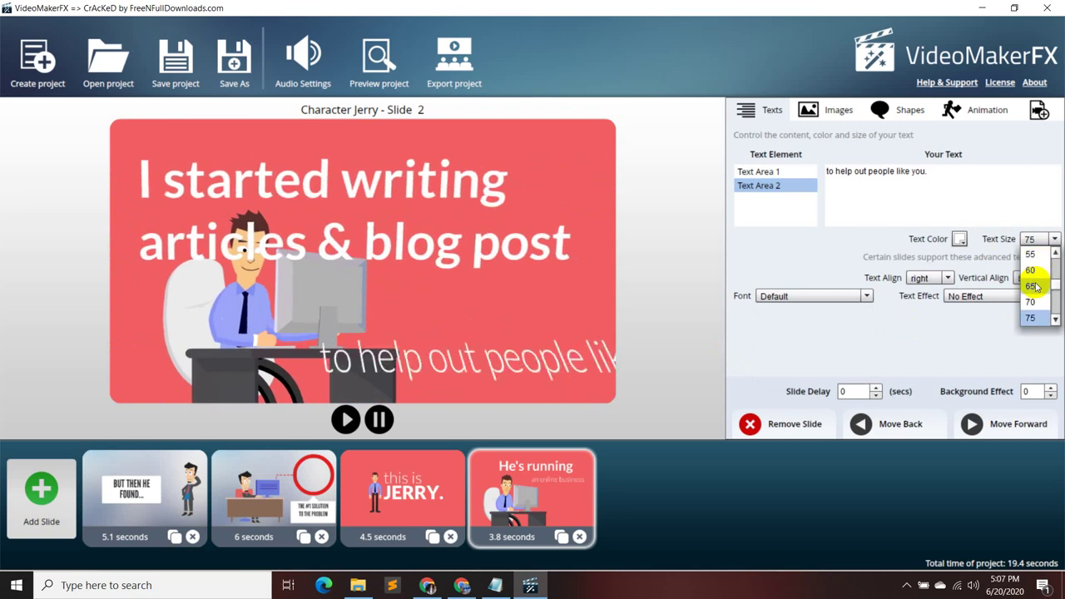
pyautogui.click(1035, 268)
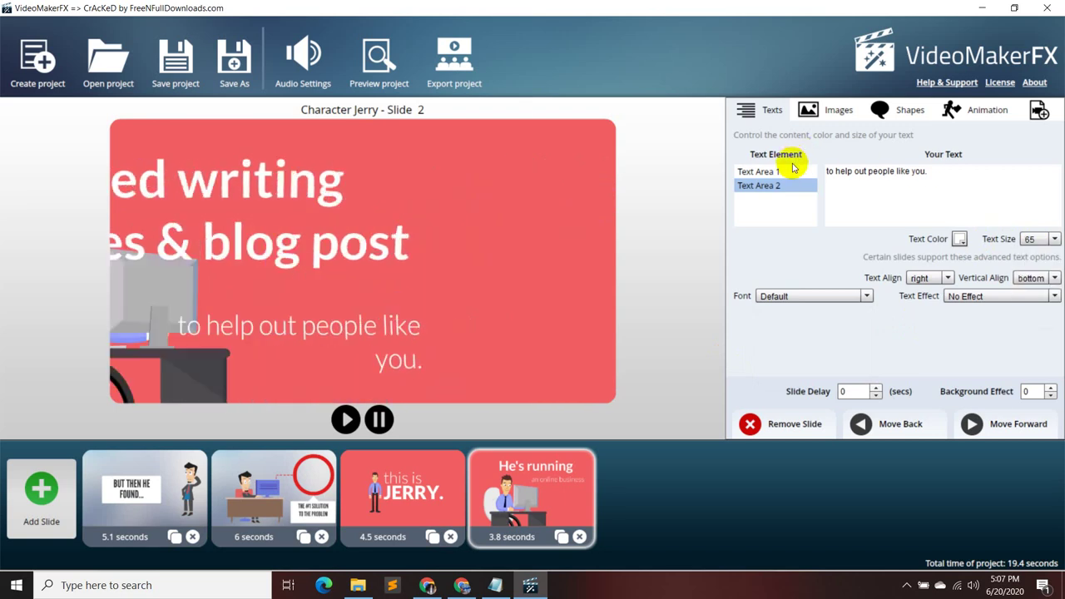
# - Shrink the heading text size from 130 to 65
pyautogui.click(753, 172)
pyautogui.click(1053, 238)
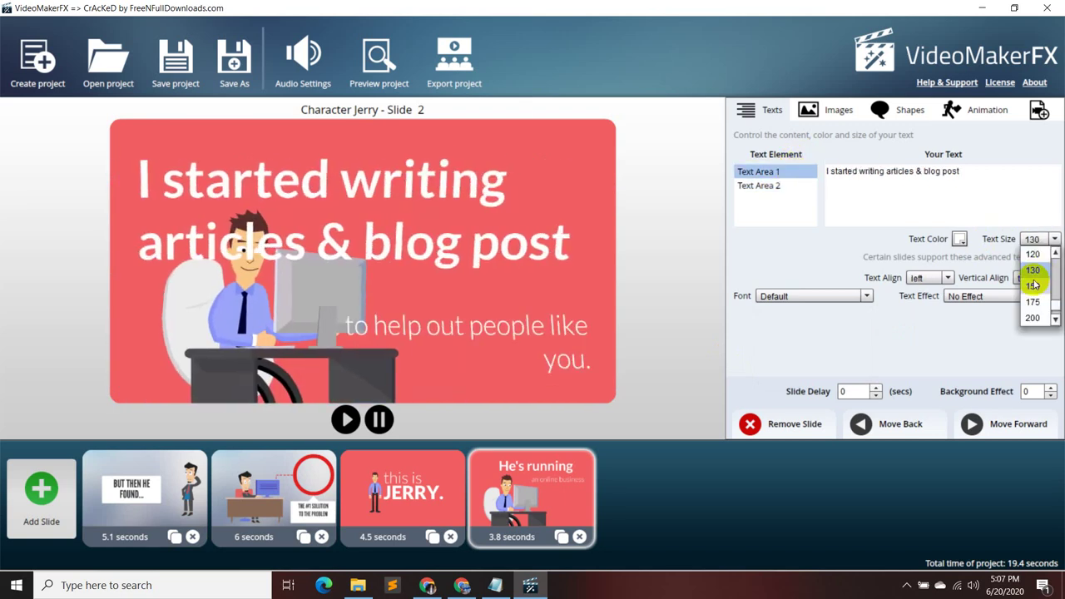
pyautogui.scroll(3, 1035, 279)
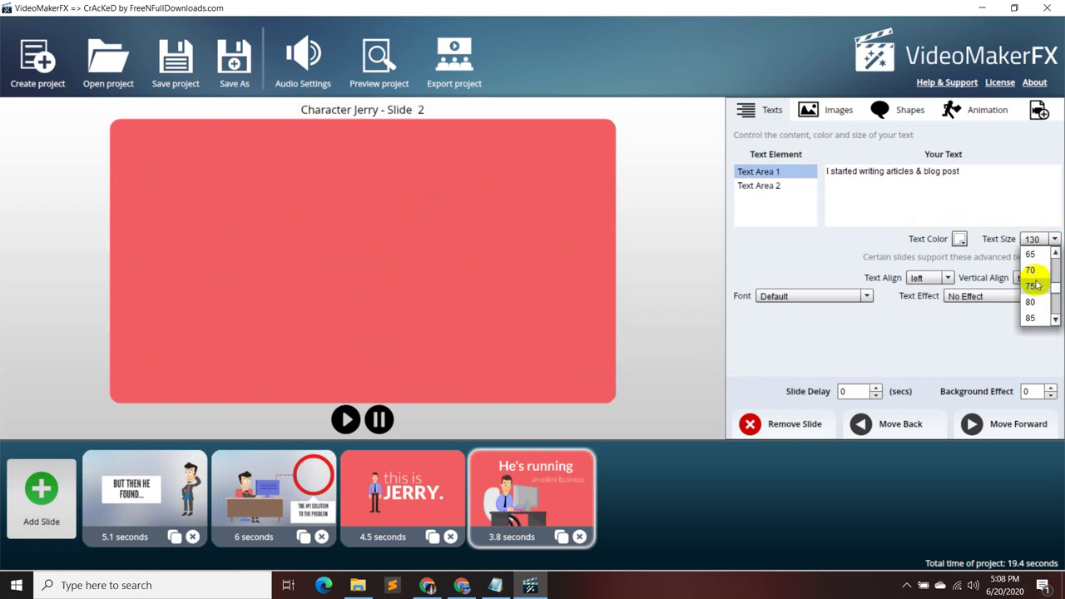
pyautogui.click(1037, 257)
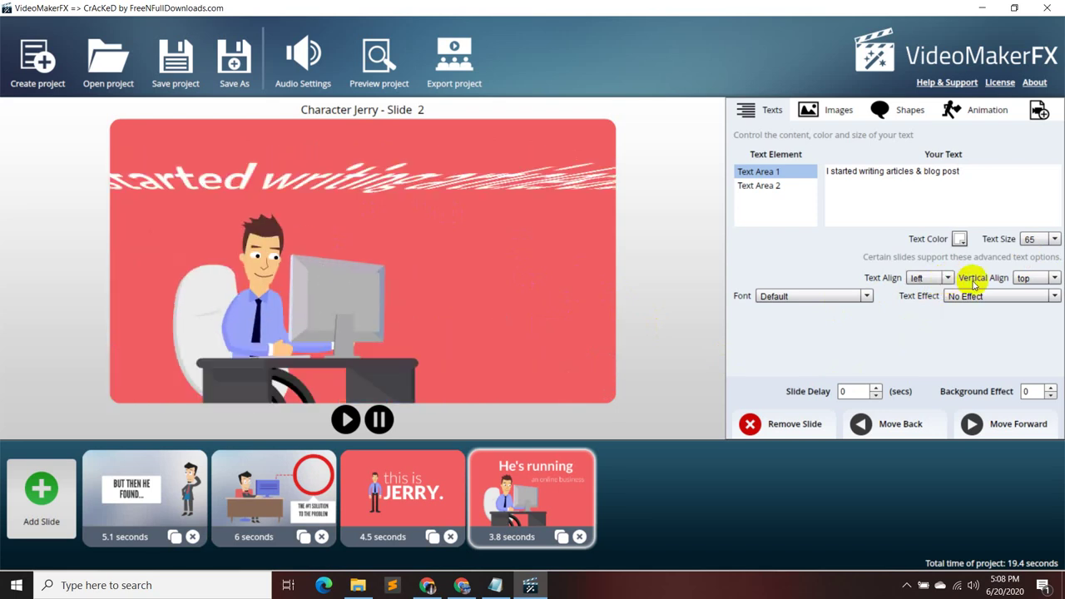
# - Set the caption's vertical alignment to top, just below the heading
pyautogui.click(761, 185)
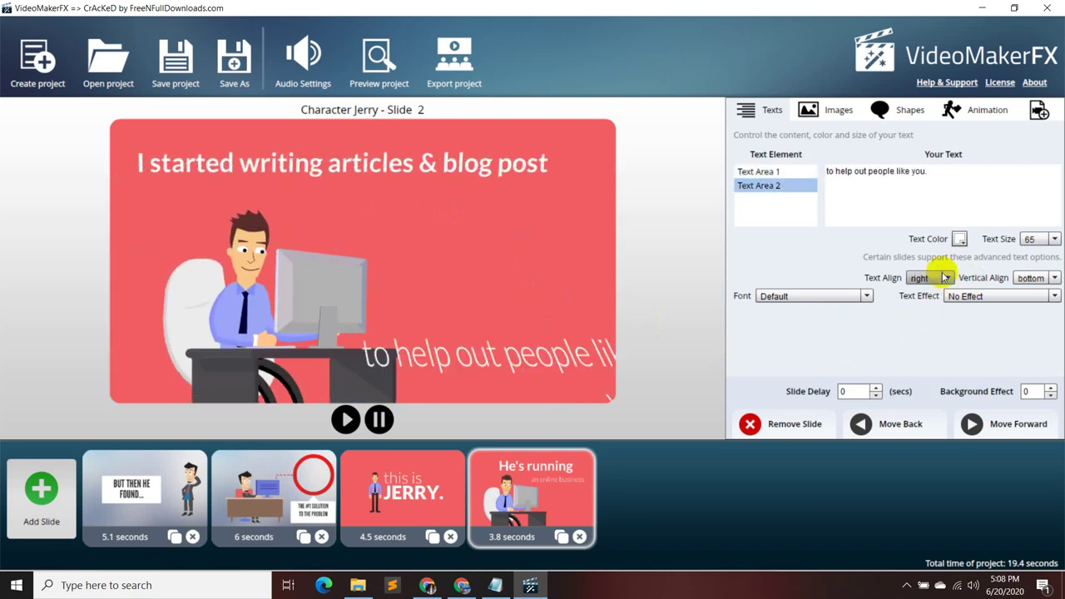
pyautogui.click(1053, 277)
pyautogui.click(1038, 303)
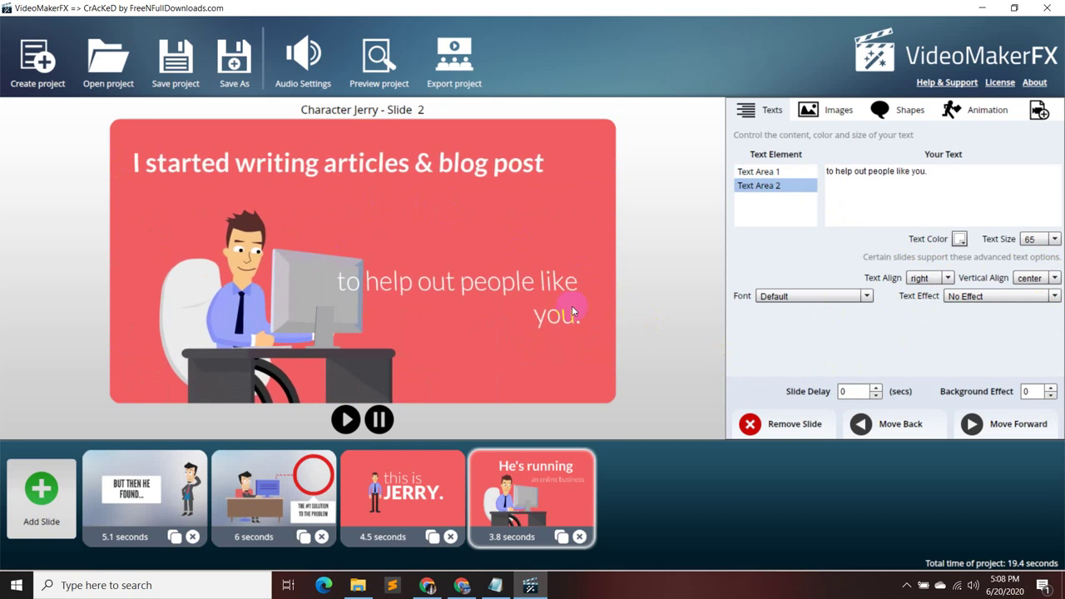
pyautogui.click(1053, 277)
pyautogui.click(1048, 290)
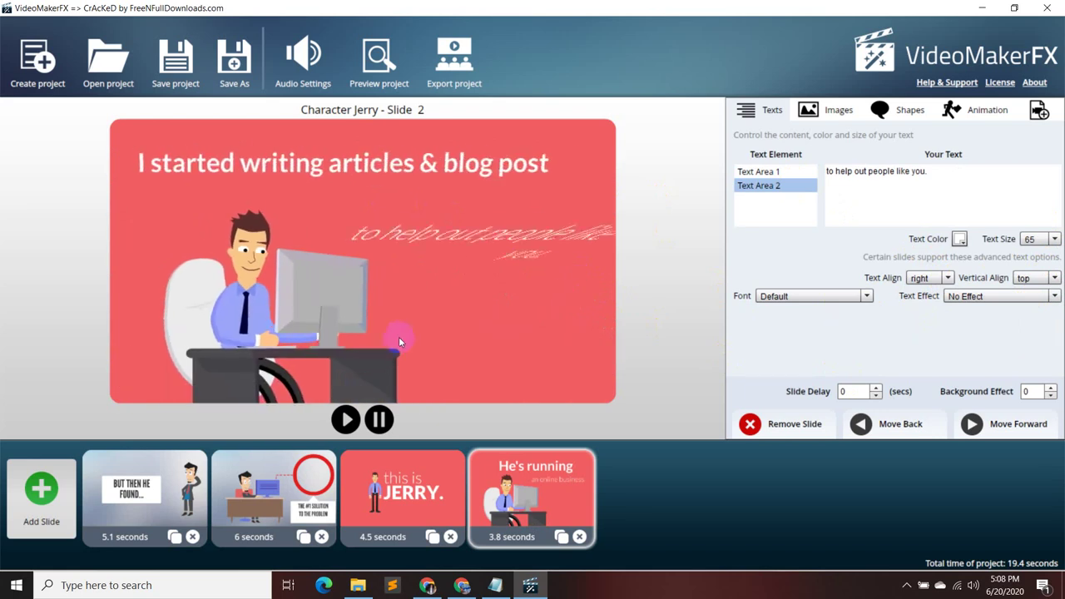
# - Start adding a new slide and review the proposal script lines in Notepad
pyautogui.click(43, 512)
pyautogui.click(504, 586)
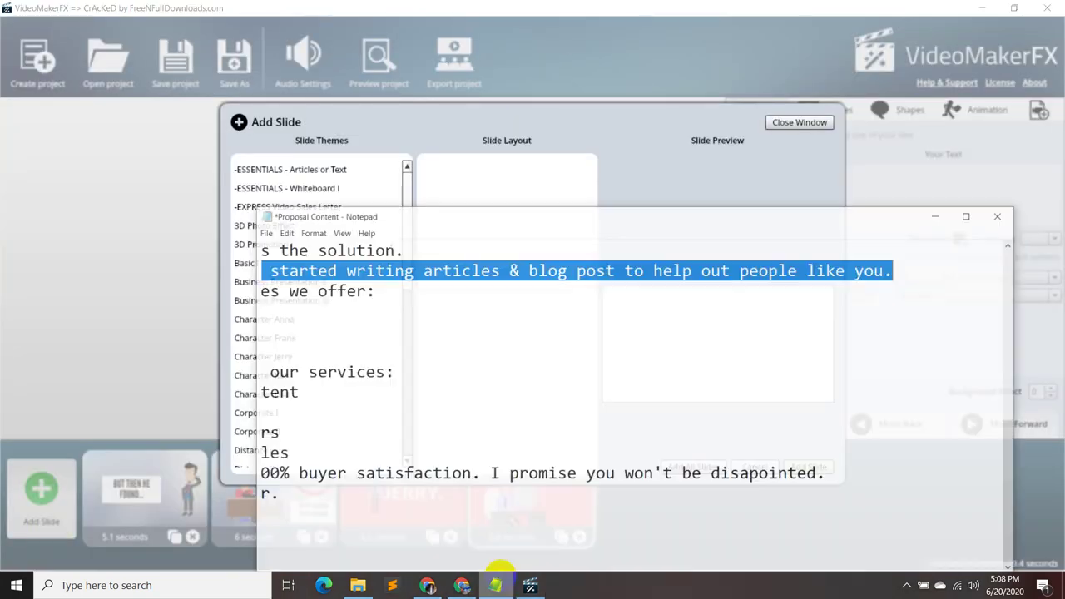
pyautogui.click(479, 379)
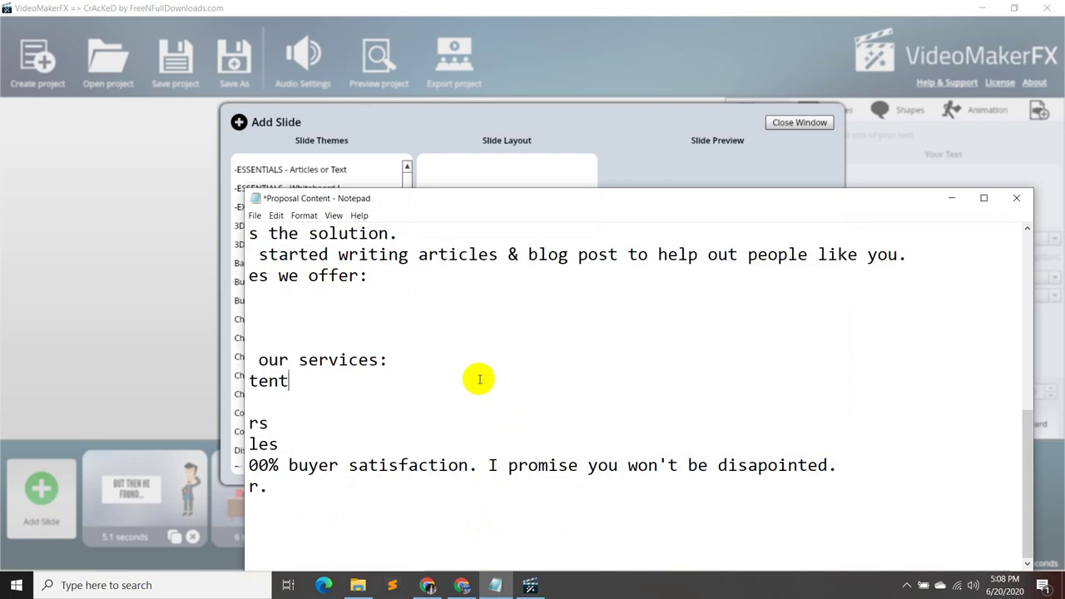
pyautogui.click(407, 399)
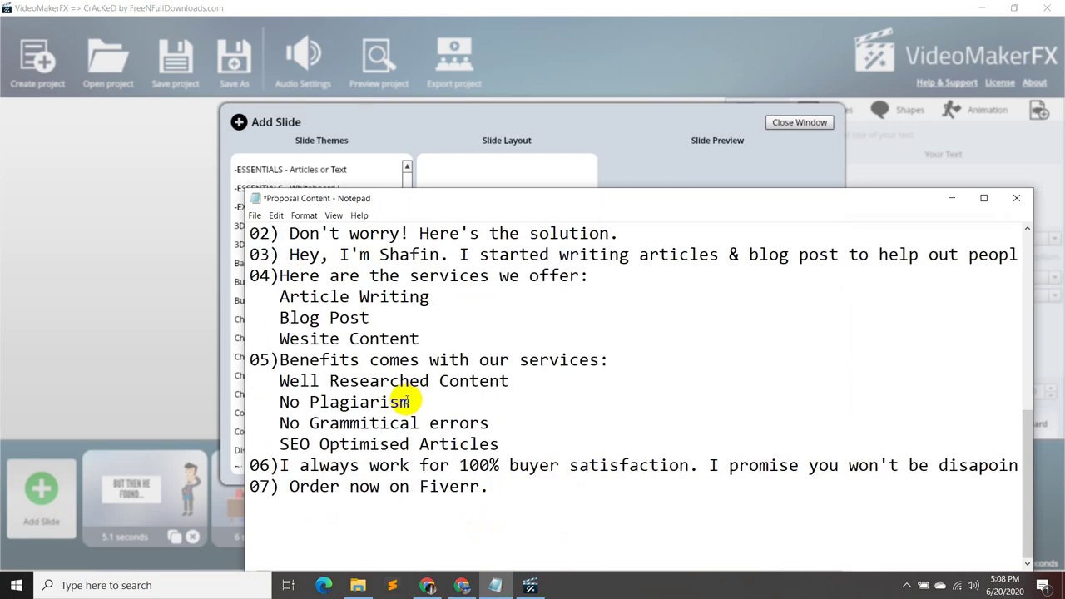
pyautogui.click(955, 198)
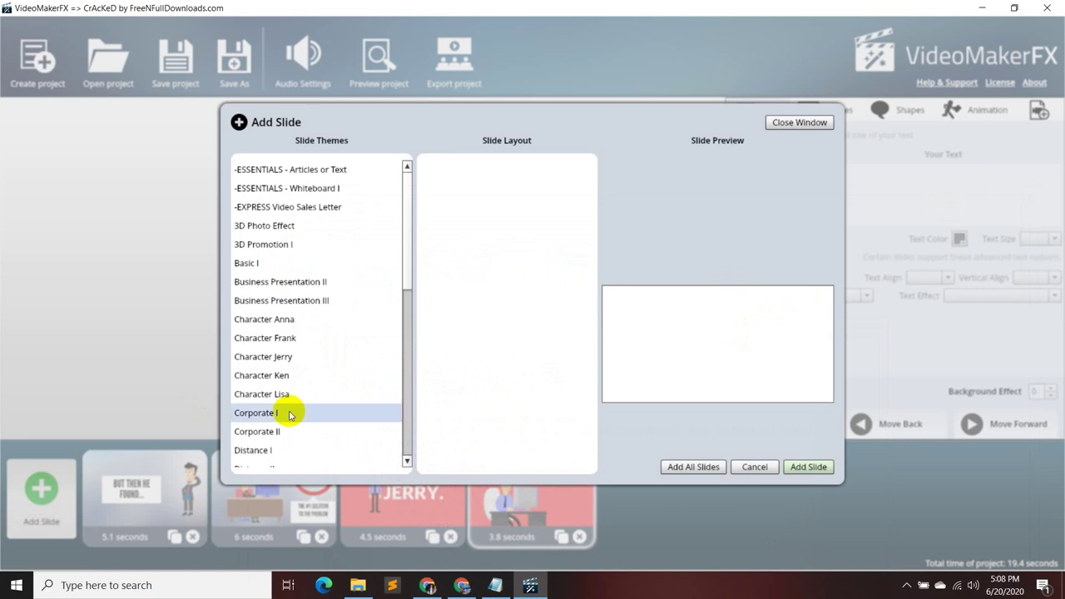
# - Preview the four Business Presentation II slide layouts
pyautogui.click(328, 281)
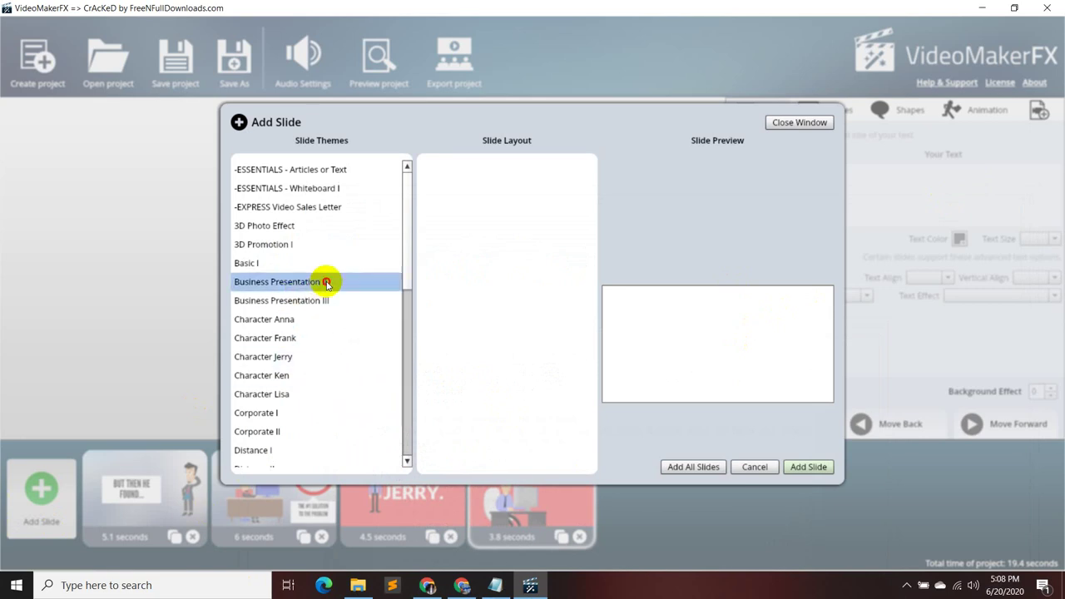
pyautogui.click(497, 171)
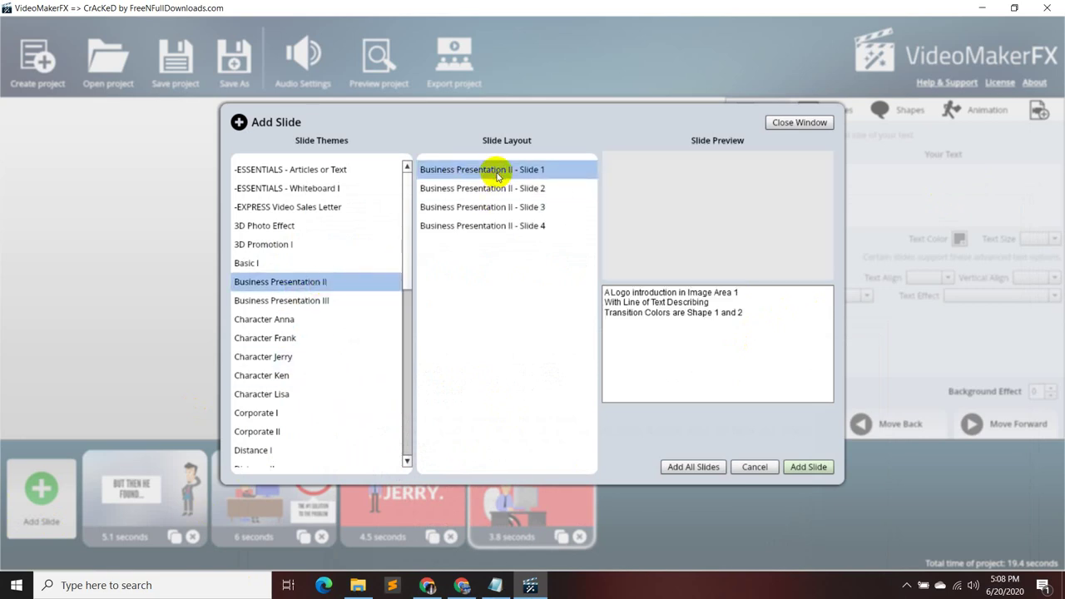
pyautogui.click(497, 186)
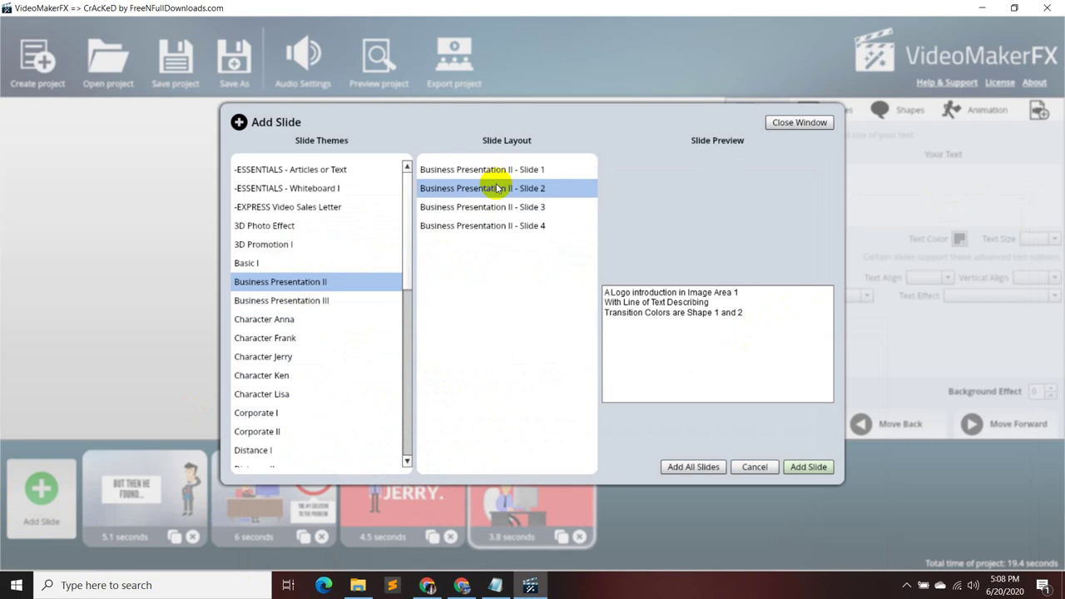
pyautogui.click(491, 208)
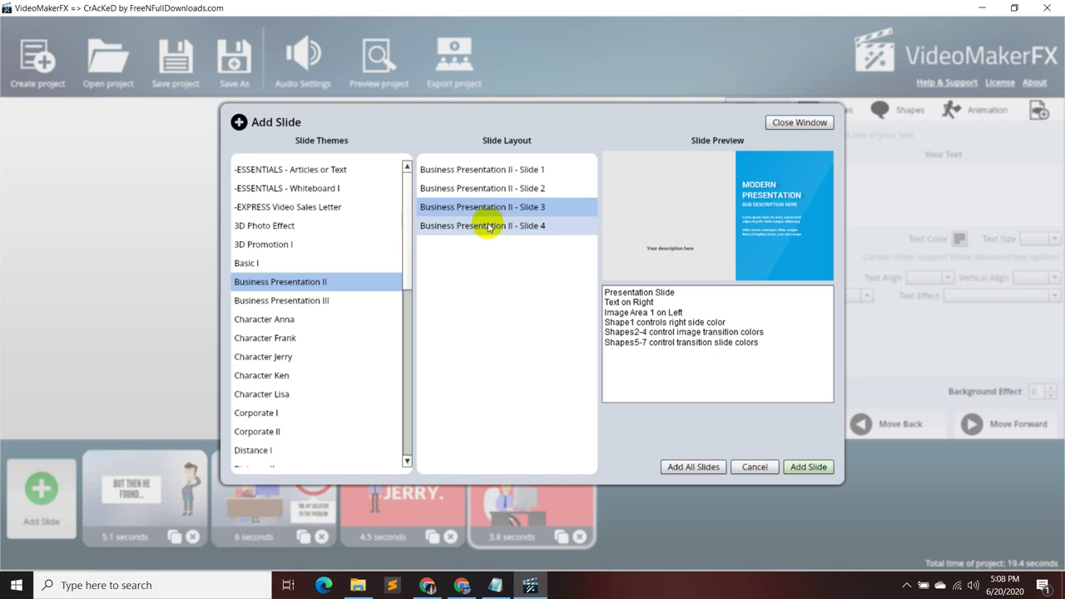
pyautogui.click(489, 226)
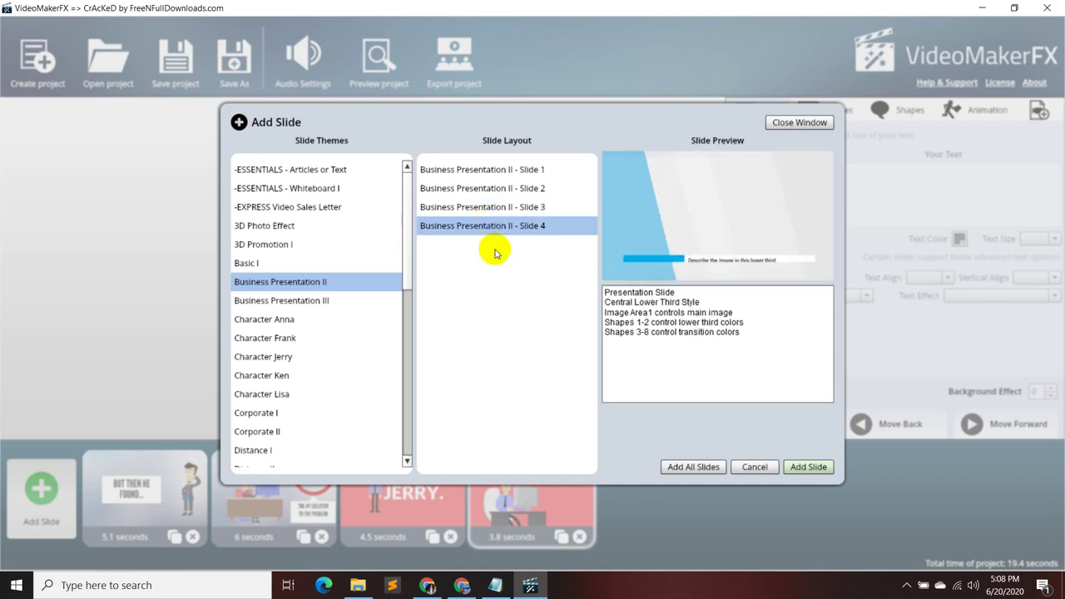
pyautogui.click(496, 208)
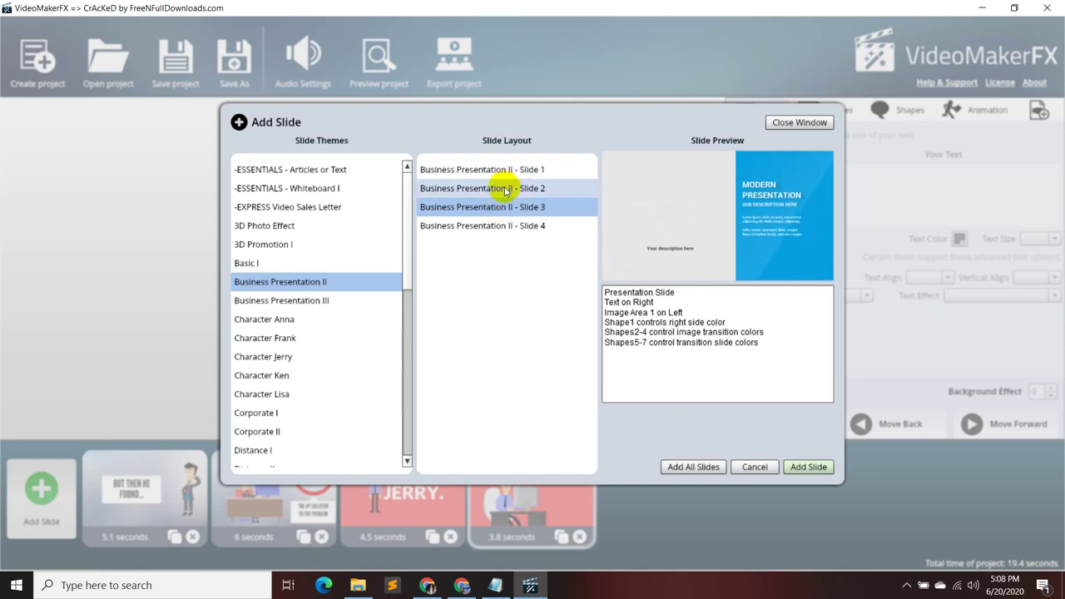
pyautogui.click(505, 190)
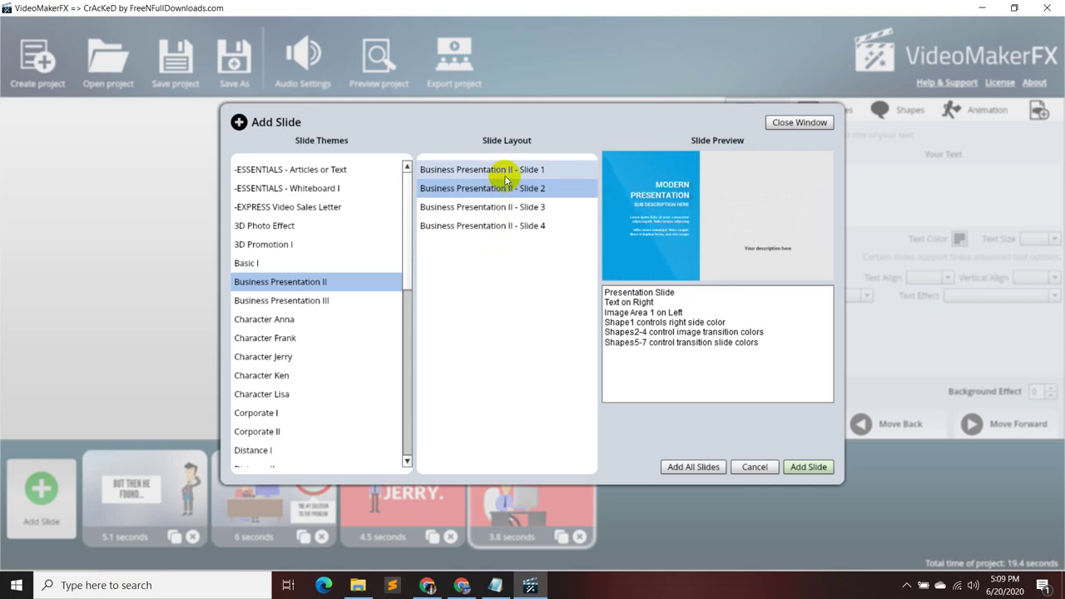
pyautogui.click(507, 170)
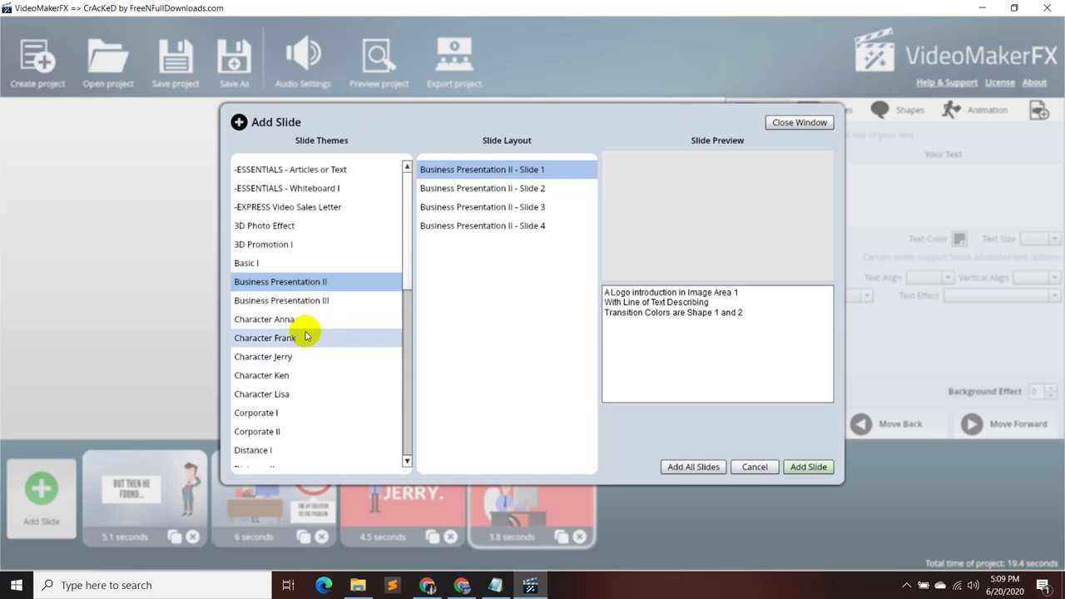
# - Preview the Corporate I lower-third, shape and left layouts, then browse Corporate II
pyautogui.scroll(-1, 305, 341)
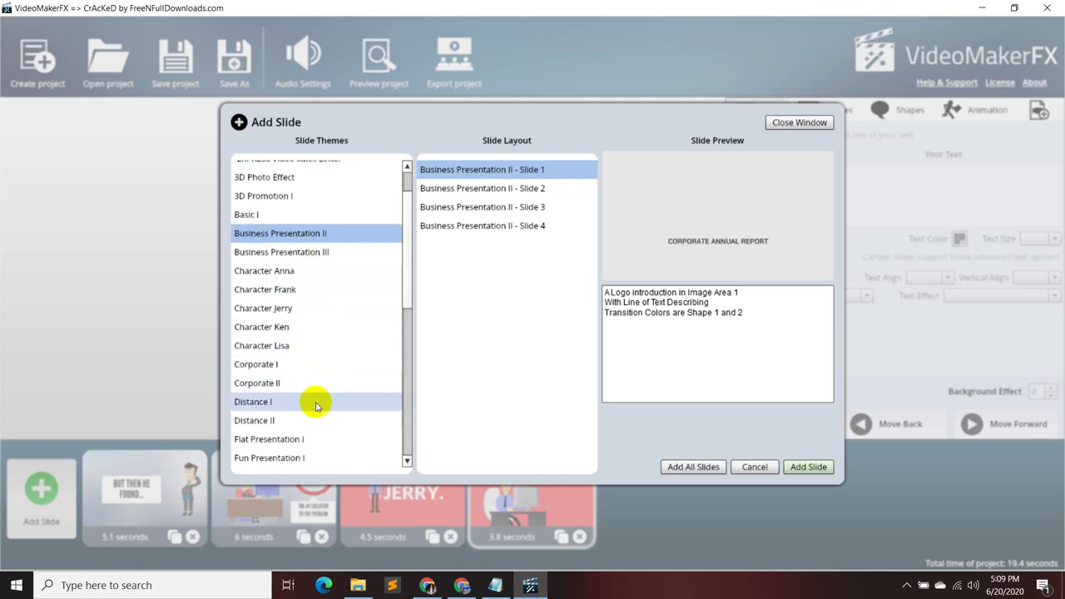
pyautogui.click(309, 365)
pyautogui.click(507, 188)
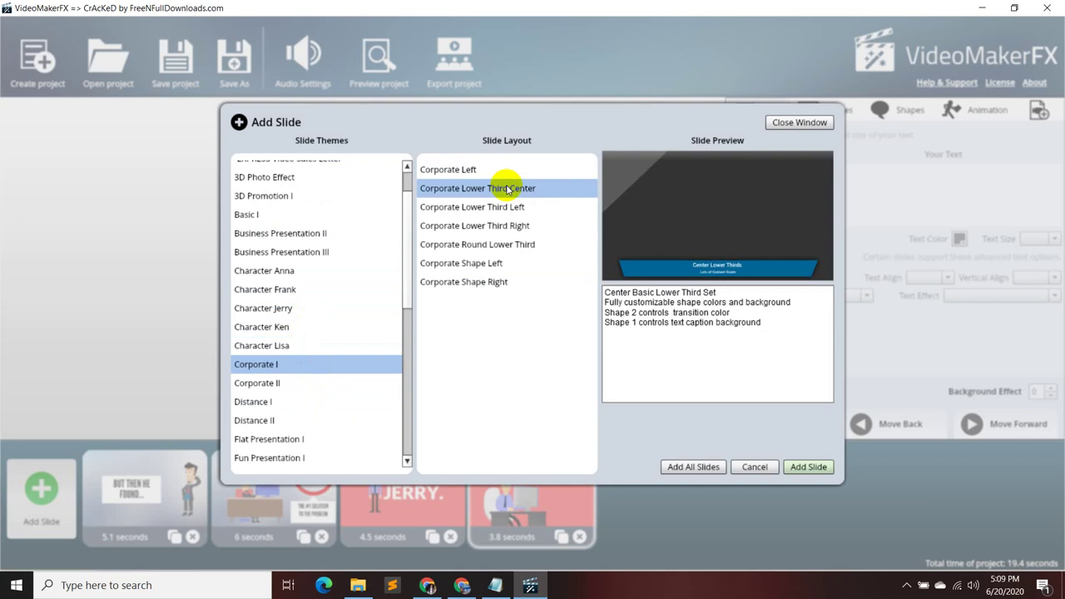
pyautogui.click(505, 206)
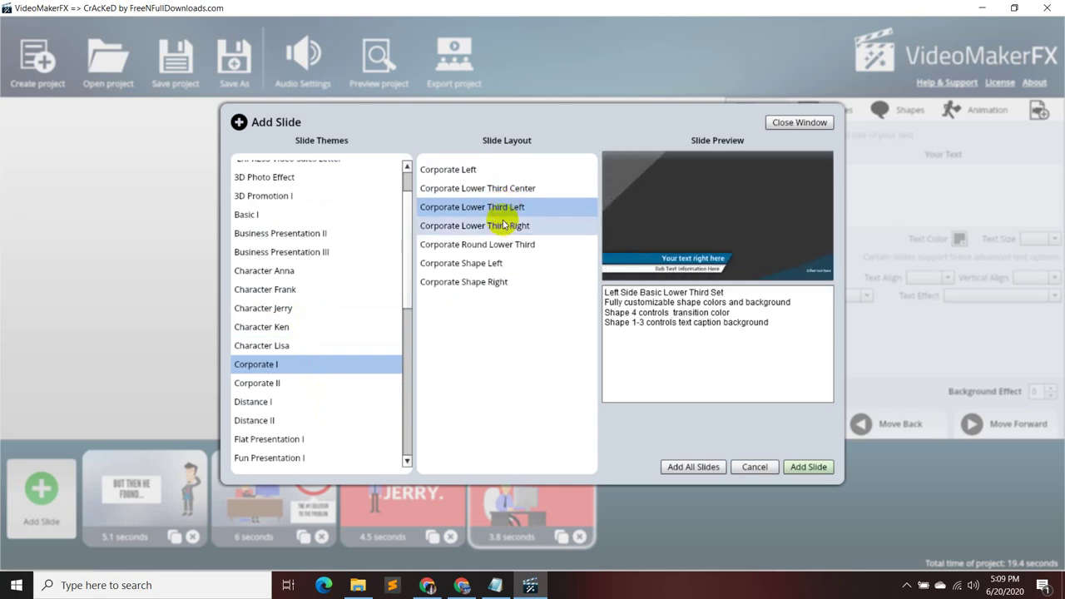
pyautogui.click(503, 225)
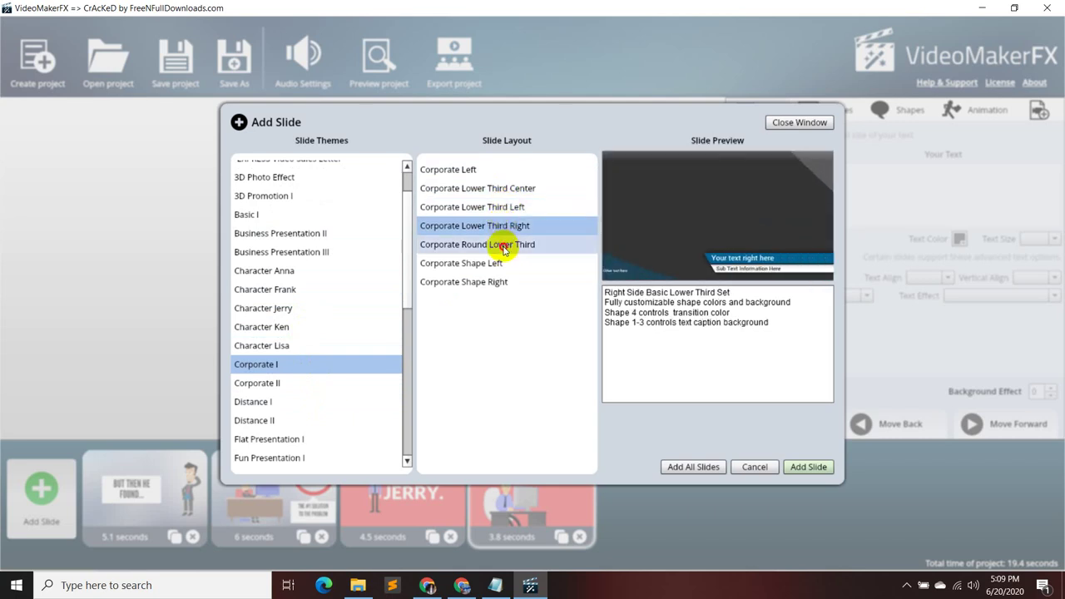
pyautogui.click(503, 246)
pyautogui.click(486, 263)
pyautogui.click(498, 282)
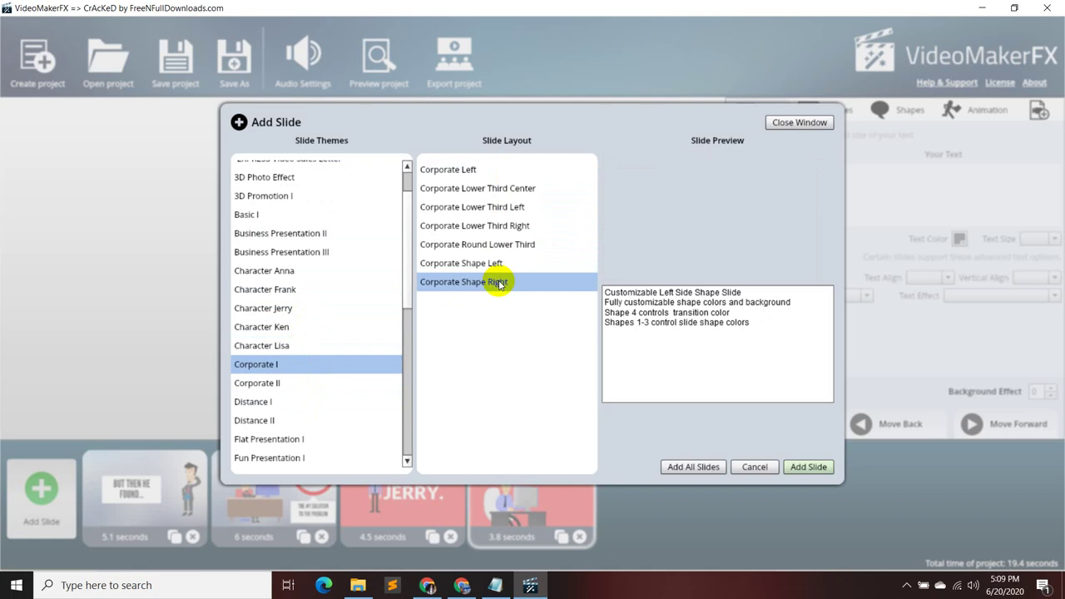
pyautogui.click(441, 170)
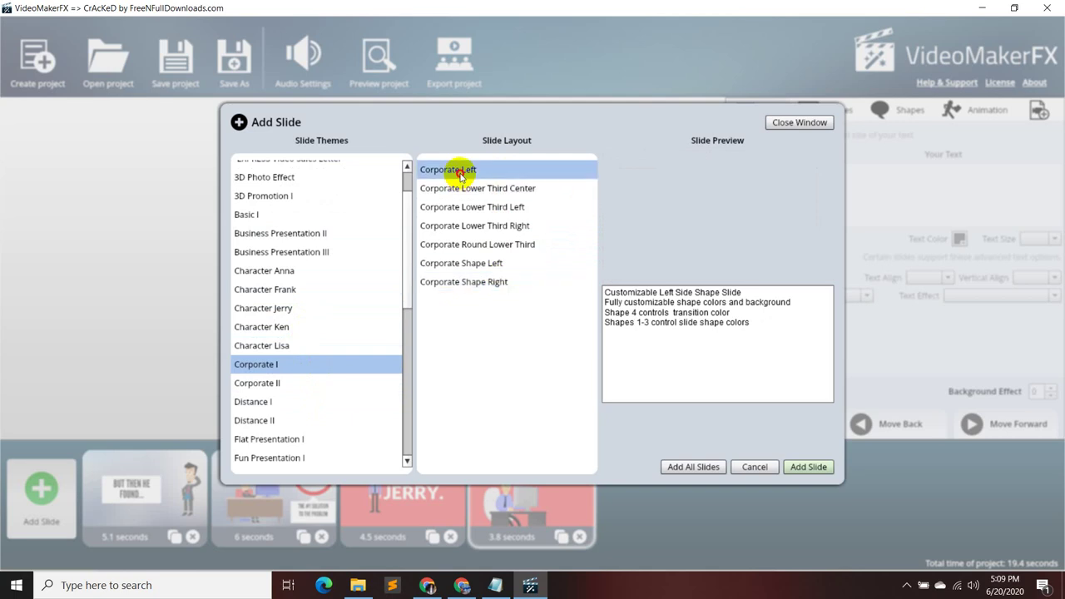
pyautogui.click(324, 382)
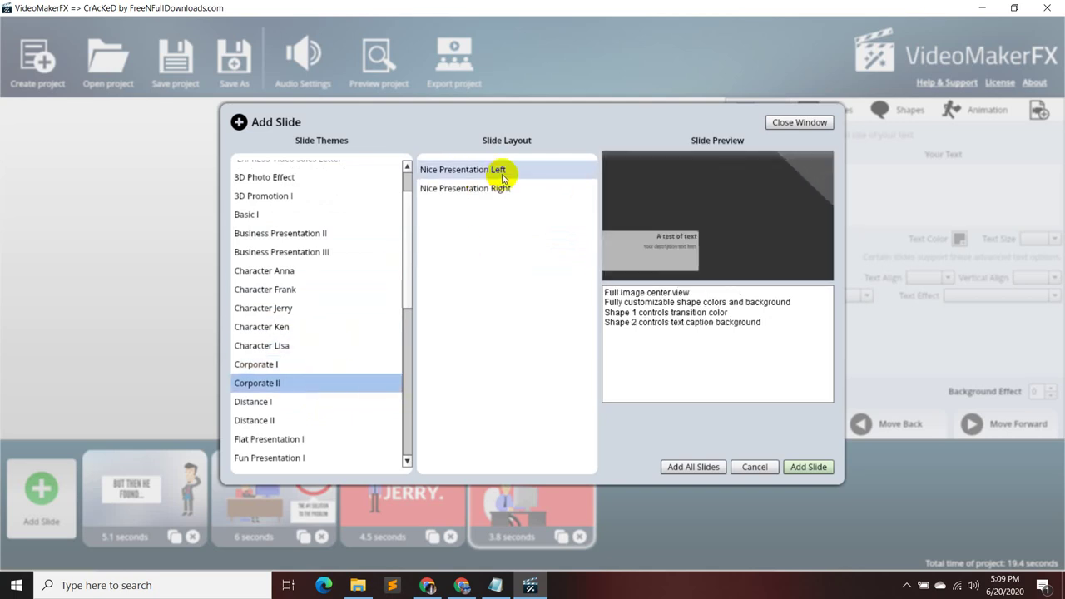
# - Compare the Basic Presentation 1–4 layouts and add Basic Presentation 4 as the fifth slide
pyautogui.click(291, 215)
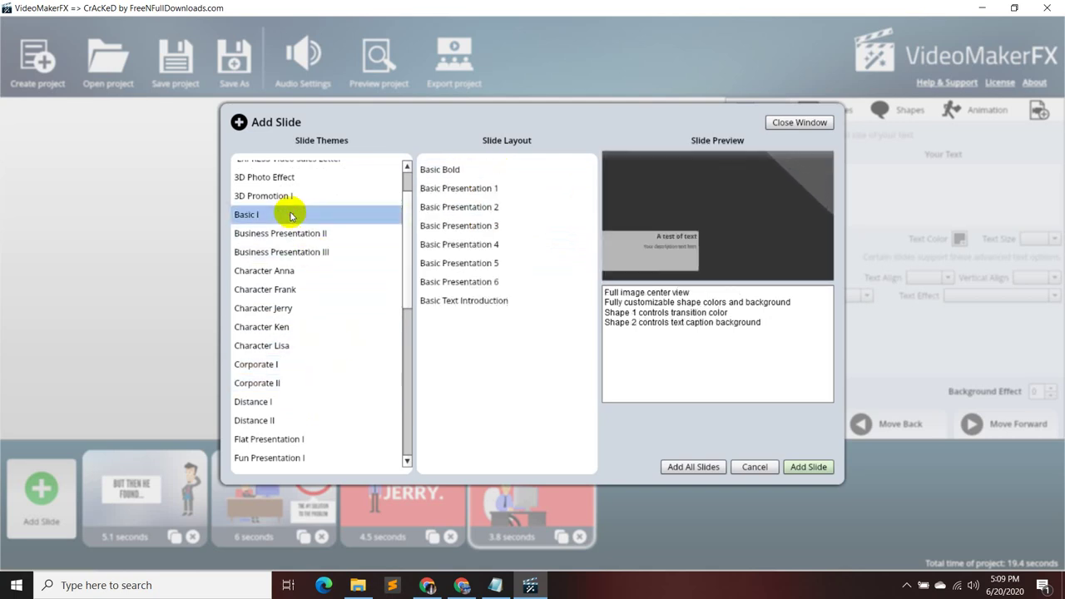
pyautogui.click(481, 188)
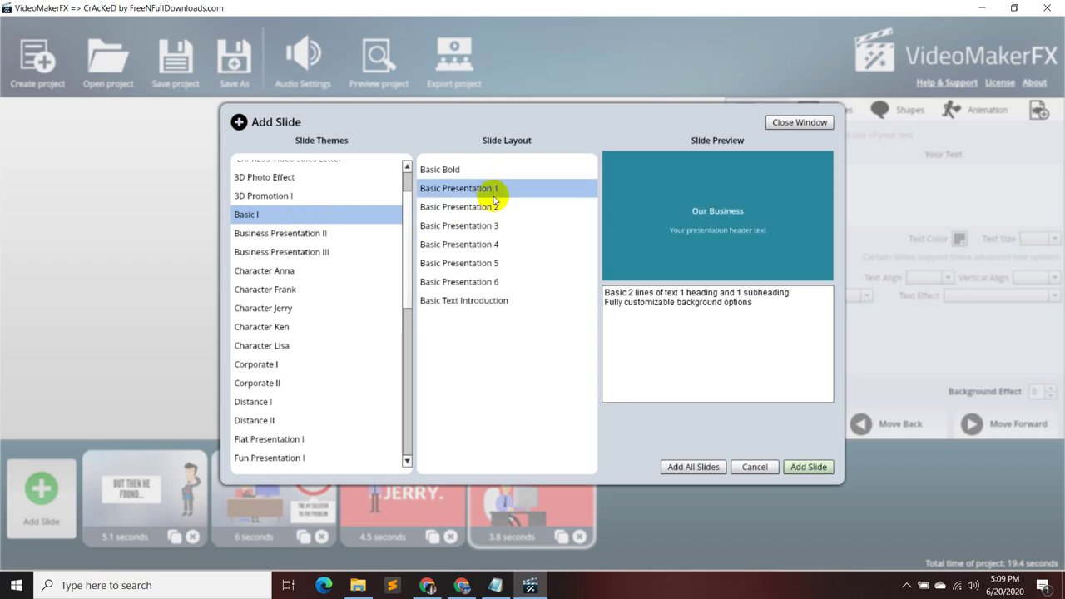
pyautogui.click(497, 207)
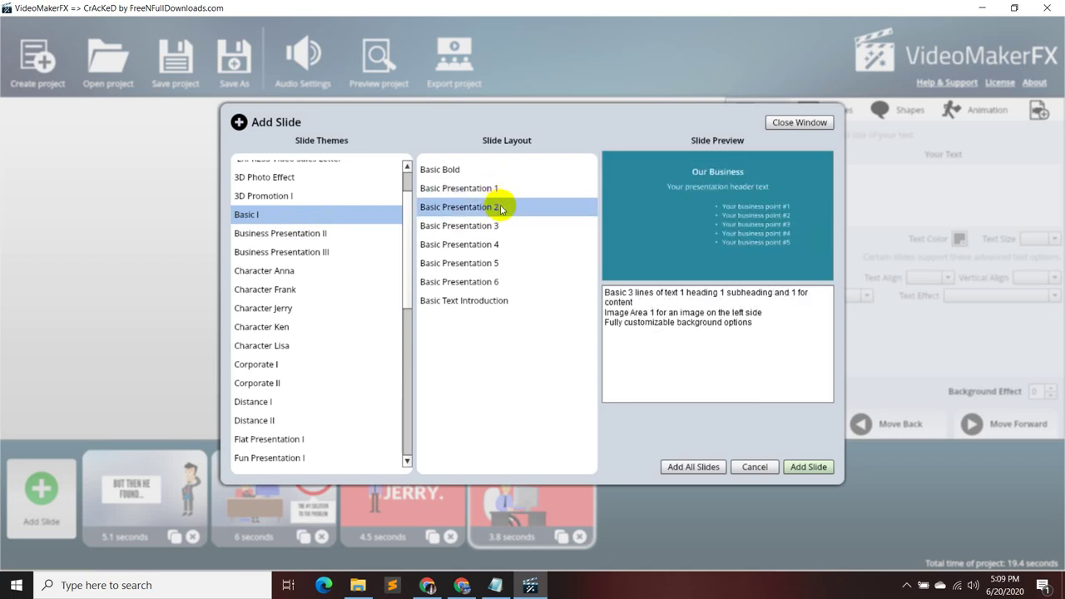
pyautogui.click(496, 225)
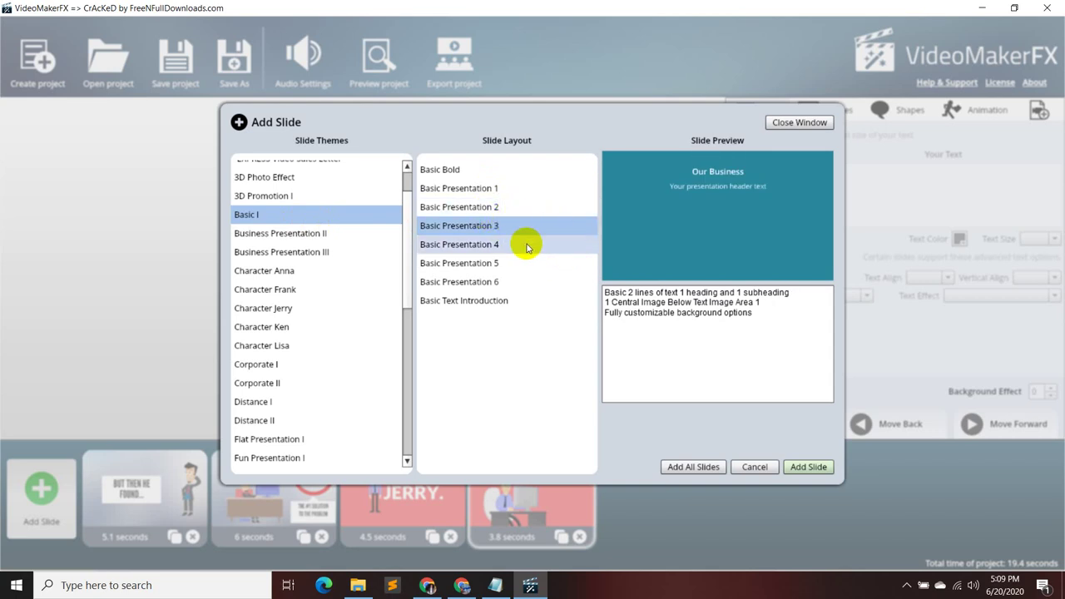
pyautogui.click(525, 245)
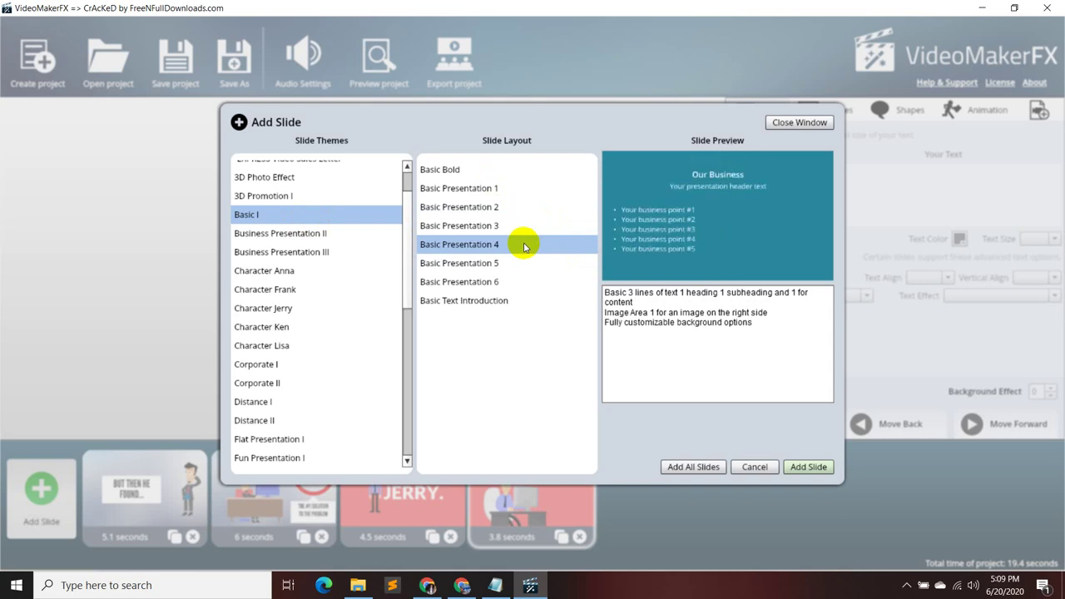
pyautogui.click(495, 585)
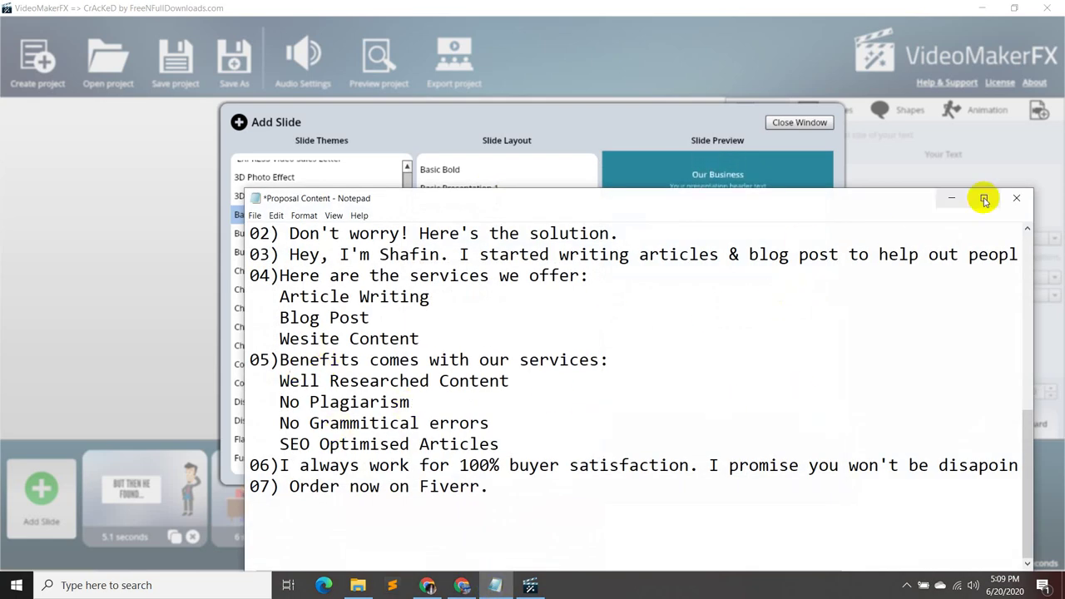
pyautogui.click(951, 198)
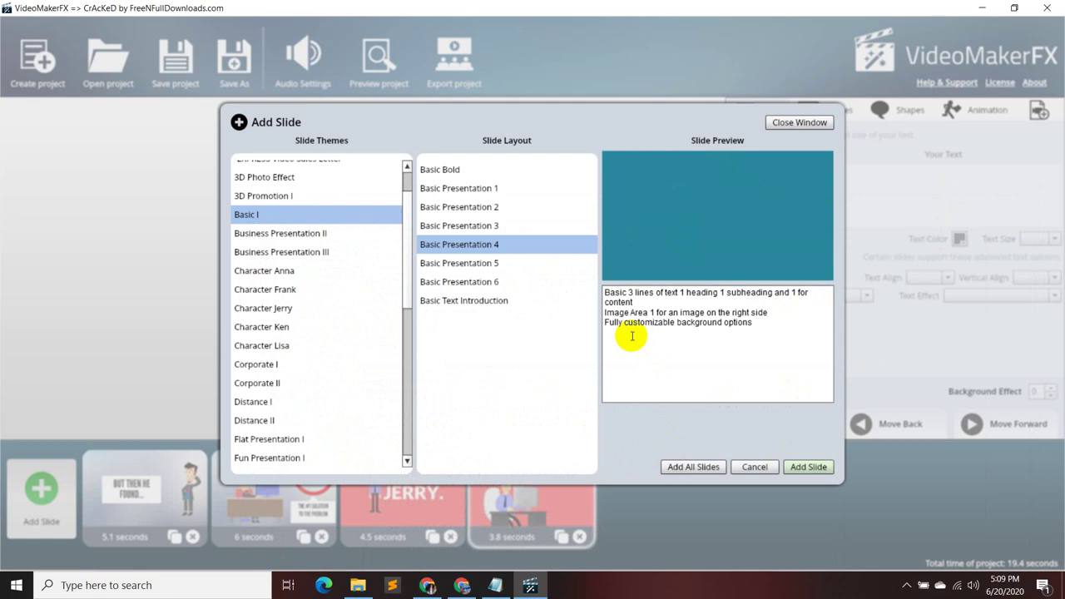
pyautogui.click(509, 228)
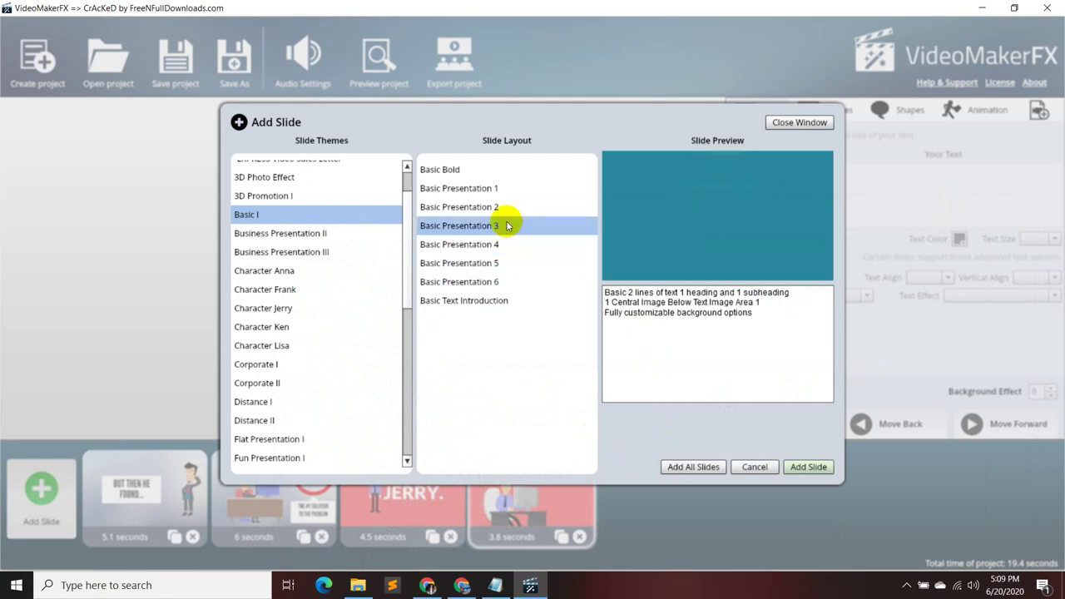
pyautogui.click(502, 244)
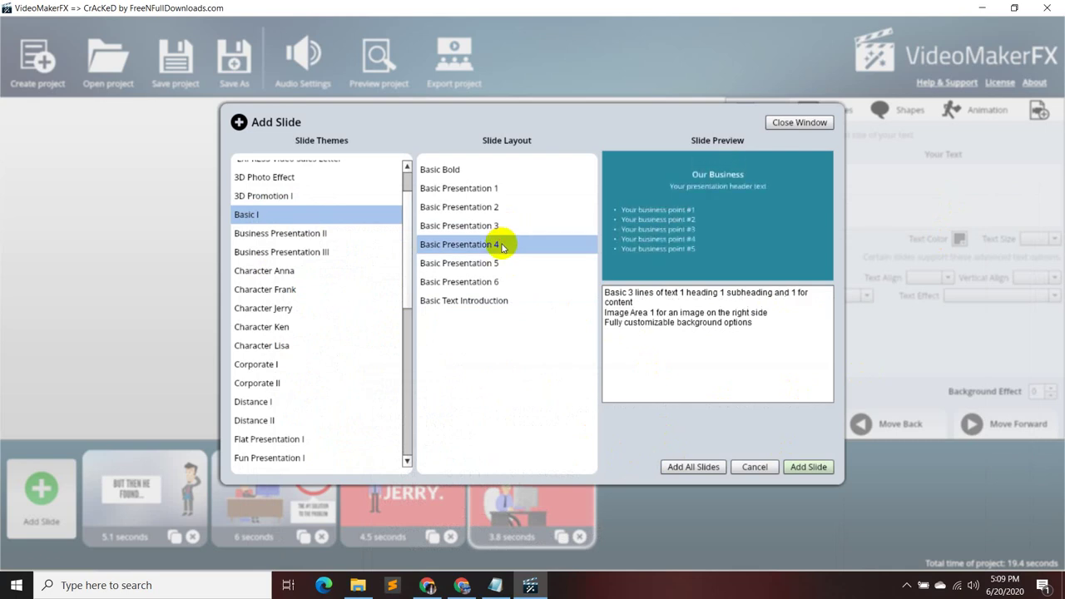
pyautogui.click(814, 468)
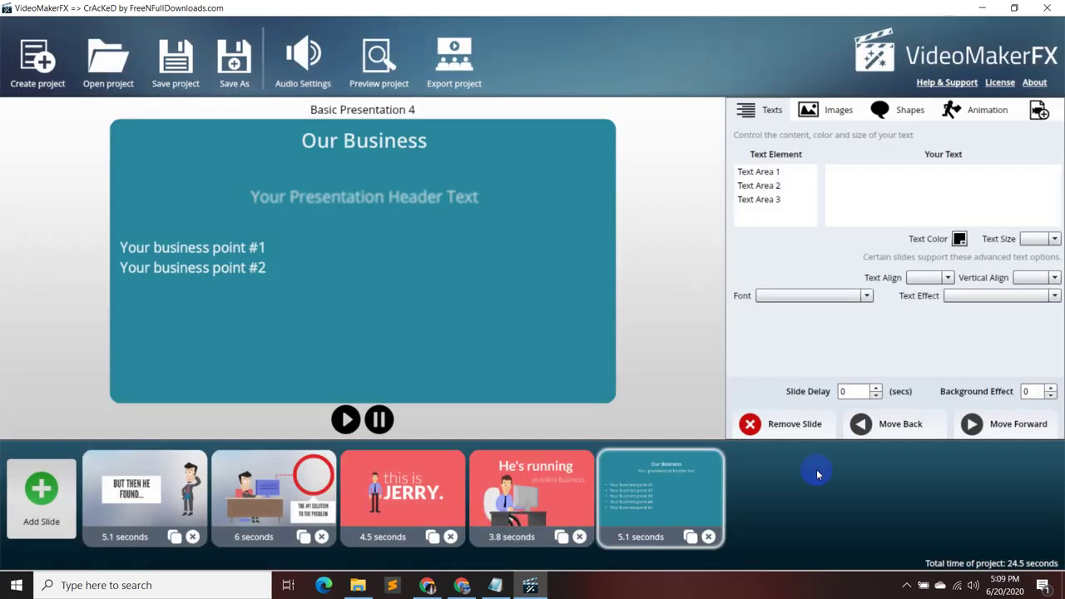
# - Copy the 'Here are the services we offer' line 04 and select the 'Our Business' heading
pyautogui.click(748, 171)
pyautogui.click(514, 584)
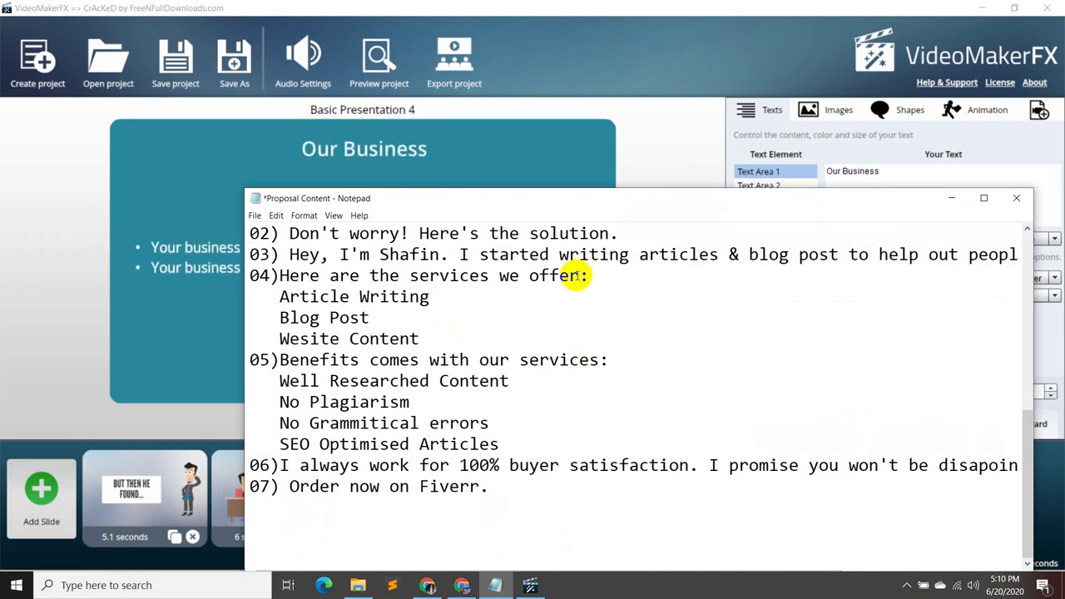
pyautogui.moveTo(579, 275); pyautogui.dragTo(281, 277)
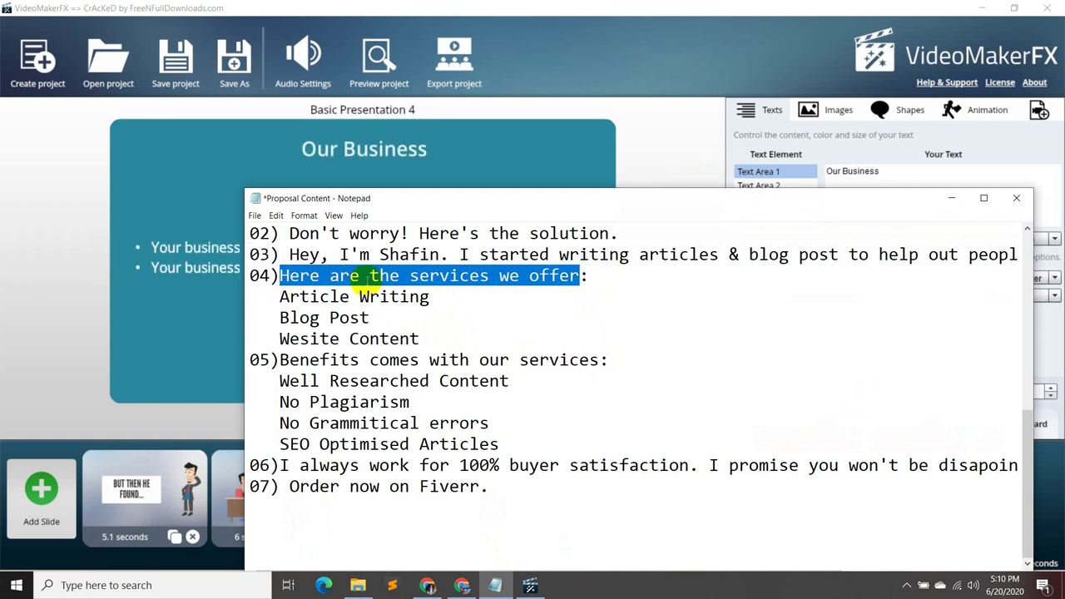
pyautogui.click(950, 198)
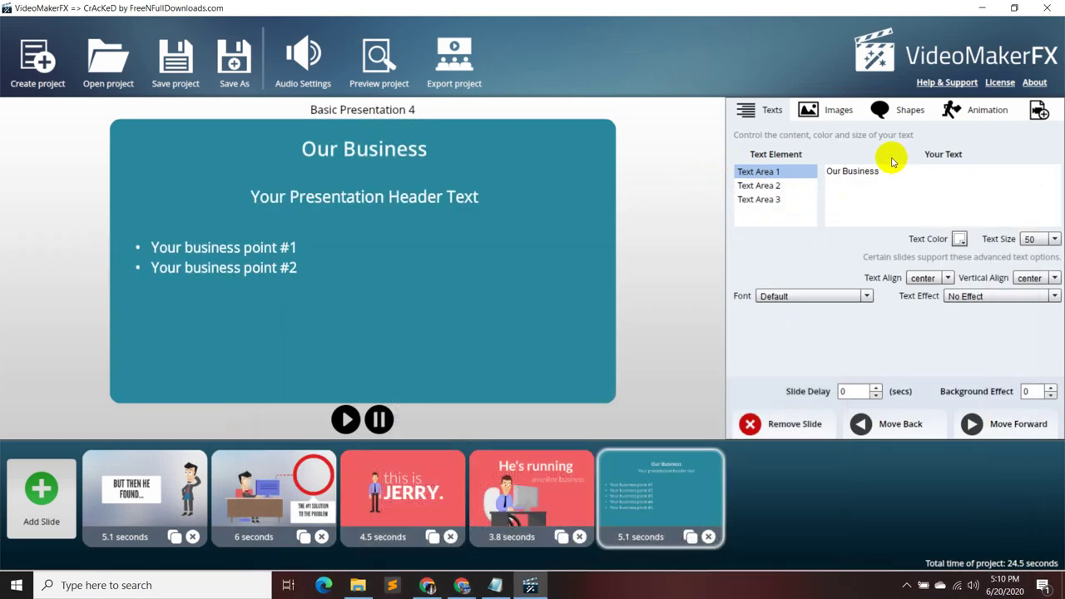
pyautogui.tripleClick(824, 175)
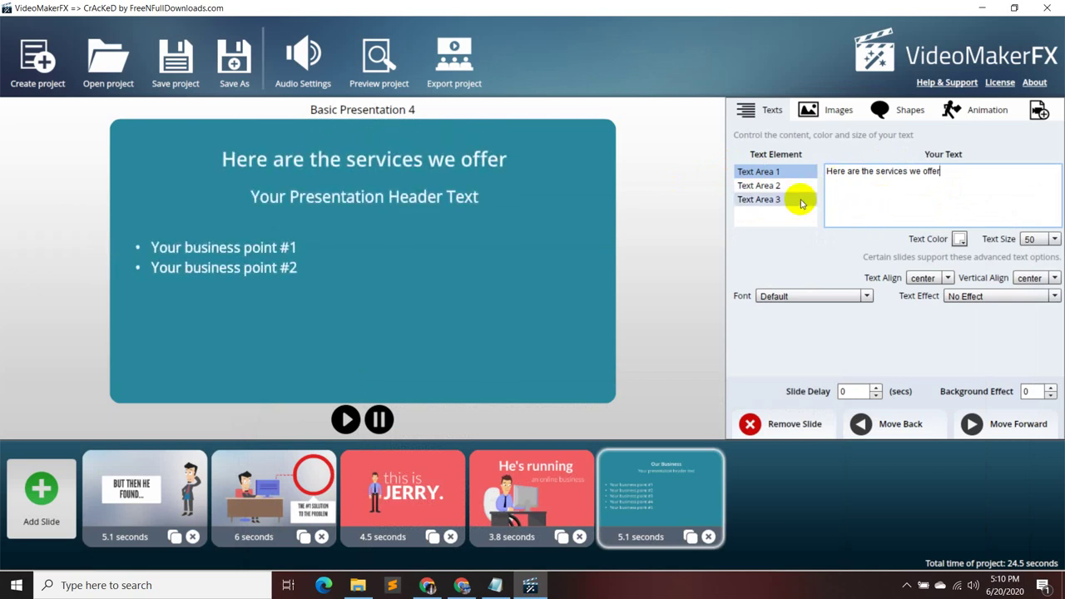
# - Clear the placeholder subheading and bullet points, then delete the services slide
pyautogui.click(791, 192)
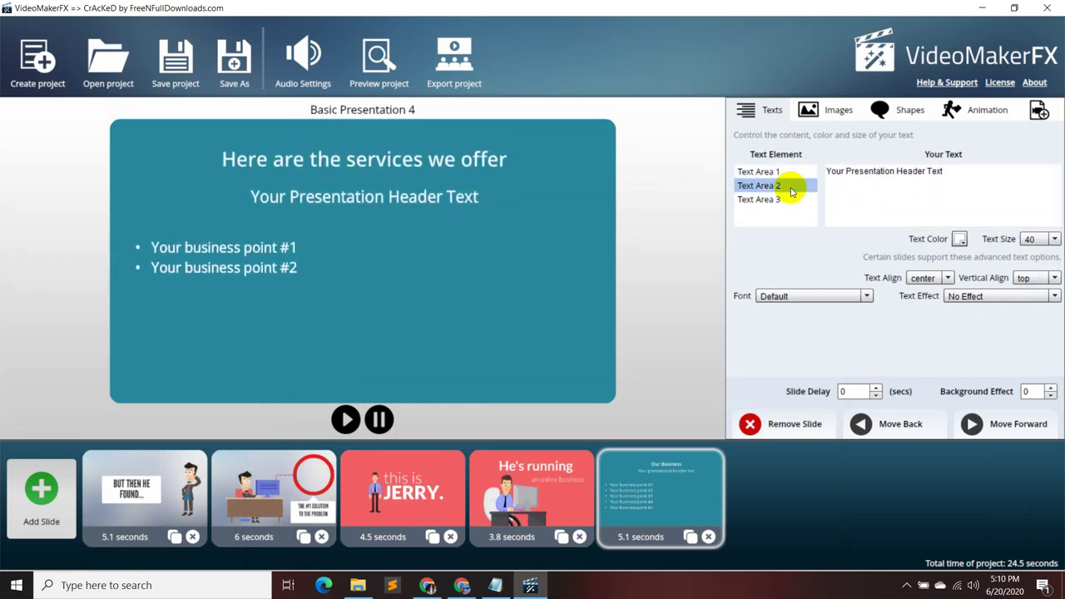
pyautogui.moveTo(955, 171); pyautogui.dragTo(794, 182)
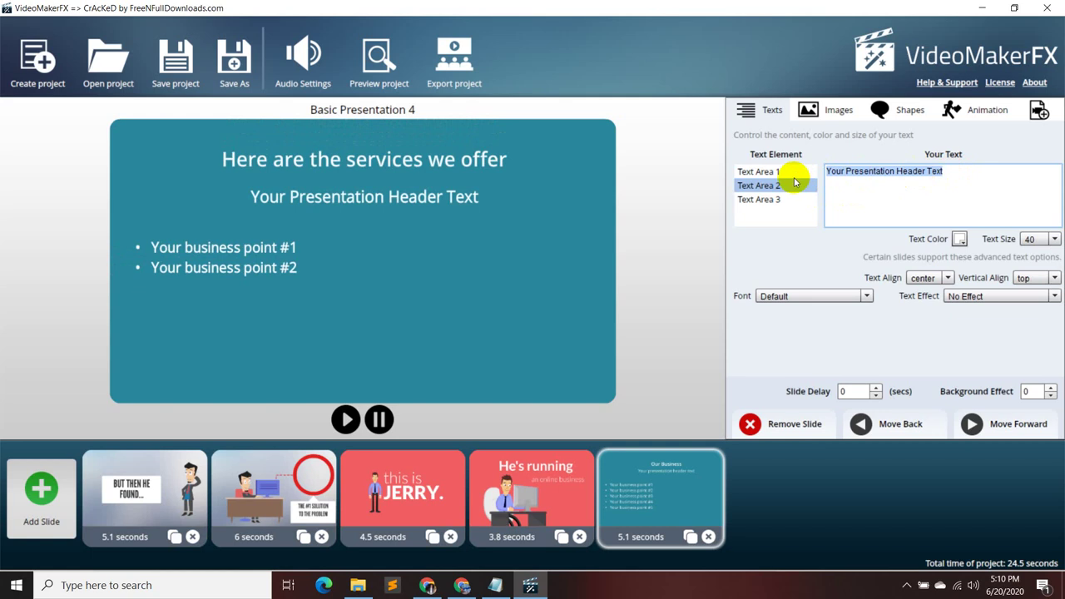
pyautogui.press('BackSpace')
pyautogui.click(786, 199)
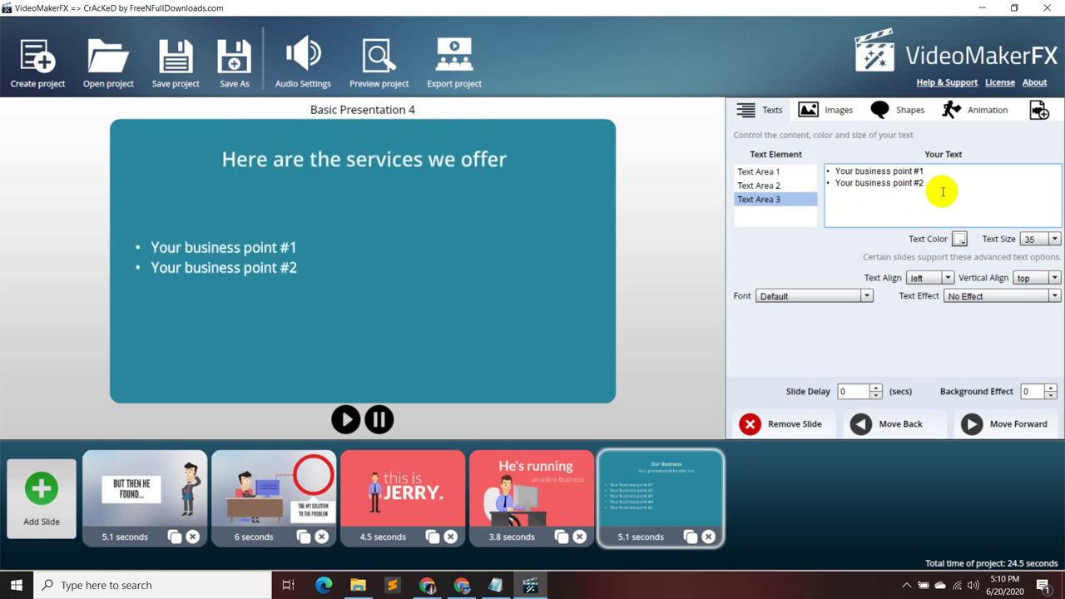
pyautogui.moveTo(942, 188); pyautogui.dragTo(820, 173)
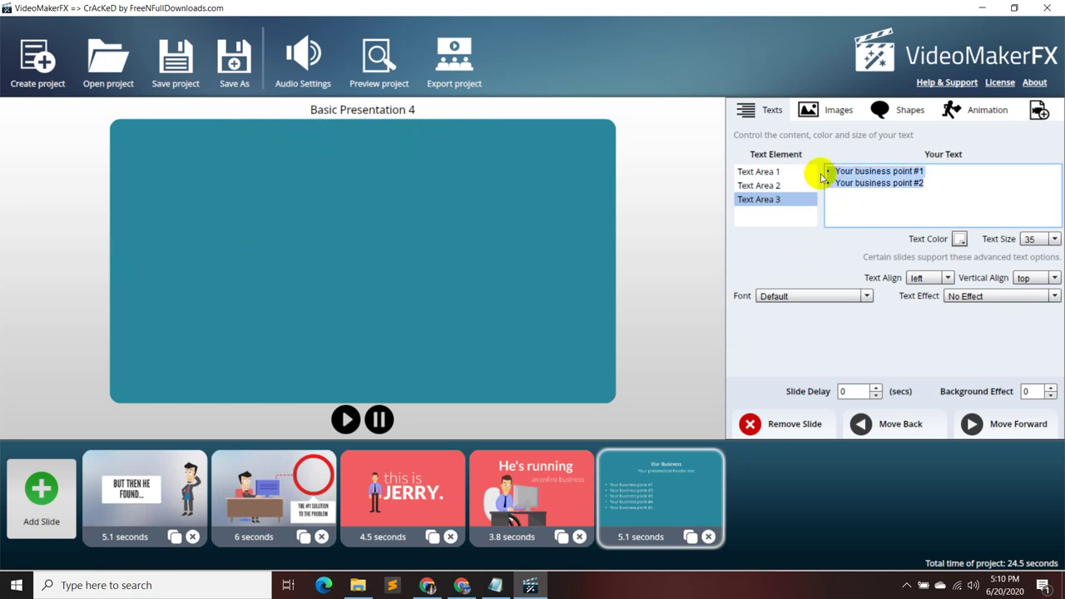
pyautogui.press('BackSpace')
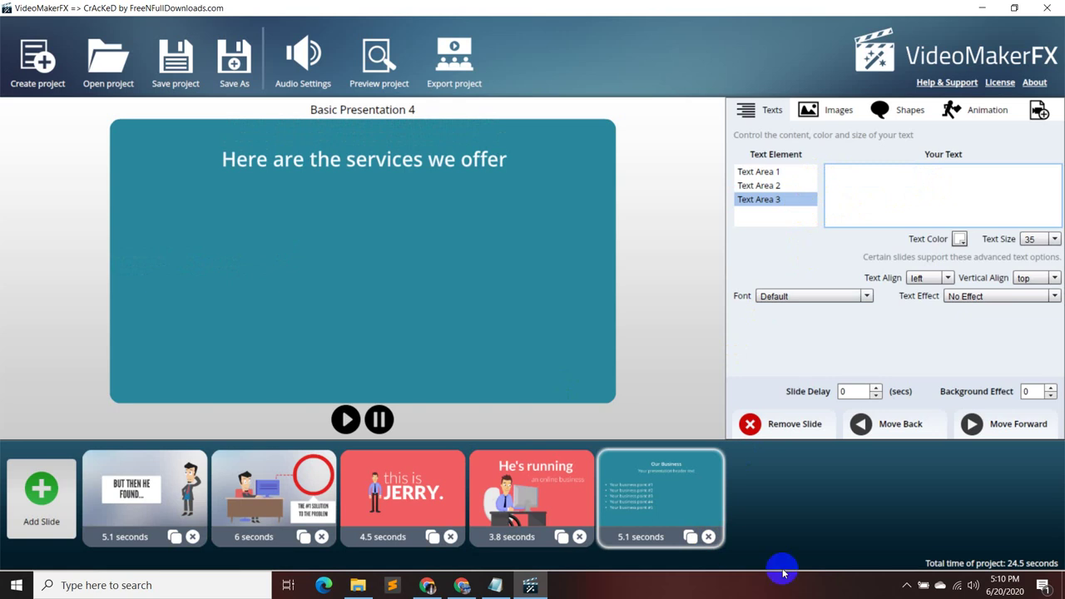
pyautogui.click(708, 536)
# - Preview the Basic I theme's layouts and choose Basic Presentation 2
pyautogui.click(42, 490)
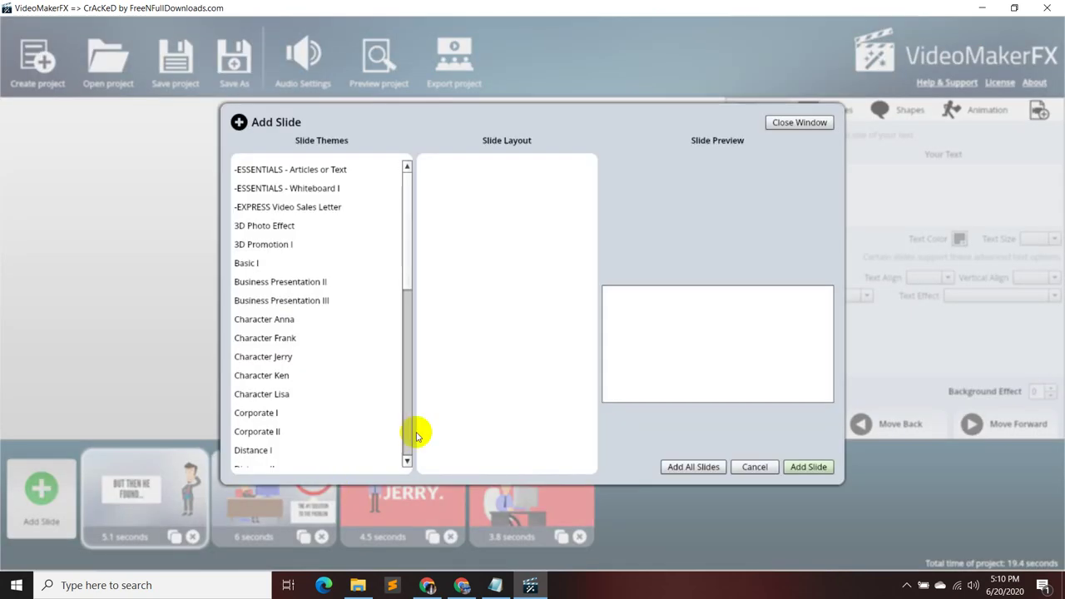
pyautogui.click(304, 263)
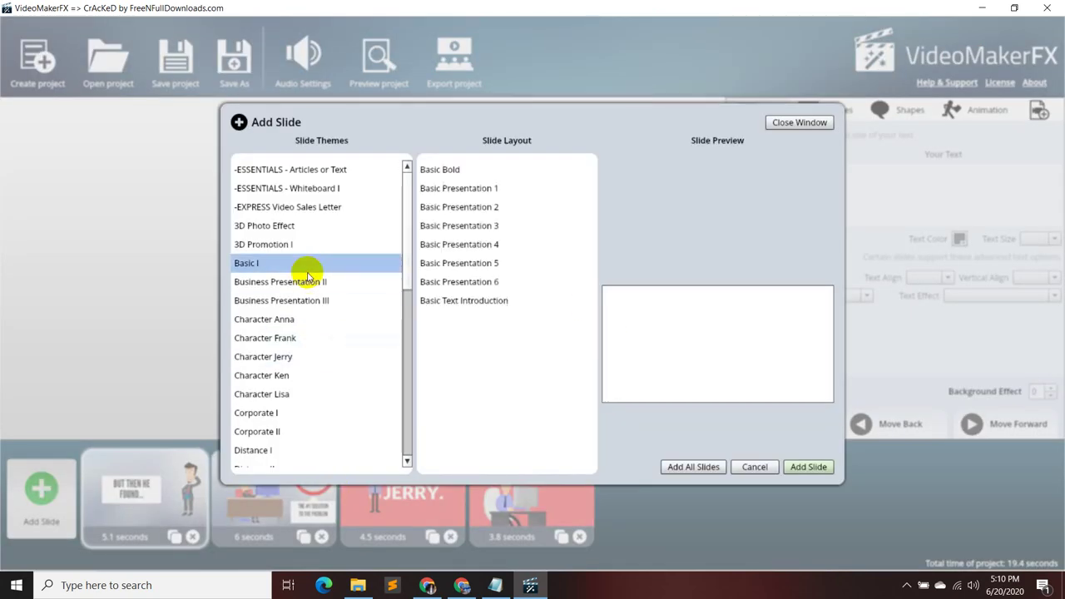
pyautogui.click(461, 207)
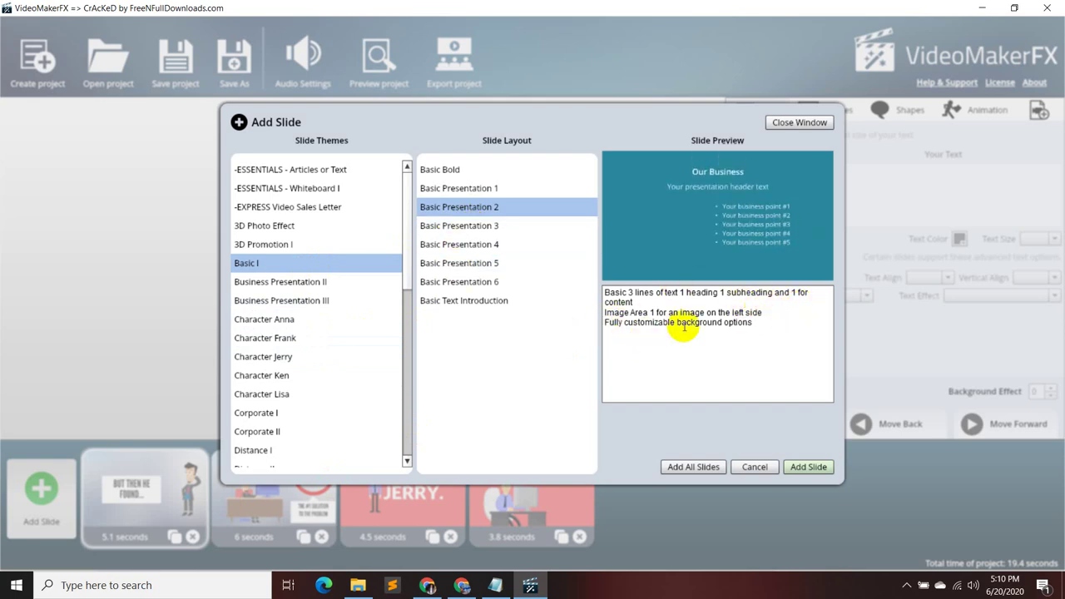
pyautogui.click(505, 246)
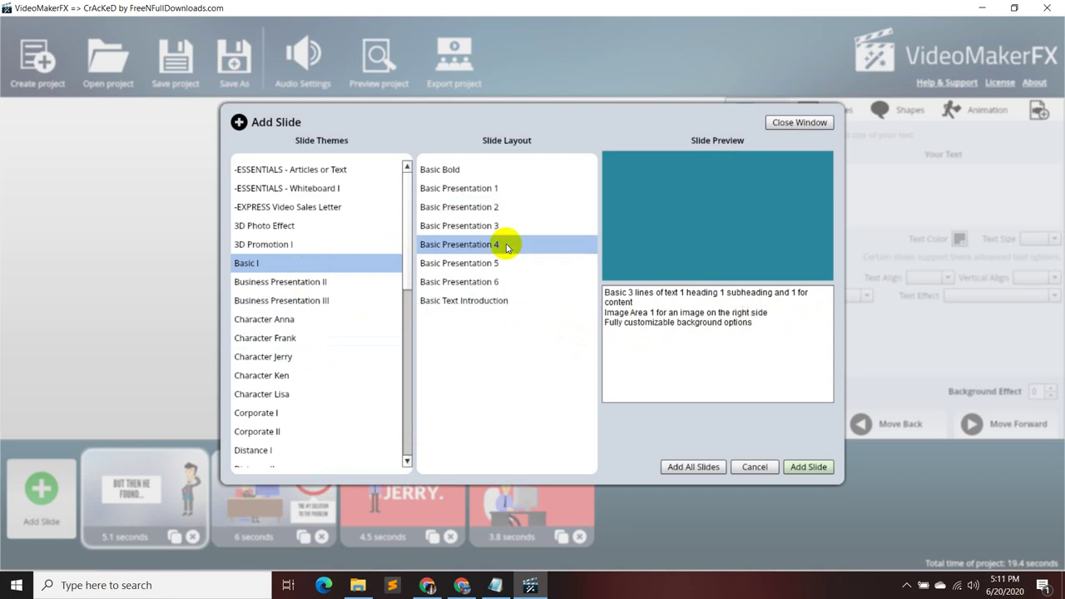
pyautogui.click(508, 261)
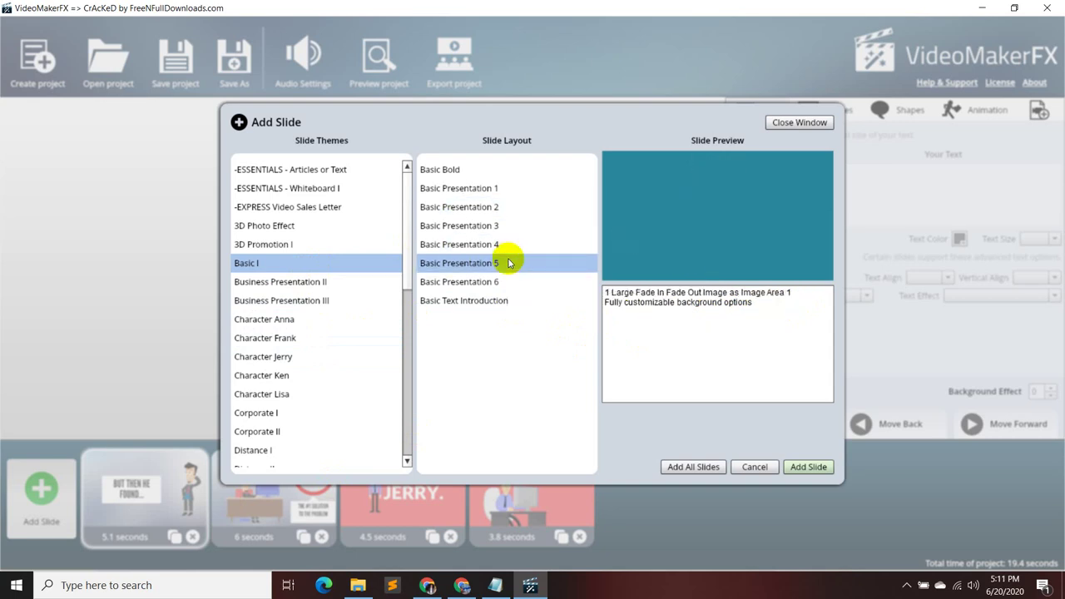
pyautogui.click(511, 282)
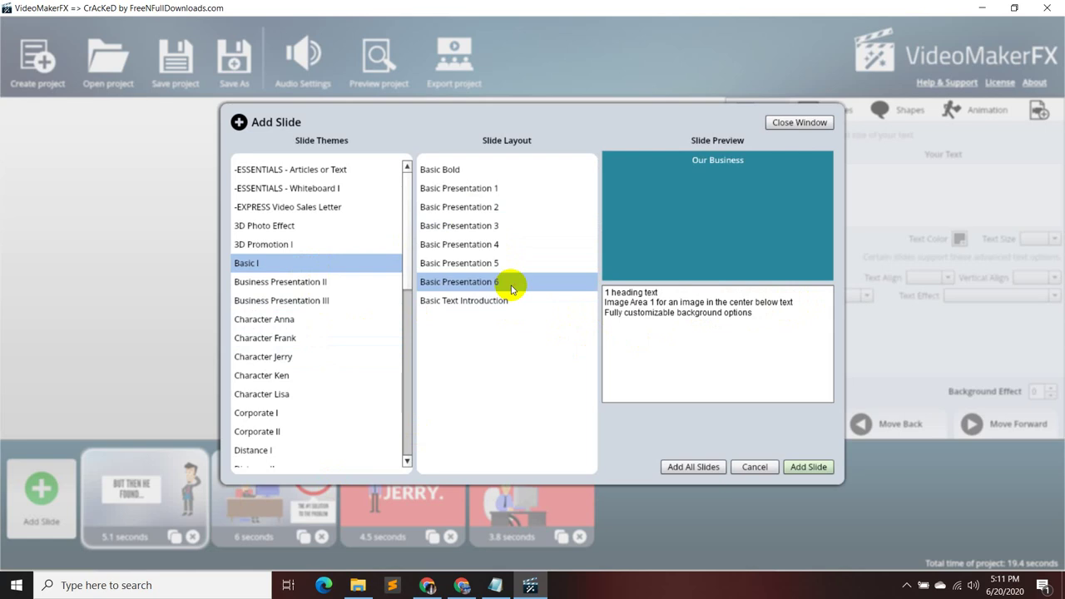
pyautogui.click(511, 301)
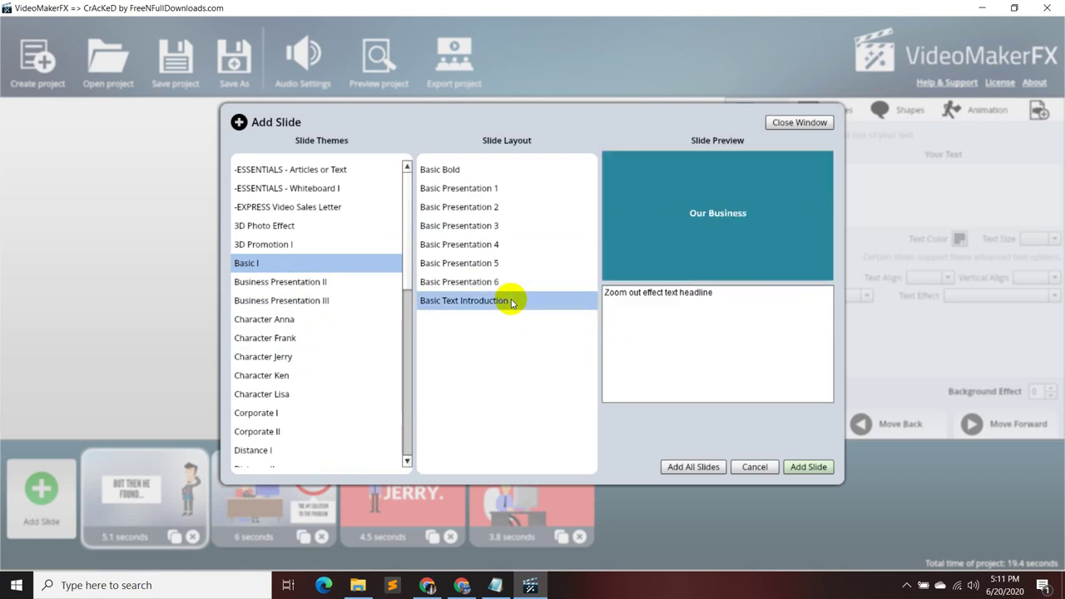
pyautogui.click(497, 233)
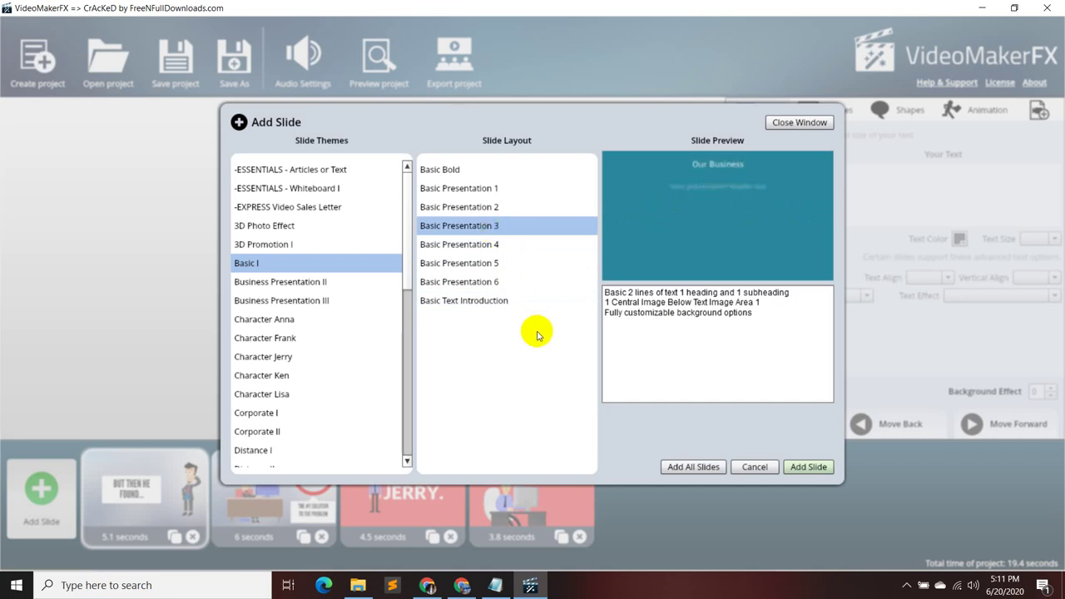
pyautogui.click(516, 208)
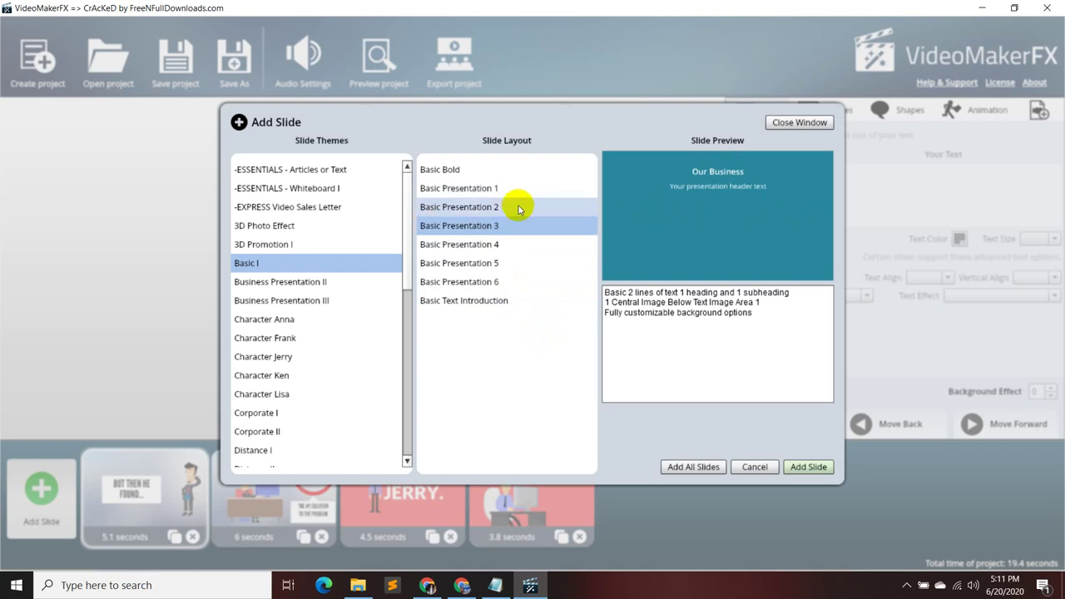
# - Add the Basic Presentation 2 slide, check its heading, subheading and bullet text, then delete it
pyautogui.click(828, 467)
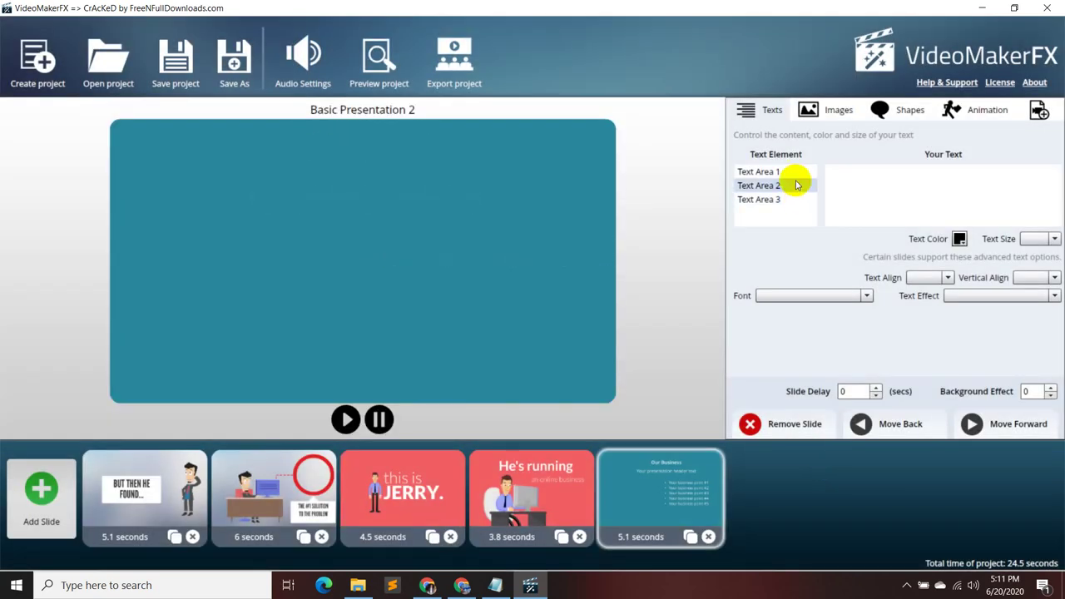
pyautogui.click(790, 201)
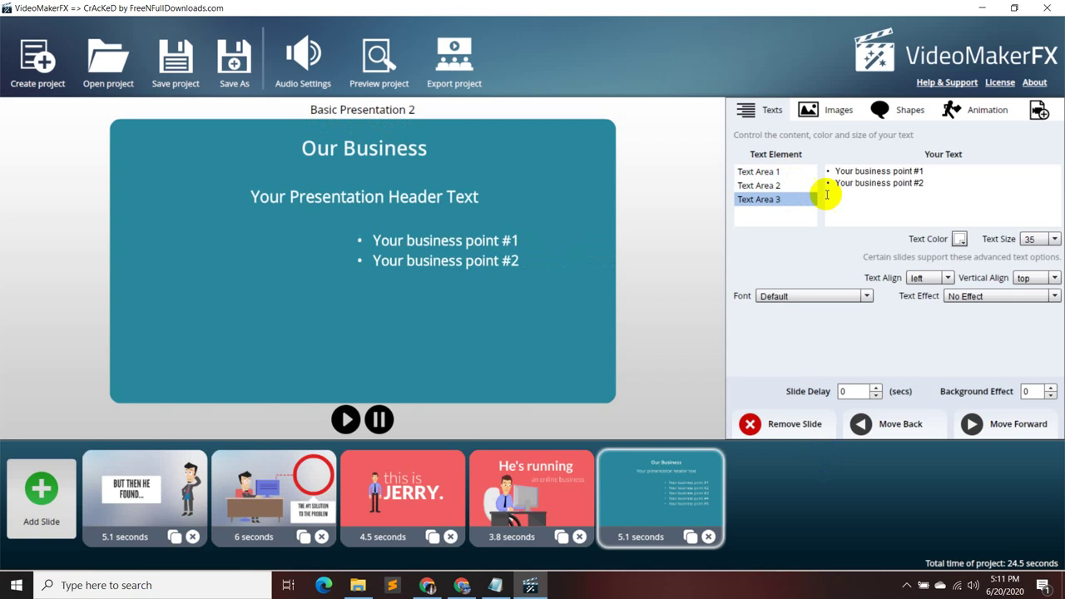
pyautogui.click(797, 185)
pyautogui.click(788, 173)
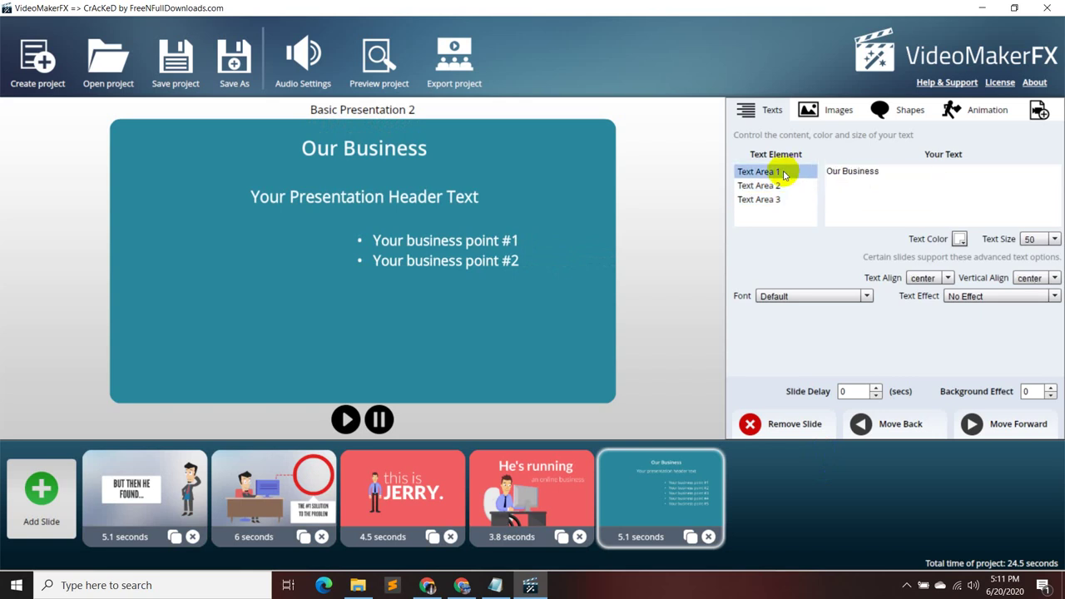
pyautogui.click(709, 538)
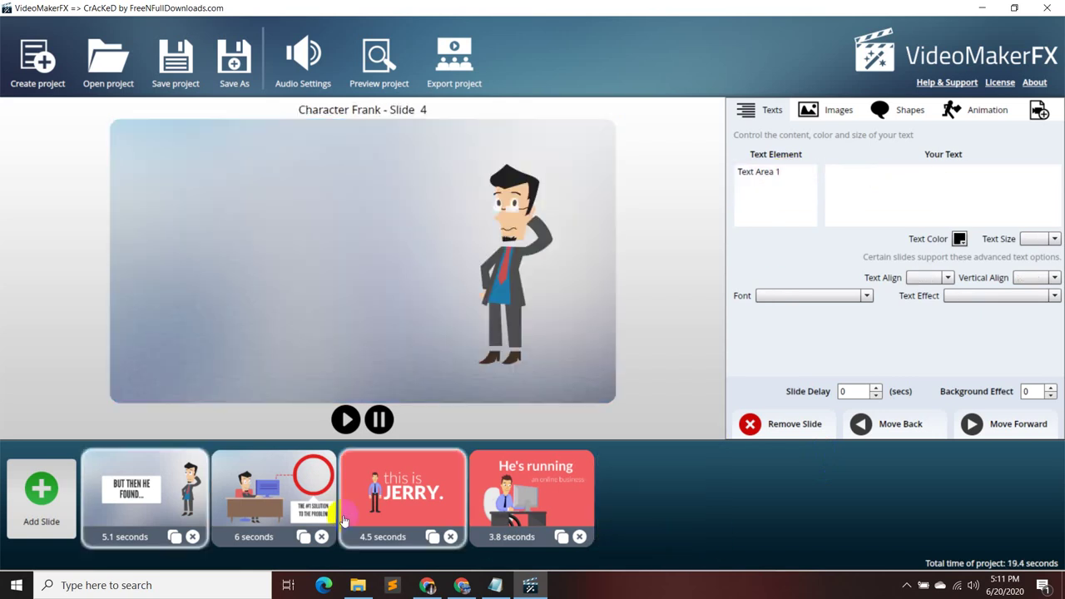
pyautogui.click(42, 490)
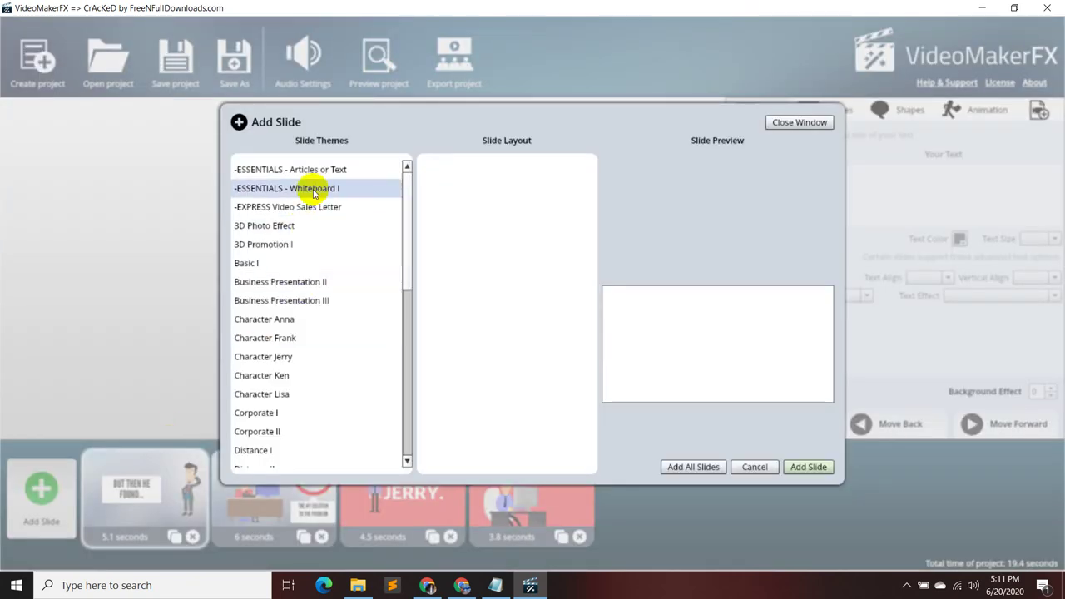
# - Browse the Corporate I, Kinetic Promotion I, ESSENTIALS and EXPRESS Video Sales Letter theme layouts
pyautogui.scroll(-1, 306, 383)
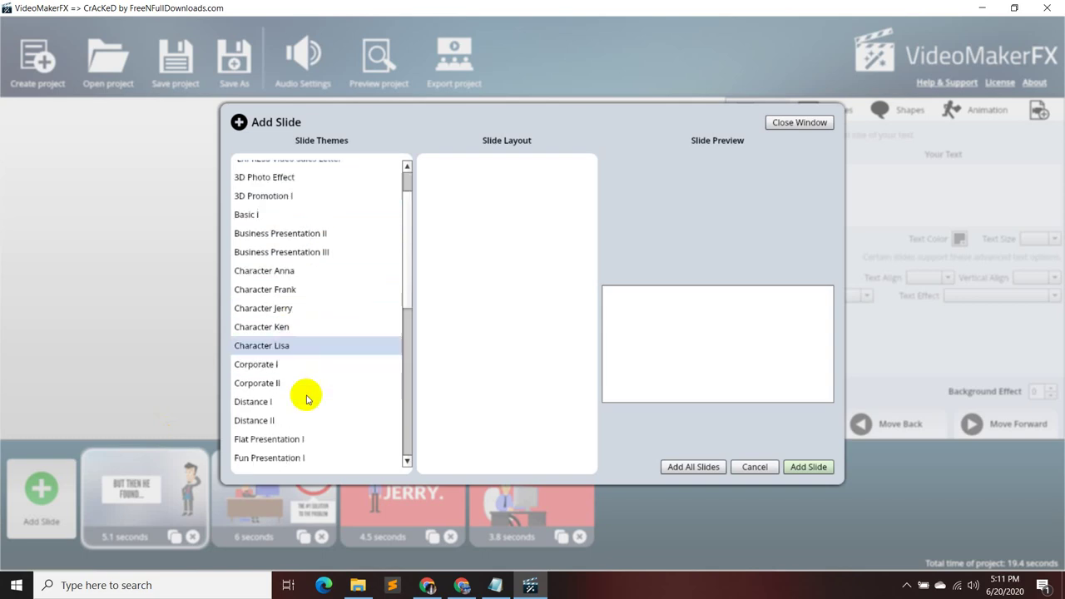
pyautogui.click(298, 371)
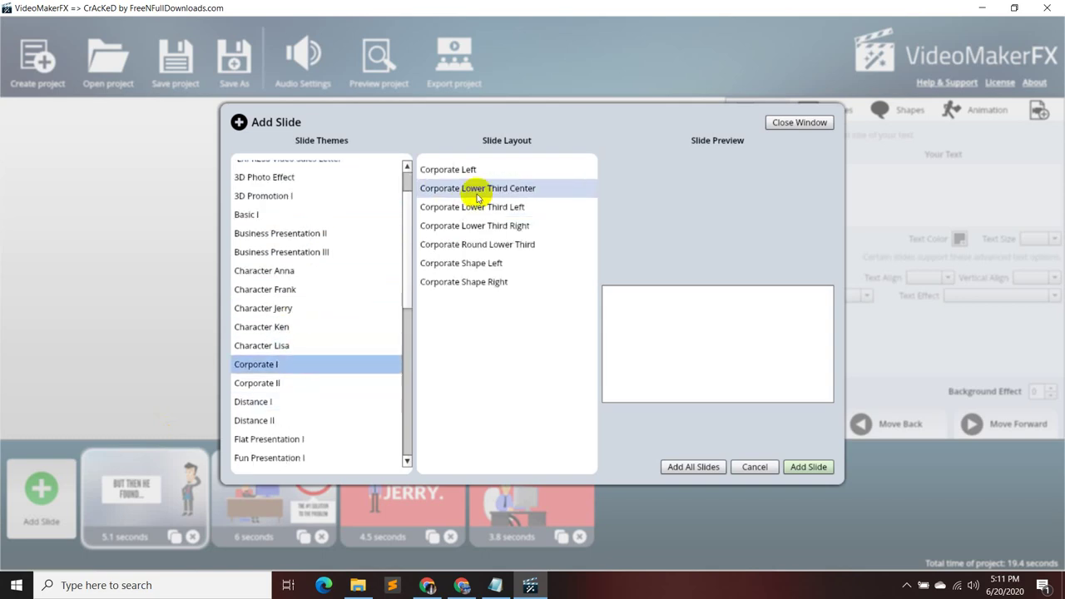
pyautogui.scroll(-1, 283, 420)
pyautogui.scroll(-1, 306, 403)
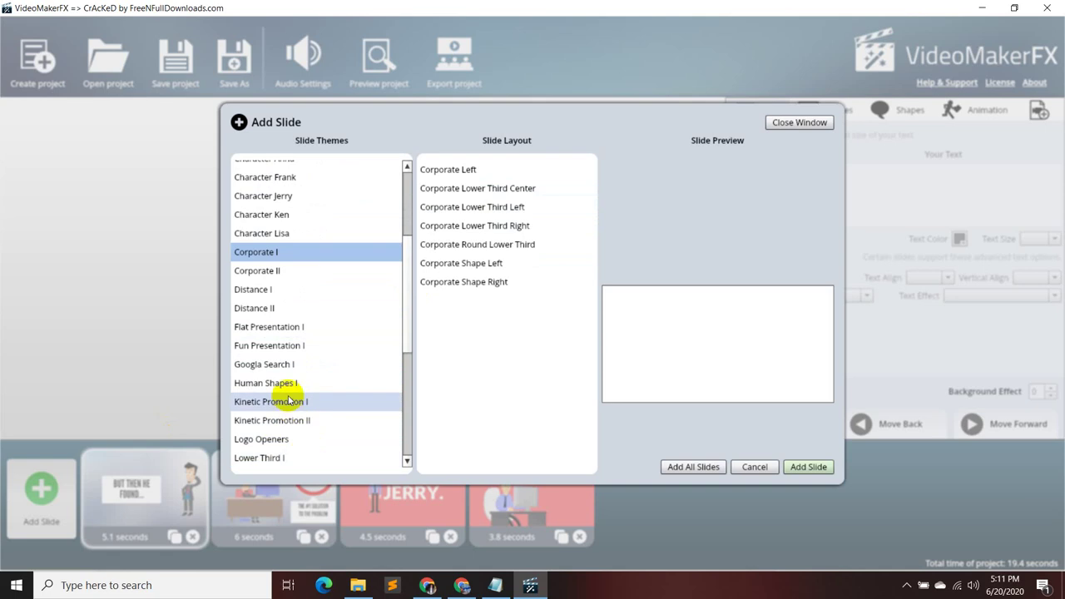
pyautogui.click(306, 403)
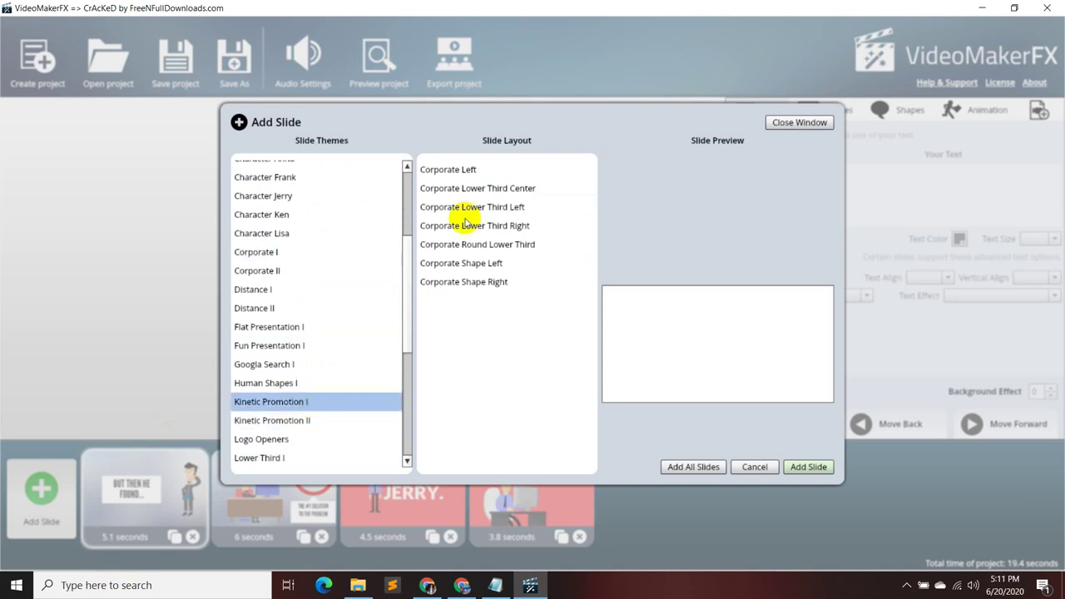
pyautogui.scroll(3, 268, 378)
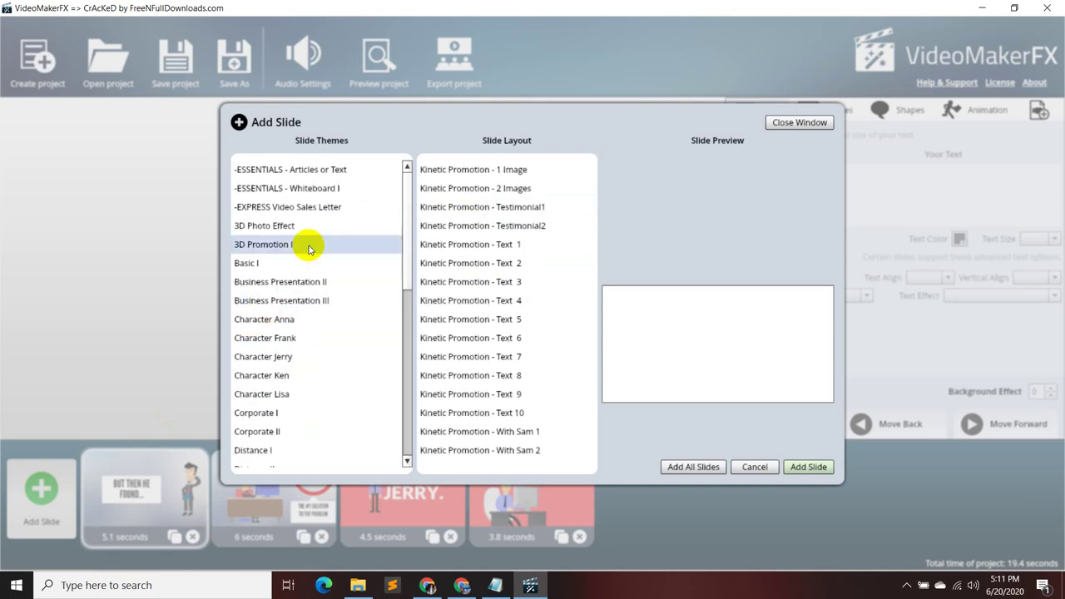
pyautogui.click(334, 169)
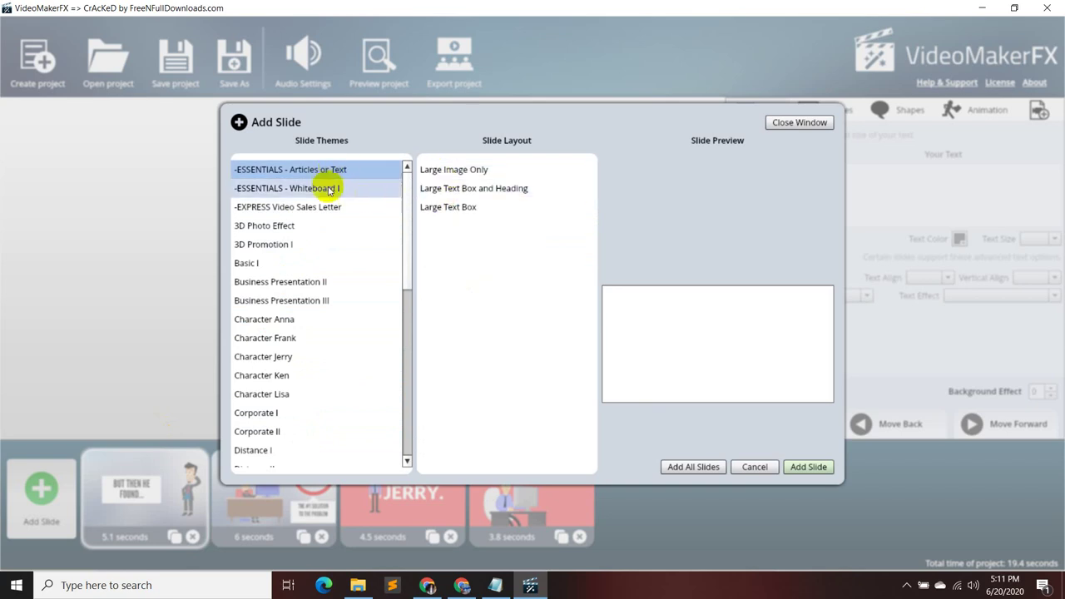
pyautogui.click(324, 197)
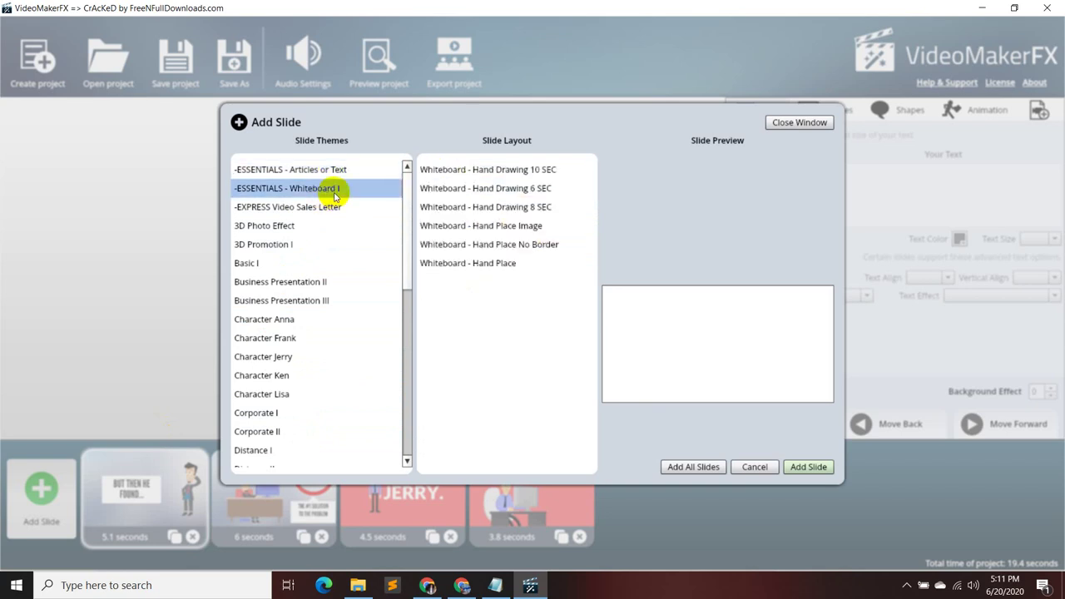
pyautogui.click(344, 208)
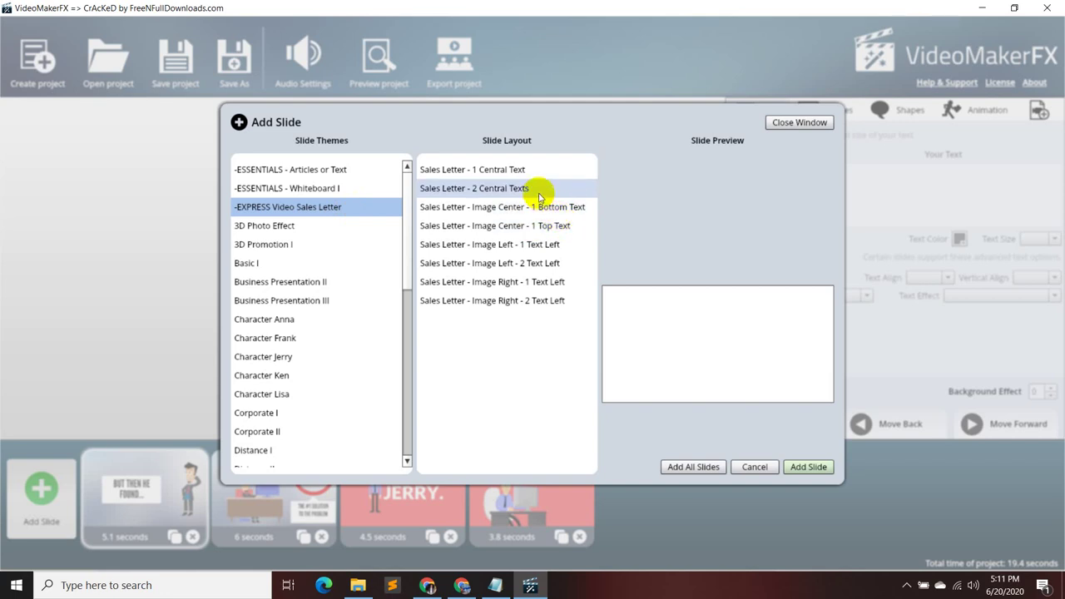
# - Add Business Presentation II's Slide 3 layout as an 8.5-second fifth slide
pyautogui.click(319, 281)
pyautogui.click(493, 171)
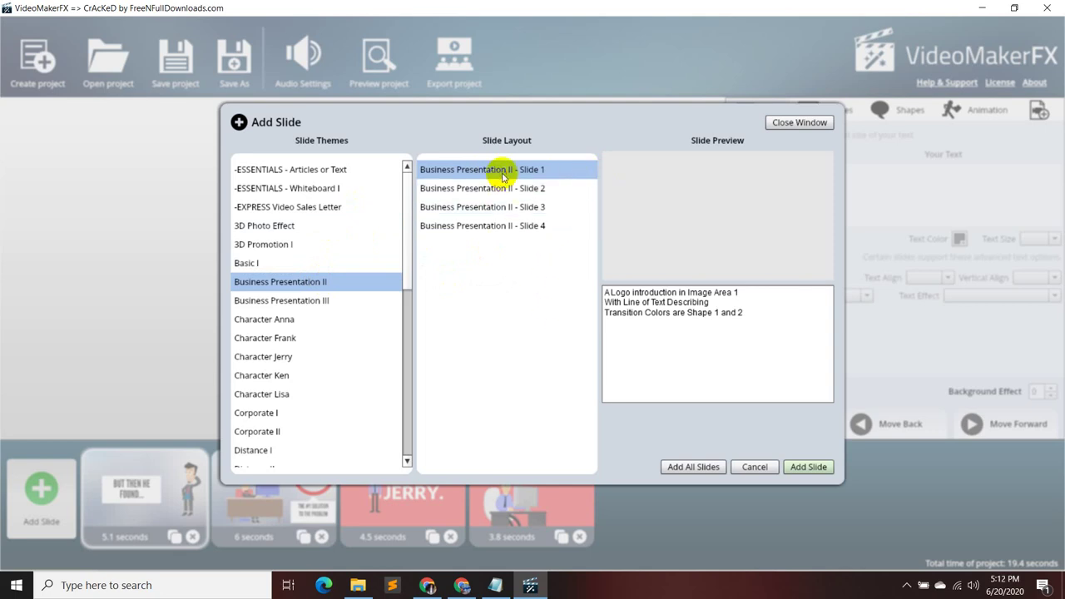
pyautogui.click(534, 190)
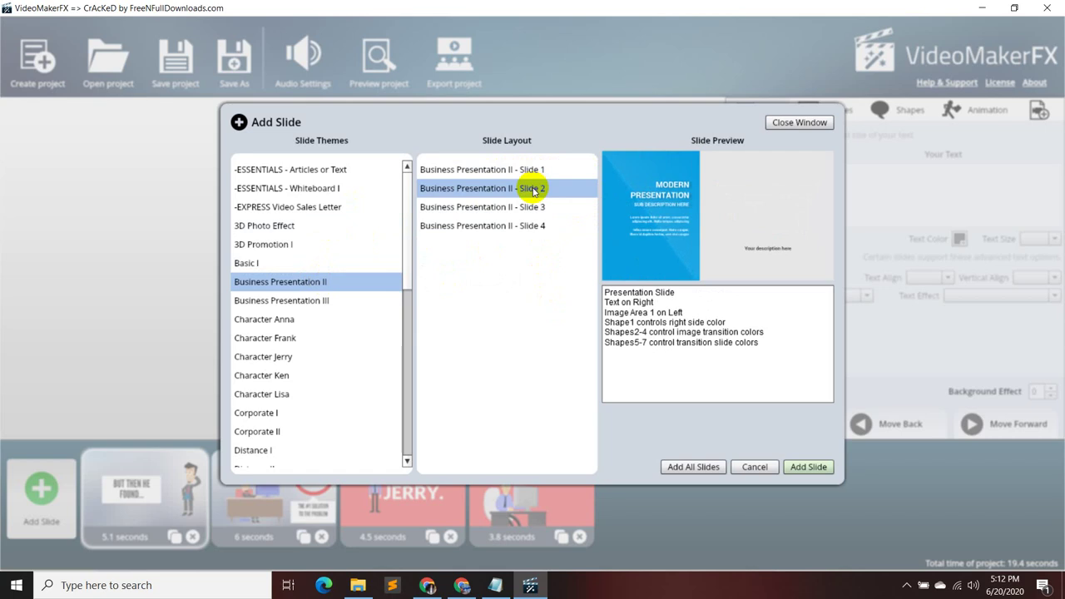
pyautogui.click(524, 208)
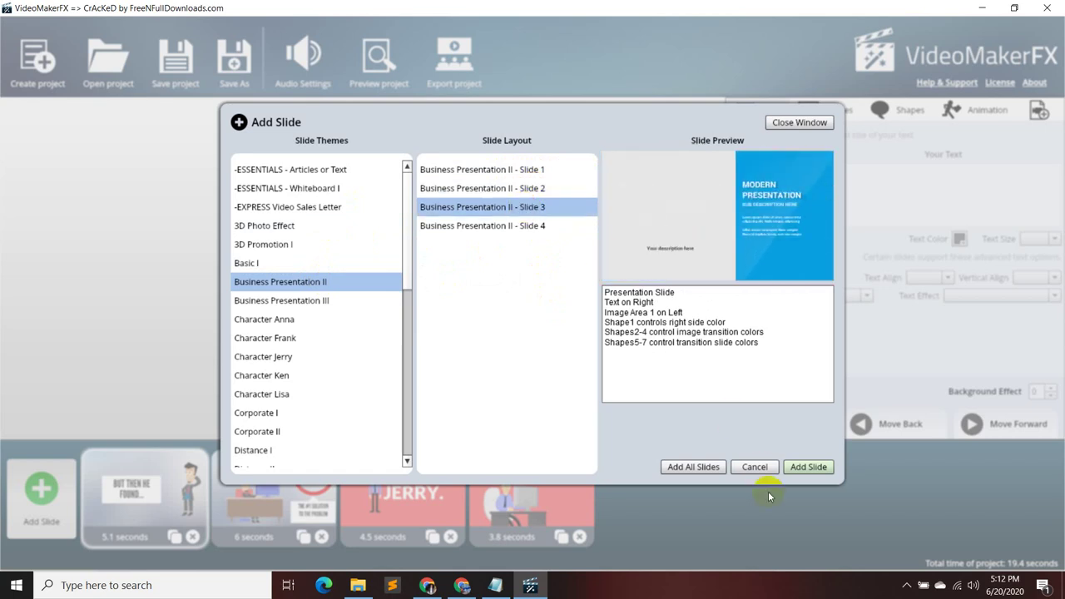
pyautogui.click(799, 467)
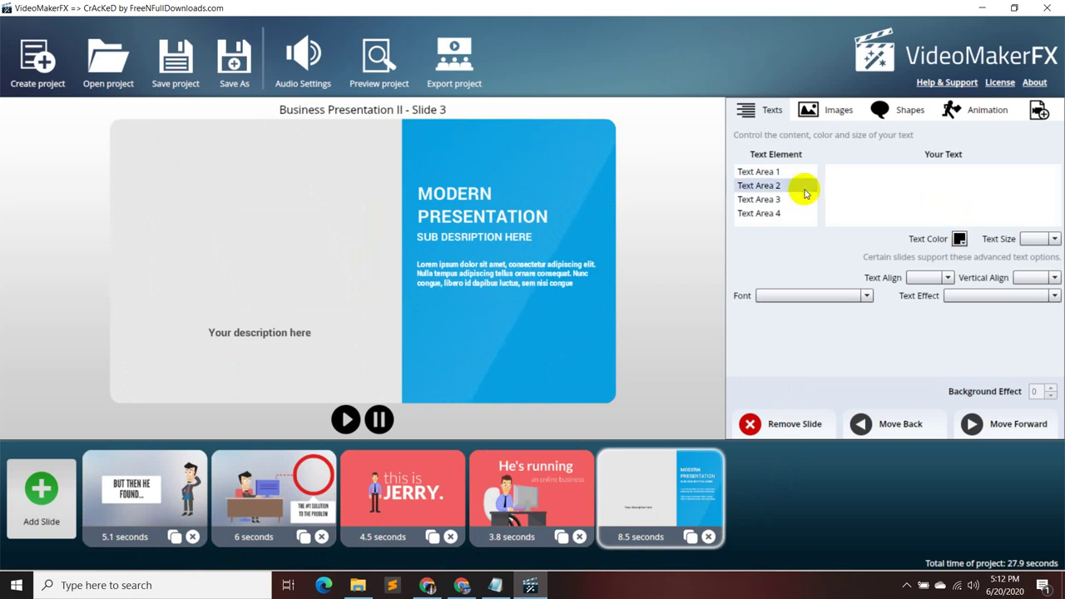
# - Paste 'Here are the services we offer' over the title and the grey panel's description text
pyautogui.click(771, 168)
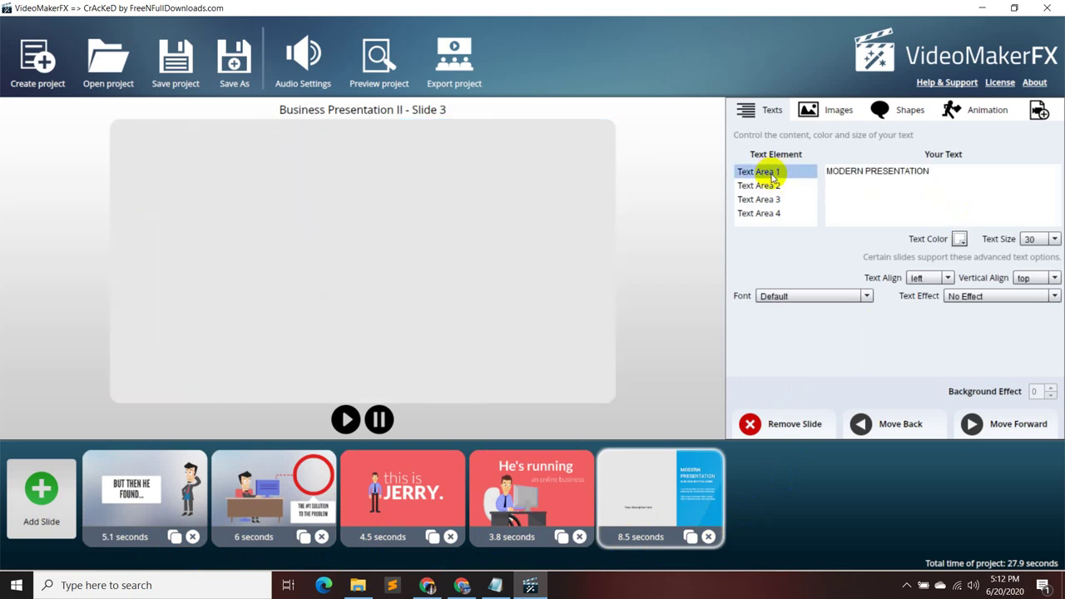
pyautogui.moveTo(945, 173); pyautogui.dragTo(807, 172)
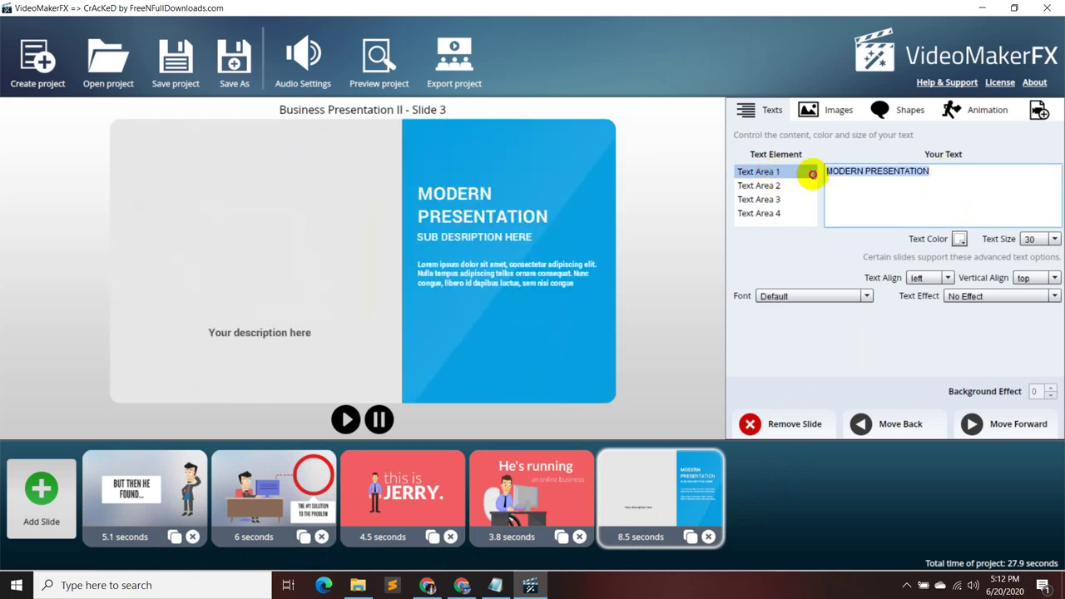
pyautogui.write('Here are the services we offer')
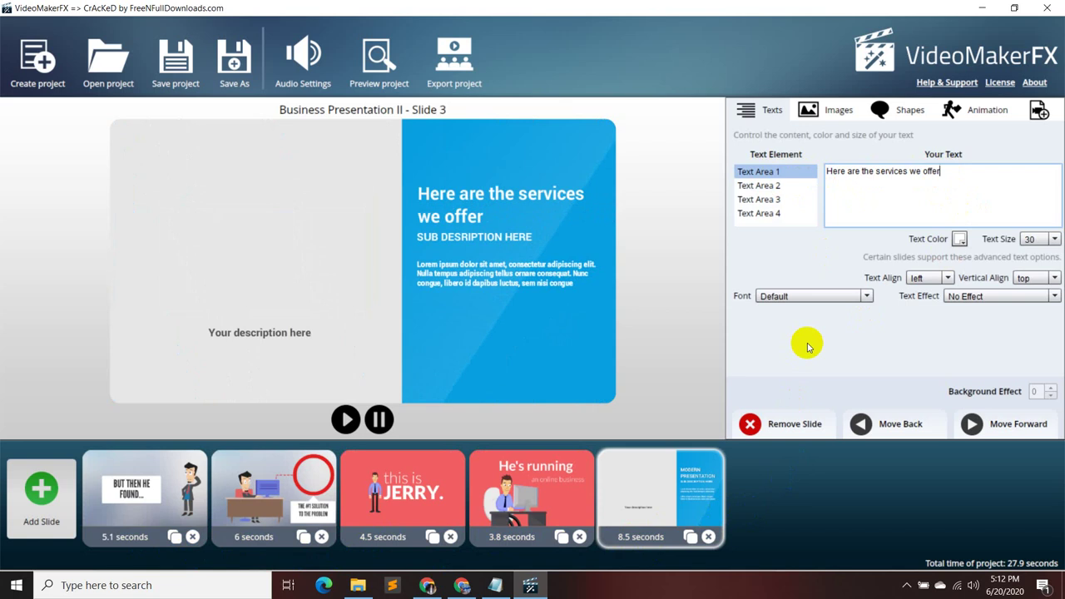
pyautogui.click(805, 192)
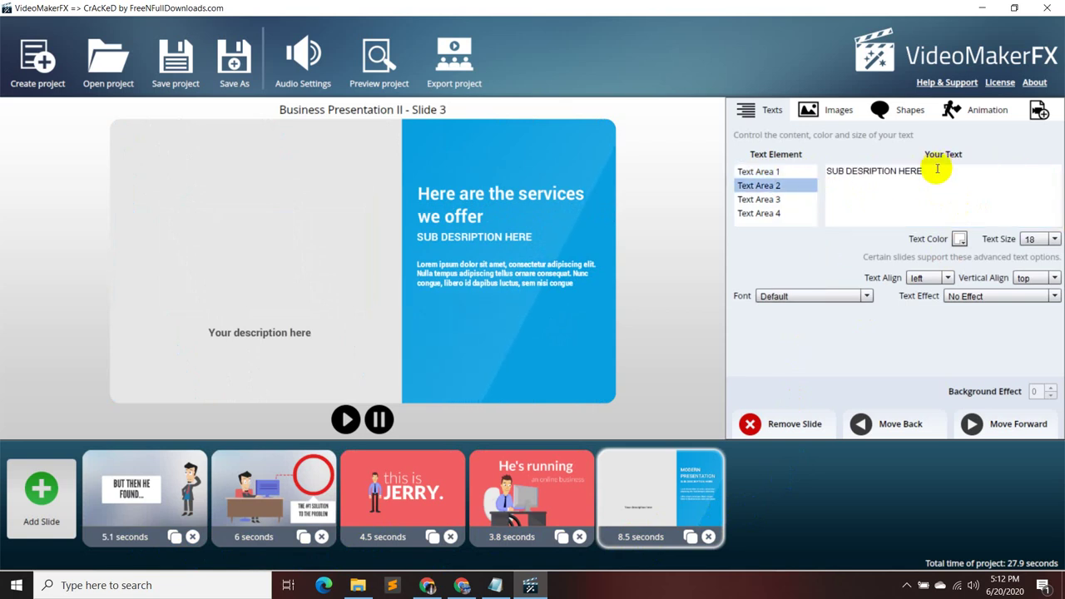
pyautogui.moveTo(929, 172); pyautogui.dragTo(830, 176)
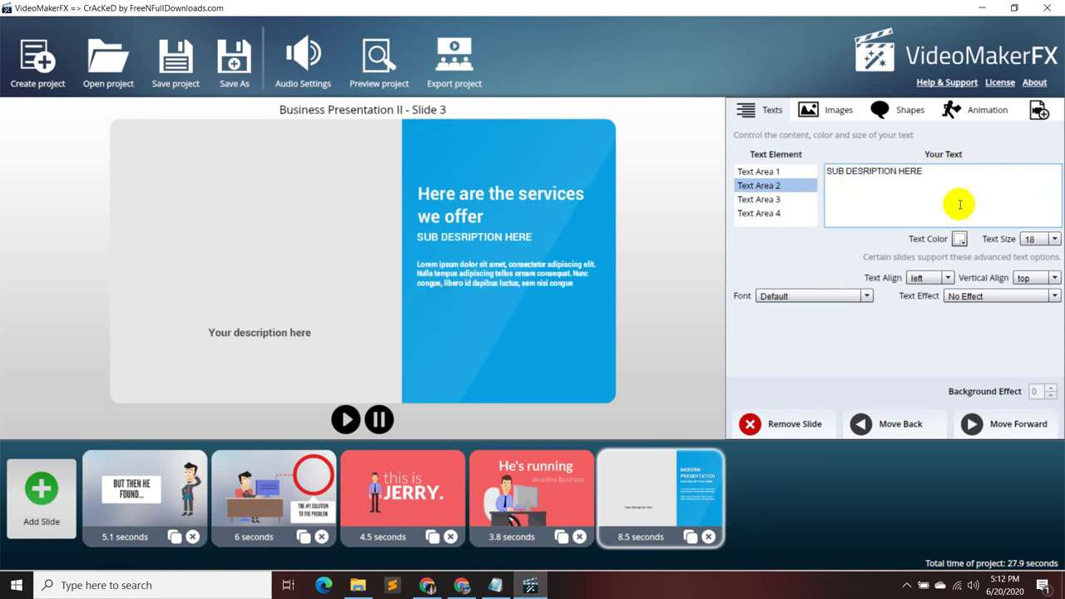
pyautogui.click(779, 215)
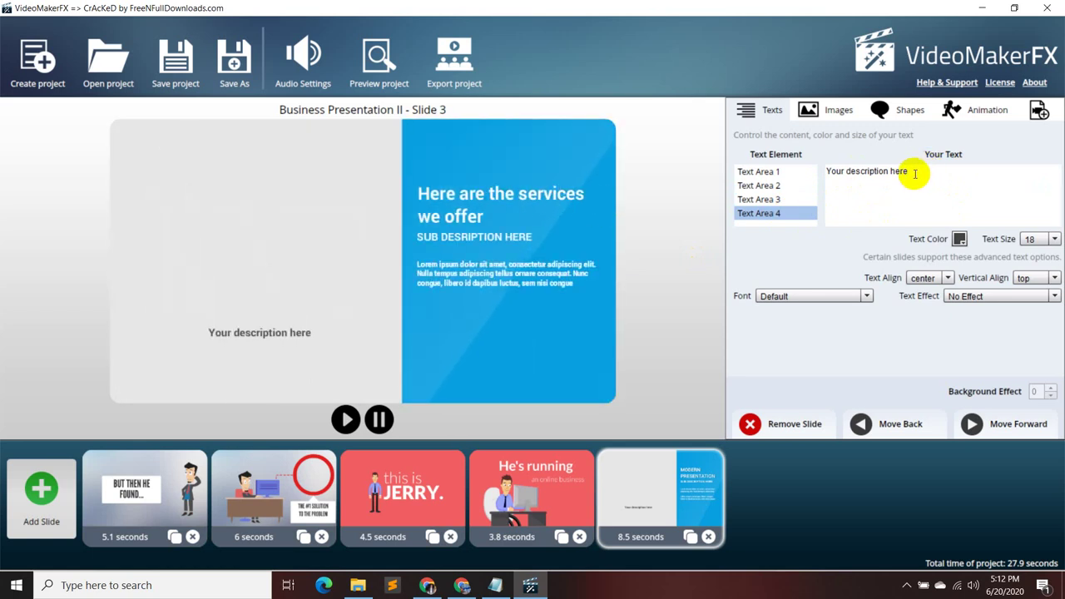
pyautogui.tripleClick(912, 170)
pyautogui.write('Here are the services we offere')
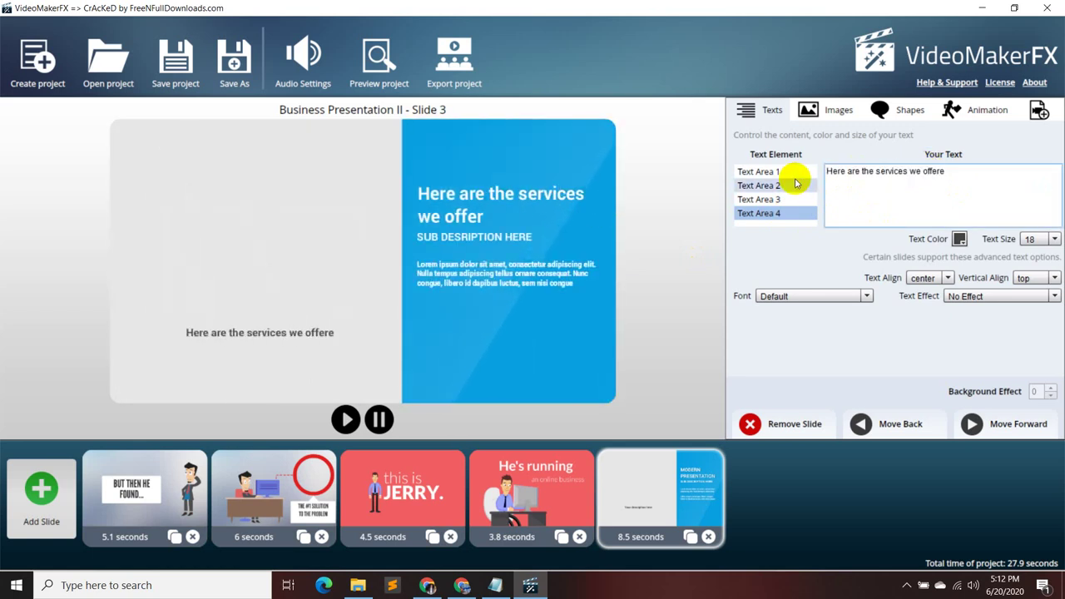
# - Size the grey panel text to 45 after trying 150, 70 and 10, keeping top alignment
pyautogui.click(1053, 238)
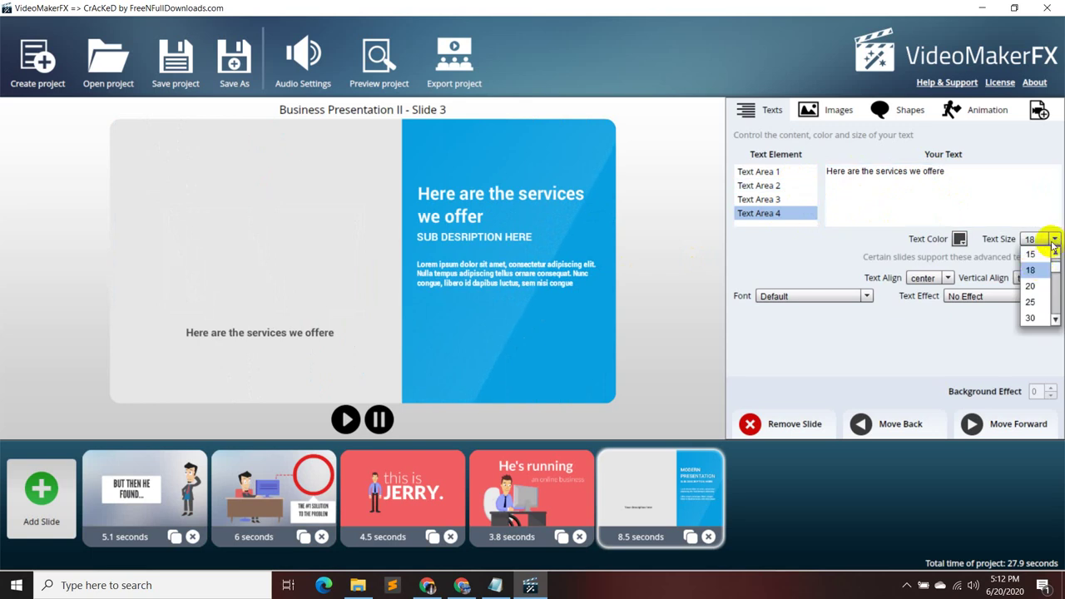
pyautogui.scroll(-4, 1038, 293)
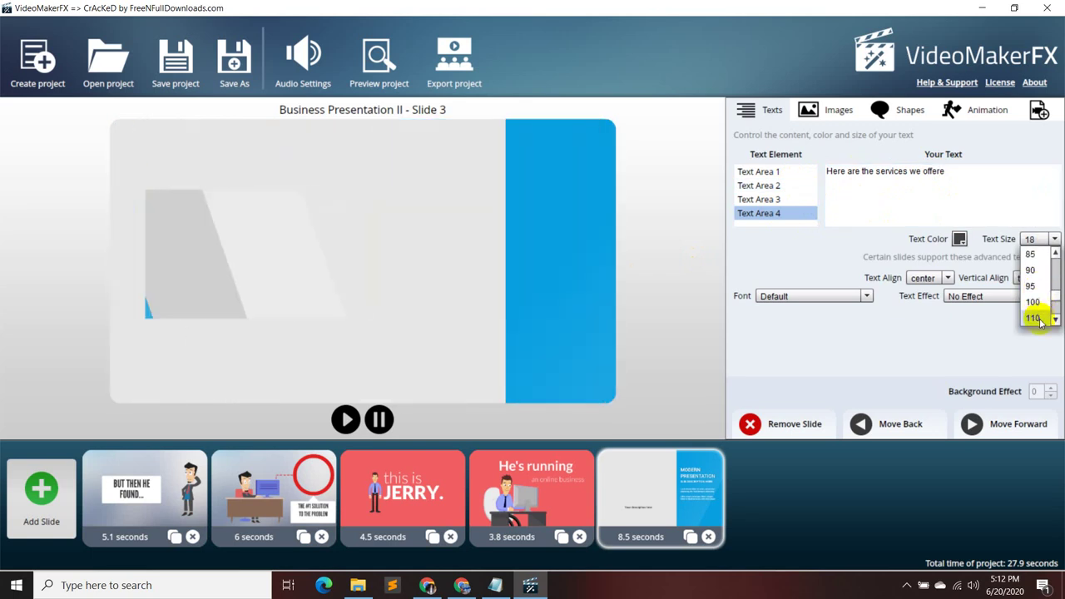
pyautogui.click(1036, 318)
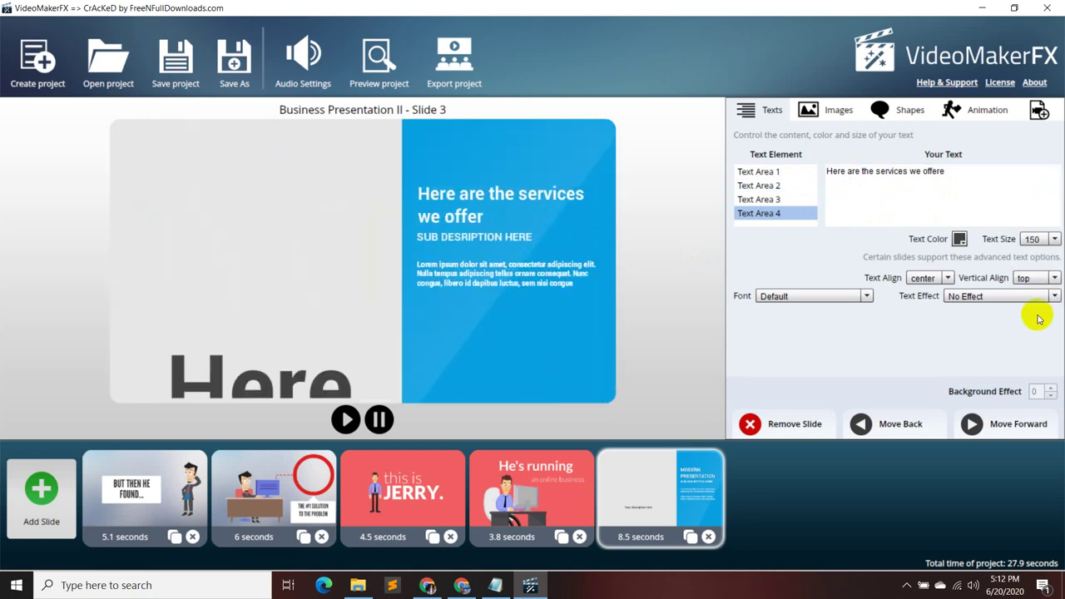
pyautogui.click(947, 278)
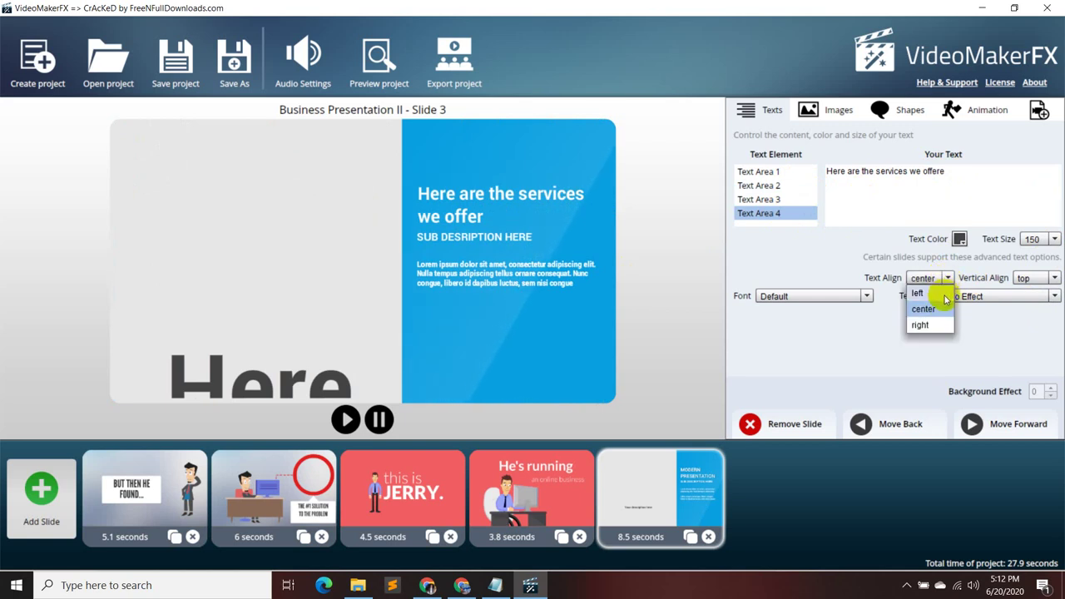
pyautogui.click(1055, 278)
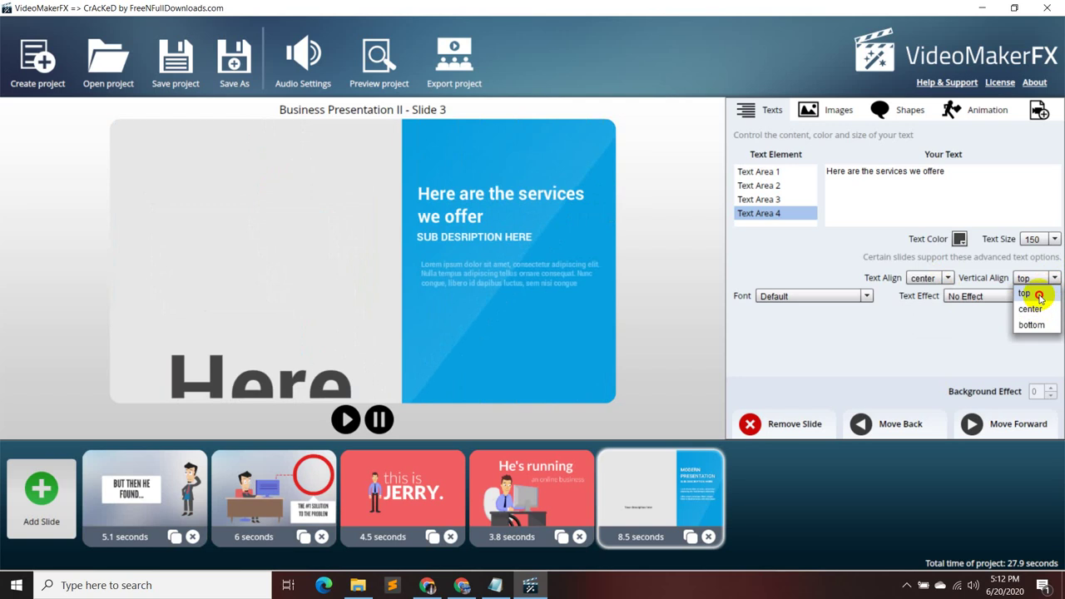
pyautogui.click(1038, 293)
pyautogui.click(1054, 239)
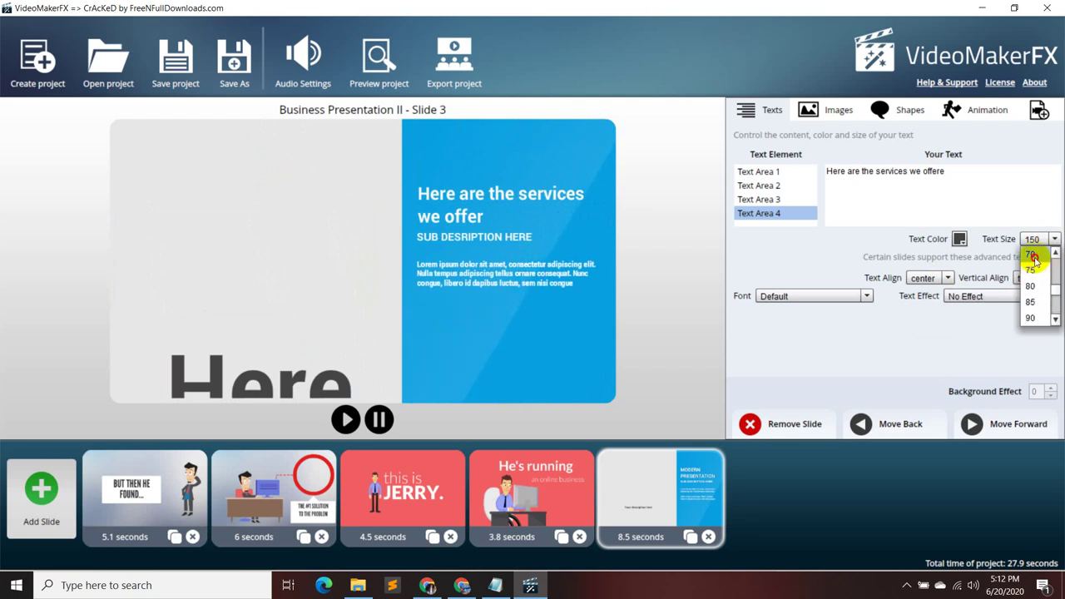
pyautogui.click(1032, 255)
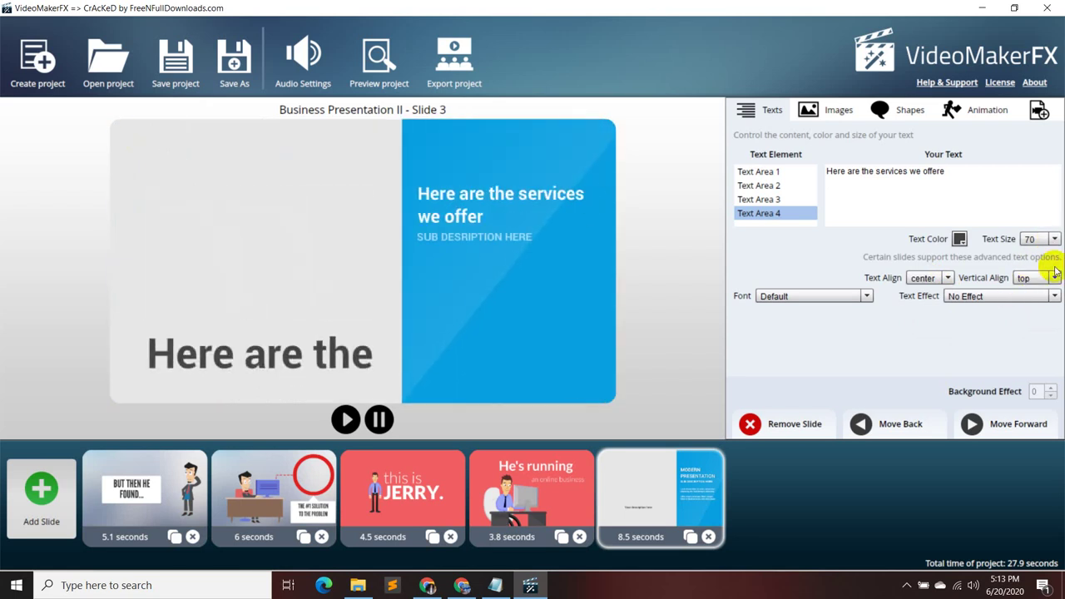
pyautogui.click(1053, 239)
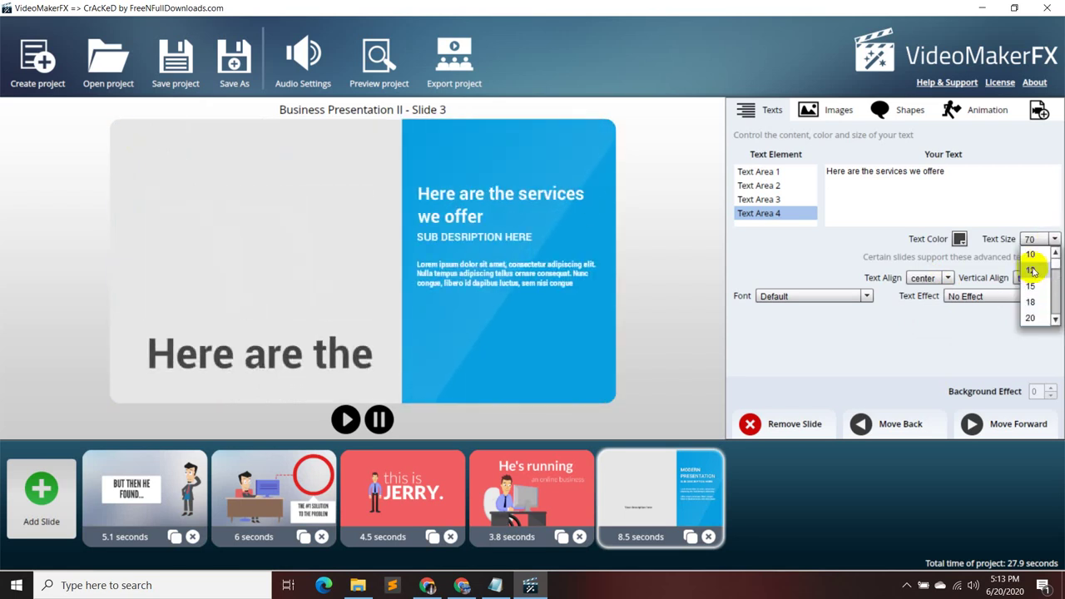
pyautogui.click(1032, 255)
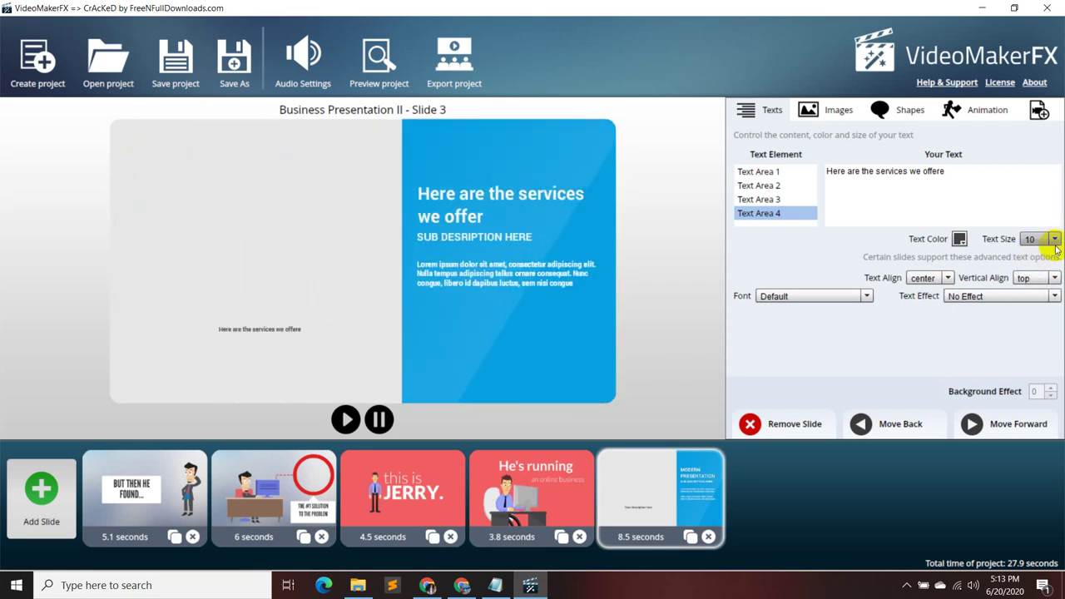
pyautogui.click(1054, 239)
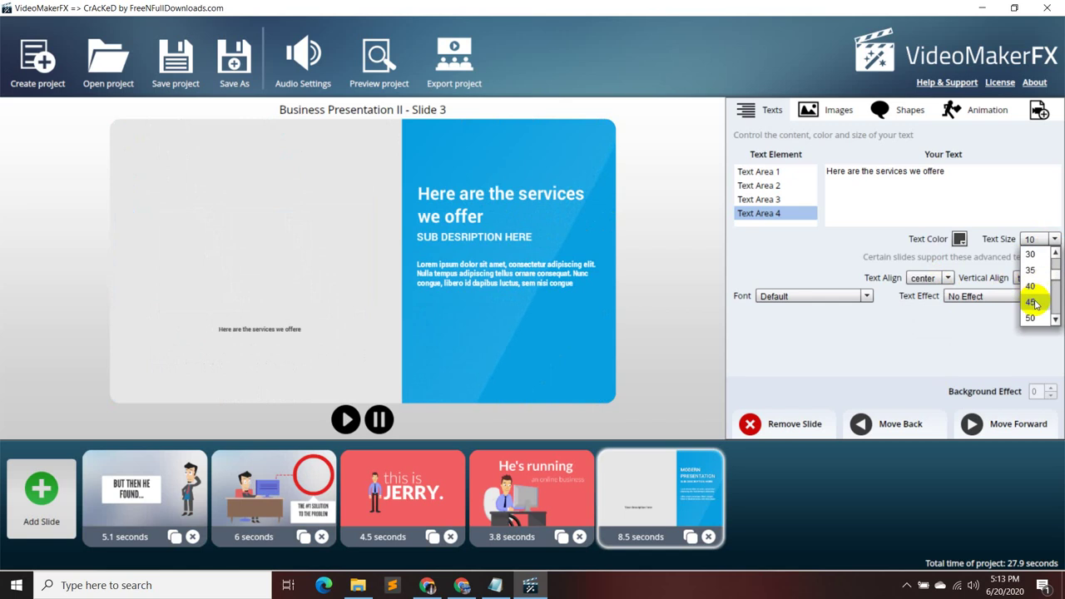
pyautogui.click(1033, 303)
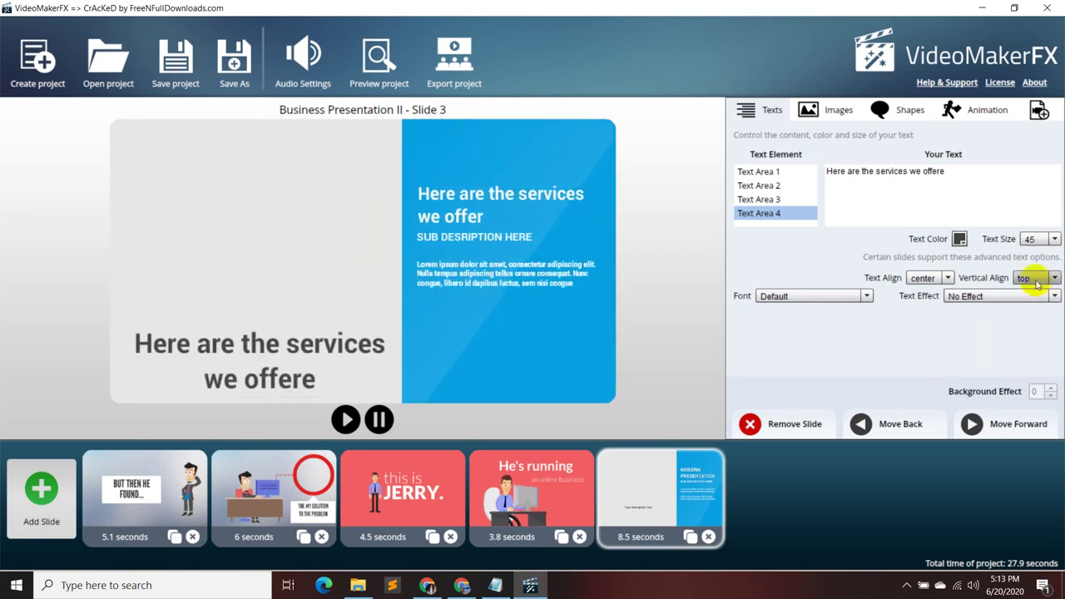
pyautogui.click(788, 200)
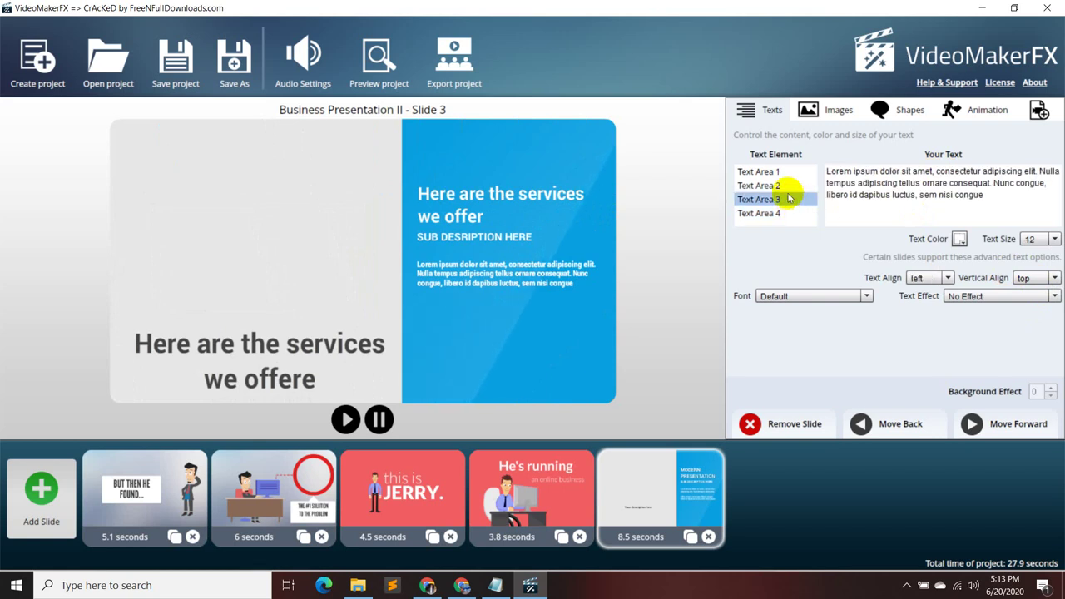
# - Replace the blue panel's heading with 'Article Writing' copied from the proposal script
pyautogui.click(774, 170)
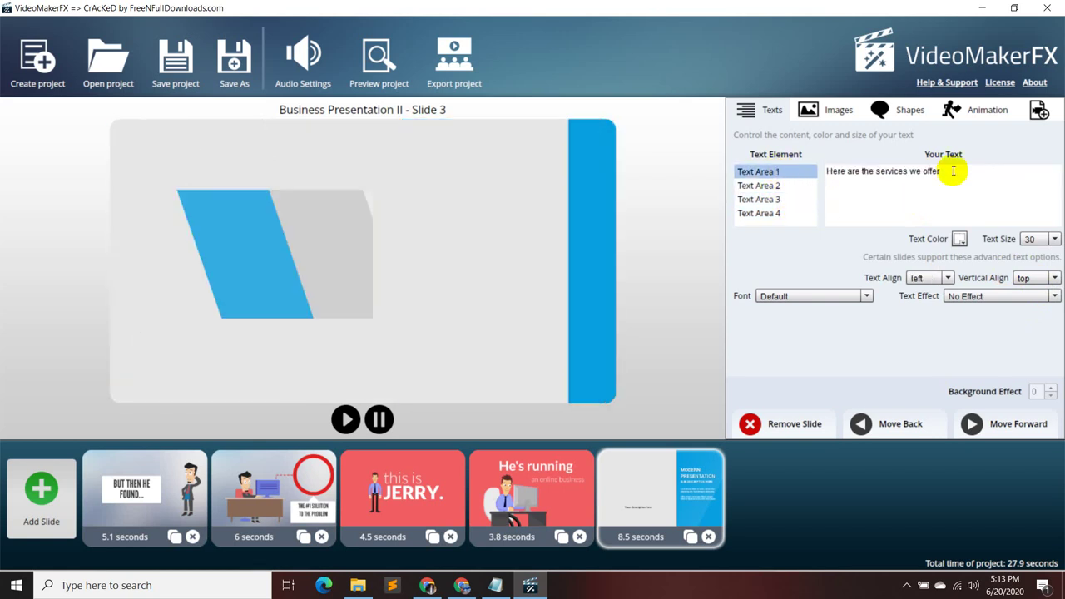
pyautogui.moveTo(948, 172); pyautogui.dragTo(808, 171)
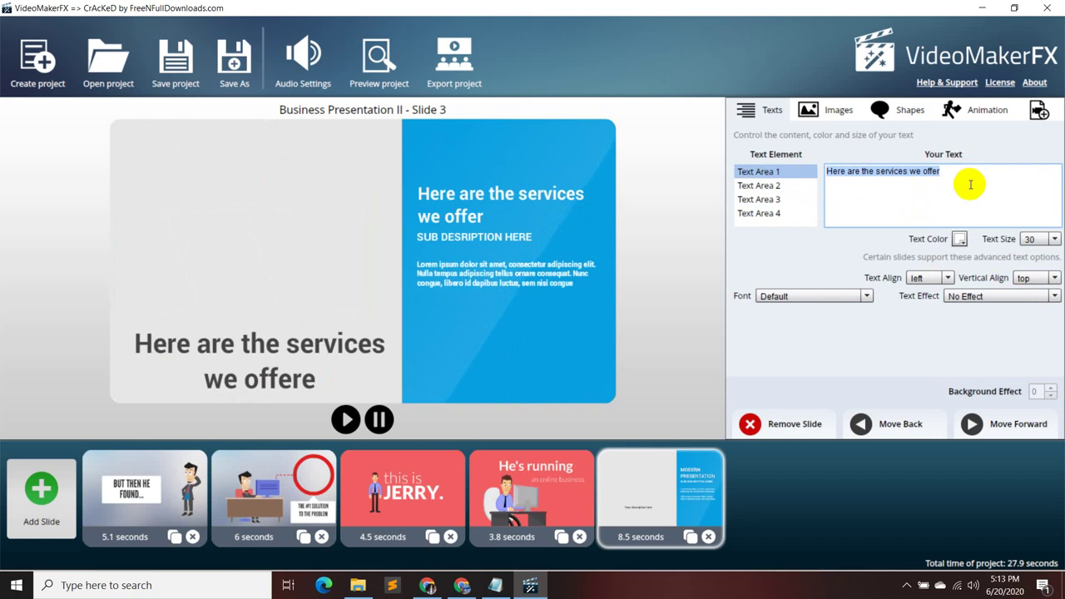
pyautogui.press('BackSpace')
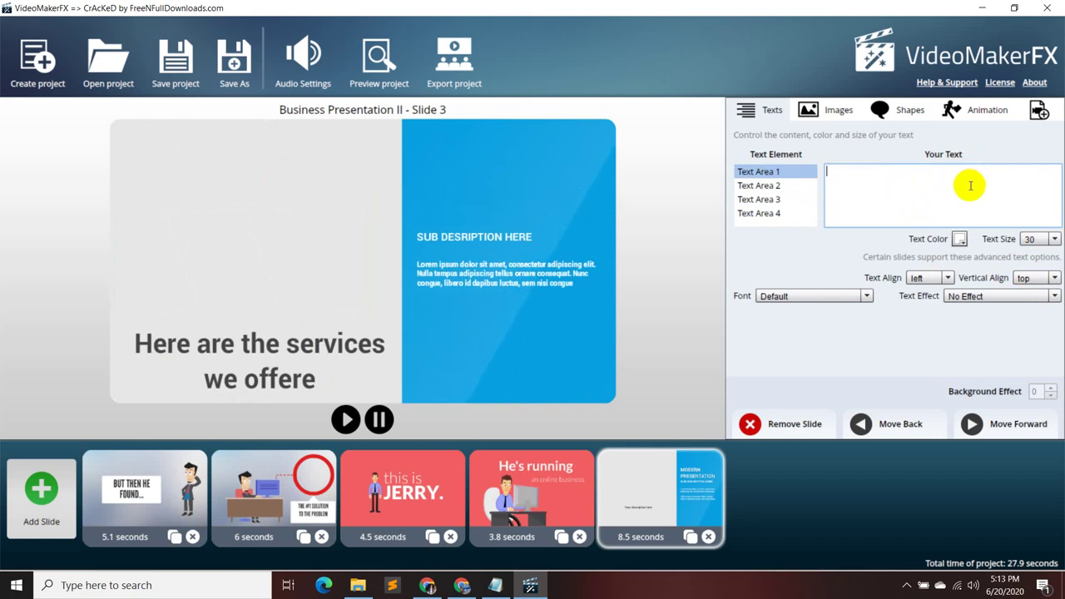
pyautogui.click(512, 557)
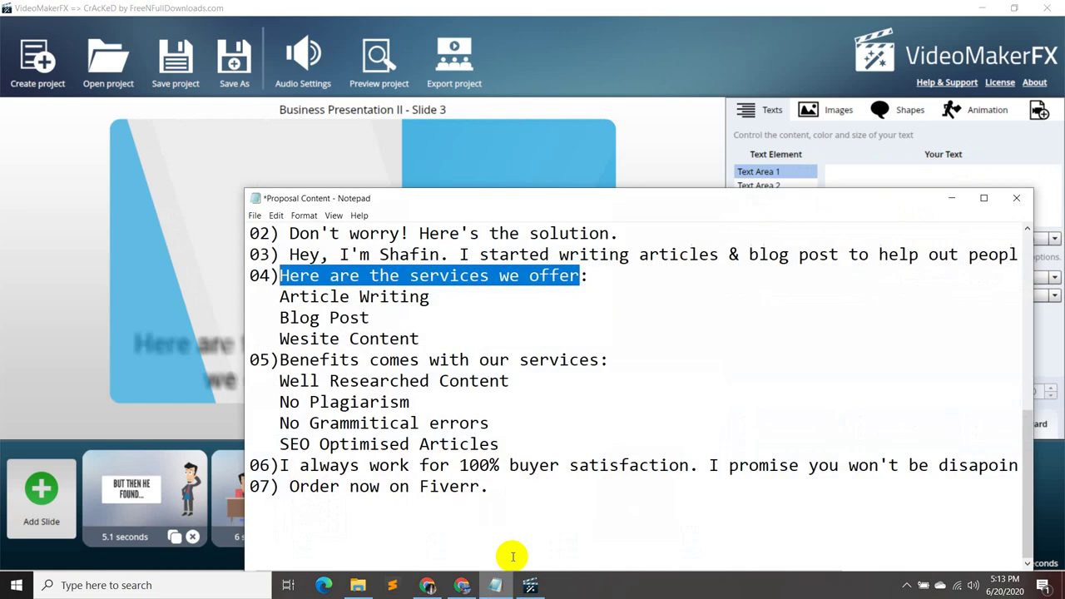
pyautogui.moveTo(431, 298); pyautogui.dragTo(286, 297)
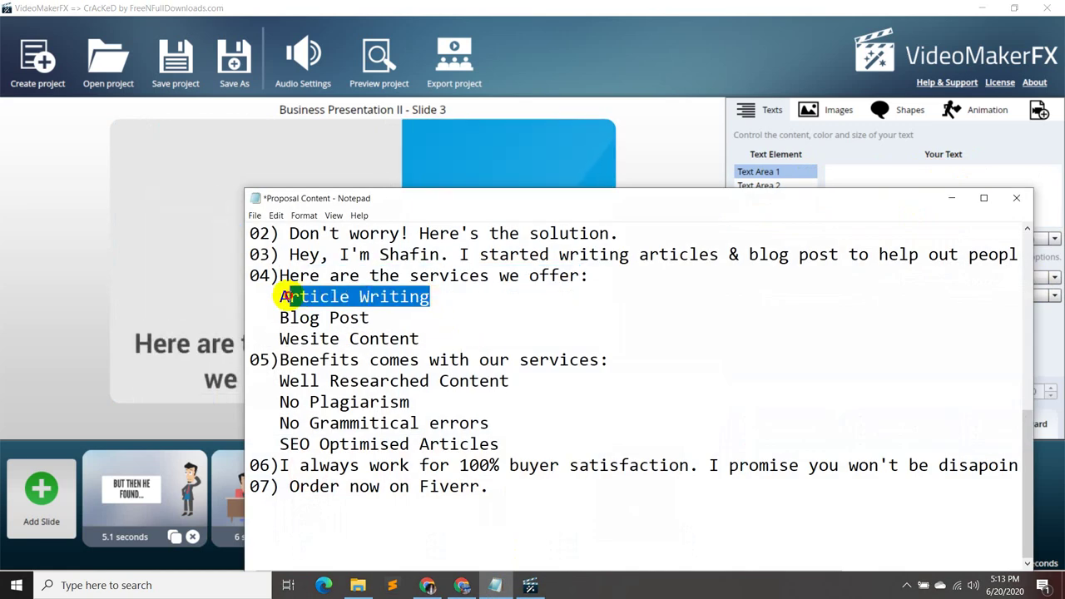
pyautogui.click(949, 199)
pyautogui.write('Article Writing')
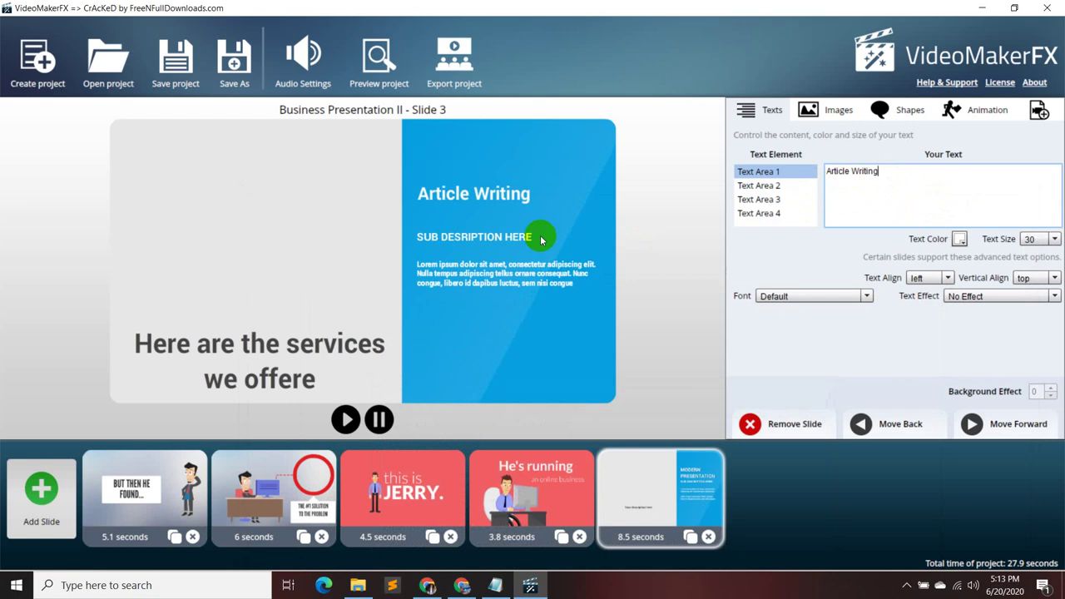
# - Replace the subtitle placeholder with 'Blog Post' taken from the proposal script
pyautogui.click(755, 186)
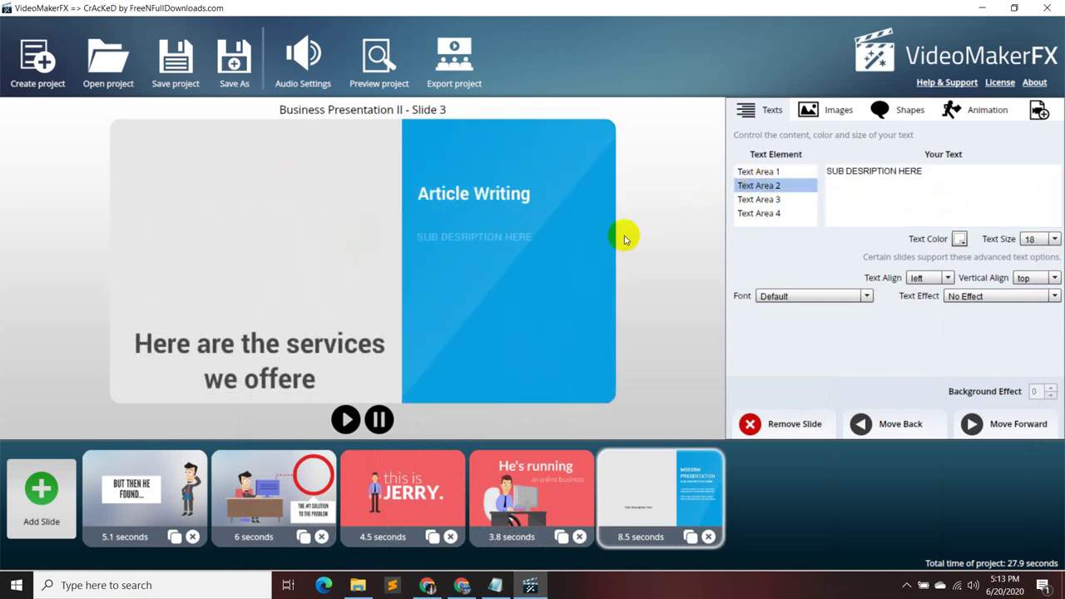
pyautogui.click(496, 236)
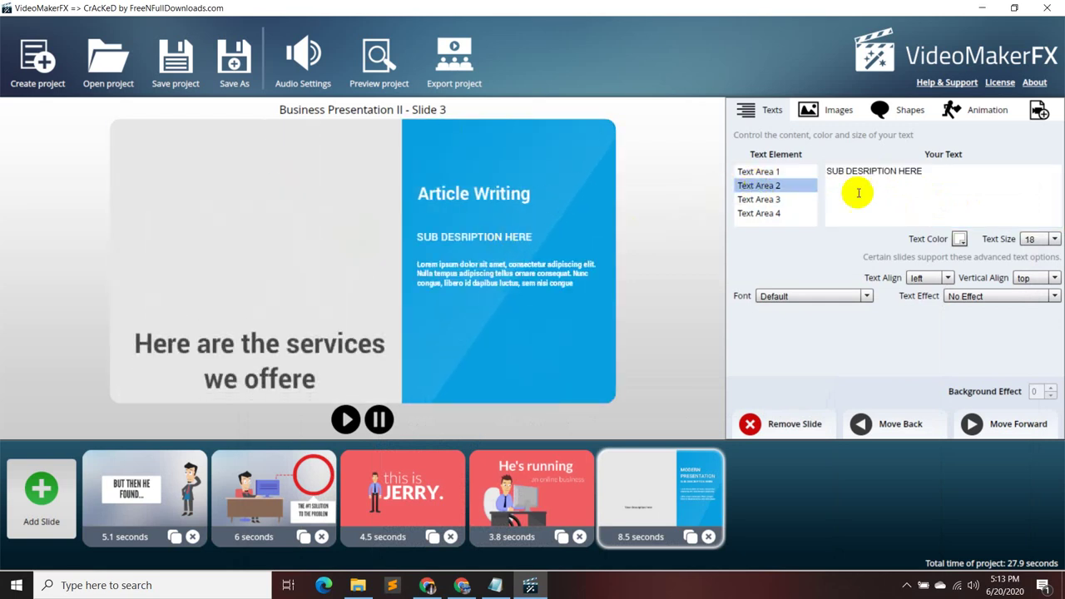
pyautogui.click(495, 585)
pyautogui.moveTo(366, 318); pyautogui.dragTo(279, 317)
pyautogui.hotkey('ctrl', 'c')
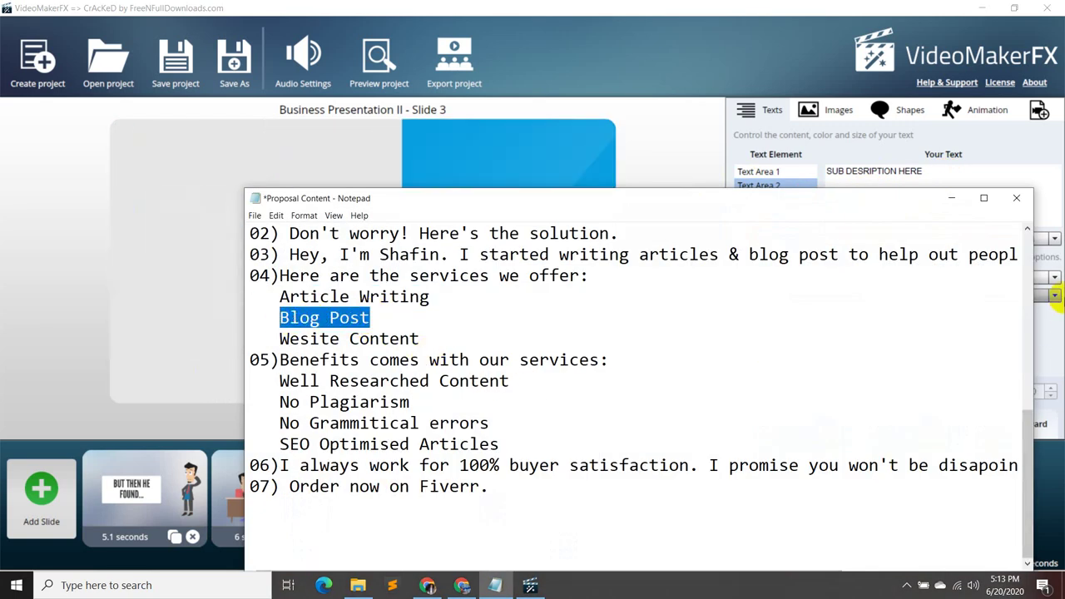
pyautogui.click(951, 198)
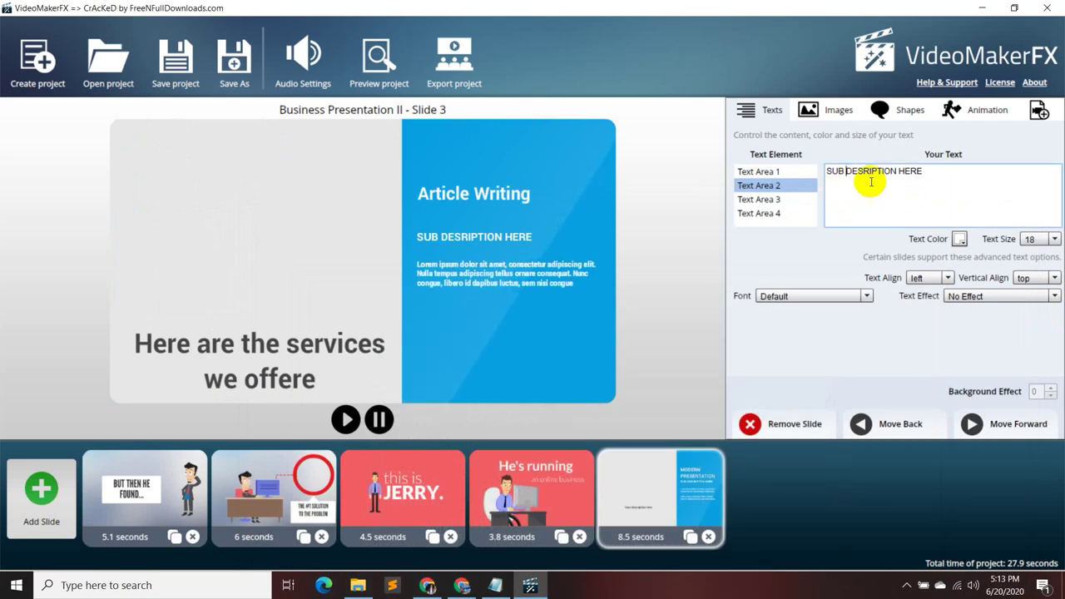
pyautogui.moveTo(943, 171); pyautogui.dragTo(834, 172)
pyautogui.hotkey('ctrl', 'v')
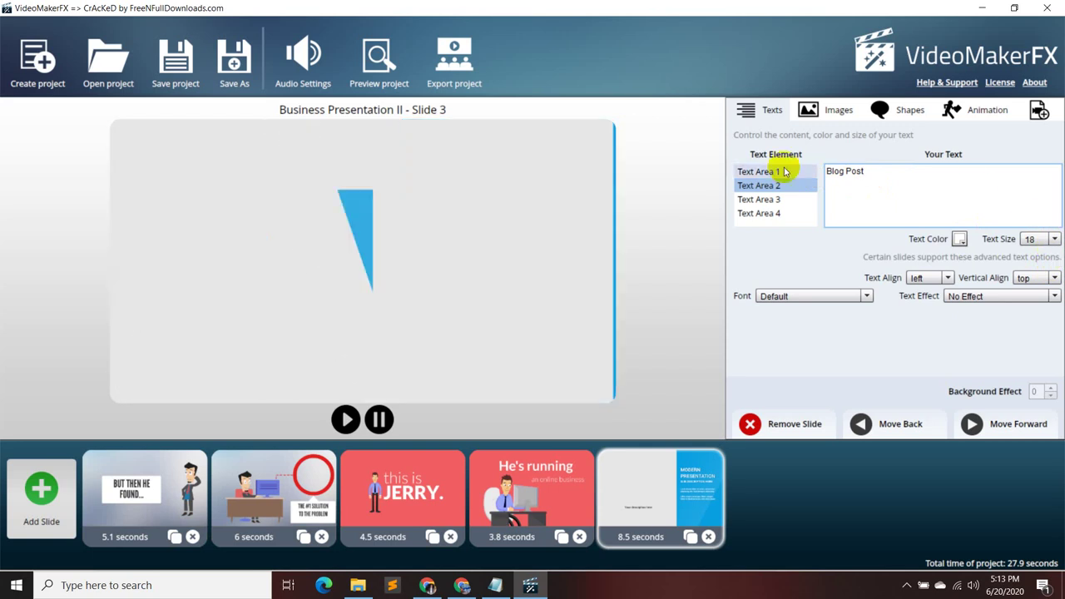
# - Enlarge Blog Post to size 30 and select the placeholder body text
pyautogui.click(778, 171)
pyautogui.click(791, 185)
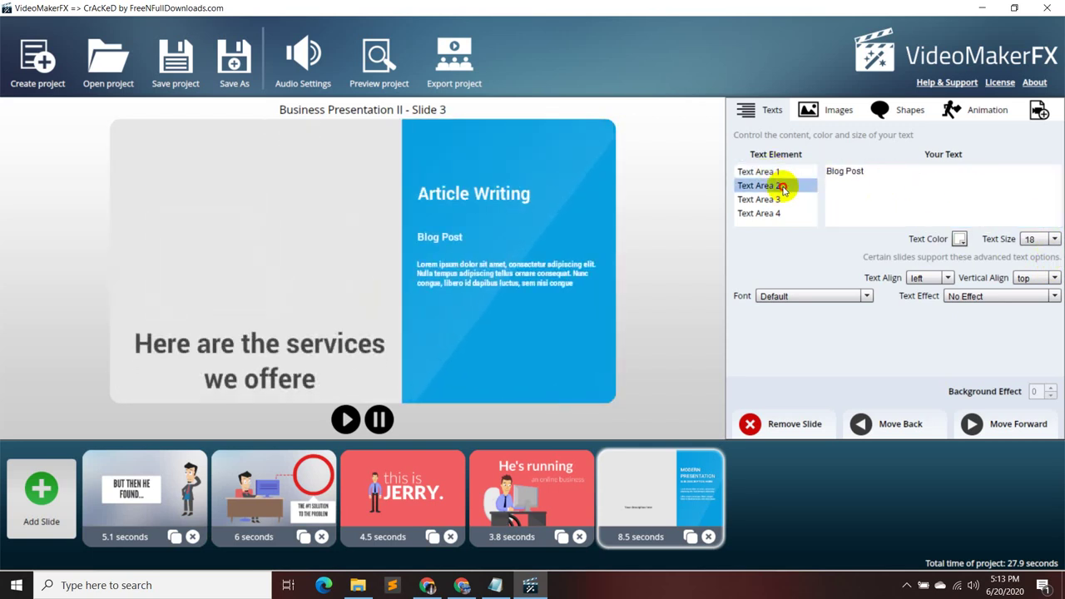
pyautogui.click(1053, 239)
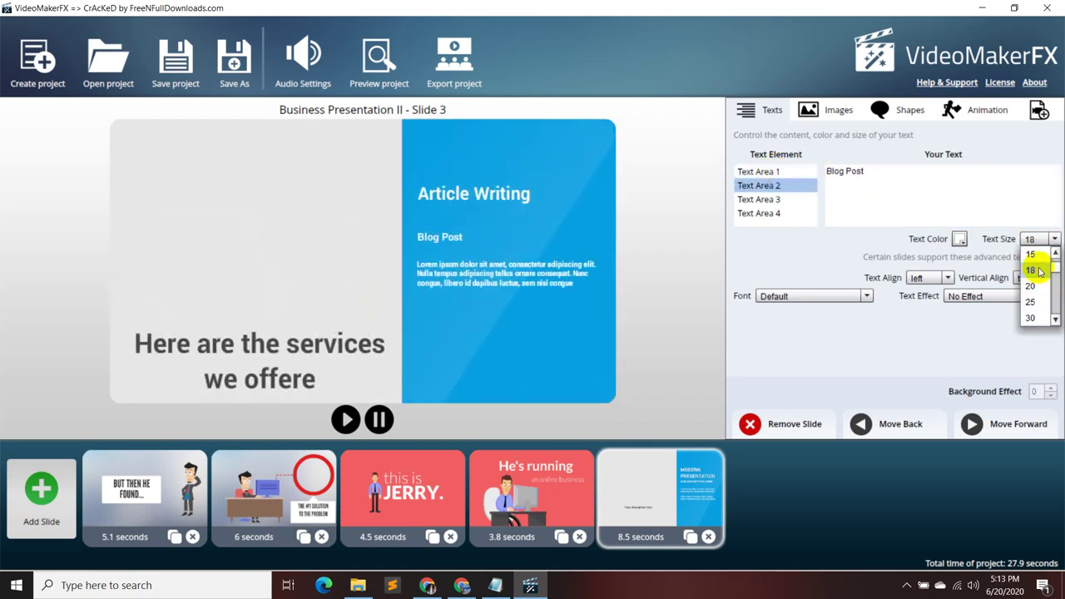
pyautogui.click(1035, 270)
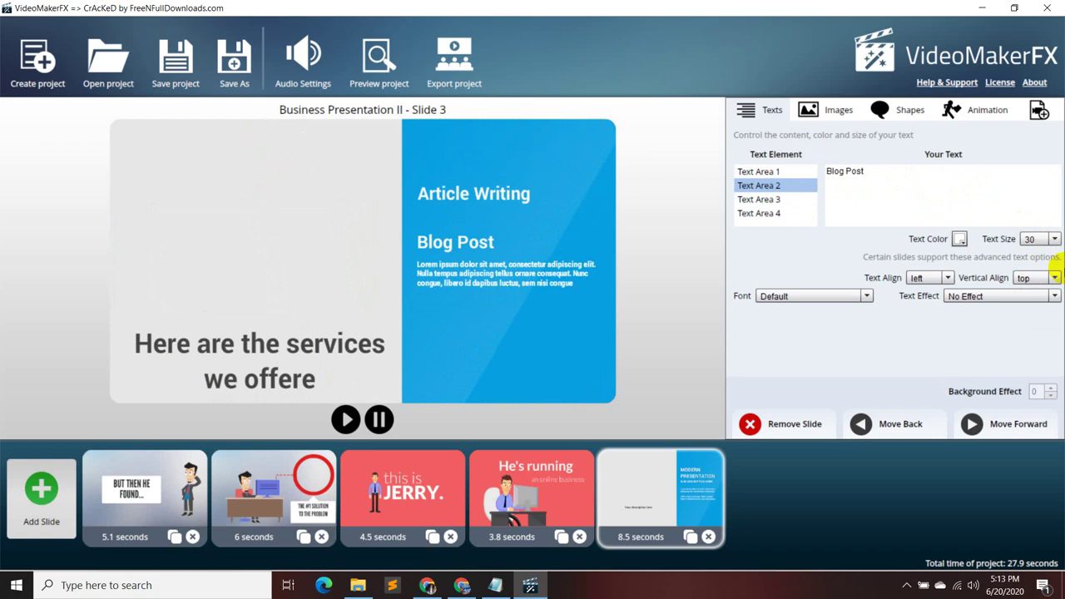
pyautogui.click(790, 203)
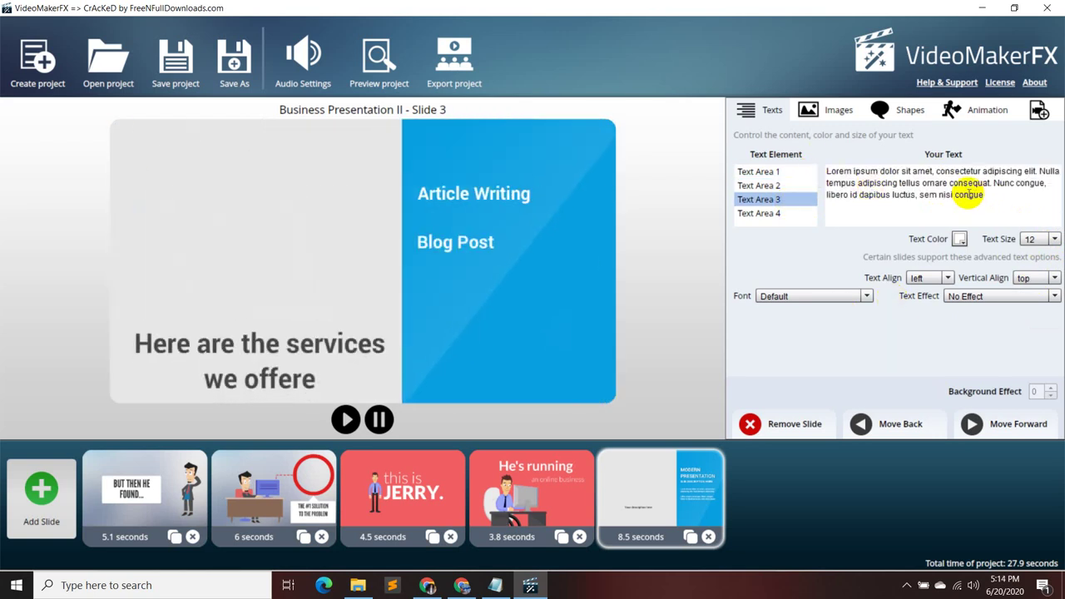
pyautogui.moveTo(1046, 197); pyautogui.dragTo(840, 175)
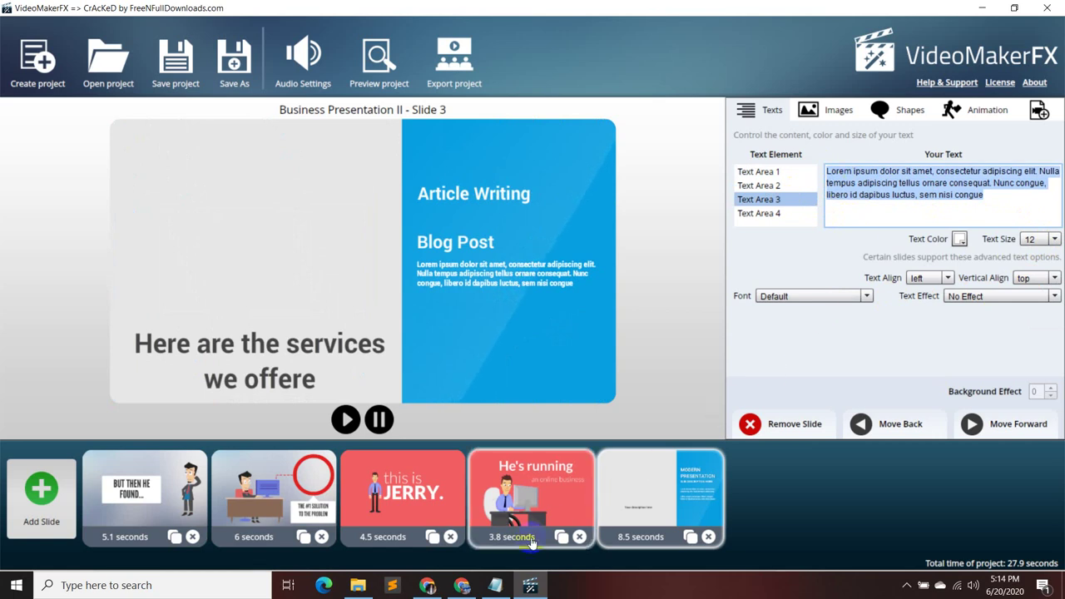
# - Replace the lorem ipsum body text with 'Wesite Content' copied from the script
pyautogui.click(489, 586)
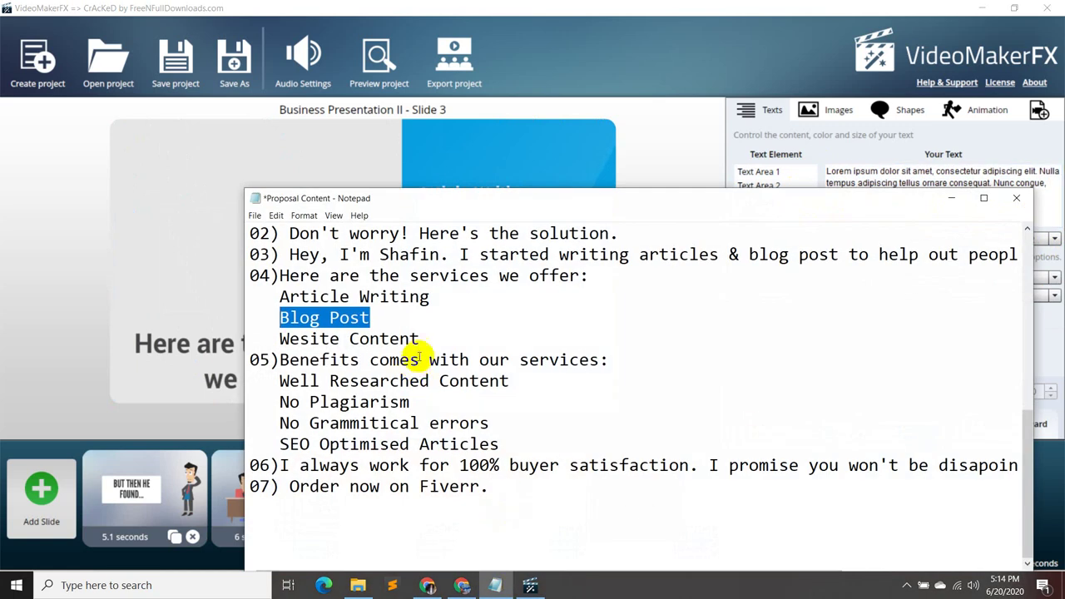
pyautogui.doubleClick(362, 339)
pyautogui.moveTo(362, 339); pyautogui.dragTo(281, 339)
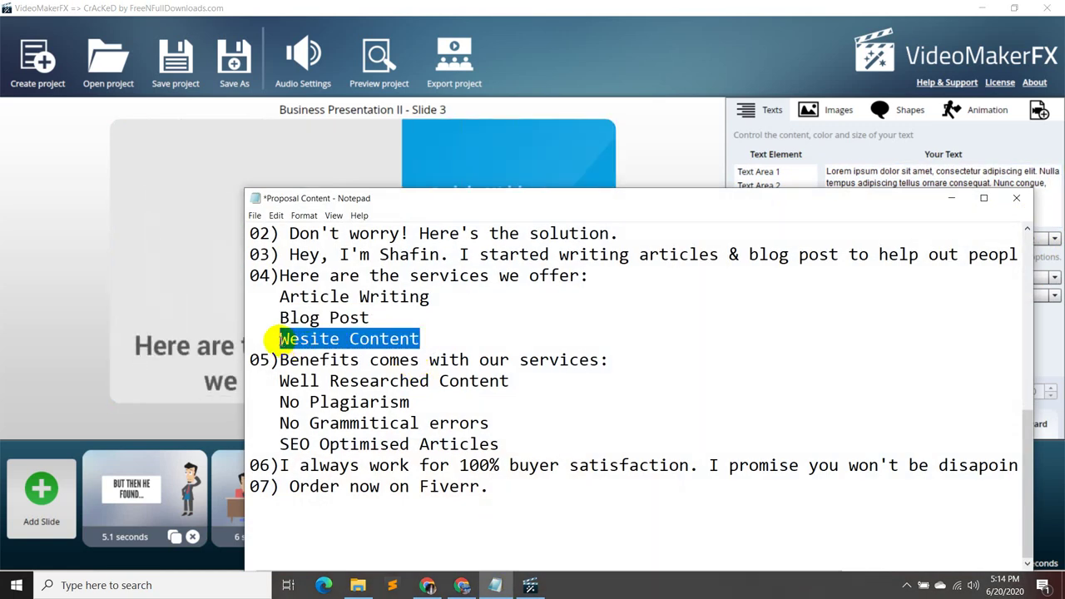
pyautogui.hotkey('ctrl', 'c')
pyautogui.click(951, 198)
pyautogui.click(926, 193)
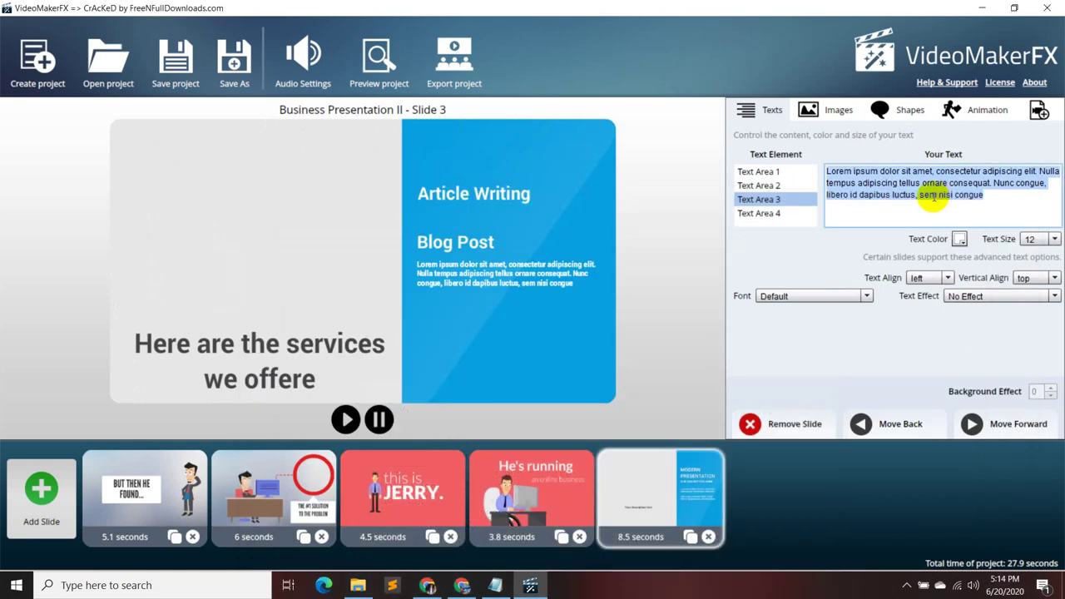
pyautogui.hotkey('ctrl', 'a')
pyautogui.hotkey('ctrl', 'v')
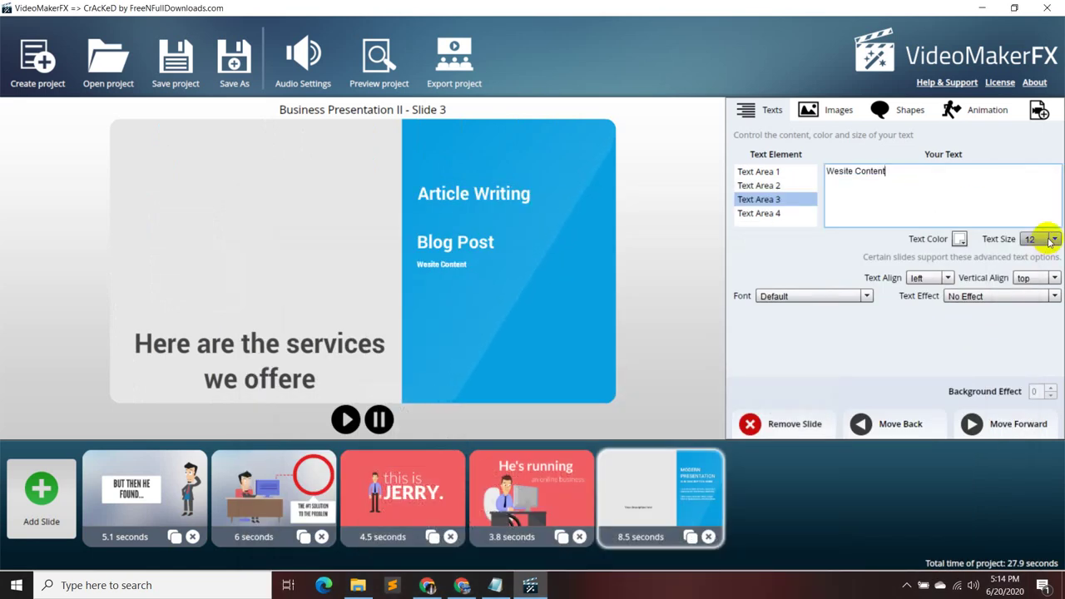
# - Set Wesite Content to size 30, left-aligned and vertically centred
pyautogui.click(1055, 240)
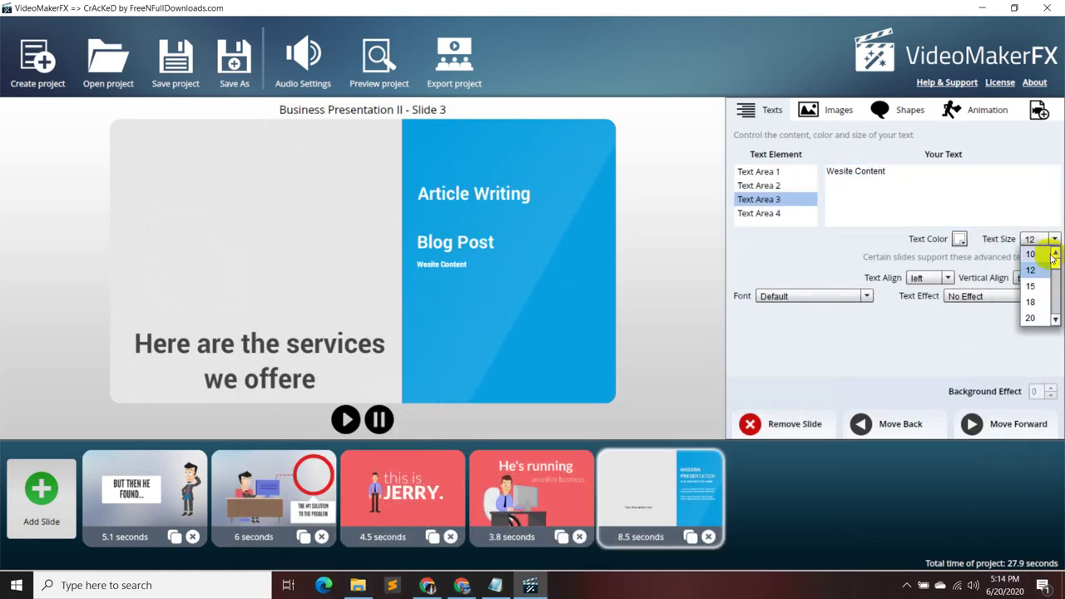
pyautogui.click(1032, 302)
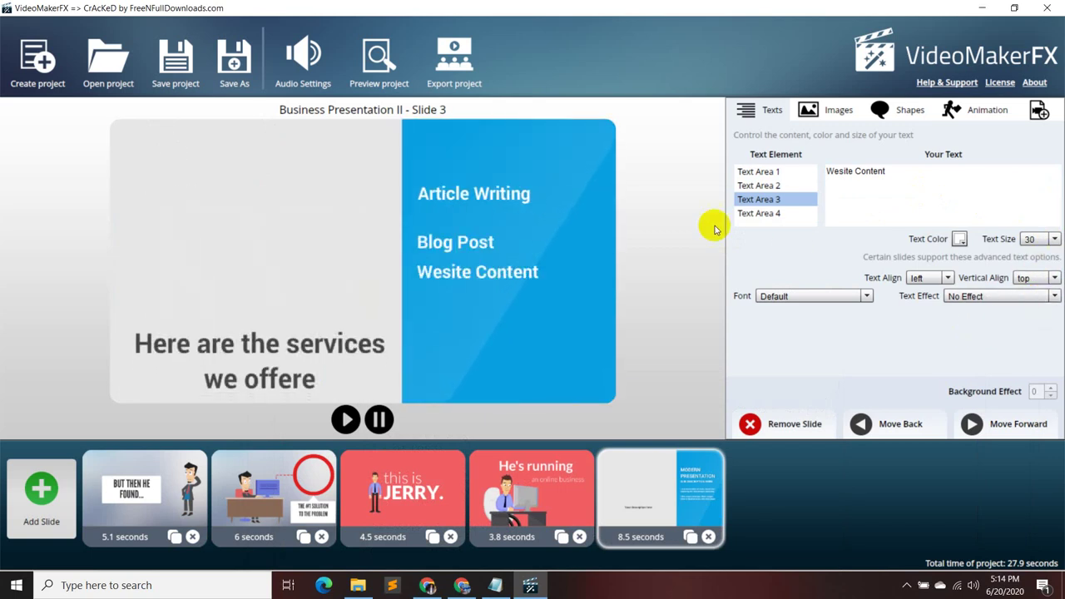
pyautogui.click(950, 278)
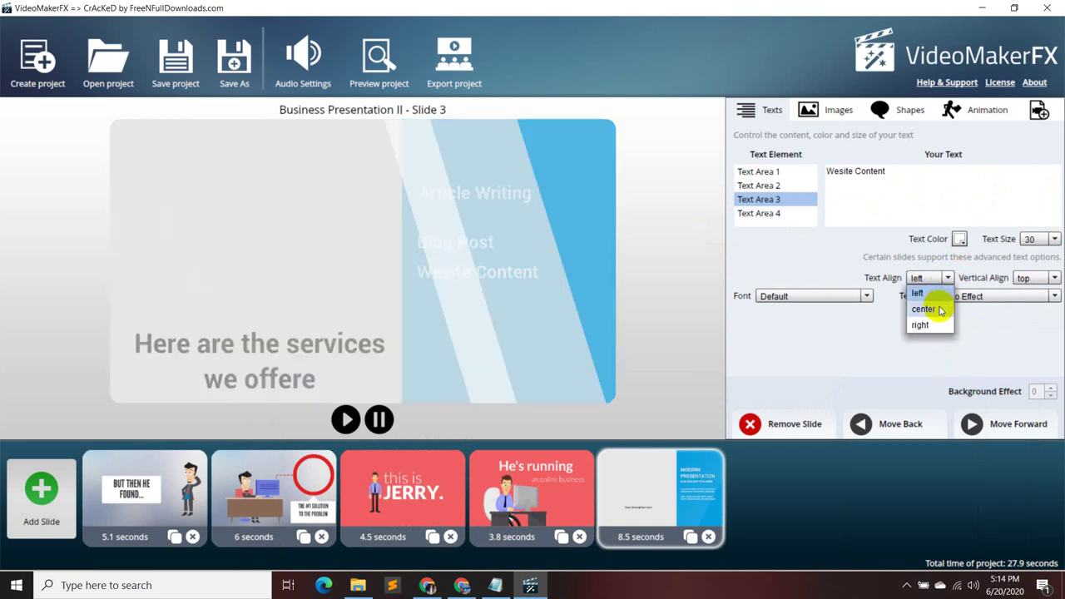
pyautogui.click(935, 305)
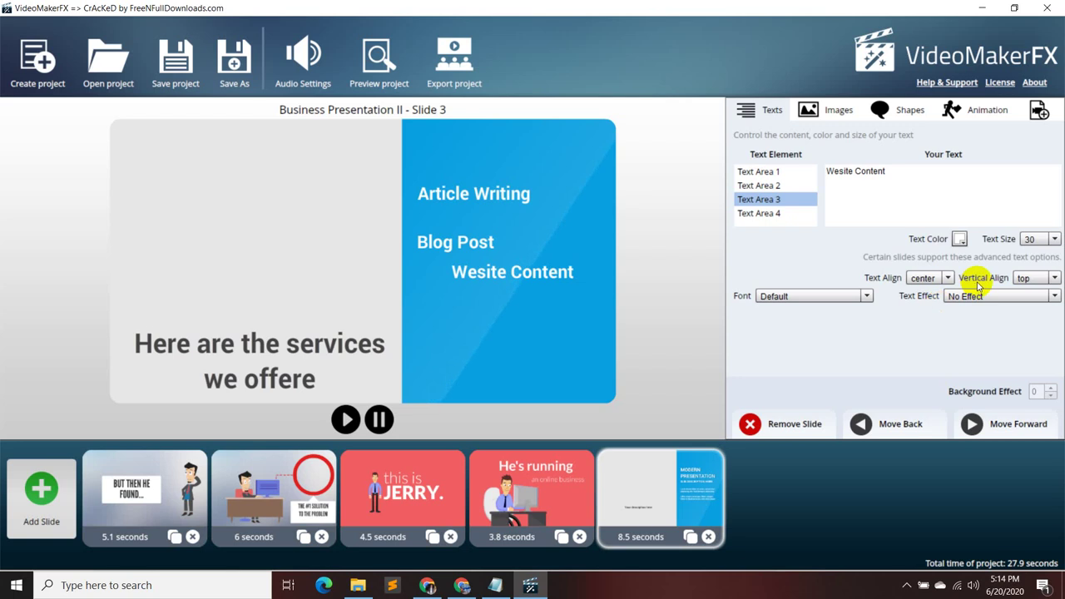
pyautogui.click(947, 279)
pyautogui.click(930, 294)
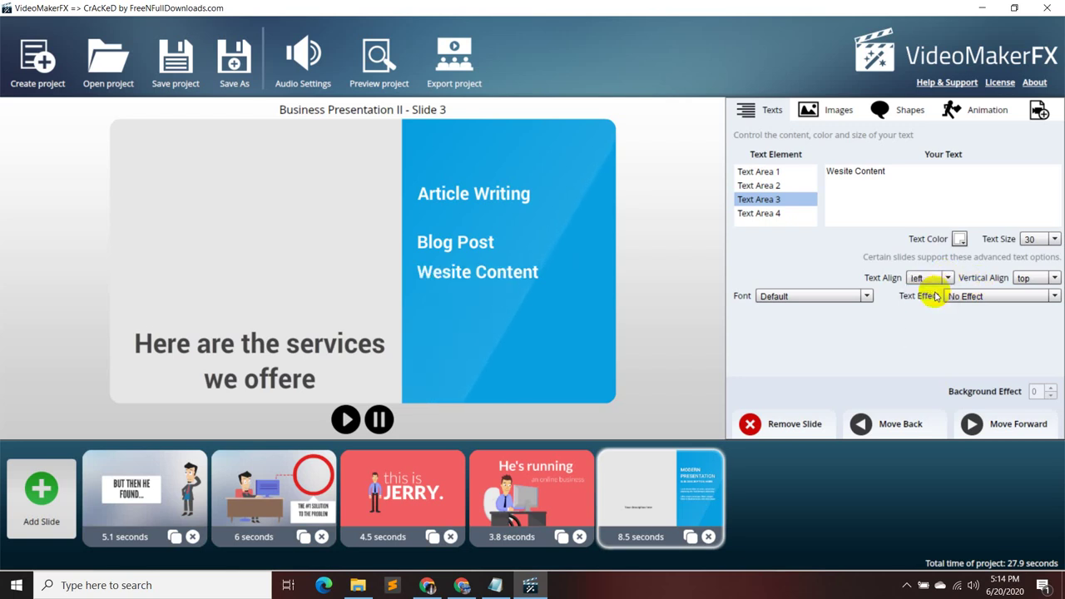
pyautogui.click(1057, 277)
pyautogui.click(1039, 304)
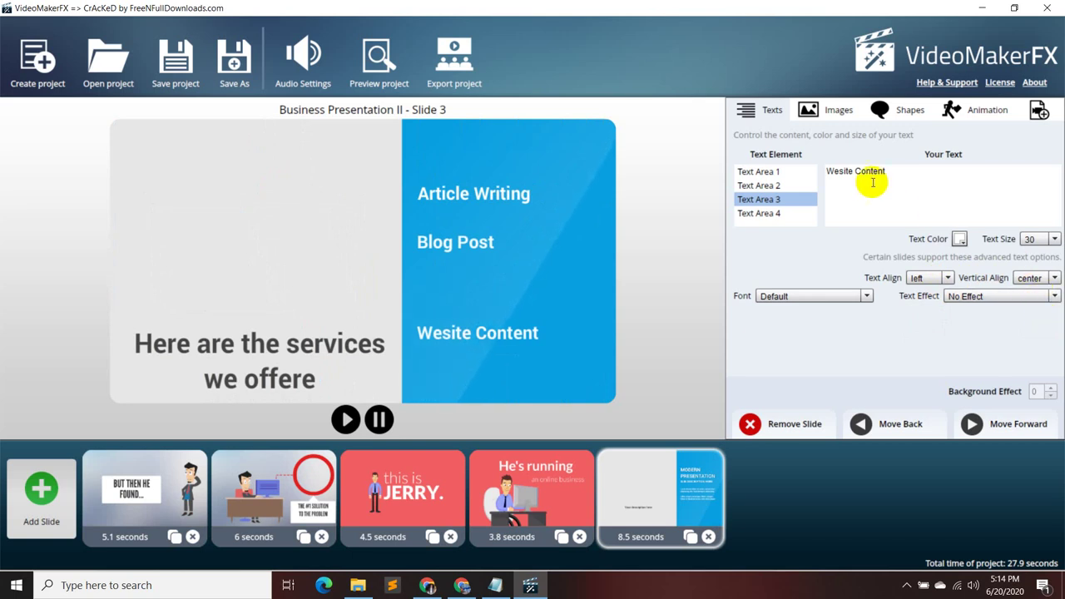
# - Remove the blank line above Blog Post and set it to size 25, after trying 20
pyautogui.click(776, 186)
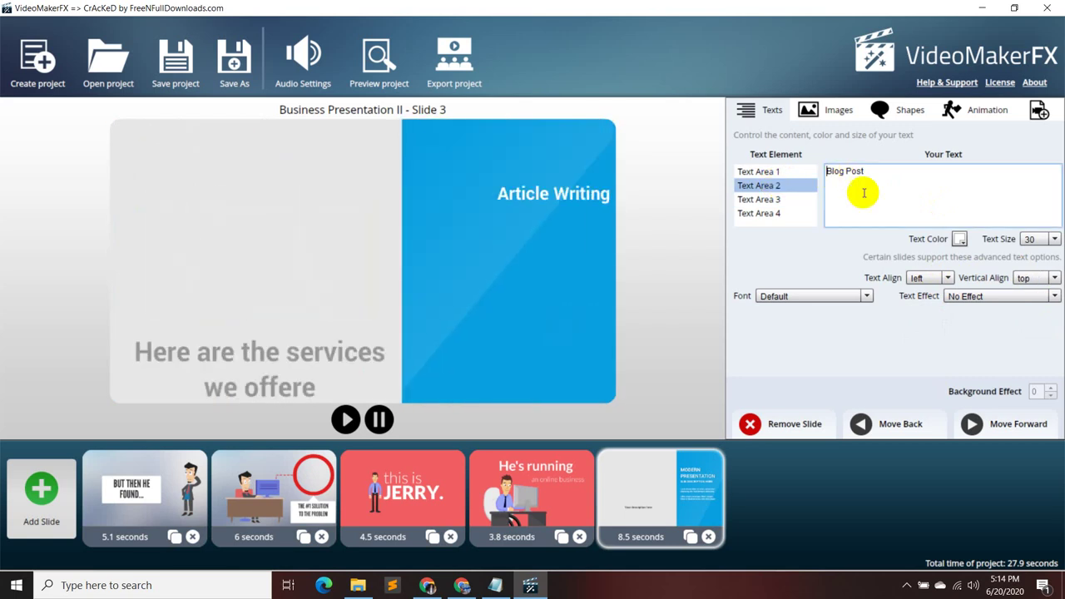
pyautogui.press('Return')
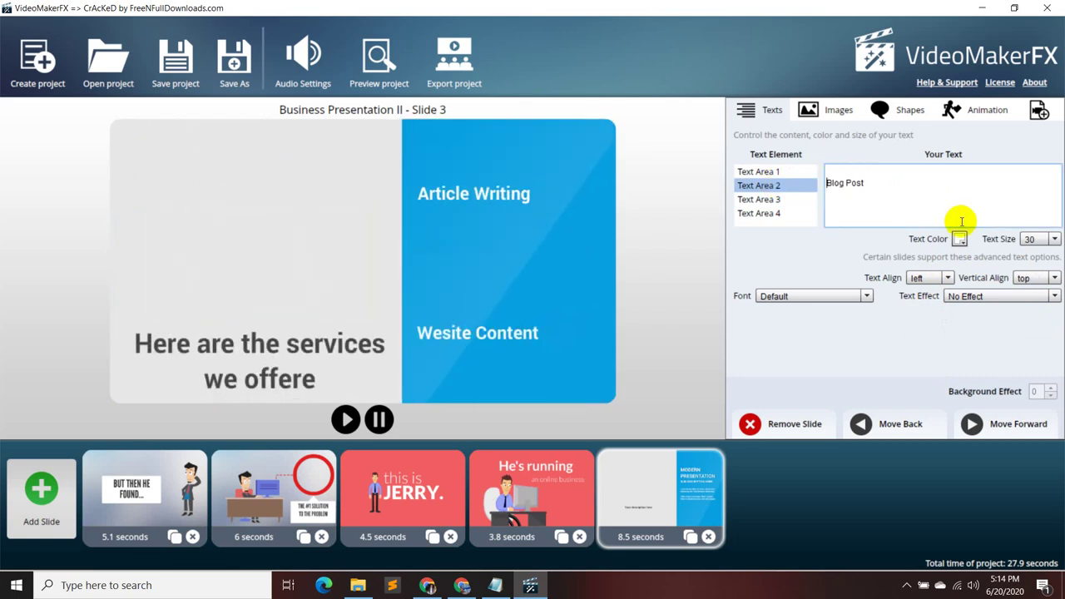
pyautogui.click(848, 165)
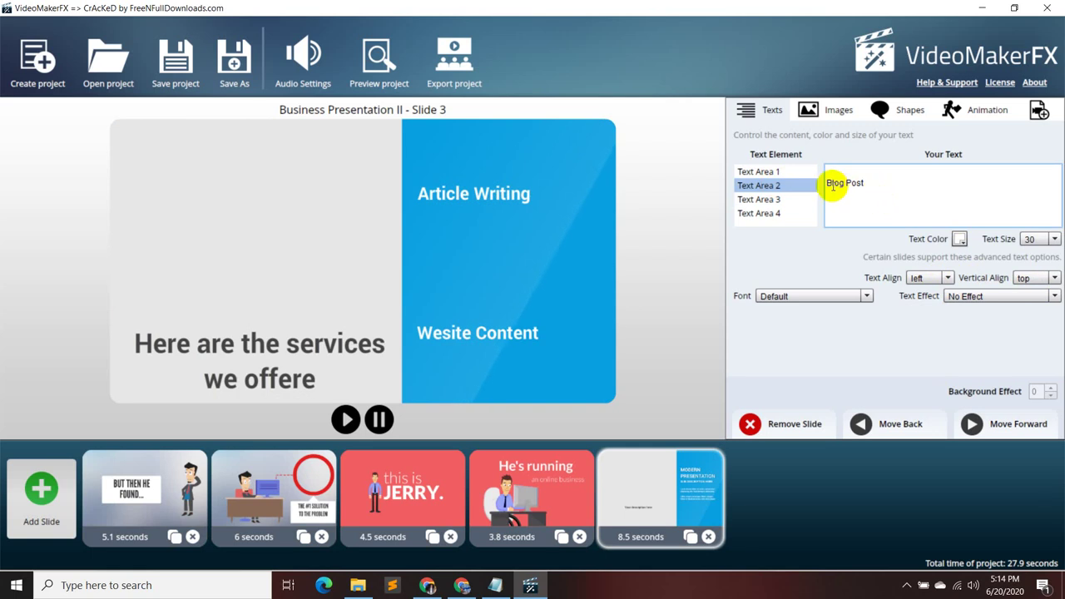
pyautogui.press('Delete')
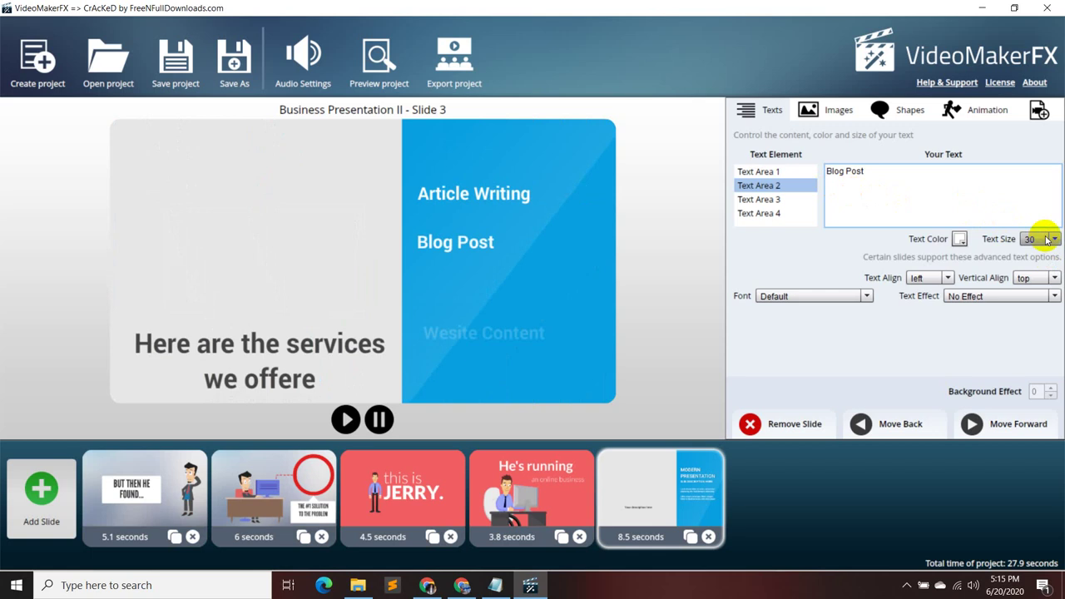
pyautogui.click(1053, 238)
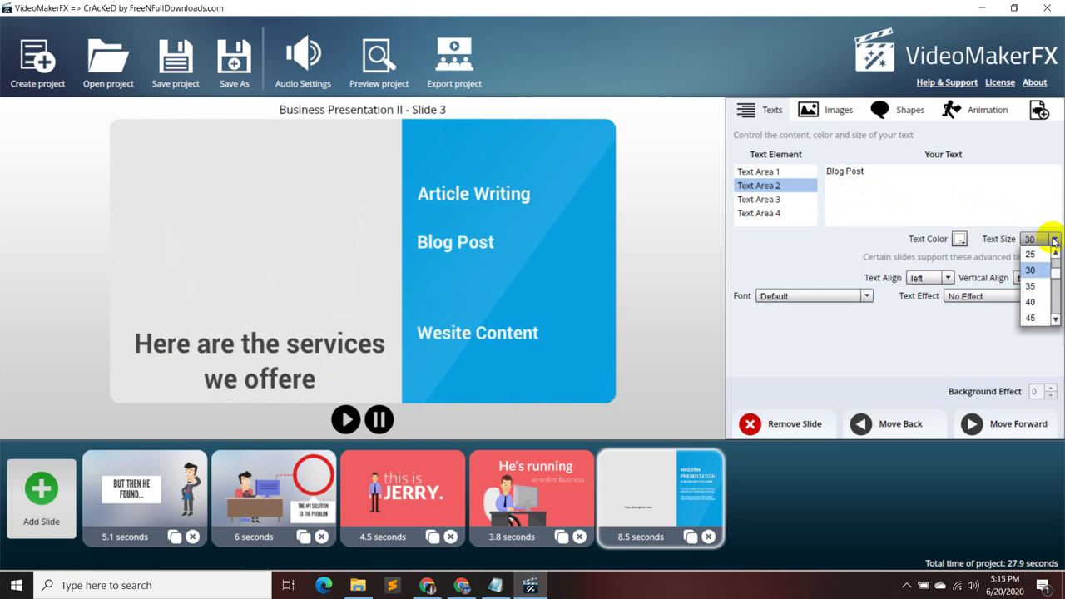
pyautogui.scroll(1, 1039, 266)
pyautogui.click(1038, 285)
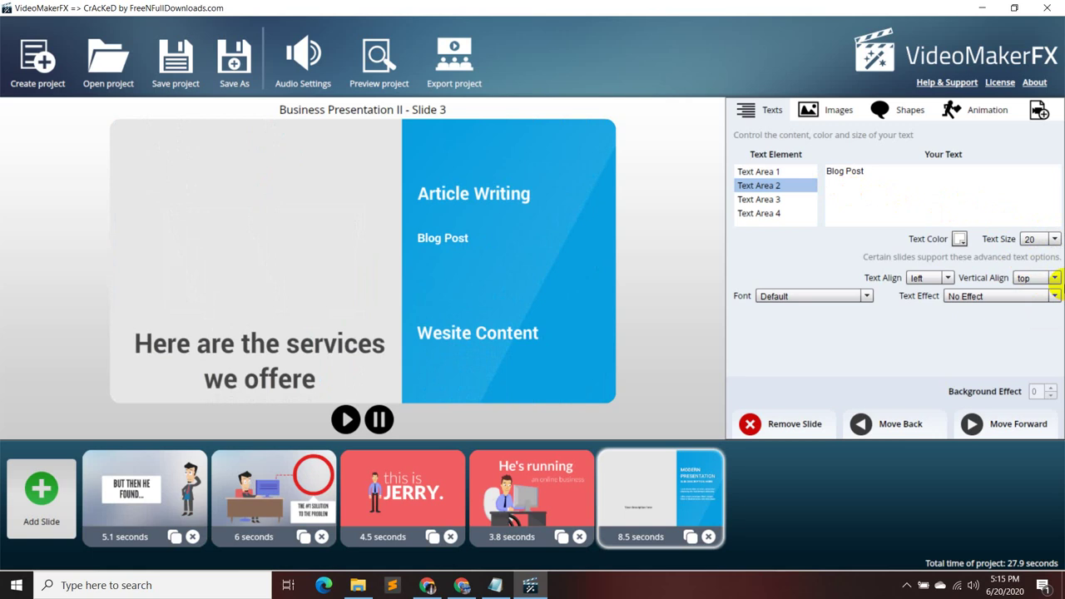
pyautogui.click(1054, 239)
pyautogui.click(1033, 290)
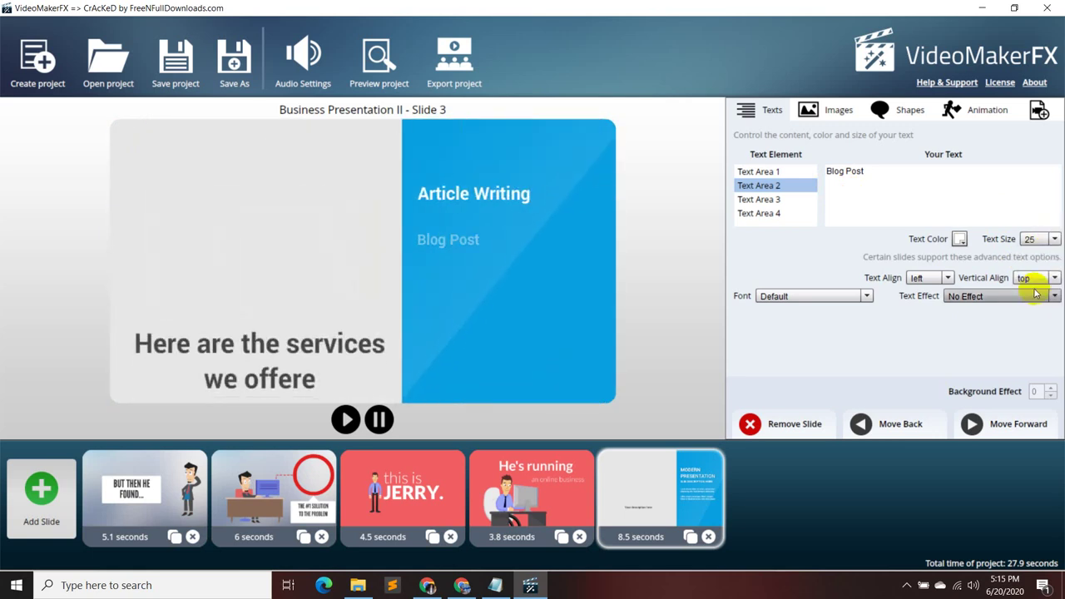
# - Set Wesite Content to size 20 with top vertical alignment
pyautogui.click(780, 200)
pyautogui.click(786, 214)
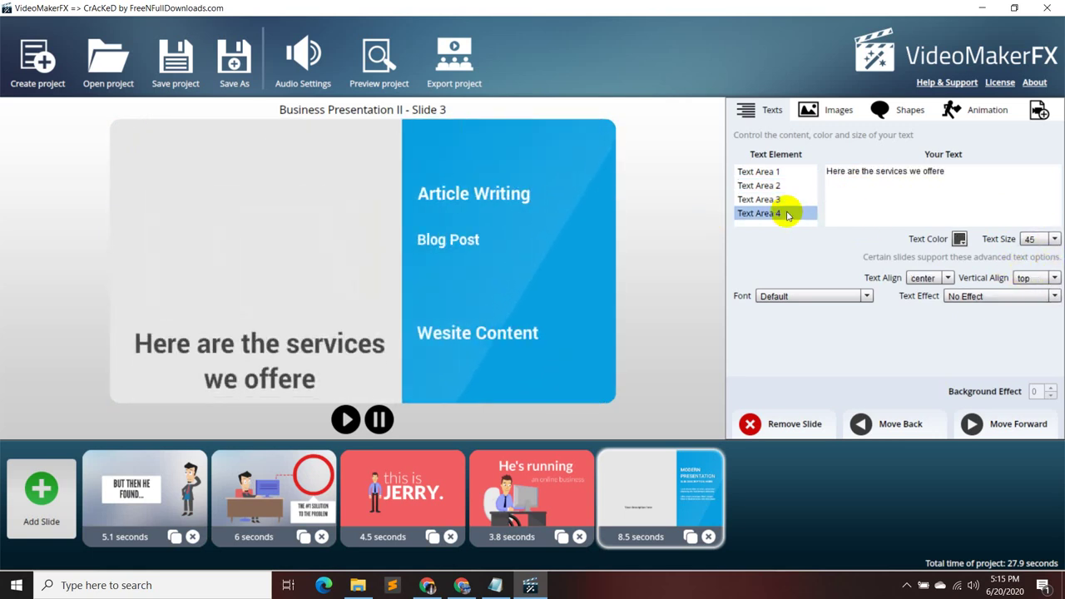
pyautogui.click(779, 200)
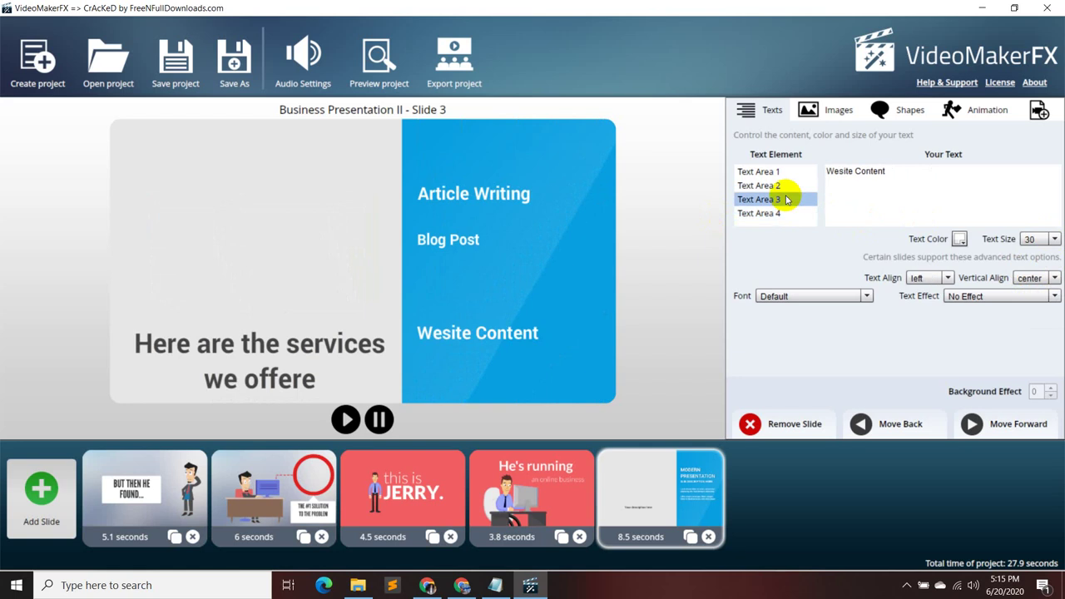
pyautogui.click(1054, 240)
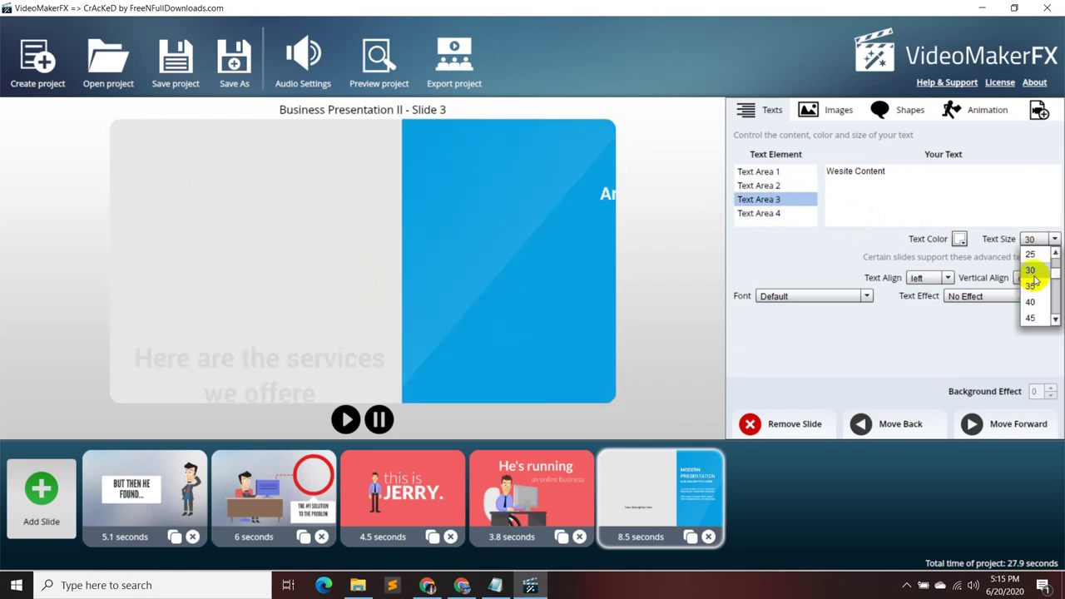
pyautogui.scroll(1, 1035, 271)
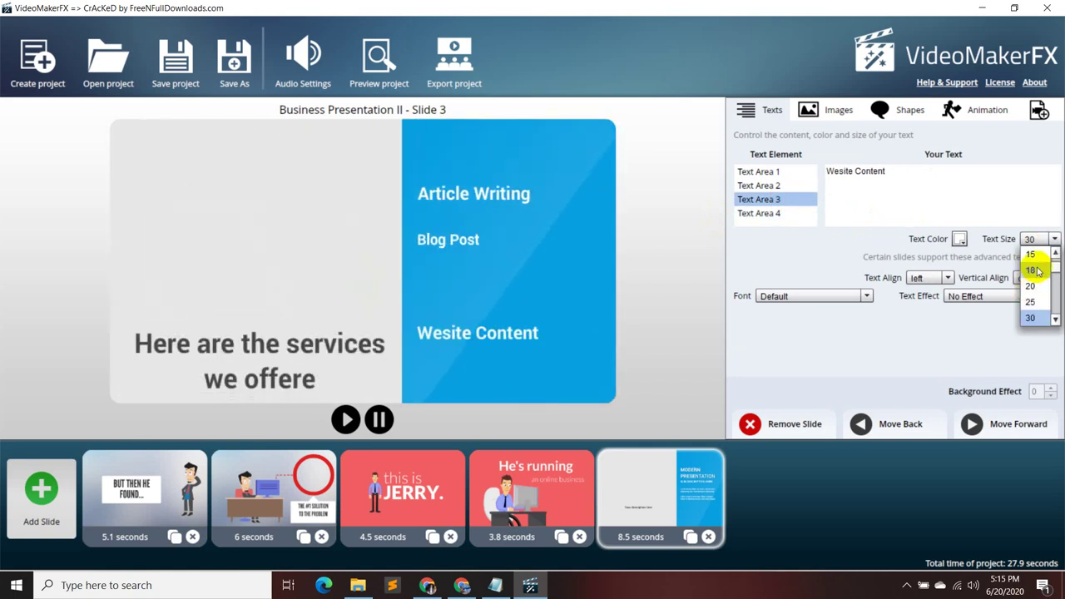
pyautogui.click(1031, 285)
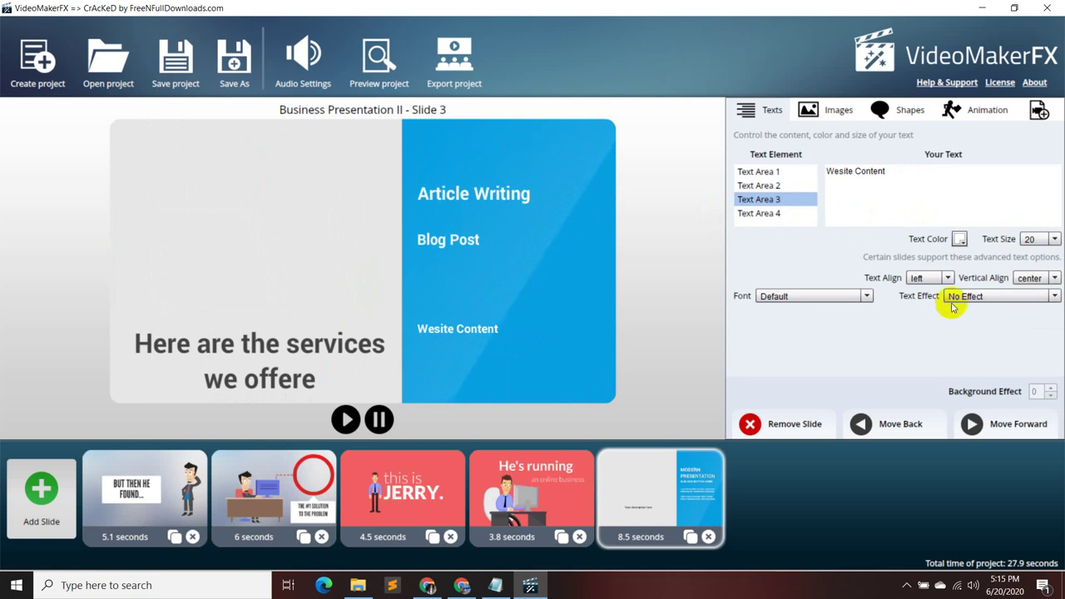
pyautogui.click(1054, 280)
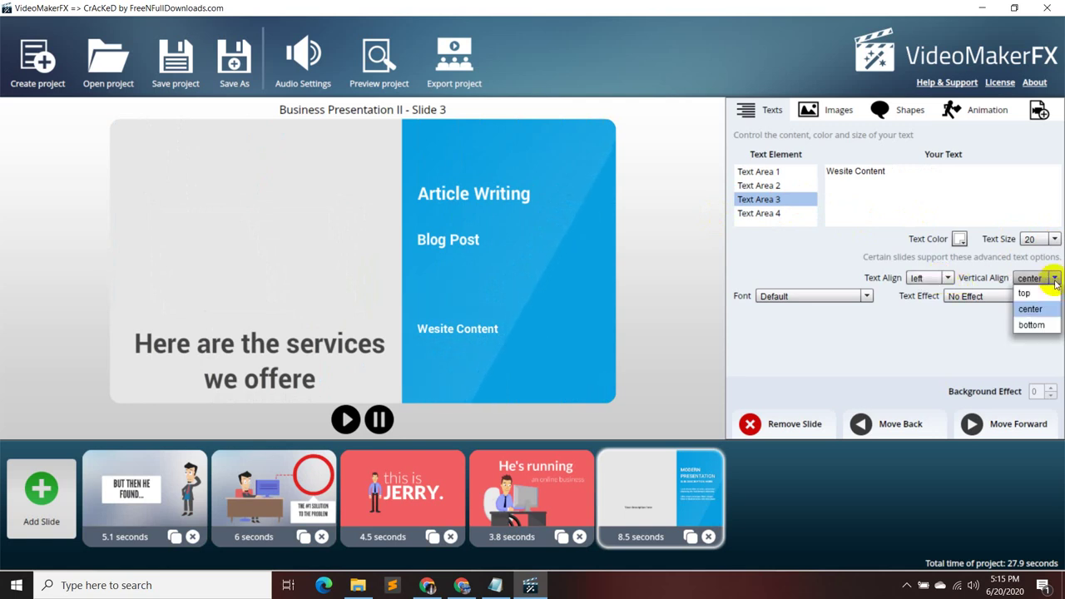
pyautogui.click(1044, 292)
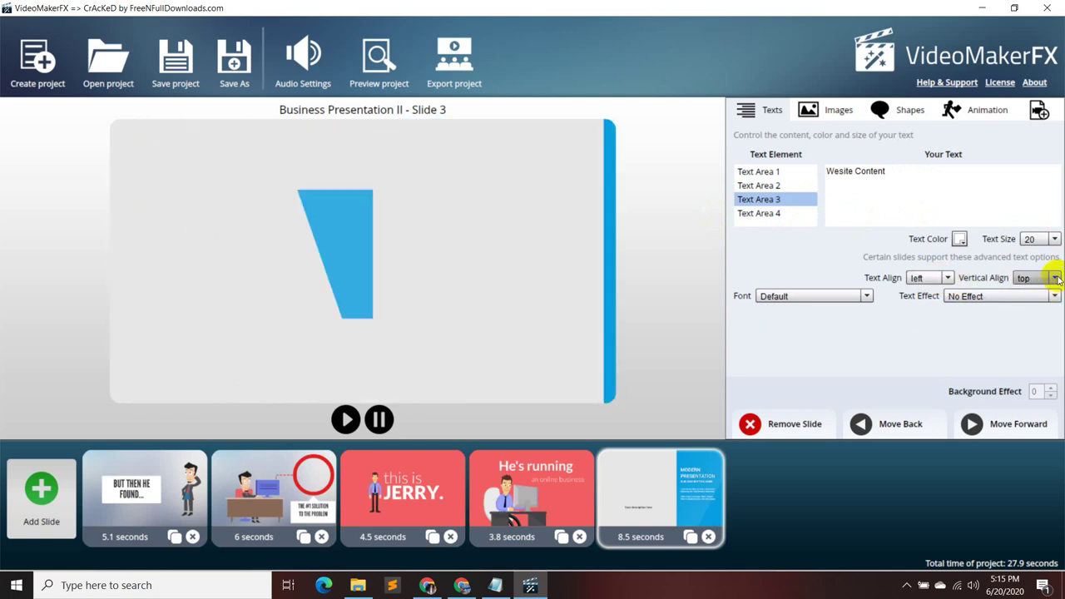
pyautogui.click(1046, 277)
pyautogui.click(1028, 324)
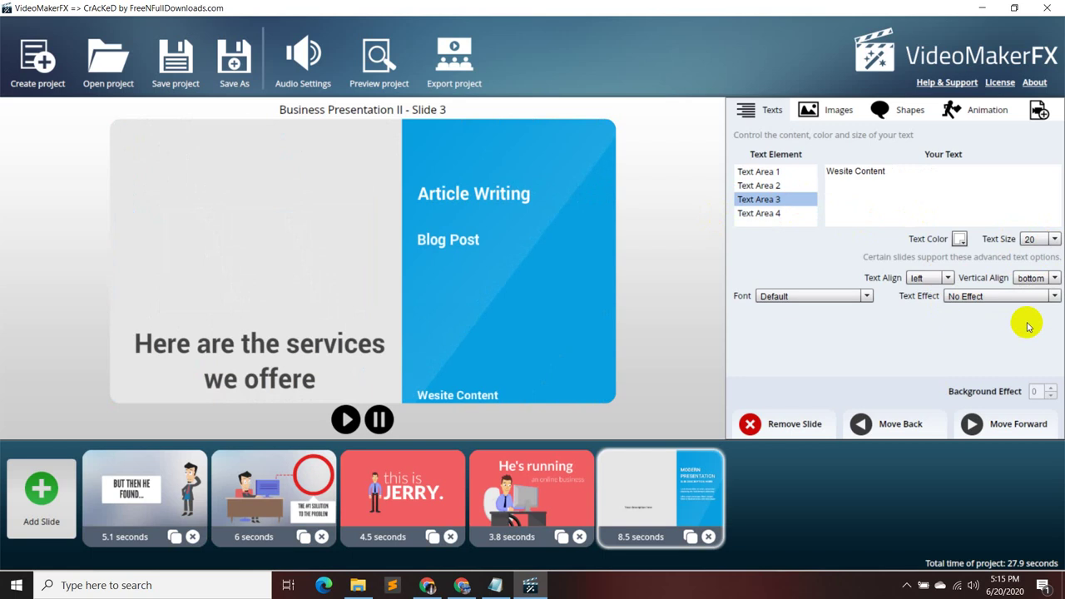
pyautogui.click(1054, 278)
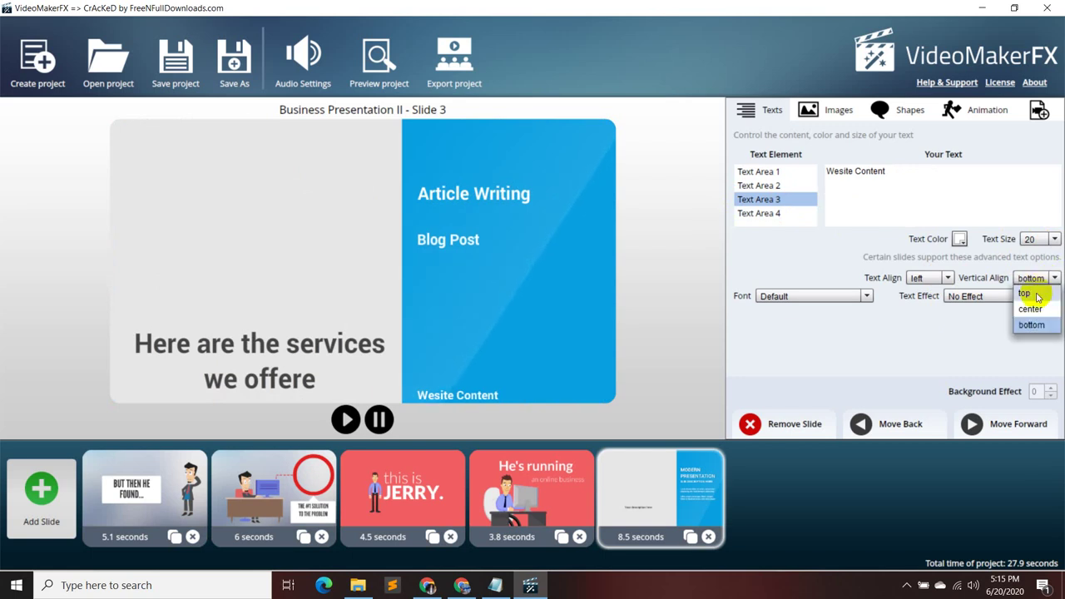
pyautogui.click(1031, 294)
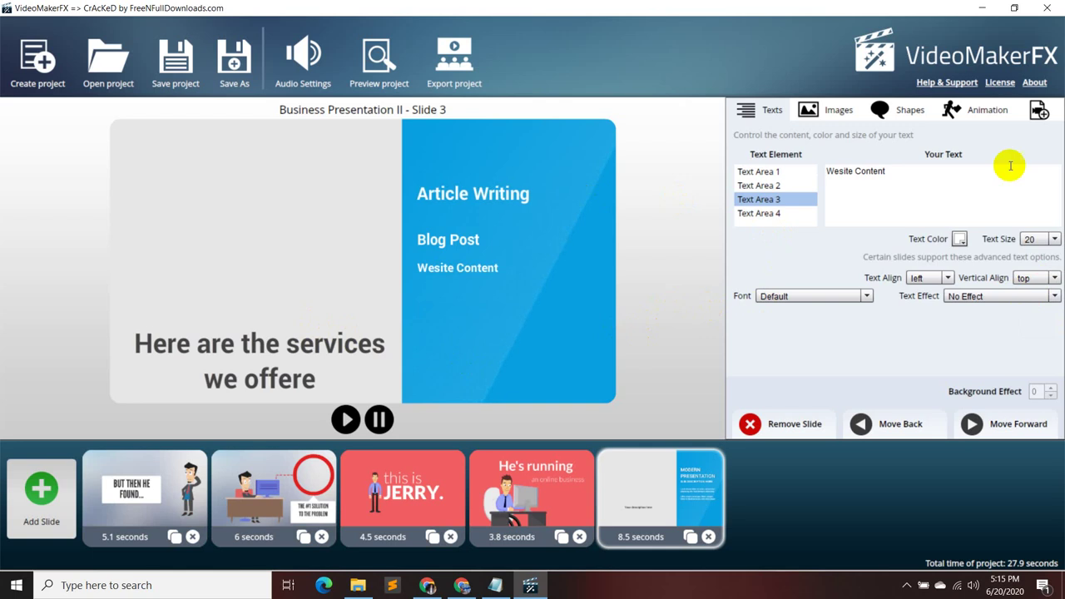
# - Add a blank line before Article Writing and enlarge Wesite Content to size 30
pyautogui.click(770, 173)
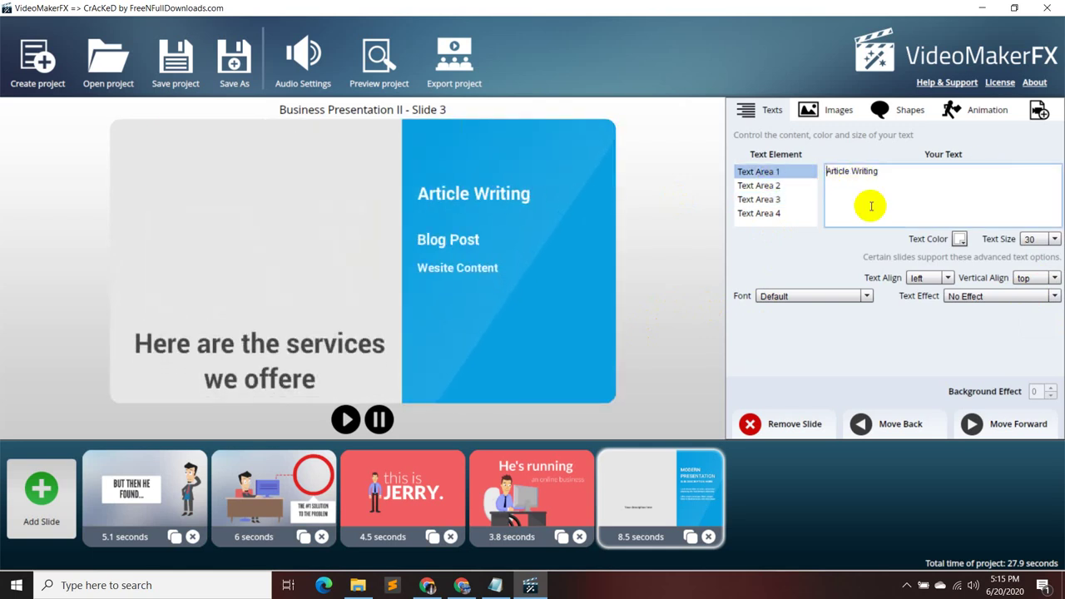
pyautogui.press('Return')
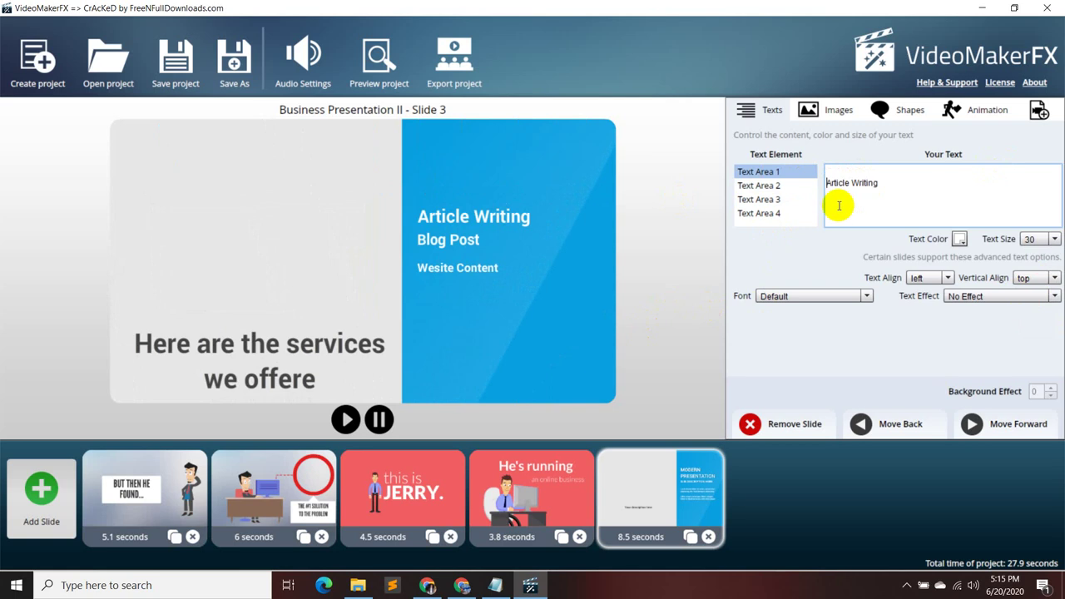
pyautogui.click(757, 186)
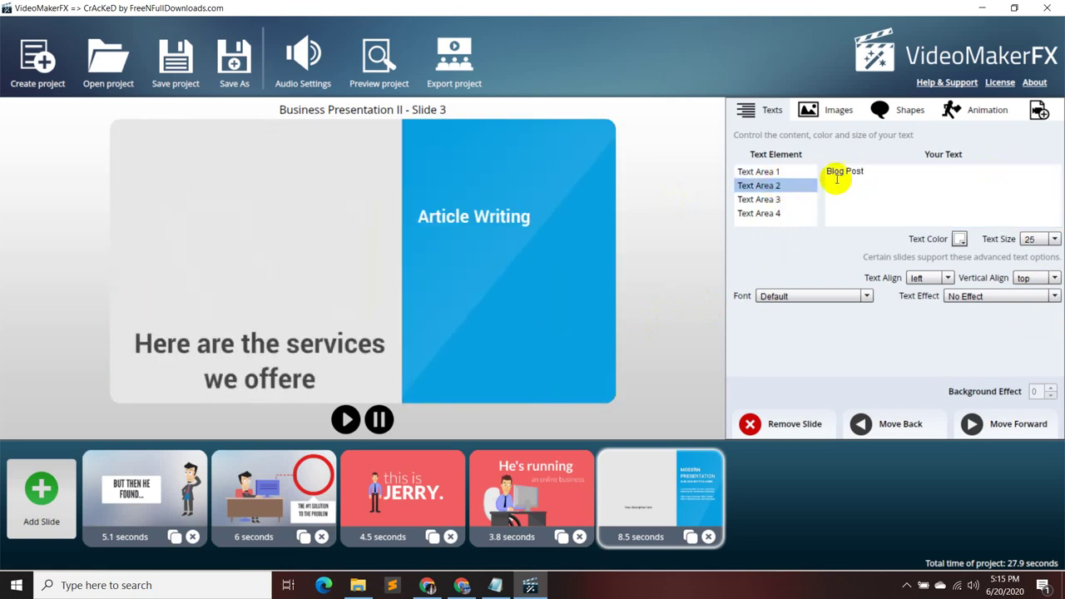
pyautogui.click(828, 171)
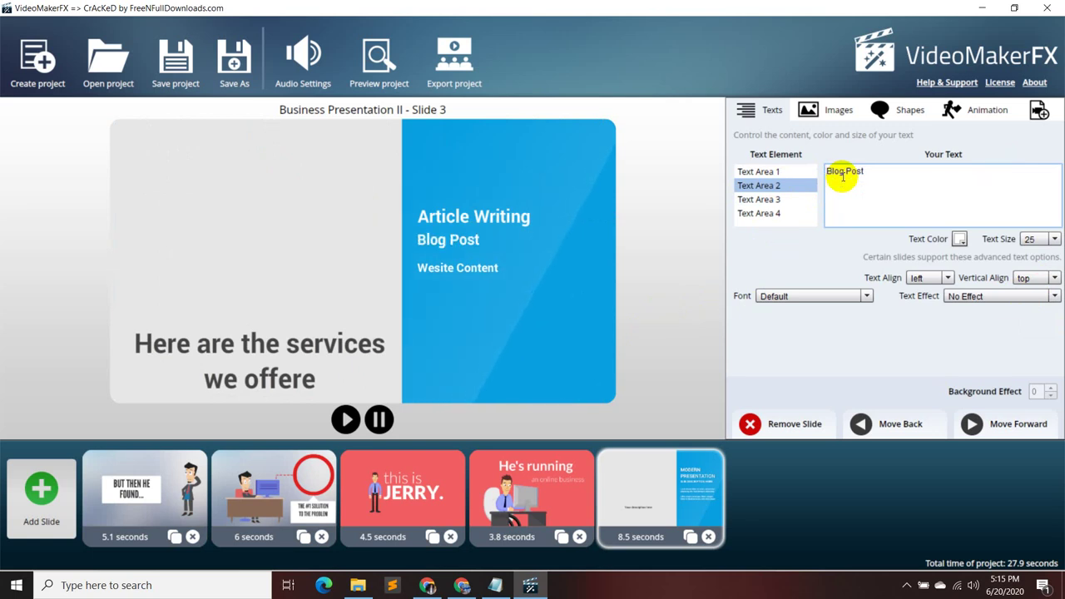
pyautogui.click(792, 201)
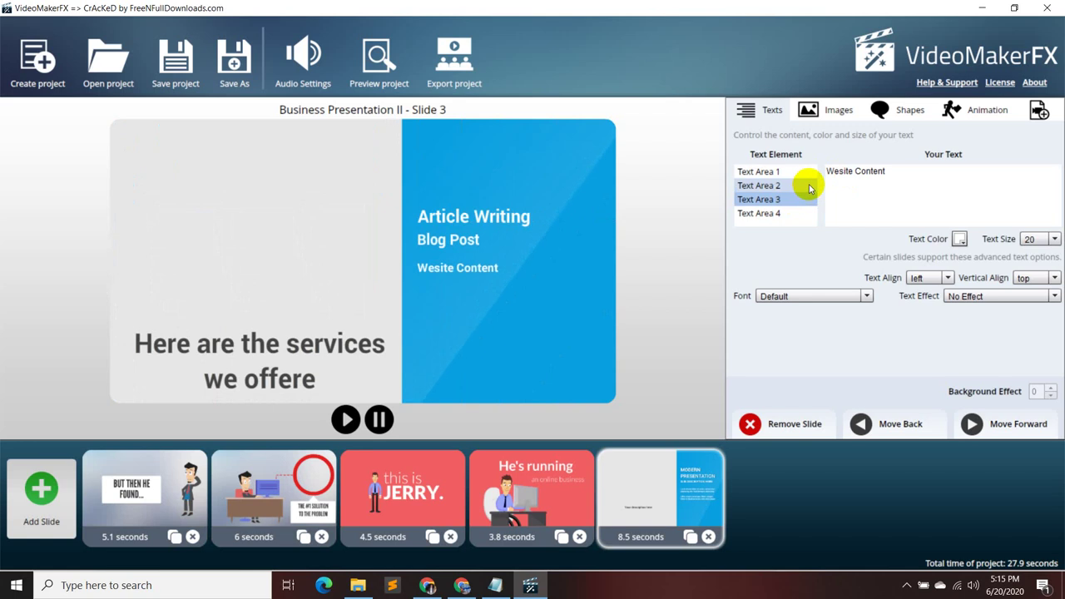
pyautogui.click(1054, 240)
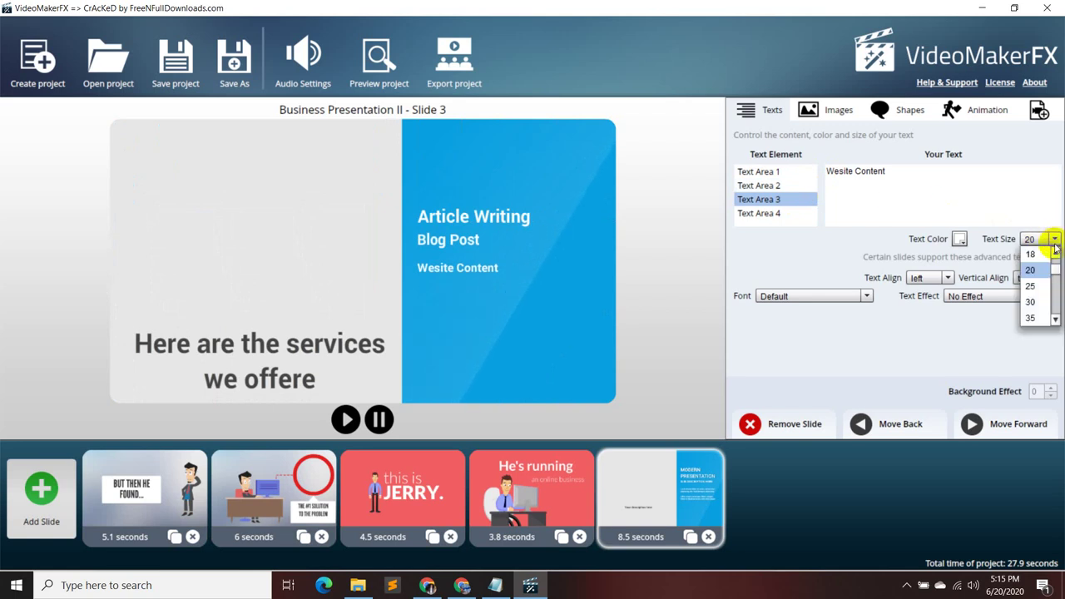
pyautogui.click(1031, 302)
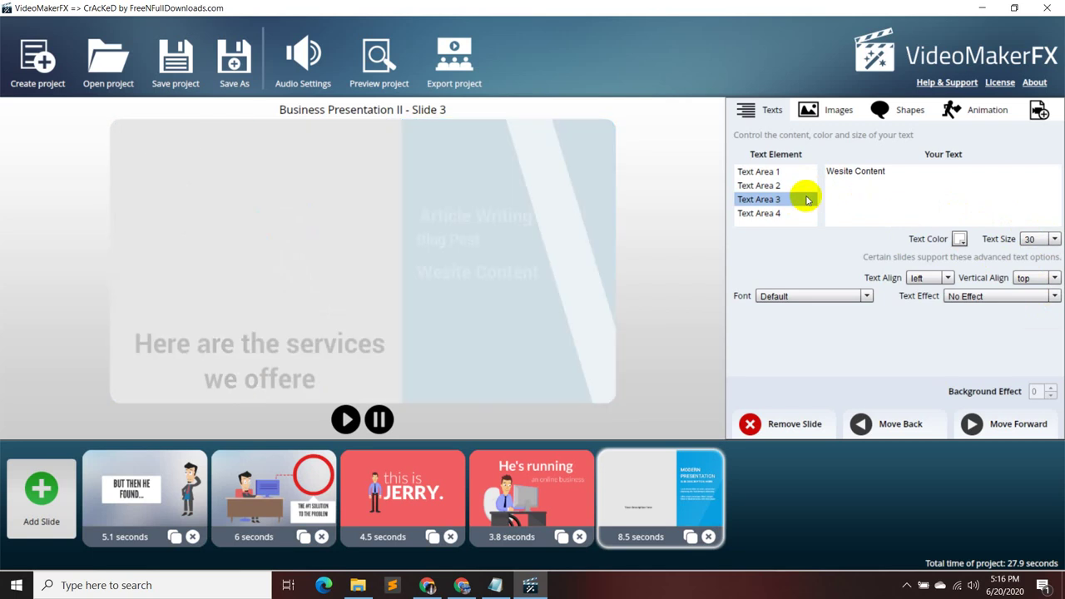
# - Remove Blog Post's leading blank line and enlarge it to size 30
pyautogui.click(790, 186)
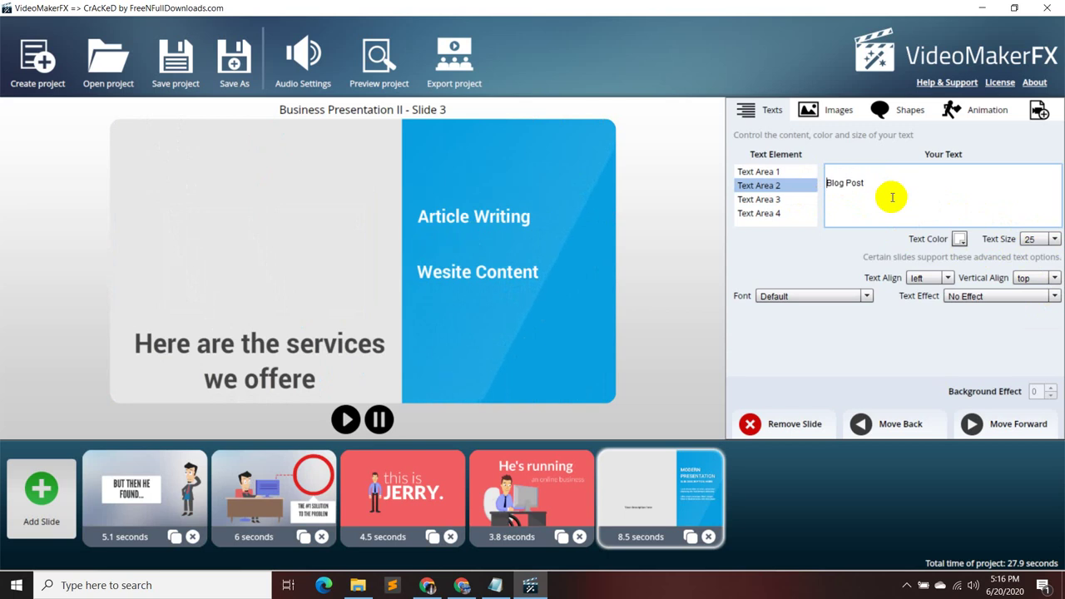
pyautogui.press('BackSpace')
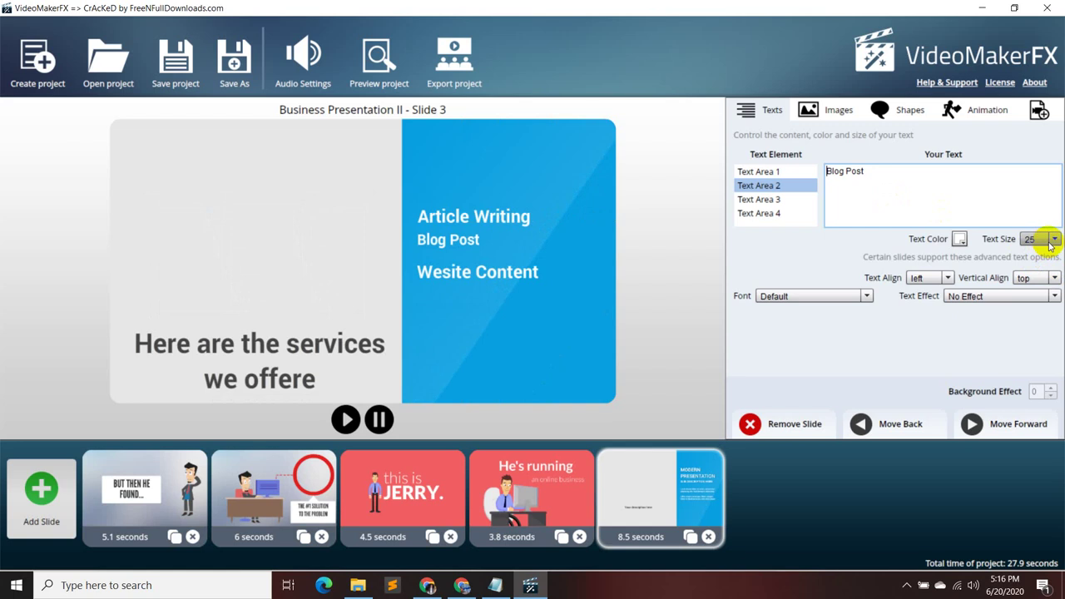
pyautogui.click(1051, 241)
pyautogui.click(1032, 286)
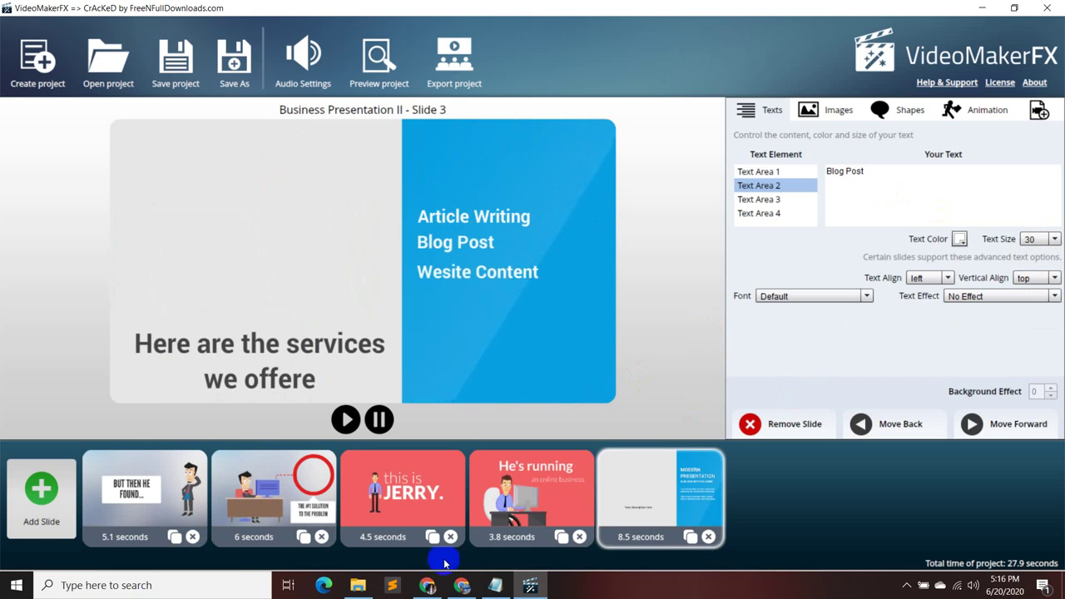
# - Start a new slide, glance at the proposal notes, and choose the Character Frank theme
pyautogui.click(35, 514)
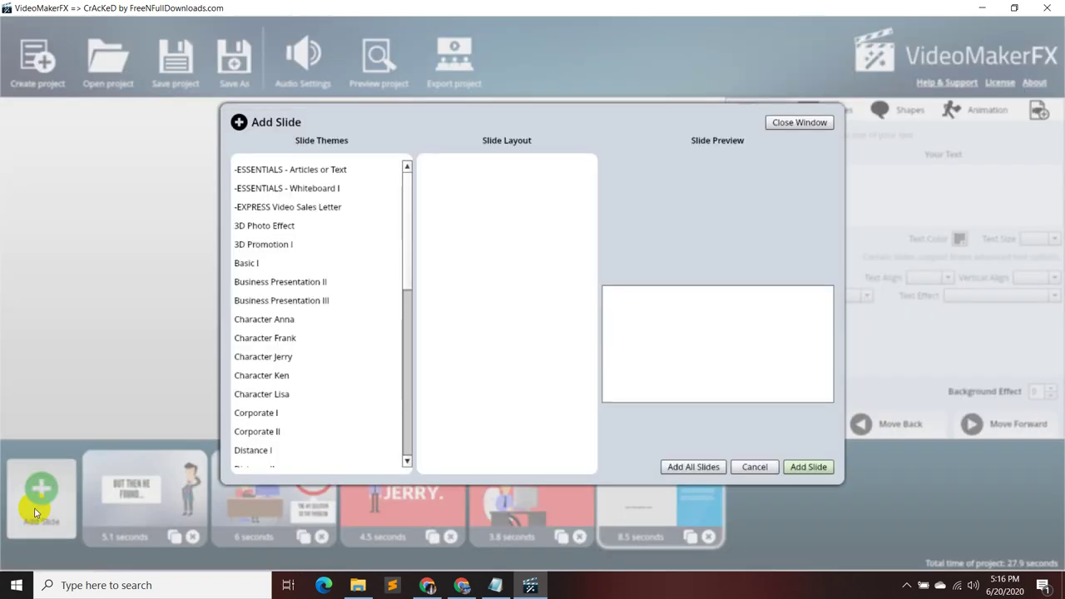
pyautogui.click(504, 592)
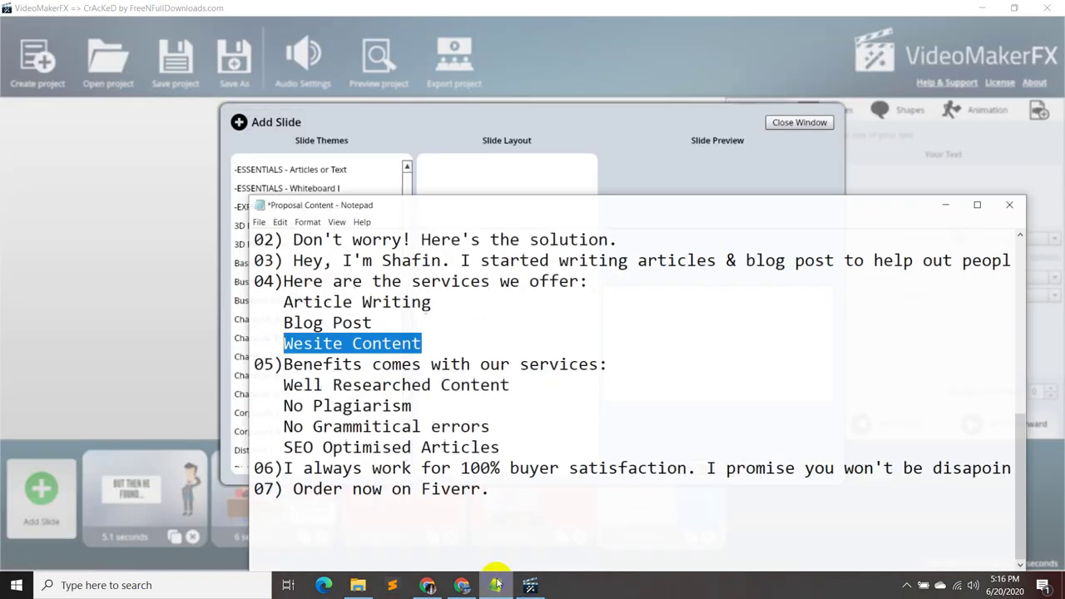
pyautogui.click(950, 203)
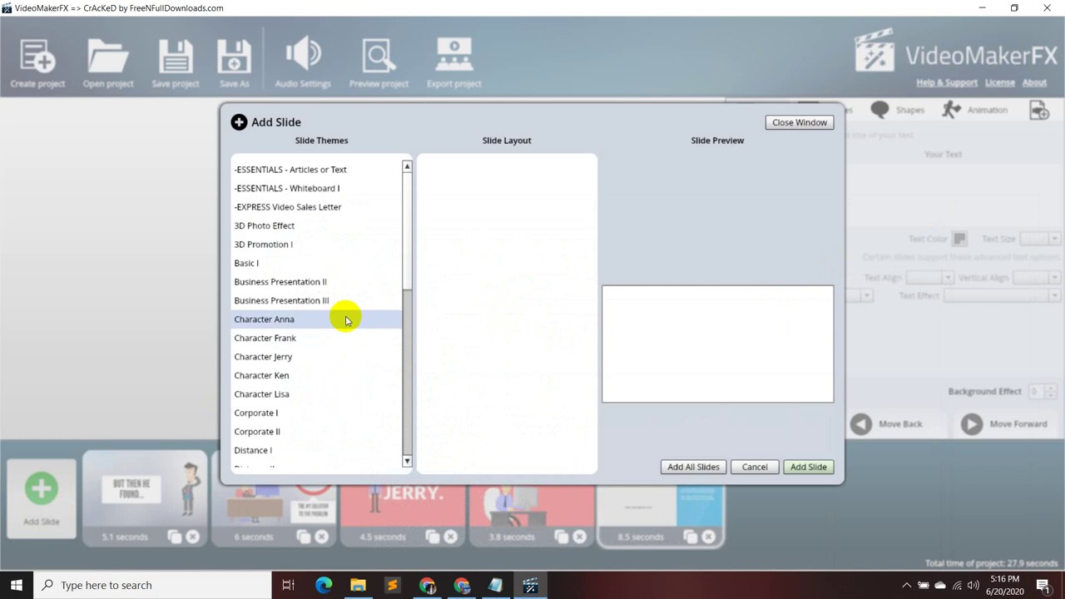
pyautogui.click(331, 337)
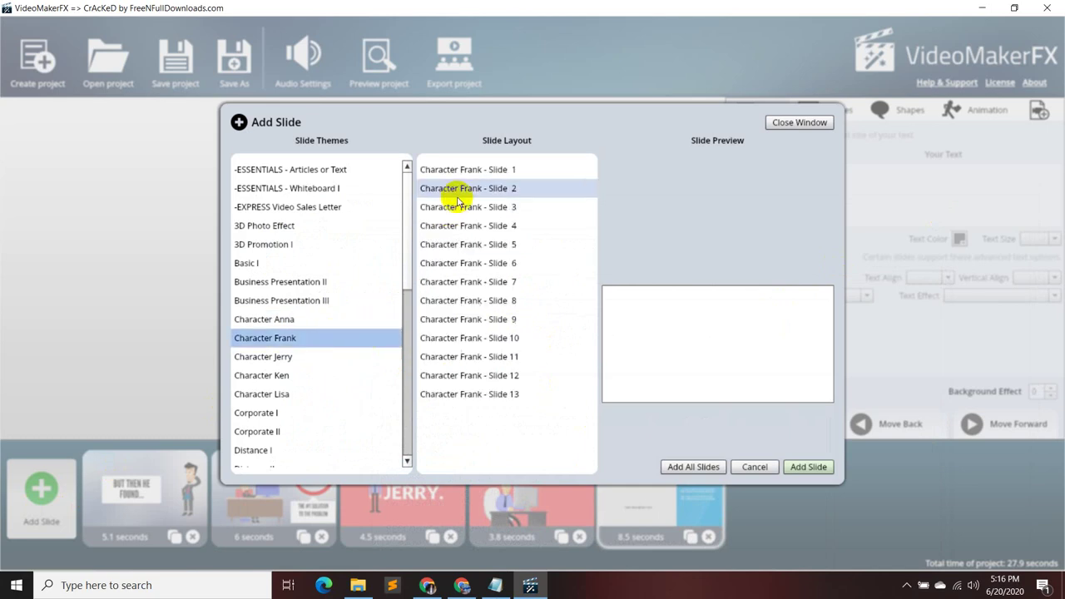
# - Preview Character Frank layouts through Slide 9 and pick the Slide 10 big headline layout
pyautogui.click(473, 170)
pyautogui.click(526, 229)
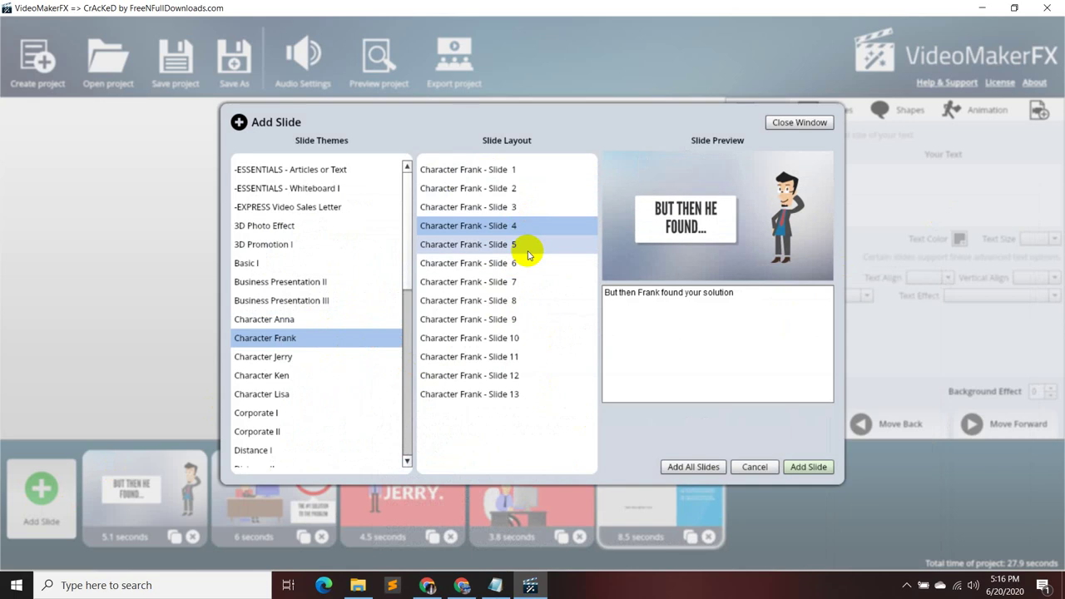
pyautogui.click(526, 262)
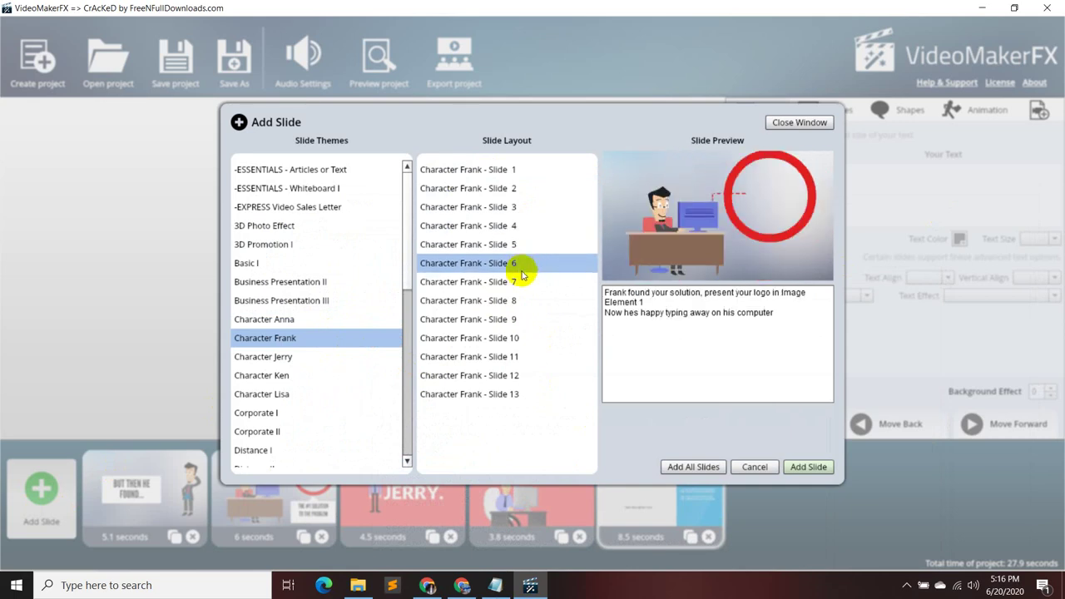
pyautogui.click(521, 281)
pyautogui.click(518, 305)
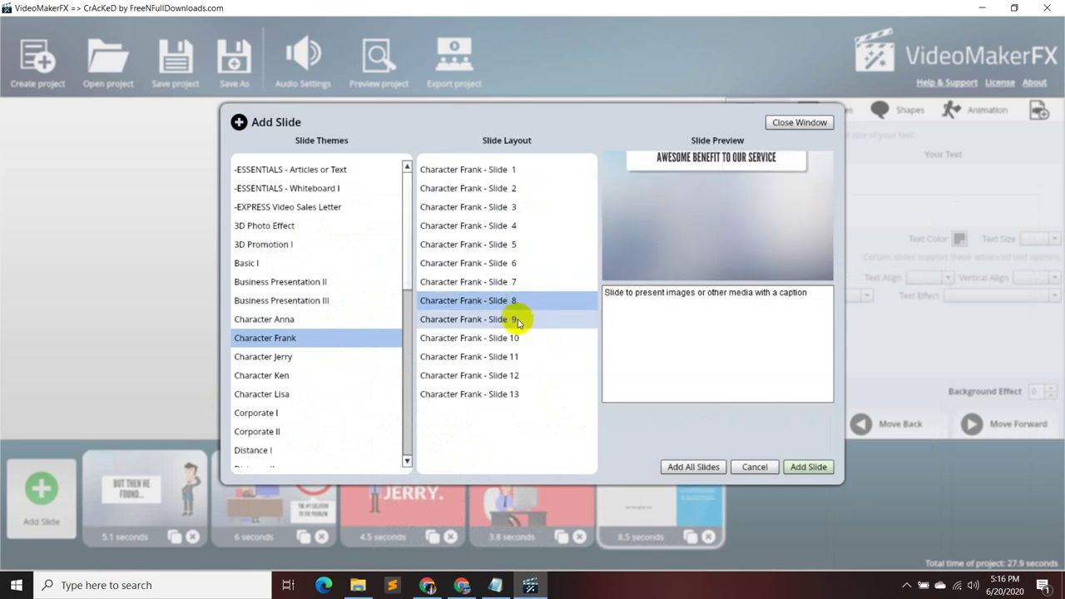
pyautogui.click(516, 322)
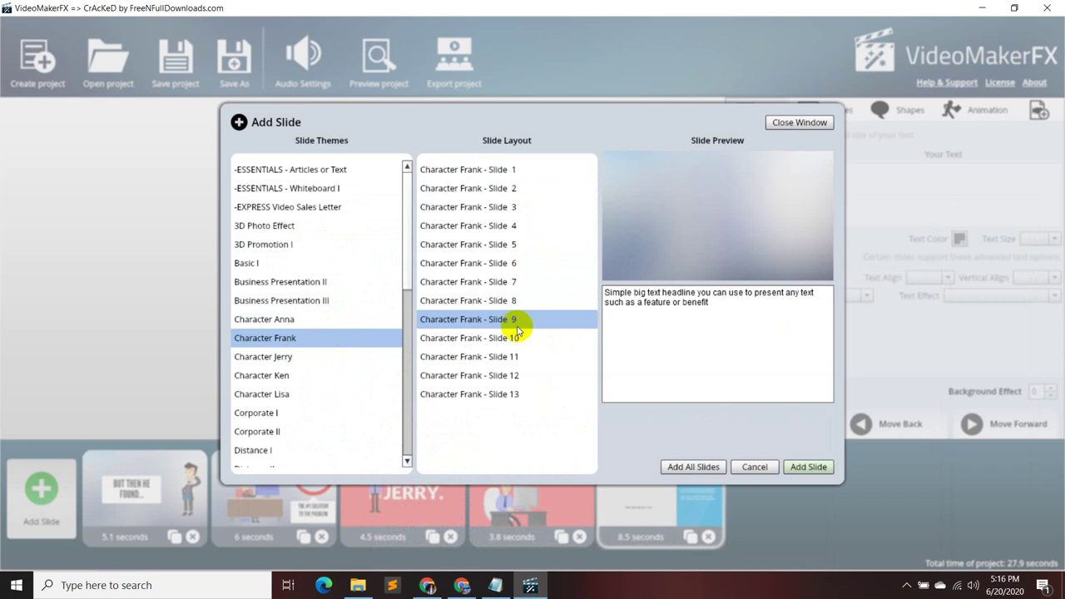
pyautogui.click(518, 339)
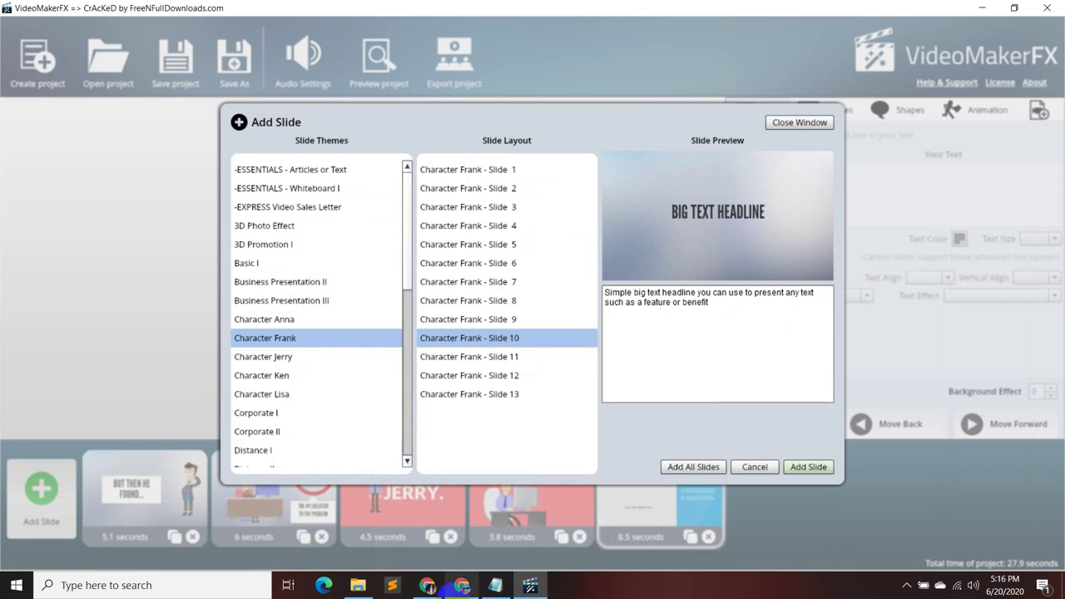
pyautogui.click(426, 585)
# - Unmute then mute the Google Meet microphone, and return to the VideoMakerFX slide picker
pyautogui.rightClick(426, 585)
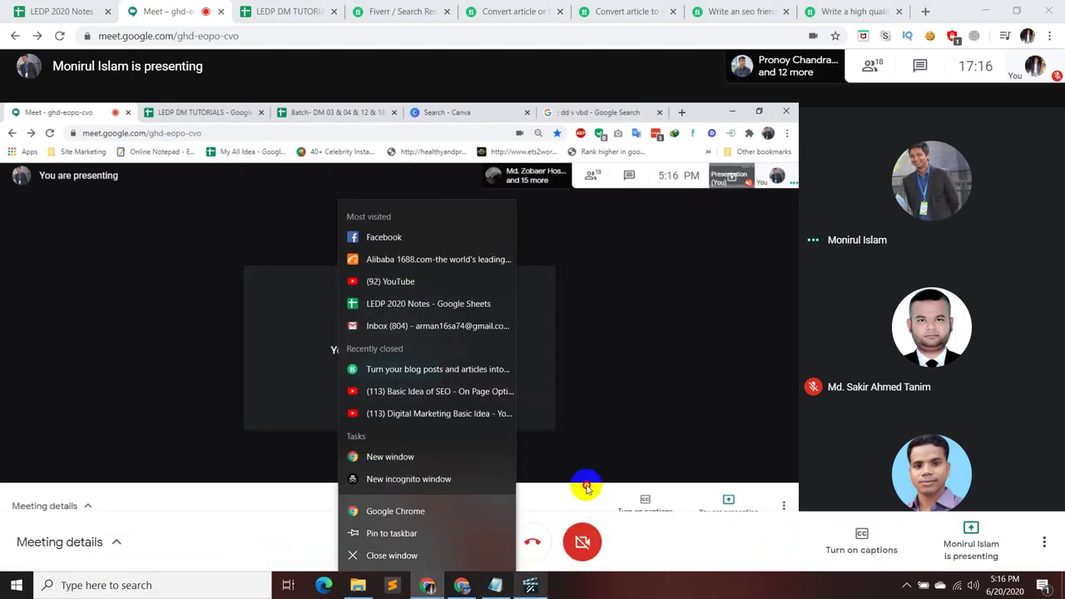
pyautogui.click(582, 487)
pyautogui.click(484, 540)
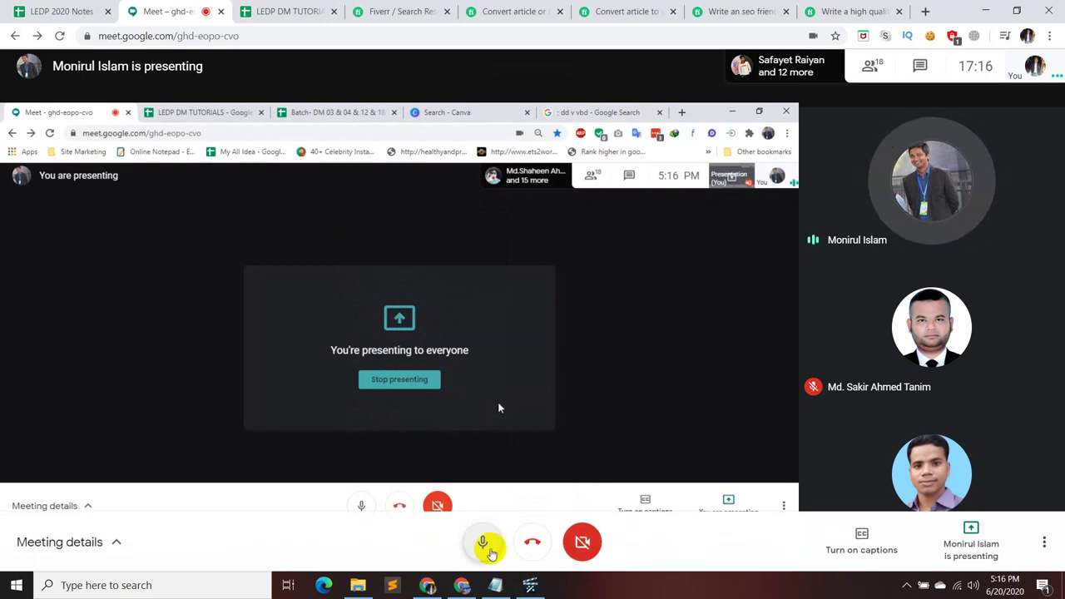
pyautogui.click(487, 547)
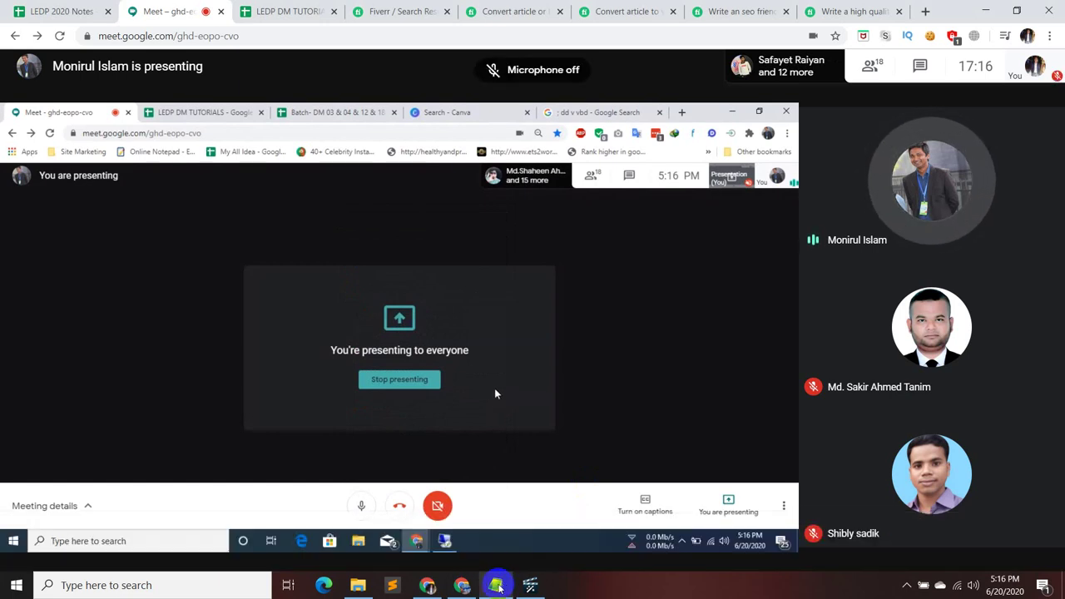
pyautogui.click(496, 585)
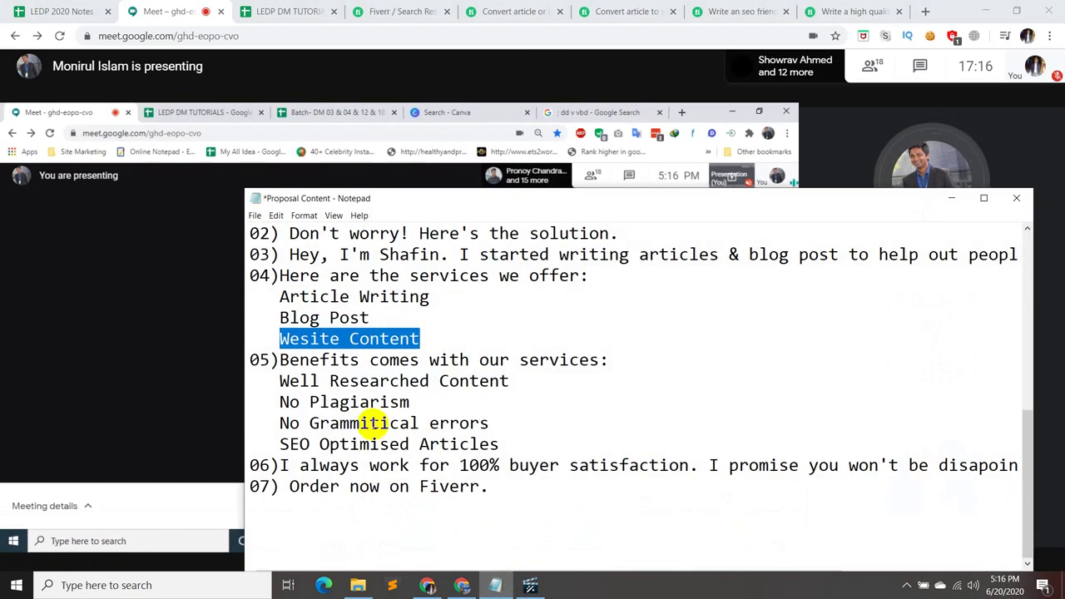
pyautogui.click(530, 586)
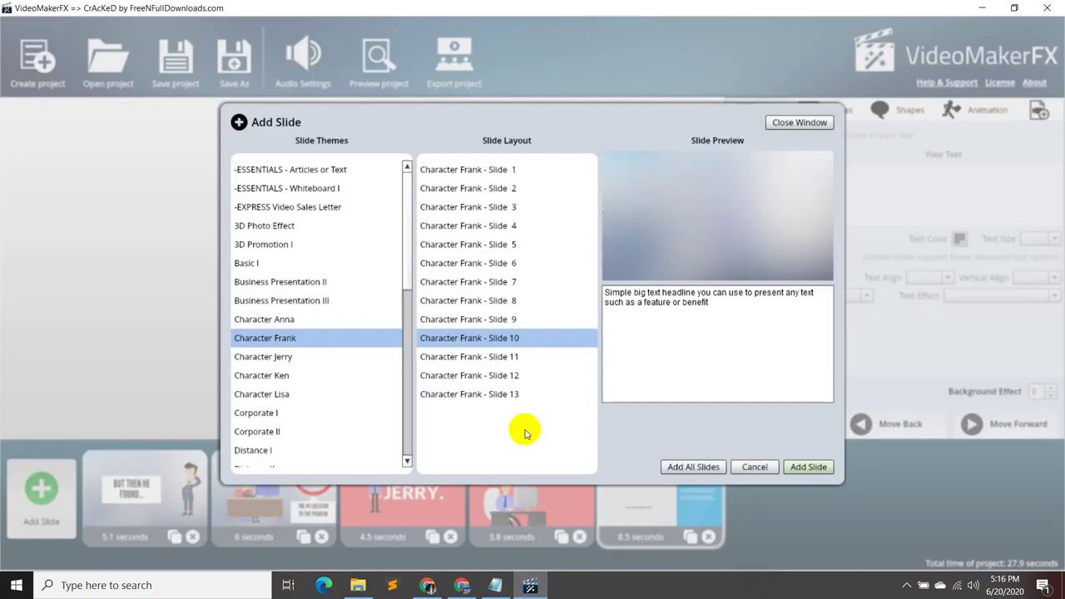
# - Preview the Character Frank Slide 11–12 and Character Ken Slide 1–5b layouts
pyautogui.click(533, 357)
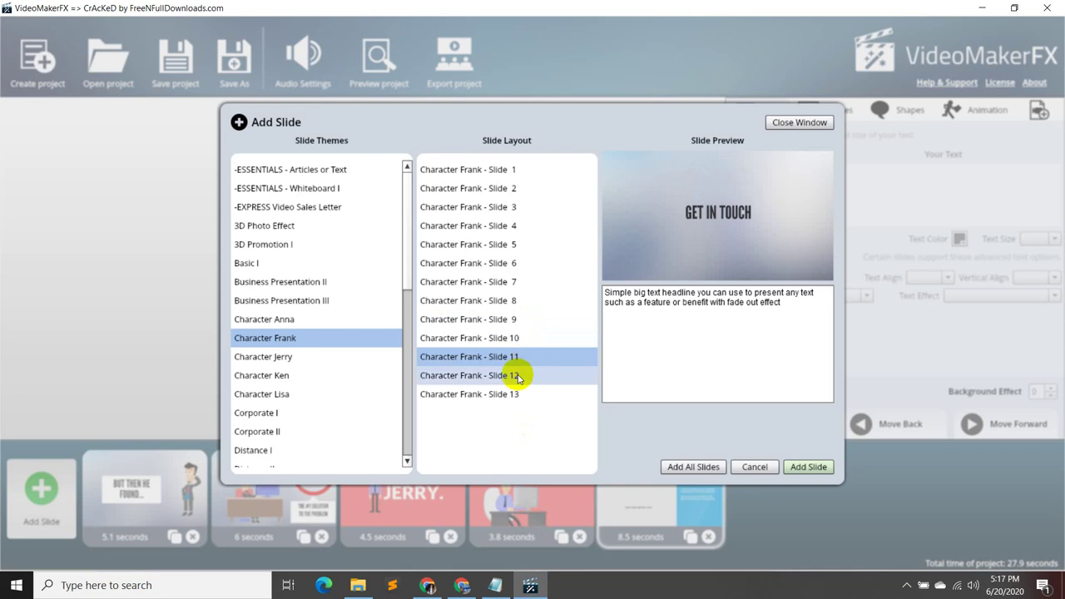
pyautogui.click(516, 376)
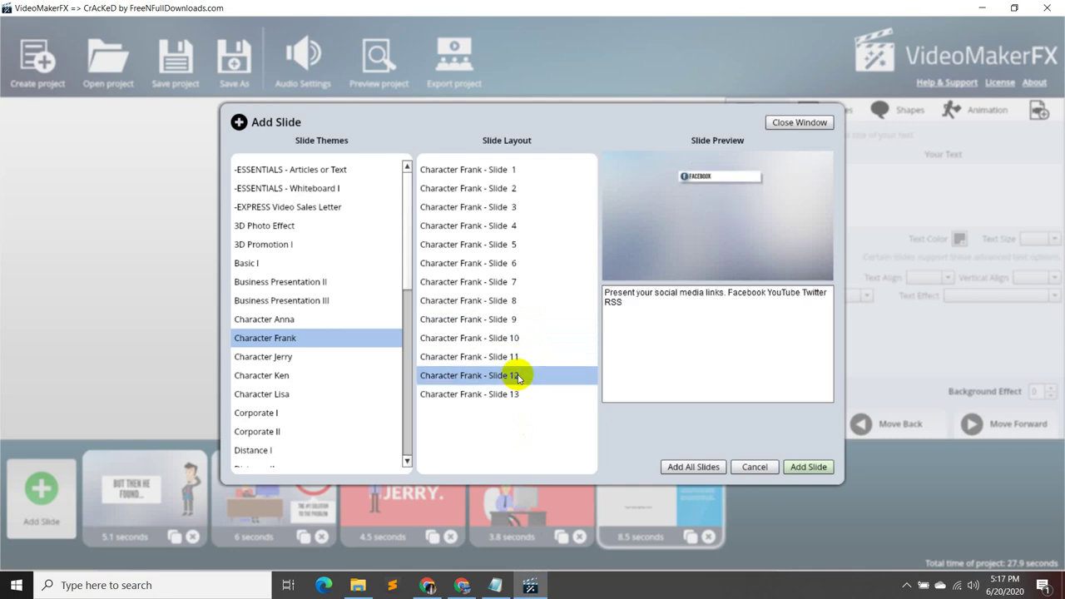
pyautogui.click(327, 359)
pyautogui.click(318, 375)
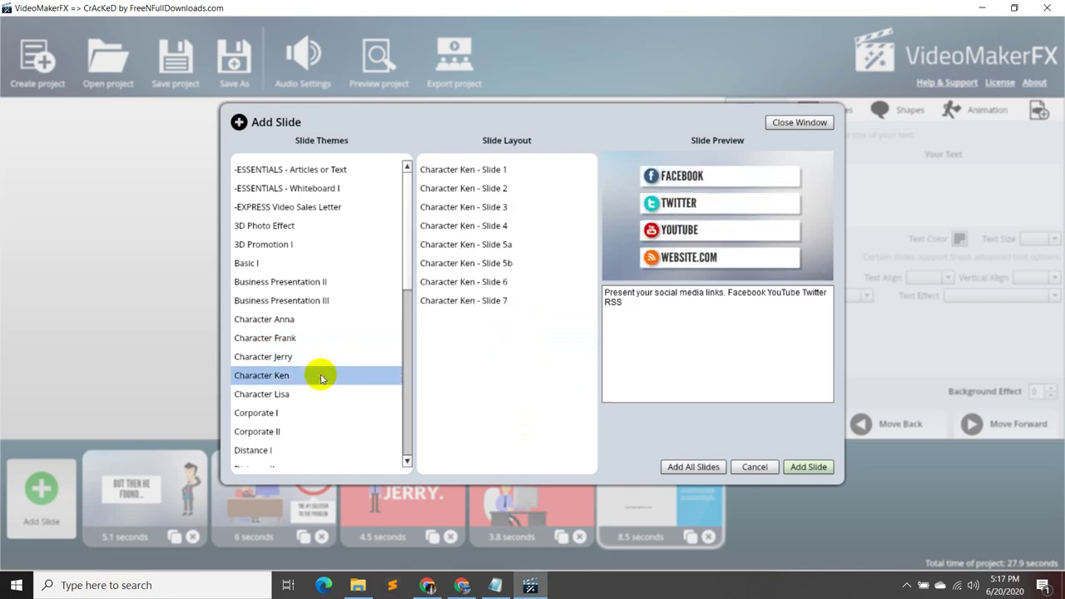
pyautogui.click(517, 172)
pyautogui.click(508, 193)
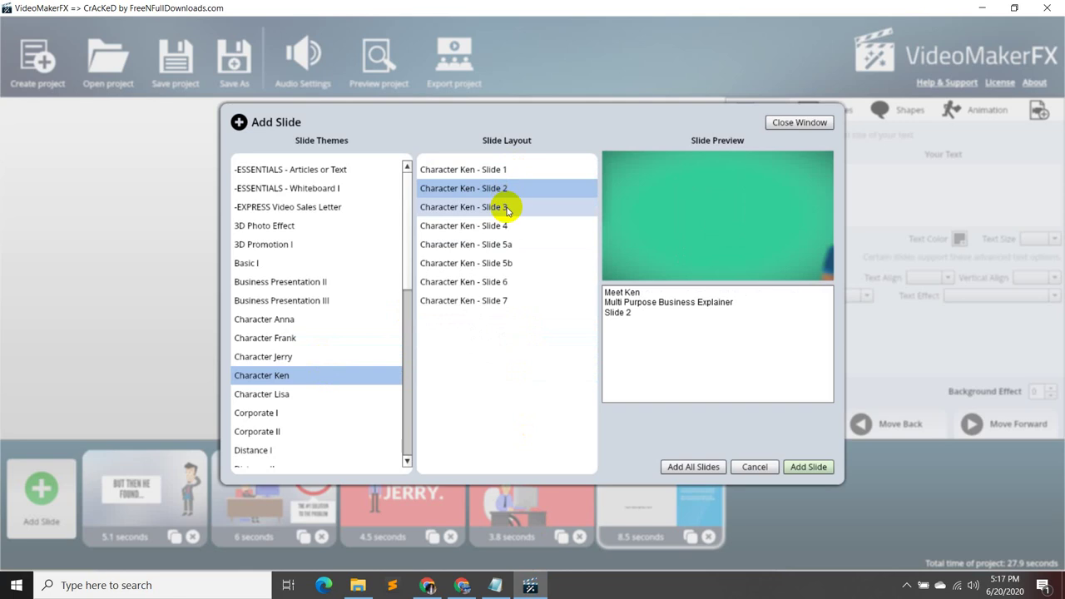
pyautogui.click(507, 209)
pyautogui.click(504, 226)
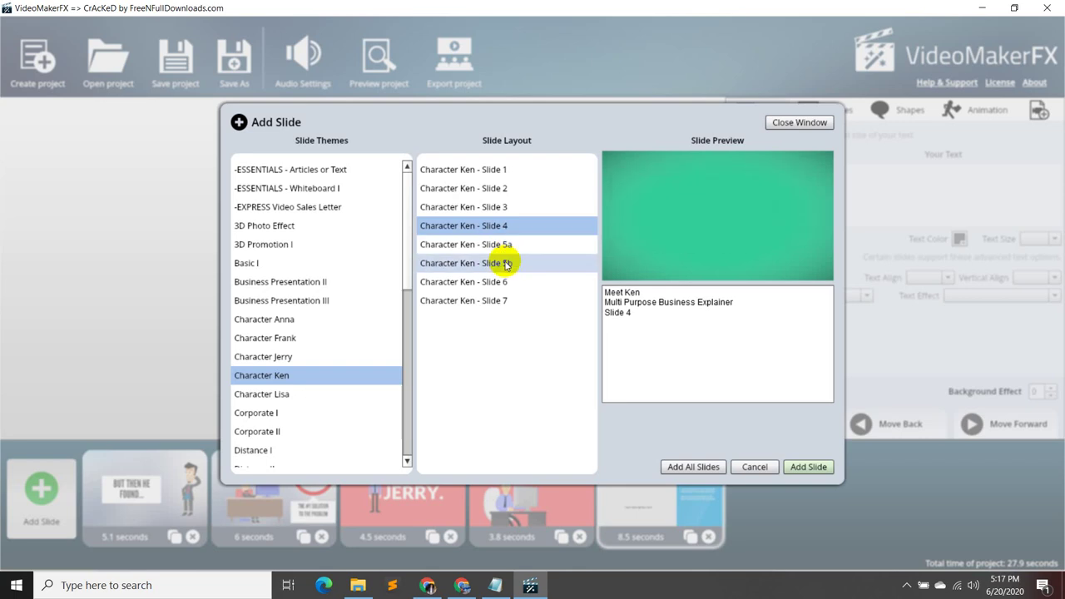
pyautogui.click(504, 263)
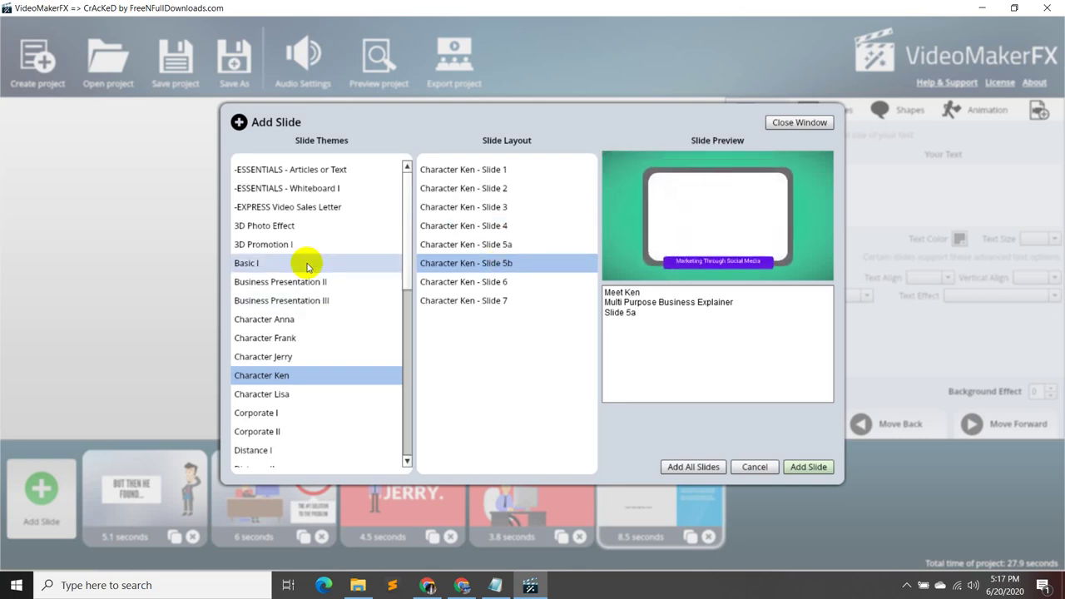
# - Preview Business Presentation III's Circle Center and Business Presentation II Slides 1–4
pyautogui.scroll(-2, 321, 349)
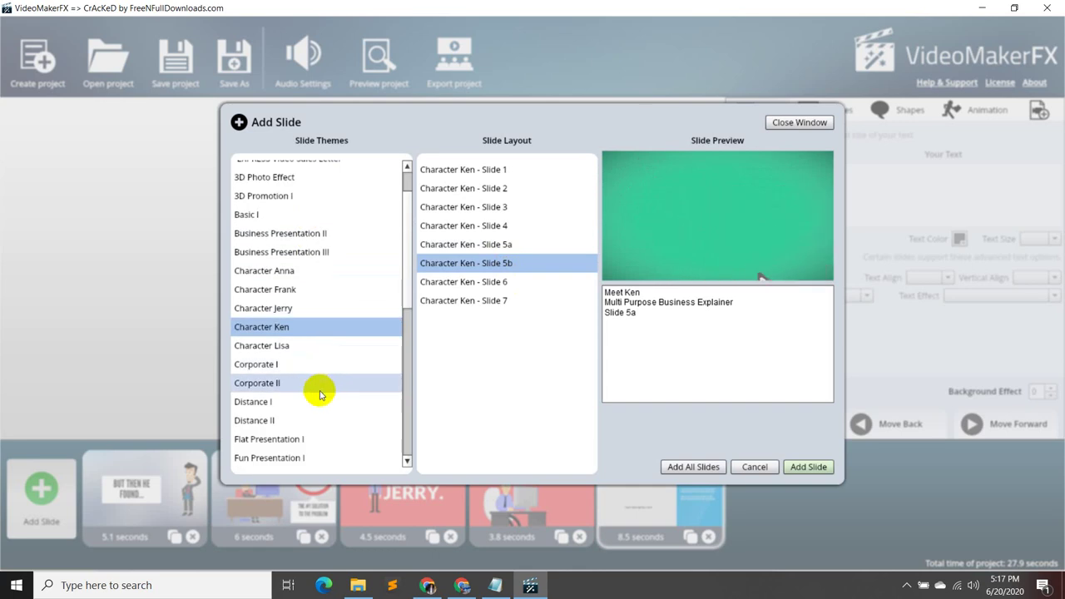
pyautogui.click(317, 366)
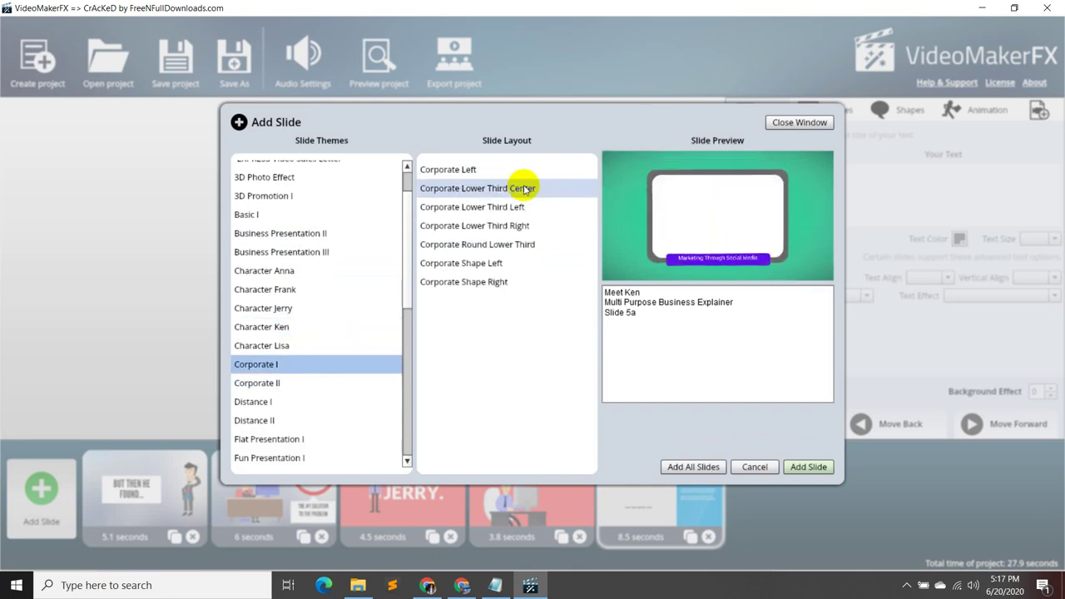
pyautogui.scroll(2, 306, 333)
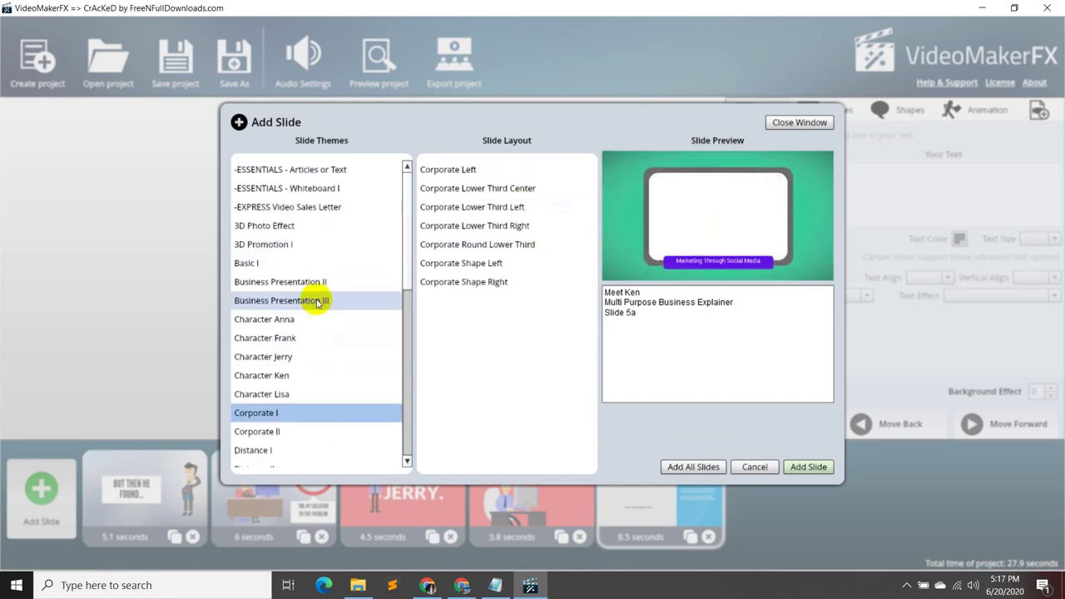
pyautogui.click(327, 300)
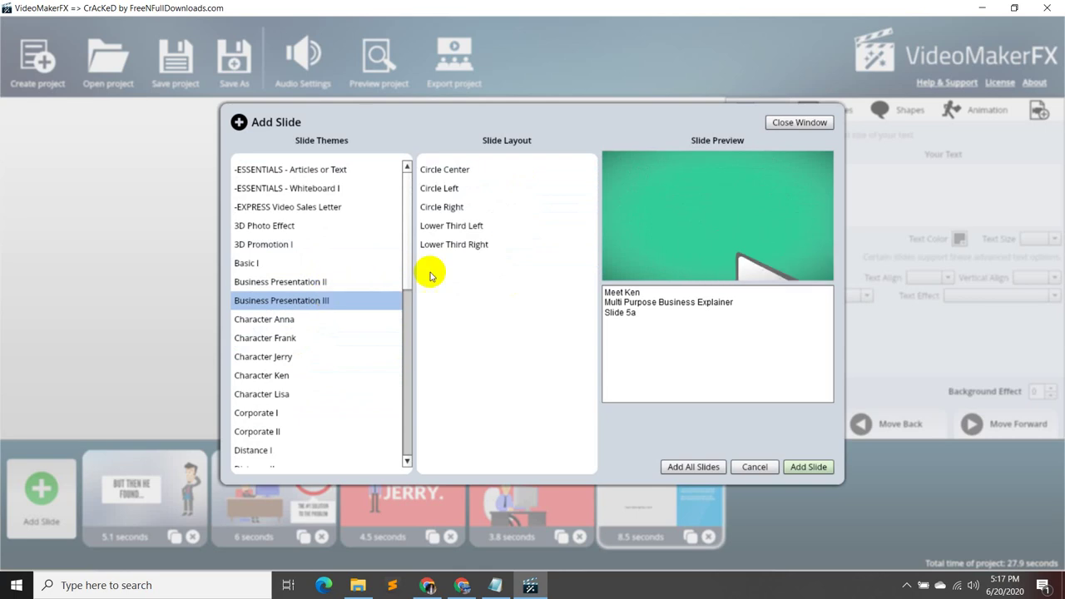
pyautogui.click(458, 169)
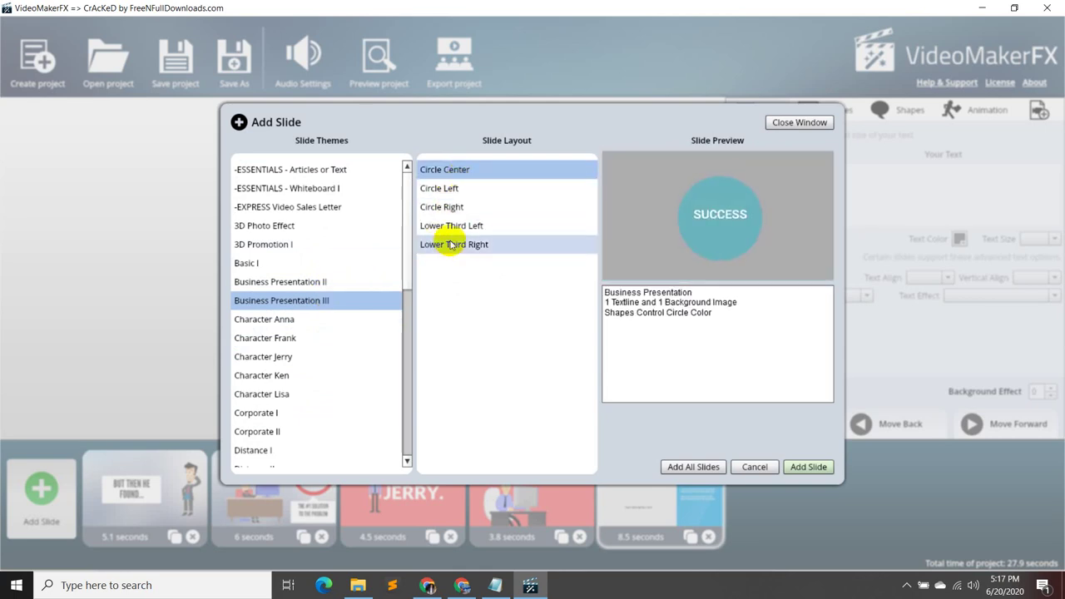
pyautogui.click(341, 281)
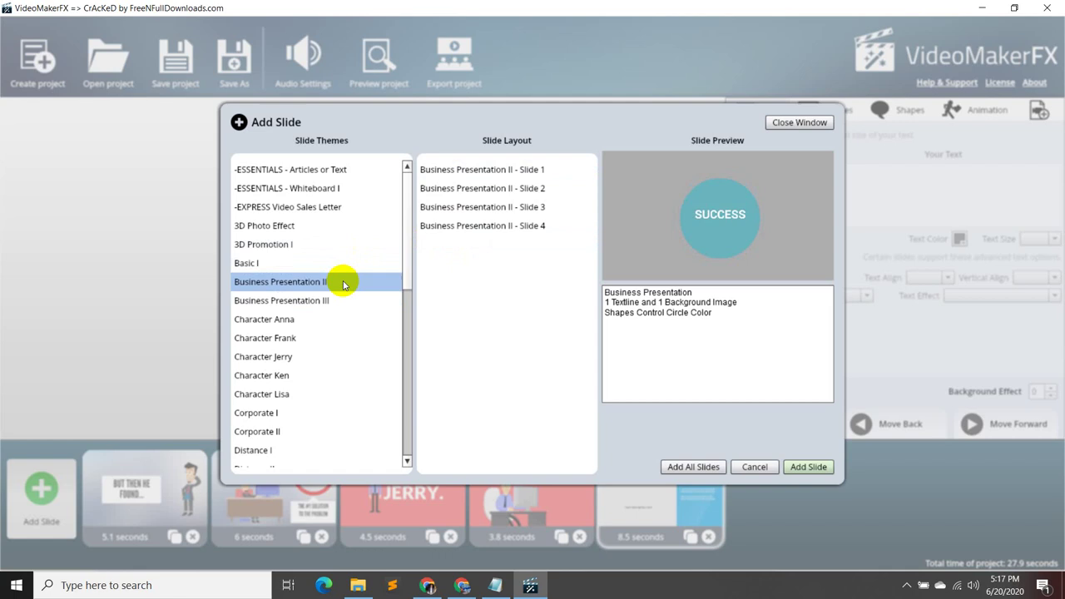
pyautogui.click(462, 212)
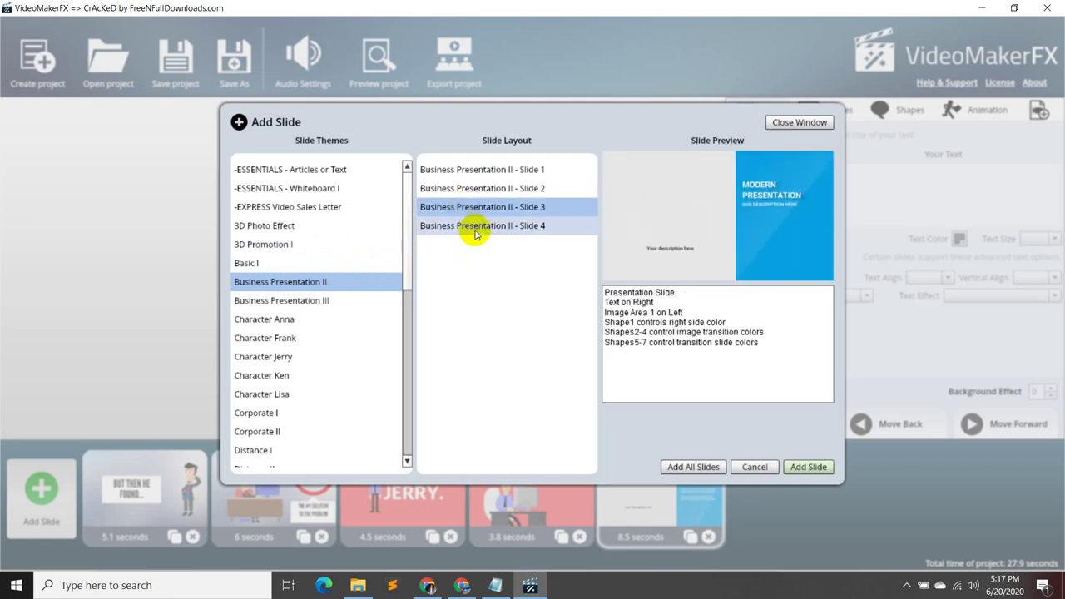
pyautogui.click(476, 231)
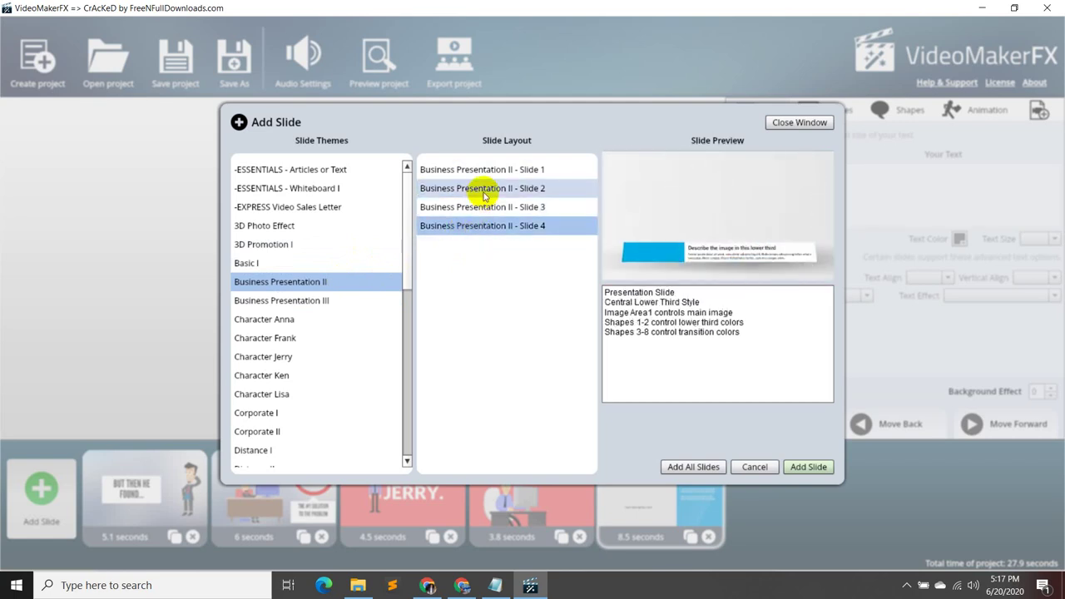
pyautogui.click(483, 194)
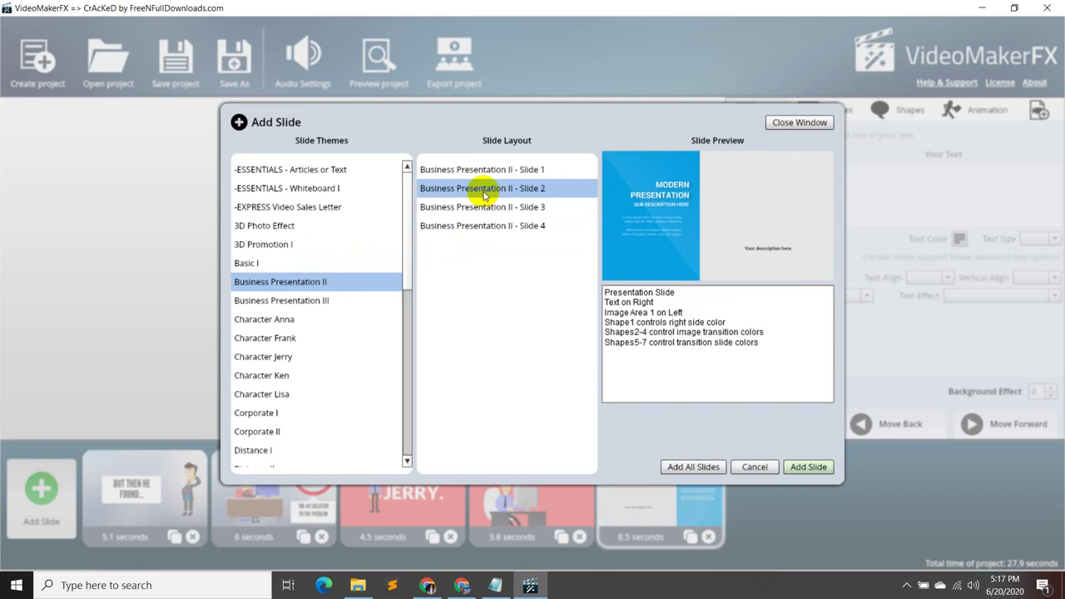
pyautogui.click(493, 170)
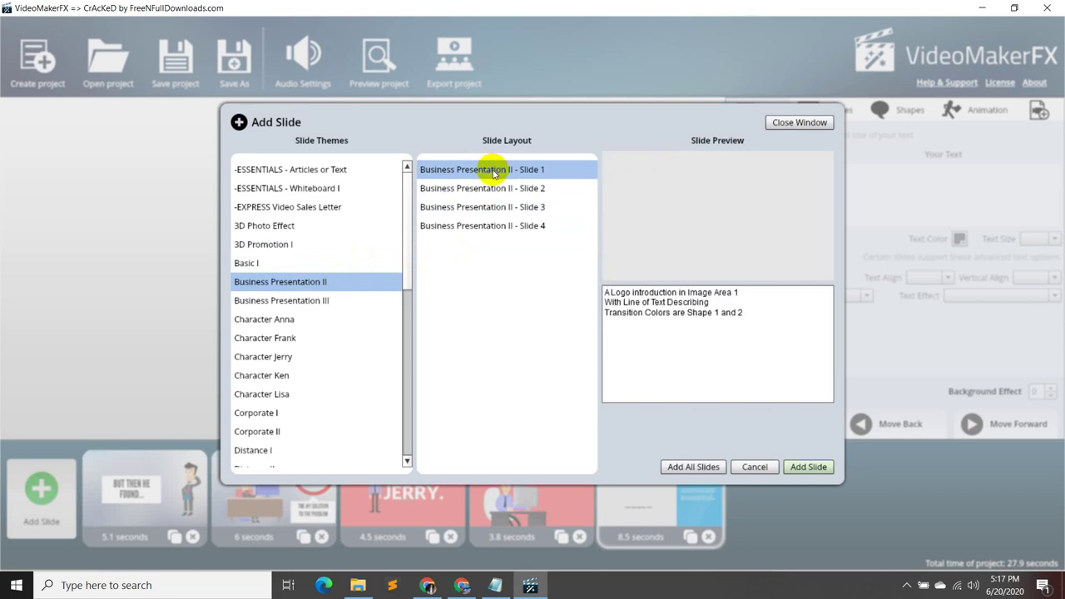
# - Preview Basic I layouts from Basic Bold to Basic Text Introduction, then list Corporate I
pyautogui.click(316, 263)
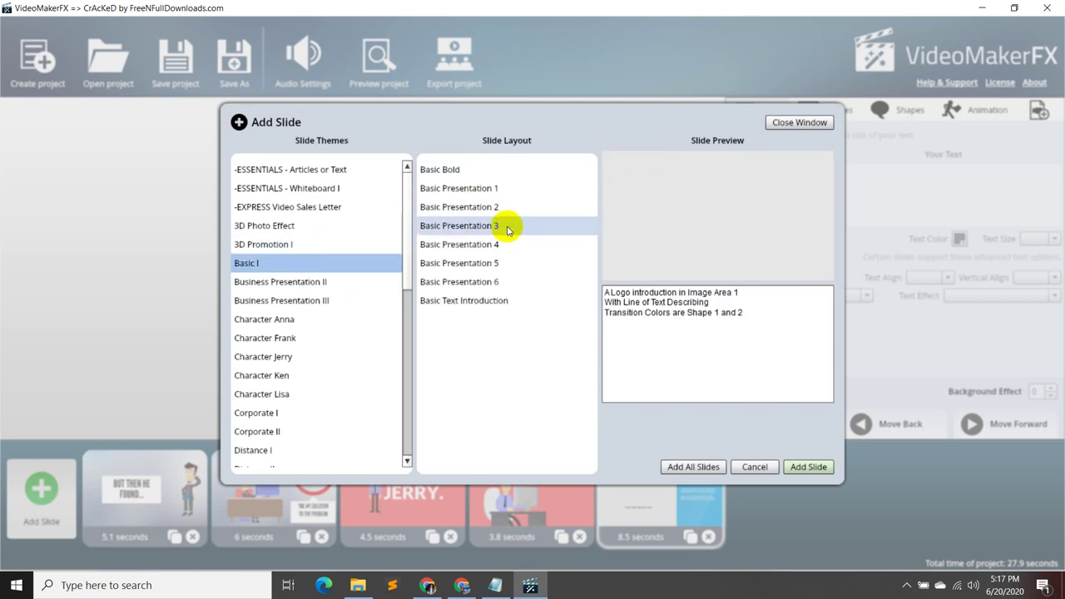
pyautogui.click(503, 172)
pyautogui.click(503, 189)
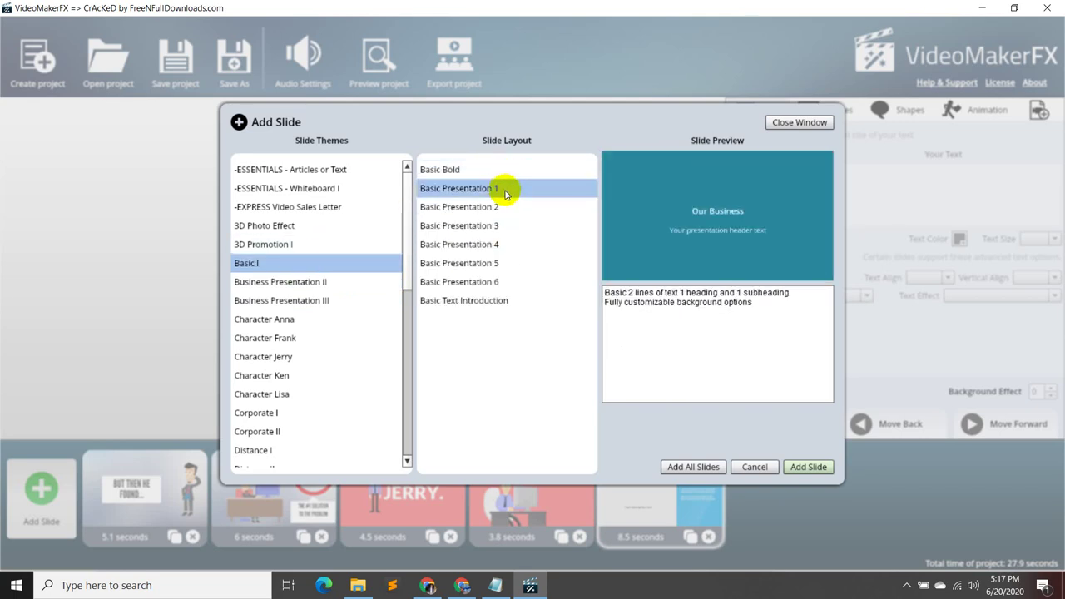
pyautogui.click(504, 206)
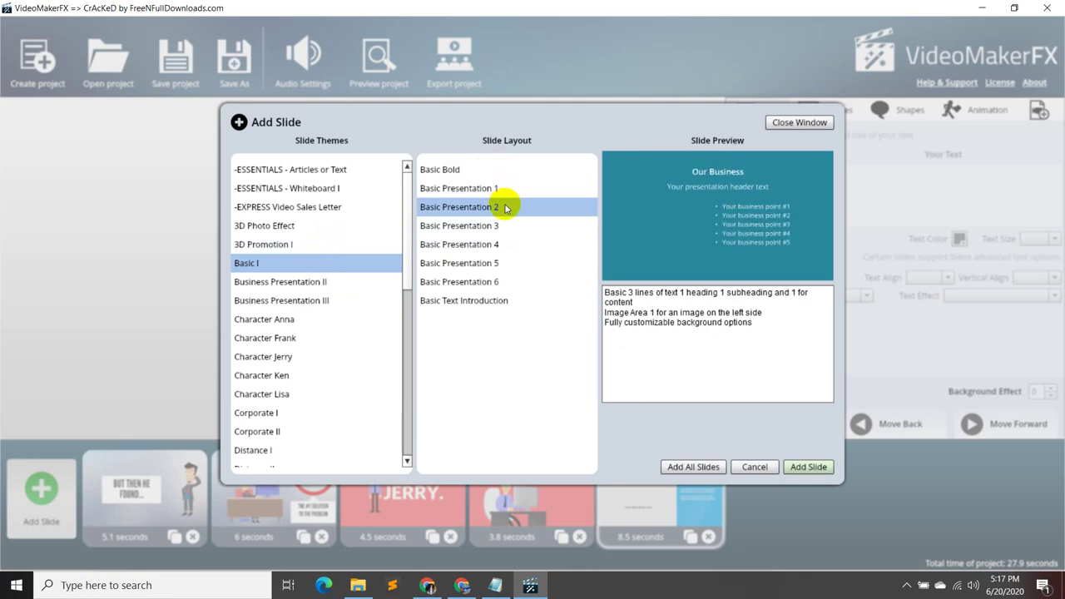
pyautogui.click(504, 221)
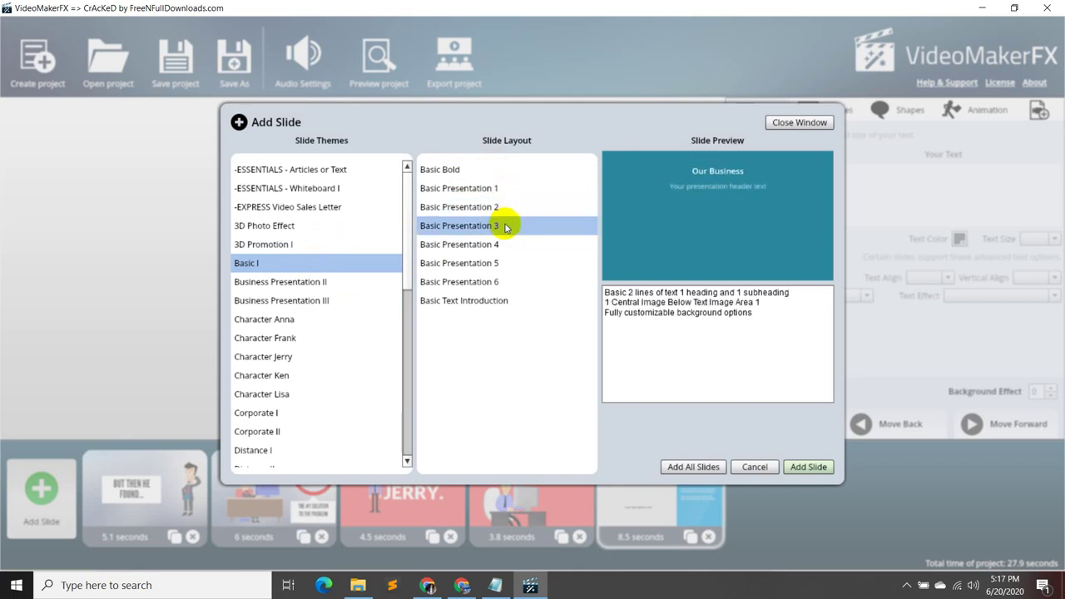
pyautogui.click(502, 243)
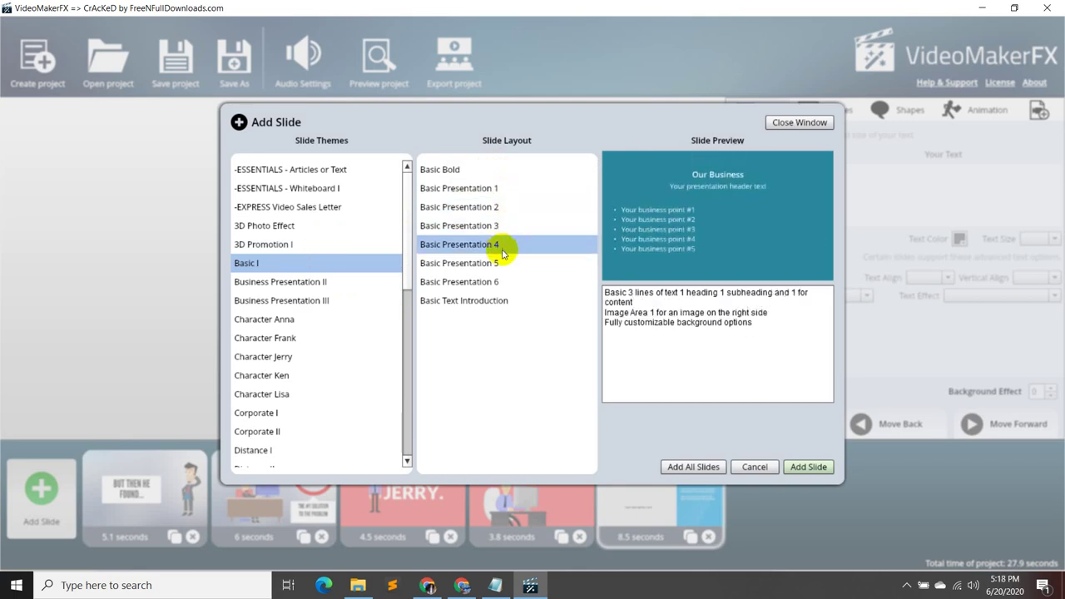
pyautogui.click(503, 263)
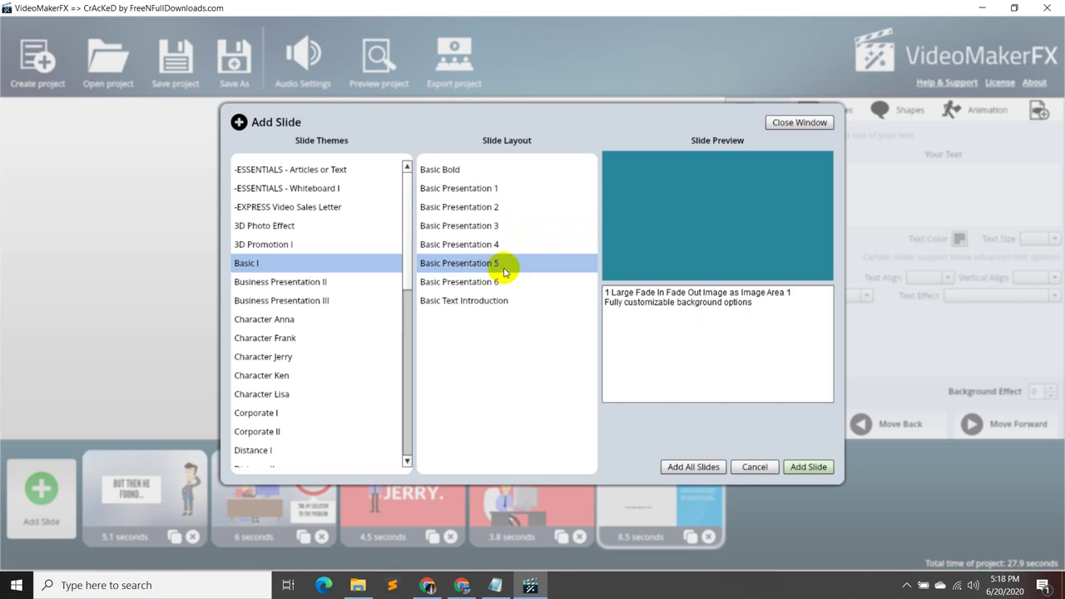
pyautogui.click(498, 282)
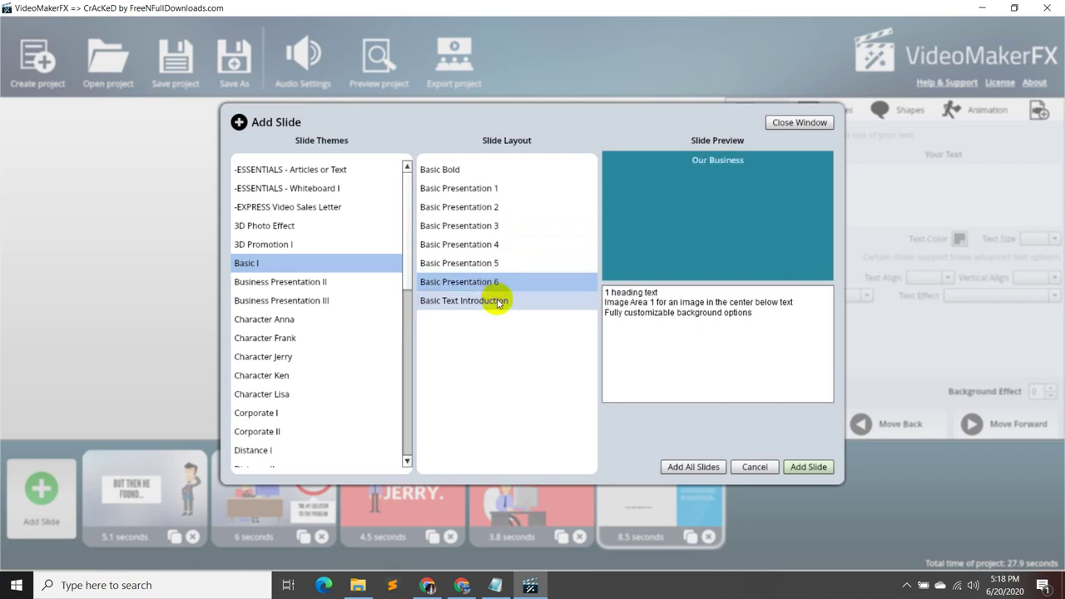
pyautogui.click(498, 301)
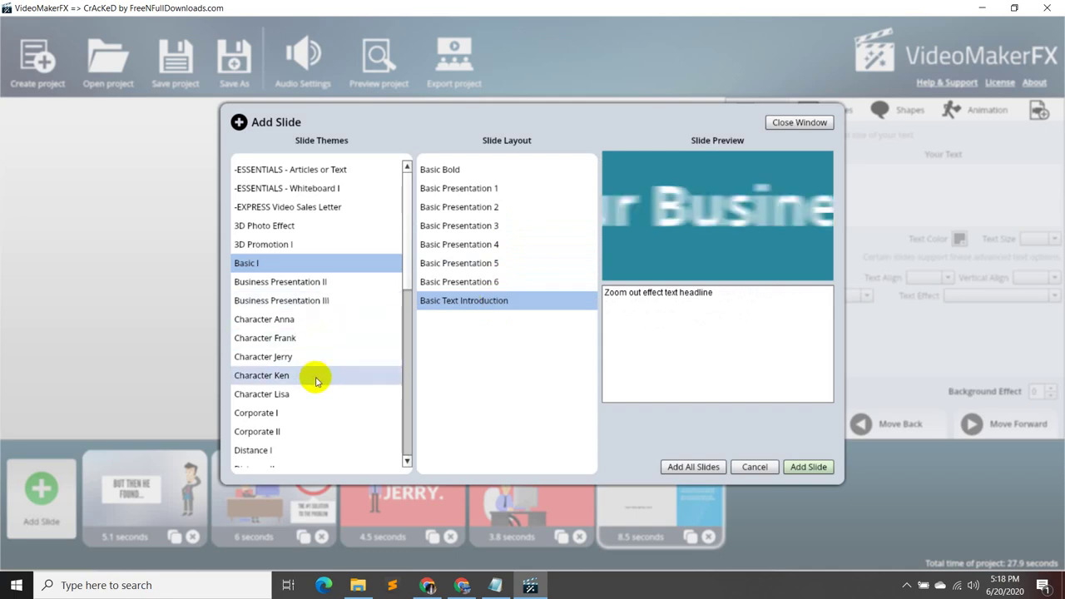
pyautogui.click(310, 416)
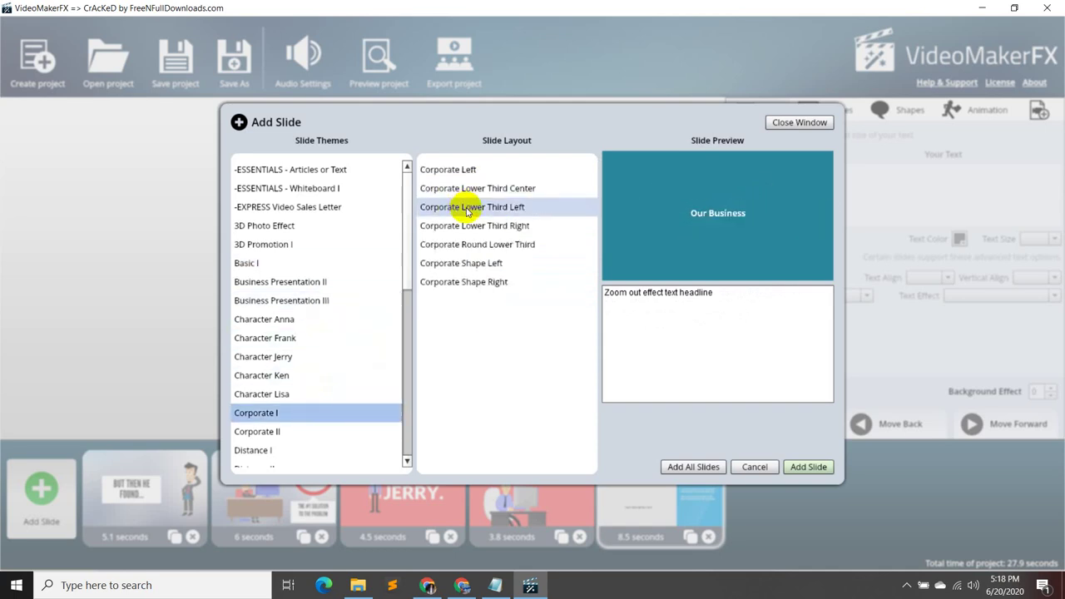
# - Browse the Human Shapes I Woman and Man Testimonial layouts
pyautogui.scroll(-4, 299, 415)
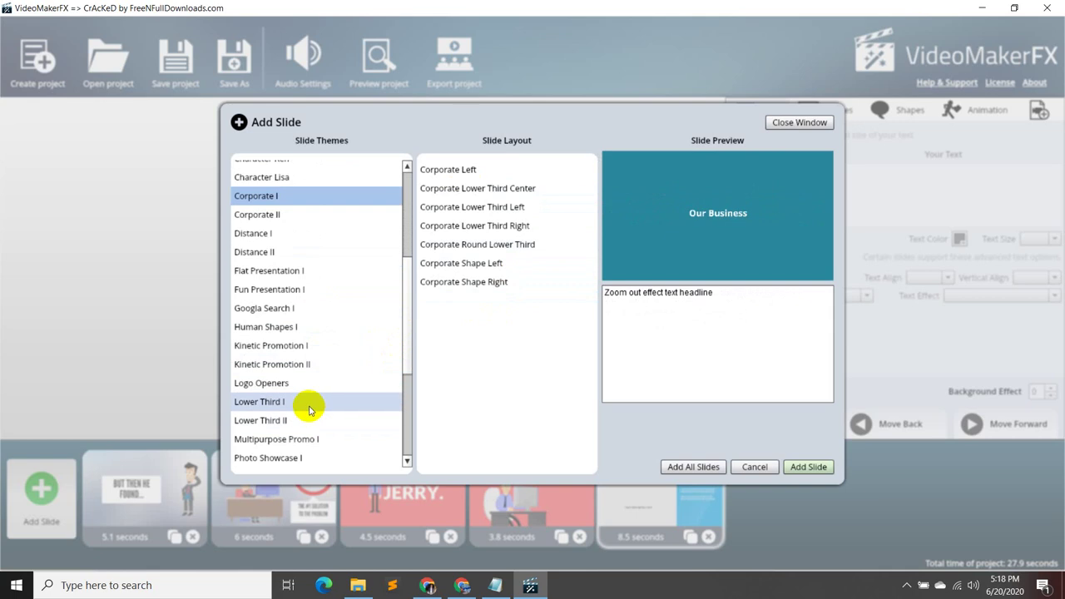
pyautogui.click(326, 338)
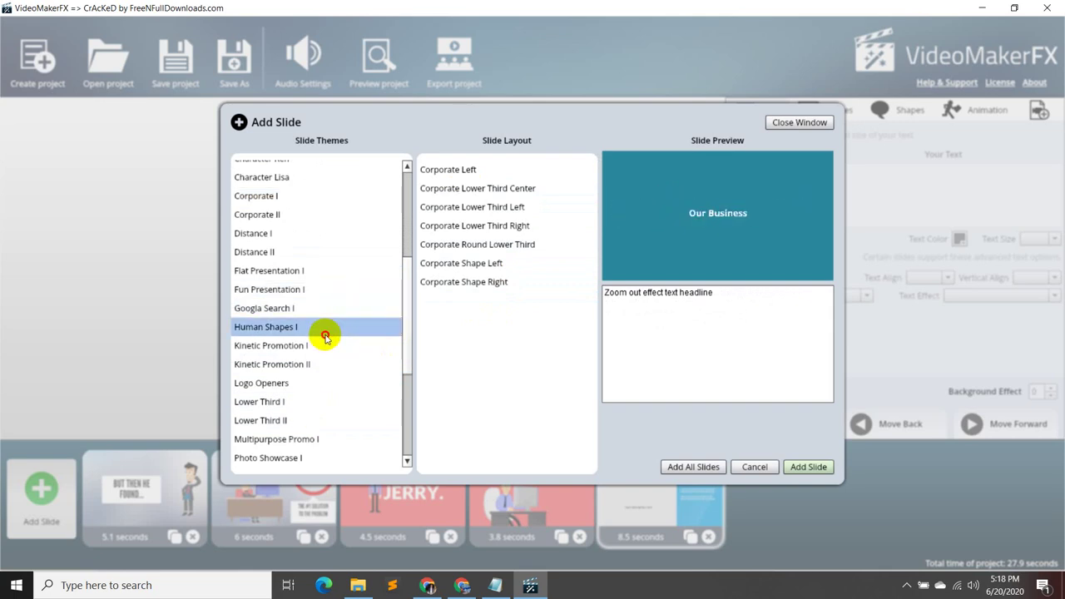
pyautogui.click(475, 194)
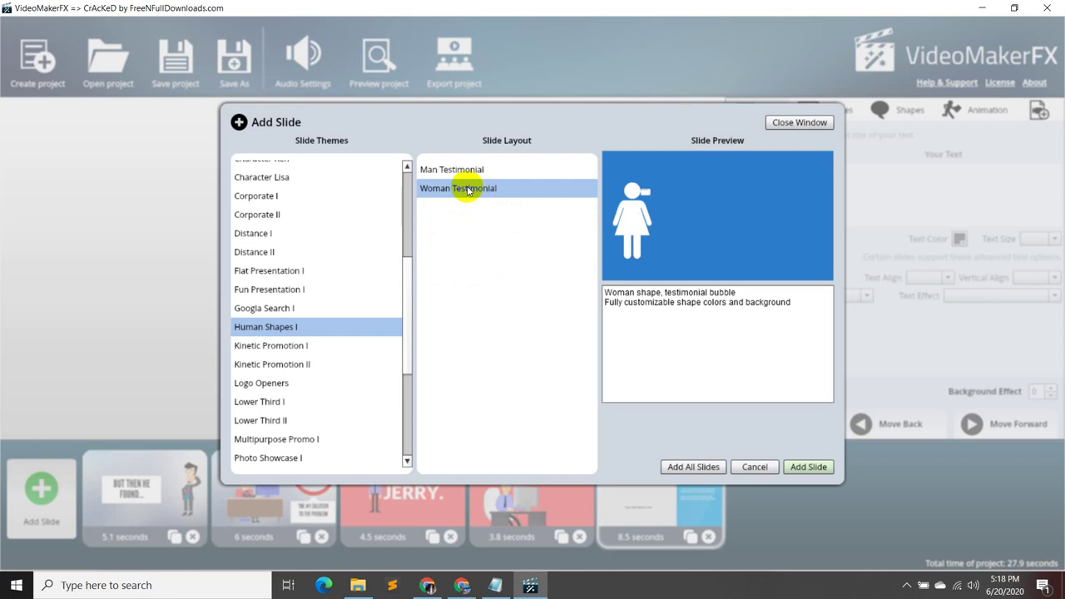
pyautogui.click(464, 172)
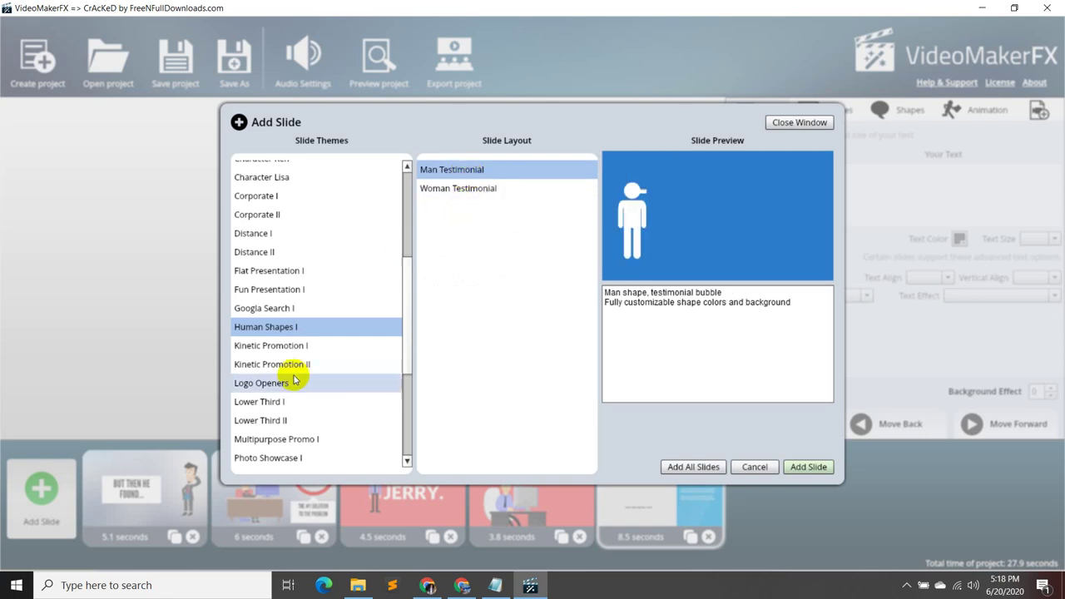
pyautogui.scroll(-1, 307, 358)
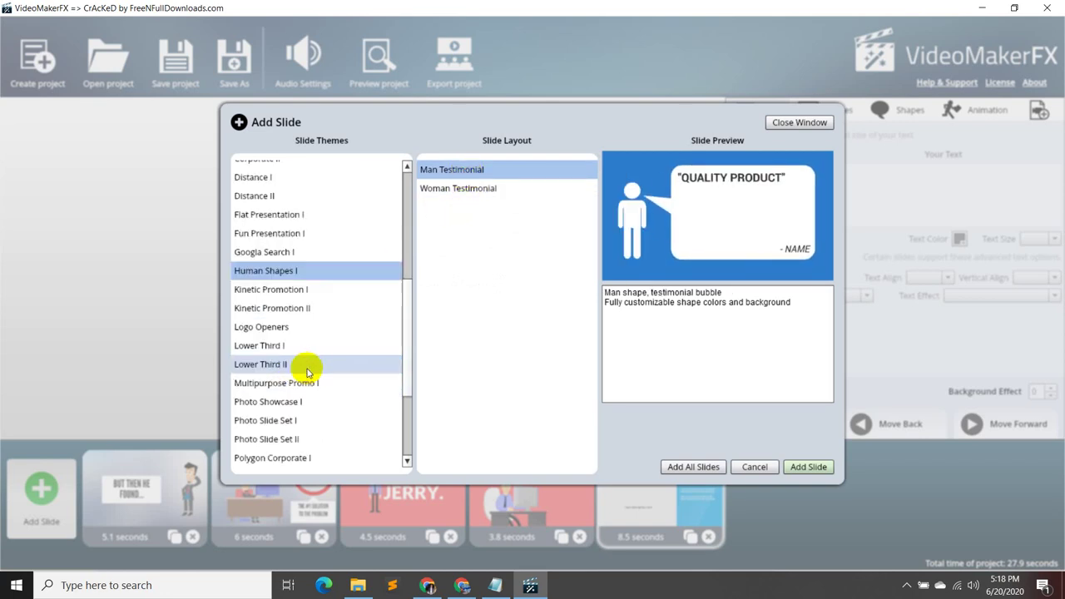
pyautogui.scroll(-3, 307, 372)
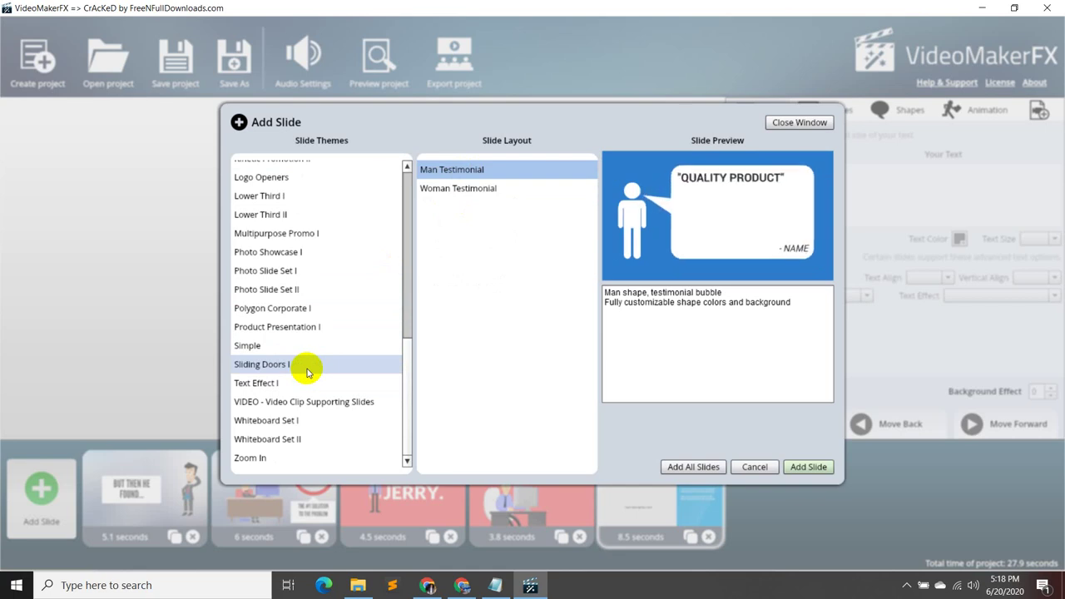
pyautogui.scroll(3, 308, 415)
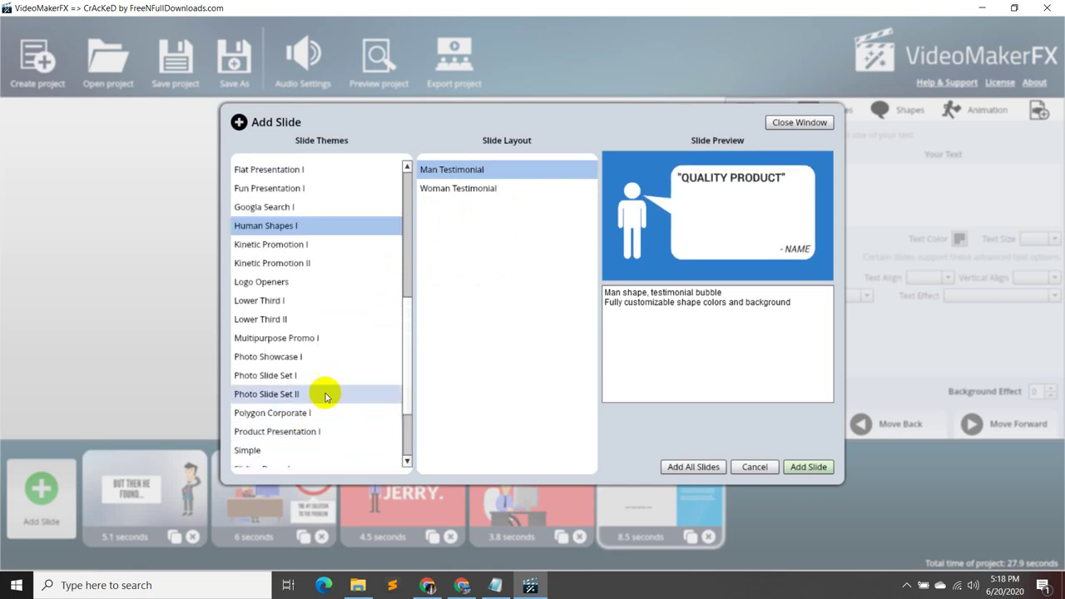
pyautogui.scroll(2, 316, 325)
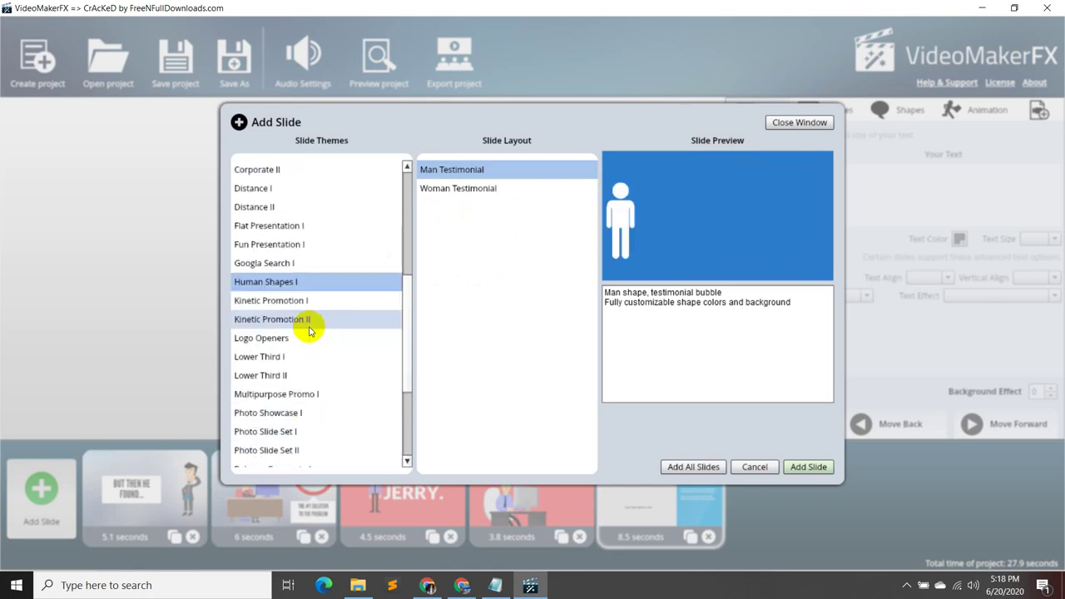
# - Add Fun Presentation Slide 2 from the Fun Presentation I theme as the sixth slide
pyautogui.click(308, 243)
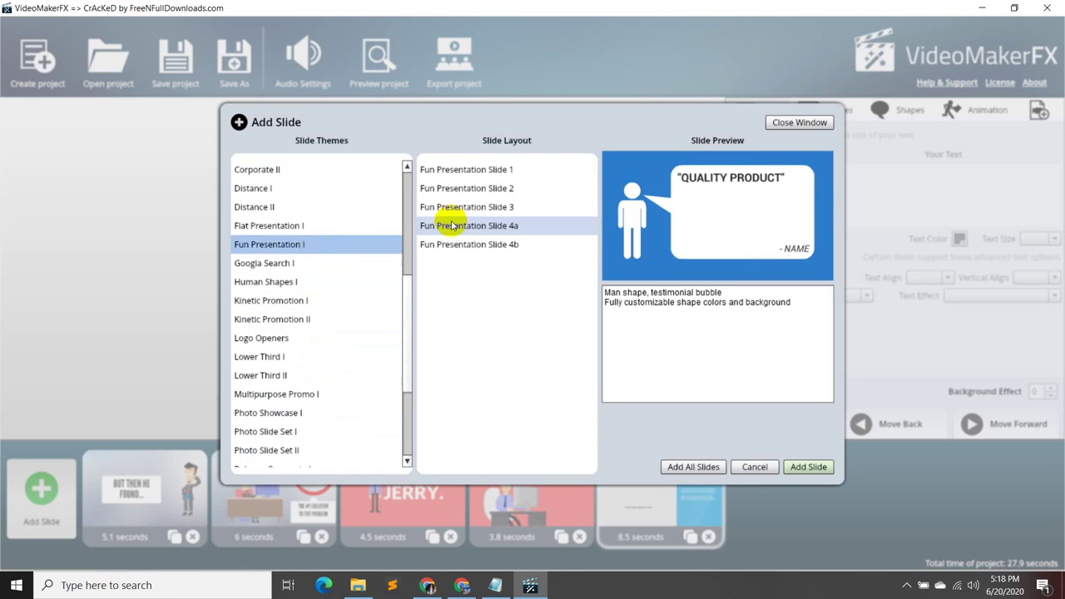
pyautogui.click(515, 173)
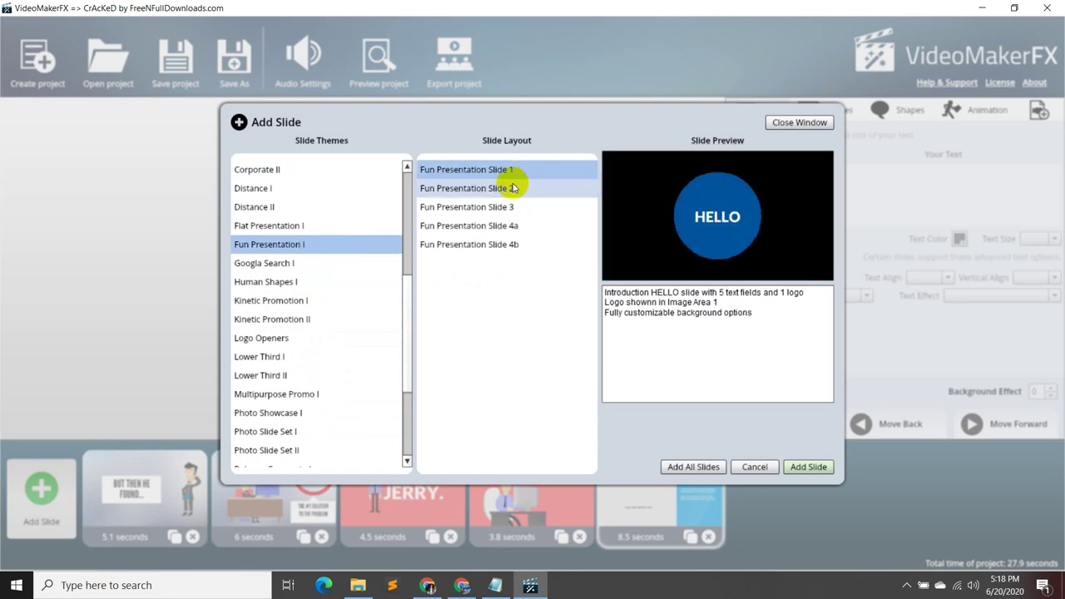
pyautogui.click(511, 189)
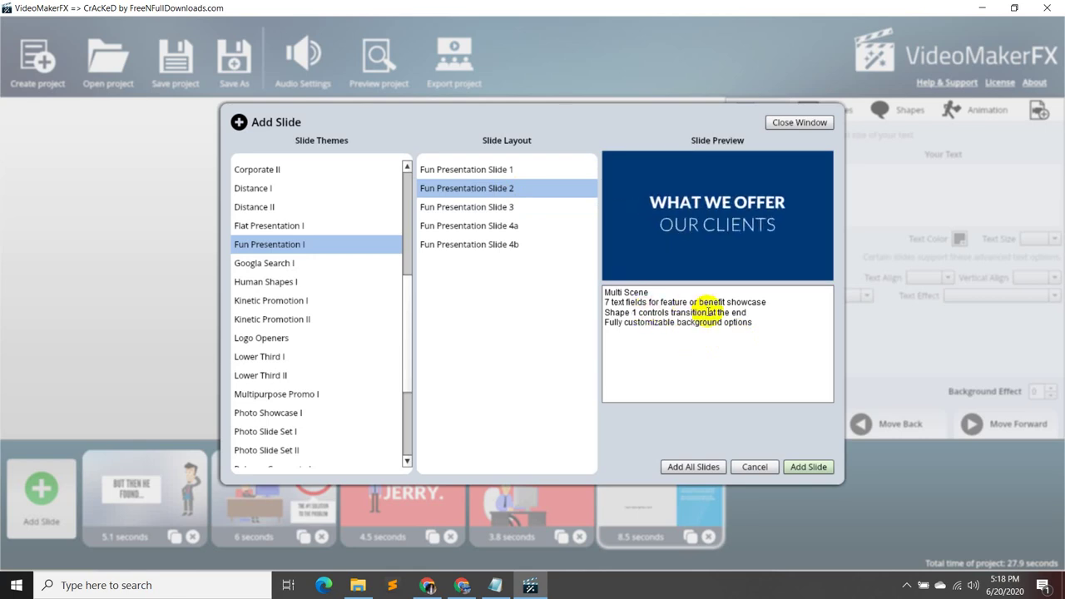
pyautogui.click(808, 466)
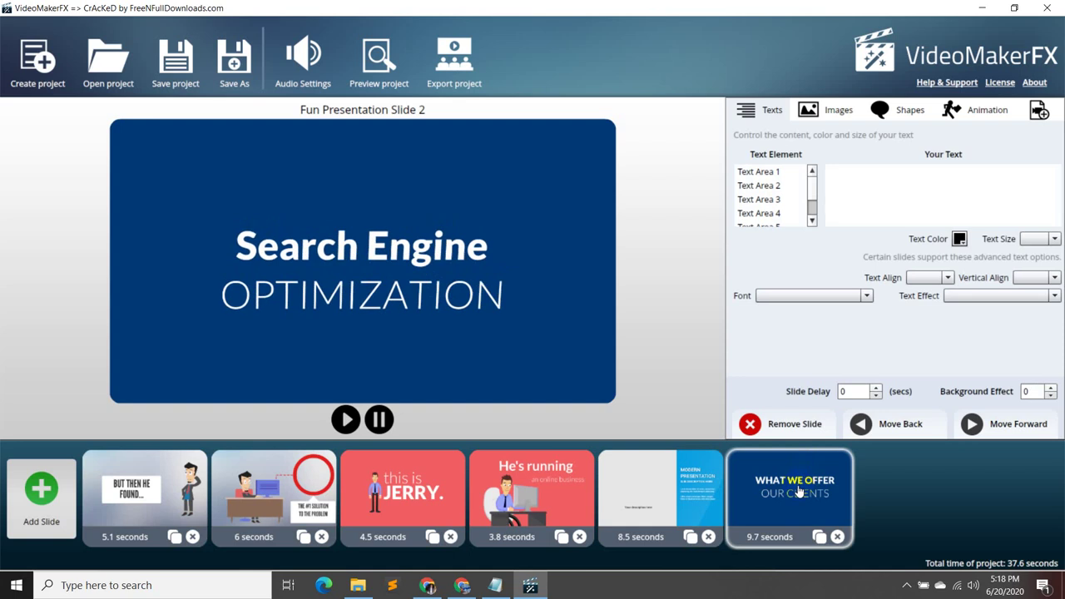
# - Delete the word MARKETING from Text Area 6 of Fun Presentation Slide 2
pyautogui.click(643, 517)
pyautogui.click(838, 537)
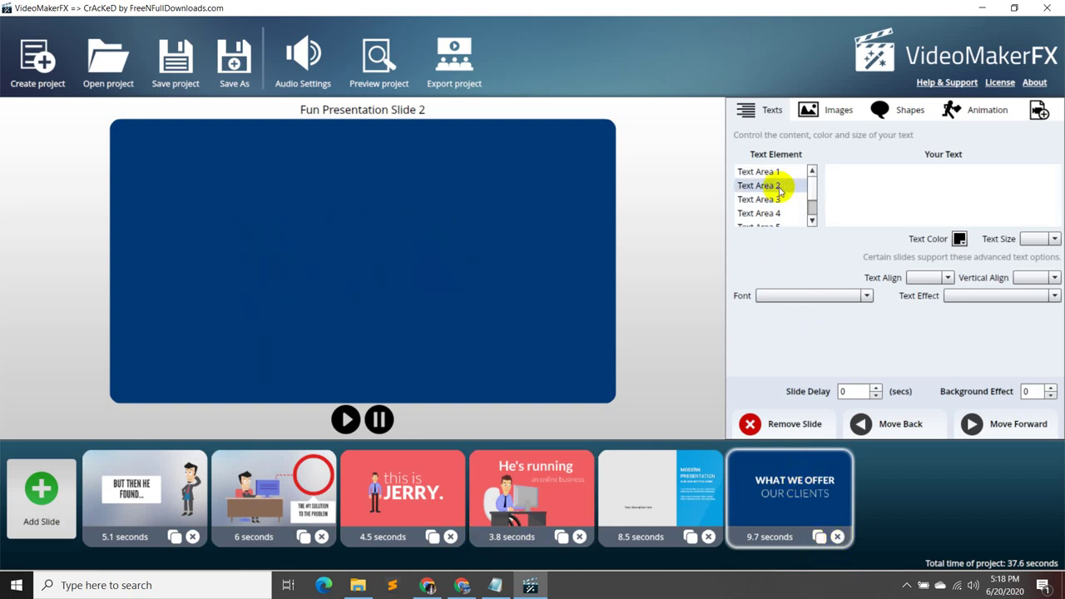
pyautogui.scroll(-2, 774, 183)
pyautogui.click(795, 220)
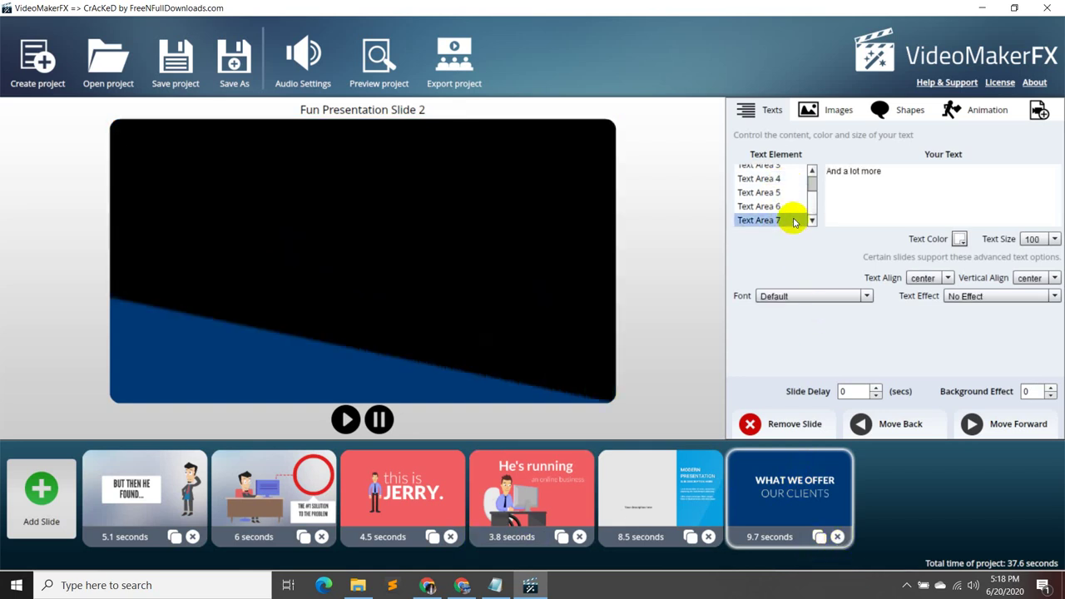
pyautogui.moveTo(898, 172); pyautogui.dragTo(820, 178)
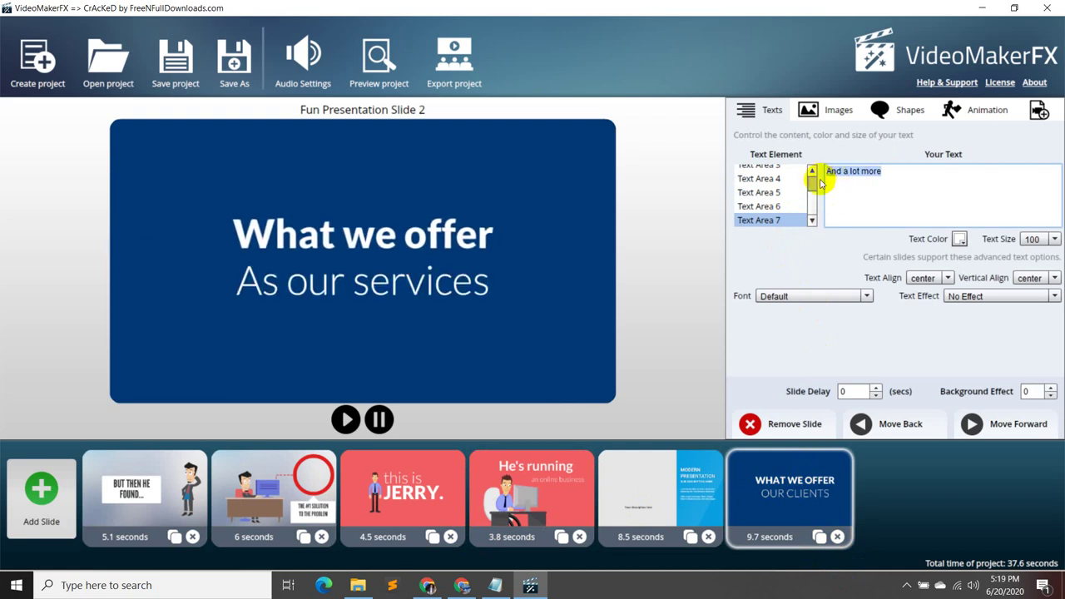
pyautogui.click(786, 205)
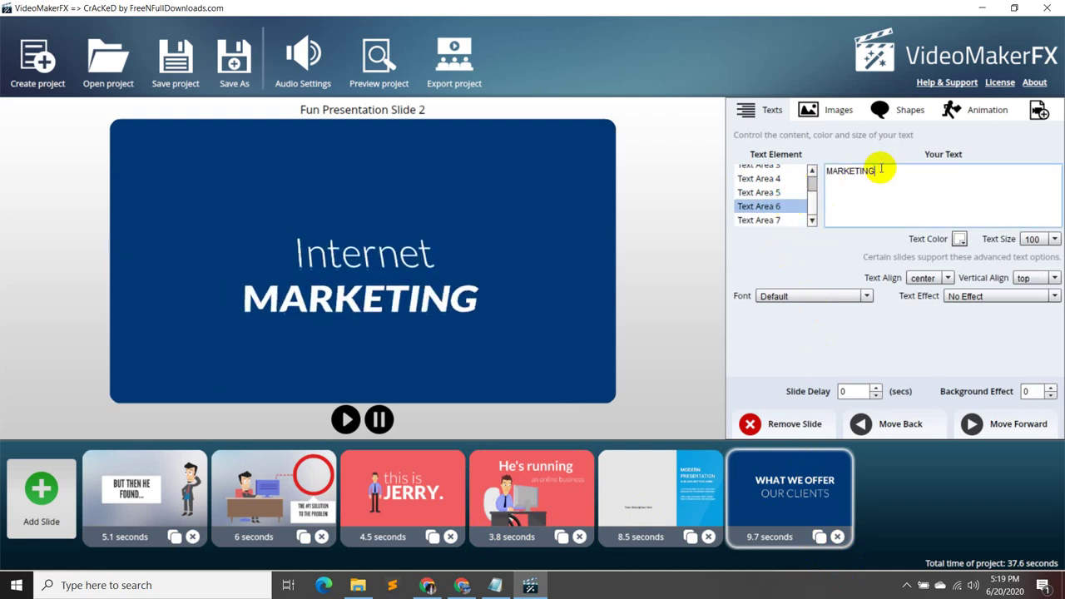
pyautogui.moveTo(879, 171); pyautogui.dragTo(830, 173)
pyautogui.press('BackSpace')
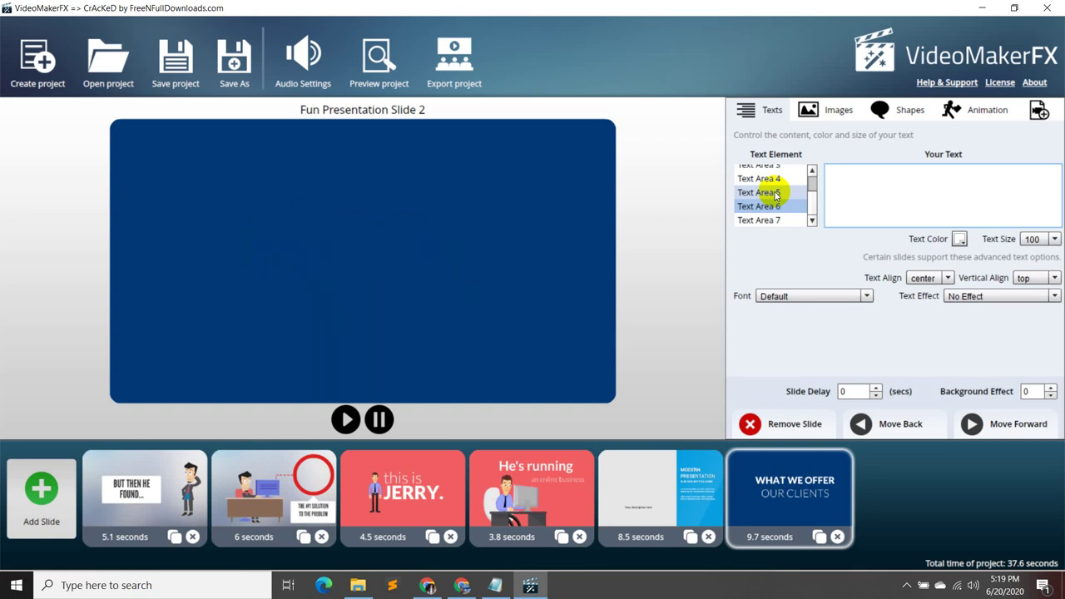
pyautogui.click(772, 192)
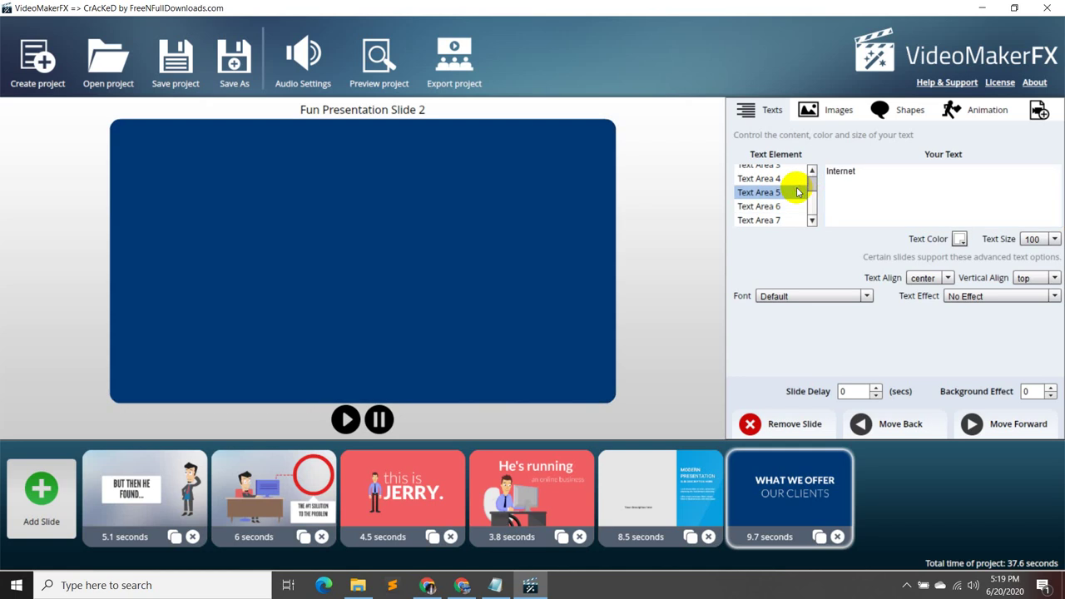
pyautogui.scroll(2, 791, 192)
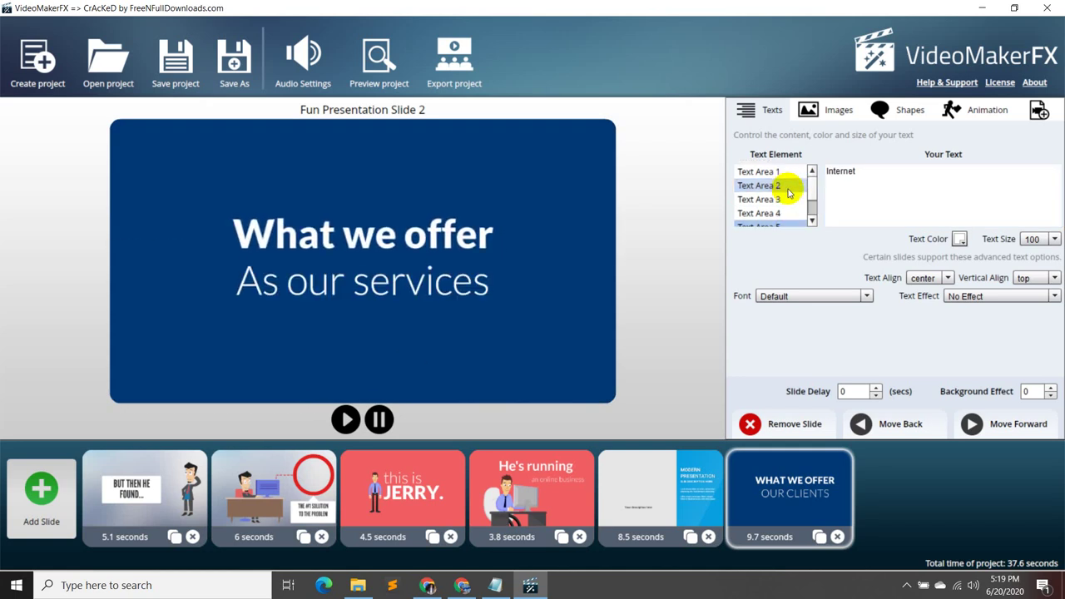
pyautogui.scroll(-2, 789, 193)
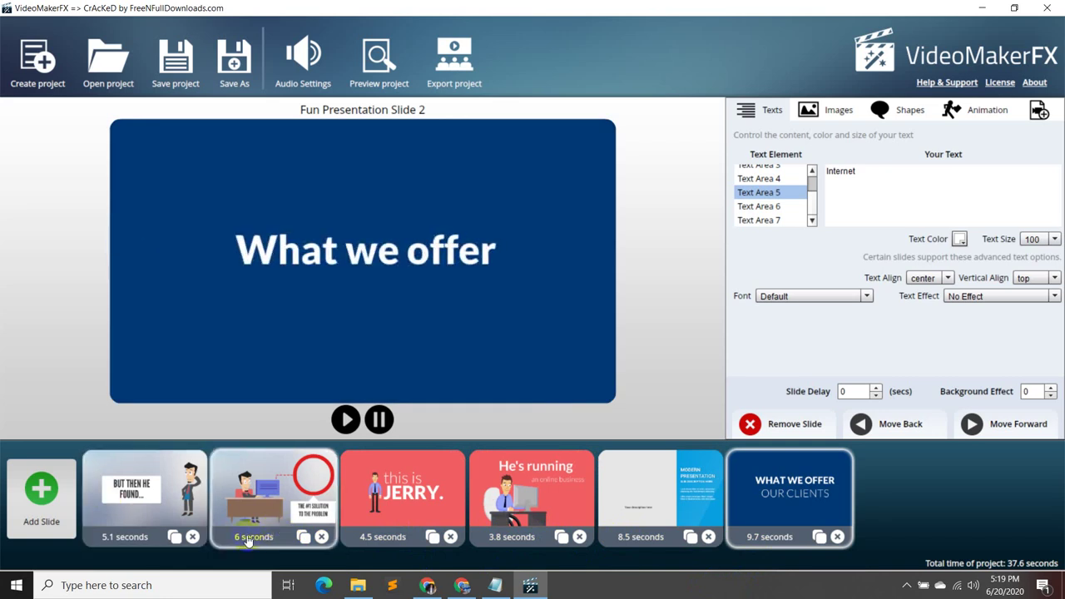
pyautogui.moveTo(496, 589)
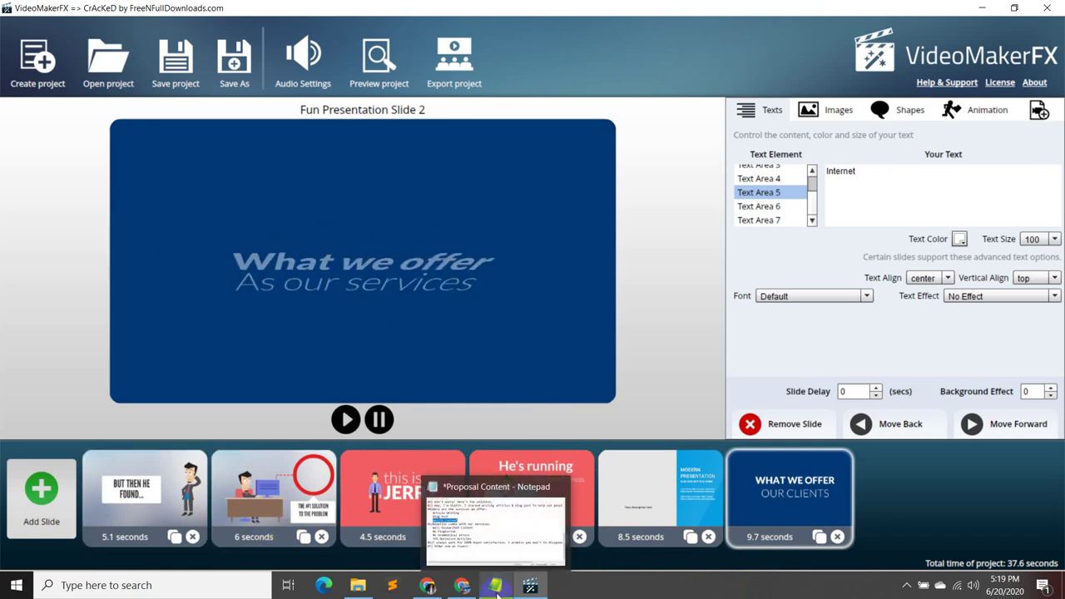
pyautogui.click(497, 587)
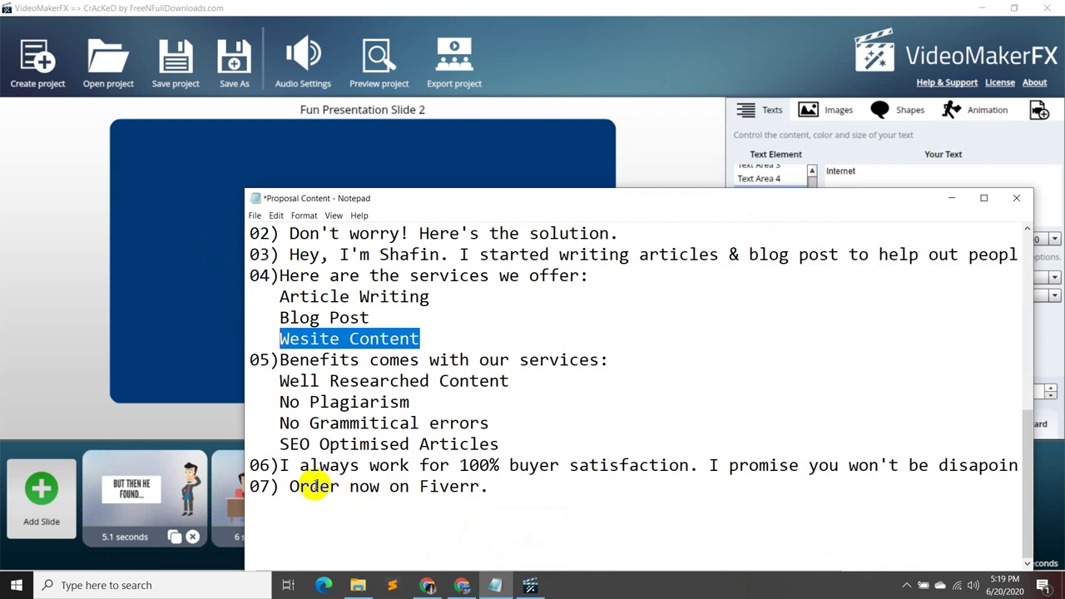
pyautogui.click(953, 200)
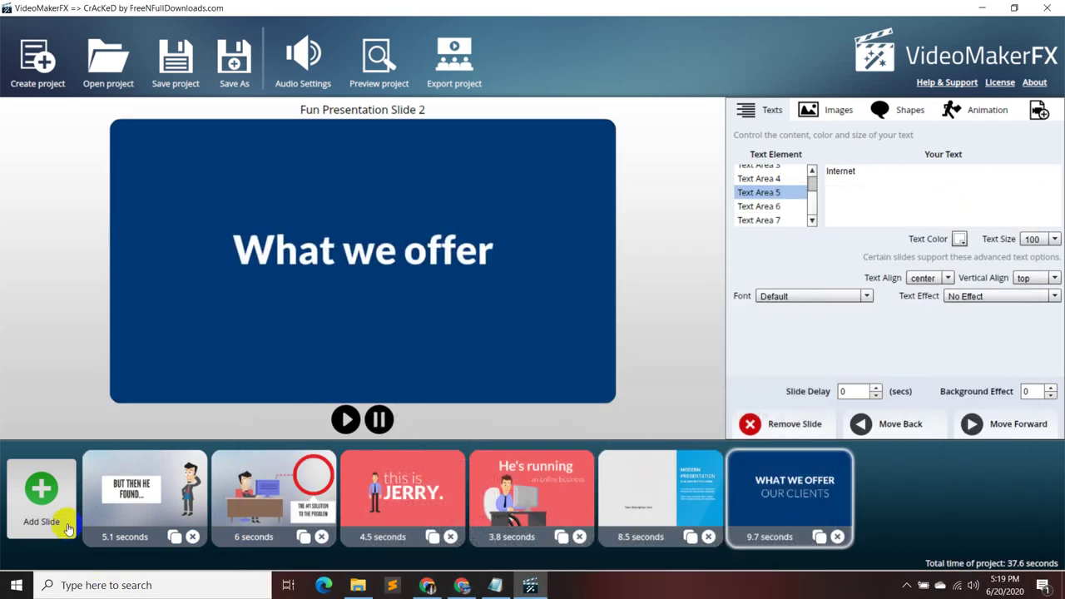
# - Remove the 9.7-second Fun Presentation slide and preview Flat Presentation I's Slide 2 layout
pyautogui.click(836, 537)
pyautogui.click(73, 507)
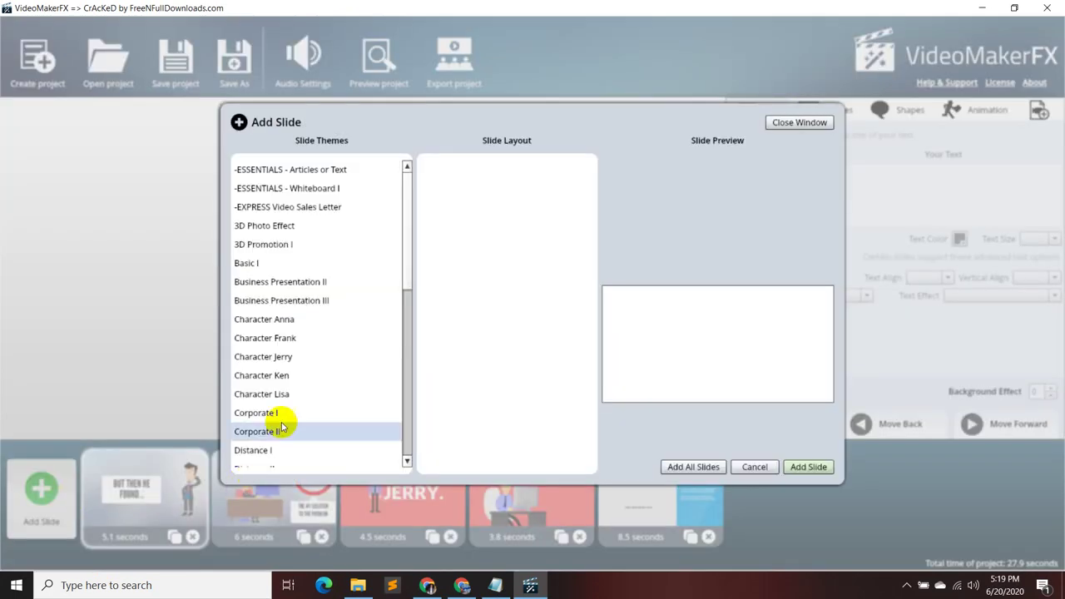
pyautogui.scroll(-2, 328, 341)
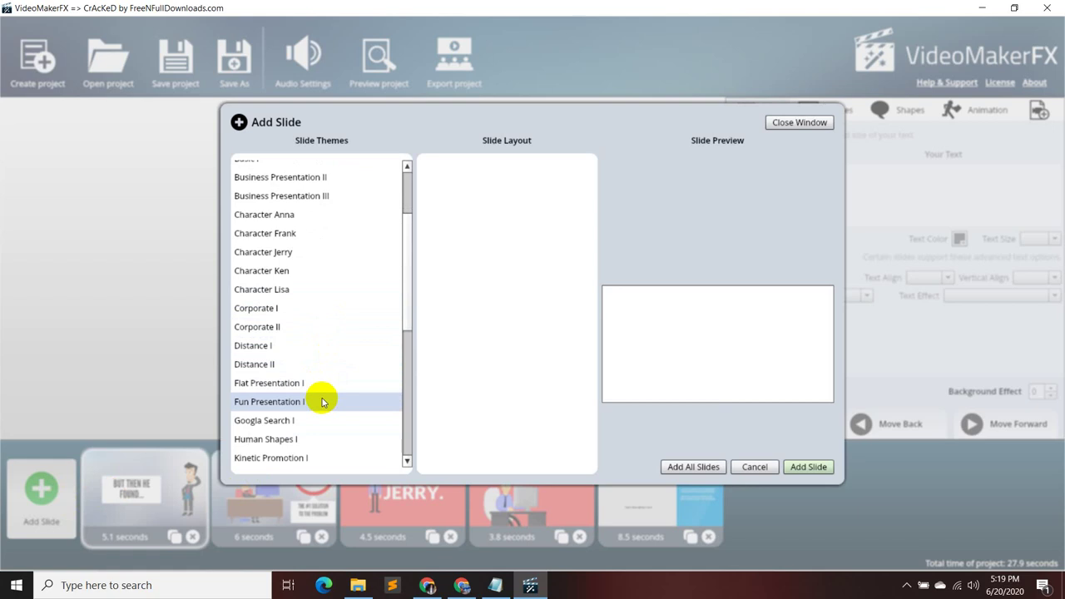
pyautogui.click(323, 383)
pyautogui.click(495, 170)
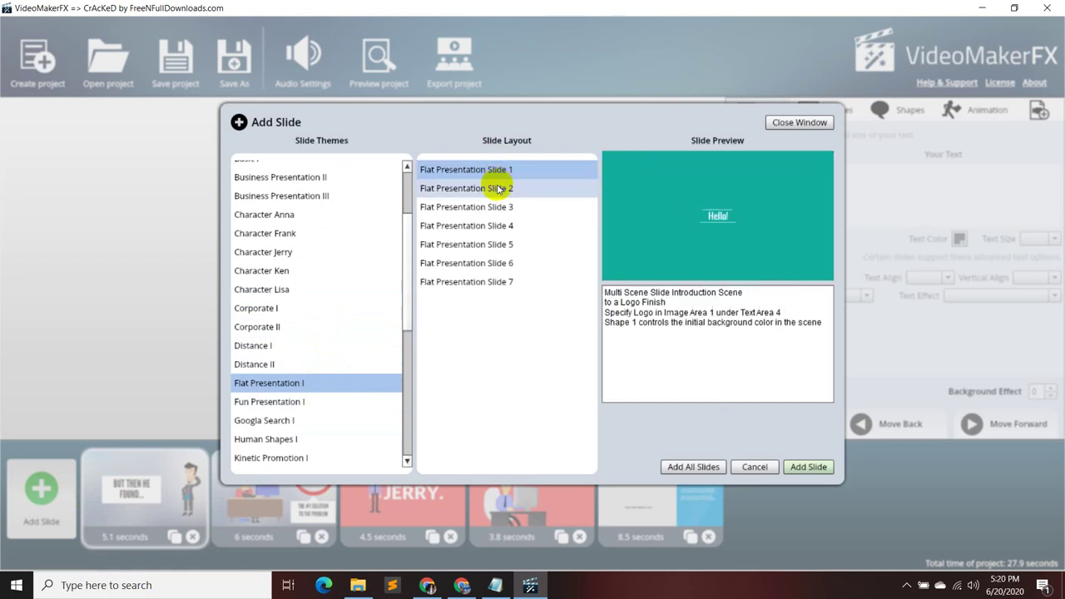
pyautogui.click(498, 190)
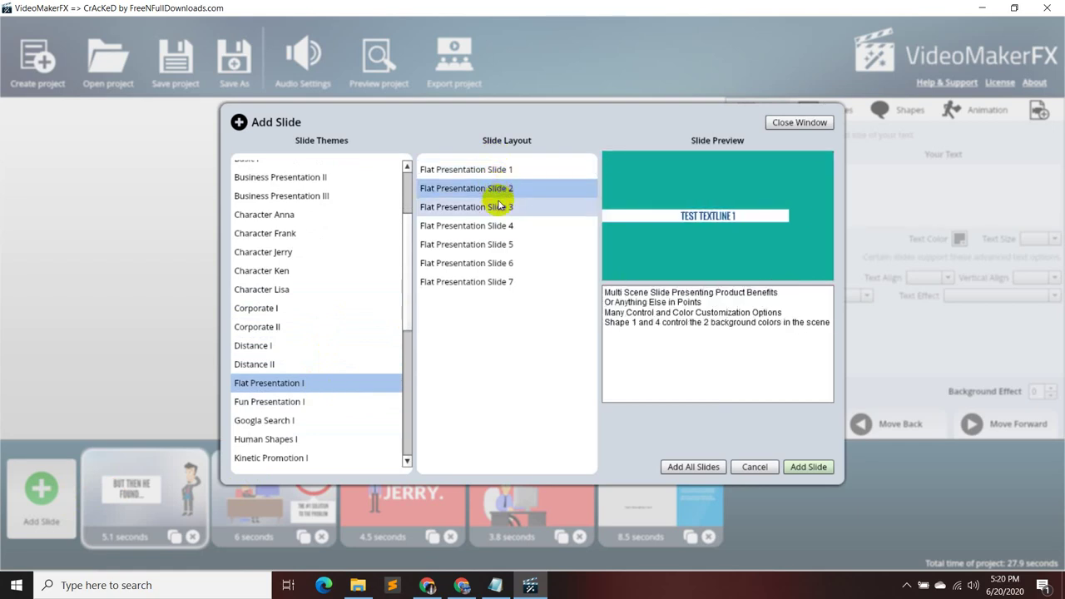
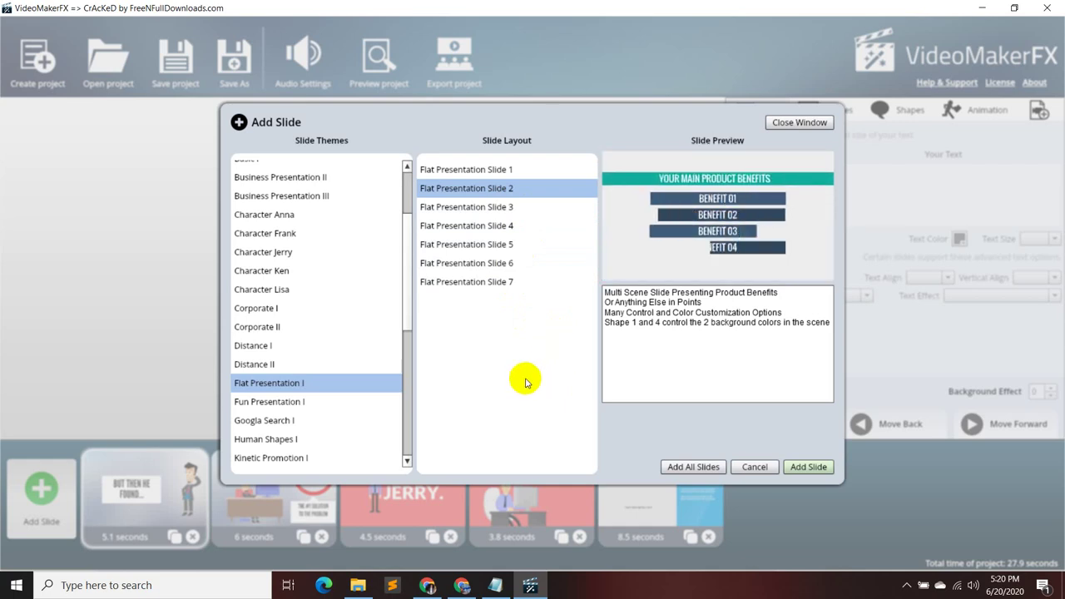
# - Preview the Flat Presentation layouts, Slides 3 through 7
pyautogui.click(540, 226)
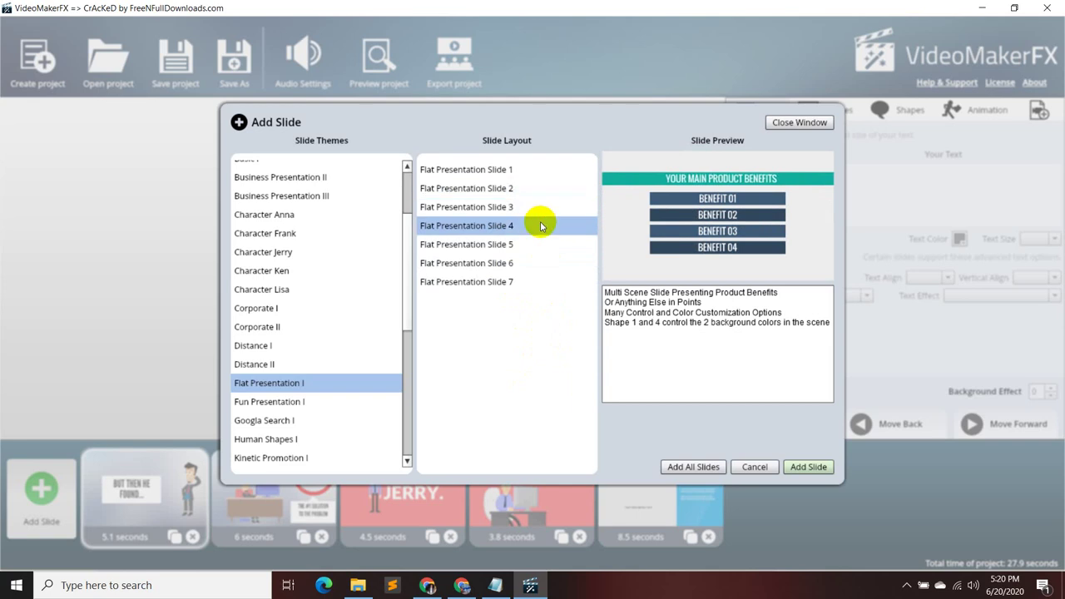
pyautogui.click(537, 223)
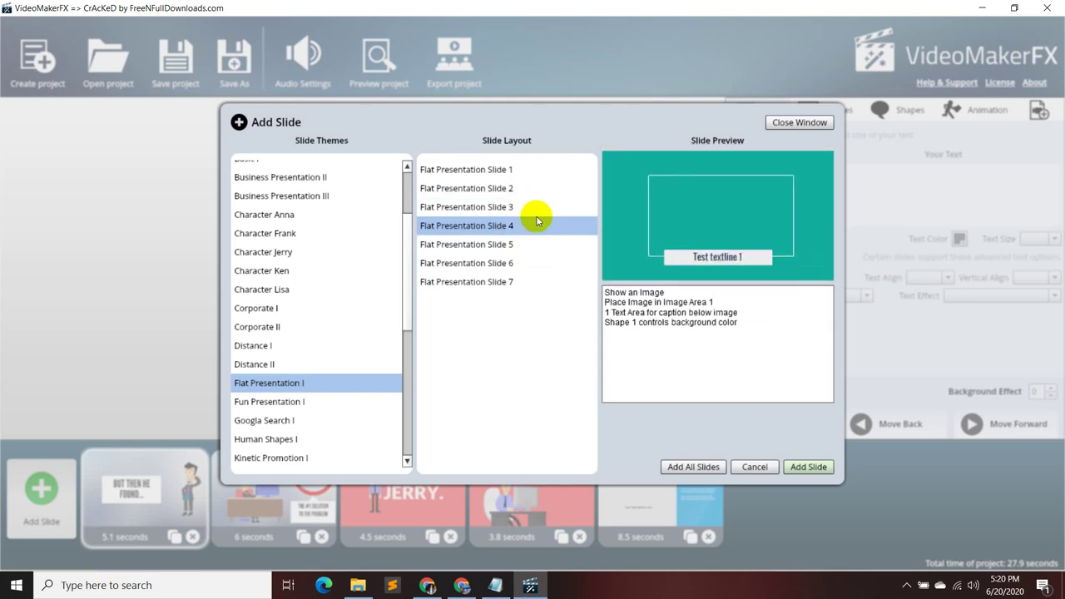
pyautogui.click(543, 208)
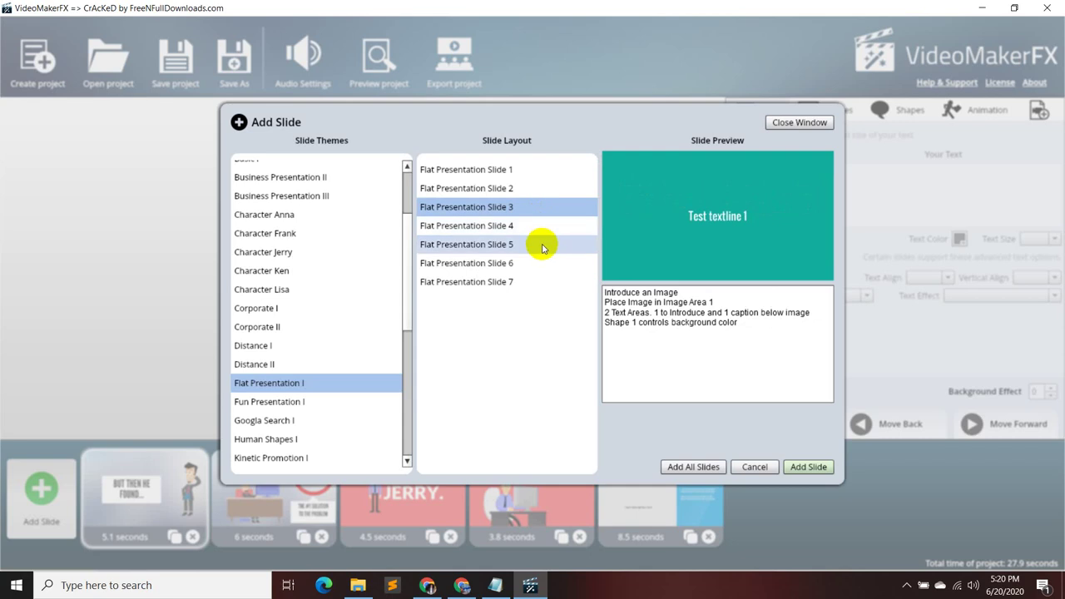
pyautogui.click(543, 244)
pyautogui.click(536, 263)
pyautogui.click(534, 282)
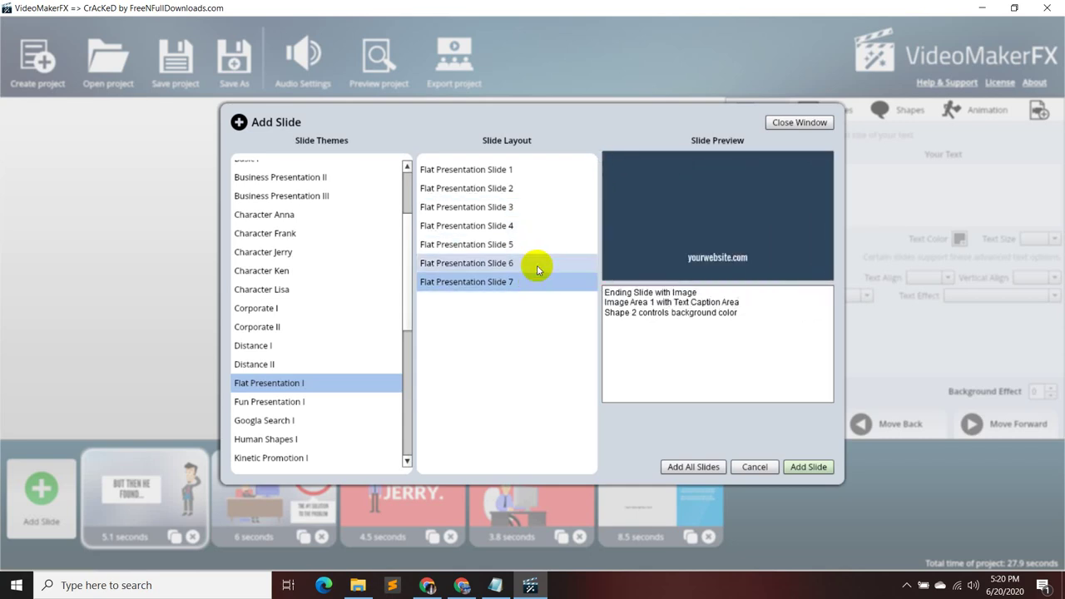
# - Preview the Fun Presentation I layouts, ending on the multi-scene Slide 2
pyautogui.click(316, 401)
pyautogui.click(510, 173)
pyautogui.click(519, 188)
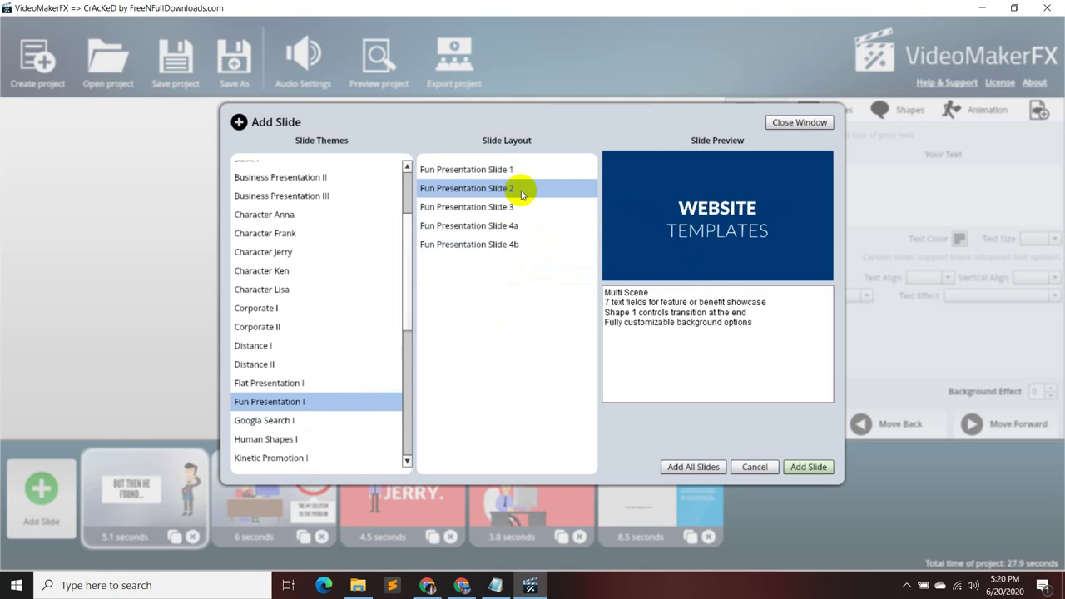
pyautogui.click(523, 207)
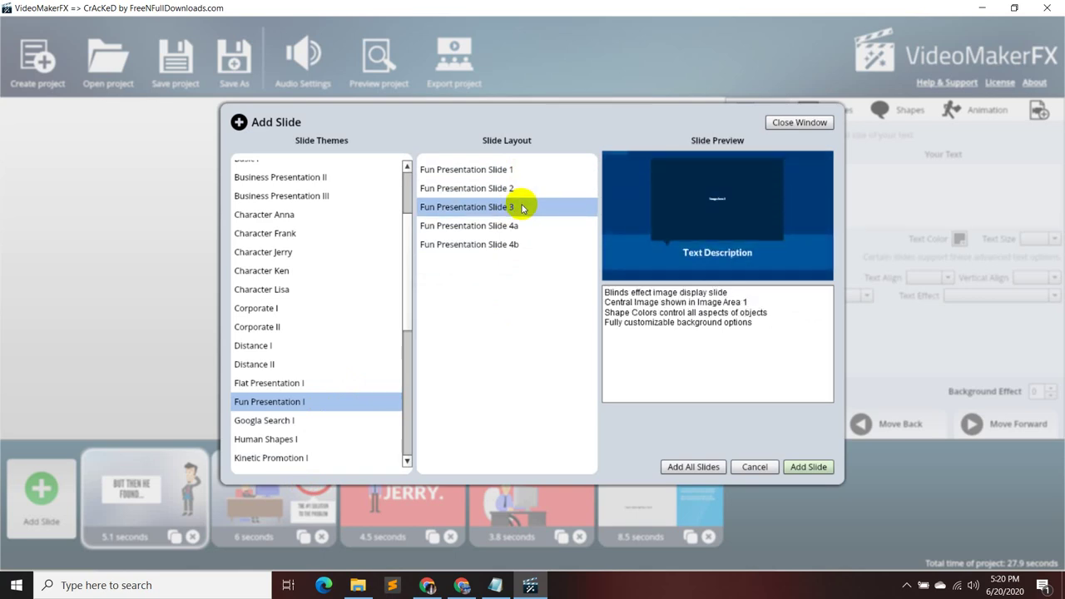
pyautogui.click(520, 225)
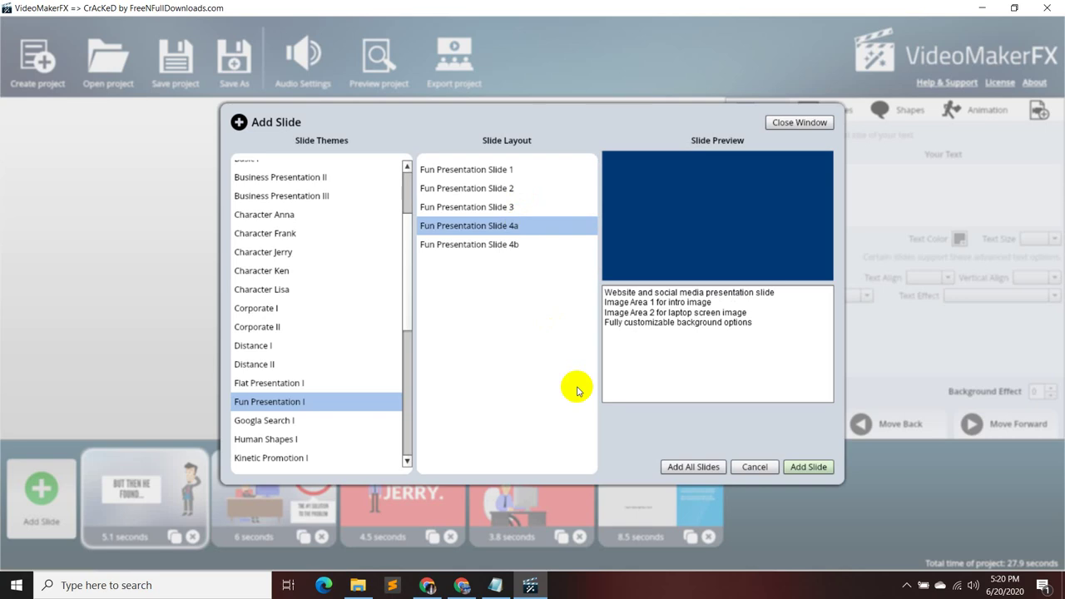
pyautogui.click(534, 245)
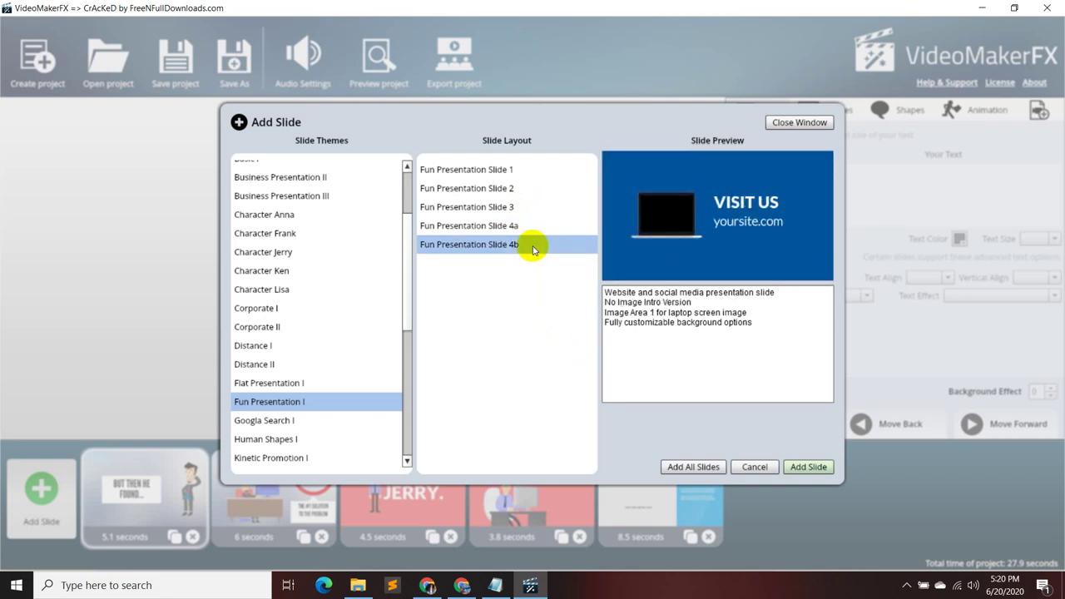
pyautogui.click(523, 167)
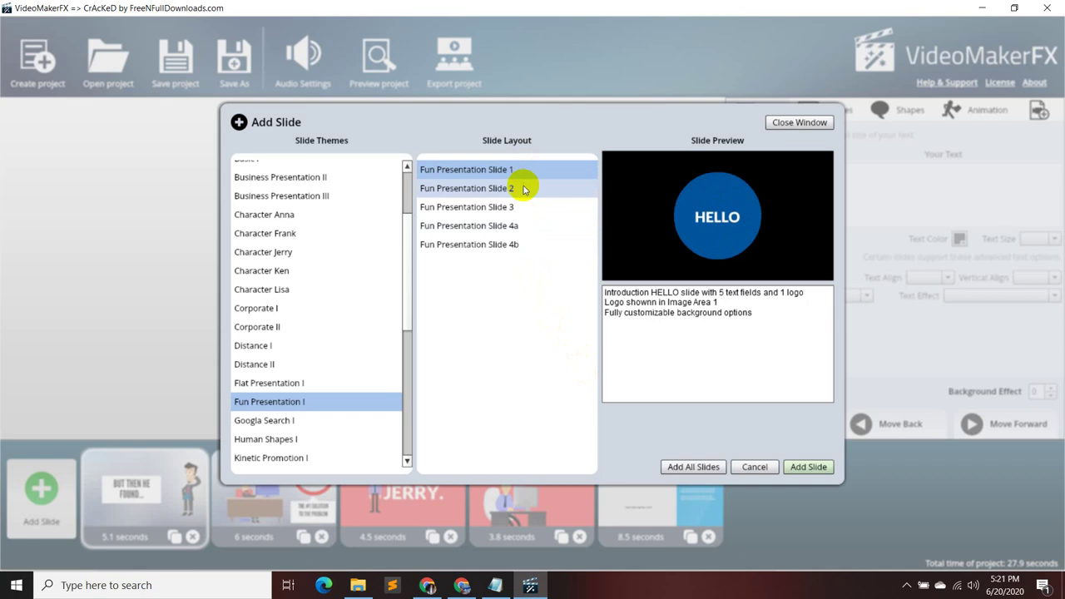
pyautogui.click(516, 191)
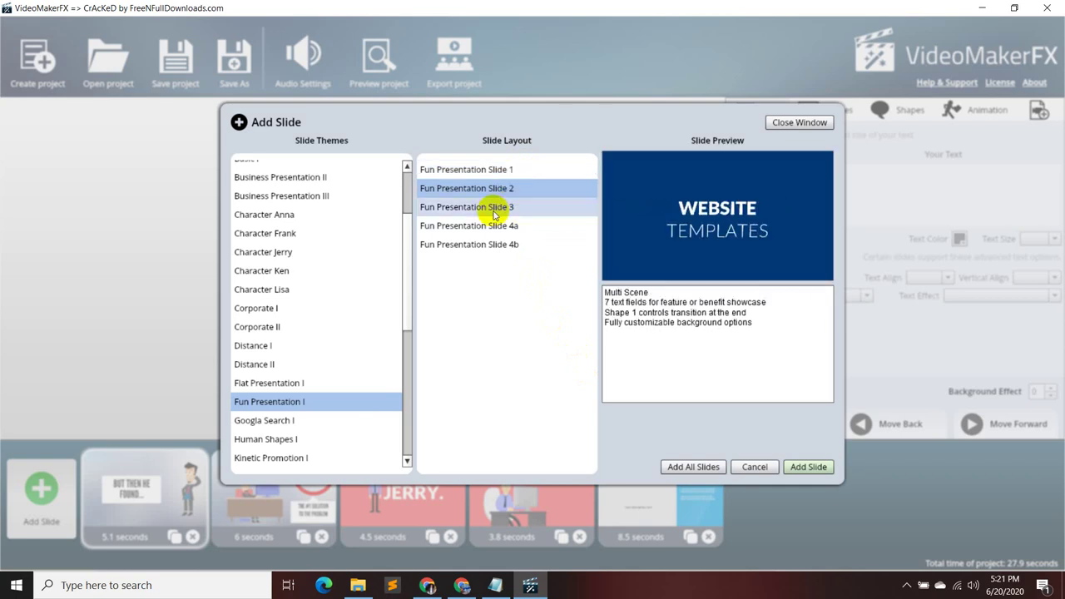
# - Preview the Distance II theme's Slides 1 through 5
pyautogui.click(308, 364)
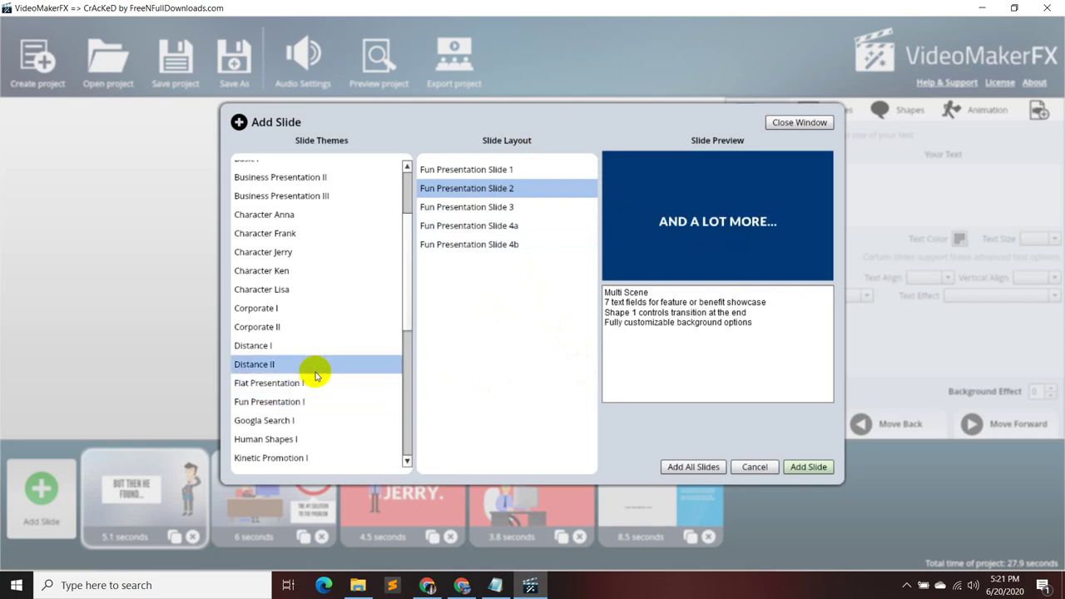
pyautogui.click(478, 170)
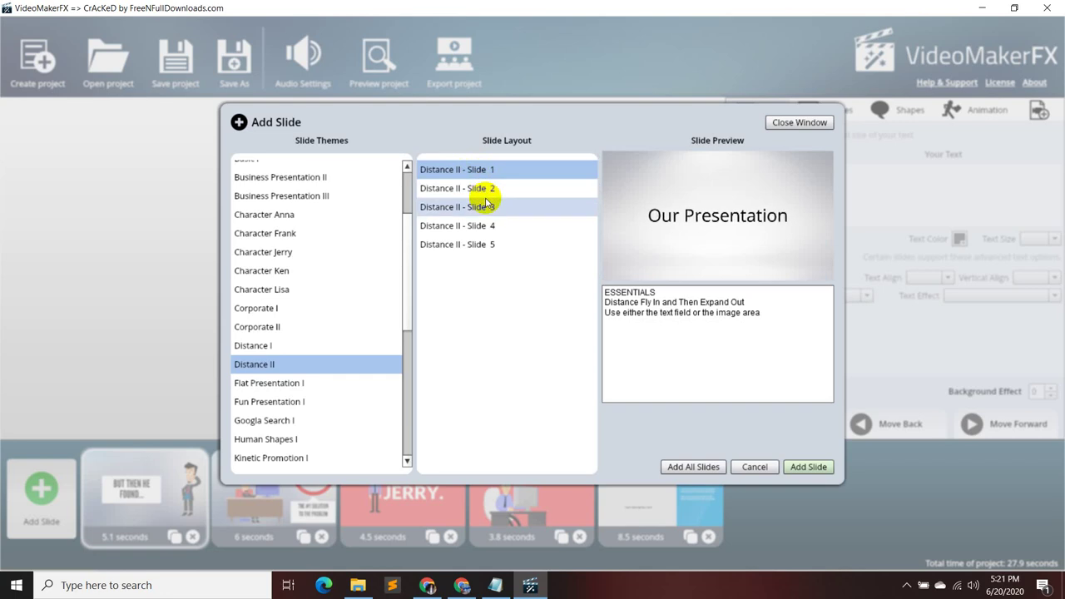
pyautogui.click(489, 191)
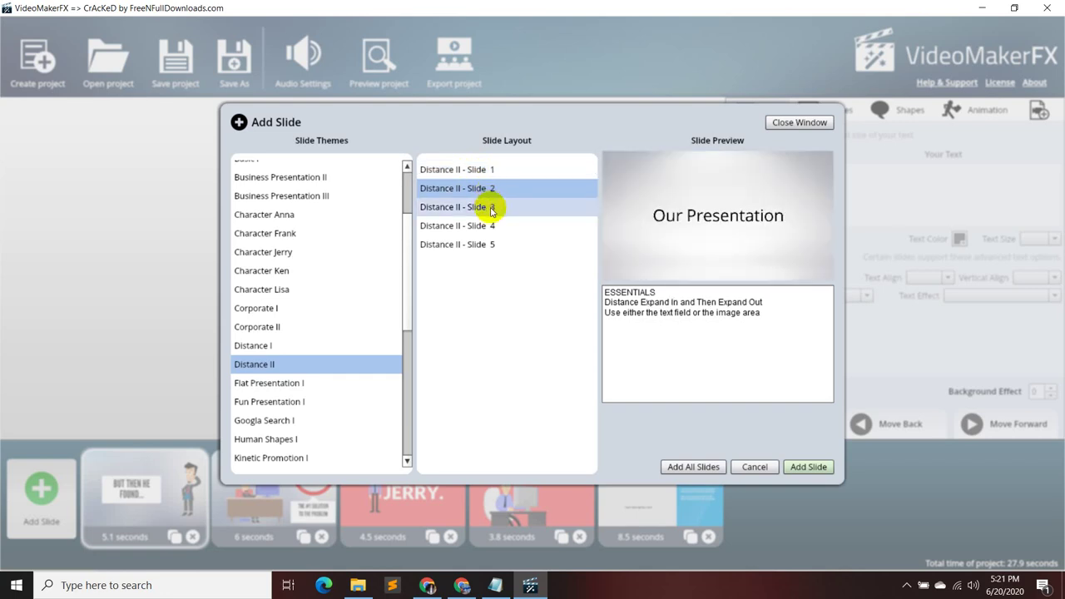
pyautogui.click(490, 208)
pyautogui.click(492, 227)
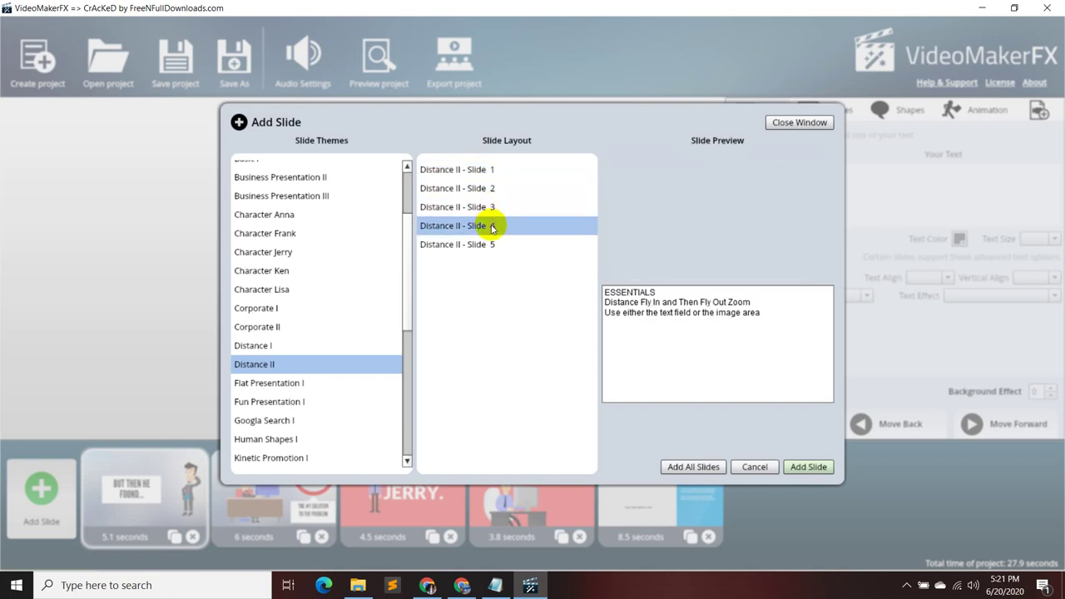
pyautogui.click(488, 244)
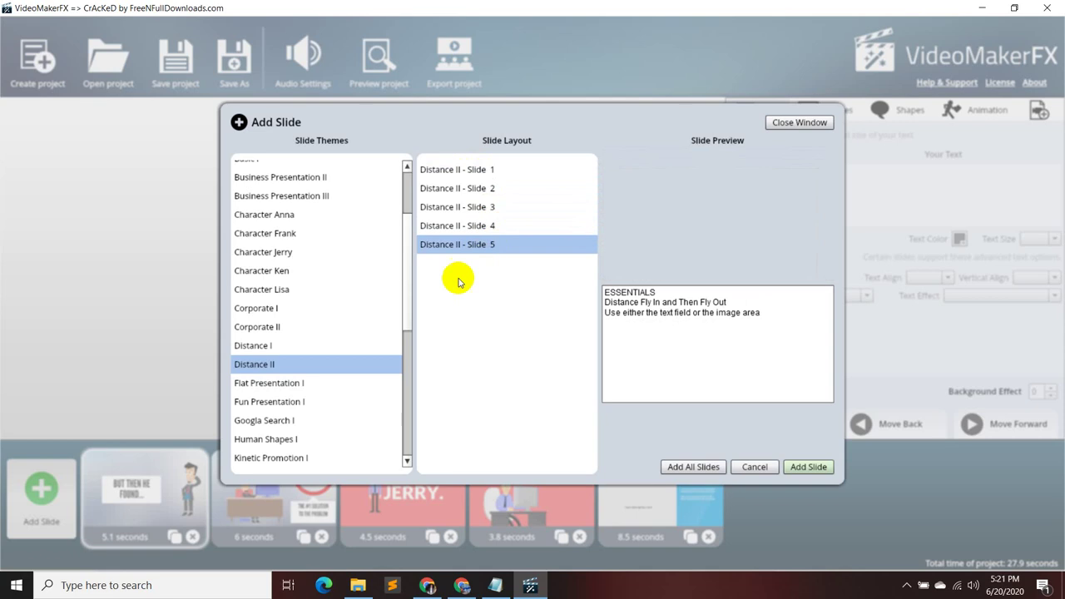
# - Preview Distance I layouts 1–4, ending on the Distance 4 call-to-action slide
pyautogui.click(325, 347)
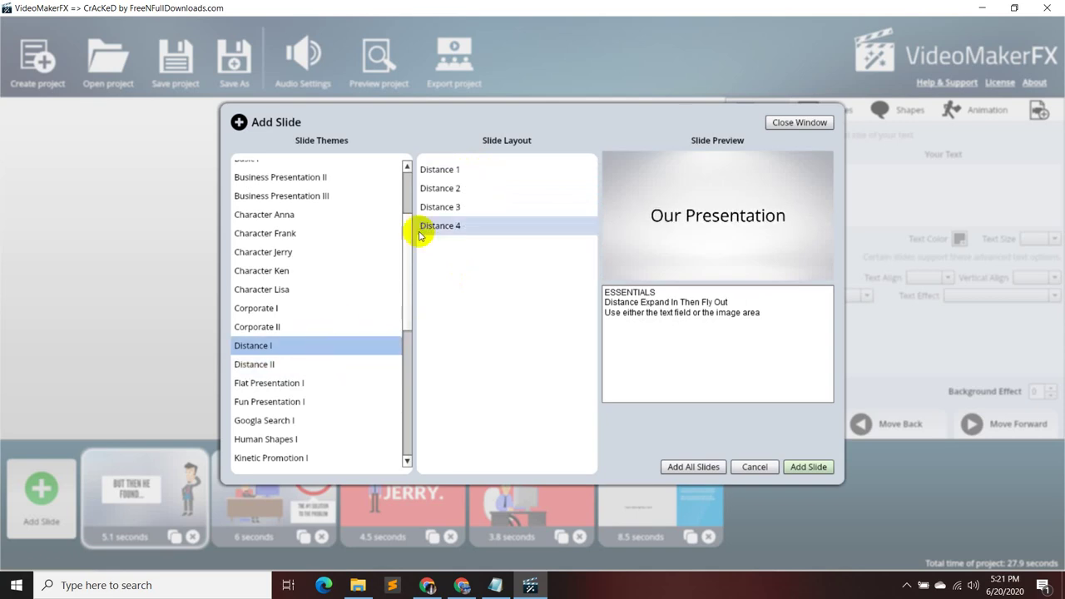
pyautogui.click(457, 173)
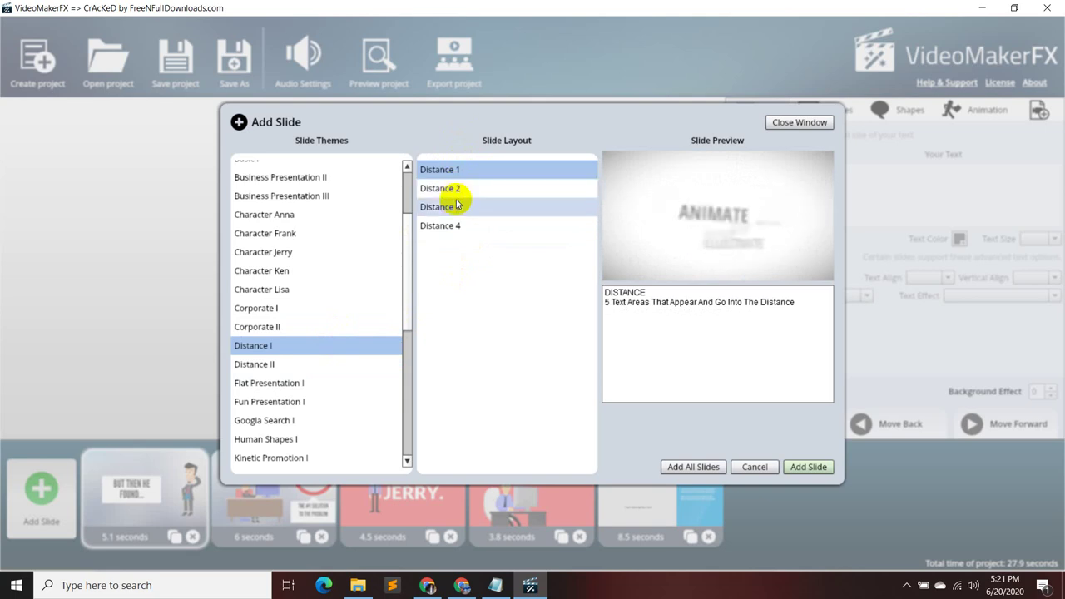
pyautogui.click(457, 190)
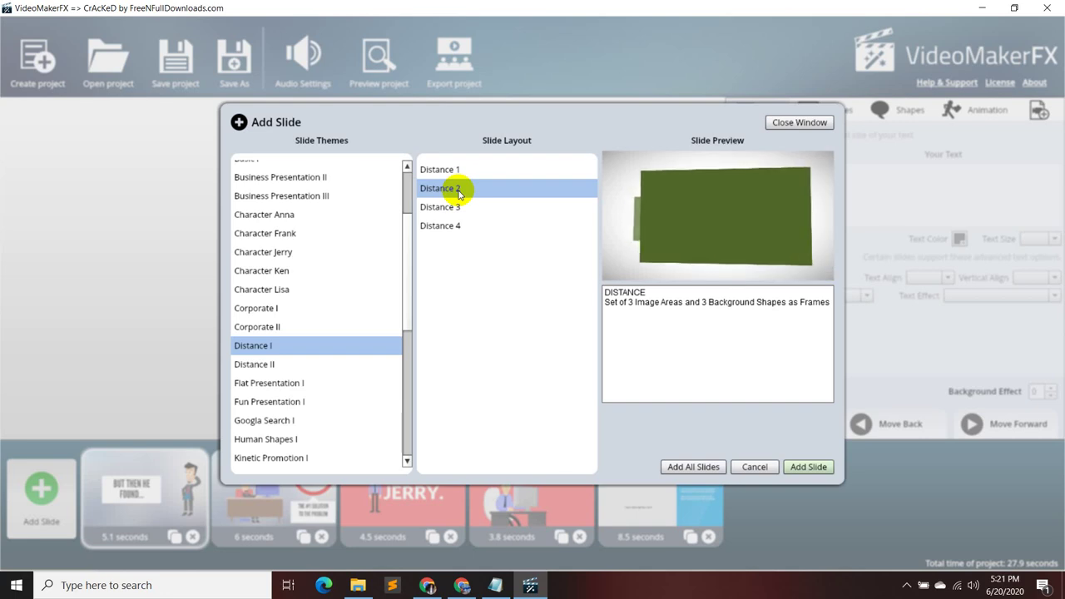
pyautogui.click(458, 207)
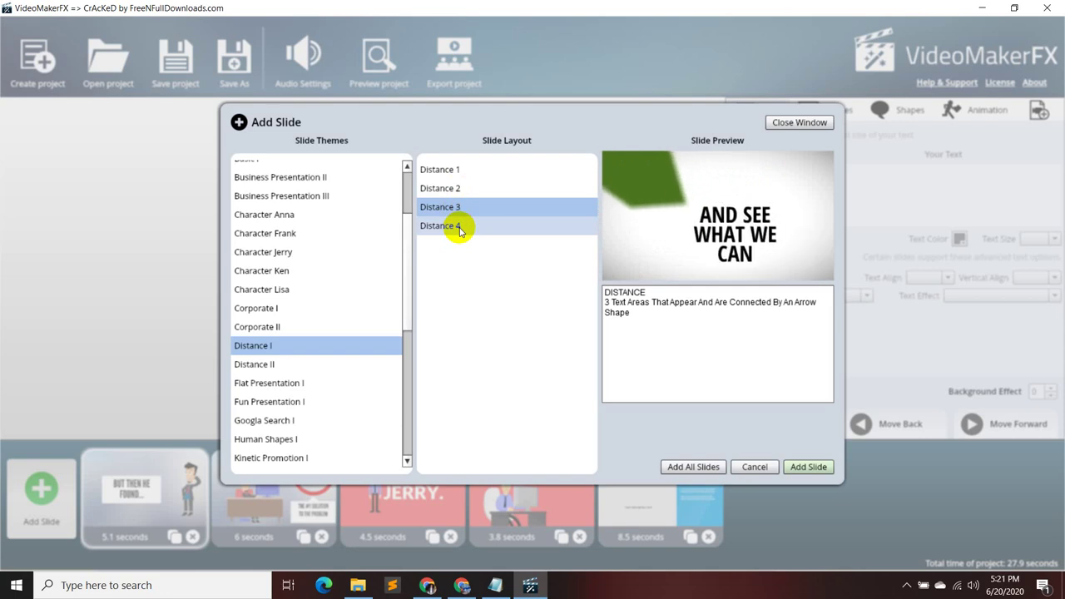
pyautogui.click(458, 227)
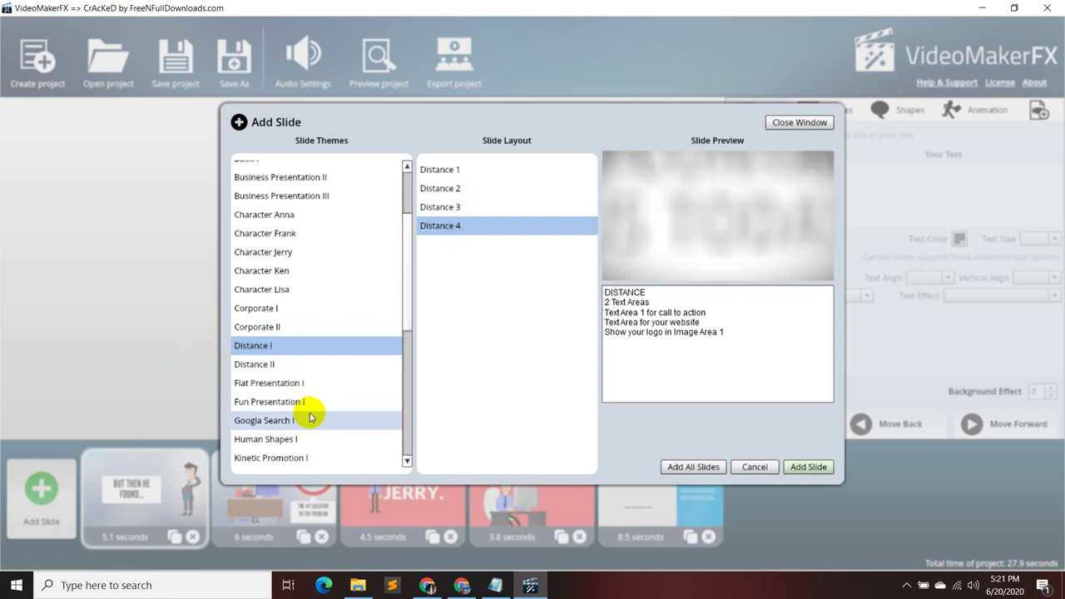
pyautogui.scroll(-1, 306, 444)
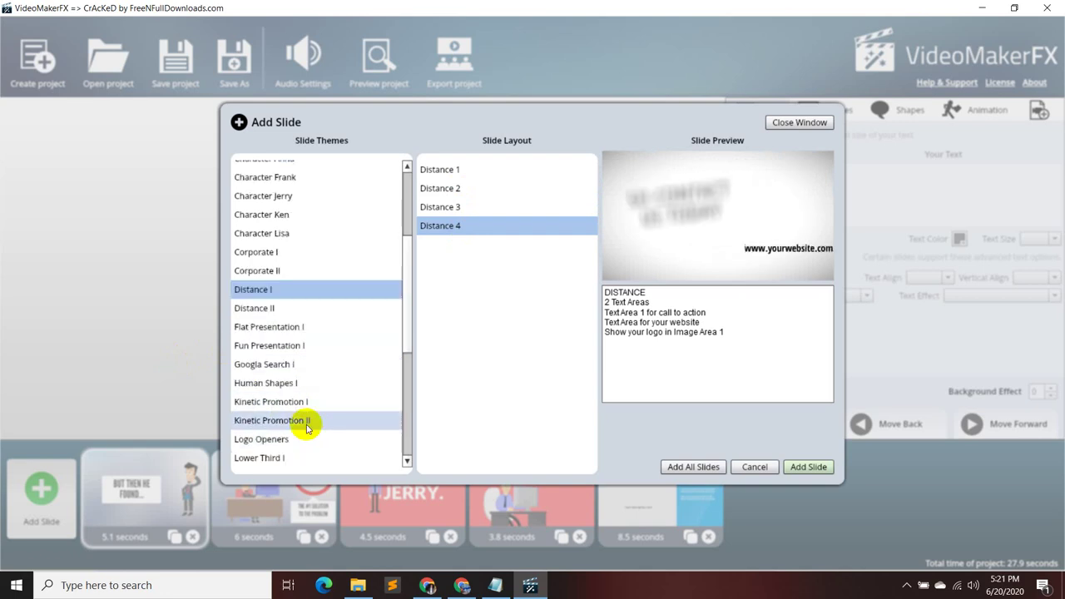
# - Compare Kinetic Promotion I layouts Text 1 to Text 5, settling on the Text 3 services layout
pyautogui.click(321, 399)
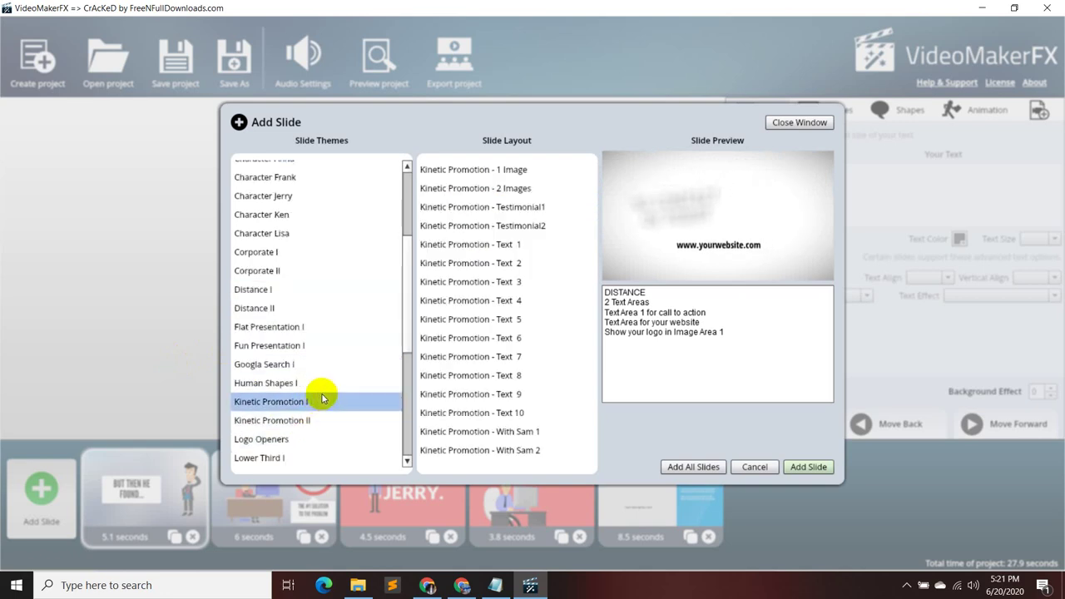
pyautogui.click(536, 245)
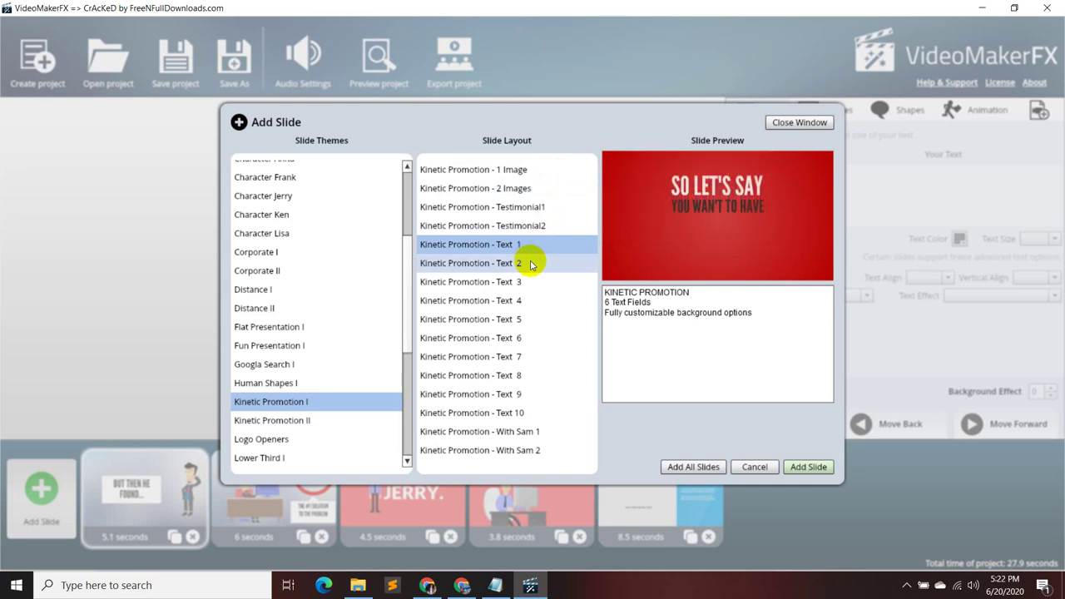
pyautogui.click(532, 263)
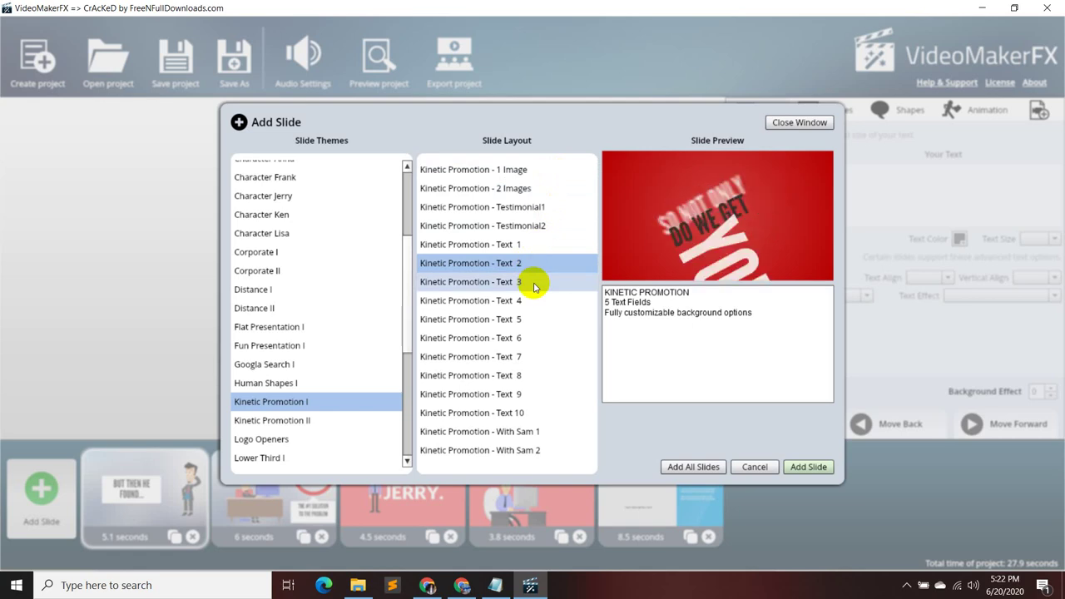
pyautogui.click(534, 283)
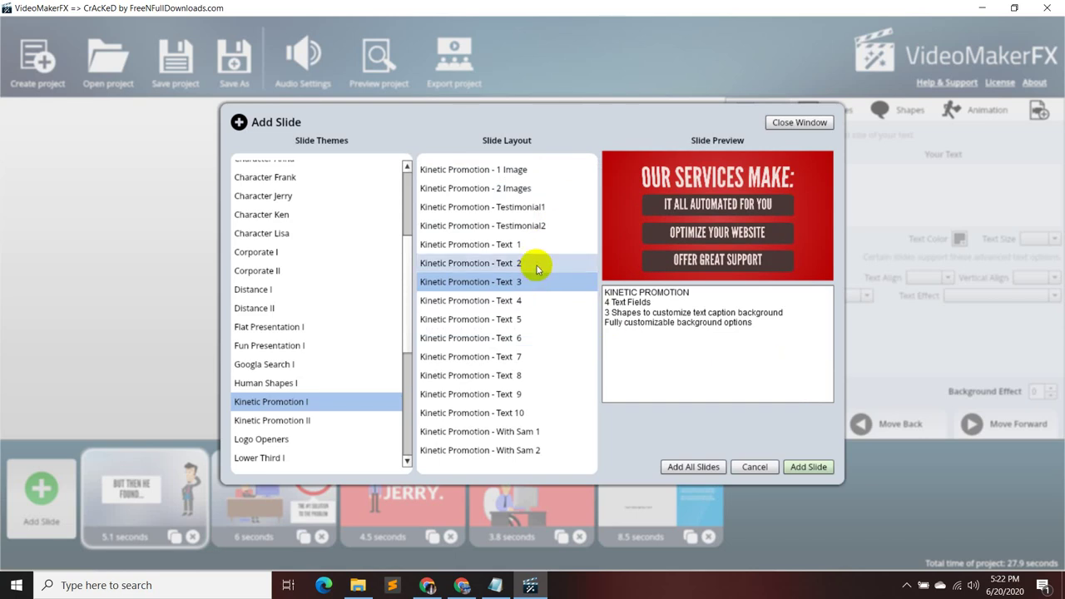
pyautogui.click(539, 300)
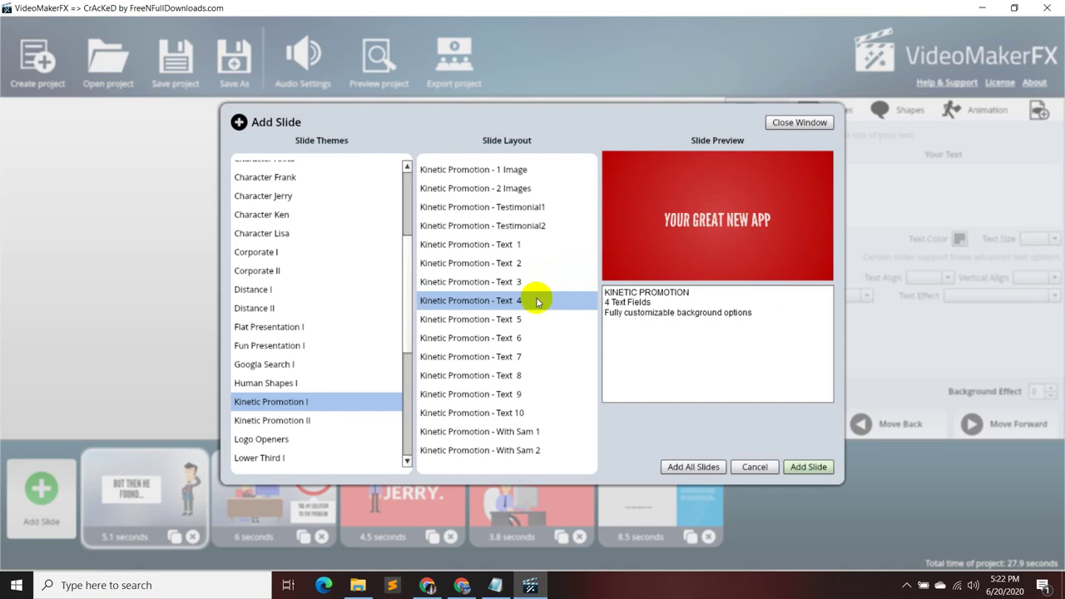
pyautogui.click(531, 316)
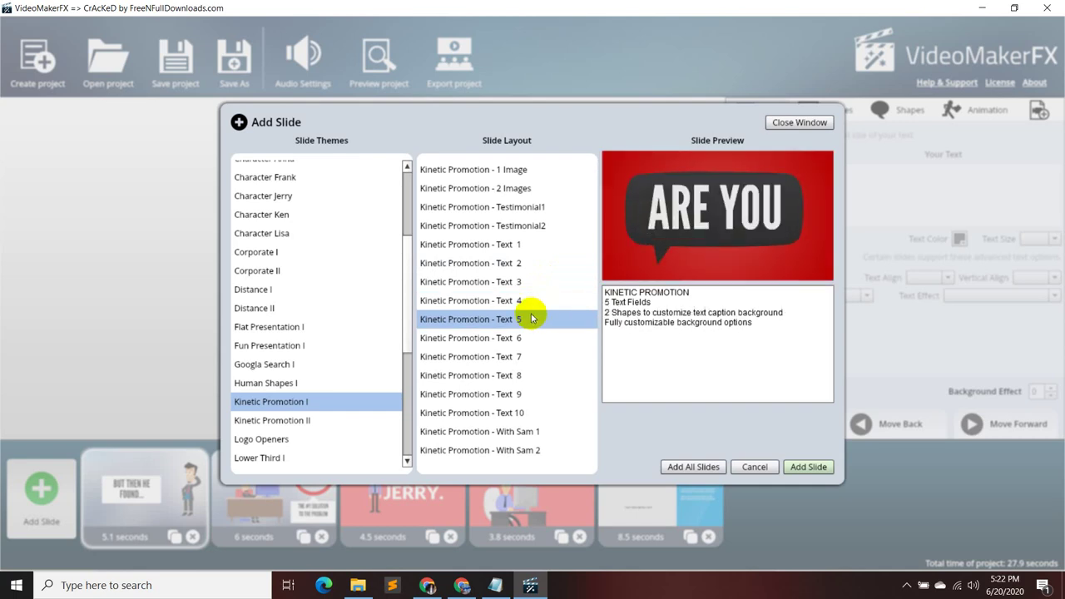
pyautogui.click(534, 300)
pyautogui.click(532, 281)
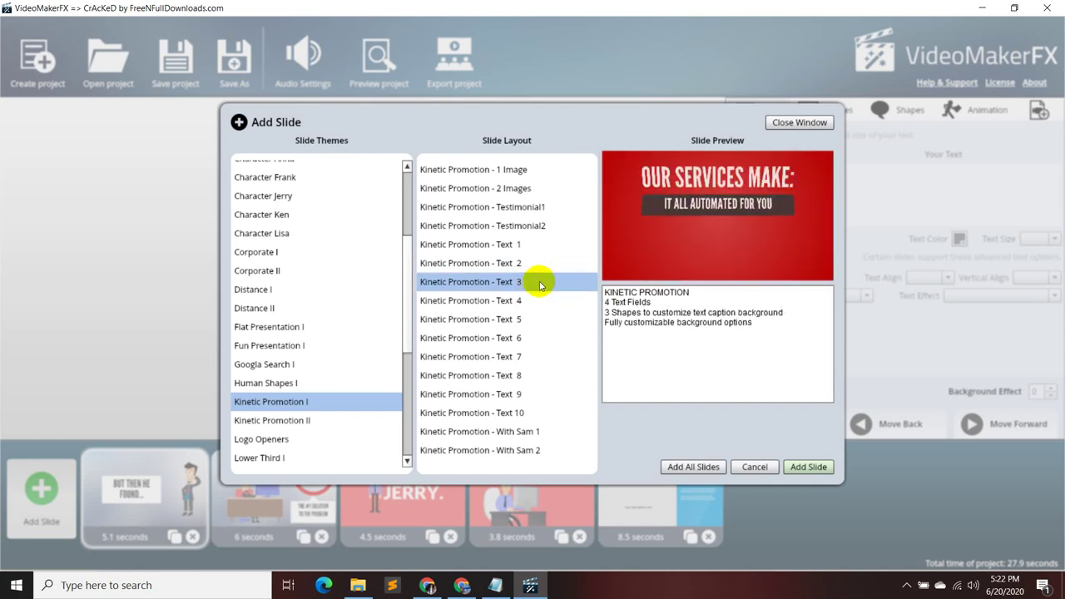
pyautogui.click(541, 265)
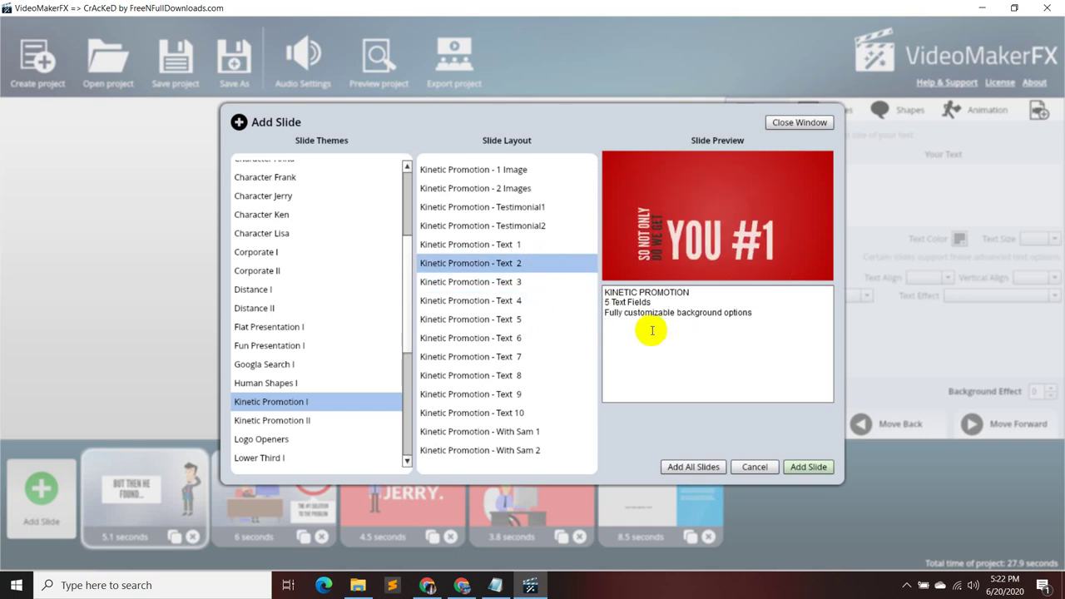
pyautogui.click(580, 289)
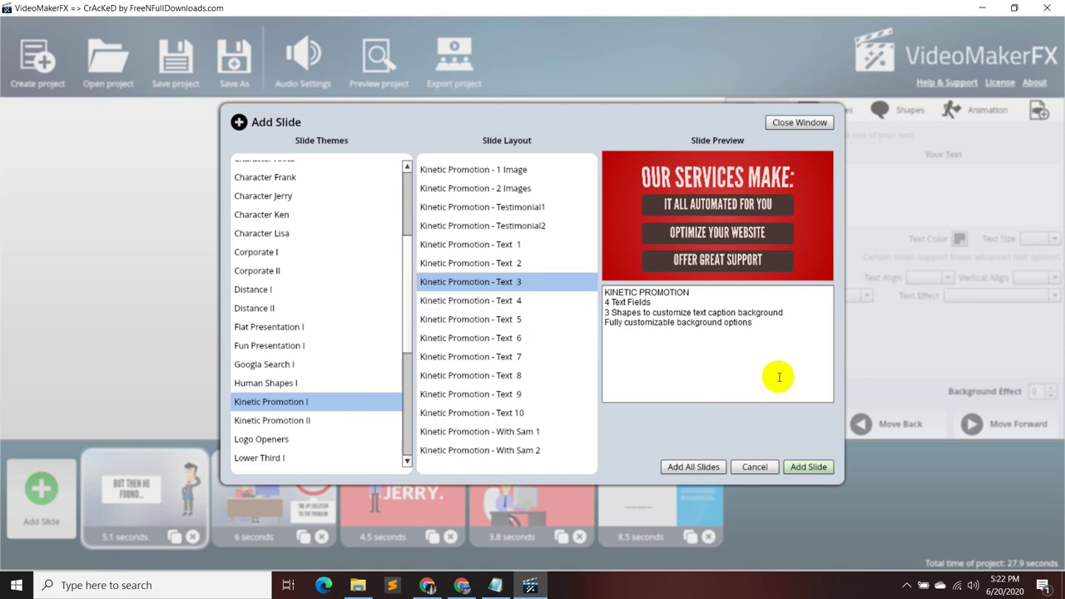
# - Preview the Kinetic Promotion I Text 1, 2, 3, 6 and 5 layouts
pyautogui.click(522, 260)
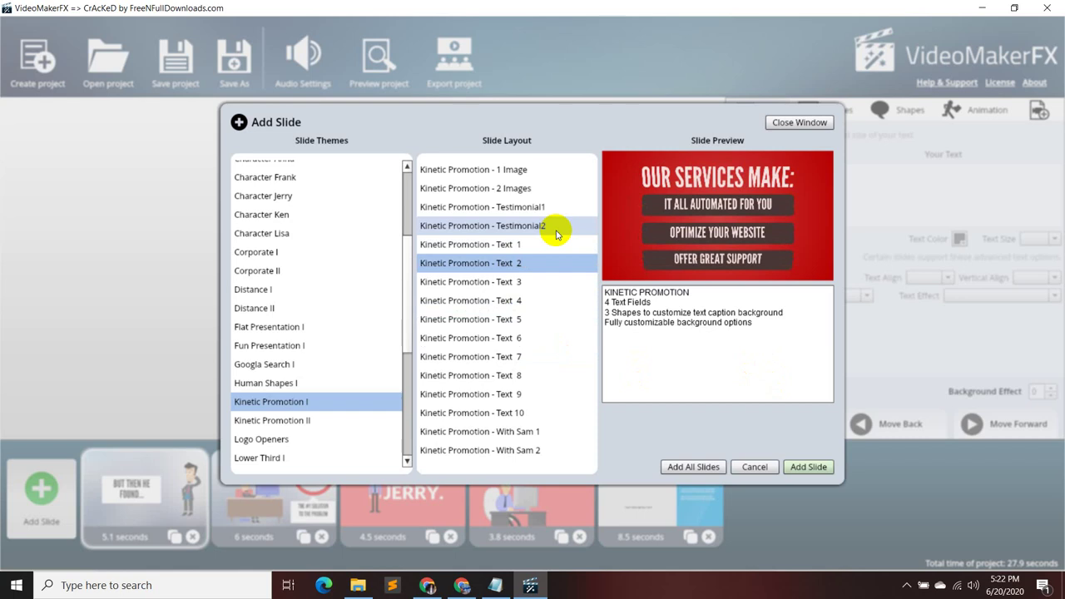
pyautogui.click(545, 244)
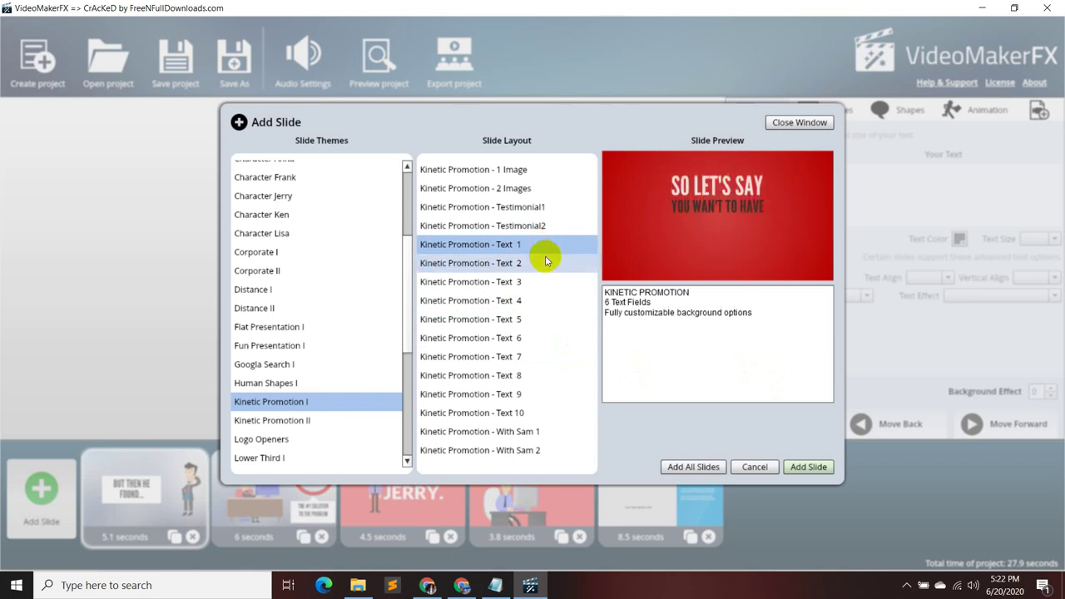
pyautogui.click(539, 266)
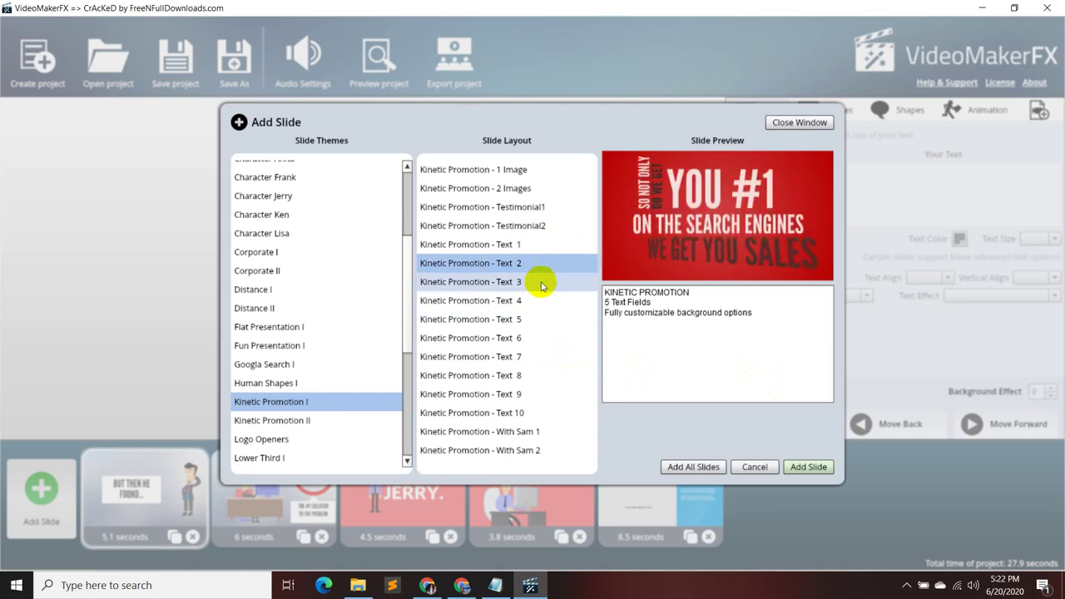
pyautogui.click(541, 283)
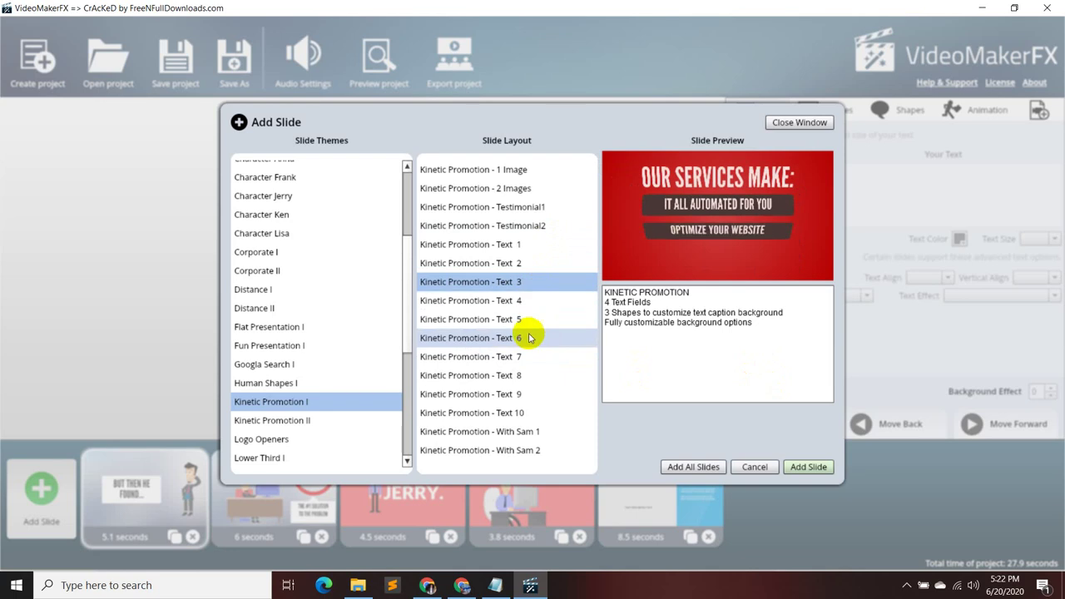
pyautogui.click(528, 337)
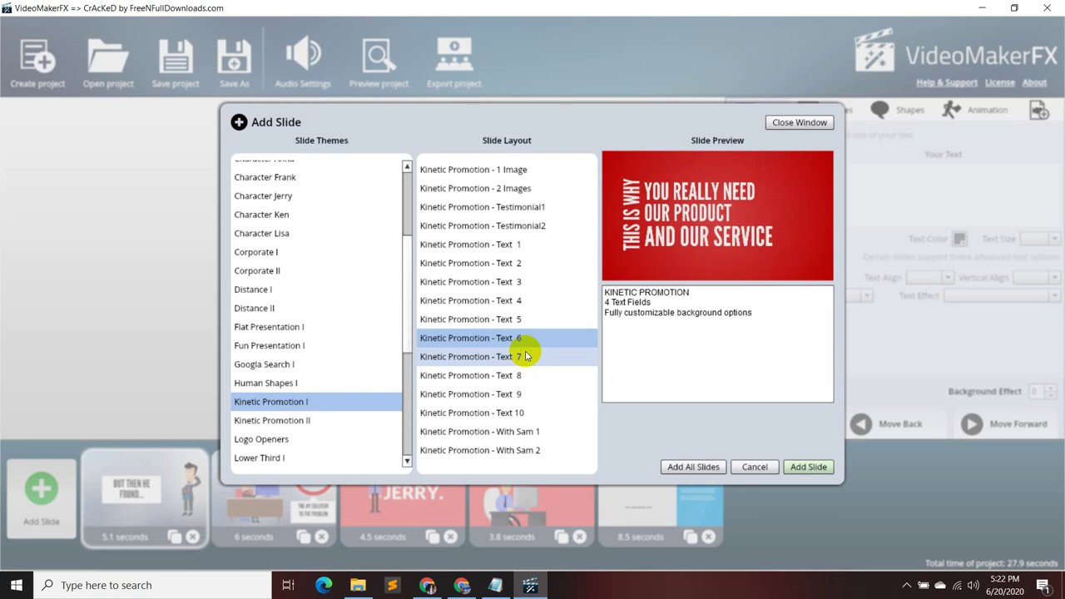
pyautogui.click(524, 321)
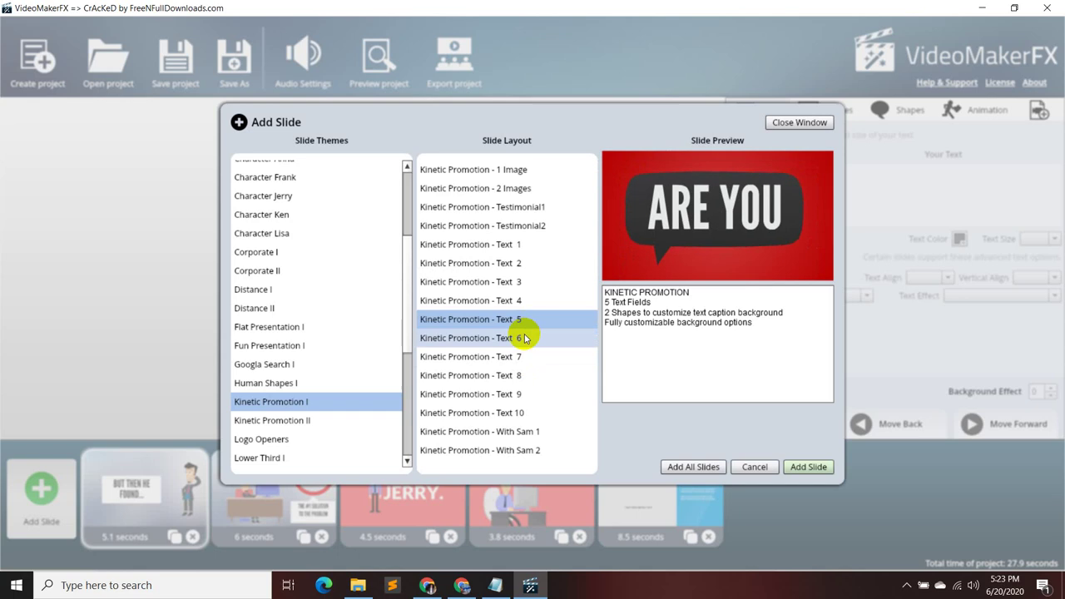
# - Preview Text 7, 8 and 10, return to Text 4, and check the Proposal Content notes
pyautogui.click(524, 354)
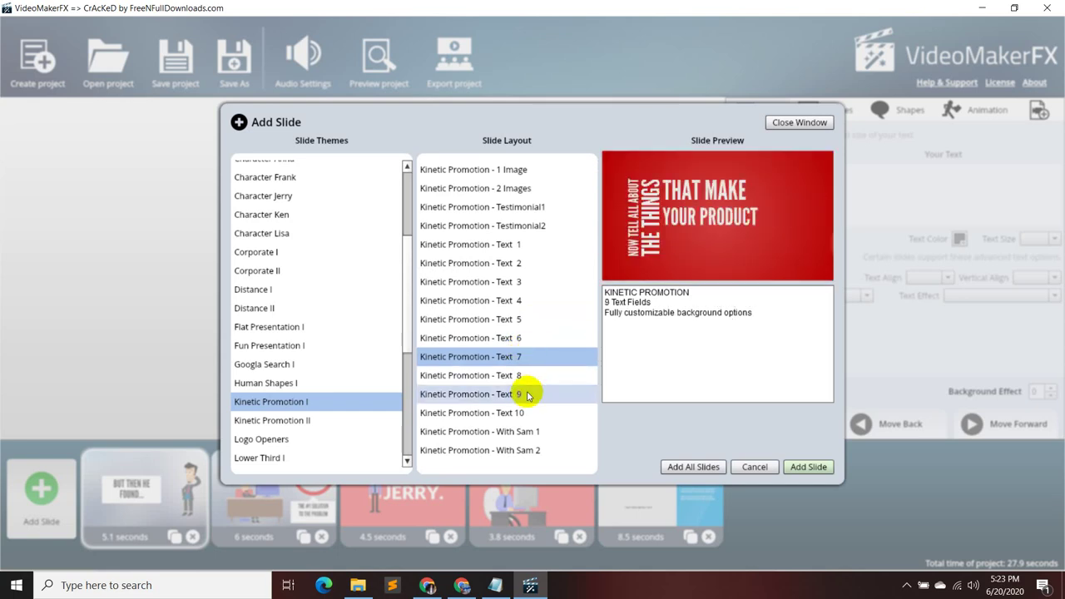
pyautogui.click(527, 376)
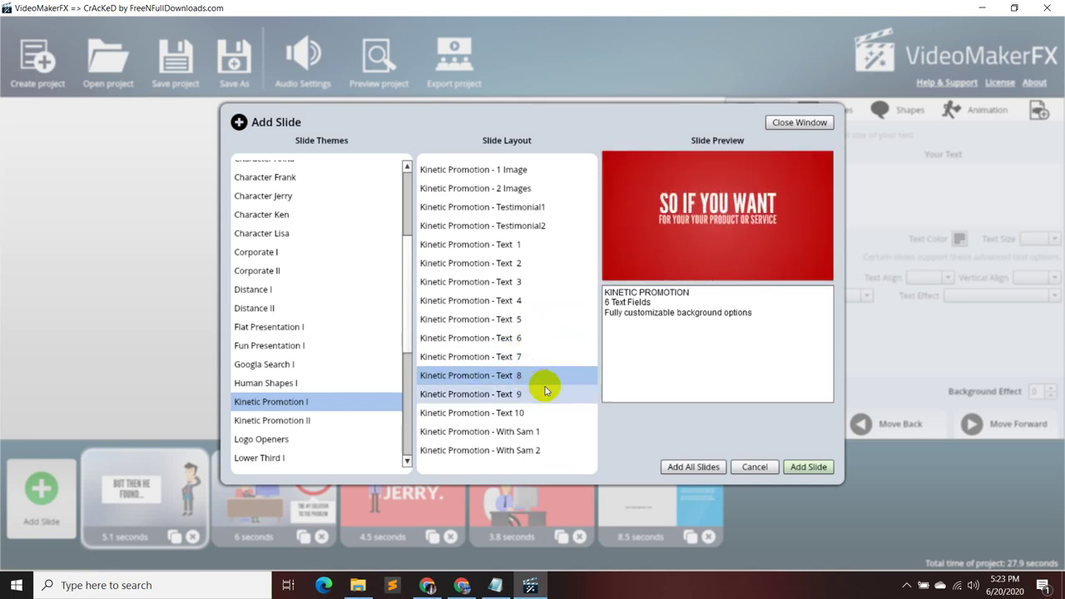
pyautogui.click(537, 409)
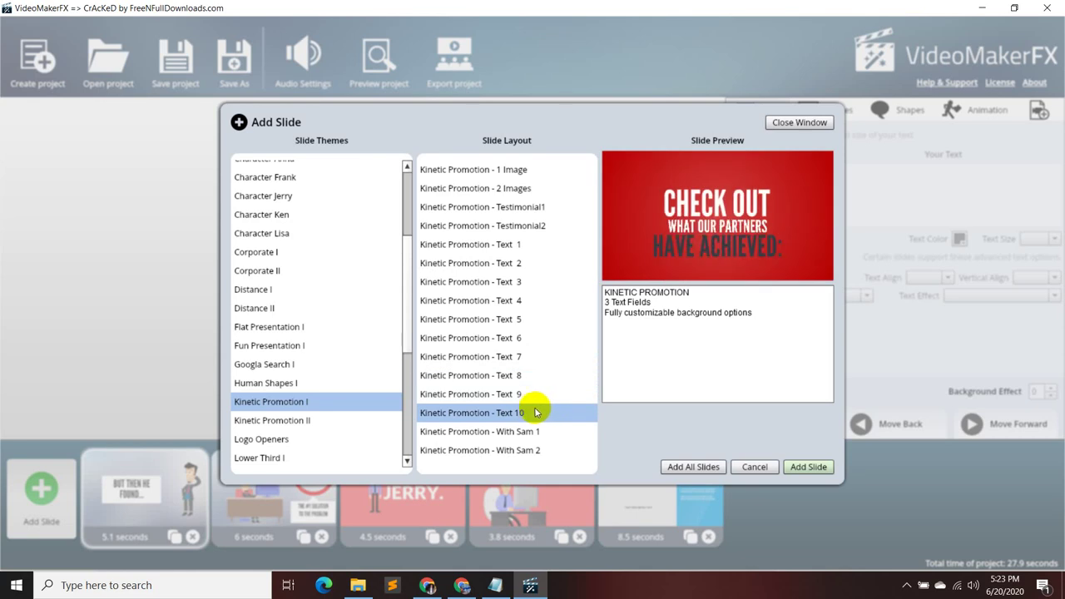
pyautogui.click(511, 322)
pyautogui.click(514, 303)
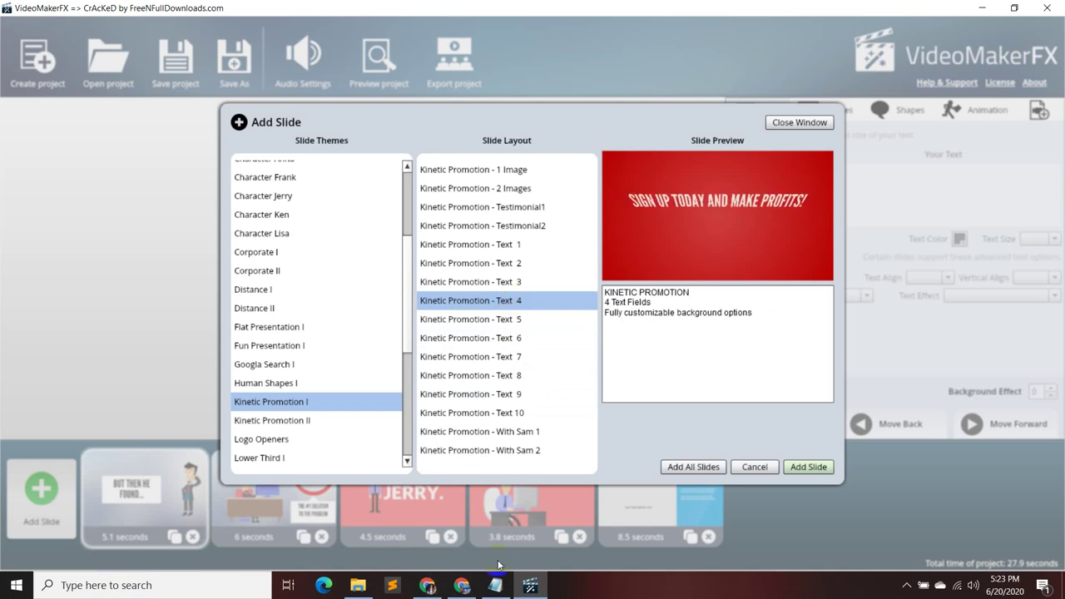
pyautogui.click(496, 586)
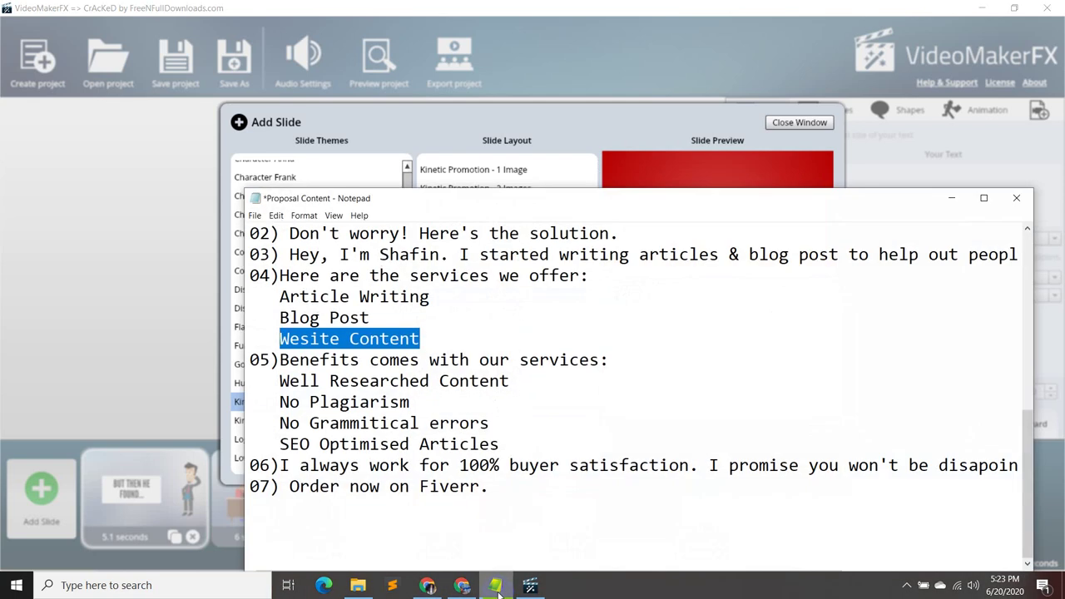
pyautogui.click(497, 585)
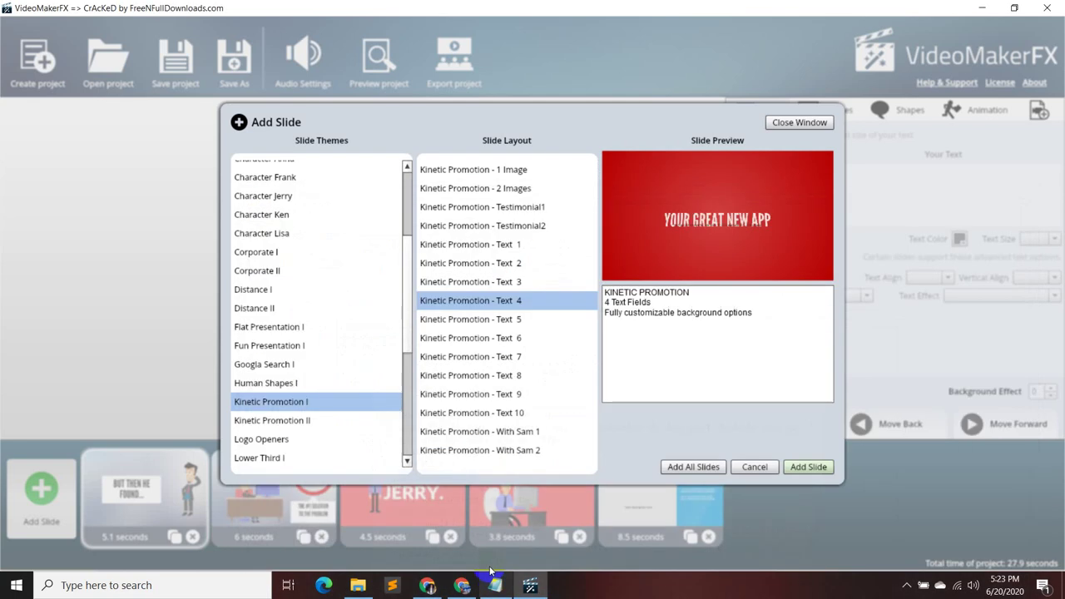
# - Add the Kinetic Promotion II Text2 'WHAT WE DO' slide, bringing the project to 34.7 seconds
pyautogui.click(341, 421)
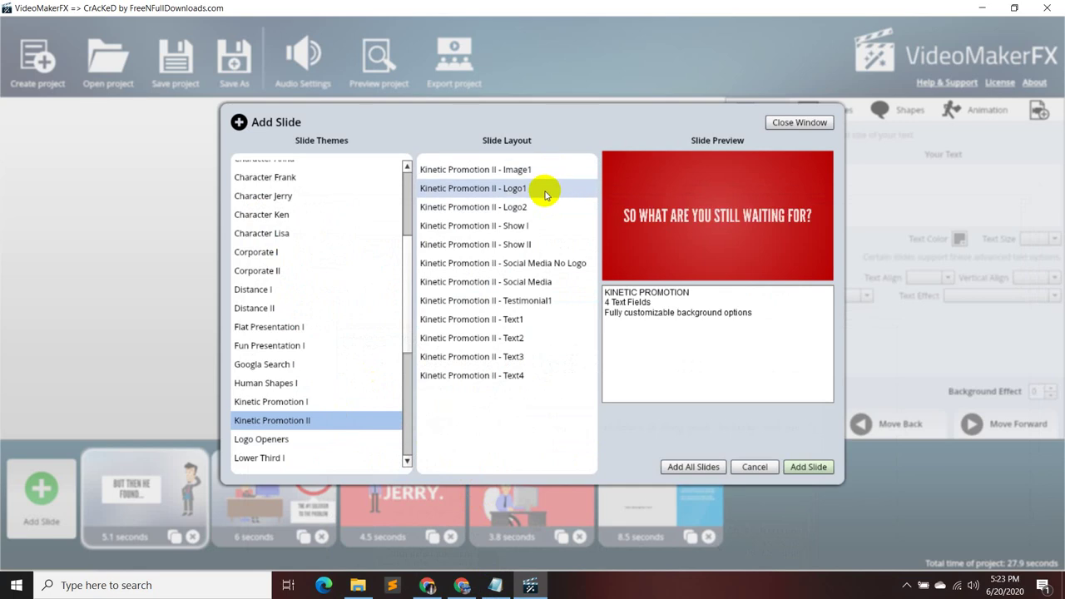
pyautogui.click(543, 226)
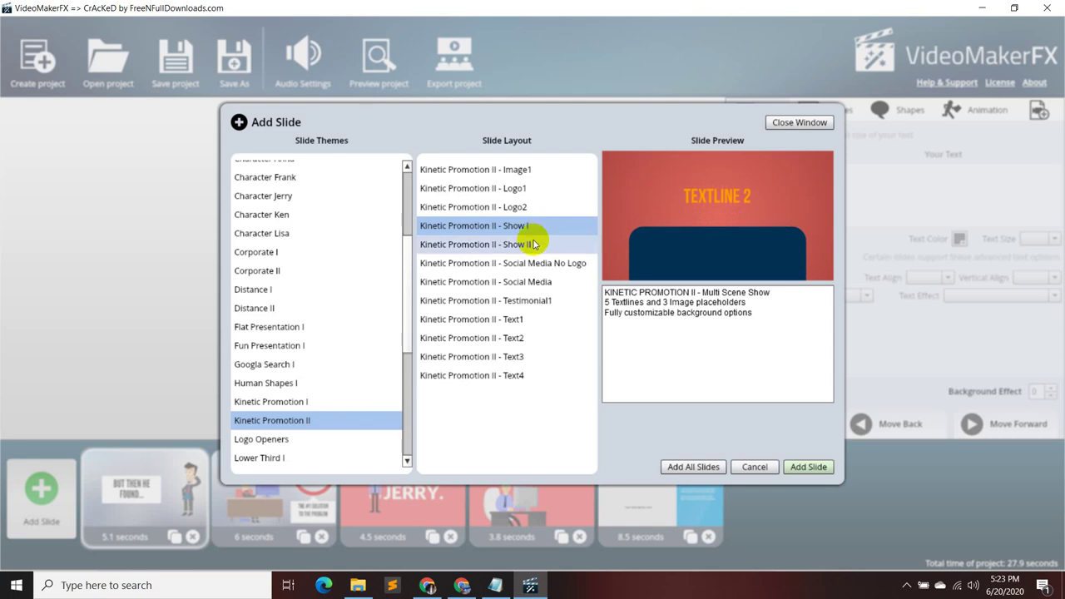
pyautogui.click(530, 244)
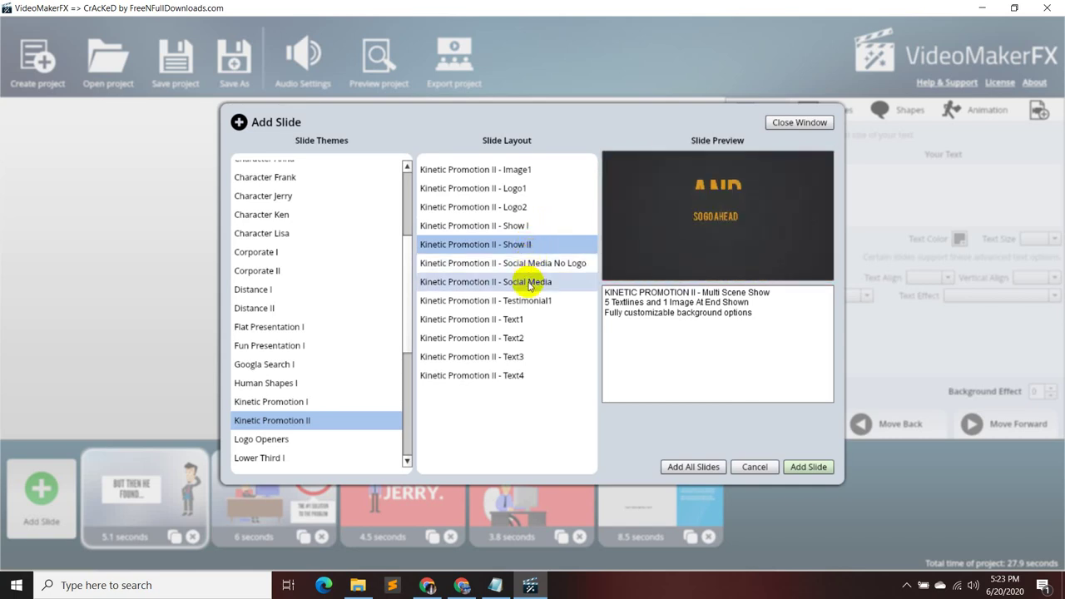
pyautogui.click(522, 318)
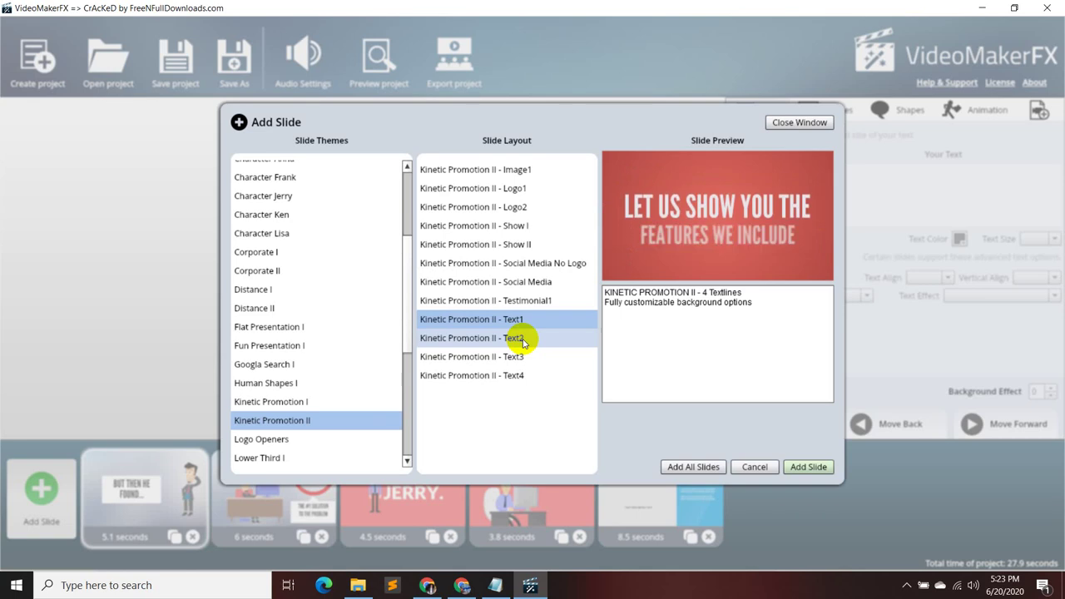
pyautogui.click(522, 339)
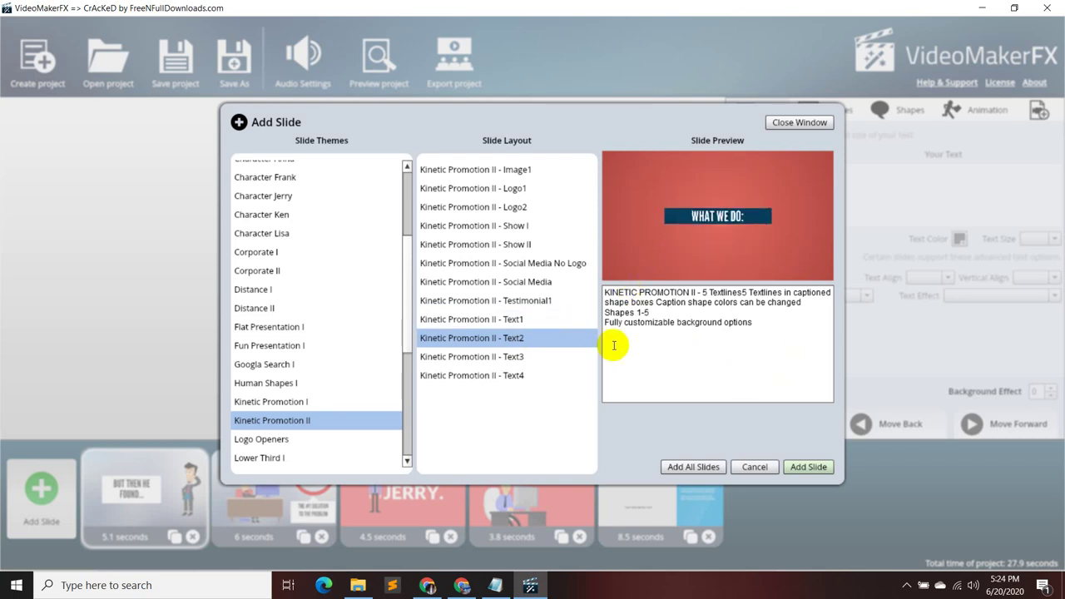
pyautogui.click(561, 356)
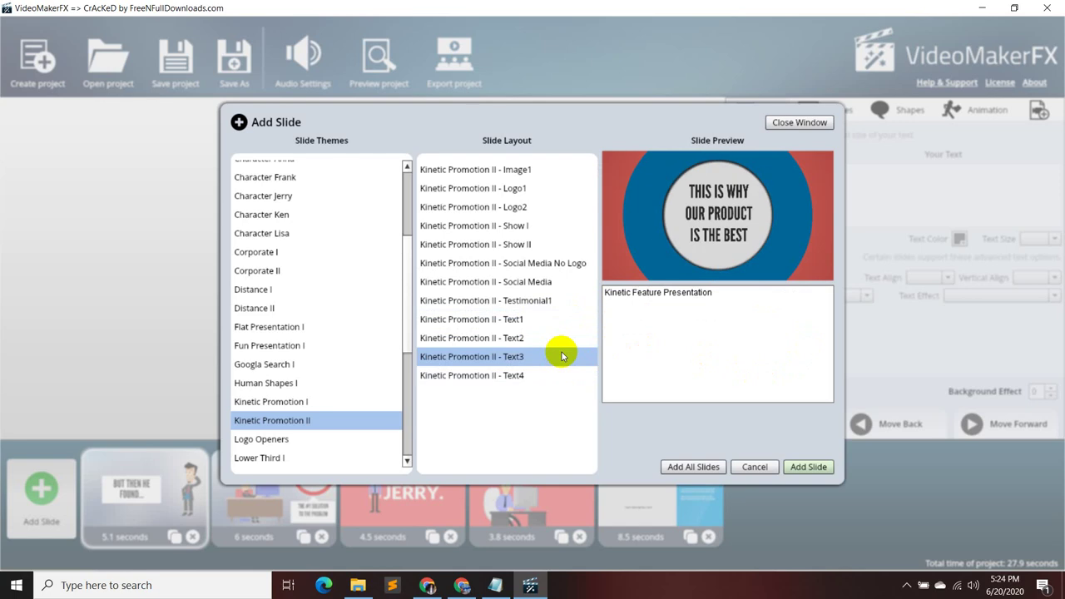
pyautogui.click(553, 375)
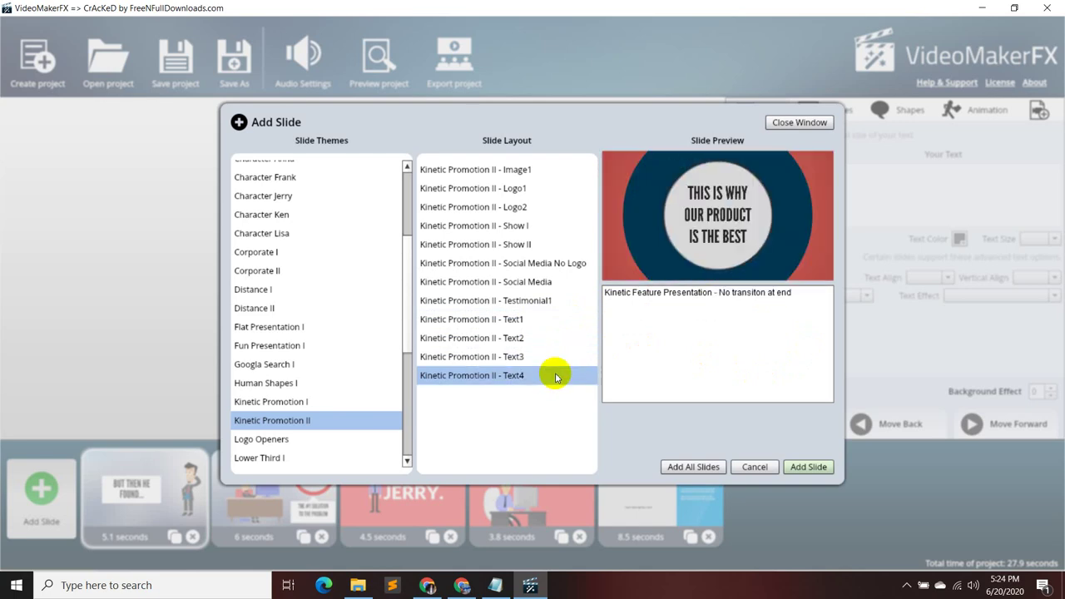
pyautogui.click(546, 339)
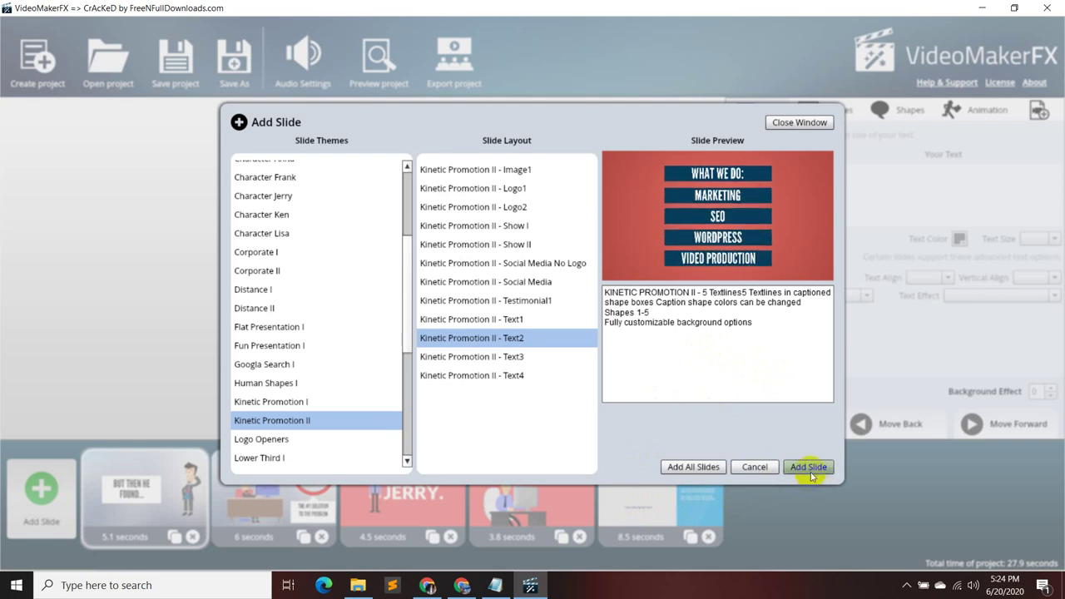
pyautogui.click(807, 467)
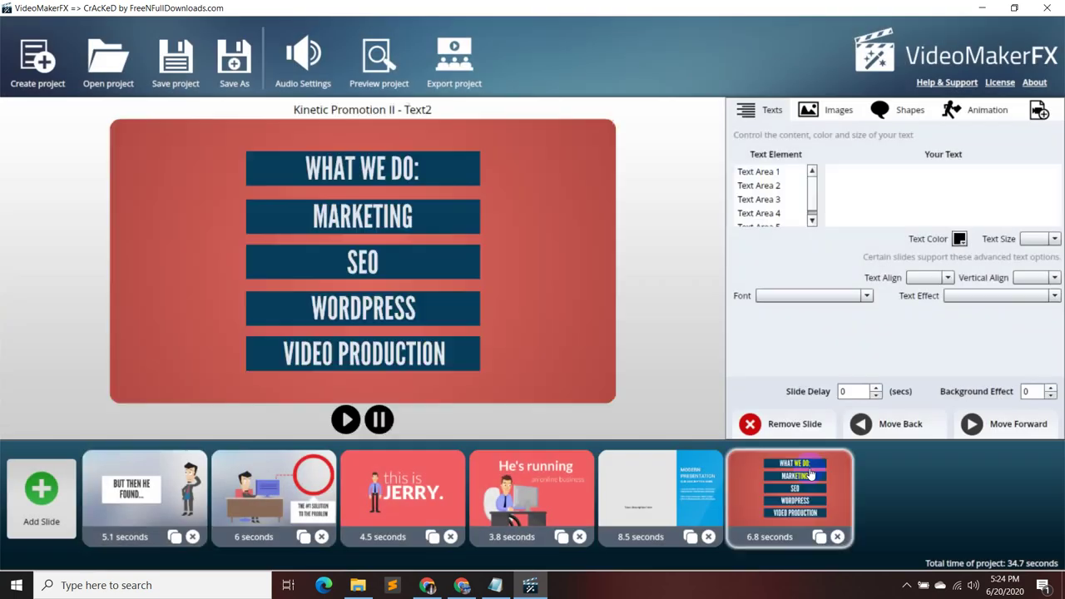
# - Paste 'Benefits comes with our services:' from the notes into Text Area 1, then delete the slide
pyautogui.click(761, 172)
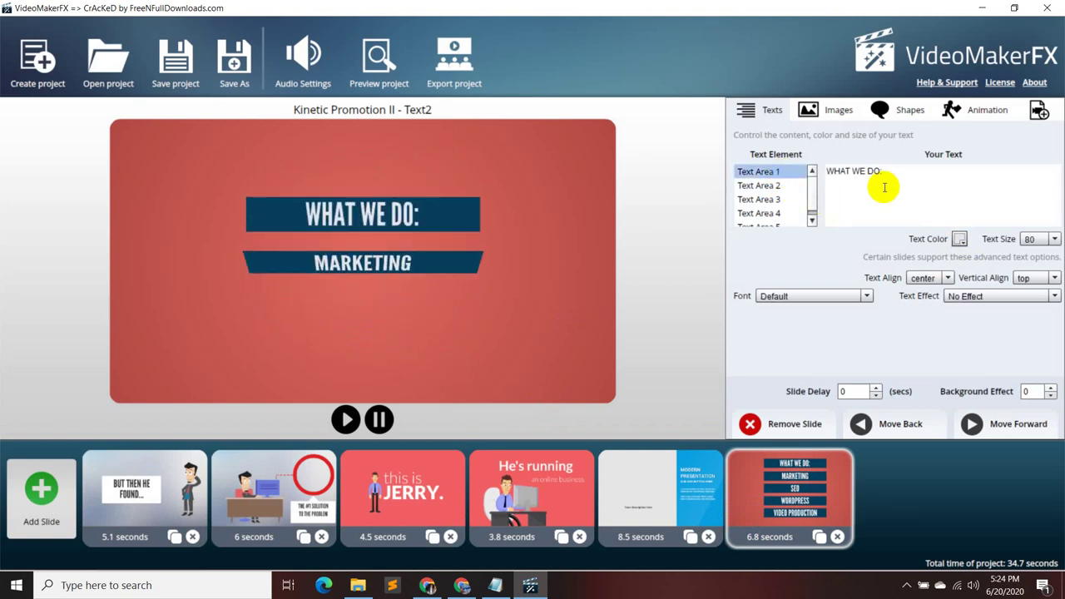
pyautogui.click(495, 585)
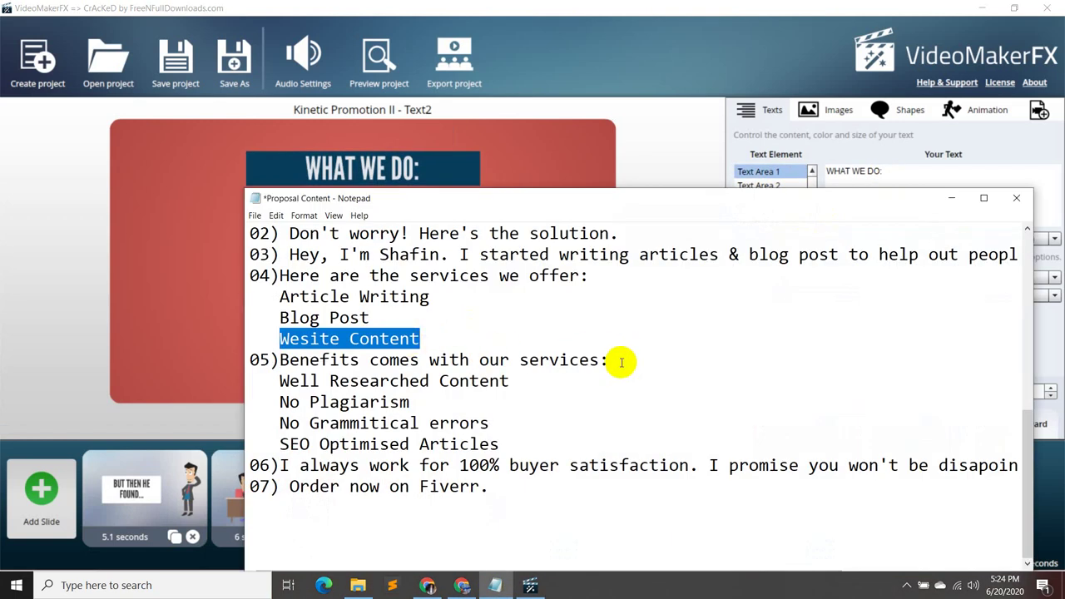
pyautogui.moveTo(620, 363); pyautogui.dragTo(284, 361)
pyautogui.hotkey('ctrl', 'c')
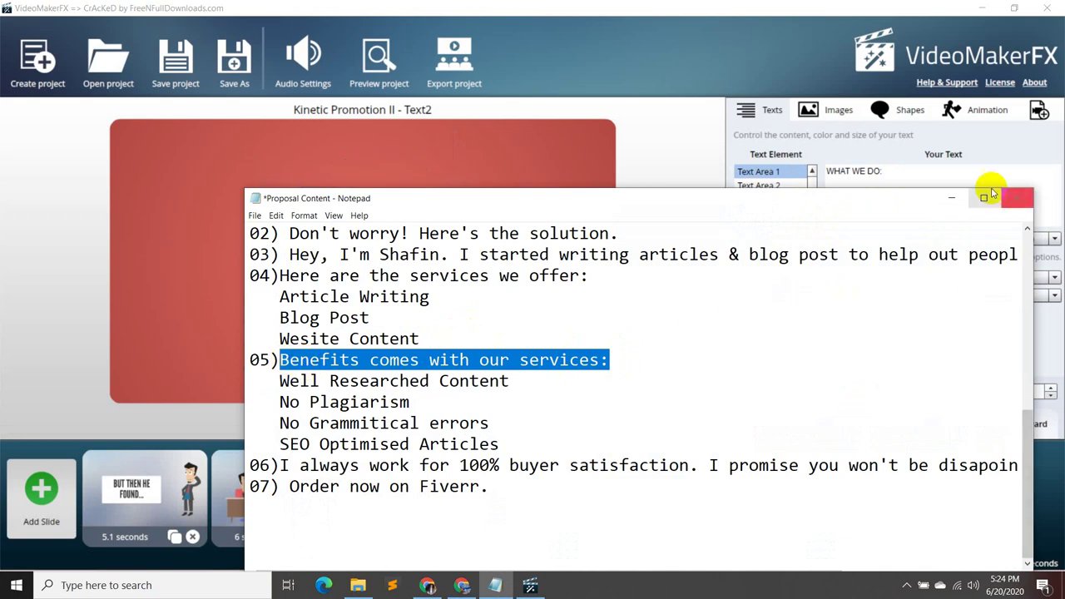
pyautogui.click(953, 198)
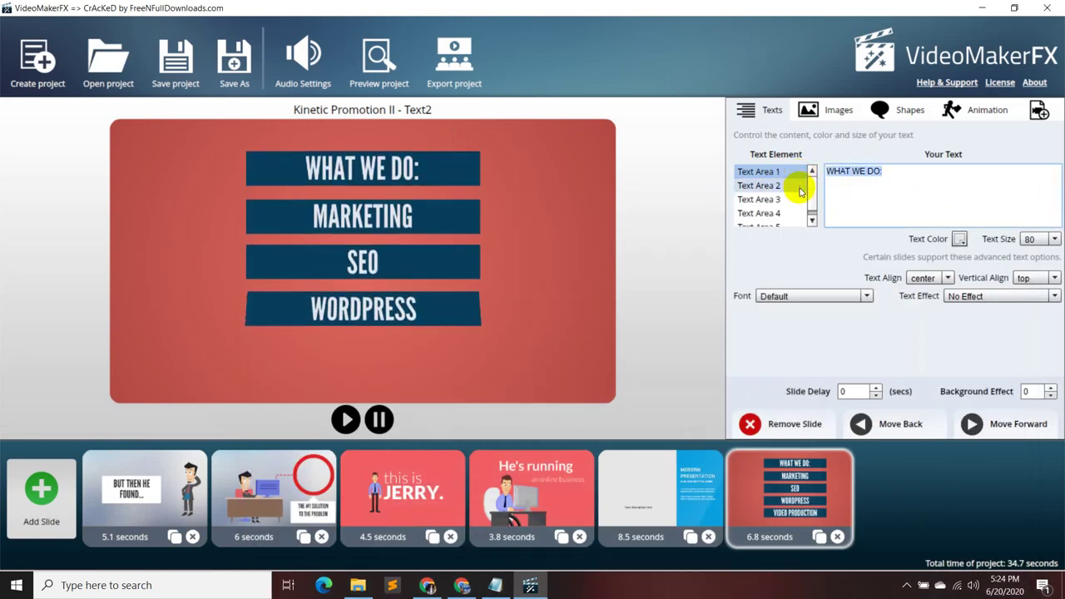
pyautogui.hotkey('ctrl', 'v')
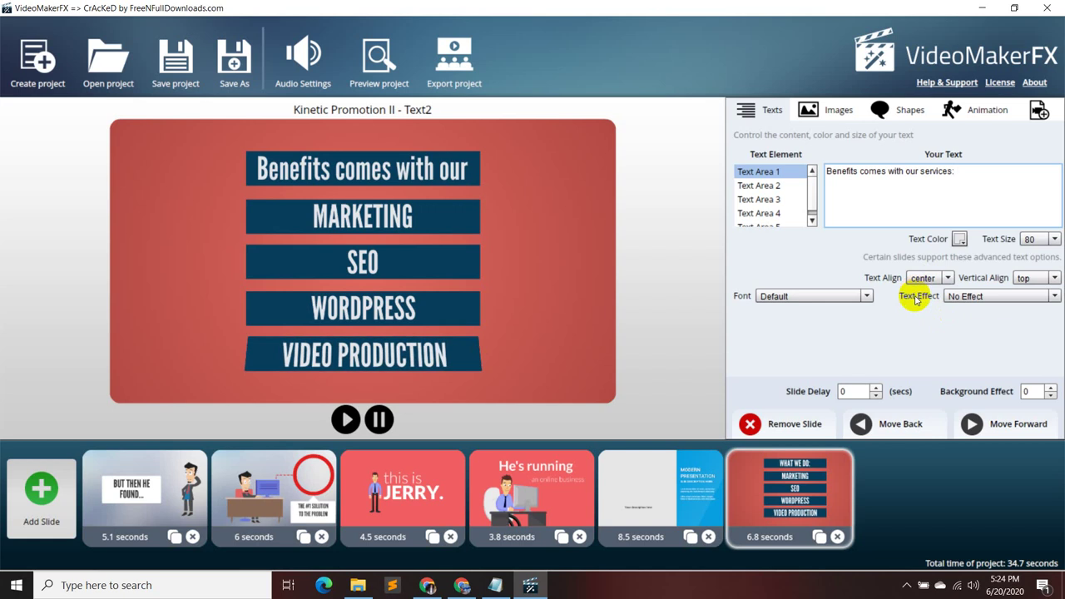
pyautogui.click(837, 536)
pyautogui.click(40, 495)
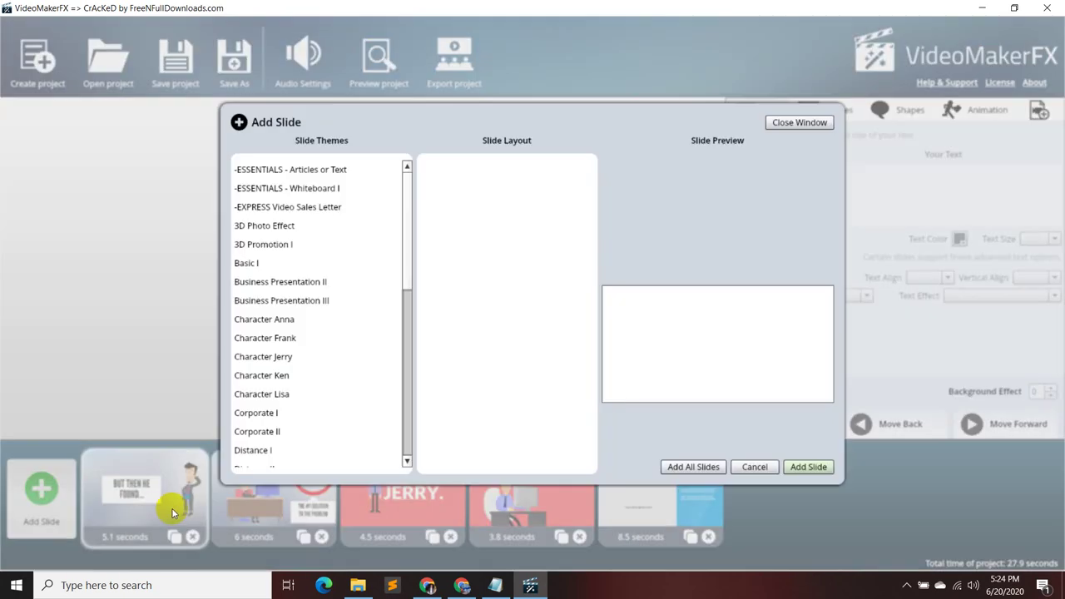
pyautogui.scroll(-1, 320, 363)
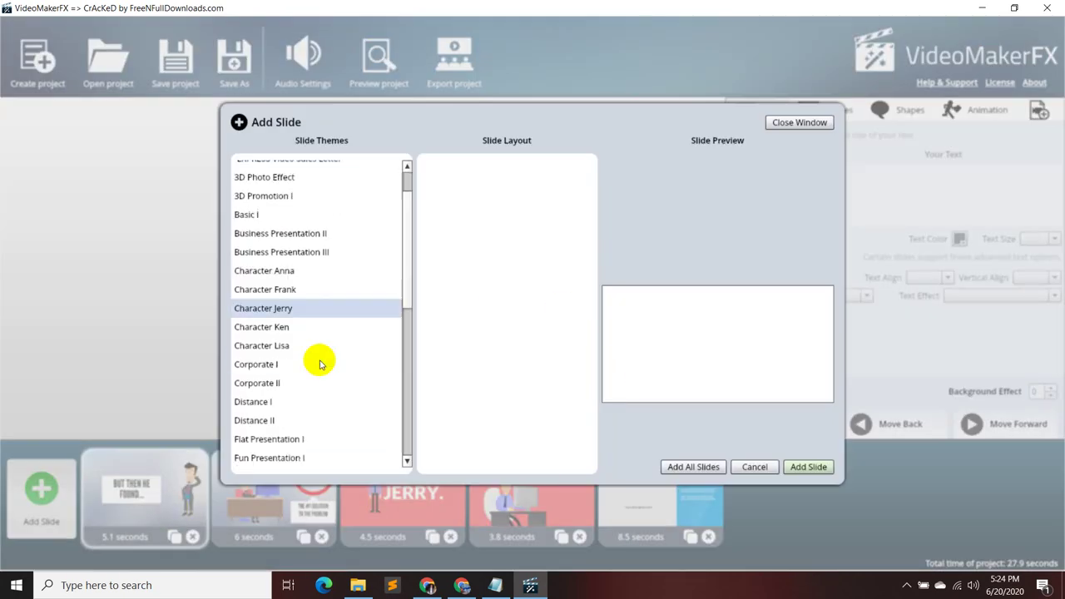
pyautogui.scroll(-2, 309, 420)
pyautogui.click(308, 402)
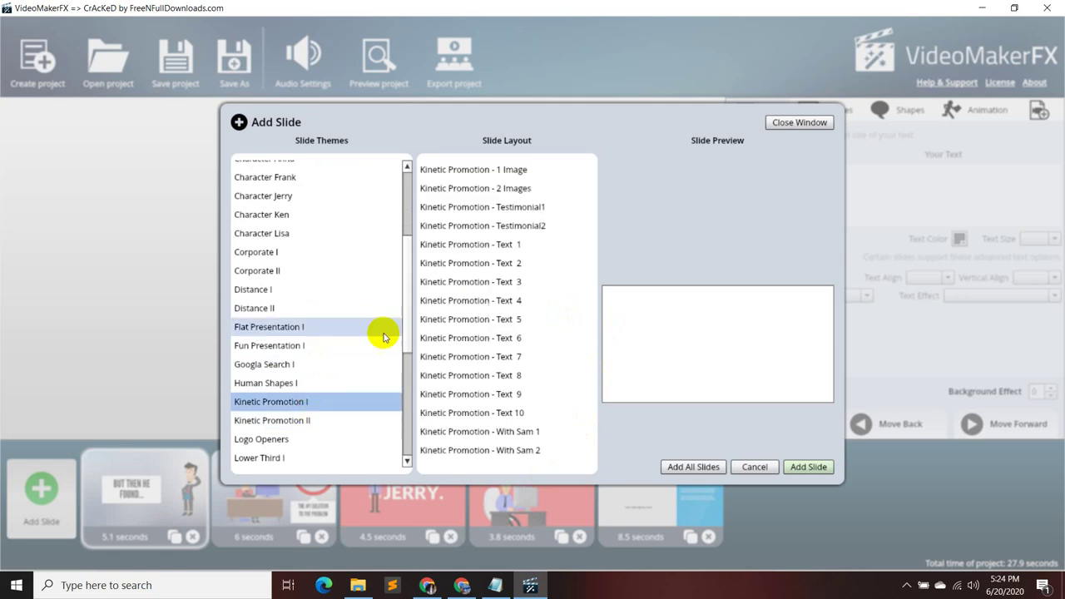
pyautogui.click(526, 245)
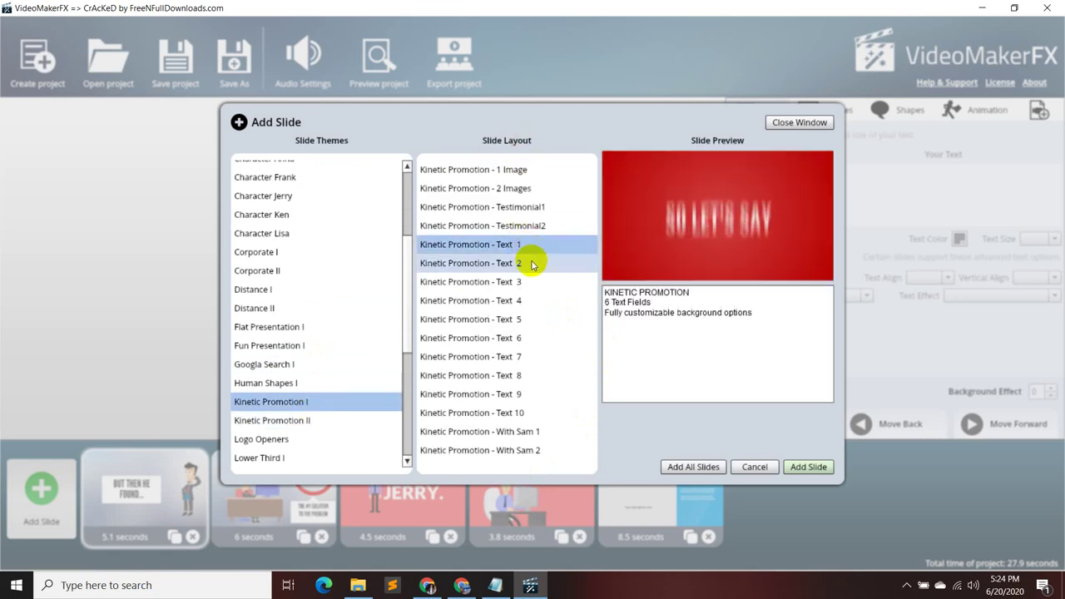
pyautogui.click(531, 262)
pyautogui.click(361, 421)
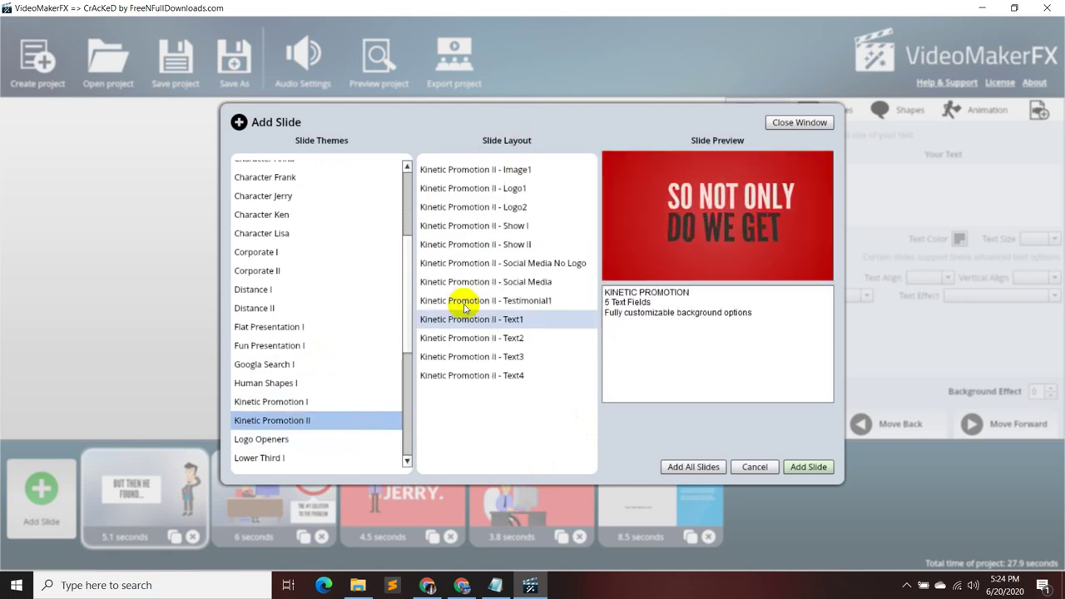
pyautogui.click(554, 227)
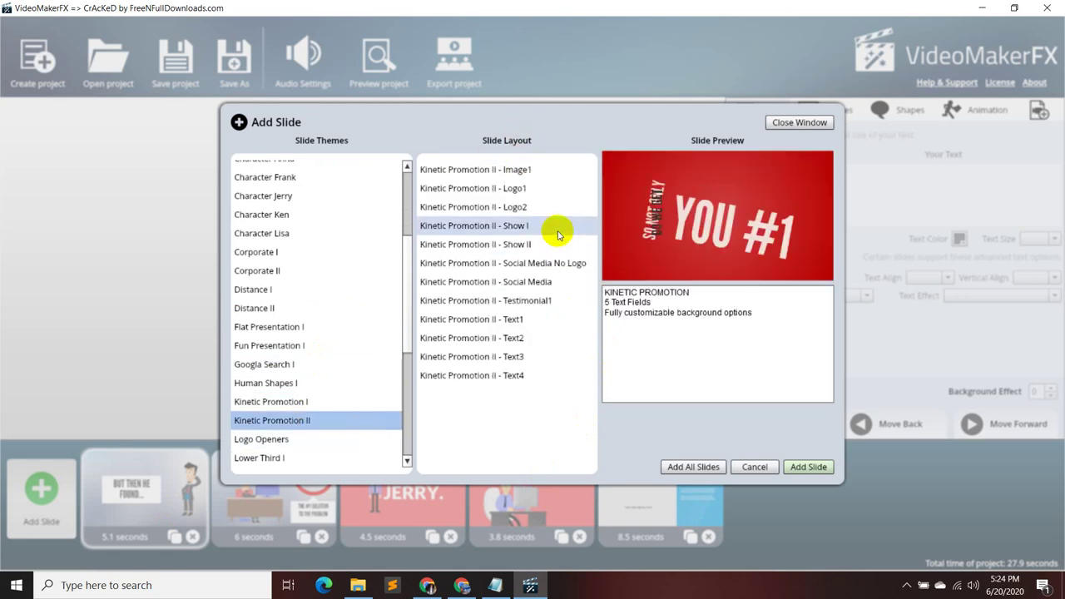
pyautogui.click(537, 319)
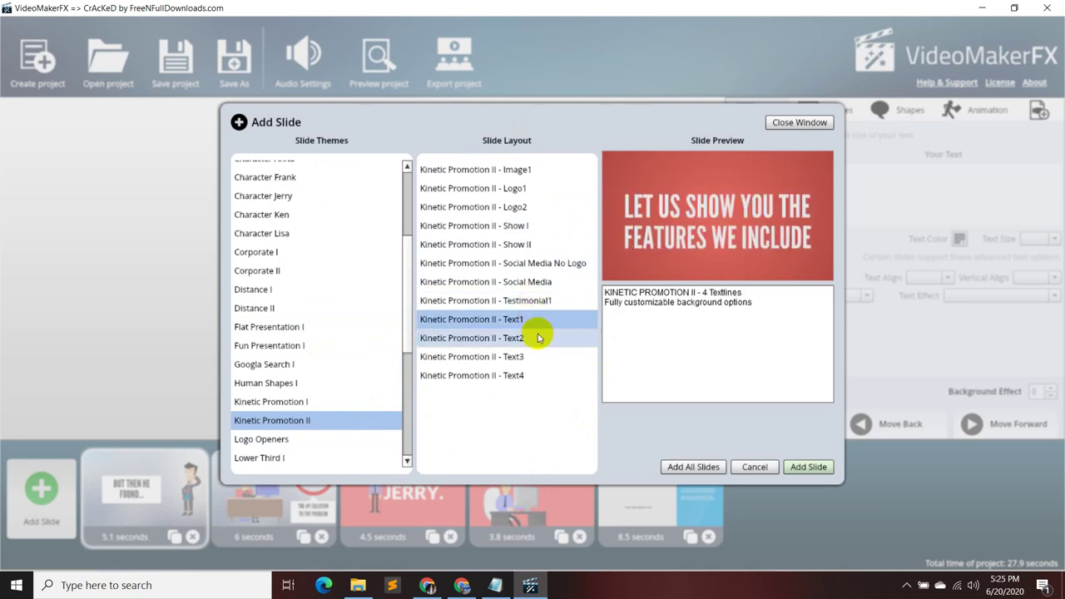
pyautogui.click(537, 338)
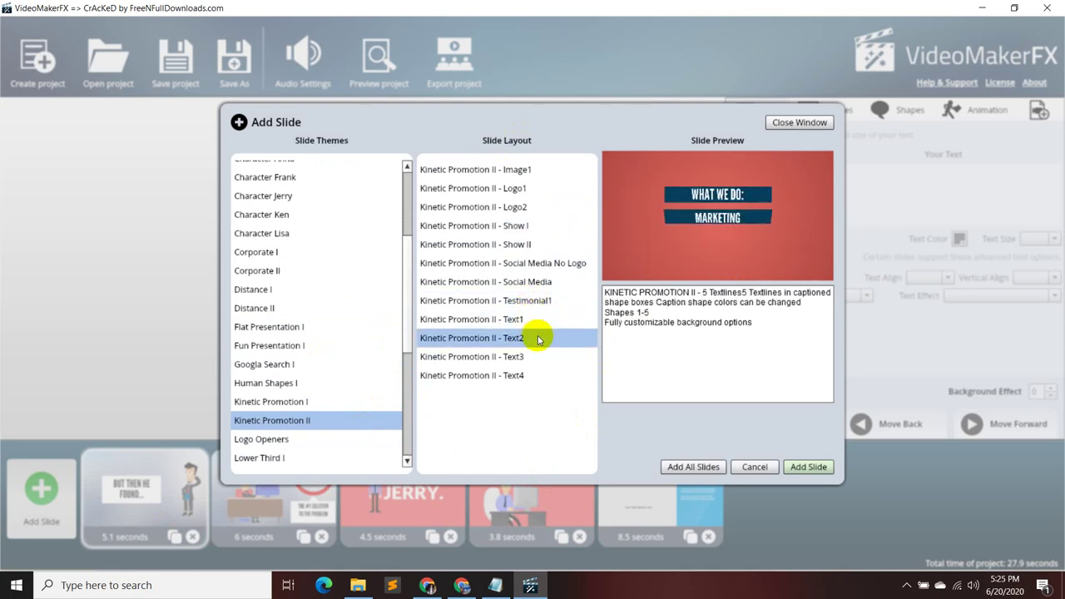
pyautogui.click(535, 356)
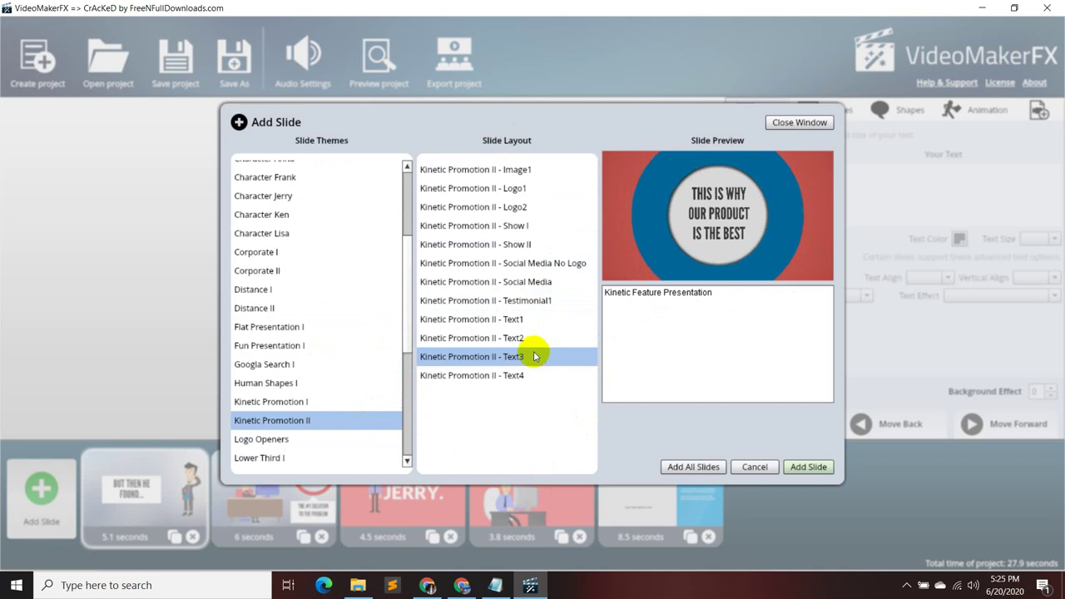
pyautogui.click(524, 319)
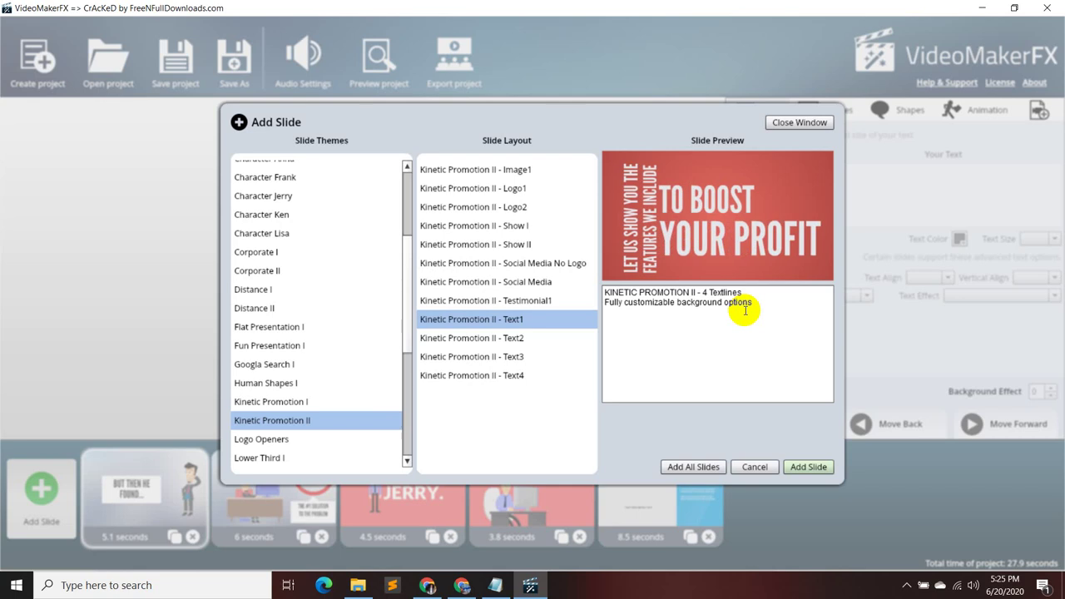
pyautogui.click(580, 302)
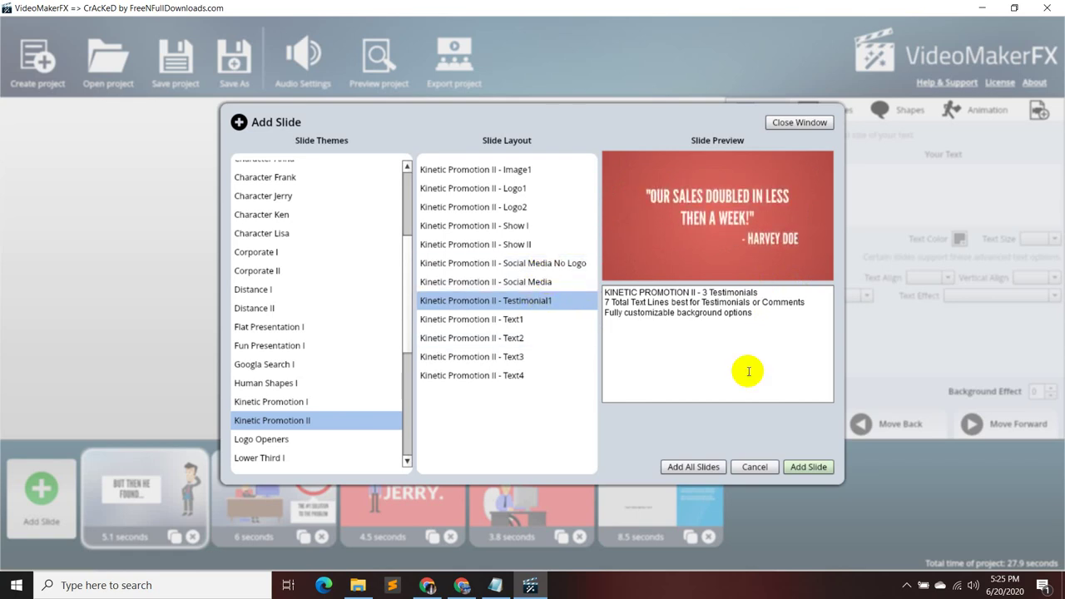
pyautogui.click(807, 466)
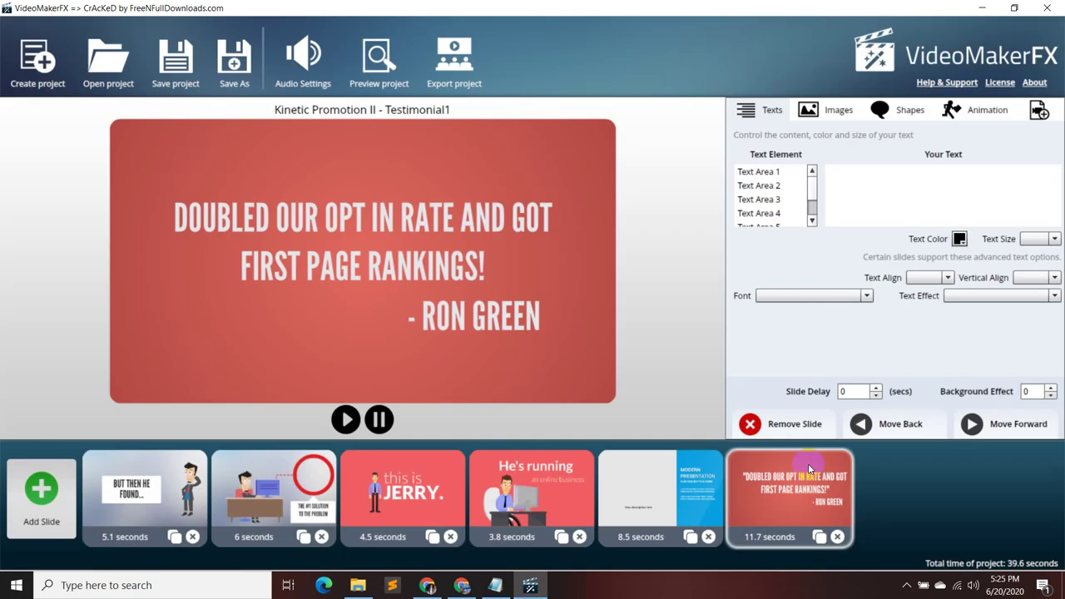
pyautogui.click(836, 536)
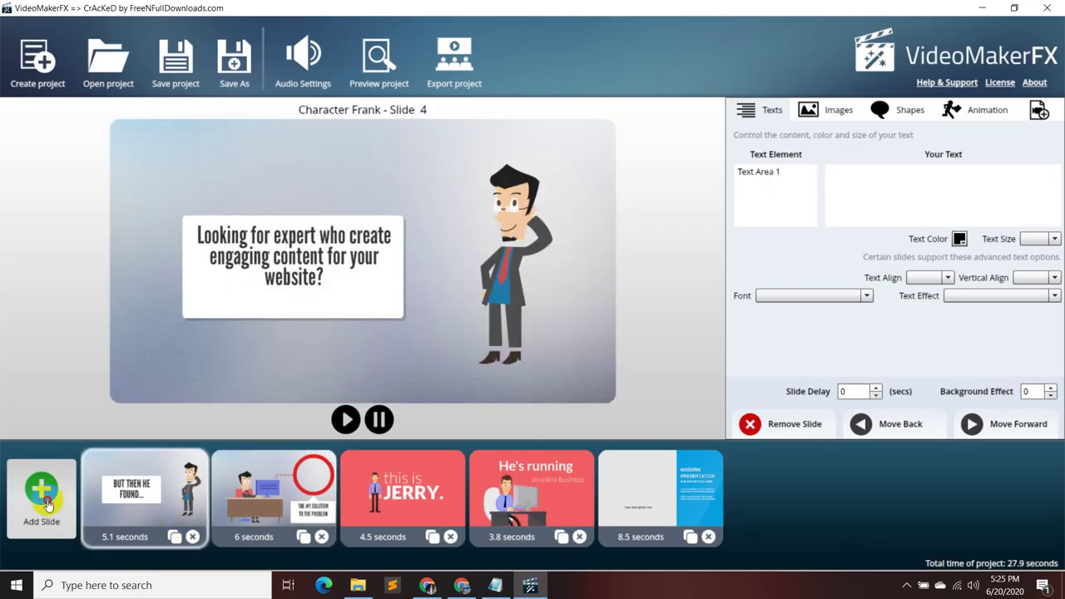
# - Preview the Business Presentation II layouts, Slides 1 through 4
pyautogui.click(42, 495)
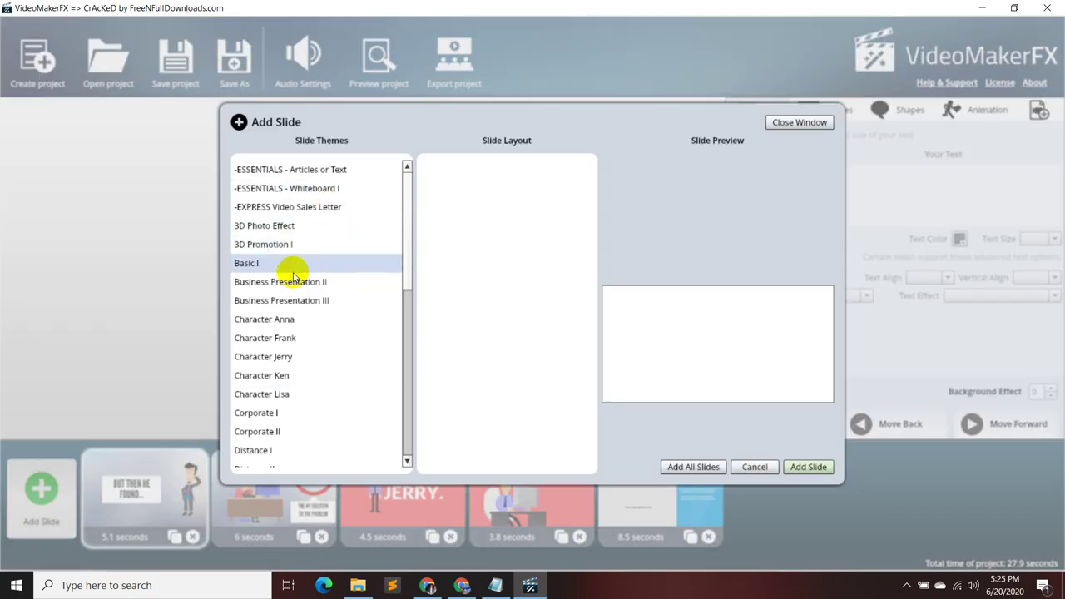
pyautogui.click(301, 285)
pyautogui.click(532, 170)
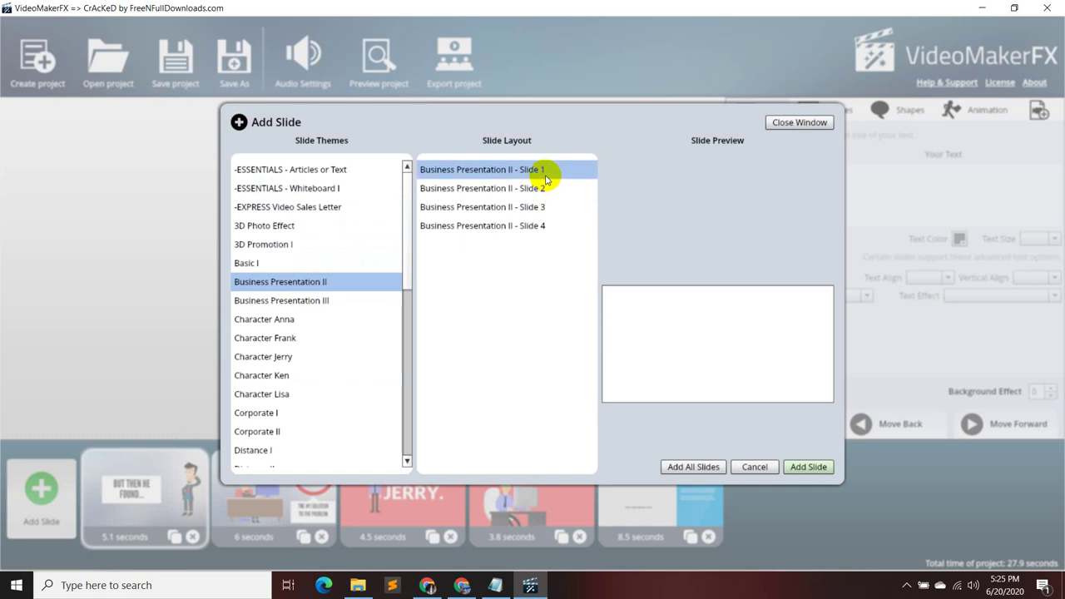
pyautogui.click(546, 190)
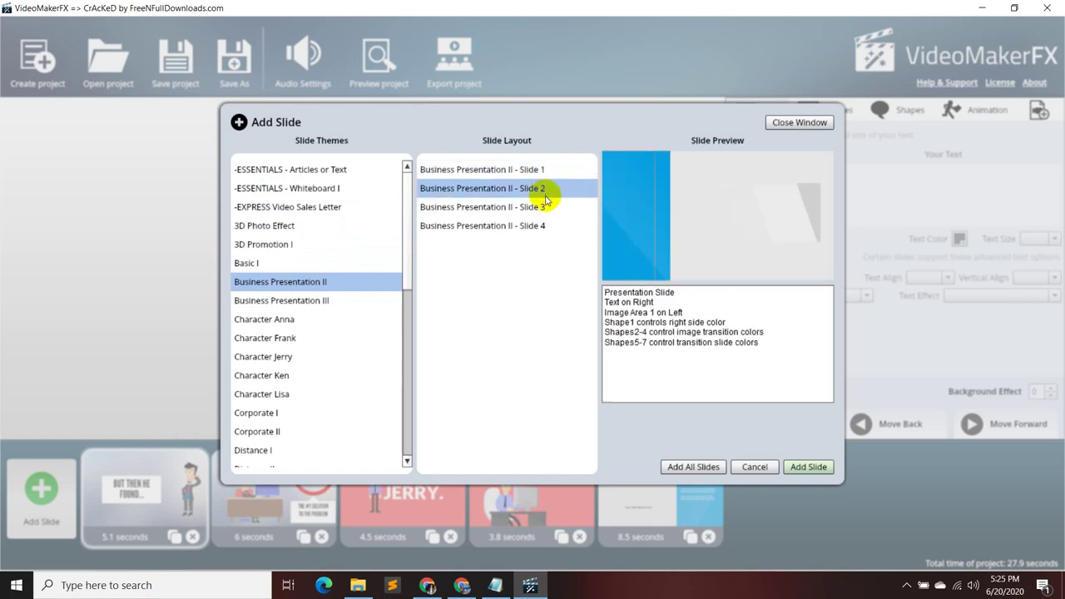
pyautogui.click(546, 206)
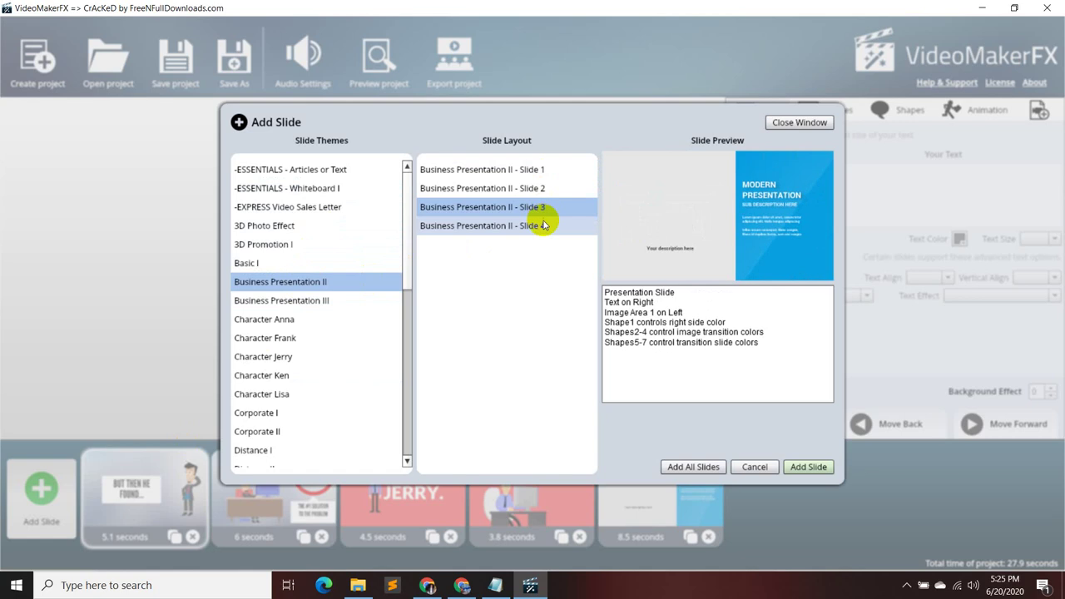
pyautogui.click(541, 191)
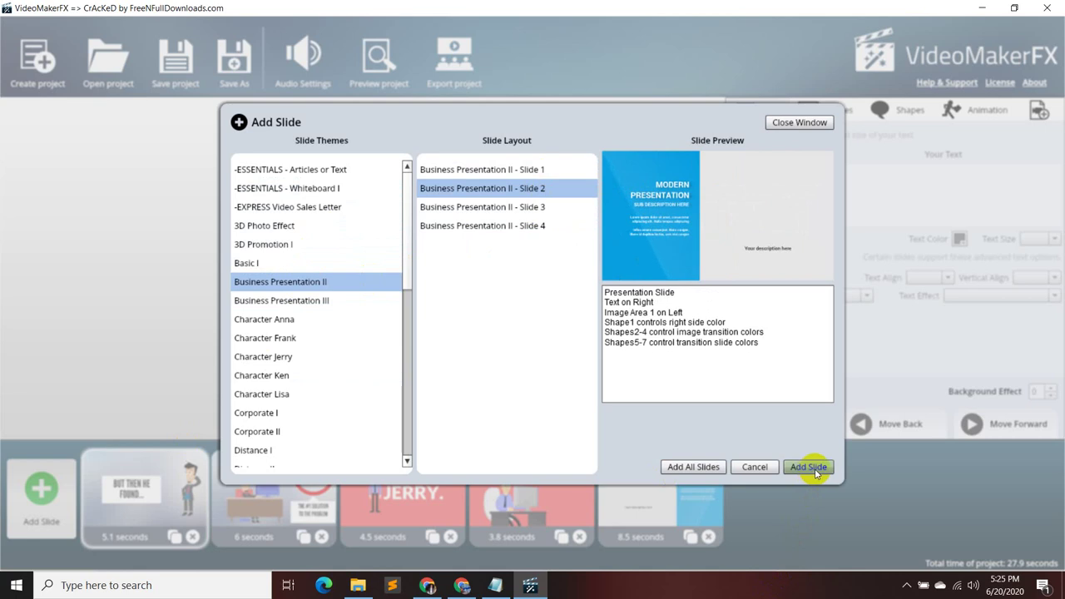
pyautogui.click(517, 226)
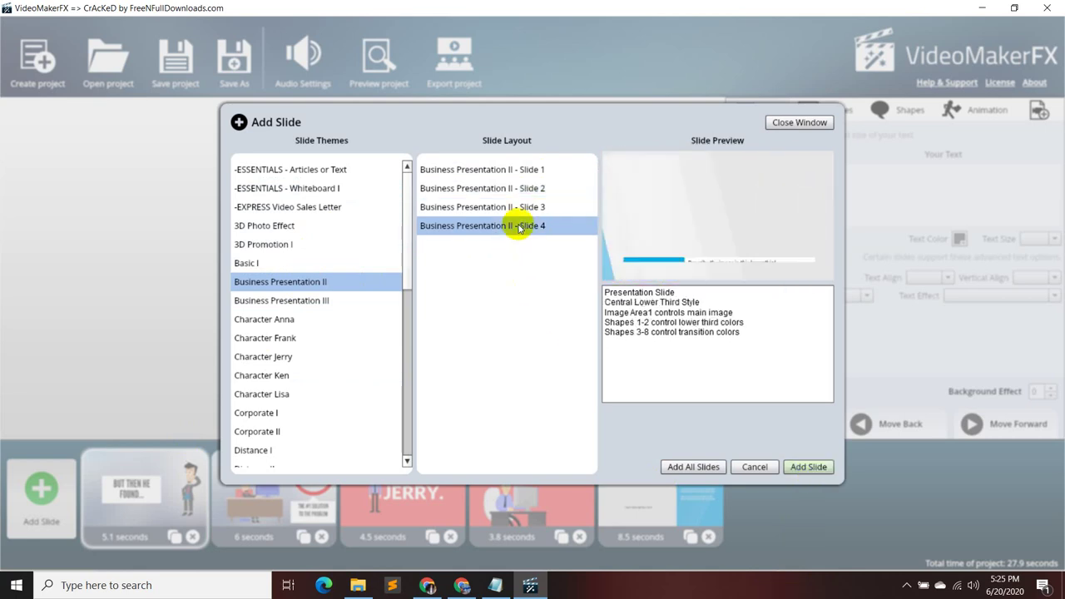
pyautogui.click(522, 207)
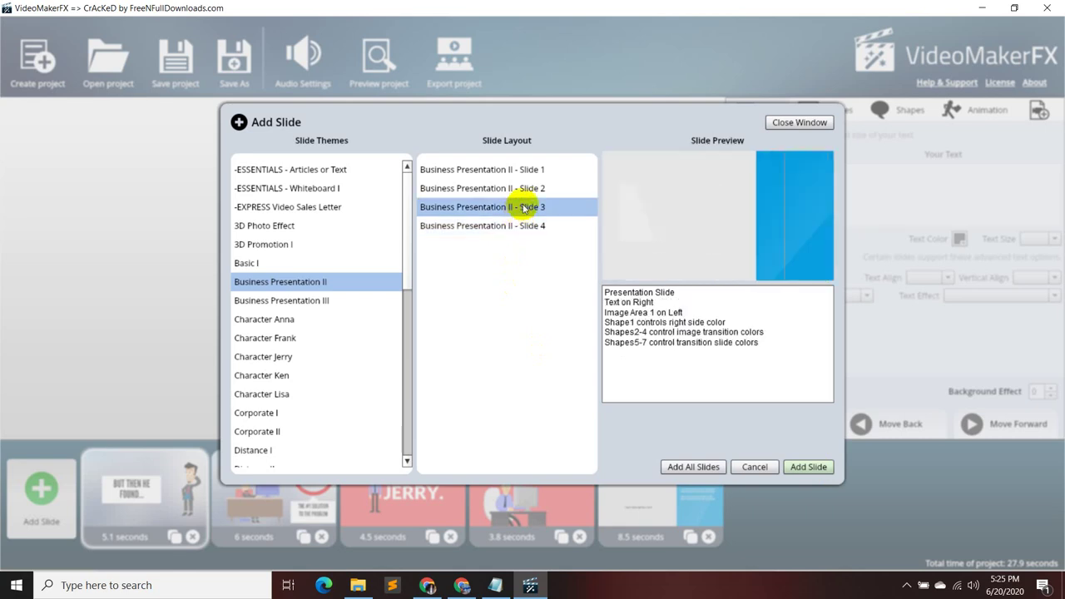
pyautogui.click(527, 169)
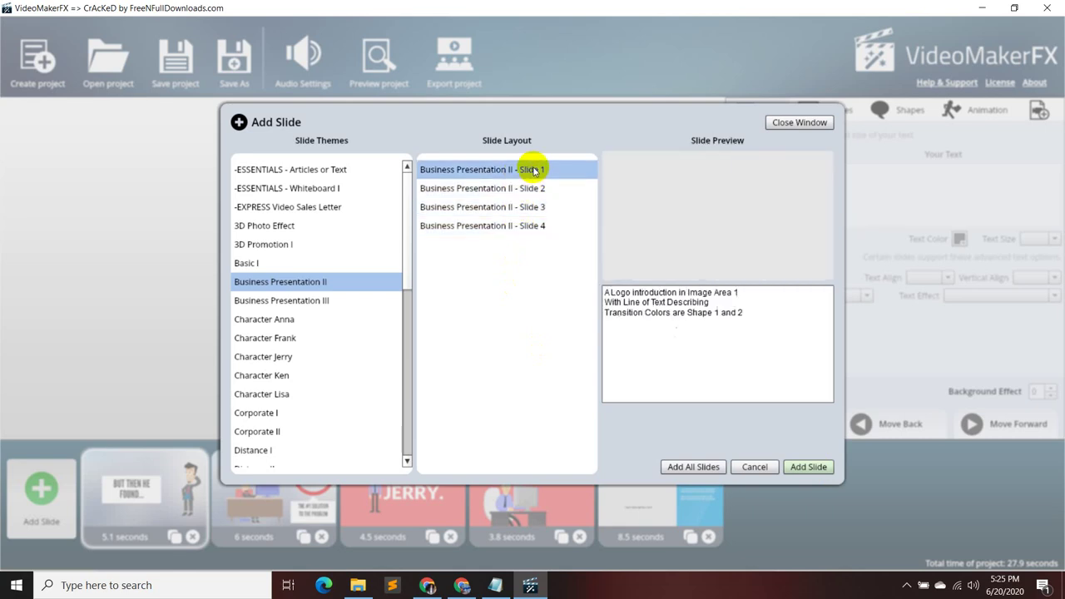
# - Preview the Business Presentation III Circle and Lower Third layouts
pyautogui.click(353, 309)
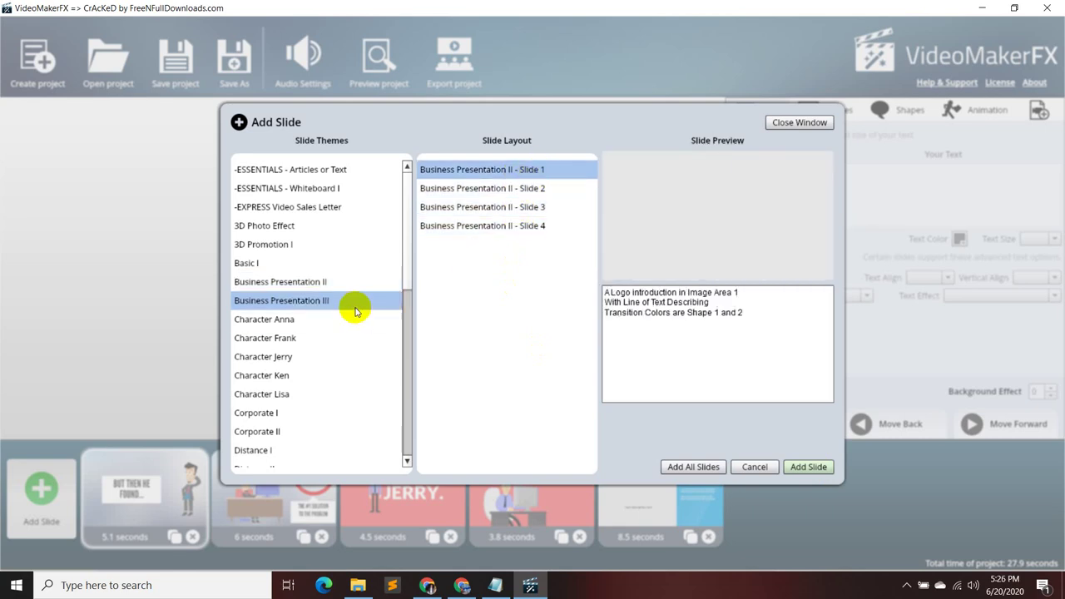
pyautogui.click(483, 170)
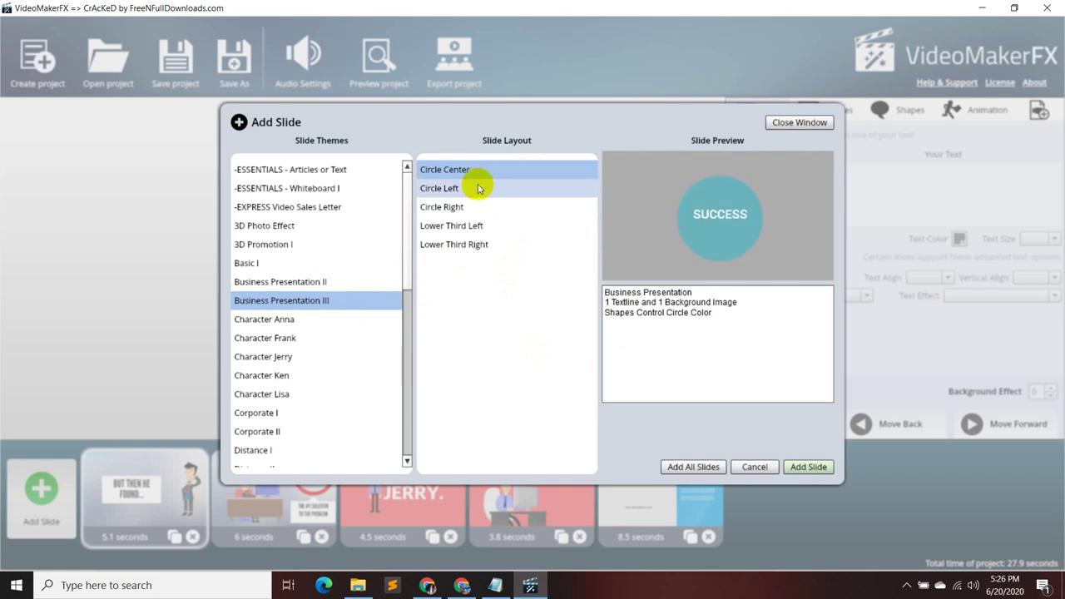
pyautogui.click(479, 190)
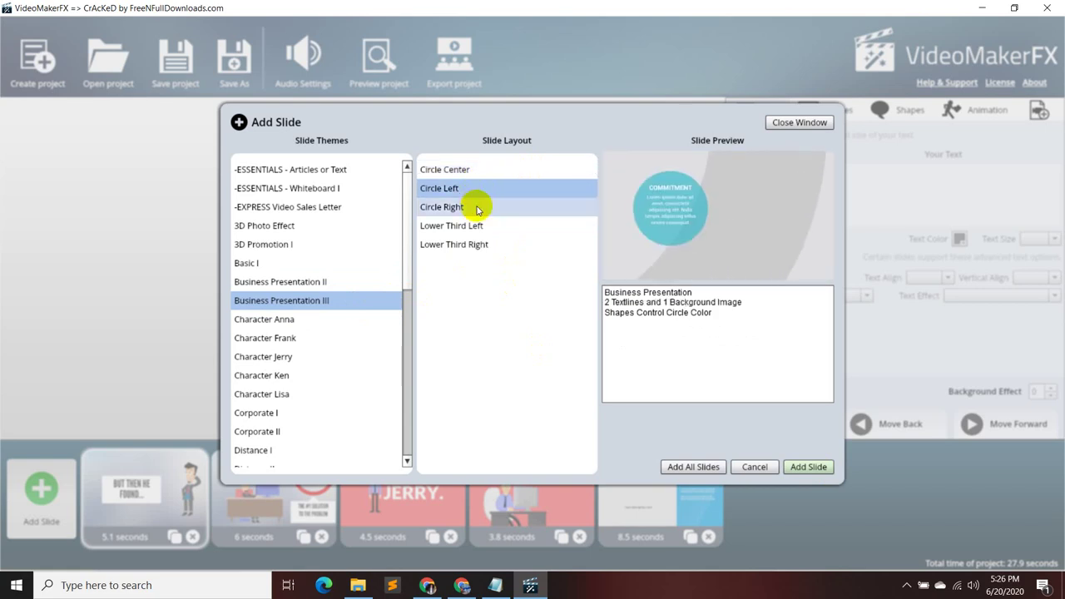
pyautogui.click(478, 208)
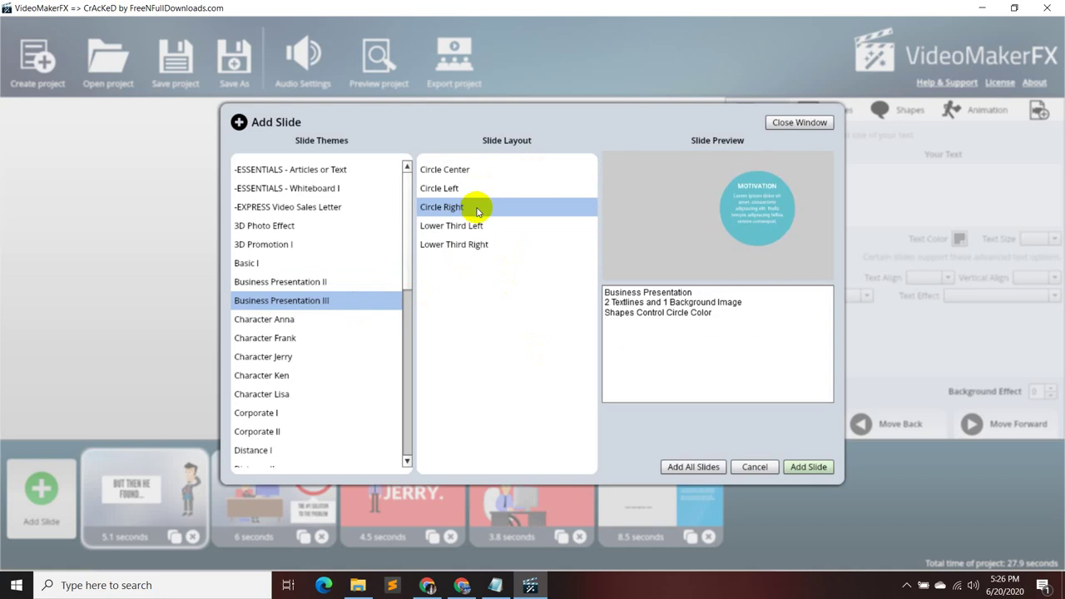
pyautogui.click(476, 225)
pyautogui.click(474, 243)
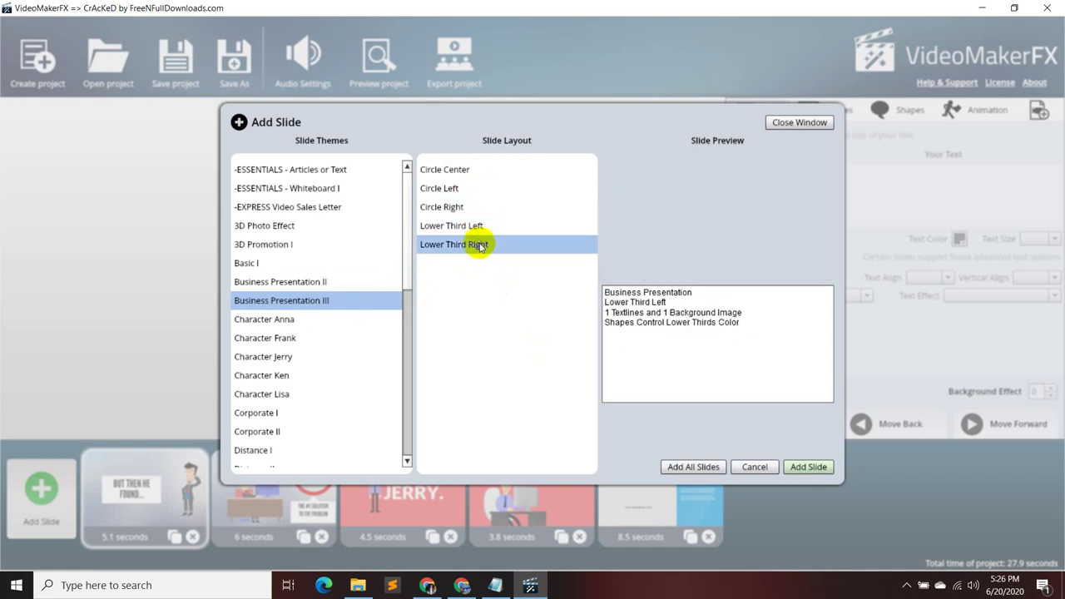
# - Add a Basic I 'Basic Presentation 2' slide, bringing the total to 33 seconds
pyautogui.click(280, 265)
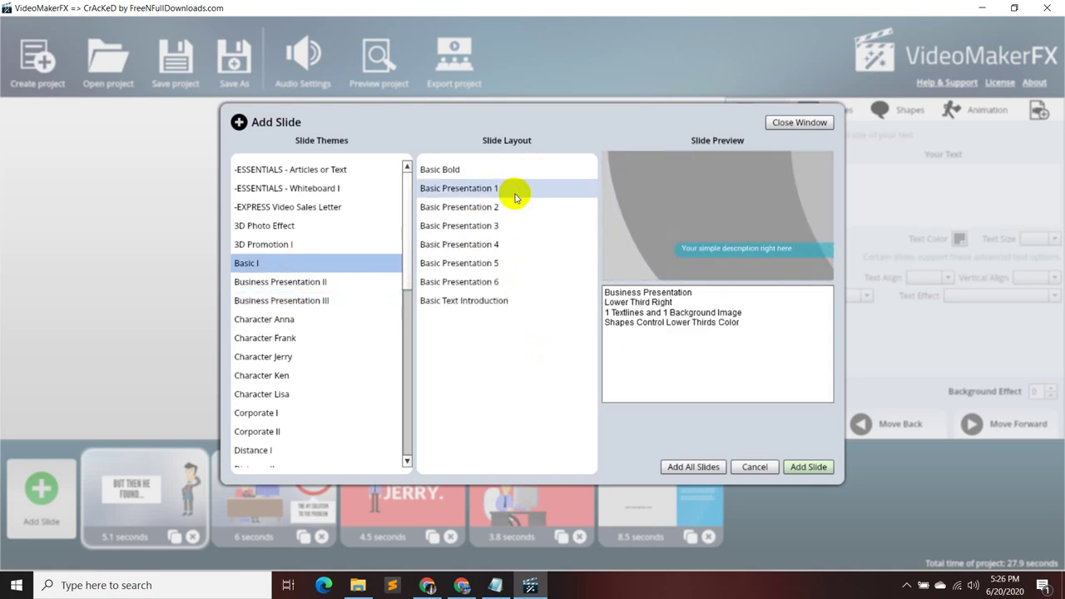
pyautogui.click(513, 191)
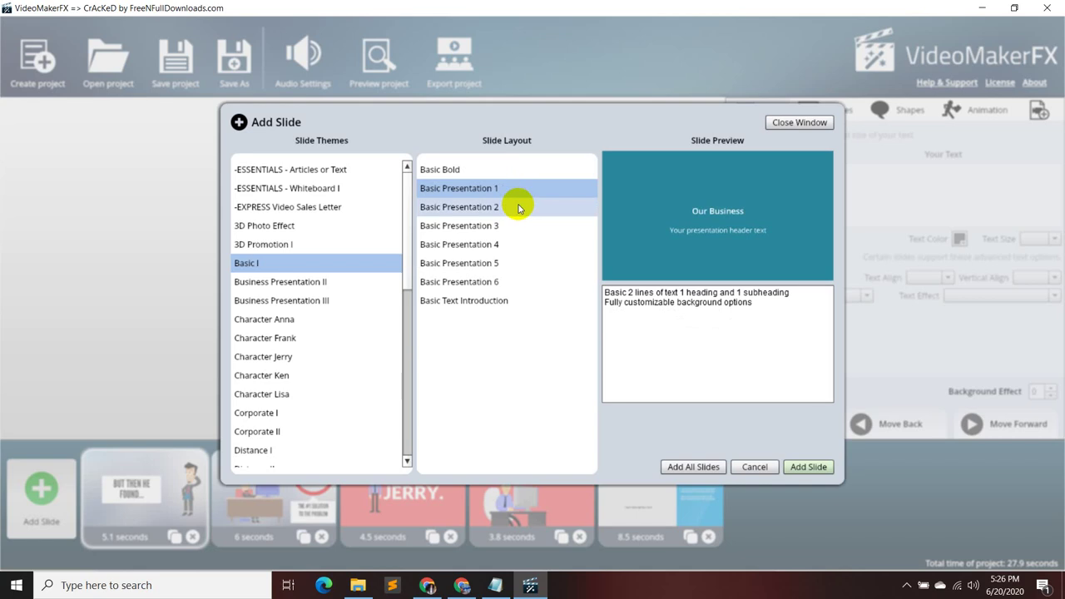
pyautogui.click(518, 208)
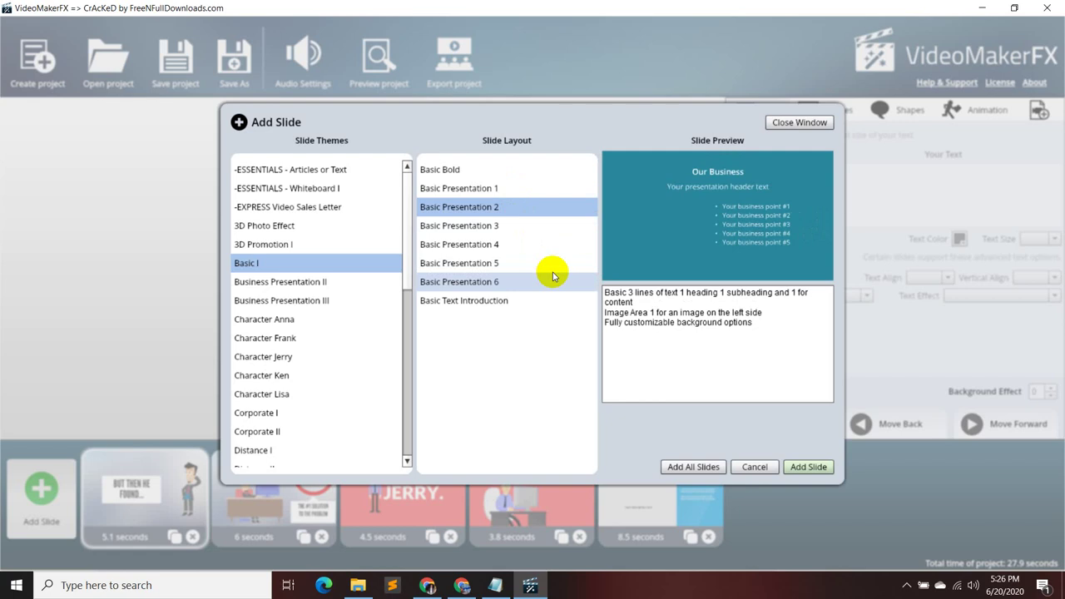
pyautogui.click(539, 228)
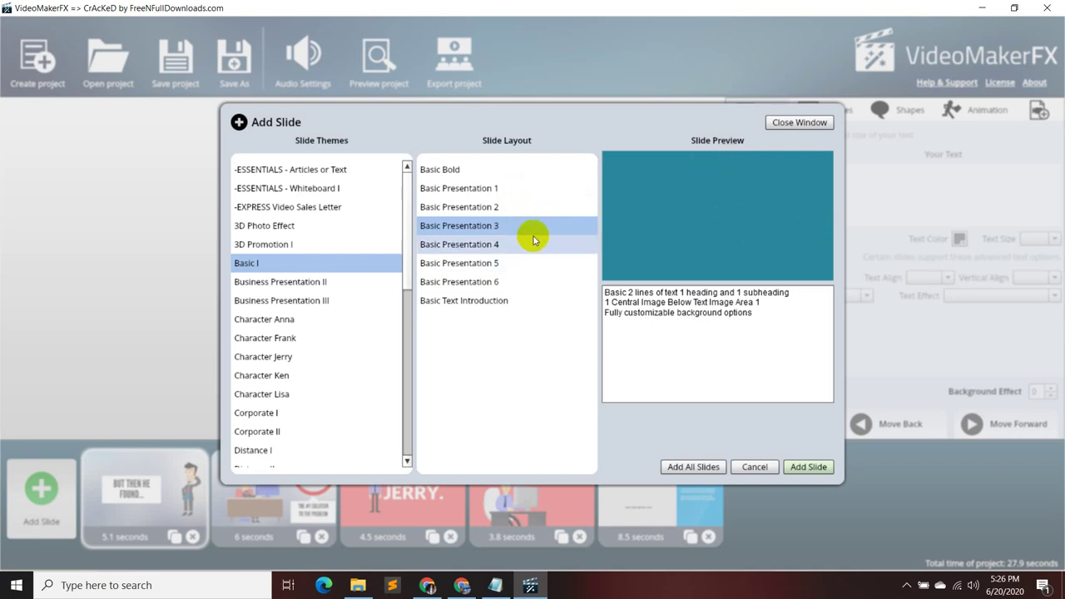
pyautogui.click(533, 240)
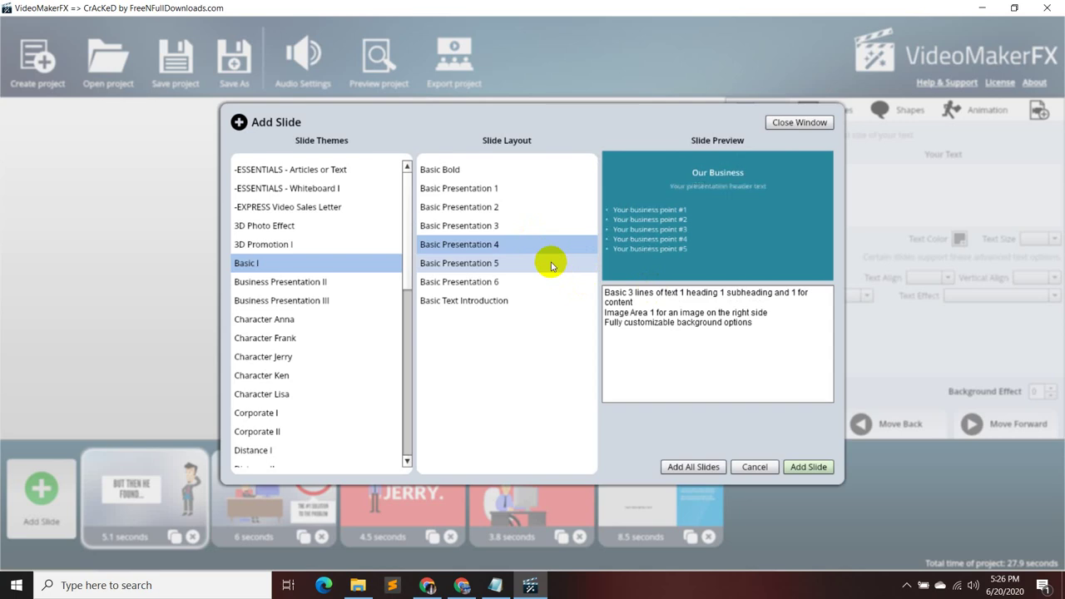
pyautogui.click(549, 263)
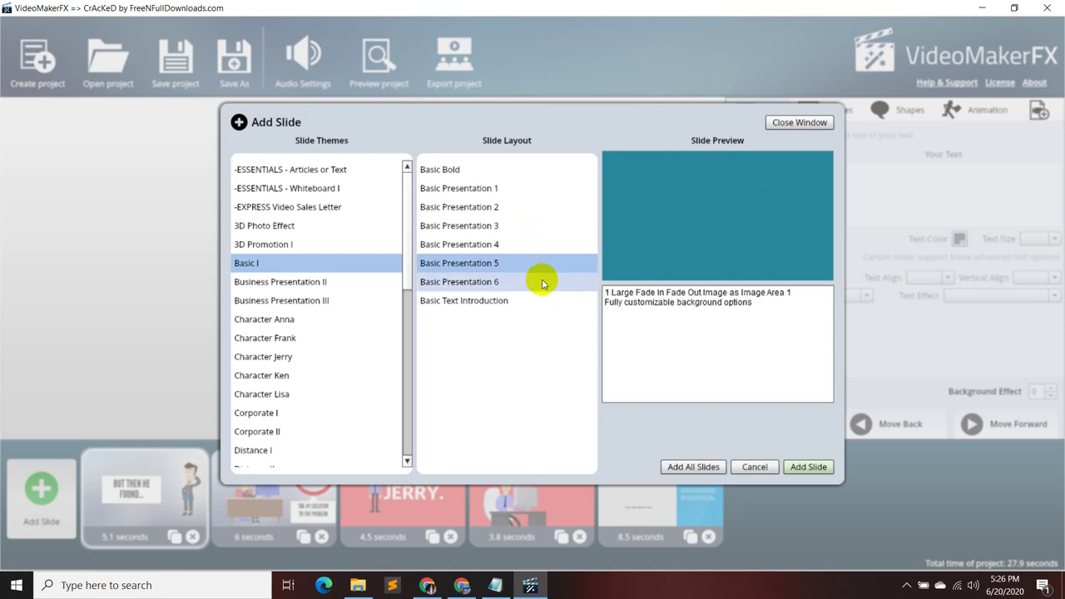
pyautogui.click(515, 187)
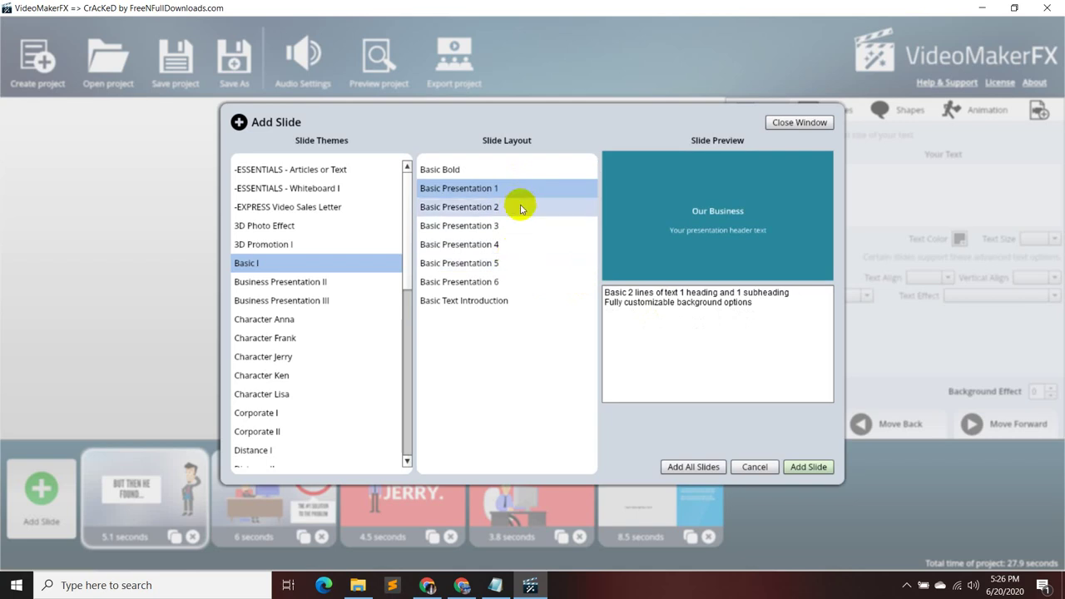
pyautogui.click(520, 207)
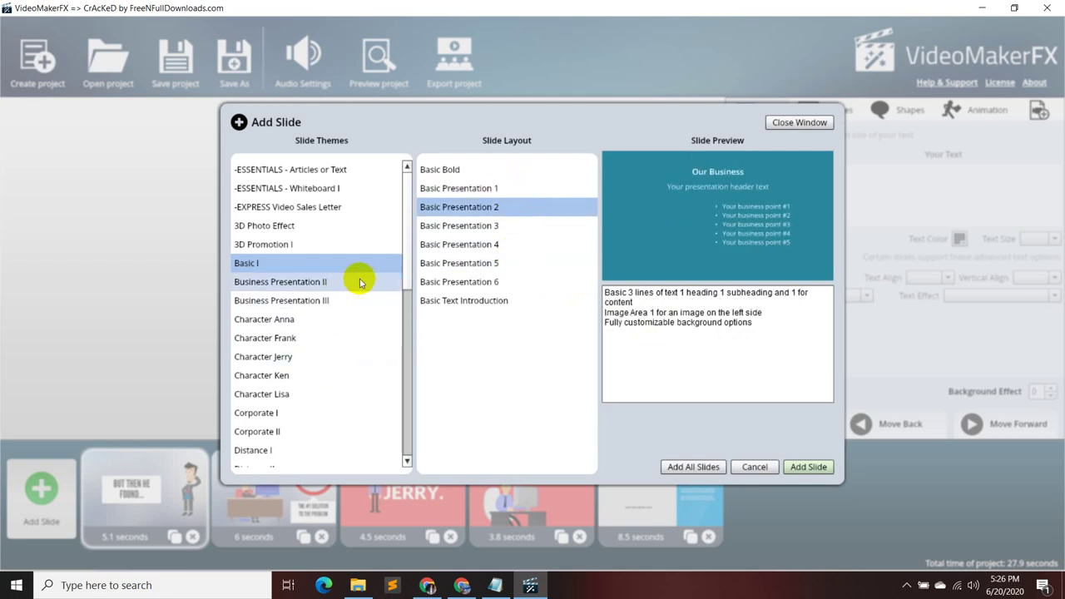
pyautogui.click(807, 467)
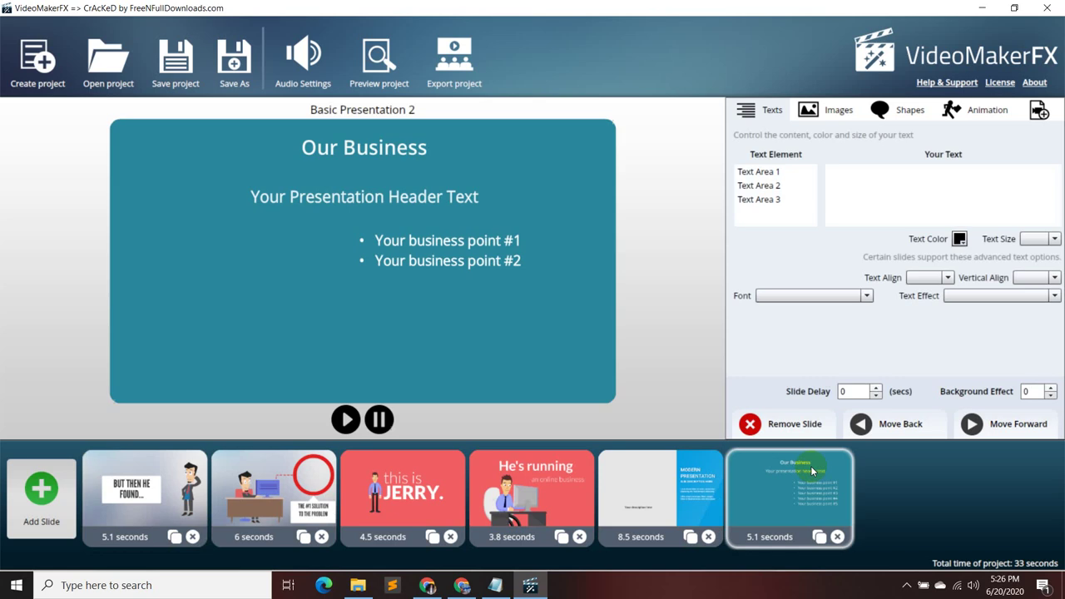
# - Check Text Areas 2 and 3, add then delete a third bullet, and remove the slide
pyautogui.click(787, 186)
pyautogui.click(787, 198)
pyautogui.click(786, 187)
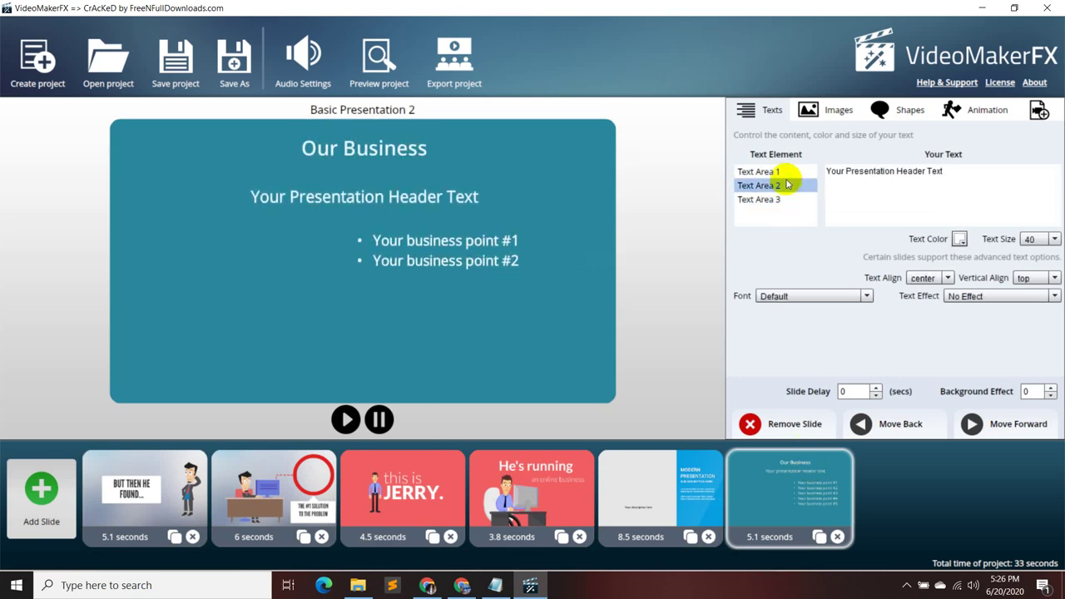
pyautogui.click(782, 199)
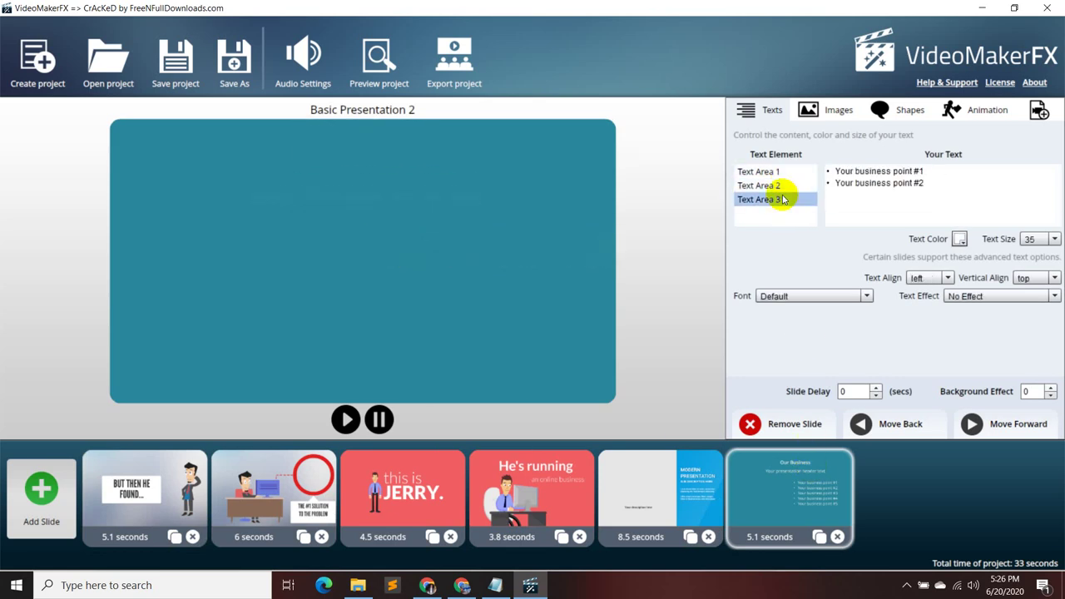
pyautogui.click(833, 200)
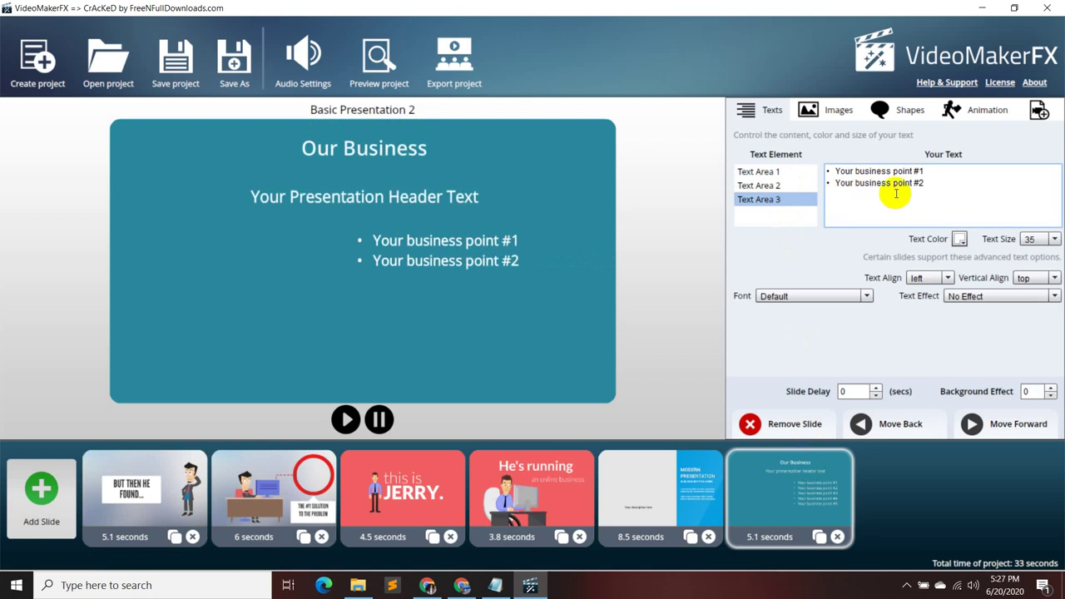
pyautogui.click(945, 184)
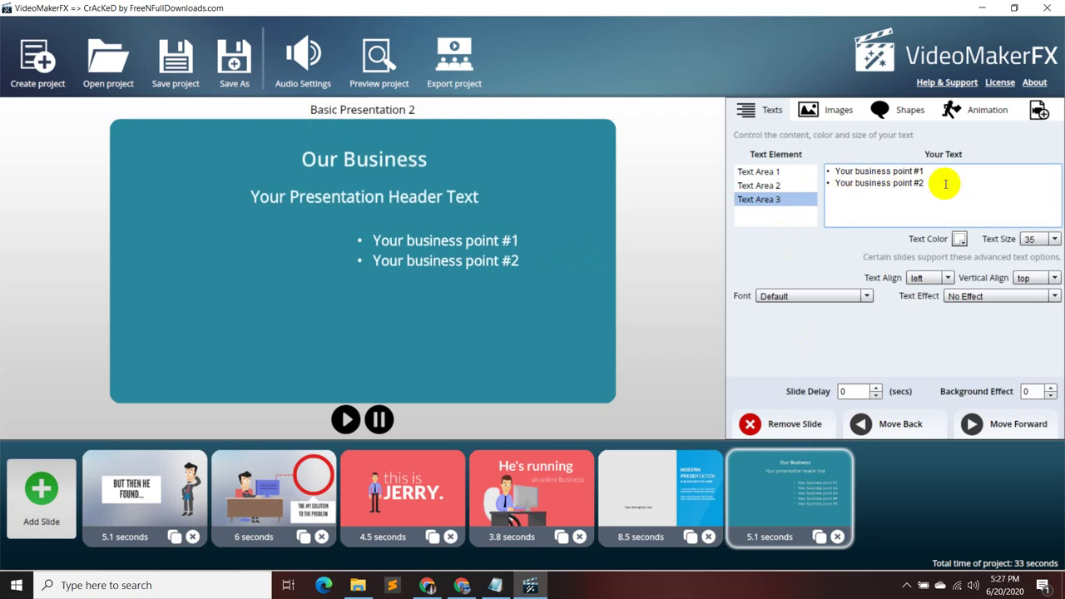
pyautogui.press('Return')
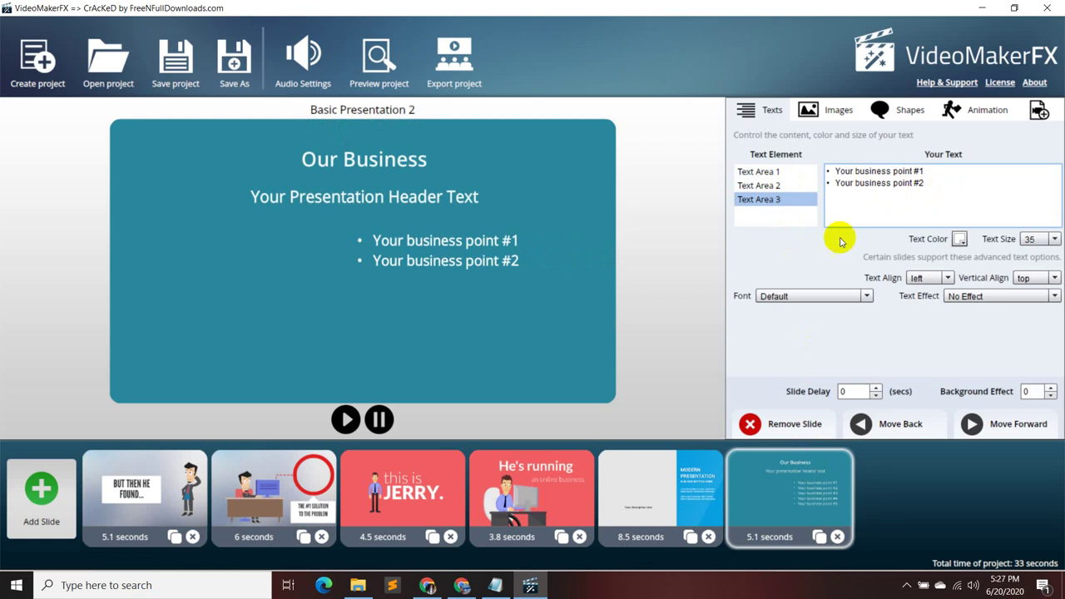
pyautogui.press('BackSpace')
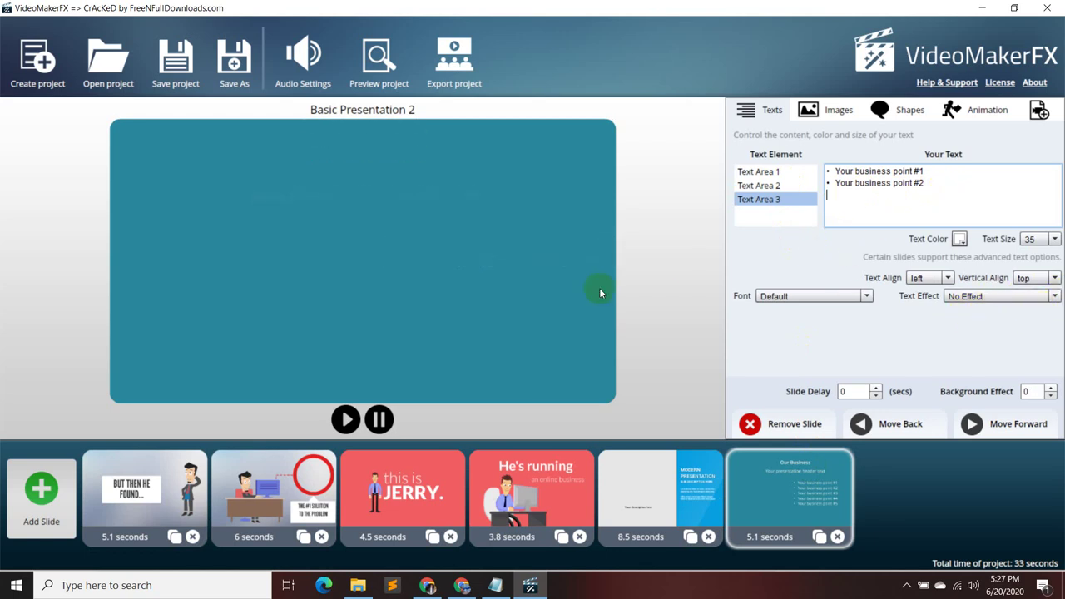
pyautogui.click(837, 537)
# - Preview the ESSENTIALS Large Text Box layouts, then browse Business Presentation II and Character Anna
pyautogui.click(42, 492)
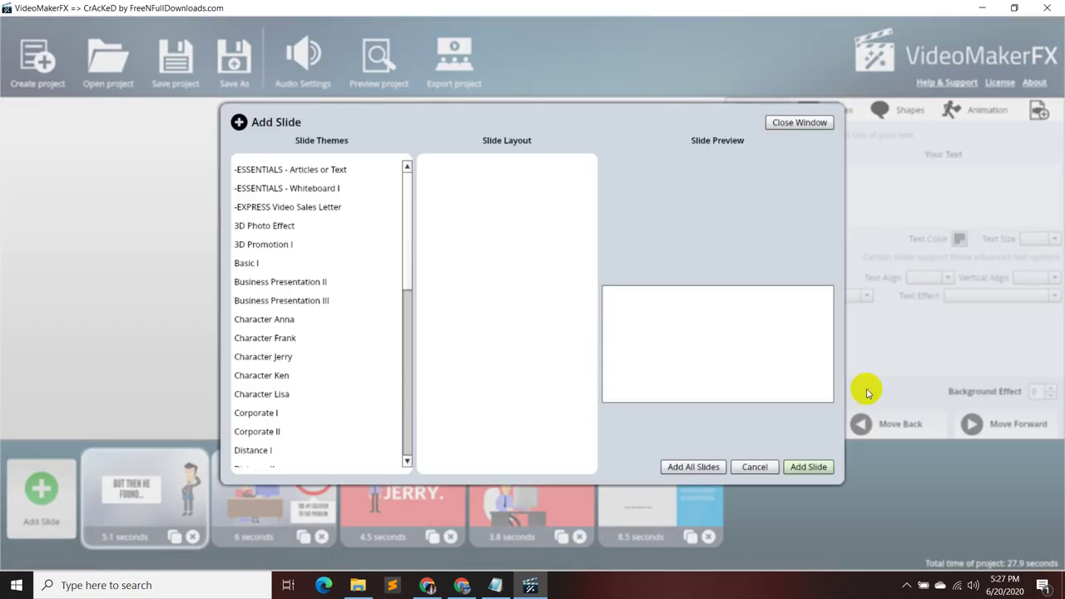
pyautogui.click(370, 168)
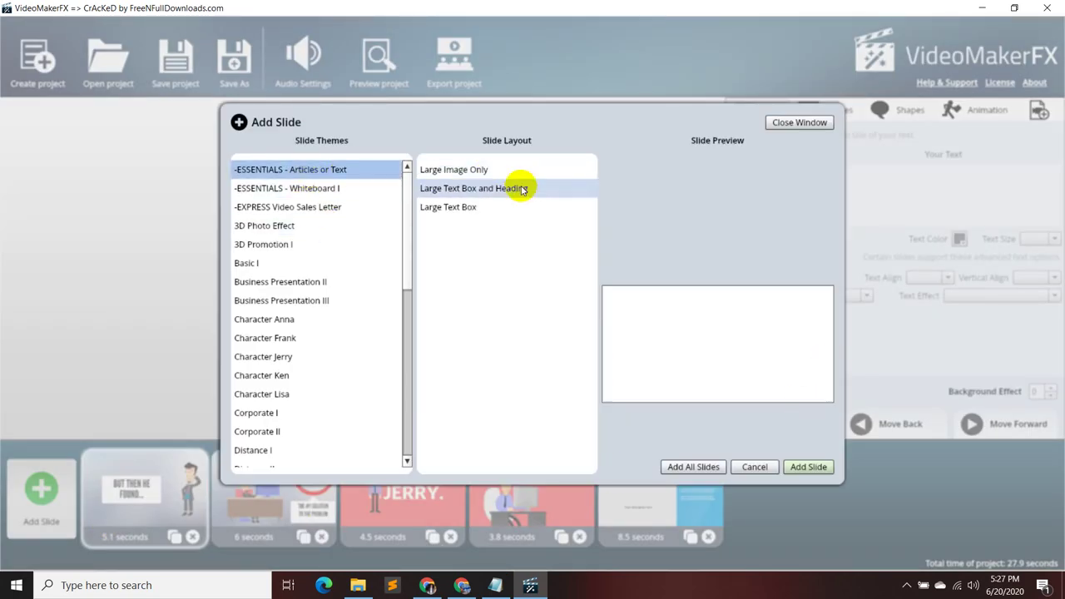
pyautogui.click(521, 189)
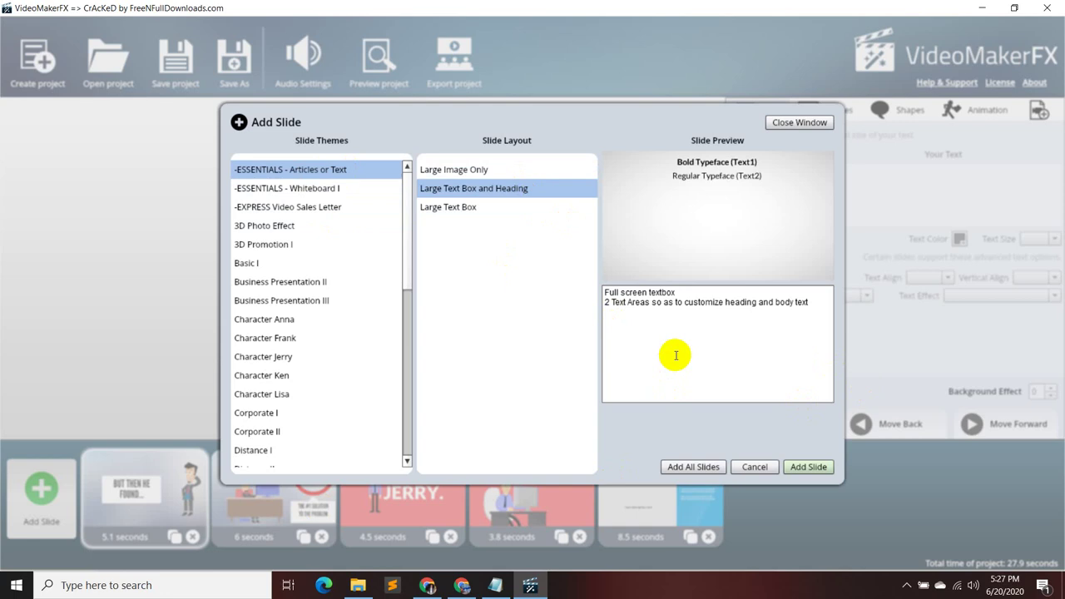
pyautogui.click(499, 208)
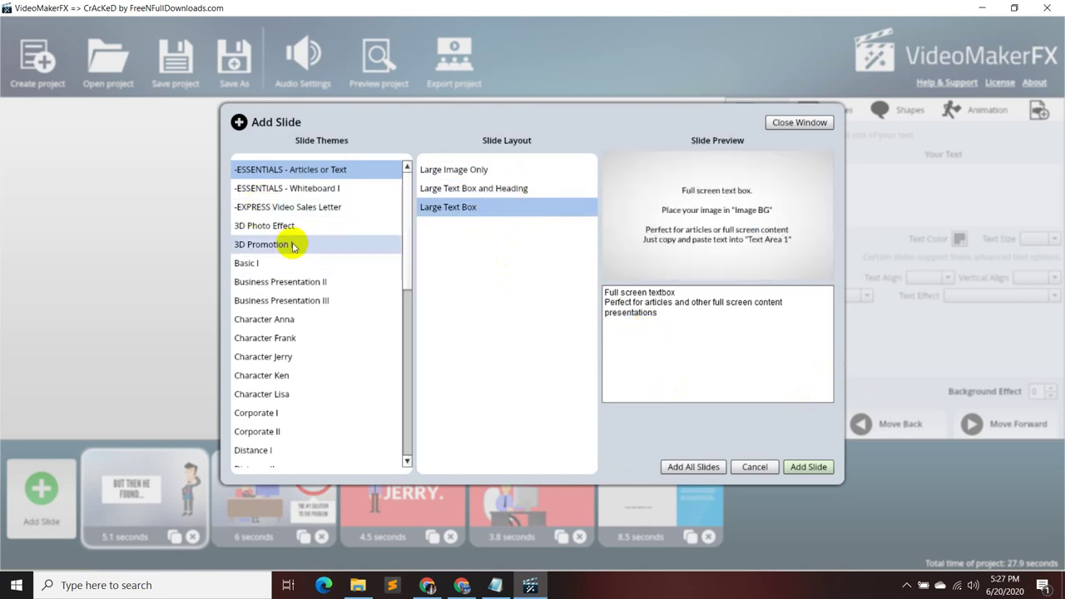
pyautogui.click(309, 282)
pyautogui.click(324, 319)
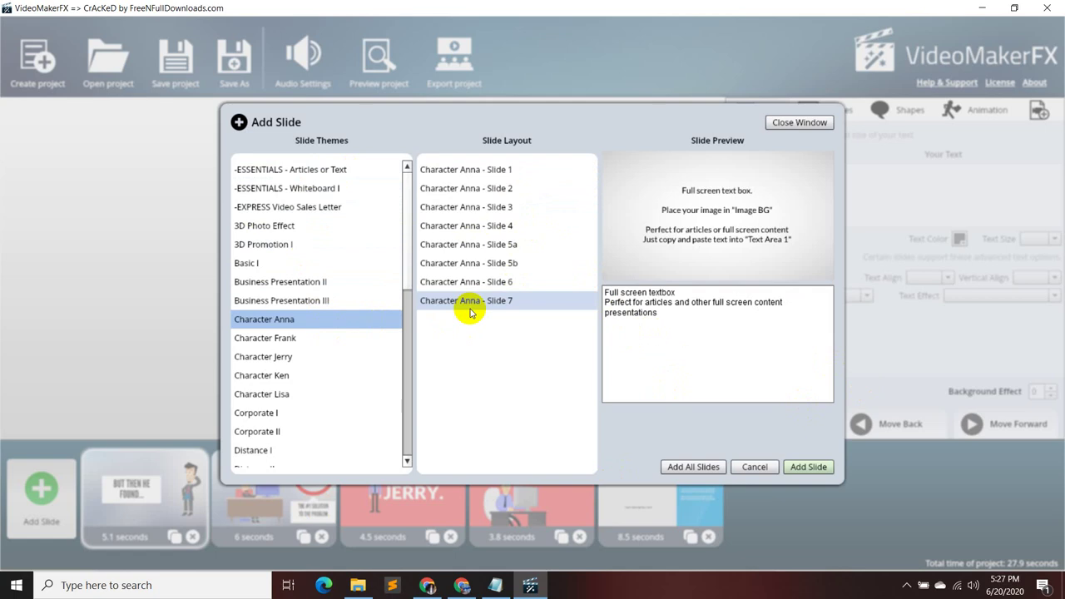
# - Preview Character Jerry Slides 1 through 6, including THE SERVICE slide
pyautogui.click(369, 356)
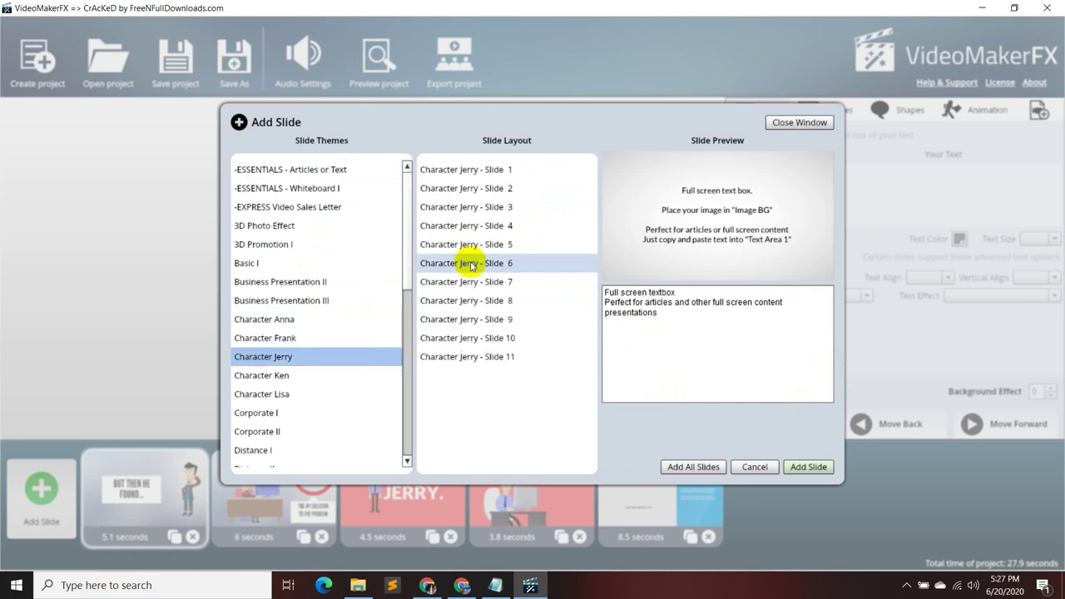
pyautogui.click(499, 171)
pyautogui.click(504, 188)
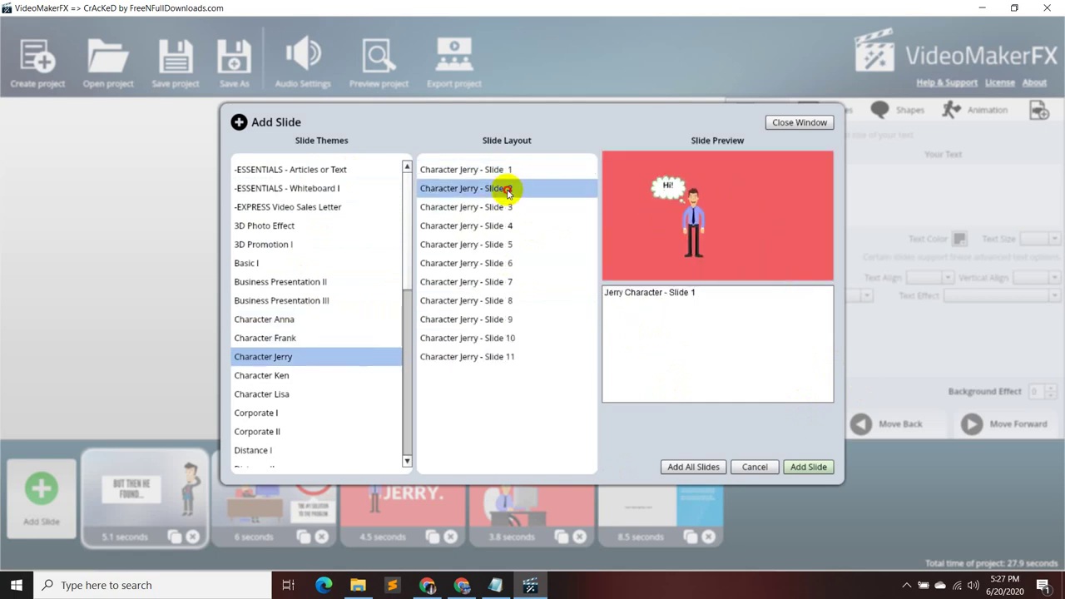
pyautogui.click(514, 208)
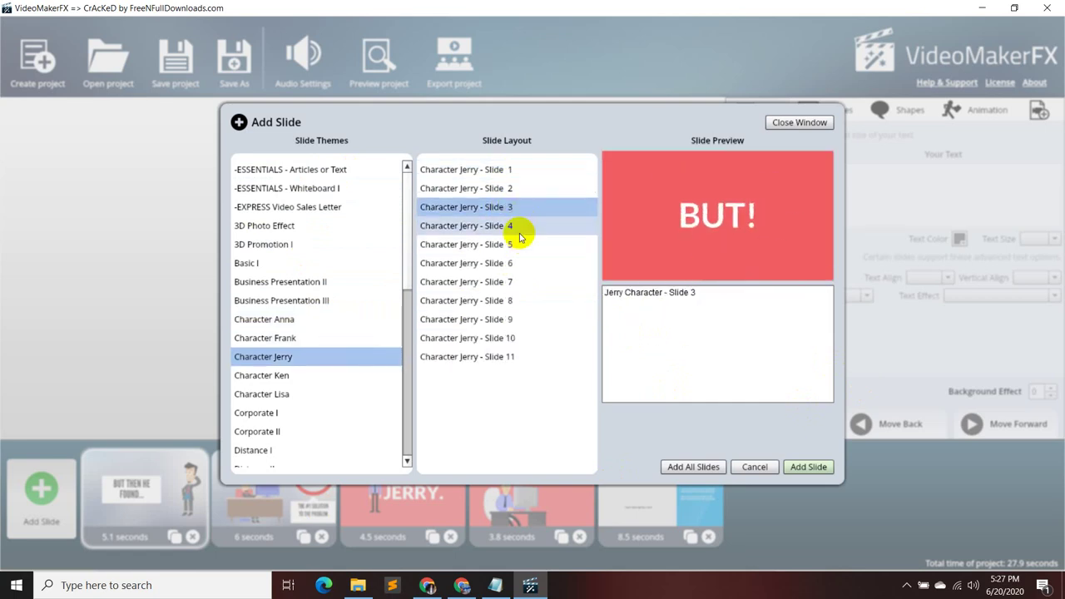
pyautogui.click(516, 236)
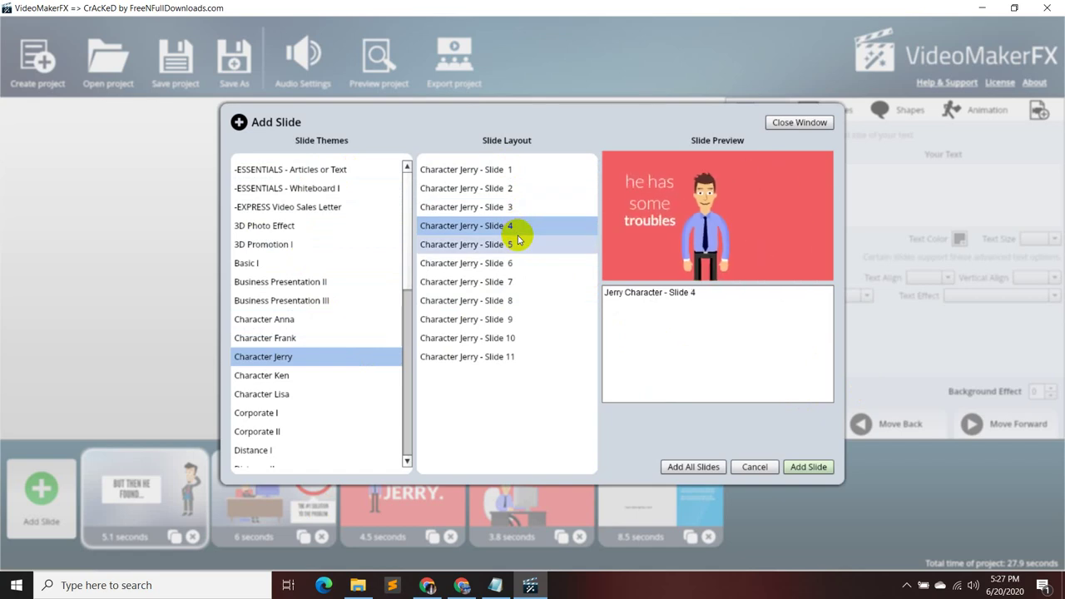
pyautogui.click(516, 245)
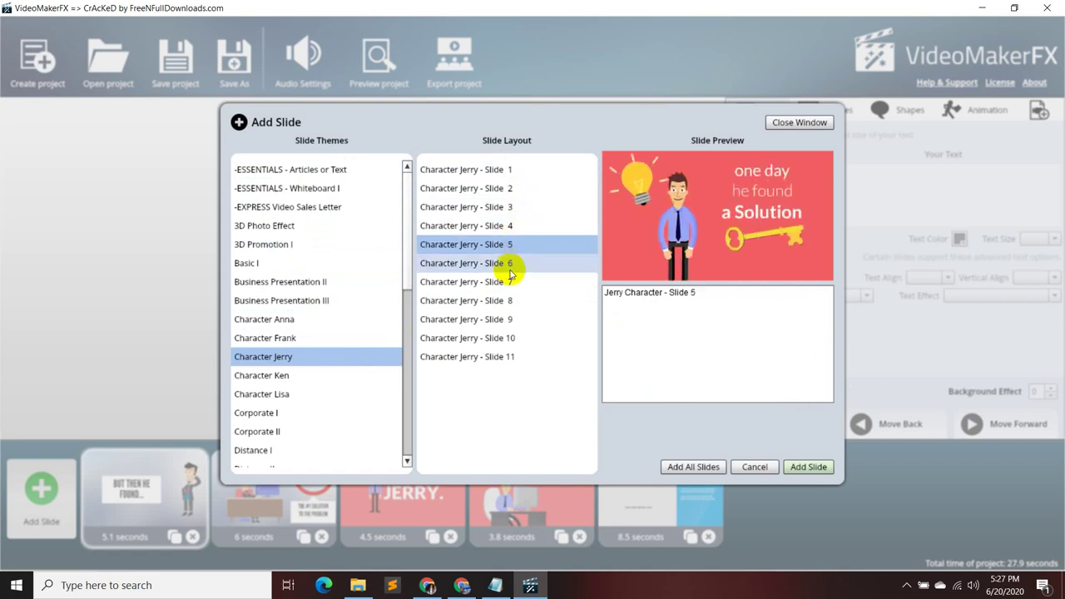
pyautogui.click(510, 262)
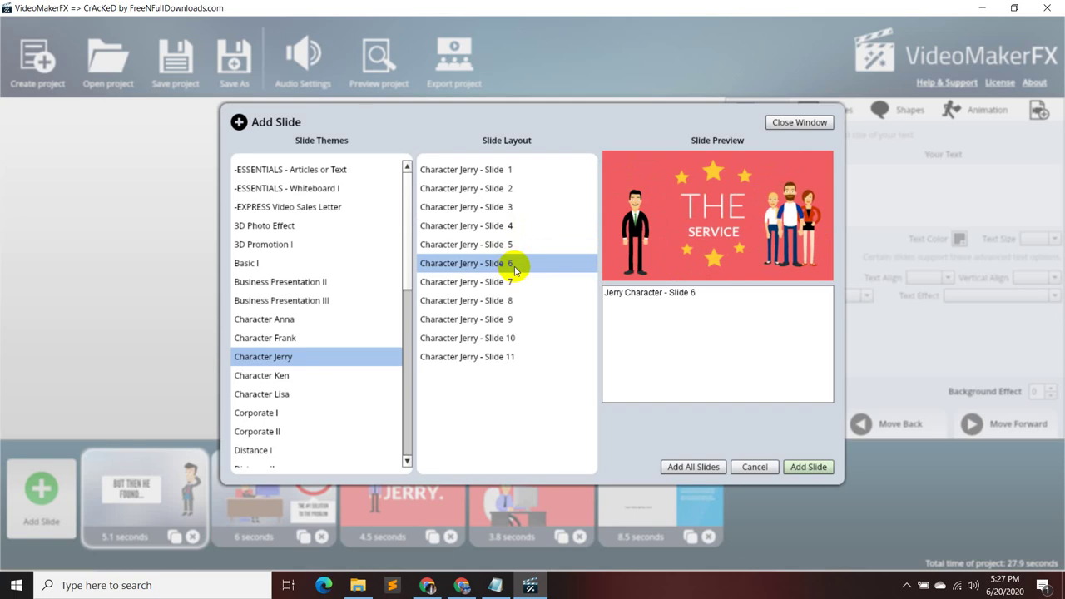
pyautogui.click(513, 246)
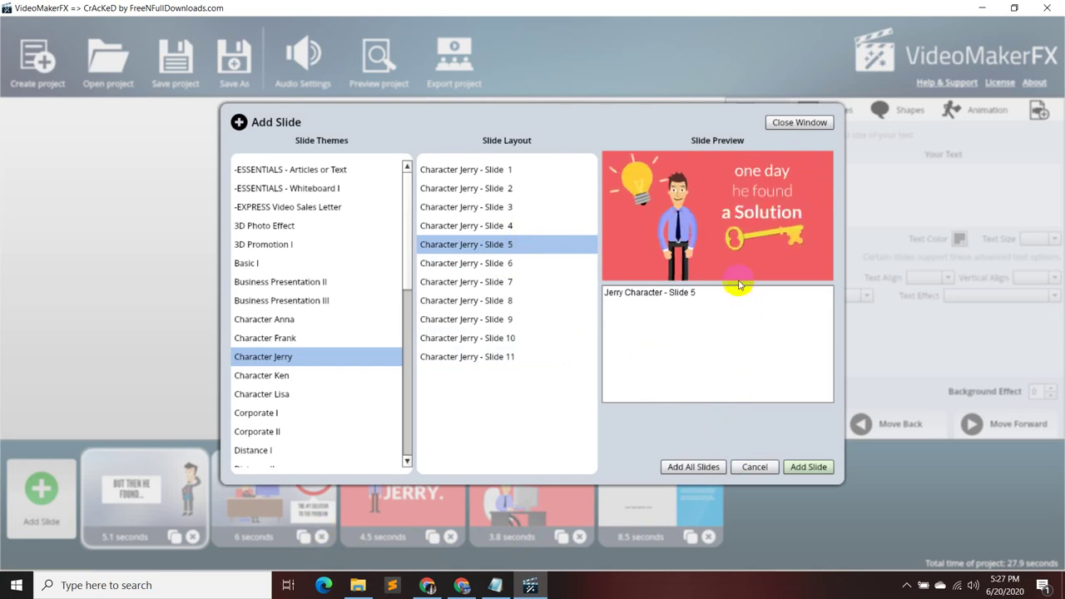
# - Preview Character Jerry Slides 6 through 11
pyautogui.click(552, 264)
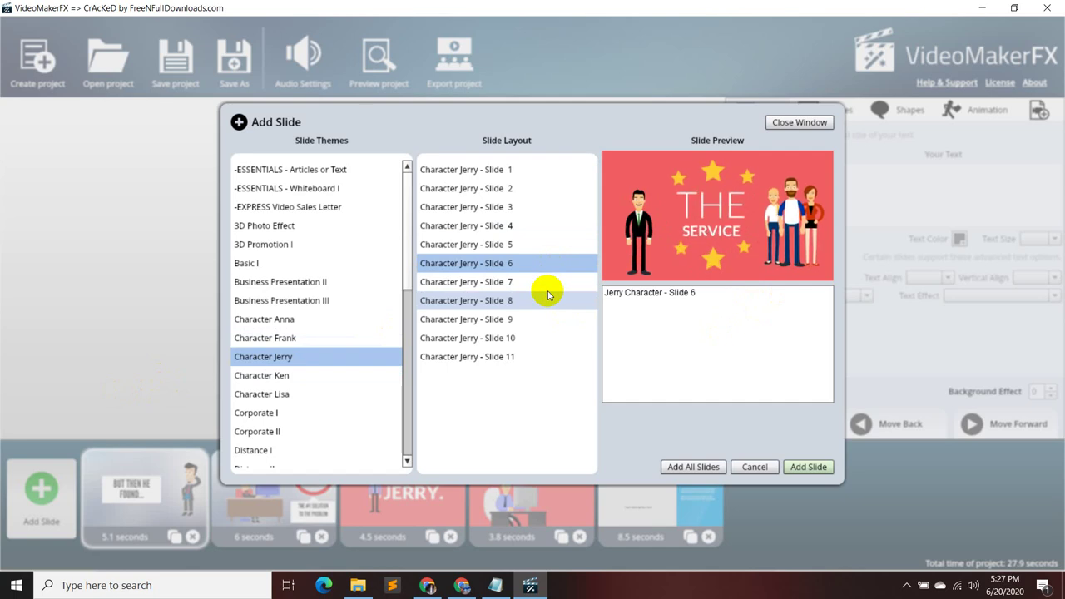
pyautogui.click(548, 287)
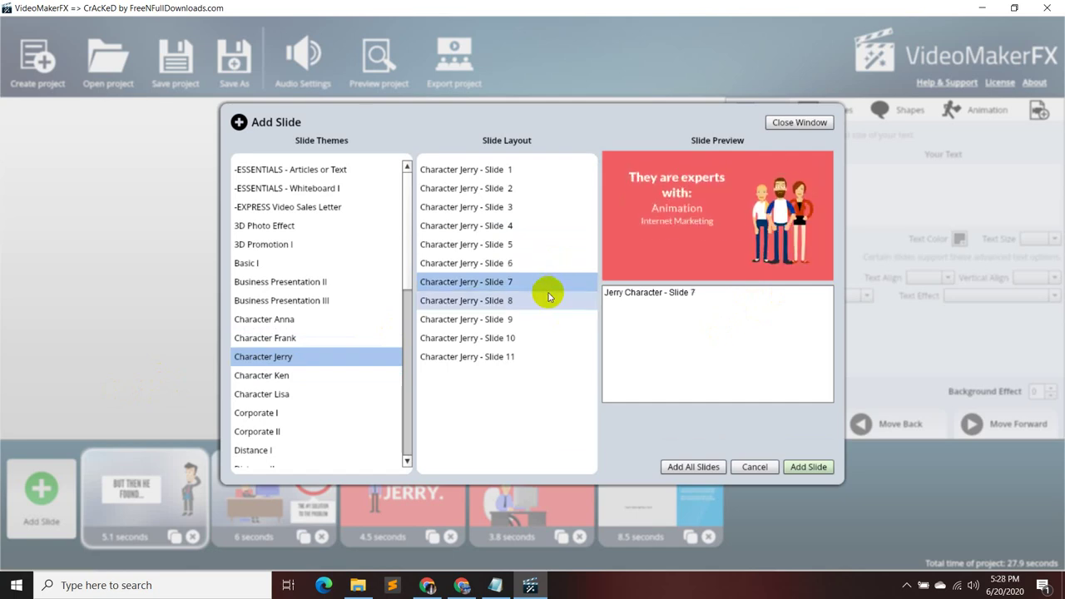
pyautogui.click(542, 306)
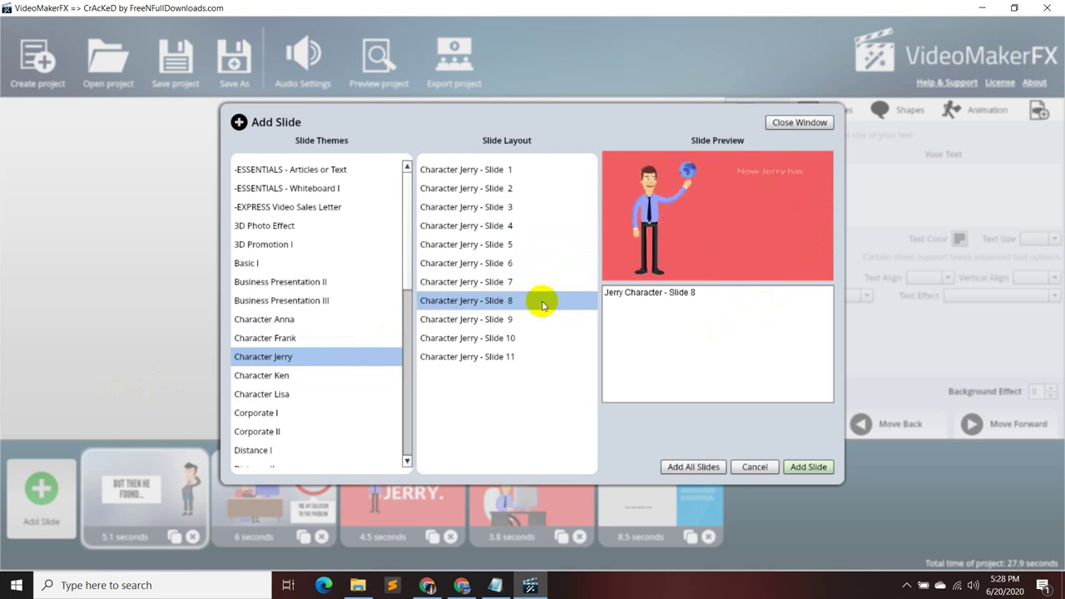
pyautogui.click(532, 318)
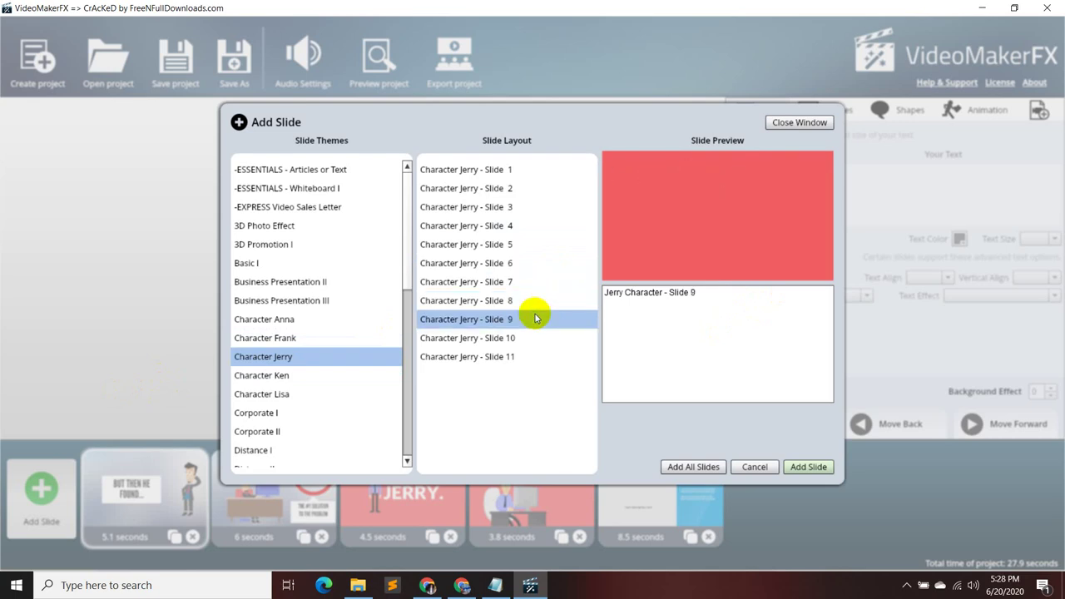
pyautogui.click(533, 335)
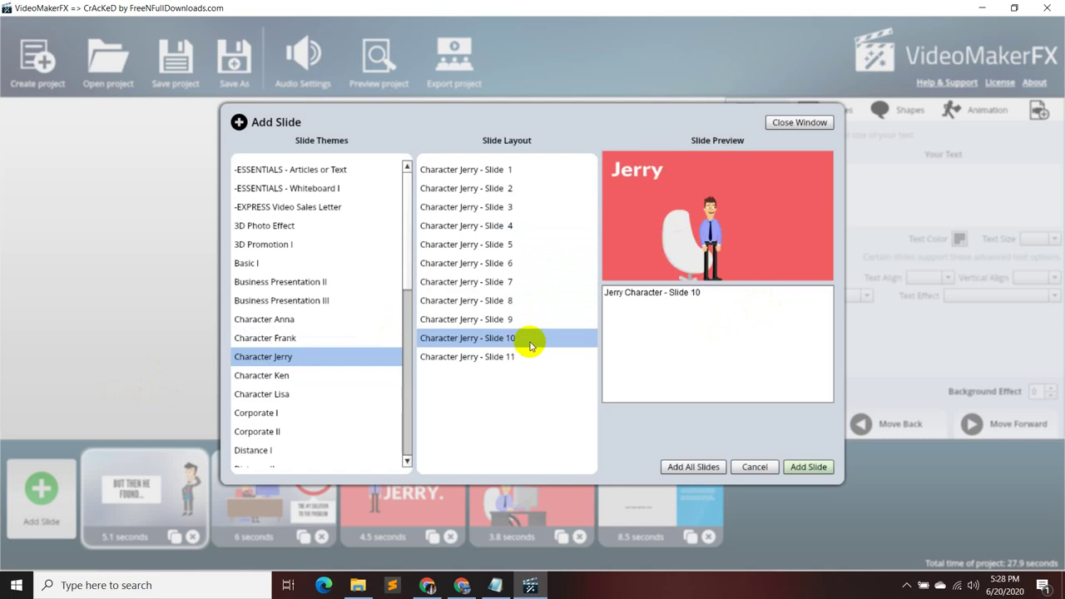
pyautogui.click(522, 356)
pyautogui.click(322, 372)
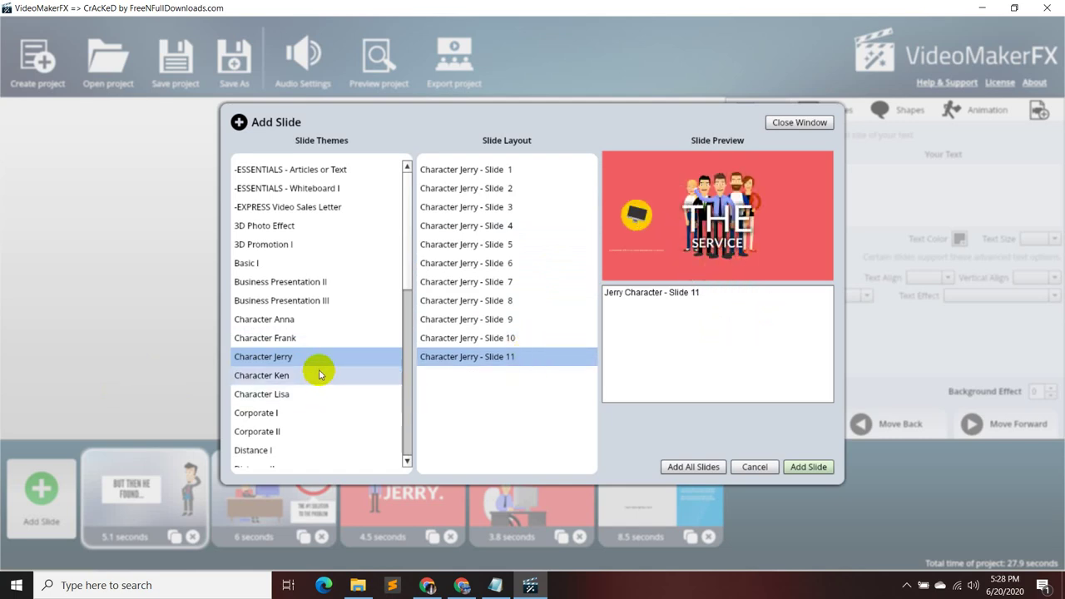
# - Preview the Character Ken Slide 2, 3, 4 and 5a layouts
pyautogui.click(516, 190)
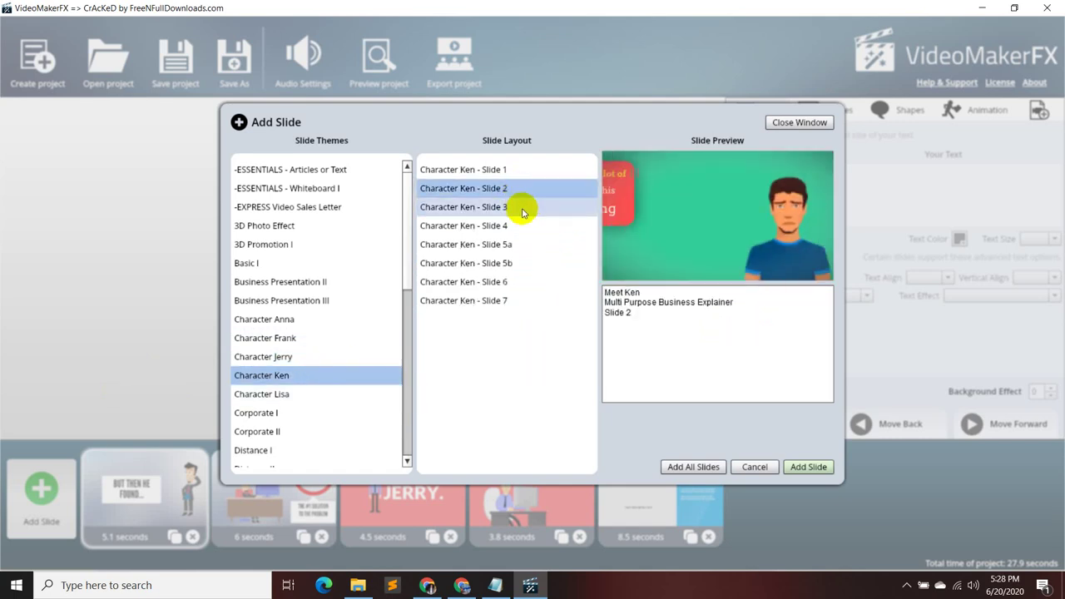
pyautogui.click(522, 208)
pyautogui.click(522, 228)
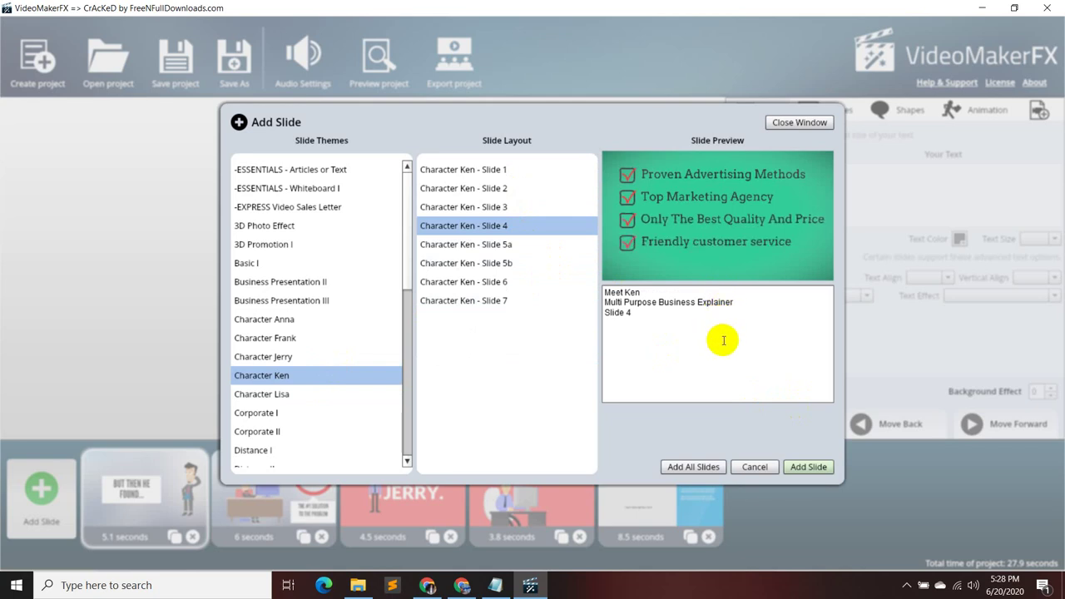
pyautogui.click(505, 244)
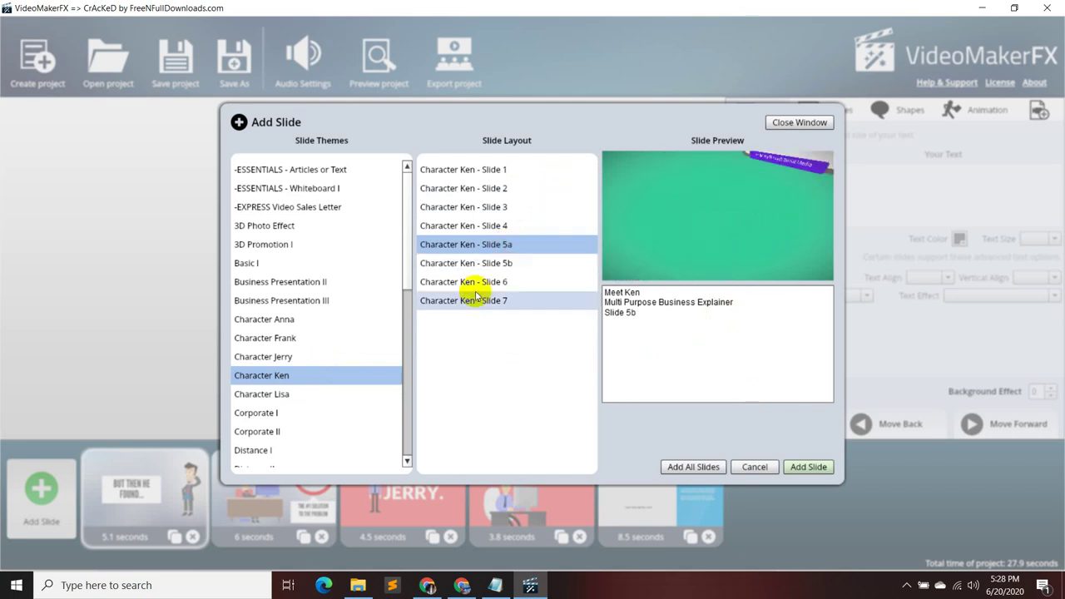
# - Add a Business Presentation II Slide 2 'MODERN PRESENTATION' slide, making the project 36.5 seconds
pyautogui.click(333, 302)
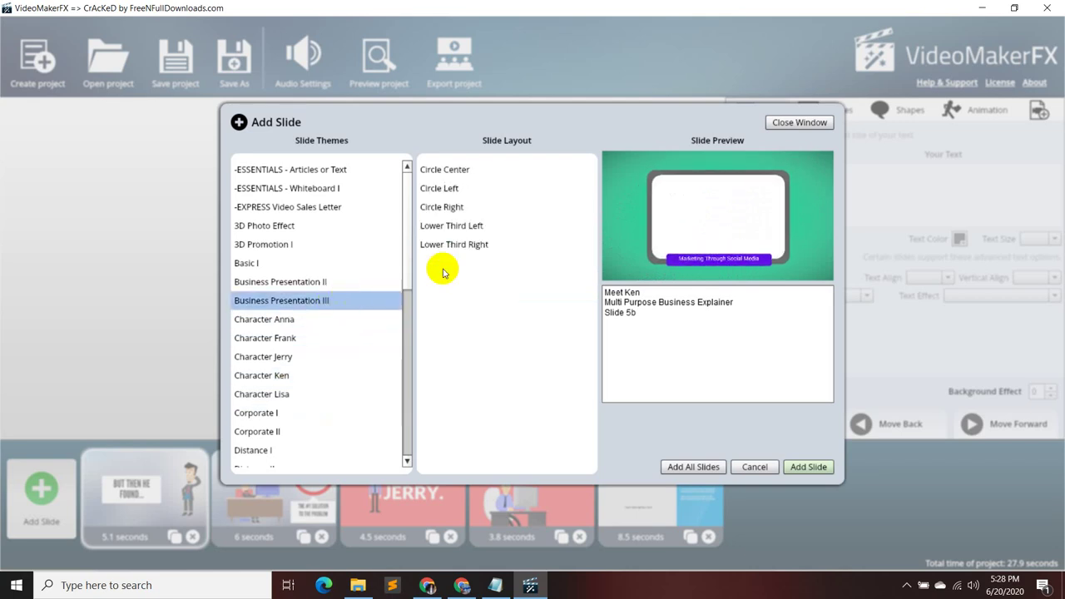
pyautogui.click(314, 280)
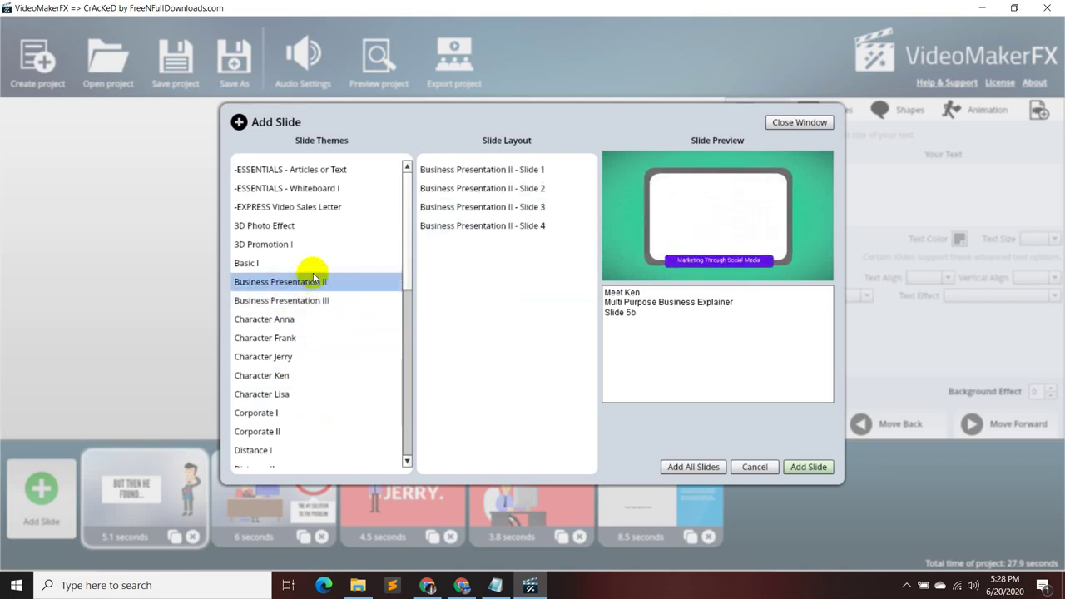
pyautogui.click(474, 169)
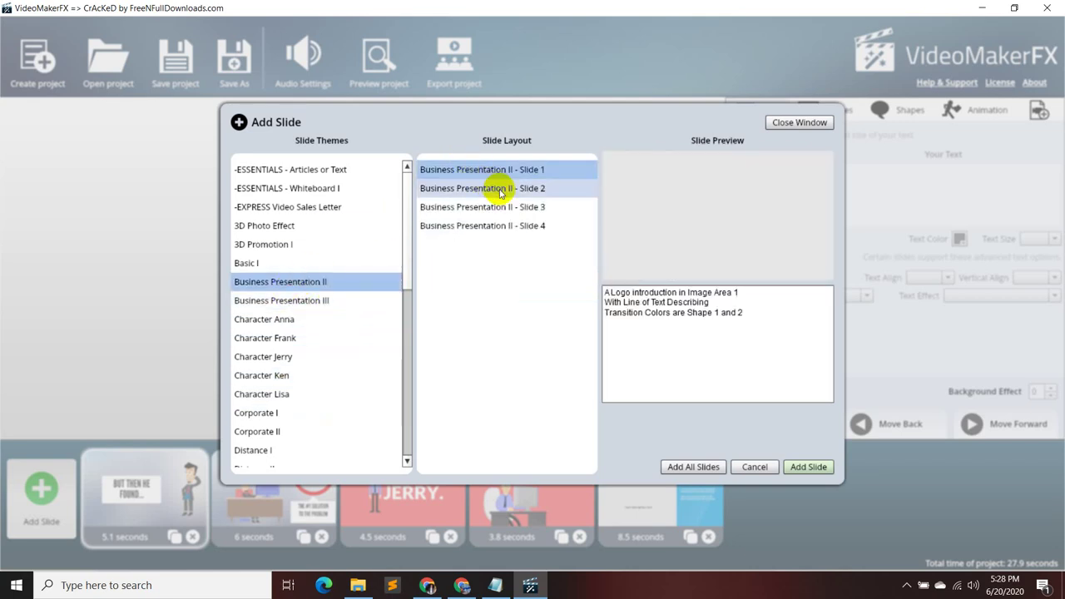
pyautogui.click(500, 192)
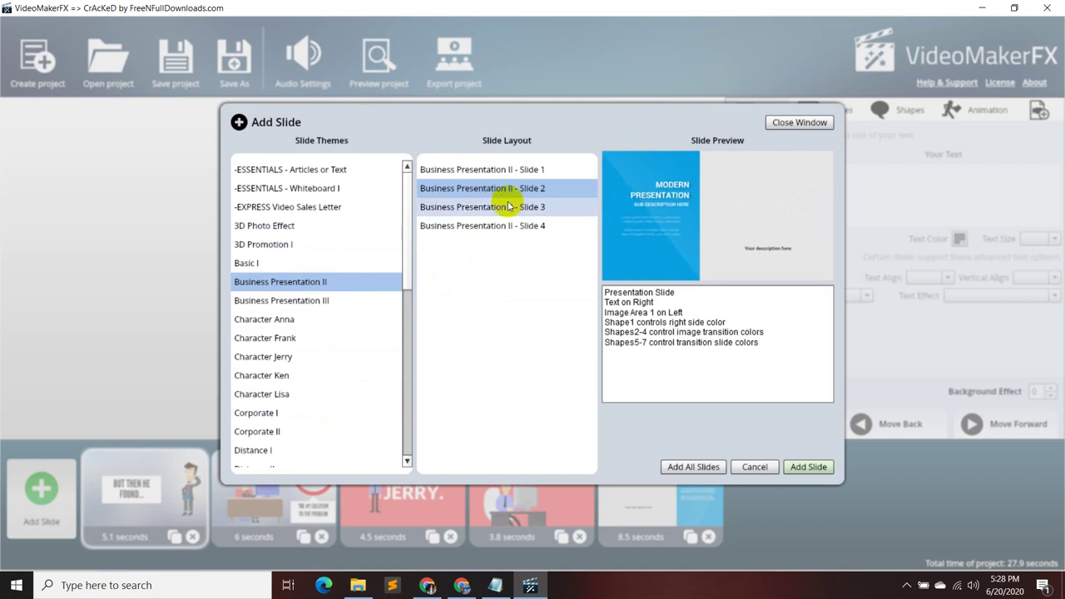
pyautogui.click(805, 469)
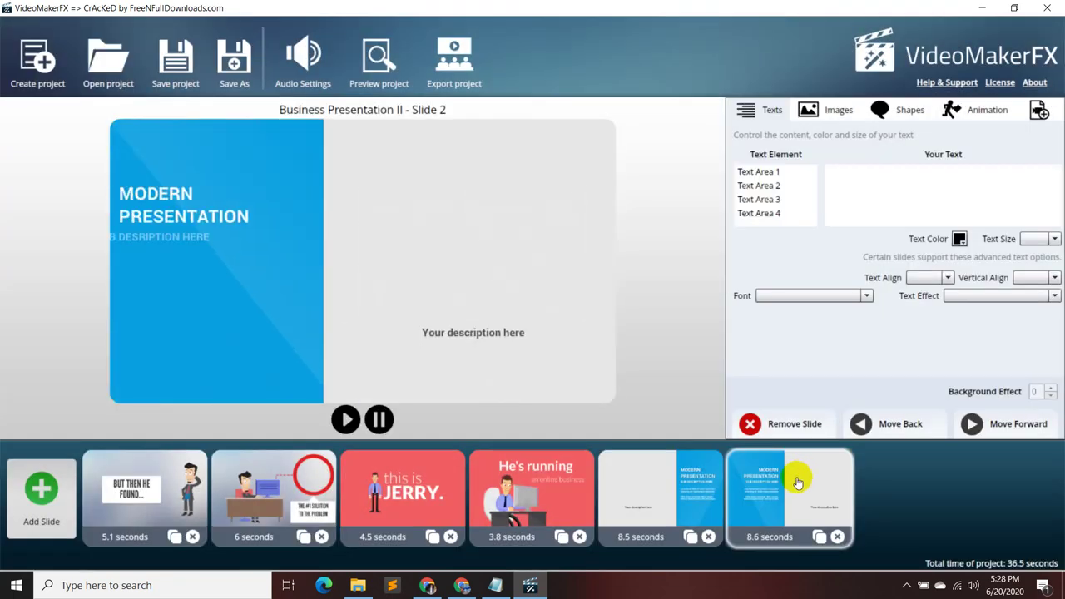
# - Replace the description placeholder with the pasted heading 'Benefits comes with our services'
pyautogui.click(772, 173)
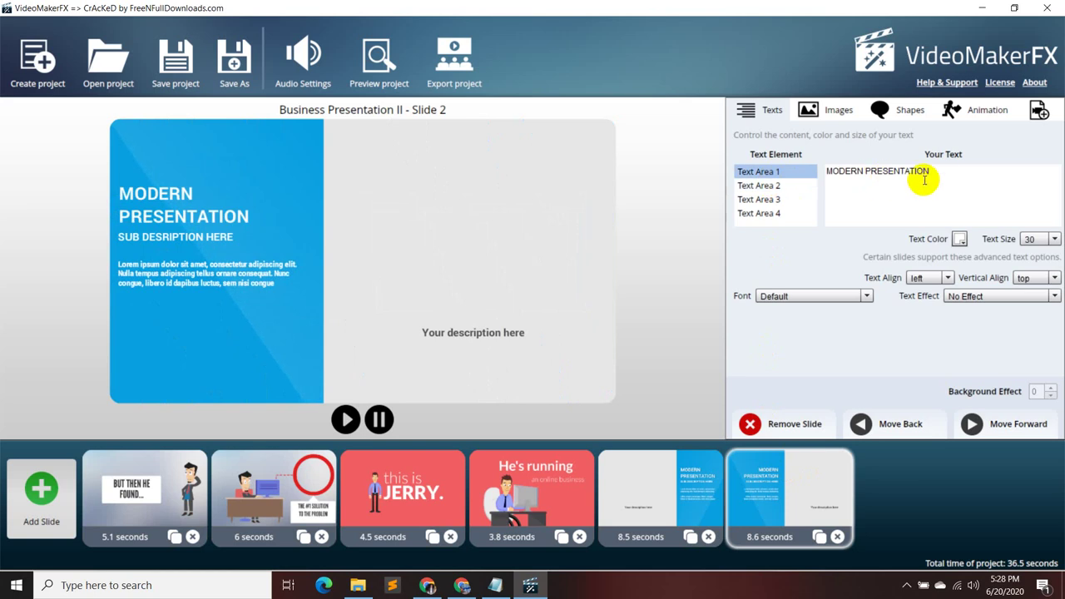
pyautogui.moveTo(939, 169); pyautogui.dragTo(823, 180)
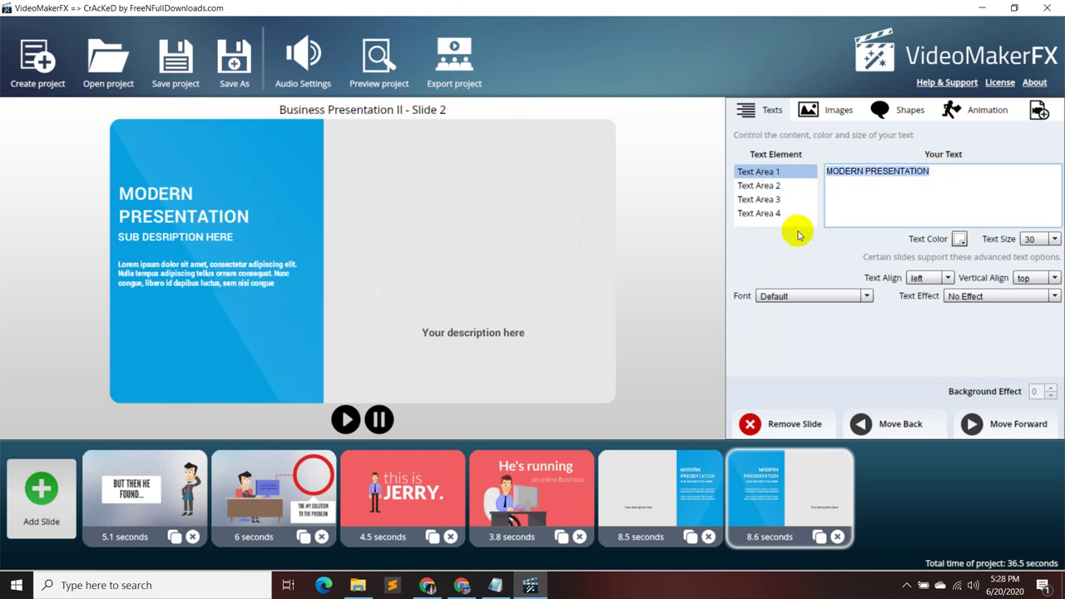
pyautogui.click(775, 215)
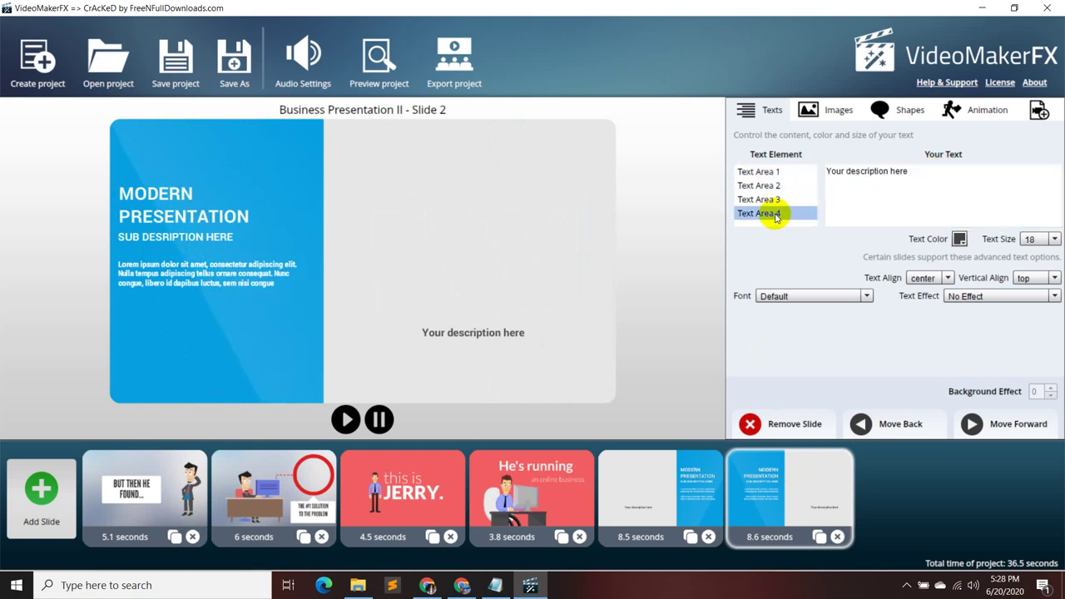
pyautogui.moveTo(911, 170); pyautogui.dragTo(789, 173)
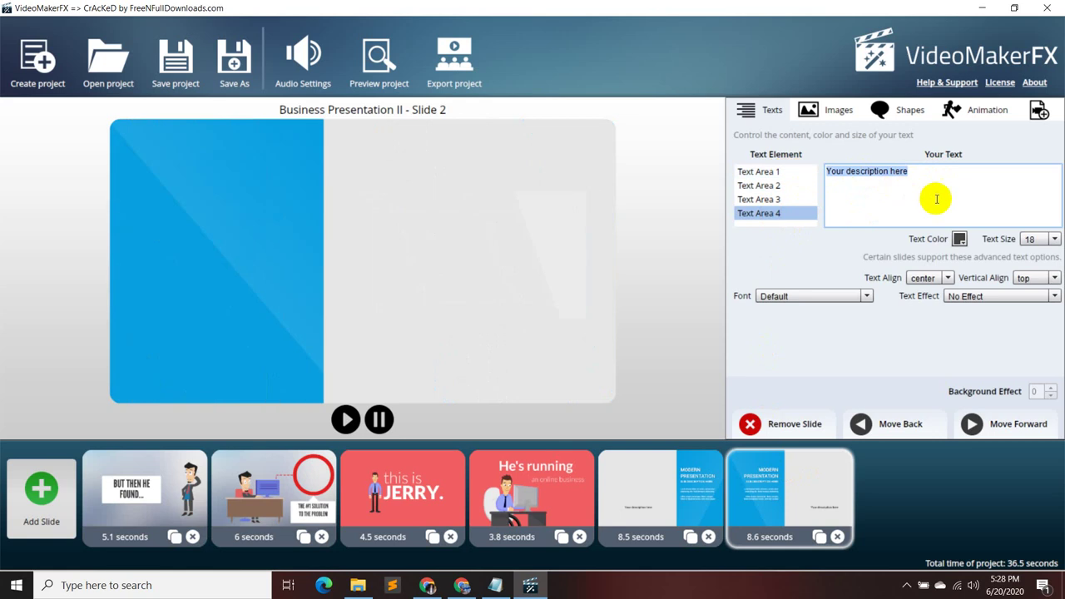
pyautogui.press('BackSpace')
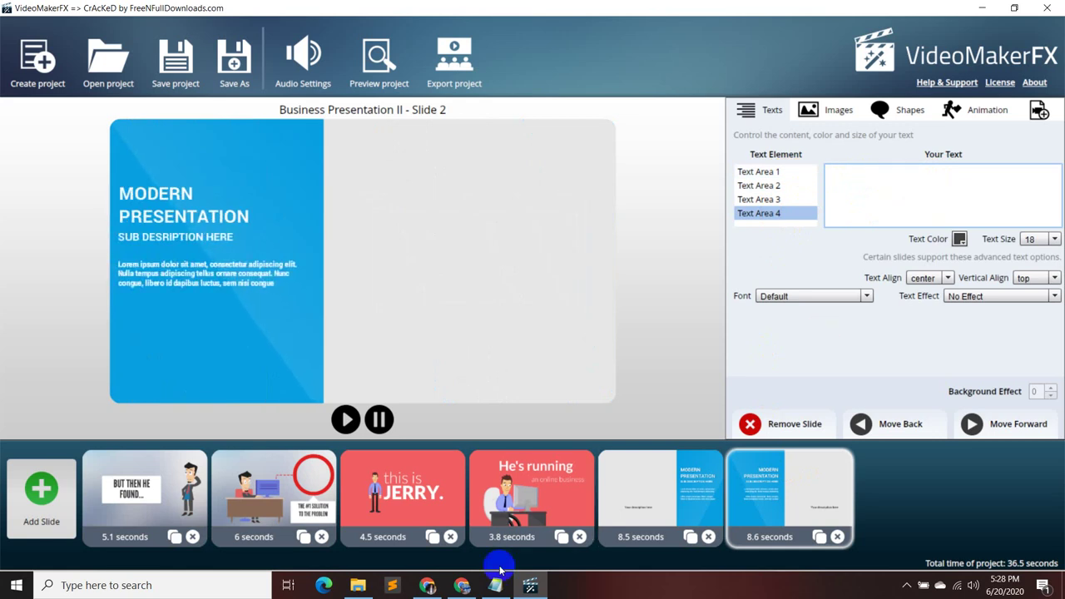
pyautogui.moveTo(505, 591)
pyautogui.click(494, 475)
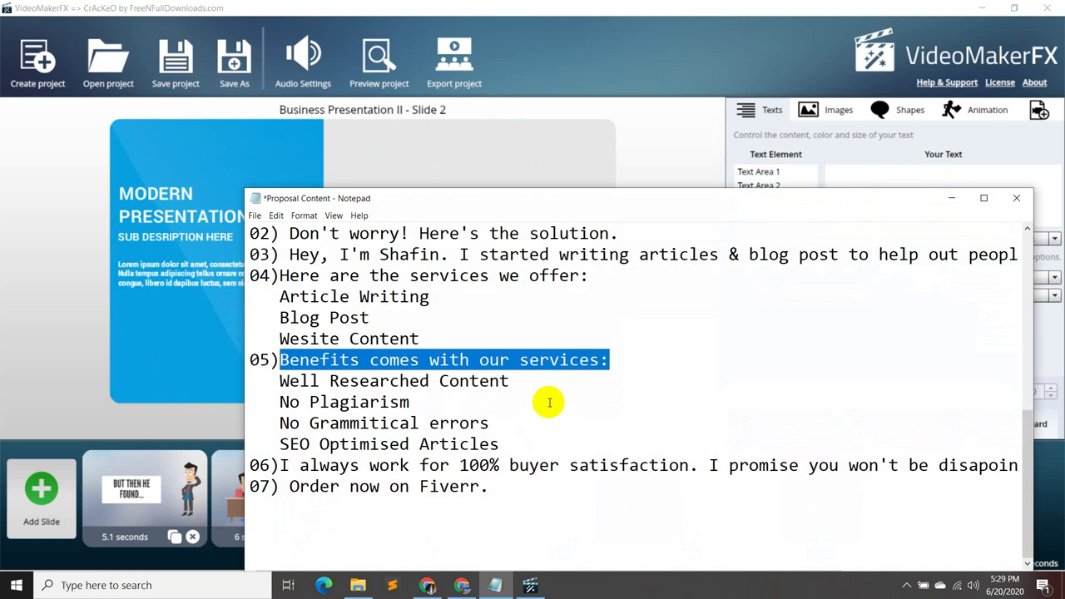
pyautogui.click(951, 198)
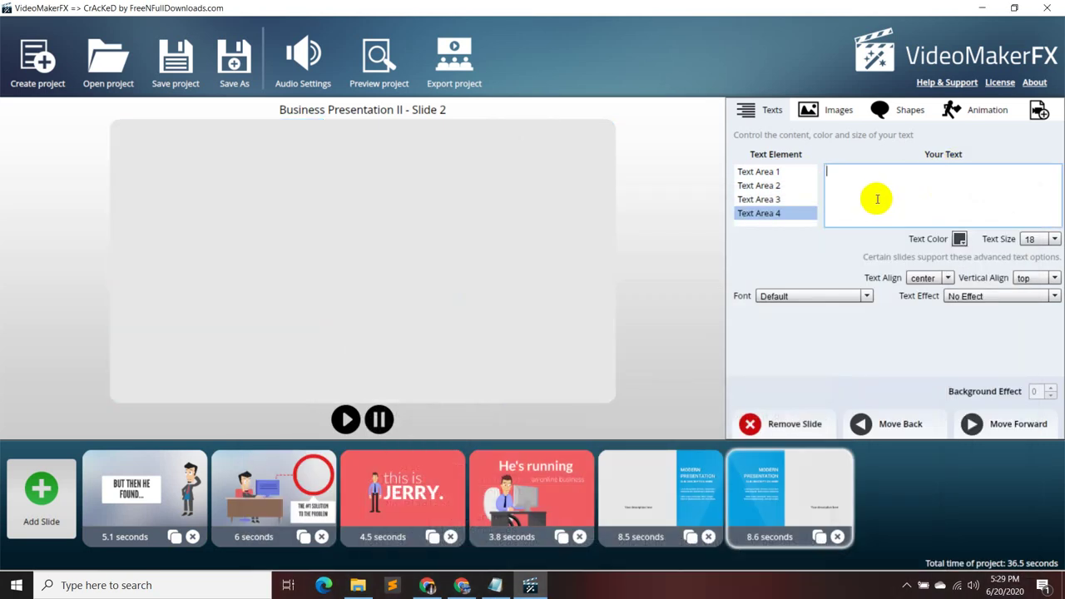
pyautogui.write('Benefits comes with our services:')
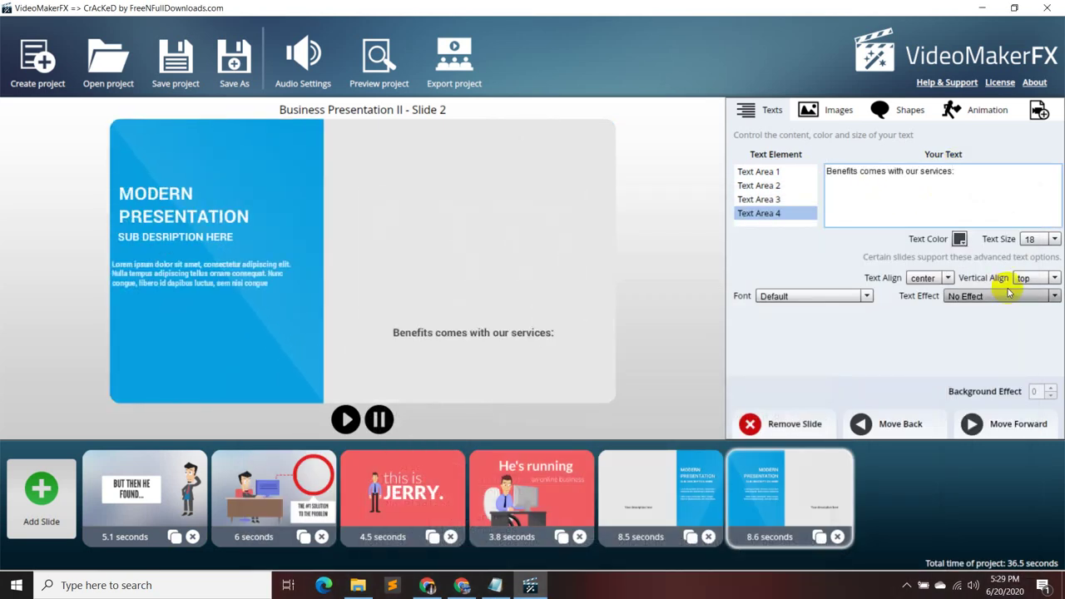
# - Set the description text size to 35 and keep it top-aligned
pyautogui.click(1051, 239)
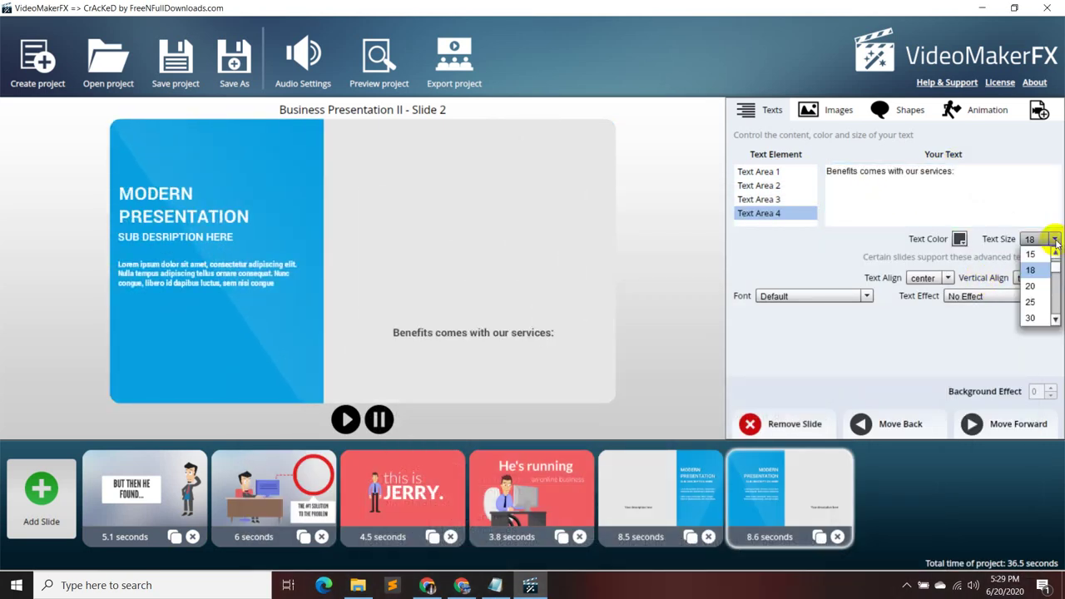
pyautogui.click(1031, 286)
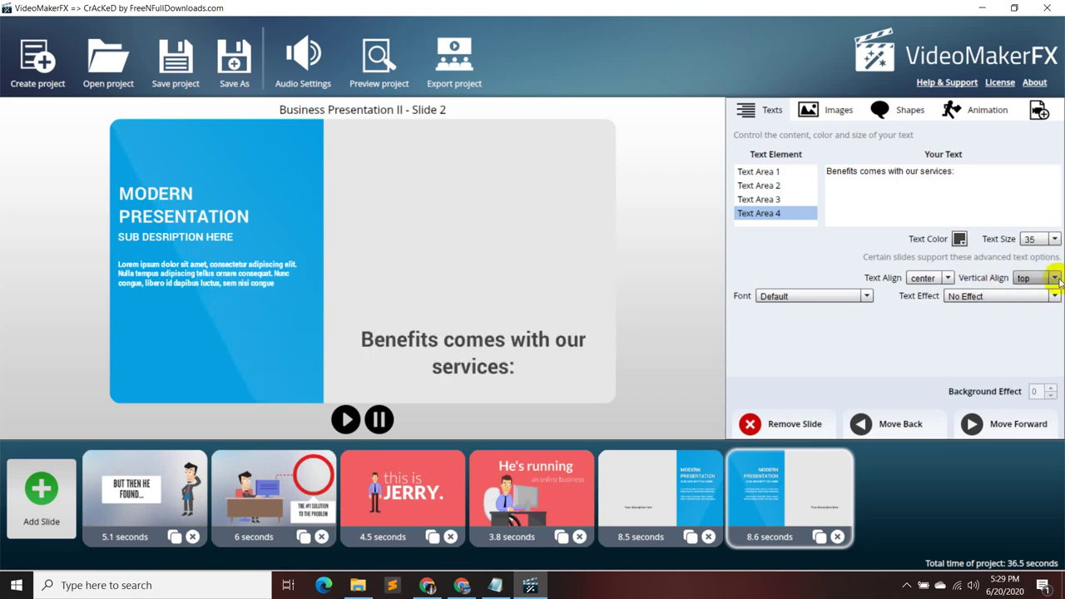
pyautogui.click(947, 278)
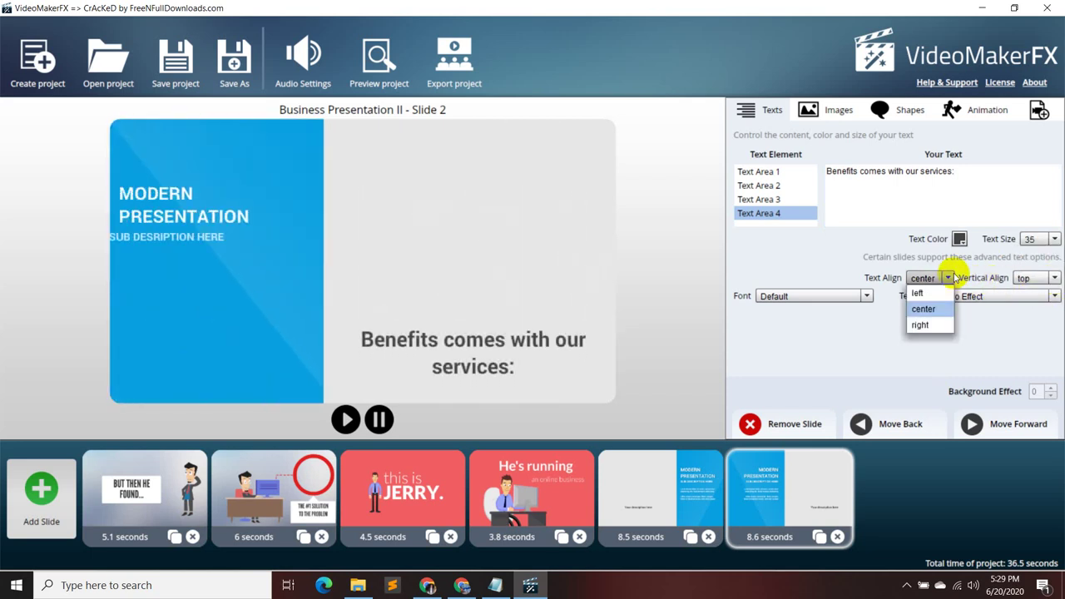
pyautogui.click(1042, 277)
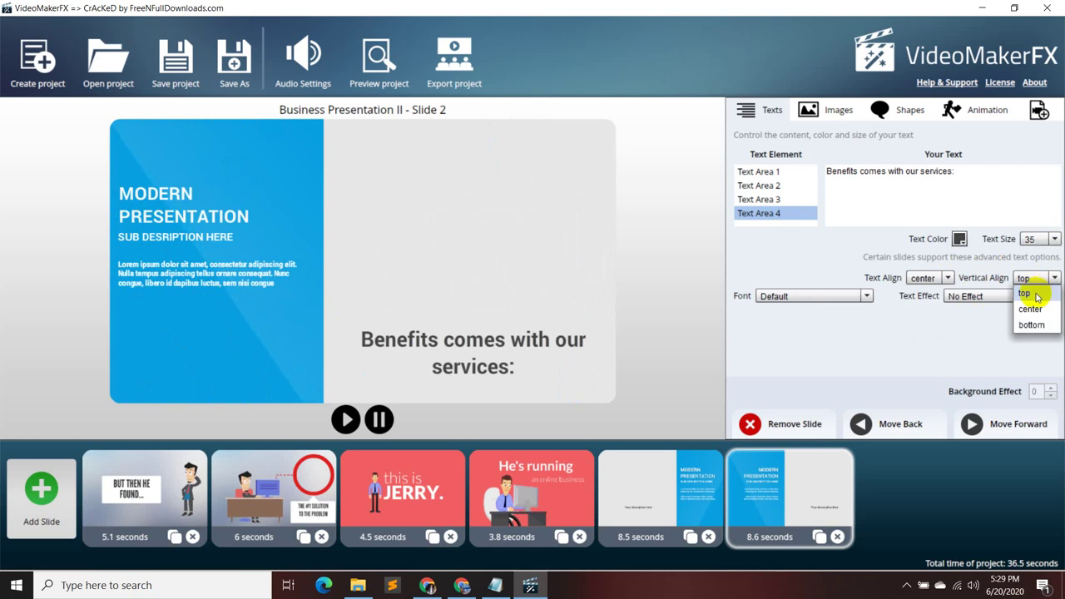
pyautogui.click(1037, 297)
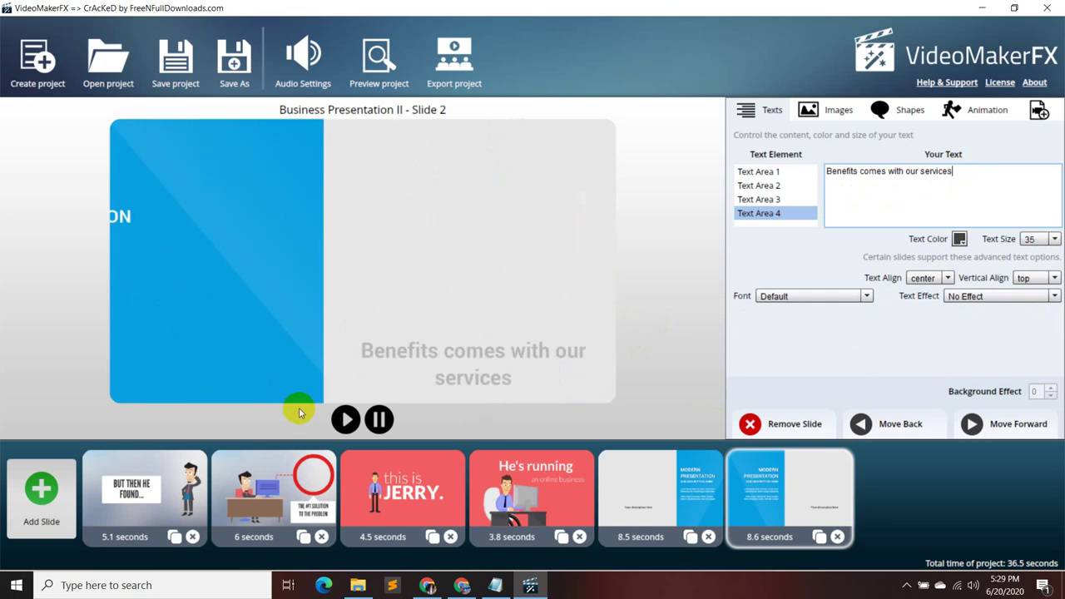
# - Review the slide's text areas and clear the MODERN PRESENTATION title
pyautogui.click(782, 171)
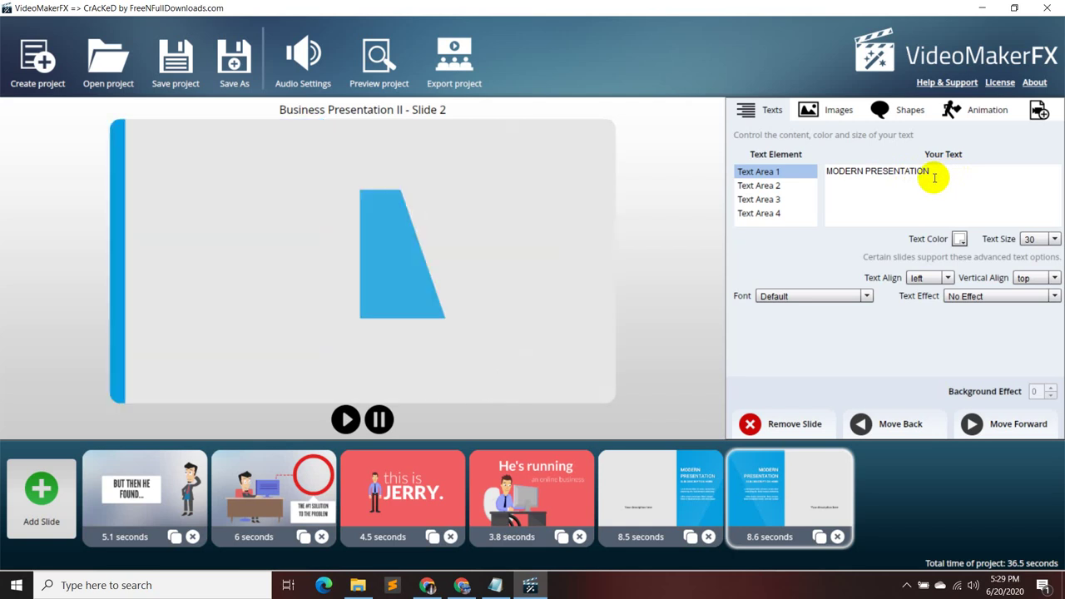
pyautogui.click(775, 189)
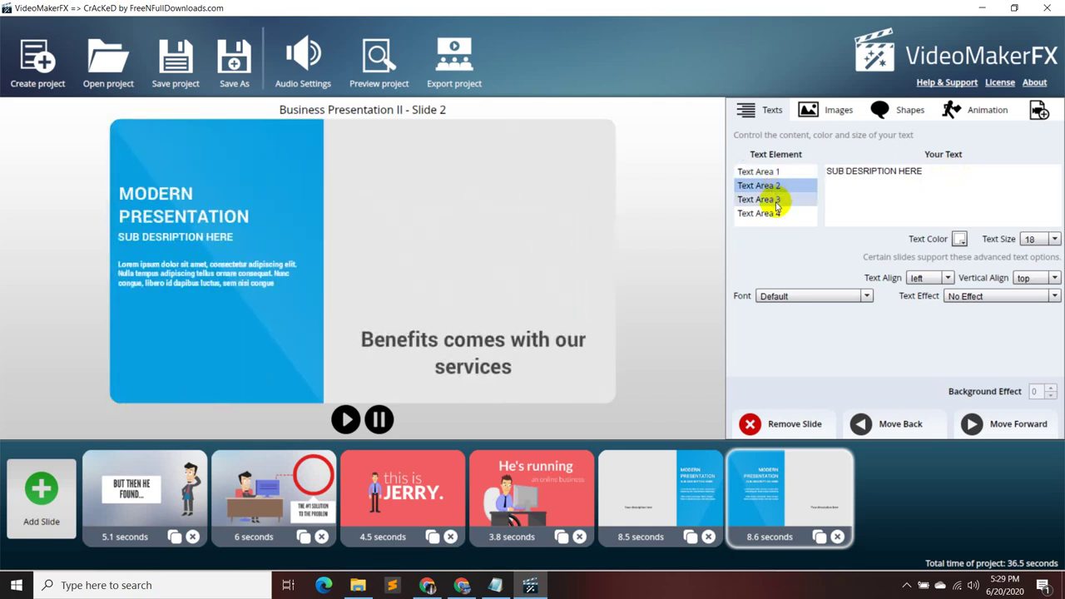
pyautogui.click(777, 202)
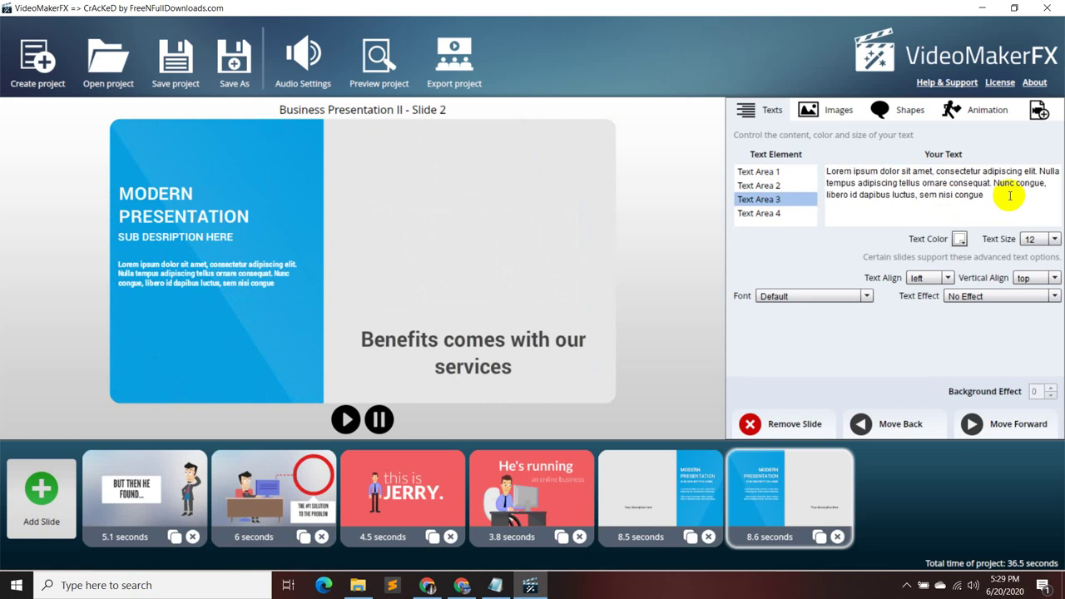
pyautogui.click(801, 175)
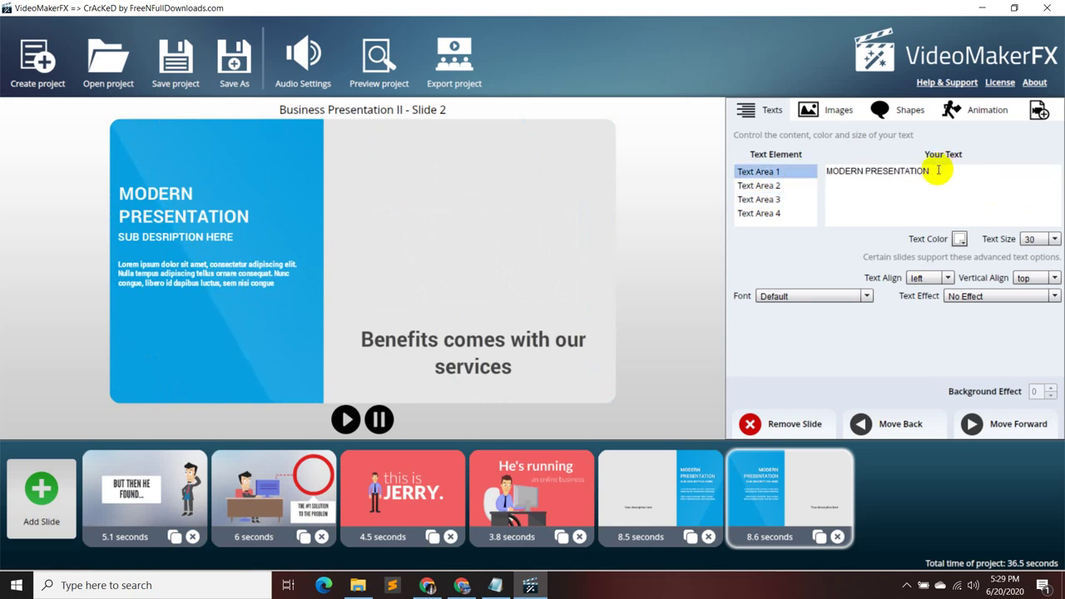
pyautogui.moveTo(938, 170); pyautogui.dragTo(818, 171)
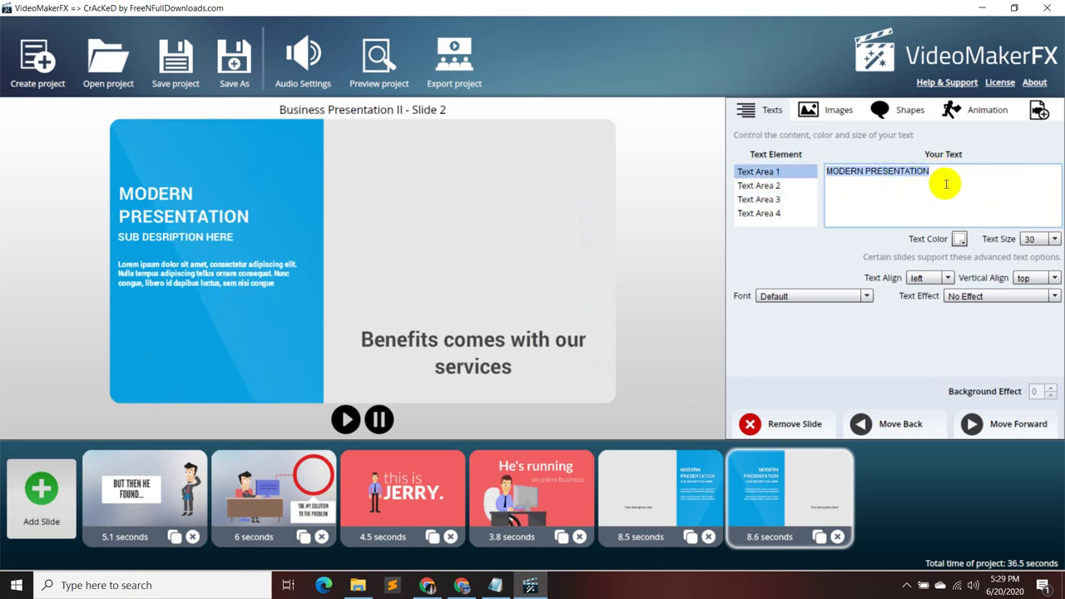
pyautogui.press('BackSpace')
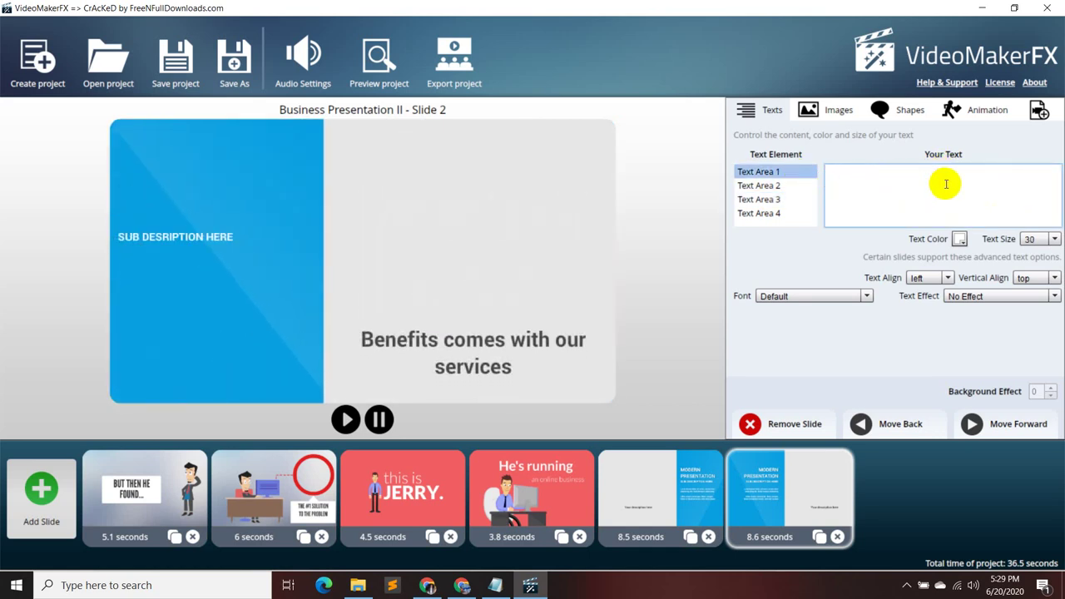
# - Paste 'Well Researched Content' from the notes into the headline and set it to size 25
pyautogui.click(495, 585)
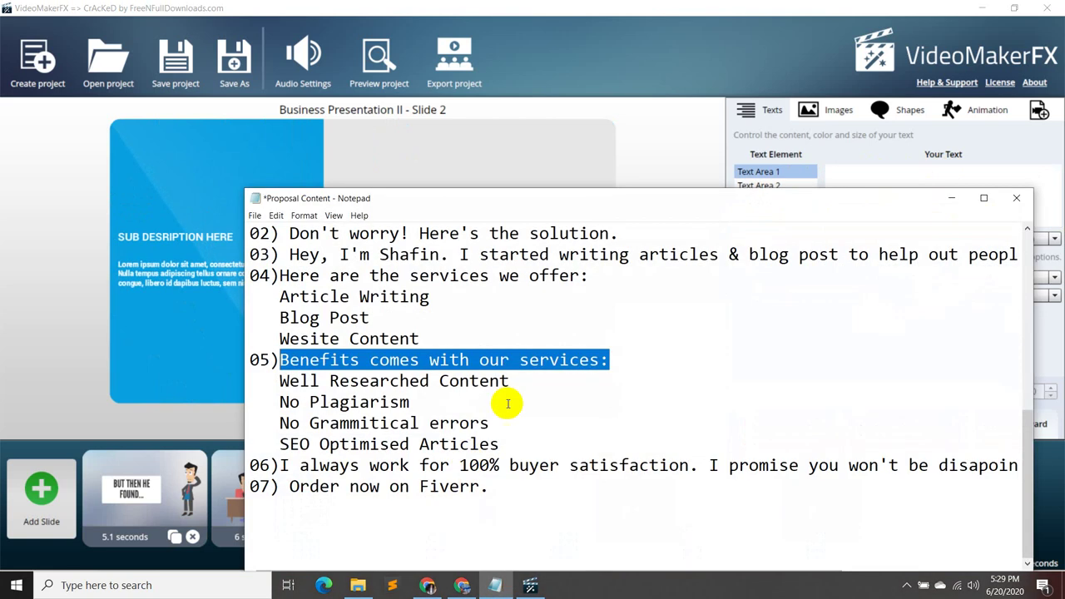
pyautogui.moveTo(516, 382); pyautogui.dragTo(277, 379)
pyautogui.hotkey('ctrl', 'c')
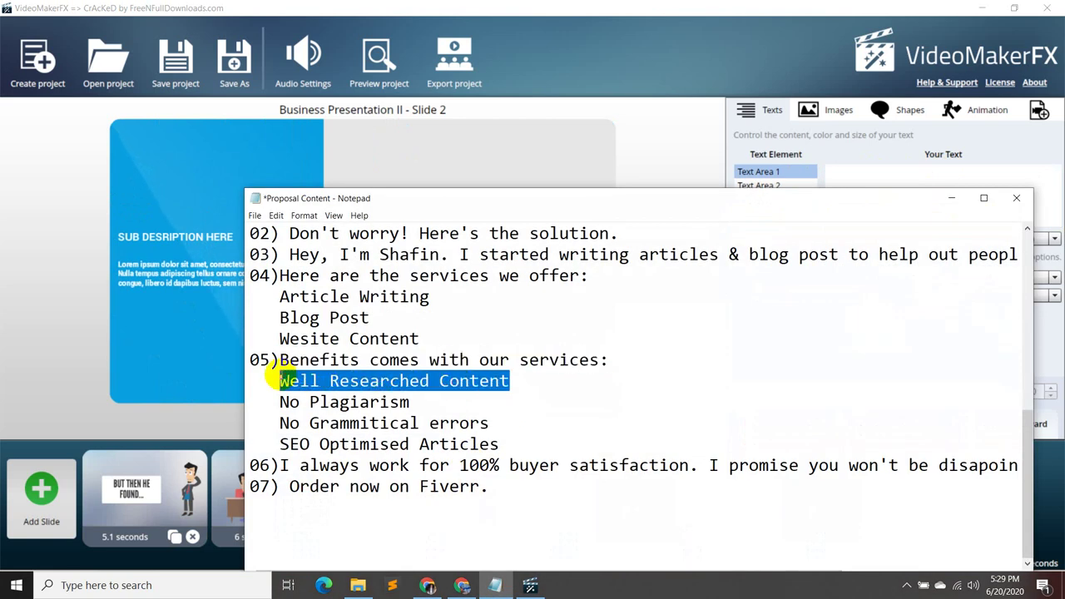
pyautogui.click(952, 197)
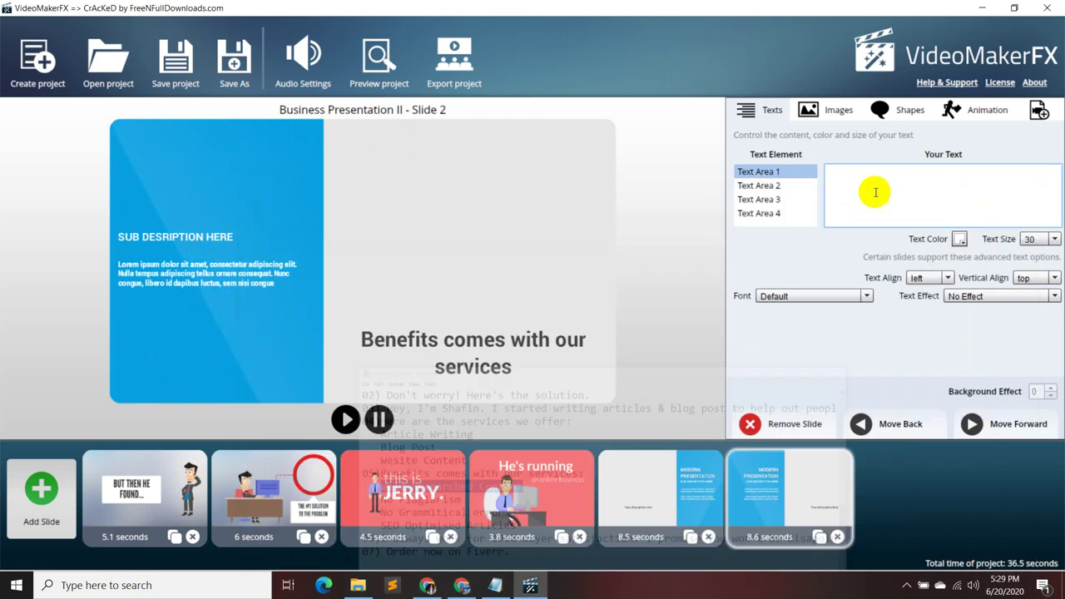
pyautogui.click(851, 183)
pyautogui.hotkey('ctrl', 'v')
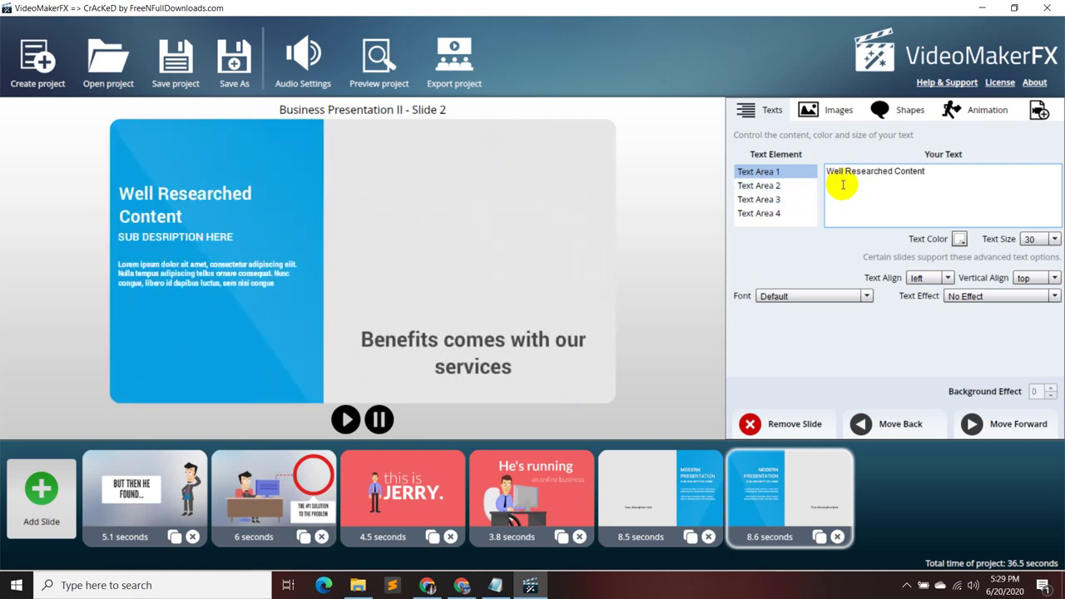
pyautogui.click(1054, 239)
pyautogui.click(1040, 255)
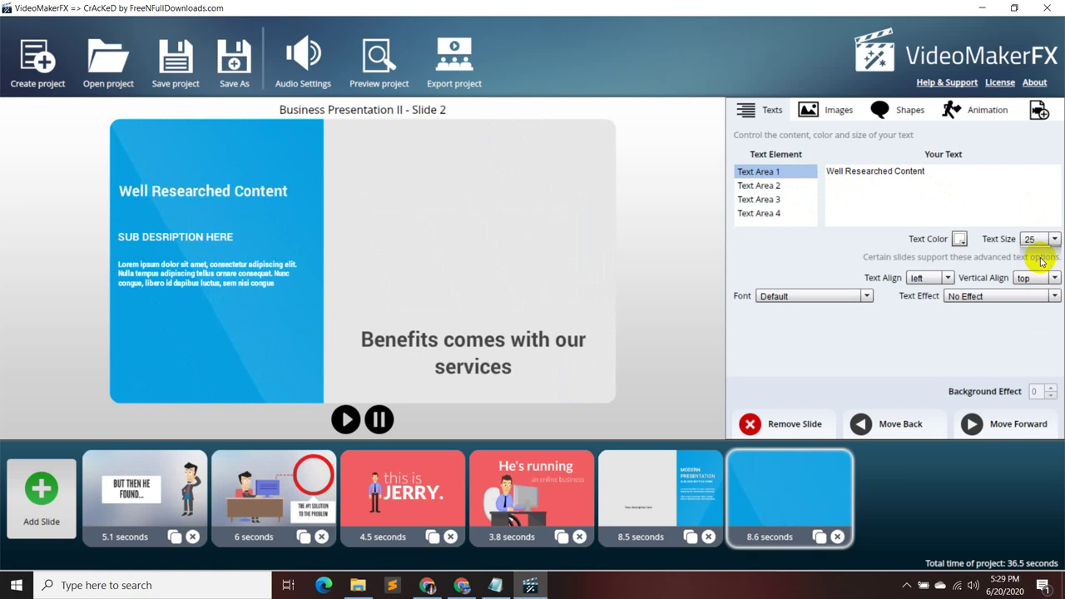
pyautogui.click(761, 185)
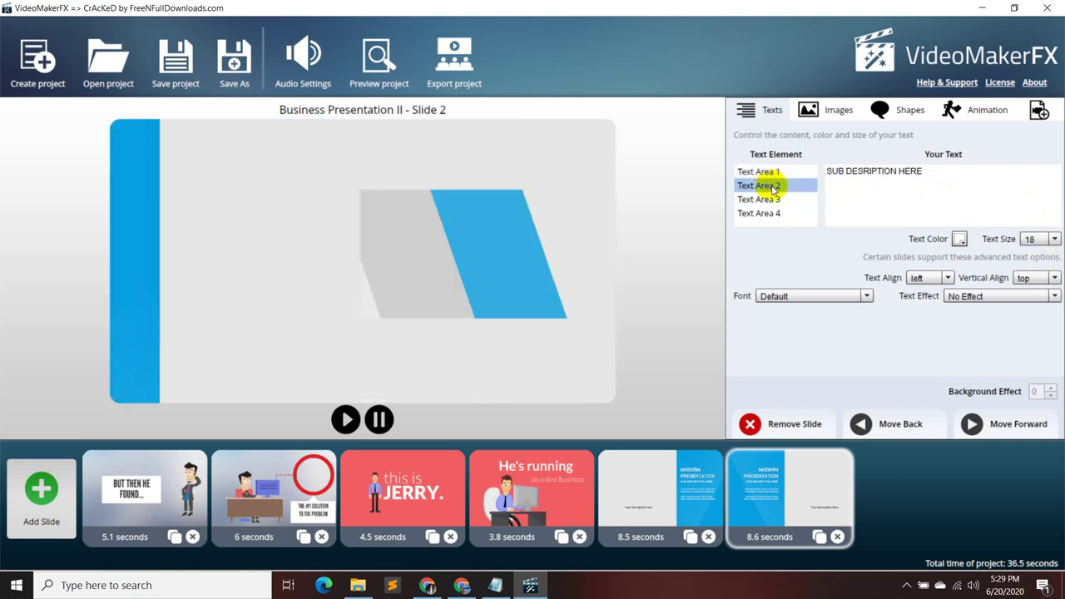
# - Replace the sub description placeholder with 'No Plagiarism' from the notes at text size 25
pyautogui.moveTo(923, 174); pyautogui.dragTo(829, 173)
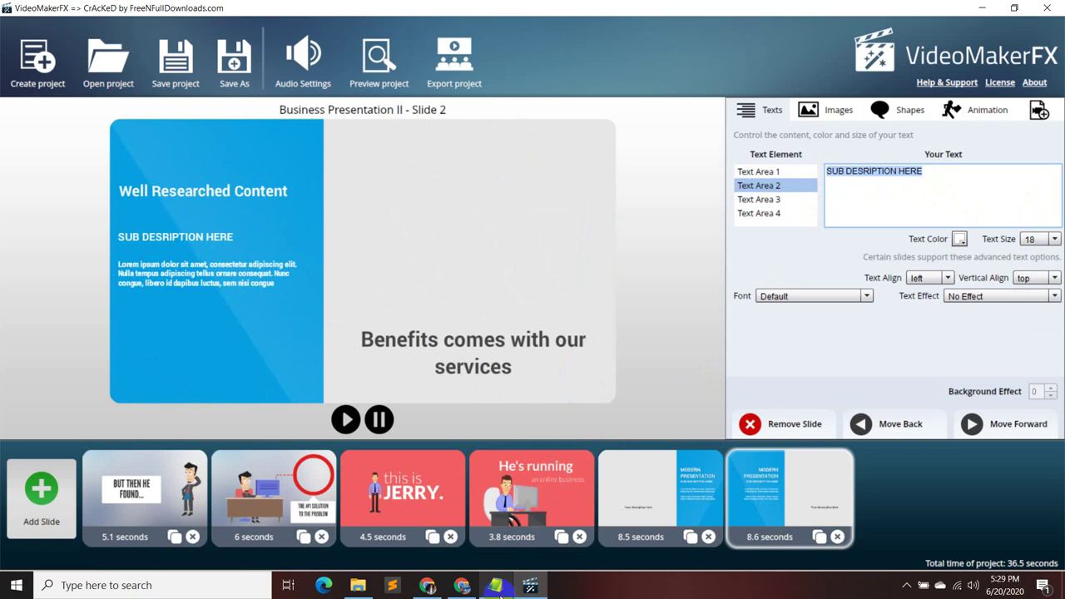
pyautogui.moveTo(494, 585)
pyautogui.click(503, 555)
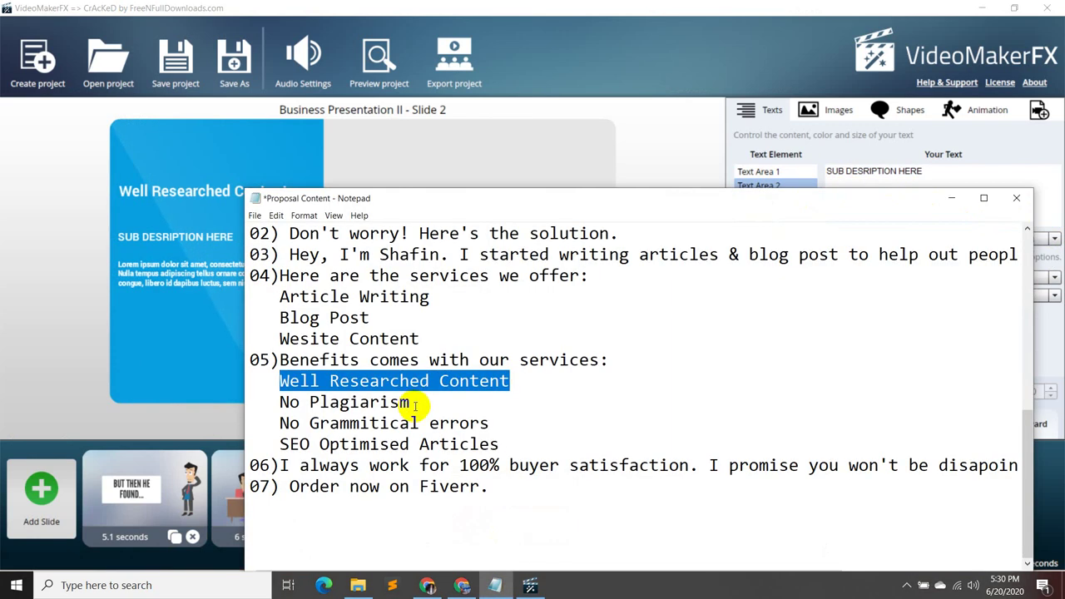
pyautogui.moveTo(415, 405); pyautogui.dragTo(273, 401)
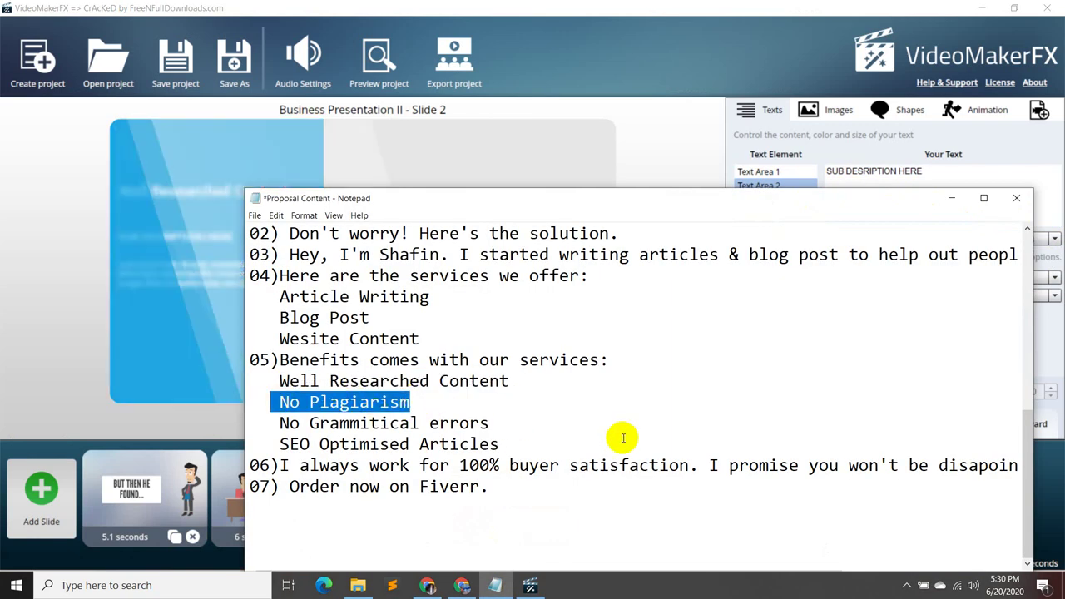
pyautogui.moveTo(408, 405); pyautogui.dragTo(283, 407)
pyautogui.hotkey('ctrl', 'c')
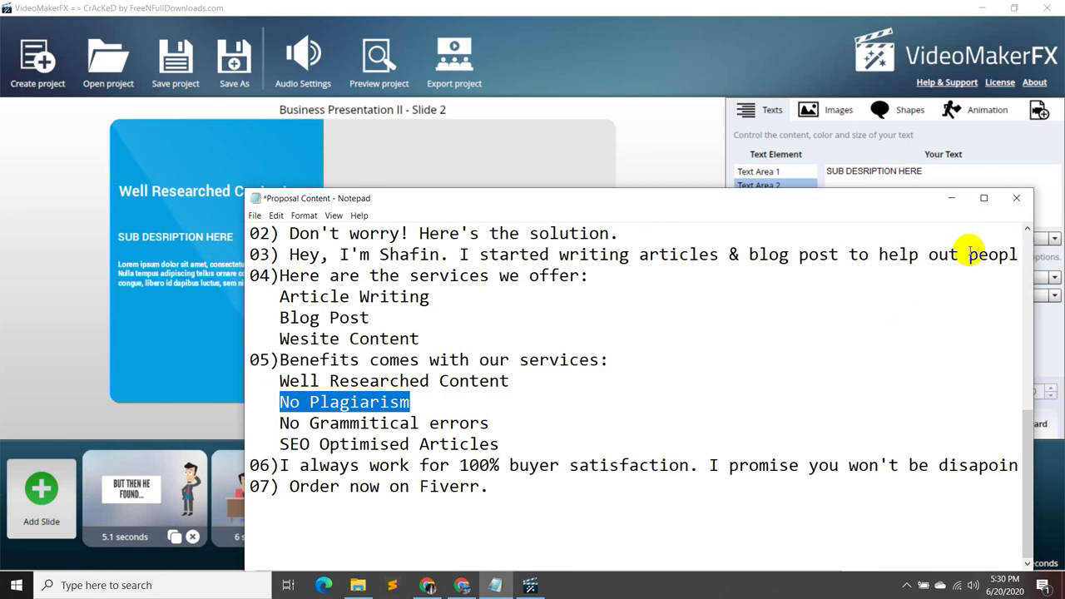
pyautogui.click(950, 198)
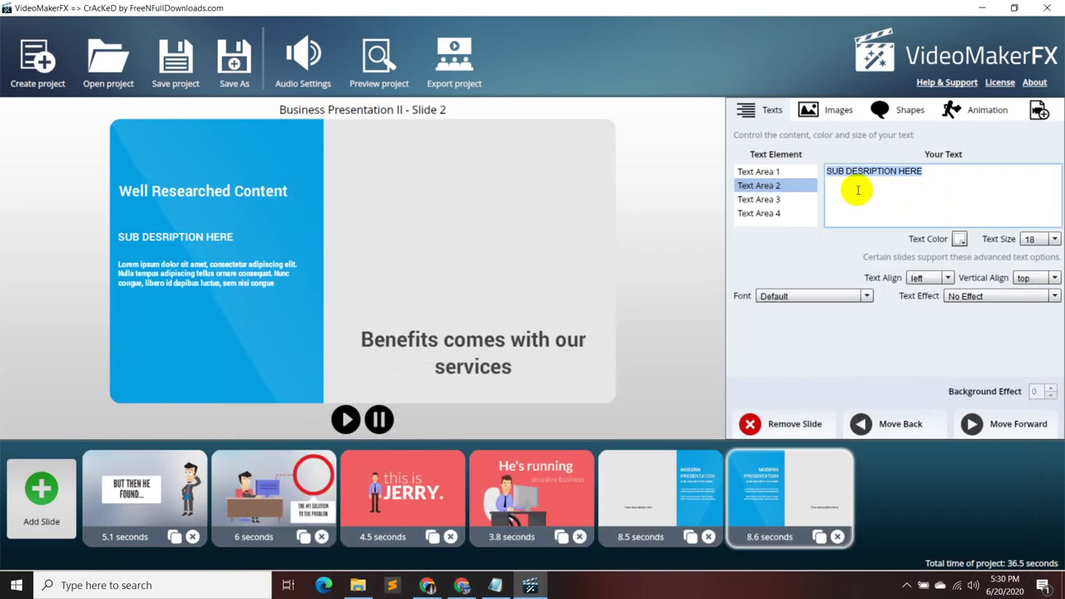
pyautogui.hotkey('ctrl', 'v')
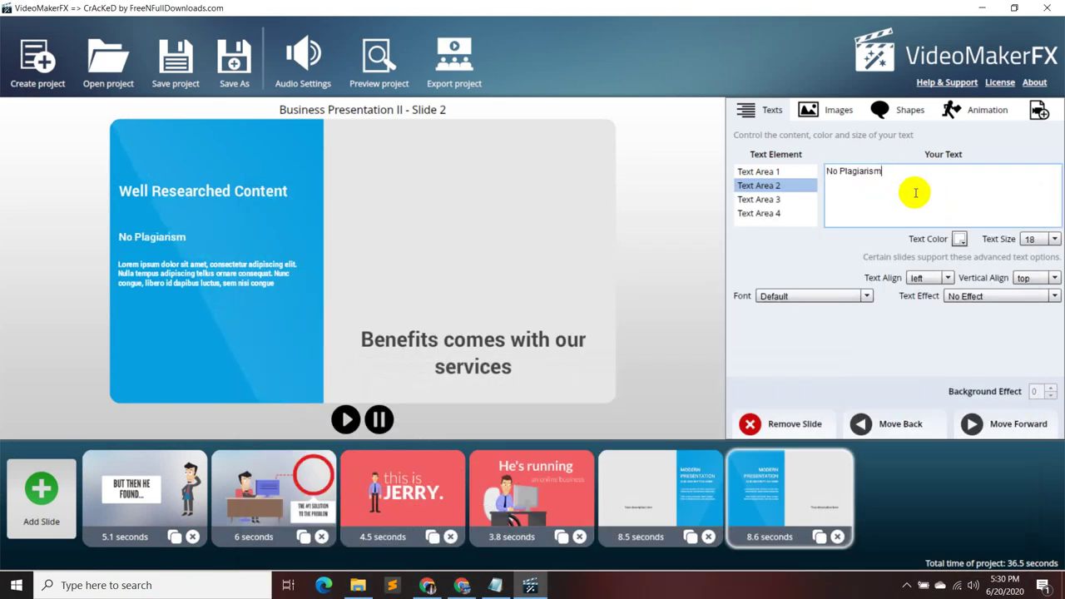
pyautogui.click(1053, 239)
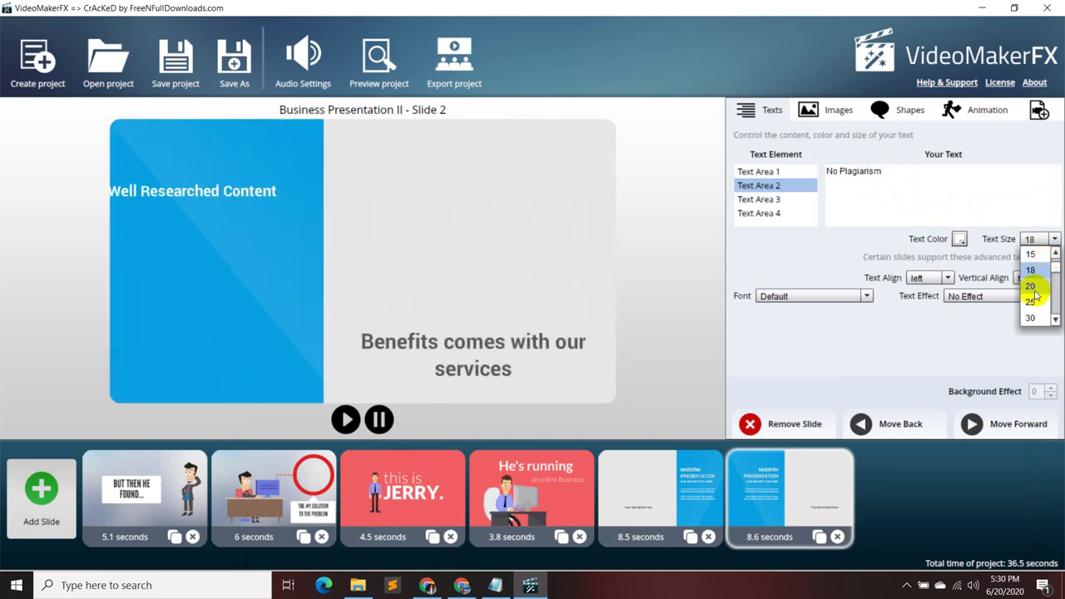
pyautogui.click(1031, 300)
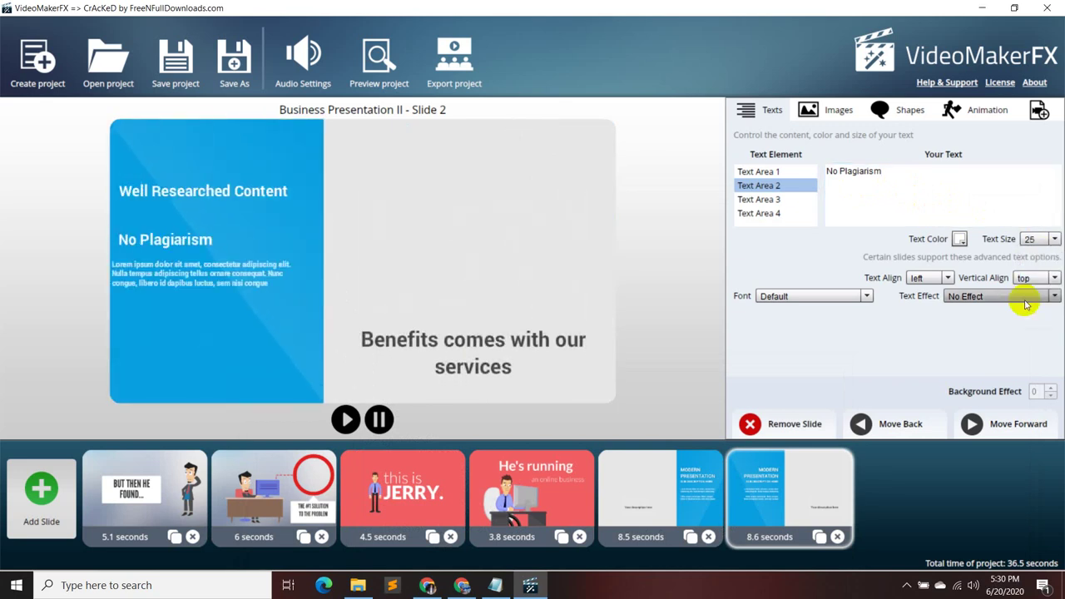
pyautogui.click(795, 199)
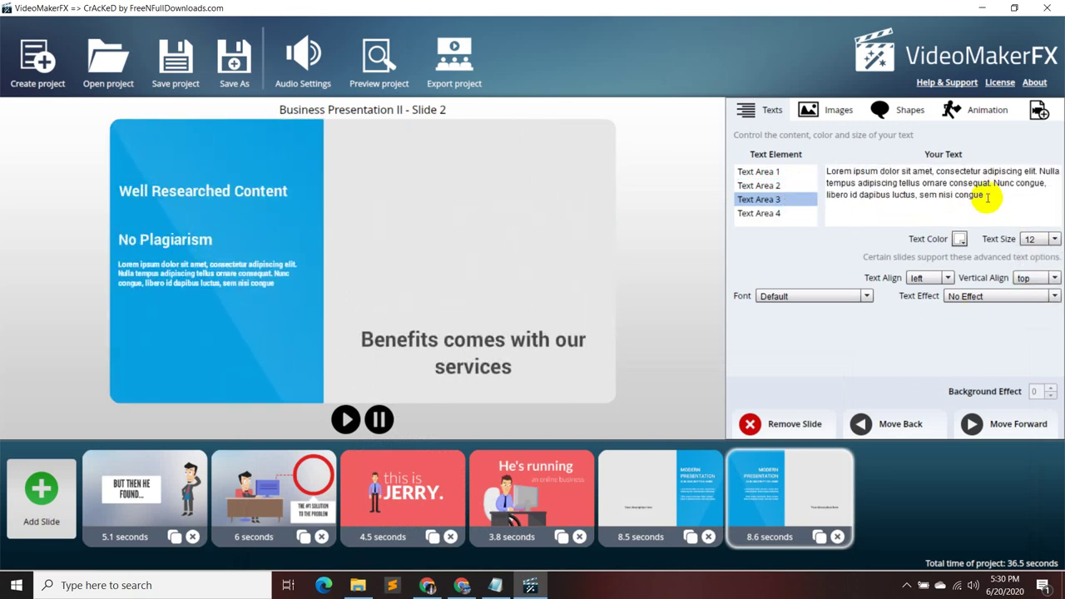
# - Clear the lorem ipsum placeholder, take 'No Grammitical errors' from the notes, and set size 25
pyautogui.moveTo(987, 197); pyautogui.dragTo(772, 166)
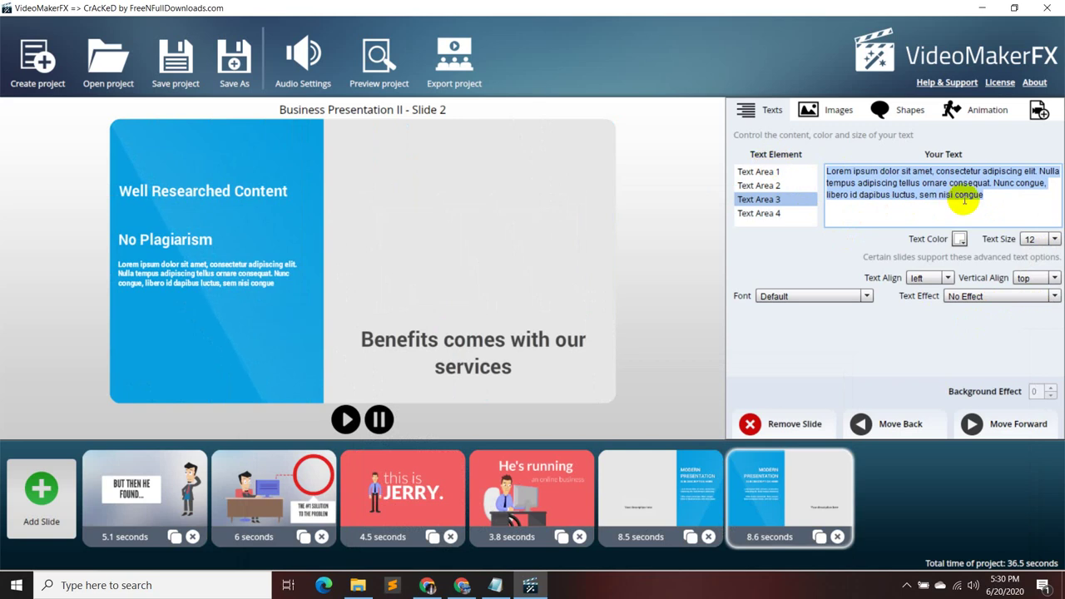
pyautogui.press('BackSpace')
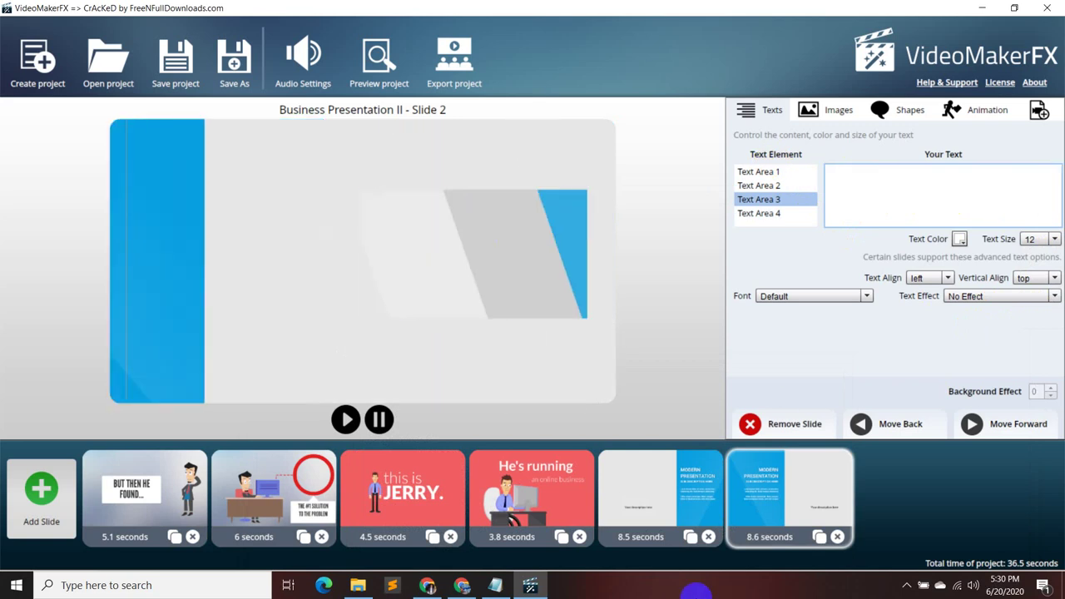
pyautogui.click(495, 585)
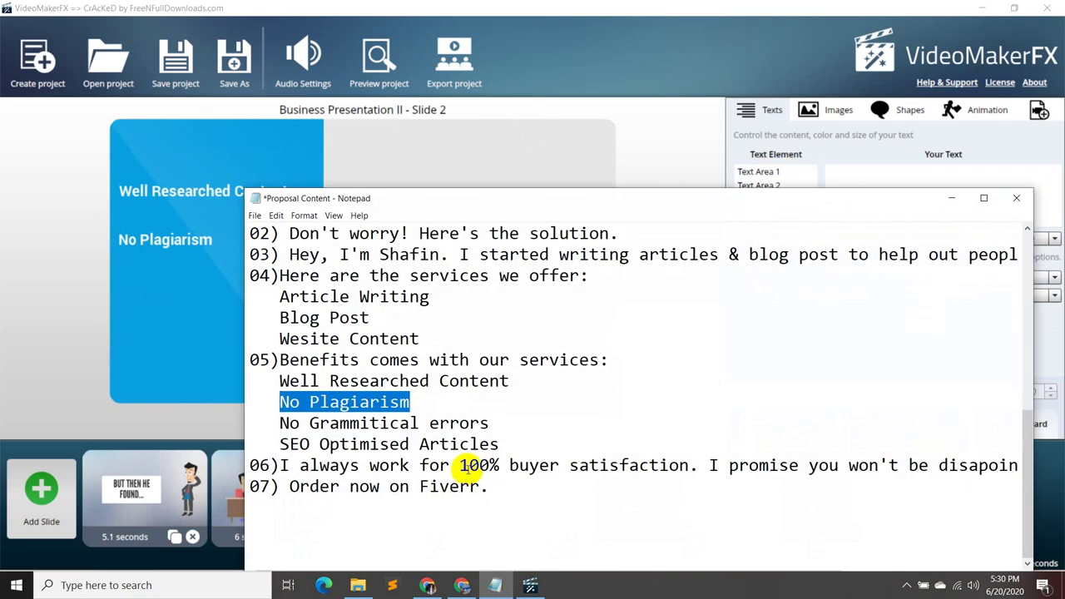
pyautogui.moveTo(489, 425); pyautogui.dragTo(286, 434)
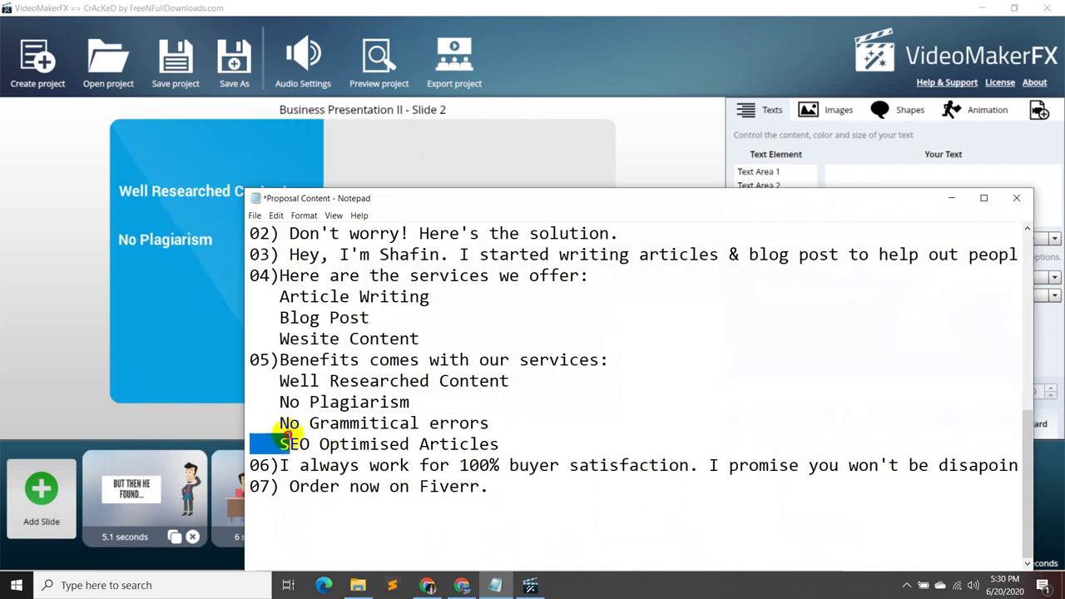
pyautogui.moveTo(496, 426); pyautogui.dragTo(278, 424)
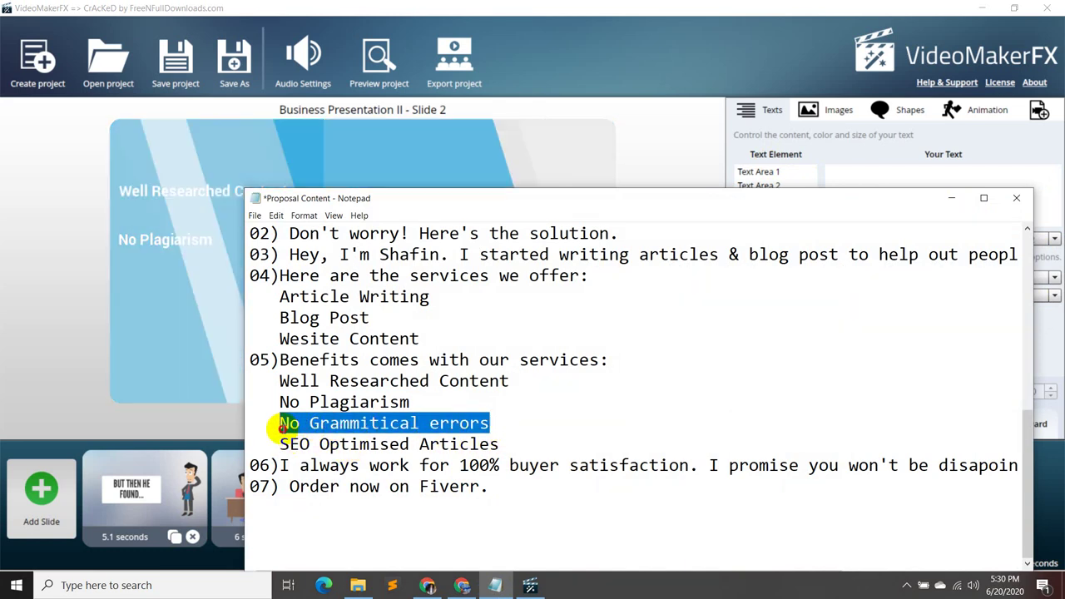
pyautogui.click(952, 197)
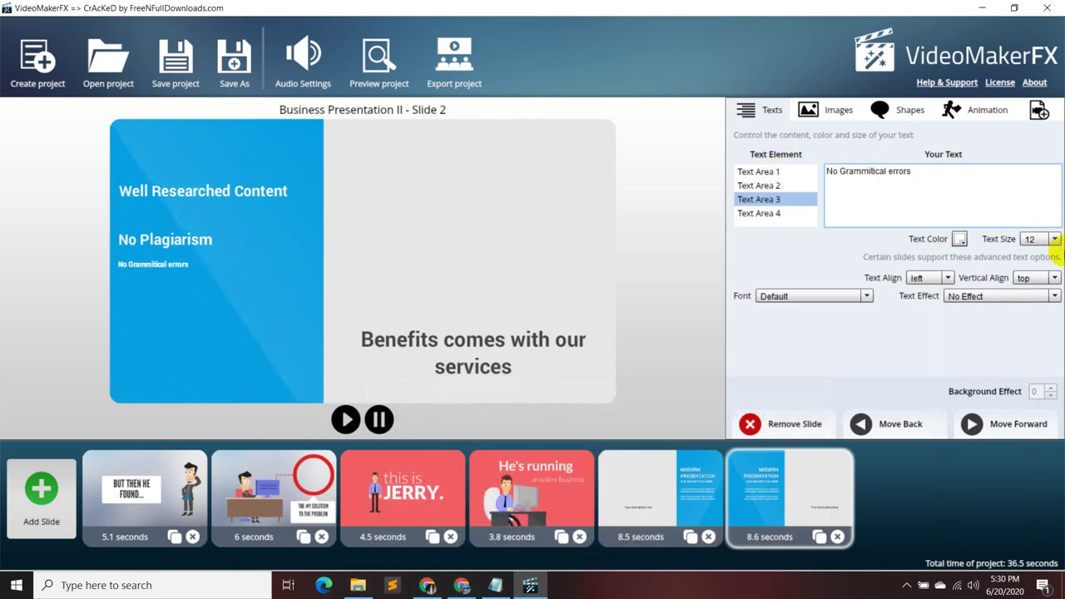
pyautogui.click(1053, 240)
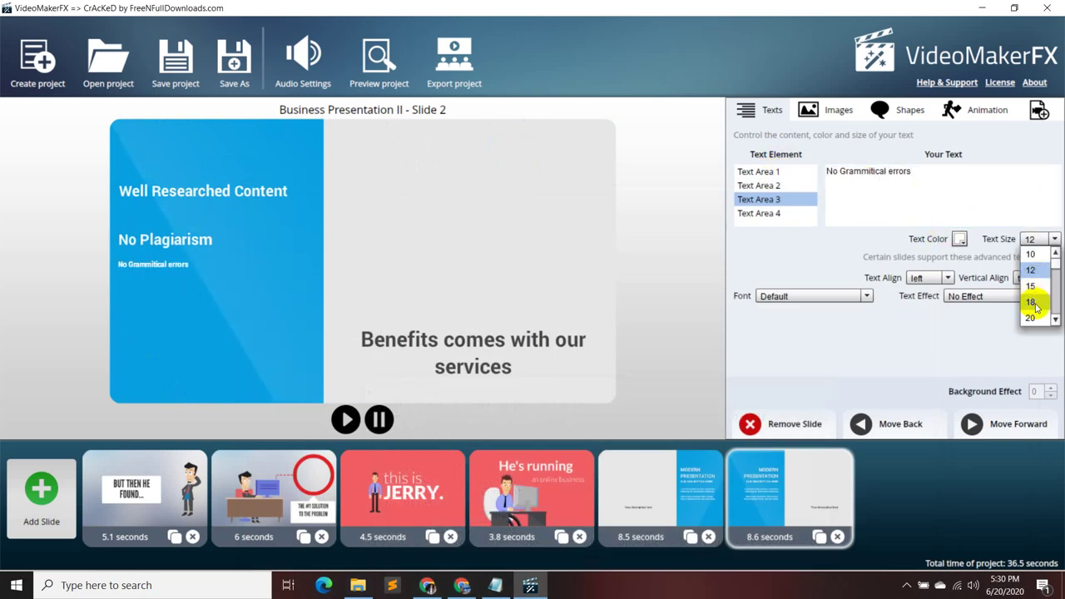
pyautogui.click(1031, 286)
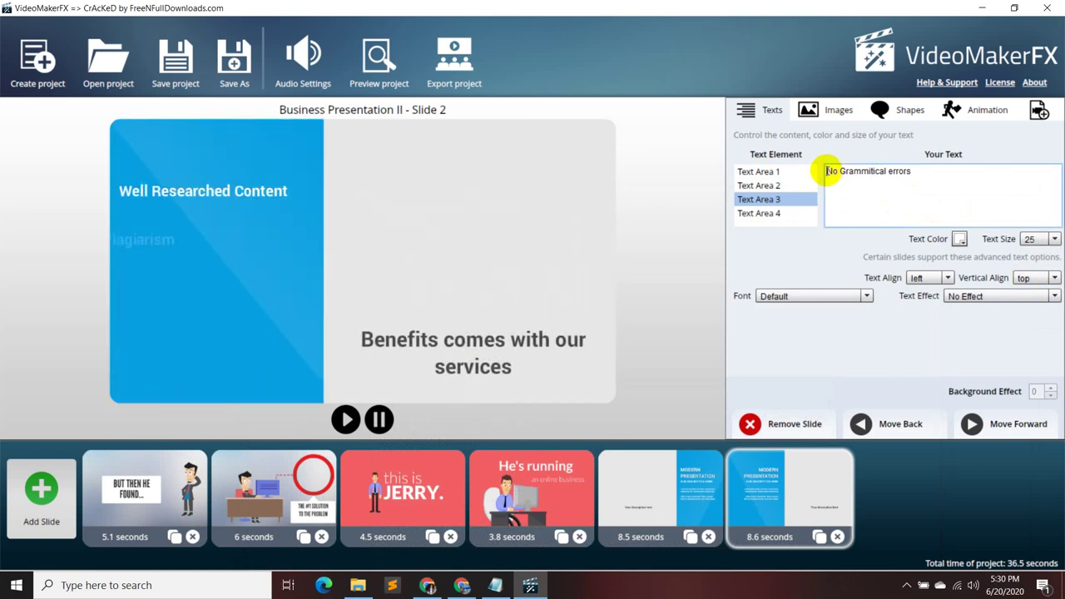
# - Capitalise 'errors' to 'Errors' and start a new line below it
pyautogui.press('Return')
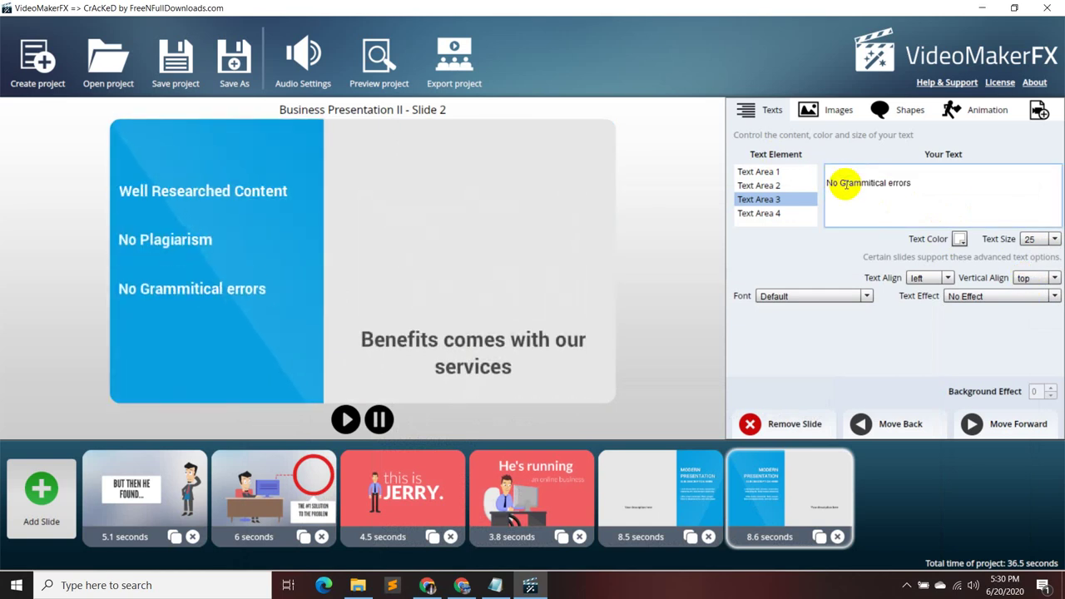
pyautogui.click(915, 180)
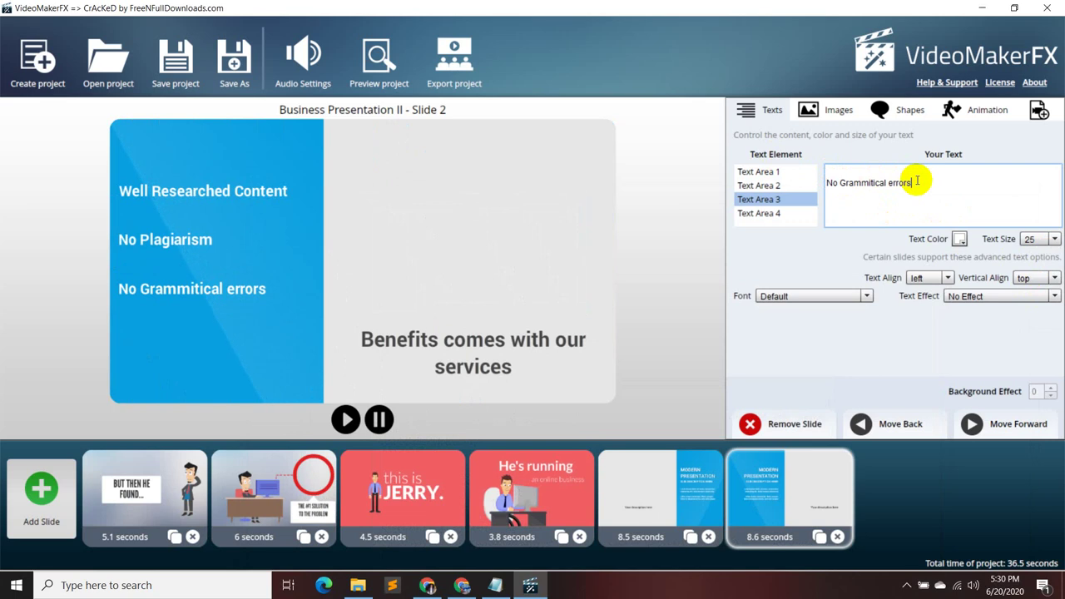
pyautogui.press('BackSpace')
pyautogui.write('E')
pyautogui.press('Return')
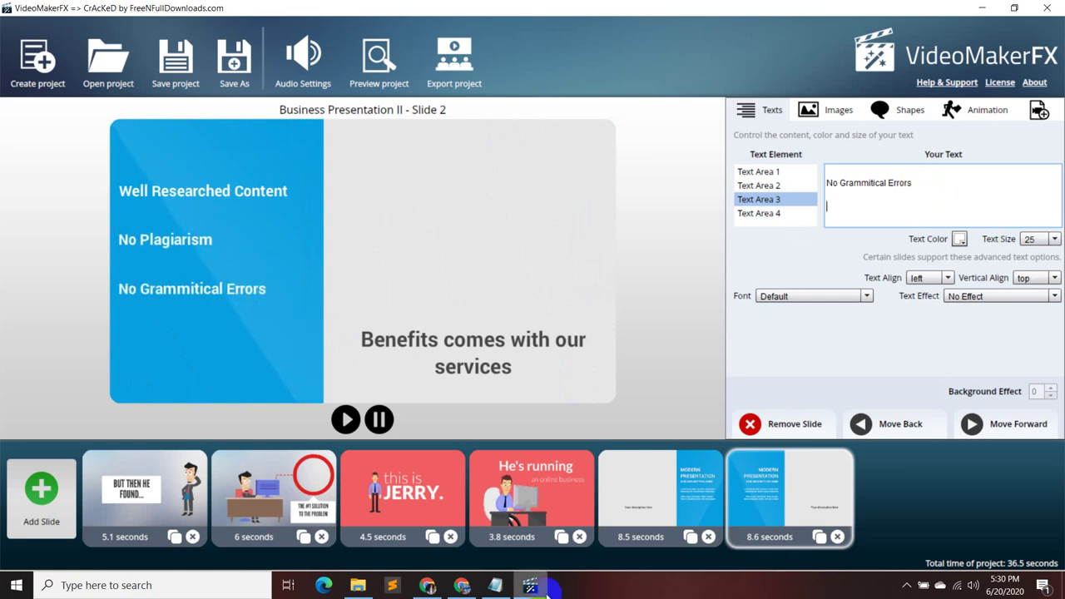
# - Paste 'SEO Optimised Articles' from the notes onto the second line
pyautogui.click(495, 585)
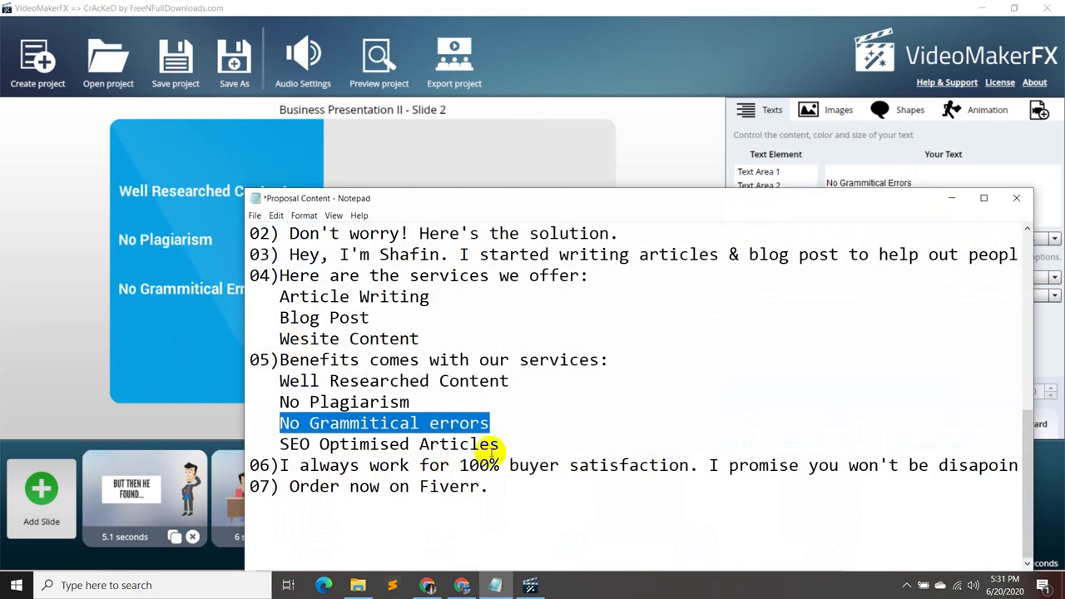
pyautogui.moveTo(499, 444); pyautogui.dragTo(302, 445)
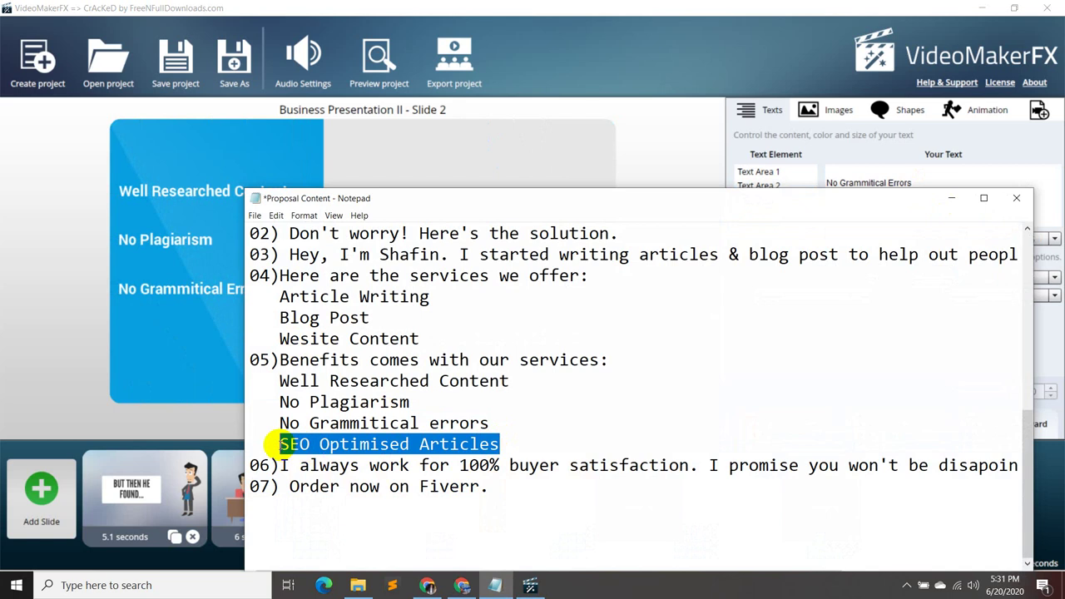
pyautogui.click(949, 197)
pyautogui.write('SEO Optimised Articles')
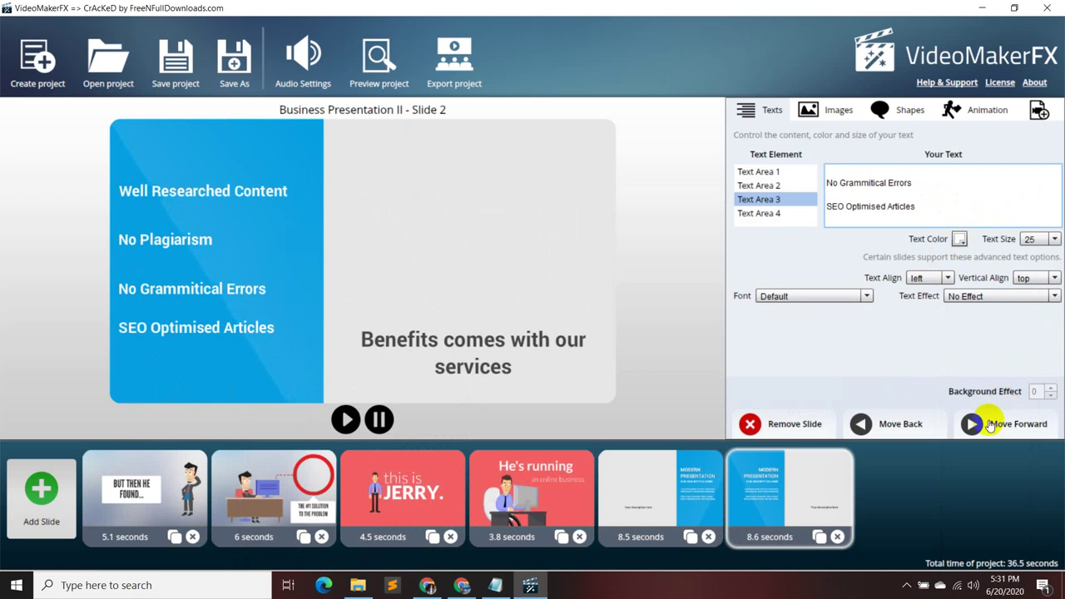
pyautogui.click(41, 492)
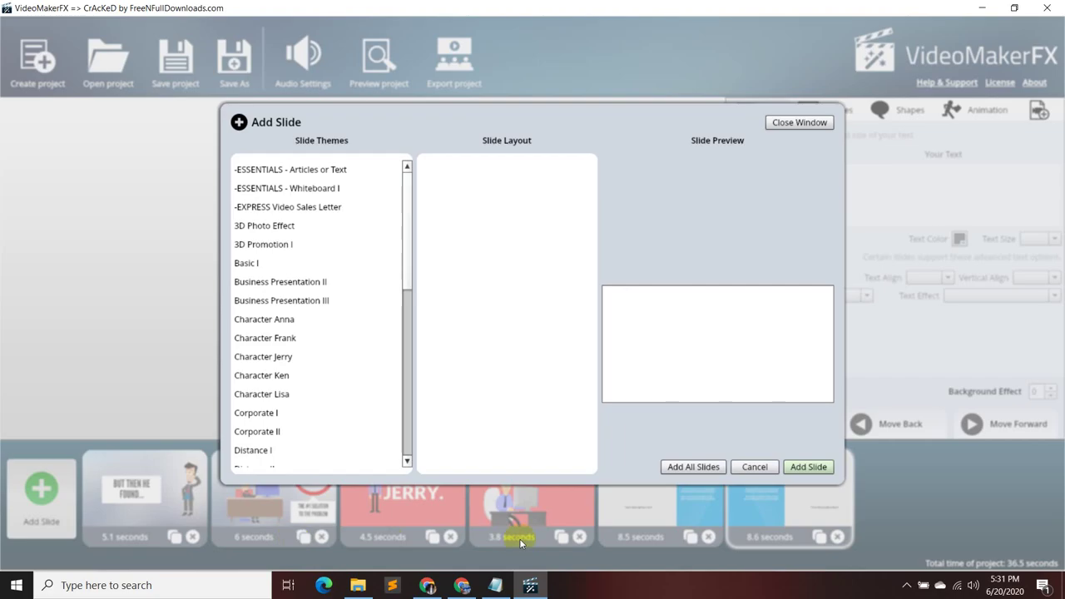
pyautogui.click(499, 586)
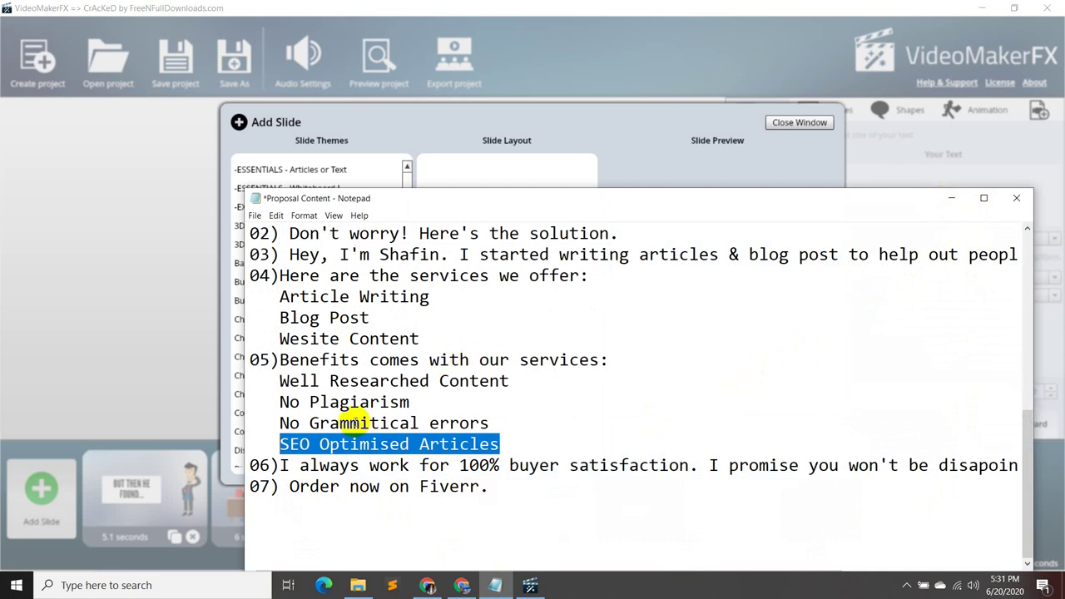
pyautogui.click(285, 467)
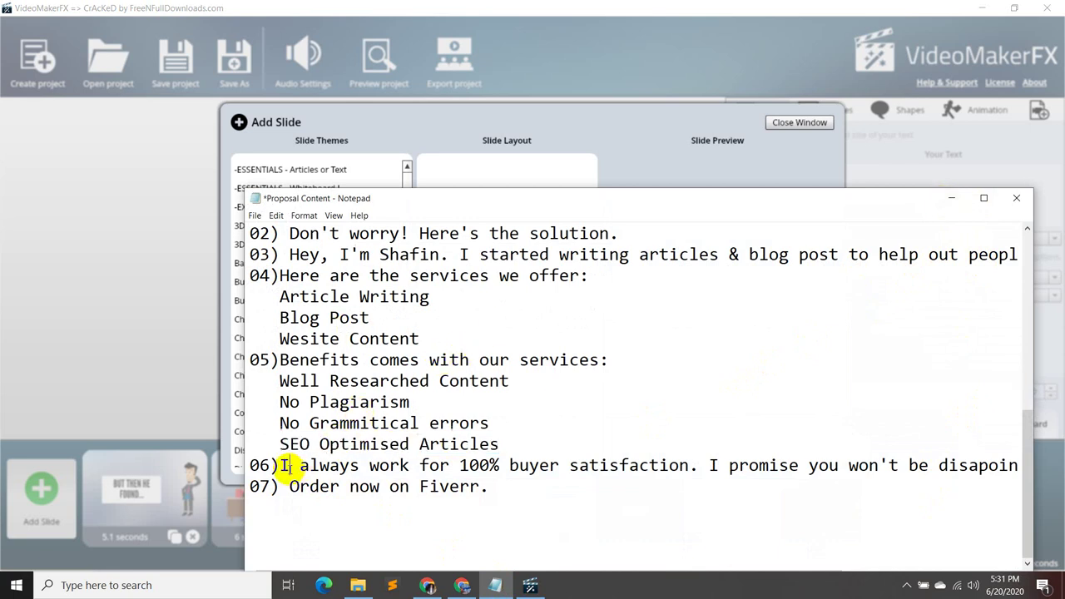
pyautogui.scroll(2, 780, 426)
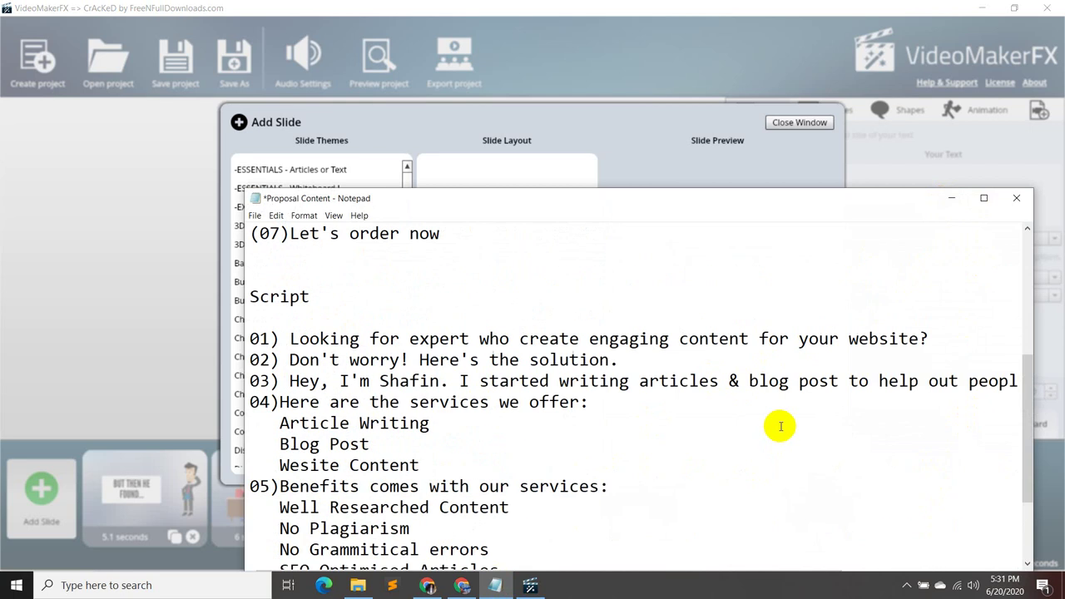
pyautogui.scroll(-1, 775, 431)
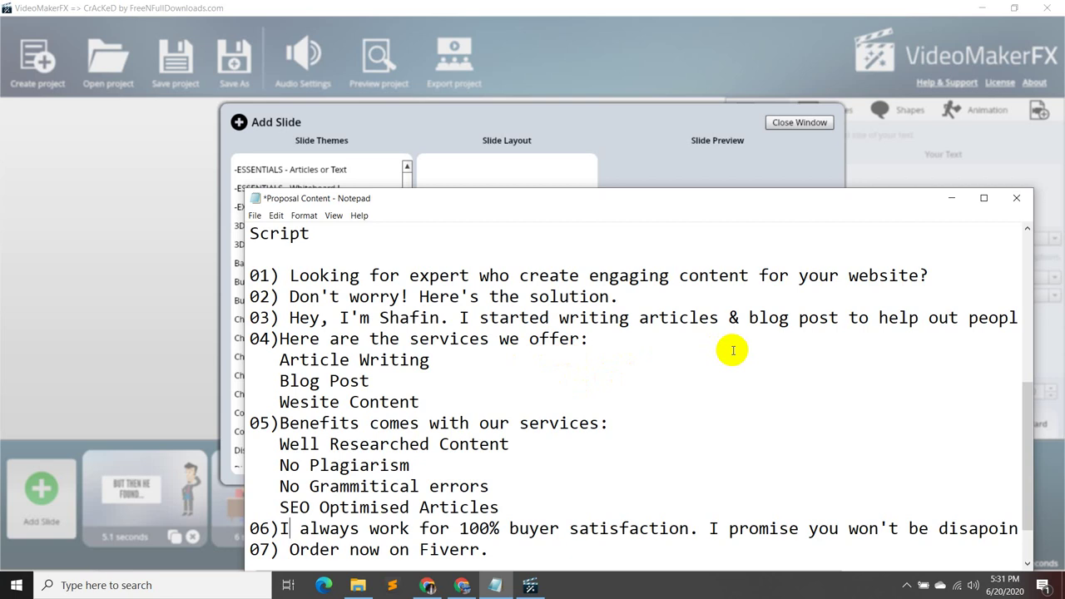
pyautogui.scroll(-1, 732, 345)
pyautogui.scroll(1, 824, 337)
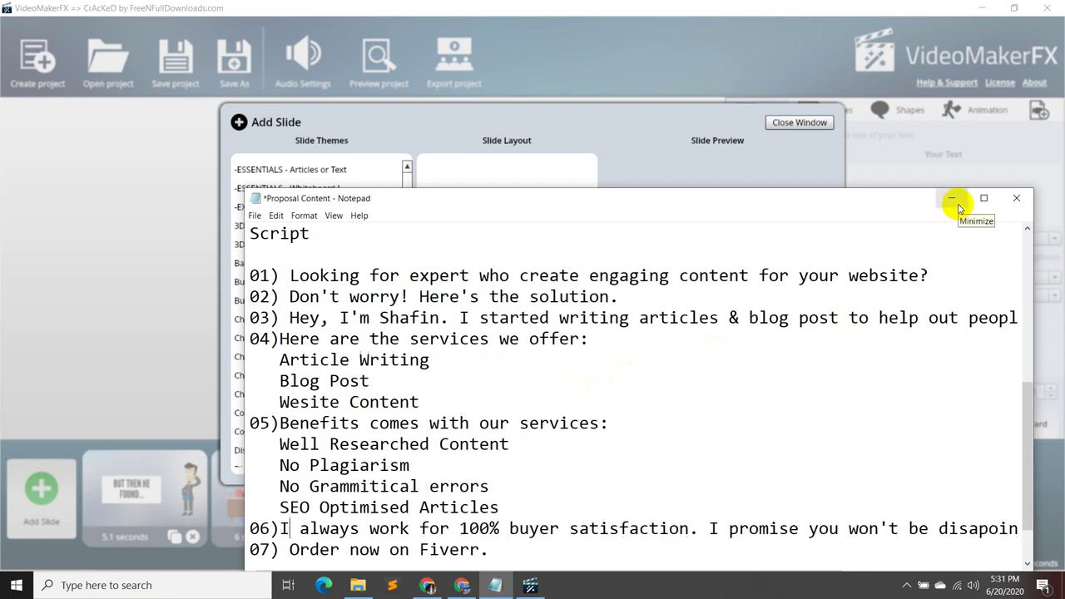
pyautogui.scroll(-1, 831, 399)
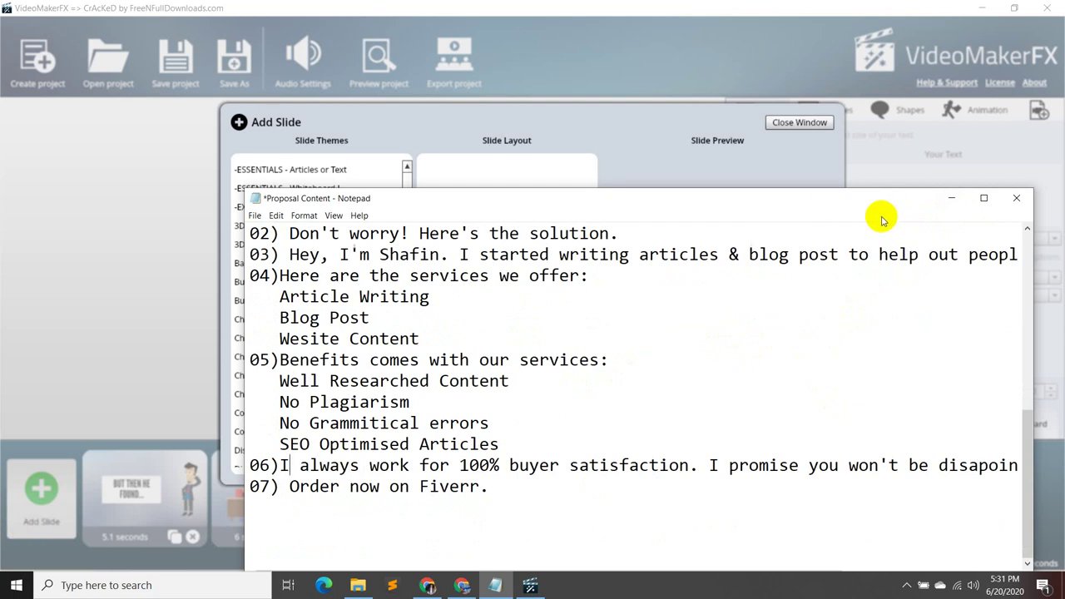
# - Hide the notes and preview Character Jerry Slides 9 down to 5
pyautogui.click(951, 198)
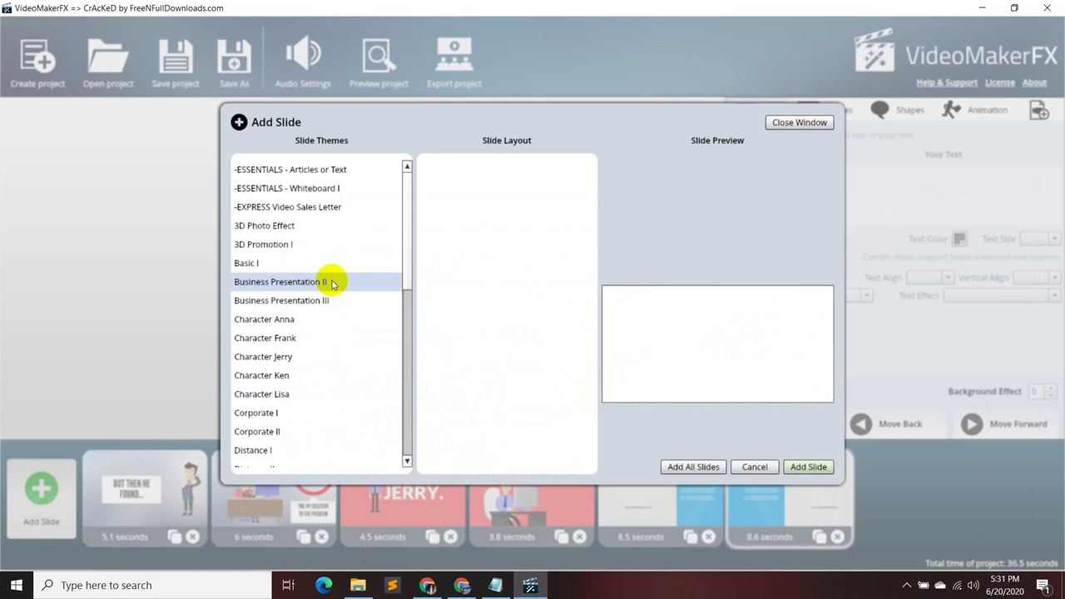
pyautogui.click(354, 356)
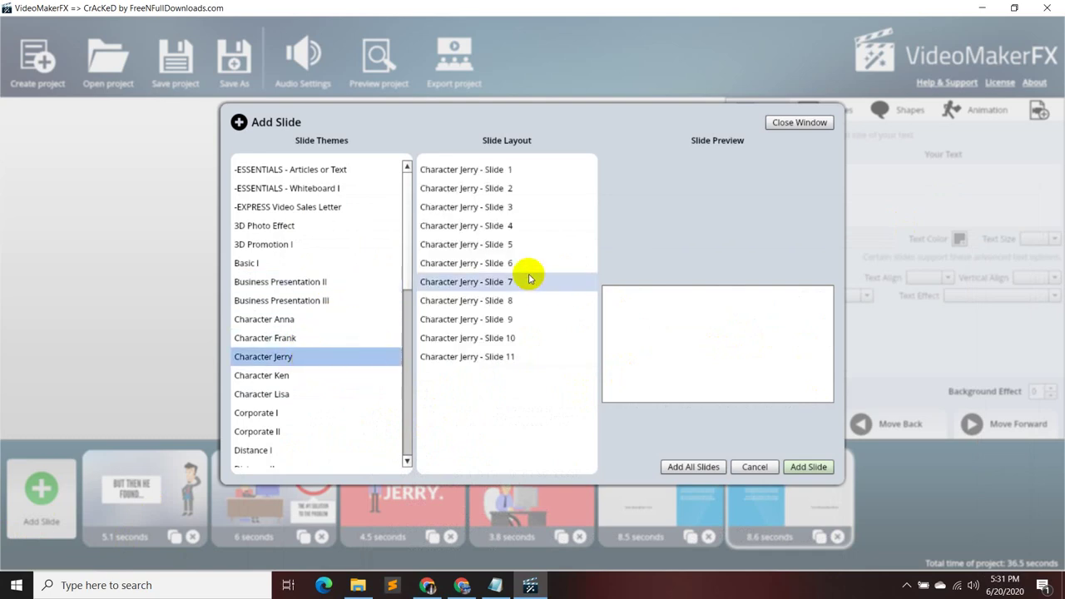
pyautogui.click(514, 319)
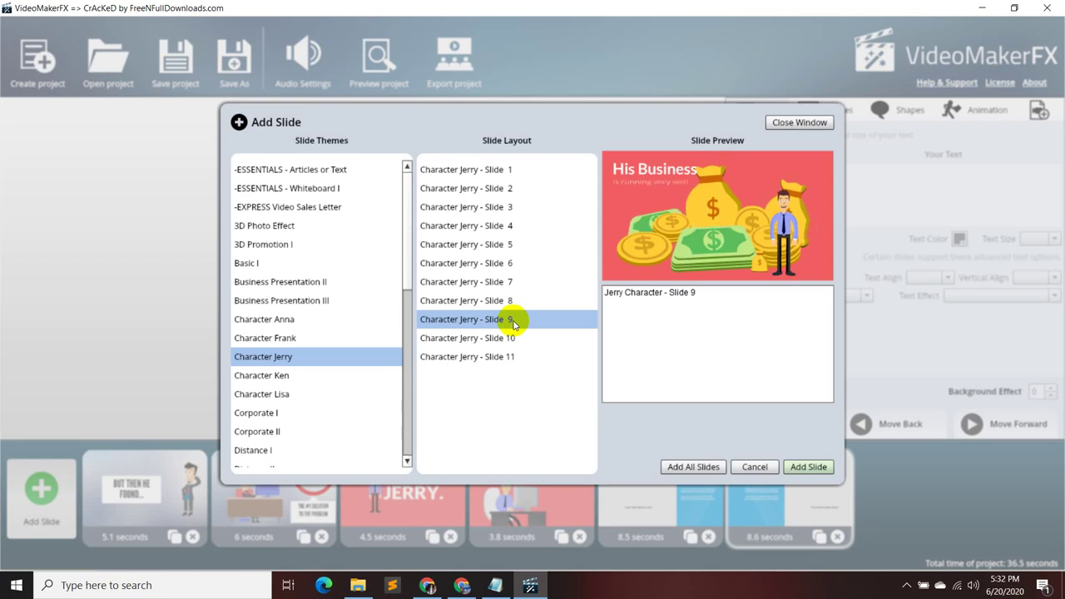
pyautogui.click(514, 301)
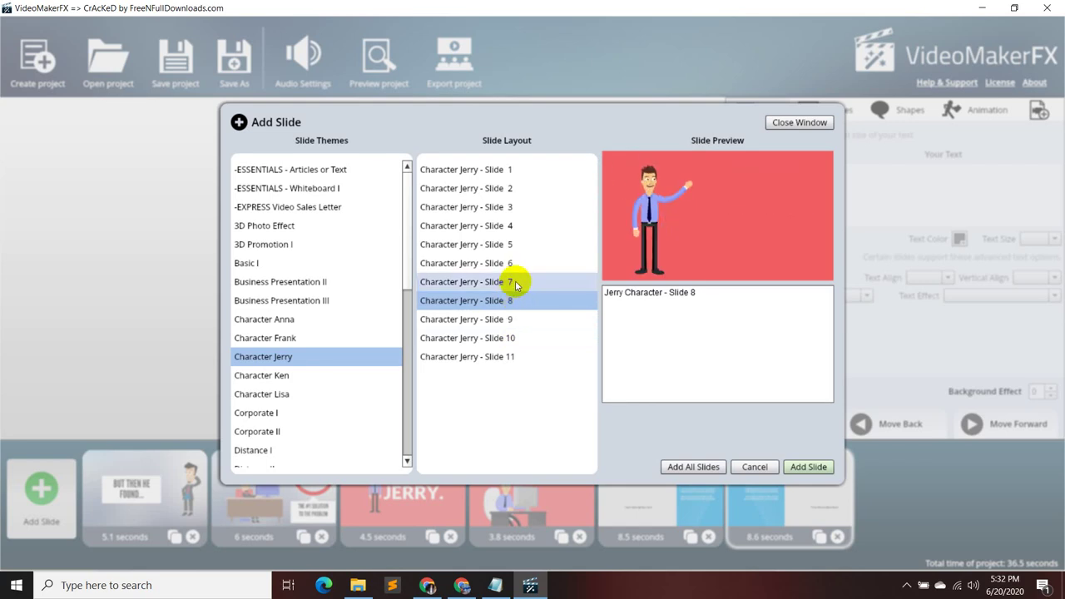
pyautogui.click(515, 283)
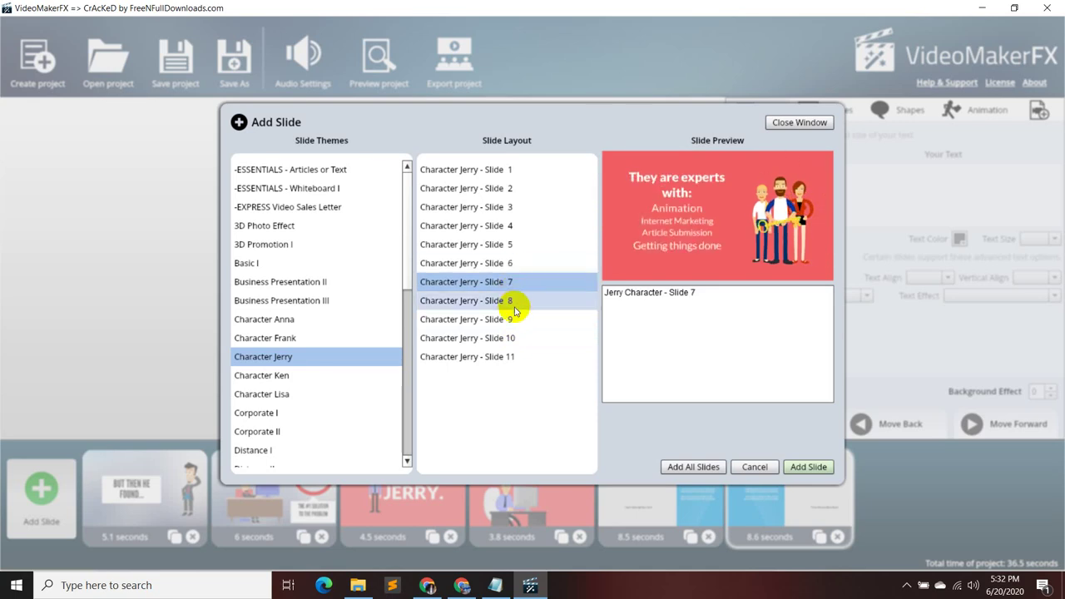
pyautogui.click(519, 263)
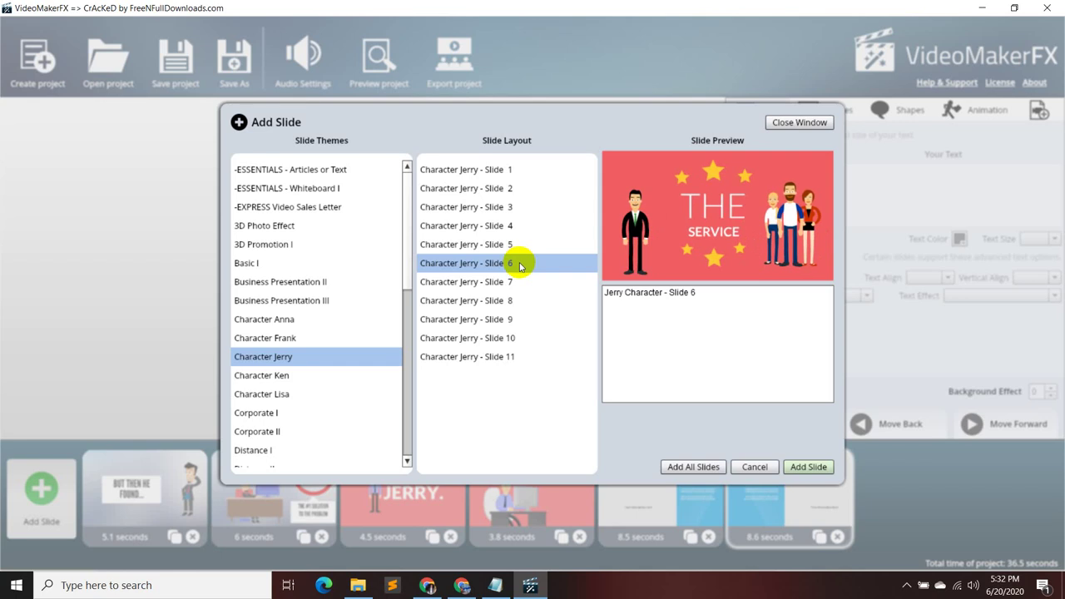
pyautogui.click(516, 281)
pyautogui.click(517, 245)
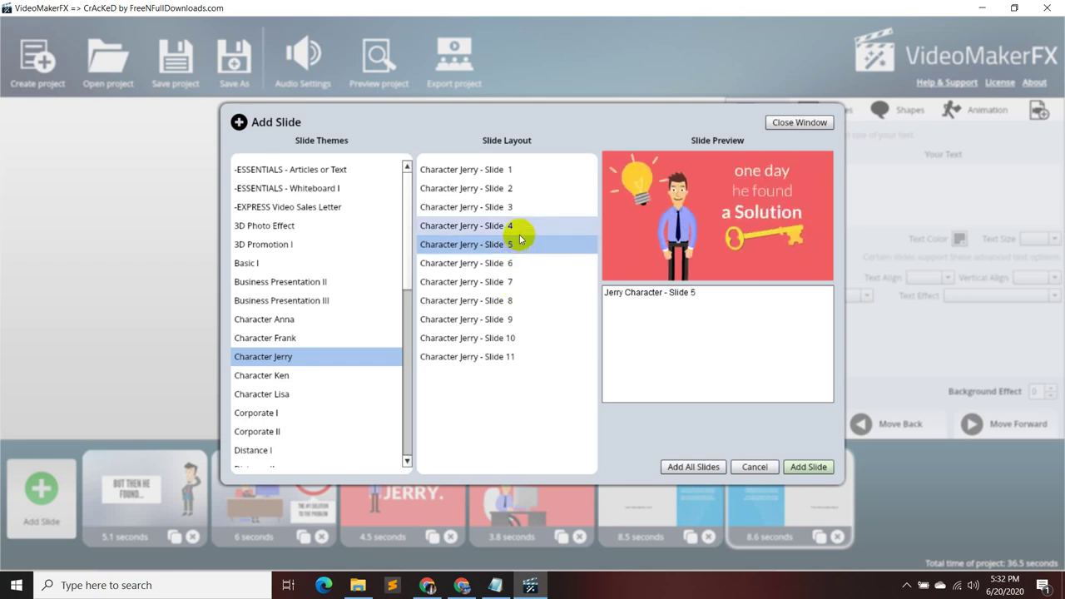
# - Preview Character Jerry Slides 4 through 1, then 10 and 11, ending on Slide 10
pyautogui.click(519, 228)
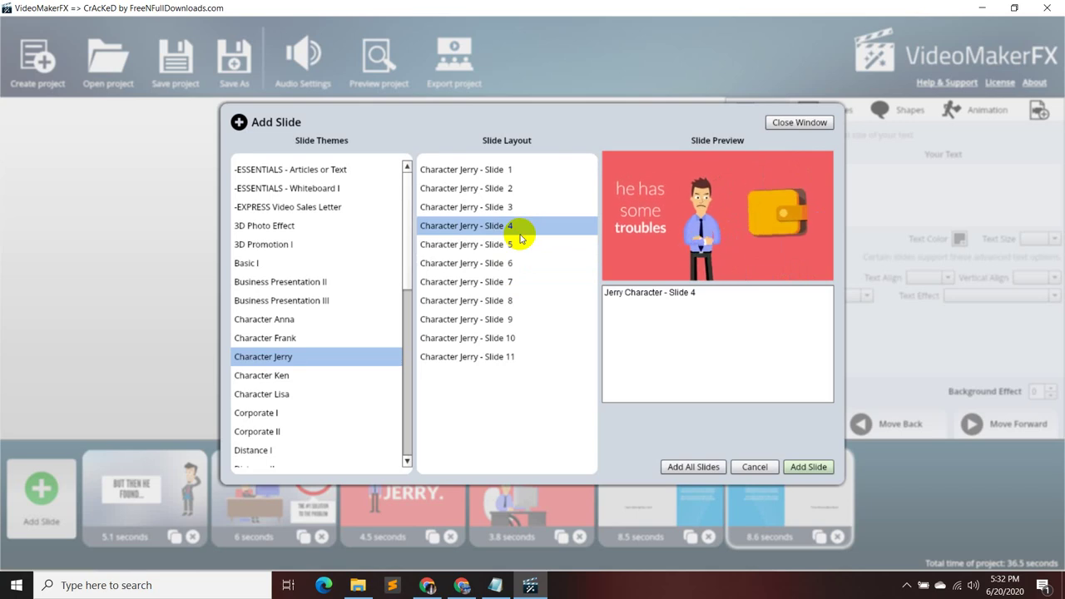
pyautogui.click(528, 208)
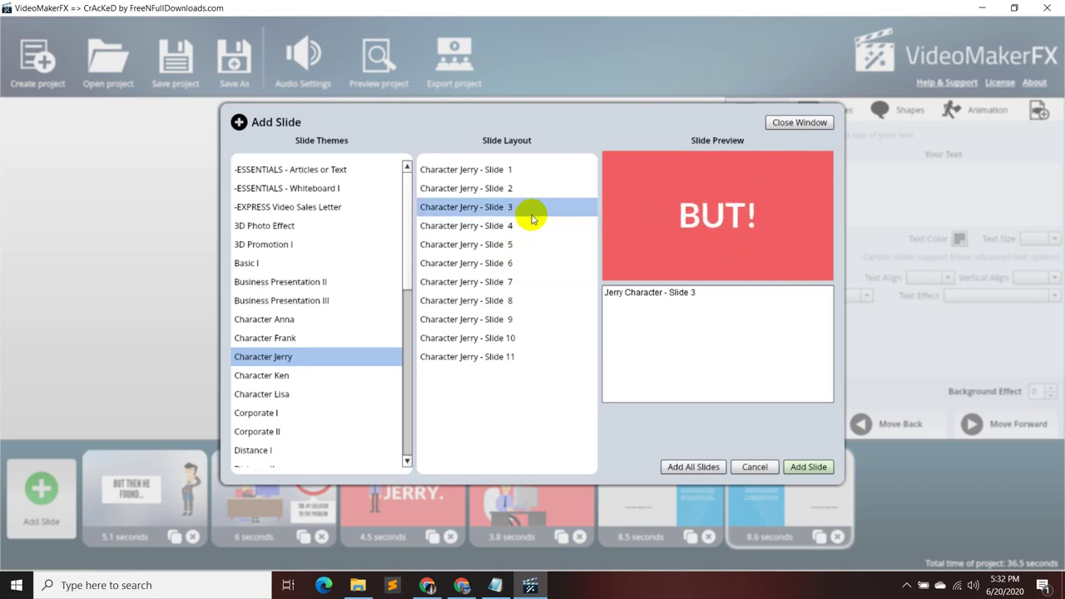
pyautogui.click(540, 191)
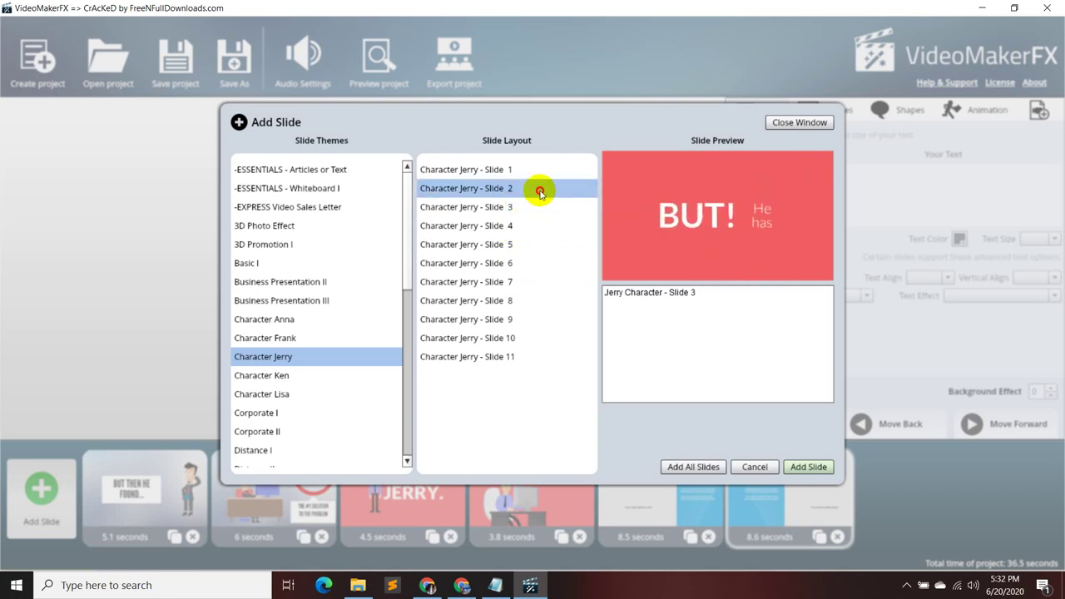
pyautogui.click(535, 170)
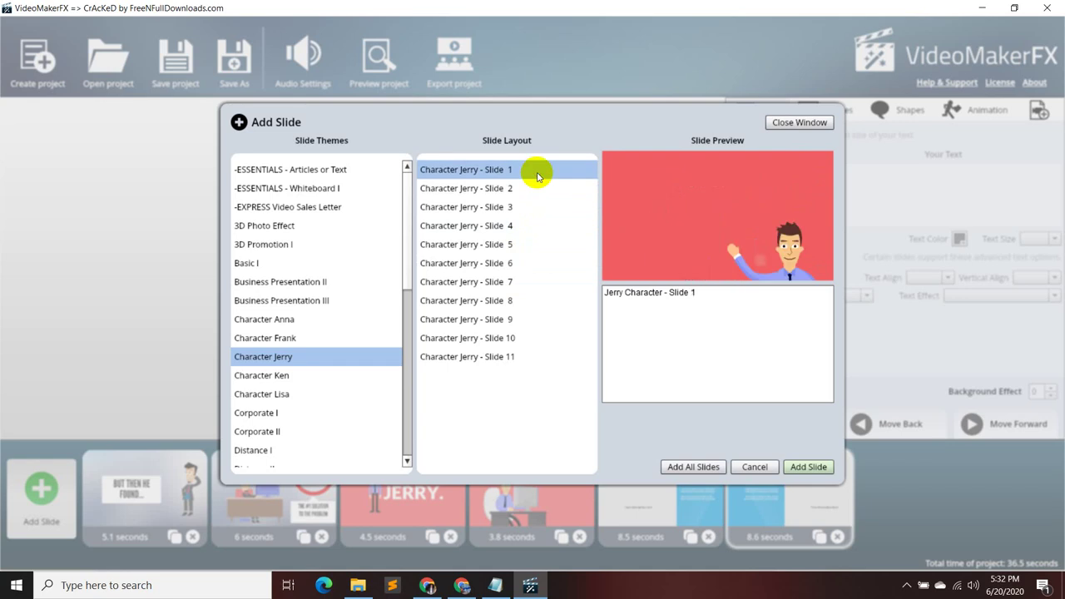
pyautogui.click(527, 338)
pyautogui.click(520, 360)
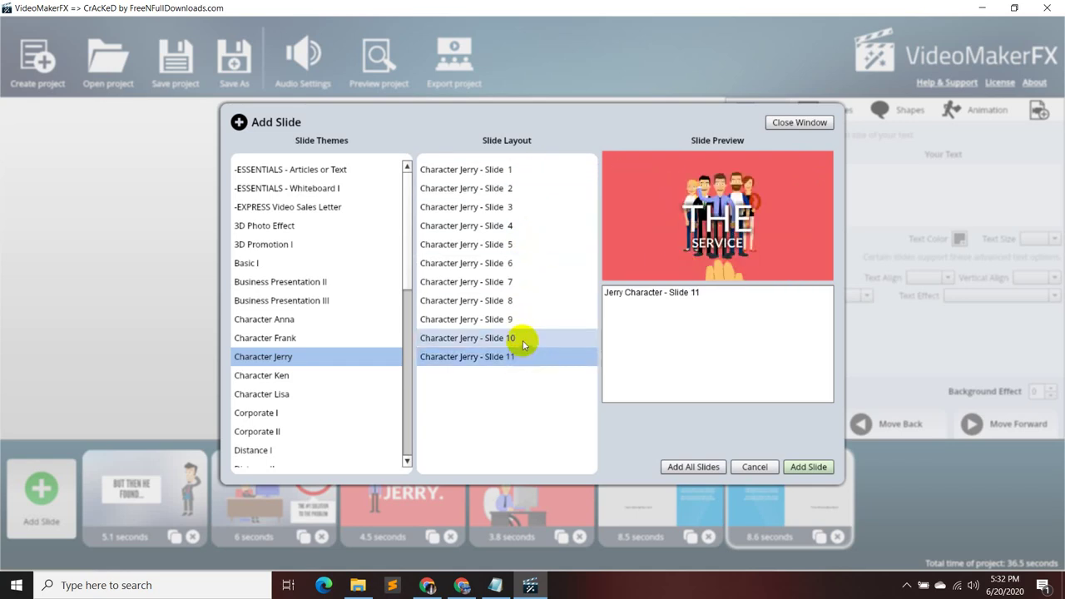
pyautogui.click(524, 340)
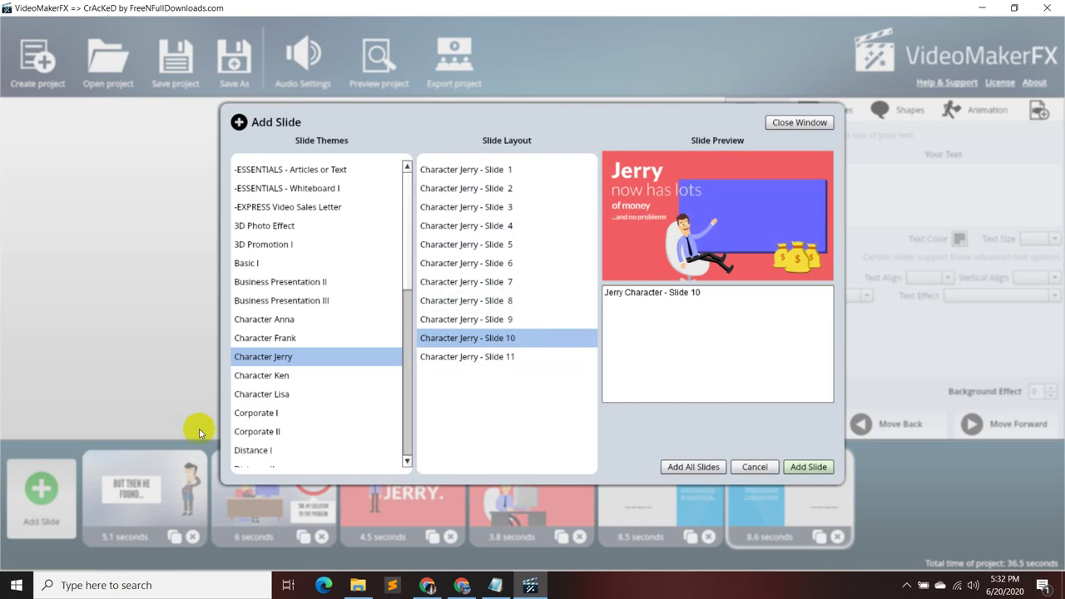
# - Preview Character Ken Slides 6–7 and Character Frank Slides 1, 3 and 9–13
pyautogui.click(295, 376)
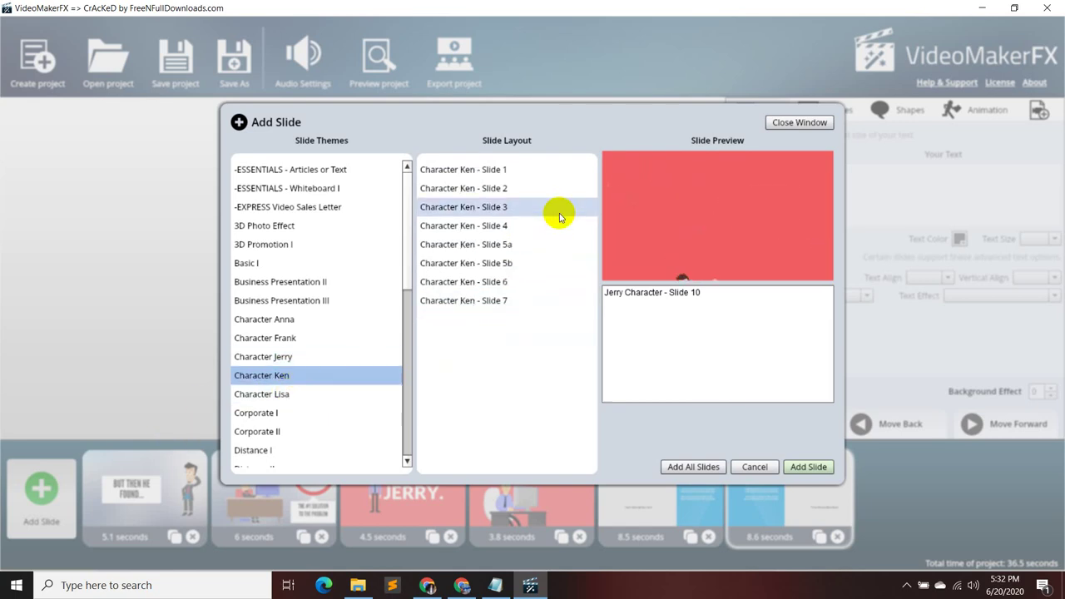
pyautogui.click(556, 280)
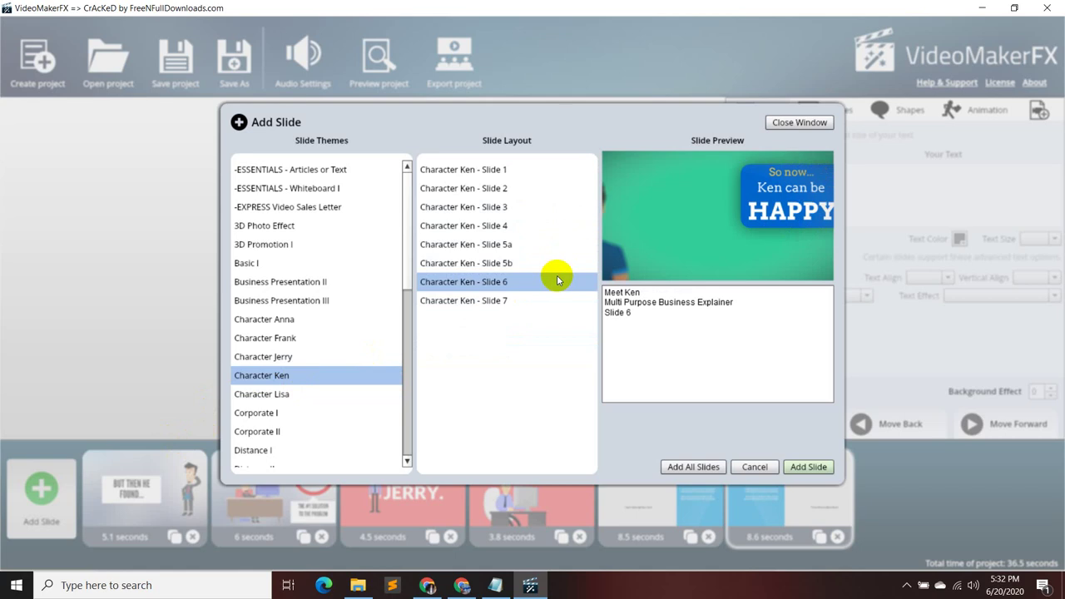
pyautogui.click(540, 300)
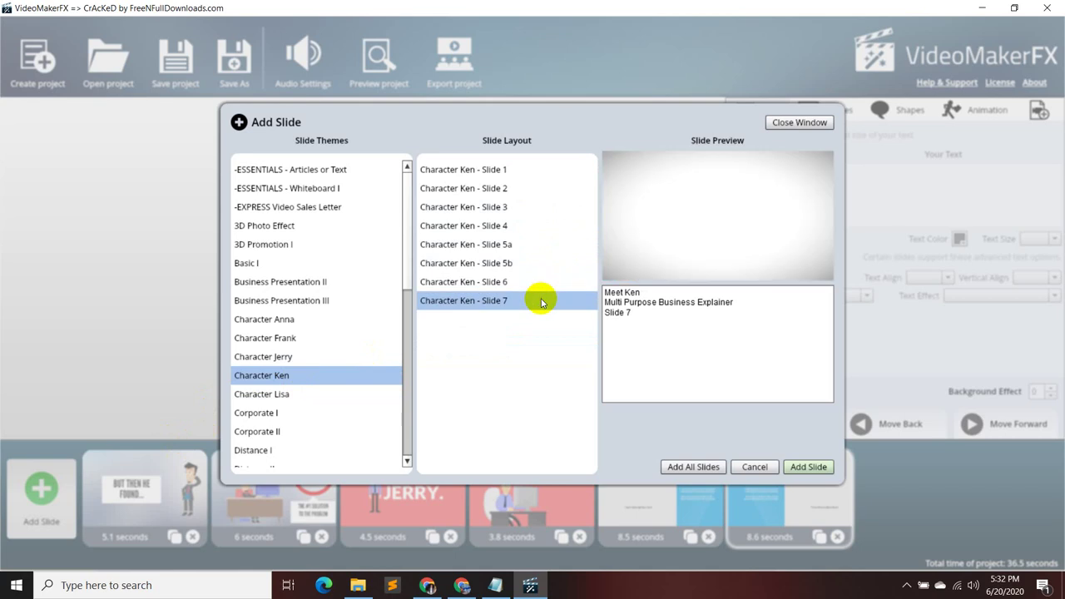
pyautogui.click(525, 281)
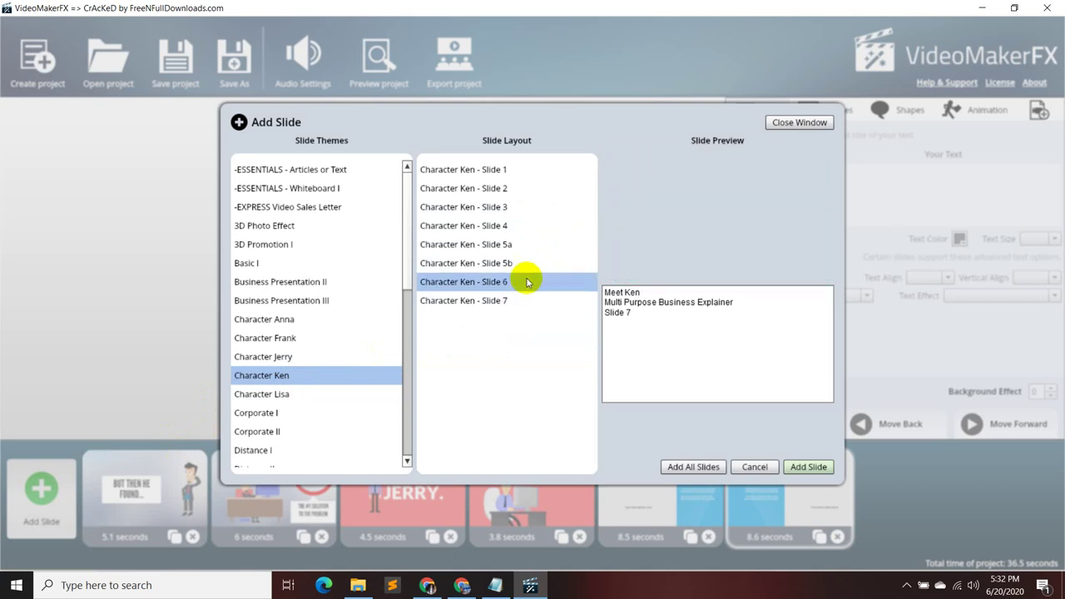
pyautogui.click(321, 338)
pyautogui.click(491, 170)
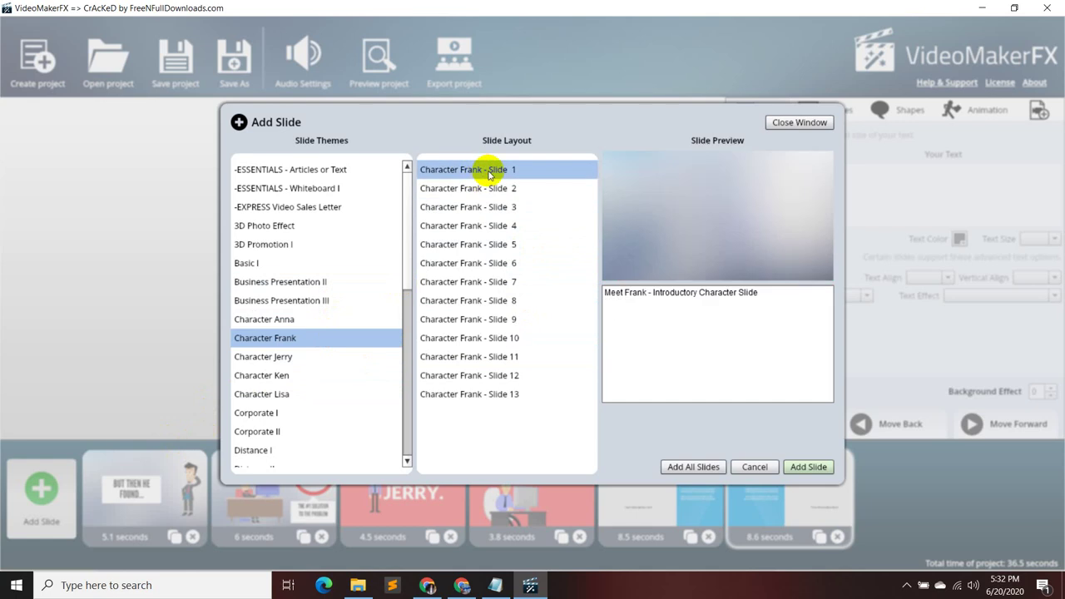
pyautogui.click(527, 206)
pyautogui.click(511, 322)
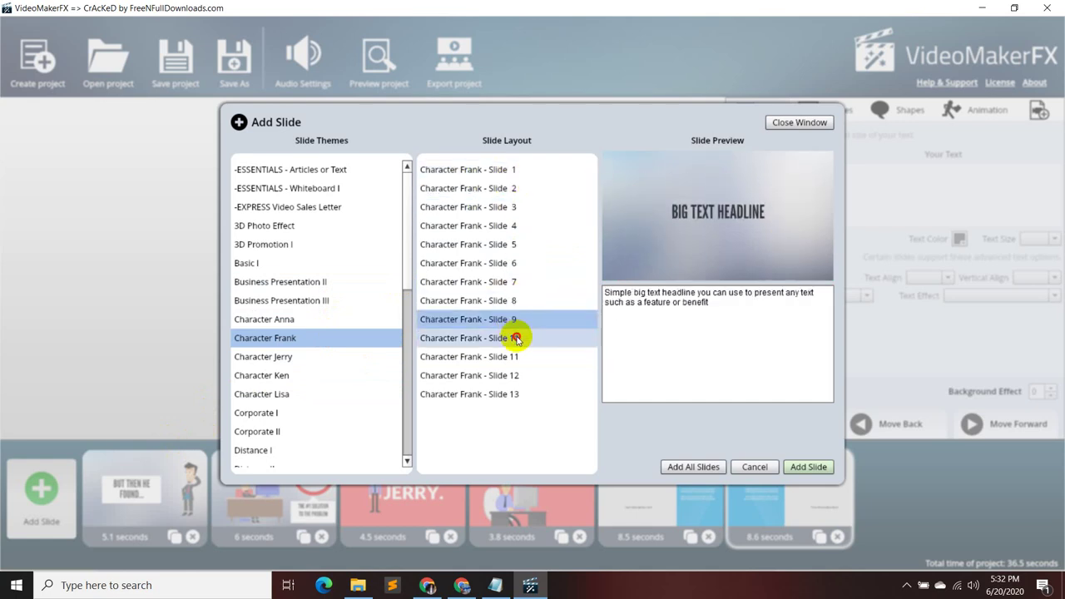
pyautogui.click(517, 337)
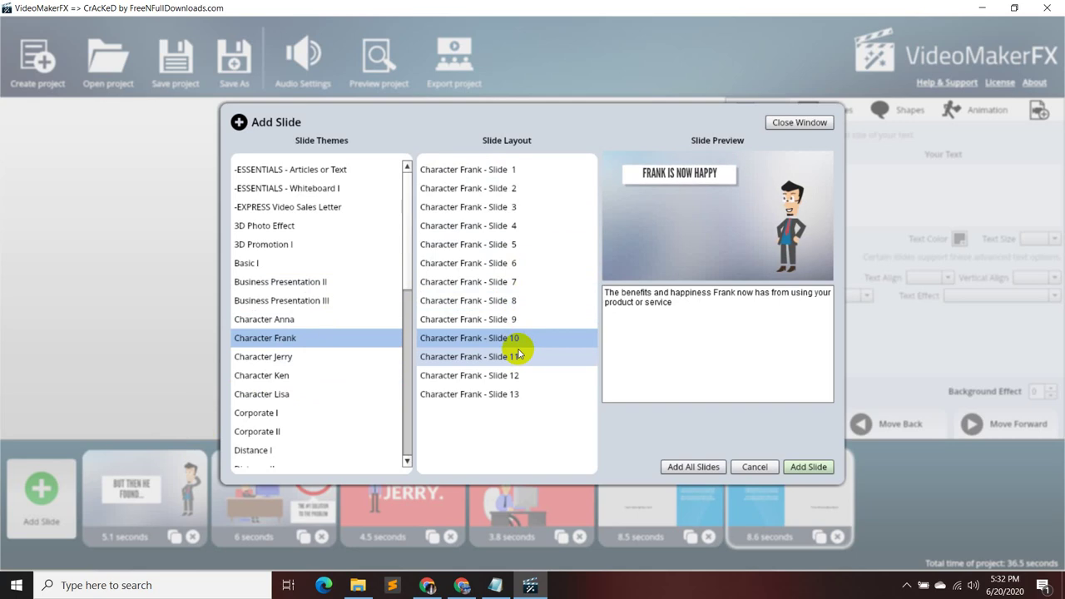
pyautogui.click(510, 375)
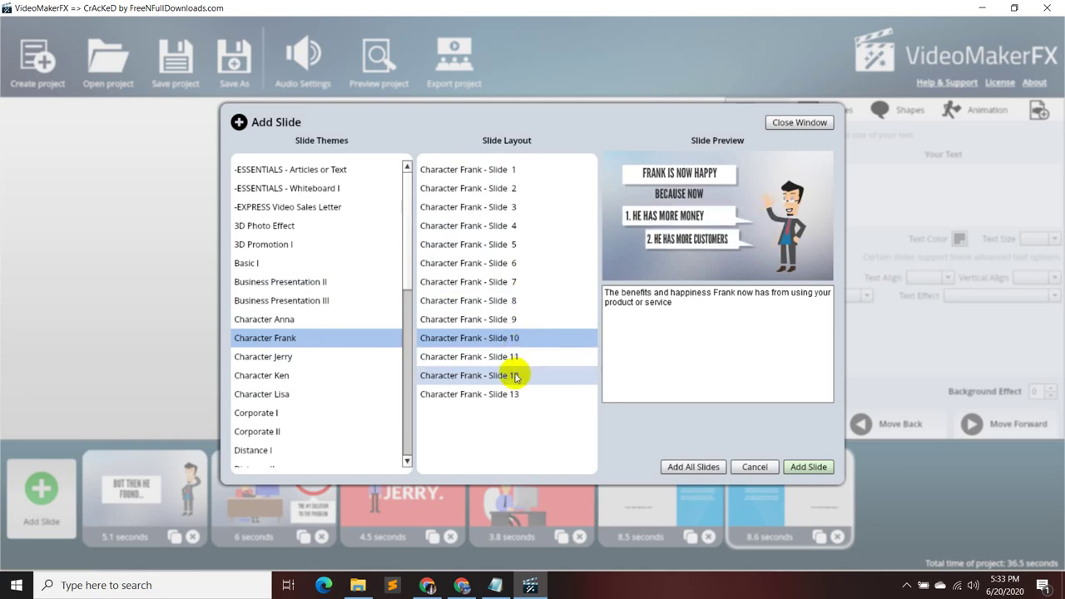
pyautogui.click(517, 357)
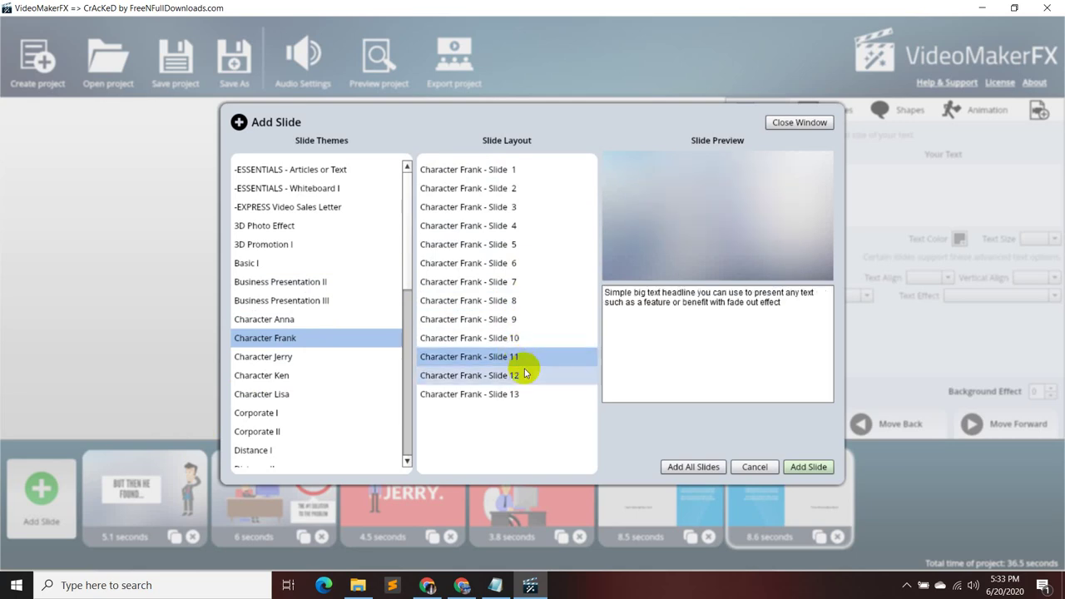
pyautogui.click(530, 391)
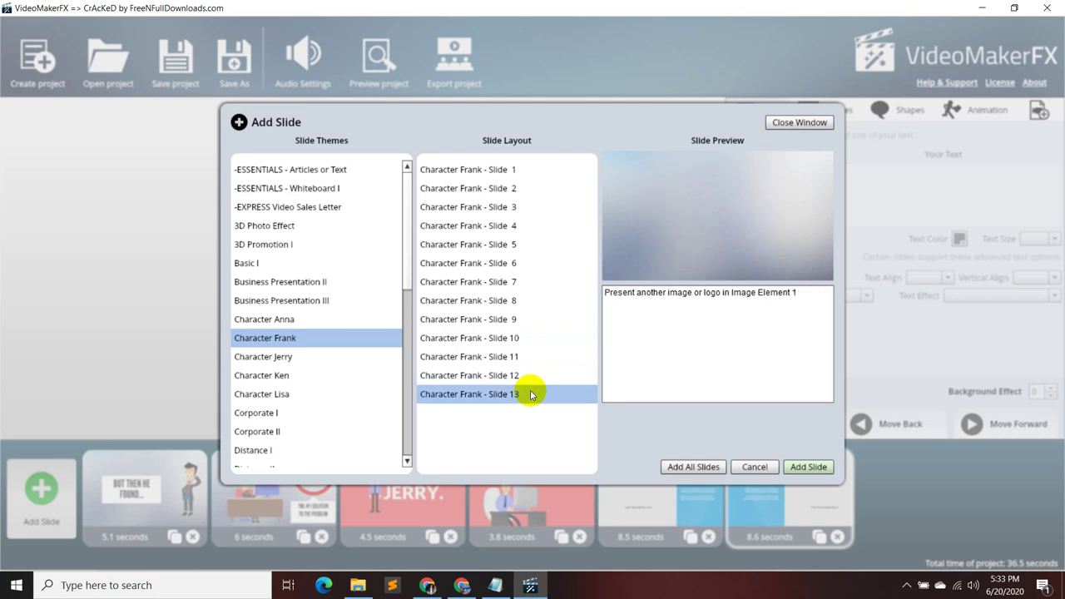
# - Preview the Corporate I lower-third and Shape Left layouts
pyautogui.click(313, 411)
pyautogui.click(533, 210)
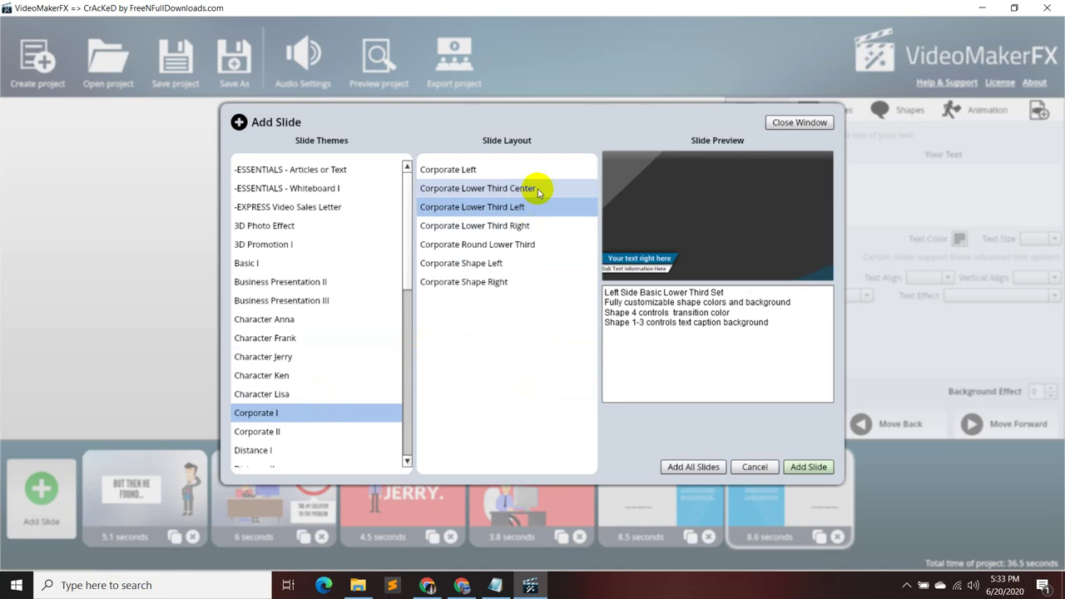
pyautogui.click(538, 190)
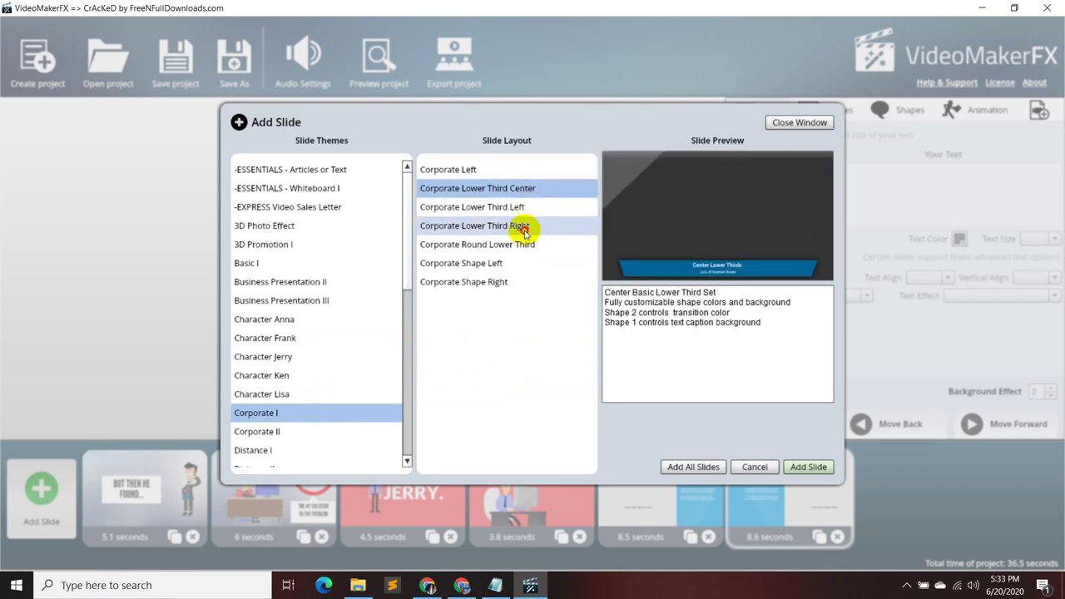
pyautogui.click(518, 225)
pyautogui.click(523, 245)
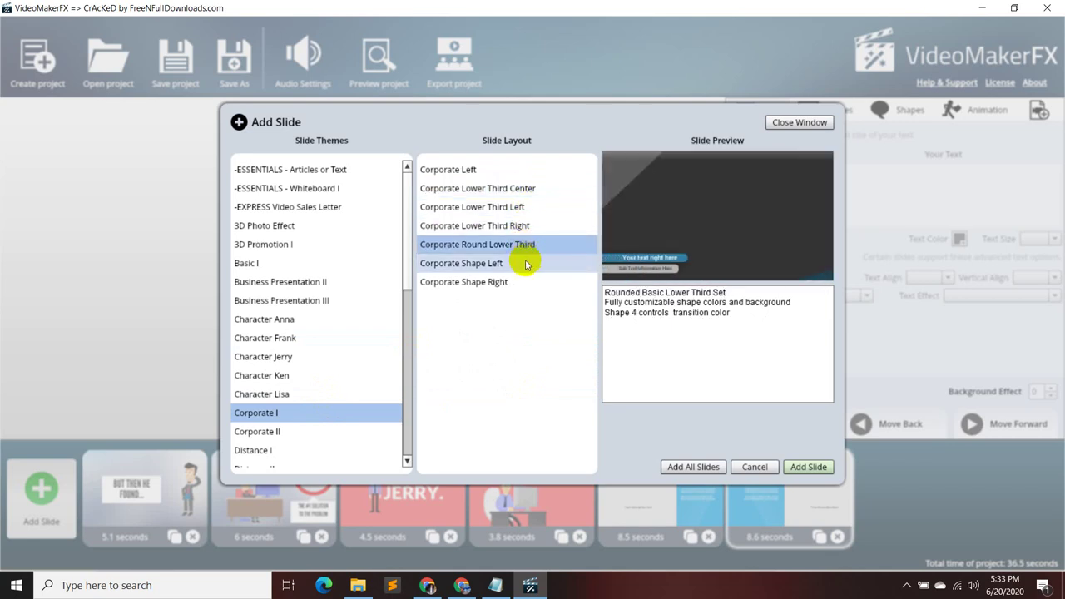
pyautogui.click(526, 263)
# - Preview Character Jerry Slides 1–8, add Slide 8, then delete it from the timeline
pyautogui.click(349, 357)
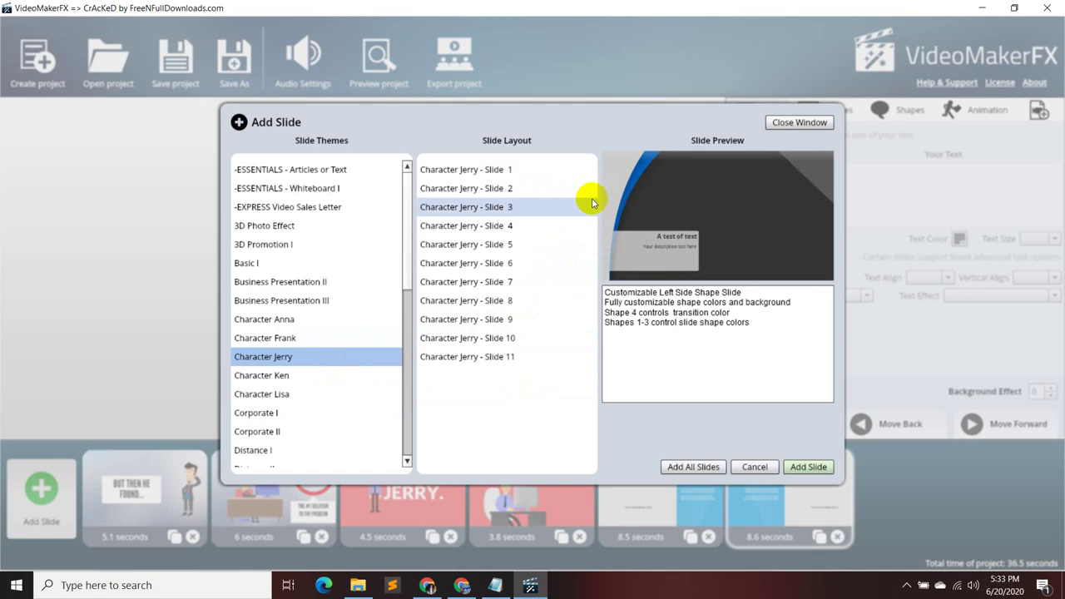
pyautogui.click(587, 170)
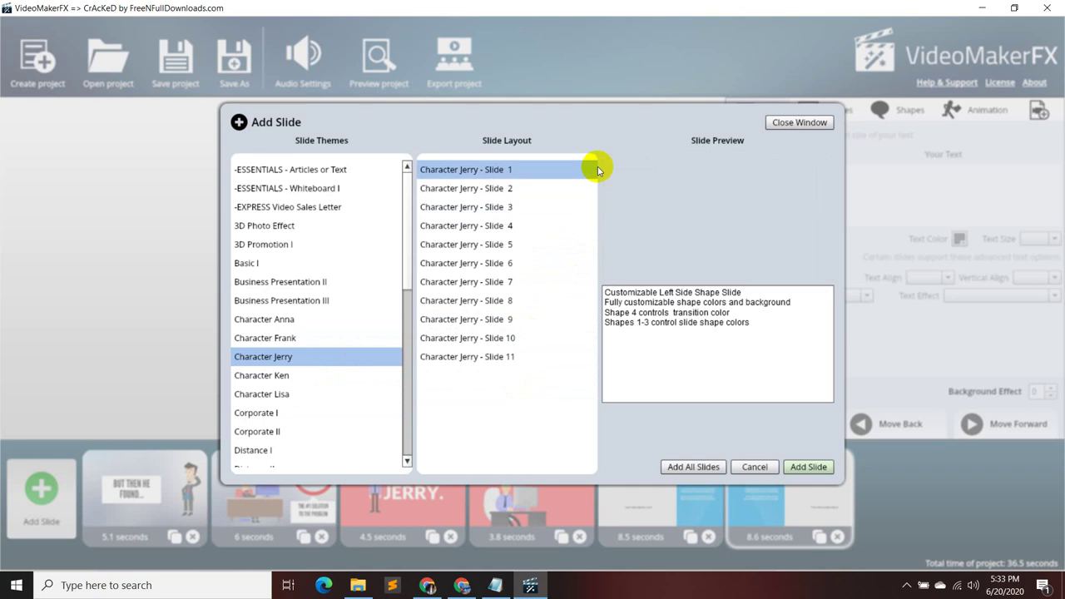
pyautogui.click(561, 208)
pyautogui.click(552, 189)
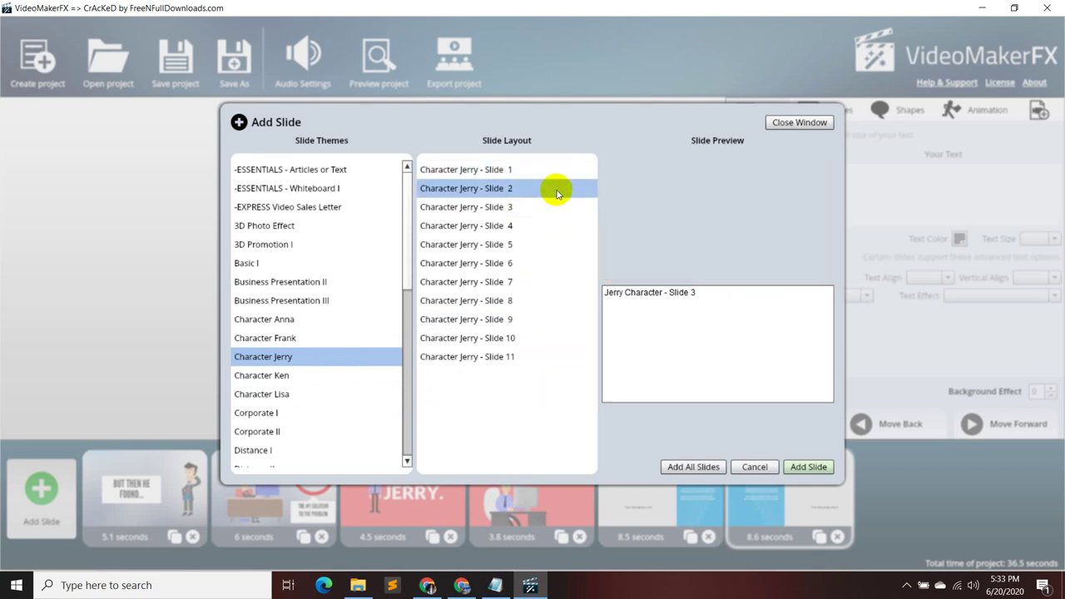
pyautogui.click(556, 245)
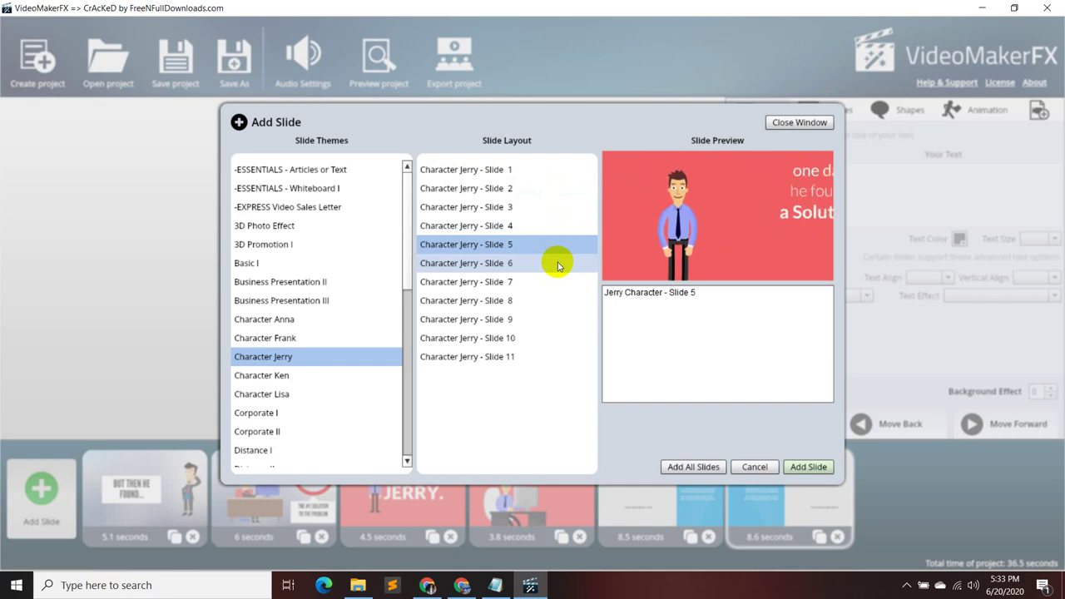
pyautogui.click(558, 265)
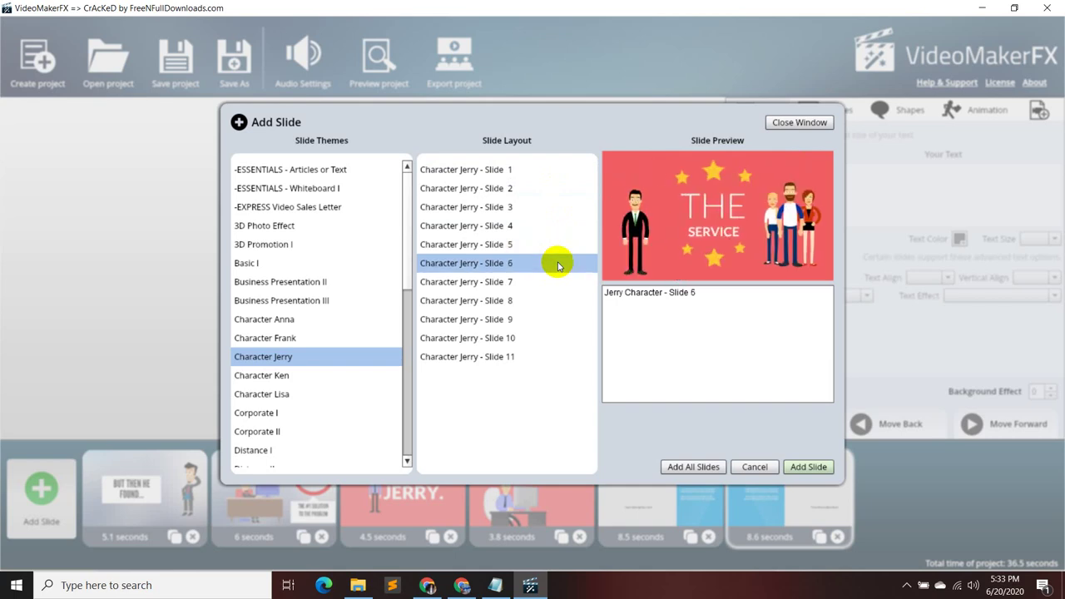
pyautogui.click(557, 281)
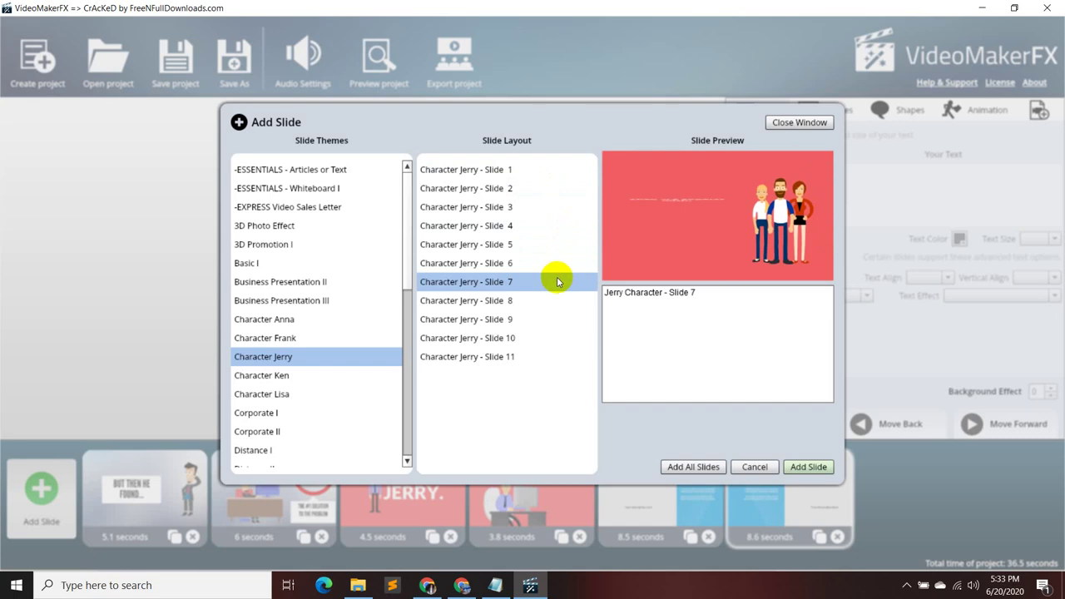
pyautogui.click(556, 301)
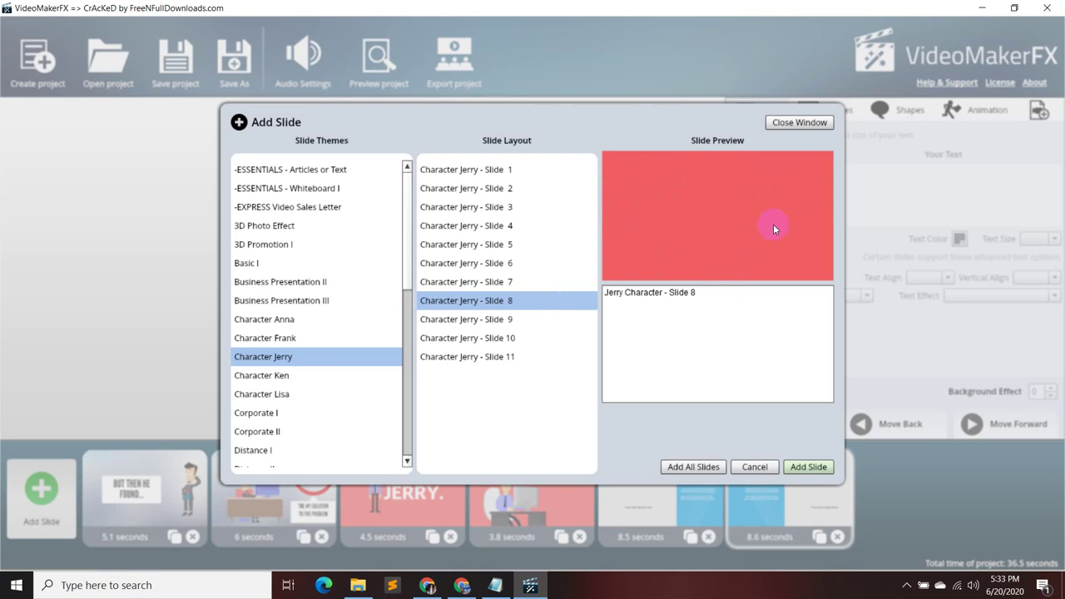
pyautogui.click(813, 467)
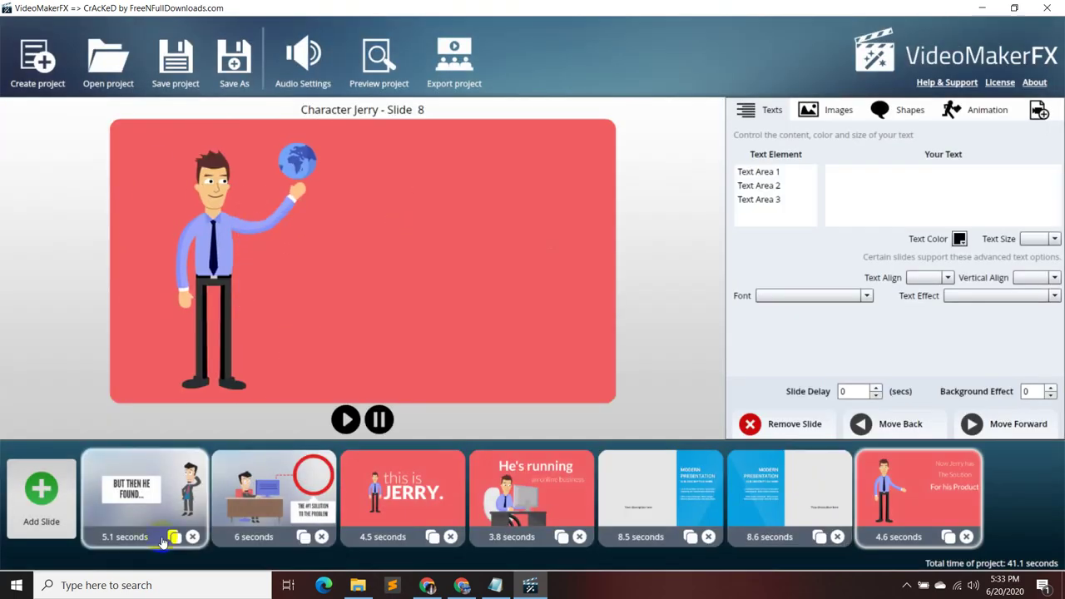
pyautogui.click(965, 537)
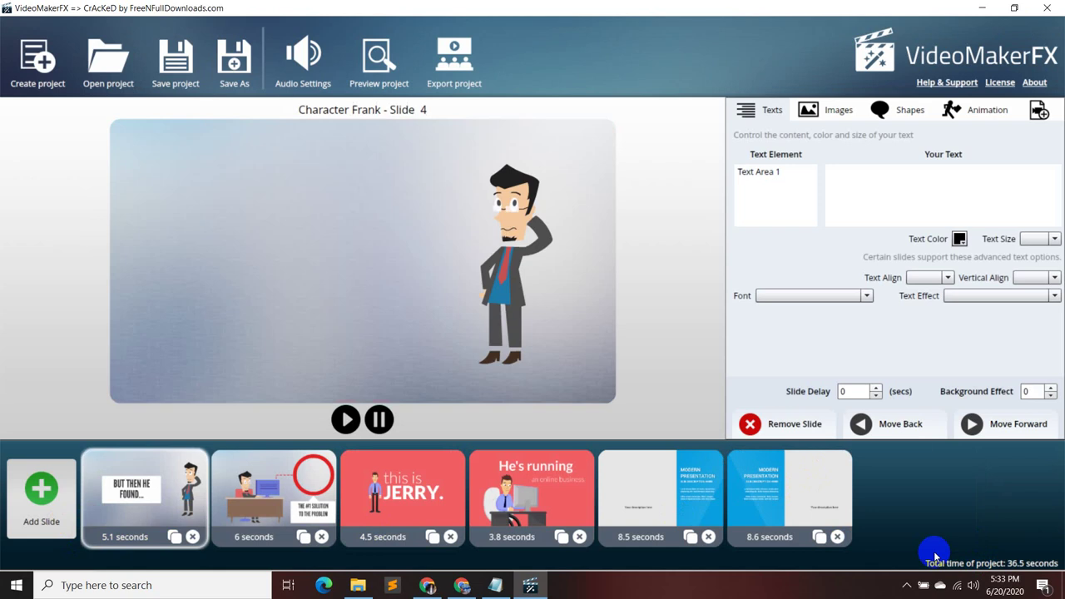
# - Reopen the template browser and preview Character Jerry Slides 3 through 10
pyautogui.click(40, 499)
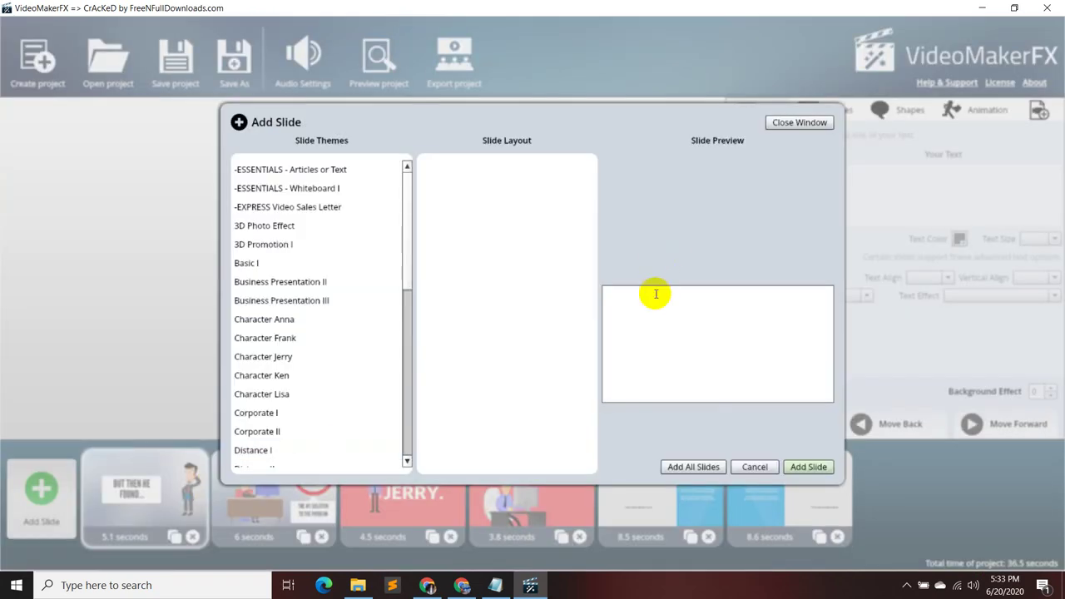
pyautogui.click(299, 356)
pyautogui.click(515, 211)
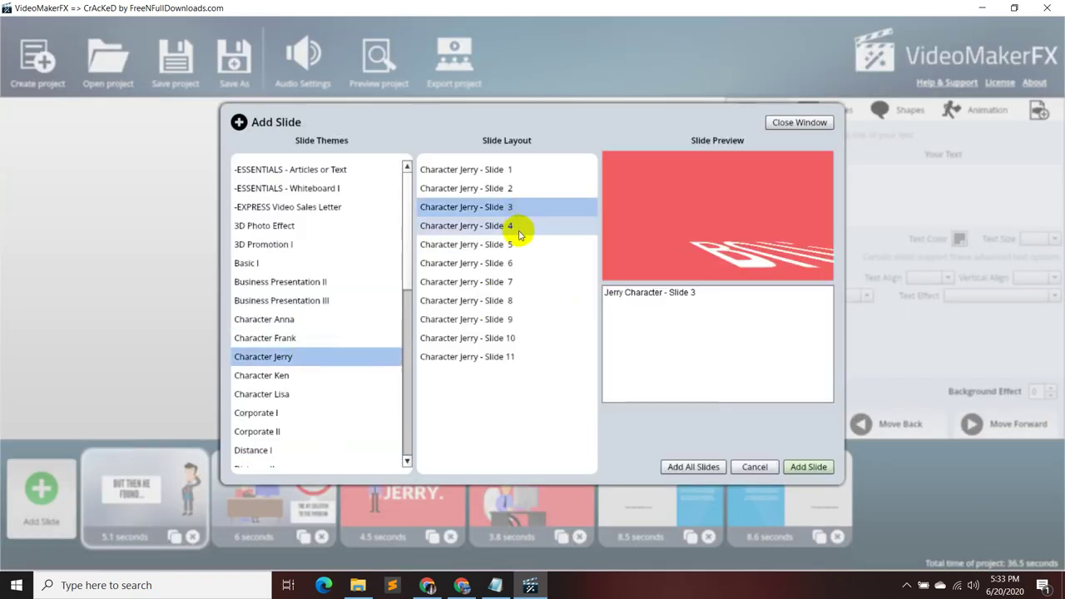
pyautogui.click(515, 243)
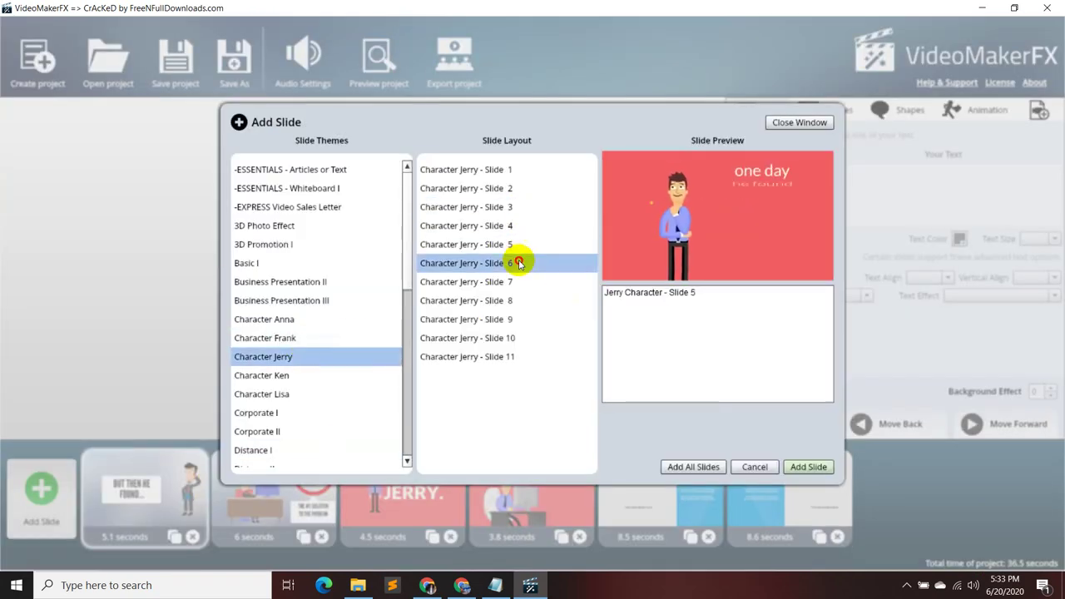
pyautogui.click(521, 246)
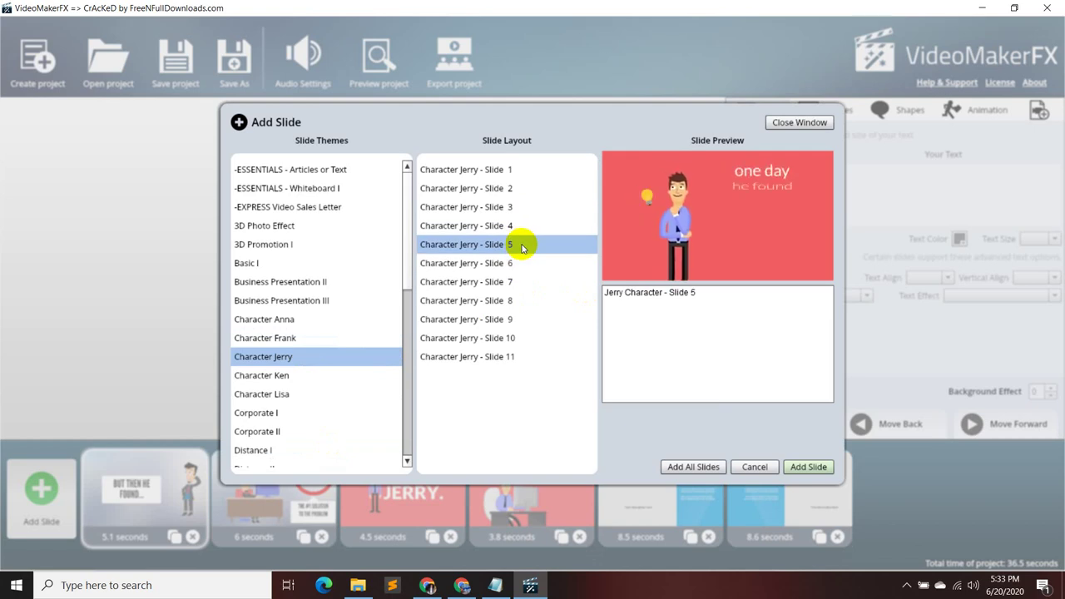
pyautogui.click(520, 265)
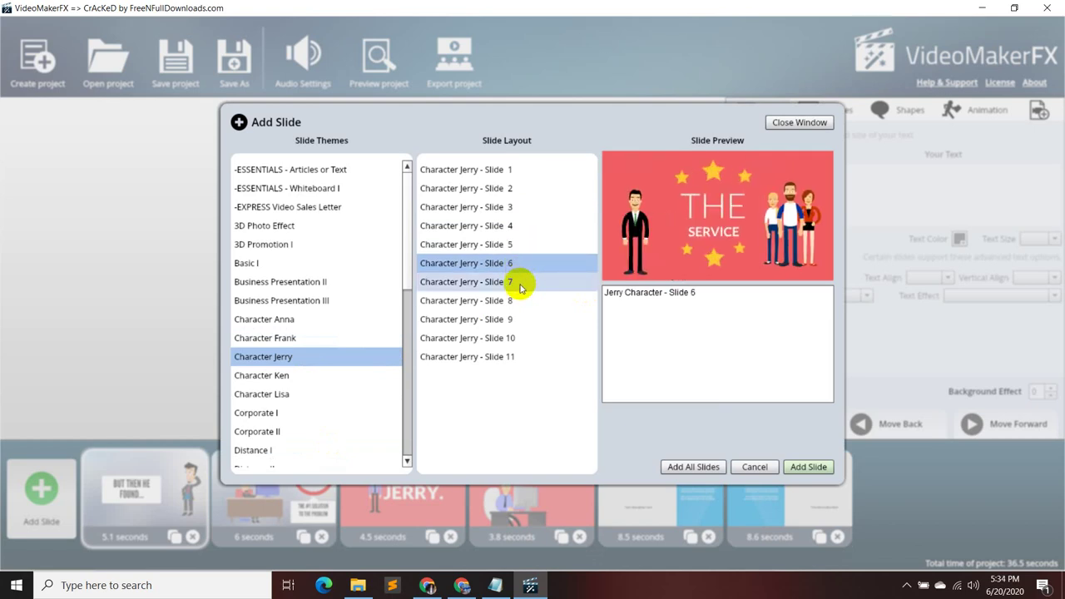
pyautogui.click(520, 283)
pyautogui.click(517, 299)
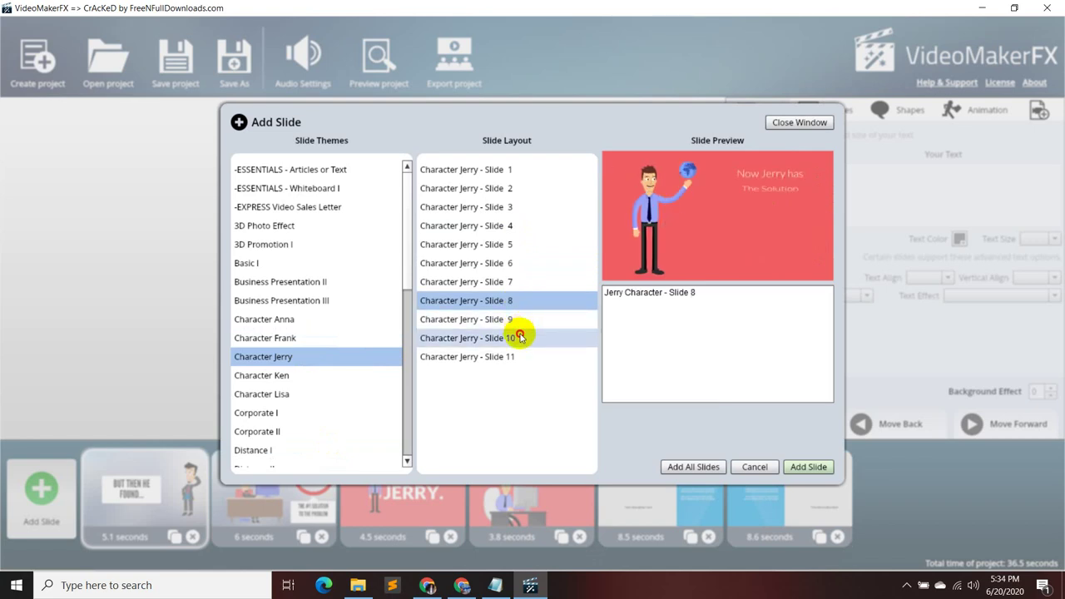
pyautogui.click(520, 337)
pyautogui.click(522, 321)
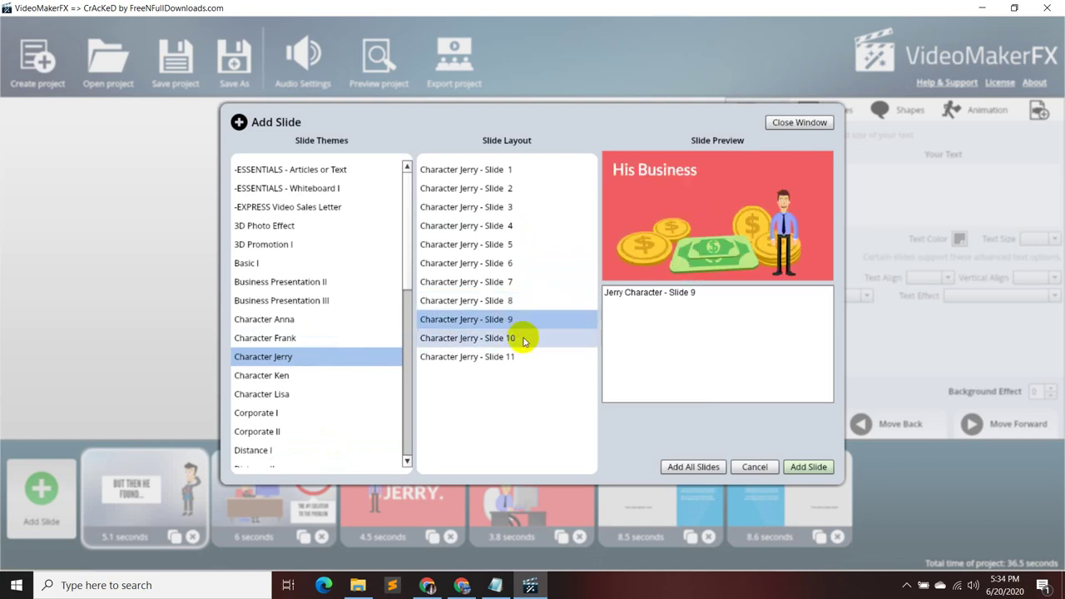
pyautogui.click(523, 340)
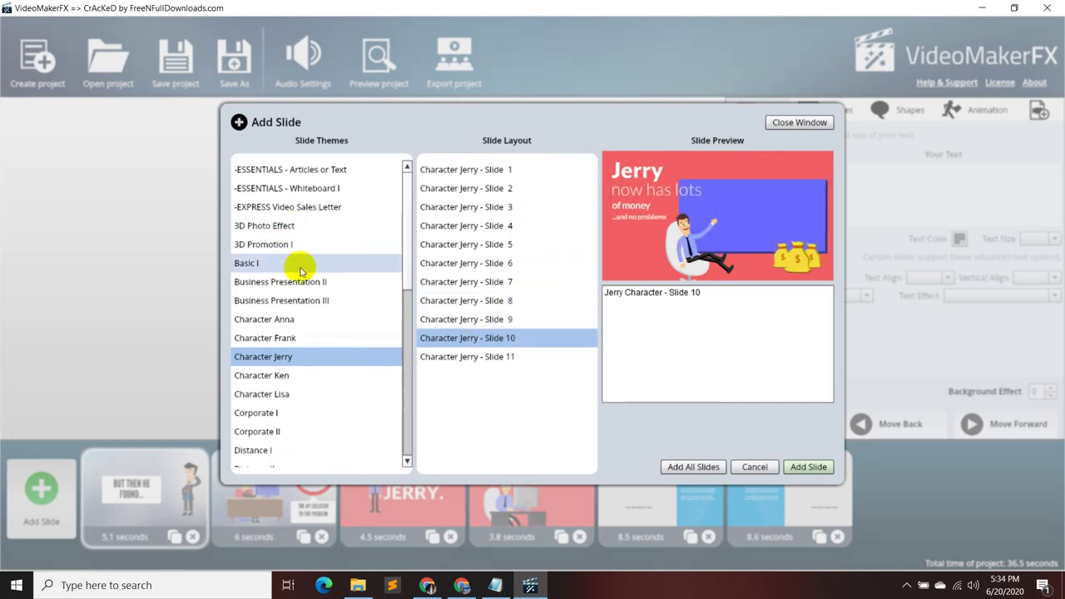
# - Preview Character Ken Slides 1–7, then select Character Frank and preview its Slide 1
pyautogui.click(342, 375)
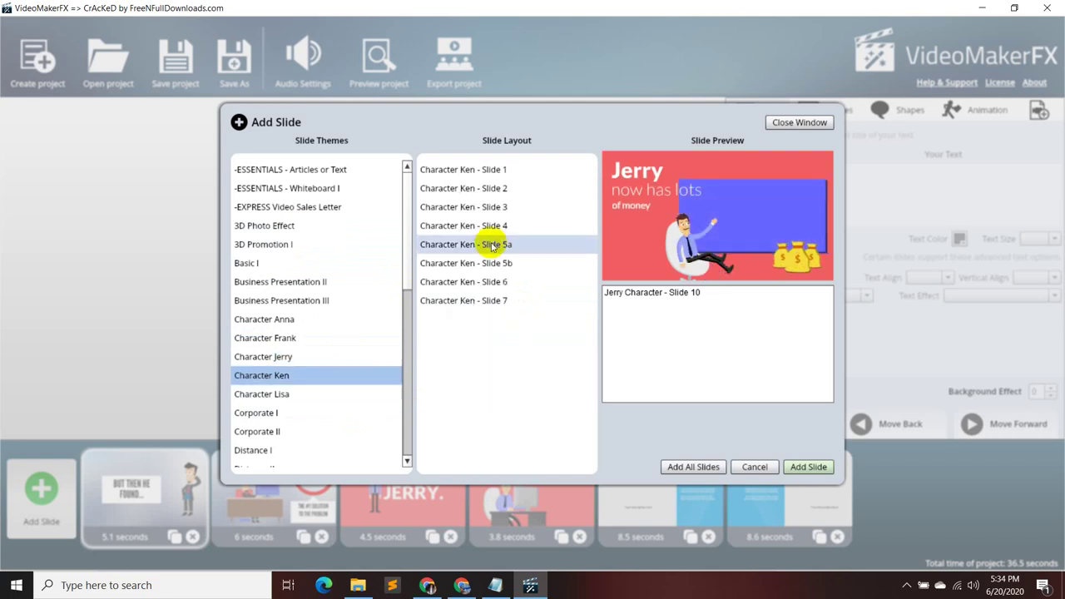
pyautogui.click(556, 169)
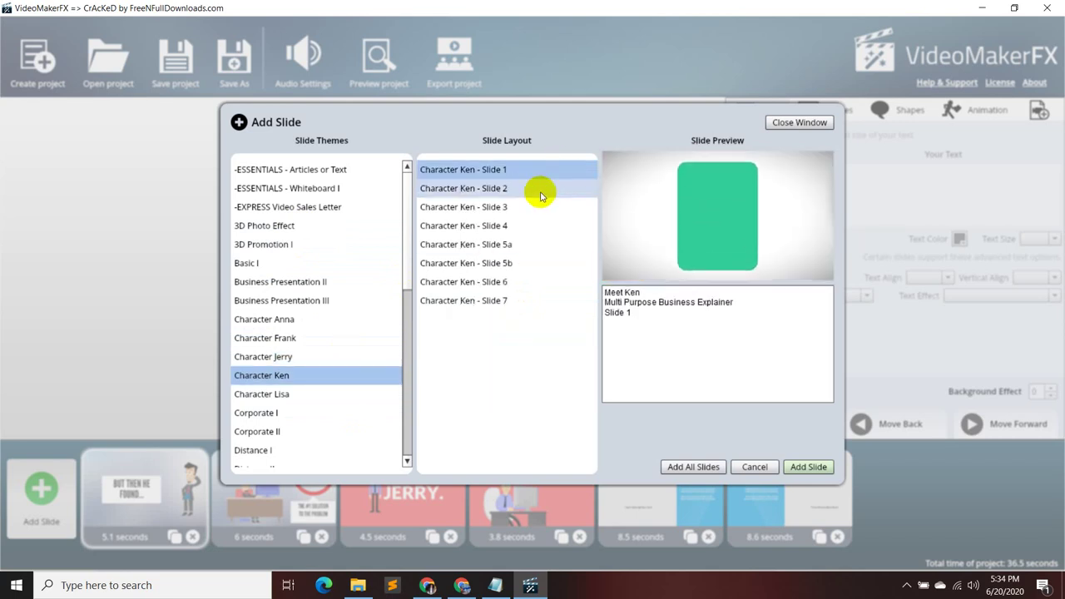
pyautogui.click(540, 193)
pyautogui.click(538, 205)
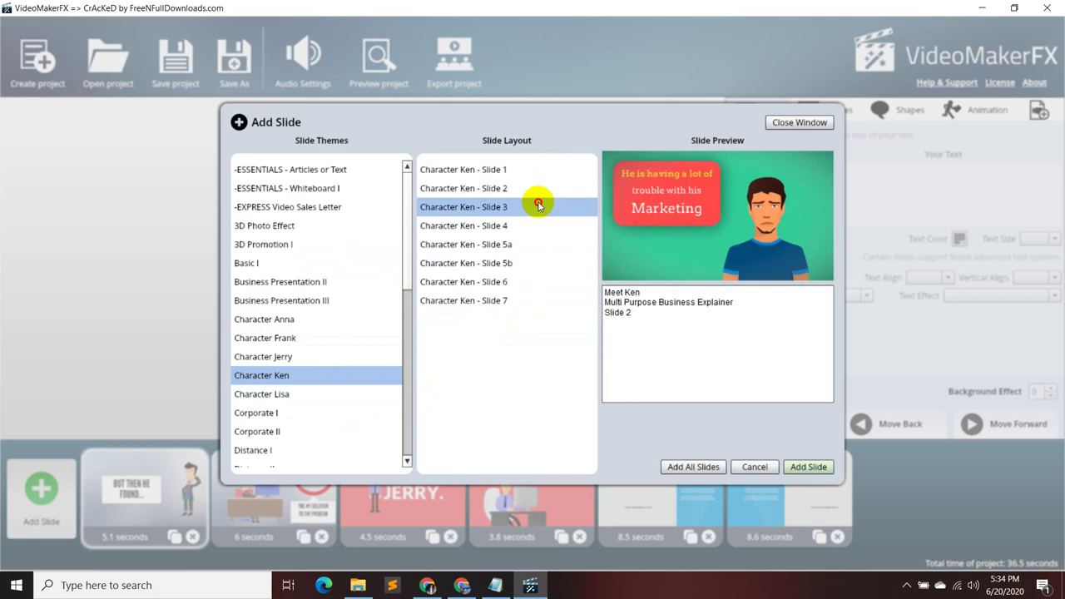
pyautogui.click(535, 226)
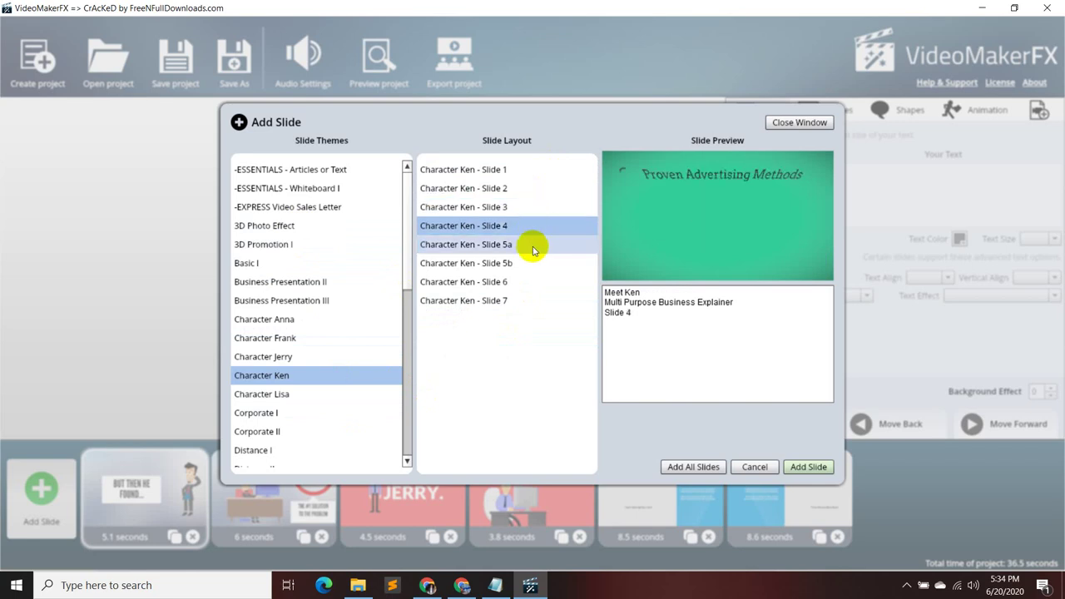
pyautogui.click(532, 247)
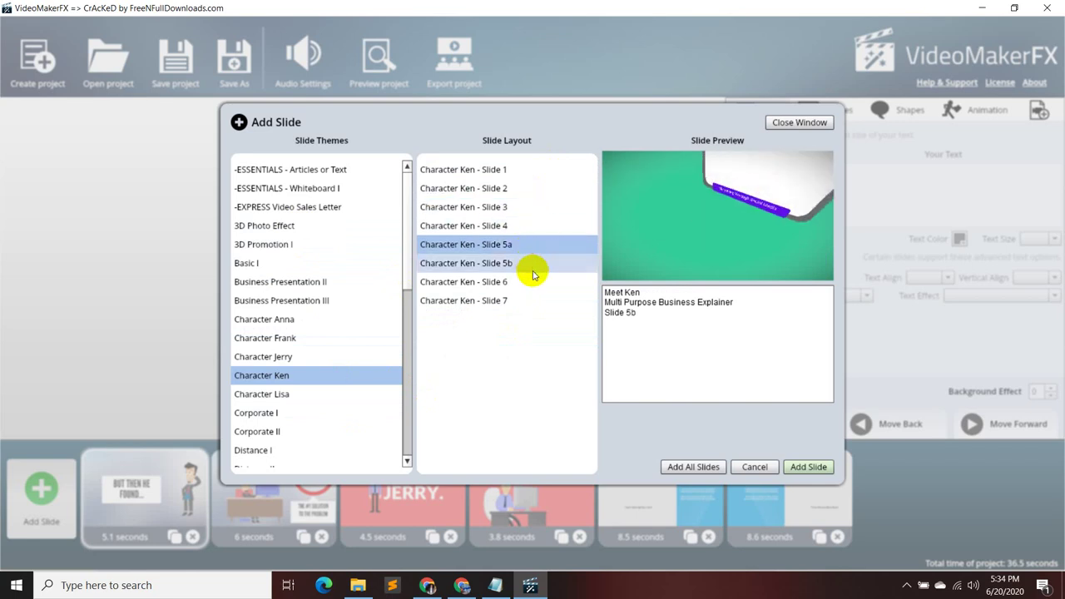
pyautogui.click(532, 266)
pyautogui.click(528, 285)
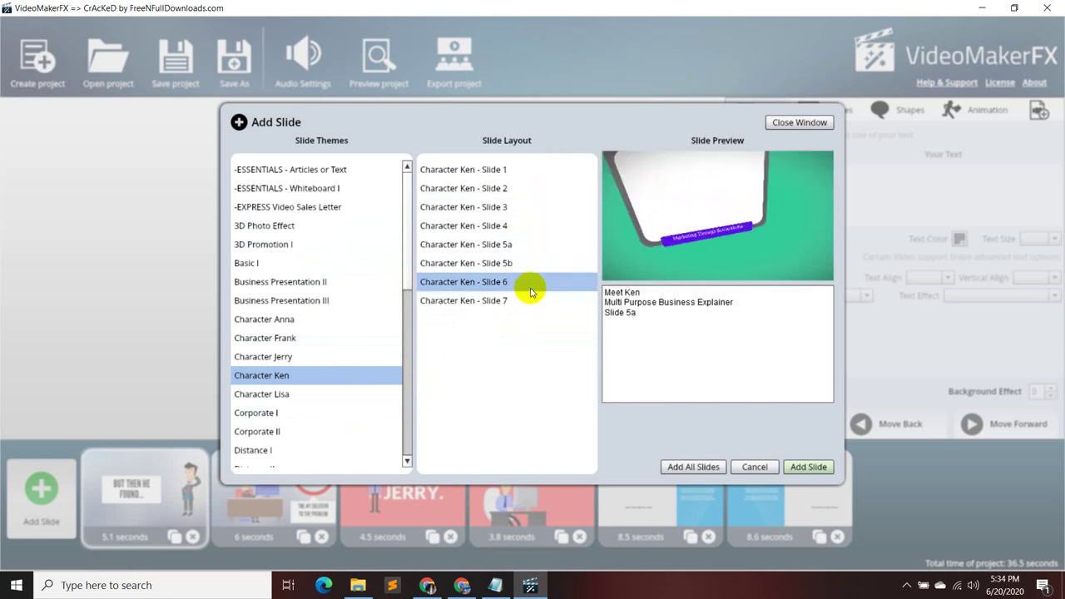
pyautogui.click(527, 303)
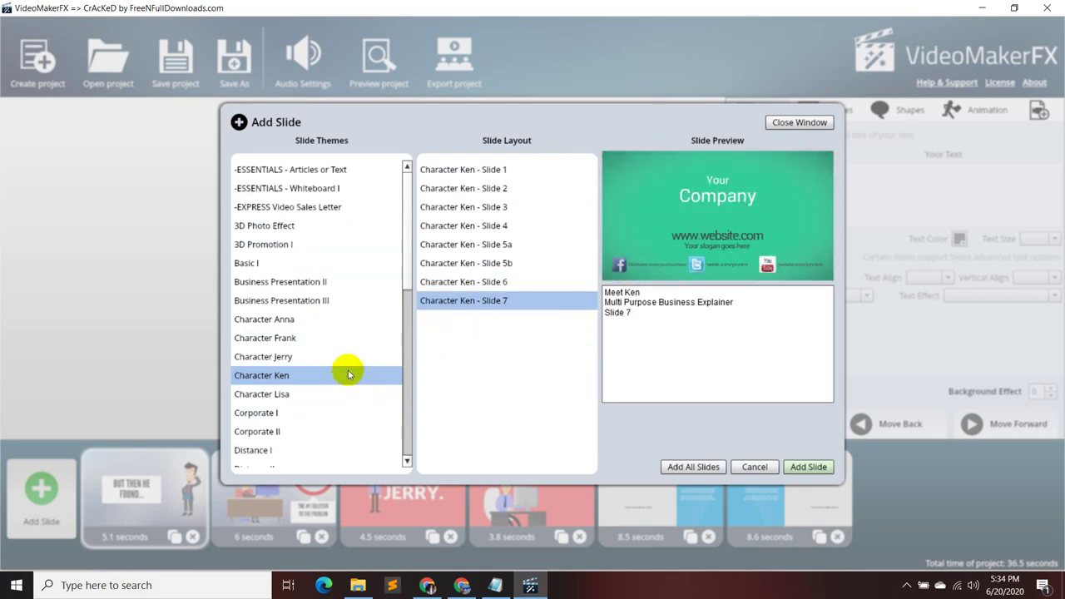
pyautogui.click(341, 341)
pyautogui.click(452, 169)
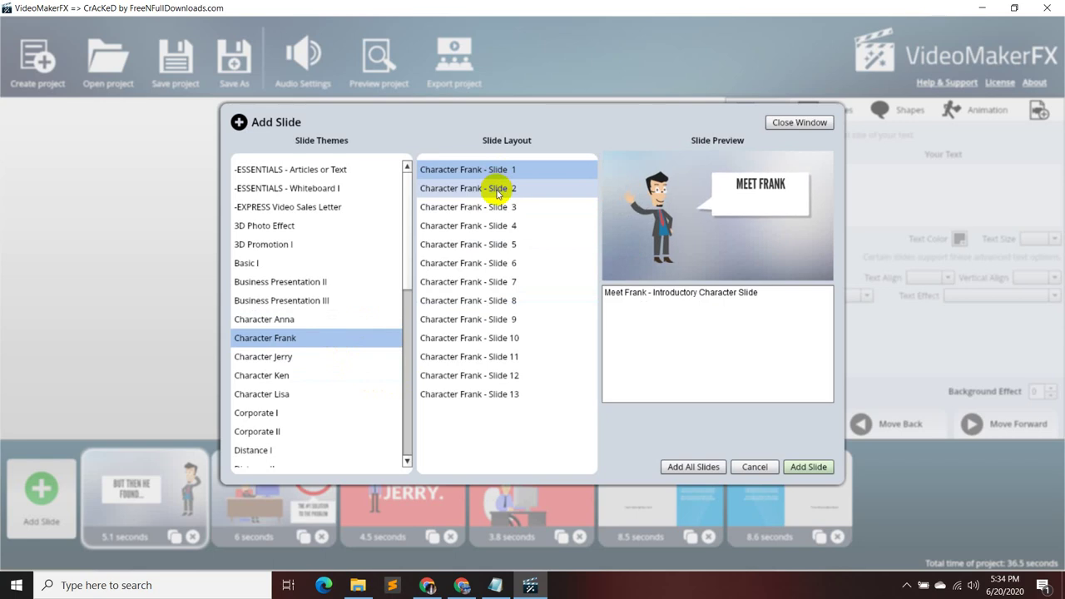
# - Preview the Character Frank slide layouts, from Slide 2 through the social media links layout
pyautogui.click(496, 190)
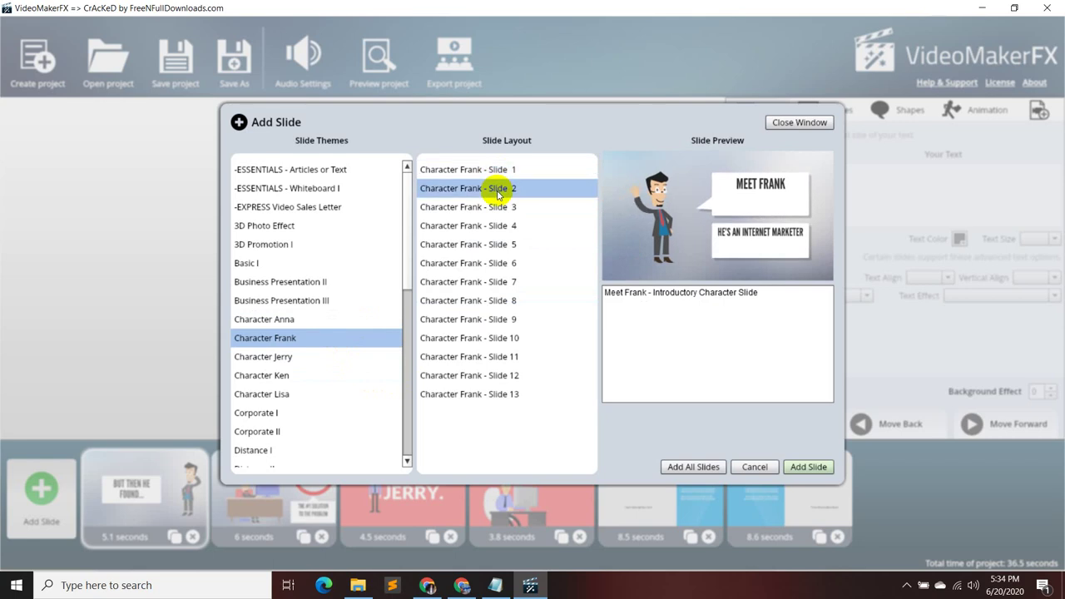
pyautogui.click(494, 207)
pyautogui.click(506, 226)
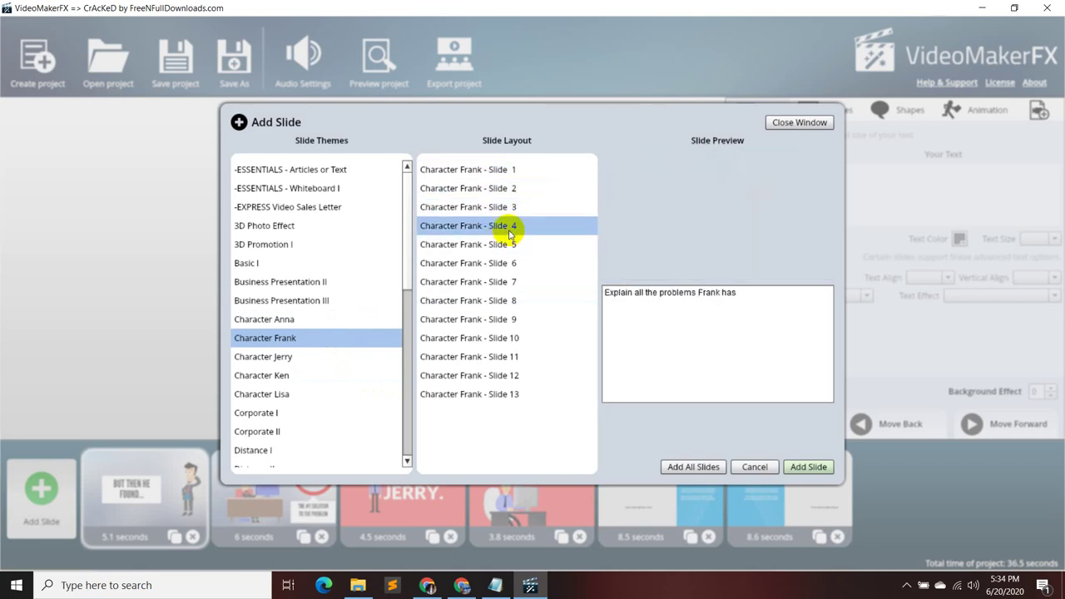
pyautogui.click(506, 244)
pyautogui.click(512, 264)
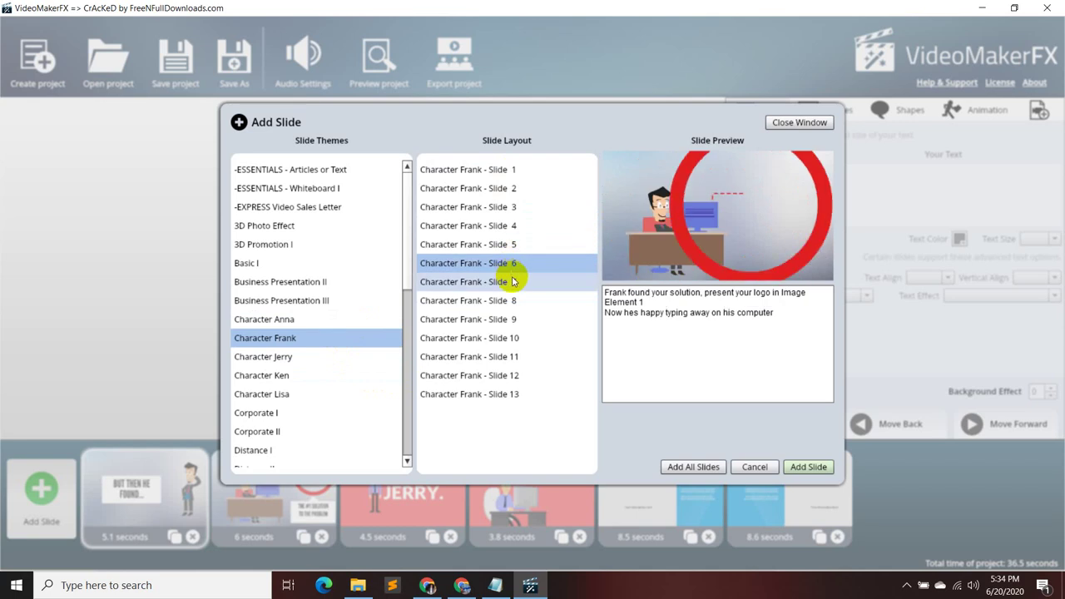
pyautogui.click(511, 282)
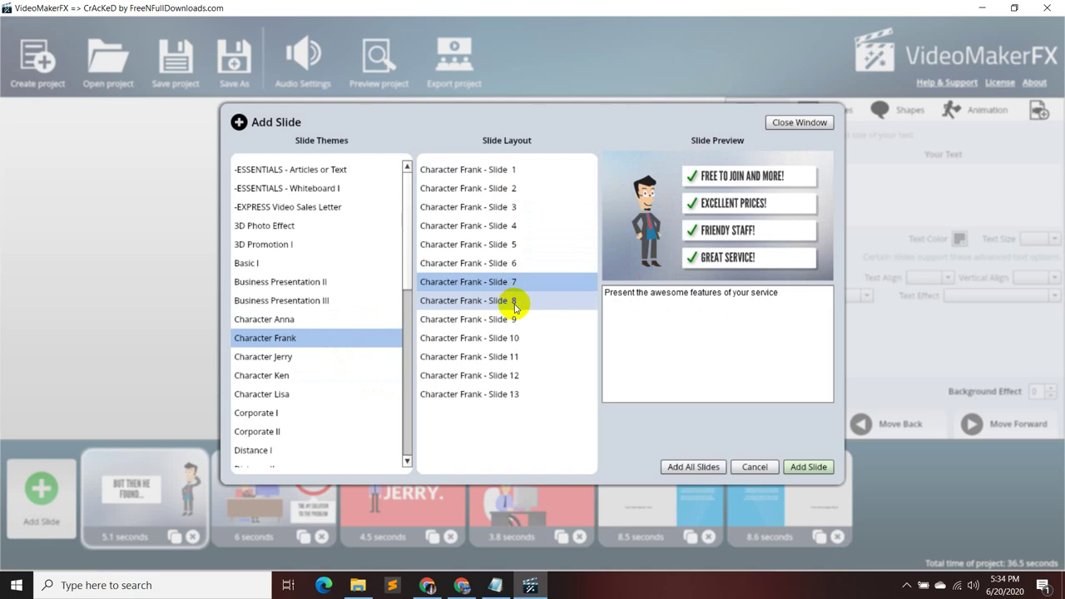
pyautogui.click(515, 304)
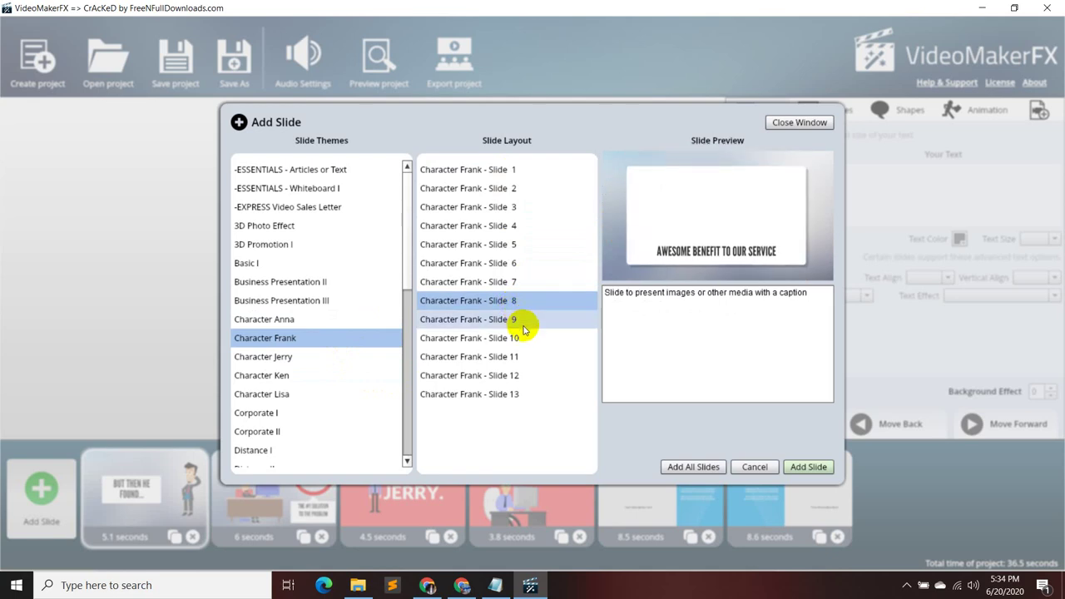
pyautogui.click(524, 324)
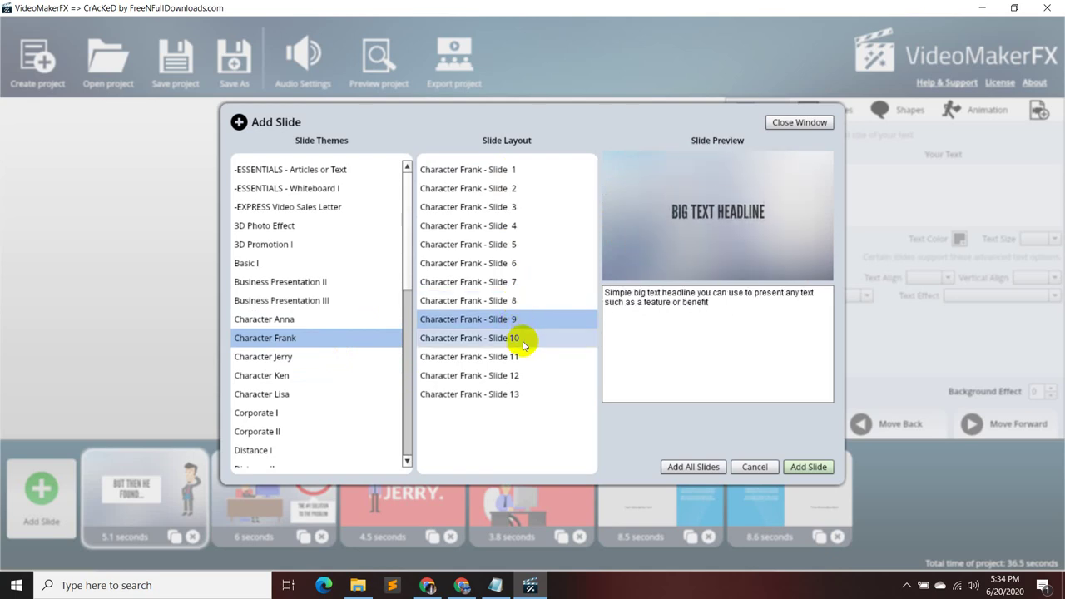
pyautogui.click(523, 342)
pyautogui.click(525, 361)
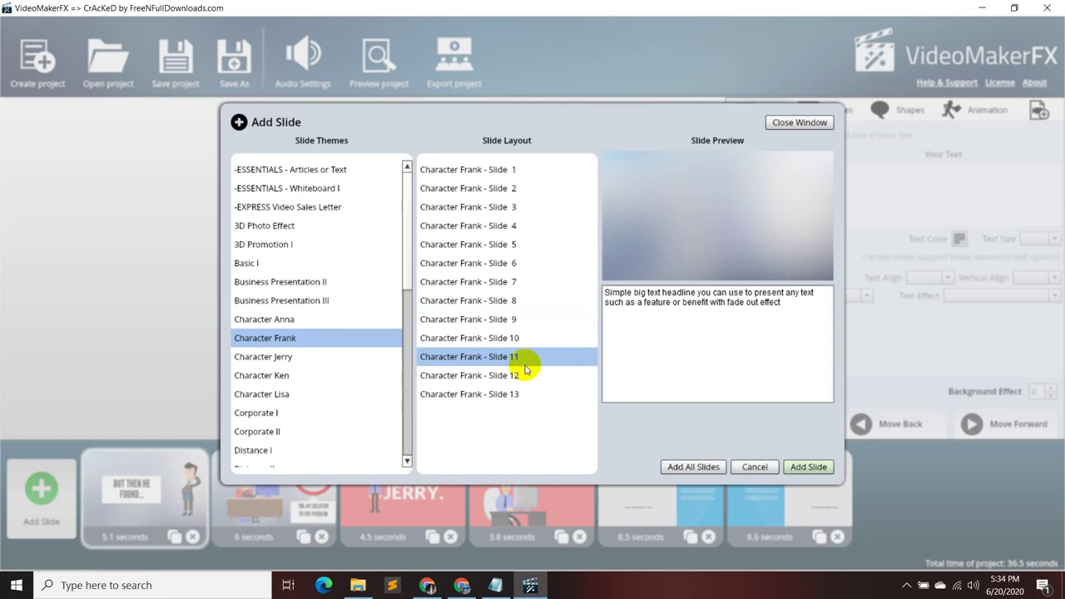
pyautogui.click(524, 378)
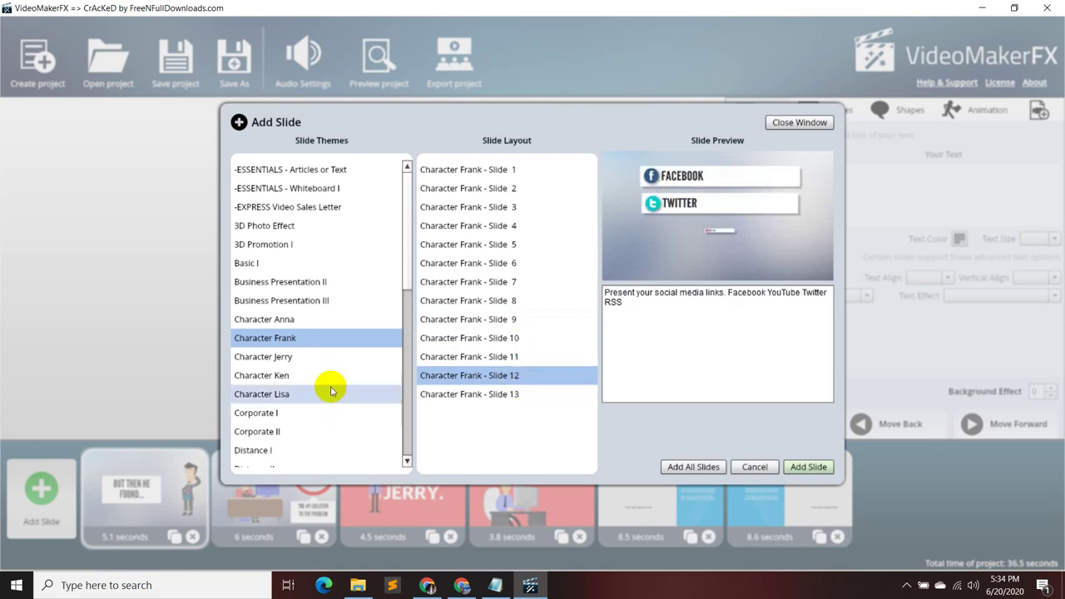
# - Browse the Character Jerry layouts and add Jerry Slide 8 as the new last slide
pyautogui.click(320, 358)
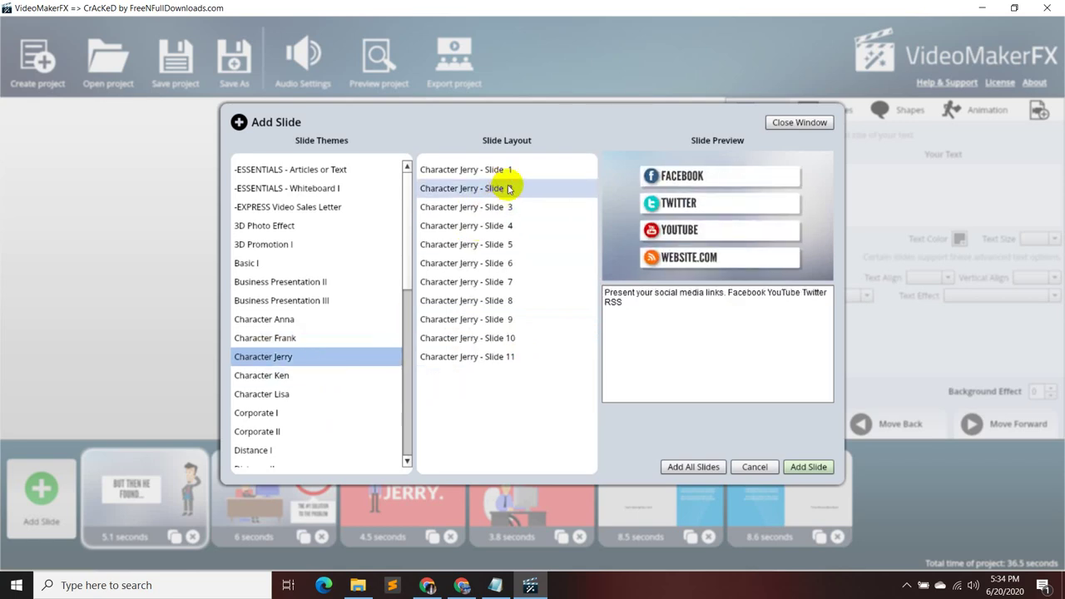
pyautogui.click(475, 170)
pyautogui.click(514, 189)
pyautogui.click(516, 206)
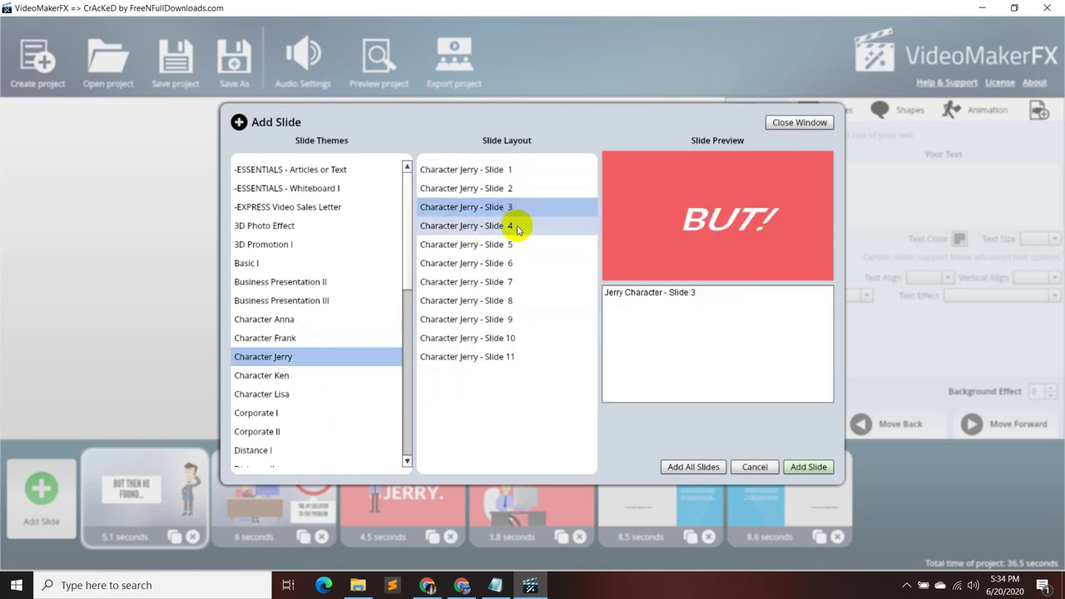
pyautogui.click(517, 226)
pyautogui.click(520, 244)
pyautogui.click(523, 263)
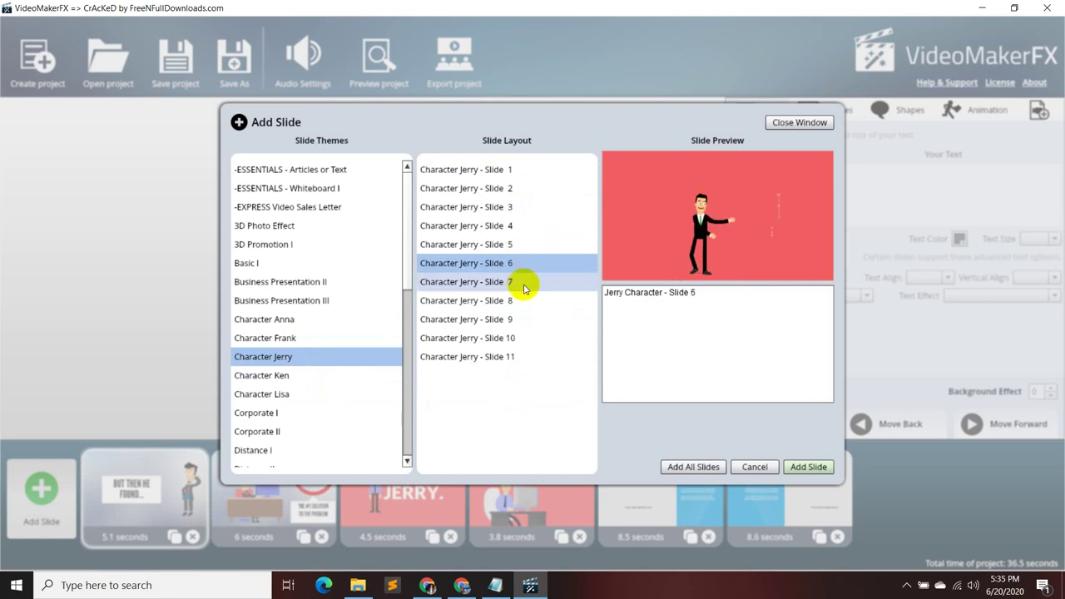
pyautogui.click(524, 248)
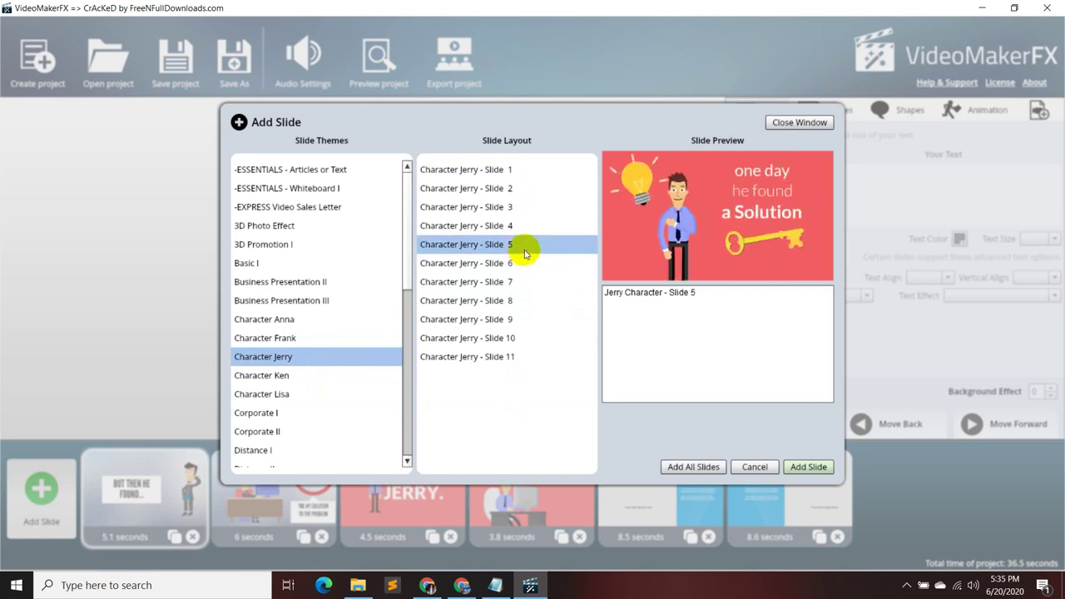
pyautogui.click(513, 282)
pyautogui.click(511, 300)
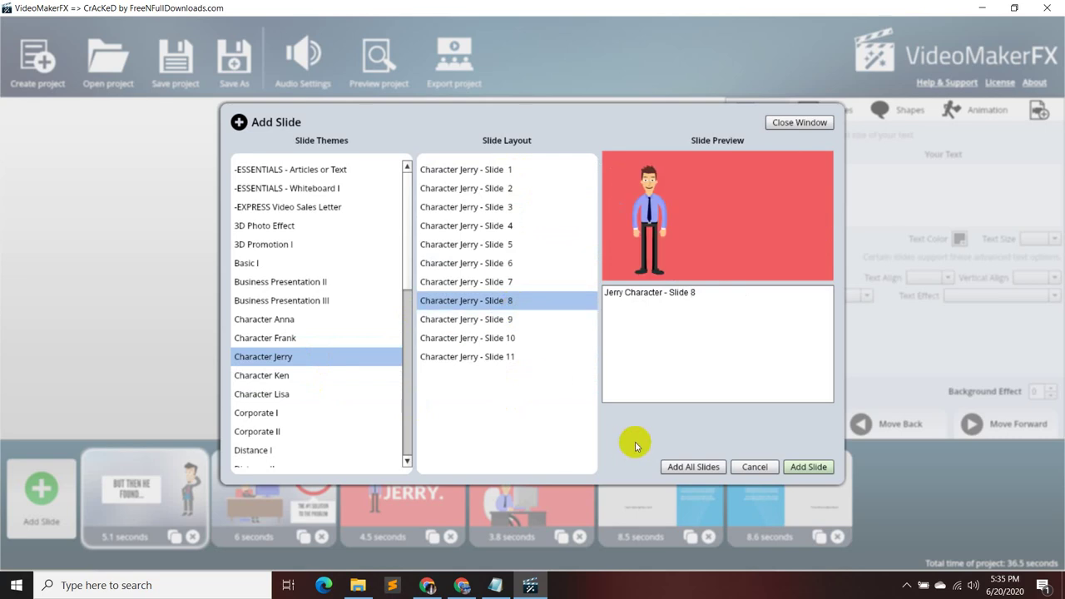
pyautogui.click(819, 468)
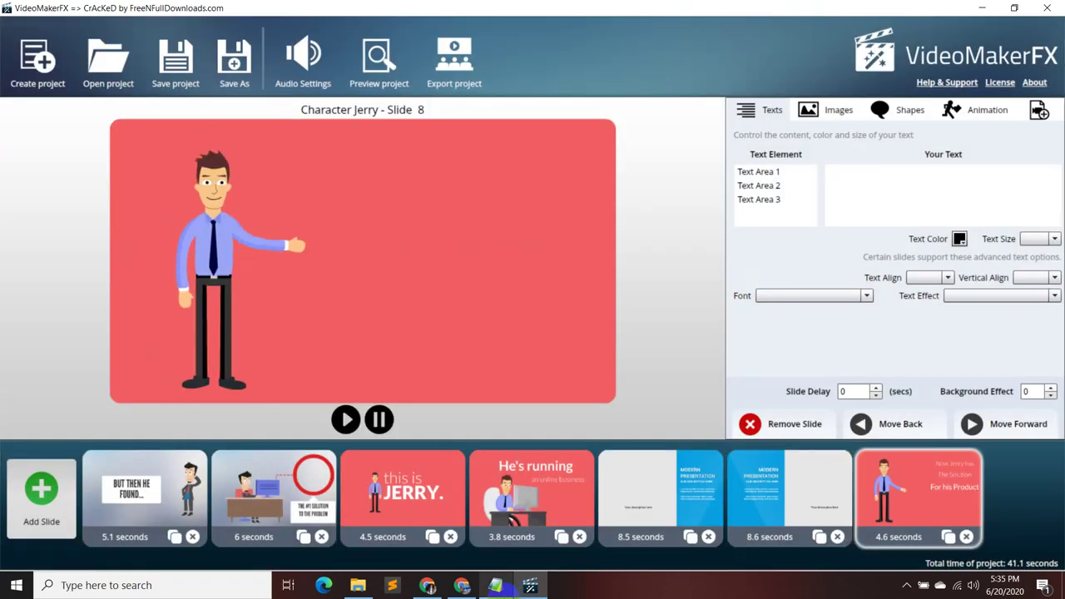
# - Copy item 06's 'I always work for 100% buyer satisfaction' from the Proposal Content notes, then minimize Notepad
pyautogui.click(497, 586)
pyautogui.click(364, 483)
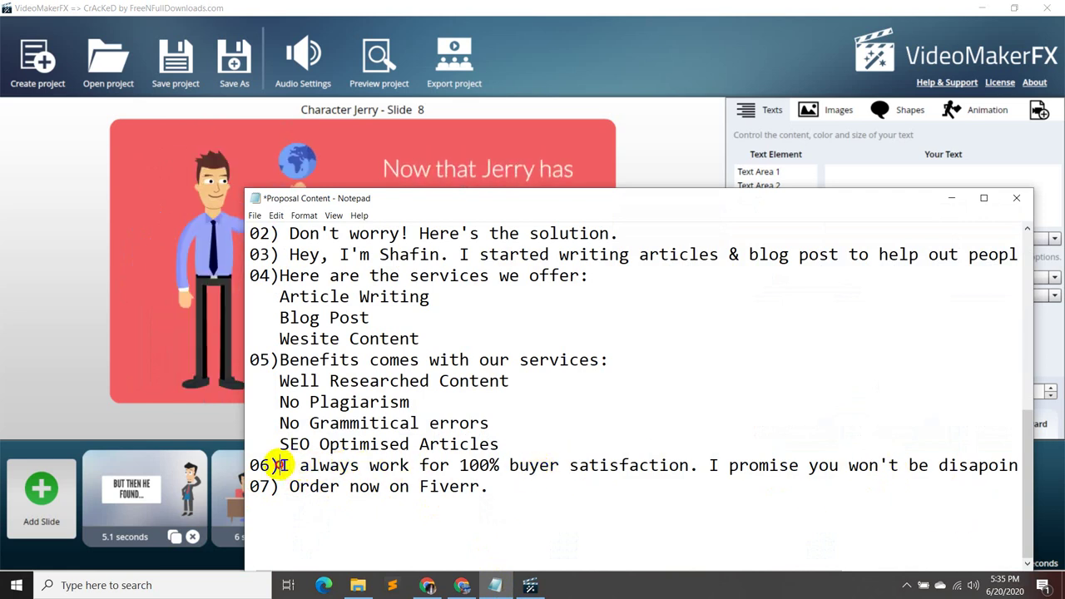
pyautogui.moveTo(281, 465); pyautogui.dragTo(690, 466)
pyautogui.hotkey('ctrl', 'c')
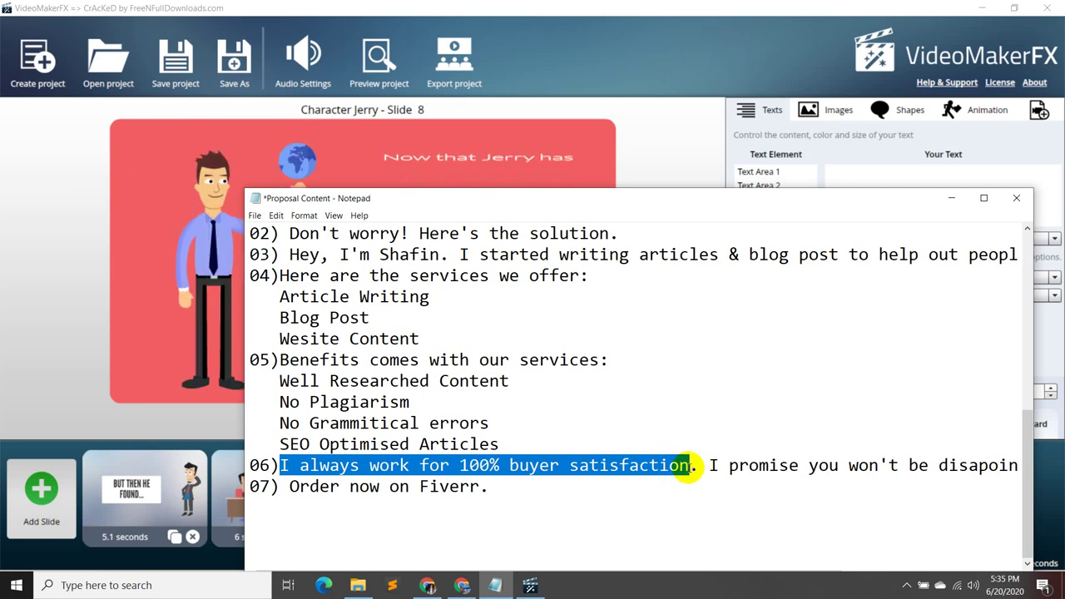
pyautogui.click(952, 198)
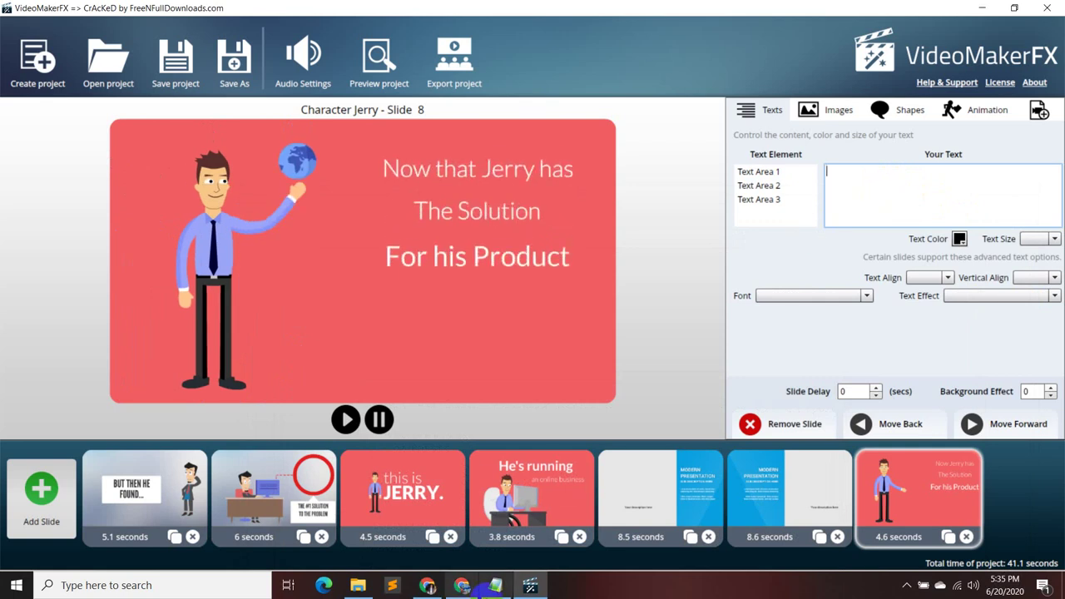
pyautogui.click(495, 584)
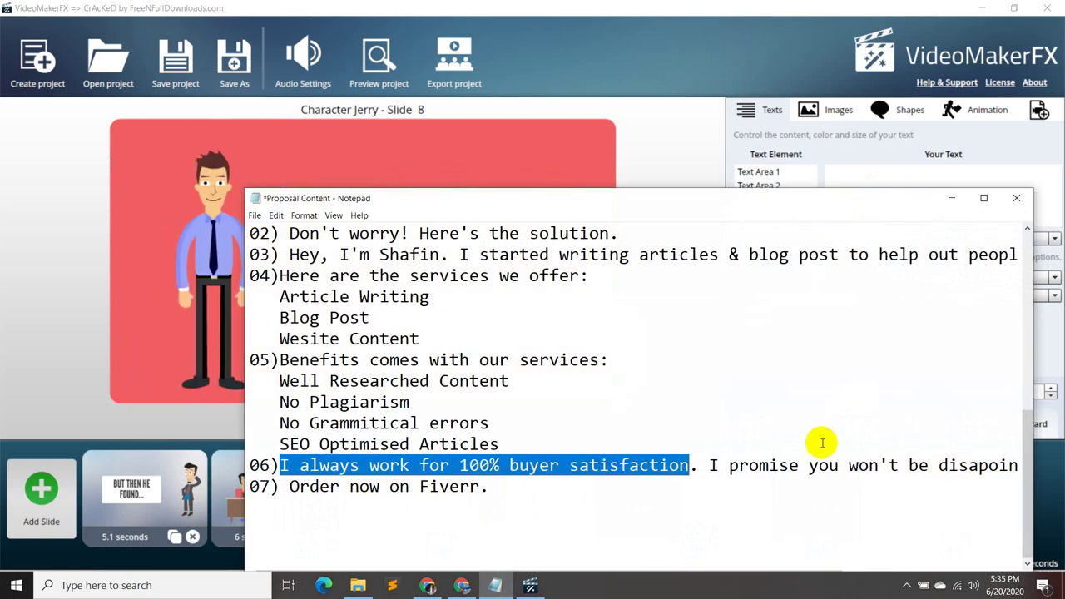
pyautogui.click(951, 198)
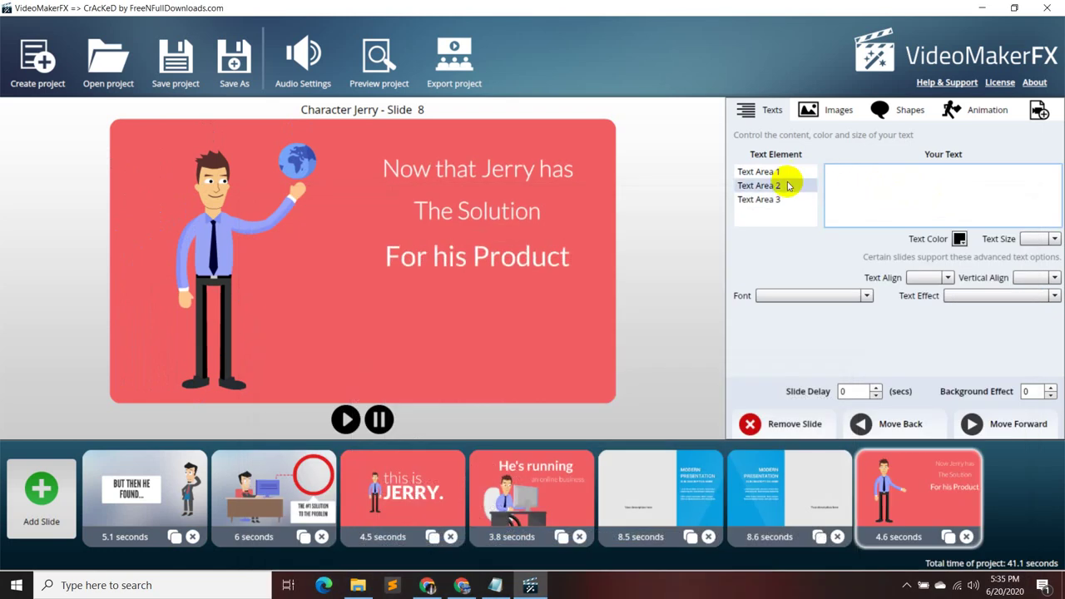
# - Paste the copied sentence over 'Now that Jerry has' in Text Area 1, ending it with a period
pyautogui.click(784, 171)
pyautogui.moveTo(885, 171); pyautogui.dragTo(818, 178)
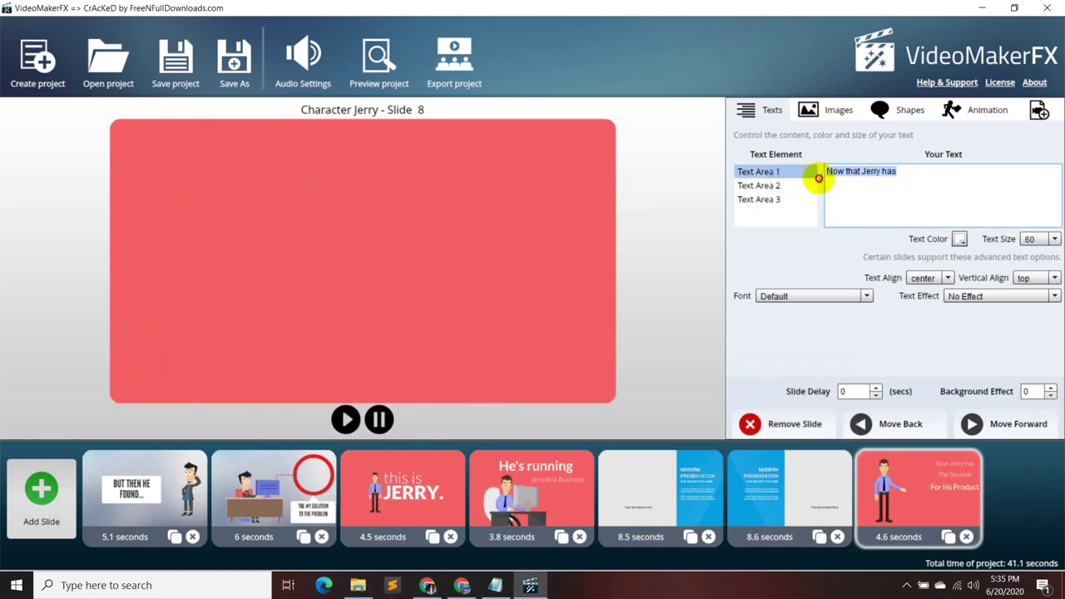
pyautogui.hotkey('ctrl', 'v')
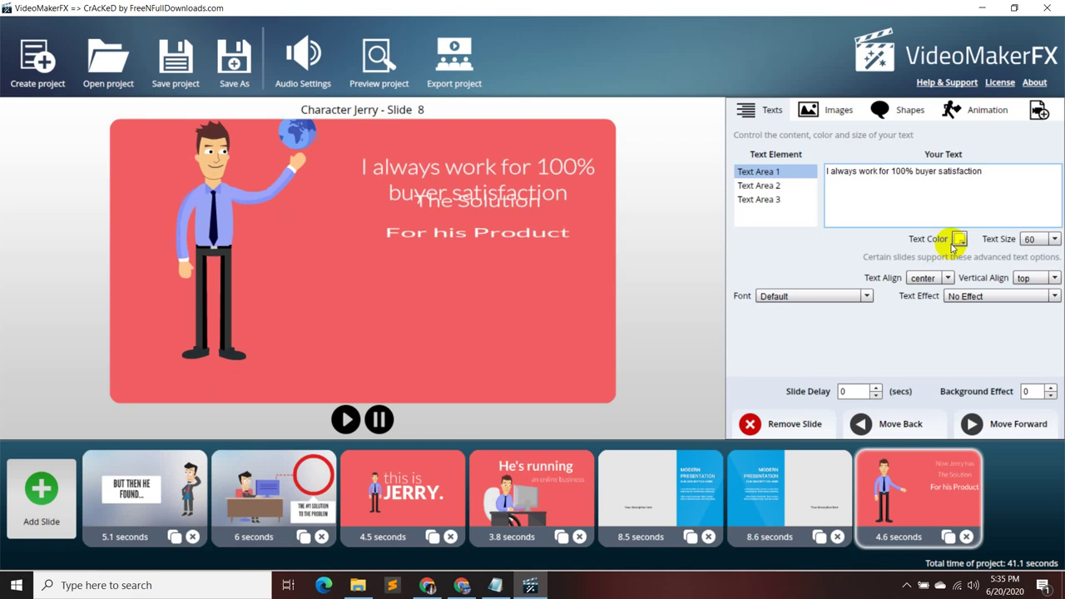
pyautogui.click(796, 191)
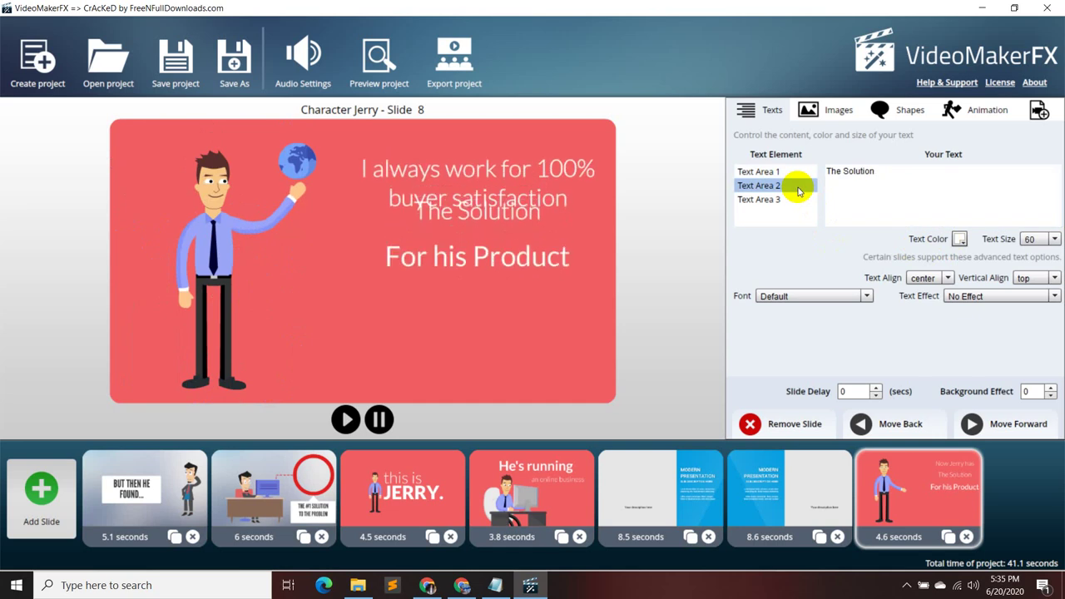
pyautogui.click(759, 172)
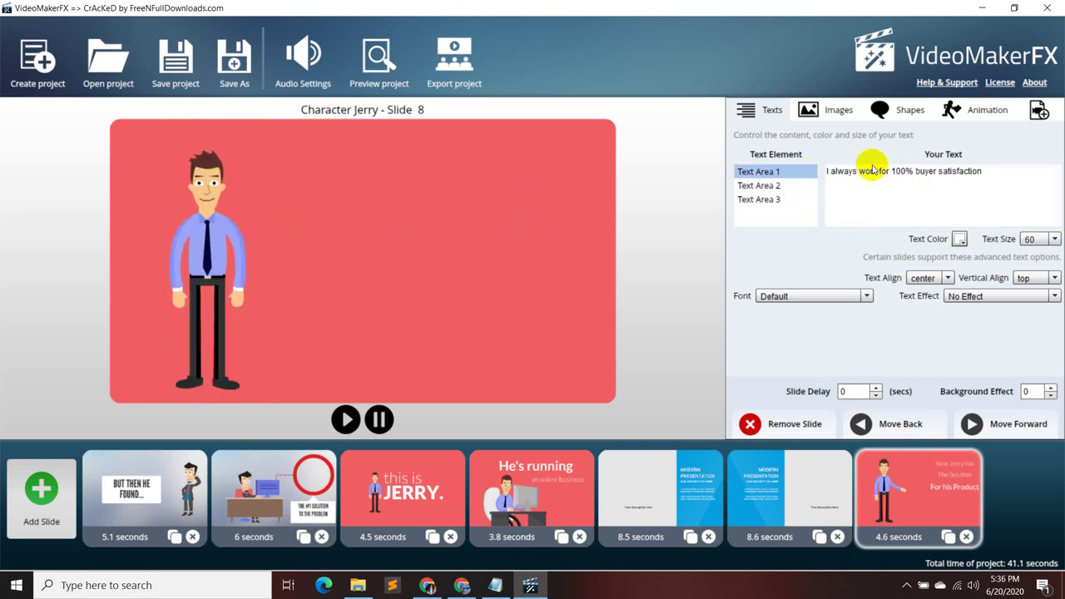
pyautogui.click(994, 173)
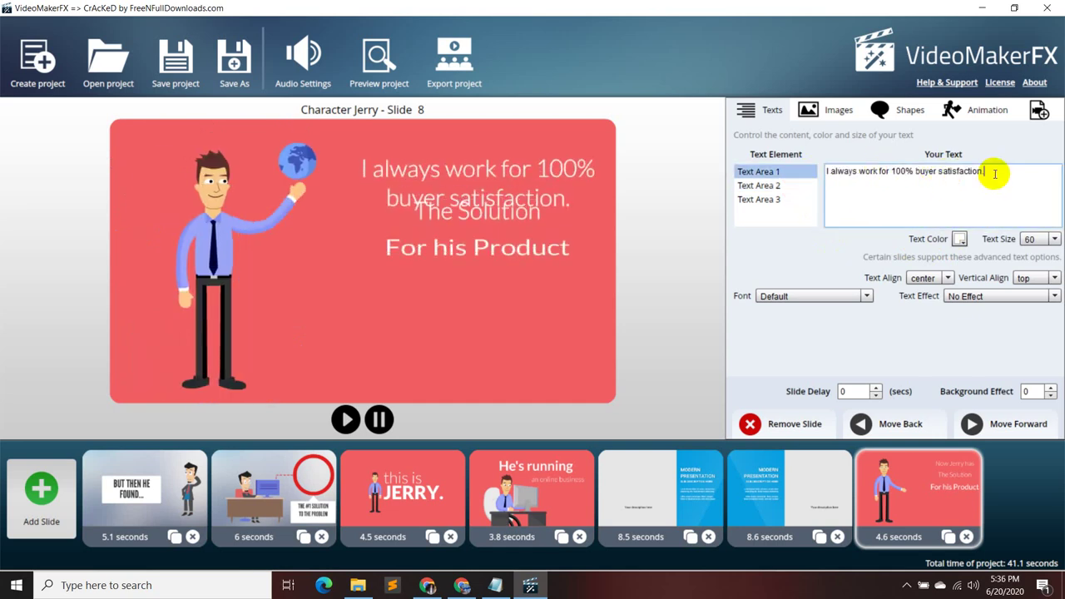
# - Replace 'The Solution' in Text Area 2 with 'I promise you won't be disappointed.', correcting the spelling
pyautogui.click(796, 191)
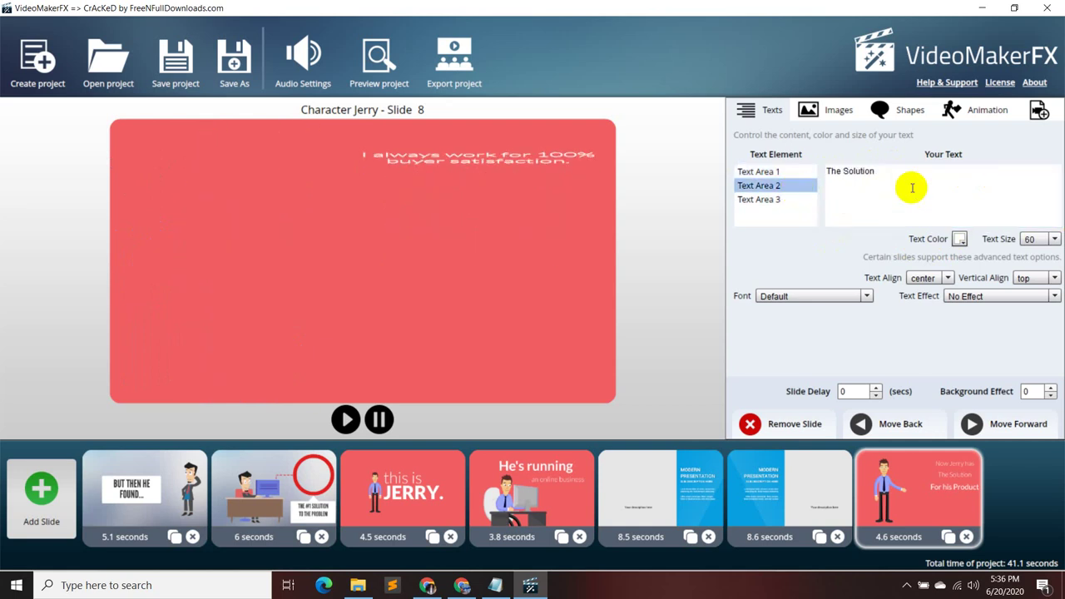
pyautogui.moveTo(884, 171); pyautogui.dragTo(803, 190)
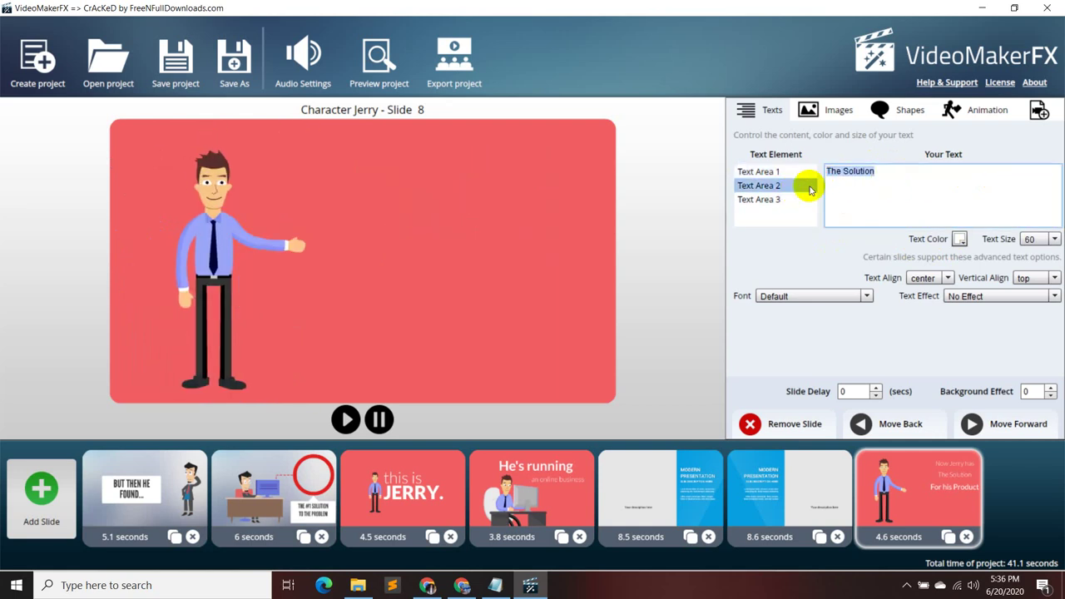
pyautogui.click(495, 585)
pyautogui.moveTo(711, 465); pyautogui.dragTo(1016, 475)
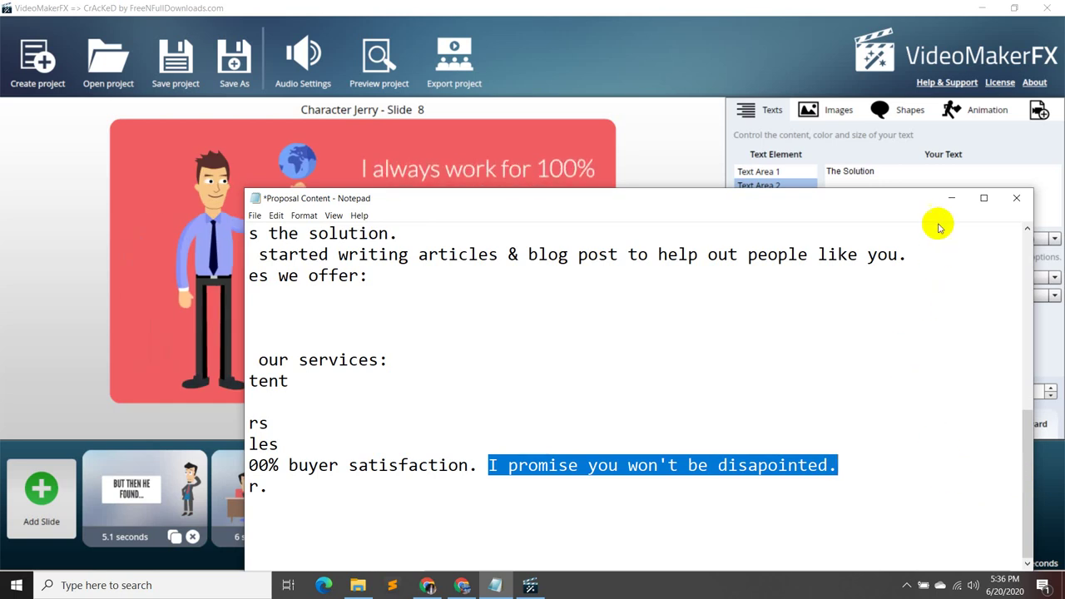
pyautogui.click(954, 200)
pyautogui.click(884, 181)
pyautogui.hotkey('ctrl', 'a')
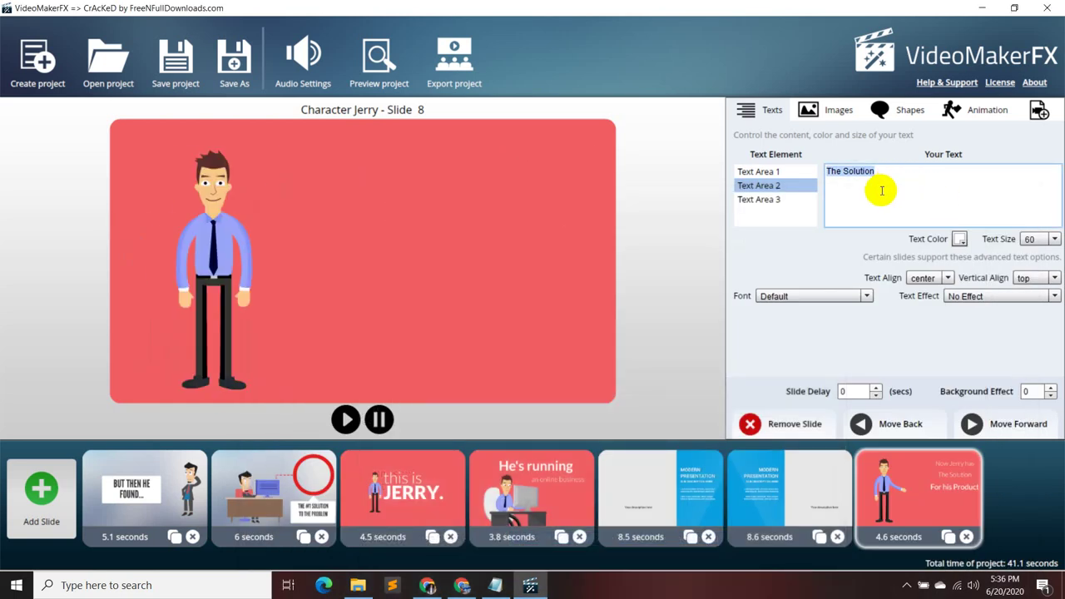
pyautogui.write("I promise you won't be disapointed.")
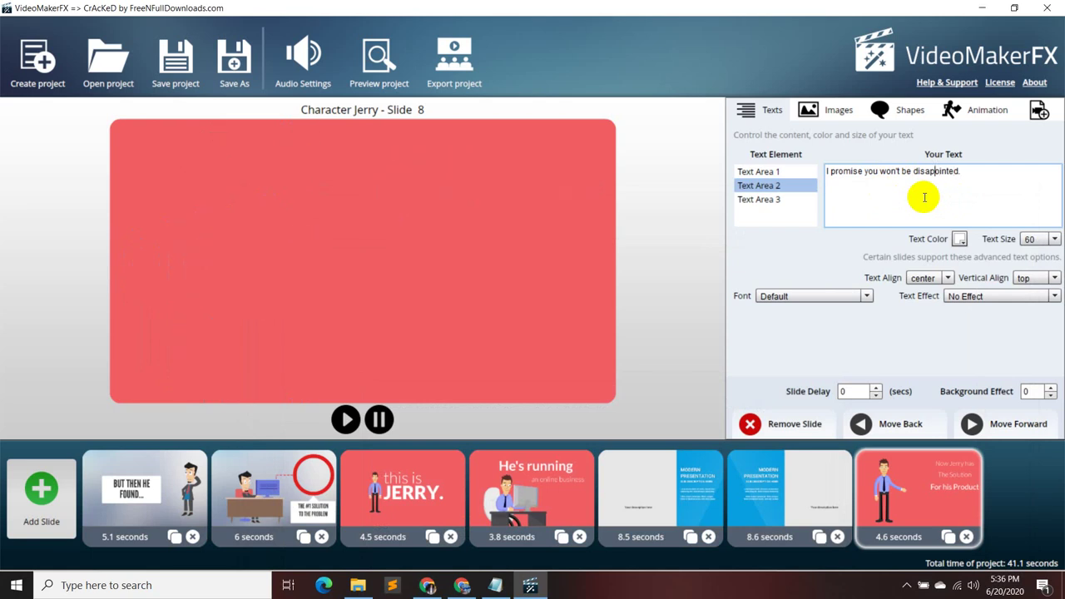
pyautogui.write('p')
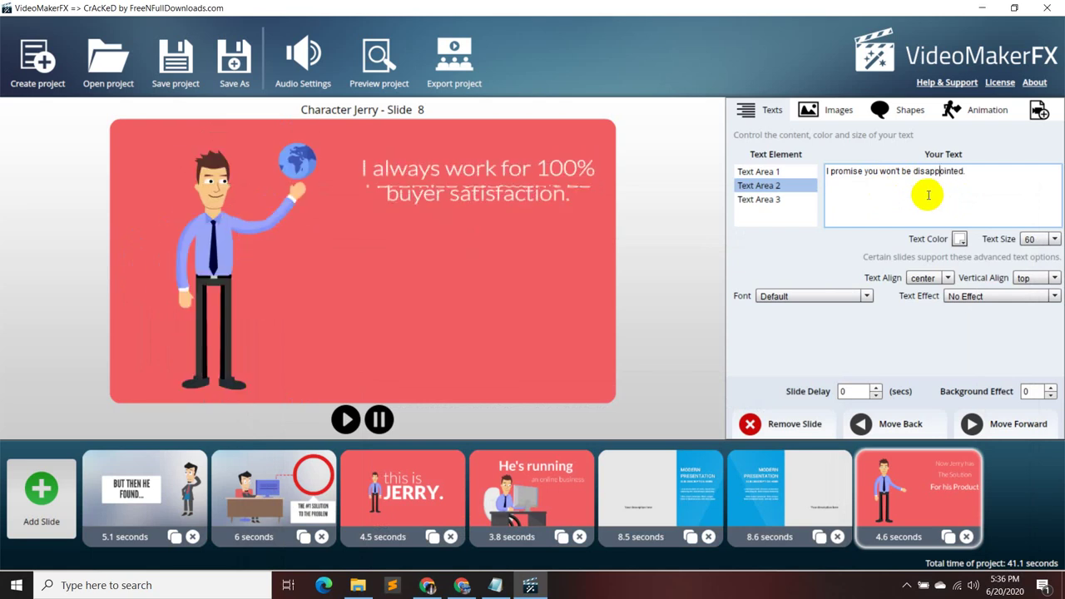
# - Set Text Area 2's vertical alignment to bottom
pyautogui.click(1054, 278)
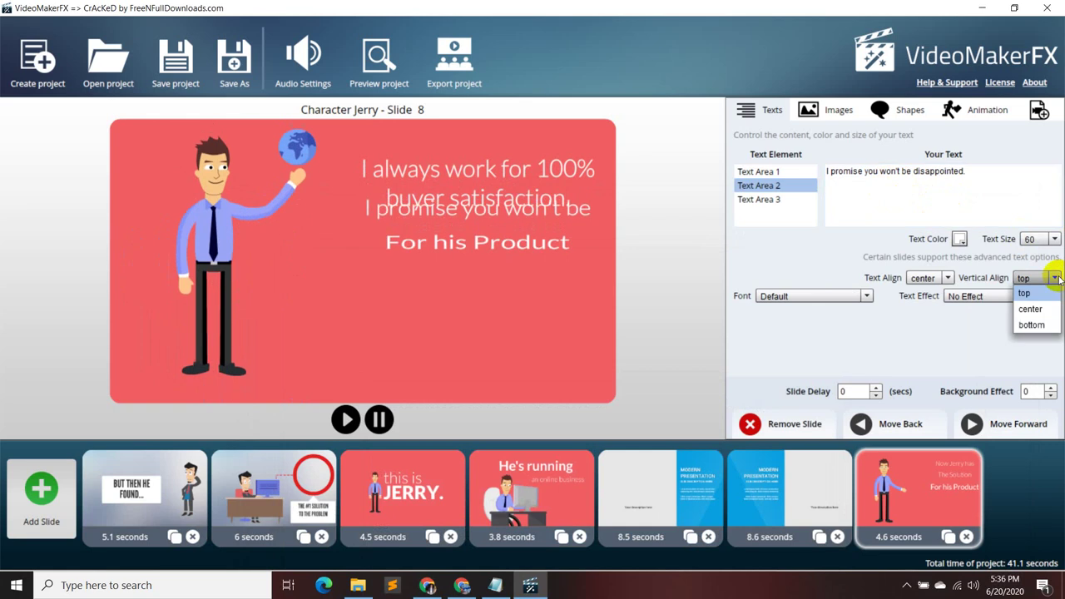
pyautogui.click(1036, 305)
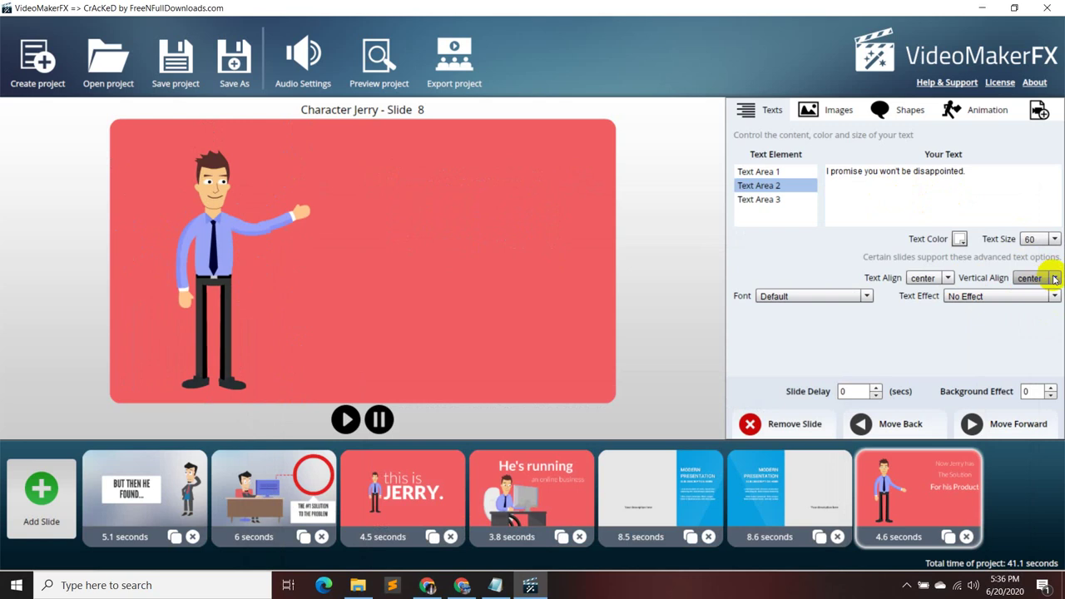
pyautogui.click(1054, 278)
pyautogui.click(1033, 325)
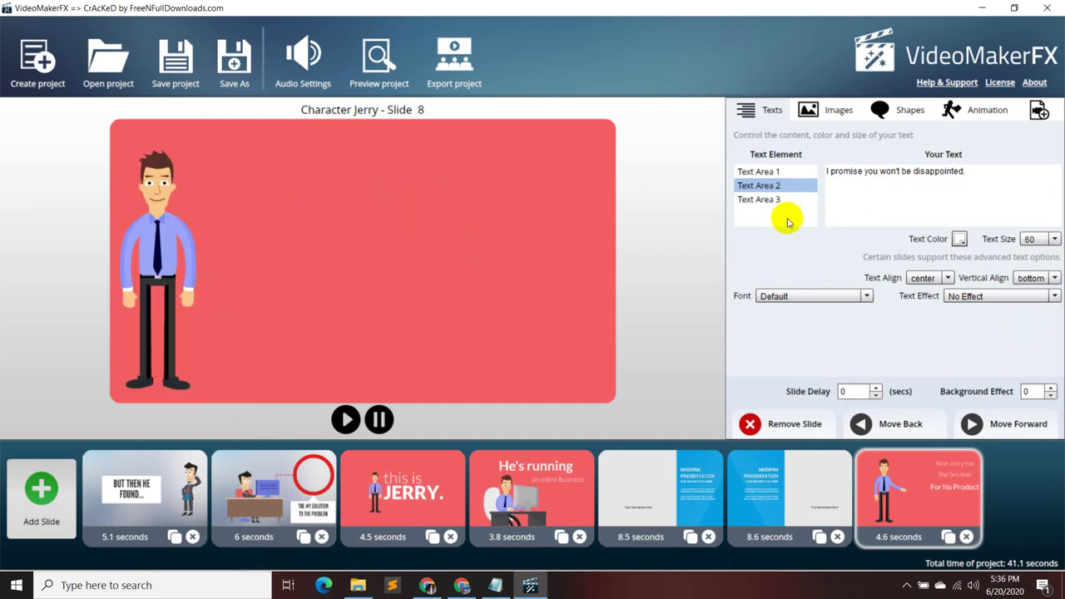
# - Delete 'For his Product' from Text Area 3, leaving it empty
pyautogui.click(761, 200)
pyautogui.click(892, 175)
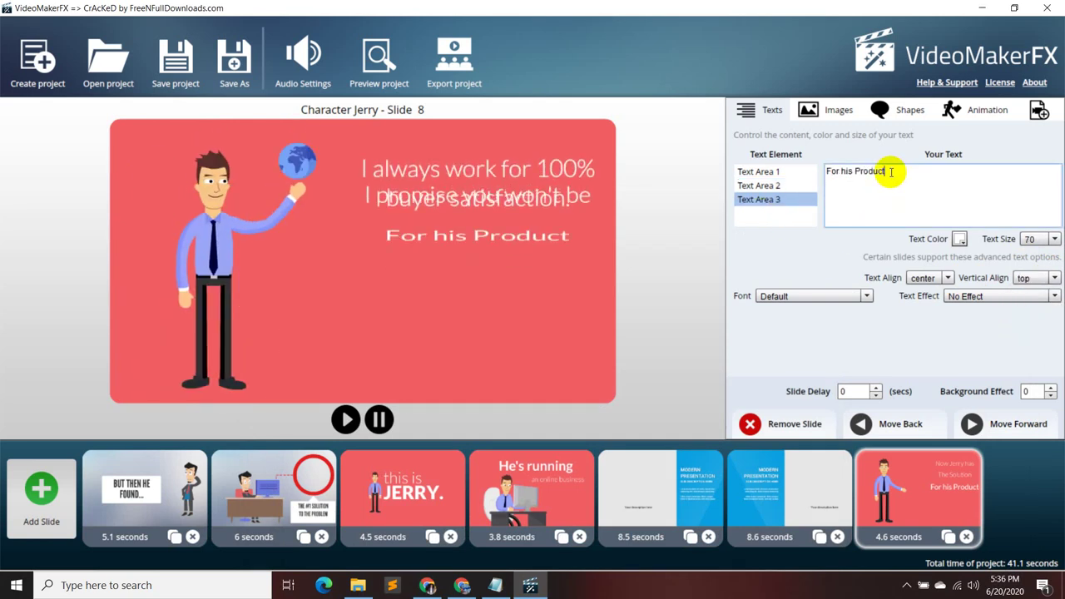
pyautogui.press('BackSpace')
pyautogui.press('BackSpace')
pyautogui.press('BackSpace')
pyautogui.press('BackSpace')
pyautogui.press('BackSpace')
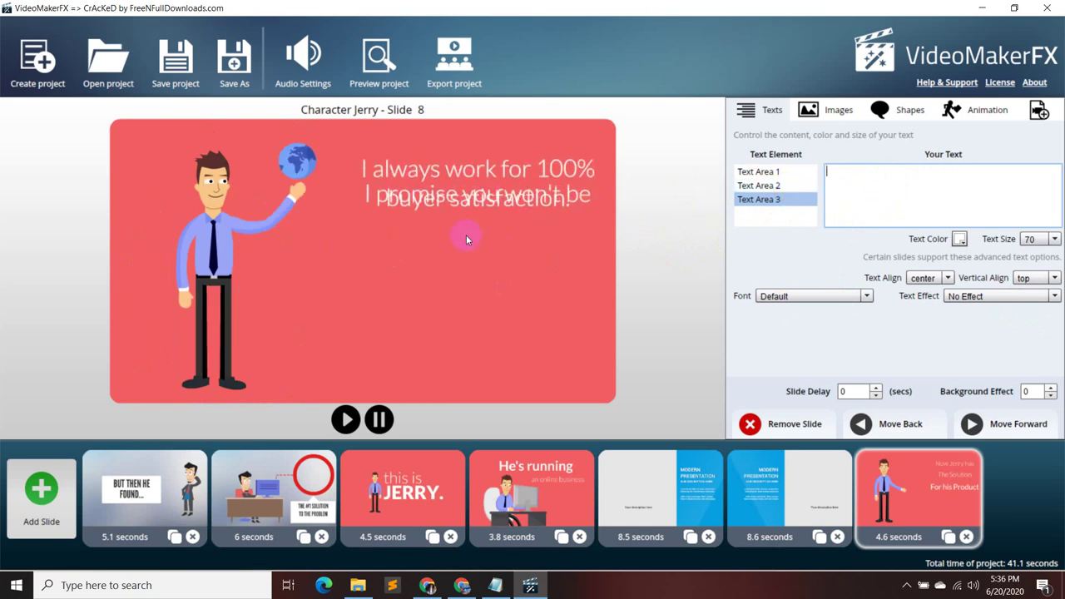
pyautogui.click(801, 172)
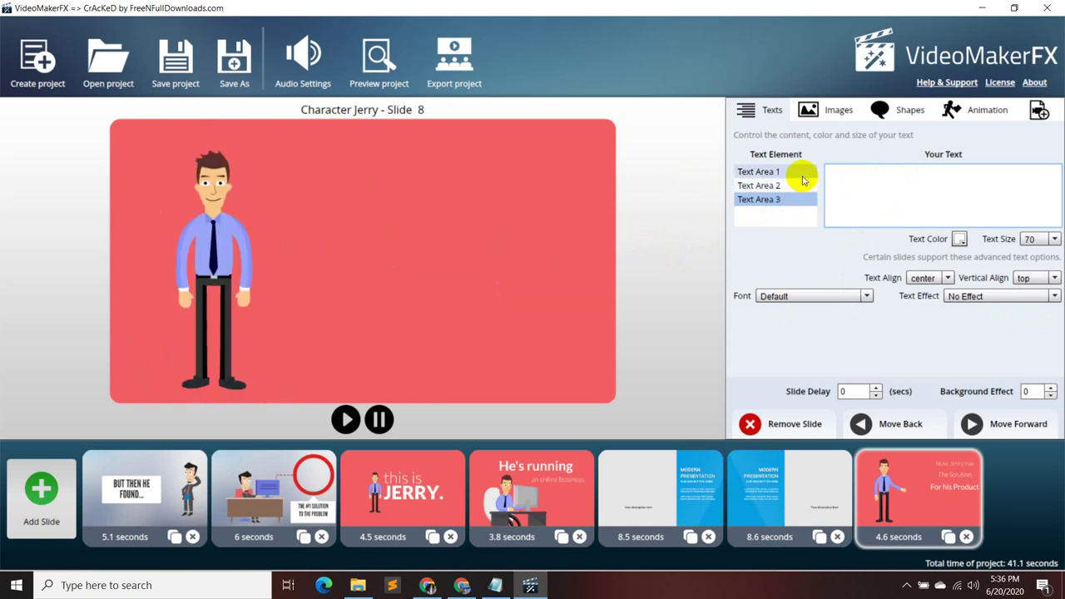
# - Left-align Text Area 1's sentence and keep its vertical alignment at top
pyautogui.click(947, 278)
pyautogui.click(932, 294)
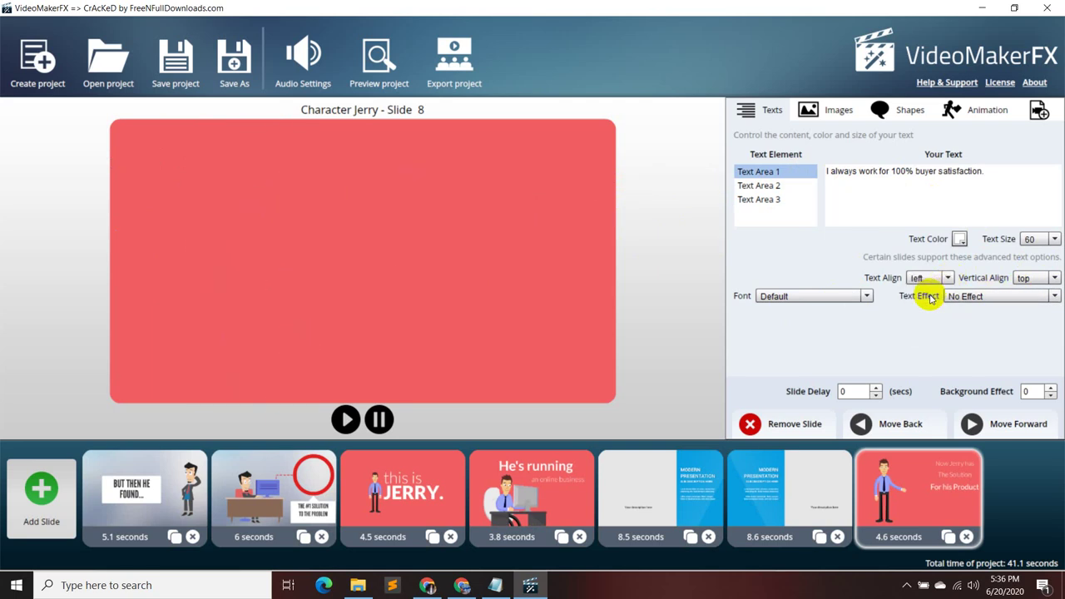
pyautogui.click(1054, 278)
pyautogui.click(1043, 294)
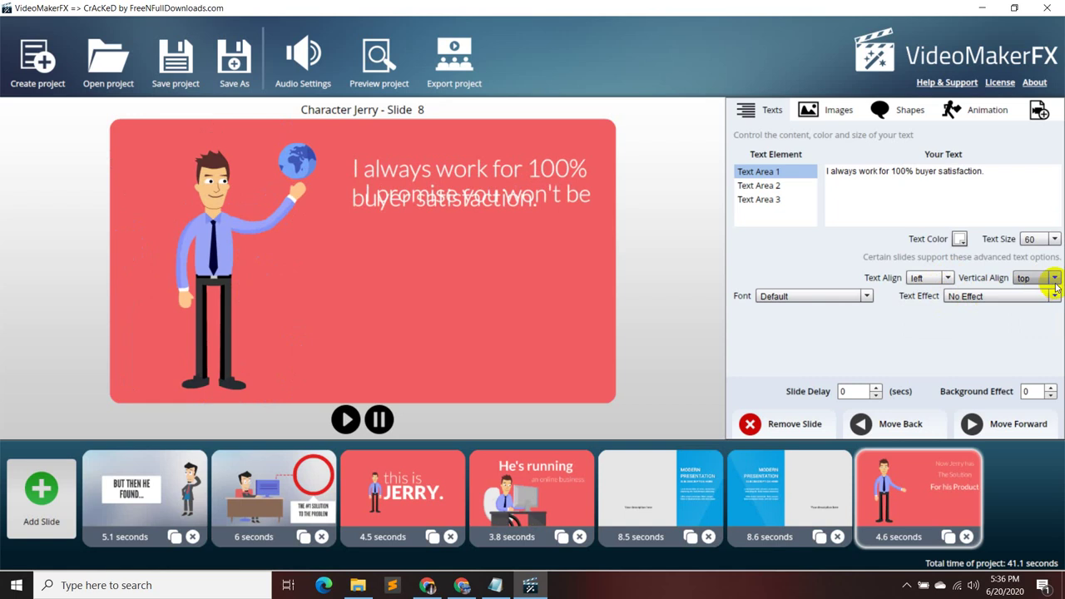
# - Review Text Area 2's alignment settings, keeping it centred
pyautogui.click(805, 191)
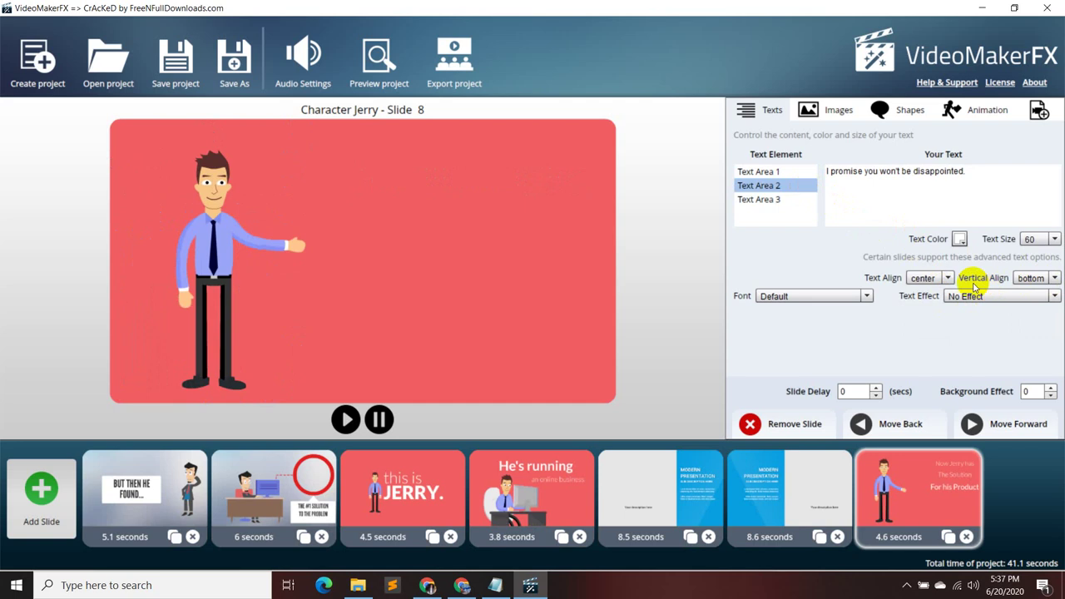
pyautogui.click(946, 278)
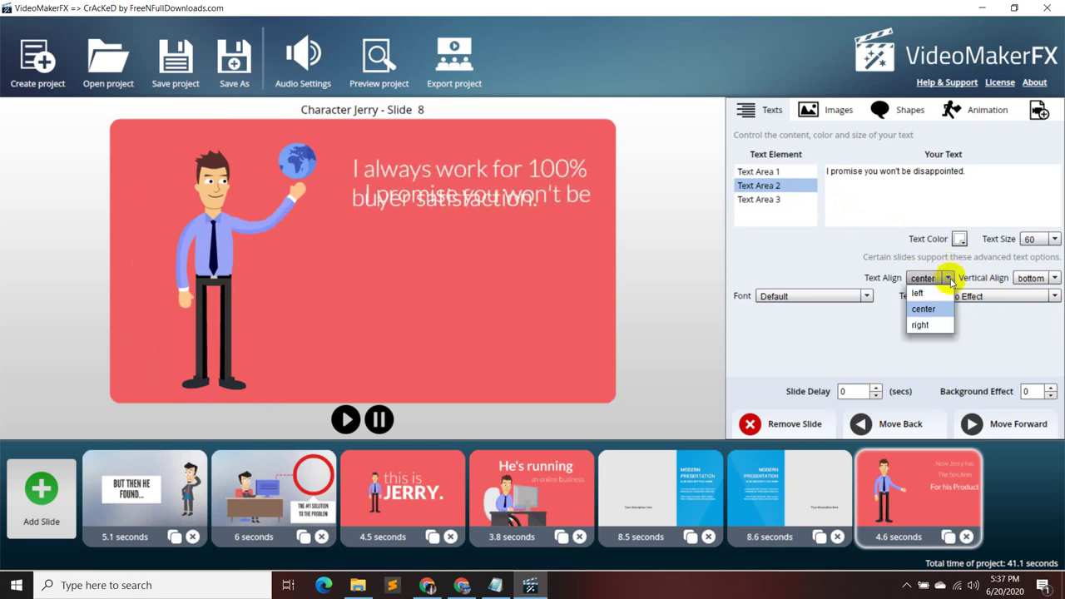
pyautogui.click(1053, 278)
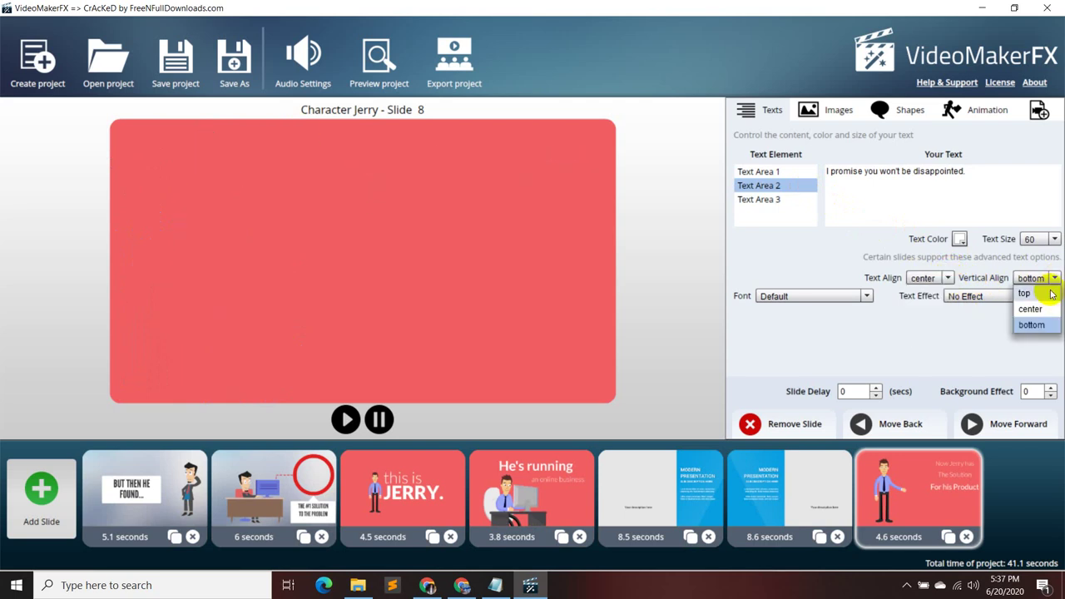
pyautogui.click(1037, 326)
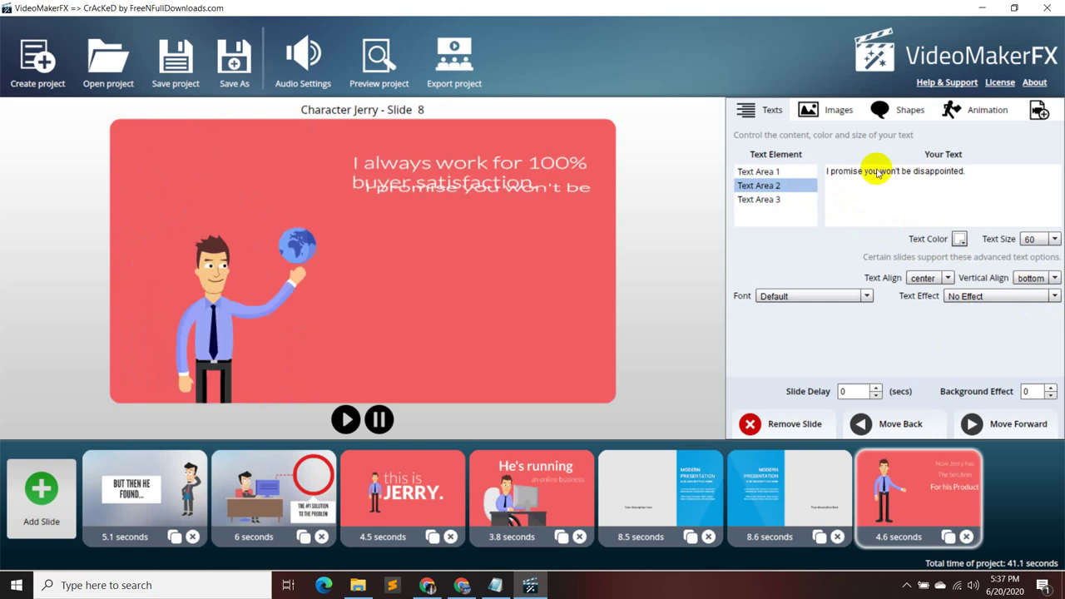
pyautogui.click(794, 172)
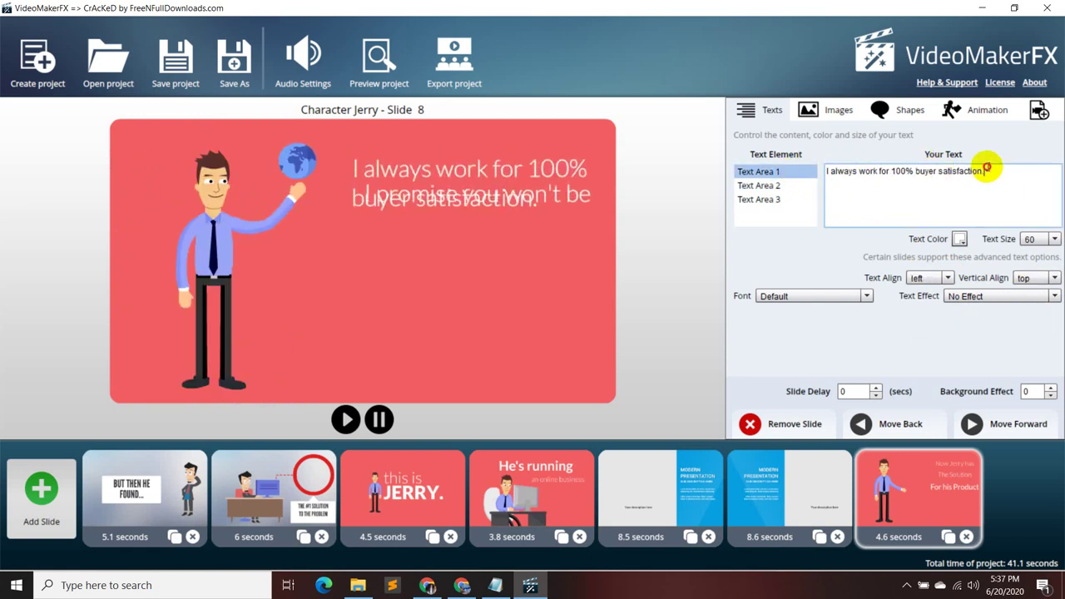
# - Copy Text Area 1's sentence into Text Area 2, replacing its existing text
pyautogui.click(794, 171)
pyautogui.hotkey('ctrl', 'c')
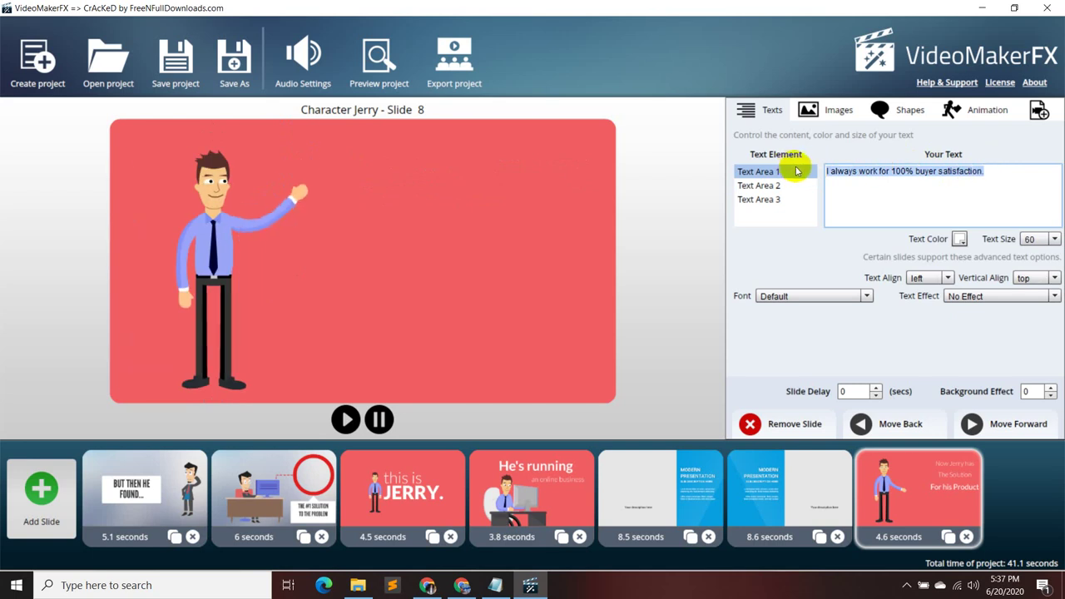
pyautogui.click(765, 186)
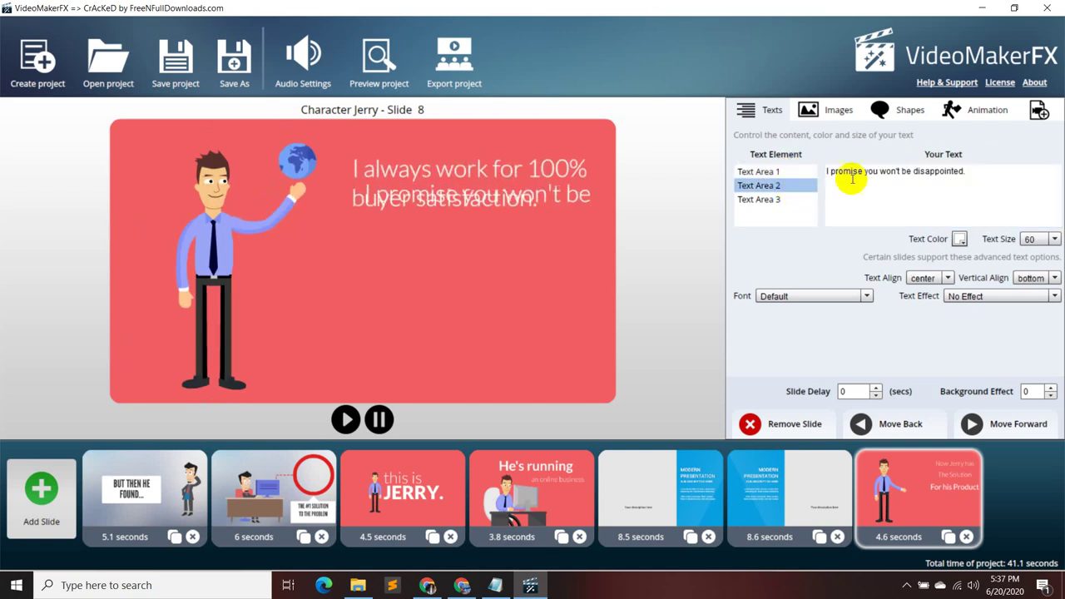
pyautogui.moveTo(965, 171); pyautogui.dragTo(826, 172)
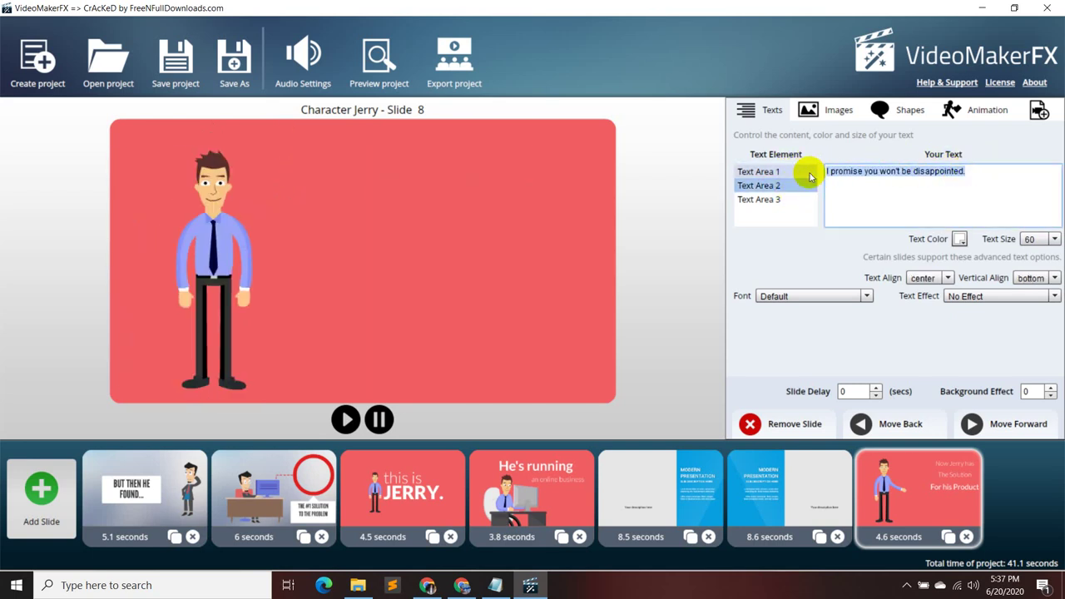
pyautogui.hotkey('ctrl', 'v')
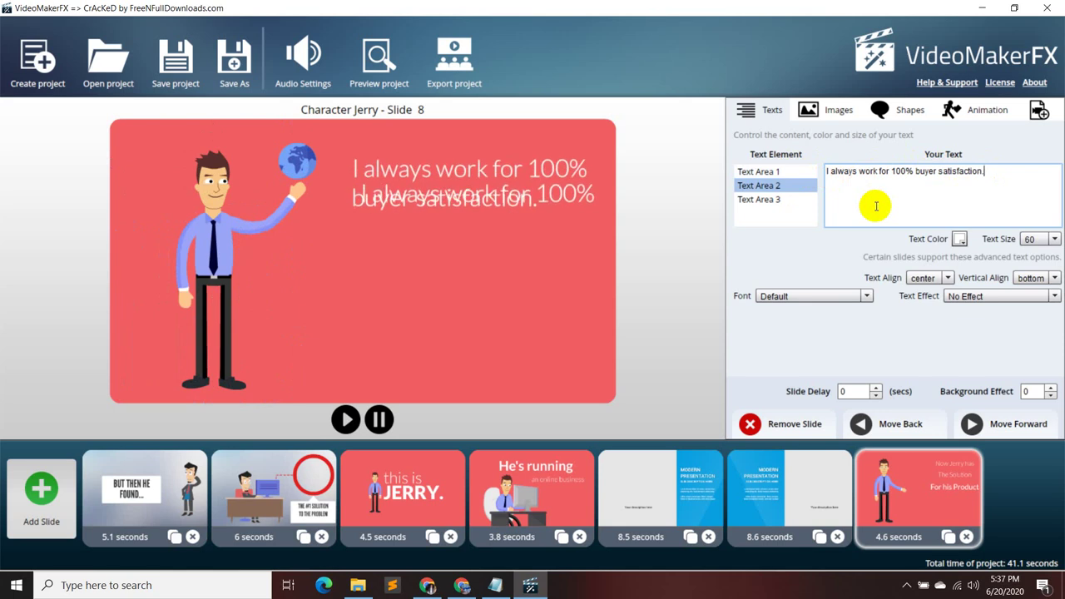
pyautogui.click(780, 202)
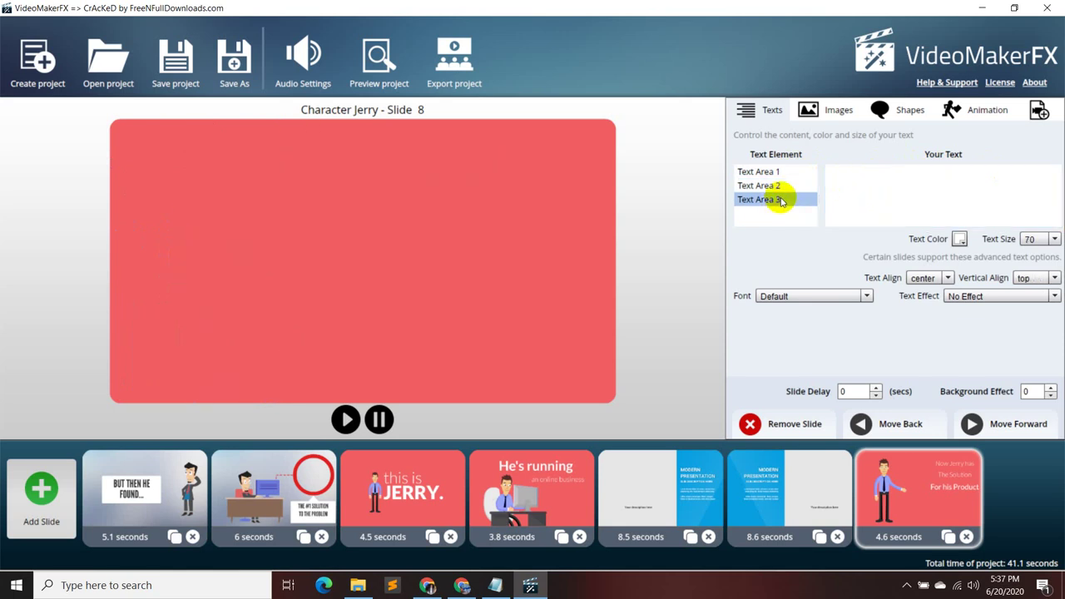
# - Clear the whole sentence from Text Area 1
pyautogui.click(787, 179)
pyautogui.moveTo(985, 170); pyautogui.dragTo(818, 178)
pyautogui.press('BackSpace')
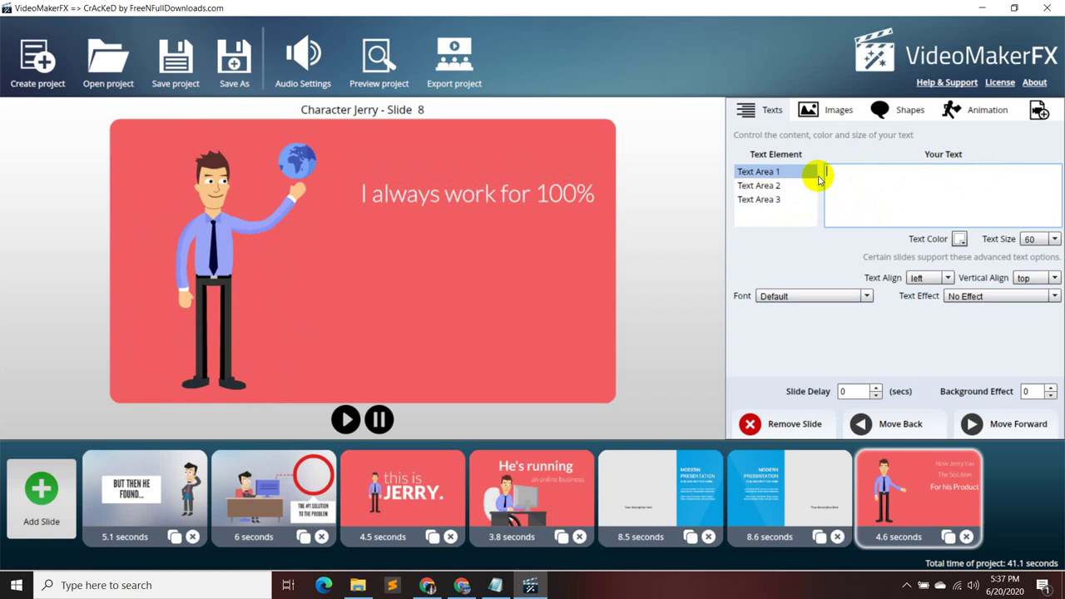
pyautogui.click(791, 198)
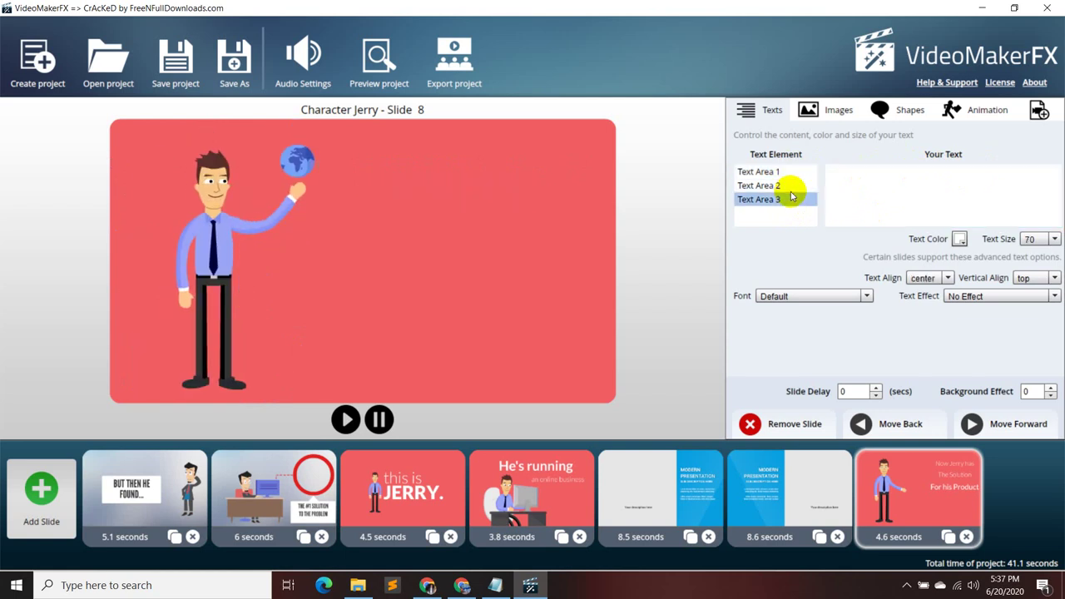
# - Trim 'buyer satisfaction.' from Text Area 2 so it reads 'I always work for 100%'
pyautogui.click(790, 186)
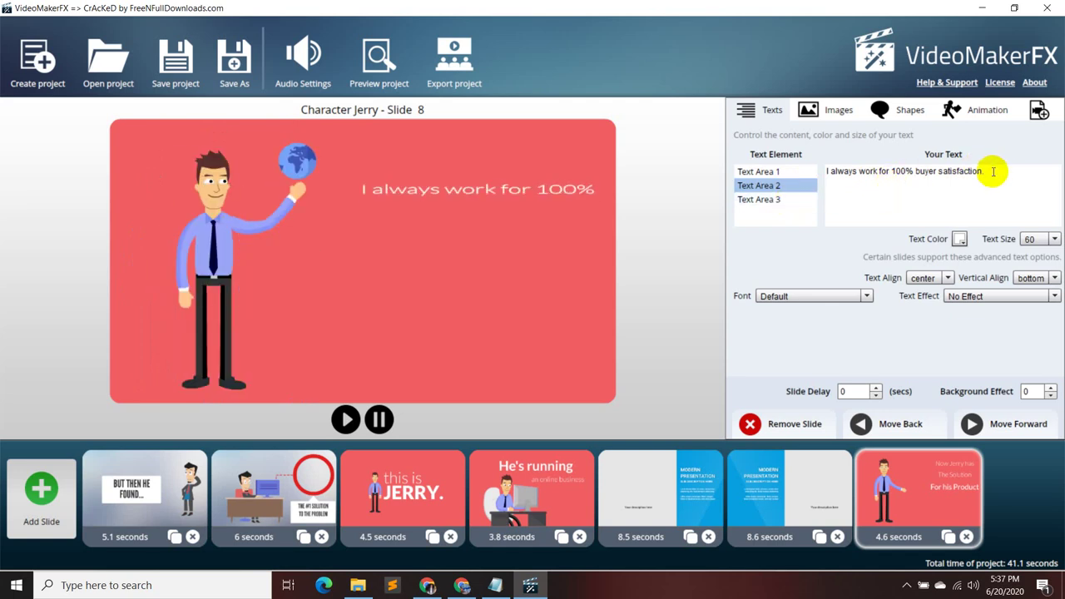
pyautogui.moveTo(991, 172); pyautogui.dragTo(914, 171)
pyautogui.press('BackSpace')
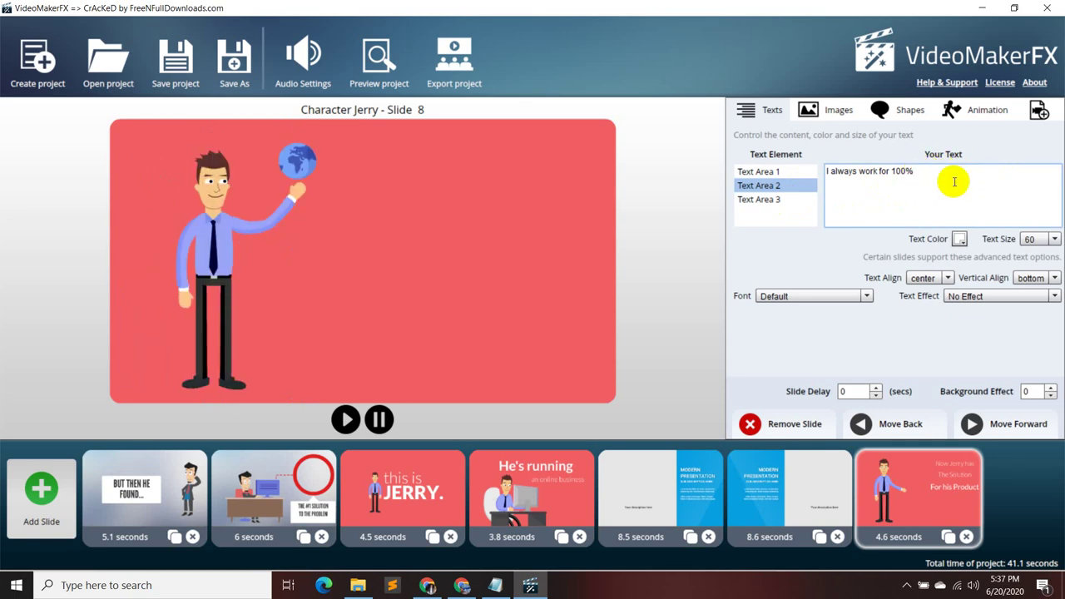
pyautogui.click(803, 201)
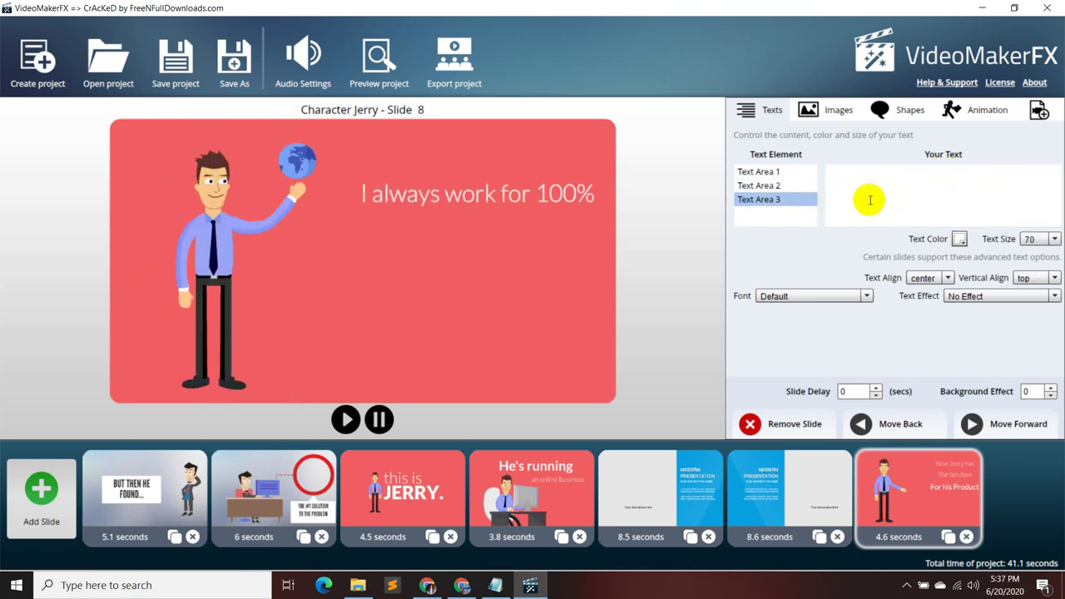
# - Paste 'buyer satisfaction. I promise you won't be disapointed.' from the notes into Text Area 3
pyautogui.click(495, 585)
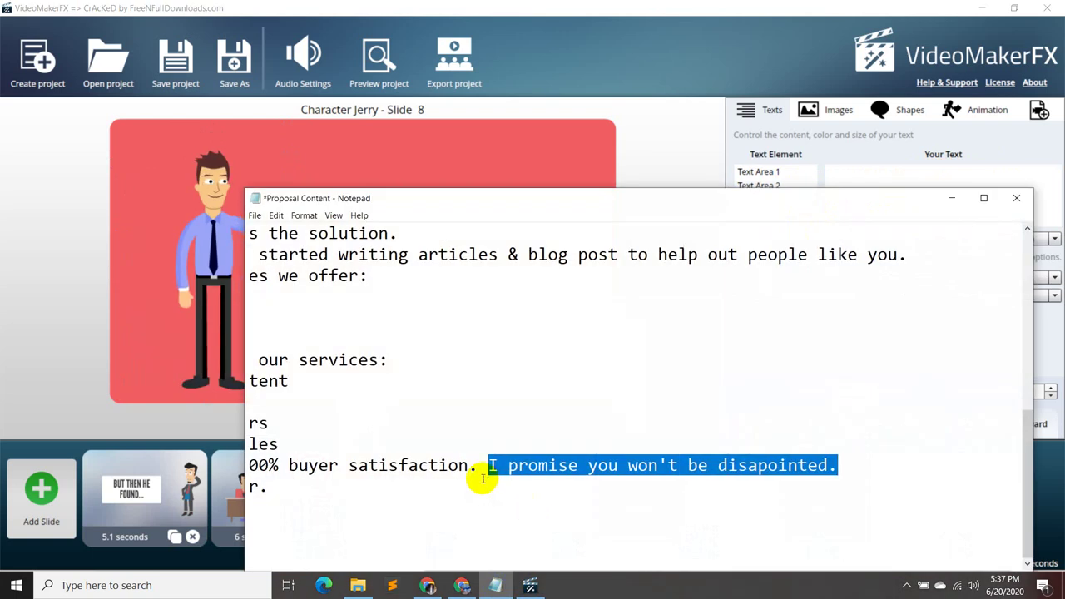
pyautogui.moveTo(290, 464); pyautogui.dragTo(830, 464)
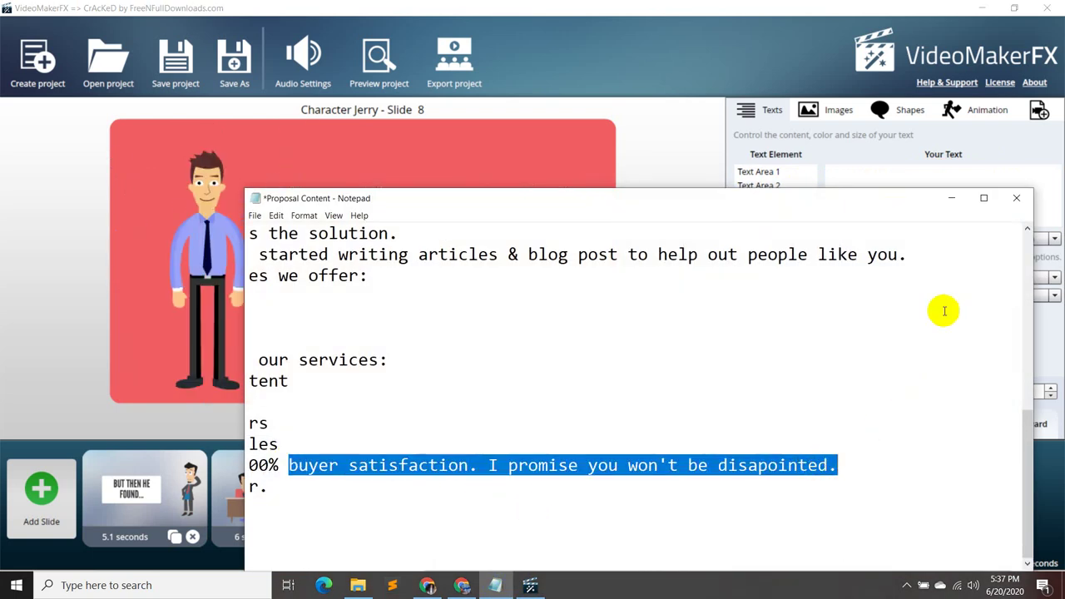
pyautogui.click(951, 197)
pyautogui.click(872, 193)
pyautogui.write("I always work for 100% buyer satisfaction. I promise you won't be disapointed.")
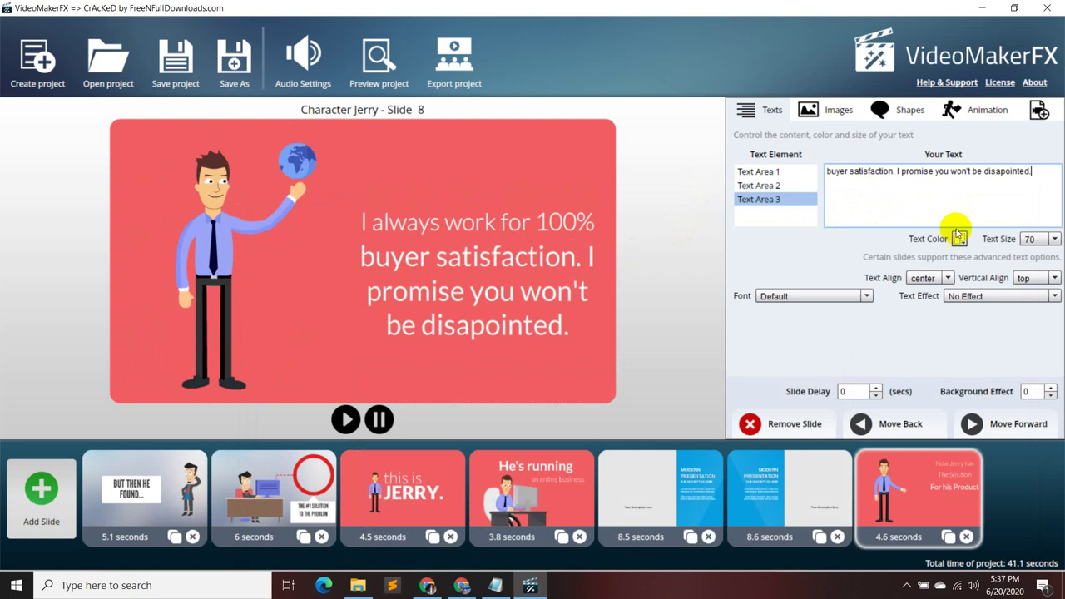
pyautogui.click(770, 184)
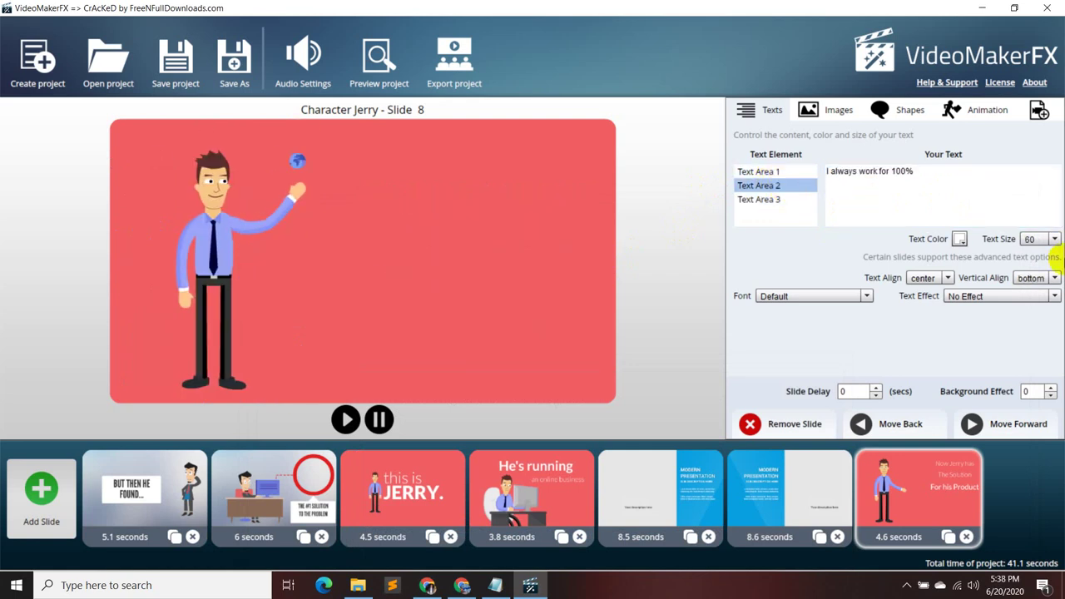
# - Raise the 'I always work for 100%' text in Text Area 2 from size 60 to 70
pyautogui.click(808, 201)
pyautogui.click(796, 186)
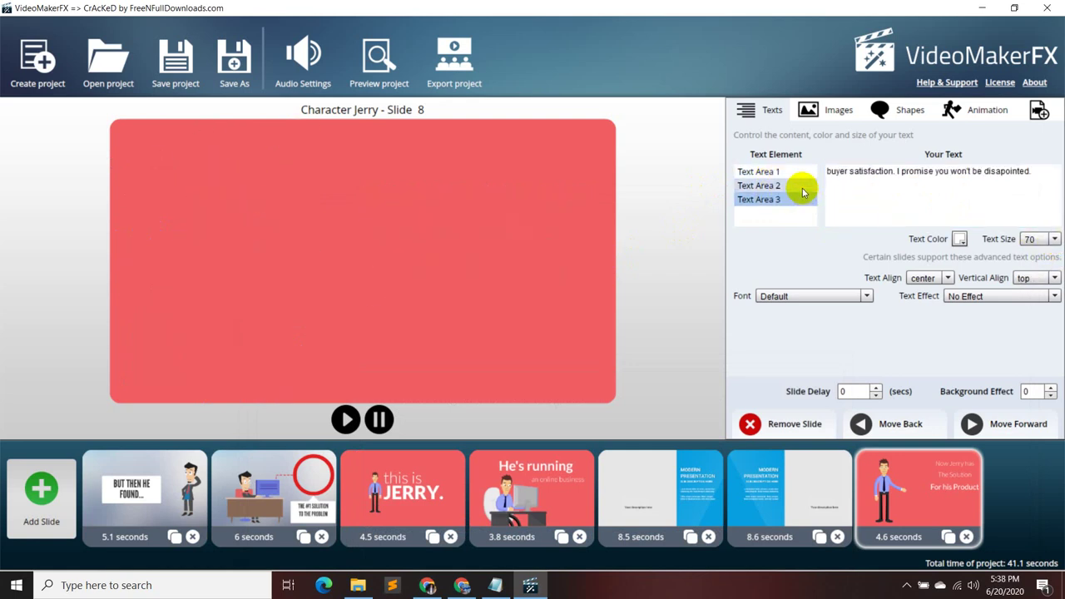
pyautogui.click(1054, 240)
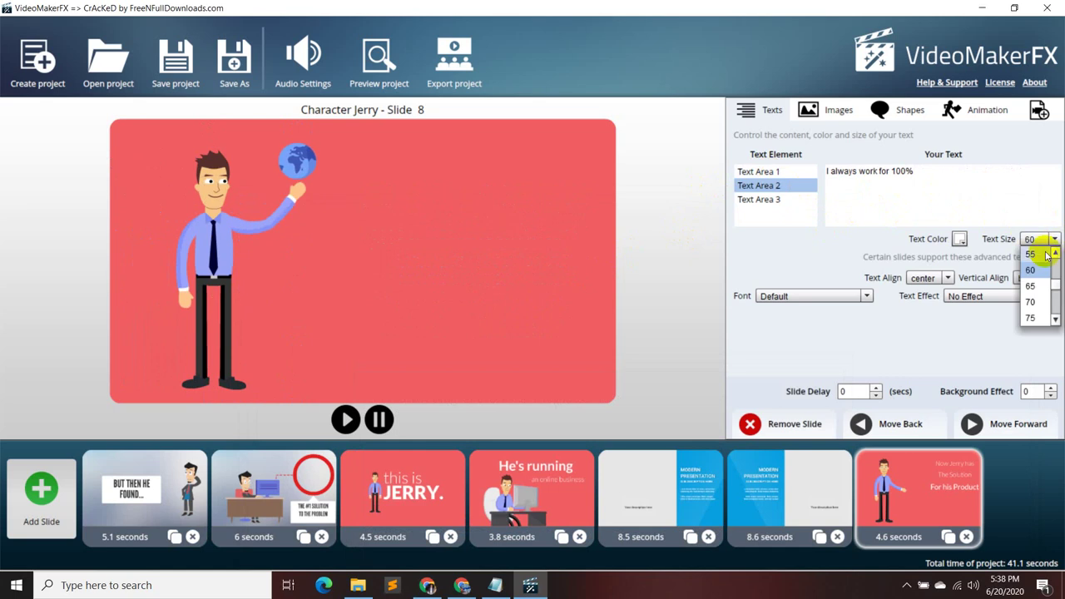
pyautogui.click(1035, 298)
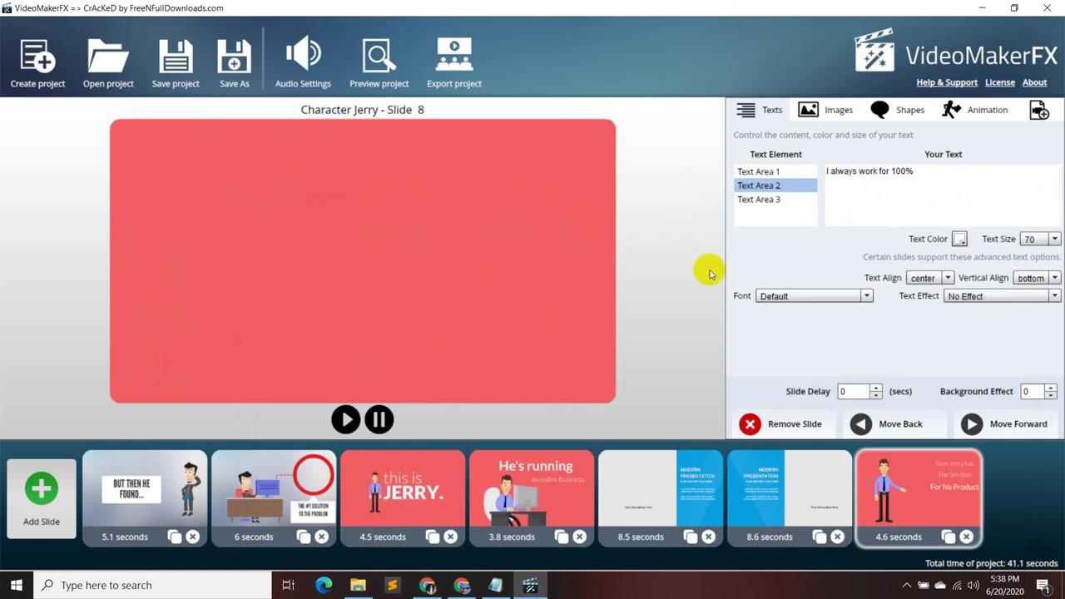
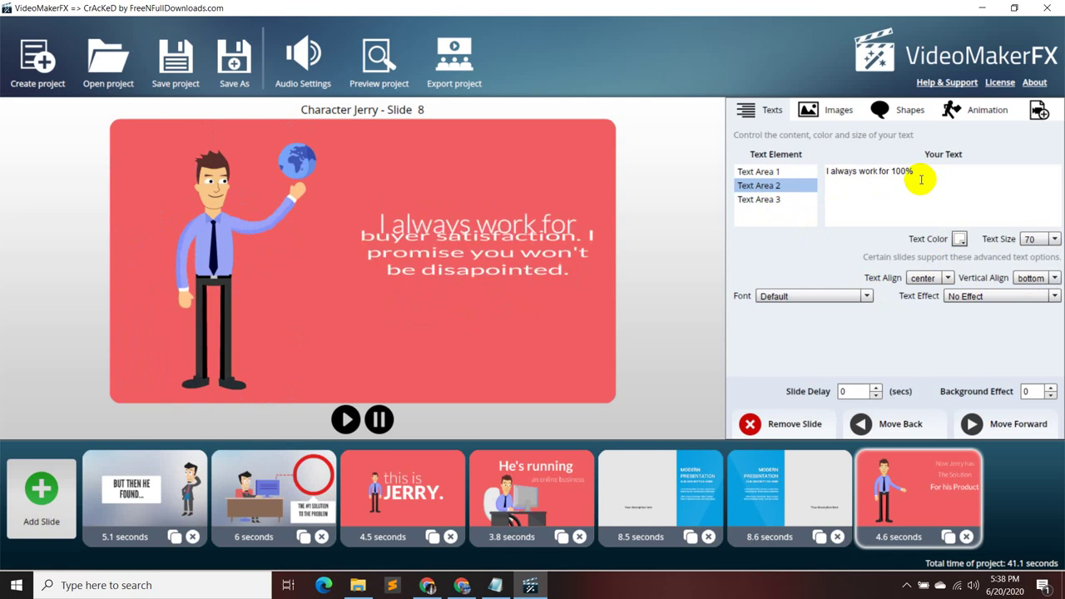
# - Set the 'I always work for 100%' line to text size 60 and right-align it
pyautogui.click(1055, 239)
pyautogui.click(1041, 250)
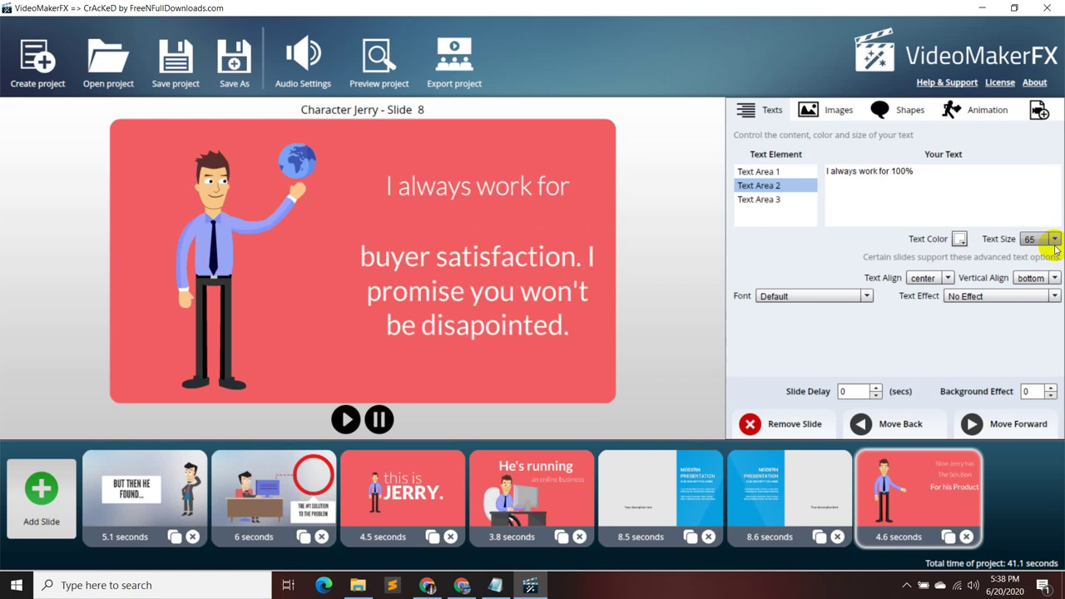
pyautogui.click(1054, 240)
pyautogui.click(1038, 254)
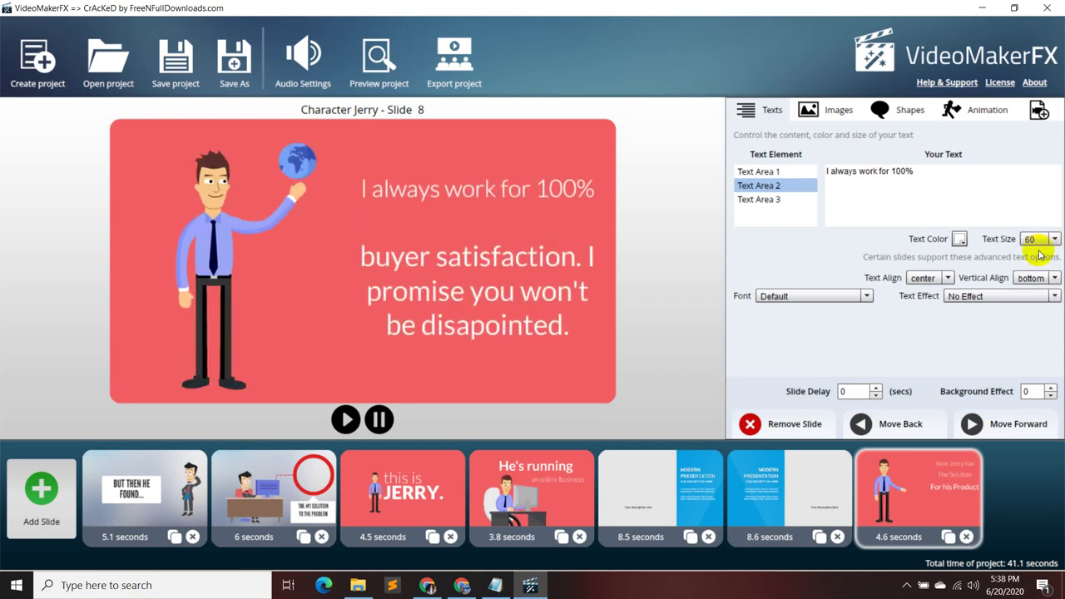
pyautogui.click(774, 199)
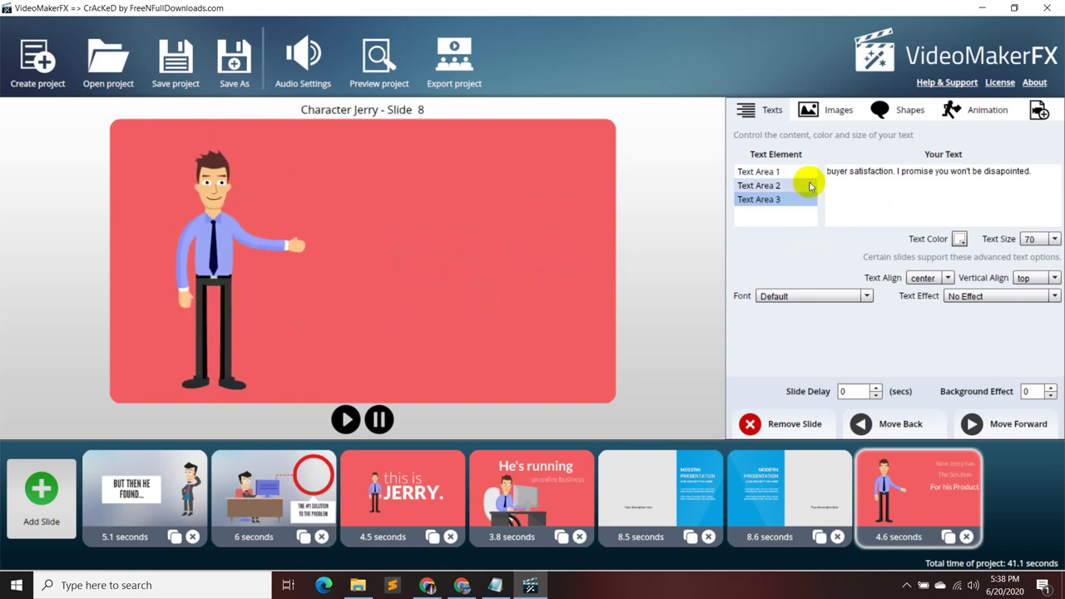
pyautogui.click(780, 187)
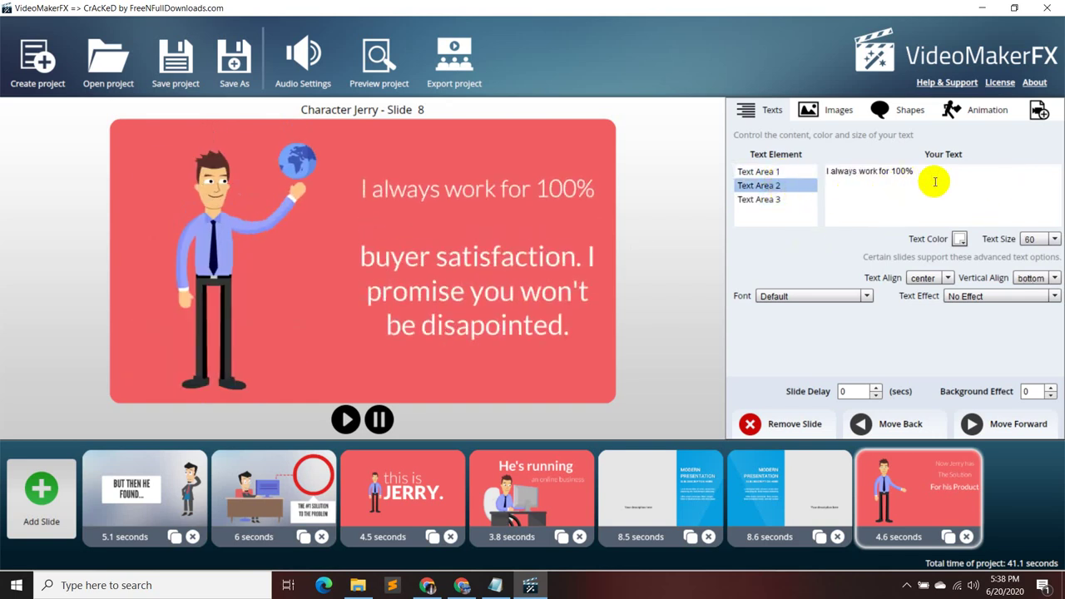
pyautogui.click(948, 278)
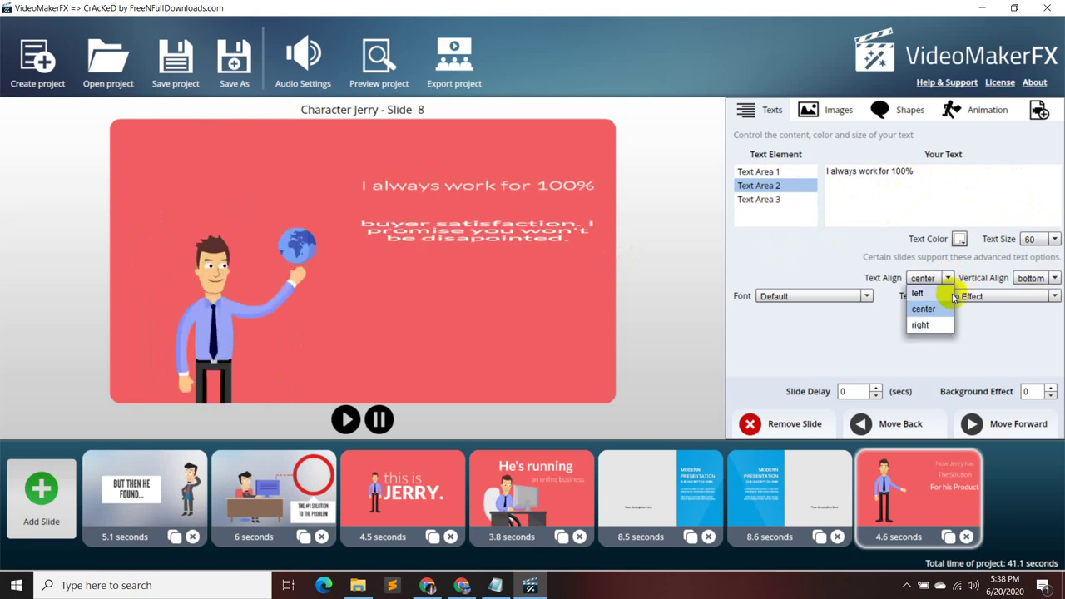
pyautogui.click(920, 324)
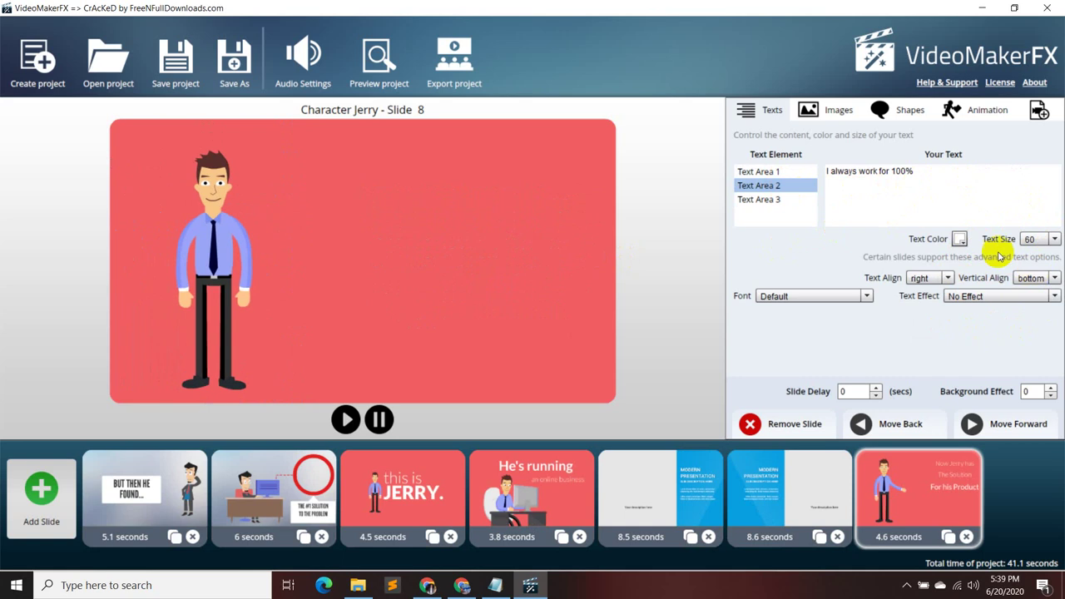
# - Set the 'buyer satisfaction' text to size 60
pyautogui.click(778, 200)
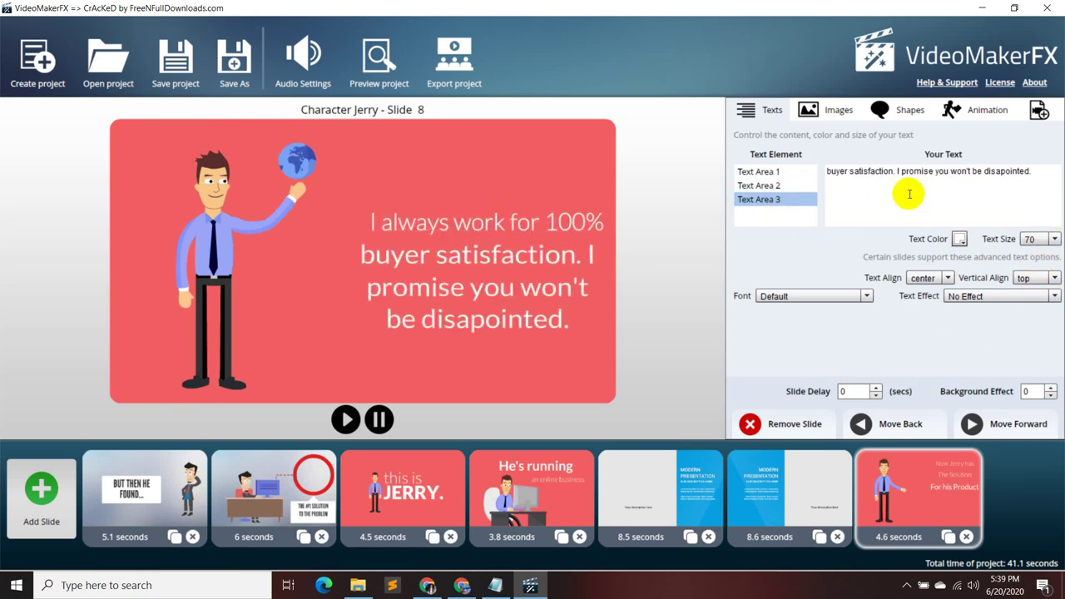
pyautogui.click(785, 187)
pyautogui.click(789, 198)
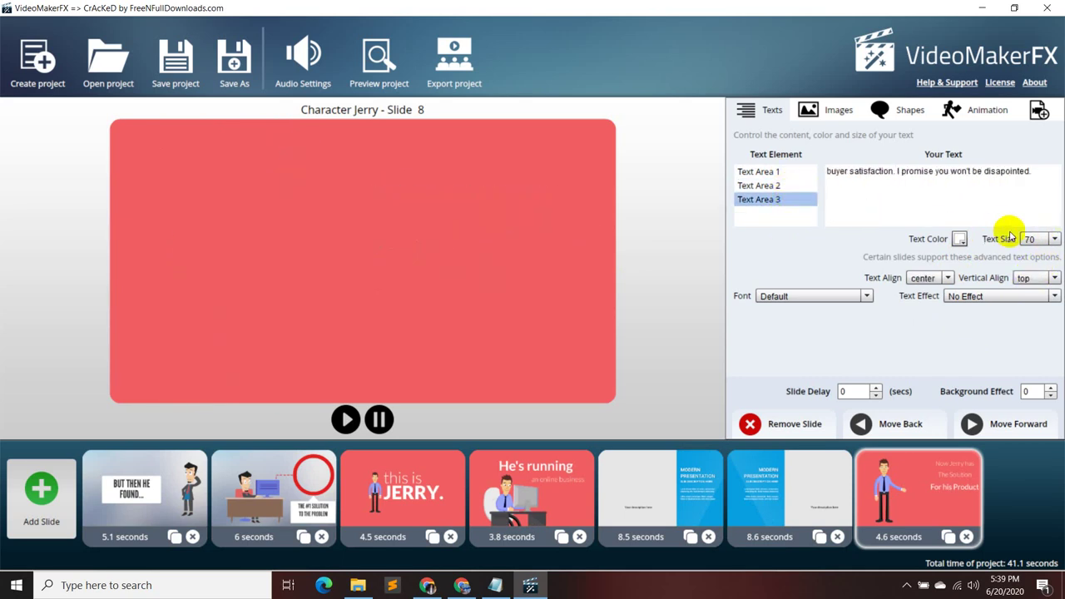
pyautogui.click(1052, 239)
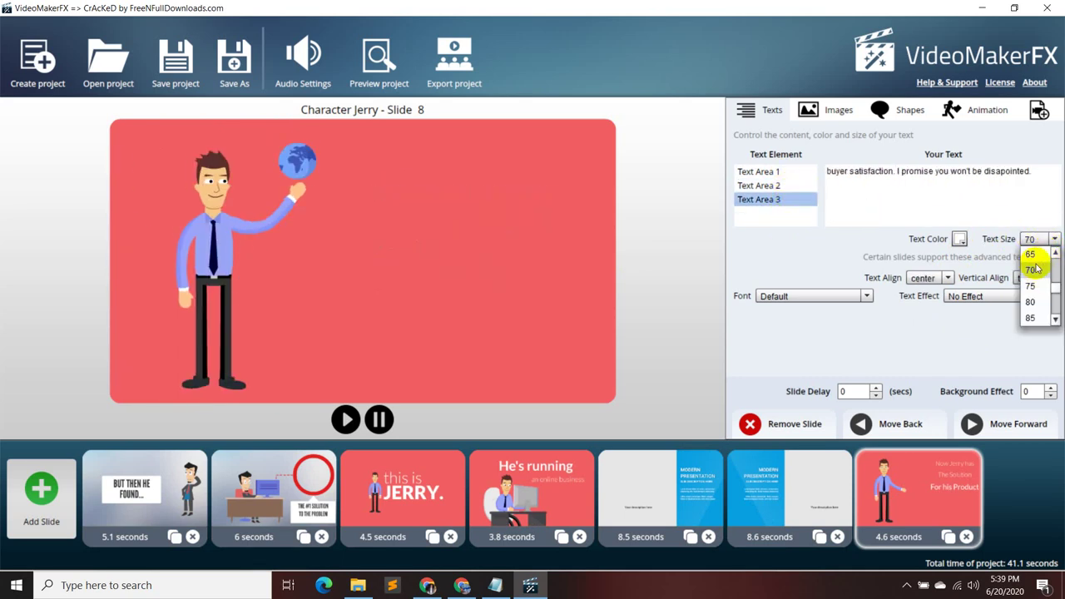
pyautogui.scroll(1, 1032, 274)
pyautogui.click(1036, 286)
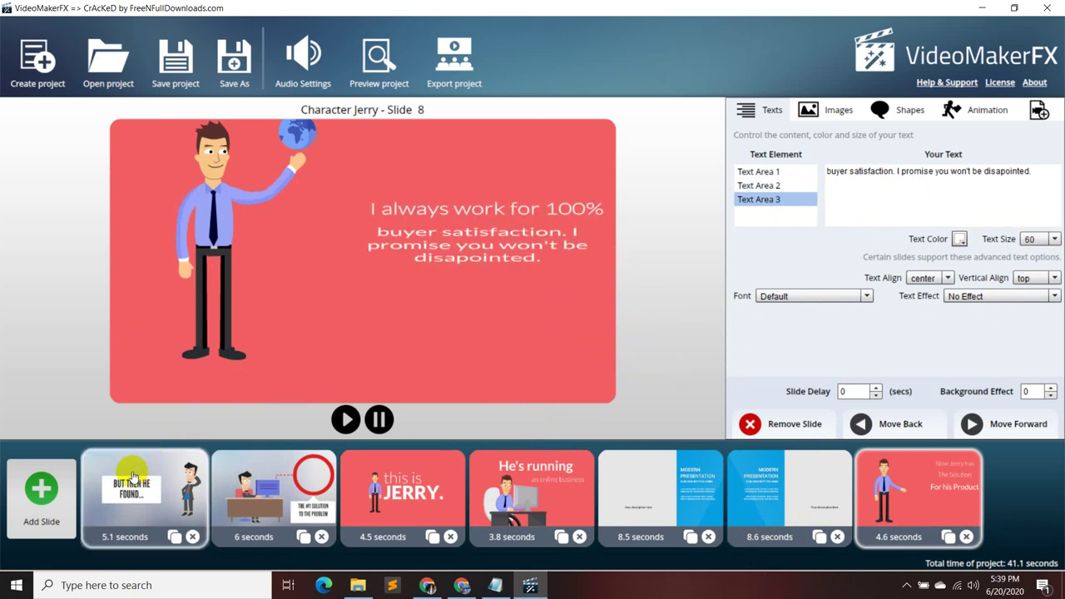
pyautogui.click(796, 186)
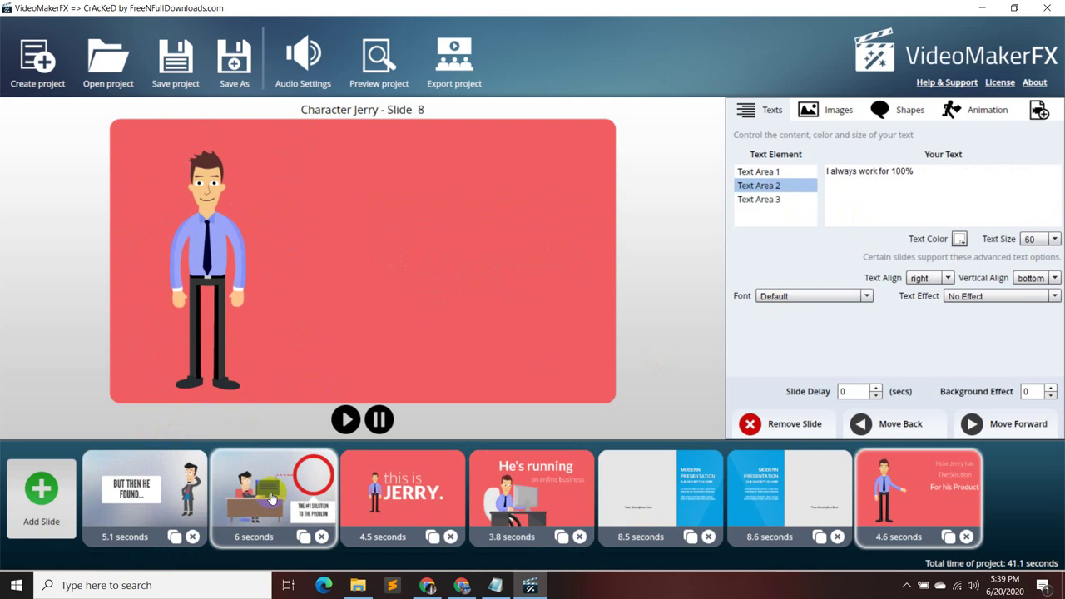
# - Delete the 6-second Frank 'Don't worry! Here's the solution' slide from the timeline
pyautogui.click(272, 499)
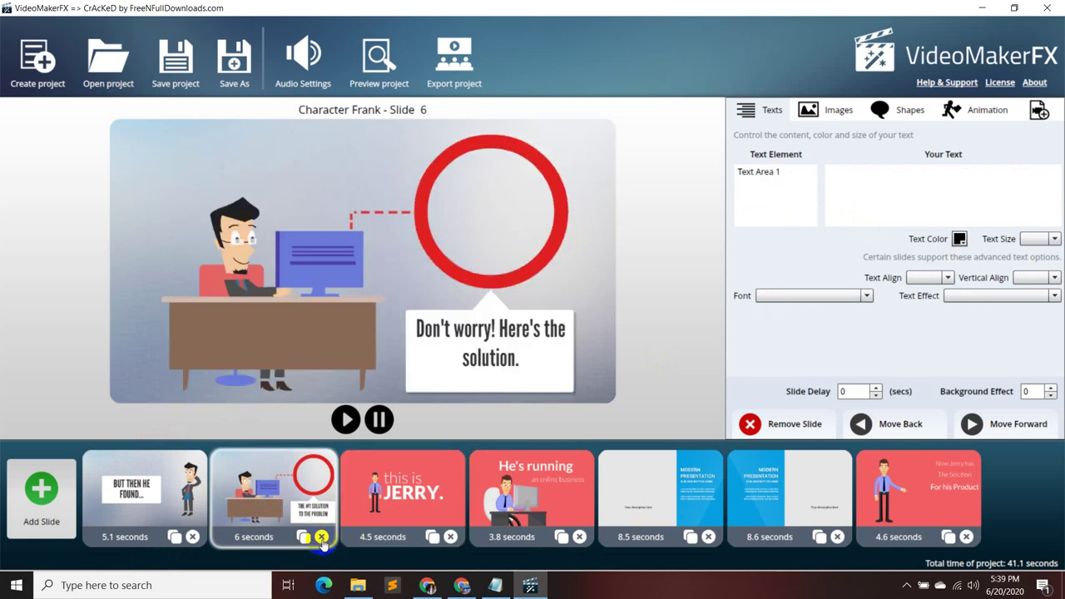
pyautogui.moveTo(312, 511)
pyautogui.mouseDown()
pyautogui.moveTo(327, 509)
pyautogui.moveTo(312, 508)
pyautogui.mouseUp()
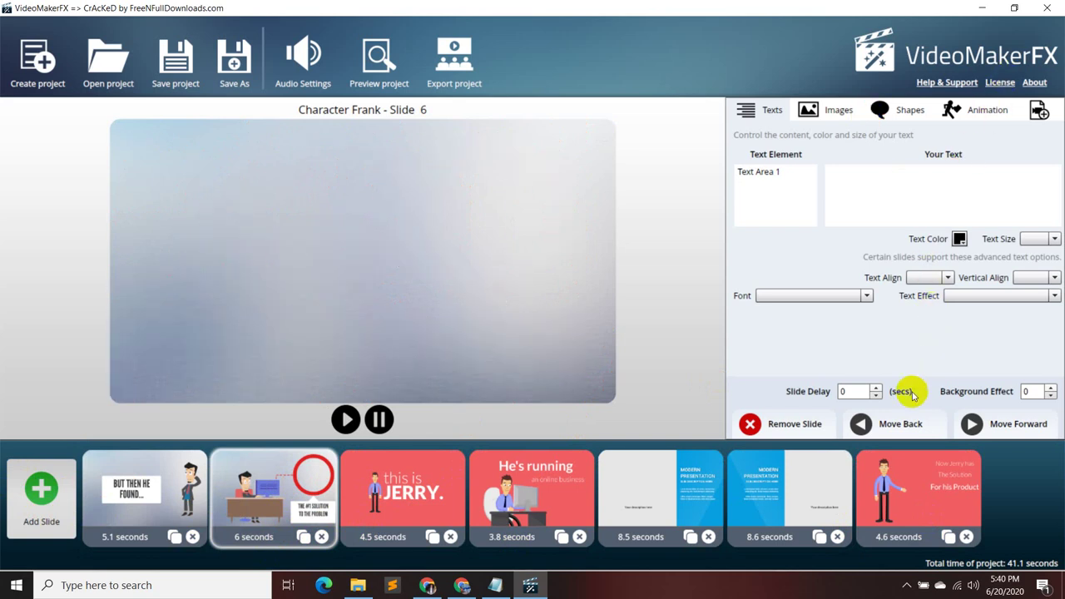
pyautogui.click(811, 430)
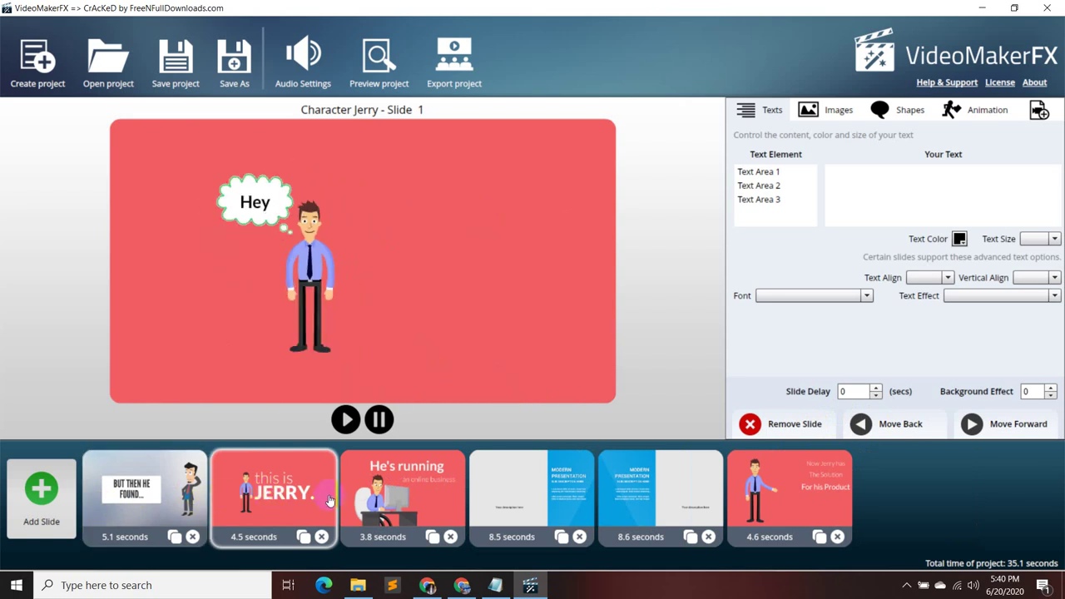
pyautogui.click(148, 506)
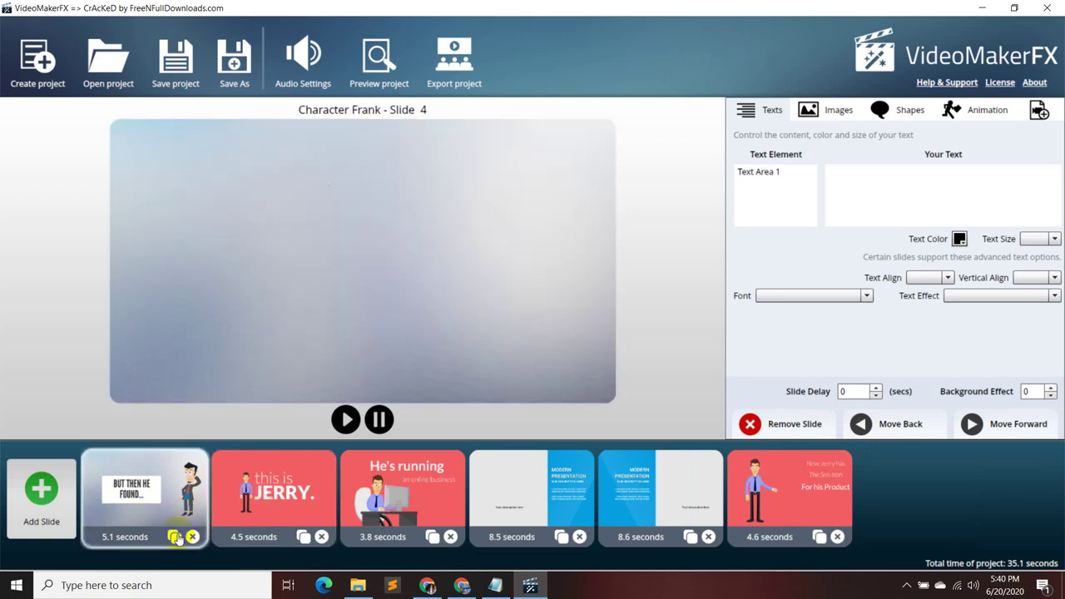
# - Add Character Jerry Slide 5 ('one day he found a Solution') and move it to second place
pyautogui.click(47, 517)
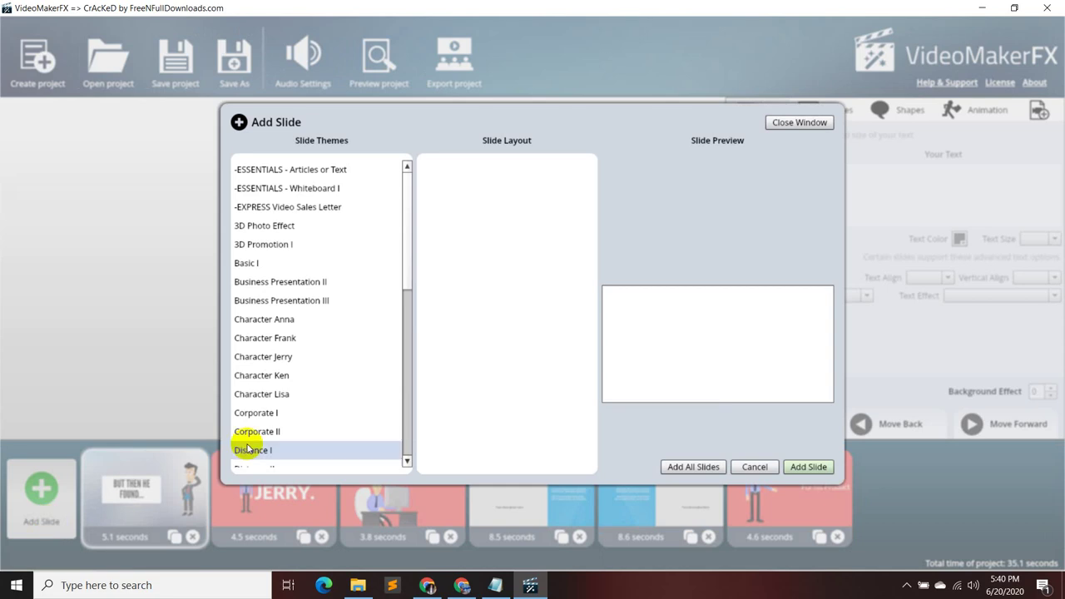
pyautogui.click(350, 356)
pyautogui.click(493, 264)
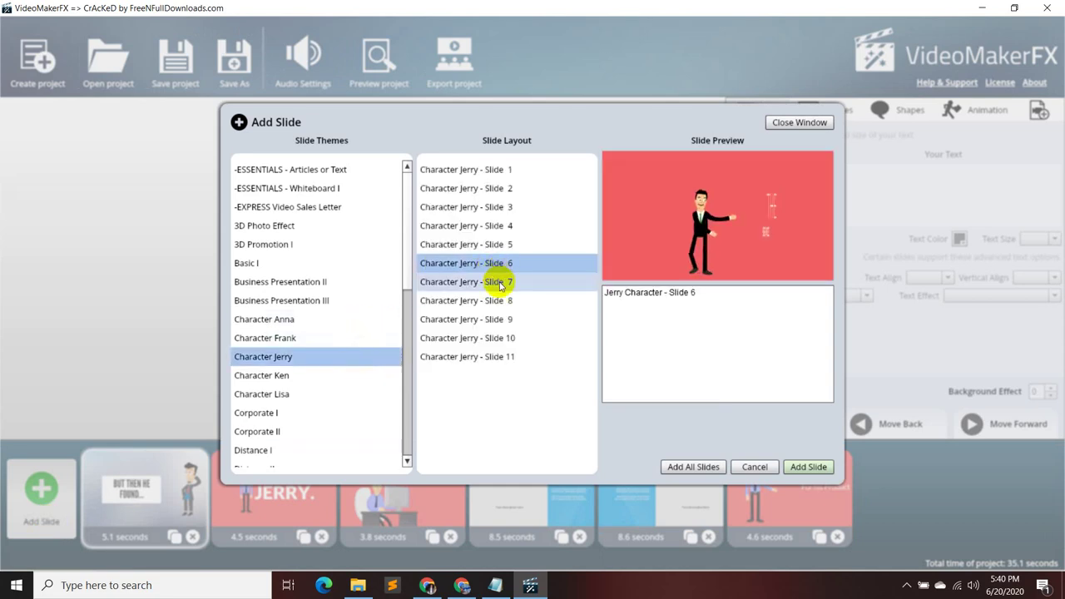
pyautogui.click(500, 282)
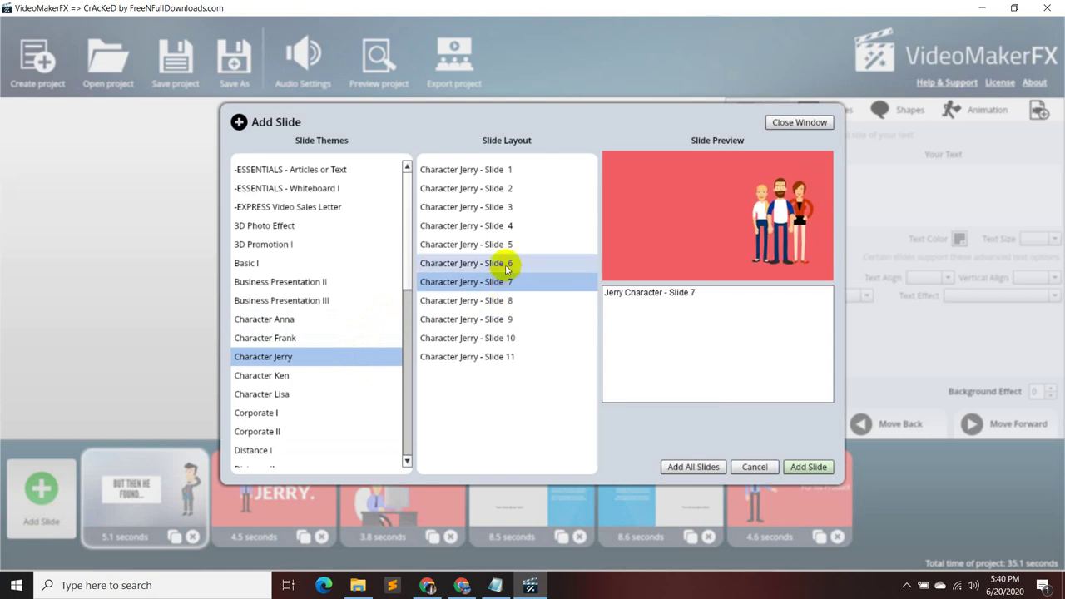
pyautogui.click(504, 262)
pyautogui.click(505, 244)
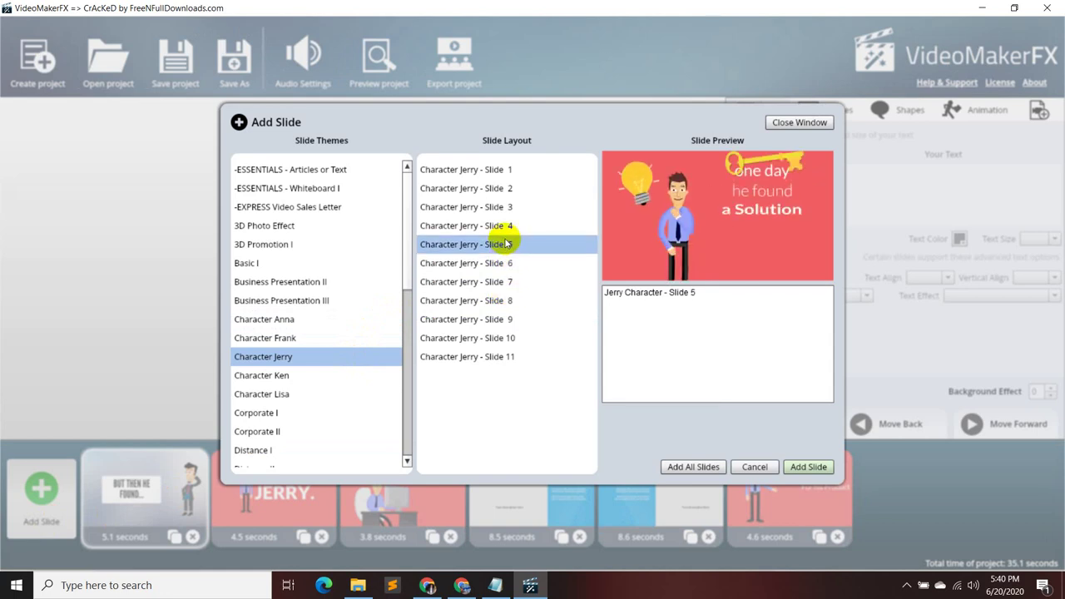
pyautogui.click(807, 467)
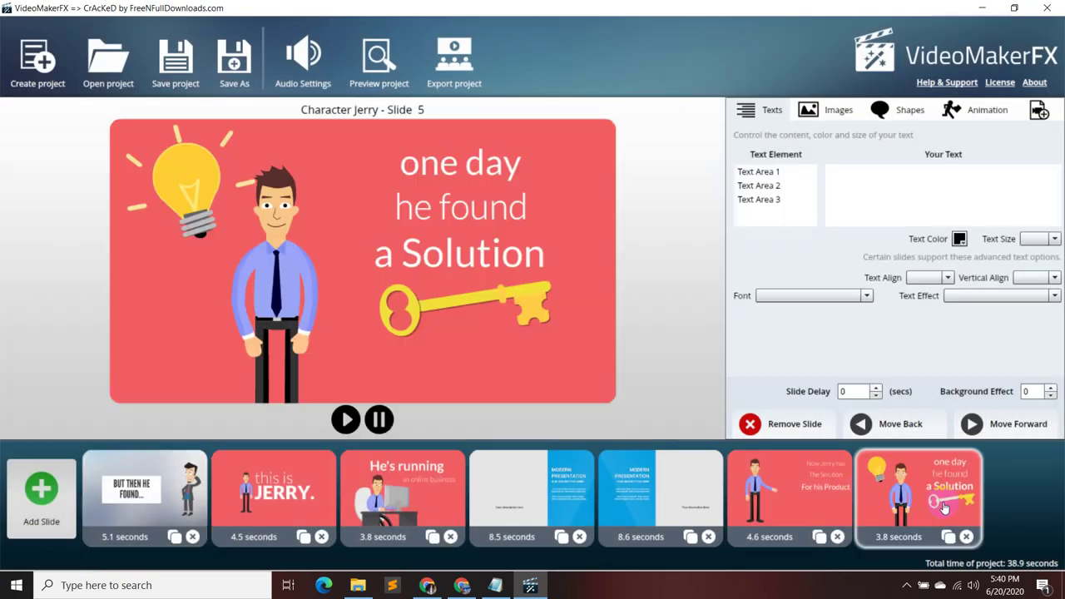
pyautogui.moveTo(394, 516); pyautogui.dragTo(263, 517)
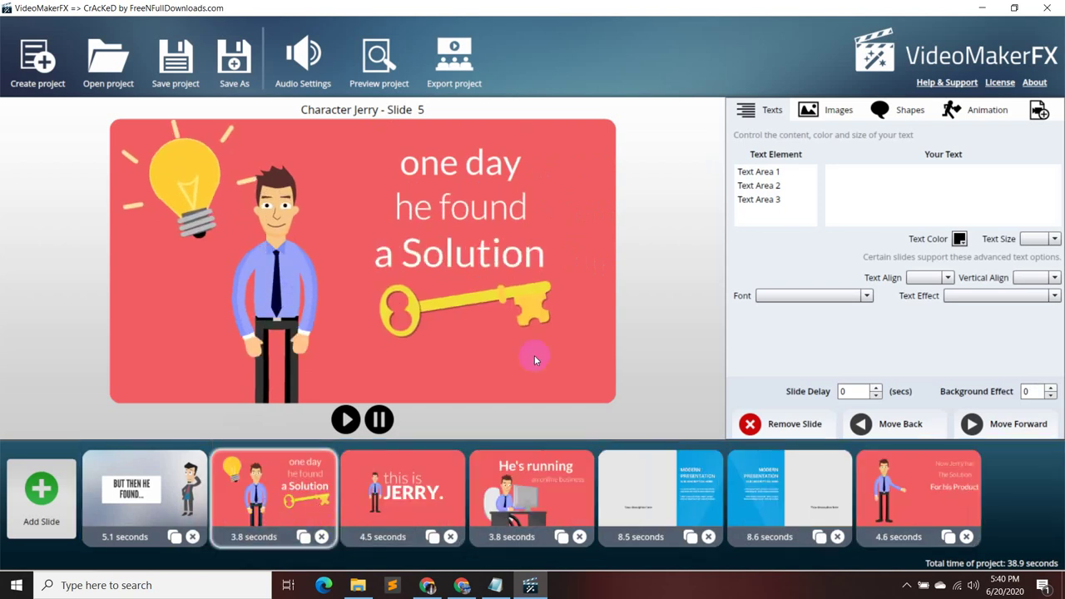
pyautogui.click(863, 187)
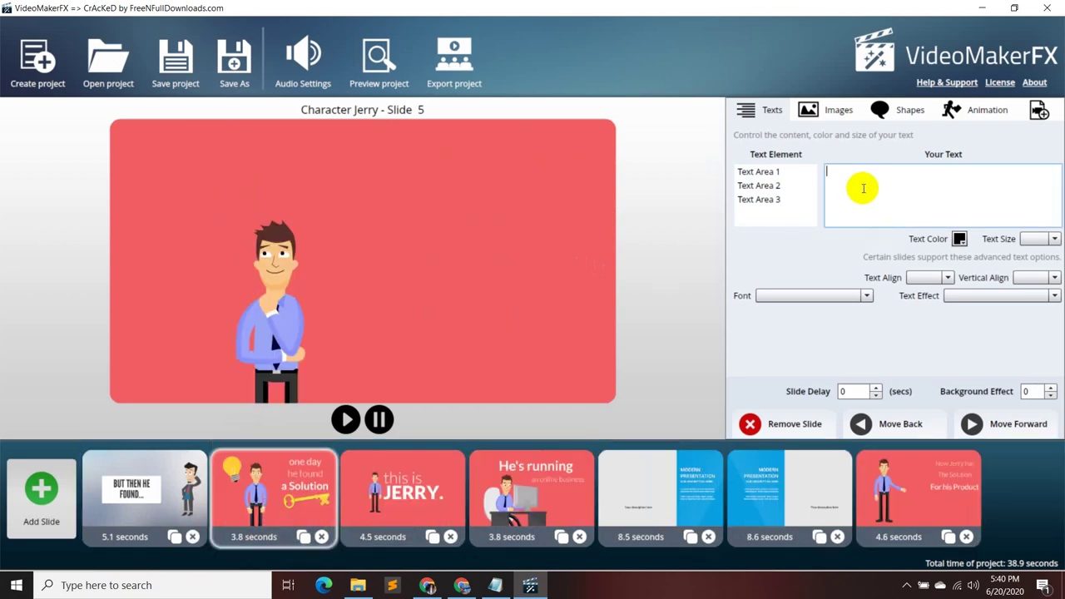
# - Select the 'Don't worry! Here's the solution.' line in the Proposal Content notes, then minimize Notepad
pyautogui.click(495, 584)
pyautogui.scroll(3, 555, 333)
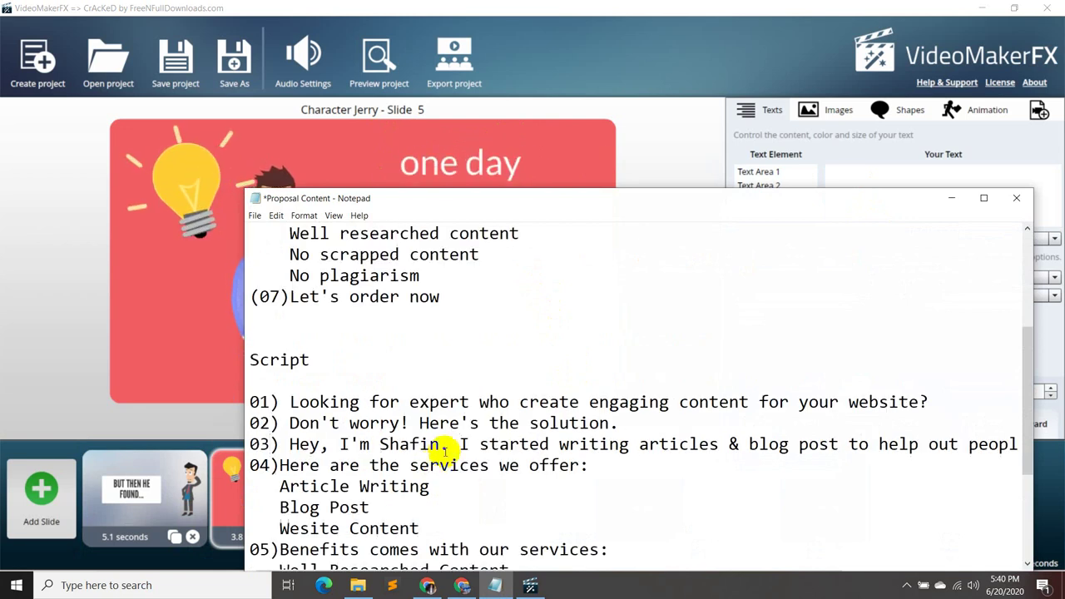
pyautogui.scroll(-1, 477, 416)
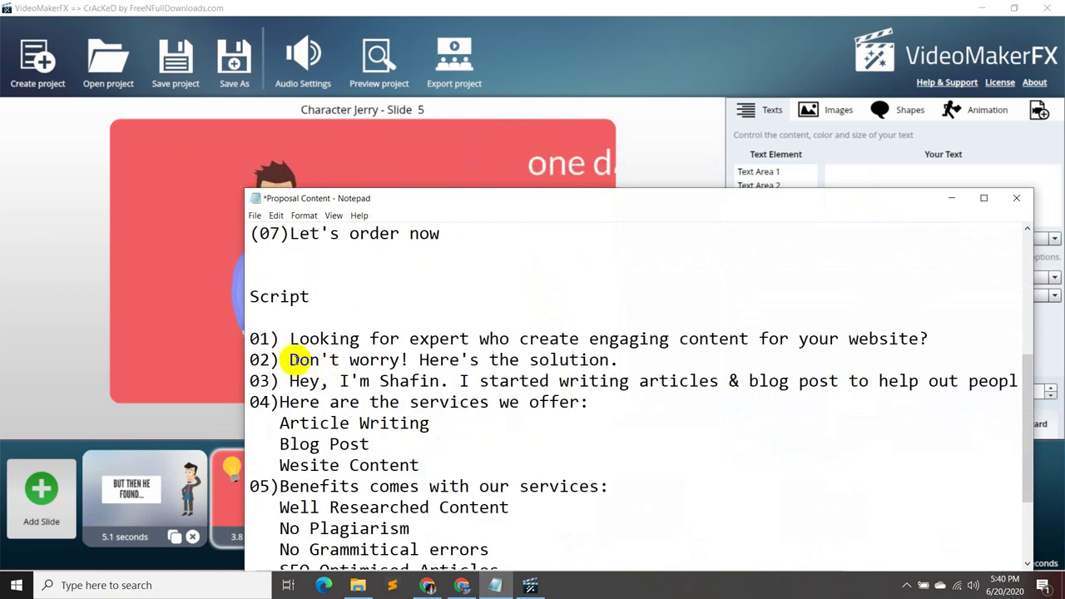
pyautogui.moveTo(287, 359); pyautogui.dragTo(576, 360)
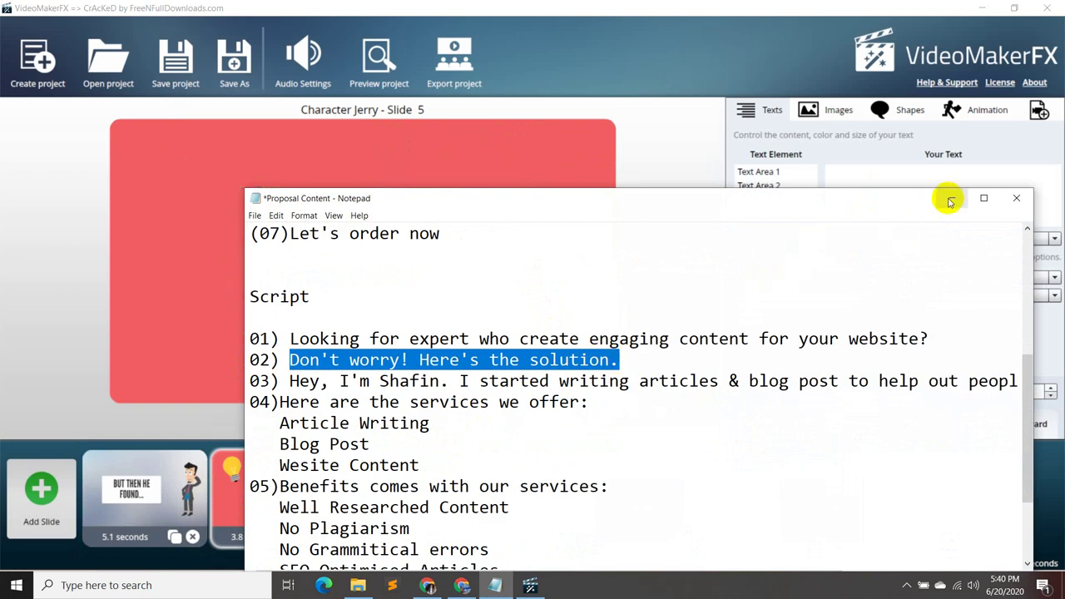
pyautogui.click(951, 198)
pyautogui.click(841, 181)
pyautogui.click(786, 171)
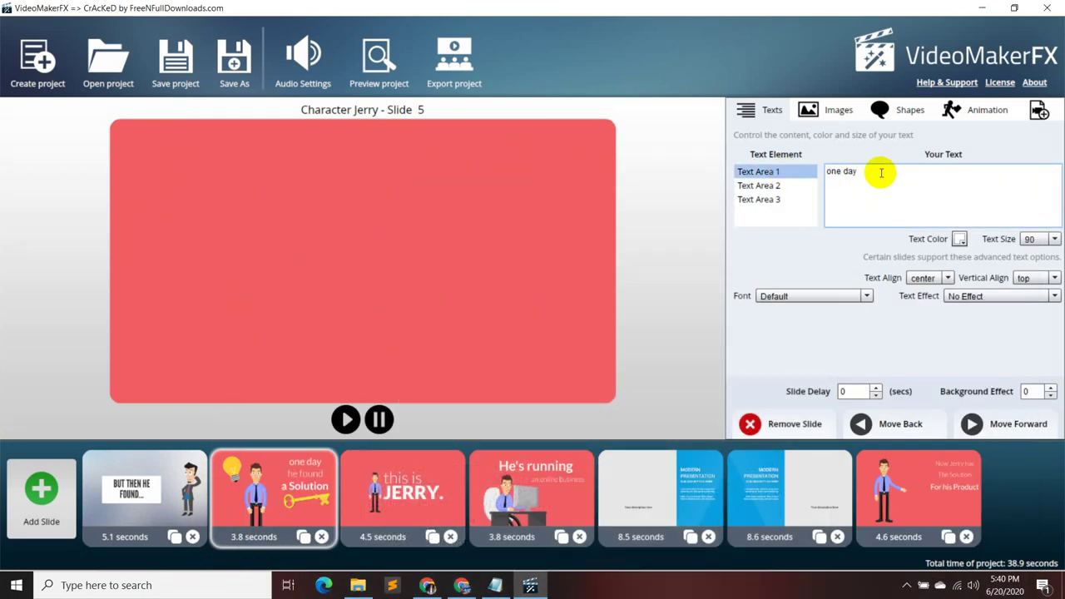
# - Replace 'one day' with the pasted script line and clear the 'he found' and 'a Solution' texts
pyautogui.moveTo(879, 171); pyautogui.dragTo(826, 169)
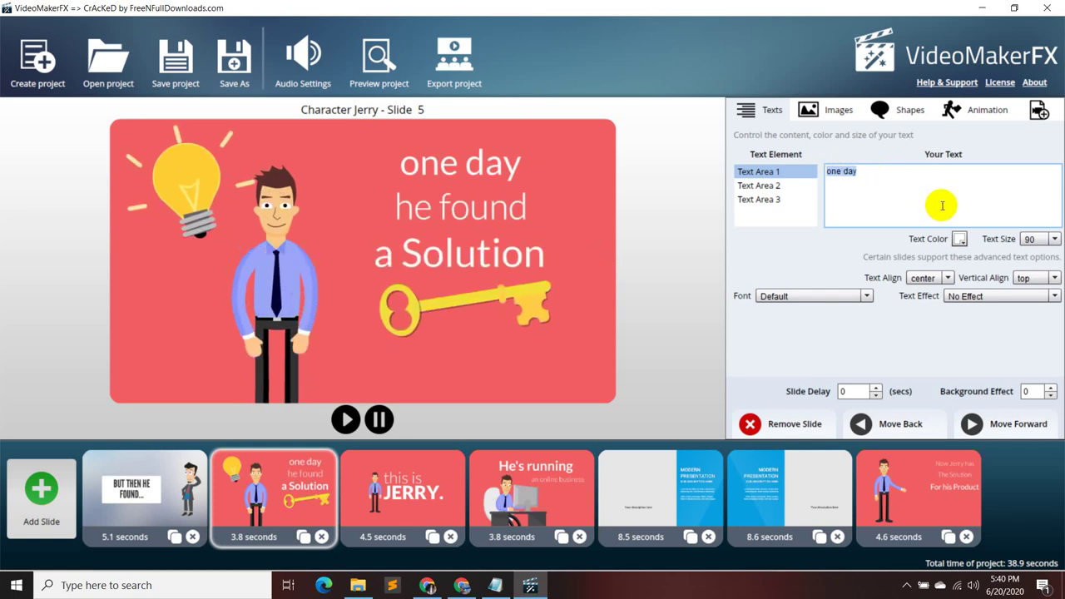
pyautogui.write("Don't worry! Here's the solution.")
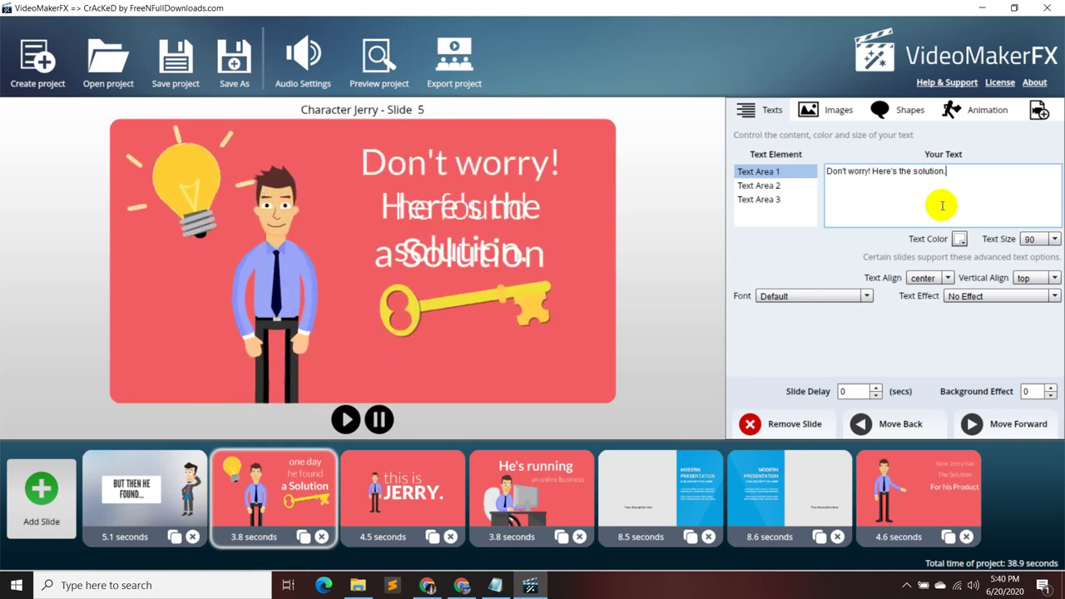
pyautogui.click(770, 185)
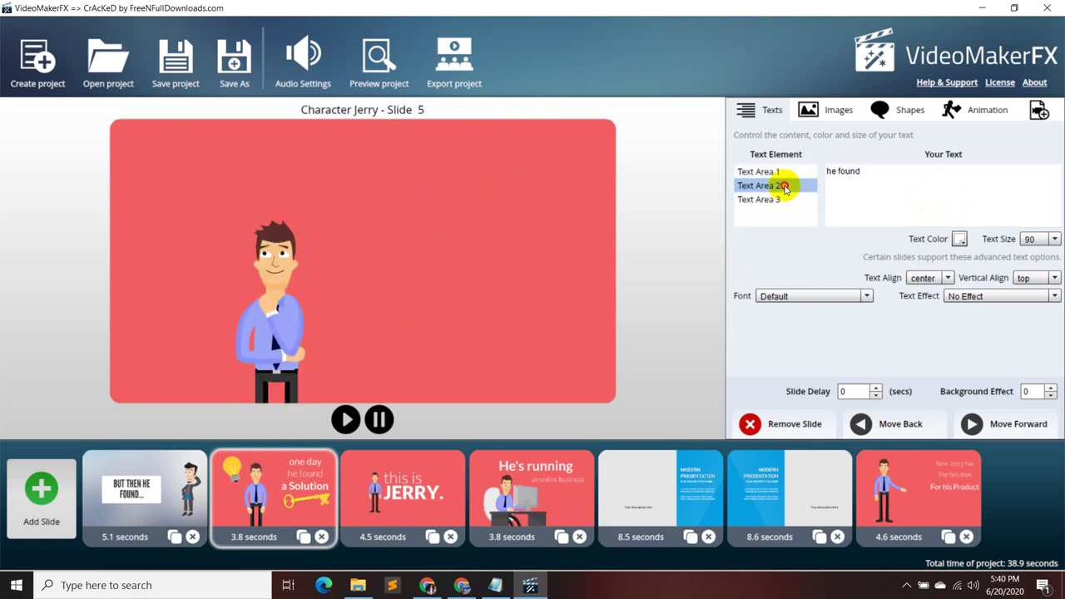
pyautogui.click(880, 172)
pyautogui.press('BackSpace')
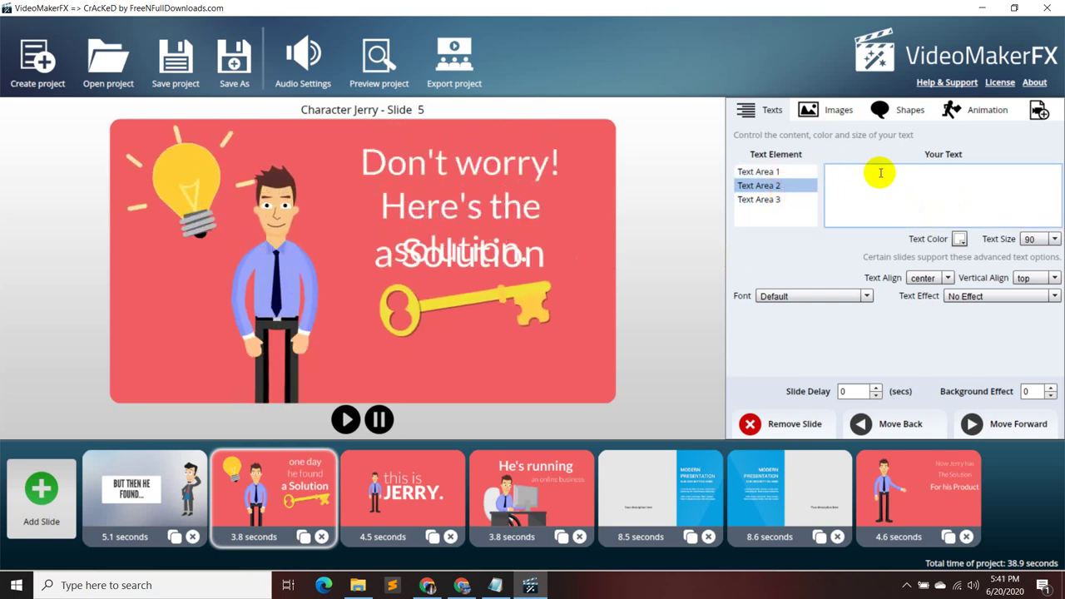
pyautogui.click(805, 199)
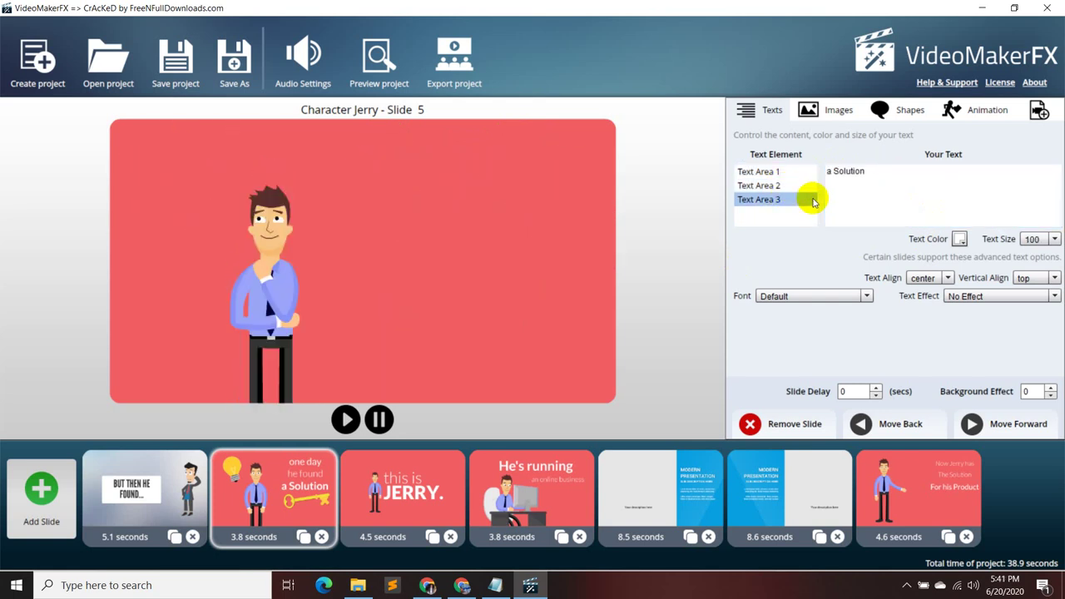
pyautogui.moveTo(882, 171); pyautogui.dragTo(810, 180)
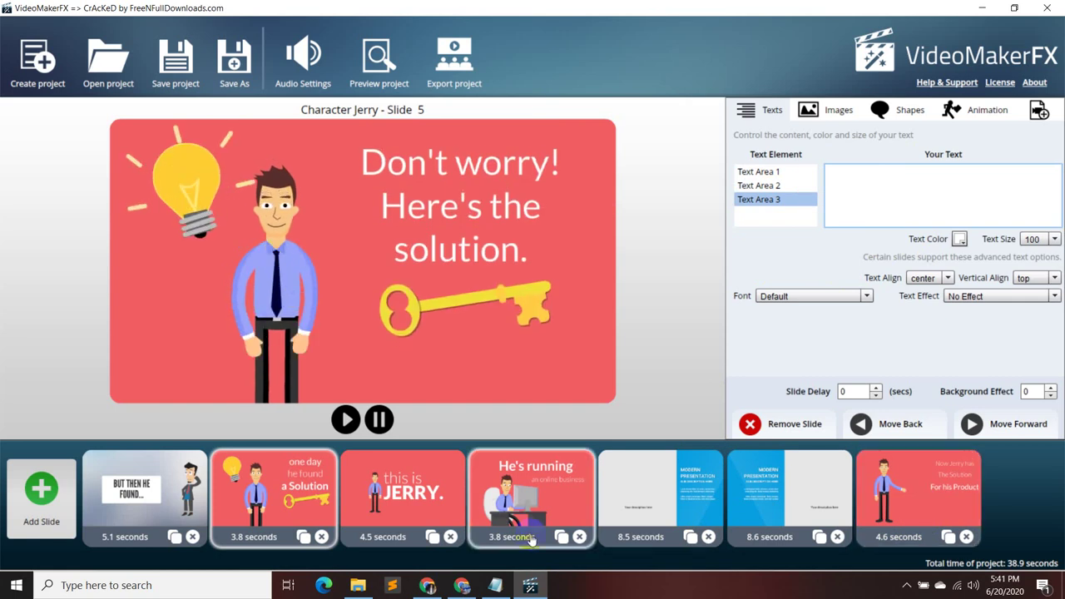
# - Preview the existing slides from 'this is JERRY' through to the final slide
pyautogui.click(399, 490)
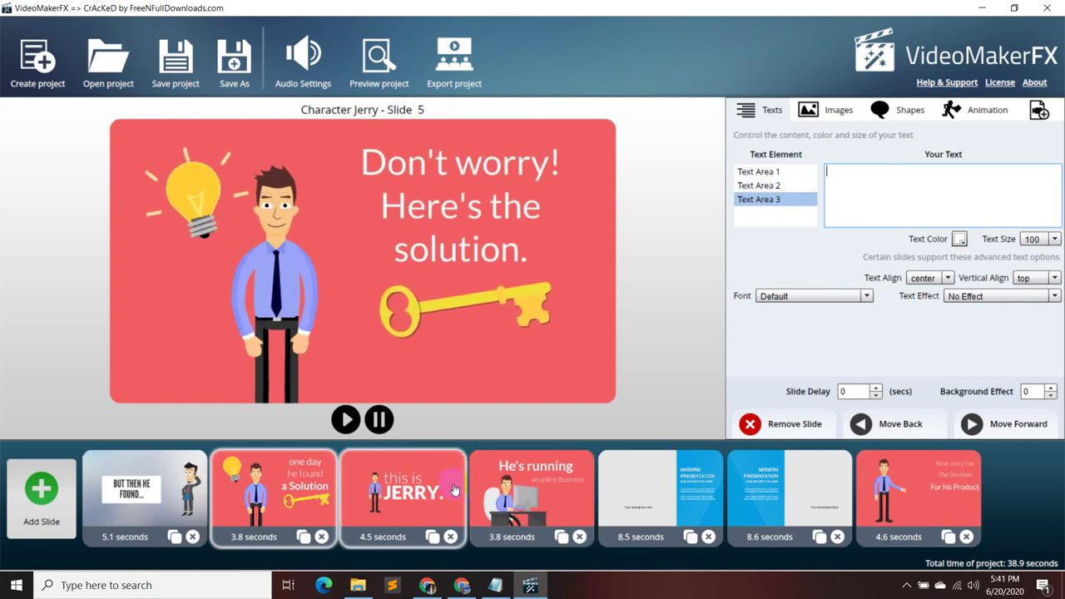
pyautogui.click(541, 487)
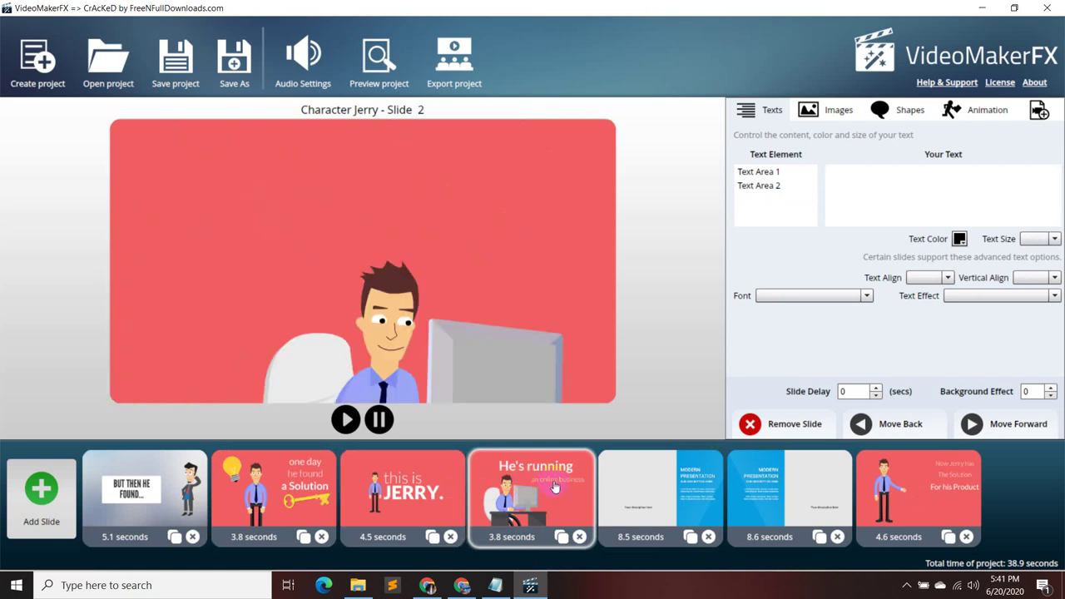
pyautogui.click(708, 489)
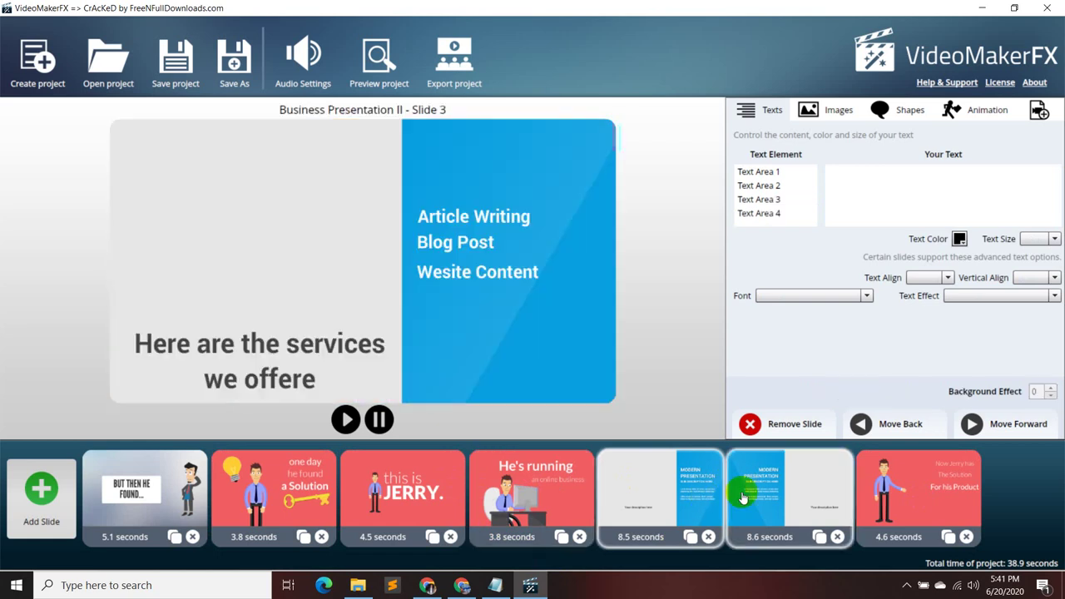
pyautogui.click(743, 497)
pyautogui.click(919, 492)
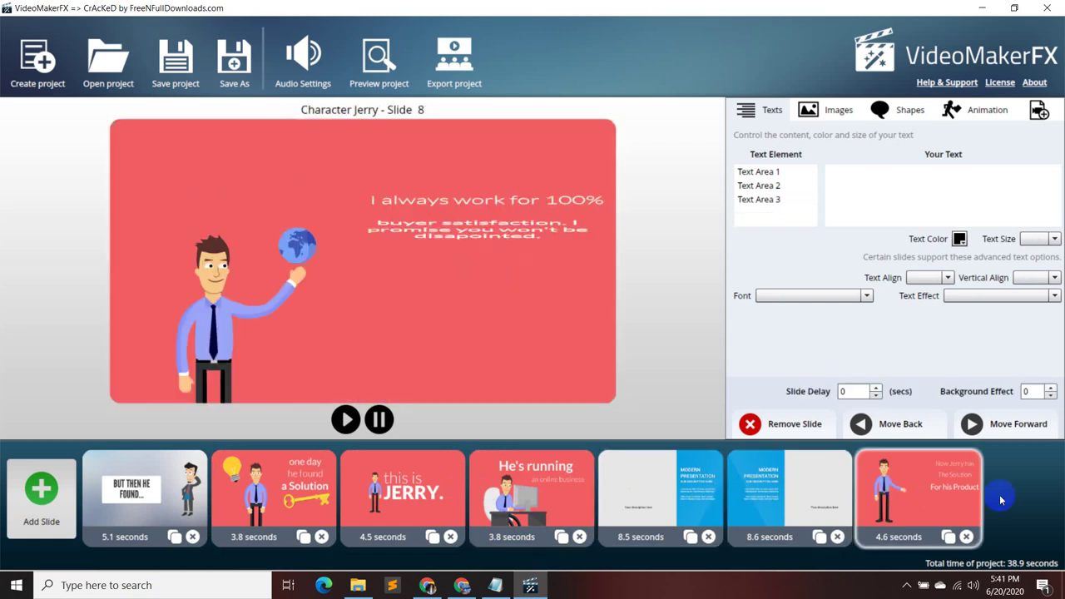
# - Check the proposal notes, then browse the Corporate I and Character Jerry slide layouts
pyautogui.click(41, 488)
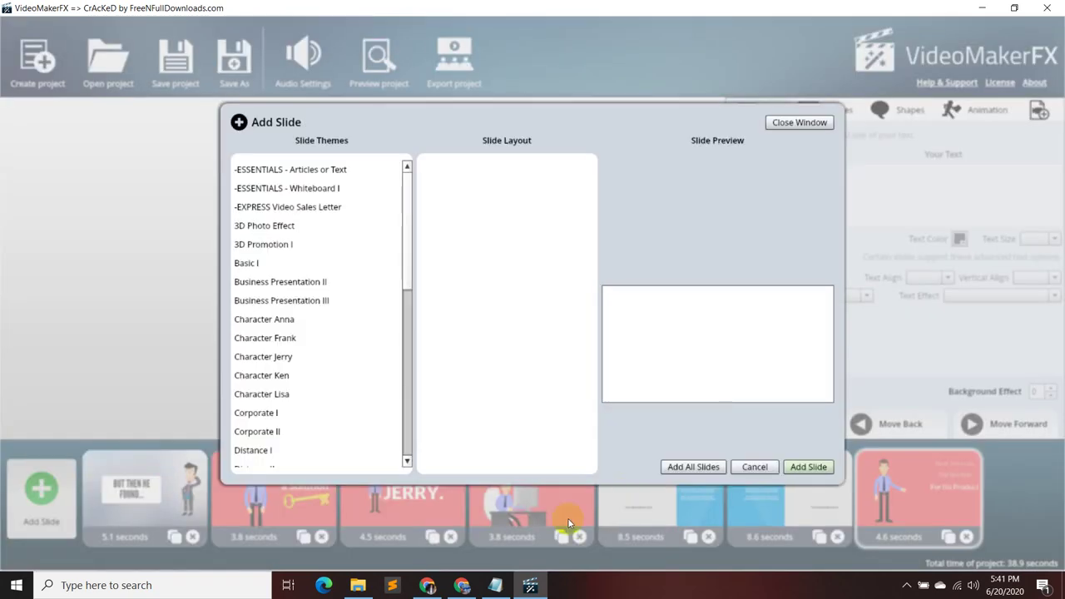
pyautogui.click(497, 587)
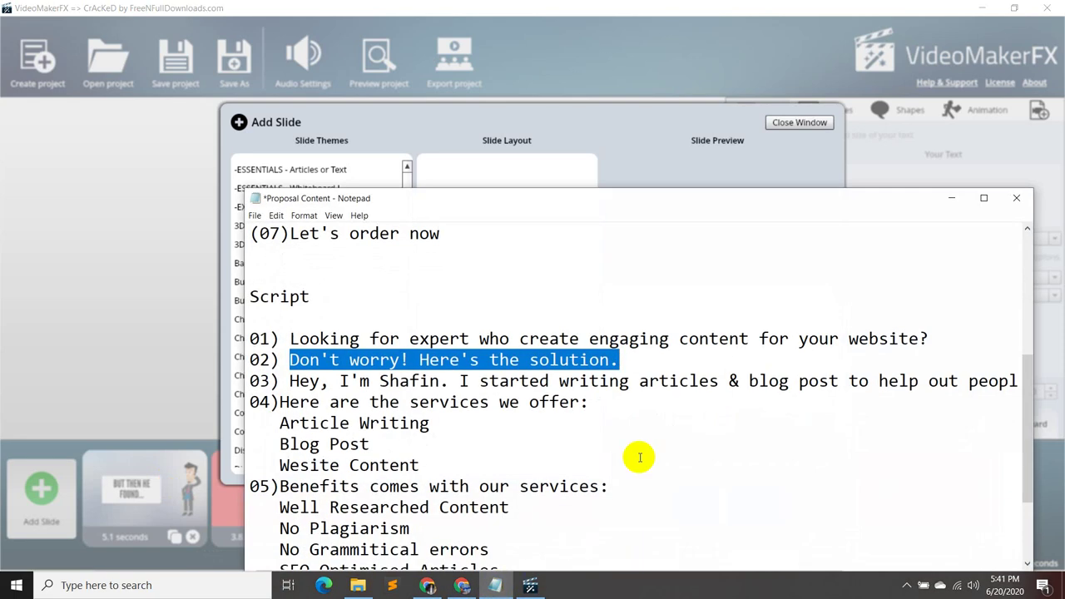
pyautogui.scroll(-2, 640, 456)
pyautogui.click(951, 199)
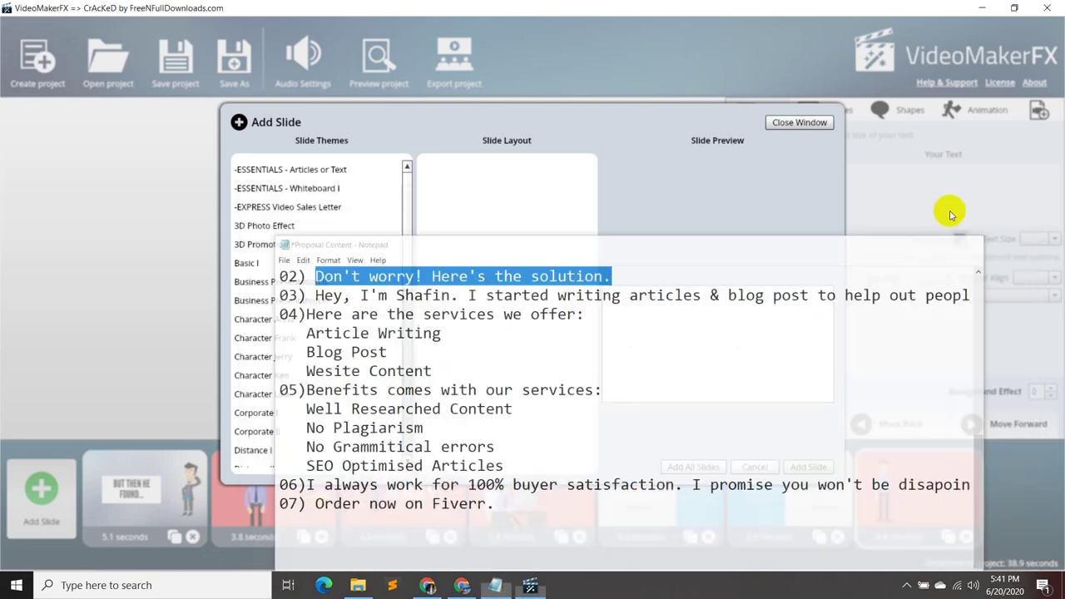
pyautogui.click(306, 410)
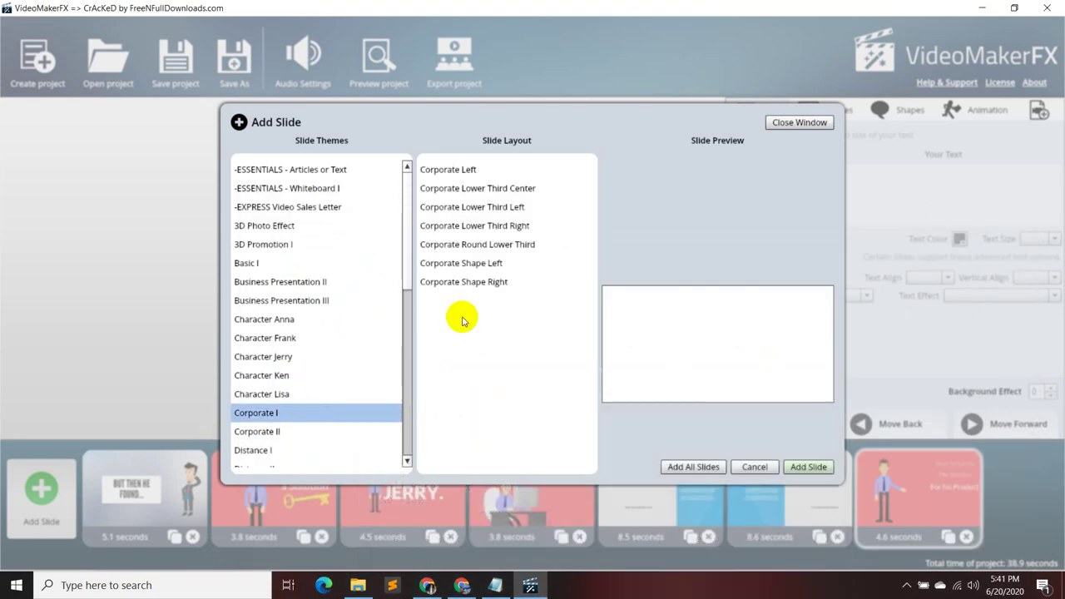
pyautogui.click(499, 287)
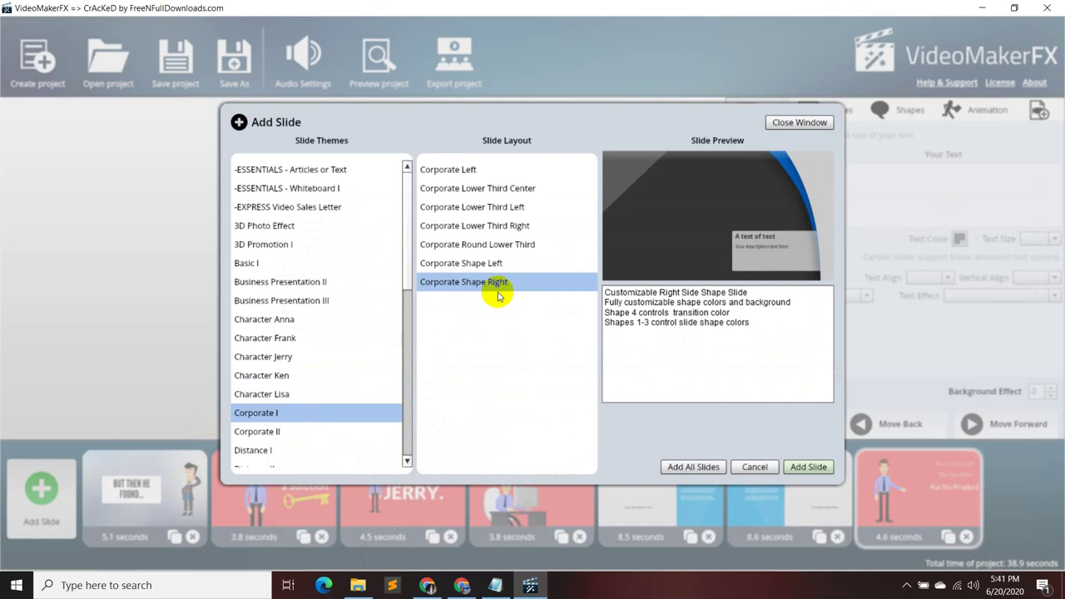
pyautogui.click(321, 354)
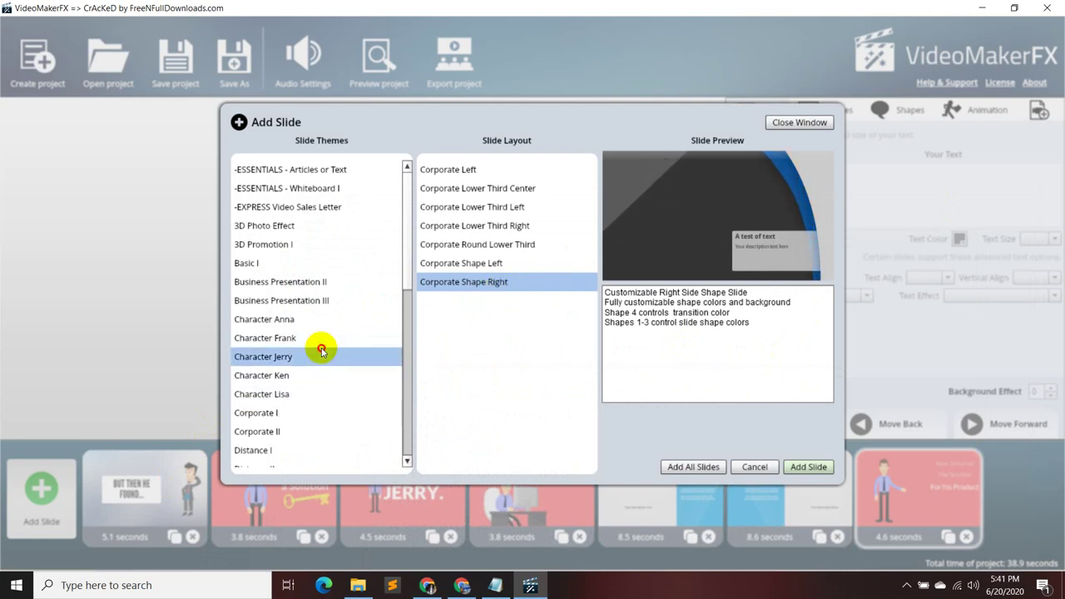
pyautogui.click(461, 358)
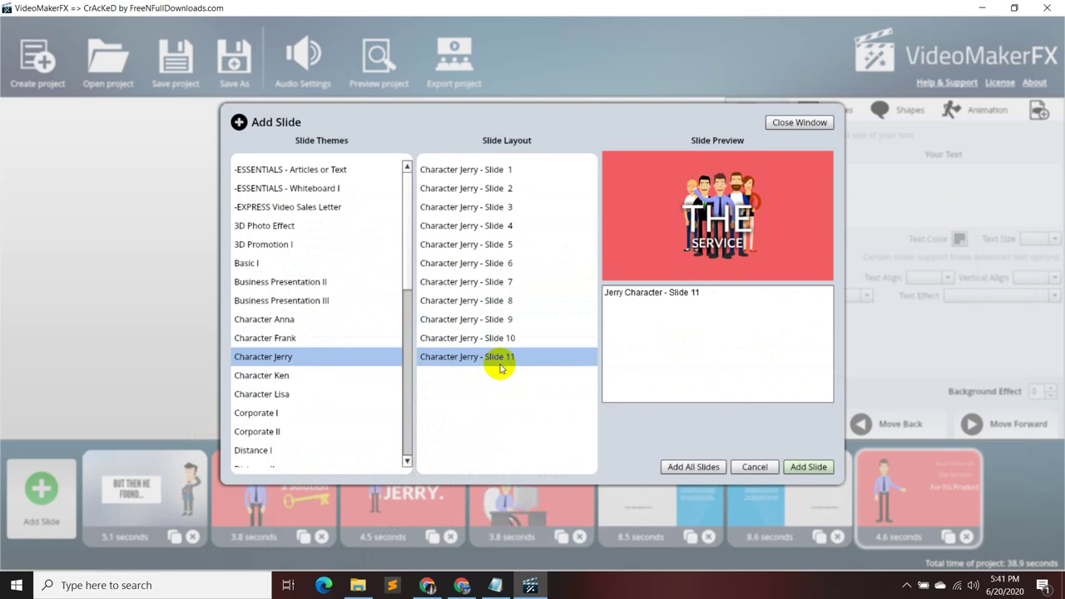
pyautogui.click(524, 341)
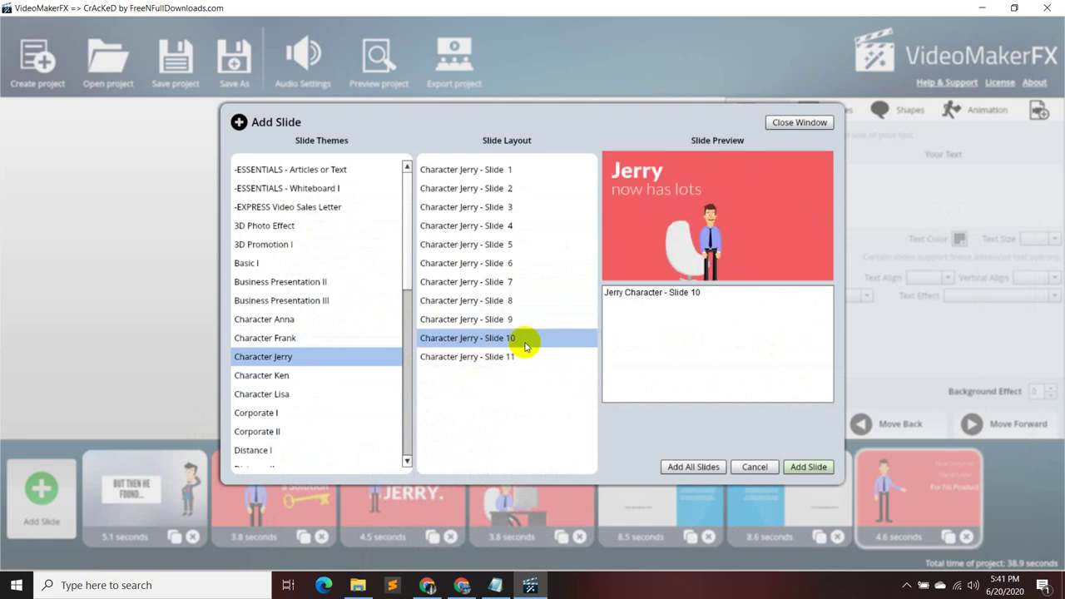
pyautogui.click(525, 323)
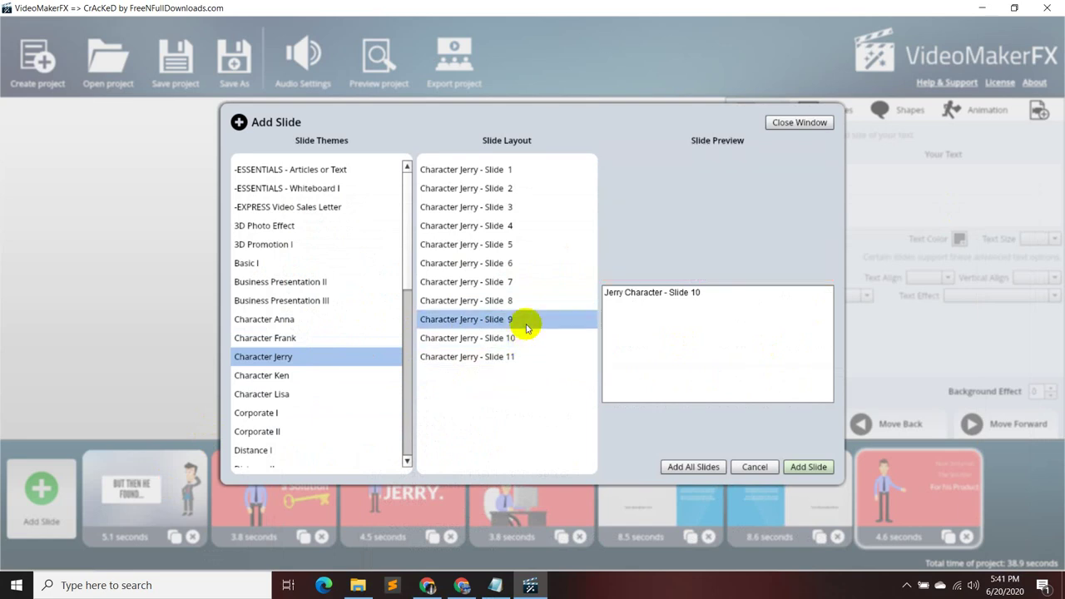
# - Append the Character Frank Slide 11 'GET IN TOUCH' headline layout to the project
pyautogui.click(324, 338)
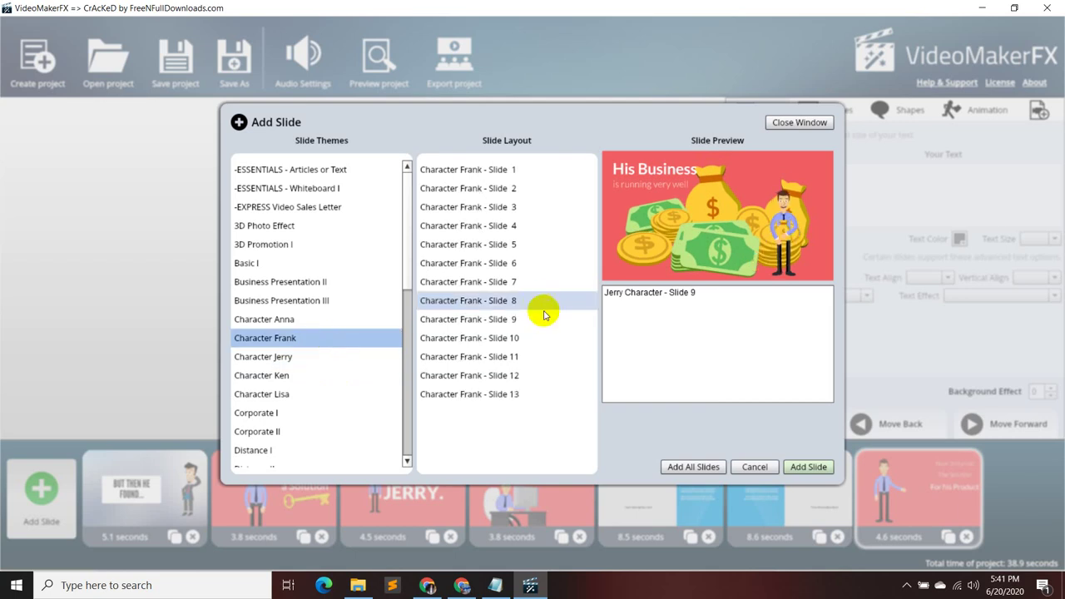
pyautogui.click(513, 394)
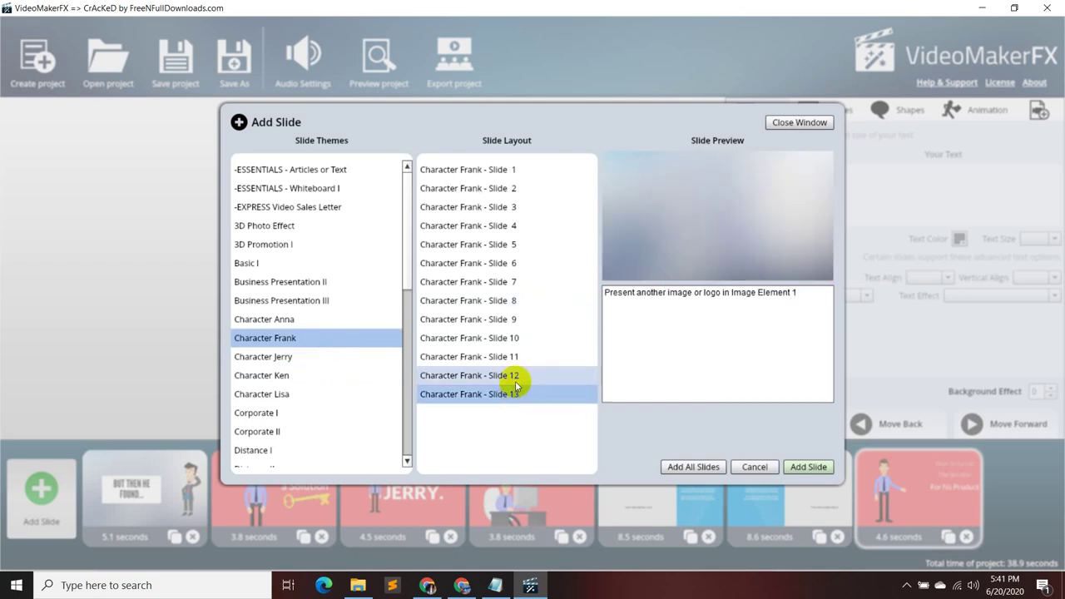
pyautogui.click(515, 376)
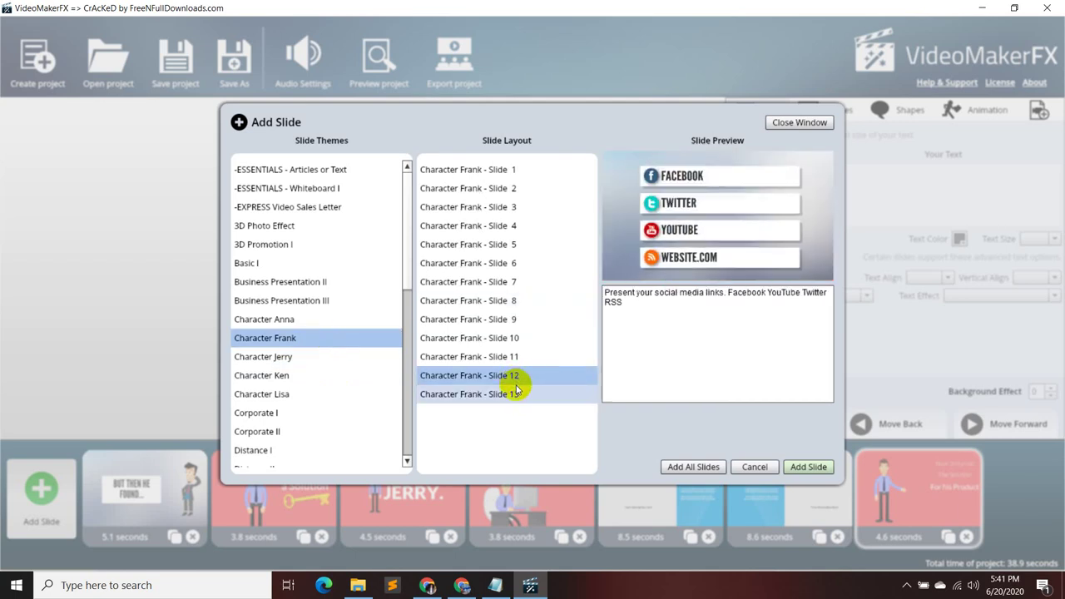
pyautogui.click(513, 357)
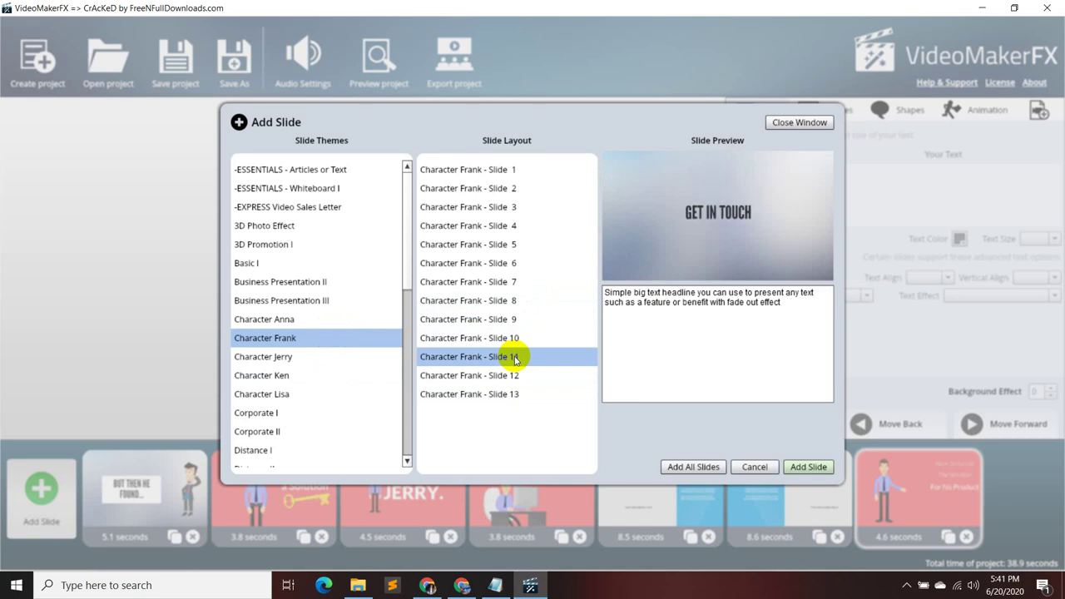
pyautogui.click(811, 471)
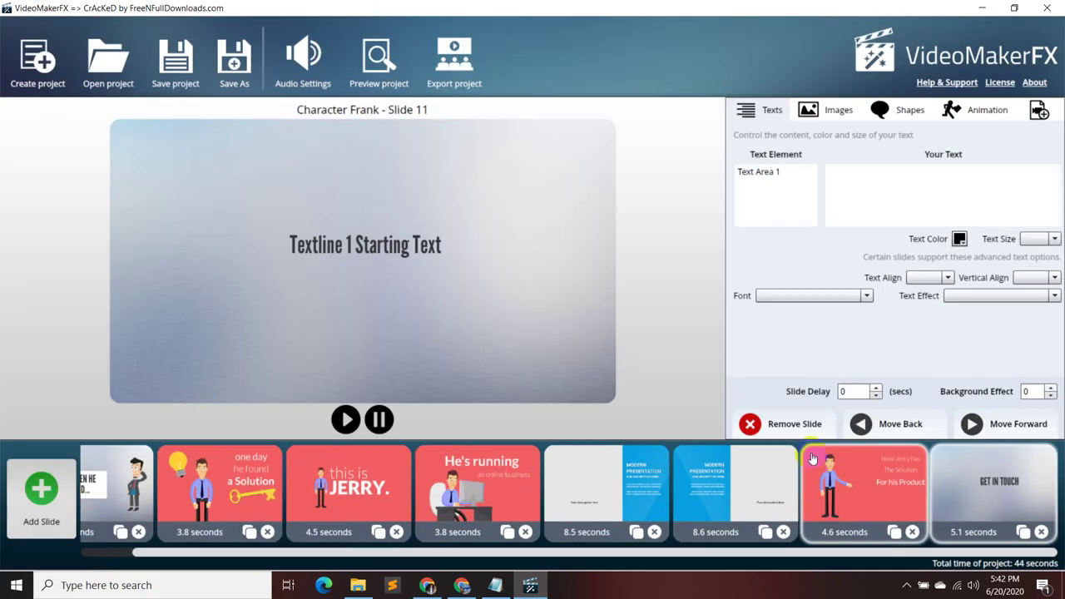
# - Replace the headline with 'ORDER NOW ON FIVERR' taken from the proposal notes
pyautogui.click(782, 172)
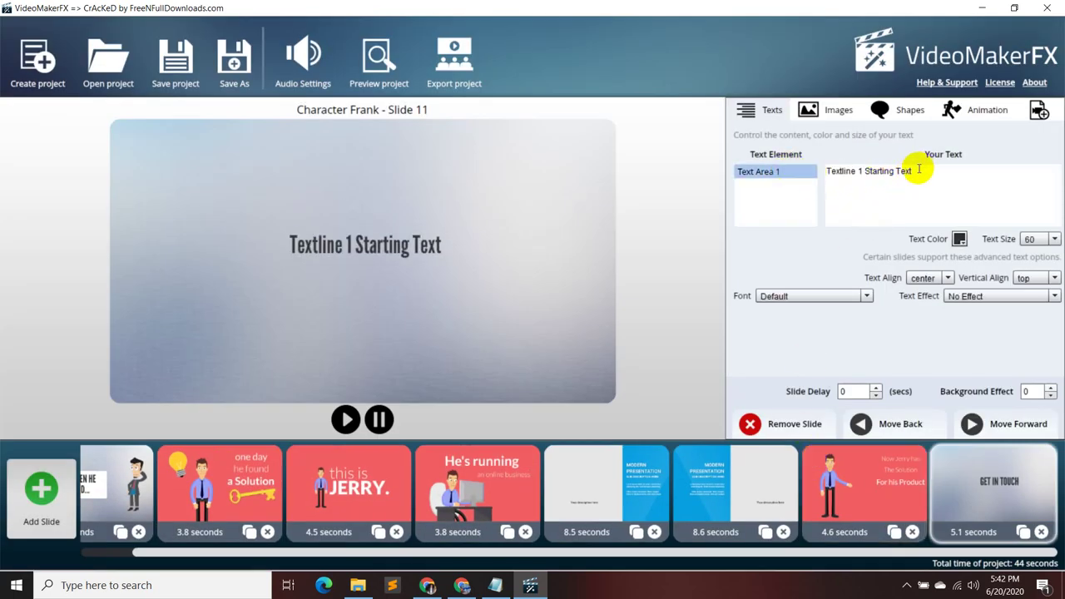
pyautogui.moveTo(918, 169); pyautogui.dragTo(824, 172)
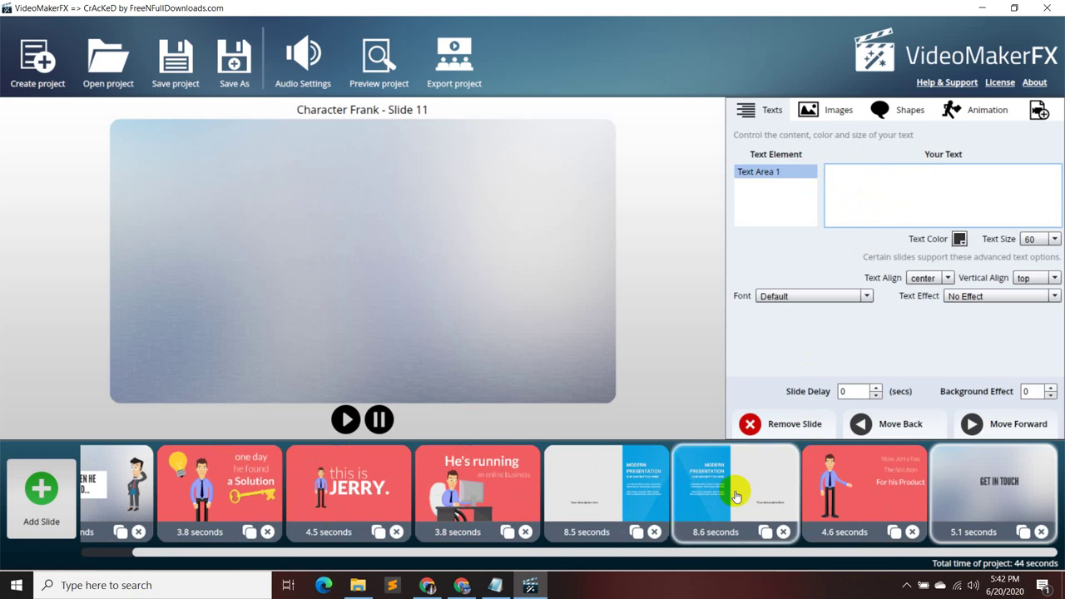
pyautogui.click(494, 585)
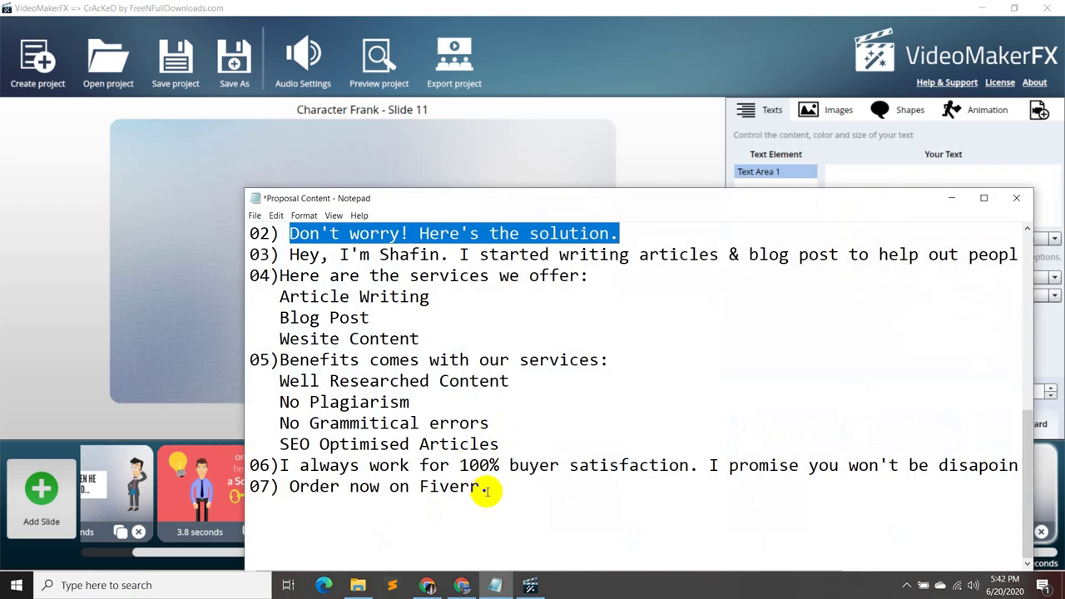
pyautogui.moveTo(491, 489); pyautogui.dragTo(297, 487)
pyautogui.click(480, 497)
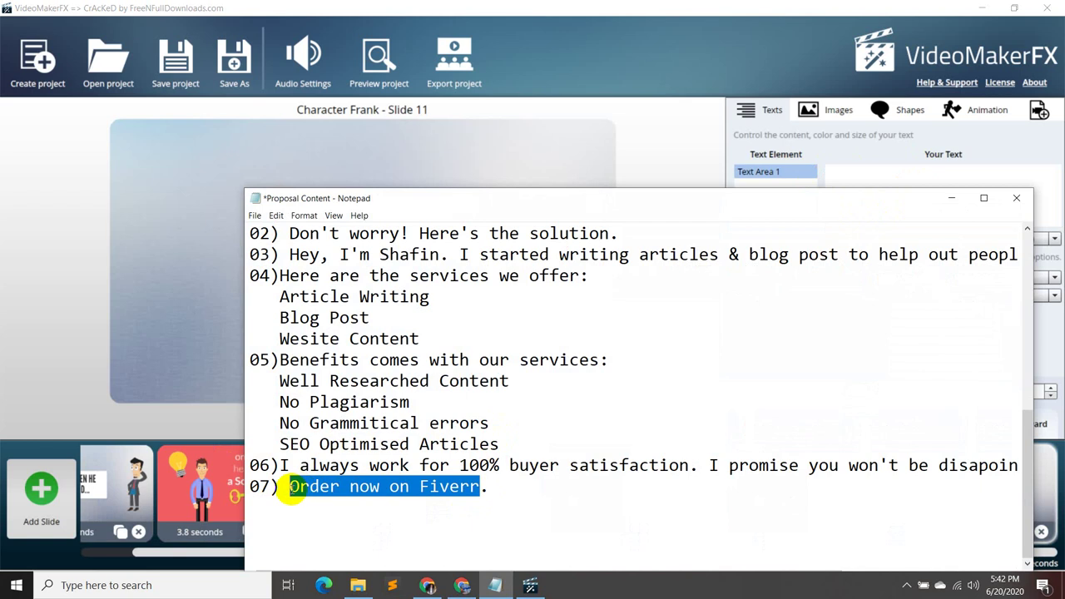
pyautogui.click(951, 198)
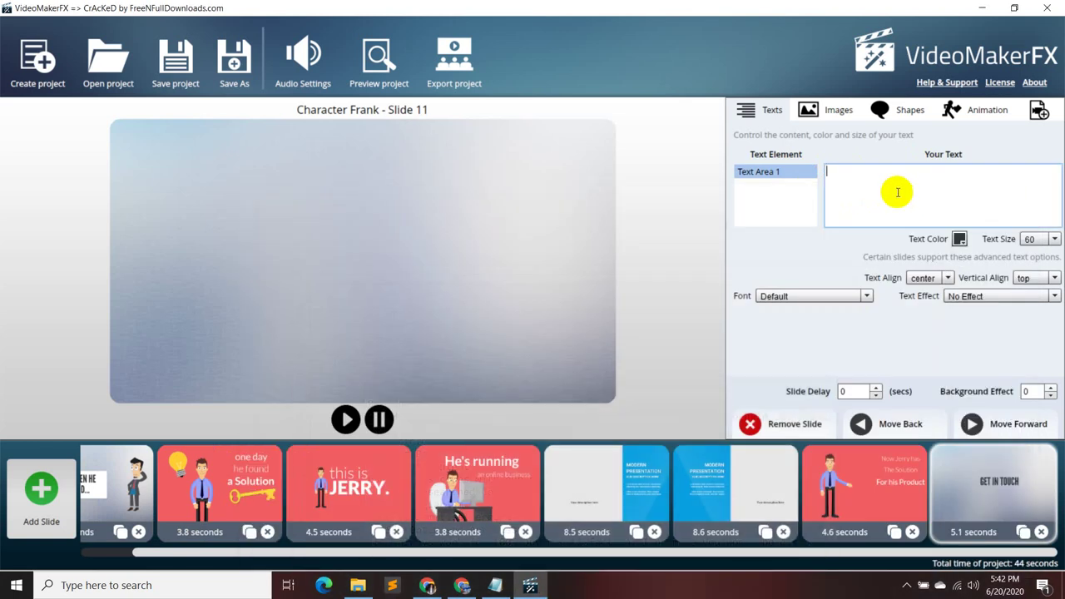
pyautogui.click(891, 192)
pyautogui.write('Order now on Fiverr')
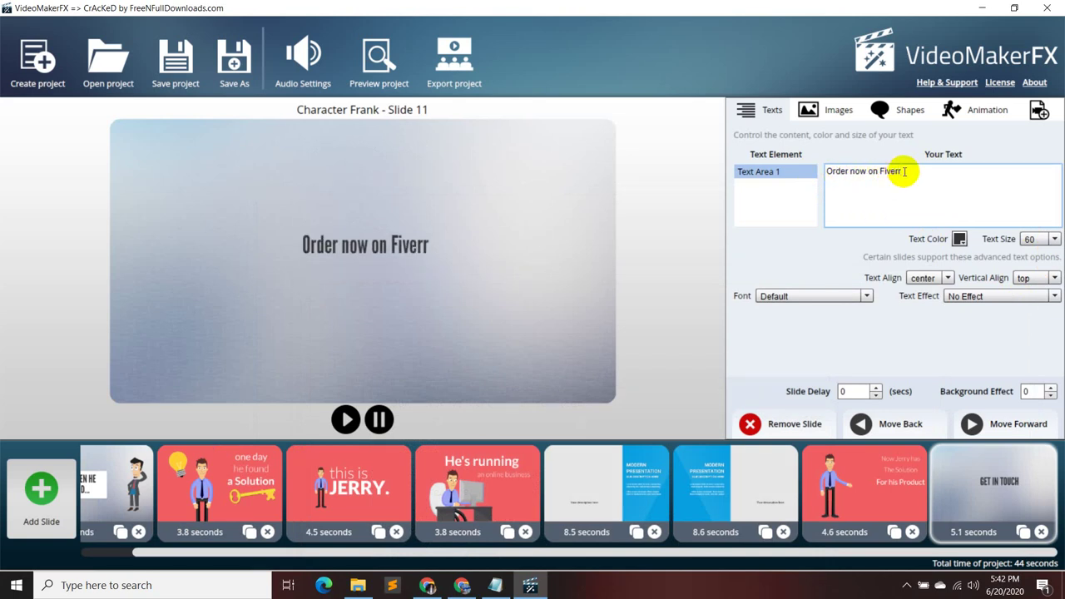
pyautogui.press('BackSpace')
pyautogui.press('BackSpace')
pyautogui.press('BackSpace')
pyautogui.press('BackSpace')
pyautogui.press('BackSpace')
pyautogui.press('BackSpace')
pyautogui.press('BackSpace')
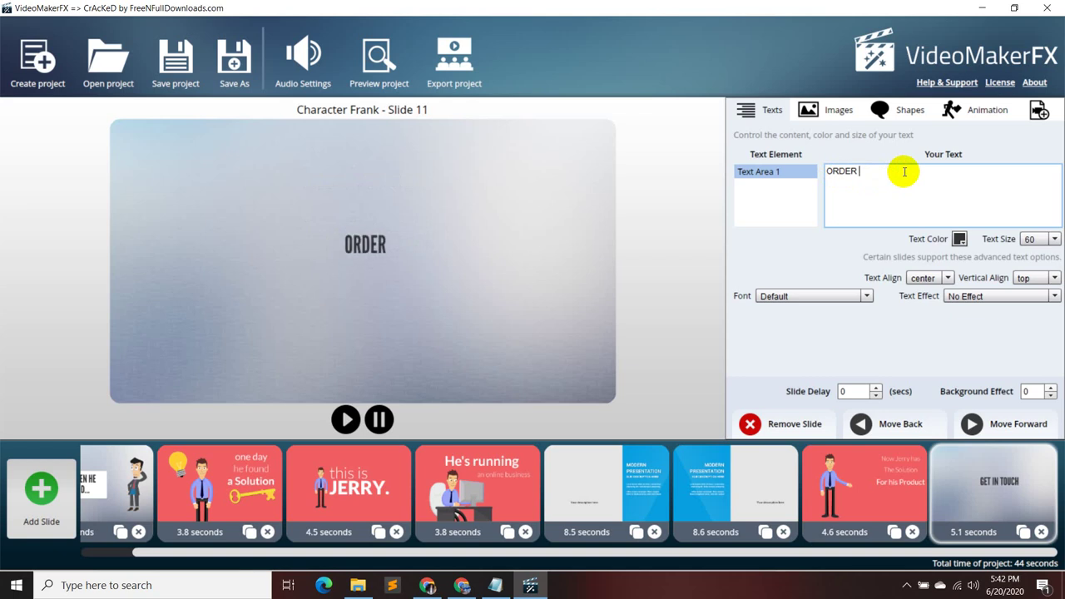
pyautogui.write('W O')
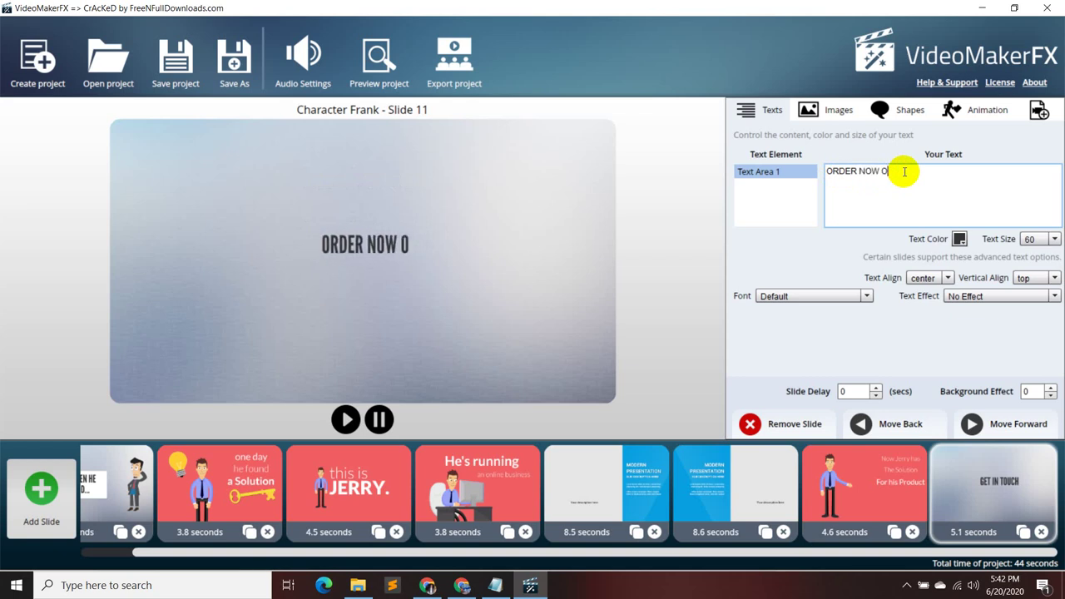
pyautogui.write('N FI')
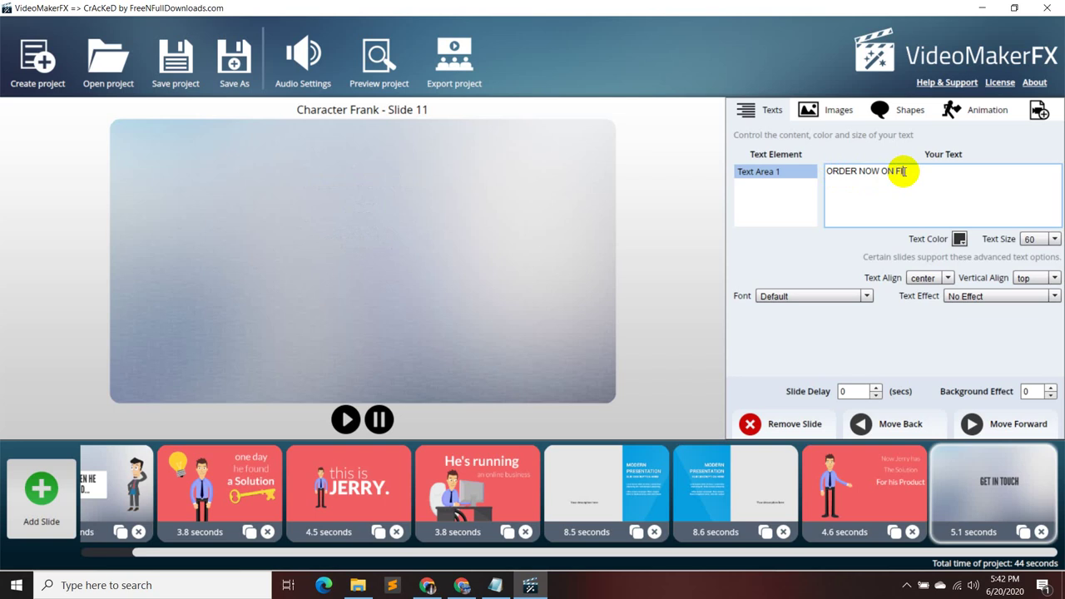
pyautogui.write('VERR')
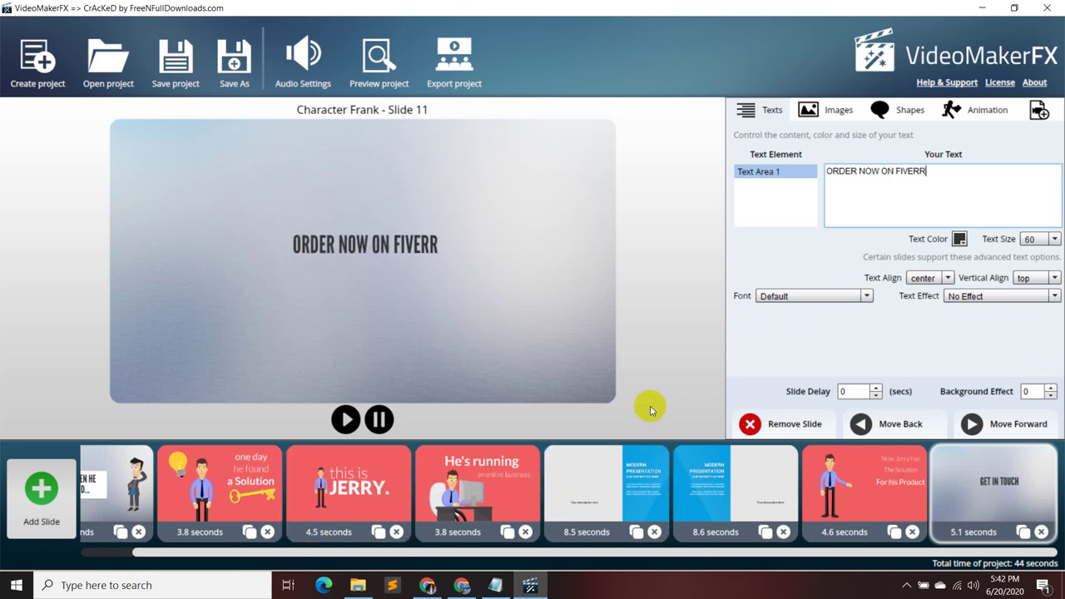
# - Make the headline size 65, top-aligned and centred, then preview and delete the slide
pyautogui.click(1051, 238)
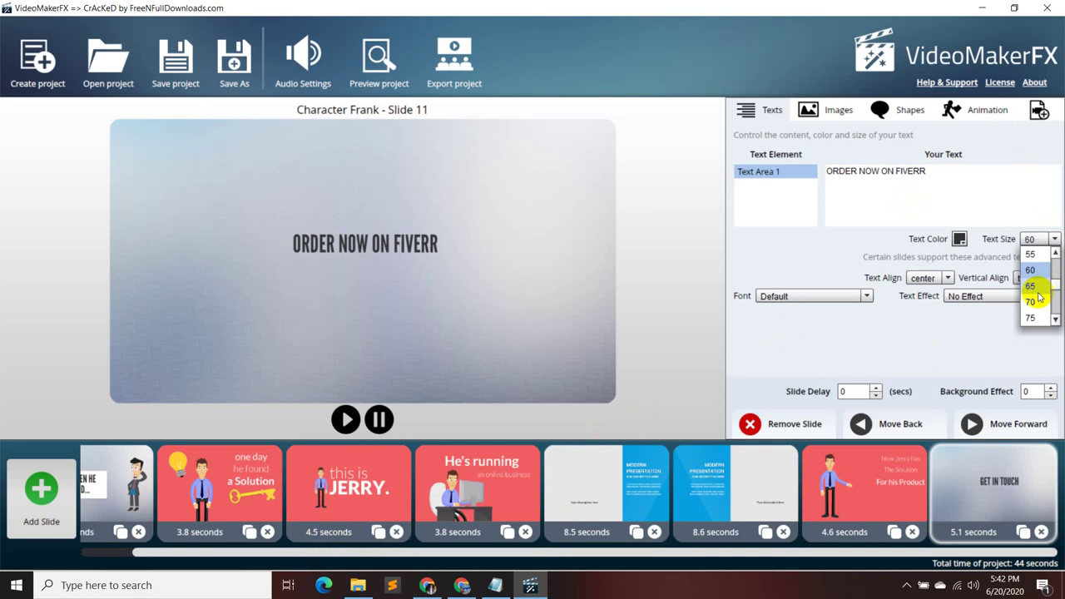
pyautogui.click(1031, 286)
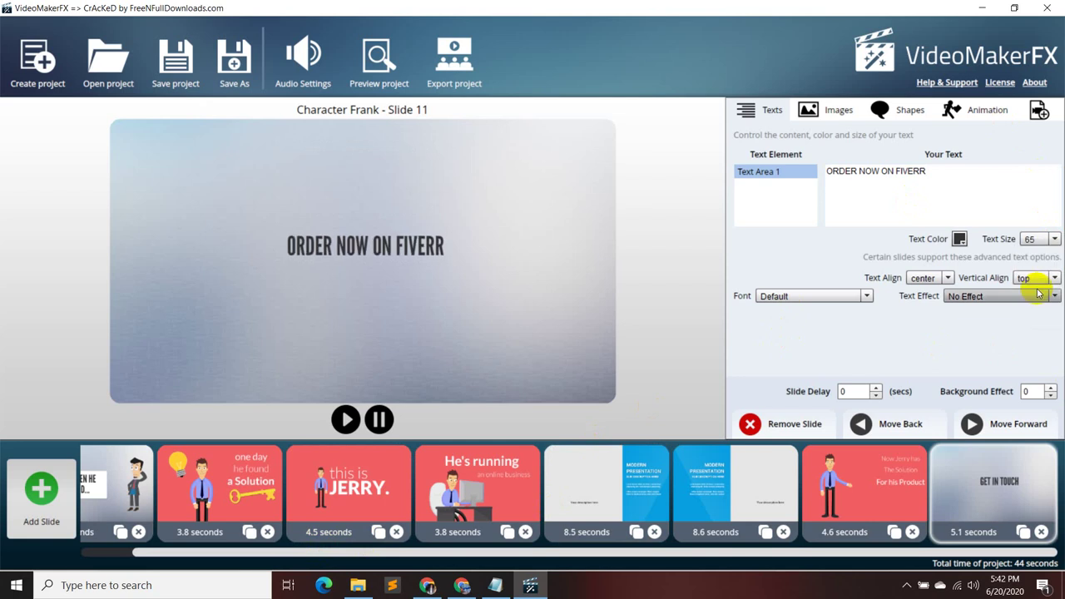
pyautogui.click(1045, 278)
pyautogui.click(1033, 303)
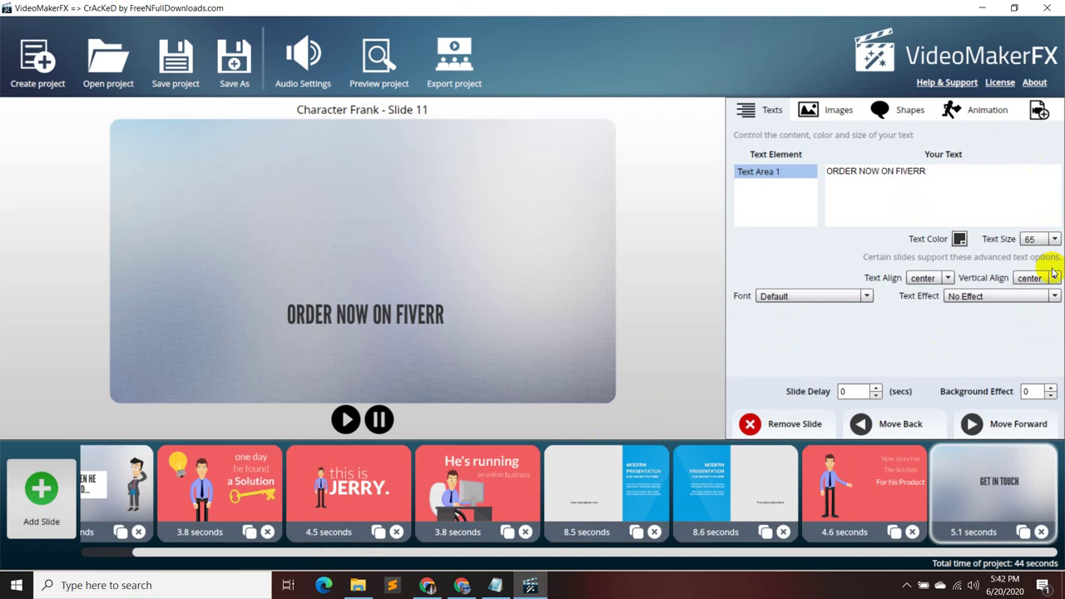
pyautogui.click(1051, 277)
pyautogui.click(1043, 289)
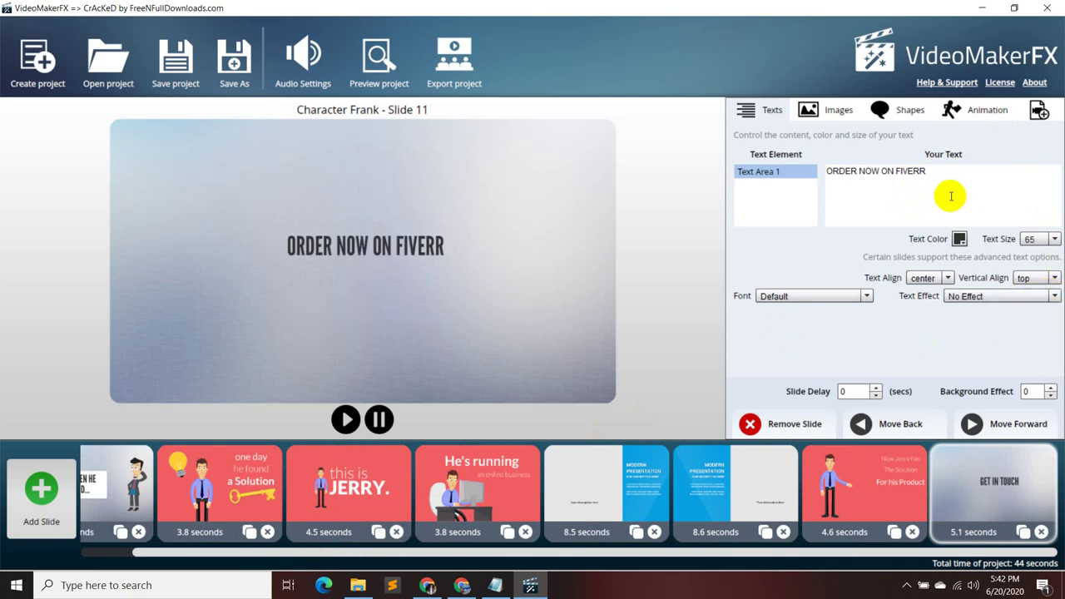
pyautogui.click(948, 278)
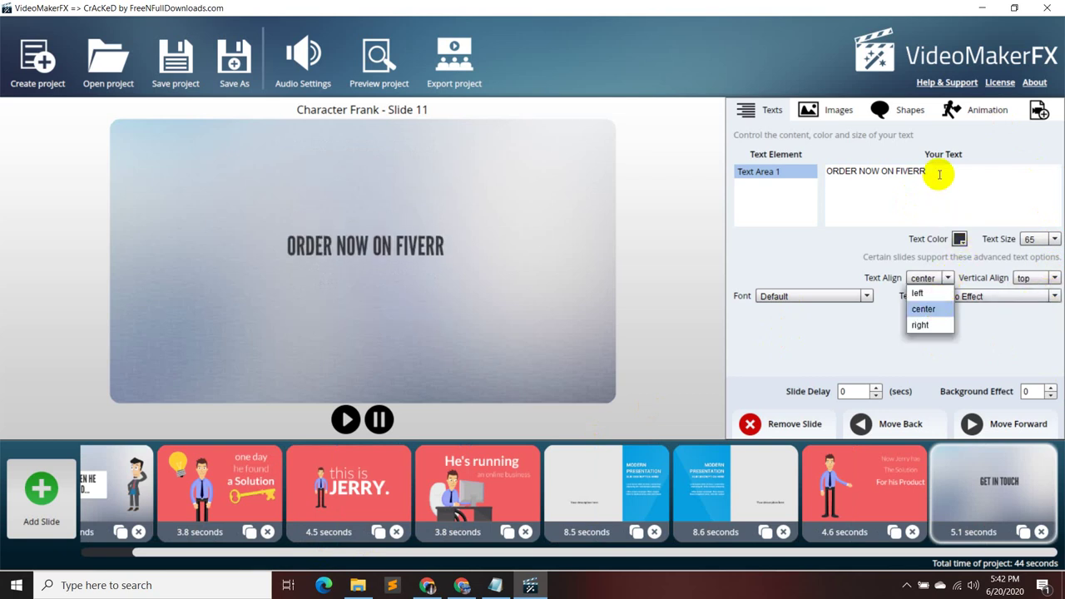
pyautogui.click(939, 174)
pyautogui.click(346, 419)
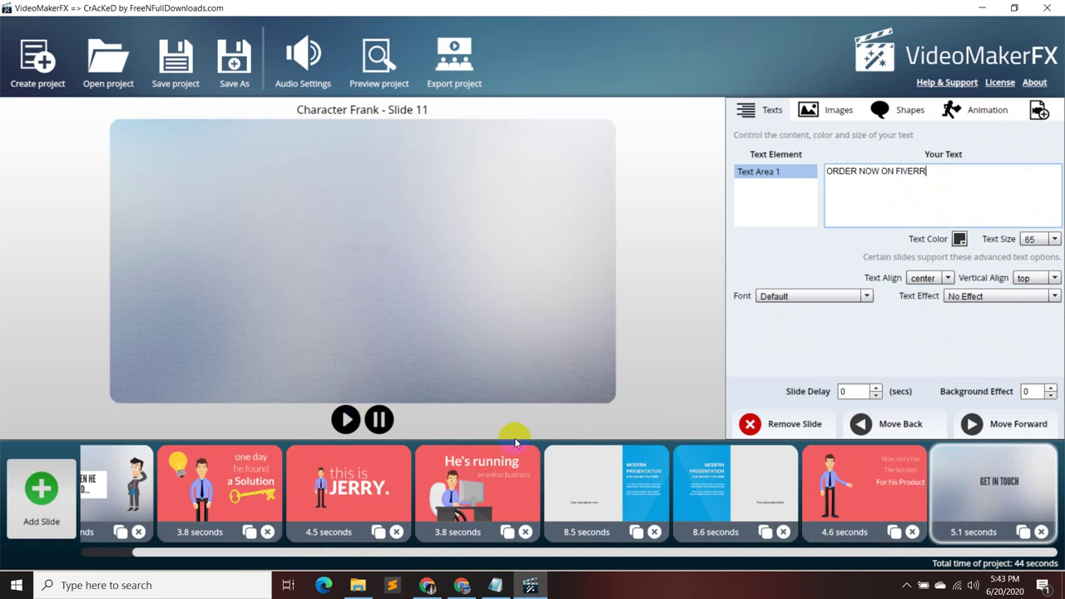
pyautogui.click(1042, 532)
# - Add a Basic I 'Basic Text Introduction' slide and change its headline to 'ORDER NOW ON FIVERR'
pyautogui.click(40, 491)
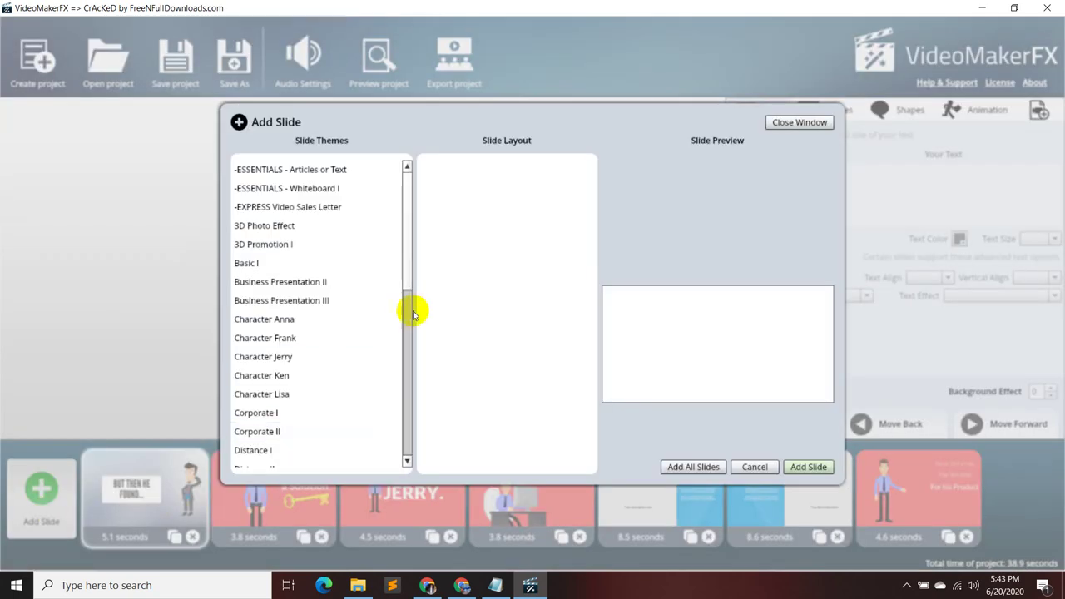
pyautogui.click(300, 264)
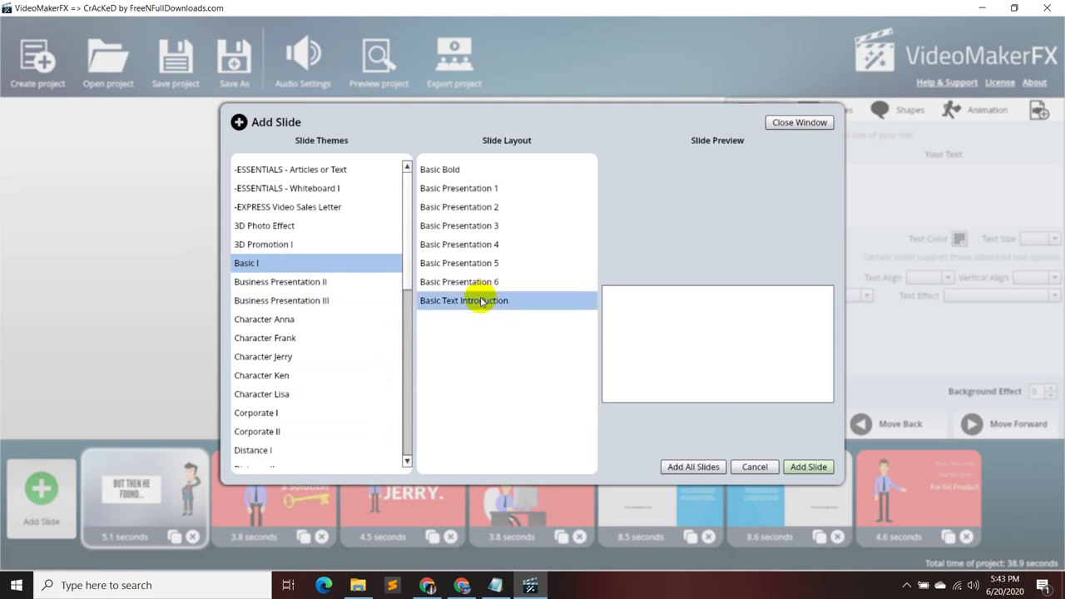
pyautogui.click(482, 301)
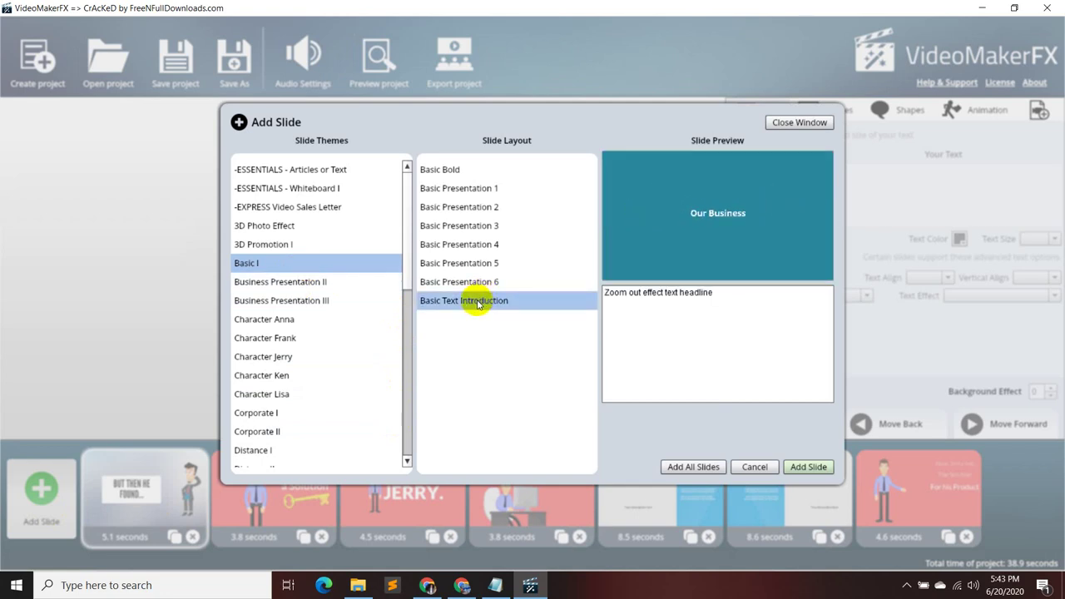
pyautogui.click(808, 467)
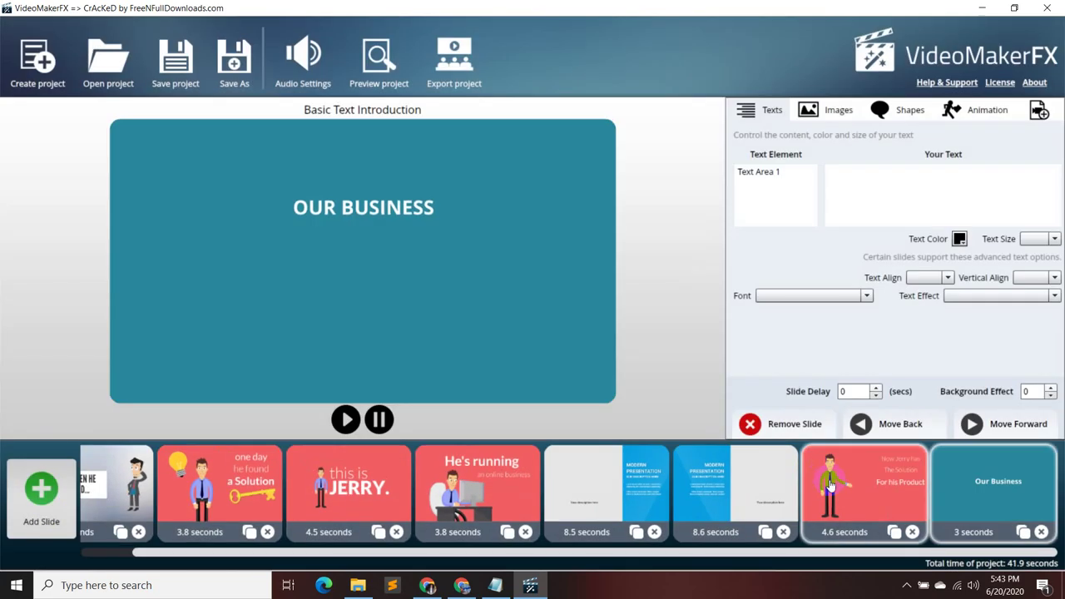
pyautogui.click(793, 170)
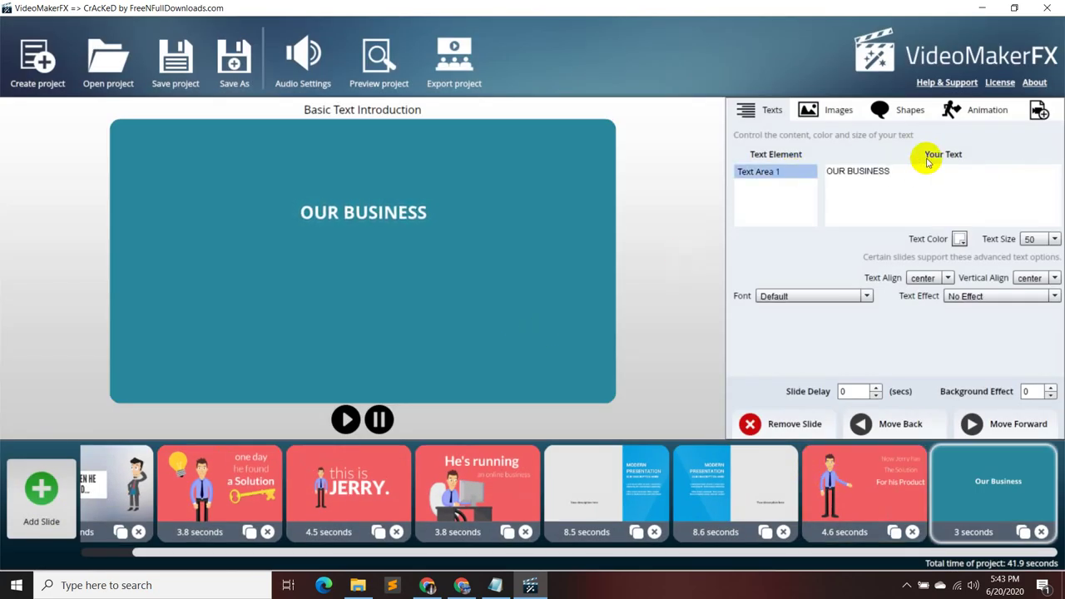
pyautogui.moveTo(934, 171); pyautogui.dragTo(807, 179)
pyautogui.write('Order now on Fiverr')
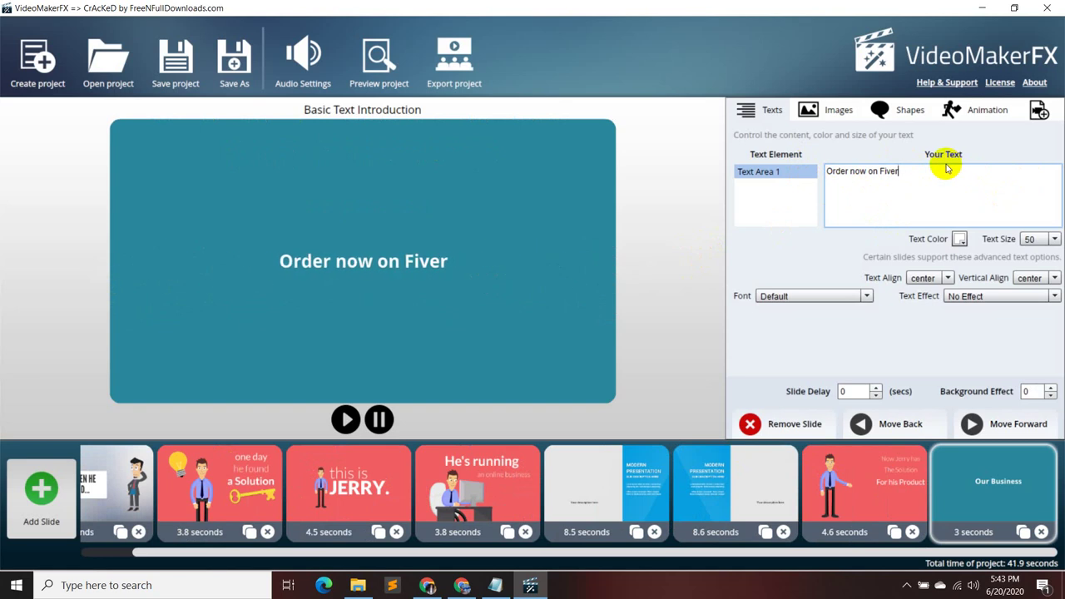
pyautogui.press('BackSpace')
pyautogui.press('BackSpace')
pyautogui.press('BackSpace')
pyautogui.press('BackSpace')
pyautogui.press('BackSpace')
pyautogui.press('BackSpace')
pyautogui.press('BackSpace')
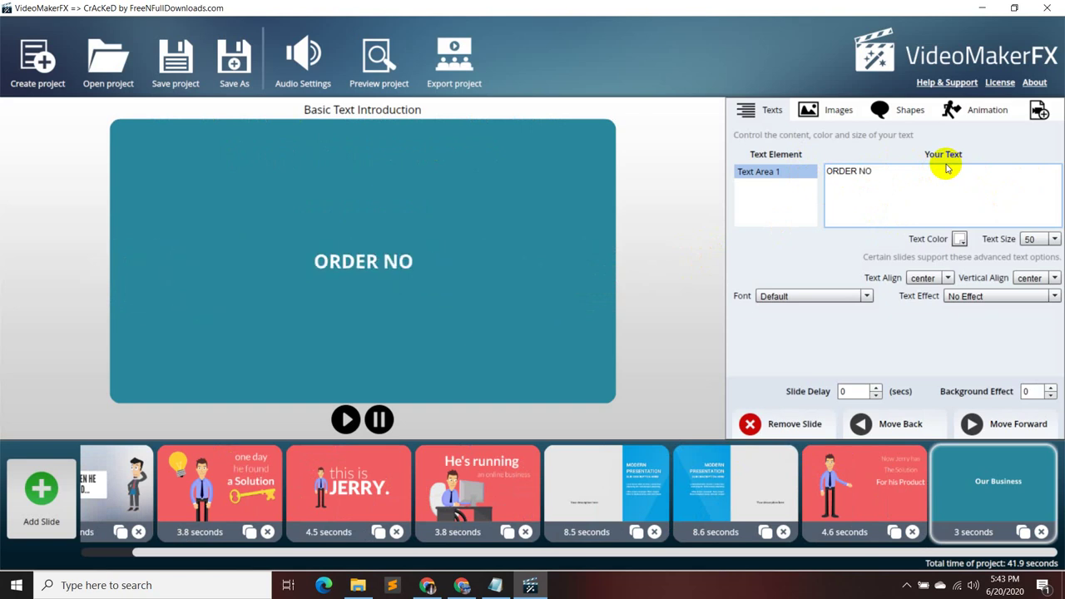
pyautogui.write('NOW ')
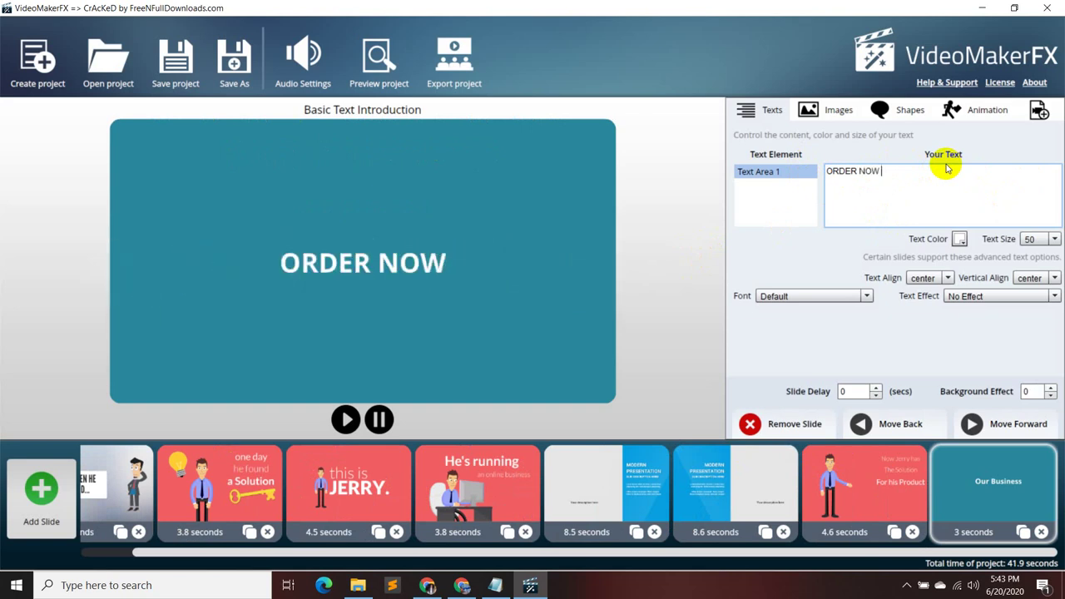
pyautogui.write('ON F')
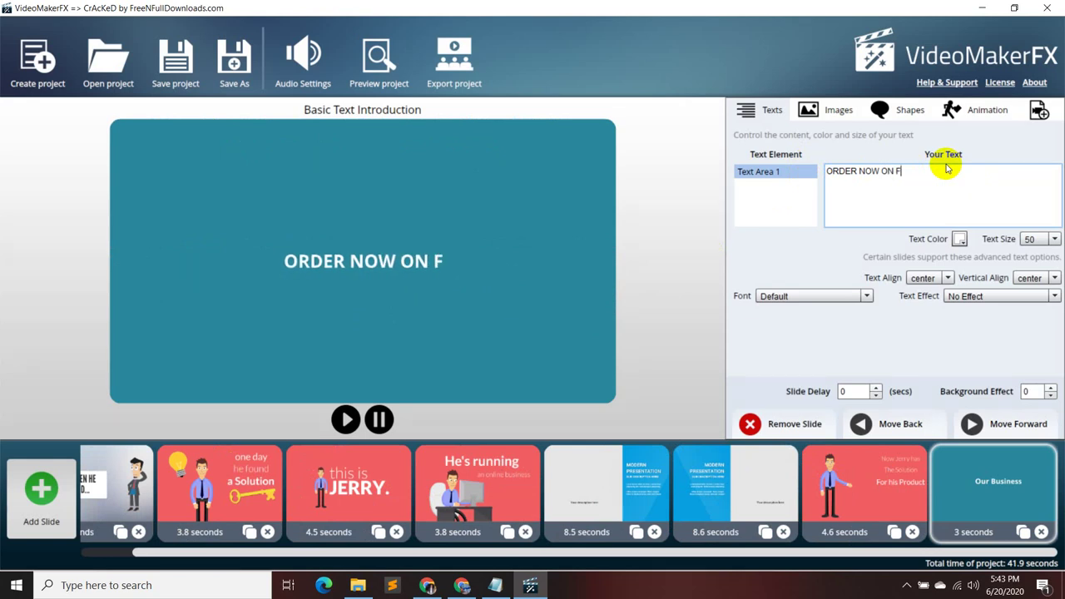
pyautogui.write('IVERR')
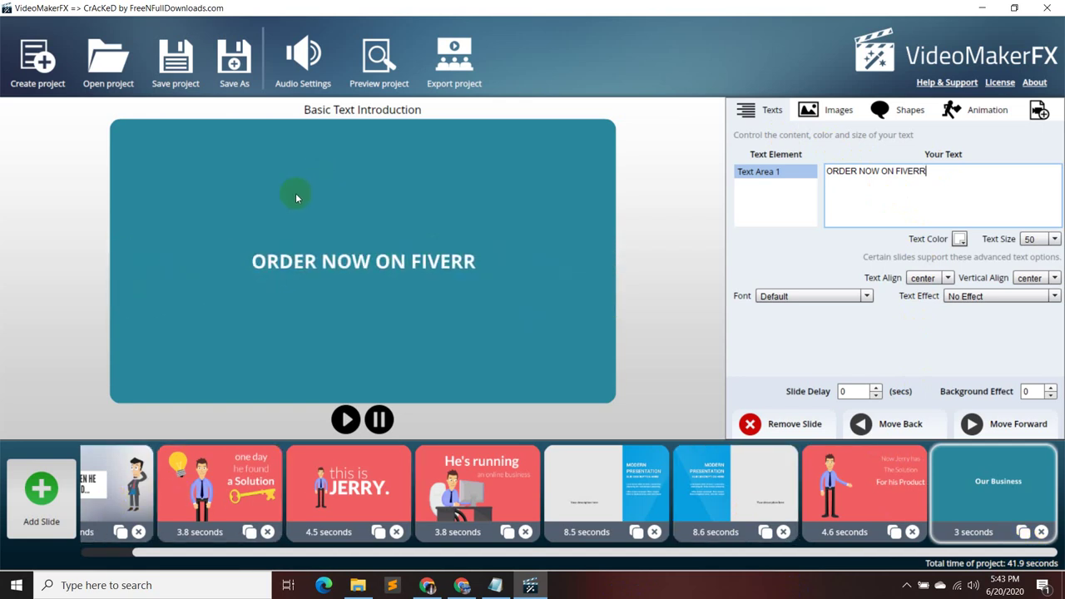
pyautogui.click(113, 503)
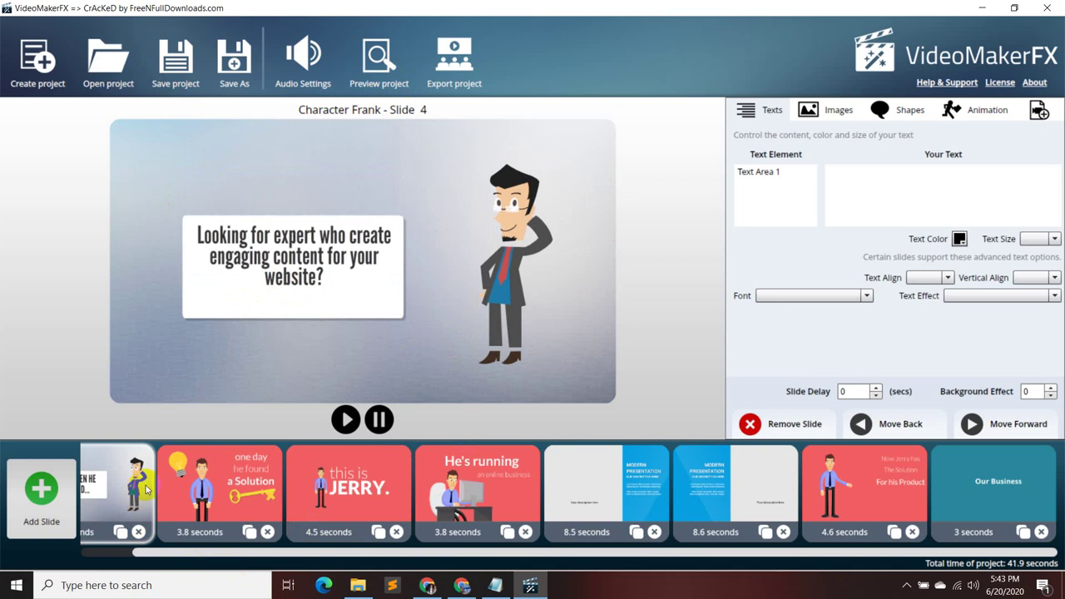
pyautogui.click(376, 57)
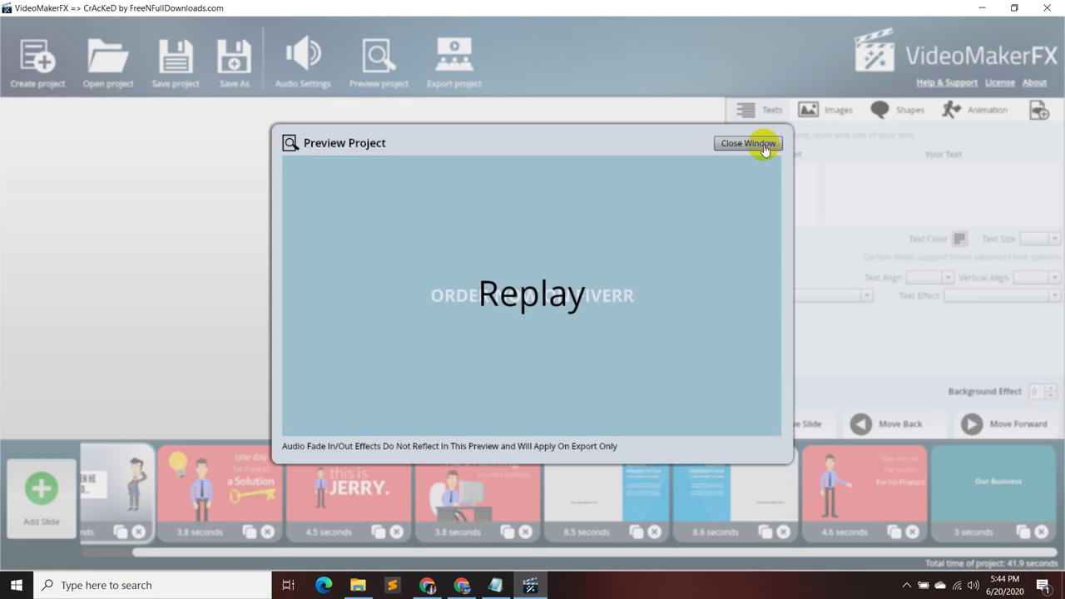
pyautogui.click(765, 145)
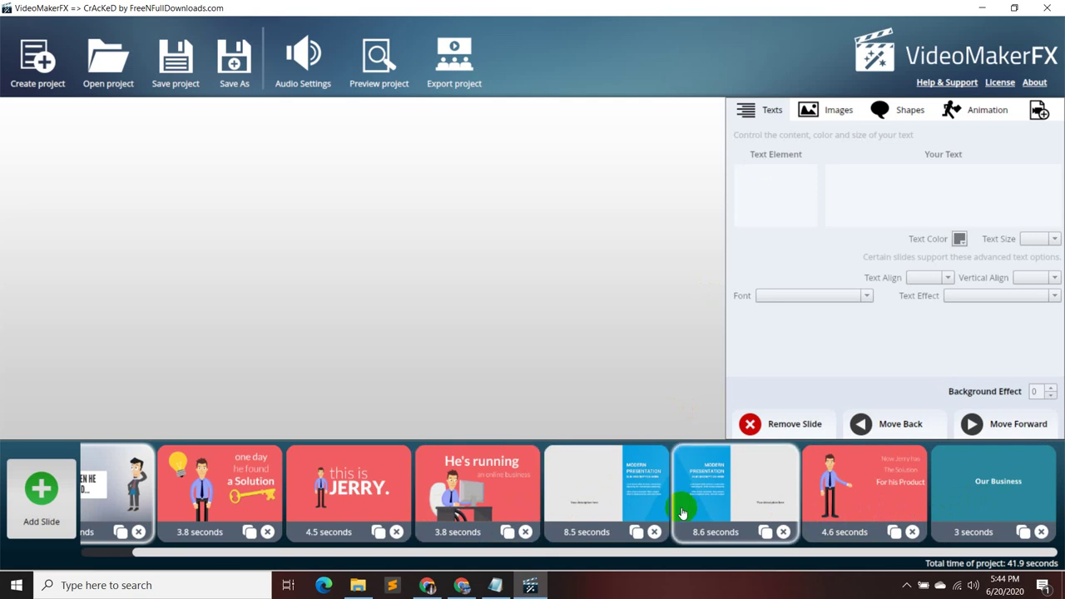
# - Try left alignment on the services slide caption, then restore it to centred
pyautogui.click(607, 507)
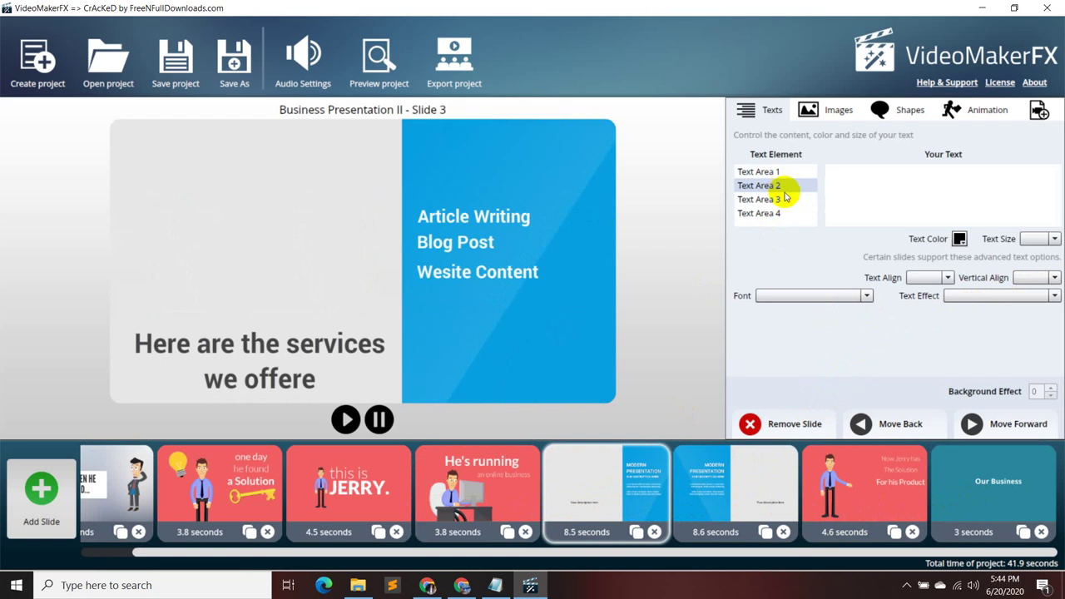
pyautogui.click(764, 212)
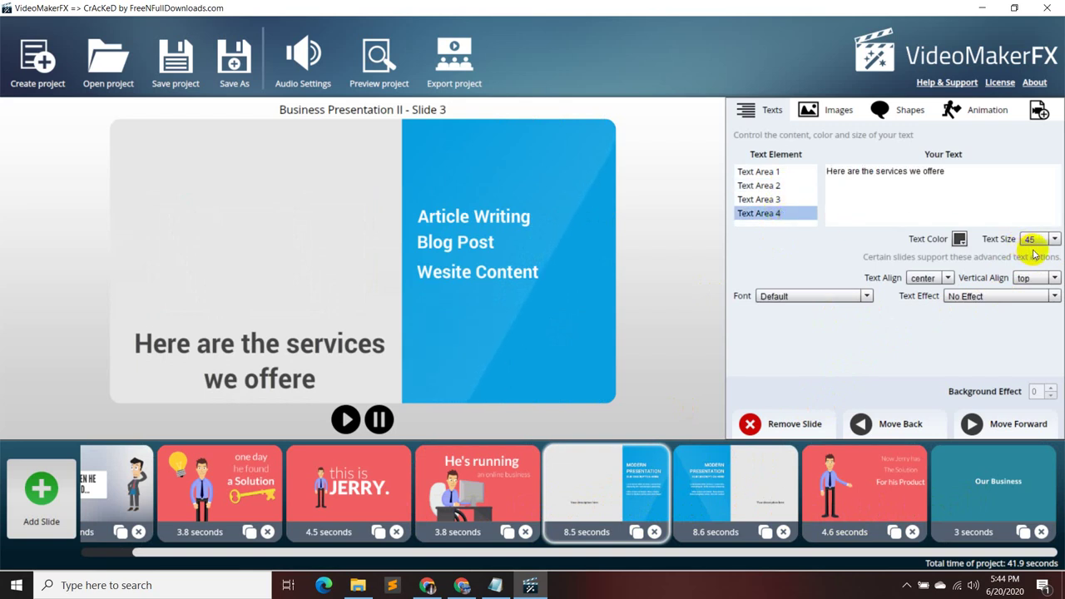
pyautogui.click(946, 278)
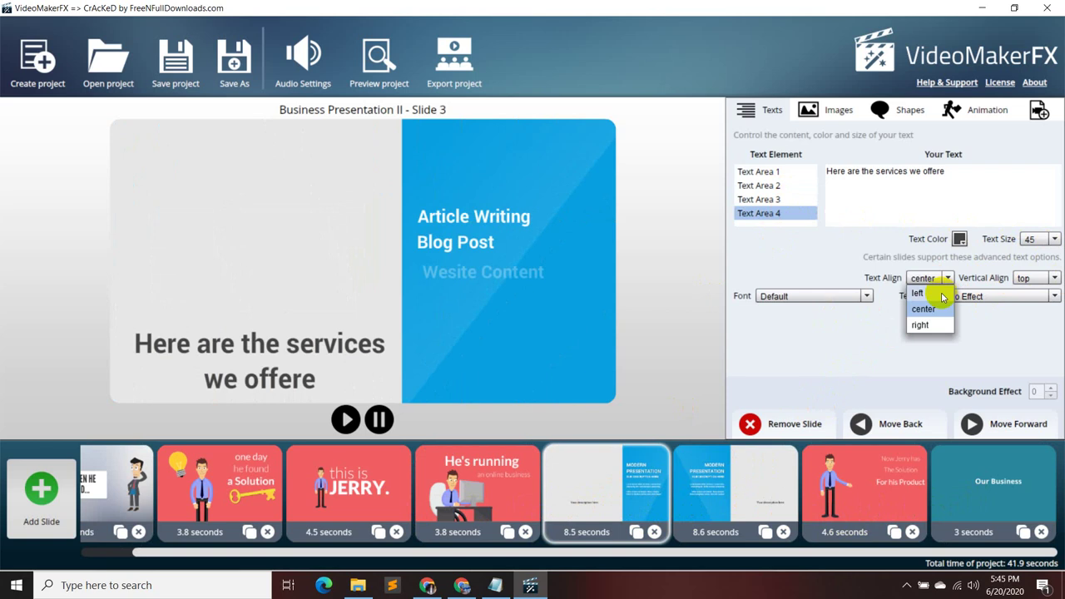
pyautogui.click(917, 292)
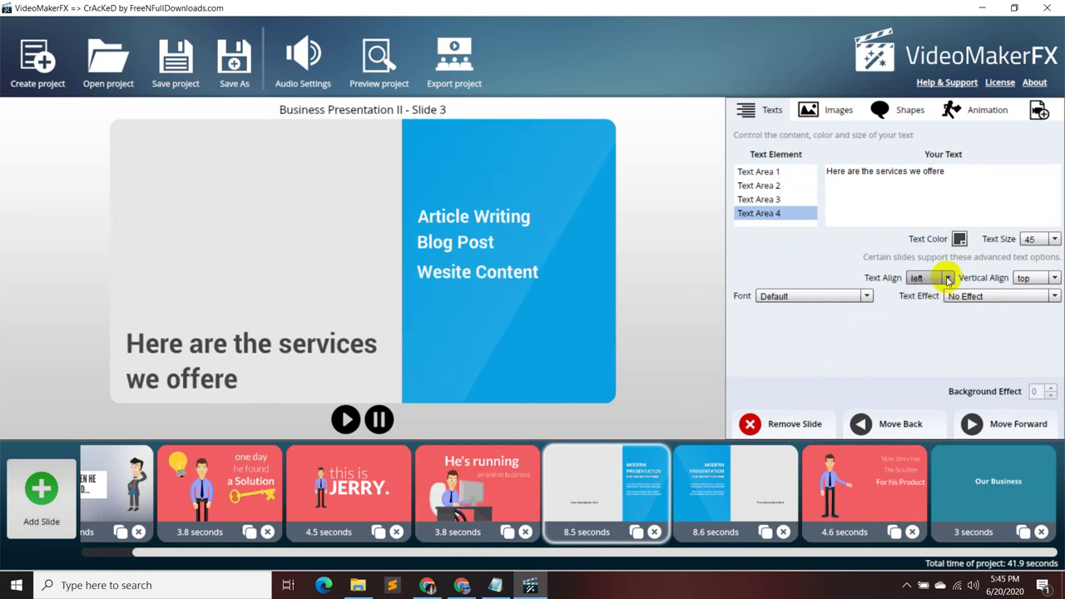
pyautogui.click(947, 278)
pyautogui.click(939, 305)
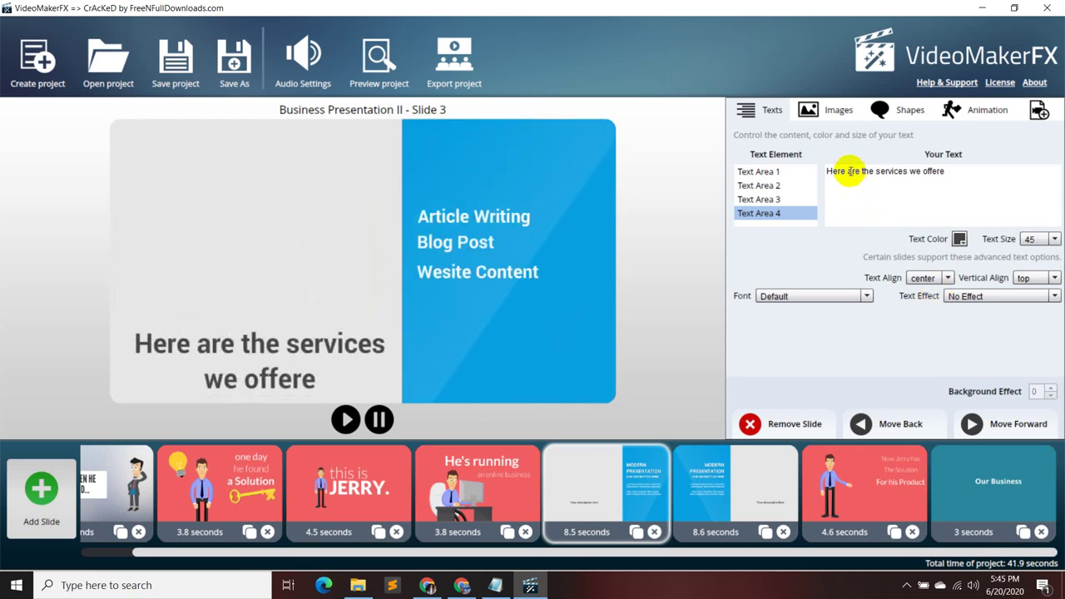
# - Capitalise the caption's words so it reads 'Here Are The Services We Offere'
pyautogui.click(849, 171)
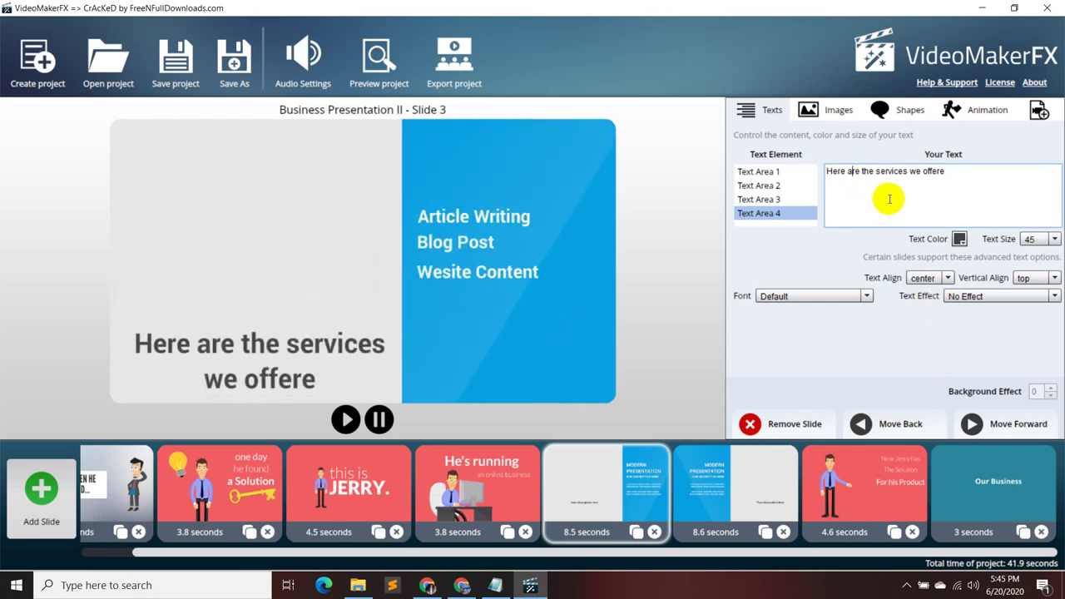
pyautogui.press('BackSpace')
pyautogui.write('A')
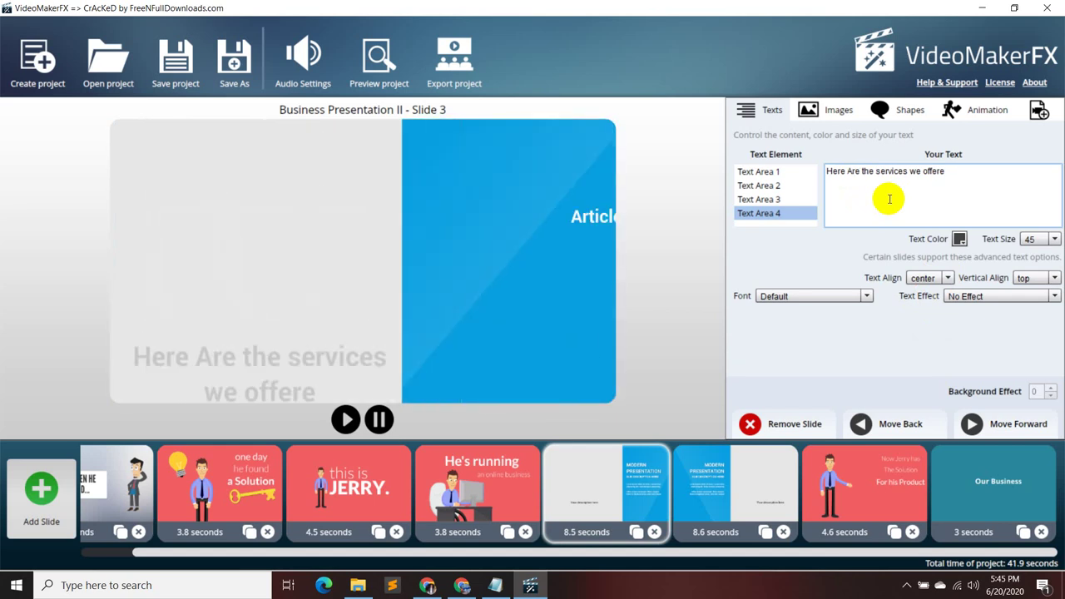
pyautogui.press('BackSpace')
pyautogui.write('T')
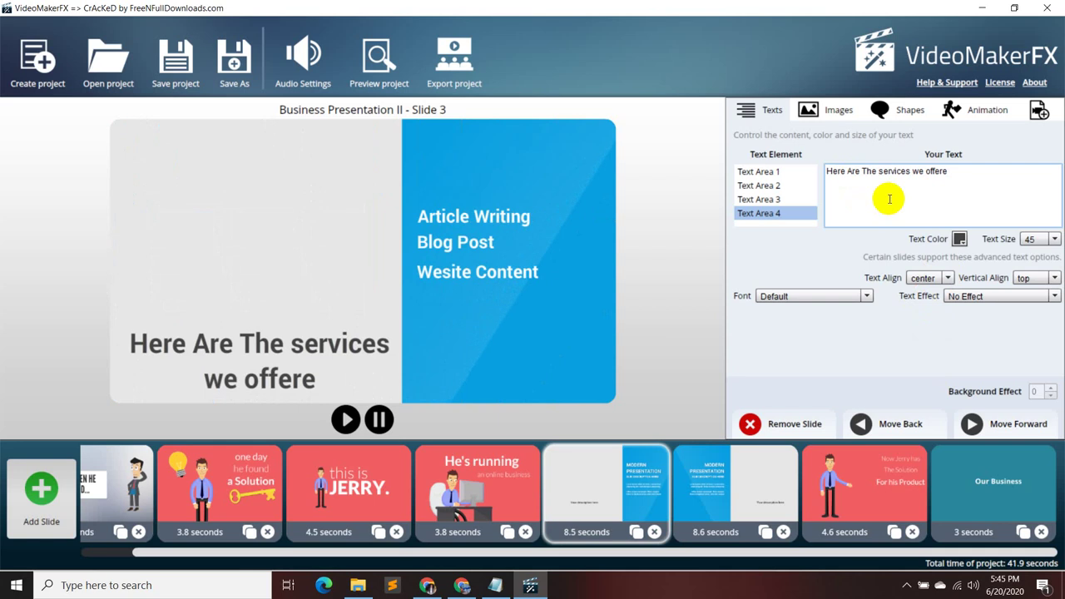
pyautogui.press('BackSpace')
pyautogui.write('S')
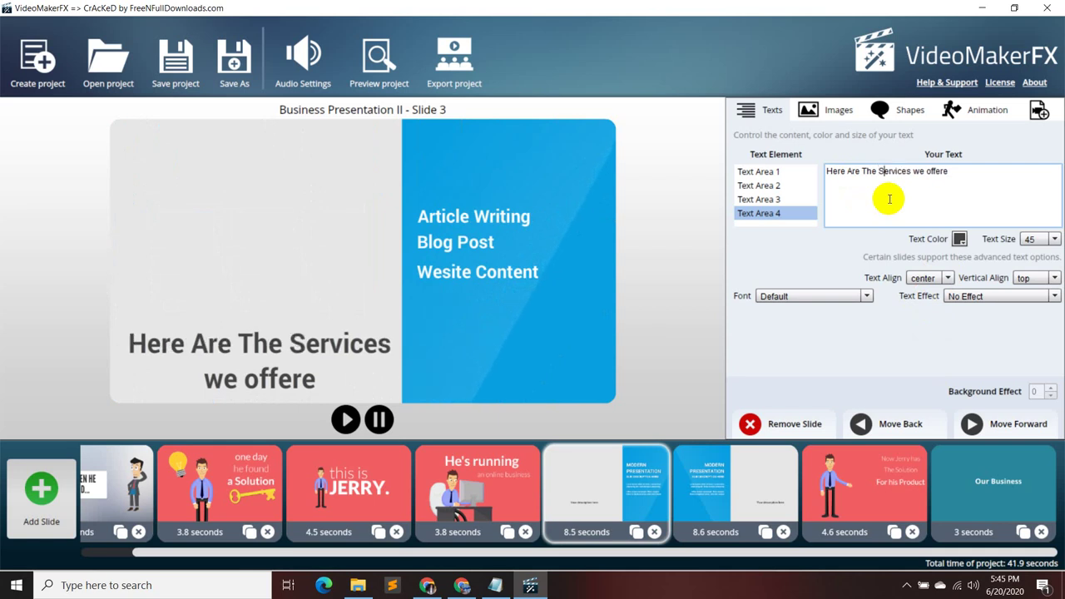
pyautogui.press('Right')
pyautogui.press('Right')
pyautogui.press('Right')
pyautogui.press('Right')
pyautogui.press('Right')
pyautogui.press('Right')
pyautogui.press('BackSpace')
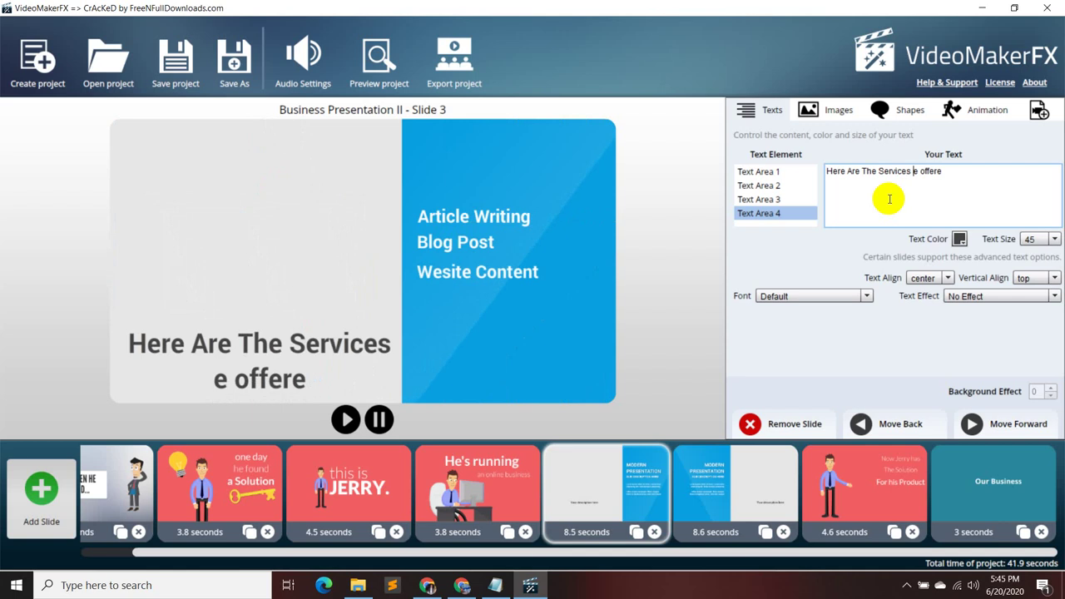
pyautogui.write('W')
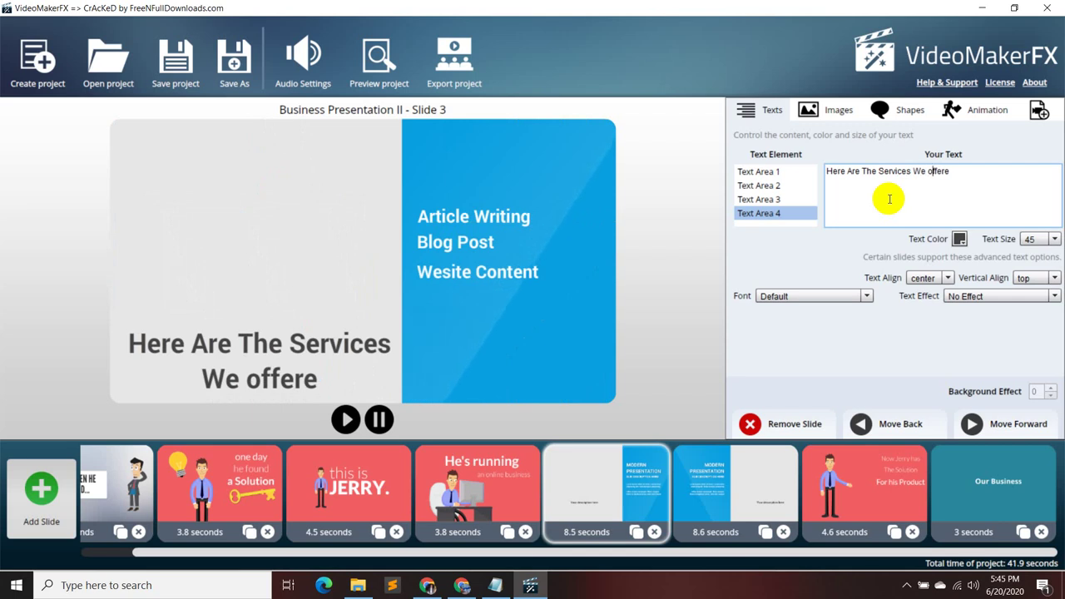
pyautogui.press('BackSpace')
pyautogui.write('O')
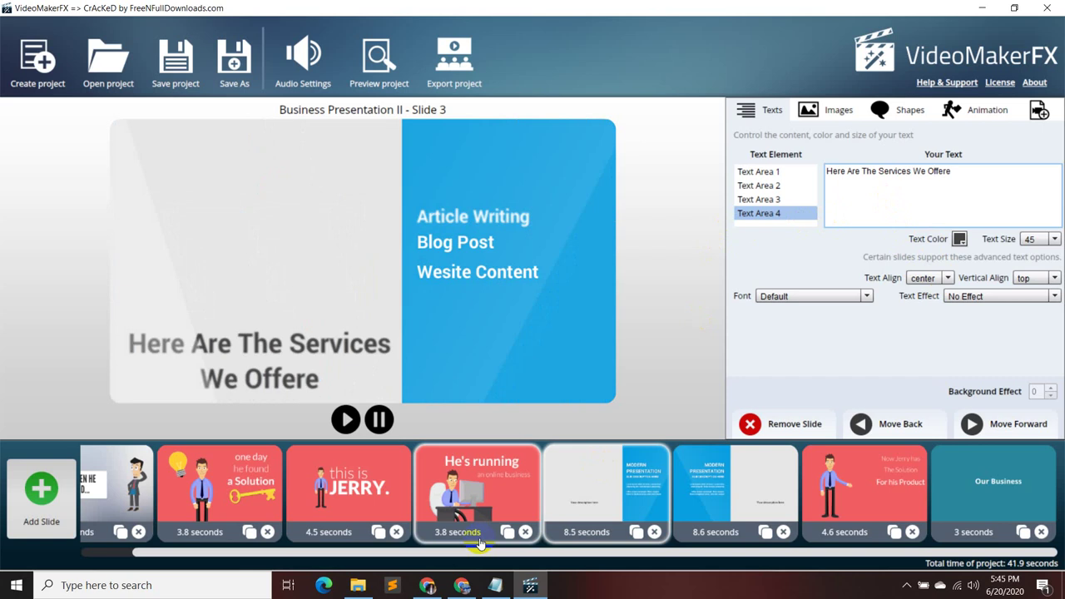
# - Capitalise C, W, O and S in the benefits caption to read 'Benefits Comes With Our Services'
pyautogui.click(723, 495)
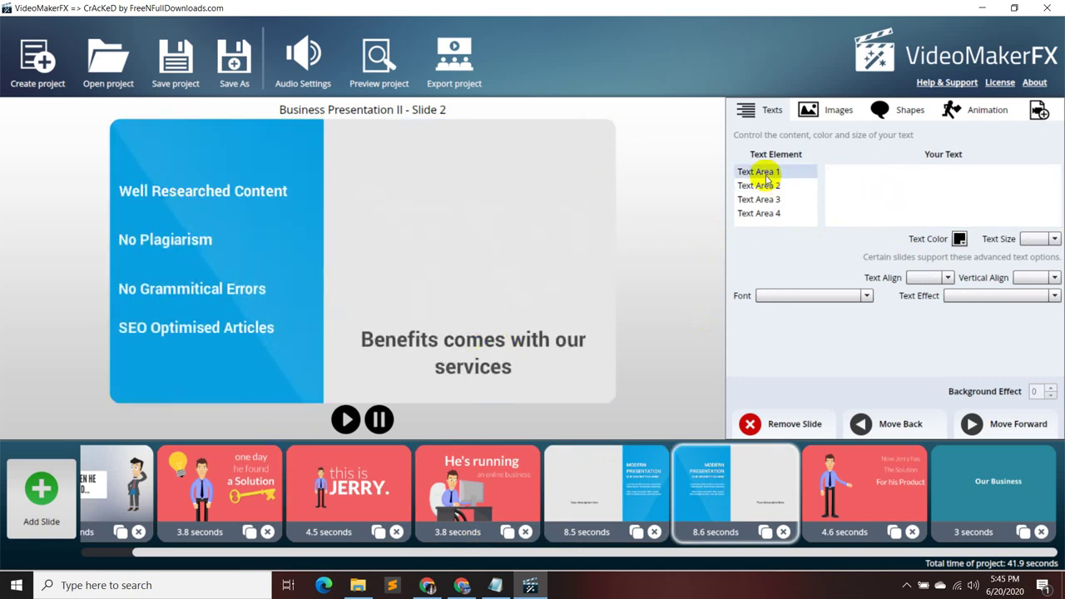
pyautogui.click(772, 215)
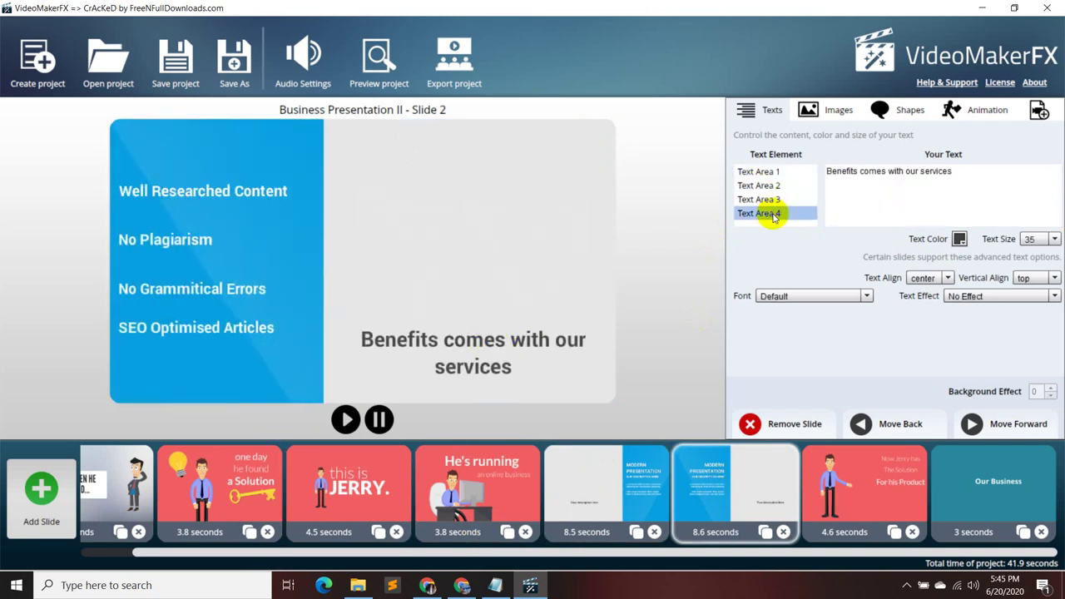
pyautogui.click(870, 176)
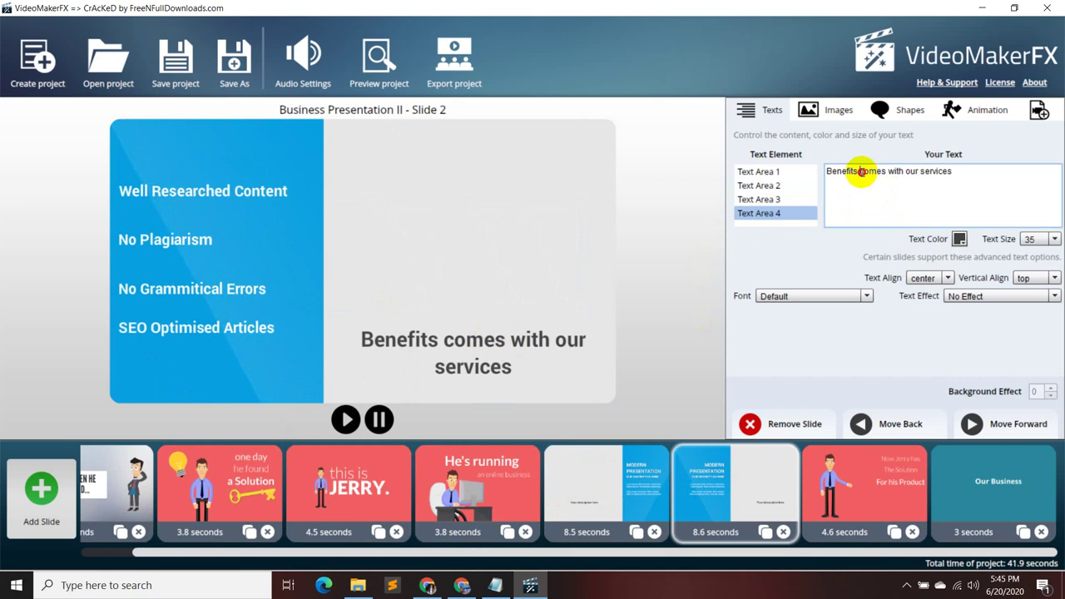
pyautogui.press('BackSpace')
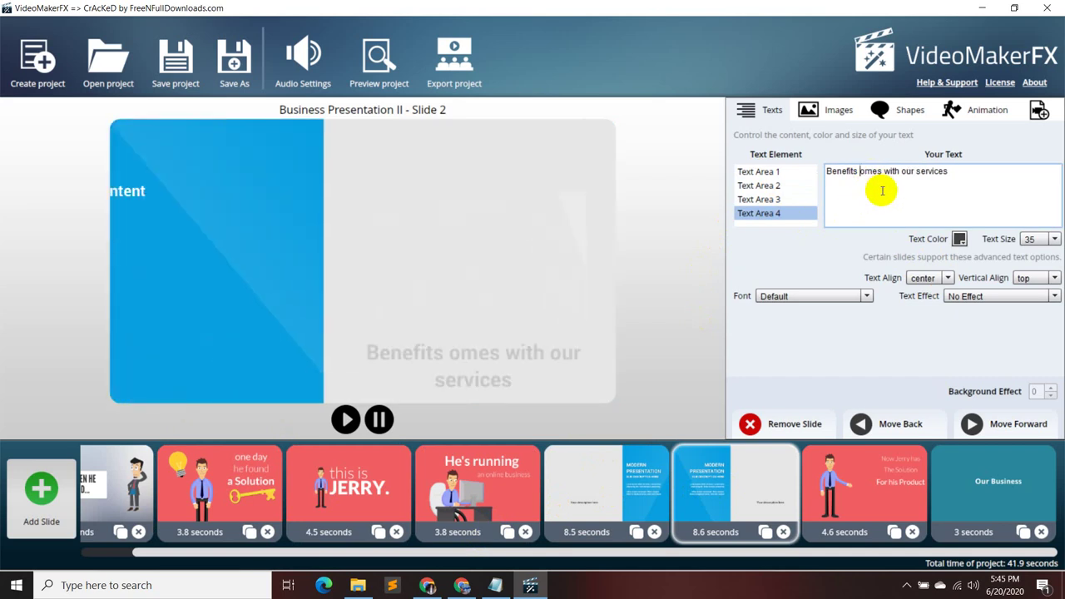
pyautogui.write('C')
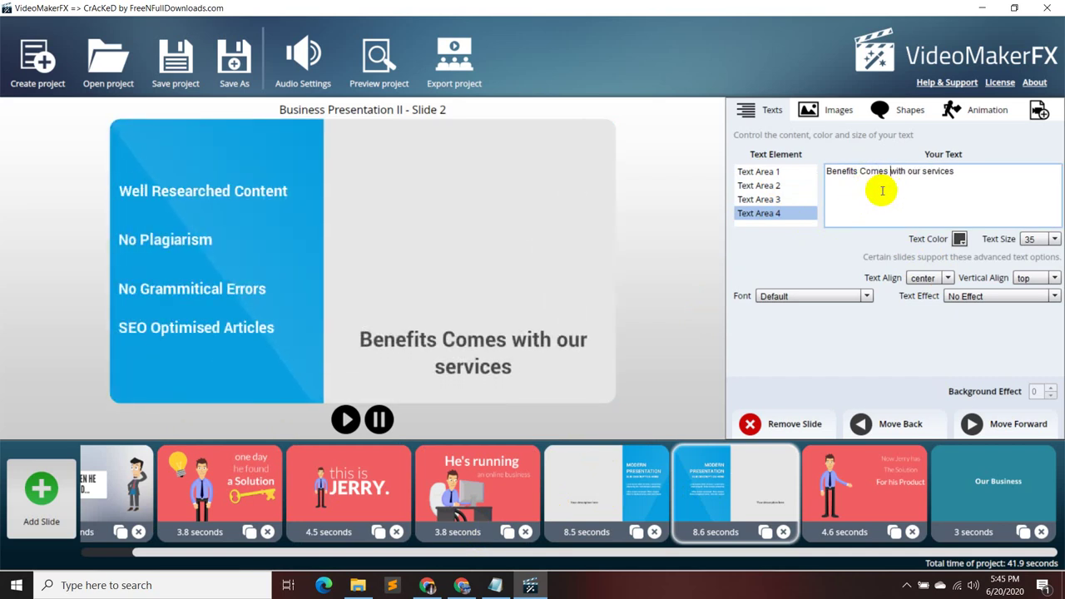
pyautogui.press('BackSpace')
pyautogui.write('W')
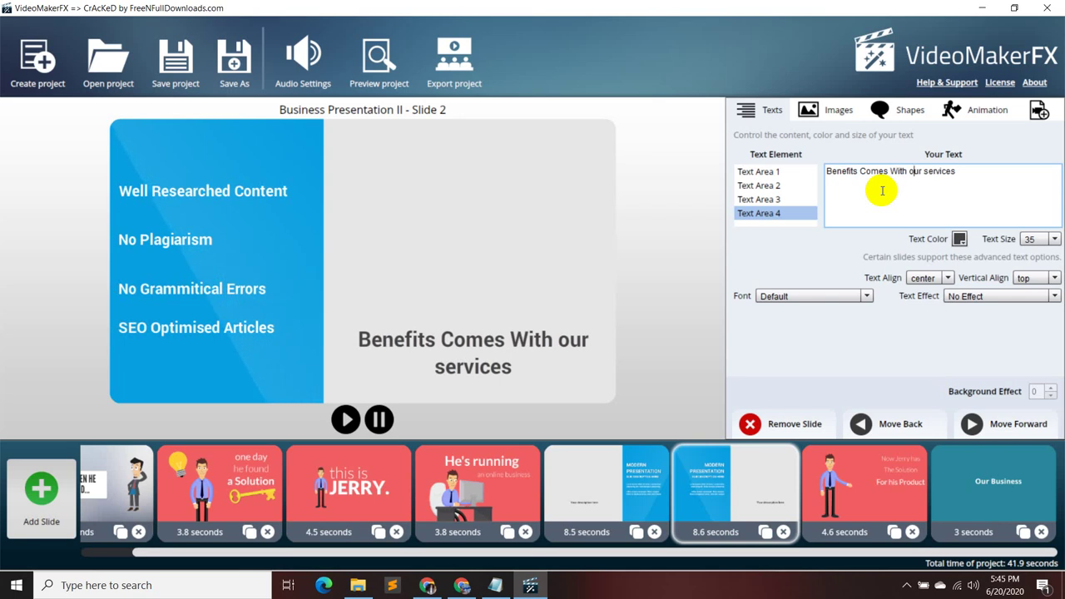
pyautogui.press('BackSpace')
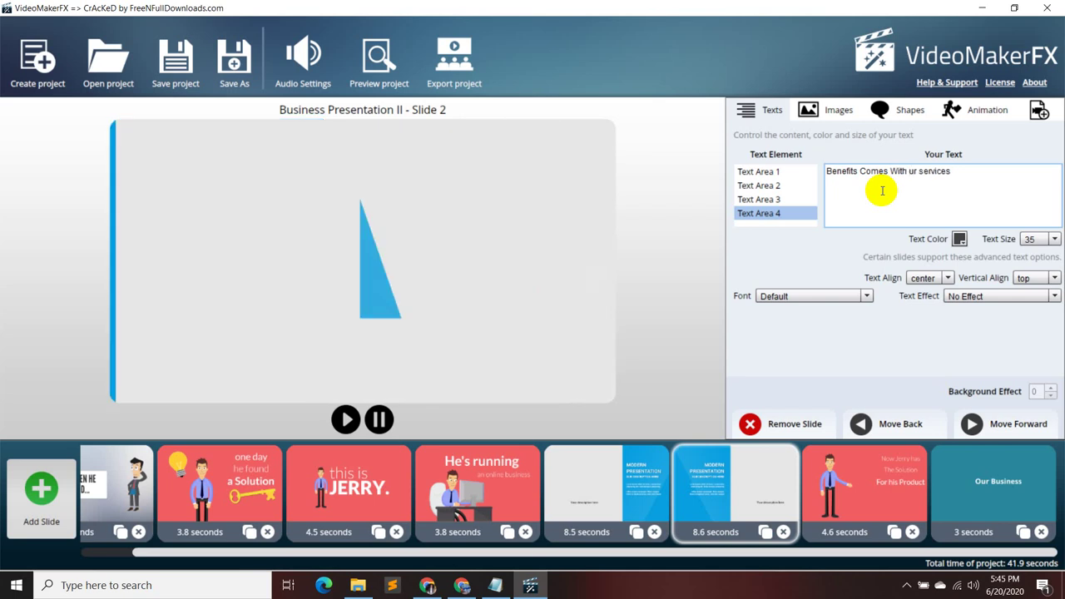
pyautogui.write('O')
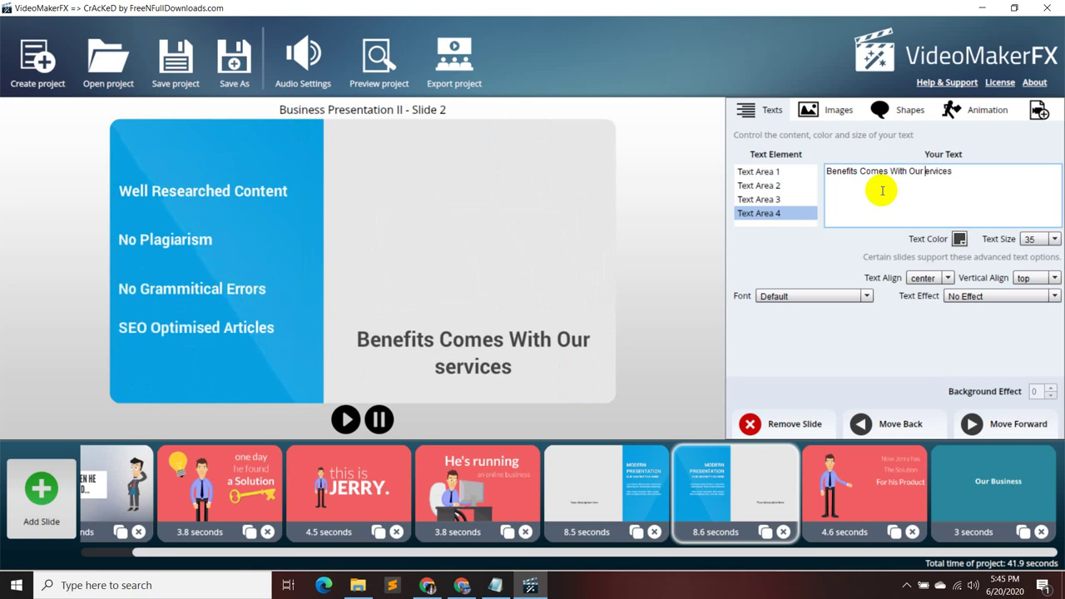
pyautogui.press('BackSpace')
pyautogui.write('S')
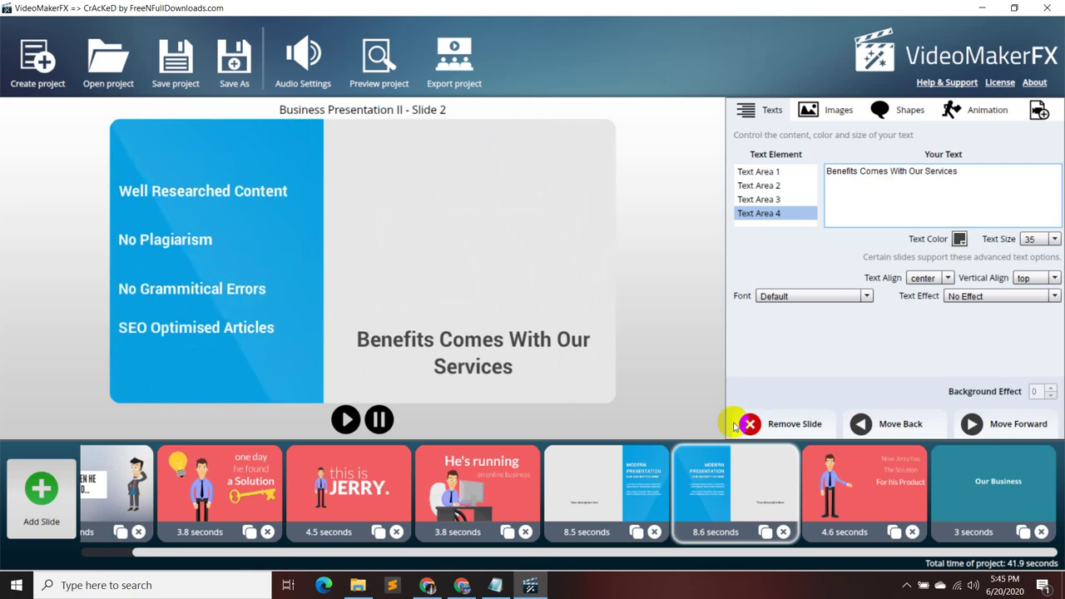
# - Switch back to the Google Meet call showing the shared travel blog.docx proposal
pyautogui.click(434, 587)
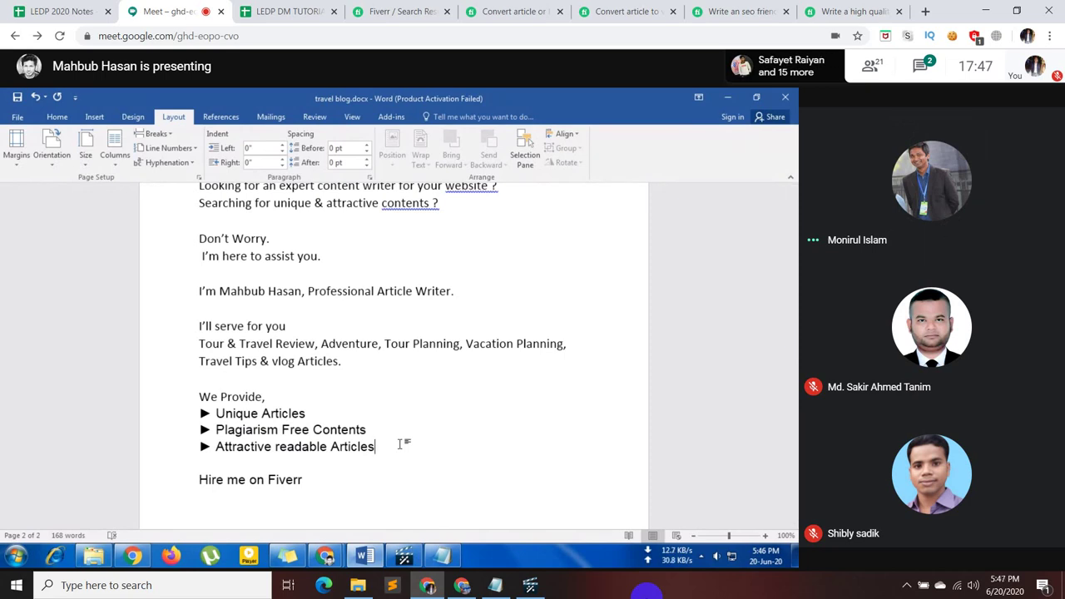
pyautogui.moveTo(482, 510)
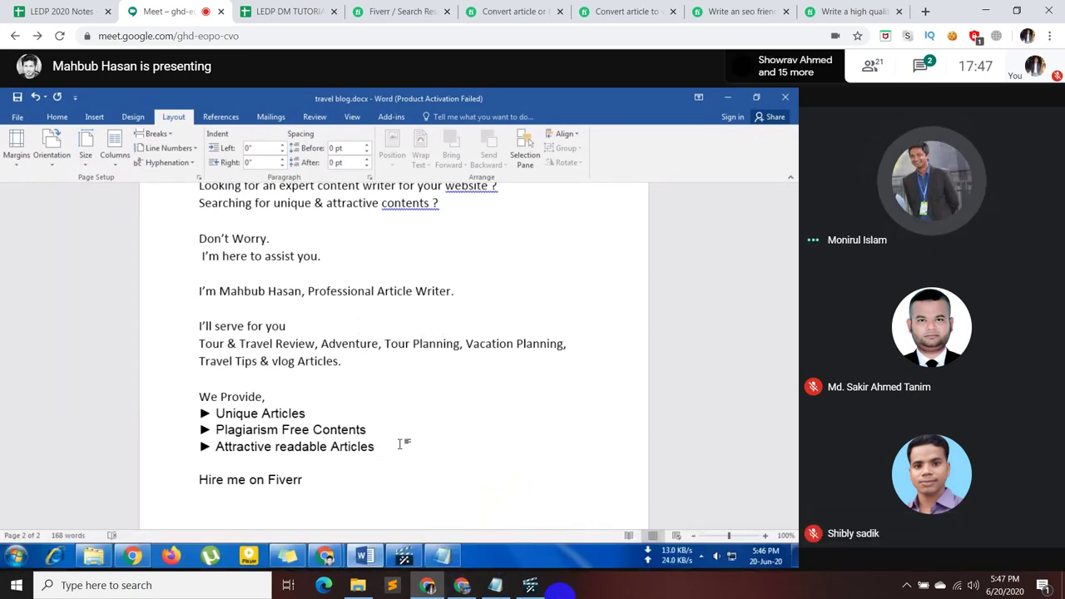
pyautogui.click(527, 587)
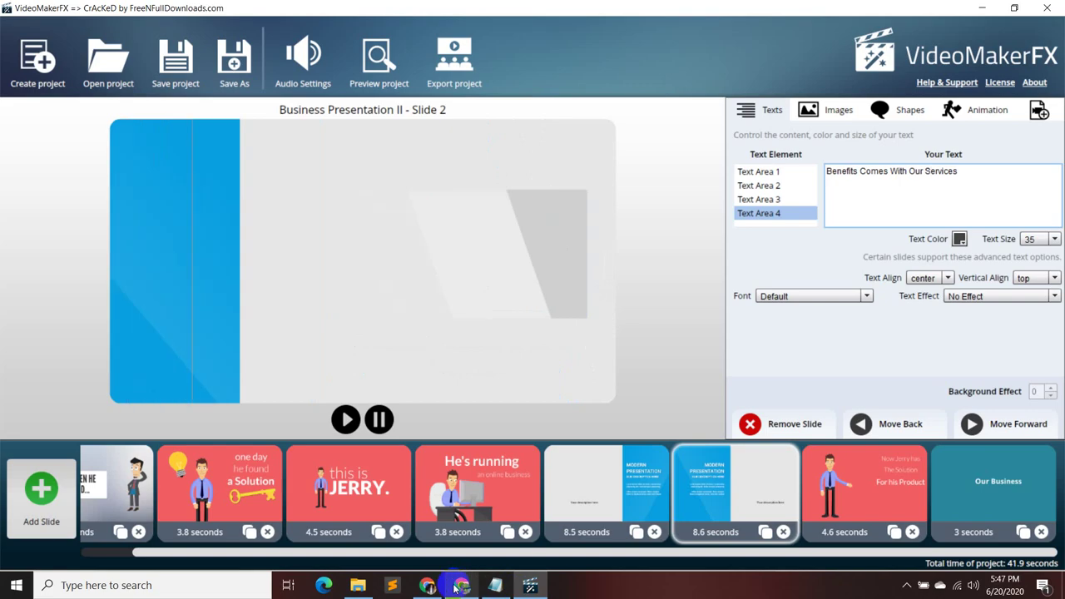
pyautogui.click(436, 588)
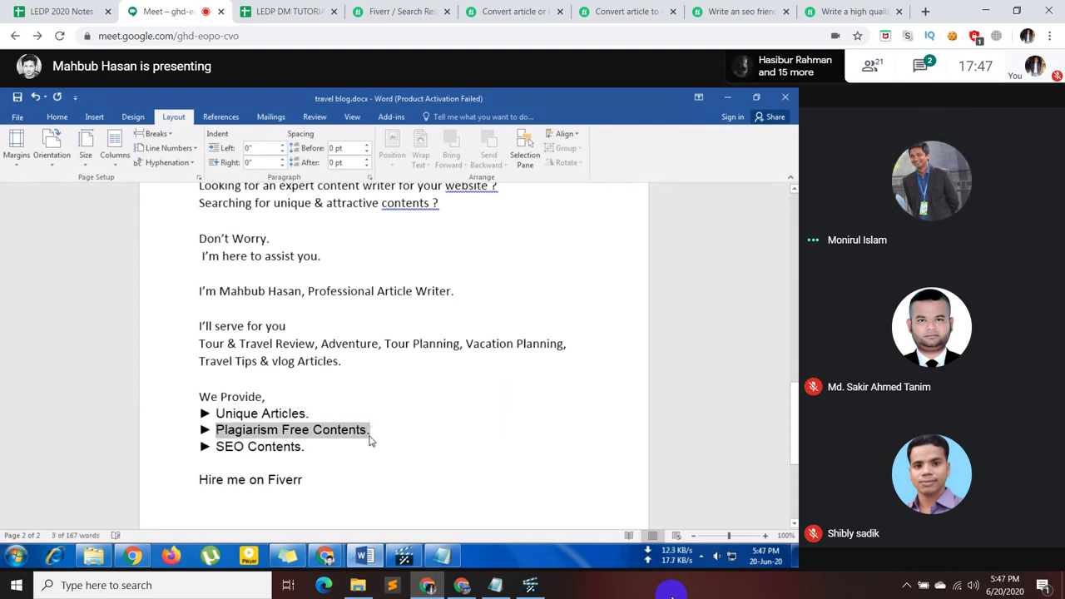
pyautogui.moveTo(504, 516)
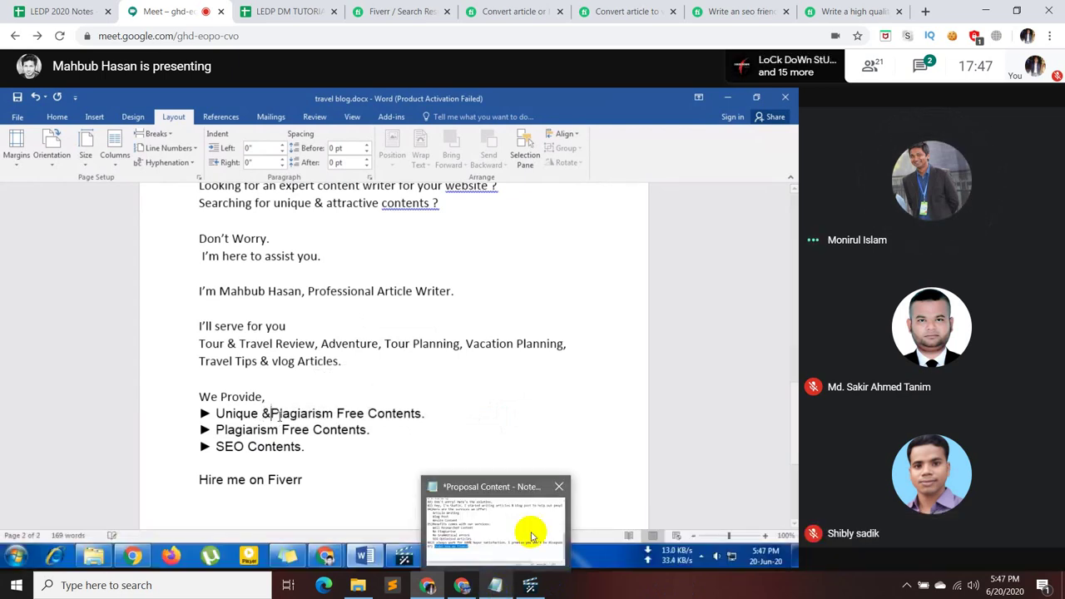
pyautogui.moveTo(668, 511)
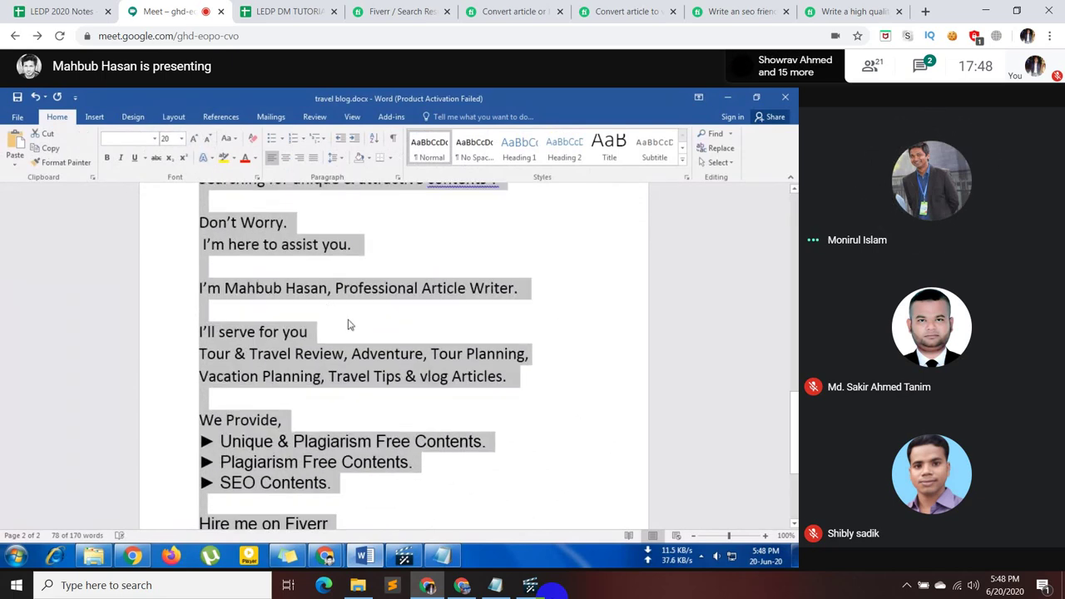
pyautogui.click(208, 138)
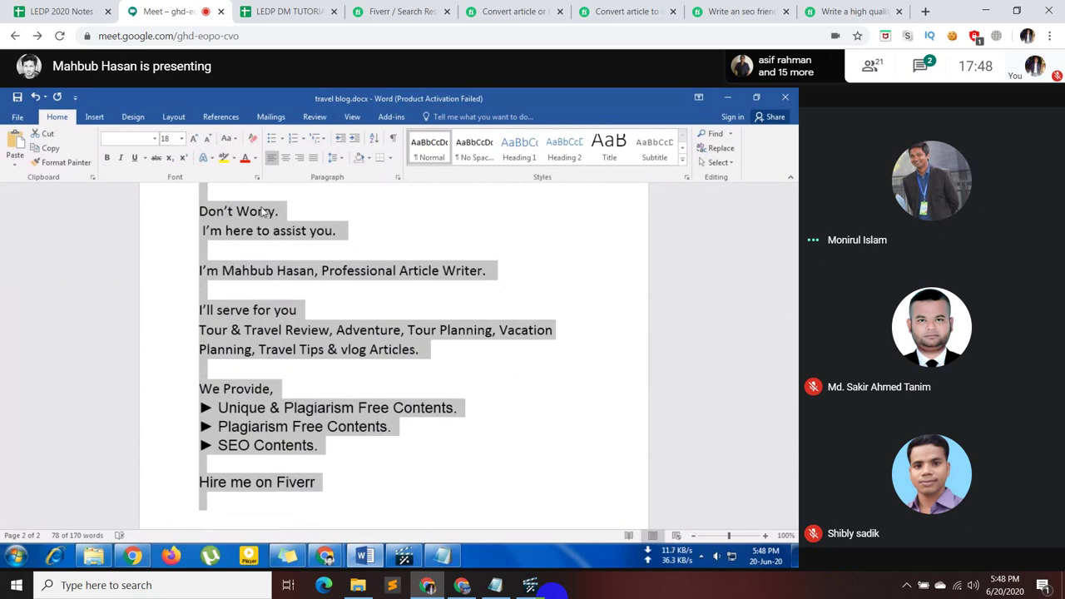
pyautogui.click(406, 349)
pyautogui.scroll(3, 406, 347)
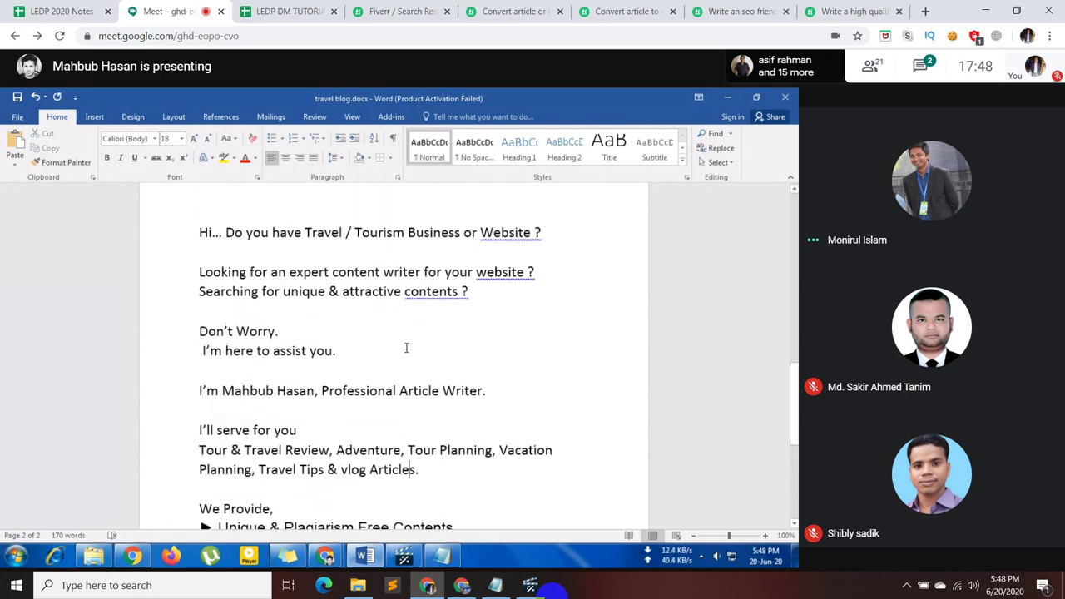
pyautogui.scroll(-1, 406, 347)
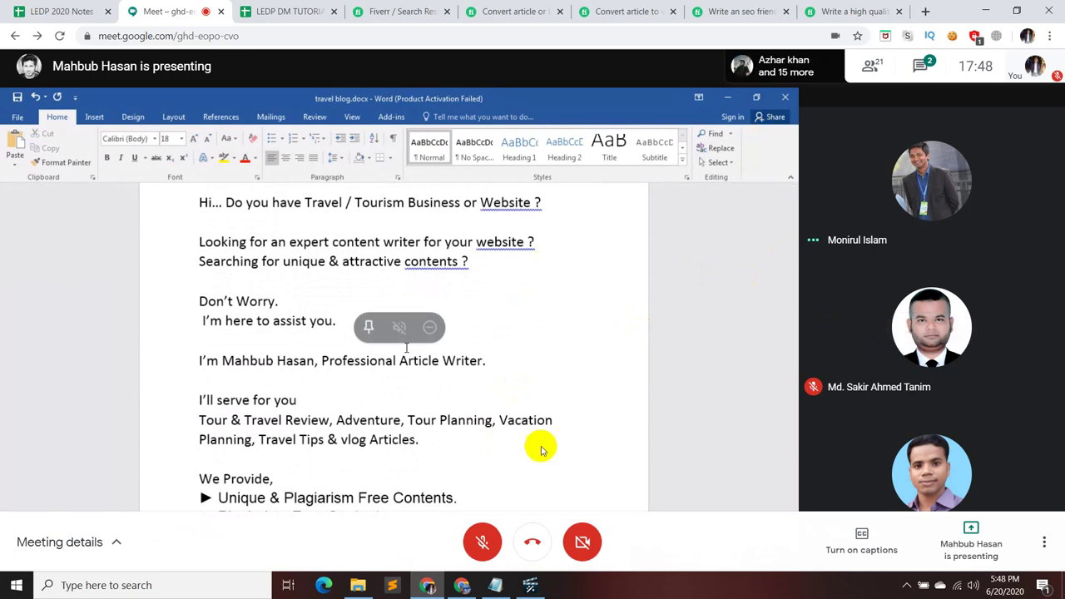
# - Look over the Character Frank slide in VideoMakerFX, briefly check the Meet call, and return
pyautogui.click(531, 585)
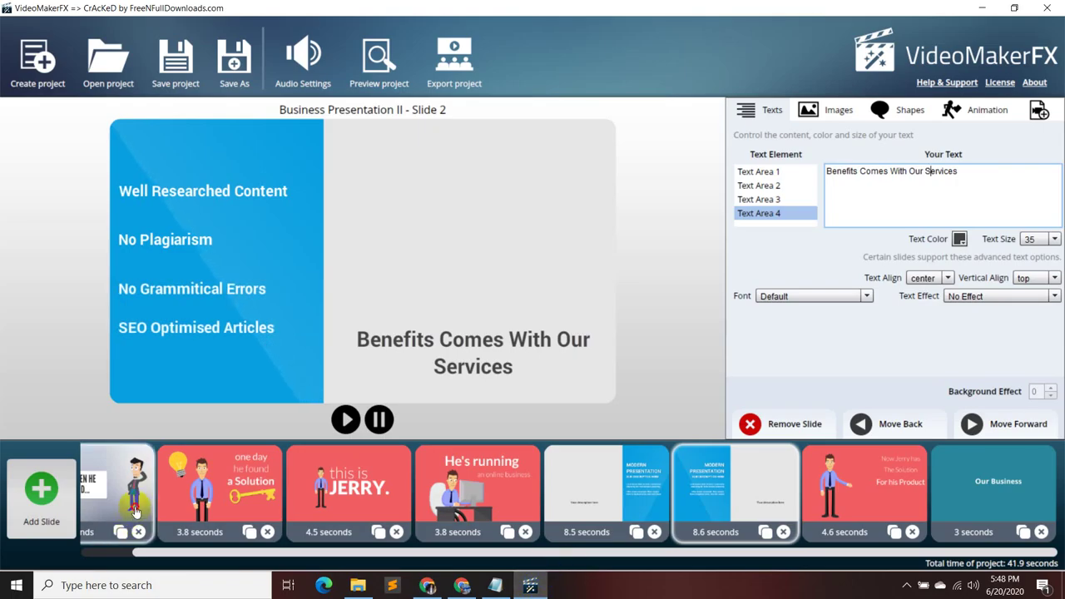
pyautogui.click(138, 503)
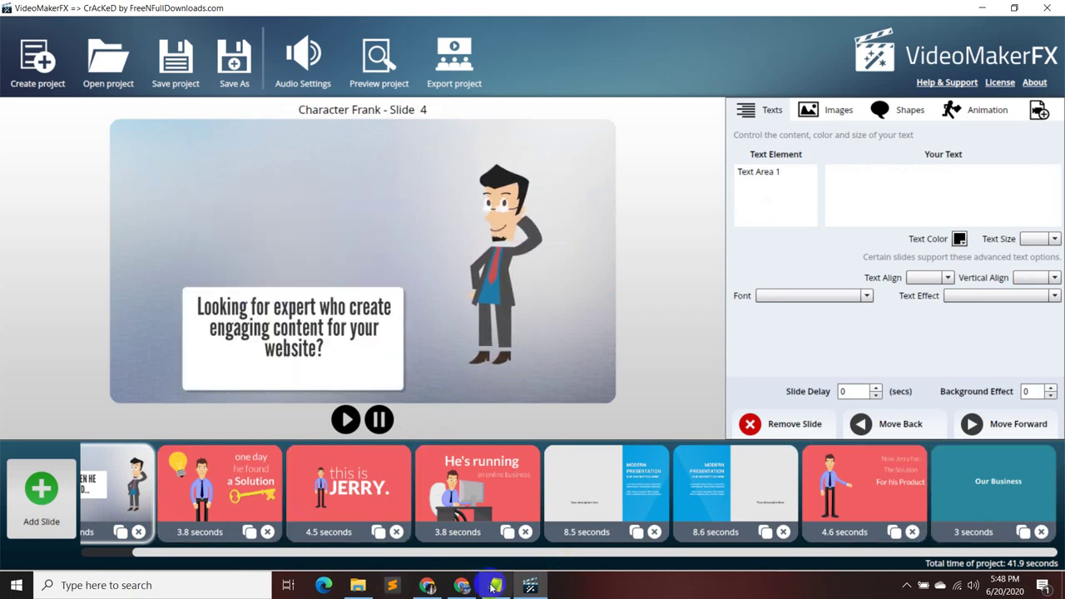
pyautogui.click(427, 586)
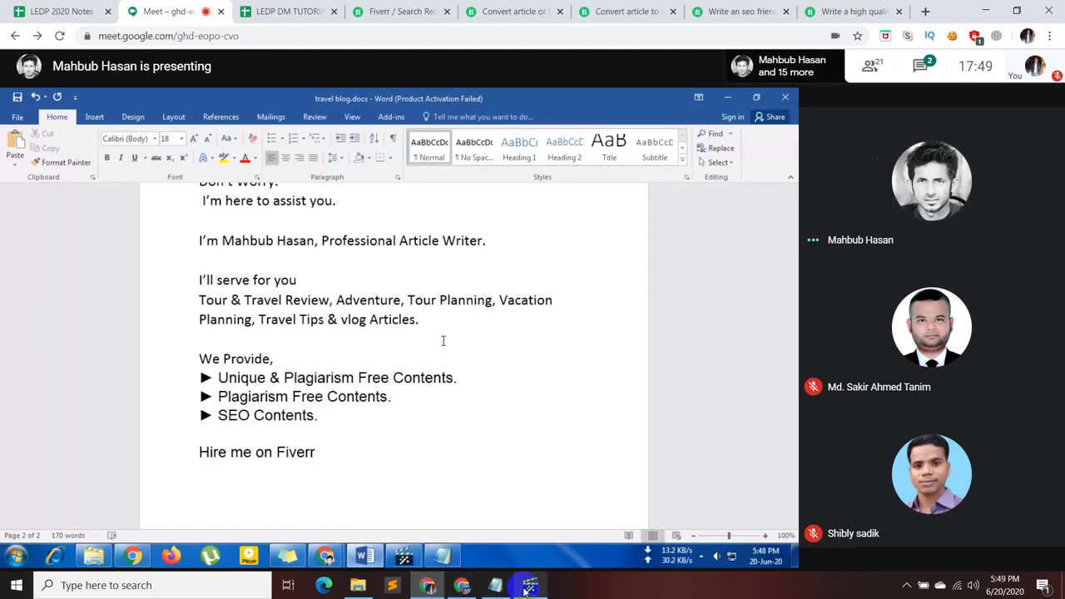
pyautogui.moveTo(538, 589)
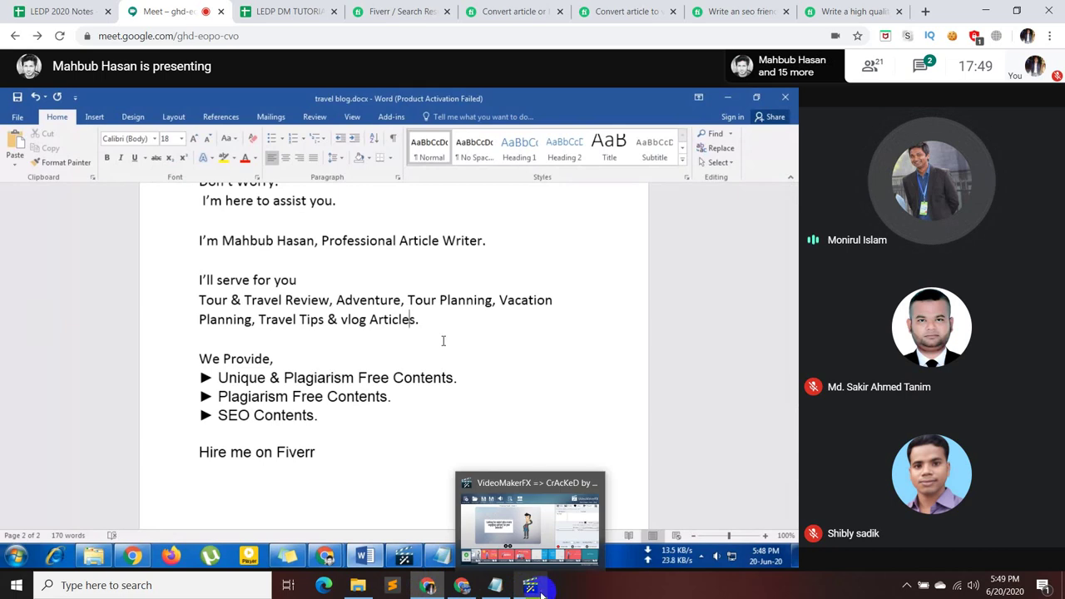
pyautogui.click(537, 588)
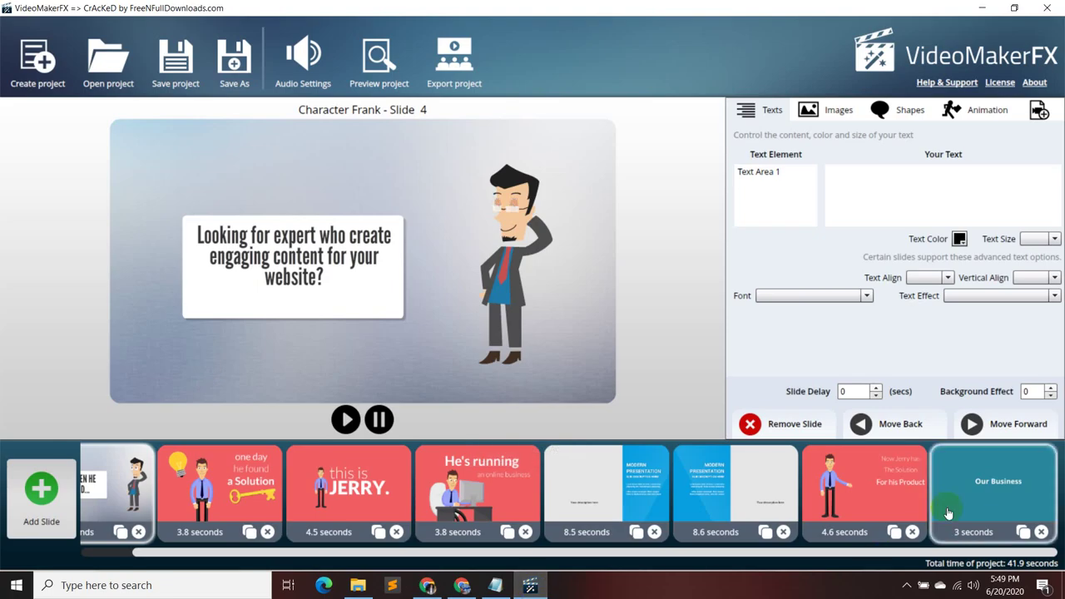
# - Change the closing Our Business caption from ORDER to HIRE, so it reads HIRE NOW ON FIVERR
pyautogui.click(1022, 498)
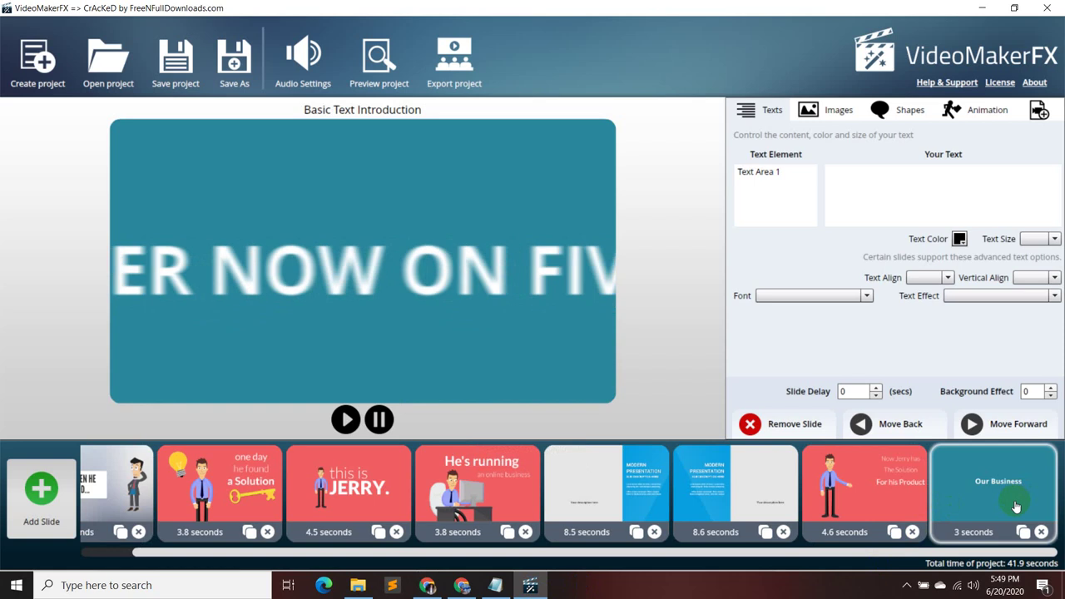
pyautogui.click(797, 176)
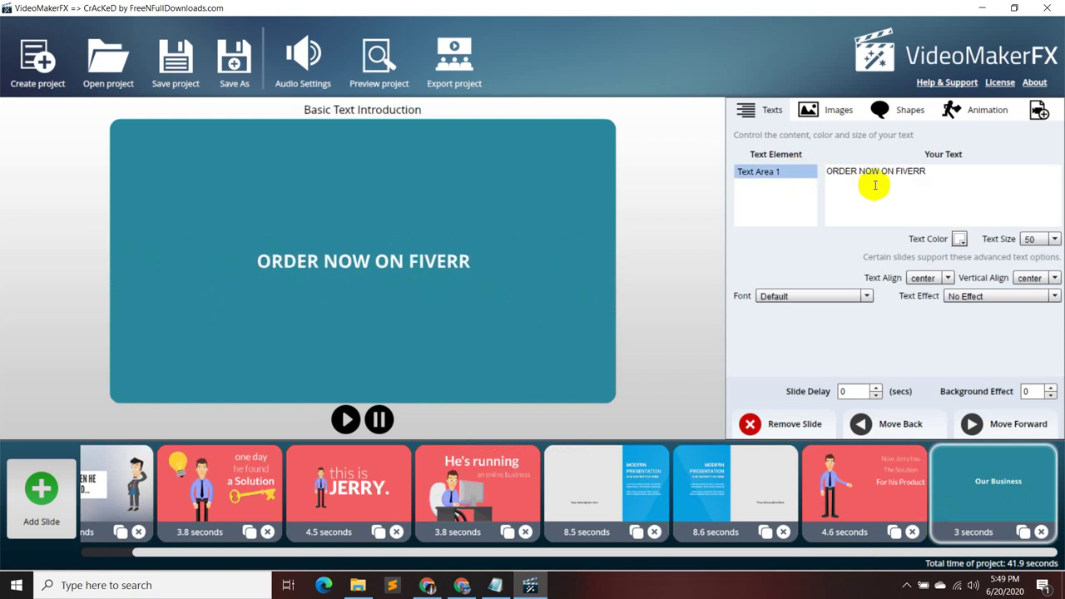
pyautogui.click(855, 173)
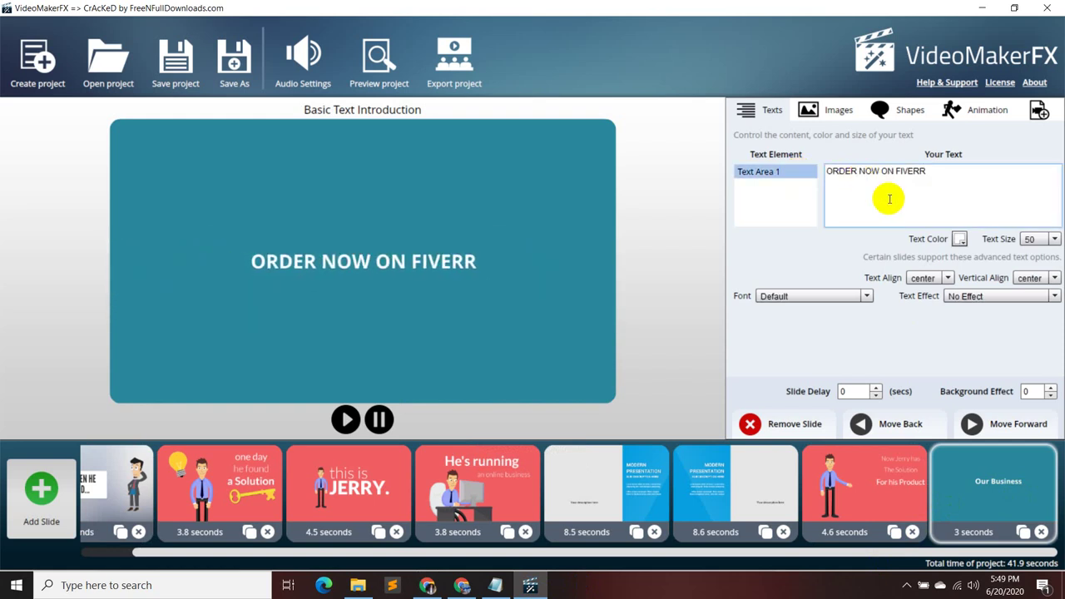
pyautogui.press('BackSpace')
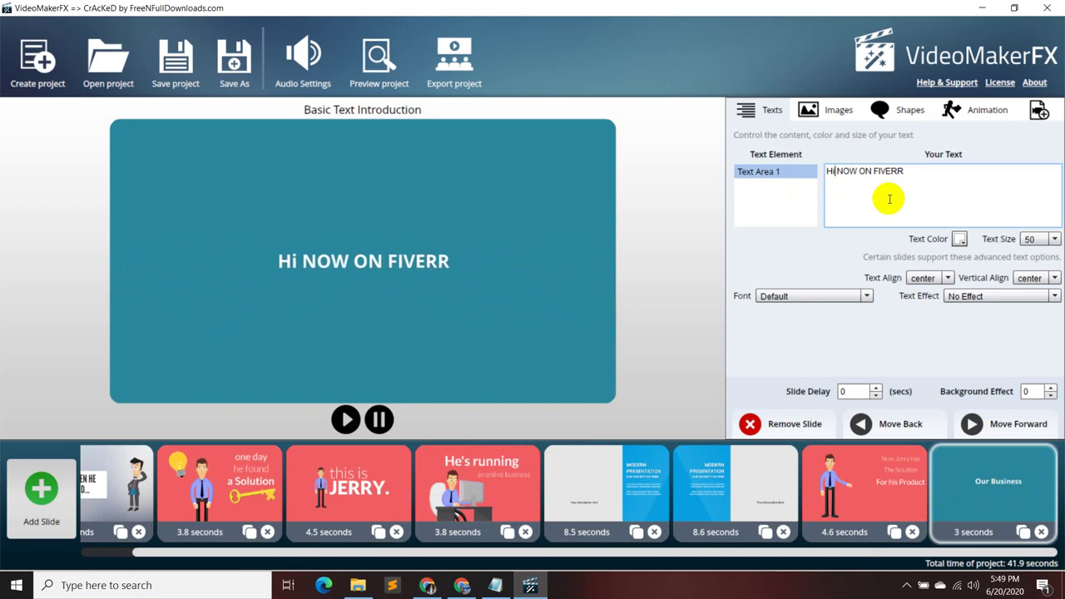
pyautogui.press('BackSpace')
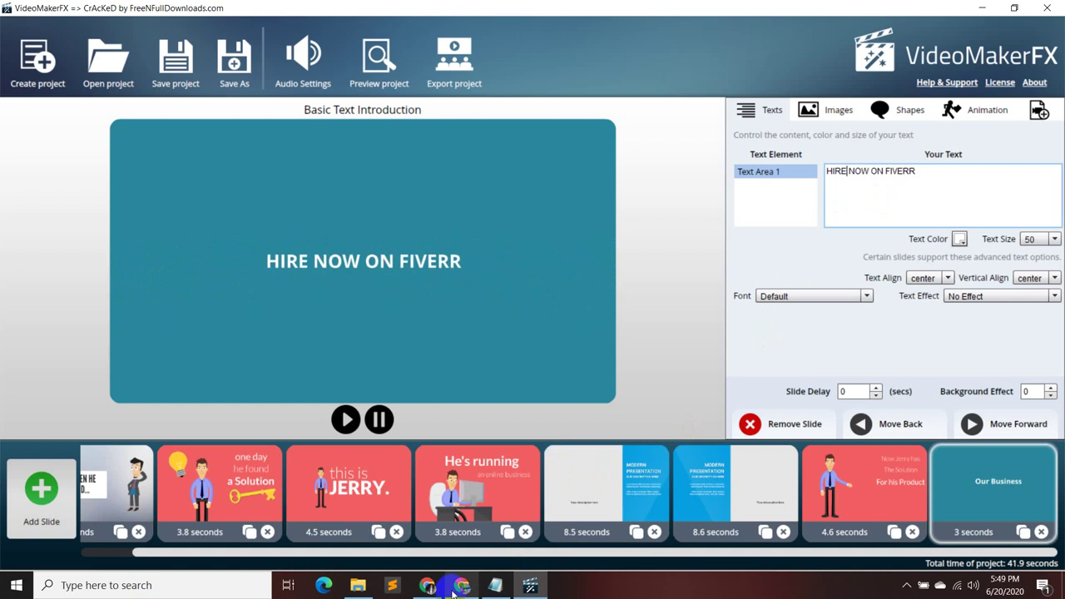
pyautogui.click(494, 571)
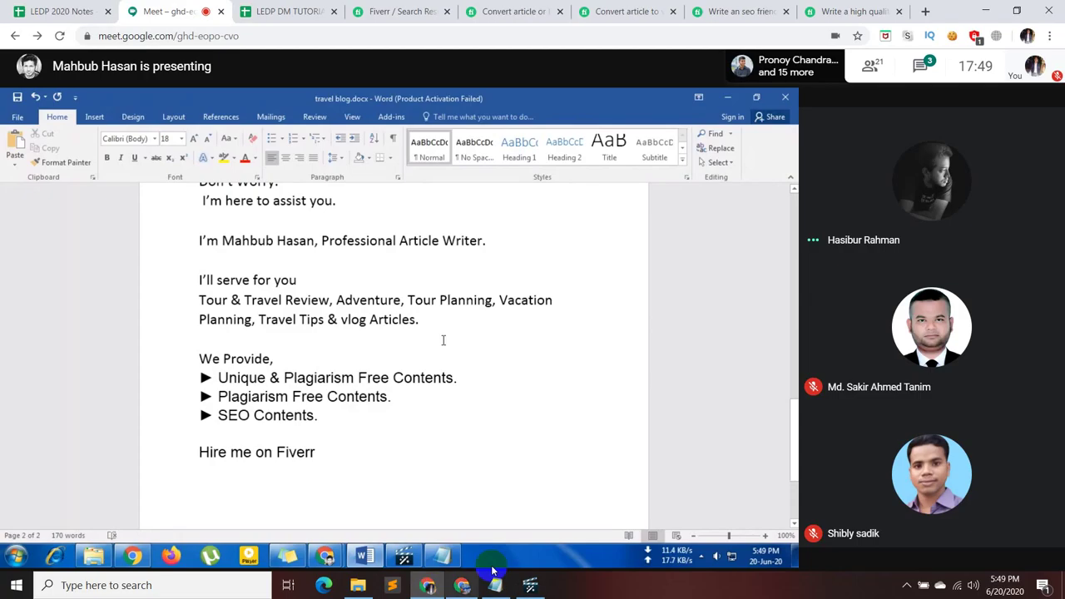
# - After checking the chat, add a 'Top quality a Engagging' bullet to the shared proposal's We Provide list
pyautogui.click(943, 80)
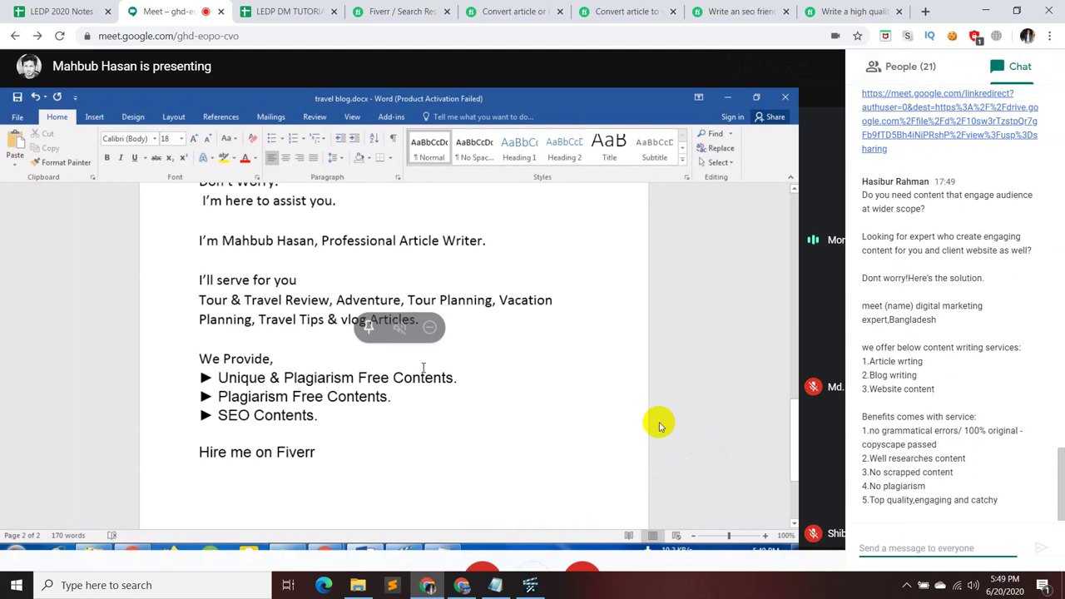
pyautogui.click(658, 426)
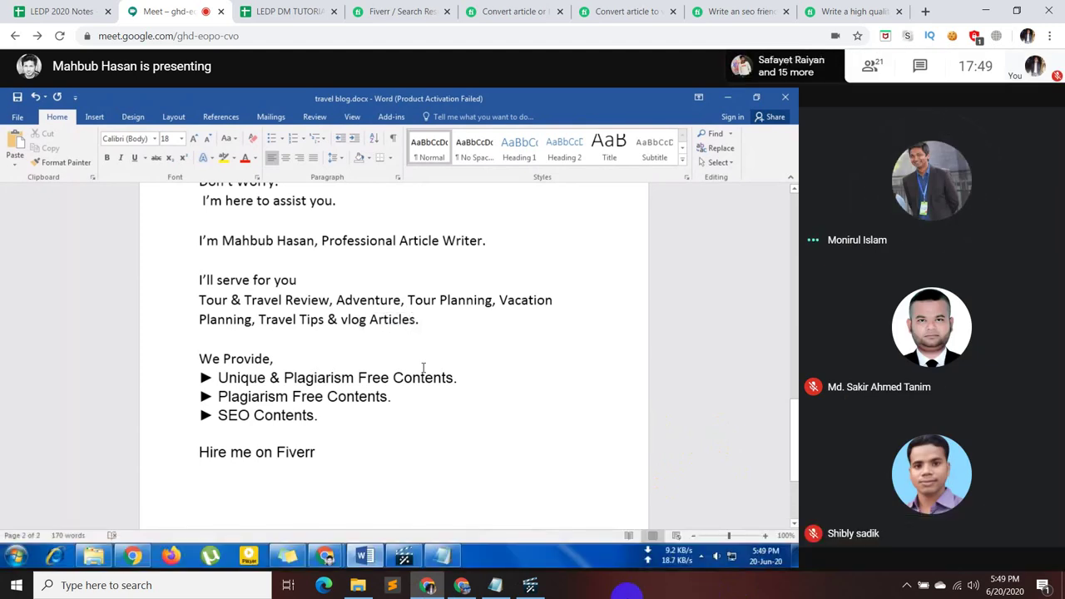
pyautogui.click(353, 420)
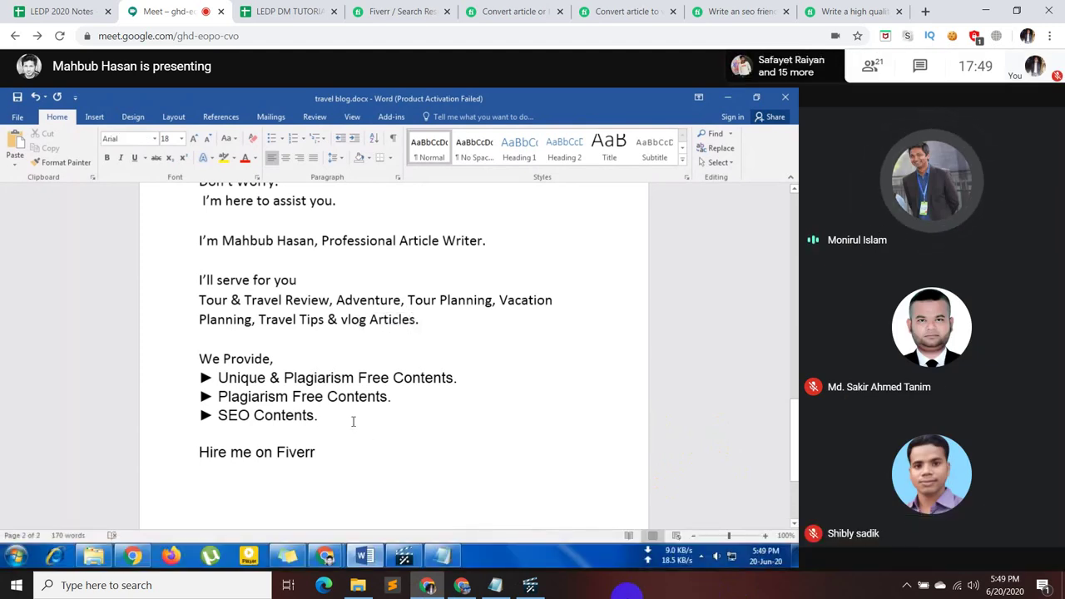
pyautogui.press('Return')
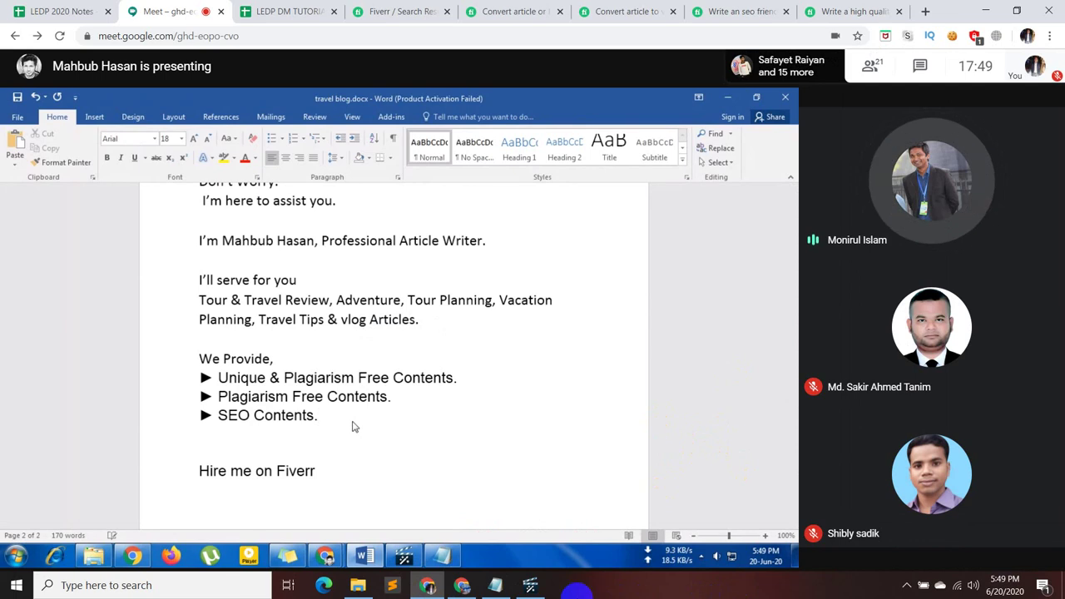
pyautogui.write('►')
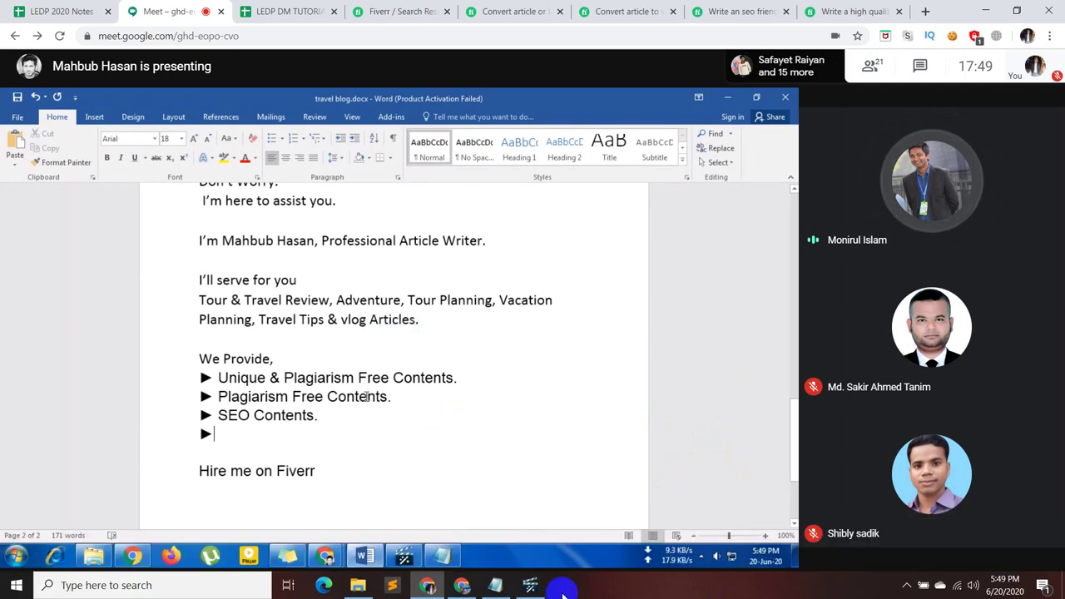
pyautogui.moveTo(392, 397); pyautogui.dragTo(241, 397)
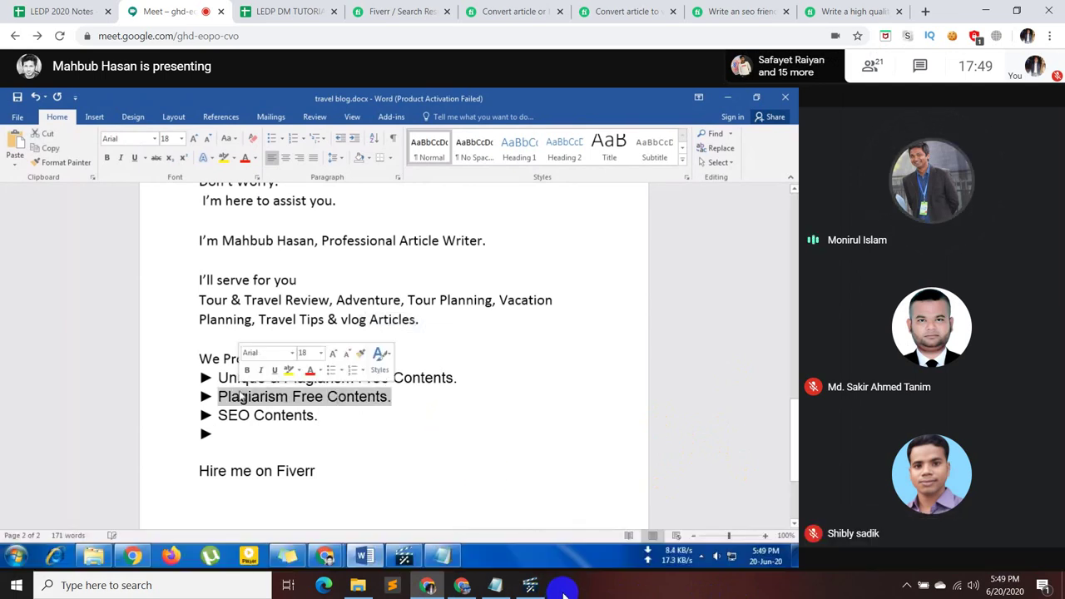
pyautogui.write('To')
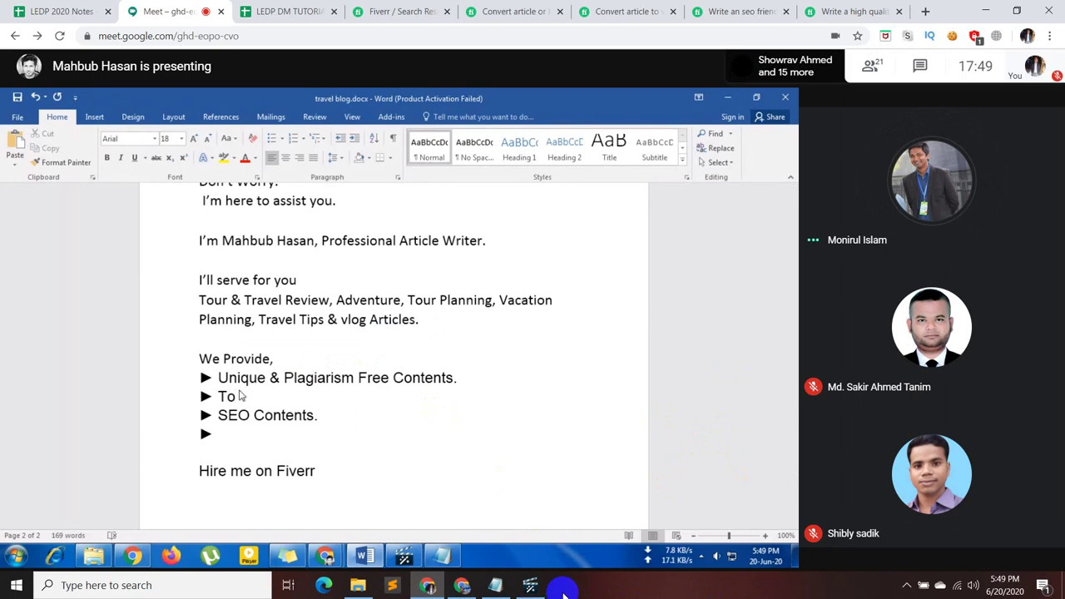
pyautogui.write('p qua')
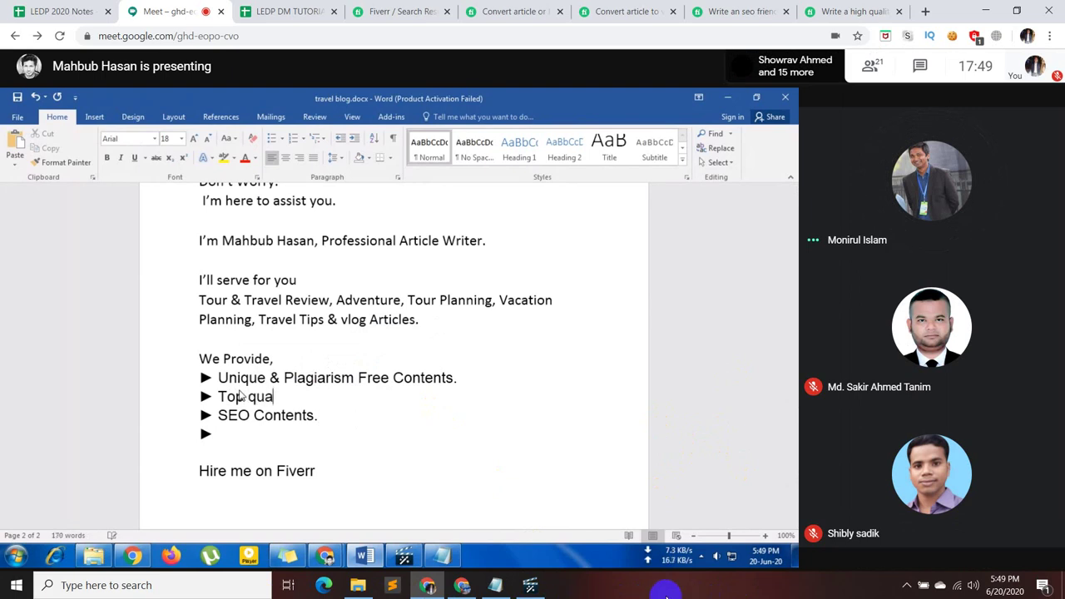
pyautogui.write('lity a')
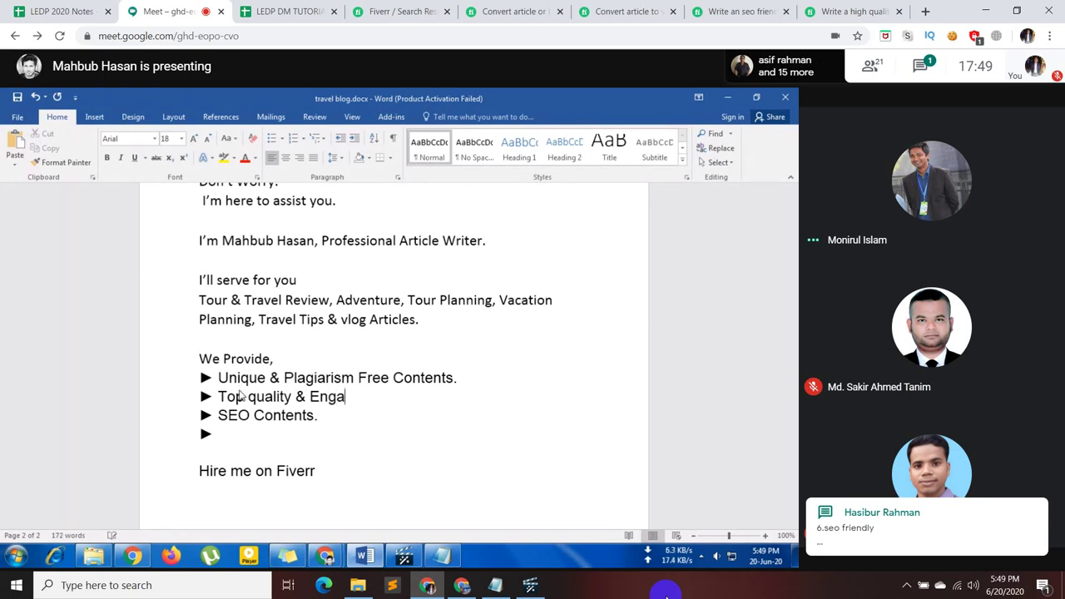
pyautogui.write(' Engagging')
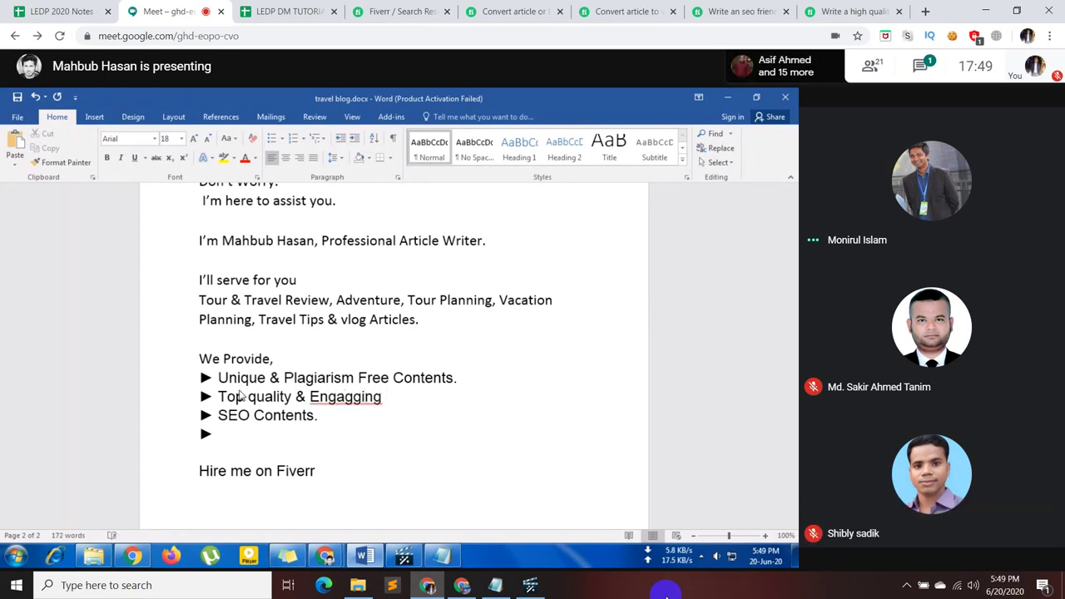
# - Correct Engagging to Engaging, add the 'No Scrapped' Contents bullet, and unmute the microphone
pyautogui.rightClick(354, 397)
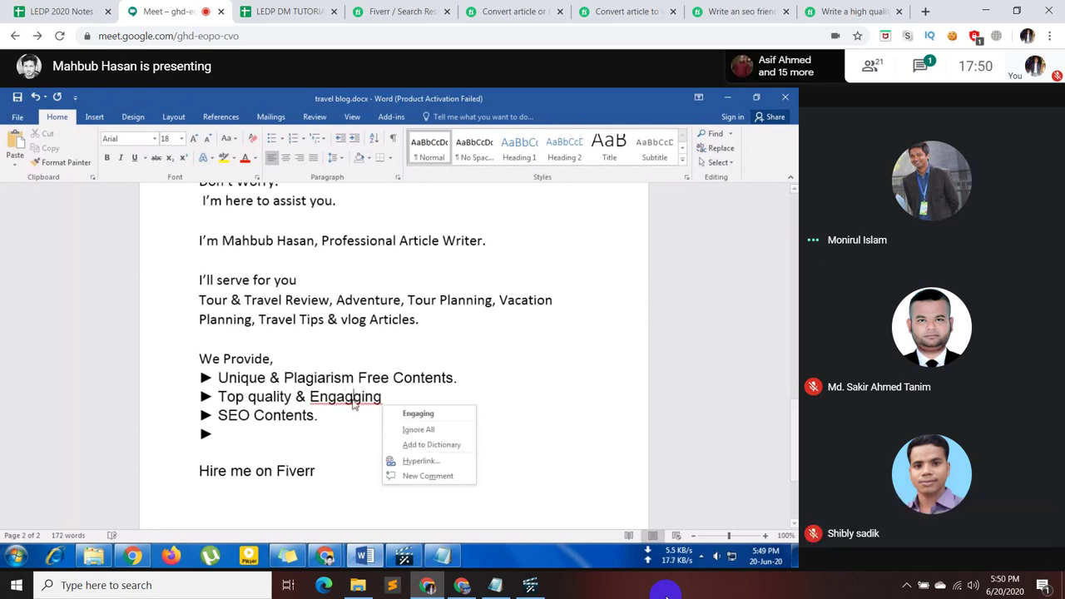
pyautogui.click(408, 414)
pyautogui.write('C')
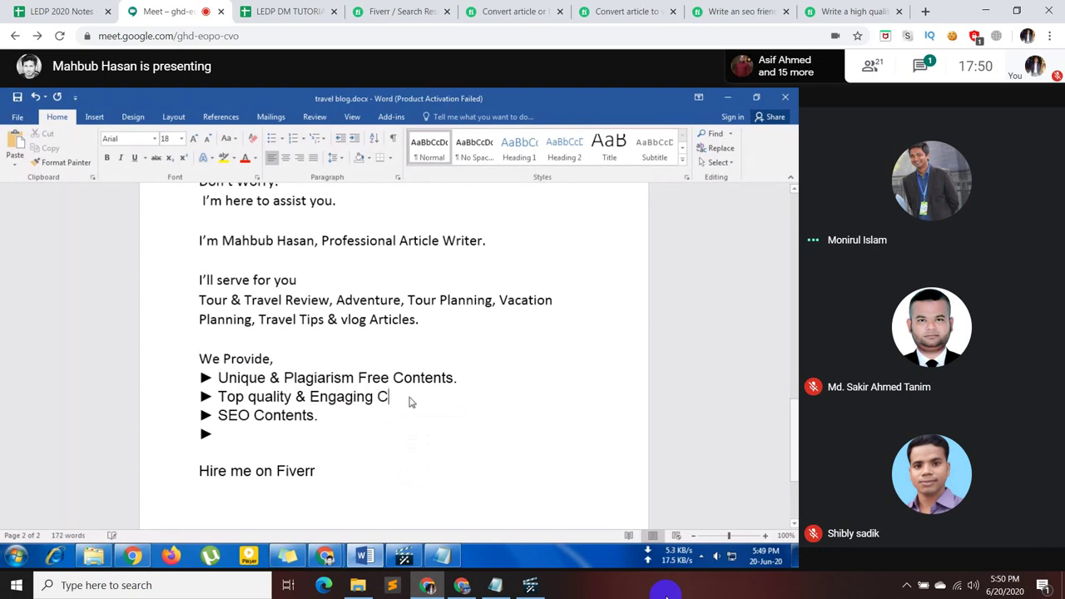
pyautogui.write('ontents')
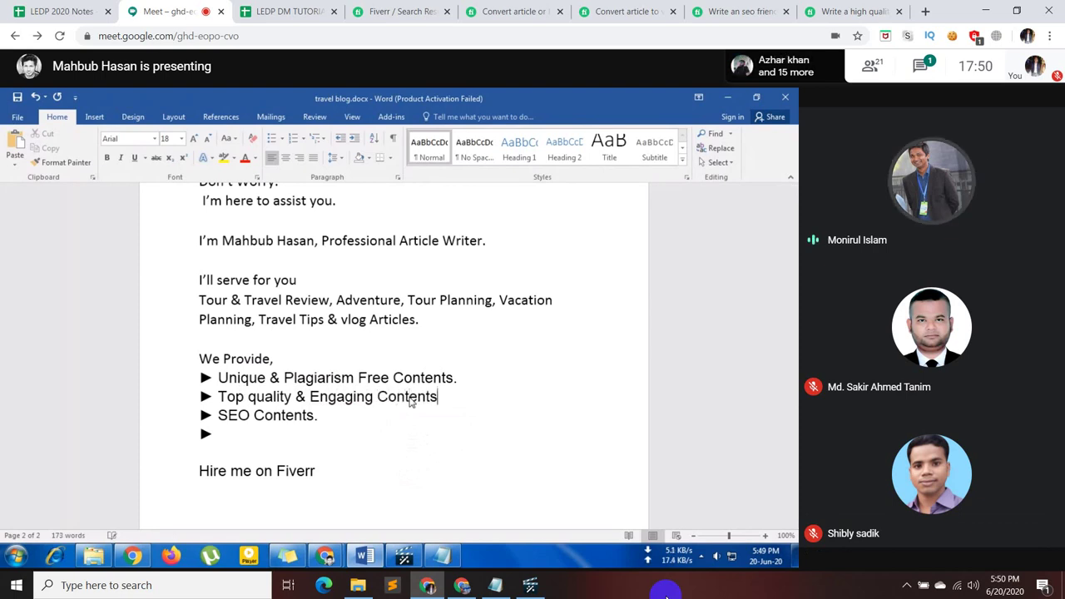
pyautogui.write('. ►')
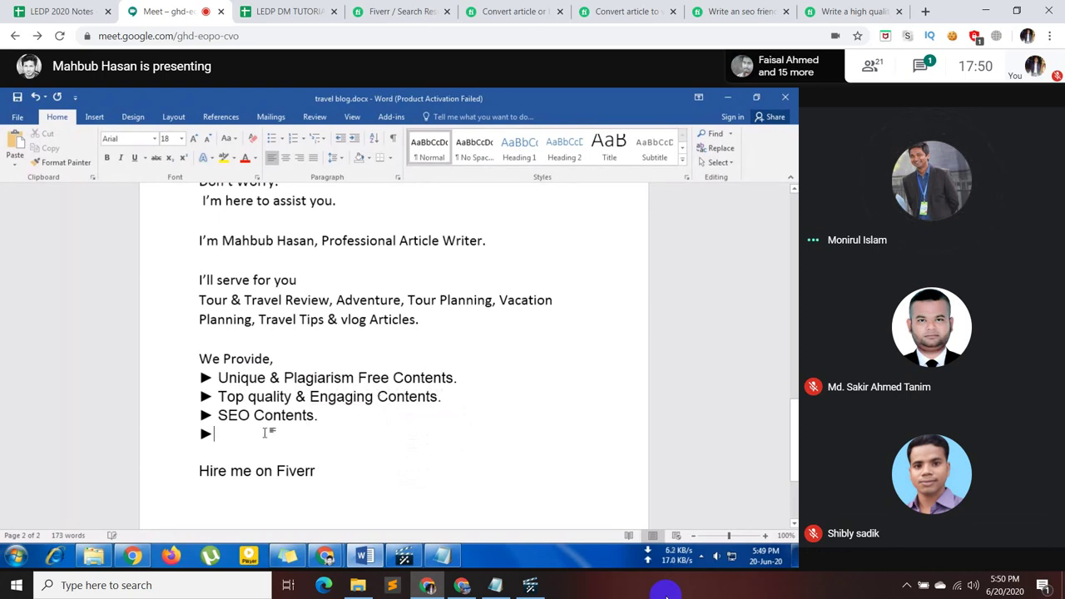
pyautogui.write('No')
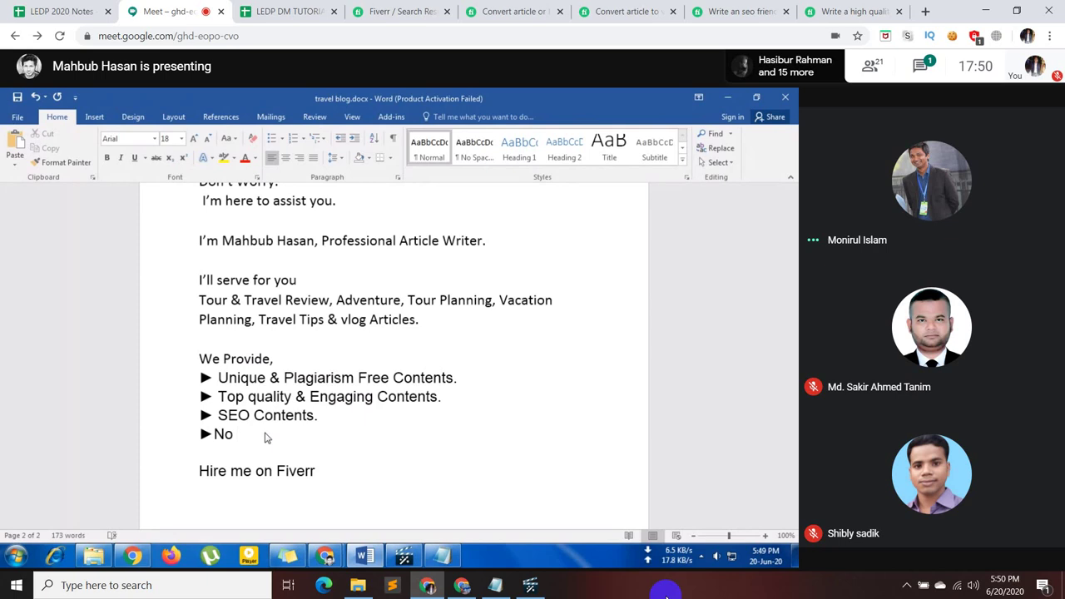
pyautogui.write(' Scr')
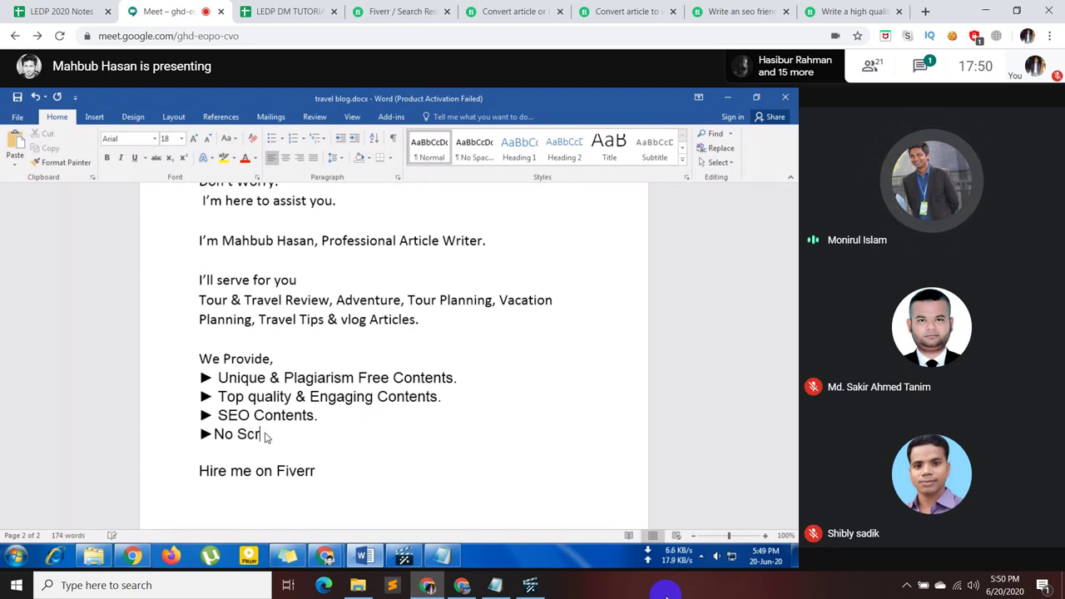
pyautogui.write('apped Contents')
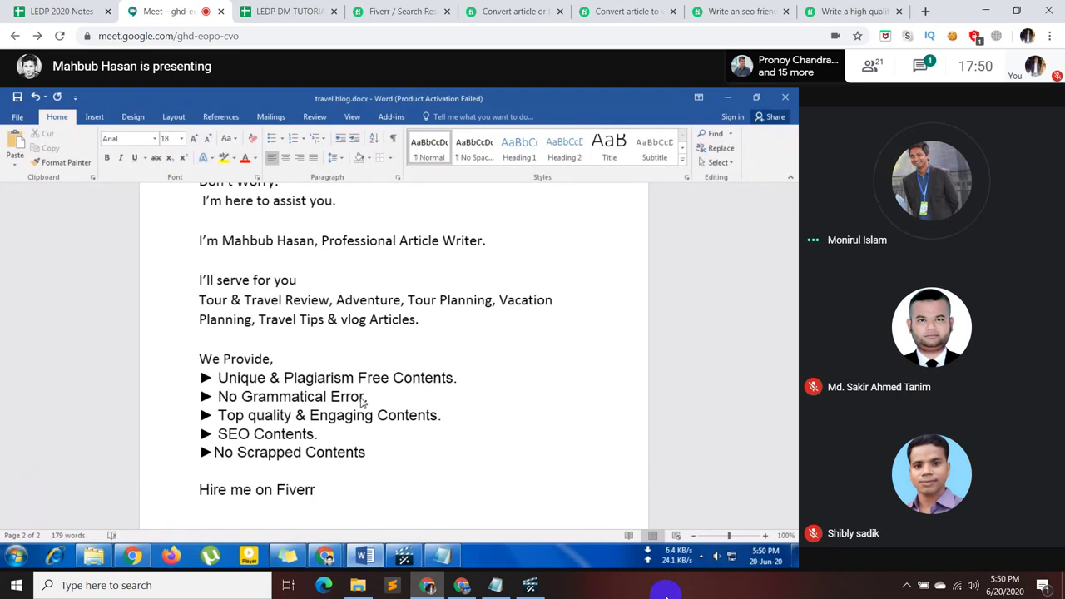
pyautogui.moveTo(529, 536)
pyautogui.click(483, 545)
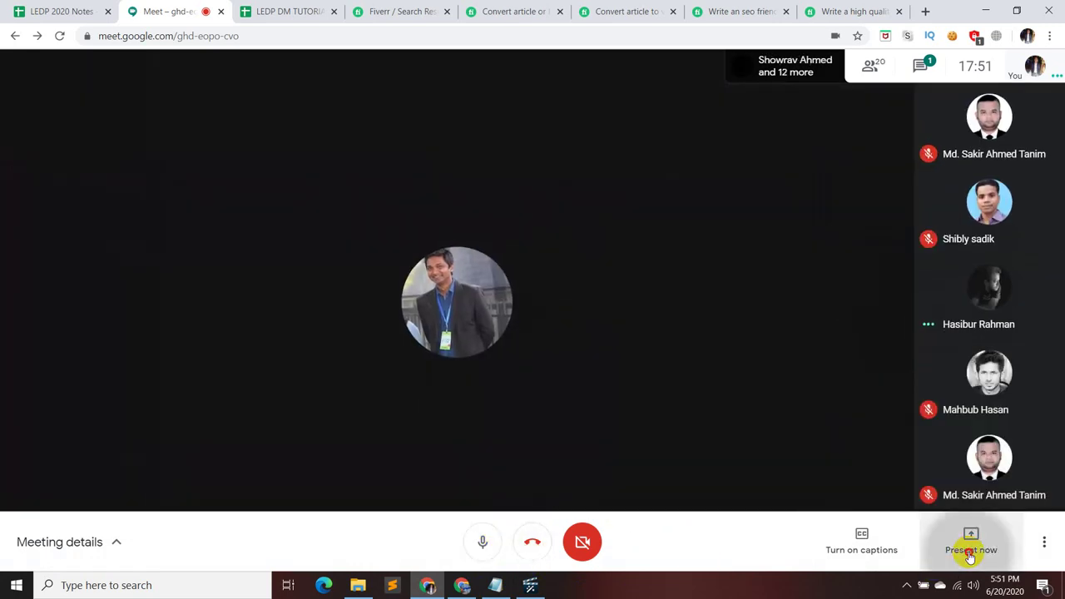
# - Present your entire screen to the Meet call and bring the VideoMakerFX project forward
pyautogui.click(960, 549)
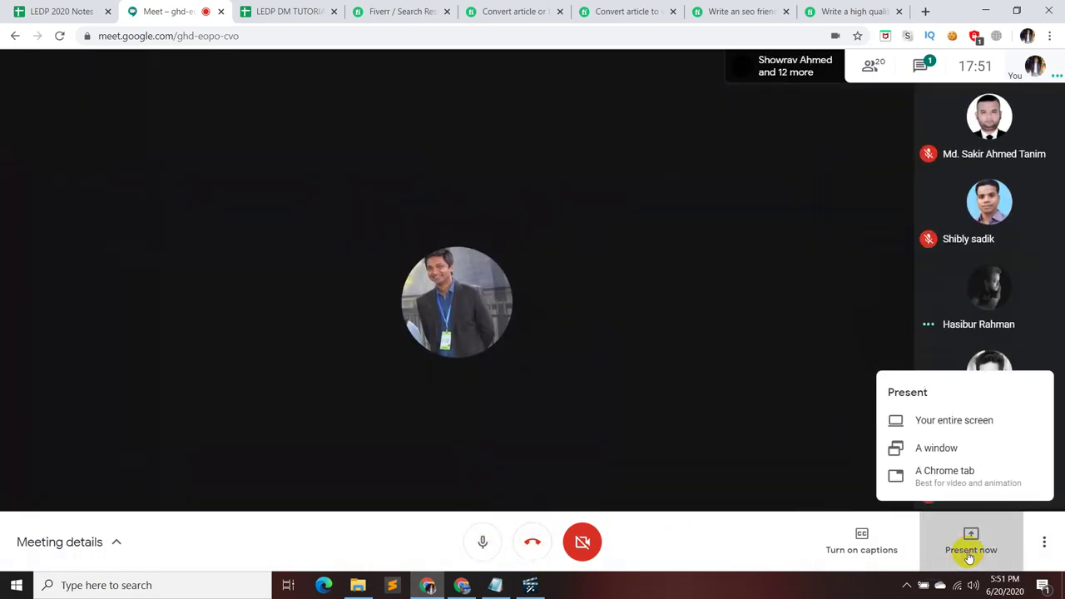
pyautogui.click(943, 422)
pyautogui.click(510, 257)
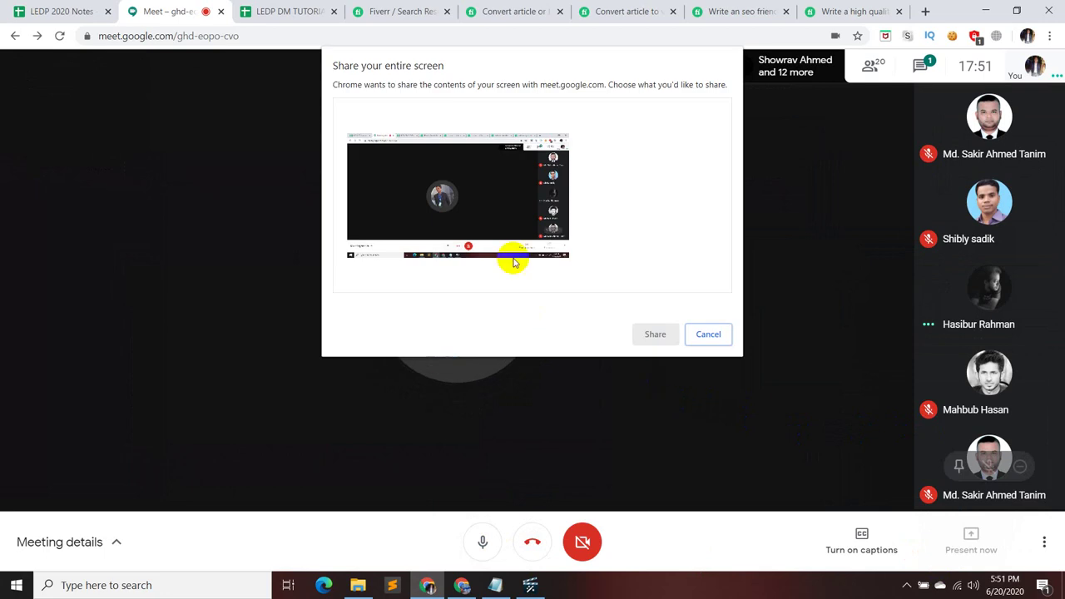
pyautogui.click(638, 334)
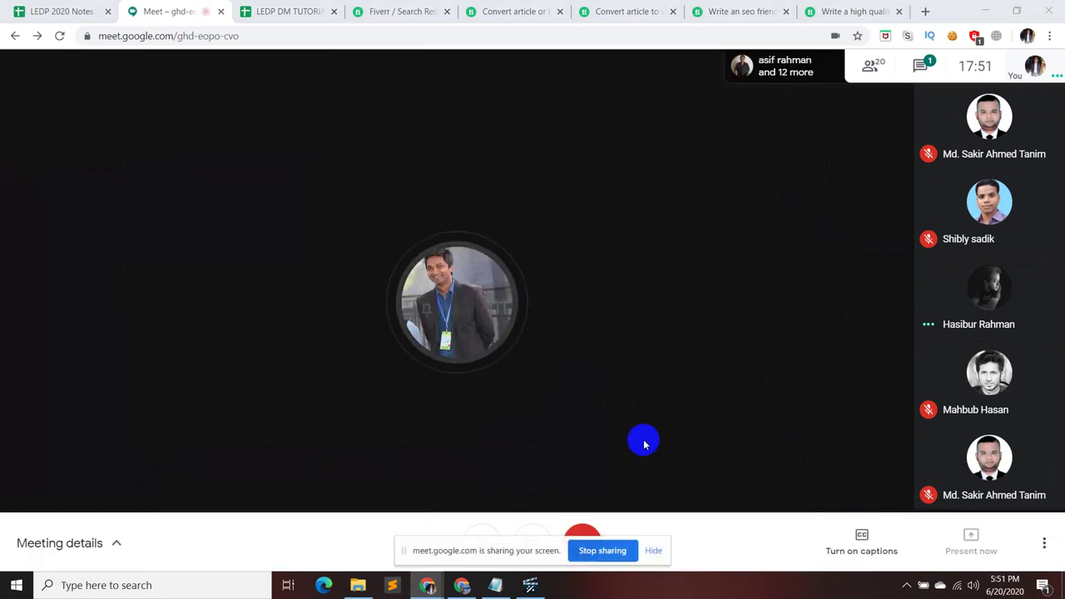
pyautogui.click(535, 588)
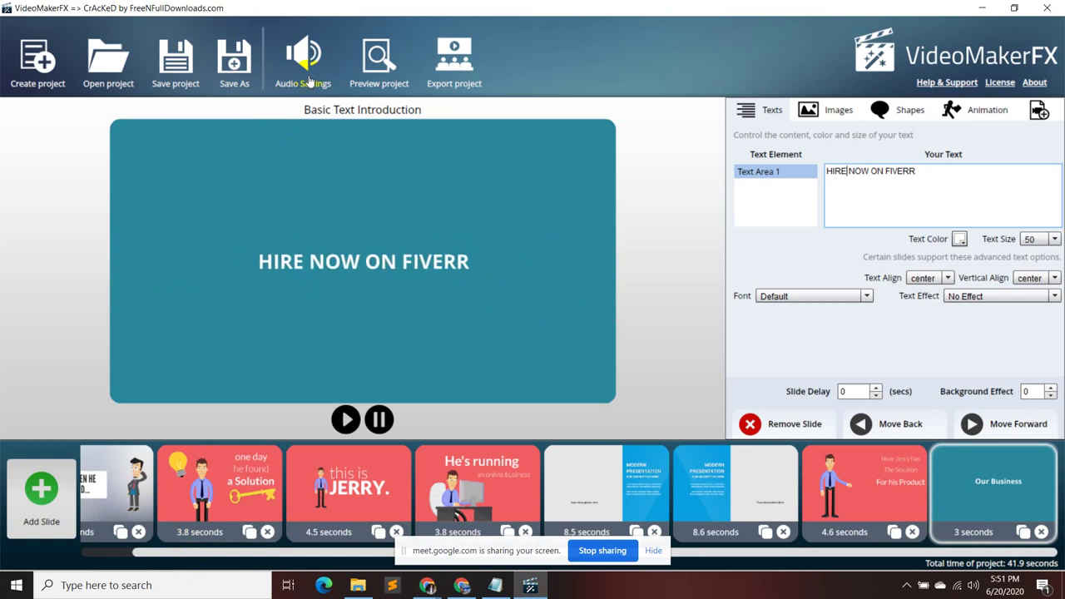
pyautogui.click(379, 59)
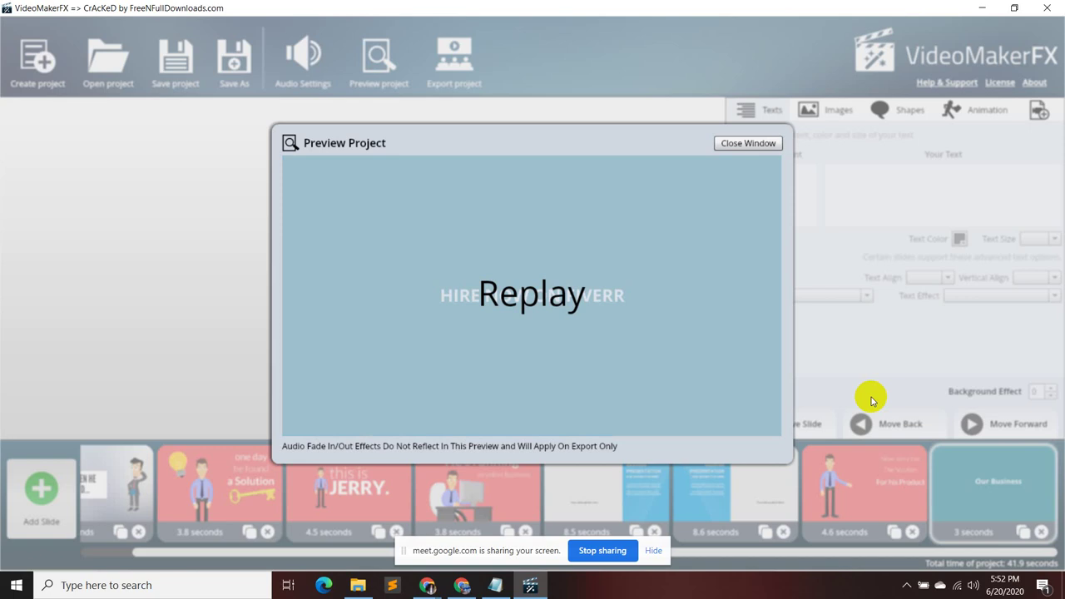
pyautogui.click(747, 144)
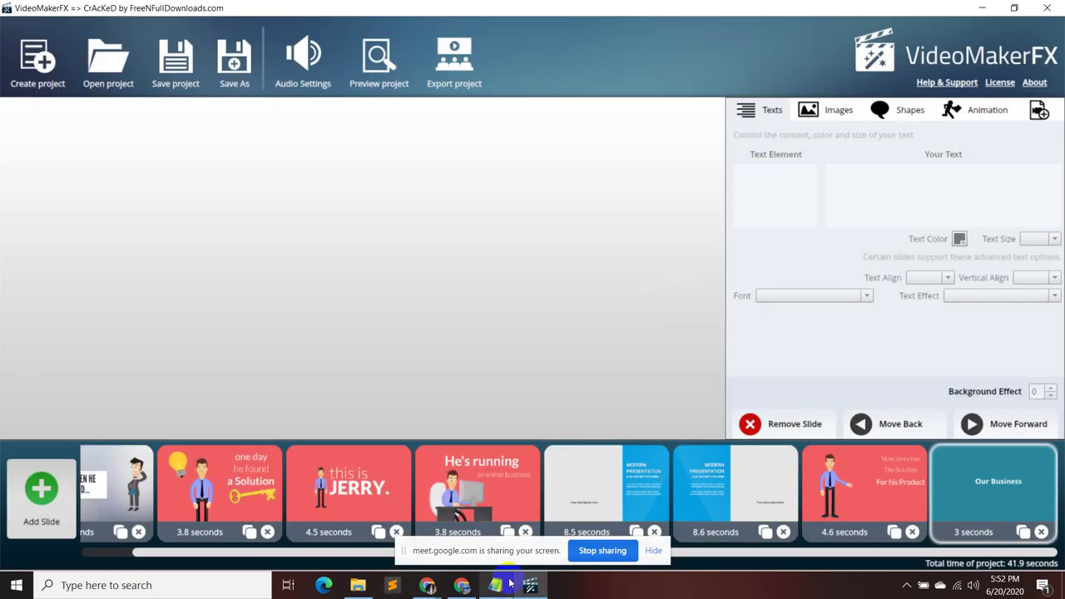
pyautogui.moveTo(428, 587)
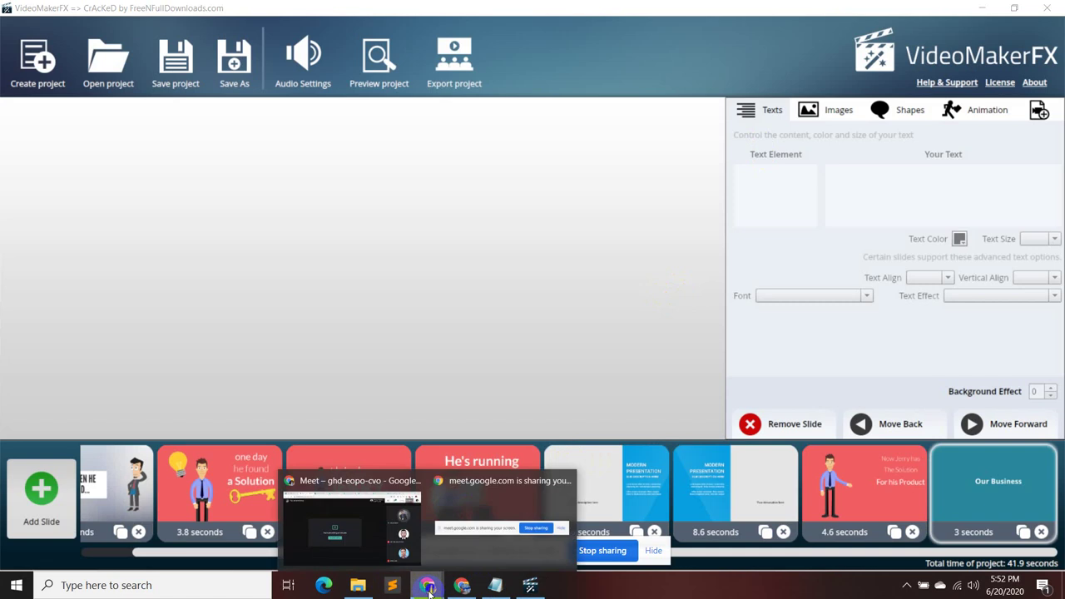
# - Dismiss Meet's screen-sharing notice, mute the microphone, and return to VideoMakerFX
pyautogui.click(374, 522)
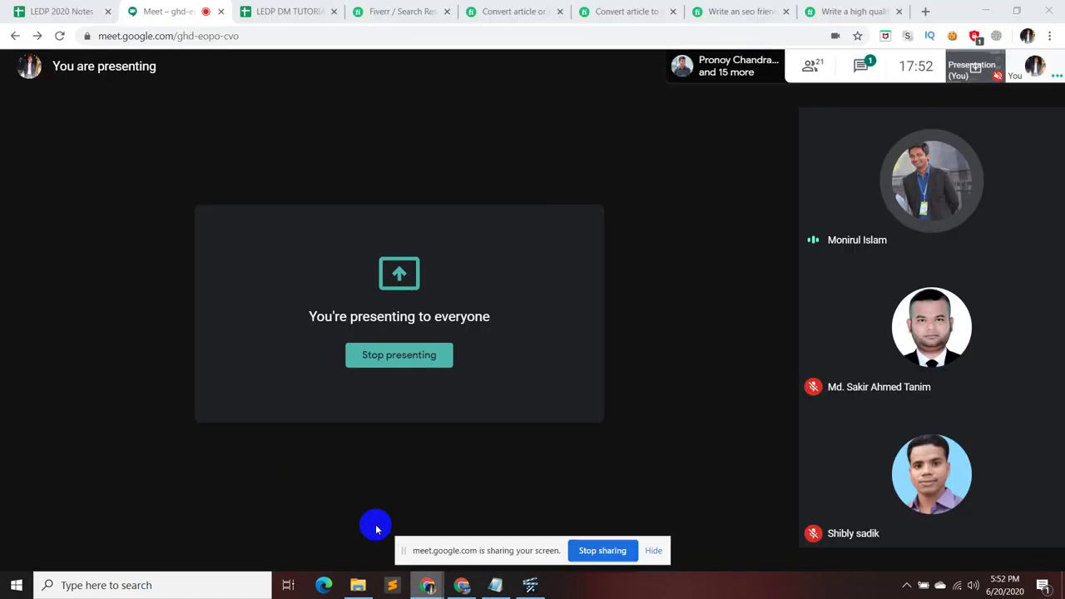
pyautogui.click(656, 551)
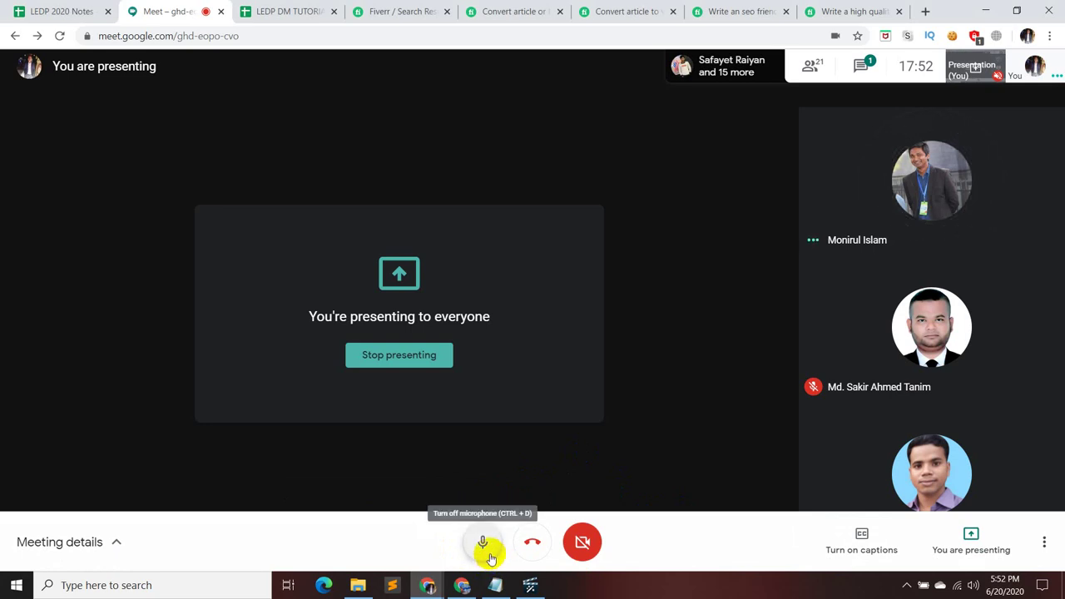
pyautogui.click(483, 544)
pyautogui.moveTo(499, 582)
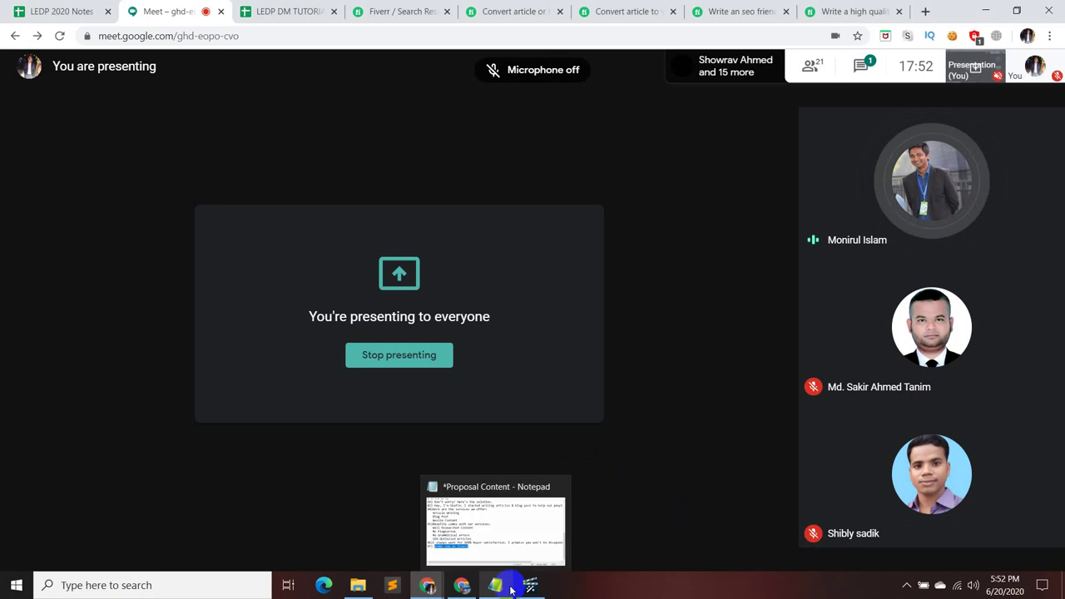
pyautogui.click(532, 585)
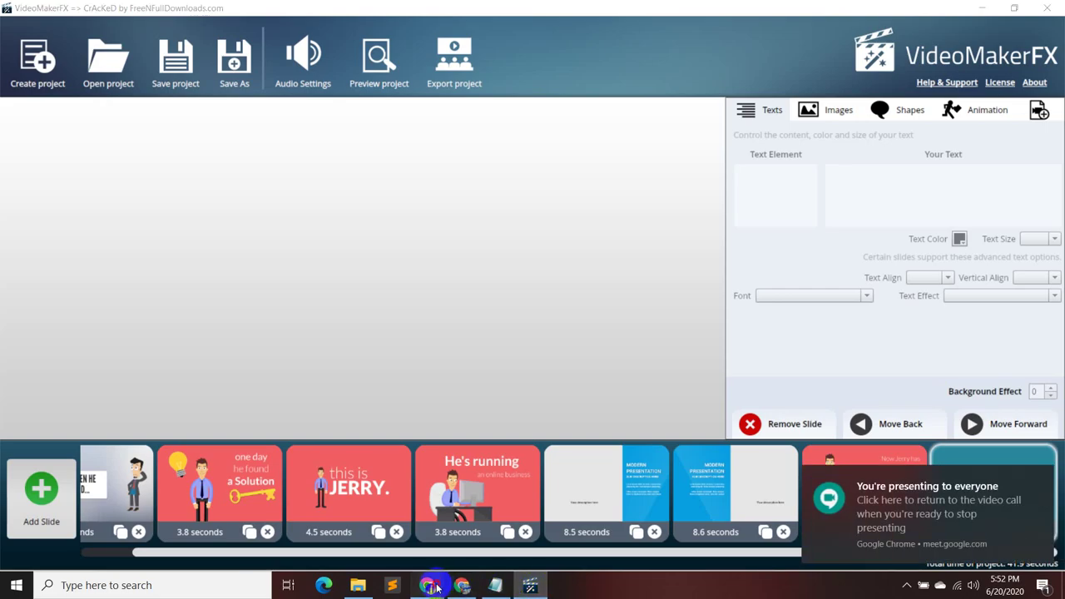
# - Stop presenting the screen in Google Meet and bring the VideoMakerFX slide editor back
pyautogui.moveTo(431, 585)
pyautogui.click(380, 532)
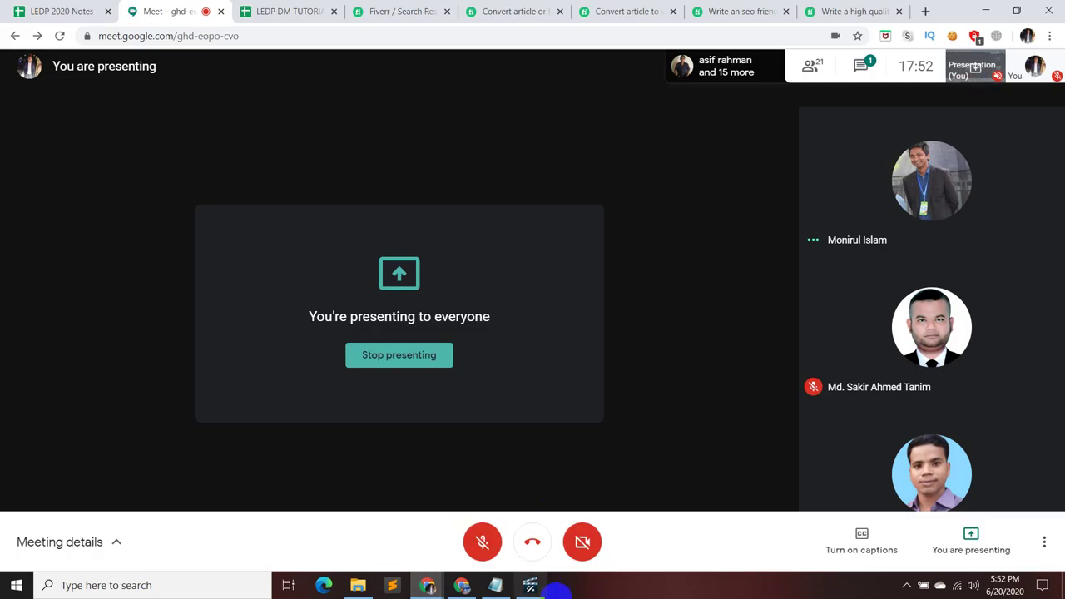
pyautogui.click(530, 586)
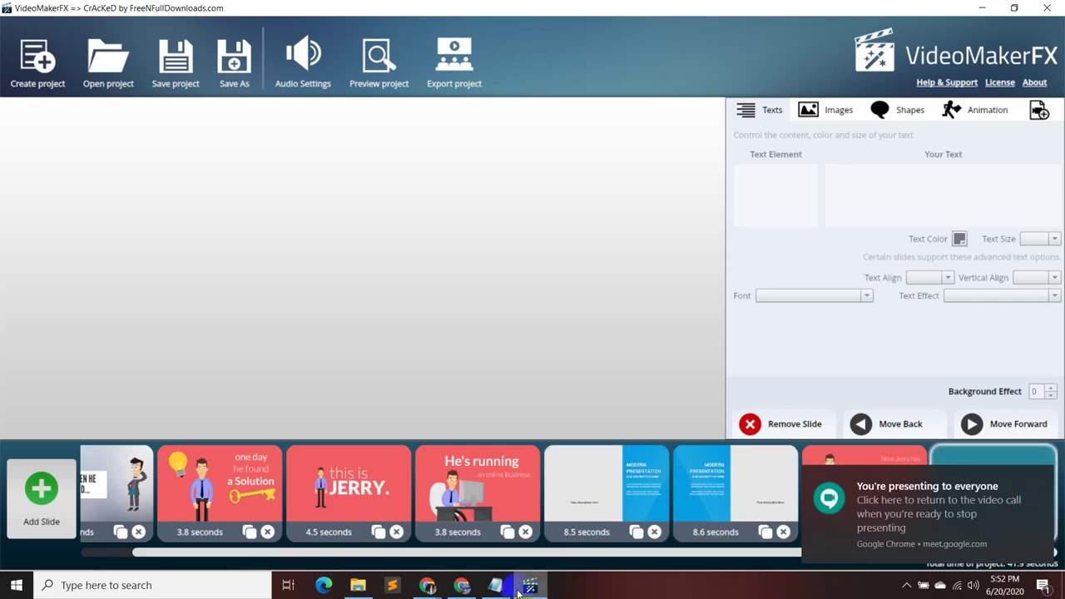
pyautogui.click(344, 505)
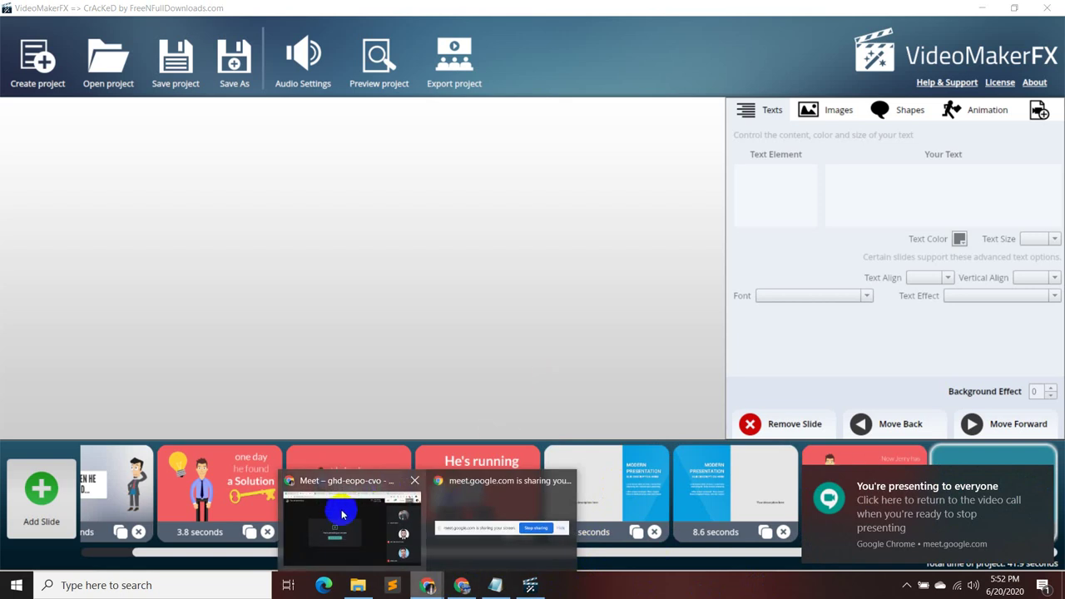
pyautogui.click(969, 545)
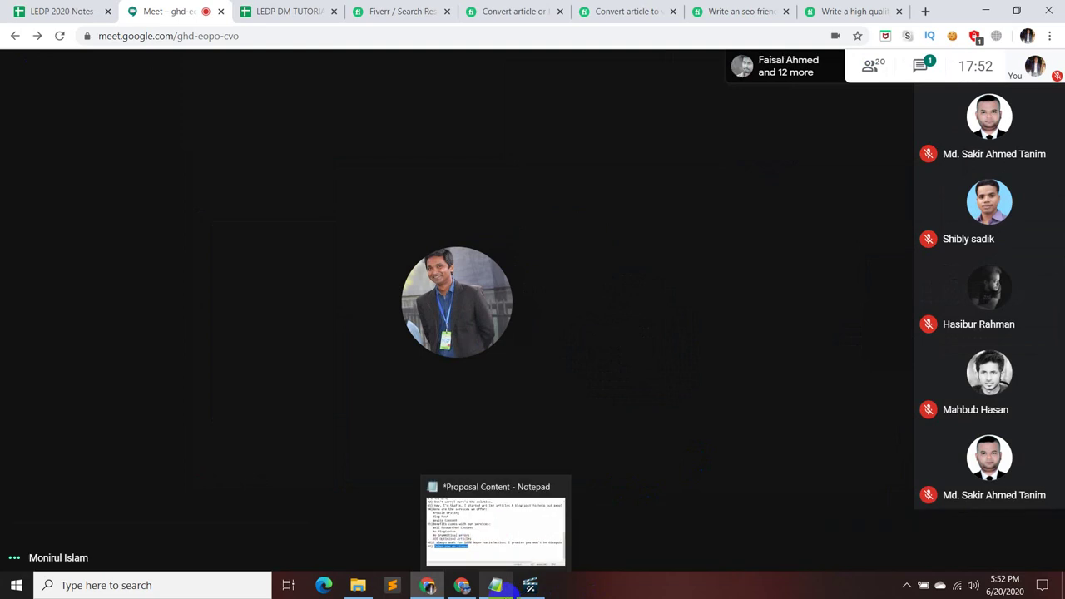
pyautogui.click(531, 585)
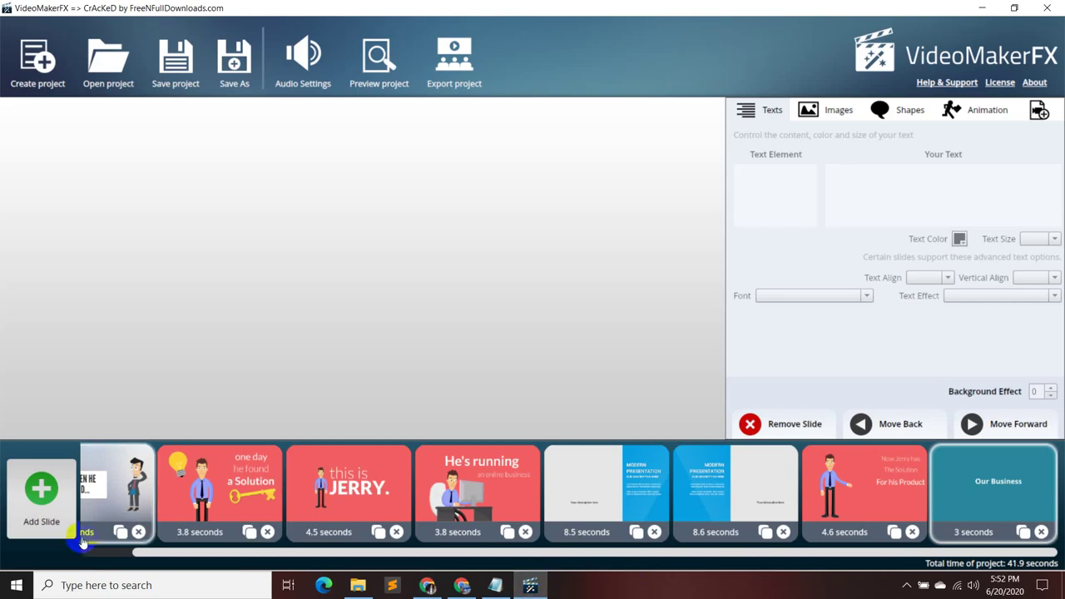
# - Open Add Slide and preview the Character Frank layouts, slides 1 through 13
pyautogui.click(37, 495)
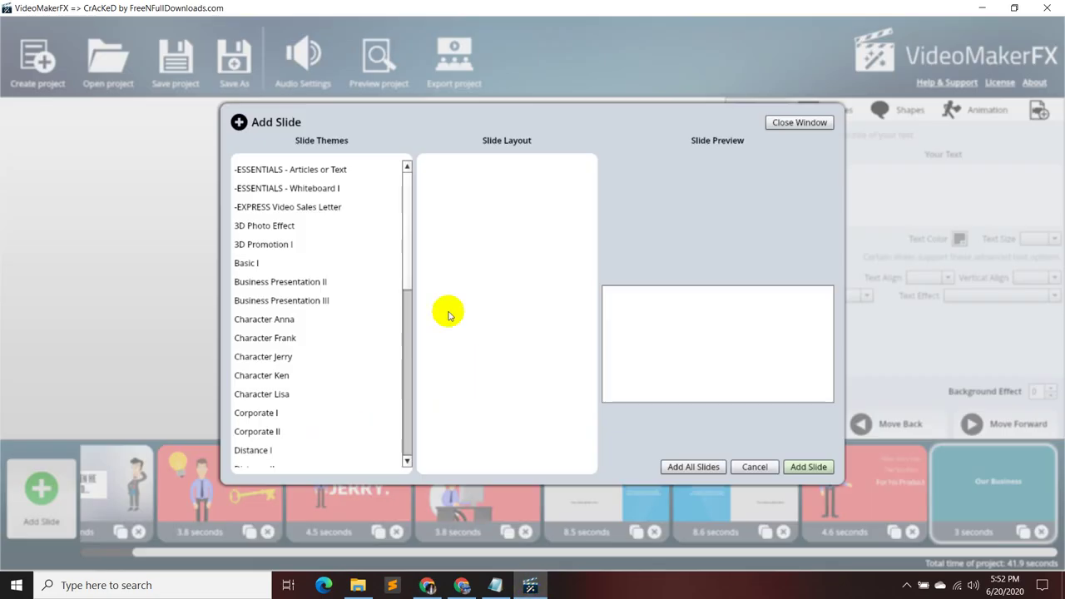
pyautogui.click(324, 318)
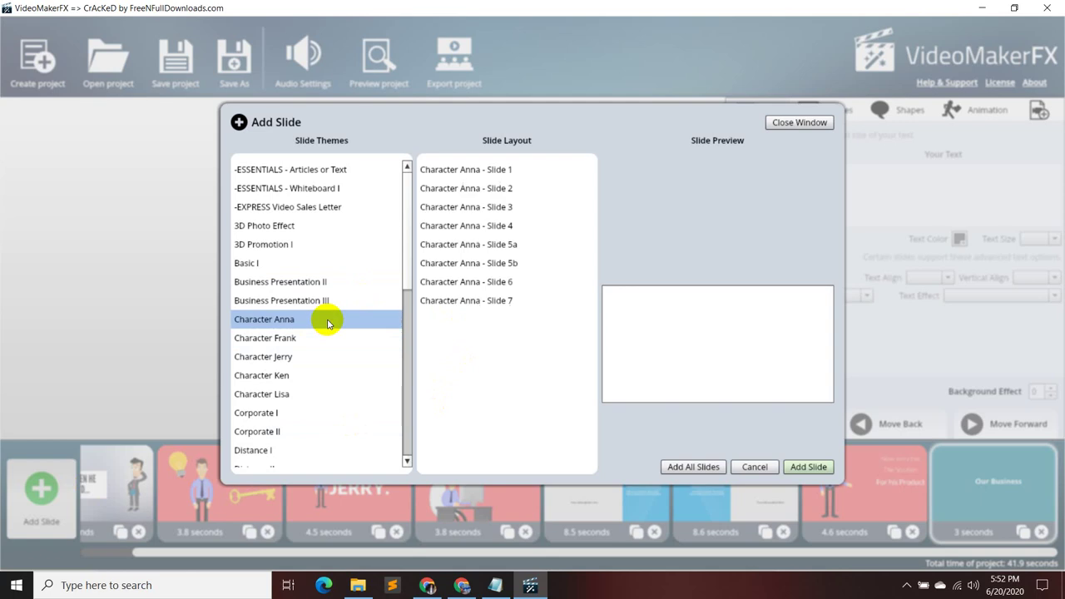
pyautogui.click(324, 336)
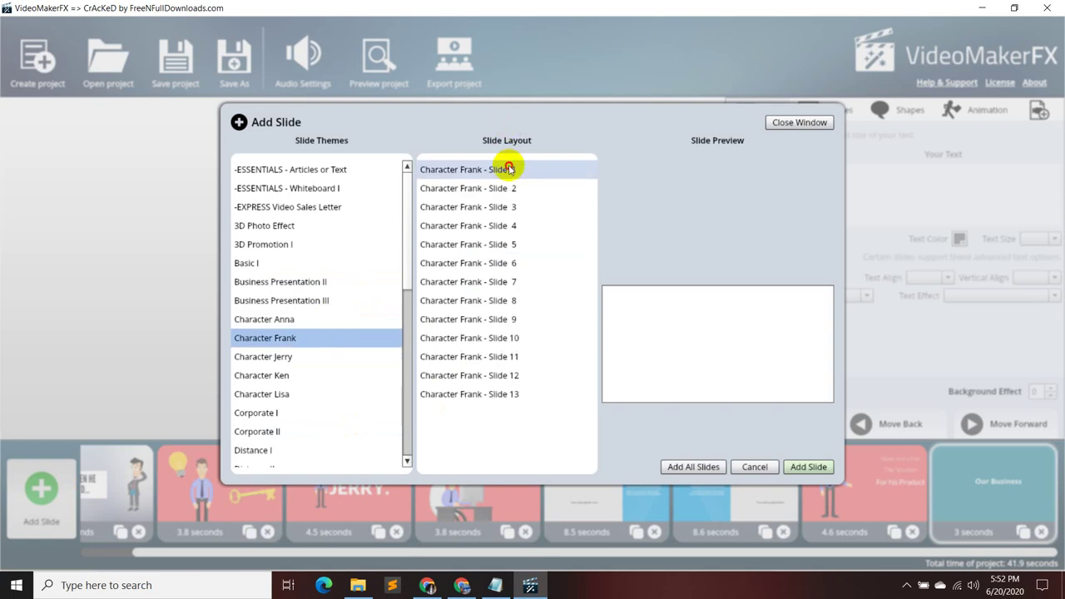
pyautogui.click(507, 168)
pyautogui.click(527, 190)
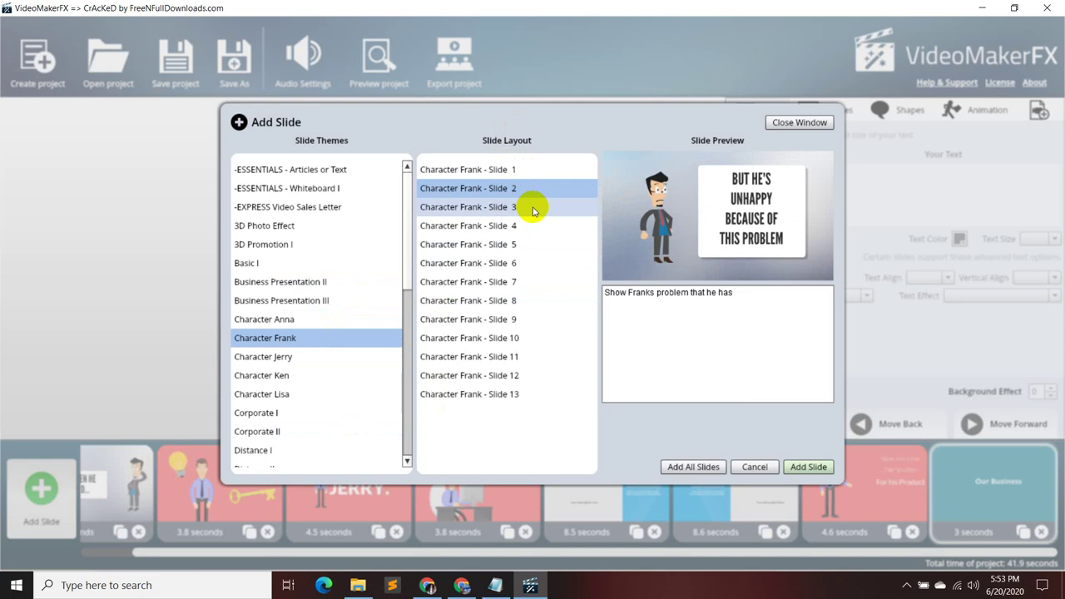
pyautogui.click(533, 208)
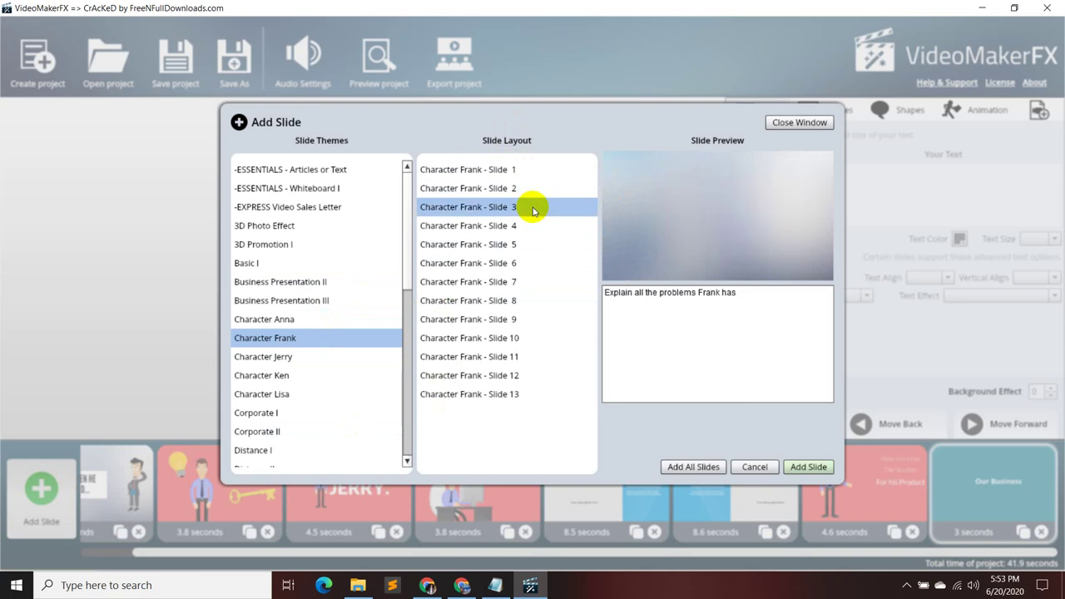
pyautogui.click(537, 225)
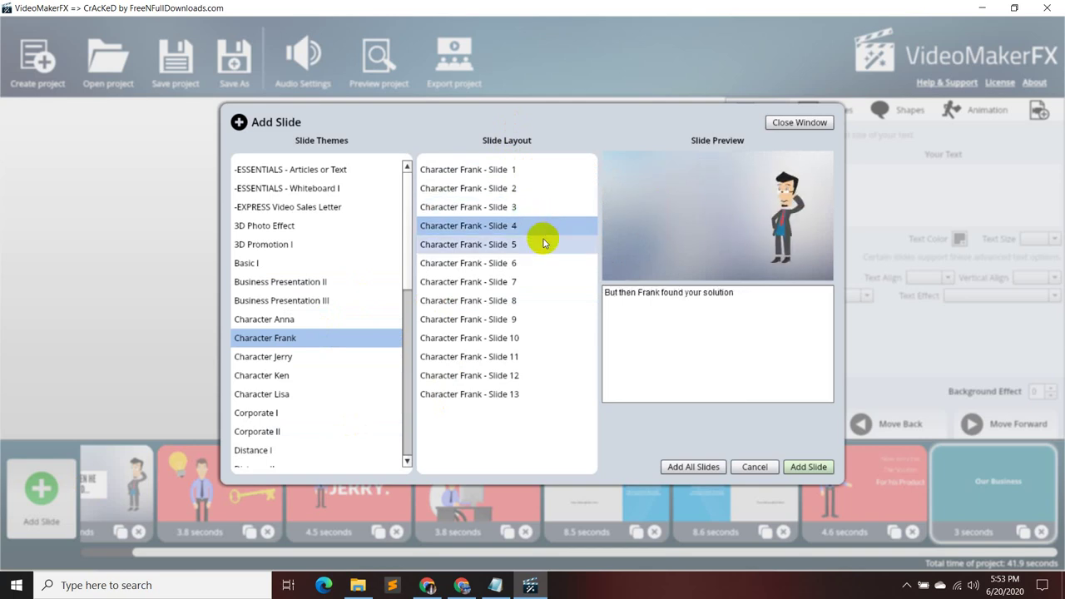
pyautogui.click(543, 244)
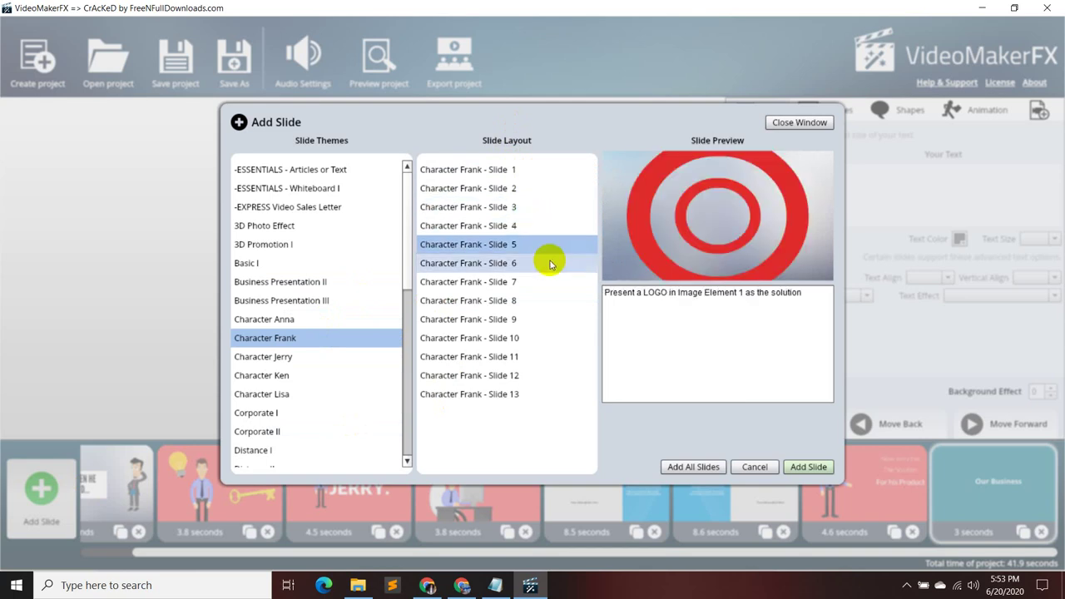
pyautogui.click(549, 264)
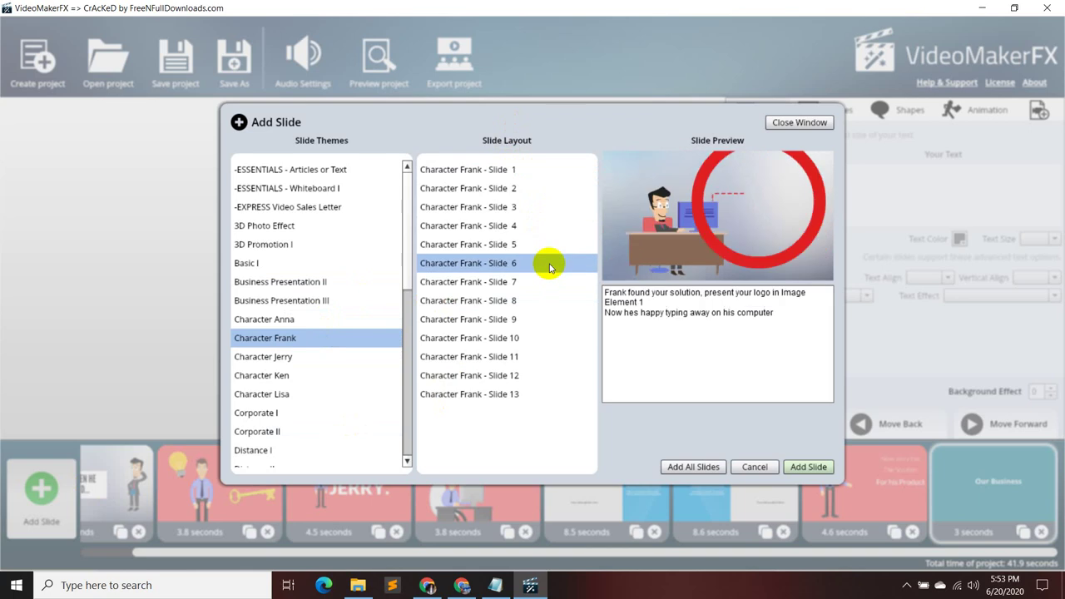
pyautogui.click(549, 280)
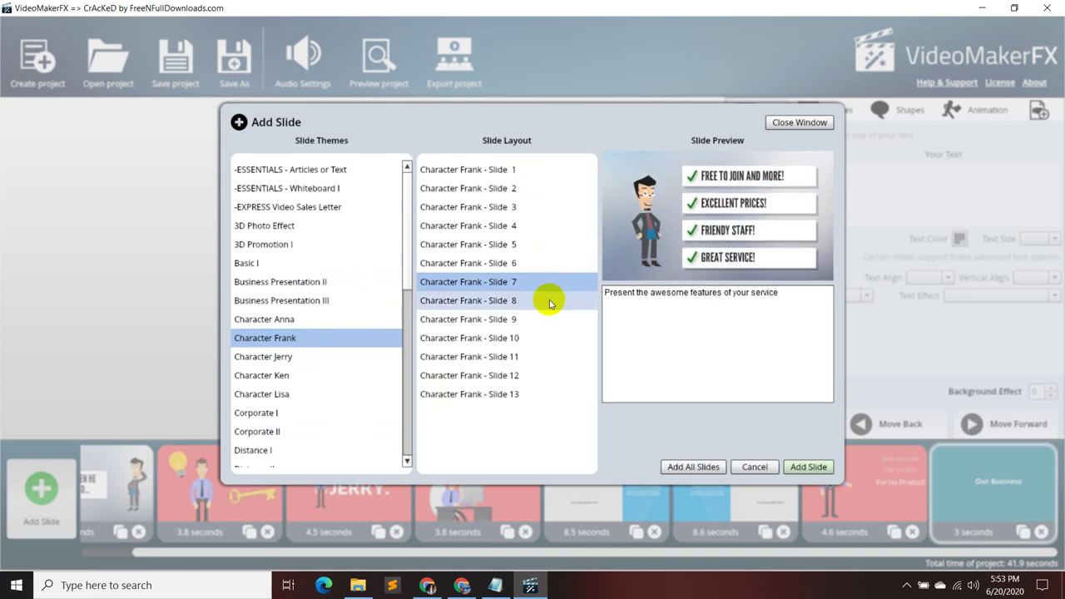
pyautogui.click(549, 301)
pyautogui.click(553, 322)
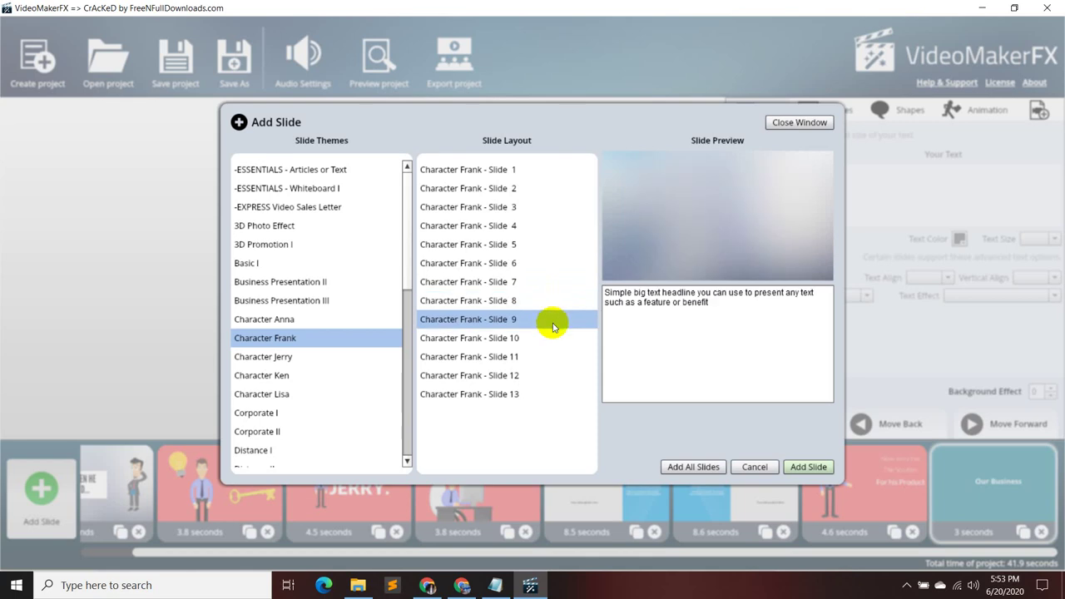
pyautogui.click(551, 336)
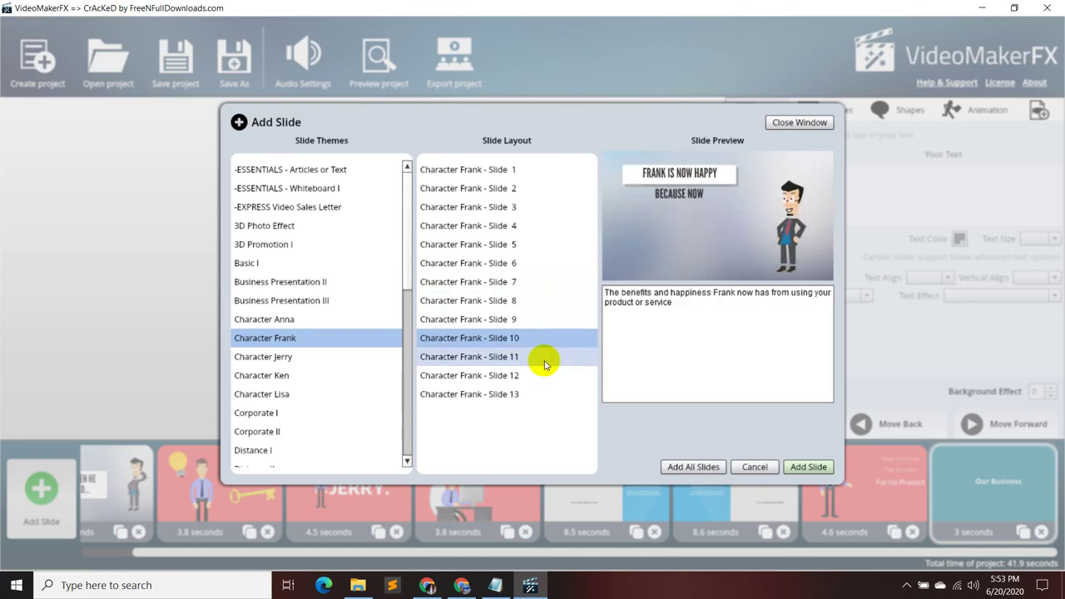
pyautogui.click(545, 358)
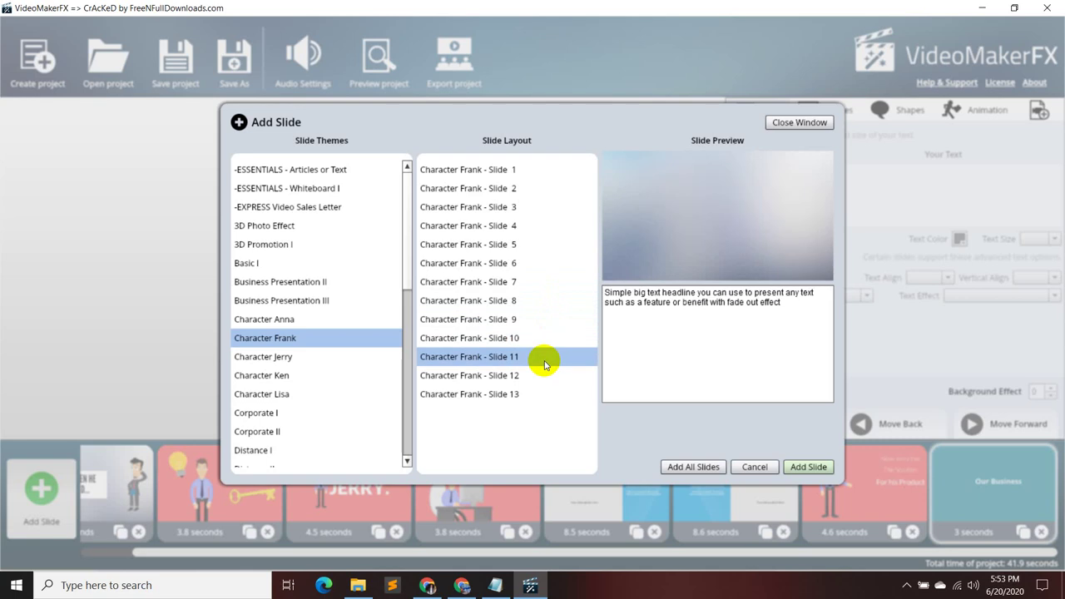
pyautogui.click(543, 369)
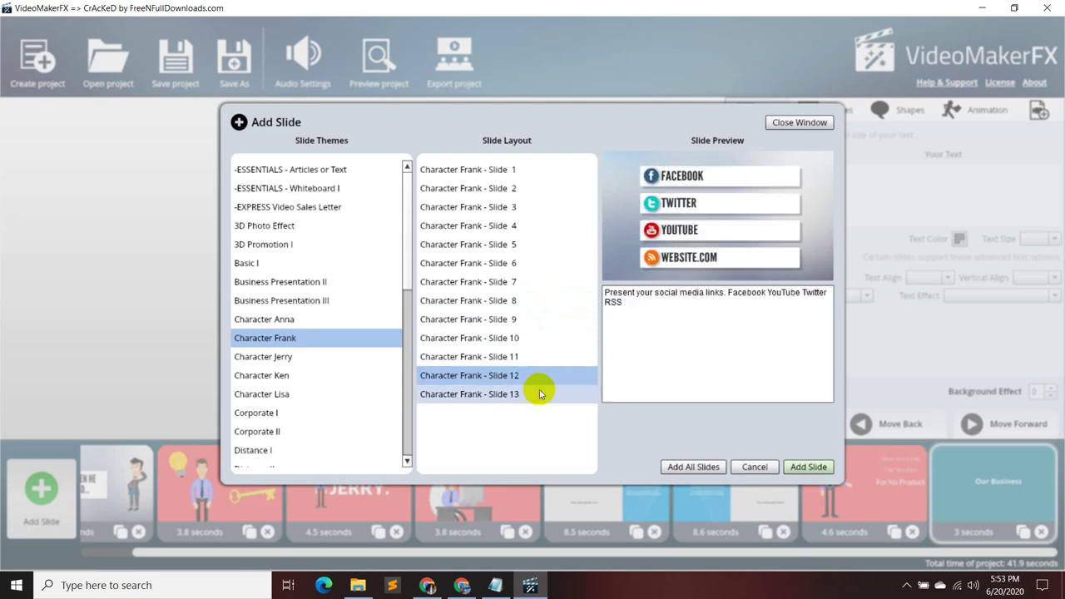
pyautogui.click(539, 389)
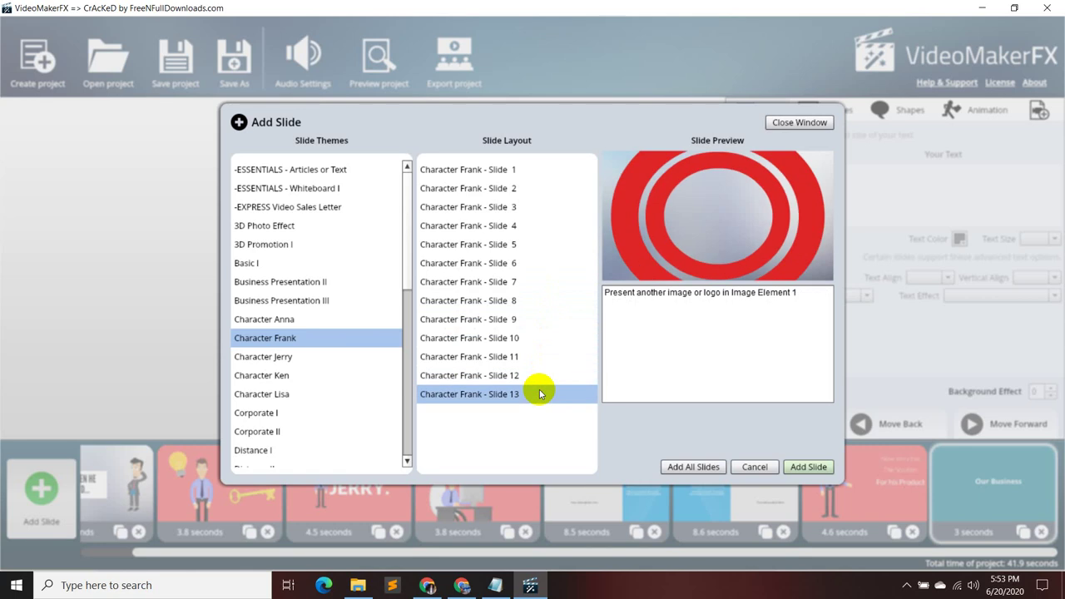
# - Preview the Character Jerry theme's layouts, slides 1 through 11
pyautogui.click(308, 364)
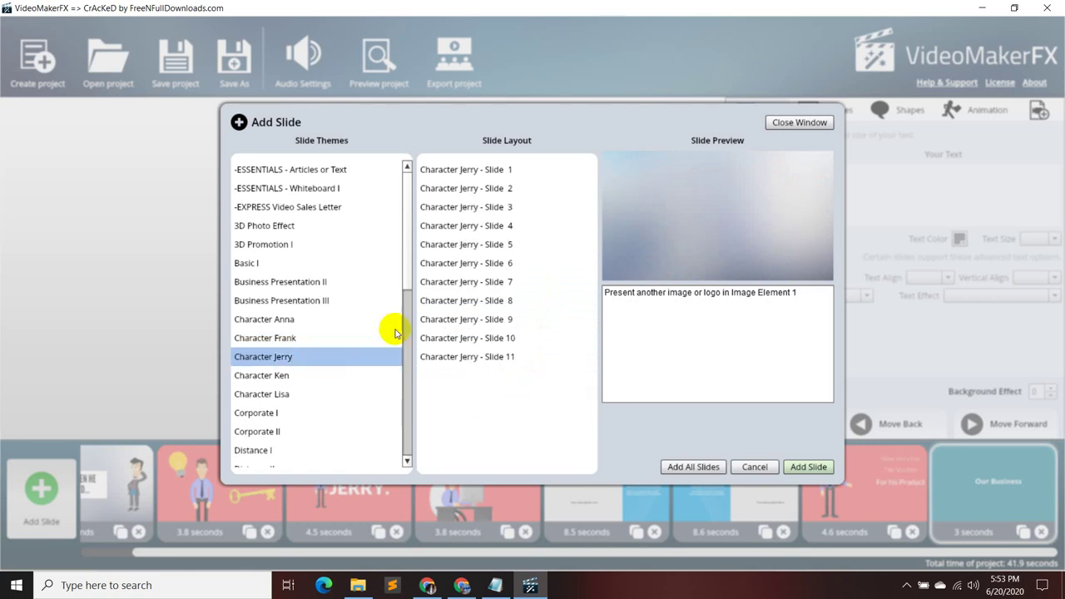
pyautogui.click(496, 169)
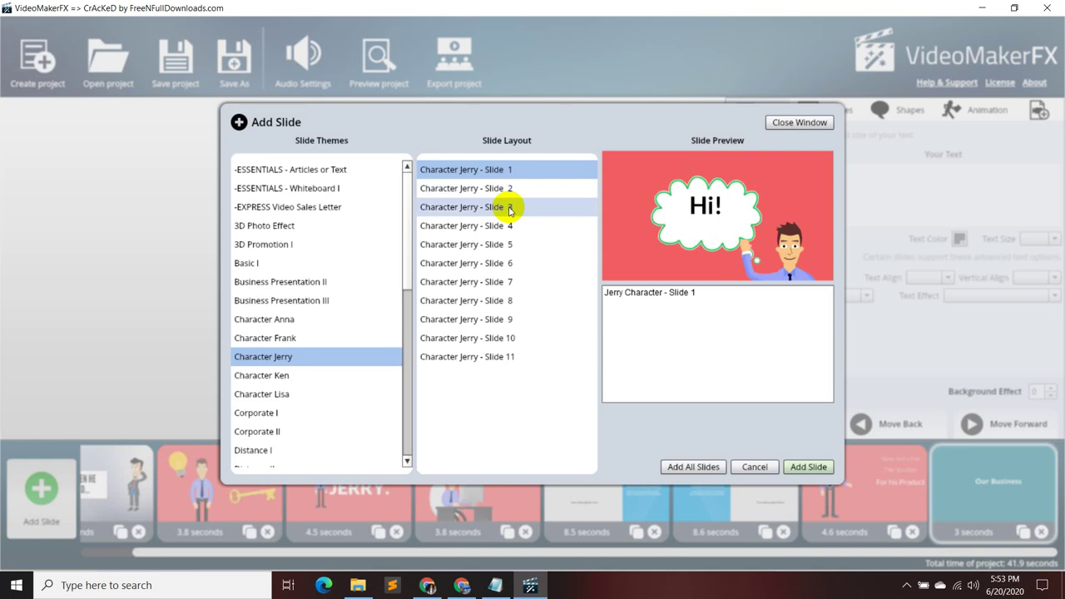
pyautogui.click(509, 205)
pyautogui.click(507, 225)
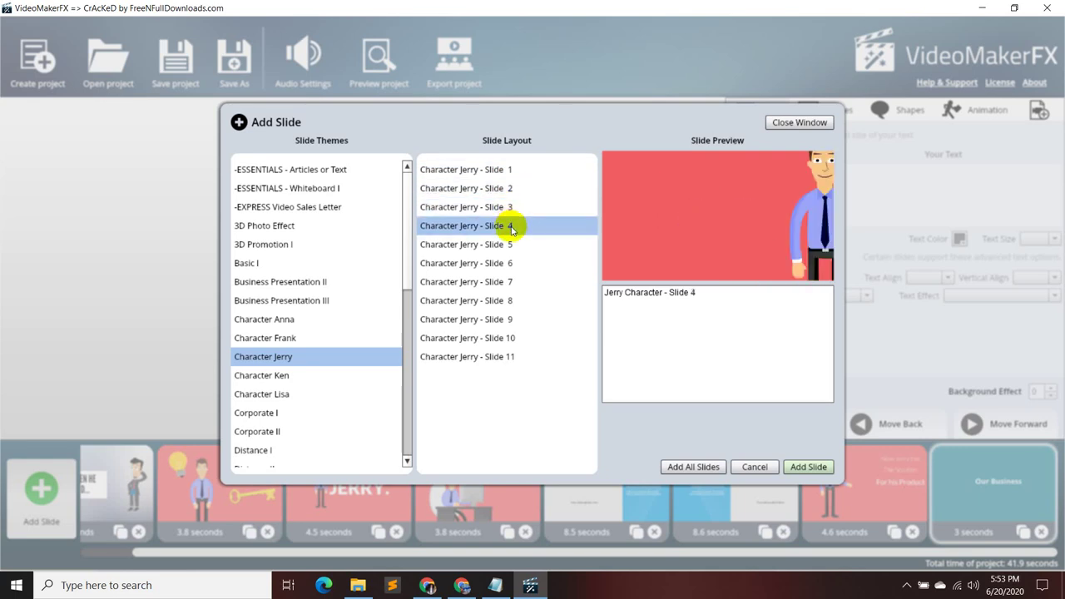
pyautogui.click(510, 251)
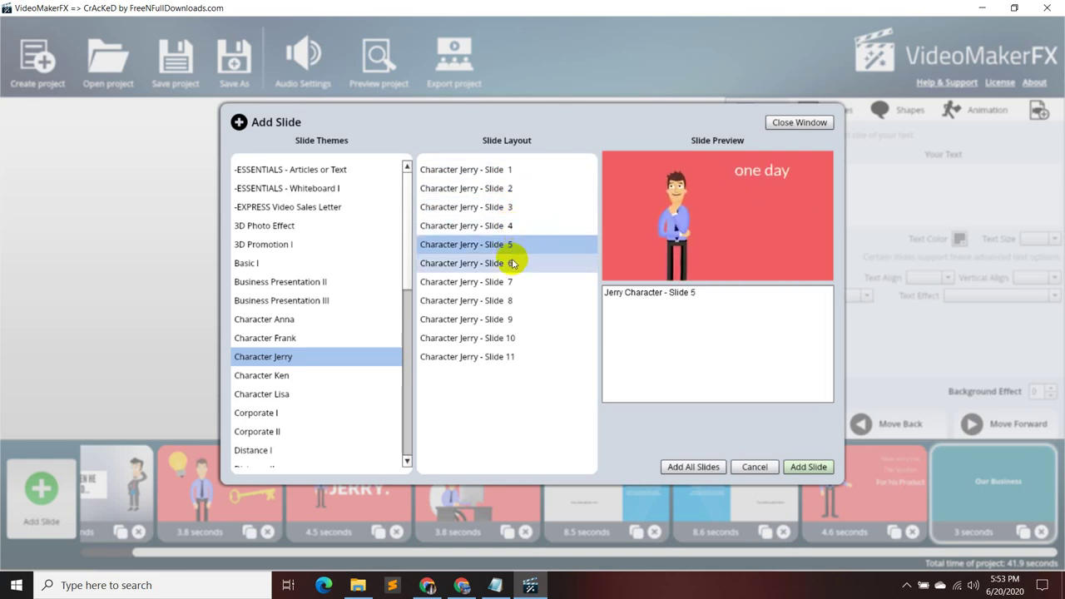
pyautogui.click(511, 262)
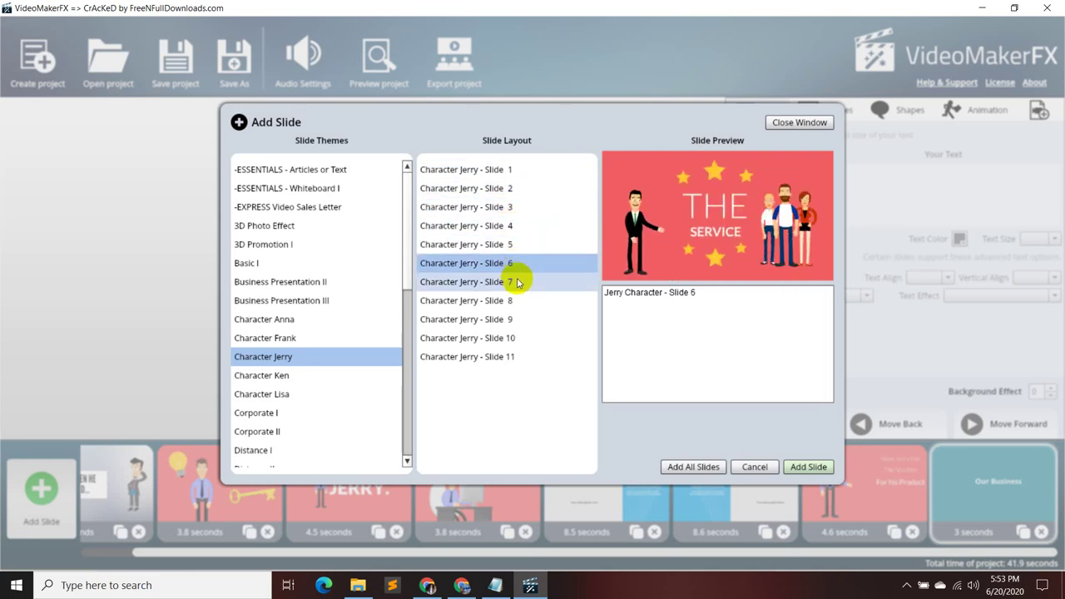
pyautogui.click(510, 281)
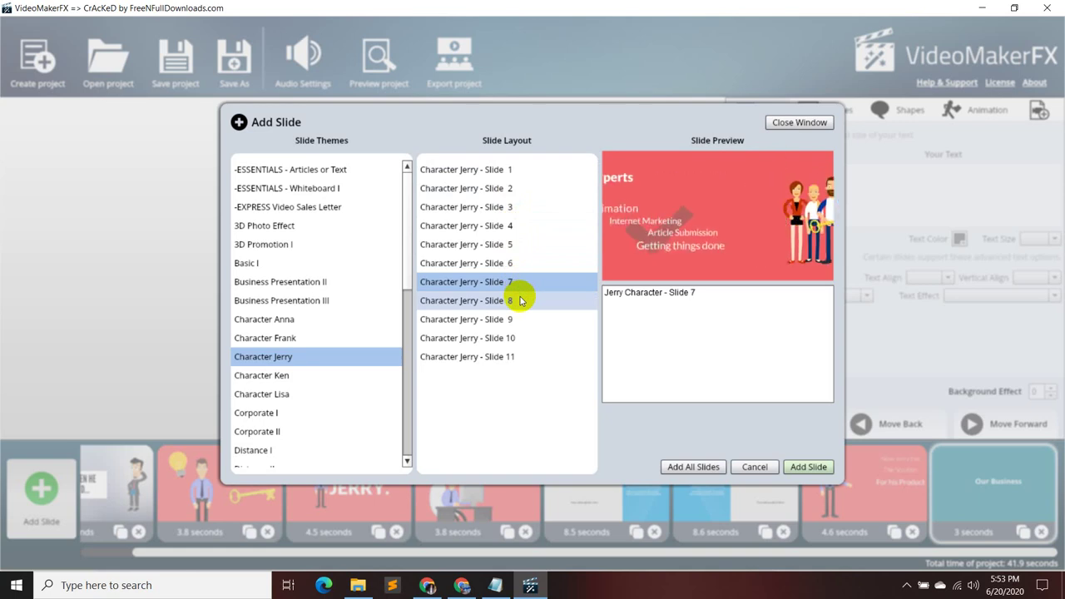
pyautogui.click(520, 301)
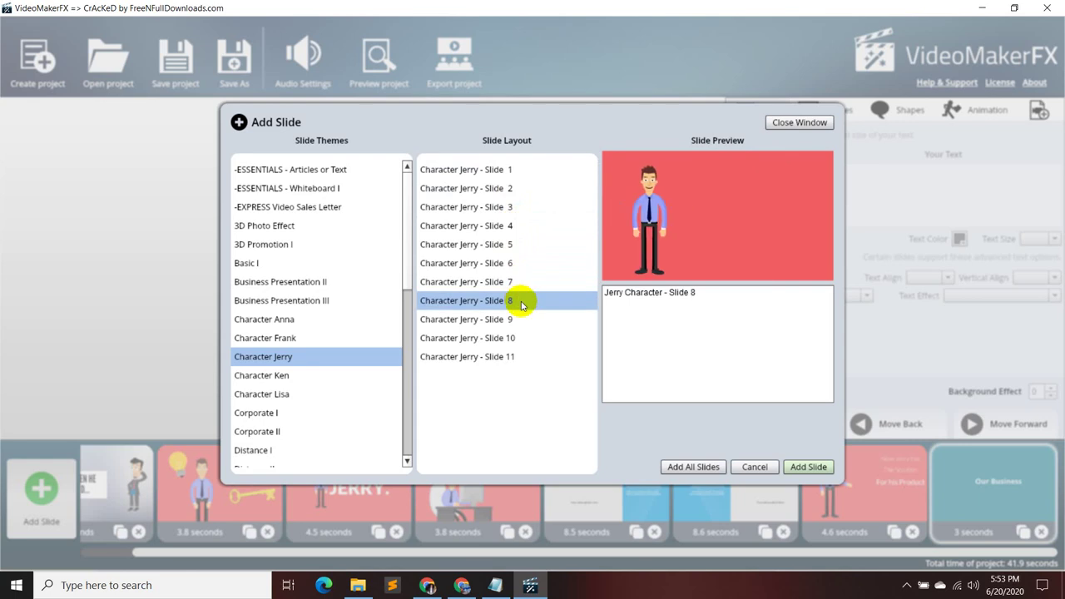
pyautogui.click(519, 320)
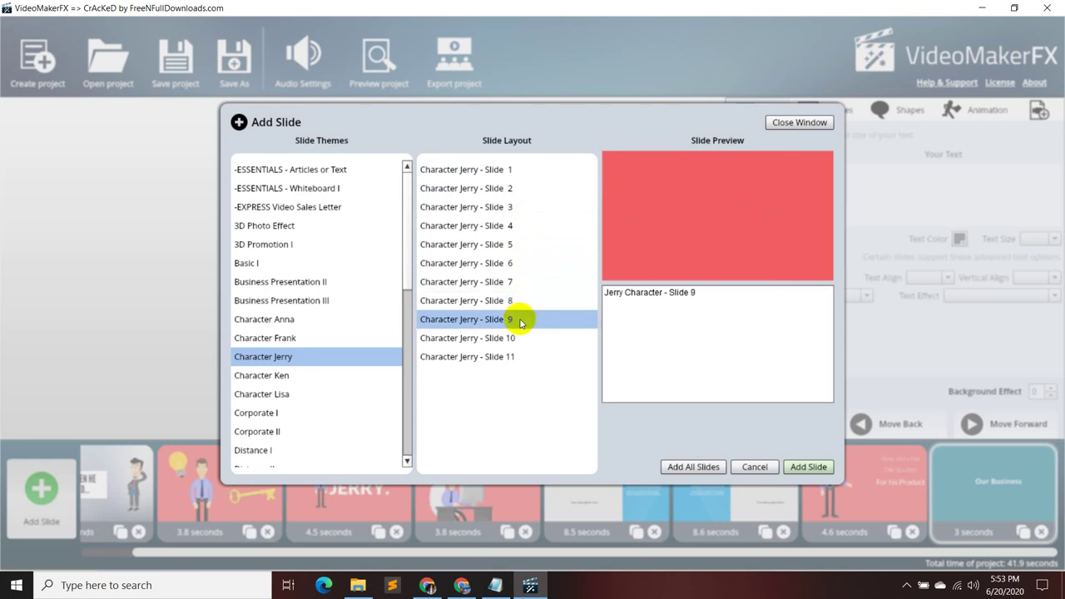
pyautogui.click(521, 336)
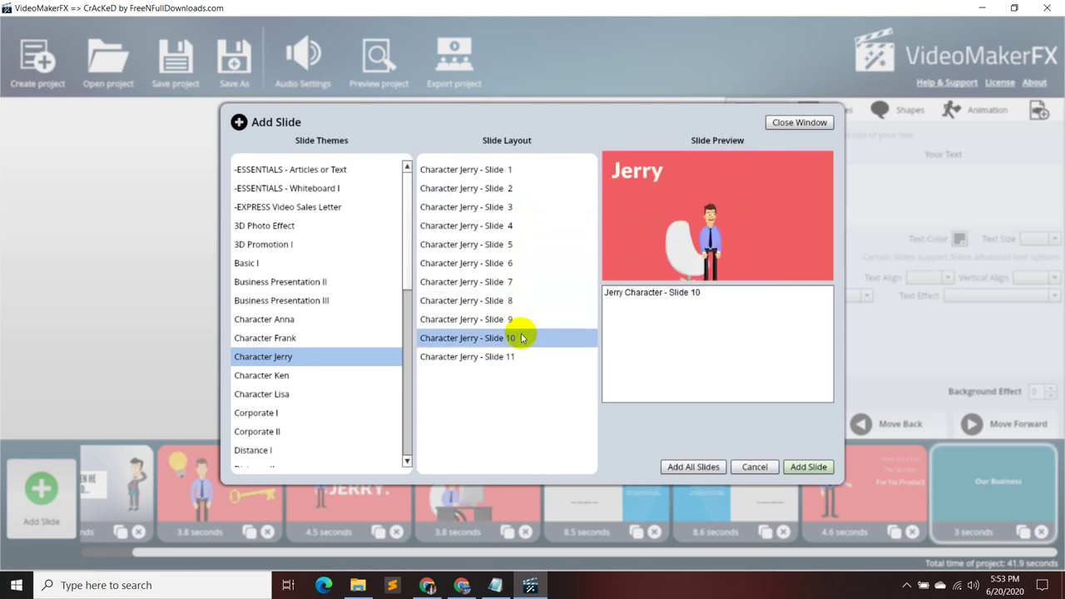
pyautogui.click(519, 357)
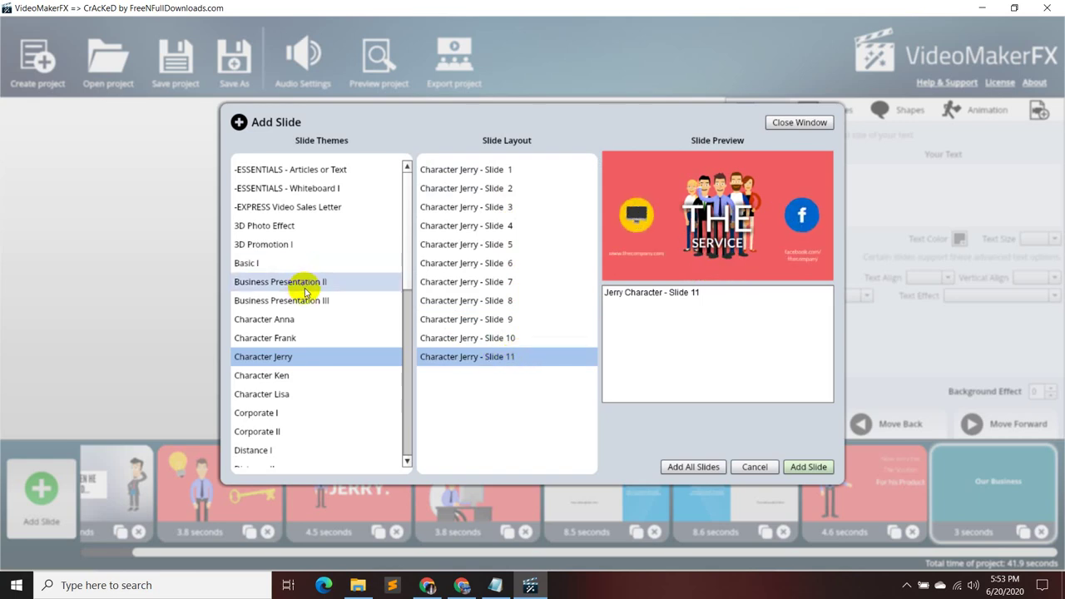
# - Preview the Basic I theme's Basic Presentation 1 to 4 layouts
pyautogui.click(278, 263)
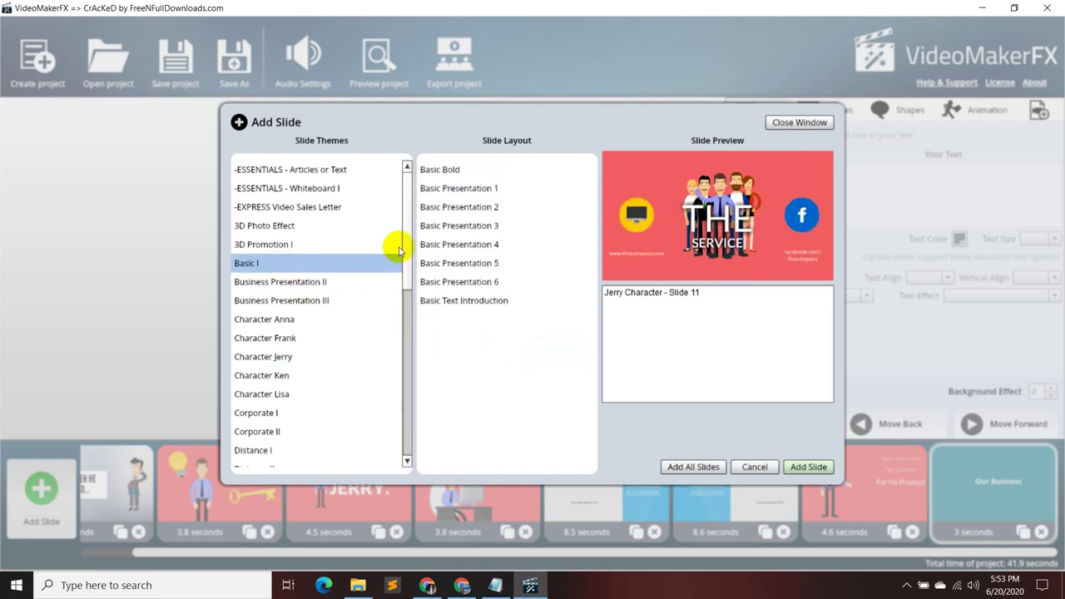
pyautogui.click(482, 188)
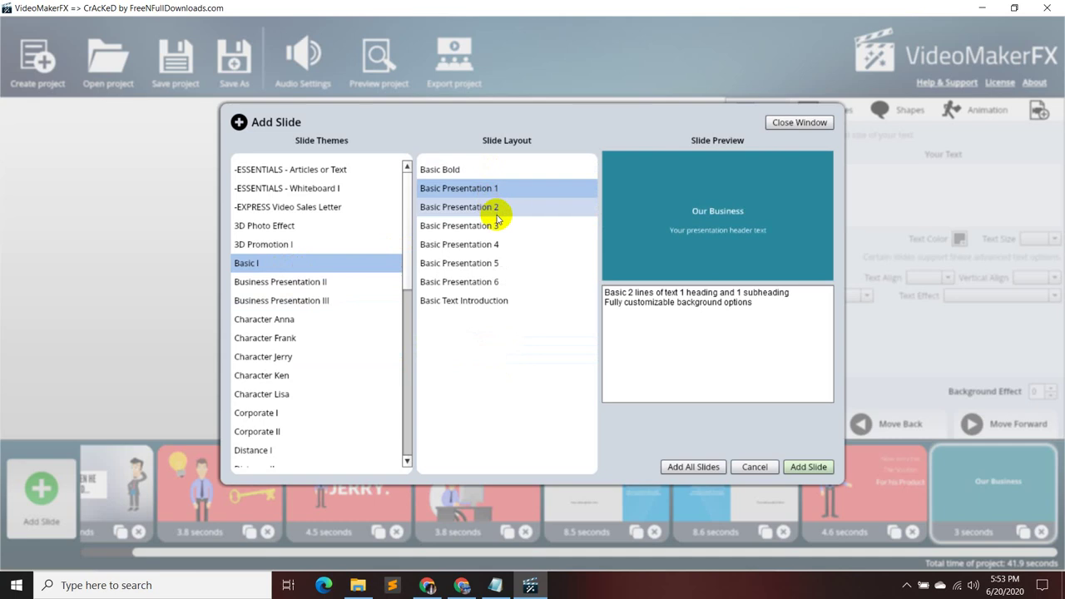
pyautogui.click(496, 215)
pyautogui.click(499, 225)
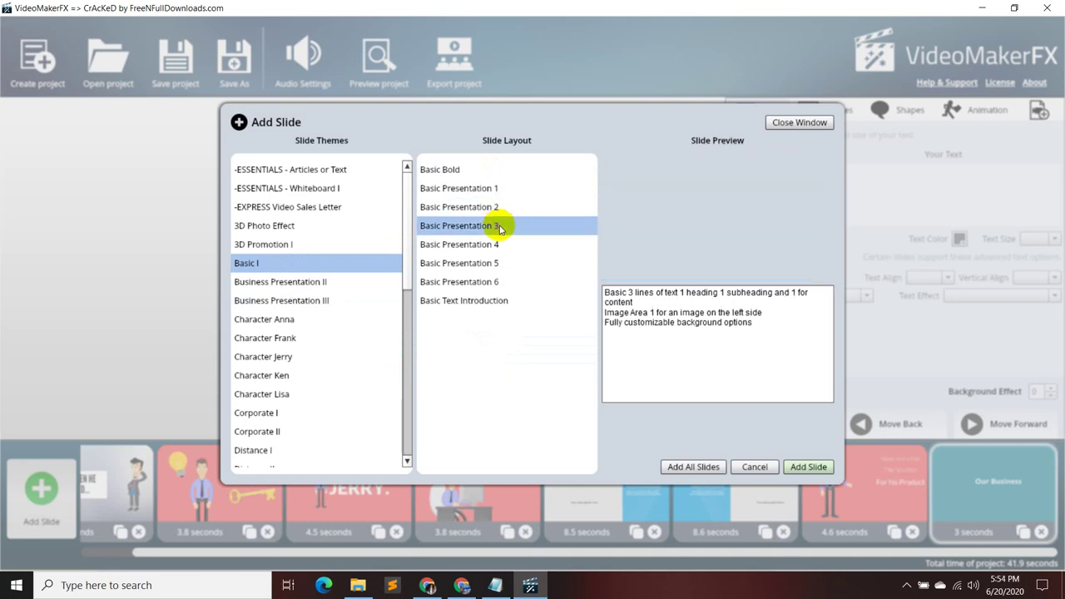
pyautogui.click(504, 244)
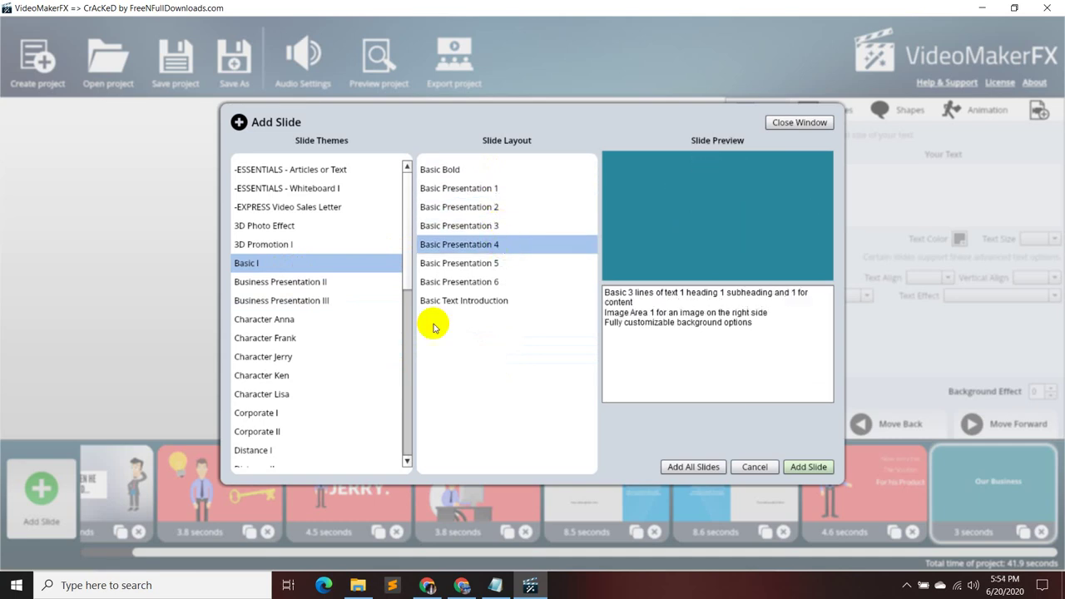
# - Preview the Character Ken layouts, slides 1 through 5a
pyautogui.click(331, 376)
pyautogui.click(551, 169)
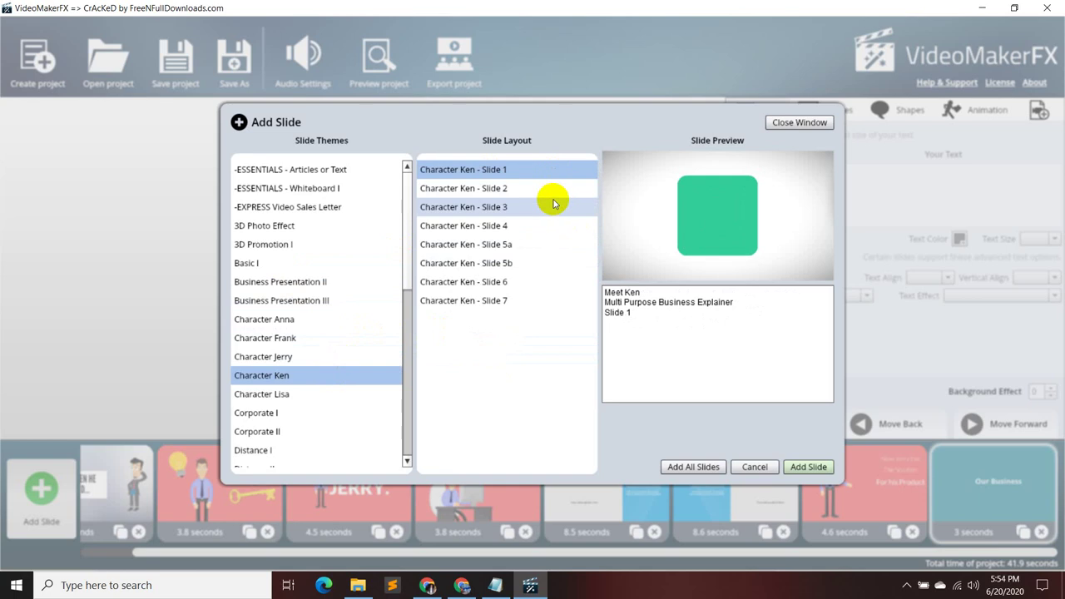
pyautogui.click(552, 187)
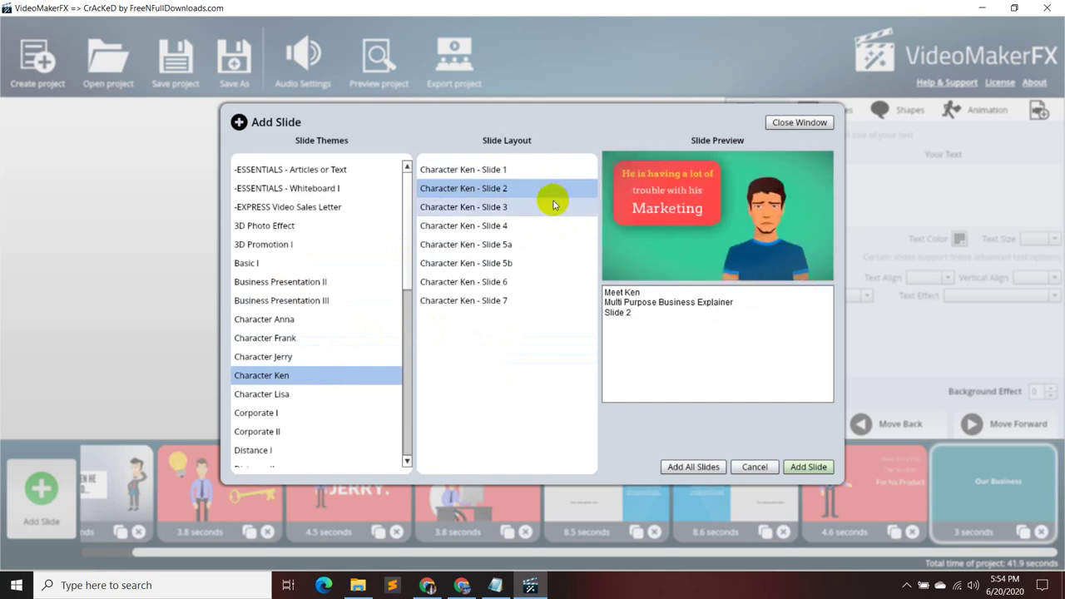
pyautogui.click(552, 205)
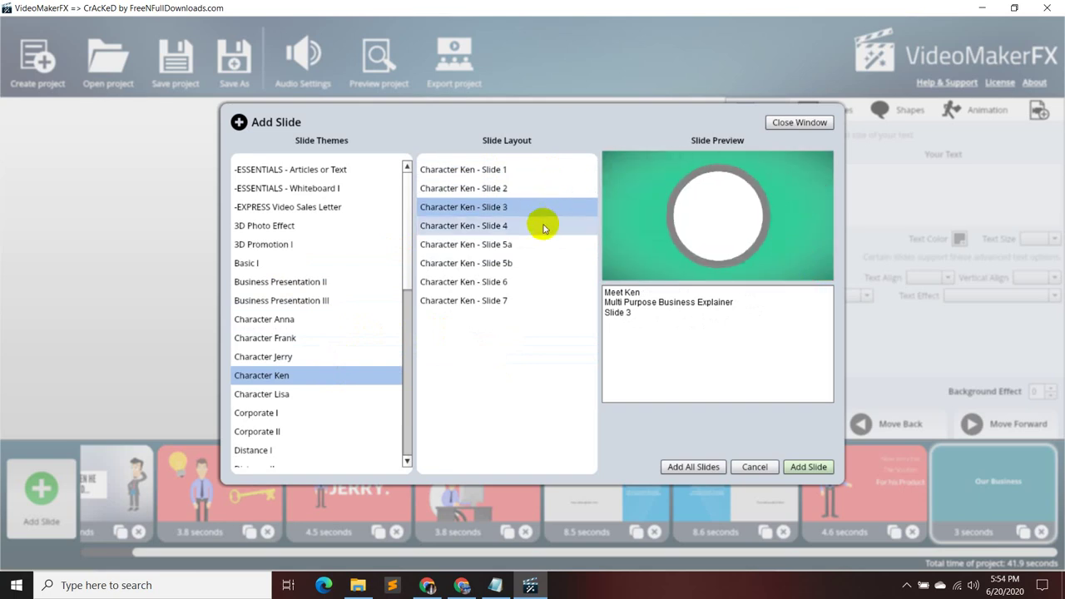
pyautogui.click(542, 226)
pyautogui.click(542, 243)
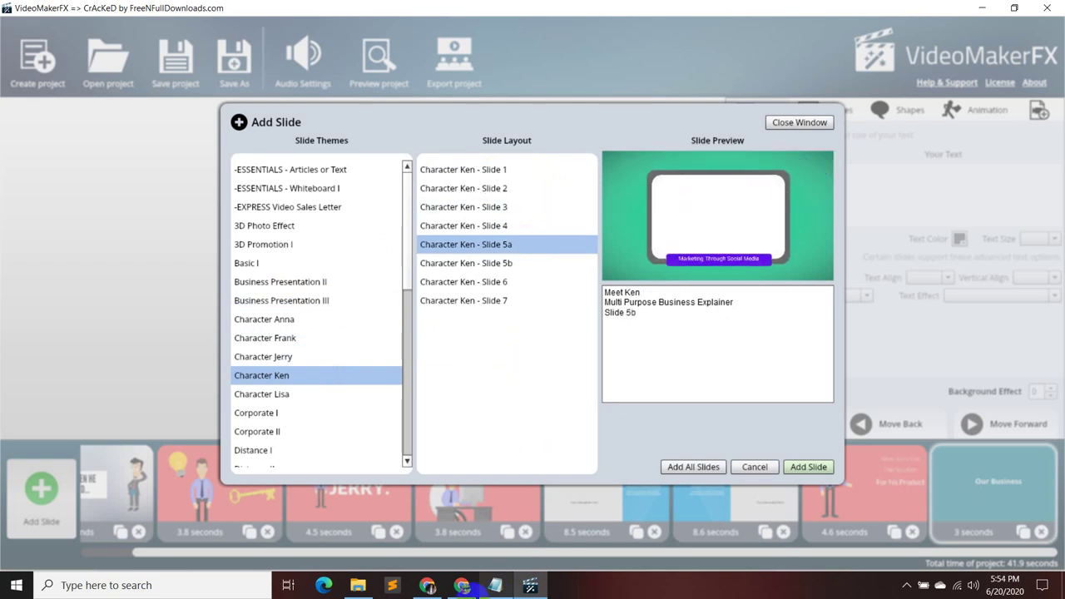
pyautogui.scroll(-1, 328, 409)
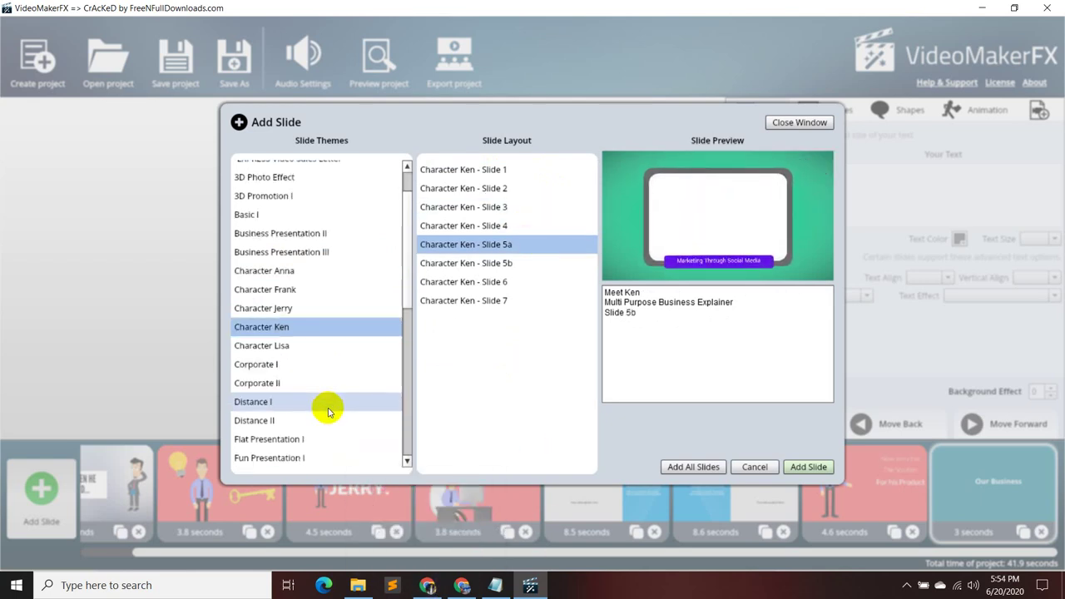
pyautogui.scroll(-1, 321, 444)
# - Briefly unmute the microphone in Google Meet, then return to the template gallery
pyautogui.click(428, 585)
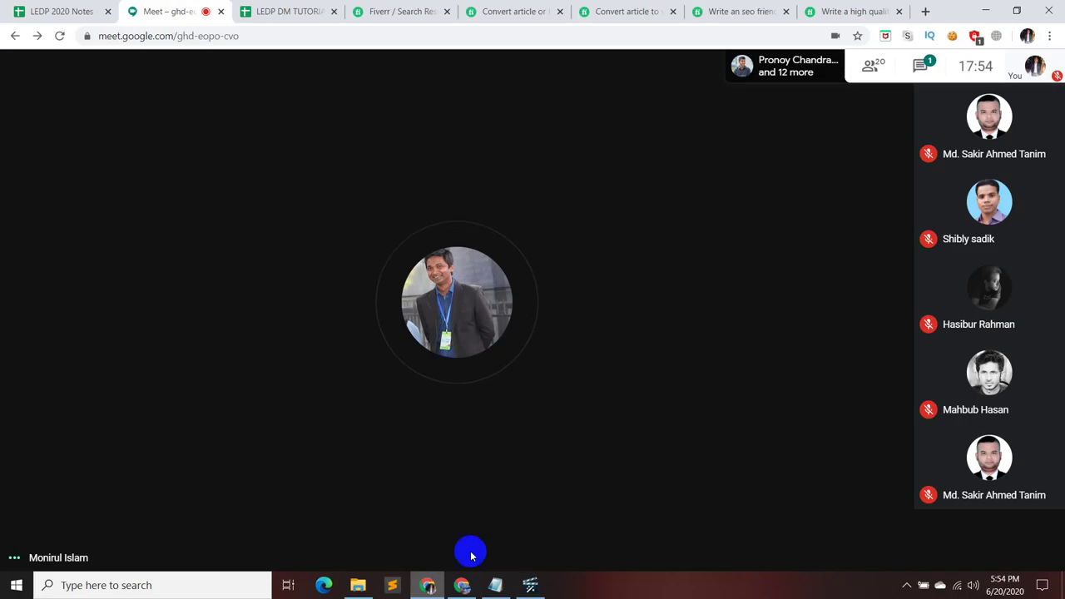
pyautogui.click(481, 539)
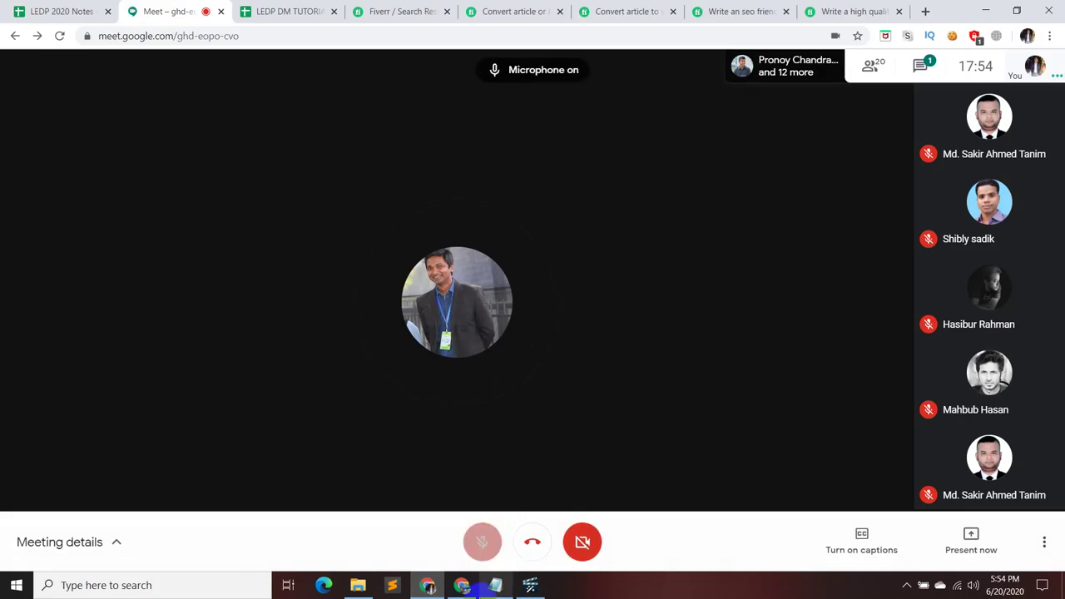
pyautogui.click(529, 587)
pyautogui.scroll(-1, 312, 401)
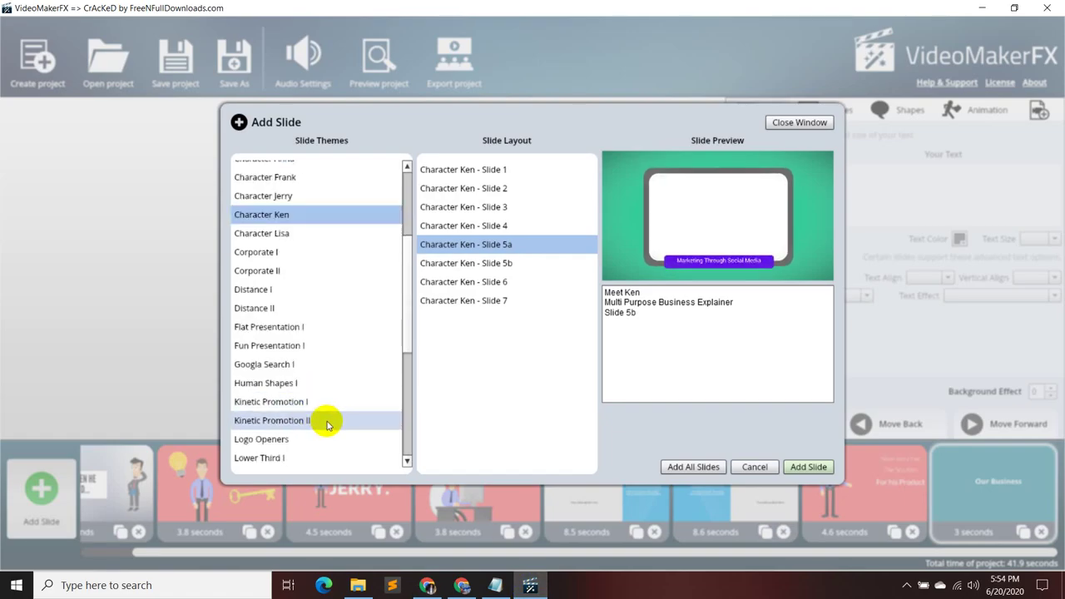
# - Under Kinetic Promotion I, preview the Text 1, Text 2 and Text 3 layouts
pyautogui.click(328, 402)
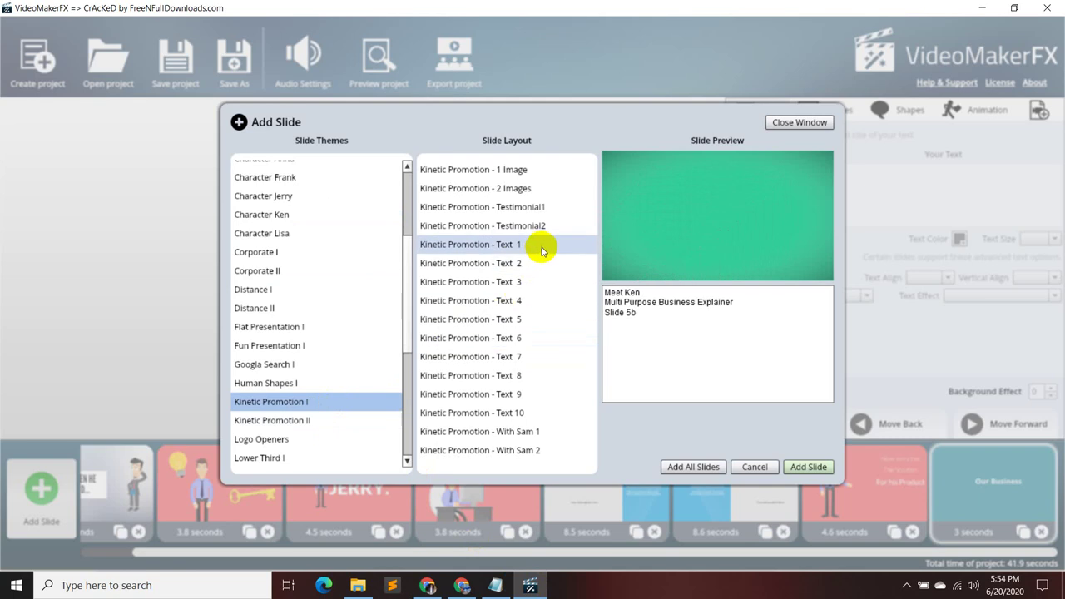
pyautogui.click(541, 250)
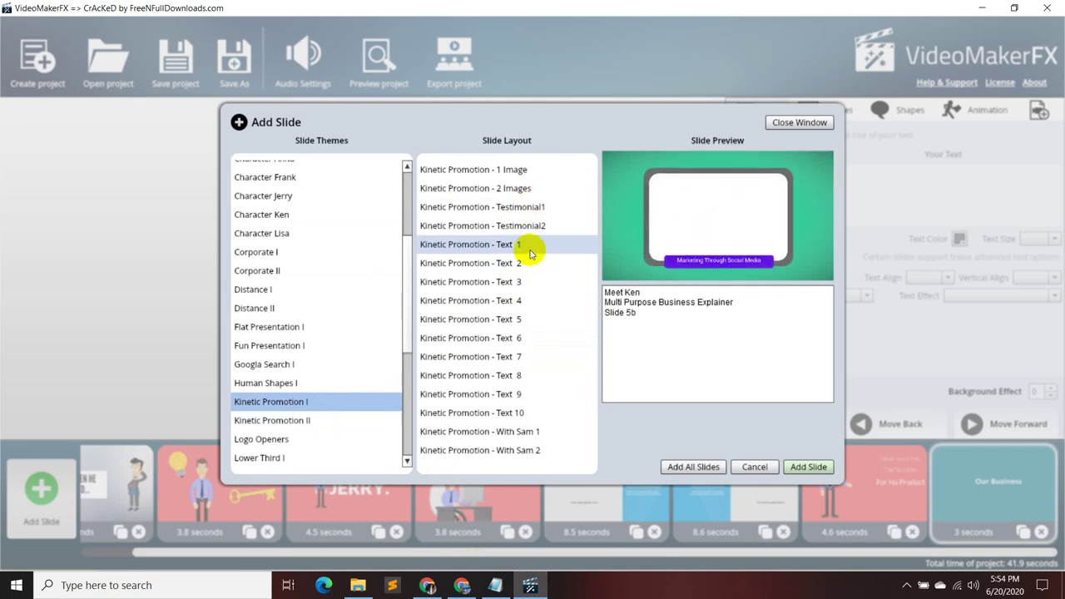
pyautogui.click(530, 252)
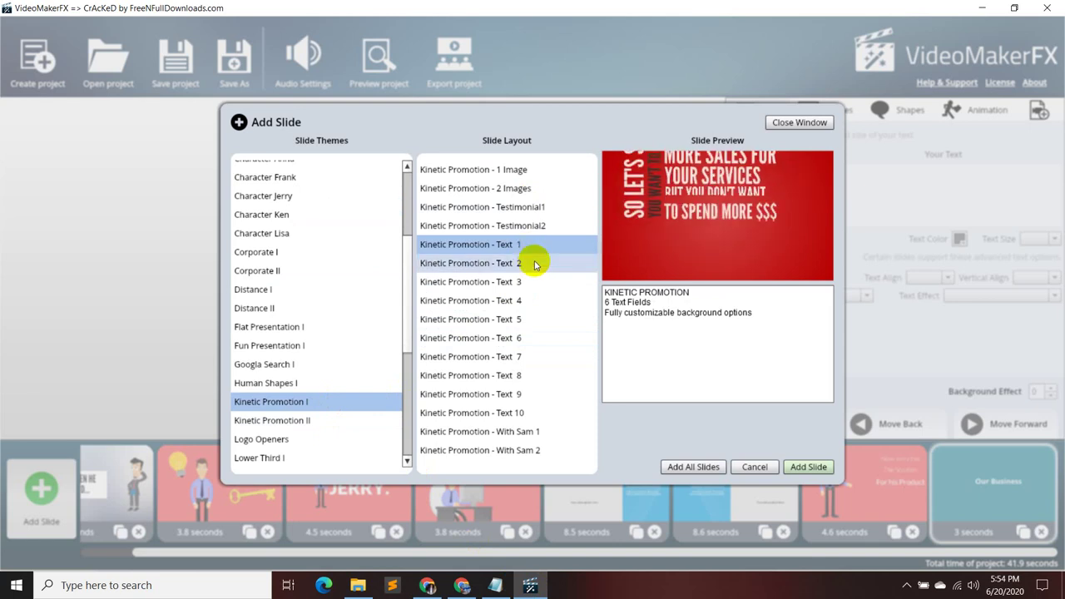
pyautogui.click(534, 262)
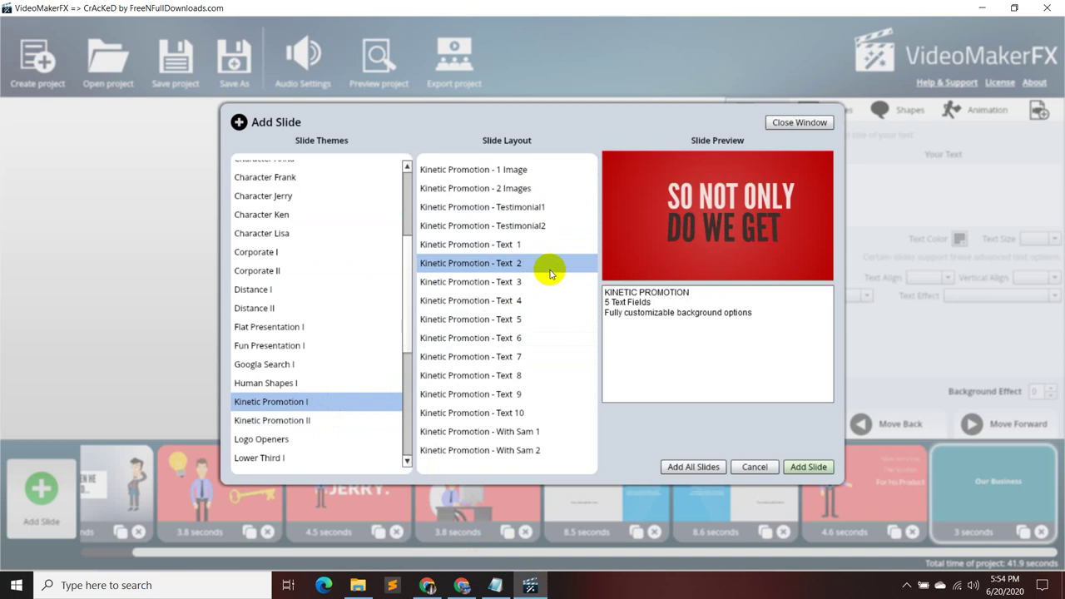
pyautogui.click(549, 282)
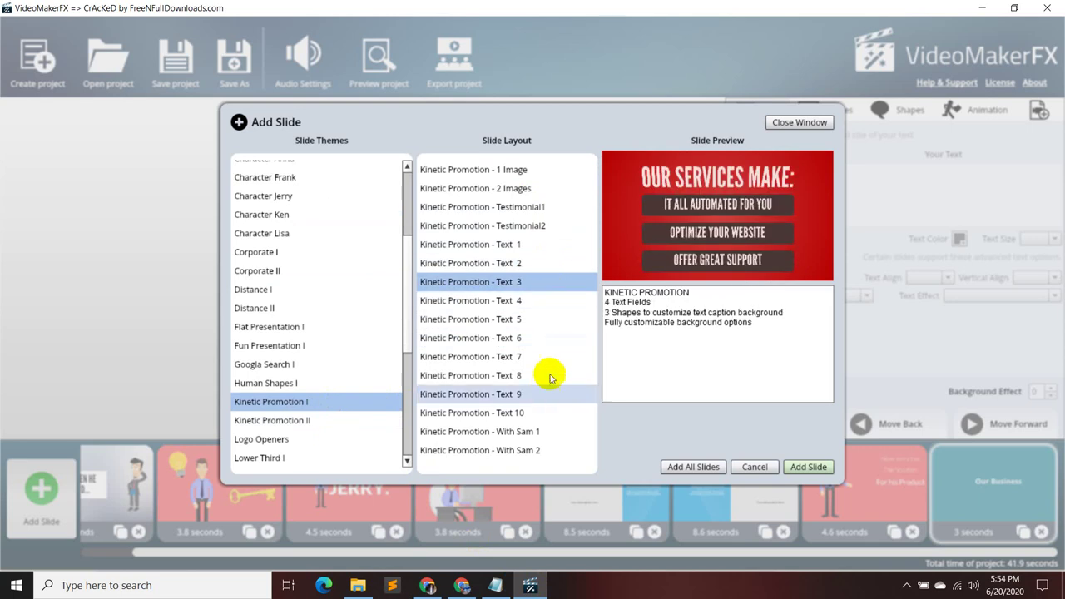
pyautogui.click(566, 285)
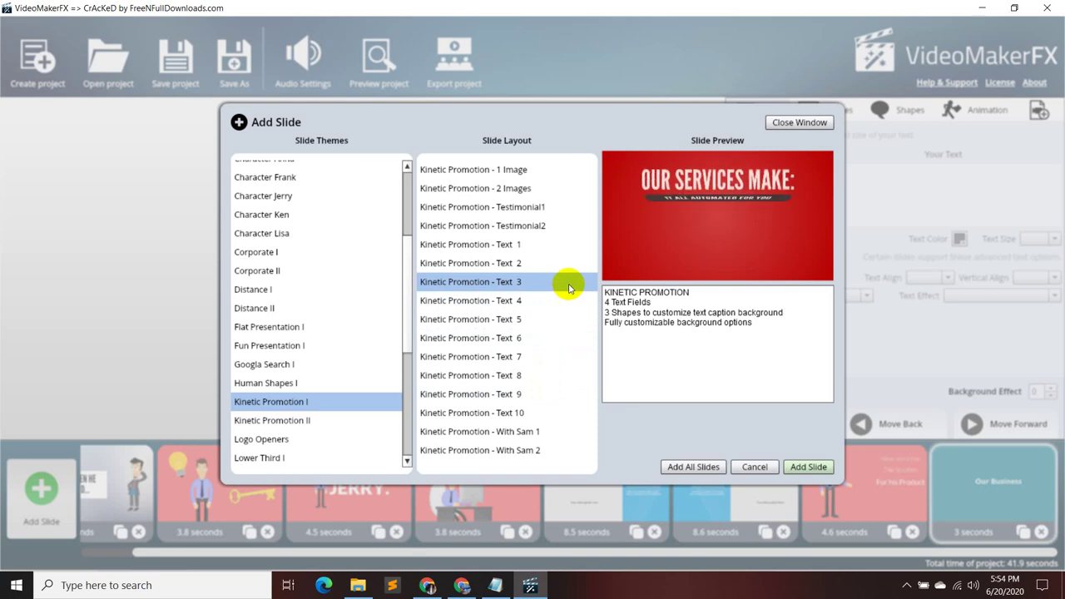
# - Close the slide chooser and delete the 8.5-second services slide
pyautogui.click(794, 123)
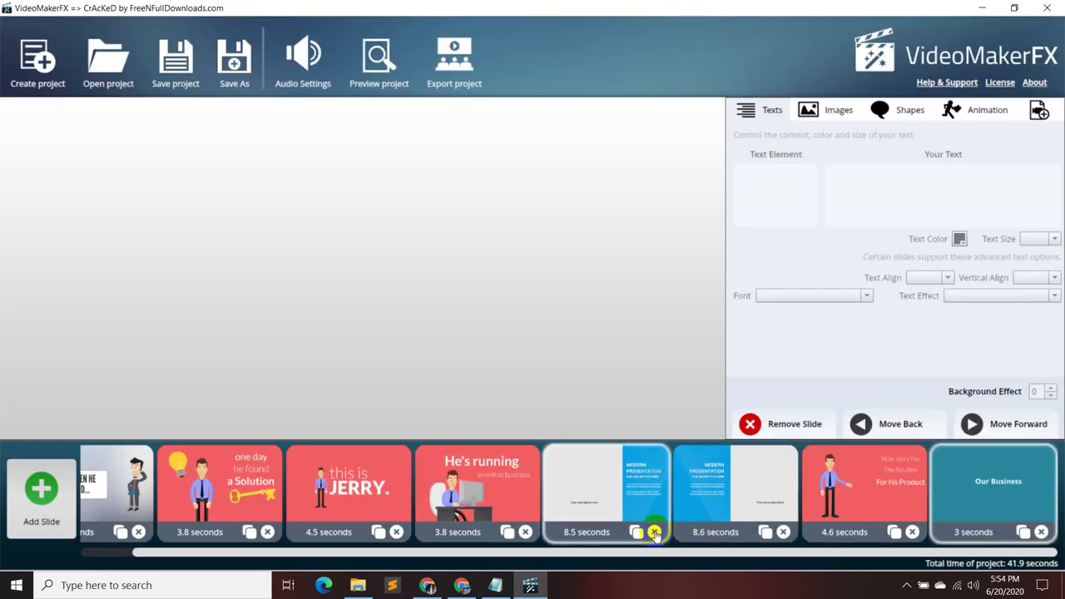
pyautogui.click(643, 516)
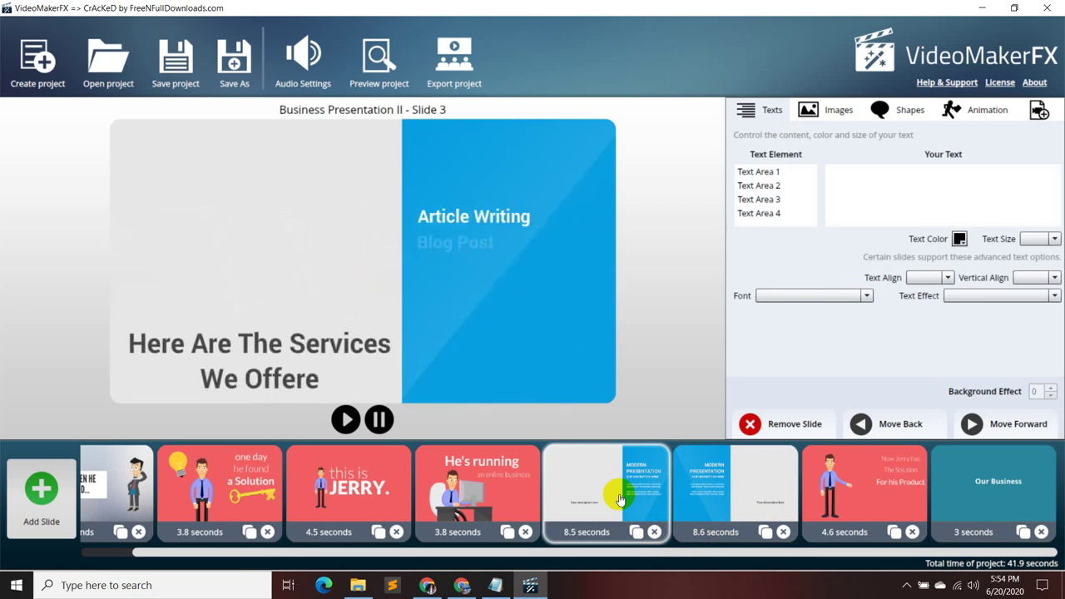
pyautogui.click(654, 532)
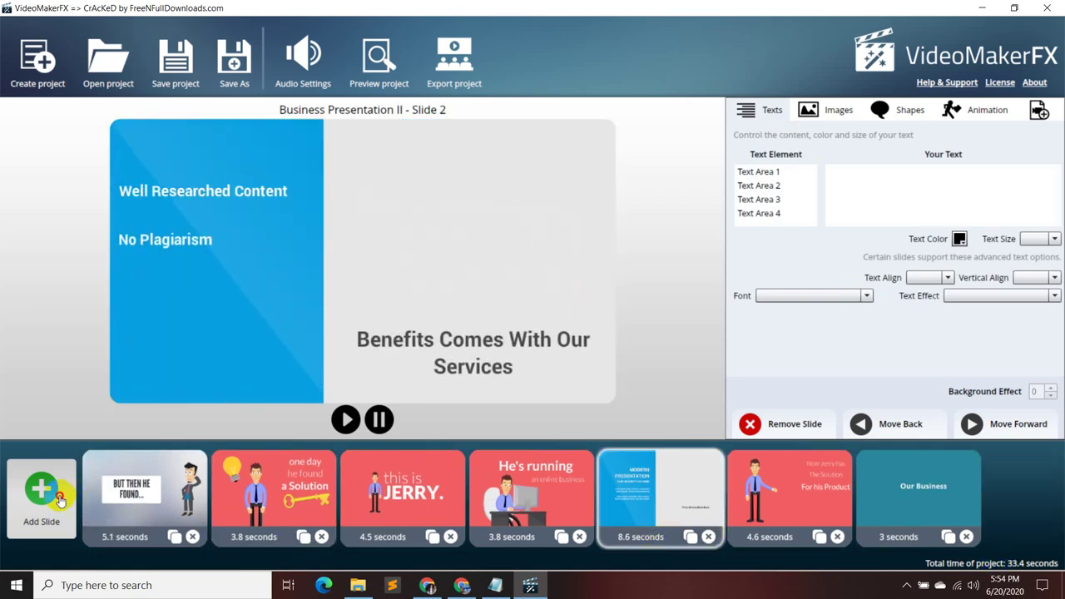
# - Add a Kinetic Promotion - Text 3 slide from the Kinetic Promotion I theme
pyautogui.click(60, 499)
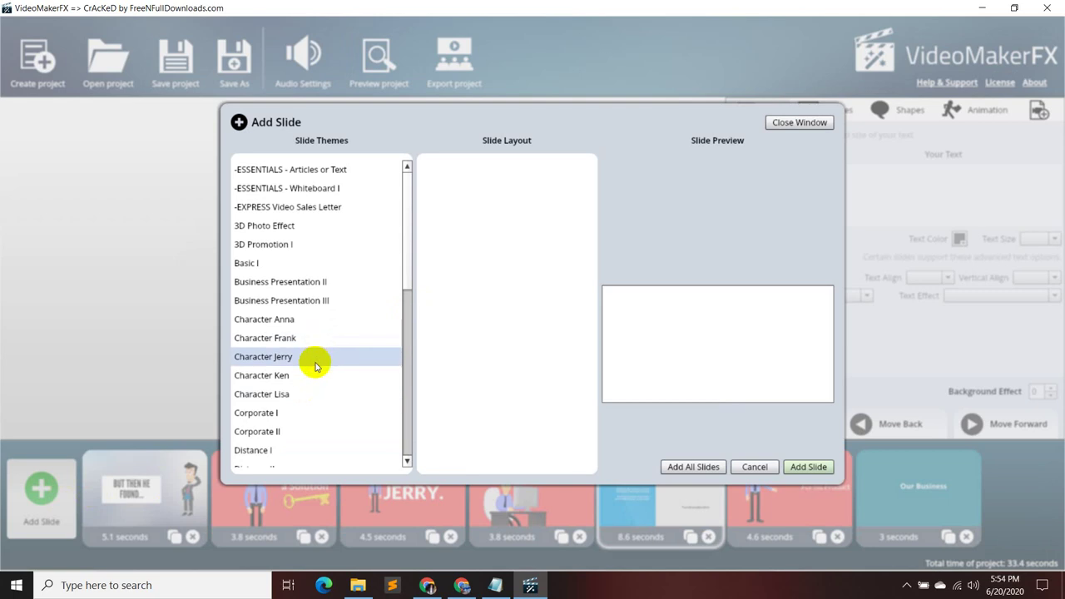
pyautogui.scroll(-1, 309, 429)
pyautogui.click(313, 446)
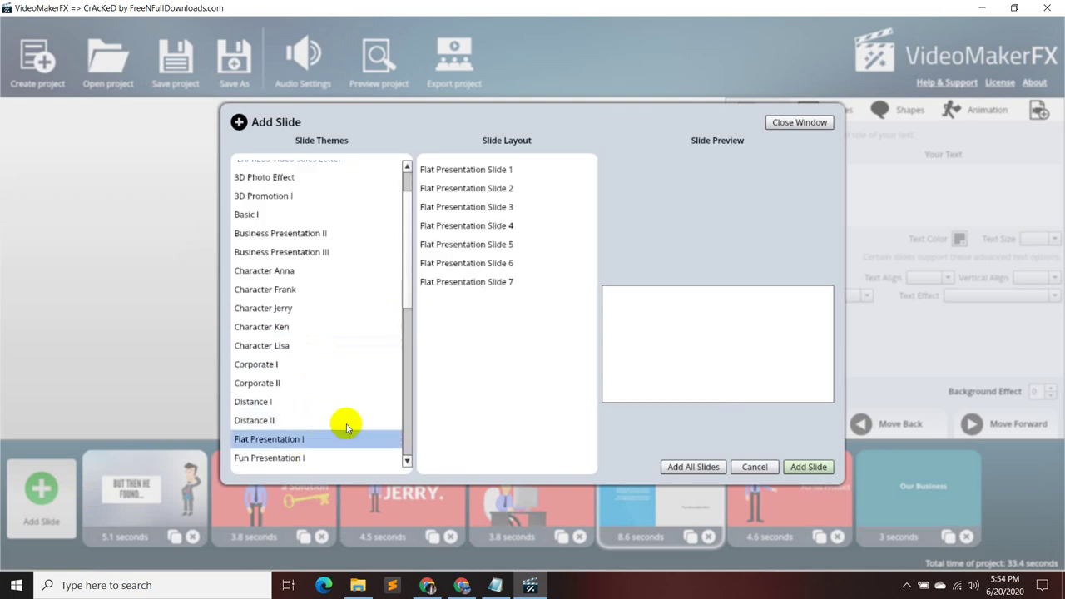
pyautogui.scroll(-1, 330, 453)
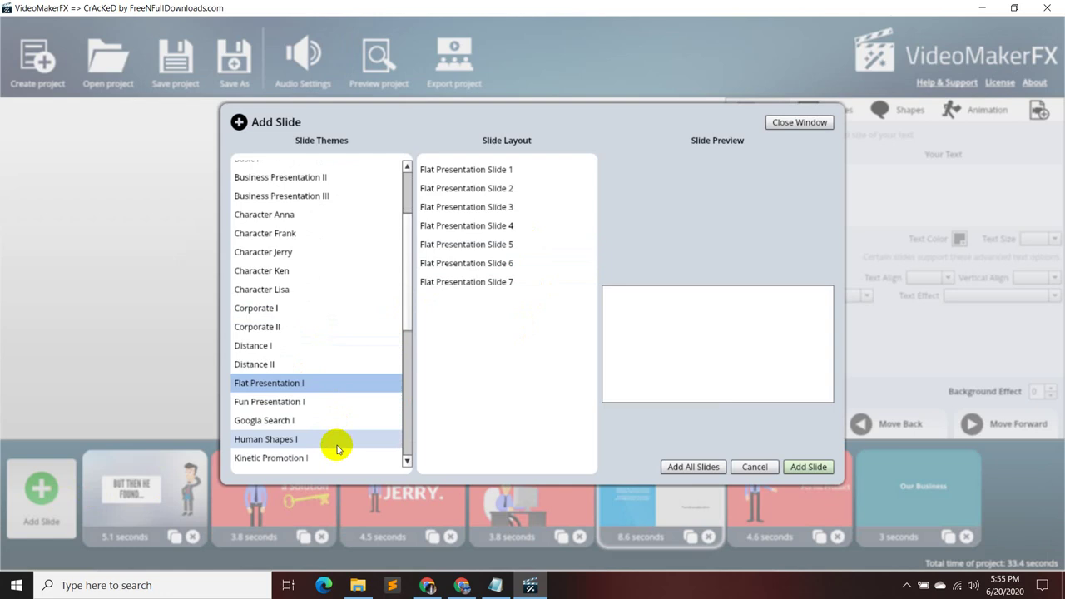
pyautogui.click(332, 456)
pyautogui.click(516, 283)
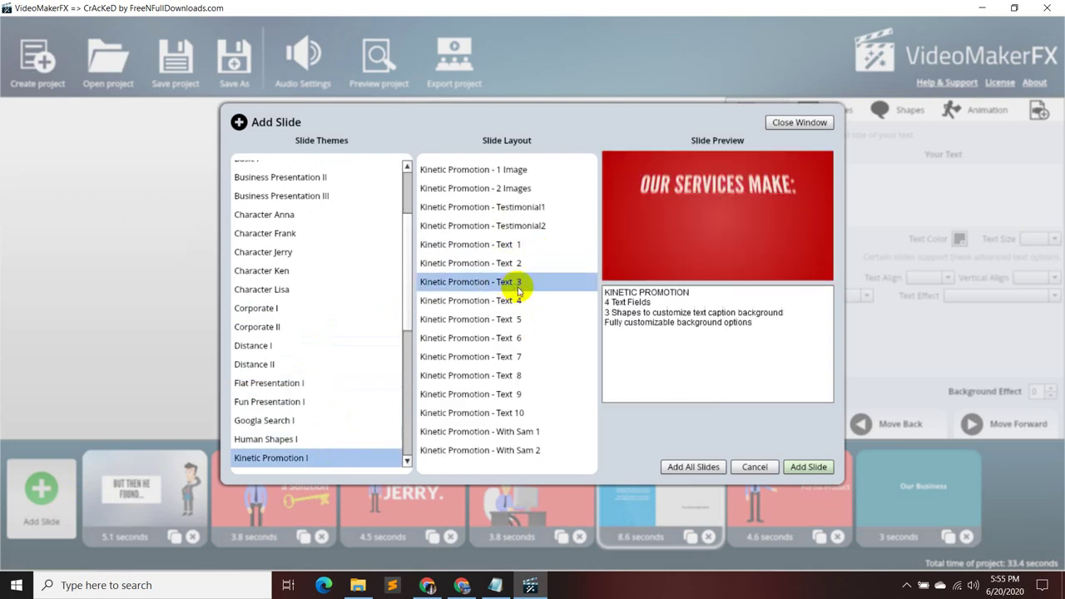
pyautogui.click(811, 468)
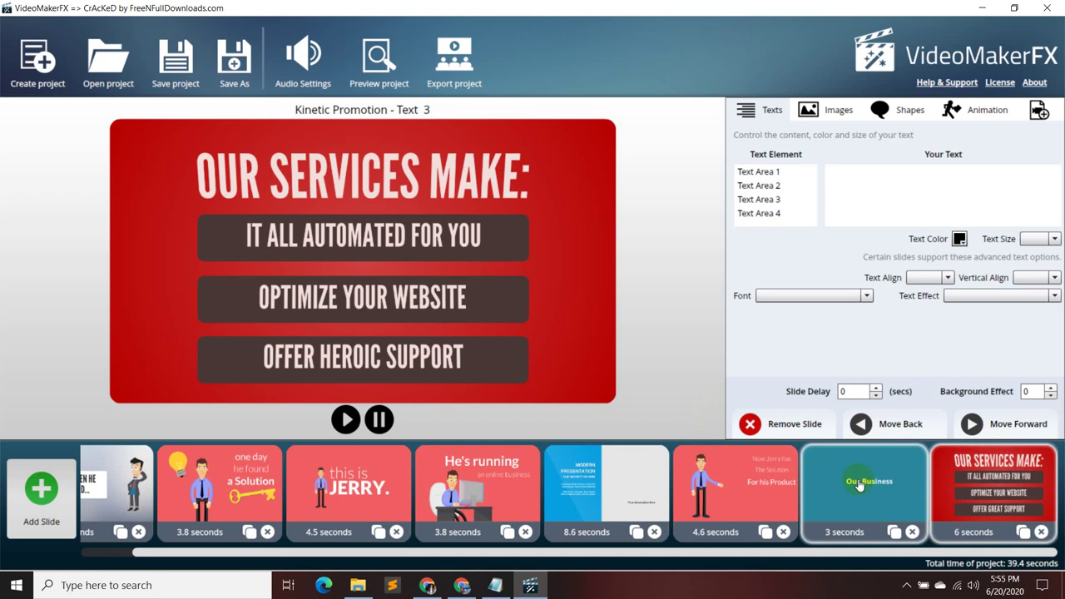
# - Paste the notes' 'Here are the services we offer:' heading over the title and set size 130
pyautogui.click(496, 585)
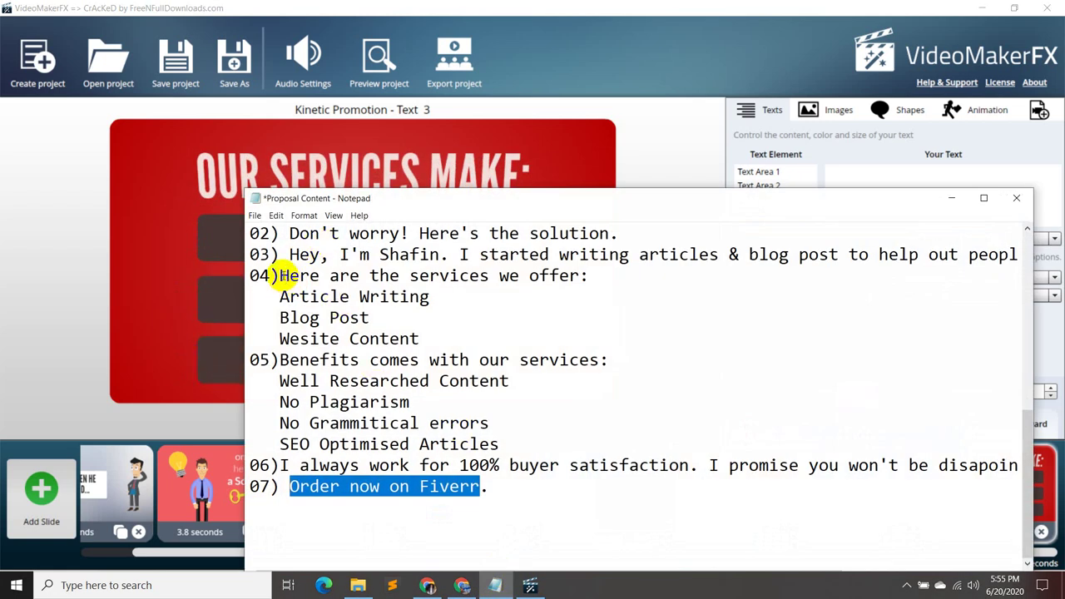
pyautogui.moveTo(279, 276); pyautogui.dragTo(586, 279)
pyautogui.hotkey('ctrl', 'c')
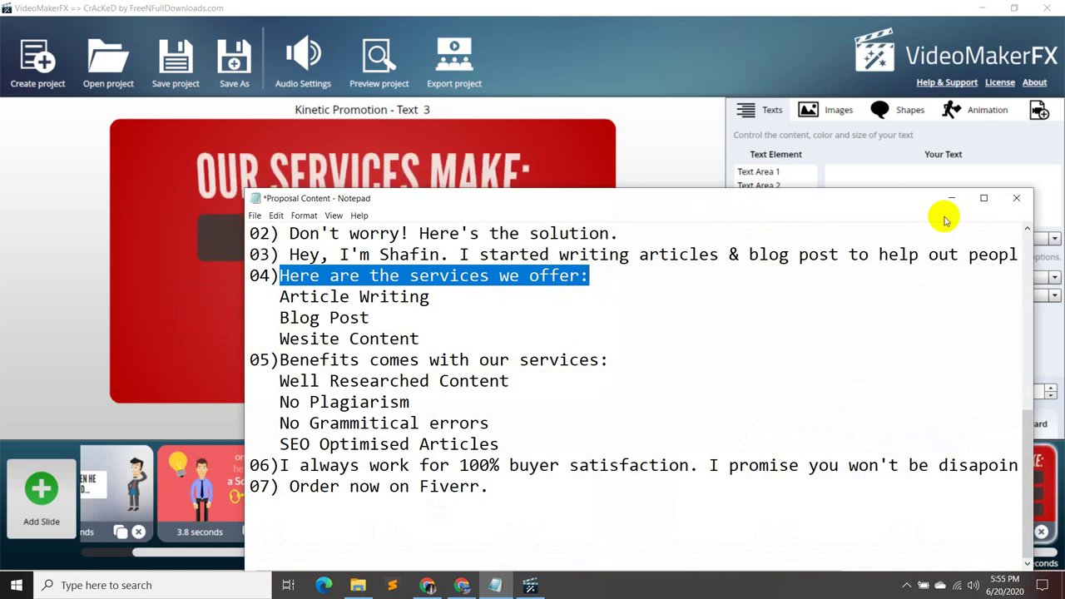
pyautogui.click(951, 198)
pyautogui.click(812, 174)
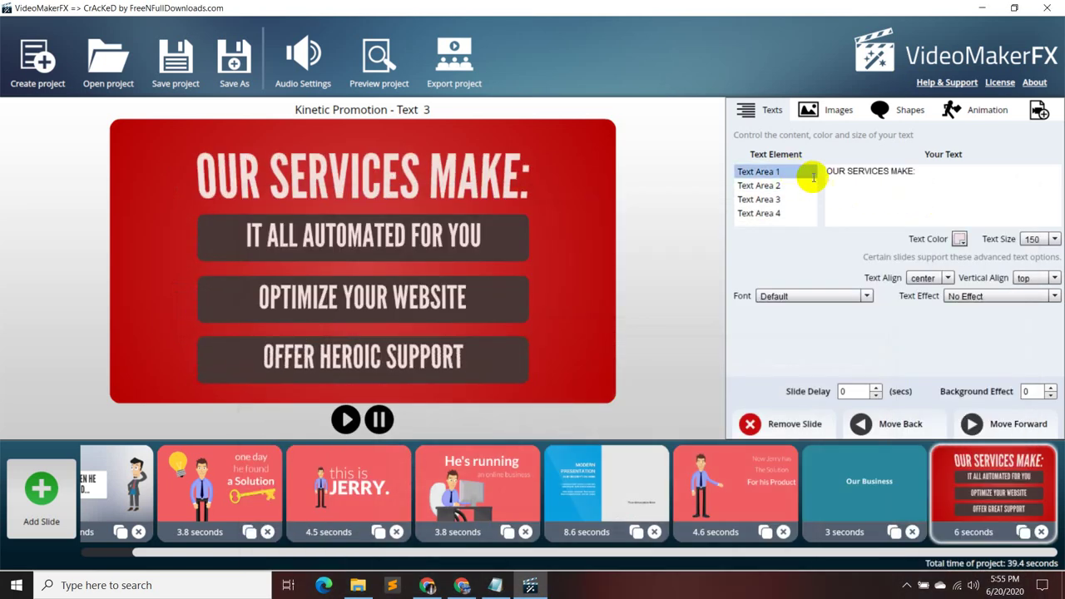
pyautogui.moveTo(938, 172); pyautogui.dragTo(829, 176)
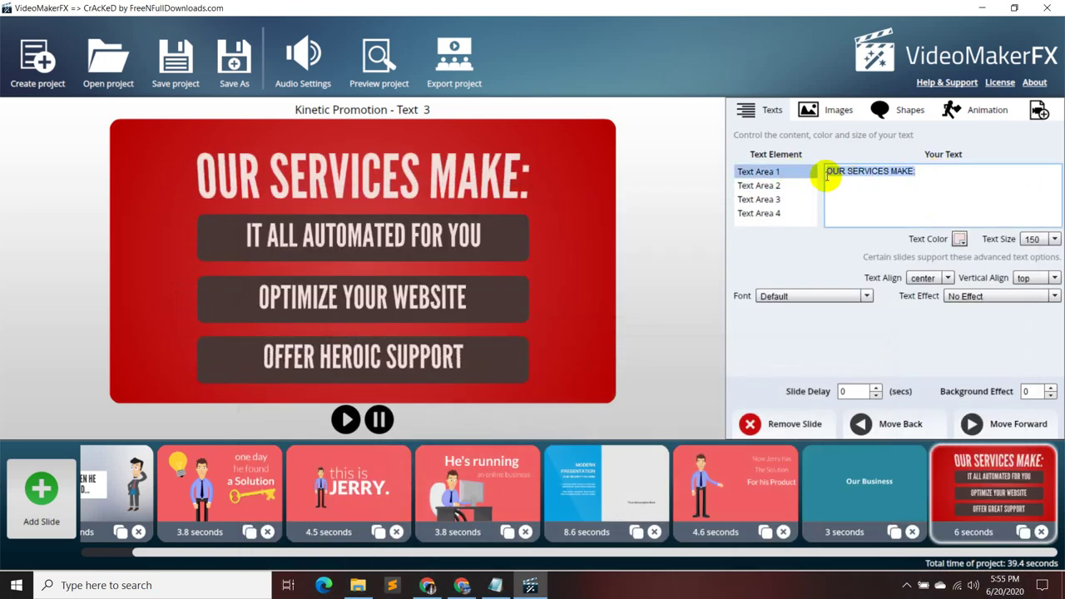
pyautogui.hotkey('ctrl', 'v')
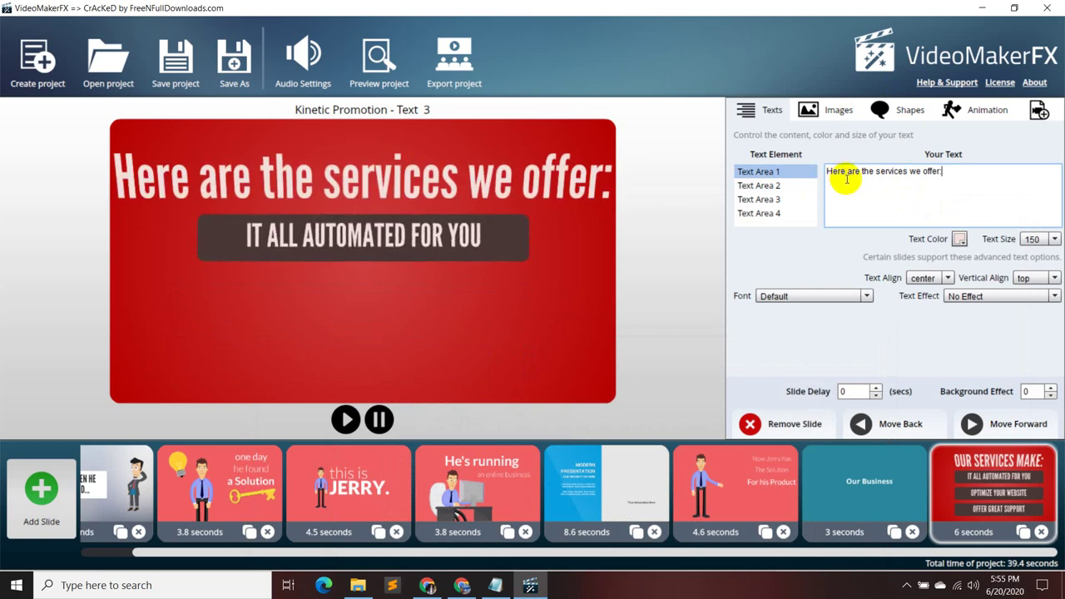
pyautogui.click(1041, 239)
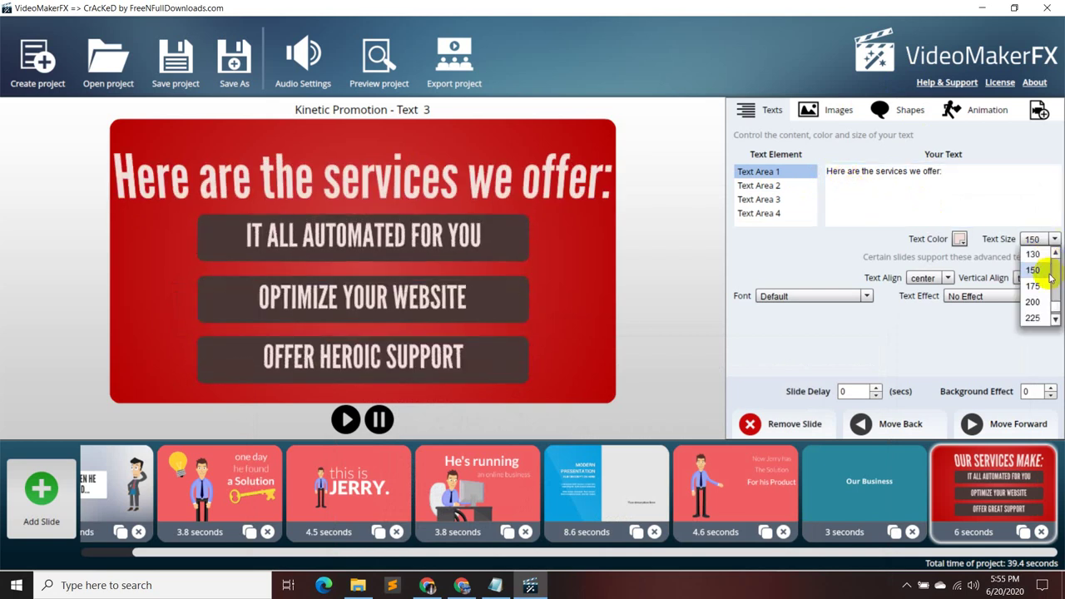
pyautogui.click(1039, 254)
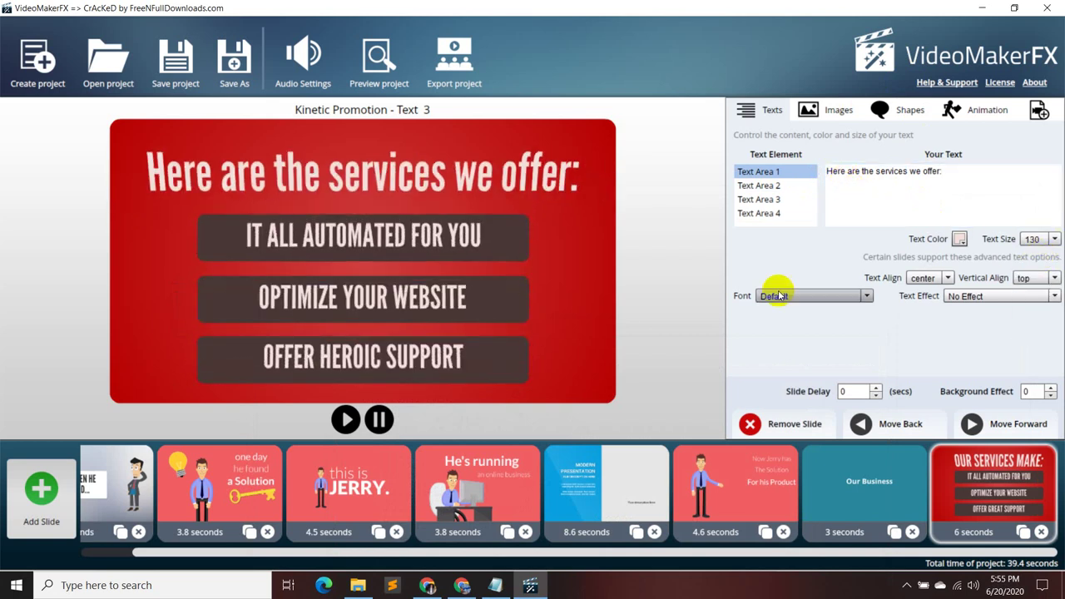
# - Paste 'Article Writing' from the notes into the second text area
pyautogui.click(802, 188)
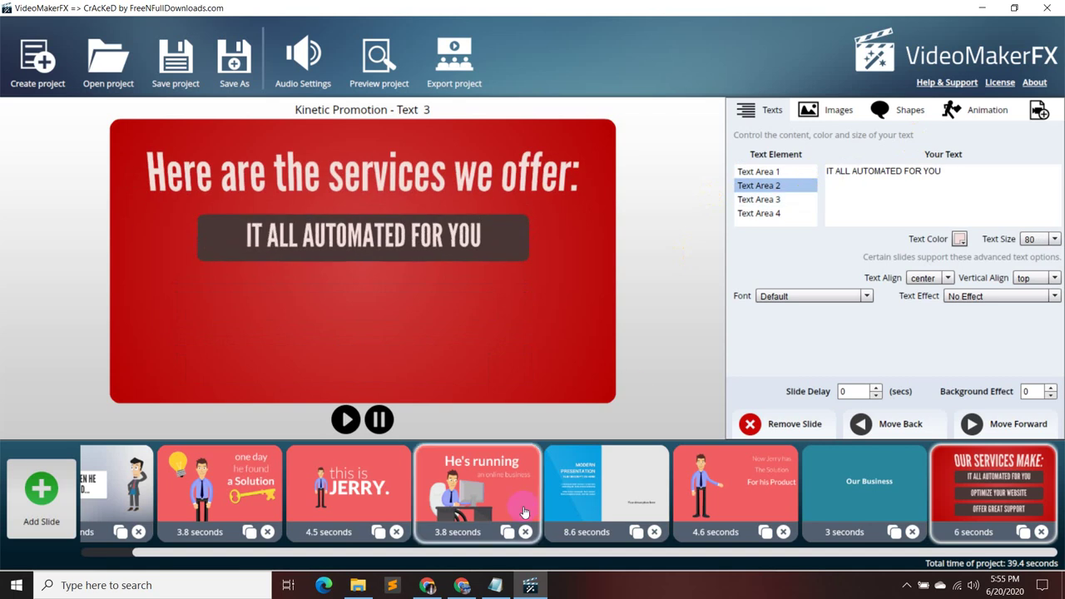
pyautogui.click(496, 586)
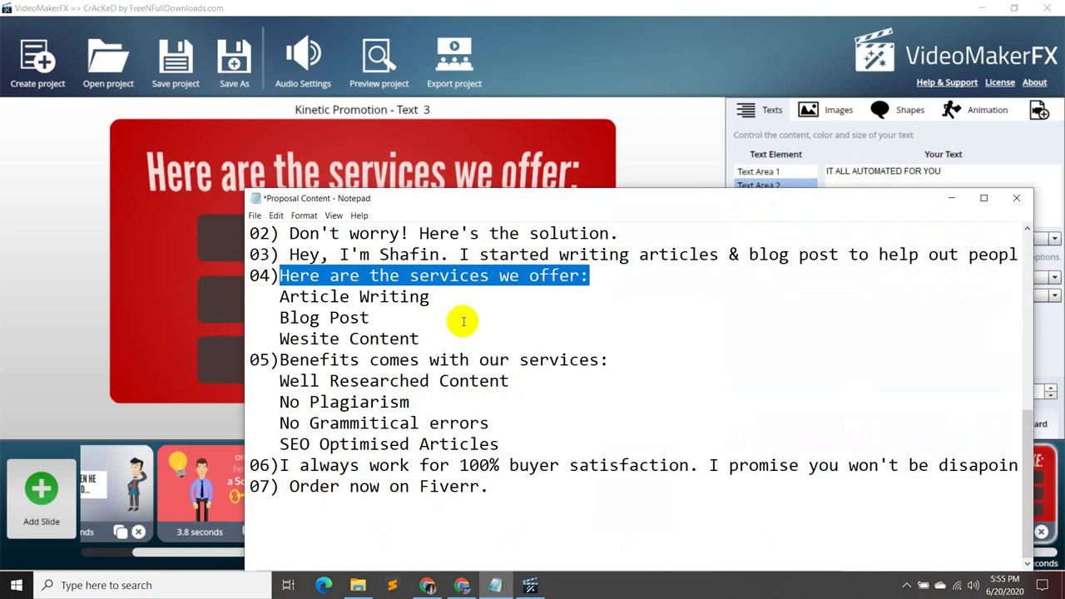
pyautogui.moveTo(447, 303); pyautogui.dragTo(282, 302)
pyautogui.hotkey('ctrl', 'c')
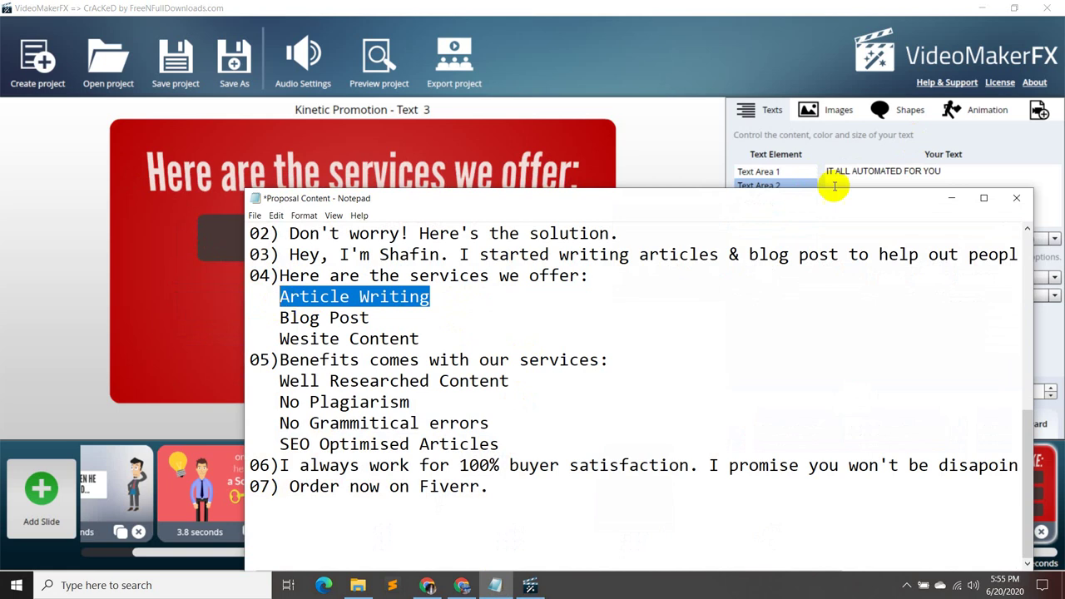
pyautogui.click(948, 200)
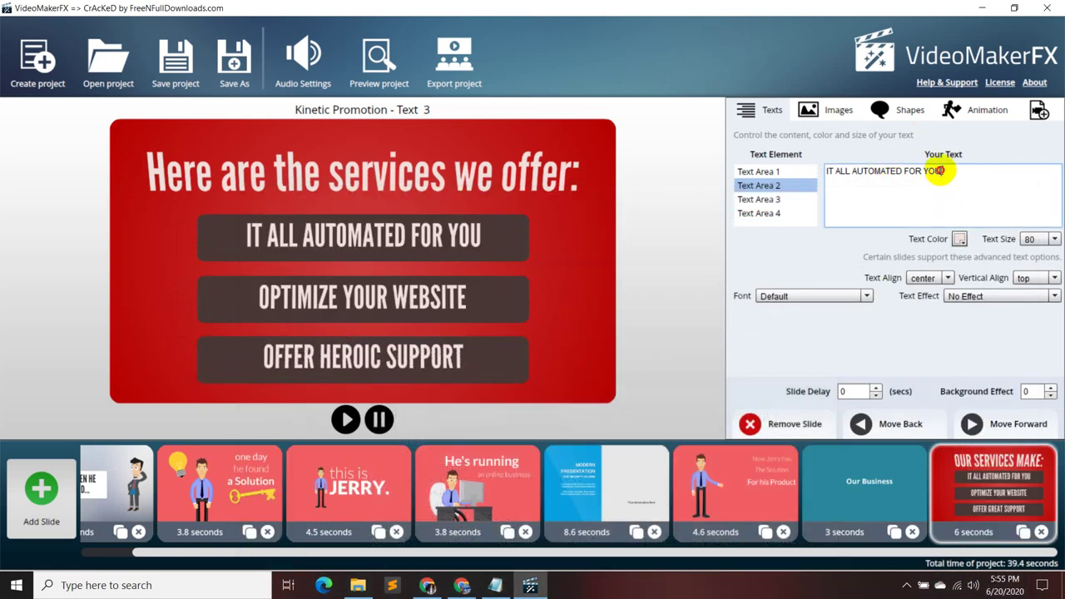
pyautogui.hotkey('ctrl', 'v')
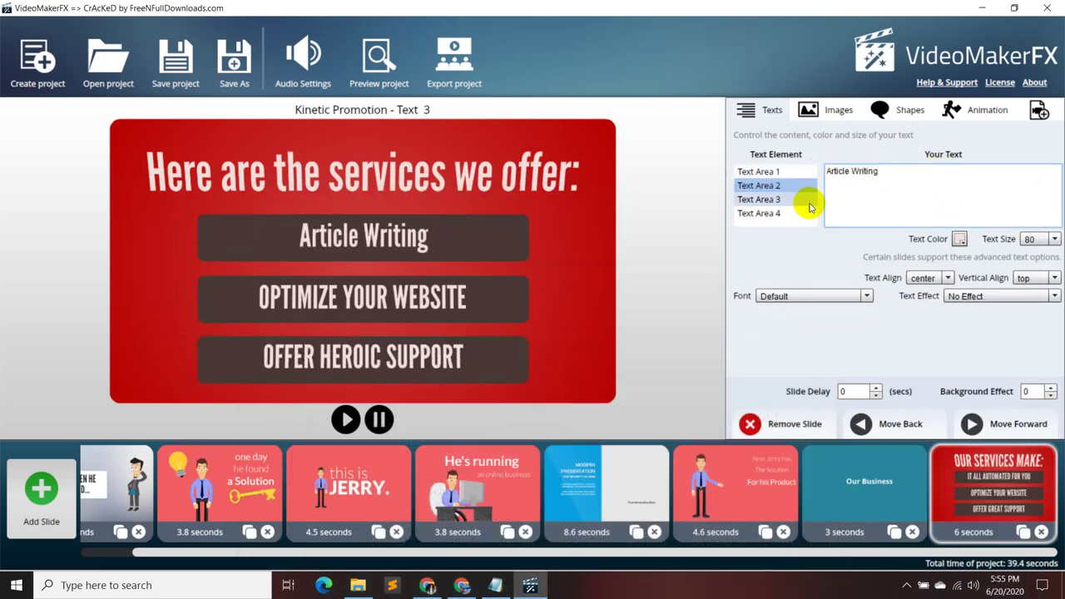
# - Paste 'Blog Post' from the notes into the third text area
pyautogui.click(806, 200)
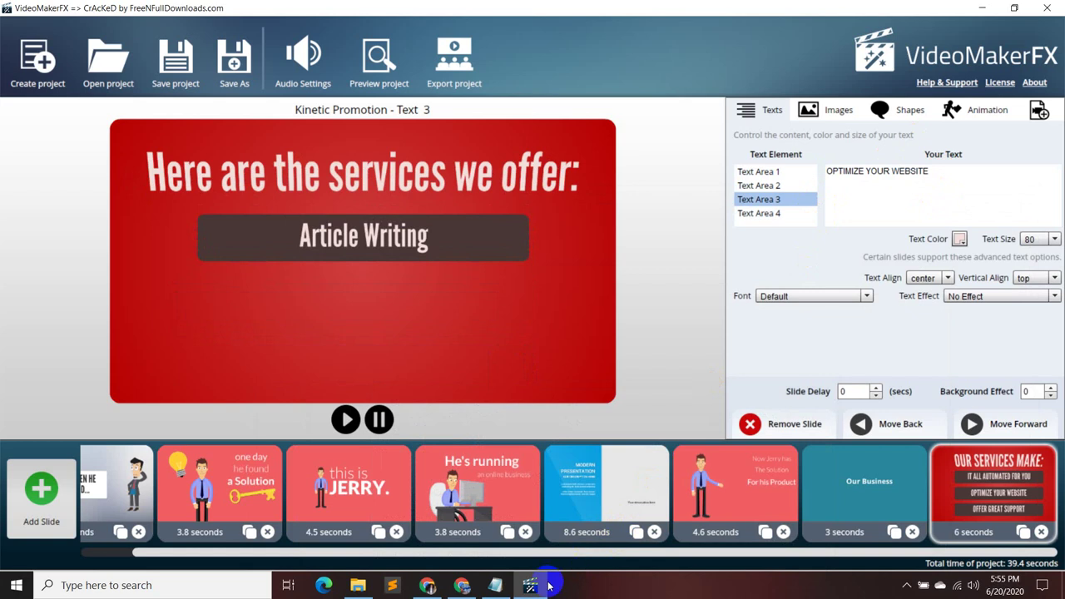
pyautogui.click(495, 584)
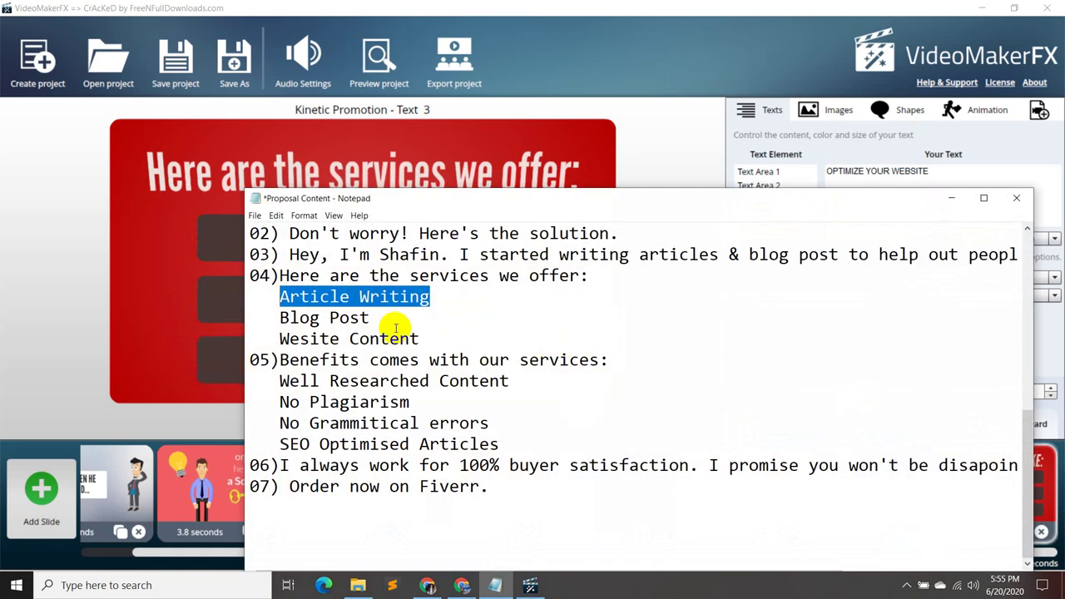
pyautogui.moveTo(381, 319); pyautogui.dragTo(281, 330)
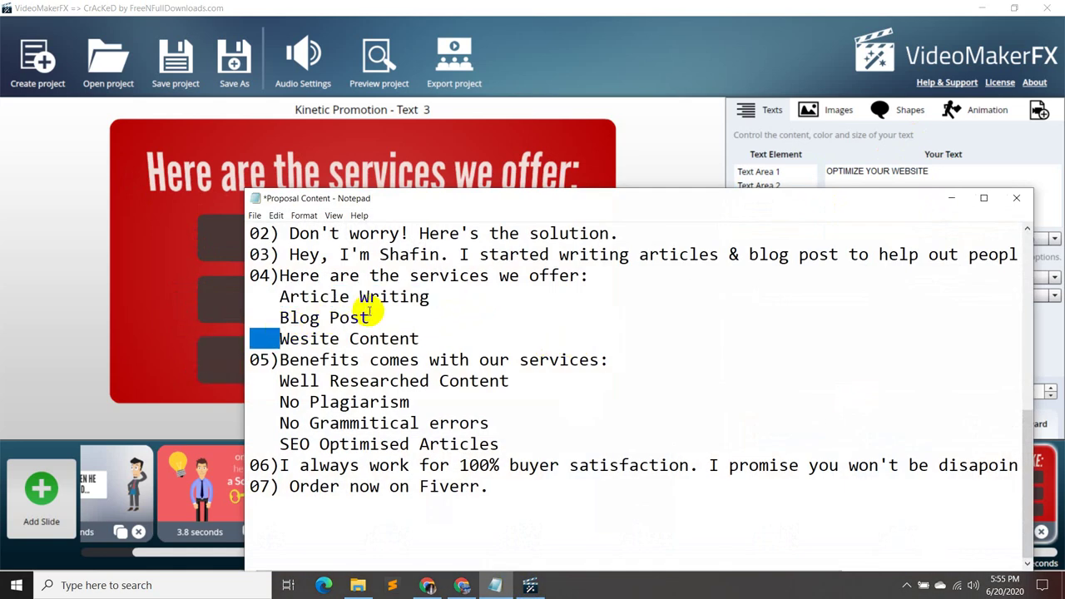
pyautogui.moveTo(370, 317); pyautogui.dragTo(275, 322)
pyautogui.hotkey('ctrl', 'c')
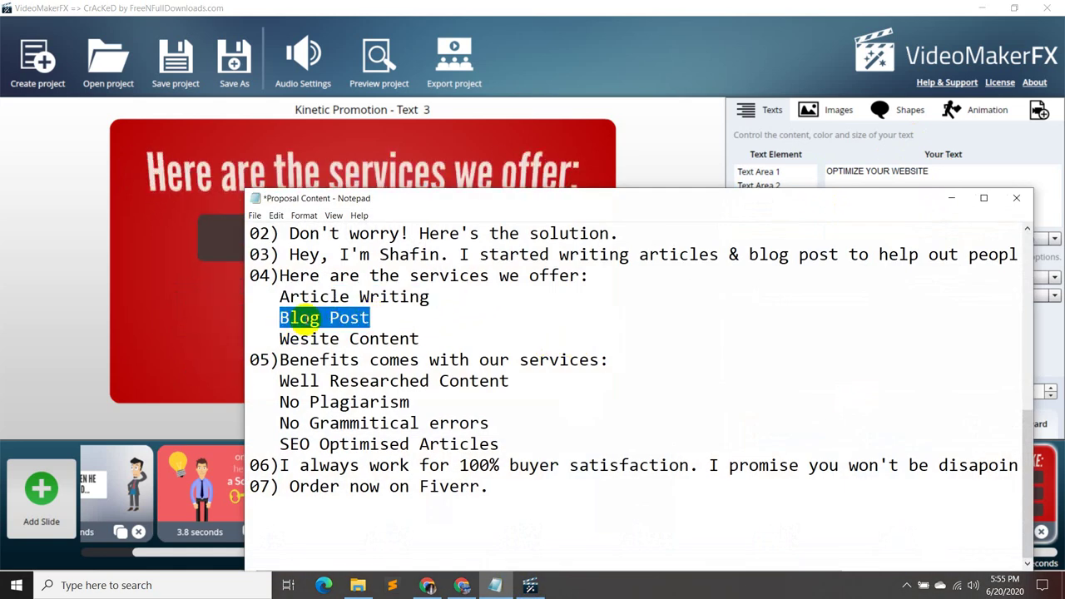
pyautogui.click(950, 199)
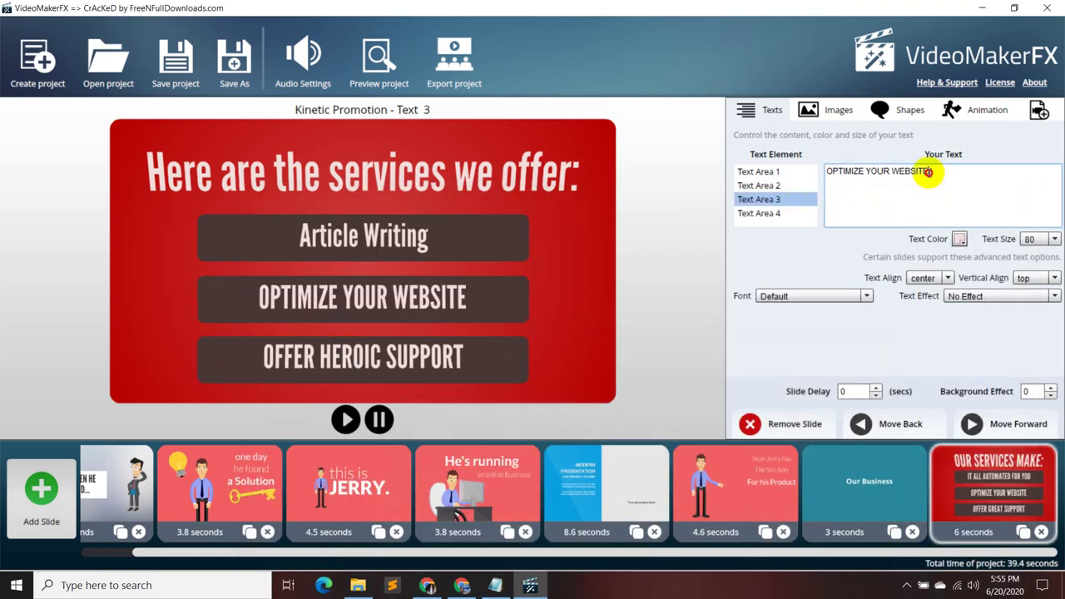
pyautogui.hotkey('ctrl', 'v')
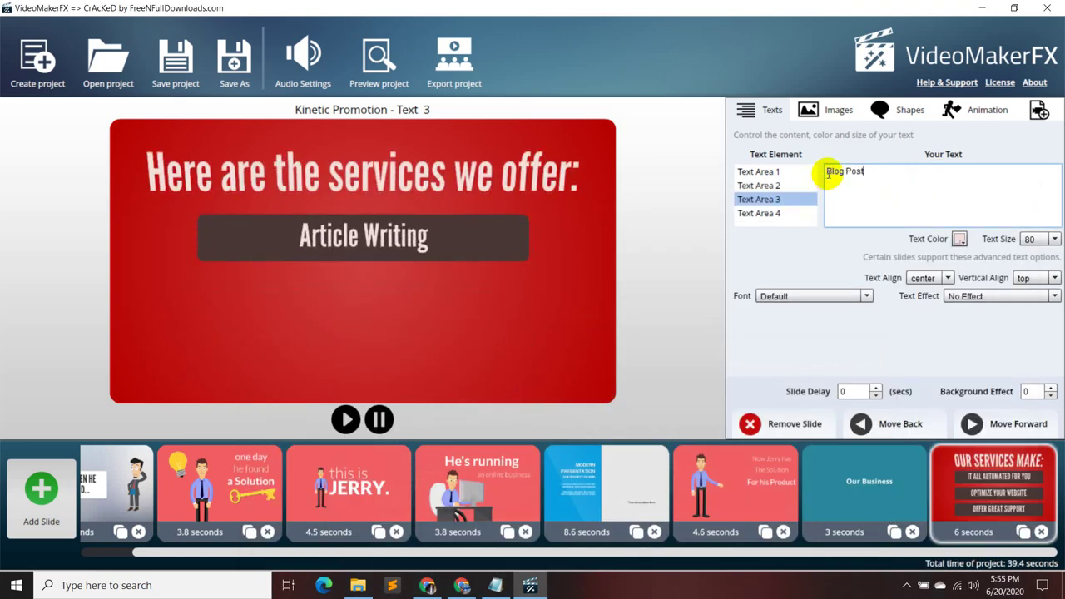
# - Replace OFFER HEROIC SUPPORT in the fourth text area with 'Wesite Content' from the notes
pyautogui.click(786, 215)
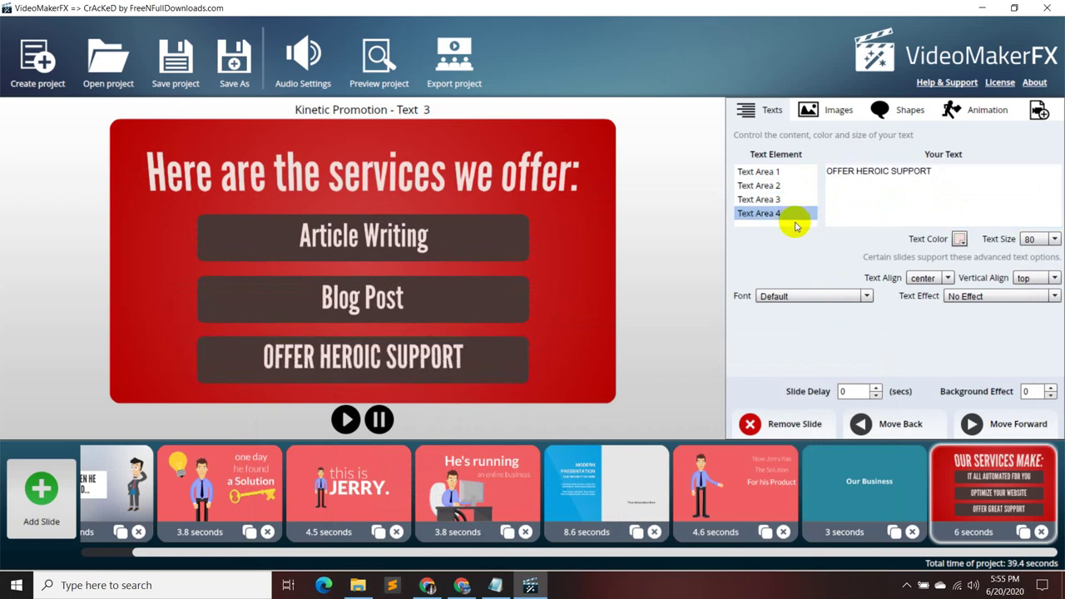
pyautogui.click(495, 585)
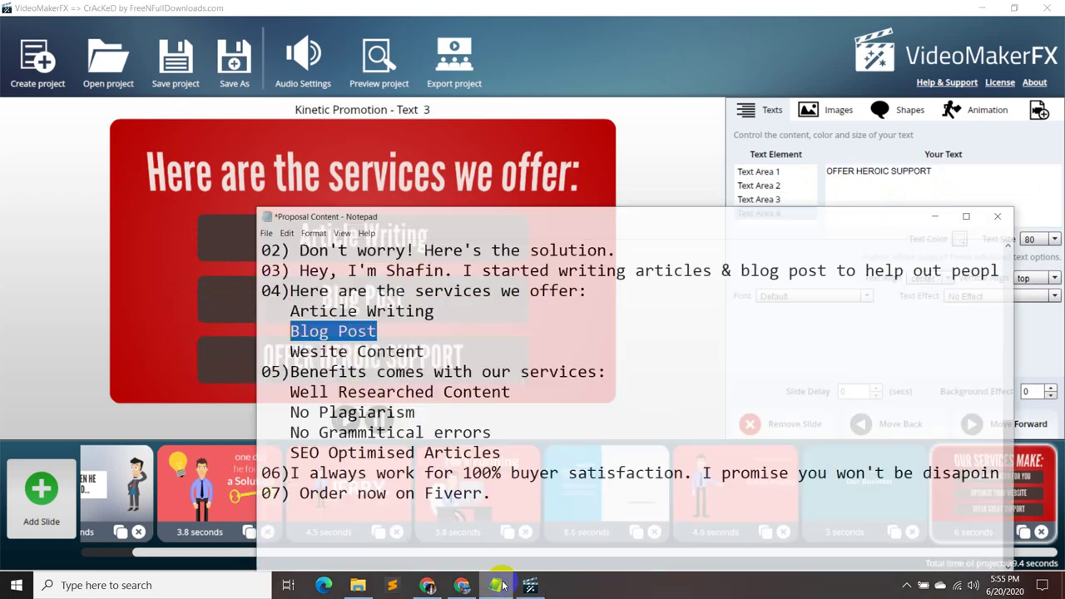
pyautogui.moveTo(420, 338); pyautogui.dragTo(283, 341)
pyautogui.hotkey('ctrl', 'c')
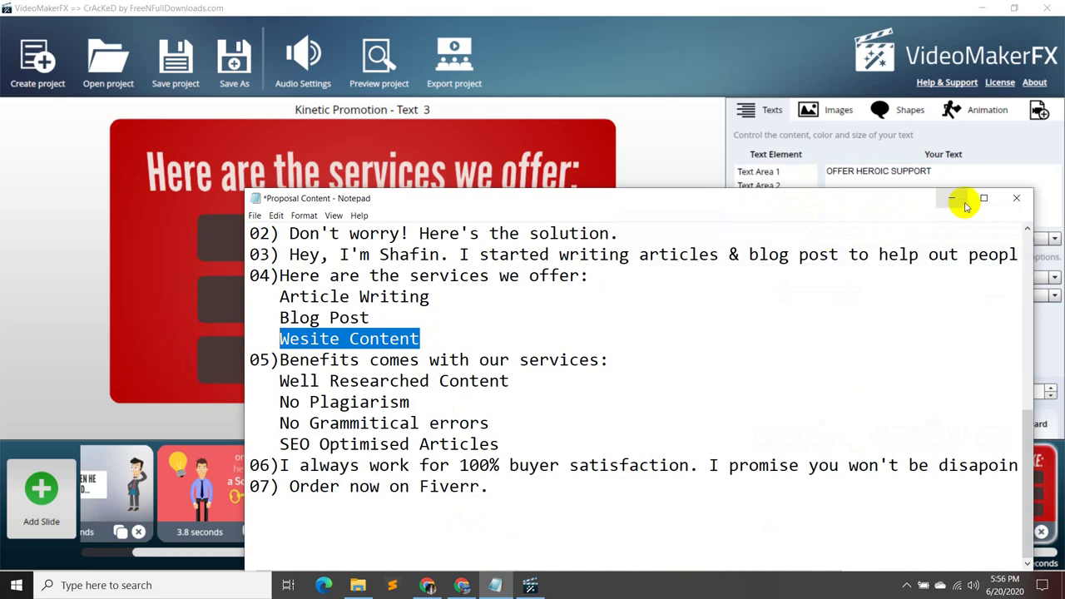
pyautogui.click(954, 198)
pyautogui.click(915, 176)
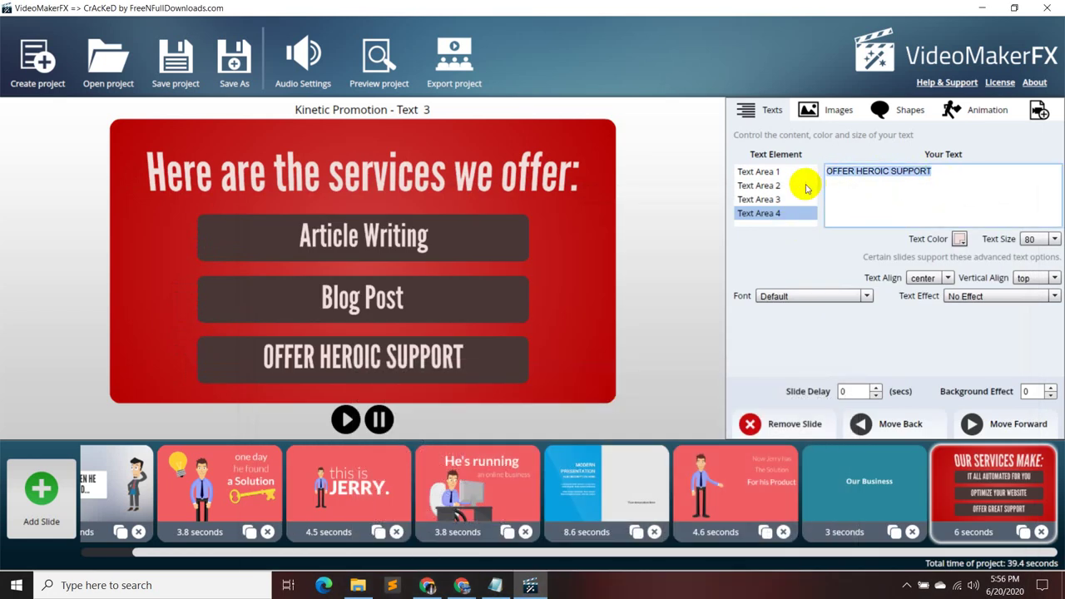
pyautogui.hotkey('ctrl', 'v')
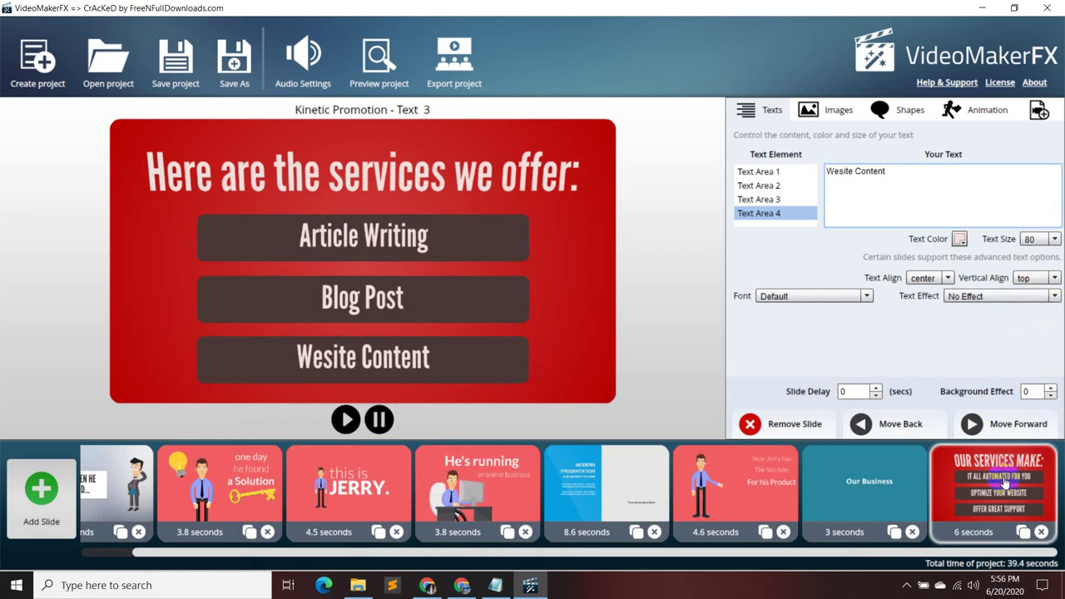
# - Move the services slide after the He's running slide, ahead of the 8.6-second benefits slide
pyautogui.moveTo(1007, 490); pyautogui.dragTo(620, 489)
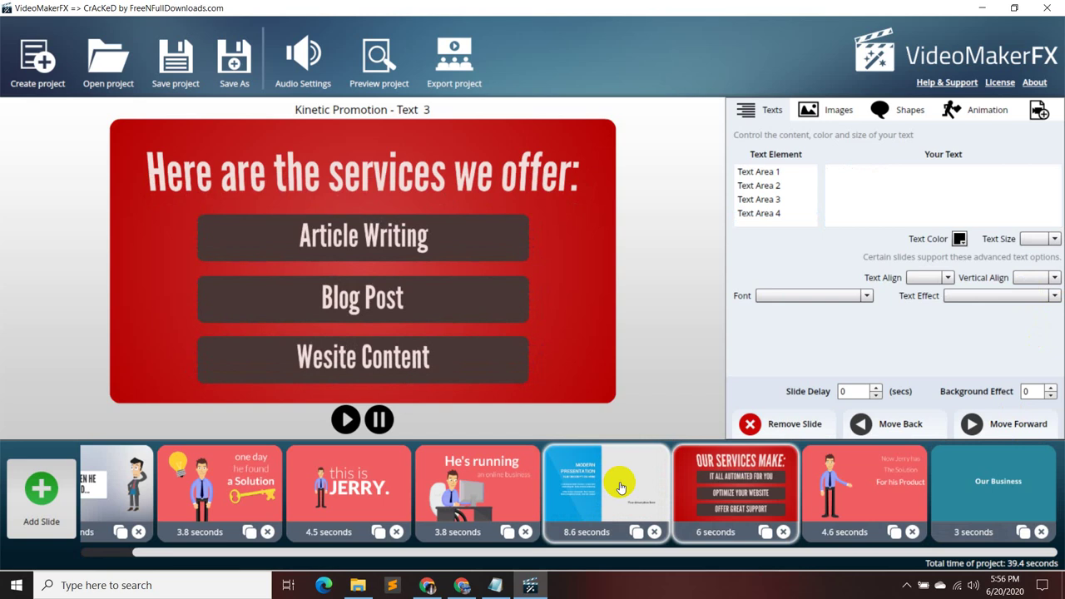
pyautogui.moveTo(773, 486); pyautogui.dragTo(541, 481)
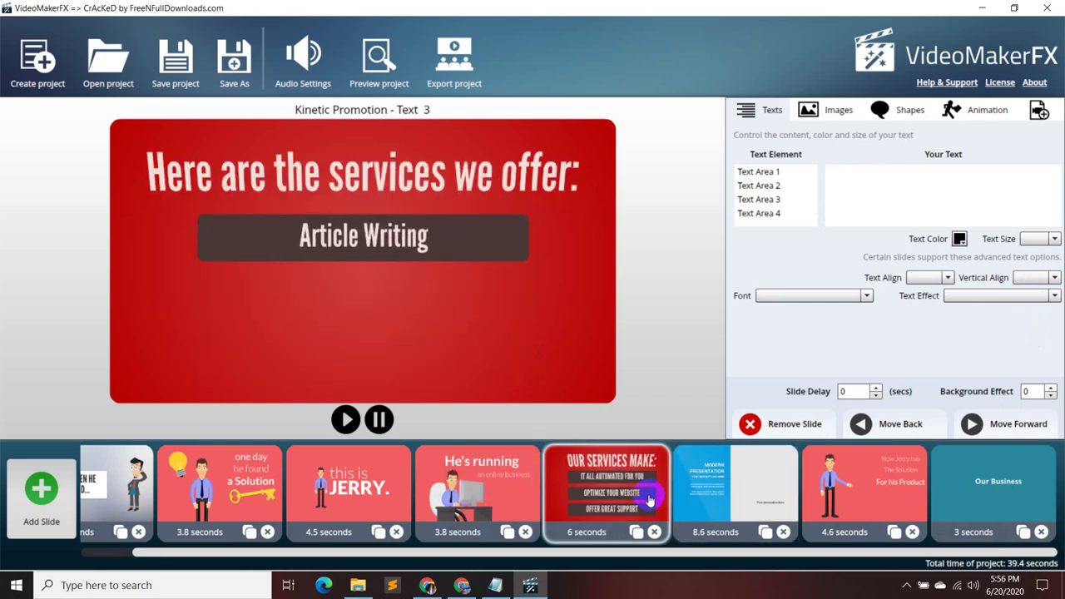
pyautogui.click(749, 493)
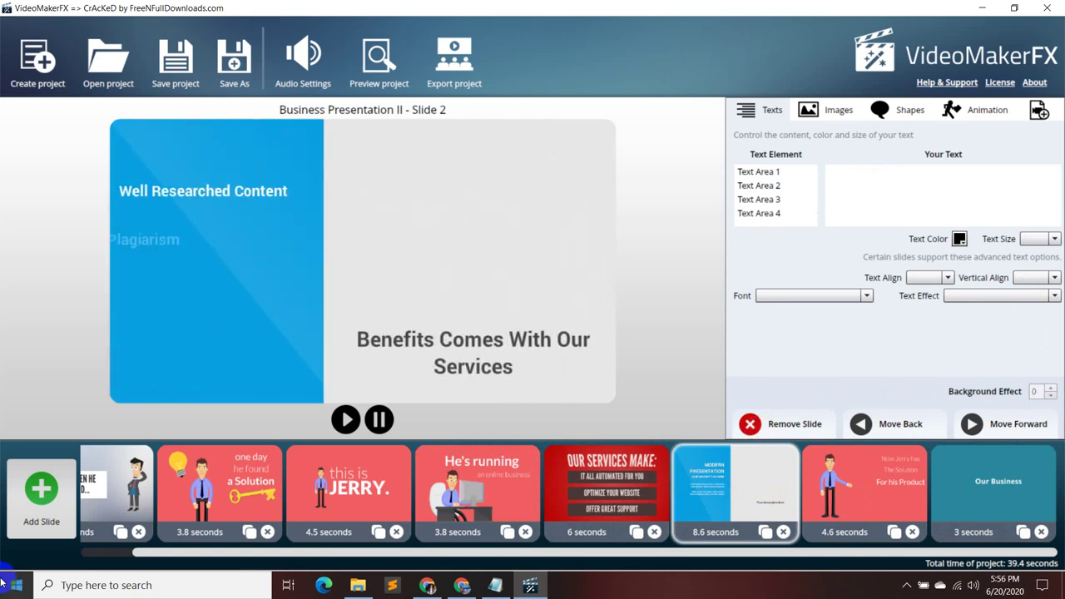
# - Append a Kinetic Promotion I 'Kinetic Promotion - Text 8' slide reading SO IF YOU WANT to the timeline
pyautogui.click(43, 515)
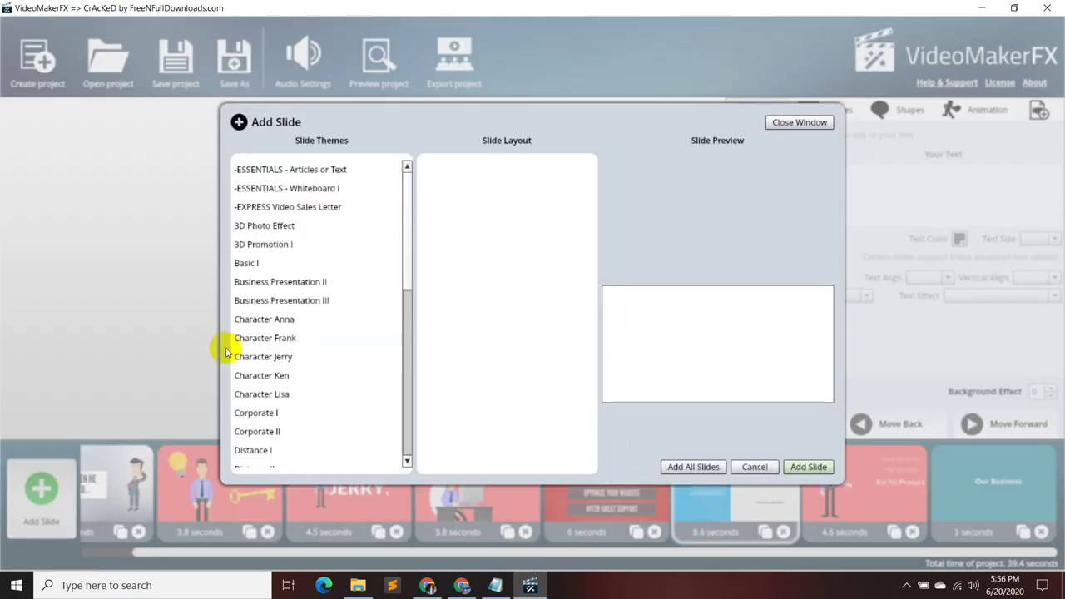
pyautogui.scroll(-3, 309, 399)
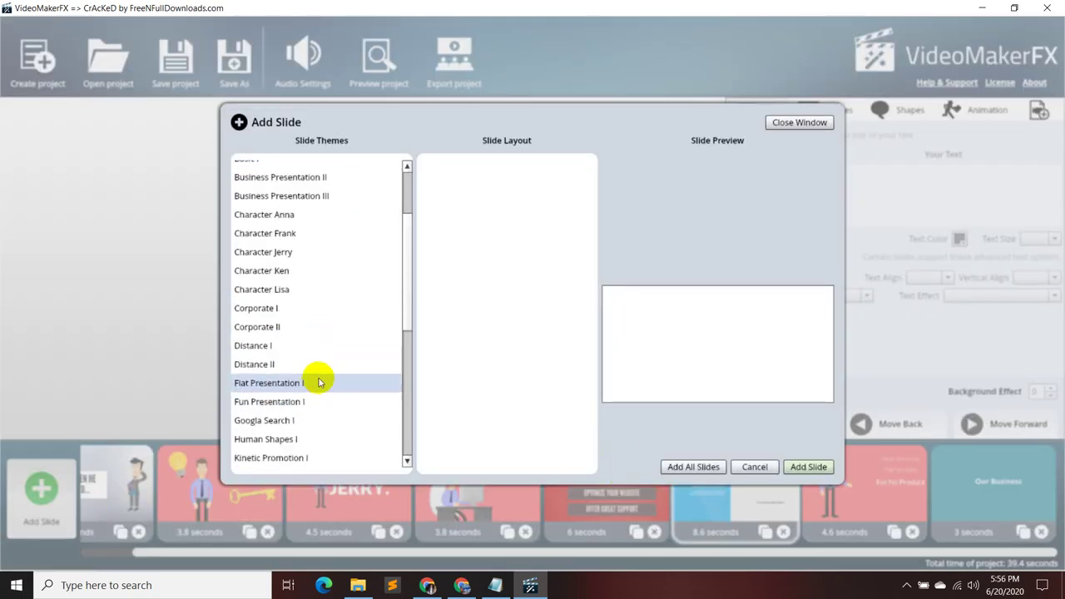
pyautogui.click(325, 456)
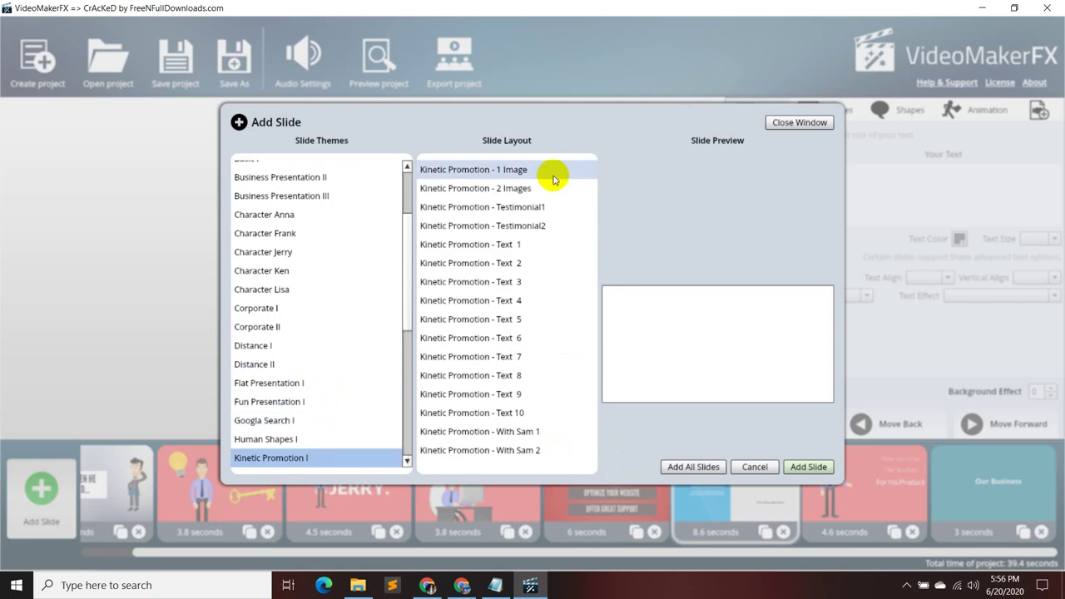
pyautogui.click(528, 251)
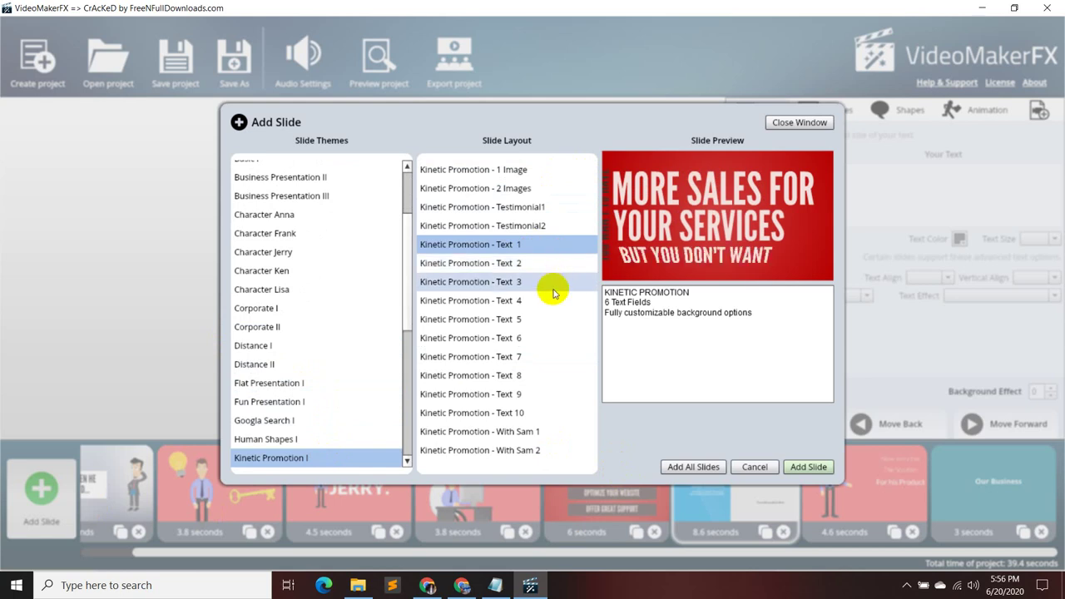
pyautogui.click(552, 265)
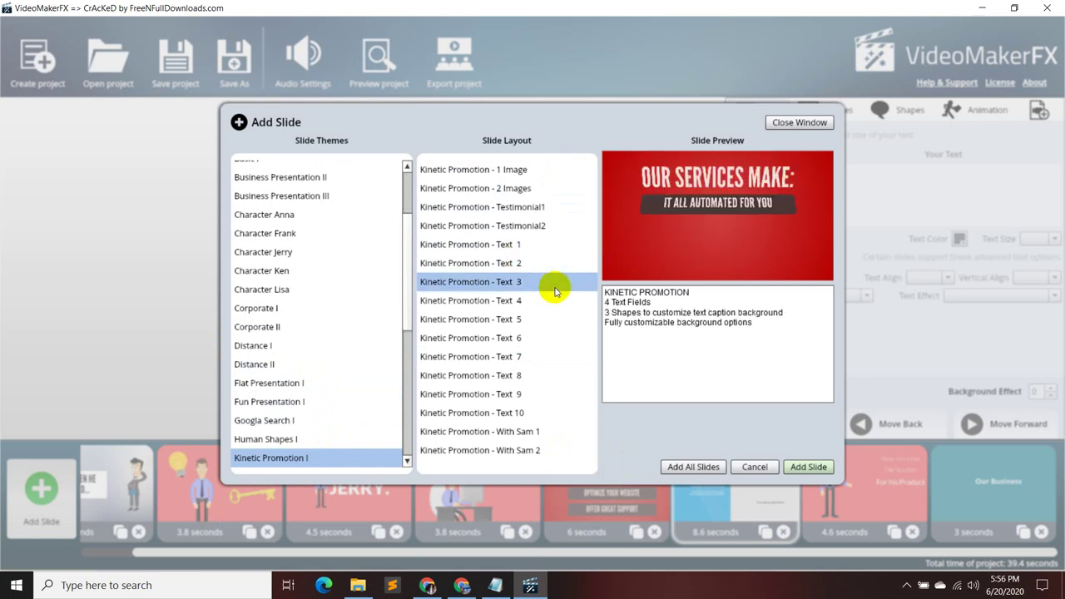
pyautogui.click(554, 298)
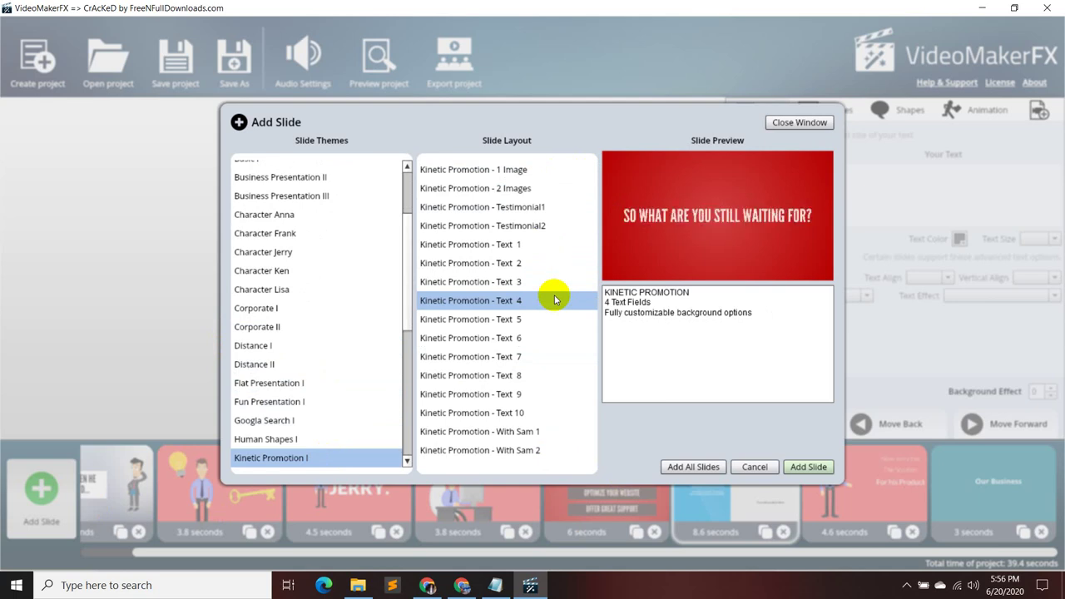
pyautogui.click(552, 313)
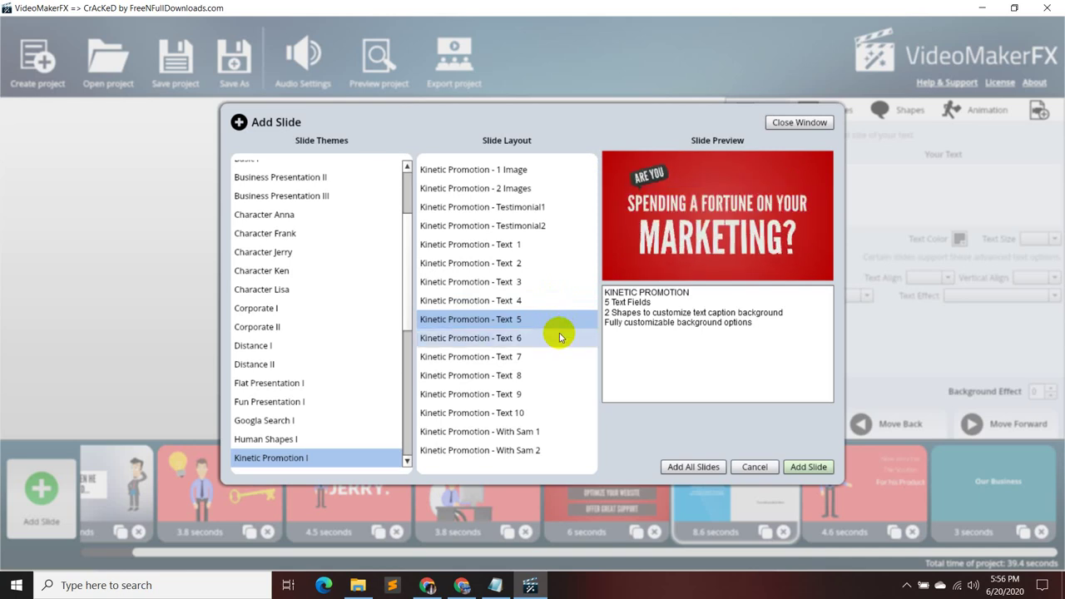
pyautogui.click(559, 337)
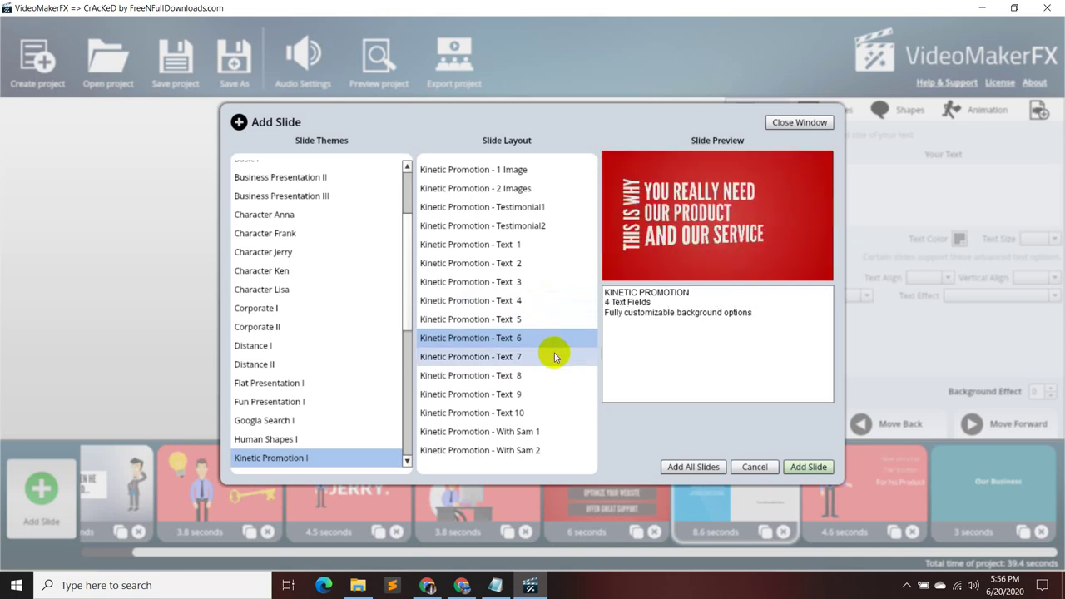
pyautogui.click(555, 358)
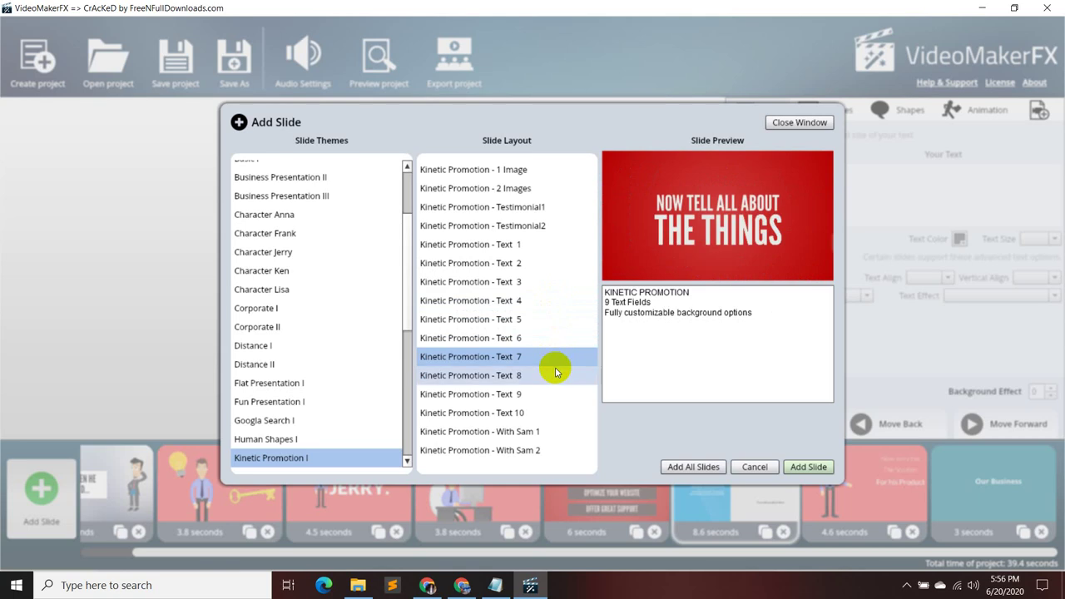
pyautogui.click(555, 375)
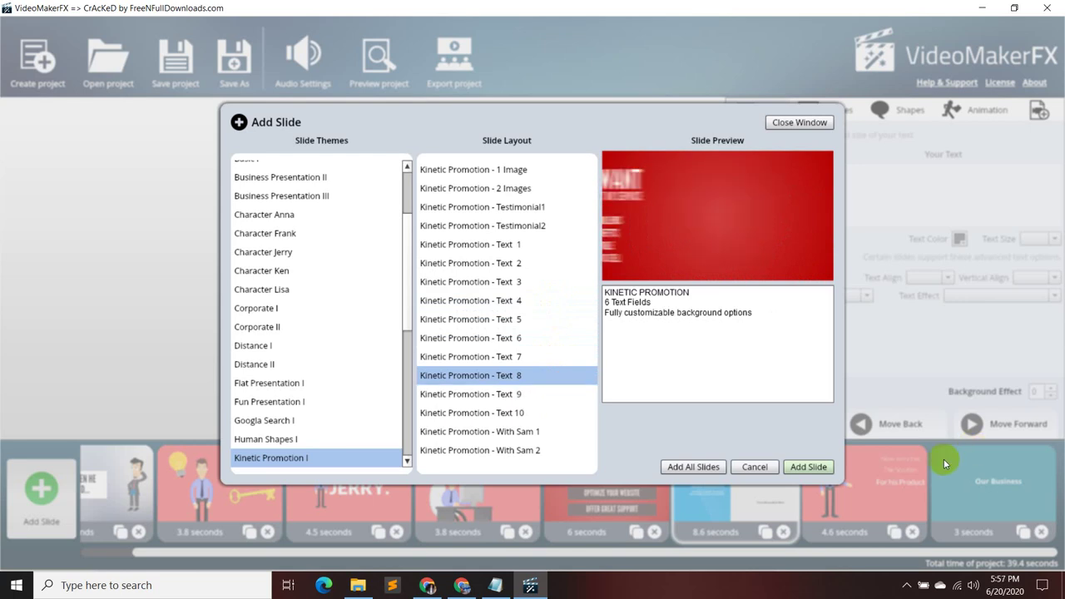
pyautogui.click(808, 466)
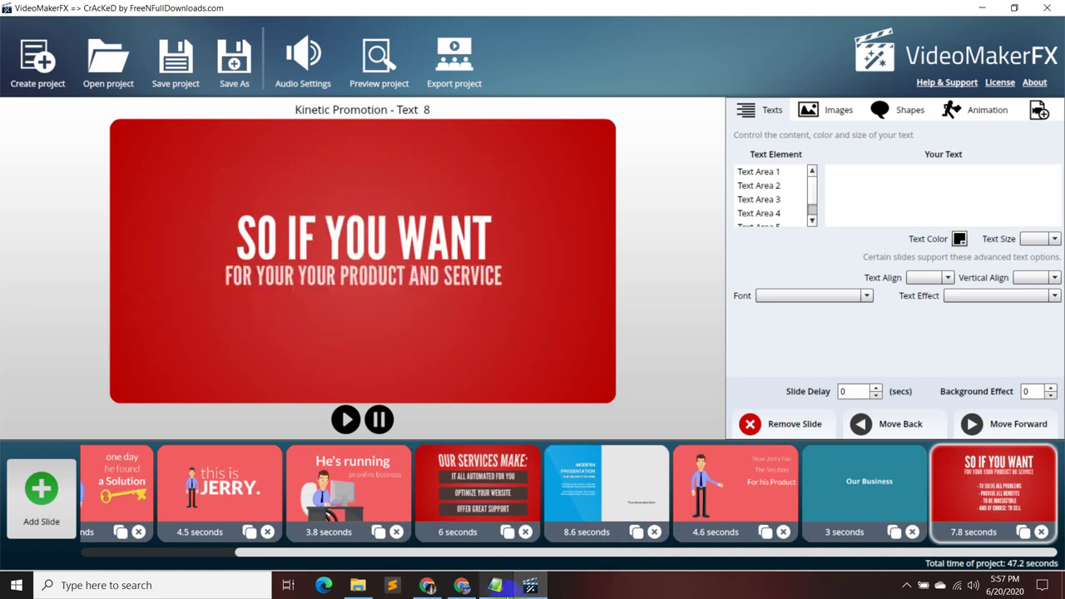
# - Replace the slide's SO IF YOU WANT text with the benefits heading copied from the notes
pyautogui.click(496, 585)
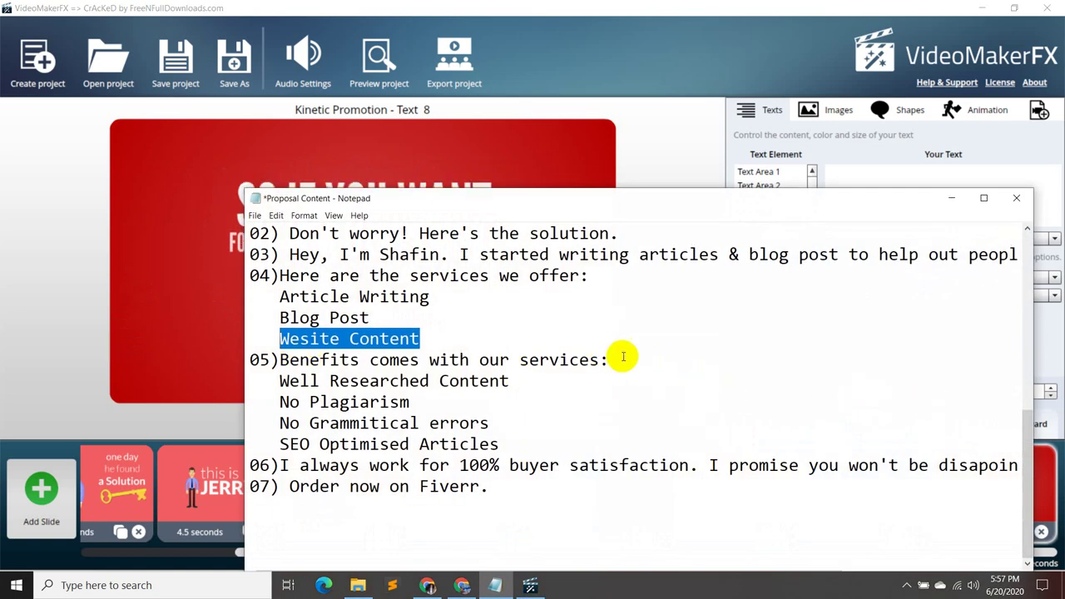
pyautogui.moveTo(619, 360); pyautogui.dragTo(281, 363)
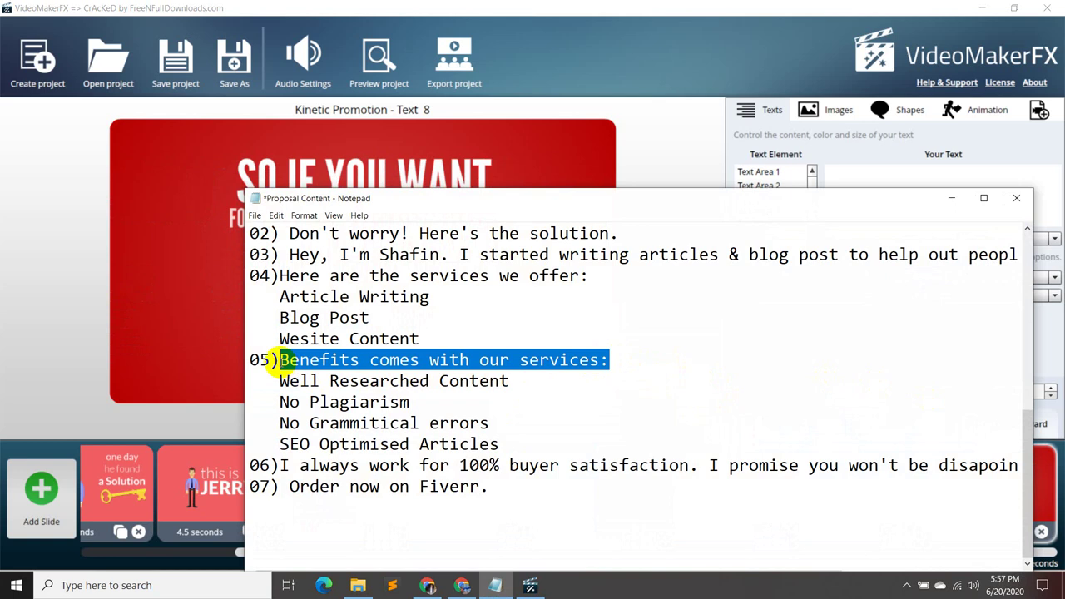
pyautogui.click(951, 198)
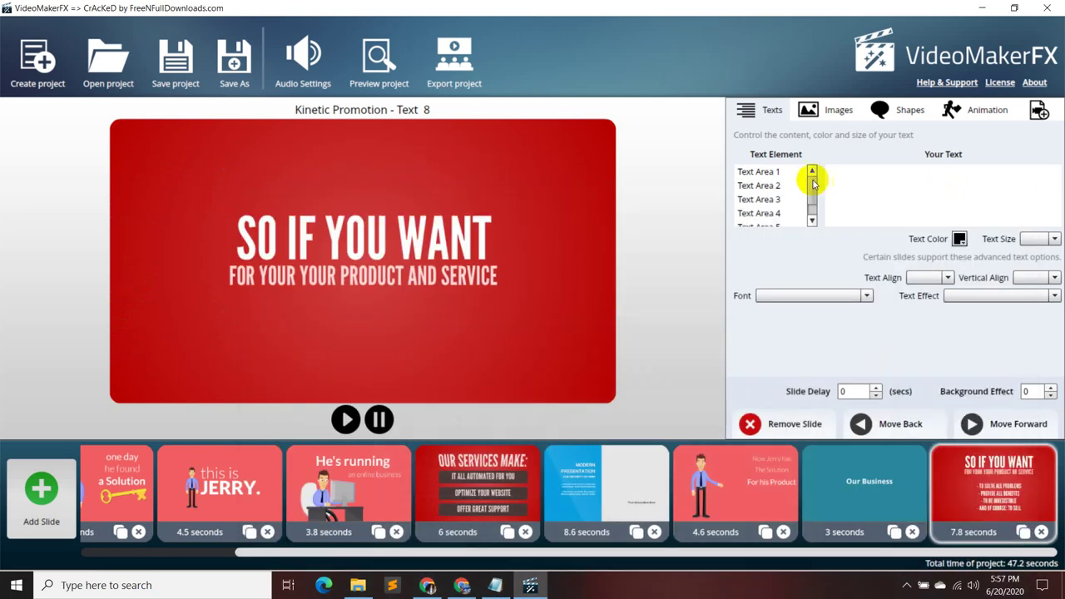
pyautogui.click(792, 171)
pyautogui.moveTo(907, 169); pyautogui.dragTo(814, 171)
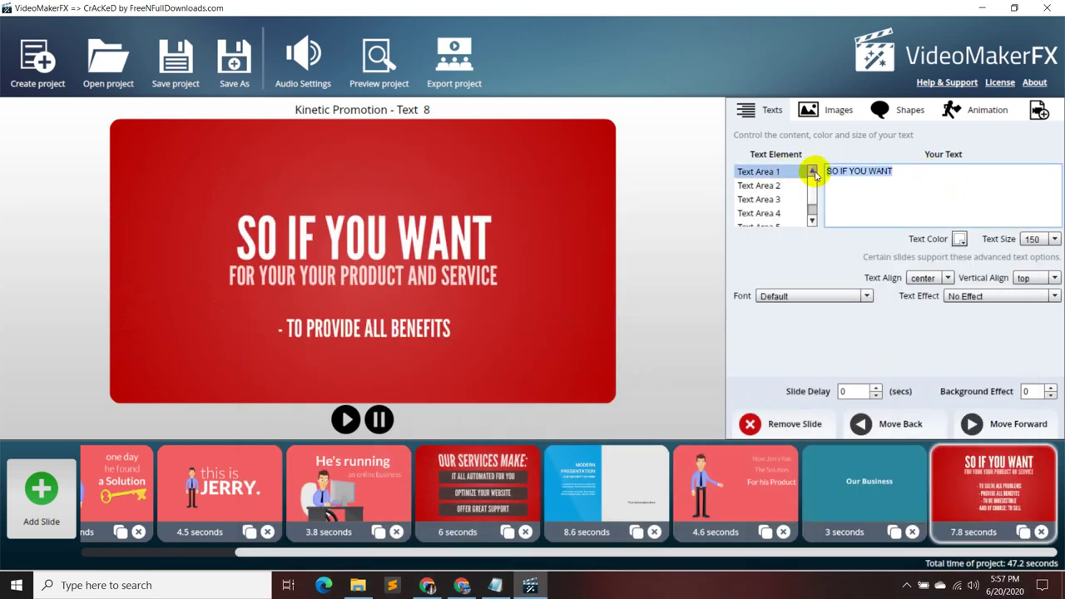
pyautogui.write('Benefits comes with our services:')
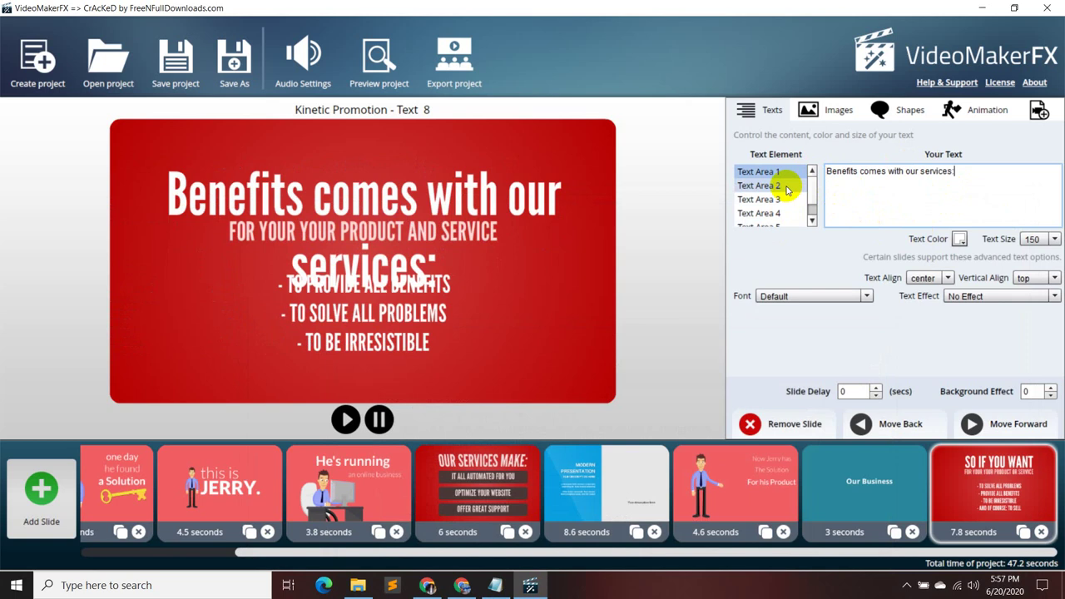
# - Paste 'Well Researched Content' from the notes into the slide's second text line
pyautogui.click(786, 186)
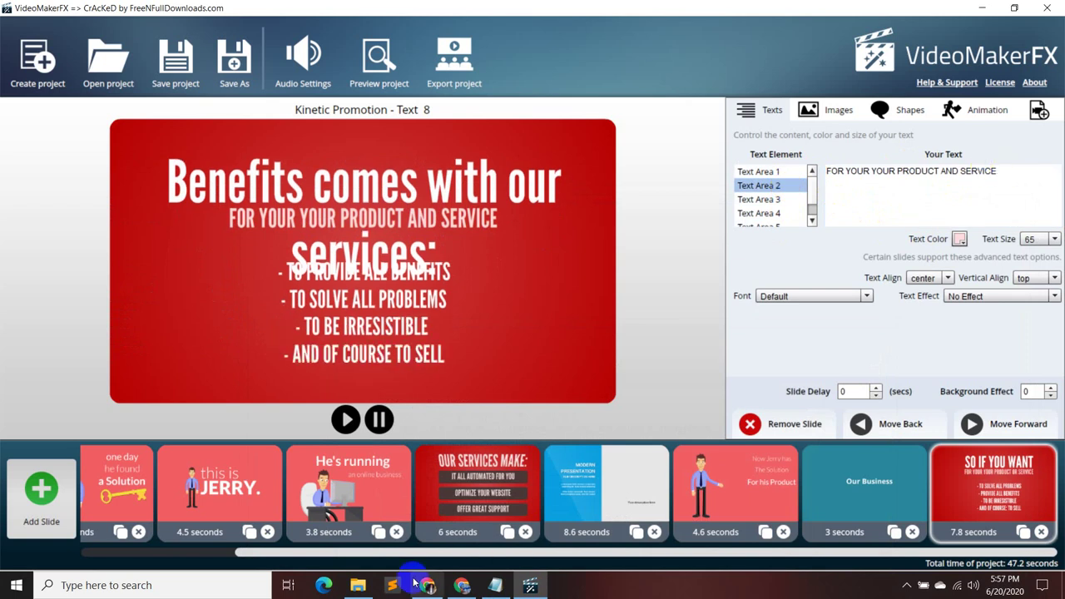
pyautogui.moveTo(499, 589)
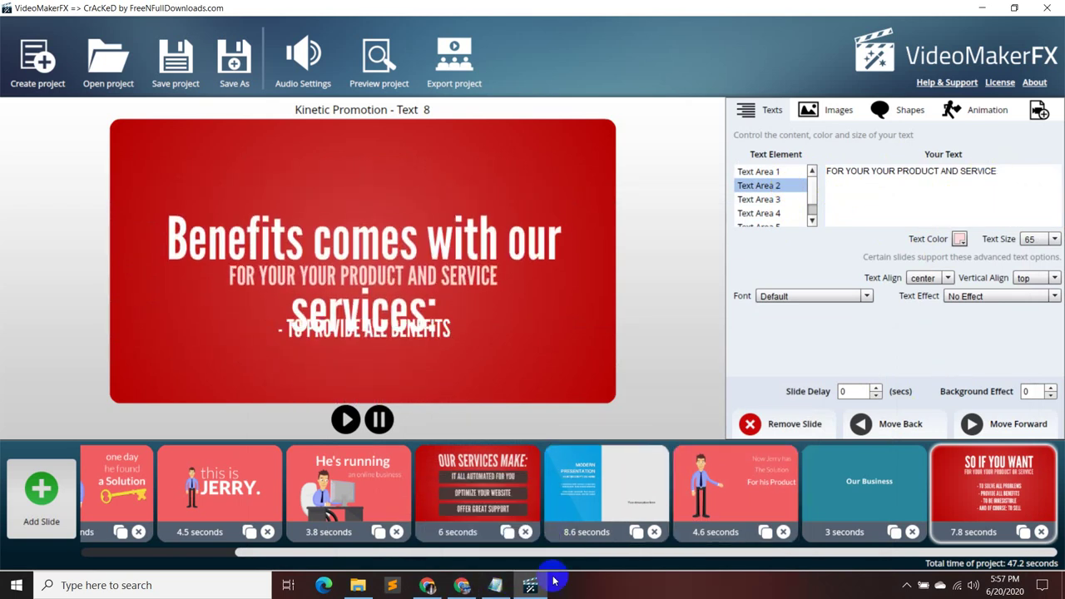
pyautogui.click(511, 554)
pyautogui.moveTo(509, 380); pyautogui.dragTo(281, 381)
pyautogui.hotkey('ctrl', 'c')
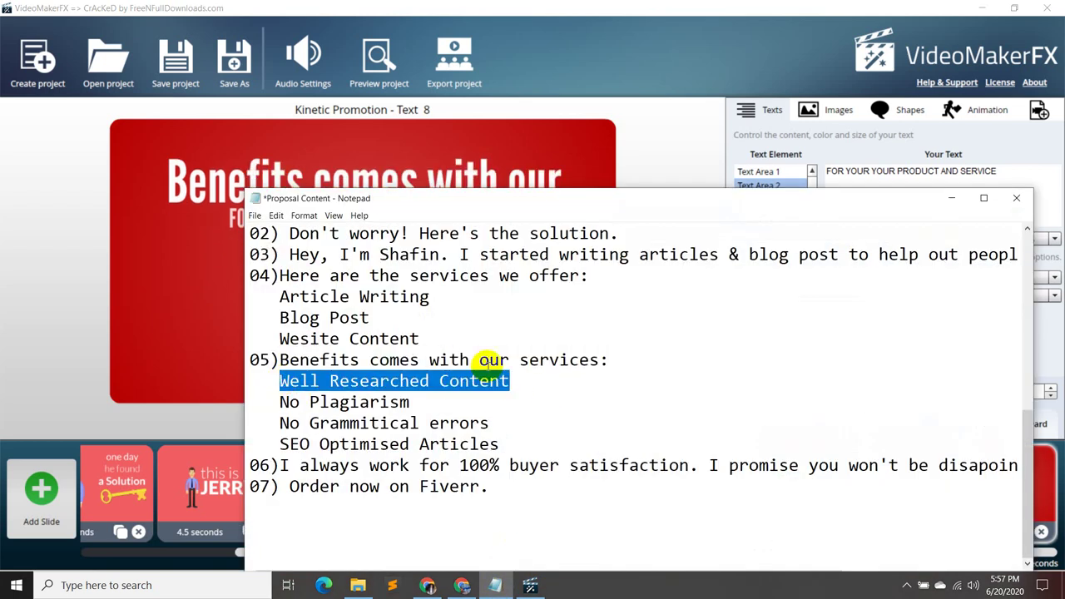
pyautogui.click(953, 200)
pyautogui.moveTo(981, 174); pyautogui.dragTo(813, 173)
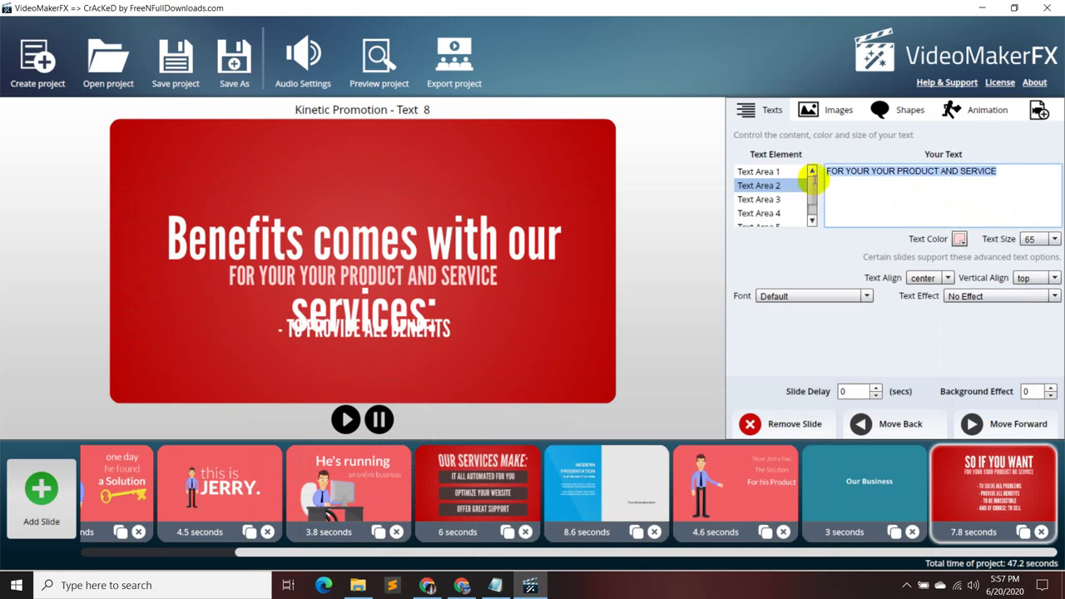
pyautogui.hotkey('ctrl', 'v')
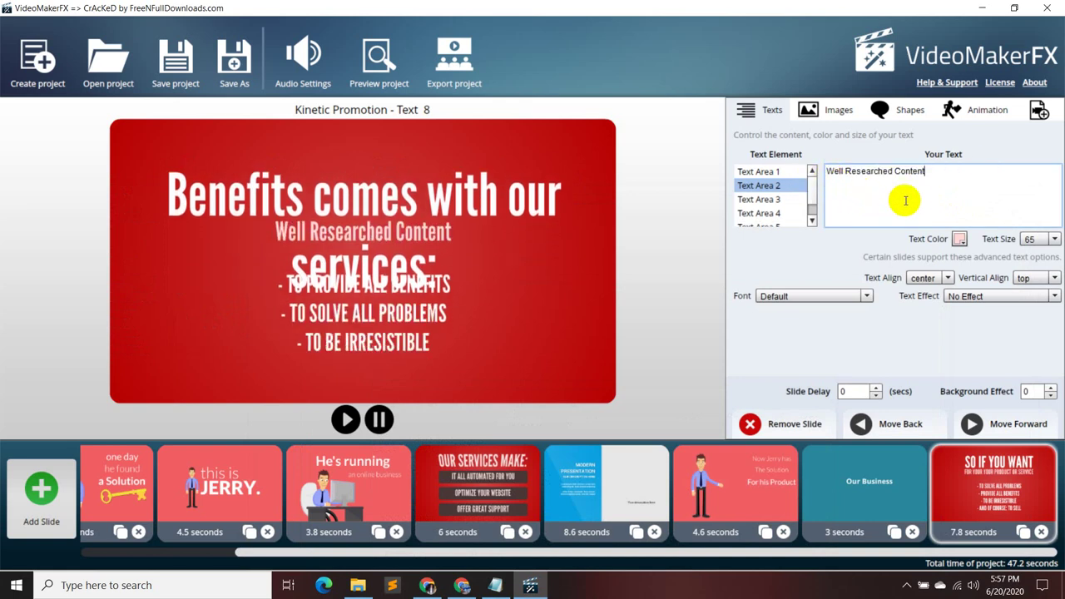
# - Shrink the benefits heading to text size 85 and review the following text lines
pyautogui.click(781, 172)
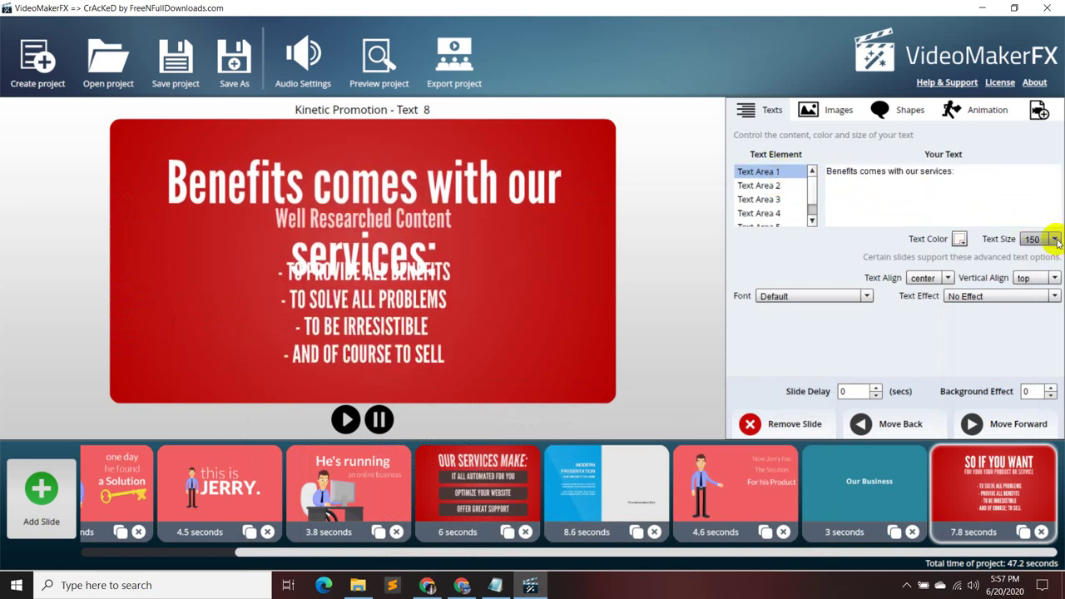
pyautogui.click(1054, 239)
pyautogui.scroll(3, 1032, 249)
pyautogui.click(1033, 252)
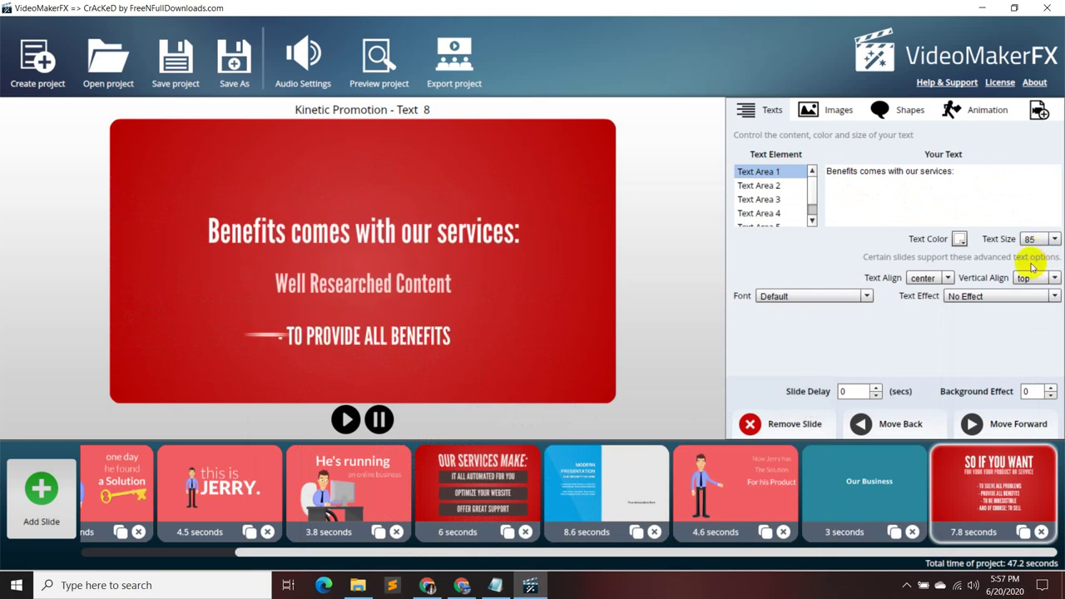
pyautogui.click(778, 185)
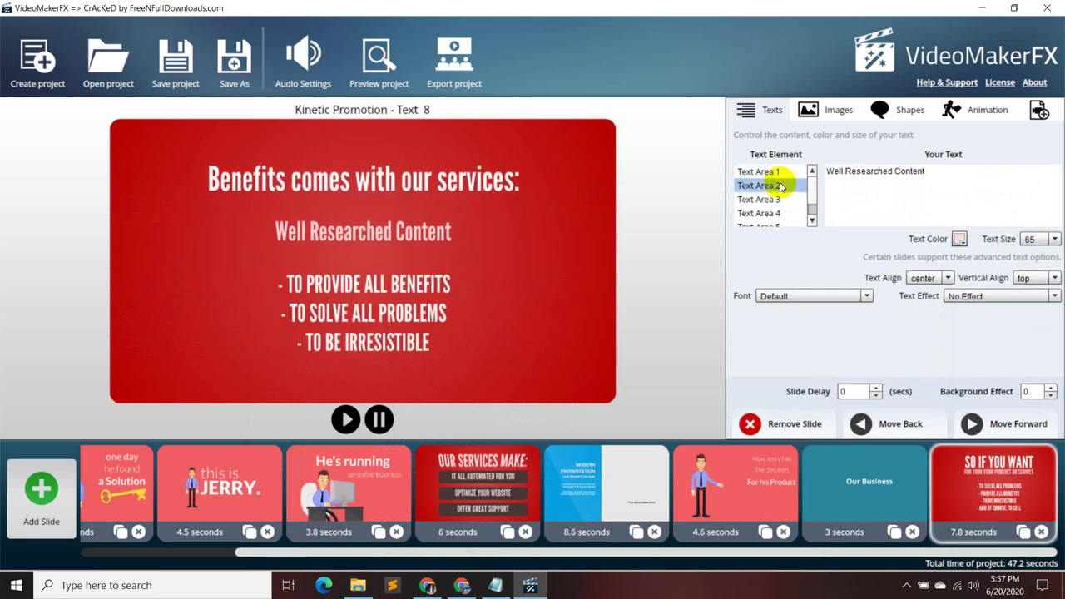
pyautogui.click(780, 199)
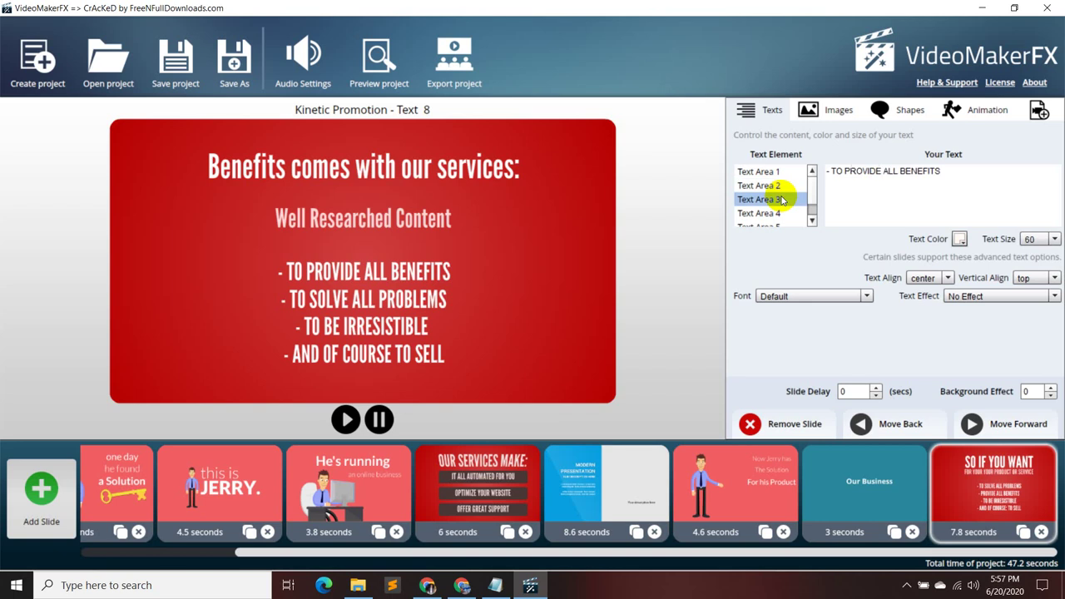
pyautogui.click(780, 186)
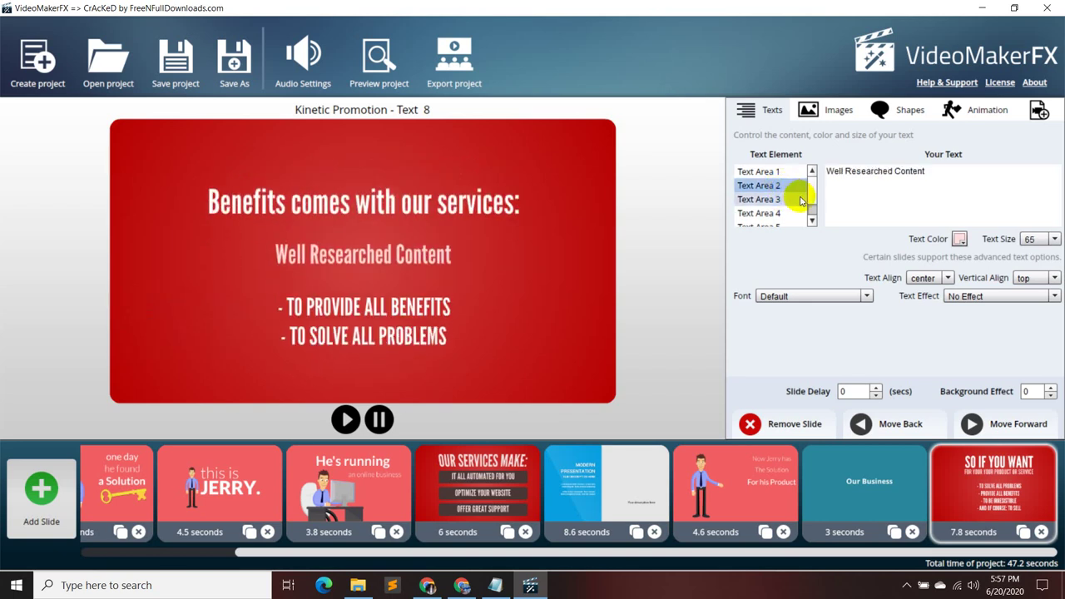
pyautogui.scroll(-2, 799, 199)
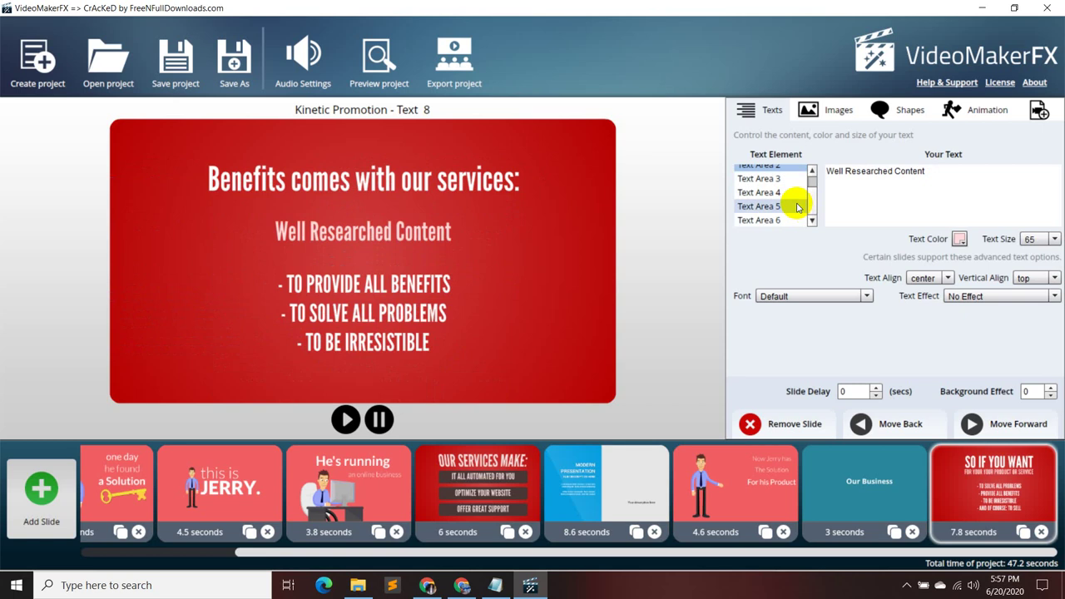
pyautogui.scroll(2, 793, 188)
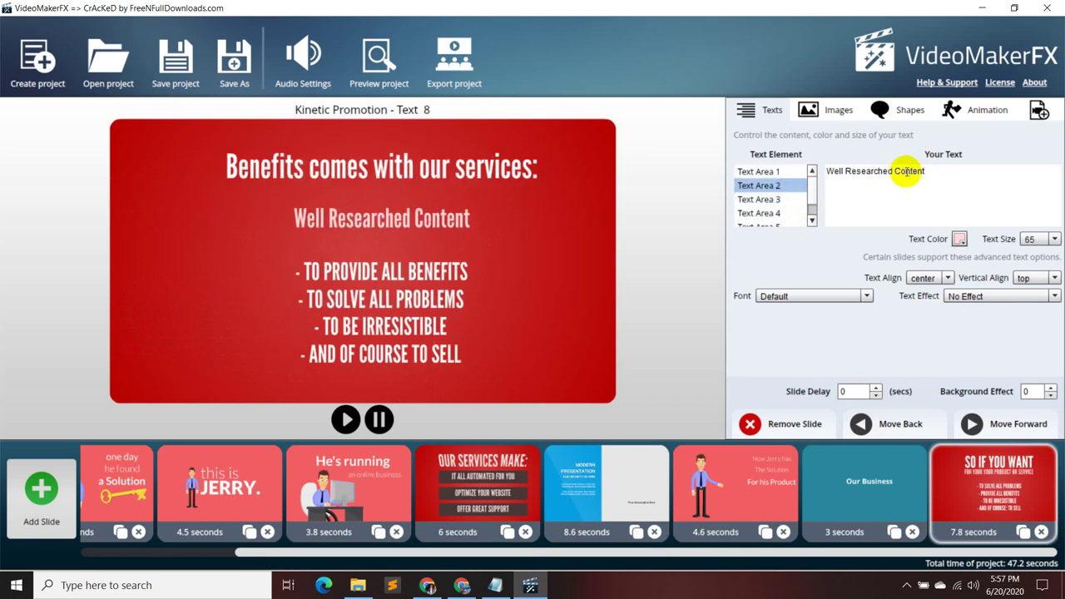
# - Clear Text Area 2 and put Well Researched Content in place of '- TO PROVIDE ALL BENEFITS'
pyautogui.moveTo(925, 172); pyautogui.dragTo(821, 169)
pyautogui.hotkey('ctrl', 'c')
pyautogui.press('BackSpace')
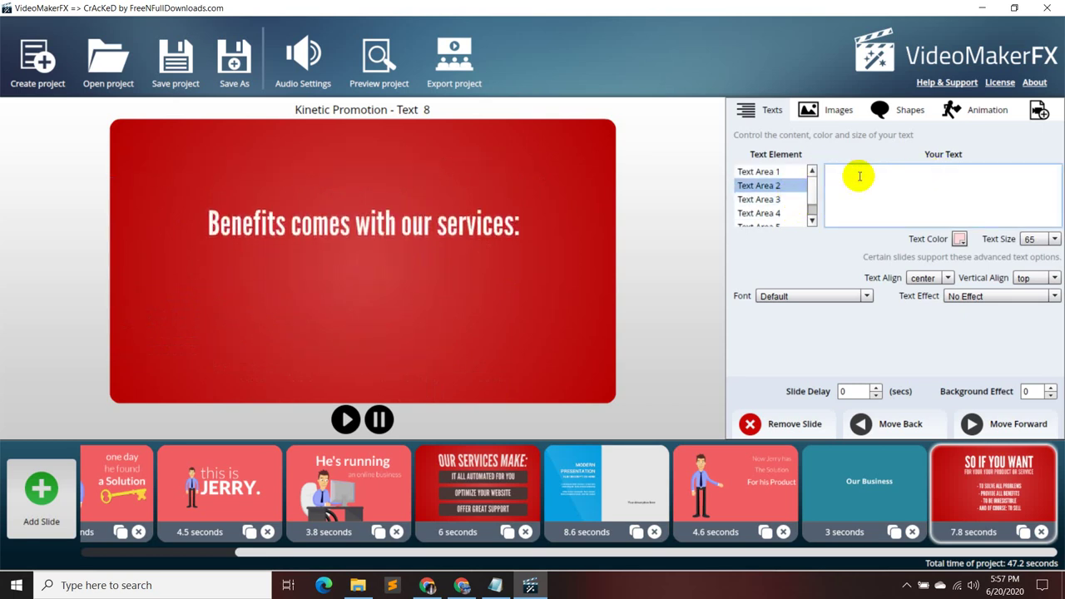
pyautogui.click(795, 200)
pyautogui.moveTo(956, 171); pyautogui.dragTo(806, 171)
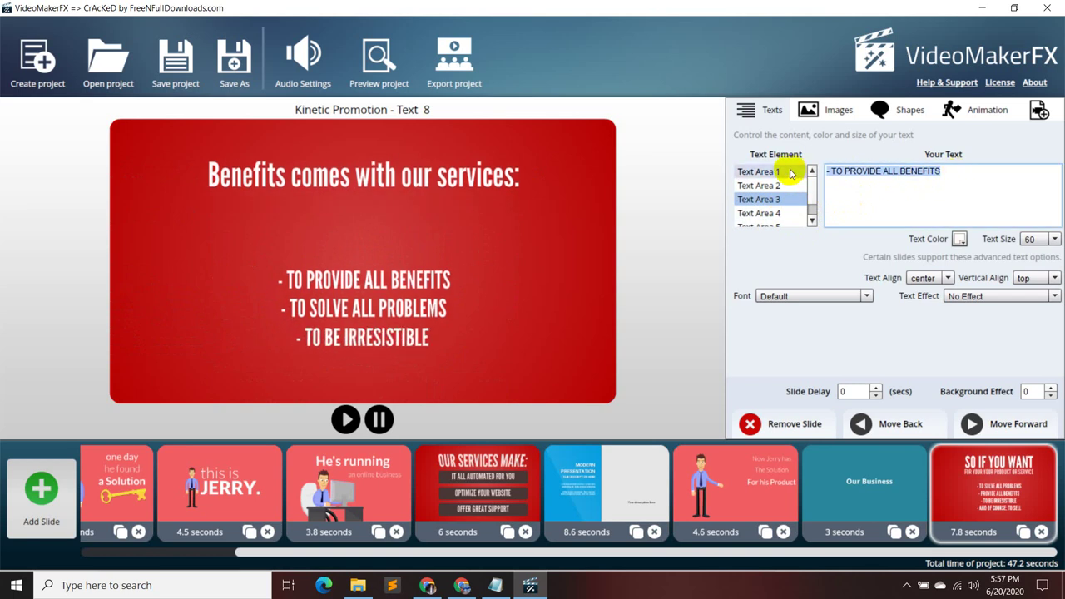
pyautogui.hotkey('ctrl', 'v')
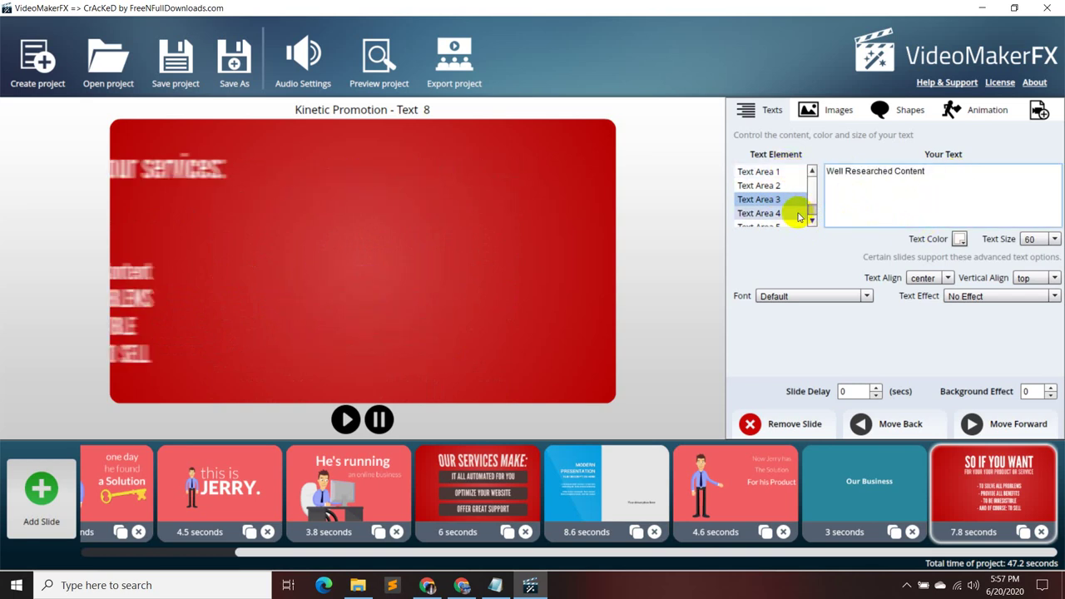
# - Paste 'No Plagiarism' from the notes over the fourth text area's '- TO SOLVE ALL PROBLEMS'
pyautogui.click(794, 213)
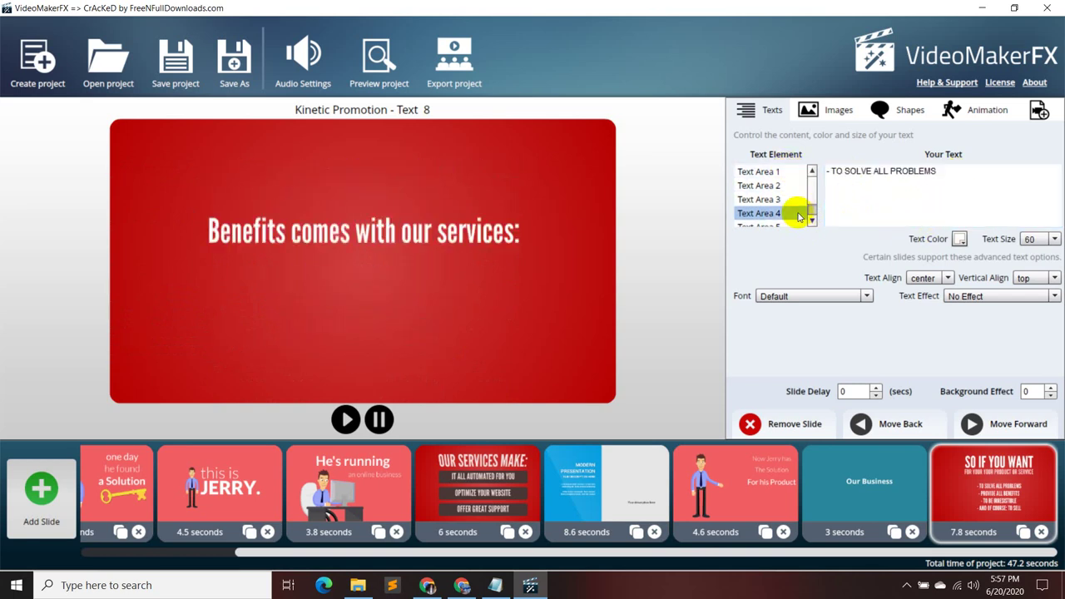
pyautogui.click(499, 585)
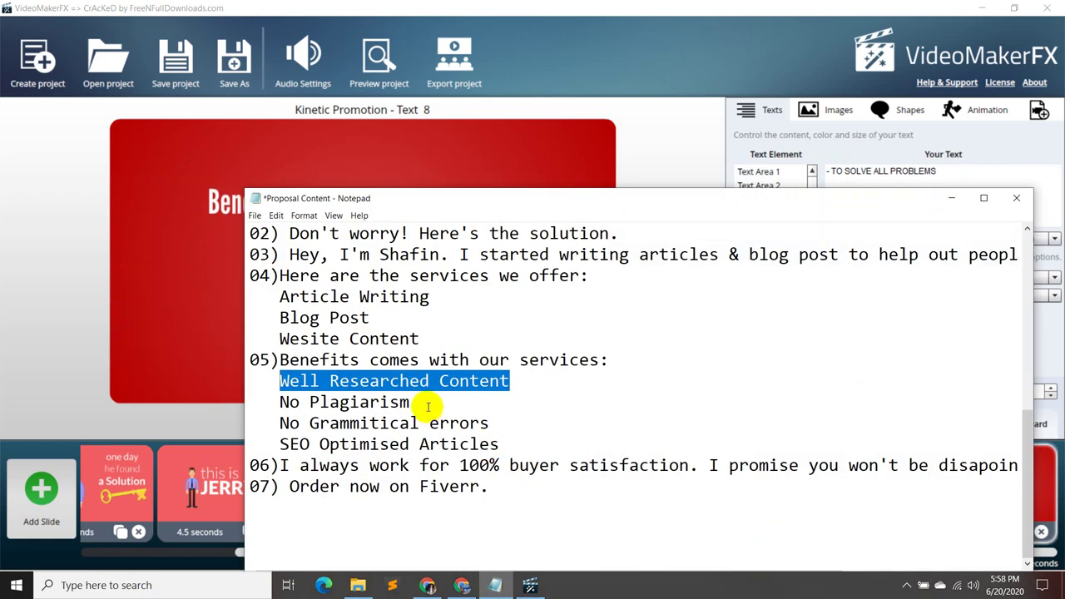
pyautogui.moveTo(428, 406); pyautogui.dragTo(281, 405)
pyautogui.hotkey('ctrl', 'c')
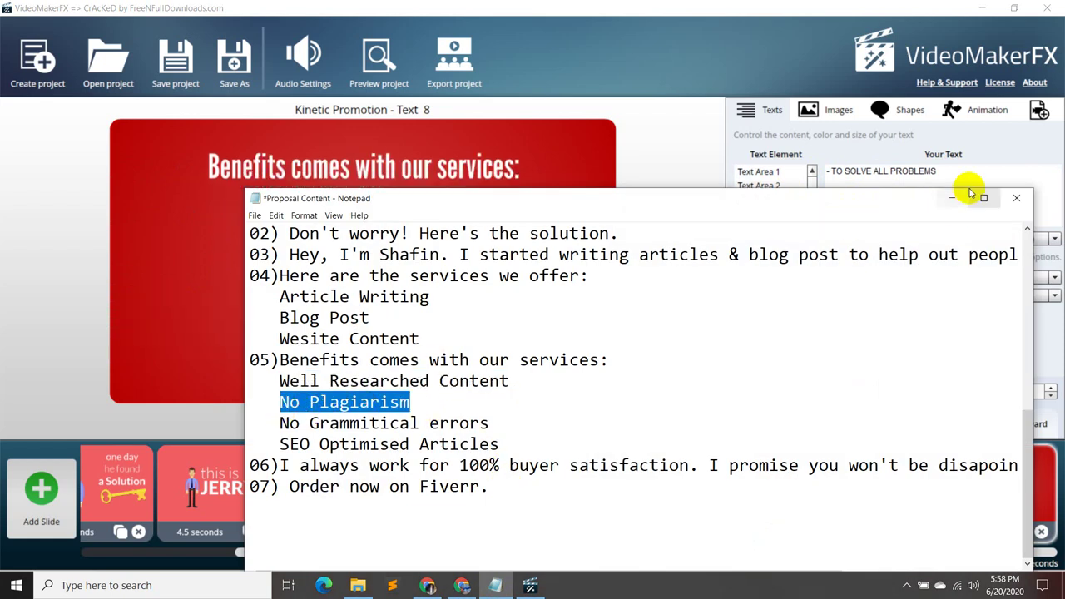
pyautogui.click(951, 198)
pyautogui.moveTo(913, 170); pyautogui.dragTo(812, 167)
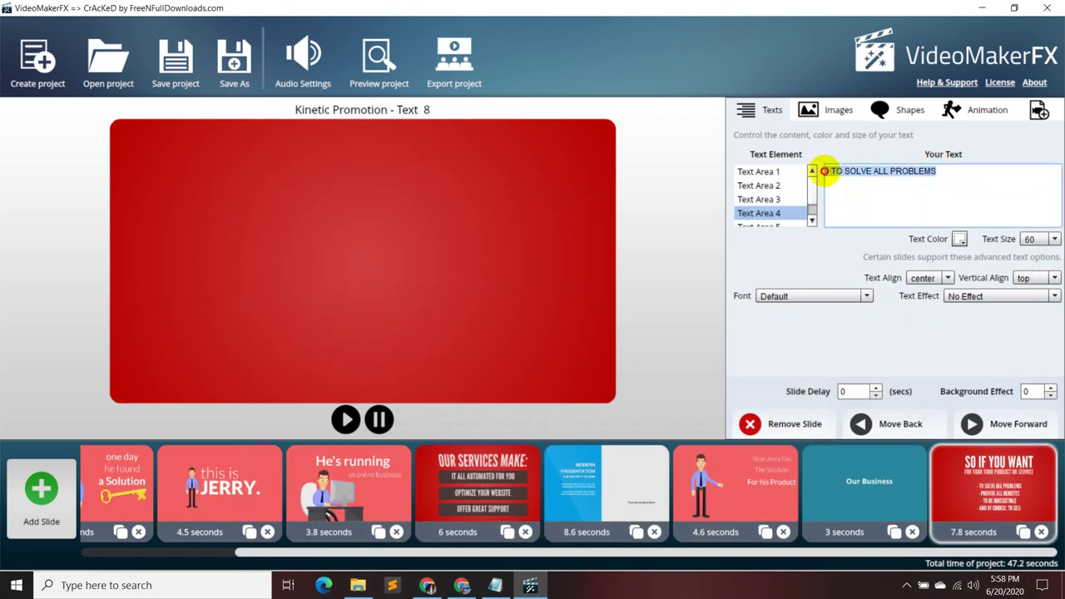
pyautogui.hotkey('ctrl', 'v')
pyautogui.scroll(-1, 778, 225)
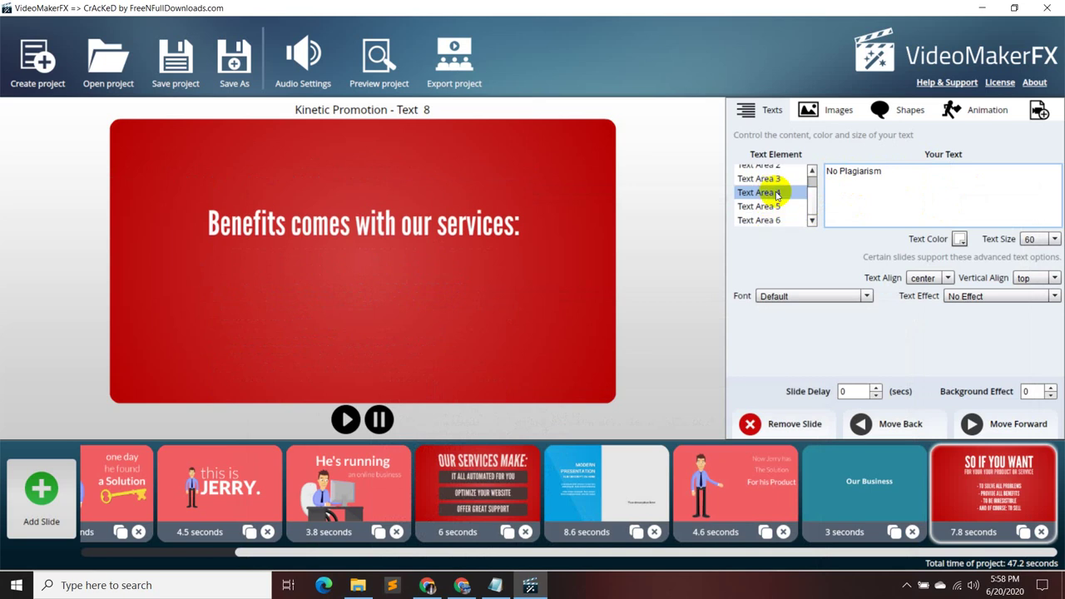
# - Paste 'No Grammitical errors' from the notes into the fifth text area
pyautogui.click(772, 206)
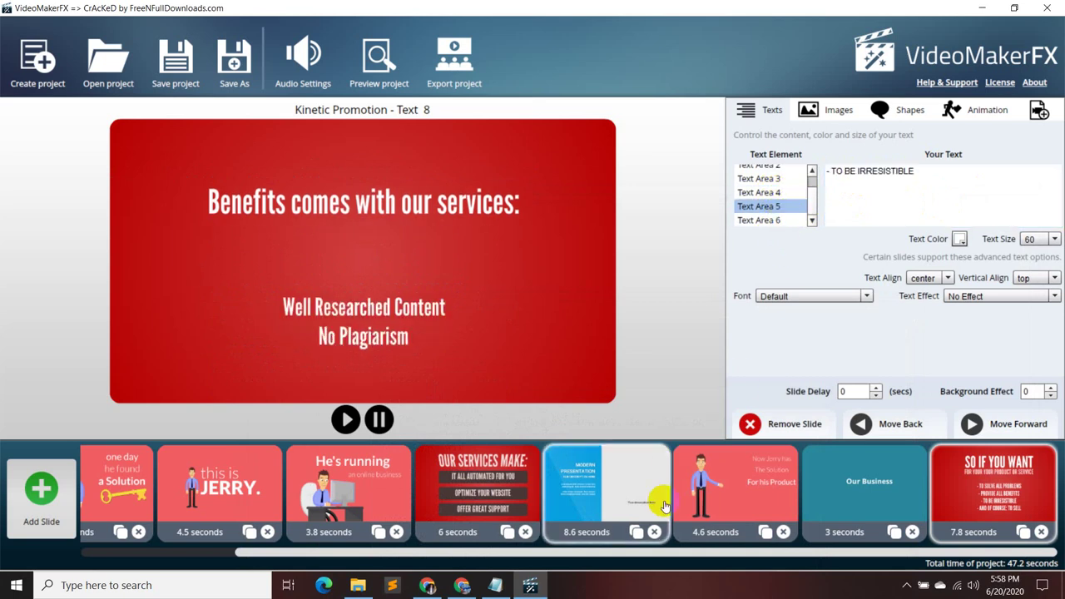
pyautogui.click(495, 585)
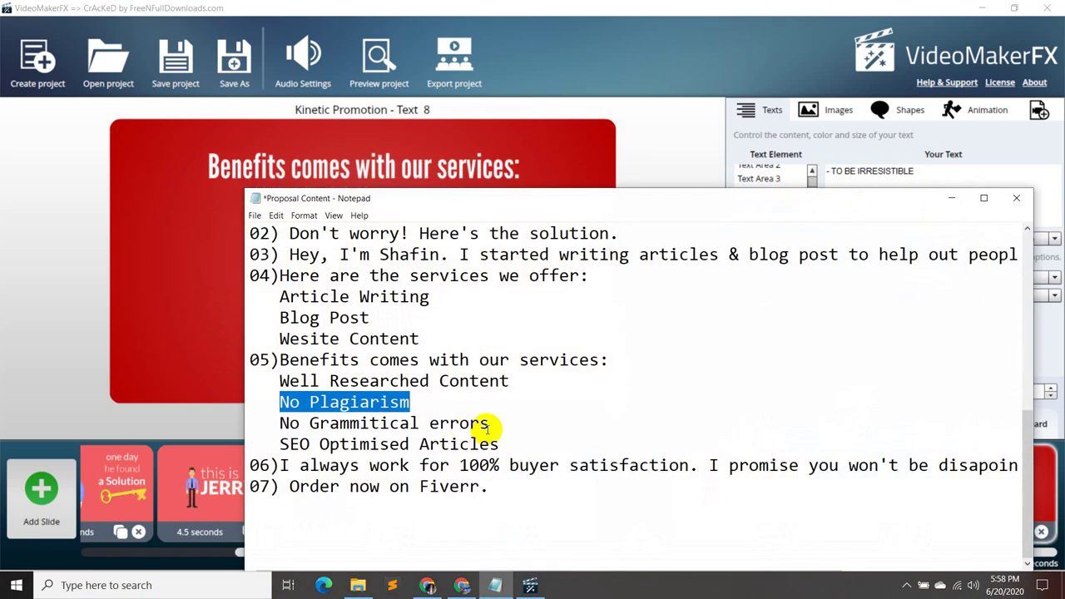
pyautogui.moveTo(489, 425); pyautogui.dragTo(281, 423)
pyautogui.hotkey('ctrl', 'c')
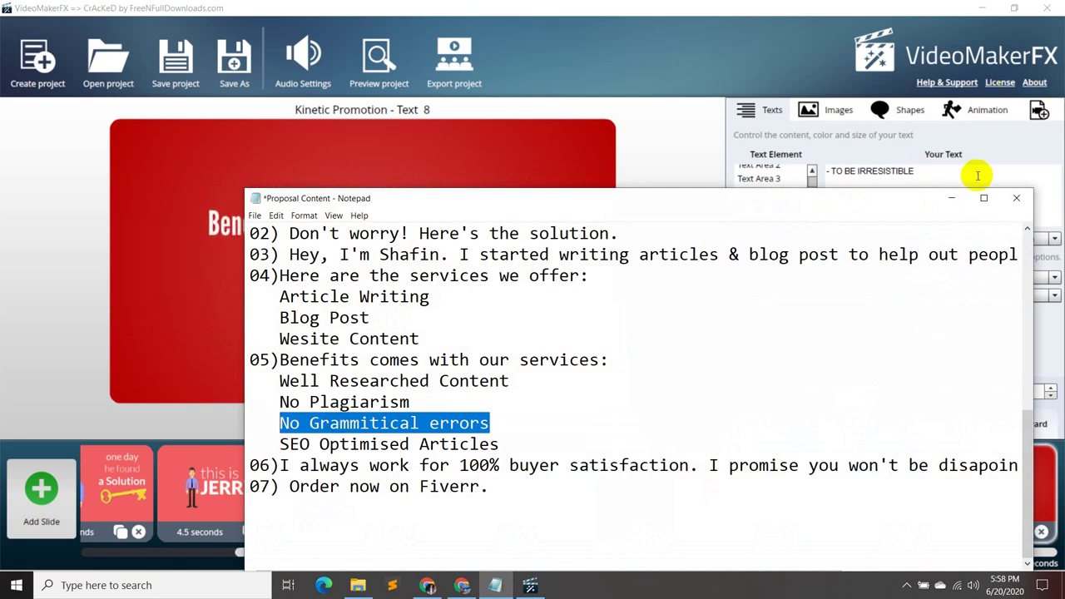
pyautogui.click(951, 200)
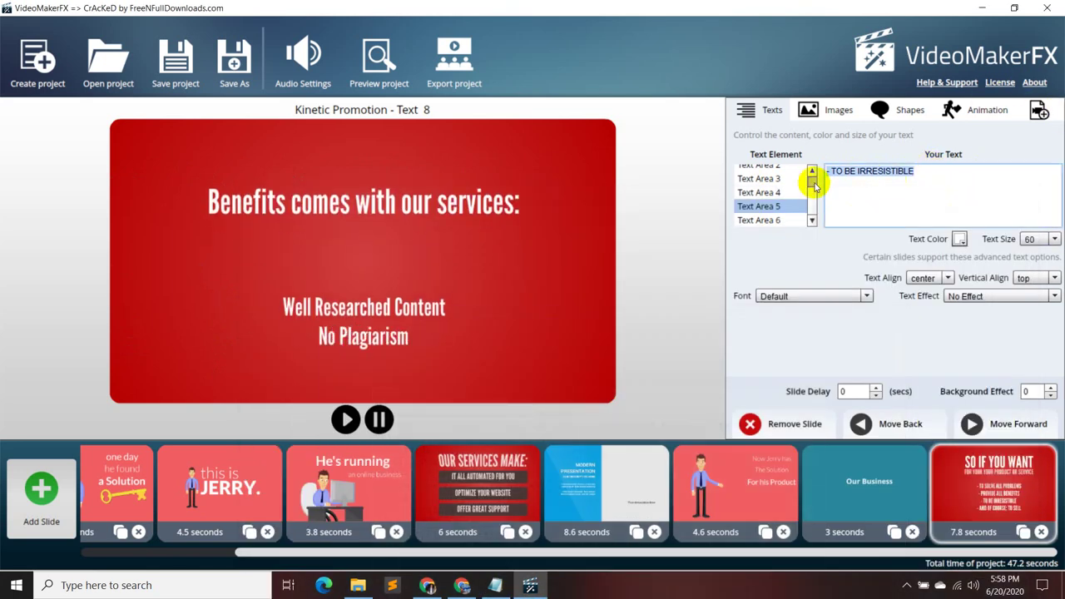
pyautogui.hotkey('ctrl', 'v')
# - Copy 'SEO Optimised Articles' for the sixth text area, then bring the Google Meet call forward
pyautogui.click(755, 220)
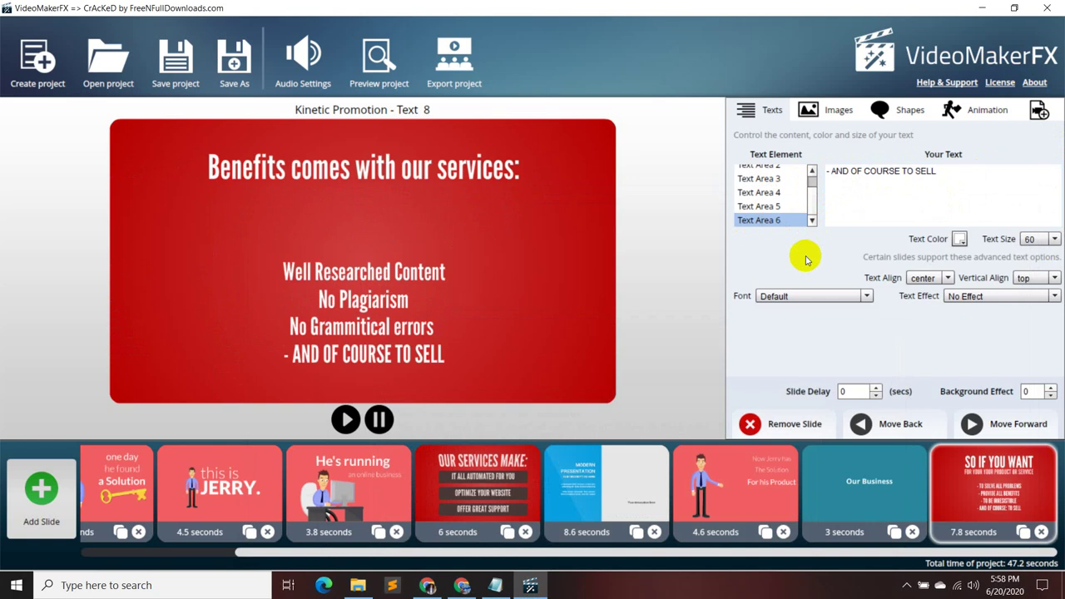
pyautogui.click(494, 585)
pyautogui.moveTo(504, 444); pyautogui.dragTo(293, 447)
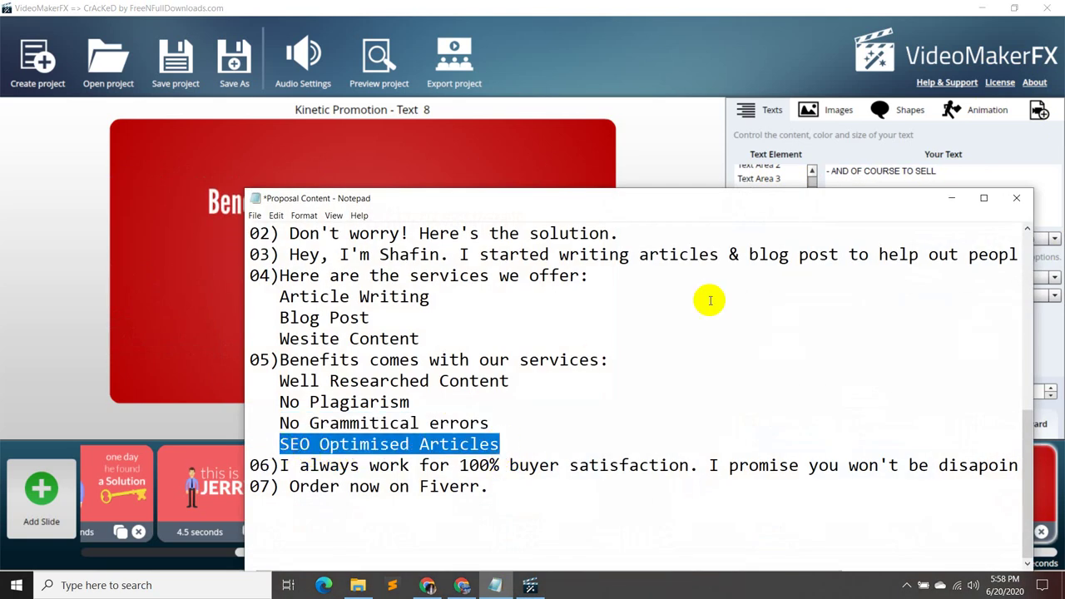
pyautogui.click(955, 196)
pyautogui.moveTo(939, 172); pyautogui.dragTo(868, 172)
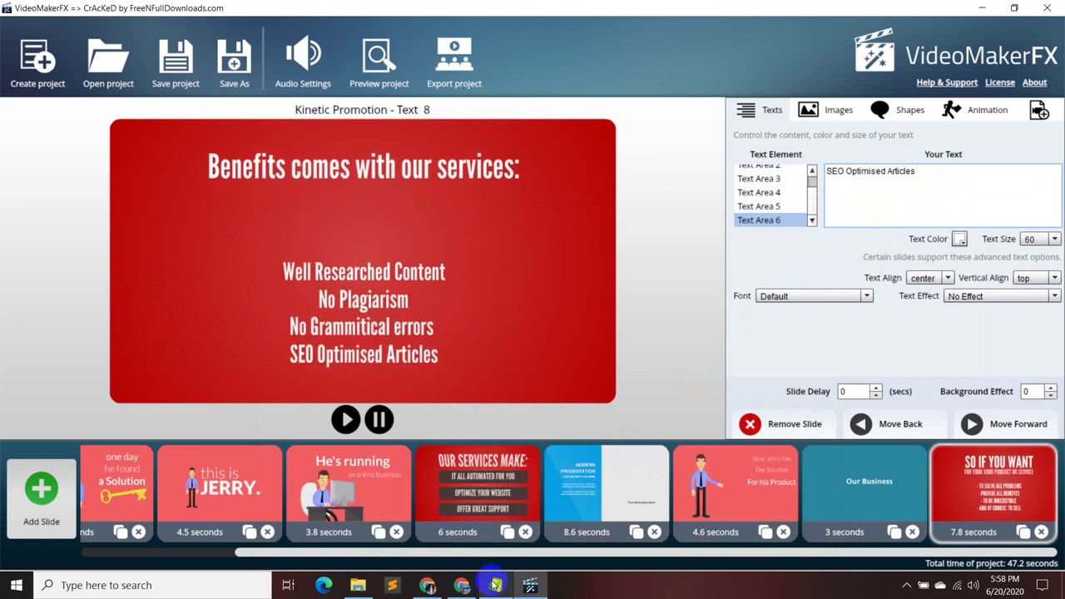
pyautogui.click(426, 582)
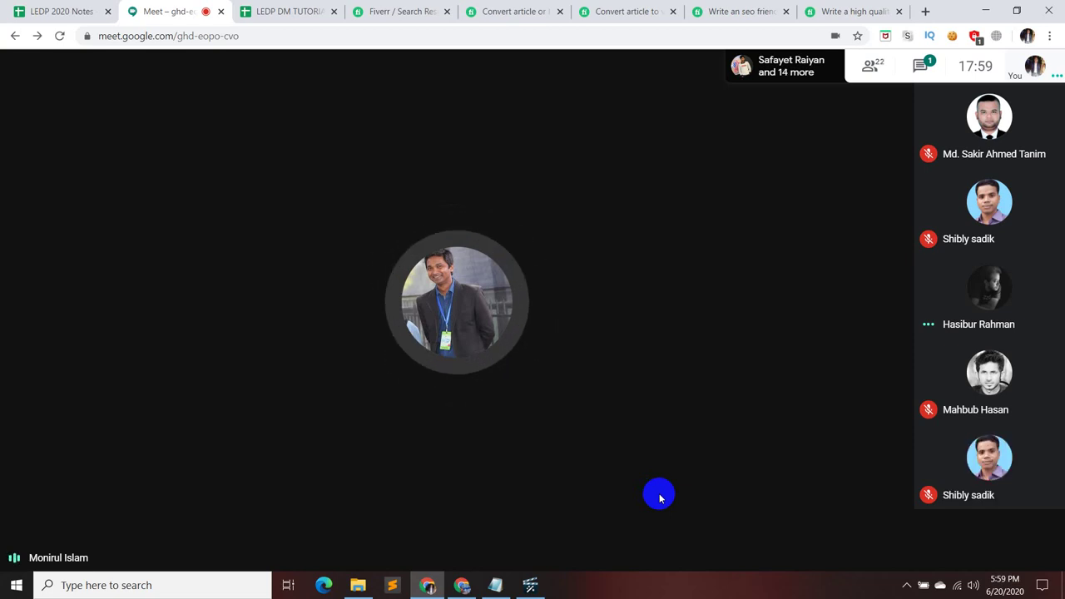
# - Add the lines '2 sample article' and 'proposal video complete' to the notes, save, and minimize Notepad
pyautogui.click(498, 584)
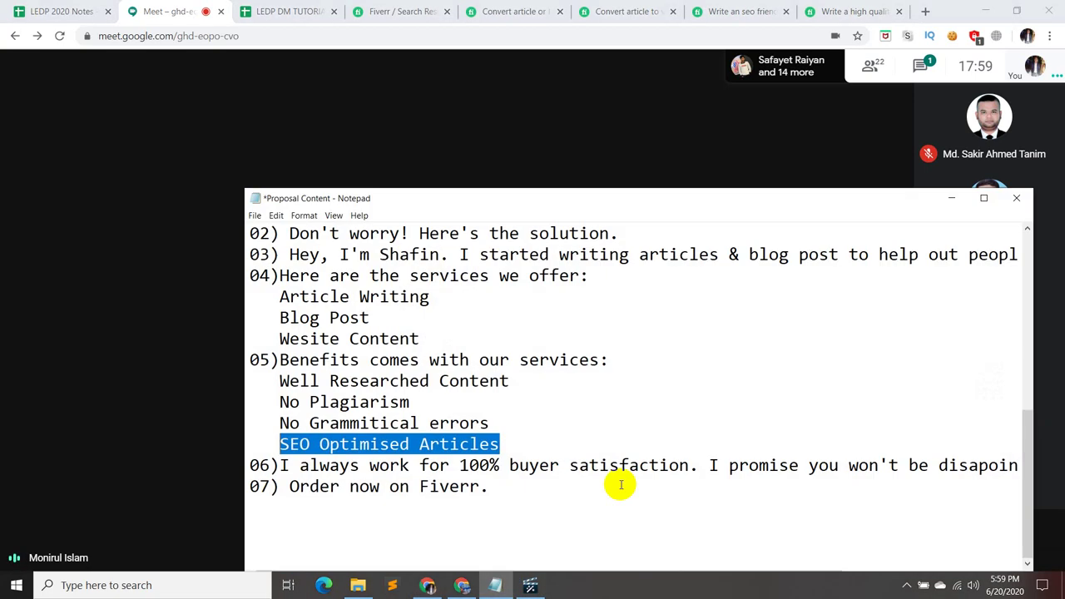
pyautogui.click(525, 497)
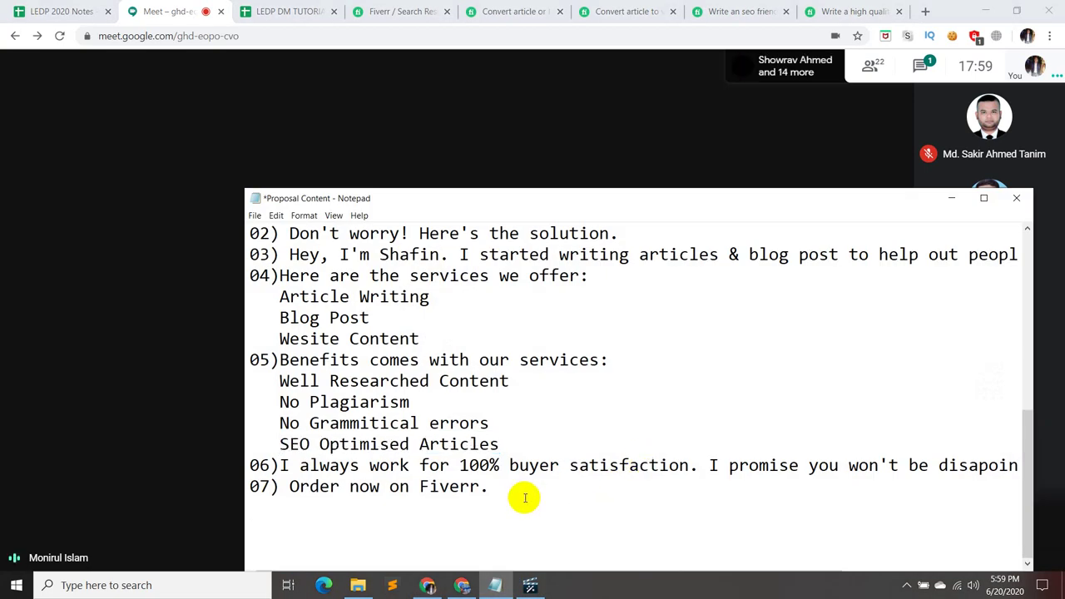
pyautogui.click(512, 485)
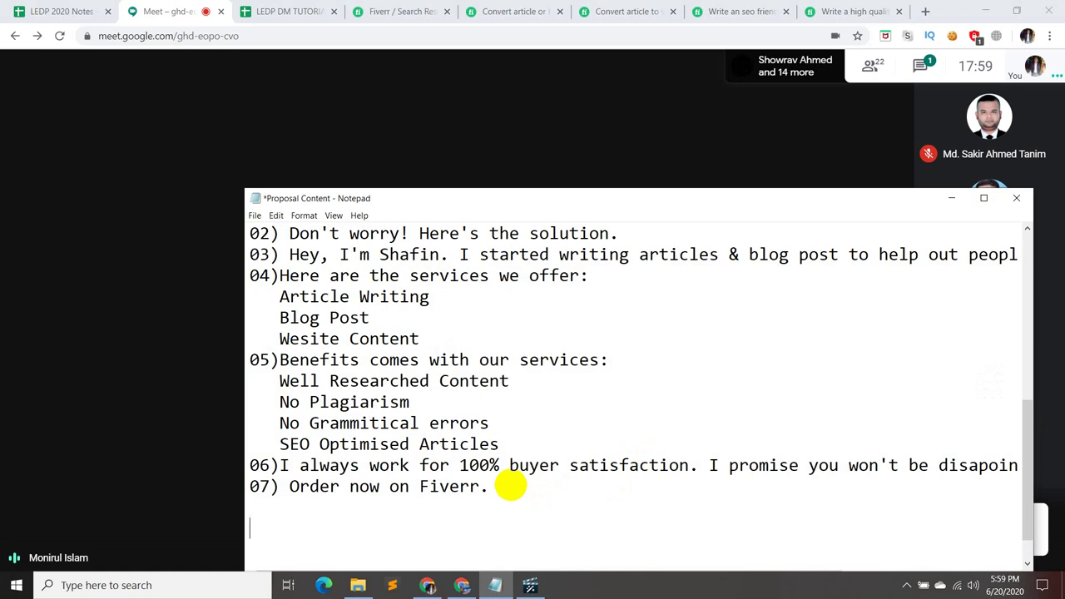
pyautogui.write('2 sample article ')
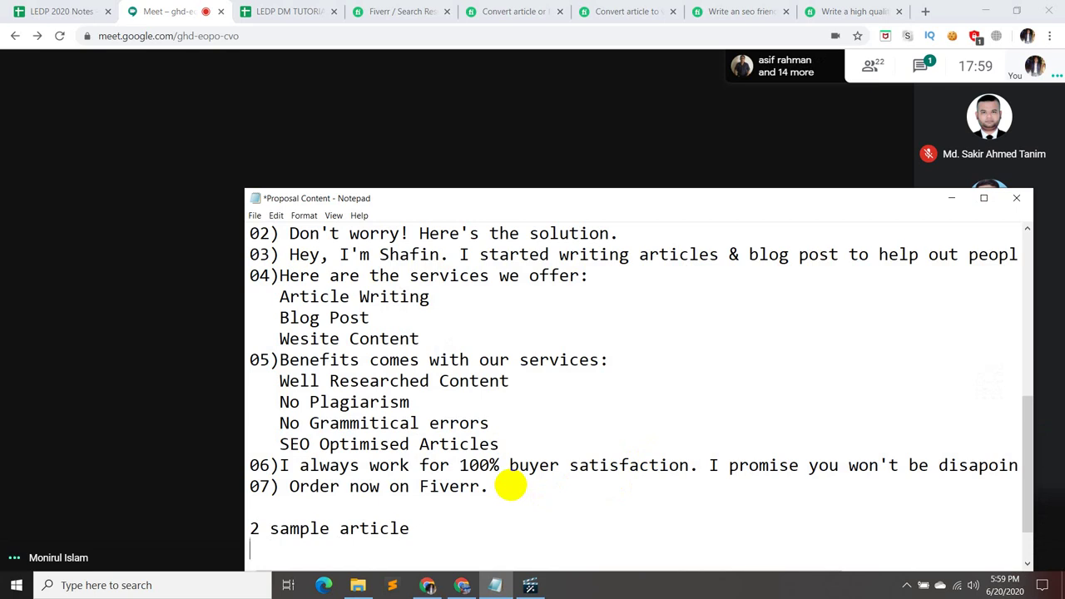
pyautogui.write('proposal v')
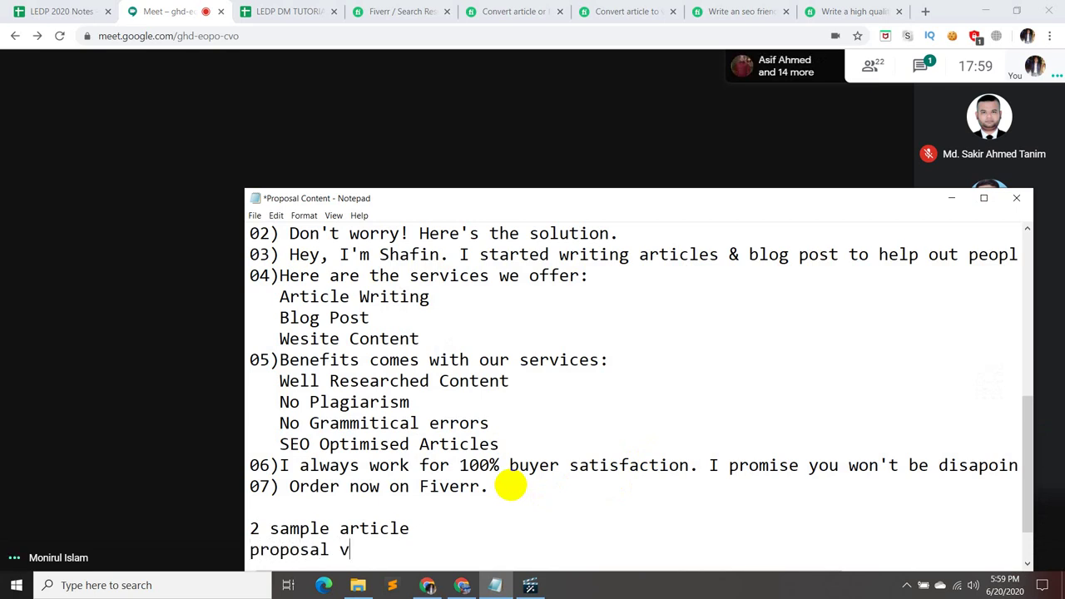
pyautogui.write('ideo ')
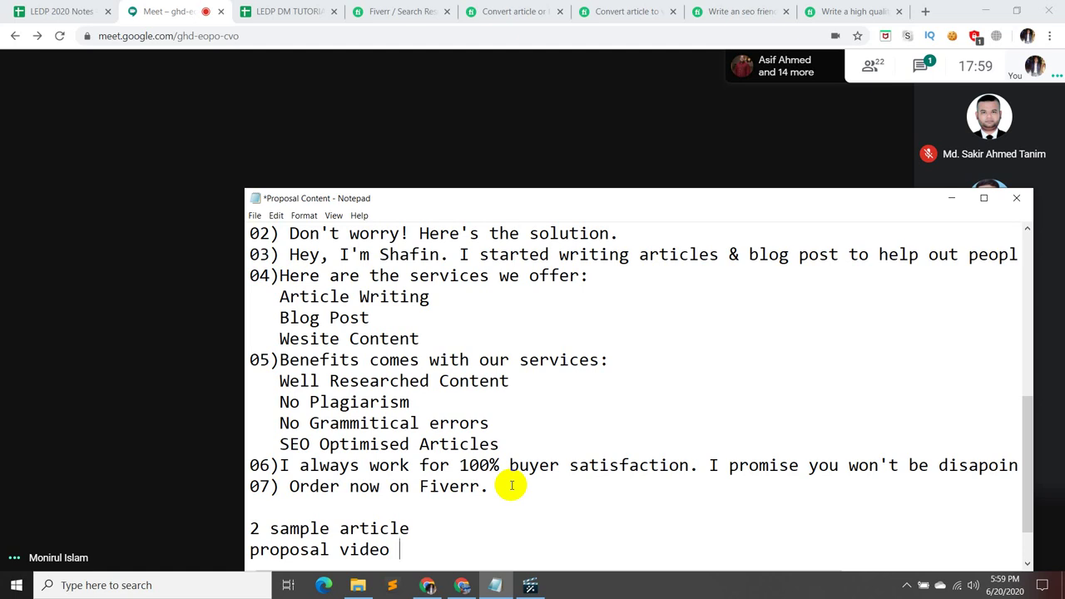
pyautogui.write('complete')
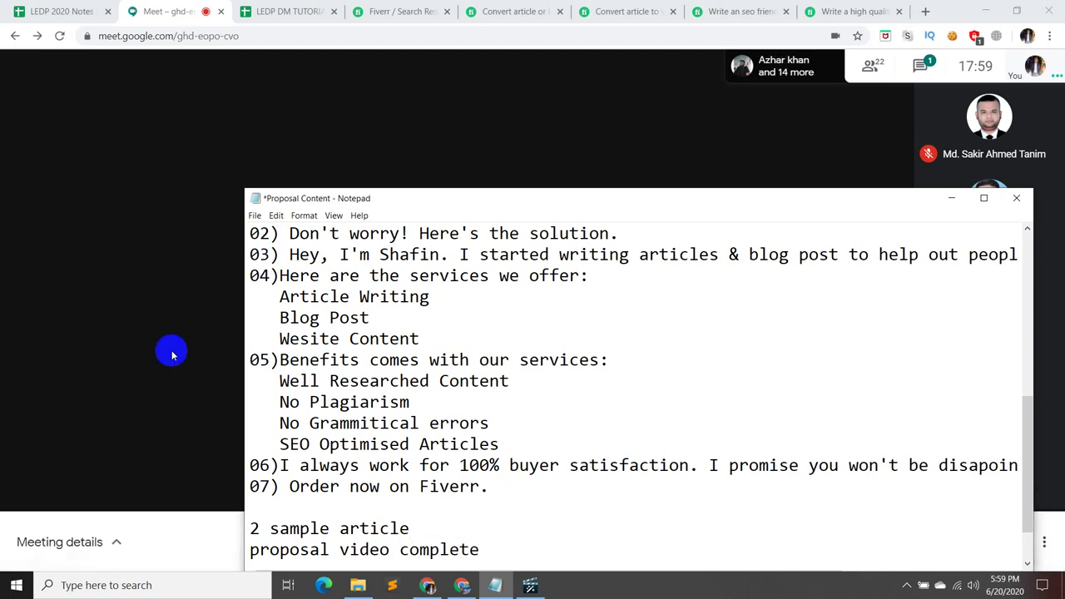
pyautogui.click(258, 216)
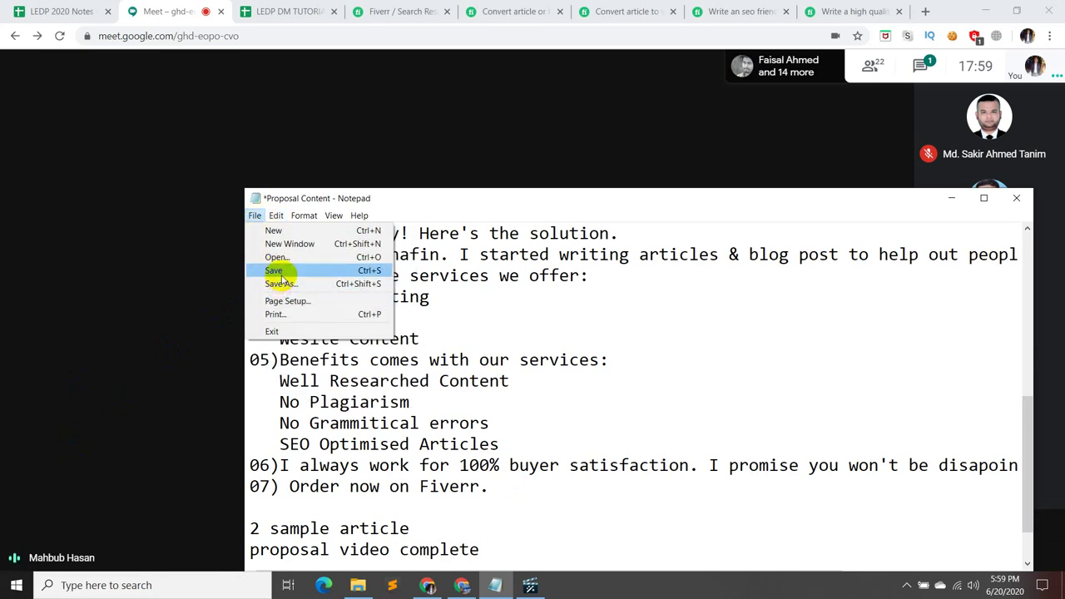
pyautogui.click(275, 270)
pyautogui.click(953, 199)
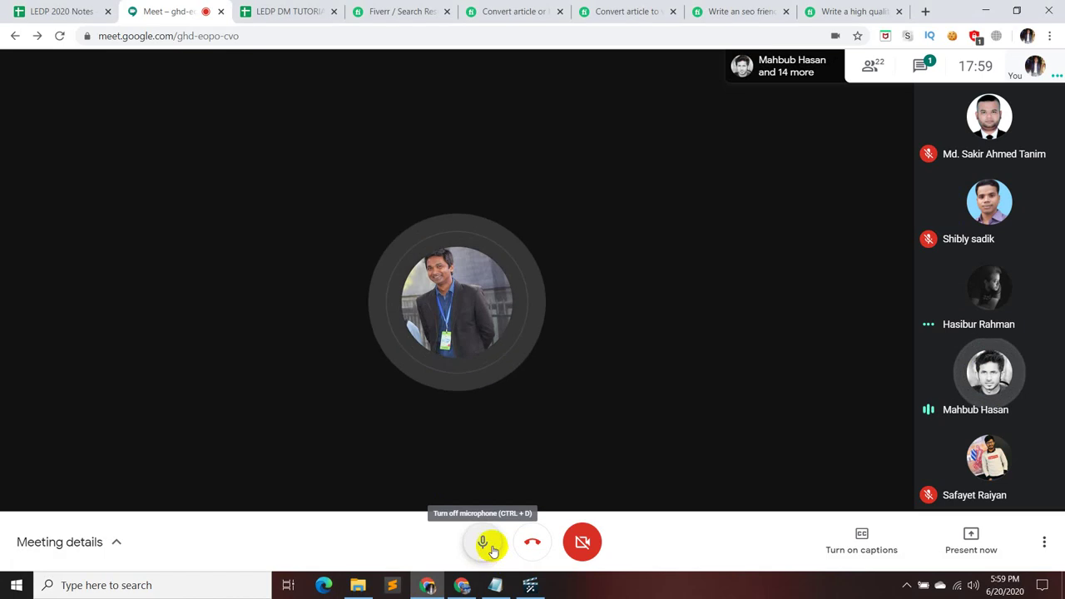
# - Delete the 8.6-second slide, move the benefits slide after the services slide, then return to Meet
pyautogui.click(537, 586)
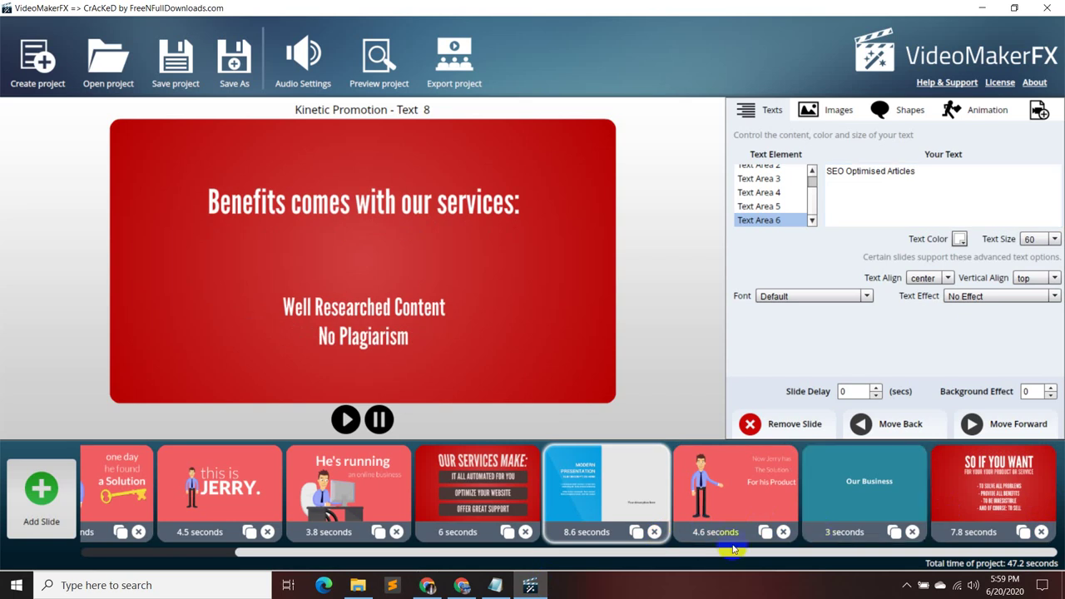
pyautogui.click(655, 532)
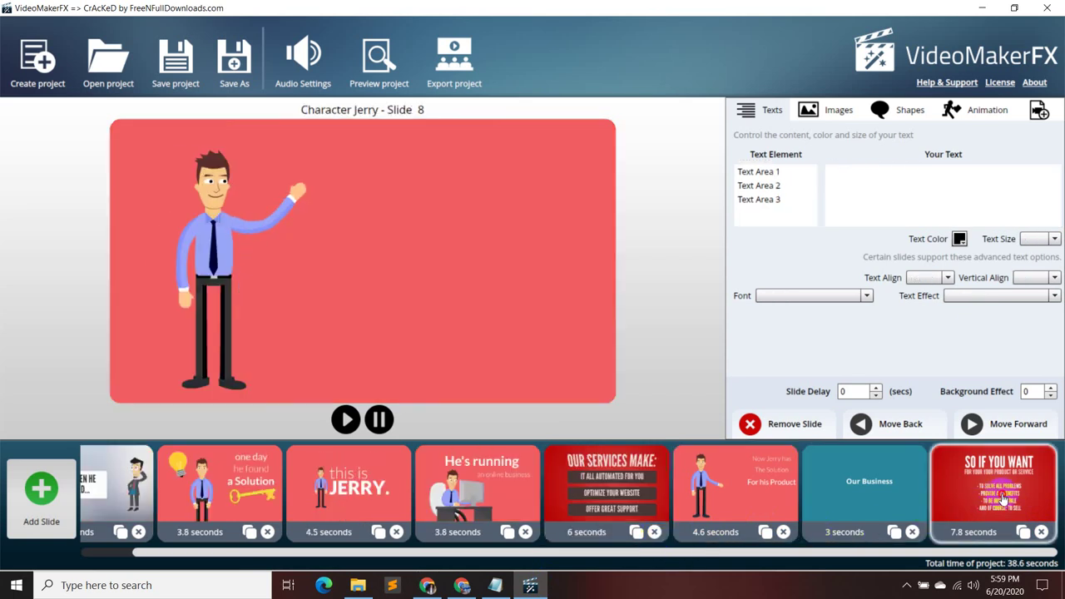
pyautogui.moveTo(712, 539); pyautogui.dragTo(680, 522)
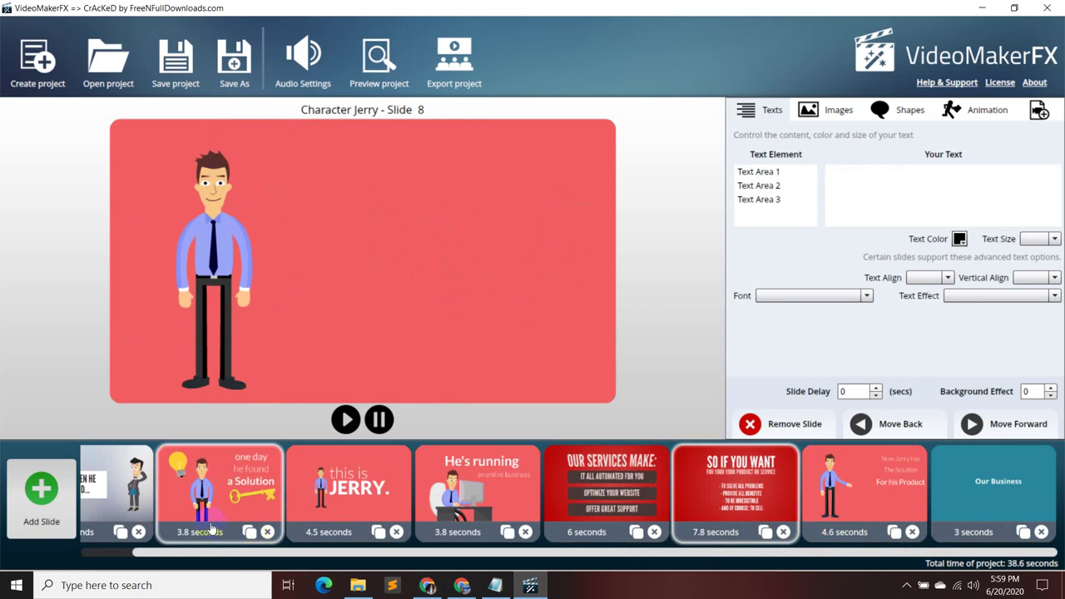
pyautogui.click(120, 483)
pyautogui.click(427, 584)
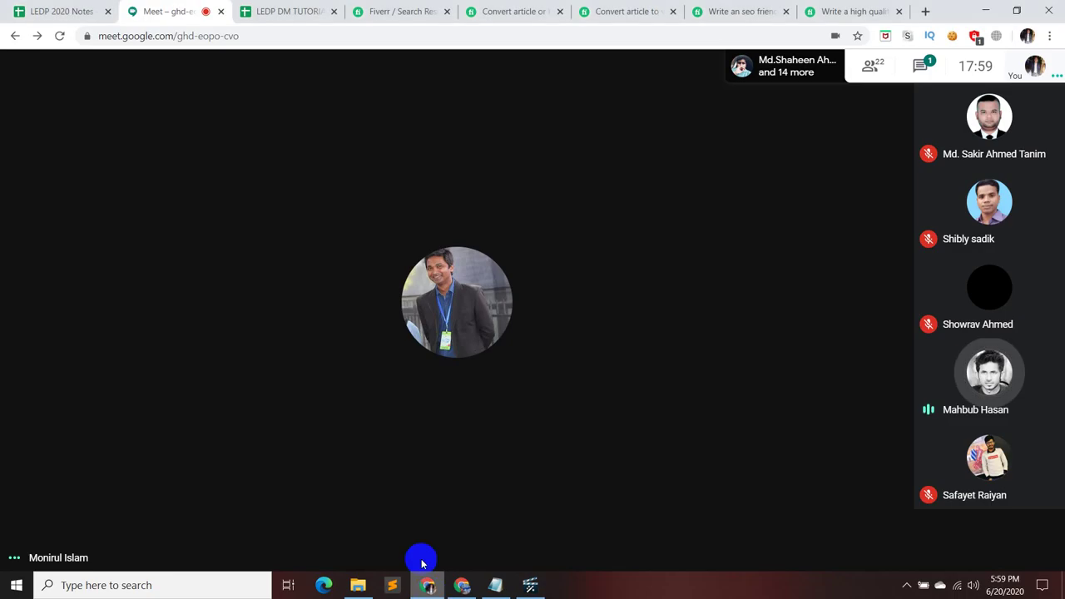
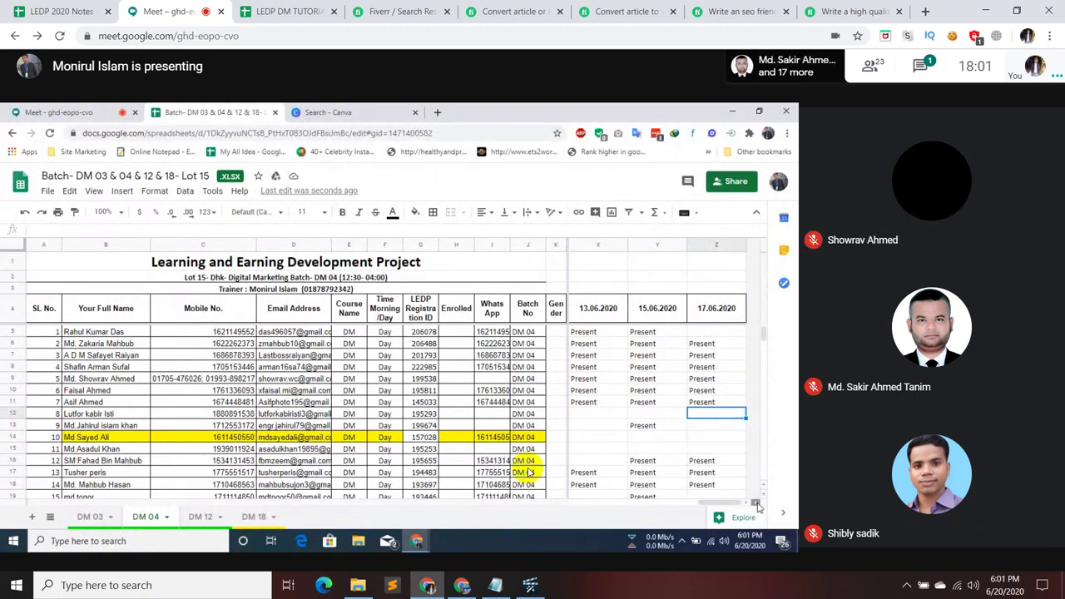
# - Open the Proposal Content notes in Notepad, then minimise them again
pyautogui.click(496, 586)
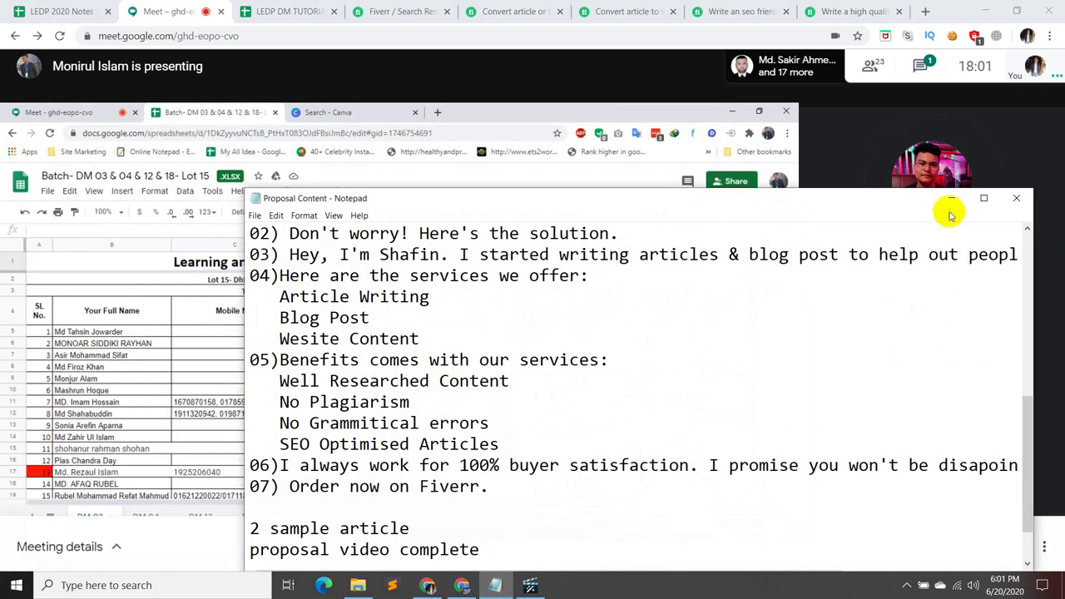
pyautogui.click(950, 198)
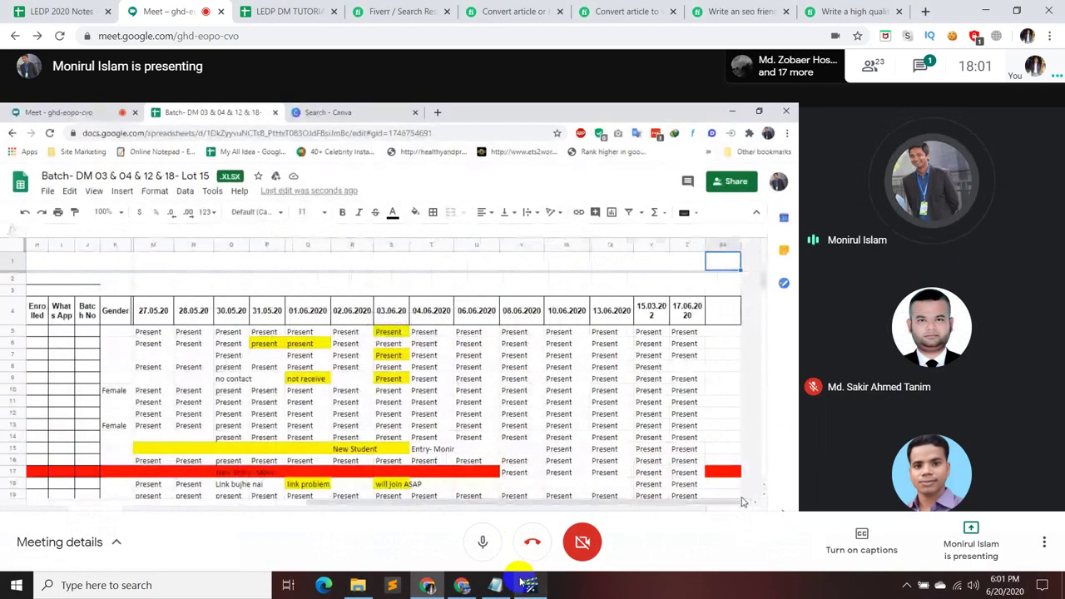
pyautogui.moveTo(523, 584)
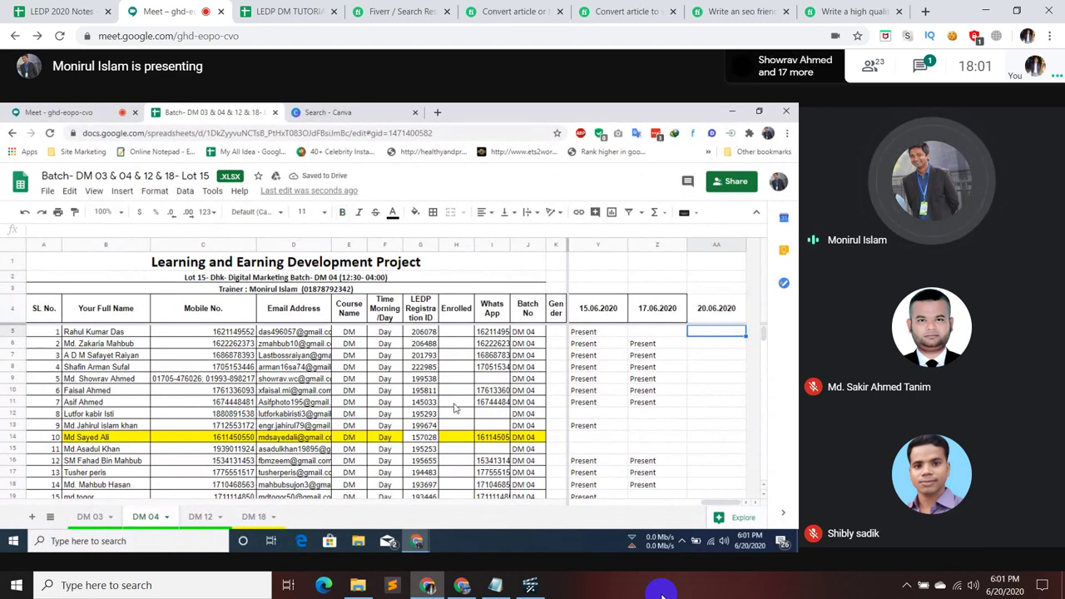
# - Enter 'Present' in AA5 of DM 04 and paste it down AA6 through AA11
pyautogui.write('Pre')
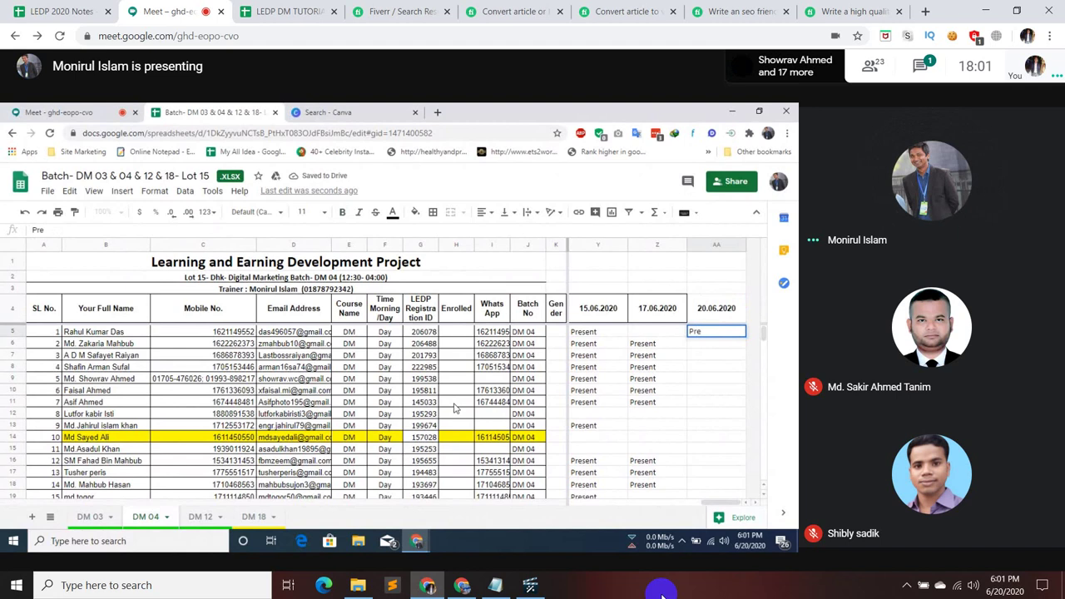
pyautogui.write('sent')
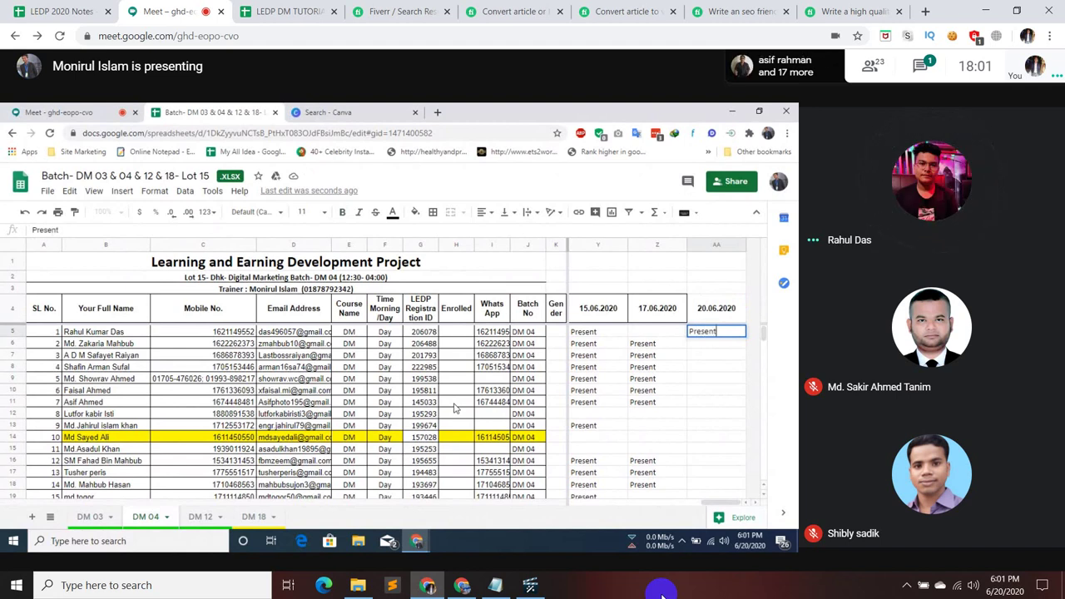
pyautogui.press('Return')
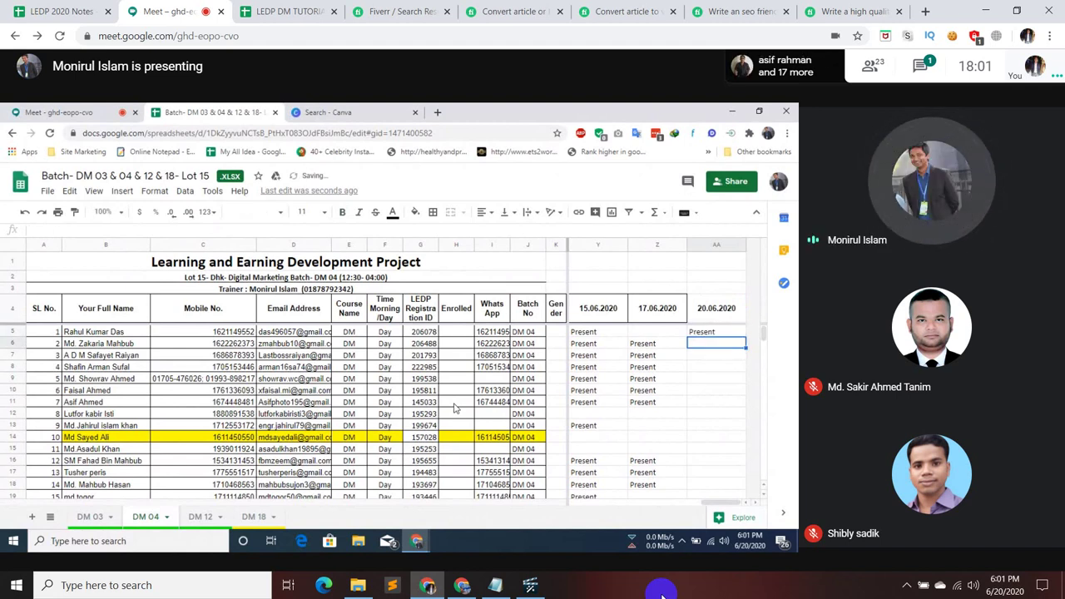
pyautogui.press('Up')
pyautogui.hotkey('ctrl', 'c')
pyautogui.press('Down')
pyautogui.hotkey('ctrl', 'v')
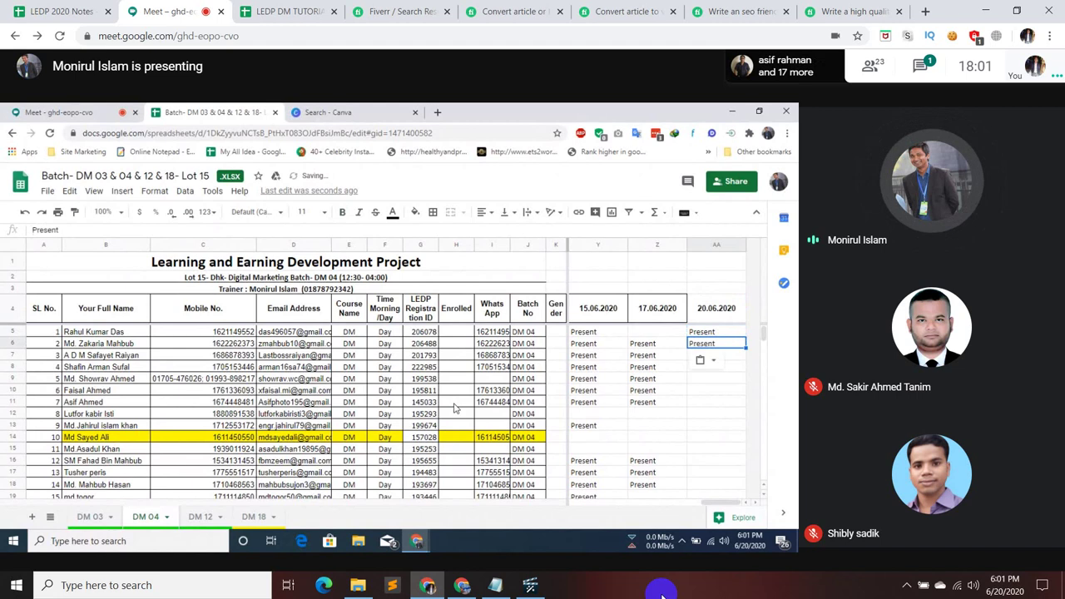
pyautogui.press('Down')
pyautogui.hotkey('ctrl', 'v')
pyautogui.press('Down')
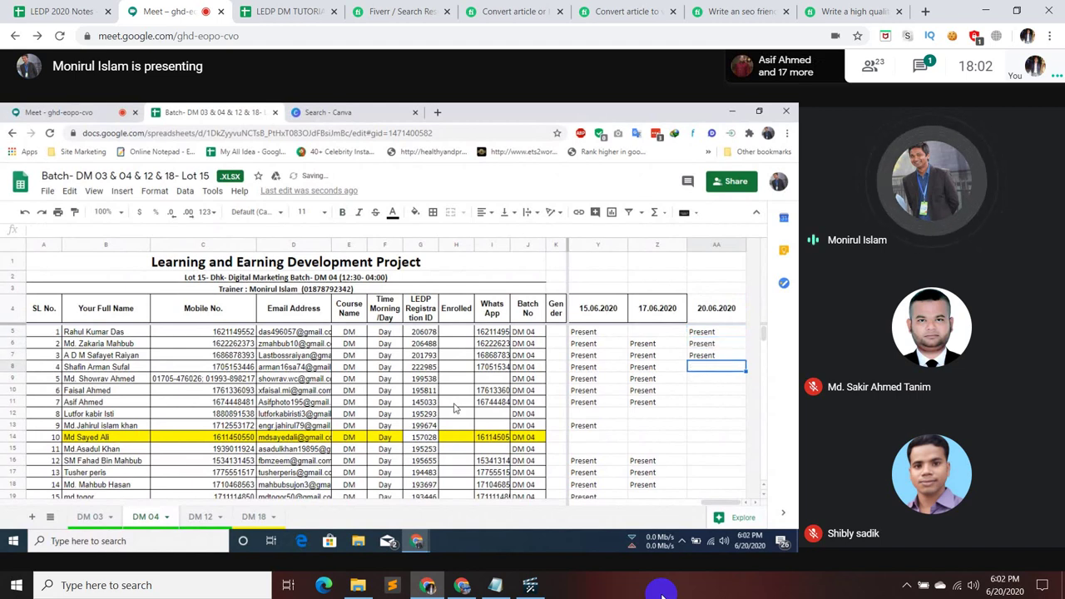
pyautogui.hotkey('ctrl', 'v')
pyautogui.press('Down')
pyautogui.hotkey('ctrl', 'v')
pyautogui.press('Down')
pyautogui.hotkey('ctrl', 'v')
pyautogui.press('Down')
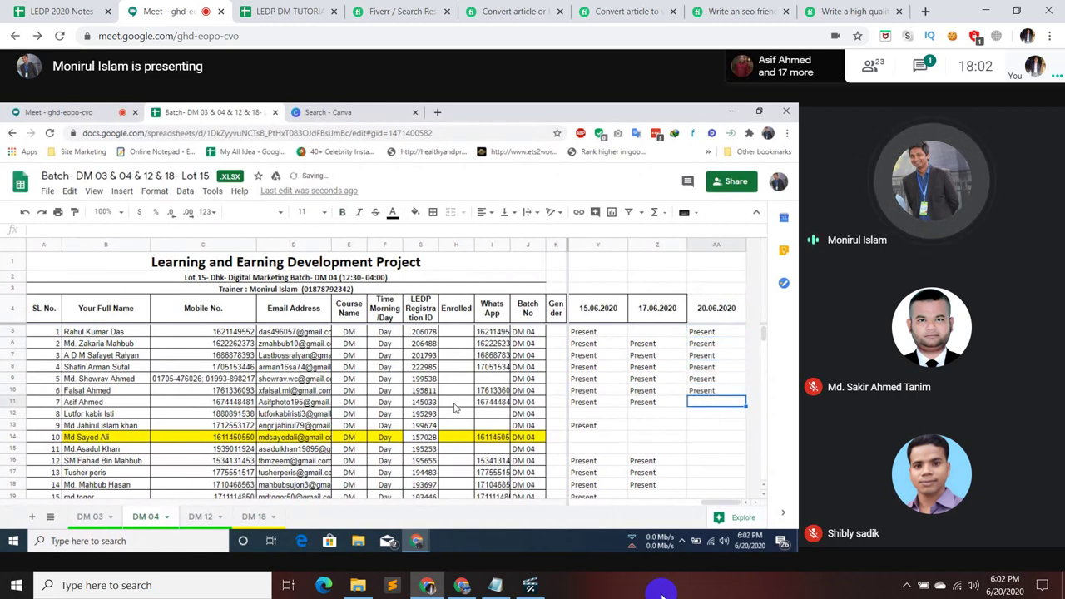
pyautogui.hotkey('ctrl', 'v')
# - Skip AA12 and mark AA13 and AA14 as 'Present'
pyautogui.press('Down')
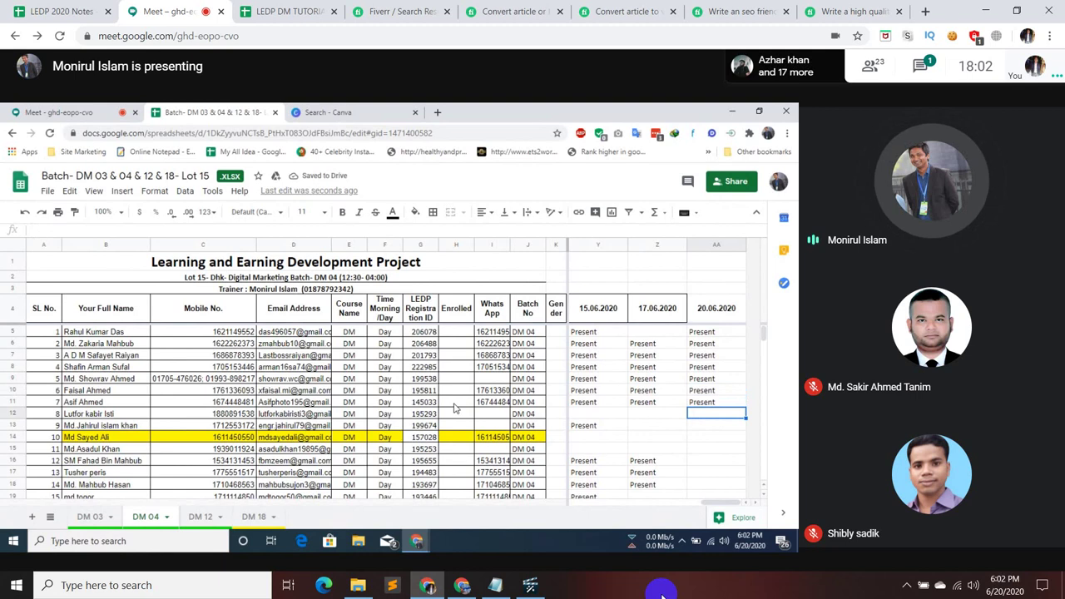
pyautogui.press('Down')
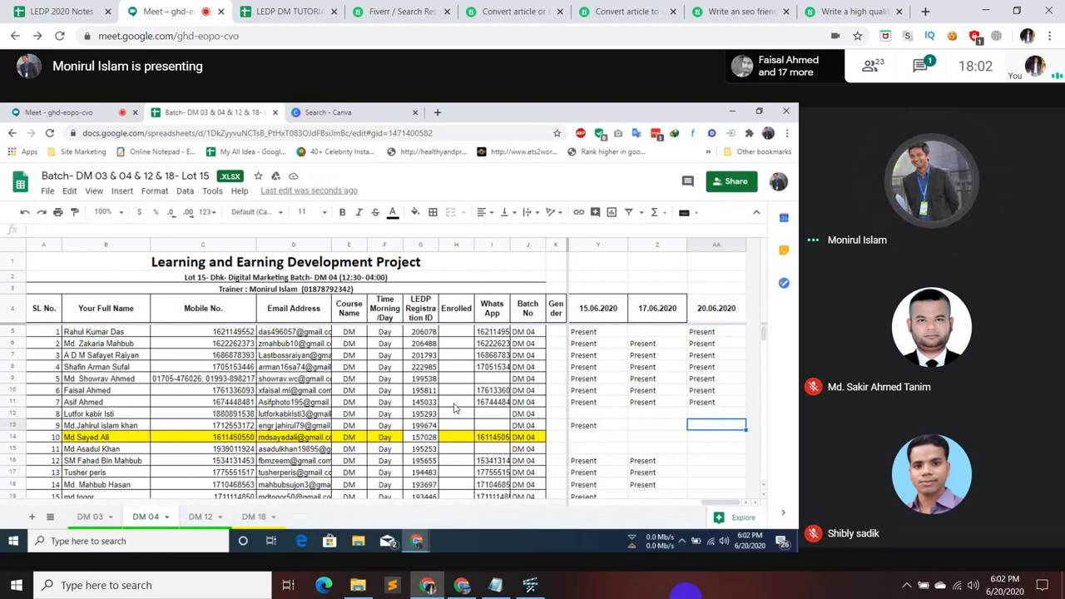
pyautogui.write('Present')
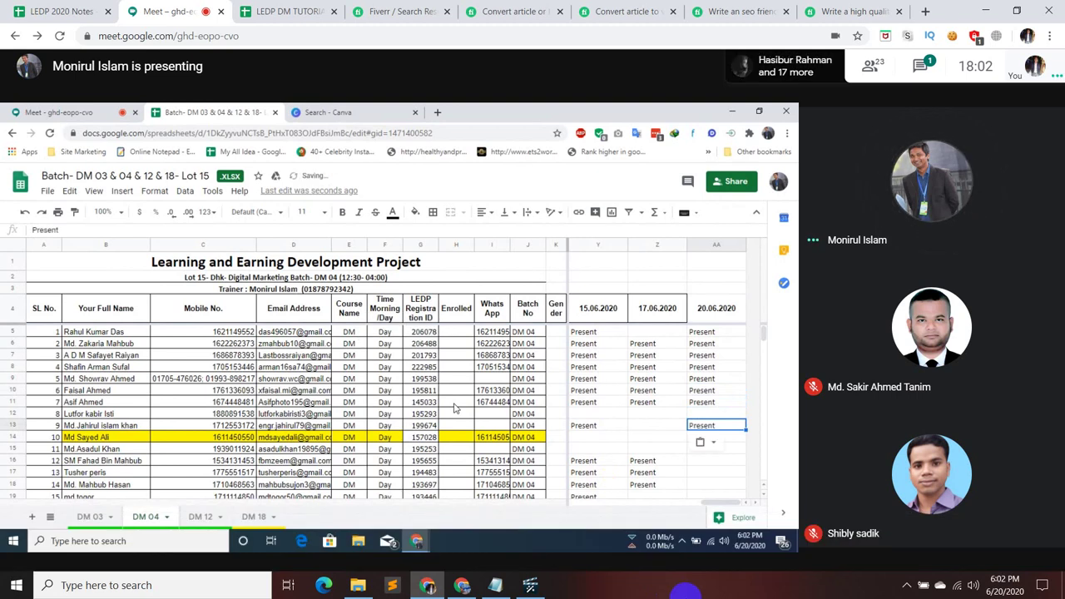
pyautogui.press('Return')
pyautogui.press('Down')
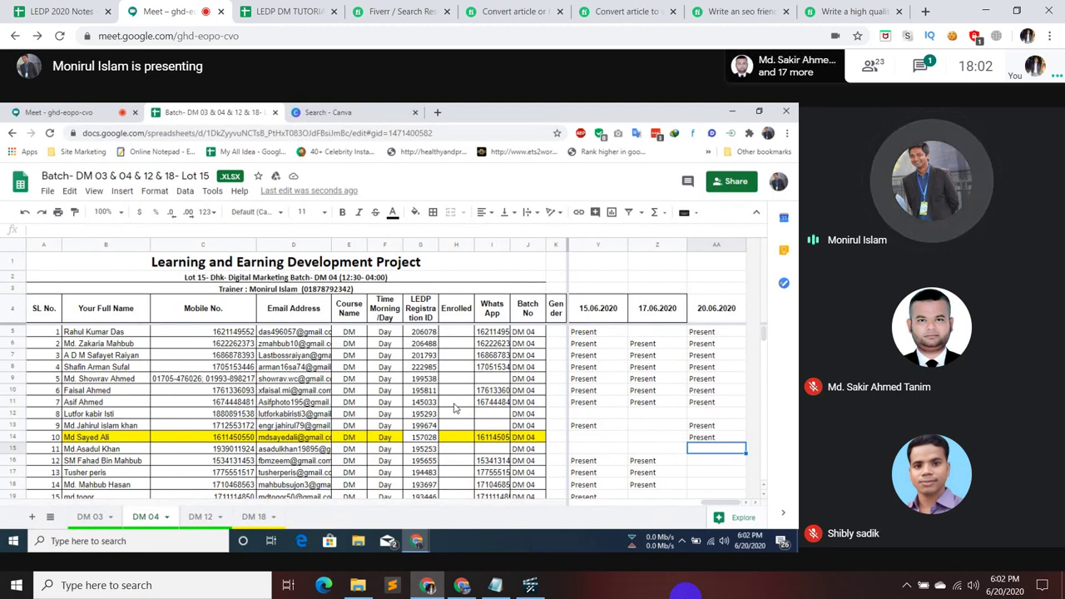
# - Mute the meeting microphone and bring the Proposal Content notes back to the front
pyautogui.moveTo(630, 435)
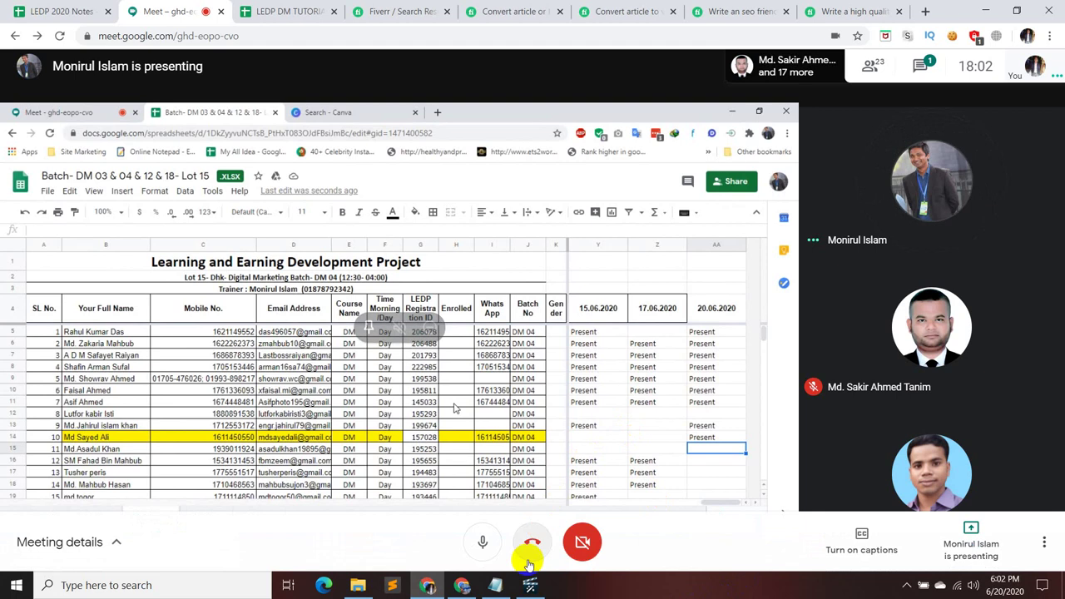
pyautogui.click(484, 549)
pyautogui.click(496, 585)
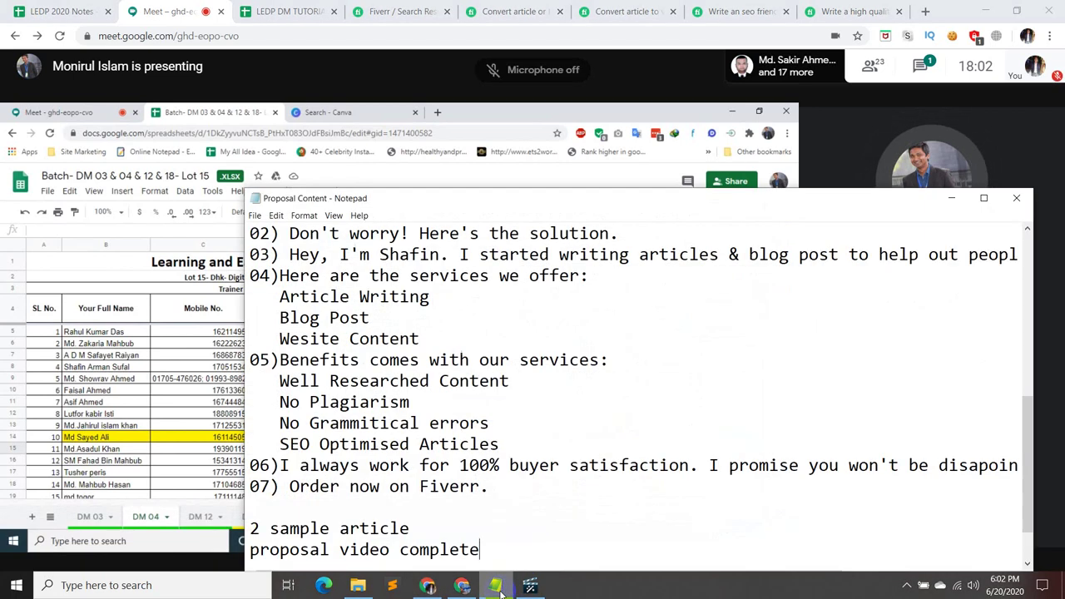
# - Minimise the Proposal Content notes and unmute the Meet microphone
pyautogui.click(497, 585)
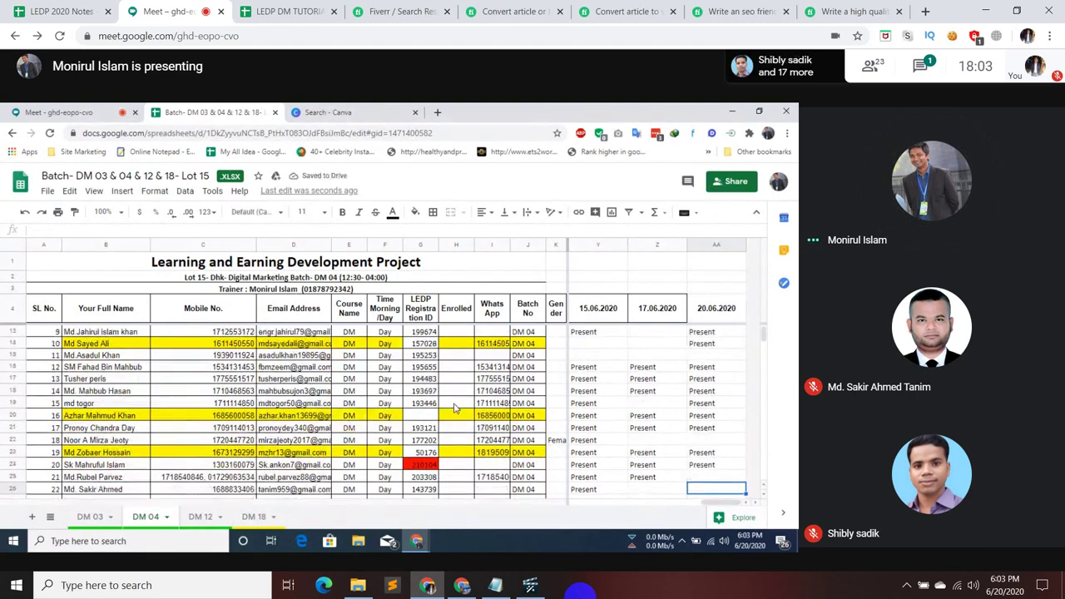
pyautogui.moveTo(518, 528)
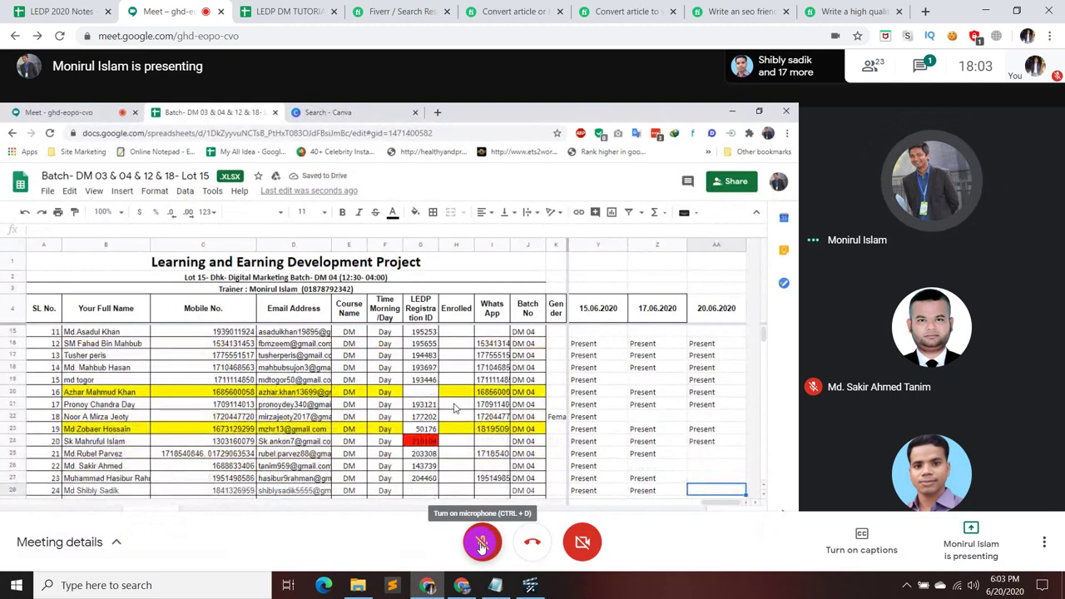
pyautogui.click(482, 541)
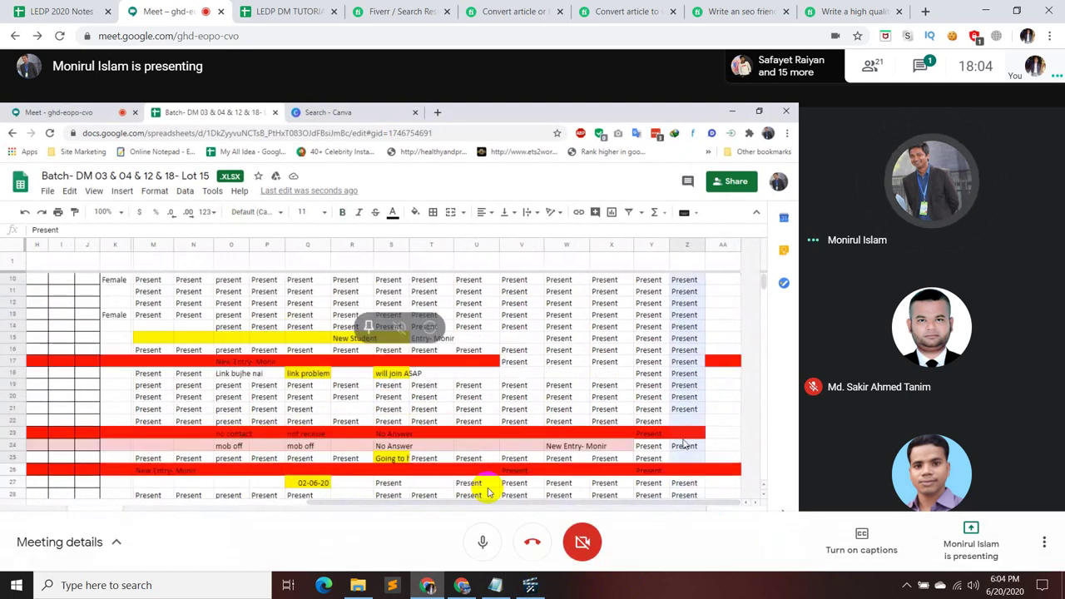
# - Toggle the Meet microphone off, on and off again
pyautogui.click(485, 549)
pyautogui.click(487, 547)
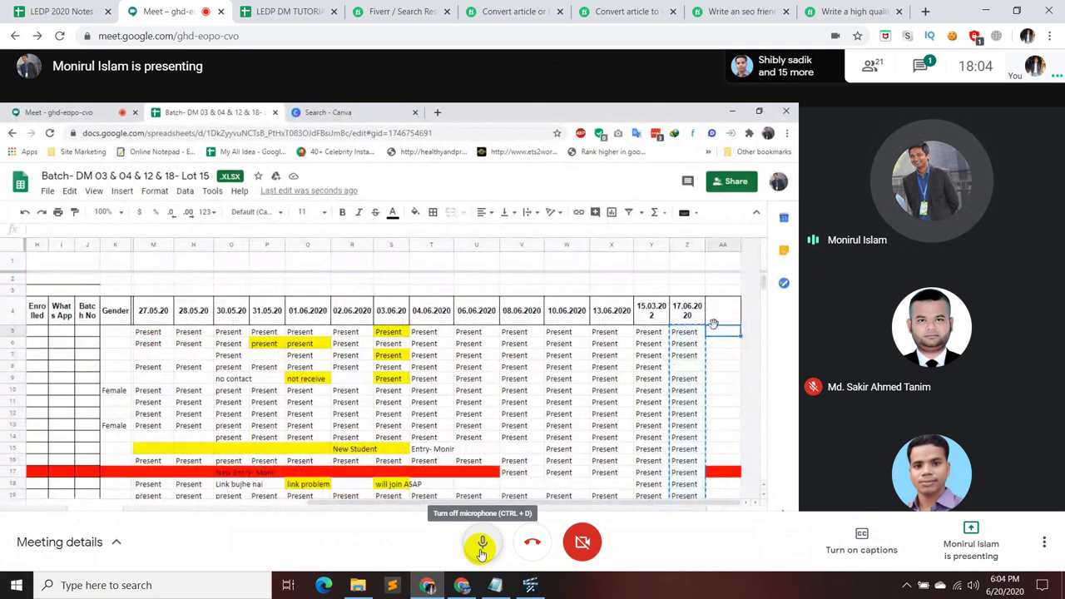
pyautogui.click(481, 548)
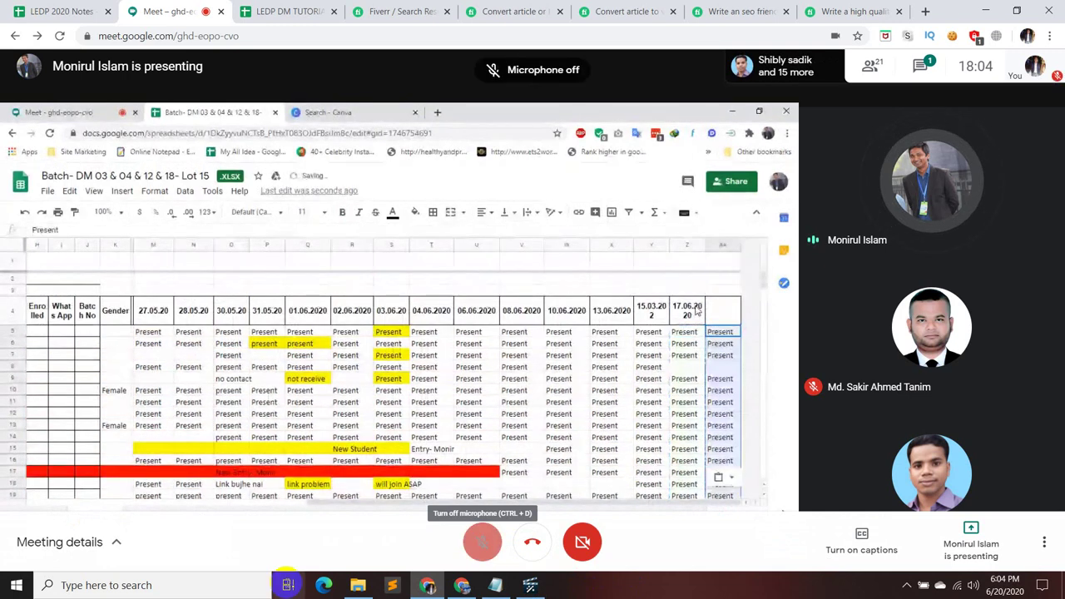
# - Briefly open and dismiss Windows search, then unmute and re-mute the microphone
pyautogui.click(171, 585)
pyautogui.click(623, 368)
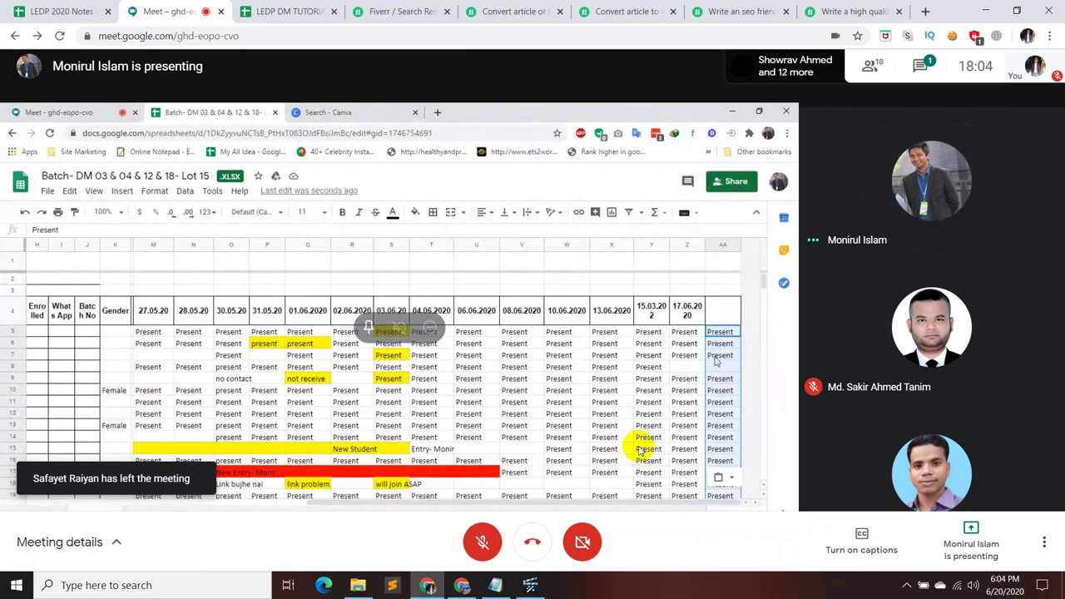
pyautogui.click(478, 542)
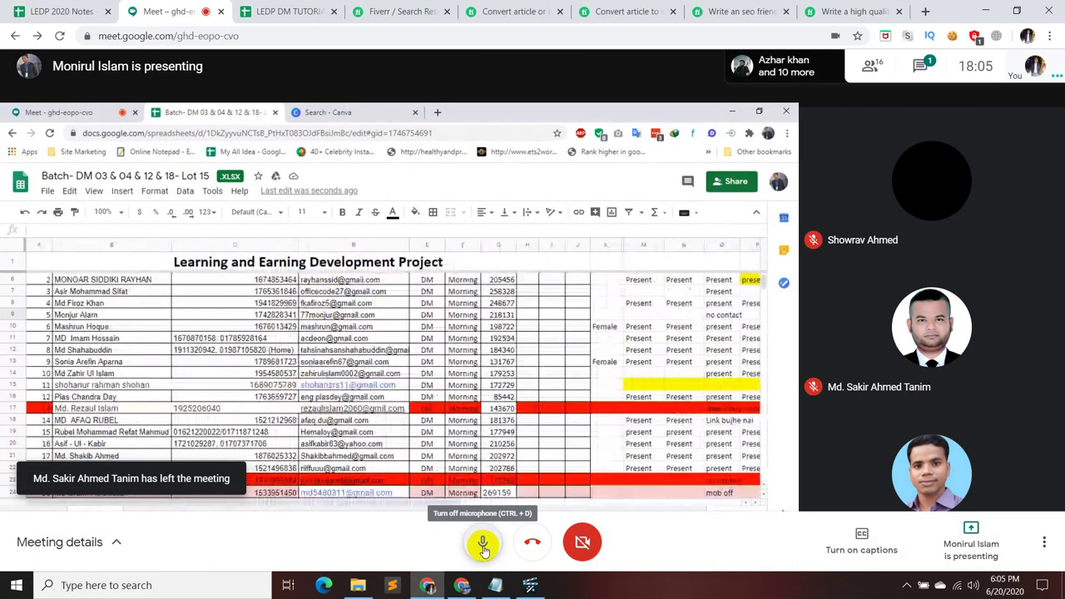
pyautogui.click(482, 548)
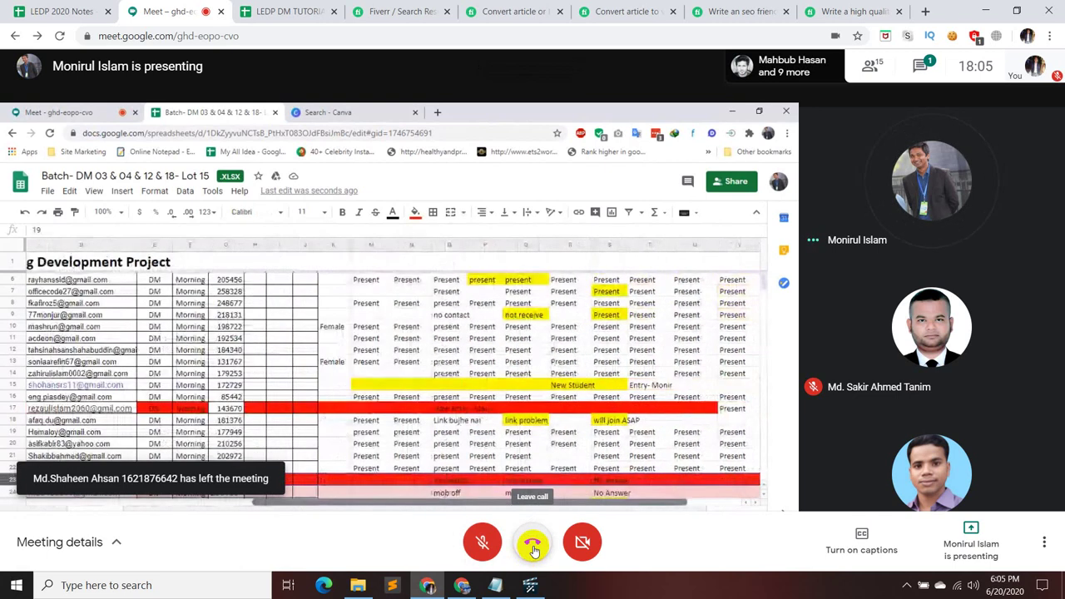
# - Leave the Google Meet call and search Windows for 'fast' to find FastStone Capture
pyautogui.click(533, 549)
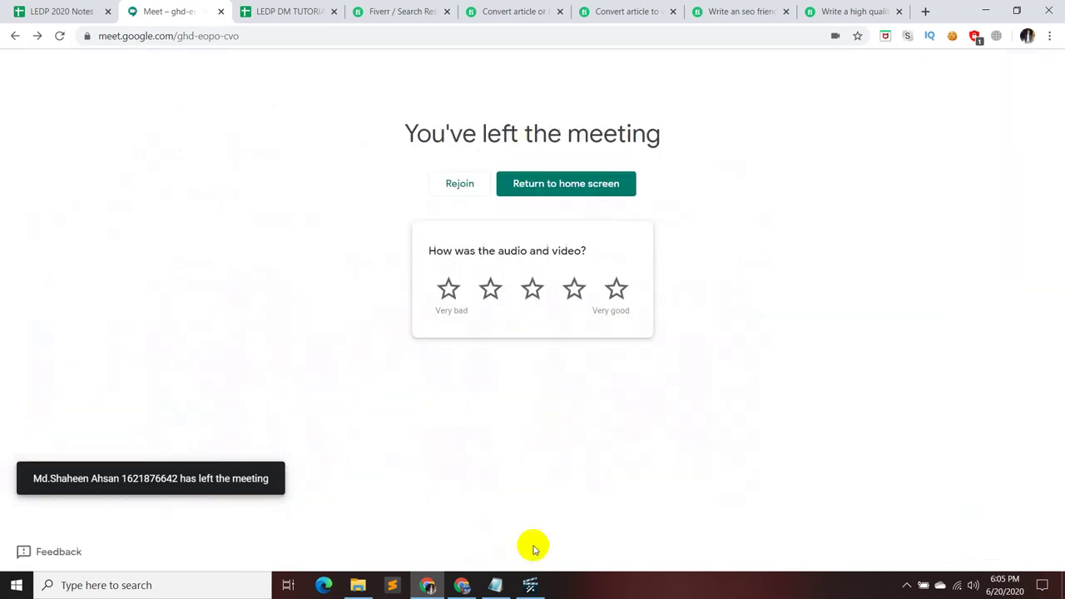
pyautogui.click(97, 586)
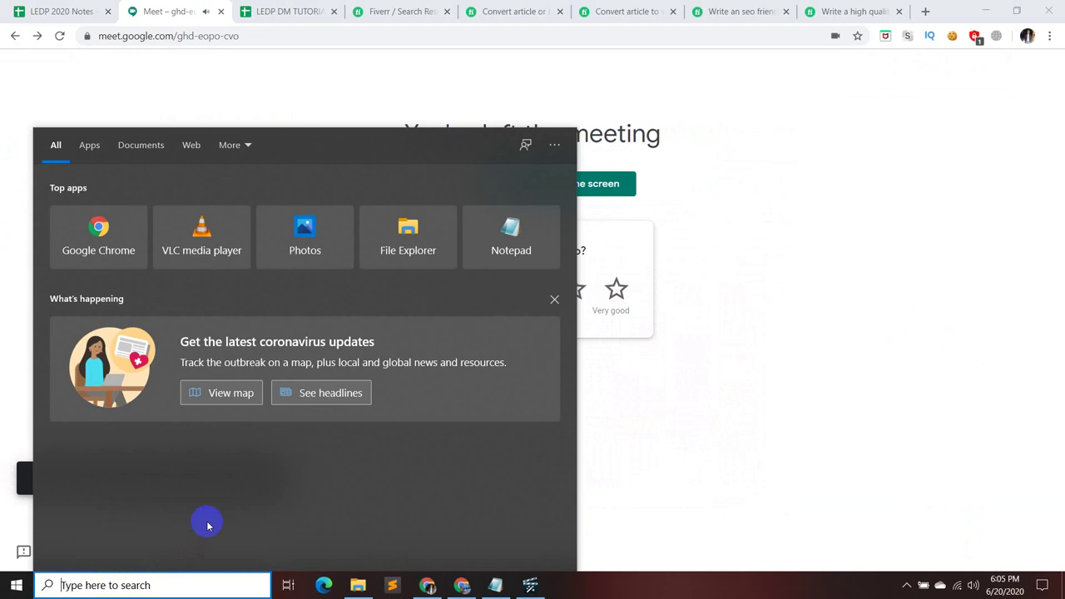
pyautogui.write('fast')
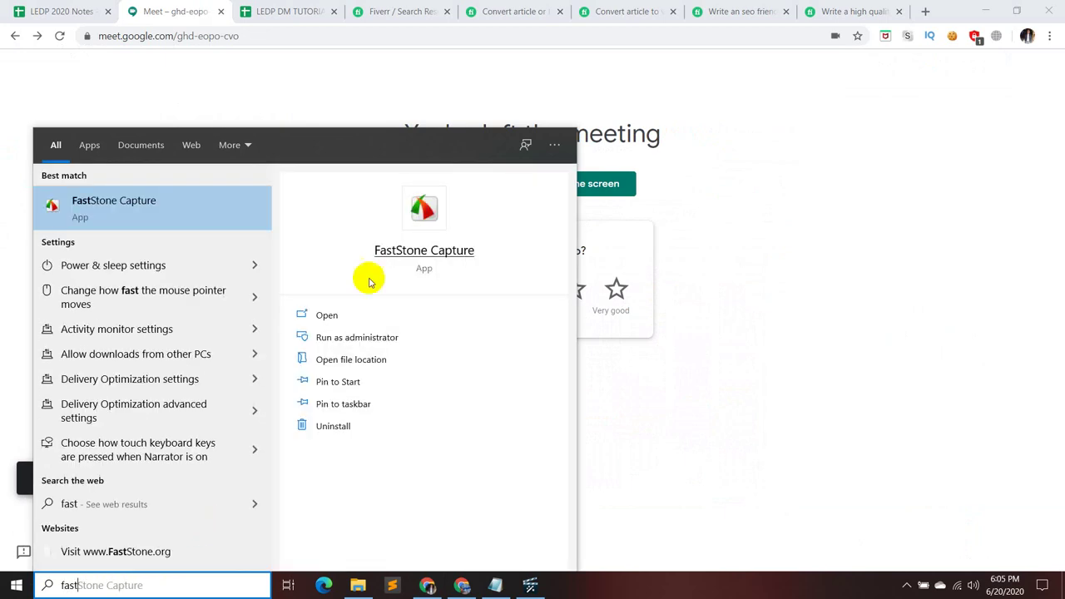